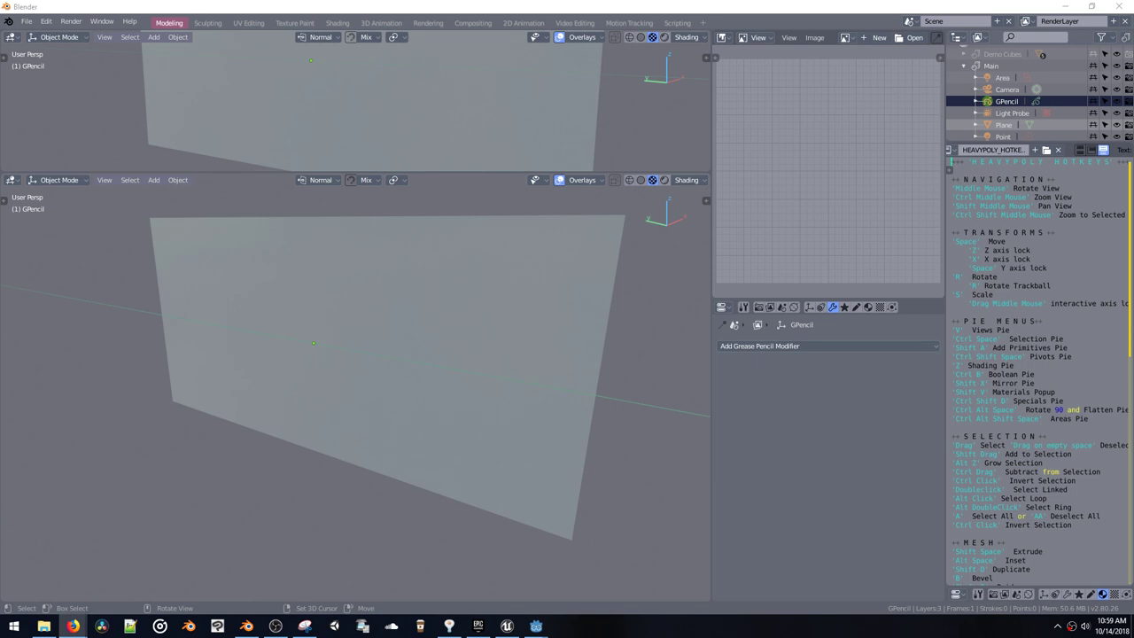
Step: Bring up the Firefox live chat window, park it over the hotkeys text editor and extend its height to the taskbar
left_click(73, 625)
left_click_drag(683, 79, 1011, 175)
left_click_drag(787, 153, 946, 152)
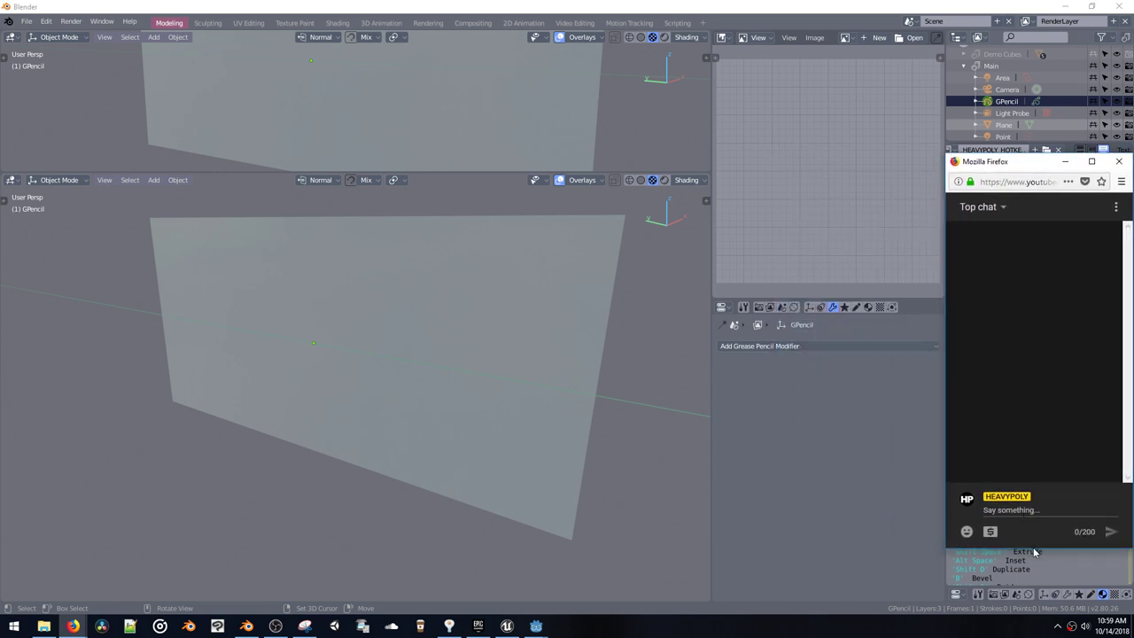
left_click_drag(1033, 549, 1044, 614)
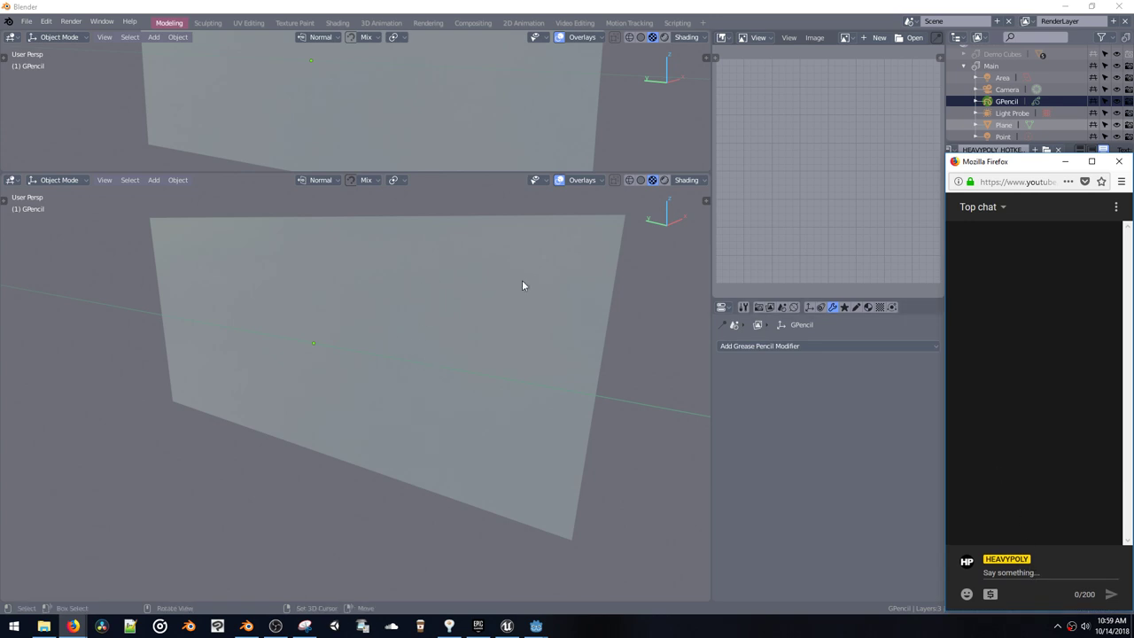
Step: Return to Blender, enlarge the upper 3D viewport area and change it to a Timeline editor
left_click(470, 279)
middle_click_drag(470, 279, 482, 195)
scroll(487, 304, "down", 3)
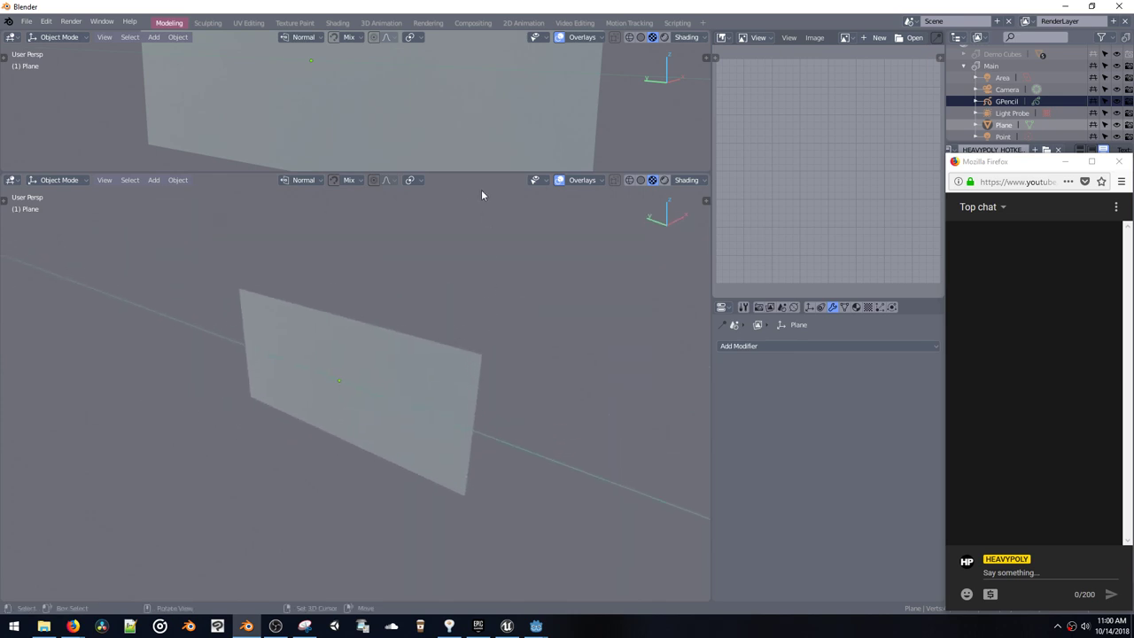
left_click_drag(461, 173, 425, 235)
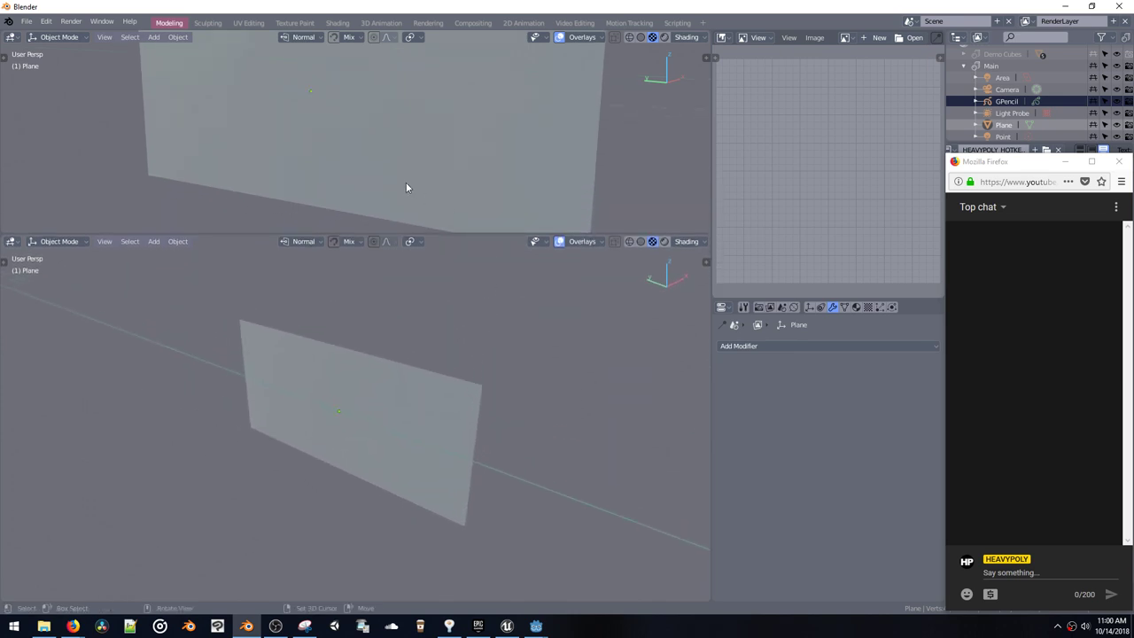
left_click(12, 39)
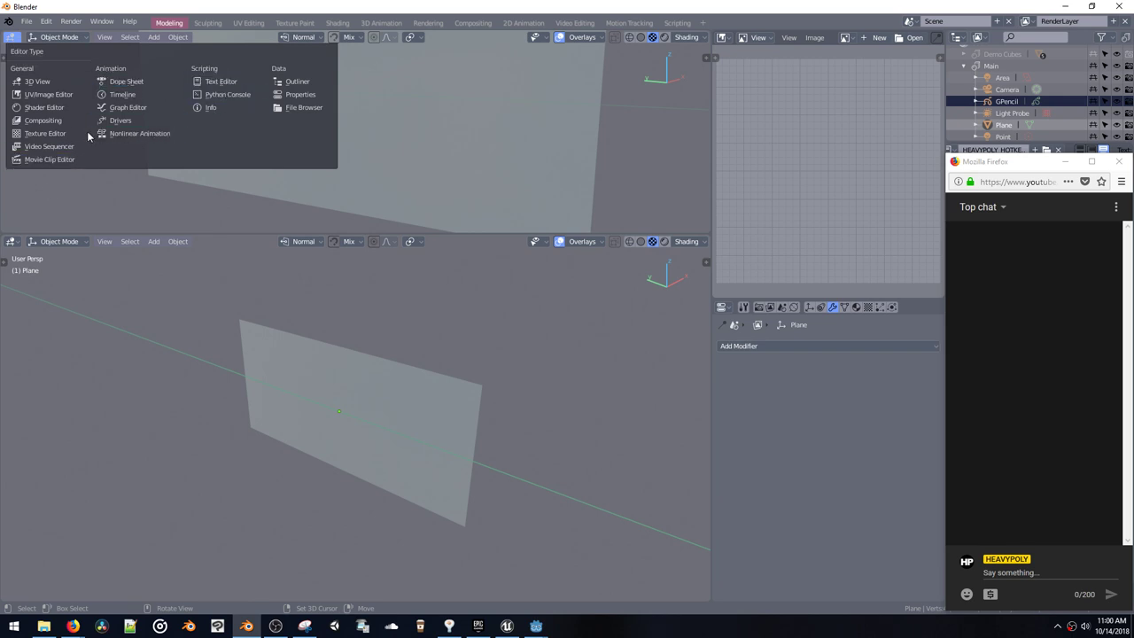
left_click(116, 95)
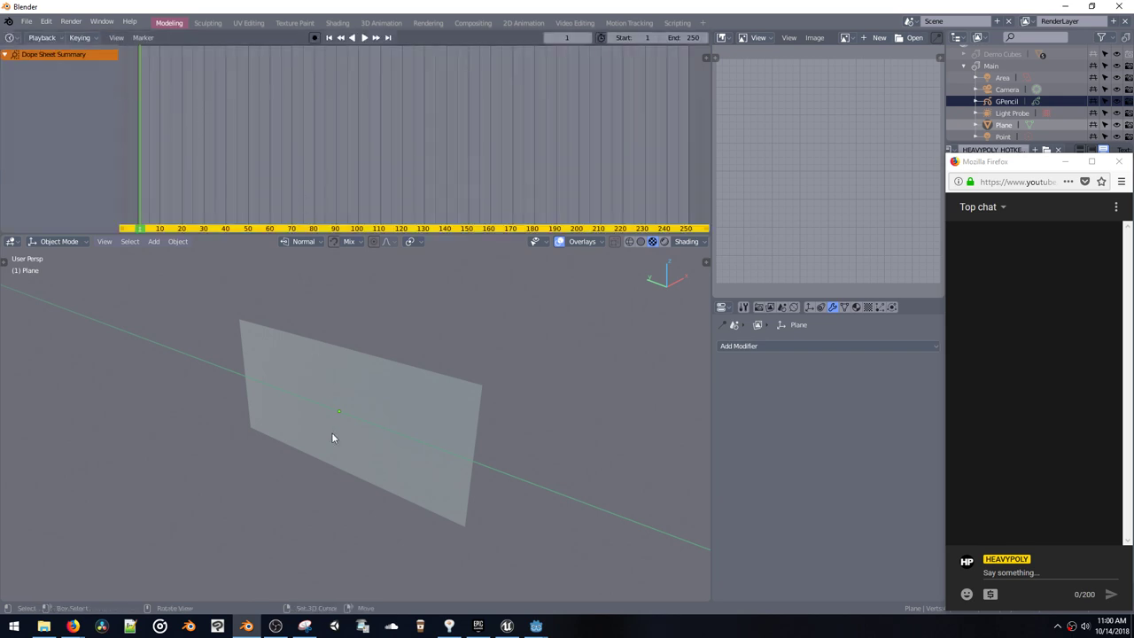
Step: Select the plane and insert a transform keyframe for it at frame 1
left_click(351, 415)
middle_click_drag(351, 415, 405, 249)
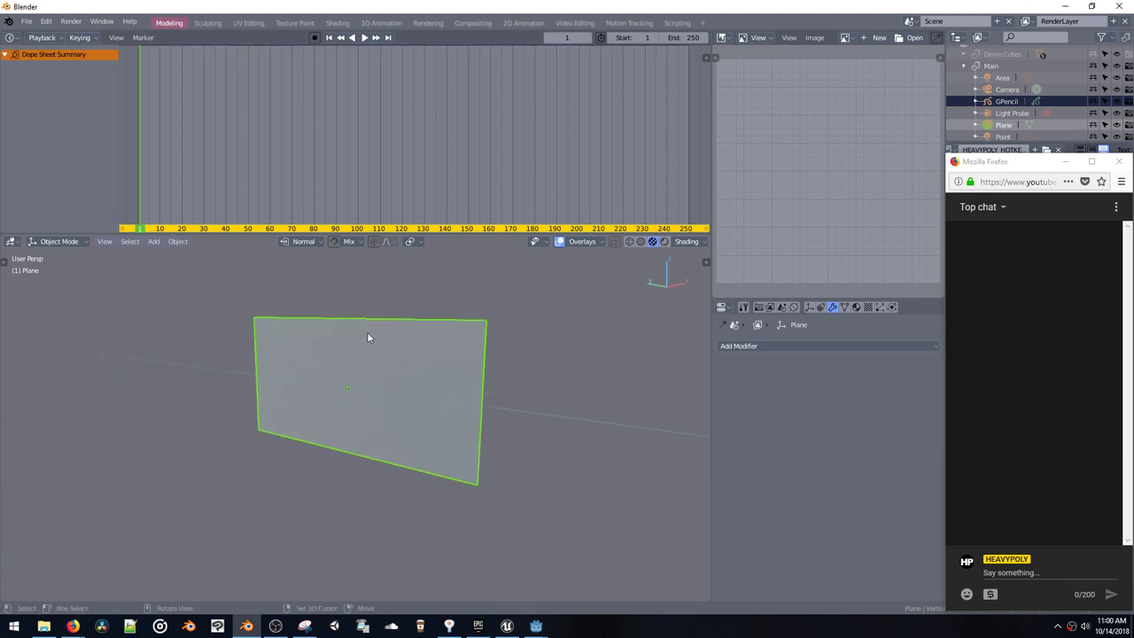
middle_click_drag(370, 336, 455, 362)
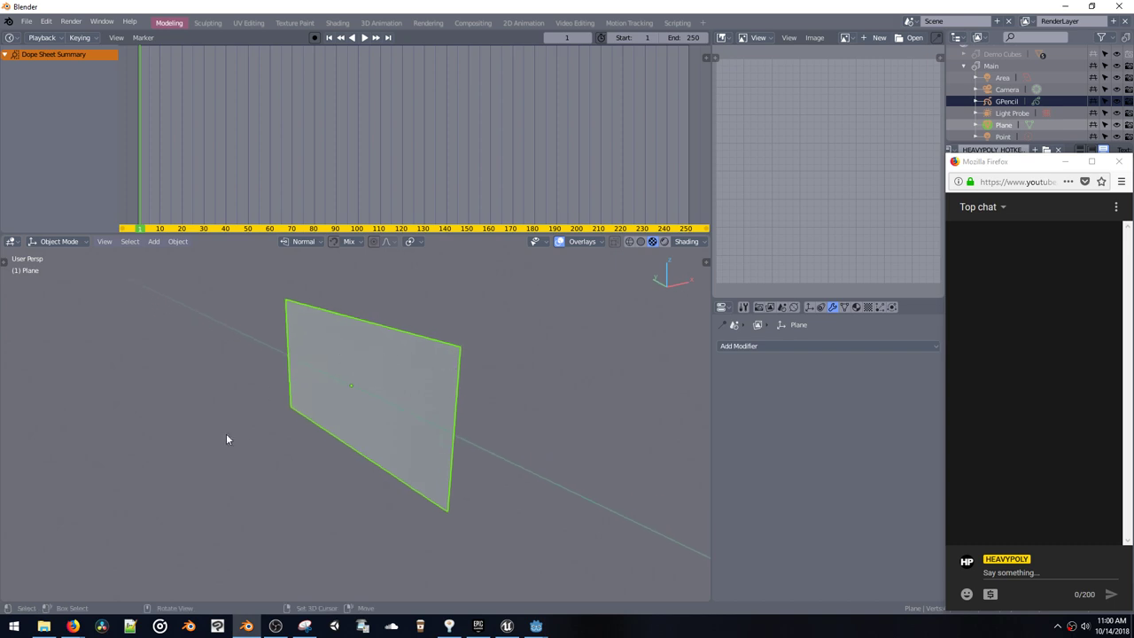
right_click_drag(144, 188, 140, 191)
key("i")
left_click(465, 395)
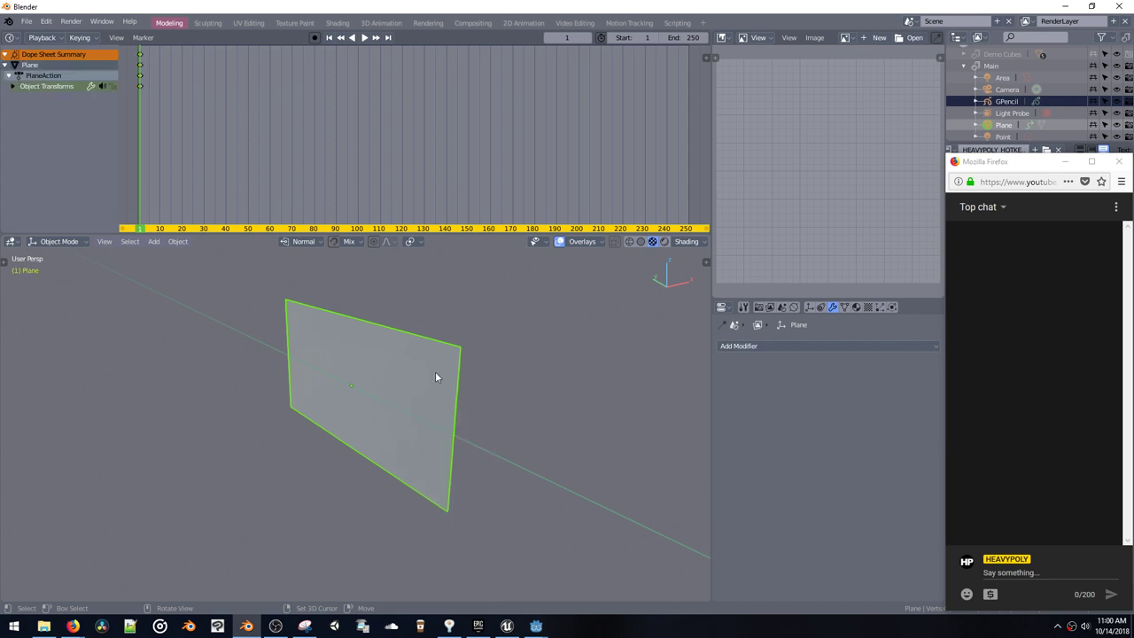
Step: At frame 60, move the plane along the global X axis and insert a second keyframe
left_click_drag(159, 183, 271, 194)
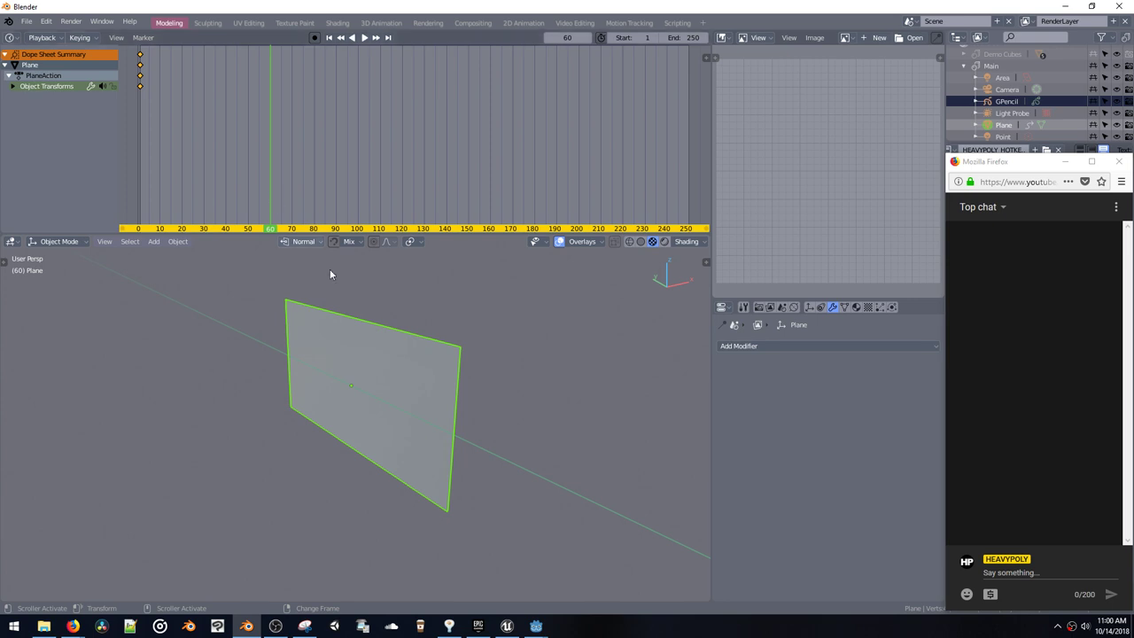
middle_click_drag(354, 346, 356, 418)
key("g")
key("x")
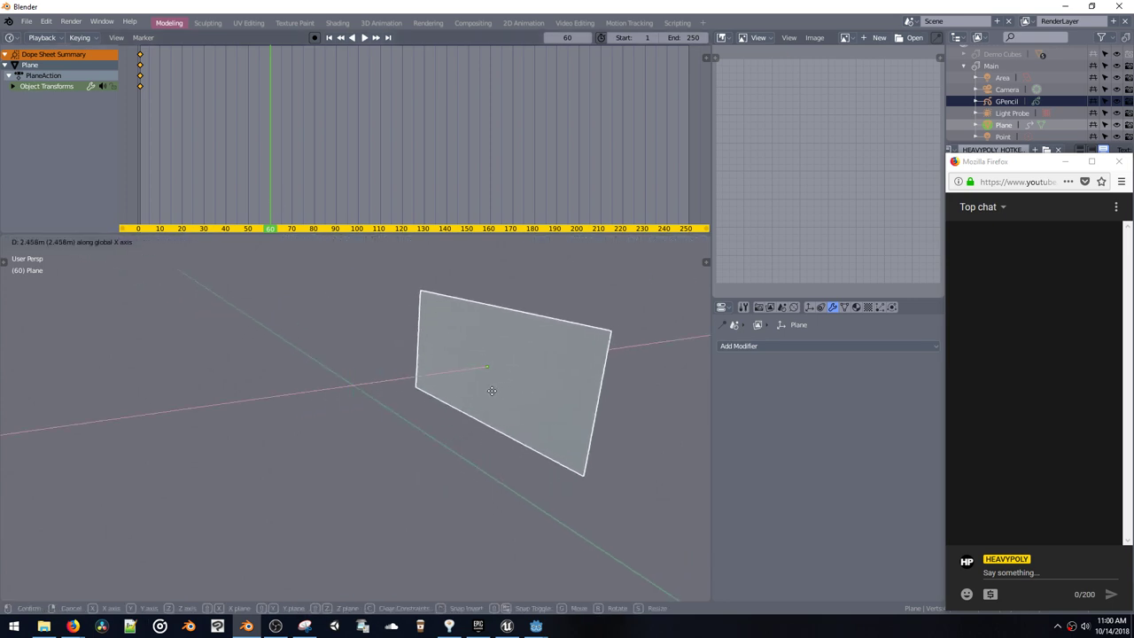
left_click(452, 393)
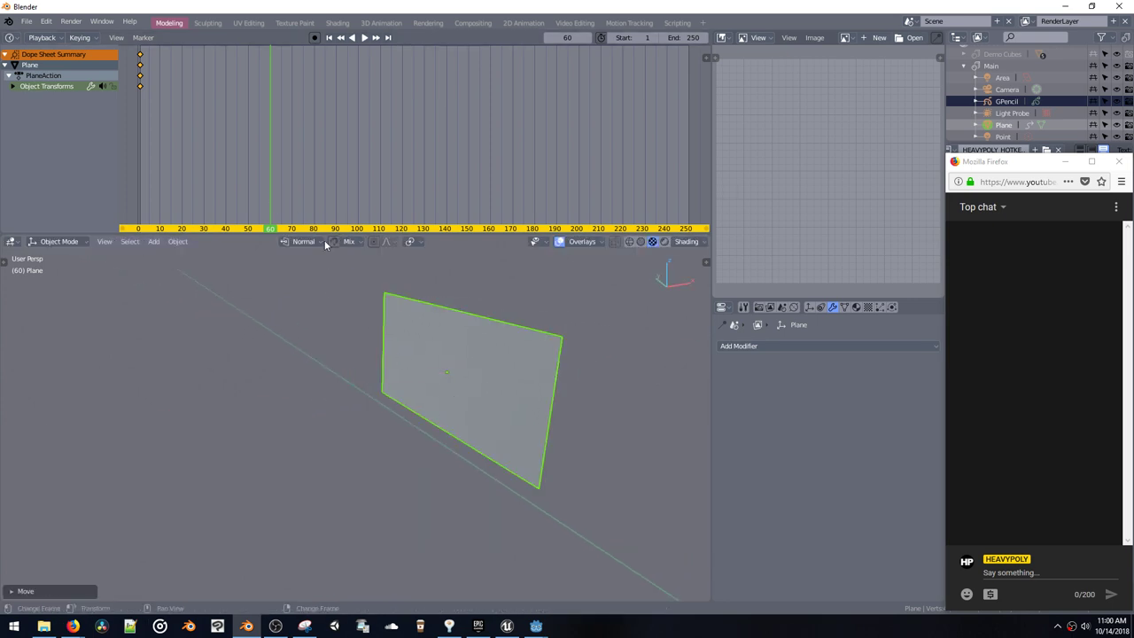
key("i")
left_click(398, 374)
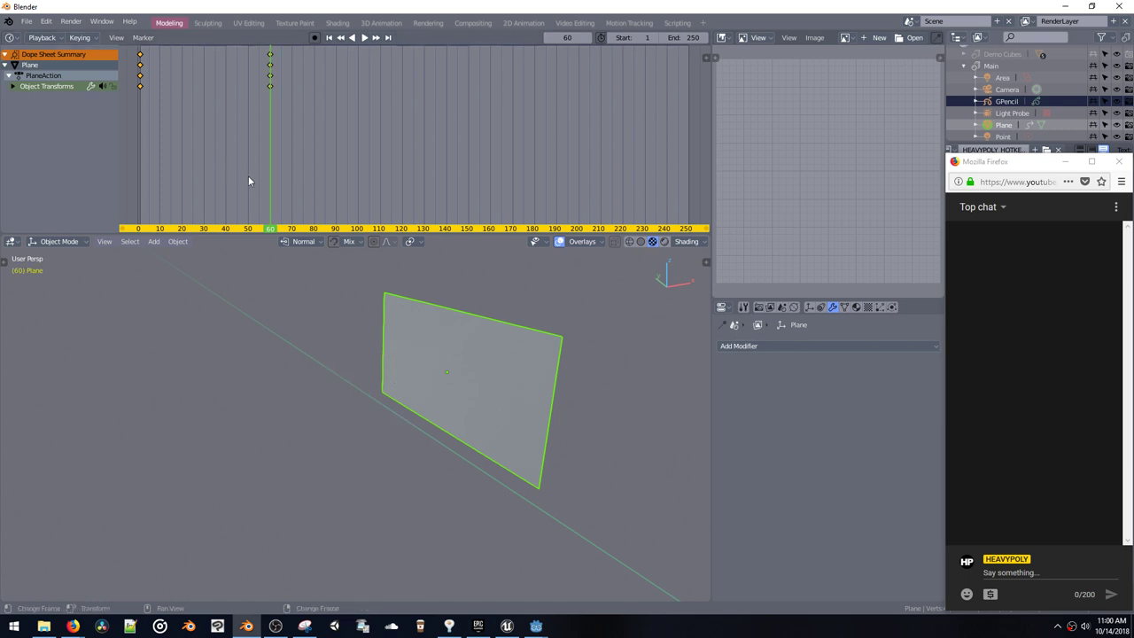
Step: Move the chat window clear of the outliner, then select the GPencil object and enter Draw mode
left_click_drag(247, 180, 186, 206)
left_click_drag(1001, 161, 804, 146)
left_click(1027, 101)
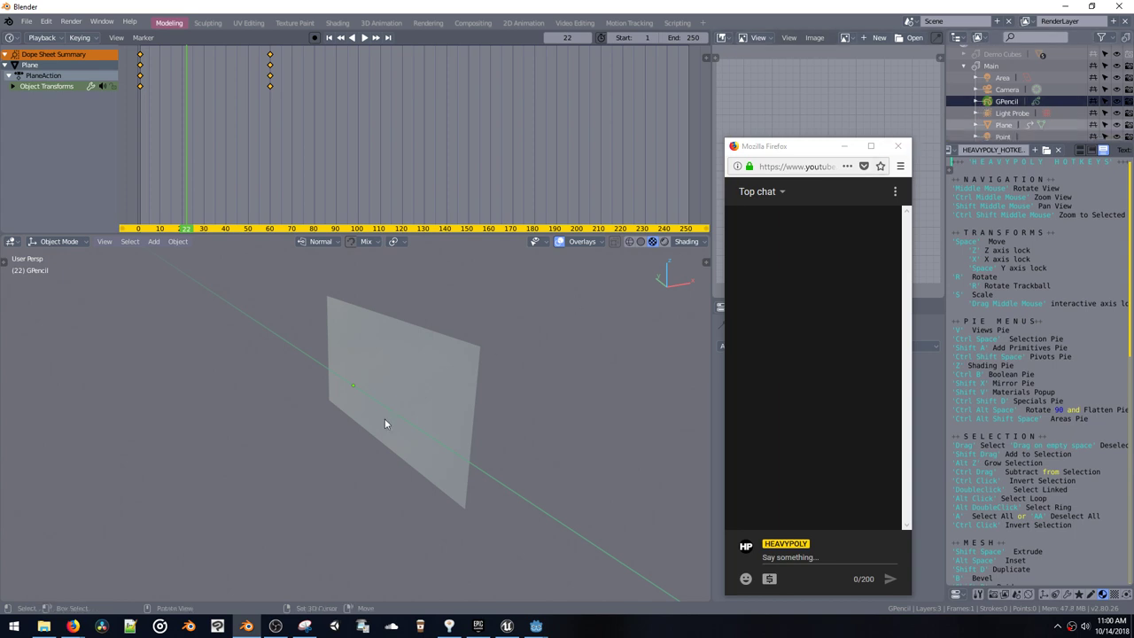
key("Tab")
Step: Draw freehand test scribbles on the plane's surface at different frames, starting from frame 0, and go back to frame 0
left_click(383, 356)
mouse_move(382, 356)
middle_mouse_down()
mouse_move(396, 376)
mouse_move(388, 372)
middle_mouse_up()
right_click_drag(174, 157, 130, 173)
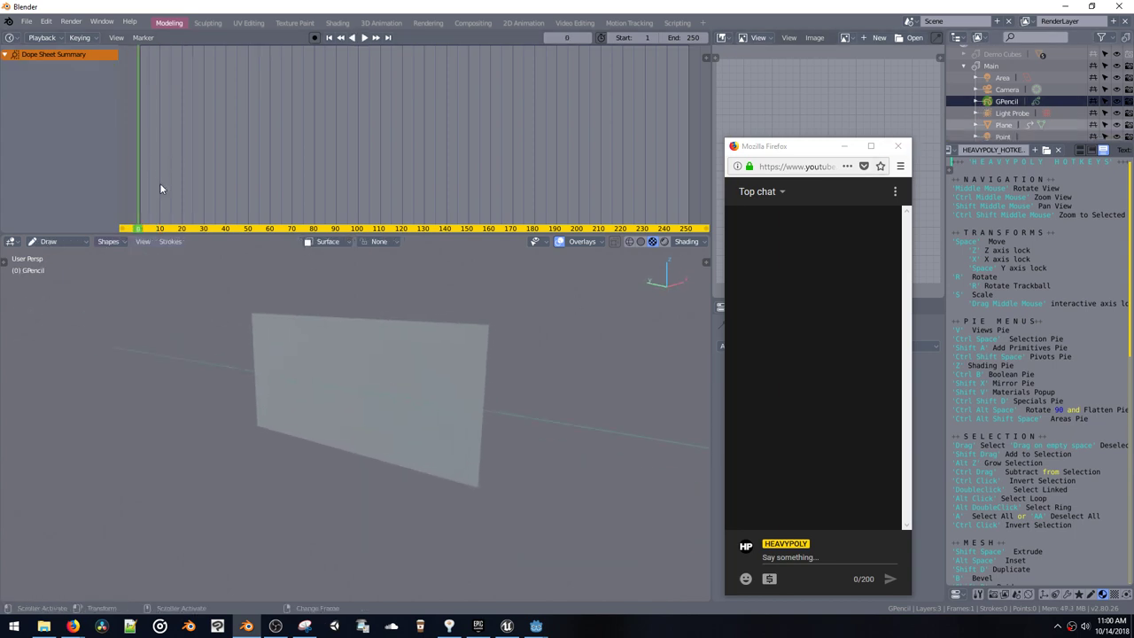
middle_click_drag(328, 389, 302, 398)
key("shift+ctrl+space")
mouse_move(393, 367)
left_mouse_down()
mouse_move(397, 405)
mouse_move(413, 384)
left_mouse_up()
mouse_move(413, 384)
middle_mouse_down()
mouse_move(366, 379)
mouse_move(412, 384)
middle_mouse_up()
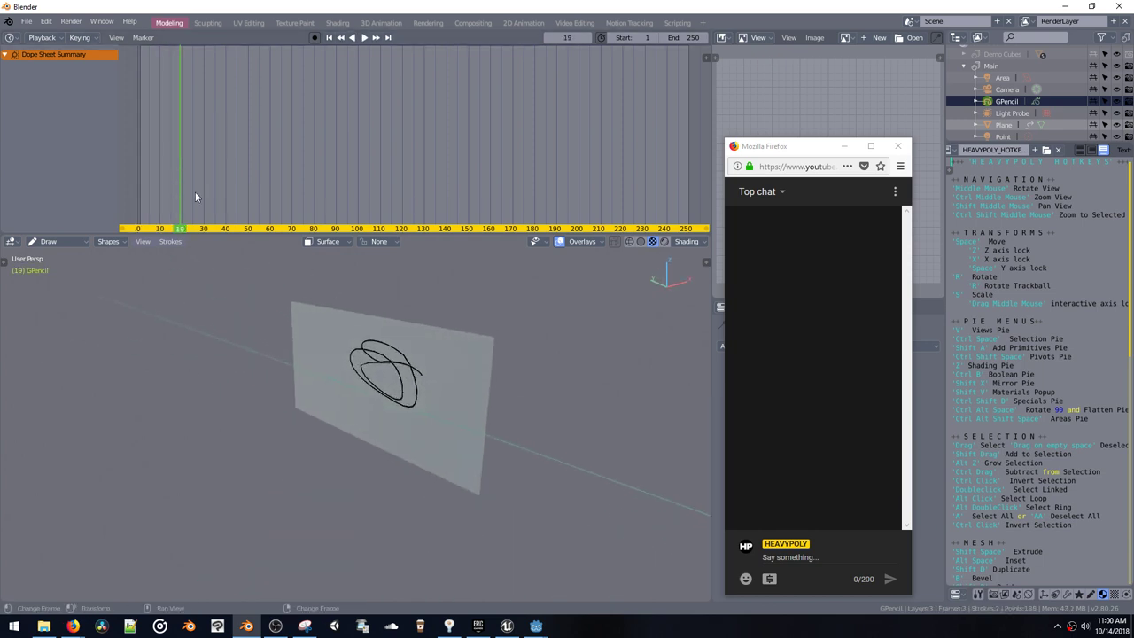
left_click_drag(195, 191, 229, 190)
left_click_drag(462, 384, 464, 388)
mouse_move(456, 379)
middle_mouse_down()
mouse_move(377, 330)
mouse_move(402, 342)
middle_mouse_up()
mouse_move(225, 182)
left_mouse_down()
mouse_move(118, 181)
mouse_move(214, 171)
mouse_move(130, 177)
left_mouse_up()
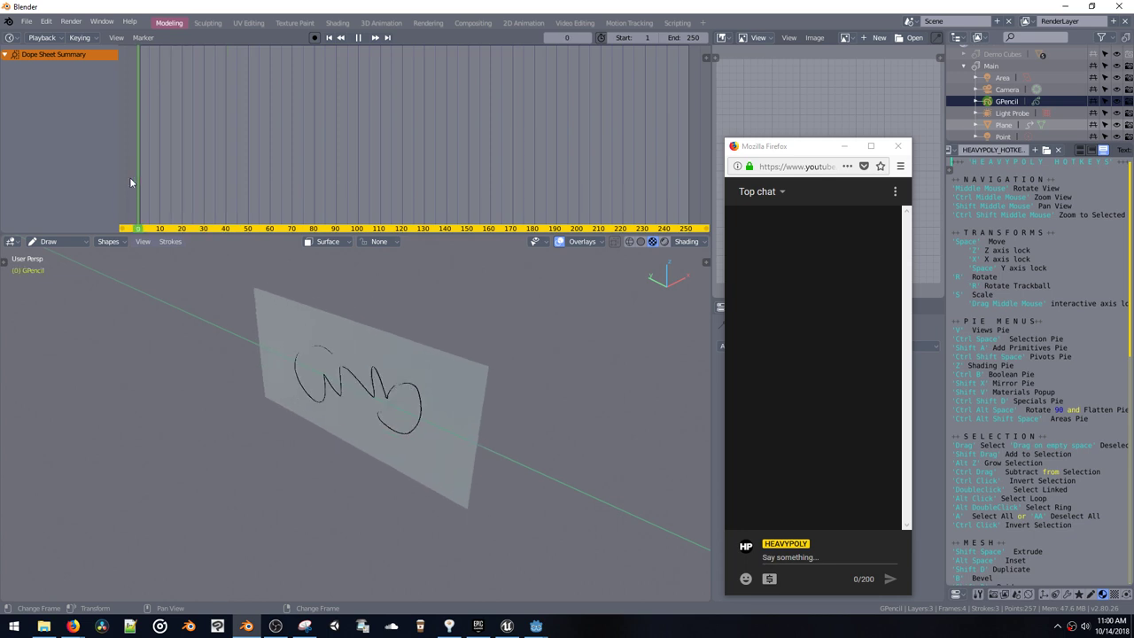
Step: Undo all the test scribbles drawn on the plane
key("ctrl+z")
key("ctrl+z")
key("ctrl+z")
key("ctrl+z")
key("ctrl+z")
key("ctrl+z")
key("ctrl+z")
key("ctrl+z")
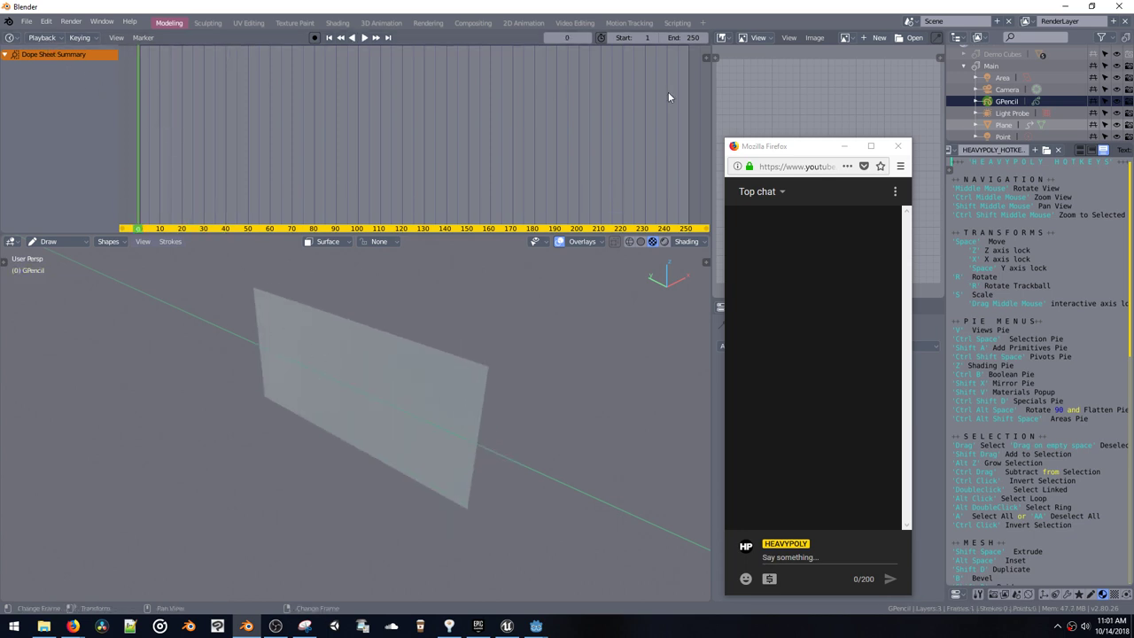
Step: Reveal the drawing tool settings bar and draw one elongated loop on the plane at frame 0 and another at frame 31
left_click(428, 29)
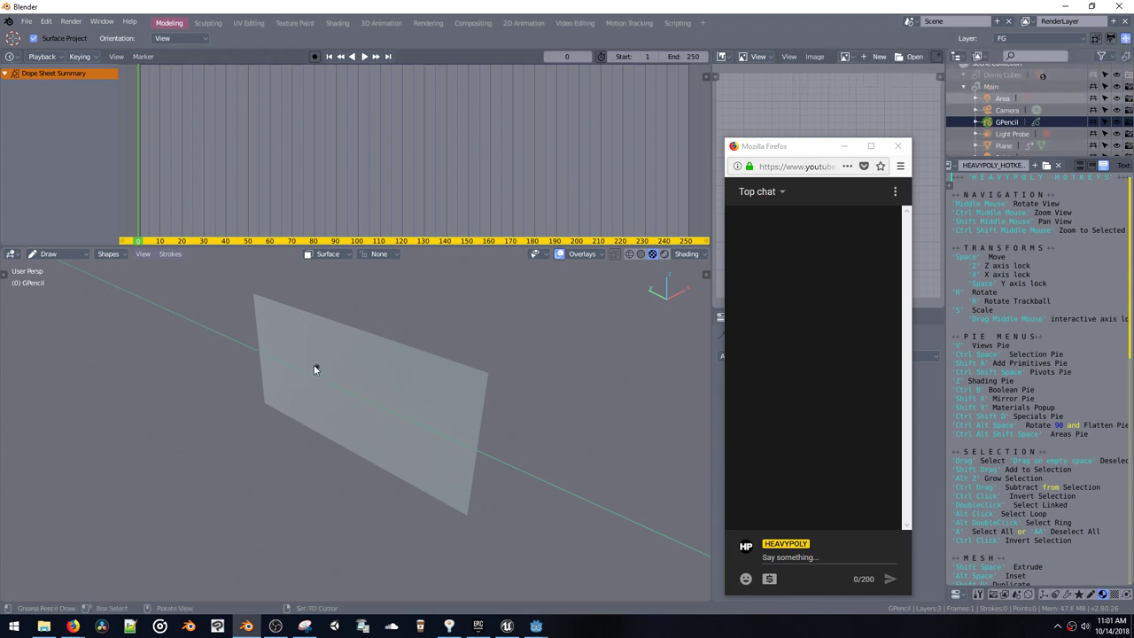
mouse_move(403, 439)
left_mouse_down()
mouse_move(291, 369)
mouse_move(298, 358)
left_mouse_up()
left_click_drag(140, 183, 205, 185)
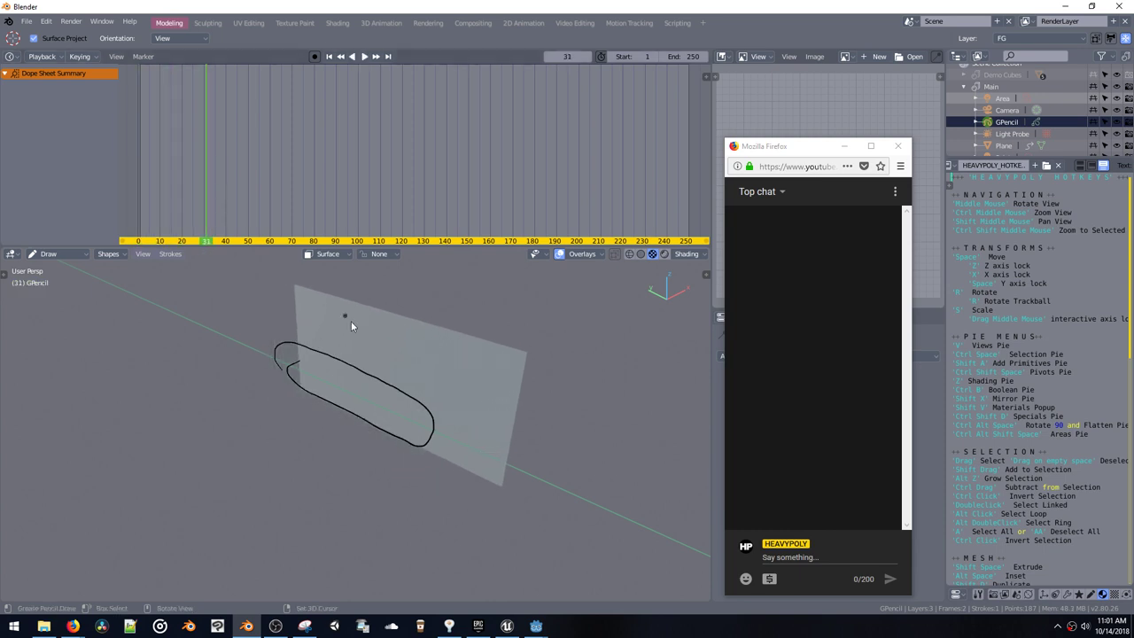
left_click_drag(363, 384, 362, 330)
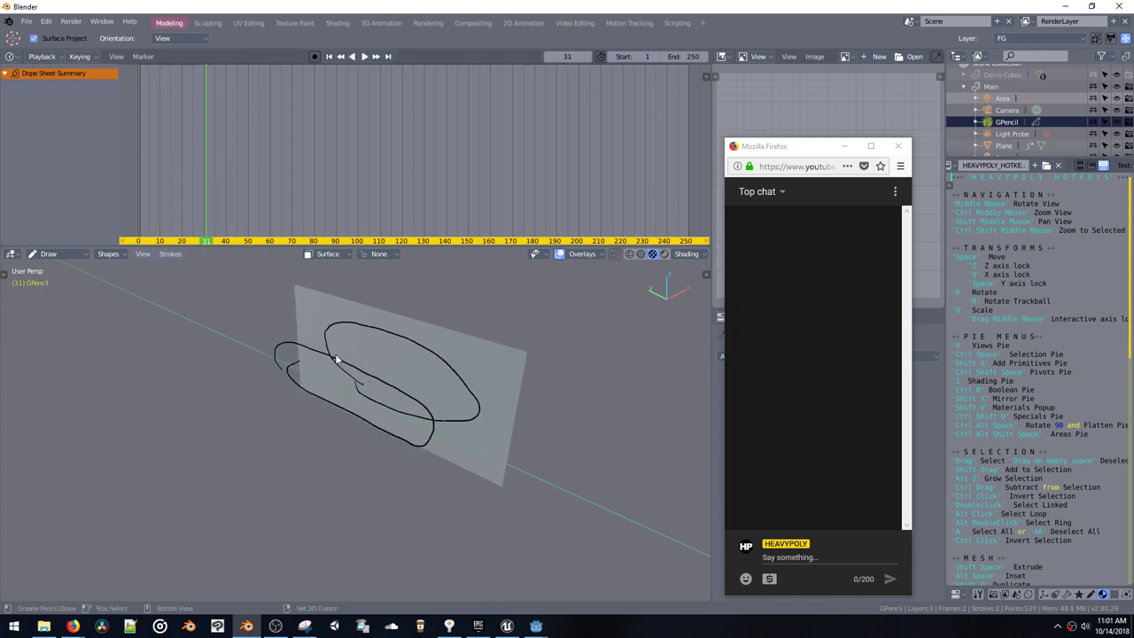
mouse_move(336, 362)
middle_mouse_down()
mouse_move(320, 332)
mouse_move(116, 288)
middle_mouse_up()
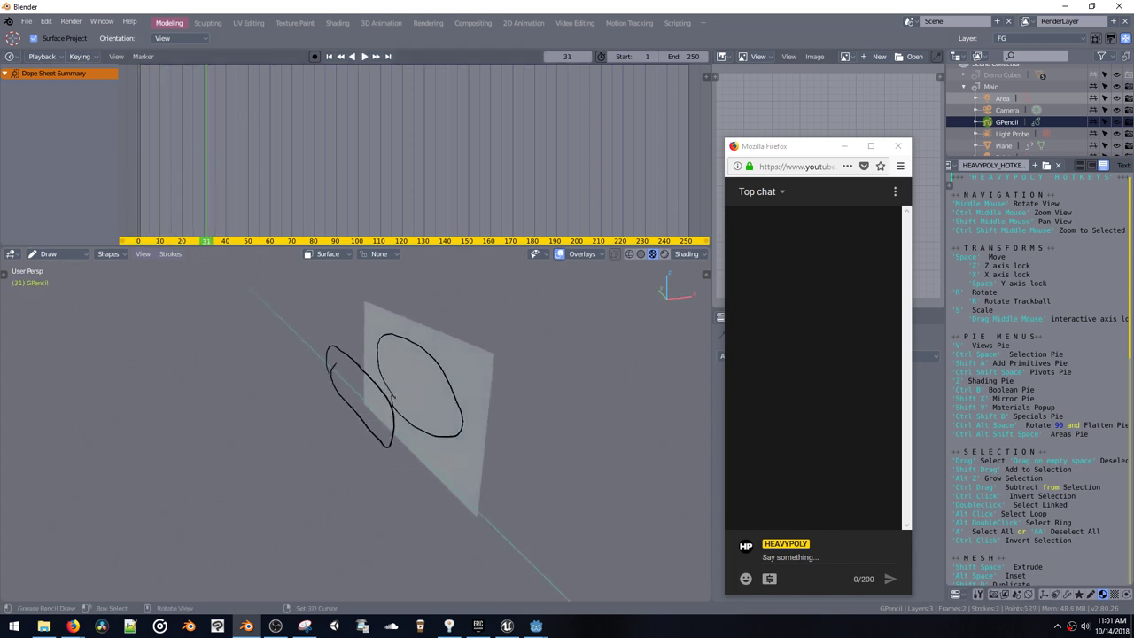
Step: Open the hidden system tray icons and check the Dropbox sync status
key("alt+Tab")
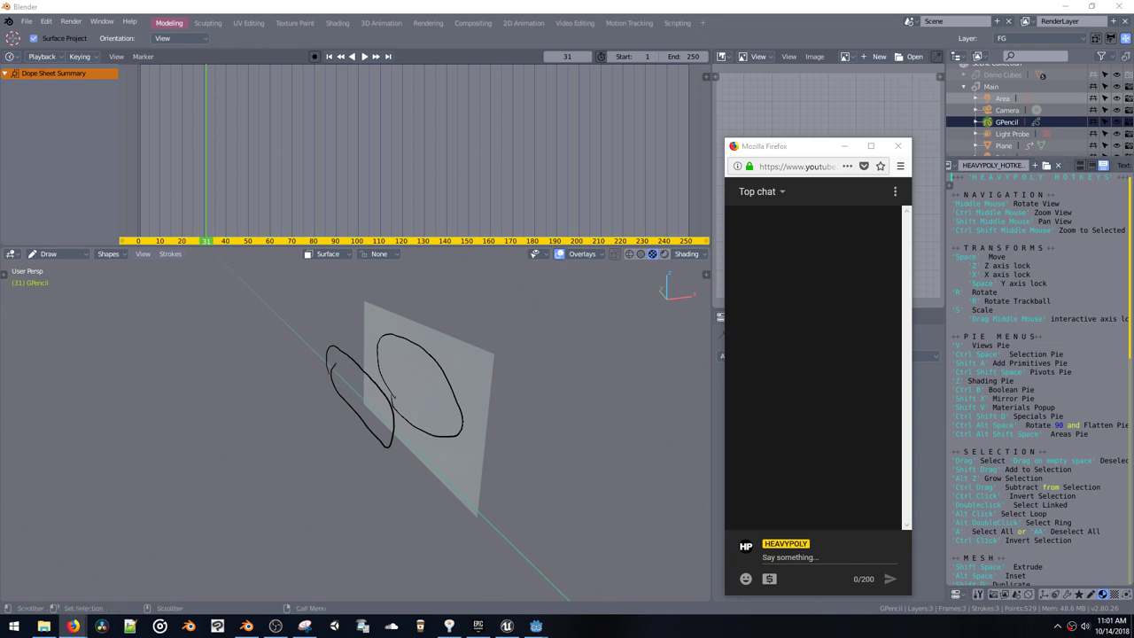
left_click(1056, 625)
left_click(1095, 609)
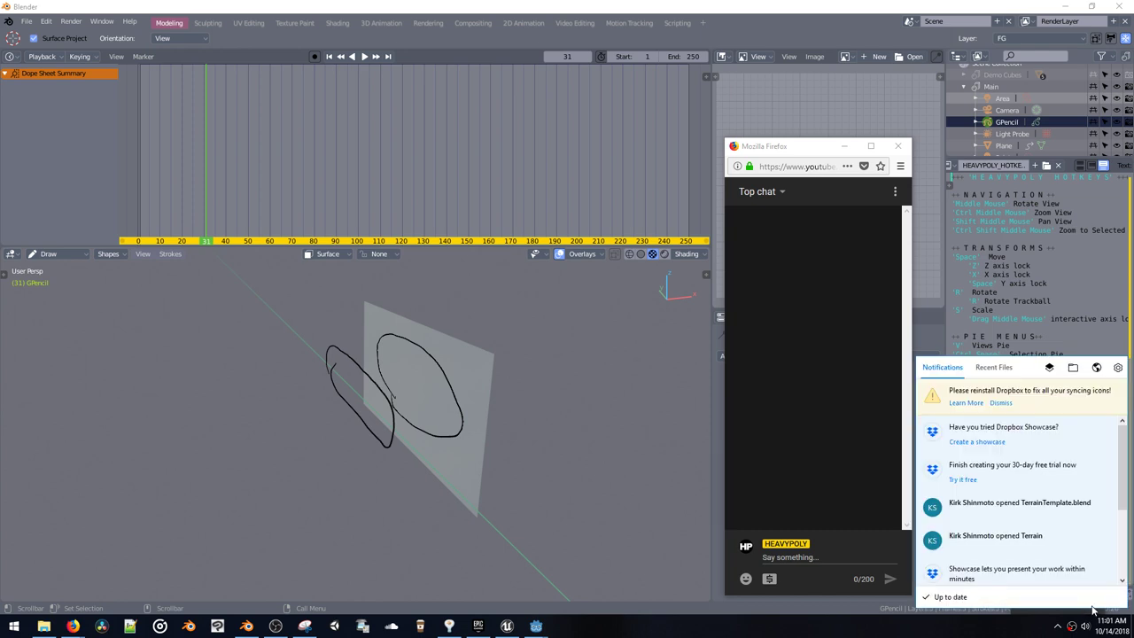
left_click(938, 598)
left_click(953, 634)
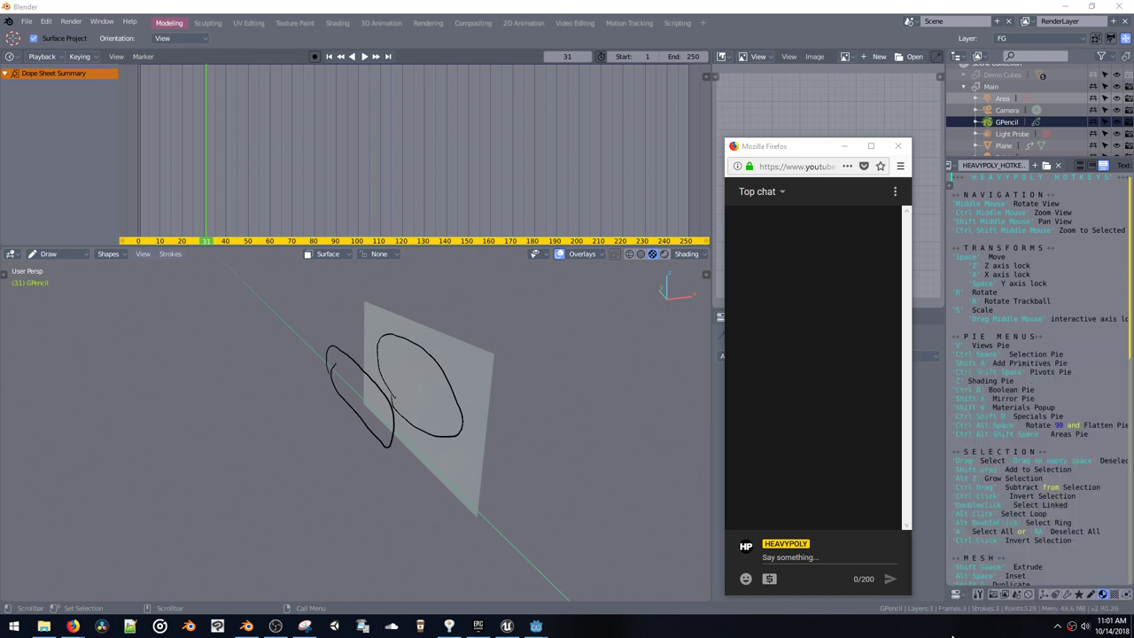
left_click(1059, 626)
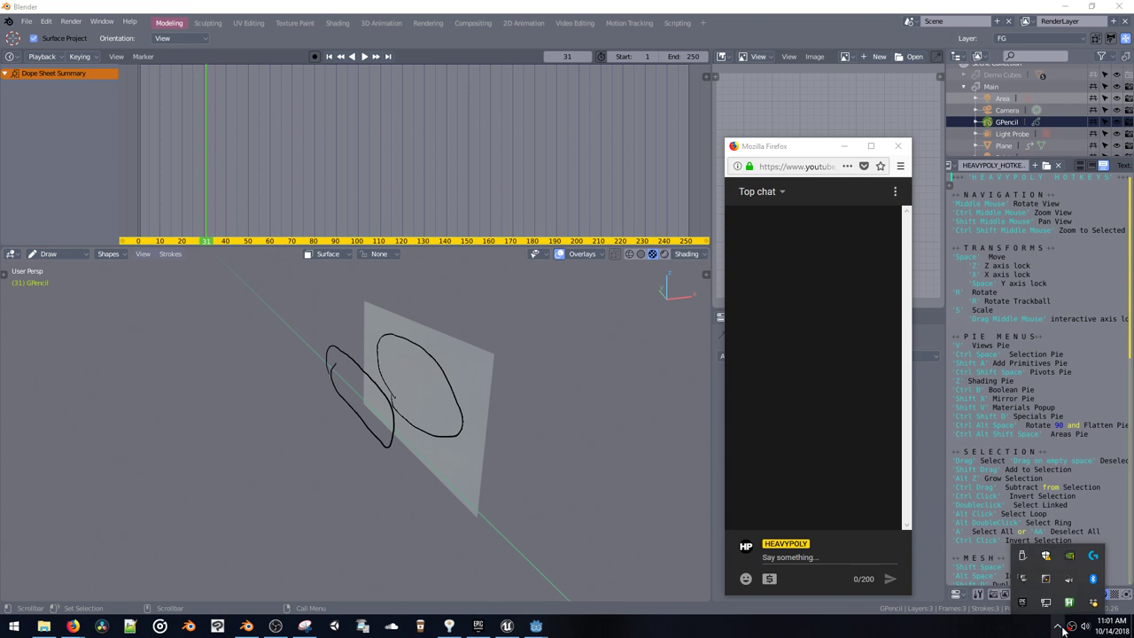
left_click(1061, 627)
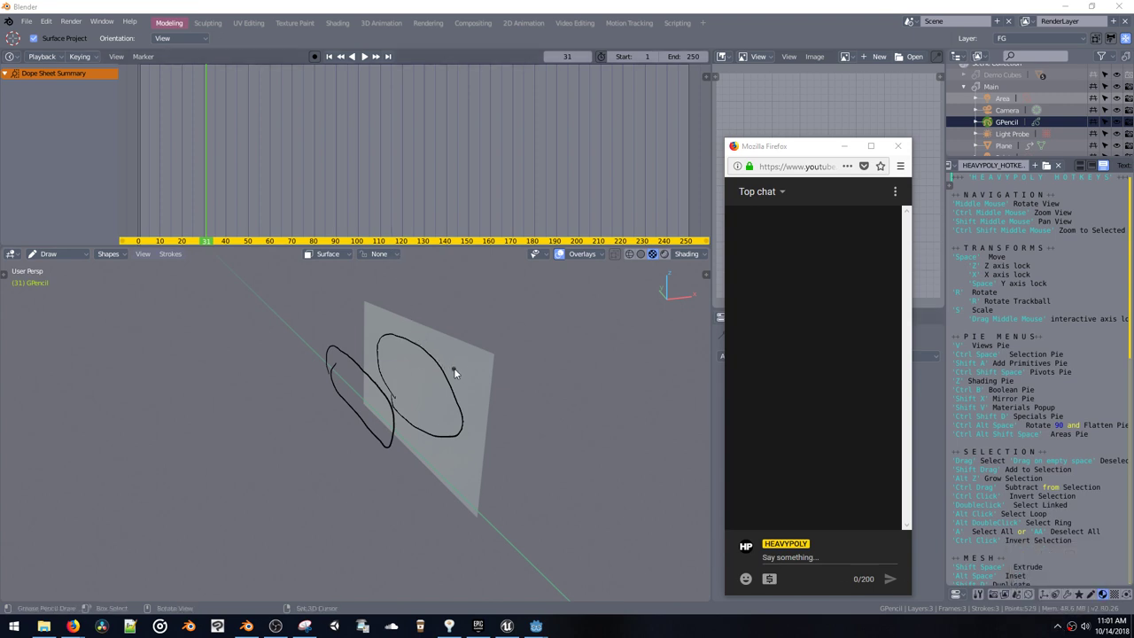
Step: Draw more overlapping loops on the moving plane up to frame 59, hatch the last loop, and advance to frame 81
left_click(409, 365)
mouse_move(418, 366)
middle_mouse_down()
mouse_move(444, 366)
mouse_move(367, 349)
middle_mouse_up()
left_click(223, 207)
left_click_drag(224, 207, 268, 220)
mouse_move(398, 350)
middle_mouse_down()
mouse_move(424, 353)
mouse_move(362, 372)
mouse_move(420, 379)
middle_mouse_up()
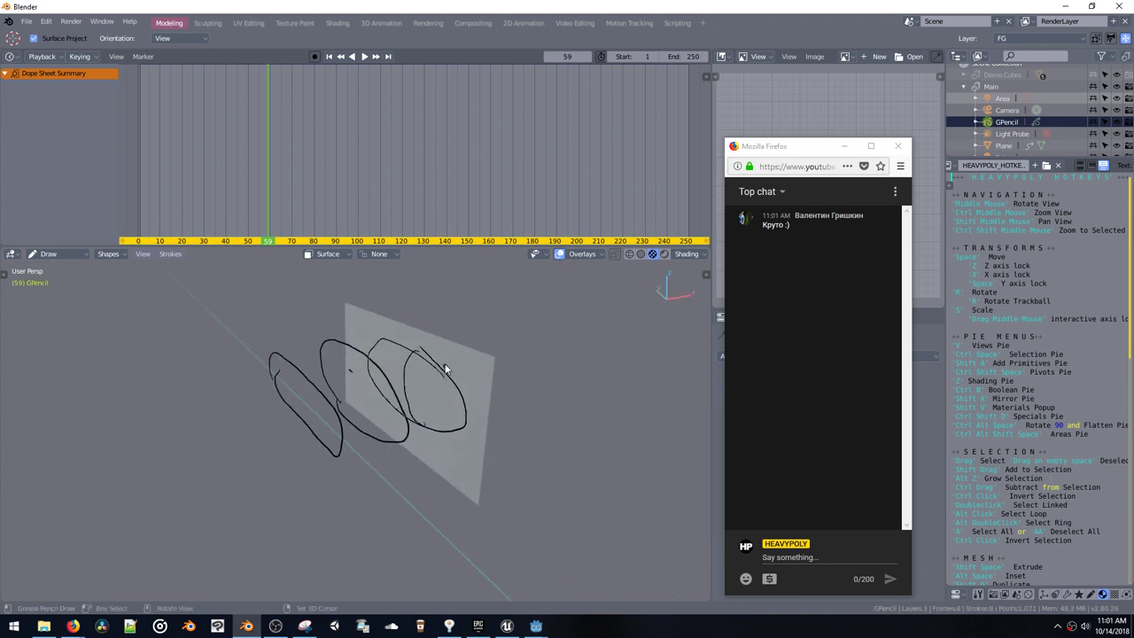
left_click_drag(445, 368, 429, 425)
mouse_move(395, 378)
middle_mouse_down()
mouse_move(409, 368)
mouse_move(332, 372)
middle_mouse_up()
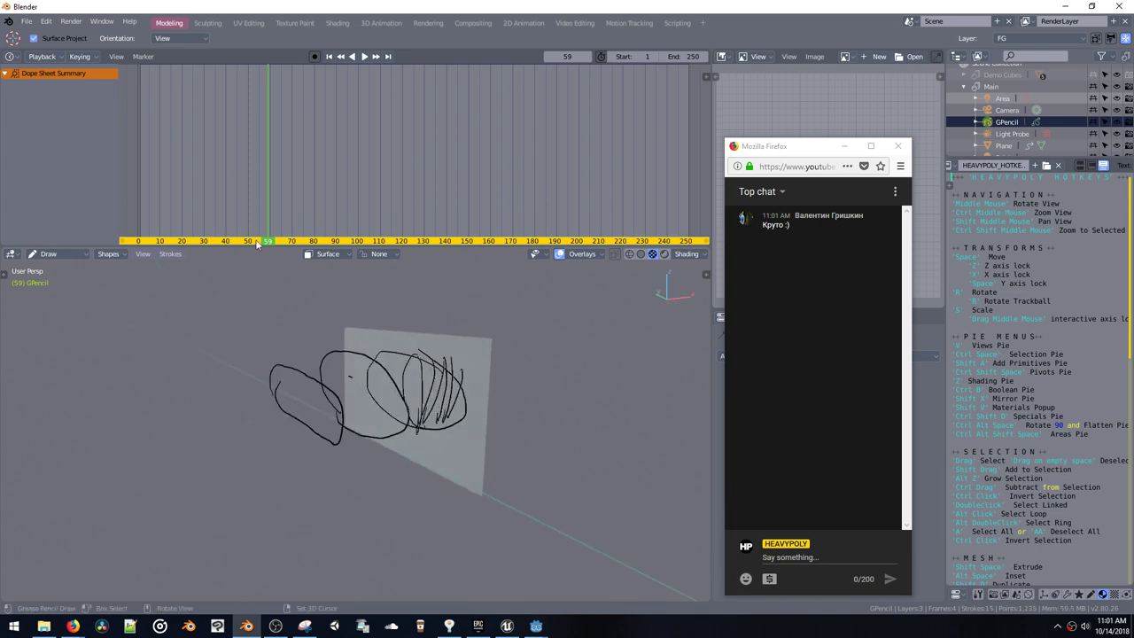
mouse_move(257, 244)
left_mouse_down()
mouse_move(233, 202)
mouse_move(138, 203)
mouse_move(317, 210)
left_mouse_up()
mouse_move(363, 389)
middle_mouse_down()
mouse_move(375, 397)
mouse_move(343, 390)
mouse_move(374, 379)
mouse_move(407, 388)
mouse_move(396, 407)
mouse_move(406, 413)
mouse_move(410, 376)
mouse_move(374, 399)
middle_mouse_up()
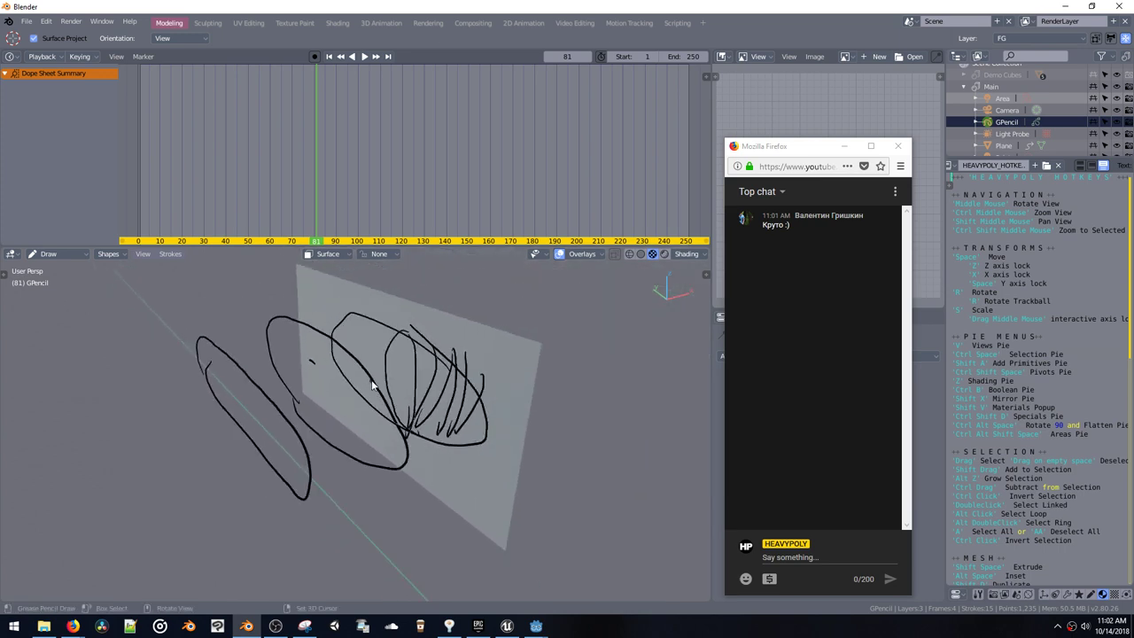
Step: Park the chat window over the hotkeys text editor and shrink the Timeline area to give the 3D viewport more height
left_click_drag(779, 146, 644, 135)
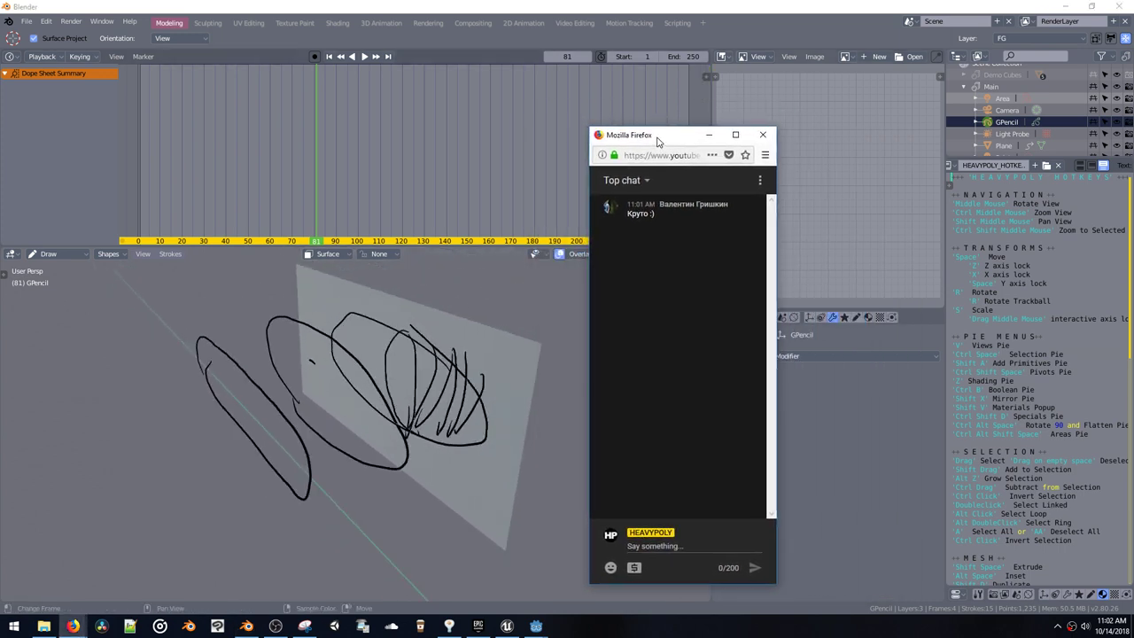
mouse_move(294, 202)
left_mouse_down()
mouse_move(230, 201)
mouse_move(300, 200)
mouse_move(259, 204)
mouse_move(273, 209)
left_mouse_up()
left_click_drag(637, 139, 995, 171)
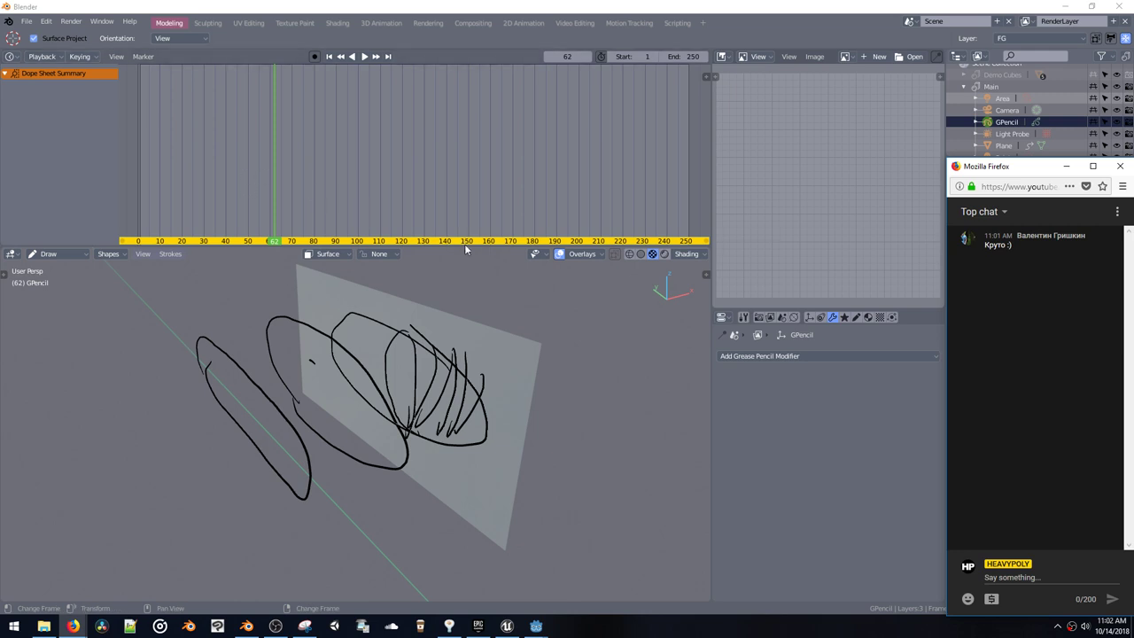
left_click_drag(464, 246, 471, 140)
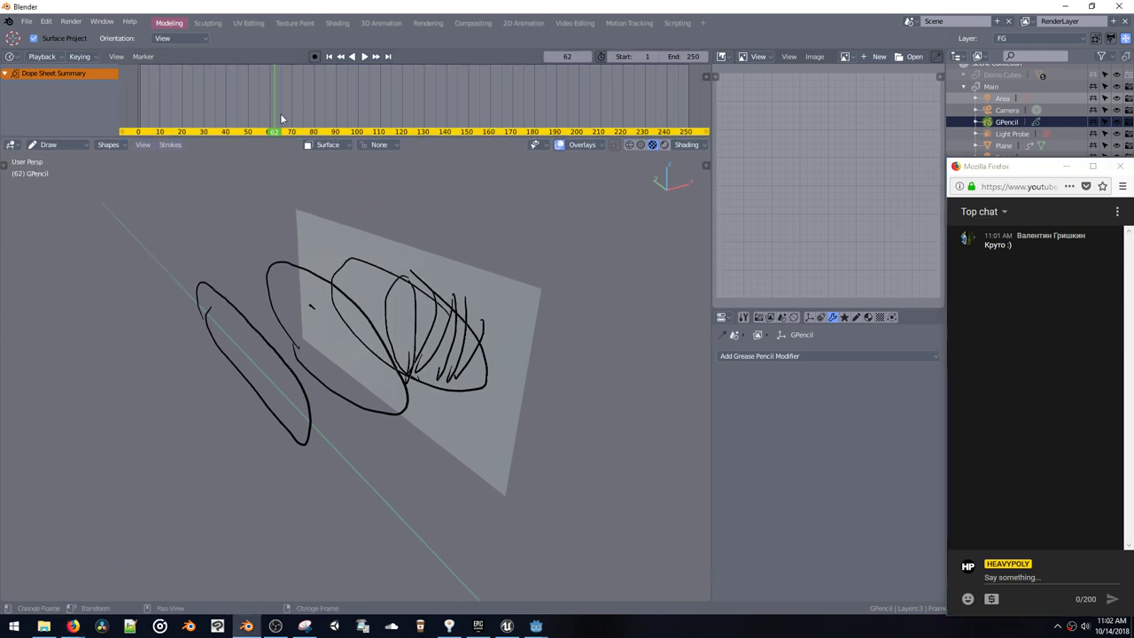
Step: Set the current frame to 75, leave Draw mode and select the Plane object
key("space")
mouse_move(280, 113)
left_mouse_down()
mouse_move(175, 104)
mouse_move(253, 101)
mouse_move(304, 116)
left_mouse_up()
key("space")
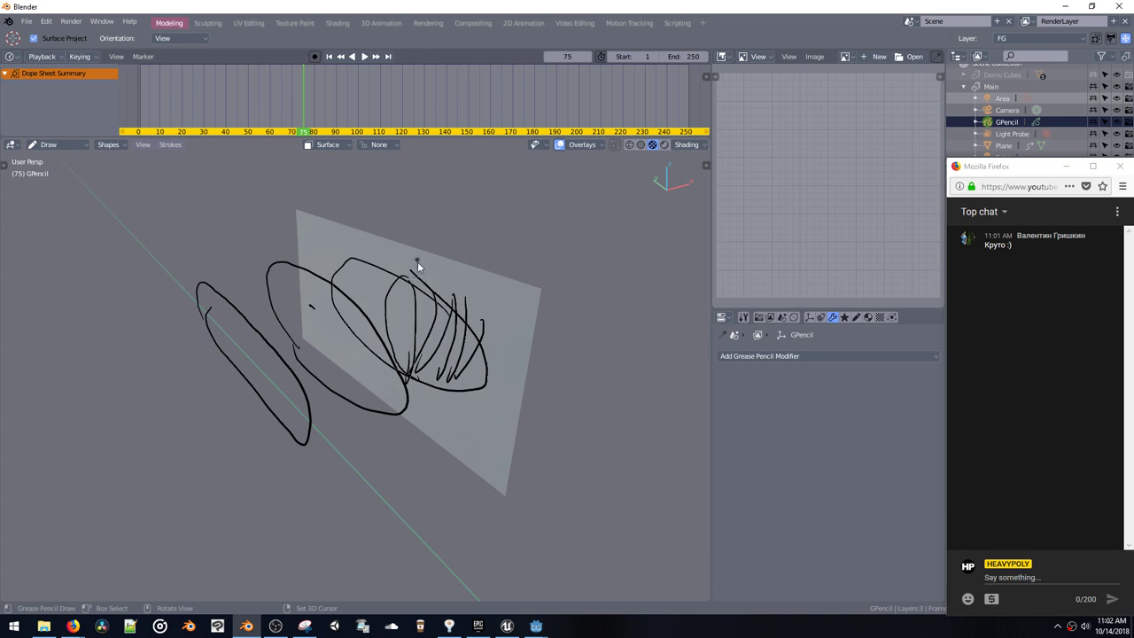
key("Tab")
middle_click_drag(1022, 135, 1020, 129)
left_click(999, 141)
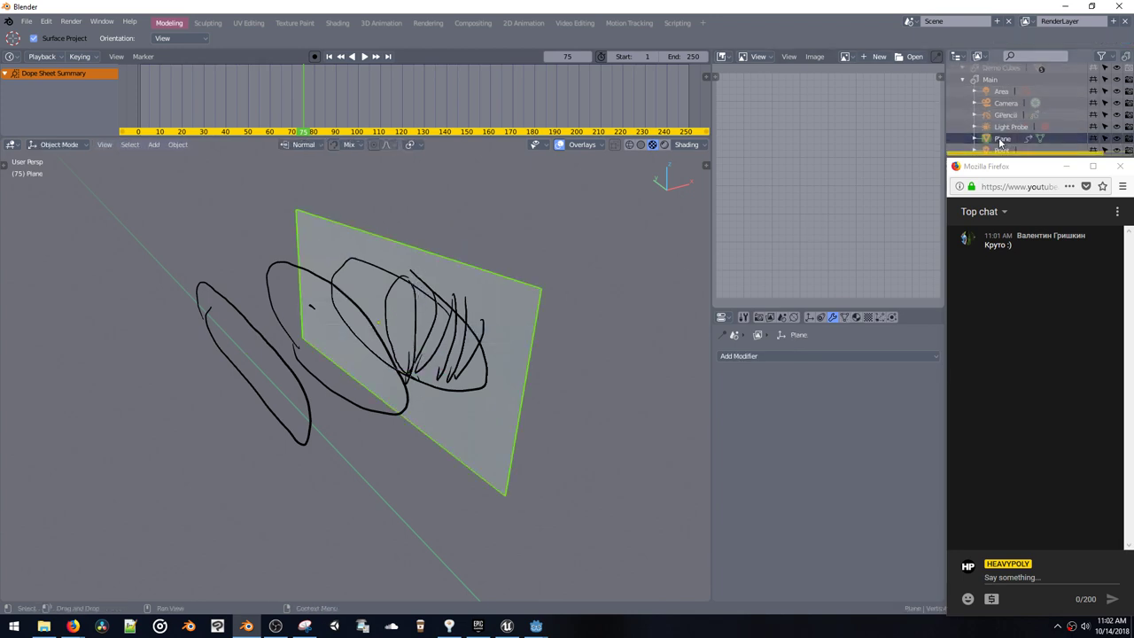
Step: Set the current frame to 70 and select the Plane object
left_click(1001, 115)
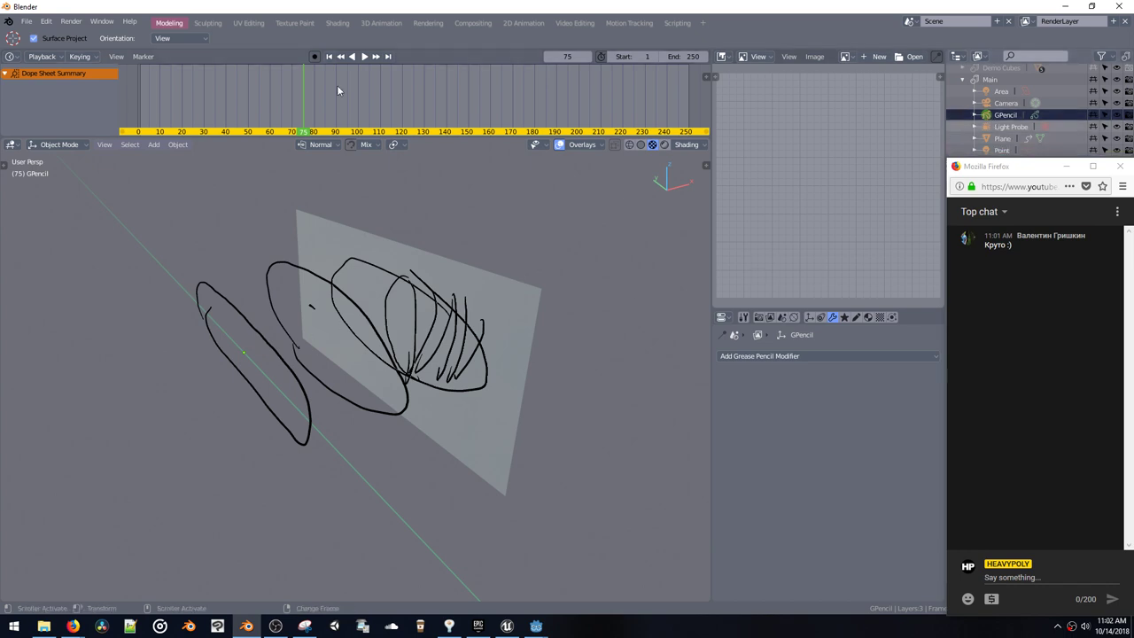
right_click(183, 120)
key("space")
mouse_move(184, 124)
left_mouse_down()
mouse_move(322, 112)
mouse_move(245, 112)
mouse_move(278, 111)
left_mouse_up()
key("space")
left_click(494, 312)
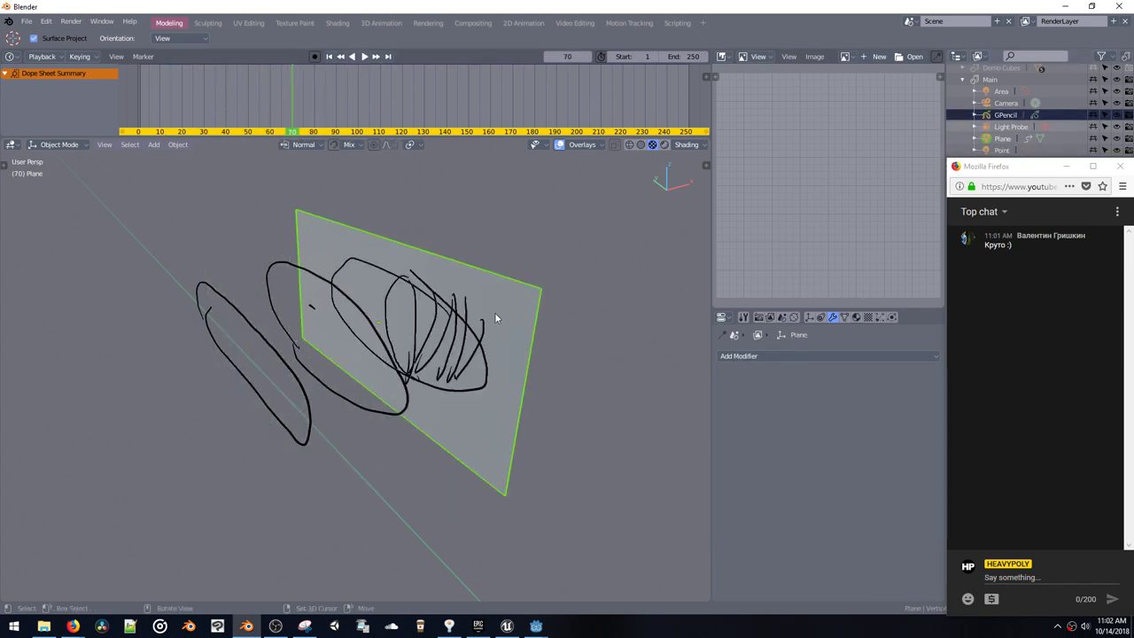
Step: Add a Displace modifier to the plane and set its Midlevel to 1.000
left_click(783, 356)
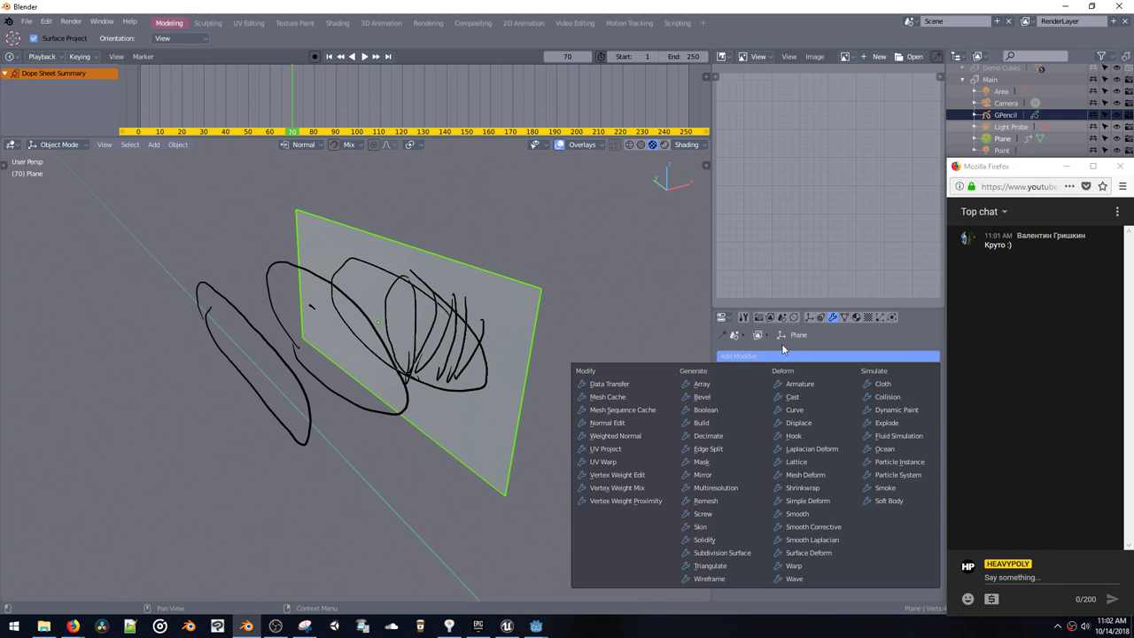
left_click(783, 350)
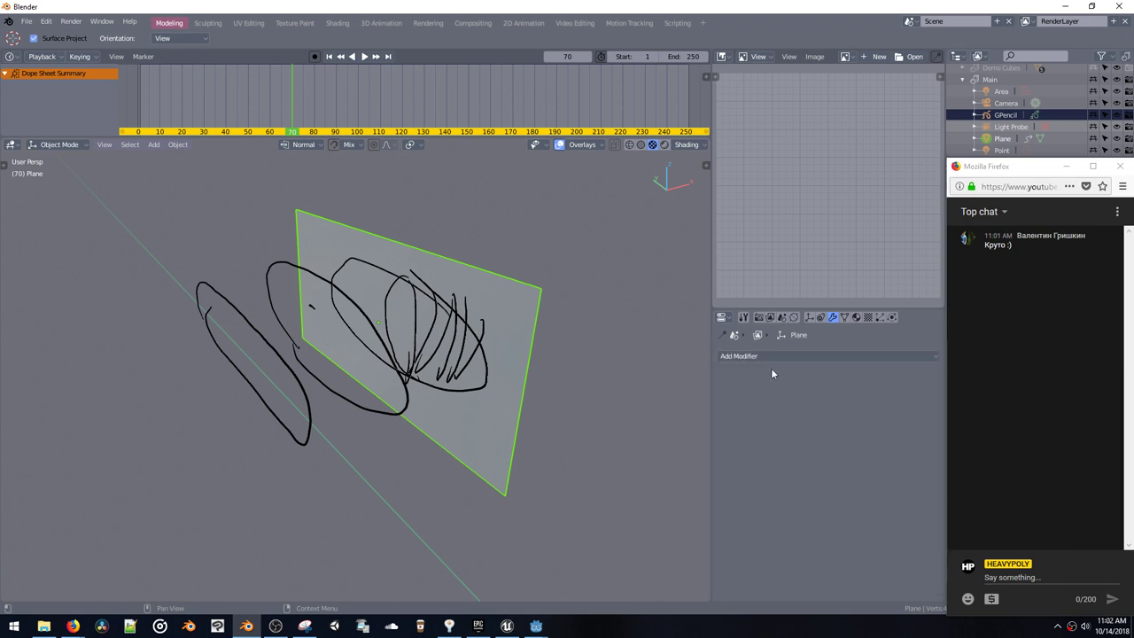
left_click(778, 356)
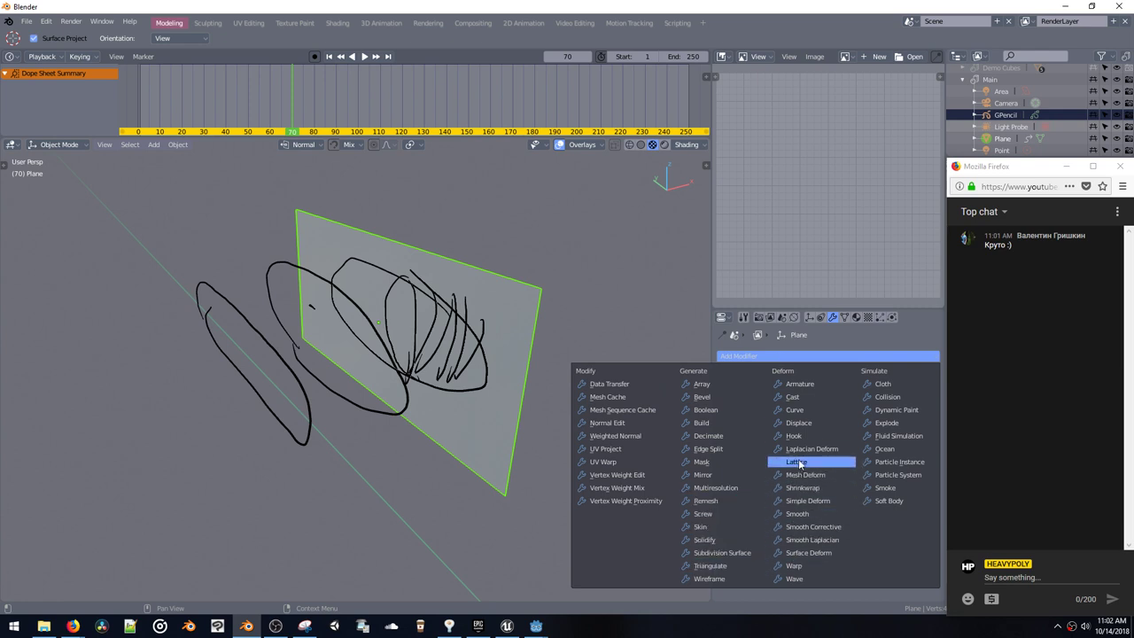
left_click(797, 422)
mouse_move(785, 486)
left_mouse_down()
mouse_move(815, 484)
mouse_move(706, 481)
mouse_move(828, 484)
mouse_move(713, 493)
mouse_move(828, 483)
mouse_move(717, 487)
mouse_move(843, 489)
mouse_move(746, 489)
mouse_move(843, 501)
mouse_move(709, 498)
mouse_move(833, 478)
mouse_move(822, 481)
mouse_move(836, 463)
left_mouse_up()
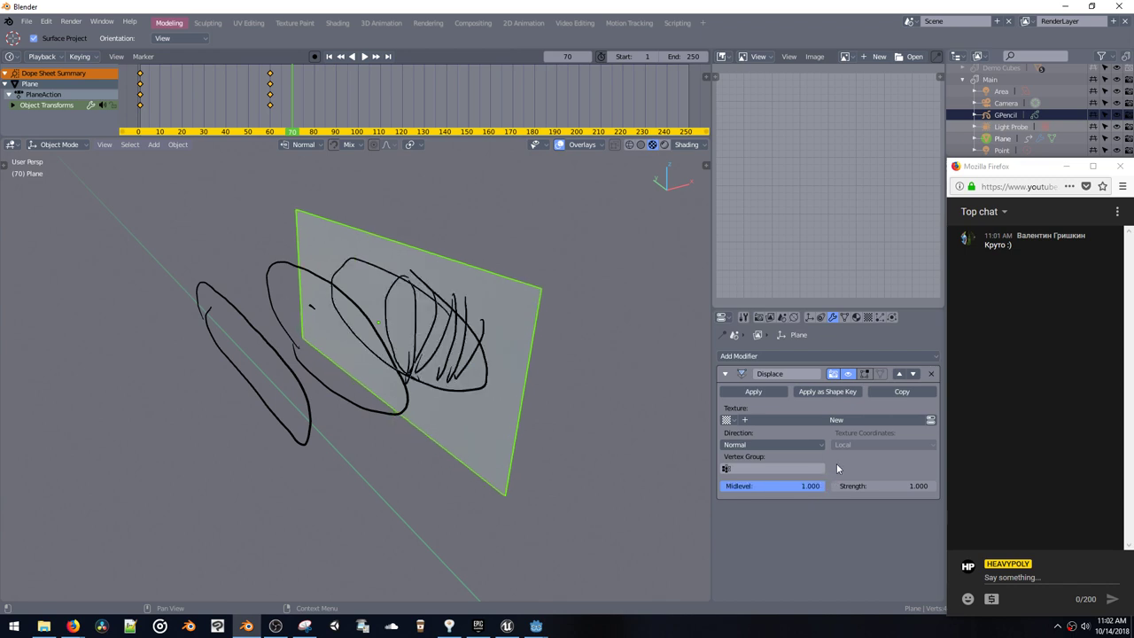
Step: Try to add a driver to the Displace modifier's Midlevel and set its Strength to 1
right_click(770, 491)
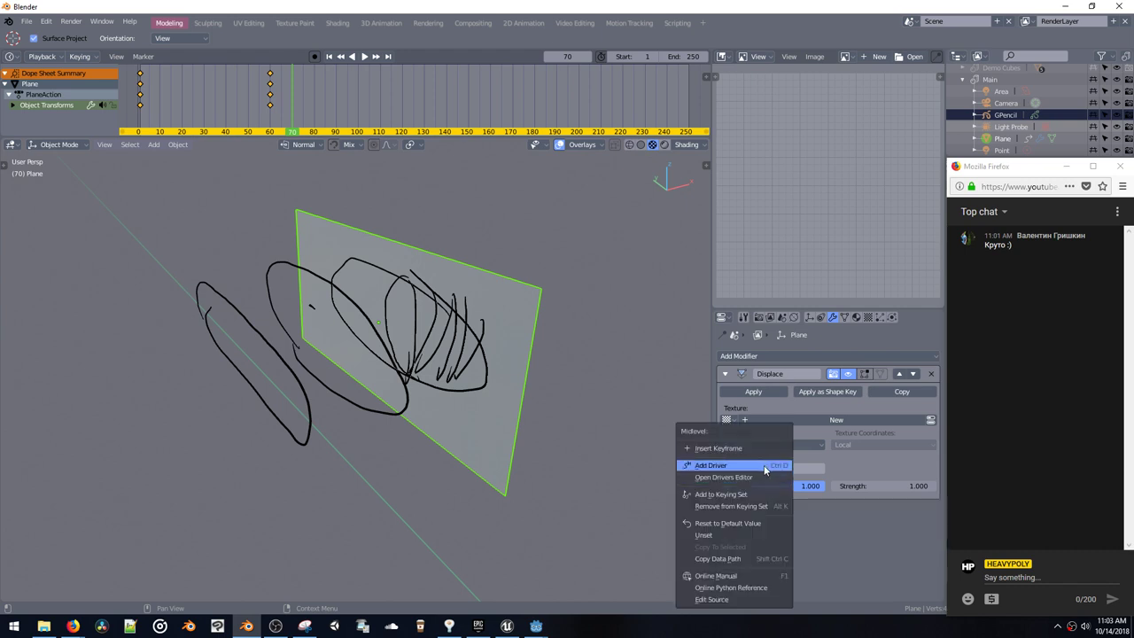
left_click(765, 466)
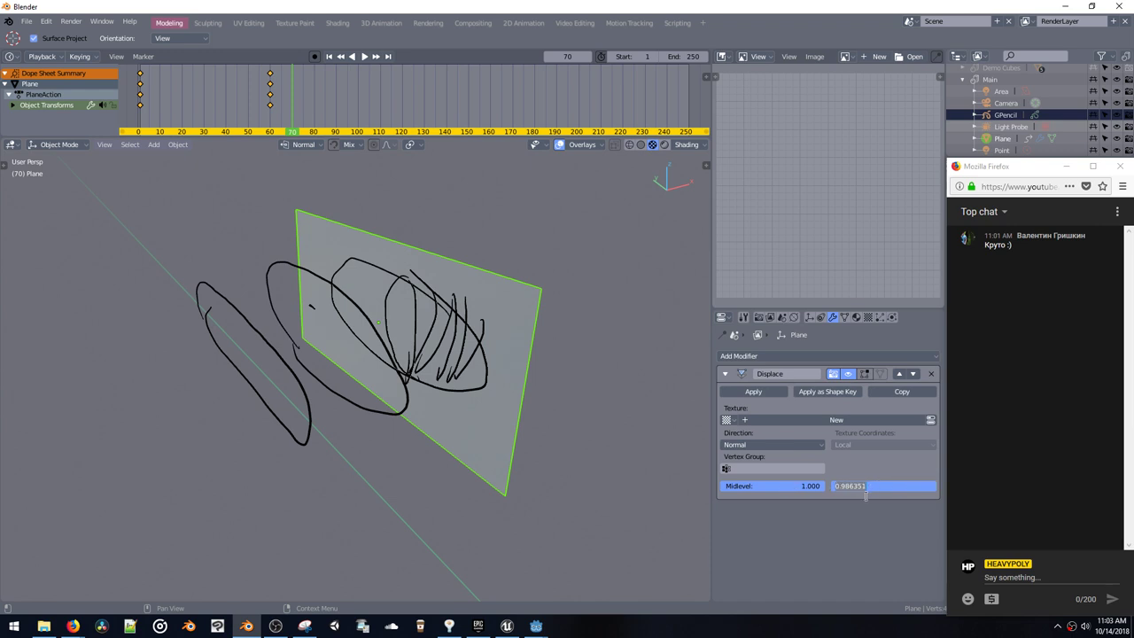
left_click(866, 486)
type("1")
key("Return")
mouse_move(789, 488)
left_mouse_down()
mouse_move(690, 496)
mouse_move(801, 492)
mouse_move(791, 492)
left_mouse_up()
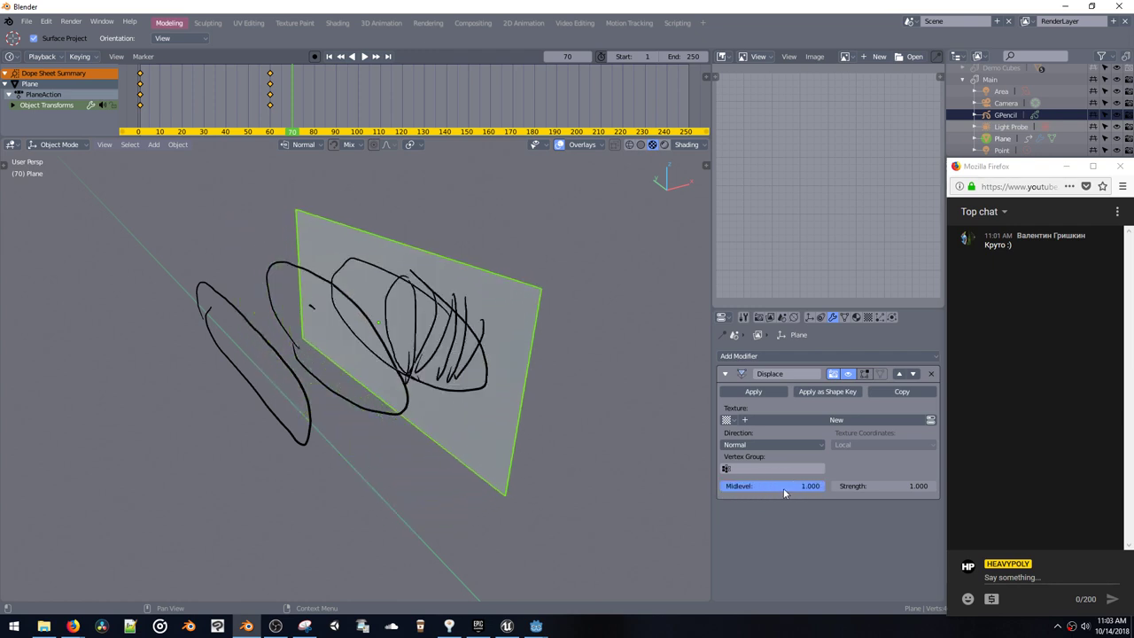
Step: Add a driver to the Displace modifier's Midlevel and open it in the Drivers Editor
right_click(780, 494)
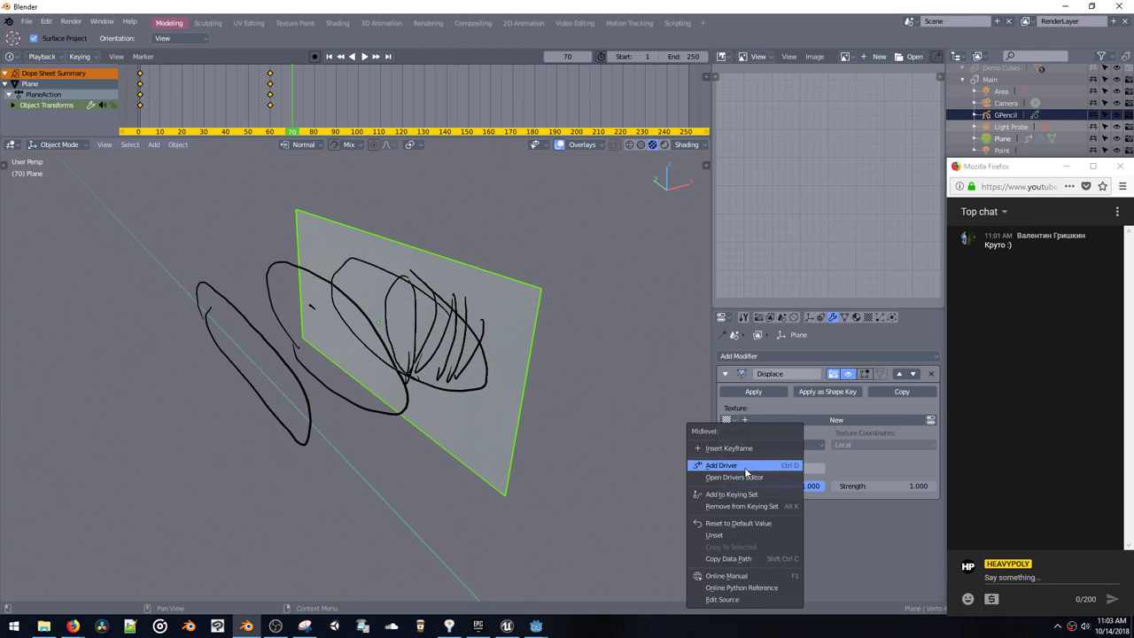
left_click(744, 467)
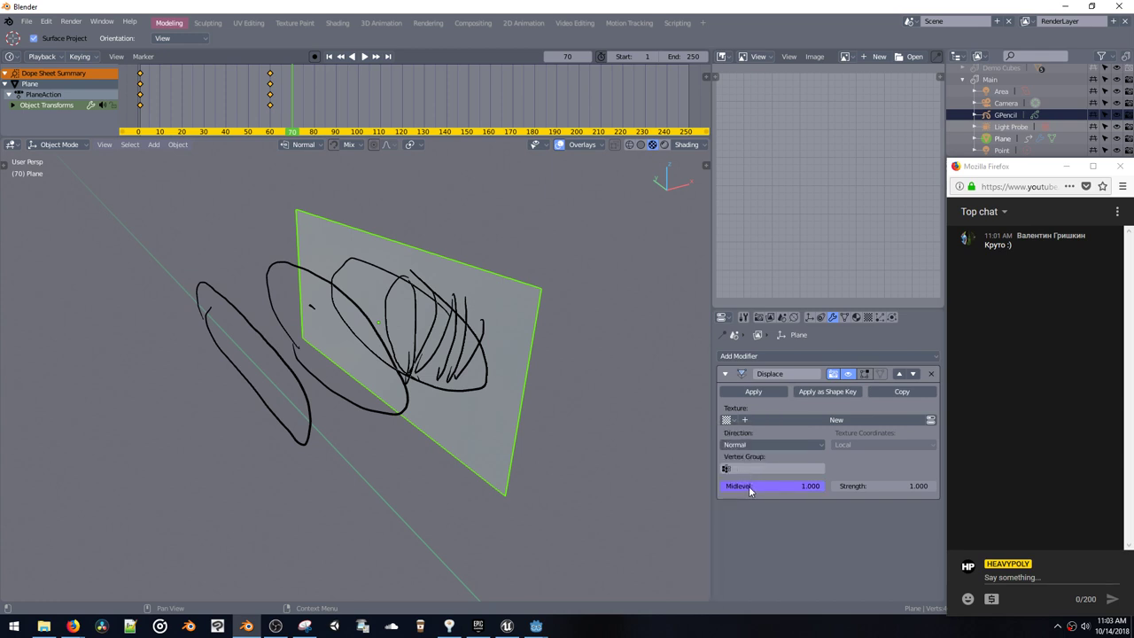
right_click(750, 487)
left_click(738, 478)
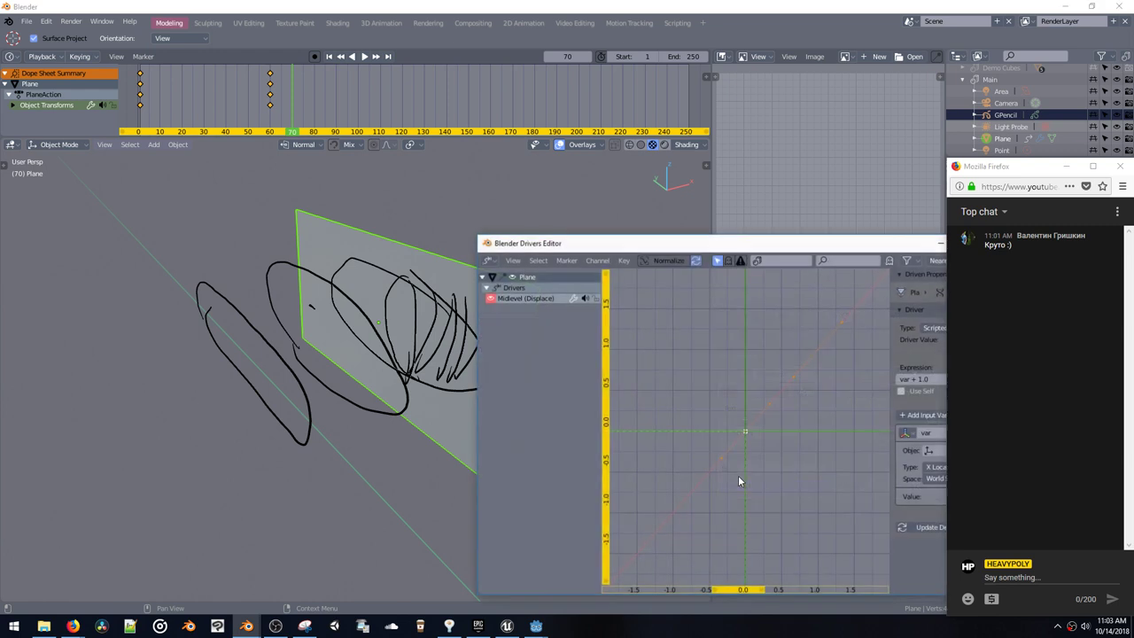
left_click_drag(621, 251, 399, 172)
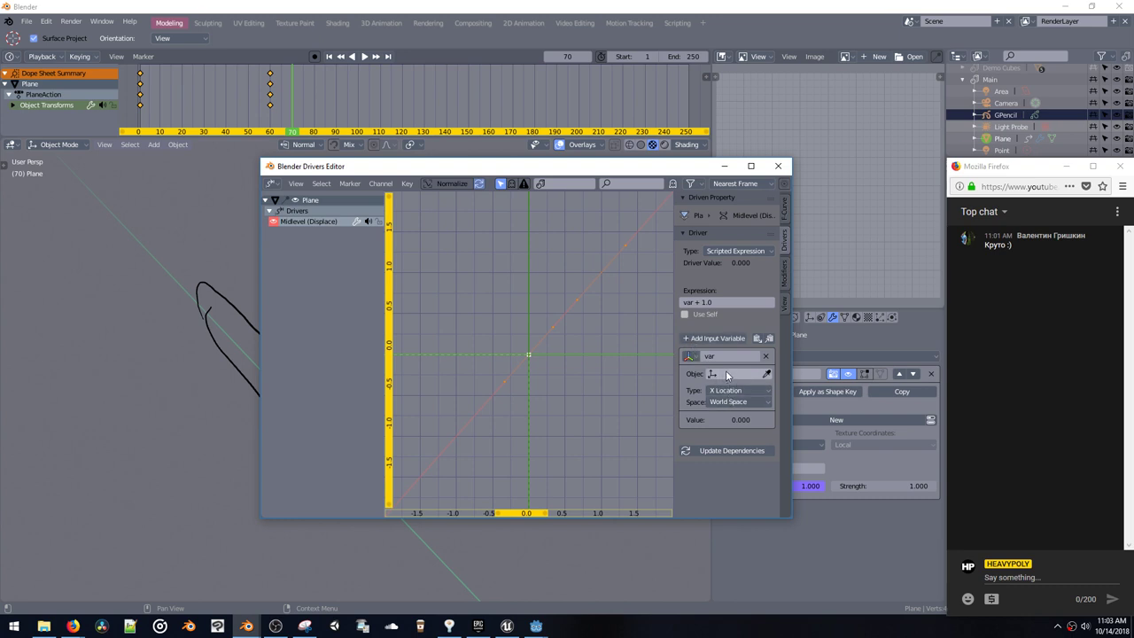
Step: Add a second input variable to the Midlevel driver and close the Drivers Editor
left_click(713, 337)
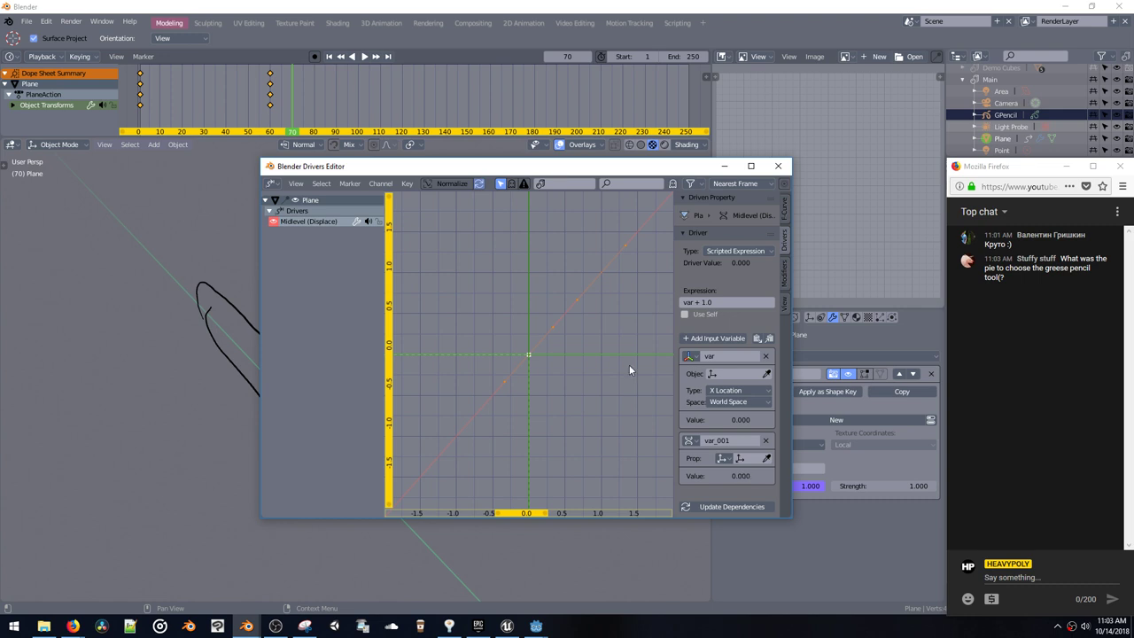
double_click(727, 441)
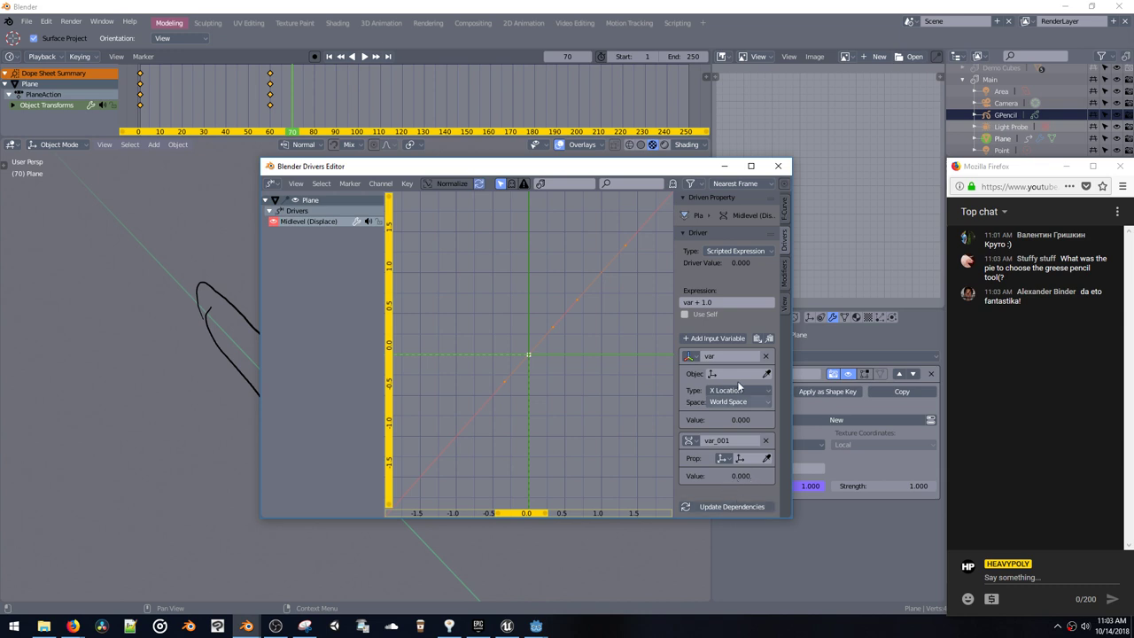
left_click(778, 168)
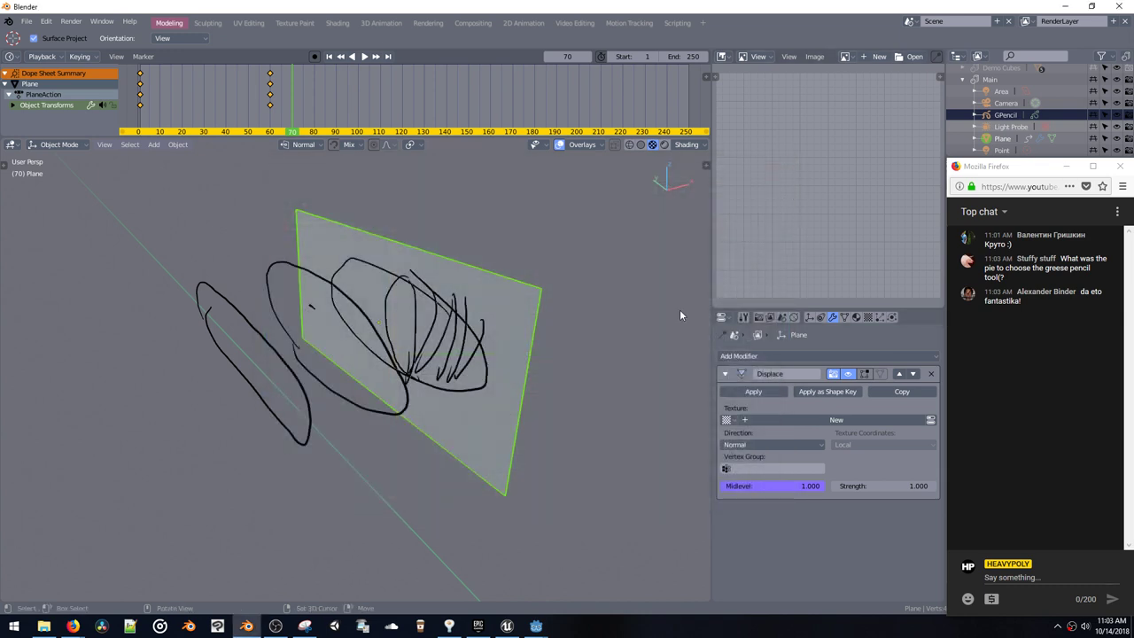
Step: Set the current frame to 40, select the GPencil object and enter Draw mode
middle_click_drag(511, 329, 478, 297)
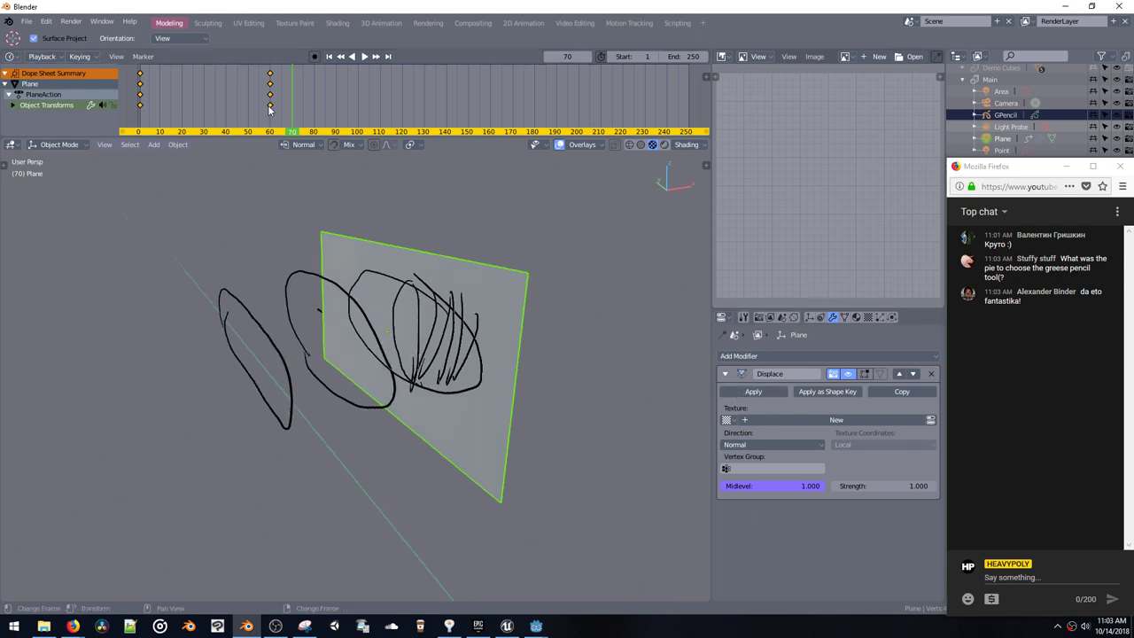
mouse_move(271, 111)
left_mouse_down()
mouse_move(174, 108)
mouse_move(282, 107)
mouse_move(225, 102)
left_mouse_up()
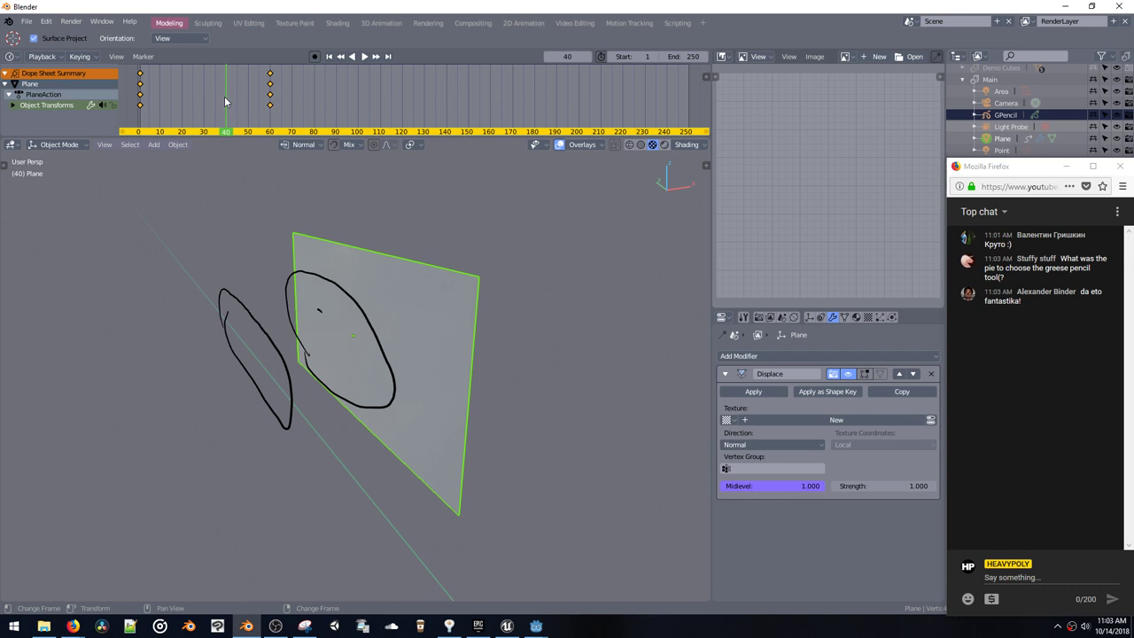
left_click(349, 340)
left_click(425, 324)
left_click(1004, 114)
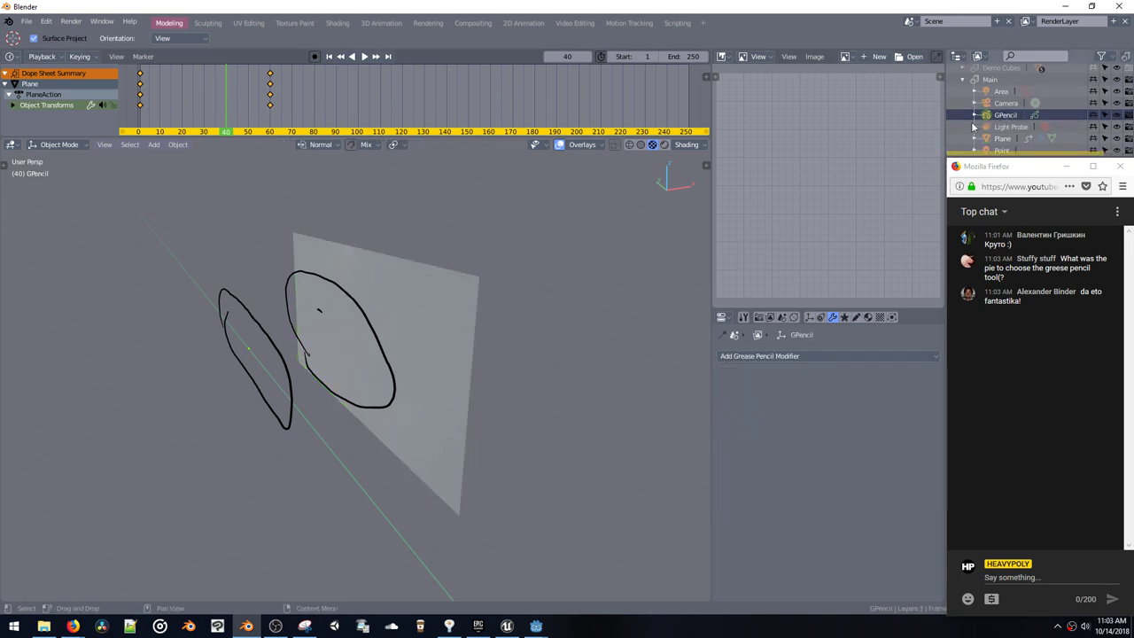
key("ctrl+space")
left_click(379, 312)
Step: Draw a lobed freehand outline on the plane over the existing loop at frame 40
left_click_drag(343, 317, 376, 308)
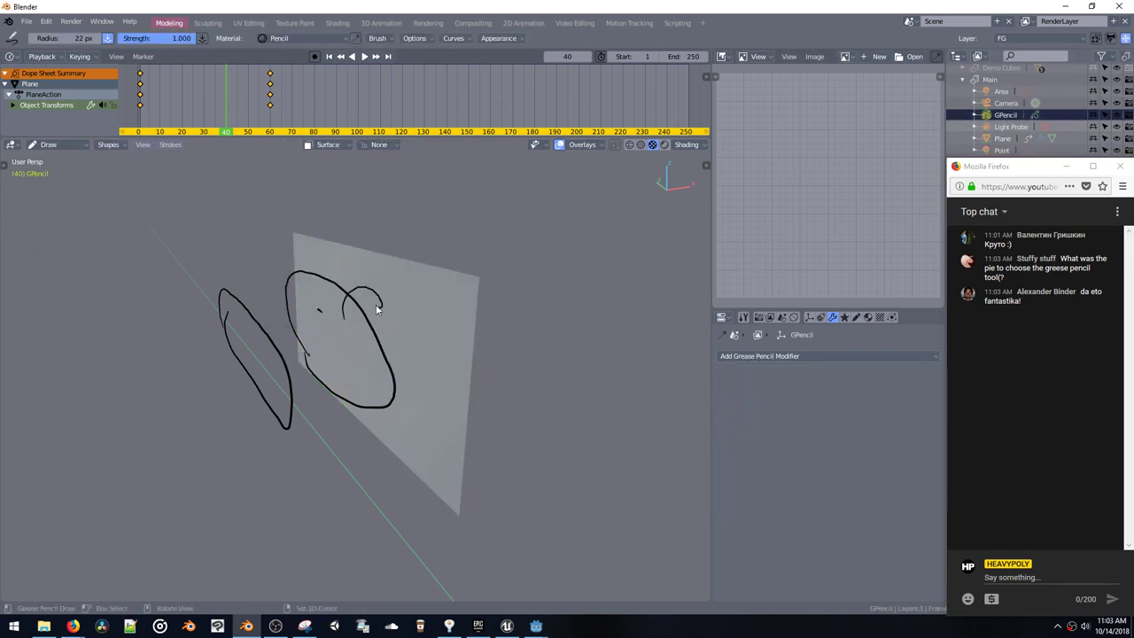
mouse_move(355, 348)
left_mouse_down()
mouse_move(337, 312)
mouse_move(344, 321)
left_mouse_up()
middle_click_drag(290, 321, 325, 327)
Step: Show the Grease Pencil mode choices and stay in Draw mode
key("ctrl+Tab")
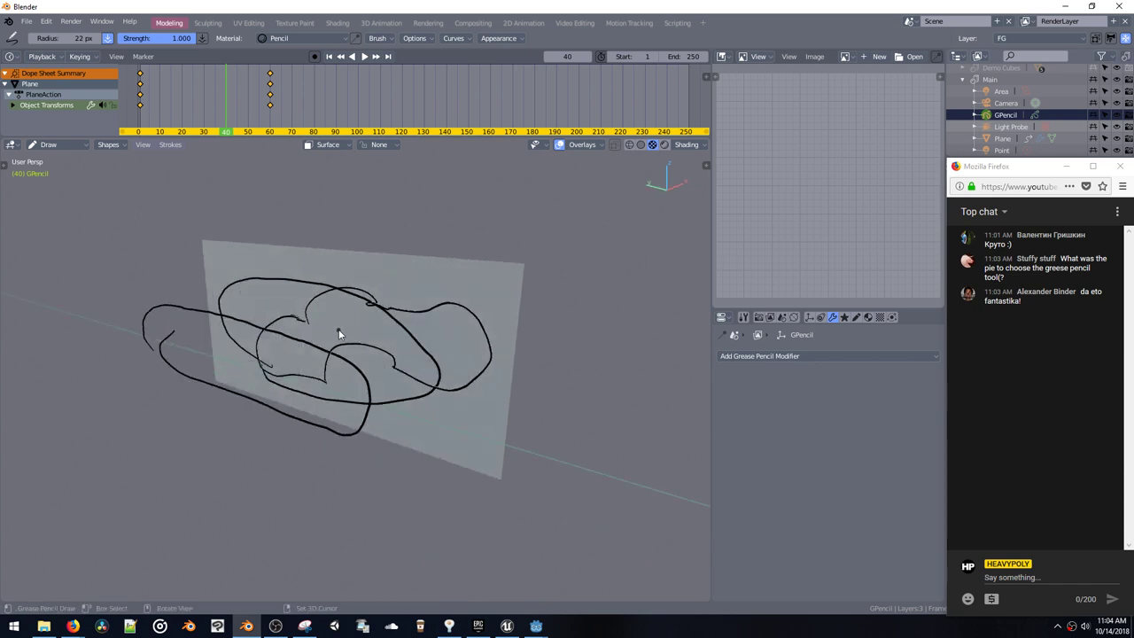
key("ctrl+Tab")
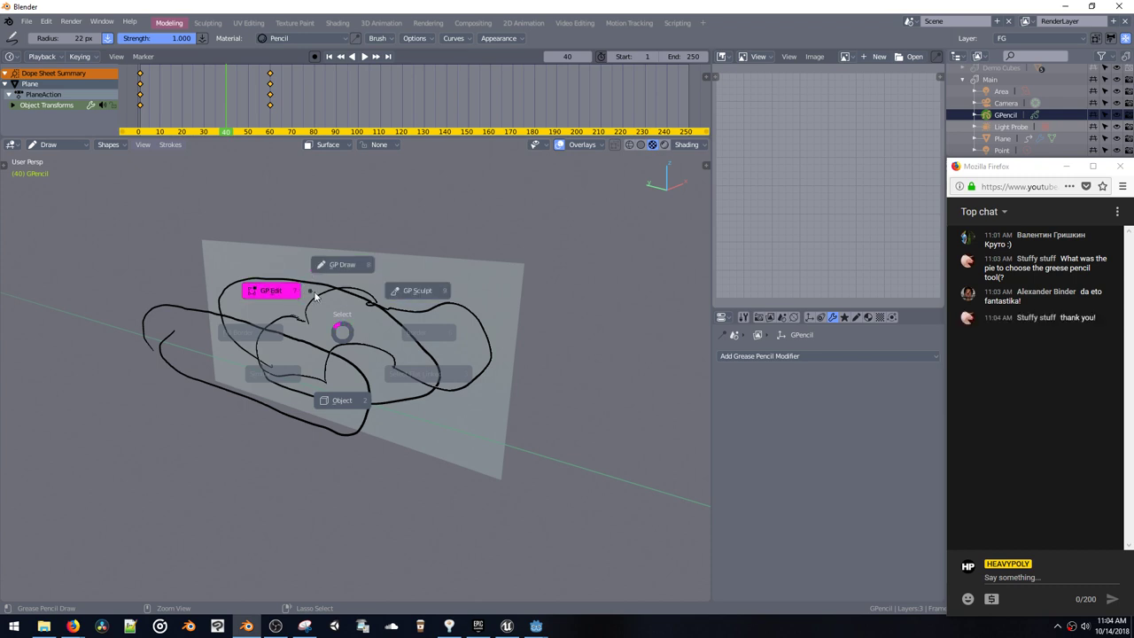
left_click(345, 338)
Step: Advance to frame 63 and draw a corner outline and long, flat box shapes along the plane's upper edge
middle_click_drag(395, 315, 375, 295)
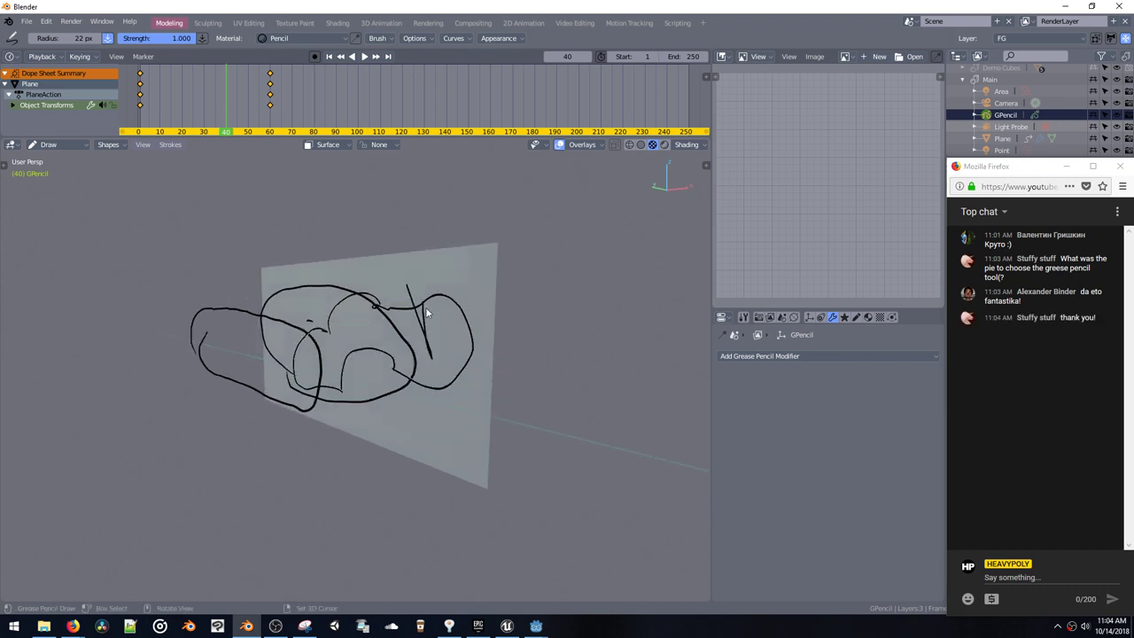
middle_click_drag(401, 417, 384, 368)
mouse_move(217, 102)
left_mouse_down()
mouse_move(162, 107)
mouse_move(282, 105)
mouse_move(216, 95)
mouse_move(278, 88)
left_mouse_up()
left_click(423, 239)
mouse_move(505, 376)
left_mouse_down()
mouse_move(488, 284)
mouse_move(480, 311)
left_mouse_up()
mouse_move(437, 308)
middle_mouse_down()
mouse_move(395, 309)
mouse_move(440, 314)
mouse_move(505, 293)
mouse_move(369, 268)
middle_mouse_up()
left_click_drag(301, 271, 175, 269)
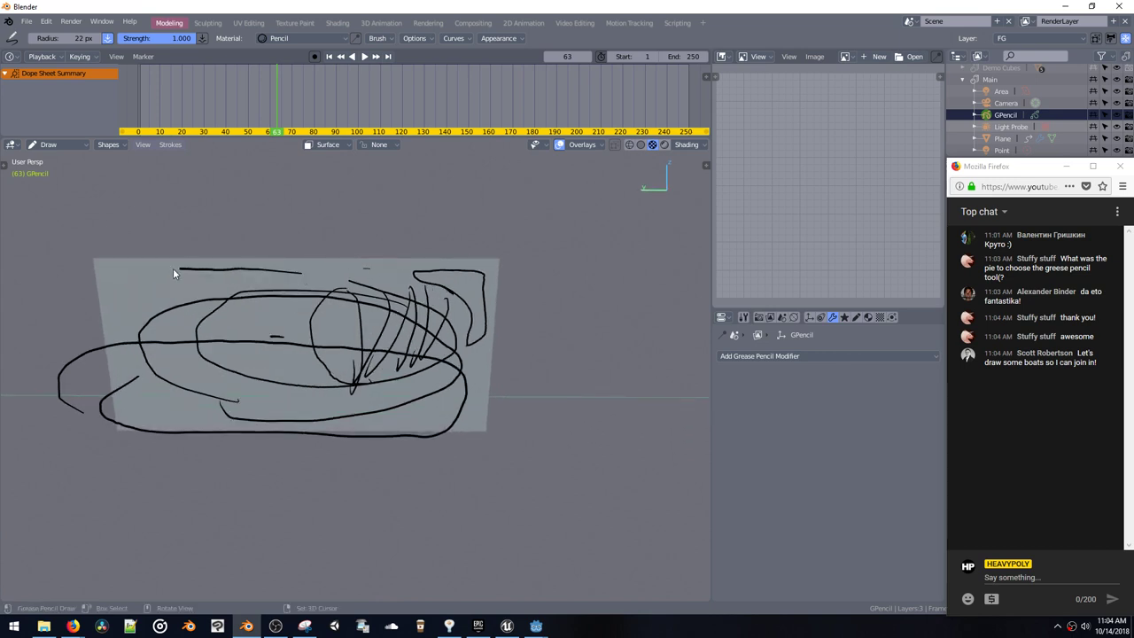
mouse_move(107, 333)
left_mouse_down()
mouse_move(232, 292)
mouse_move(316, 285)
mouse_move(157, 281)
mouse_move(170, 268)
mouse_move(389, 268)
mouse_move(420, 292)
mouse_move(420, 272)
left_mouse_up()
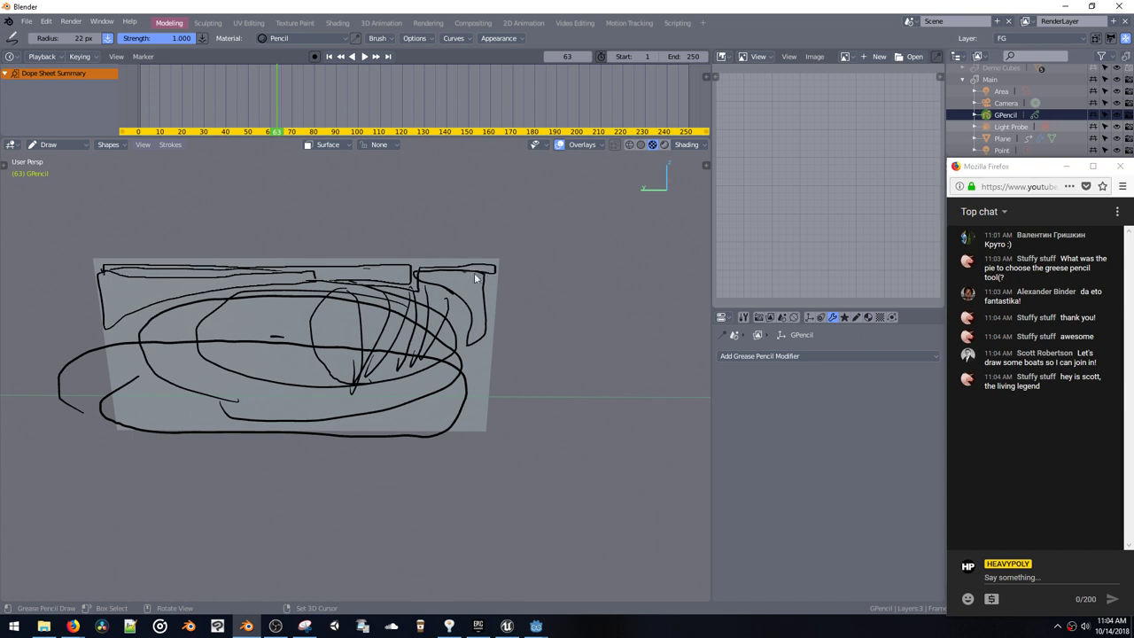
left_click_drag(484, 339, 483, 273)
Step: Return to frame 0, try a short bent stroke inside the first loop and undo it
middle_click_drag(469, 346, 319, 365)
mouse_move(277, 100)
left_mouse_down()
mouse_move(138, 99)
mouse_move(306, 91)
mouse_move(136, 86)
left_mouse_up()
mouse_move(372, 333)
middle_mouse_down()
mouse_move(333, 335)
mouse_move(364, 337)
middle_mouse_up()
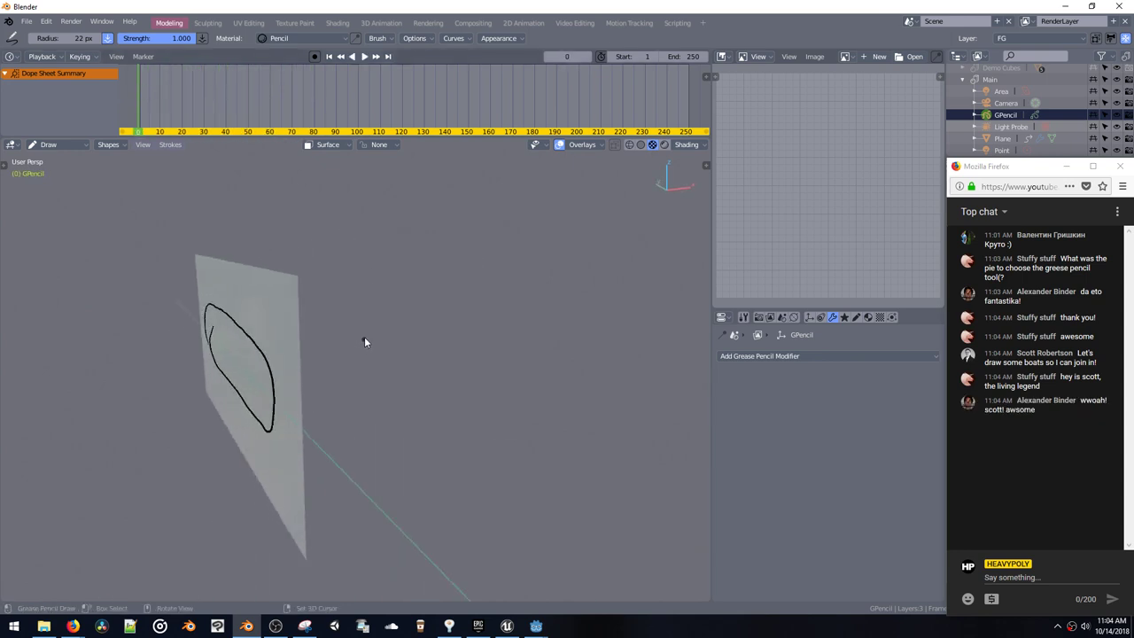
key("space")
mouse_move(153, 101)
left_mouse_down()
mouse_move(308, 92)
mouse_move(136, 102)
left_mouse_up()
key("space")
middle_click_drag(288, 337, 222, 345)
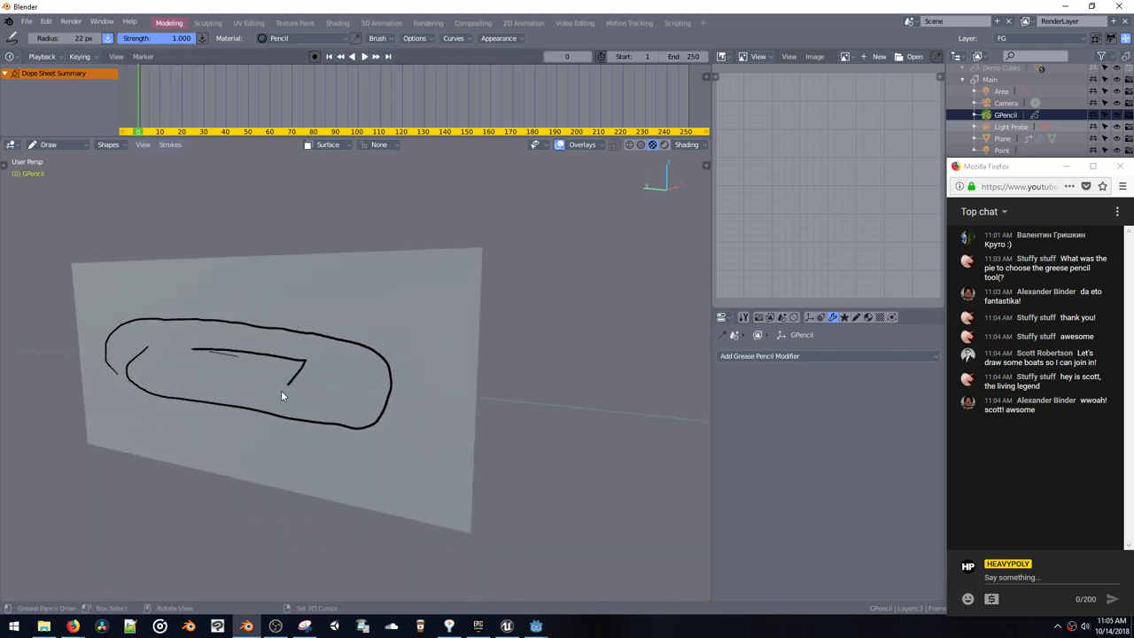
mouse_move(192, 367)
left_mouse_down()
mouse_move(233, 397)
mouse_move(303, 363)
left_mouse_up()
key("ctrl+z")
Step: Add a Mirror modifier to the GPencil object and set the current frame to 38 to inspect the mirrored loops
middle_click_drag(312, 343, 451, 329)
left_click(806, 357)
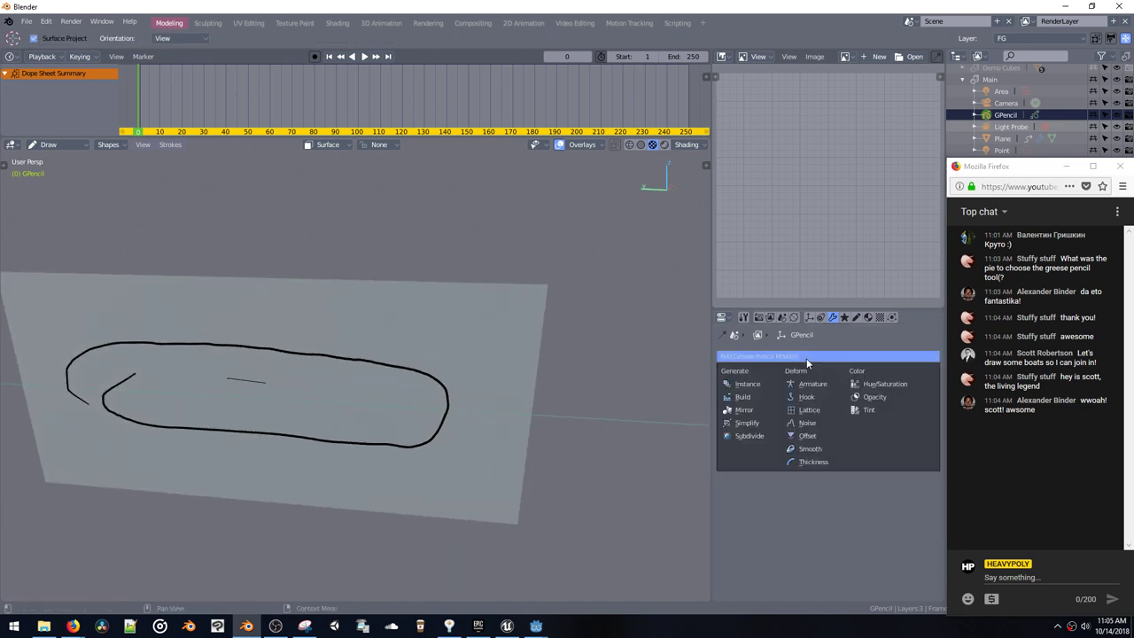
left_click(766, 413)
mouse_move(702, 386)
middle_mouse_down()
mouse_move(345, 359)
mouse_move(225, 198)
middle_mouse_up()
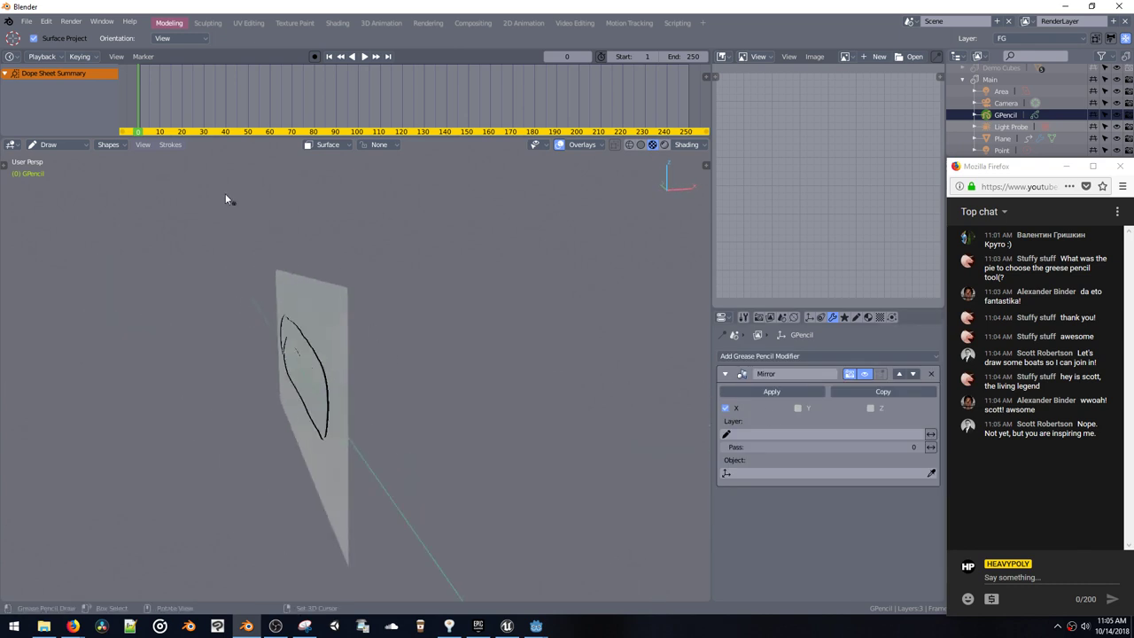
mouse_move(141, 113)
left_mouse_down()
mouse_move(305, 106)
mouse_move(184, 103)
mouse_move(221, 96)
left_mouse_up()
mouse_move(292, 288)
middle_mouse_down()
mouse_move(316, 259)
mouse_move(288, 303)
mouse_move(350, 301)
middle_mouse_up()
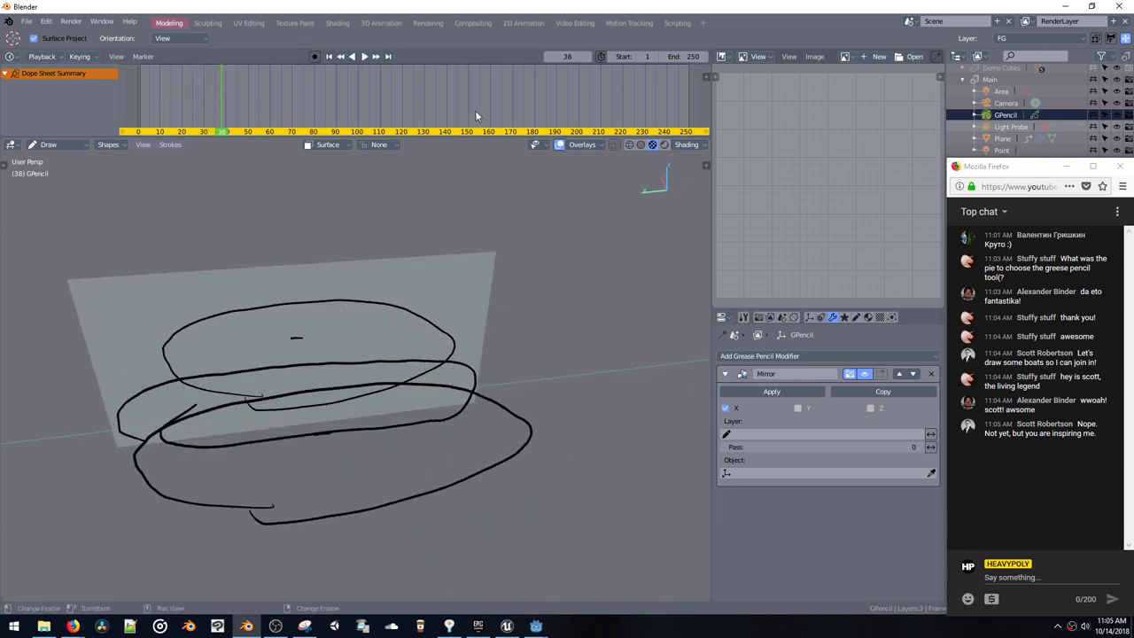
Step: Switch the Timeline area to a Dope Sheet in Grease Pencil mode
left_click(46, 57)
left_click(11, 56)
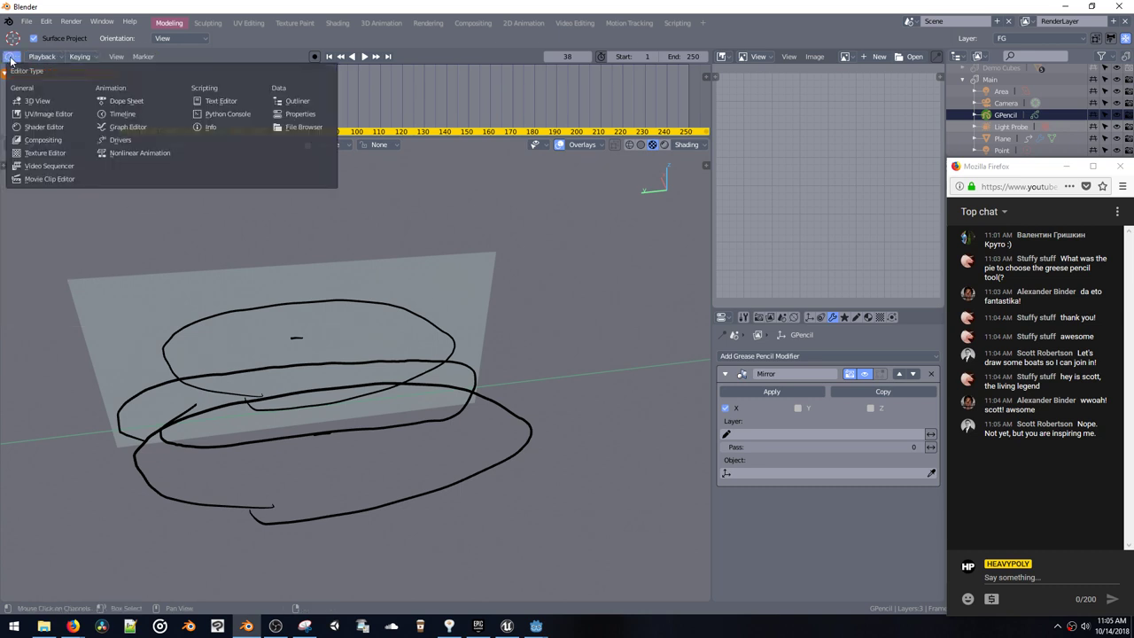
left_click(122, 99)
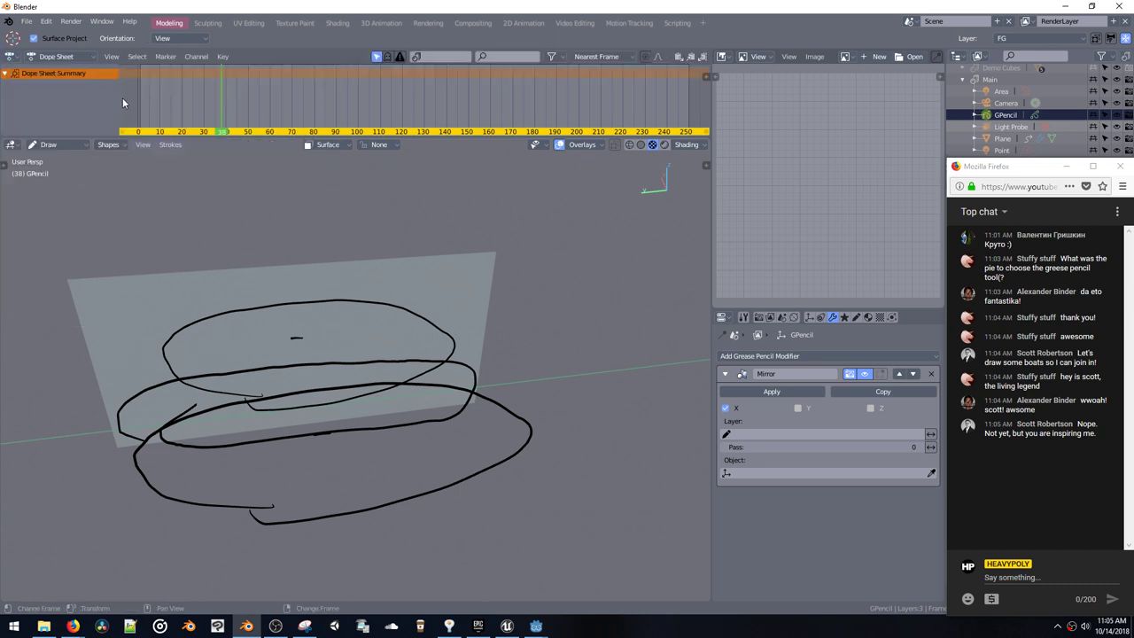
left_click(74, 57)
left_click(66, 107)
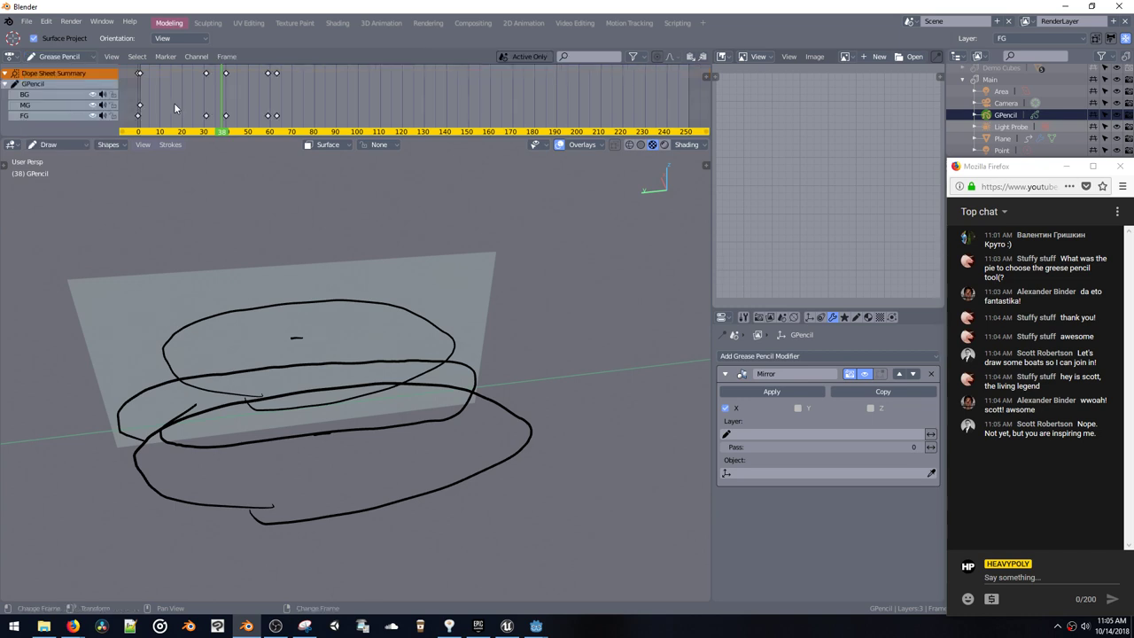
Step: Delete all of the GPencil object's drawing keyframes
key("x")
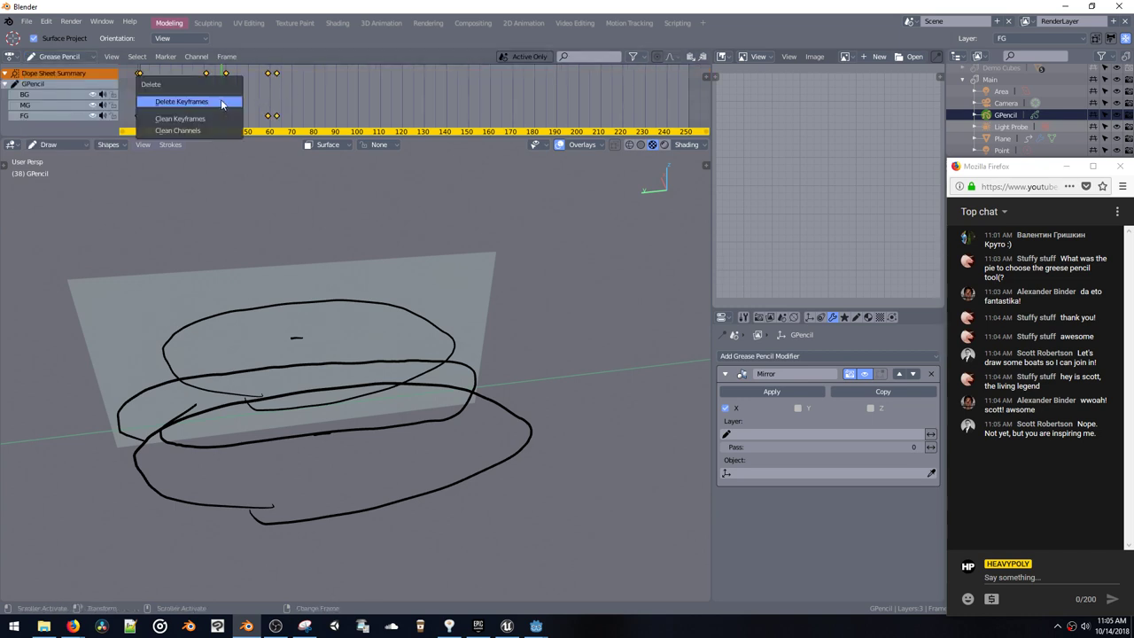
left_click(216, 105)
mouse_move(367, 245)
middle_mouse_down()
mouse_move(248, 222)
mouse_move(292, 235)
middle_mouse_up()
Step: Switch the Grease Pencil keyframe editor back to Dope Sheet mode and set the current frame to 0
left_click(60, 57)
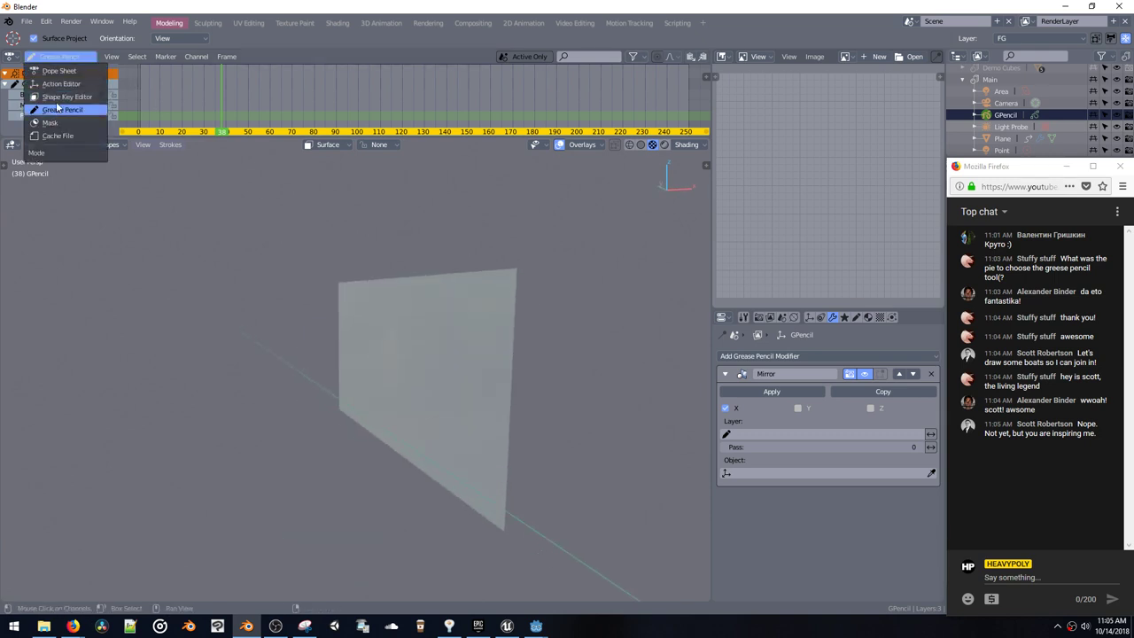
left_click(59, 70)
left_click_drag(177, 101, 137, 112)
Step: Try long horizontal strokes across the plane in perspective view and undo them
middle_click_drag(398, 288, 187, 338)
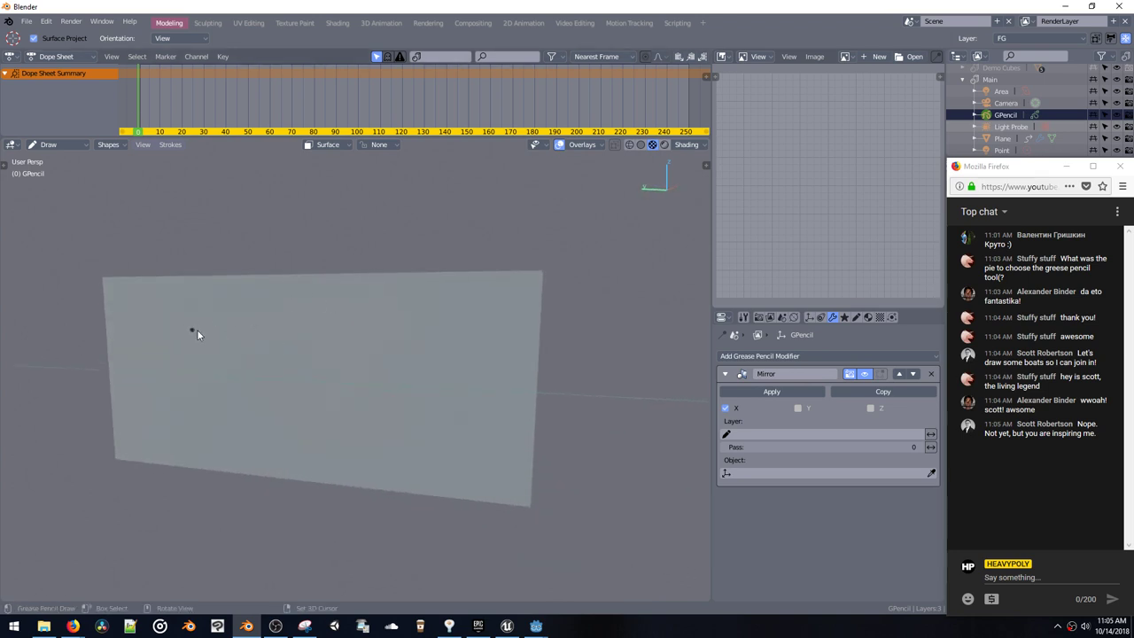
left_click_drag(201, 334, 437, 341)
key("ctrl+z")
left_click_drag(262, 346, 476, 348)
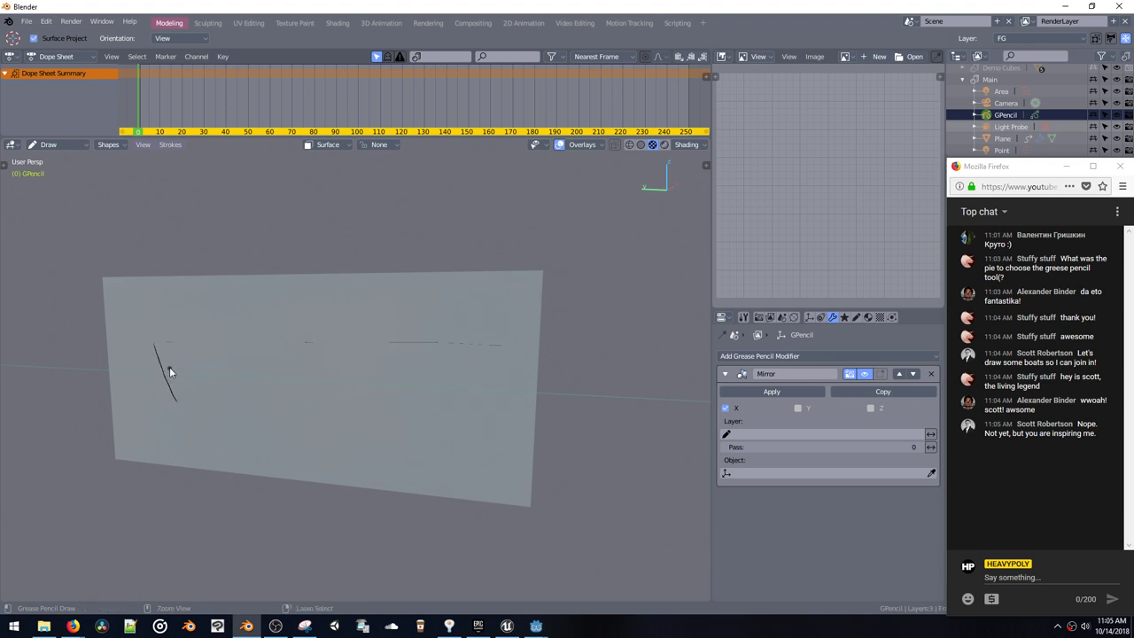
key("ctrl+z")
key("ctrl+z")
Step: Switch the viewport to the left orthographic view and display the plane in wireframe shading
mouse_move(147, 360)
middle_mouse_down()
mouse_move(223, 336)
mouse_move(231, 304)
middle_mouse_up()
key("v")
key("v")
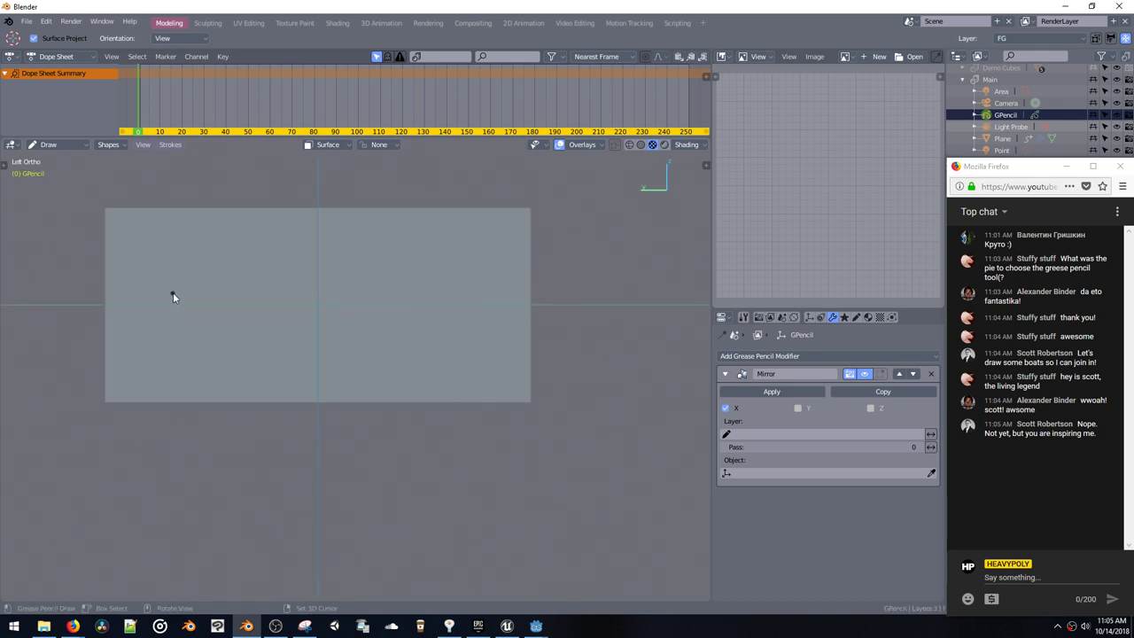
key("z")
left_click(125, 258)
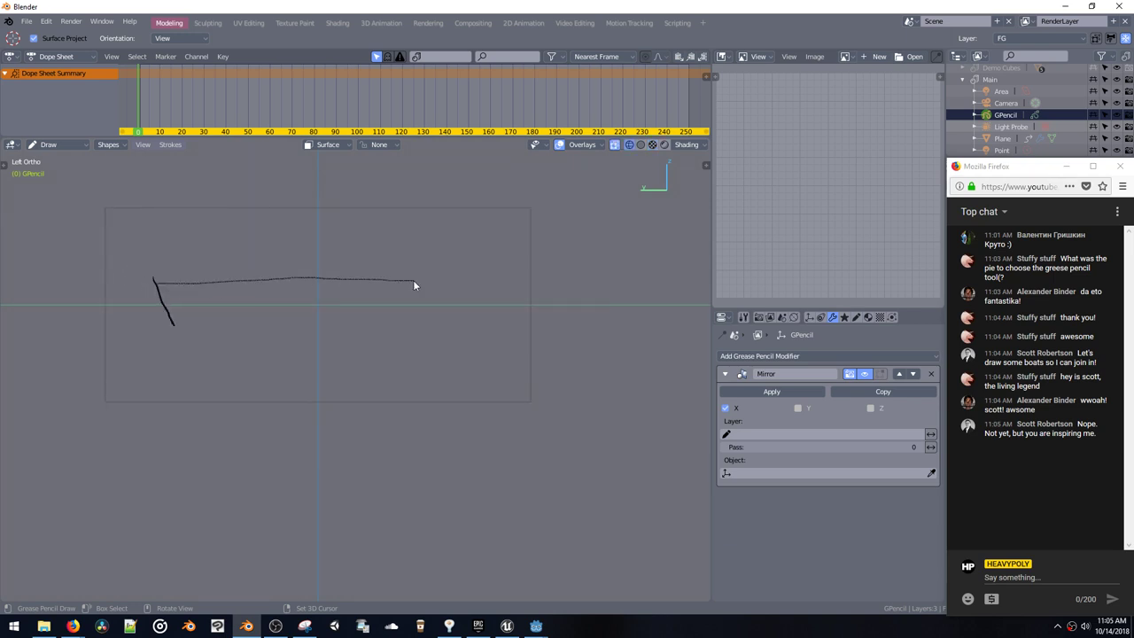
Step: Redraw the upper edge of the boat's side profile as one long, slightly arched stroke from the slanted stern line towards the bow
key("ctrl+z")
left_click_drag(148, 283, 198, 281)
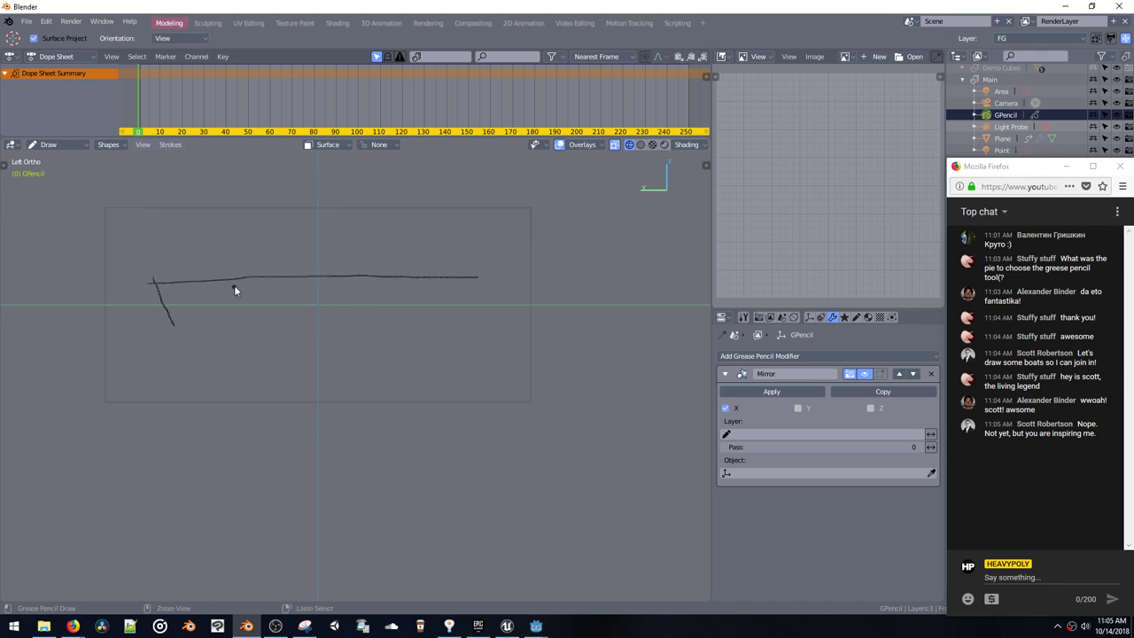
key("ctrl+z")
key("ctrl+z")
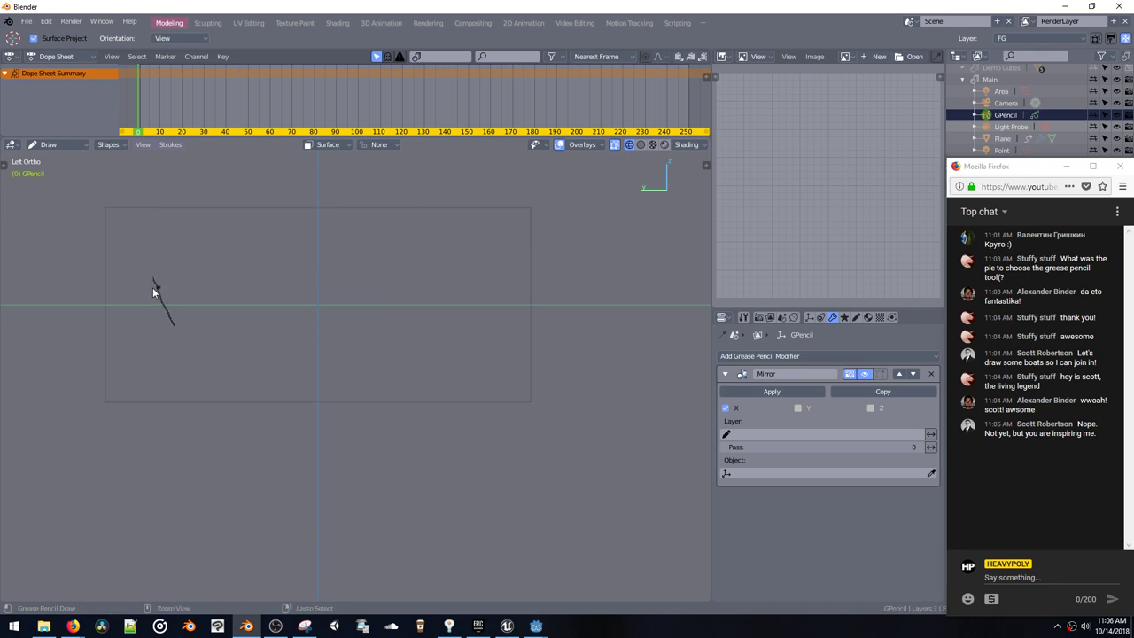
left_click_drag(152, 284, 357, 282)
left_click_drag(500, 285, 500, 283)
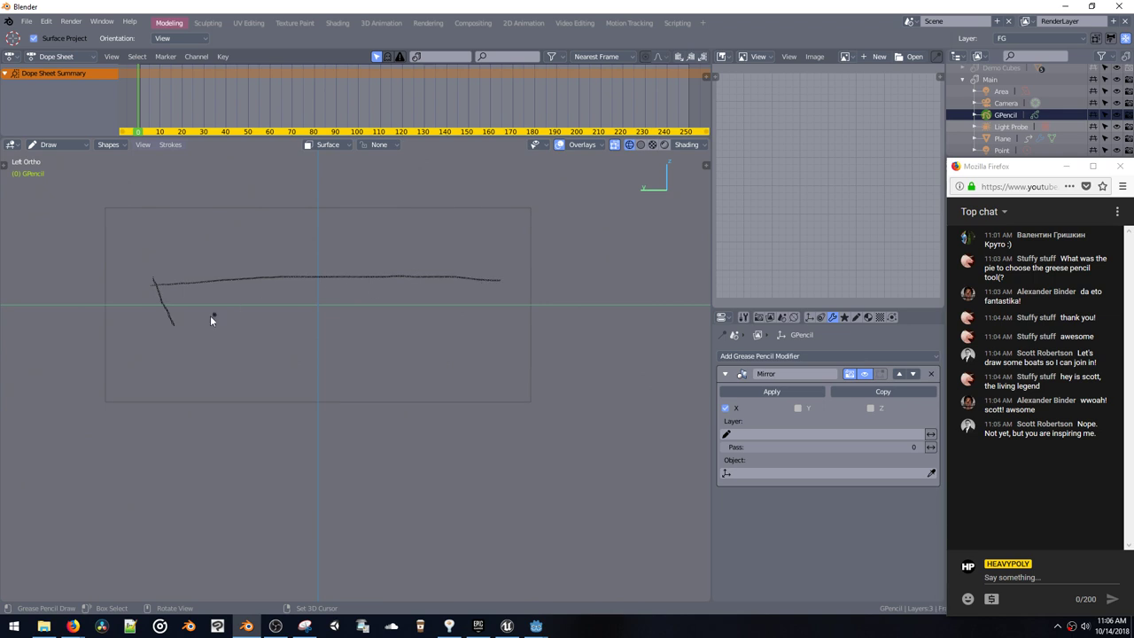
Step: Sketch the lower hull line from the foot of the stern to past mid-length, undoing the unwanted attempts
left_click_drag(168, 324, 192, 334)
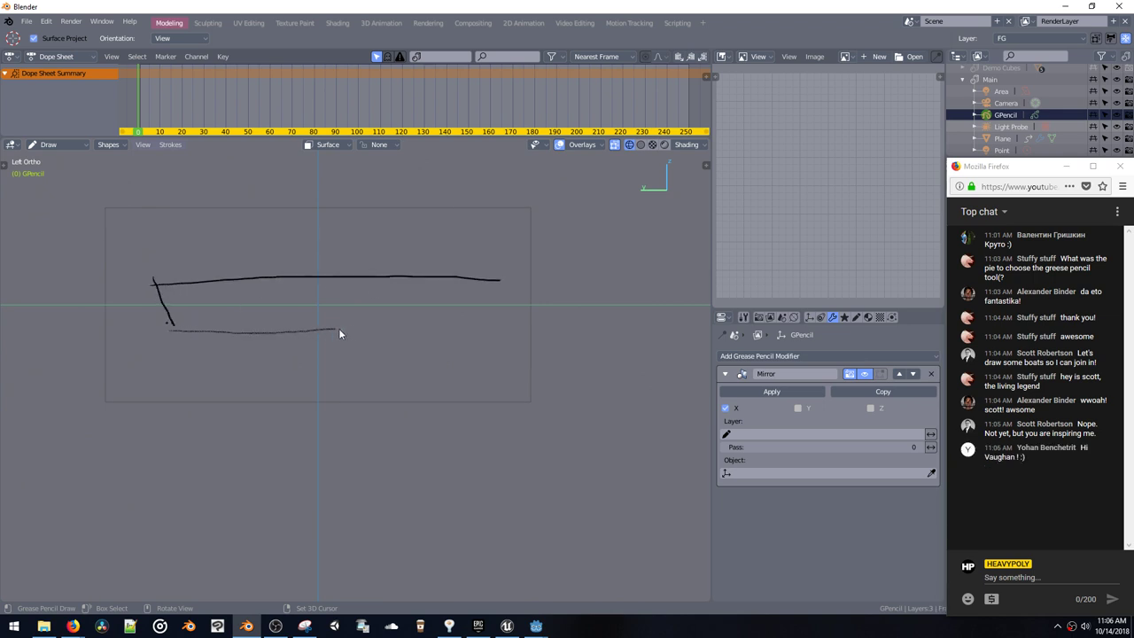
mouse_move(338, 334)
left_mouse_down()
mouse_move(450, 322)
mouse_move(526, 291)
mouse_move(505, 283)
mouse_move(352, 330)
left_mouse_up()
key("ctrl+z")
key("ctrl+z")
key("ctrl+z")
Step: Try curved bow strokes sweeping from the front end of the upper edge down to the keel and undo them
left_click_drag(511, 275, 400, 330)
key("ctrl+z")
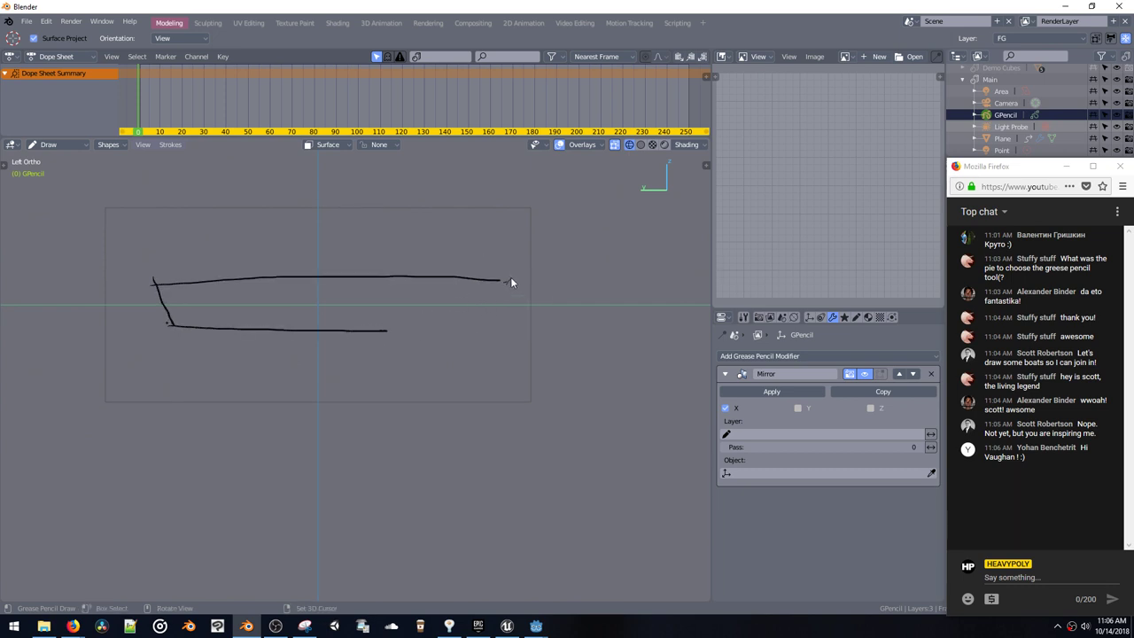
mouse_move(511, 278)
left_mouse_down()
mouse_move(356, 345)
mouse_move(463, 311)
mouse_move(302, 346)
left_mouse_up()
key("ctrl+z")
key("ctrl+z")
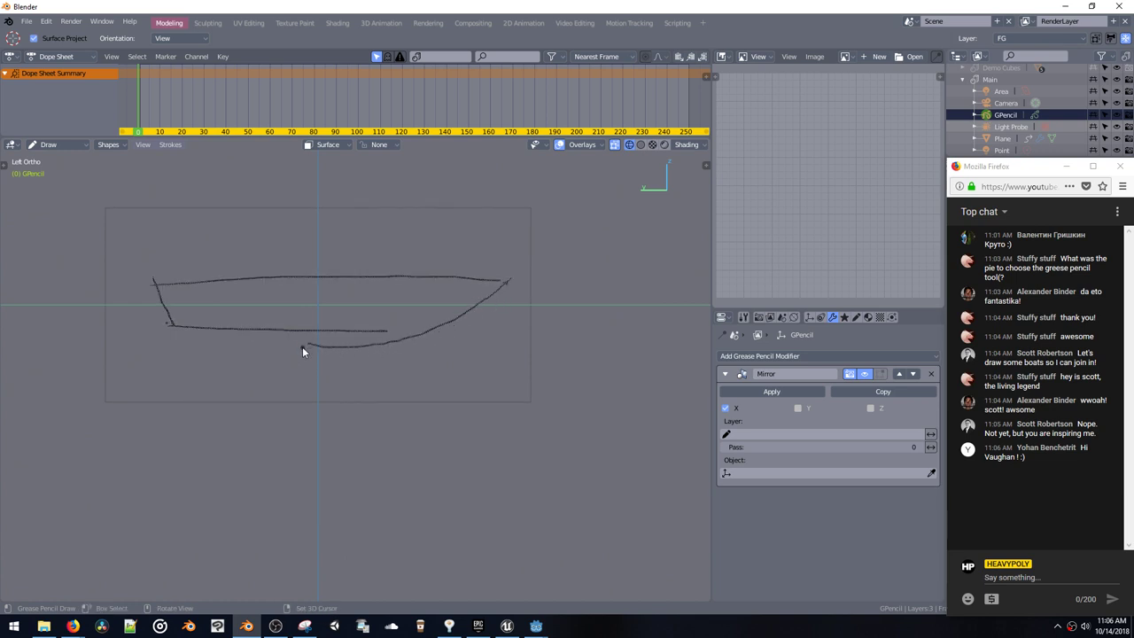
key("ctrl+z")
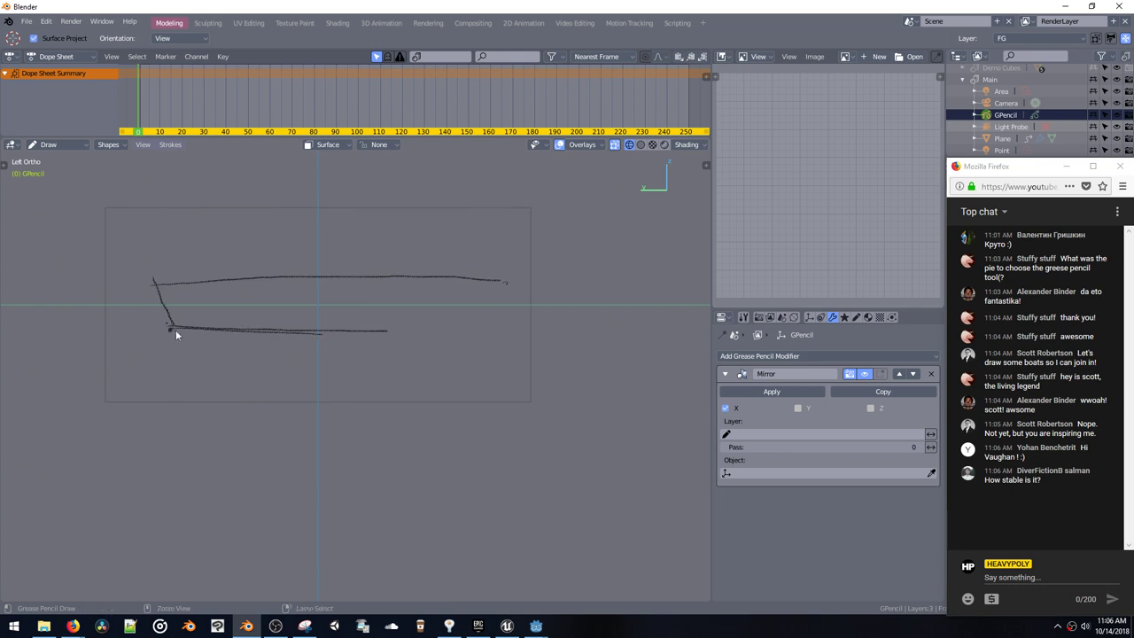
Step: Draw the keel curve from the stern up to the bow, reinforce it, and add an inner hull curve above it
mouse_move(170, 326)
left_mouse_down()
mouse_move(355, 346)
mouse_move(493, 291)
left_mouse_up()
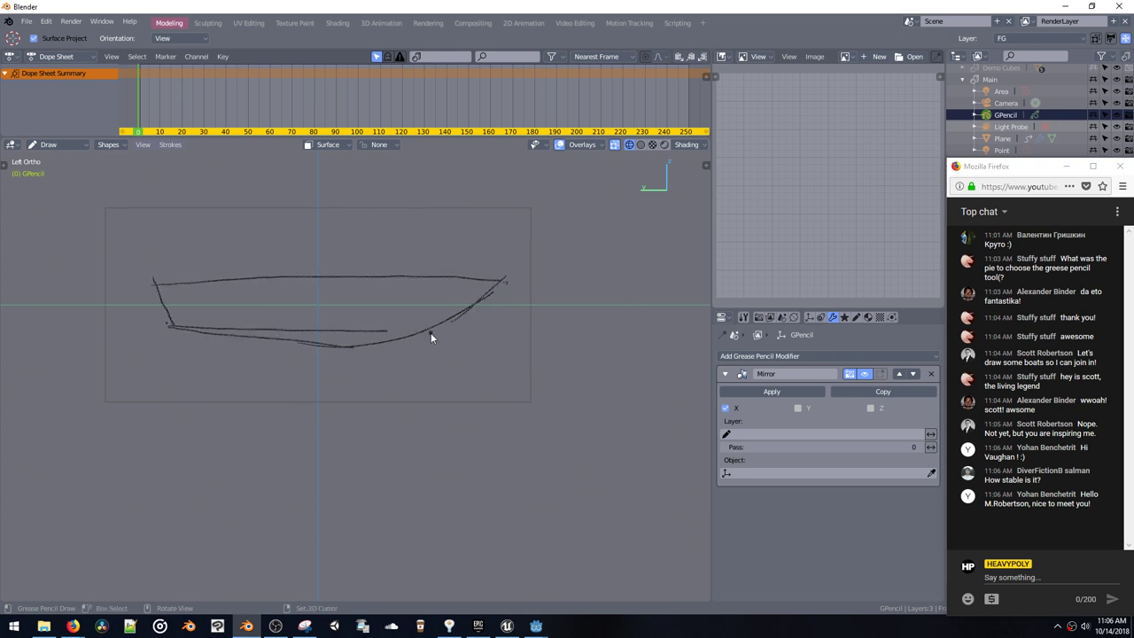
left_click_drag(450, 319, 502, 283)
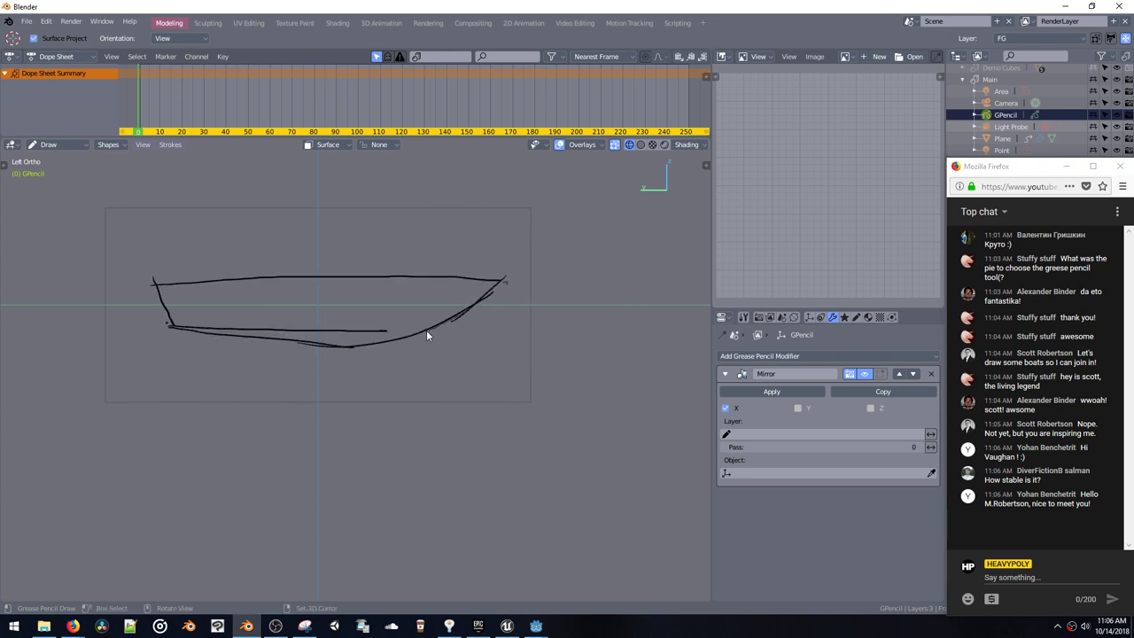
left_click_drag(359, 350, 393, 344)
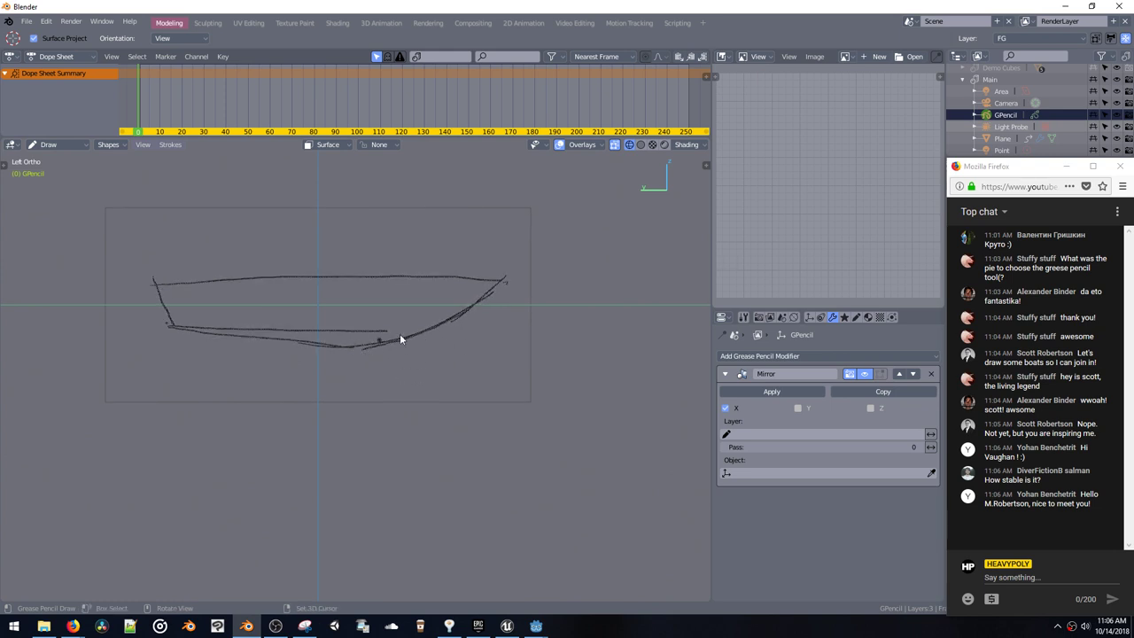
mouse_move(478, 283)
left_mouse_down()
mouse_move(379, 323)
mouse_move(276, 332)
left_mouse_up()
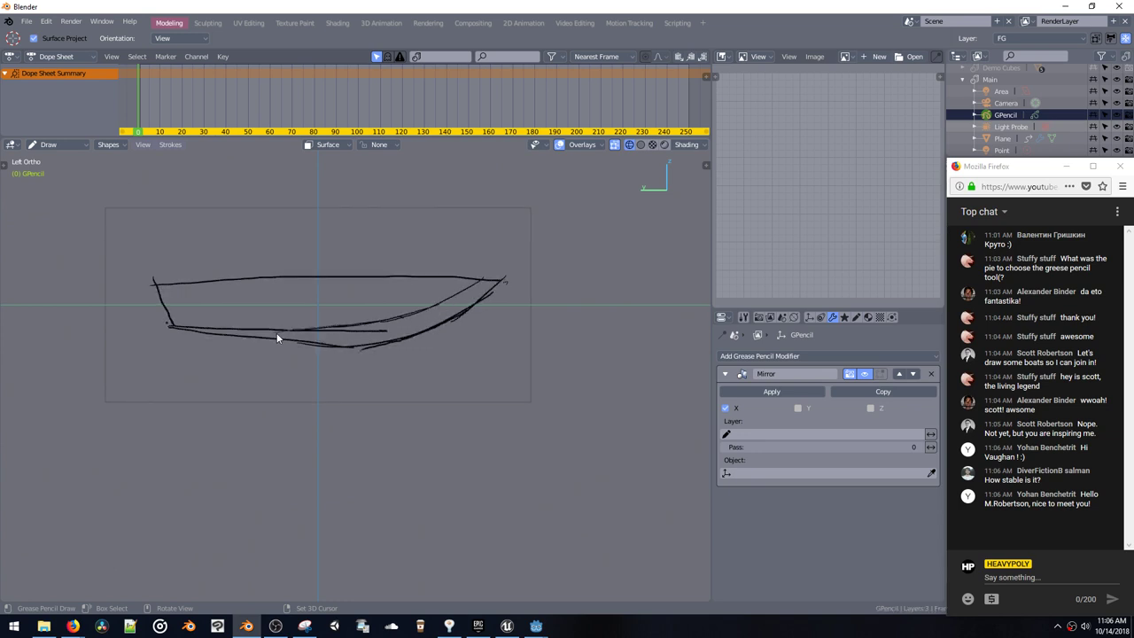
Step: Set the current frame to 19 and view the boat profile in perspective
mouse_move(500, 346)
middle_mouse_down()
mouse_move(395, 326)
mouse_move(359, 336)
mouse_move(335, 281)
middle_mouse_up()
mouse_move(141, 106)
left_mouse_down()
mouse_move(203, 90)
mouse_move(172, 96)
left_mouse_up()
mouse_move(332, 287)
middle_mouse_down()
mouse_move(272, 281)
mouse_move(419, 275)
mouse_move(363, 322)
mouse_move(291, 316)
mouse_move(298, 304)
mouse_move(363, 301)
middle_mouse_up()
Step: Switch to the top orthographic view and set the Grease Pencil stroke placement to 3D Cursor
key("grave")
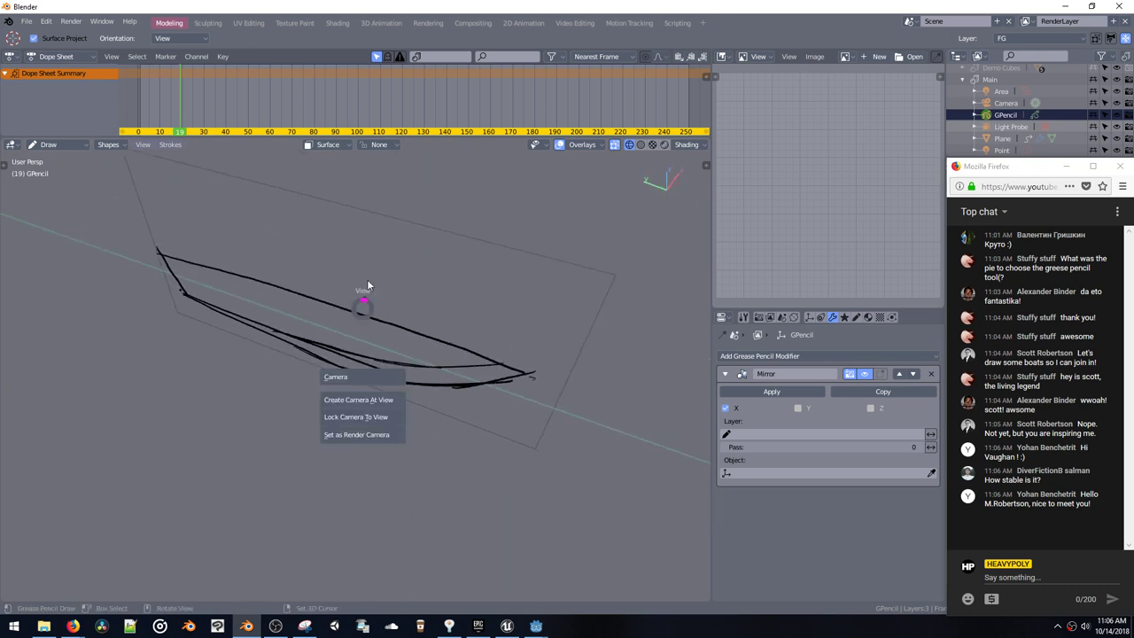
left_click(366, 279)
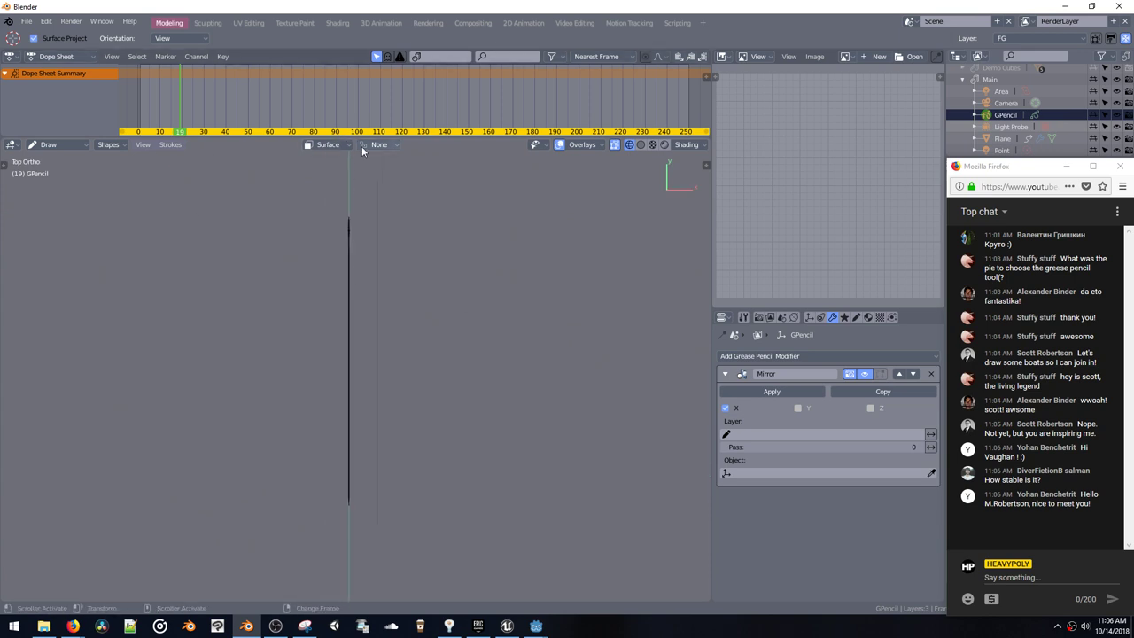
left_click(329, 146)
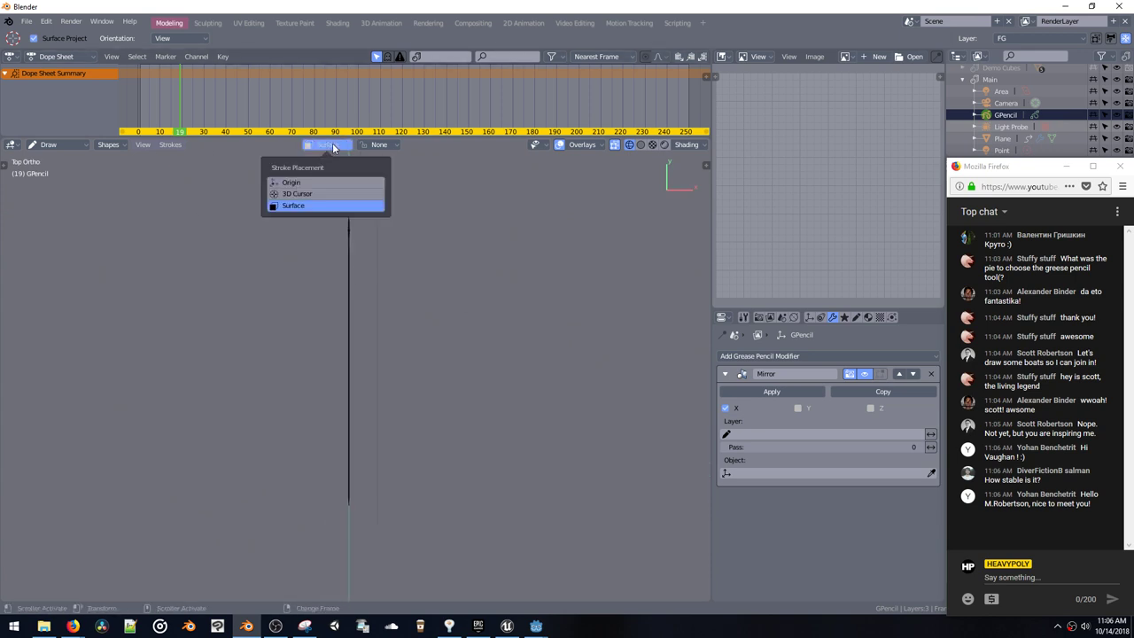
left_click(309, 193)
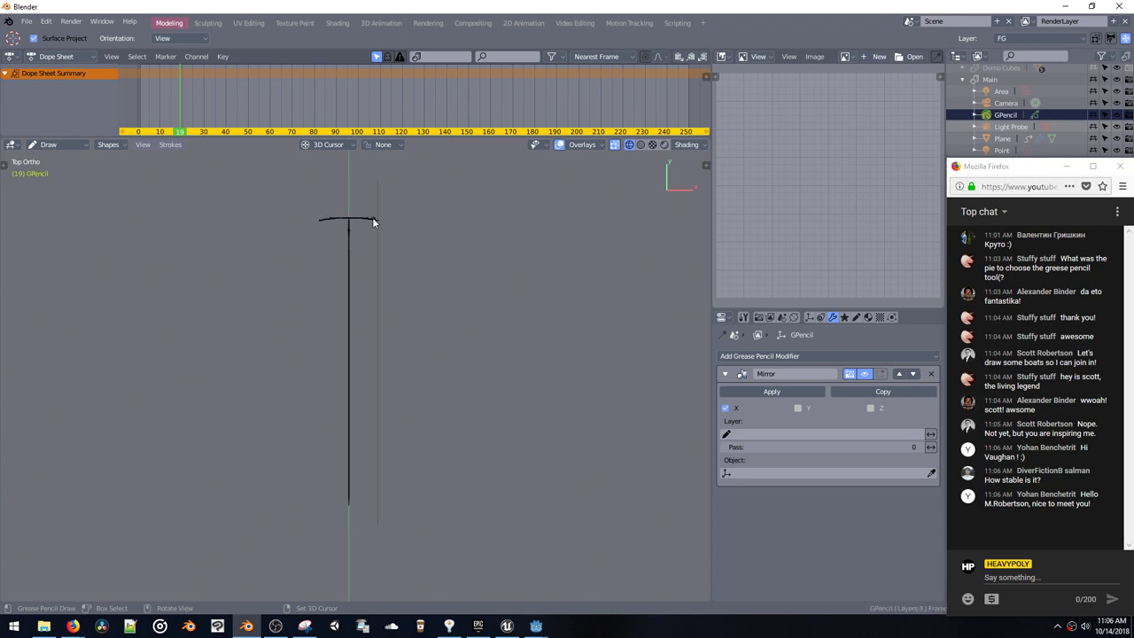
Step: Draw the boat's mirrored plan outline with a straight stern edge and curved sides meeting at the pointed bow
key("ctrl+z")
left_click_drag(397, 309, 393, 405)
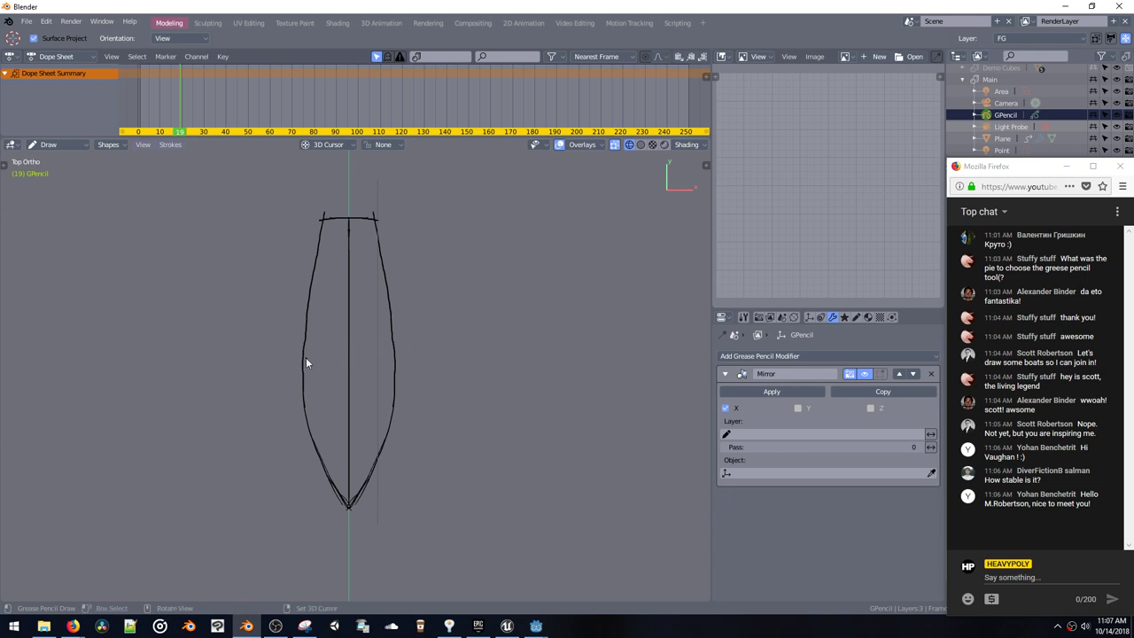
mouse_move(316, 360)
middle_mouse_down()
mouse_move(338, 357)
mouse_move(358, 302)
mouse_move(422, 278)
mouse_move(445, 283)
mouse_move(392, 310)
mouse_move(311, 314)
mouse_move(321, 346)
mouse_move(309, 359)
middle_mouse_up()
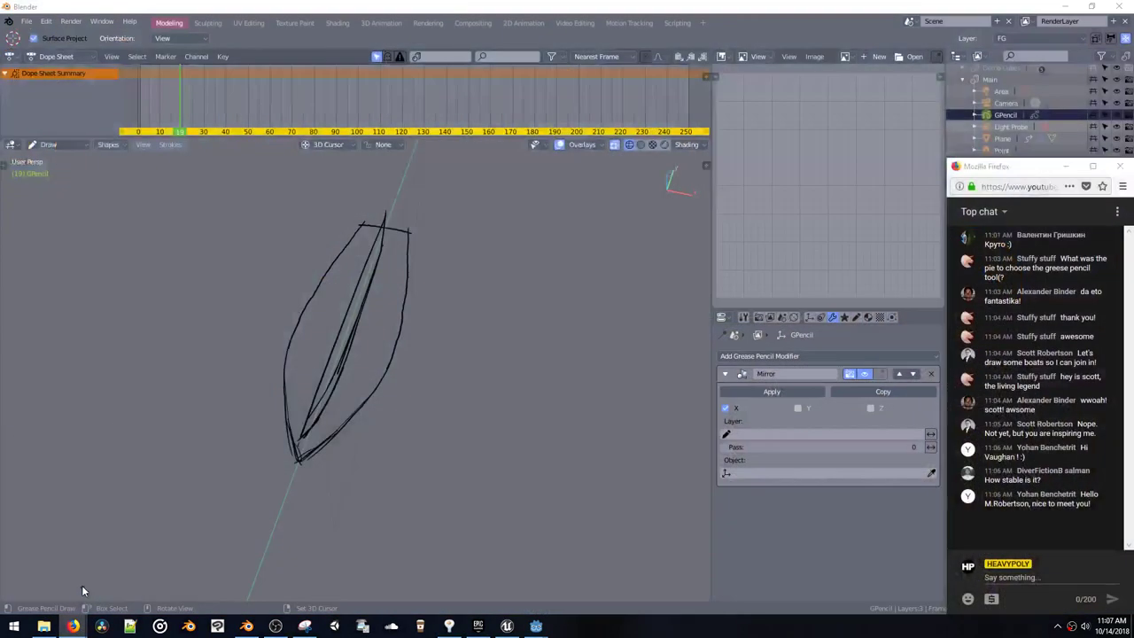
Step: Switch to Firefox, search Google for "criss craft" and show the image results
left_click(180, 361)
left_click_drag(0, 75, 496, 84)
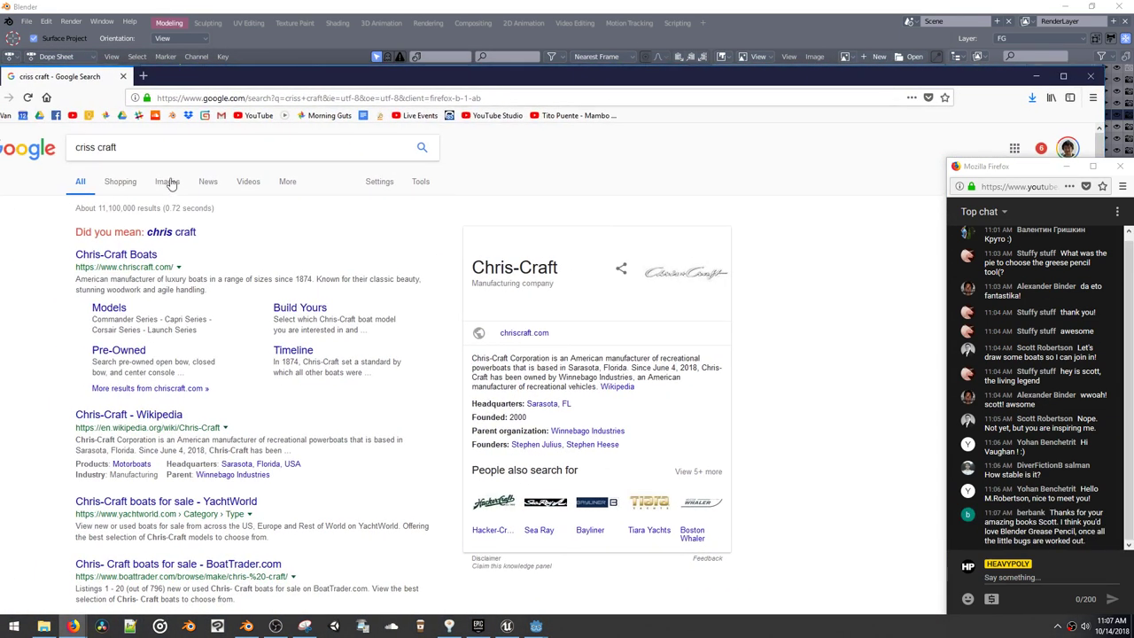
left_click(168, 182)
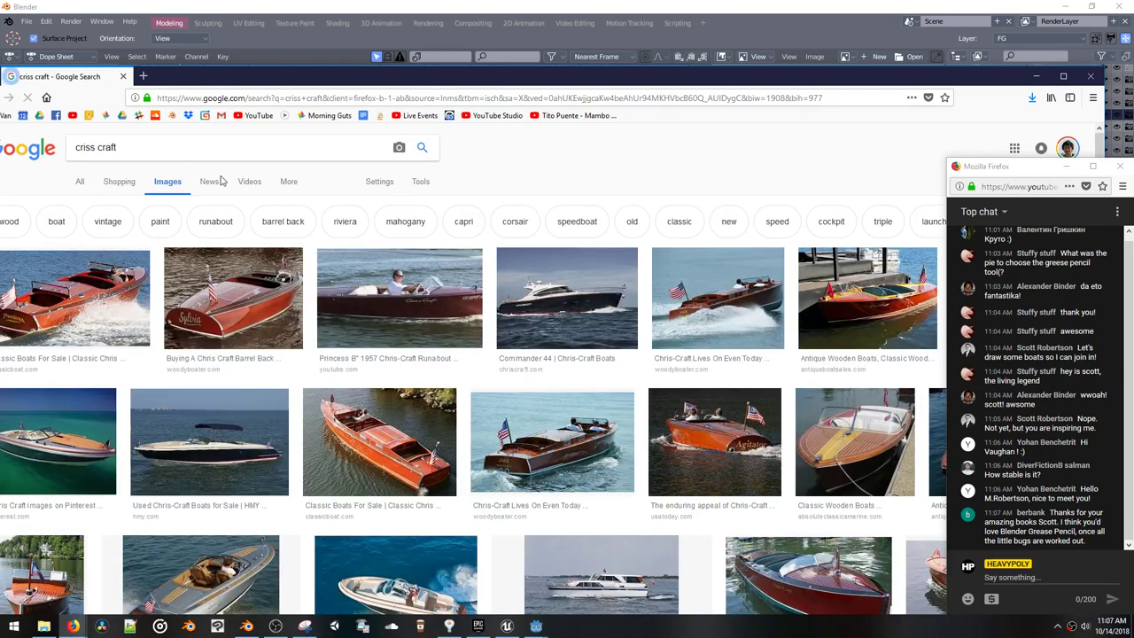
Step: Examine the Chris-Craft image results for boat references
scroll(517, 330, "down", 1)
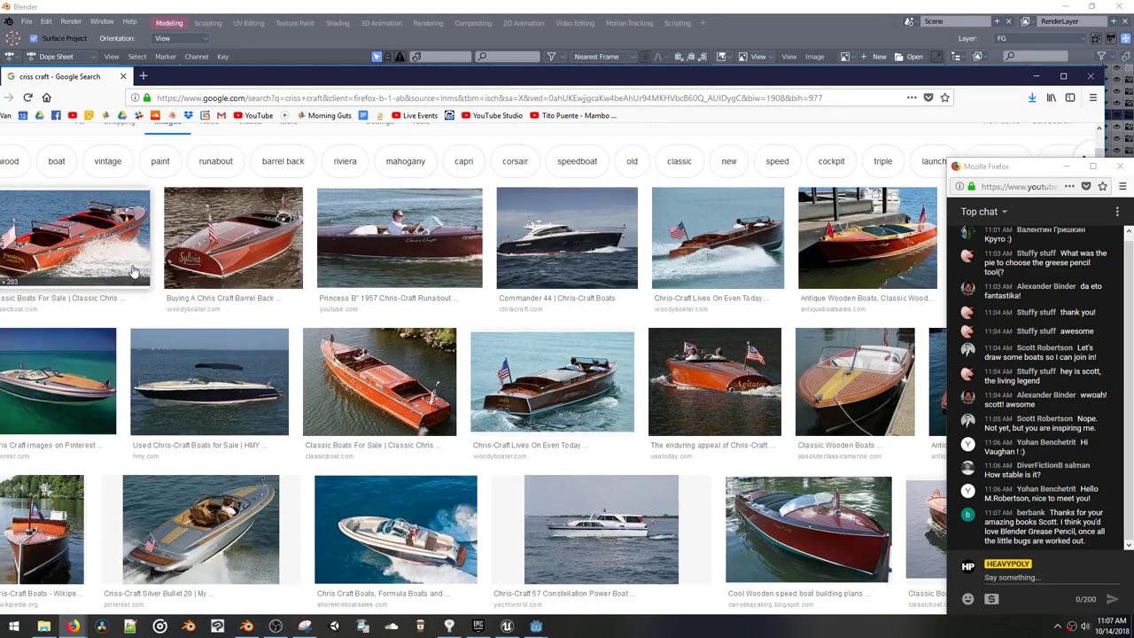
scroll(668, 302, "down", 4)
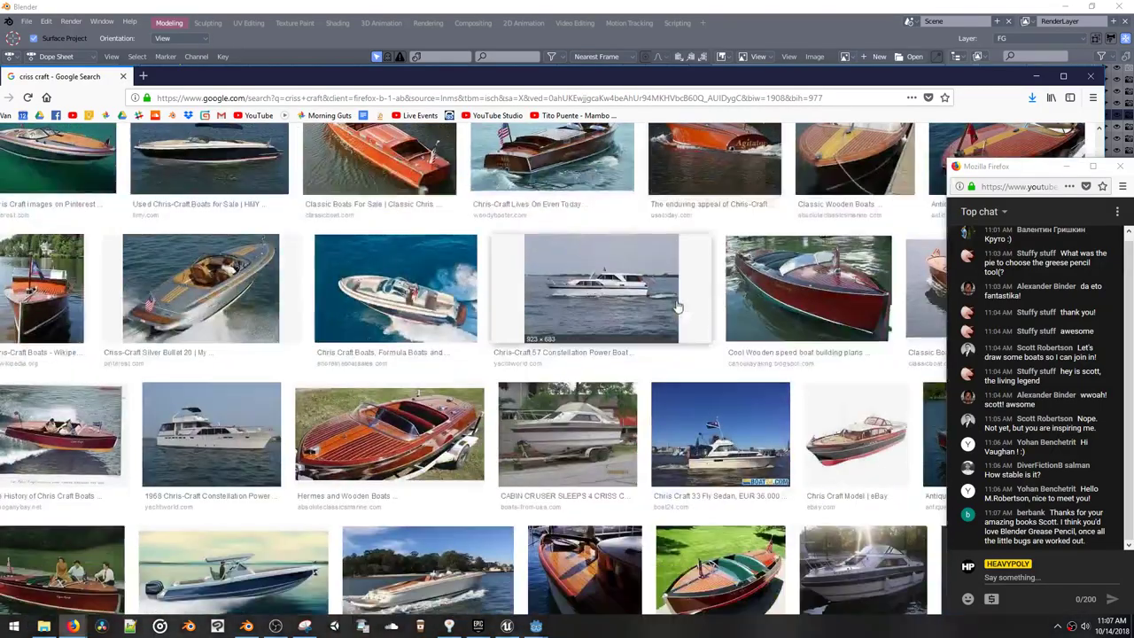
scroll(687, 310, "down", 8)
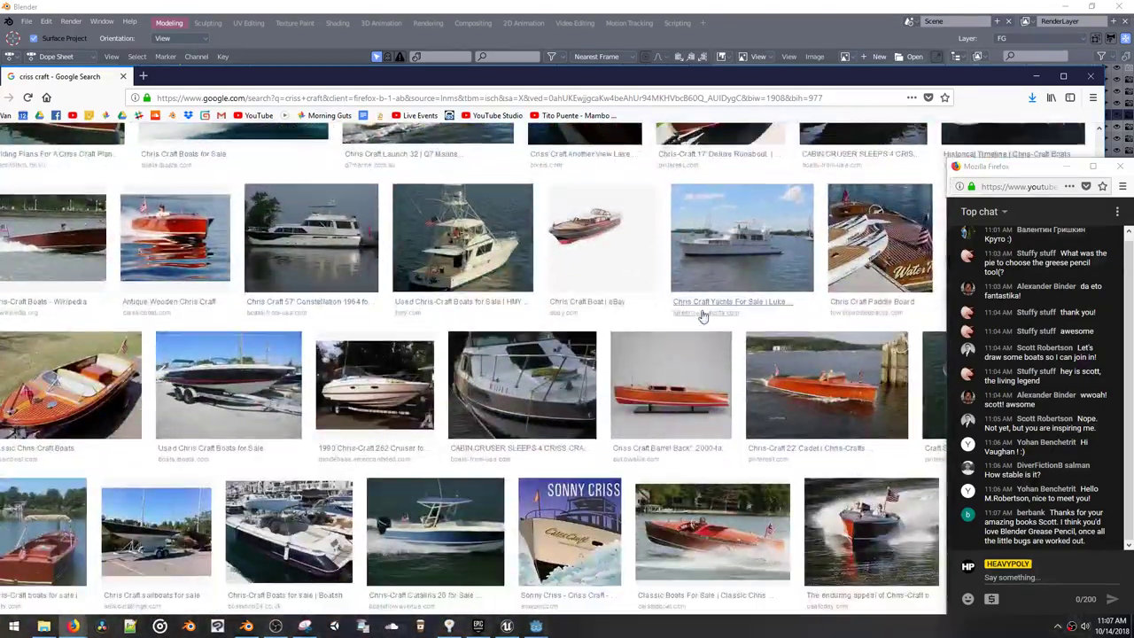
scroll(703, 316, "down", 7)
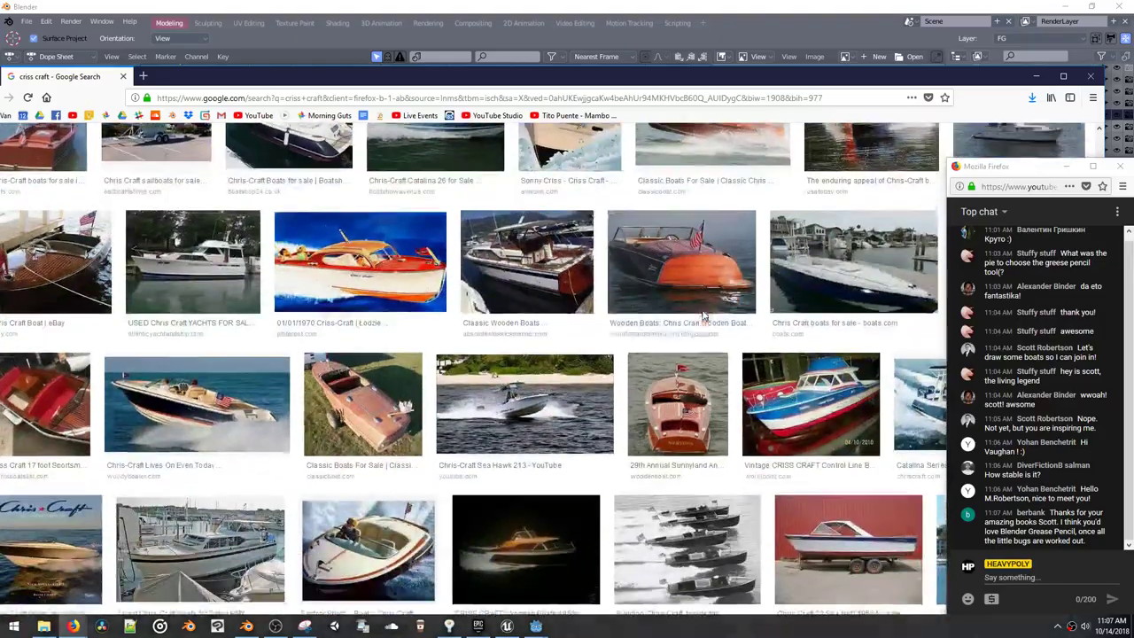
scroll(702, 316, "down", 4)
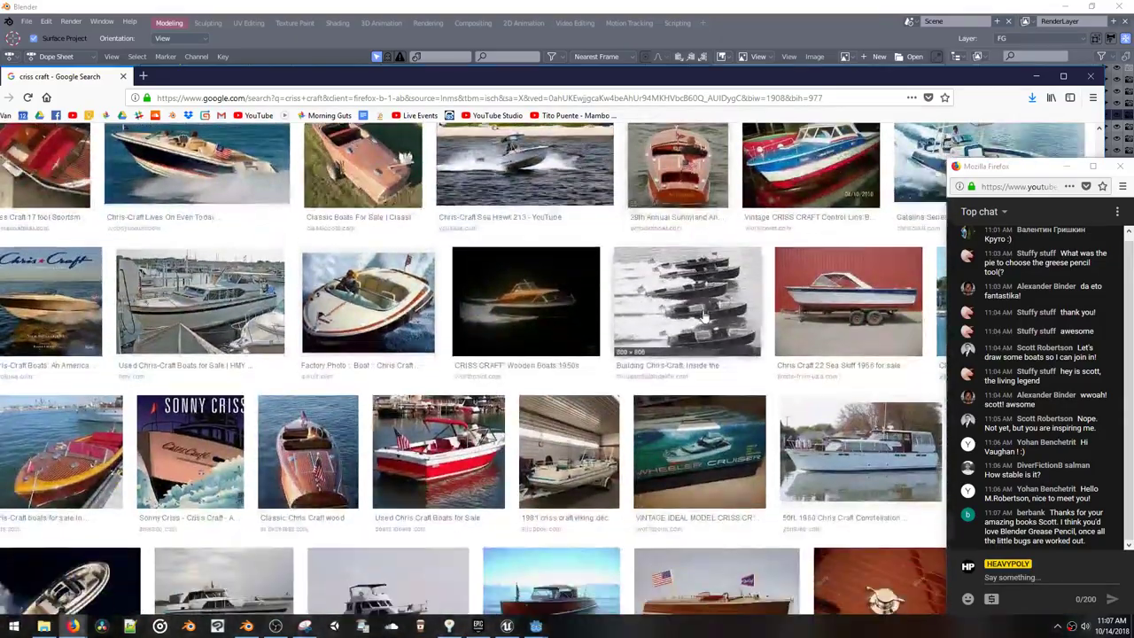
scroll(702, 316, "down", 8)
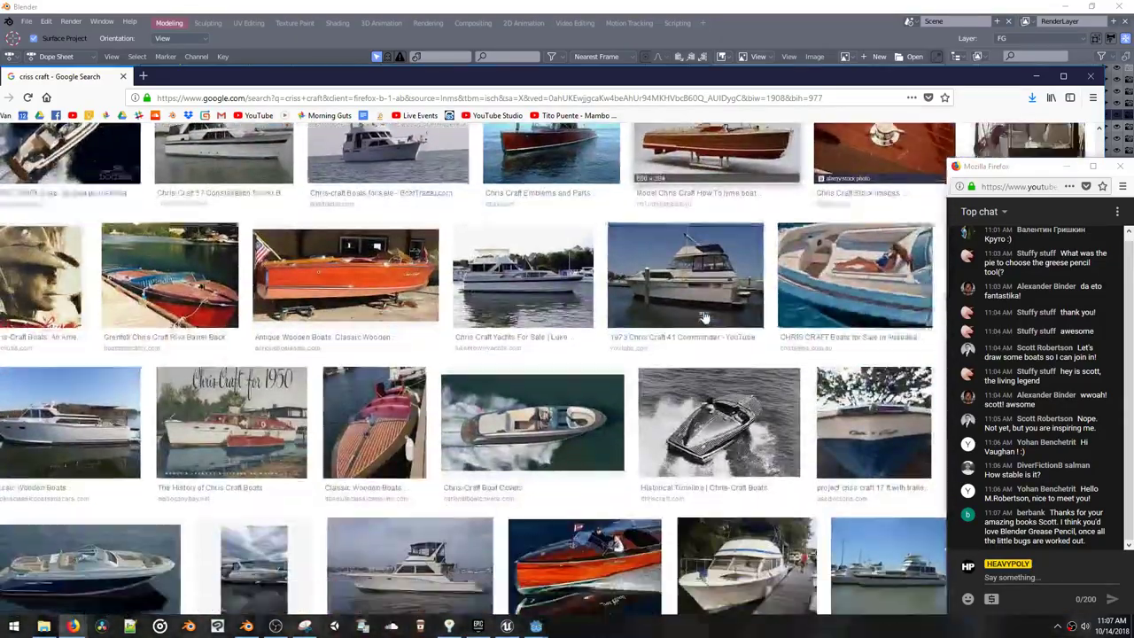
scroll(702, 316, "down", 5)
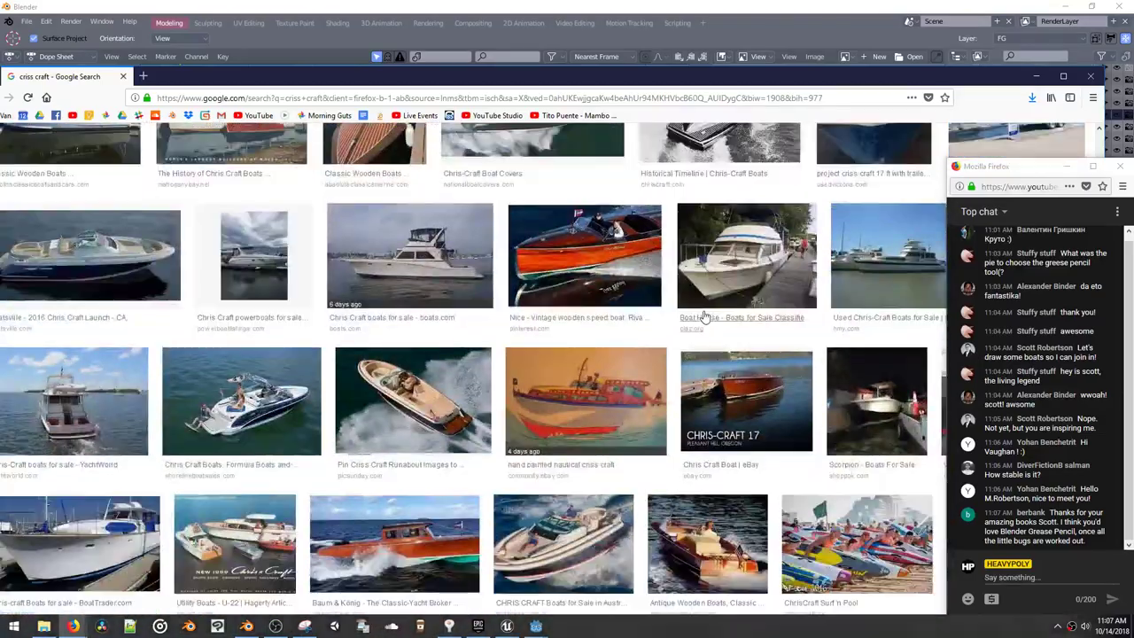
scroll(702, 316, "down", 2)
scroll(702, 316, "down", 4)
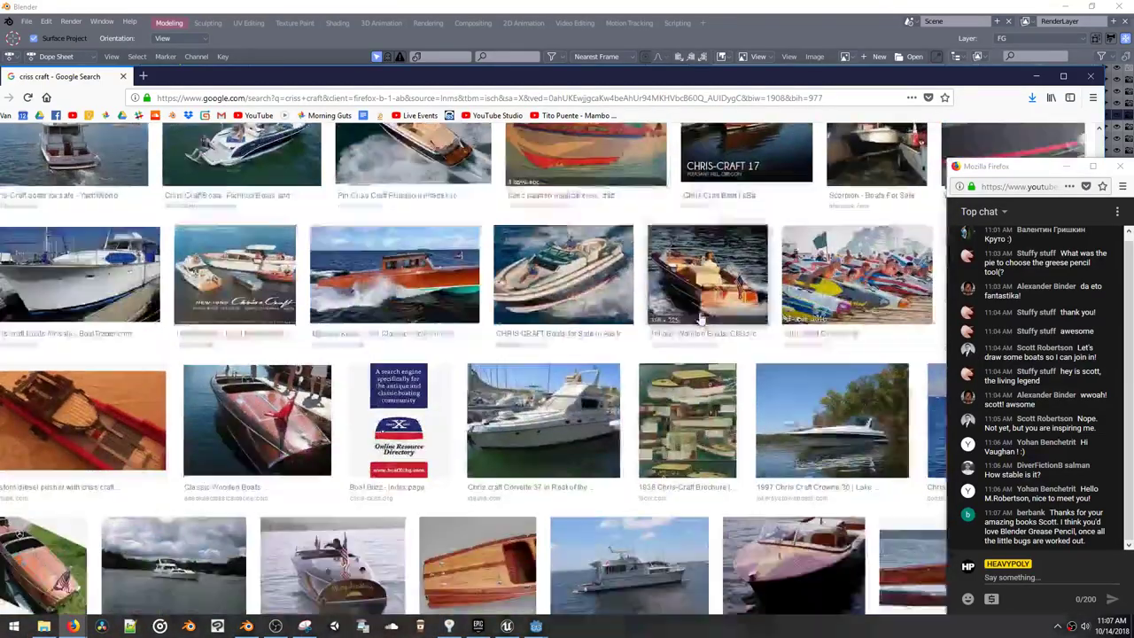
scroll(699, 321, "down", 7)
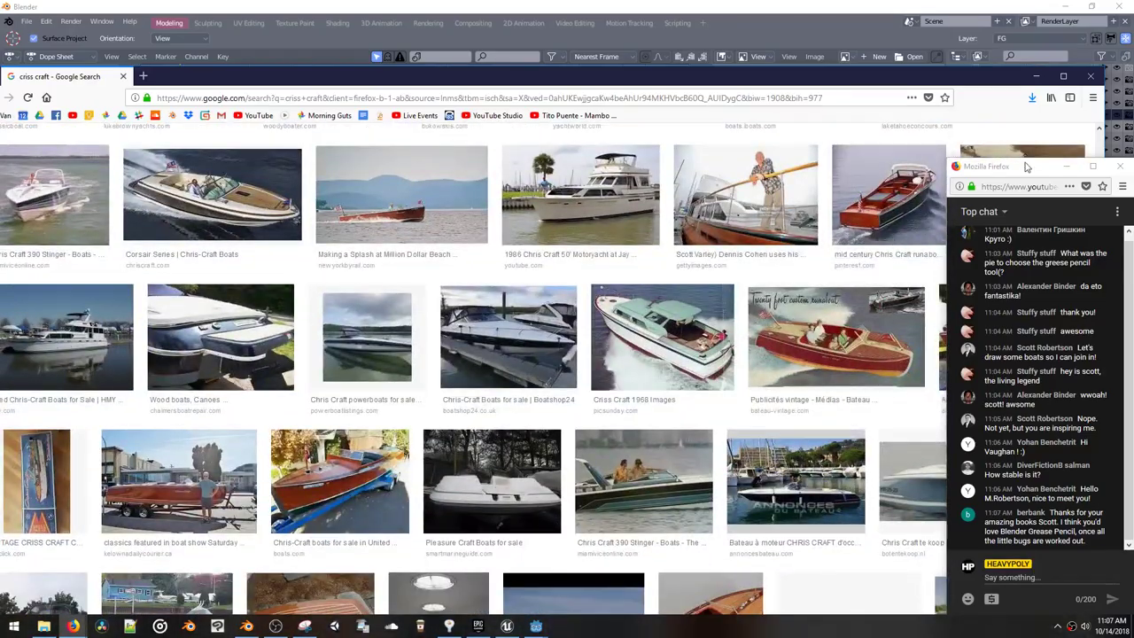
Step: Move the chat window lower to uncover more of the image results and return to the first results
left_click_drag(1028, 166, 1054, 452)
scroll(1097, 338, "down", 20)
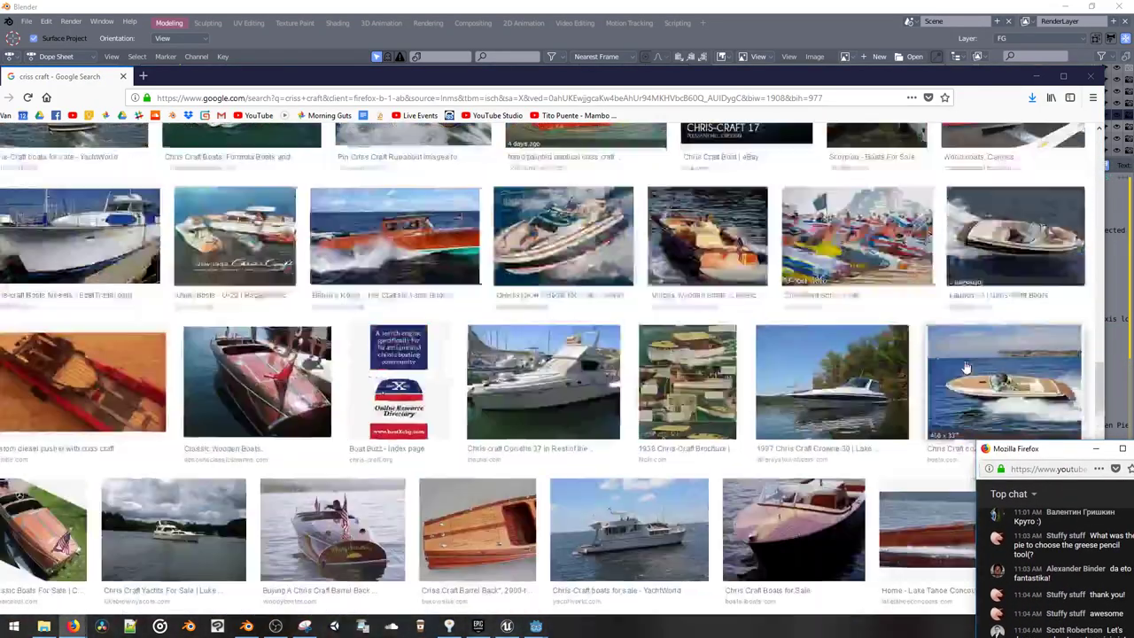
scroll(1097, 338, "up", 20)
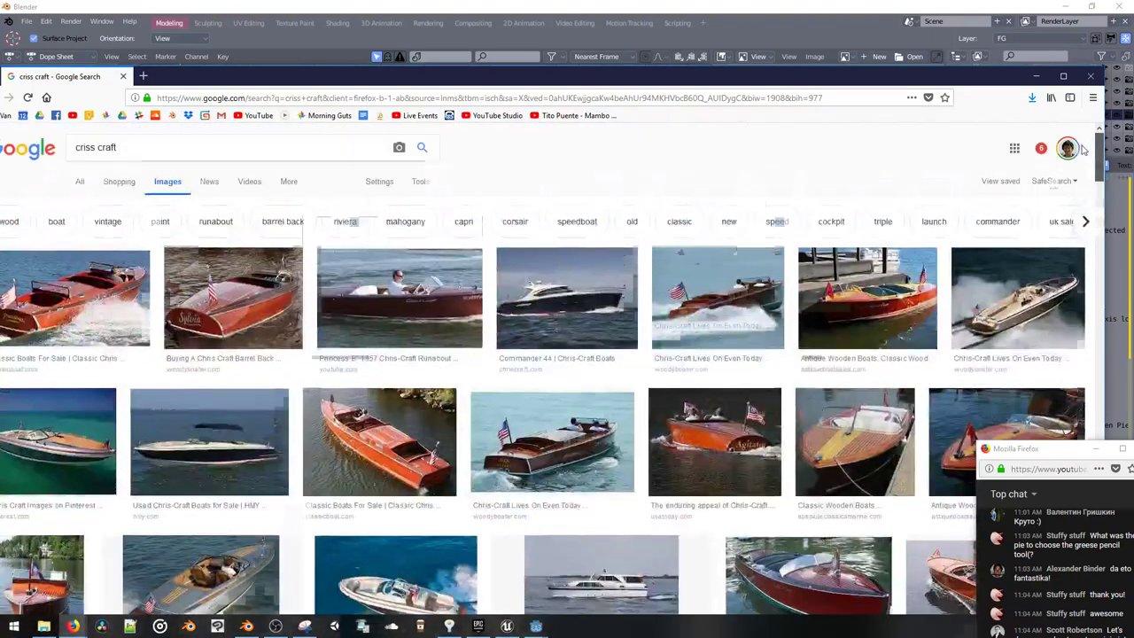
Step: Compare enlarged previews of the antique runabout and its related images, looking for a clear view of the deck and stern
left_click(903, 297)
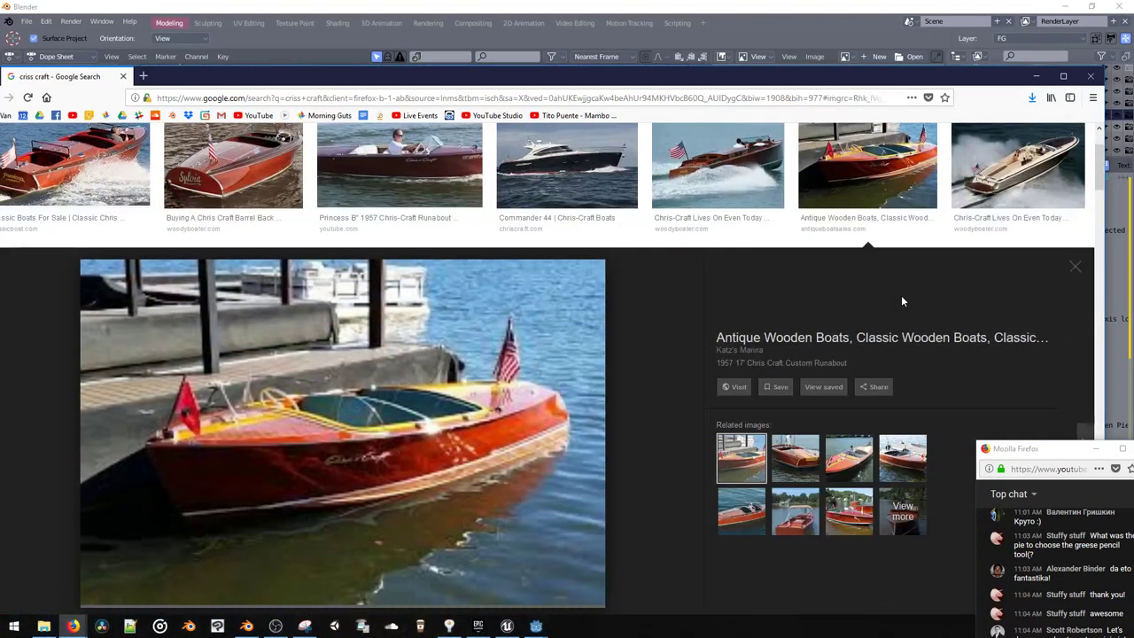
left_click(795, 464)
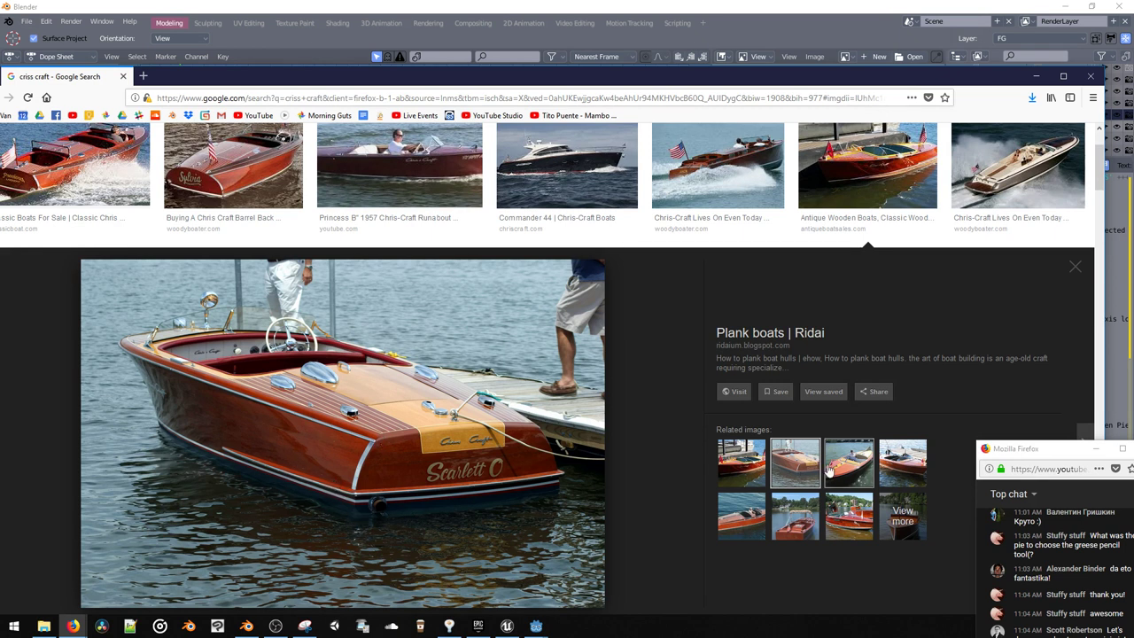
left_click(762, 527)
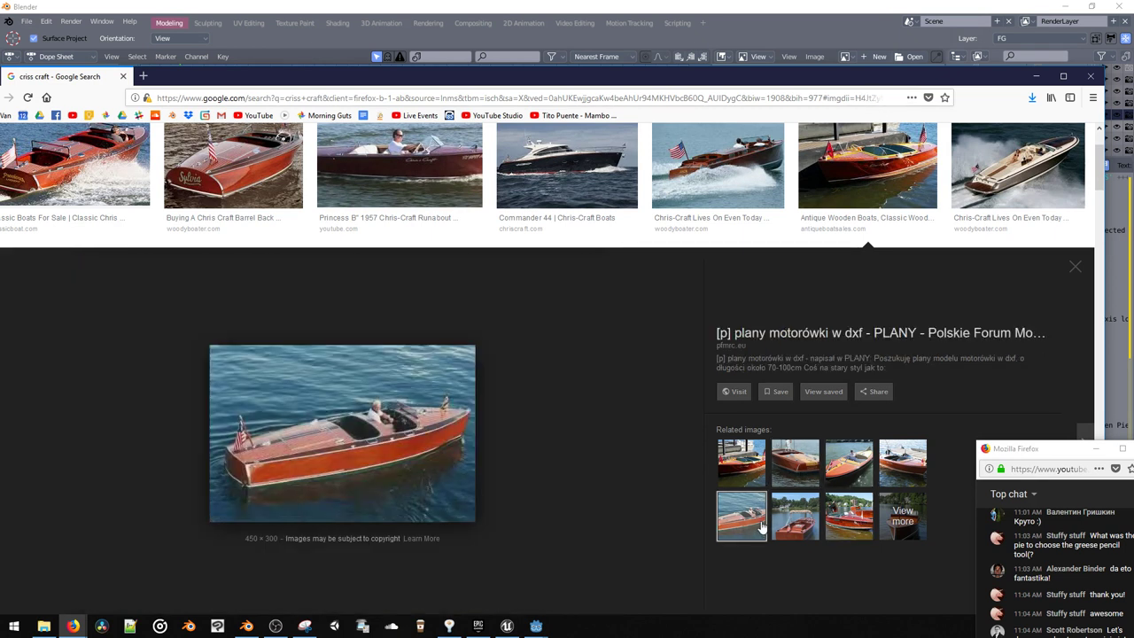
left_click(794, 461)
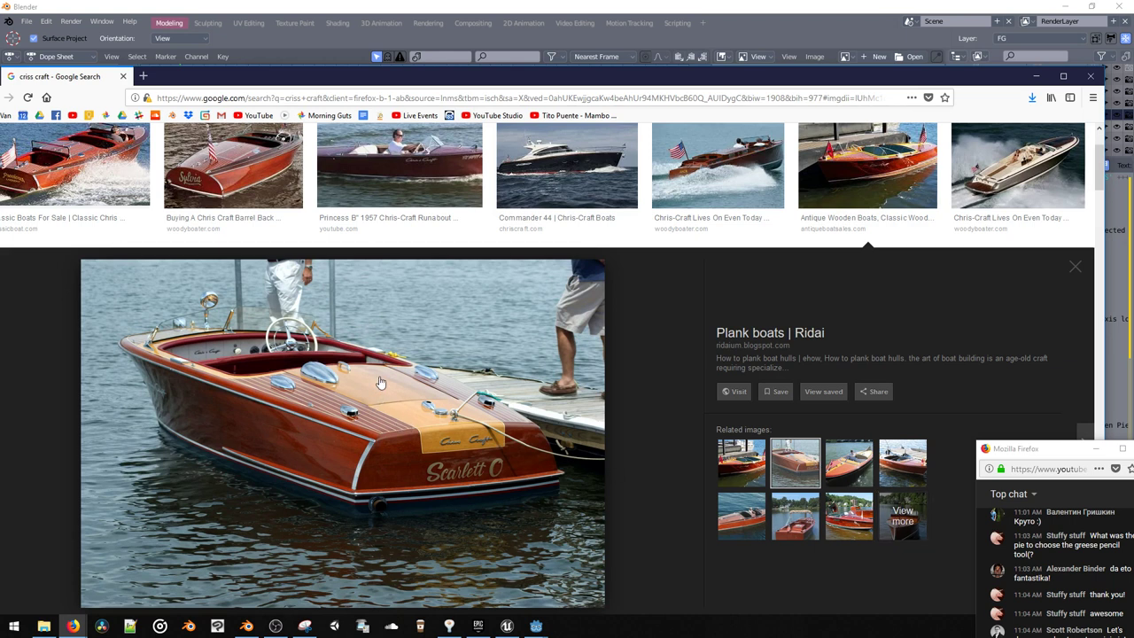
Step: Enlarge the Chris Craft barrel back result and save its image to the Desktop as Chris-Craft-barrel-Back-low21.jpg
left_click(234, 169)
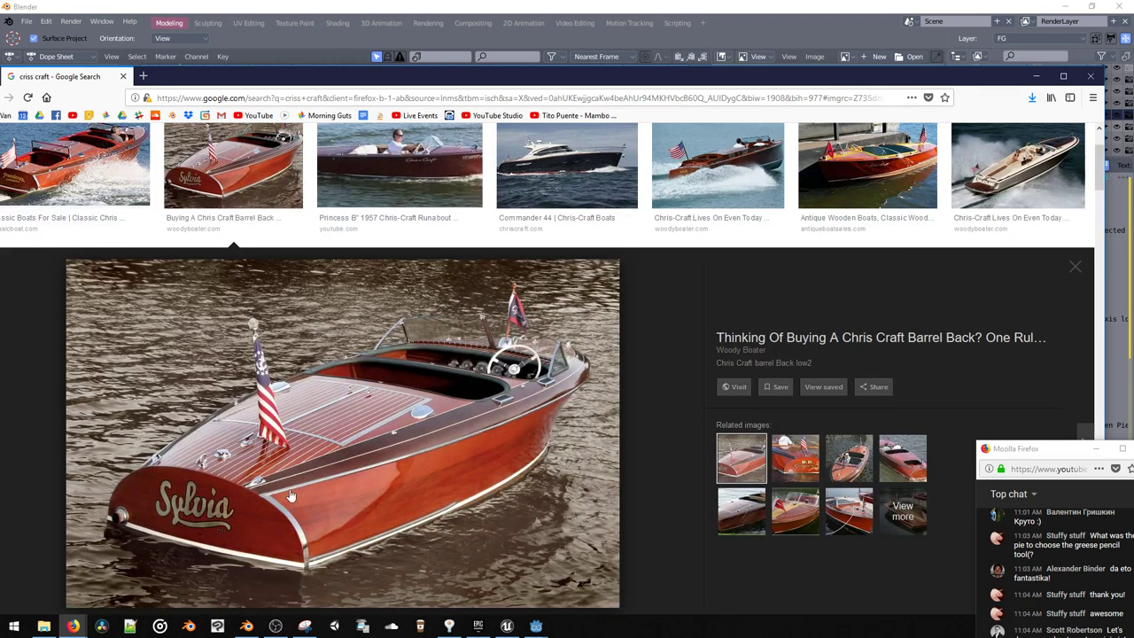
right_click(362, 426)
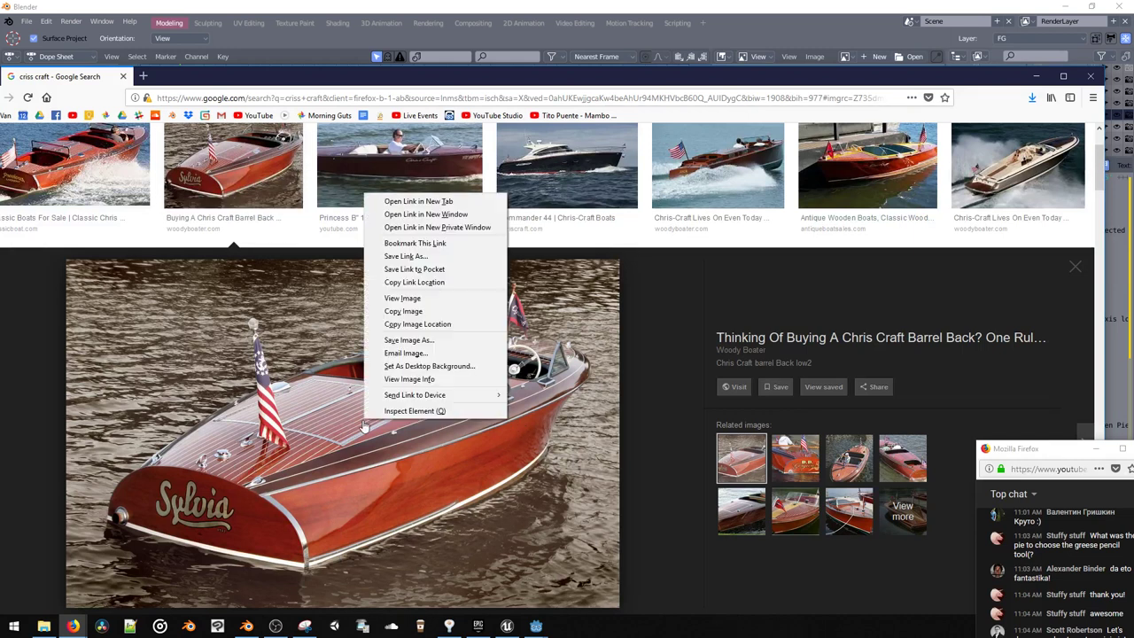
left_click(409, 340)
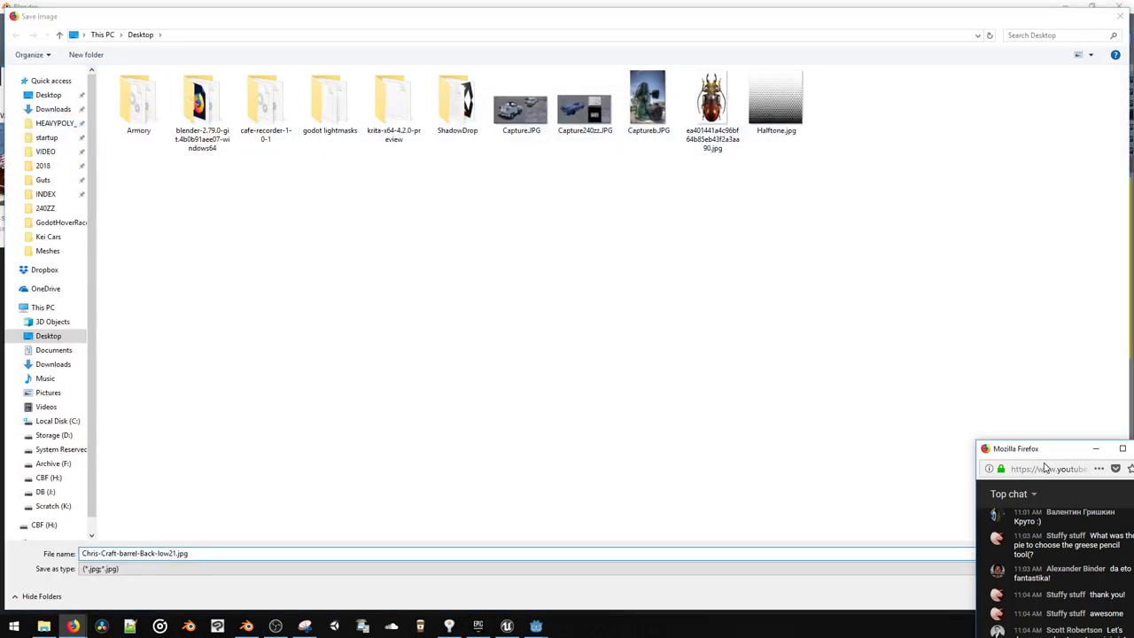
left_click_drag(1059, 445, 1002, 627)
left_click(1050, 602)
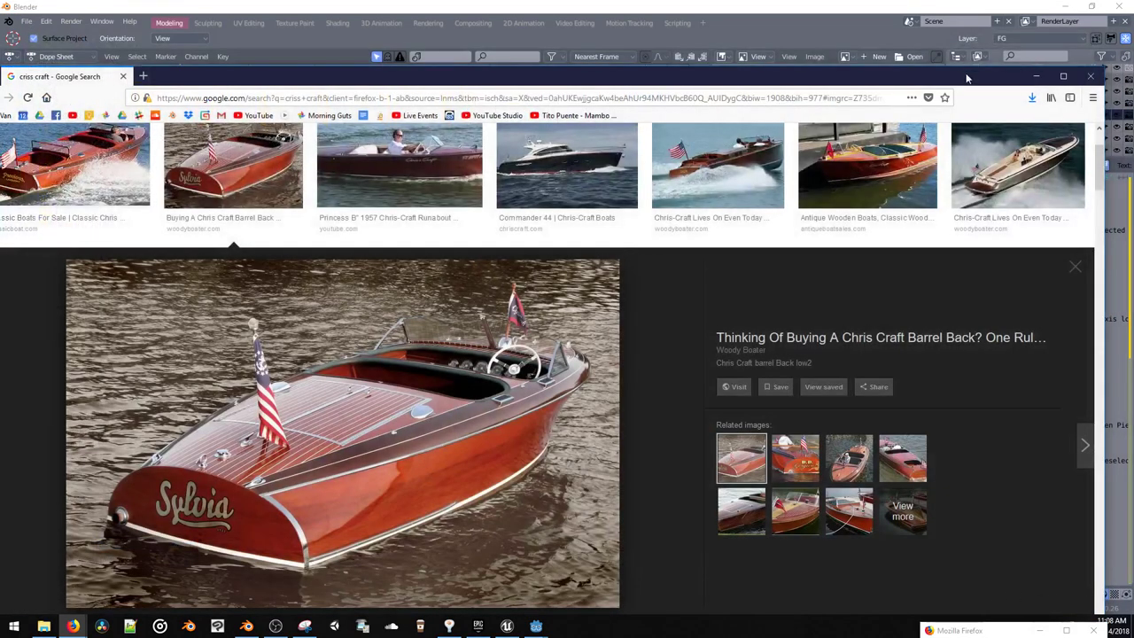
Step: Load Chris-Craft-barrel-Back-low21.jpg from the Desktop folder in File Explorer into Blender's image editor
left_click_drag(956, 77, 798, 135)
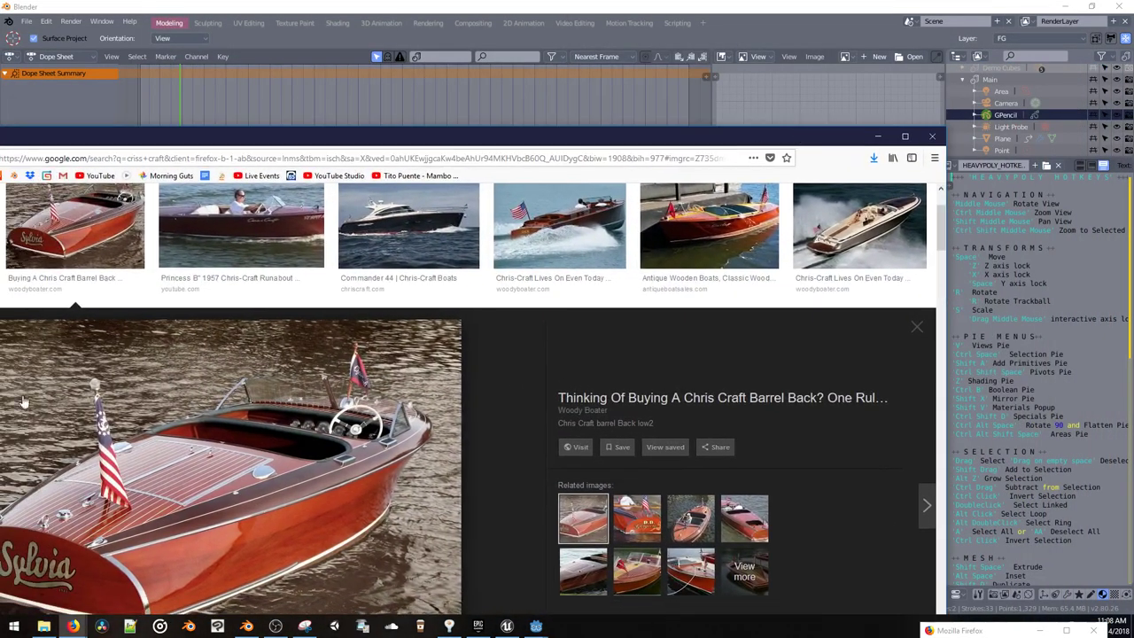
left_click(44, 626)
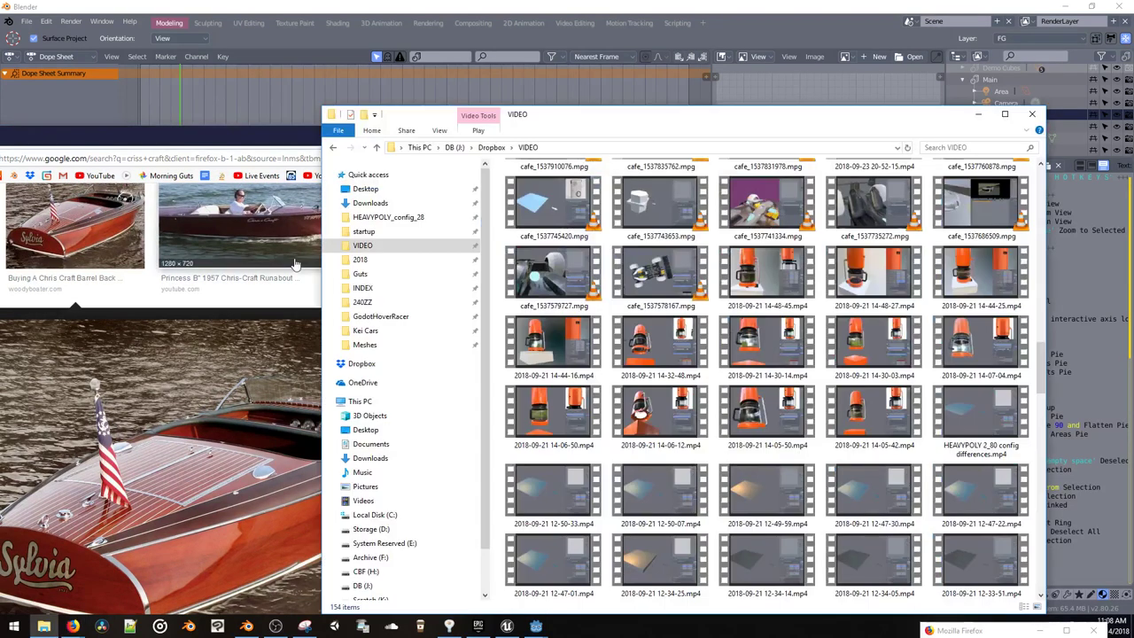
left_click(365, 190)
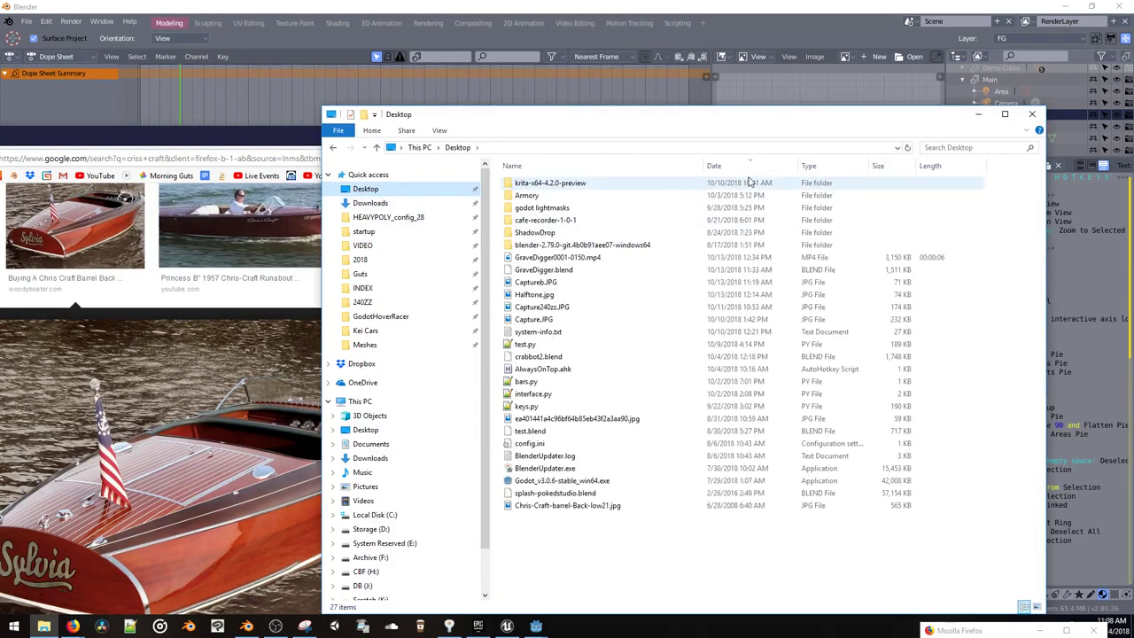
left_click(542, 505)
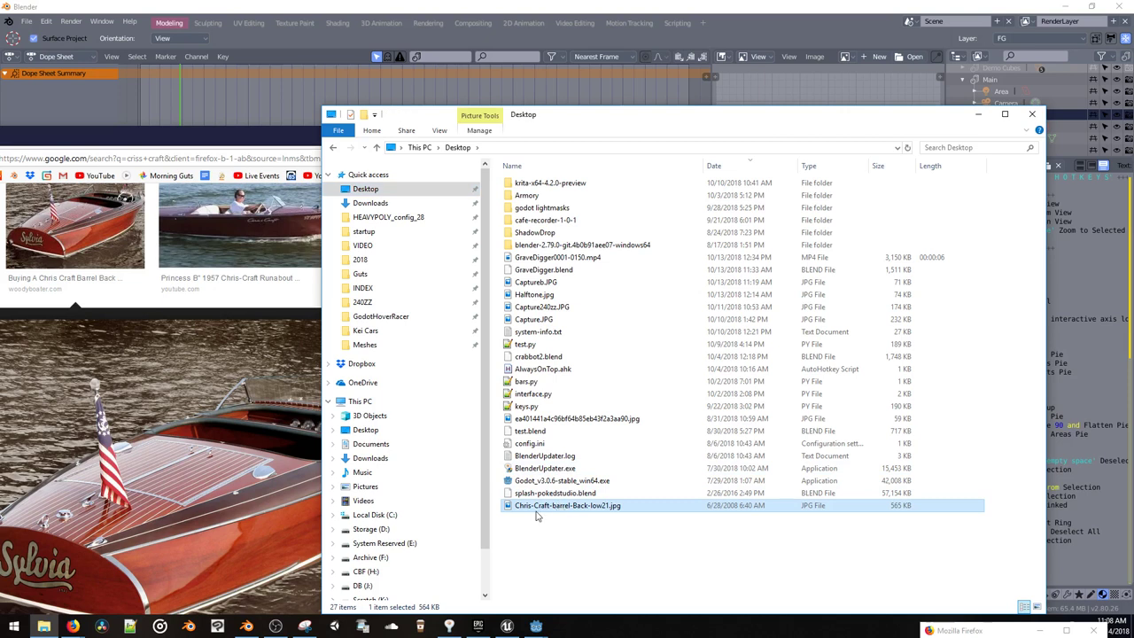
left_click_drag(544, 509, 785, 99)
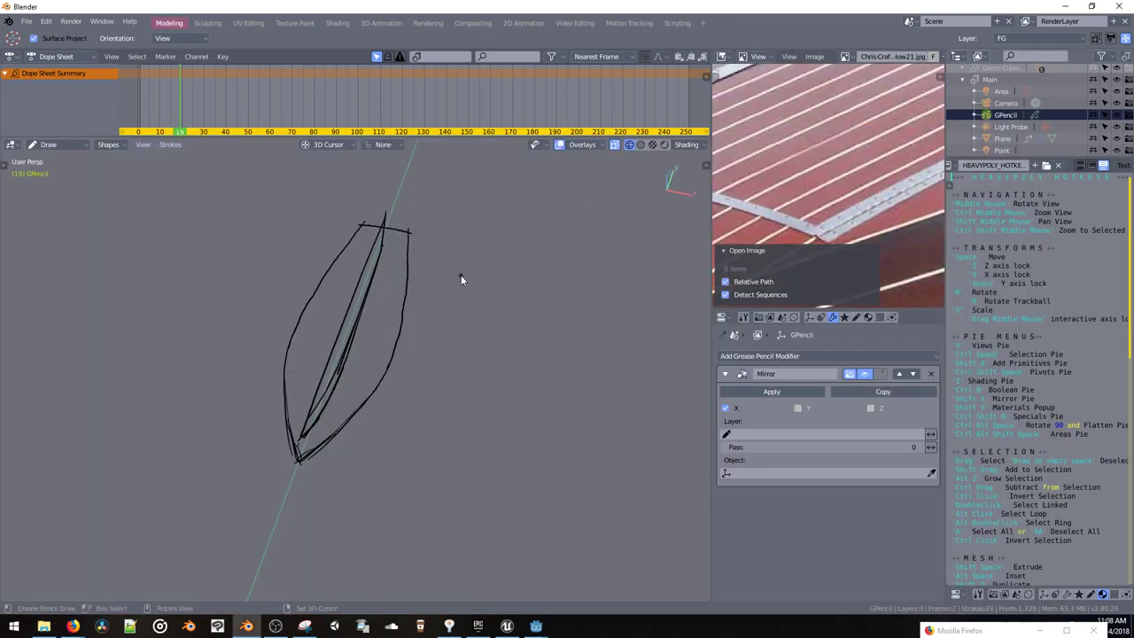
Step: Fit the whole boat photo in the image editor, collapse its Open Image options and widen the image area
left_click(748, 251)
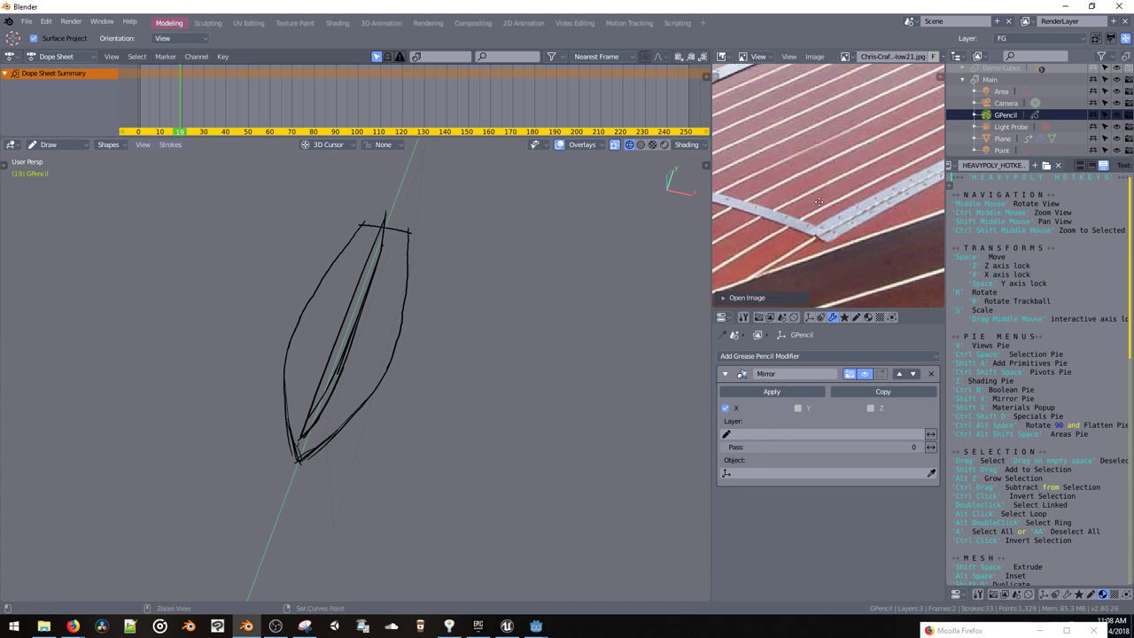
scroll(819, 202, "down", 5)
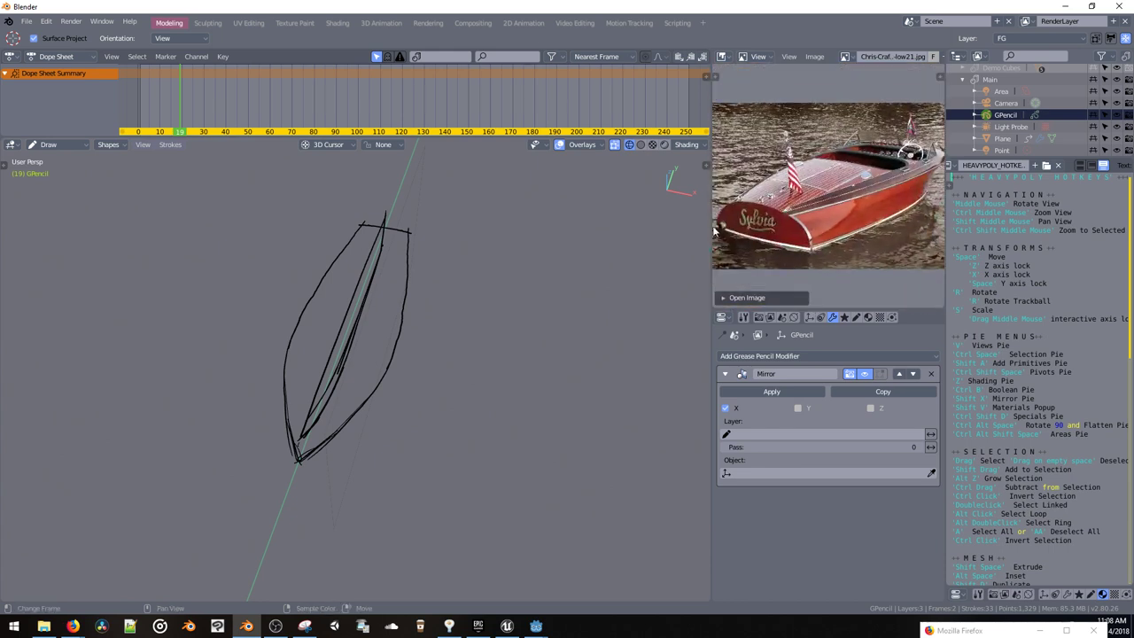
left_click_drag(712, 230, 666, 230)
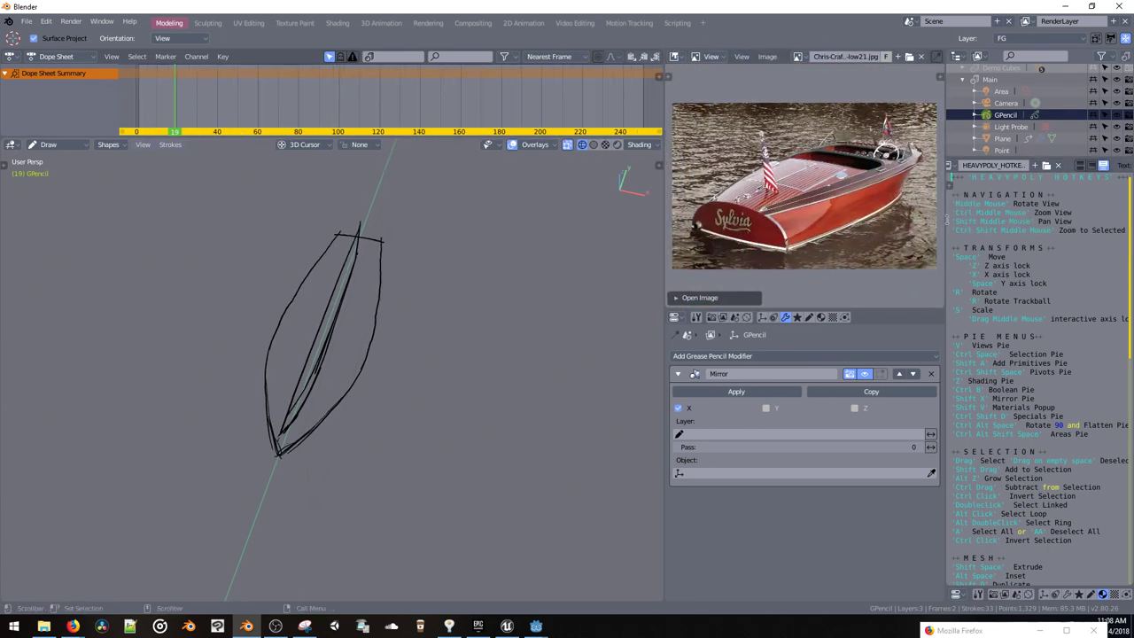
left_click_drag(945, 221, 1078, 235)
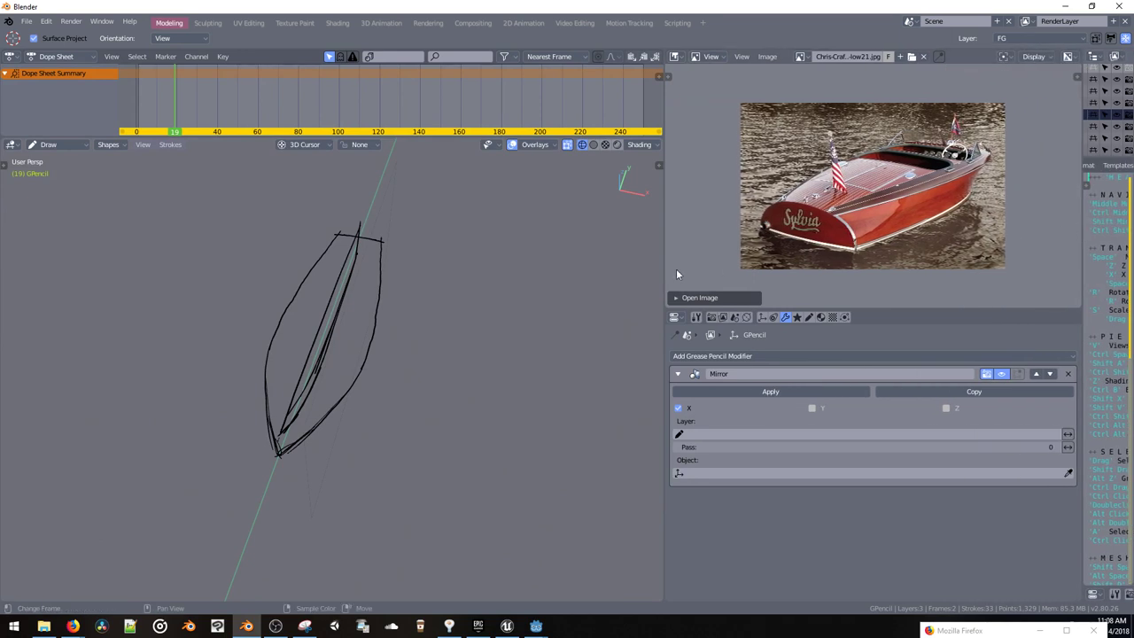
left_click_drag(666, 265, 739, 266)
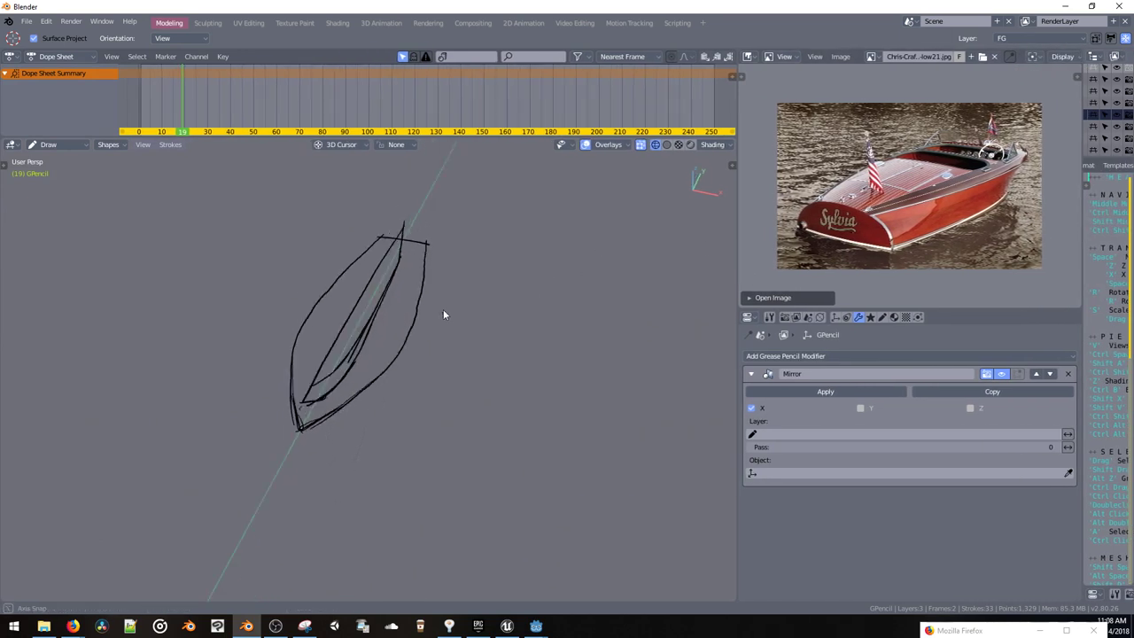
Step: Bring the chat window back up and resize the Blender areas so the boat photo sits clear of it
left_click_drag(1000, 630, 1033, 178)
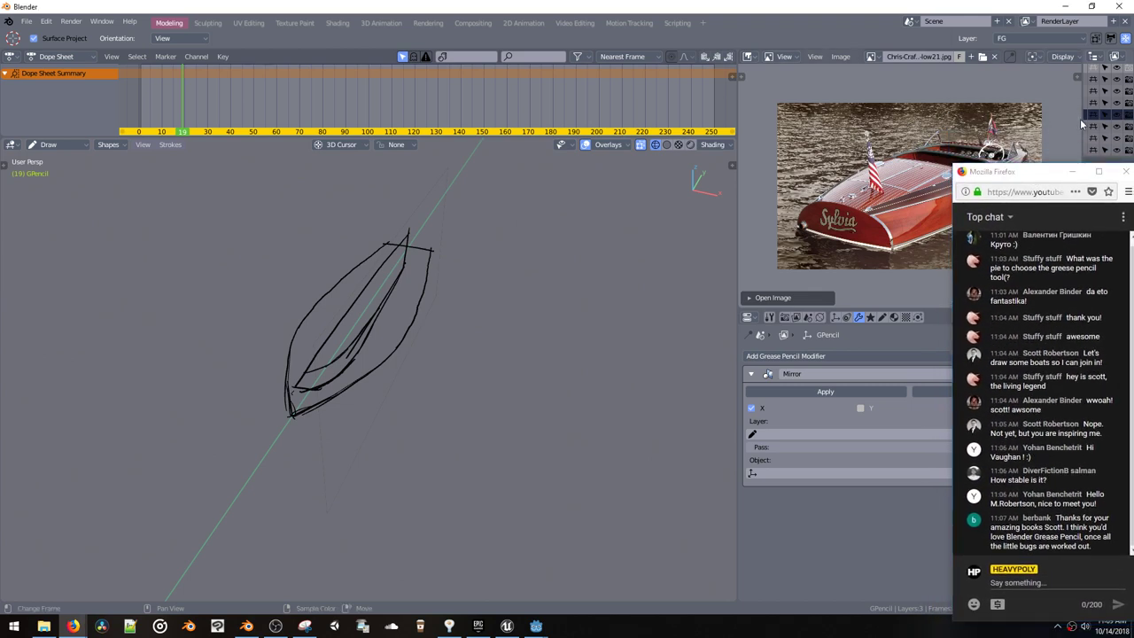
left_click_drag(1080, 119, 955, 128)
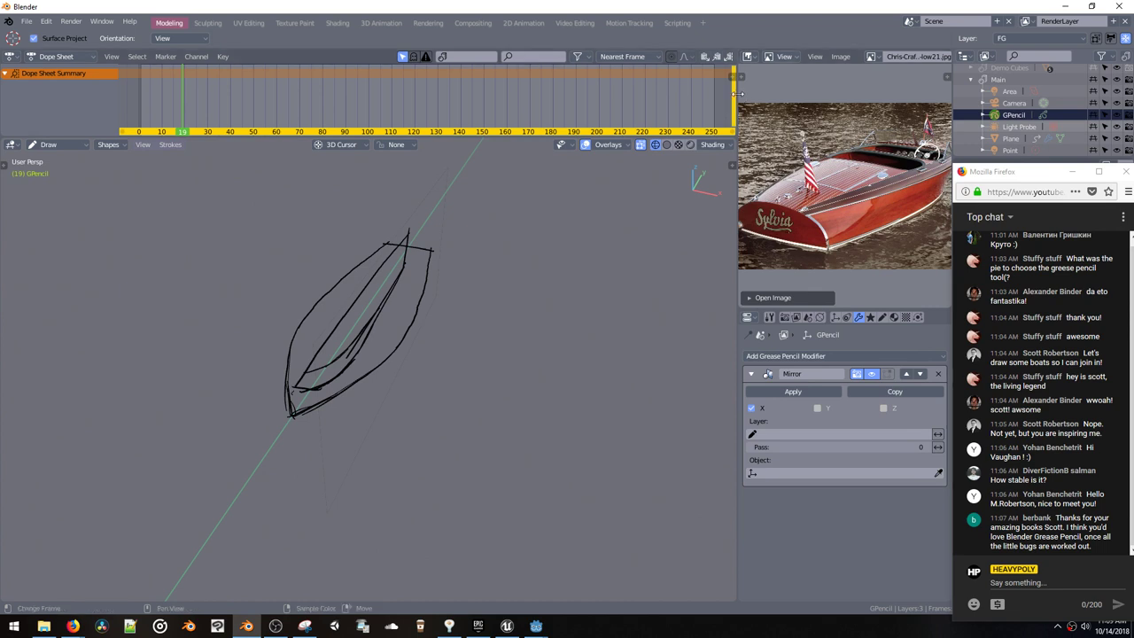
left_click_drag(736, 92, 622, 92)
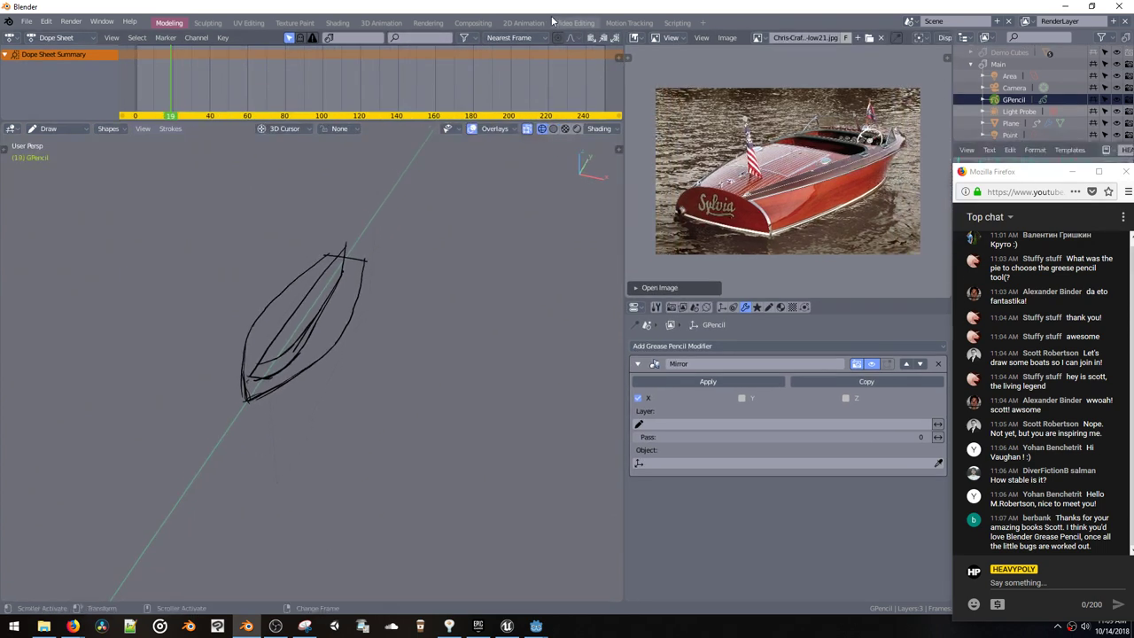
Step: Switch the Grease Pencil object to Edit Mode with the side of the hull in view
mouse_move(315, 340)
middle_mouse_down()
mouse_move(440, 297)
mouse_move(397, 316)
mouse_move(394, 344)
mouse_move(388, 301)
mouse_move(372, 304)
middle_mouse_up()
key("space")
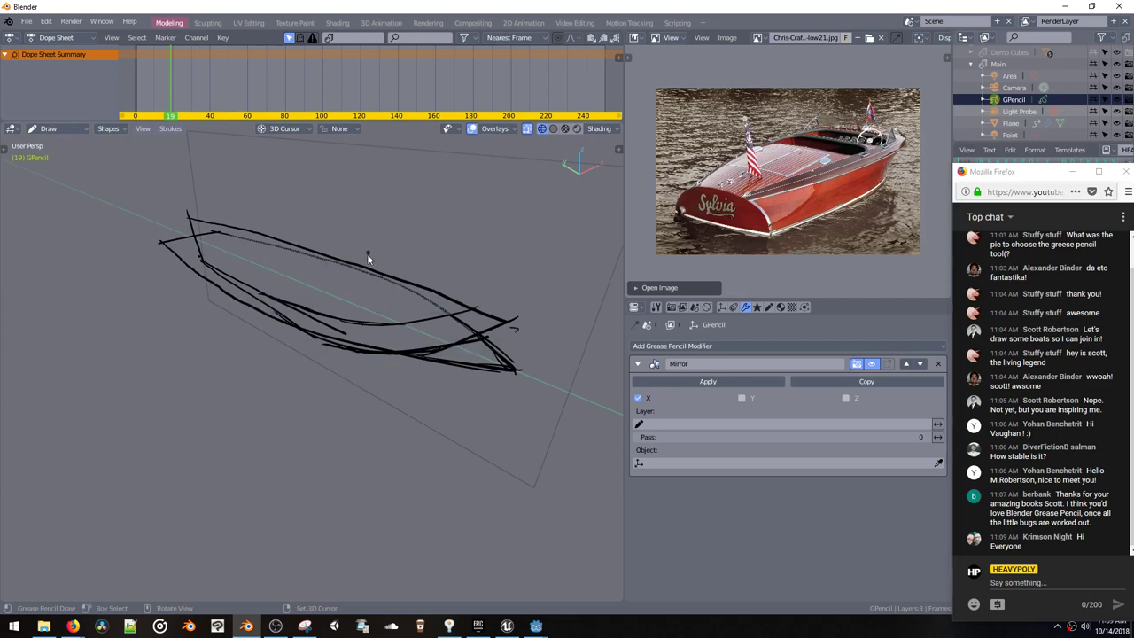
key("ctrl+Tab")
left_click(292, 223)
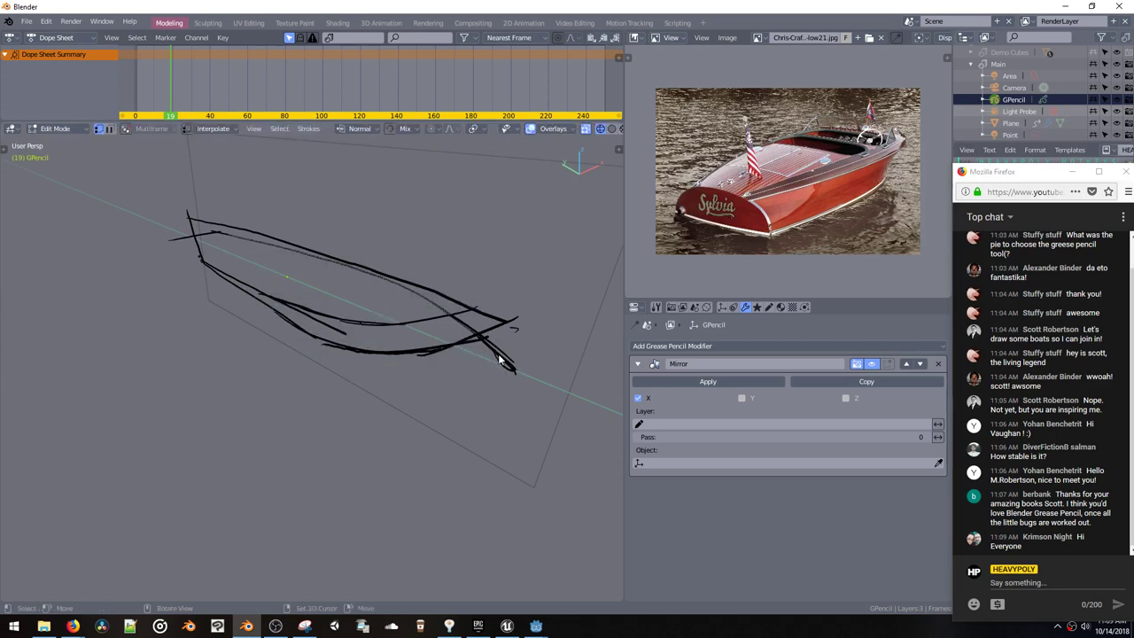
mouse_move(501, 359)
middle_mouse_down()
mouse_move(413, 341)
mouse_move(366, 304)
middle_mouse_up()
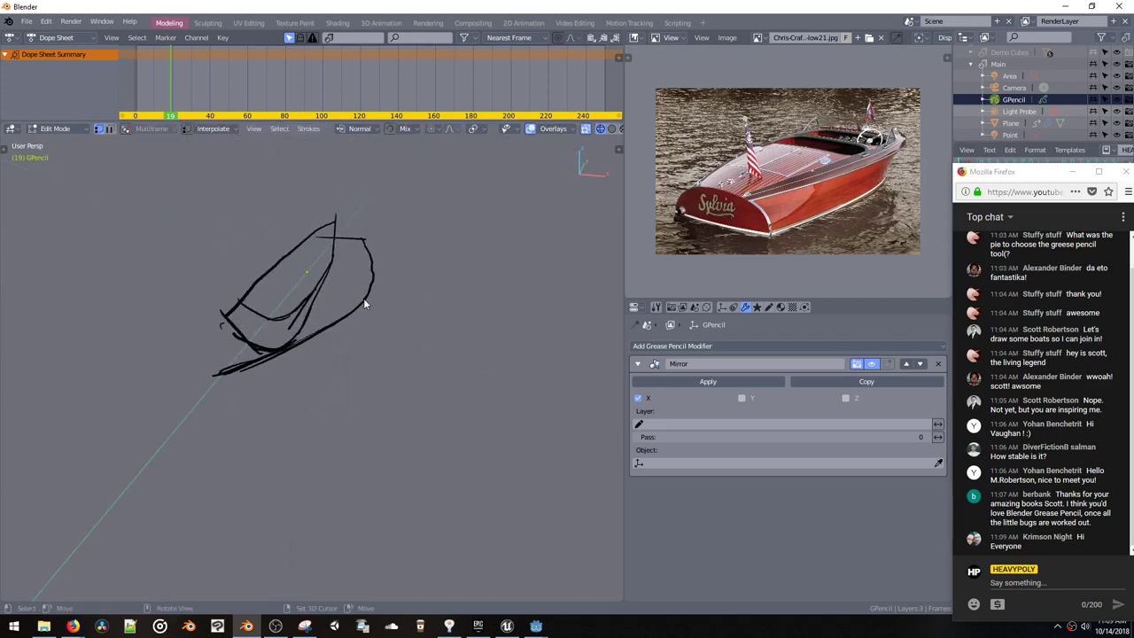
key("g")
key("z")
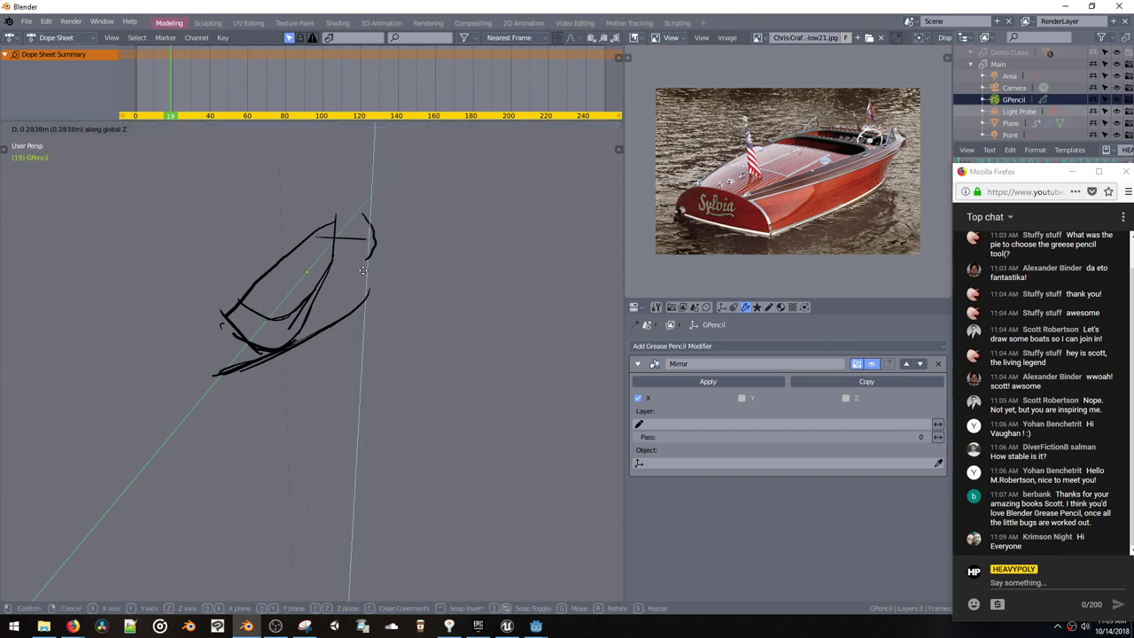
left_click(373, 283)
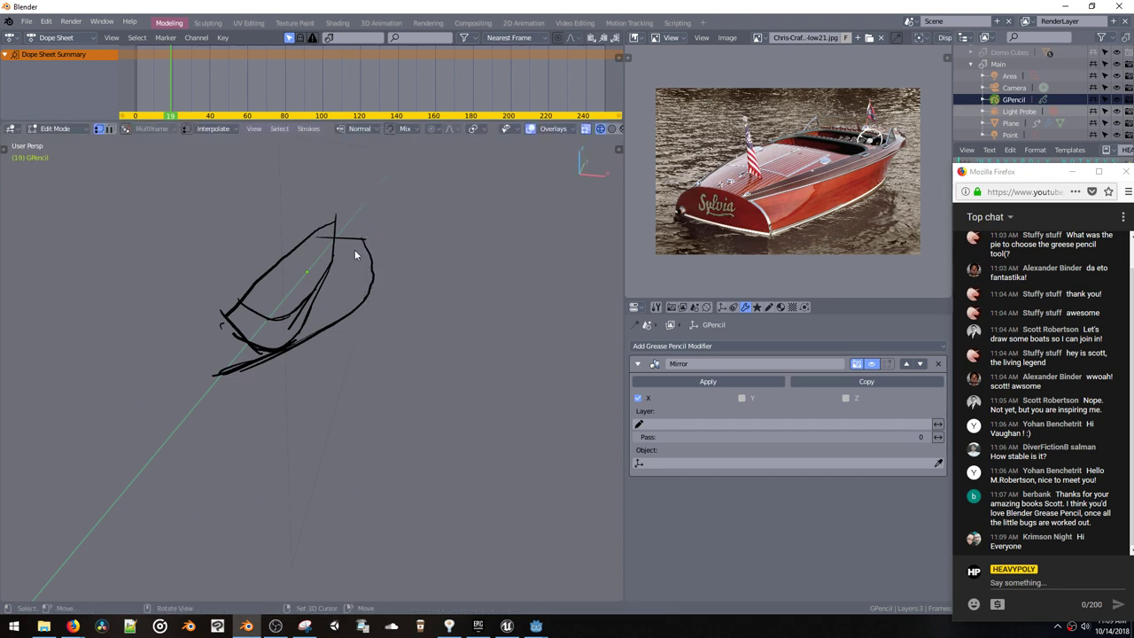
Step: Box-select the boat's plan outline points and raise them vertically to the top edge of the side profile
middle_click_drag(355, 255, 392, 213)
key("b")
left_click_drag(410, 196, 358, 309)
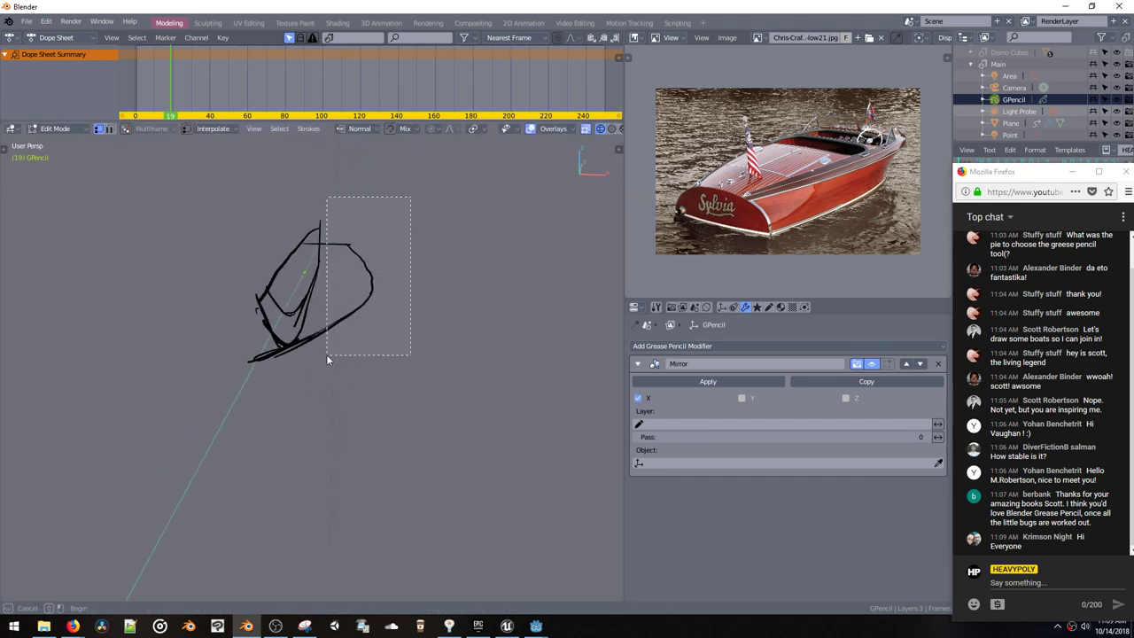
left_click_drag(326, 354, 326, 354)
key("g")
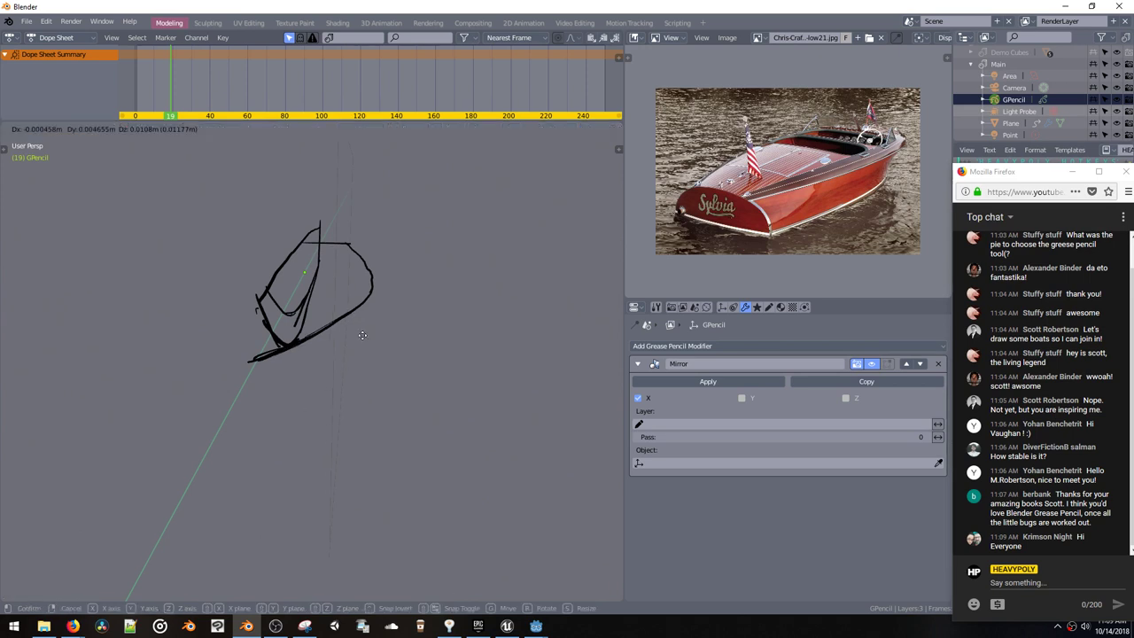
left_click(375, 307)
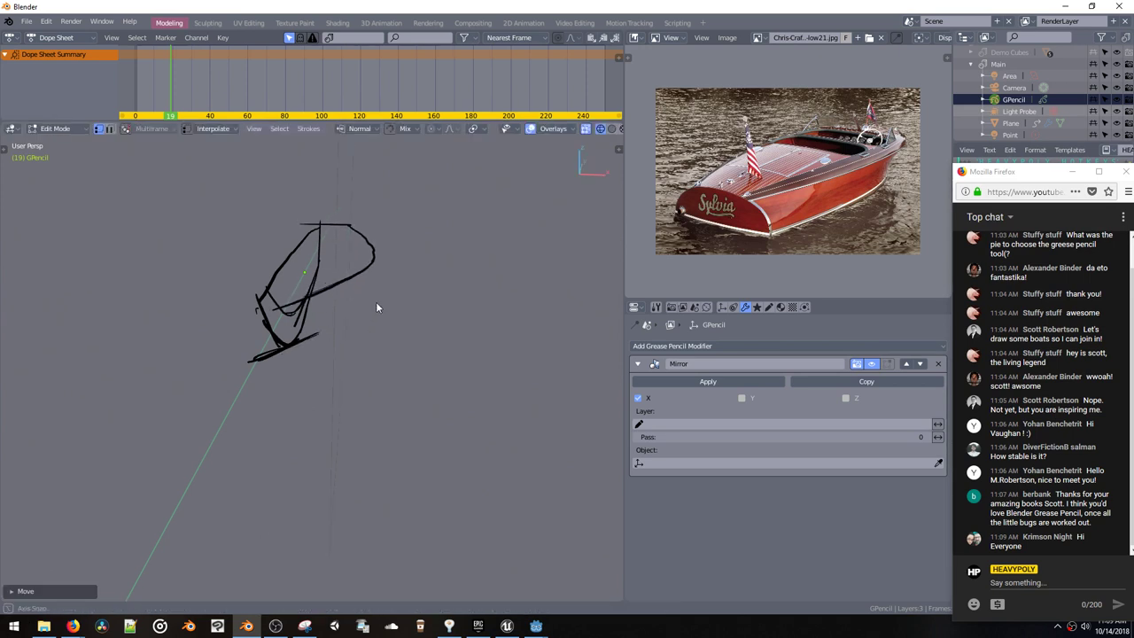
mouse_move(375, 302)
middle_mouse_down()
mouse_move(401, 290)
mouse_move(395, 351)
mouse_move(404, 303)
middle_mouse_up()
key("g")
key("z")
left_click(394, 303)
Step: Return to Draw mode and erase the leftover stroke ends below the outline at the bow
key("period")
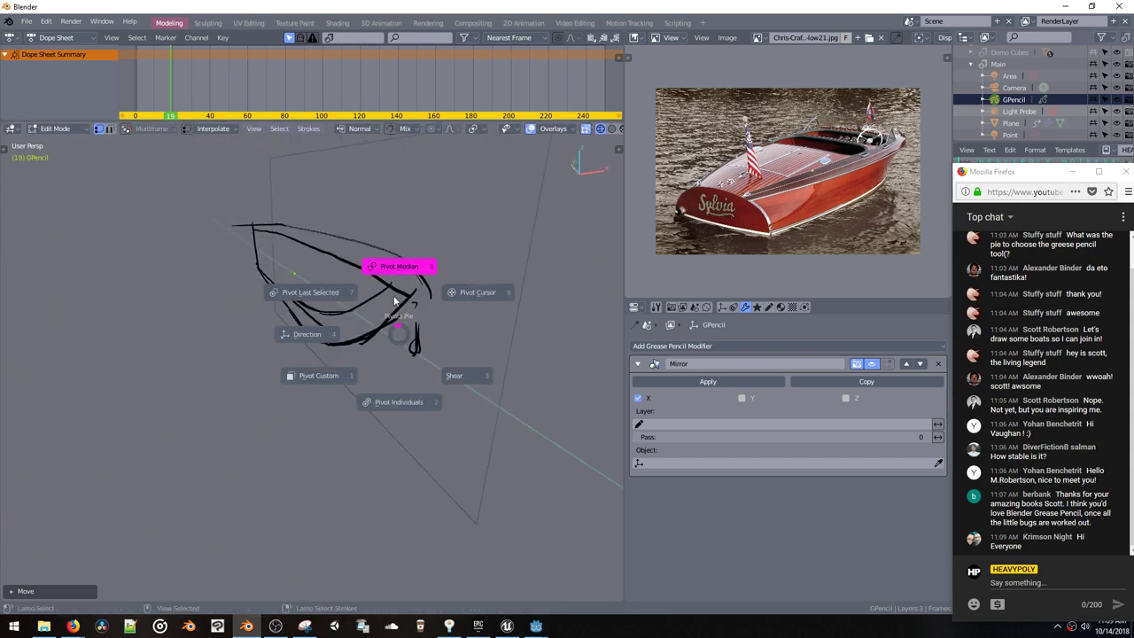
key("Escape")
key("space")
left_click(395, 282)
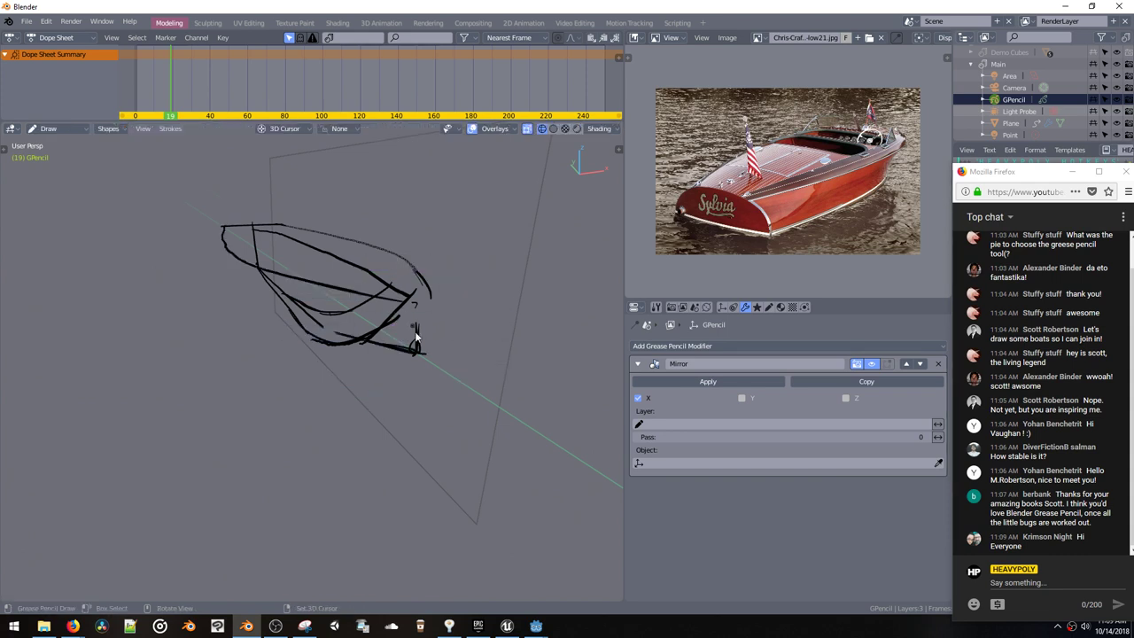
middle_click_drag(413, 331, 393, 337)
left_click_drag(322, 335, 377, 356, "ctrl")
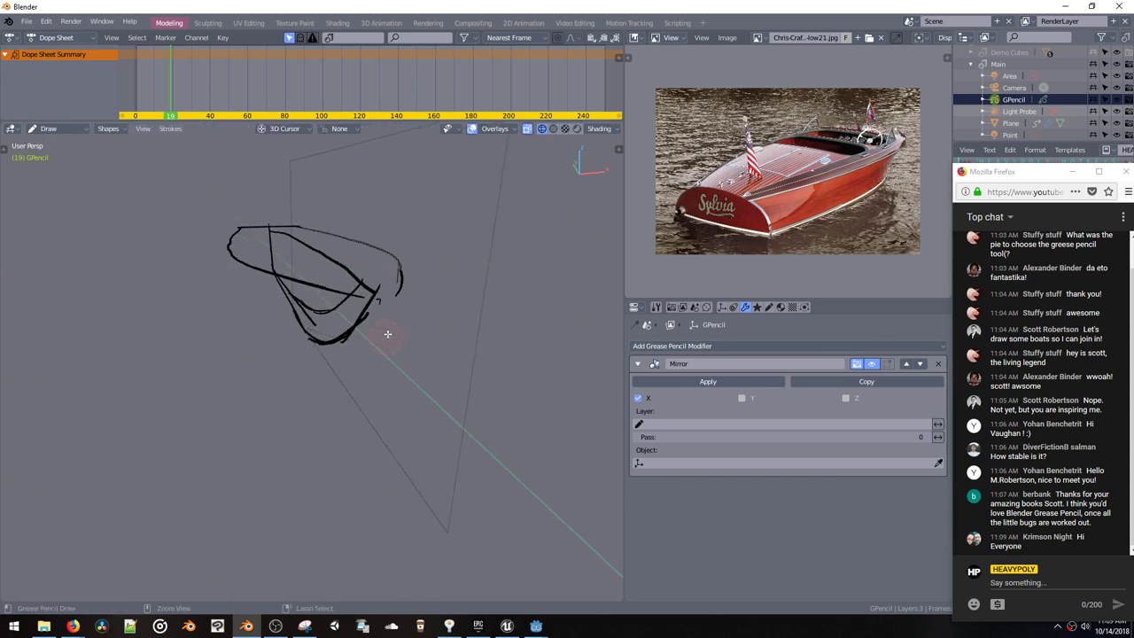
Step: Switch the Grease Pencil sketch from Draw to Edit Mode with the open bow end of the plan outline in view
mouse_move(387, 334)
middle_mouse_down()
mouse_move(413, 295)
mouse_move(456, 305)
mouse_move(489, 333)
mouse_move(434, 315)
mouse_move(418, 350)
middle_mouse_up()
key("ctrl+Tab")
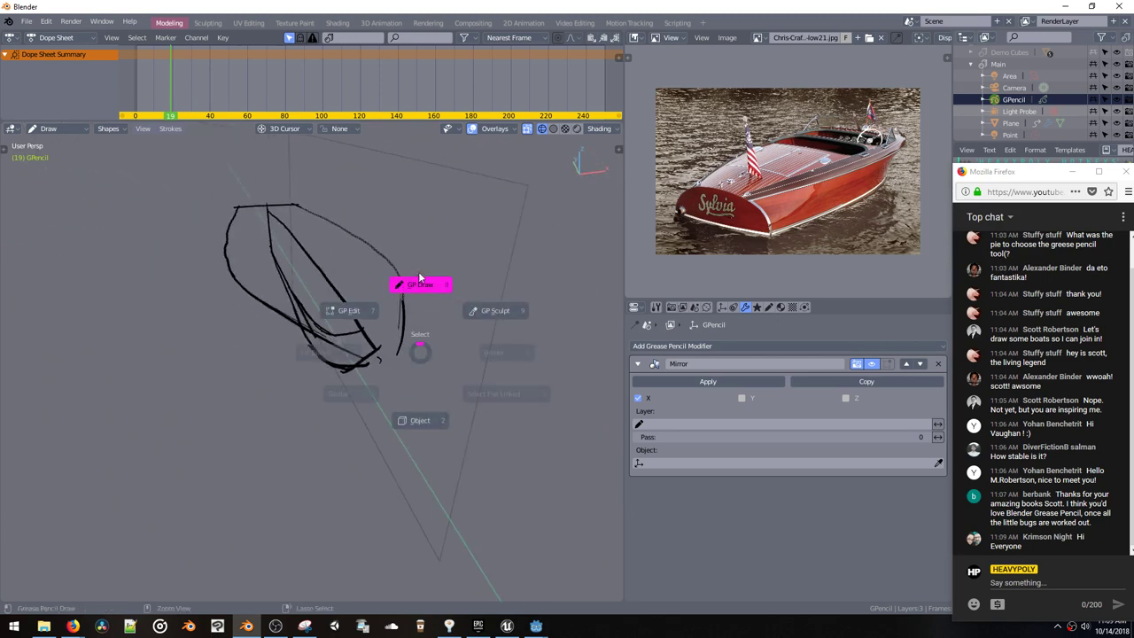
left_click(350, 310)
mouse_move(350, 309)
middle_mouse_down()
mouse_move(361, 304)
mouse_move(348, 326)
mouse_move(362, 322)
mouse_move(336, 300)
middle_mouse_up()
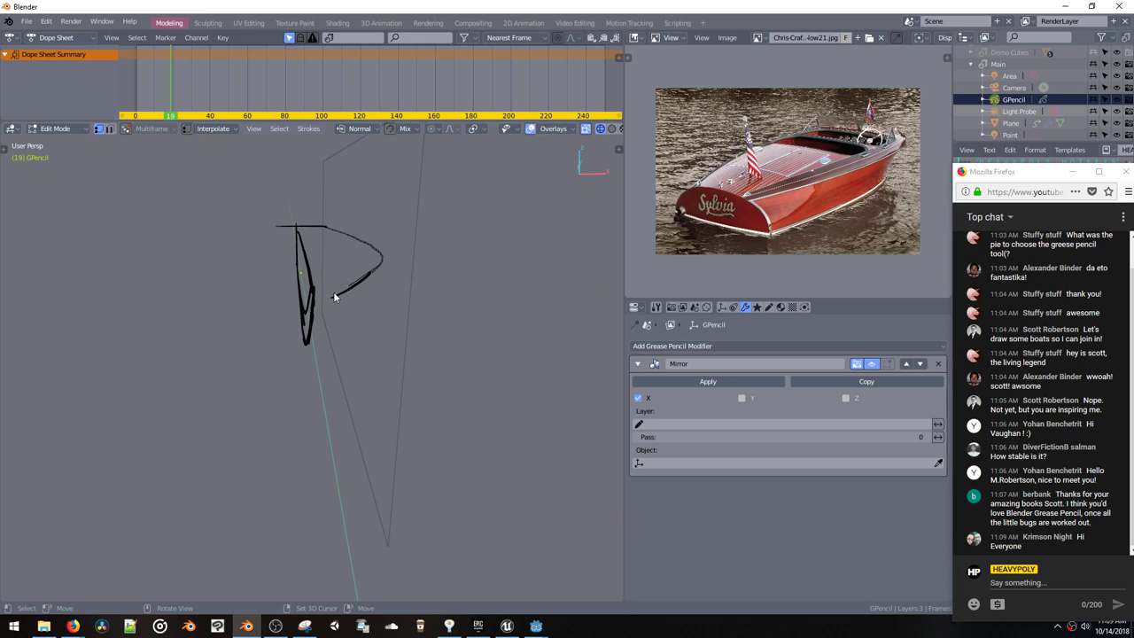
key("e")
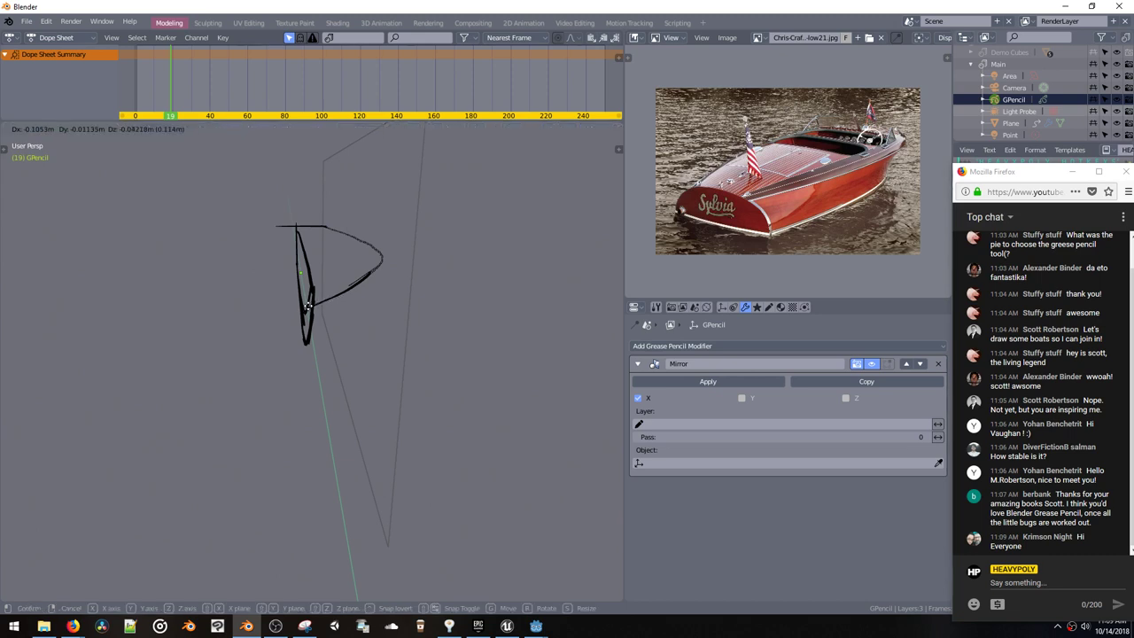
left_click(233, 341)
key("ctrl+z")
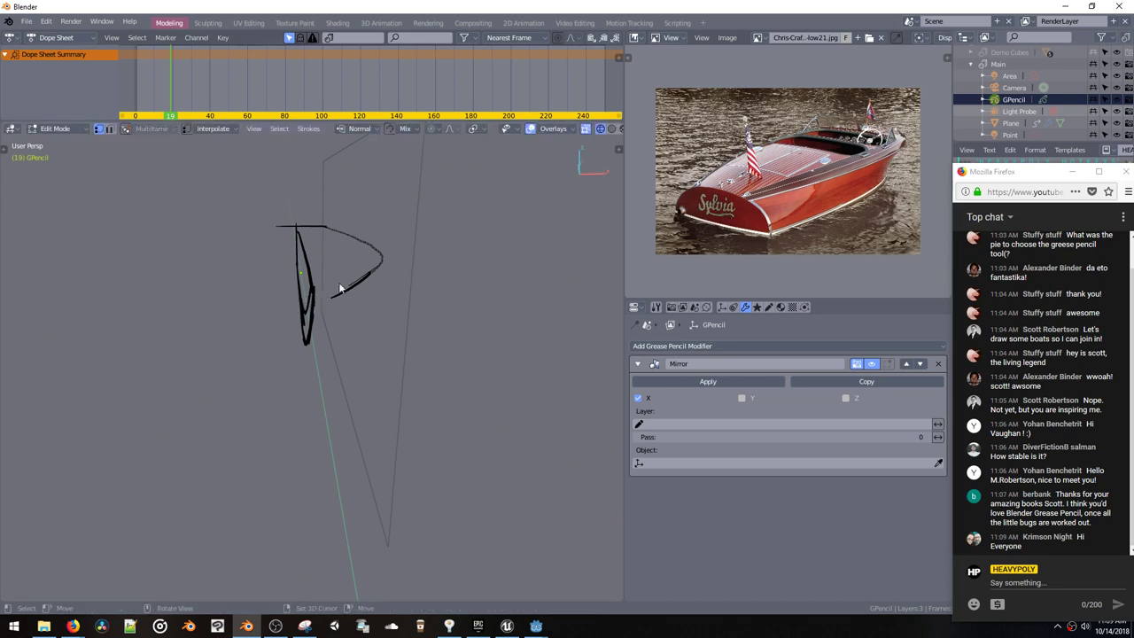
Step: Set proportional editing to Connected and pull the open end of the plan outline onto the side profile's bow tip
left_click(432, 128)
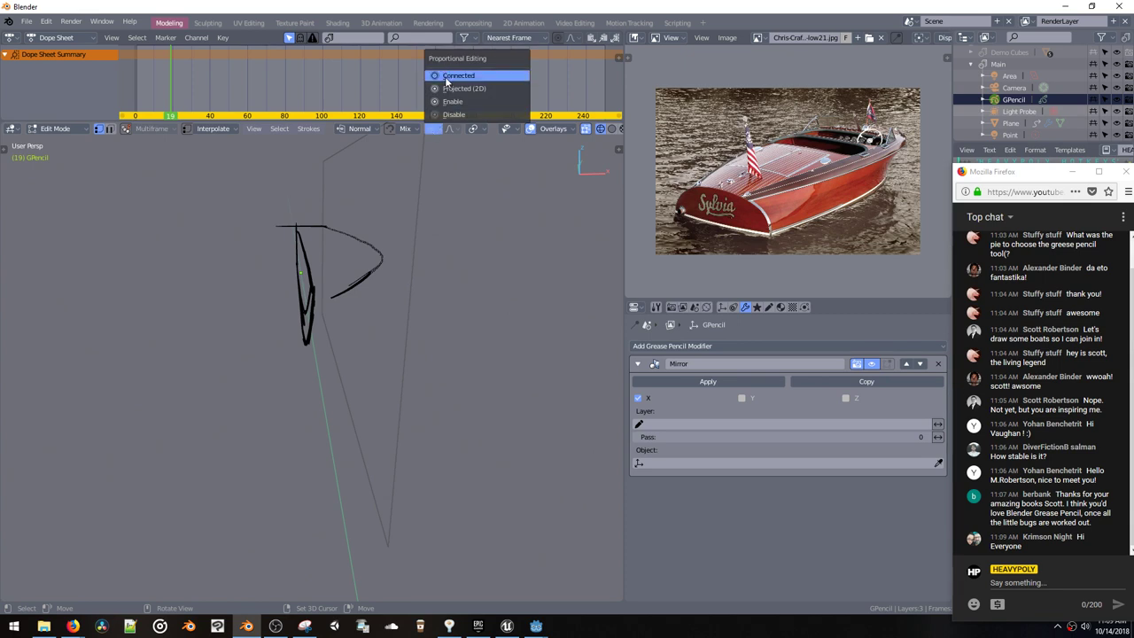
left_click(446, 78)
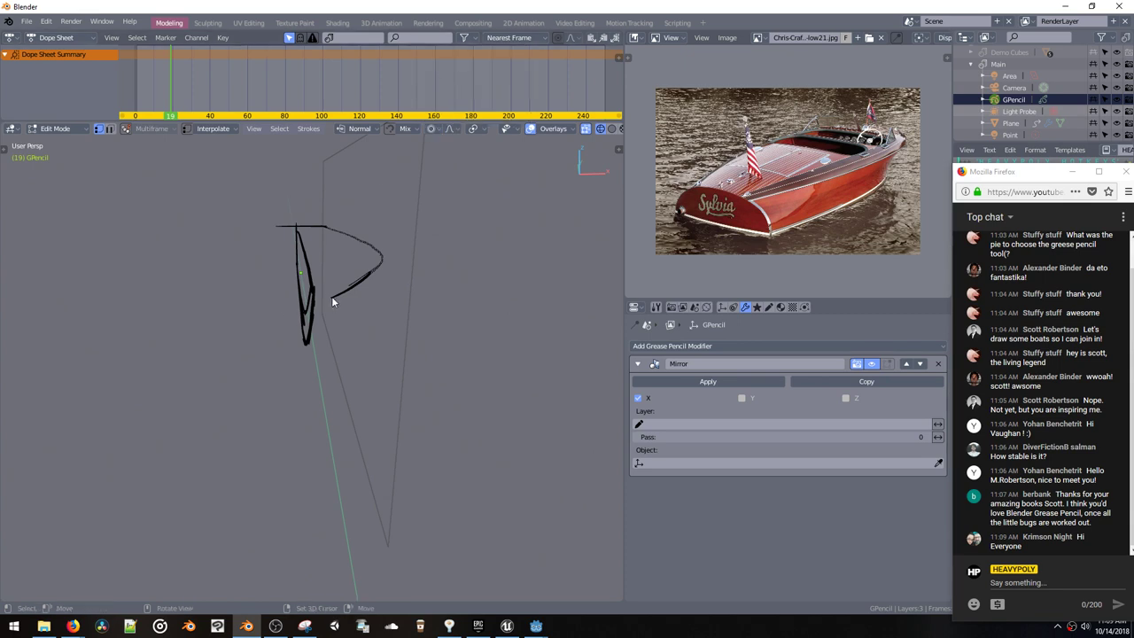
key("g")
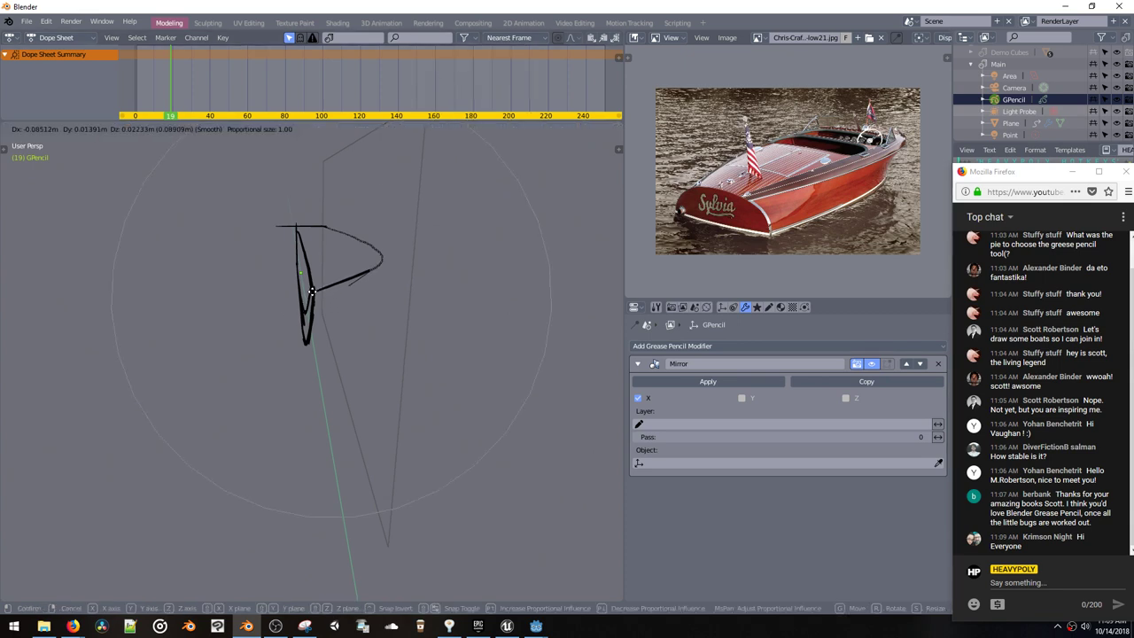
left_click(312, 291)
middle_click_drag(333, 281, 345, 340)
mouse_move(334, 214)
middle_mouse_down()
mouse_move(360, 342)
mouse_move(360, 377)
mouse_move(347, 335)
mouse_move(347, 434)
middle_mouse_up()
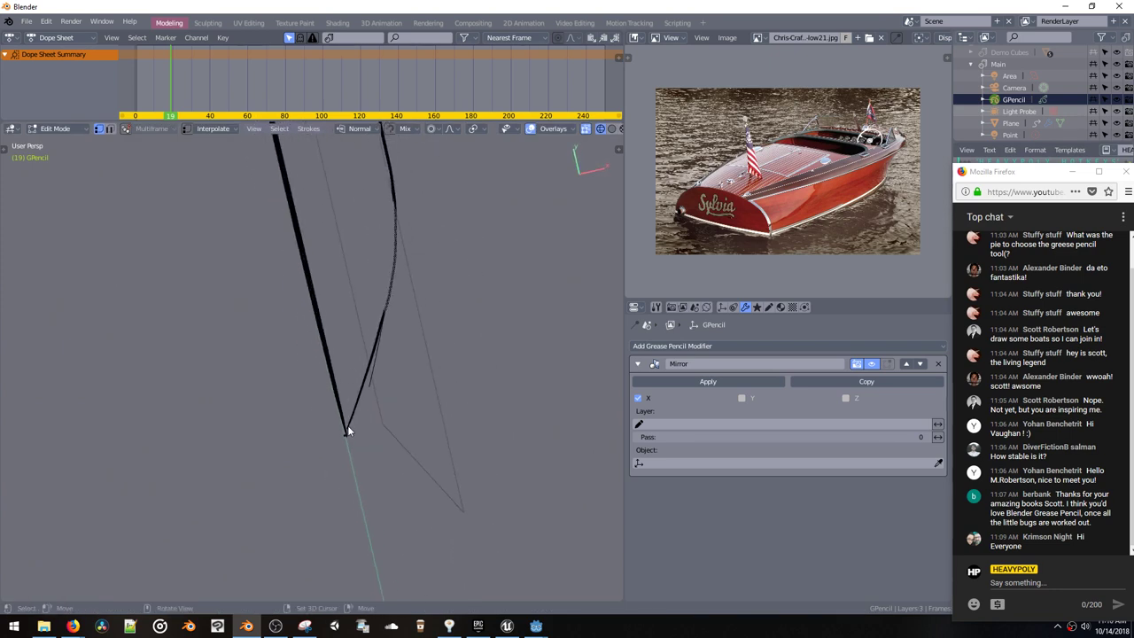
key("g")
left_click(345, 434)
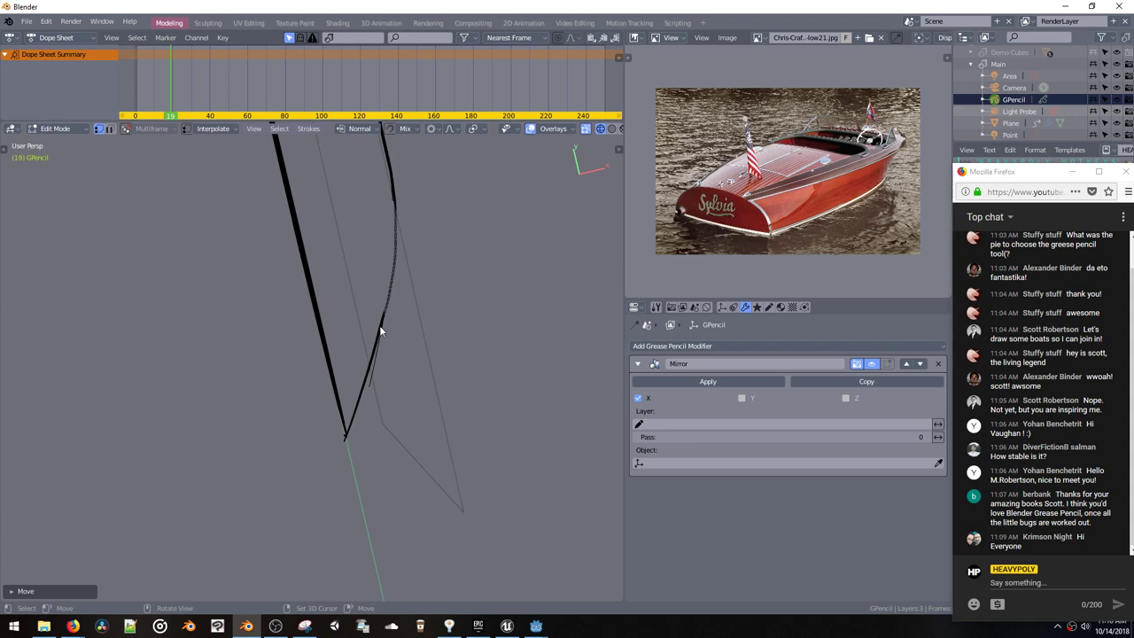
Step: Smooth the plan outline's curve by nudging its points near the bow, near the stern and amidships
key("g")
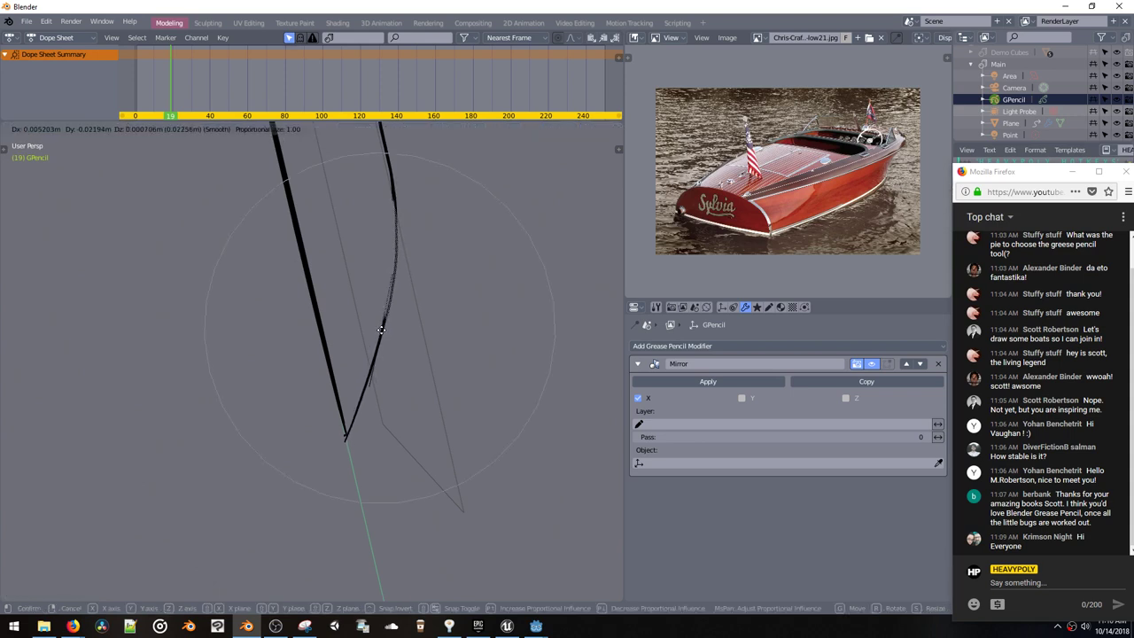
left_click(380, 329)
mouse_move(381, 329)
middle_mouse_down()
mouse_move(375, 228)
mouse_move(381, 327)
mouse_move(369, 316)
middle_mouse_up()
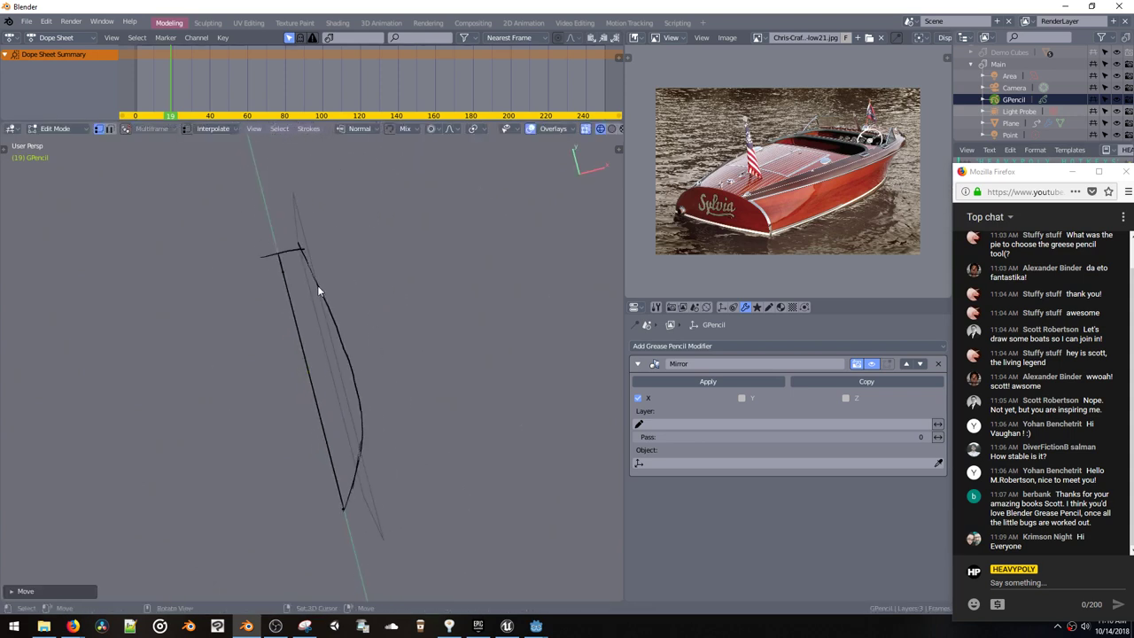
key("g")
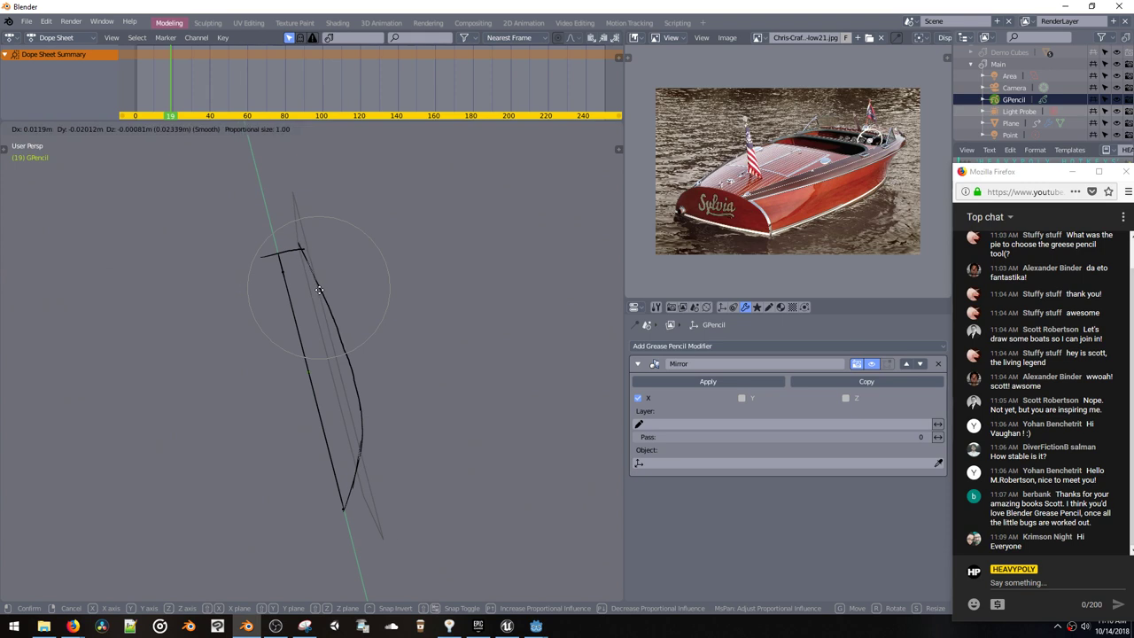
left_click(320, 290)
left_click(344, 353)
key("g")
left_click(345, 352)
mouse_move(344, 352)
middle_mouse_down()
mouse_move(324, 286)
mouse_move(443, 263)
mouse_move(422, 300)
mouse_move(338, 322)
mouse_move(342, 304)
mouse_move(269, 307)
middle_mouse_up()
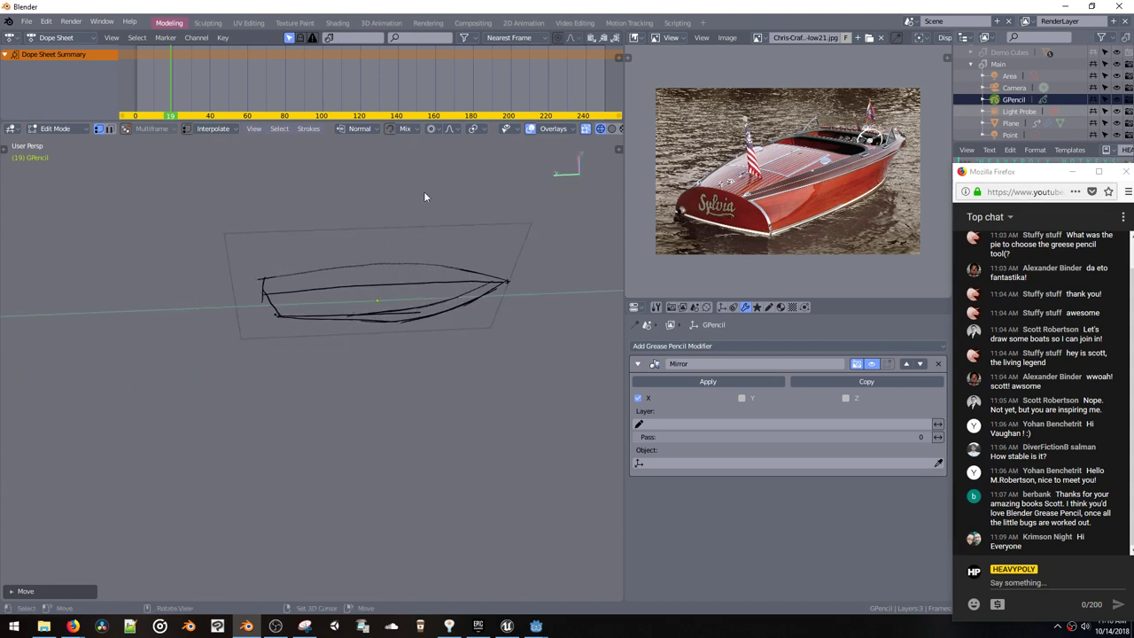
Step: Set proportional editing to Enable and try to stretch the hull's stern farther aft in the left orthographic view
left_click(431, 130)
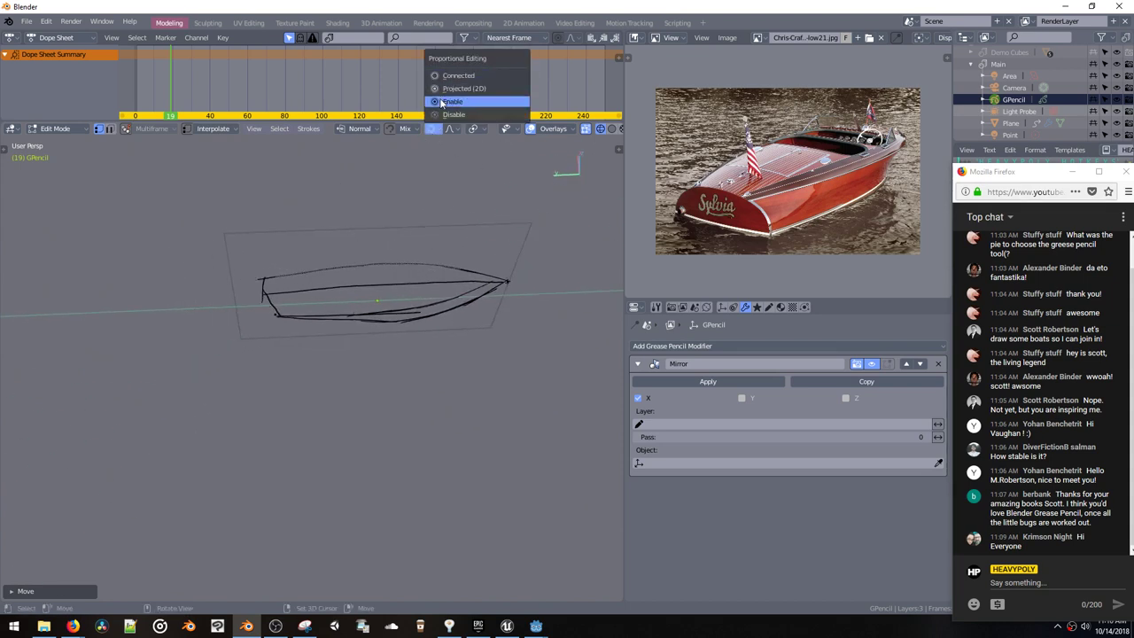
left_click(443, 102)
key("ctrl+KP_3")
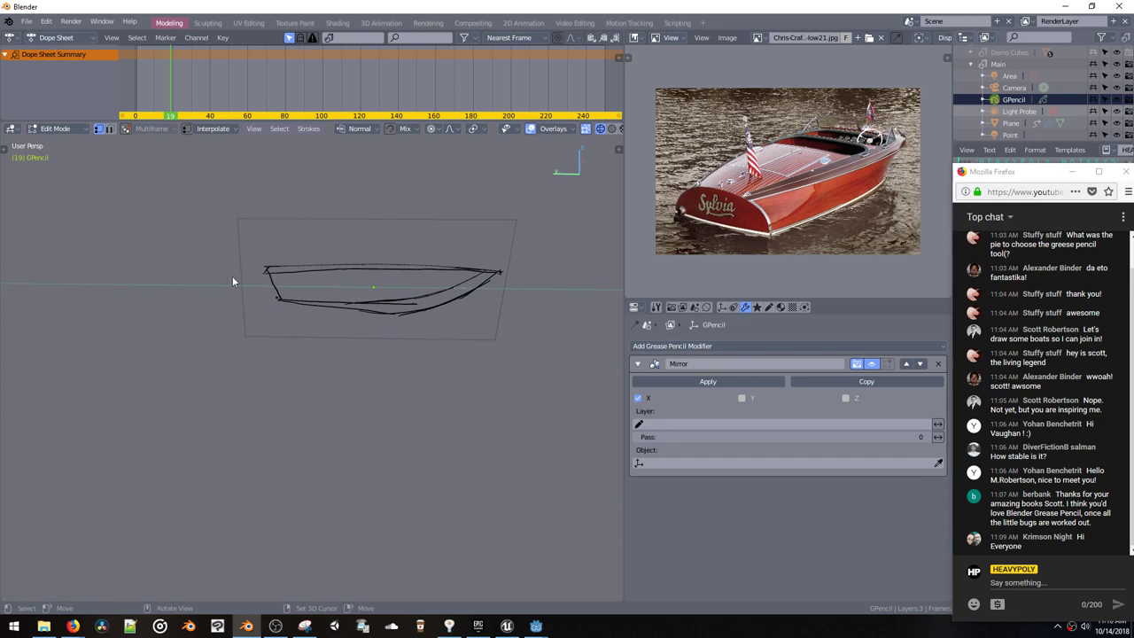
key("Tab")
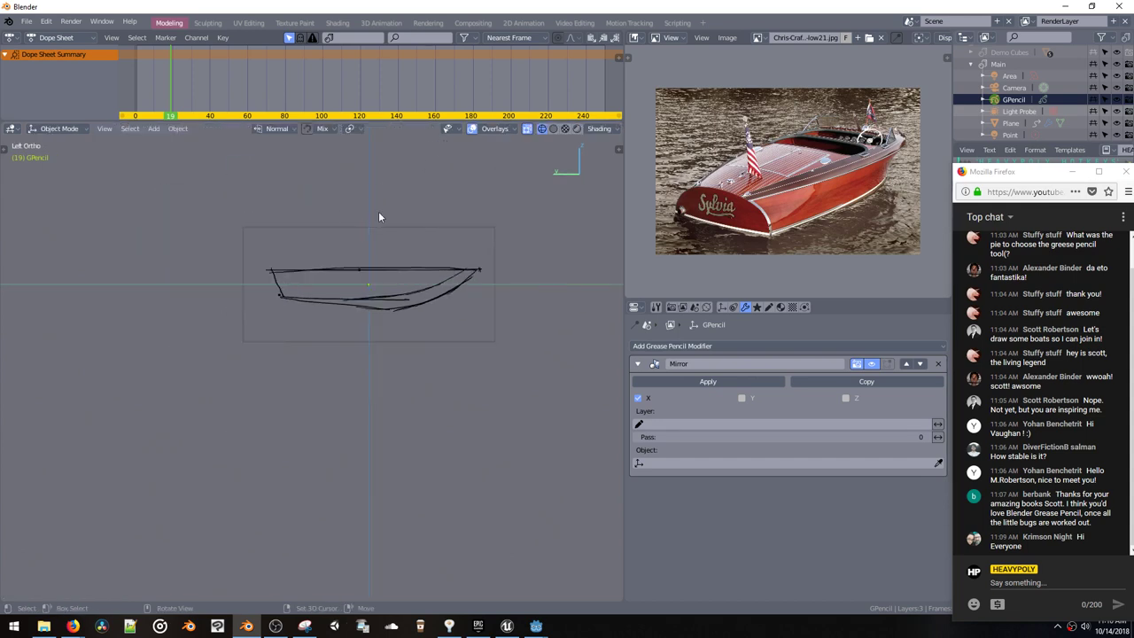
key("space")
left_click(310, 223)
key("g")
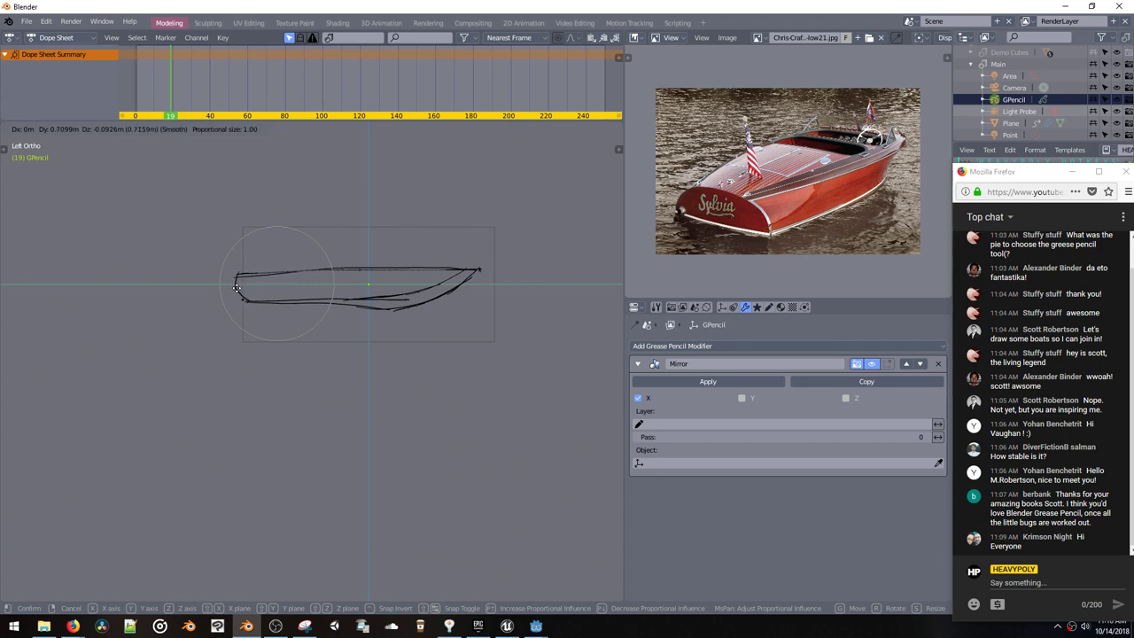
left_click(242, 295)
Step: Try to reshape the hull's bottom line between the stern and amidships with a smaller proportional influence
left_click_drag(332, 302, 331, 304)
left_click_drag(288, 301, 287, 306)
left_click(289, 302)
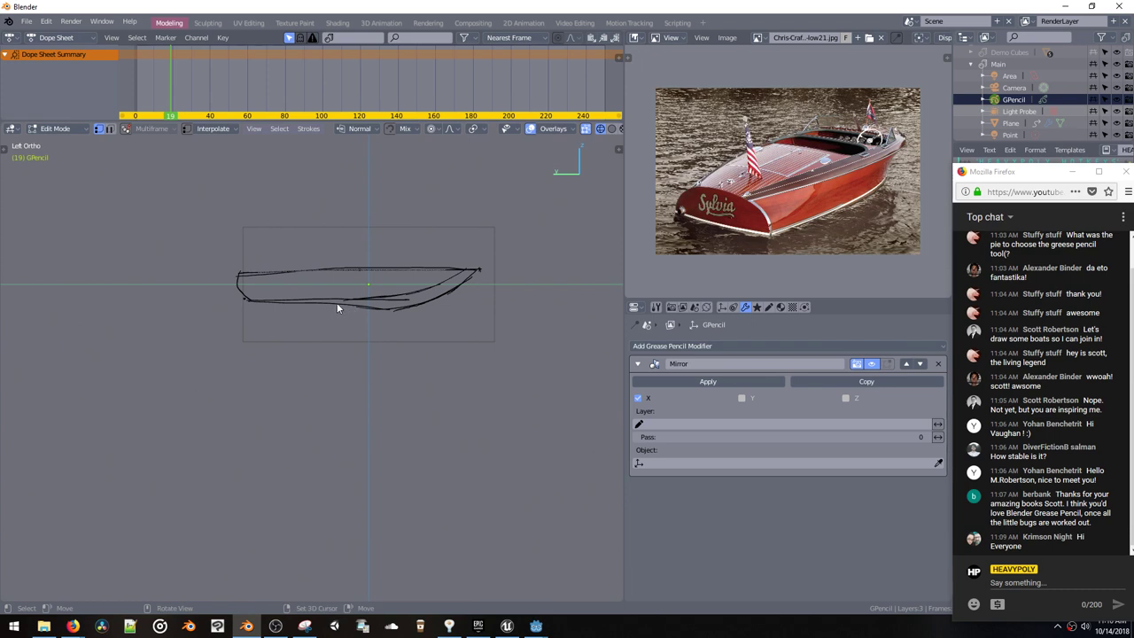
key("g")
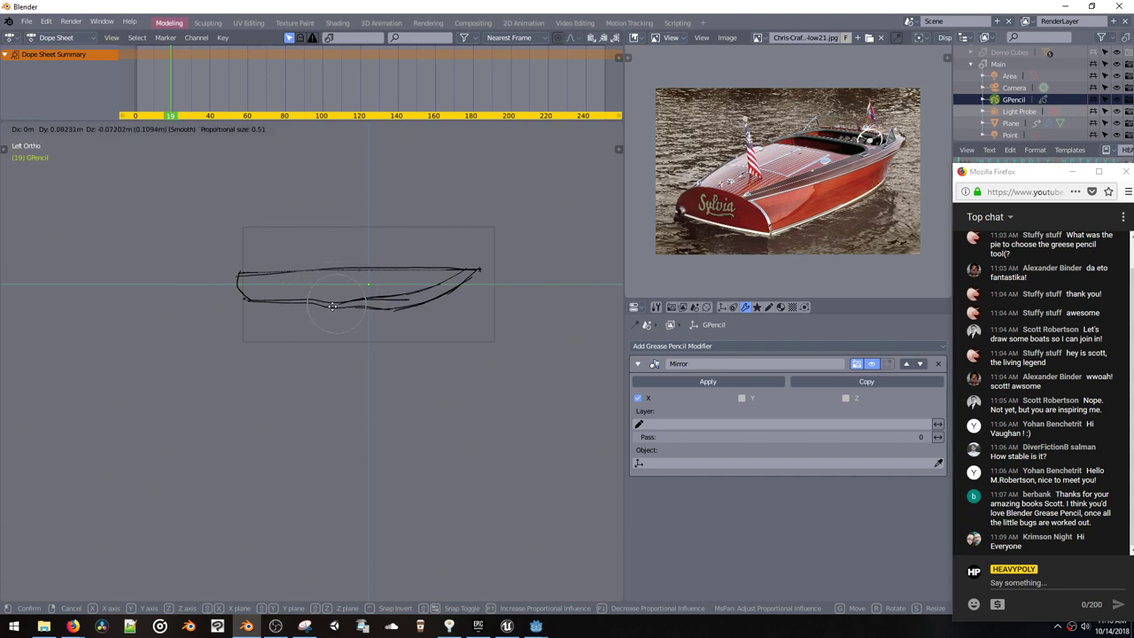
left_click(332, 310)
left_click_drag(301, 303, 299, 305)
left_click(296, 304, "shift")
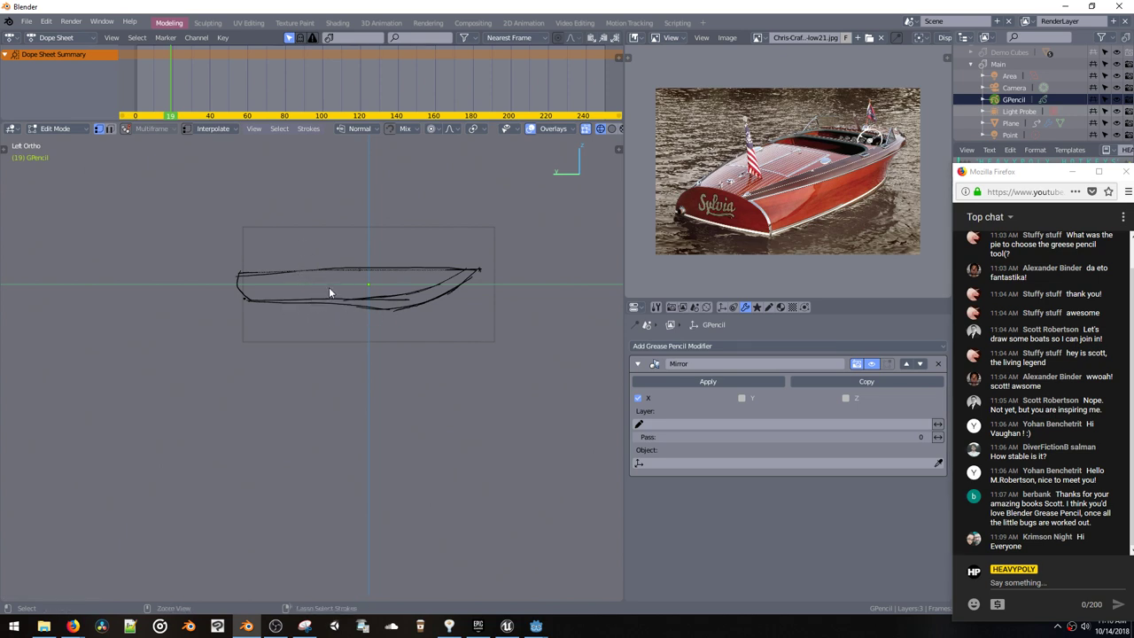
Step: Reselect the GPencil object and put it in Edit Mode with a closer view of the hull
mouse_move(324, 287)
middle_mouse_down()
mouse_move(306, 294)
mouse_move(295, 358)
mouse_move(233, 337)
mouse_move(256, 384)
mouse_move(230, 343)
mouse_move(309, 316)
mouse_move(329, 246)
mouse_move(329, 280)
mouse_move(420, 305)
mouse_move(321, 266)
mouse_move(265, 285)
mouse_move(277, 301)
mouse_move(390, 295)
mouse_move(229, 305)
mouse_move(286, 266)
mouse_move(289, 306)
mouse_move(221, 246)
middle_mouse_up()
key("Tab")
key("v")
left_click(370, 315)
key("v")
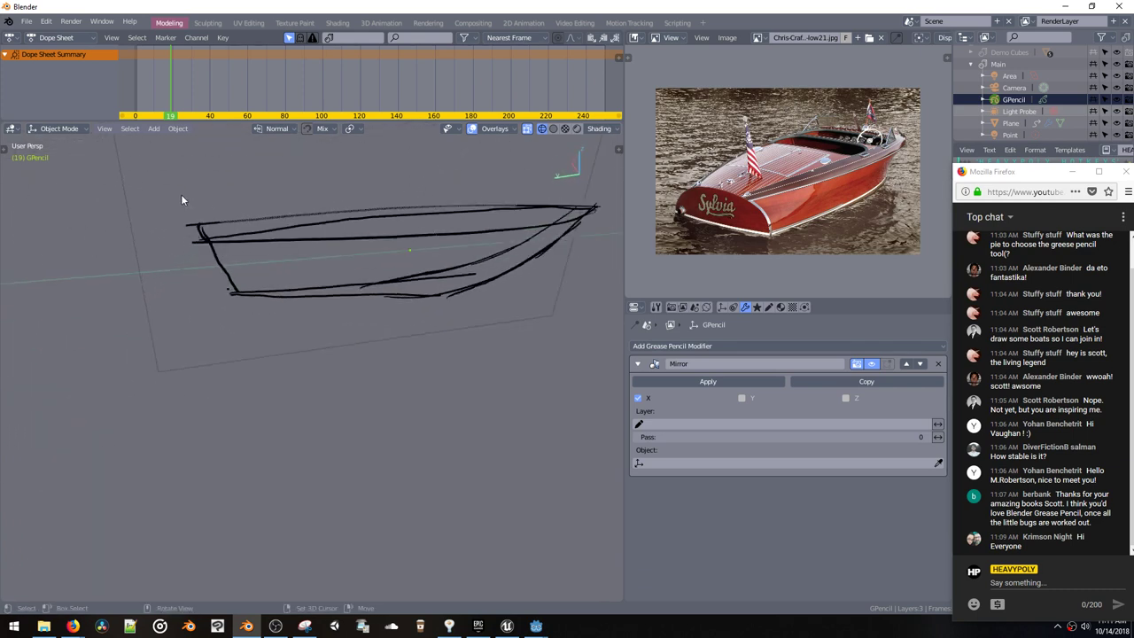
left_click(196, 248)
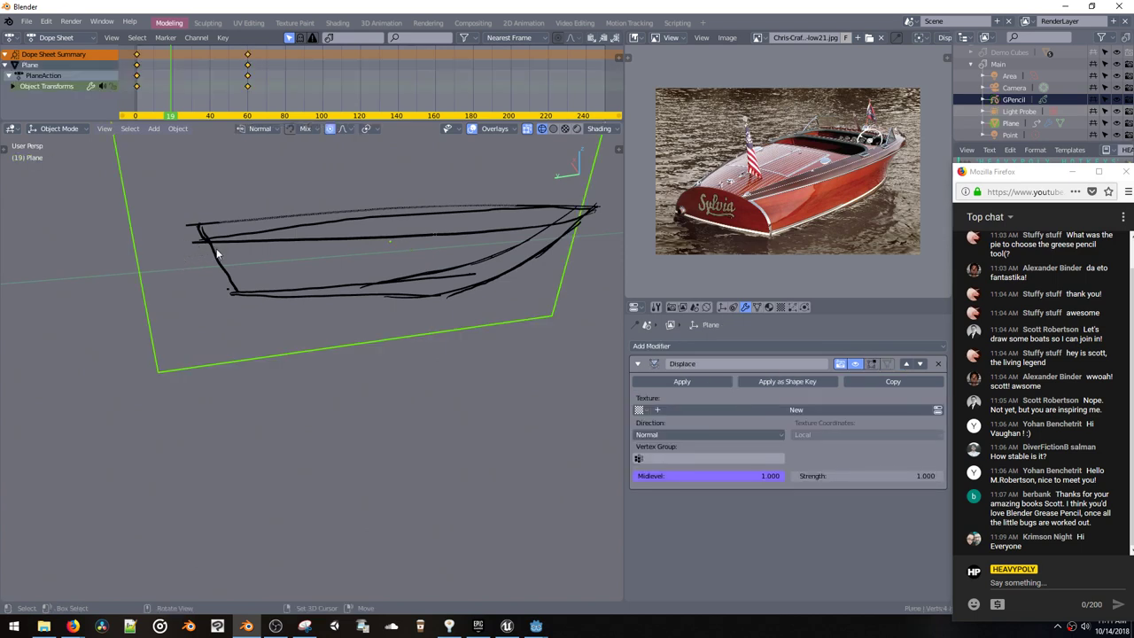
key("space")
left_click(1000, 100)
key("ctrl+Tab")
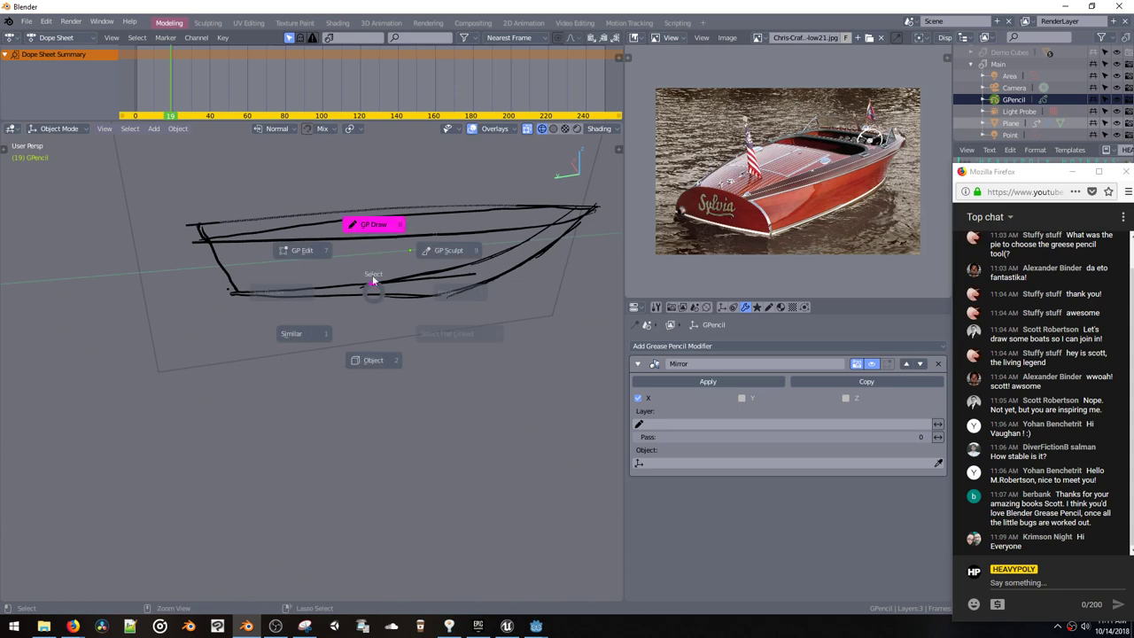
left_click(257, 252)
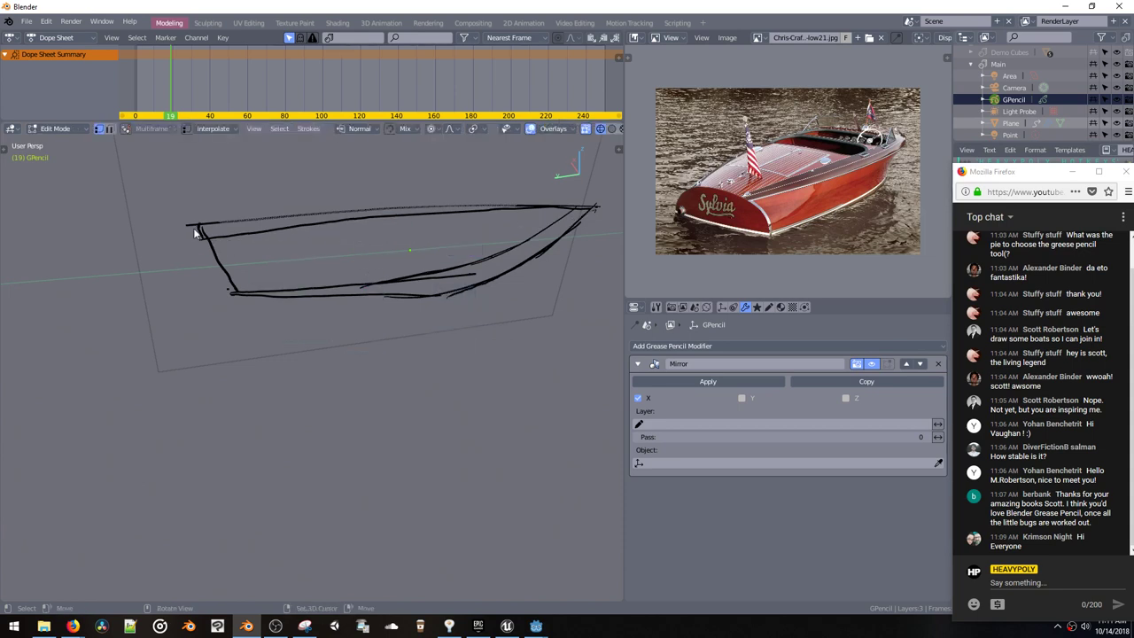
Step: Set proportional editing to Connected and try to lower the straight top line's stern end with a proportional size of 3.14
mouse_move(195, 232)
middle_mouse_down()
mouse_move(286, 213)
mouse_move(456, 238)
middle_mouse_up()
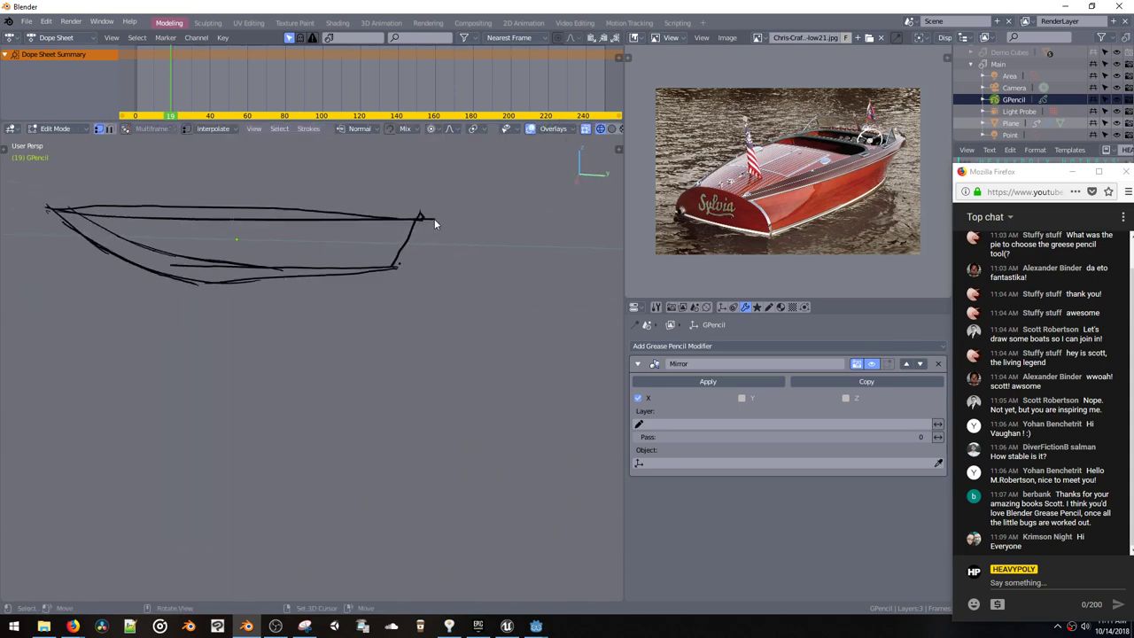
key("g")
right_click(427, 211)
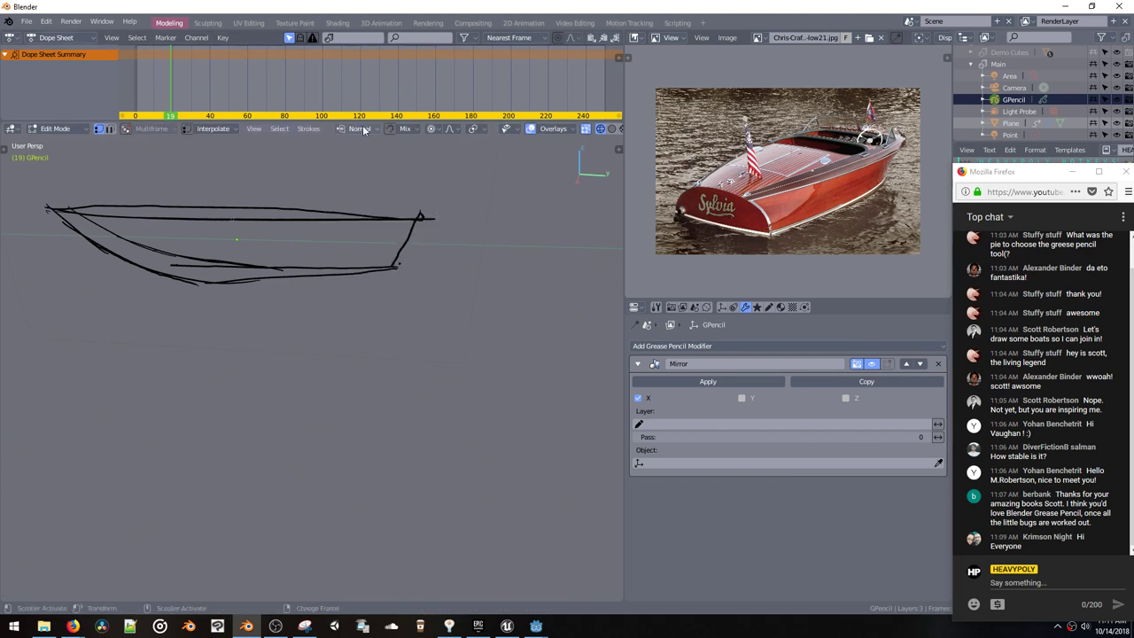
left_click(433, 130)
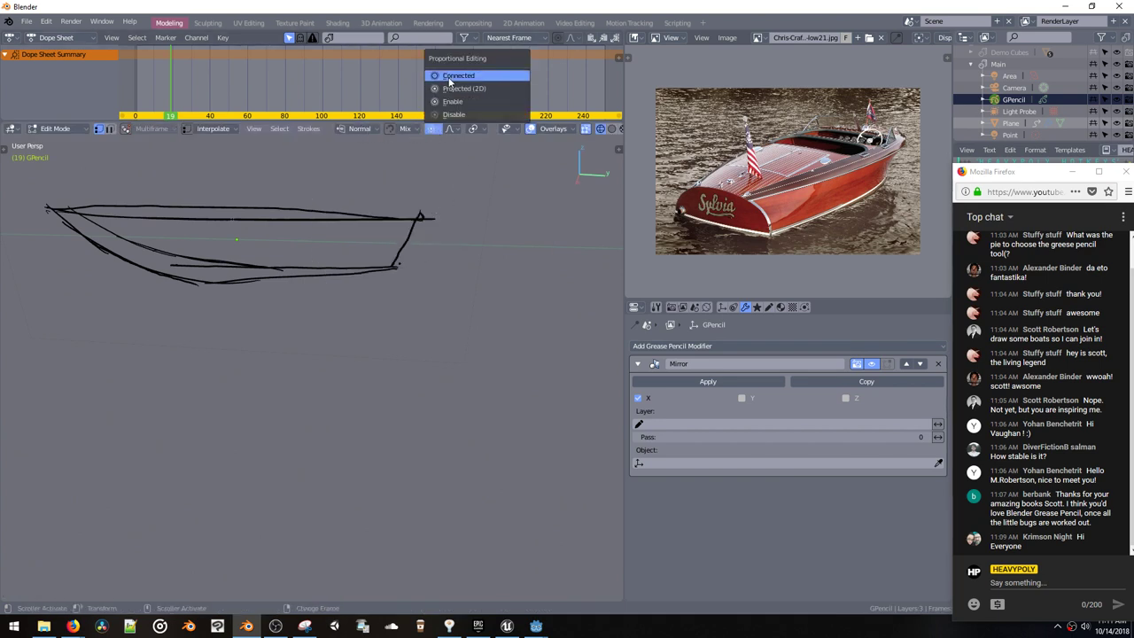
left_click(448, 78)
key("g")
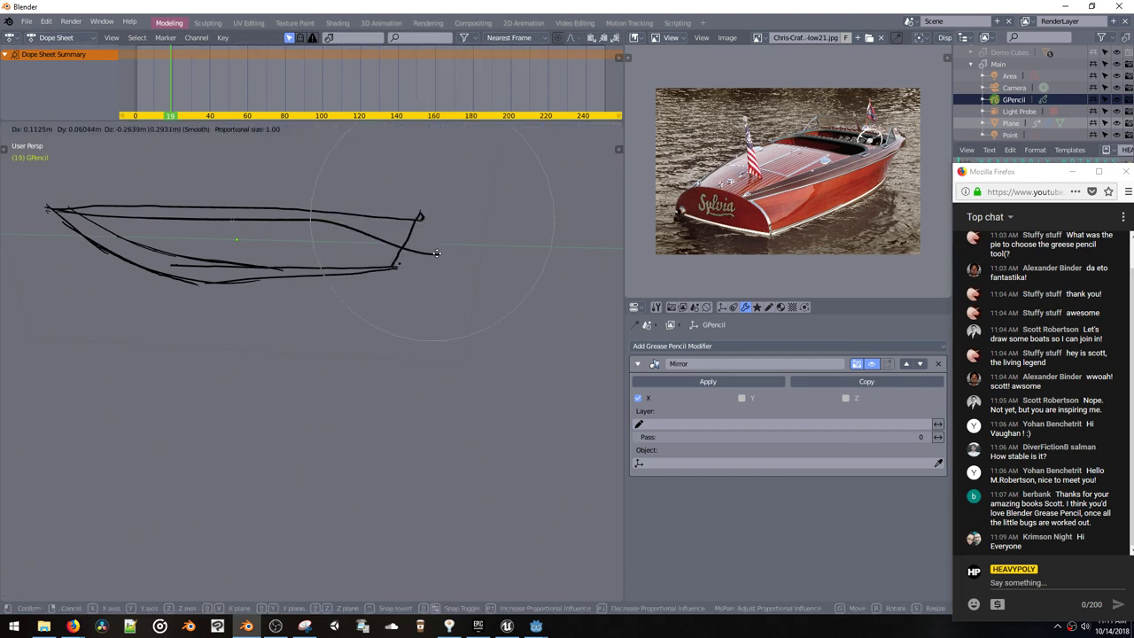
scroll(436, 253, "down", 12)
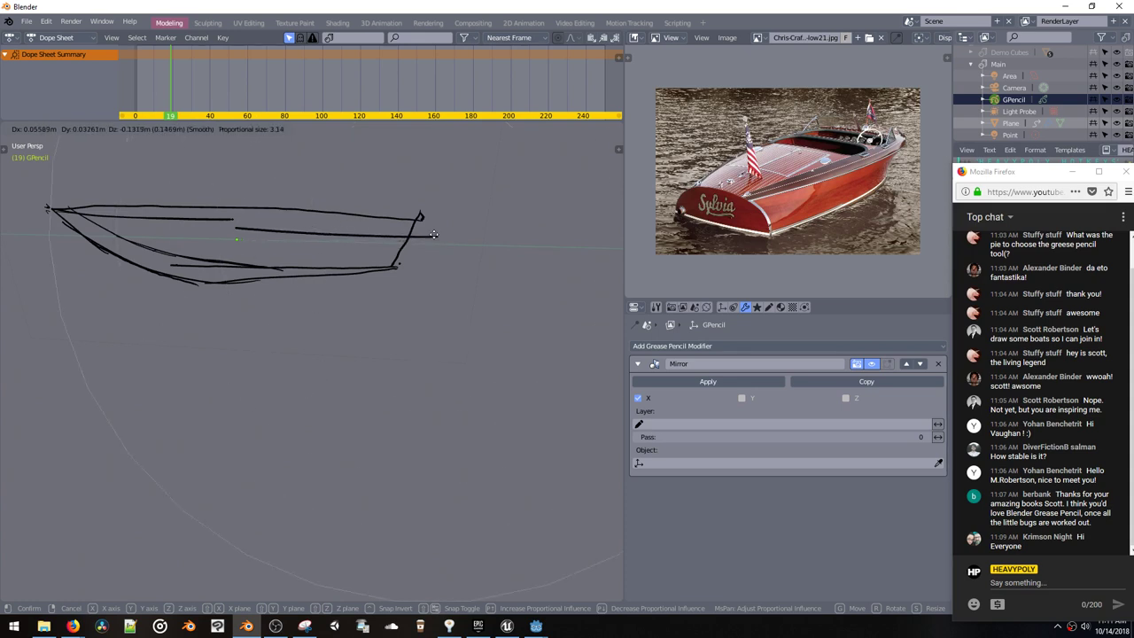
left_click(441, 247)
Step: Try to lower the middle and forward parts of the straight top line to meet its dropped stern section
key("g")
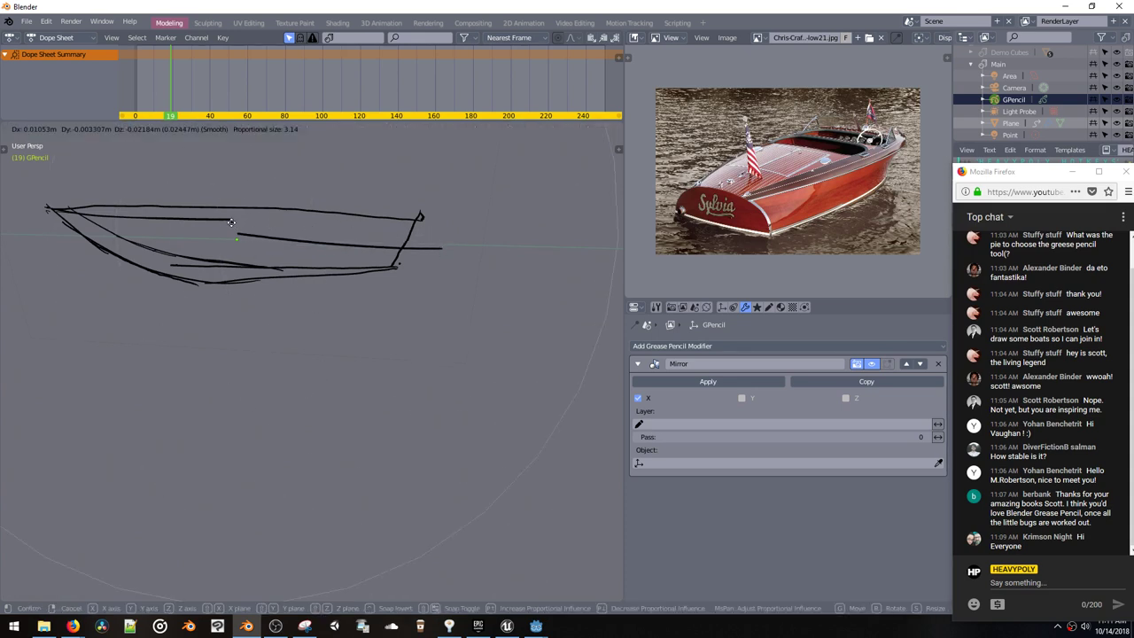
left_click_drag(242, 237, 241, 237)
left_click_drag(228, 217, 237, 233)
key("g")
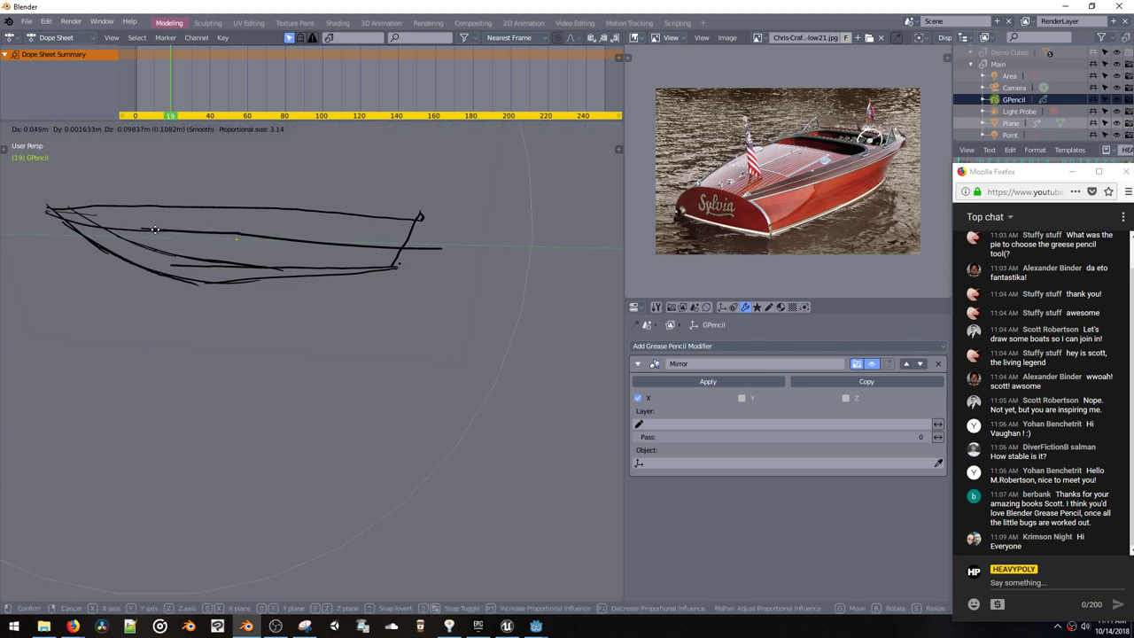
left_click(270, 215)
mouse_move(269, 214)
middle_mouse_down()
mouse_move(373, 217)
mouse_move(398, 203)
mouse_move(374, 245)
mouse_move(307, 228)
mouse_move(298, 263)
mouse_move(455, 236)
mouse_move(334, 265)
mouse_move(360, 242)
mouse_move(379, 257)
middle_mouse_up()
Step: Return the sketch to Draw mode in the left orthographic view and choose the Eraser Stroke tool
key("Tab")
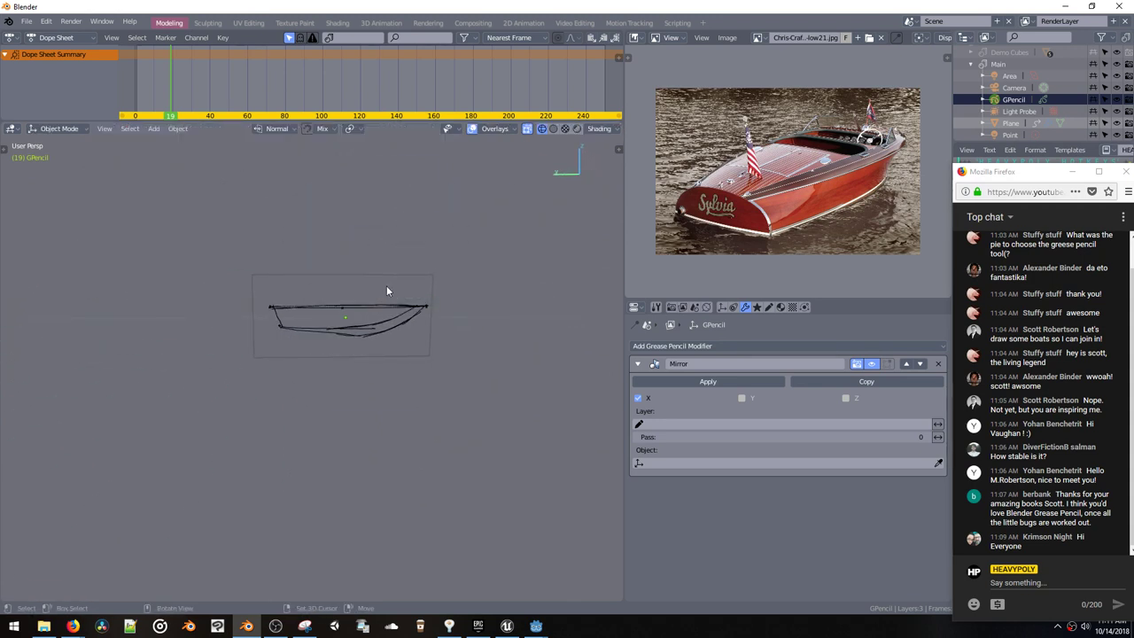
key("v")
key("v")
mouse_move(379, 303)
middle_mouse_down("shift")
mouse_move(405, 293)
mouse_move(410, 241)
mouse_move(262, 303)
middle_mouse_up("shift")
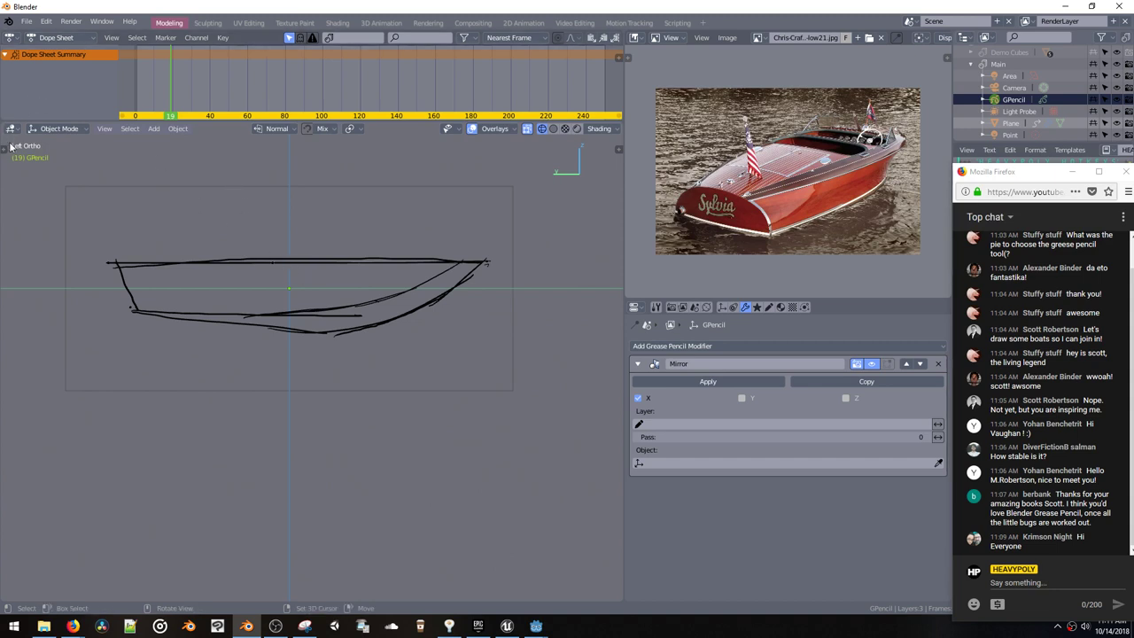
key("t")
key("ctrl+Tab")
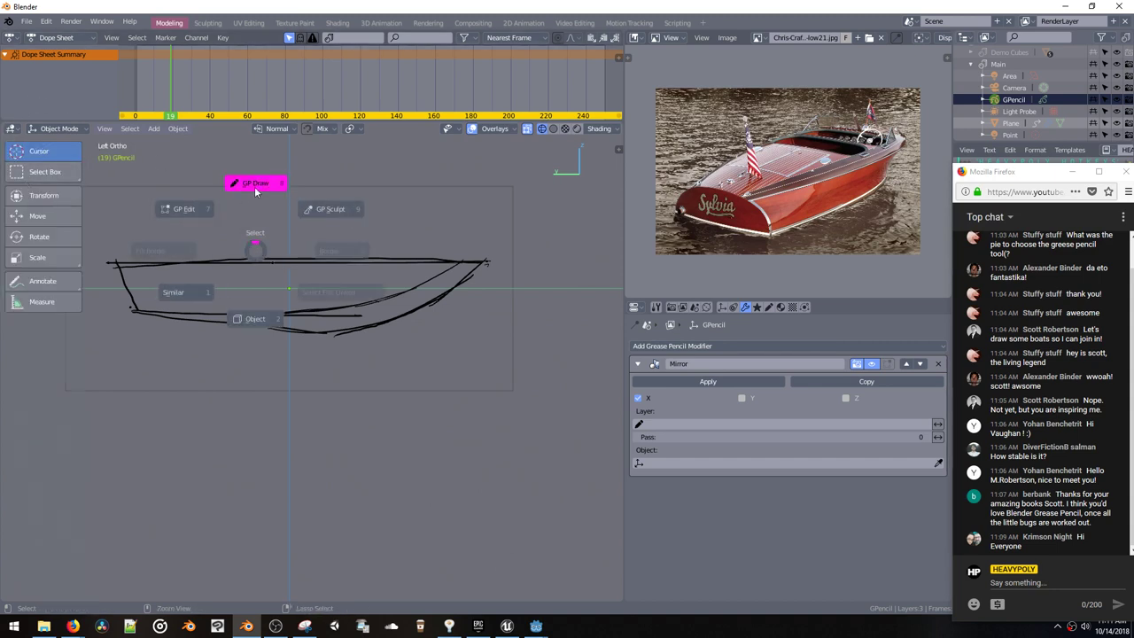
left_click(254, 190)
left_click(74, 335)
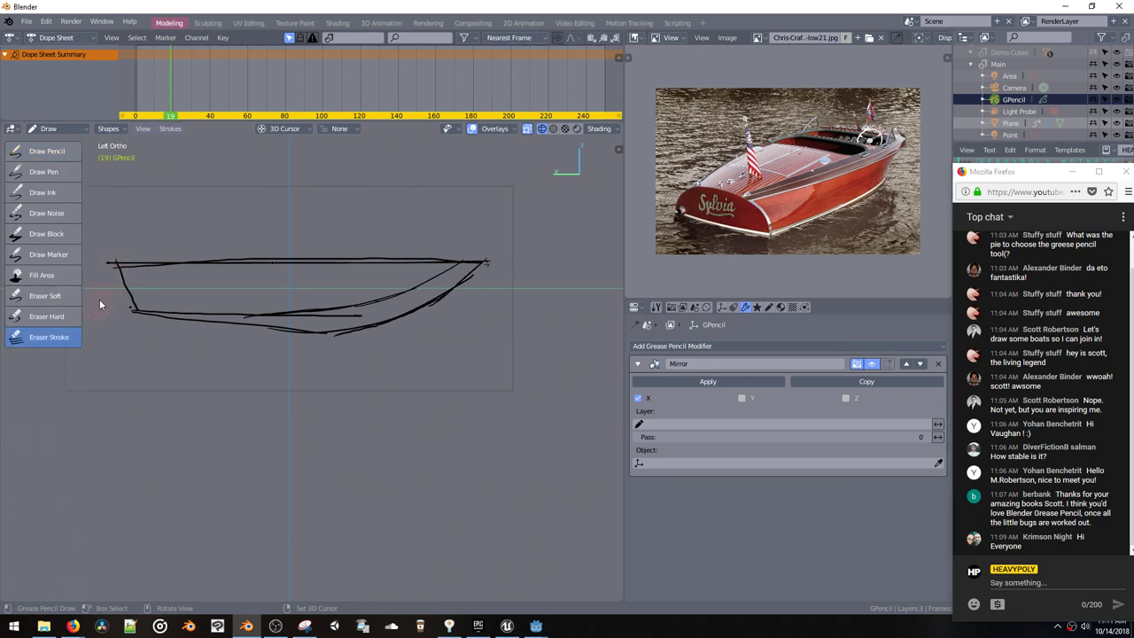
Step: Erase the old side-view strokes and redraw the hull's gently arched top line from stern to bow with Draw Pencil
mouse_move(99, 304)
left_mouse_down()
mouse_move(157, 321)
mouse_move(227, 256)
mouse_move(503, 291)
left_mouse_up()
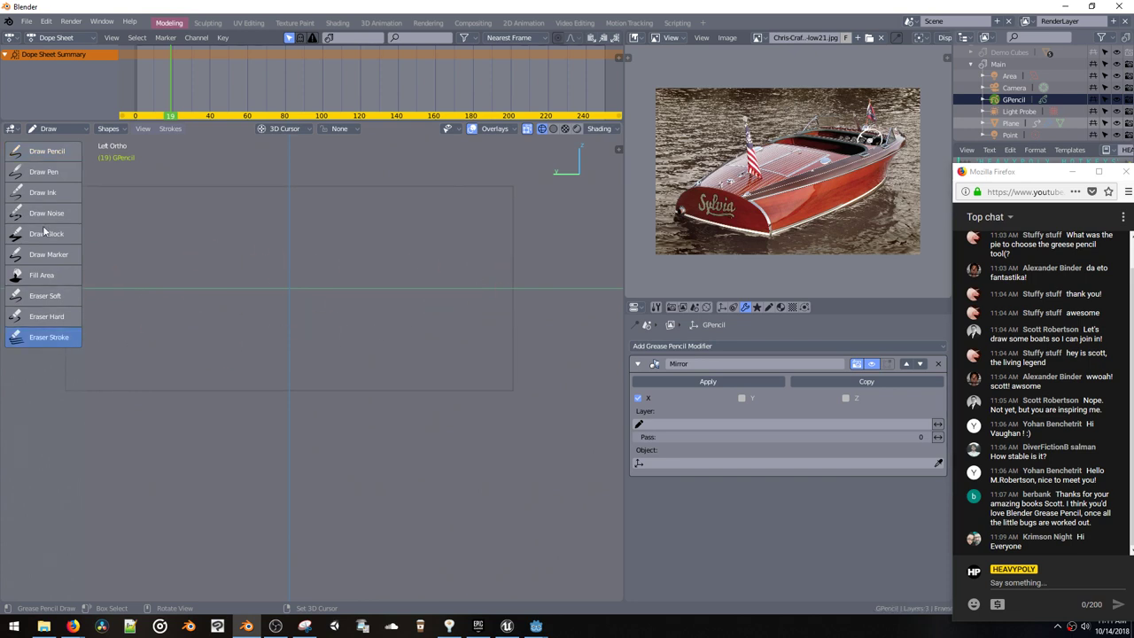
left_click(35, 152)
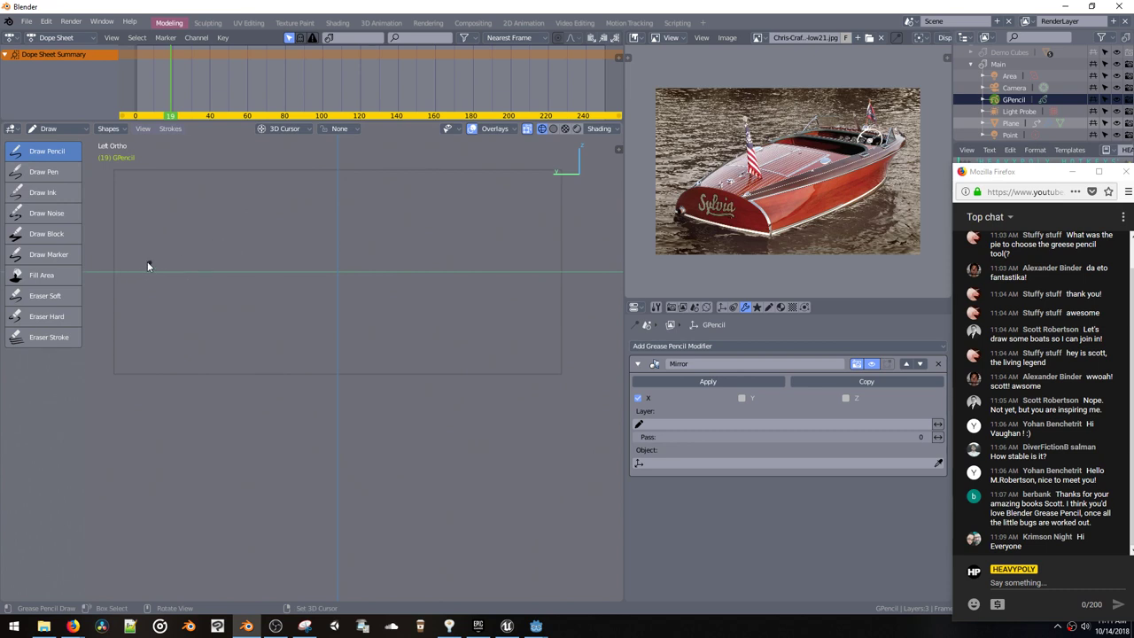
key("ctrl+z")
left_click_drag(145, 255, 366, 240)
key("ctrl+z")
mouse_move(167, 246)
left_mouse_down()
mouse_move(549, 237)
mouse_move(536, 237)
left_mouse_up()
key("ctrl+z")
key("ctrl+z")
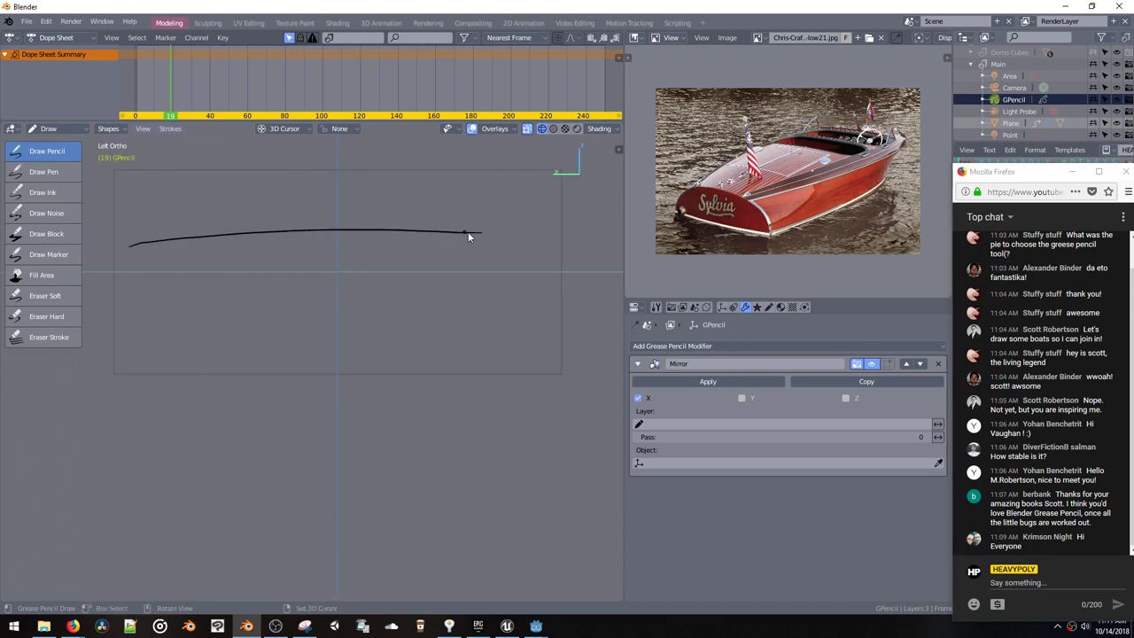
key("ctrl+z")
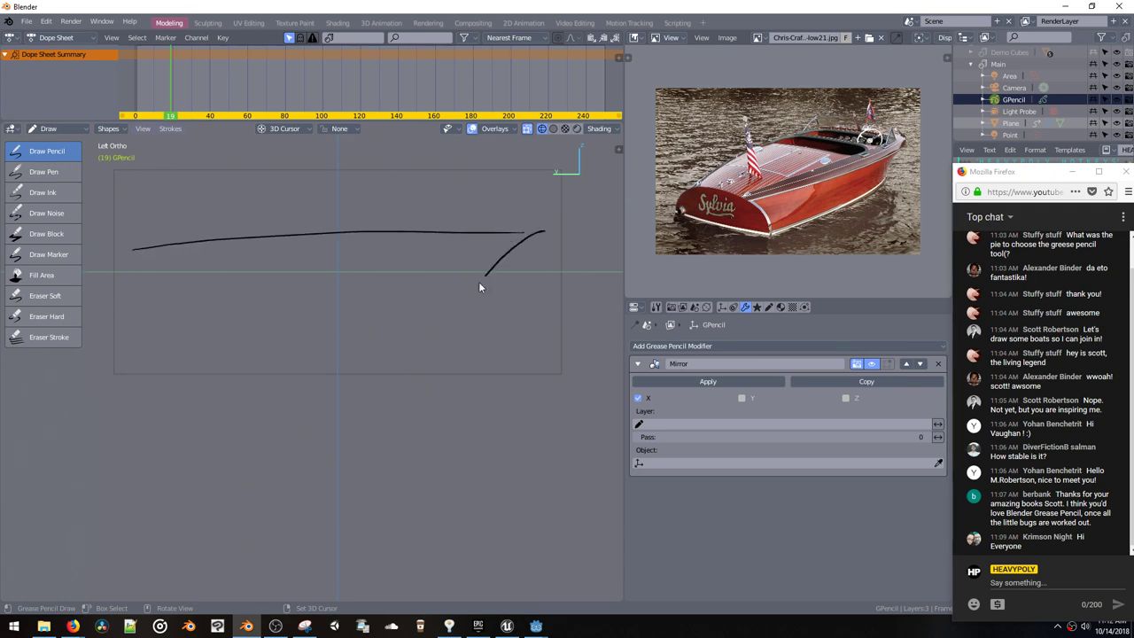
Step: Draw the raked bow curve, slanted transom and nearly straight line along the hull's middle to complete the upper side outline
key("ctrl+z")
left_click_drag(125, 272, 233, 273)
key("ctrl+z")
left_click_drag(126, 271, 409, 278)
key("ctrl+z")
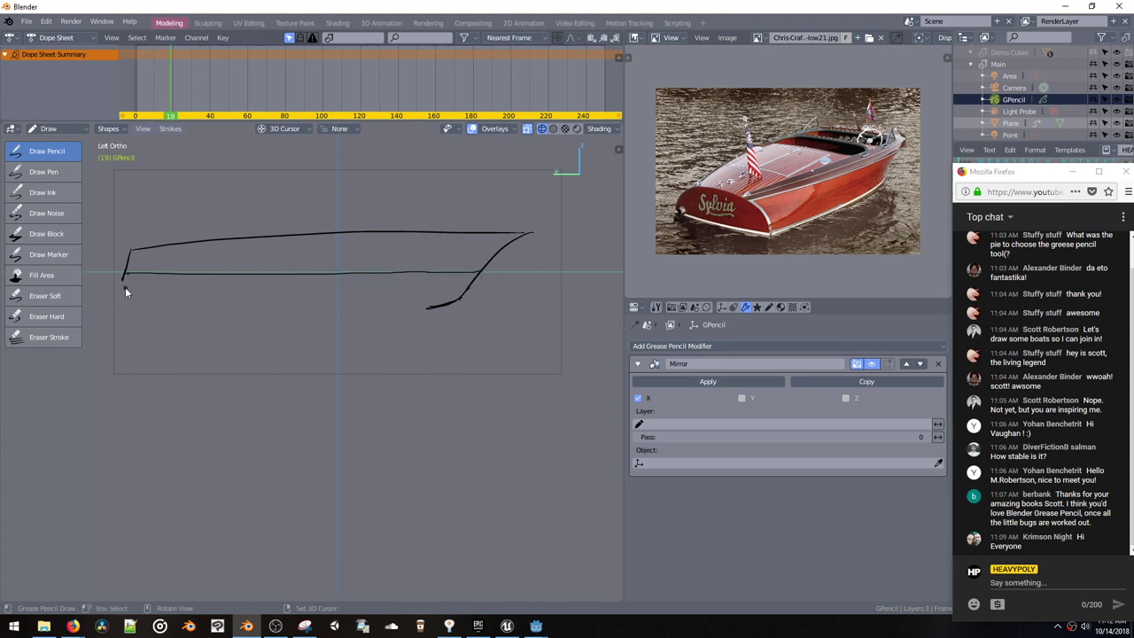
Step: Draw the curved bottom line from the transom's foot down to the lower end of the bow curve
left_click_drag(110, 287, 246, 311)
key("ctrl+z")
key("ctrl+z")
left_click_drag(119, 284, 249, 308)
key("ctrl+z")
left_click_drag(344, 305, 443, 305)
key("ctrl+z")
left_click_drag(253, 303, 363, 312)
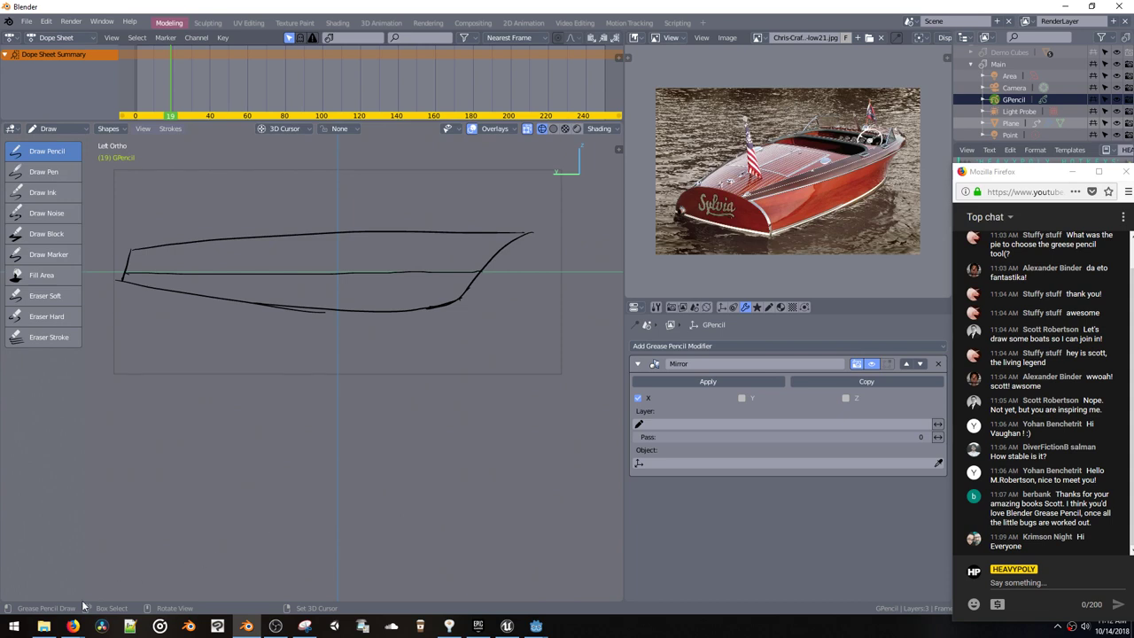
Step: Switch to Firefox and search Google Images for "criss craft side"
mouse_move(72, 625)
left_click(236, 571)
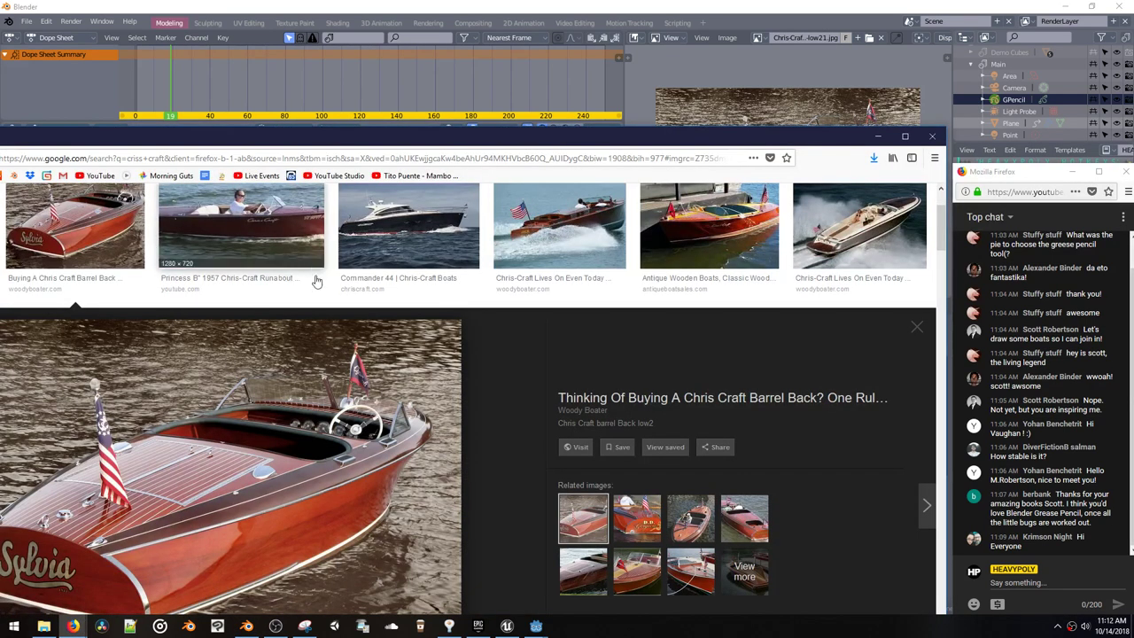
scroll(519, 292, "up", 2)
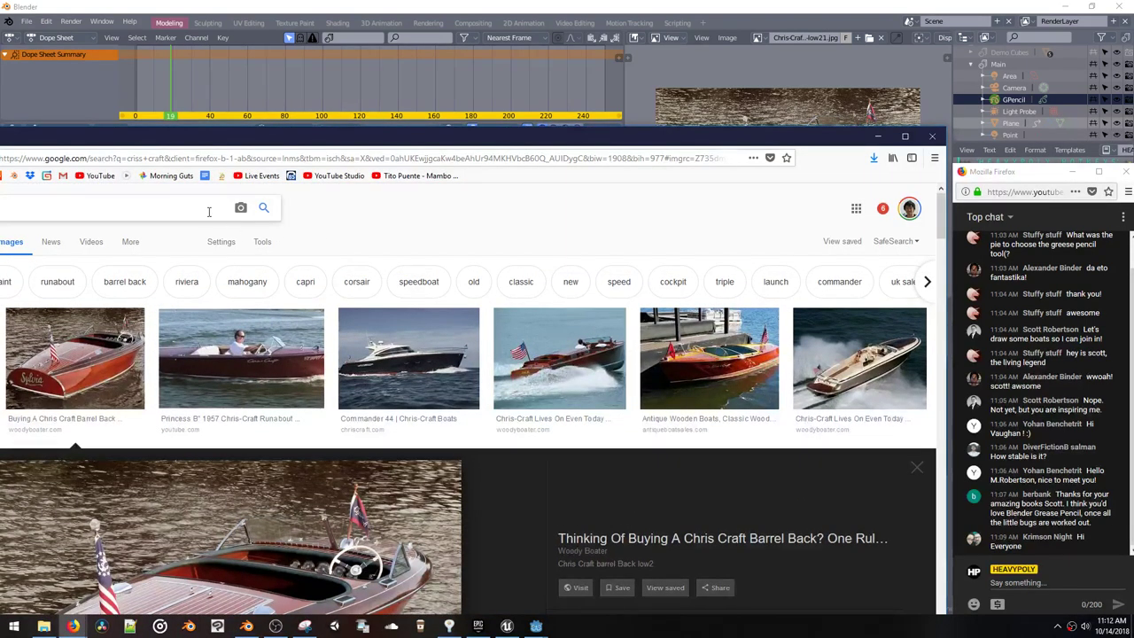
type("side")
key("Return")
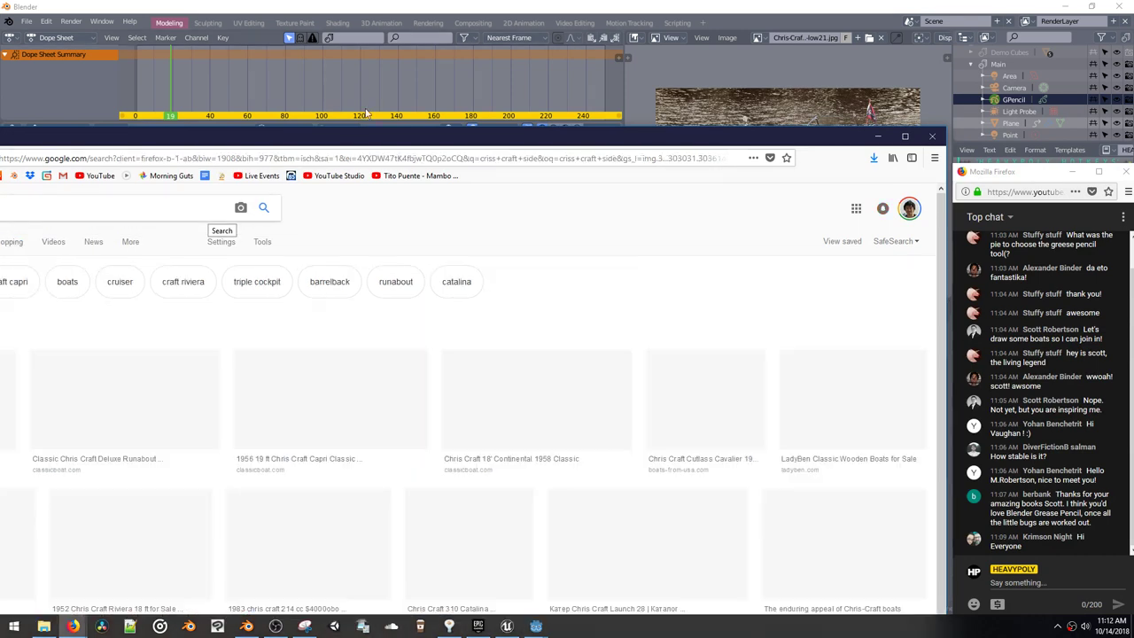
left_click_drag(383, 139, 510, 65)
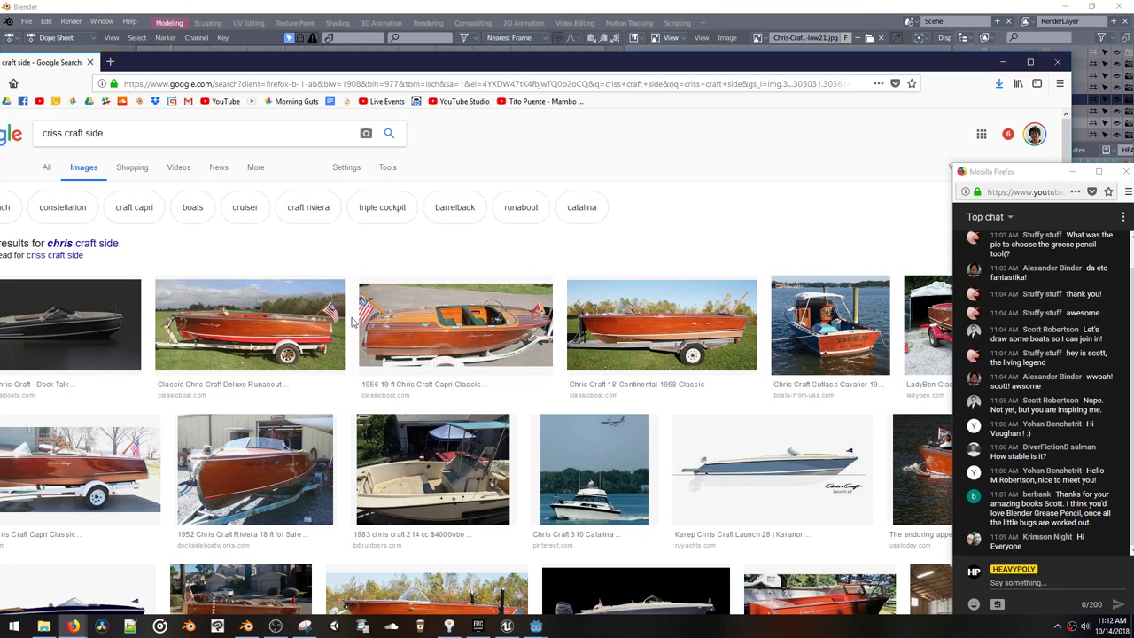
Step: Examine side-view photos of Chris-Craft boats, including the black retro model and the Deluxe Runabouts, and return to the Blender sketch
scroll(277, 341, "down", 2)
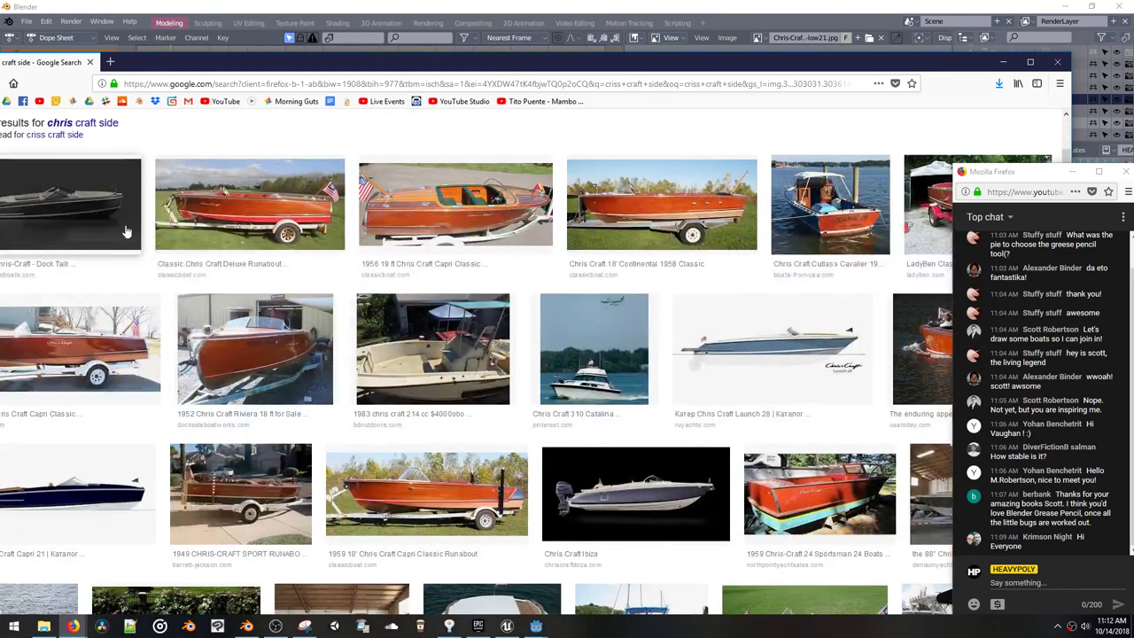
left_click(127, 230)
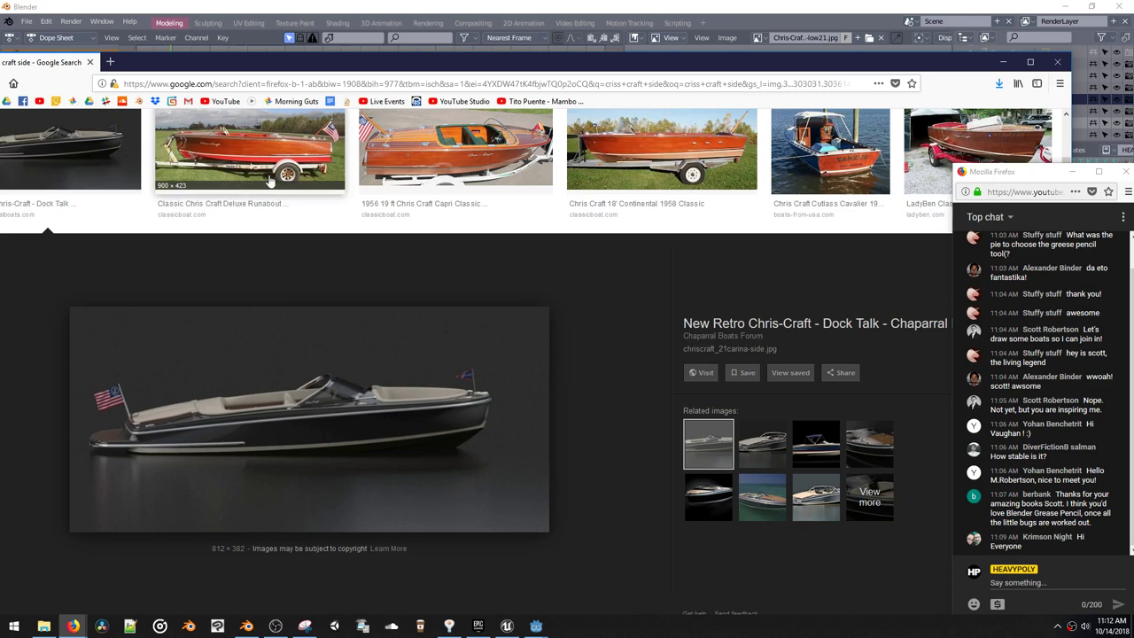
left_click(291, 158)
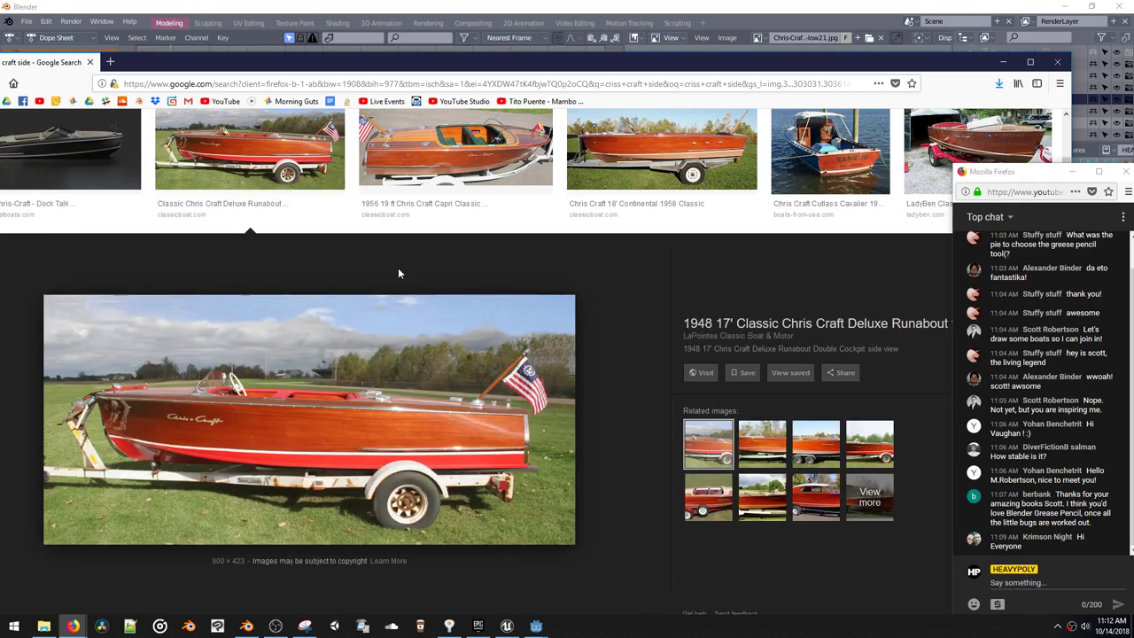
left_click(870, 443)
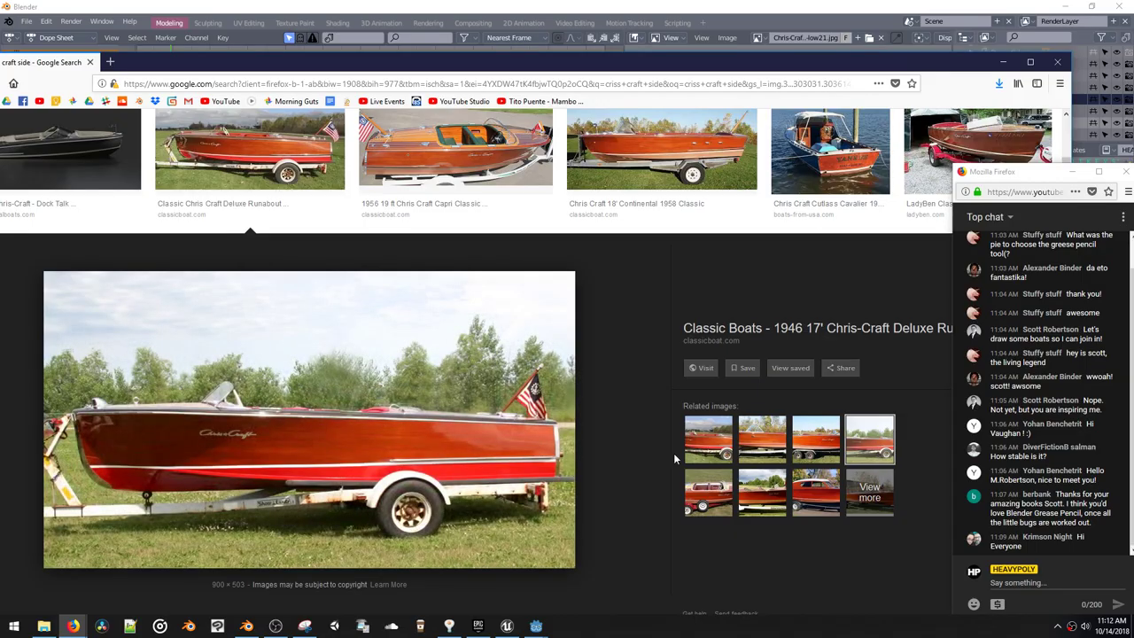
scroll(672, 453, "down", 4)
scroll(673, 458, "down", 3)
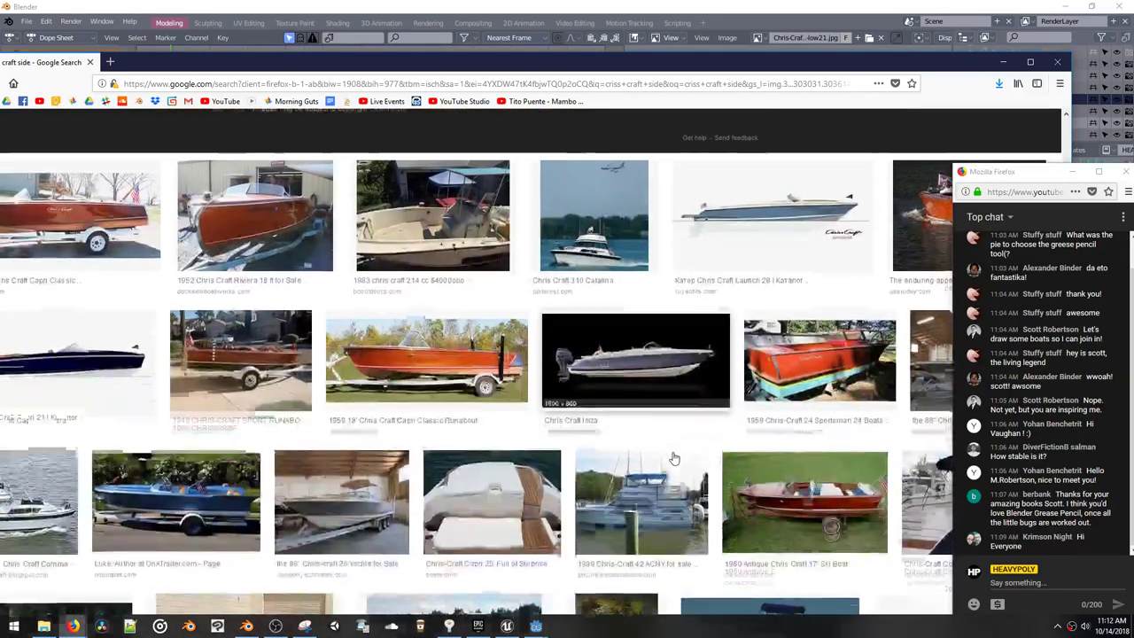
scroll(673, 458, "down", 5)
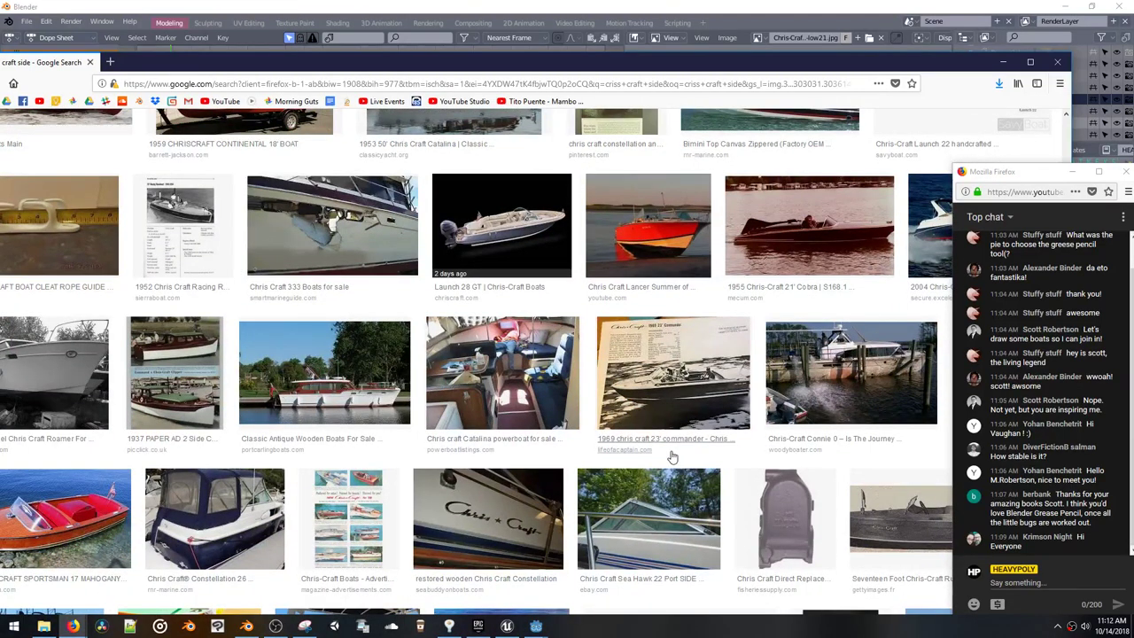
scroll(672, 457, "down", 2)
scroll(672, 457, "down", 2)
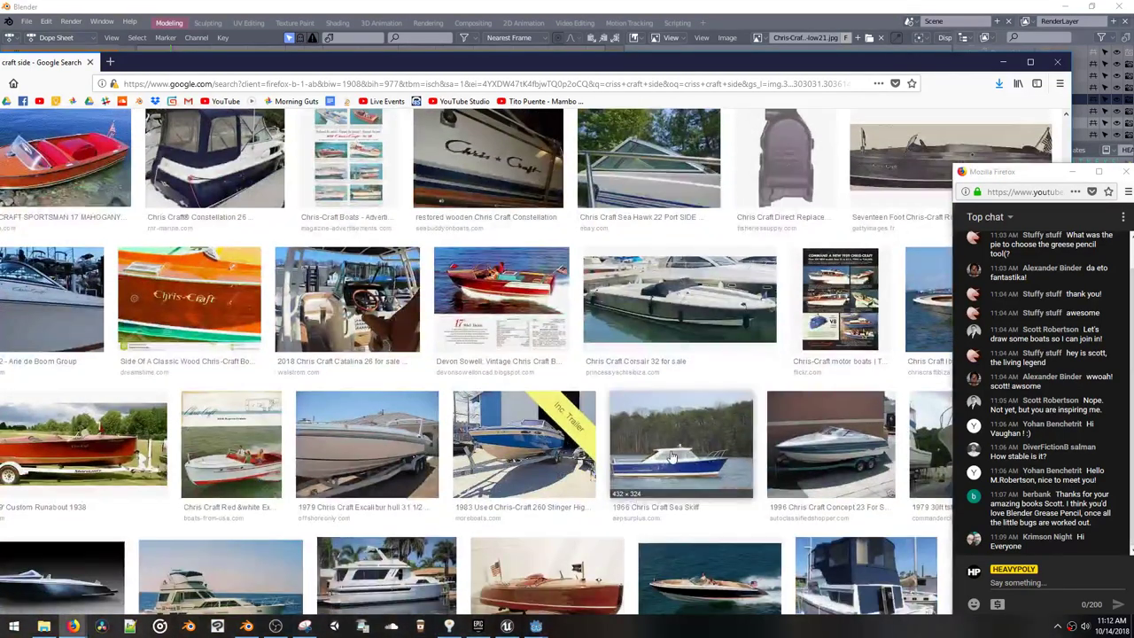
scroll(672, 457, "up", 6)
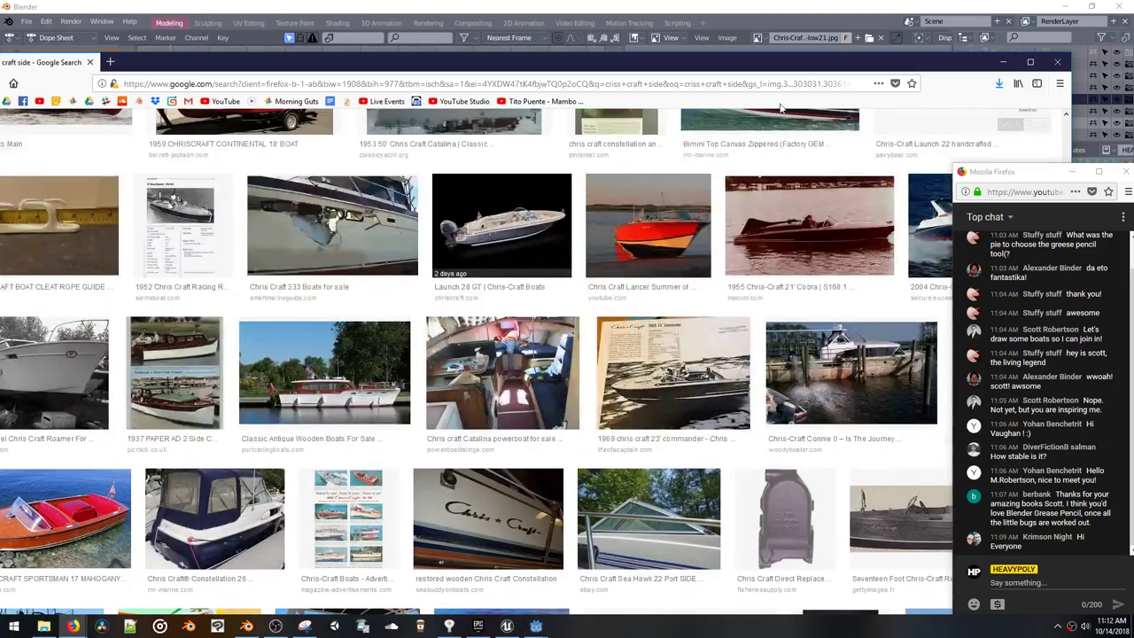
left_click_drag(781, 65, 0, 285)
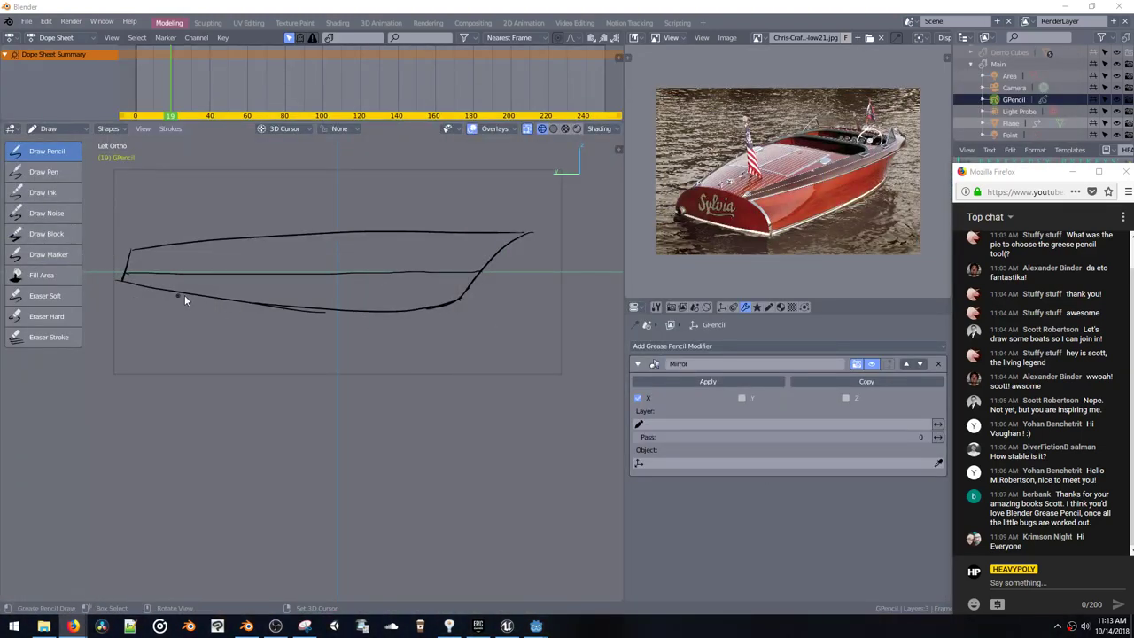
Step: Draw a shallower, flatter bottom line from the stern that curves up into the bow
left_click(142, 288)
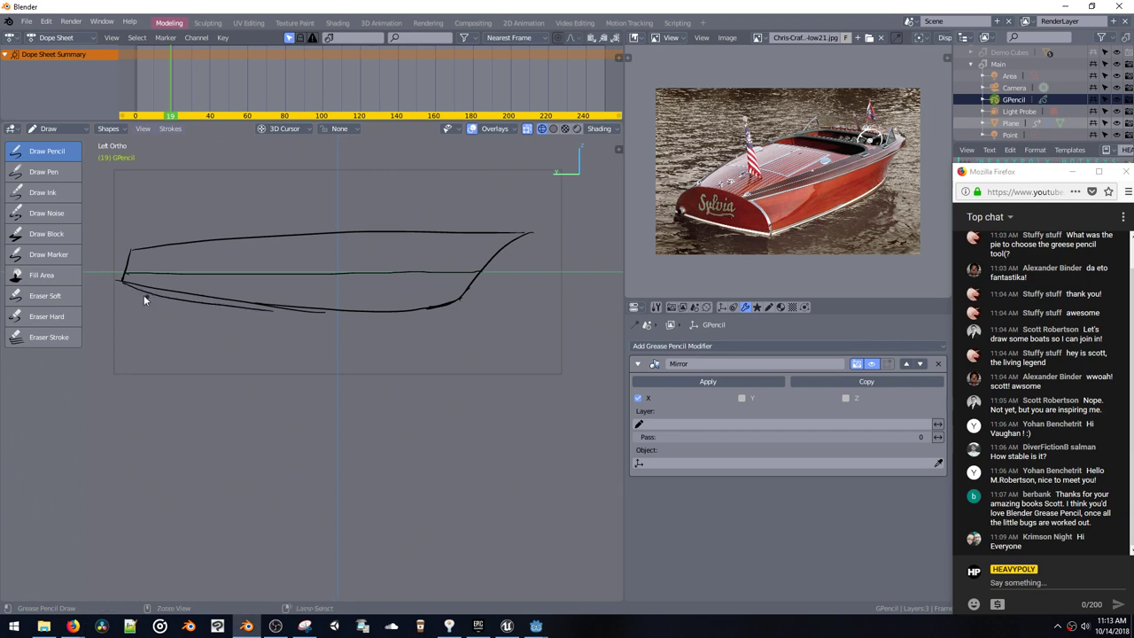
left_click_drag(121, 284, 385, 296)
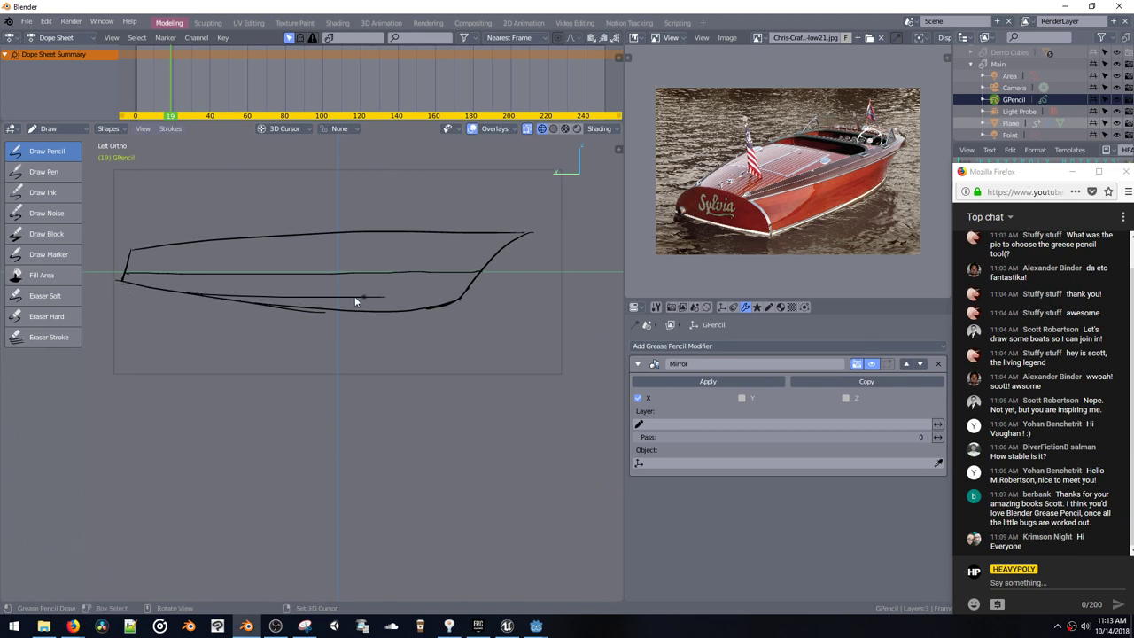
mouse_move(173, 291)
left_mouse_down()
mouse_move(347, 300)
mouse_move(446, 294)
mouse_move(477, 276)
left_mouse_up()
key("ctrl+z")
Step: Erase the deeper old bottom line with Eraser Hard while keeping the new flatter bottom line intact
left_click(46, 316)
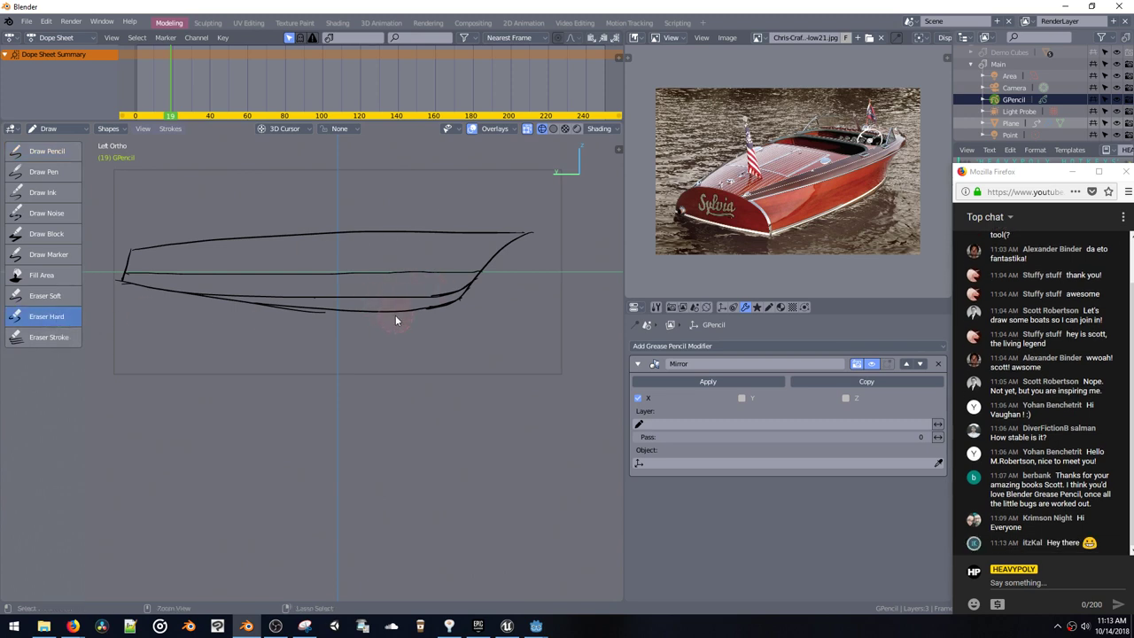
mouse_move(386, 310)
left_mouse_down()
mouse_move(471, 304)
mouse_move(461, 303)
left_mouse_up()
key("ctrl+z")
mouse_move(385, 317)
left_mouse_down()
mouse_move(221, 303)
mouse_move(238, 308)
left_mouse_up()
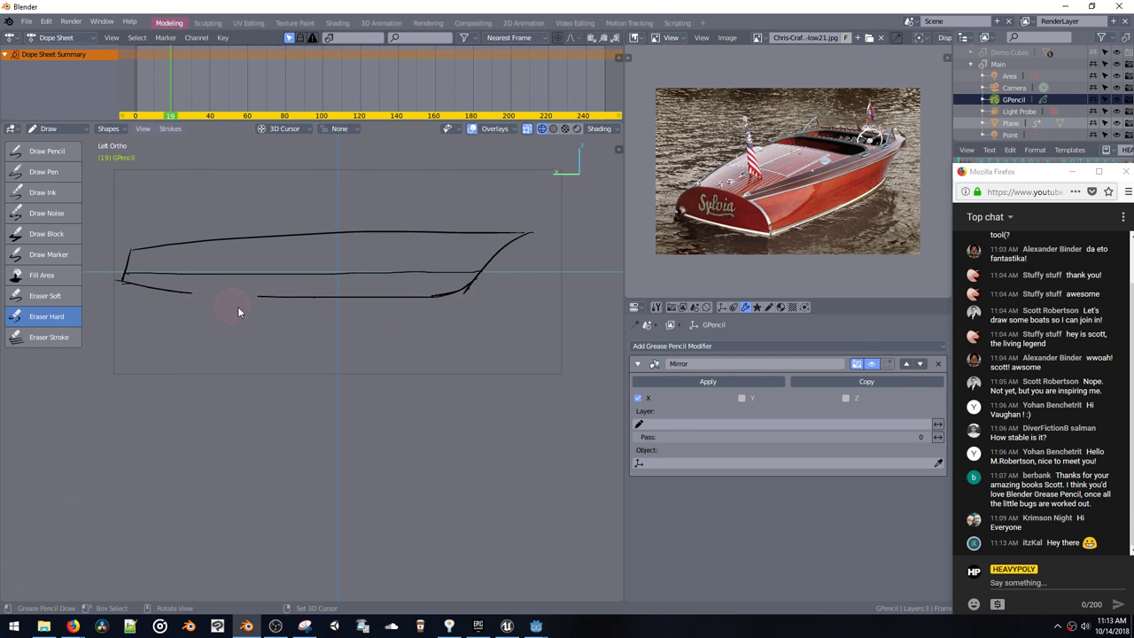
key("ctrl+z")
middle_click_drag(283, 285, 322, 286, "shift")
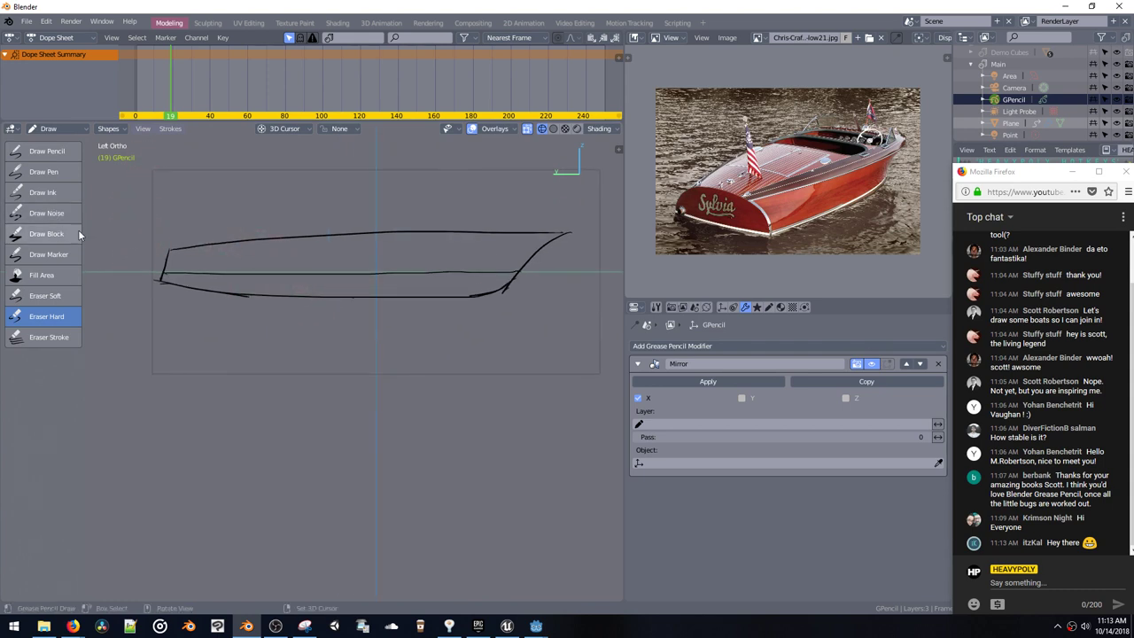
Step: Draw the pointed windshield above the forward deck and a side line just below the top edge from stern to bow
left_click(35, 154)
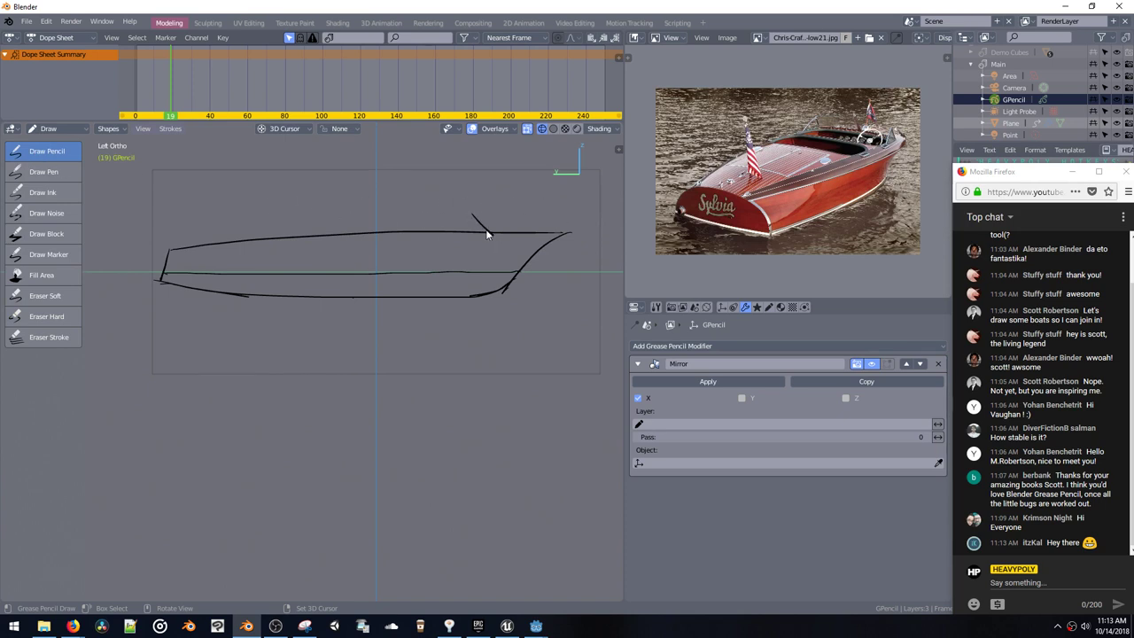
key("ctrl+z")
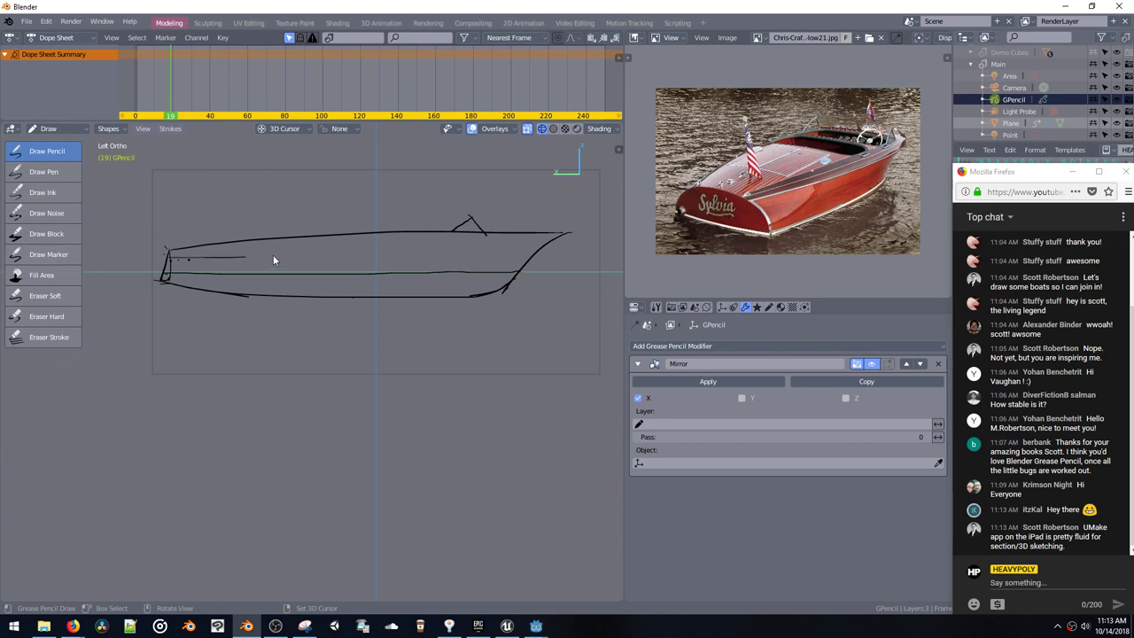
left_click_drag(172, 259, 483, 241)
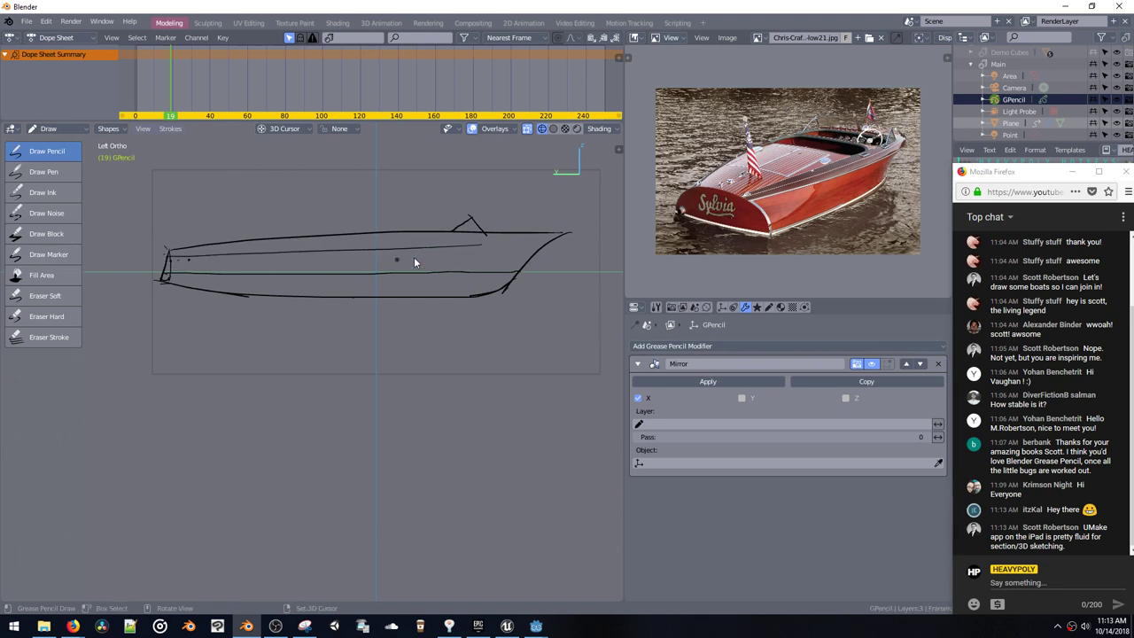
left_click_drag(443, 248, 588, 237)
Step: Select the Plane object with the hull sketch in a perspective view
mouse_move(344, 261)
middle_mouse_down()
mouse_move(429, 312)
mouse_move(393, 308)
mouse_move(378, 295)
mouse_move(461, 293)
middle_mouse_up()
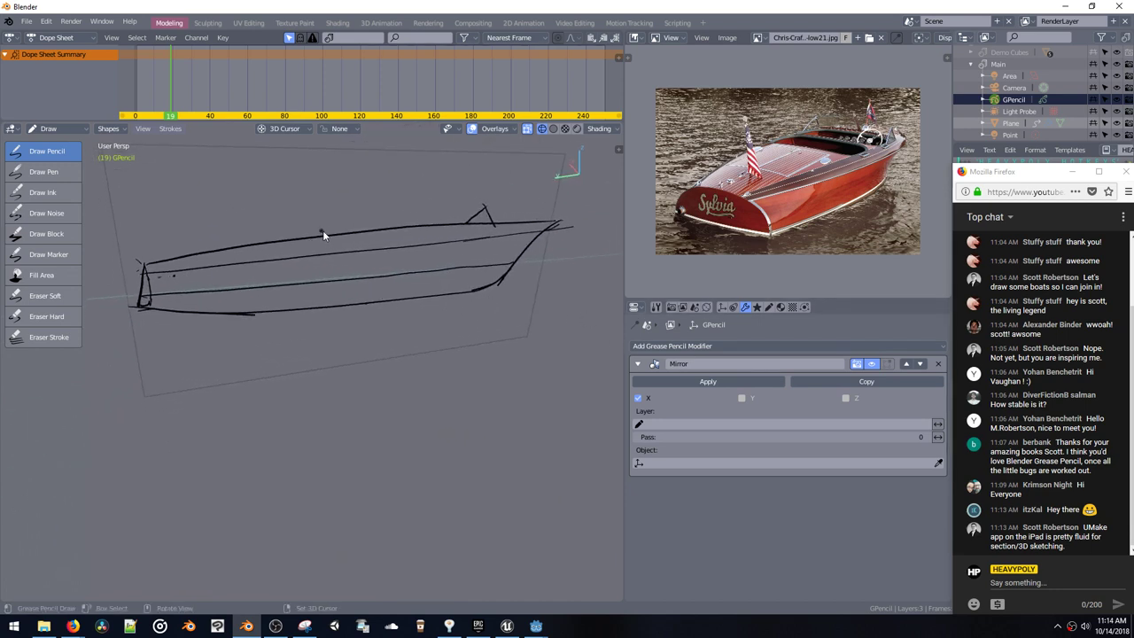
mouse_move(324, 235)
middle_mouse_down()
mouse_move(353, 221)
mouse_move(361, 235)
middle_mouse_up()
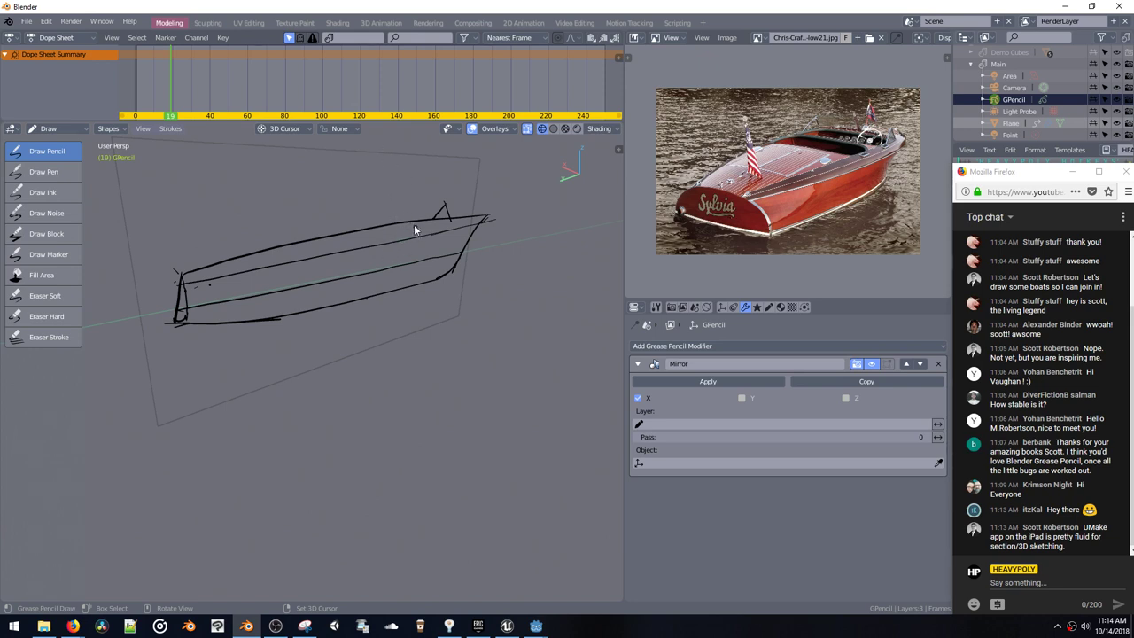
mouse_move(413, 224)
middle_mouse_down()
mouse_move(387, 230)
mouse_move(376, 177)
middle_mouse_up()
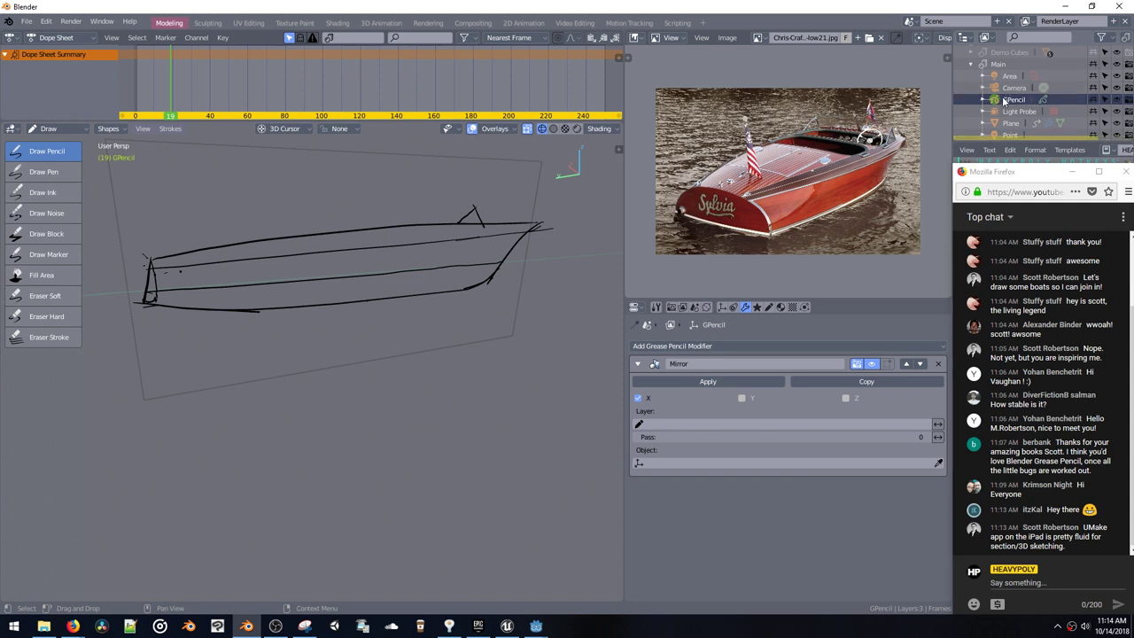
mouse_move(170, 90)
left_mouse_down()
mouse_move(124, 90)
mouse_move(284, 92)
mouse_move(139, 84)
mouse_move(239, 85)
mouse_move(170, 81)
left_mouse_up()
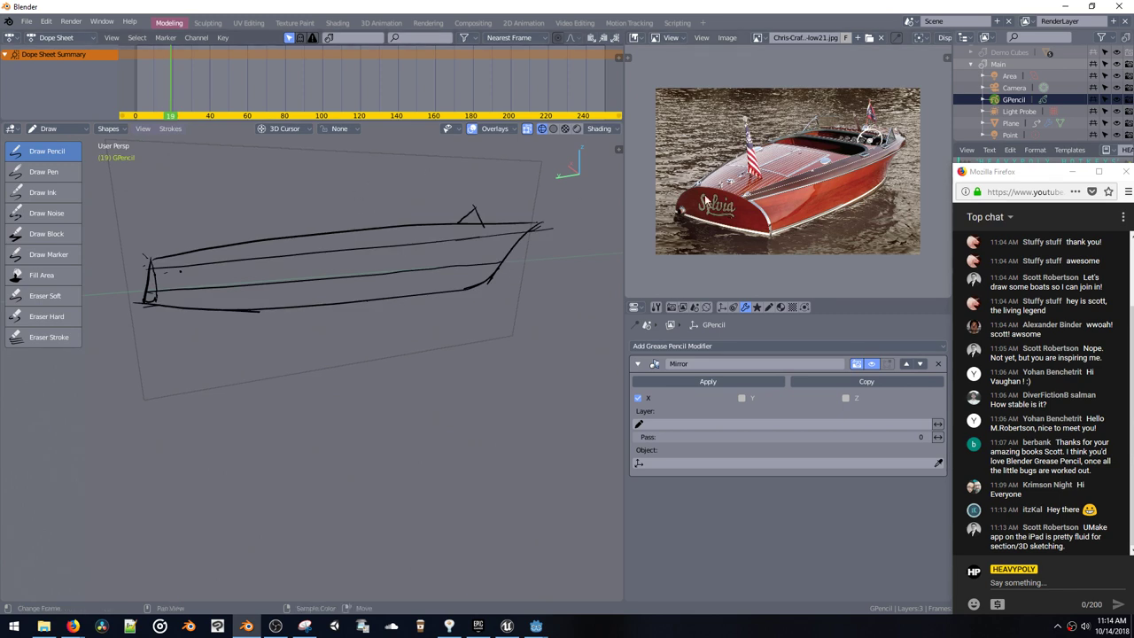
left_click(1006, 124)
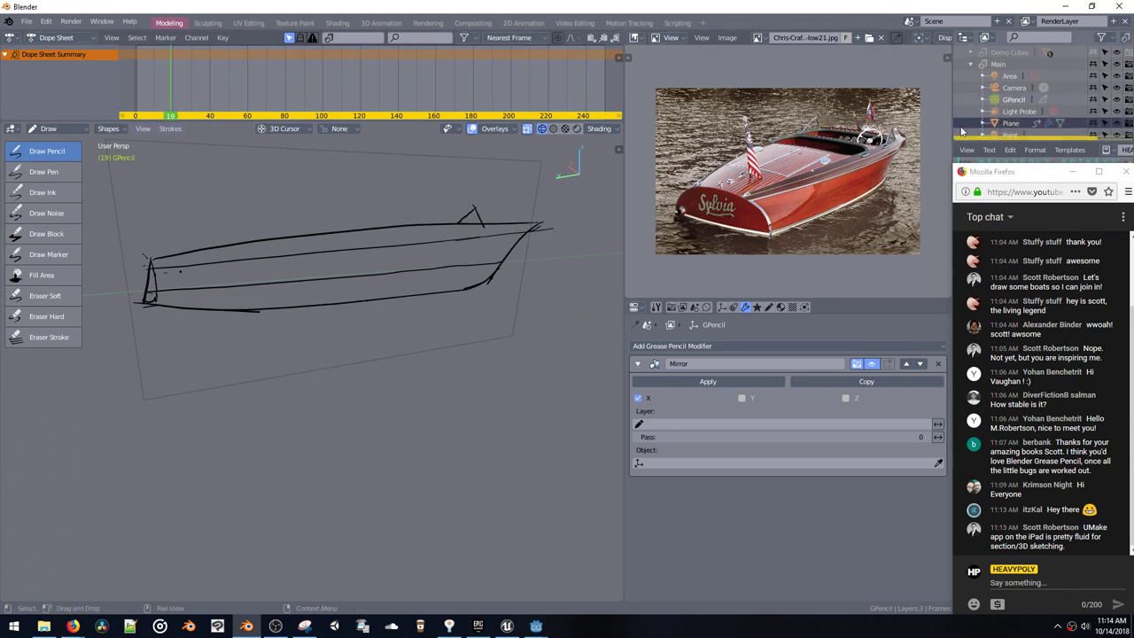
Step: Set the Drawing Plane Lock to X-Y Plane and try a long stroke from the stern outward beside the hull
mouse_move(486, 198)
middle_mouse_down()
mouse_move(485, 232)
mouse_move(329, 138)
middle_mouse_up()
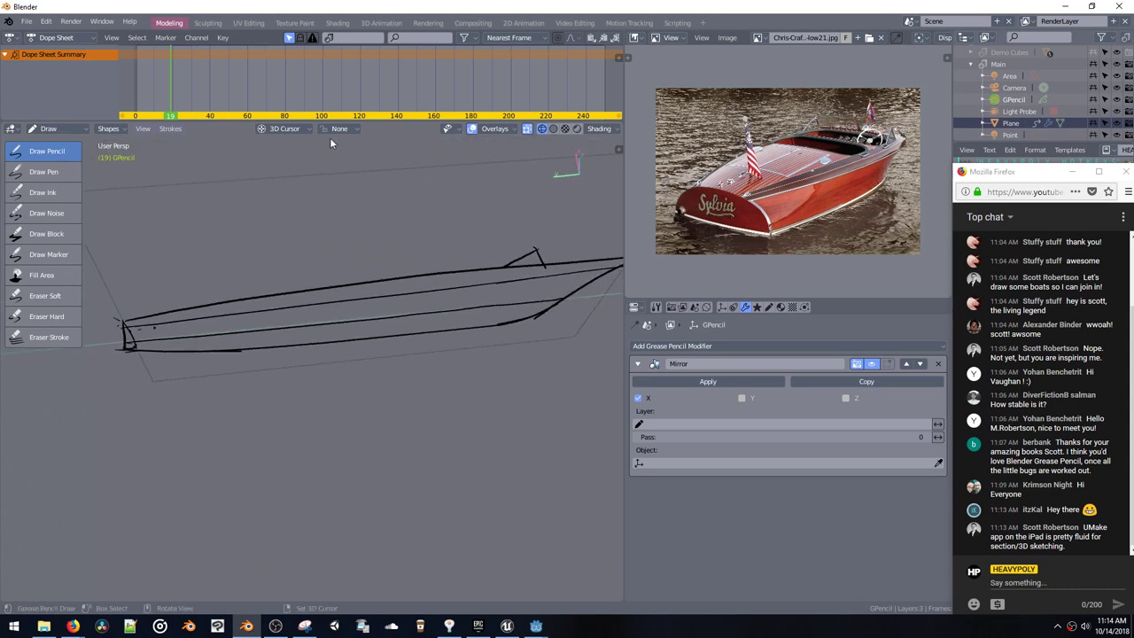
left_click(339, 128)
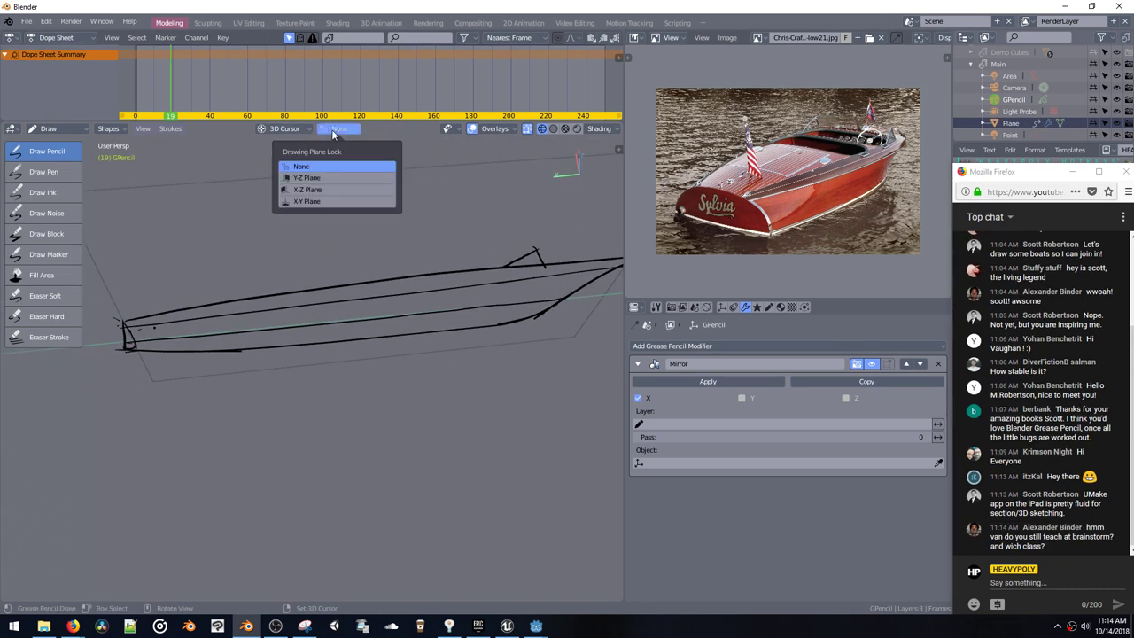
left_click(307, 202)
left_click_drag(130, 344, 511, 400)
mouse_move(526, 400)
middle_mouse_down()
mouse_move(330, 261)
mouse_move(278, 263)
mouse_move(307, 267)
mouse_move(284, 245)
middle_mouse_up()
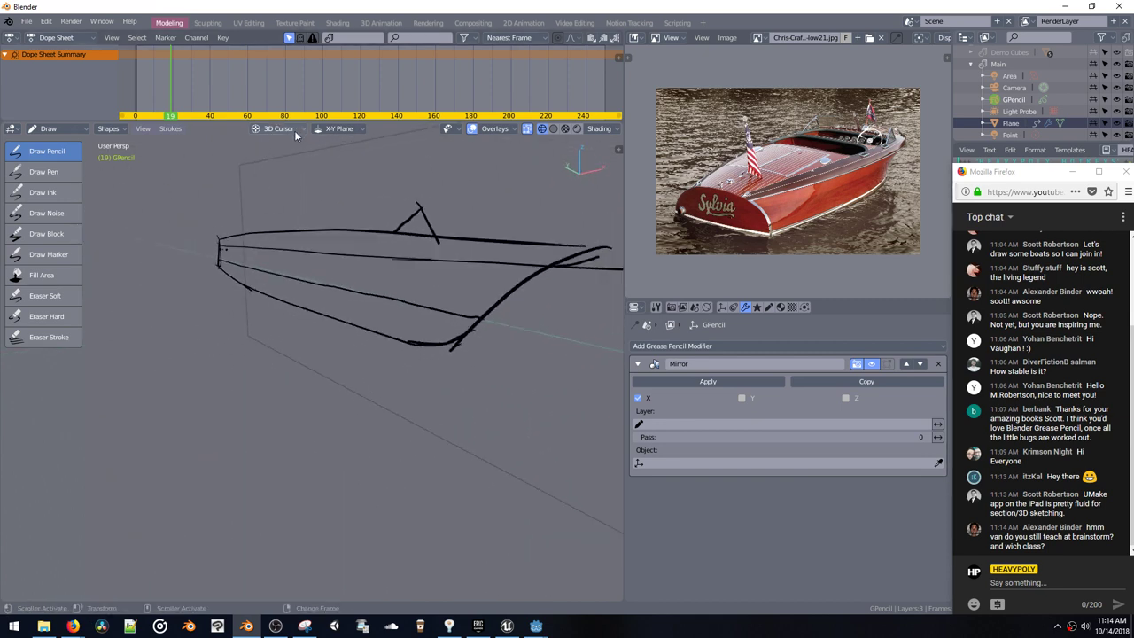
Step: Show the 3D cursor in the overlays and place it at the top edge of the stern in the right side view
mouse_move(222, 247)
middle_mouse_down()
mouse_move(232, 235)
mouse_move(313, 228)
mouse_move(436, 229)
mouse_move(473, 174)
middle_mouse_up()
left_click(512, 128)
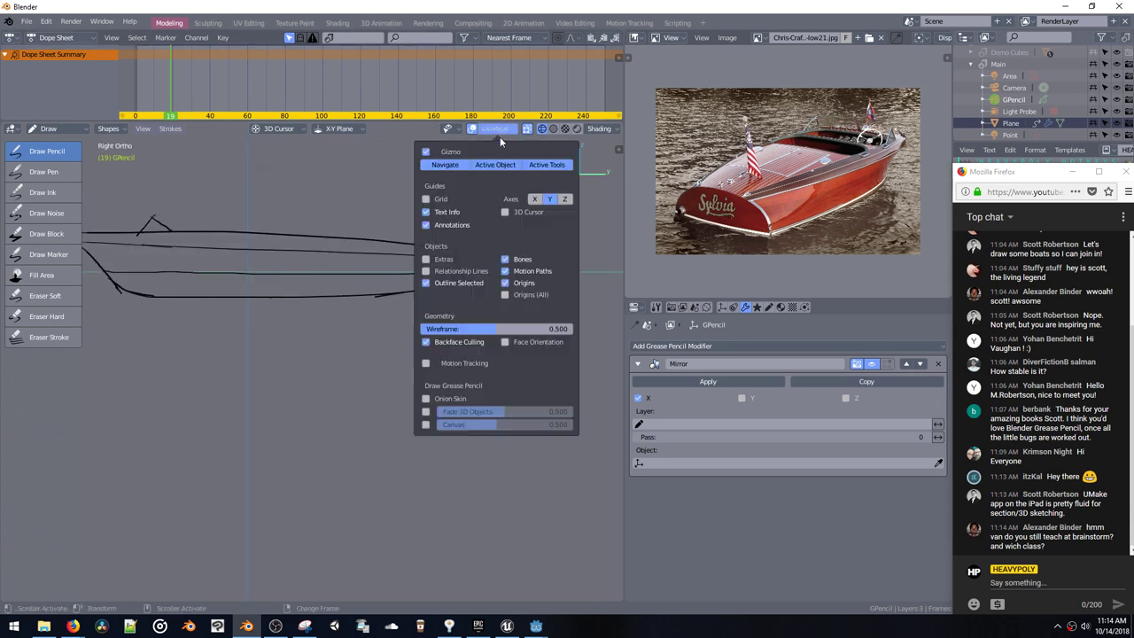
left_click(537, 212)
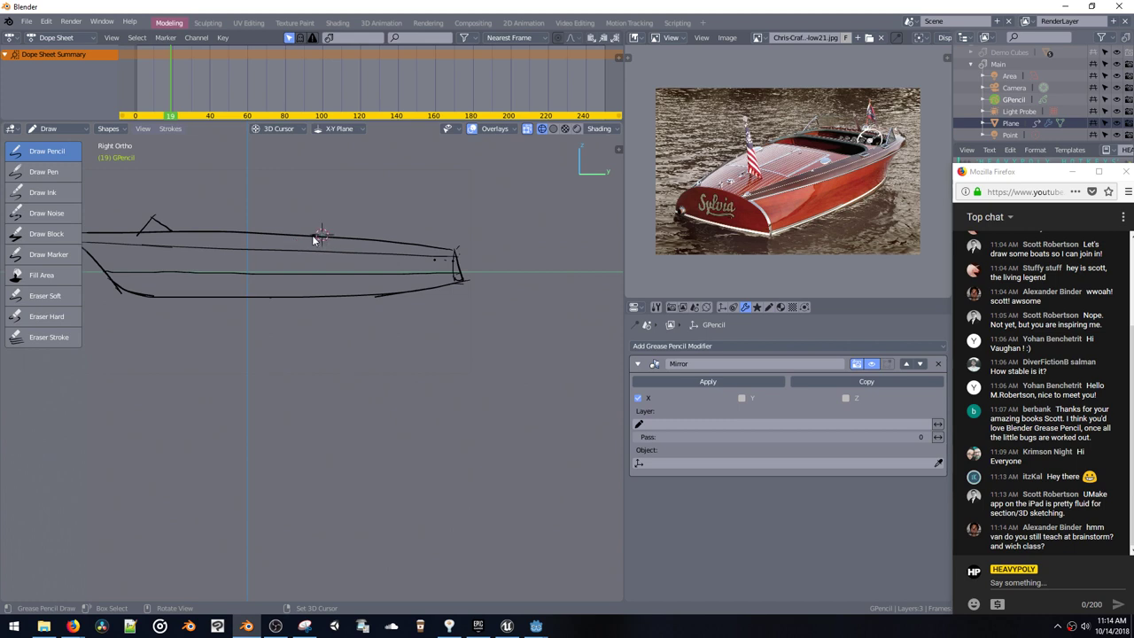
right_click(254, 230, "shift")
mouse_move(450, 252)
middle_mouse_down()
mouse_move(417, 245)
mouse_move(486, 257)
mouse_move(451, 242)
mouse_move(483, 289)
middle_mouse_up()
middle_click_drag(221, 357, 196, 278)
key("v")
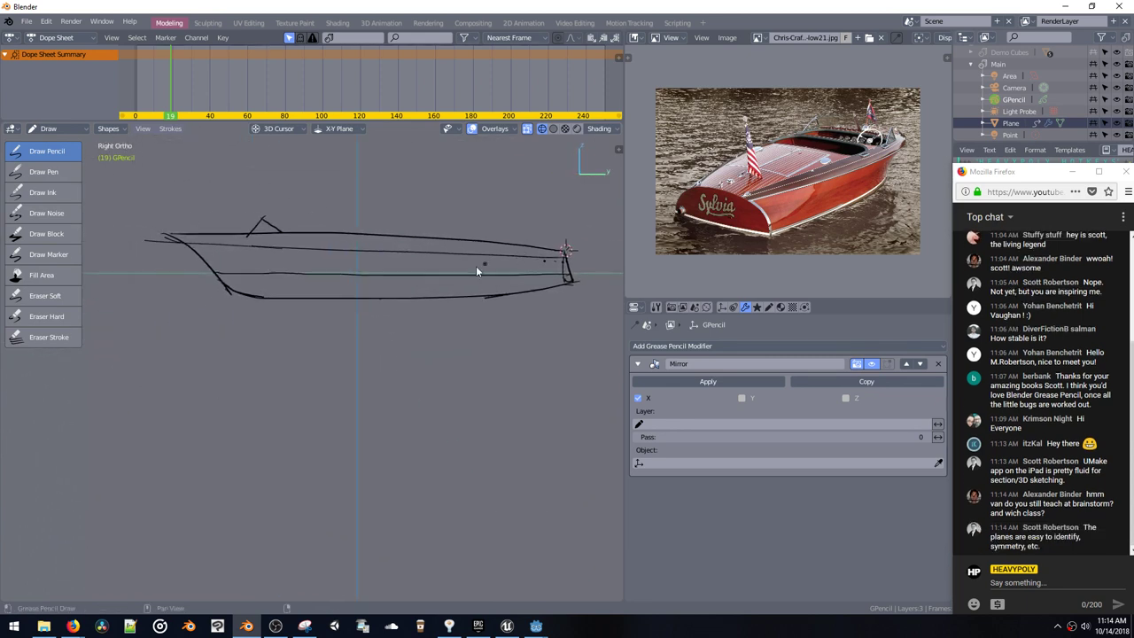
Step: Draw a short straight transom line across the centreline at the stern in the top view
key("grave")
left_click(454, 218)
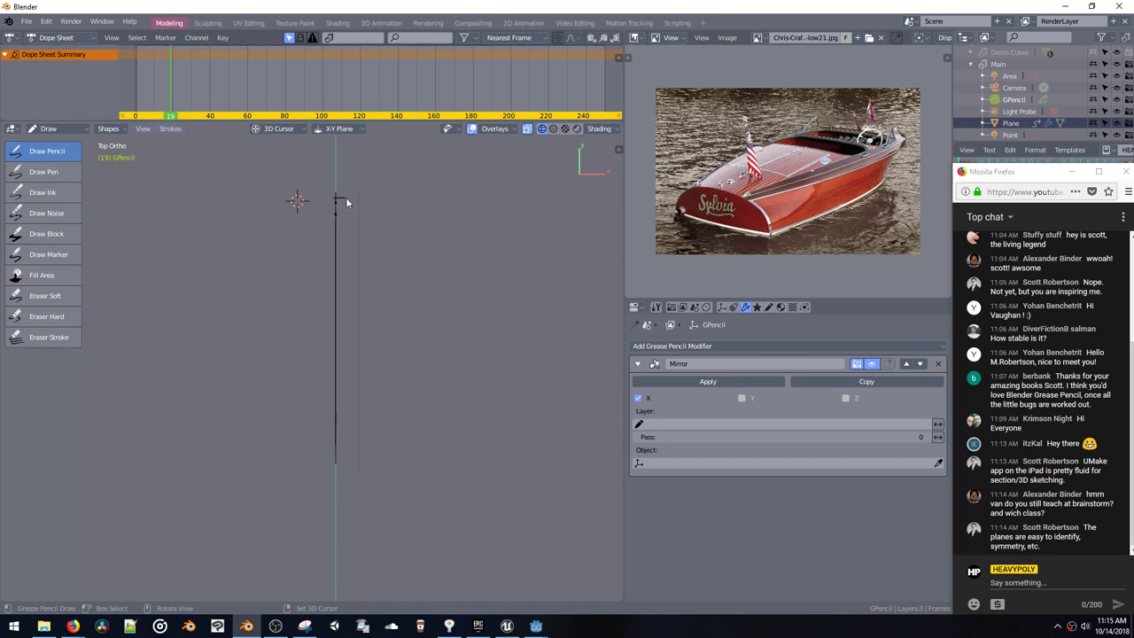
left_click_drag(366, 213, 367, 215)
key("ctrl+z")
key("ctrl+z")
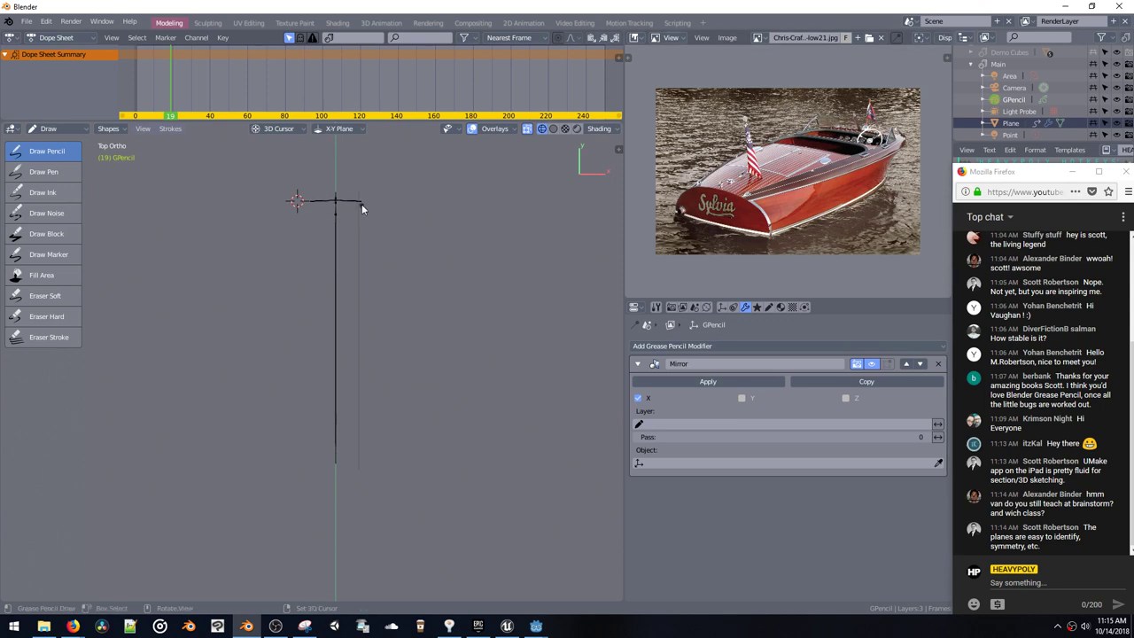
left_click_drag(357, 201, 365, 241)
key("ctrl+z")
left_click_drag(381, 313, 383, 377)
key("ctrl+z")
mouse_move(375, 328)
left_mouse_down()
mouse_move(385, 383)
mouse_move(372, 370)
left_mouse_up()
key("ctrl+z")
key("ctrl+z")
key("ctrl+z")
left_click_drag(352, 450, 336, 462)
key("ctrl+z")
key("ctrl+z")
key("ctrl+z")
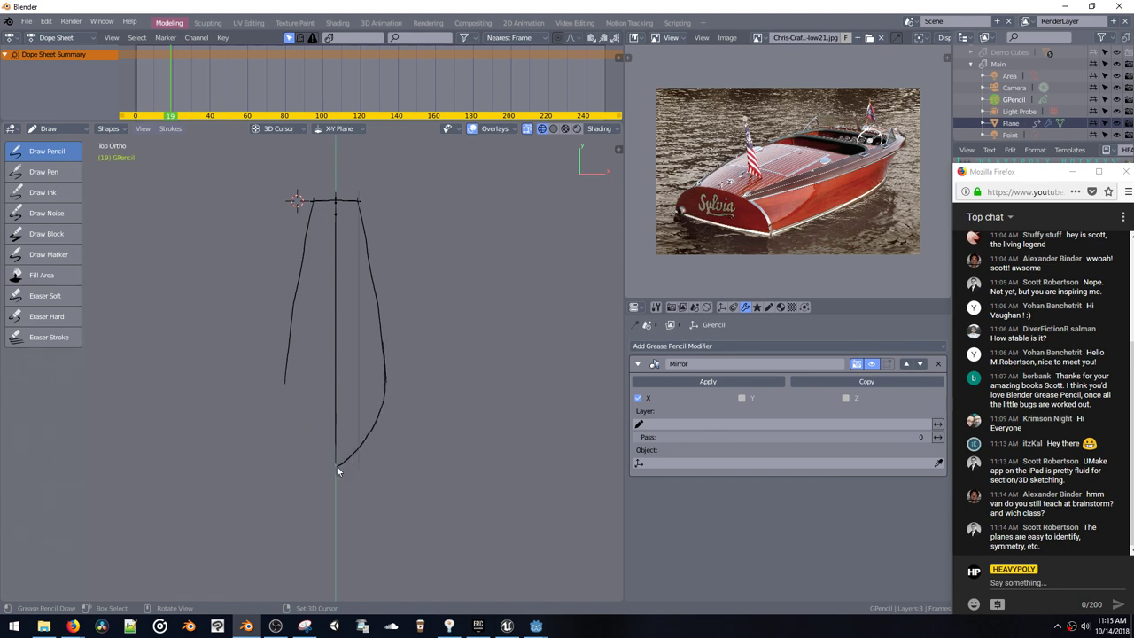
left_click_drag(337, 465, 338, 464)
key("ctrl+z")
left_click_drag(375, 363, 375, 364)
key("ctrl+z")
left_click_drag(374, 340, 375, 341)
key("ctrl+z")
left_click_drag(355, 194, 360, 409)
key("ctrl+z")
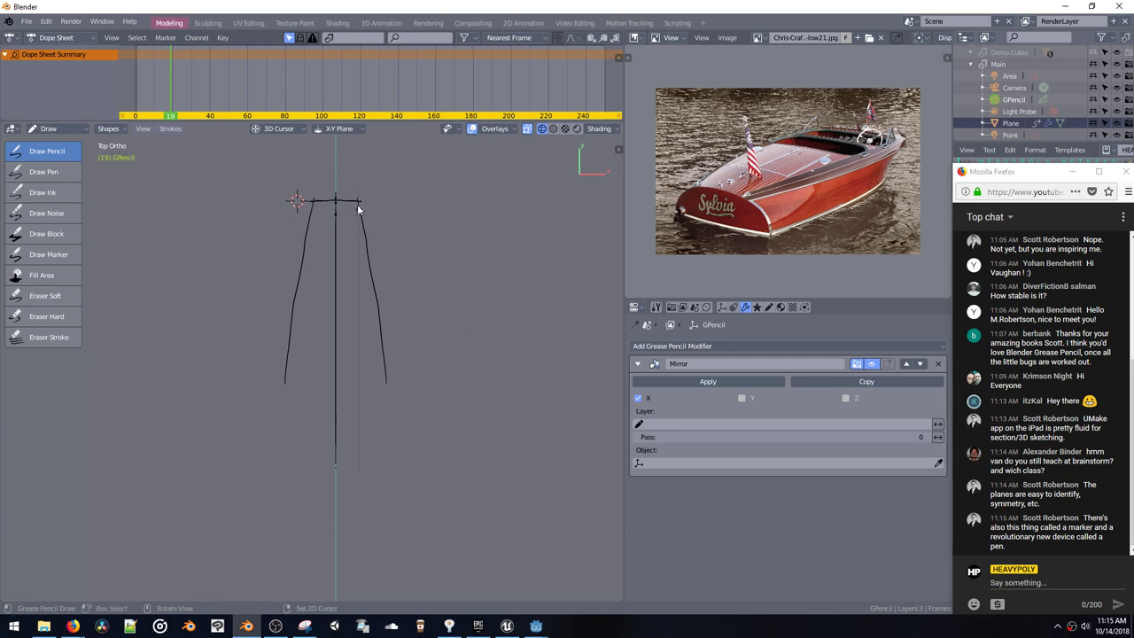
mouse_move(358, 201)
left_mouse_down()
mouse_move(365, 402)
mouse_move(367, 288)
mouse_move(373, 390)
mouse_move(342, 468)
left_mouse_up()
key("ctrl+z")
key("ctrl+z")
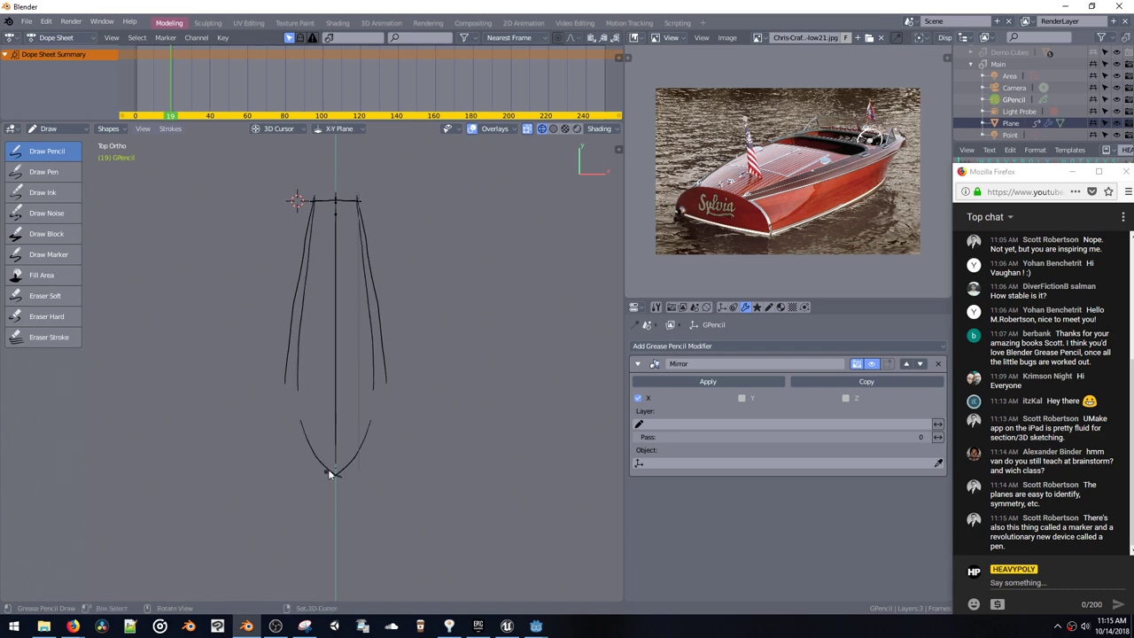
key("ctrl+z")
left_click_drag(372, 394, 336, 464)
left_click_drag(373, 393, 372, 404)
mouse_move(381, 379)
middle_mouse_down()
mouse_move(384, 399)
mouse_move(374, 324)
mouse_move(341, 314)
mouse_move(298, 323)
mouse_move(269, 355)
mouse_move(268, 287)
mouse_move(280, 278)
mouse_move(319, 353)
mouse_move(312, 345)
mouse_move(397, 366)
mouse_move(411, 339)
mouse_move(423, 388)
middle_mouse_up()
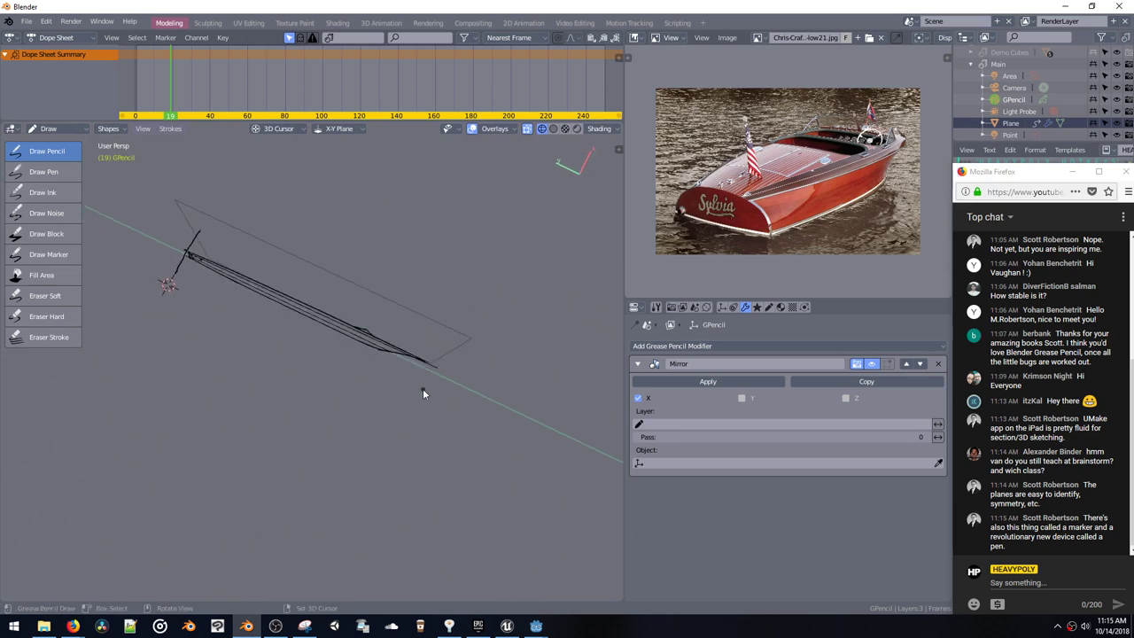
Step: Draw the mirrored deck outline in the top view, curving from the transom corner outward and in to the bow on the centreline
key("KP_7")
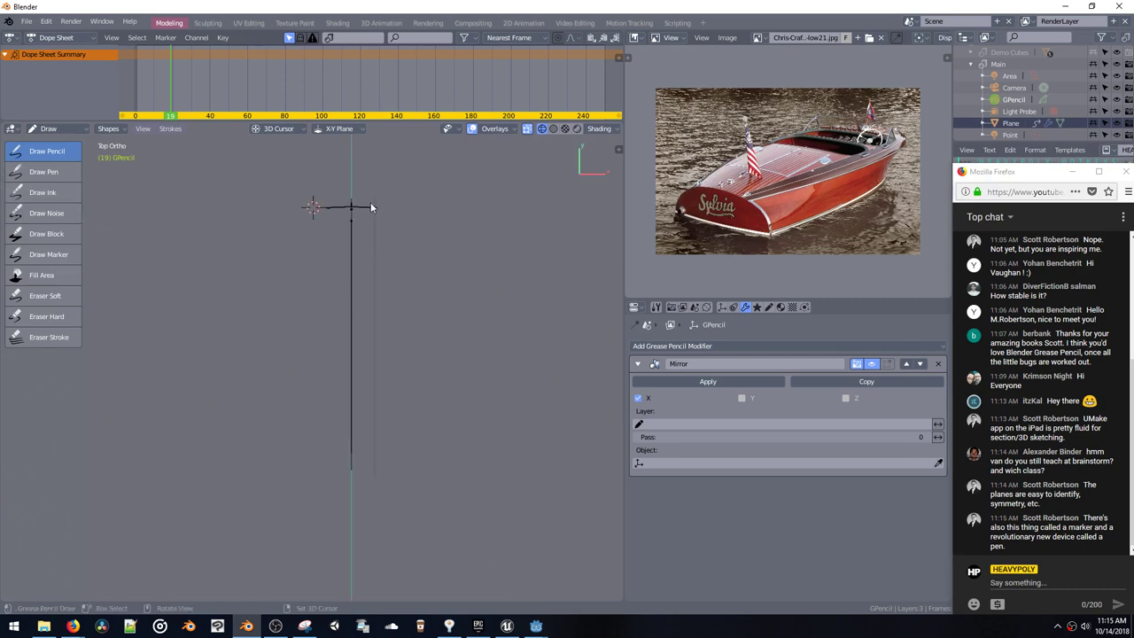
left_click_drag(372, 207, 395, 326)
key("ctrl+z")
mouse_move(375, 207)
left_mouse_down()
mouse_move(394, 356)
mouse_move(363, 461)
left_mouse_up()
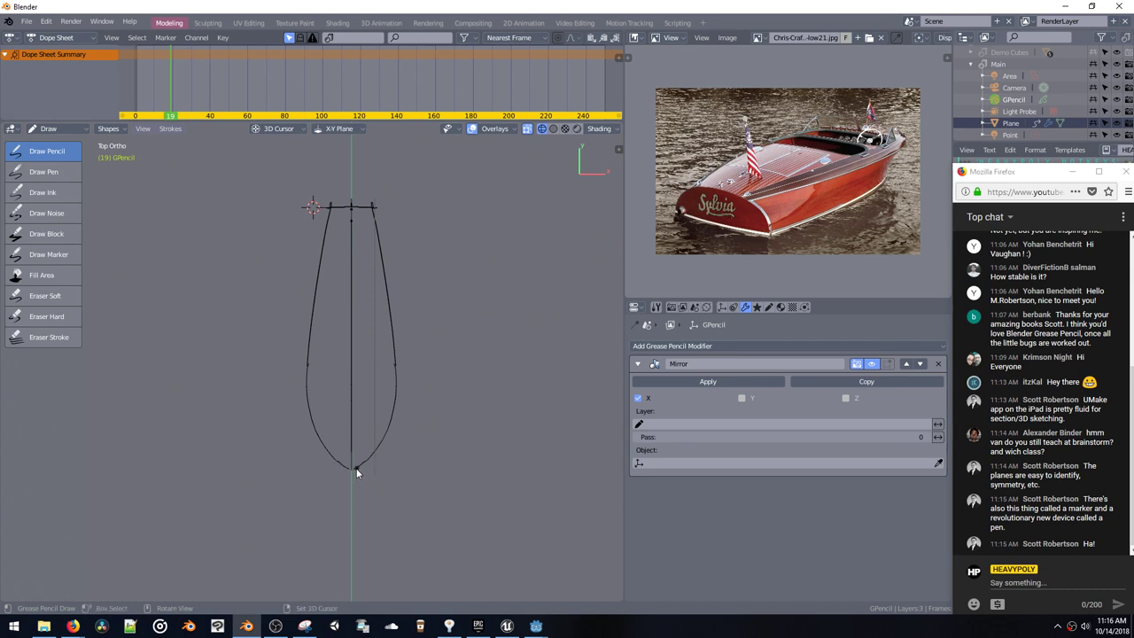
Step: In GP Edit mode, select the deck outline and transom strokes, scale them slightly and move them along Z
mouse_move(433, 458)
middle_mouse_down()
mouse_move(385, 360)
mouse_move(303, 322)
mouse_move(290, 258)
mouse_move(325, 421)
mouse_move(376, 418)
mouse_move(175, 339)
middle_mouse_up()
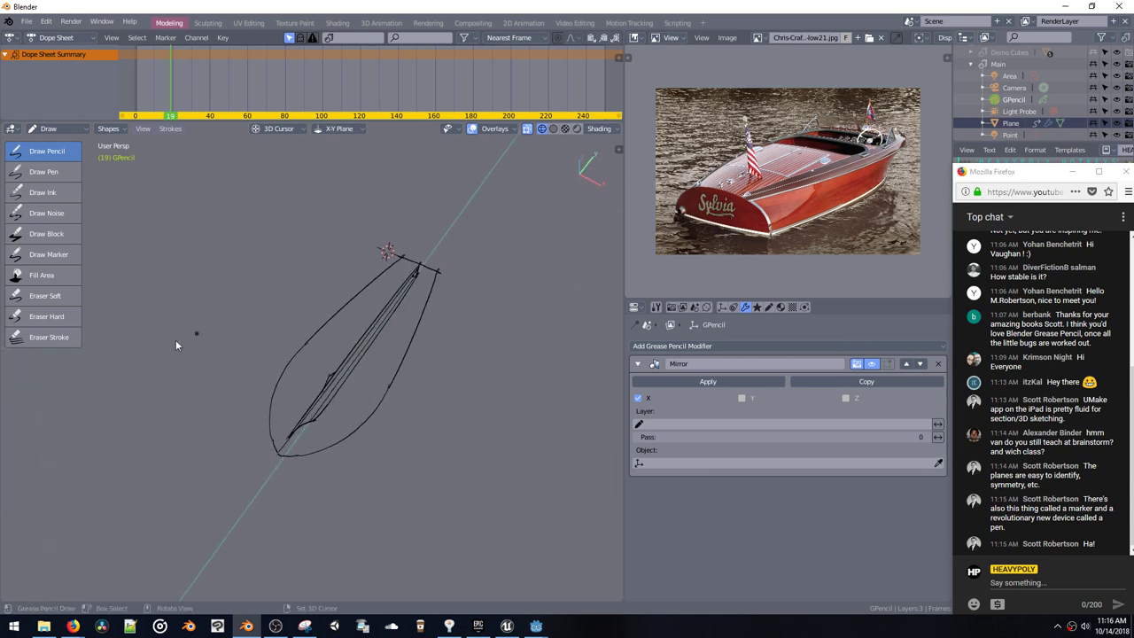
mouse_move(204, 301)
middle_mouse_down()
mouse_move(286, 337)
mouse_move(101, 245)
mouse_move(122, 248)
middle_mouse_up()
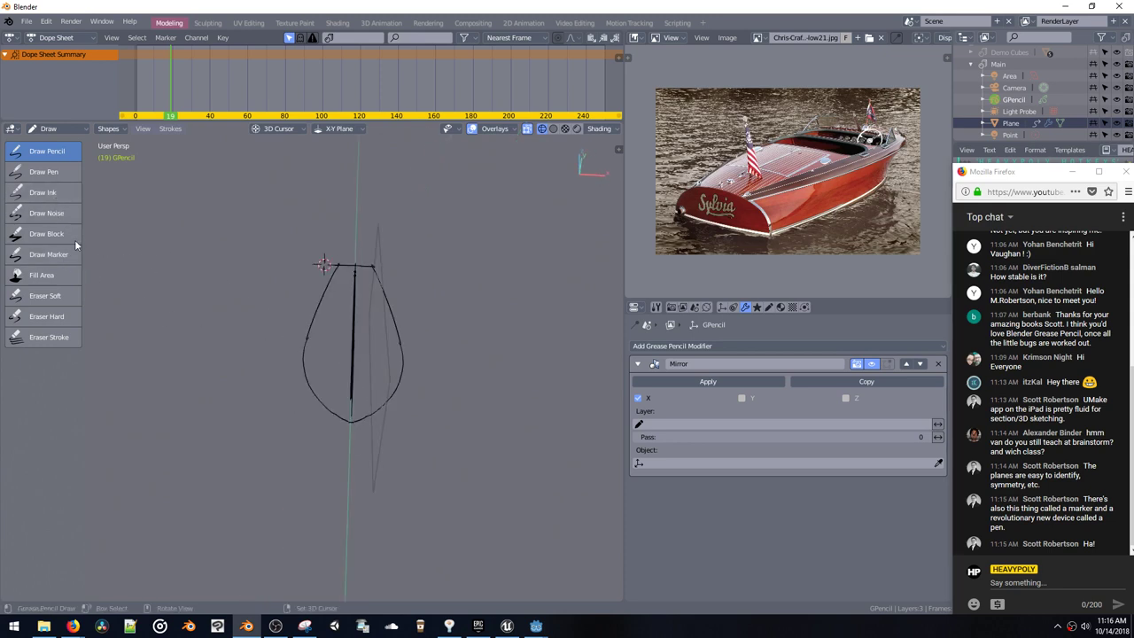
key("ctrl+Tab")
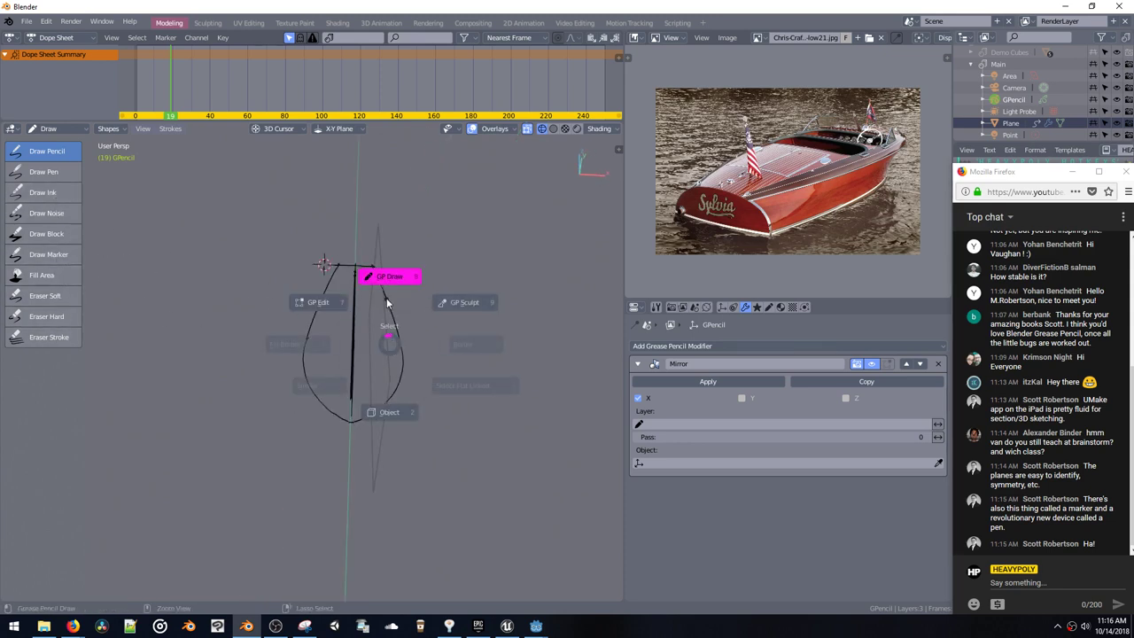
left_click(343, 321)
middle_click_drag(365, 345, 393, 323)
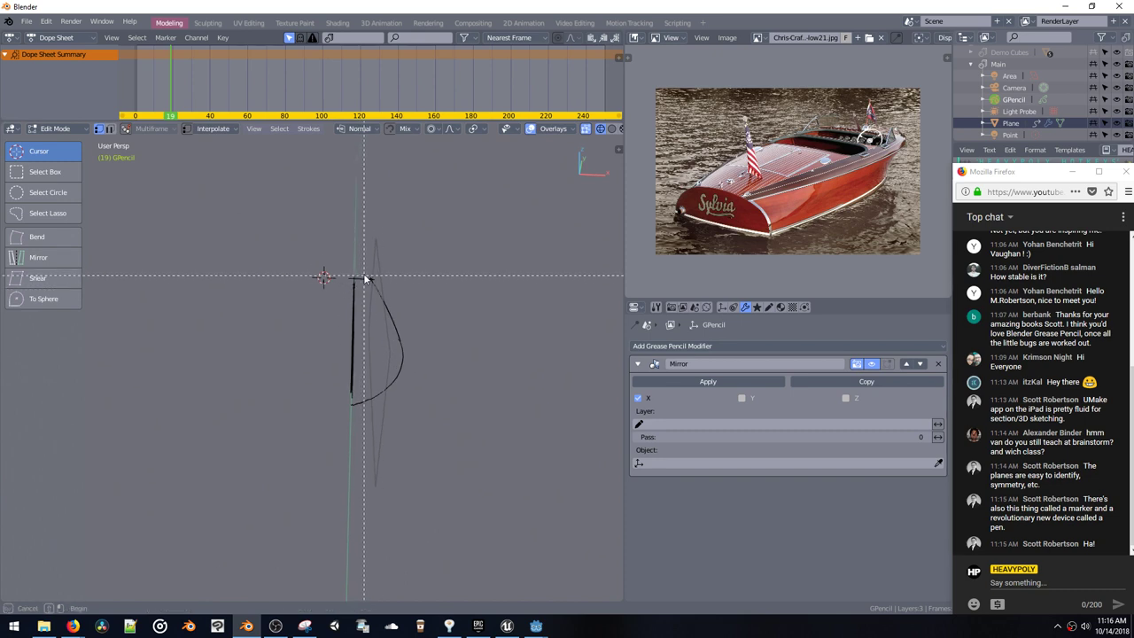
left_click_drag(363, 267, 433, 407)
key("s")
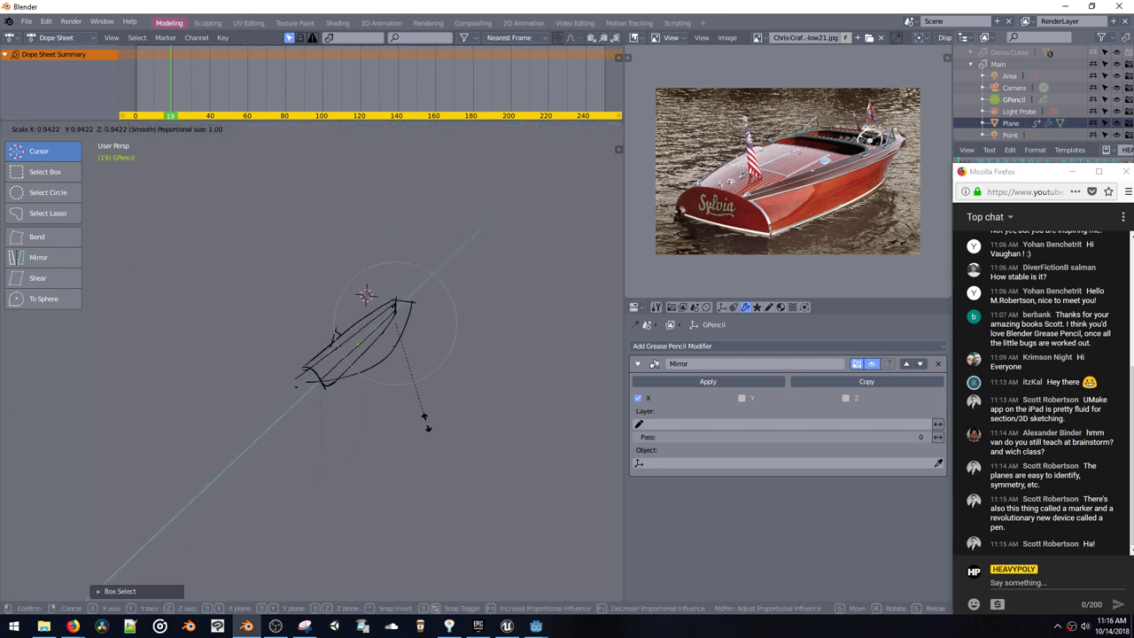
left_click(429, 423)
key("g")
key("z")
left_click(428, 416)
mouse_move(427, 416)
middle_mouse_down()
mouse_move(378, 396)
mouse_move(342, 402)
mouse_move(403, 424)
middle_mouse_up()
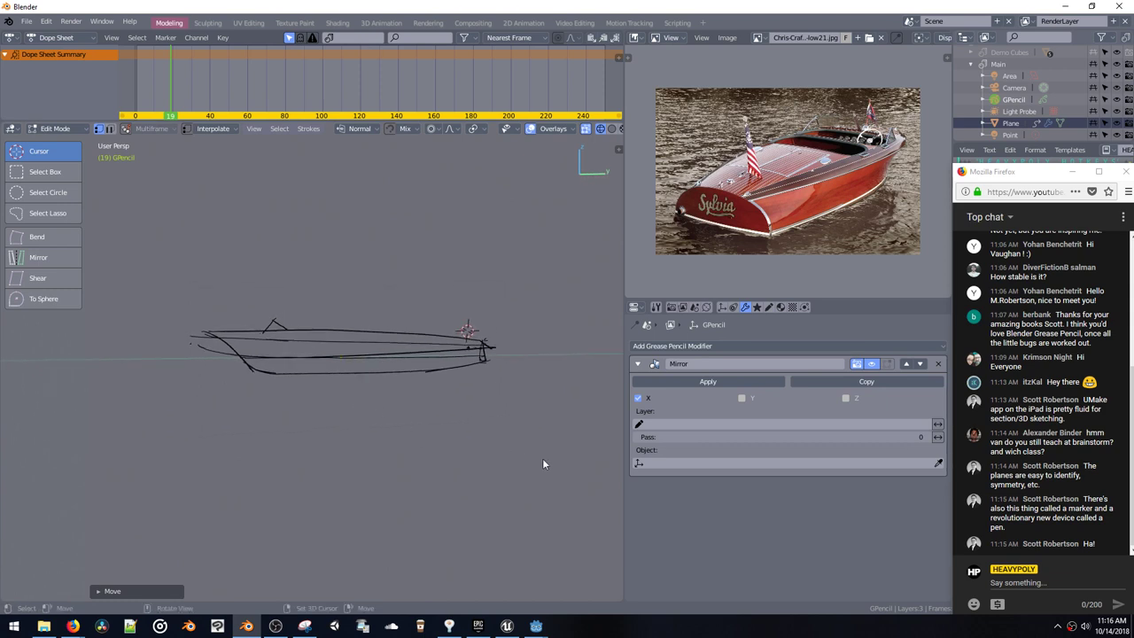
Step: Rotate the deck outline to follow the hull's top edge, shift it along Y, and return to Object mode
key("r")
left_click(534, 483)
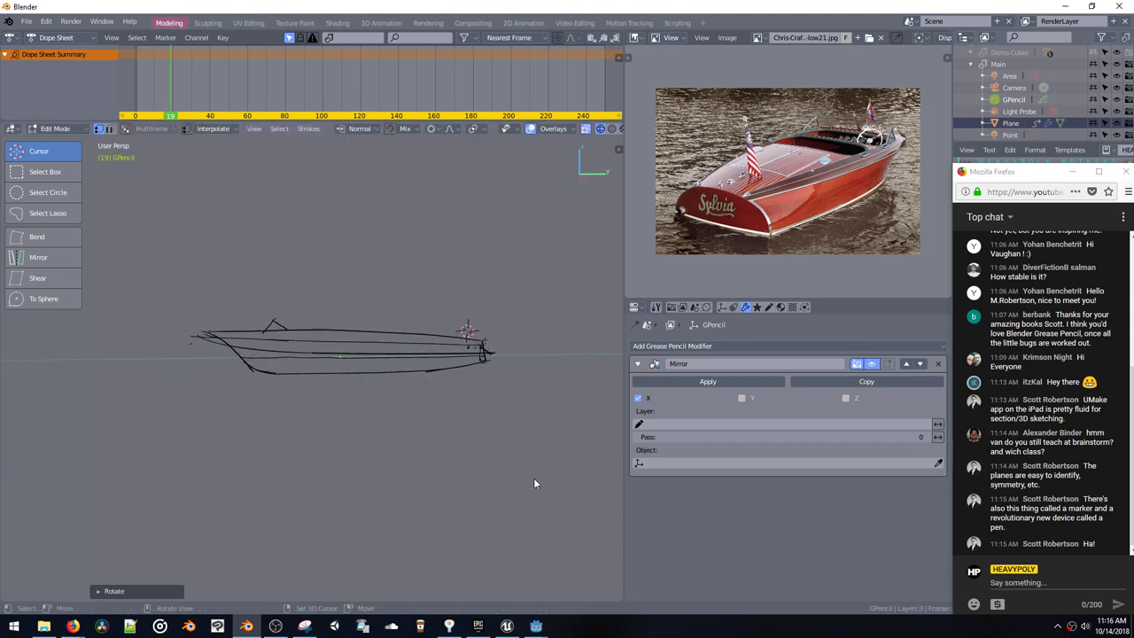
key("g")
key("y")
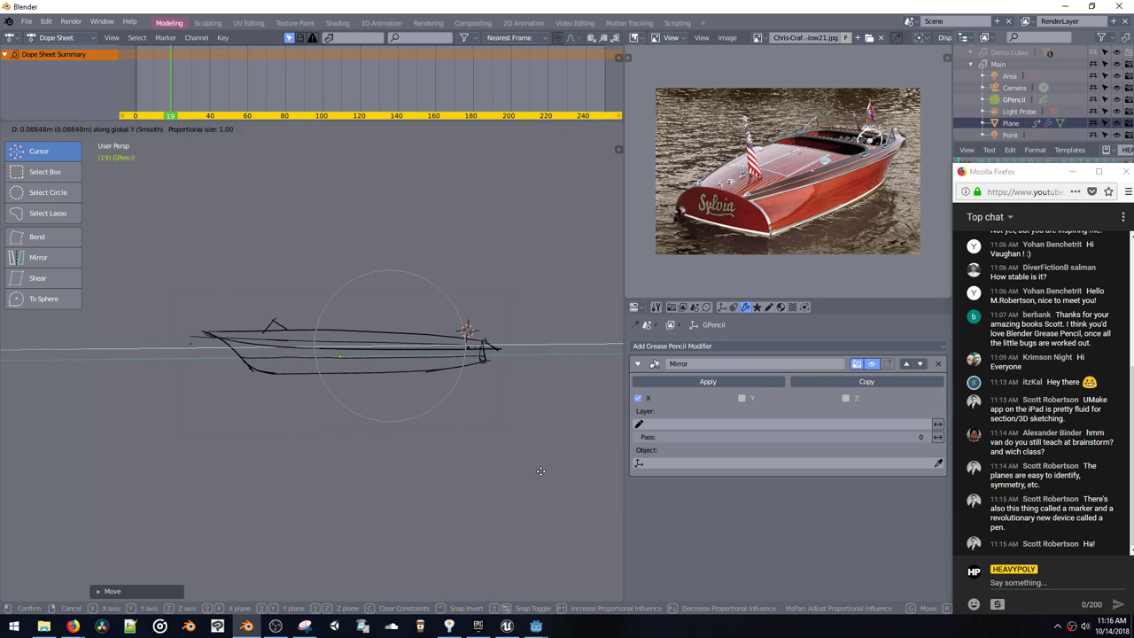
left_click(541, 471)
mouse_move(538, 470)
middle_mouse_down()
mouse_move(539, 387)
mouse_move(594, 435)
mouse_move(572, 457)
mouse_move(539, 460)
mouse_move(521, 407)
mouse_move(451, 389)
mouse_move(455, 348)
mouse_move(465, 349)
middle_mouse_up()
key("ctrl+Tab")
left_click(532, 413)
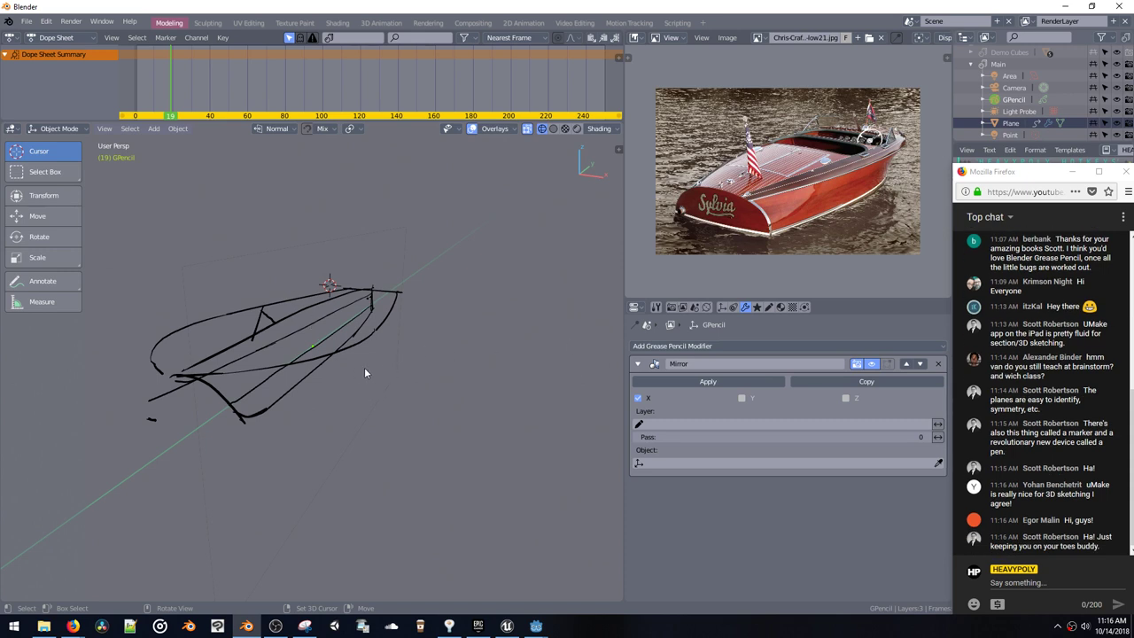
Step: Place the 3D cursor at the base of the windshield in the right side view
mouse_move(364, 370)
middle_mouse_down()
mouse_move(354, 399)
mouse_move(393, 395)
mouse_move(429, 410)
mouse_move(416, 386)
mouse_move(450, 399)
mouse_move(443, 369)
middle_mouse_up()
key("v")
middle_click_drag(409, 327, 390, 298)
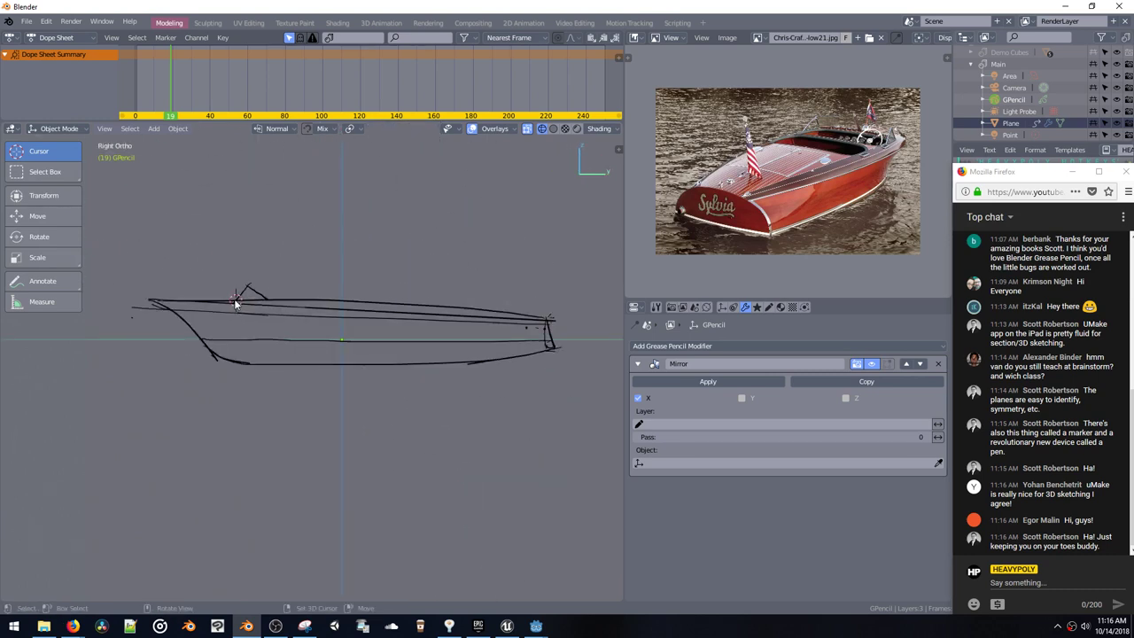
middle_click_drag(236, 303, 299, 322, "alt")
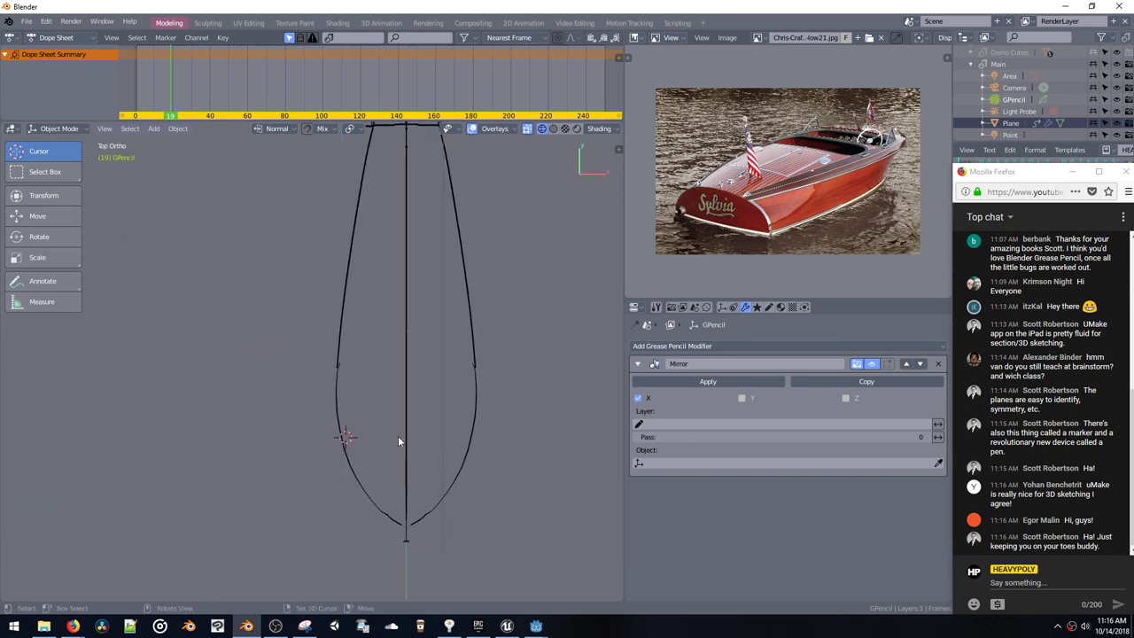
mouse_move(397, 436)
middle_mouse_down()
mouse_move(398, 419)
mouse_move(433, 394)
mouse_move(428, 359)
middle_mouse_up()
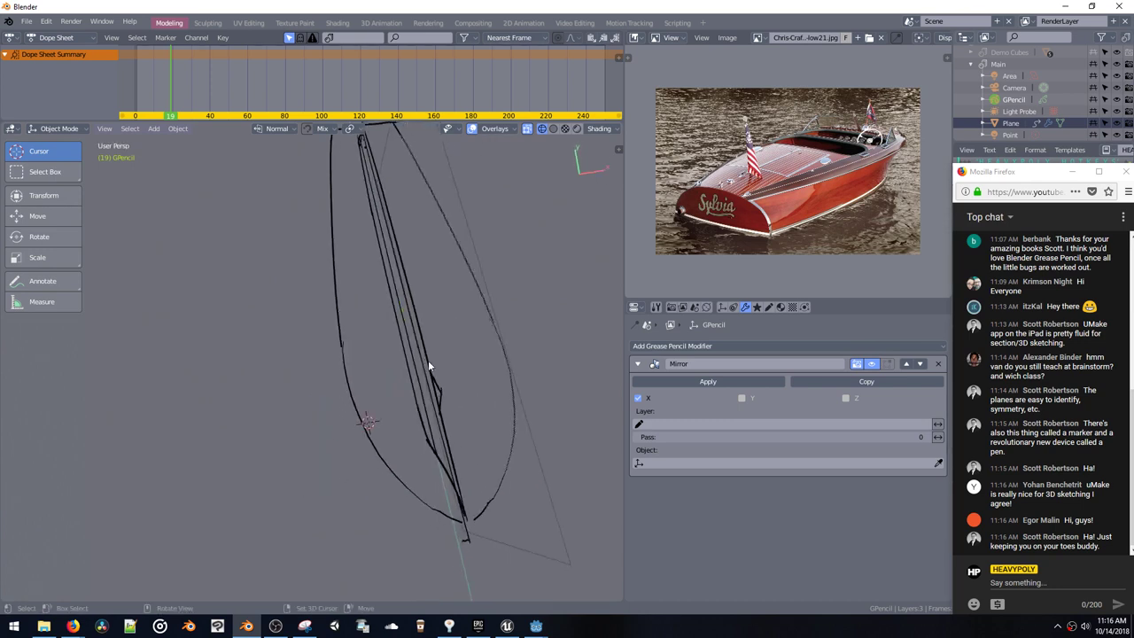
Step: Select the GPencil object on its own and switch it to GP Draw mode
left_click(436, 408)
key("Tab")
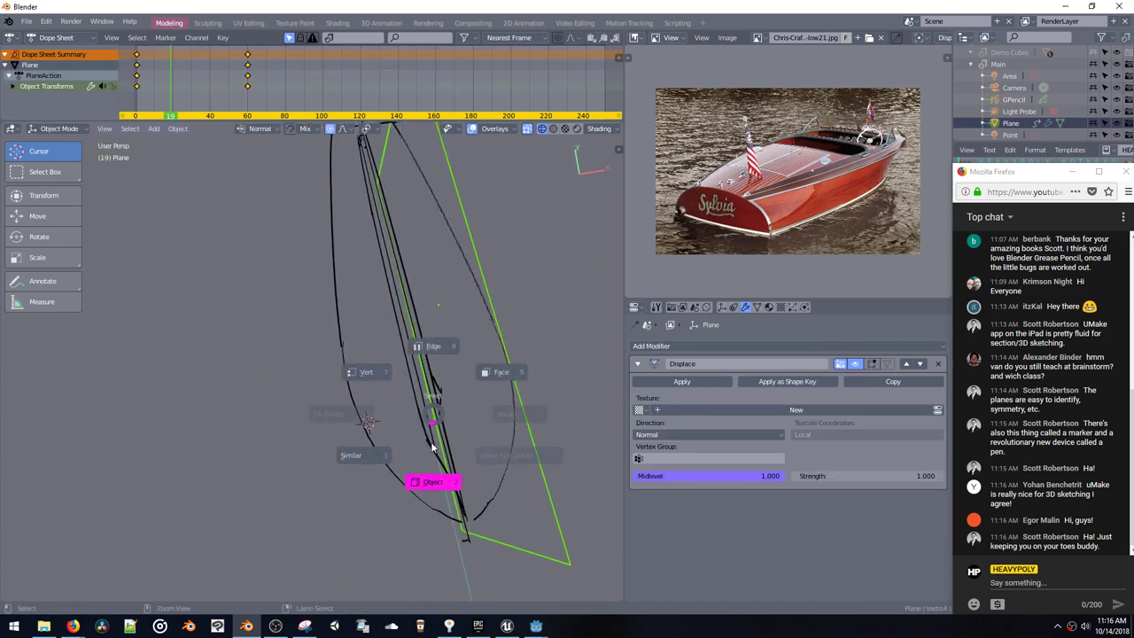
left_click(1013, 101, "shift")
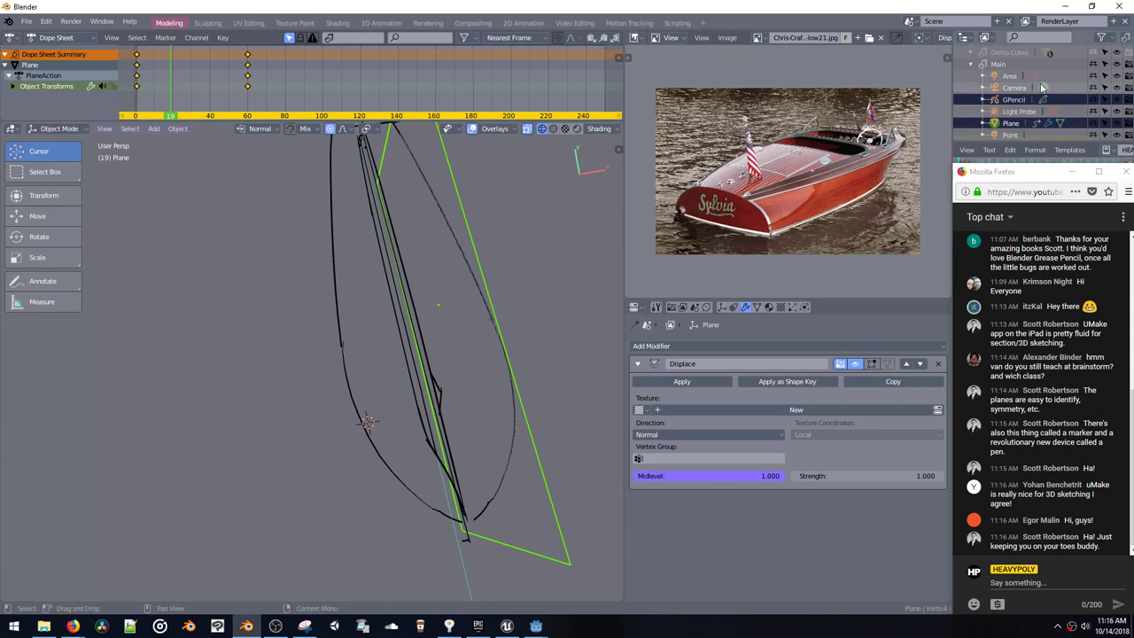
left_click(1013, 100)
key("space")
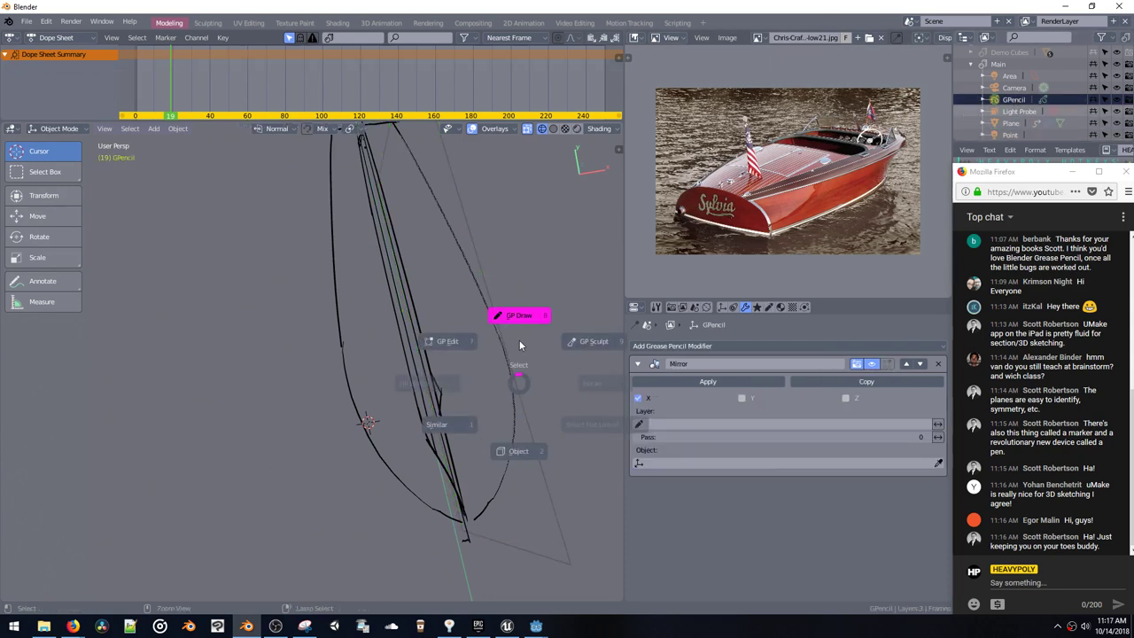
left_click(519, 345)
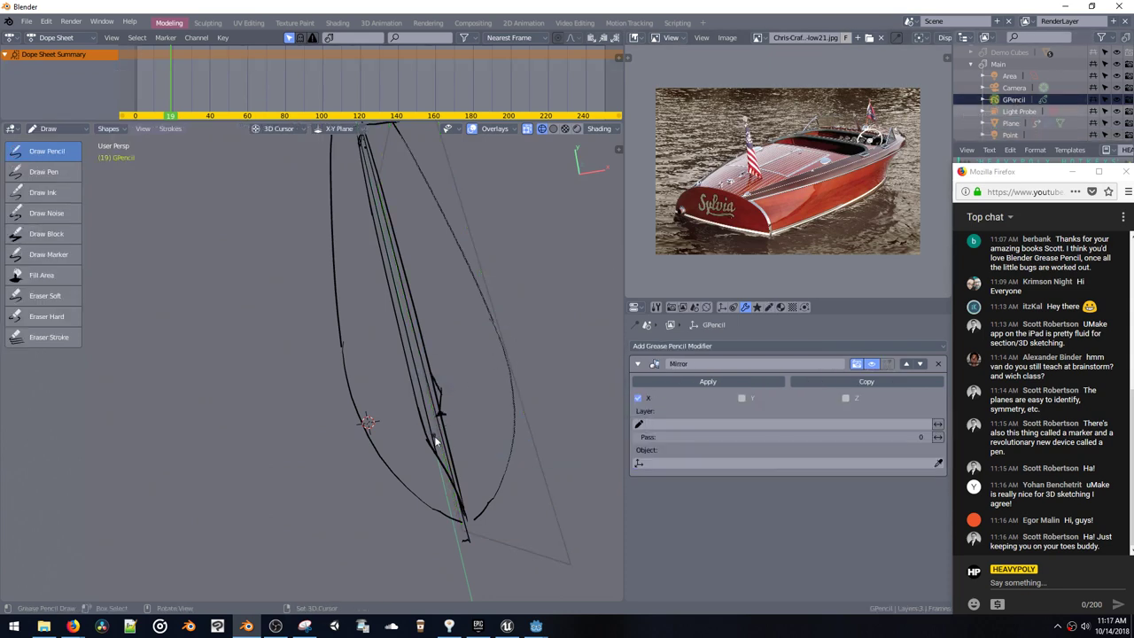
Step: Draw the windshield's mirrored base line in the top view, from the centreline outward toward the deck edges
key("KP_7")
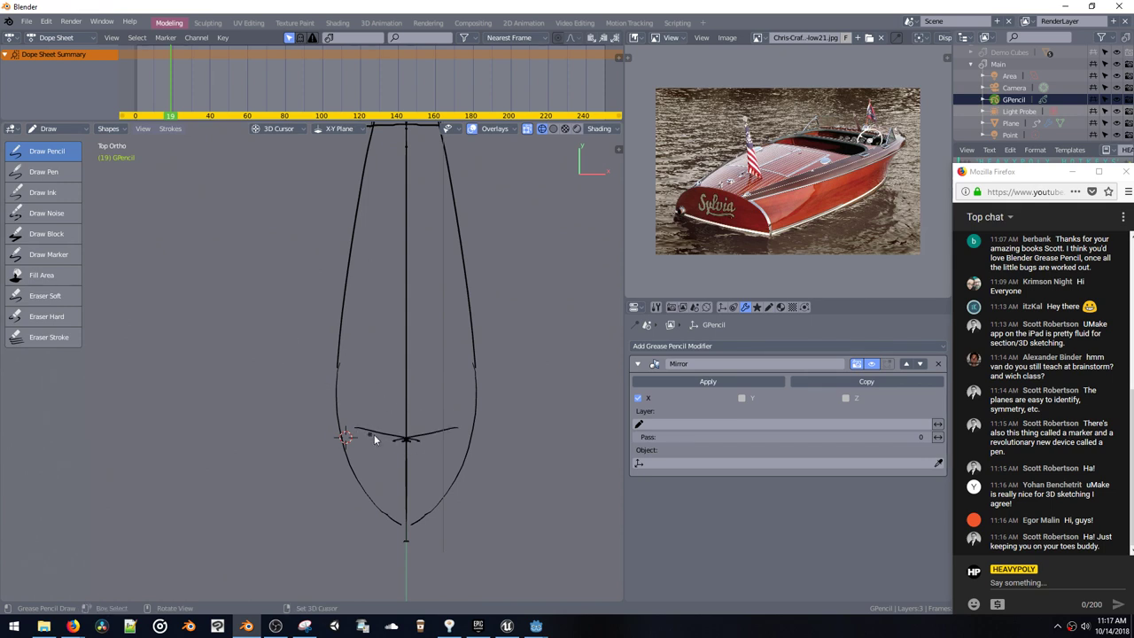
mouse_move(365, 428)
left_mouse_down()
mouse_move(353, 414)
mouse_move(355, 426)
left_mouse_up()
mouse_move(382, 413)
middle_mouse_down()
mouse_move(438, 354)
mouse_move(443, 298)
mouse_move(438, 329)
mouse_move(343, 300)
mouse_move(321, 222)
middle_mouse_up()
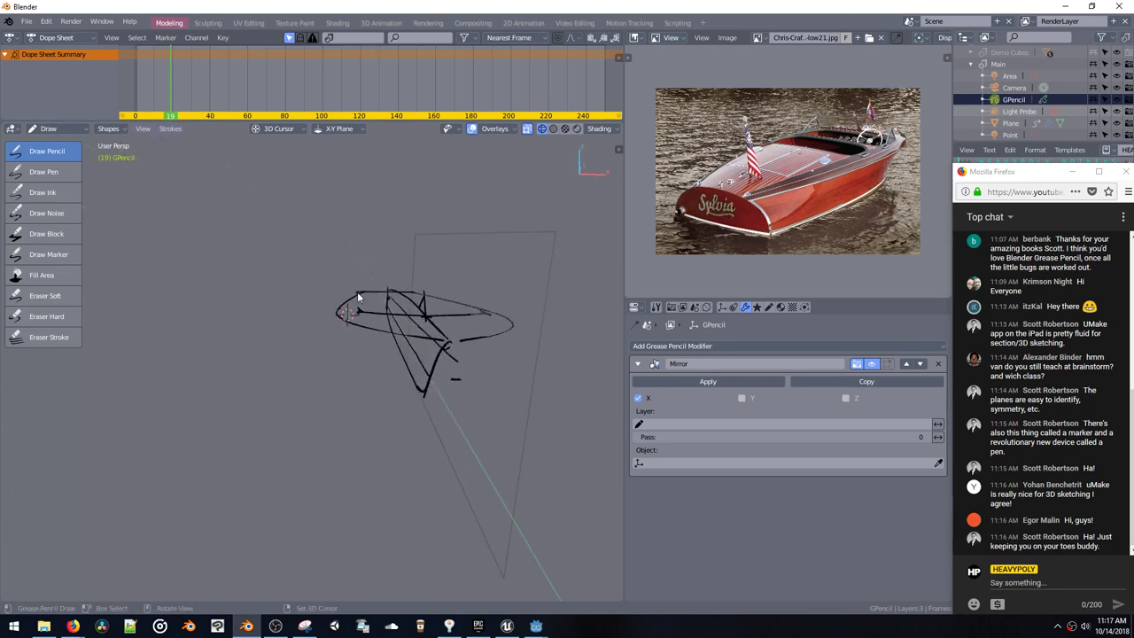
Step: Place the 3D cursor at the windshield's peak in the side view and draw its mirrored upper edge in the top view
mouse_move(357, 291)
middle_mouse_down()
mouse_move(327, 283)
mouse_move(341, 372)
mouse_move(366, 394)
mouse_move(421, 407)
mouse_move(424, 258)
mouse_move(413, 300)
middle_mouse_up()
key("grave")
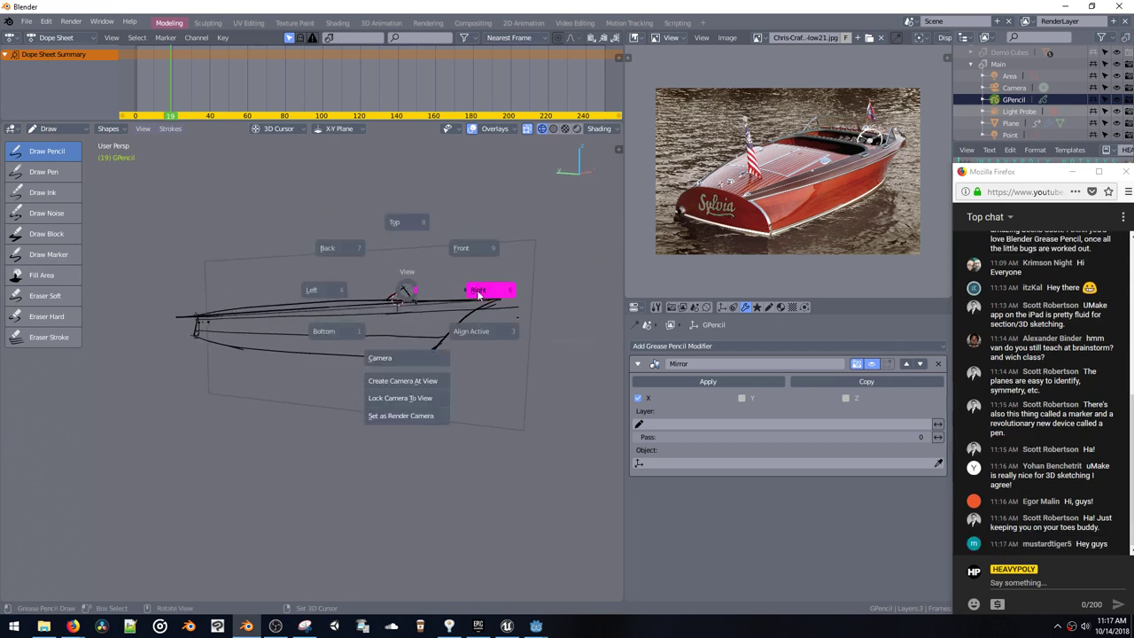
left_click(479, 295)
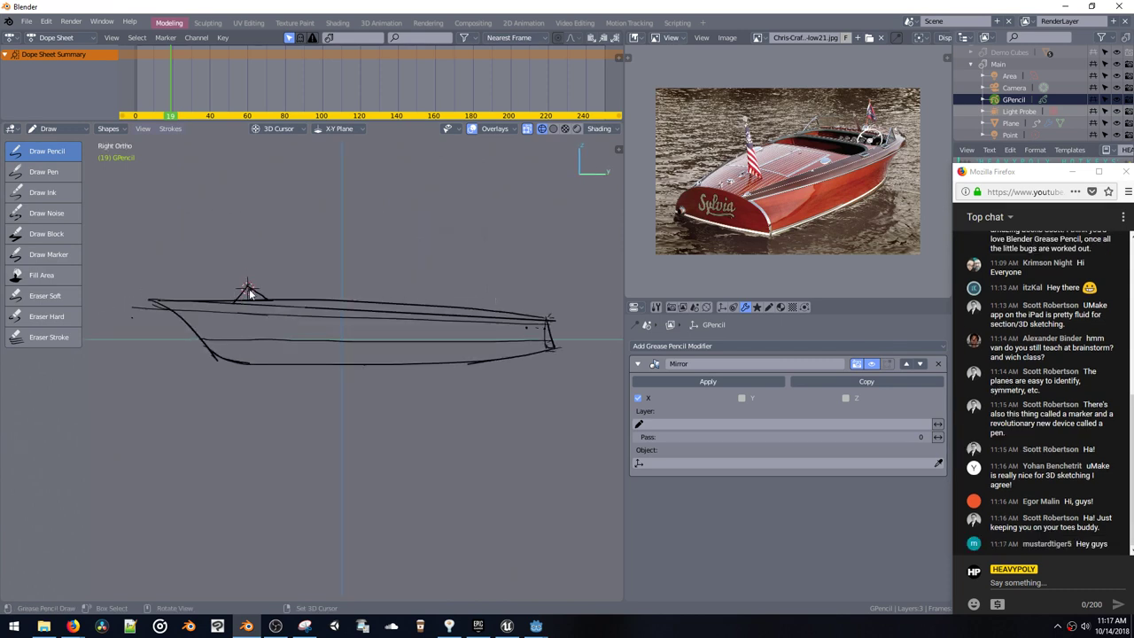
key("grave")
left_click(283, 262)
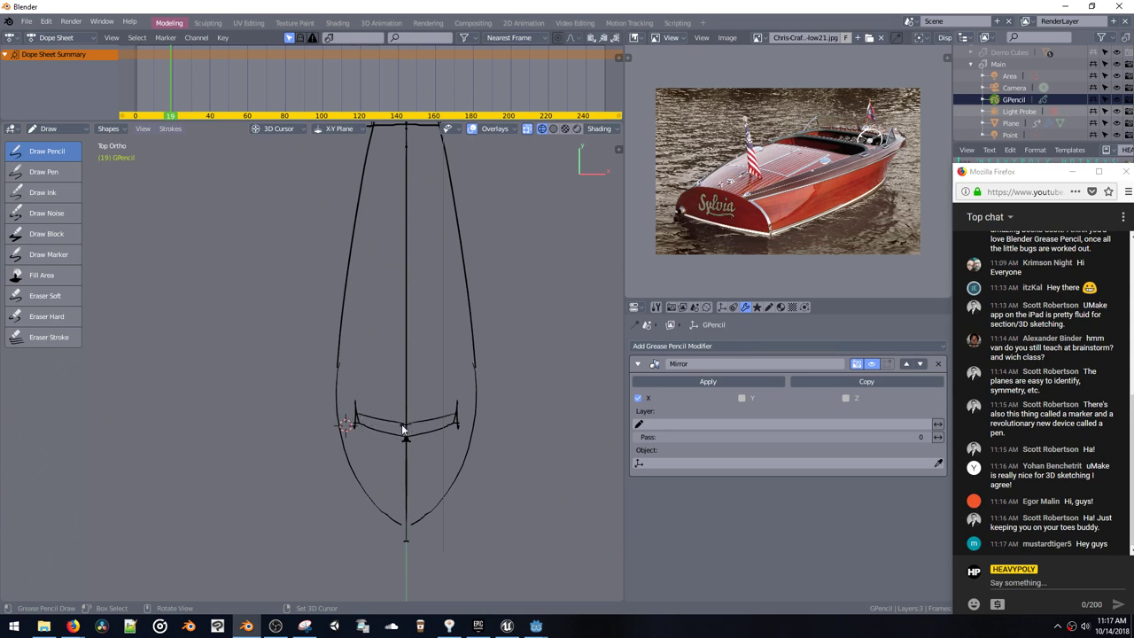
mouse_move(363, 418)
middle_mouse_down()
mouse_move(376, 319)
mouse_move(414, 333)
mouse_move(402, 306)
mouse_move(305, 316)
mouse_move(277, 334)
mouse_move(293, 328)
mouse_move(330, 354)
mouse_move(317, 313)
mouse_move(329, 360)
mouse_move(286, 337)
mouse_move(258, 339)
mouse_move(312, 345)
middle_mouse_up()
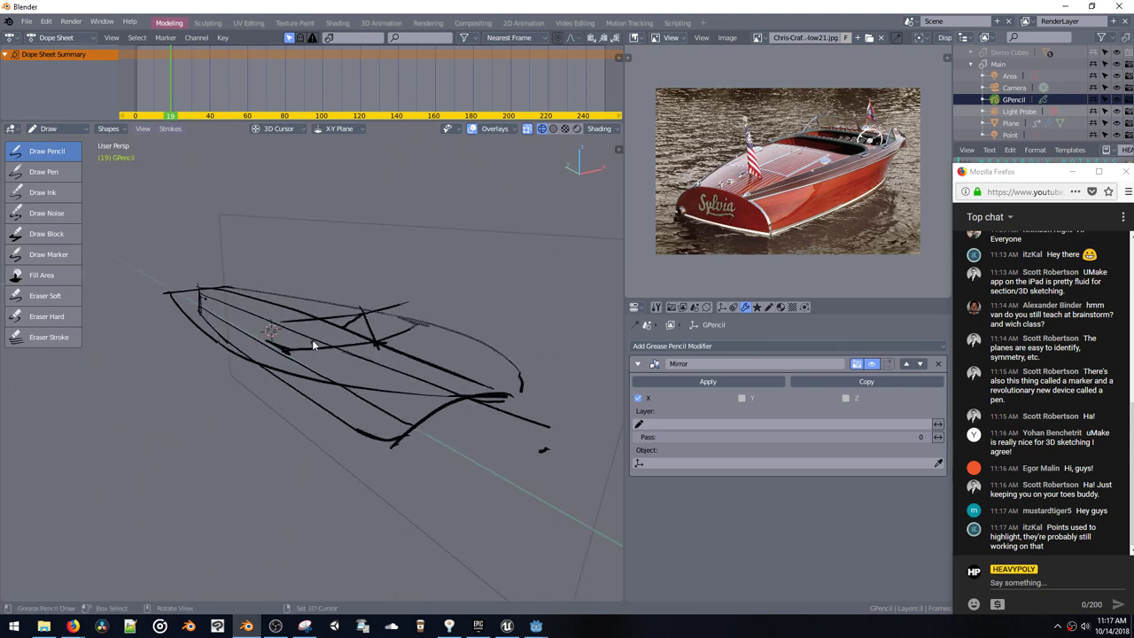
Step: Enable the Canvas overlay for Grease Pencil drawing and raise its opacity to 0.938
middle_click_drag(507, 284, 446, 209)
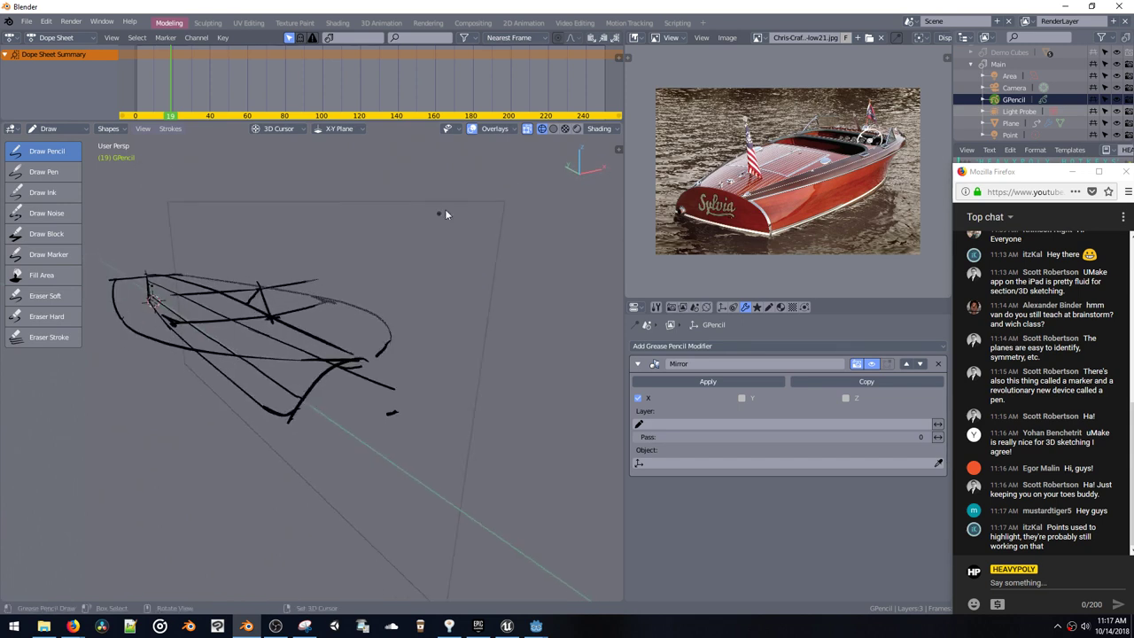
left_click(492, 128)
left_click(426, 425)
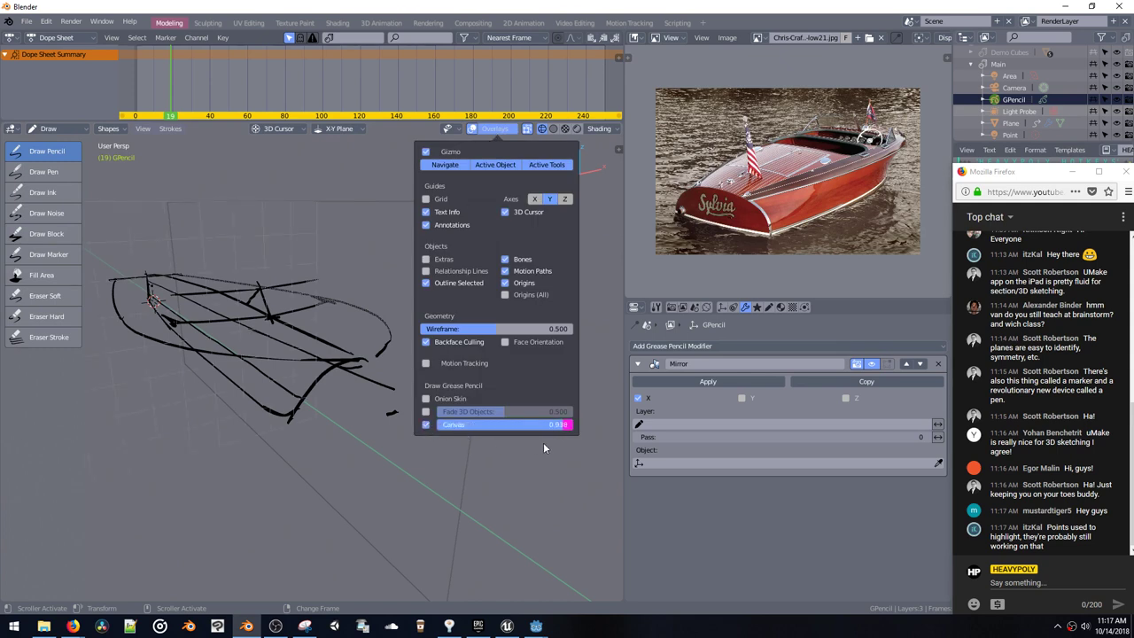
Step: Set the Grease Pencil stroke placement to Origin and lock the drawing plane to X-Z
mouse_move(381, 372)
middle_mouse_down()
mouse_move(212, 305)
mouse_move(301, 237)
middle_mouse_up()
left_click(338, 131)
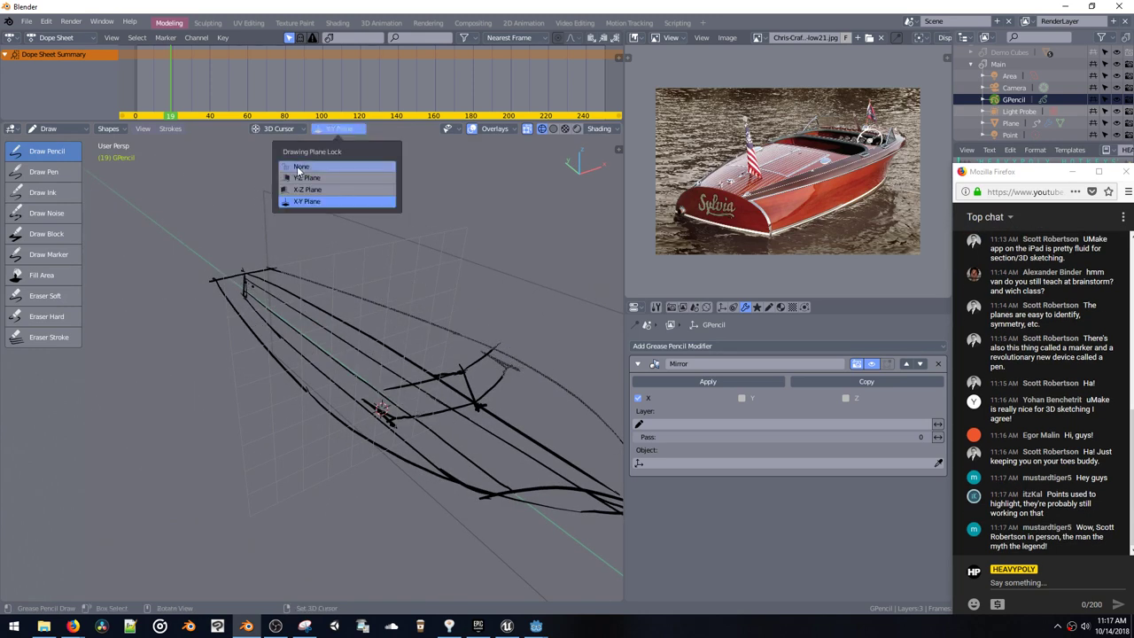
left_click(303, 177)
left_click(278, 128)
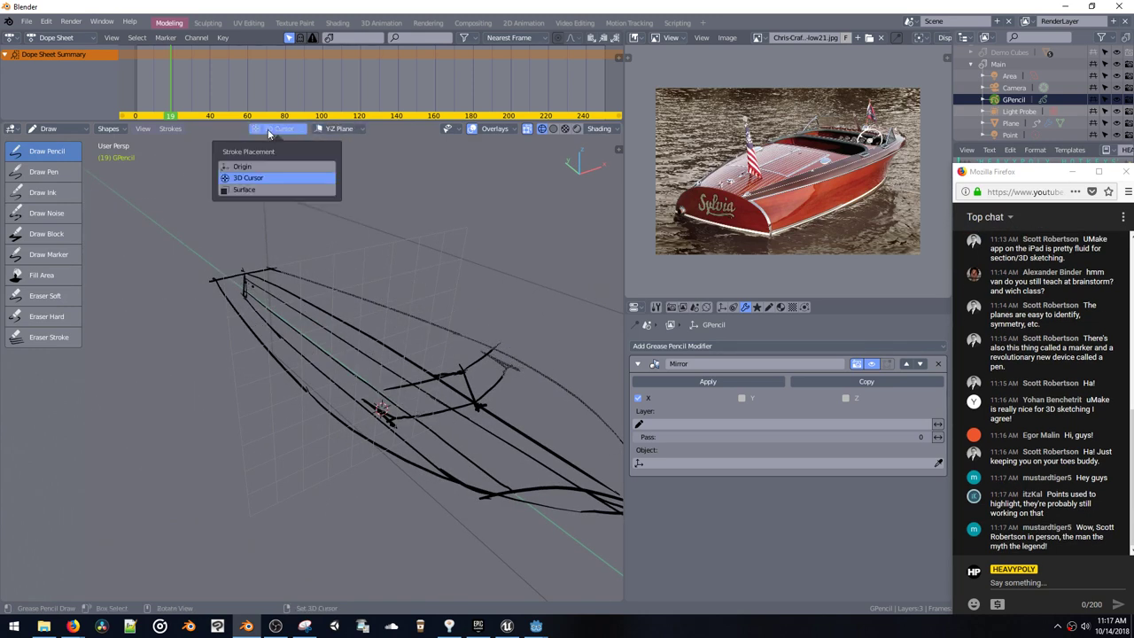
left_click(259, 169)
left_click(333, 129)
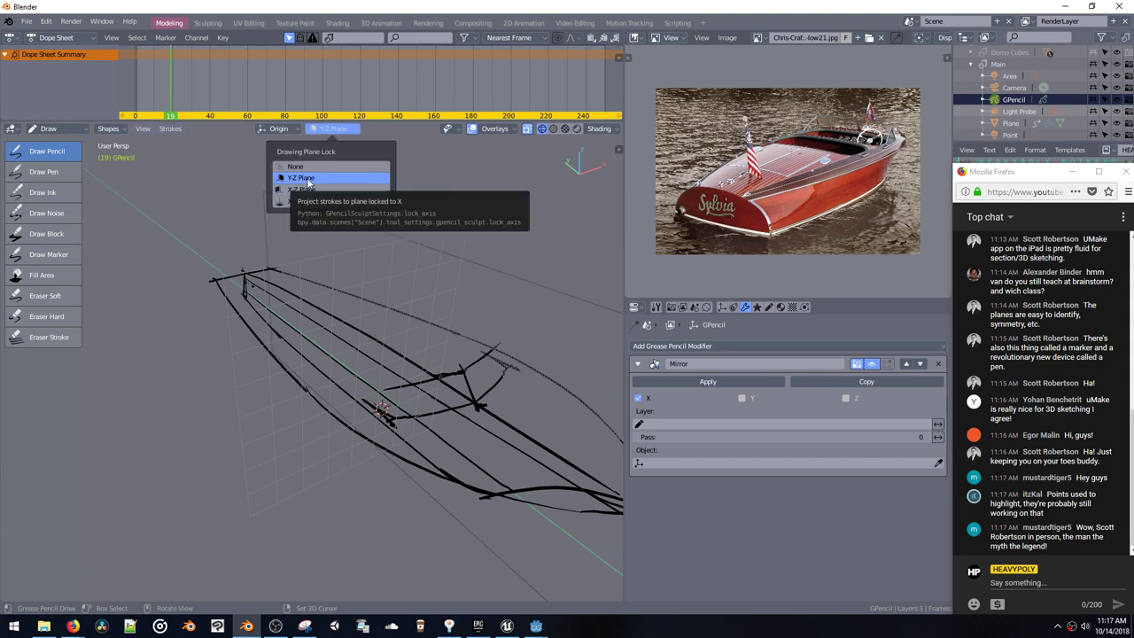
left_click(306, 189)
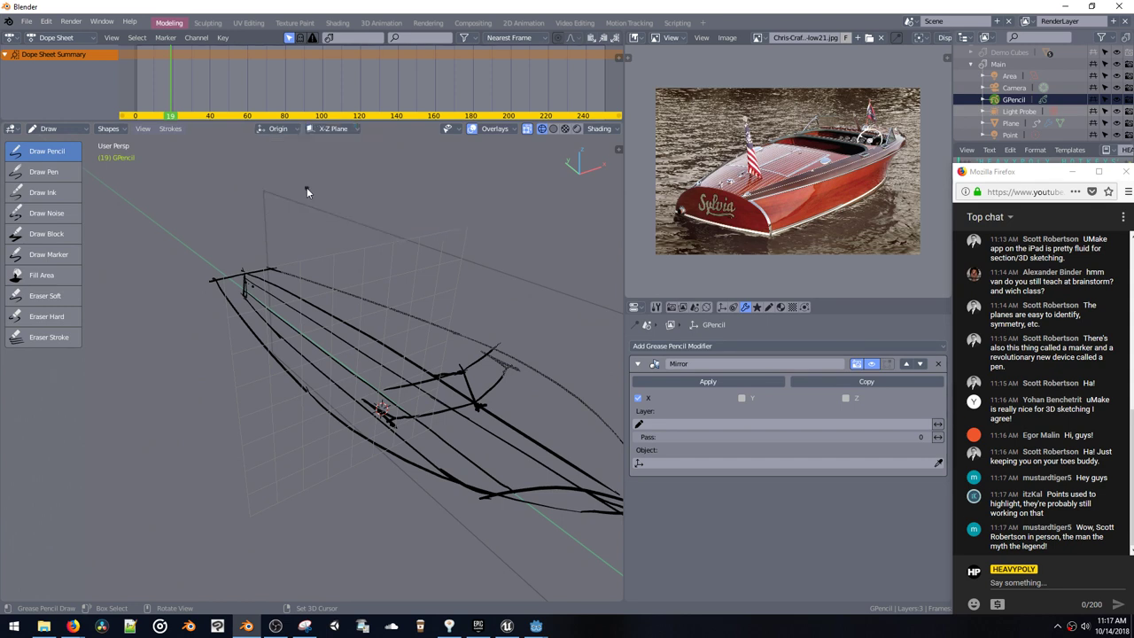
Step: Try freehand test loops on the X-Z plane through the origin and undo them
left_click_drag(396, 276, 431, 335)
mouse_move(430, 303)
middle_mouse_down()
mouse_move(326, 260)
mouse_move(306, 297)
middle_mouse_up()
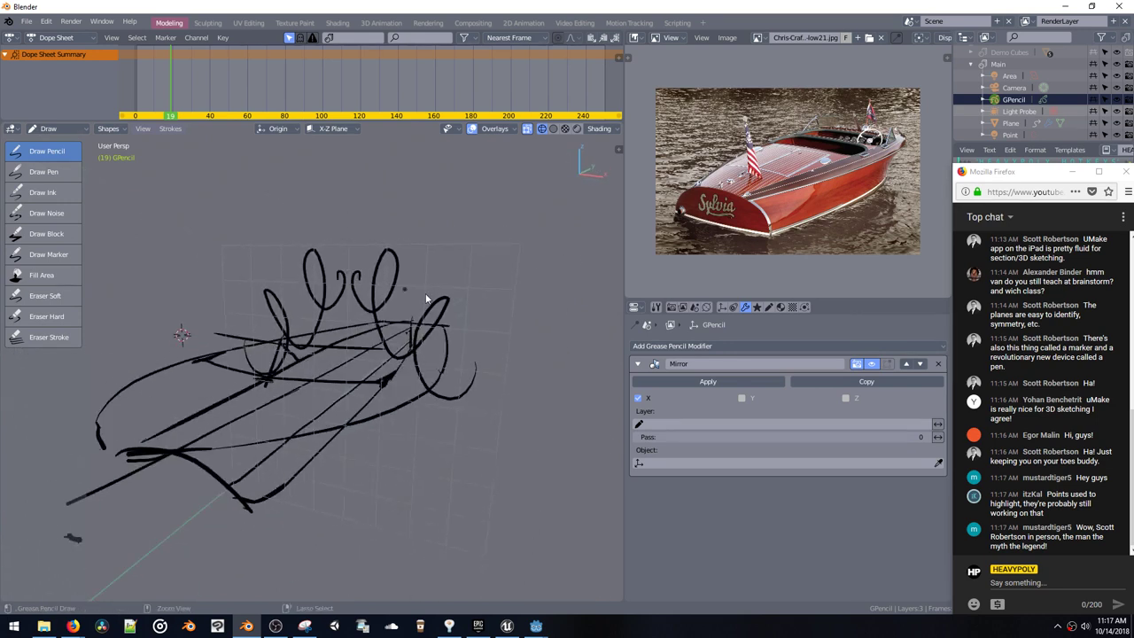
key("ctrl+z")
left_click_drag(459, 284, 440, 299)
mouse_move(522, 473)
middle_mouse_down()
mouse_move(425, 373)
mouse_move(348, 398)
mouse_move(388, 386)
mouse_move(415, 342)
middle_mouse_up()
key("ctrl+z")
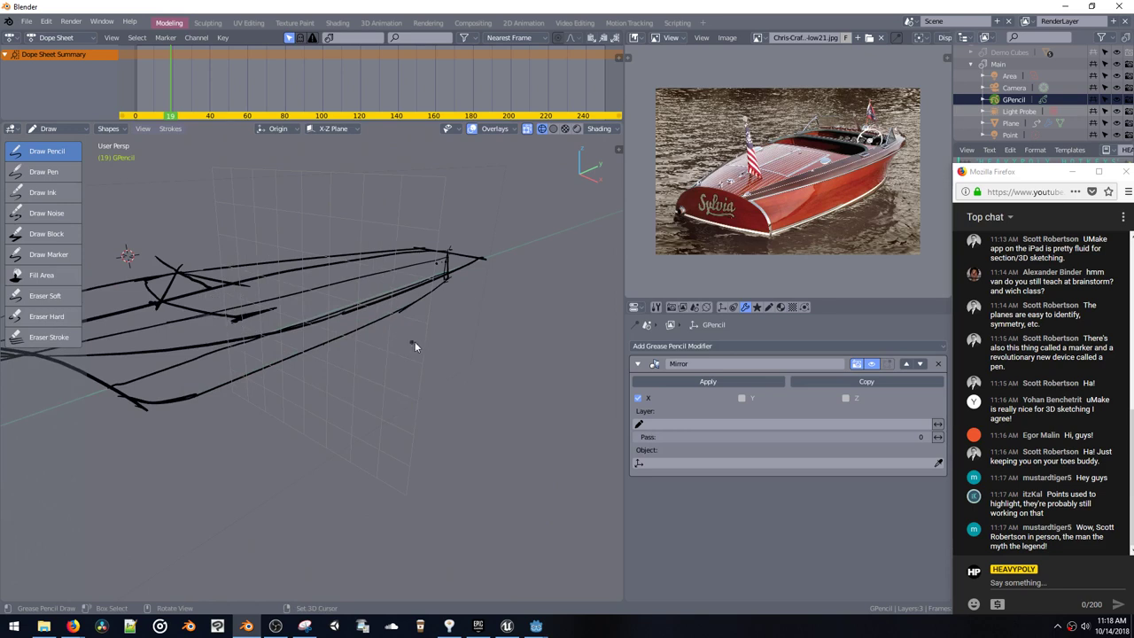
Step: Look through the view, overlay, effect and Grease Pencil data settings for the drawing canvas options
key("n")
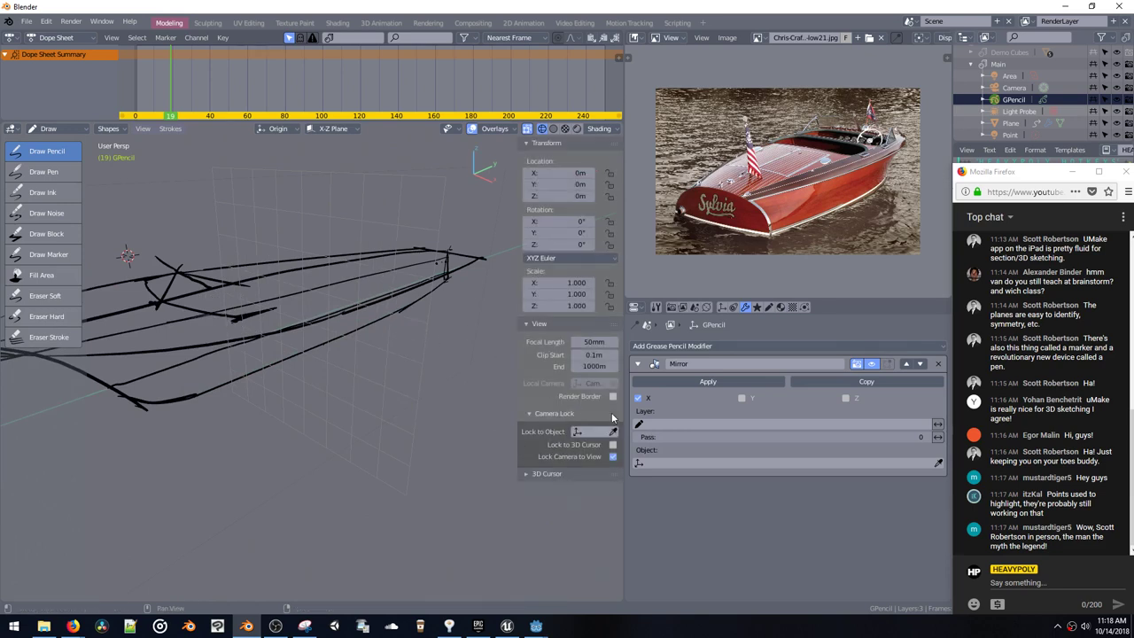
key("n")
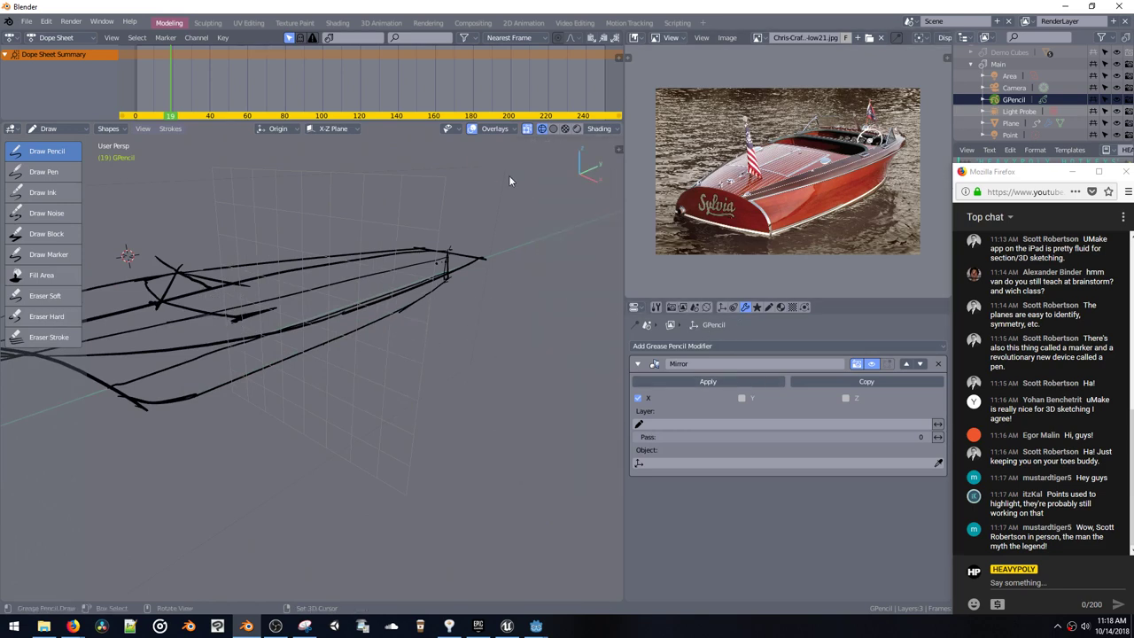
left_click(494, 129)
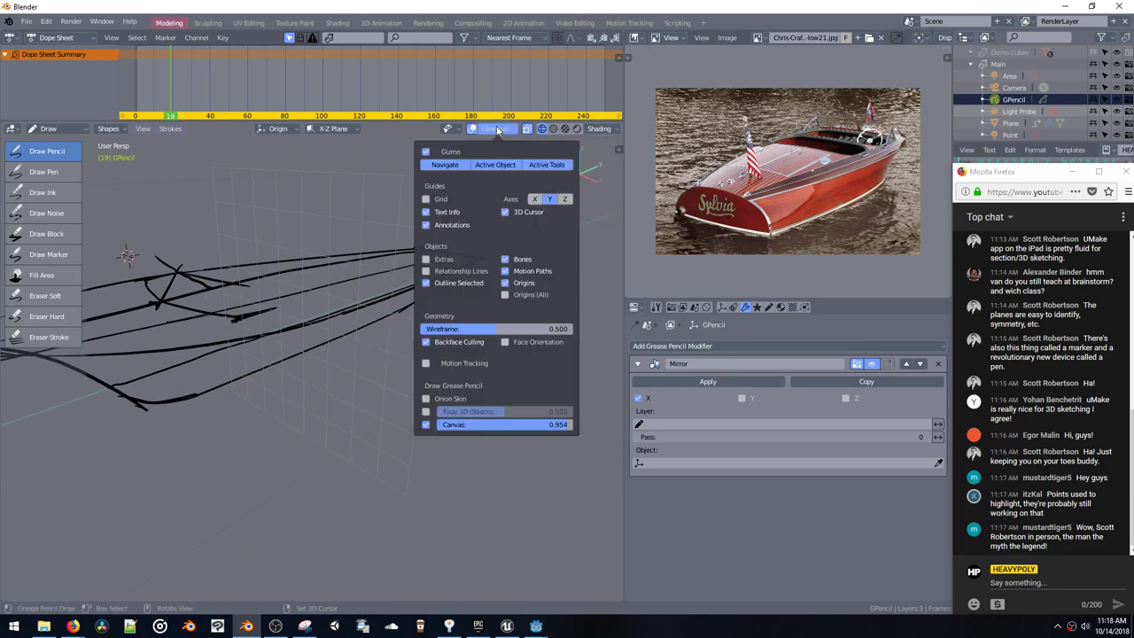
left_click(768, 306)
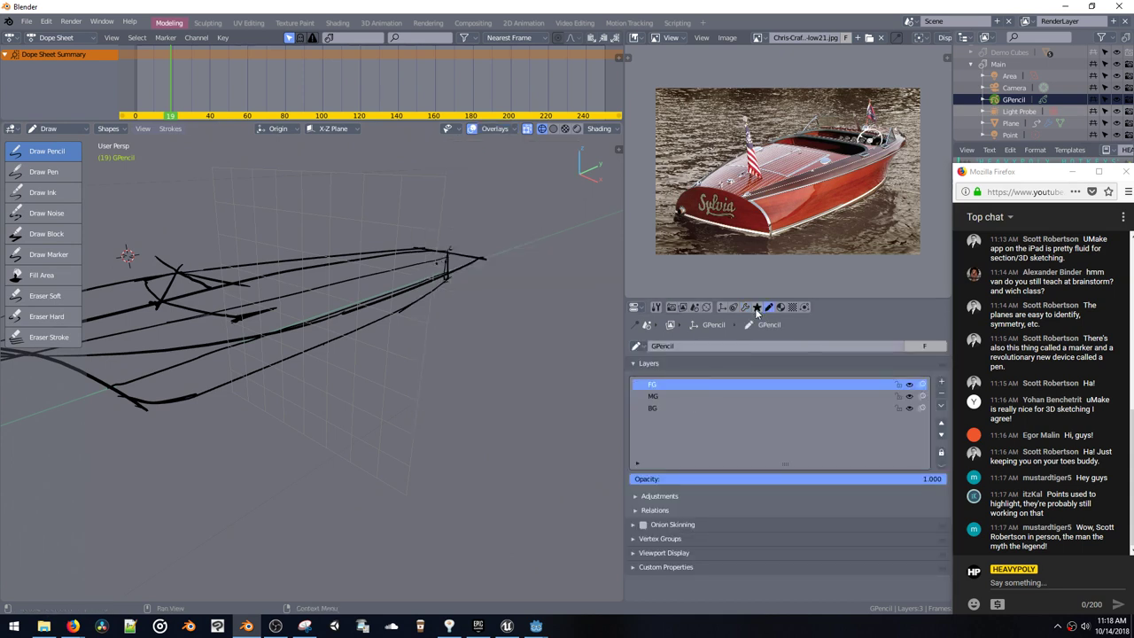
left_click(745, 307)
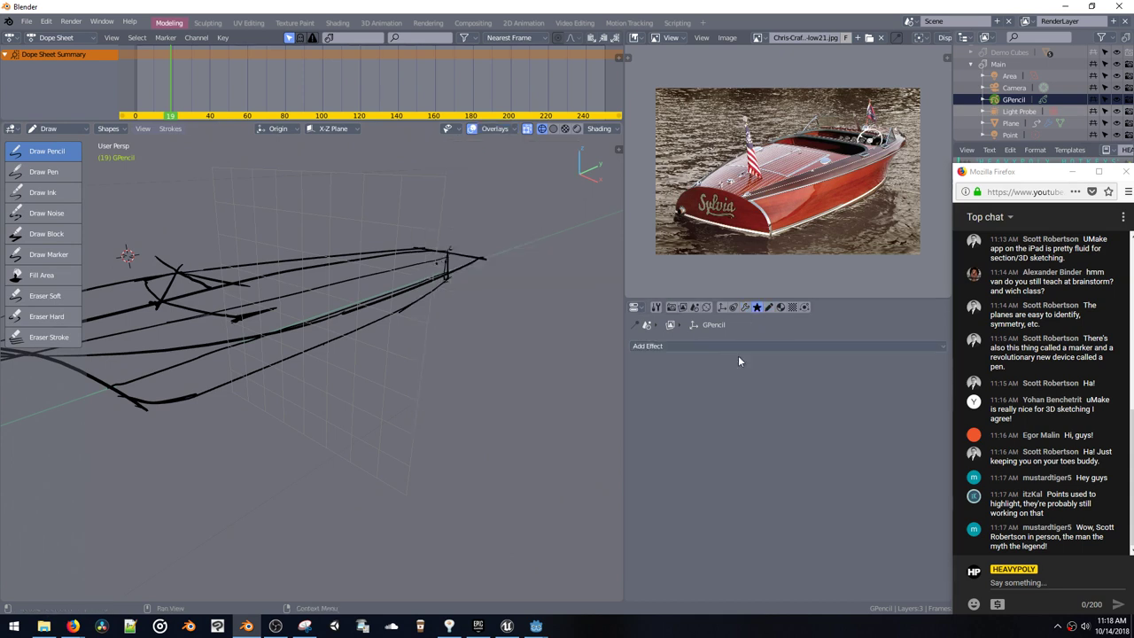
left_click(768, 306)
Step: Set the Surface Offset to 0 in the Grease Pencil data's Viewport Display settings
left_click(657, 568)
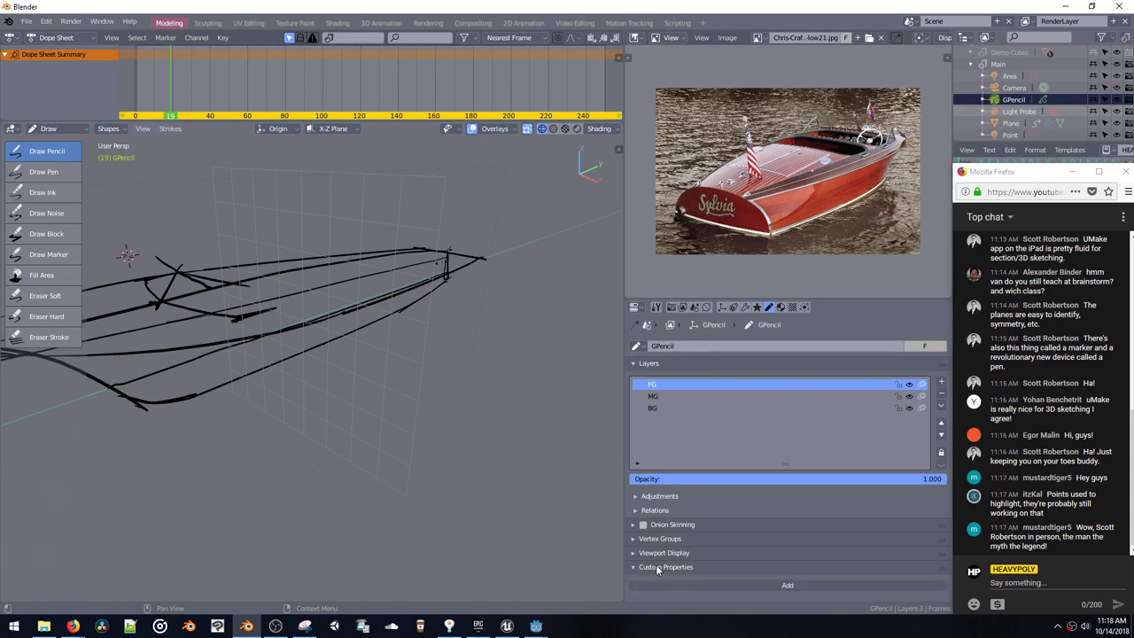
left_click(645, 553)
scroll(825, 533, "down", 5)
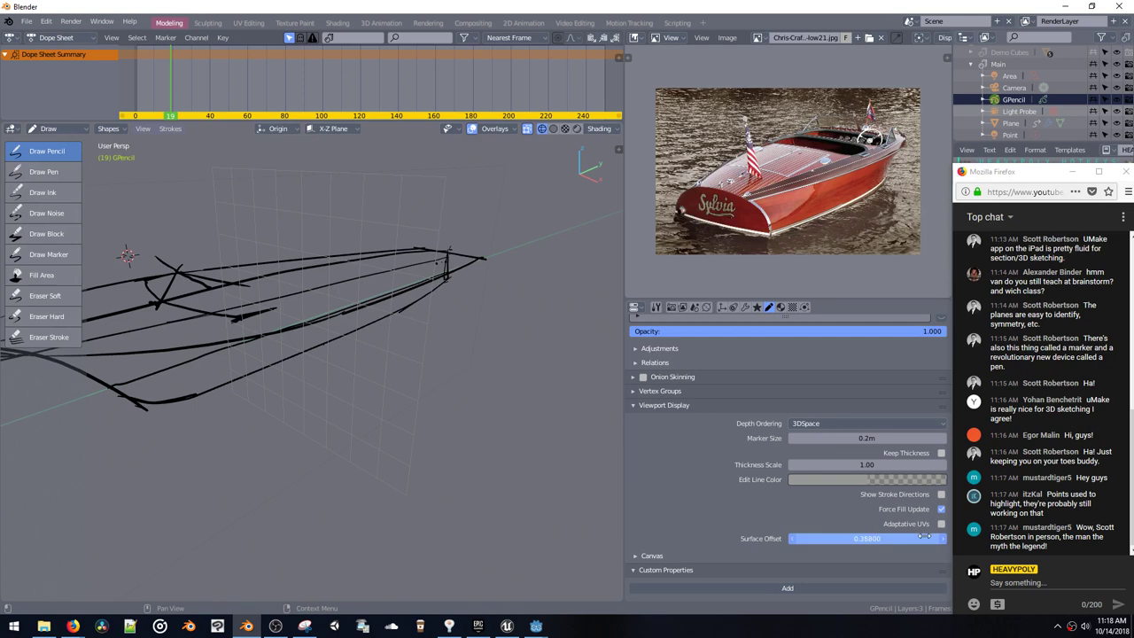
left_click_drag(738, 543, 824, 539)
left_click_drag(706, 534, 802, 531)
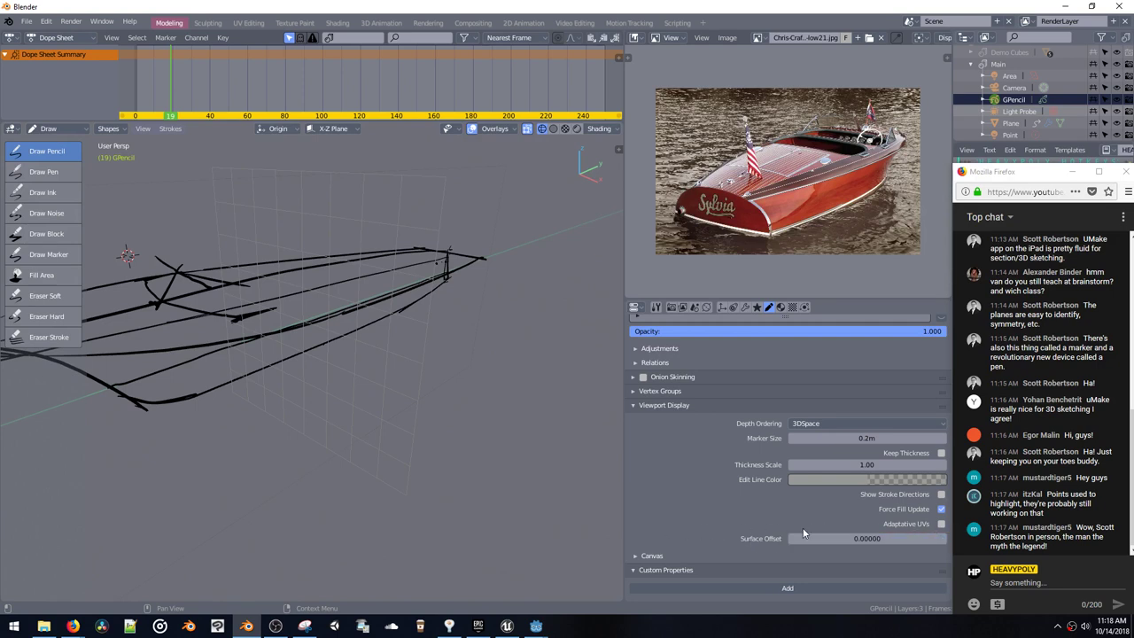
Step: Examine the Grease Pencil data's Vertex Groups, Onion Skinning, Relations and Adjustments settings
left_click(637, 392)
left_click(636, 392)
left_click(635, 379)
left_click(634, 380)
left_click(636, 365)
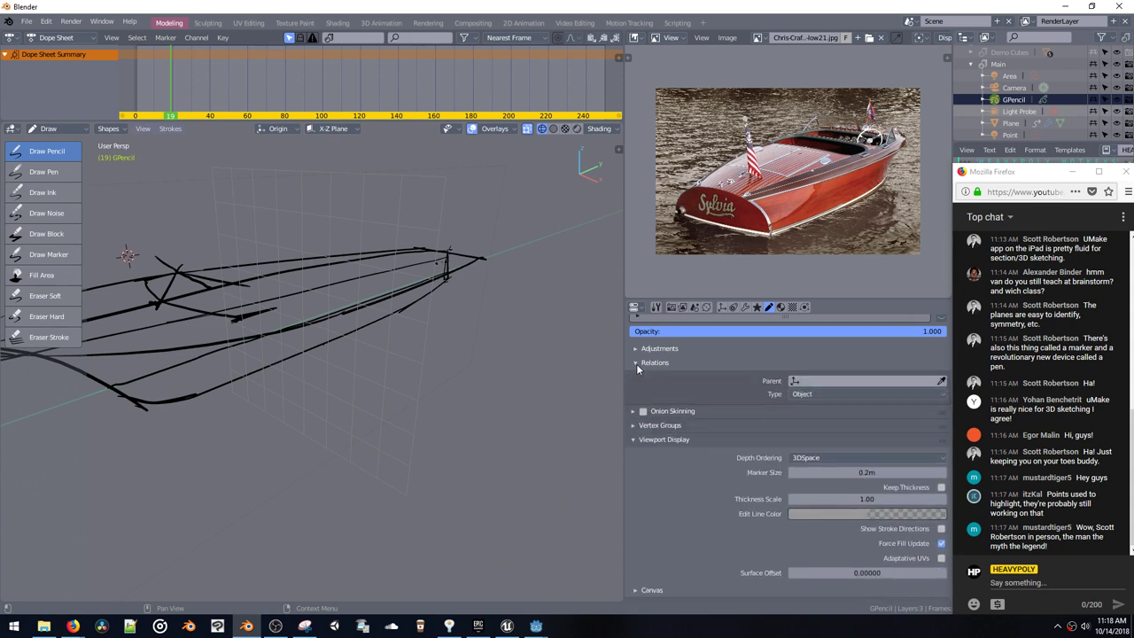
left_click(636, 363)
left_click(636, 362)
left_click(635, 362)
left_click(636, 348)
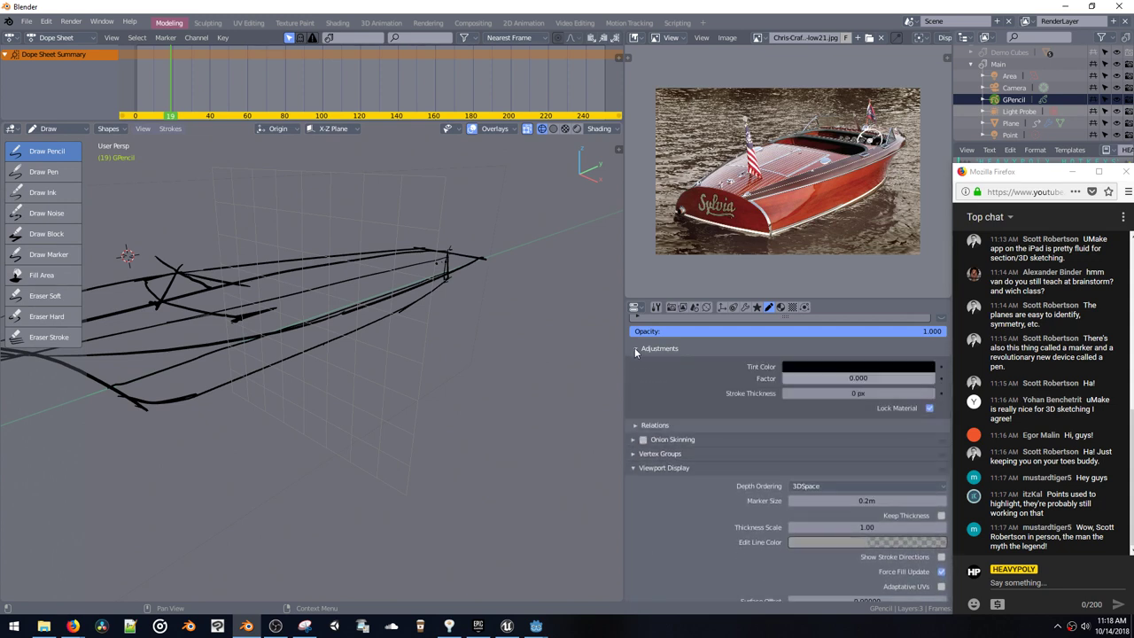
left_click(636, 348)
scroll(645, 412, "up", 3)
Step: Examine the Pencil material's surface, options and preview settings
left_click(779, 308)
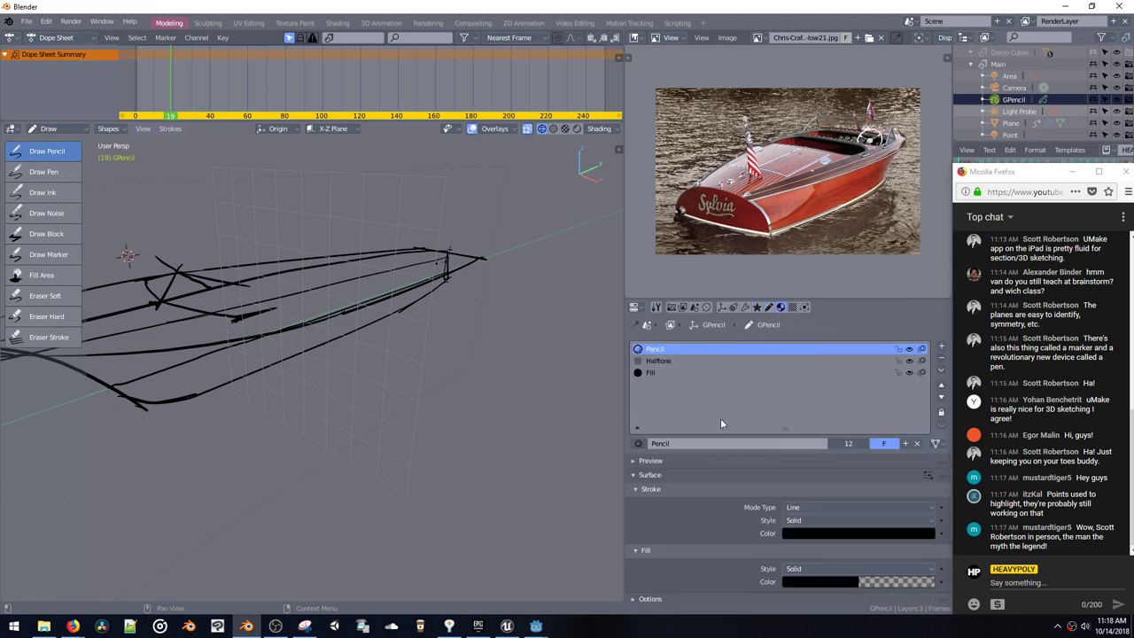
left_click(645, 578)
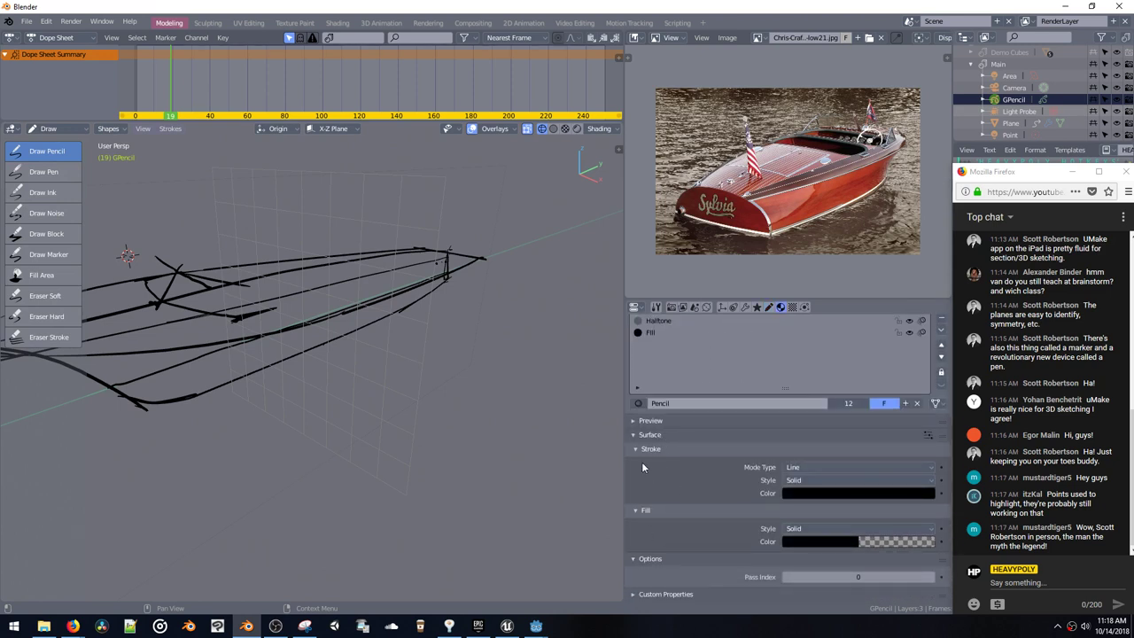
left_click(633, 440)
left_click(636, 475)
left_click(634, 460)
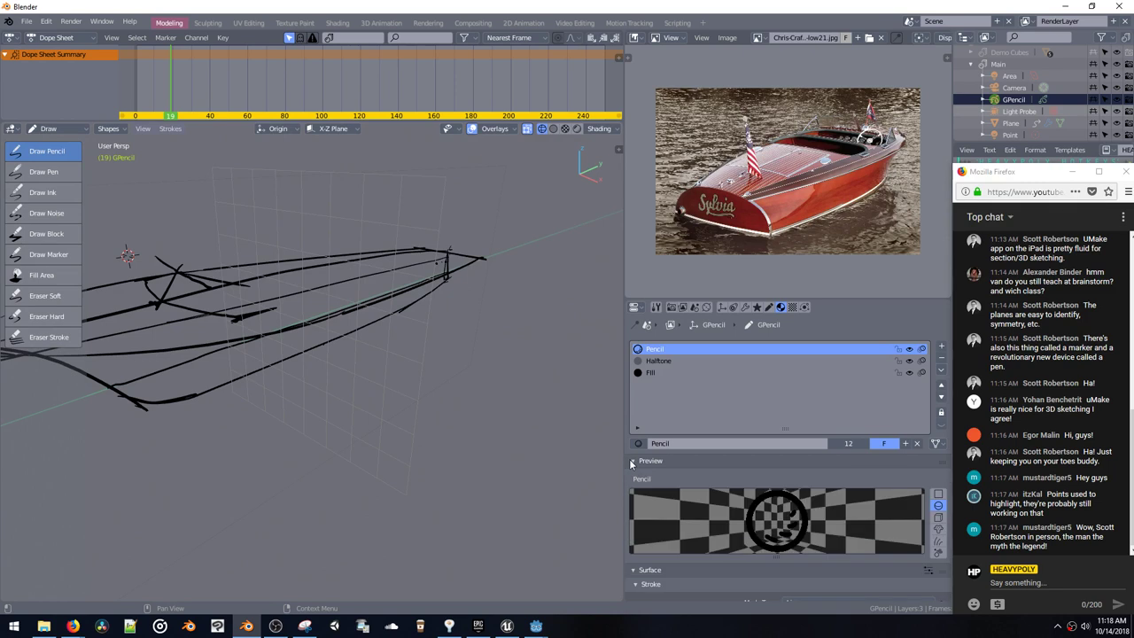
left_click(634, 460)
Step: Examine the Canvas settings within the Grease Pencil data's Viewport Display options
left_click(768, 307)
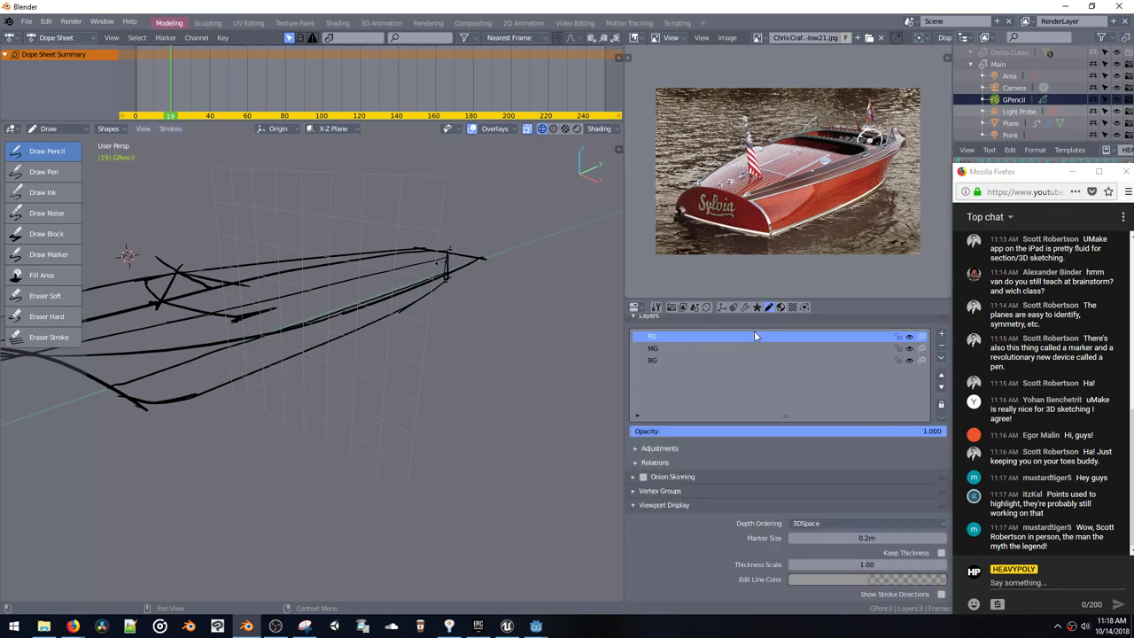
scroll(735, 394, "down", 4)
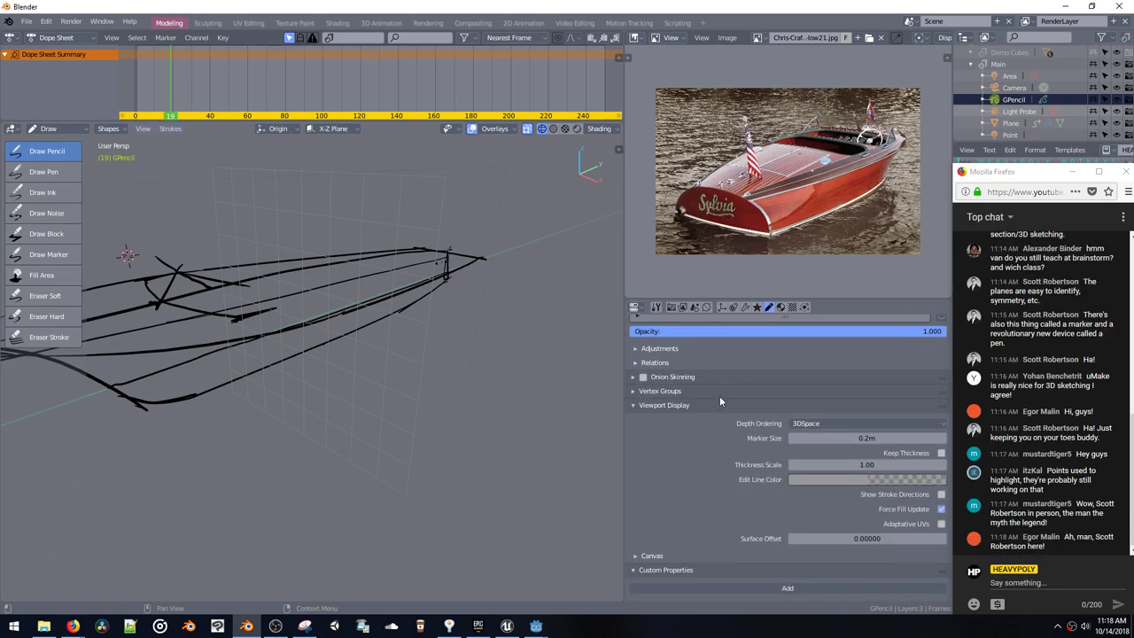
left_click(636, 556)
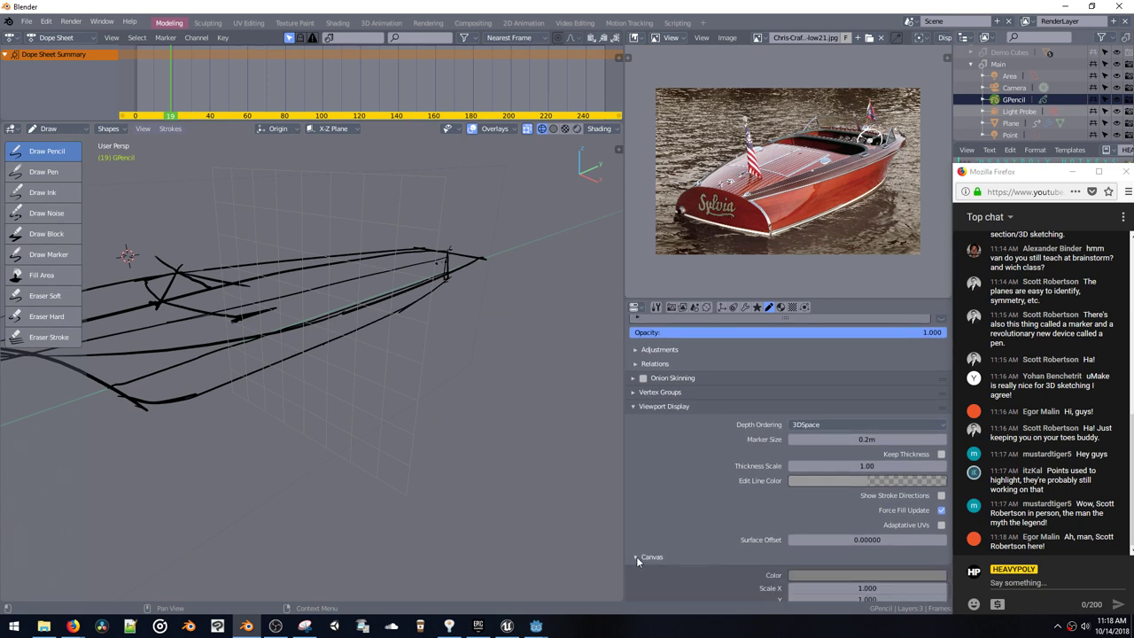
scroll(642, 513, "down", 3)
scroll(647, 462, "down", 2)
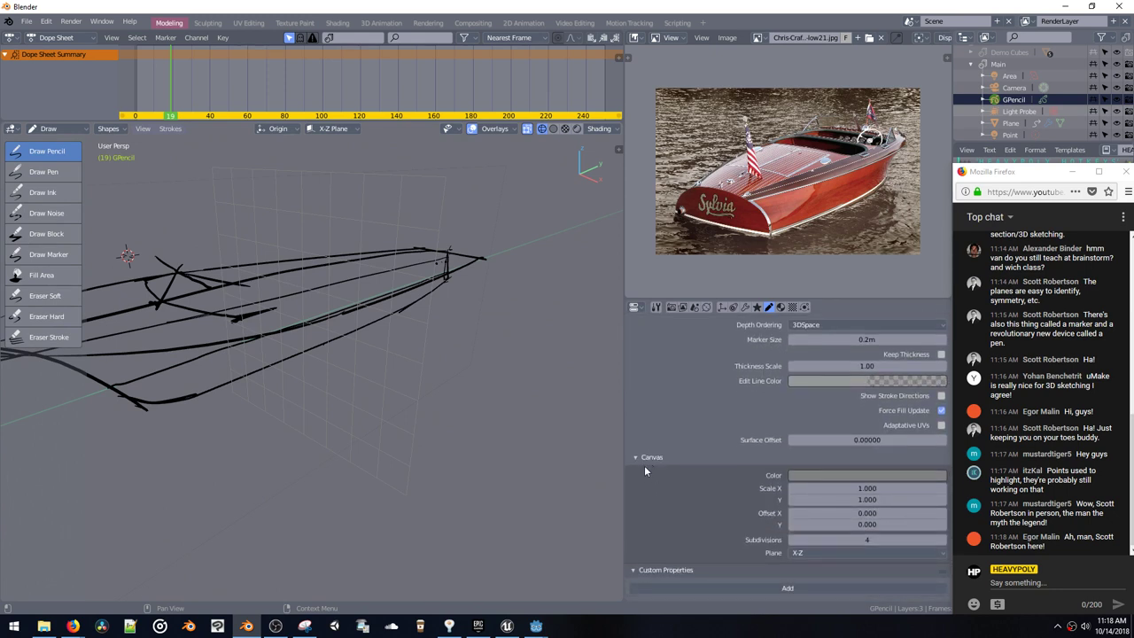
left_click(638, 460)
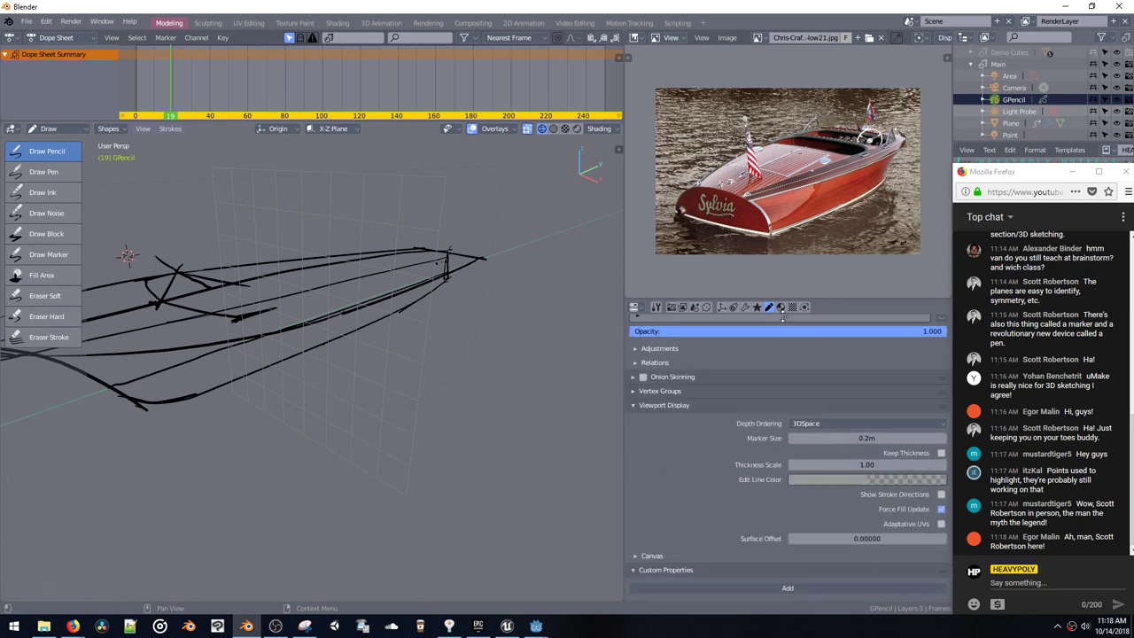
scroll(782, 336, "up", 3)
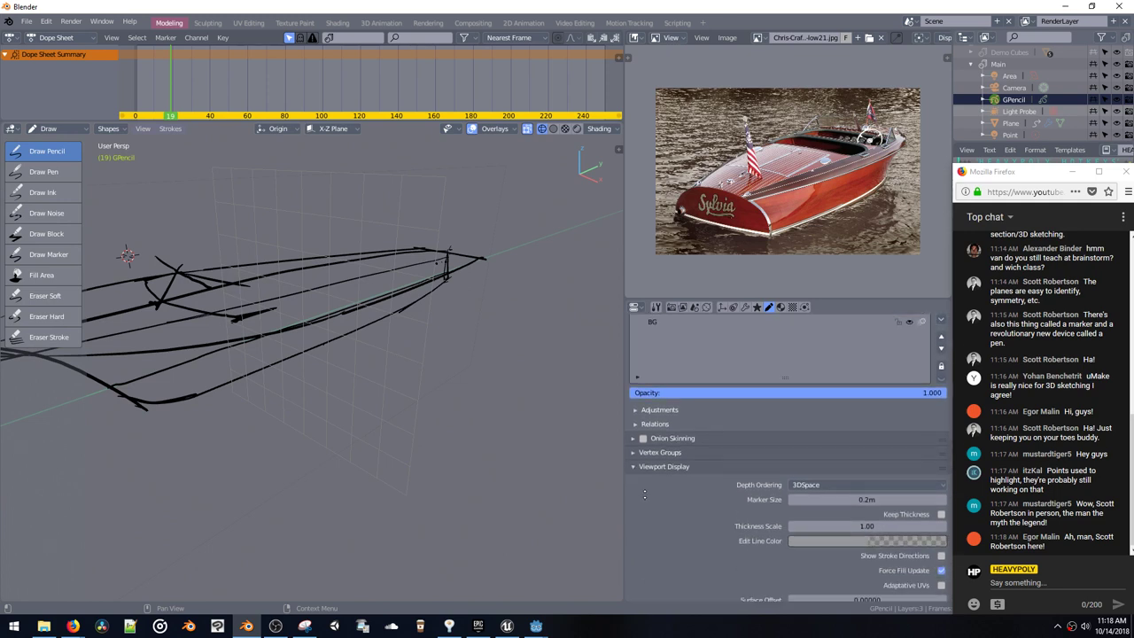
scroll(644, 494, "down", 3)
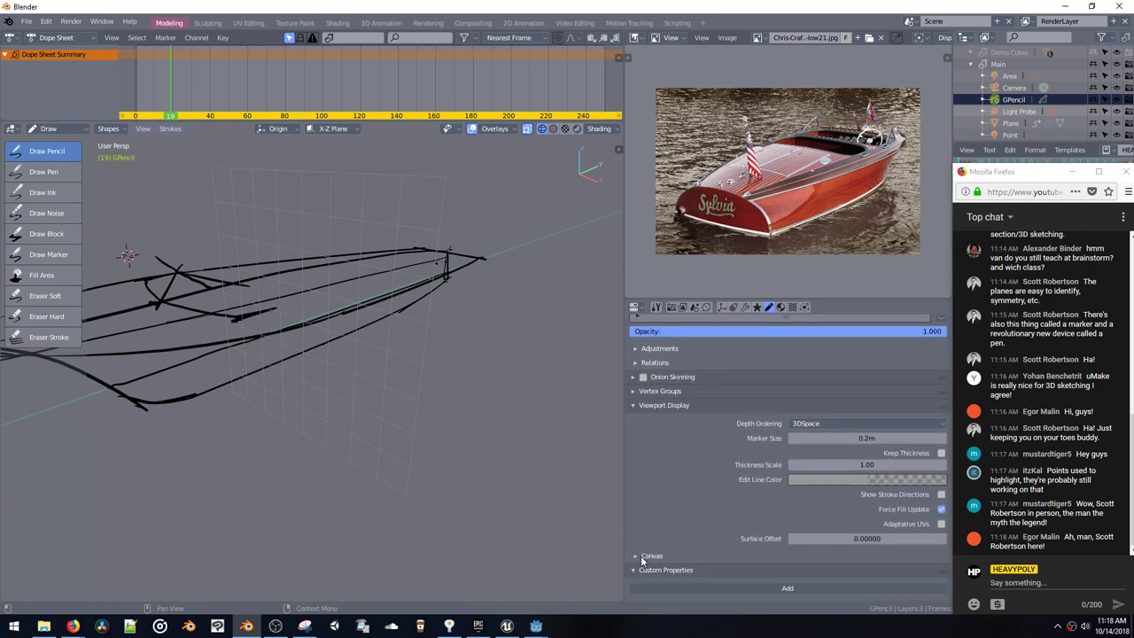
Step: Change the canvas grid colour to orange and set its scale to 0.490 in X and 1.050 in Y
left_click(641, 555)
scroll(690, 408, "down", 4)
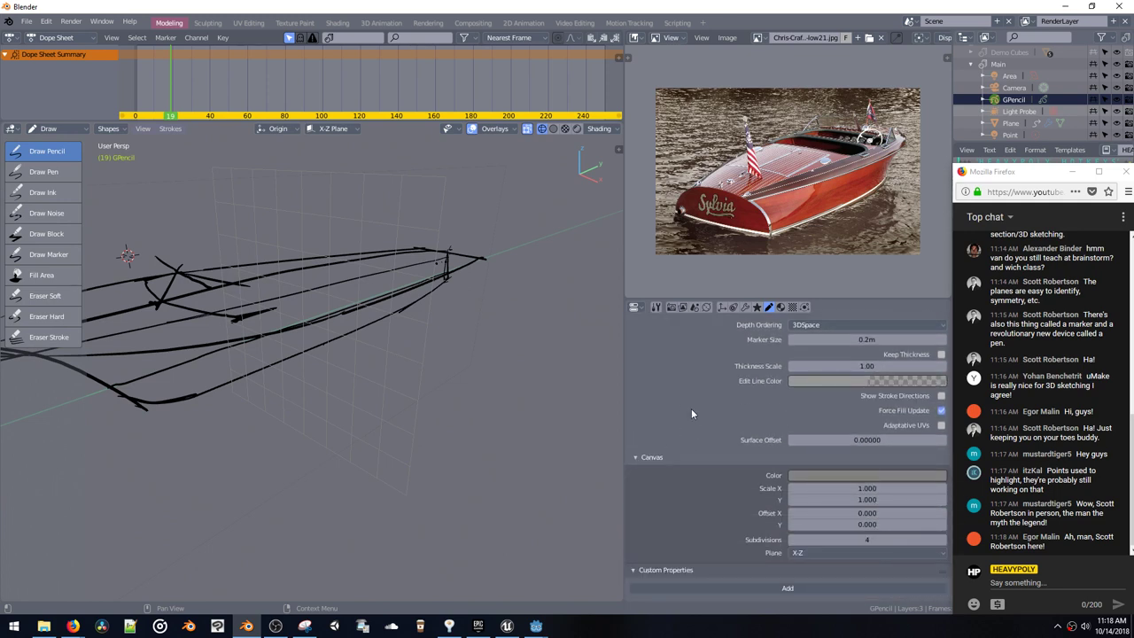
left_click(818, 476)
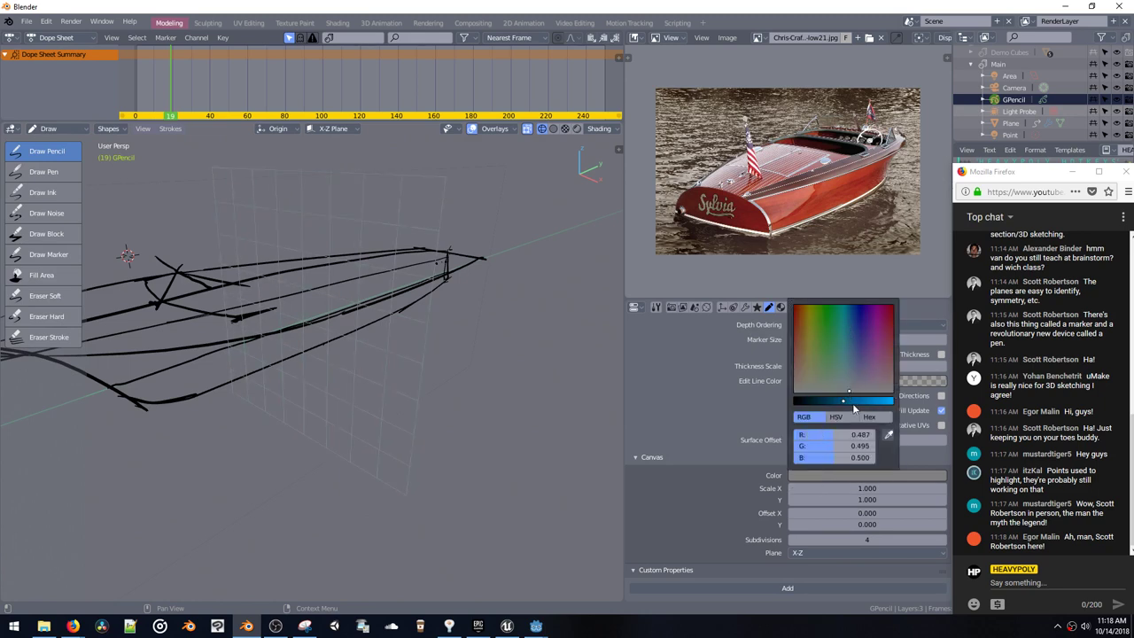
mouse_move(855, 408)
left_mouse_down()
mouse_move(891, 401)
mouse_move(860, 403)
mouse_move(872, 403)
left_mouse_up()
mouse_move(837, 486)
left_mouse_down()
mouse_move(894, 486)
mouse_move(824, 500)
mouse_move(837, 498)
mouse_move(769, 486)
left_mouse_up()
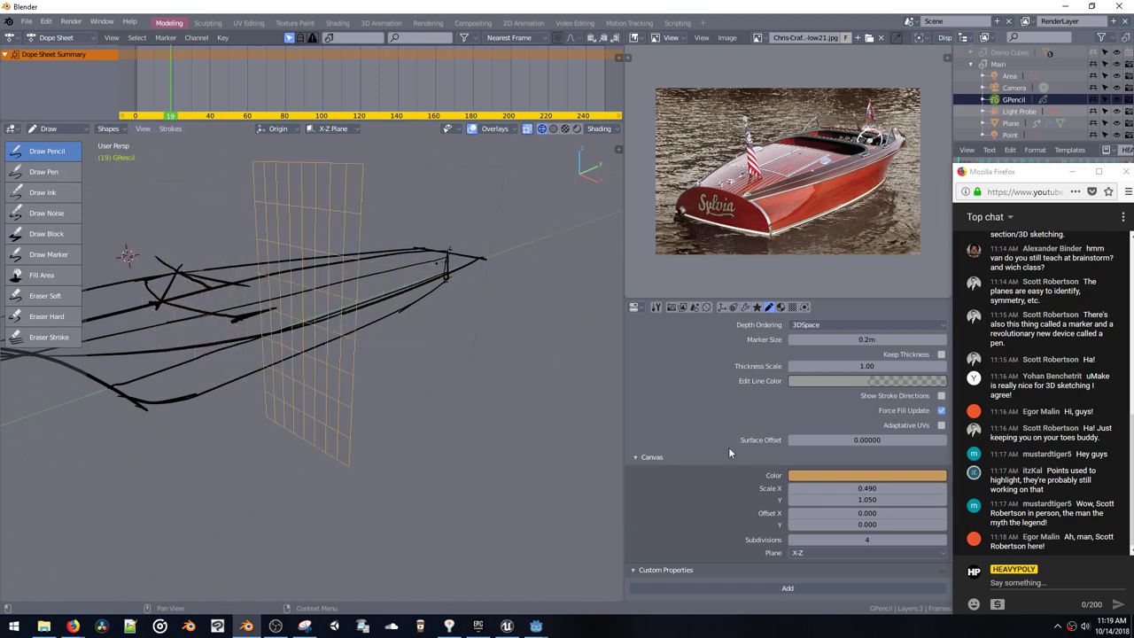
Step: Try offsetting the canvas by -0.720 in X and 1.279 in Y, with freehand test loops drawn around the boat
mouse_move(487, 318)
left_mouse_down()
mouse_move(500, 420)
mouse_move(393, 411)
left_mouse_up()
mouse_move(393, 411)
middle_mouse_down()
mouse_move(338, 402)
mouse_move(420, 395)
middle_mouse_up()
mouse_move(835, 515)
left_mouse_down()
mouse_move(824, 515)
mouse_move(926, 524)
mouse_move(899, 525)
left_mouse_up()
left_click_drag(330, 209, 315, 335)
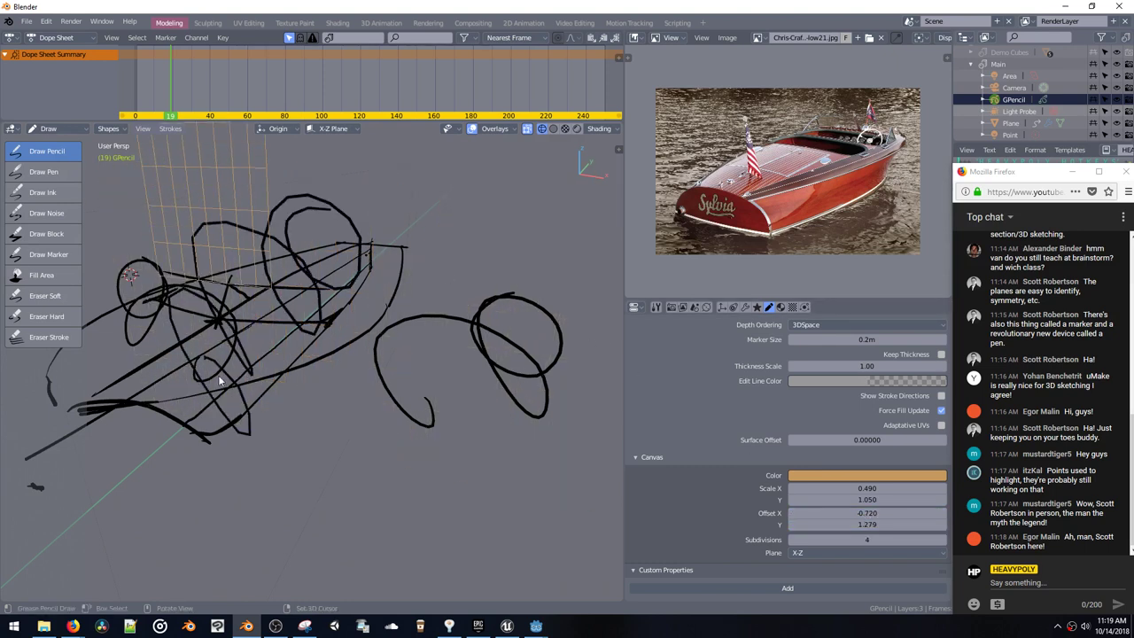
mouse_move(218, 374)
middle_mouse_down()
mouse_move(354, 394)
mouse_move(434, 389)
mouse_move(405, 370)
mouse_move(342, 395)
mouse_move(303, 353)
mouse_move(315, 358)
mouse_move(225, 310)
middle_mouse_up()
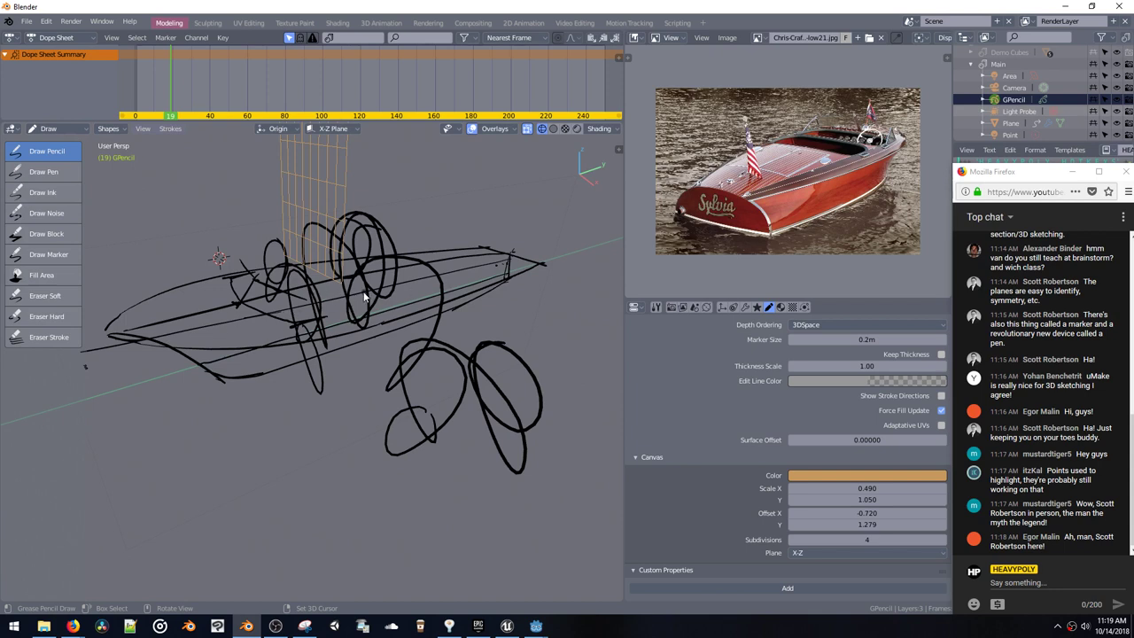
mouse_move(370, 297)
middle_mouse_down()
mouse_move(261, 266)
mouse_move(345, 291)
mouse_move(262, 293)
middle_mouse_up()
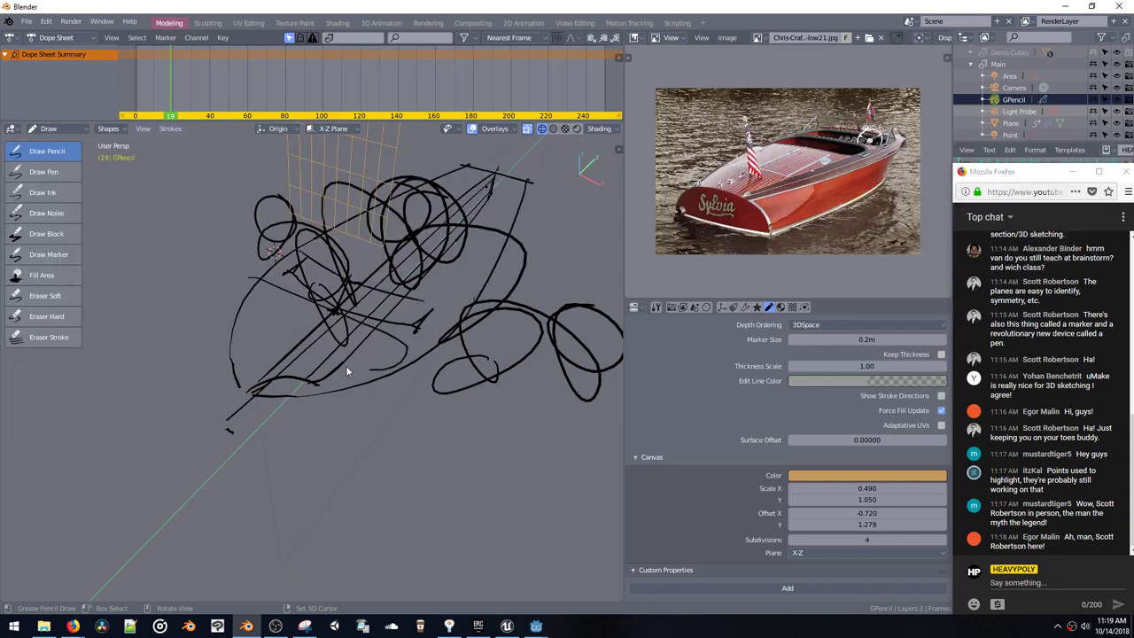
mouse_move(352, 310)
middle_mouse_down()
mouse_move(274, 322)
mouse_move(240, 304)
mouse_move(372, 328)
mouse_move(325, 228)
mouse_move(375, 293)
mouse_move(365, 305)
mouse_move(408, 326)
mouse_move(356, 315)
mouse_move(388, 282)
mouse_move(331, 286)
mouse_move(341, 257)
middle_mouse_up()
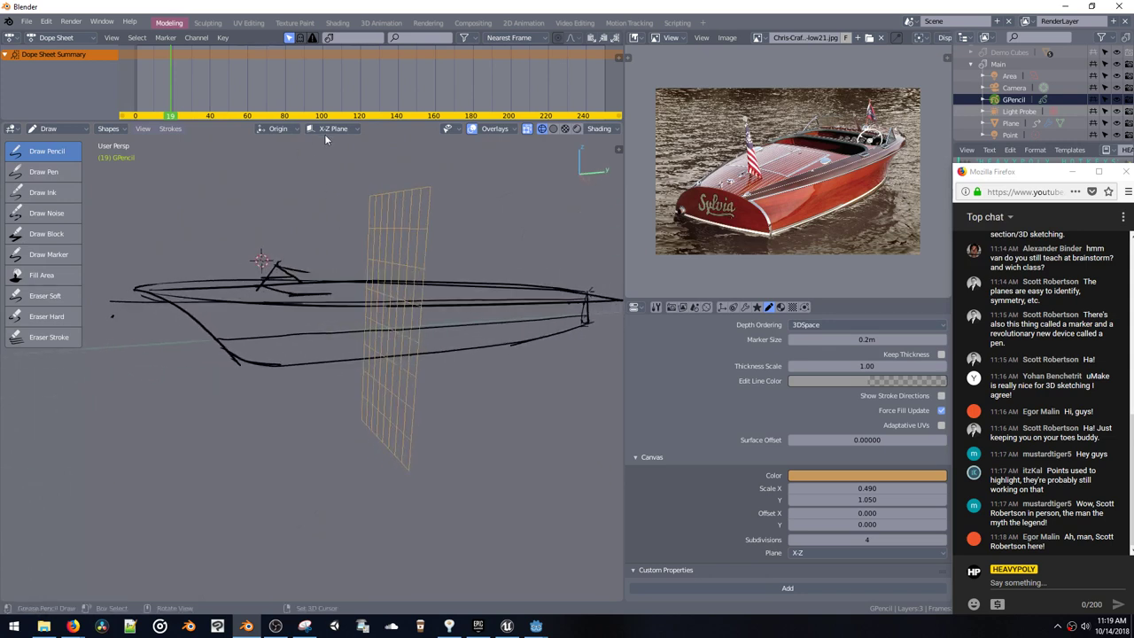
Step: Set the stroke placement to 3D Cursor and keep the drawing plane locked to the X-Z Plane
left_click(324, 131)
left_click(309, 192)
left_click(280, 130)
left_click(269, 178)
mouse_move(298, 202)
middle_mouse_down()
mouse_move(301, 222)
mouse_move(362, 211)
mouse_move(361, 186)
mouse_move(351, 202)
middle_mouse_up()
mouse_move(298, 164)
middle_mouse_down()
mouse_move(230, 252)
mouse_move(339, 276)
mouse_move(310, 293)
mouse_move(288, 259)
mouse_move(319, 294)
mouse_move(280, 300)
mouse_move(277, 277)
mouse_move(310, 305)
mouse_move(267, 306)
middle_mouse_up()
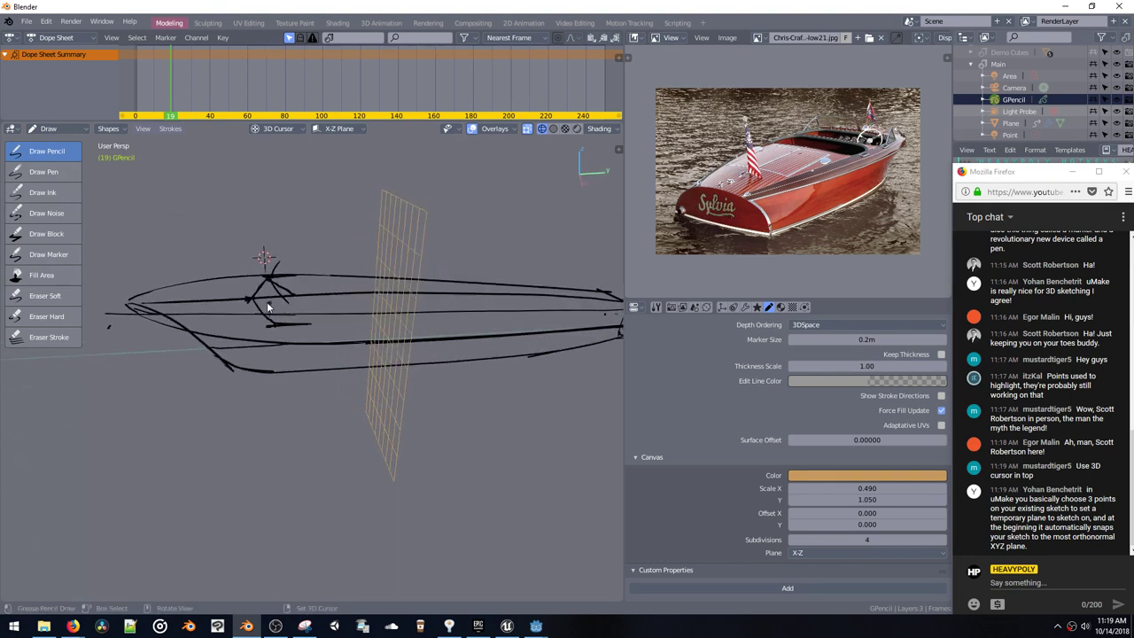
left_click(334, 129)
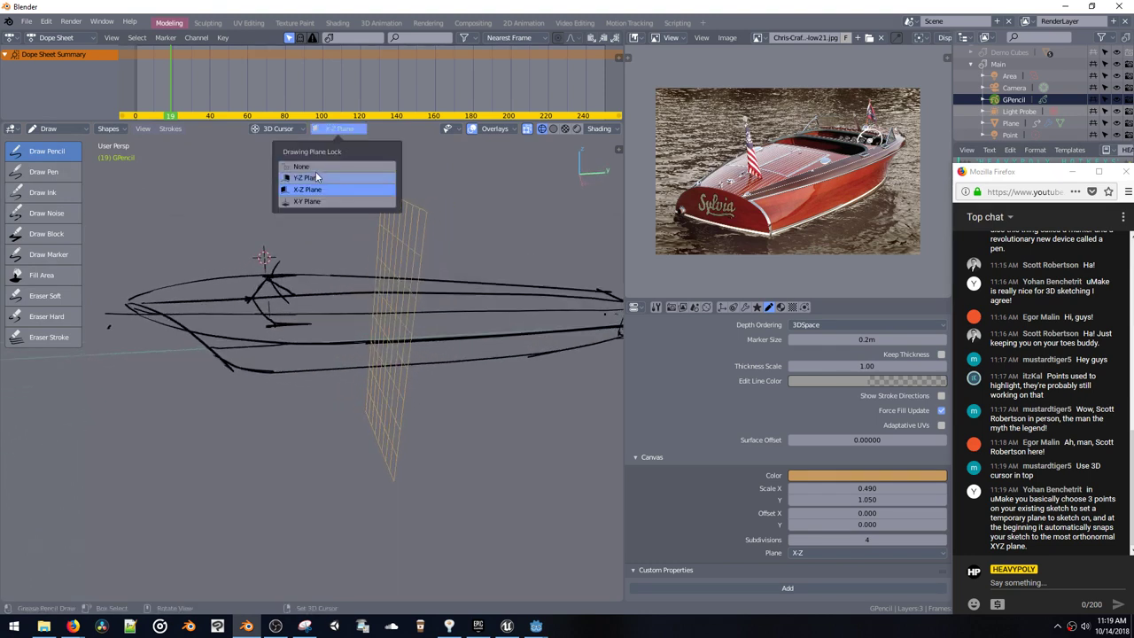
left_click(311, 179)
Step: Place the 3D cursor at the windshield's outer end on the +X side, working from the top view
mouse_move(255, 224)
middle_mouse_down()
mouse_move(290, 313)
mouse_move(435, 287)
mouse_move(206, 270)
mouse_move(371, 267)
mouse_move(420, 270)
mouse_move(353, 301)
mouse_move(204, 289)
mouse_move(272, 305)
mouse_move(220, 289)
mouse_move(290, 303)
mouse_move(357, 291)
mouse_move(252, 301)
mouse_move(191, 289)
mouse_move(360, 310)
mouse_move(365, 297)
mouse_move(286, 299)
mouse_move(413, 312)
middle_mouse_up()
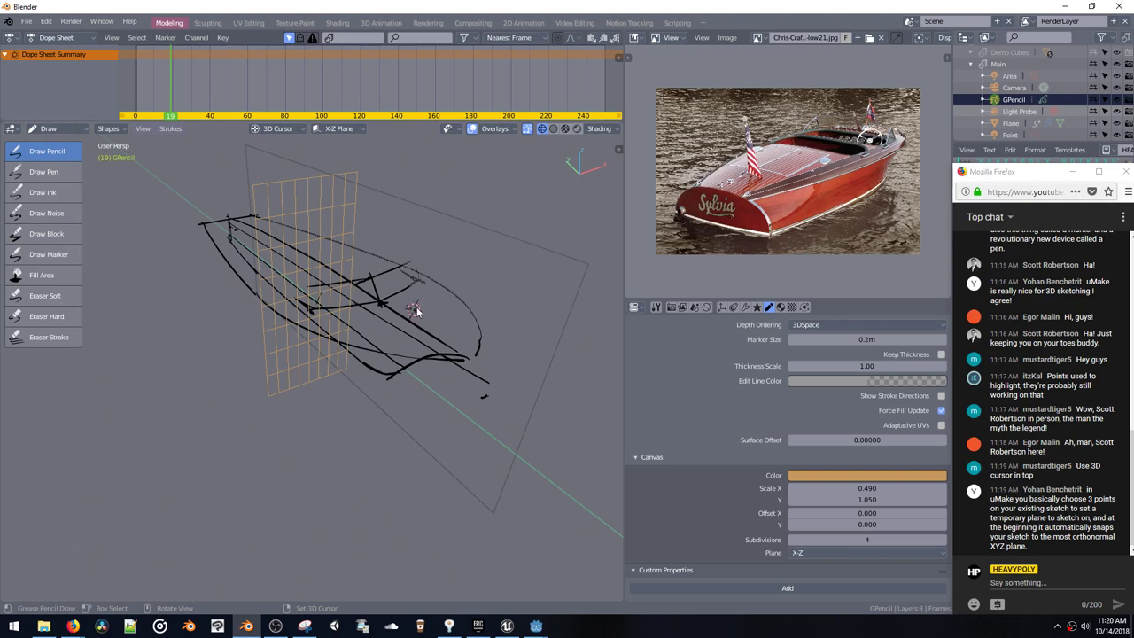
mouse_move(416, 312)
middle_mouse_down()
mouse_move(387, 292)
mouse_move(357, 296)
mouse_move(434, 307)
mouse_move(402, 307)
mouse_move(414, 296)
middle_mouse_up()
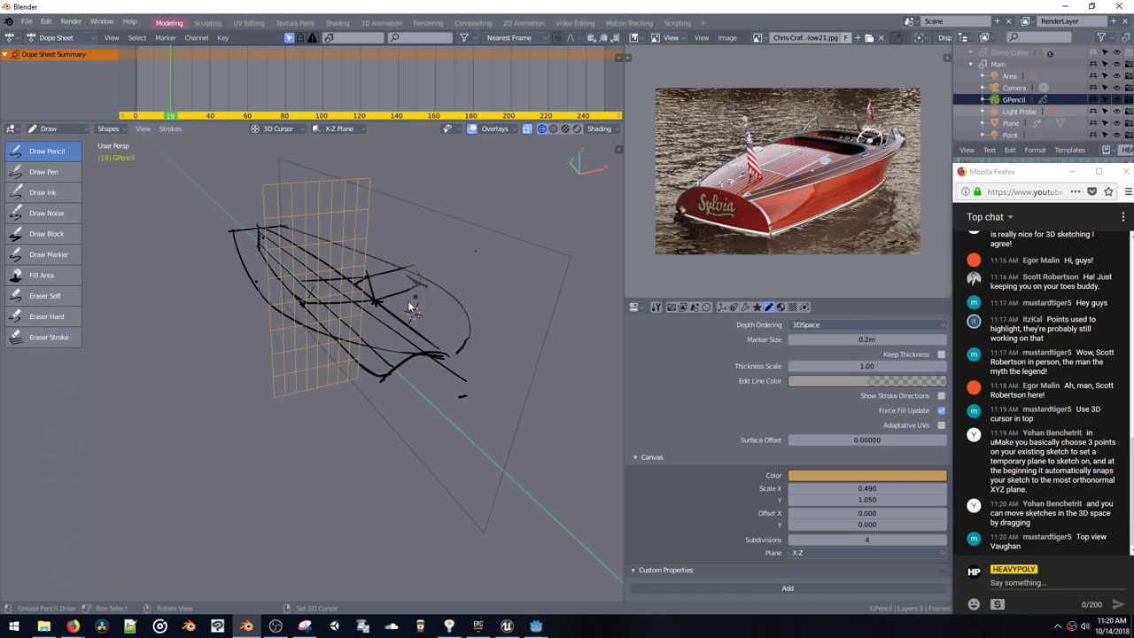
mouse_move(410, 316)
middle_mouse_down()
mouse_move(450, 321)
mouse_move(394, 315)
mouse_move(374, 342)
mouse_move(421, 337)
mouse_move(423, 308)
middle_mouse_up()
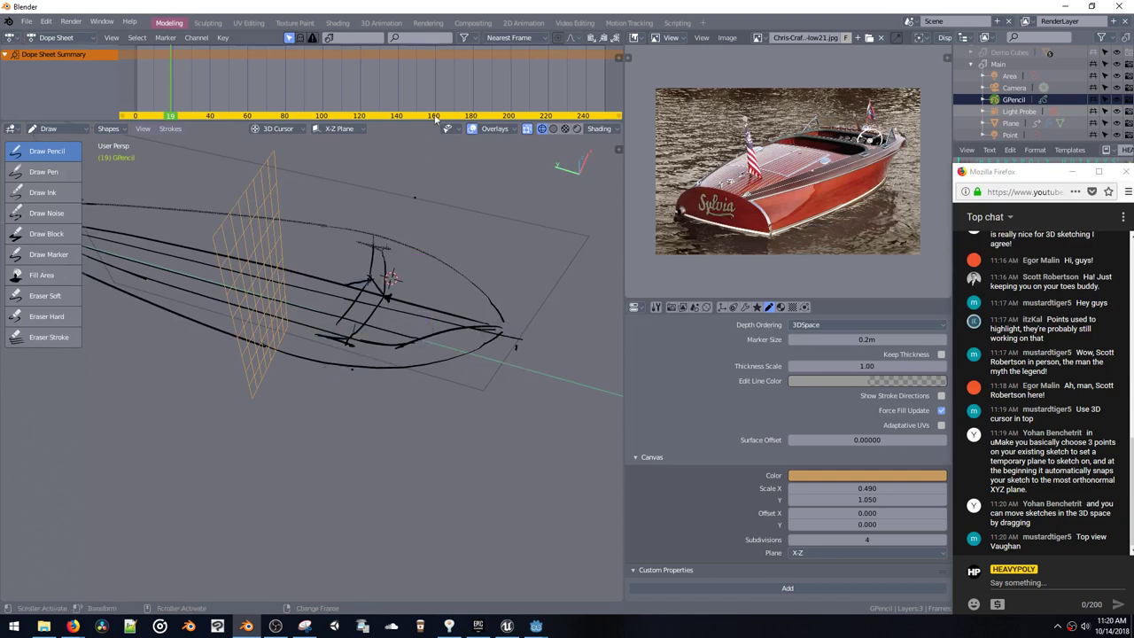
key("KP_7")
key("v")
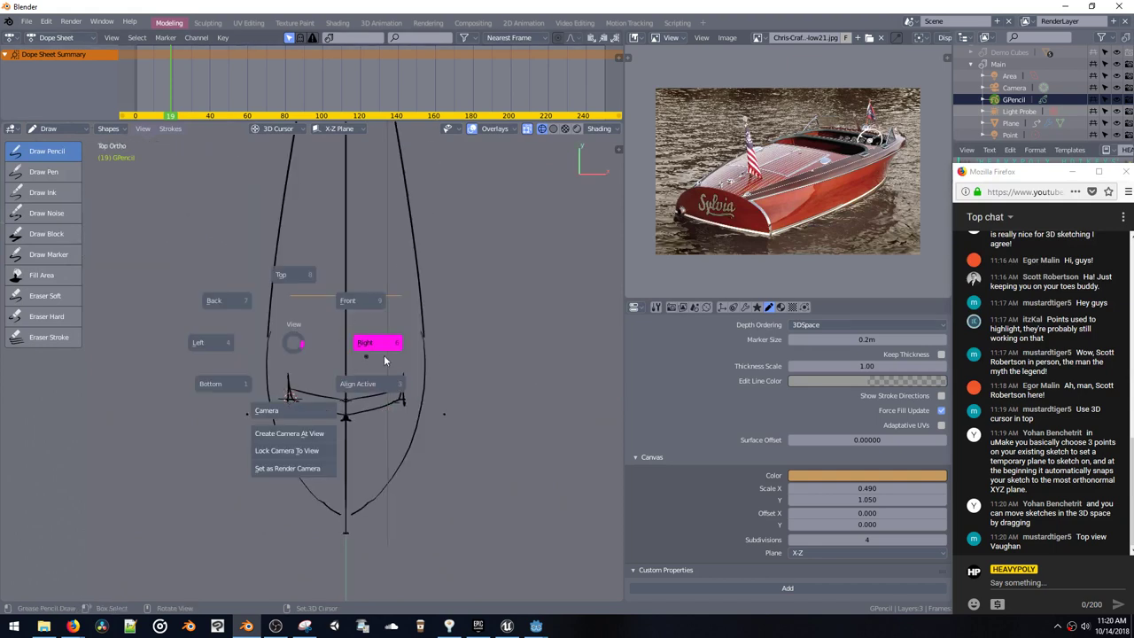
left_click(398, 355)
key("v")
left_click(280, 308)
mouse_move(280, 307)
middle_mouse_down("alt")
mouse_move(337, 289)
mouse_move(374, 315)
mouse_move(349, 356)
middle_mouse_up("alt")
key("v")
left_click(371, 280)
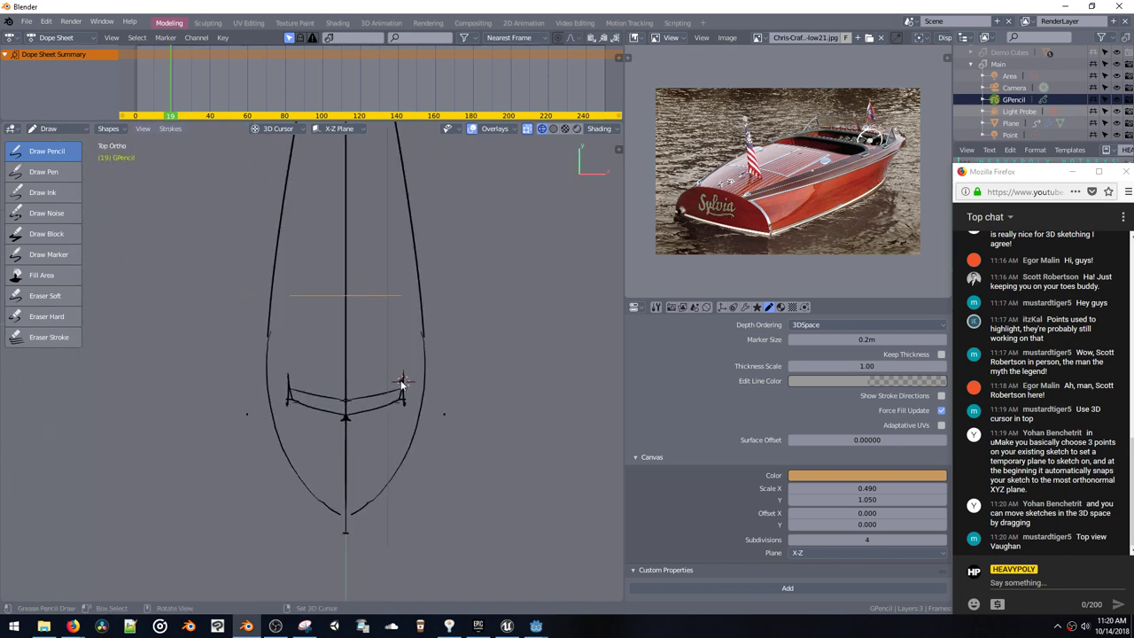
mouse_move(401, 382)
middle_mouse_down()
mouse_move(317, 284)
mouse_move(257, 252)
mouse_move(268, 286)
middle_mouse_up()
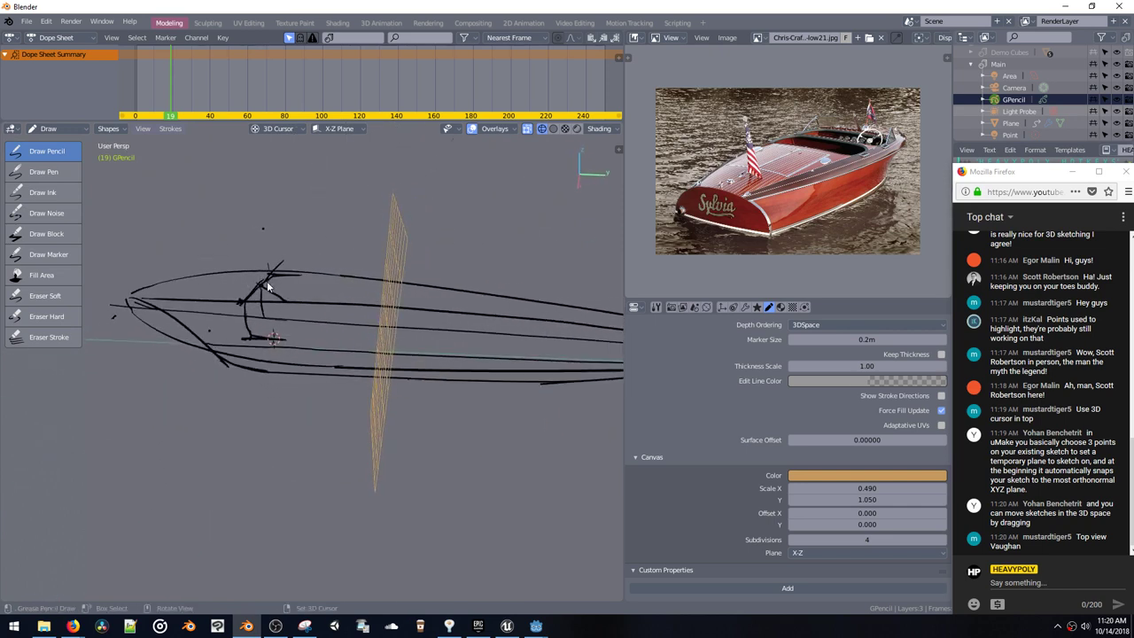
mouse_move(263, 325)
middle_mouse_down()
mouse_move(408, 324)
mouse_move(387, 280)
mouse_move(470, 336)
middle_mouse_up()
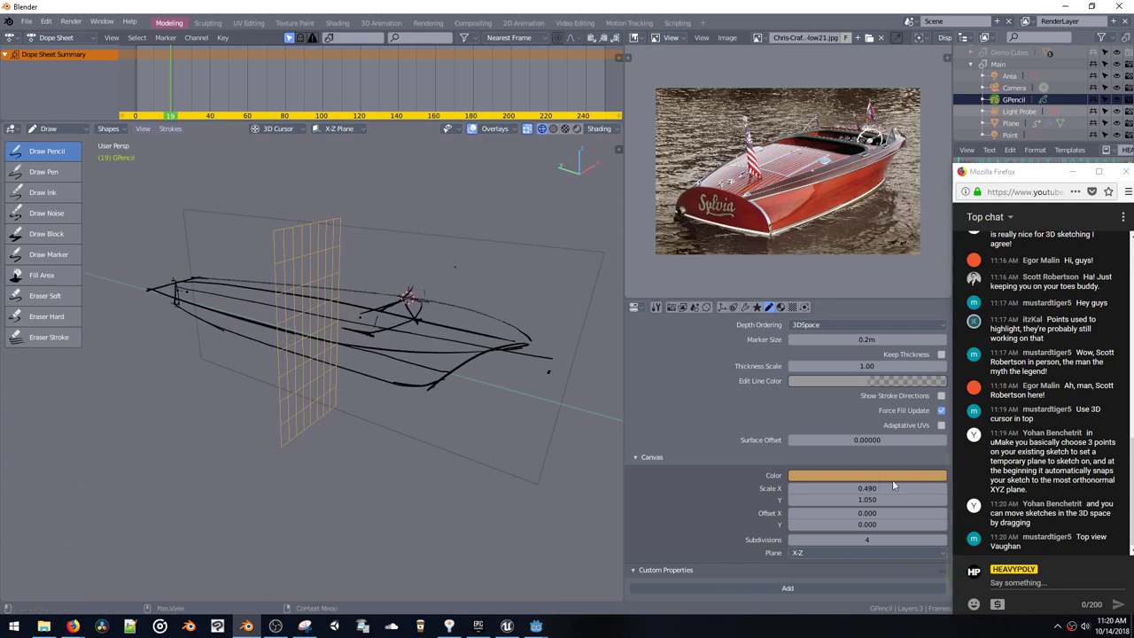
Step: Hide the orange canvas grid in the viewport overlays
left_click(495, 129)
left_click(426, 425)
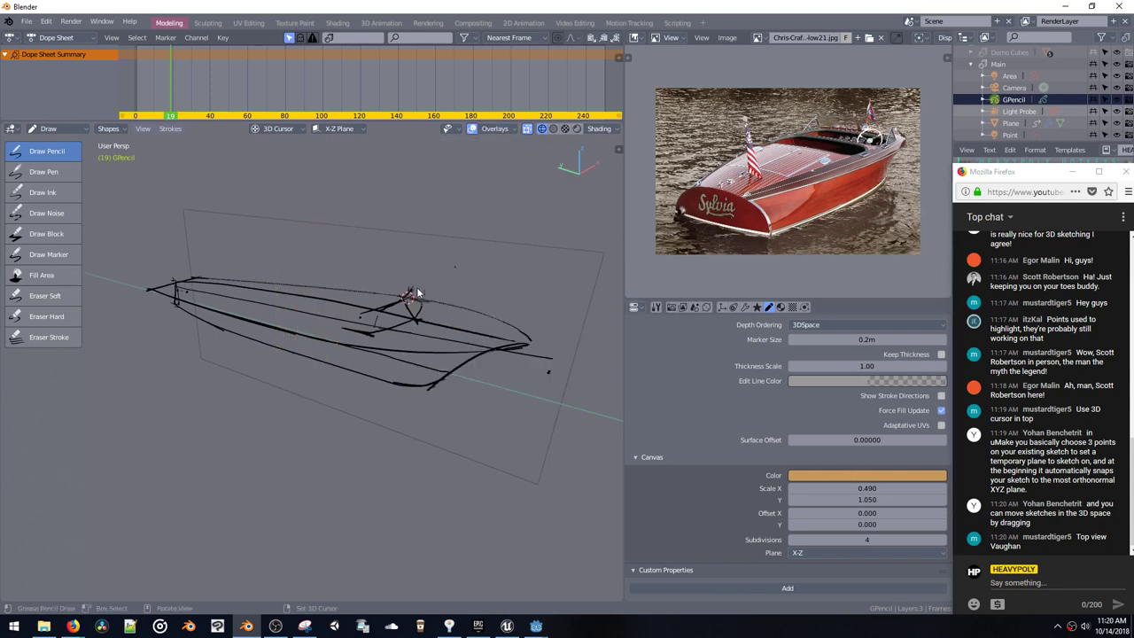
middle_click_drag(417, 289, 419, 280)
Step: Add a curve path at the 3D cursor in Object Mode and open it for editing
key("Tab")
left_click(417, 377)
middle_click_drag(417, 377, 397, 325)
key("shift+a")
mouse_move(405, 327)
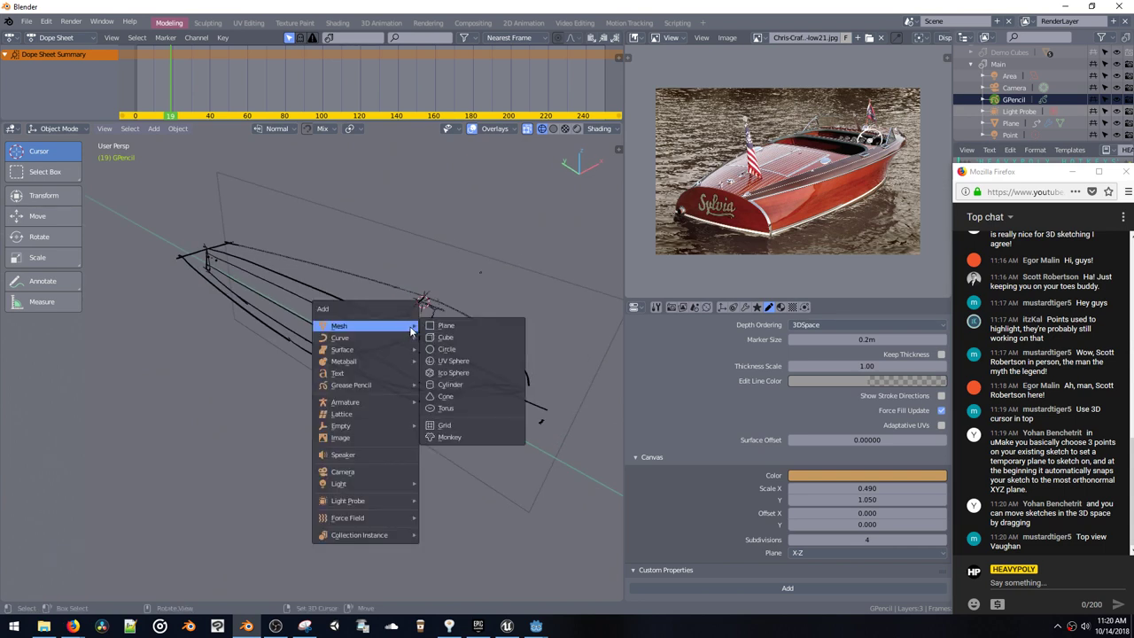
mouse_move(370, 338)
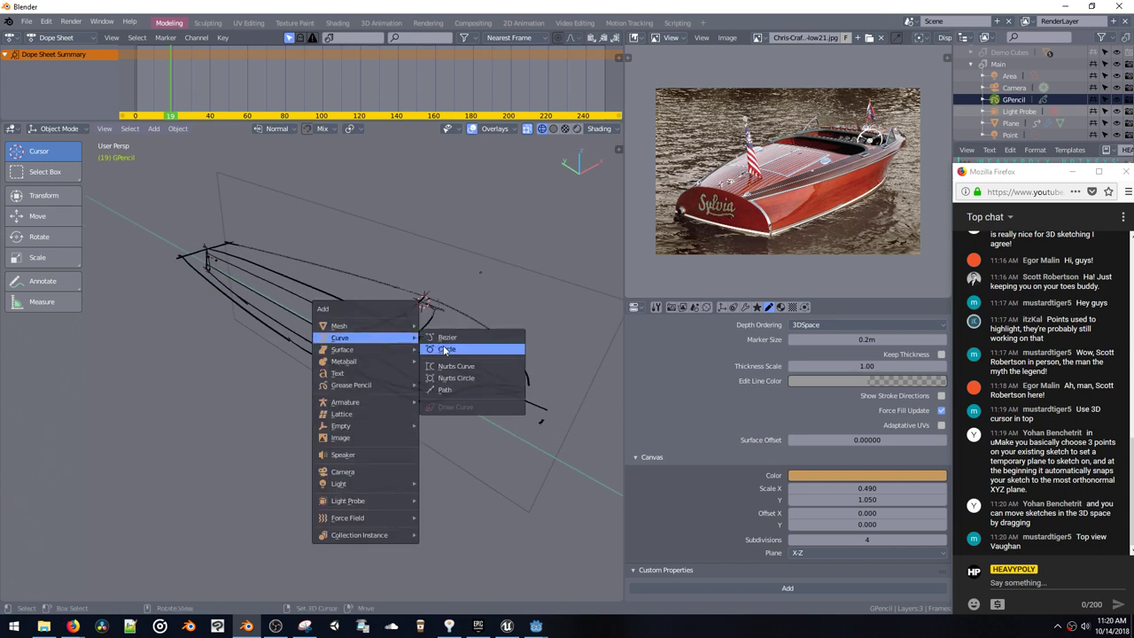
left_click(440, 393)
middle_click_drag(436, 381, 433, 314)
key("Tab")
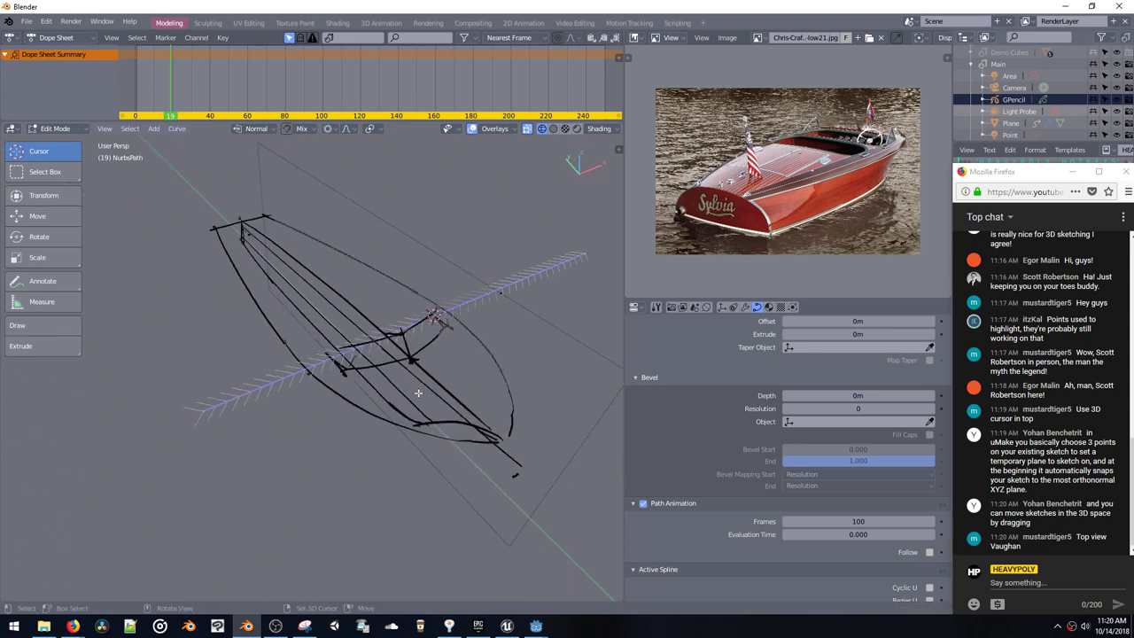
Step: Rotate the path to run lengthwise along the boat and move it along Y beside the hull
key("r")
left_click(351, 322)
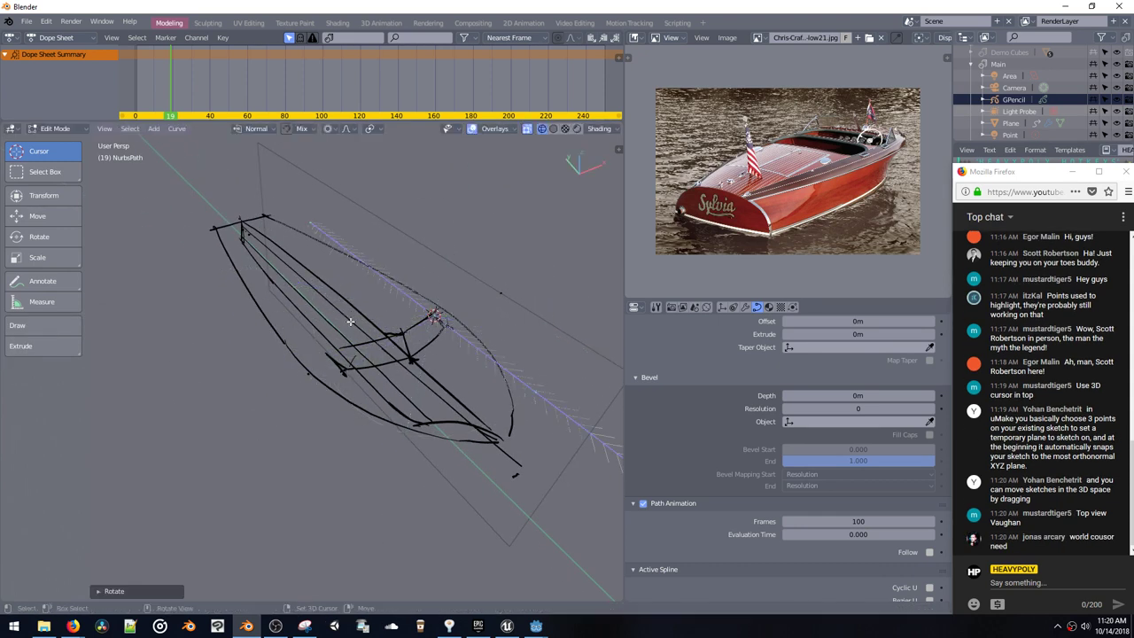
mouse_move(351, 321)
middle_mouse_down()
mouse_move(293, 354)
mouse_move(315, 363)
mouse_move(324, 306)
mouse_move(347, 304)
middle_mouse_up()
key("g")
key("y")
left_click(367, 365)
key("g")
left_click(370, 327)
Step: Hide the curve normals in the viewport overlays
key("n")
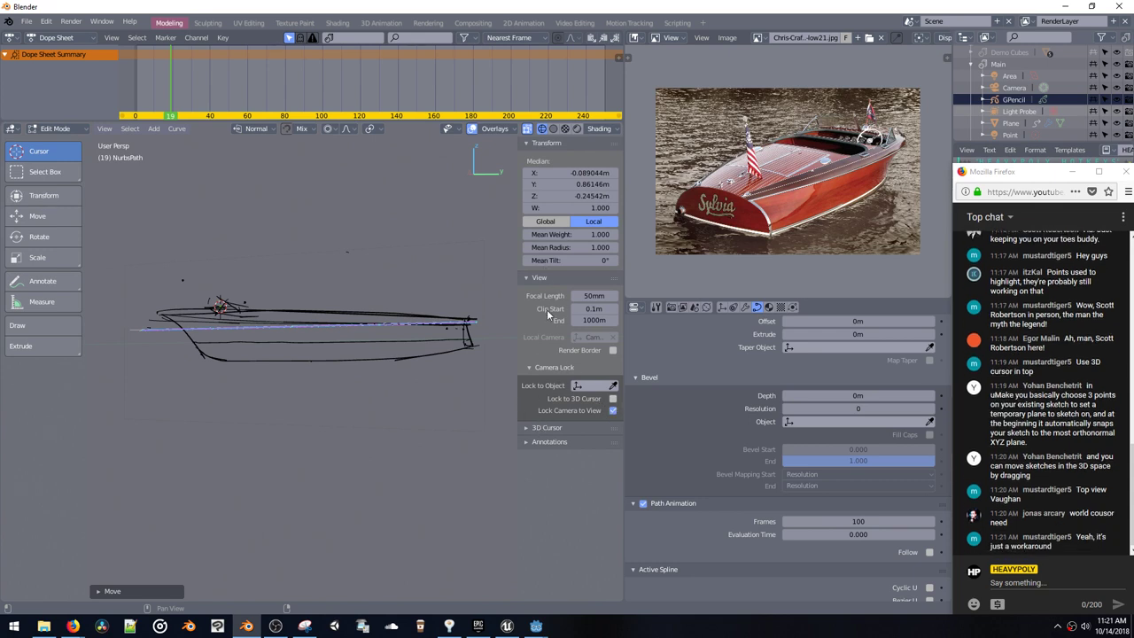
middle_click_drag(478, 251, 541, 334)
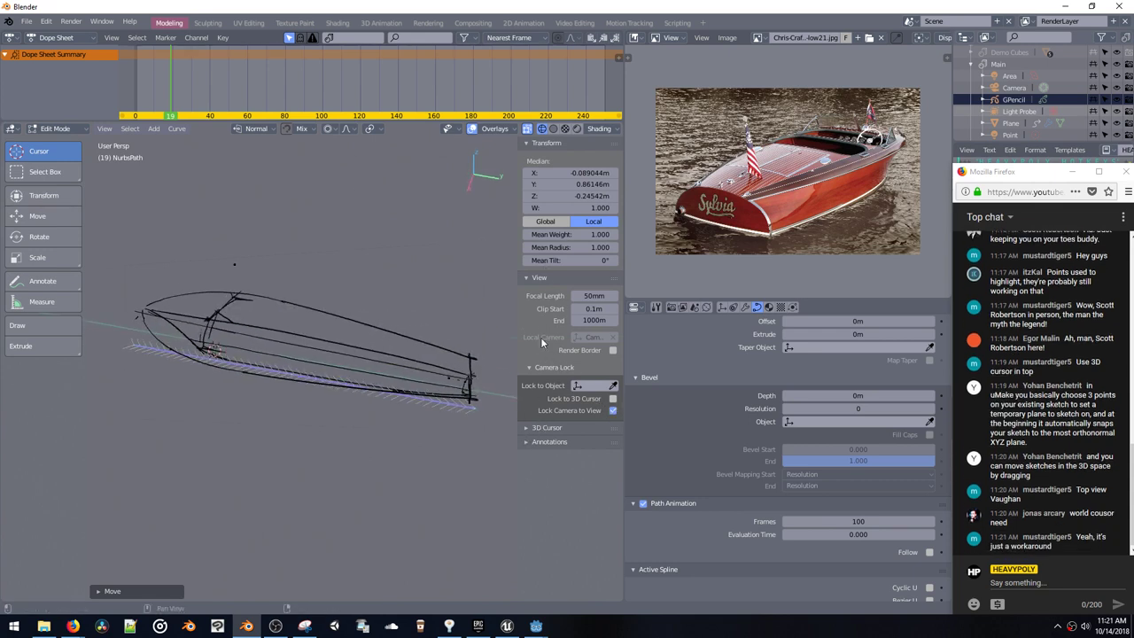
key("n")
left_click(495, 128)
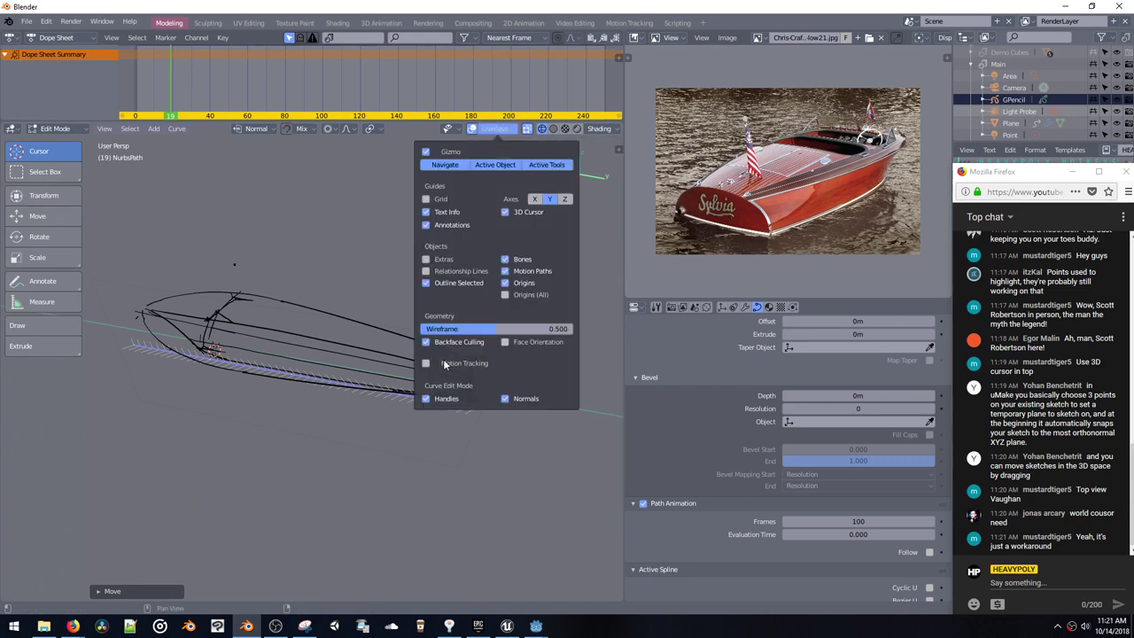
left_click(514, 403)
Step: Move the path's stern end to the transom corner and pull its middle points outward along X around the hull side
middle_click_drag(385, 387, 312, 467)
left_click(298, 490)
key("g")
left_click(316, 490)
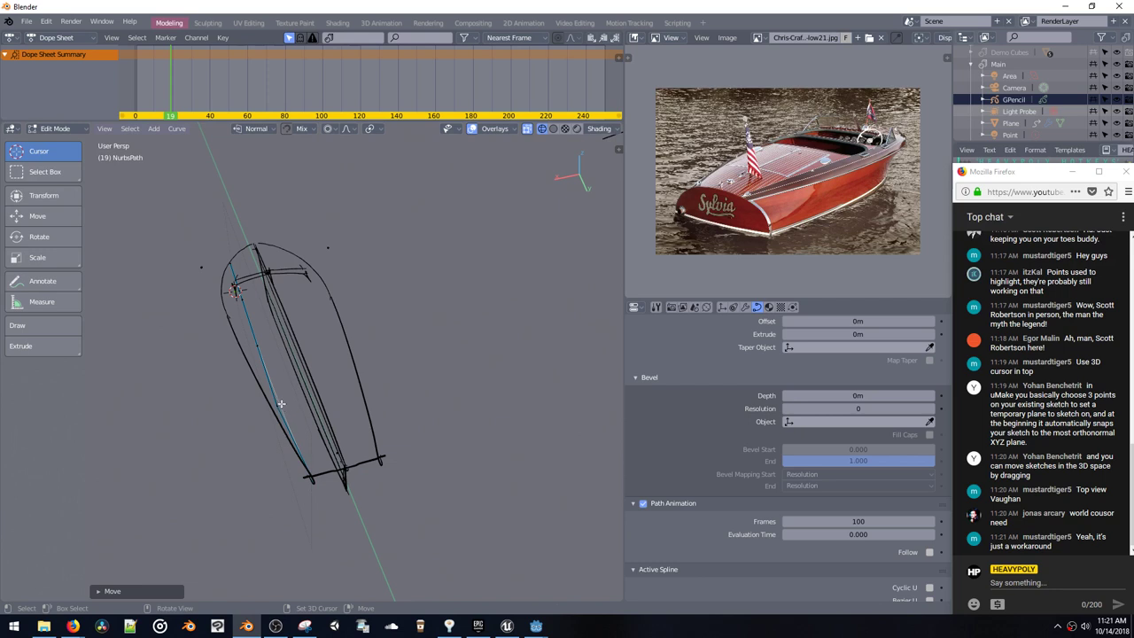
key("g")
key("x")
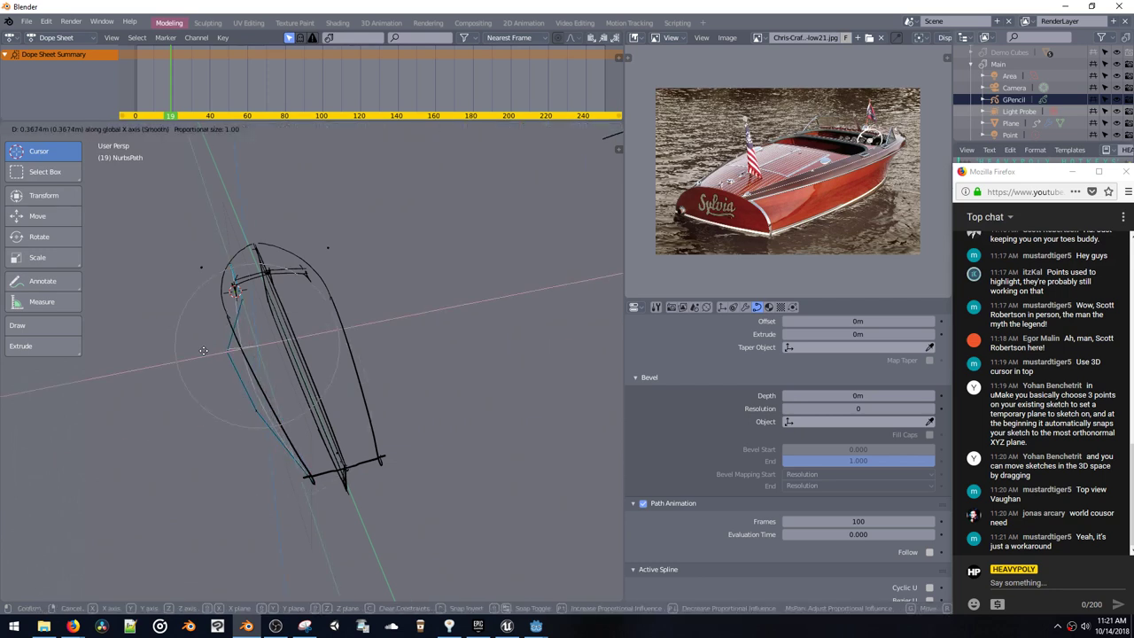
left_click(201, 352)
left_click(242, 302)
key("g")
key("x")
left_click(212, 314)
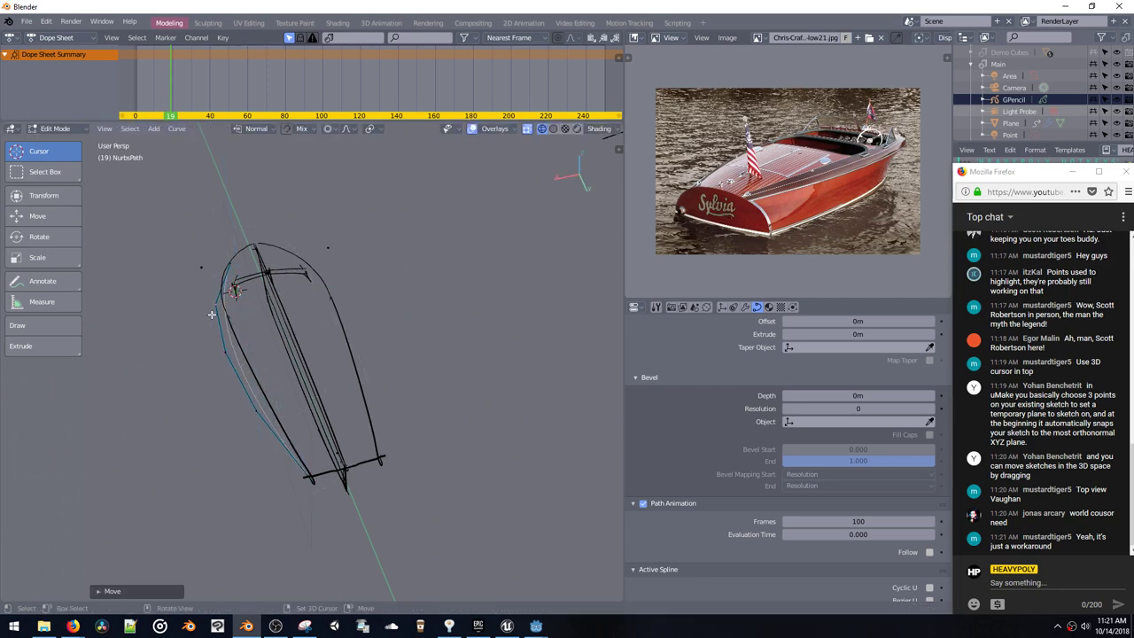
Step: Move the path's front control points to follow the hull outline to the bow tip
left_click(229, 273)
key("g")
left_click(220, 268)
key("g")
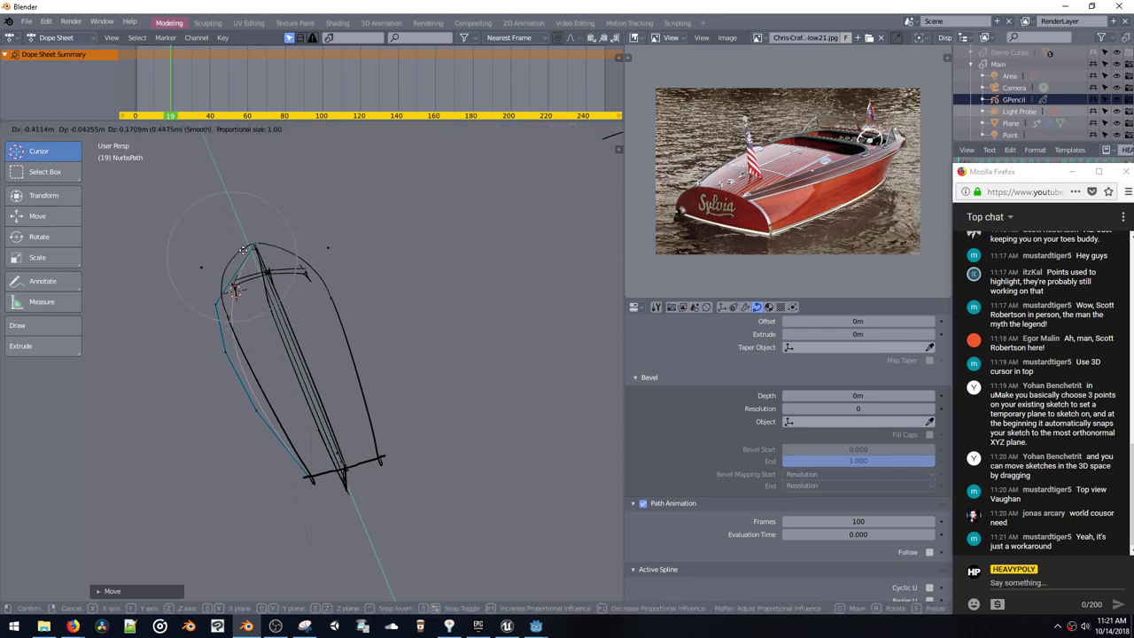
left_click(243, 251)
middle_click_drag(243, 250, 252, 187)
Step: Return to Object Mode and delete the NURBS path
key("space")
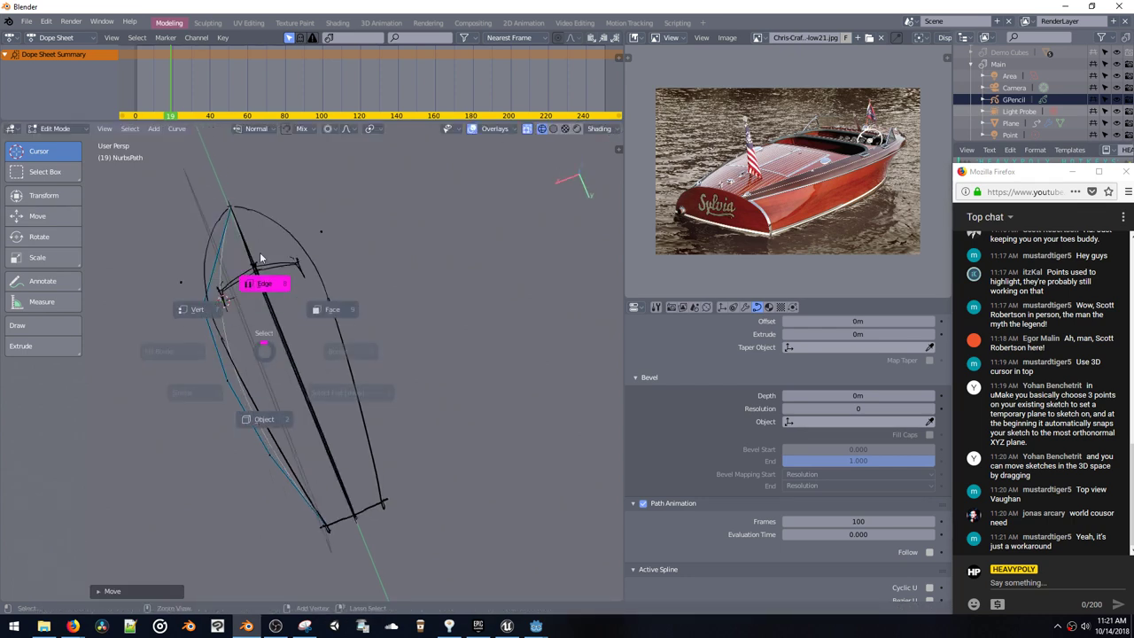
key("space")
key("v")
left_click(292, 260)
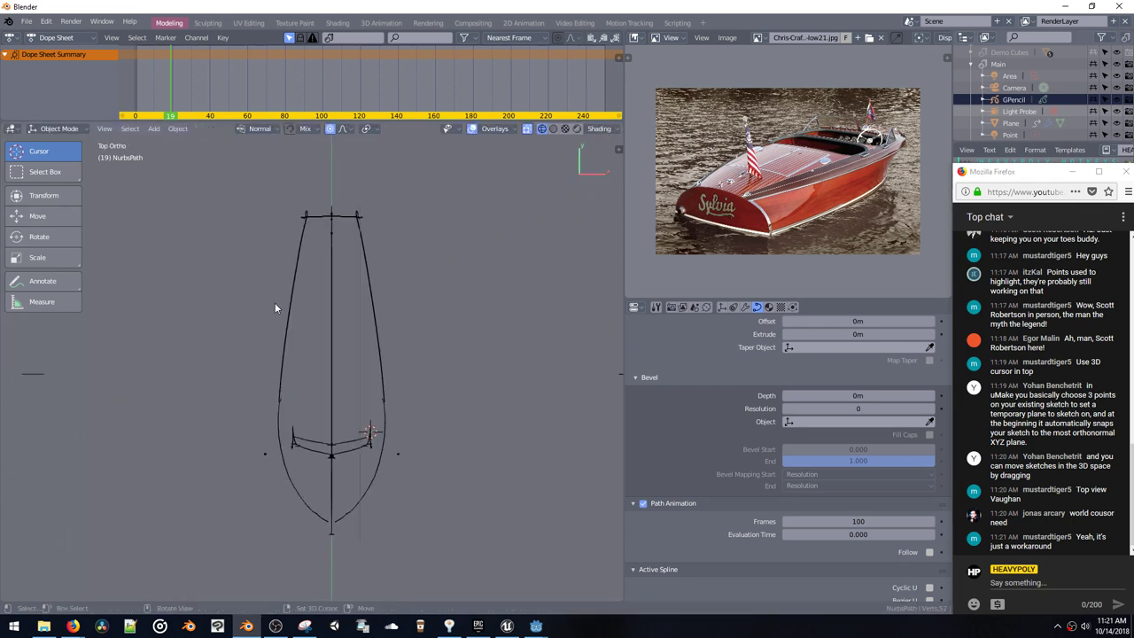
left_click(359, 245)
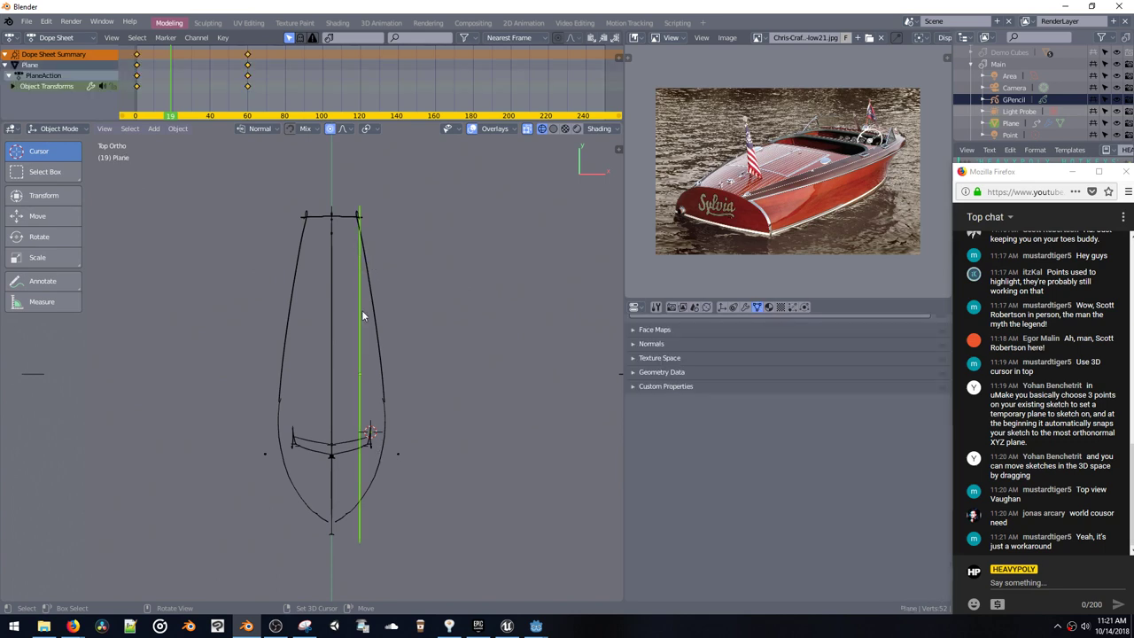
key("Tab")
middle_click_drag(352, 360, 370, 285, "shift")
left_click(381, 360)
key("Tab")
scroll(1015, 115, "down", 1)
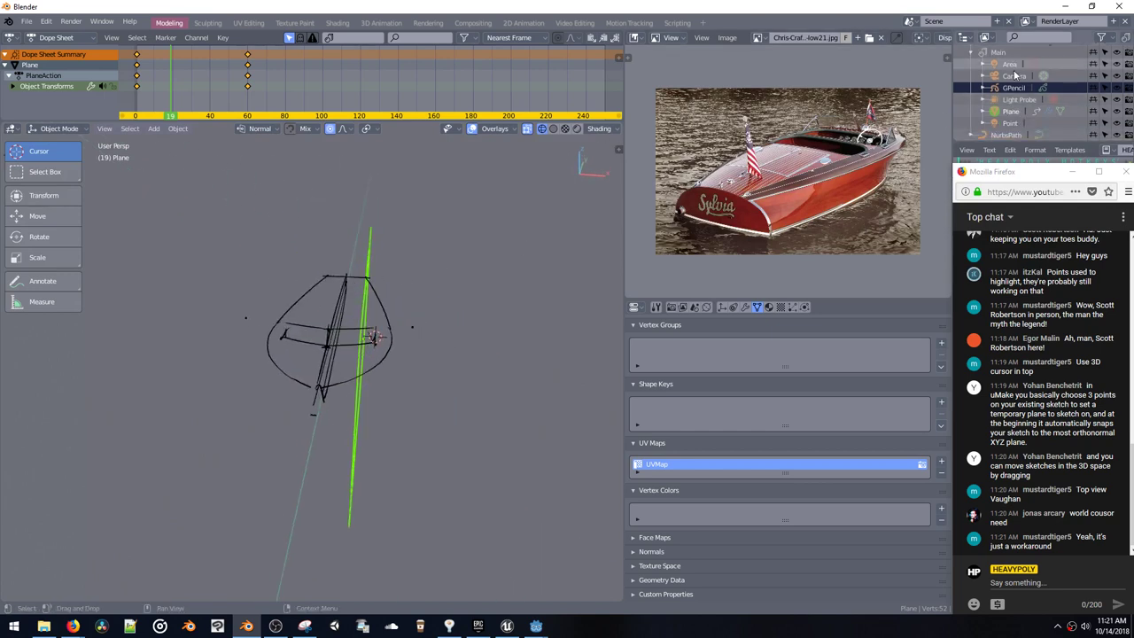
left_click(996, 136)
key("x")
middle_click_drag(434, 261, 469, 264)
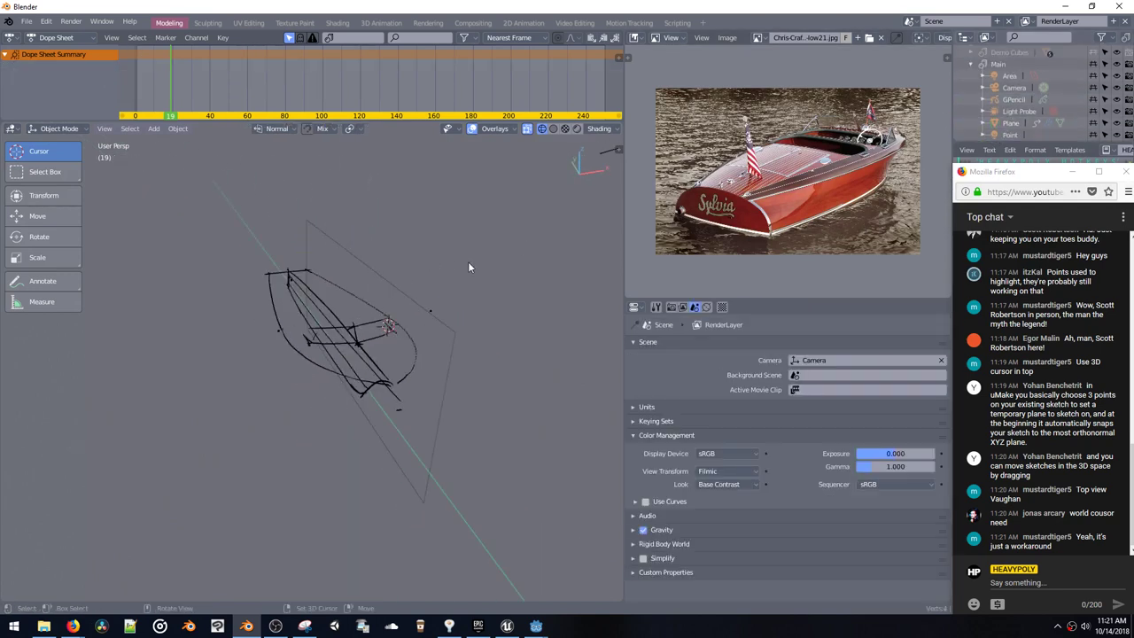
Step: Add a mesh plane at the 3D cursor and move its geometry beside the hull in top view
key("shift+a")
mouse_move(388, 309)
left_click(425, 302)
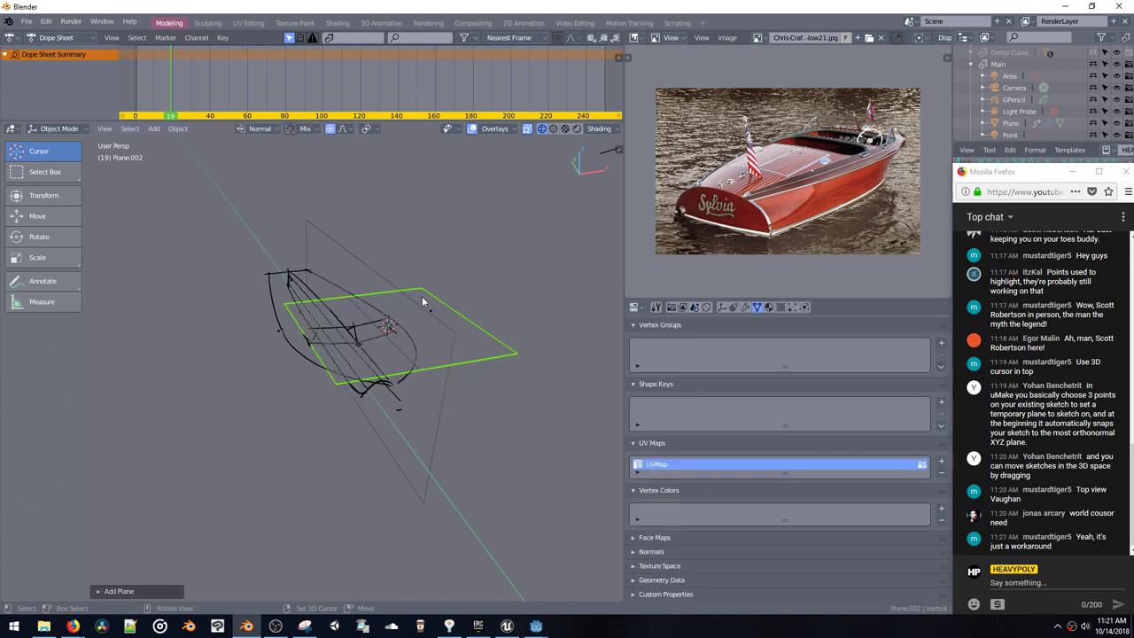
key("KP_7")
key("Tab")
key("g")
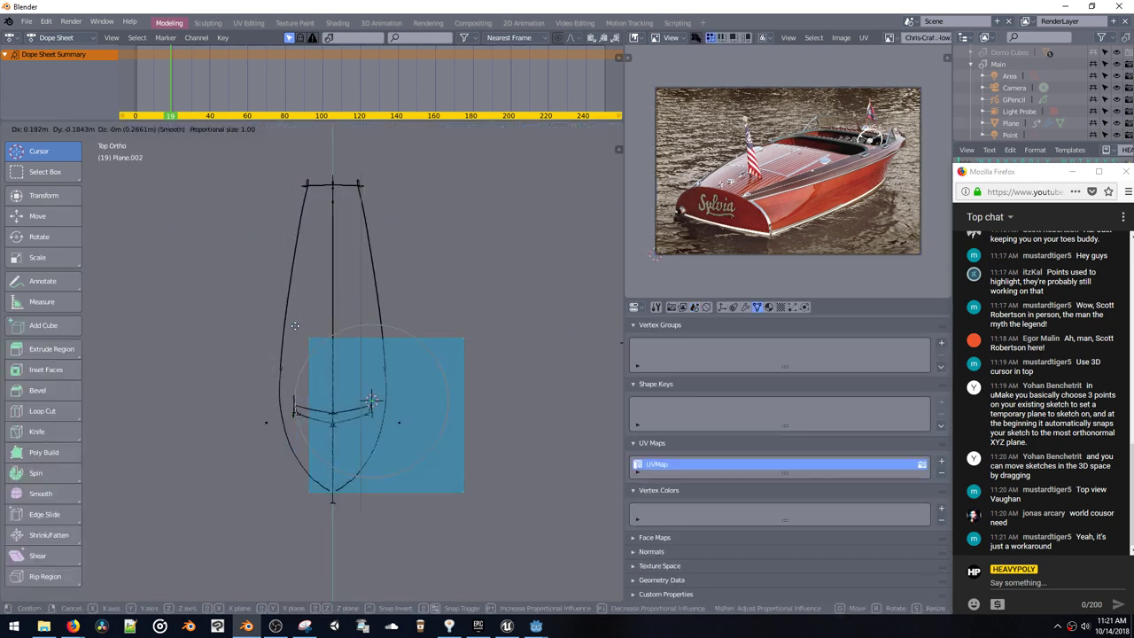
left_click(130, 249)
Step: Duplicate one of the plane's corner vertices to the transom corner and trace the hull side to the bow with connected edges
left_click(314, 282)
key("shift+d")
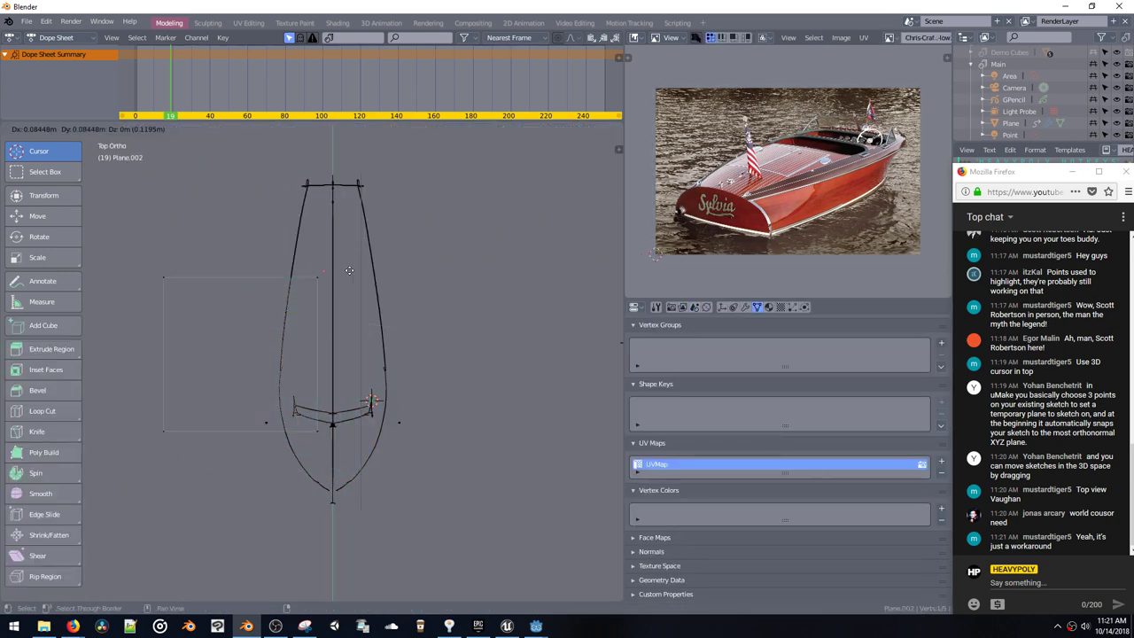
left_click(381, 187)
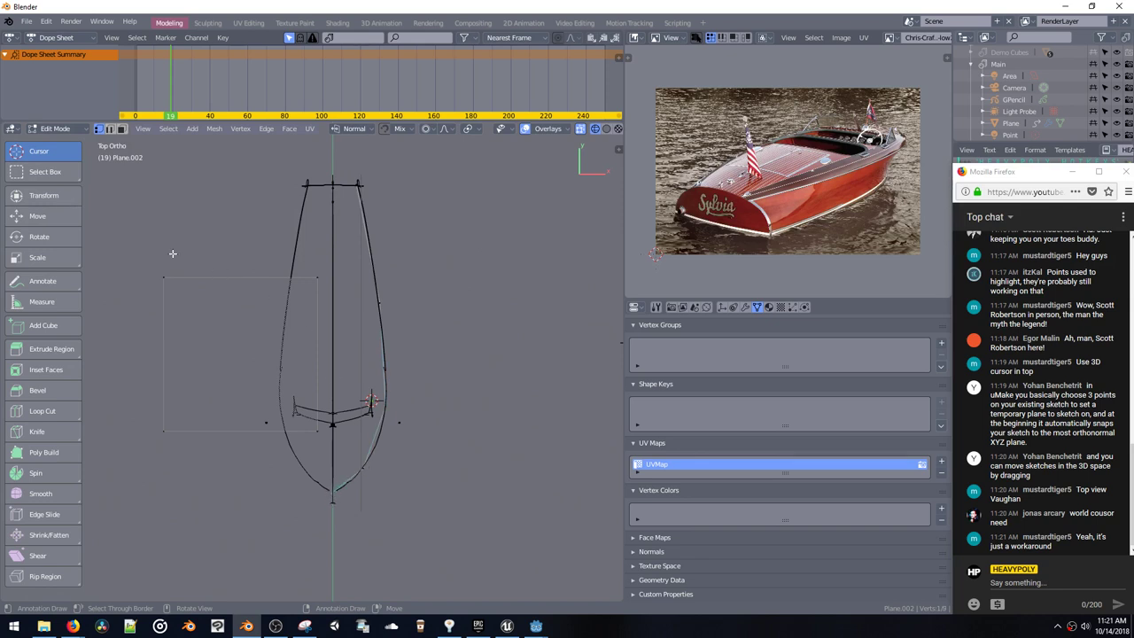
Step: Move the vertices at the hull's widest point, forward curve and bow tip onto the sketched outline
key("g")
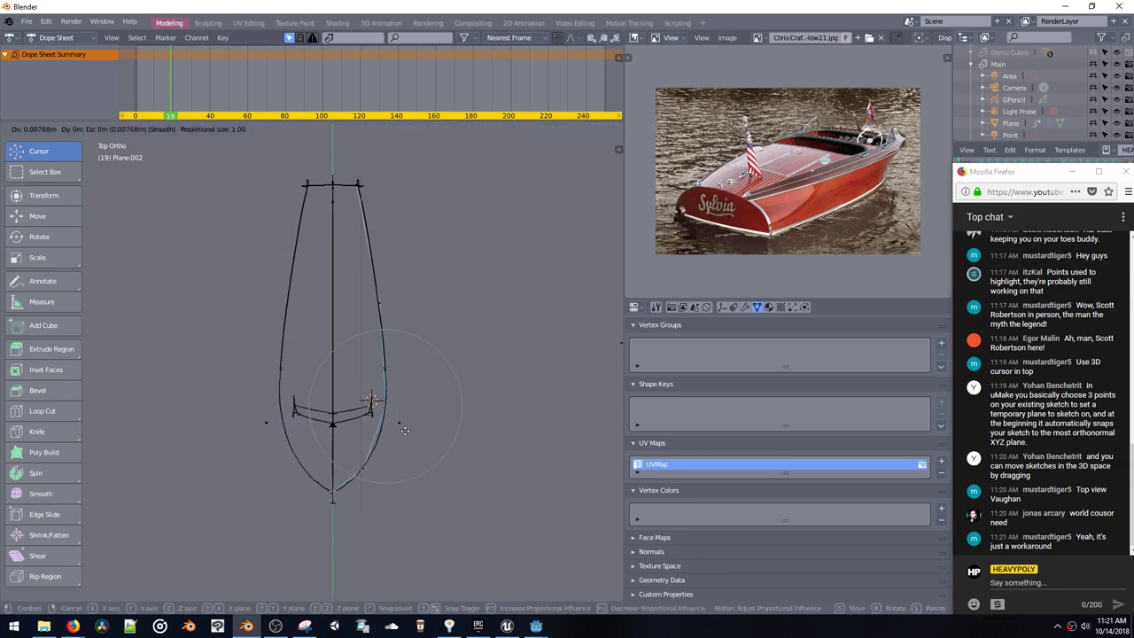
left_click(403, 433)
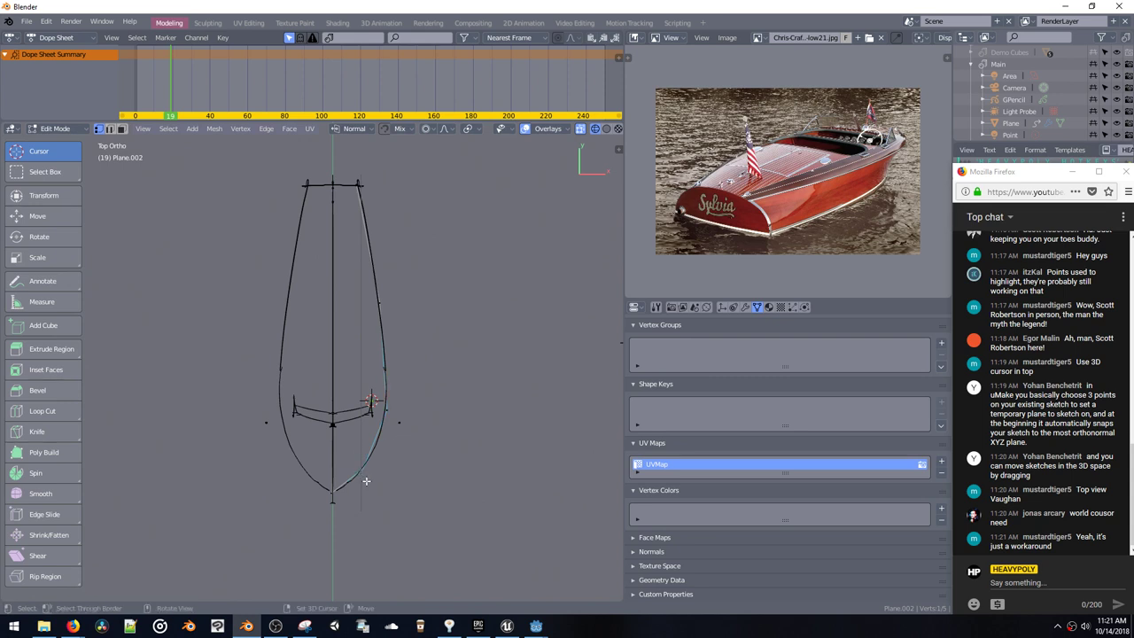
key("g")
left_click(367, 485)
left_click(328, 501)
key("g")
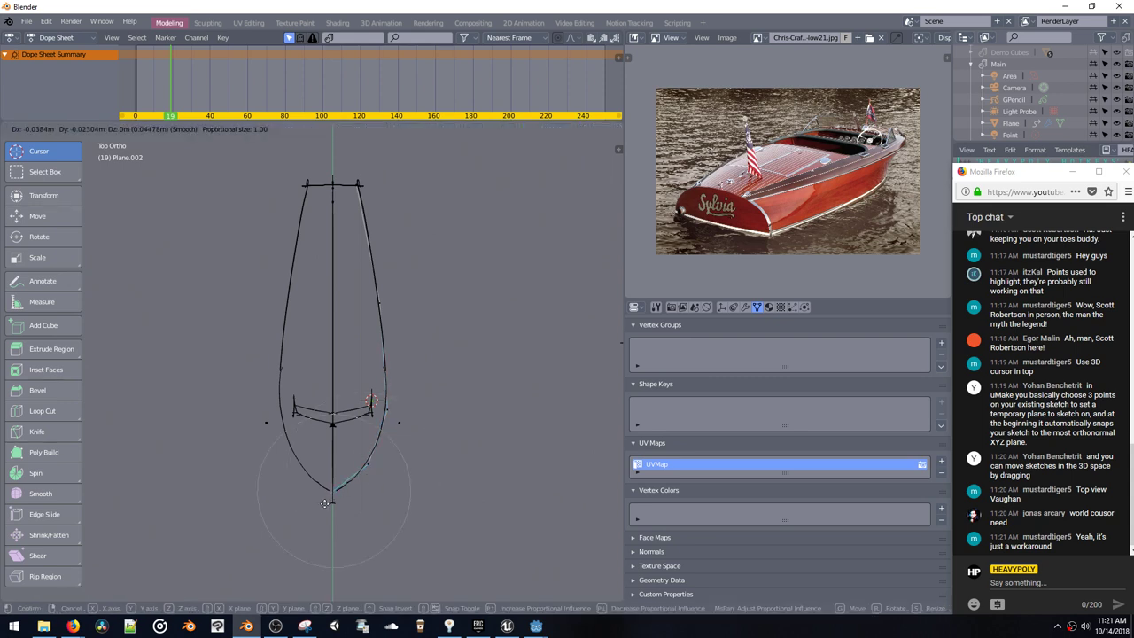
left_click(327, 504)
Step: Move the vertices on the hull's aft side and at the transom corner onto the sketched outline
left_click(381, 306)
key("g")
left_click(380, 276)
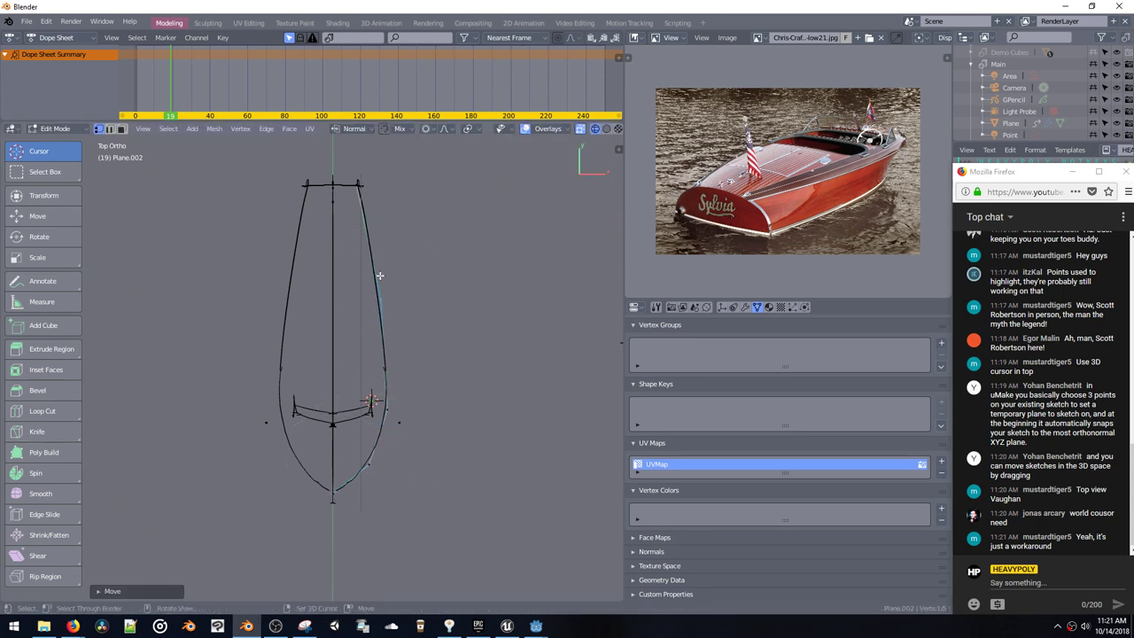
left_click(357, 183)
key("g")
left_click(352, 190)
Step: Move the outline's transom corner, aft side and widest-point vertices down along Z onto the sketched deck edge
middle_click_drag(356, 316, 392, 222)
key("g")
key("z")
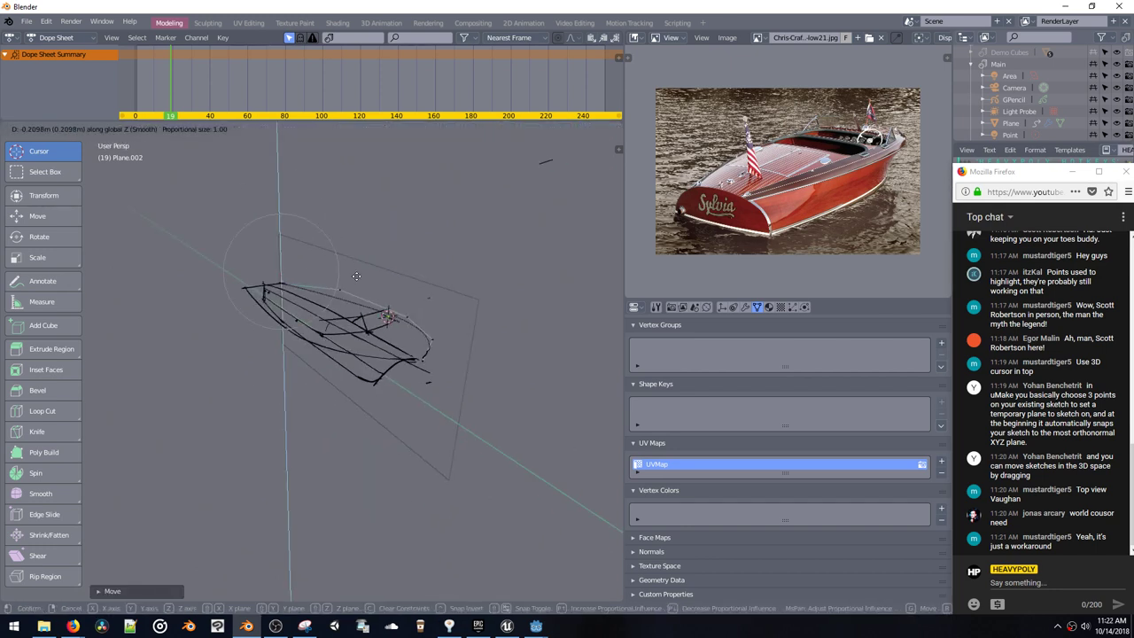
left_click(356, 276)
left_click(342, 285)
key("g")
key("z")
left_click(343, 309)
left_click(403, 321)
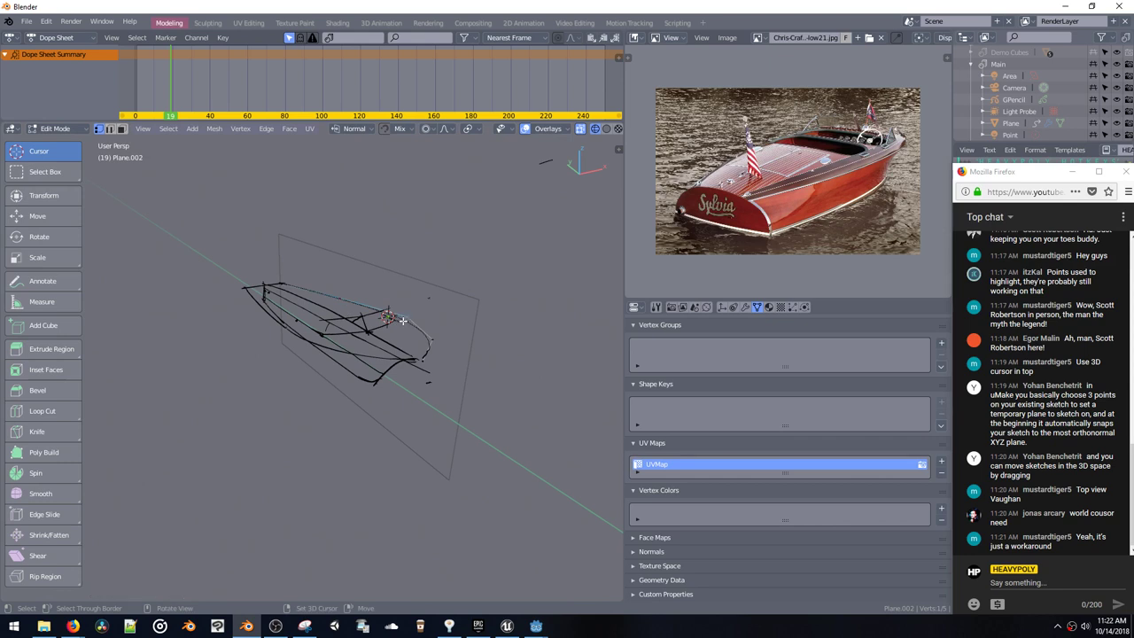
key("g")
key("z")
left_click(398, 343)
Step: Add a Mirror modifier to the hull outline mesh
mouse_move(397, 343)
middle_mouse_down()
mouse_move(383, 315)
mouse_move(363, 312)
mouse_move(688, 307)
middle_mouse_up()
left_click(745, 308)
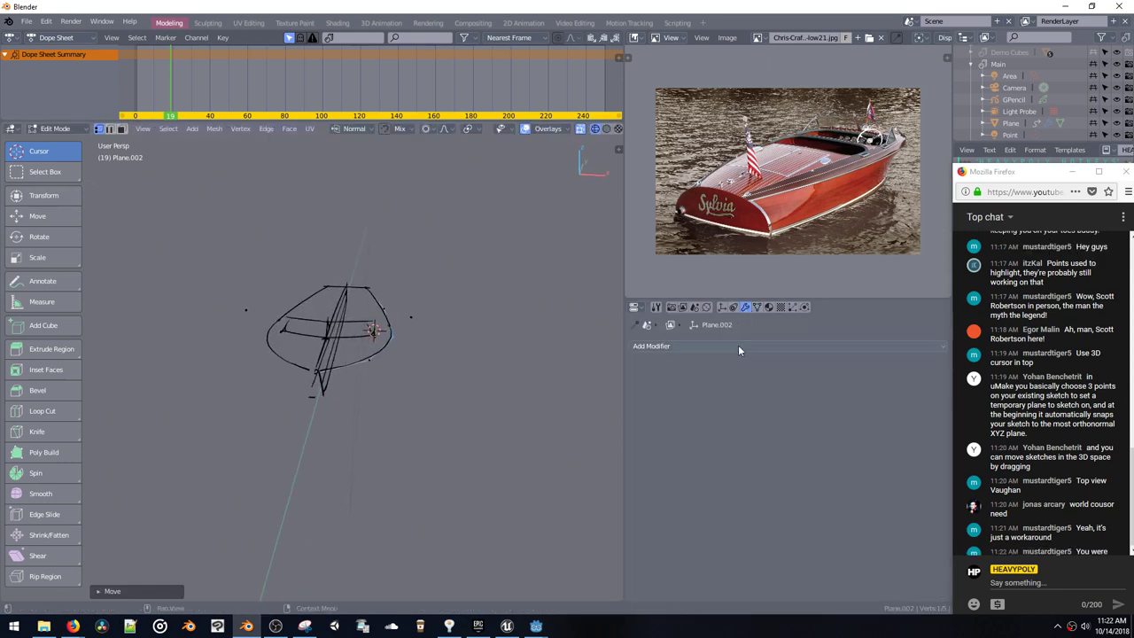
left_click(738, 345)
left_click(707, 462)
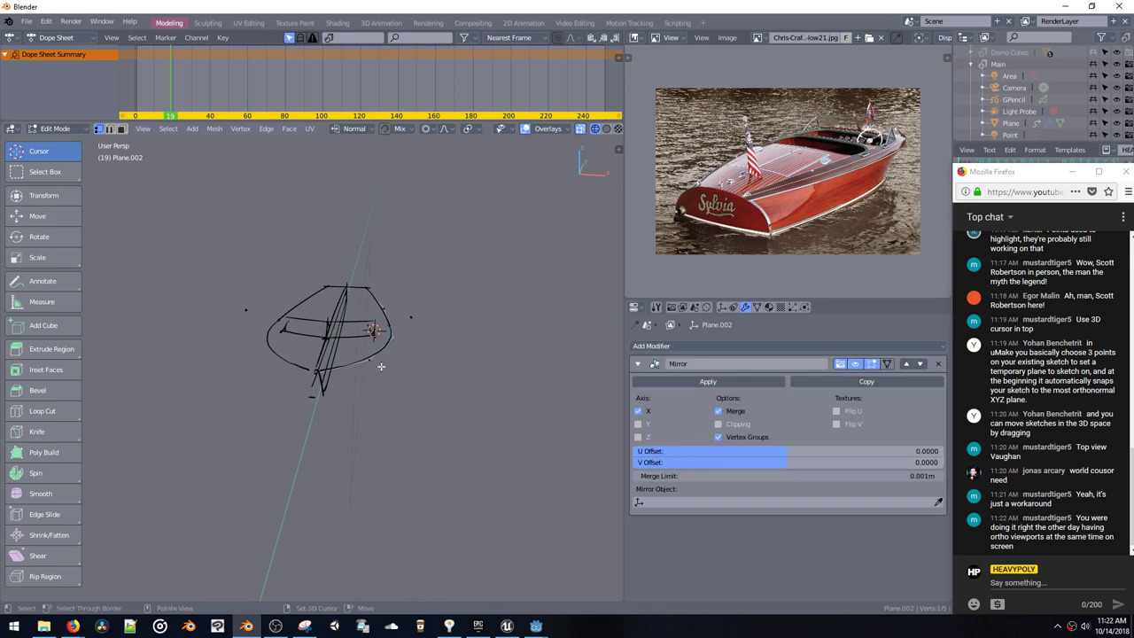
Step: Try to bring the transom corner vertex toward the centreline with proportional editing active, then undo the moves
mouse_move(373, 351)
middle_mouse_down()
mouse_move(456, 341)
mouse_move(421, 314)
middle_mouse_up()
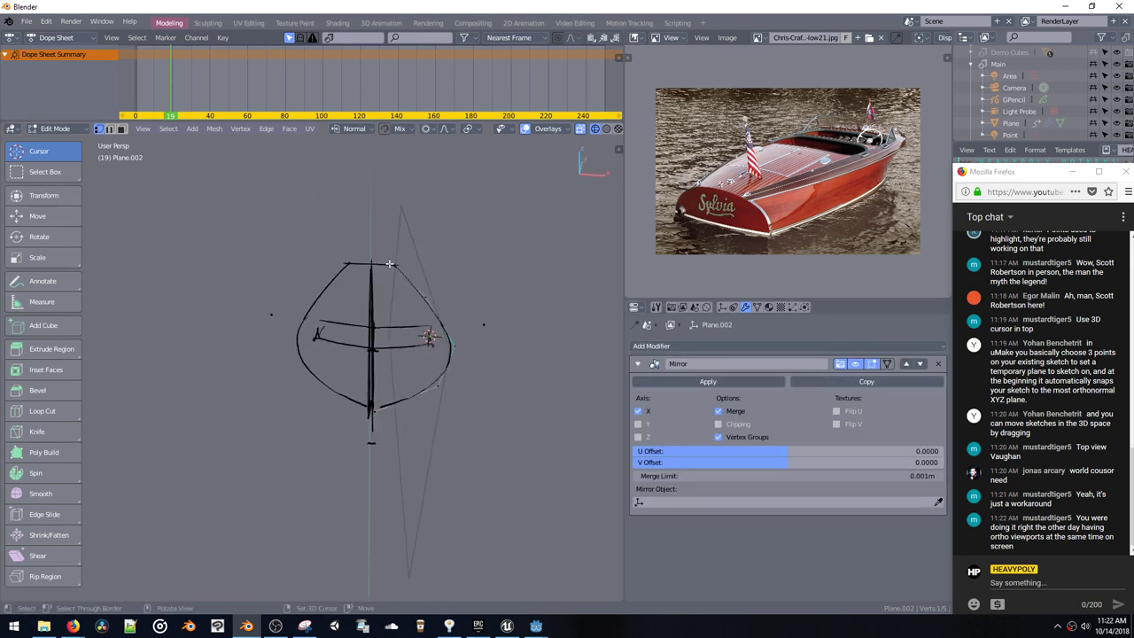
key("g")
key("x")
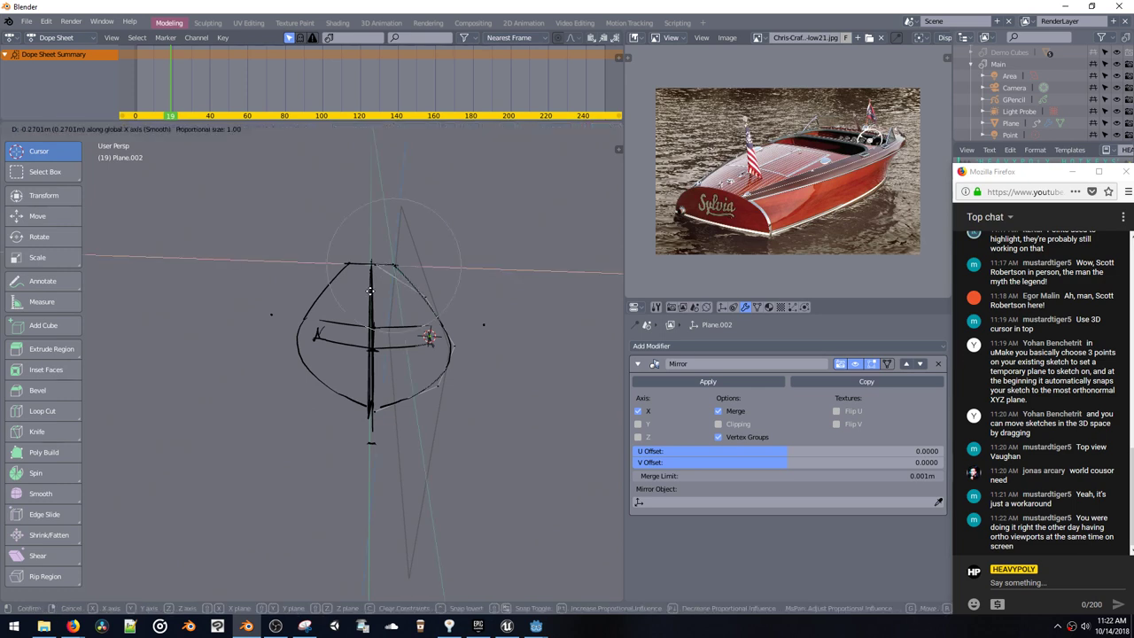
left_click(387, 289)
key("ctrl+z")
key("g")
left_click(382, 291)
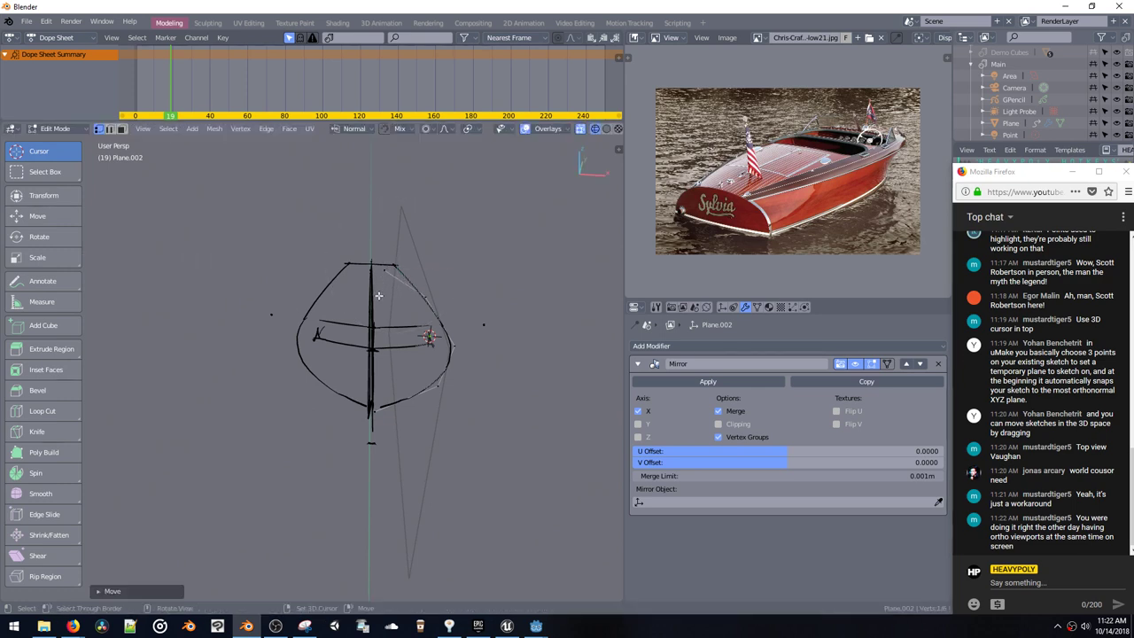
key("ctrl+z")
Step: Disable proportional editing and extrude the transom corner vertex along X to the boat's centreline
left_click(427, 131)
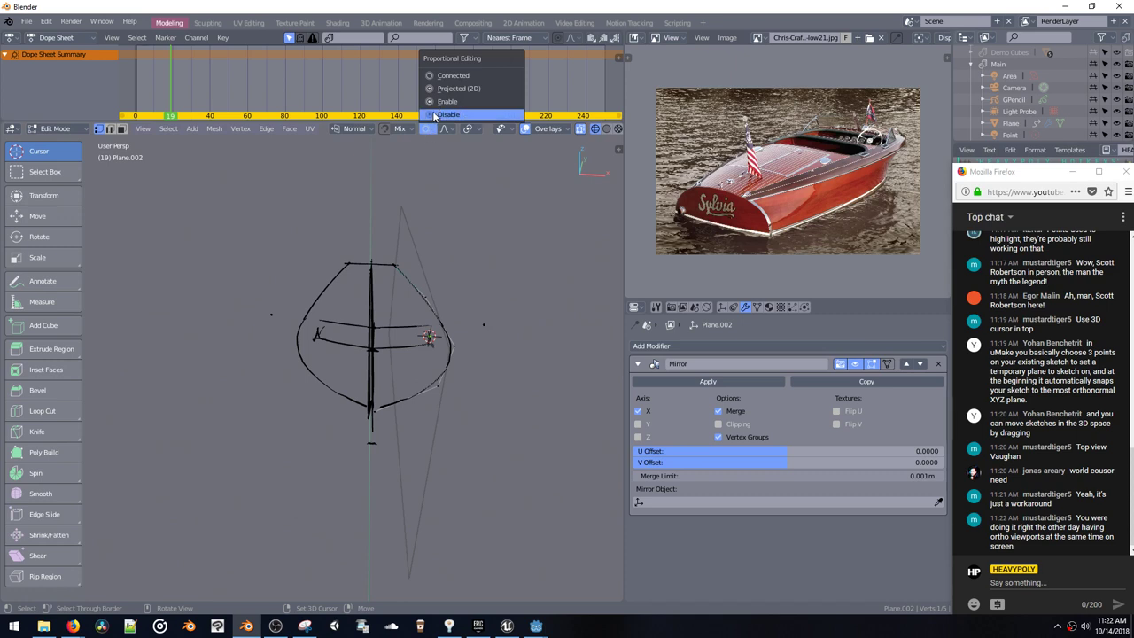
key("g")
key("x")
left_click(354, 330)
middle_click_drag(355, 330, 651, 341)
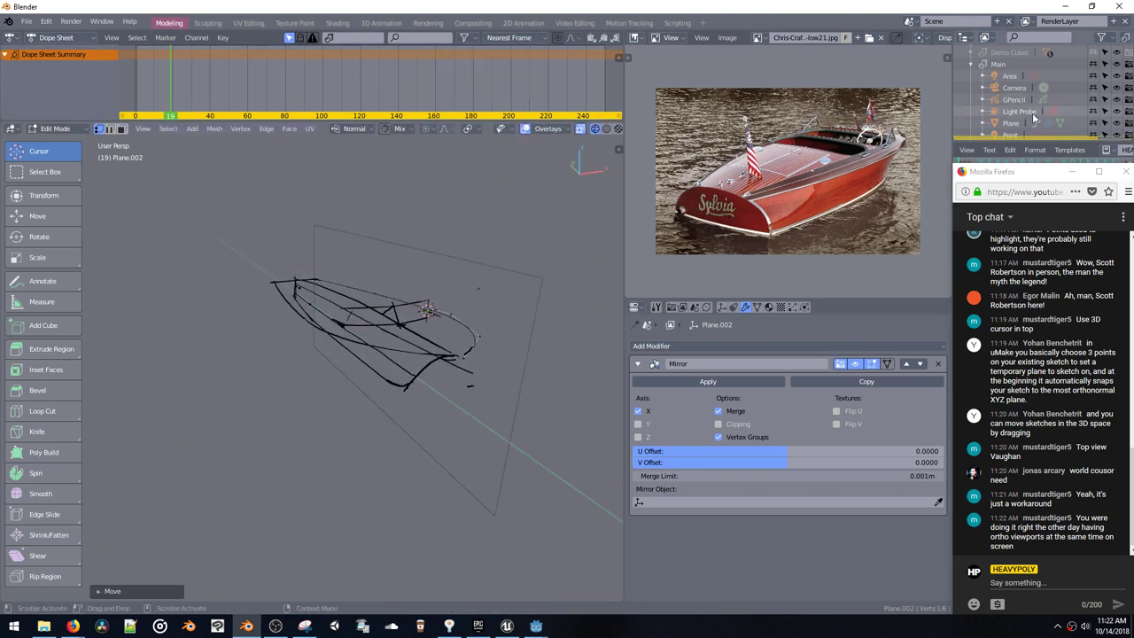
Step: Return to Object Mode, select the GPencil object and fade its FG layer to an opacity of 0.055
scroll(1019, 100, "down", 1)
scroll(1018, 100, "up", 2)
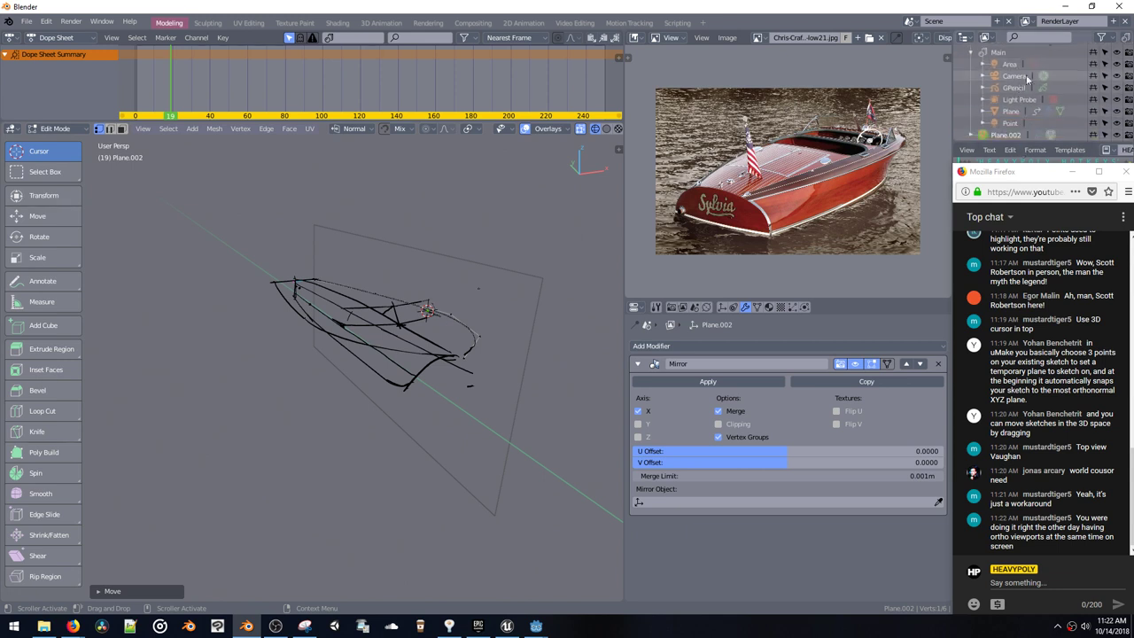
scroll(992, 82, "down", 2)
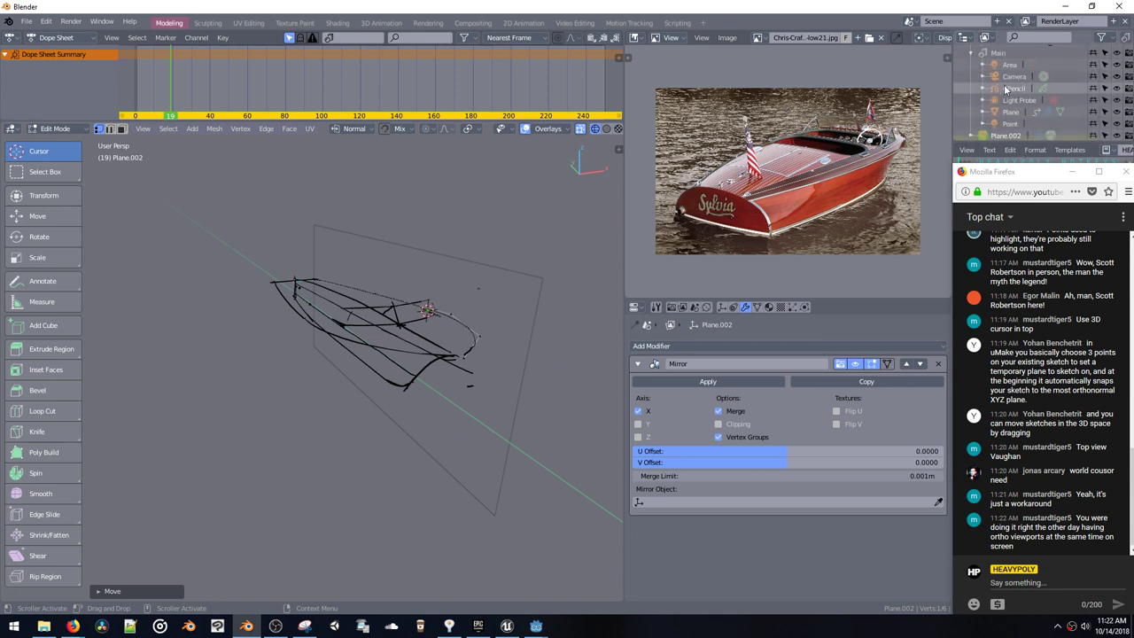
key("space")
left_click(440, 257)
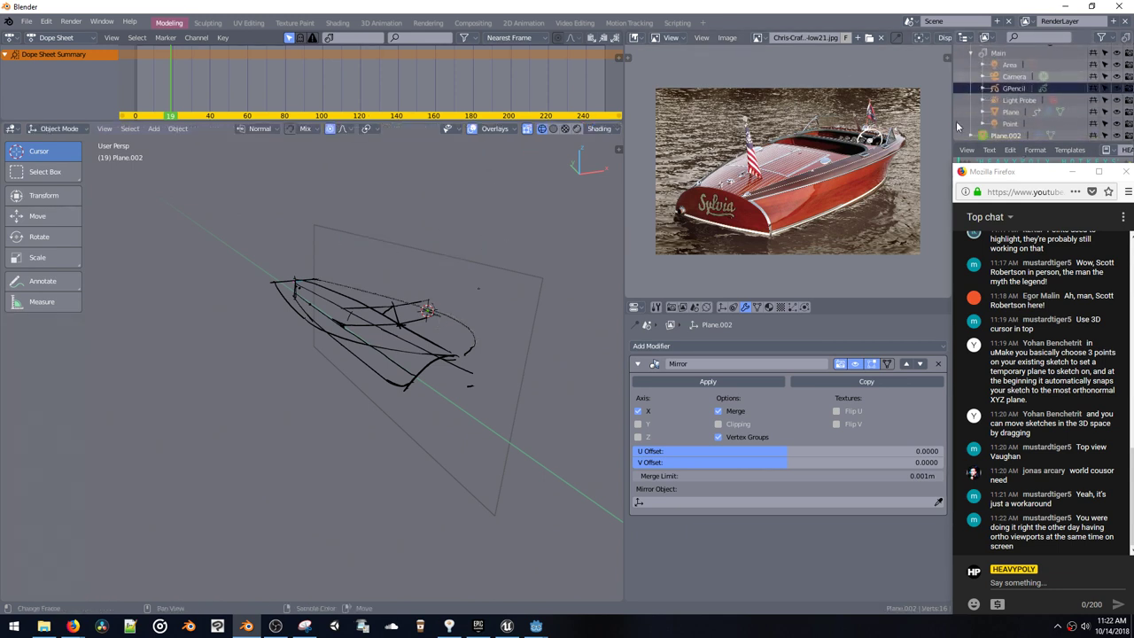
left_click(965, 89)
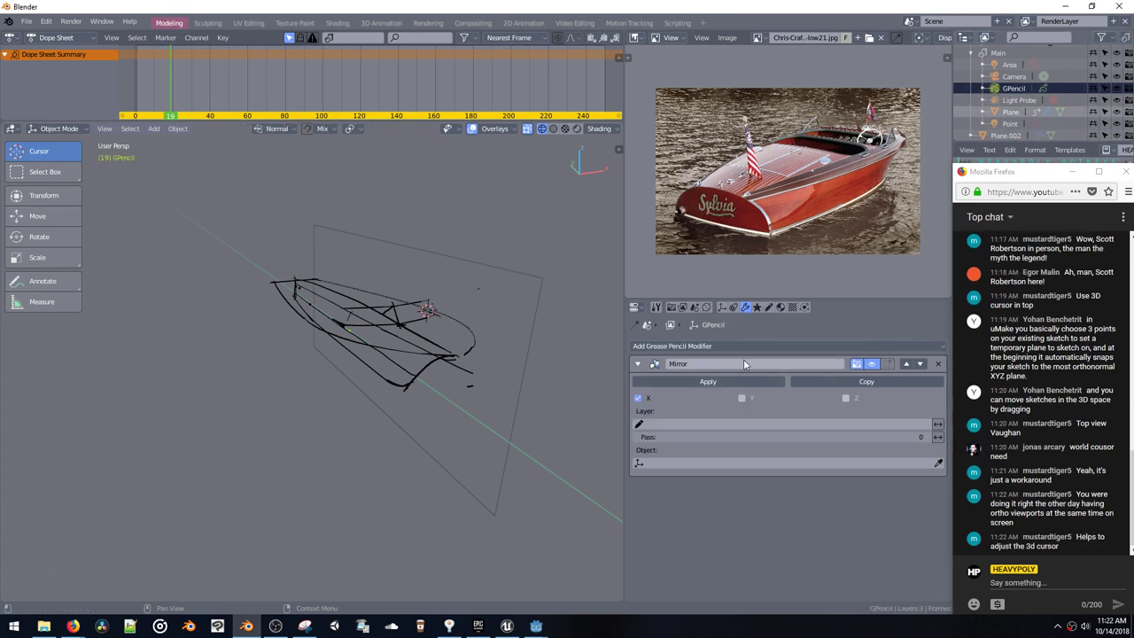
left_click(779, 306)
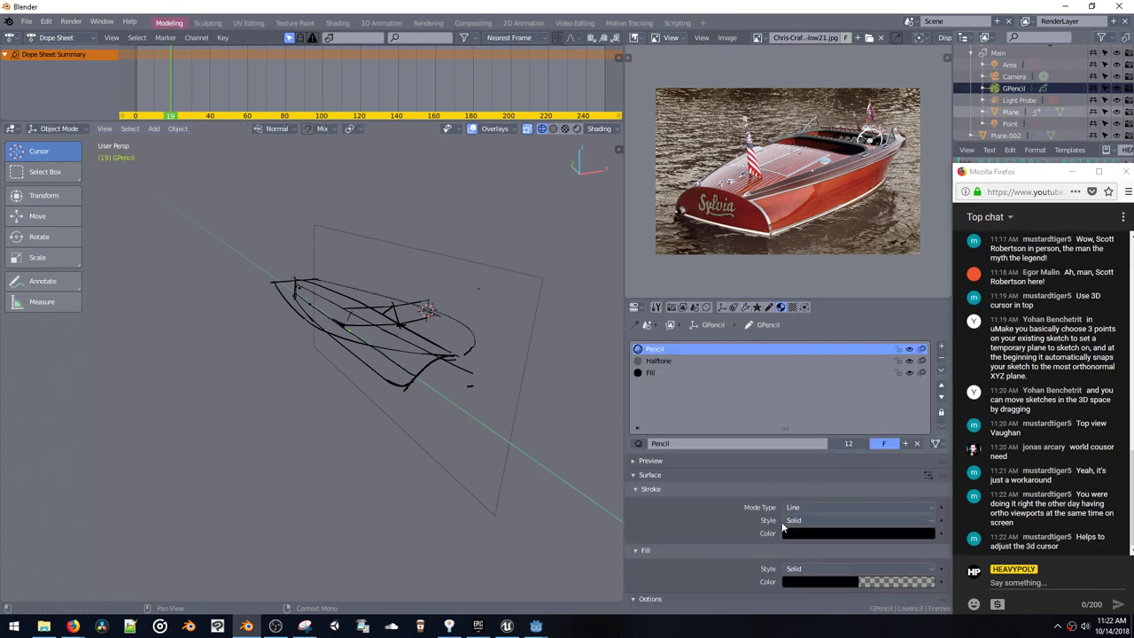
scroll(806, 556, "down", 2)
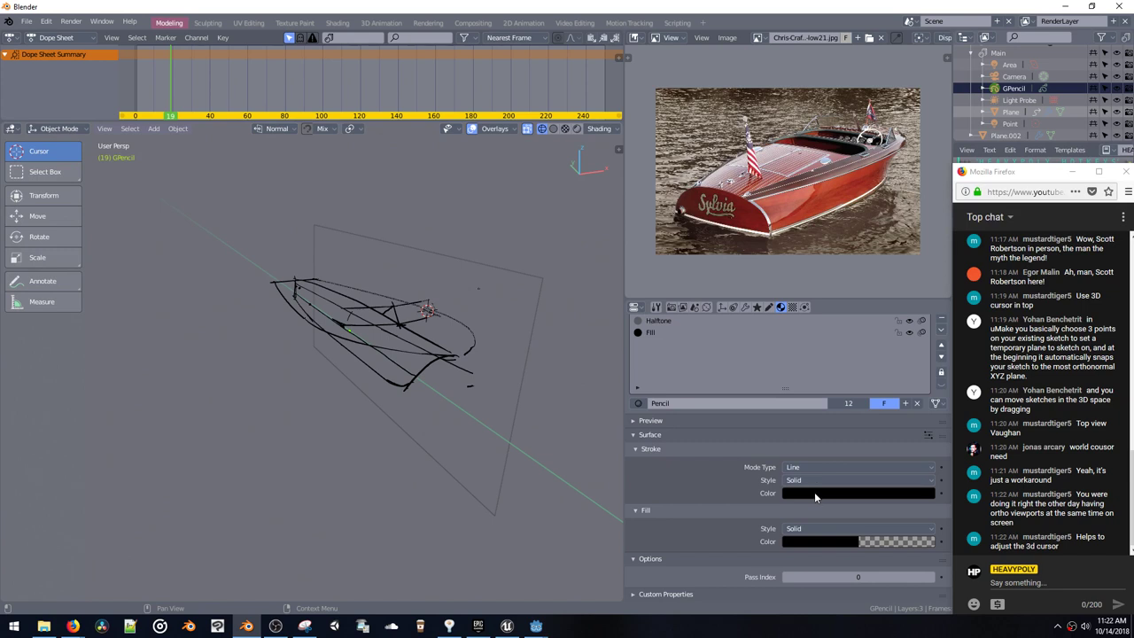
left_click(768, 307)
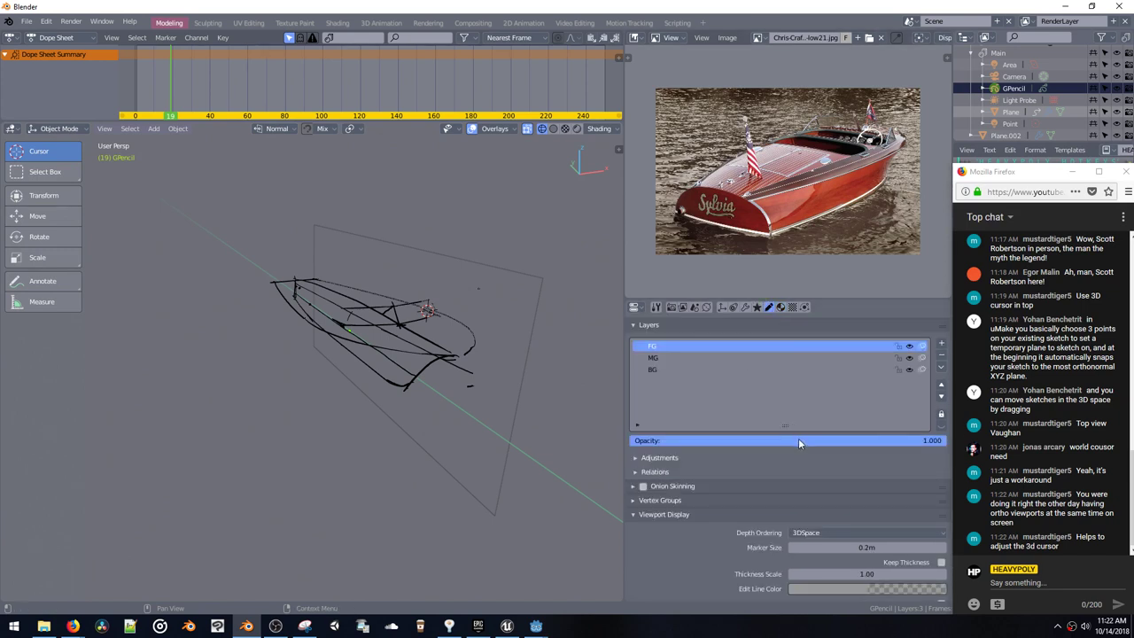
mouse_move(798, 438)
left_mouse_down()
mouse_move(563, 424)
mouse_move(458, 381)
left_mouse_up()
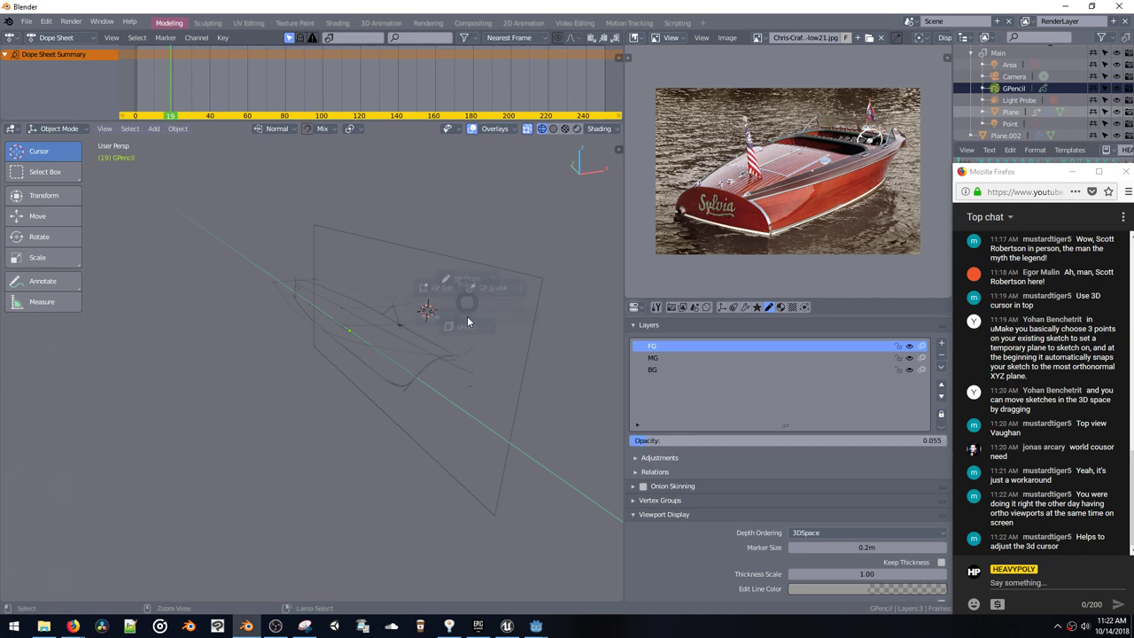
Step: Delete the large upright plane object around the boat sketch
left_click(518, 405)
key("Delete")
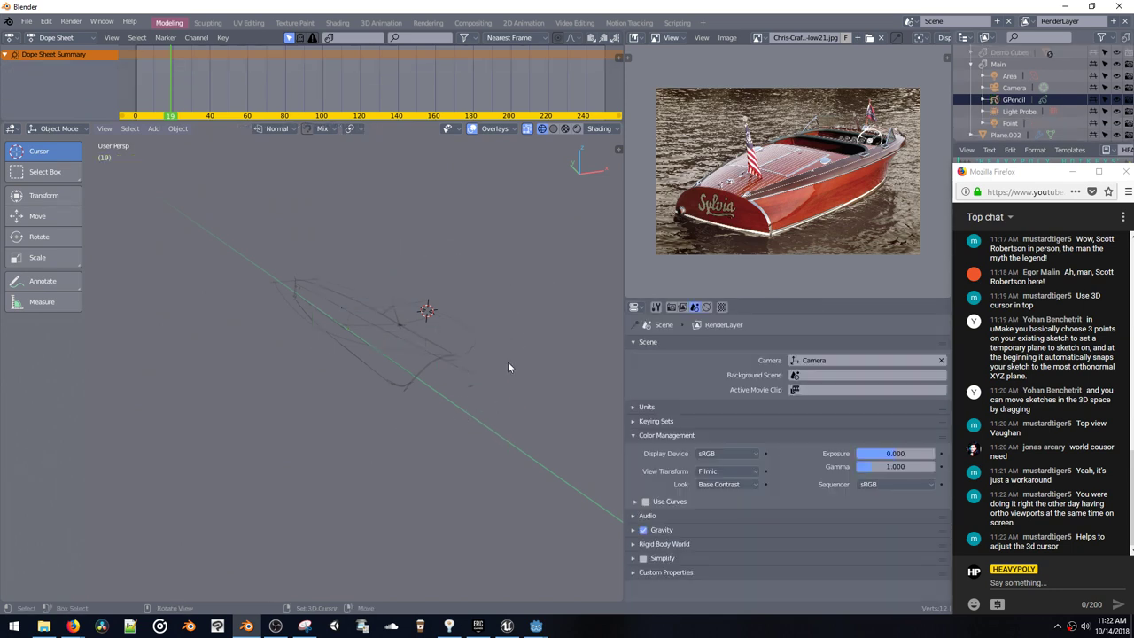
mouse_move(507, 367)
middle_mouse_down()
mouse_move(463, 378)
mouse_move(465, 364)
mouse_move(387, 357)
middle_mouse_up()
middle_click_drag(394, 310, 407, 301)
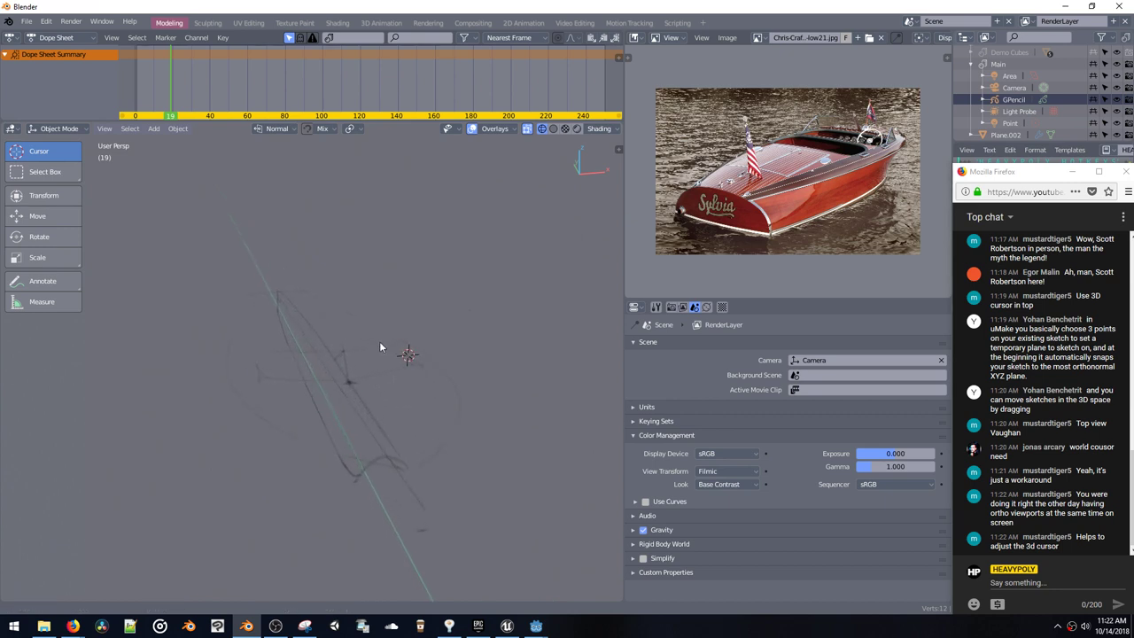
mouse_move(380, 344)
middle_mouse_down()
mouse_move(445, 334)
mouse_move(413, 327)
mouse_move(410, 352)
middle_mouse_up()
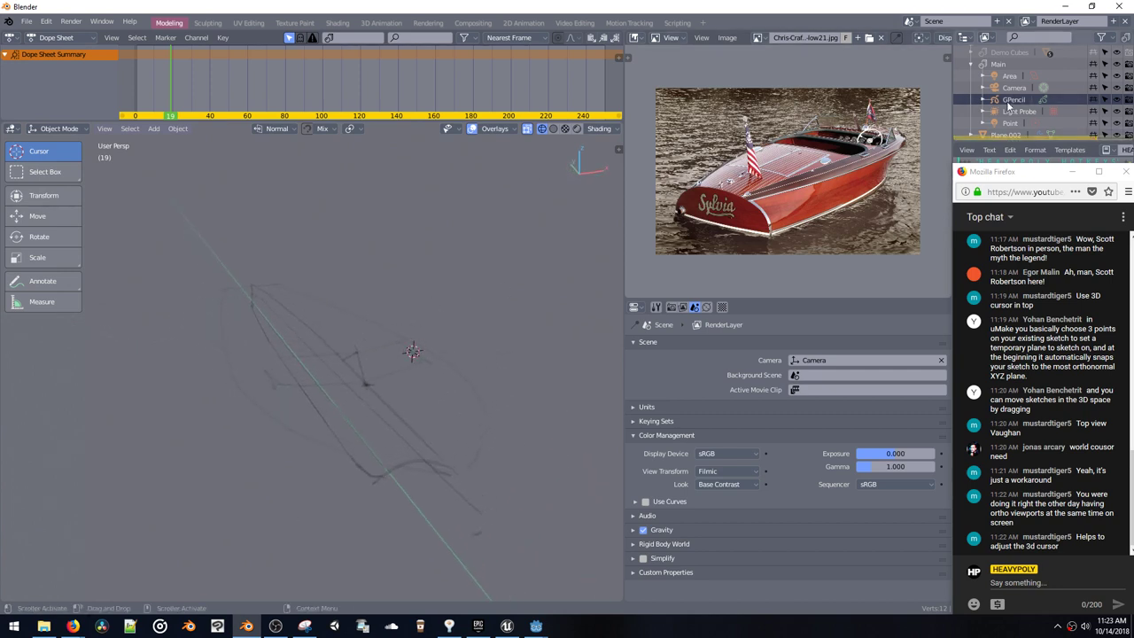
Step: Edit Plane.002 in top view, duplicating the widest-point vertex to the centreline and extruding an edge along the sketched cockpit cross line
left_click(1007, 135)
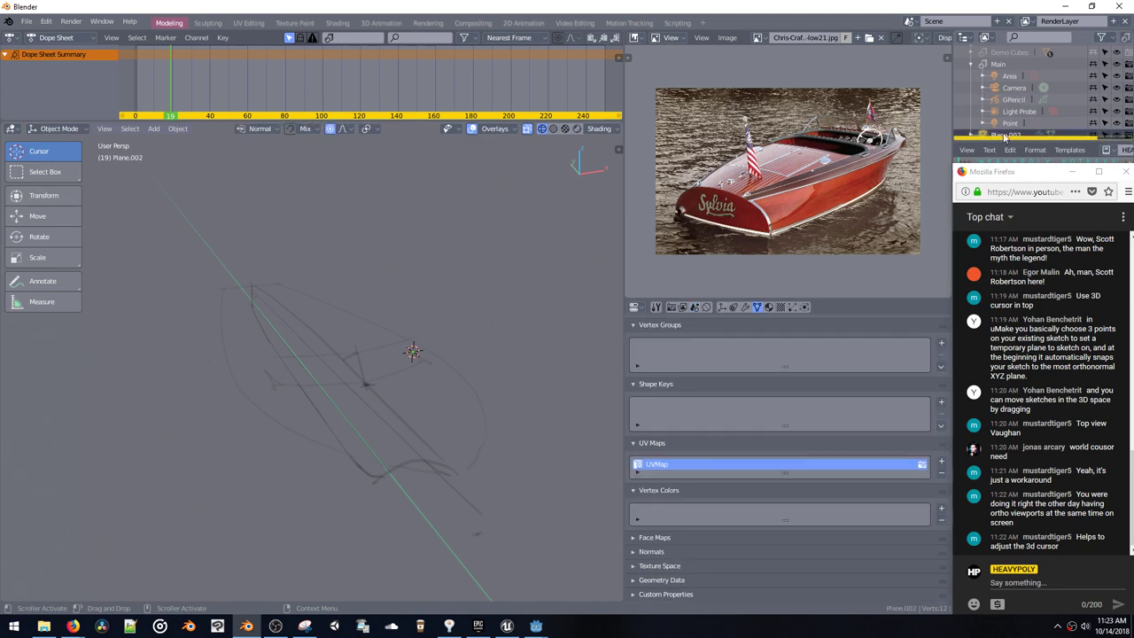
key("Tab")
middle_click_drag(346, 322, 350, 351)
key("KP_7")
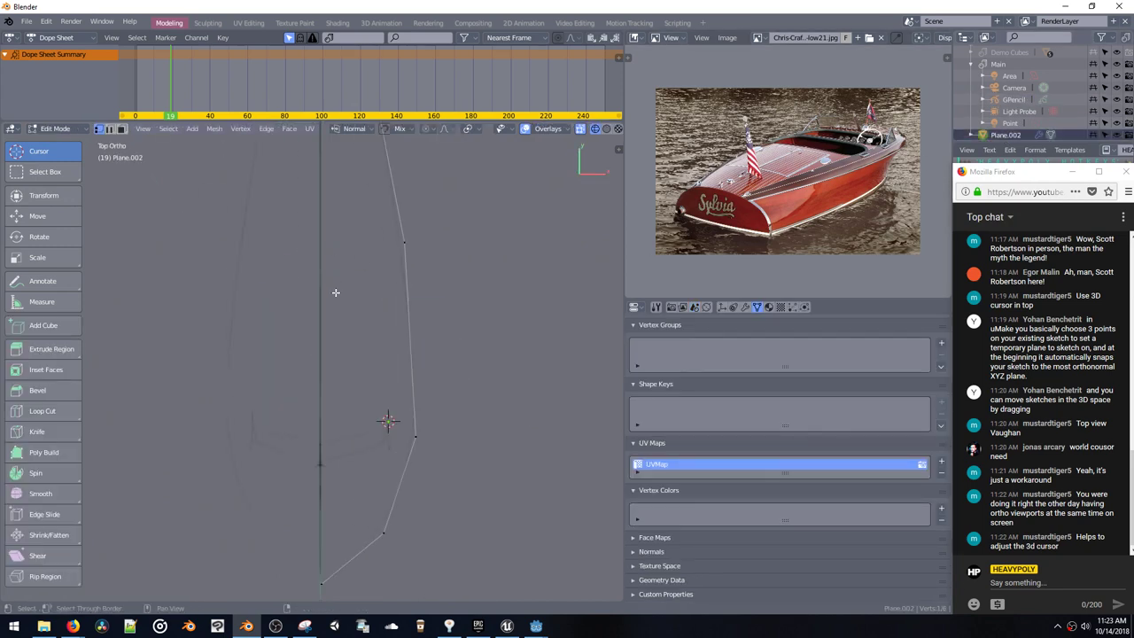
middle_click_drag(334, 292, 366, 256, "shift")
scroll(366, 301, "down", 2)
left_click(404, 387)
key("g")
left_click(370, 400)
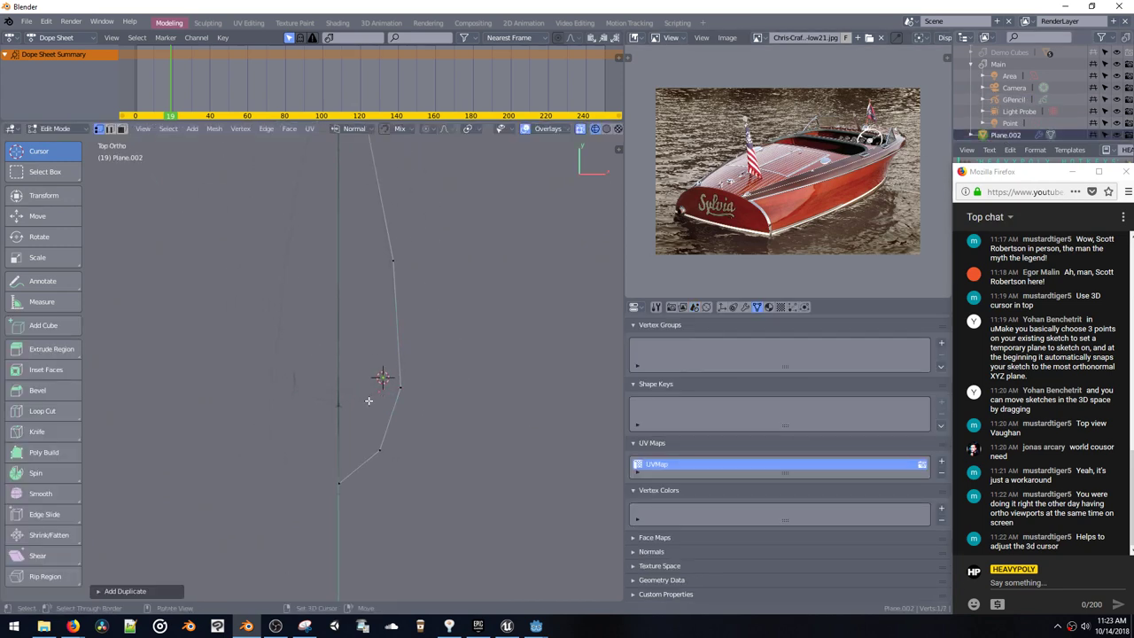
key("g")
left_click(328, 417)
key("e")
key("g")
left_click(381, 390)
Step: Try to extrude the bow tip vertex down along the stem in a perspective view
middle_click_drag(381, 390, 225, 331)
left_click(176, 362)
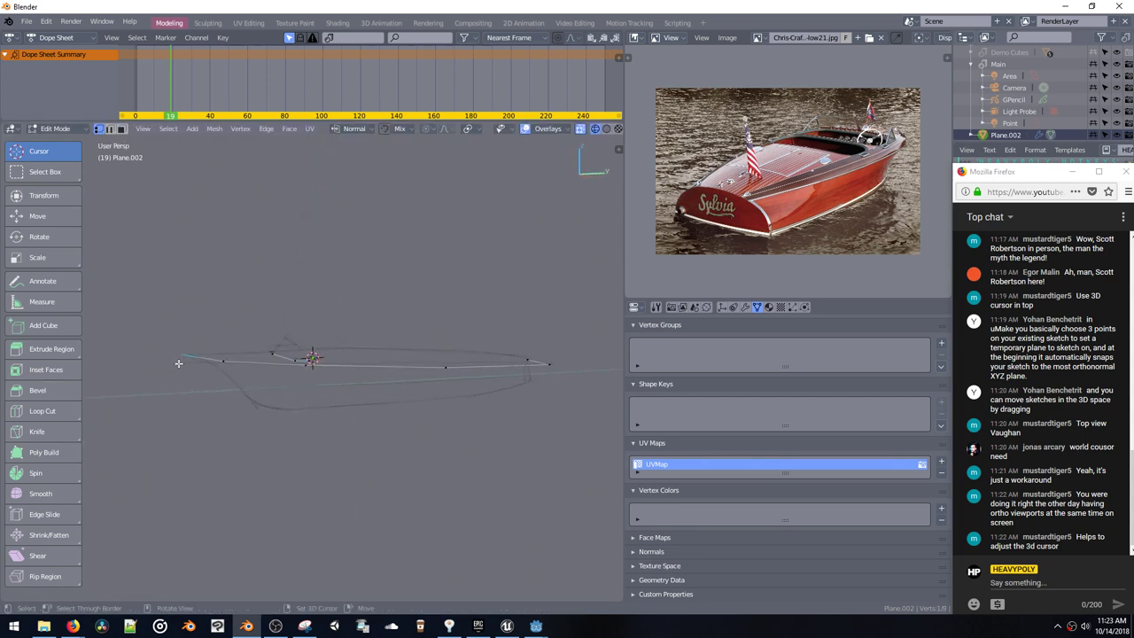
middle_click_drag(177, 363, 172, 346)
key("e")
left_click(193, 364)
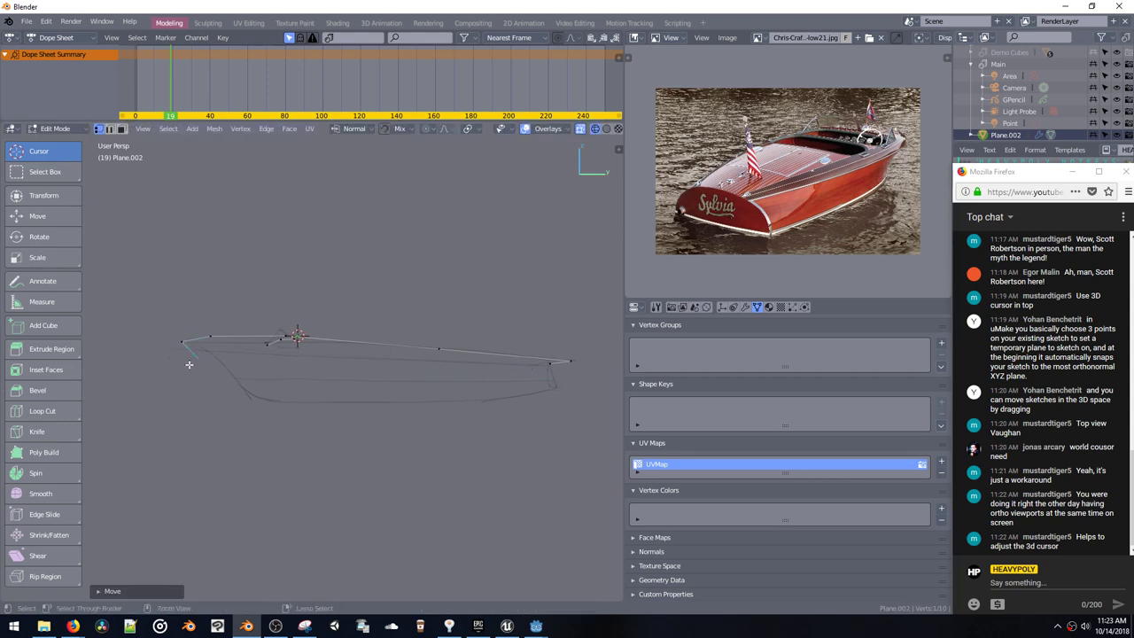
key("ctrl+z")
Step: In right side view, extrude the bow tip vertex down the sketched stem curve in several connected edges
key("space")
key("shift+v")
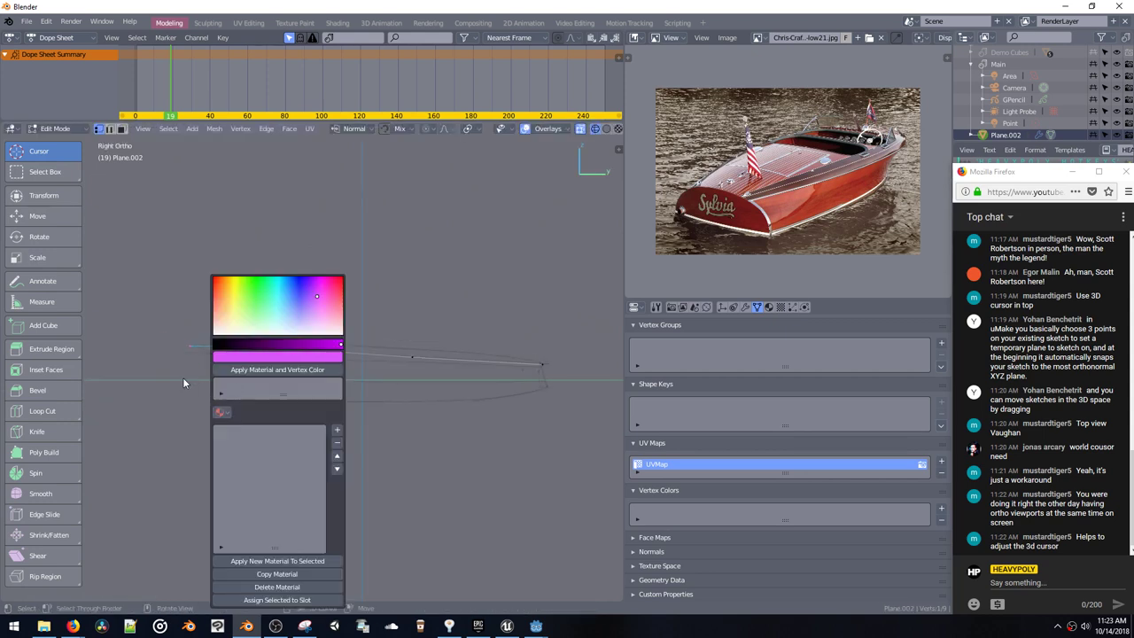
key("Escape")
key("g")
left_click(224, 392)
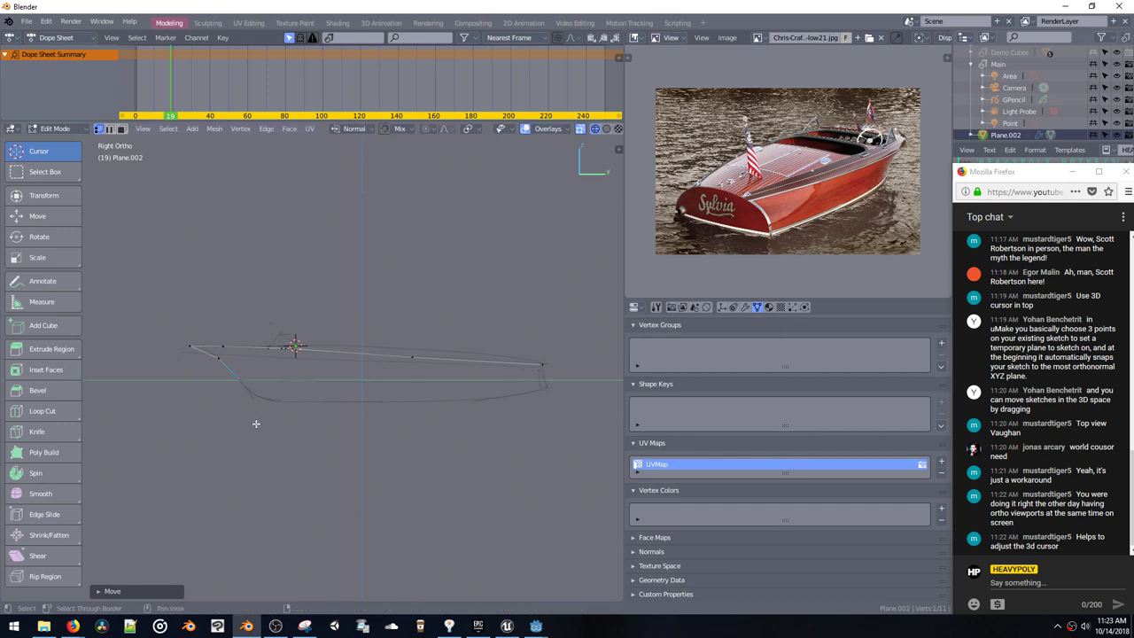
Step: Move the three extruded stem vertices forward of the sketched curve to form a steeper bow profile
left_click(211, 368)
key("g")
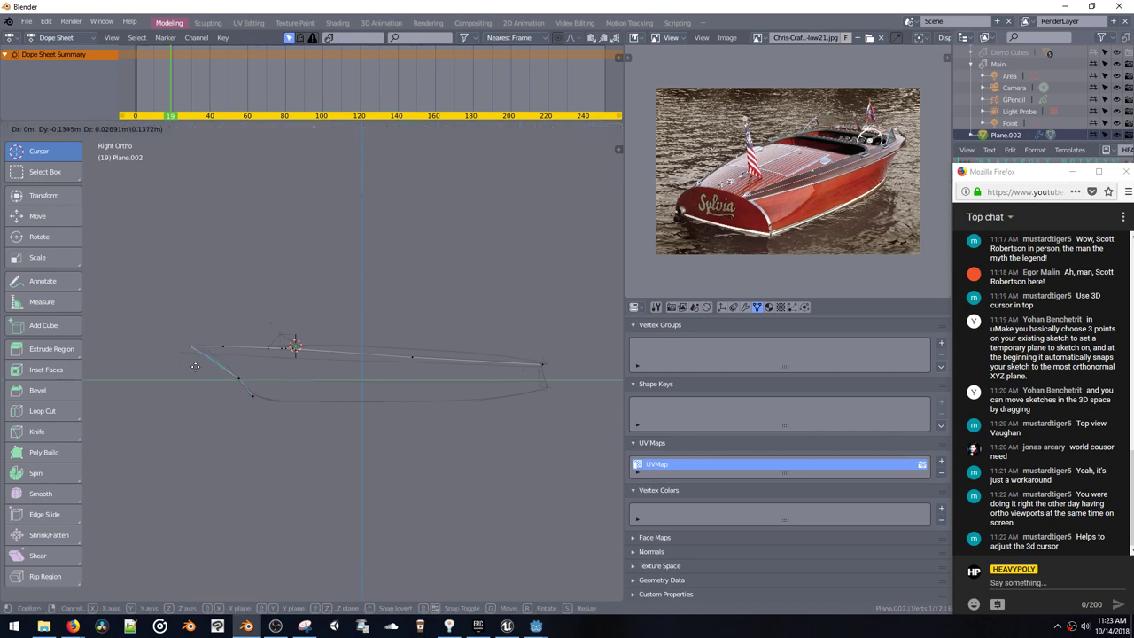
left_click(198, 367)
left_click(232, 383)
key("g")
left_click(212, 383)
left_click(243, 394)
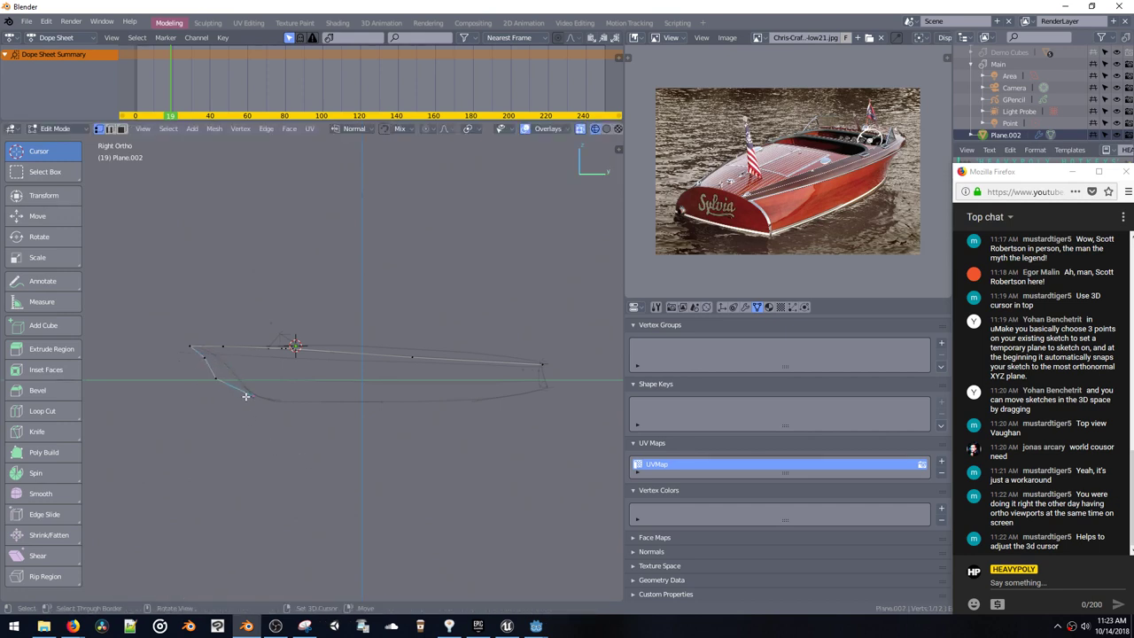
key("g")
left_click(210, 397)
Step: Extrude the lowest stem vertex into the keel, aft along Y and up to the transom's bottom corner
key("e")
left_click(231, 412)
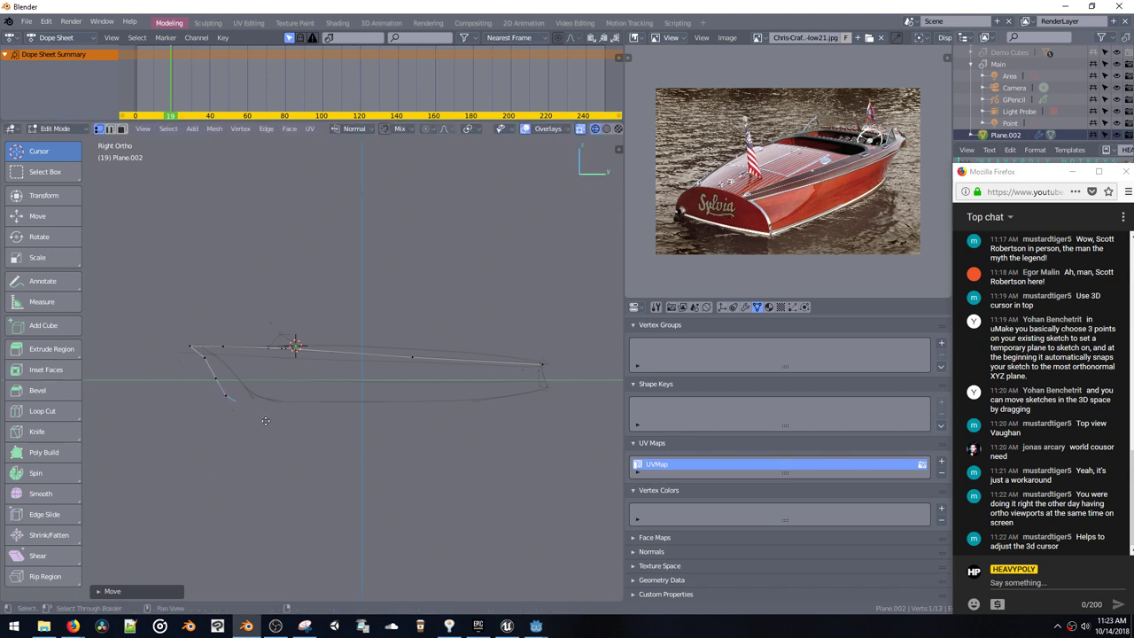
key("e")
key("y")
left_click(533, 435)
key("g")
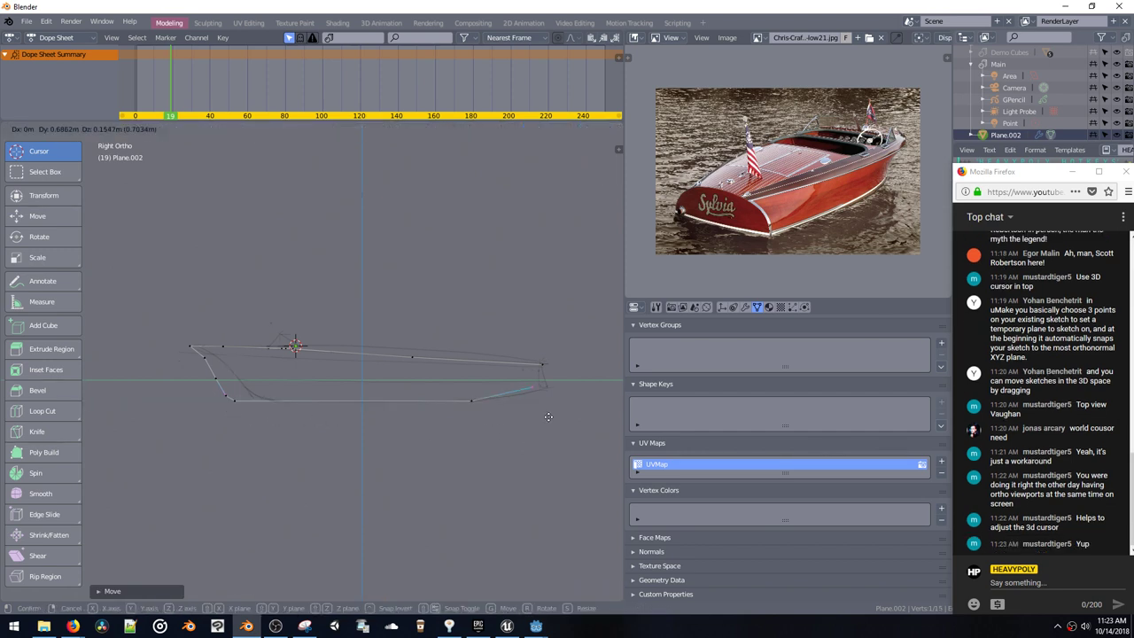
Step: Reposition the keel's aft bend vertex along Y and bevel it to soften the bottom curve
key("y")
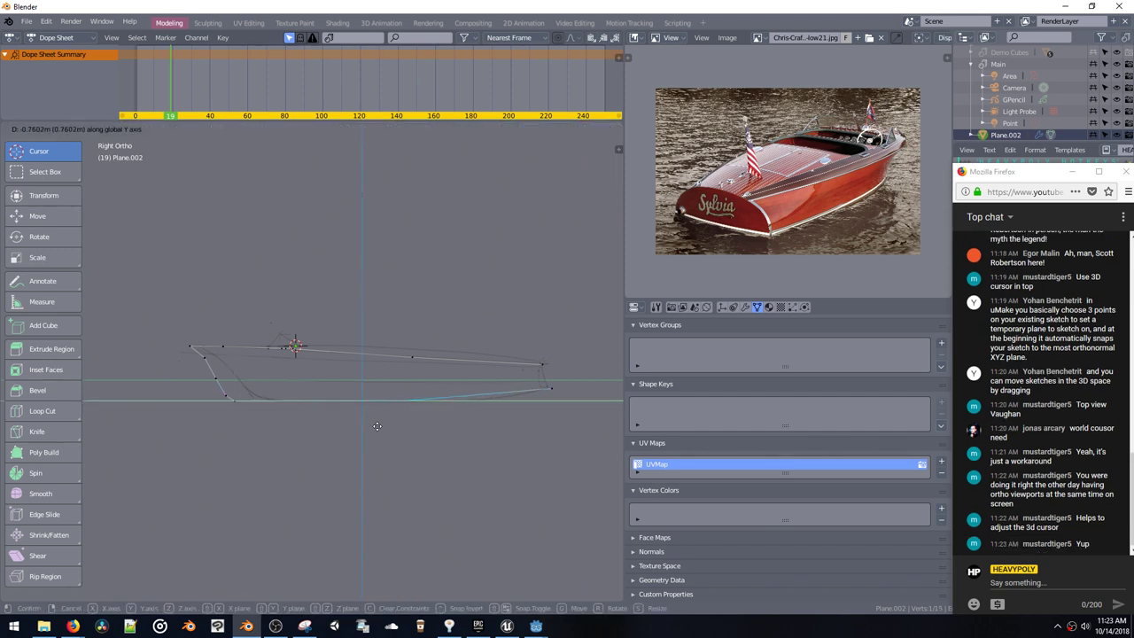
left_click(384, 429)
key("g")
key("y")
left_click(451, 425)
key("ctrl+shift+b")
left_click(503, 491)
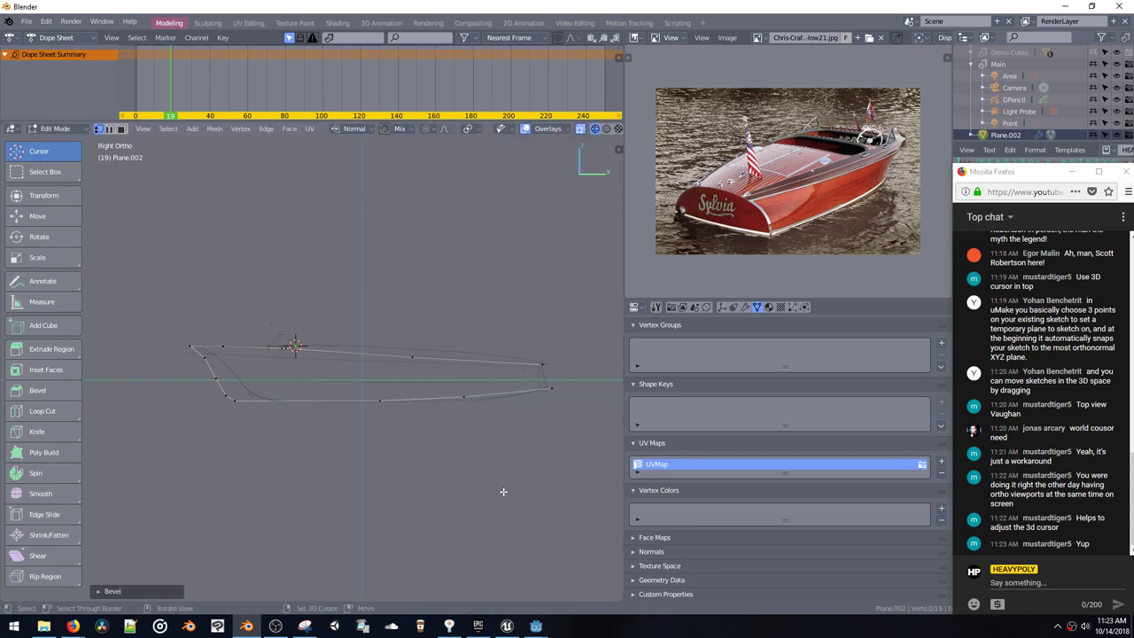
Step: Extrude the transom's bottom vertex up to the deck edge to trace the stern profile
key("g")
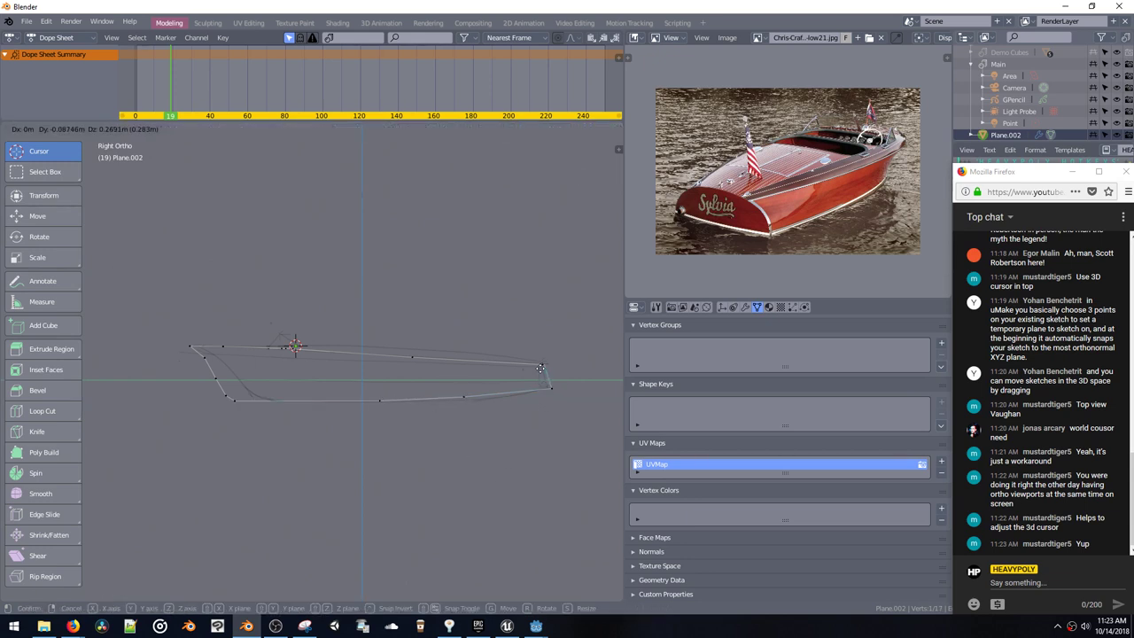
left_click(539, 372)
mouse_move(535, 366)
middle_mouse_down()
mouse_move(507, 376)
mouse_move(549, 379)
middle_mouse_up()
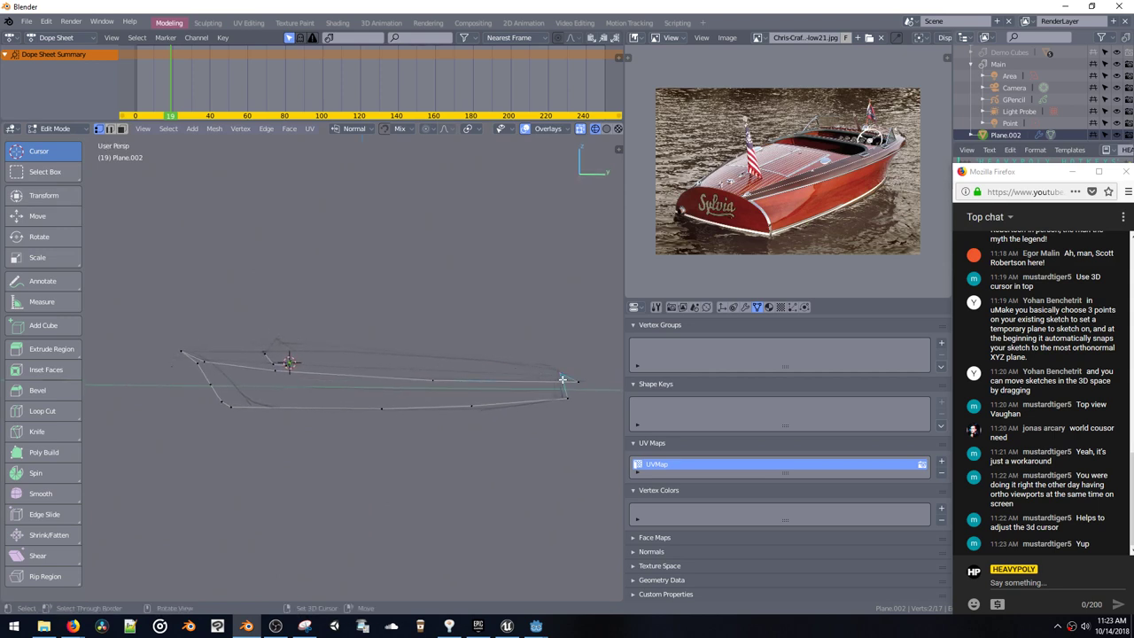
Step: Join the two overlapping vertices where the stern profile meets the deck edge using Dissolve Selection
key("ctrl+x")
middle_click_drag(563, 379, 486, 357)
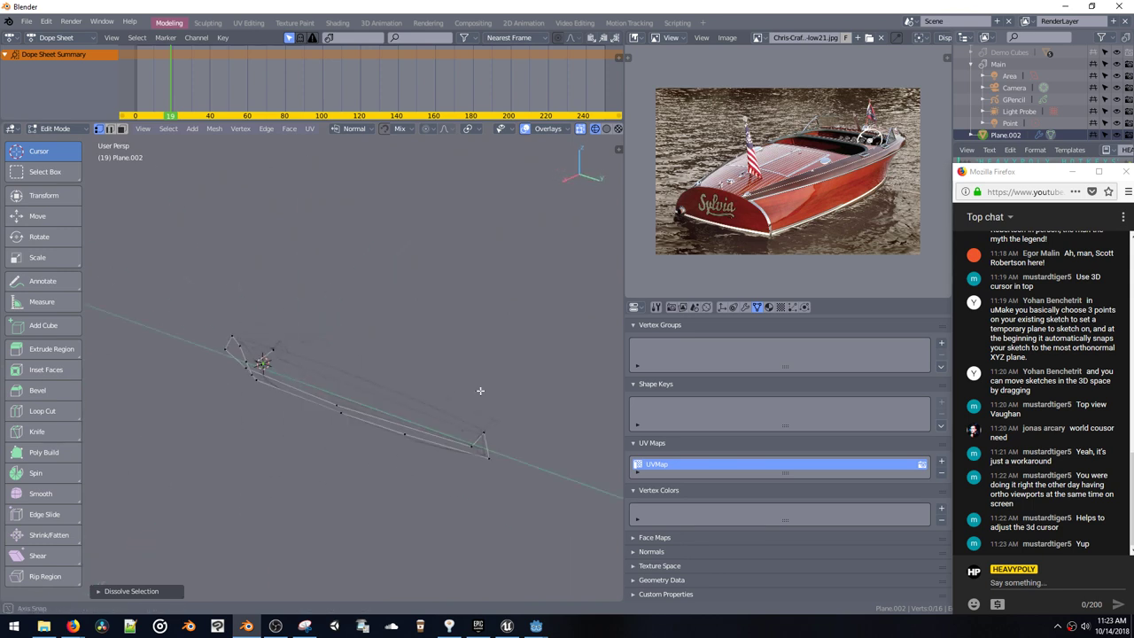
key("space")
middle_click_drag(483, 410, 536, 394)
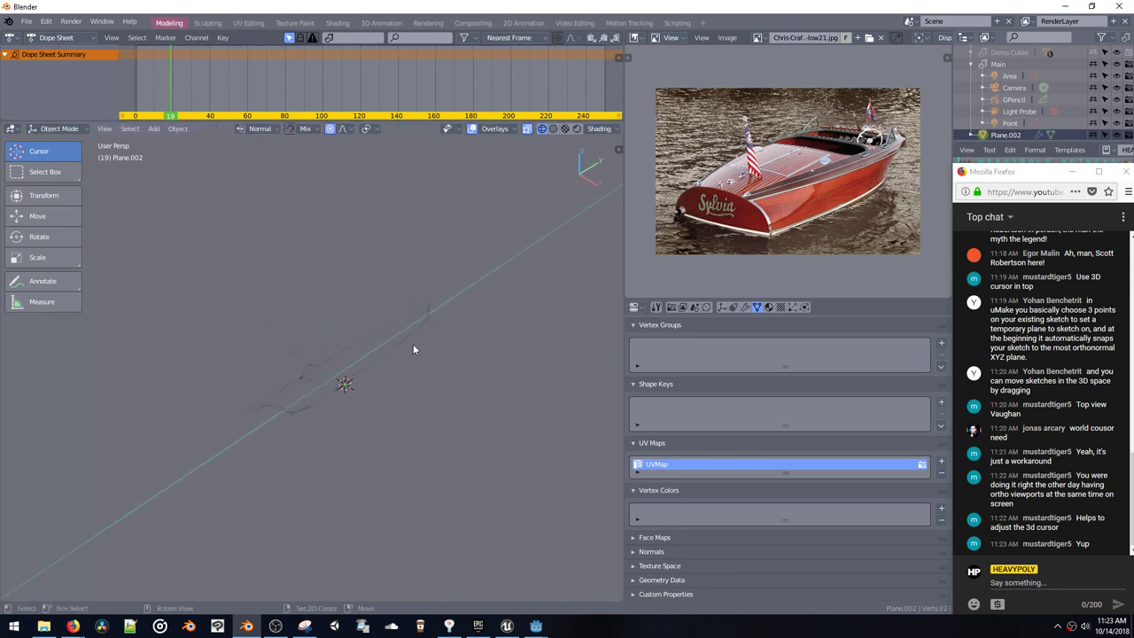
key("Tab")
middle_click_drag(416, 342, 478, 324)
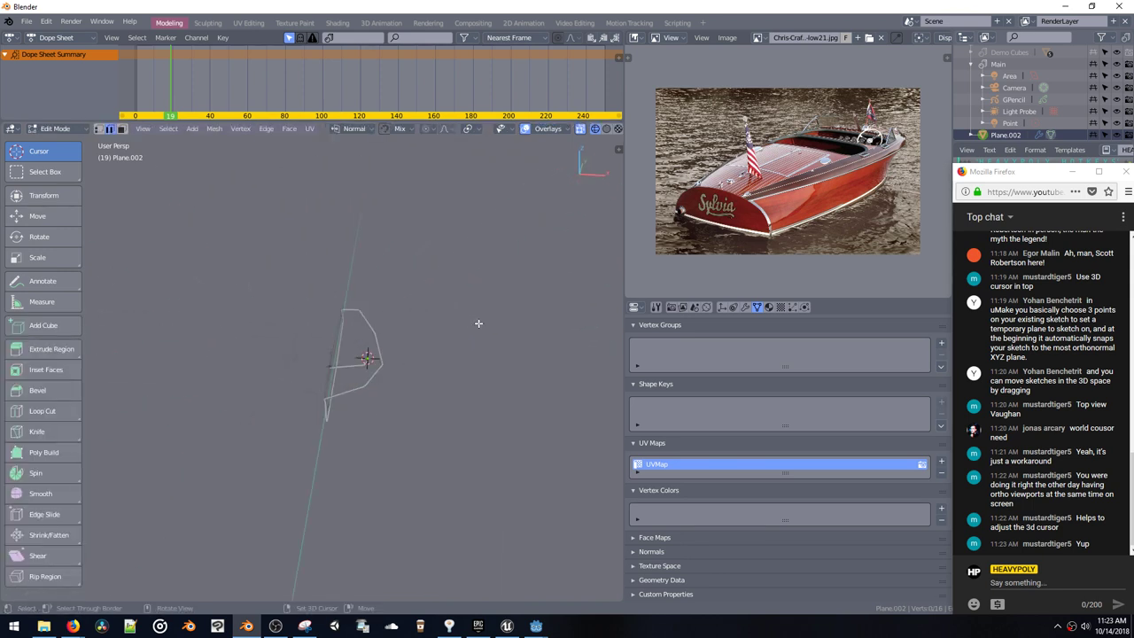
Step: Add a Skin modifier to the hull wireframe and place it above the Mirror modifier
left_click(744, 306)
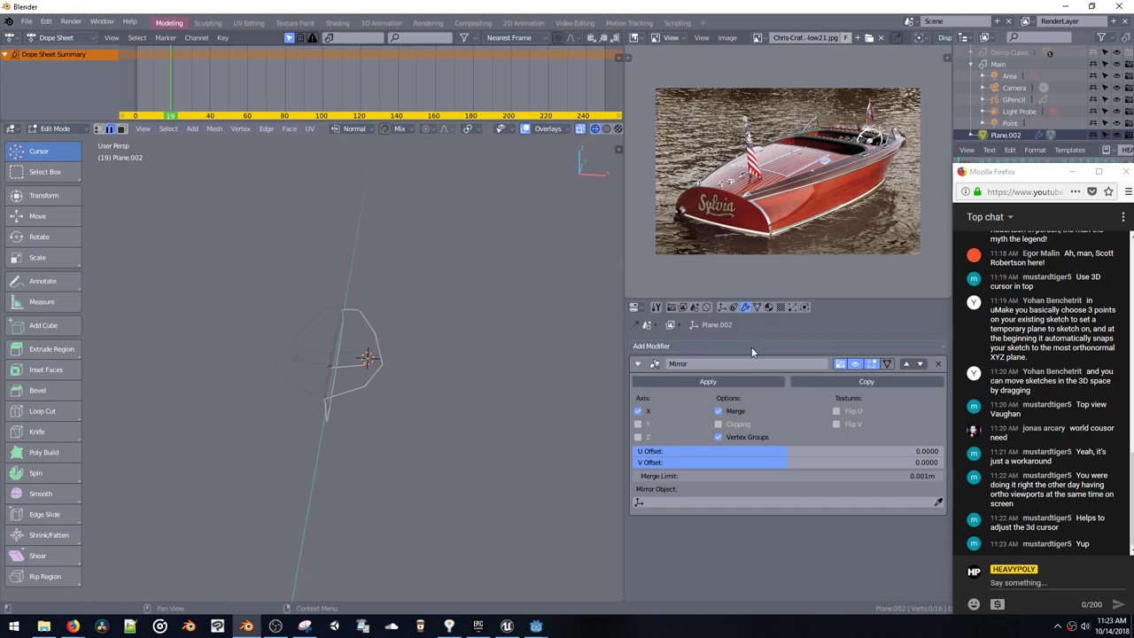
left_click(751, 347)
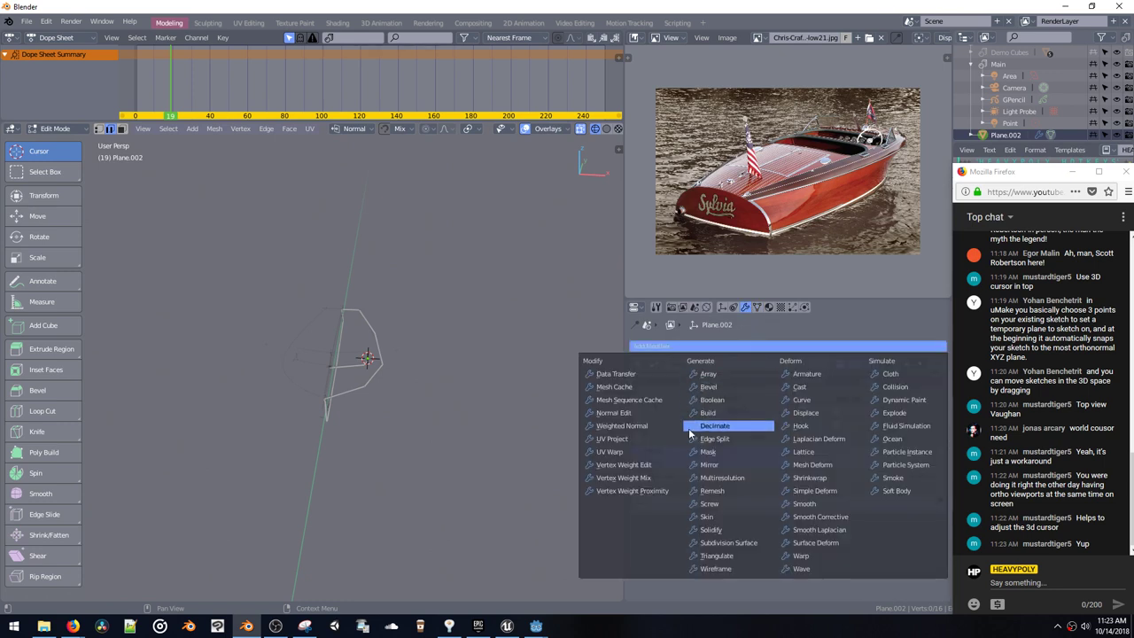
left_click(706, 516)
middle_click_drag(434, 416, 467, 408)
scroll(779, 496, "down", 2)
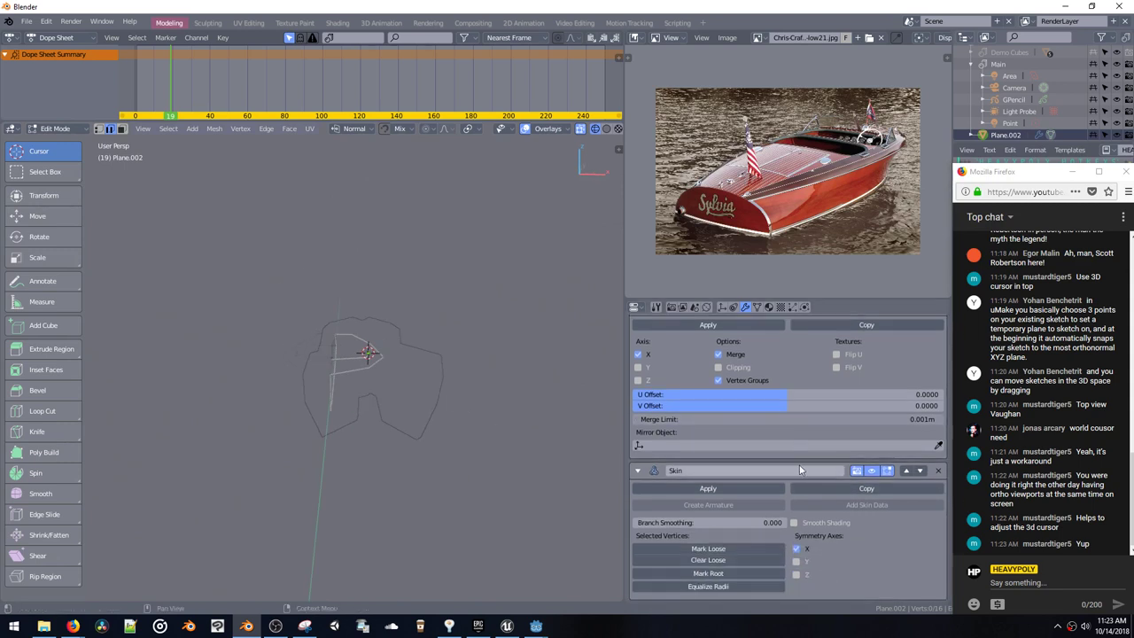
left_click(907, 472)
scroll(756, 428, "up", 2)
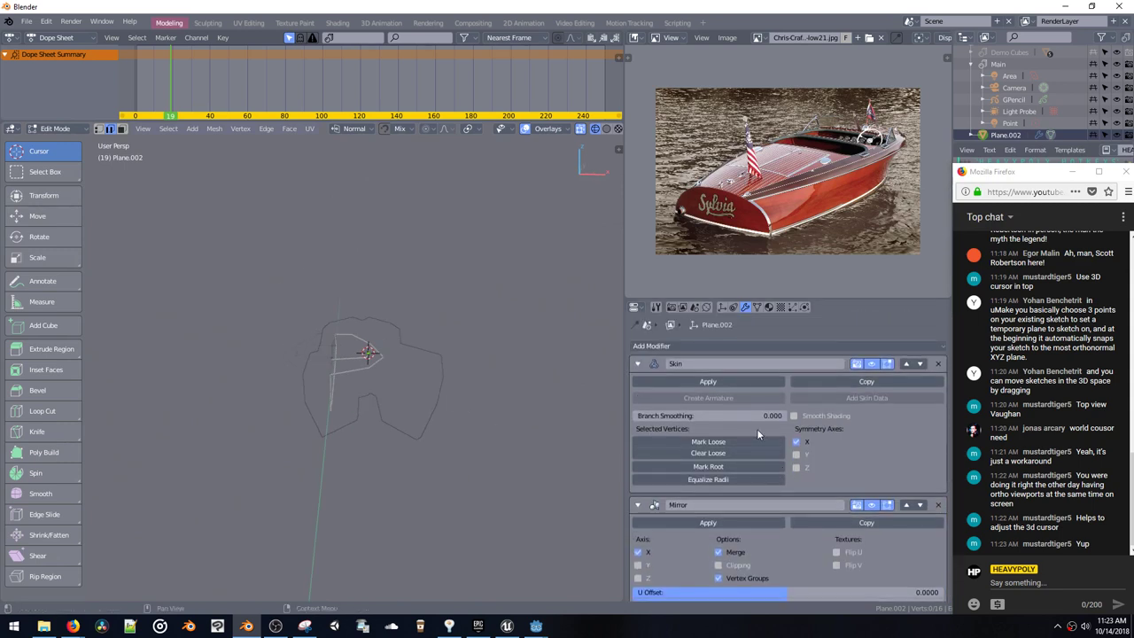
Step: Reduce the skin radius of all hull vertices repeatedly until the edges become thin struts
key("space")
middle_click_drag(463, 314, 406, 347)
key("space")
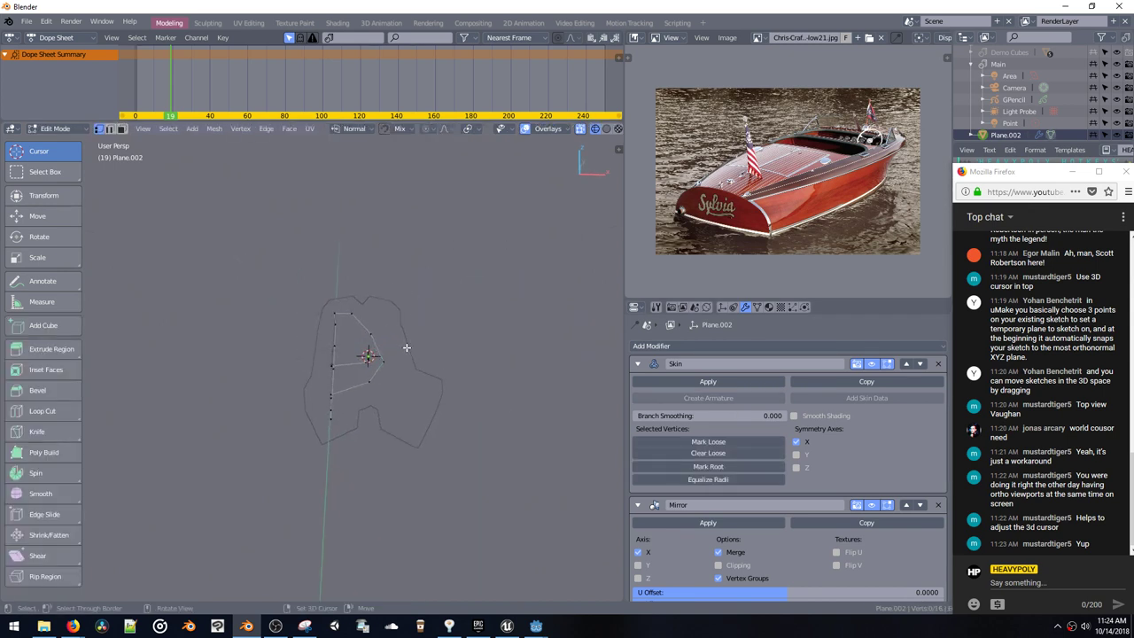
key("ctrl+a")
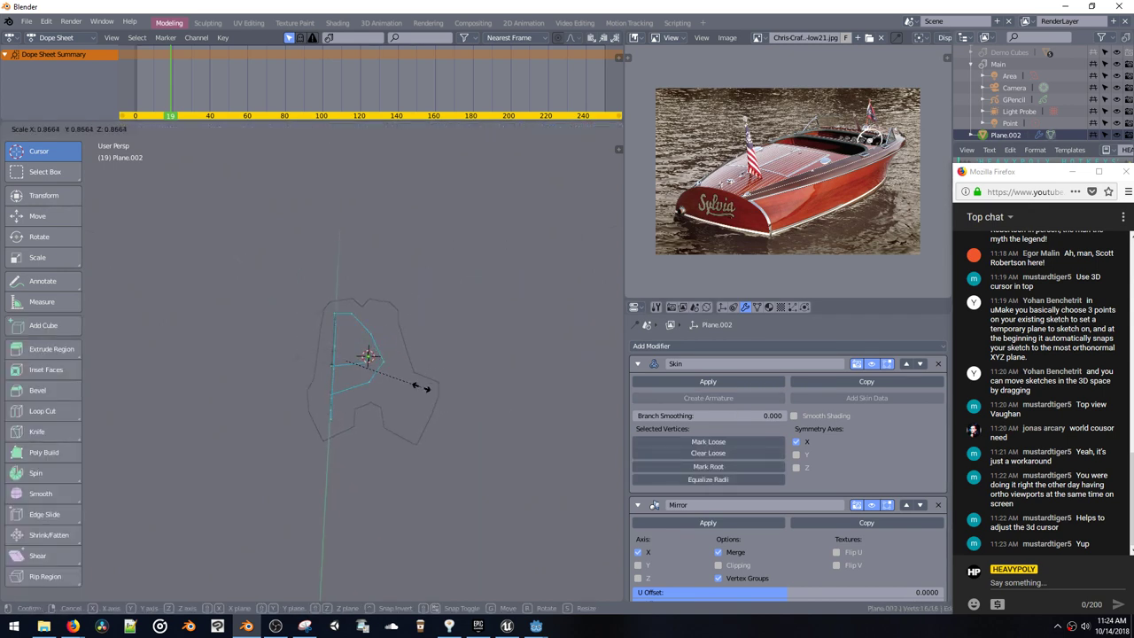
left_click(391, 374)
key("ctrl+a")
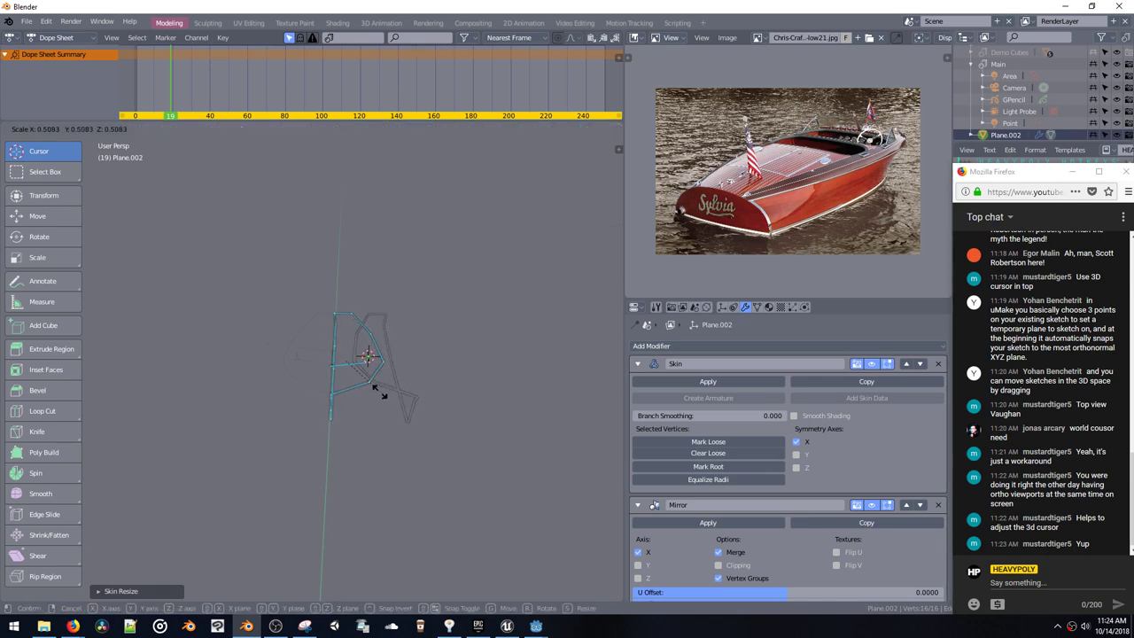
left_click(380, 392)
key("ctrl+a")
left_click(386, 404)
left_click(344, 437)
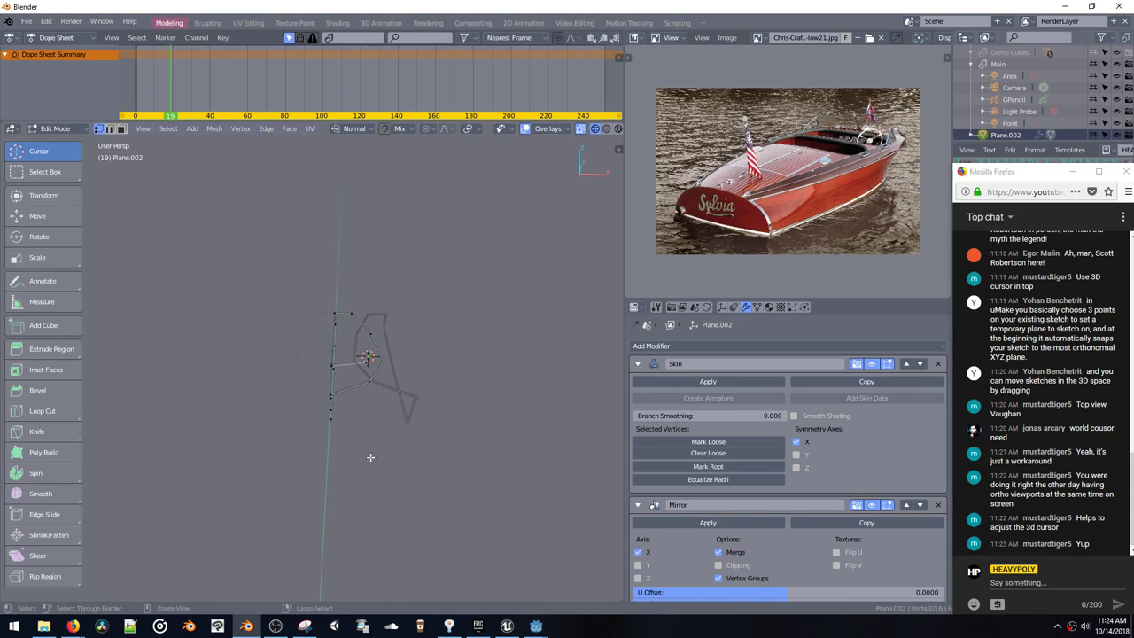
Step: Show the skinned hull in solid shading and mark the windshield's centre base vertex as a skin root
middle_click_drag(372, 431, 390, 338)
key("Tab")
key("space")
left_click(342, 293)
mouse_move(372, 299)
middle_mouse_down()
mouse_move(311, 309)
mouse_move(334, 345)
mouse_move(340, 310)
mouse_move(340, 343)
middle_mouse_up()
key("z")
left_click_drag(316, 365, 321, 369)
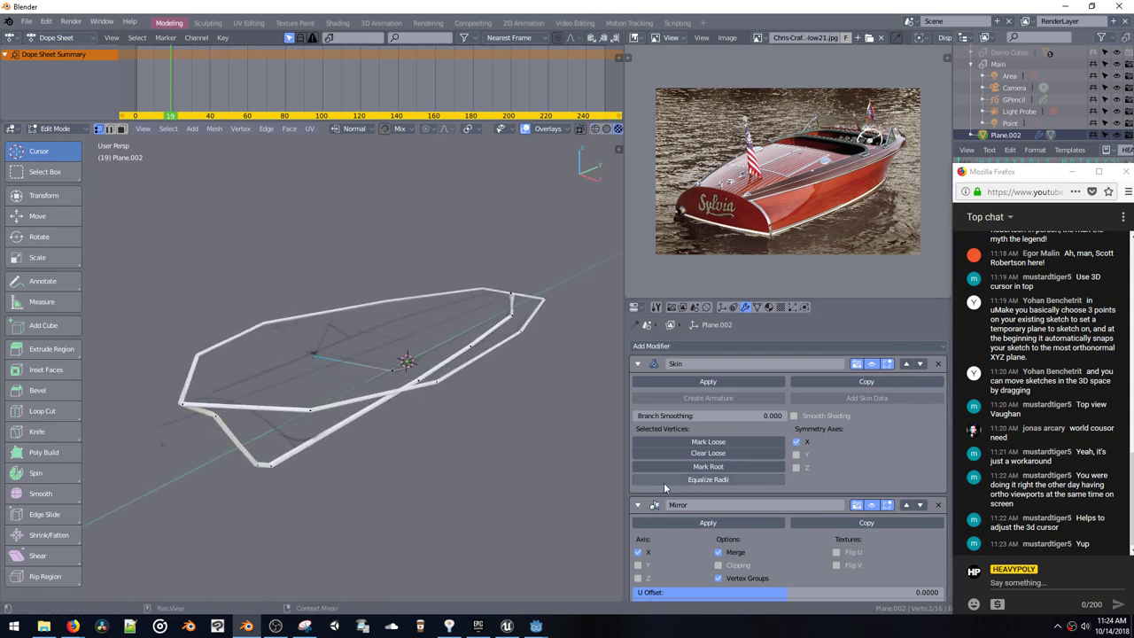
left_click(716, 467)
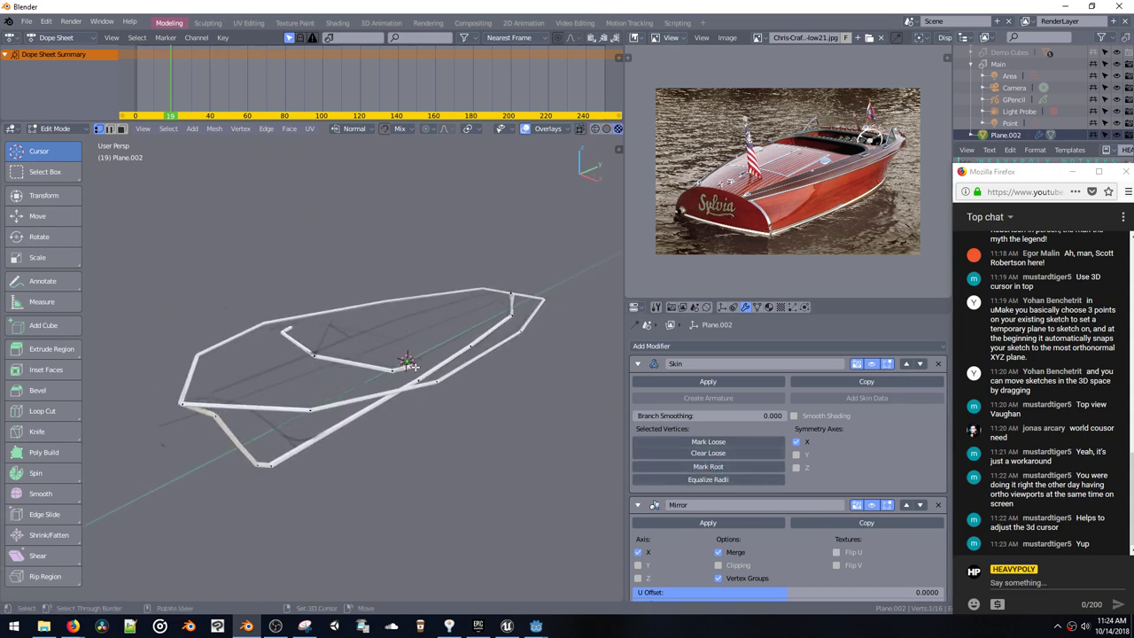
Step: Extrude the windshield's centre base vertex upward along Z and slide the new top vertex along Y
middle_click_drag(315, 368, 307, 363)
key("e")
key("z")
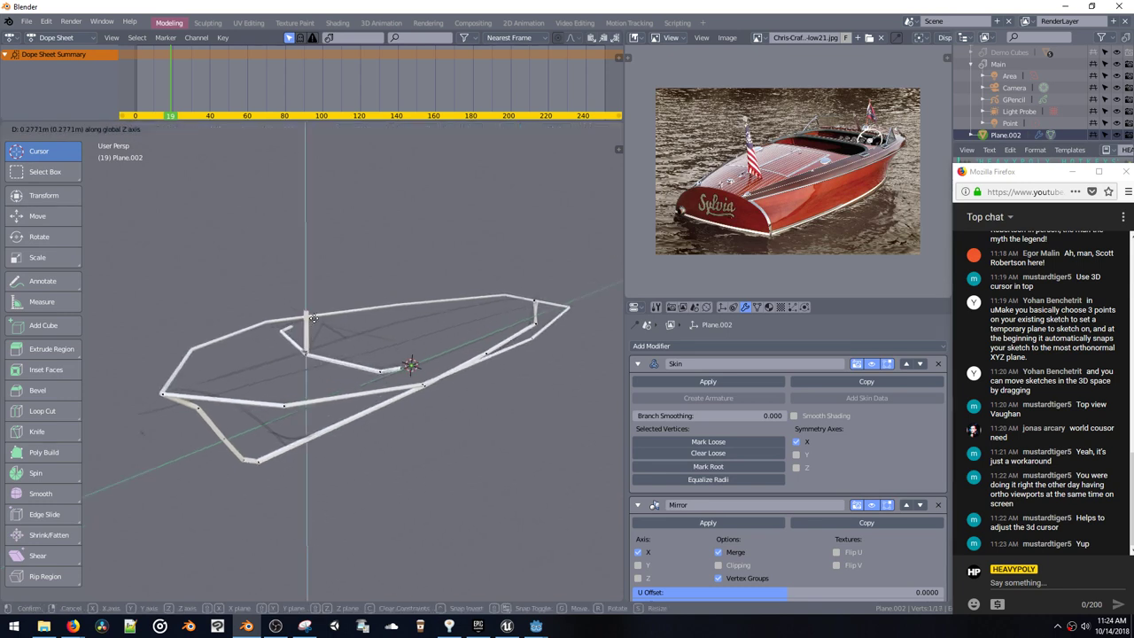
left_click(315, 323)
middle_click_drag(315, 322, 296, 317)
key("g")
key("y")
left_click(310, 317)
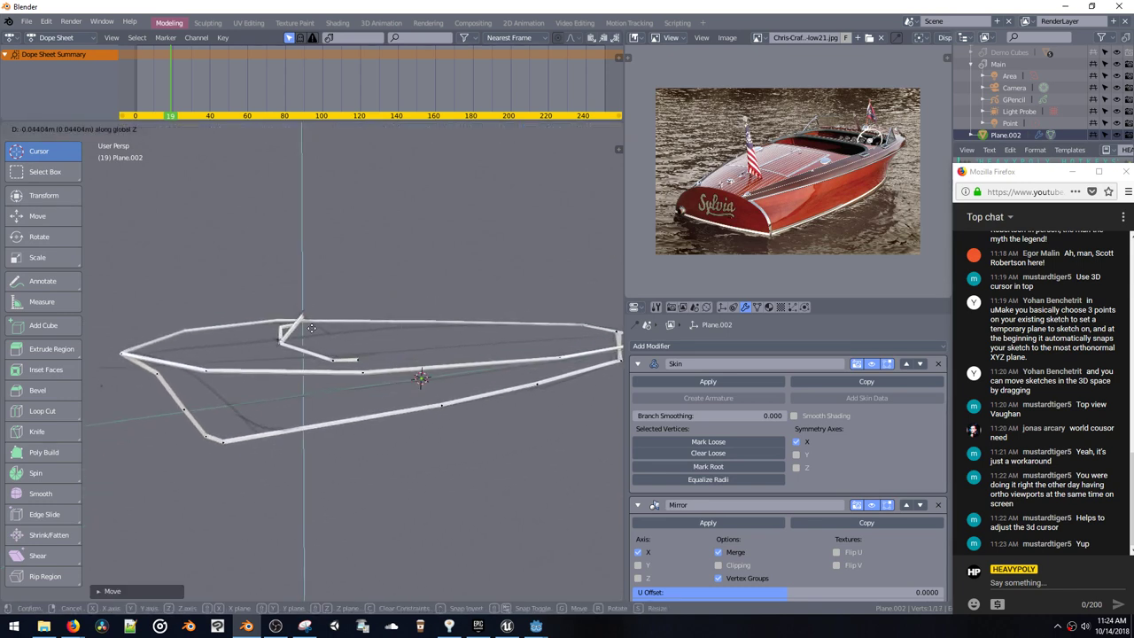
Step: Raise a post from the windshield's side vertex, adjusting its top along Z and Y
middle_click_drag(333, 362, 375, 347)
key("g")
key("z")
left_click(352, 328)
key("g")
key("y")
left_click(372, 334)
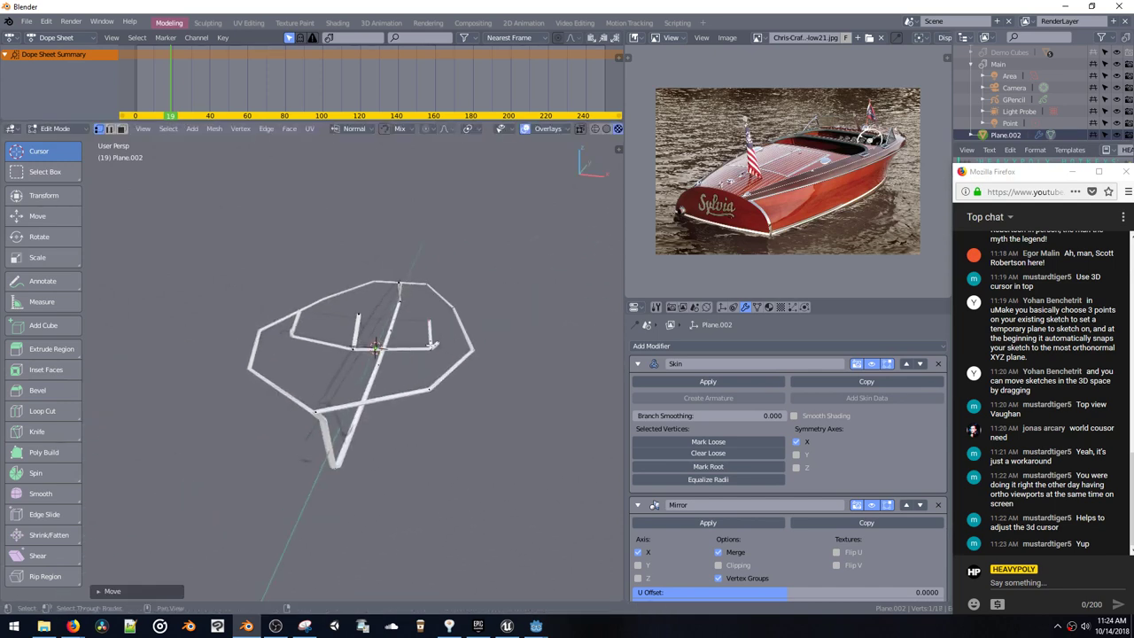
Step: Thin the skin radius of all wireframe vertices further
mouse_move(444, 344)
middle_mouse_down()
mouse_move(404, 359)
mouse_move(420, 376)
middle_mouse_up()
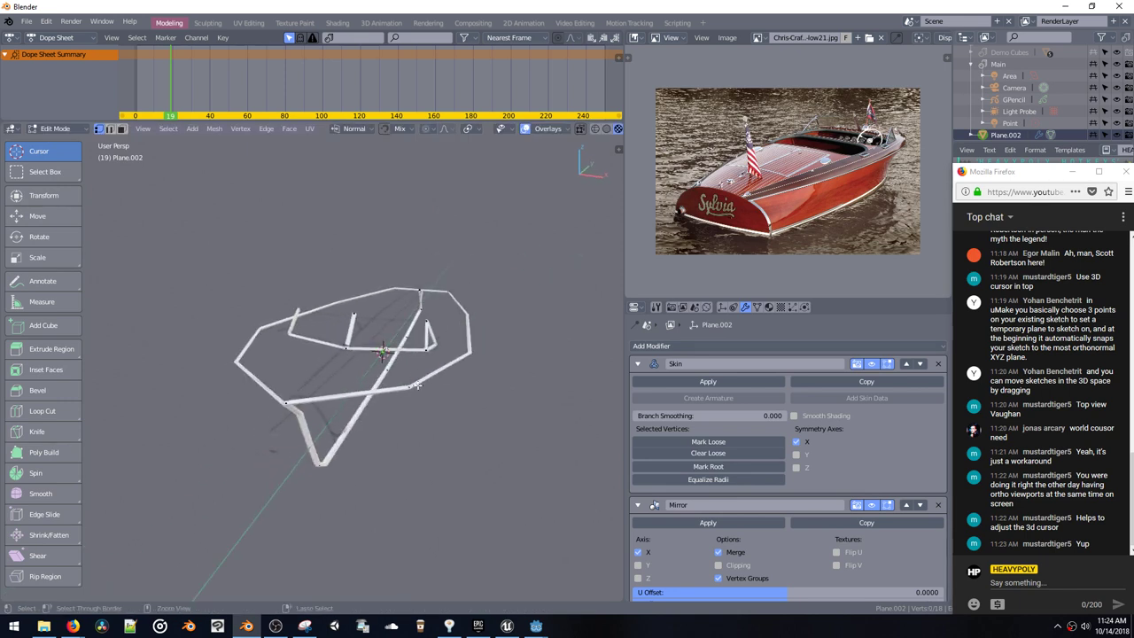
key("s")
left_click(409, 381)
key("ctrl+a")
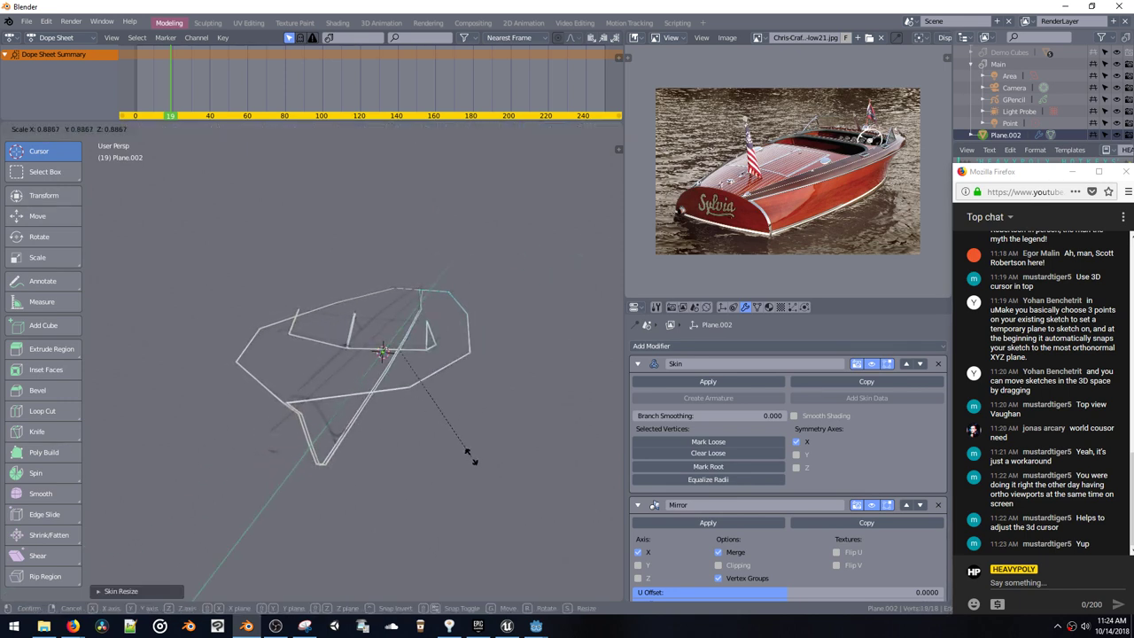
left_click(483, 470)
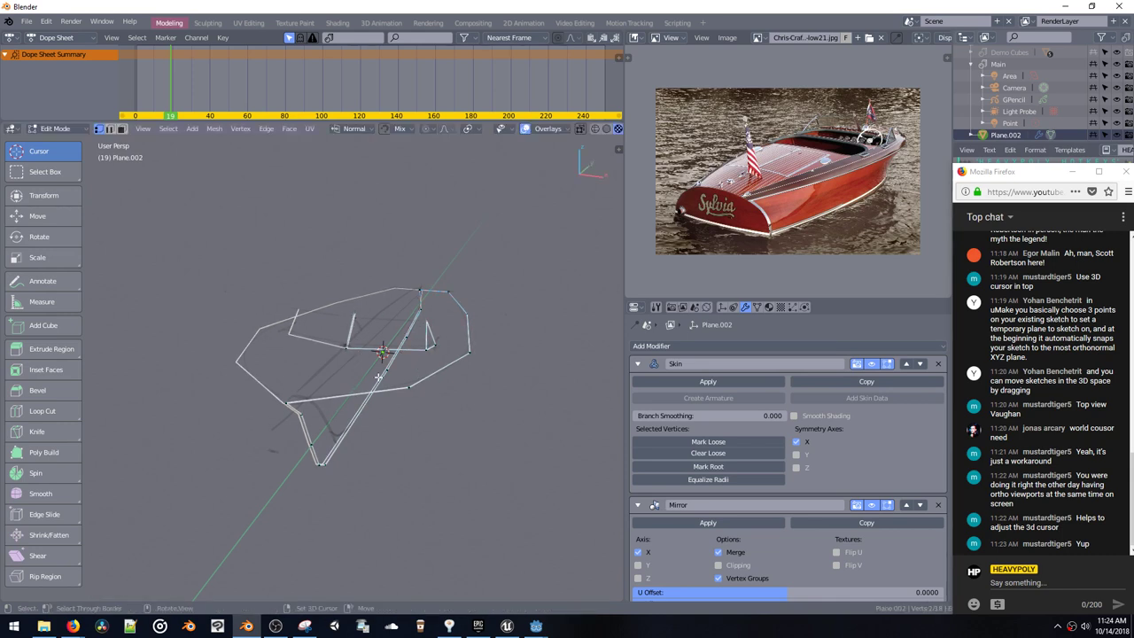
Step: Select the hull's centreline vertices from behind and align them on the X axis
middle_click_drag(379, 377, 293, 292)
key("Tab")
key("Tab")
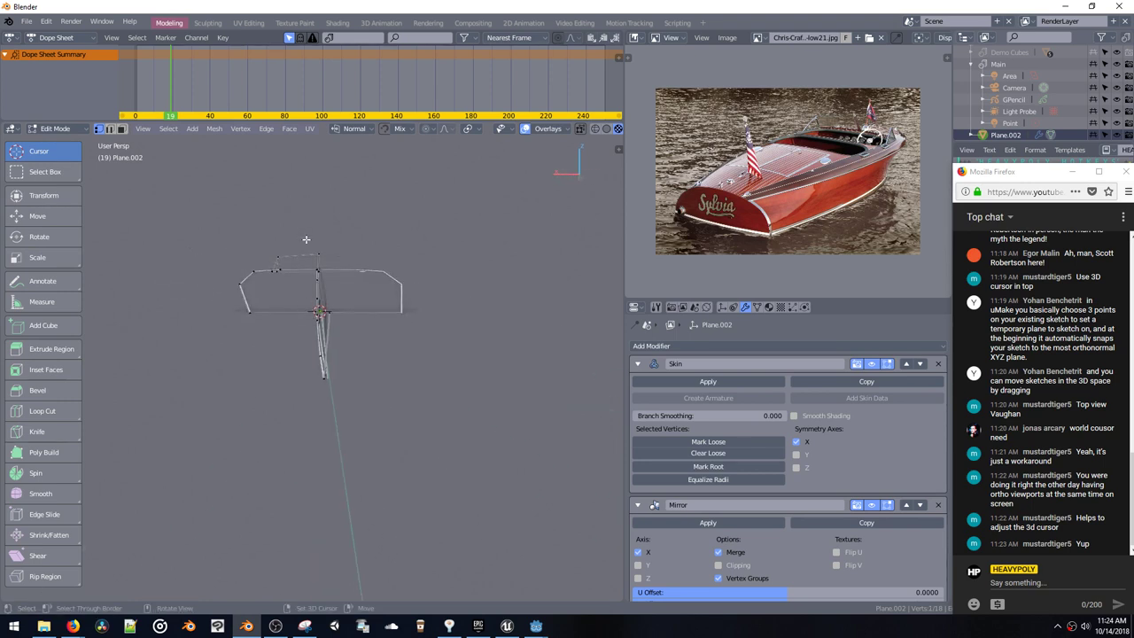
left_click_drag(304, 240, 342, 412)
key("ctrl+alt+space")
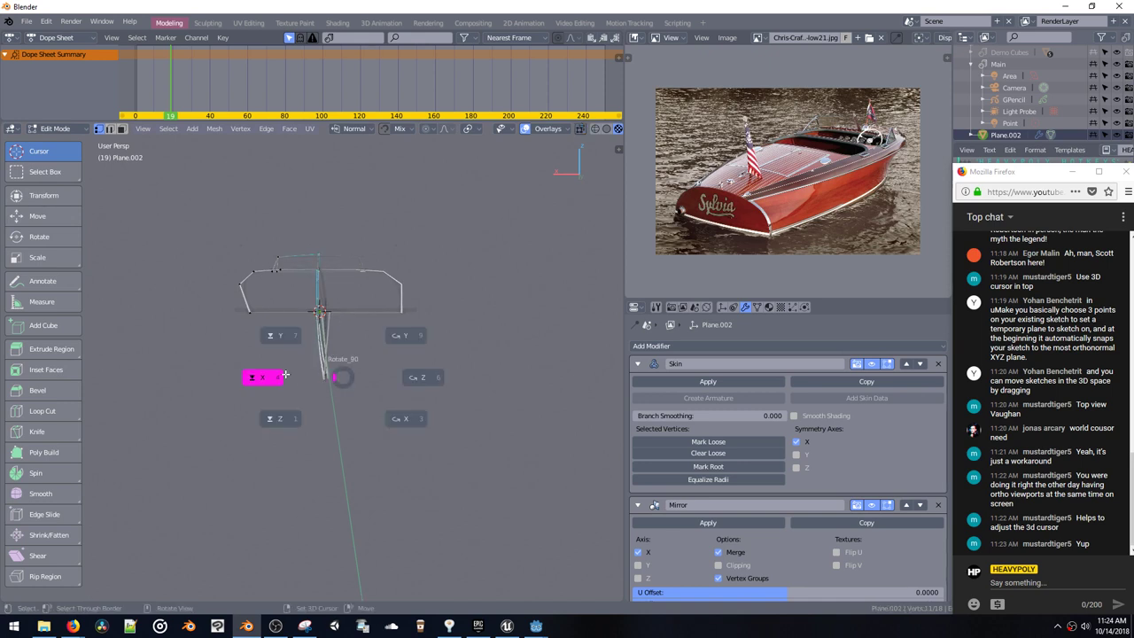
left_click(278, 376)
Step: Lower the transom's outer deck corner along Z by about 0.04 m
middle_click_drag(284, 375, 321, 353)
key("g")
key("z")
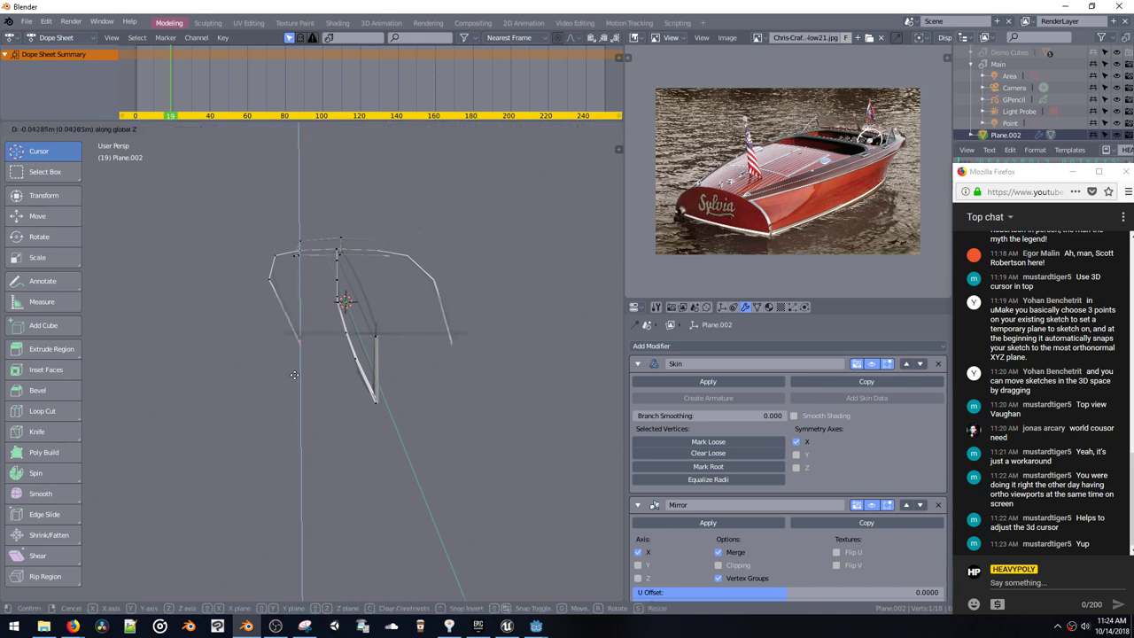
left_click(295, 375)
Step: Start a deck centreline edge behind the windshield and slide its end vertex aft along Y
middle_click_drag(337, 345, 320, 272)
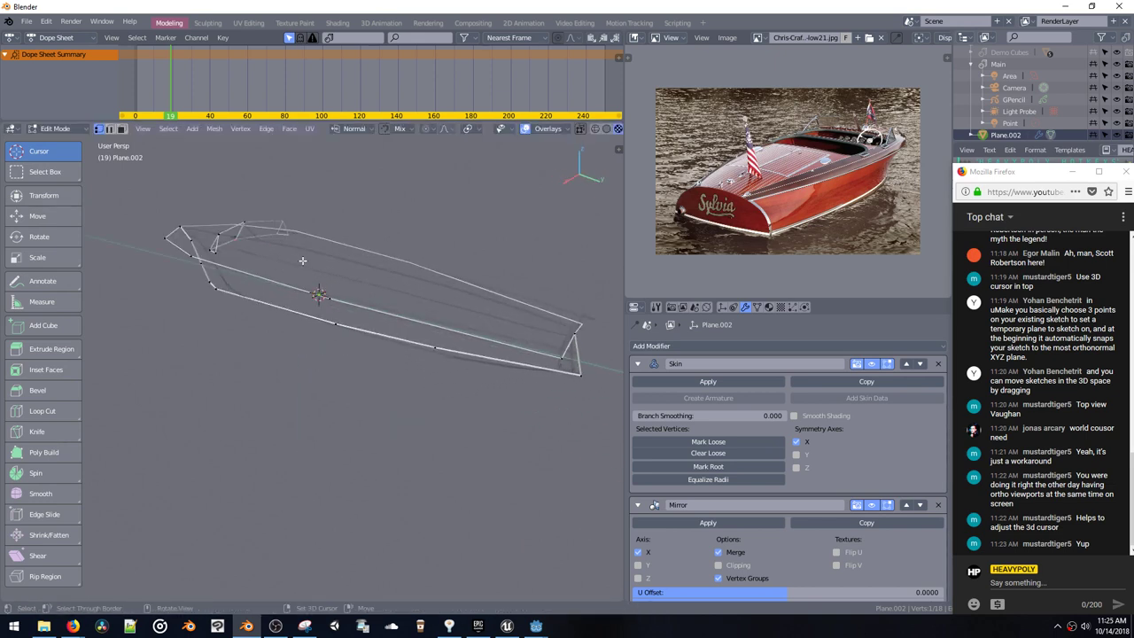
key("shift+d")
left_click(359, 276)
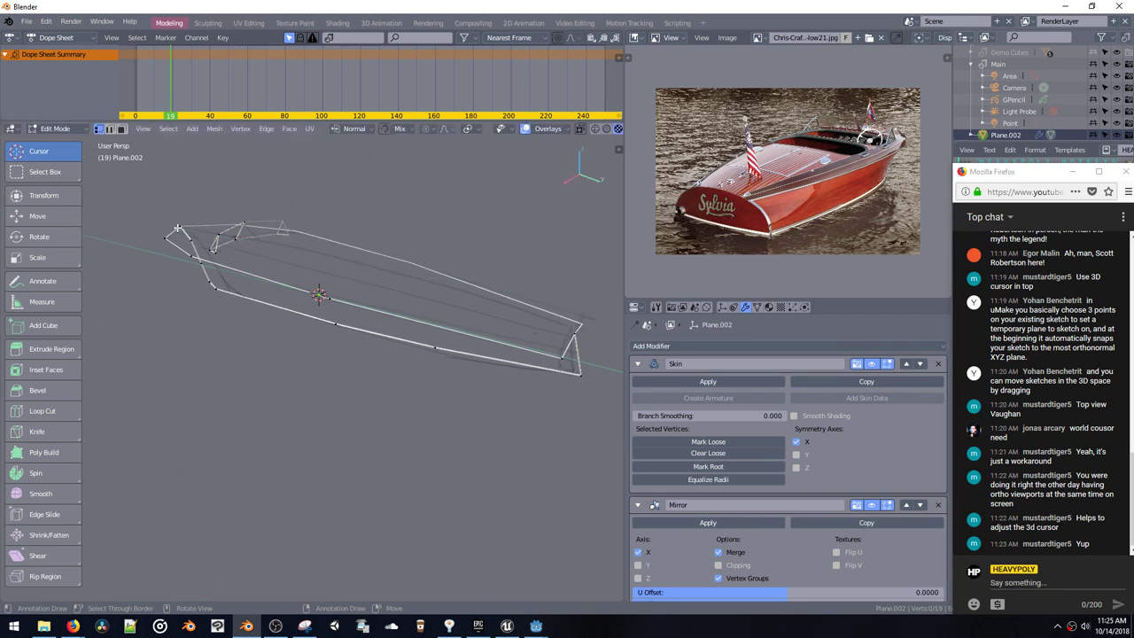
key("g")
key("y")
left_click(339, 278)
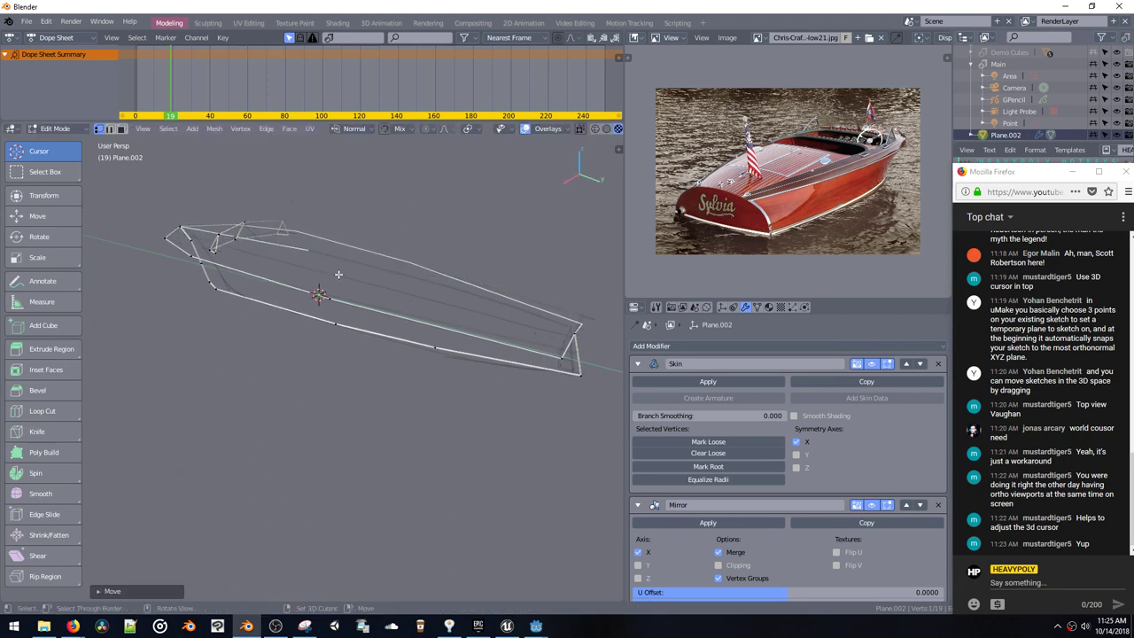
Step: In the right side view, fit the deck centreline vertex to the sketch and extrude the line aft to the transom's top
key("KP_3")
key("g")
left_click(273, 272)
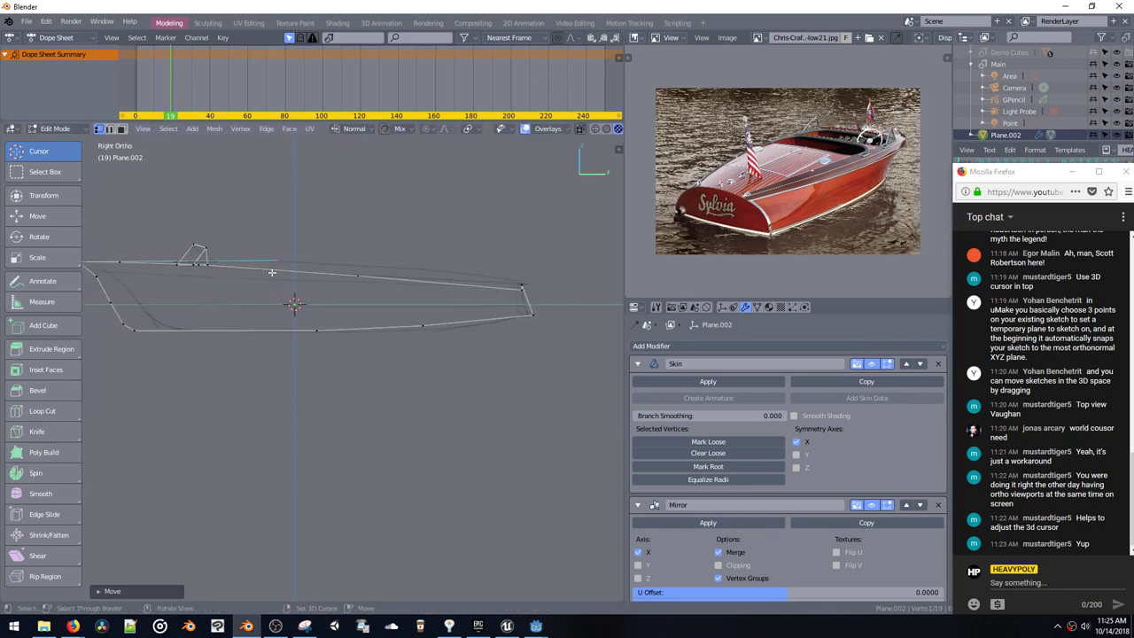
key("e")
left_click(461, 281)
key("g")
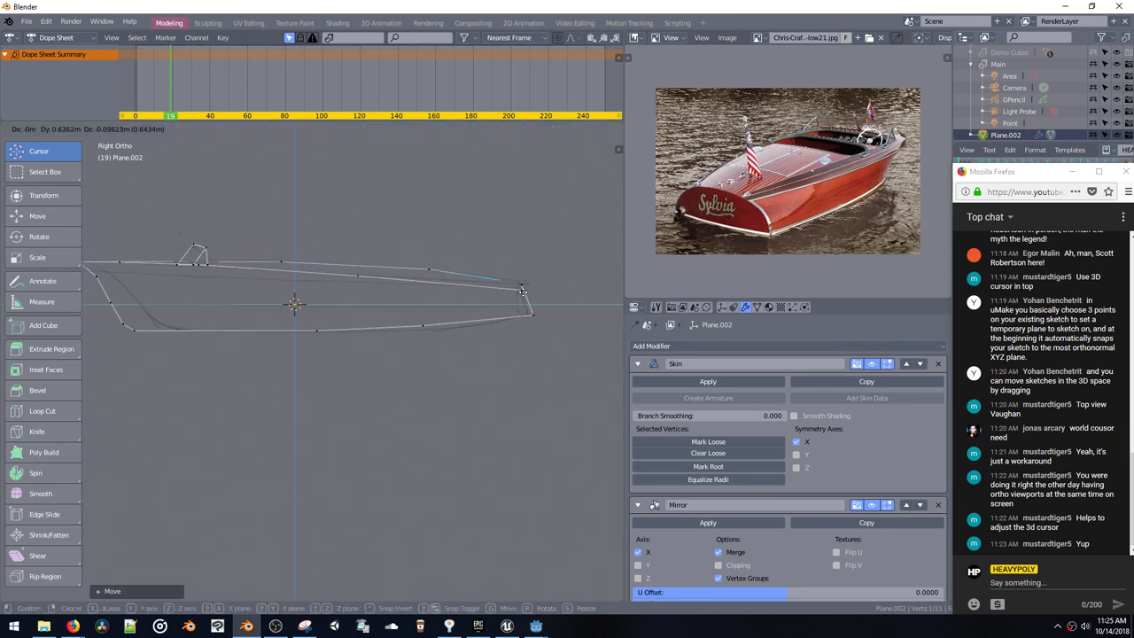
left_click(522, 291)
Step: Join the deck centreline's aft vertex to the transom's top centre vertex using Dissolve Selection
middle_click_drag(520, 293, 438, 333)
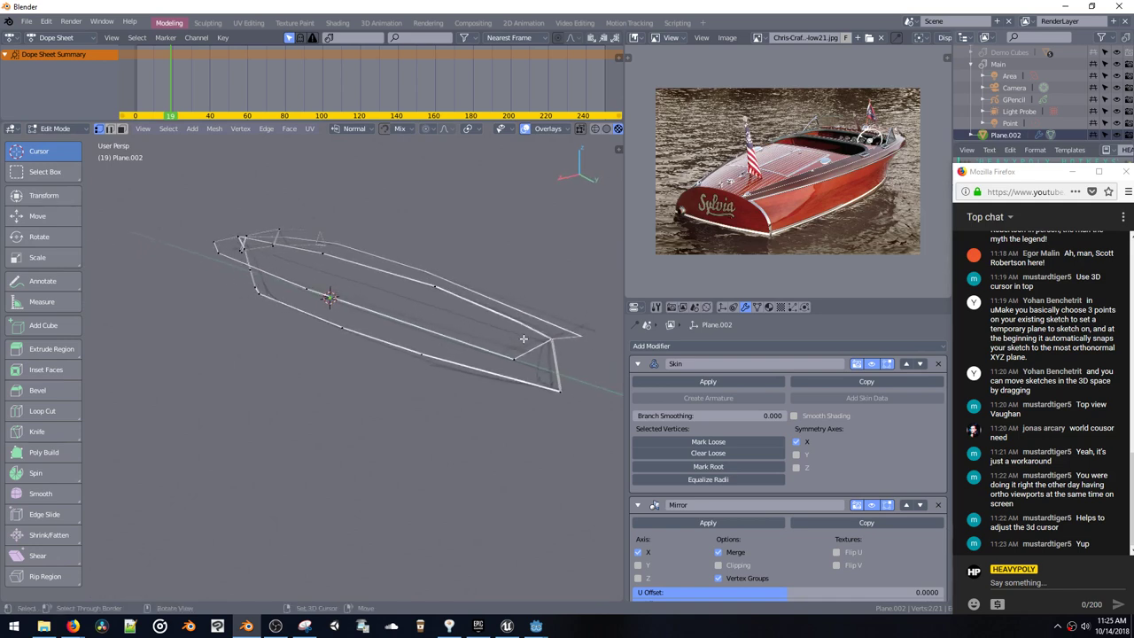
key("ctrl+x")
middle_click_drag(495, 329, 325, 328)
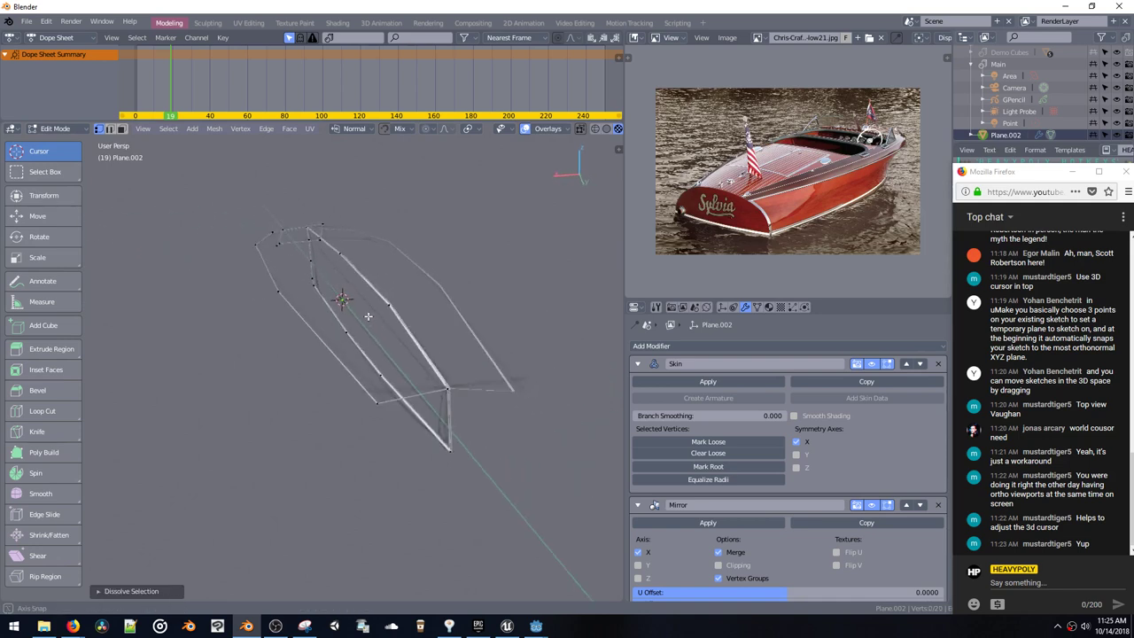
Step: In the back view, extrude the transom's outer deck corner outward and down in two segments to trace the transom side
key("v")
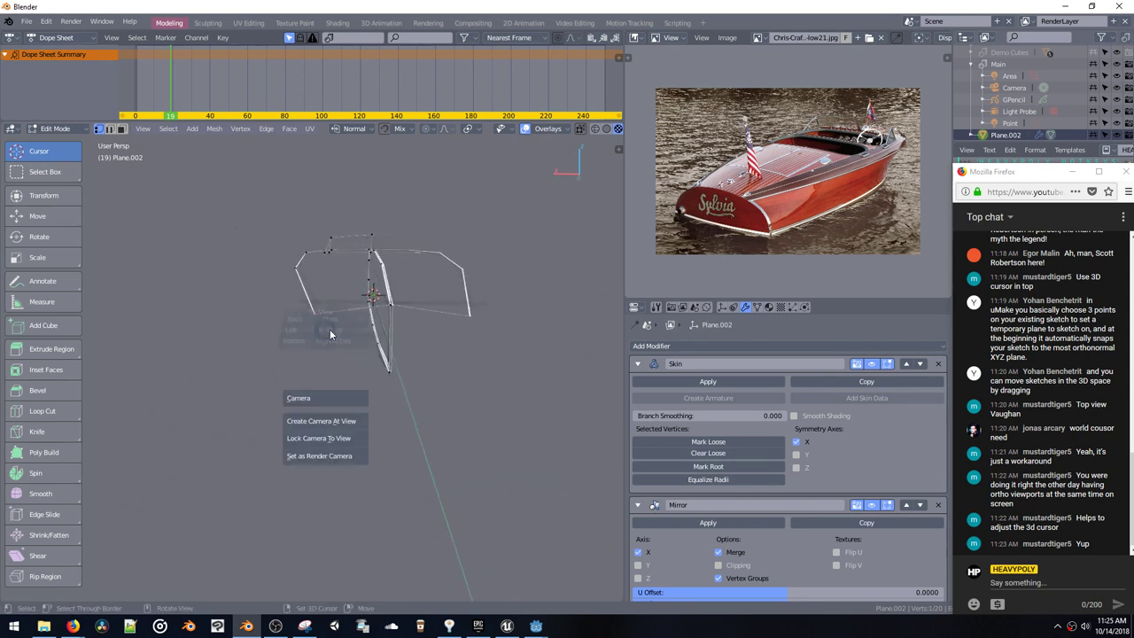
left_click(264, 288)
key("e")
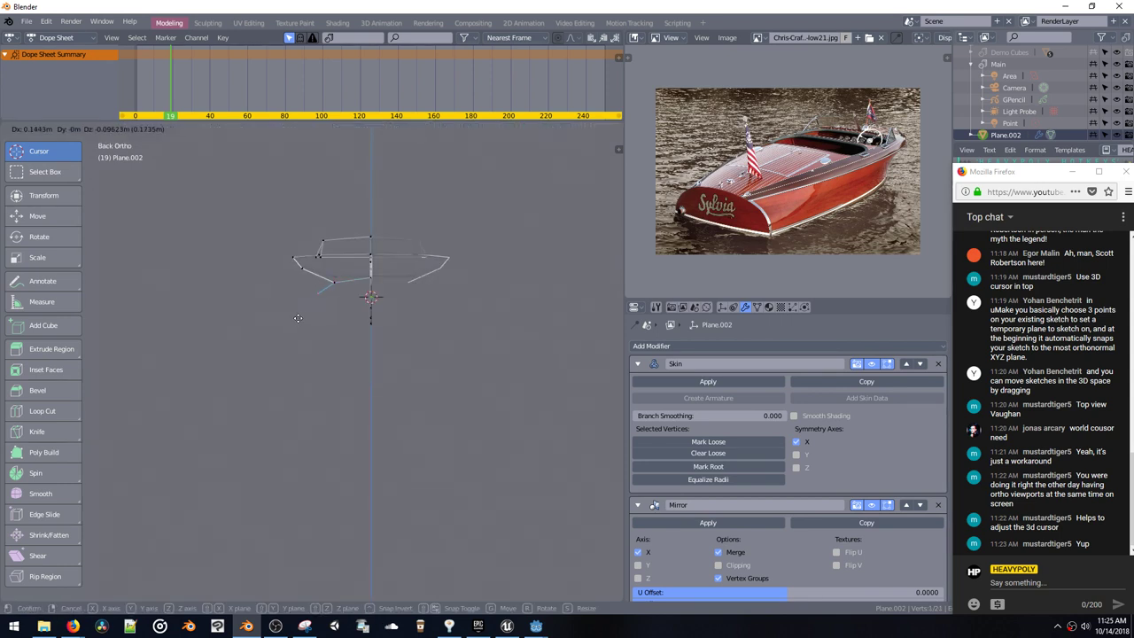
left_click(297, 324)
key("e")
left_click(281, 349)
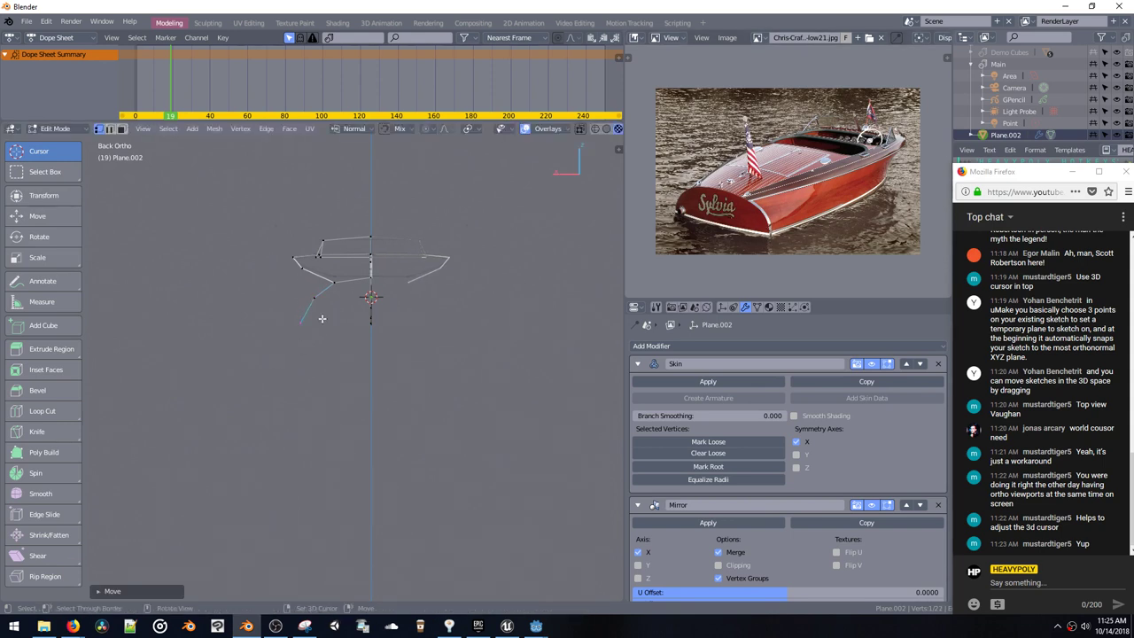
Step: Raise the middle and lower vertices of the transom's side profile along Z
middle_click_drag(321, 318, 314, 348)
key("g")
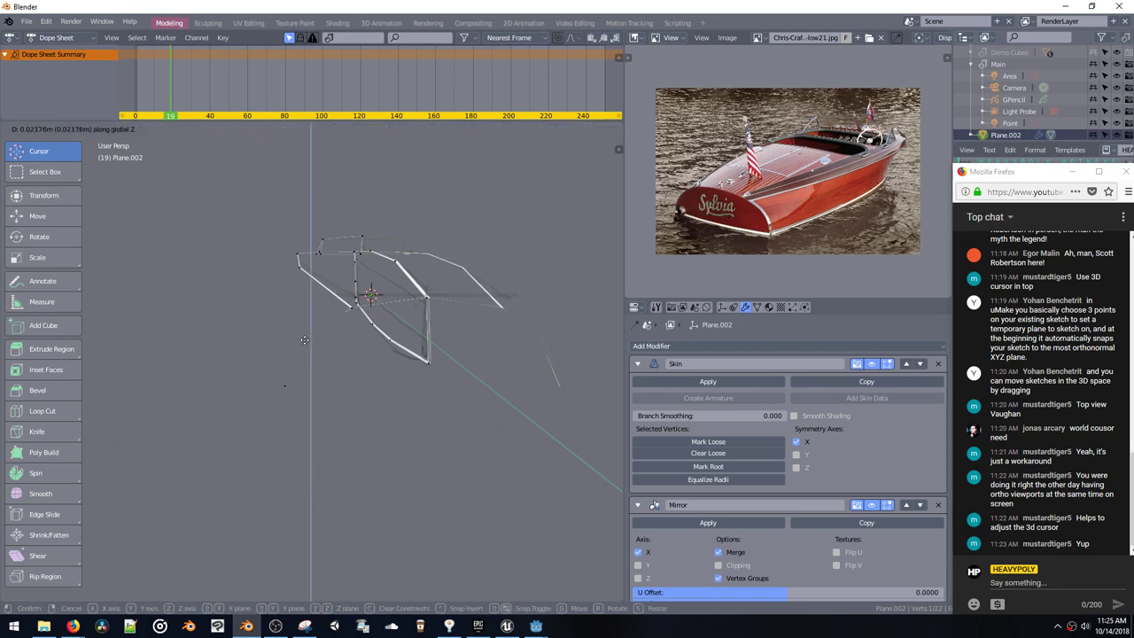
left_click(303, 335)
key("g")
key("z")
left_click(375, 353)
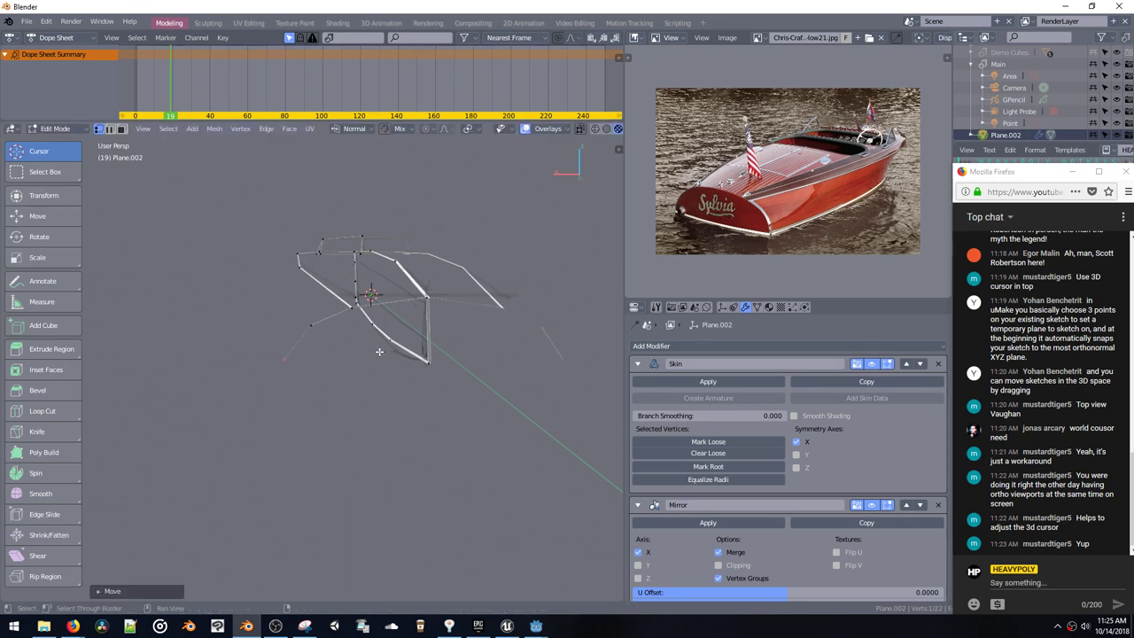
left_click(418, 380)
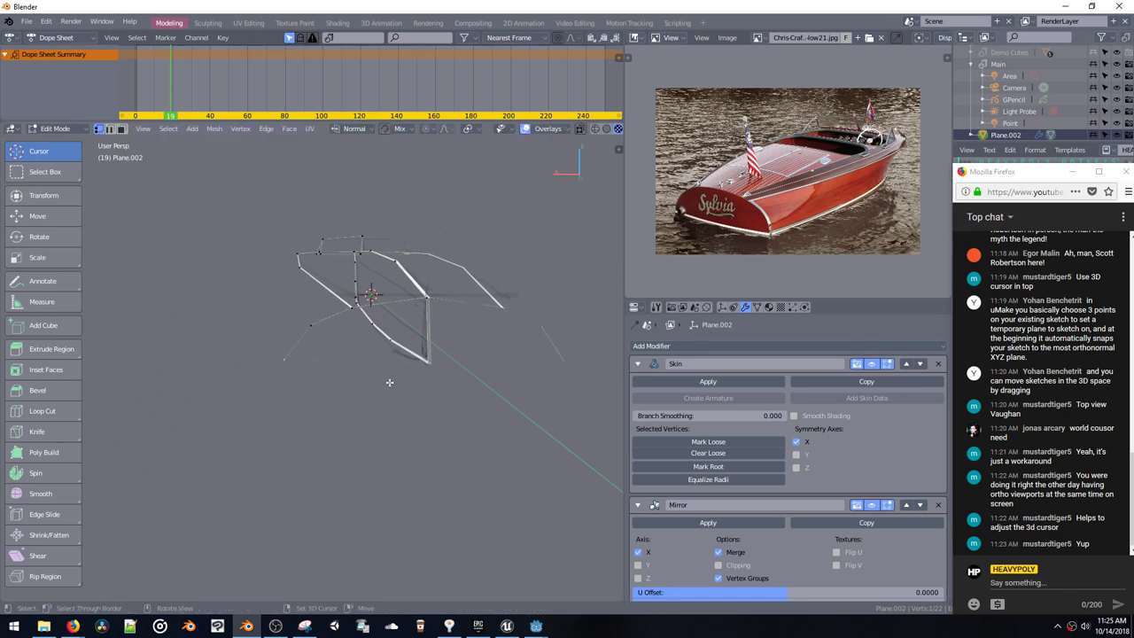
Step: Subdivide the transom's bottom edge between the lower side corner and the centre, and adjust the new middle vertex along Z
key("w")
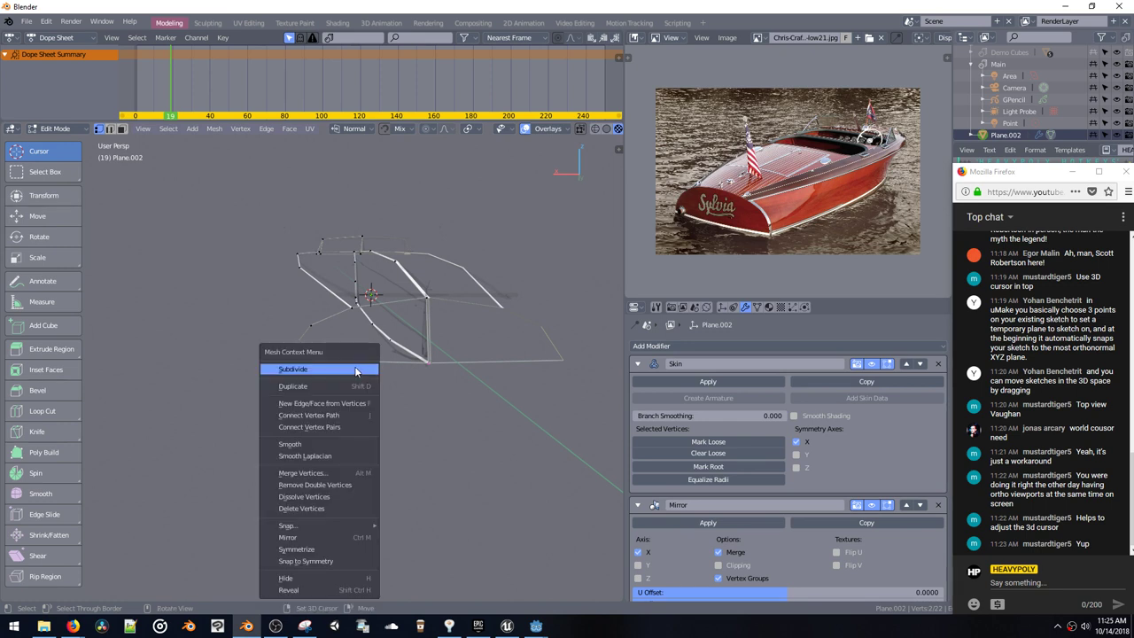
left_click(356, 371)
left_click(356, 364)
key("g")
key("z")
left_click(354, 380)
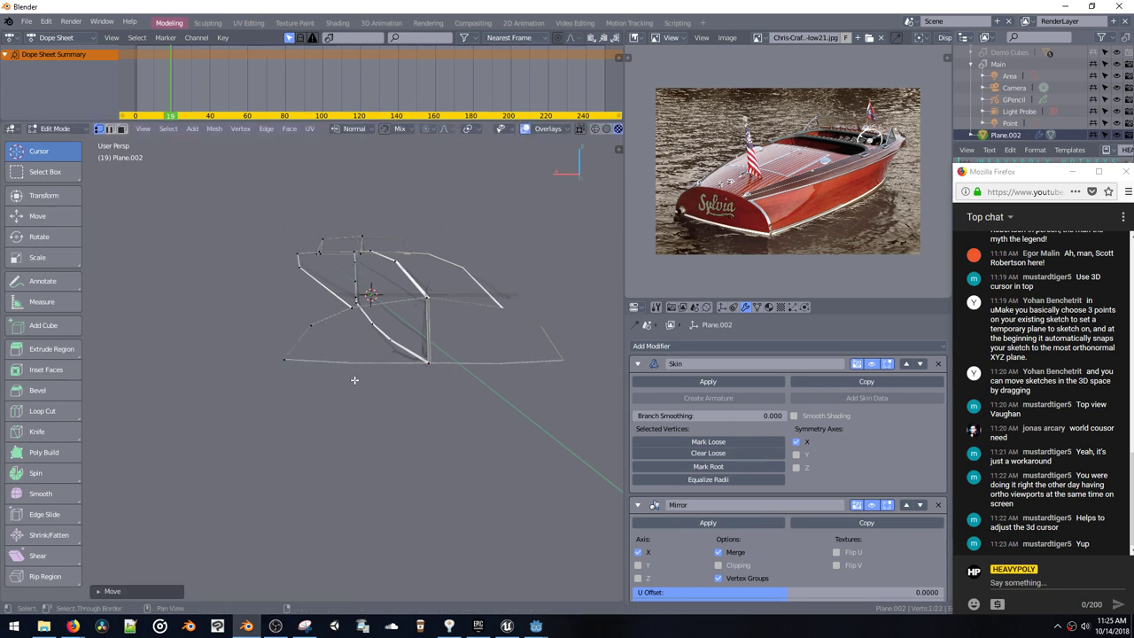
Step: Move the transom's middle and lower side vertices slightly inward along X and adjust them along Y
middle_click_drag(354, 380, 346, 382)
left_click_drag(232, 327, 297, 391)
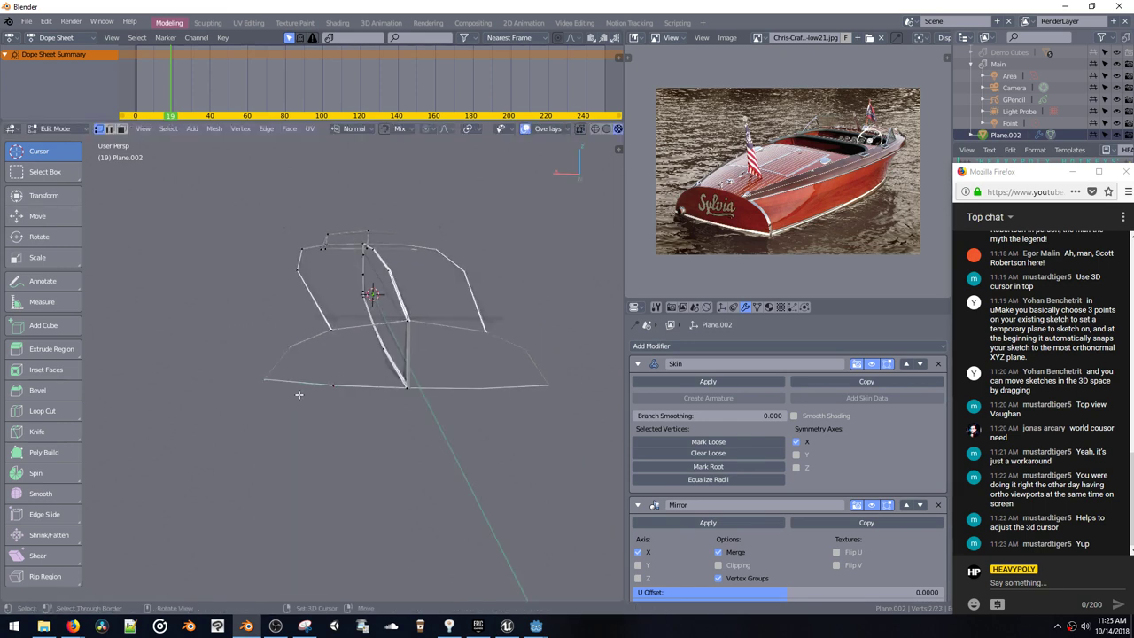
key("g")
key("x")
left_click(310, 393)
middle_click_drag(314, 393, 443, 416)
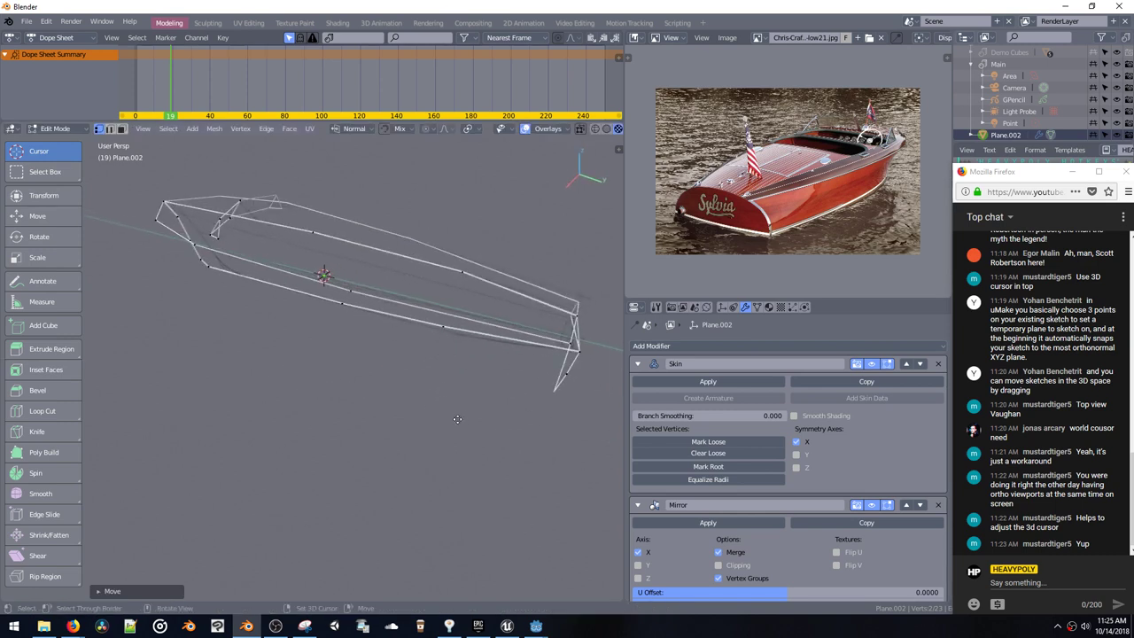
key("g")
key("y")
left_click(454, 418)
Step: In the top view, move the transom's outer deck corner forward along Y and reposition the middle side vertex to curve the transom
middle_click_drag(542, 399, 359, 505)
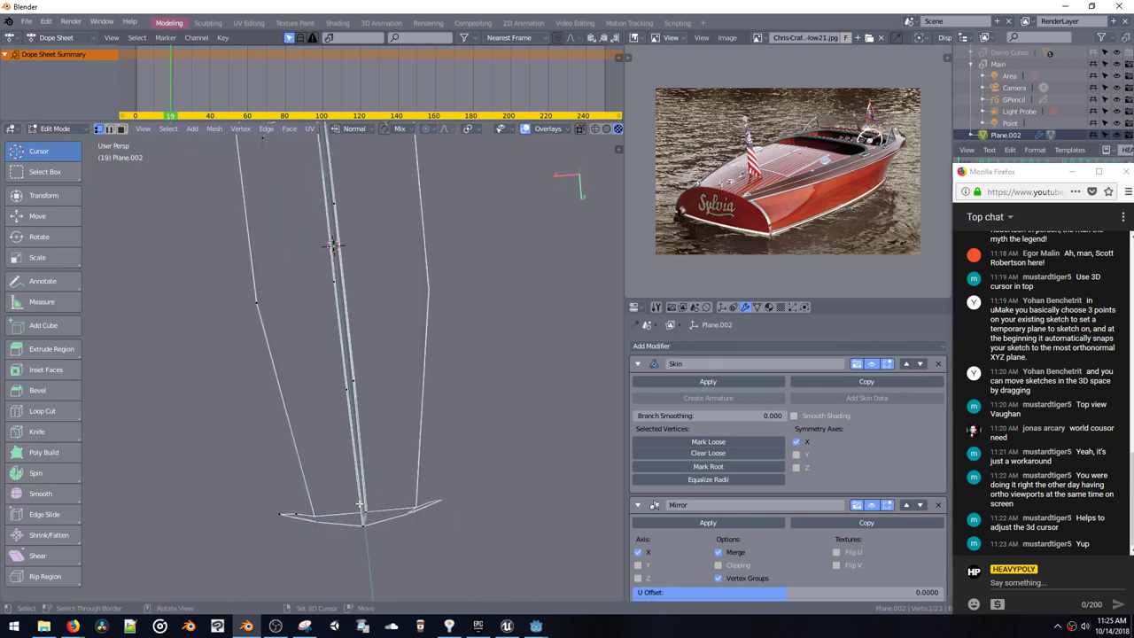
key("shift+v")
key("v")
middle_click_drag(347, 262, 367, 367, "shift")
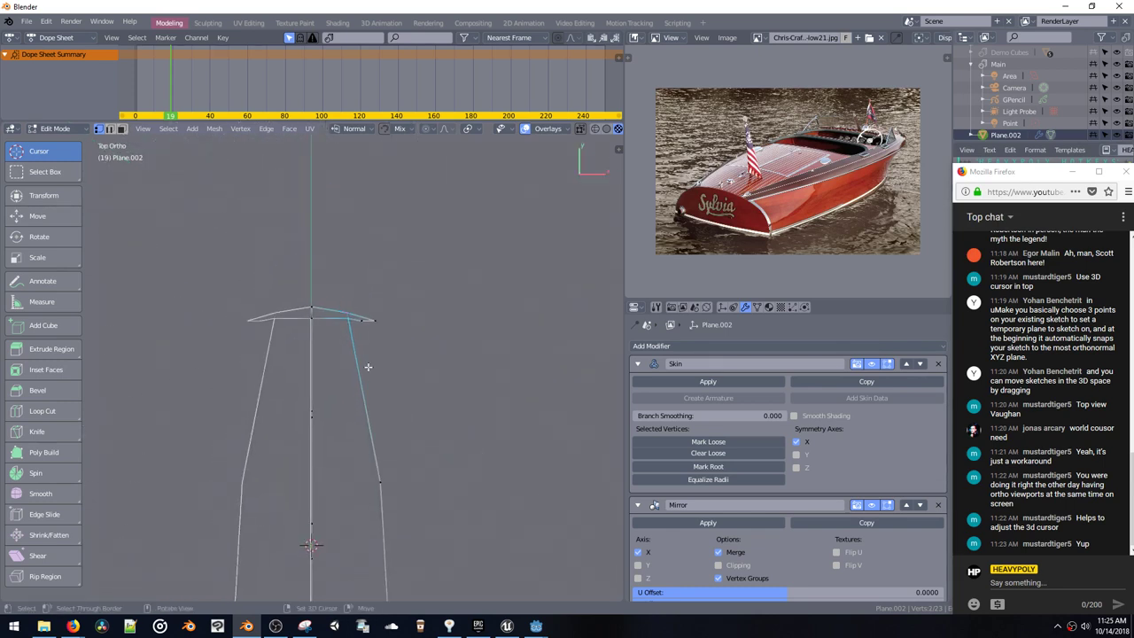
scroll(368, 366, "up", 3)
key("g")
key("y")
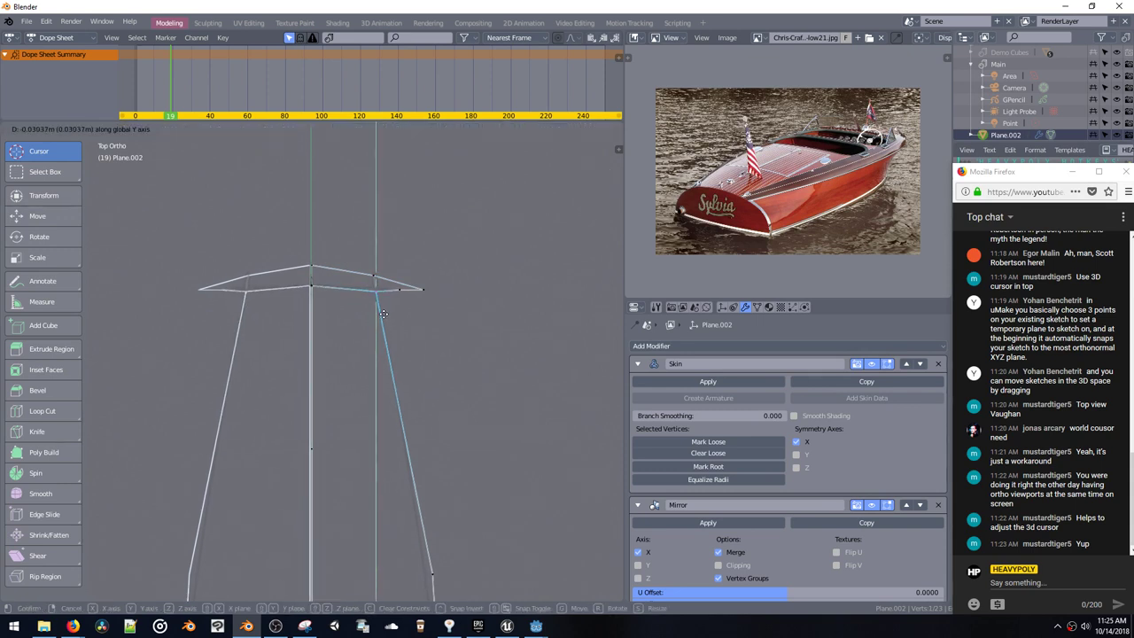
left_click(381, 297)
left_click(398, 298)
key("g")
left_click(385, 297)
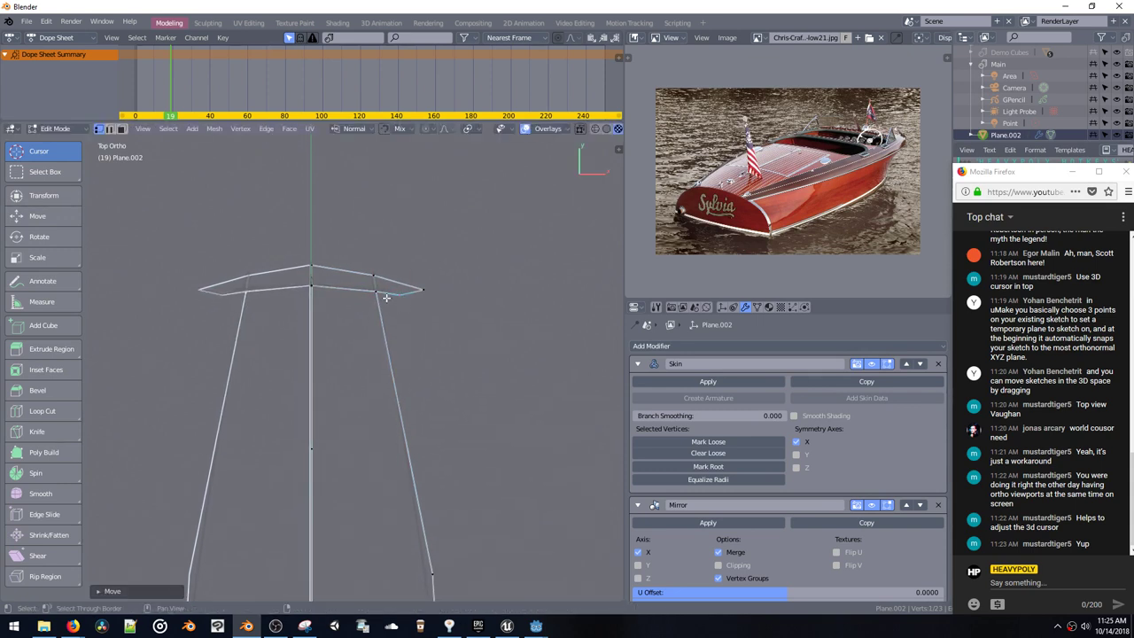
Step: Move the transom's top and bottom centre vertices together slightly forward along Y
left_click_drag(303, 251, 318, 303)
key("g")
key("y")
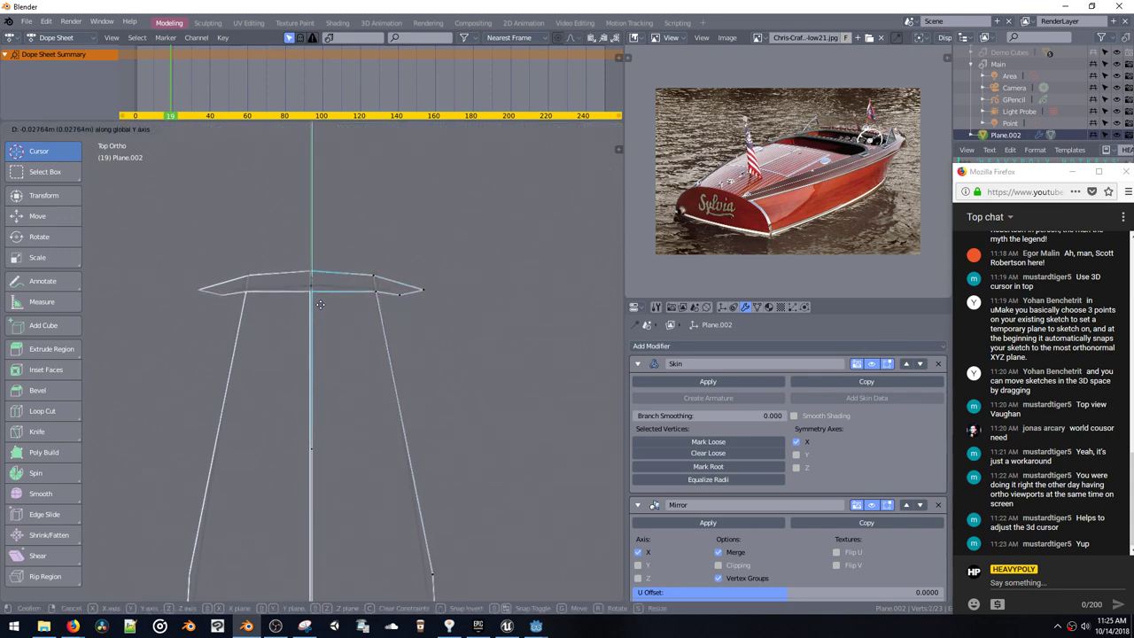
left_click(316, 285)
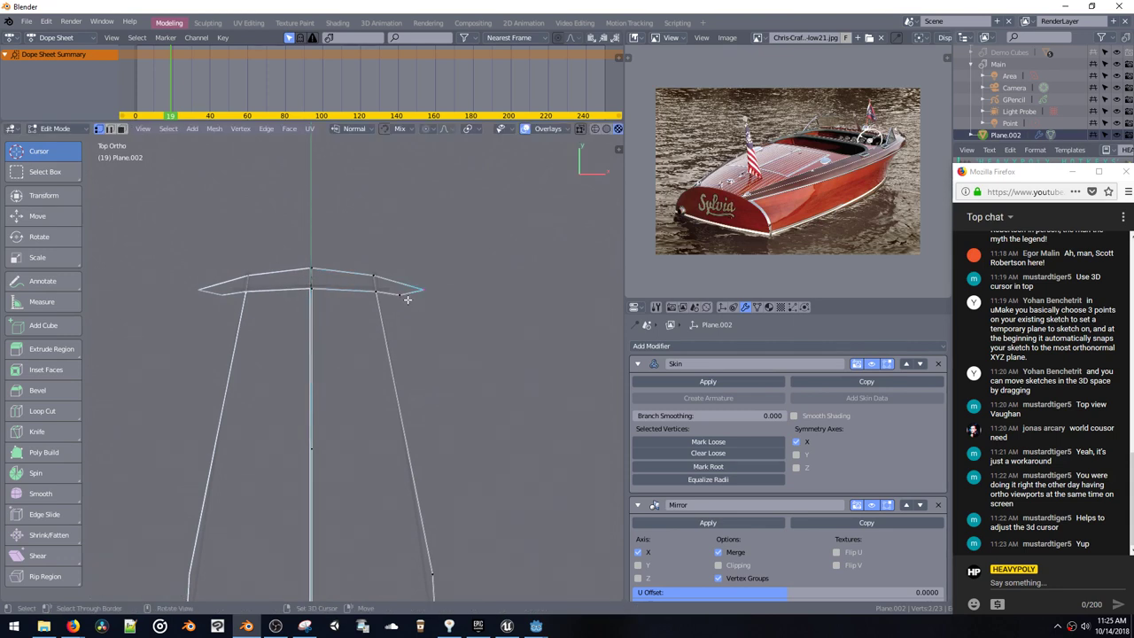
Step: Nudge the transom's middle side vertex and lower outer corner slightly outward and forward to smooth its curve
key("g")
left_click(408, 298)
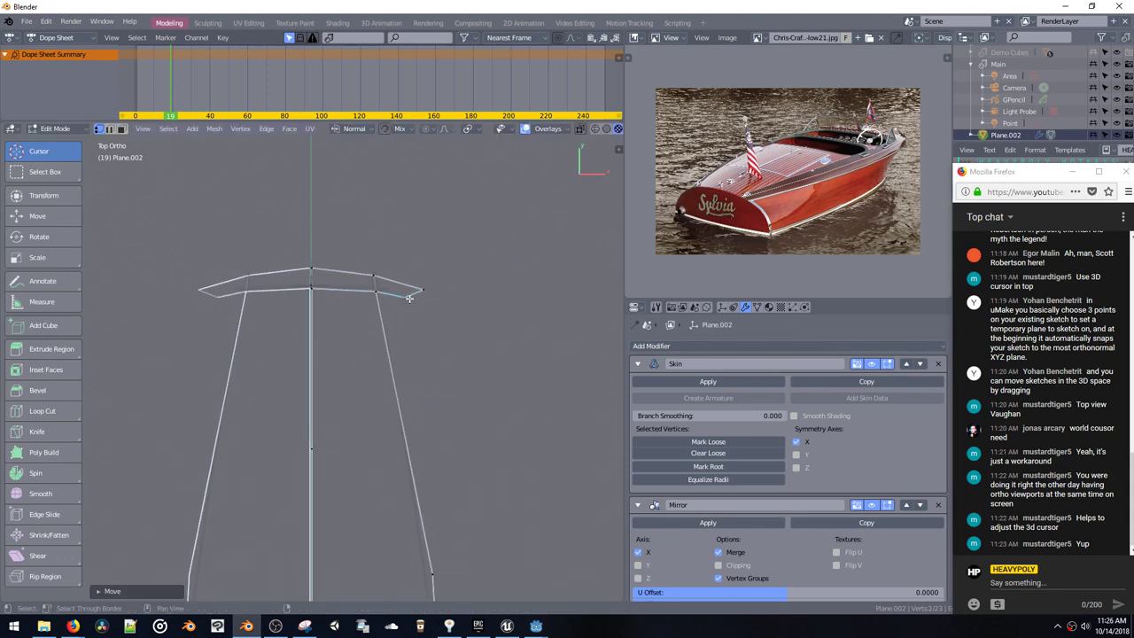
key("g")
left_click(430, 301)
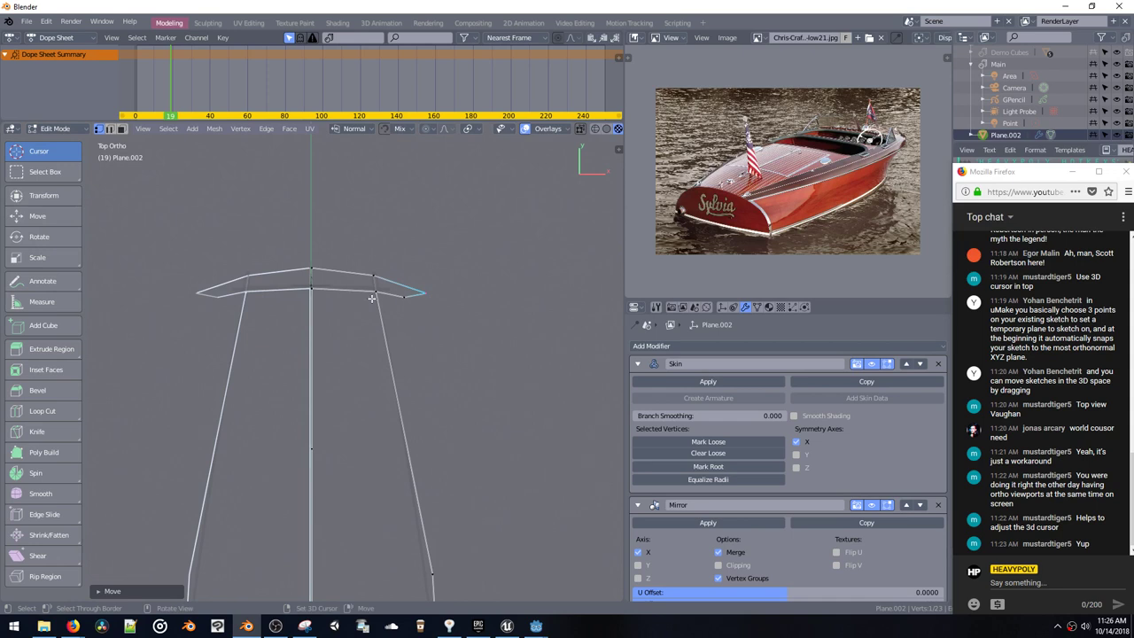
Step: In side view, extrude the lower hull line forward from the stern's lower corner in two segments toward the bow
middle_click_drag(389, 328, 456, 313)
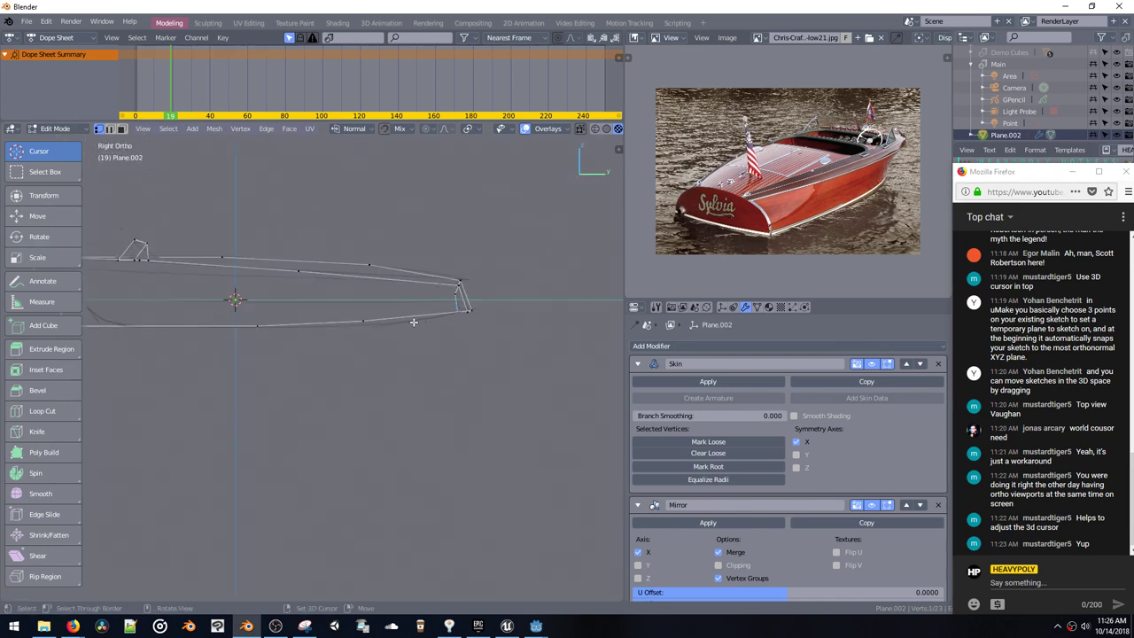
key("g")
left_click(242, 332)
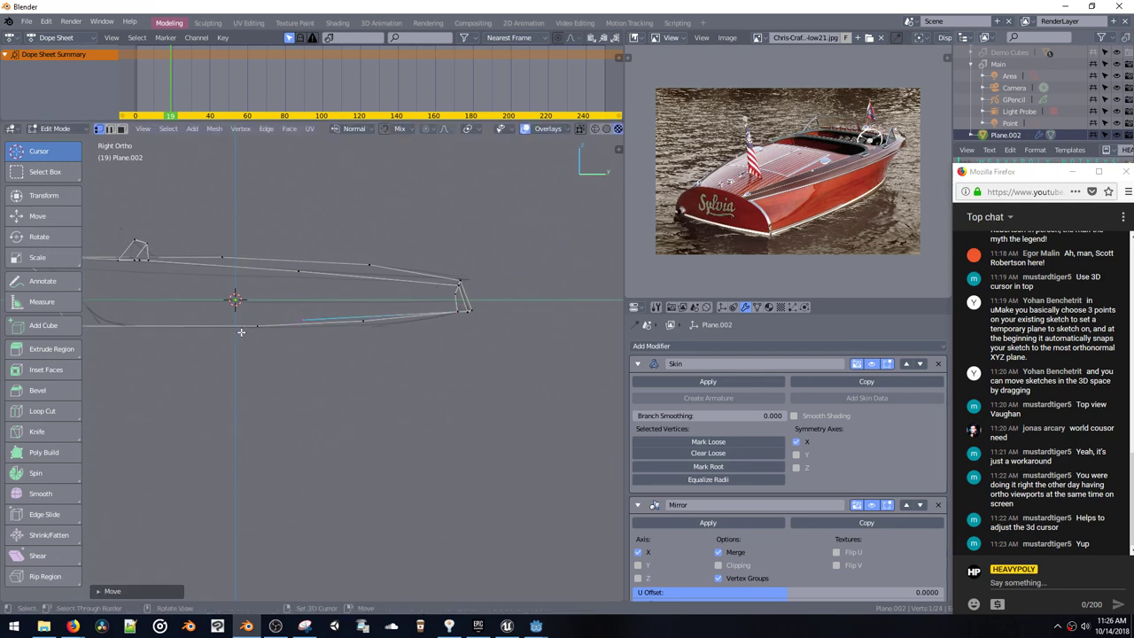
middle_click_drag(241, 331, 404, 343, "shift")
key("e")
left_click(211, 344)
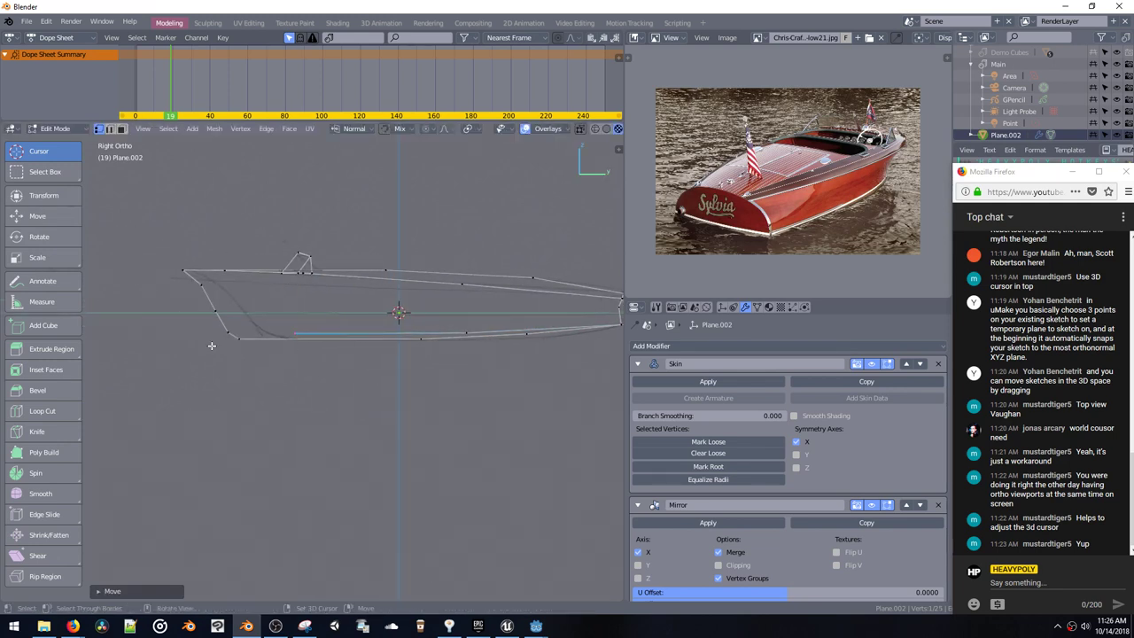
Step: In top view, shape the front end of the lower hull line to curve inward and meet the centreline near the bow
middle_click_drag(213, 347, 311, 398)
middle_click_drag(339, 373, 352, 311)
key("v")
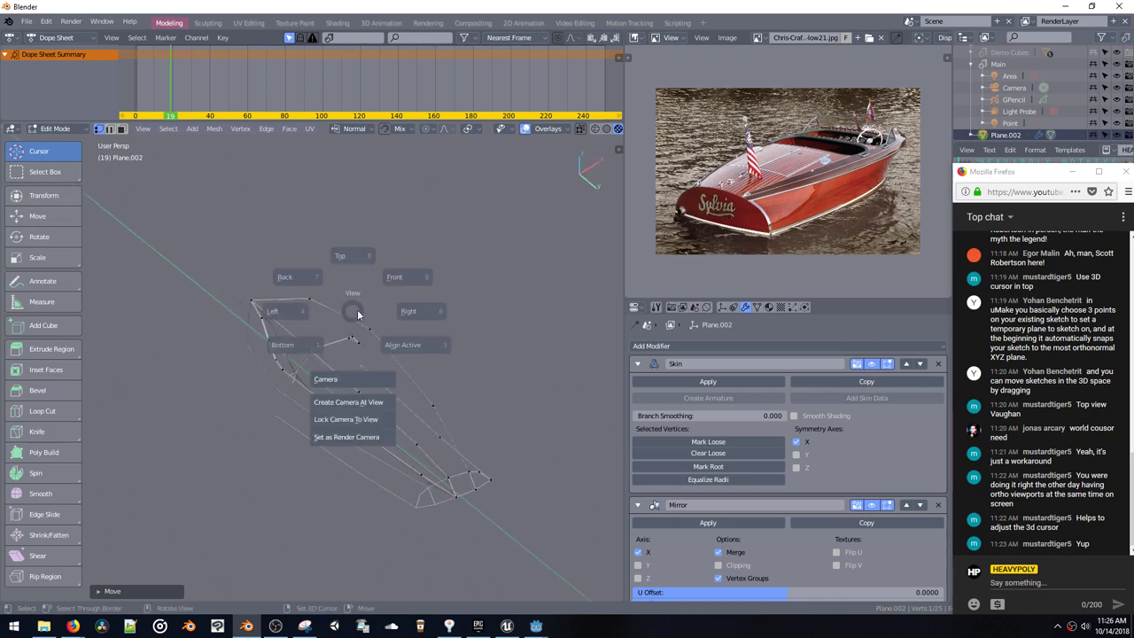
left_click(351, 257)
key("g")
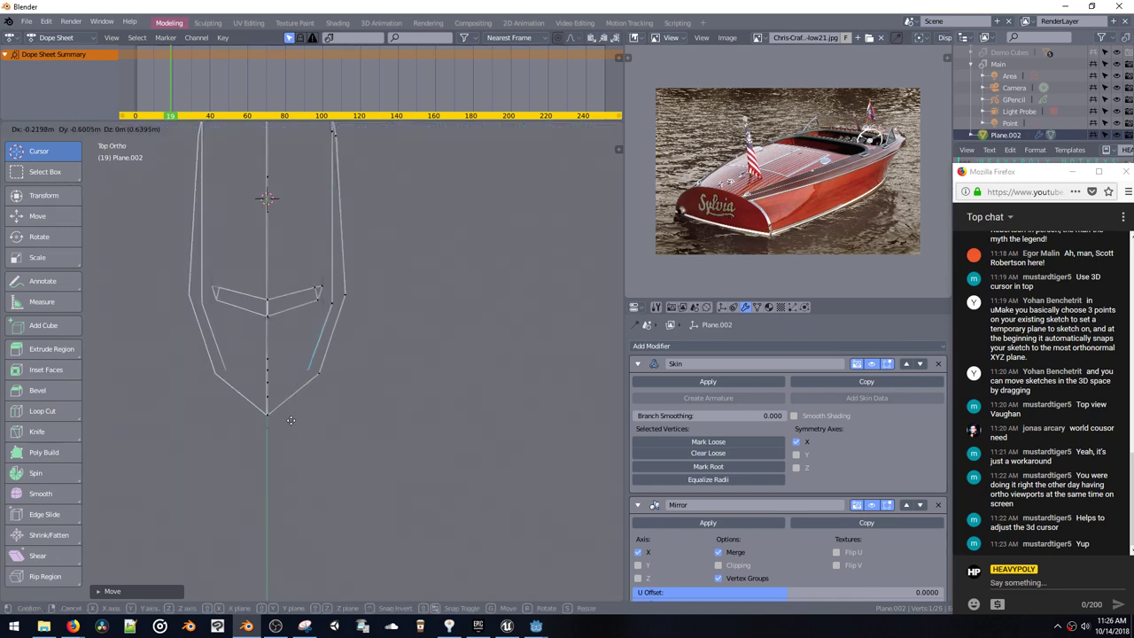
left_click(291, 420)
key("g")
left_click(267, 406)
Step: Shift the front vertices of the lower hull line along the Y axis to refine its curve into the keel
middle_click_drag(267, 403, 293, 349)
left_click(301, 336)
key("g")
key("y")
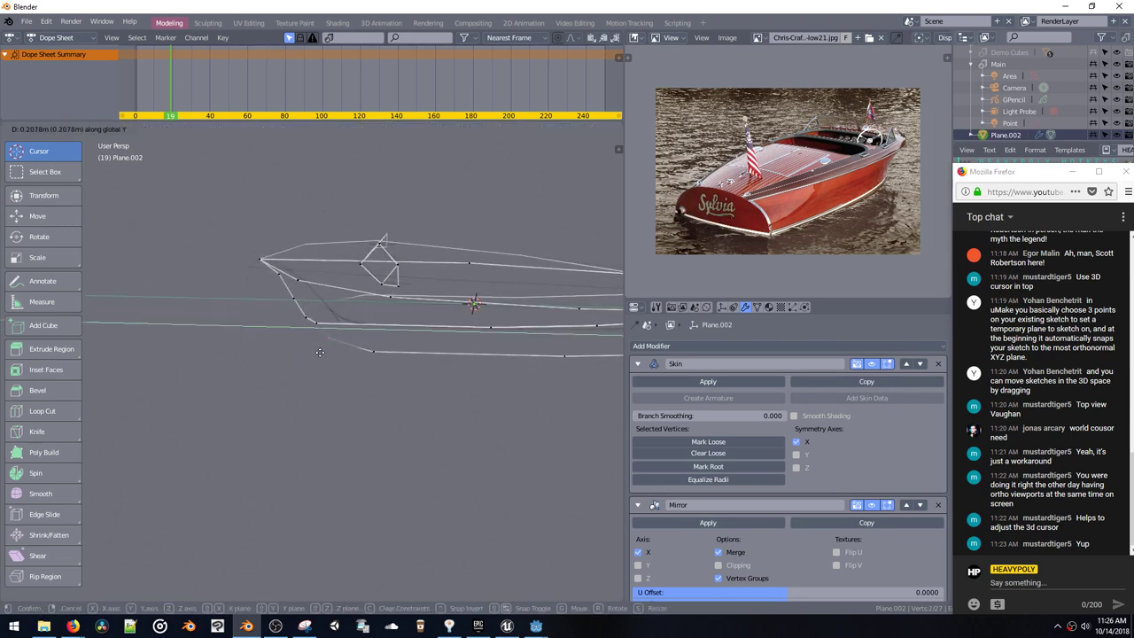
left_click(314, 353)
key("g")
key("y")
left_click(410, 363)
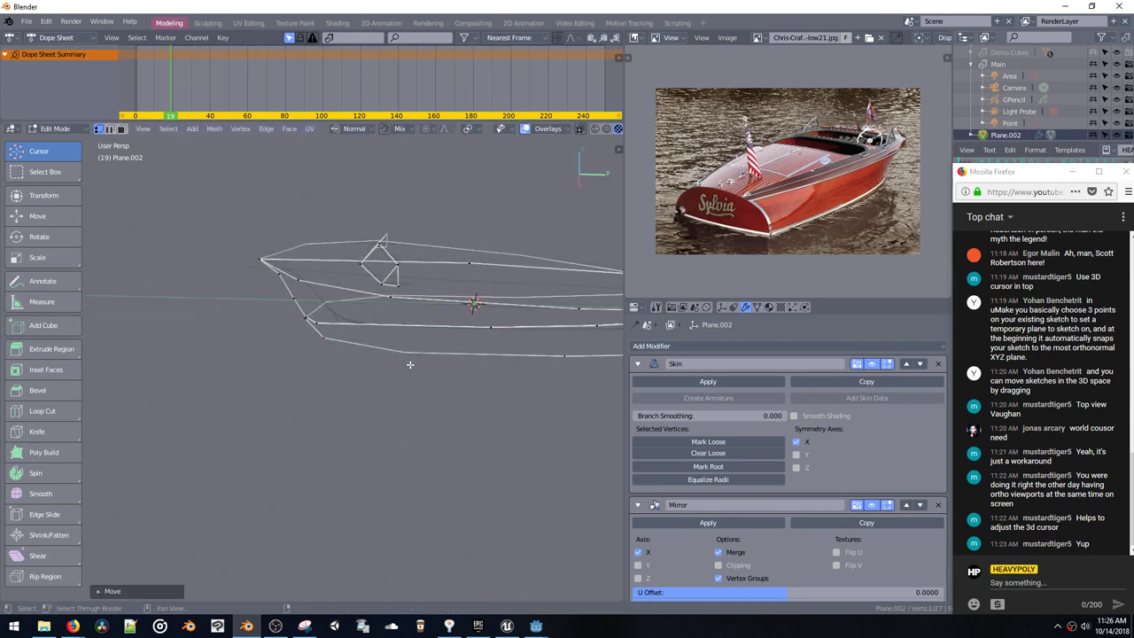
Step: Extrude a side line forward along the Y axis from the middle vertex at the stern's side
middle_click_drag(412, 363, 355, 408, "shift")
key("e")
key("y")
left_click(309, 369)
key("ctrl+l")
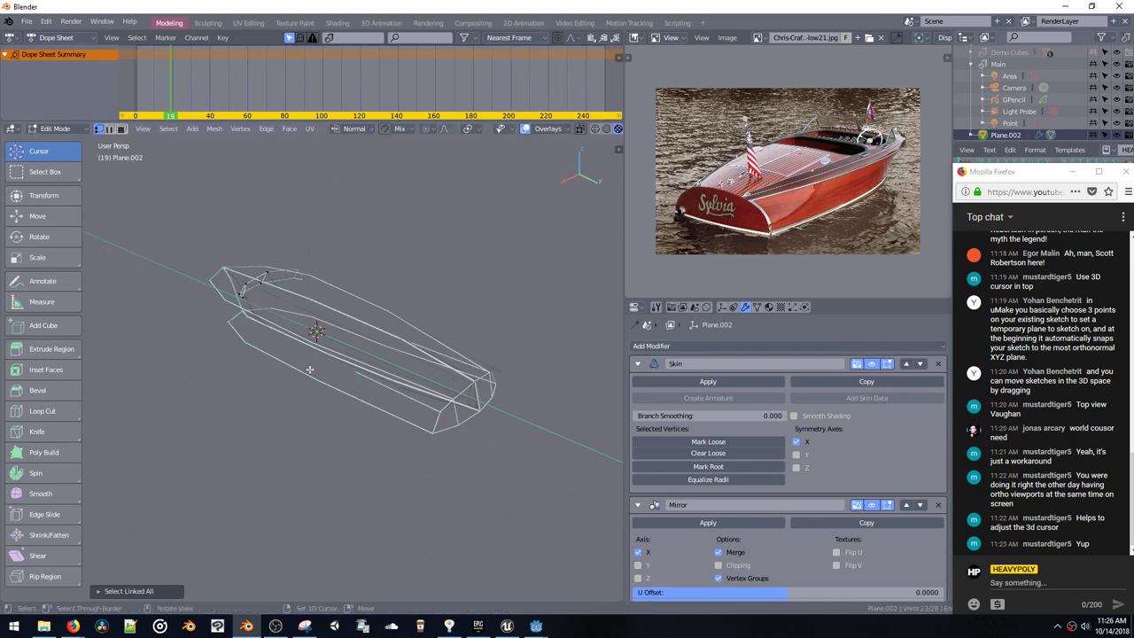
middle_click_drag(310, 370, 293, 374)
Step: Move the front end of the new side line along the X axis to match the hull's width
key("g")
key("x")
left_click(279, 379)
left_click(284, 384)
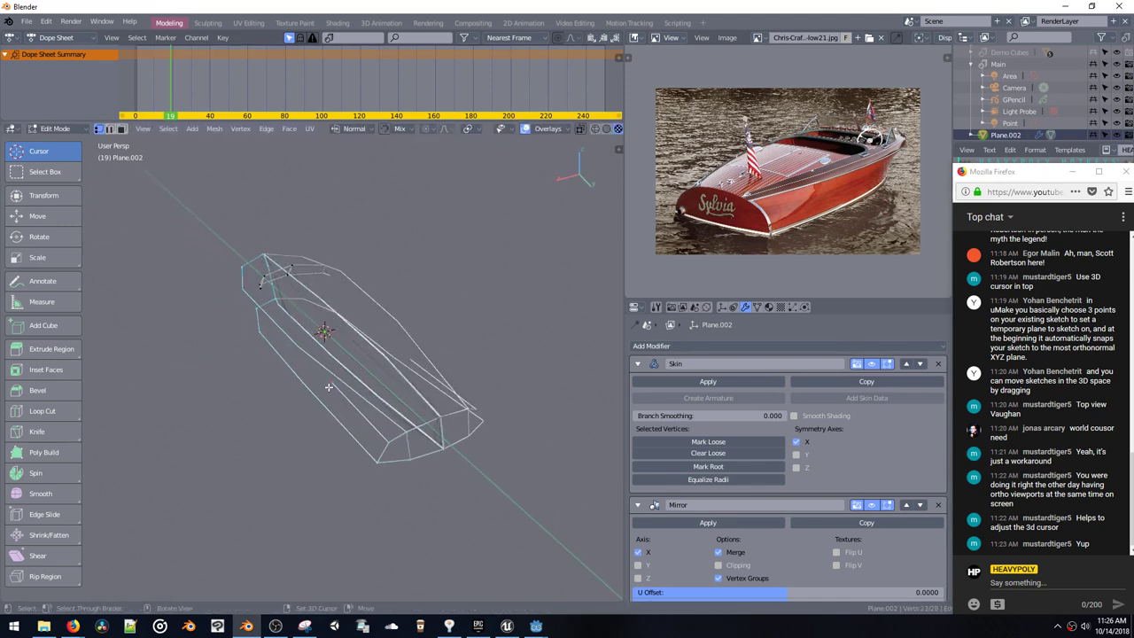
key("g")
key("x")
left_click(305, 394)
Step: Adjust the side line's front vertex along the Y axis and then along X to follow the hull side
middle_click_drag(306, 394, 259, 386)
key("g")
key("y")
left_click(327, 377)
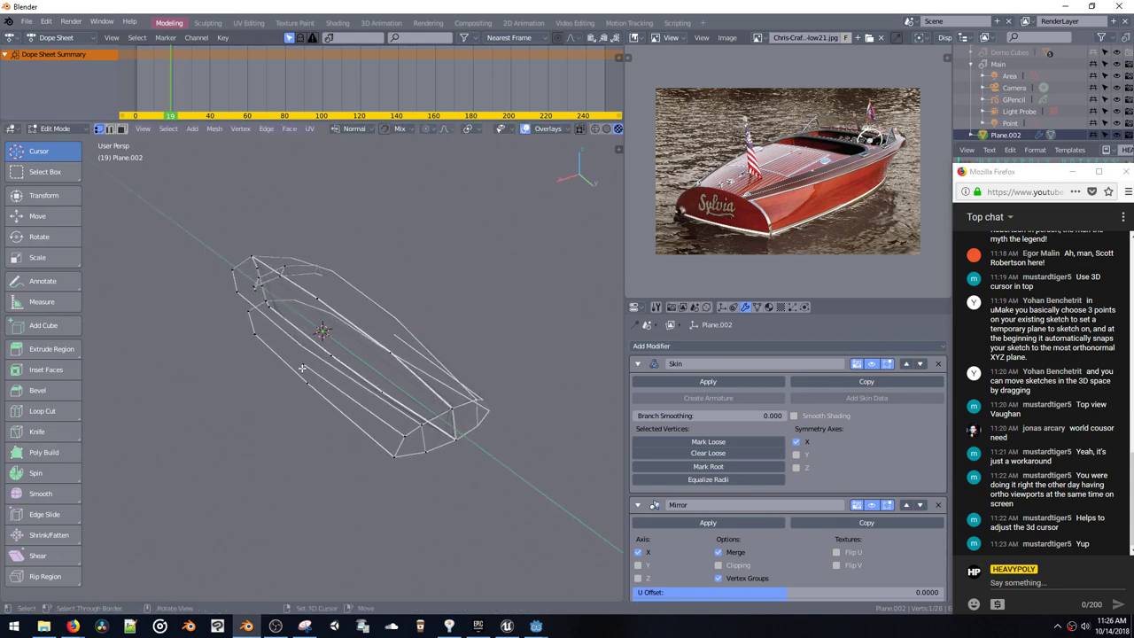
key("g")
key("x")
left_click(279, 387)
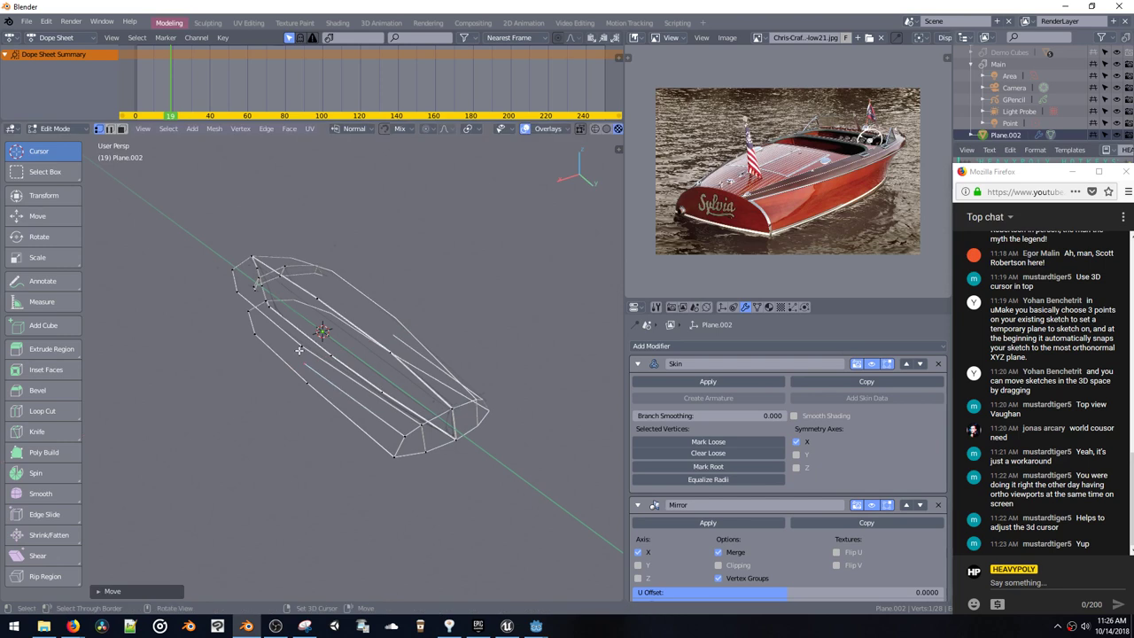
Step: Connect the side line's front vertex to the upper and lower hull lines with a vertical rib
middle_click_drag(288, 378, 328, 394)
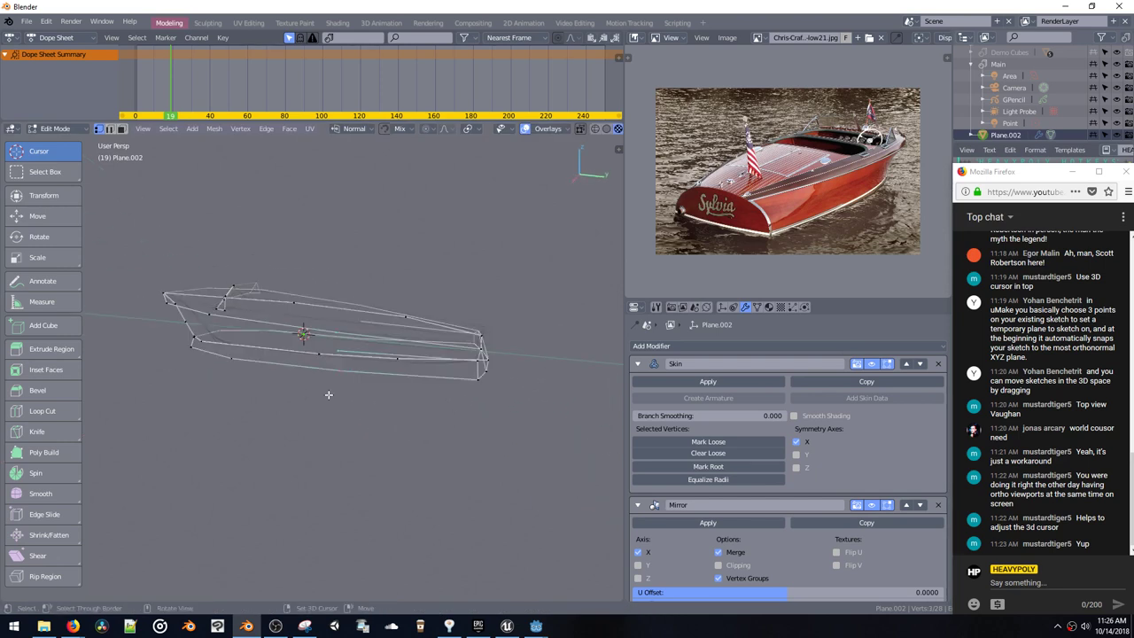
key("ctrl+z")
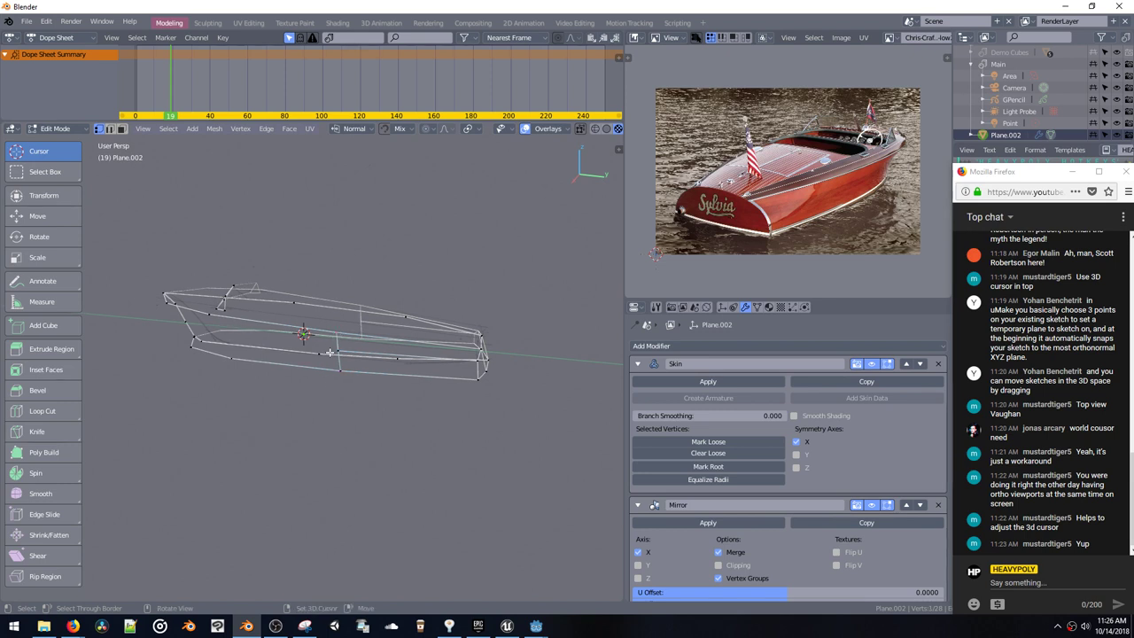
key("ctrl+z")
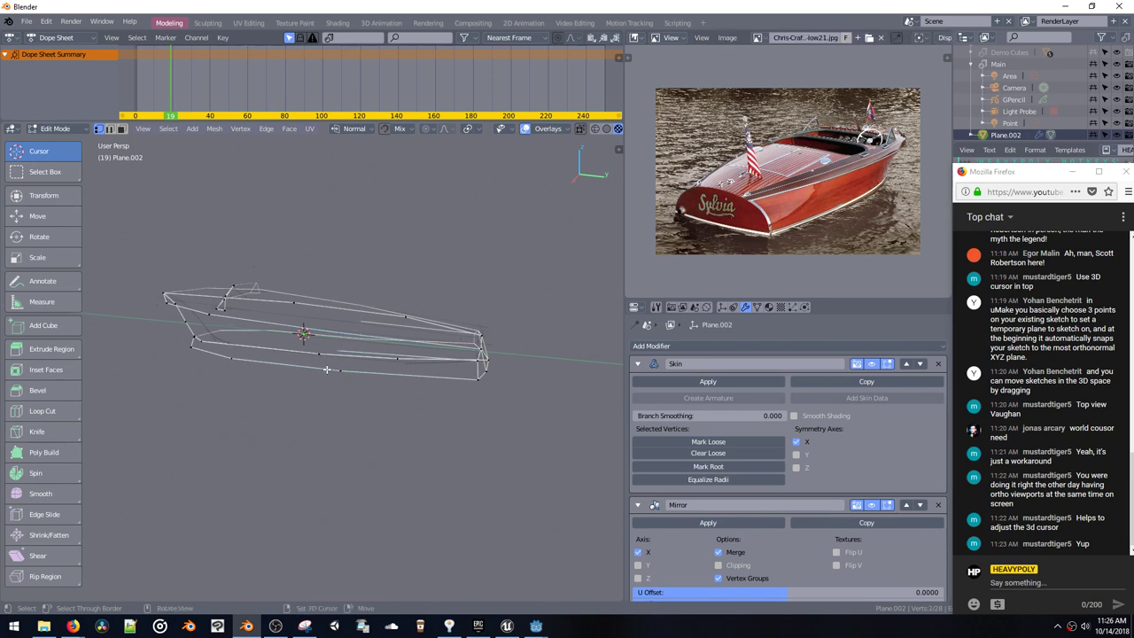
middle_click_drag(316, 379, 336, 358)
key("shift+d")
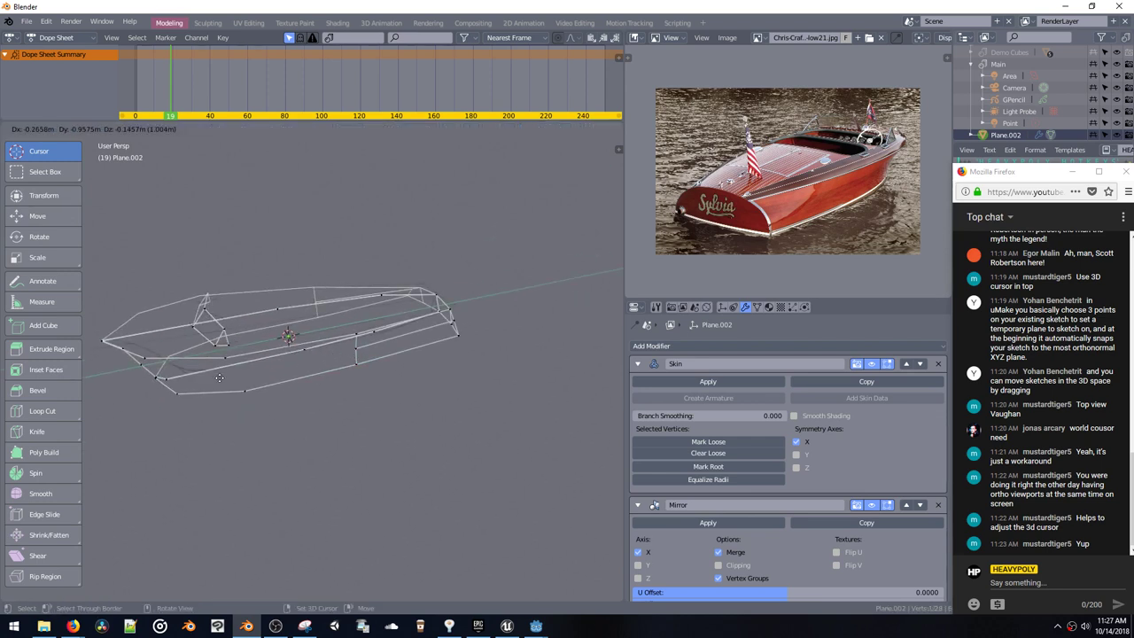
right_click(342, 357)
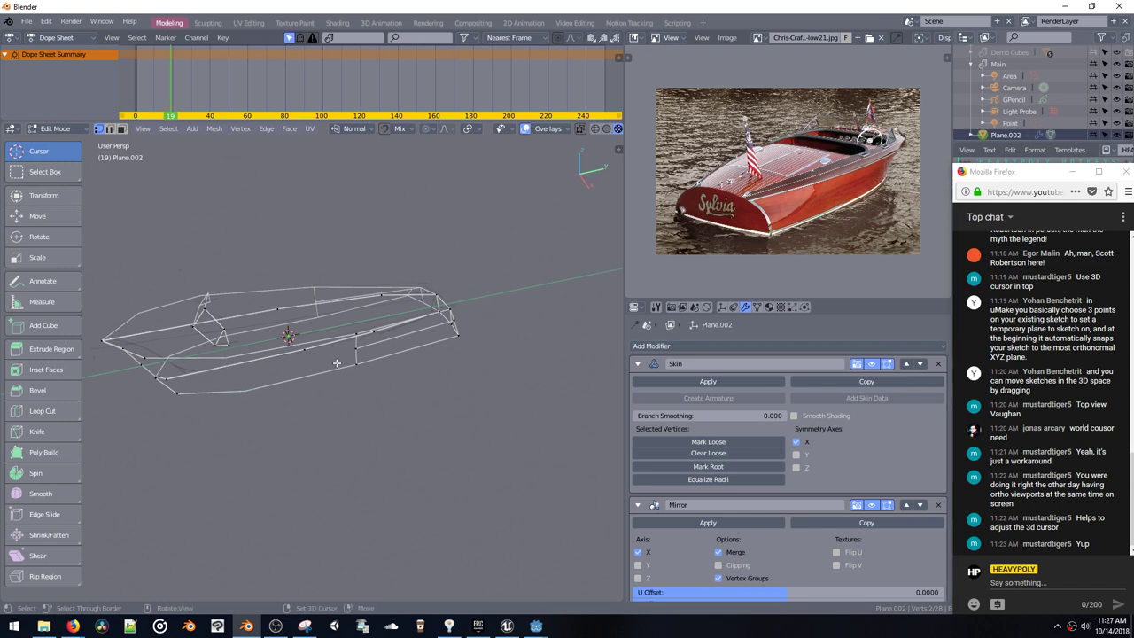
Step: Extend the side line forward from the vertical rib along the Y axis and position its end vertex along X
key("g")
key("y")
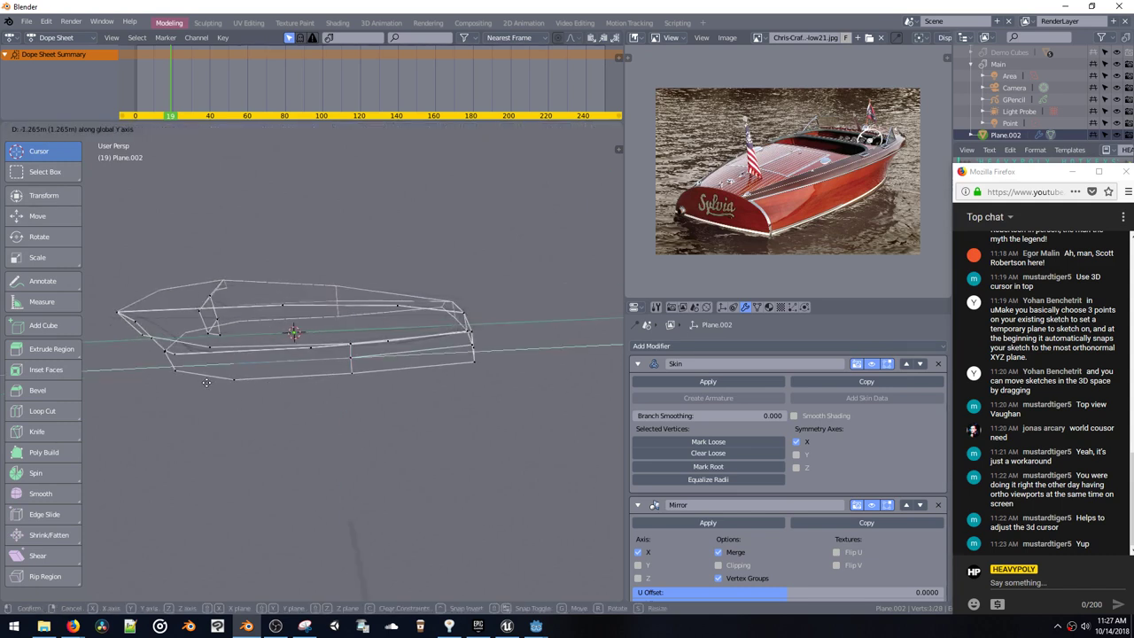
left_click(195, 381)
middle_click_drag(195, 381, 228, 360)
key("g")
key("x")
left_click(326, 347)
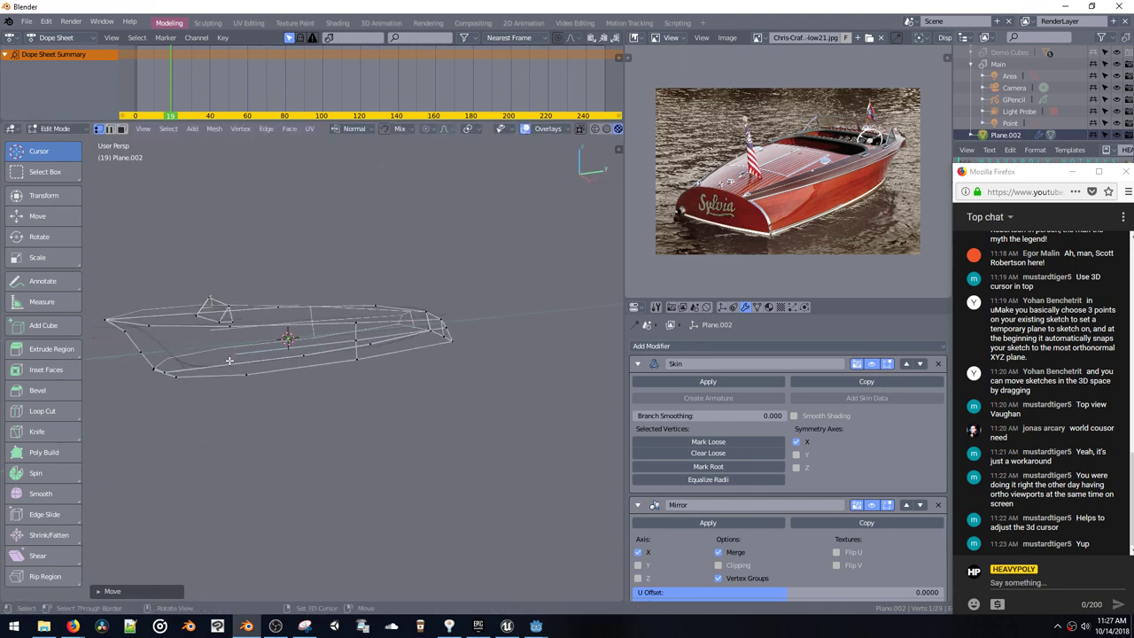
key("g")
left_click(227, 360)
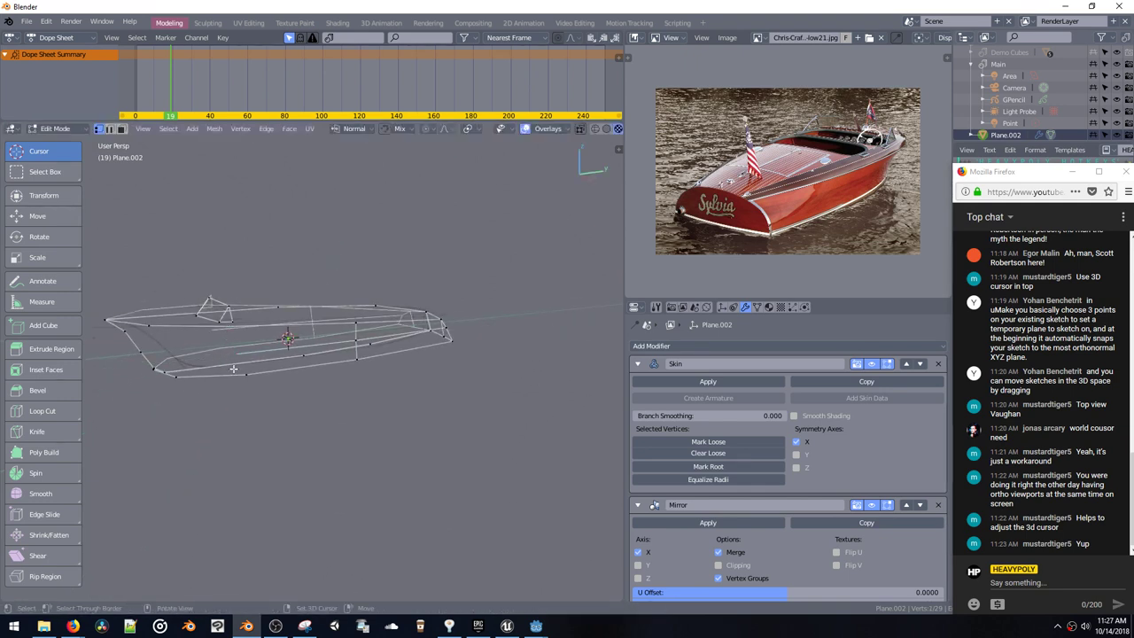
Step: Add a second vertical rib behind the bow and continue the side line forward from it along the Y axis
middle_click_drag(236, 357, 281, 372)
key("ctrl+space")
left_click(281, 433)
middle_click_drag(277, 425, 198, 403)
key("ctrl+space")
left_click(157, 345)
mouse_move(223, 356)
middle_mouse_down()
mouse_move(177, 386)
mouse_move(147, 344)
mouse_move(364, 349)
mouse_move(221, 372)
mouse_move(249, 349)
mouse_move(301, 352)
mouse_move(243, 344)
mouse_move(249, 324)
mouse_move(304, 347)
mouse_move(204, 355)
middle_mouse_up()
key("g")
key("y")
left_click(199, 378)
Step: Adjust the side line's foremost vertex along the Y and X axes to bring it toward the bow stem
key("g")
key("y")
left_click(241, 352)
key("g")
key("x")
left_click(313, 351)
key("shift+v")
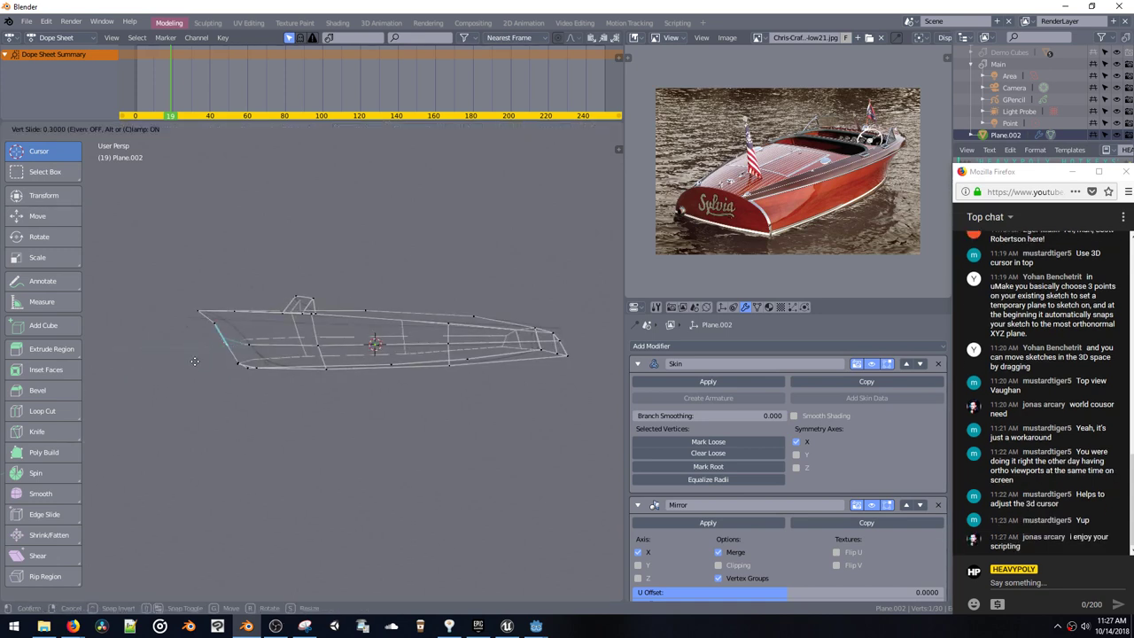
left_click(188, 361)
key("ctrl+z")
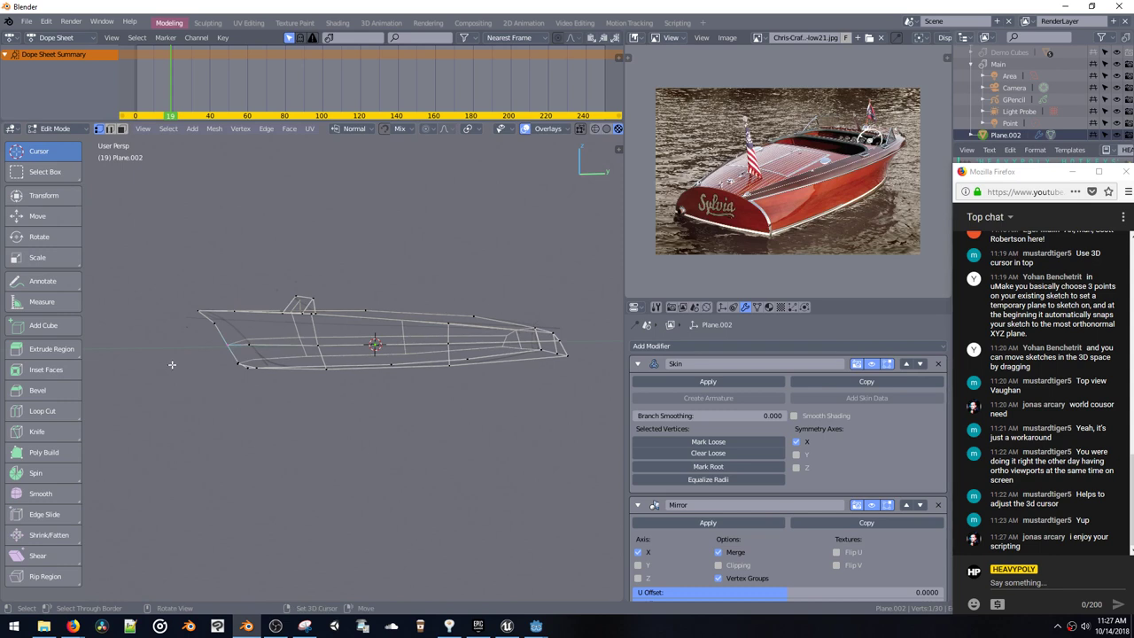
Step: Slide the middle bow stem vertex along its edge to line up with the side line
key("shift+v")
left_click(234, 370)
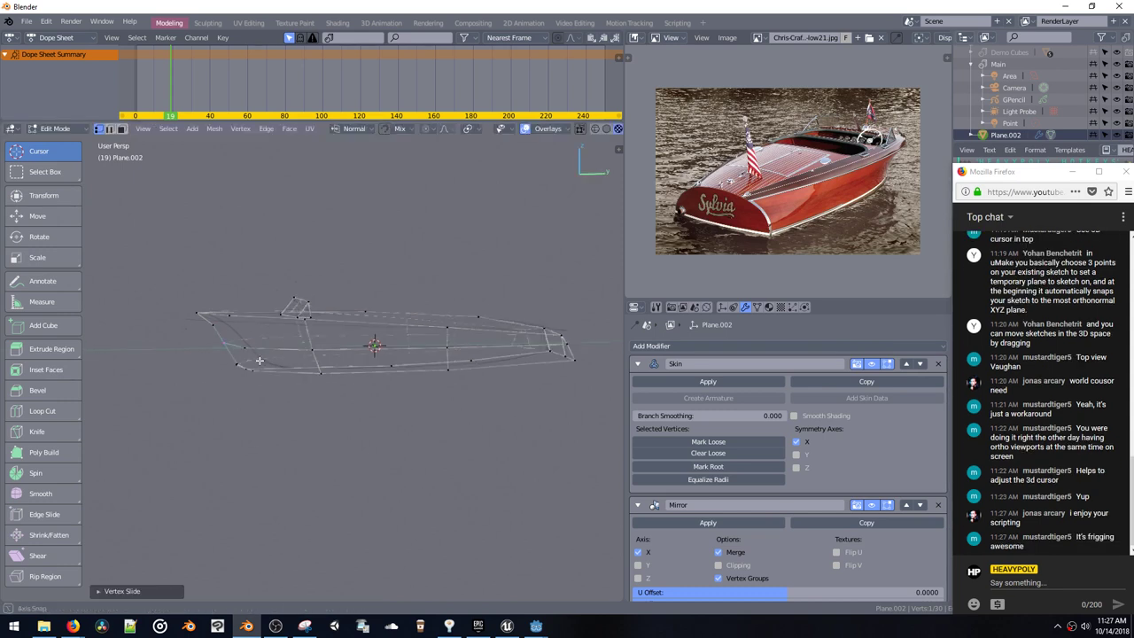
middle_click_drag(259, 361, 273, 369)
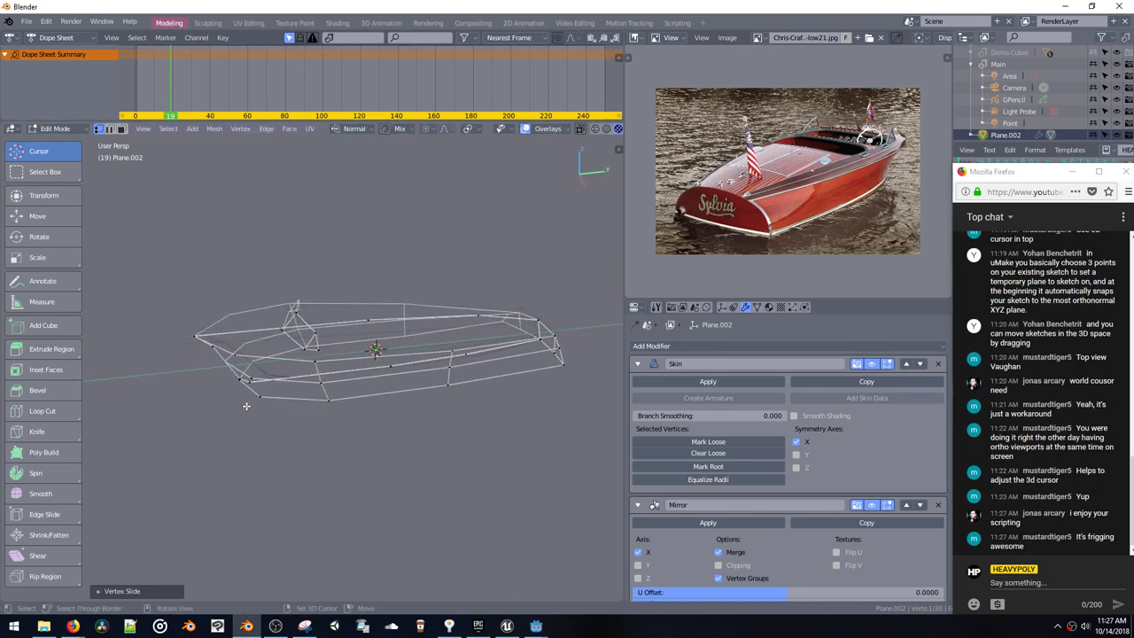
Step: Move the selected hull vertex near the bow along the Y axis and hide the viewport's tool shelf
middle_click_drag(231, 422, 345, 330)
key("g")
key("y")
left_click(204, 343)
key("t")
scroll(362, 327, "up", 3)
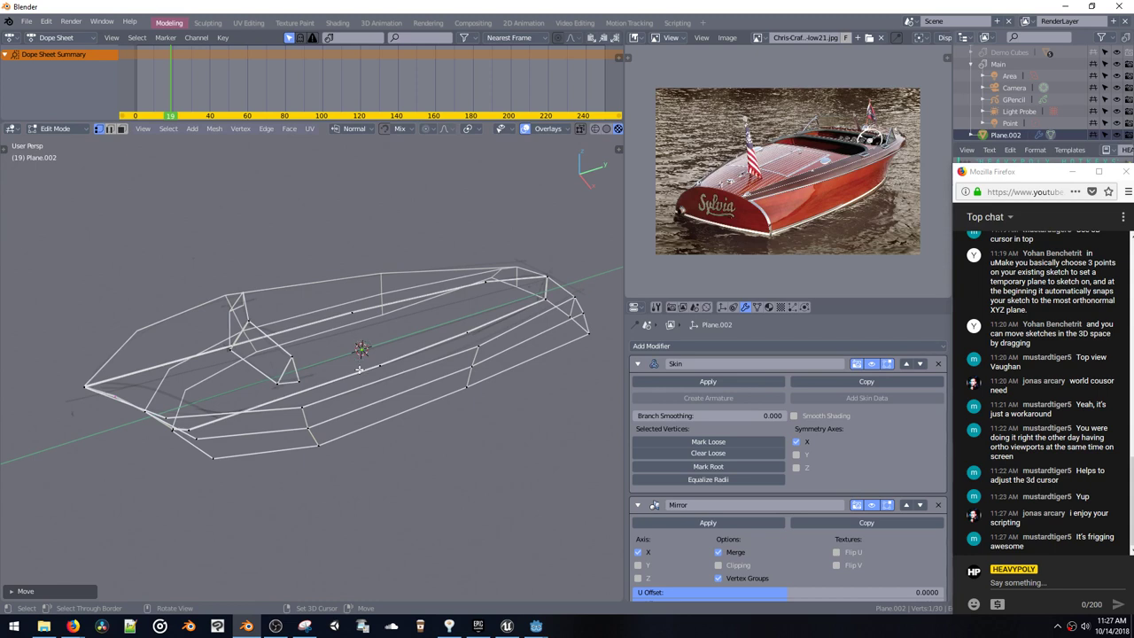
Step: In top view, extrude the windshield's rear outer corner toward the stern to form the cockpit's side edge
middle_click_drag(363, 372, 454, 353)
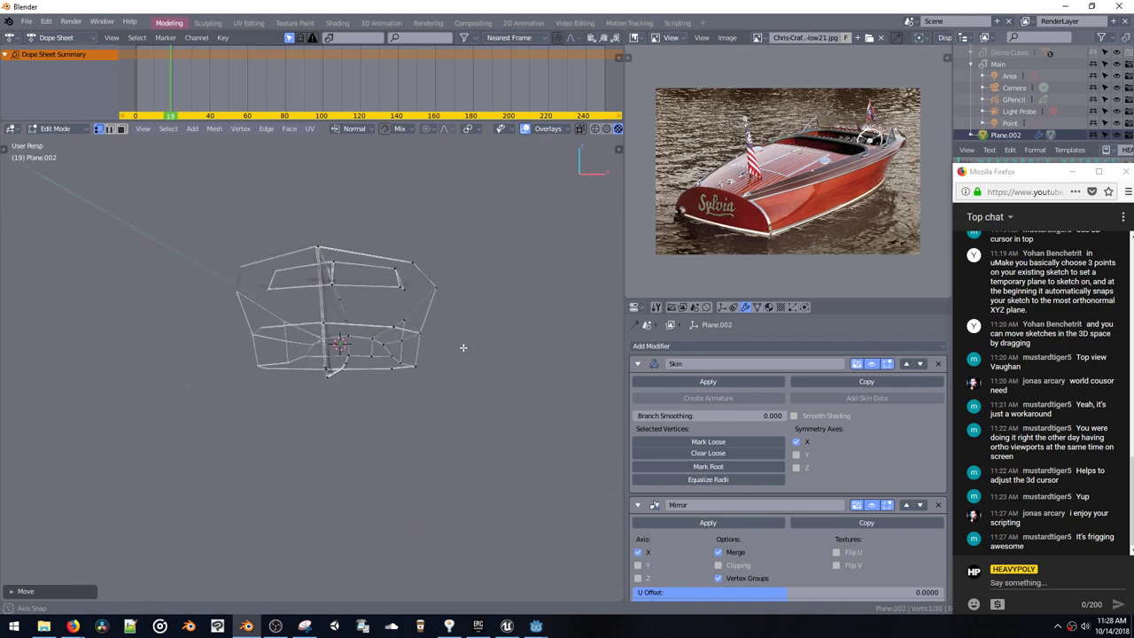
middle_click_drag(465, 358, 379, 360)
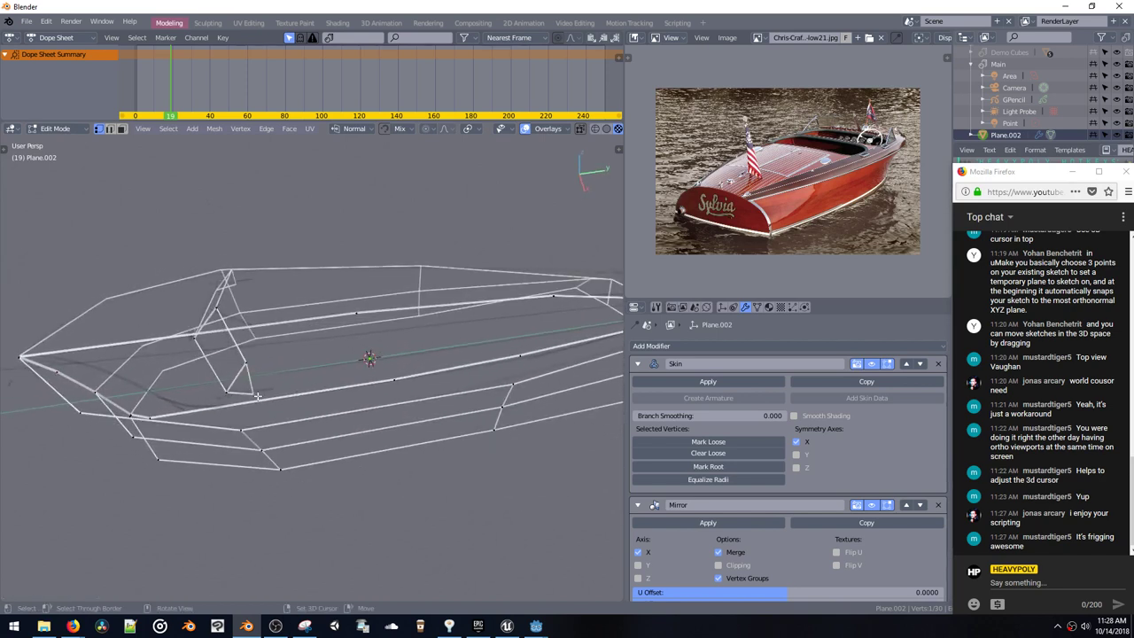
key("v")
left_click(268, 372)
middle_click_drag(301, 355, 271, 408, "shift")
key("e")
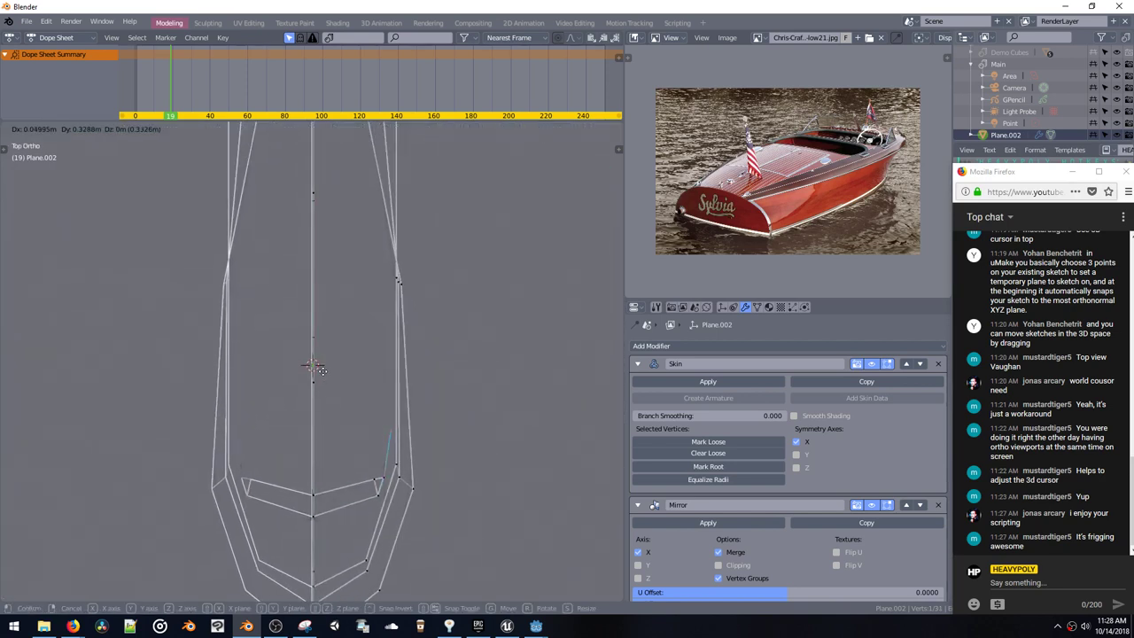
left_click(317, 367)
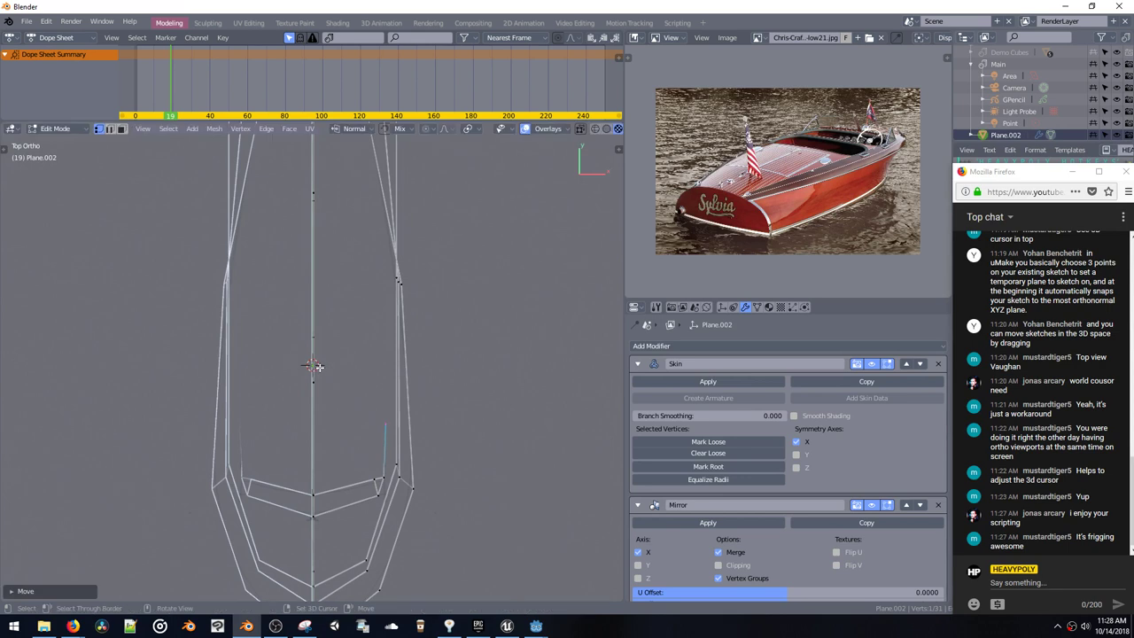
Step: Extrude the cockpit outline around its rear corner and close it across to the centreline along the X axis
key("e")
left_click(316, 420)
key("e")
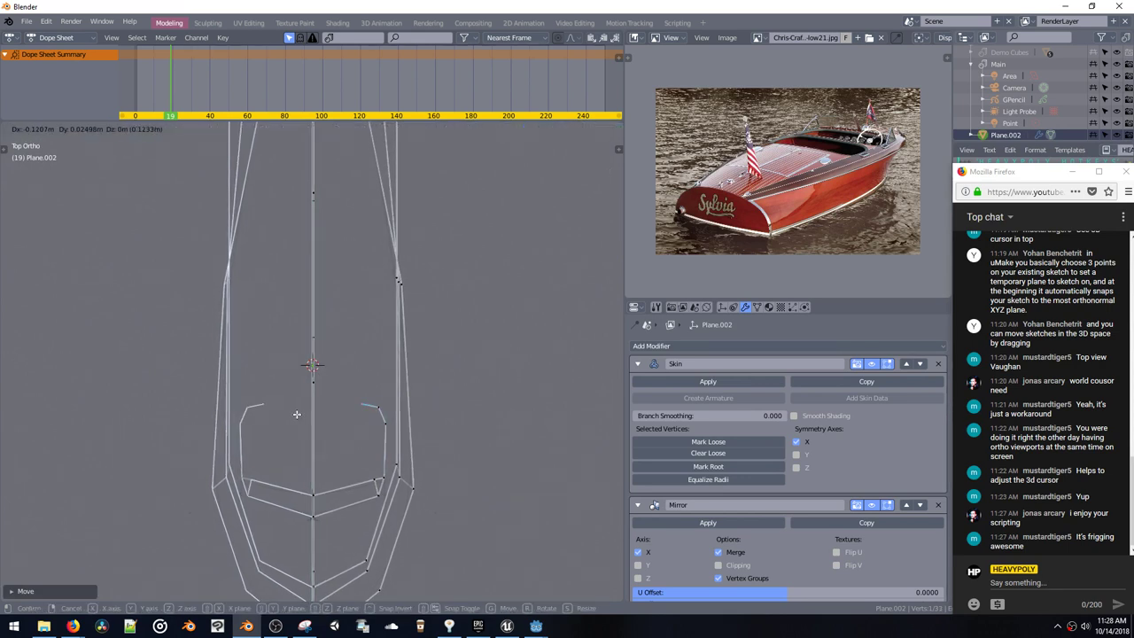
key("x")
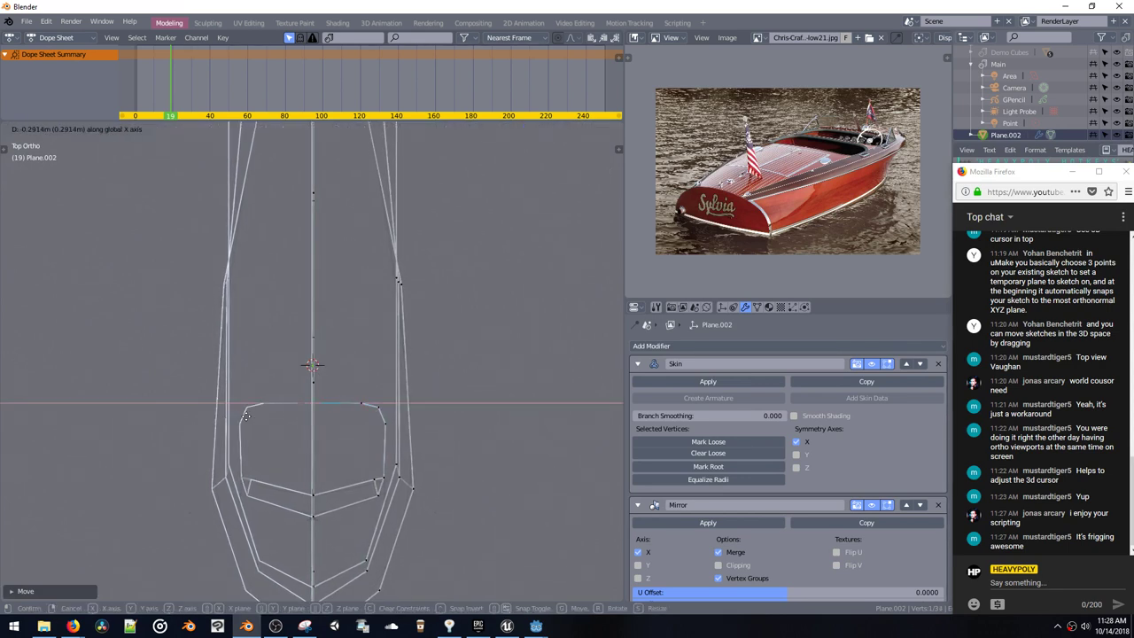
left_click(247, 415)
Step: Select the cockpit outline's rear vertices and move them along the Z axis
middle_click_drag(248, 412, 308, 342)
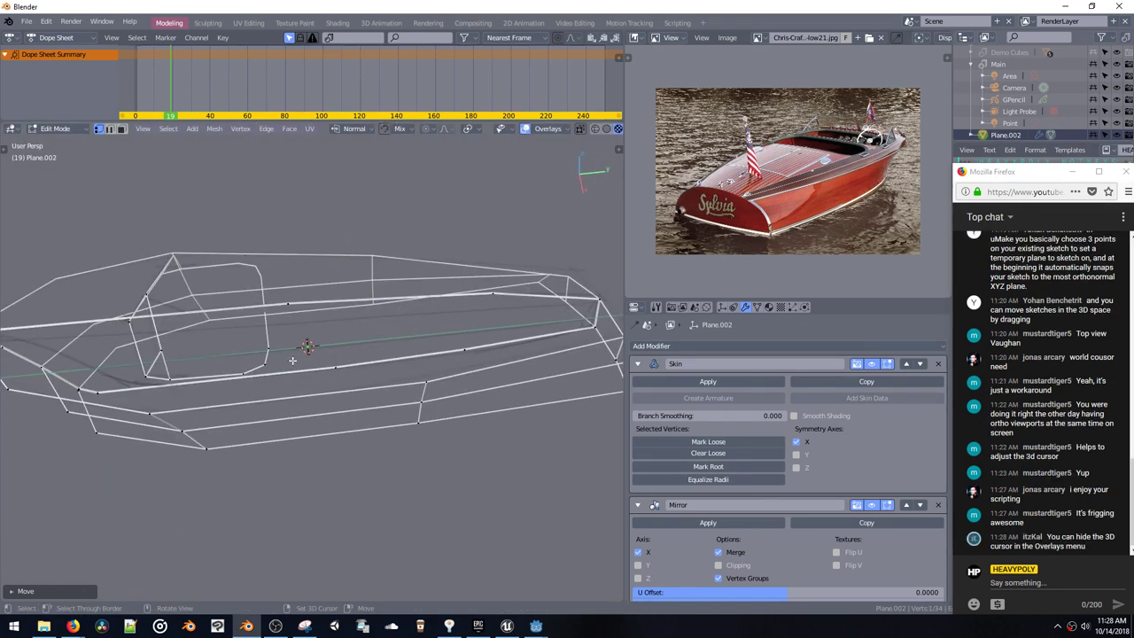
middle_click_drag(294, 341, 276, 322)
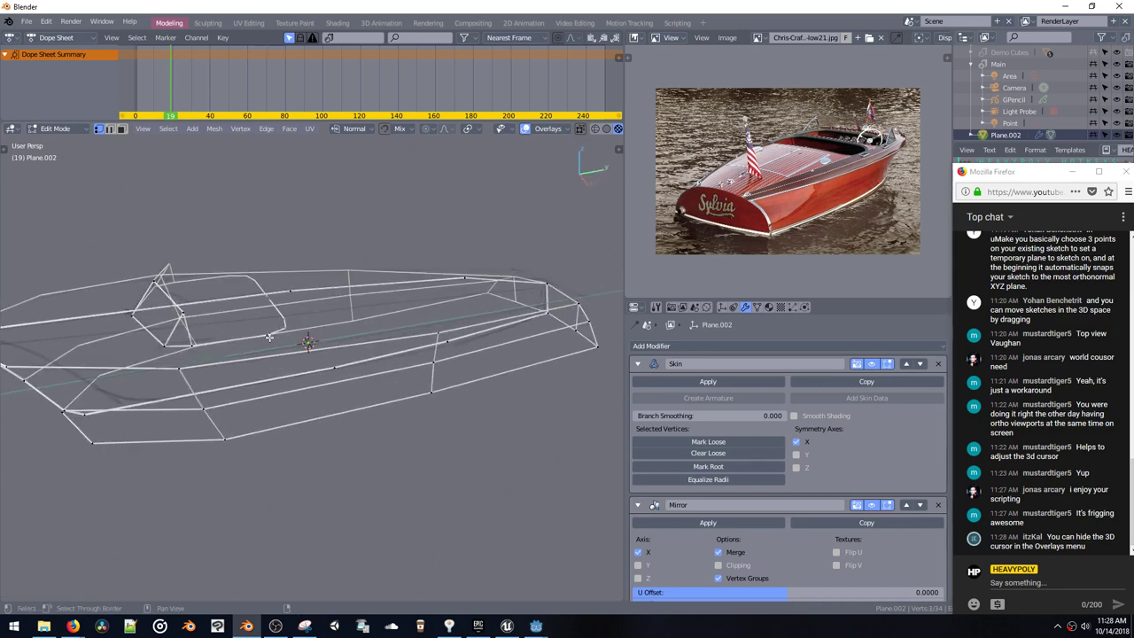
key("g")
key("z")
left_click(258, 312)
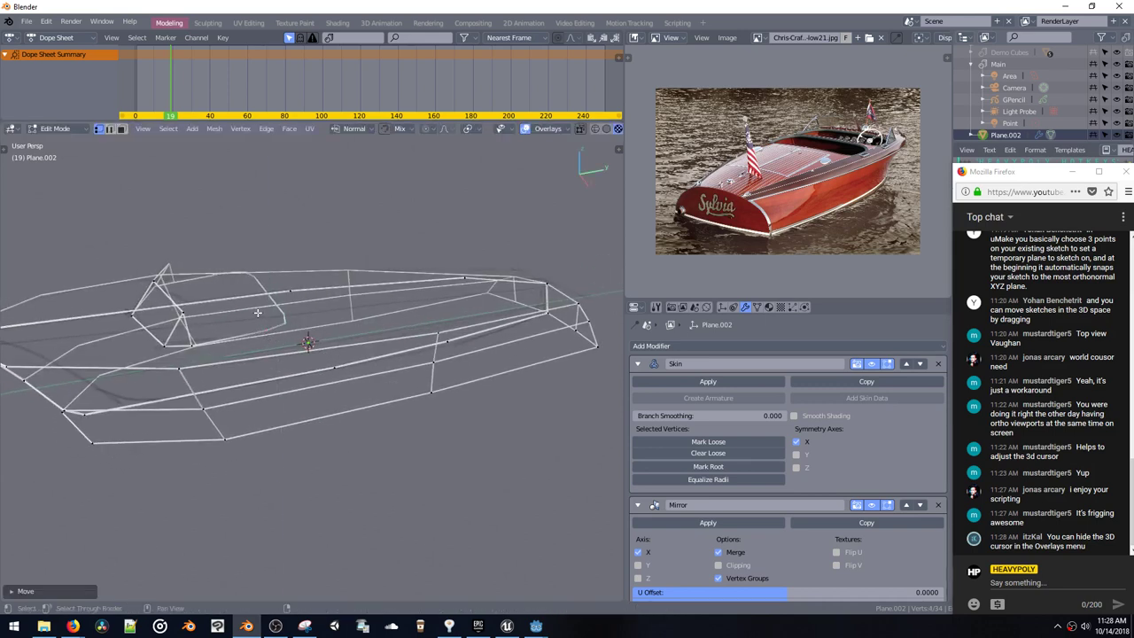
Step: Hide the 3D cursor in the viewport overlays
middle_click_drag(313, 335, 313, 337)
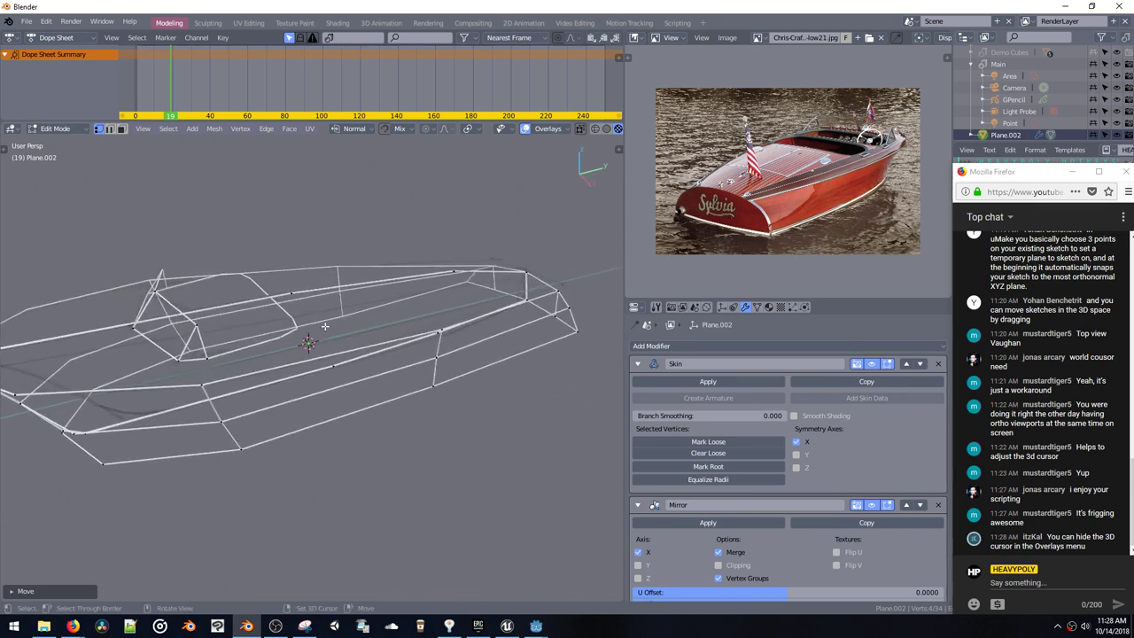
left_click(544, 129)
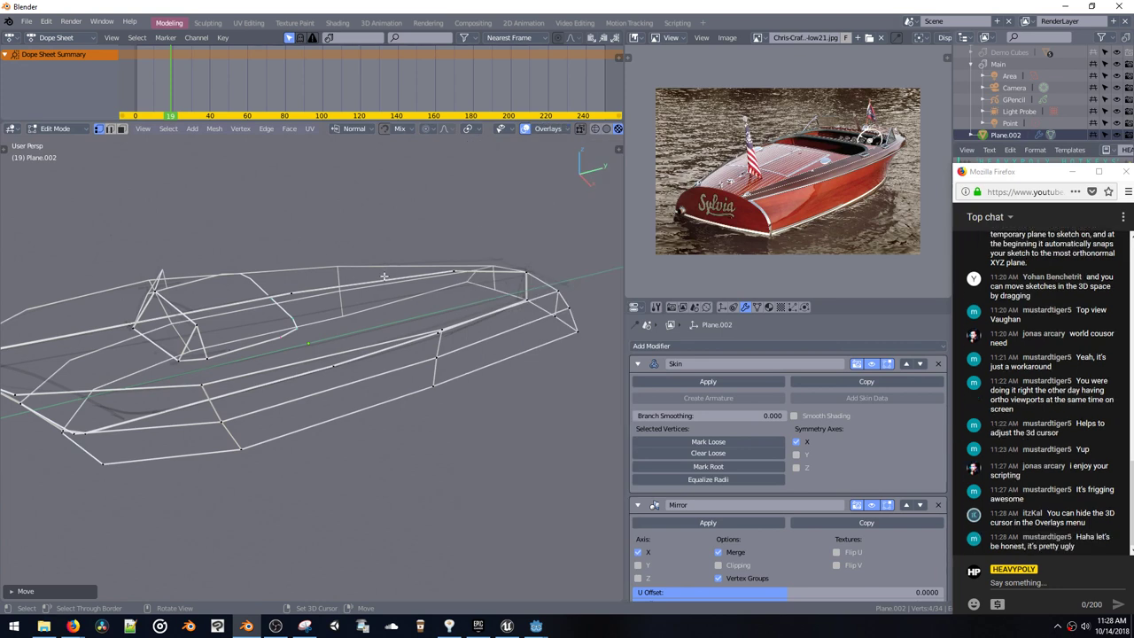
Step: Fine-tune the height of the cockpit outline's rear vertices along the Z axis so they sit on the deck
middle_click_drag(384, 276, 392, 304)
key("g")
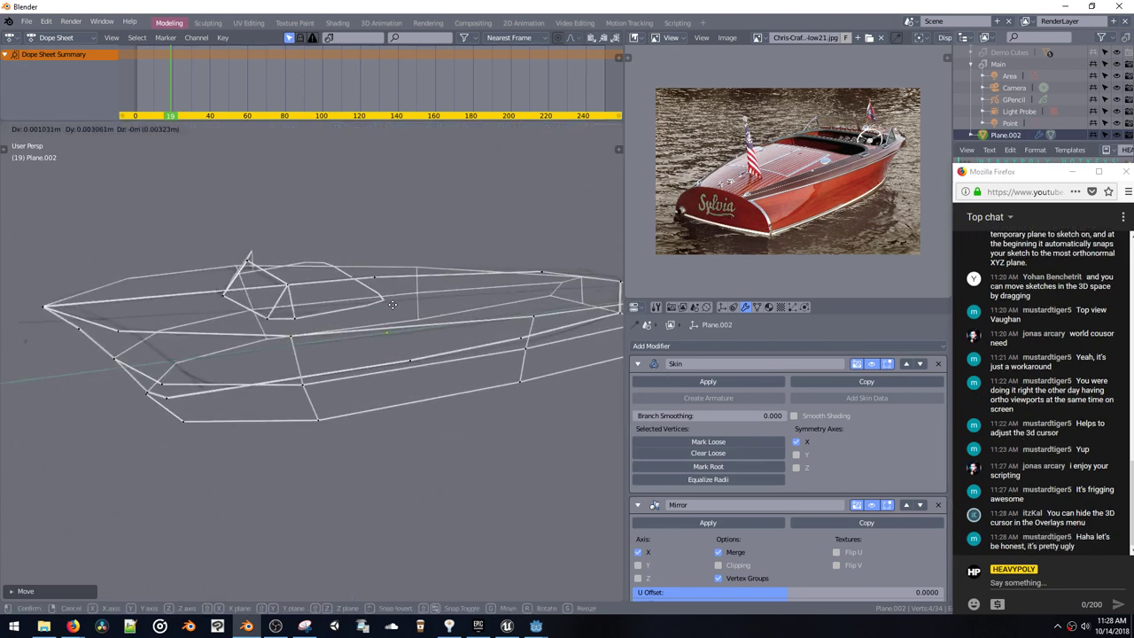
key("z")
left_click(386, 278)
key("g")
key("z")
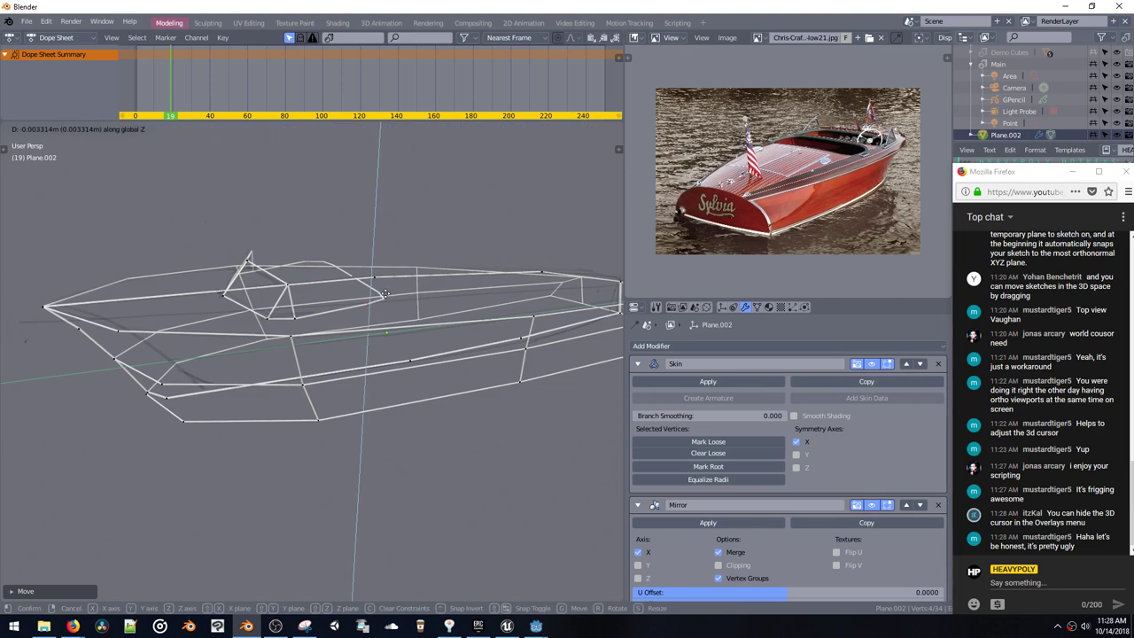
left_click(386, 305)
Step: Move the cockpit's rear centre vertex and the hull's centreline vertices along the X axis to align them with the mirror plane
middle_click_drag(386, 305, 399, 269)
key("g")
key("x")
left_click(364, 336)
left_click_drag(299, 249, 330, 385)
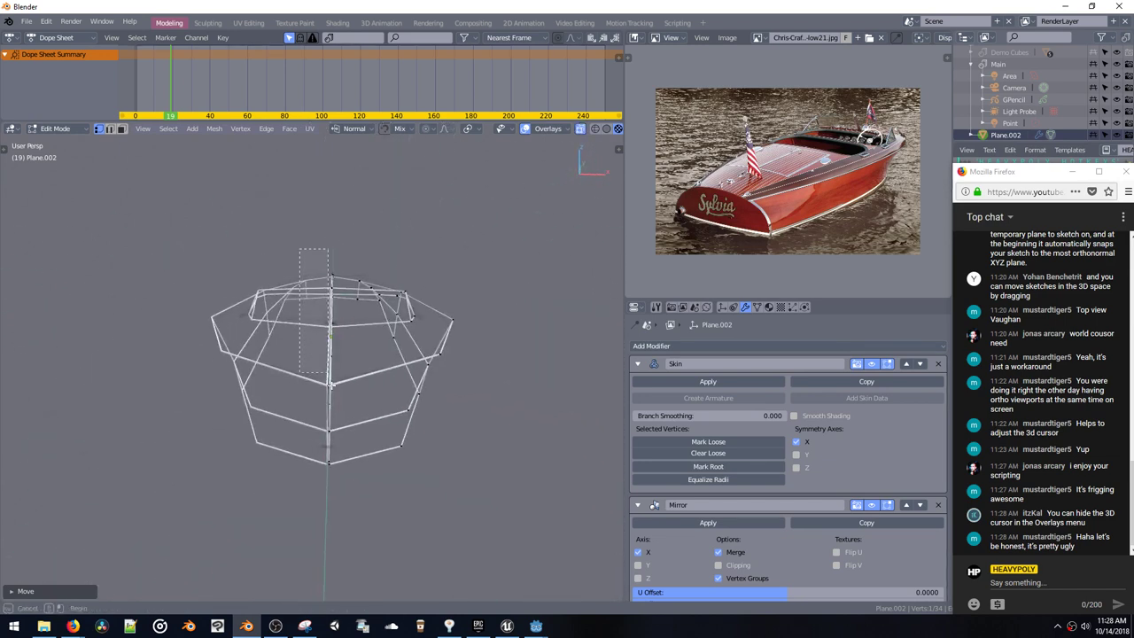
left_click_drag(343, 511, 344, 511)
key("ctrl+alt+r")
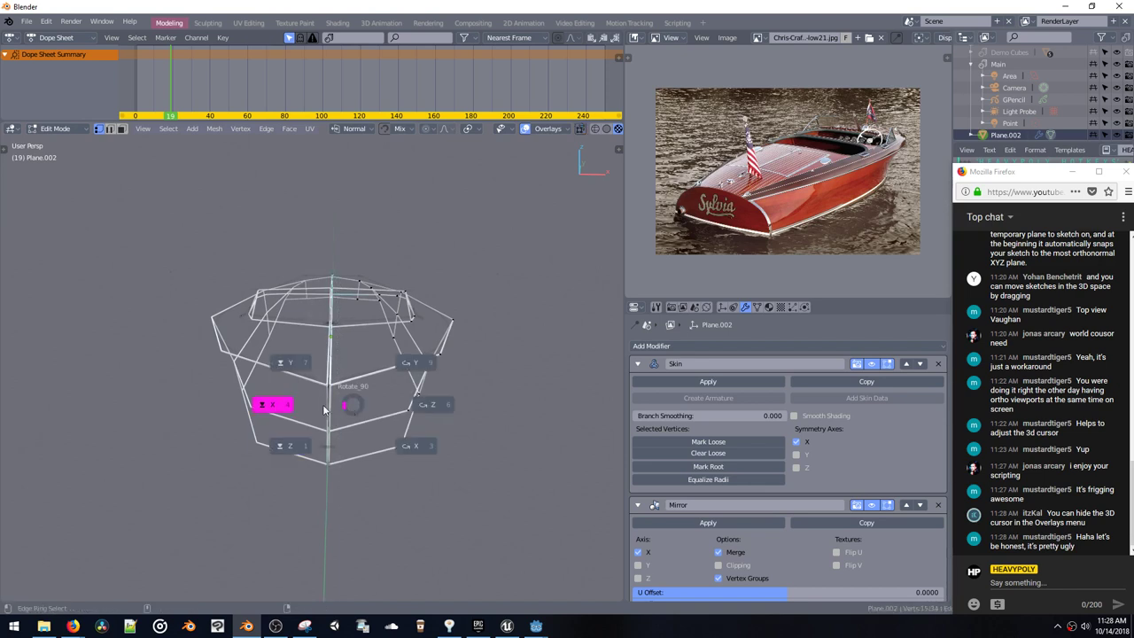
left_click(278, 406)
key("g")
key("x")
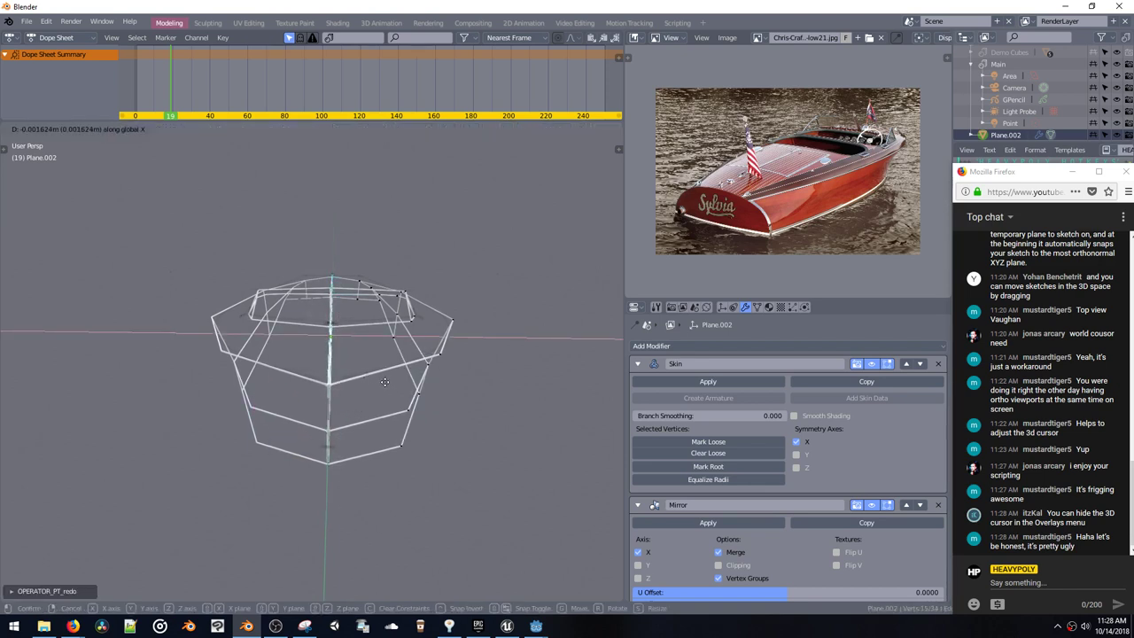
left_click(381, 384)
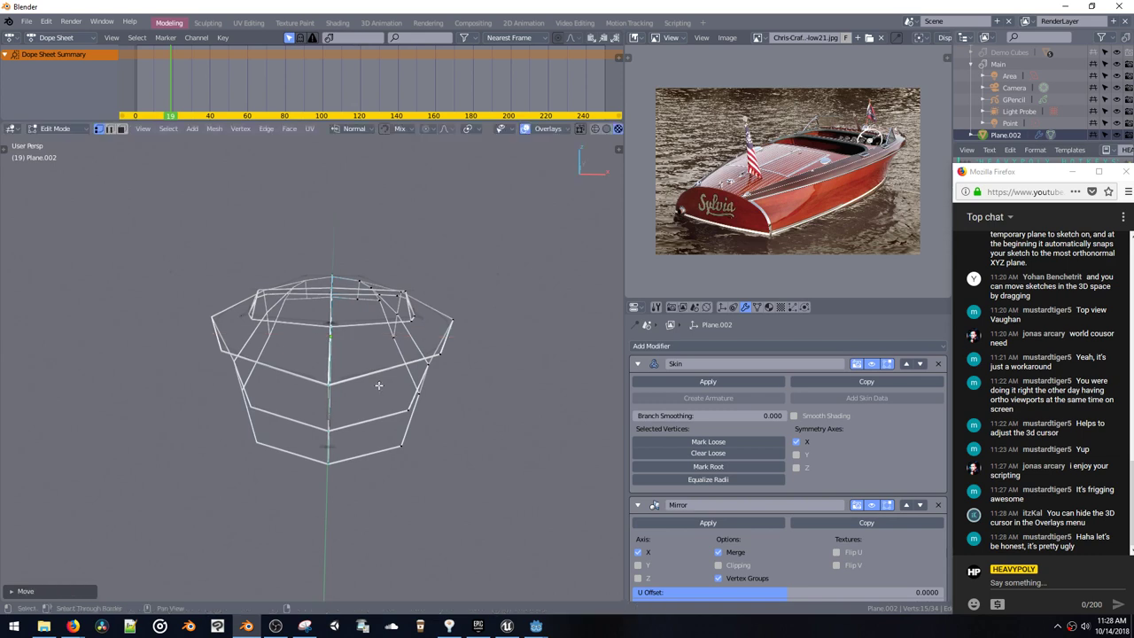
Step: In top view, duplicate a single vertex and place it on the deck between the cockpit and the stern
middle_click_drag(381, 384, 296, 352)
key("space")
left_click(296, 434)
mouse_move(301, 420)
middle_mouse_down()
mouse_move(317, 354)
mouse_move(273, 328)
mouse_move(253, 343)
mouse_move(266, 383)
mouse_move(205, 333)
mouse_move(348, 322)
mouse_move(317, 311)
mouse_move(296, 347)
mouse_move(305, 389)
middle_mouse_up()
key("Tab")
key("z")
left_click(380, 340)
key("grave")
left_click(313, 274)
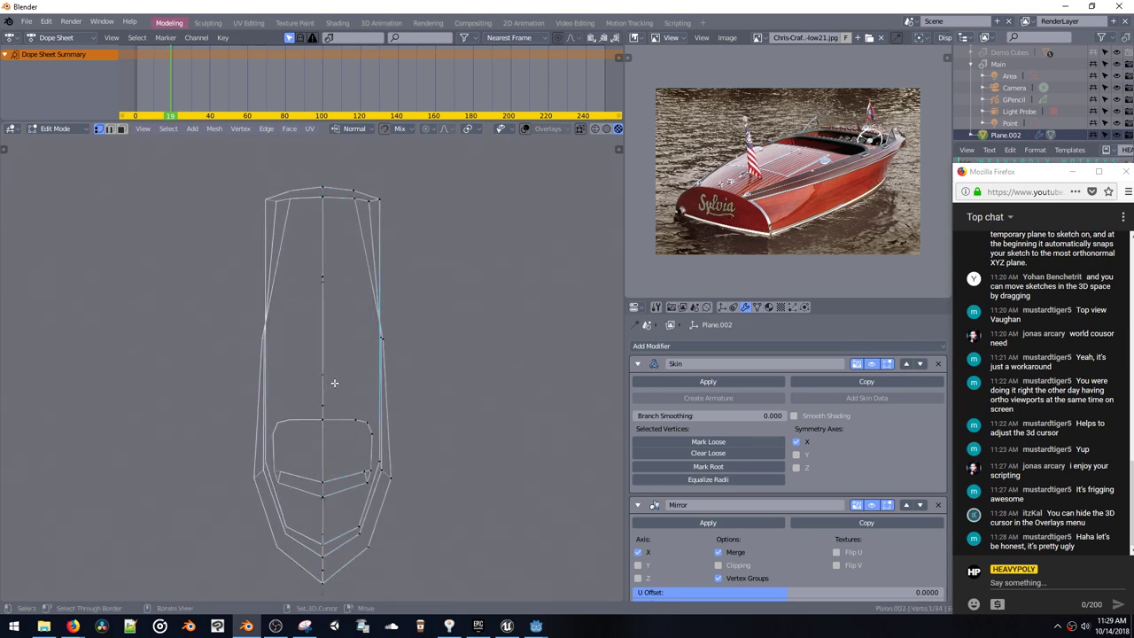
middle_click_drag(335, 382, 384, 349, "ctrl")
key("shift+d")
left_click(356, 406)
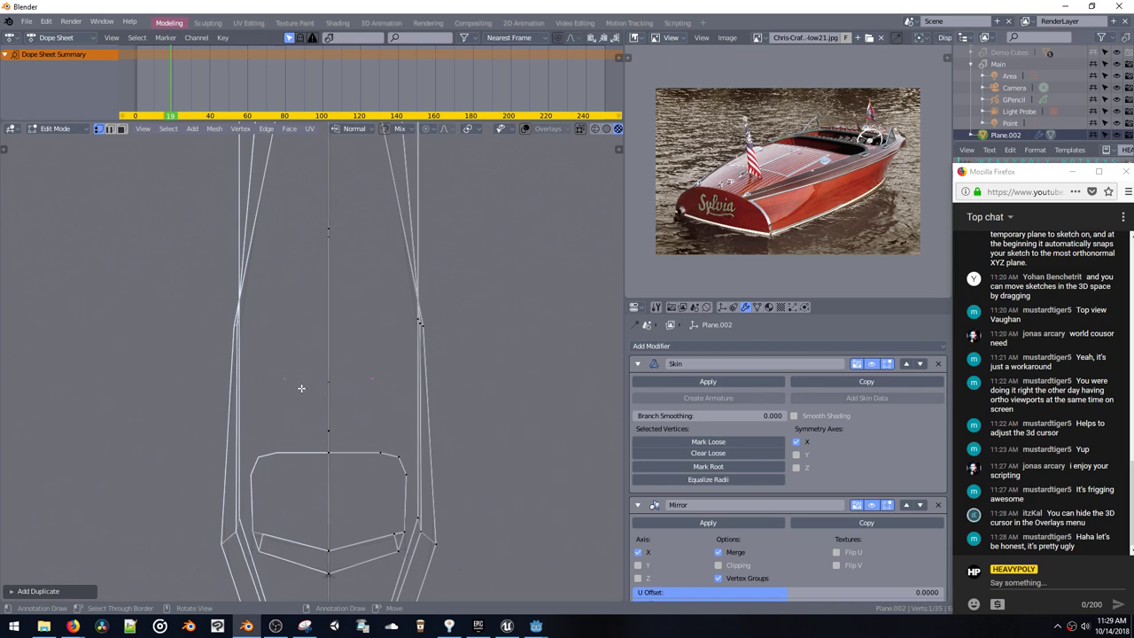
Step: Extrude the duplicated vertex outward from the centreline, along Y toward the stern and back in to outline half a rectangular hatch
key("g")
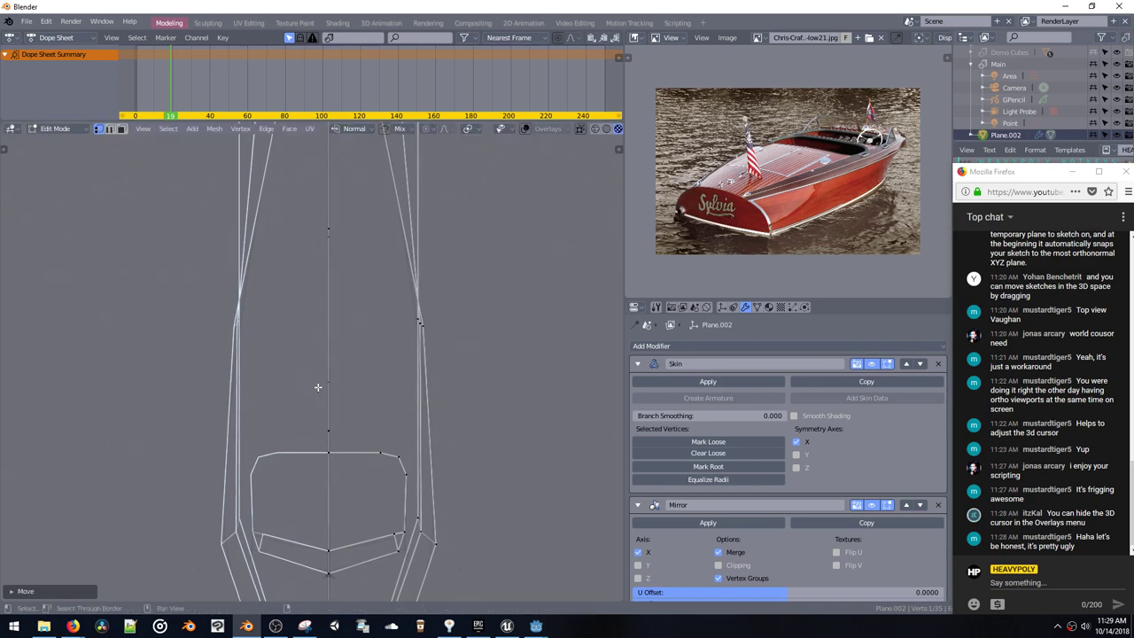
key("x")
left_click(393, 382)
key("e")
key("y")
left_click(392, 295)
key("g")
key("x")
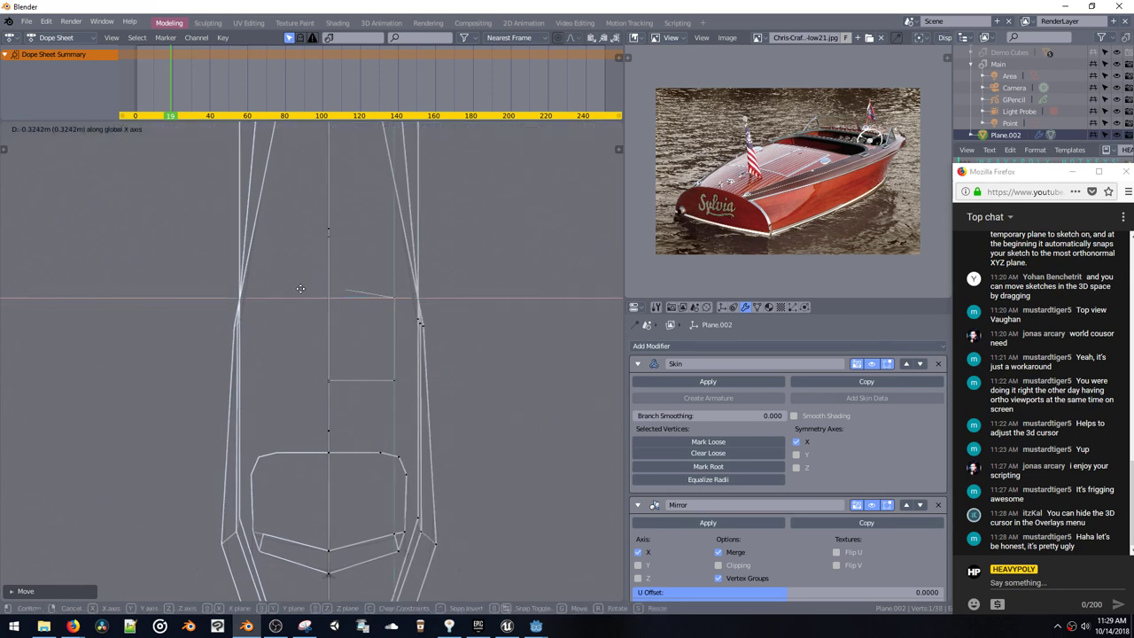
left_click(333, 303)
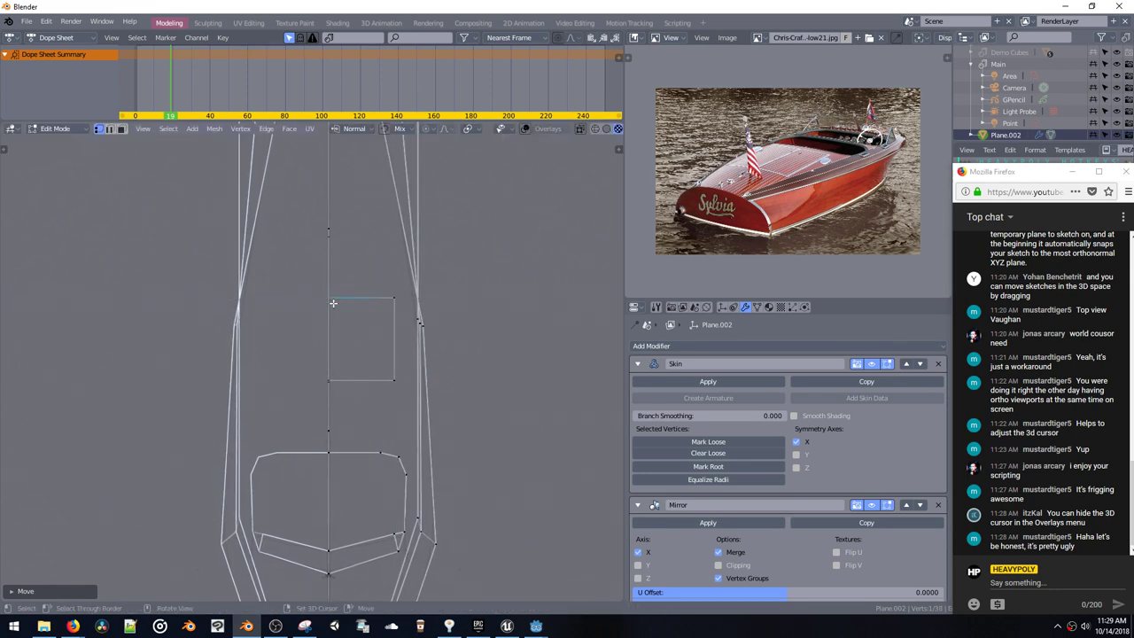
Step: Round the two outer corners of the hatch outline with a multi-segment vertex bevel
left_click_drag(404, 409, 404, 409)
key("ctrl+shift+b")
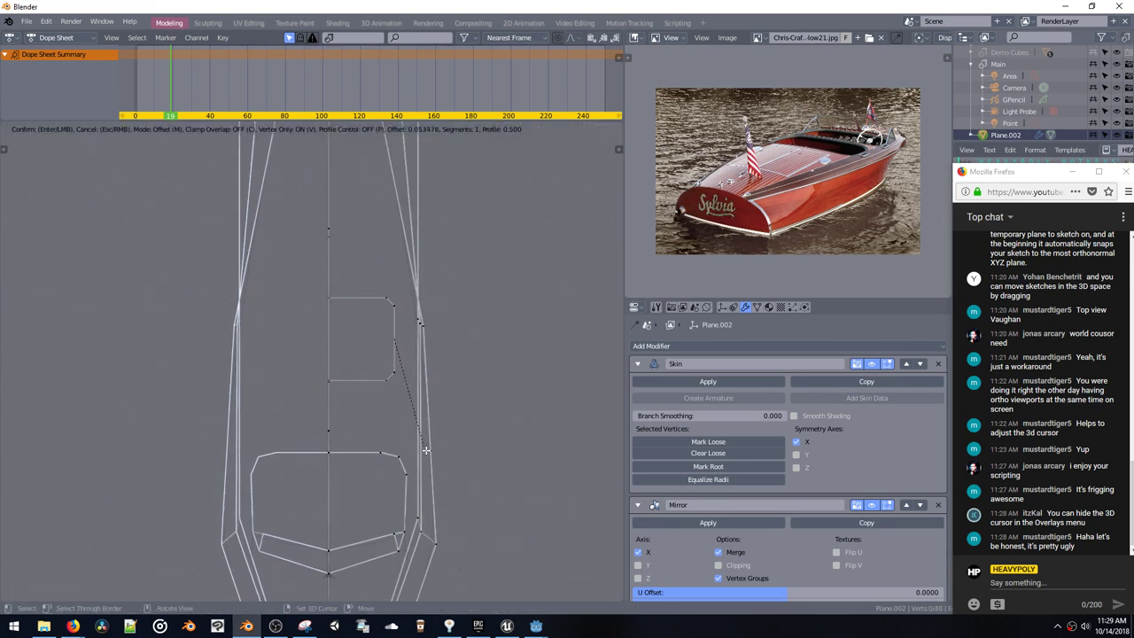
left_click(430, 440)
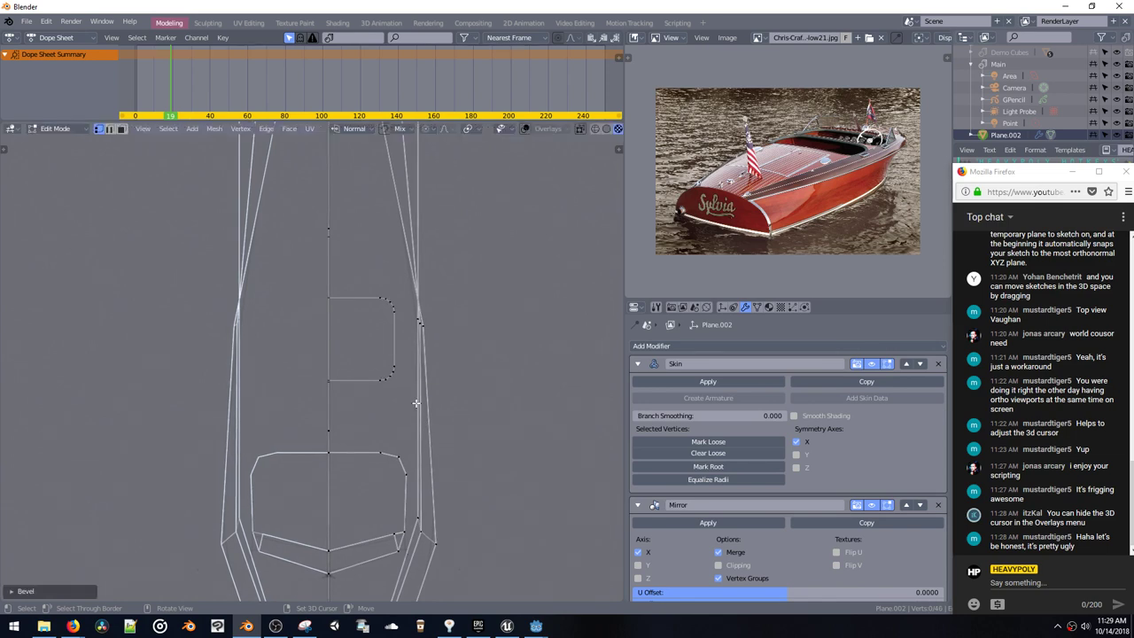
Step: Select the whole hatch outline and move it along the Y axis closer to the cockpit
middle_click_drag(417, 403, 417, 390, "shift")
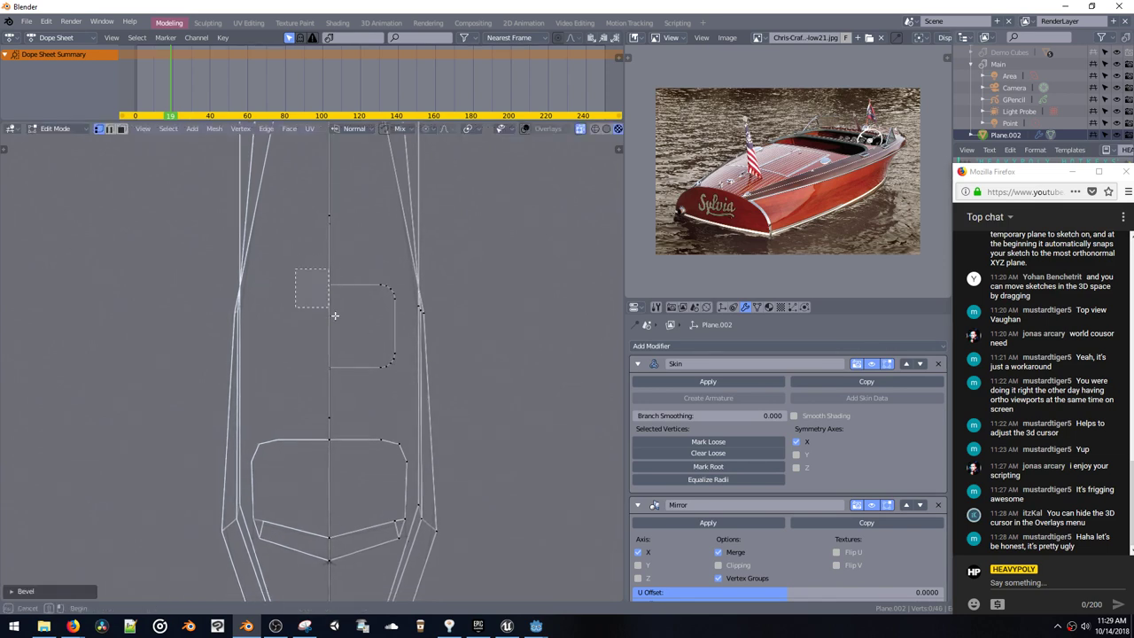
left_click_drag(403, 370, 403, 369)
key("ctrl+l")
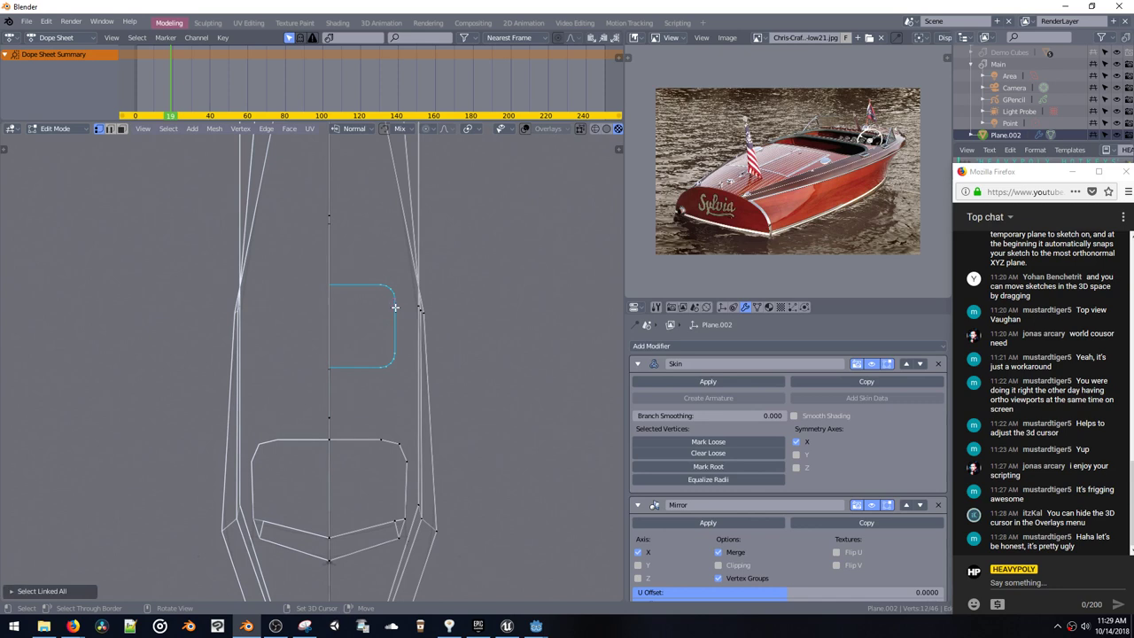
key("g")
key("y")
left_click(400, 399)
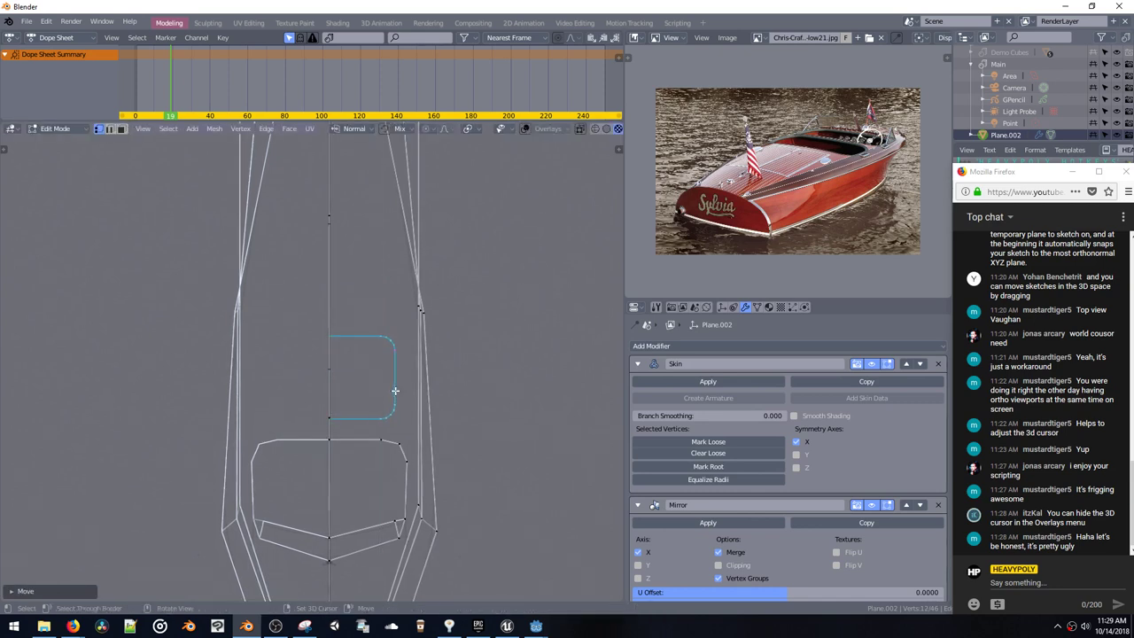
Step: Widen the hatch by moving its outer side and rounded corners outward about 0.05 m along the X axis
left_click_drag(367, 325, 403, 432)
key("g")
key("x")
left_click(406, 417)
key("g")
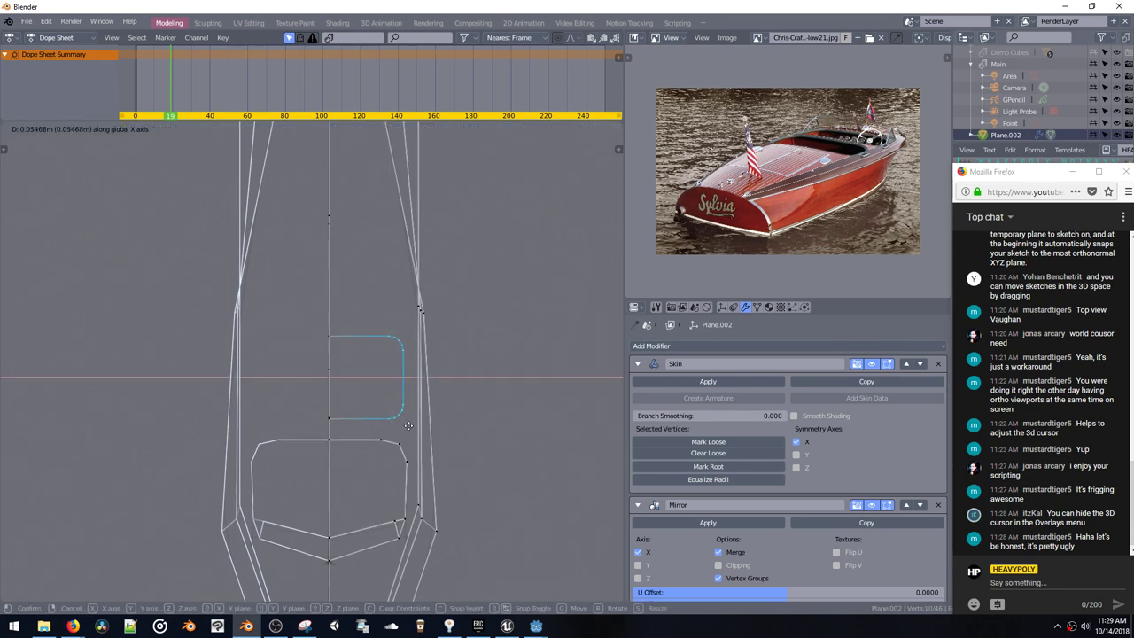
left_click(409, 428)
Step: Select the entire hatch outline and raise it about 0.5 m along the Z axis to deck level
middle_click_drag(409, 428, 369, 325)
key("z")
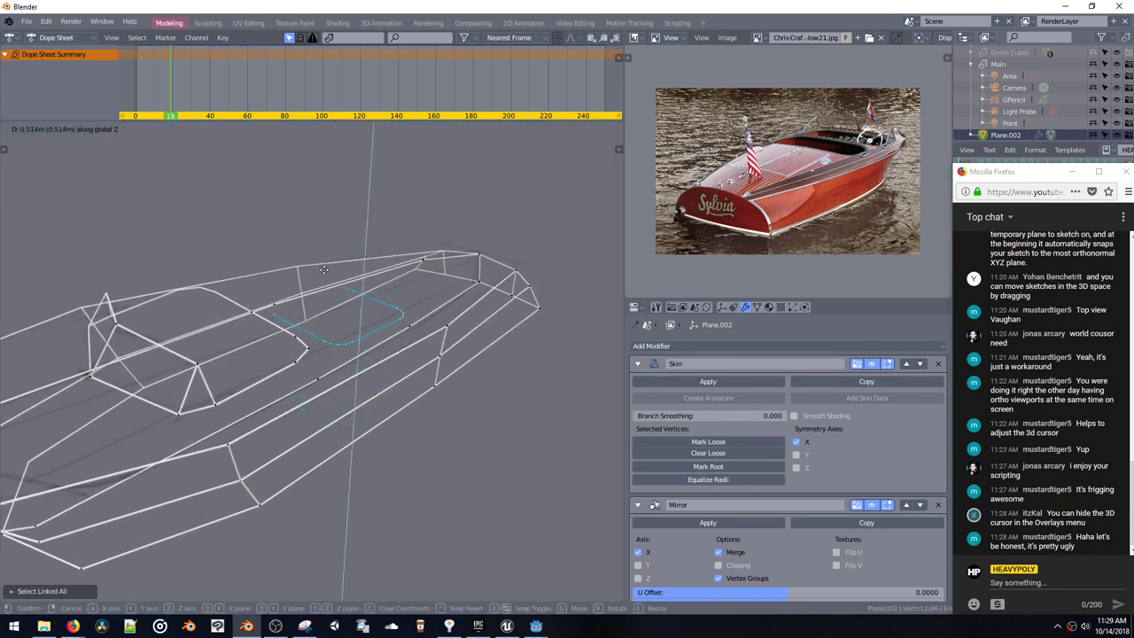
left_click(328, 273)
Step: In side view, rotate and shift the hatch outline to follow the slope of the deck
middle_click_drag(326, 289, 284, 262)
key("v")
left_click(413, 286)
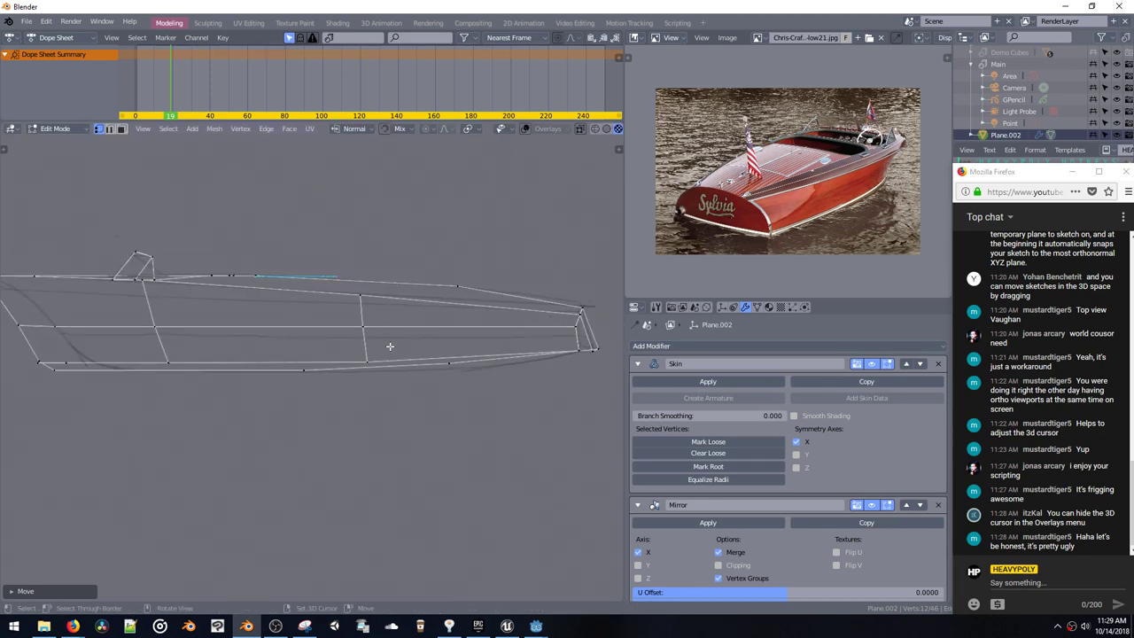
key("r")
left_click(393, 359)
key("g")
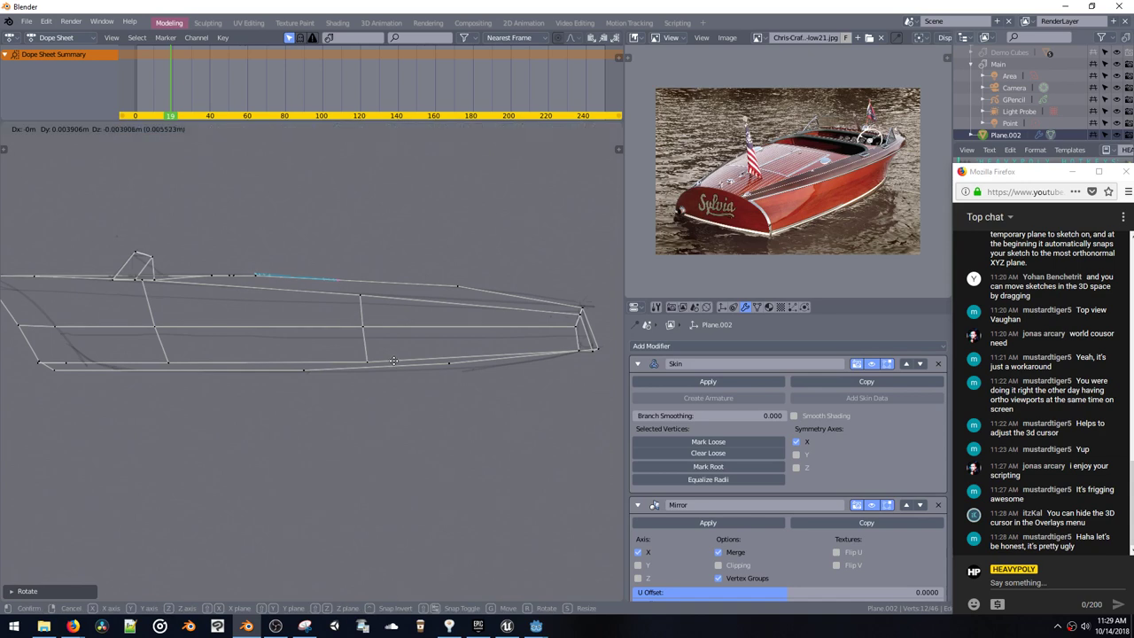
left_click(393, 361)
right_click(401, 357, "ctrl")
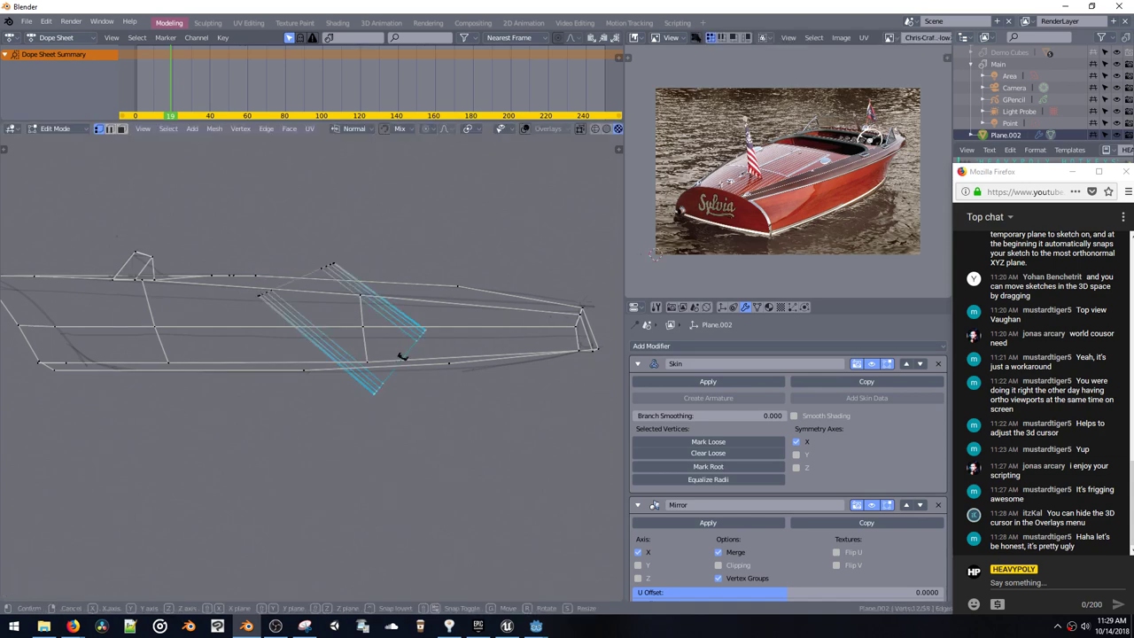
key("r")
left_click(411, 395)
key("ctrl+z")
key("ctrl+z")
key("ctrl+z")
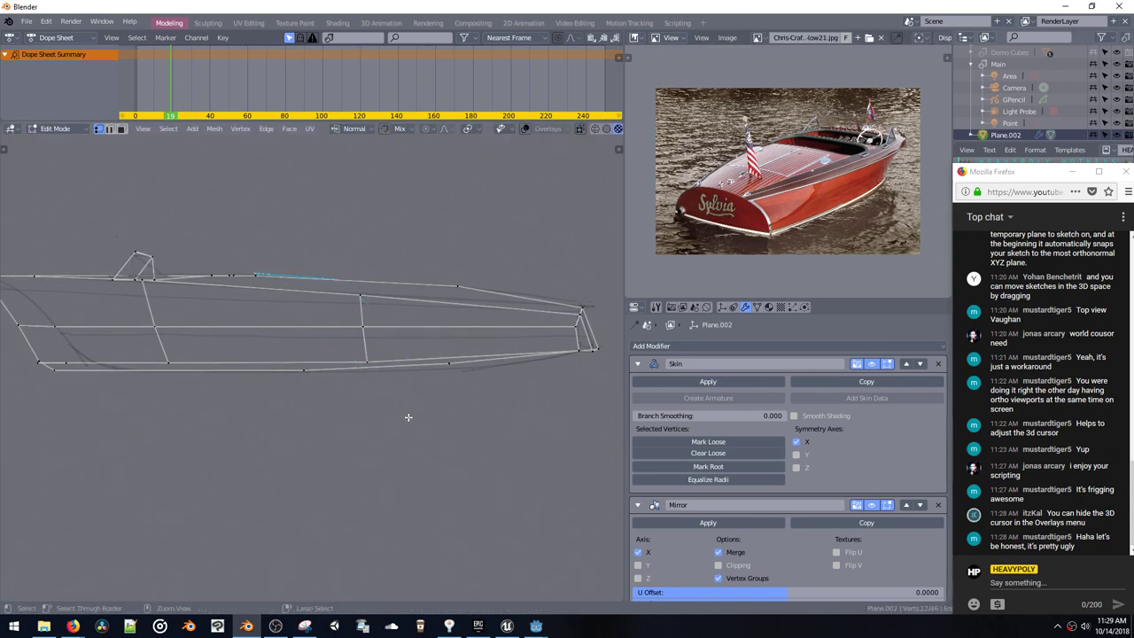
Step: Adjust the hatch outline's height along the Z axis and rotate it slightly to match the deck line
key("g")
key("z")
left_click(408, 408)
key("r")
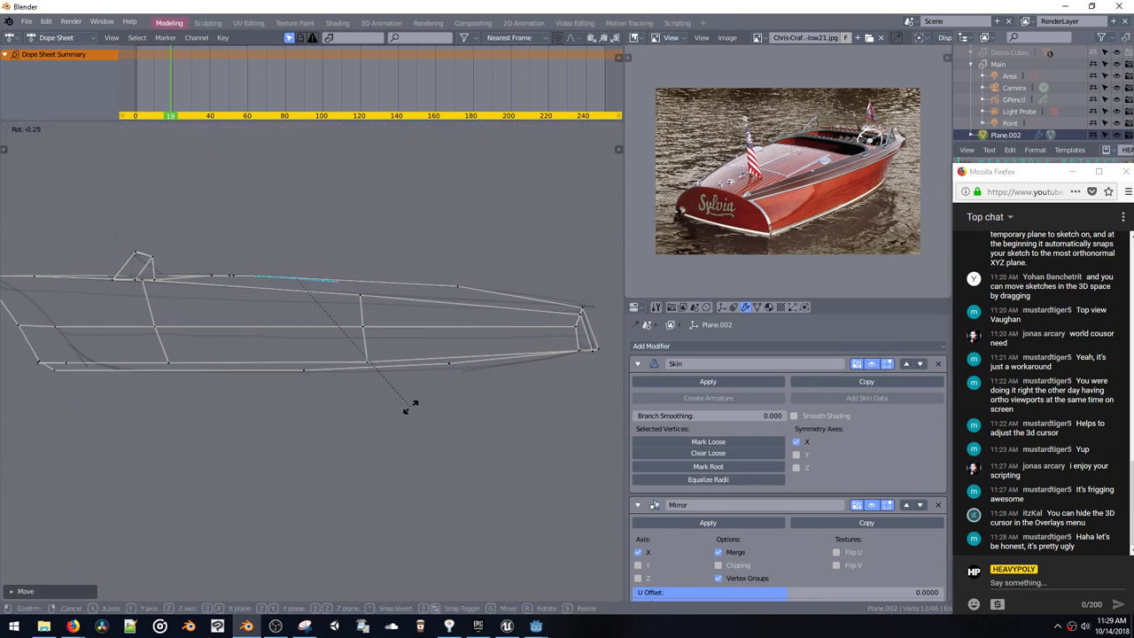
left_click(411, 405)
Step: In back view, move the whole hatch outline outward about 0.07 m along the X axis
middle_click_drag(359, 285, 251, 248)
key("ctrl+space")
key("v")
left_click(335, 264)
key("v")
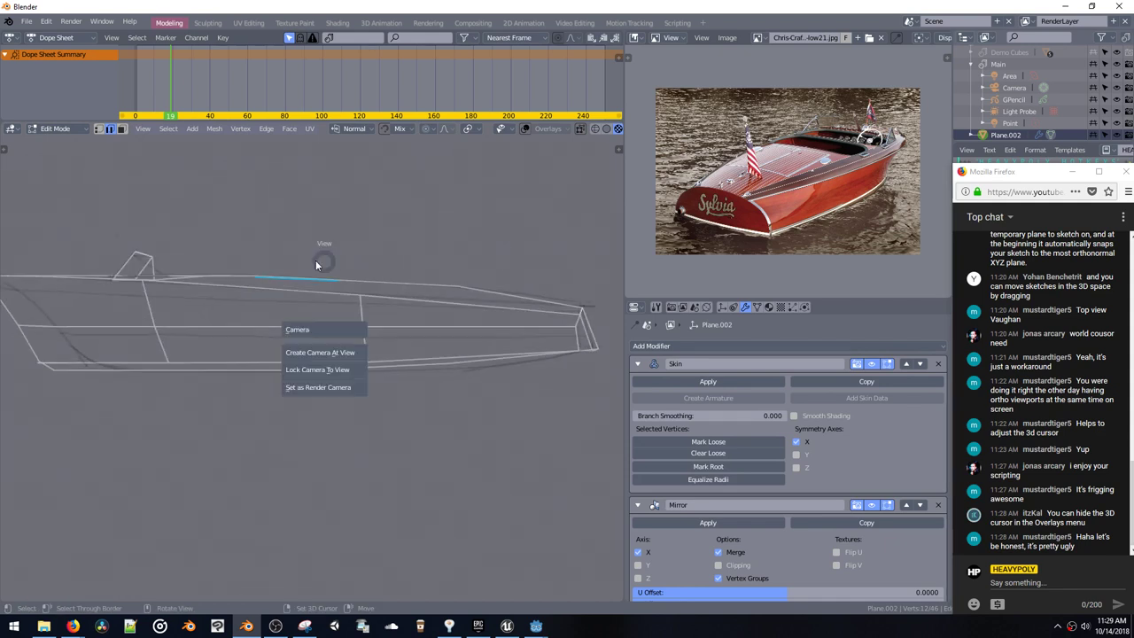
left_click(252, 268)
key("grave")
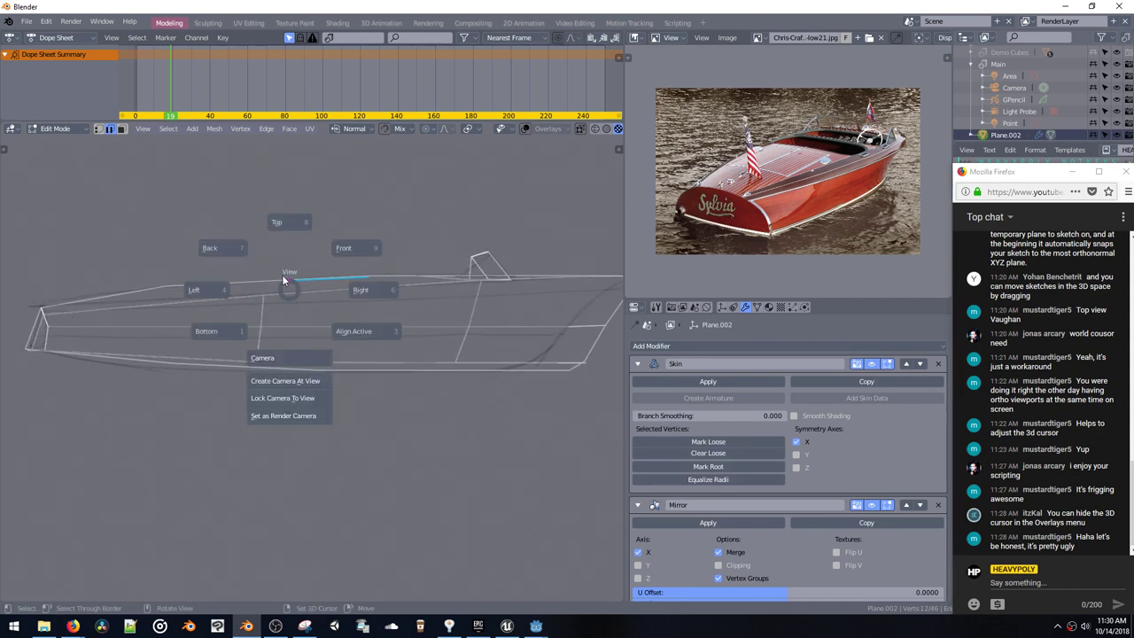
left_click(243, 251)
scroll(227, 291, "up", 3)
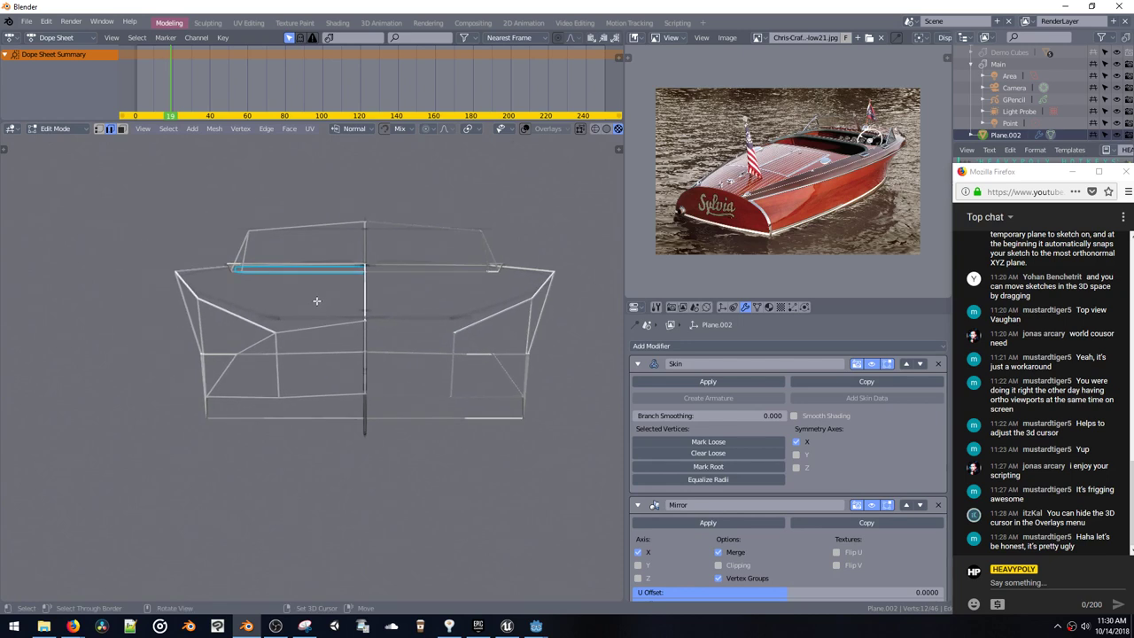
key("g")
key("x")
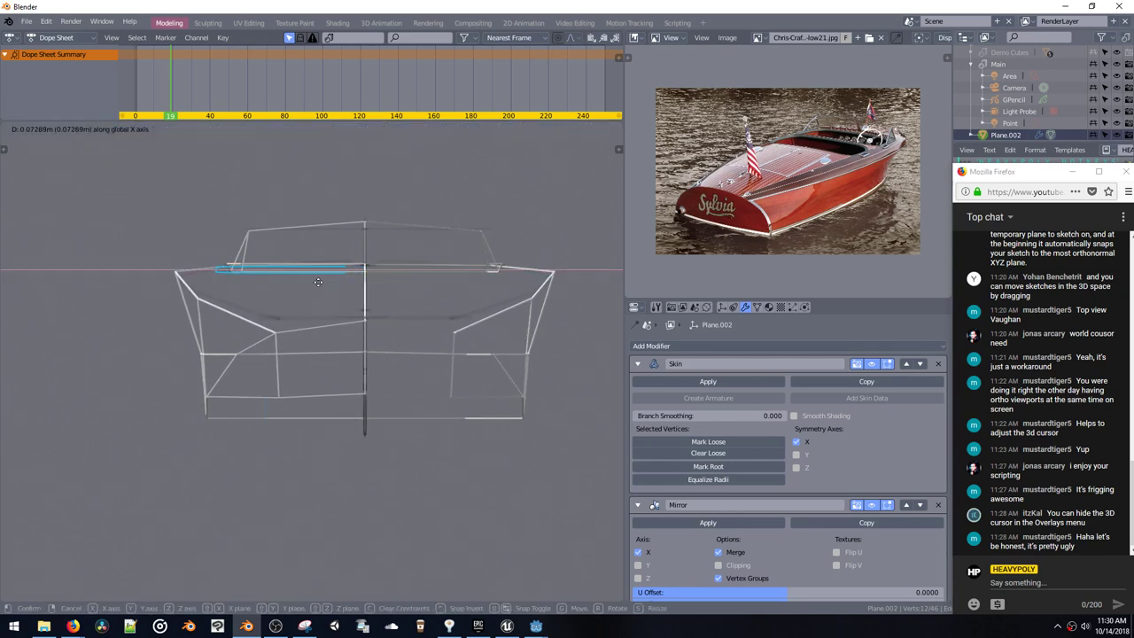
left_click(319, 276)
Step: Select the hatch outline's two open inner ends and extrude them in segments along the X axis to the centreline
key("space")
left_click(250, 238)
left_click_drag(175, 215, 274, 321, "ctrl")
key("g")
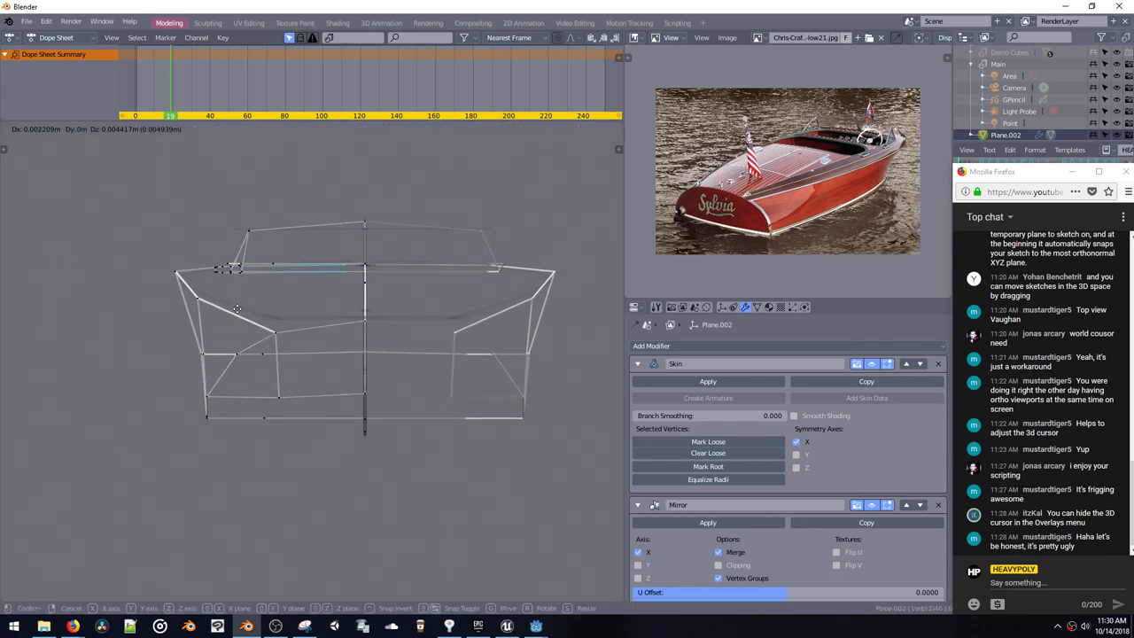
left_click(203, 304)
key("g")
key("x")
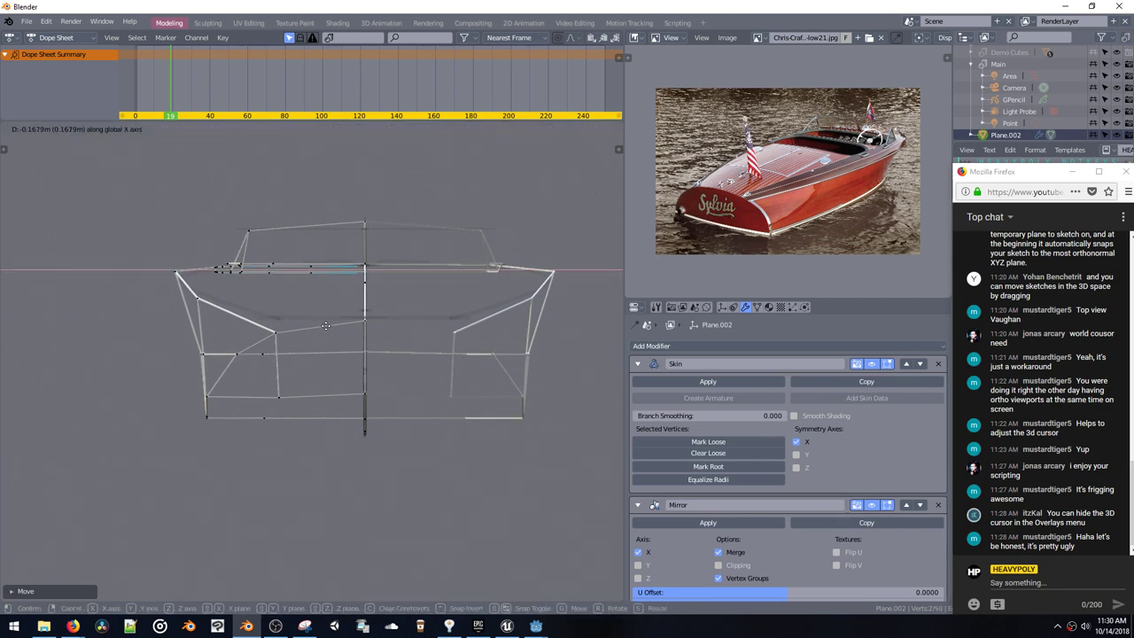
left_click(331, 326)
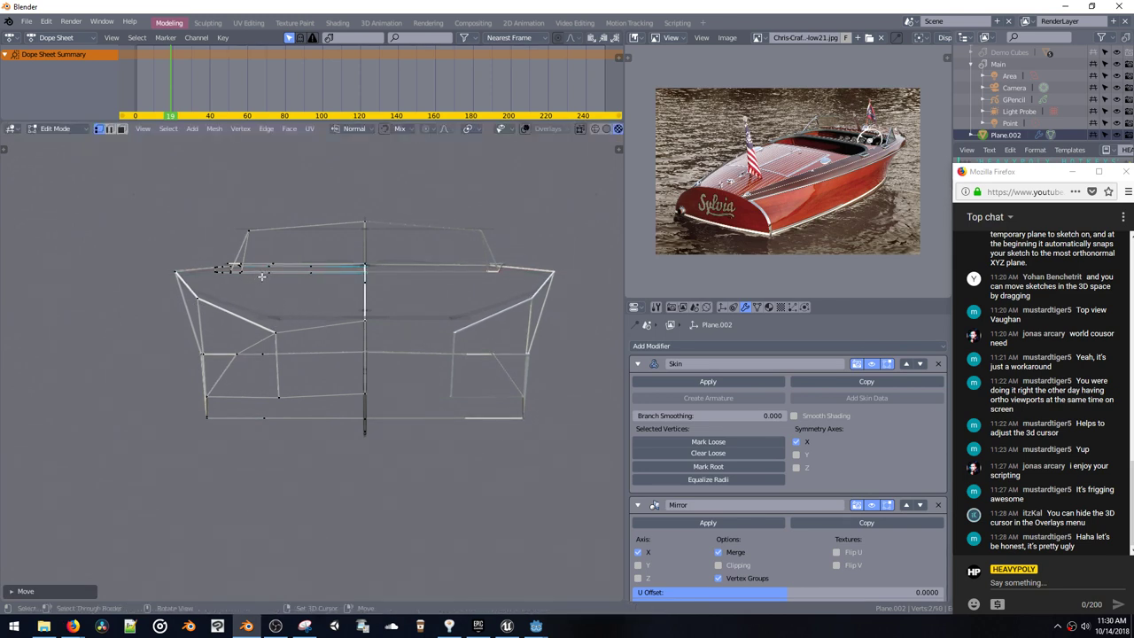
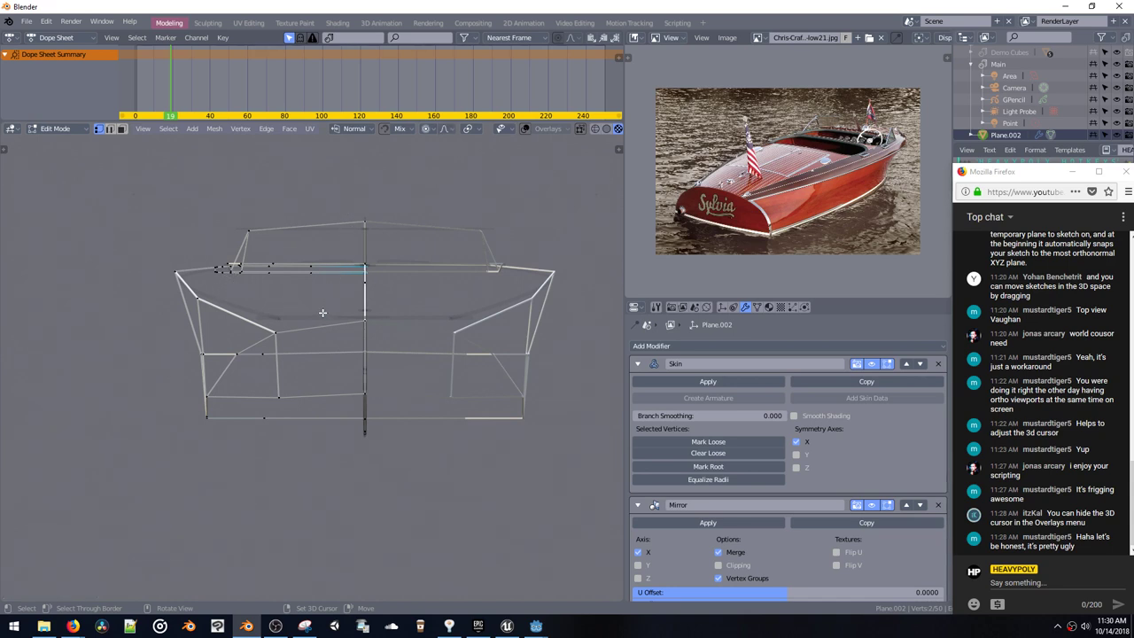
Step: Turn on smooth proportional editing and raise the hatch's centreline vertices along the Z axis to crown the outline
key("g")
key("z")
key("Escape")
left_click(427, 131)
left_click(451, 86)
key("g")
key("z")
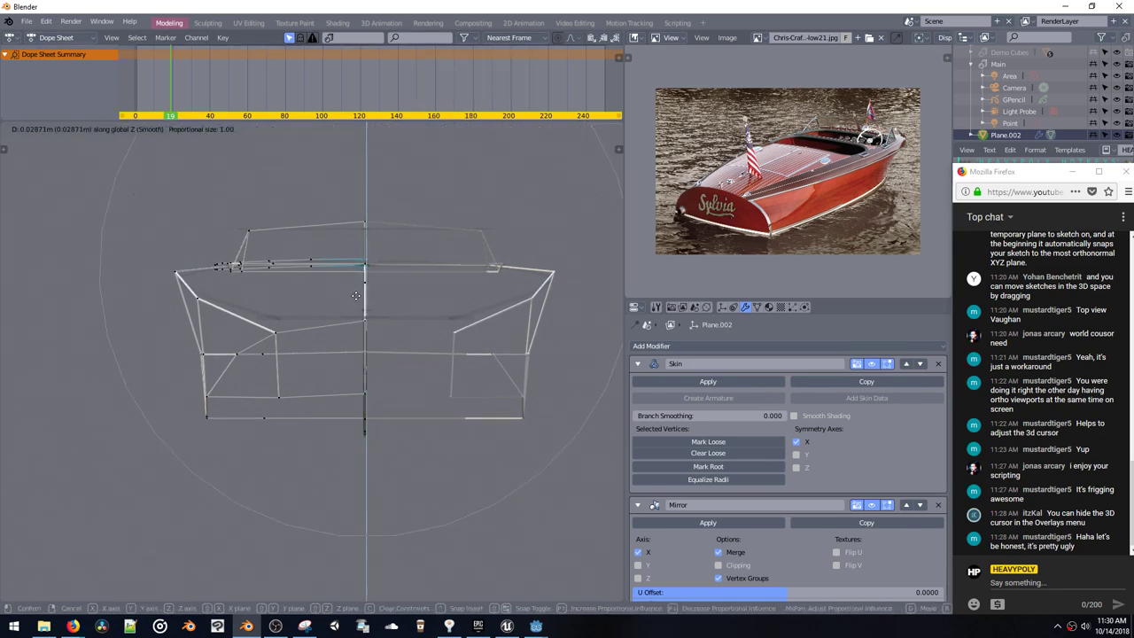
left_click(336, 277)
Step: Select the whole hatch outline and lower it slightly along the Z axis onto the deck
double_click(316, 265)
key("g")
key("z")
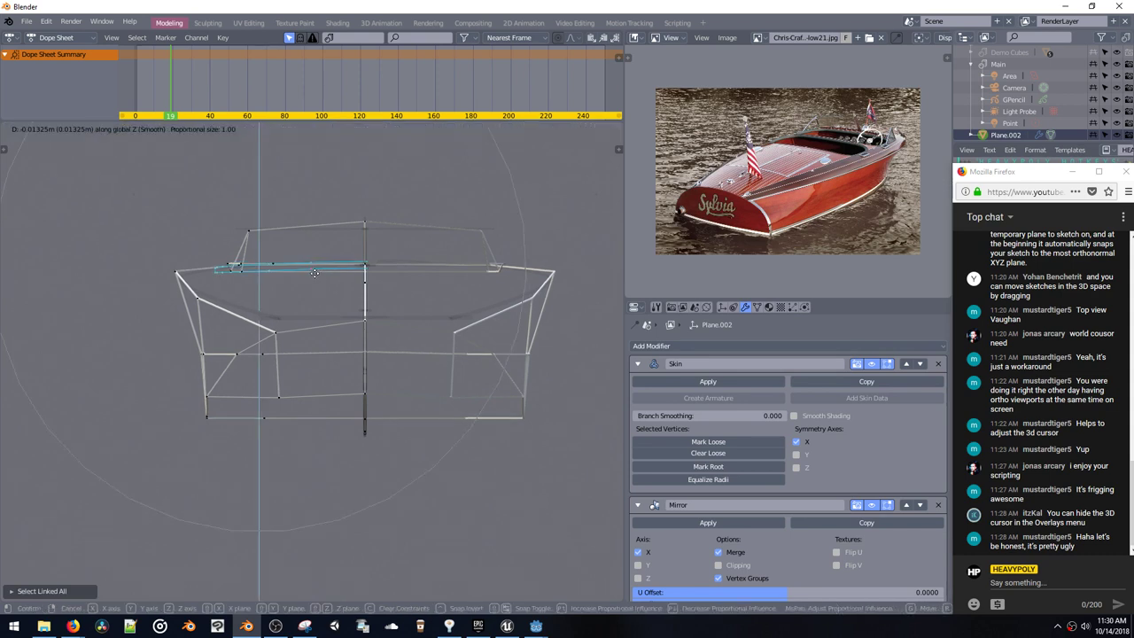
left_click(314, 276)
Step: Leave Edit Mode and view the mirrored boat wireframe with its hatch in Object Mode
middle_click_drag(313, 275, 414, 309)
scroll(395, 280, "down", 5)
key("space")
key("space")
left_click(397, 215)
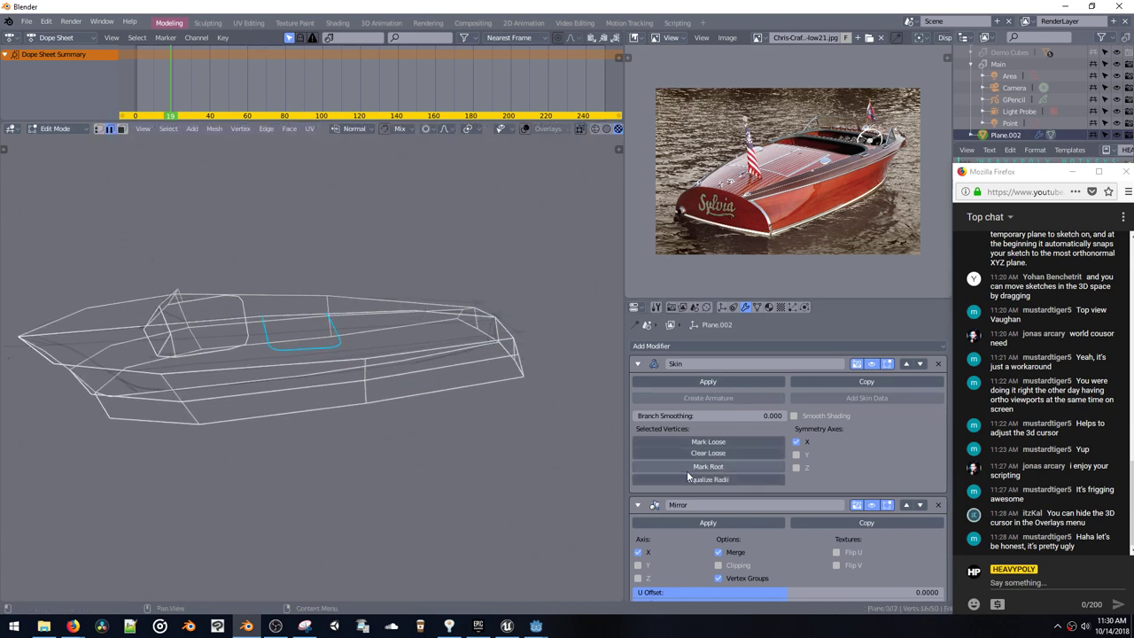
key("Tab")
middle_click_drag(397, 349, 437, 305)
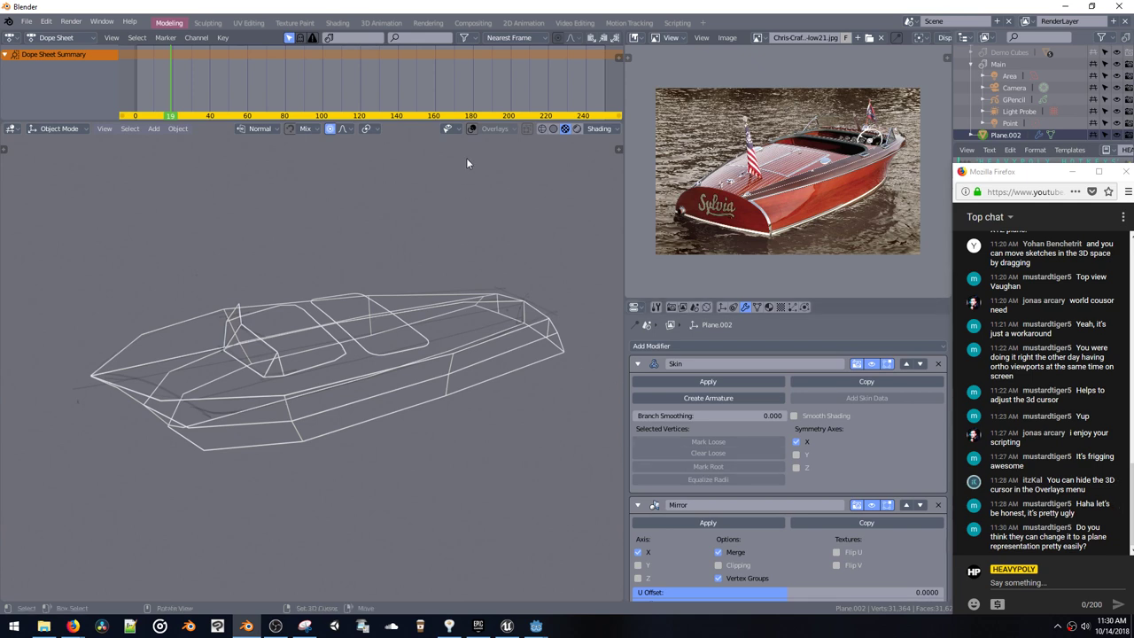
Step: Save the Blender scene under the new file name CrissCraft.blend
middle_click_drag(389, 312, 362, 353)
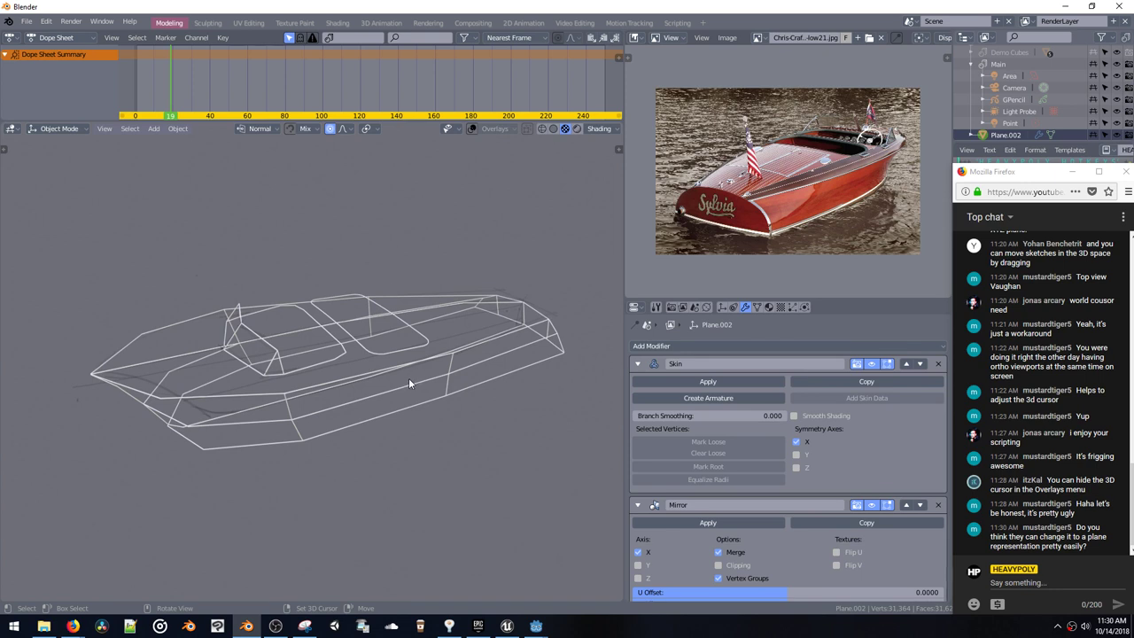
middle_click_drag(408, 377, 438, 314)
key("KP_3")
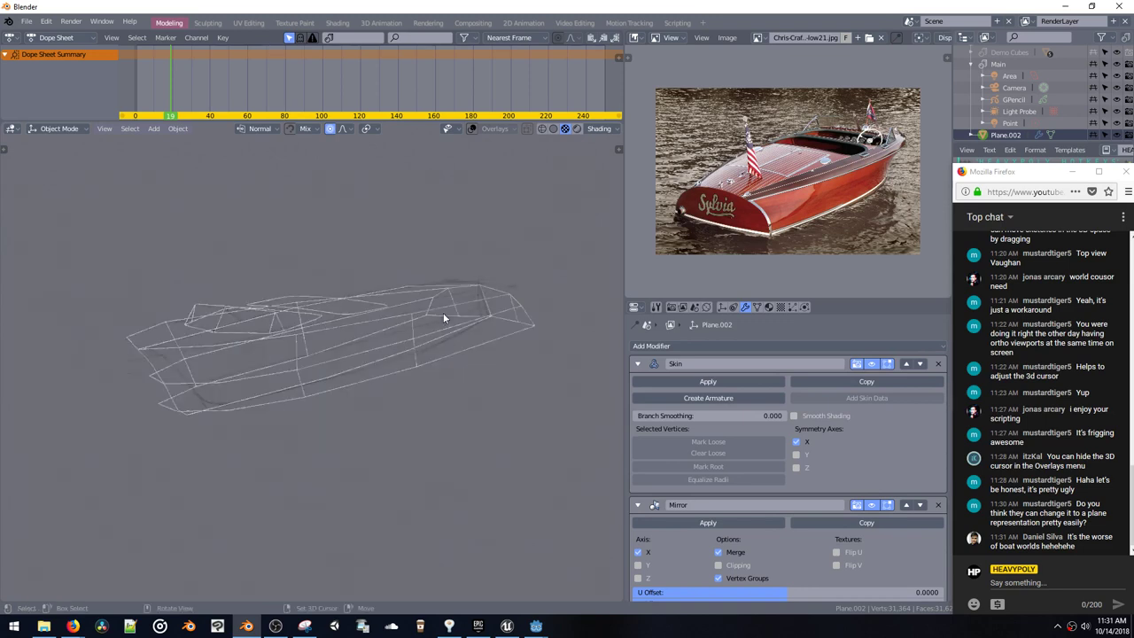
key("ctrl+shift+s")
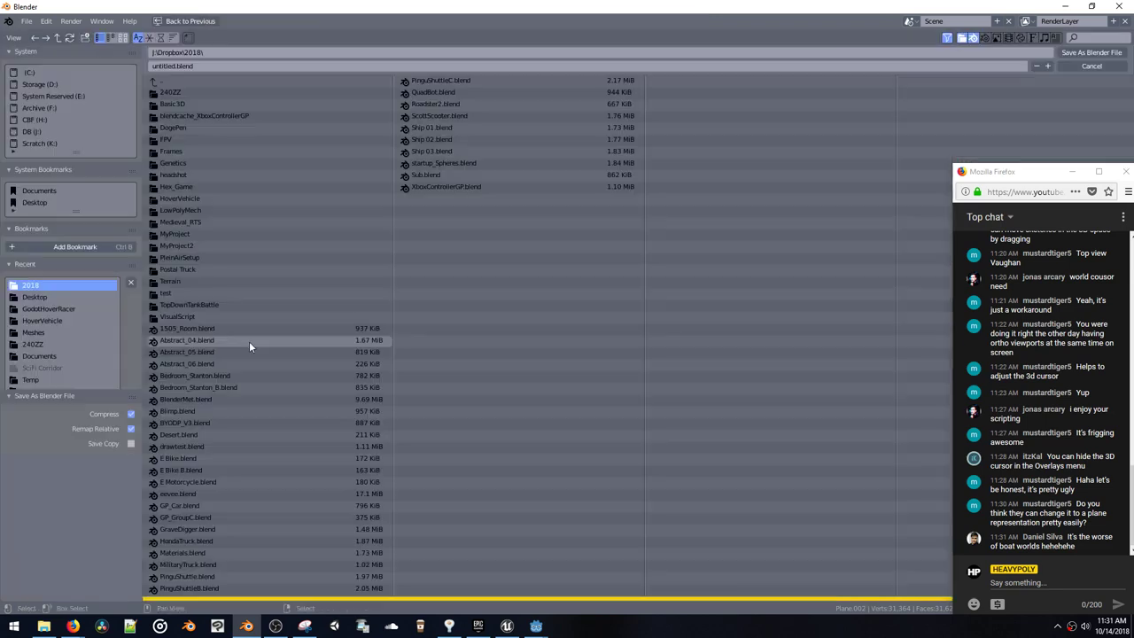
left_click(164, 66)
left_click(172, 68)
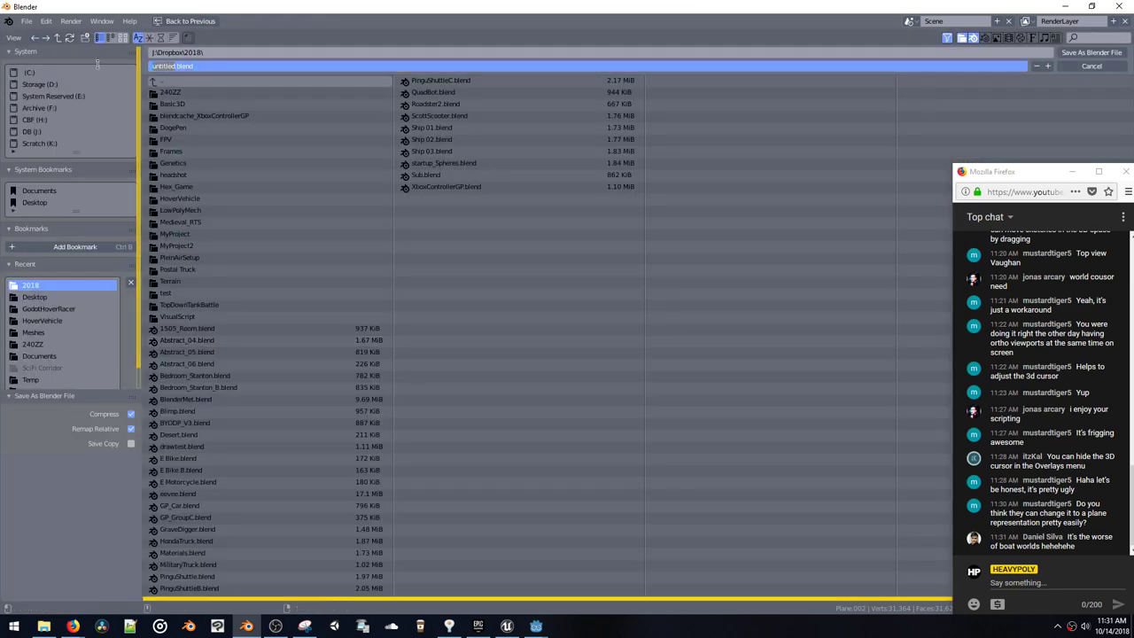
type("CrissCraf")
key("Return")
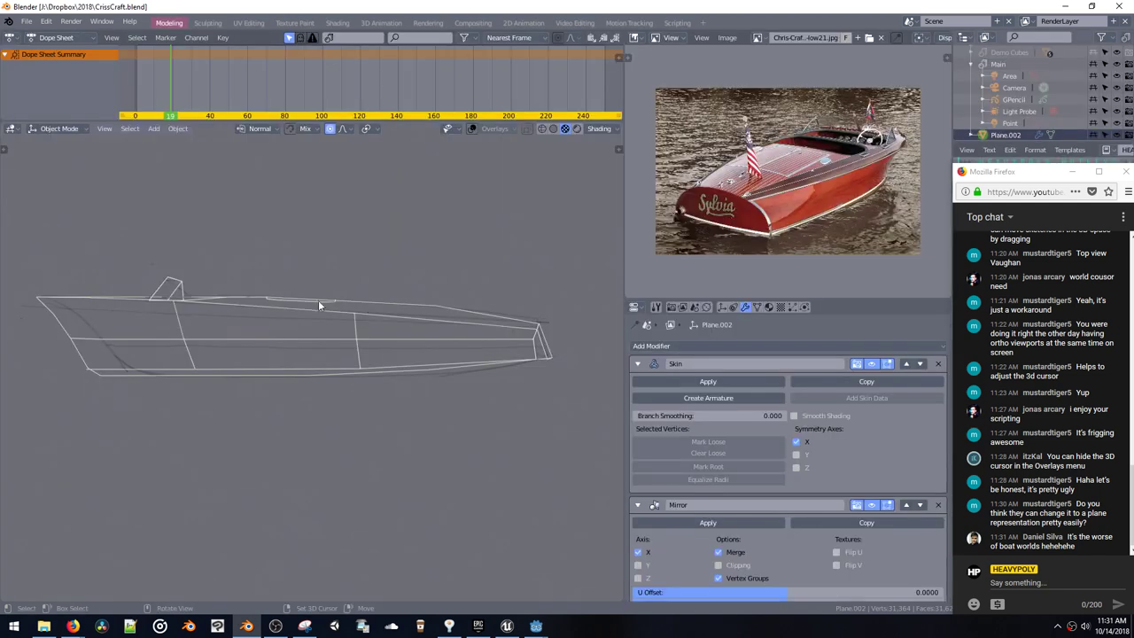
Step: Add a new Grease Pencil object in Draw mode, viewed from the side with the boat's bow on the right
middle_click_drag(305, 295, 298, 292)
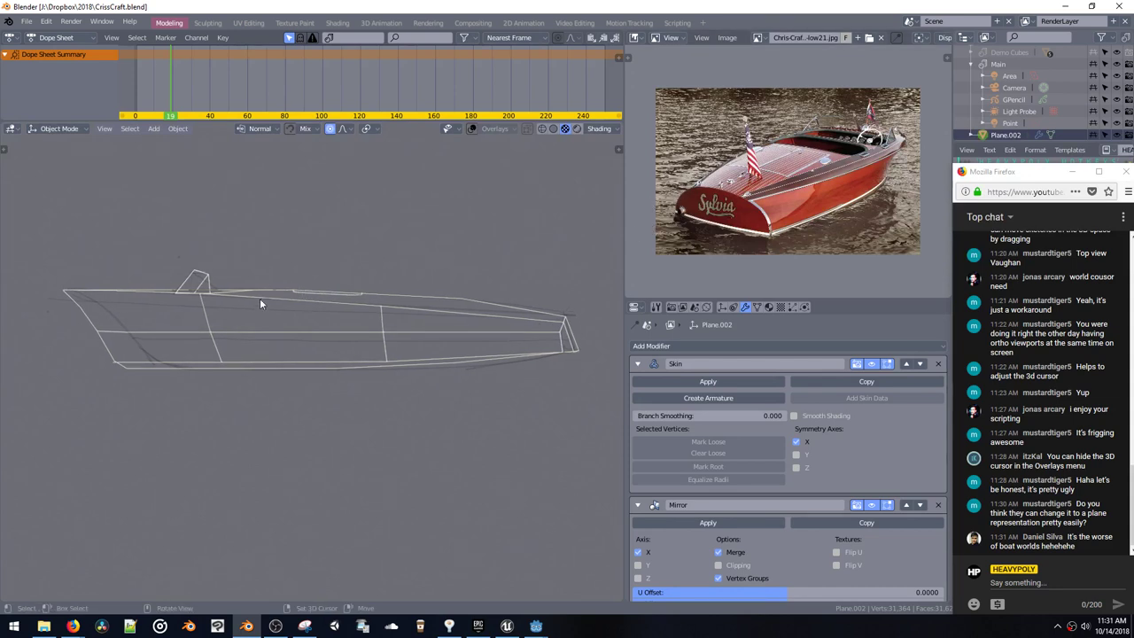
key("v")
key("v")
middle_click_drag(149, 244, 298, 270)
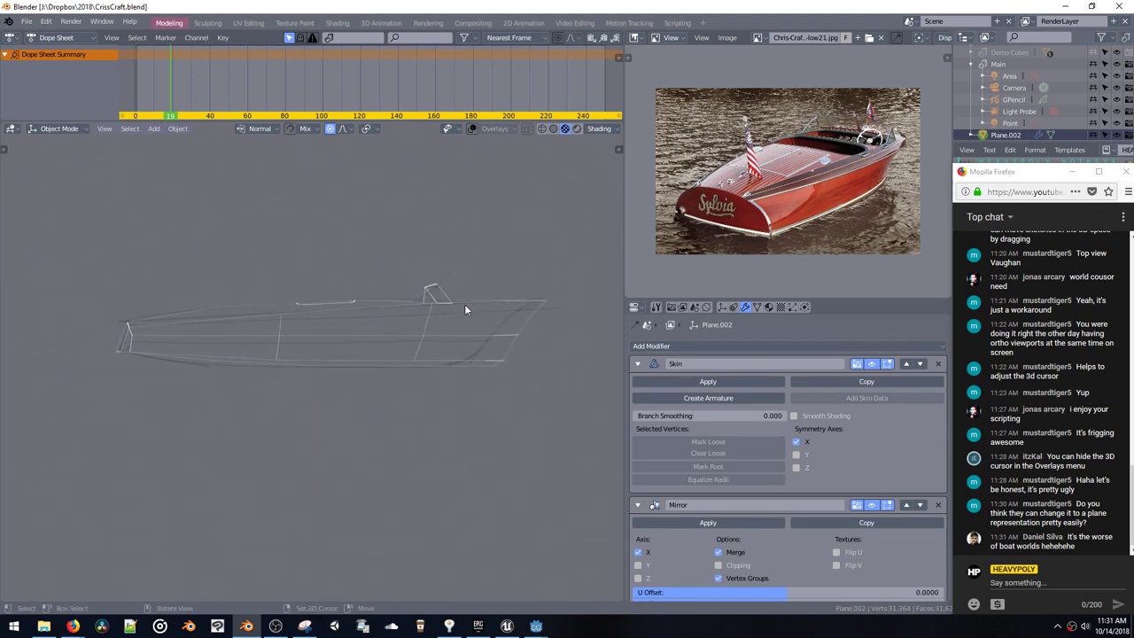
key("grave")
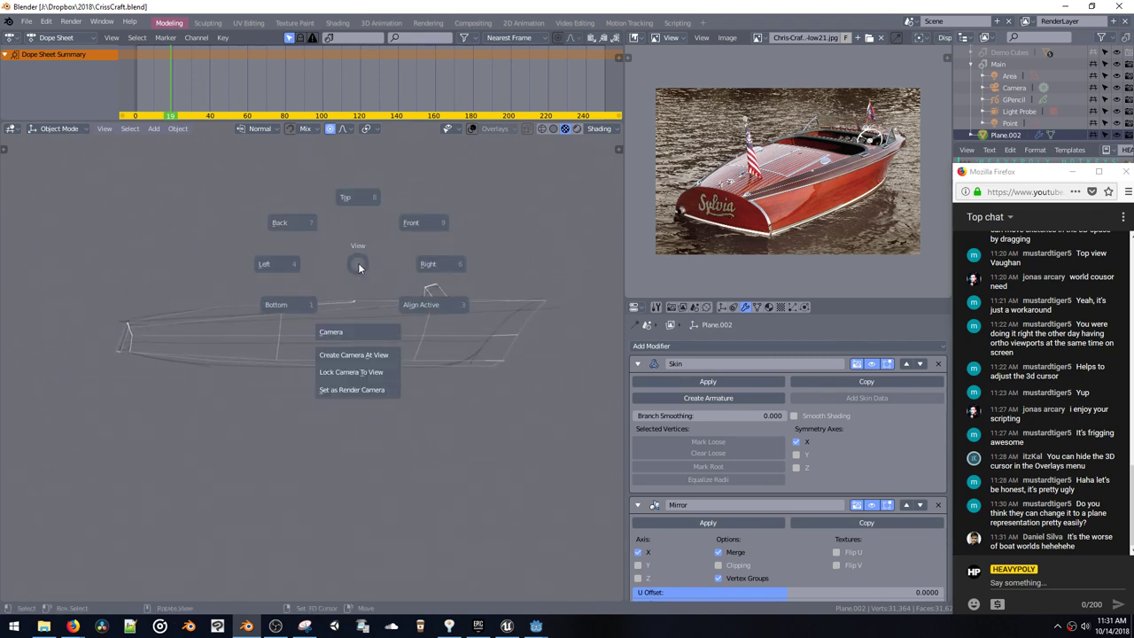
key("Escape")
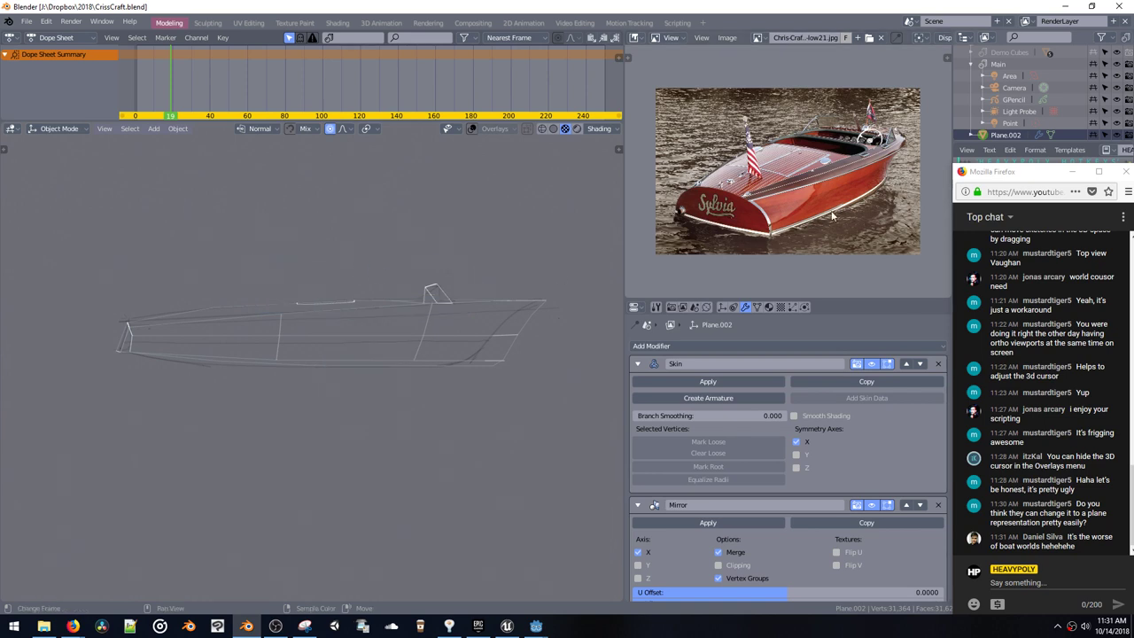
key("ctrl+Tab")
left_click(344, 236)
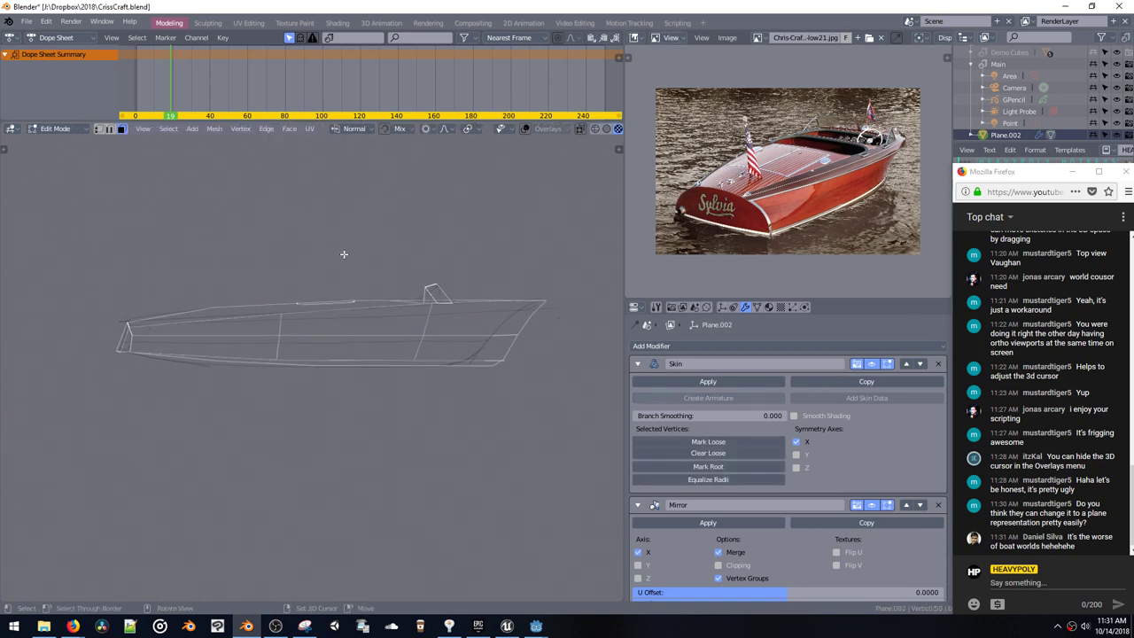
key("shift+a")
left_click(408, 300)
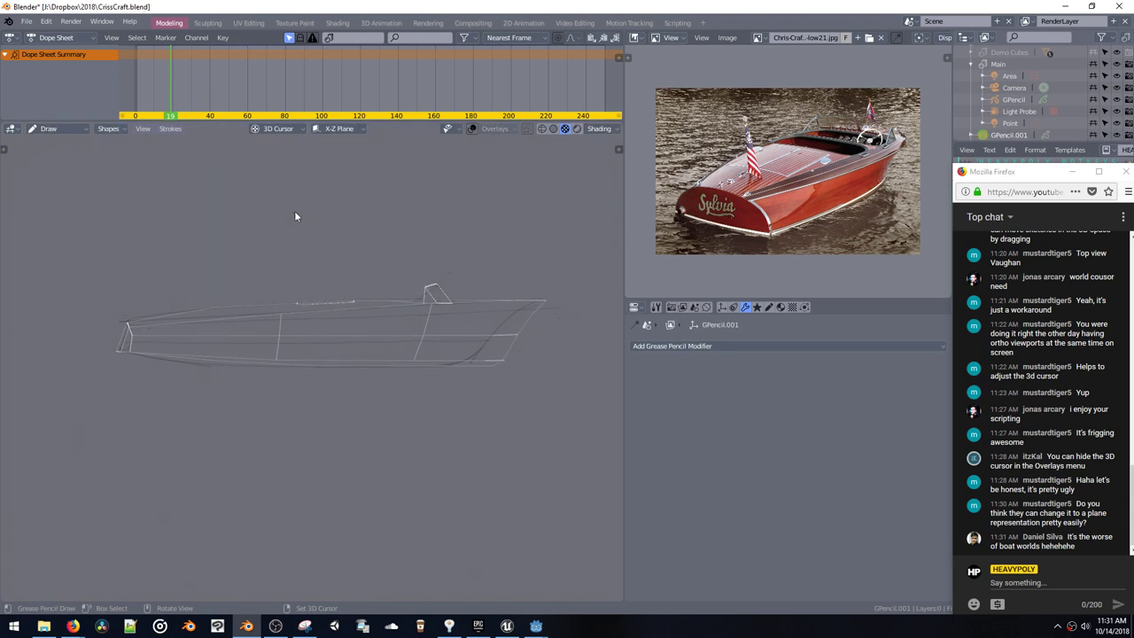
Step: Draw a loose looping test scribble above the boat with the grease pencil
left_click_drag(197, 232, 452, 379)
middle_click_drag(332, 283, 325, 304, "shift")
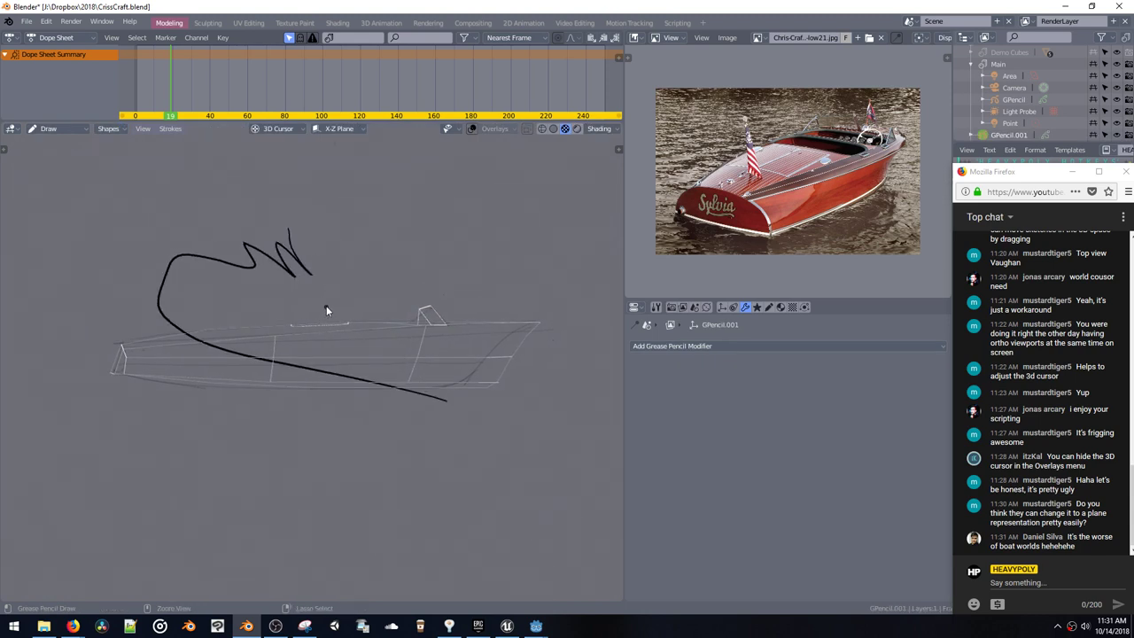
key("ctrl+z")
left_click_drag(226, 233, 304, 319)
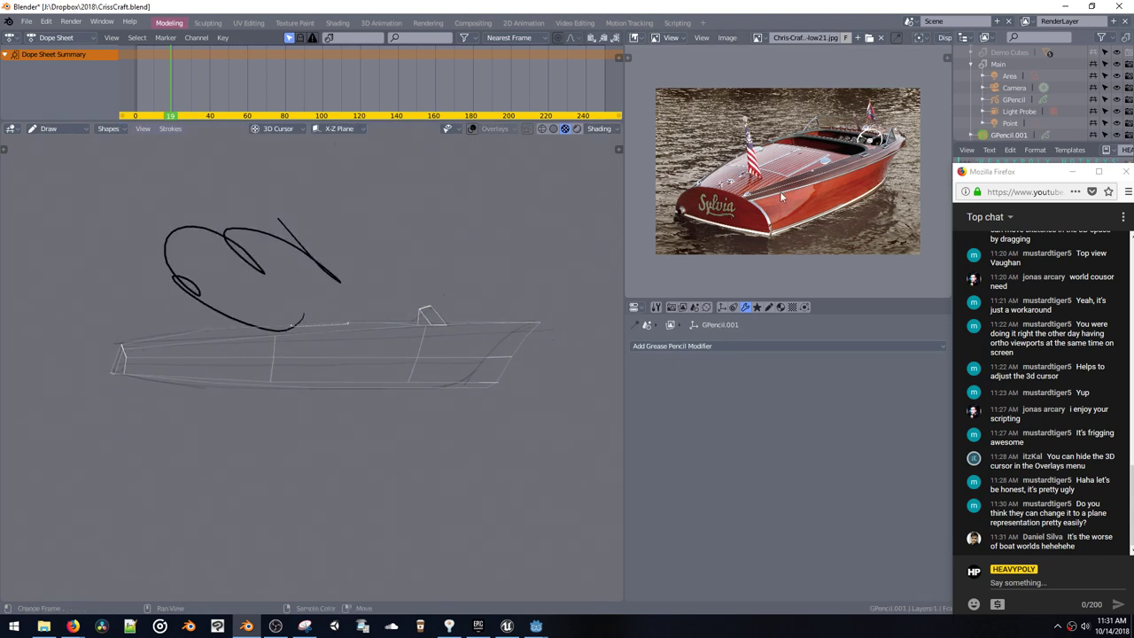
Step: Hide the boat wireframe Plane.002 and the original GPencil sketch from the viewport
scroll(1078, 101, "down", 1)
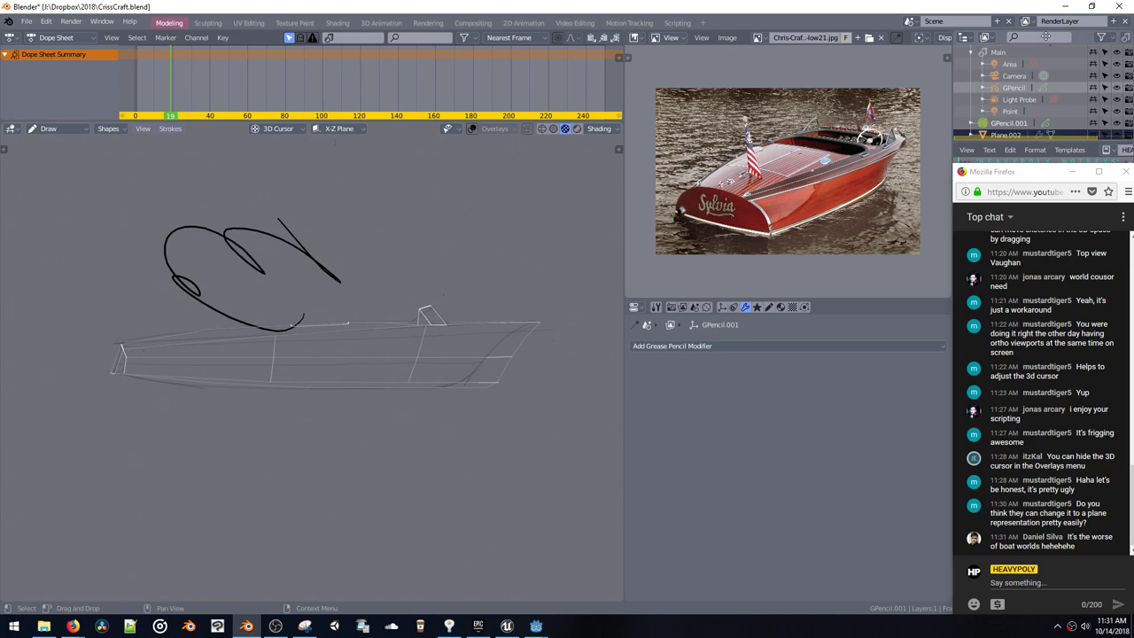
left_click(1117, 135)
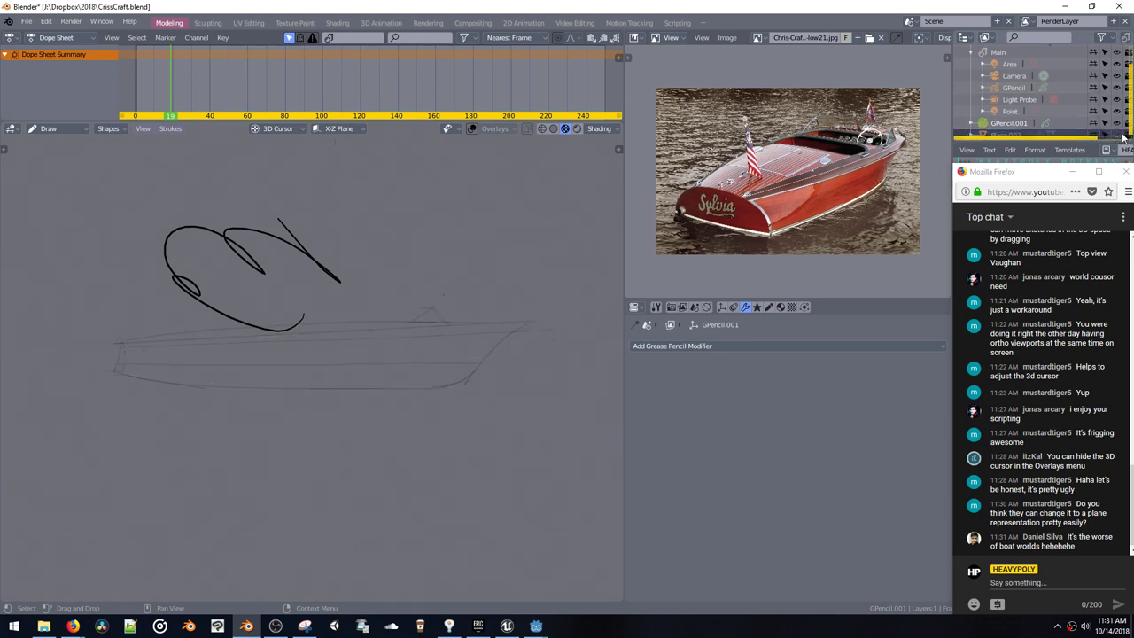
left_click(1116, 88)
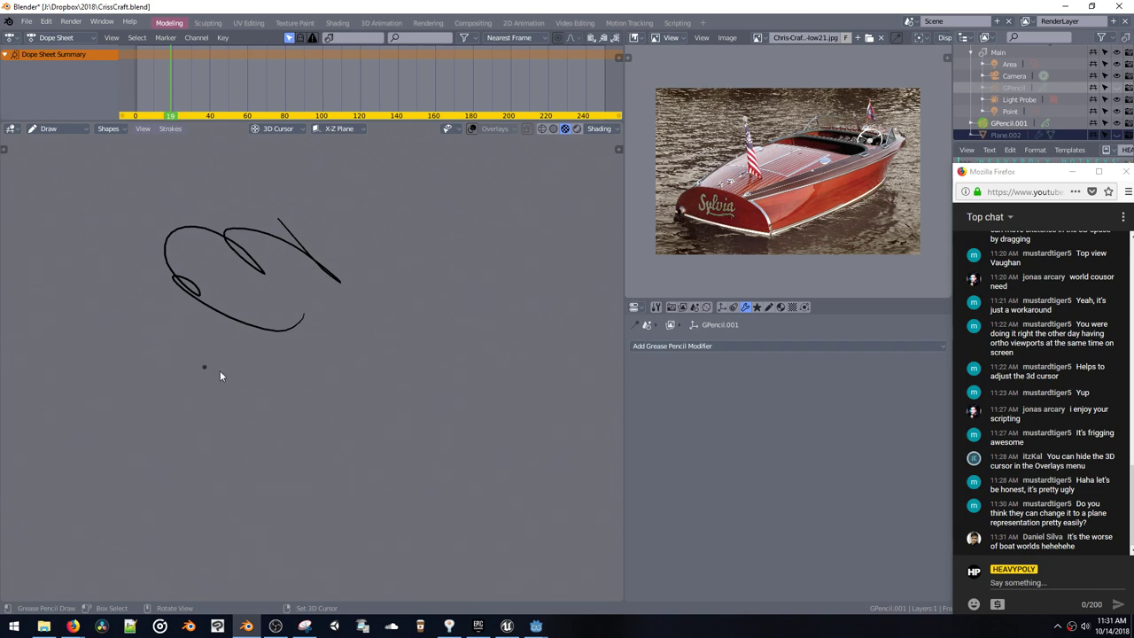
Step: Sketch a long, nearly straight deck line below the scribble, with a short slanted transom at its stern end
left_click_drag(121, 372, 473, 382)
key("ctrl+z")
left_click_drag(113, 372, 468, 369)
key("ctrl+z")
left_click_drag(217, 367, 469, 366)
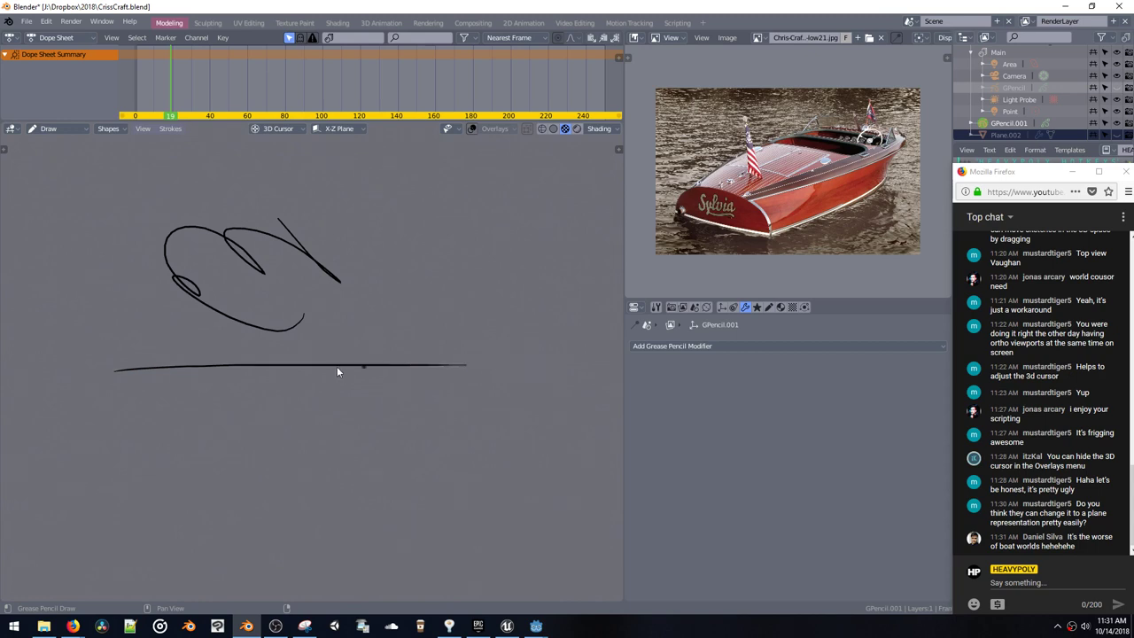
key("ctrl+z")
left_click_drag(106, 372, 538, 354)
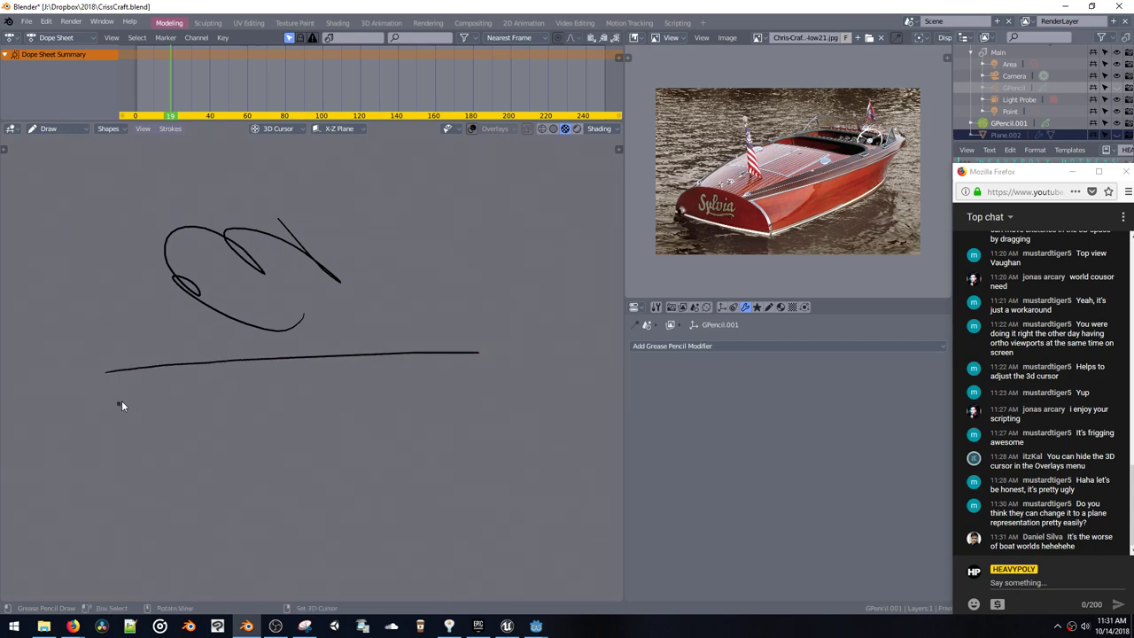
key("ctrl+z")
left_click_drag(94, 369, 557, 354)
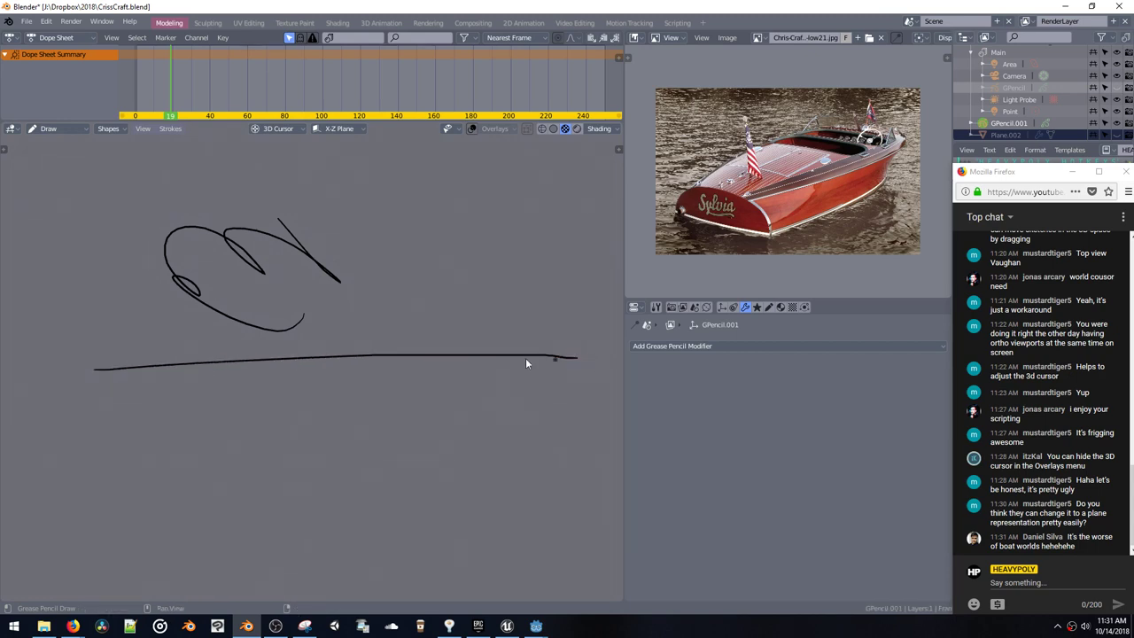
key("ctrl+z")
mouse_move(83, 375)
left_mouse_down()
mouse_move(469, 379)
mouse_move(351, 372)
mouse_move(433, 375)
left_mouse_up()
key("ctrl+z")
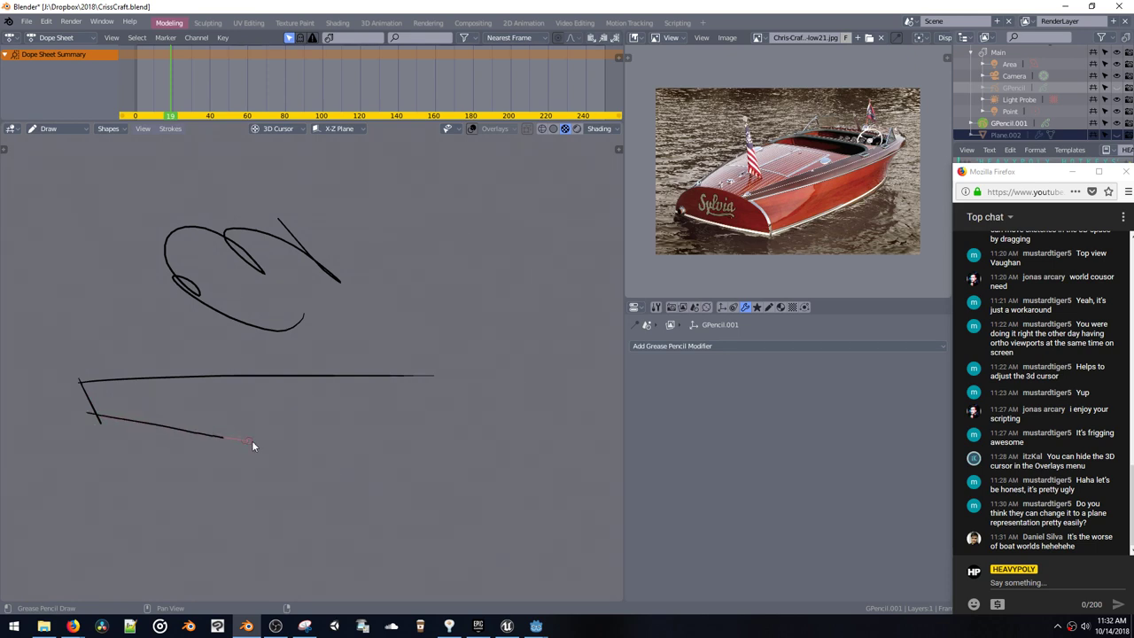
Step: Sketch a shallow curved hull bottom from the transom's lower end toward the bow
left_click_drag(428, 437, 524, 417)
key("ctrl+z")
key("ctrl+z")
left_click_drag(99, 421, 487, 422)
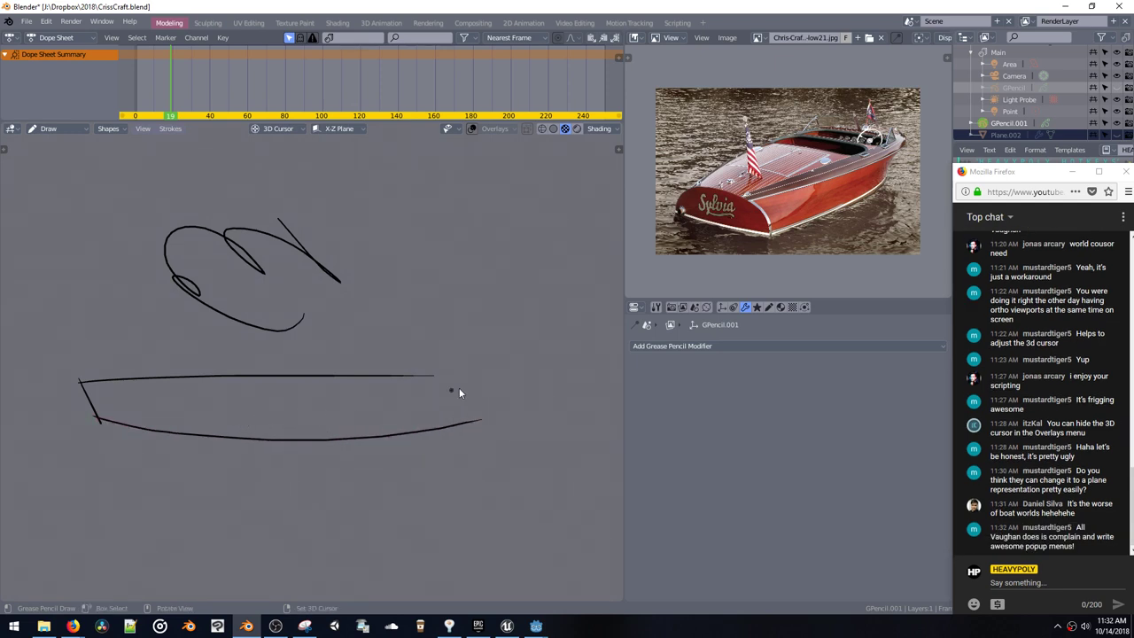
Step: Sketch a curved bow rising from the hull bottom and extend the deck line forward to meet it
left_click_drag(462, 423, 544, 361)
key("ctrl+z")
key("ctrl+z")
key("ctrl+z")
mouse_move(487, 376)
left_mouse_down()
mouse_move(476, 403)
mouse_move(363, 439)
left_mouse_up()
key("ctrl+z")
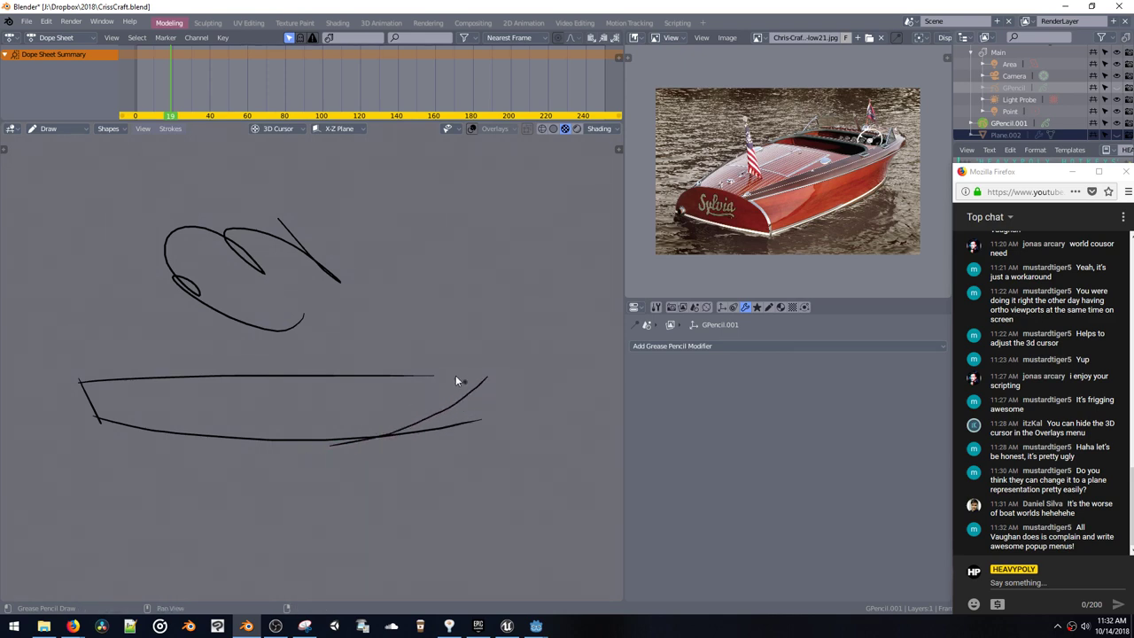
key("ctrl+z")
key("ctrl+z")
left_click_drag(517, 373, 519, 374, "shift")
Step: Erase the overshooting line ends at the bow and keel and the test scribble with Eraser Hard
key("t")
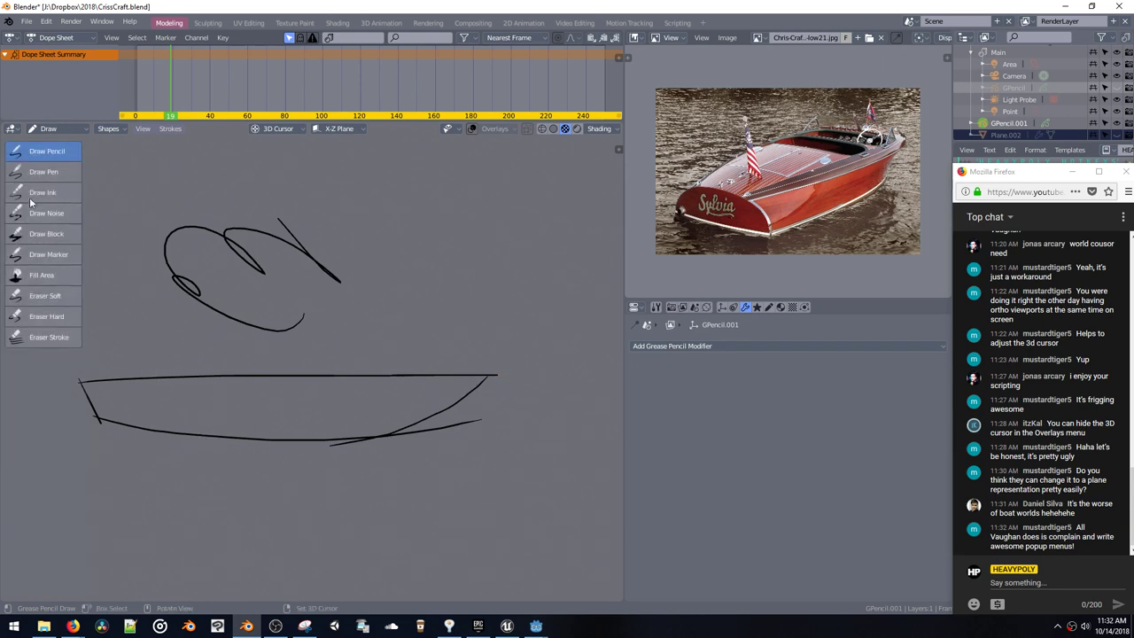
left_click(36, 316)
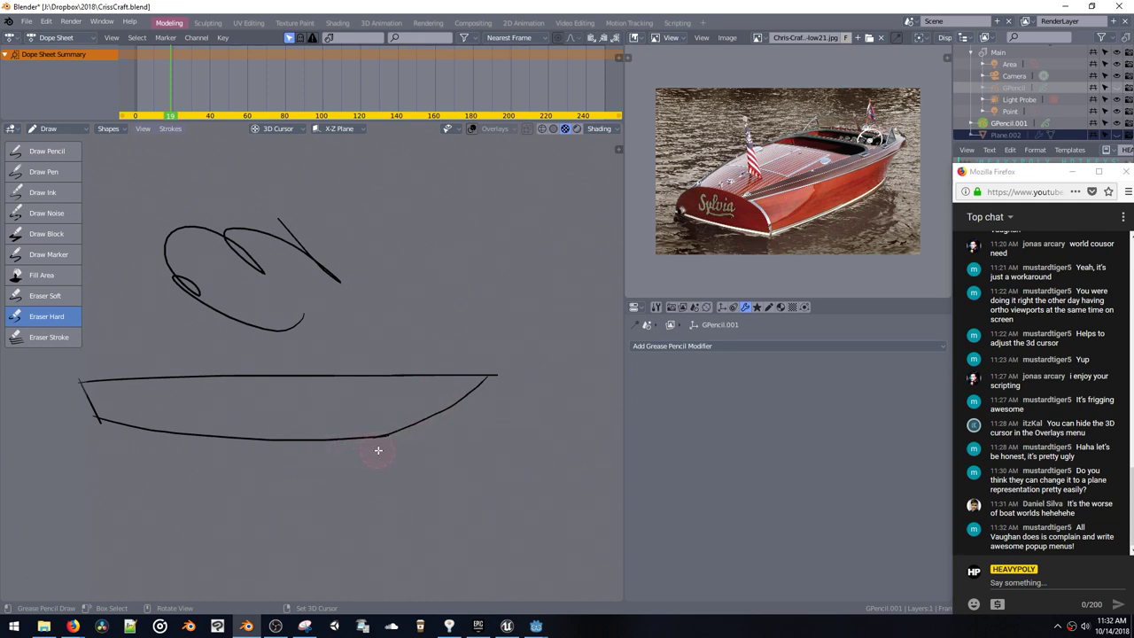
mouse_move(181, 284)
left_mouse_down()
mouse_move(215, 316)
mouse_move(306, 313)
mouse_move(192, 225)
left_mouse_up()
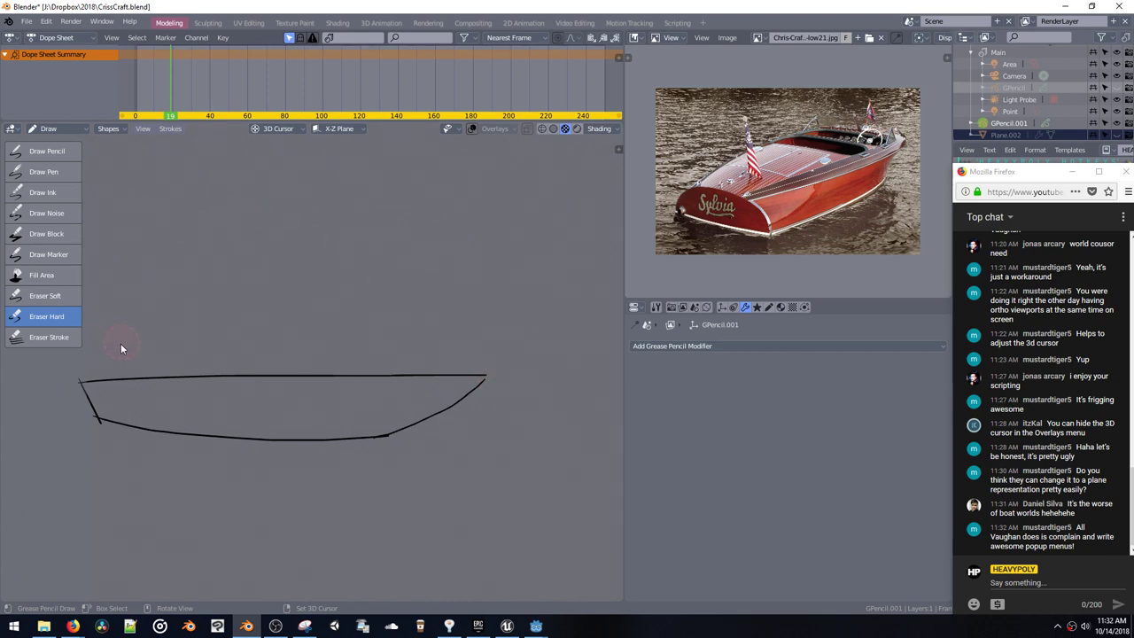
Step: Sketch a raised stern underside curving down to the keel with Draw Pencil and erase the old bottom line beneath it
left_click(45, 152)
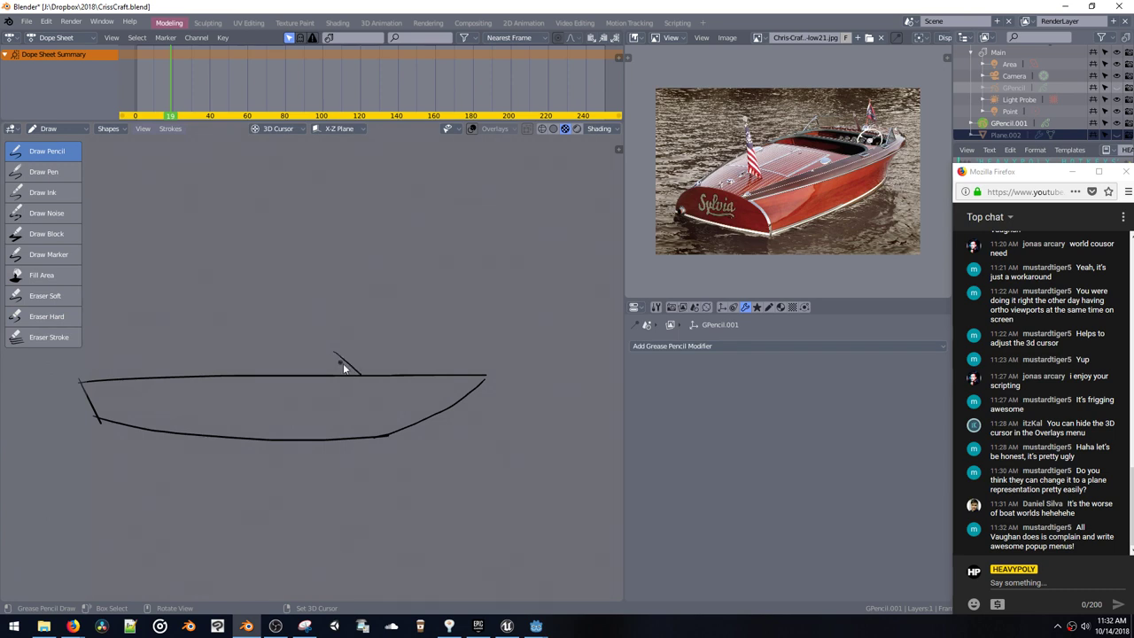
key("ctrl+z")
middle_click_drag(250, 352, 301, 314, "shift")
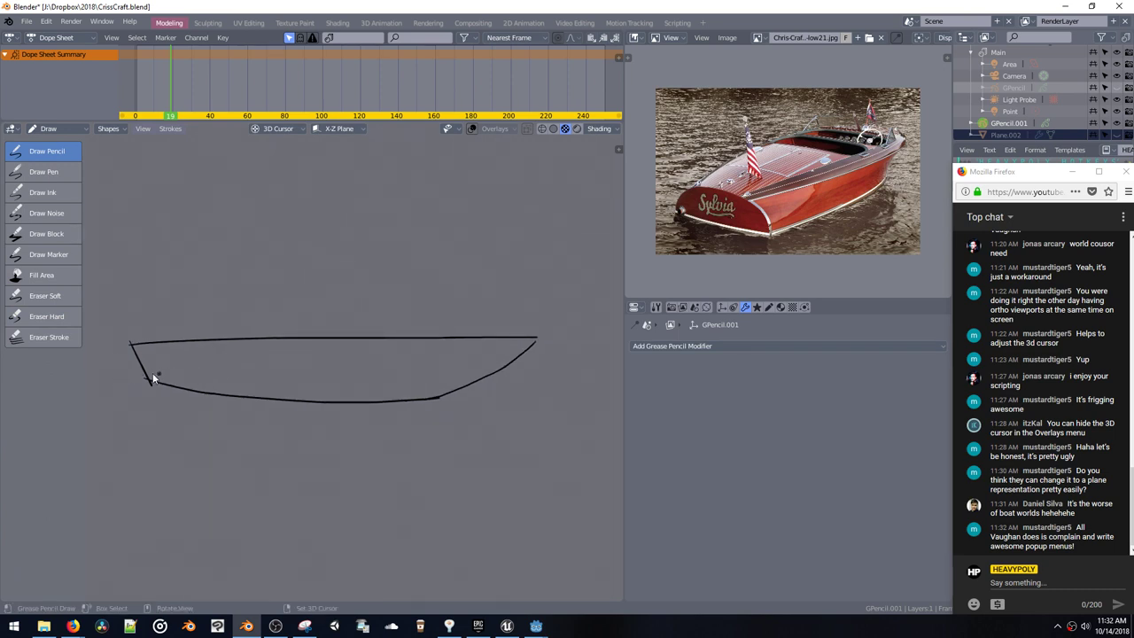
key("ctrl+z")
key("ctrl+z")
key("ctrl+z")
key("ctrl+z")
left_click_drag(132, 375, 237, 378)
left_click(44, 316)
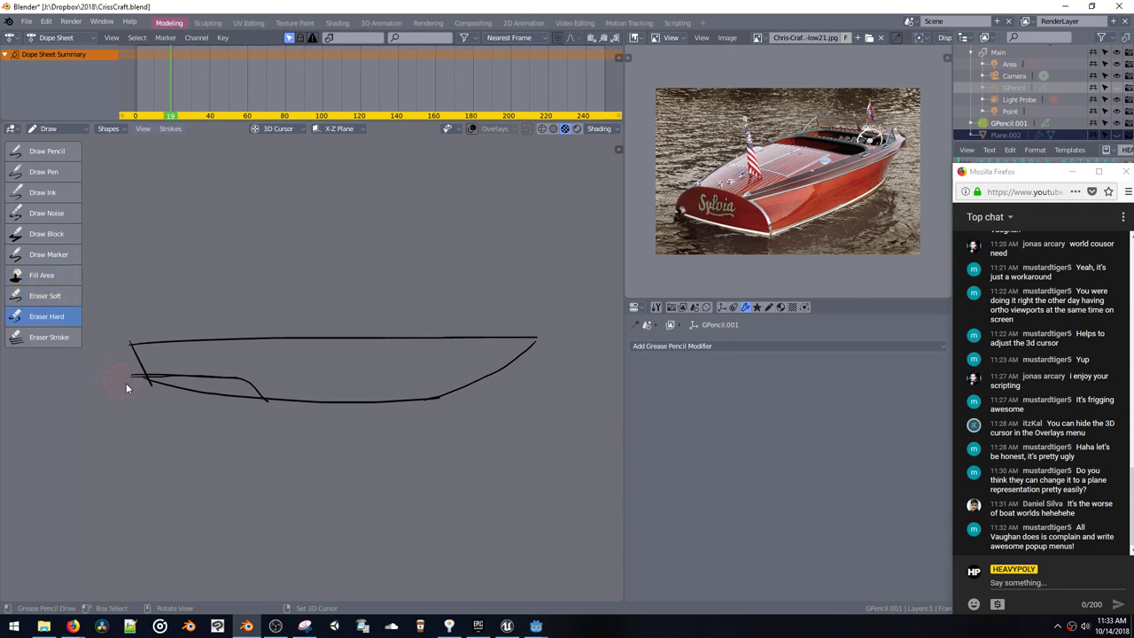
mouse_move(155, 385)
left_mouse_down()
mouse_move(142, 381)
mouse_move(250, 407)
left_mouse_up()
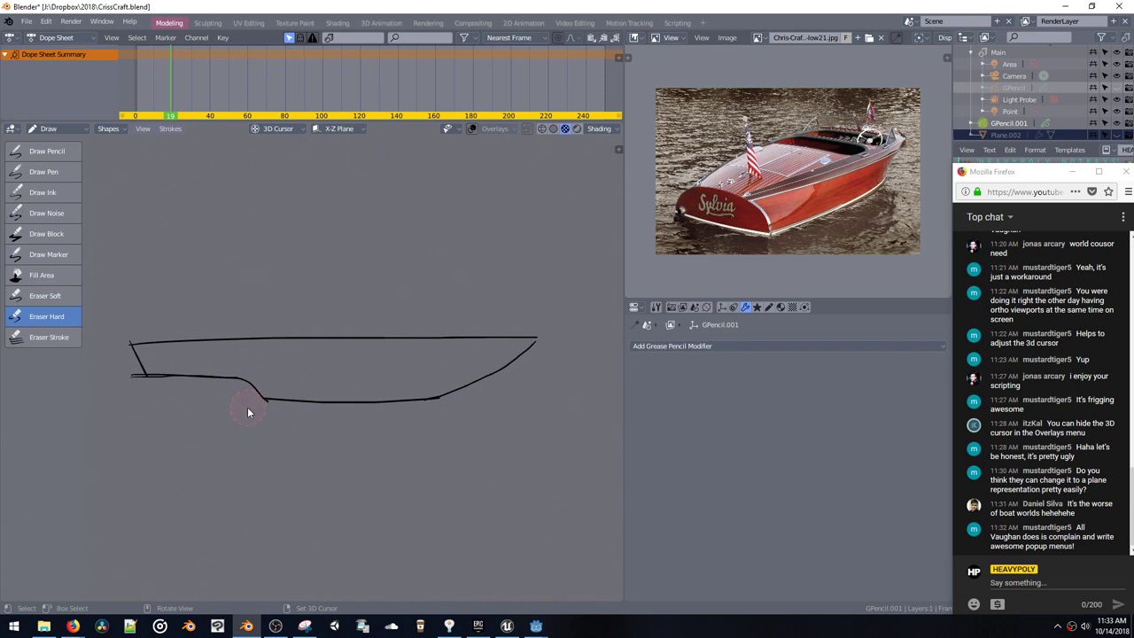
Step: Sketch a cabin with an overhanging flat roof on the deck using Draw Pencil and top it with a thin mast
left_click(47, 151)
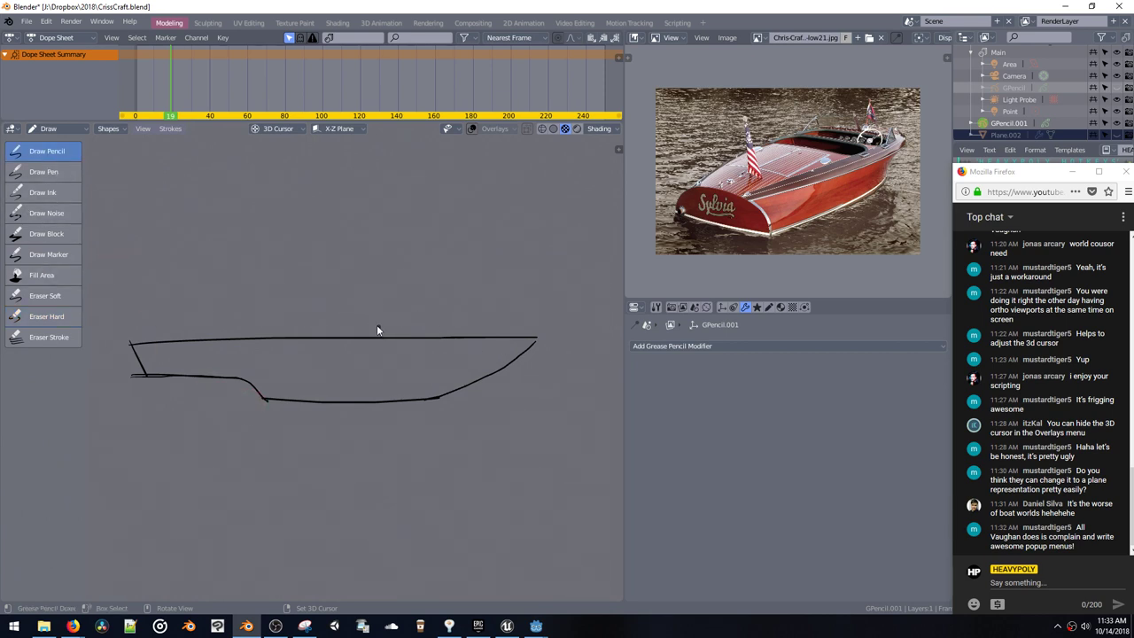
key("ctrl+z")
left_click_drag(399, 282, 415, 337)
key("ctrl+z")
key("ctrl+z")
key("ctrl+z")
left_click_drag(413, 282, 337, 282)
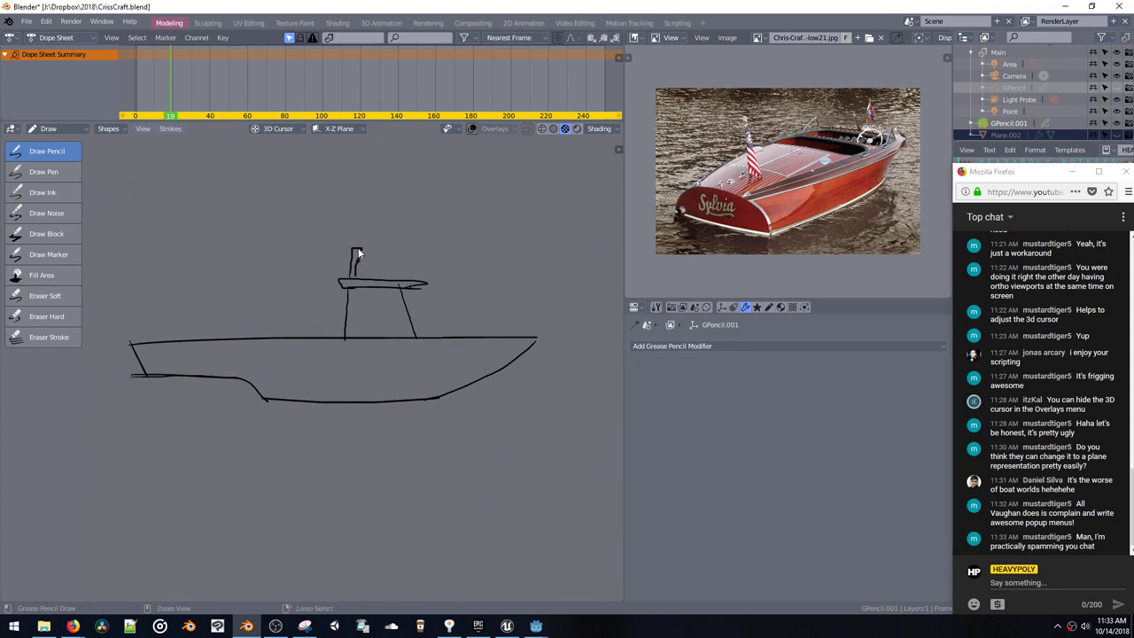
key("ctrl+z")
left_click_drag(344, 241, 345, 277)
Step: Sketch a chine line along the hull side from the stern up to the bow and retrace its forward part
mouse_move(156, 370)
left_mouse_down()
mouse_move(406, 379)
mouse_move(514, 336)
left_mouse_up()
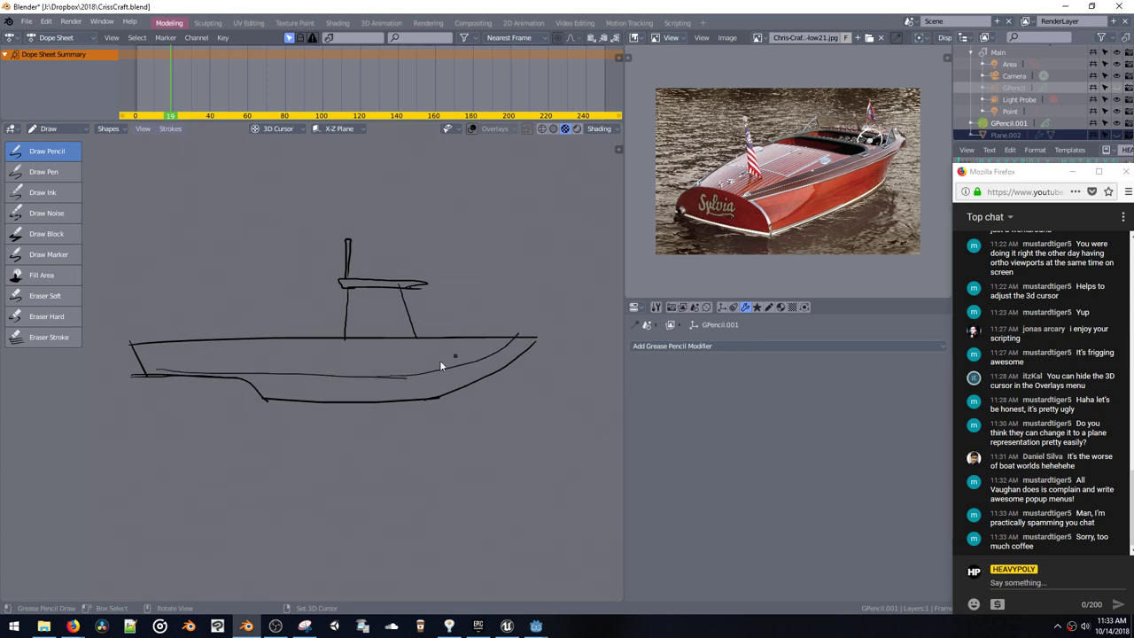
left_click_drag(383, 376, 516, 332)
left_click(331, 377)
Step: Sketch a U-shaped double outline with oval ends in perspective beneath the boat's side profile
middle_click_drag(372, 415, 379, 352, "shift")
mouse_move(353, 393)
left_mouse_down()
mouse_move(273, 374)
mouse_move(301, 485)
mouse_move(324, 463)
left_mouse_up()
key("ctrl+z")
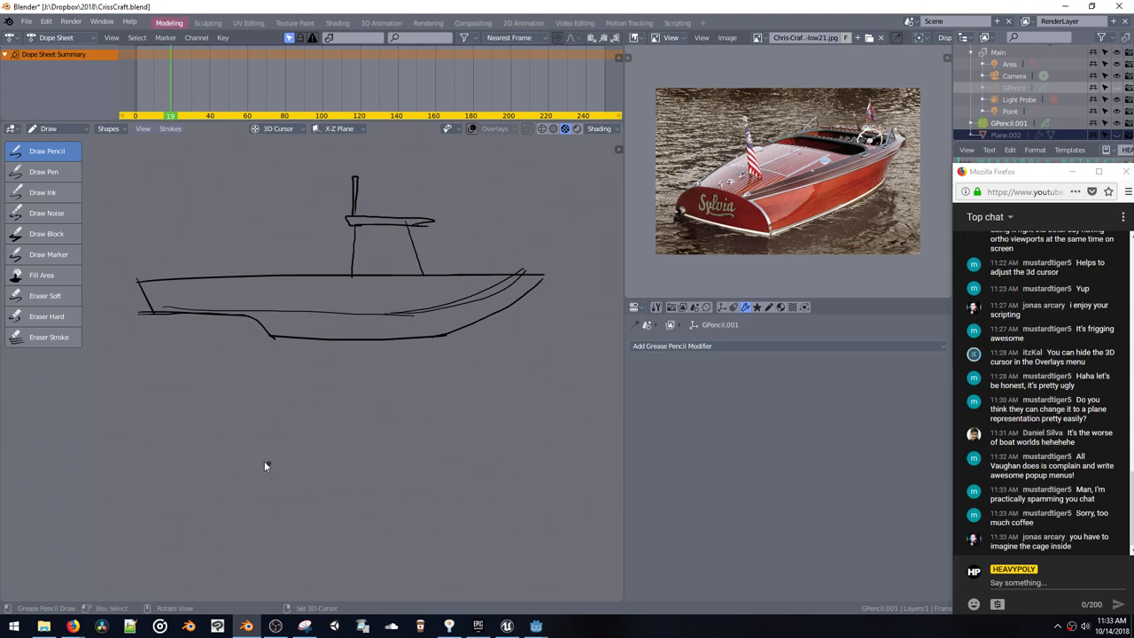
mouse_move(269, 505)
left_mouse_down()
mouse_move(264, 478)
mouse_move(346, 436)
mouse_move(480, 423)
left_mouse_up()
mouse_move(565, 435)
middle_mouse_down("shift")
mouse_move(443, 422)
mouse_move(415, 382)
middle_mouse_up("shift")
left_click_drag(415, 382, 548, 411)
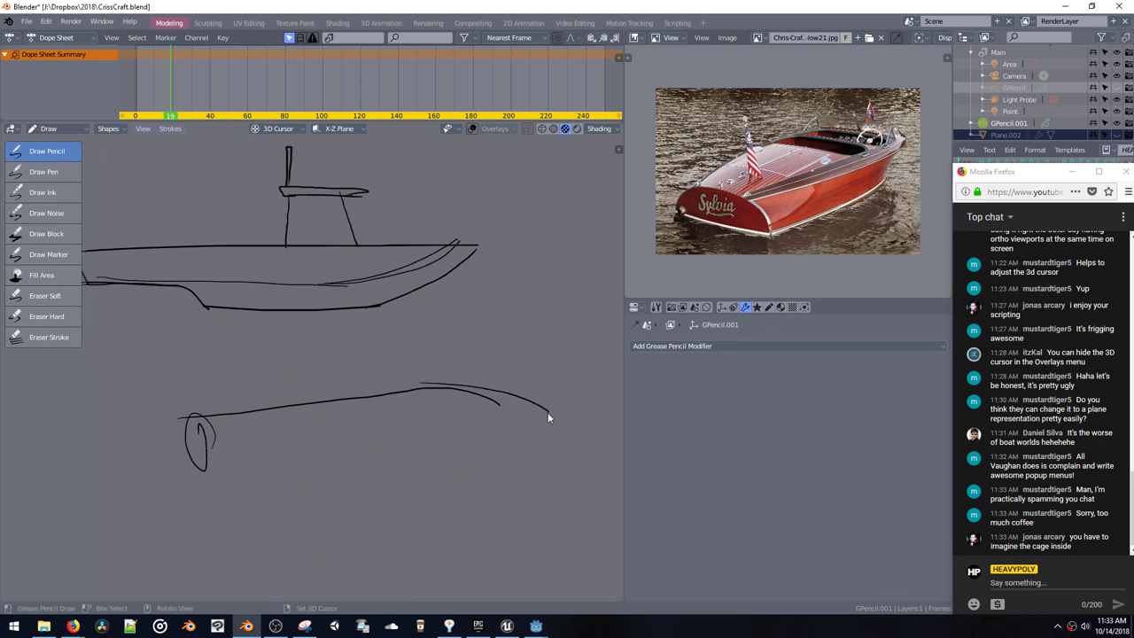
left_click_drag(521, 511, 290, 568)
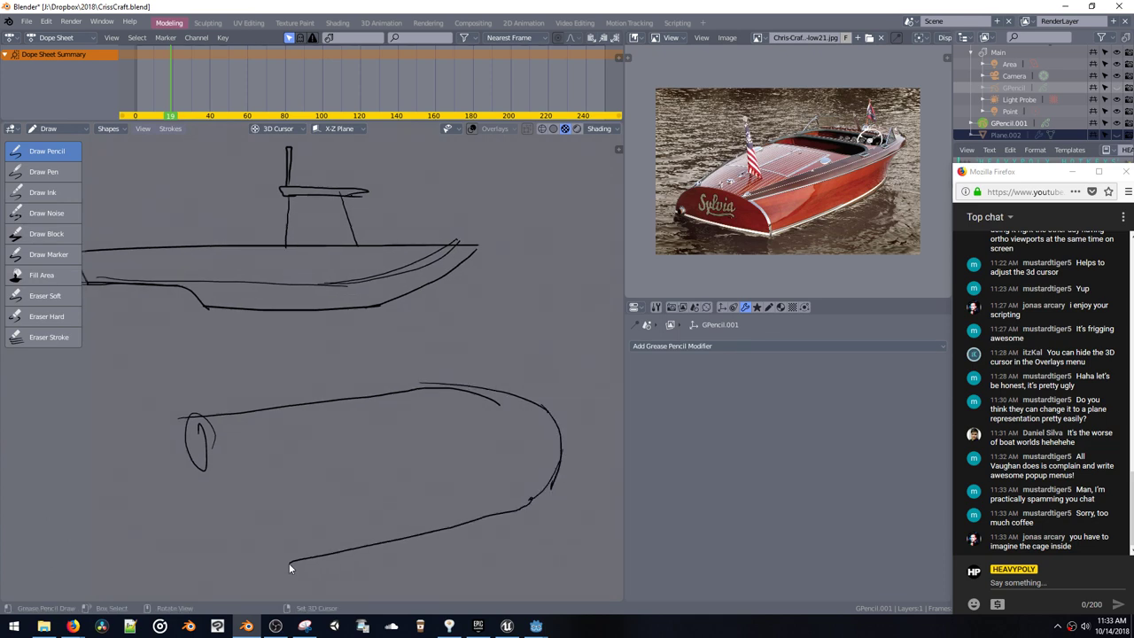
mouse_move(200, 420)
left_mouse_down()
mouse_move(208, 452)
mouse_move(430, 416)
mouse_move(531, 432)
mouse_move(492, 484)
mouse_move(383, 514)
mouse_move(208, 534)
mouse_move(223, 600)
mouse_move(167, 434)
left_mouse_up()
Step: Draw two upright section lines across the side profile's hull, one at the keel's step and one near the cabin's front
middle_click_drag(156, 387, 229, 408, "shift")
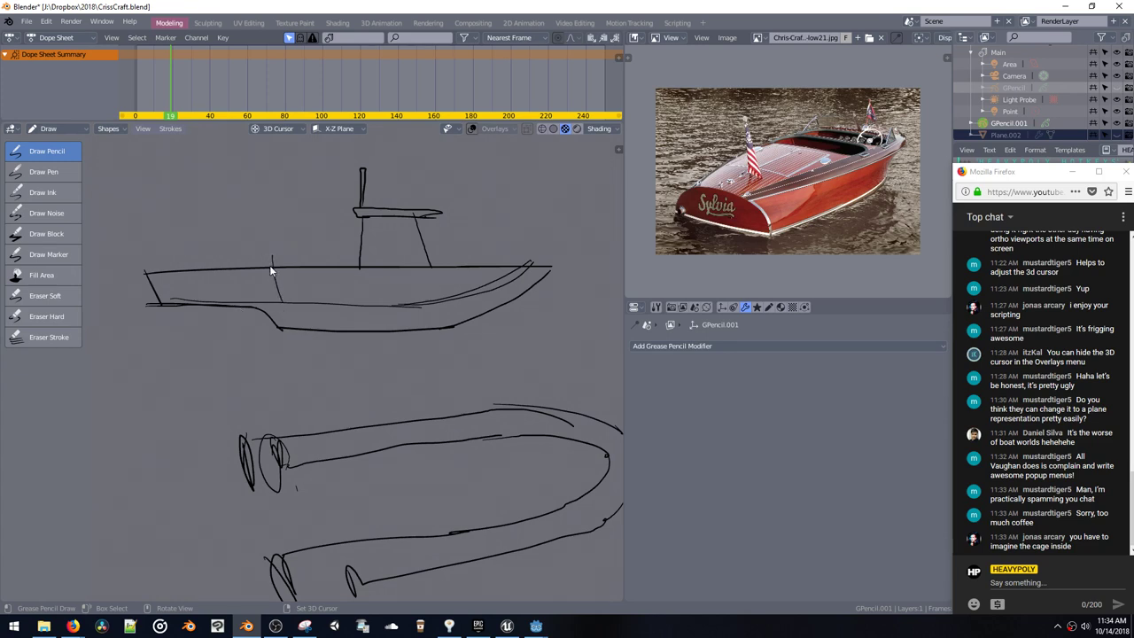
key("ctrl+z")
scroll(293, 246, "down", 3)
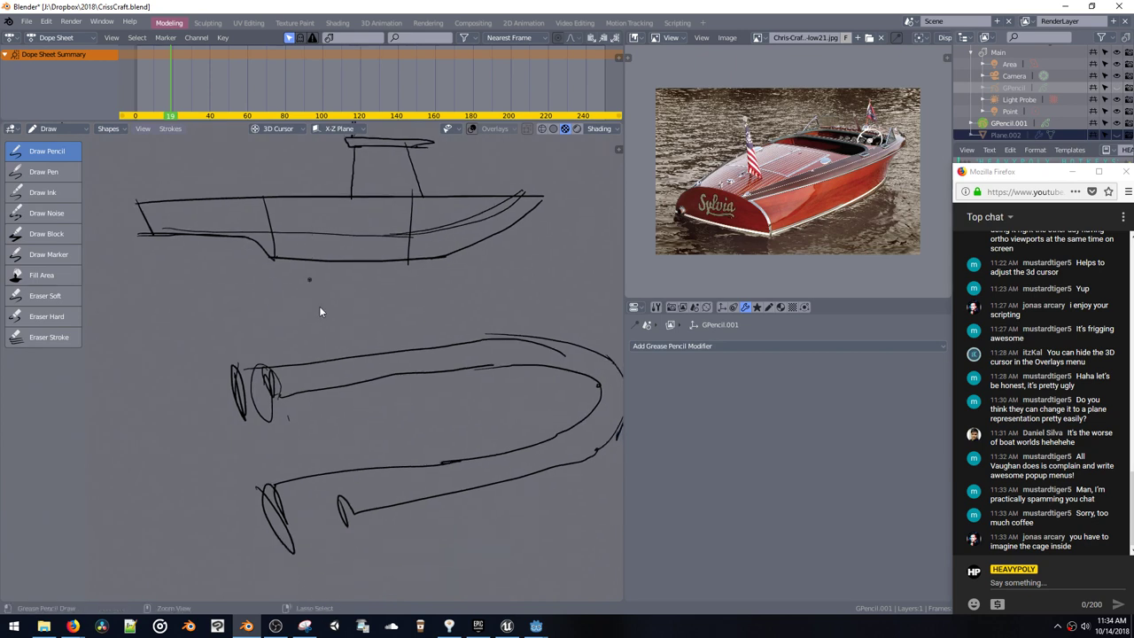
Step: Erase the whole U-shaped sketch beneath the side profile with Eraser Hard
left_click(46, 316)
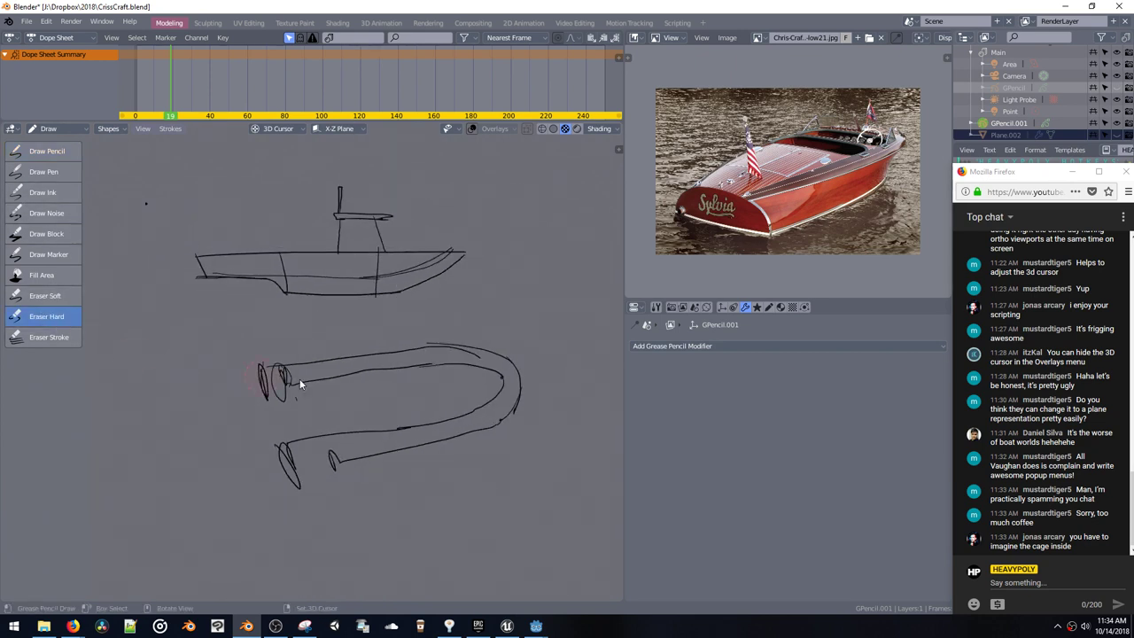
mouse_move(299, 378)
left_mouse_down()
mouse_move(500, 379)
mouse_move(465, 341)
mouse_move(509, 394)
mouse_move(239, 443)
mouse_move(350, 461)
mouse_move(434, 453)
left_mouse_up()
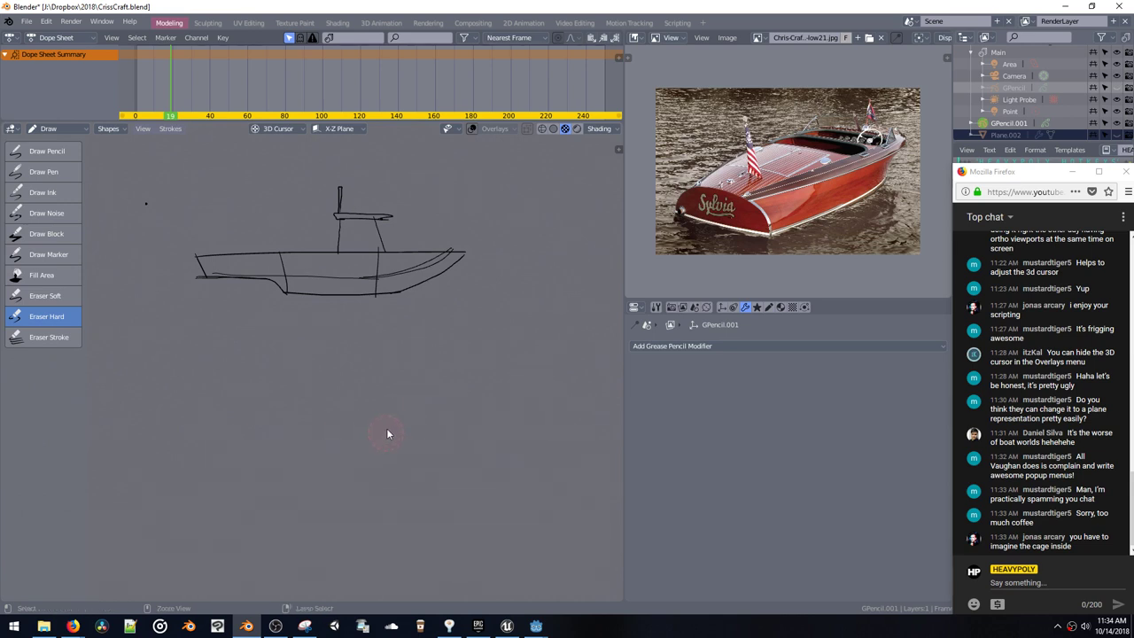
middle_click_drag(437, 375, 419, 364, "shift")
middle_click_drag(344, 335, 349, 339, "shift")
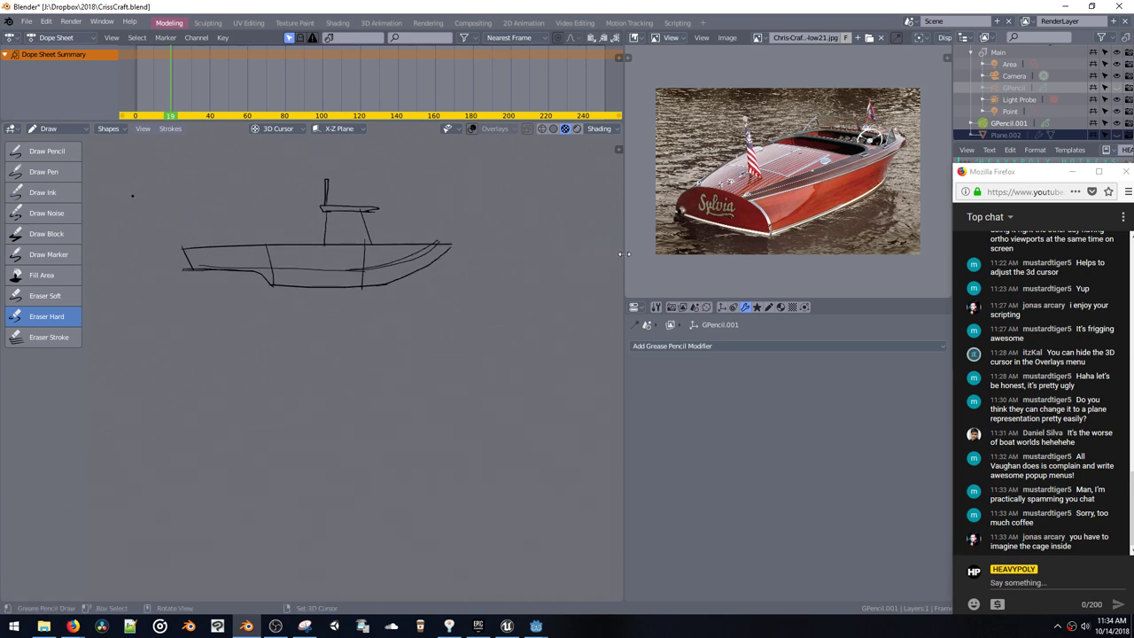
Step: Widen the 3D viewport and move the timeline to frame 0
mouse_move(623, 254)
left_mouse_down()
mouse_move(683, 268)
mouse_move(669, 250)
left_mouse_up()
mouse_move(666, 122)
left_mouse_down()
mouse_move(667, 96)
mouse_move(665, 119)
left_mouse_up()
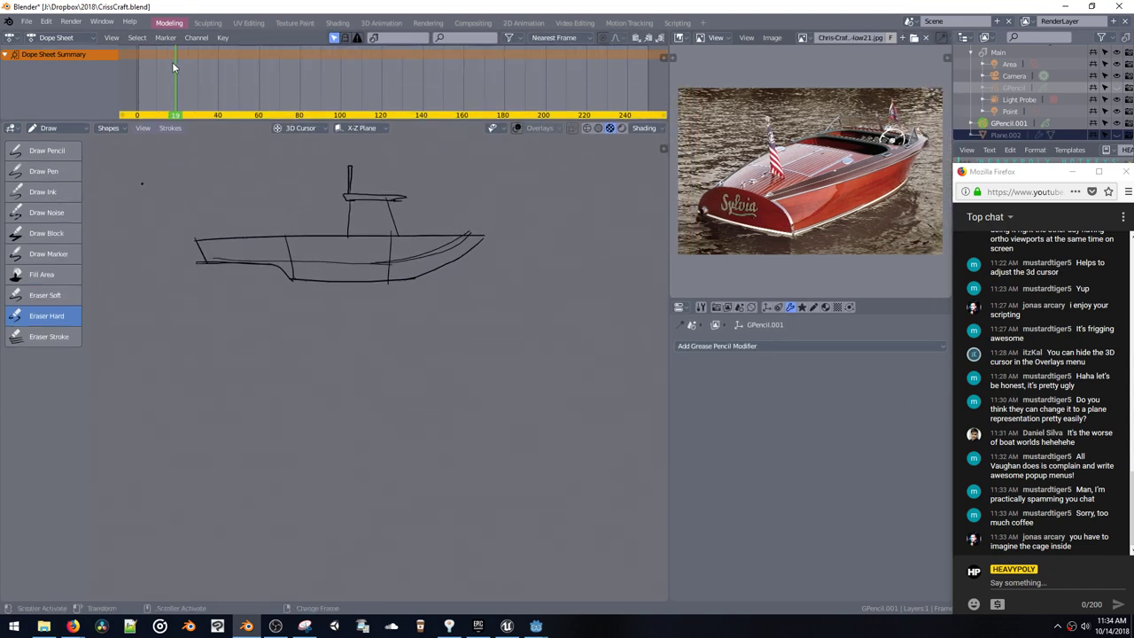
left_click_drag(172, 62, 134, 74)
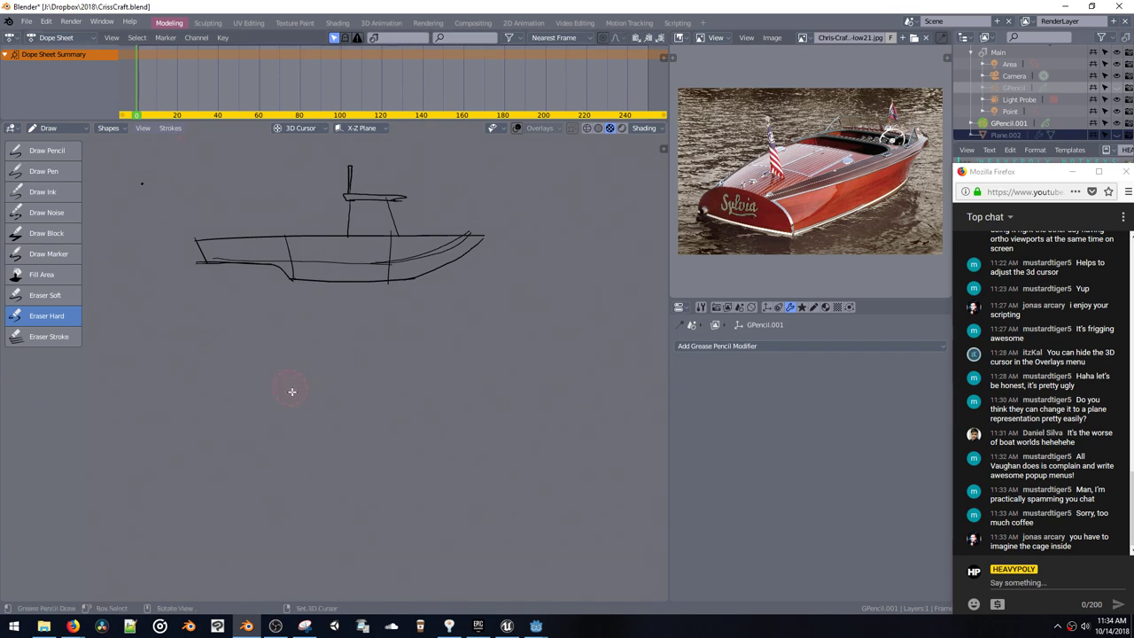
Step: Sketch a slanted, rounded hull cross-section in perspective below the side profile with Draw Pencil
left_click(48, 151)
left_click(225, 282)
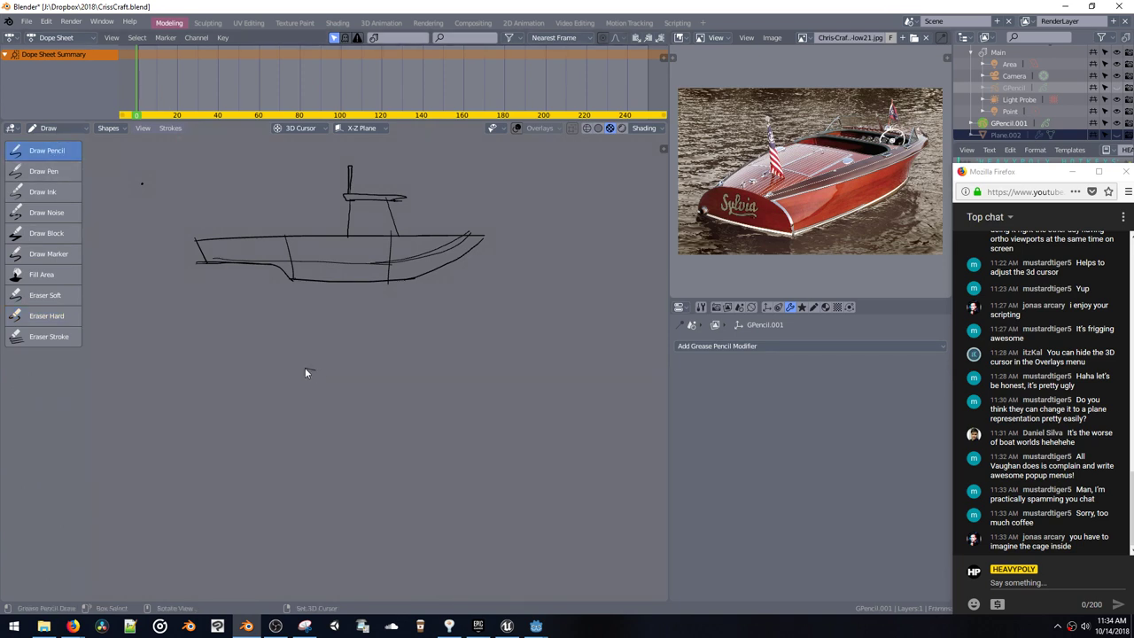
key("ctrl+z")
left_click_drag(324, 381, 433, 424)
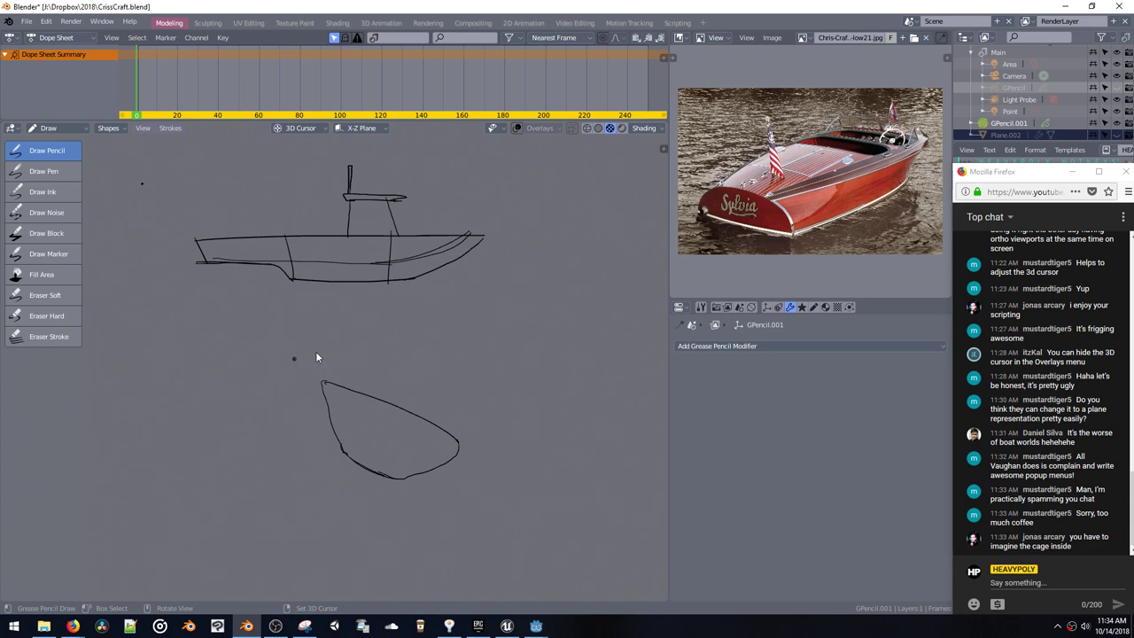
Step: Sketch the far deck edge as a long curve over the cross-section and the near edge running from it up to the bow
left_click_drag(220, 412, 494, 367)
key("ctrl+z")
mouse_move(230, 412)
left_mouse_down()
mouse_move(389, 367)
mouse_move(560, 351)
left_mouse_up()
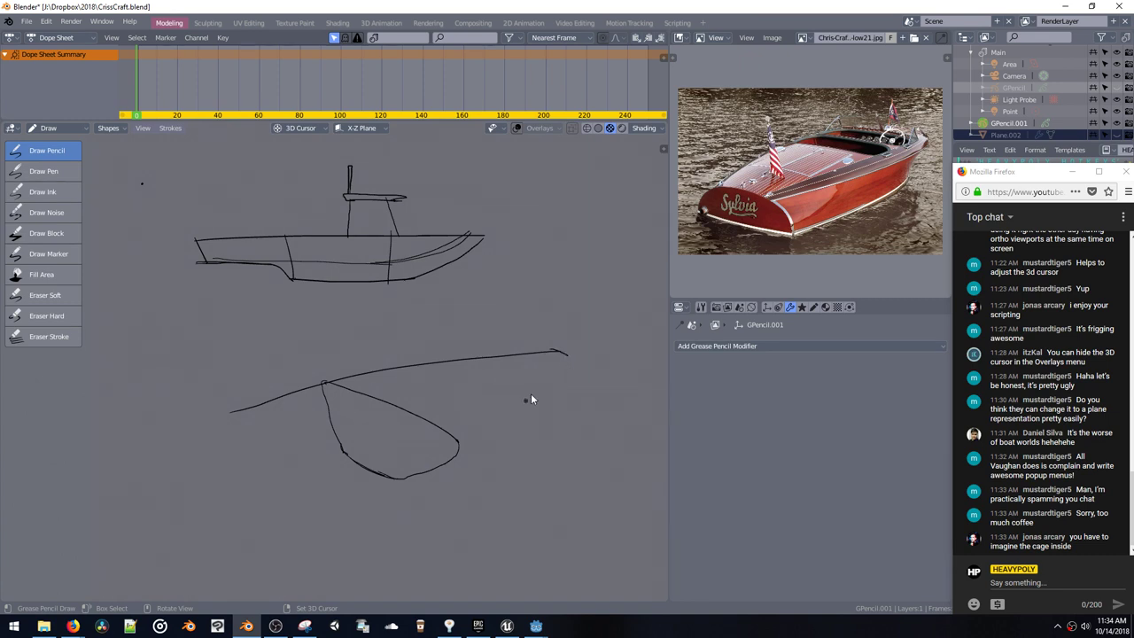
left_click_drag(571, 353, 461, 468)
key("ctrl+z")
key("ctrl+z")
mouse_move(447, 460)
left_mouse_down()
mouse_move(520, 367)
mouse_move(438, 474)
left_mouse_up()
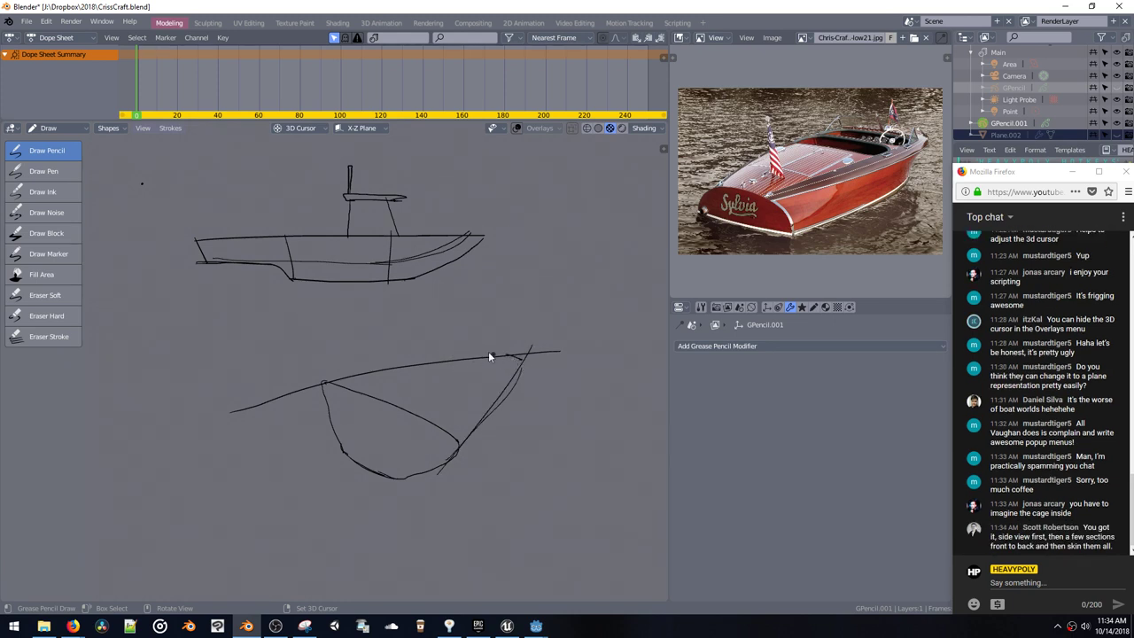
Step: Extend both deck edges aft into a rounded stern outline and add a second, larger cross-section behind the first
middle_click_drag(367, 371, 401, 297, "shift")
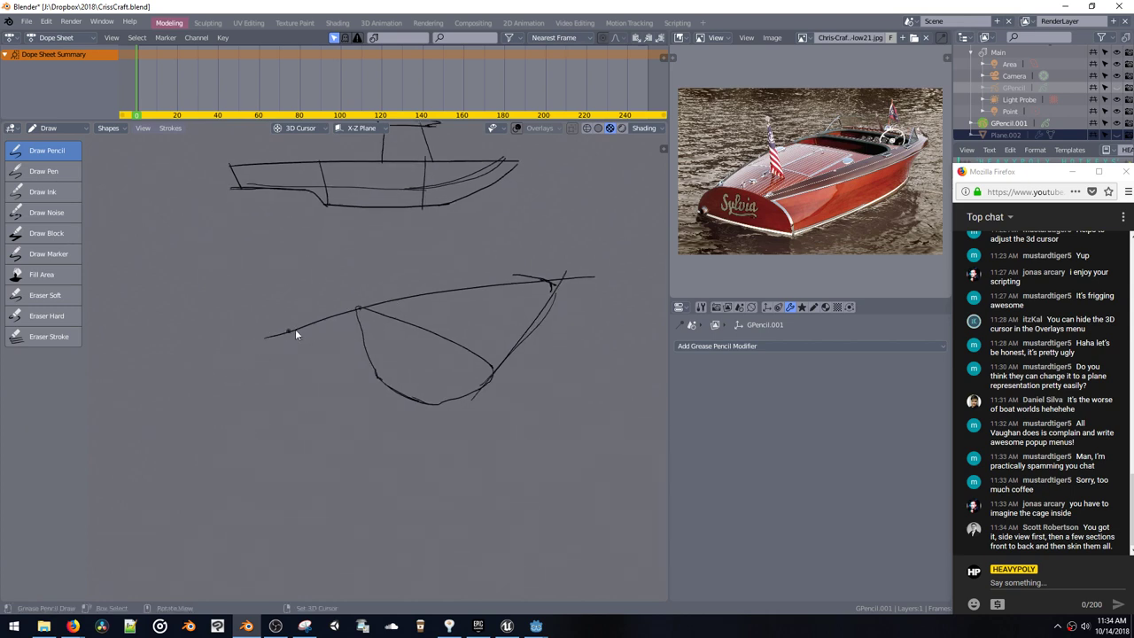
mouse_move(295, 334)
left_mouse_down()
mouse_move(179, 388)
mouse_move(146, 433)
left_mouse_up()
mouse_move(478, 384)
left_mouse_down()
mouse_move(359, 468)
mouse_move(202, 478)
left_mouse_up()
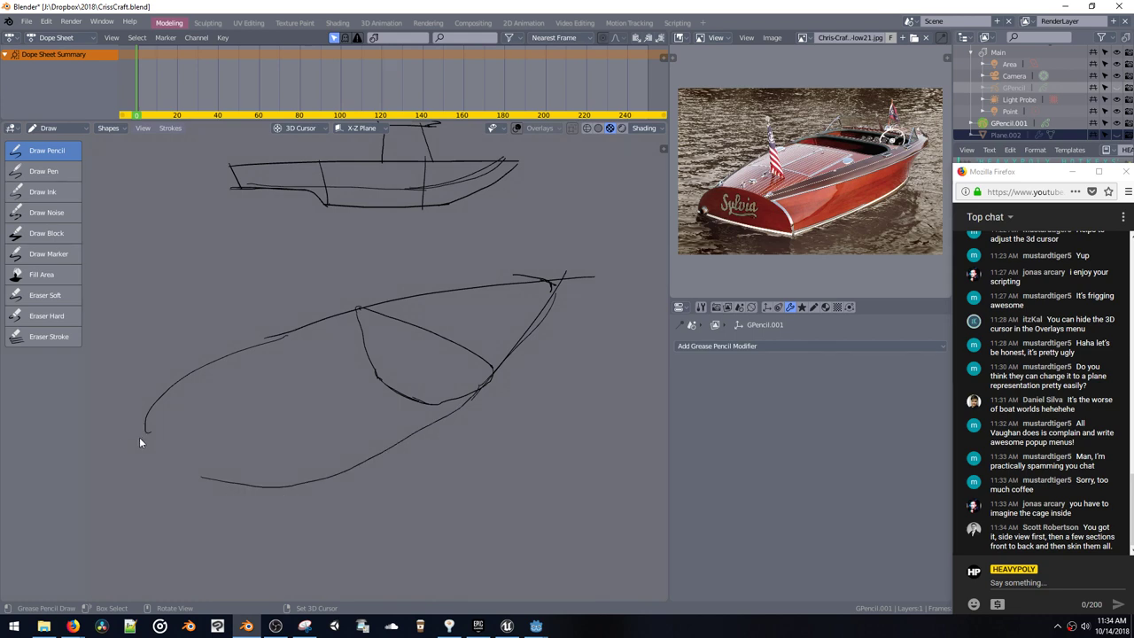
left_click_drag(142, 442, 213, 473)
key("ctrl+z")
left_click_drag(225, 350, 361, 465)
left_click_drag(312, 483, 356, 483)
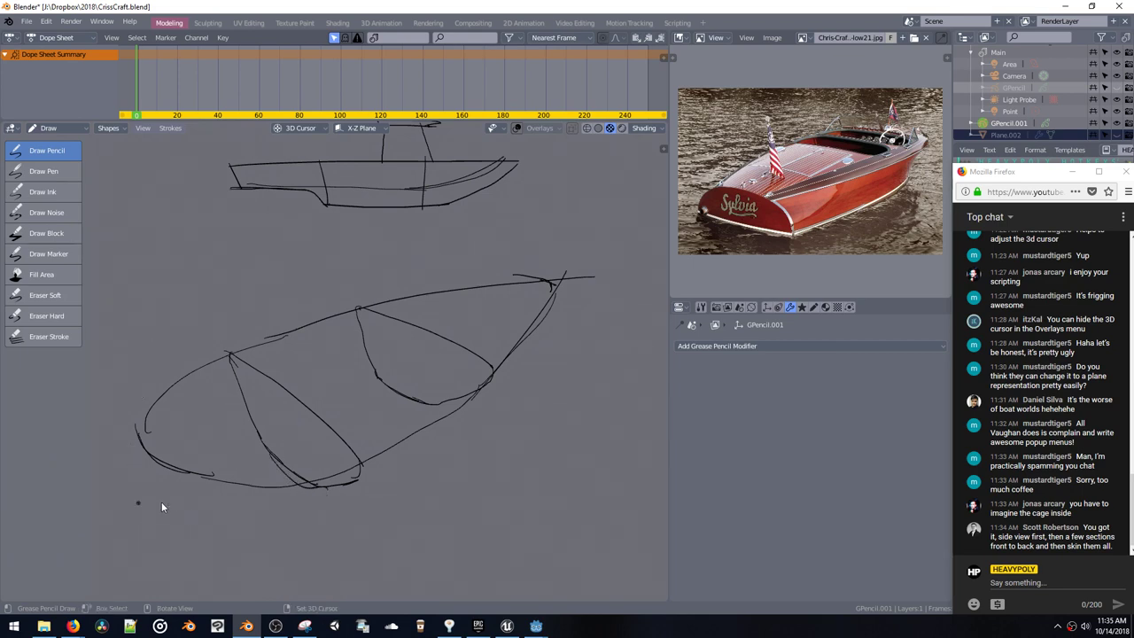
Step: Sketch a lower hull line beneath the rounded stern and along the near side up to the bow
left_click_drag(154, 463, 329, 495)
key("ctrl+z")
mouse_move(167, 470)
left_mouse_down()
mouse_move(219, 491)
mouse_move(320, 486)
left_mouse_up()
key("ctrl+z")
left_click_drag(191, 474, 285, 497)
left_click_drag(464, 418, 353, 485)
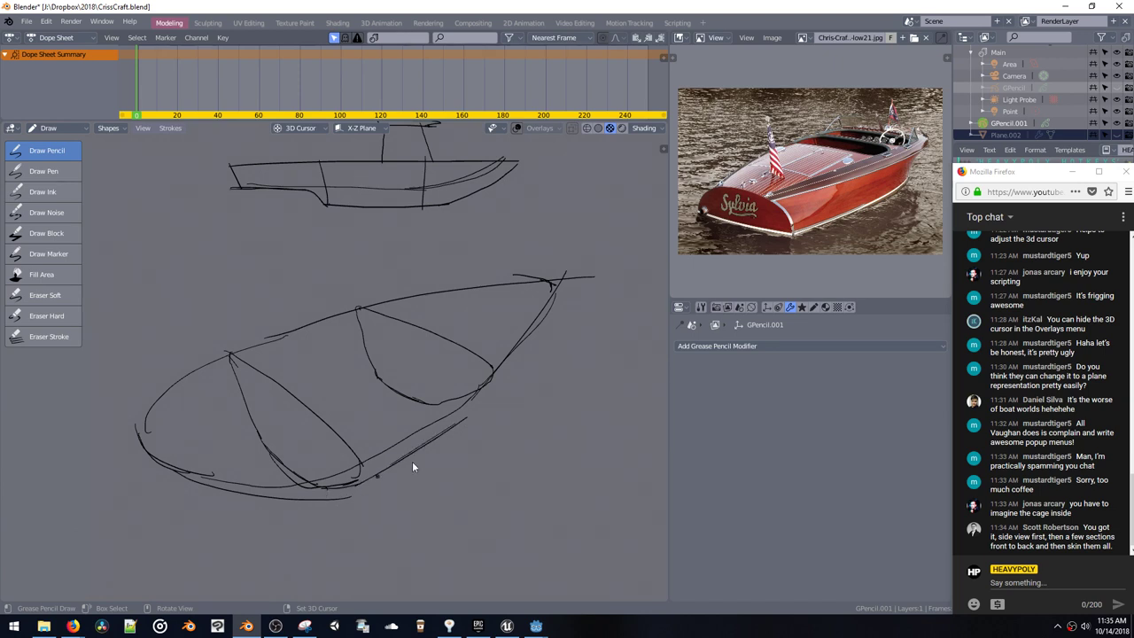
left_click_drag(546, 326, 471, 396)
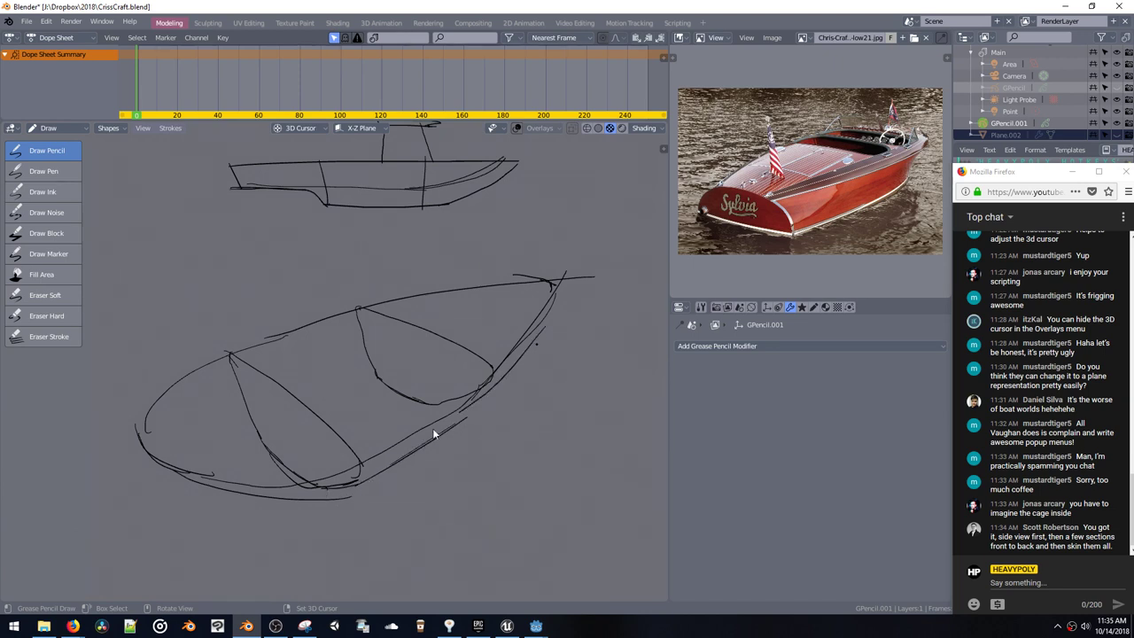
key("ctrl+z")
left_click(528, 350)
key("ctrl+z")
key("ctrl+z")
key("ctrl+z")
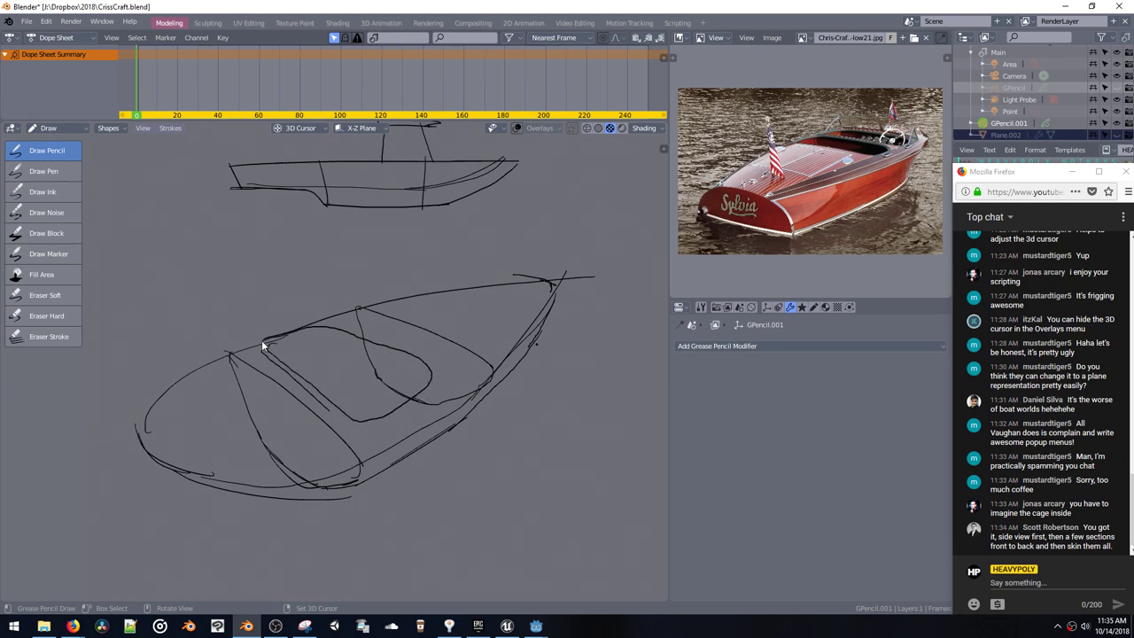
Step: Sketch a large cockpit opening amidships, a smaller one toward the bow, and lengthwise lines on the stern deck
left_click_drag(369, 413, 425, 379)
left_click(427, 355)
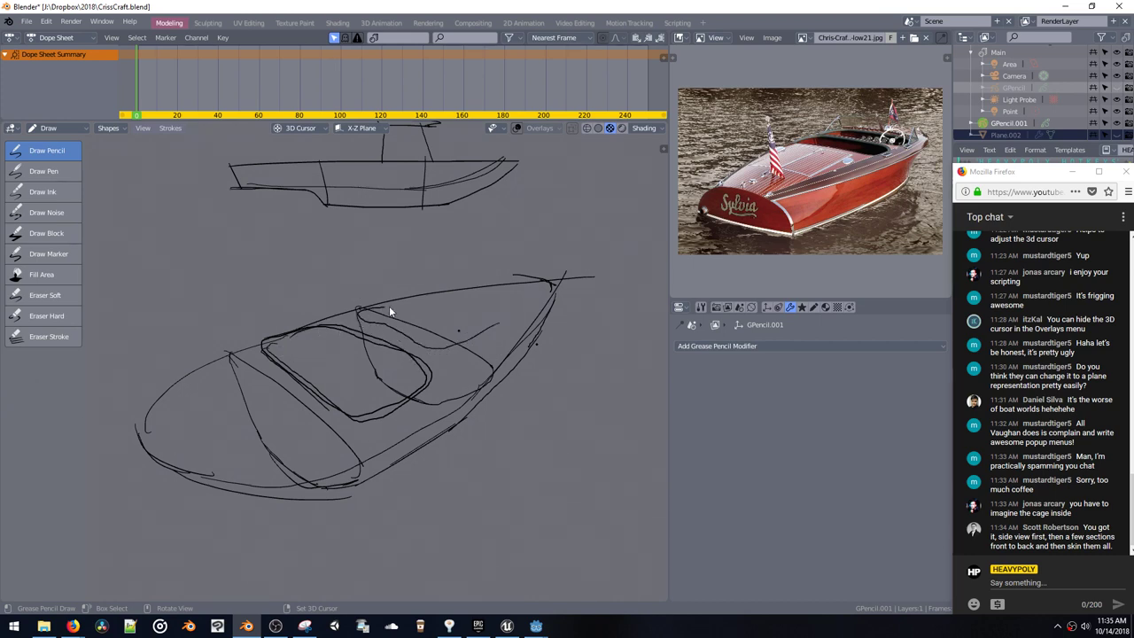
left_click(476, 182)
key("alt")
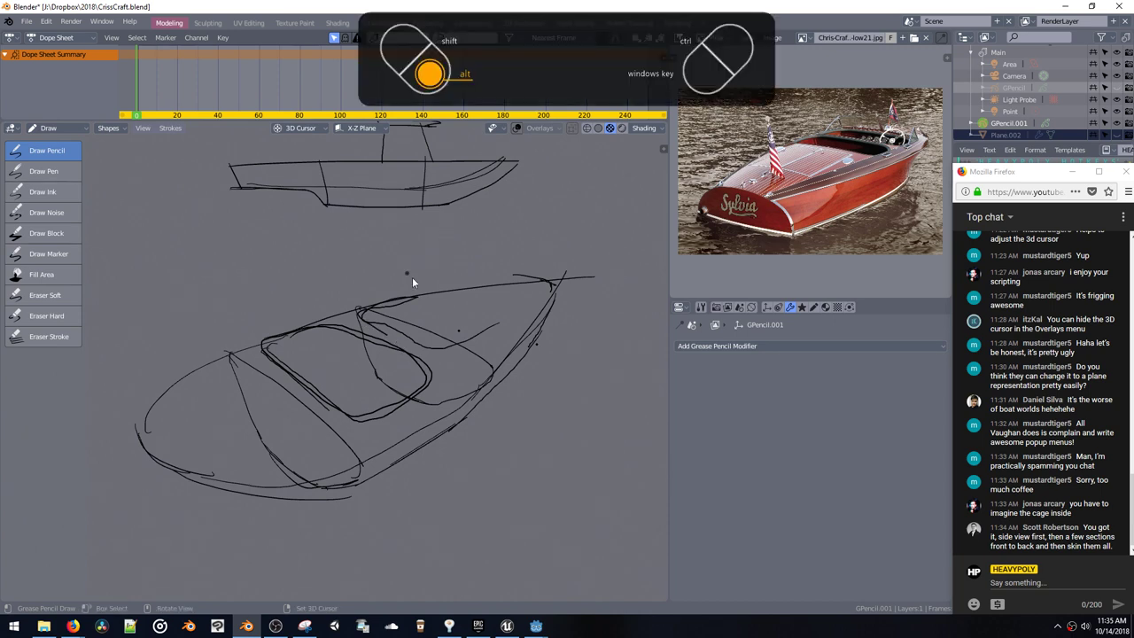
left_click_drag(433, 302, 486, 324)
left_click(415, 329)
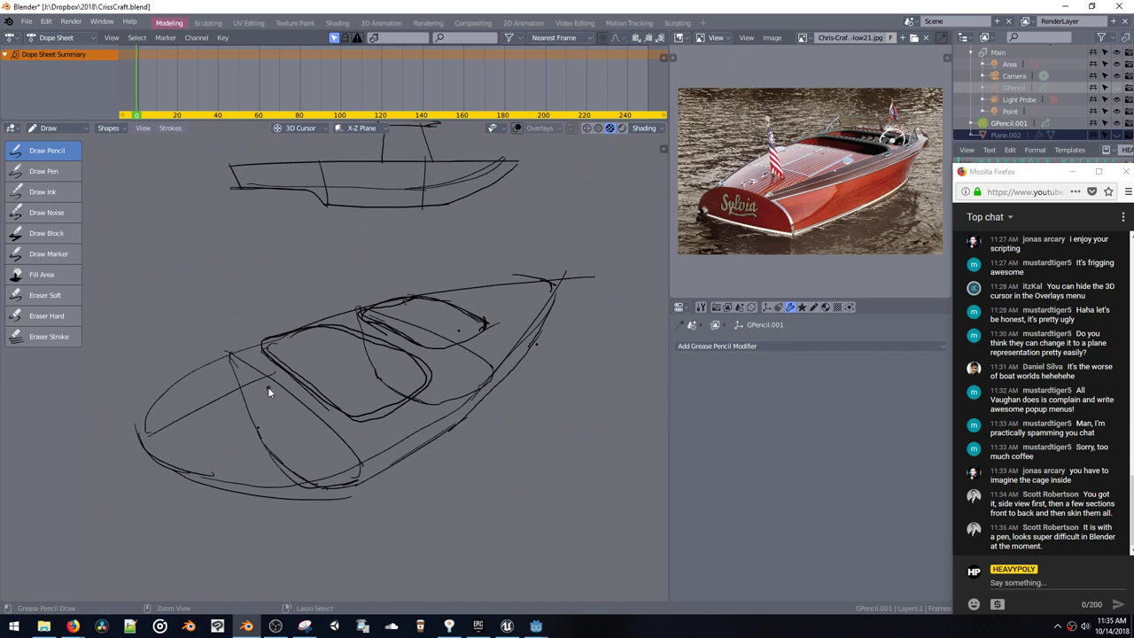
key("ctrl+z")
left_click_drag(280, 383, 162, 441)
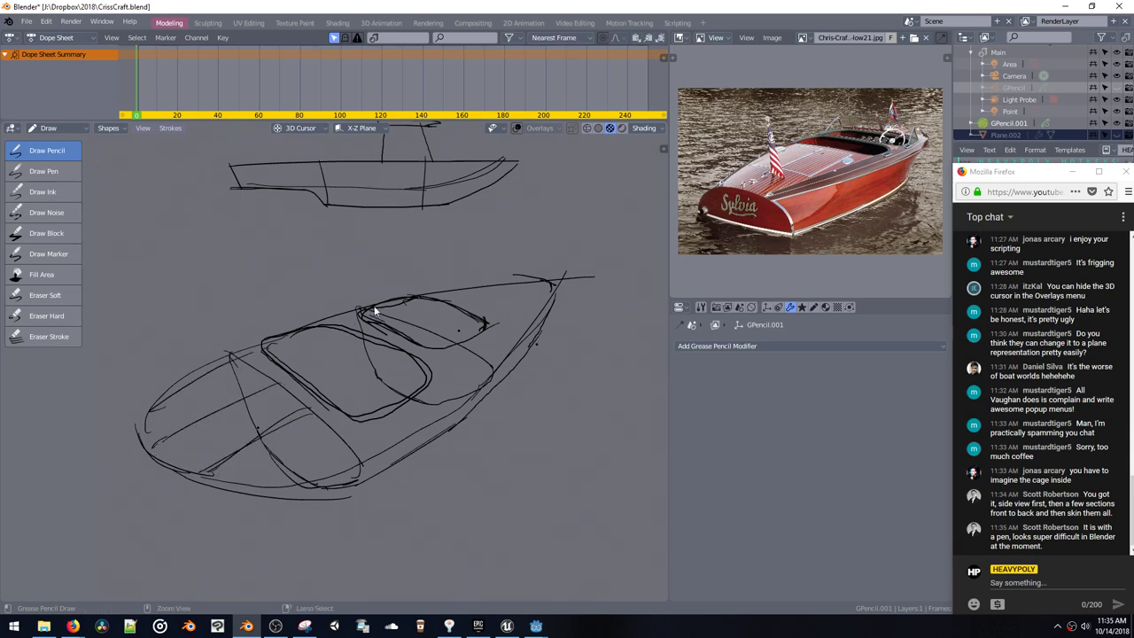
Step: Undo the stern deck lines and the front cockpit opening
key("ctrl+z")
key("ctrl+z")
key("ctrl+z")
key("ctrl+z")
key("ctrl+z")
key("ctrl+z")
key("ctrl+z")
key("ctrl+z")
key("ctrl+z")
key("ctrl+z")
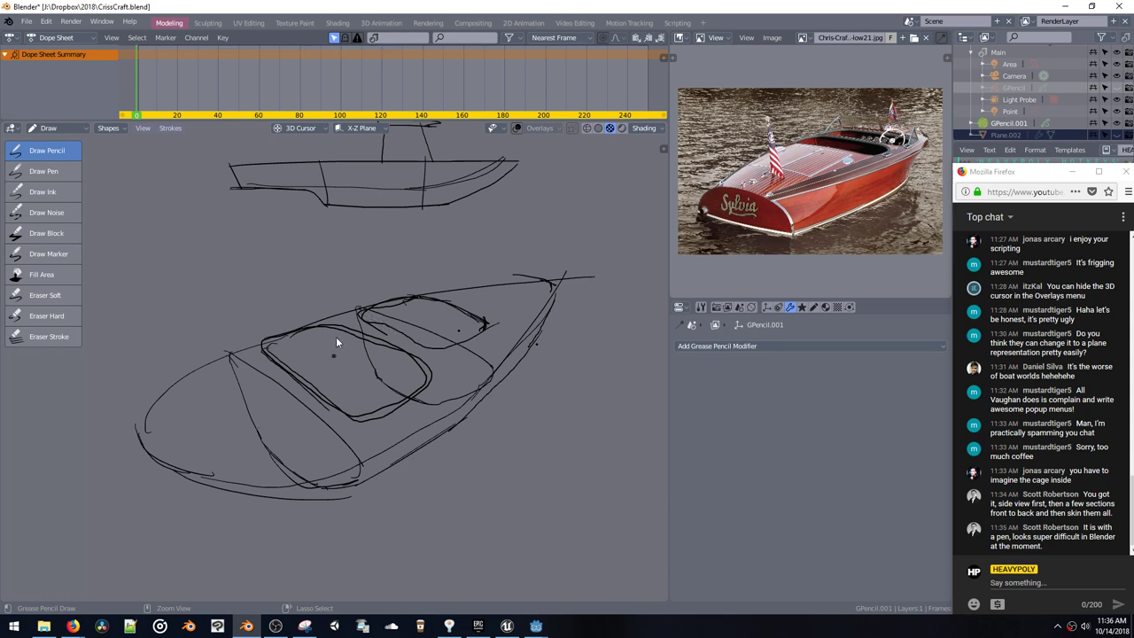
key("ctrl+z")
key("ctrl+z")
key("ctrl+z")
key("ctrl+z")
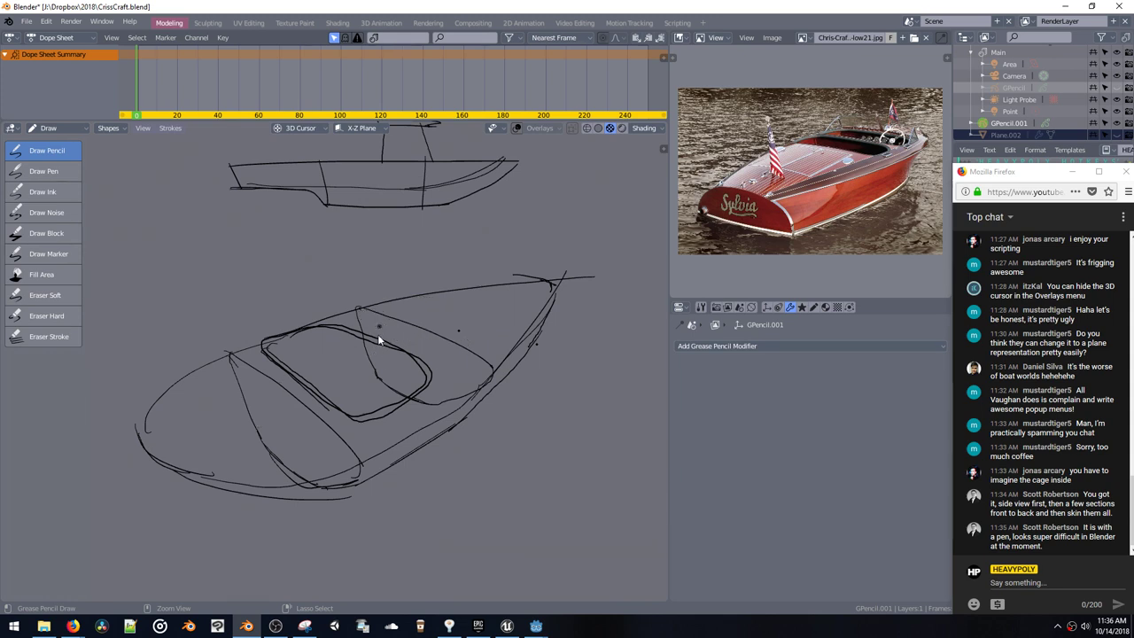
Step: Undo the remaining cockpit, lower hull and rear cross-section strokes, and erase the rest of the perspective hull with Eraser Stroke
middle_click_drag(334, 317, 354, 296, "shift")
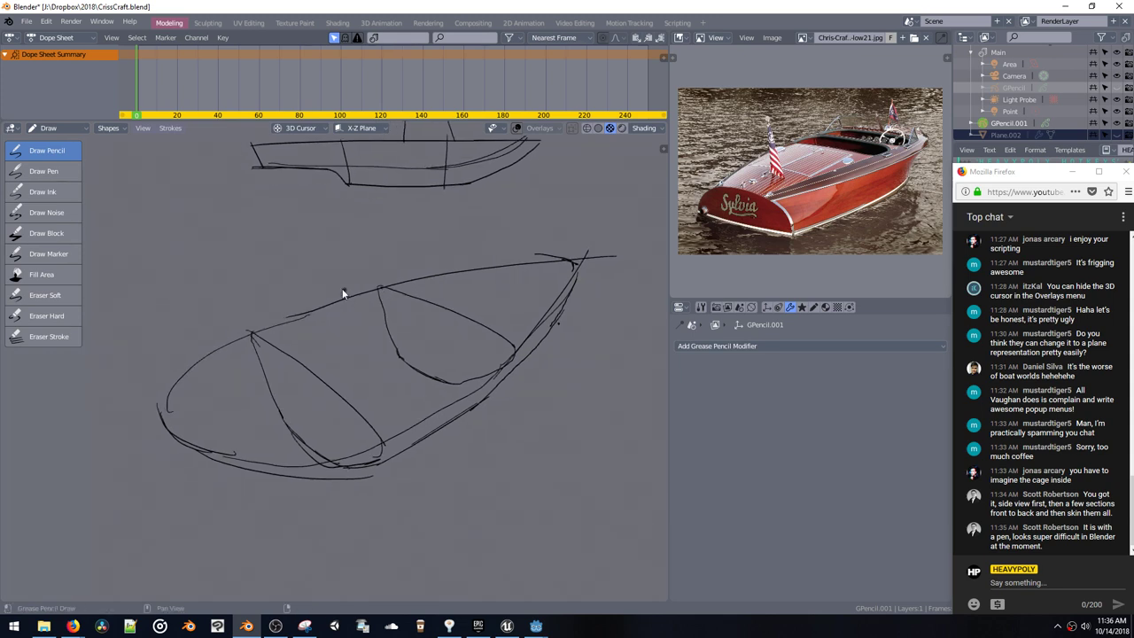
key("ctrl+z")
key("ctrl+z")
key("ctrl+z")
key("ctrl+z")
key("ctrl+z")
key("ctrl+z")
key("ctrl+z")
key("ctrl+z")
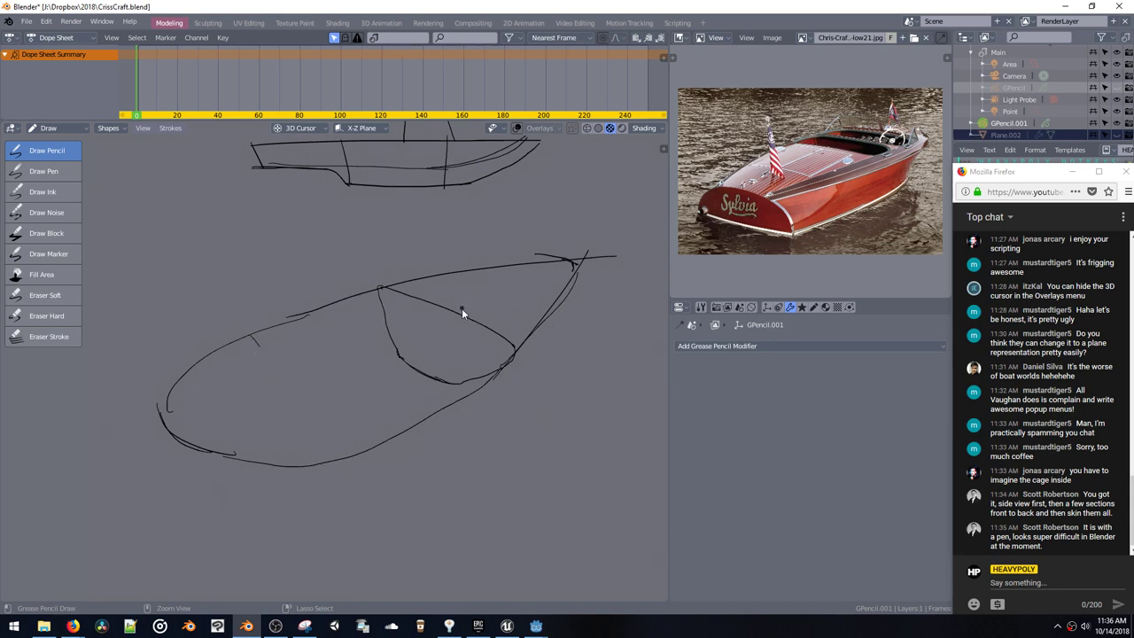
left_click(49, 336)
mouse_move(171, 393)
left_mouse_down()
mouse_move(406, 287)
mouse_move(538, 286)
mouse_move(379, 375)
left_mouse_up()
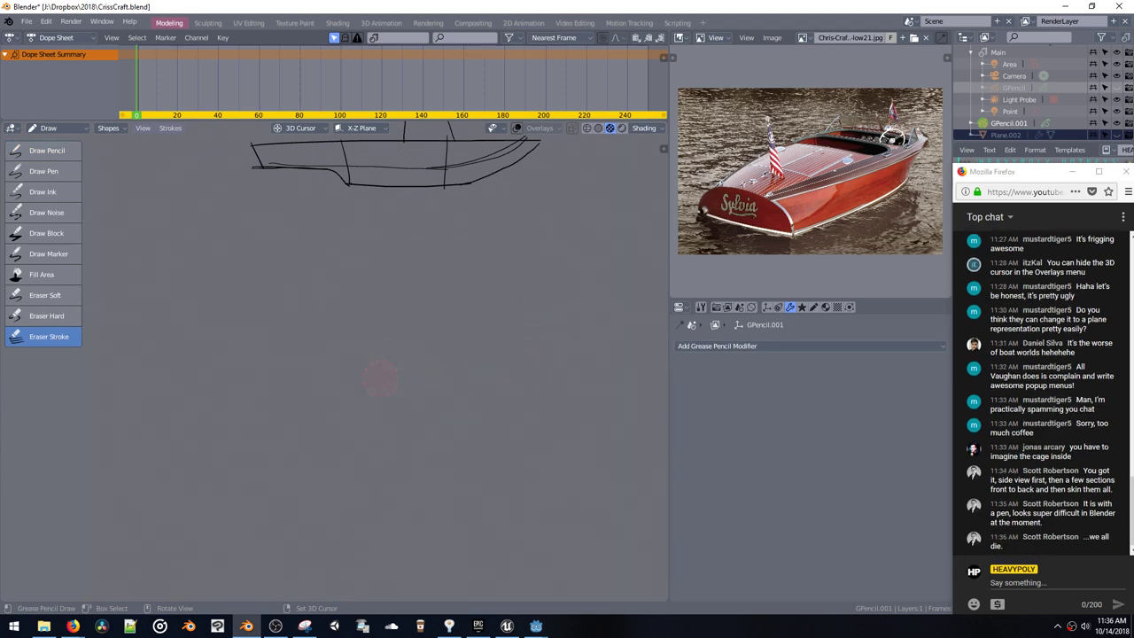
Step: Sketch a new perspective hull's near side rising to a pointed bow and an arched transom at its stern with Draw Pencil
left_click(47, 150)
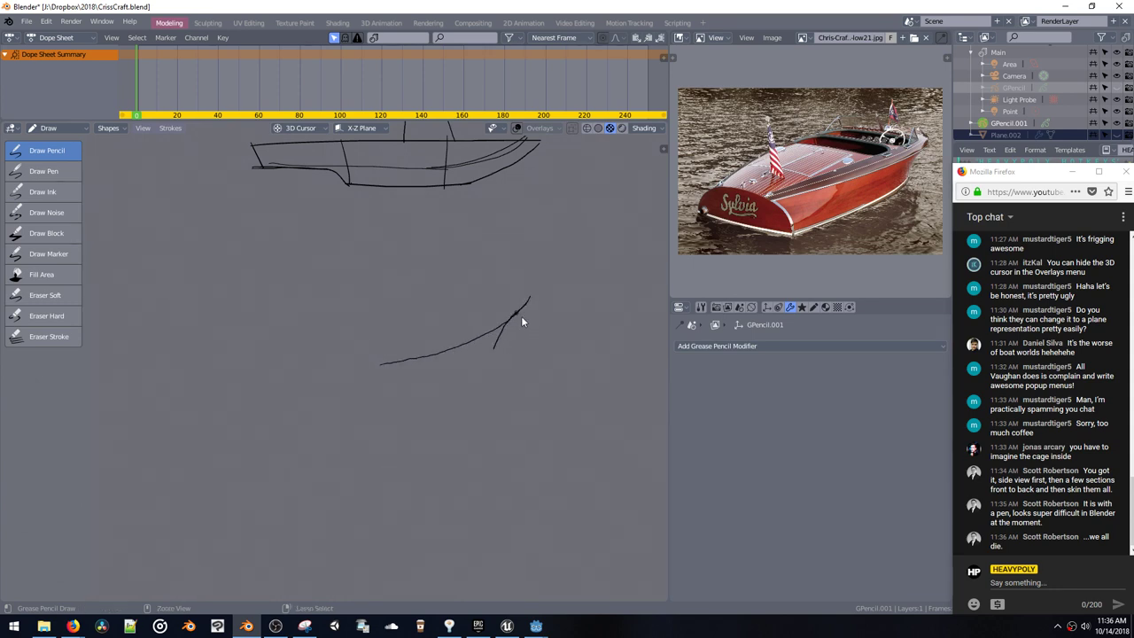
key("ctrl+z")
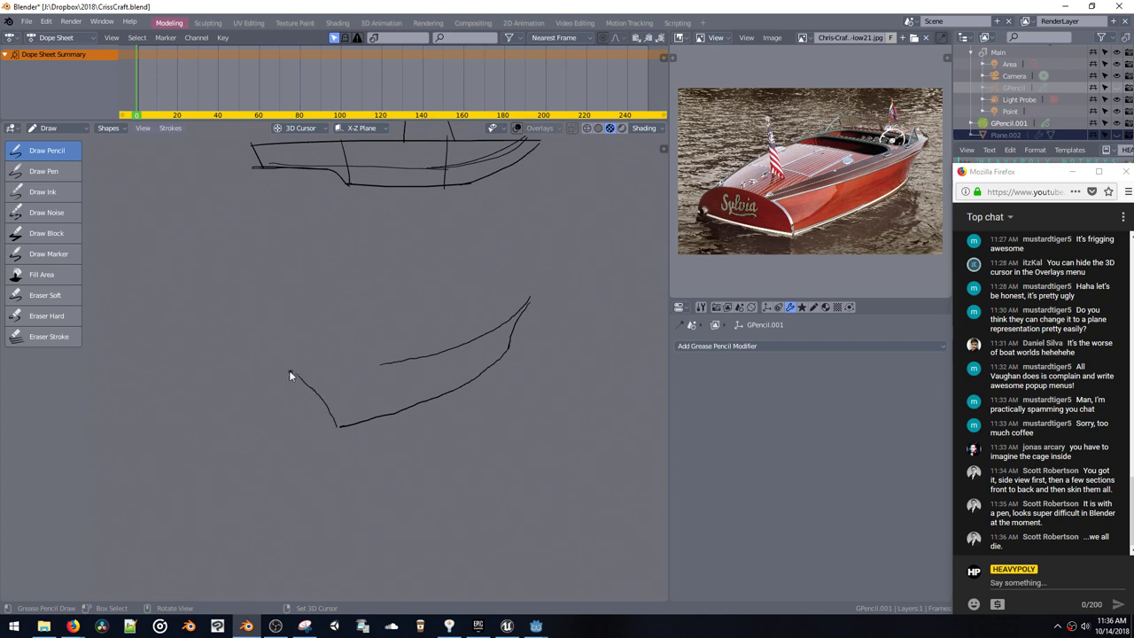
mouse_move(257, 400)
left_mouse_down("ctrl")
mouse_move(266, 381)
mouse_move(295, 396)
mouse_move(289, 382)
left_mouse_up("ctrl")
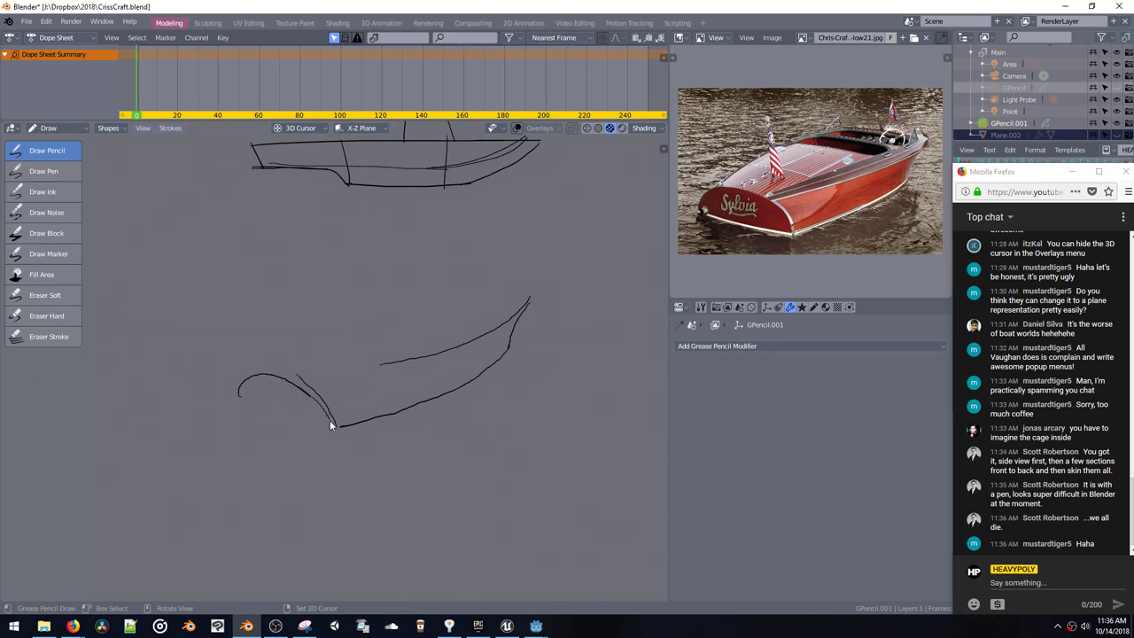
left_click_drag(329, 420, 311, 404)
key("ctrl+z")
key("ctrl+z")
Step: Sketch the hull's far deck edge as a curve from the transom to the bow tip, undoing and redrawing rejected strokes
left_click_drag(287, 349, 425, 302)
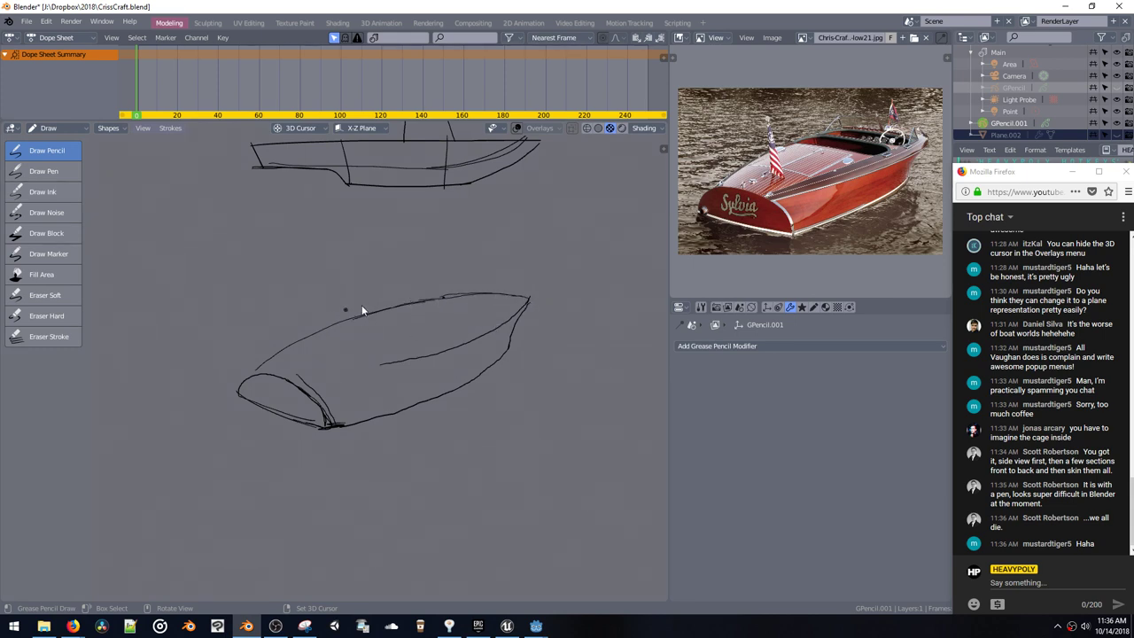
key("ctrl+z")
key("ctrl+z")
key("ctrl+z")
key("ctrl+z")
mouse_move(248, 370)
left_mouse_down()
mouse_move(304, 336)
mouse_move(412, 305)
left_mouse_up()
key("ctrl+z")
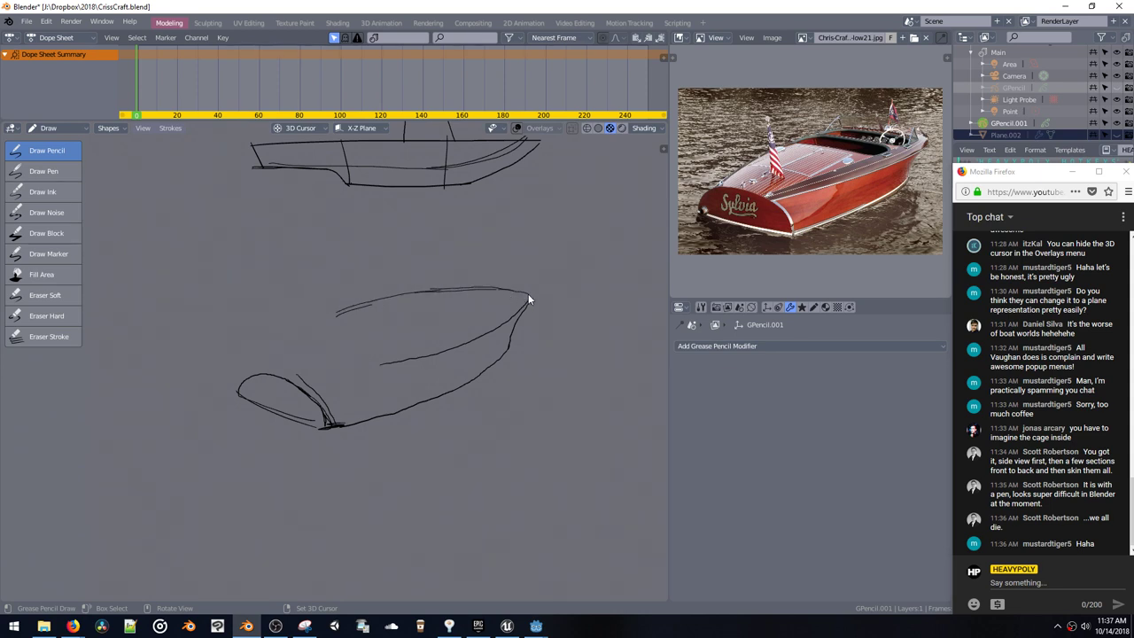
left_click_drag(244, 376, 255, 367)
left_click_drag(370, 303, 322, 315)
Step: Redraw the perspective hull's near deck edge from the transom to the bow, erasing the stray transom and old edge strokes with Eraser Stroke
left_click(40, 337)
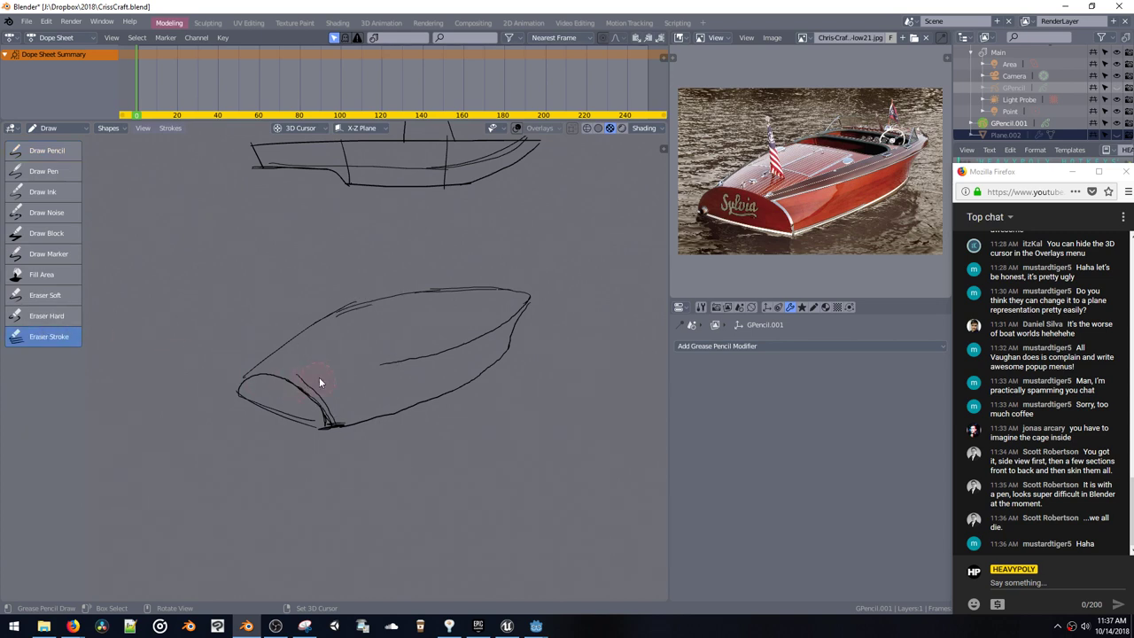
left_click(41, 151)
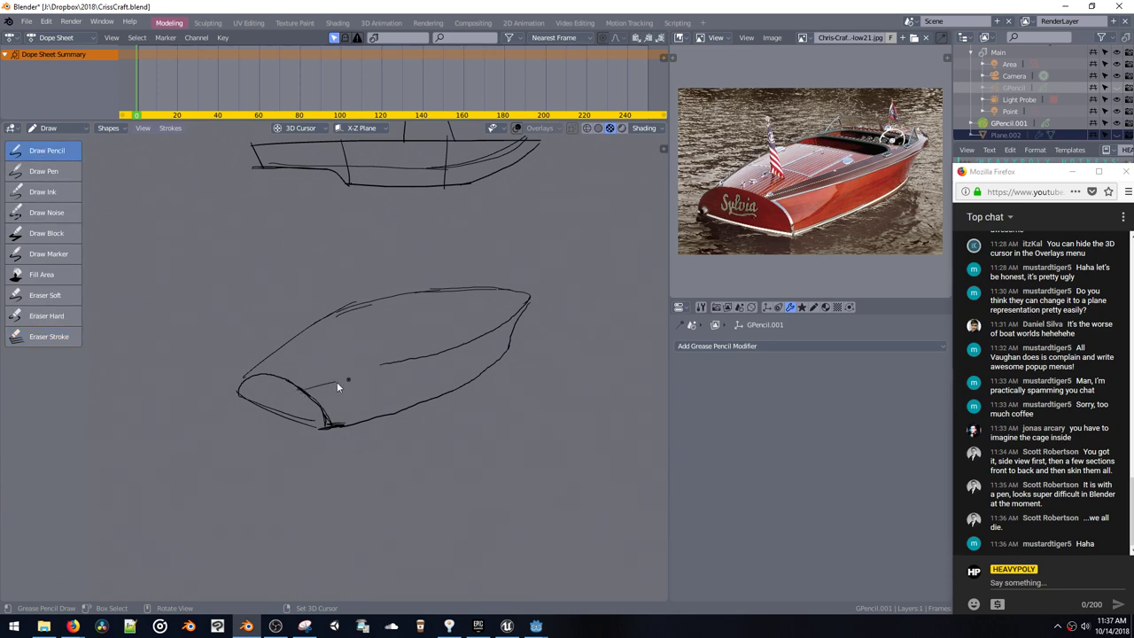
key("ctrl+z")
left_click(40, 315)
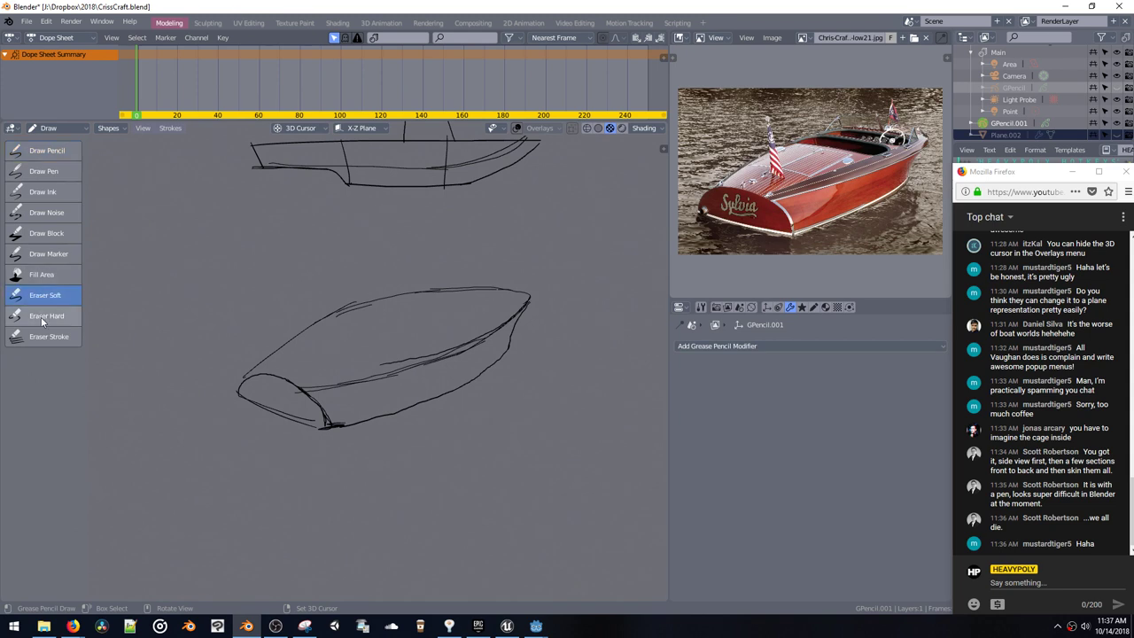
left_click(36, 339)
left_click(403, 359)
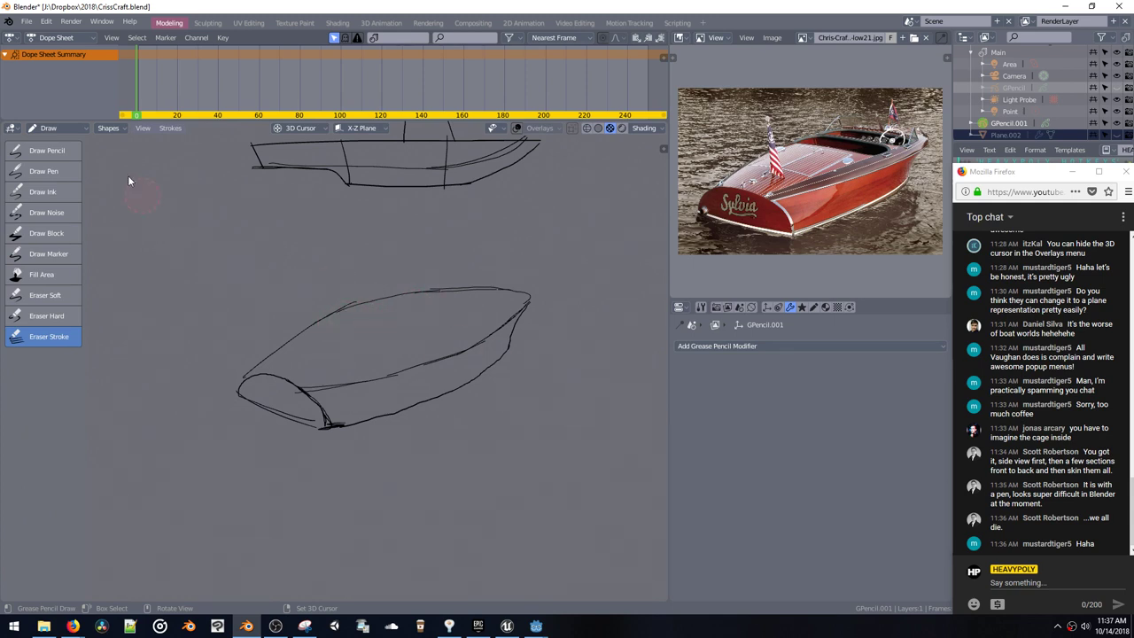
Step: Sketch inner deck lines running forward from the transom and a cockpit opening near the bow with Draw Pencil
left_click(52, 152)
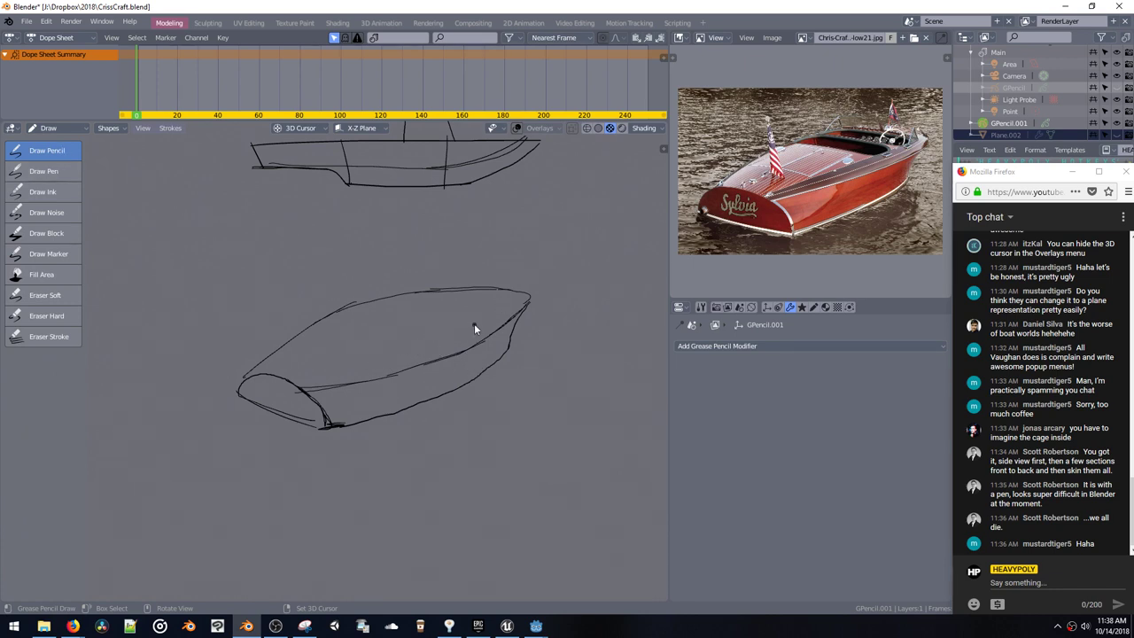
left_click_drag(463, 334, 387, 356)
key("ctrl+z")
left_click_drag(506, 305, 475, 298)
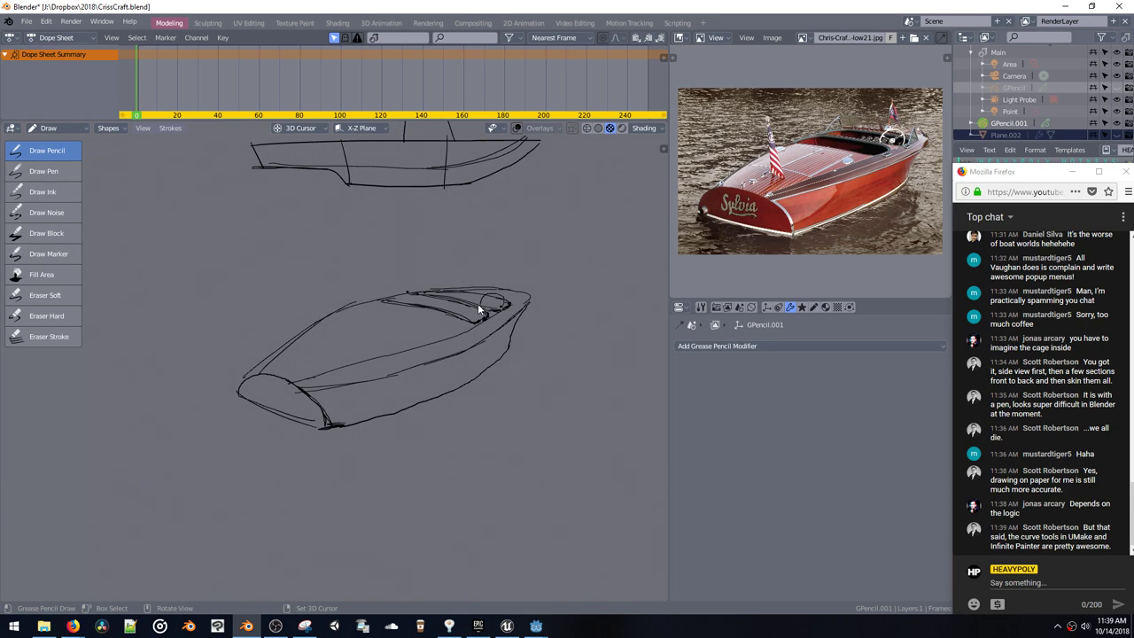
Step: Redraw the round steering wheel at the front of the cockpit, adding its hub and small details around it
key("ctrl+z")
left_click_drag(493, 302, 491, 308)
scroll(518, 284, "up", 4)
scroll(523, 302, "up", 1)
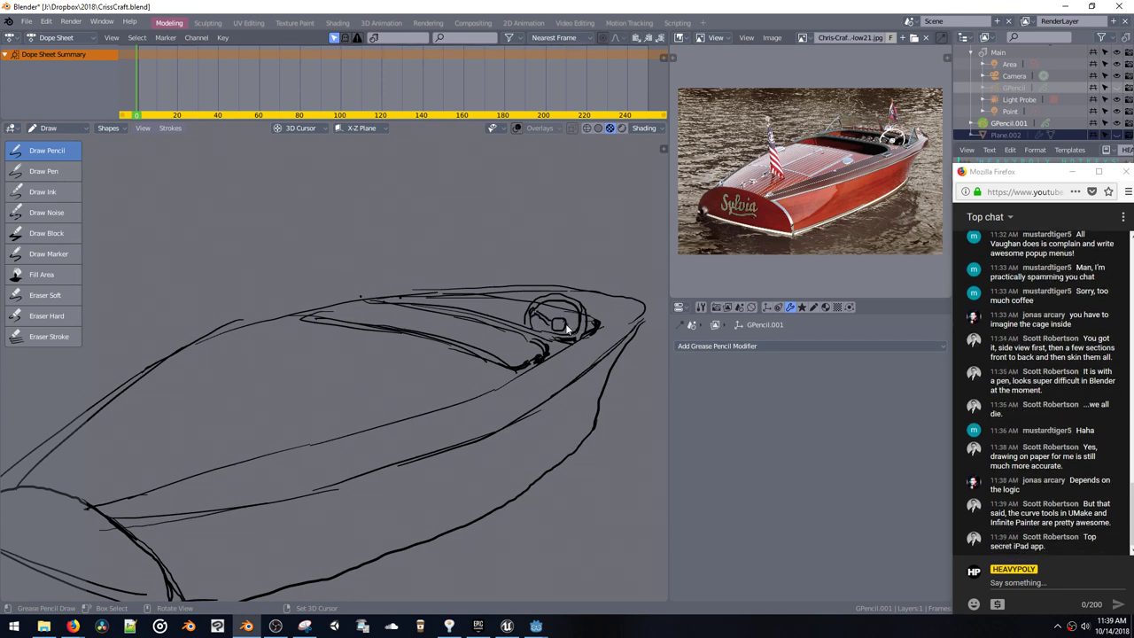
left_click_drag(566, 320, 580, 320)
scroll(455, 319, "down", 3)
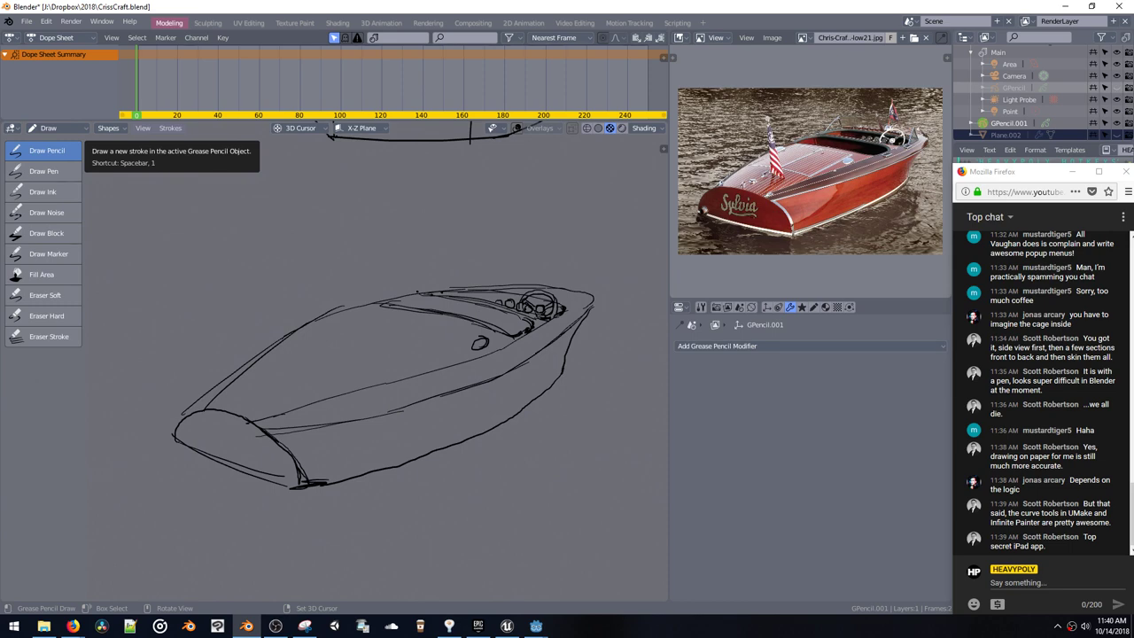
Step: Switch to Firefox and search the web for "infinite painter" in the blank tab
left_click_drag(0, 207, 516, 121)
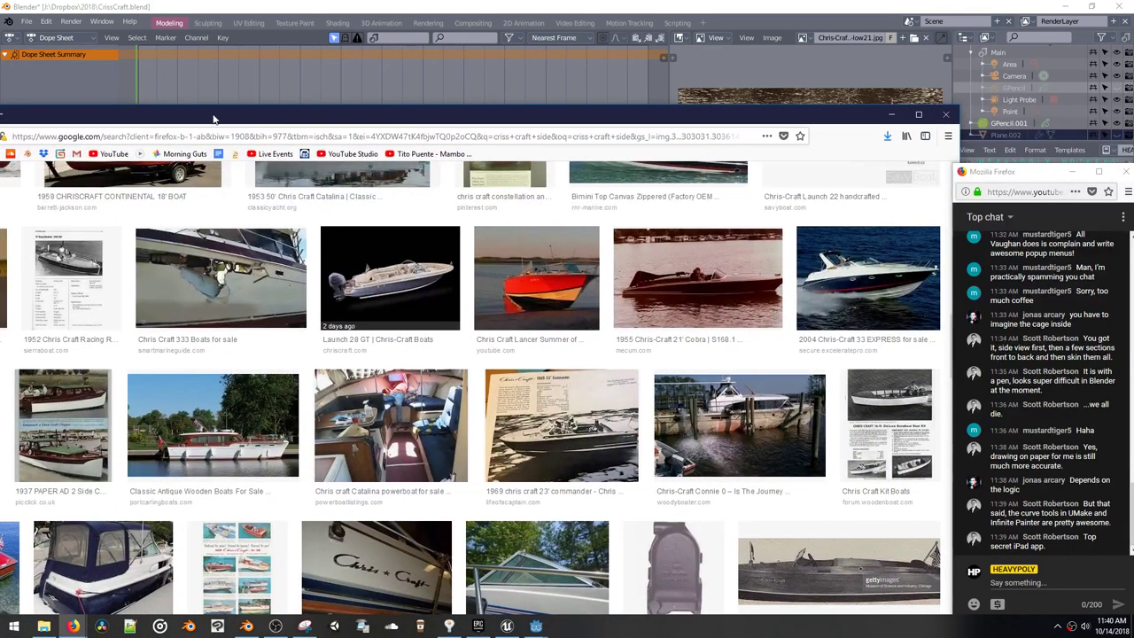
left_click_drag(212, 118, 286, 109)
left_click(82, 105)
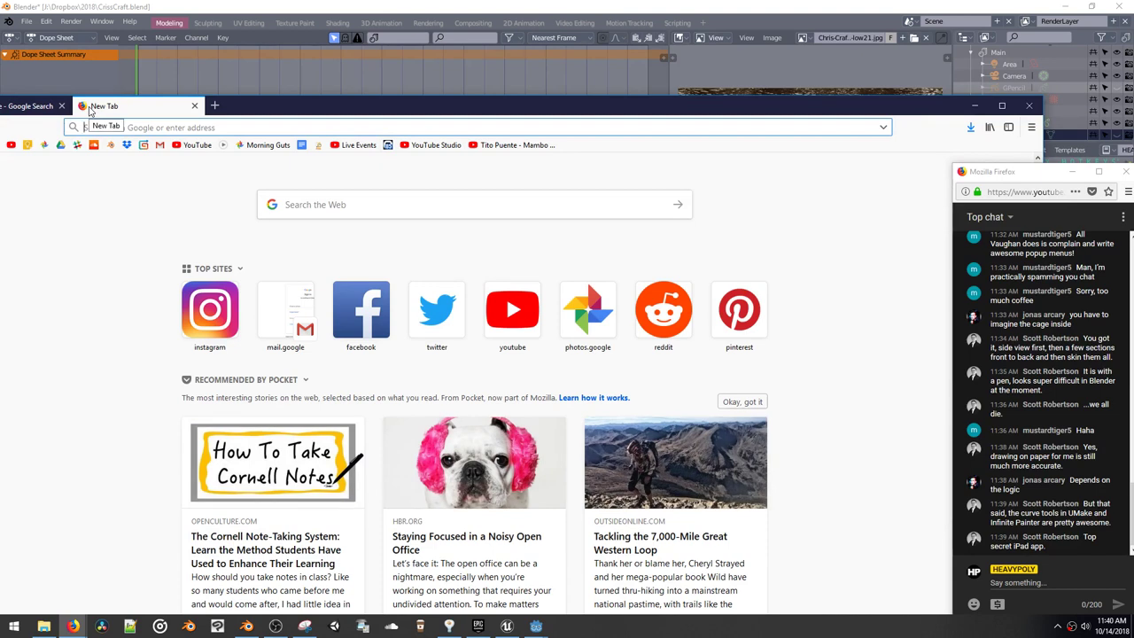
type("infi")
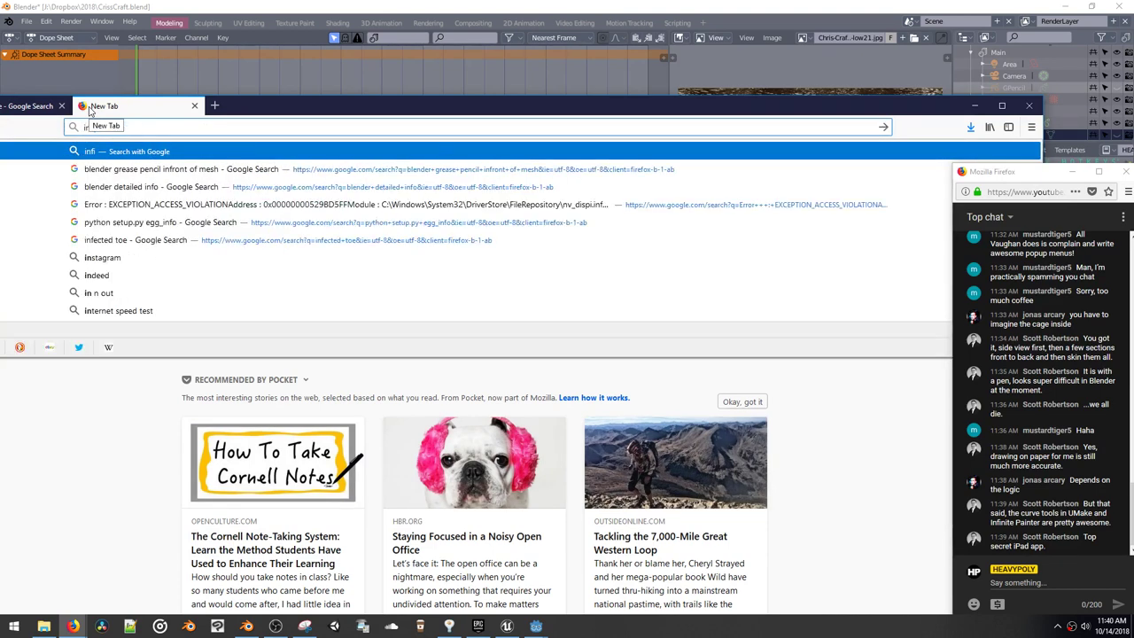
type("i")
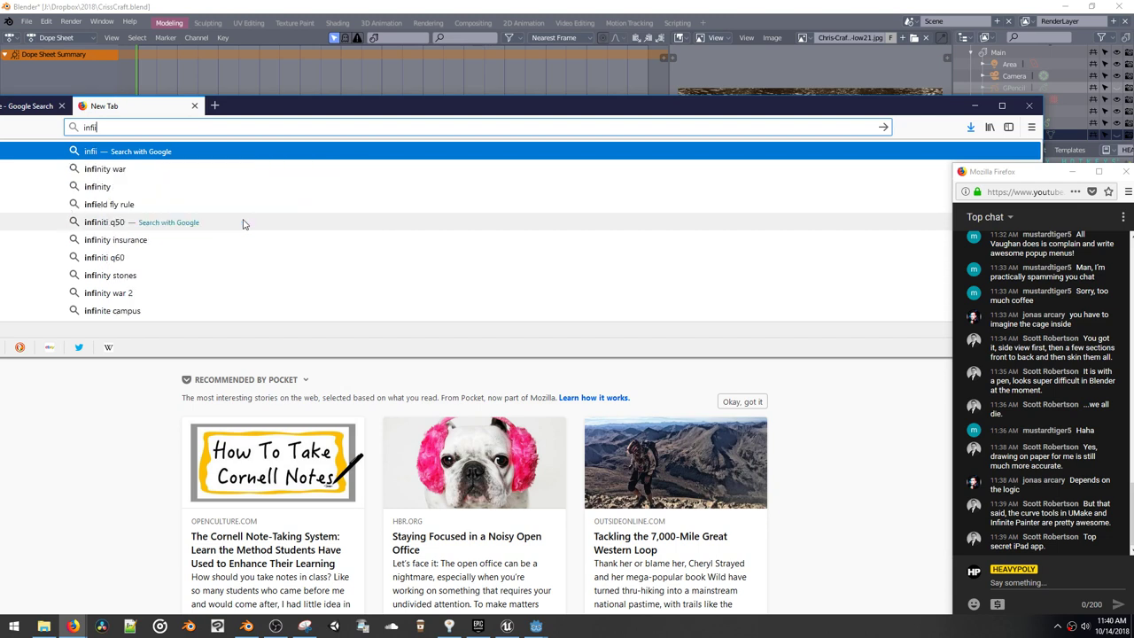
key("BackSpace")
type("nite painte")
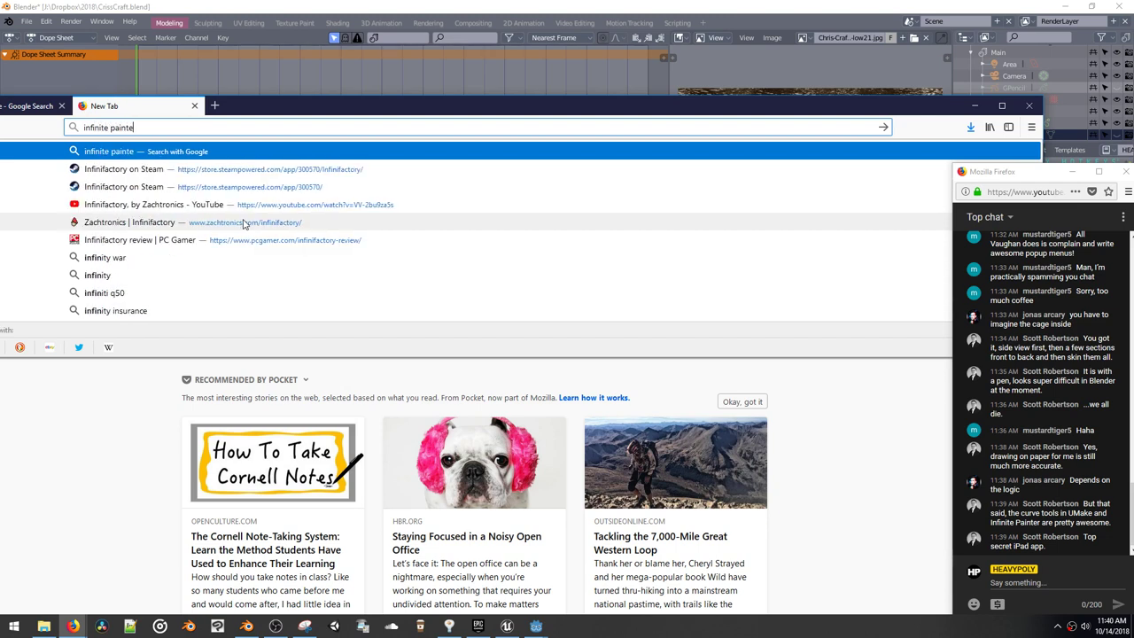
type("r")
key("Return")
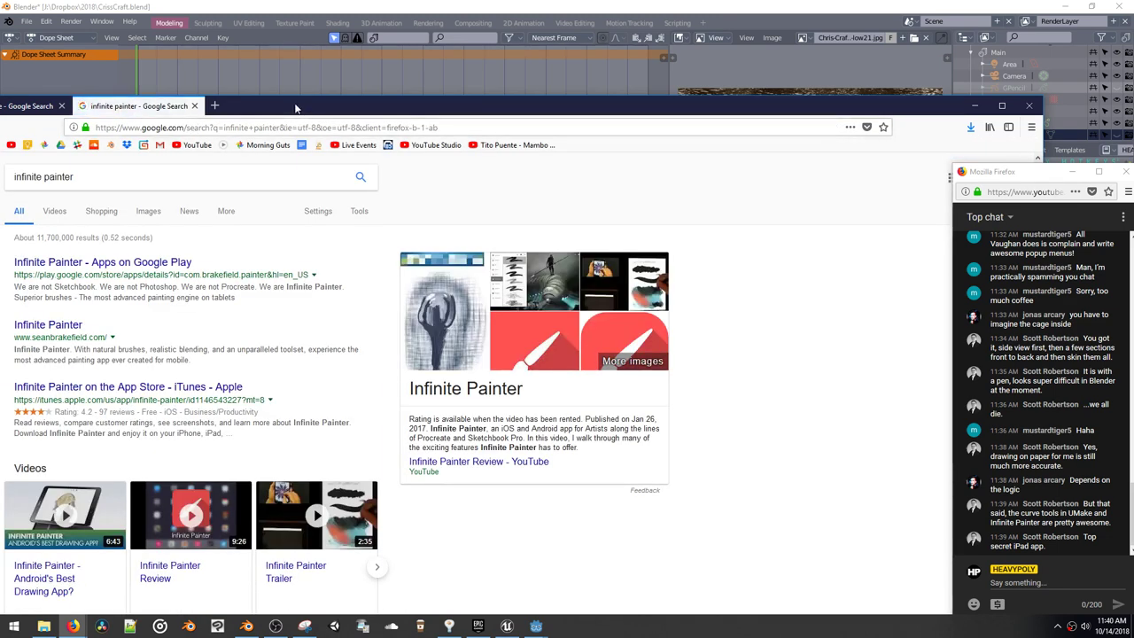
Step: Look through the image results for Infinite Painter, including the trailer image and its related images
left_click_drag(295, 107, 457, 79)
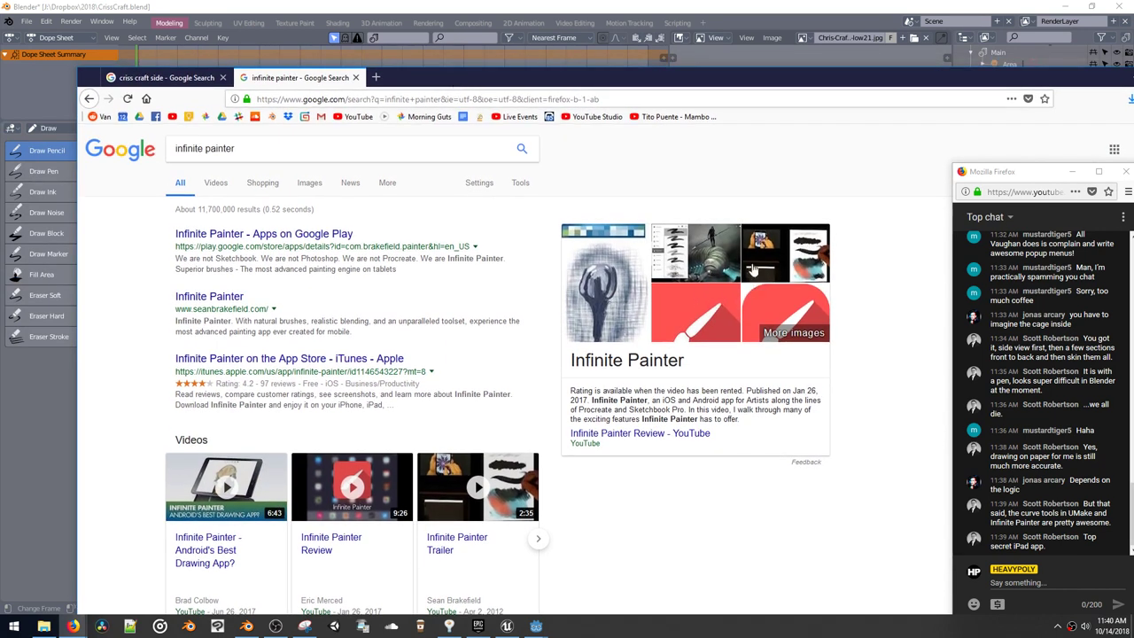
left_click(714, 263)
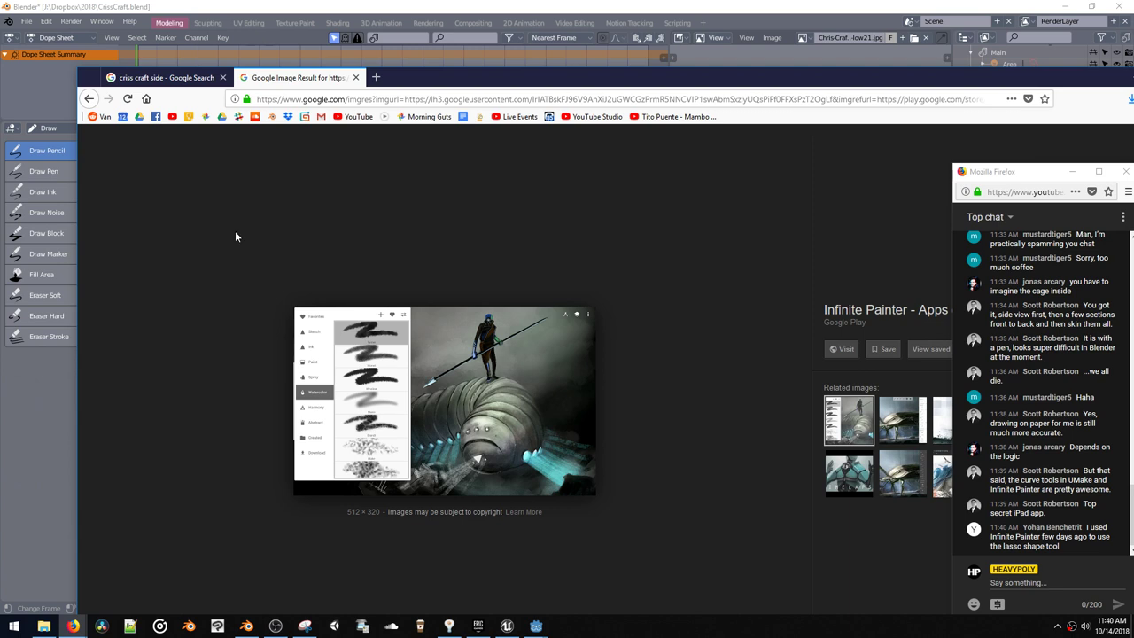
left_click(88, 99)
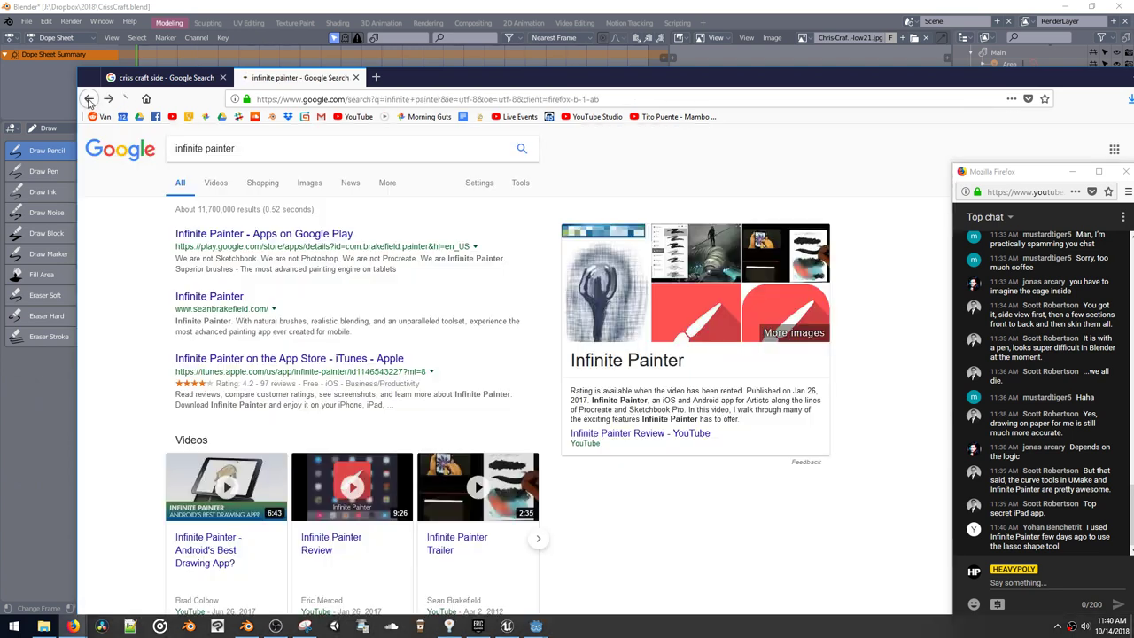
left_click(790, 254)
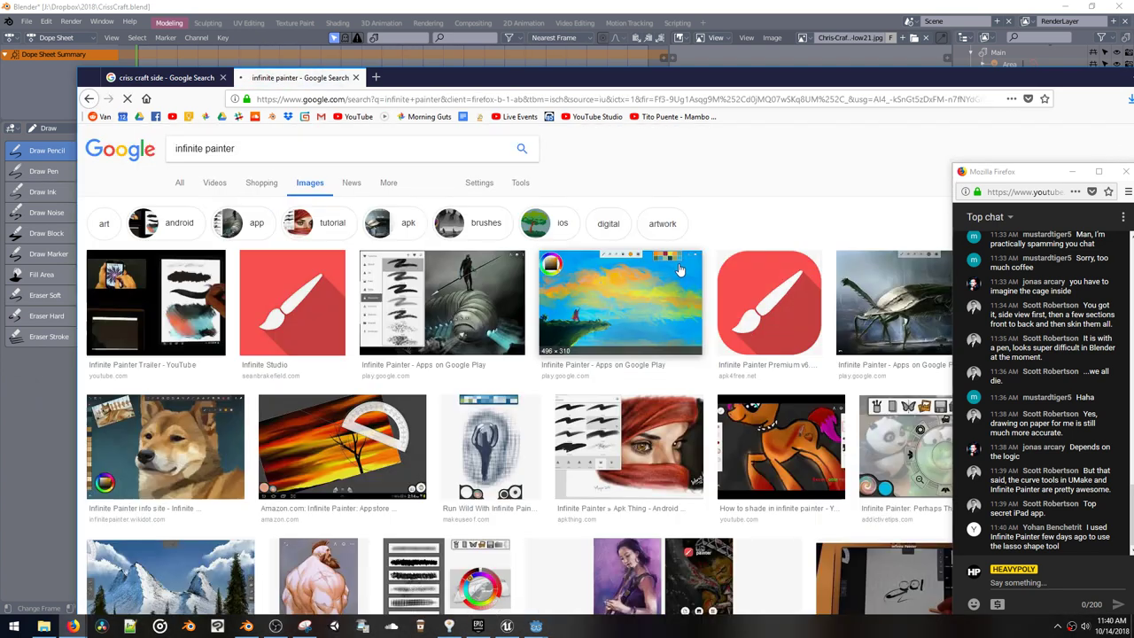
scroll(549, 404, "down", 3)
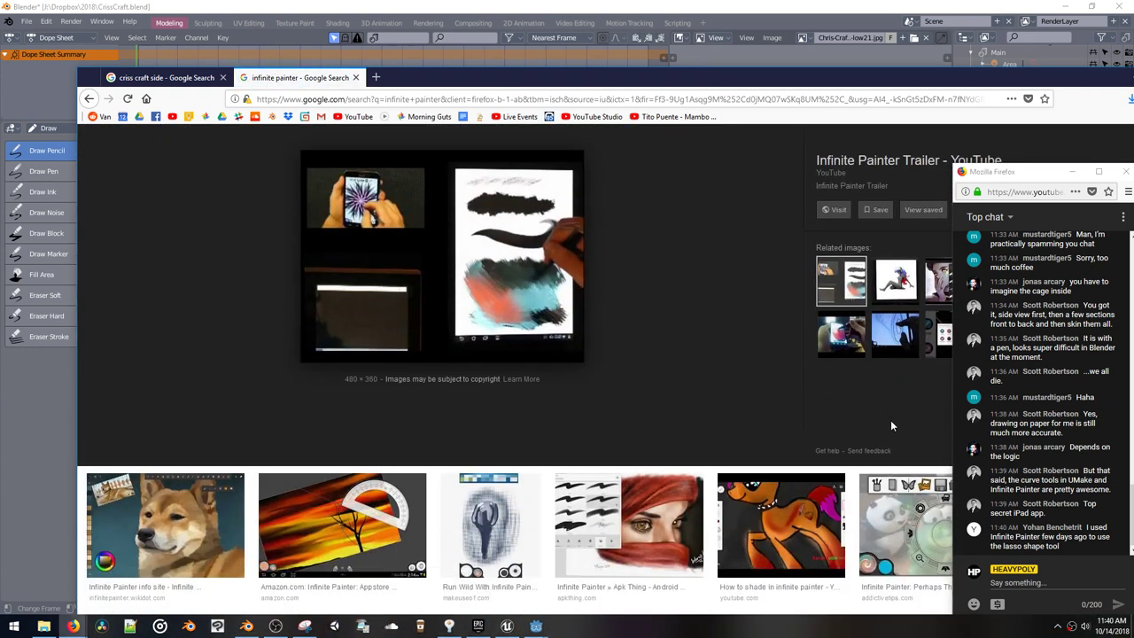
left_click(890, 332)
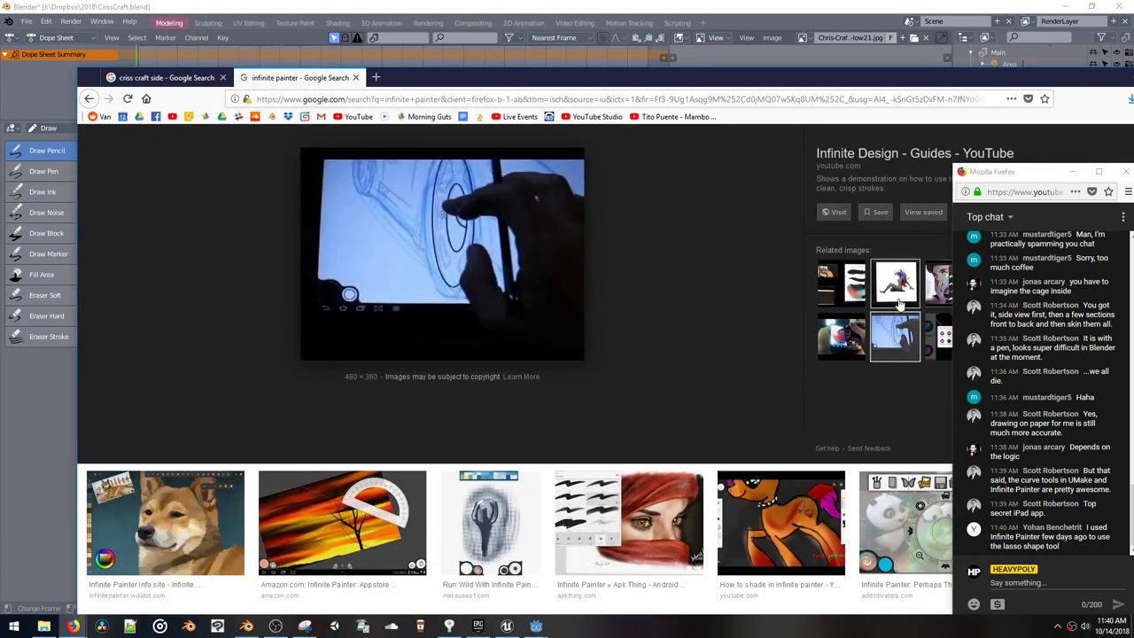
left_click(899, 303)
left_click(937, 297)
left_click(849, 337)
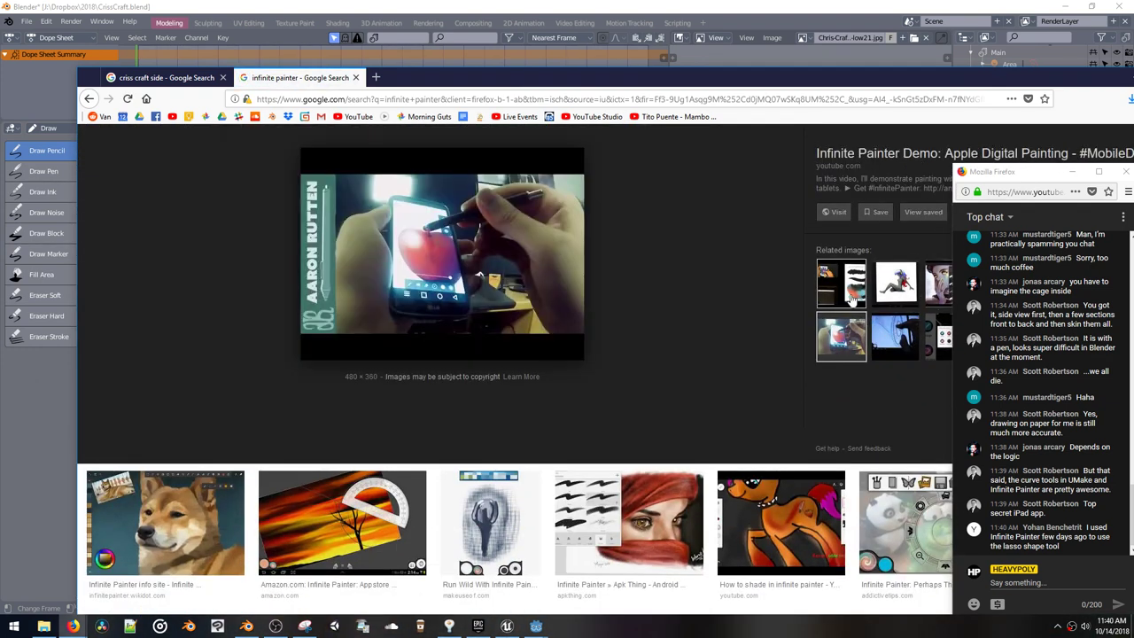
left_click(852, 287)
scroll(671, 326, "up", 3)
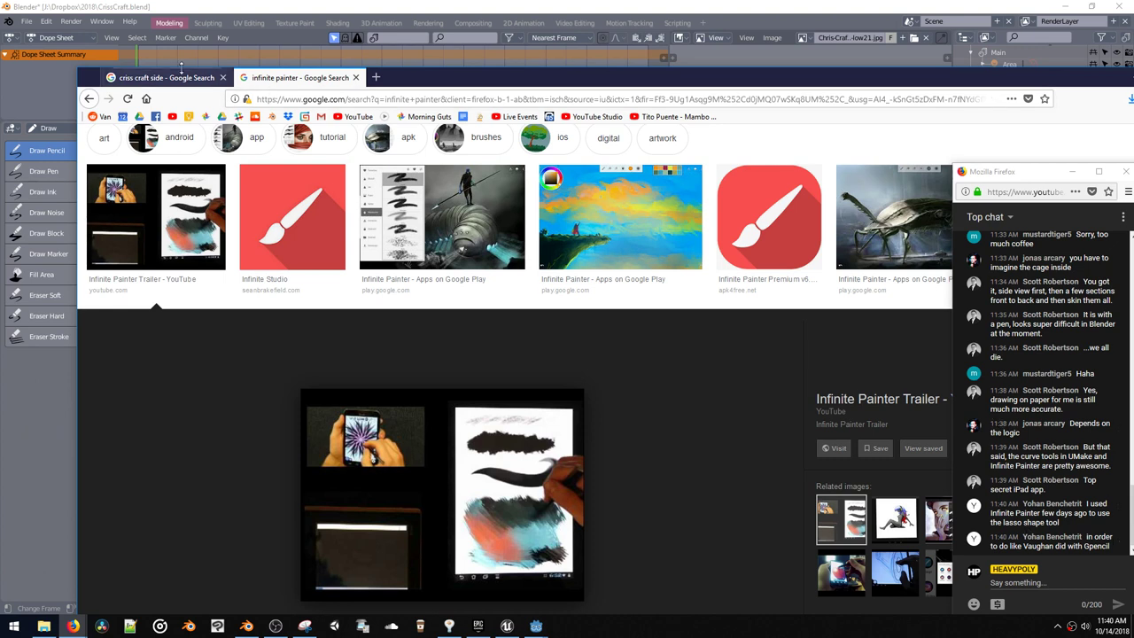
Step: Return to the web results and search for "u make"
left_click(89, 99)
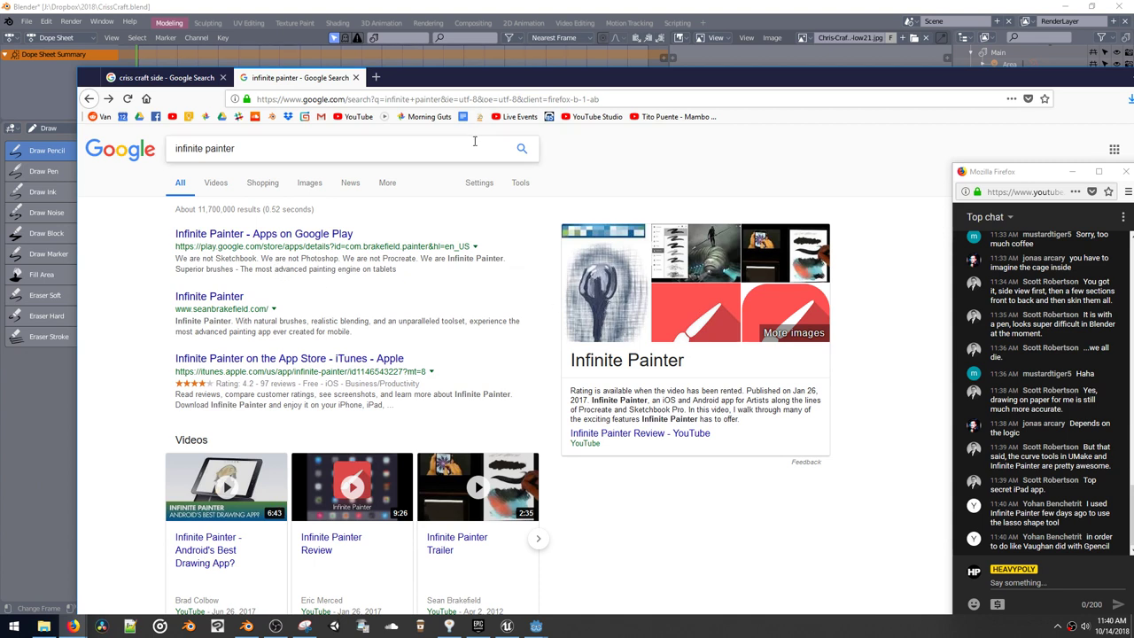
left_click_drag(354, 148, 95, 146)
type("u make")
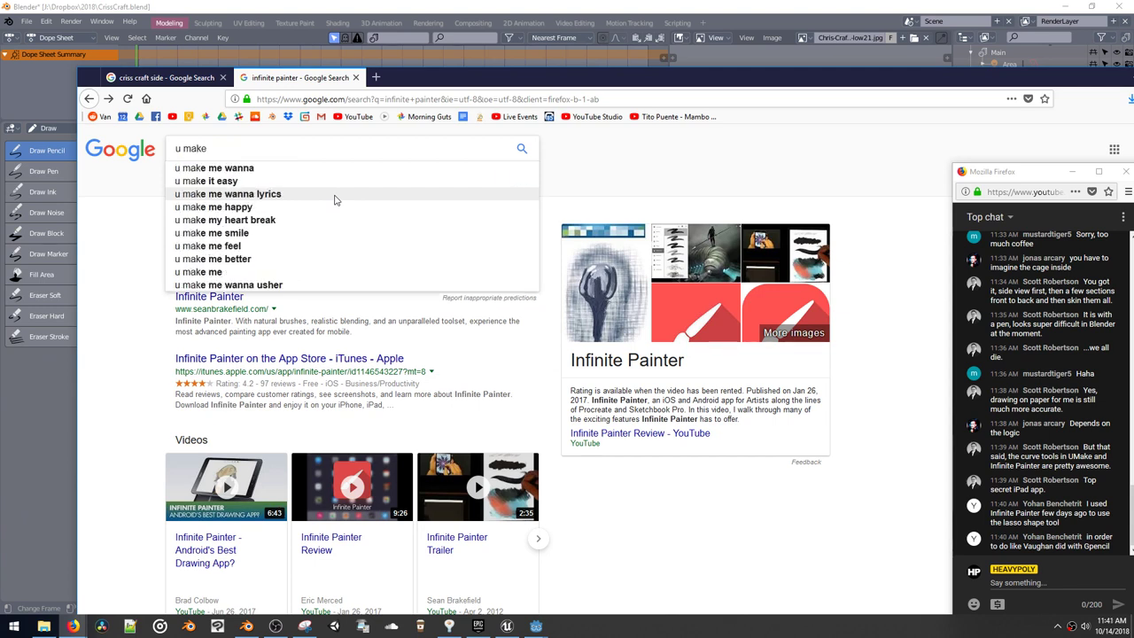
key("Return")
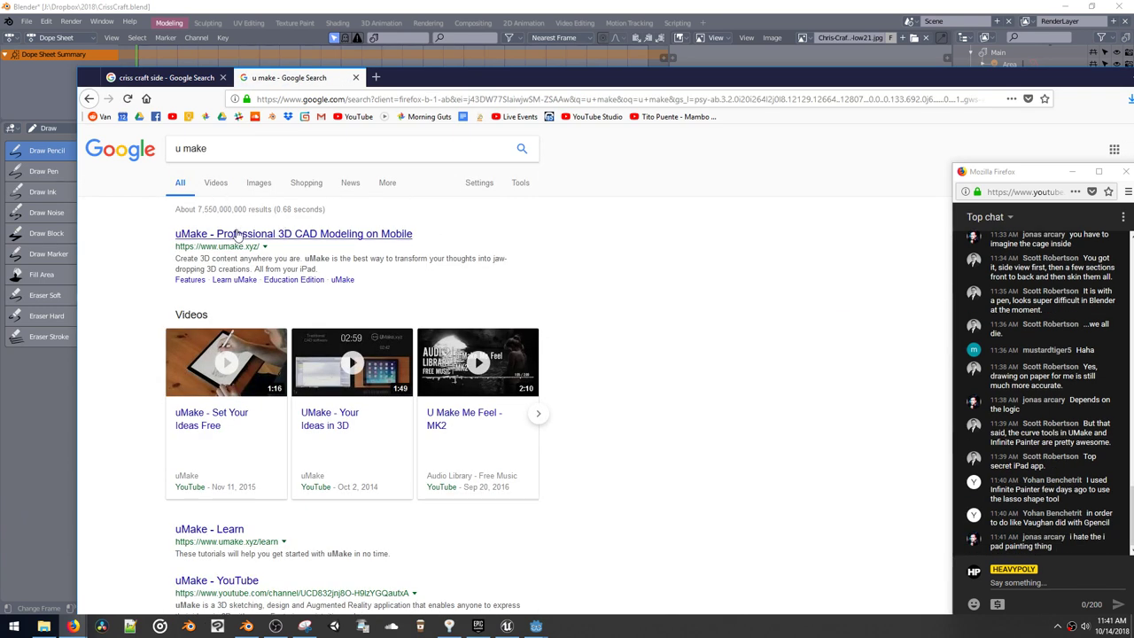
Step: Watch the video "uMake - Set Your Ideas Free", revisiting the part where a model is sketched on the tablet
left_click(251, 353)
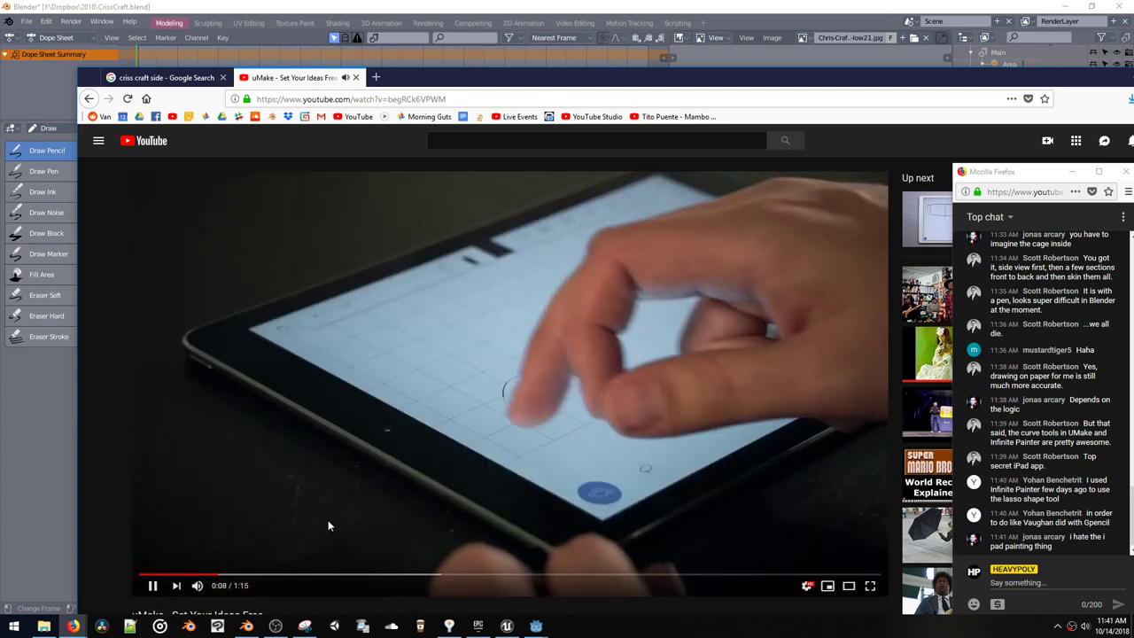
left_click(291, 574)
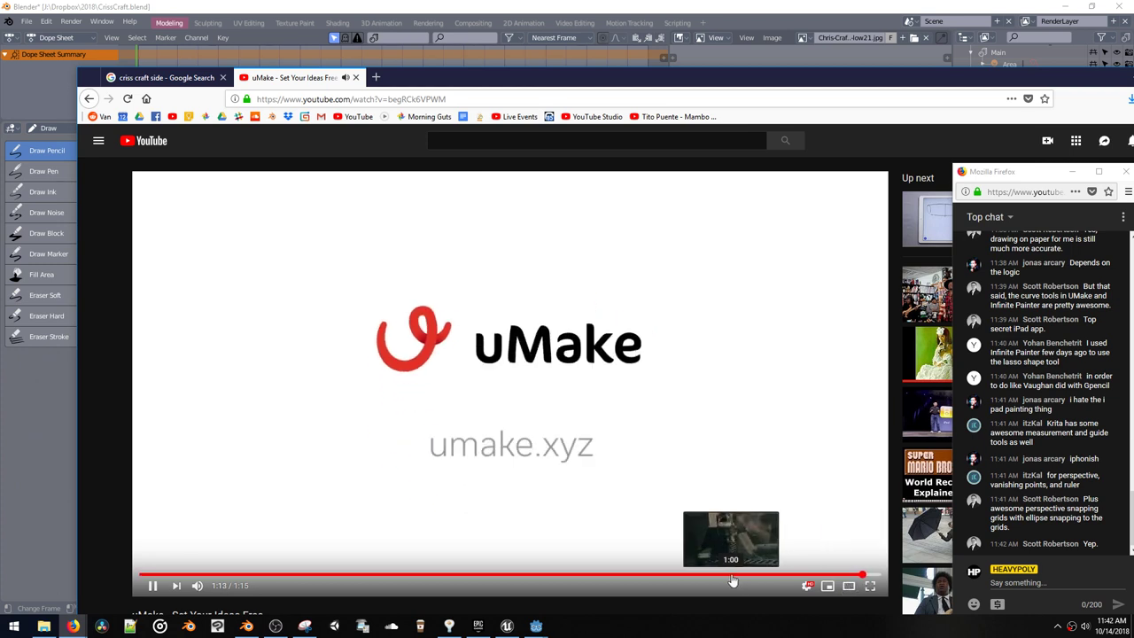
left_click(600, 574)
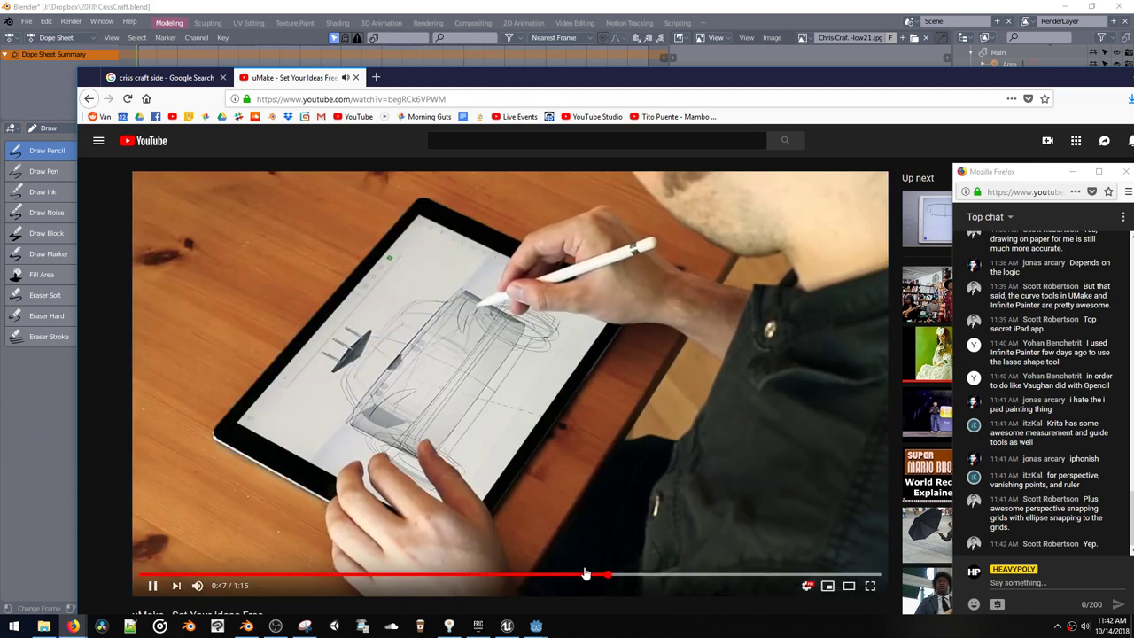
Step: Watch the suggested video "Using the Freestyle Sketching Mode in uMake", skipping ahead through the curve, colour and guide drawing parts
scroll(885, 182, "down", 1)
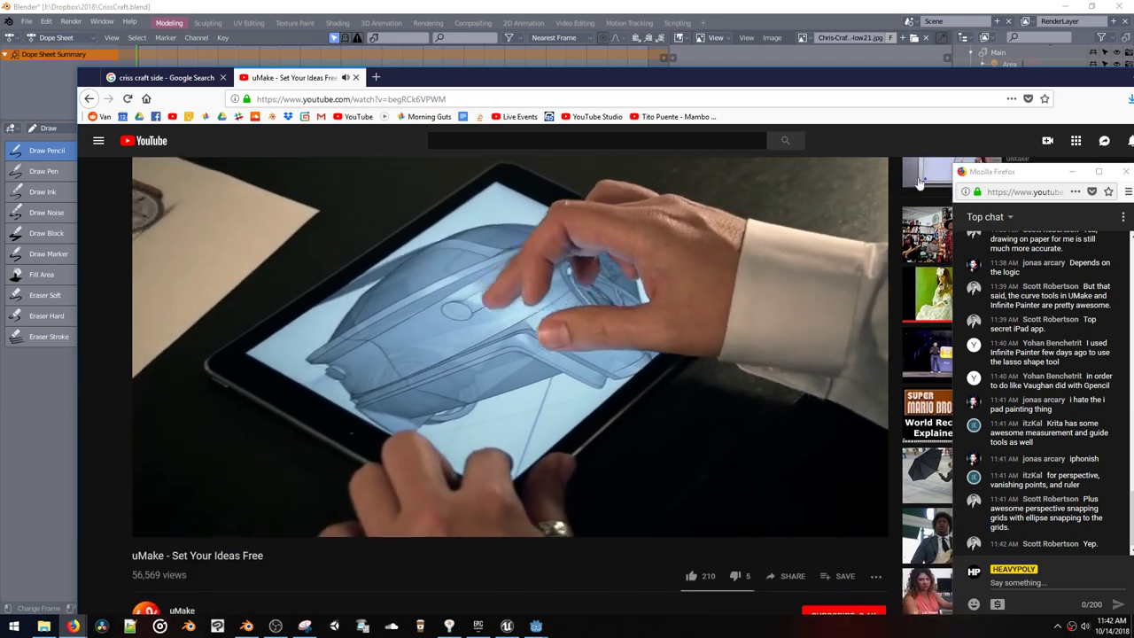
left_click(923, 166)
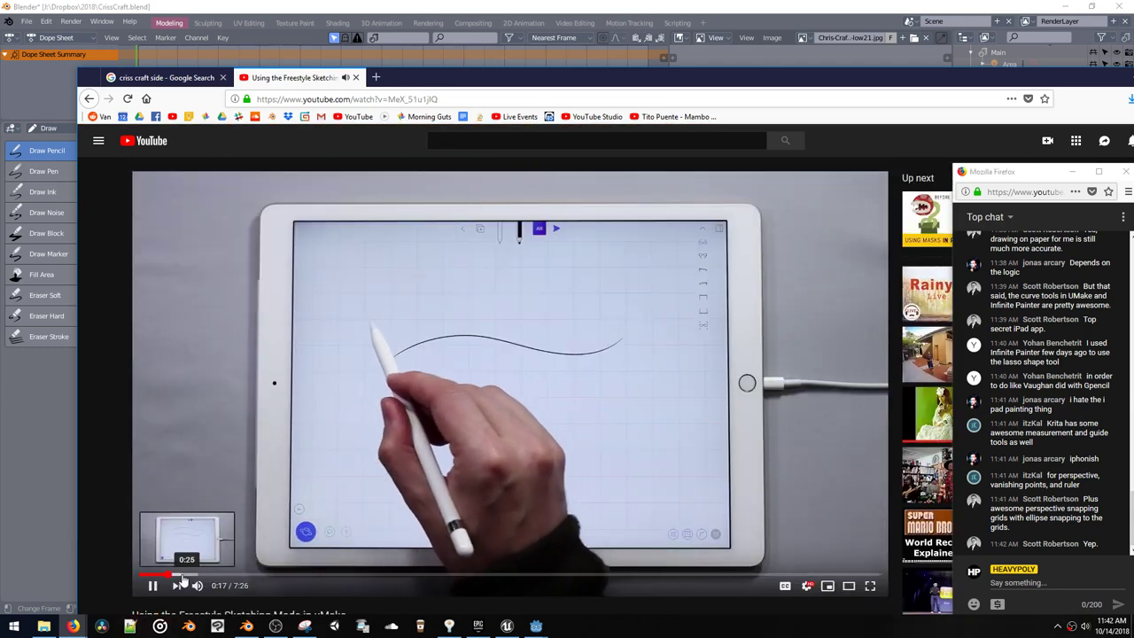
left_click(216, 581)
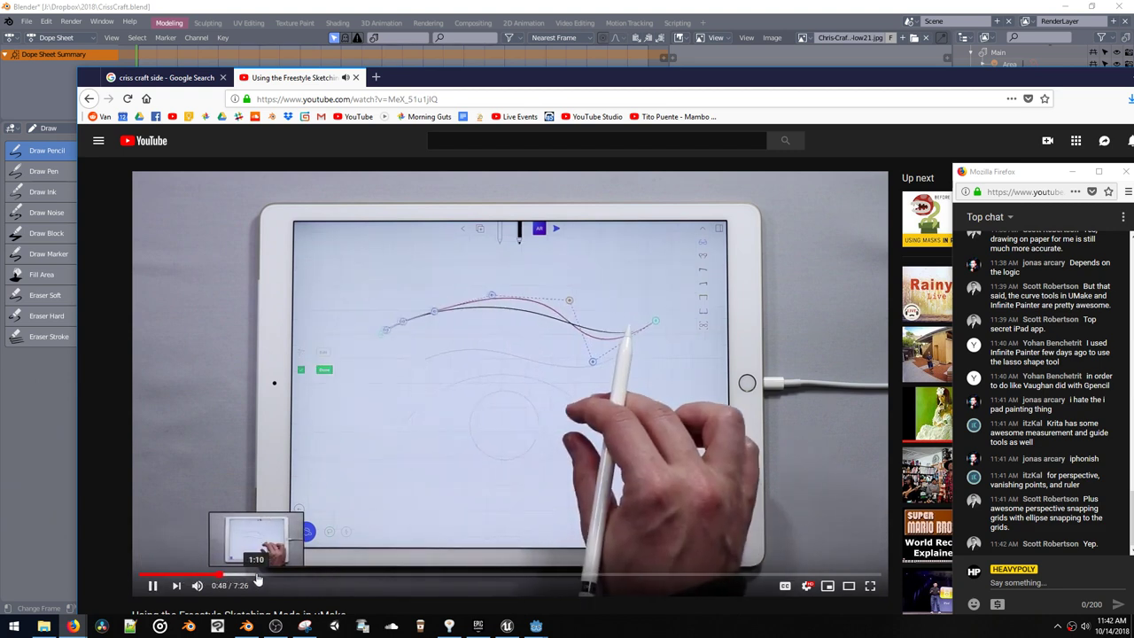
left_click(261, 580)
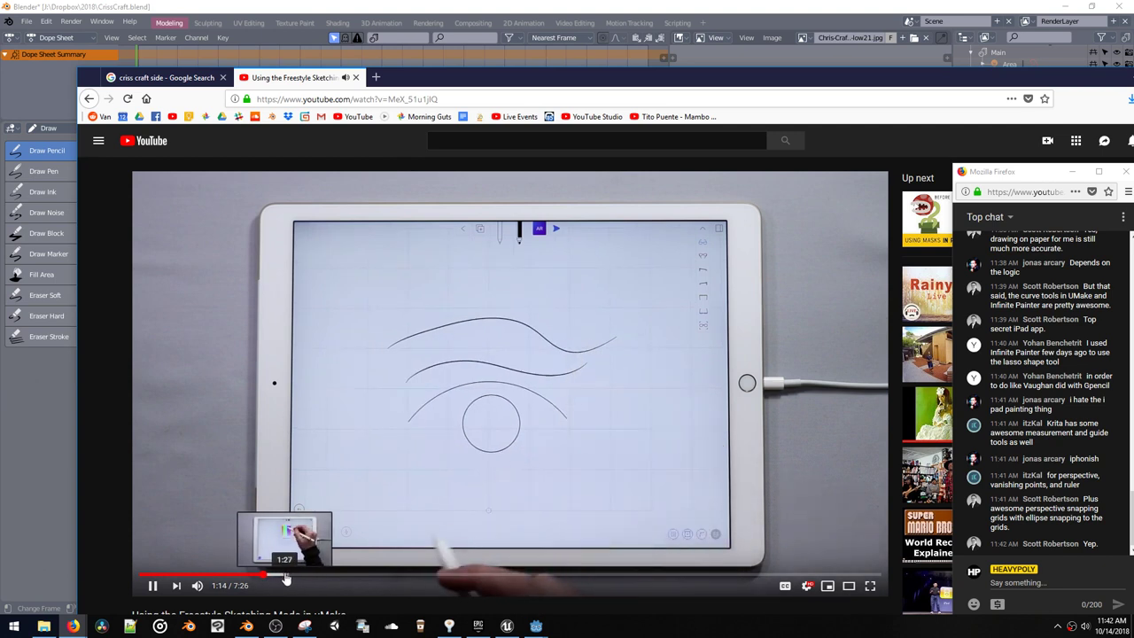
left_click(287, 577)
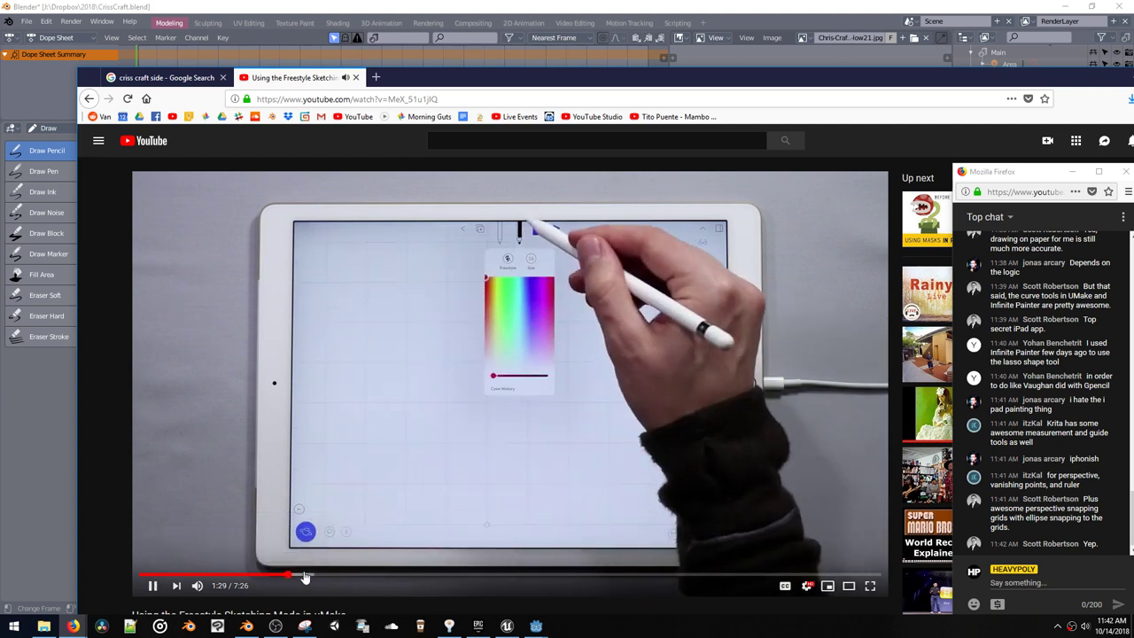
left_click(345, 578)
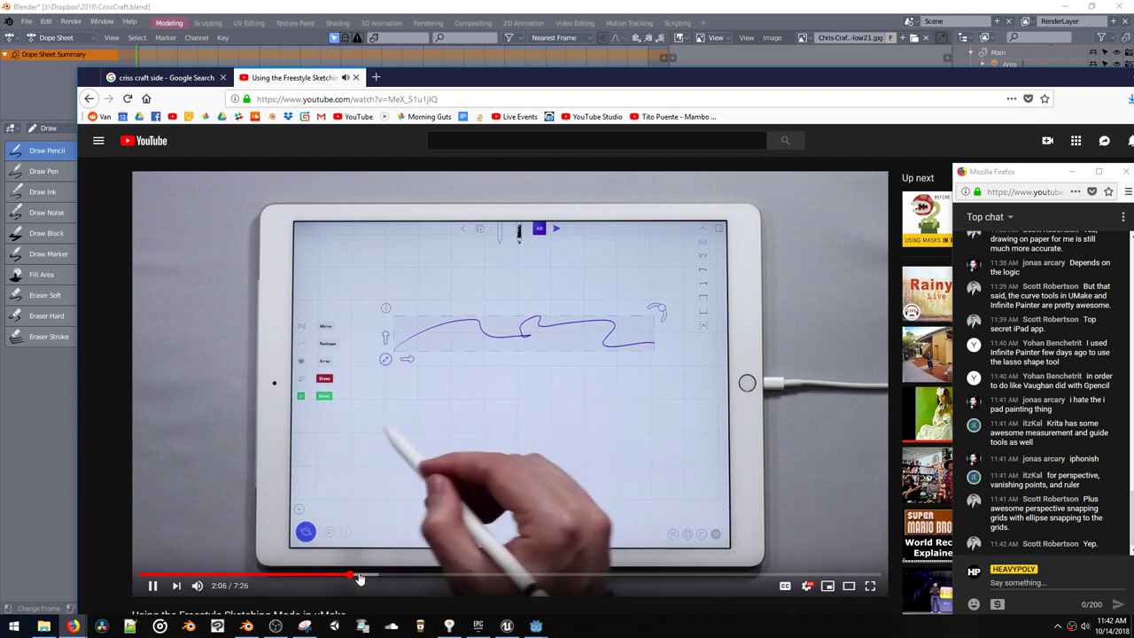
left_click_drag(366, 578, 479, 577)
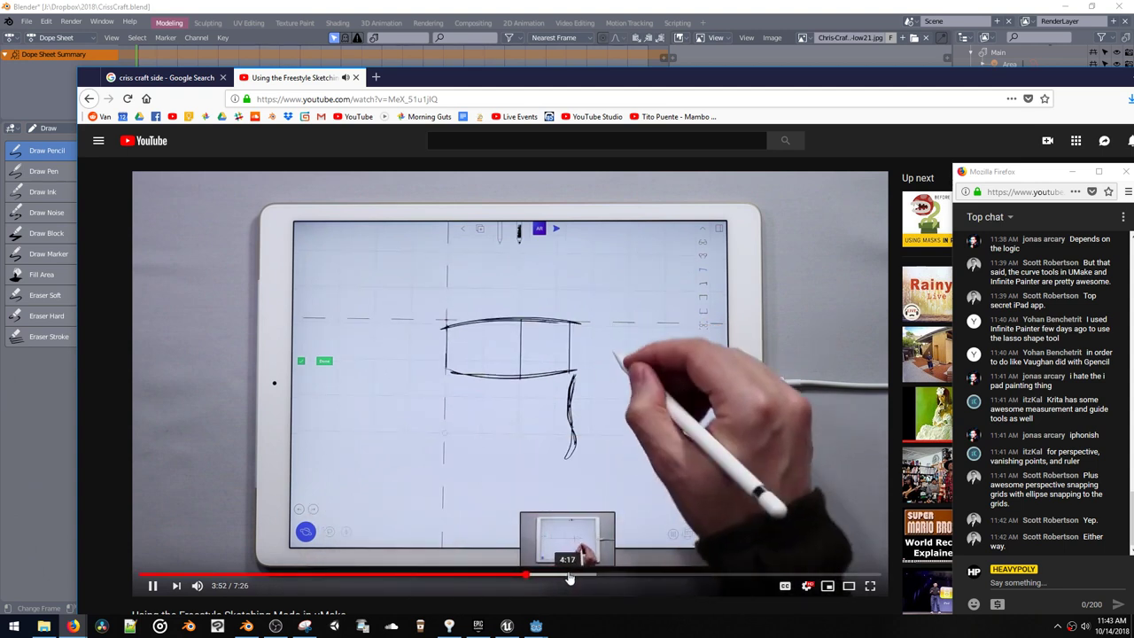
left_click(574, 576)
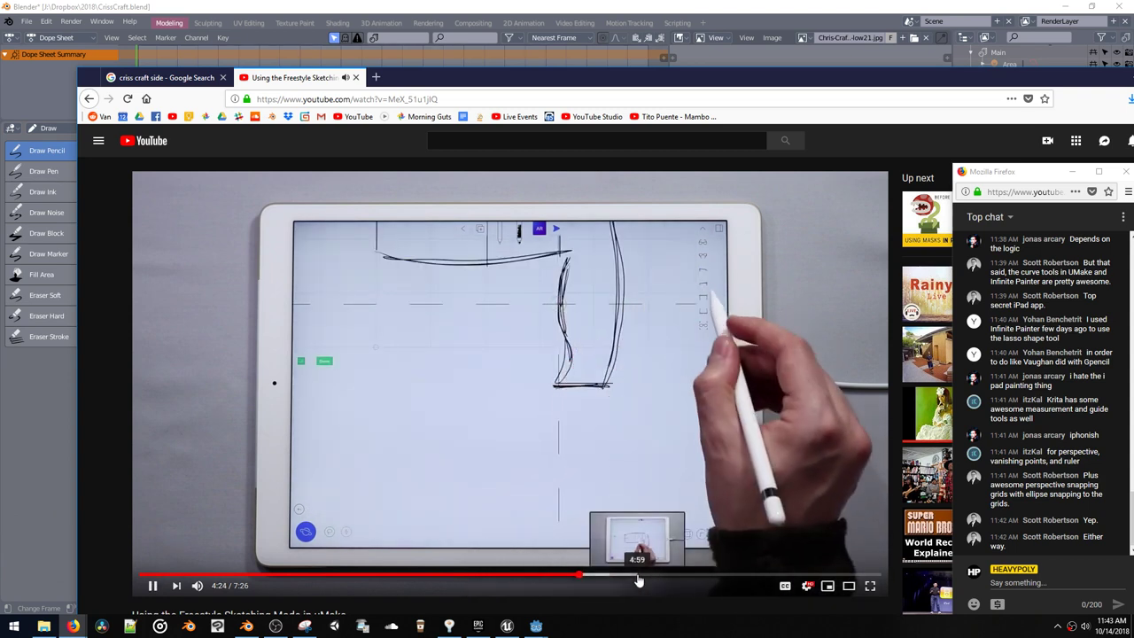
left_click(634, 576)
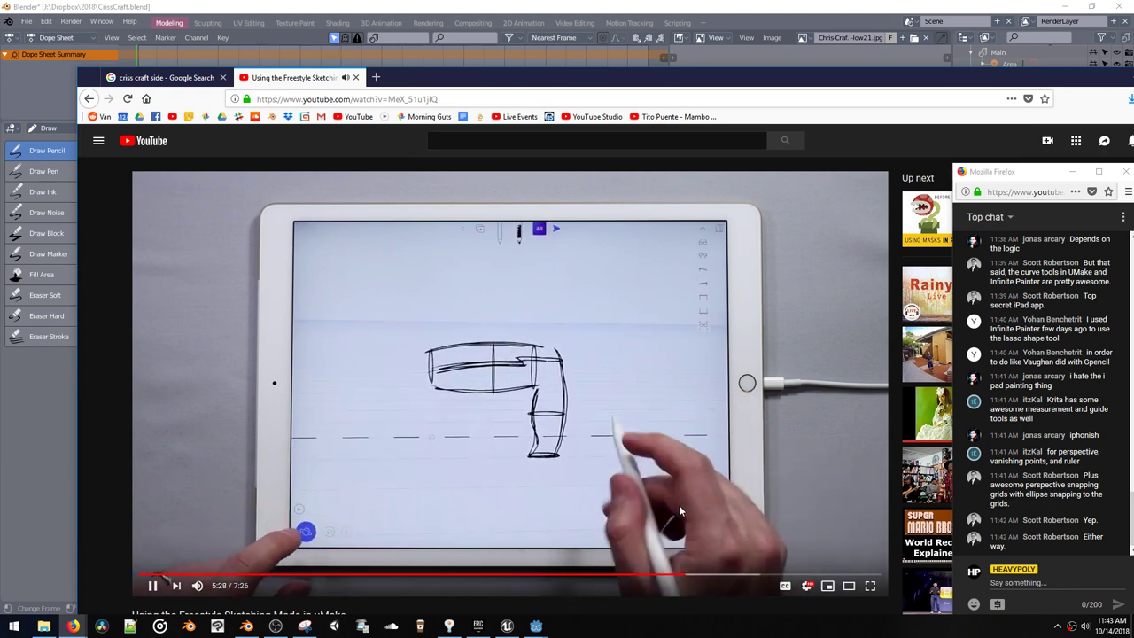
Step: Switch back to Blender and sketch the transom's centre line and the small oval fittings on the boat's rear deck
left_click(246, 626)
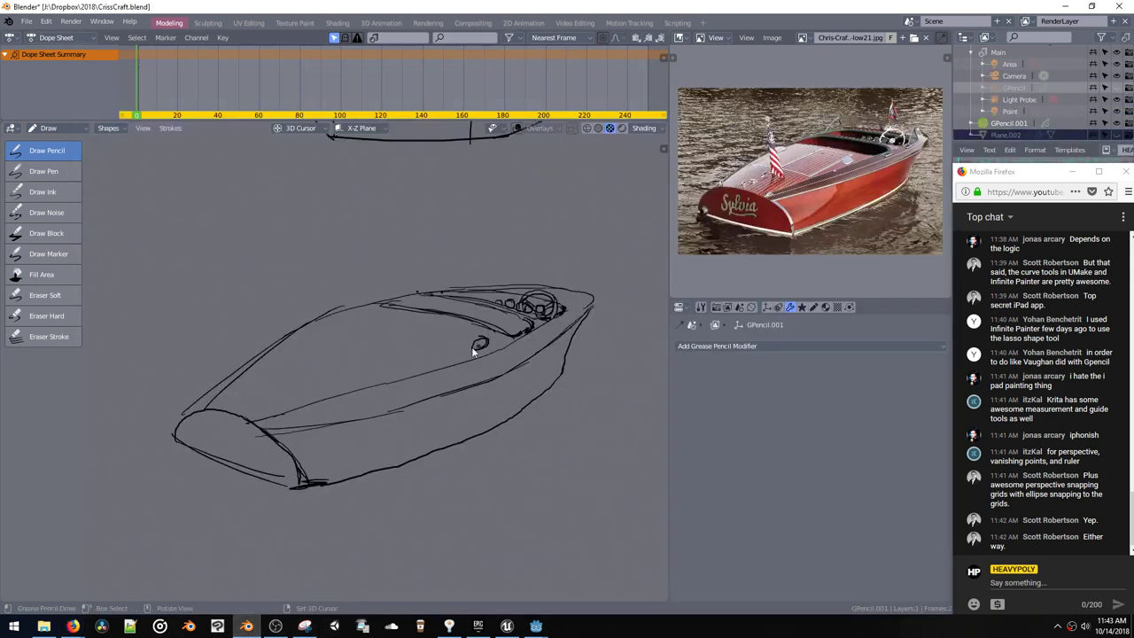
mouse_move(450, 185)
middle_mouse_down()
mouse_move(440, 375)
mouse_move(461, 254)
mouse_move(522, 276)
middle_mouse_up()
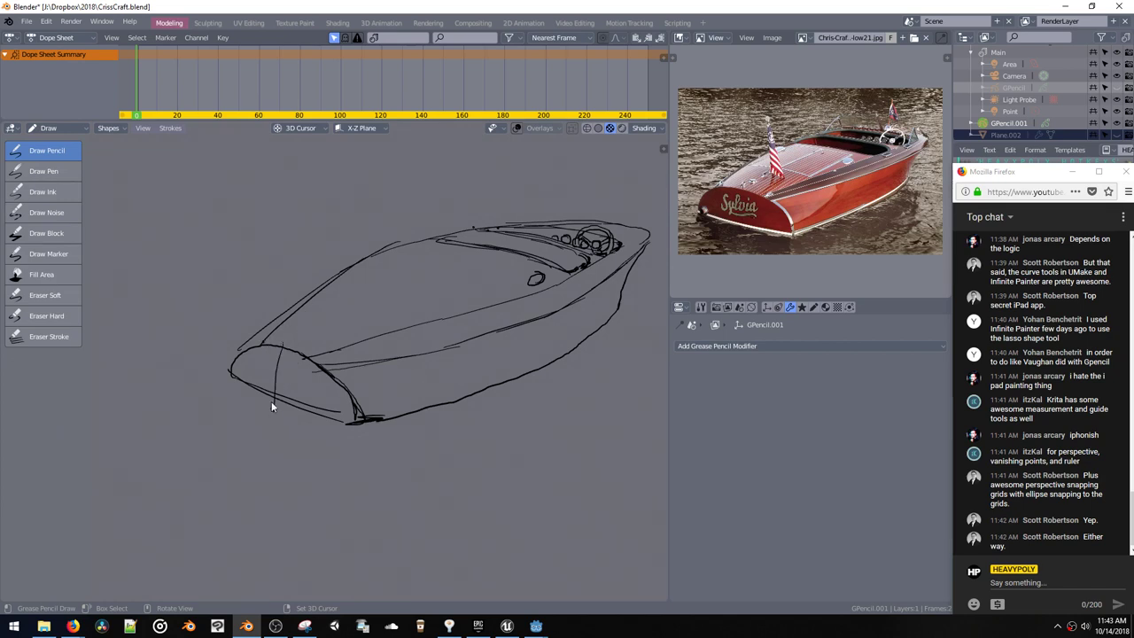
key("ctrl+z")
left_click_drag(326, 319, 332, 317)
left_click_drag(419, 251, 396, 254)
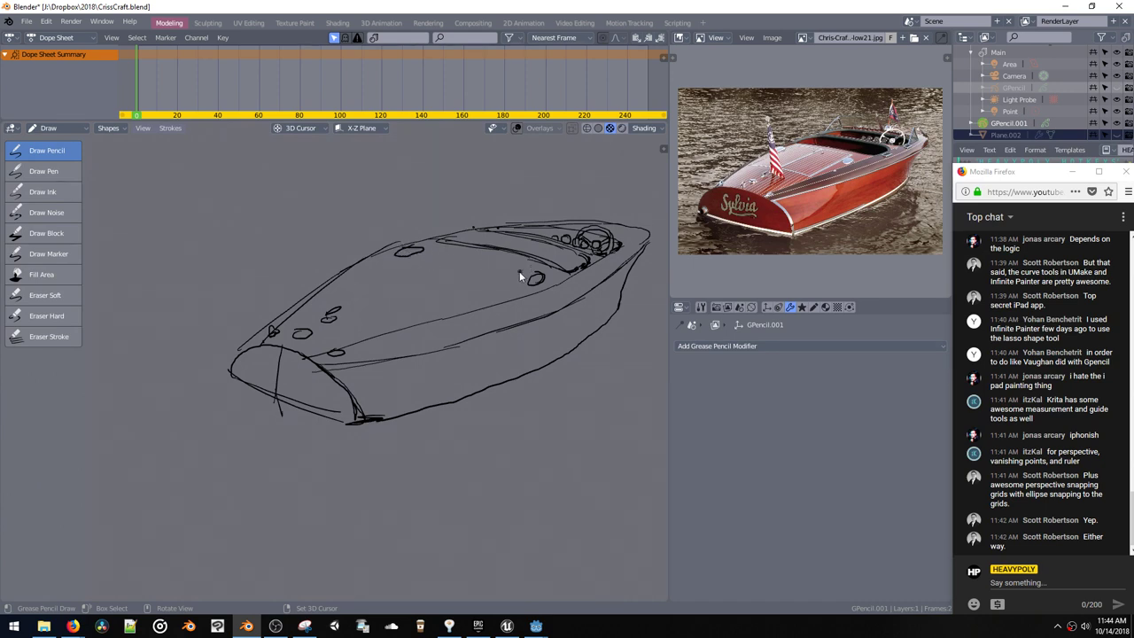
Step: Sketch the hatch outline on the deck between the fittings and the cockpit, undoing the unwanted strokes
left_click_drag(536, 277, 531, 276)
key("ctrl+z")
key("ctrl+z")
key("ctrl+z")
mouse_move(151, 108)
left_mouse_down()
mouse_move(229, 97)
mouse_move(128, 98)
left_mouse_up()
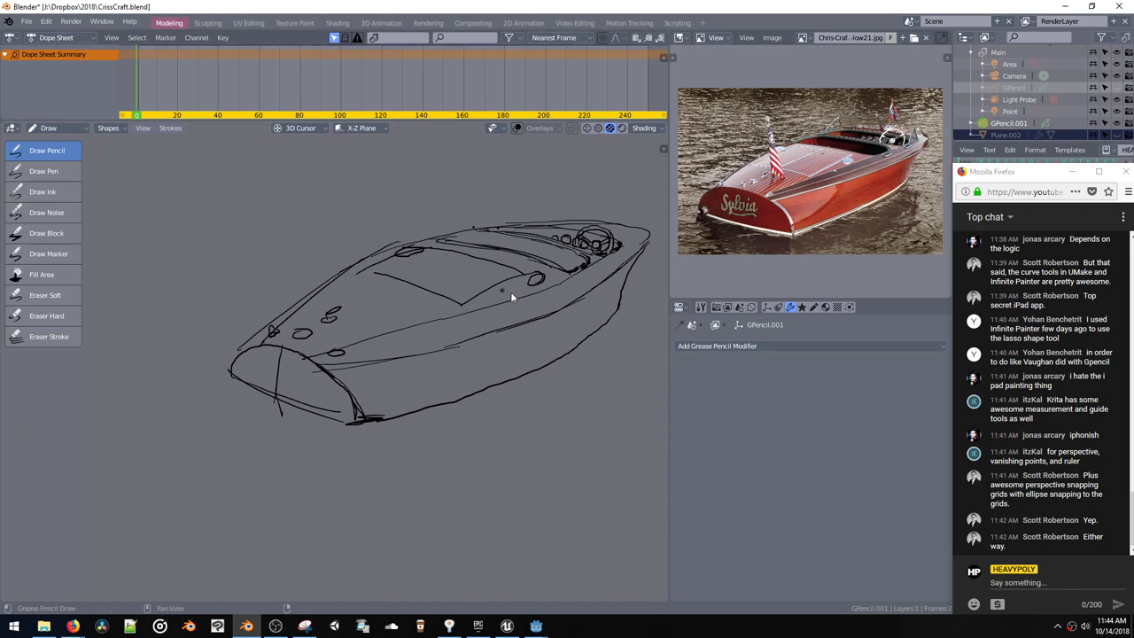
middle_click_drag(526, 282, 471, 280, "shift")
Step: Add a second layer to the boat's grease pencil object
key("shift+v")
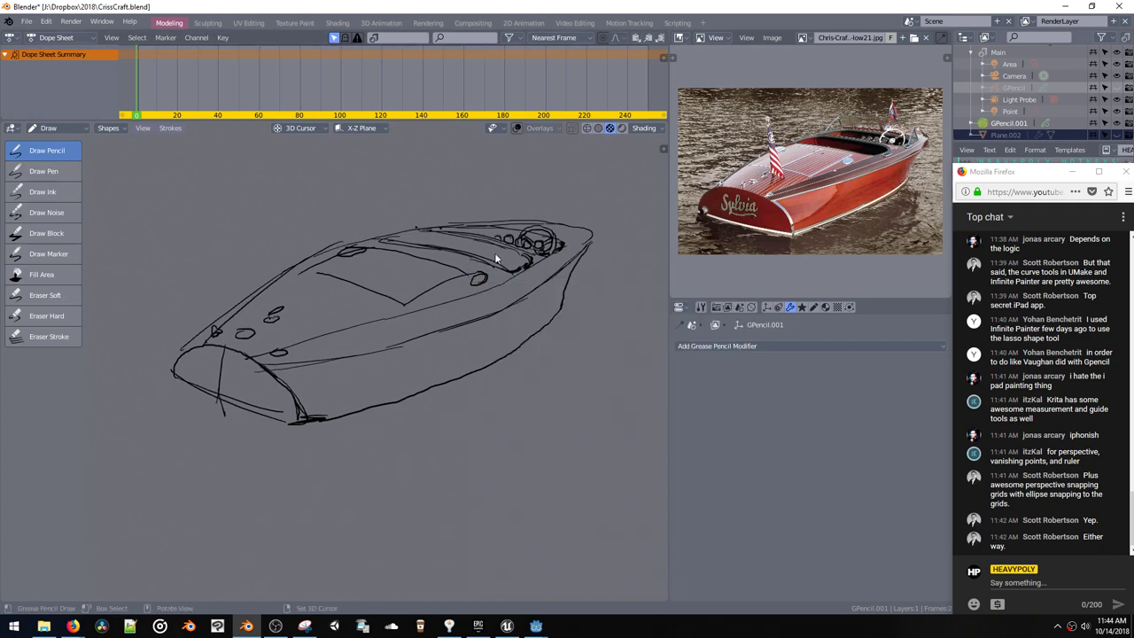
right_click(496, 259)
right_click(444, 252)
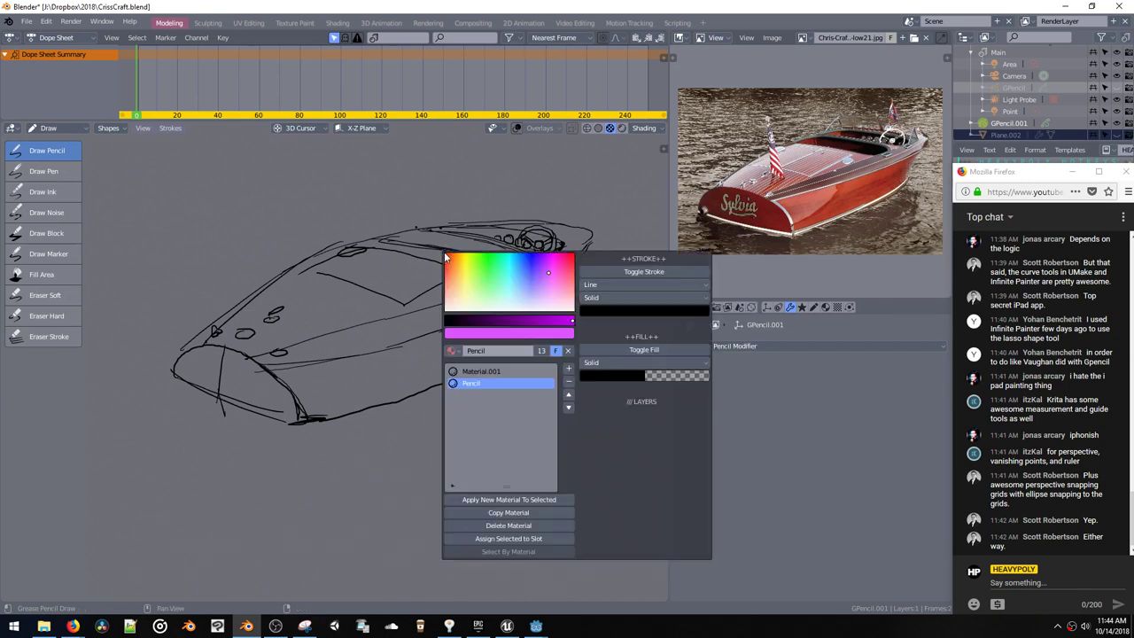
left_click(813, 308)
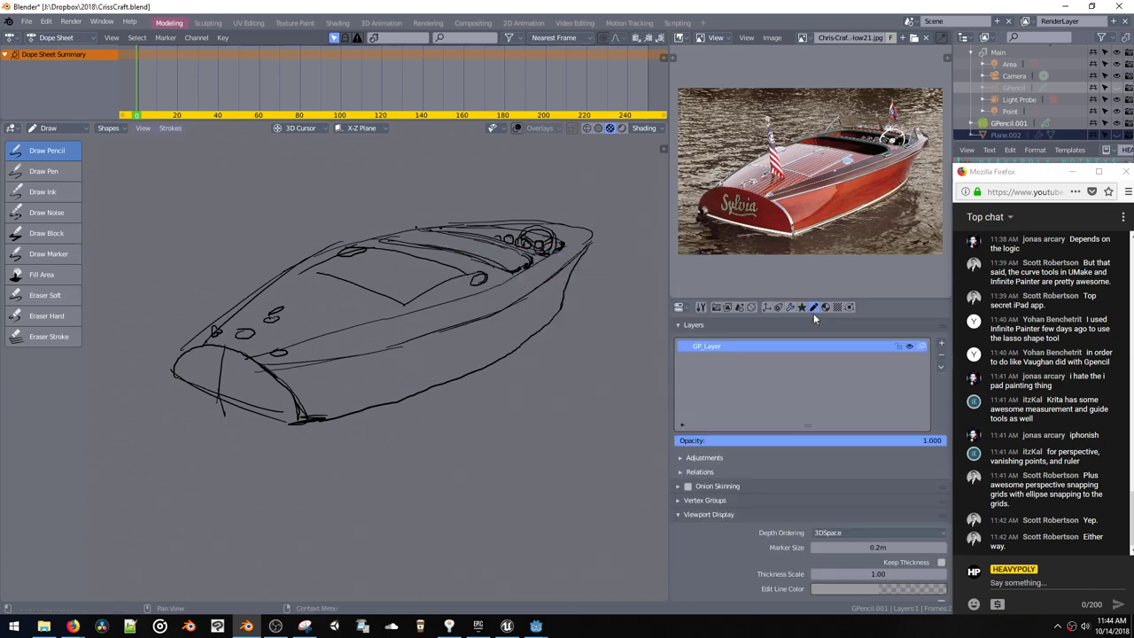
left_click(941, 343)
Step: Add a material slot with the existing Fill material and set its fill colour to dark red
right_click(489, 284)
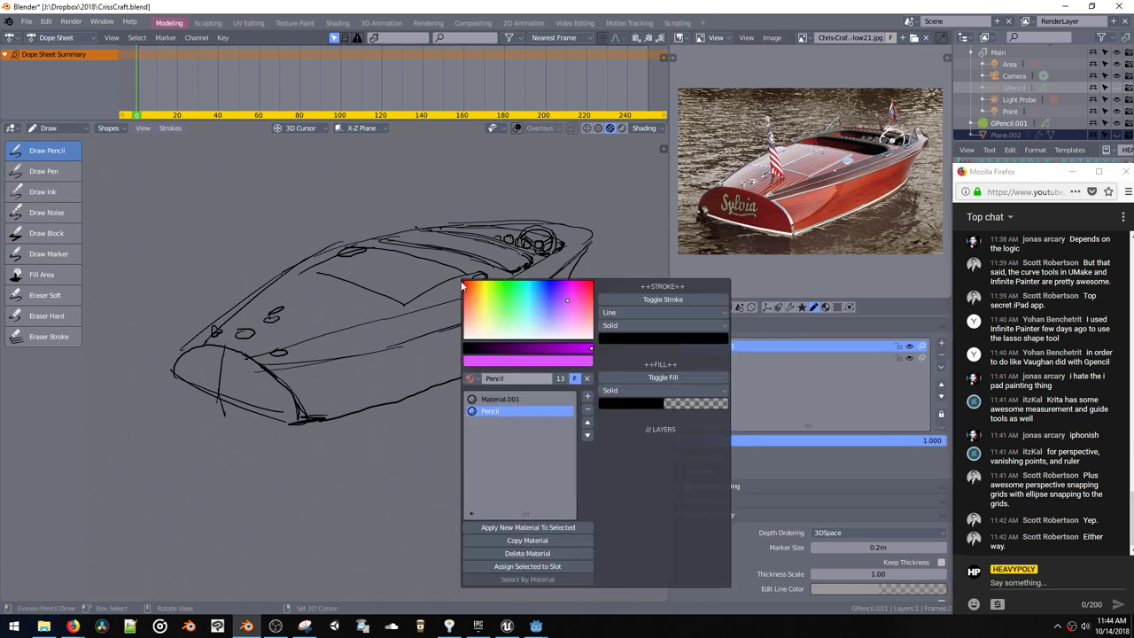
left_click(510, 400)
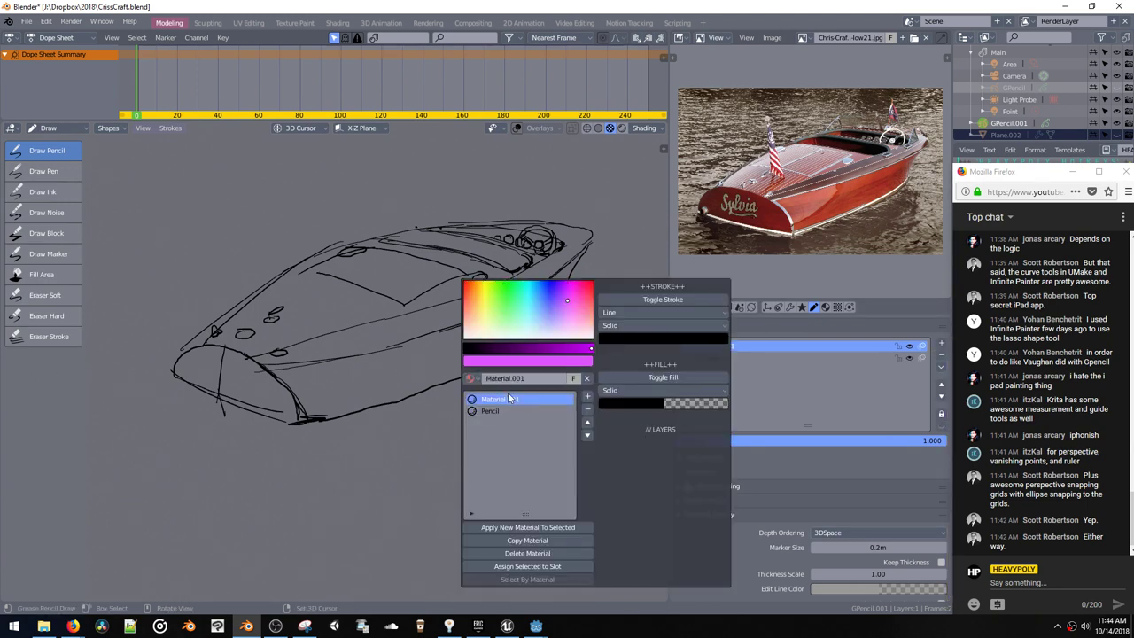
left_click(512, 411)
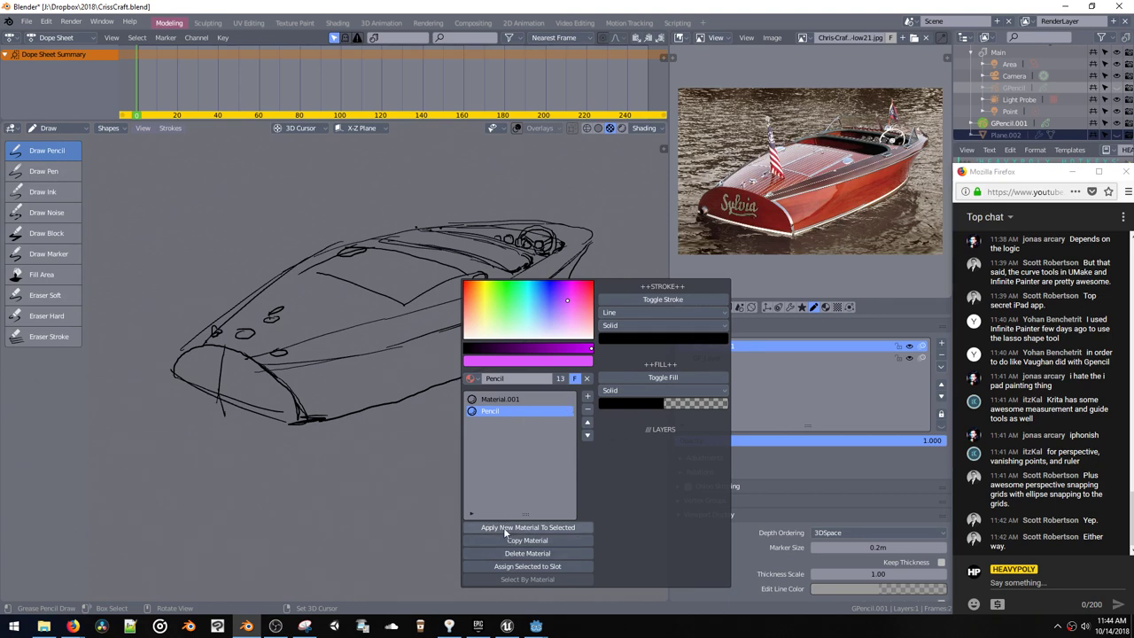
left_click(586, 396)
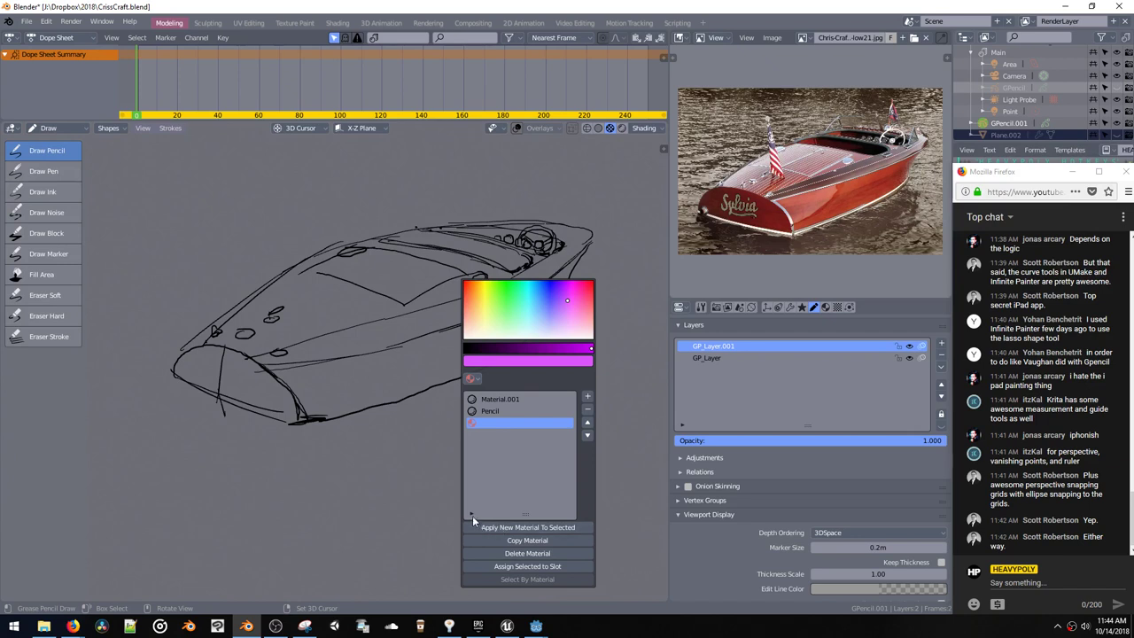
left_click(471, 378)
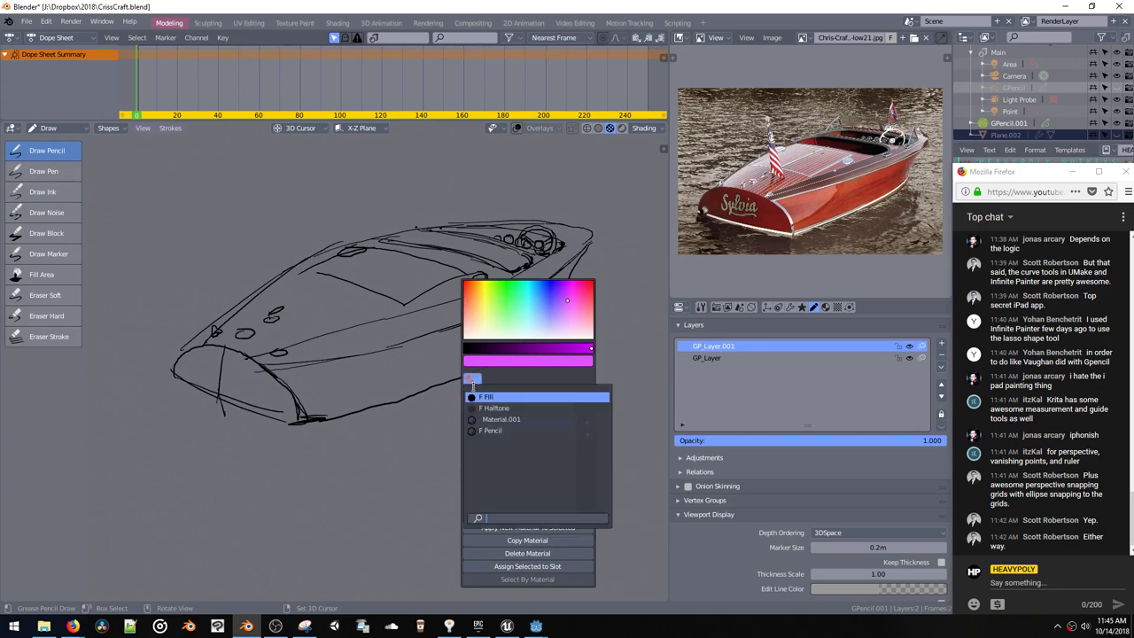
left_click(476, 398)
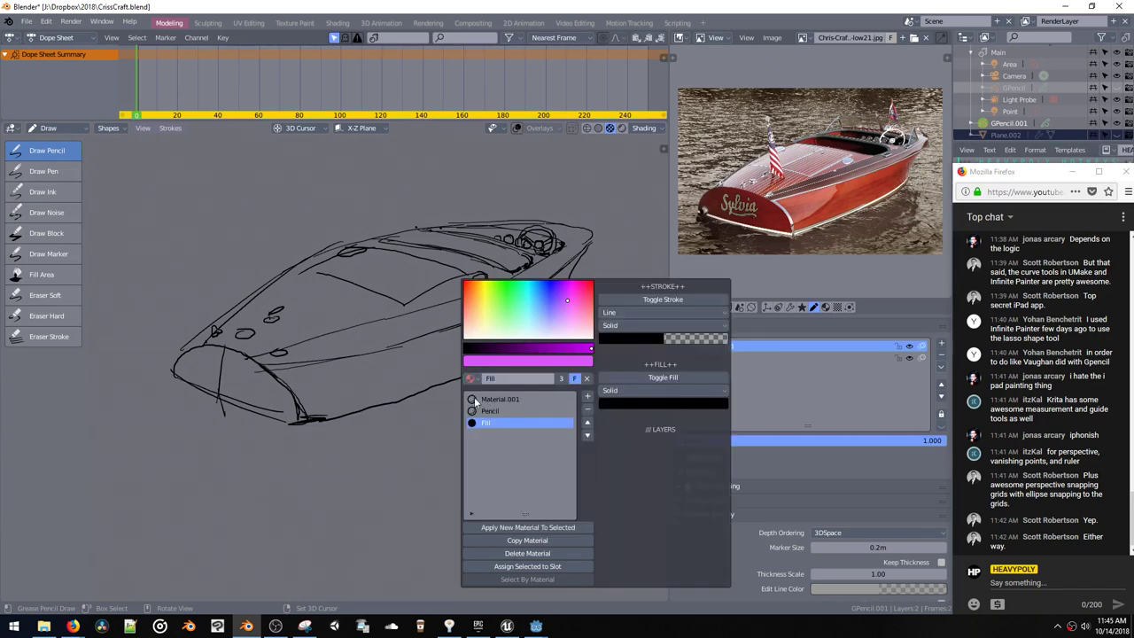
left_click(633, 403)
left_click(668, 316)
left_click_drag(673, 290, 608, 230)
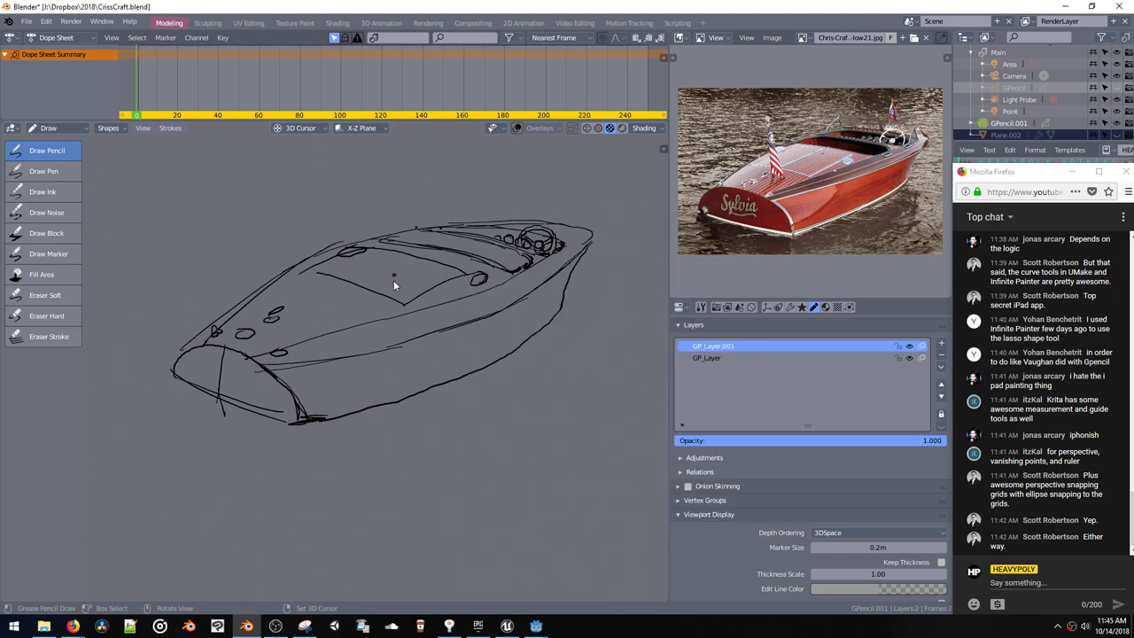
Step: Rename the original sketch layer BG and the new layer above it FG
left_click(724, 356)
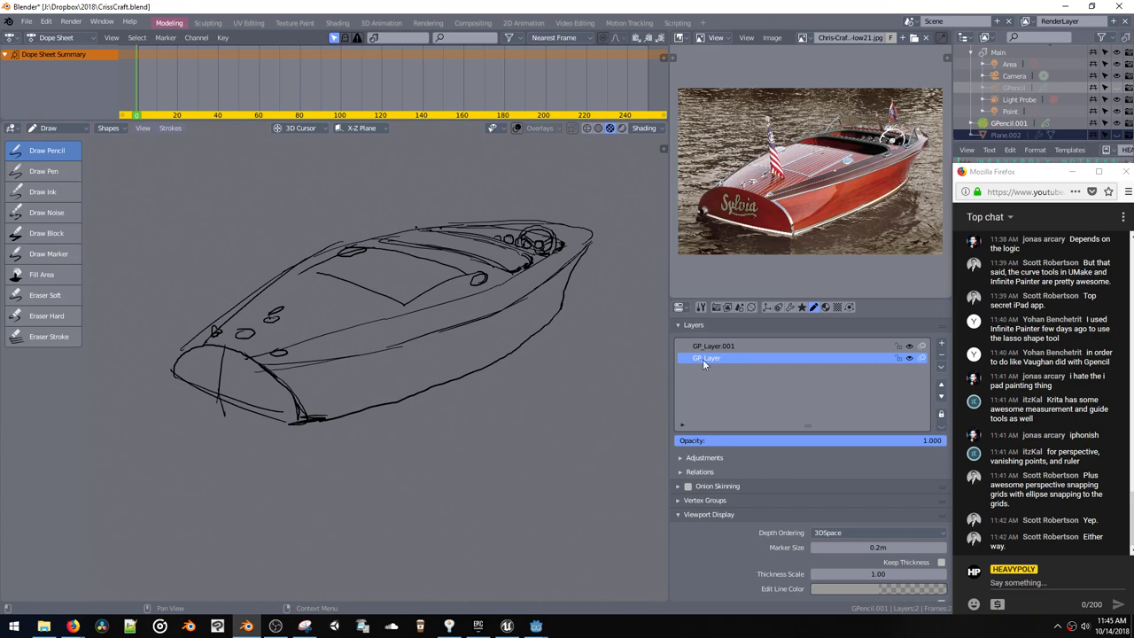
type("BG")
double_click(706, 347)
type("FG")
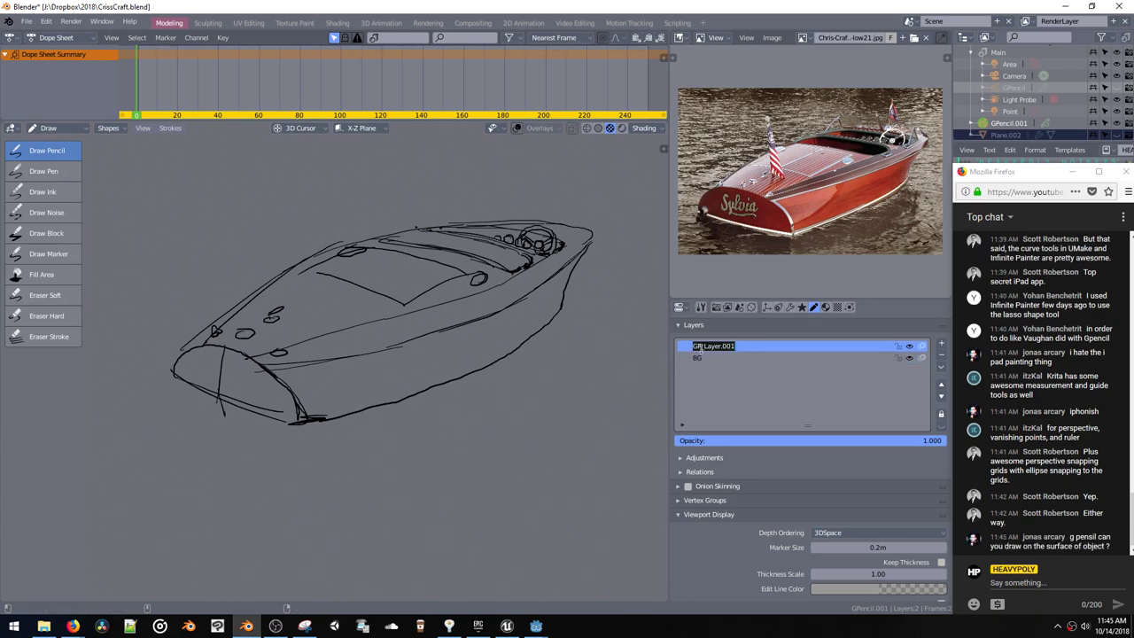
key("Return")
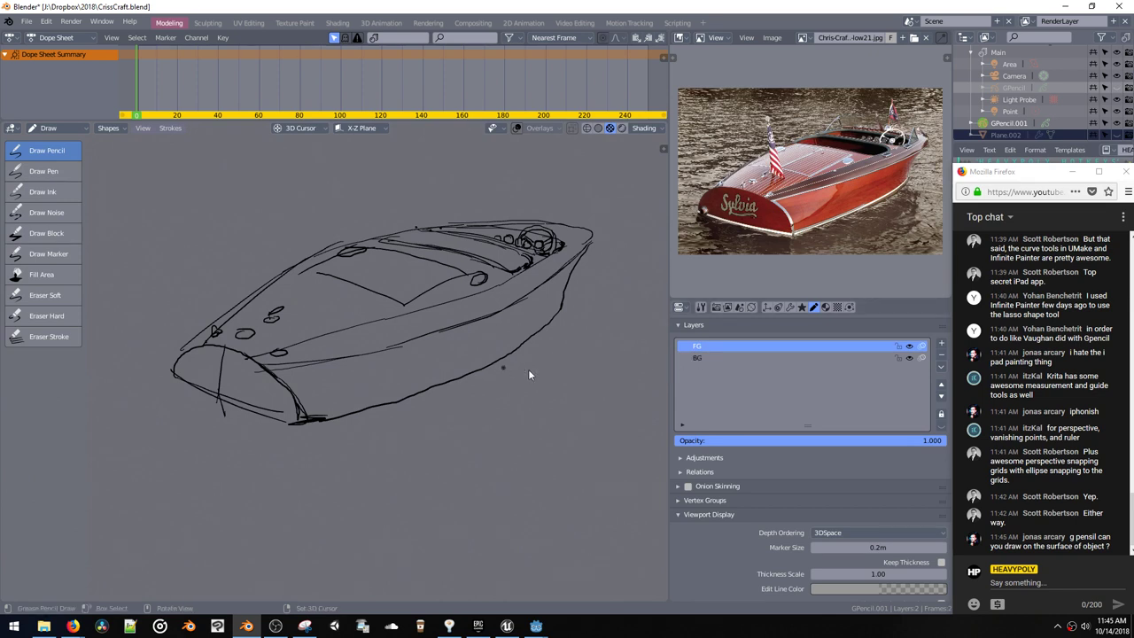
Step: Try to paint a red shape over the boat's transom on the BG layer with the Fill material
left_click(702, 356)
right_click(455, 338)
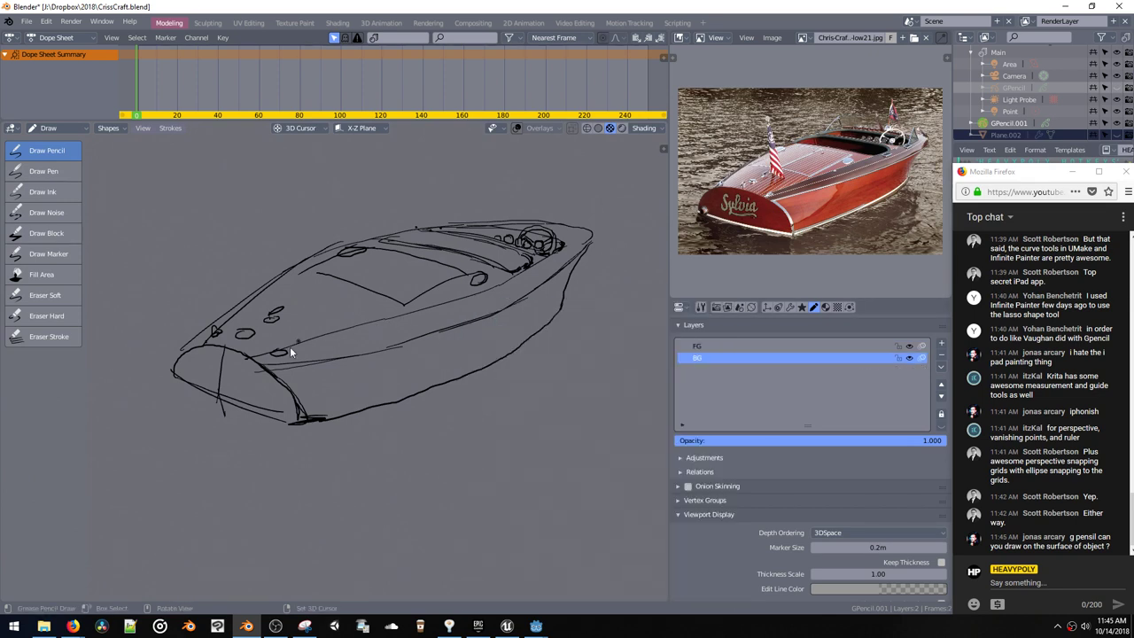
mouse_move(196, 346)
left_mouse_down()
mouse_move(177, 369)
mouse_move(213, 388)
left_mouse_up()
key("ctrl+z")
right_click(294, 396)
left_click(317, 433)
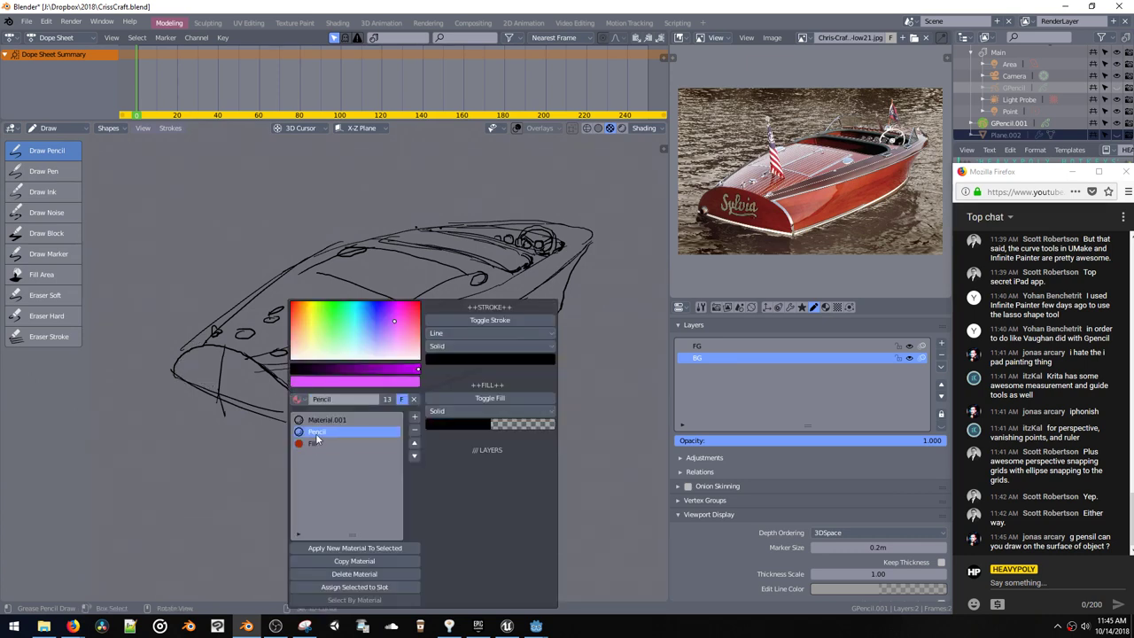
left_click(326, 442)
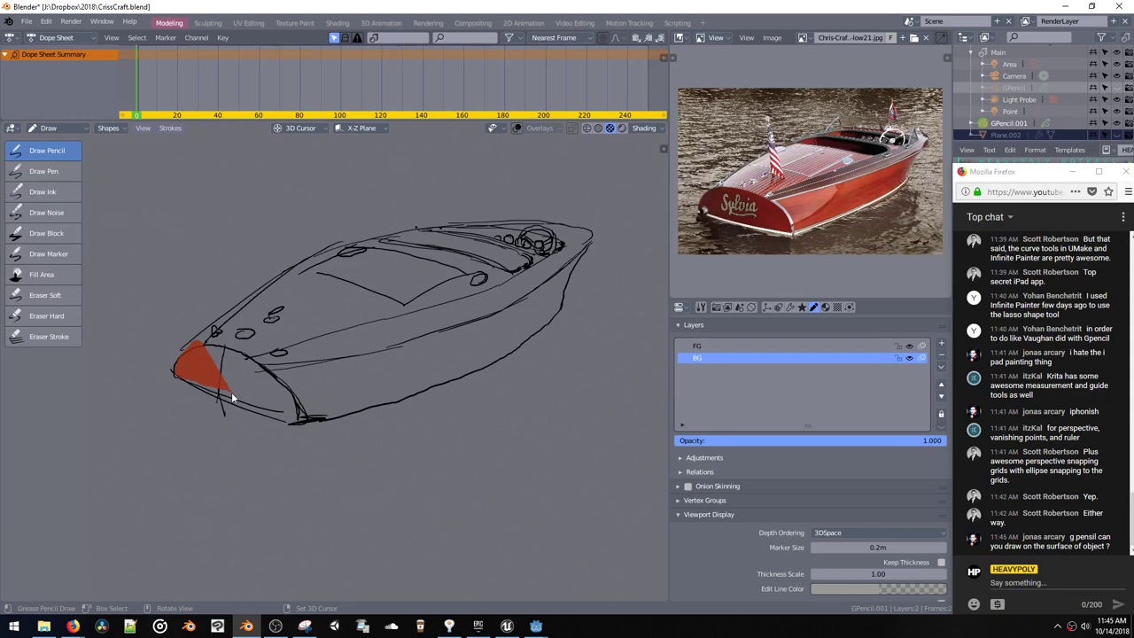
mouse_move(231, 391)
left_mouse_down()
mouse_move(233, 407)
mouse_move(307, 419)
left_mouse_up()
key("ctrl+z")
key("shift+v")
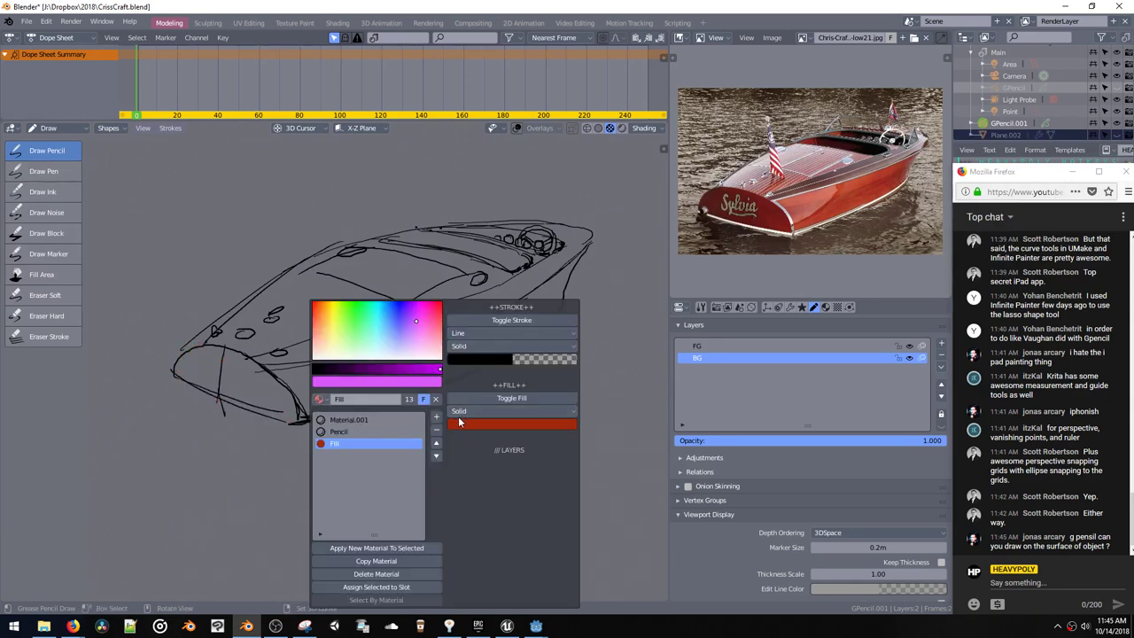
Step: Check which layer holds the sketch, delete the empty FG layer and rename the BG layer FG
left_click(717, 347)
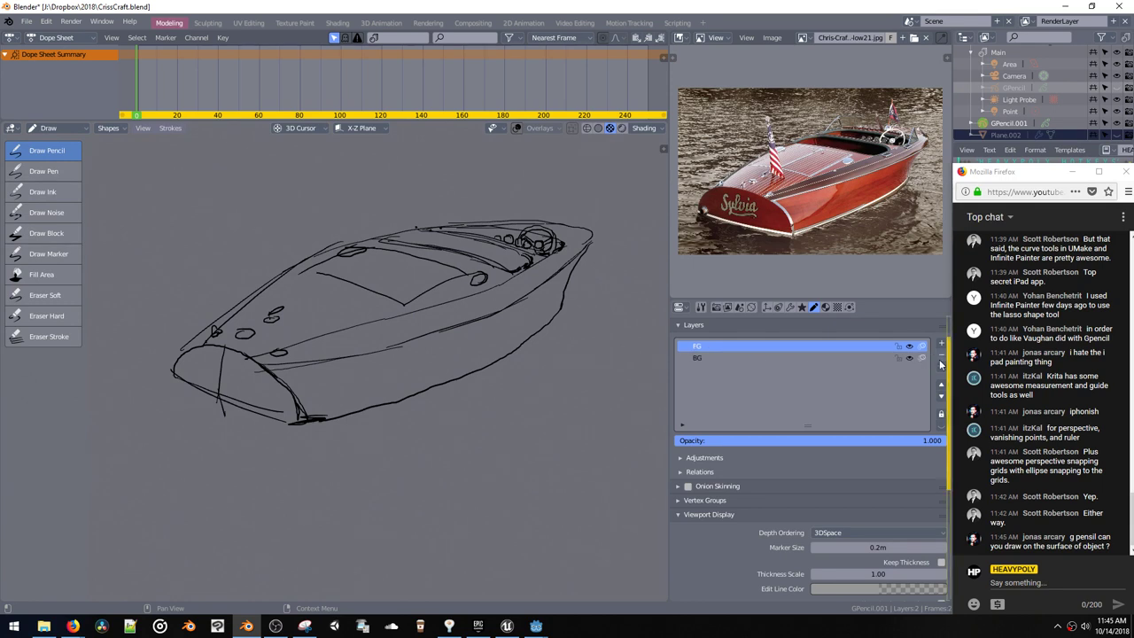
left_click(909, 356)
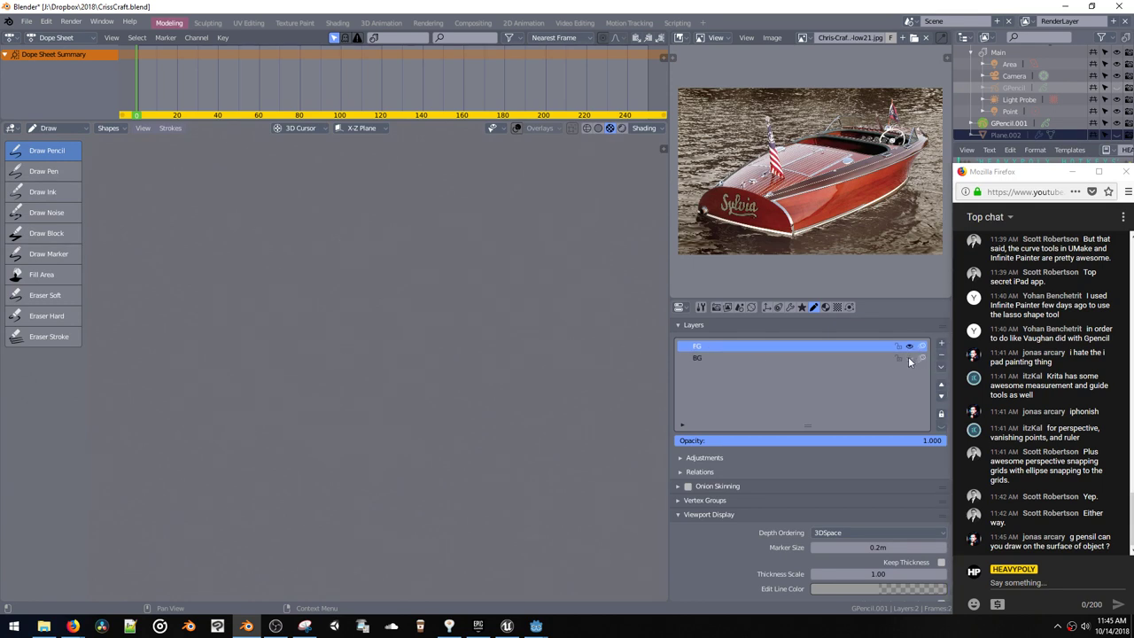
left_click(908, 356)
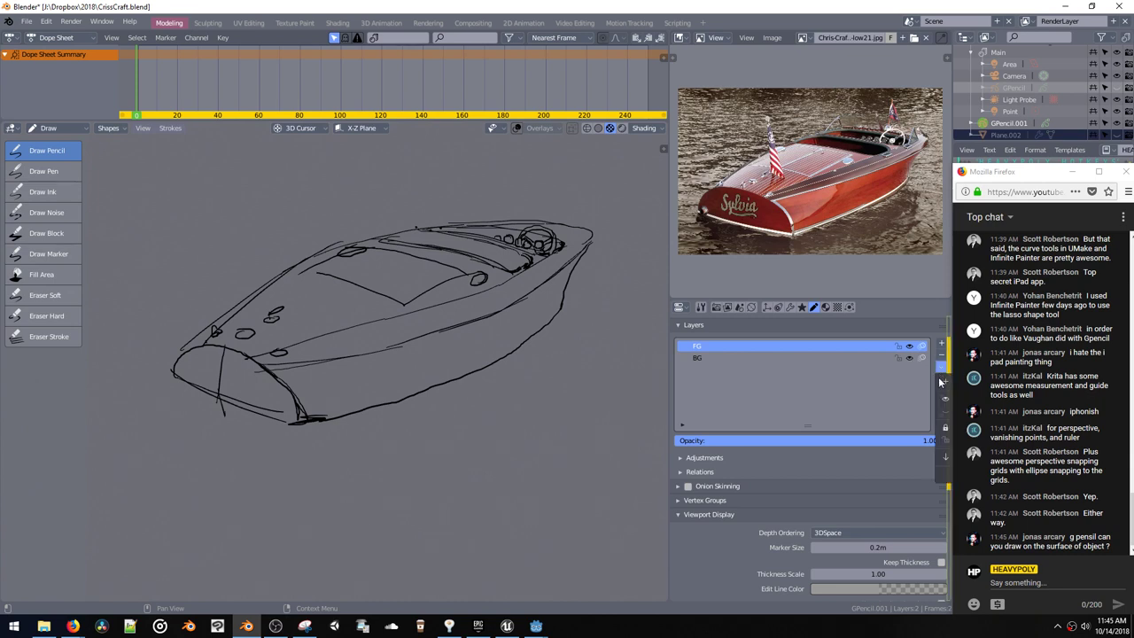
left_click(941, 354)
left_click(807, 349)
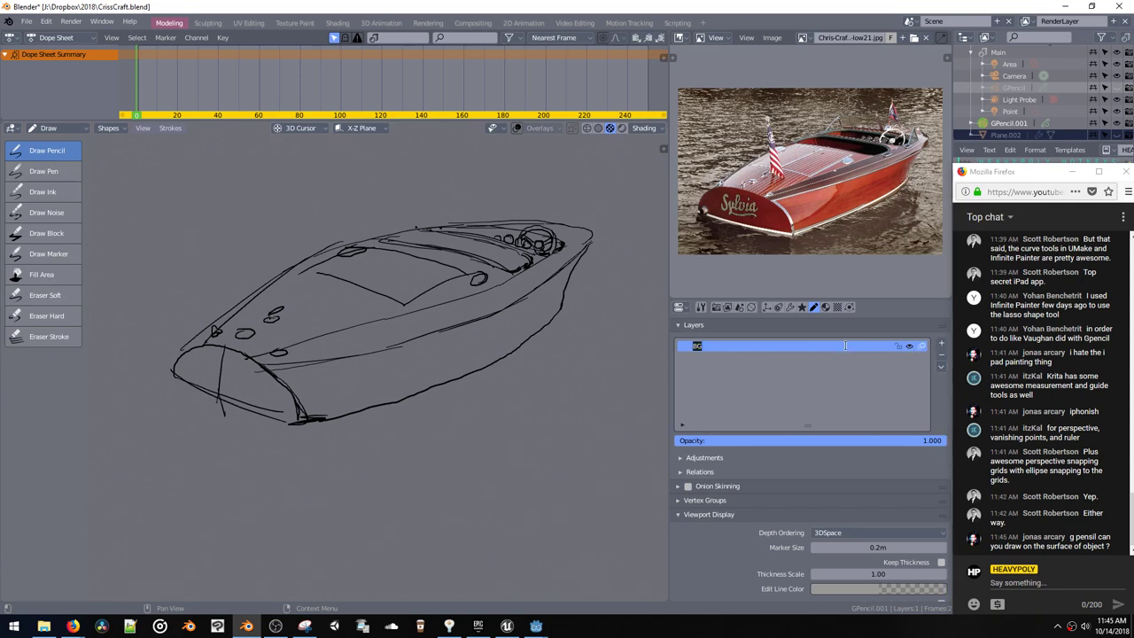
type("FG")
key("Return")
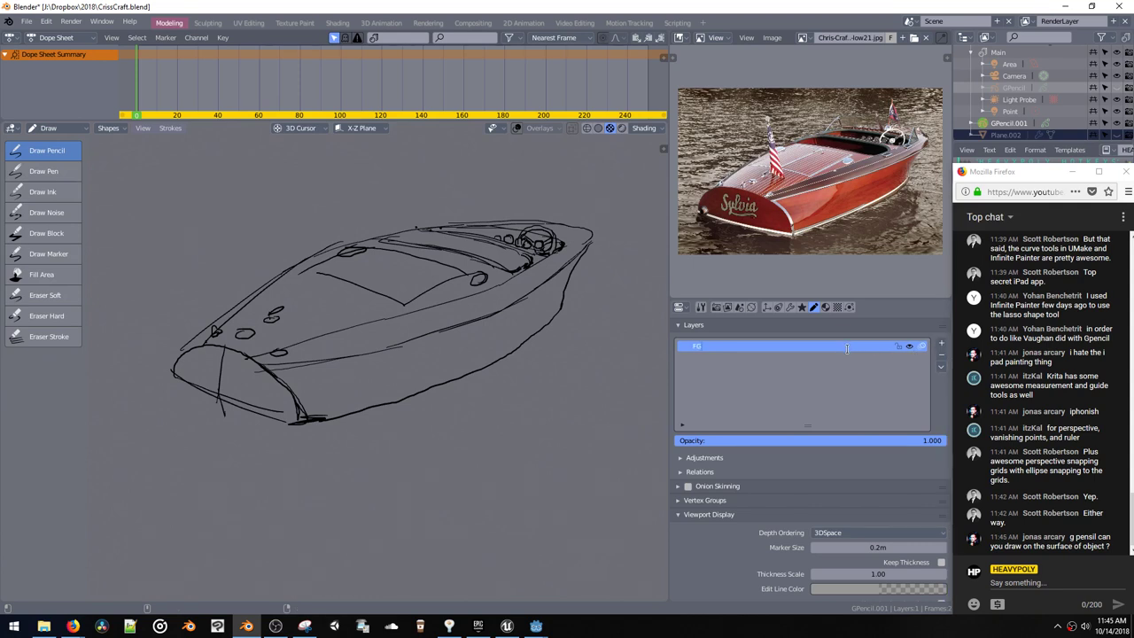
Step: Add a new layer, move it below the FG layer, rename it BG and keep it active for painting
left_click(942, 344)
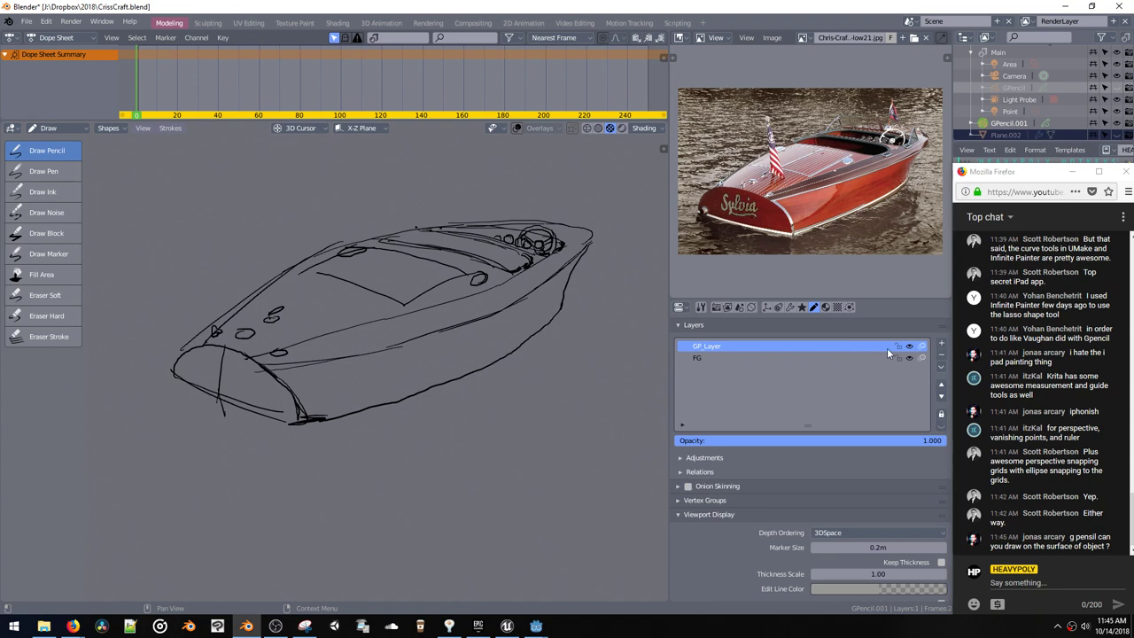
left_click(941, 395)
double_click(709, 357)
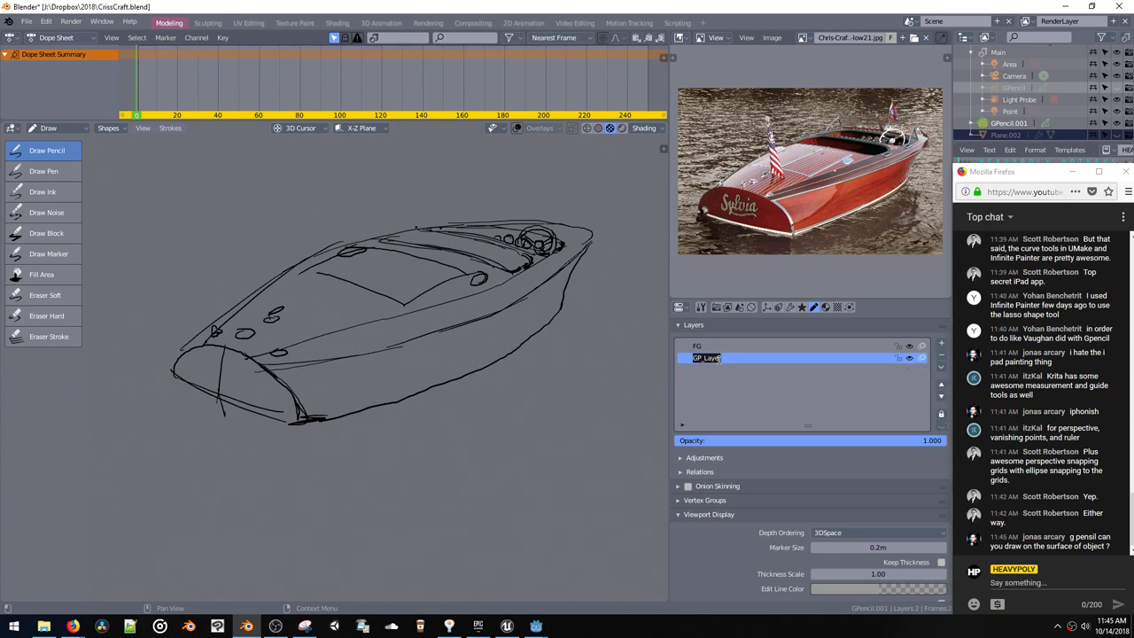
type("BG")
key("Return")
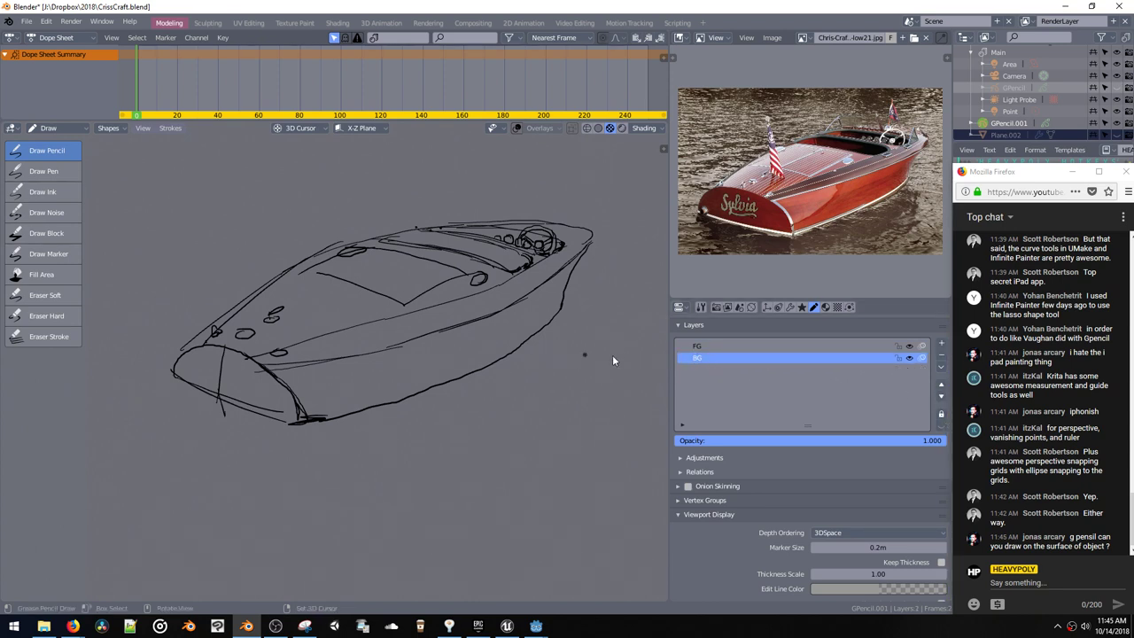
left_click(909, 357)
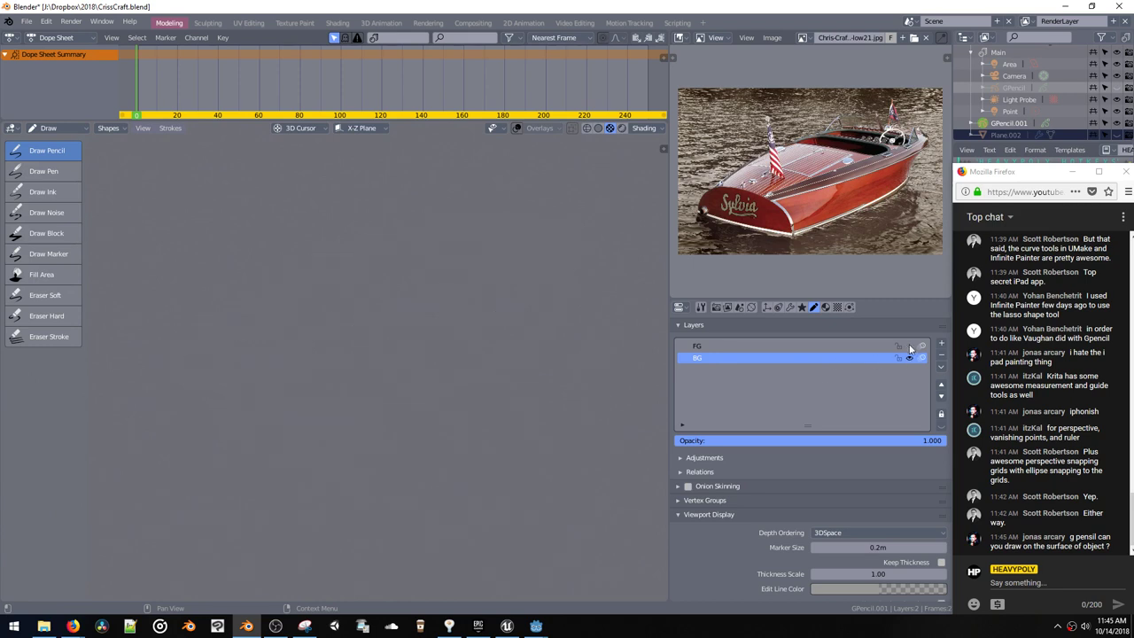
left_click(909, 358)
left_click(695, 347)
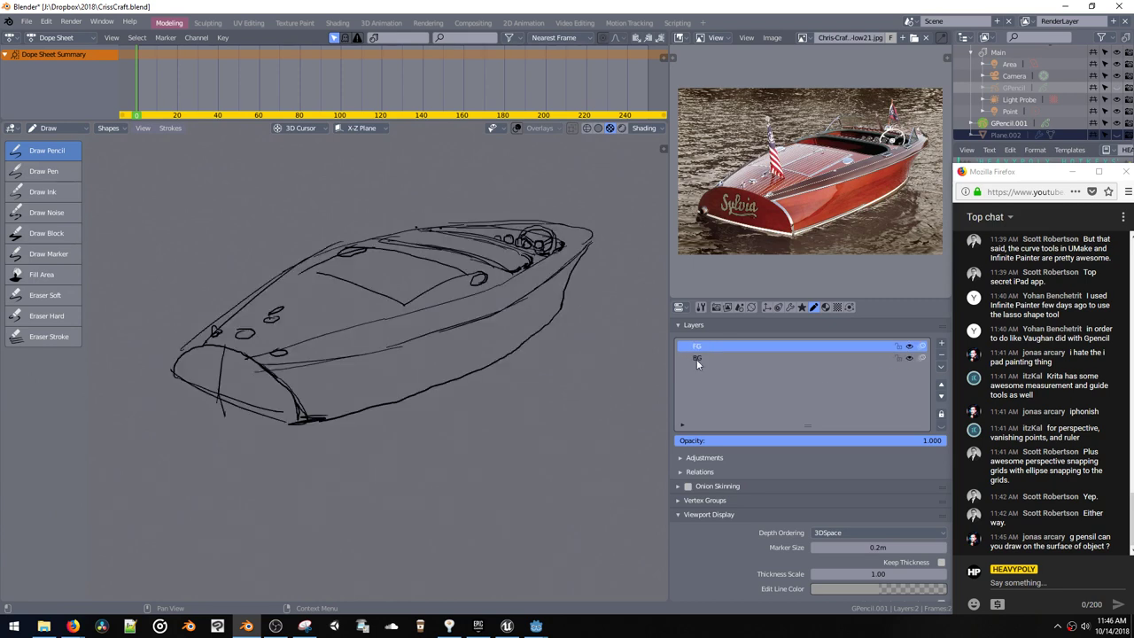
left_click(696, 358)
Step: Paint the whole boat silhouette on the BG layer with the Fill material and darken its fill colour to RGB 0.427, 0.108, 0.030
key("shift+v")
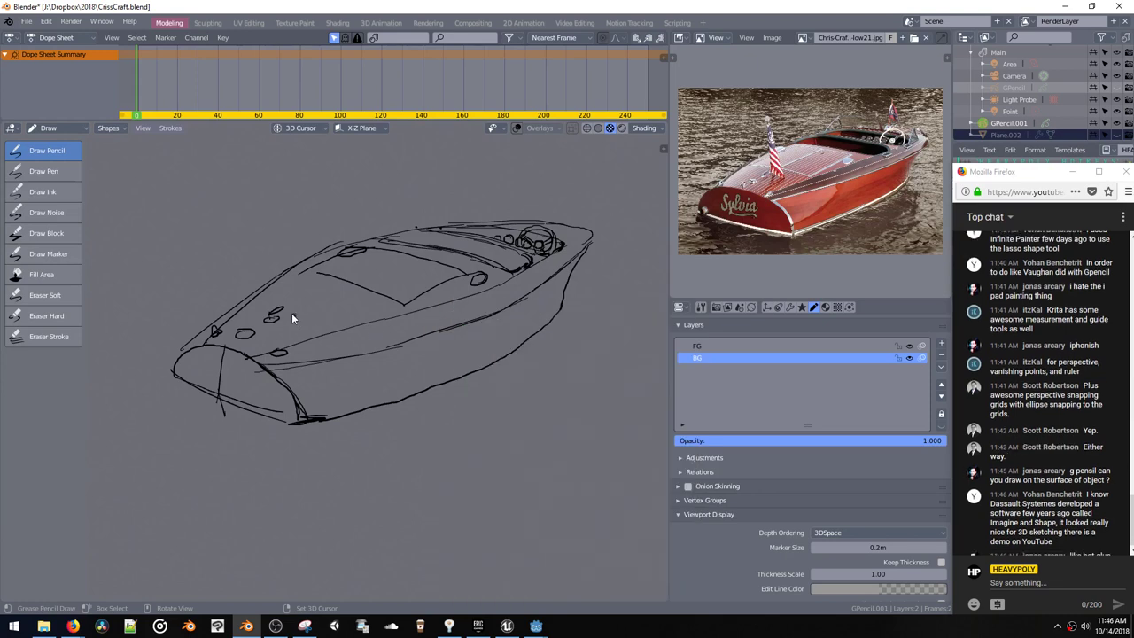
key("ctrl+z")
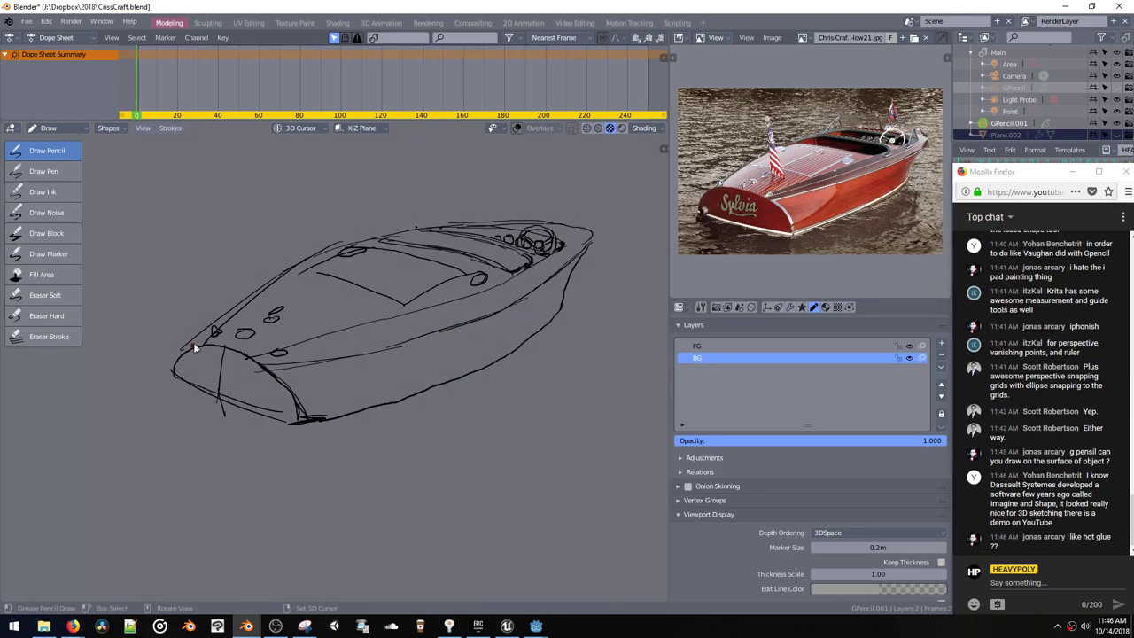
mouse_move(178, 368)
left_mouse_down()
mouse_move(191, 345)
mouse_move(228, 403)
mouse_move(319, 423)
mouse_move(384, 402)
mouse_move(536, 335)
mouse_move(591, 232)
mouse_move(477, 223)
mouse_move(306, 262)
left_mouse_up()
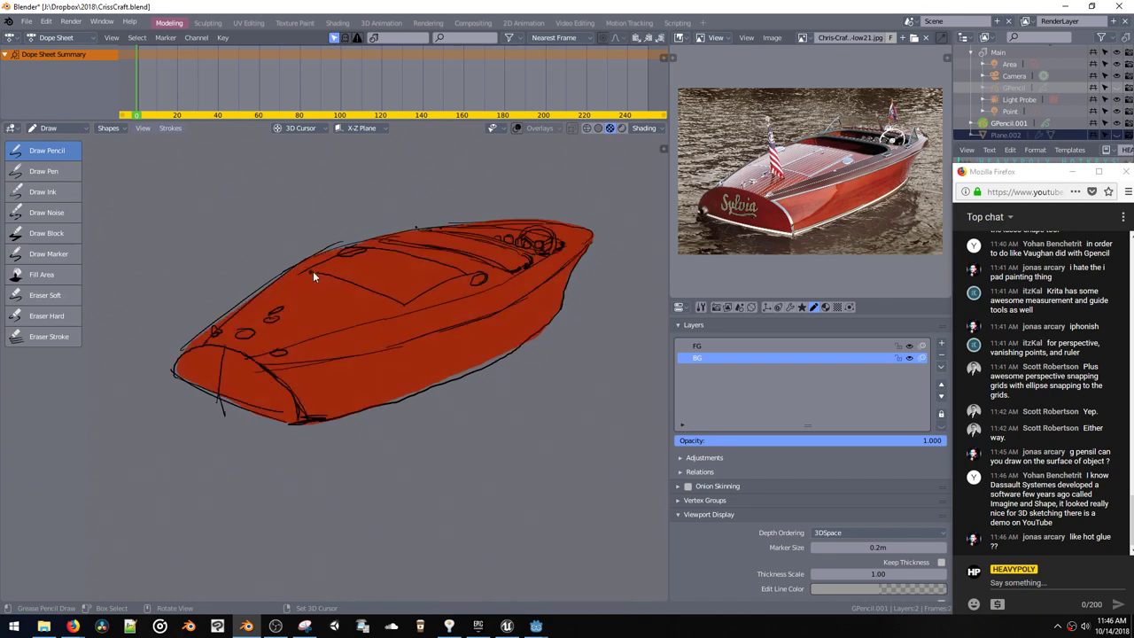
right_click(515, 392)
left_click(685, 422)
left_click_drag(705, 339, 699, 341)
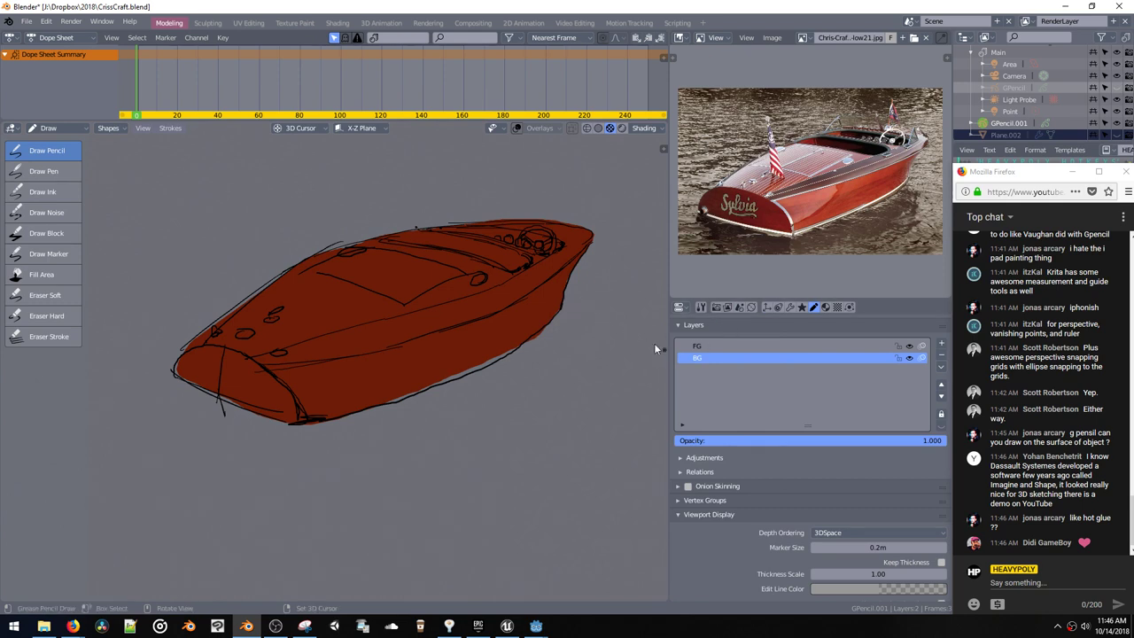
Step: Copy the Fill material and darken the copy's fill colour to RGB 0.180, 0.046, 0.012
key("shift+v")
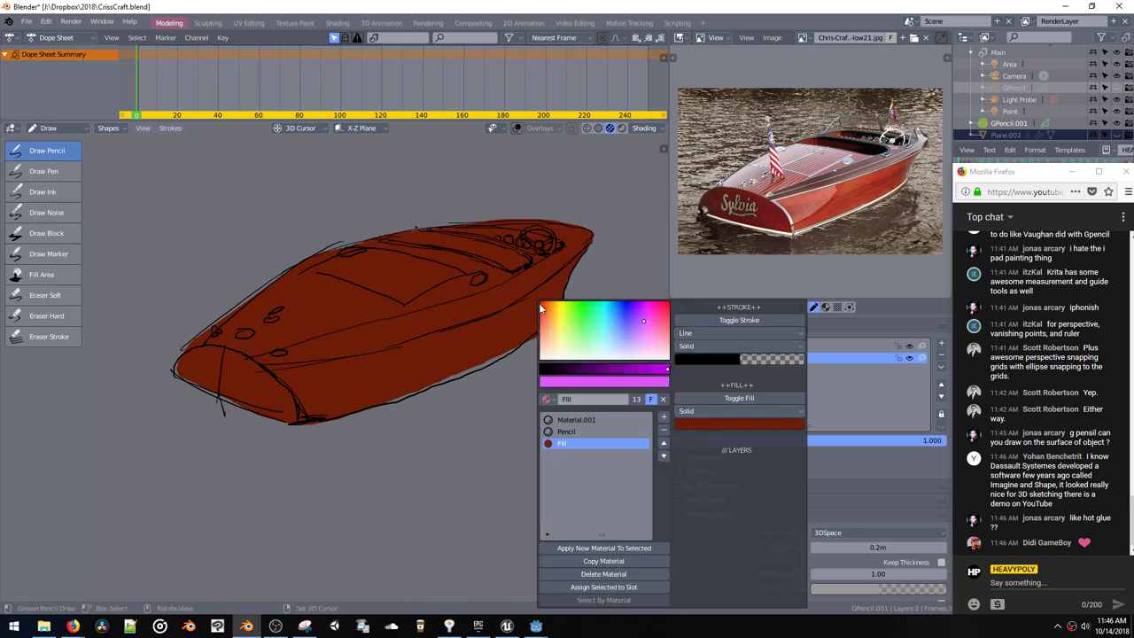
left_click(571, 562)
left_click(704, 422)
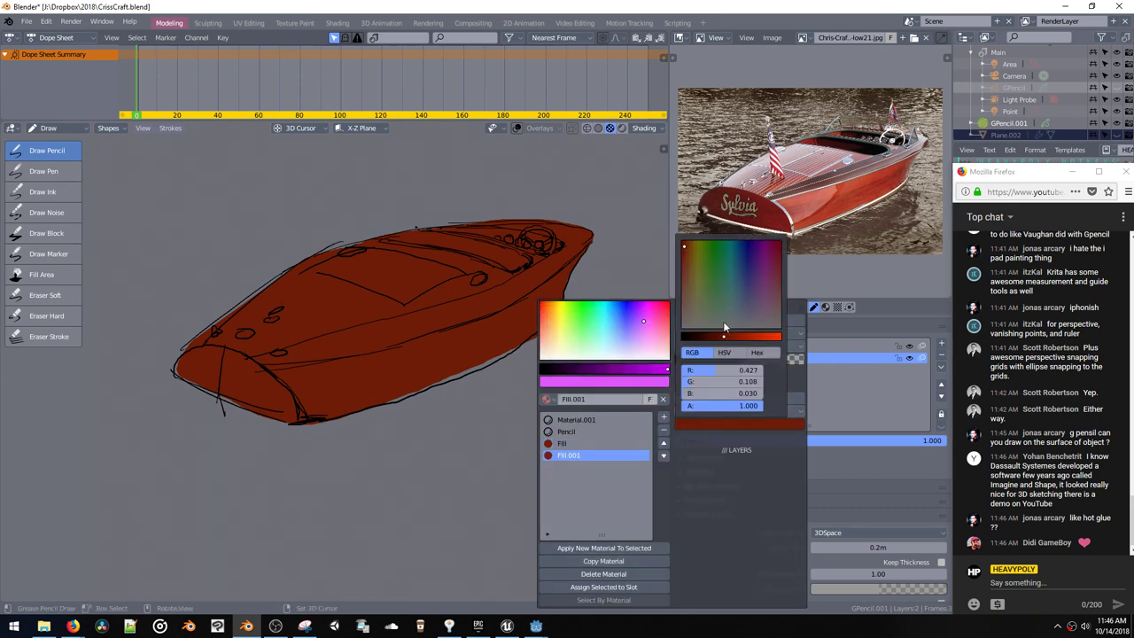
left_click_drag(723, 336, 698, 343)
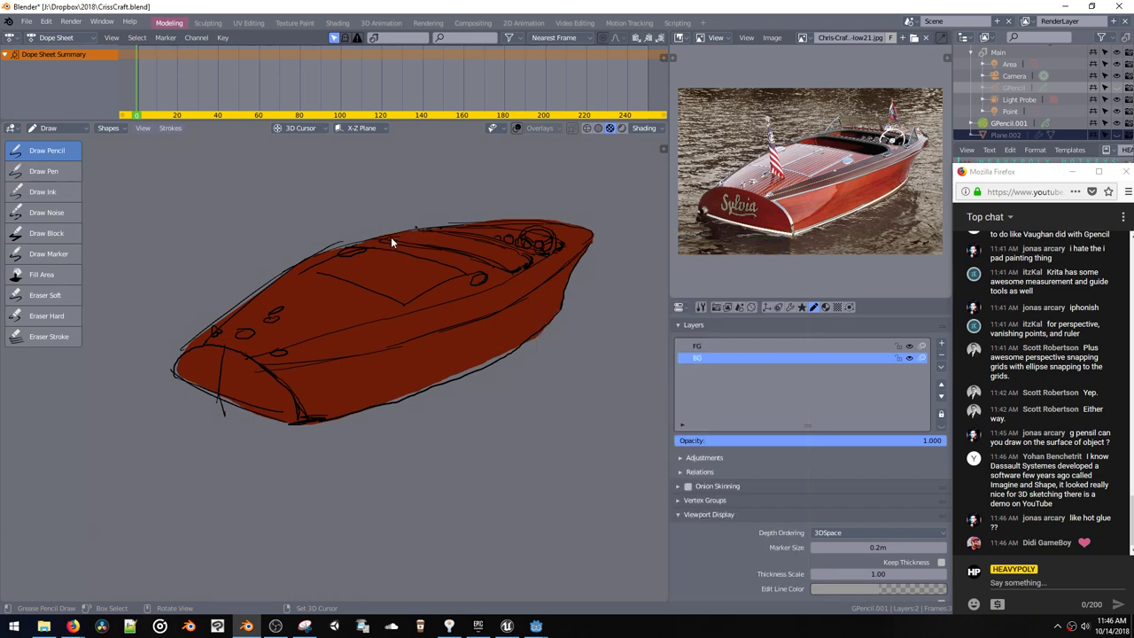
Step: Paint the rear and front cockpit openings with the dark brown material, then undo a trial shape on the transom
mouse_move(460, 252)
left_mouse_down()
mouse_move(519, 260)
mouse_move(445, 238)
left_mouse_up()
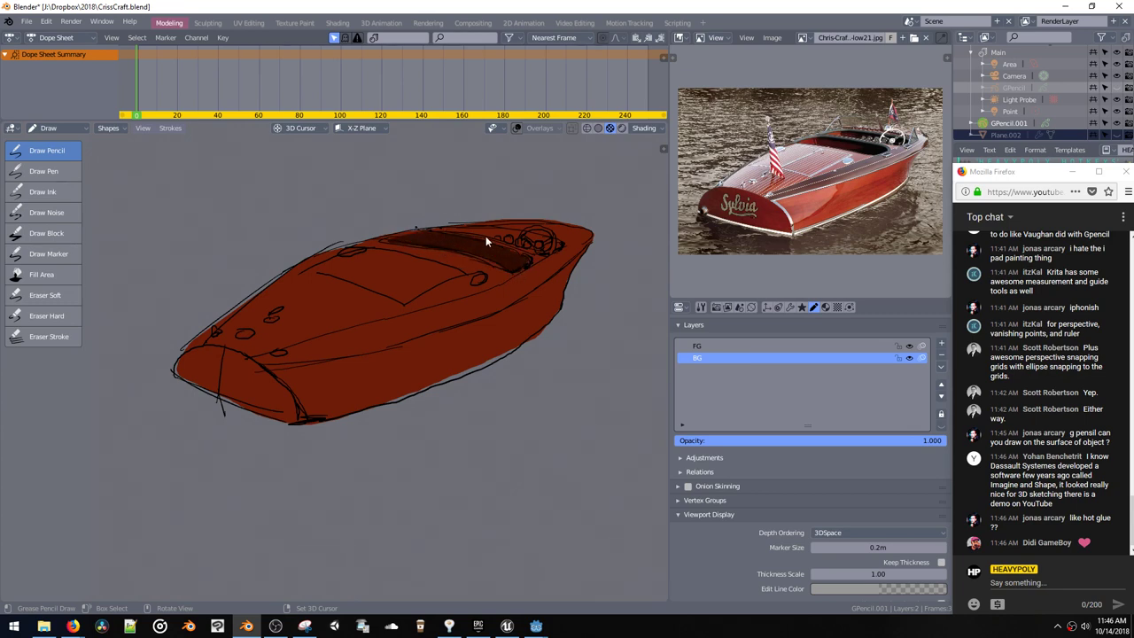
left_click_drag(557, 244, 541, 233)
mouse_move(265, 423)
left_mouse_down()
mouse_move(285, 416)
mouse_move(292, 395)
mouse_move(235, 354)
left_mouse_up()
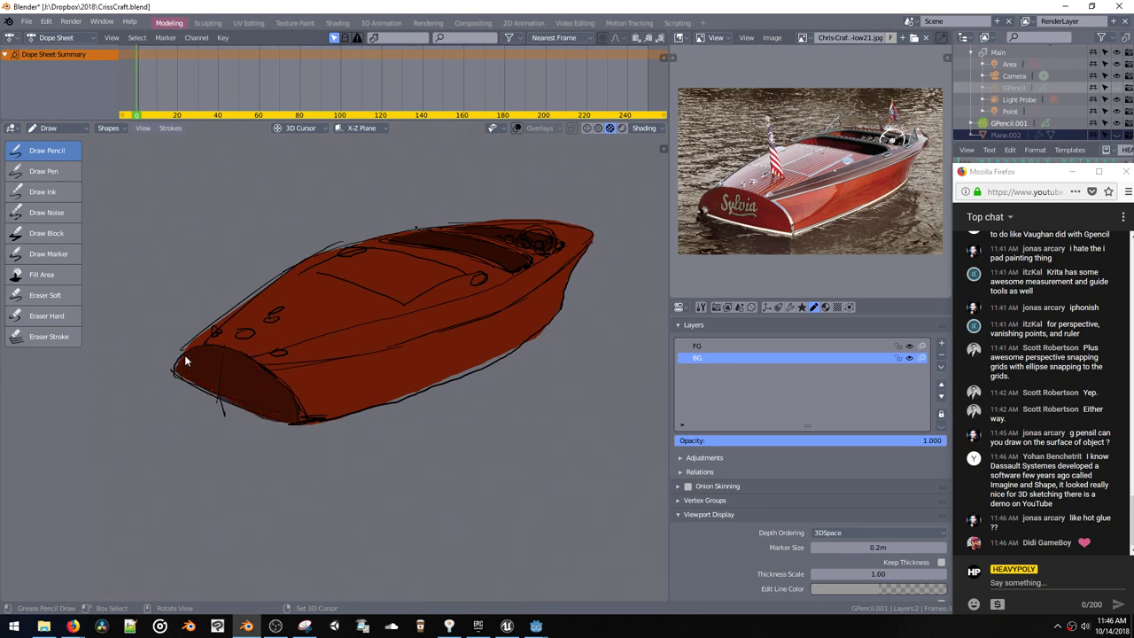
key("ctrl+z")
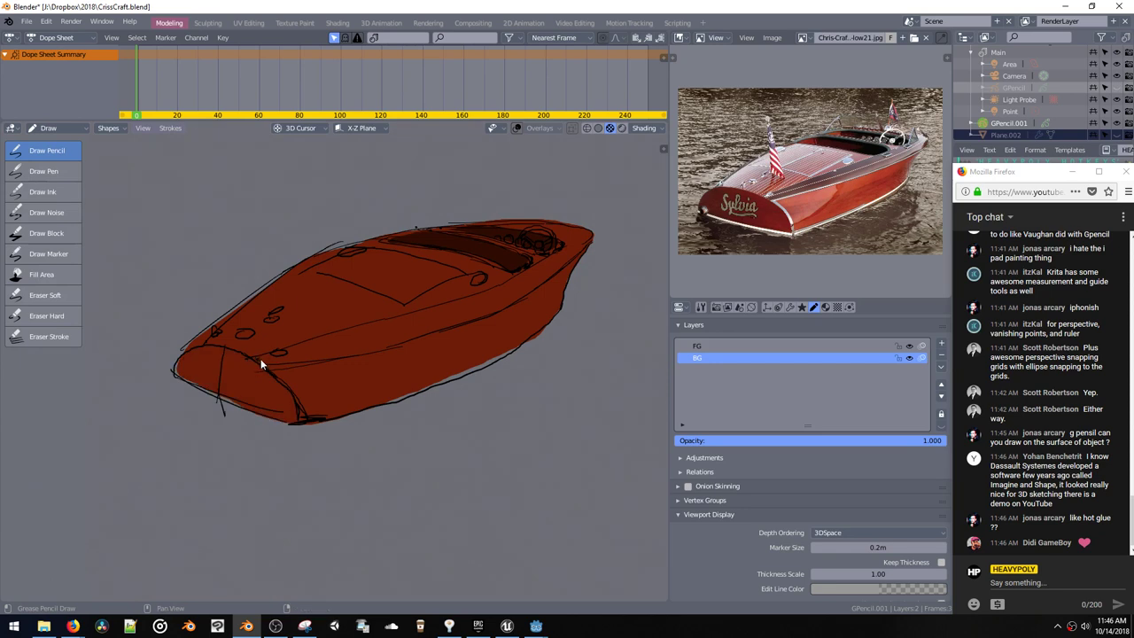
Step: Copy the Fill.001 material, shift the copy's fill colour to dark crimson and try it on the transom
key("shift+v")
left_click(295, 560)
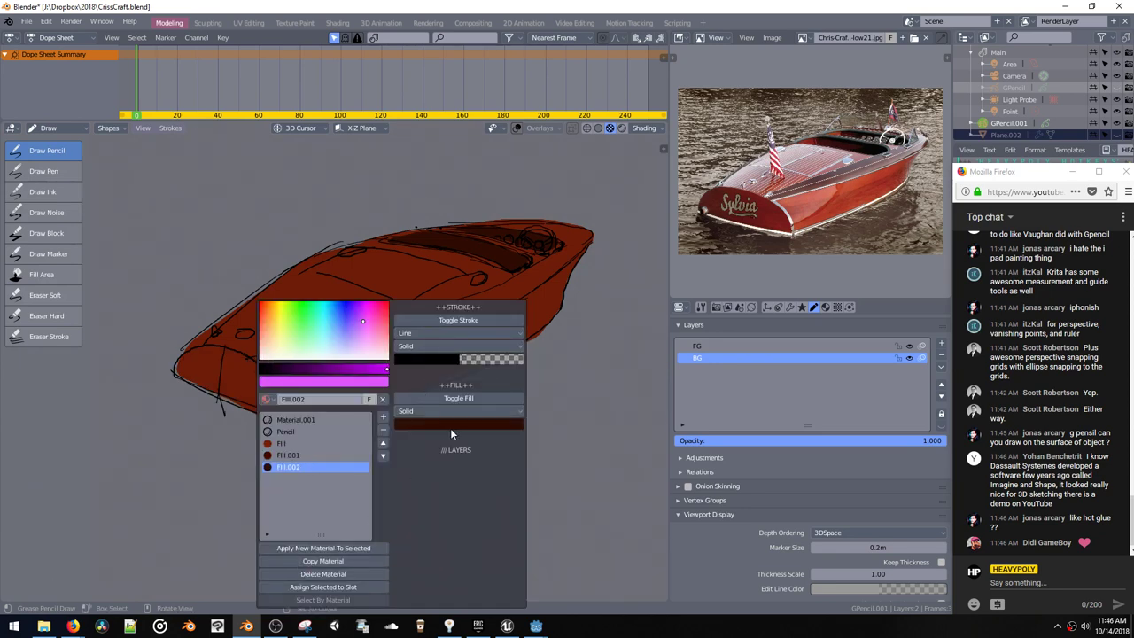
left_click(450, 424)
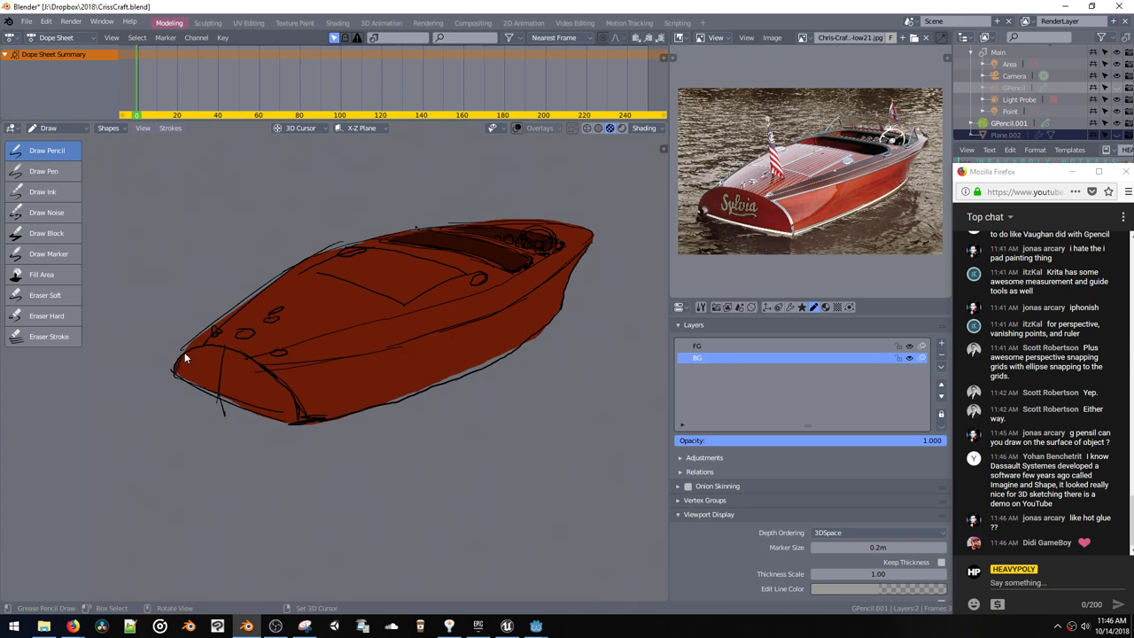
mouse_move(224, 348)
left_mouse_down()
mouse_move(266, 376)
mouse_move(289, 423)
mouse_move(174, 372)
left_mouse_up()
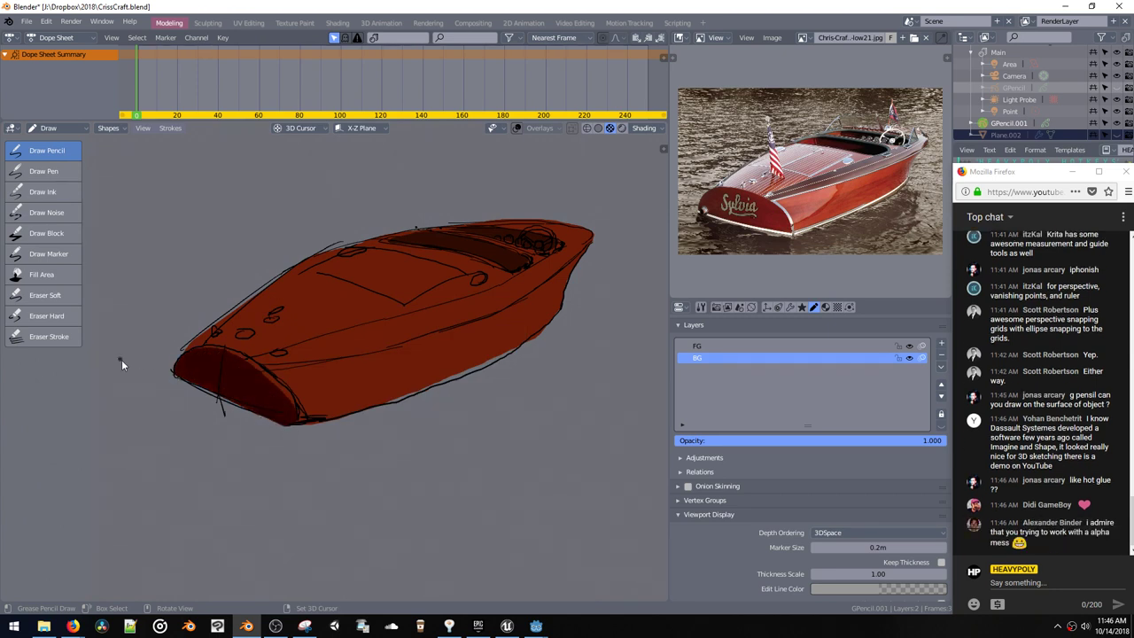
key("ctrl+z")
Step: Brighten the crimson fill colour of Fill.002 slightly and paint the transom with it
key("shift+v")
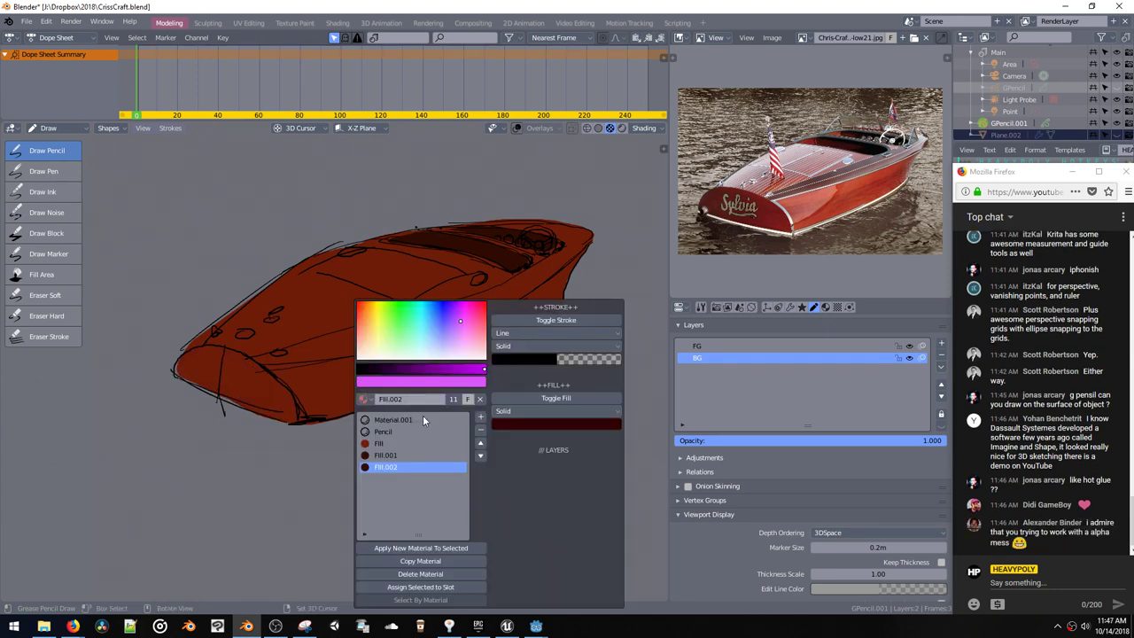
left_click(520, 423)
left_click(520, 337)
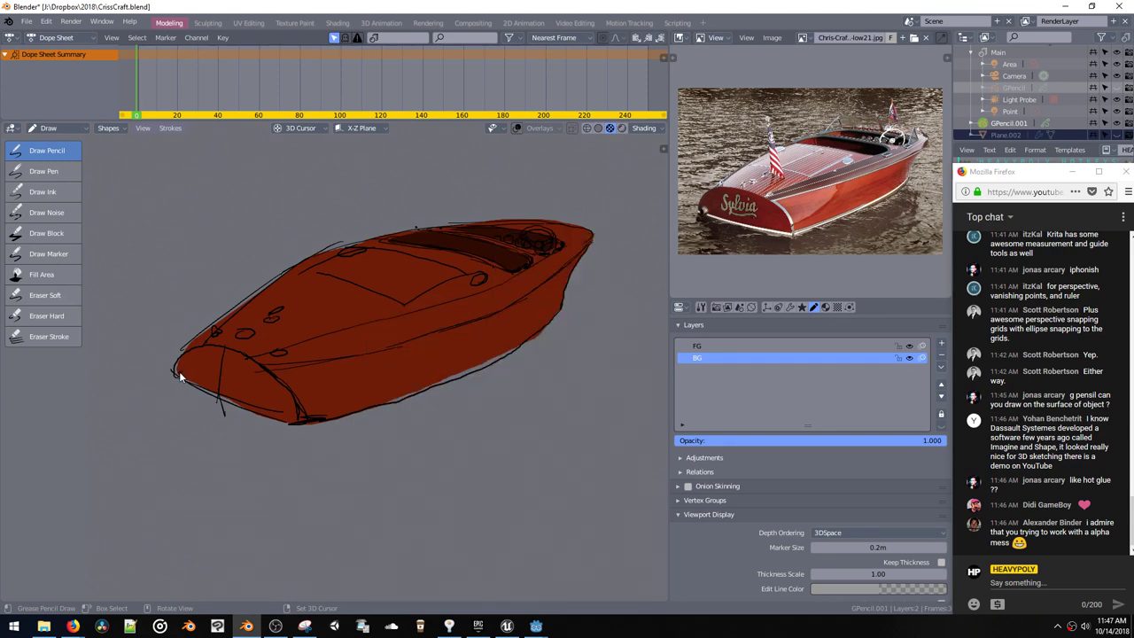
mouse_move(237, 351)
left_mouse_down()
mouse_move(283, 386)
mouse_move(284, 423)
left_mouse_up()
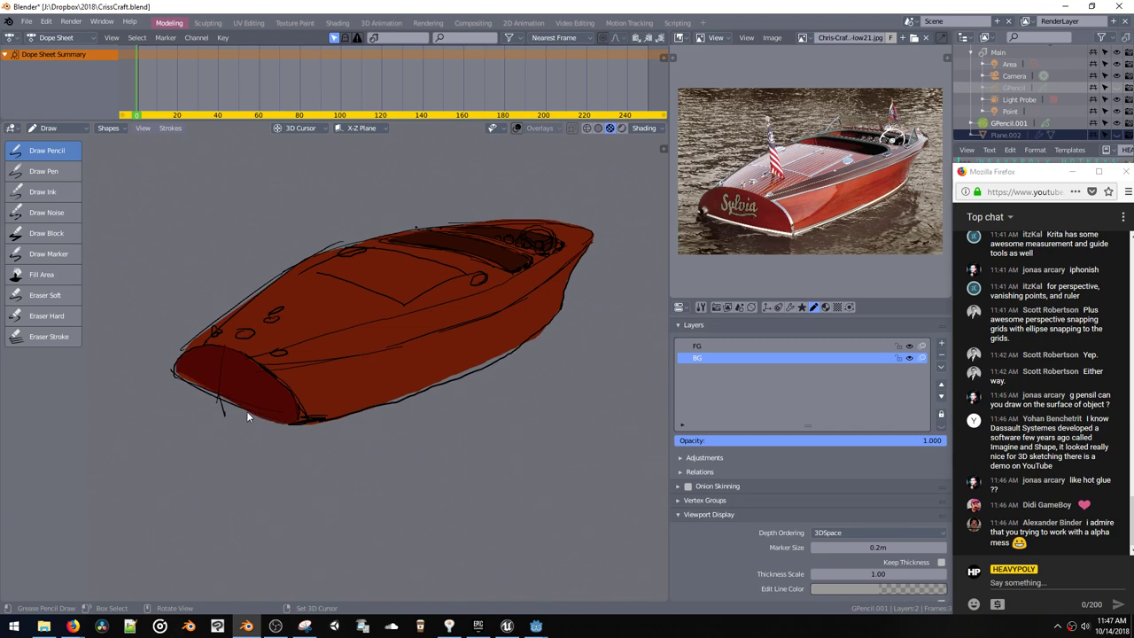
Step: Copy the Fill.001 material, darken the copy's fill to near black and paint shadow shapes inside both cockpits
mouse_move(433, 271)
middle_mouse_down("shift")
mouse_move(363, 269)
mouse_move(407, 266)
middle_mouse_up("shift")
key("shift+v")
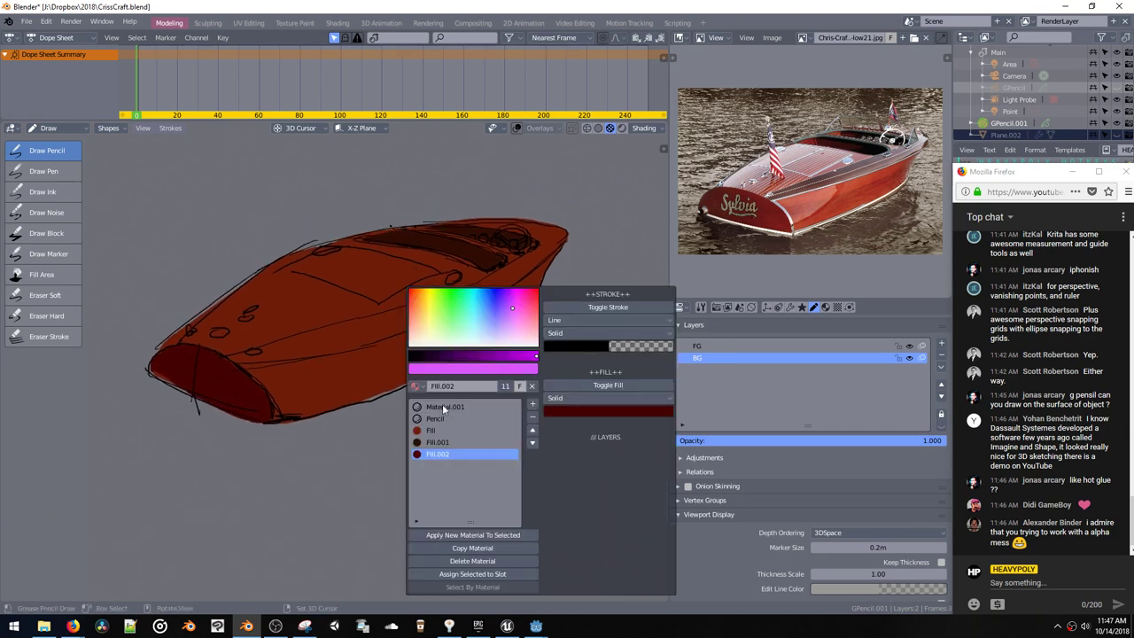
left_click(430, 442)
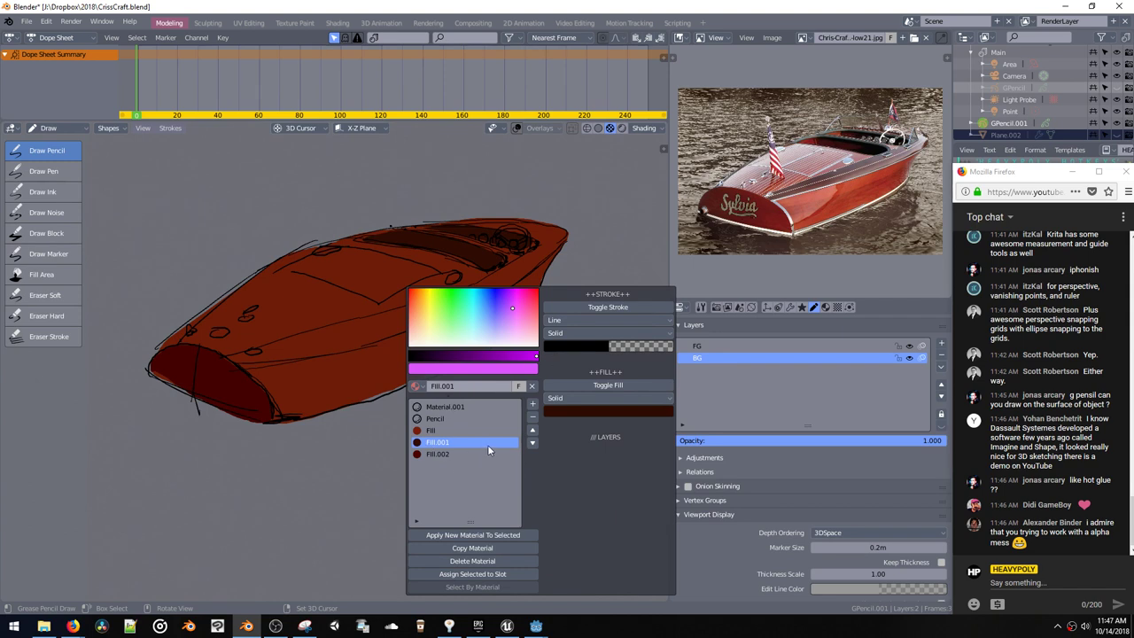
left_click(461, 549)
left_click(563, 409)
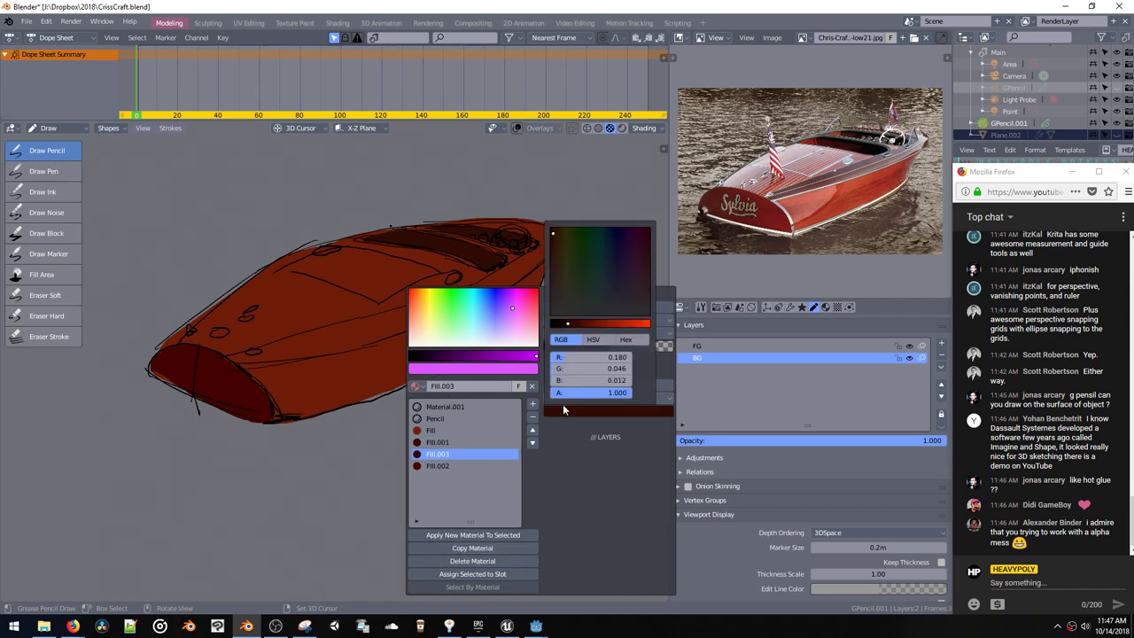
left_click_drag(560, 325, 556, 328)
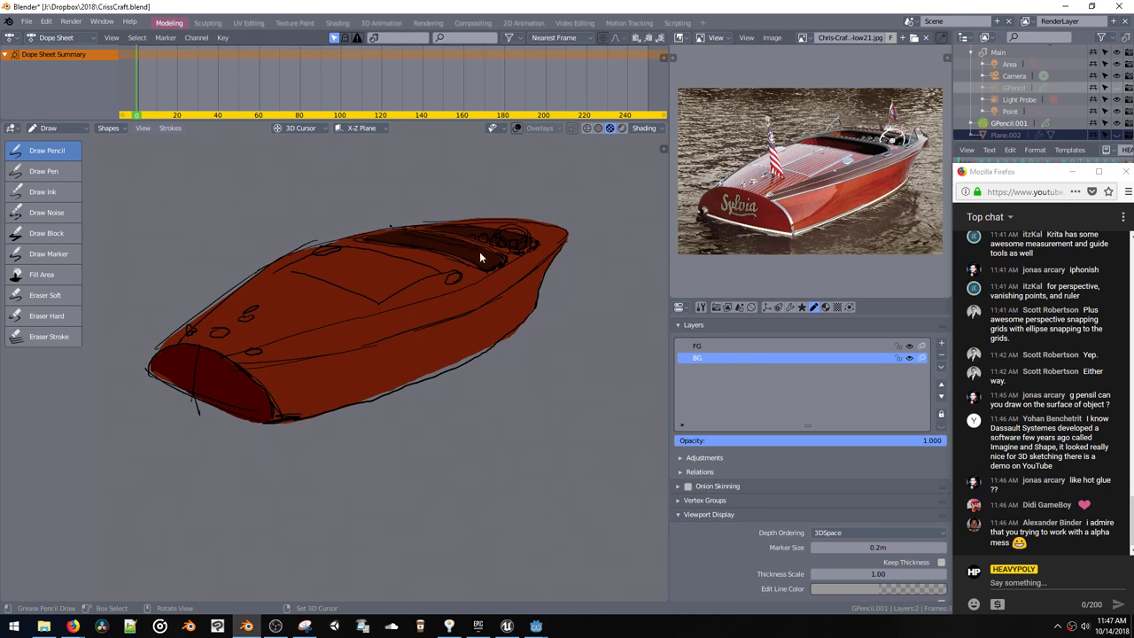
left_click_drag(480, 267, 500, 258)
Step: Copy the Fill.001 material, lighten the copy to a muted brown and paint the long band along the near deck edge
key("shift+v")
left_click(365, 455)
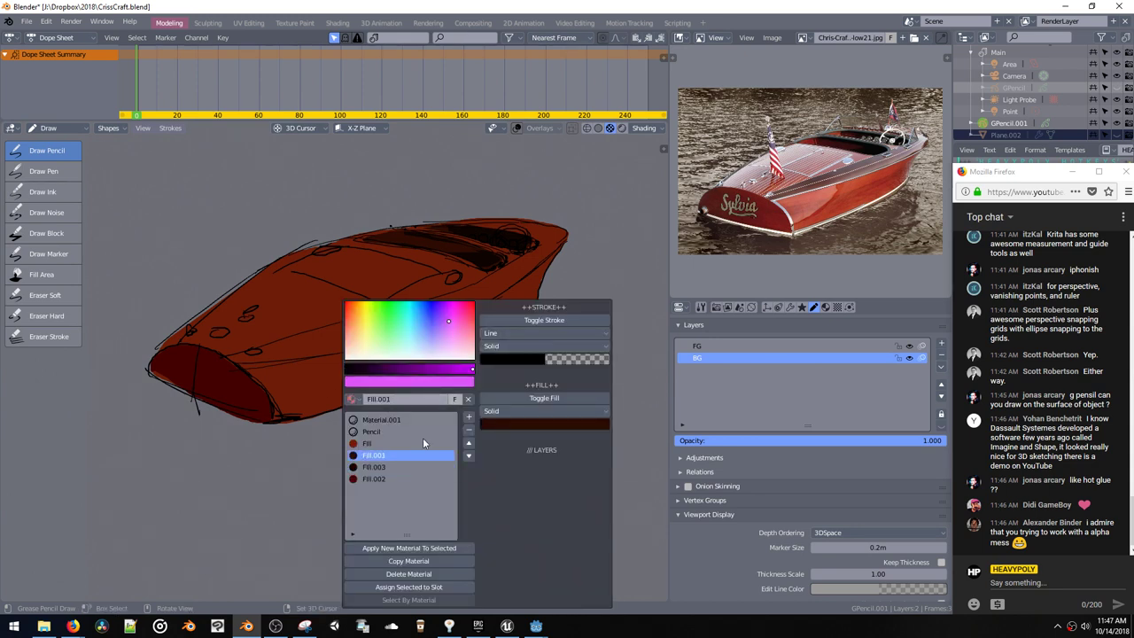
left_click(398, 562)
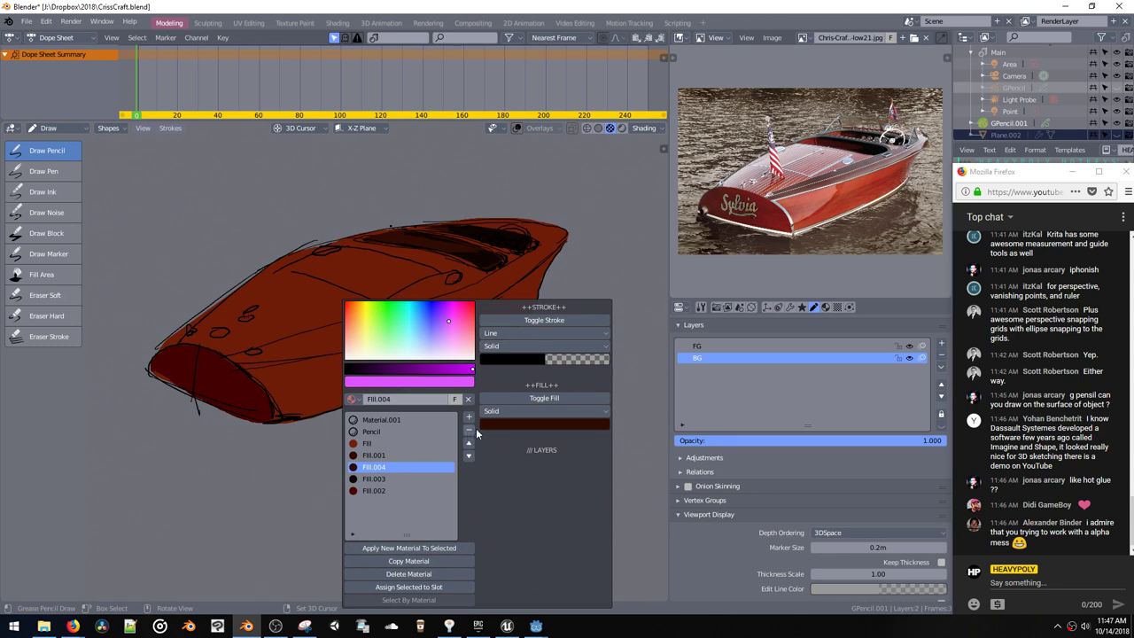
left_click(531, 424)
left_click(518, 337)
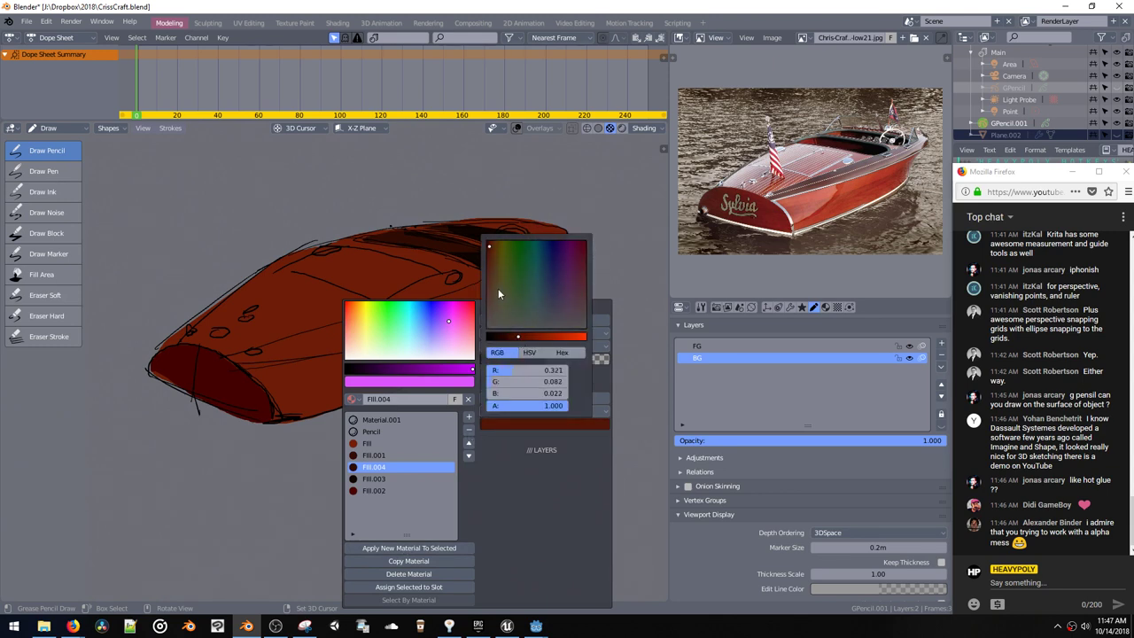
left_click(491, 263)
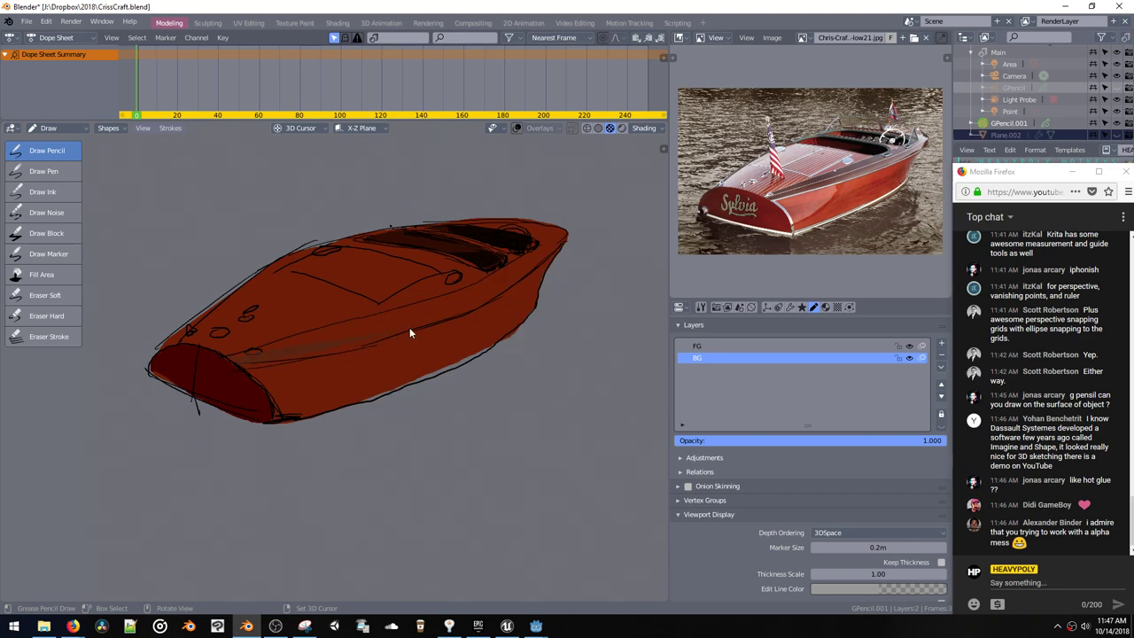
mouse_move(535, 265)
left_mouse_down()
mouse_move(566, 230)
mouse_move(514, 224)
mouse_move(535, 244)
mouse_move(515, 263)
left_mouse_up()
left_click_drag(261, 349, 242, 353)
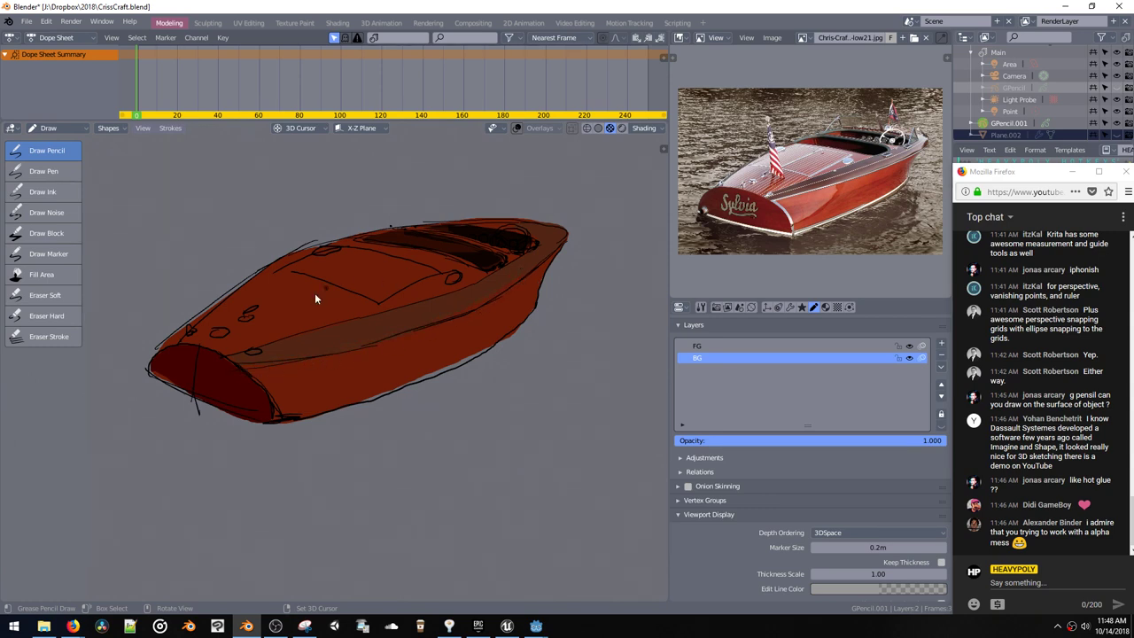
Step: Switch to Material.001 and lighten its black stroke colour to grey
mouse_move(315, 293)
middle_mouse_down()
mouse_move(353, 284)
mouse_move(239, 287)
mouse_move(301, 244)
middle_mouse_up()
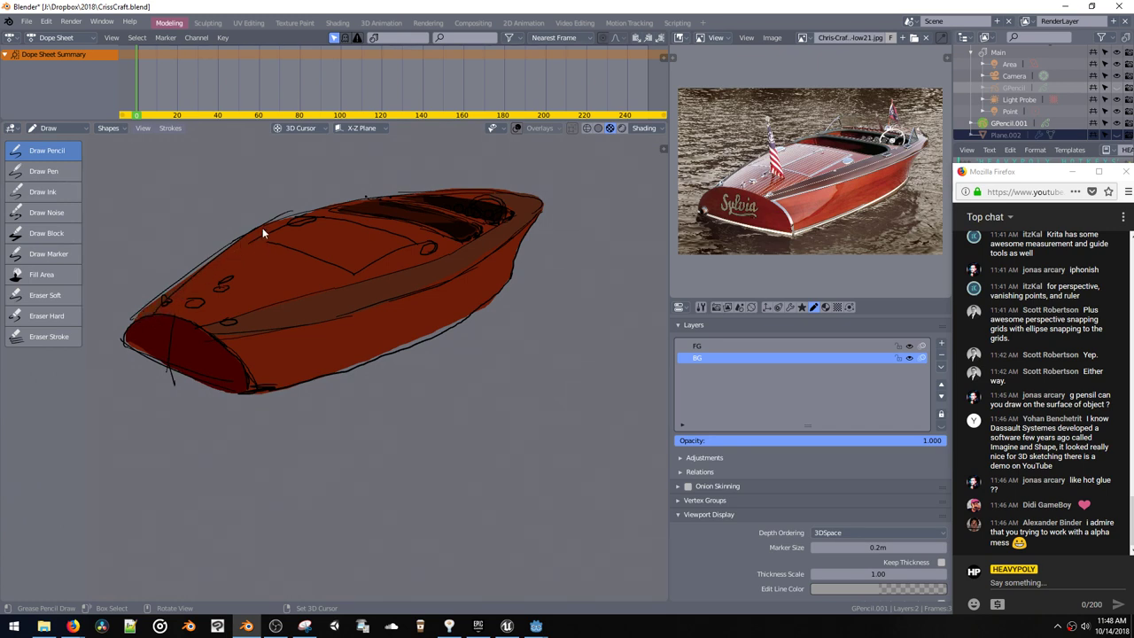
mouse_move(263, 227)
middle_mouse_down()
mouse_move(301, 194)
mouse_move(276, 210)
middle_mouse_up()
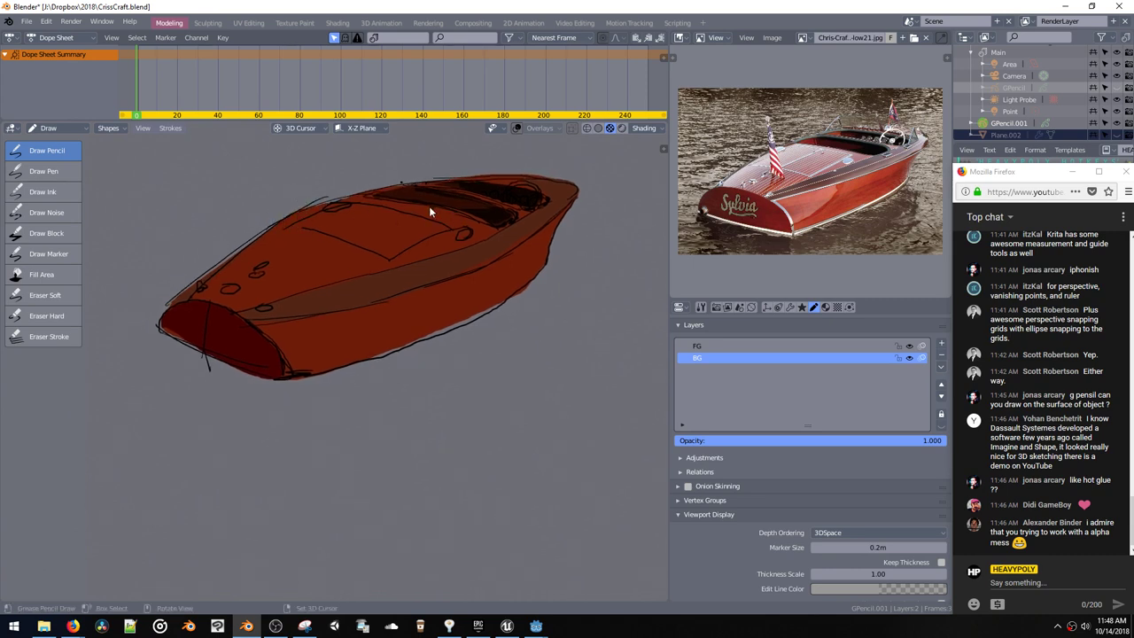
key("shift+v")
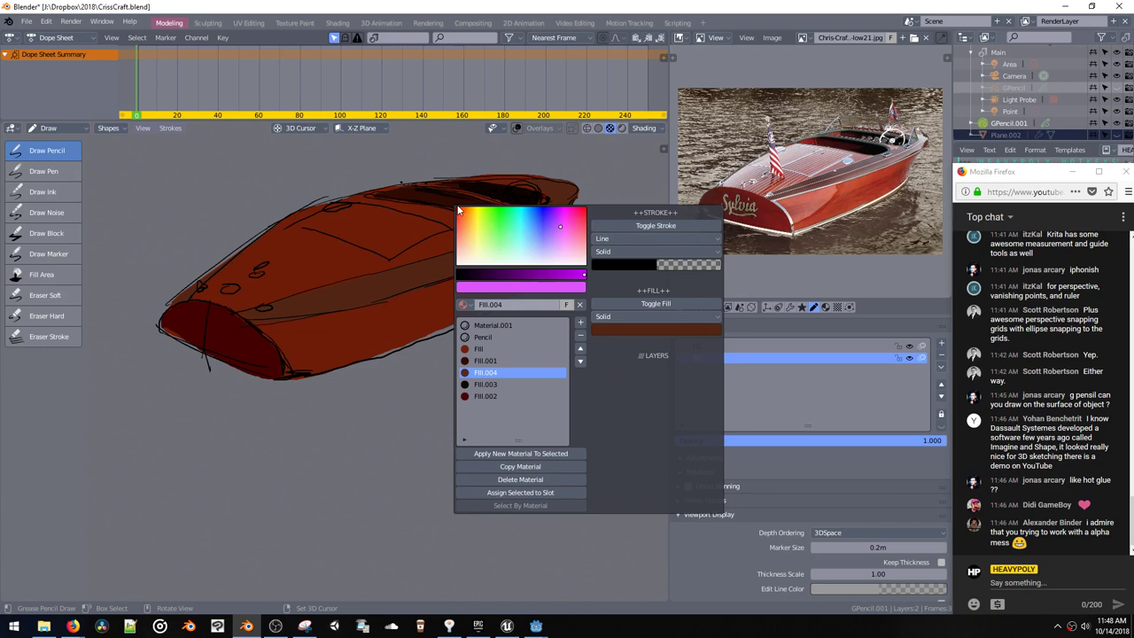
left_click(520, 334)
left_click(492, 325)
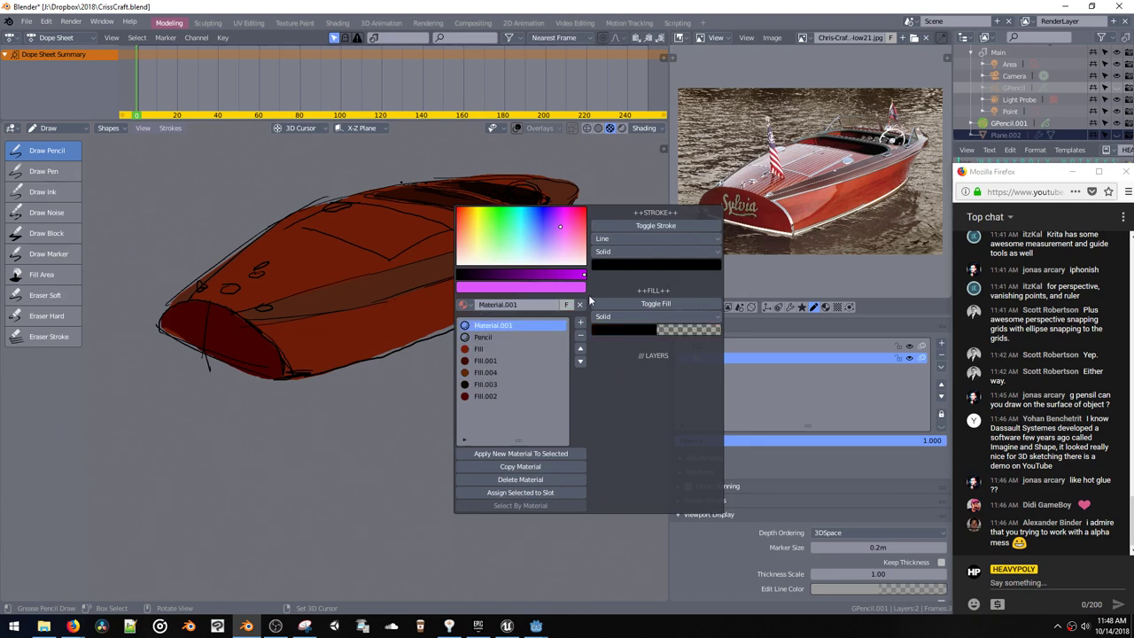
left_click(620, 328)
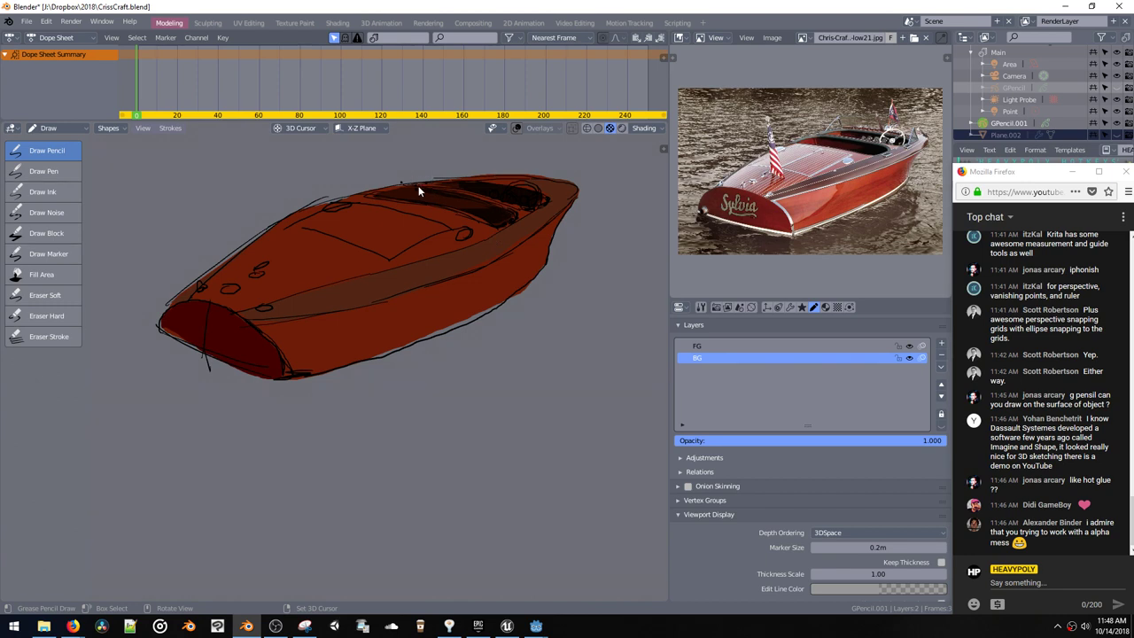
key("u")
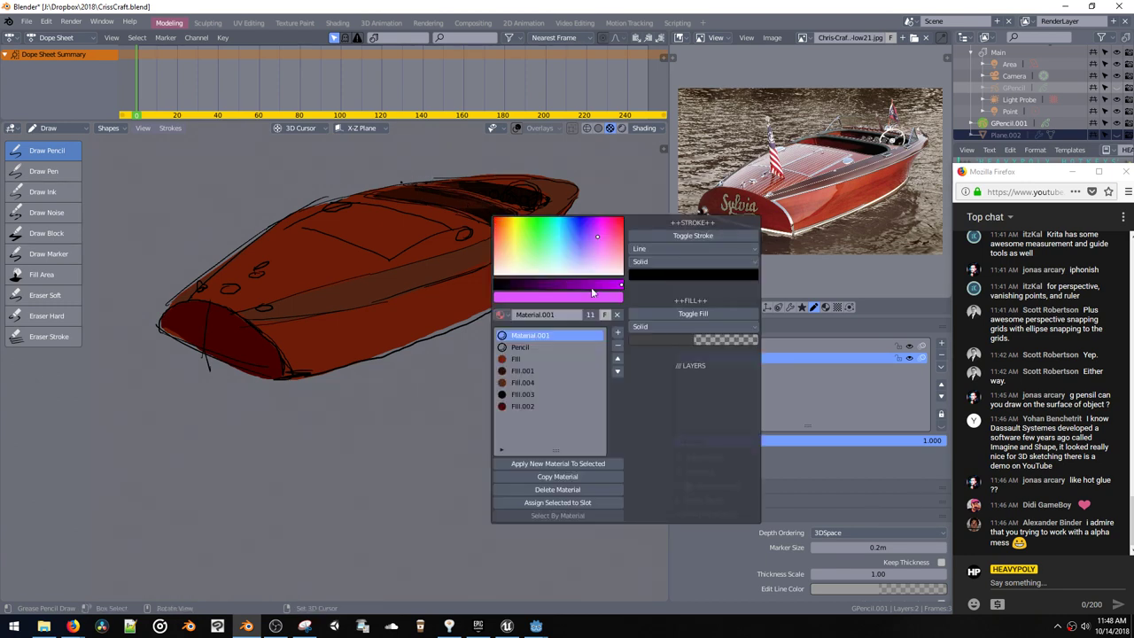
left_click(671, 274)
left_click_drag(652, 187, 667, 188)
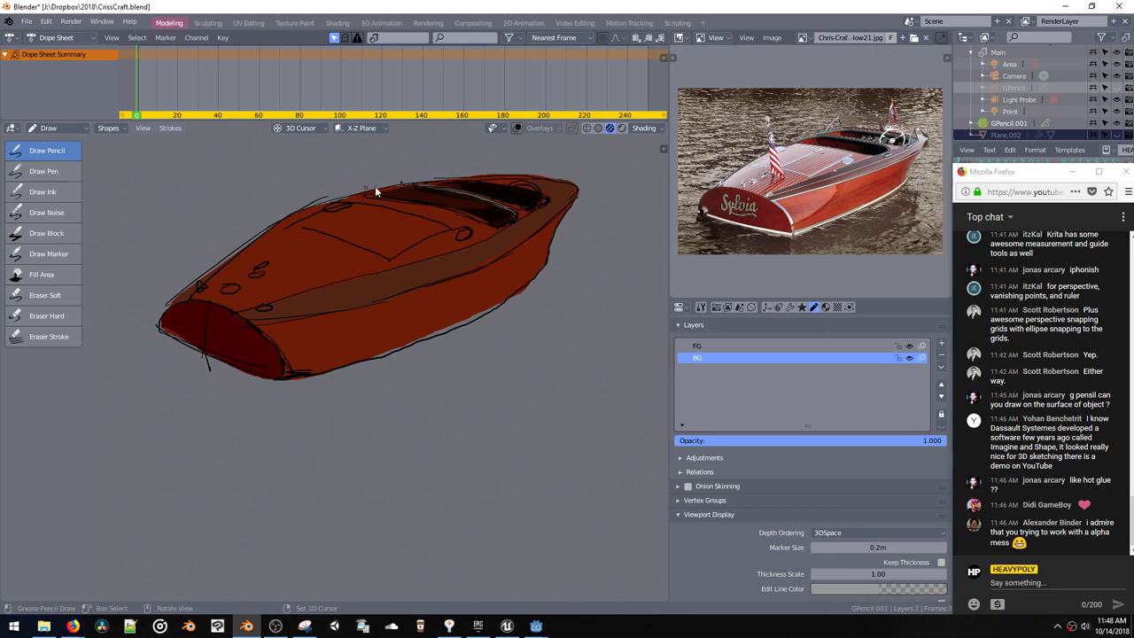
Step: On the FG layer, draw the grey trim around the cockpits and the windshield frame with its posts
left_click(836, 346)
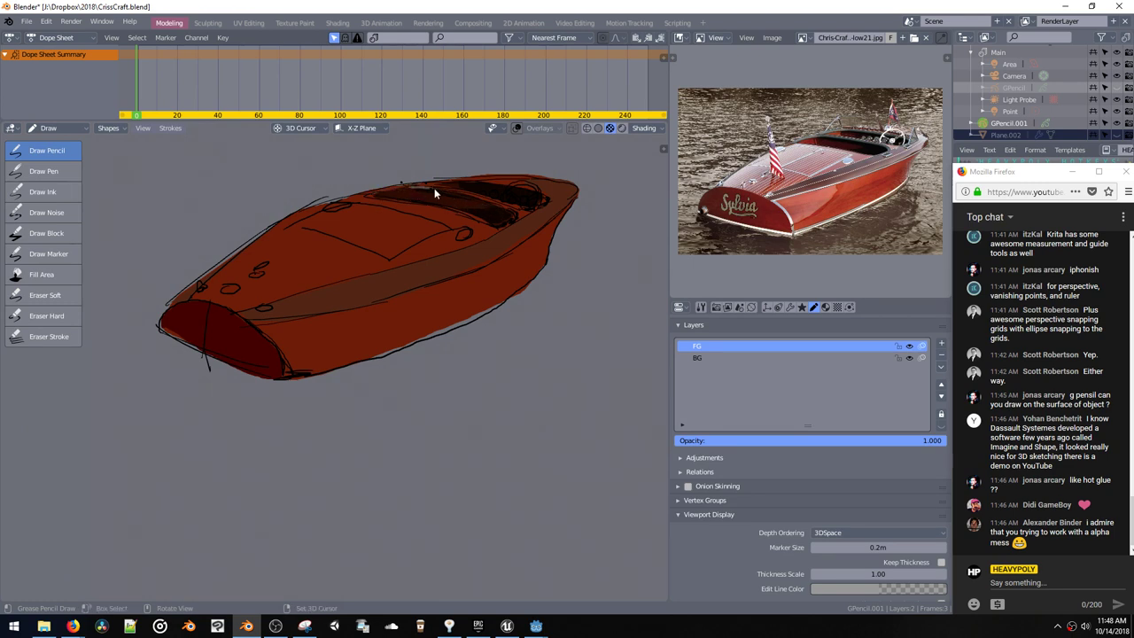
left_click_drag(507, 210, 425, 185)
left_click_drag(535, 193, 466, 180)
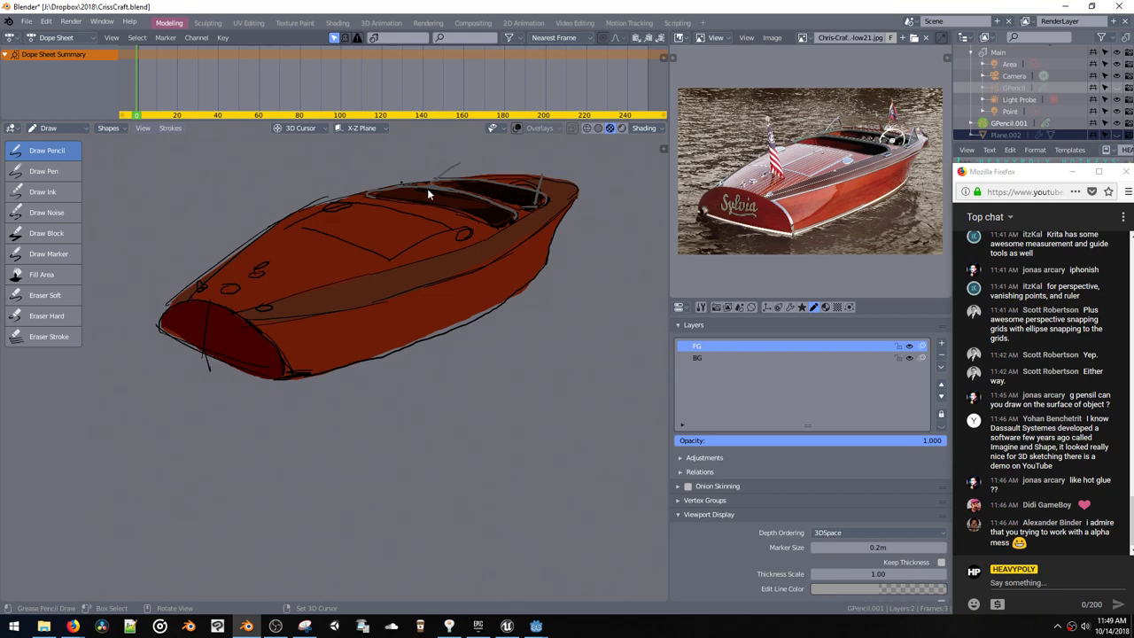
left_click_drag(461, 172, 456, 161)
left_click(464, 164)
left_click_drag(496, 165, 497, 173)
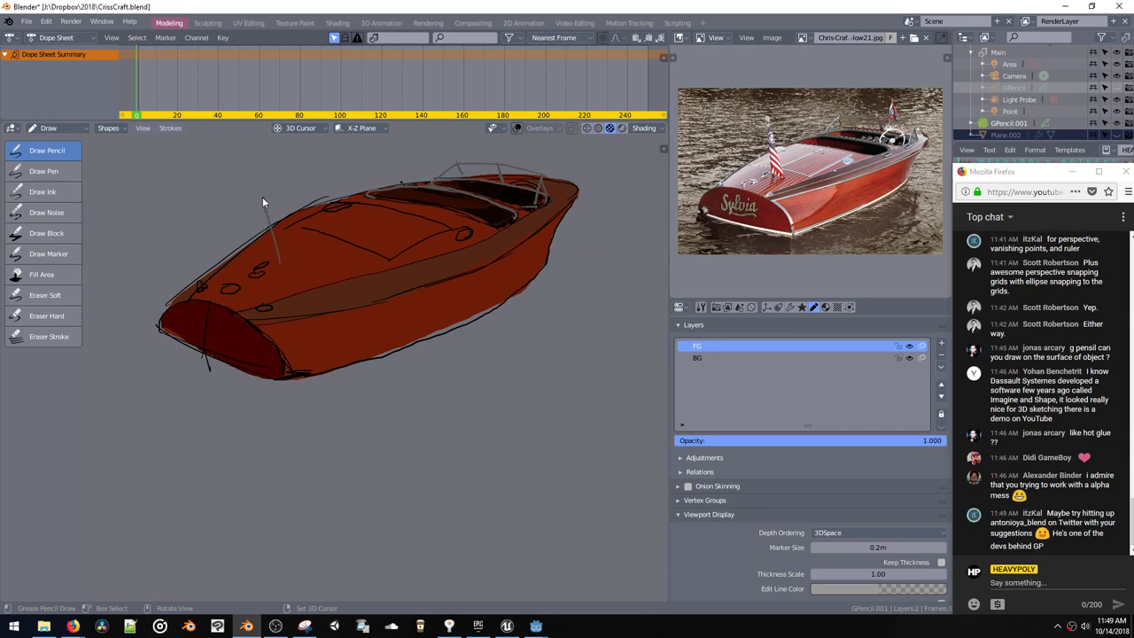
Step: Try sketching a grey flagpole with a slanted flag edge on the rear deck
key("ctrl+z")
key("ctrl+z")
left_click_drag(279, 262, 265, 190)
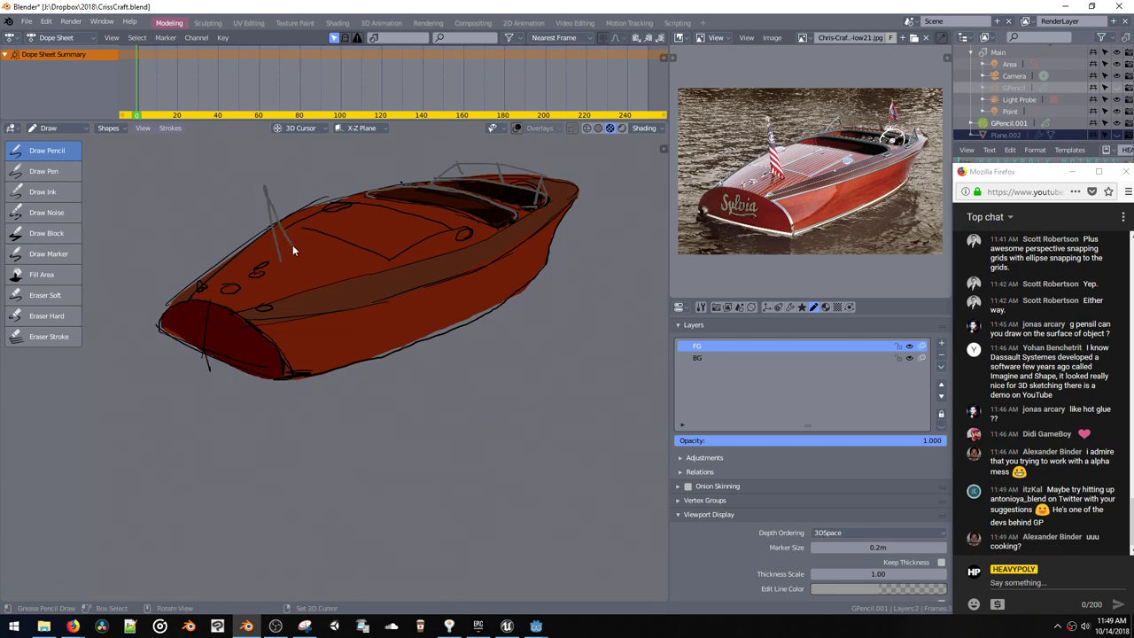
mouse_move(284, 250)
left_mouse_down()
mouse_move(267, 194)
mouse_move(291, 256)
left_mouse_up()
key("ctrl+z")
Step: Fill the two round deck vents beside the engine hatch with grey and trace the hatch outlines in grey
key("shift+v")
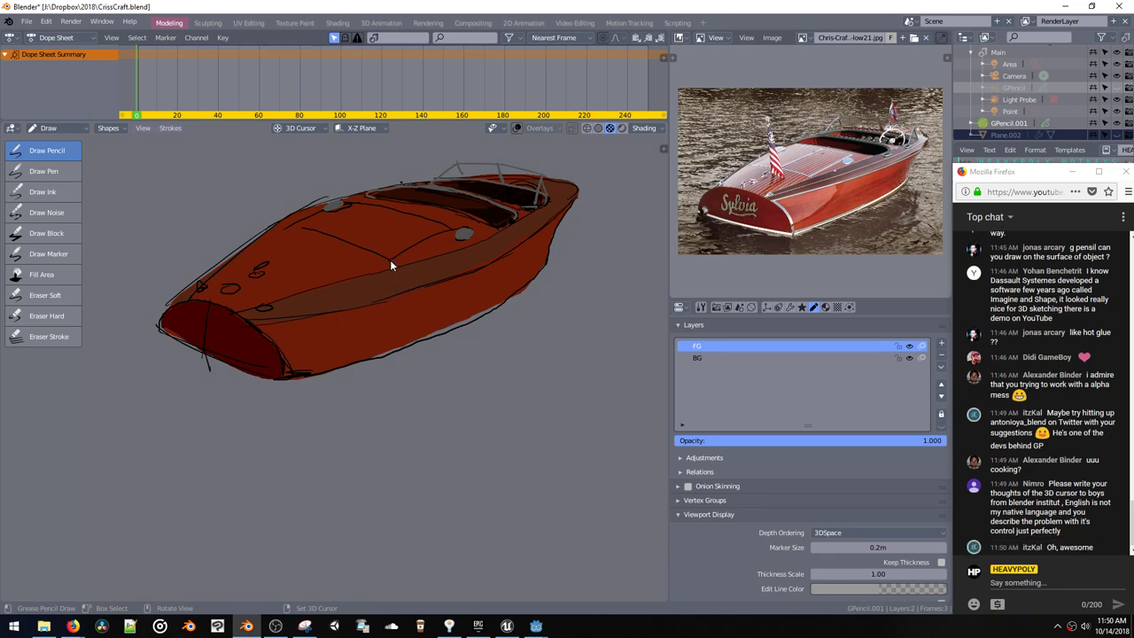
left_click_drag(391, 259, 415, 246)
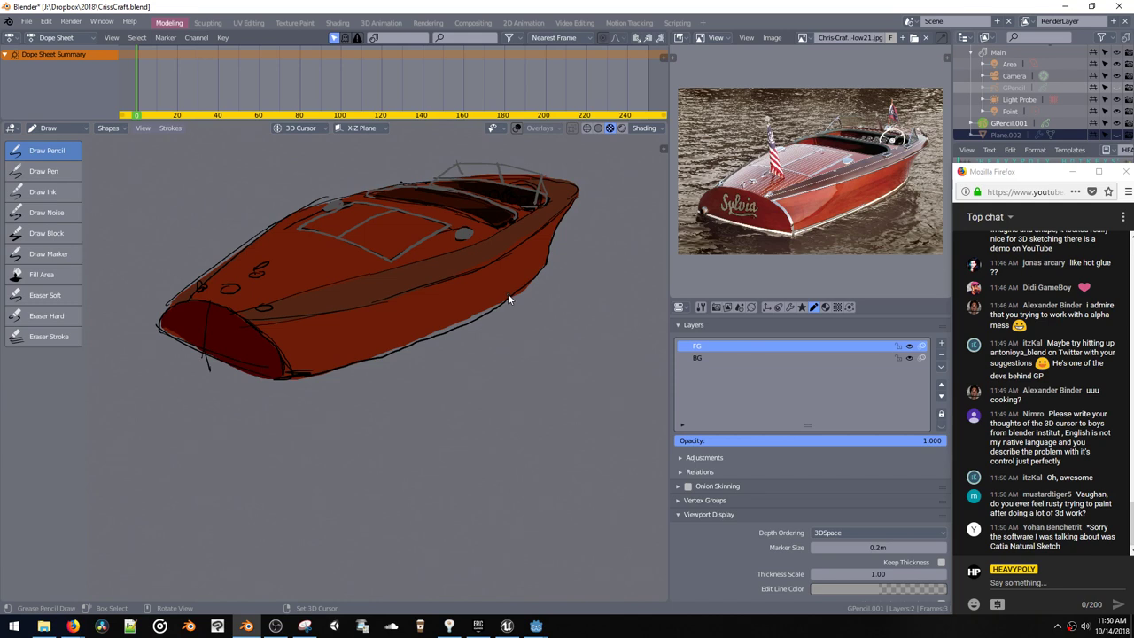
Step: Copy Material.001 and set the fill colour of the copy, Material.002, to light grey with RGB 0.704
mouse_move(436, 315)
middle_mouse_down("shift")
mouse_move(436, 301)
mouse_move(446, 330)
mouse_move(453, 315)
mouse_move(435, 314)
middle_mouse_up("shift")
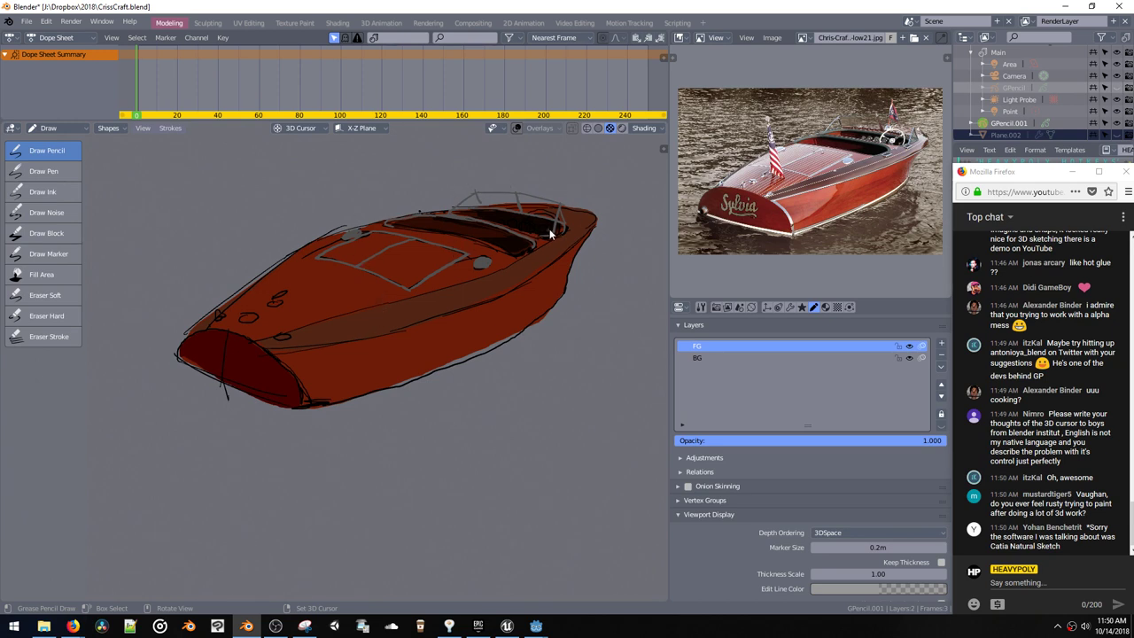
key("shift+v")
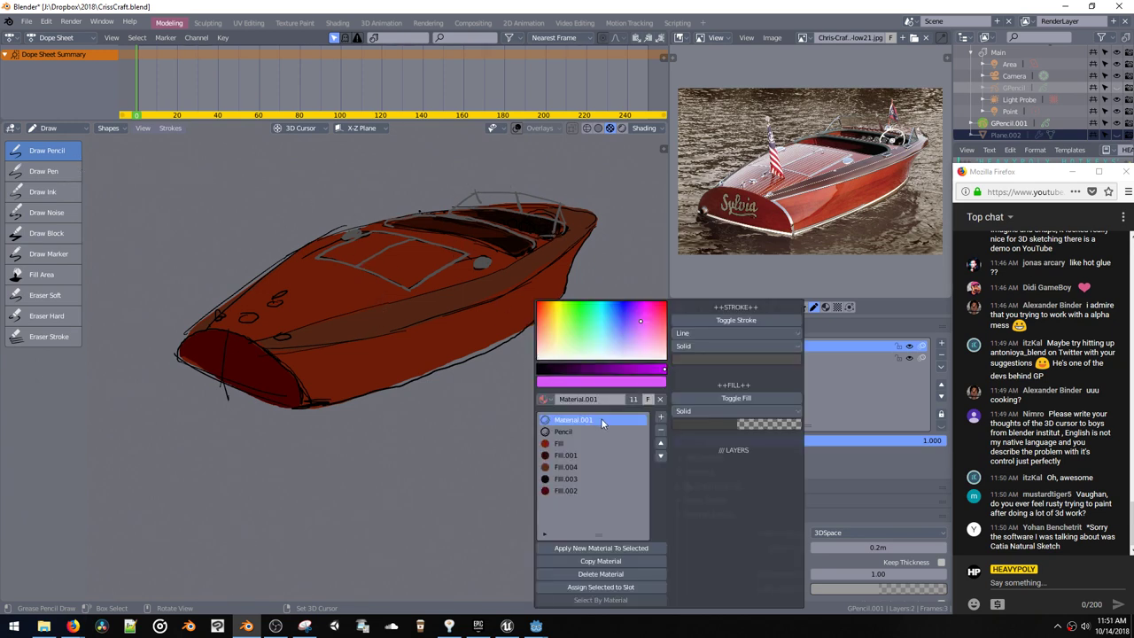
left_click(589, 561)
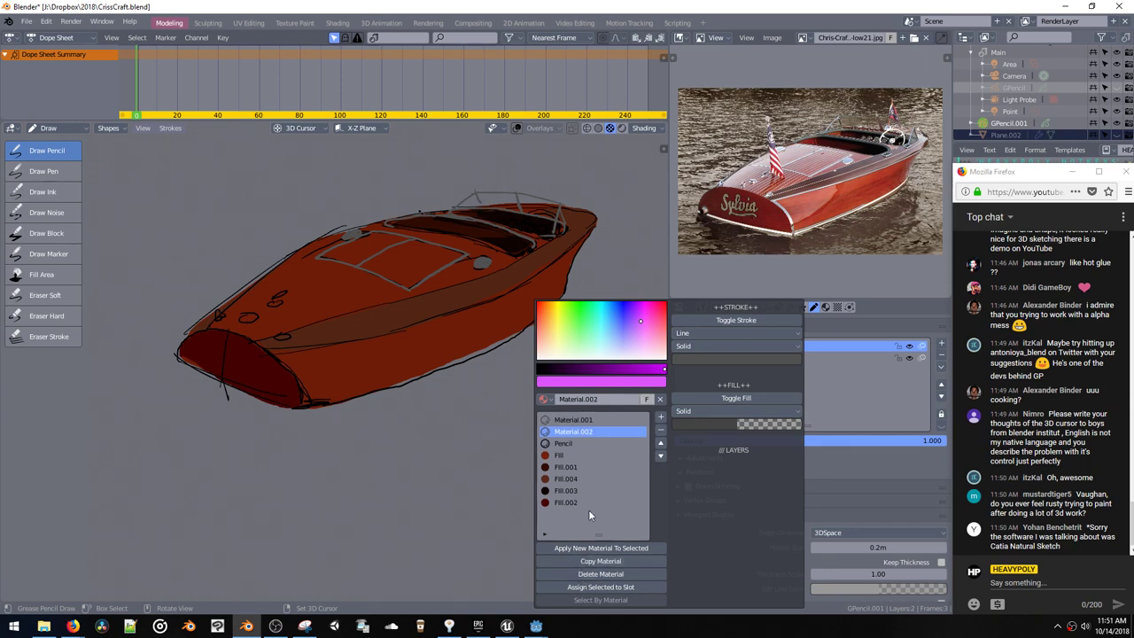
left_click(640, 348)
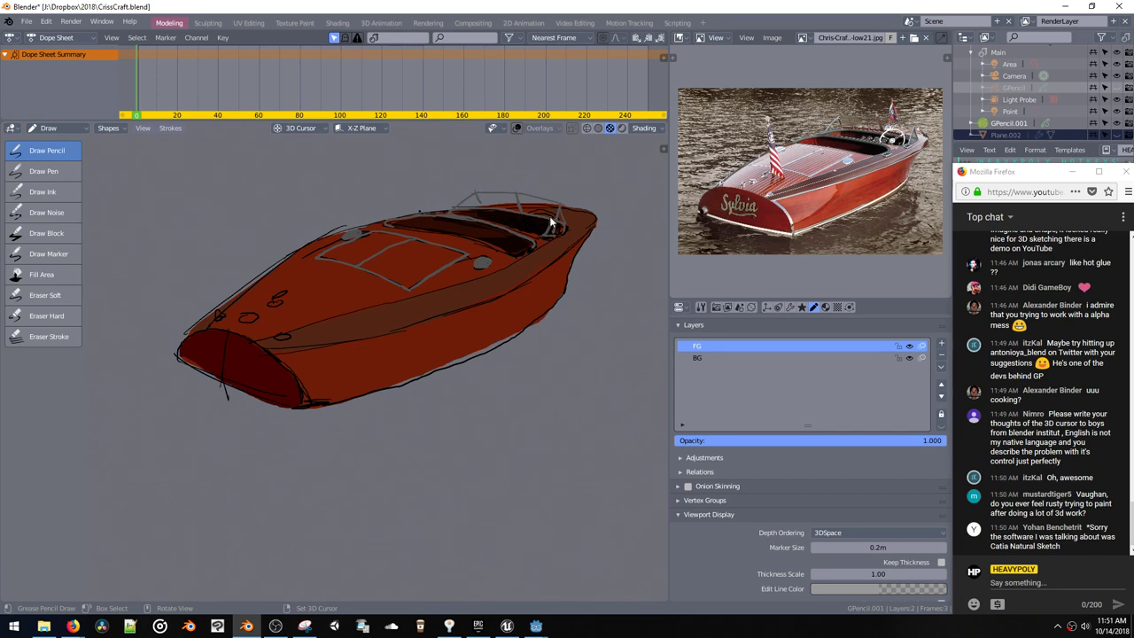
key("shift+v")
left_click(561, 356)
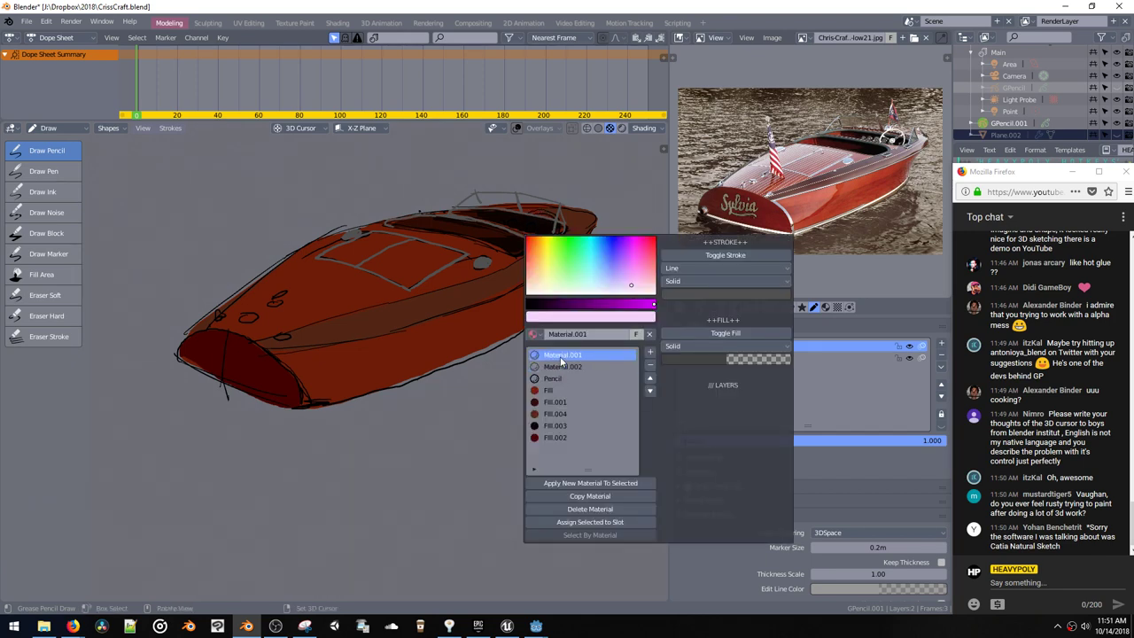
left_click(558, 369)
left_click(713, 358)
left_click(737, 272)
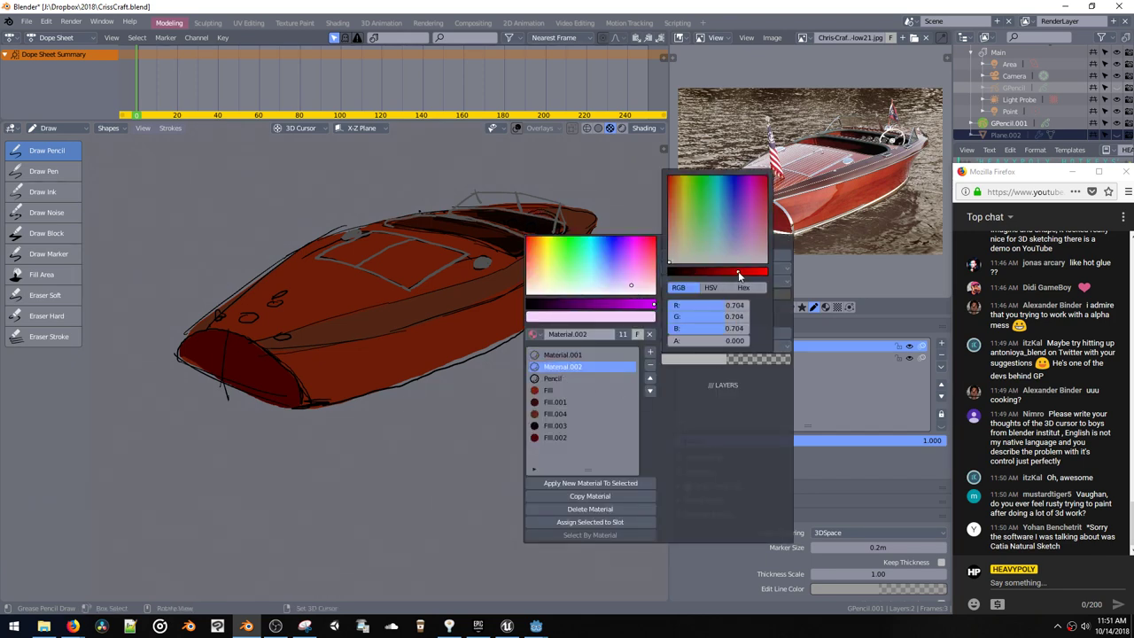
Step: Test a stroke in the front cockpit, undo it and brighten the fill colour of Material.002 to near white
left_click(522, 226)
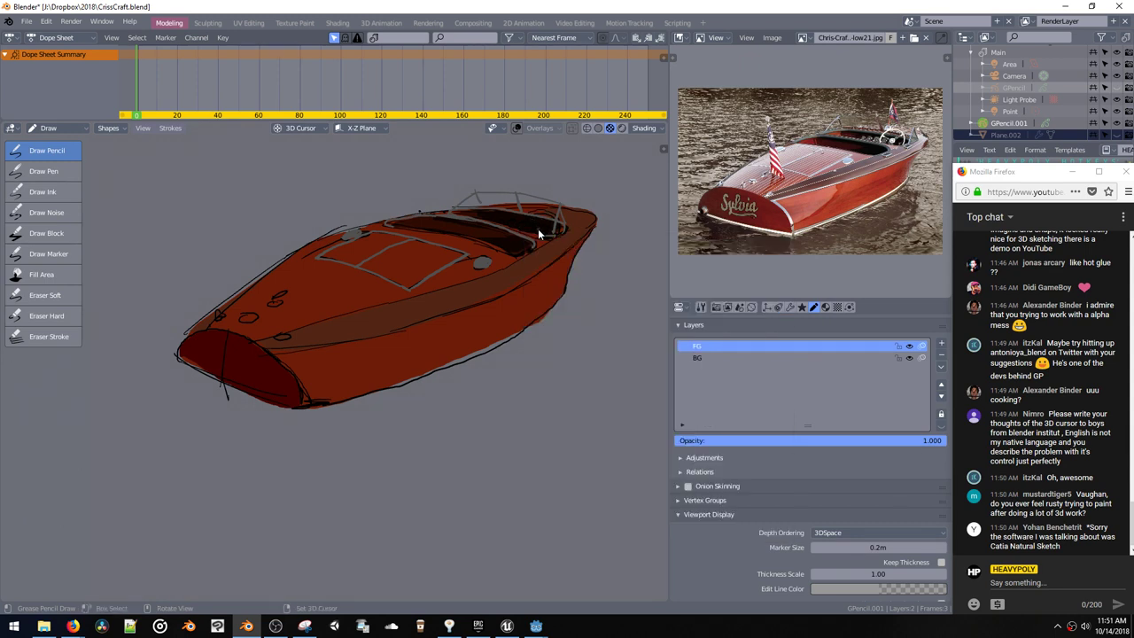
key("shift+v")
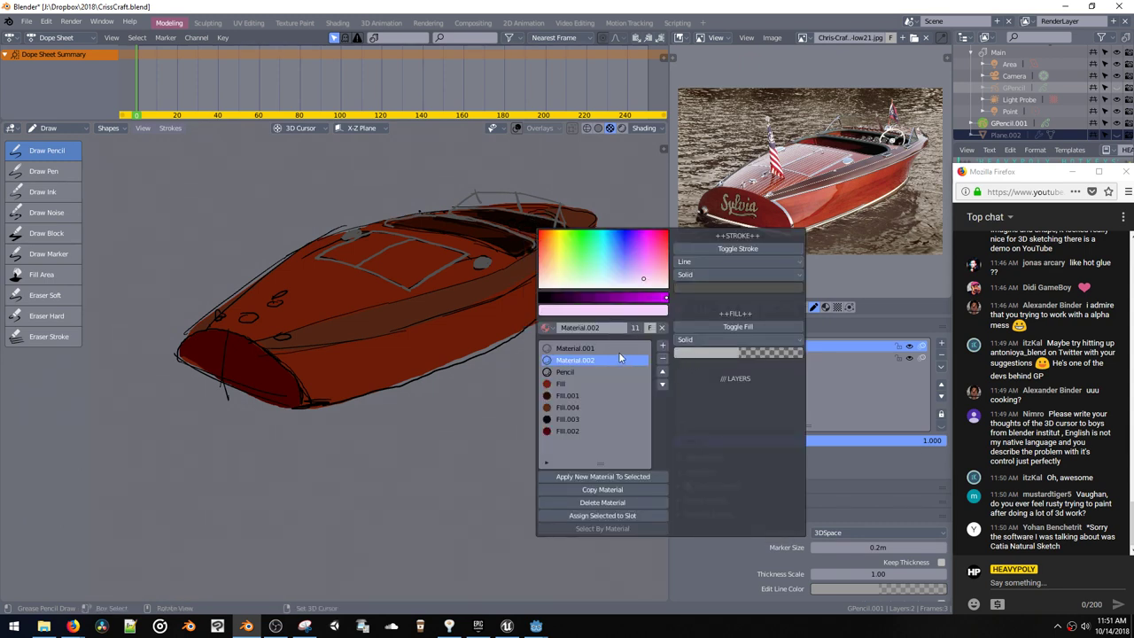
mouse_move(519, 232)
left_mouse_down()
mouse_move(538, 216)
mouse_move(546, 230)
left_mouse_up()
key("ctrl+z")
right_click(535, 237)
left_click(706, 355)
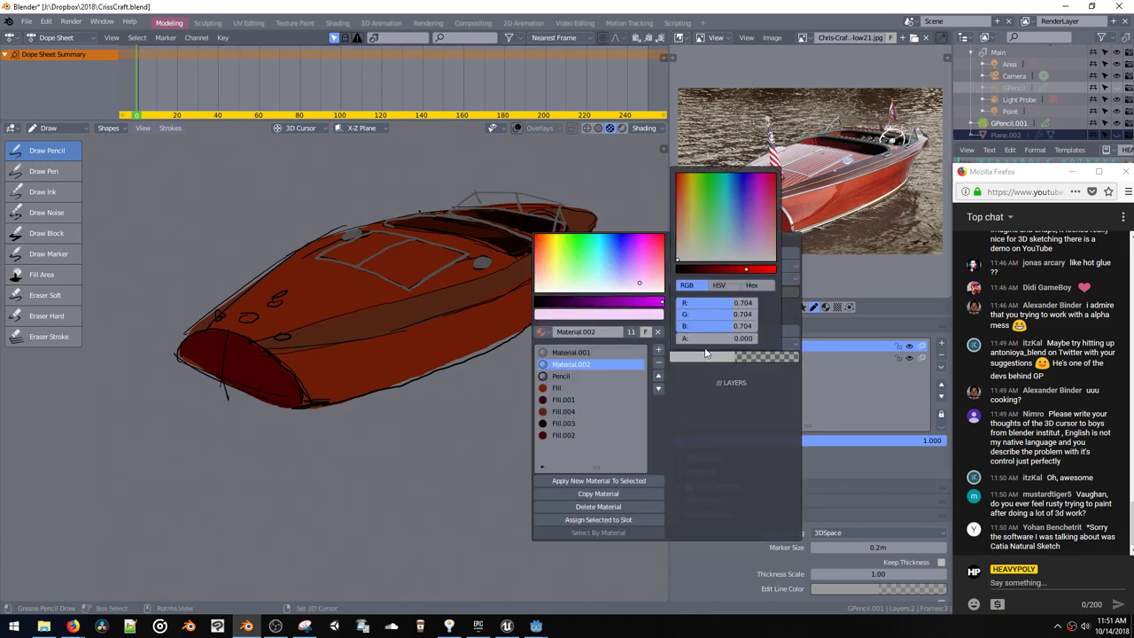
left_click_drag(721, 270, 758, 272)
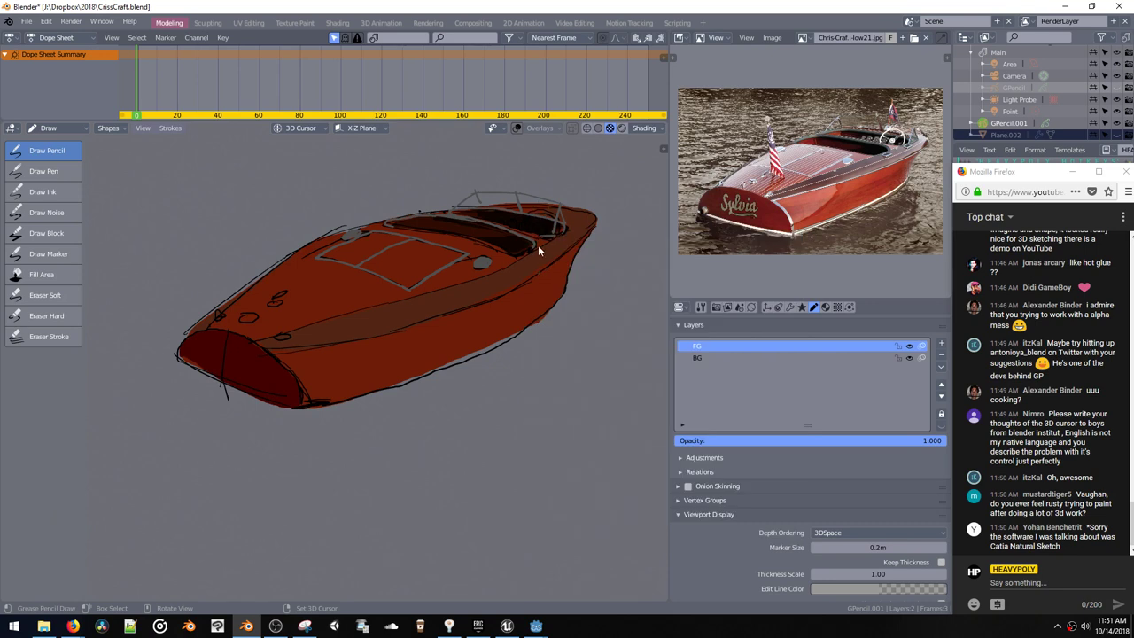
Step: Try test strokes beside the hull with Material.002 and Fill.001, undoing each one
mouse_move(564, 301)
left_mouse_down()
mouse_move(577, 181)
mouse_move(530, 340)
left_mouse_up()
key("ctrl+z")
right_click(629, 173)
right_click(585, 232)
left_click(633, 353)
left_click(629, 364)
mouse_move(579, 246)
left_mouse_down()
mouse_move(599, 289)
mouse_move(581, 388)
left_mouse_up()
key("ctrl+z")
right_click(563, 344)
left_click(597, 463)
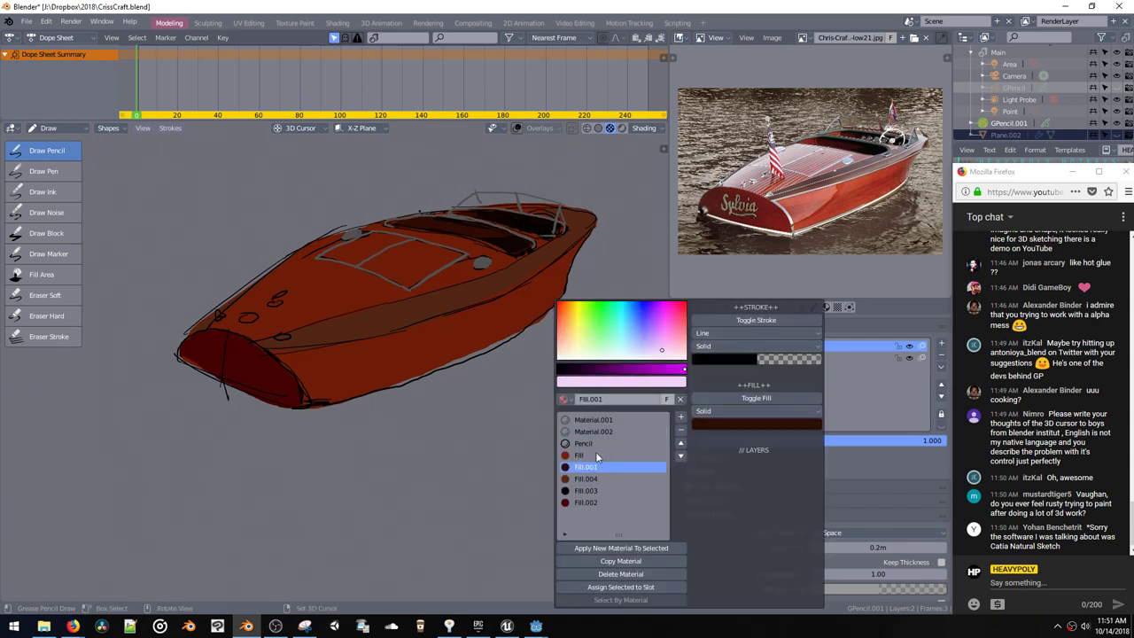
mouse_move(528, 316)
left_mouse_down()
mouse_move(528, 357)
mouse_move(567, 354)
left_mouse_up()
key("ctrl+z")
Step: Lighten the stroke colour of Material.002 to light grey and draw the steering wheel in the front cockpit
right_click(568, 359)
left_click(586, 431)
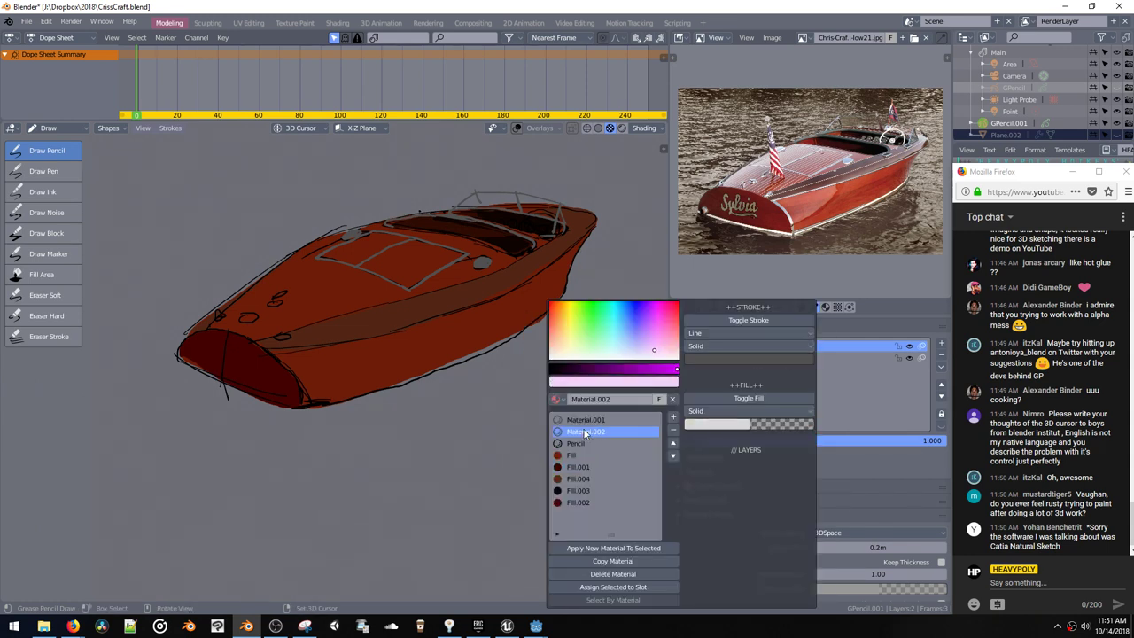
left_click(717, 357)
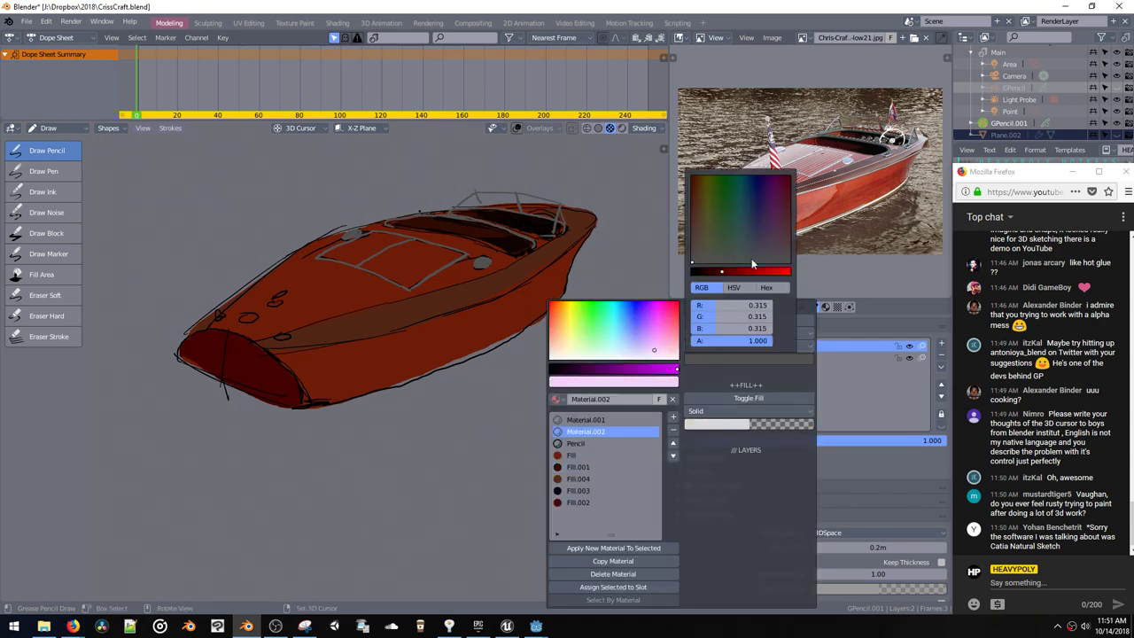
left_click_drag(751, 270, 761, 271)
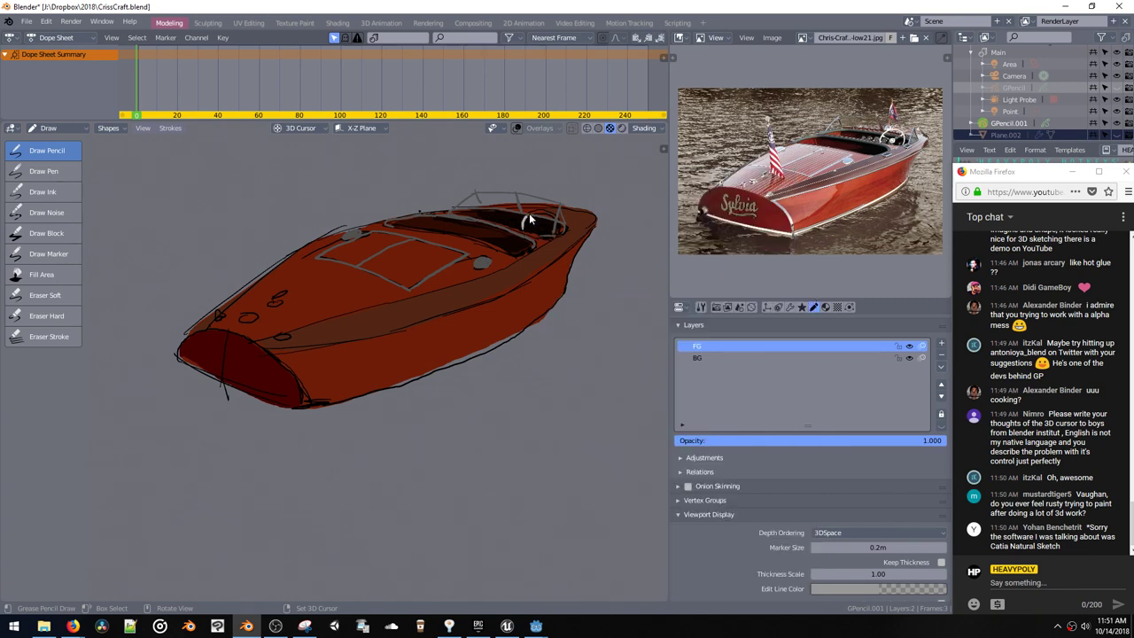
mouse_move(528, 214)
left_mouse_down()
mouse_move(554, 215)
mouse_move(559, 227)
mouse_move(540, 229)
left_mouse_up()
Step: Draw a light grey waterline along the hull's lower edge from near the bow back to the transom, redoing unsatisfactory strokes
scroll(408, 280, "down", 4)
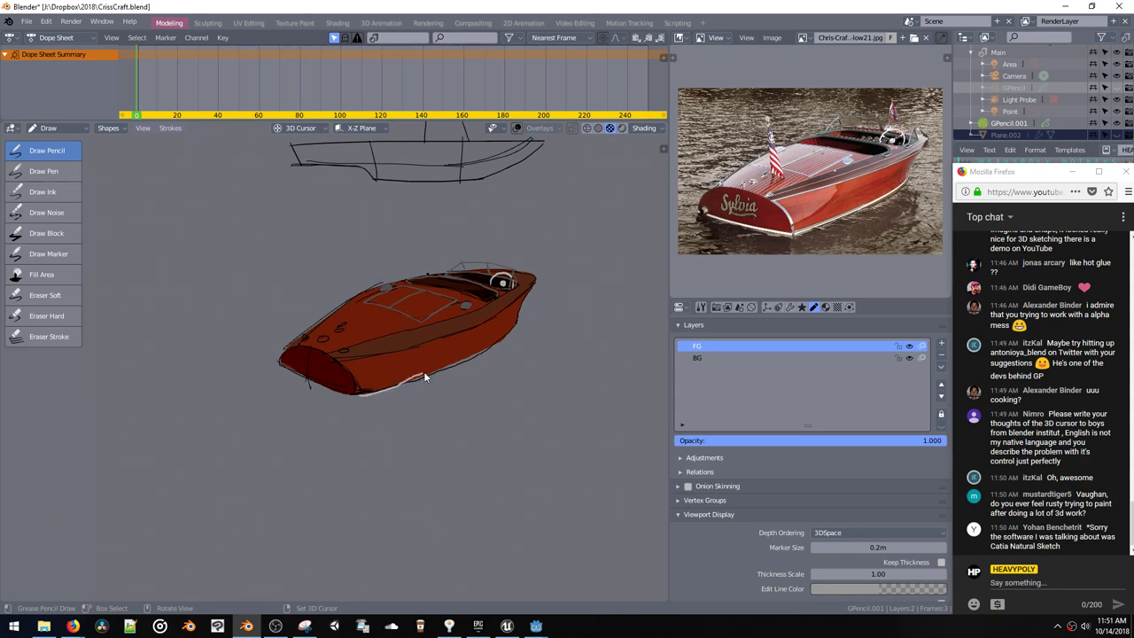
mouse_move(423, 371)
left_mouse_down()
mouse_move(436, 368)
mouse_move(390, 378)
left_mouse_up()
key("ctrl+z")
key("ctrl+z")
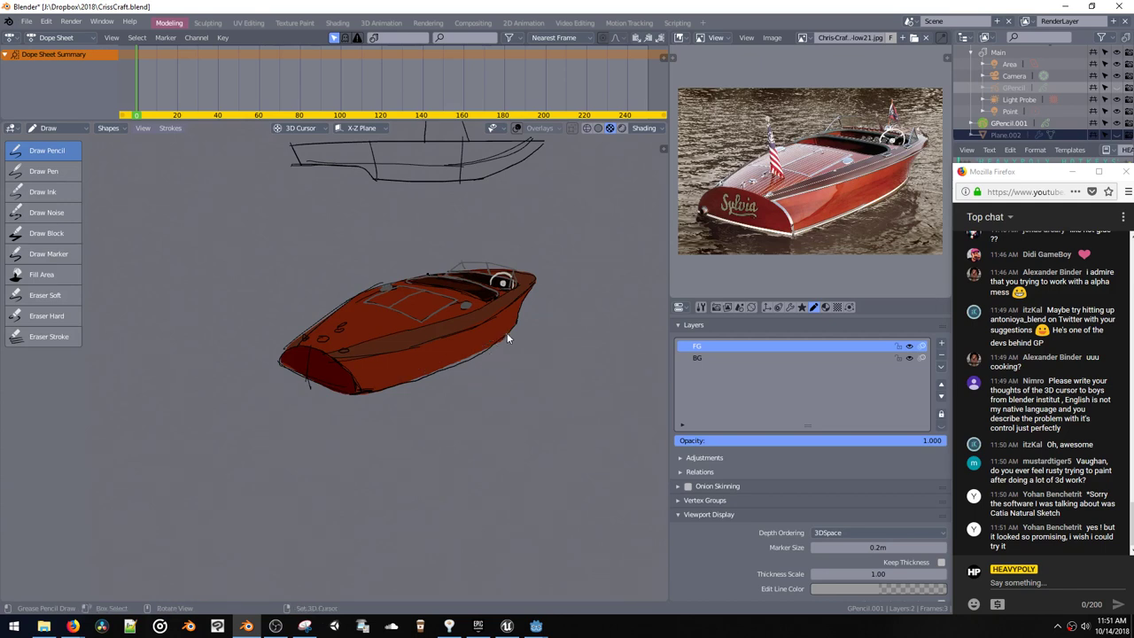
left_click_drag(503, 339, 359, 394)
key("ctrl+z")
left_click_drag(499, 341, 376, 386)
Step: Outline the transom's lower edge and its near curved edge in light grey
left_click_drag(283, 364, 356, 391)
key("ctrl+z")
left_click_drag(282, 364, 358, 394)
left_click_drag(316, 381, 359, 395)
left_click_drag(342, 361, 357, 393)
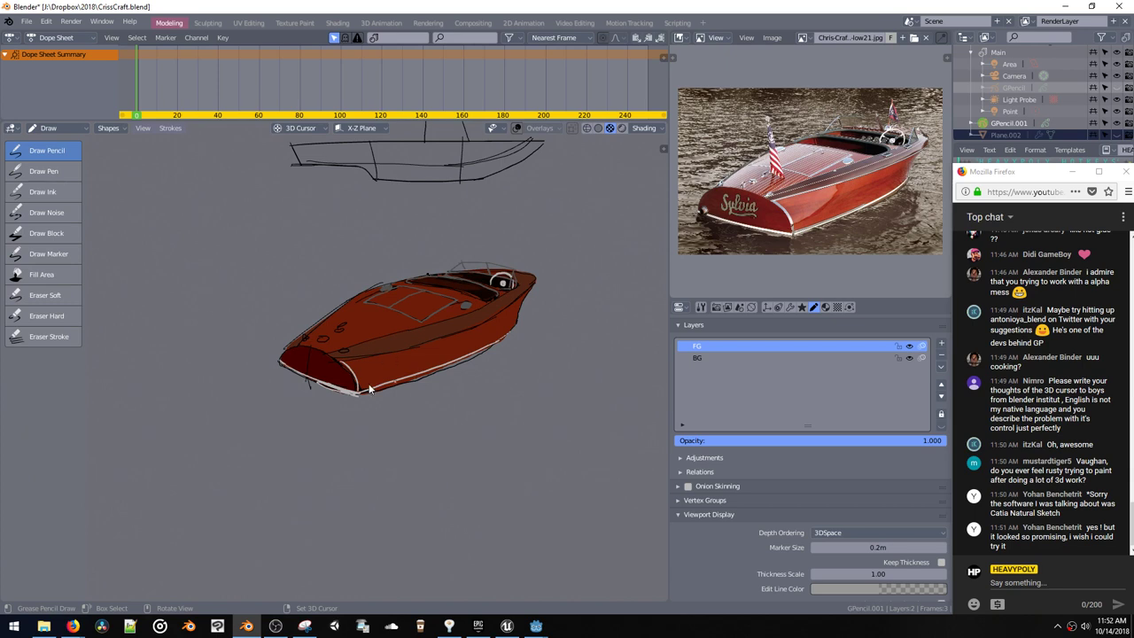
Step: Draw a light grey trim line along the upper hull side below the brown deck band, redoing strokes until it fits
left_click_drag(345, 362, 457, 334)
key("ctrl+z")
left_click_drag(341, 359, 479, 337)
key("ctrl+z")
left_click_drag(335, 360, 525, 303)
key("ctrl+z")
mouse_move(464, 327)
left_mouse_down()
mouse_move(353, 359)
mouse_move(493, 323)
left_mouse_up()
key("ctrl+z")
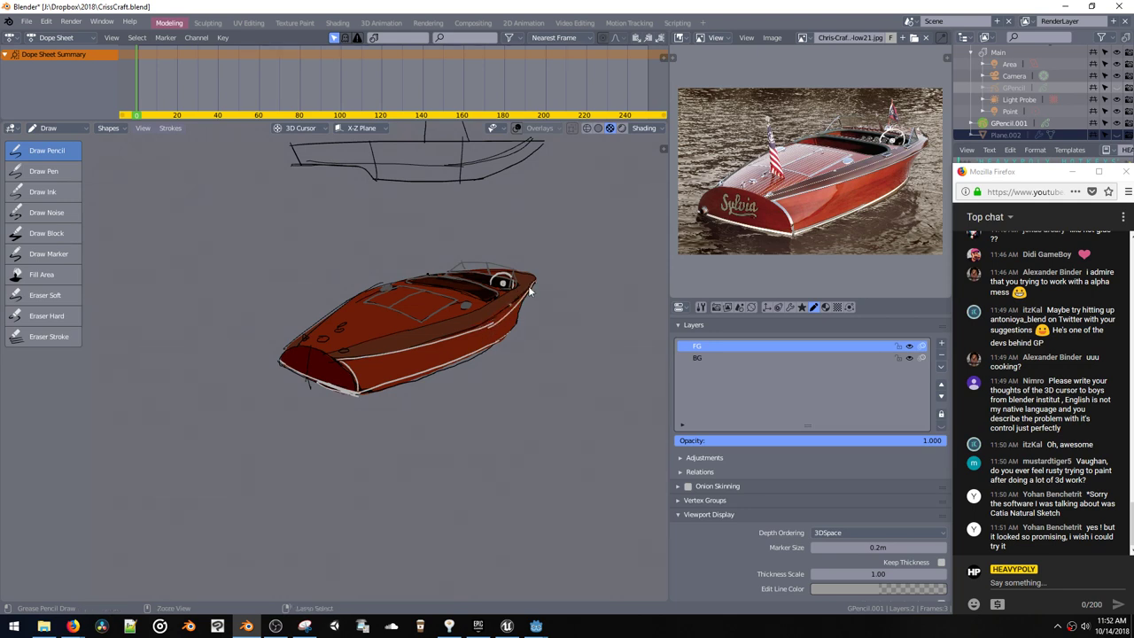
key("ctrl+z")
key("ctrl+z")
key("ctrl+z")
Step: Copy the Fill material and lighten the fill colour of the copy, Fill.005, to a pale pinkish white for the flag
key("shift+v")
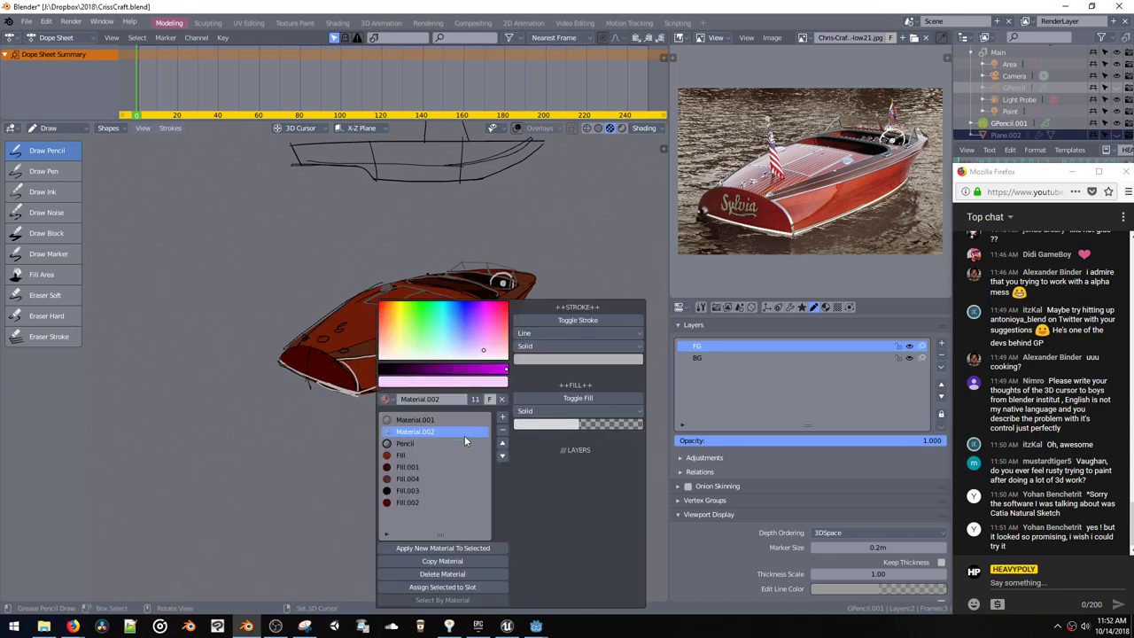
left_click(441, 454)
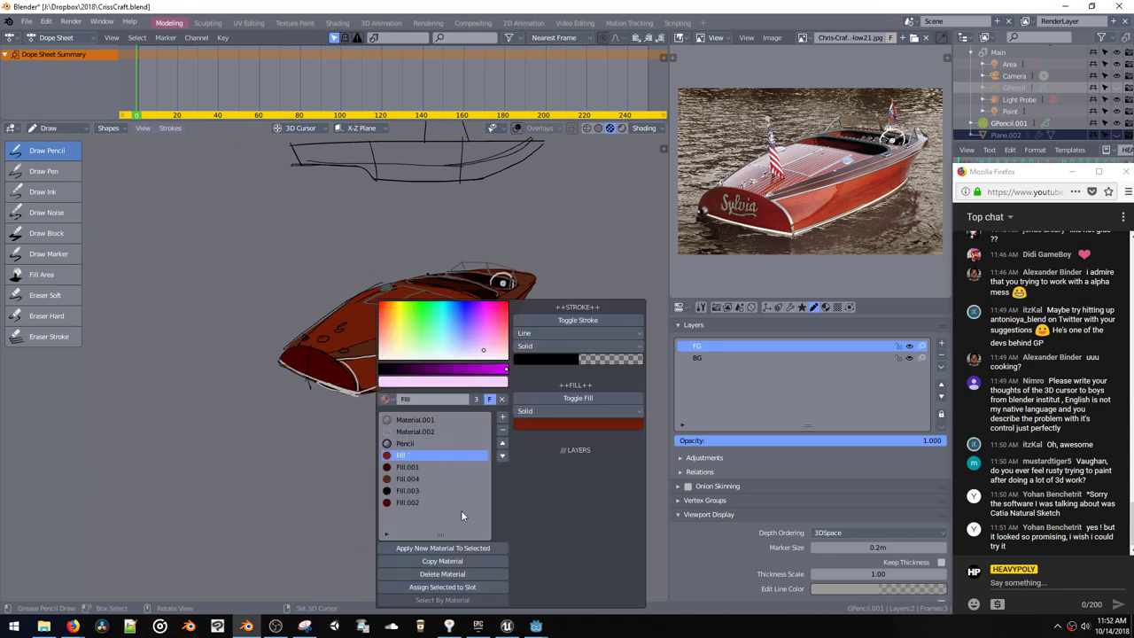
left_click(442, 561)
left_click(551, 424)
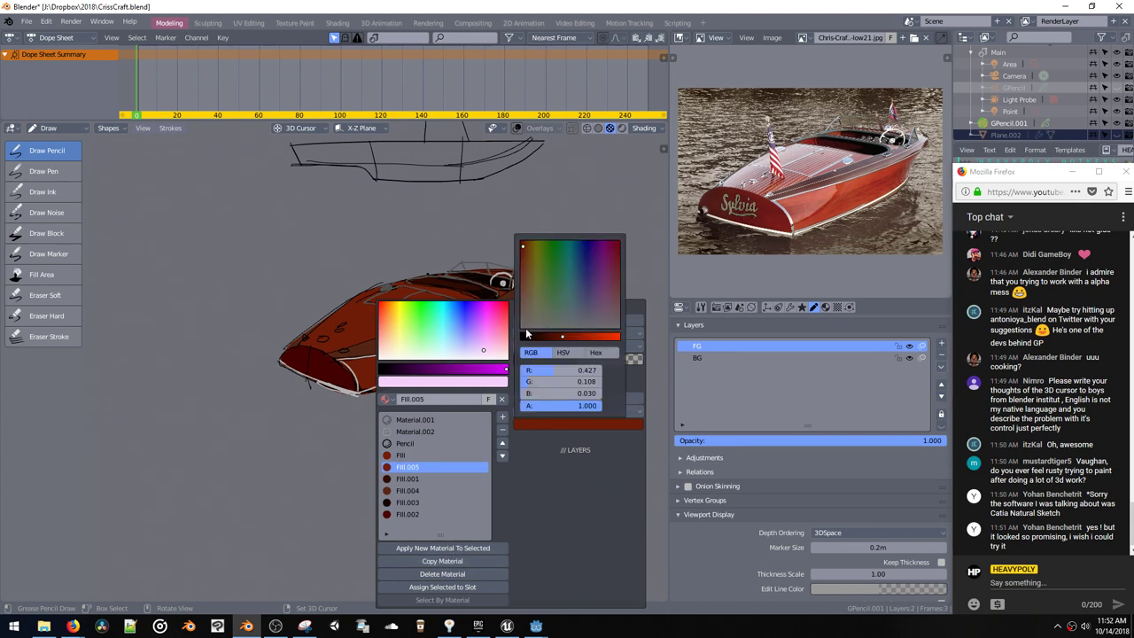
left_click_drag(572, 339, 618, 337)
left_click(526, 325)
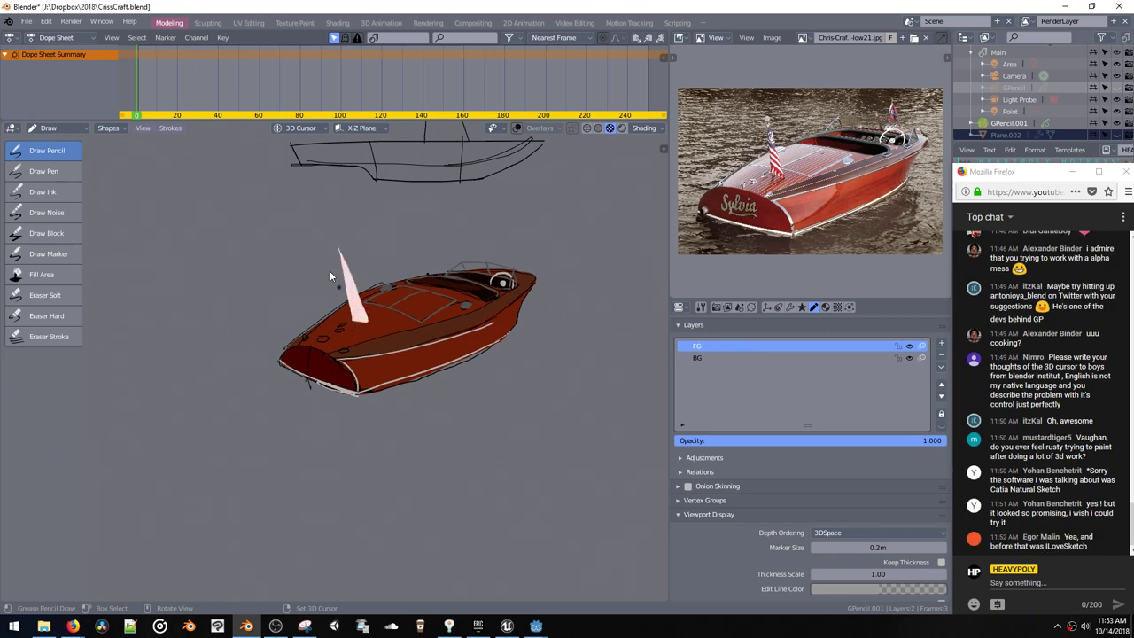
Step: Copy the Fill.005 material and set the copy's fill colour to blue
key("shift+v")
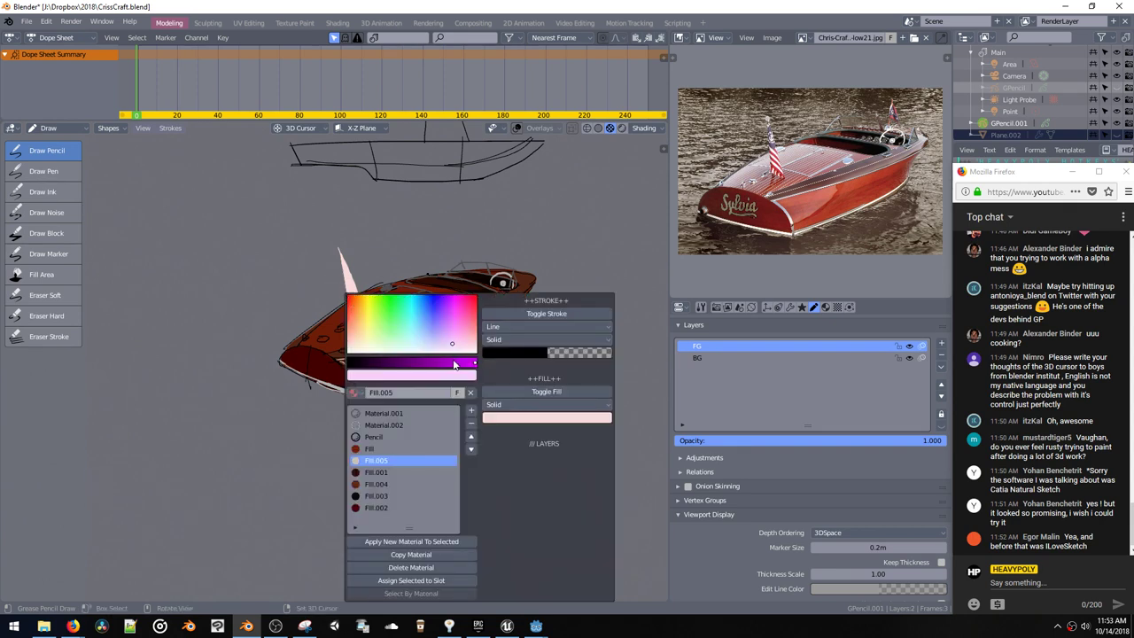
left_click(411, 554)
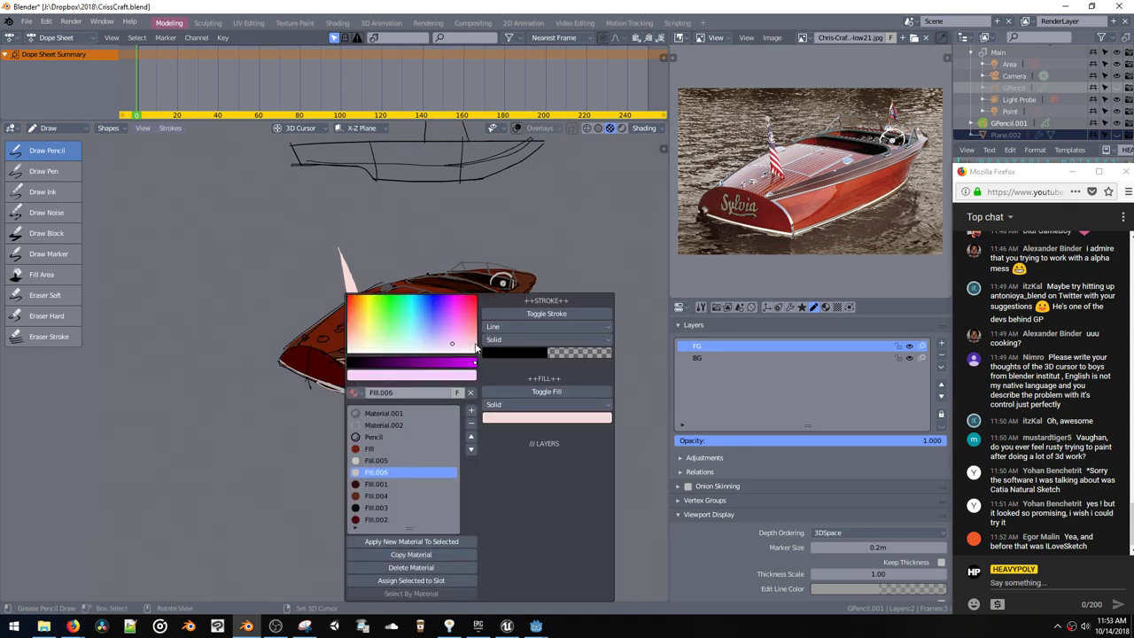
left_click(427, 308)
left_click(519, 418)
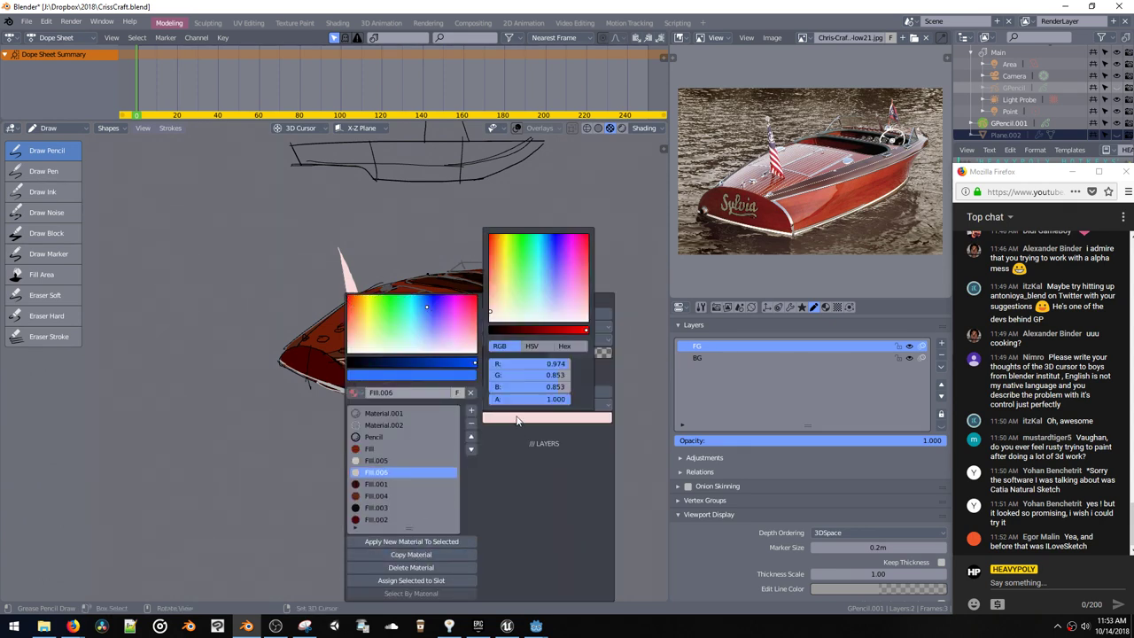
mouse_move(536, 277)
left_mouse_down()
mouse_move(546, 248)
mouse_move(561, 251)
mouse_move(553, 266)
left_mouse_up()
left_click(560, 331)
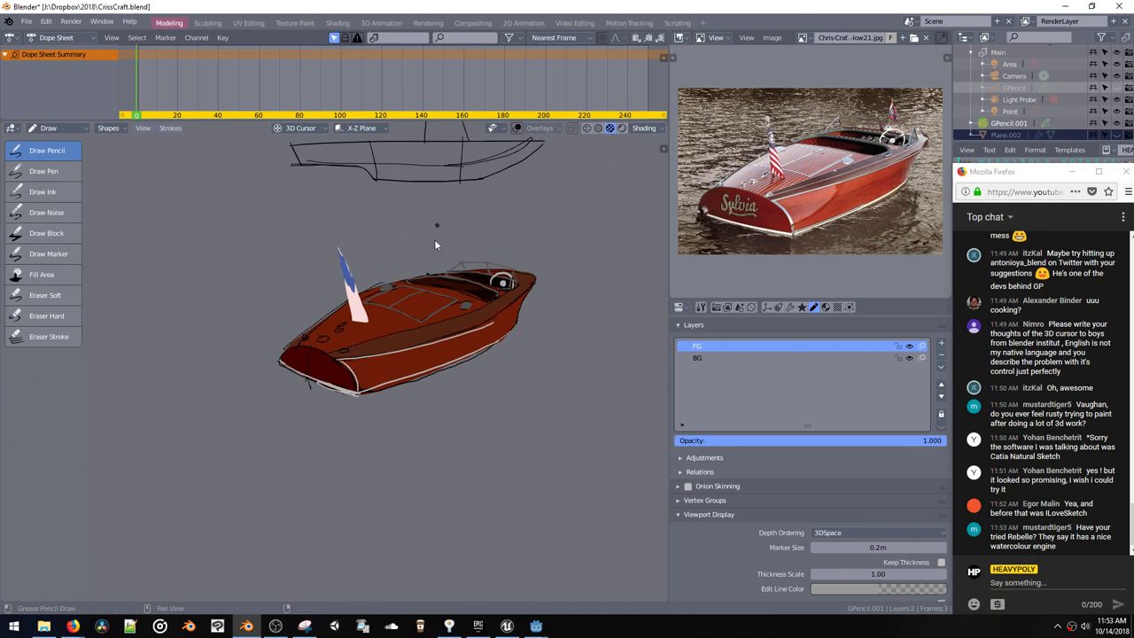
Step: Undo the last blue shape on the flag and fill its upper half with blue up to the tip
scroll(434, 239, "up", 5)
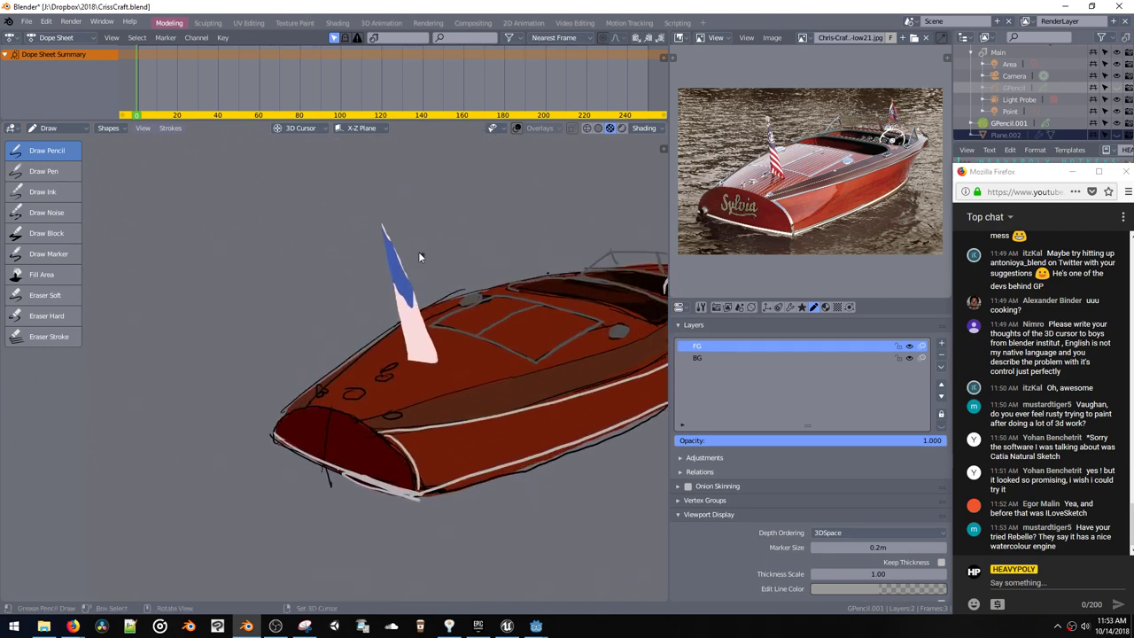
key("ctrl+z")
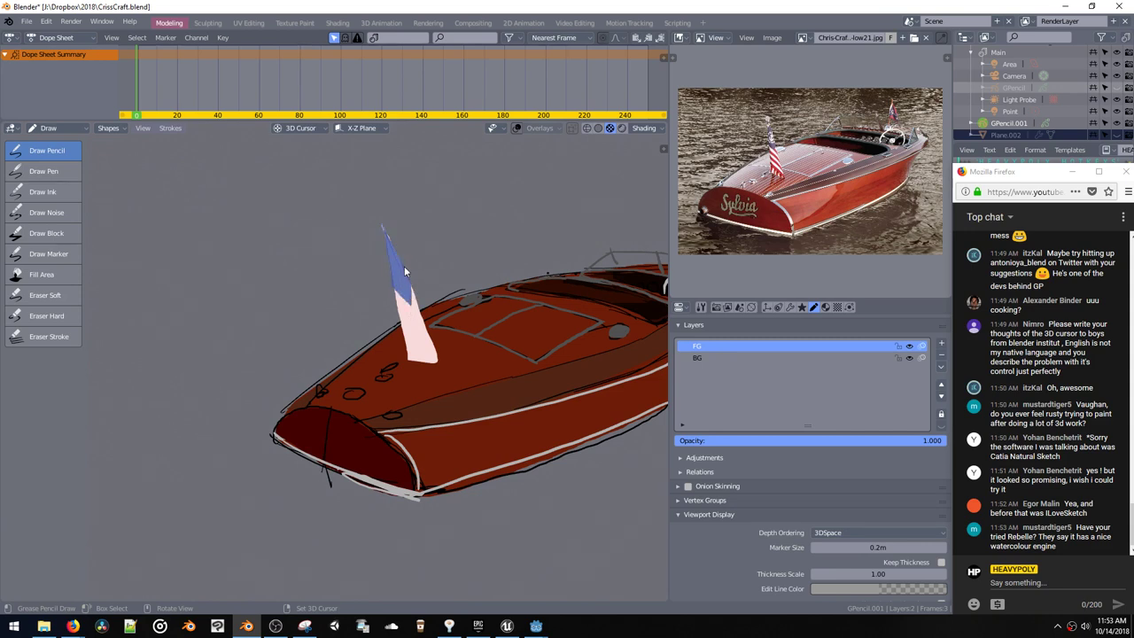
left_click_drag(382, 232, 382, 228)
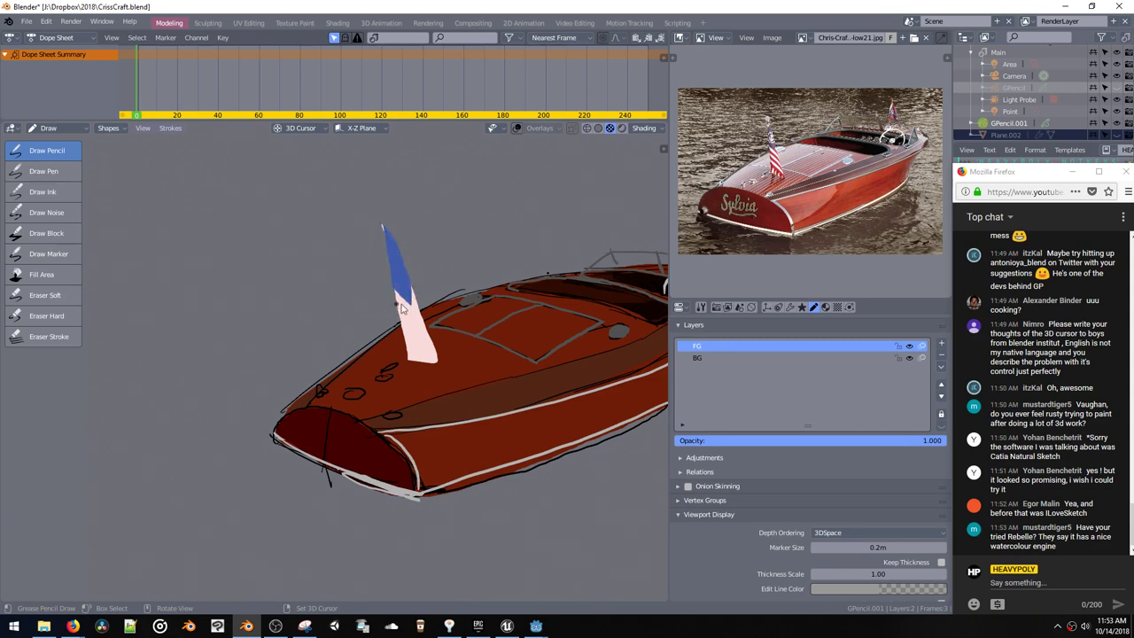
Step: Copy Material.001 and set the copy's stroke colour to bright red for the flag's stripes
key("shift+v")
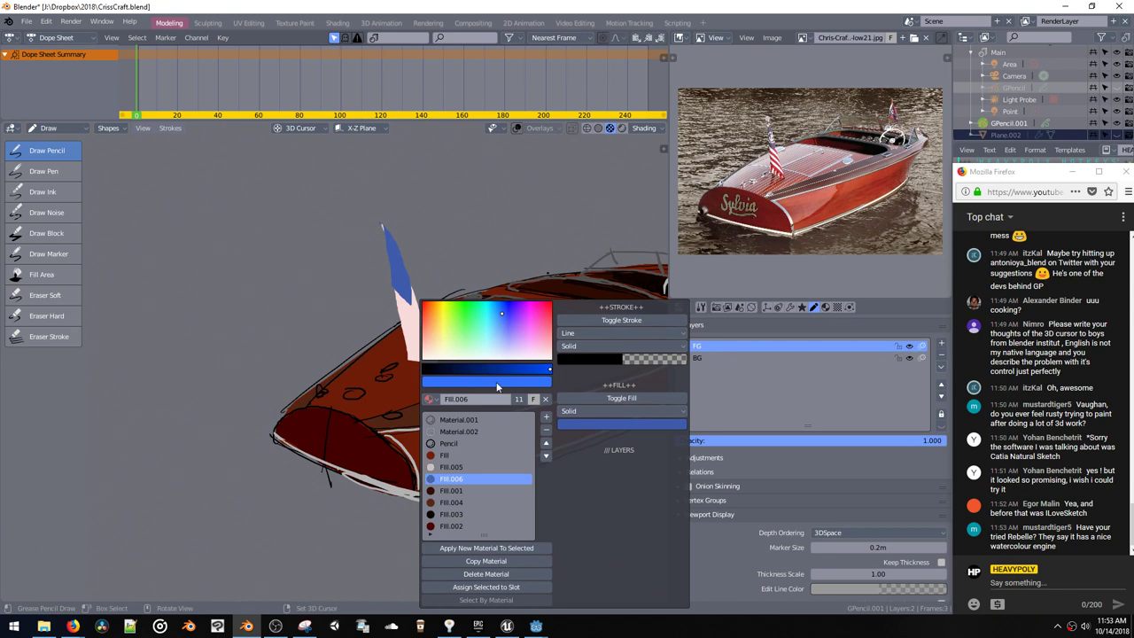
left_click(440, 455)
left_click(459, 422)
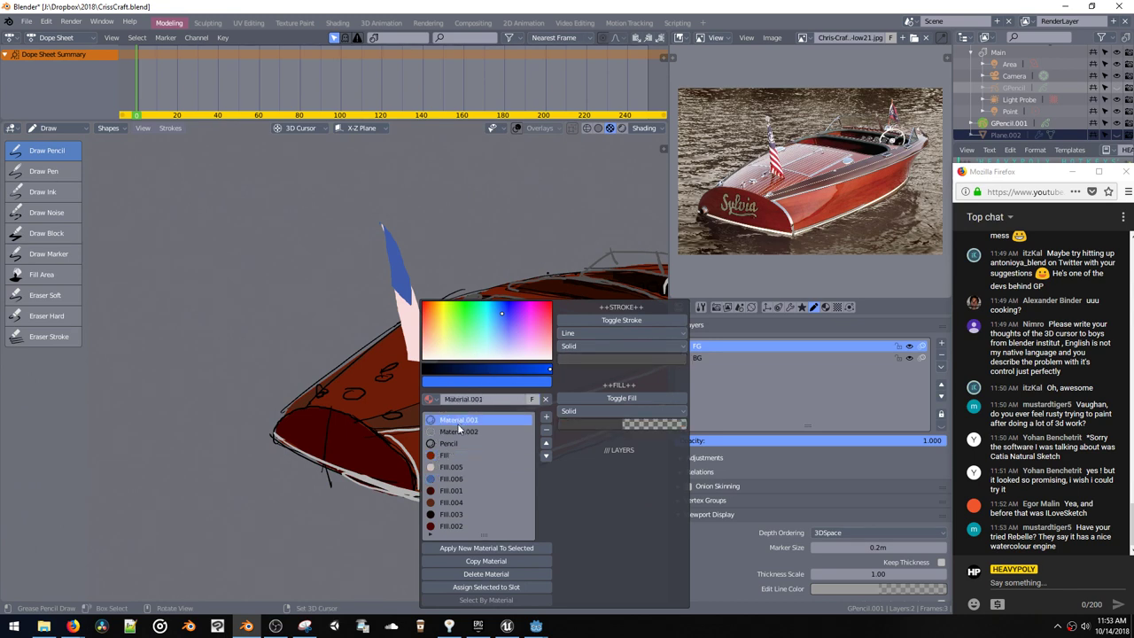
left_click(478, 560)
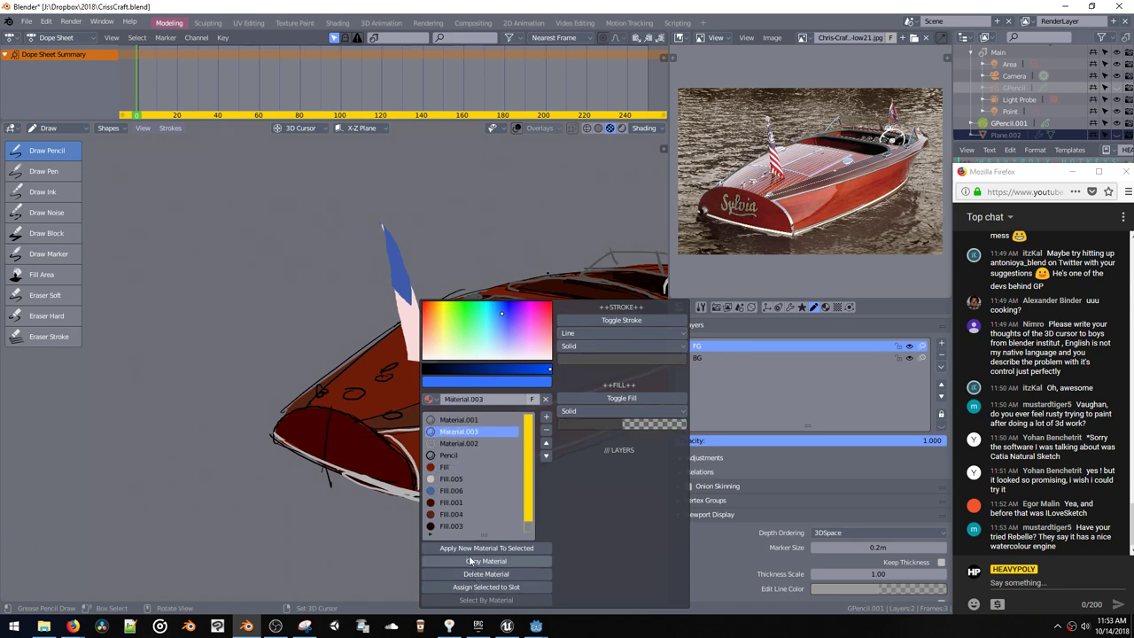
left_click(585, 357)
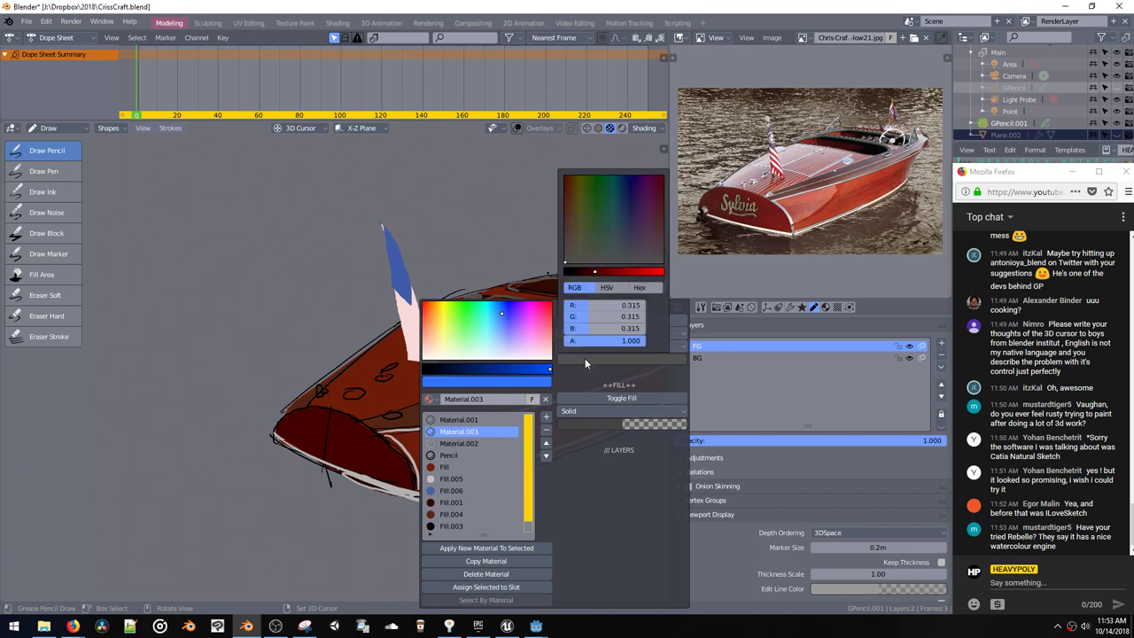
left_click(648, 273)
left_click_drag(648, 273, 660, 273)
left_click_drag(652, 195, 671, 166)
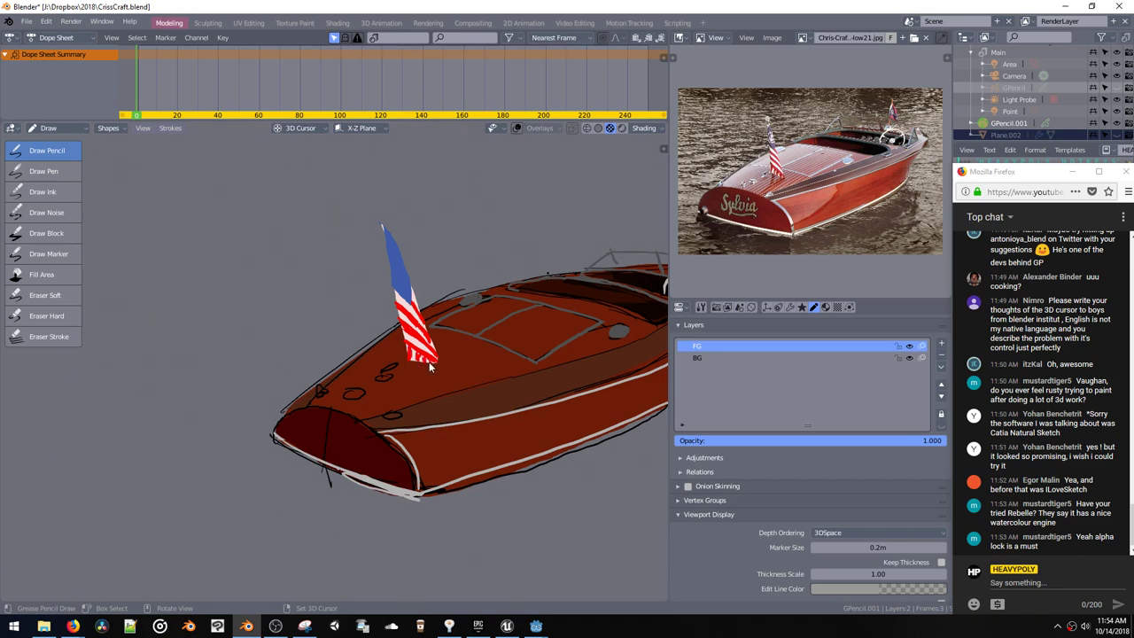
Step: Darken the red stroke colour of Material.003 used for the flag's stripes
key("shift+v")
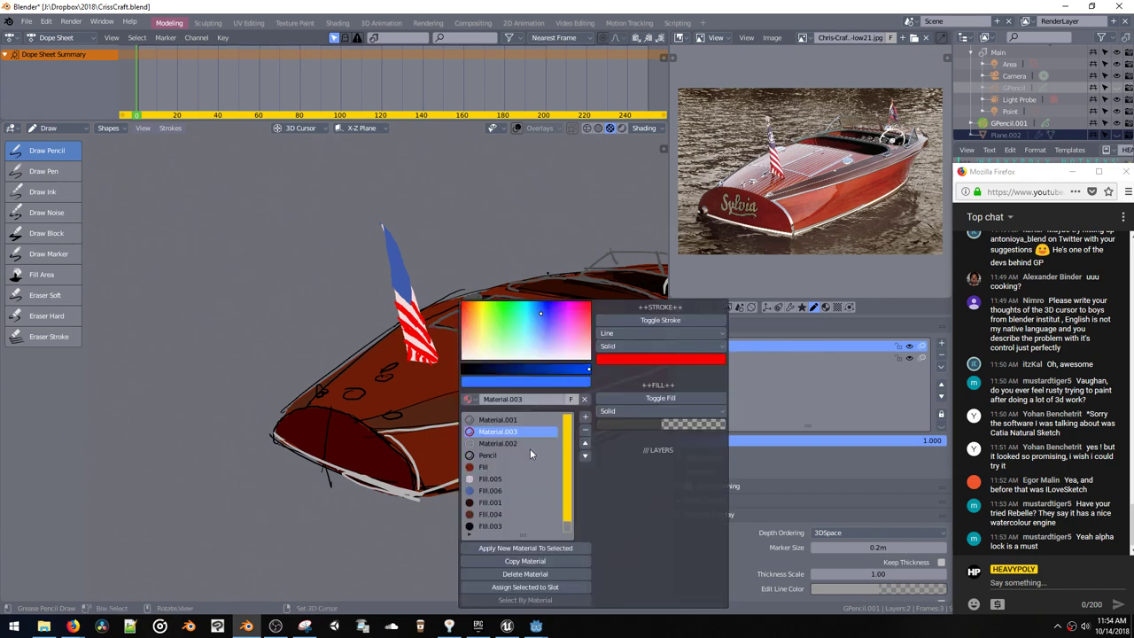
left_click(631, 359)
left_click_drag(666, 278, 667, 273)
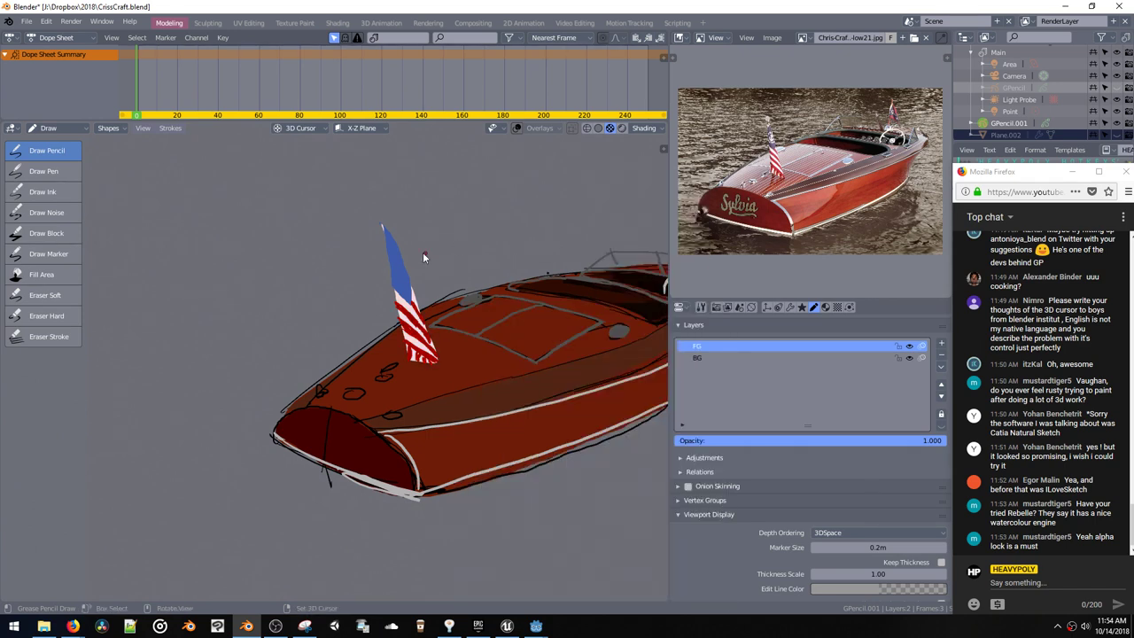
scroll(505, 334, "down", 3)
mouse_move(503, 383)
middle_mouse_down()
mouse_move(493, 336)
mouse_move(430, 303)
middle_mouse_up()
middle_click_drag(335, 350, 359, 345, "ctrl")
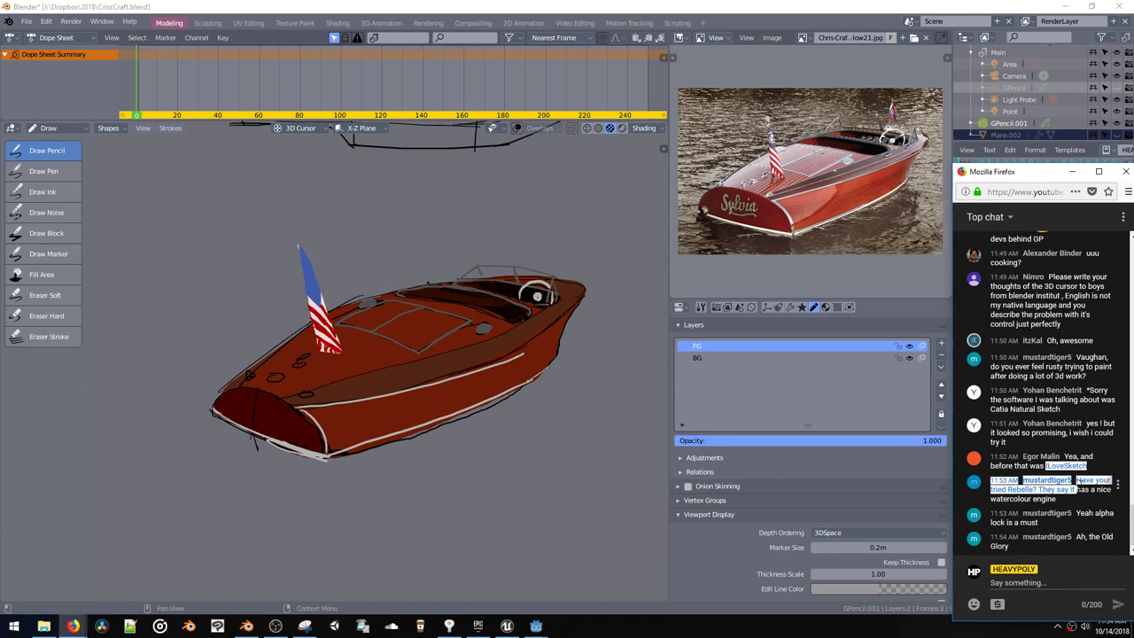
Step: Copy the word ILoveSketch from the live chat, switch to the Firefox window and search YouTube for it
left_click_drag(1045, 465, 1093, 473)
key("ctrl+c")
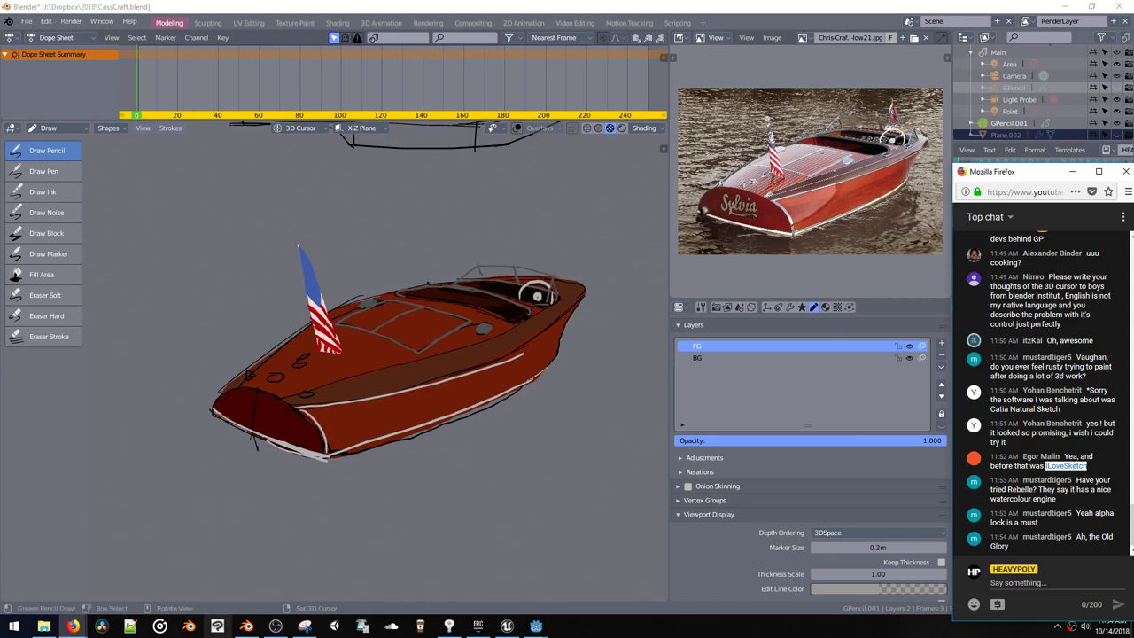
left_click(73, 626)
left_click(202, 576)
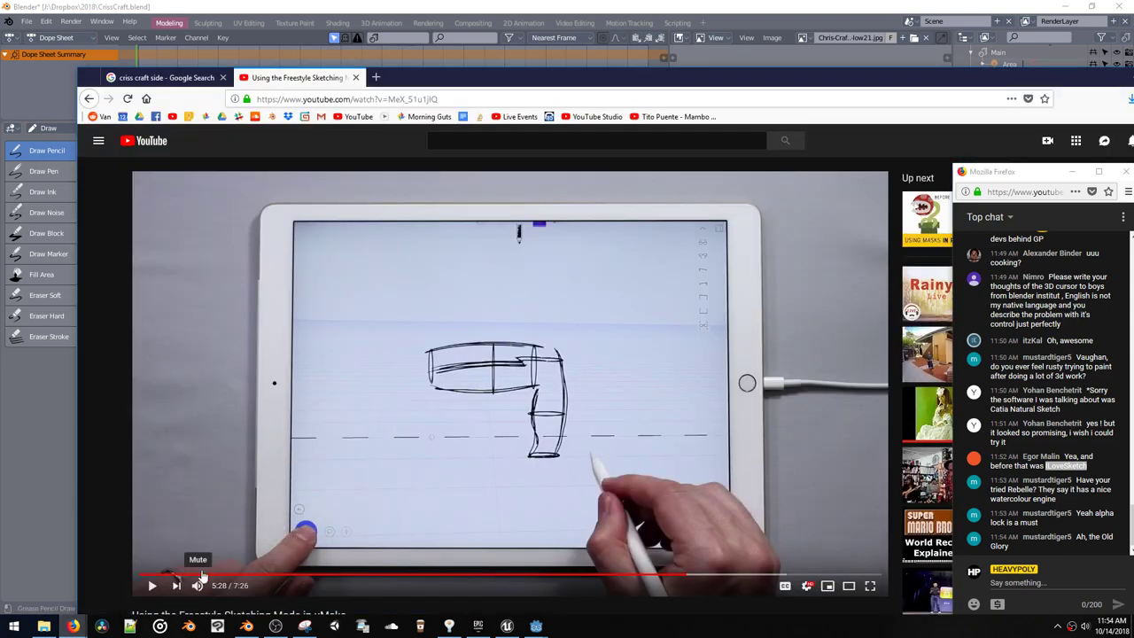
left_click(527, 142)
key("ctrl+v")
key("Return")
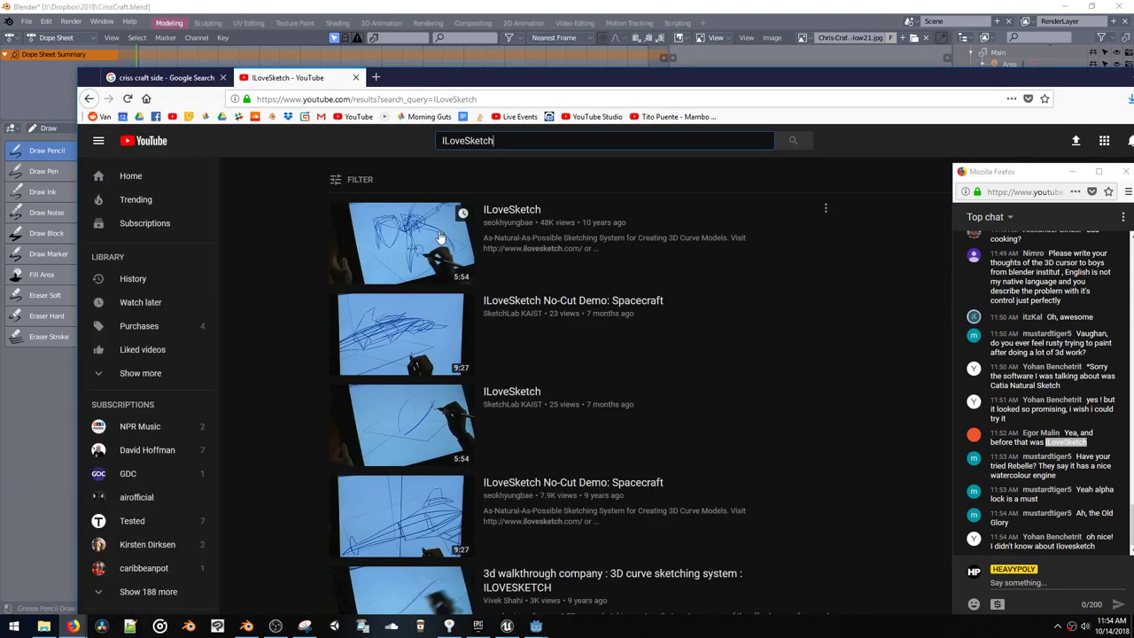
Step: Open the video "ILoveSketch No-Cut Demo: Spacecraft" published 9 years ago and skim forward through the sketching demonstration
scroll(441, 238, "down", 5)
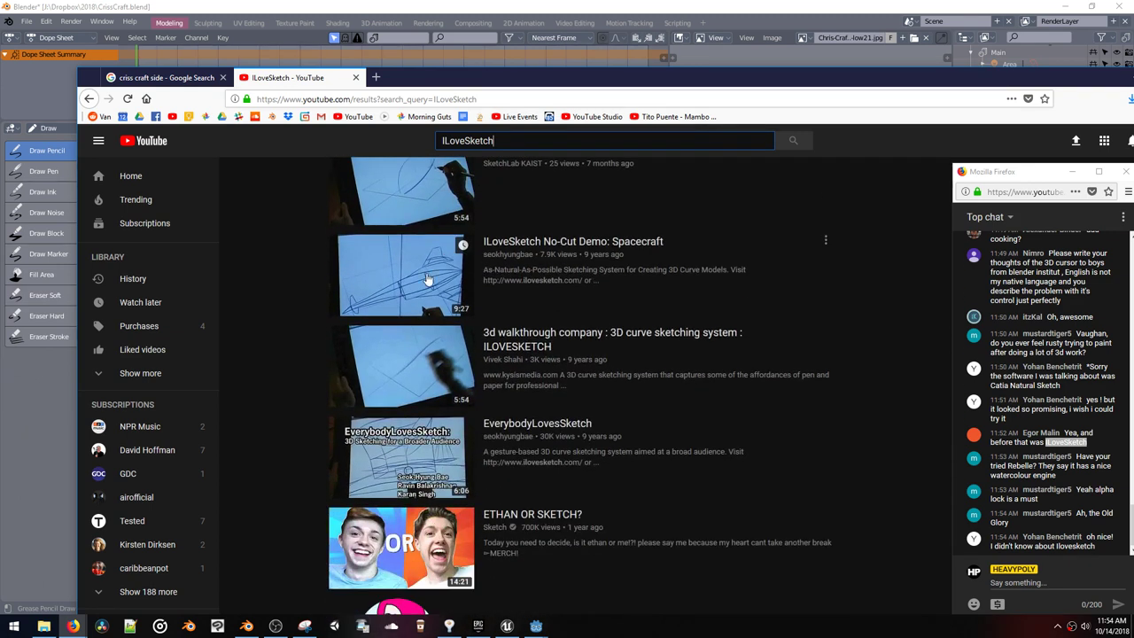
left_click(426, 280)
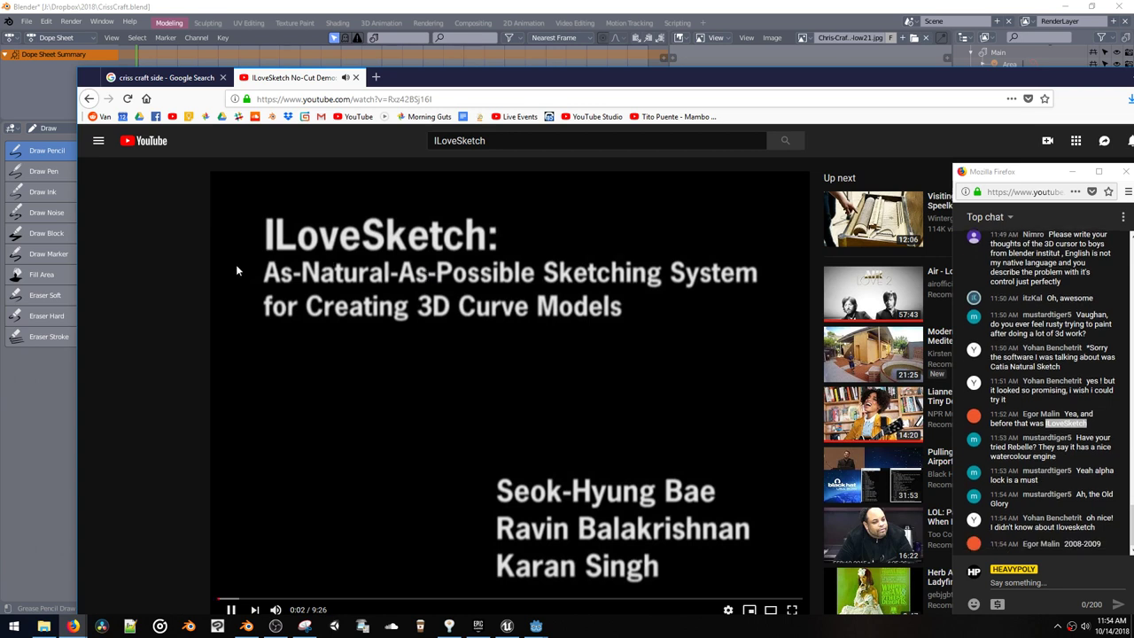
scroll(236, 264, "down", 1)
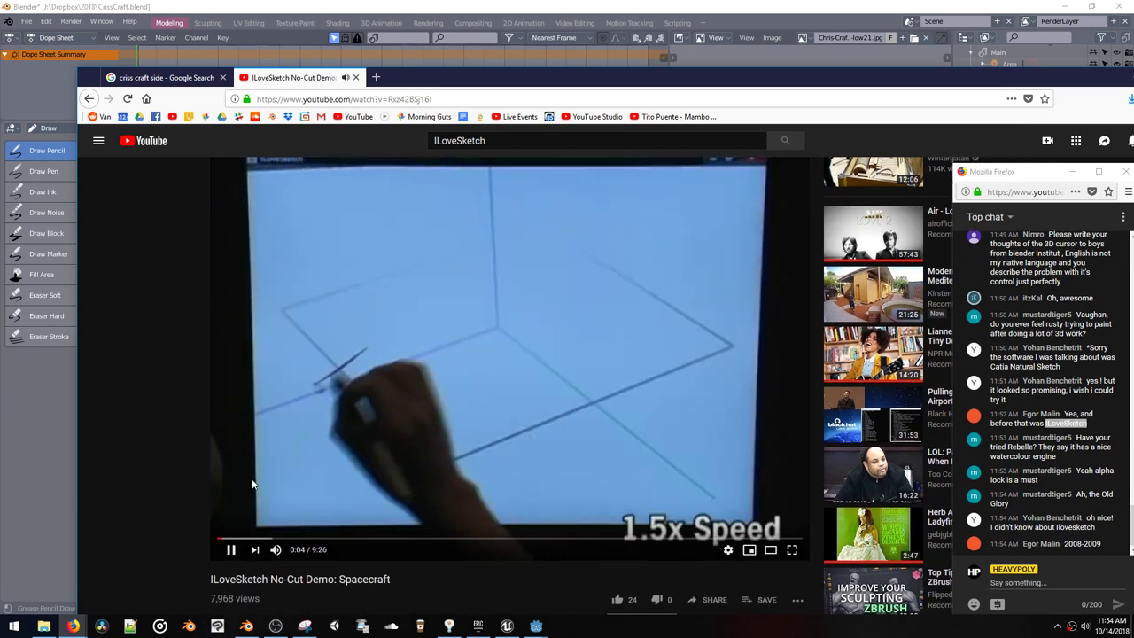
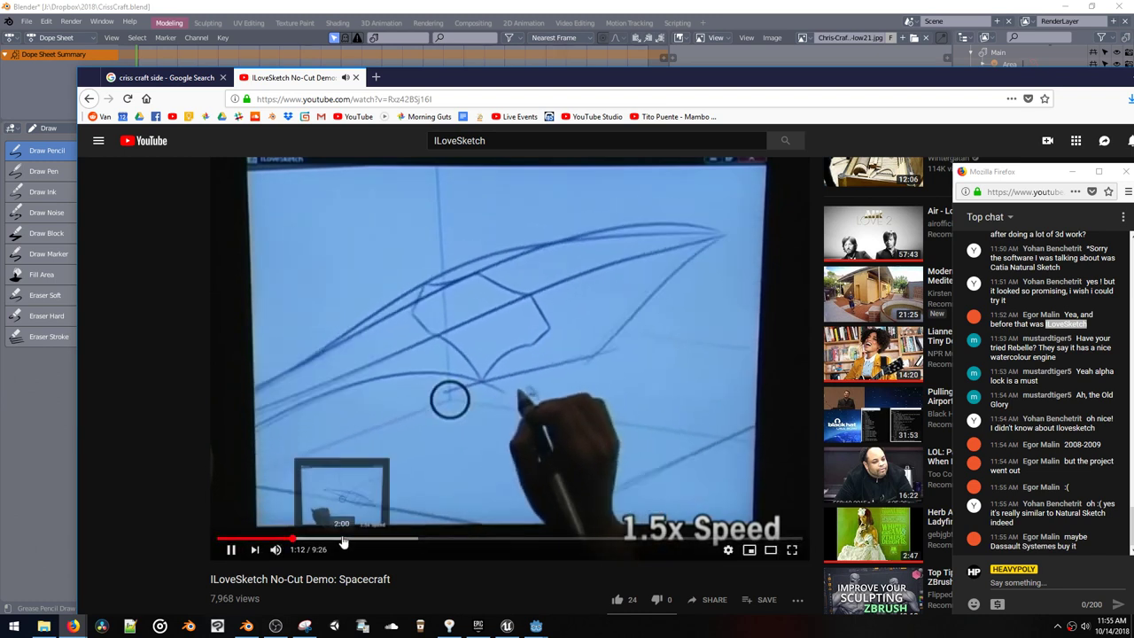
left_click(342, 538)
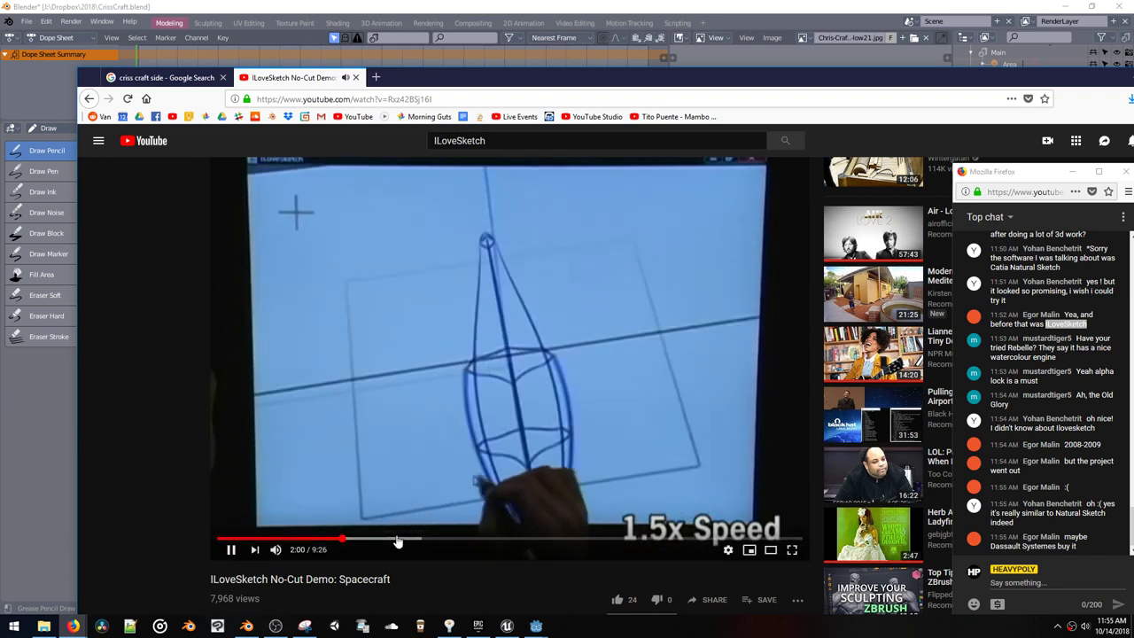
left_click(403, 538)
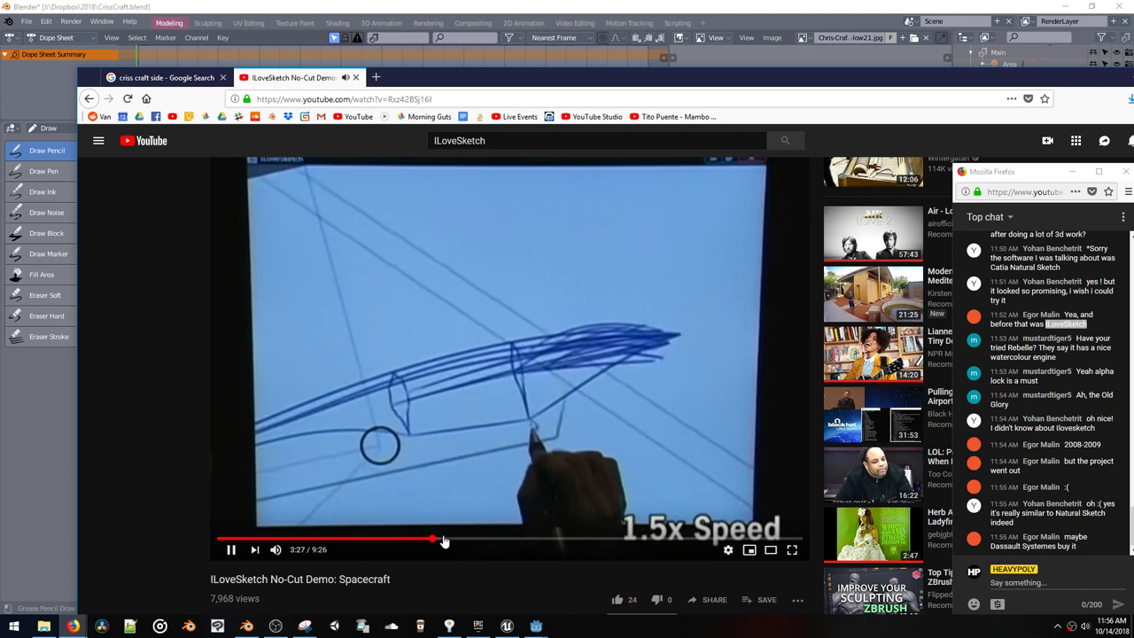
left_click(433, 538)
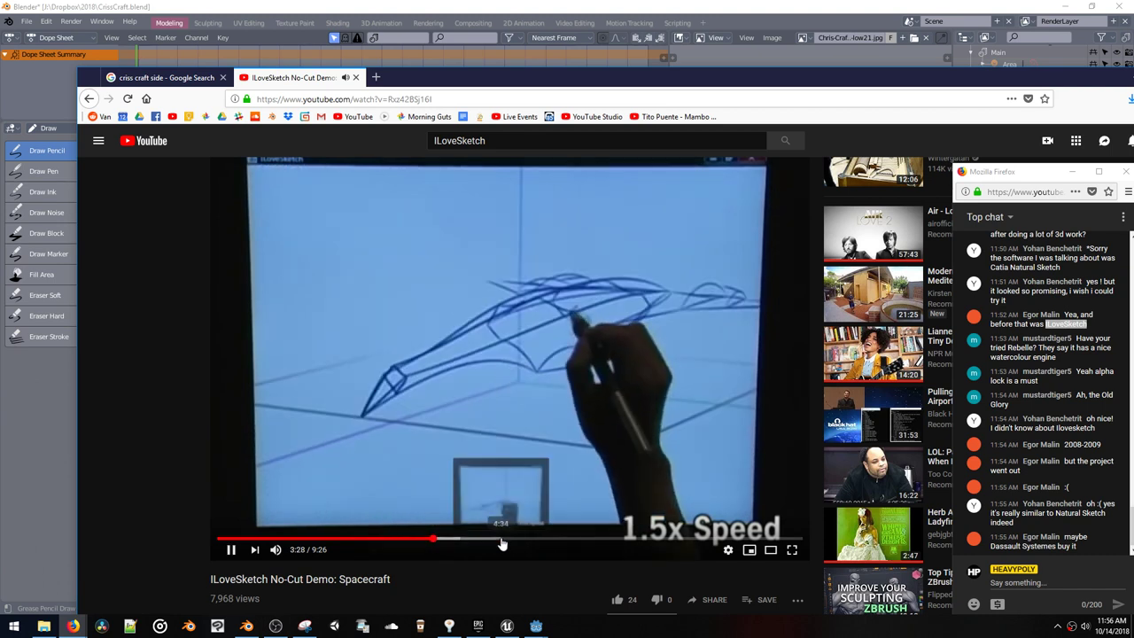
left_click(518, 538)
left_click(576, 538)
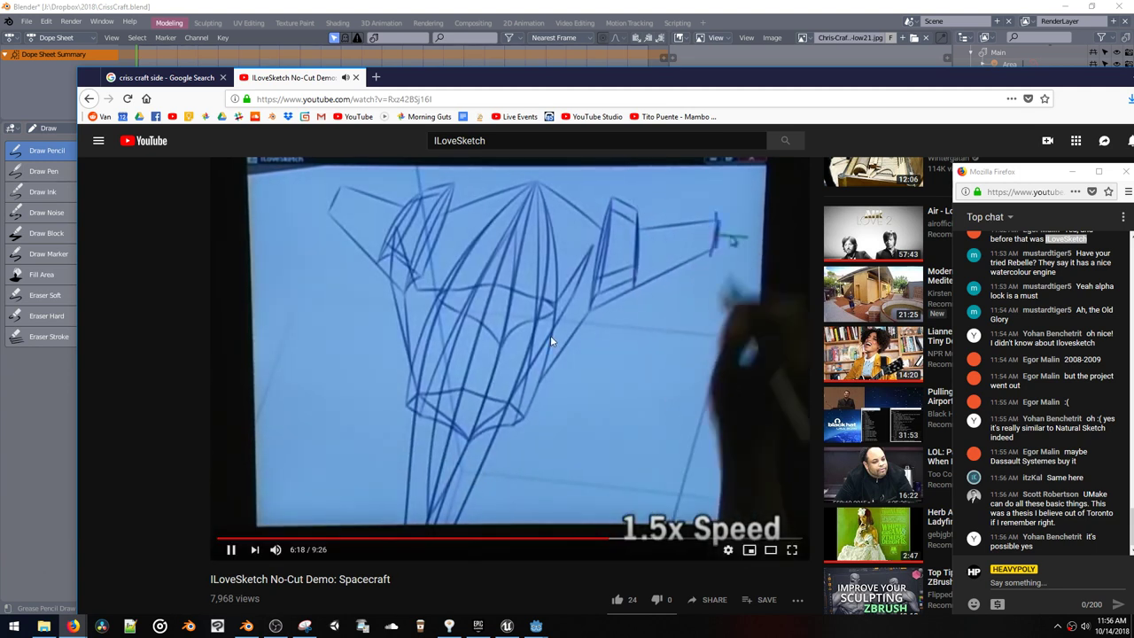
scroll(524, 394, "down", 2)
scroll(516, 394, "up", 4)
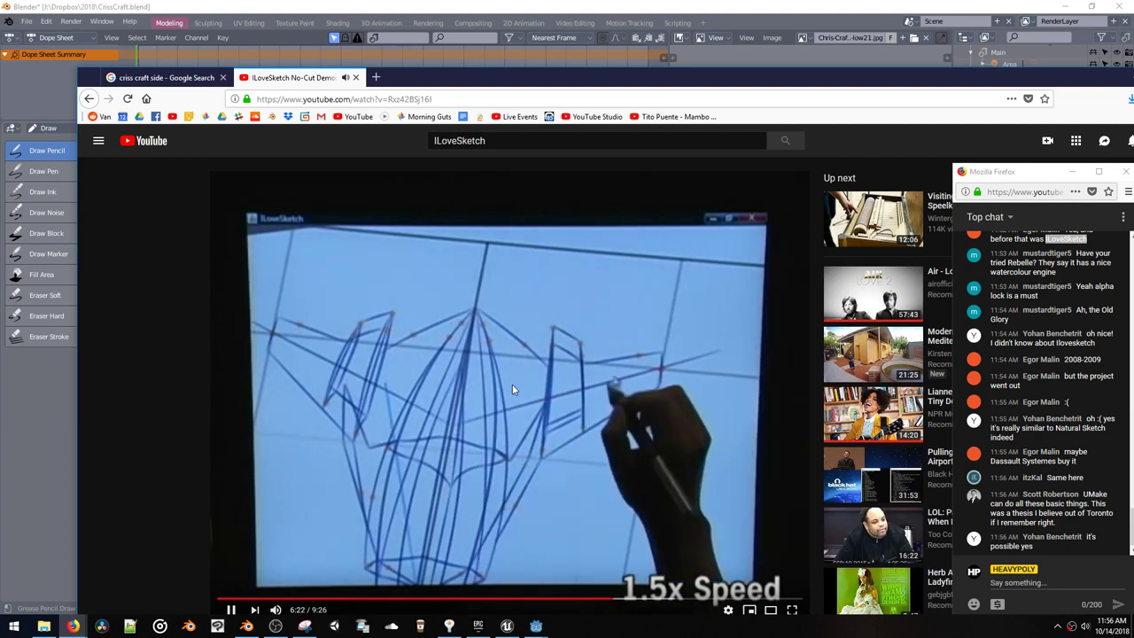
scroll(461, 383, "down", 2)
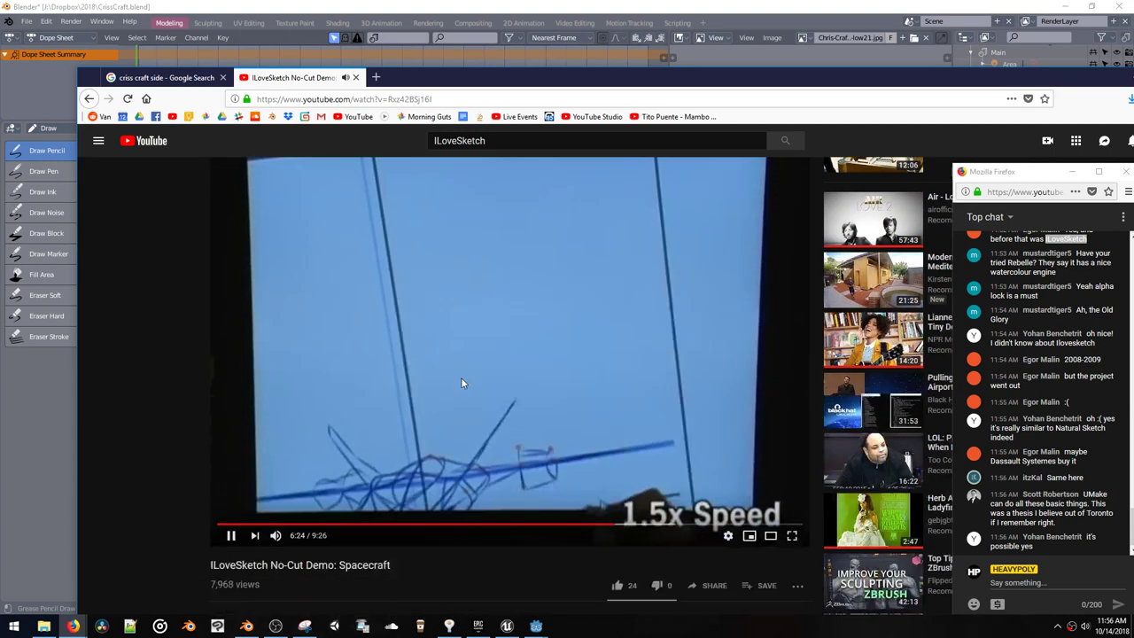
scroll(496, 336, "down", 2)
scroll(558, 319, "up", 2)
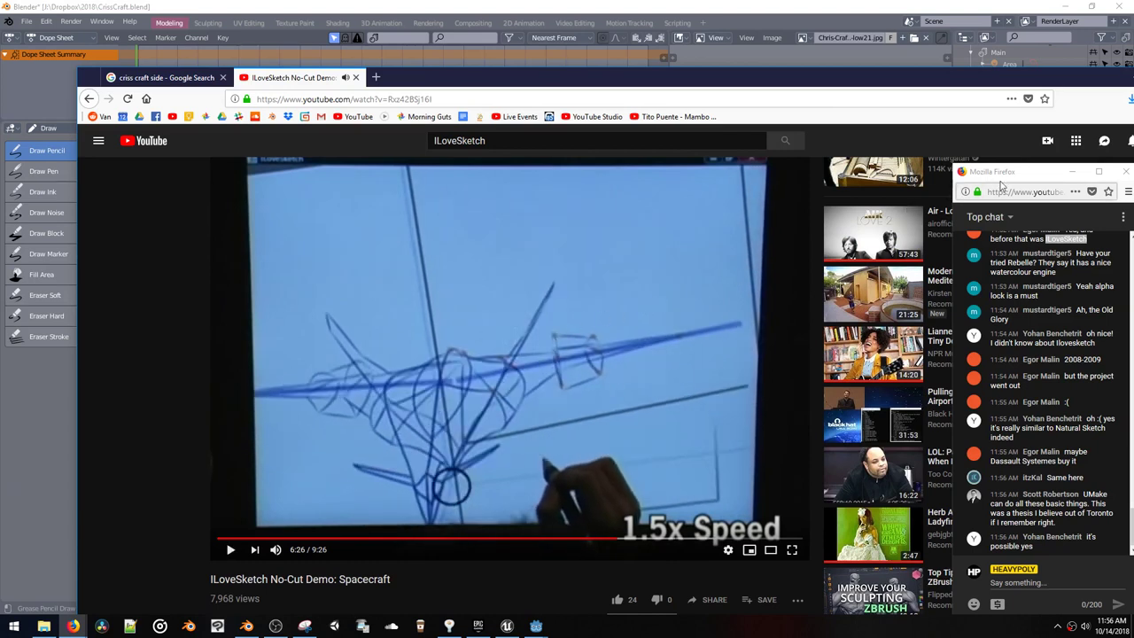
Step: Reposition the live chat window, read the viewer comments below the ILoveSketch video and bring the browser window's controls into reach
left_click_drag(1018, 171, 999, 153)
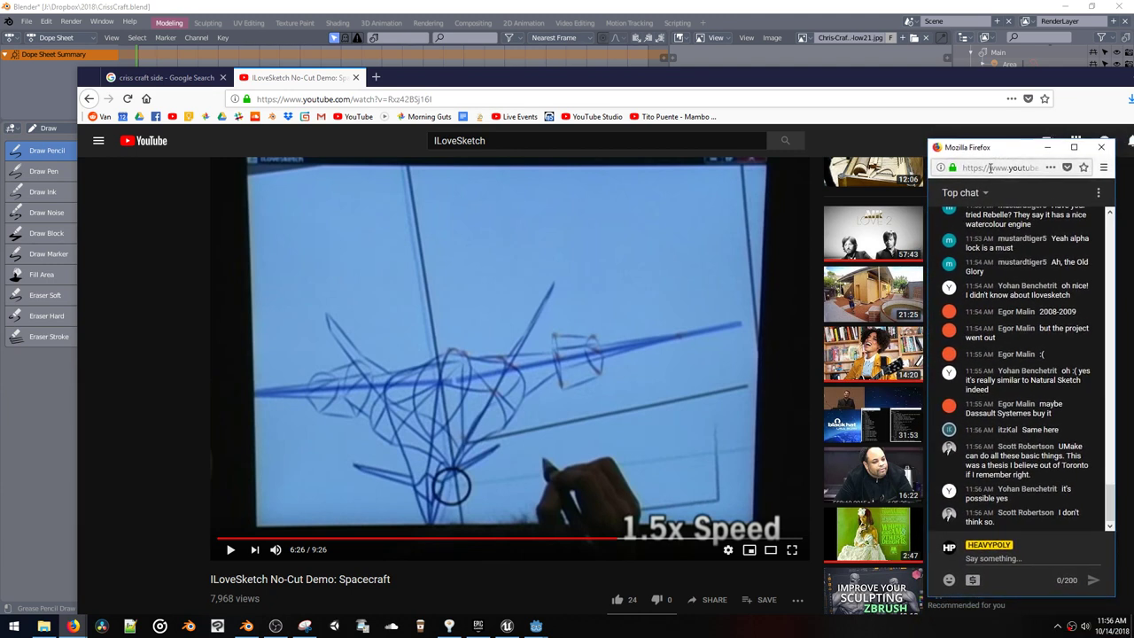
scroll(620, 353, "down", 5)
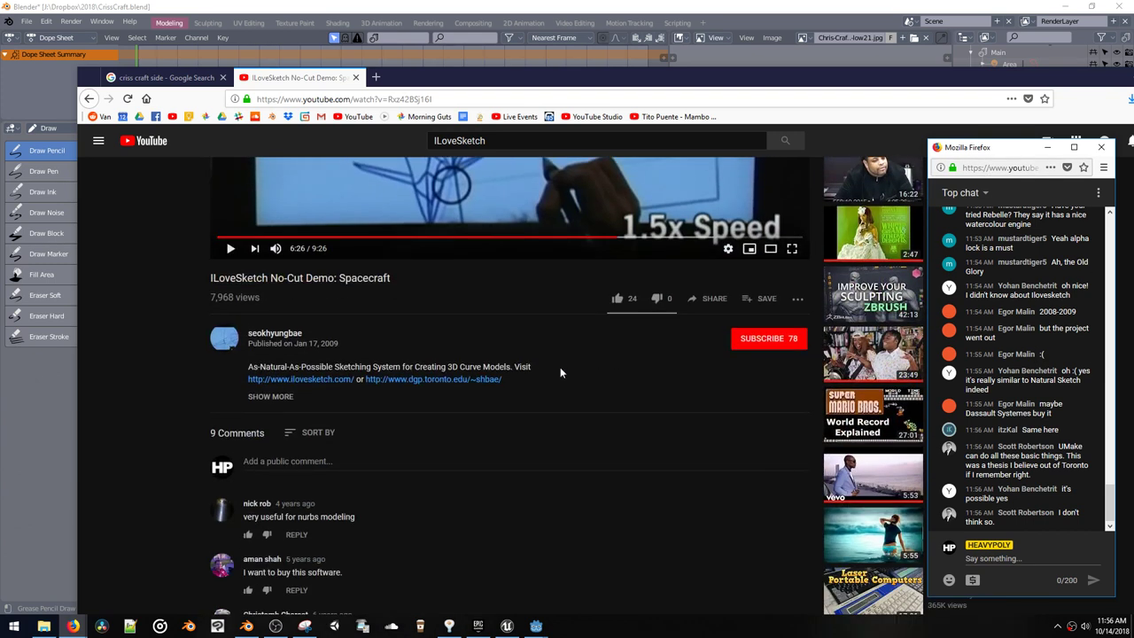
scroll(560, 367, "down", 4)
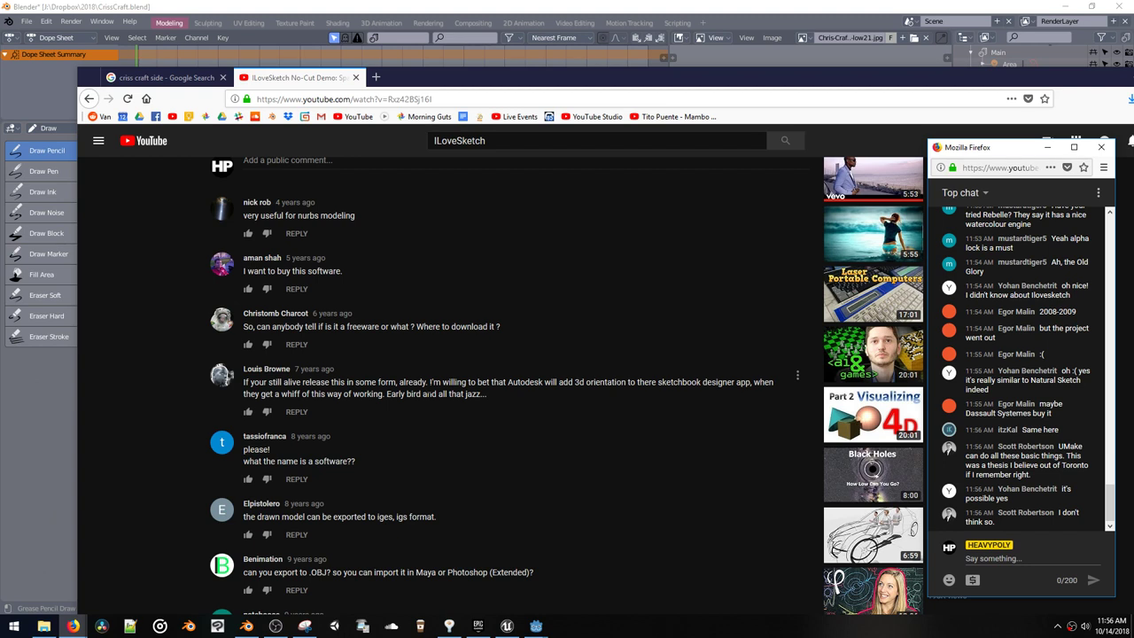
left_click_drag(428, 382, 630, 389)
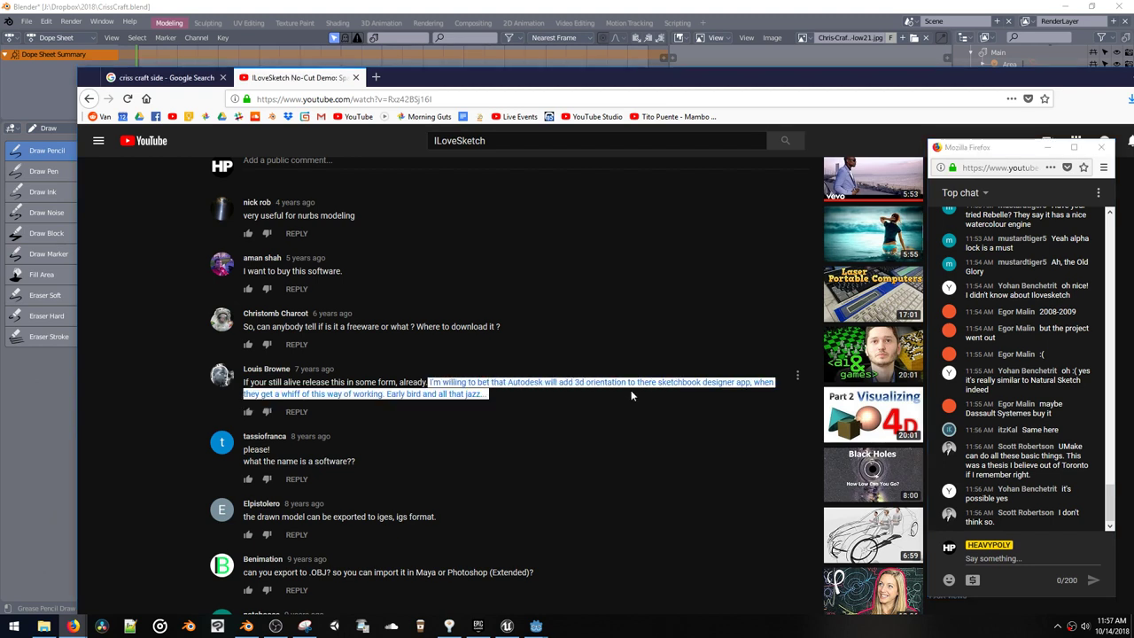
left_click(630, 390)
scroll(631, 389, "down", 2)
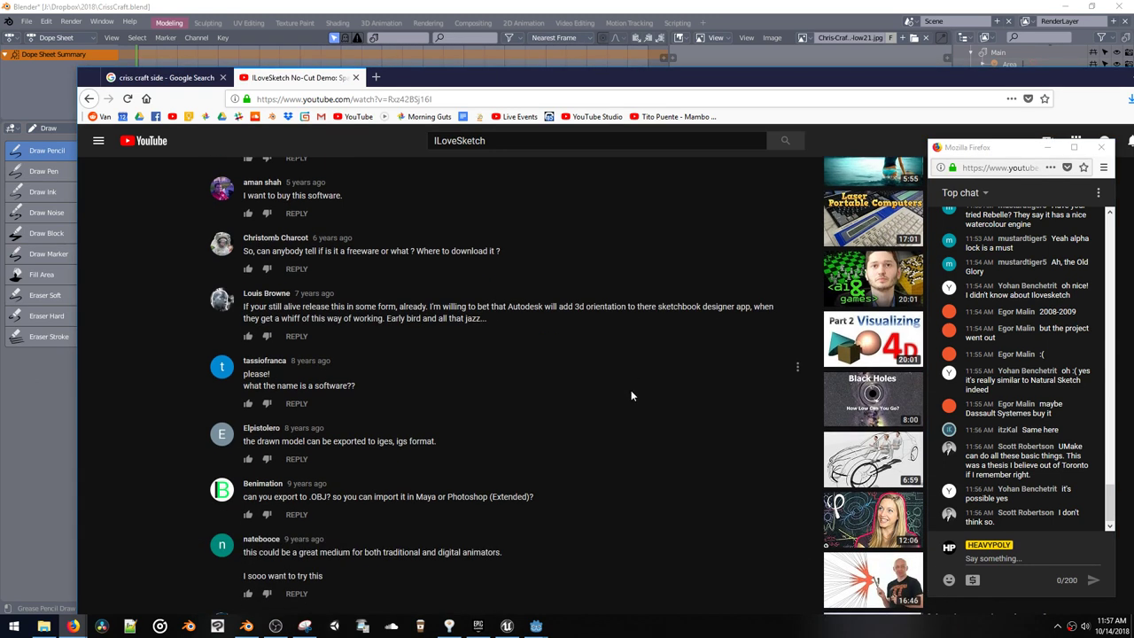
left_click_drag(1088, 86, 1000, 86)
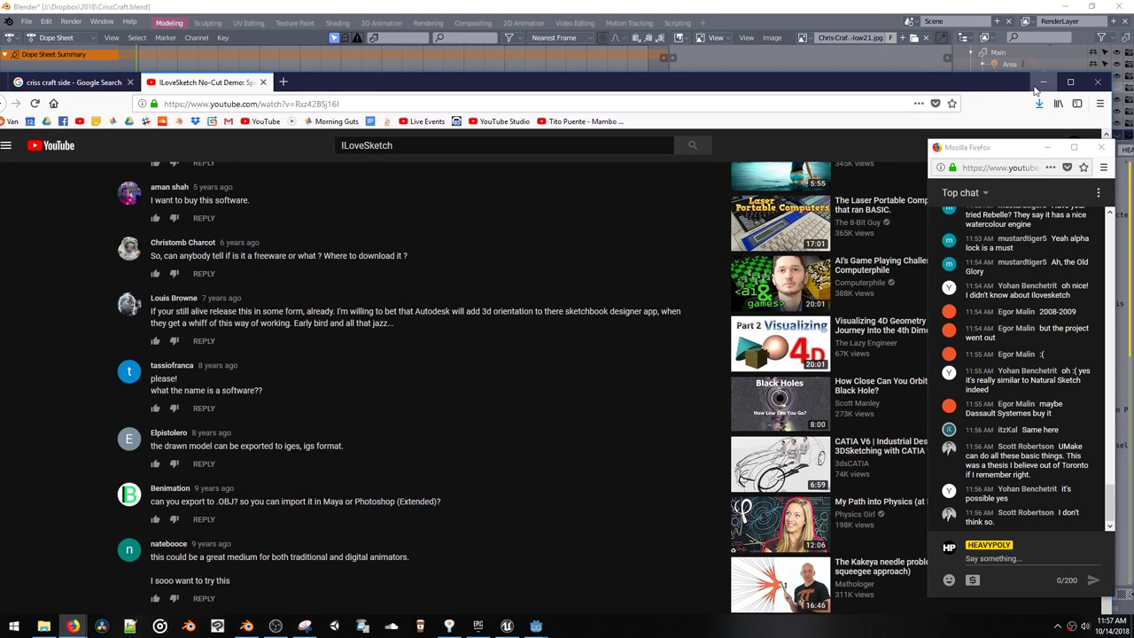
Step: Switch back to Blender, add a Build modifier to the GPencil.001 boat drawing and play the animation
left_click(1034, 85)
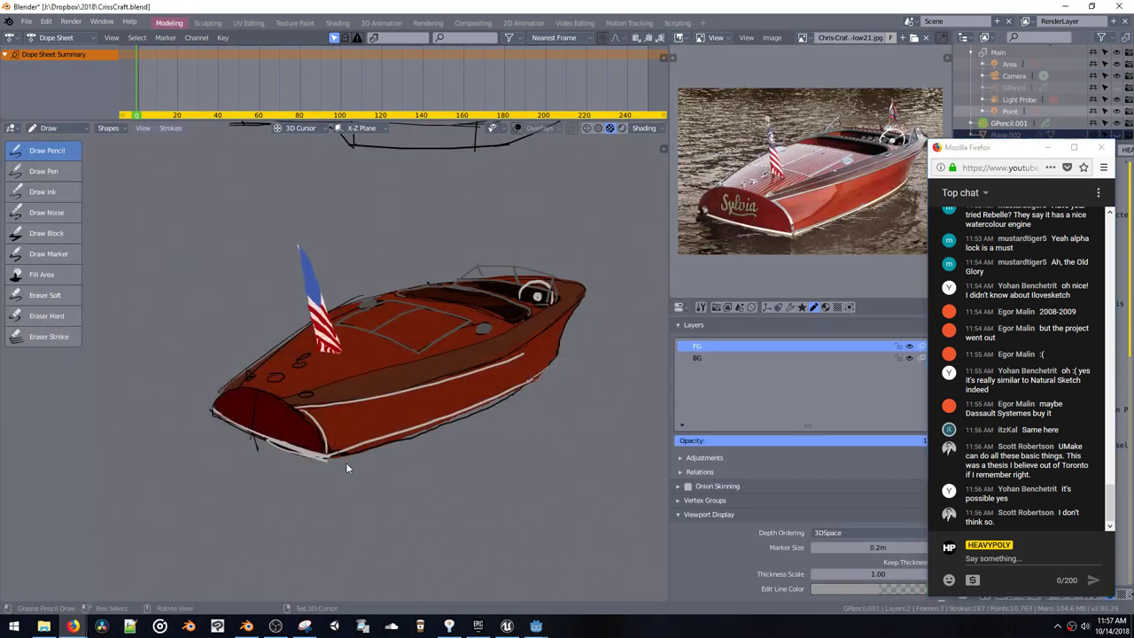
mouse_move(345, 462)
middle_mouse_down()
mouse_move(330, 425)
mouse_move(498, 387)
middle_mouse_up()
left_click(801, 306)
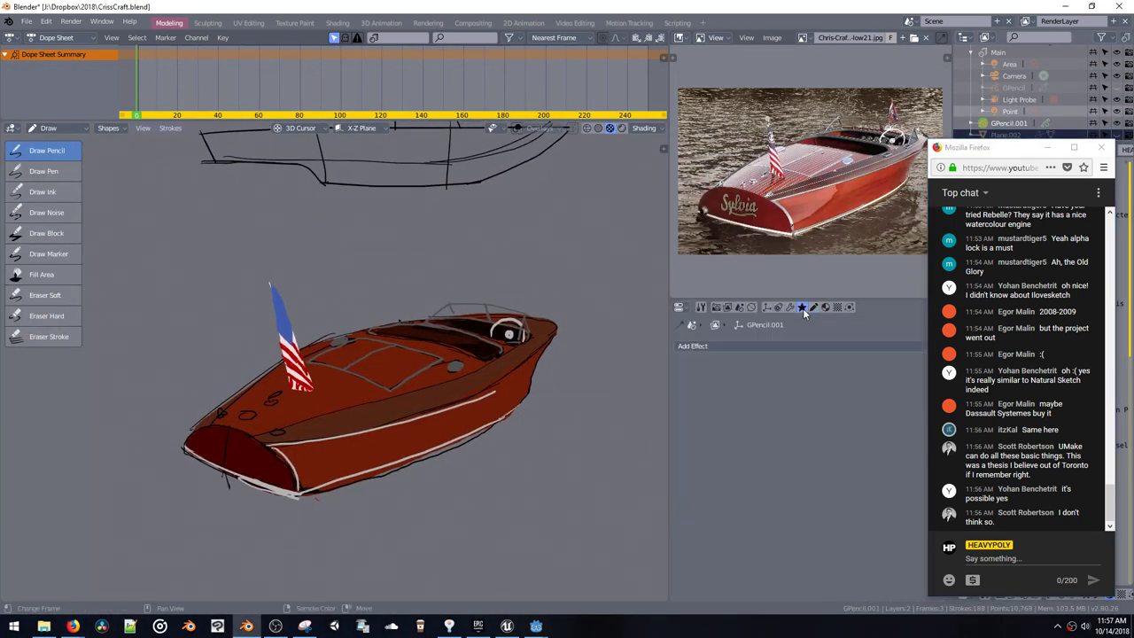
left_click(759, 346)
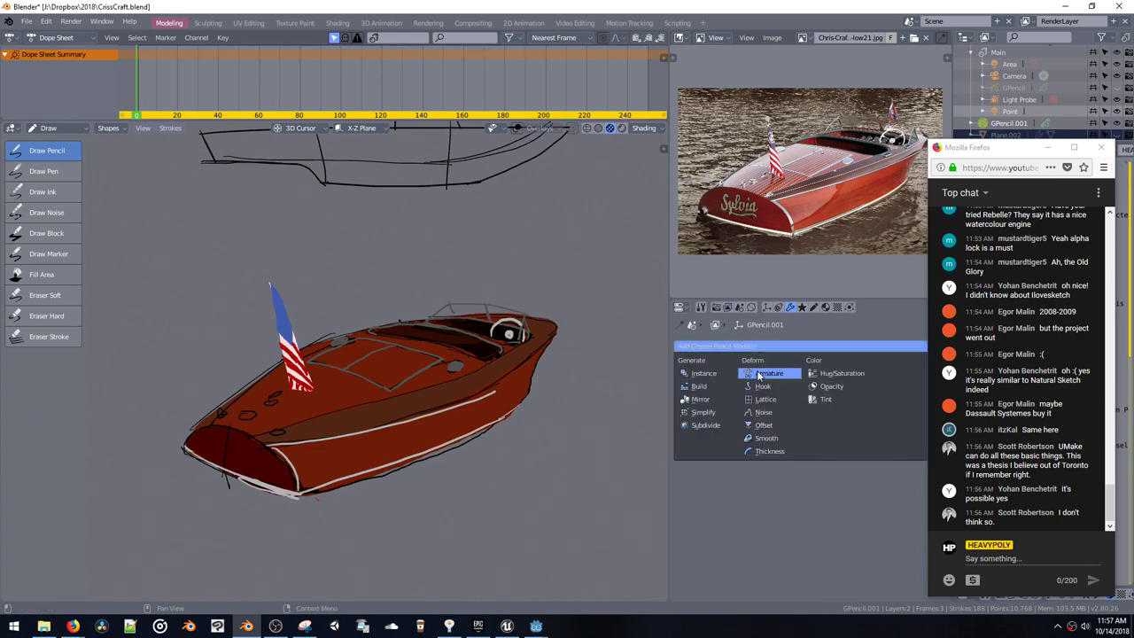
left_click(700, 386)
key("space")
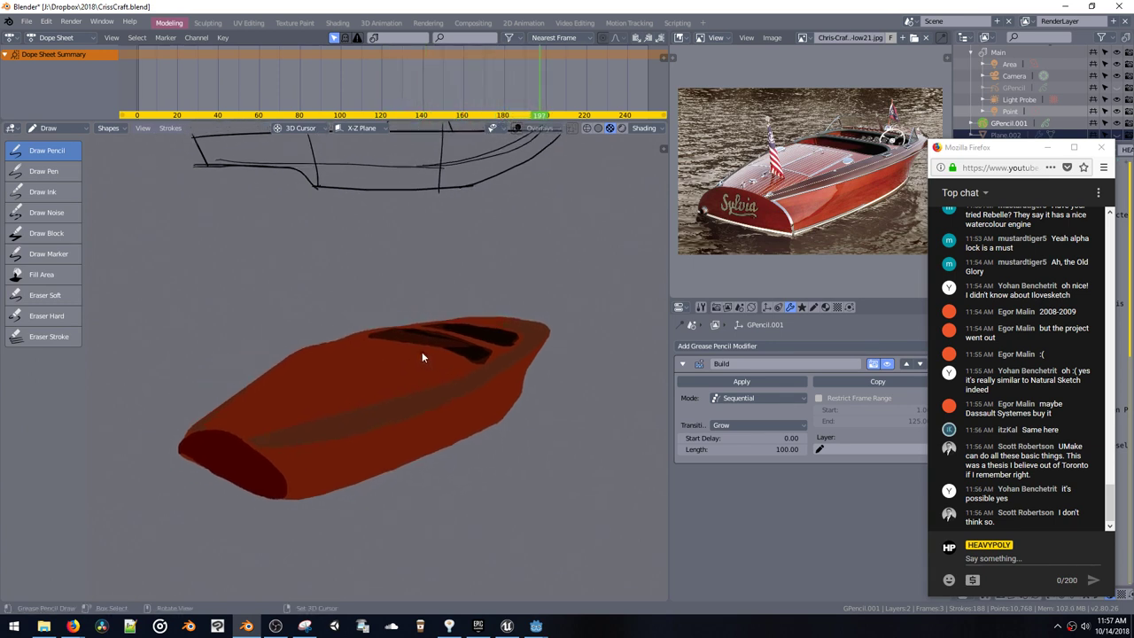
mouse_move(421, 352)
middle_mouse_down("ctrl")
mouse_move(423, 397)
mouse_move(433, 391)
middle_mouse_up("ctrl")
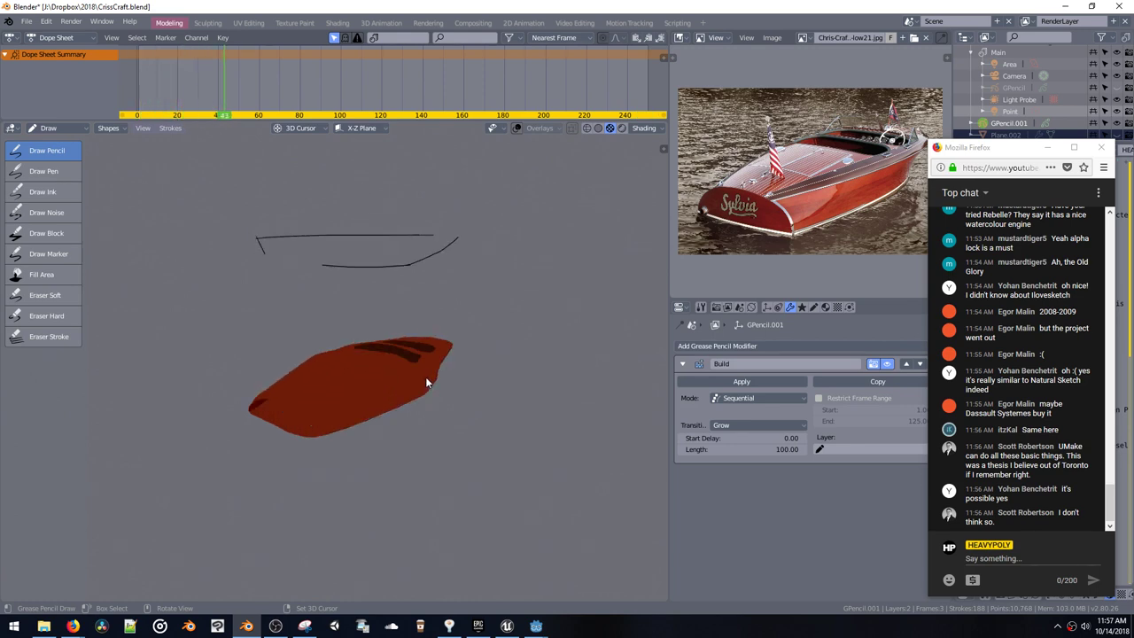
Step: Make the BG layer active and switch the Dope Sheet to Grease Pencil mode
left_click(813, 307)
left_click(776, 358)
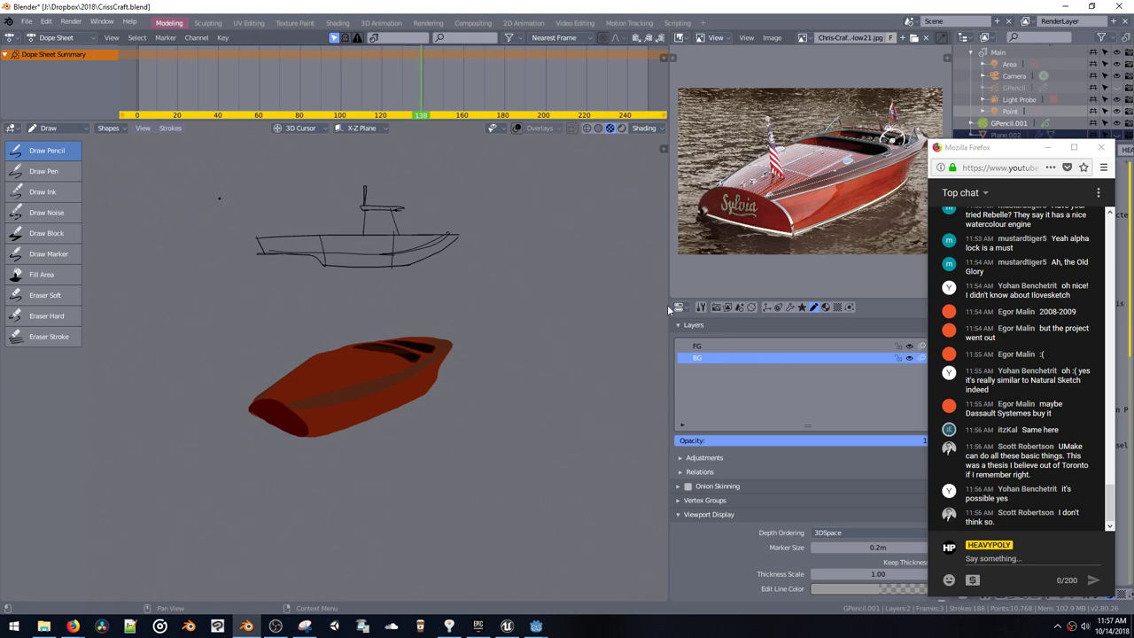
left_click(790, 306)
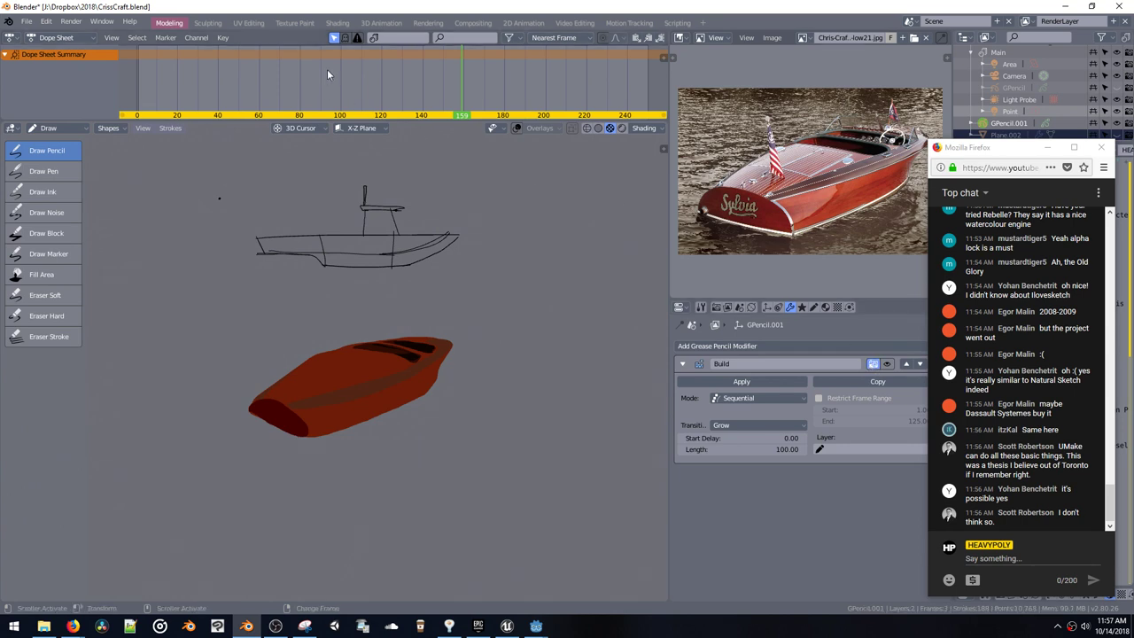
mouse_move(165, 76)
left_mouse_down()
mouse_move(150, 75)
mouse_move(190, 76)
mouse_move(134, 77)
left_mouse_up()
left_click(55, 38)
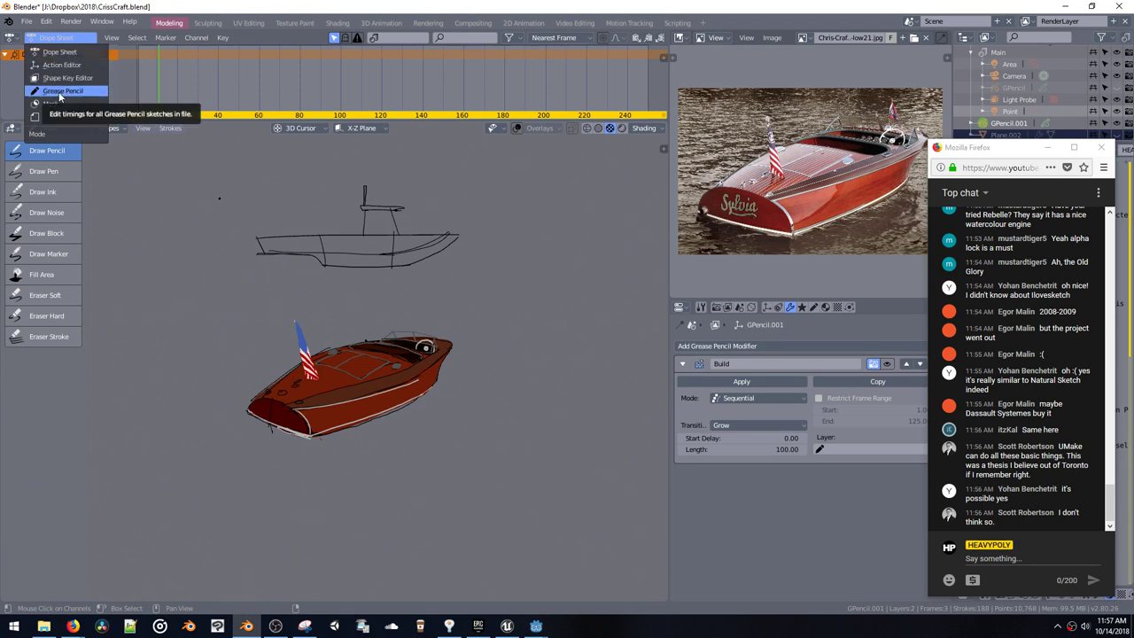
left_click(62, 91)
Step: Delete the second keyframe on the FG layer of the GPencil object
middle_click_drag(150, 86, 214, 108)
left_click(227, 99)
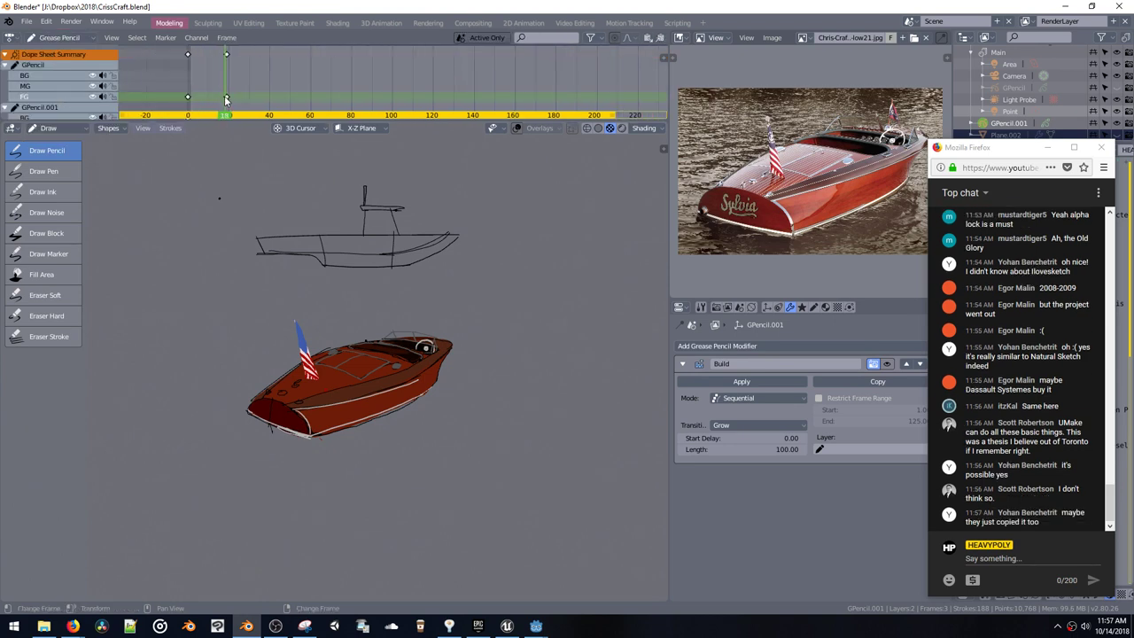
left_click_drag(227, 99, 227, 57)
key("n")
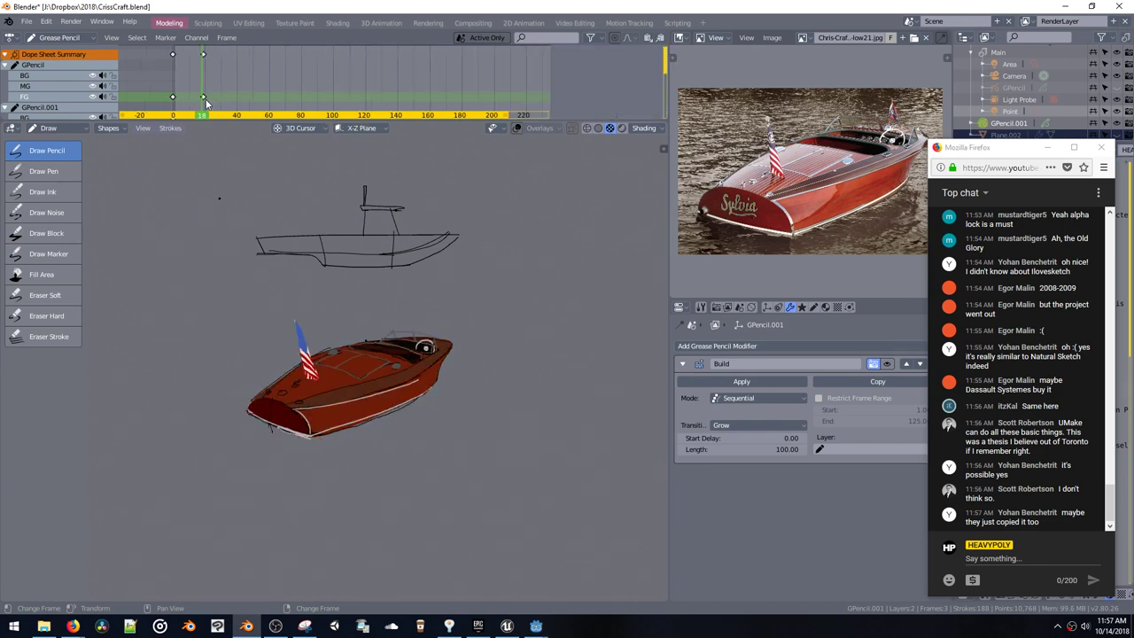
key("n")
key("b")
mouse_move(234, 75)
left_mouse_down()
mouse_move(244, 77)
mouse_move(236, 72)
left_mouse_up()
key("x")
left_click(248, 75)
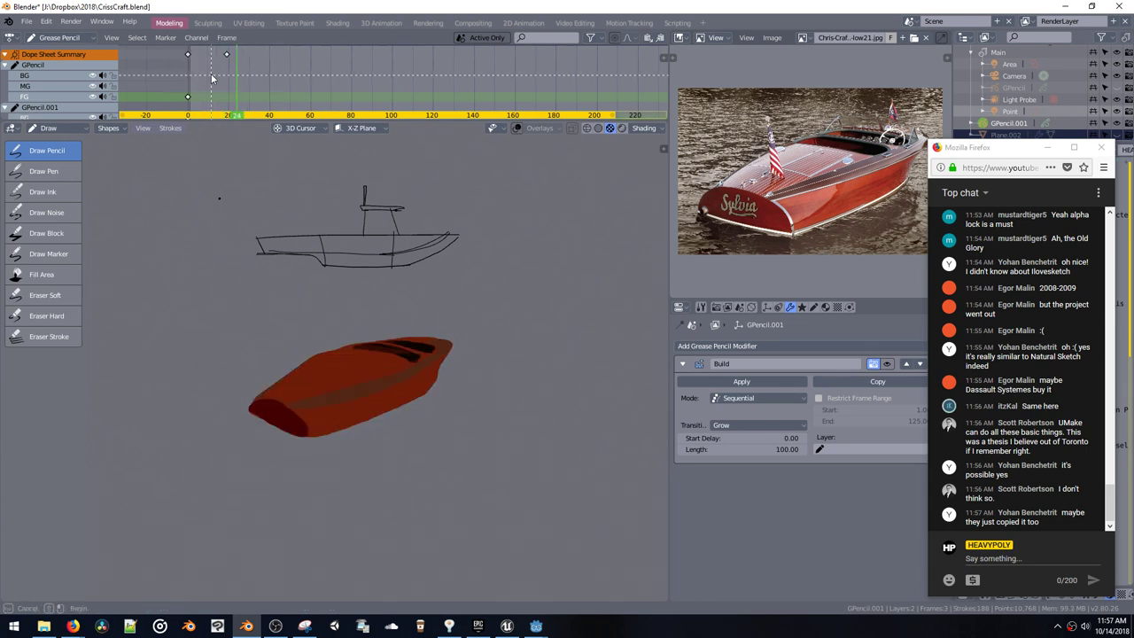
Step: Delete the second keyframe on the FG layer of the GPencil.001 object
middle_click_drag(236, 62, 265, 95)
scroll(310, 84, "down", 3)
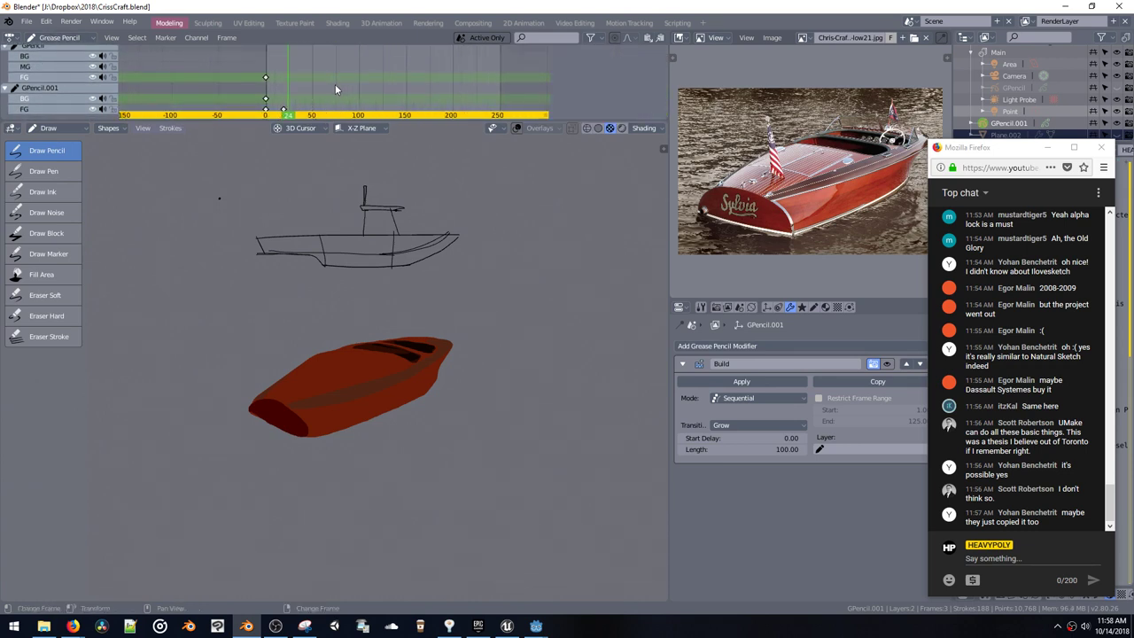
key("b")
left_click_drag(316, 129, 319, 126)
key("x")
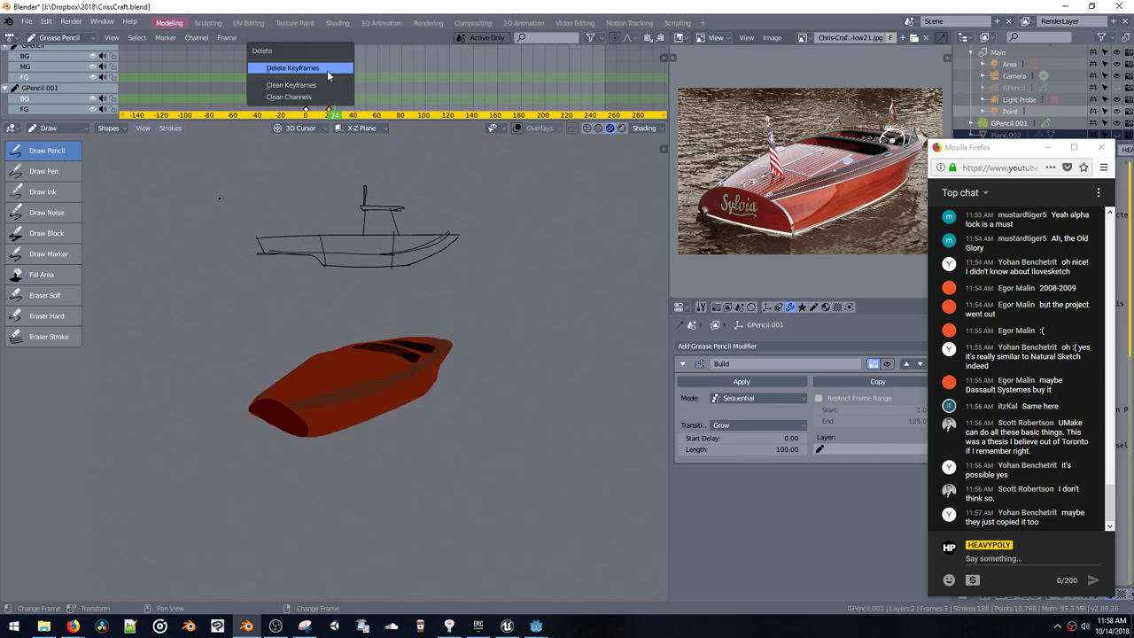
left_click(326, 70)
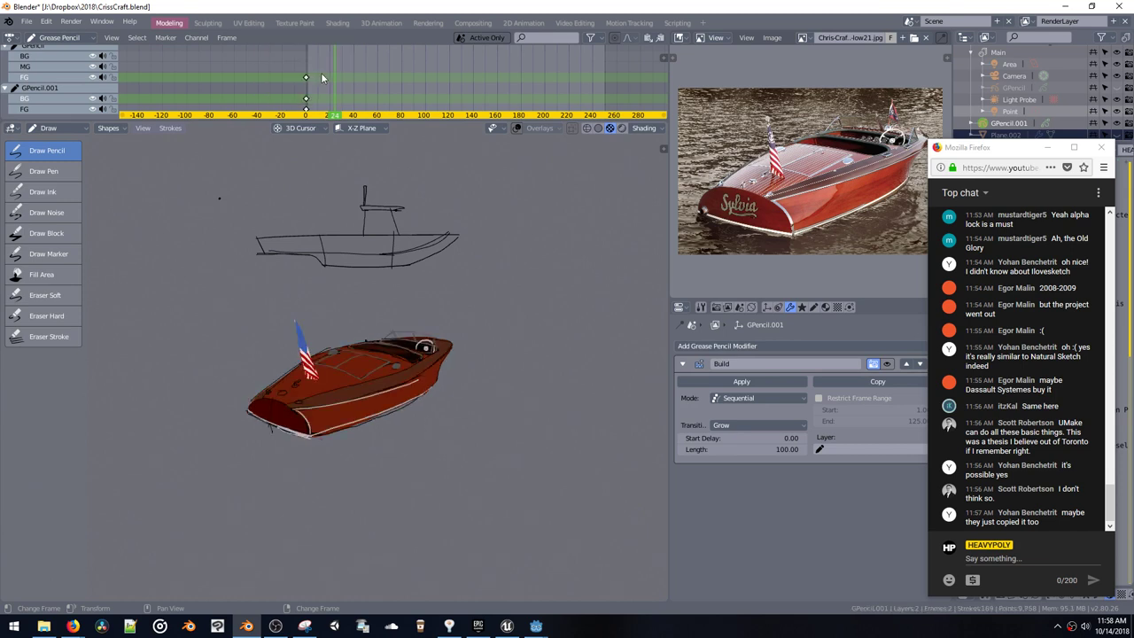
Step: Enable the Build modifier in the viewport, play the boat drawing's build-up and return to frame 0
left_click(887, 363)
key("space")
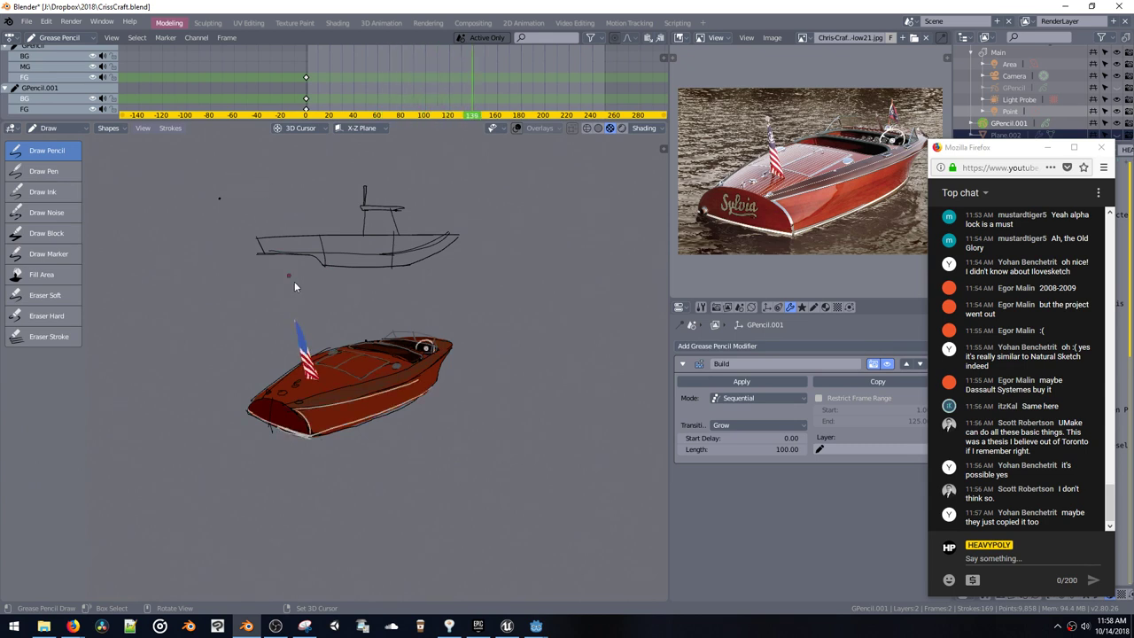
mouse_move(349, 319)
middle_mouse_down("ctrl")
mouse_move(361, 271)
mouse_move(363, 311)
middle_mouse_up("ctrl")
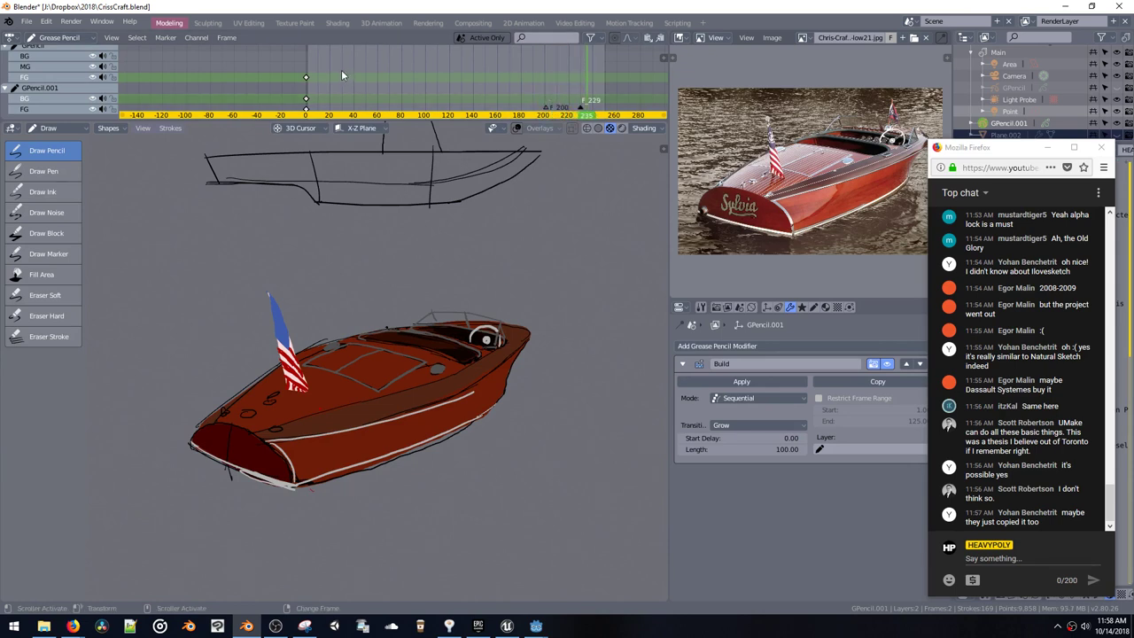
key("space")
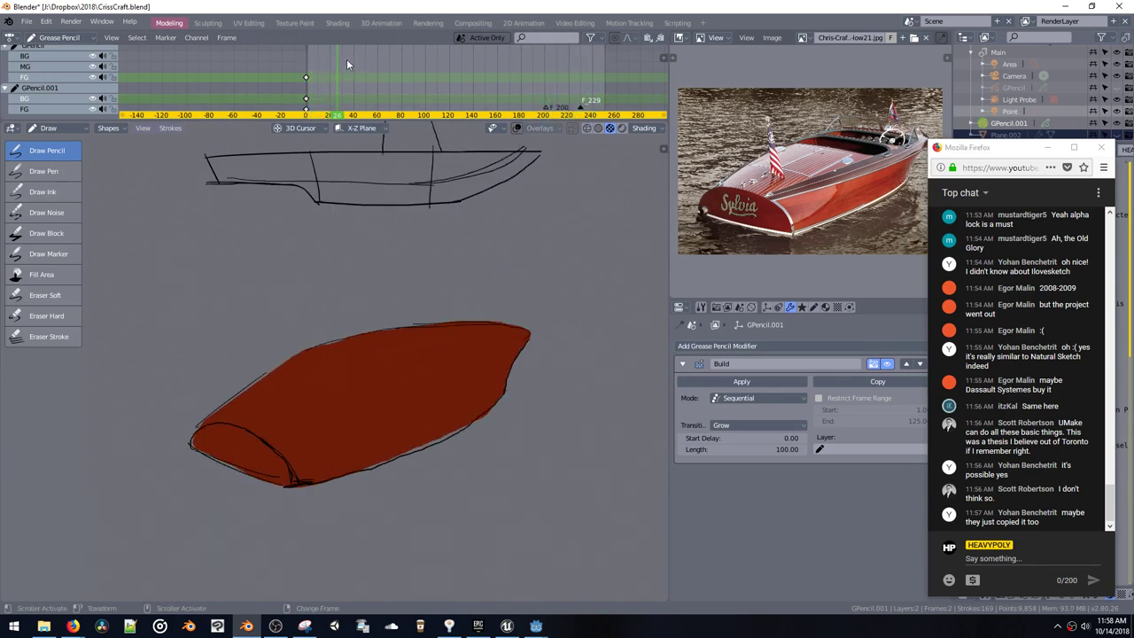
right_click_drag(347, 59, 304, 61)
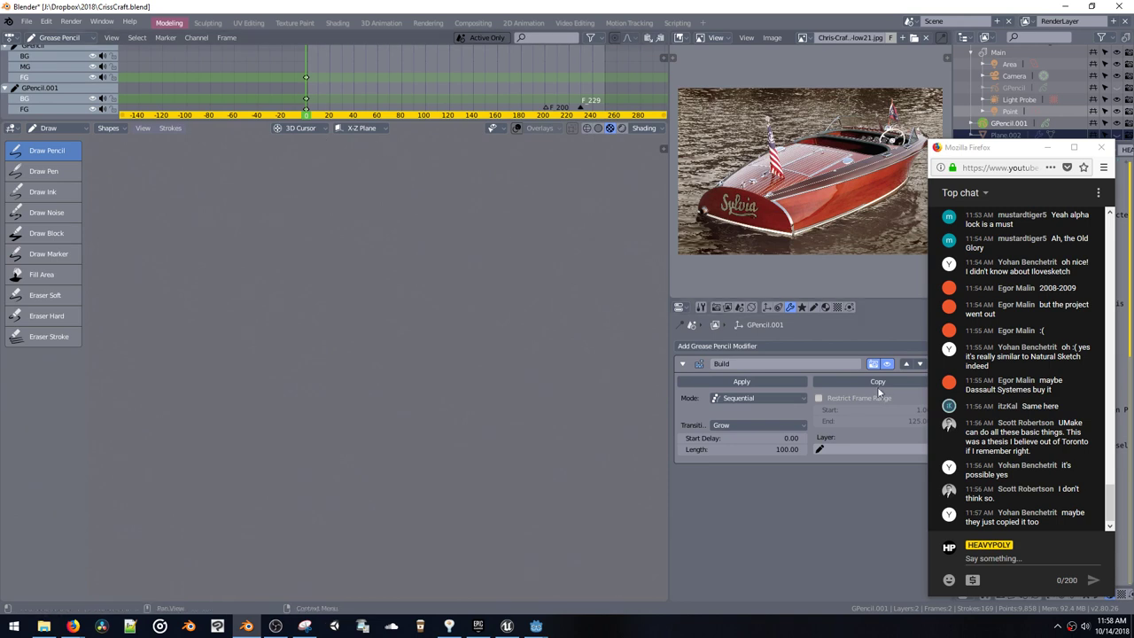
Step: Turn off the Build modifier's viewport display and make the FG layer active
left_click(886, 363)
mouse_move(419, 365)
middle_mouse_down("ctrl")
mouse_move(422, 340)
mouse_move(292, 309)
middle_mouse_up("ctrl")
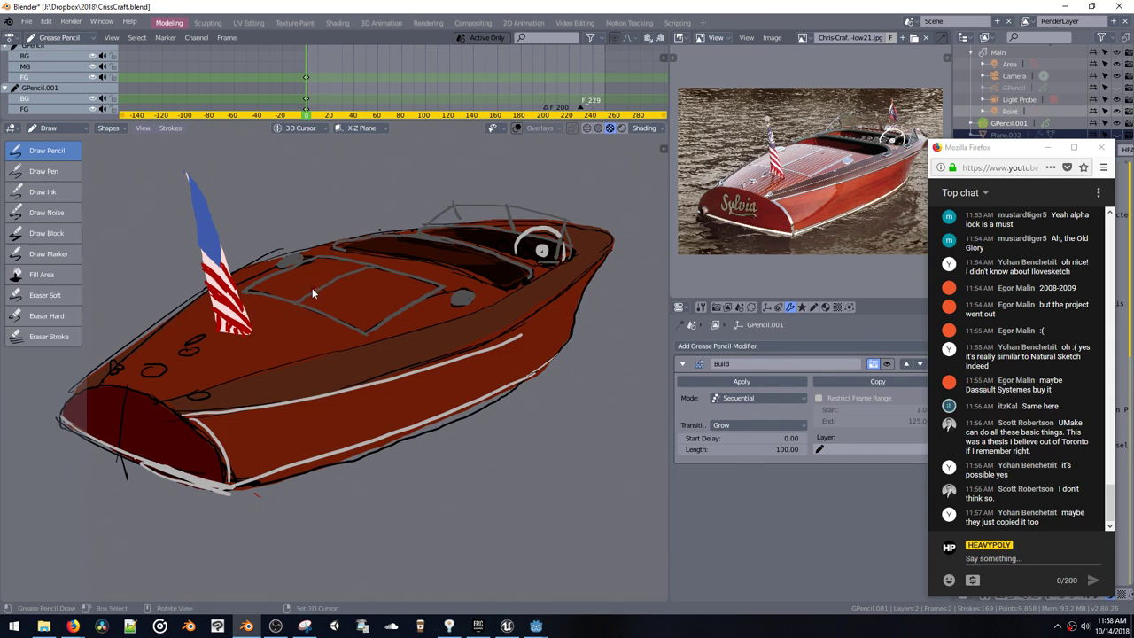
left_click(813, 307)
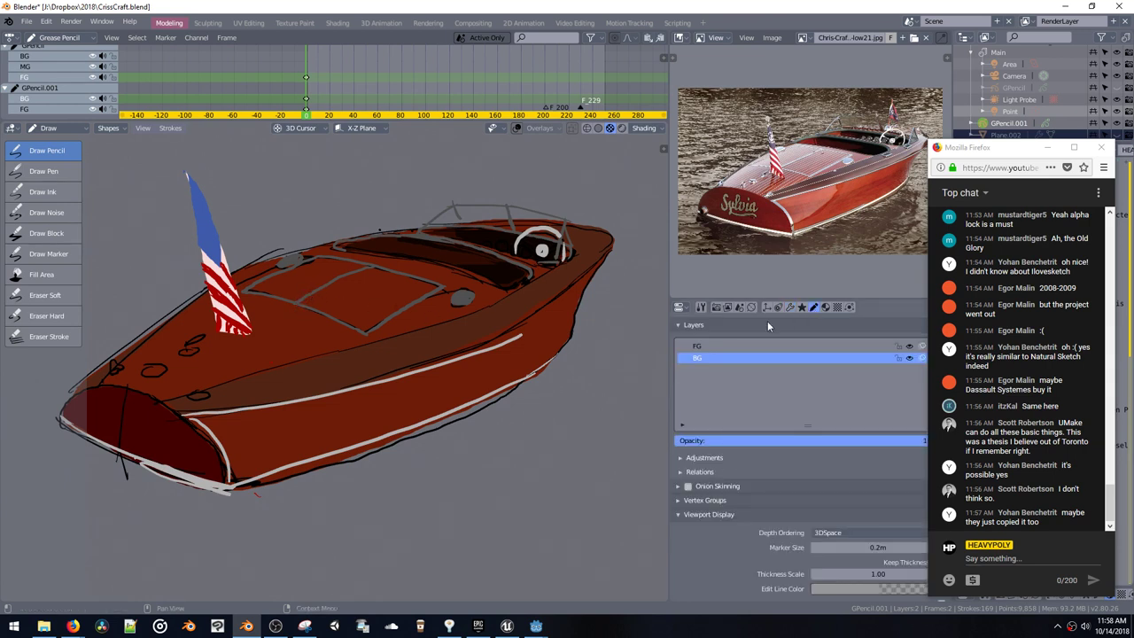
left_click(704, 346)
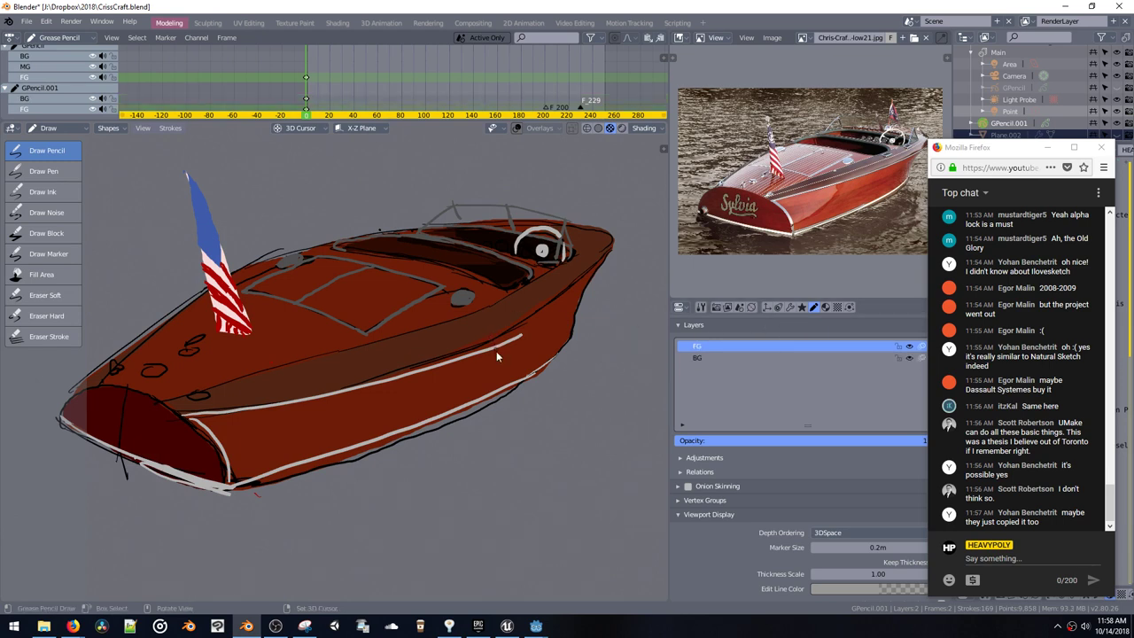
Step: Try to draw two thin light stripes along the boat's rear deck in a full-screen viewport, and undo them
key("ctrl+alt+space")
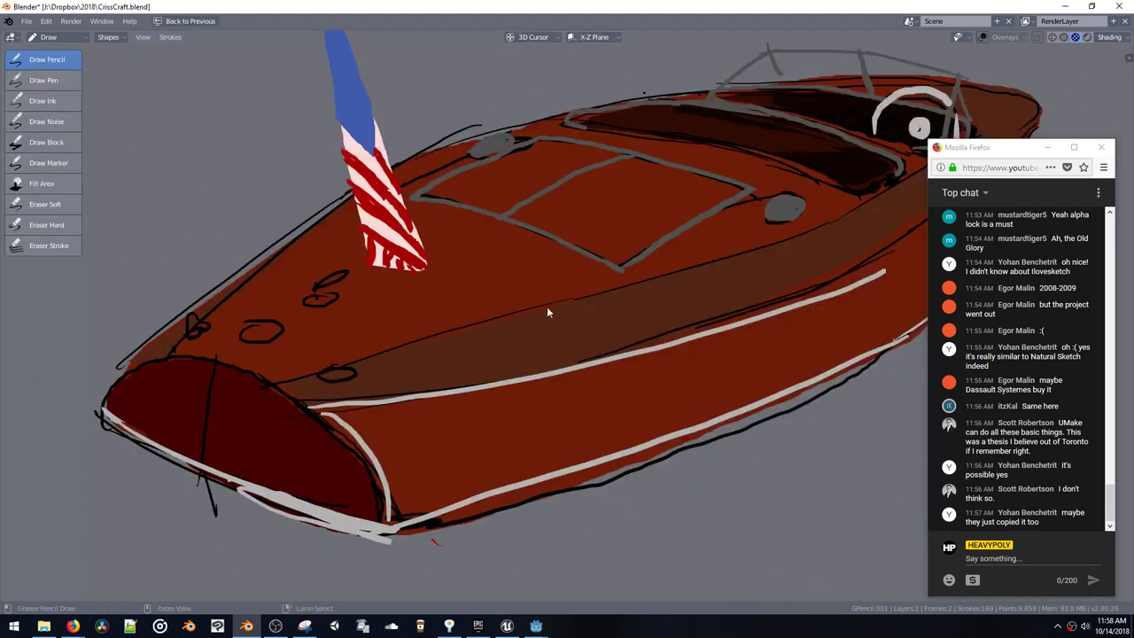
scroll(546, 306, "down", 1)
mouse_move(544, 306)
middle_mouse_down("shift")
mouse_move(436, 357)
mouse_move(510, 318)
middle_mouse_up("shift")
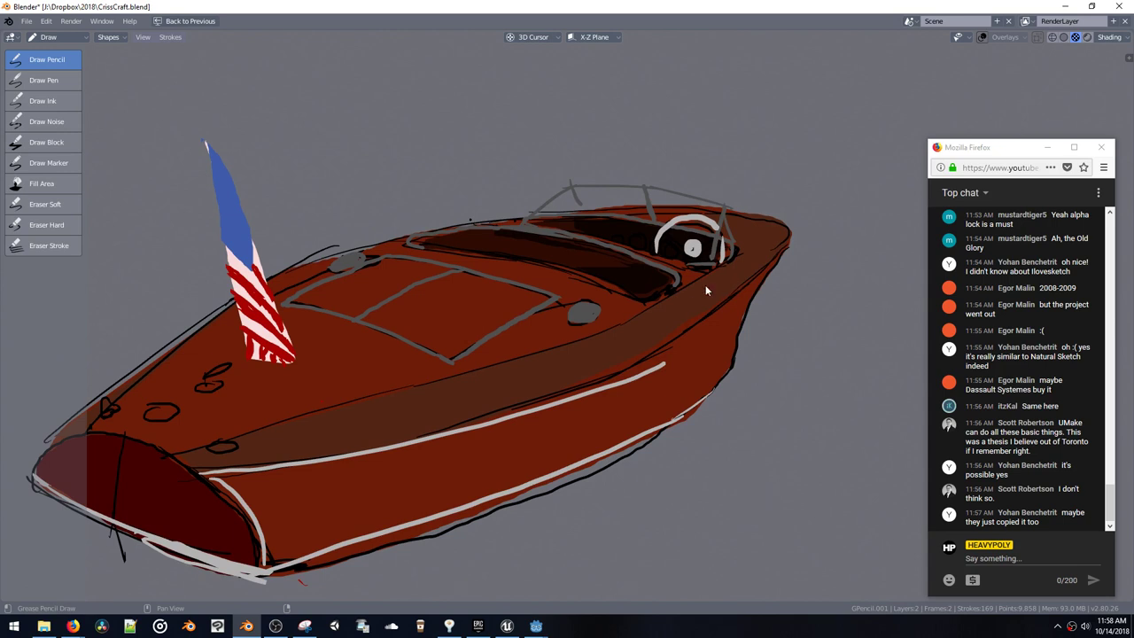
key("shift+v")
mouse_move(410, 304)
middle_mouse_down()
mouse_move(366, 263)
mouse_move(281, 298)
middle_mouse_up()
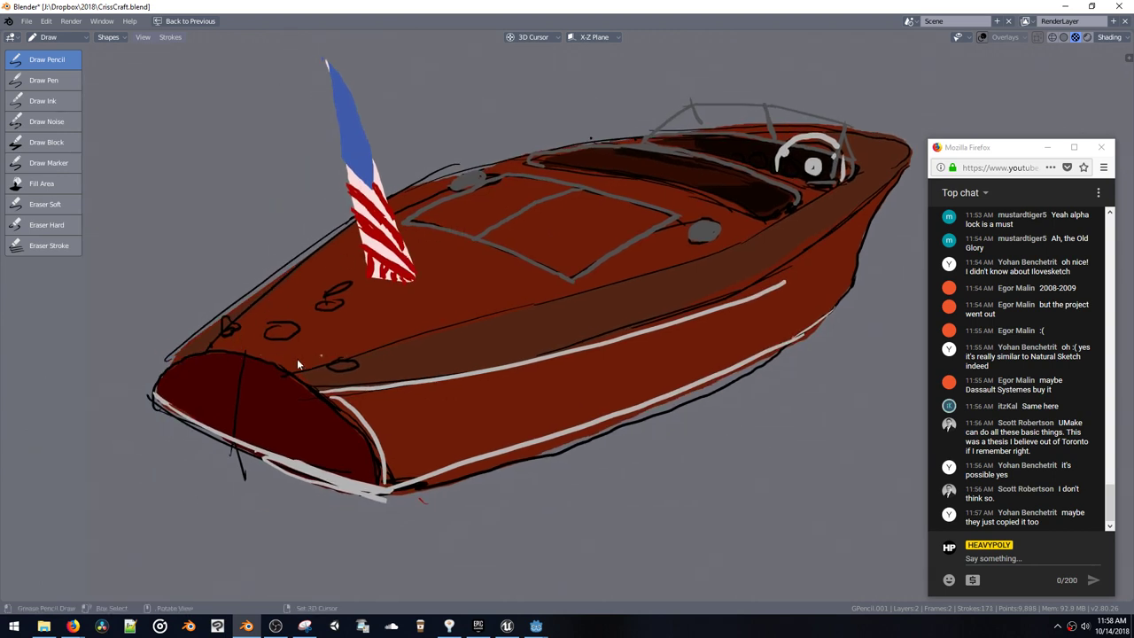
key("ctrl+z")
left_click_drag(287, 366, 502, 278)
left_click_drag(305, 331, 512, 243)
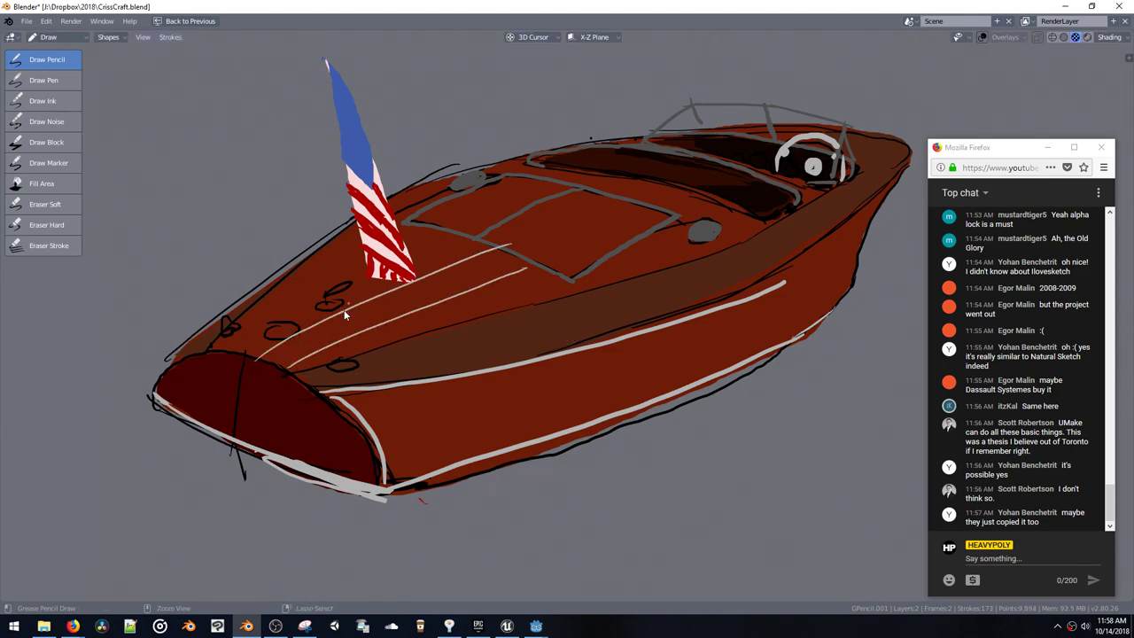
key("ctrl+z")
key("ctrl+z")
Step: Review the stroke and fill settings of Material.002 and return from the full-screen viewport to the full workspace
key("shift+v")
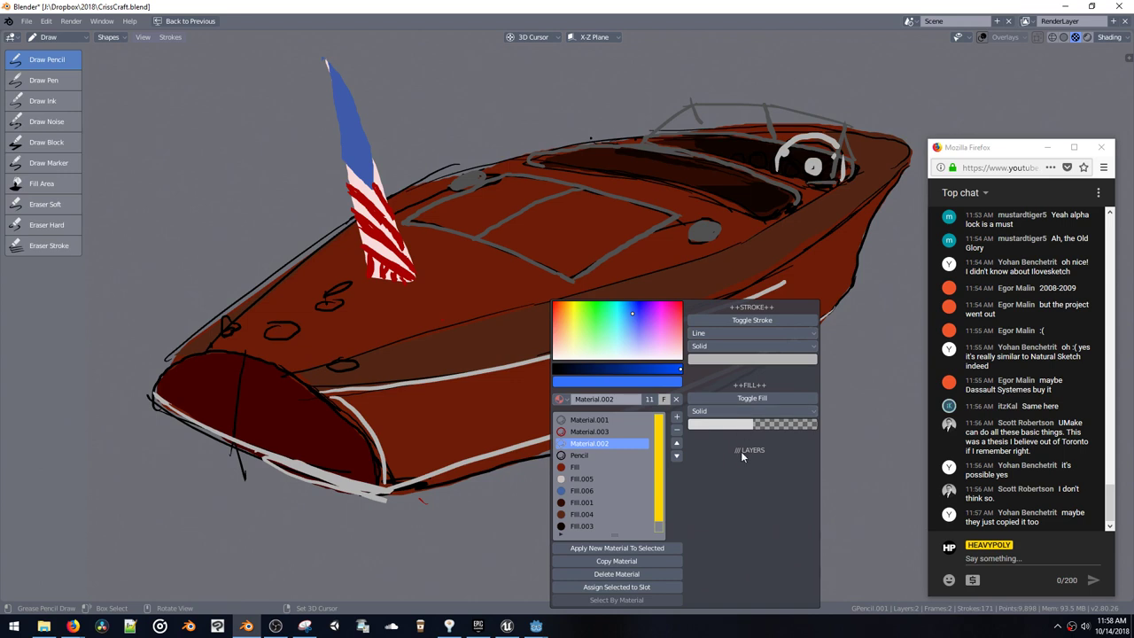
key("Escape")
key("shift+v")
key("u")
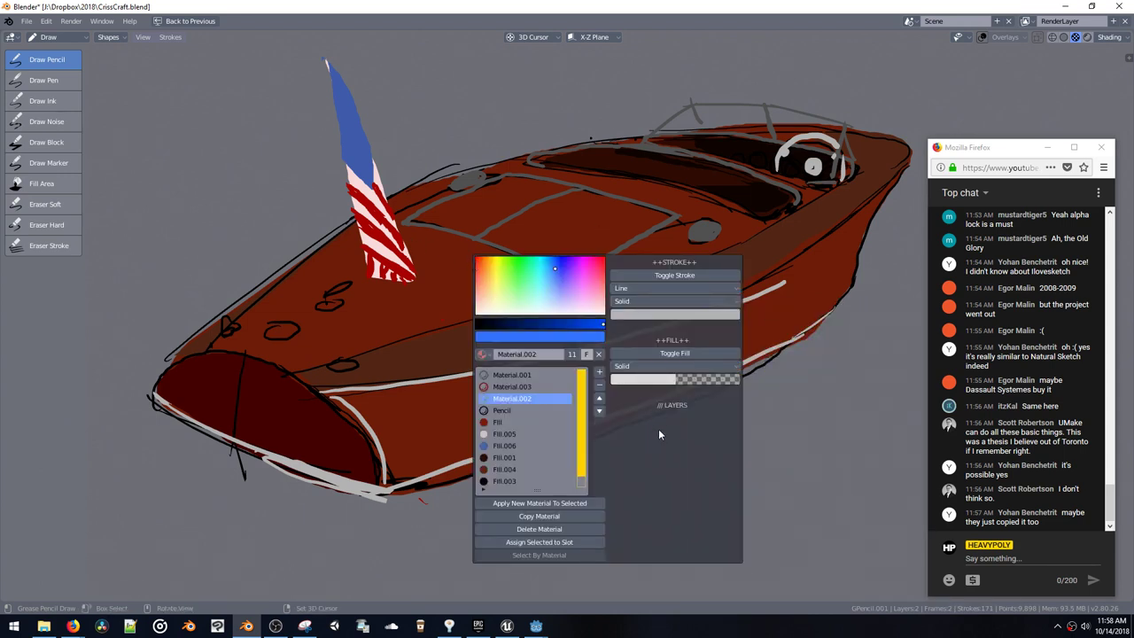
key("ctrl+Tab")
left_click(763, 221)
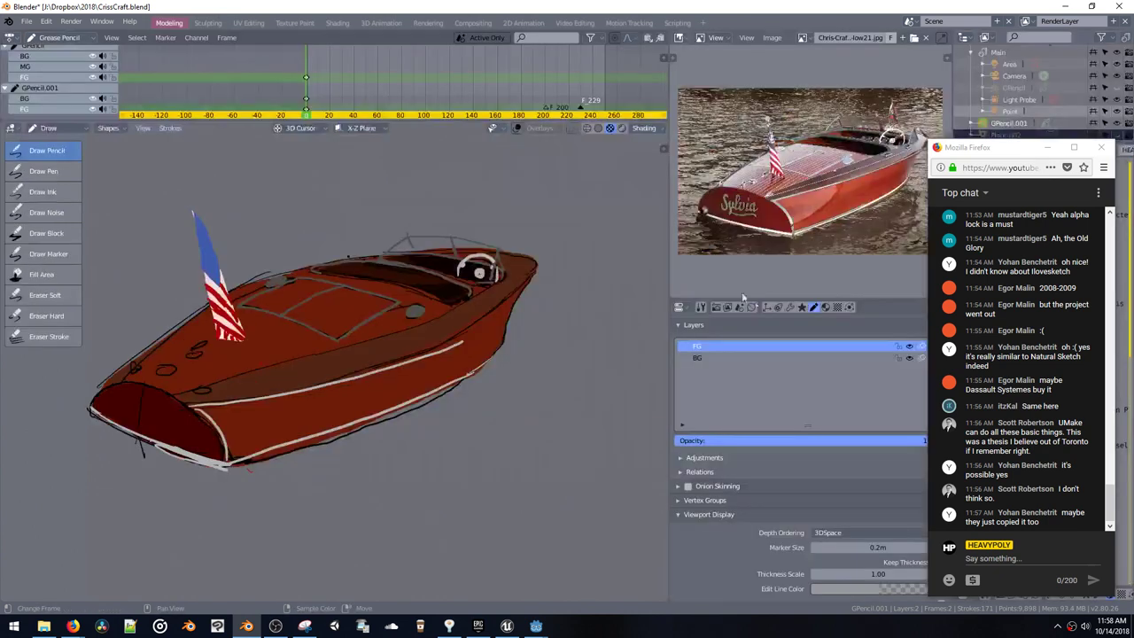
Step: Make the BG layer active in the boat's layer list and move the live chat window clear of the layer controls
left_click(802, 308)
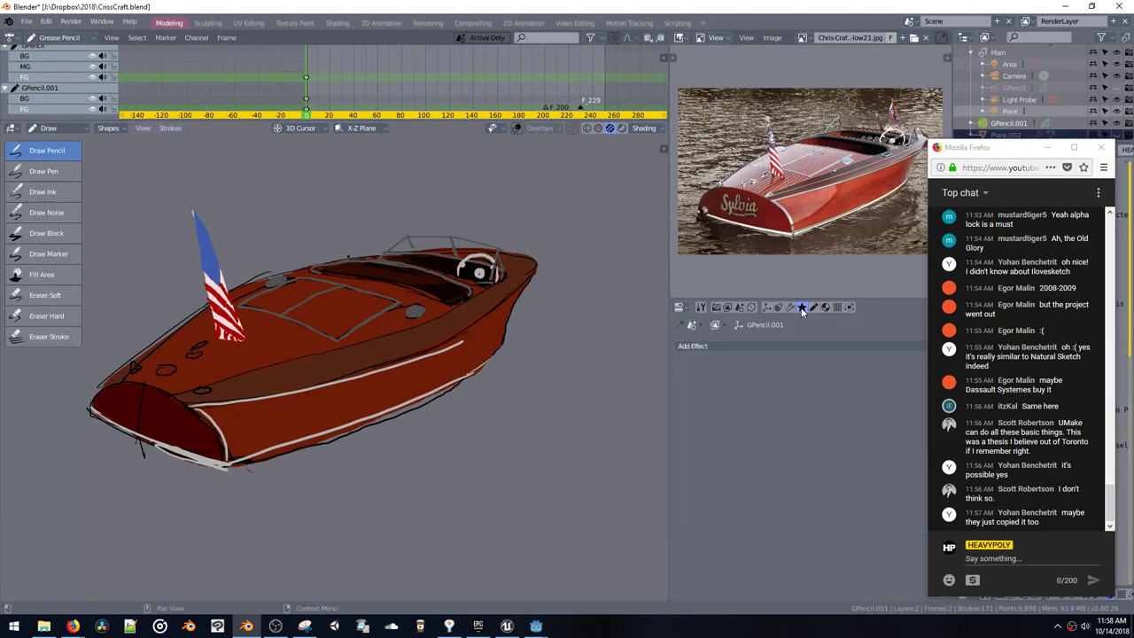
left_click(813, 308)
left_click(827, 307)
left_click(812, 307)
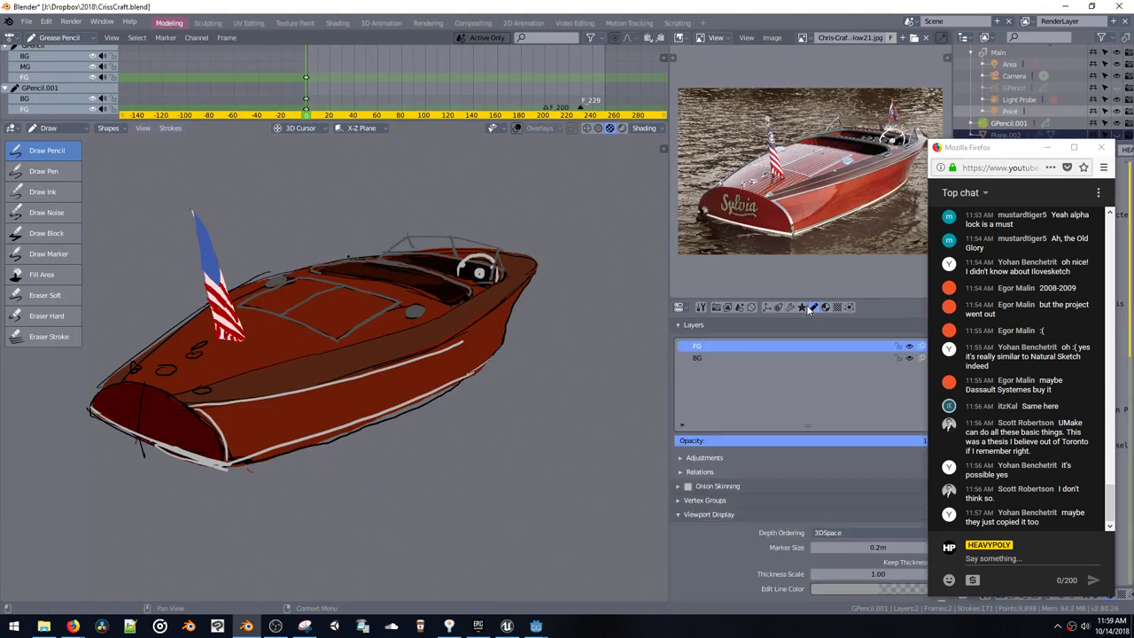
left_click(725, 356)
left_click_drag(1018, 147, 1081, 343)
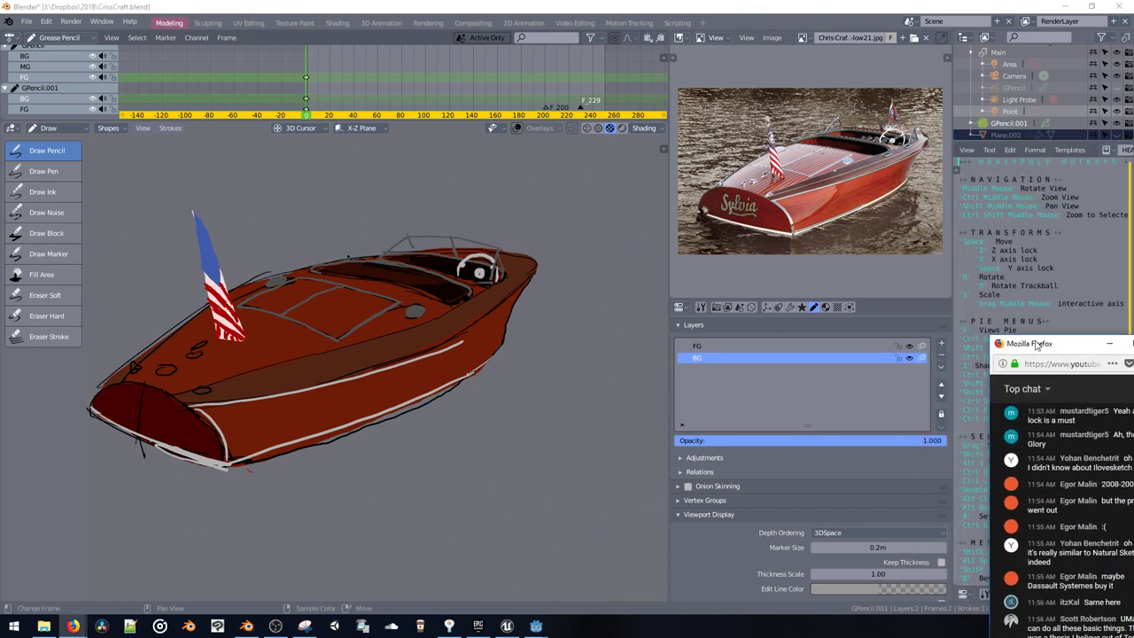
Step: Add a new grease pencil layer above FG, remove it and add a fresh one
left_click(941, 344)
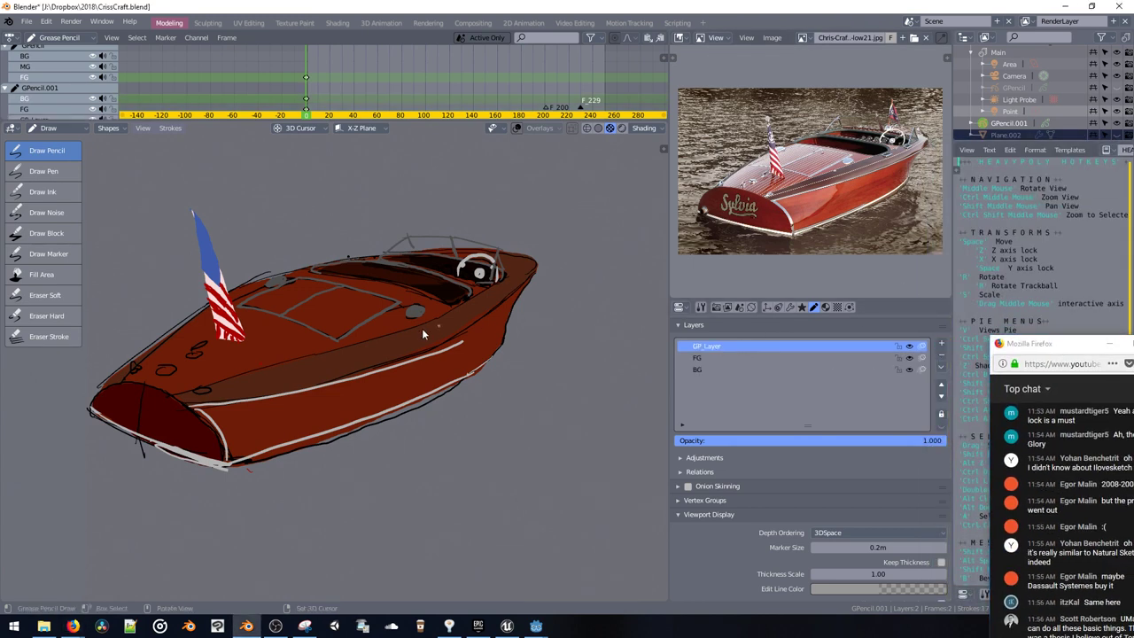
key("shift+v")
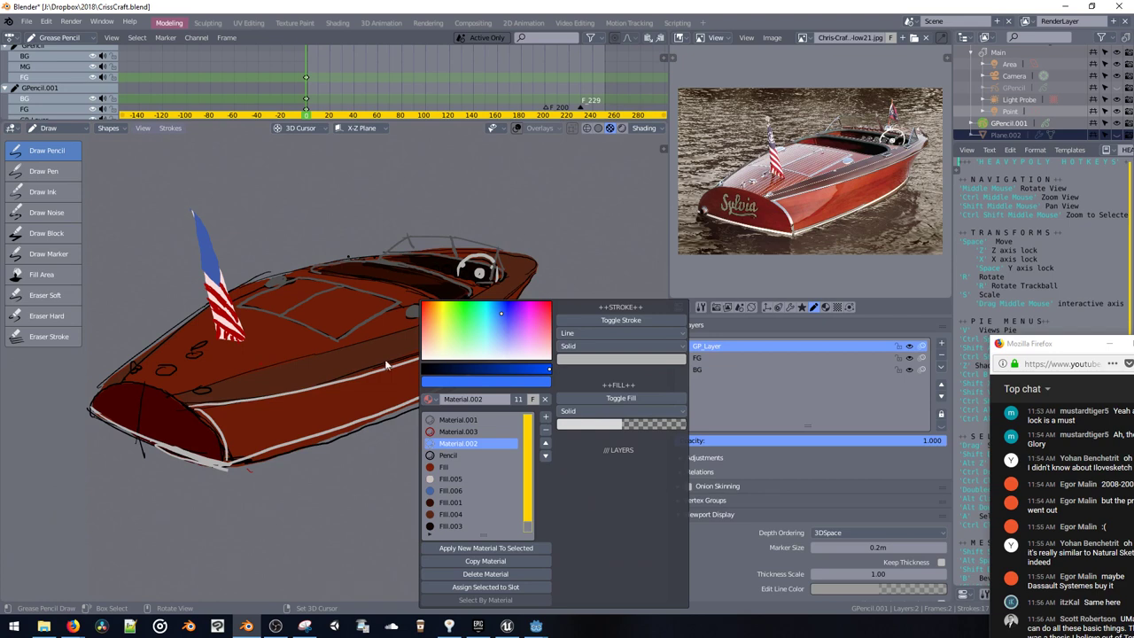
left_click(940, 355)
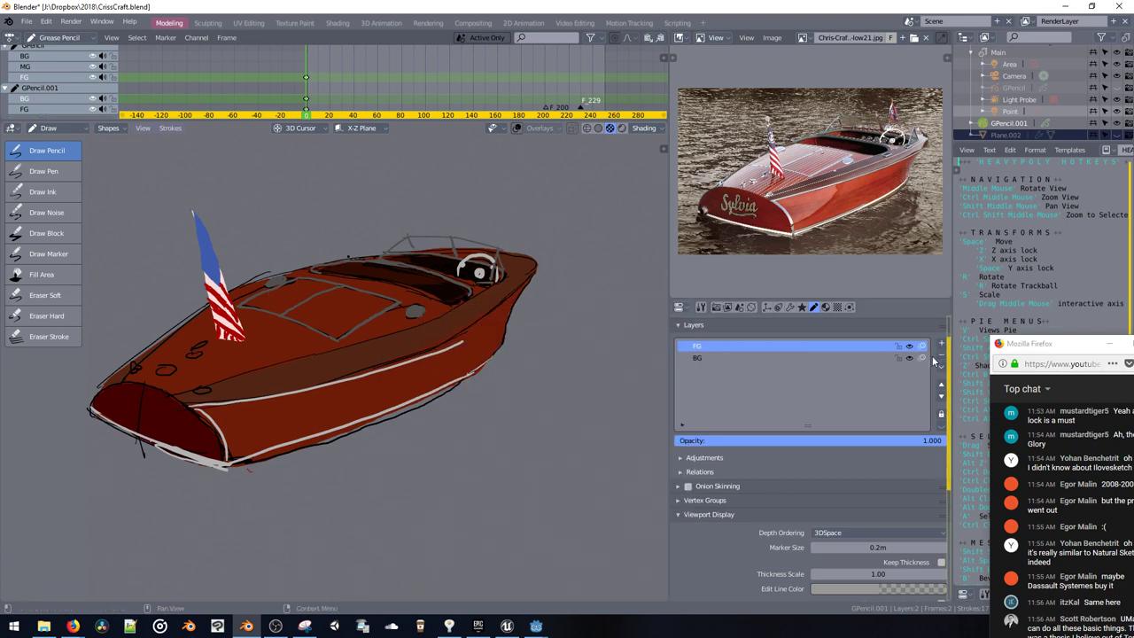
left_click(940, 344)
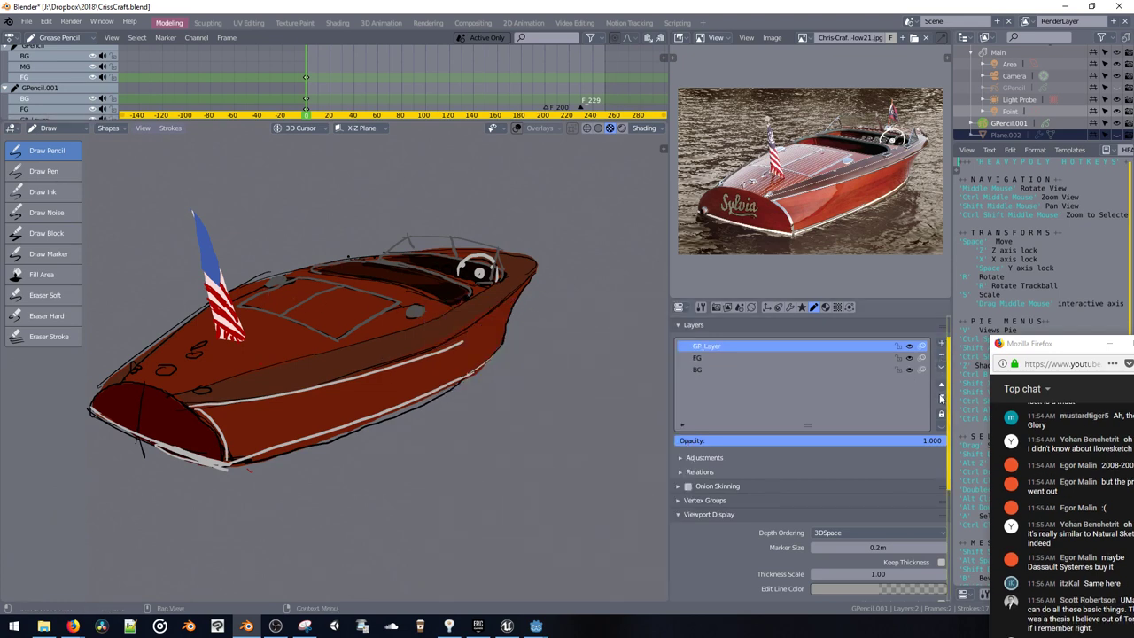
Step: Move the new grease pencil layer down one place so it sits between FG and BG
left_click(941, 396)
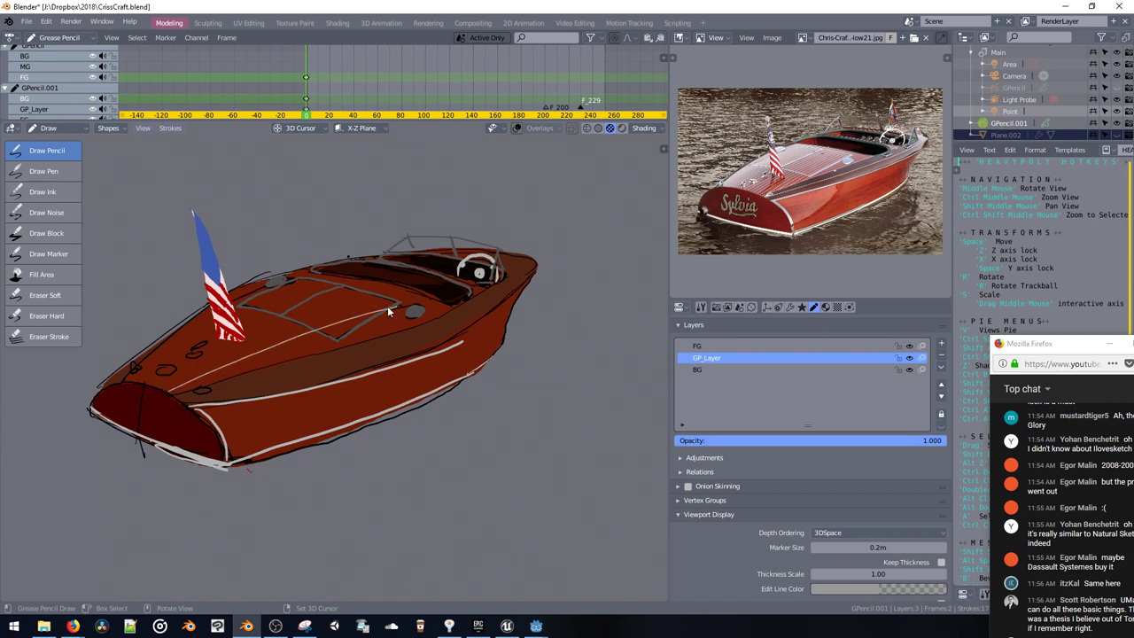
middle_click_drag(261, 348, 374, 317)
key("v")
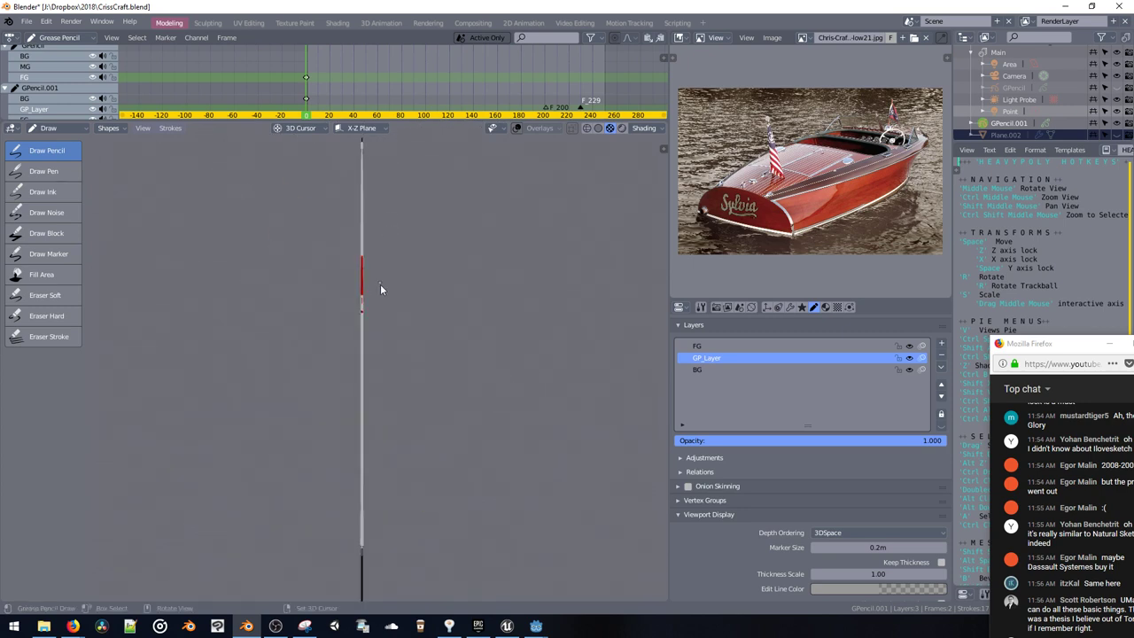
key("v")
middle_click_drag(347, 263, 317, 350)
key("v")
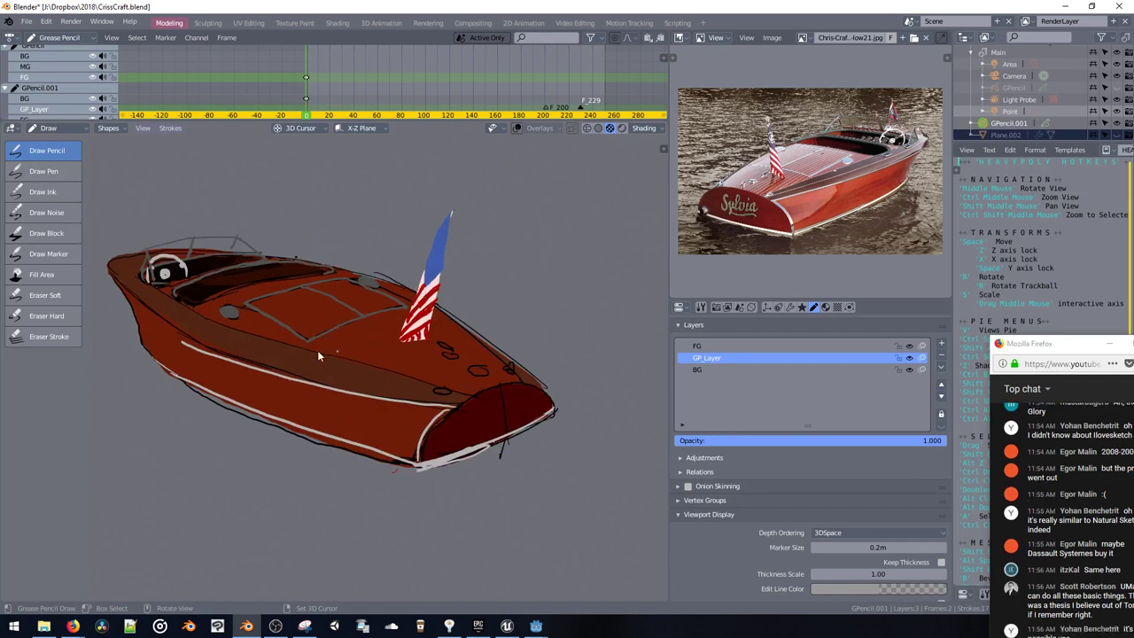
key("ctrl+z")
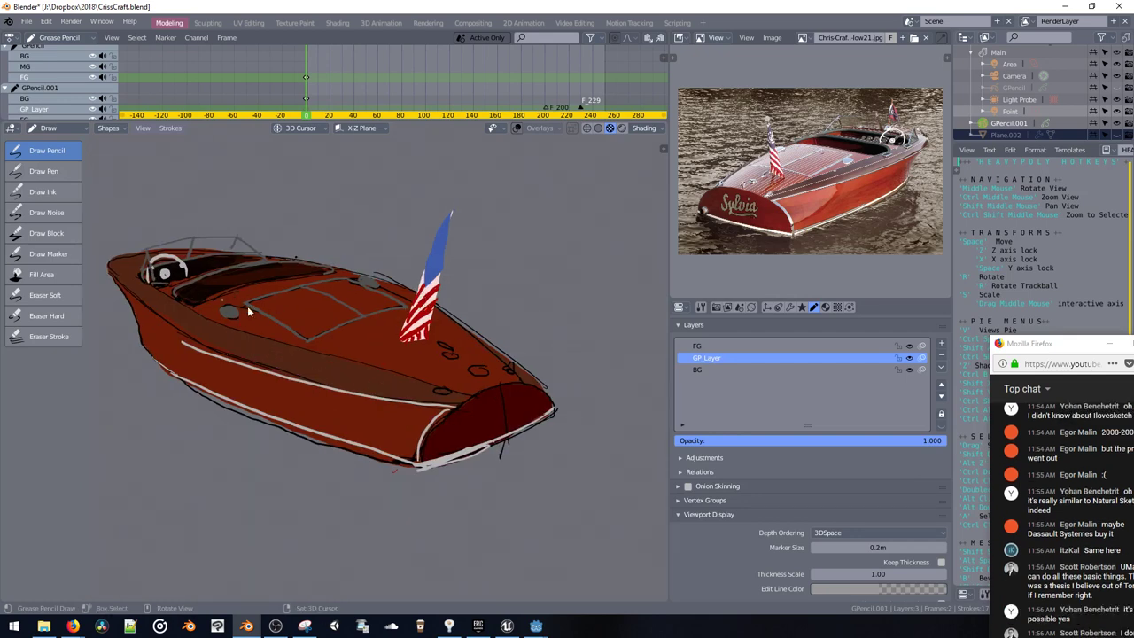
Step: Draw parallel light plank lines along the centre and near half of the boat's rear deck with the Draw Pencil
key("v")
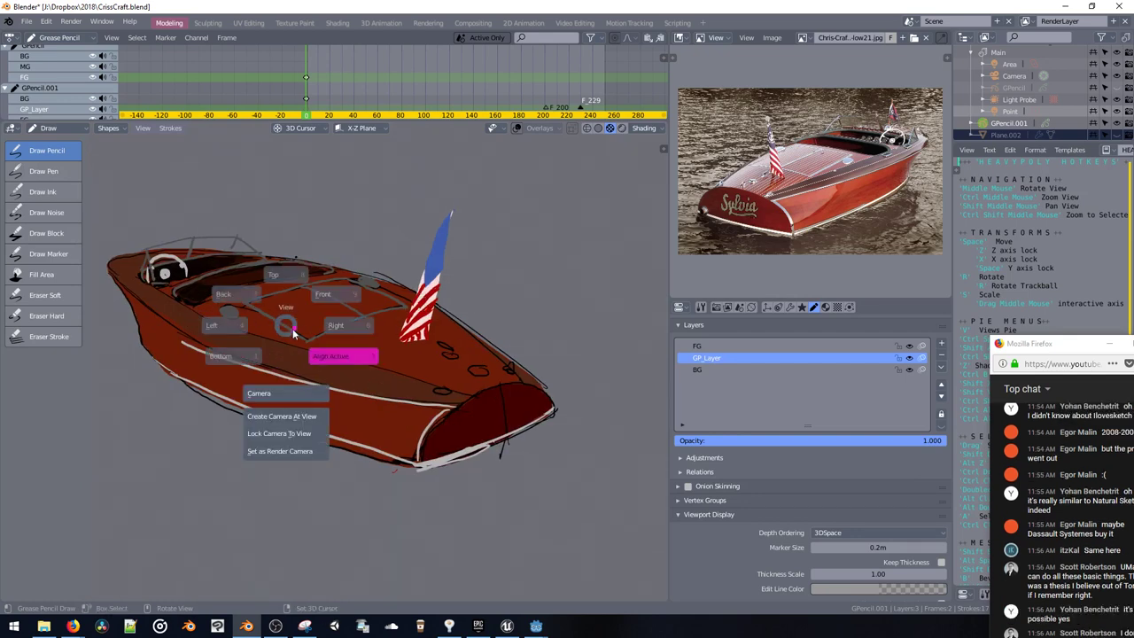
key("v")
middle_click_drag(310, 323, 430, 323, "shift")
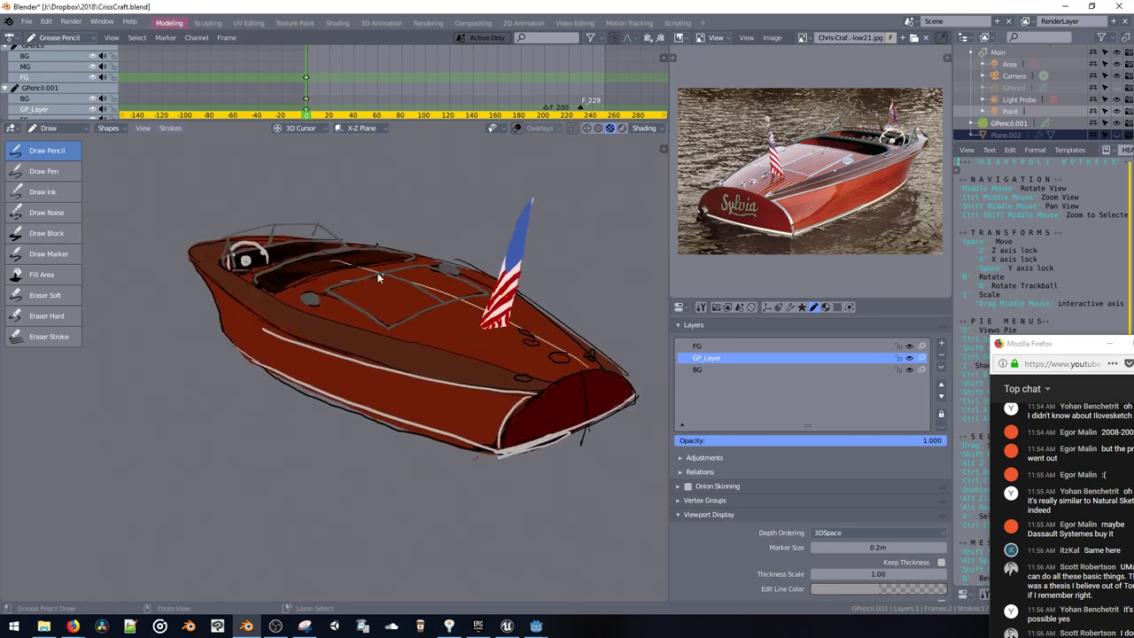
left_click_drag(377, 278, 469, 301)
left_click_drag(354, 268, 467, 321)
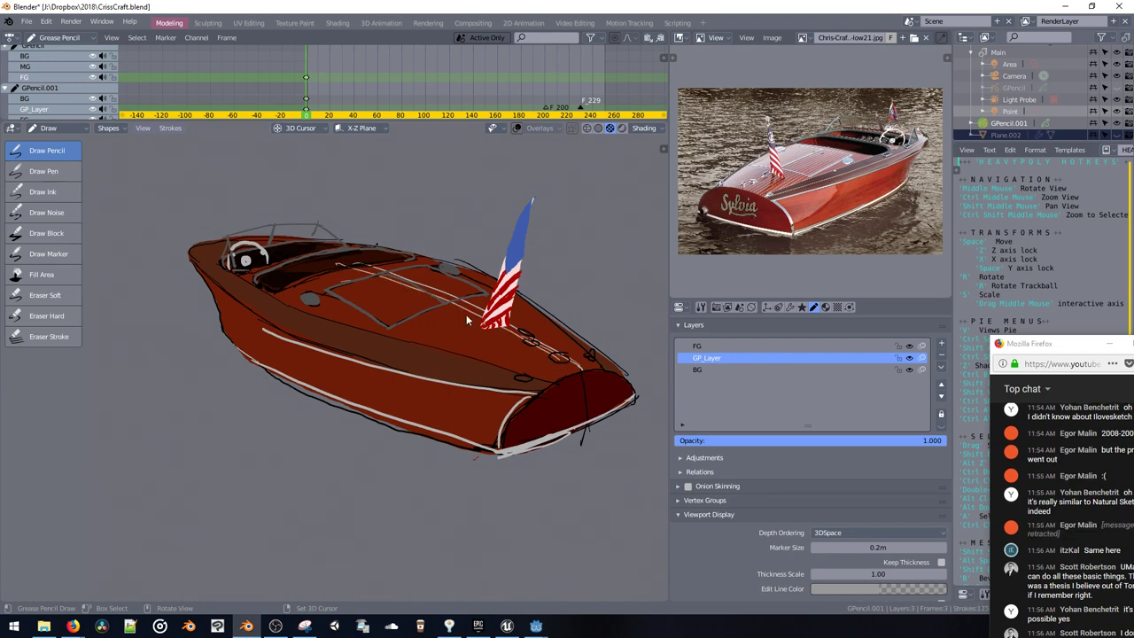
mouse_move(331, 271)
left_mouse_down()
mouse_move(430, 303)
mouse_move(558, 370)
left_mouse_up()
left_click_drag(313, 272, 575, 376)
key("ctrl+z")
left_click_drag(308, 272, 508, 356)
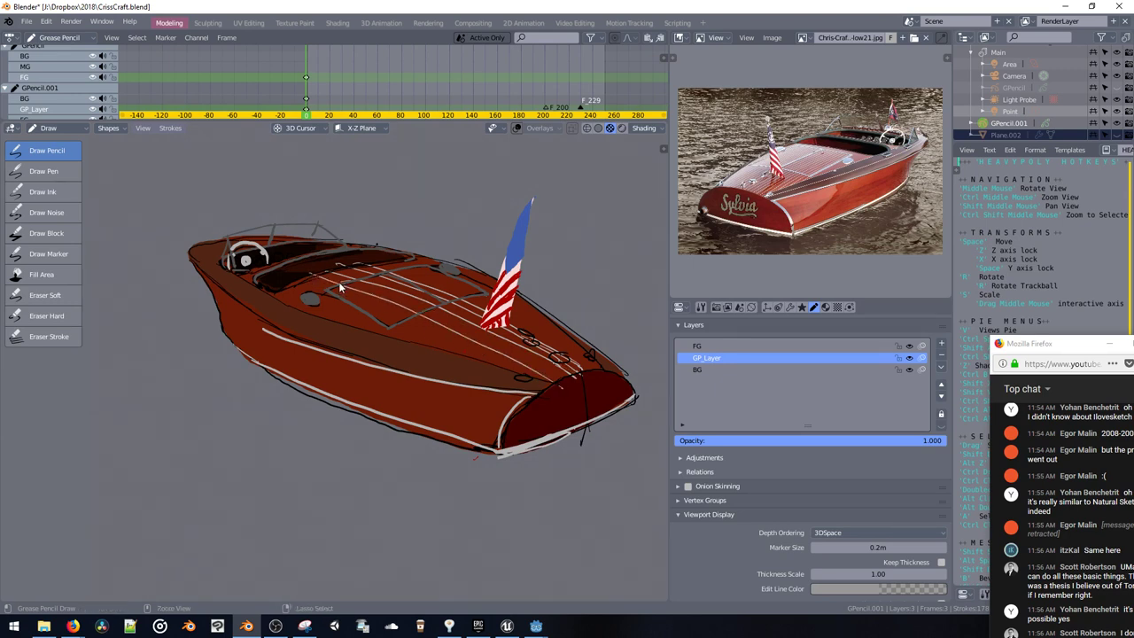
key("ctrl+z")
left_click_drag(321, 274, 576, 387)
left_click_drag(297, 279, 544, 382)
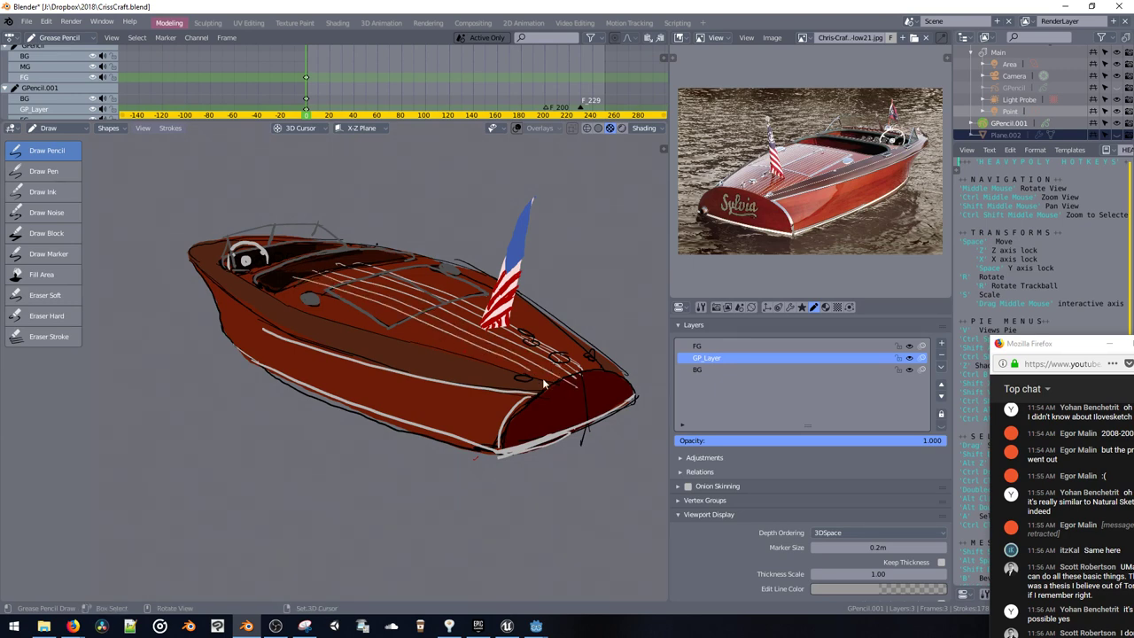
left_click_drag(303, 286, 497, 365)
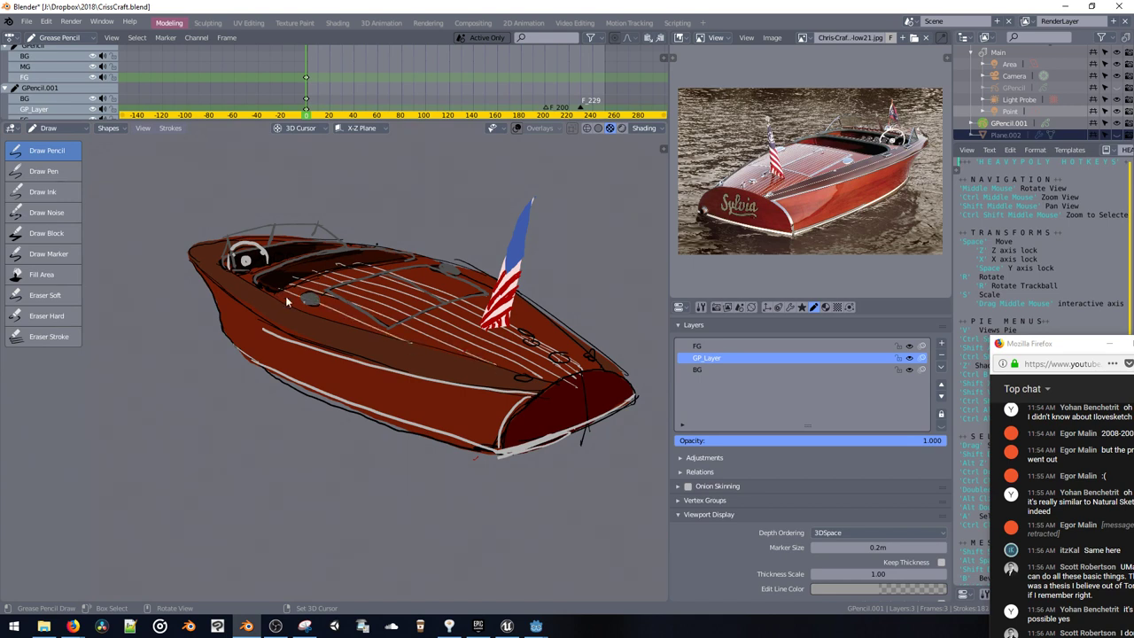
Step: Continue the light plank lines over the far half of the rear deck and across the foredeck around the cockpit
left_click_drag(382, 260, 593, 359)
key("ctrl+z")
left_click_drag(382, 262, 590, 367)
left_click_drag(404, 264, 591, 364)
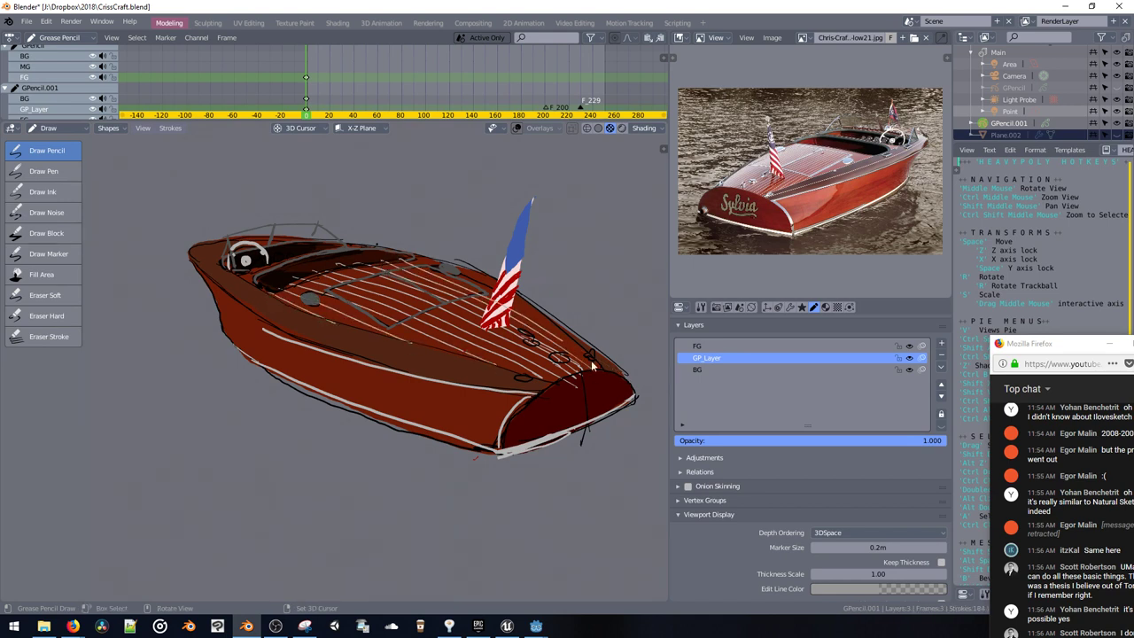
left_click_drag(405, 258, 532, 317)
key("ctrl+z")
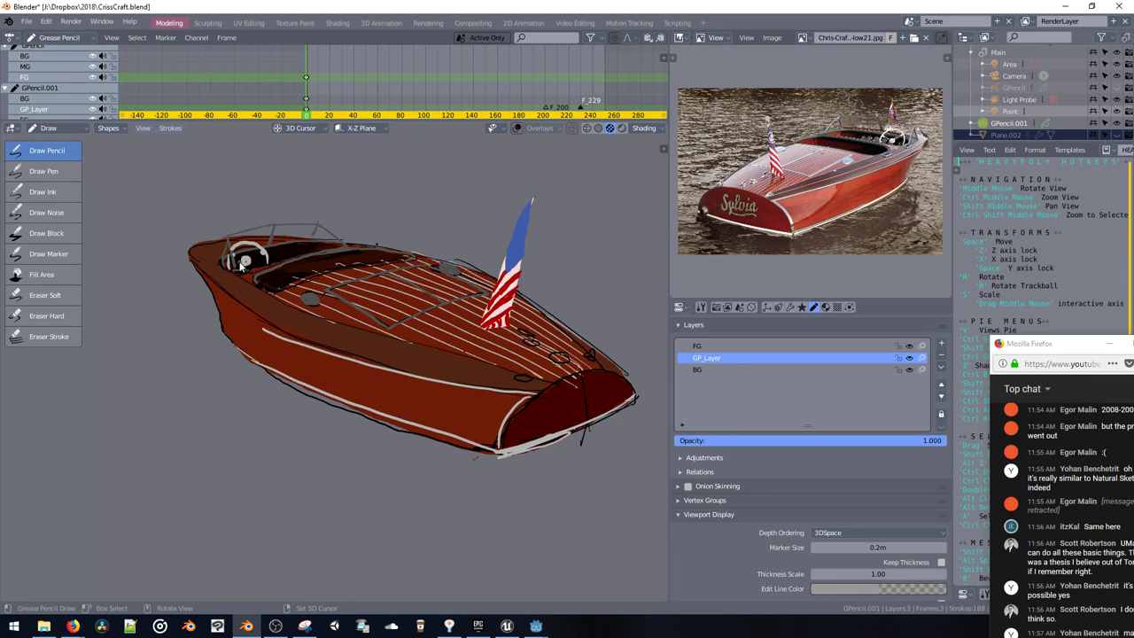
mouse_move(198, 253)
left_mouse_down()
mouse_move(273, 269)
mouse_move(301, 255)
left_mouse_up()
left_click_drag(234, 234, 319, 250)
Step: Lock every layer except GP_Layer and trim the plank lines overlapping the cockpit with Eraser Hard
left_click(45, 318)
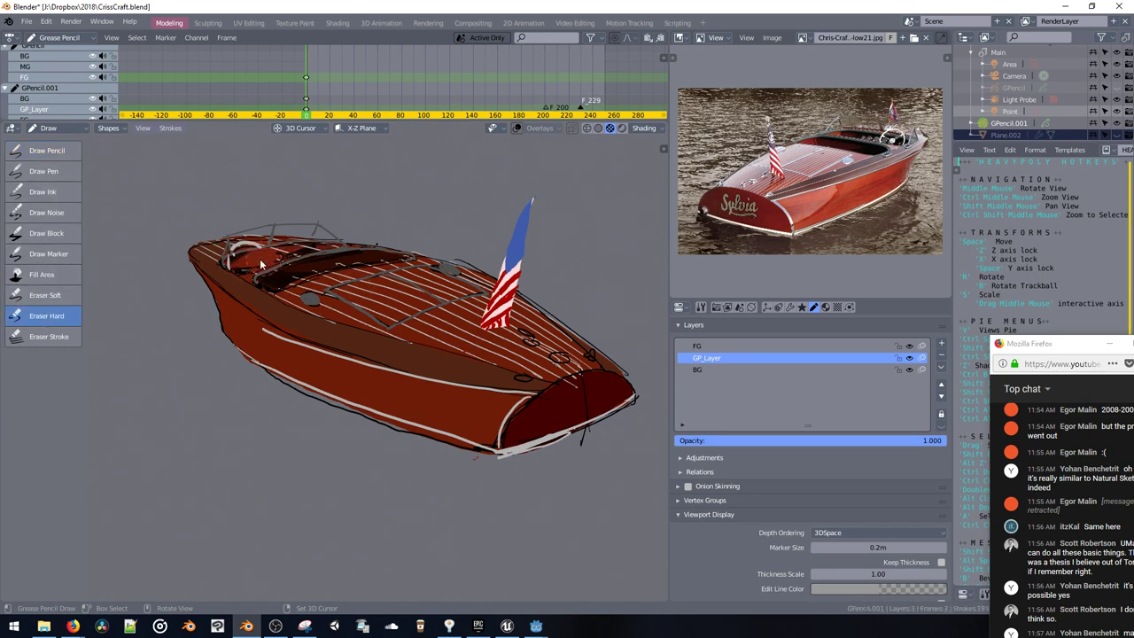
key("ctrl+z")
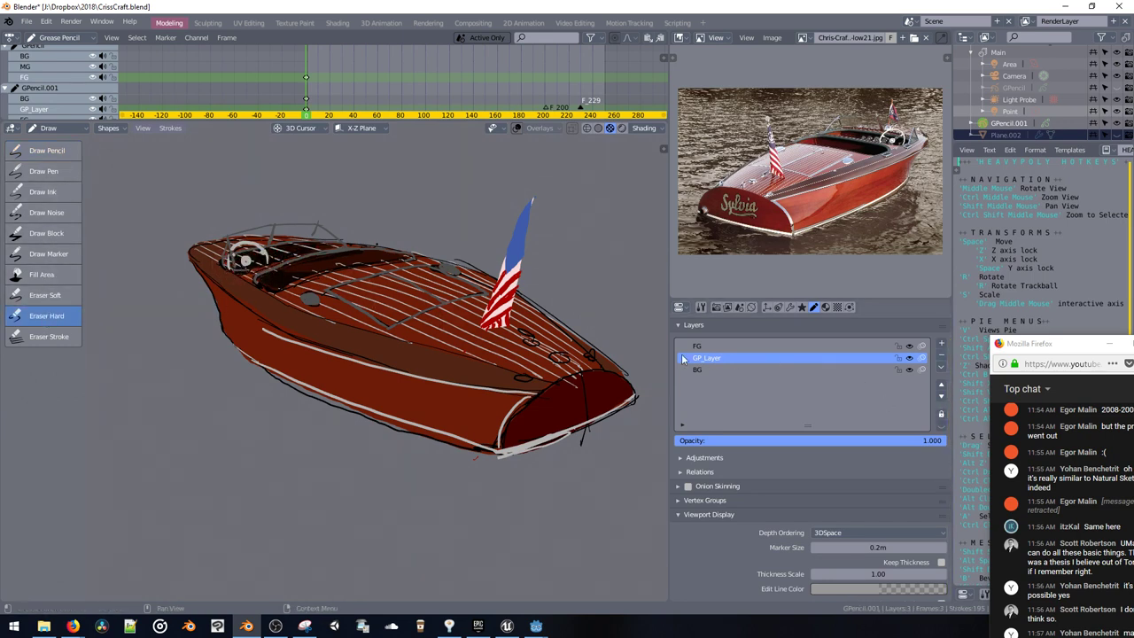
left_click(940, 414)
left_click(941, 414)
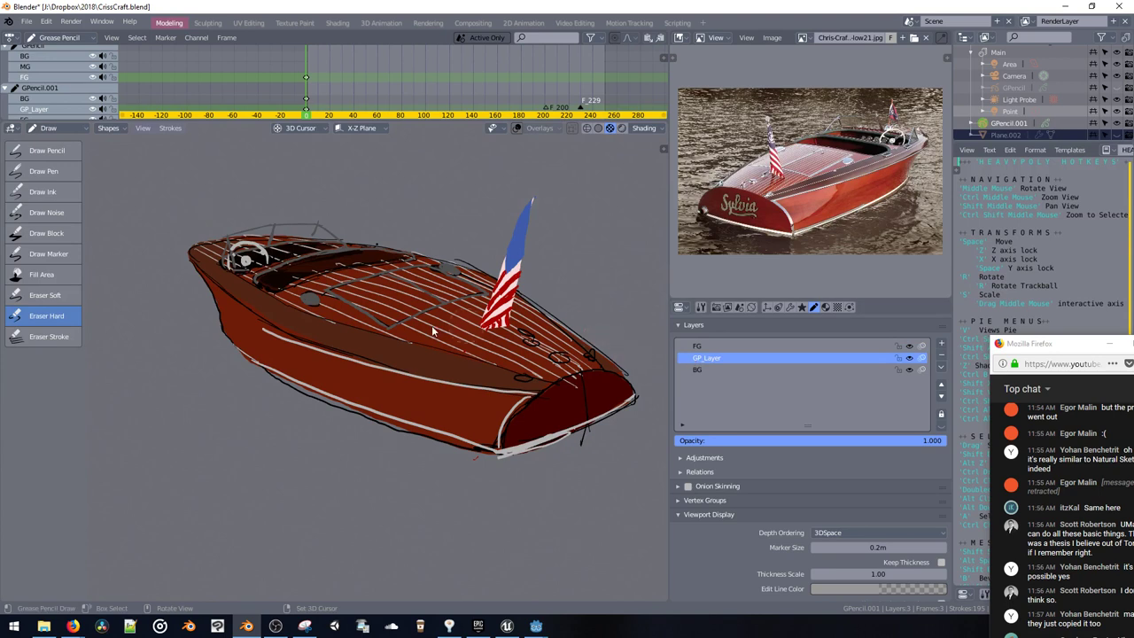
mouse_move(595, 361)
left_mouse_down()
mouse_move(241, 270)
mouse_move(354, 292)
mouse_move(443, 263)
mouse_move(190, 228)
mouse_move(199, 265)
left_mouse_up()
key("ctrl+z")
left_click(941, 414)
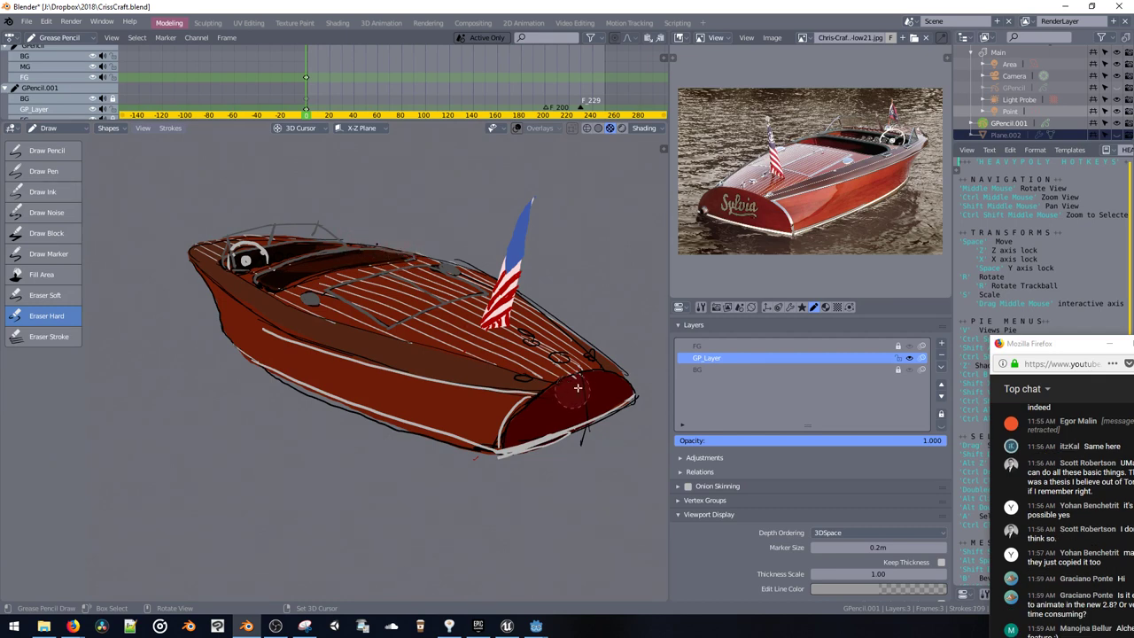
Step: Test Eraser Hard on the rear deck with the locked FG layer active and with GP_Layer active
left_click(706, 369)
left_click(705, 356)
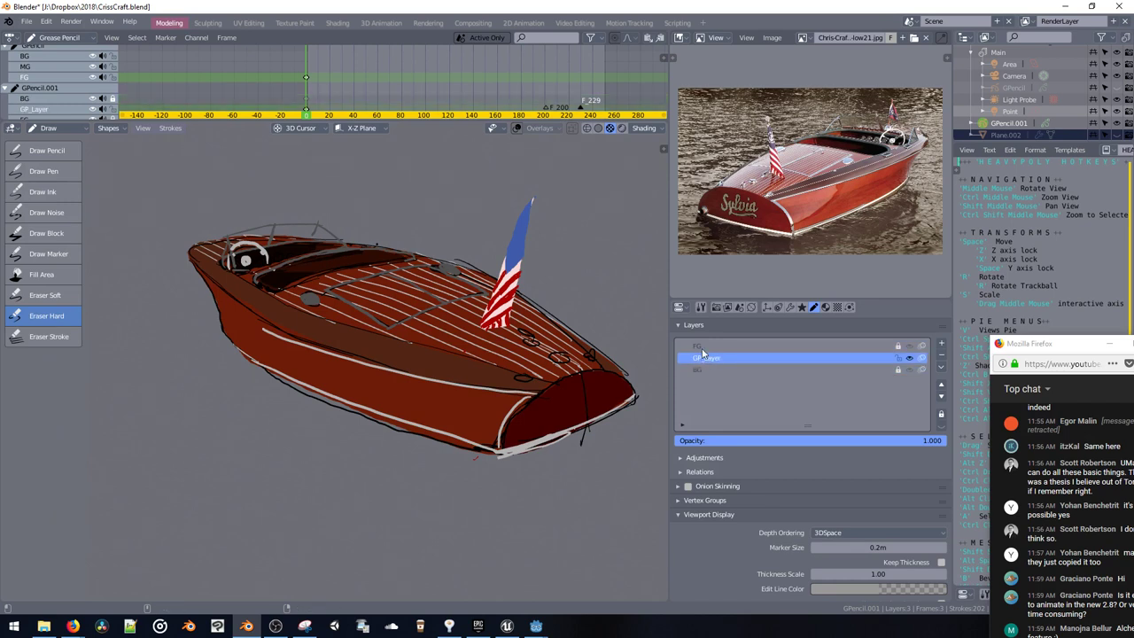
left_click(702, 347)
left_click(705, 358)
left_click(704, 346)
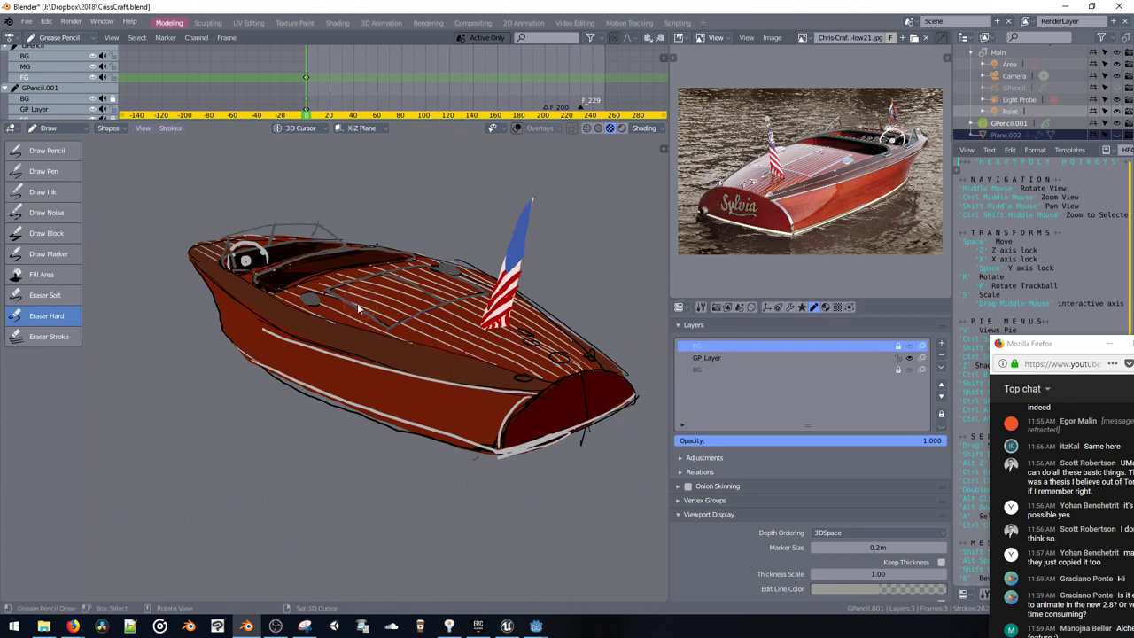
left_click(706, 357)
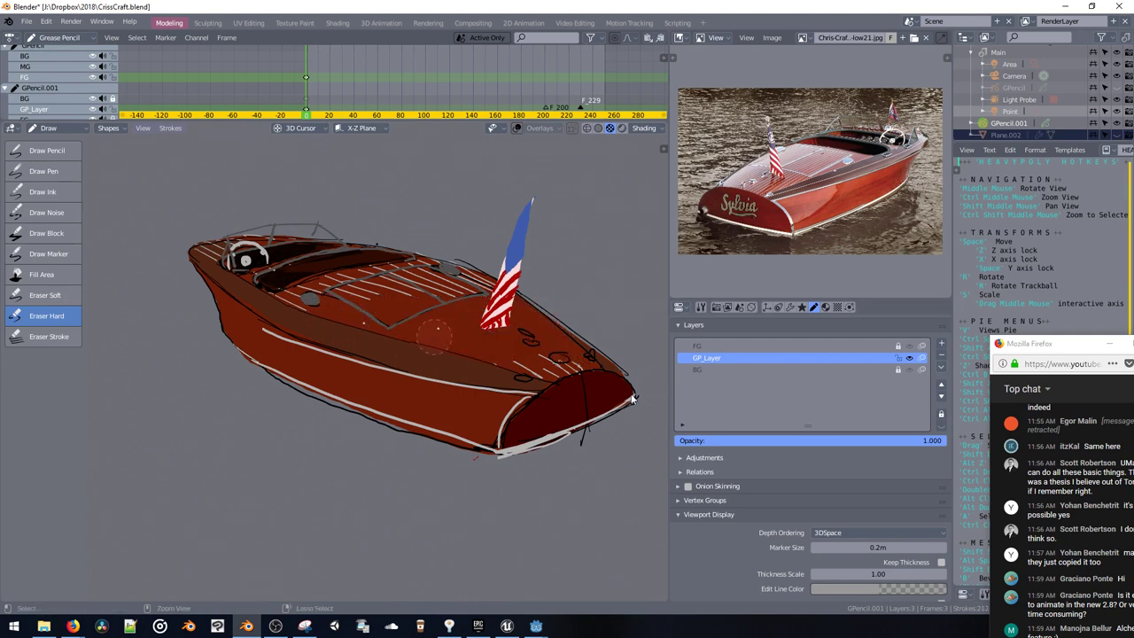
Step: Unlock the FG and BG layers, erase the front part of the hull's light trim line and redraw it from the bow with Draw Pencil
left_click(942, 414)
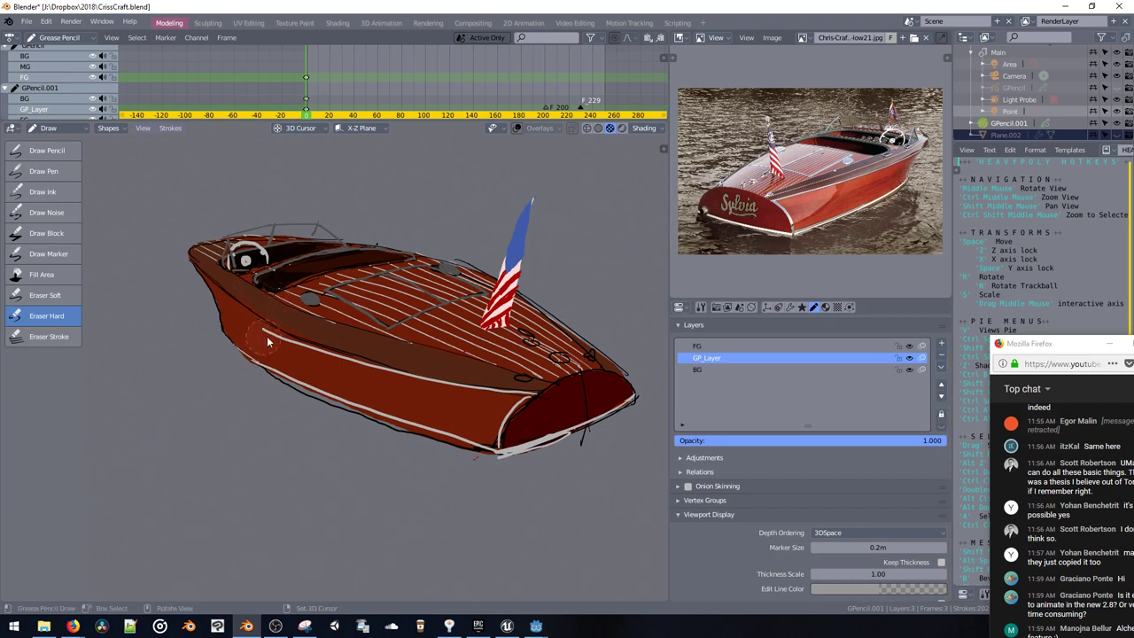
mouse_move(268, 331)
left_mouse_down()
mouse_move(309, 351)
mouse_move(298, 342)
left_mouse_up()
key("ctrl+z")
key("ctrl+z")
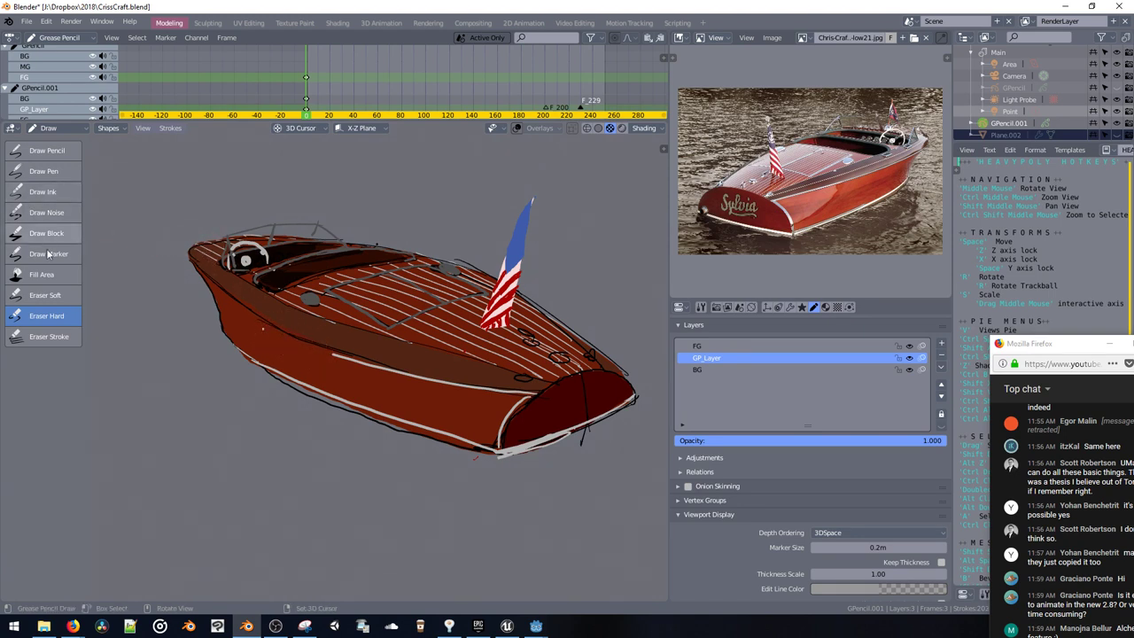
left_click(59, 150)
left_click_drag(199, 271, 332, 361)
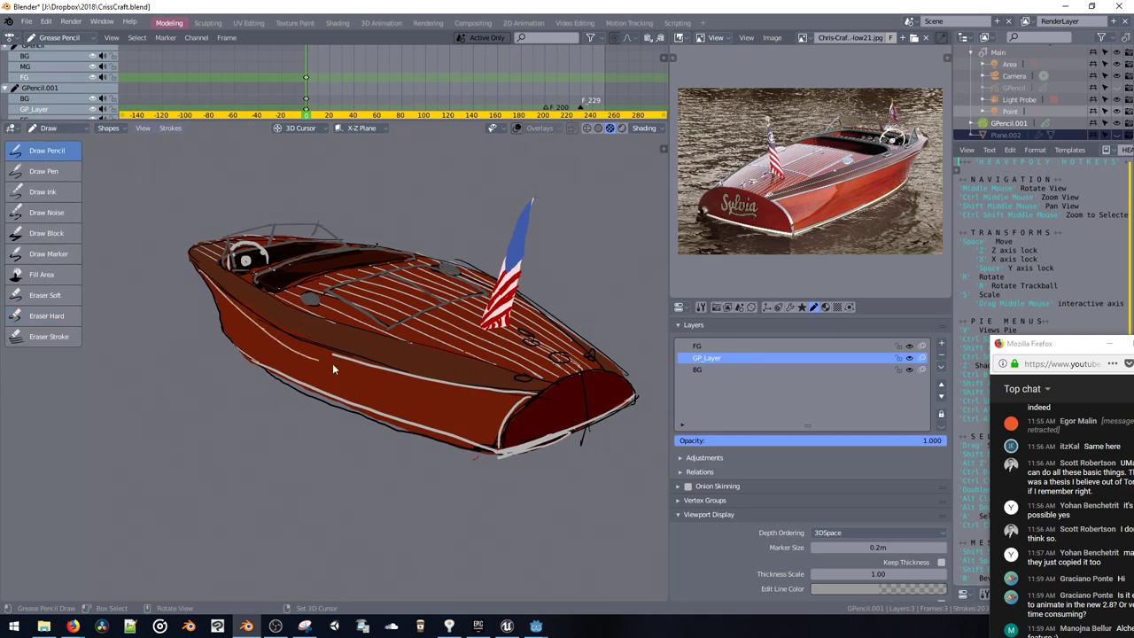
key("ctrl+z")
left_click_drag(198, 269, 331, 355)
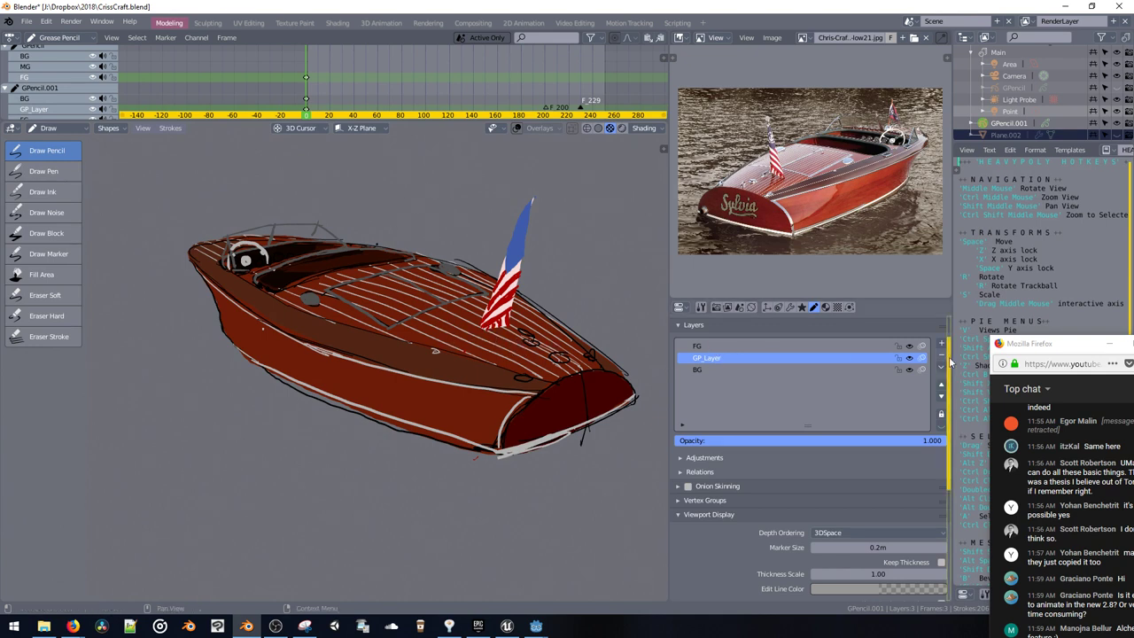
Step: Isolate the FG layer by locking the others and remove the grey hatch outline from the rear deck with Eraser Stroke
left_click(908, 346)
left_click(909, 346)
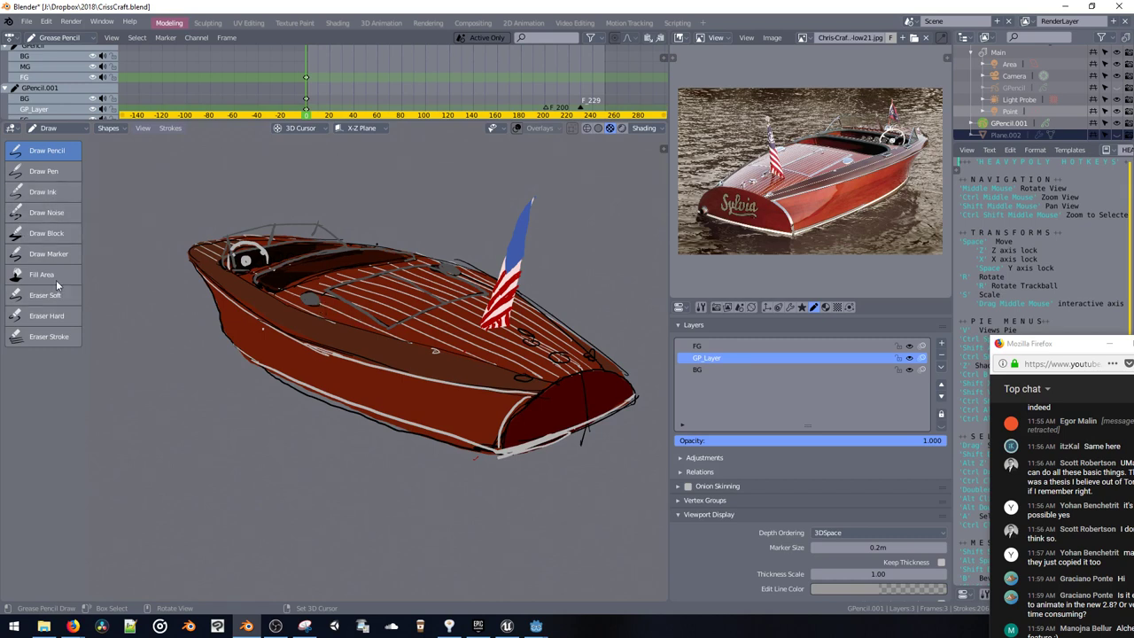
left_click(59, 323)
left_click(59, 336)
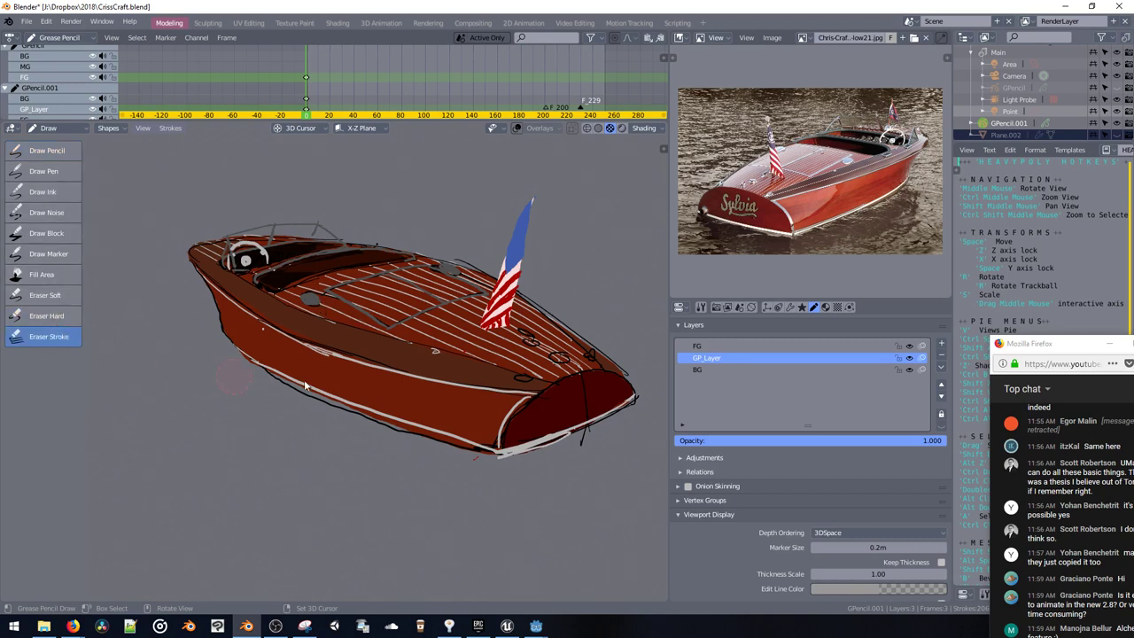
left_click(380, 329)
key("ctrl+z")
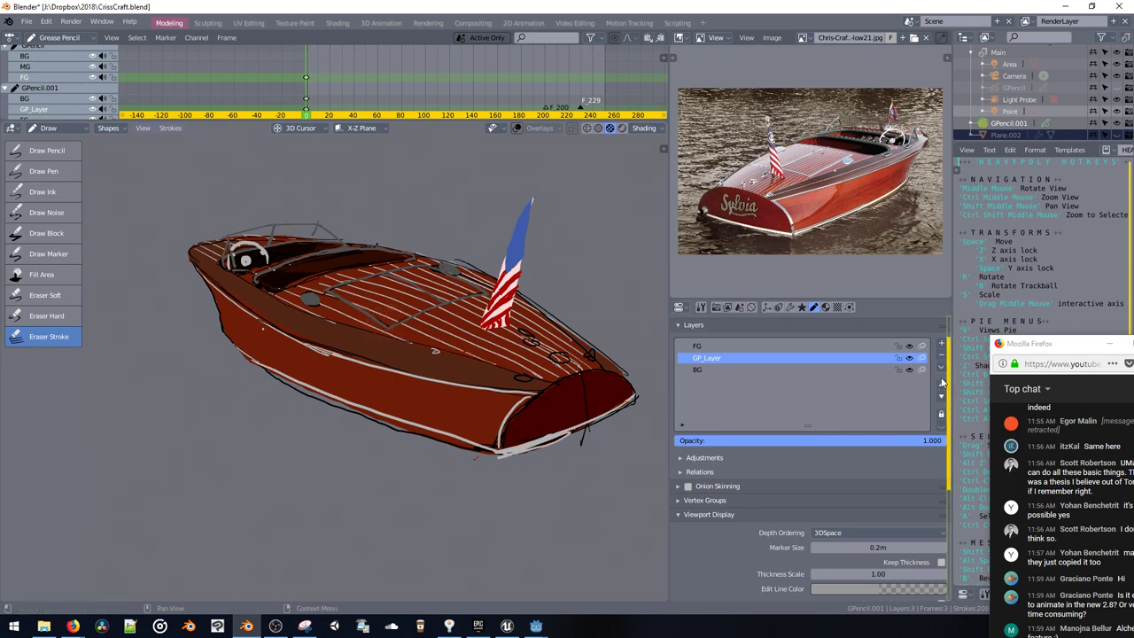
left_click(864, 345)
left_click(940, 413)
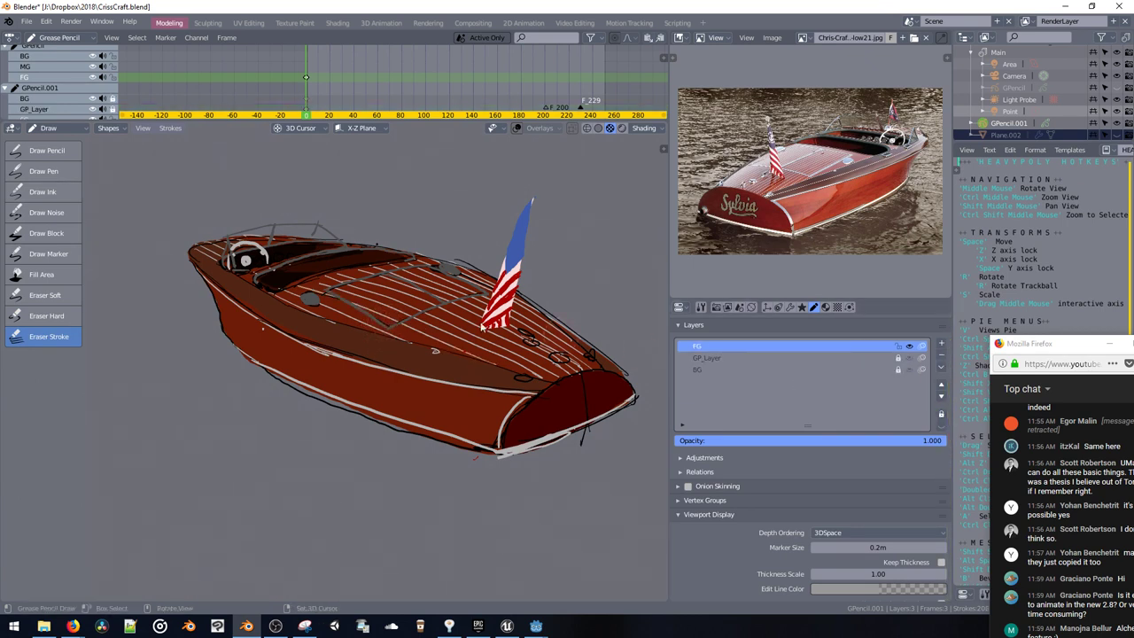
mouse_move(370, 314)
left_mouse_down()
mouse_move(402, 312)
mouse_move(408, 283)
left_mouse_up()
left_click_drag(479, 277, 453, 283)
left_click_drag(324, 296, 322, 289)
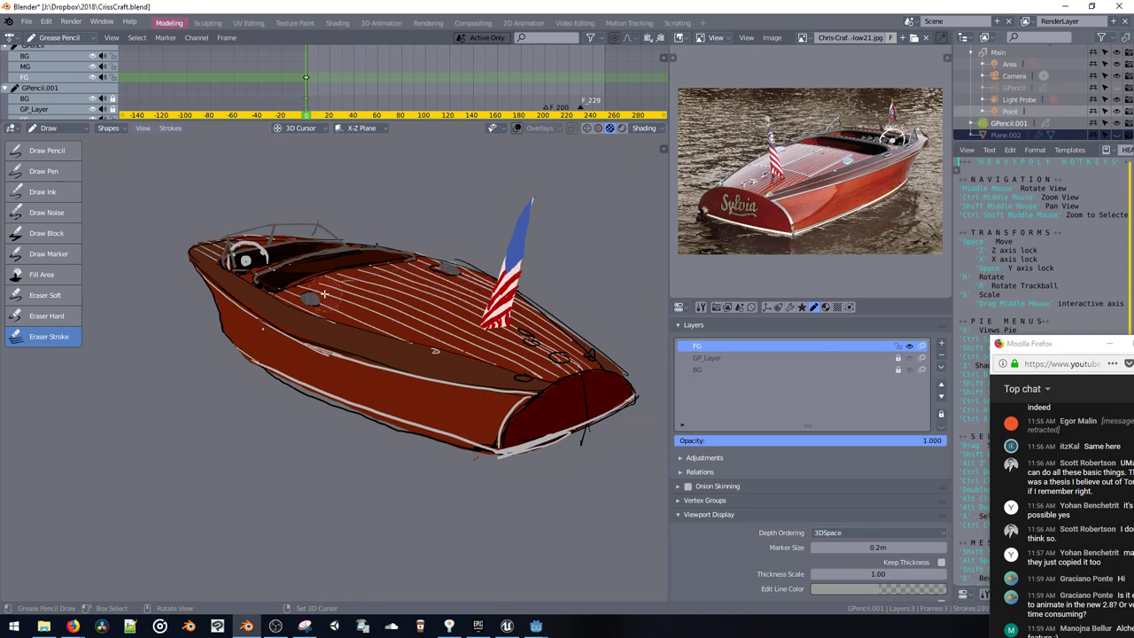
Step: Activate Draw Pencil, copy Material.001 and give the copy a lighter grey stroke colour
left_click(47, 150)
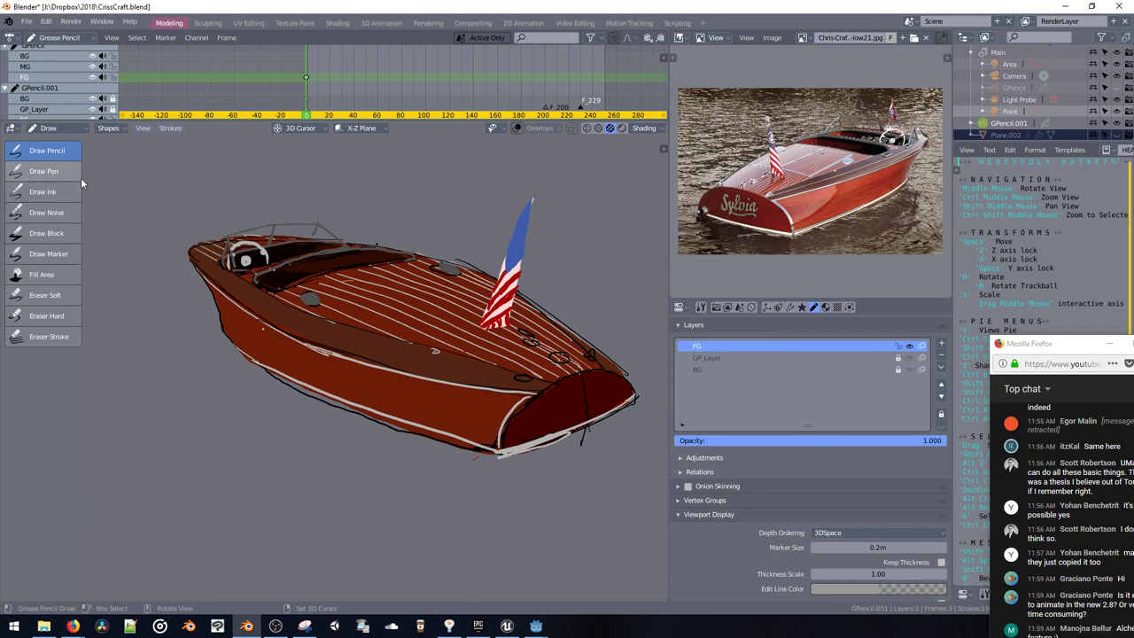
key("shift+v")
left_click(458, 420)
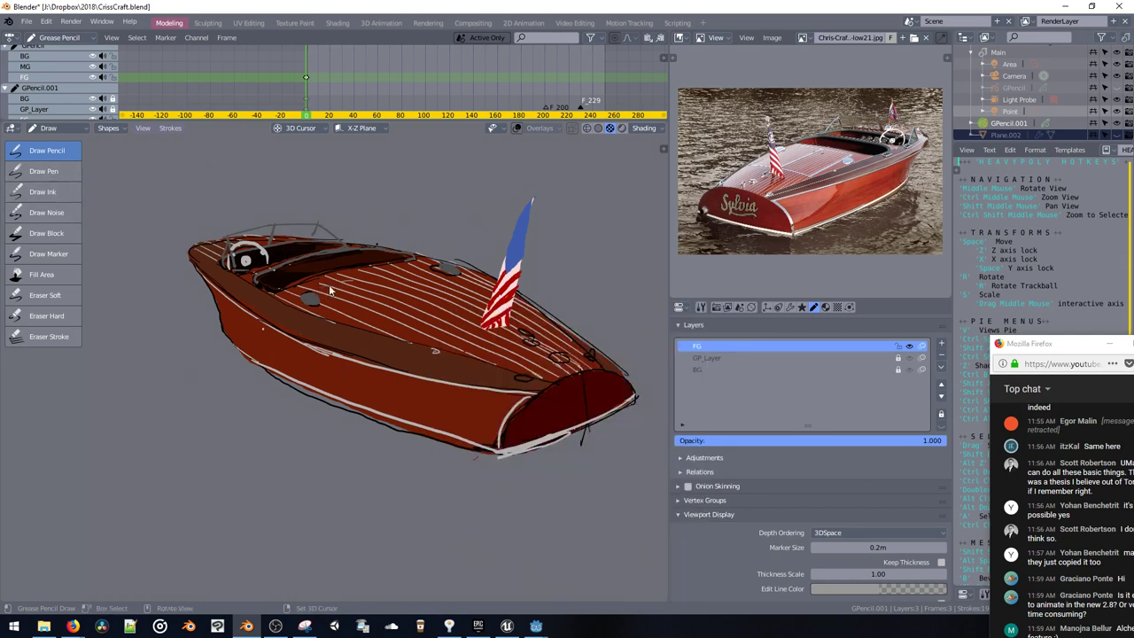
key("u")
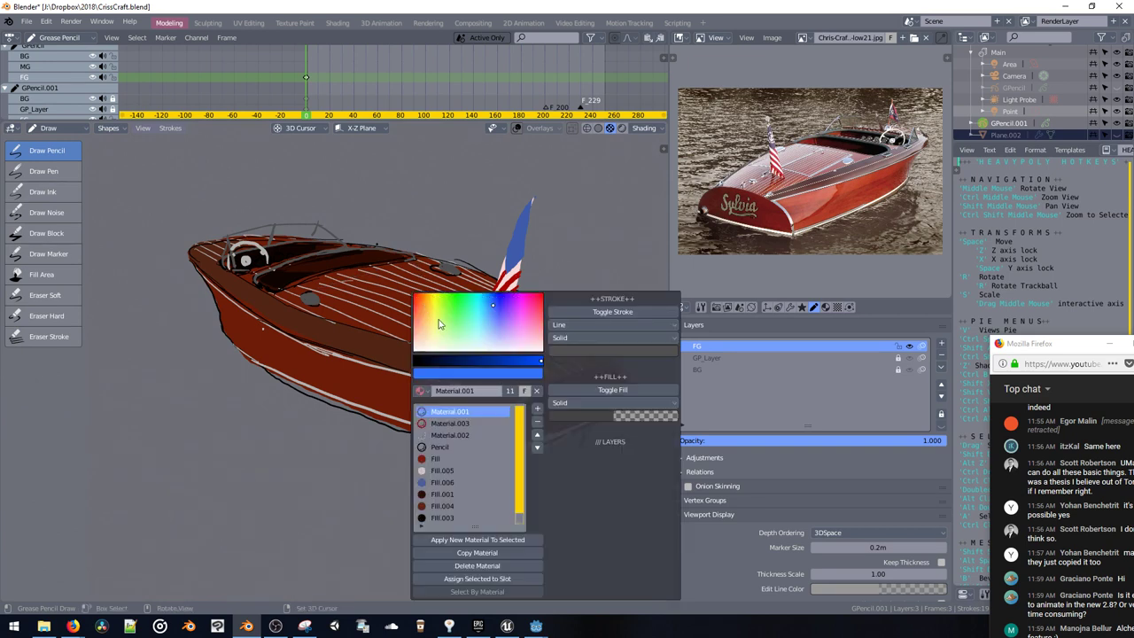
left_click(440, 553)
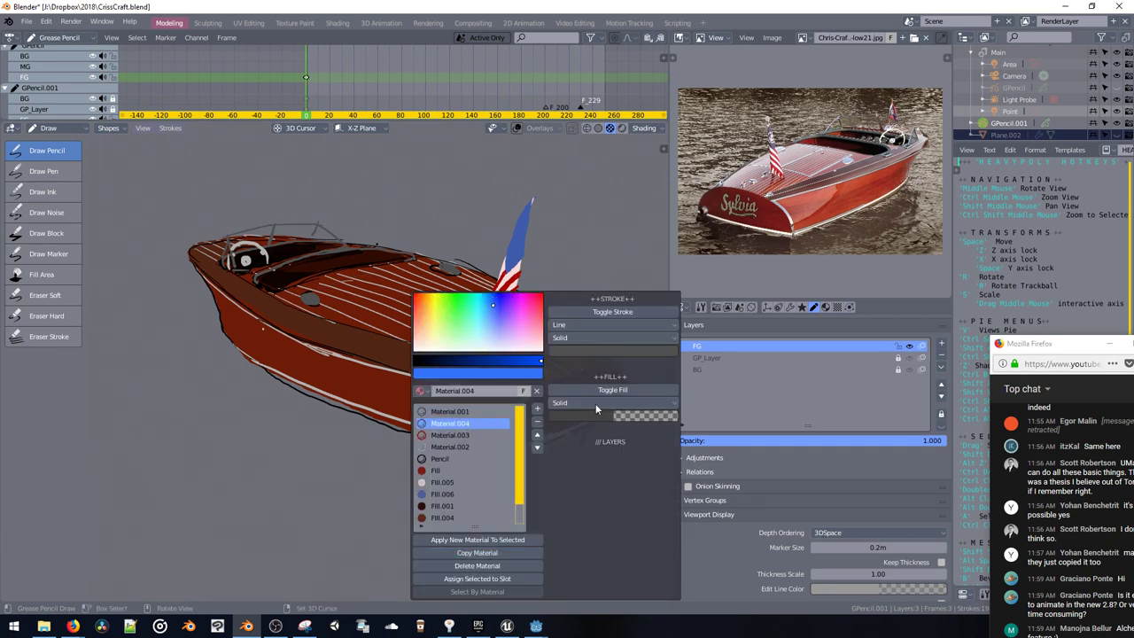
left_click(587, 352)
left_click(617, 263)
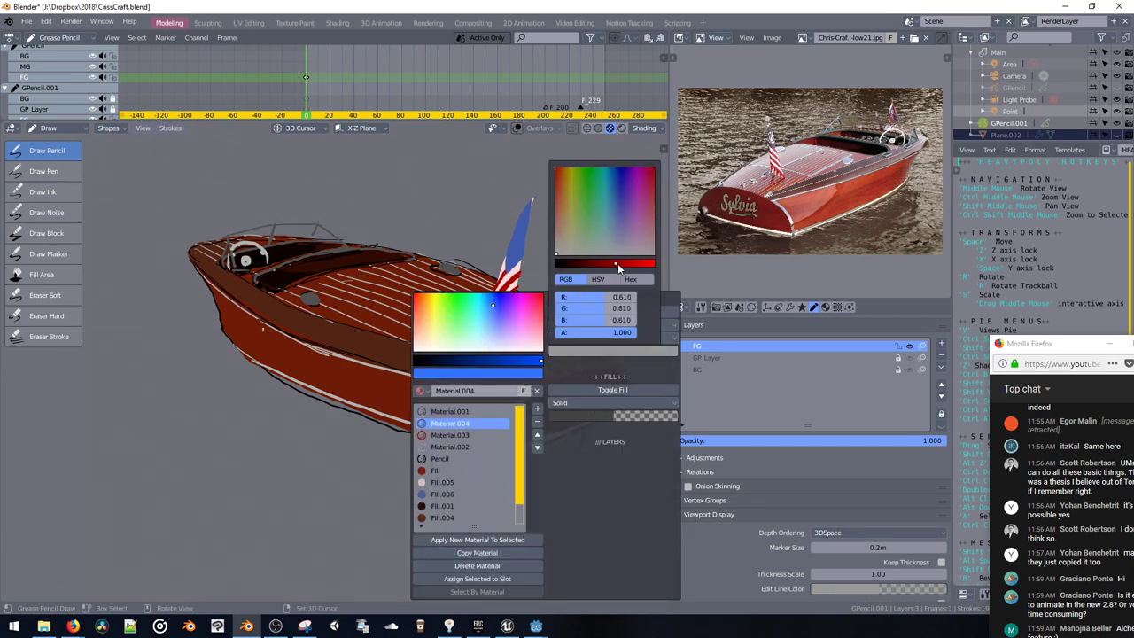
left_click(608, 248)
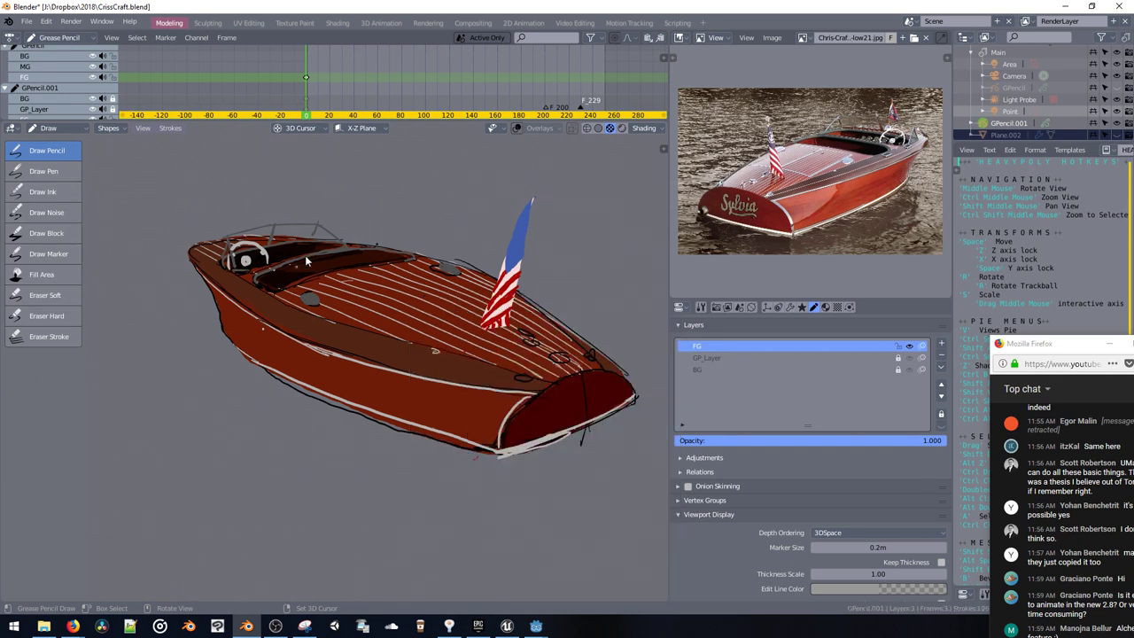
left_click_drag(326, 282, 418, 262)
left_click_drag(456, 307, 469, 313)
key("ctrl+z")
left_click_drag(373, 271, 482, 314)
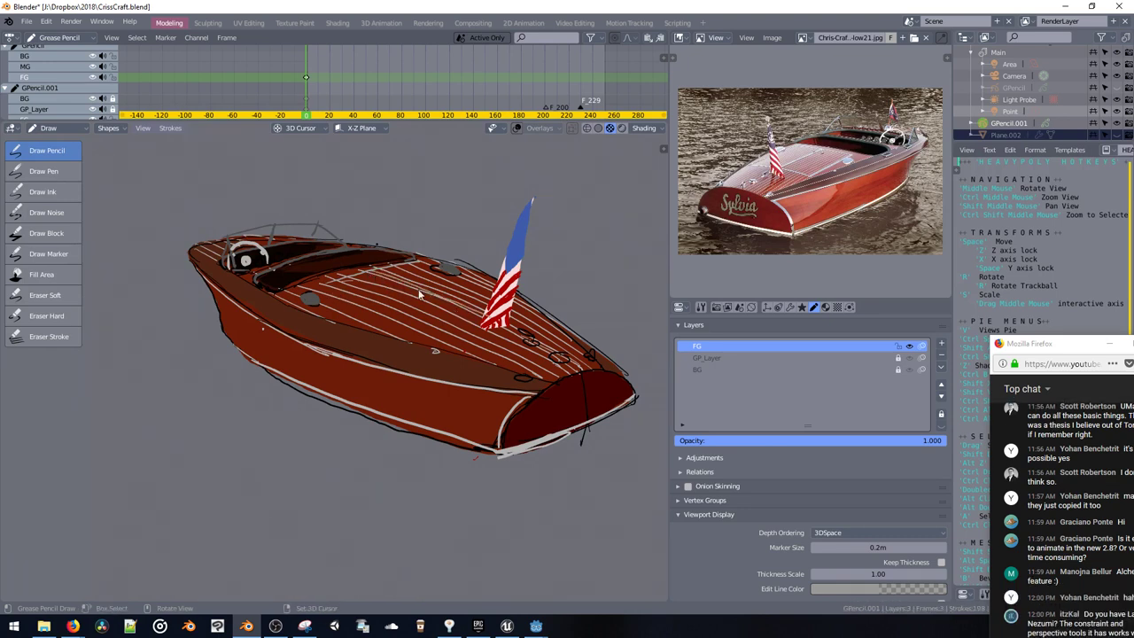
key("ctrl+z")
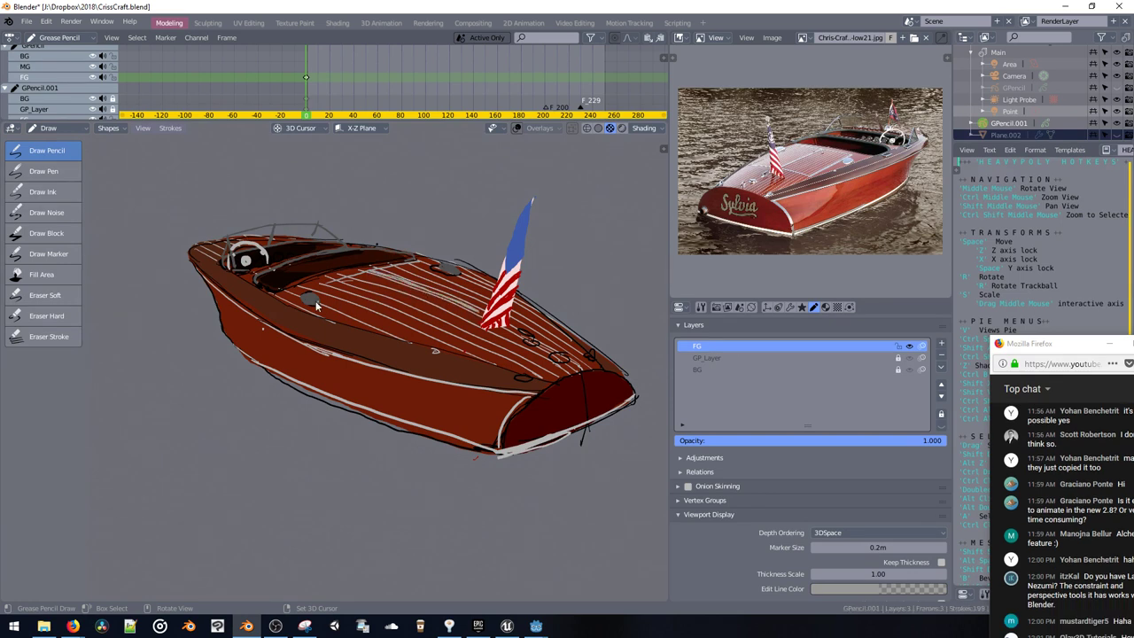
key("ctrl+z")
left_click_drag(516, 310, 451, 329)
key("ctrl+z")
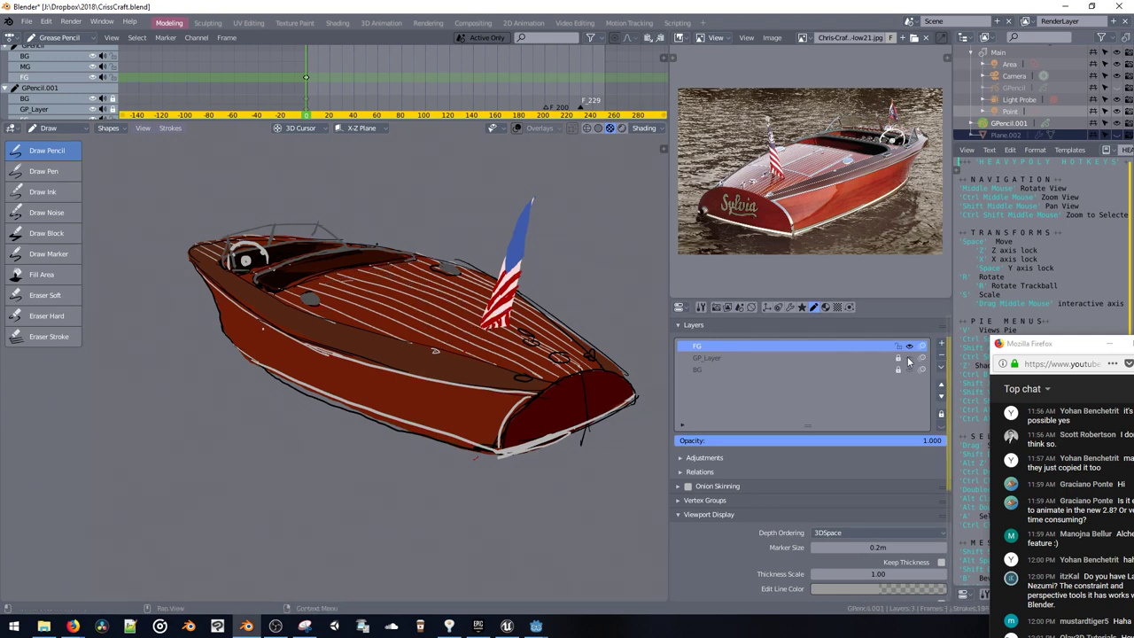
Step: Unlock all grease pencil layers, add a new layer and place it directly below FG
left_click(868, 357)
left_click(885, 346)
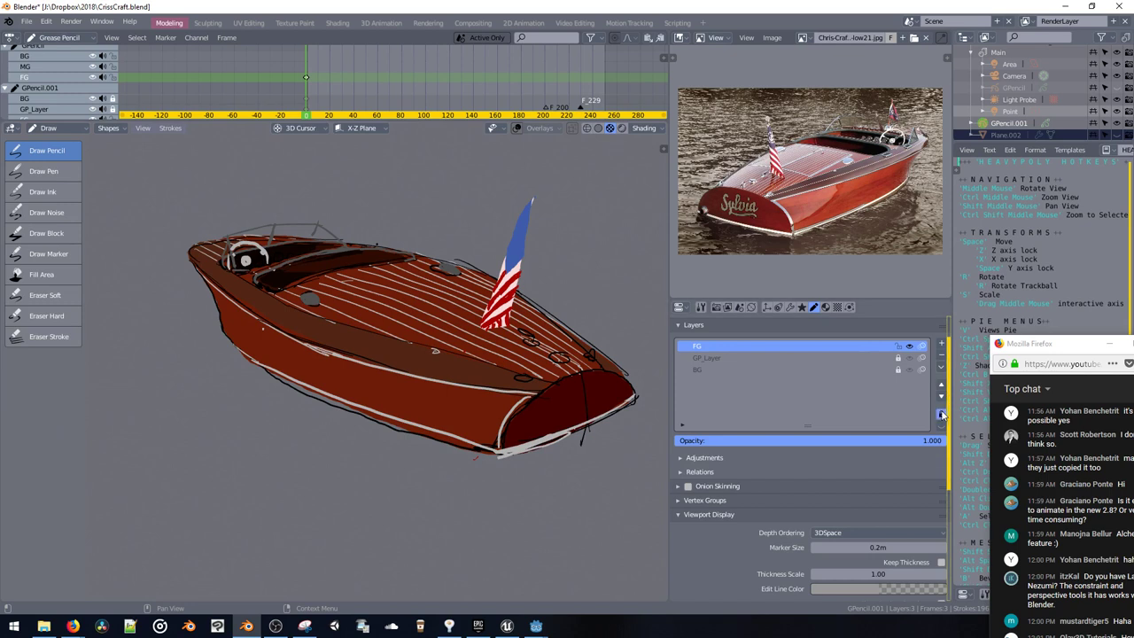
left_click(940, 425)
left_click(940, 343)
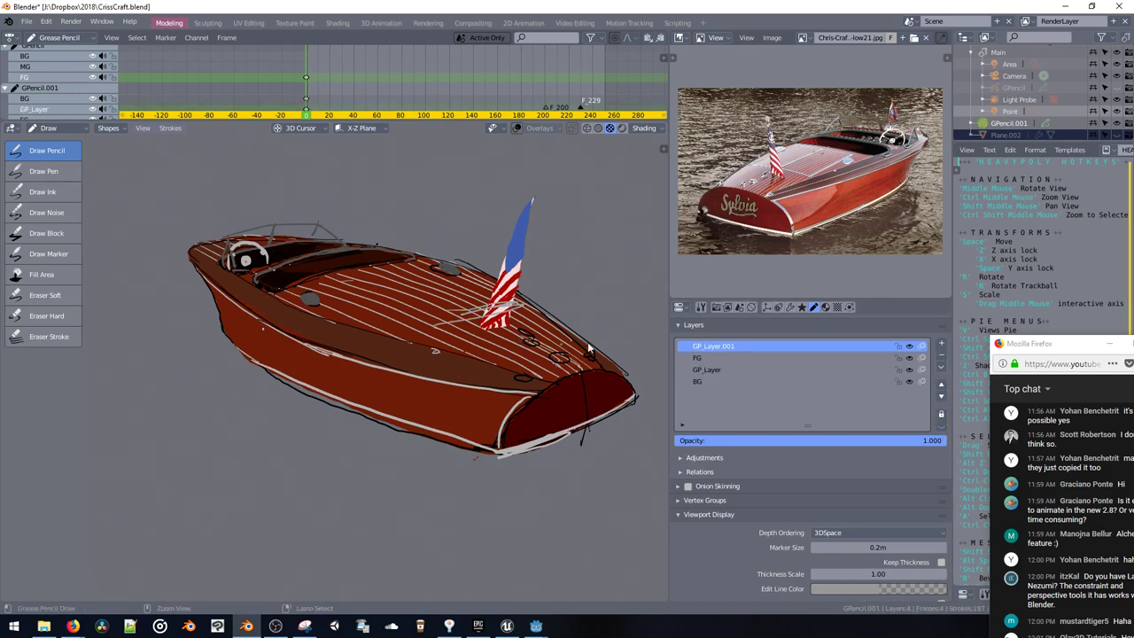
left_click(940, 396)
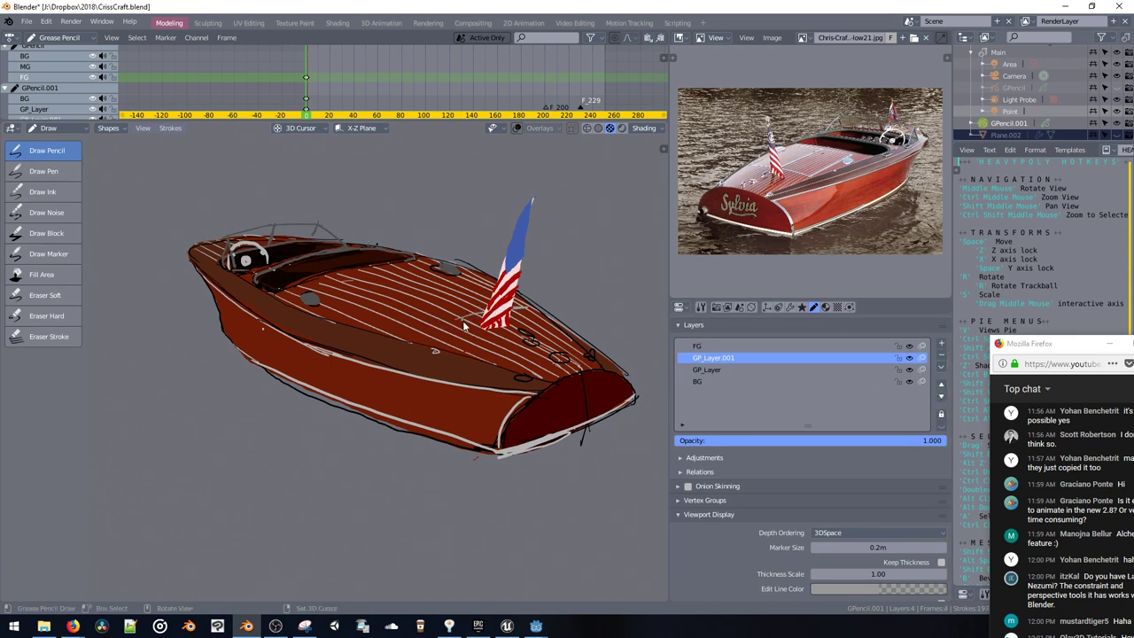
Step: Draw the hatch's rear edge across the deck planks behind the flag on the new layer with Draw Pencil
left_click_drag(465, 319, 425, 340)
key("ctrl+z")
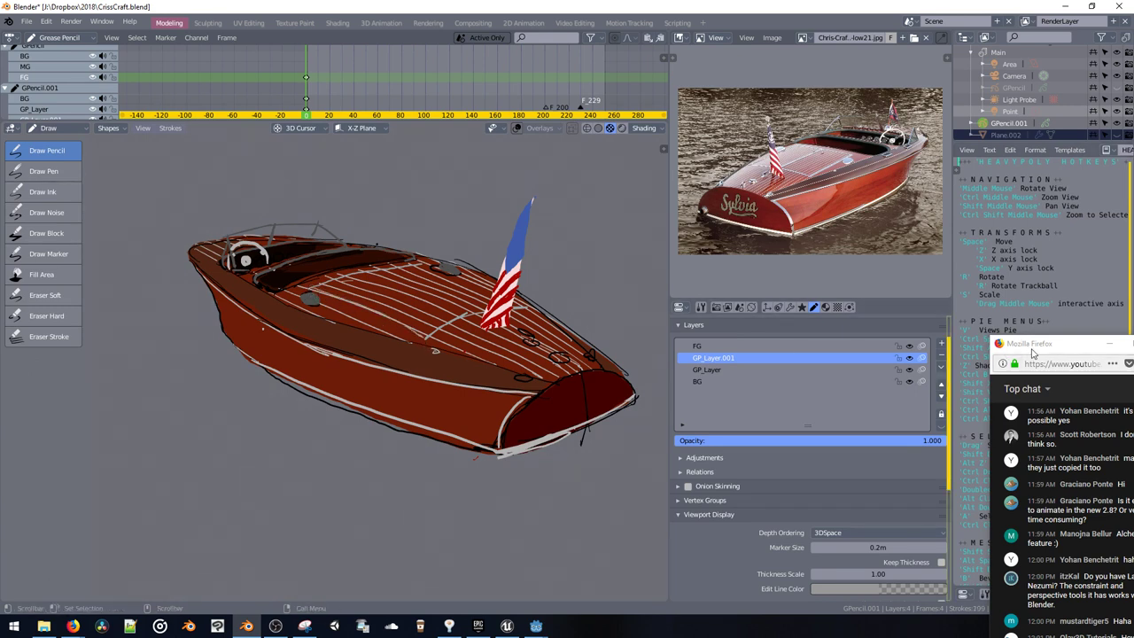
Step: Move the live chat window up so it is fully in view and read the latest messages
left_click_drag(1036, 353, 1001, 162)
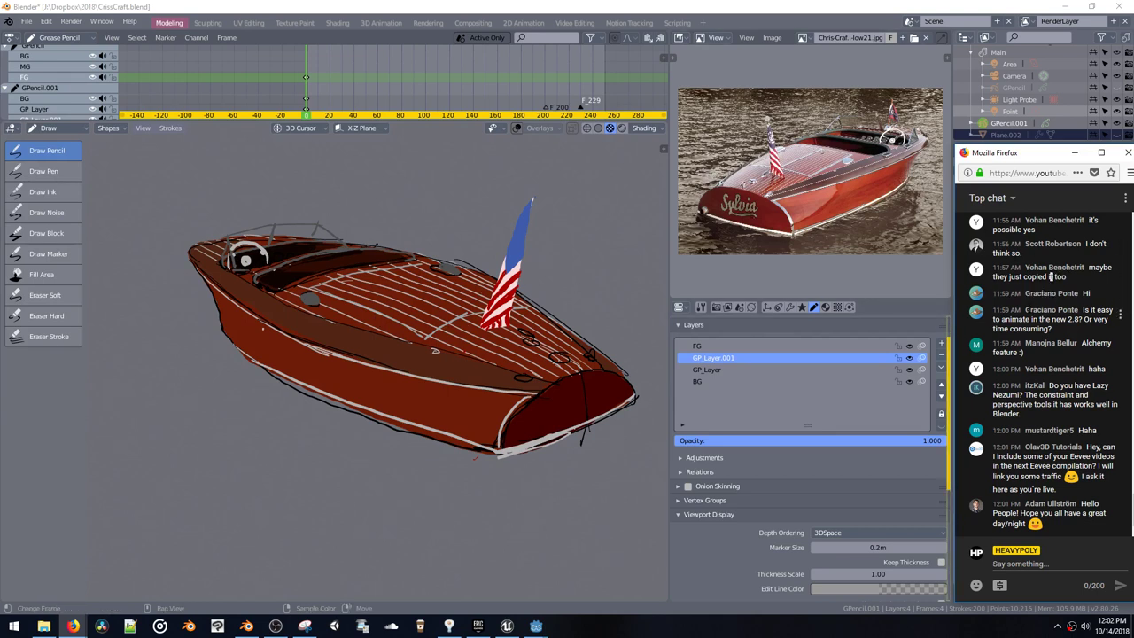
mouse_move(1082, 310)
left_mouse_down()
mouse_move(1074, 320)
mouse_move(1082, 311)
left_mouse_up()
left_click(1067, 329)
left_click(1036, 382)
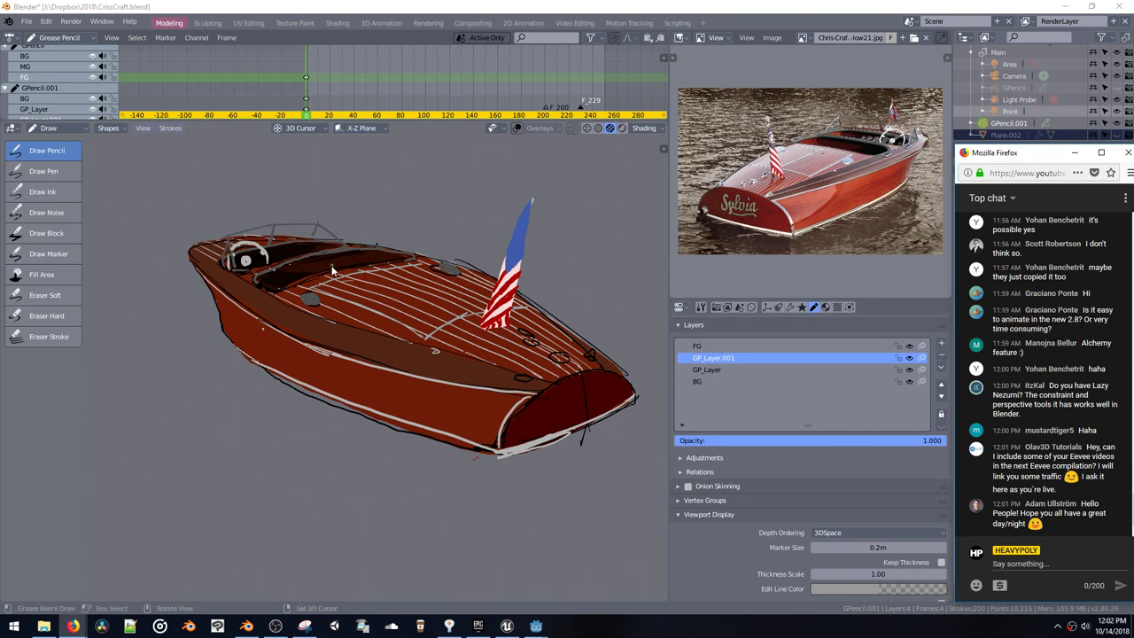
Step: Draw the hatch's near long edge along the deck planks in grey, redoing uneven strokes, and activate Eraser Hard
left_click(295, 283)
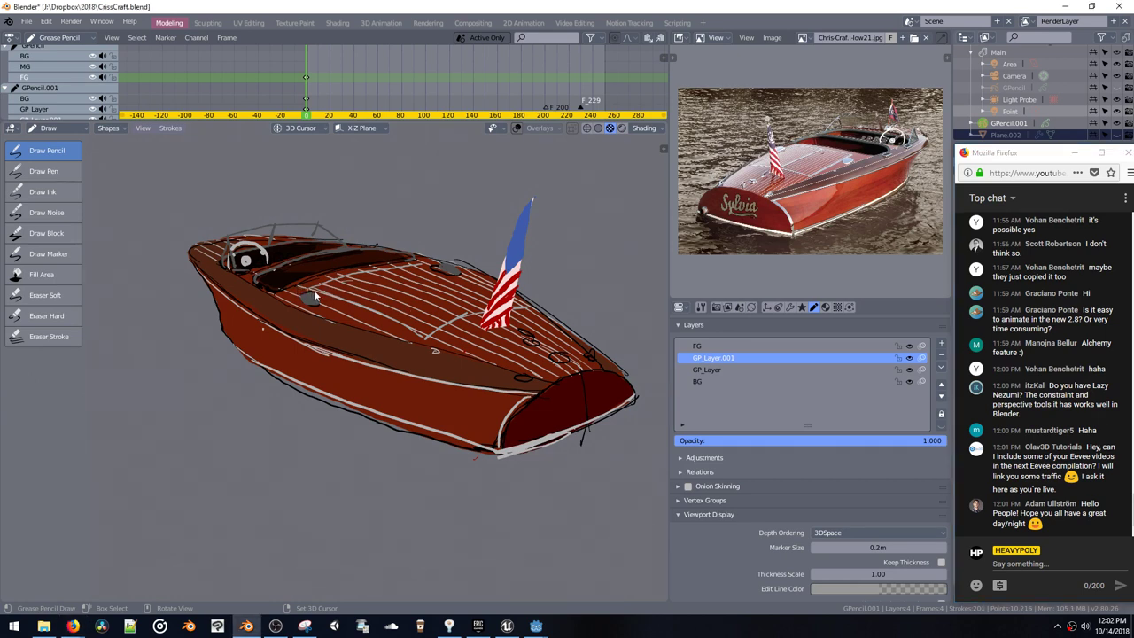
left_click_drag(312, 286, 427, 341)
left_click_drag(375, 310, 431, 335)
key("ctrl+z")
left_click_drag(315, 287, 432, 342)
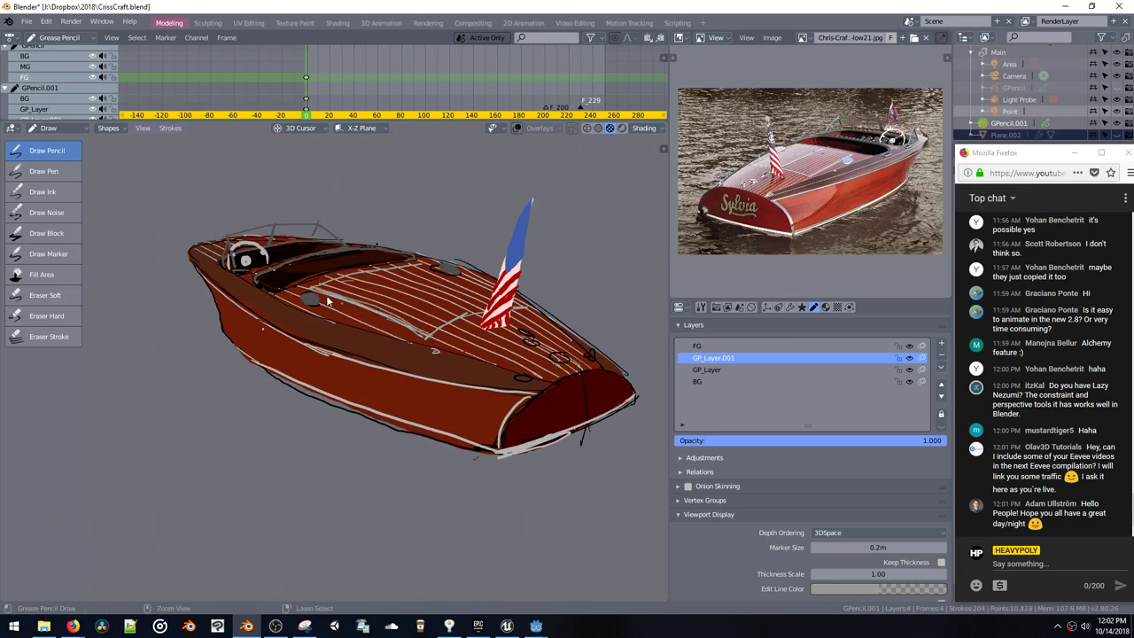
key("ctrl+z")
left_click(46, 315)
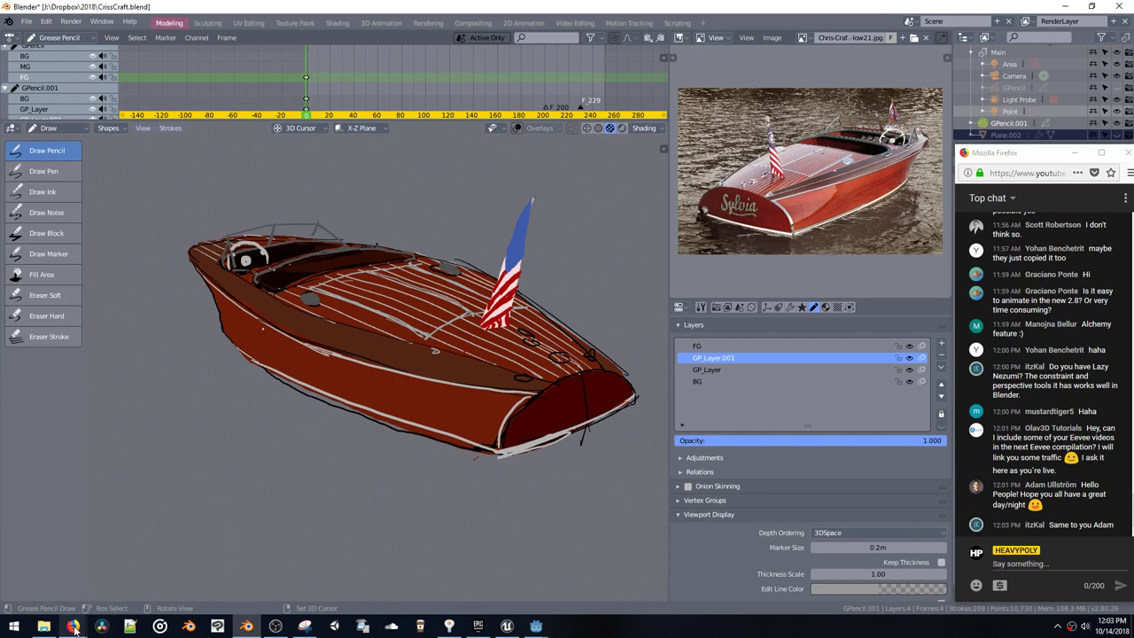
Step: Switch to the YouTube window in Firefox, search for olav3d and look through the uploads on the Olav3D Tutorials channel
left_click(74, 626)
left_click(210, 556)
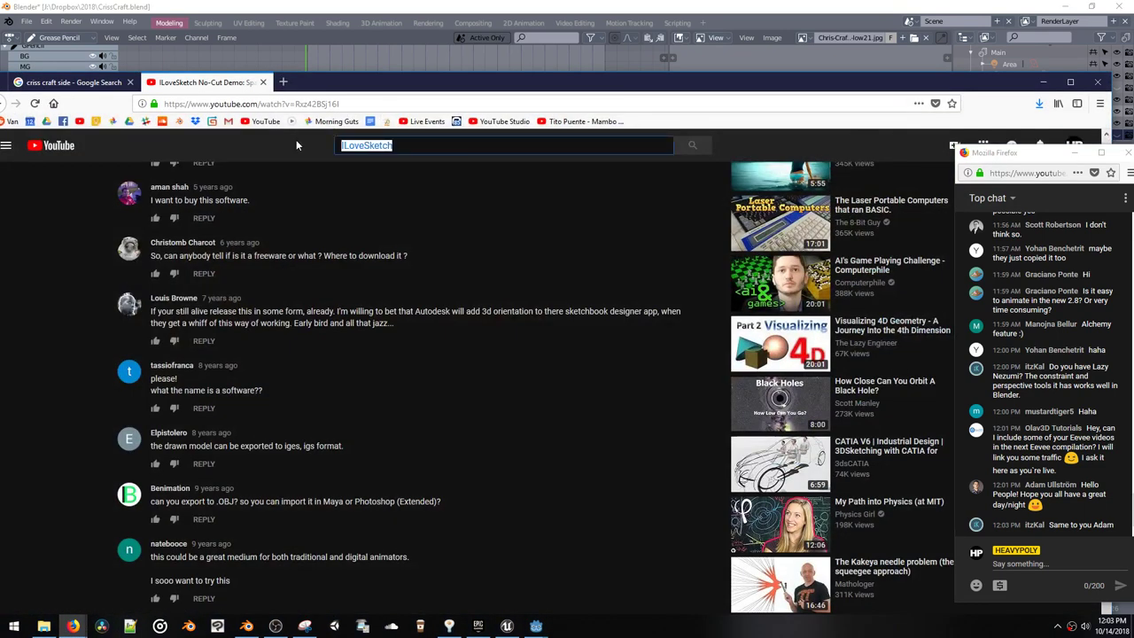
type("olav3d")
key("Return")
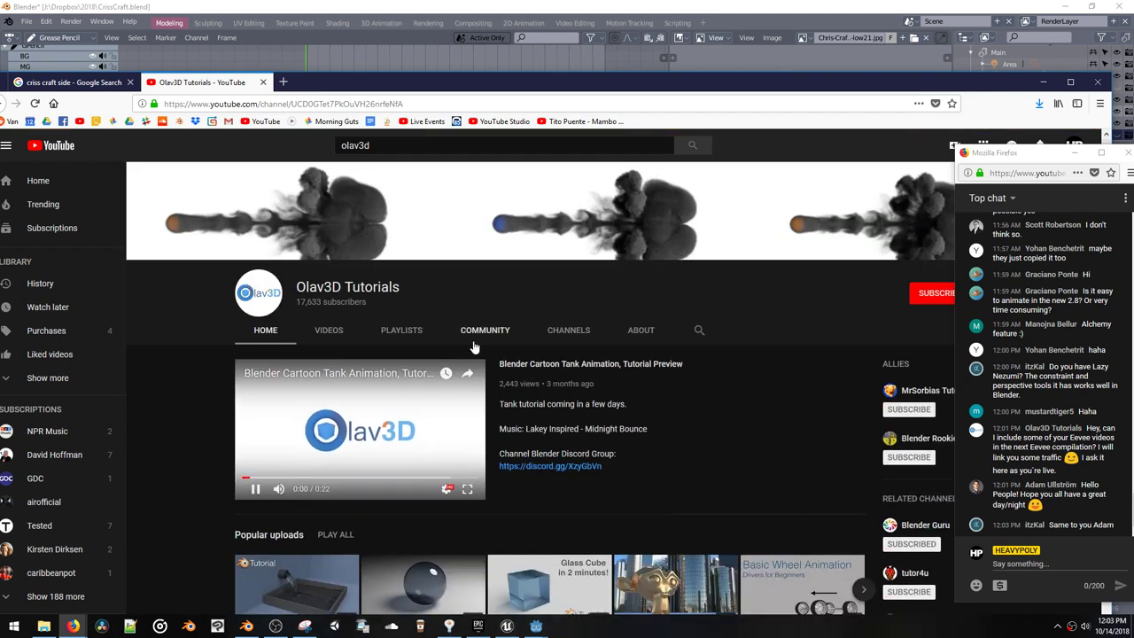
scroll(474, 347, "down", 3)
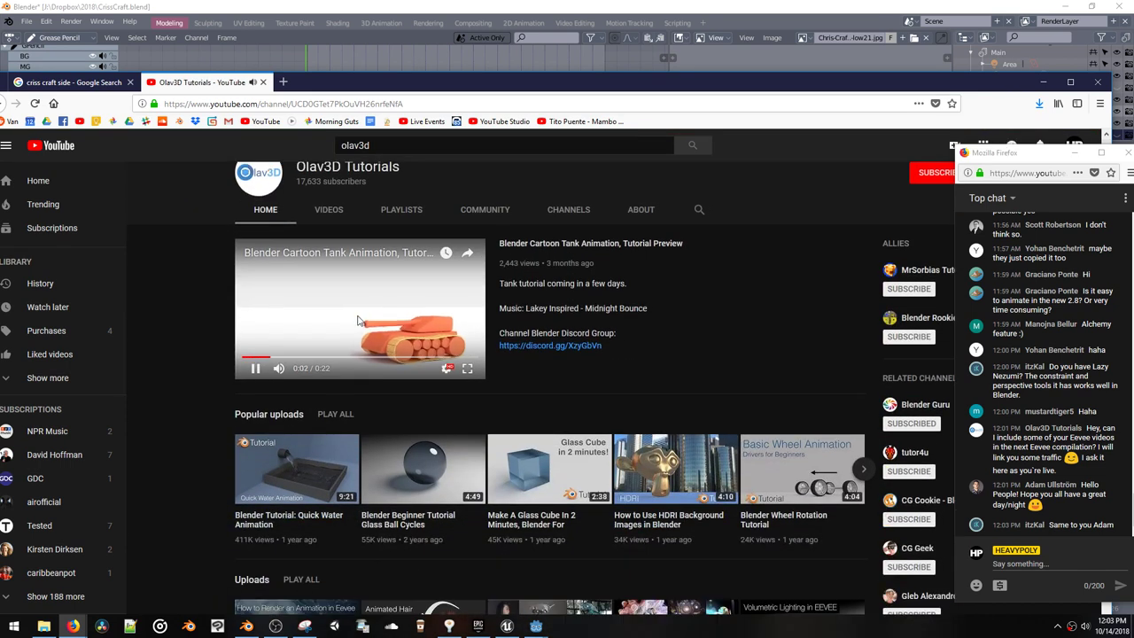
scroll(359, 301, "down", 1)
scroll(360, 268, "down", 2)
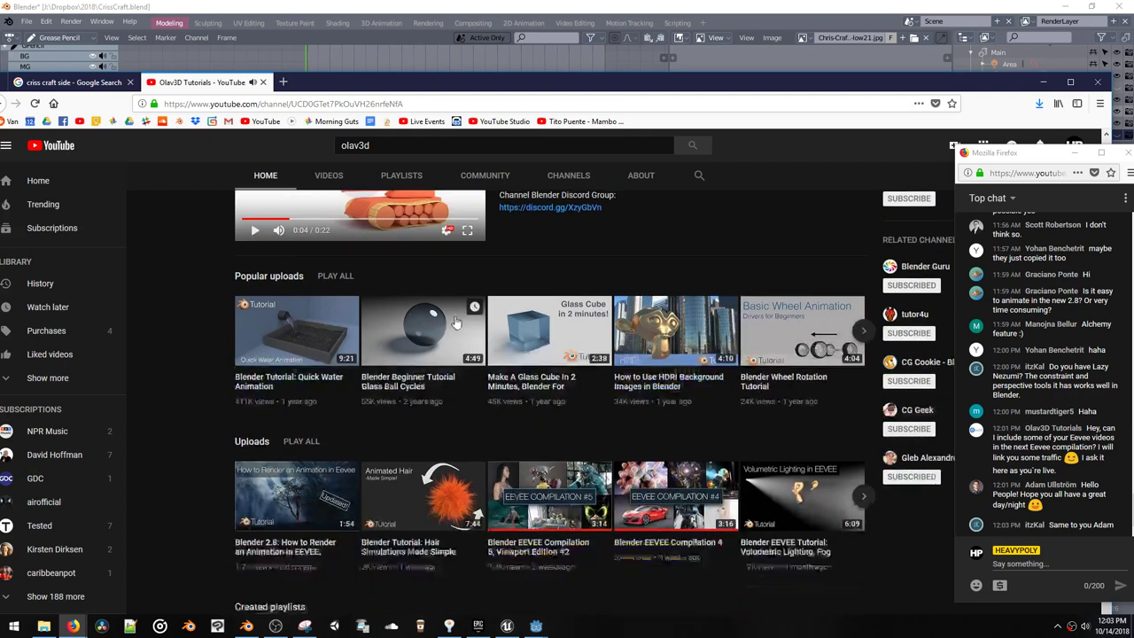
Step: Play Blender EEVEE Compilation 4, skip the advertisement and jump ahead through the video to its end
left_click(672, 481)
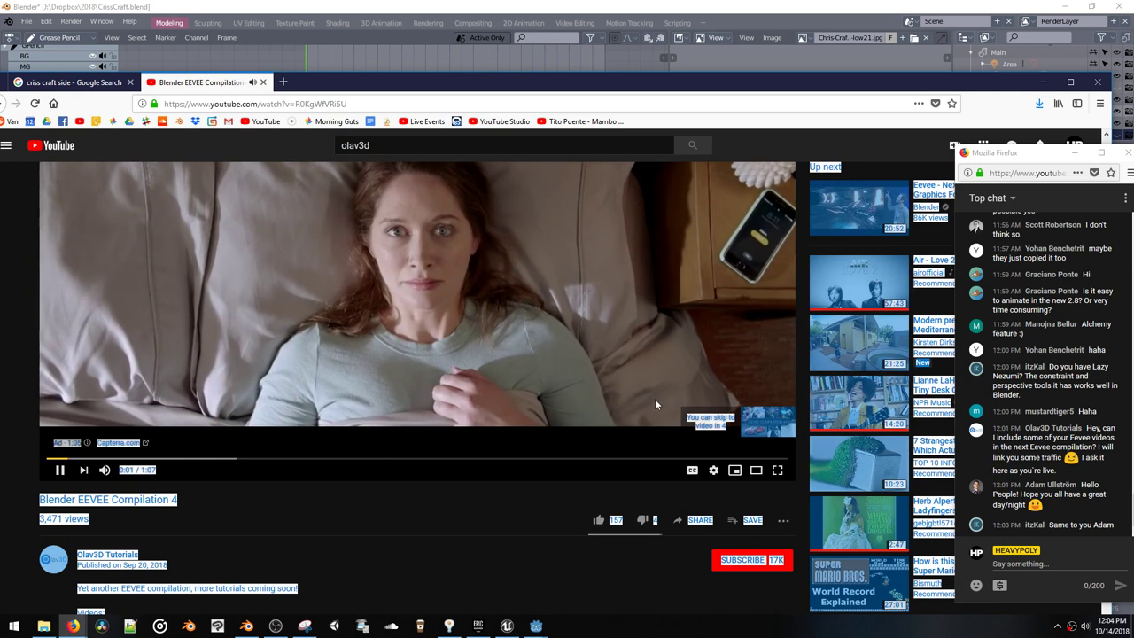
left_click(518, 517)
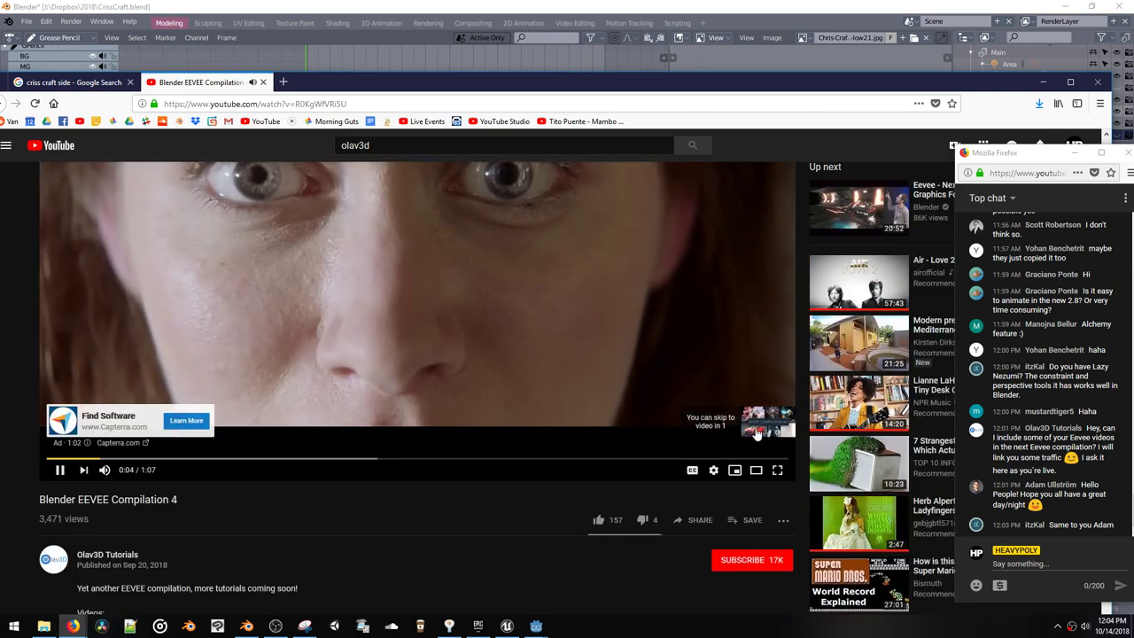
left_click(749, 423)
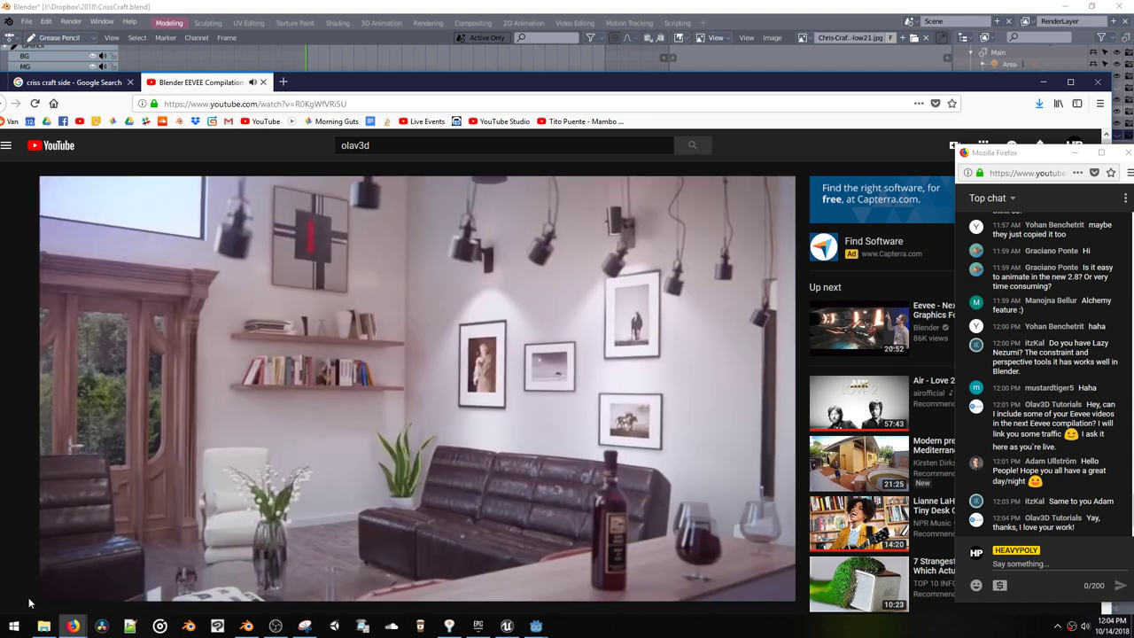
mouse_move(263, 582)
left_mouse_down()
mouse_move(288, 580)
mouse_move(275, 580)
left_mouse_up()
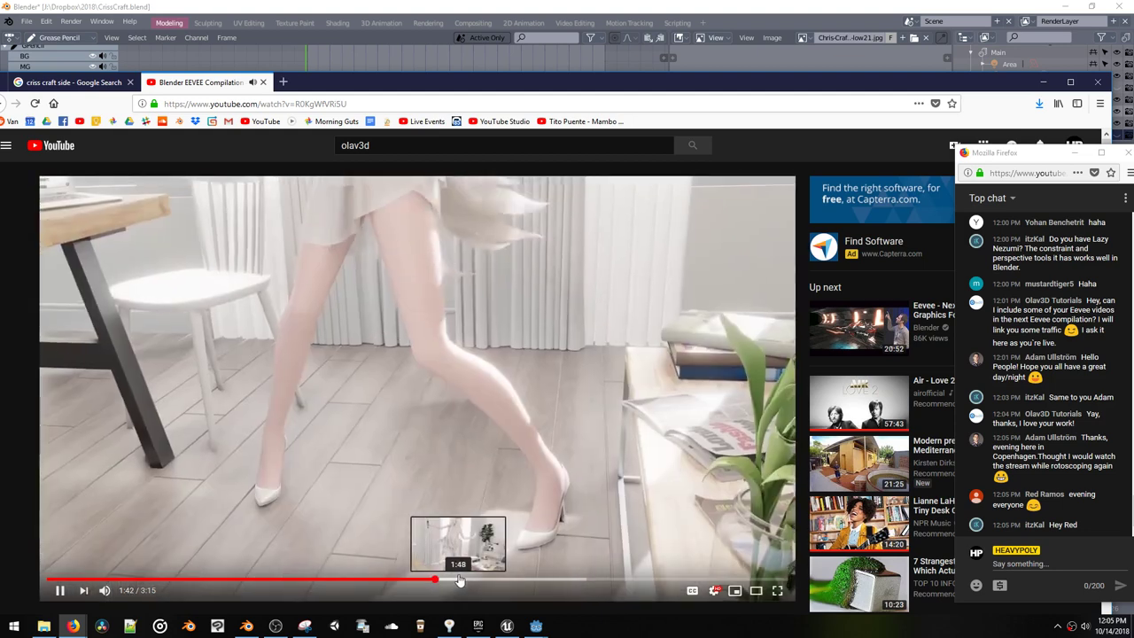
left_click(461, 580)
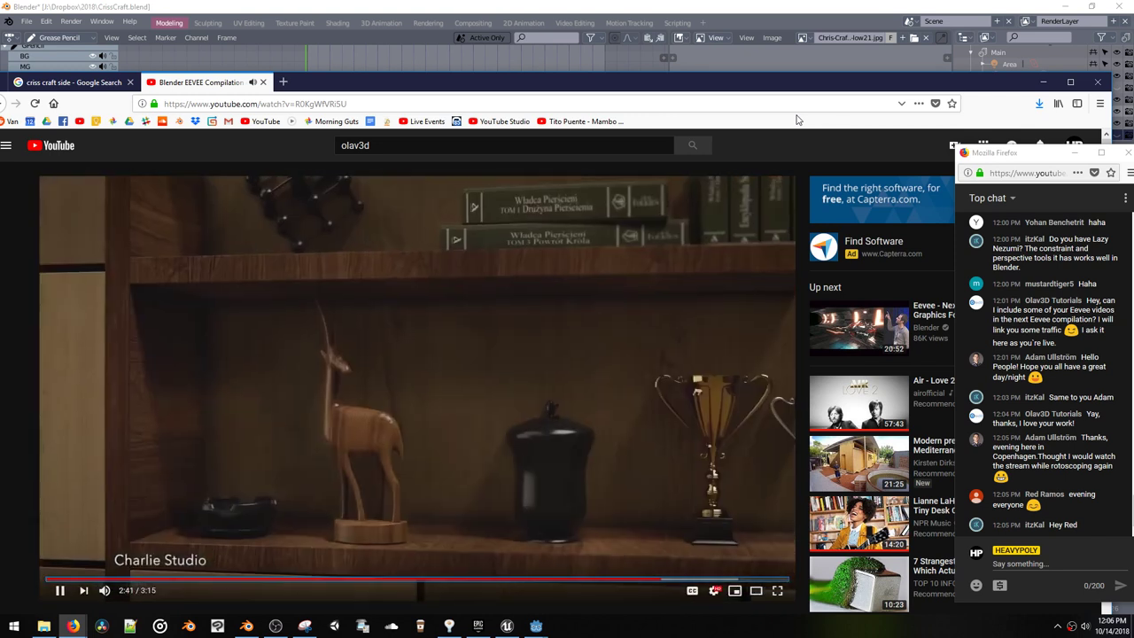
key("Right")
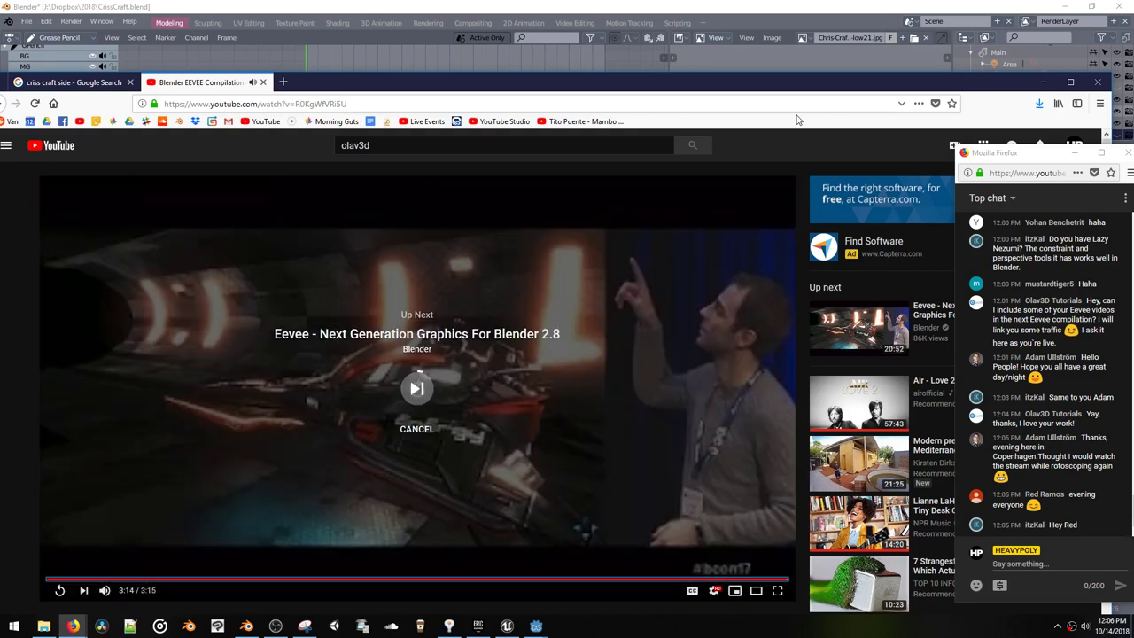
Step: Close the Blender EEVEE Compilation page and move the browser window aside to uncover the boat drawing in Blender
scroll(604, 237, "down", 5)
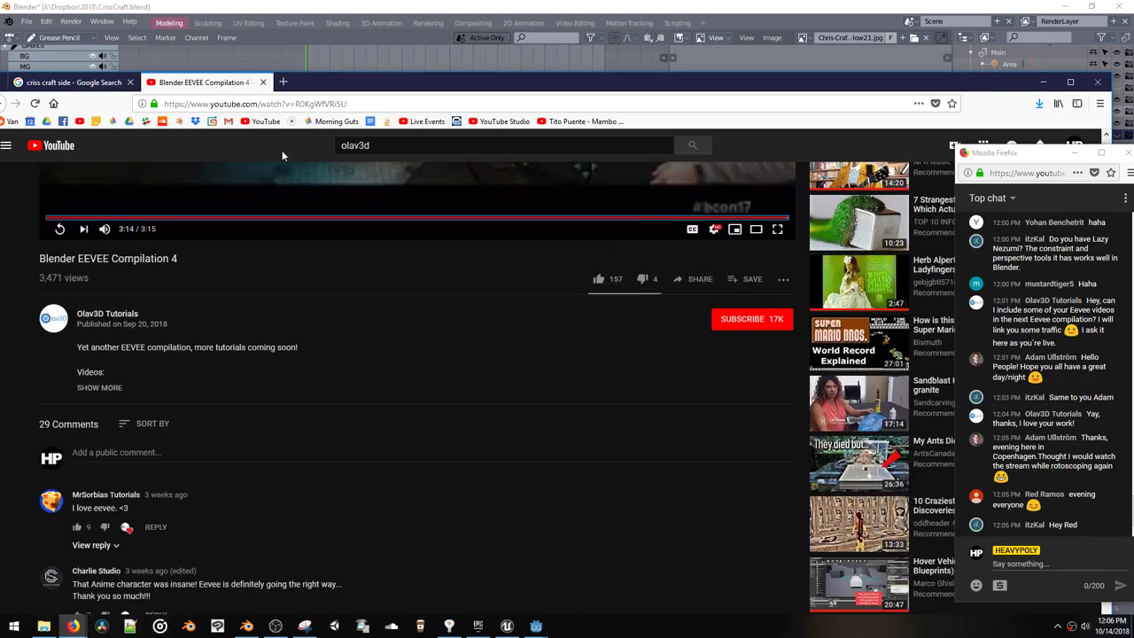
left_click(262, 82)
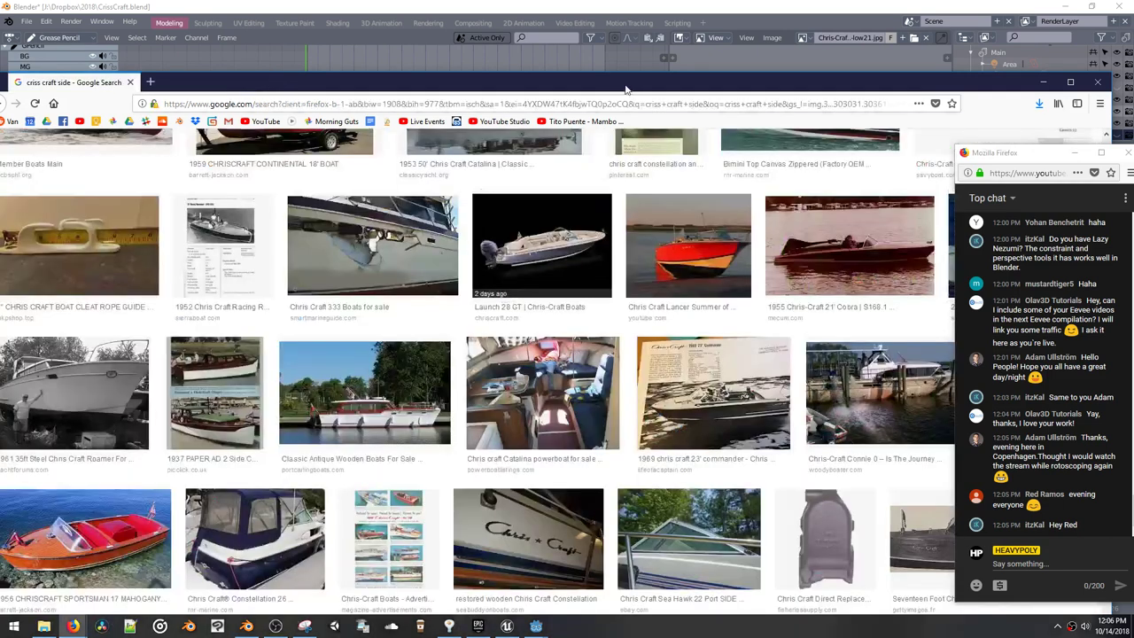
mouse_move(625, 89)
left_mouse_down()
mouse_move(0, 109)
mouse_move(0, 76)
left_mouse_up()
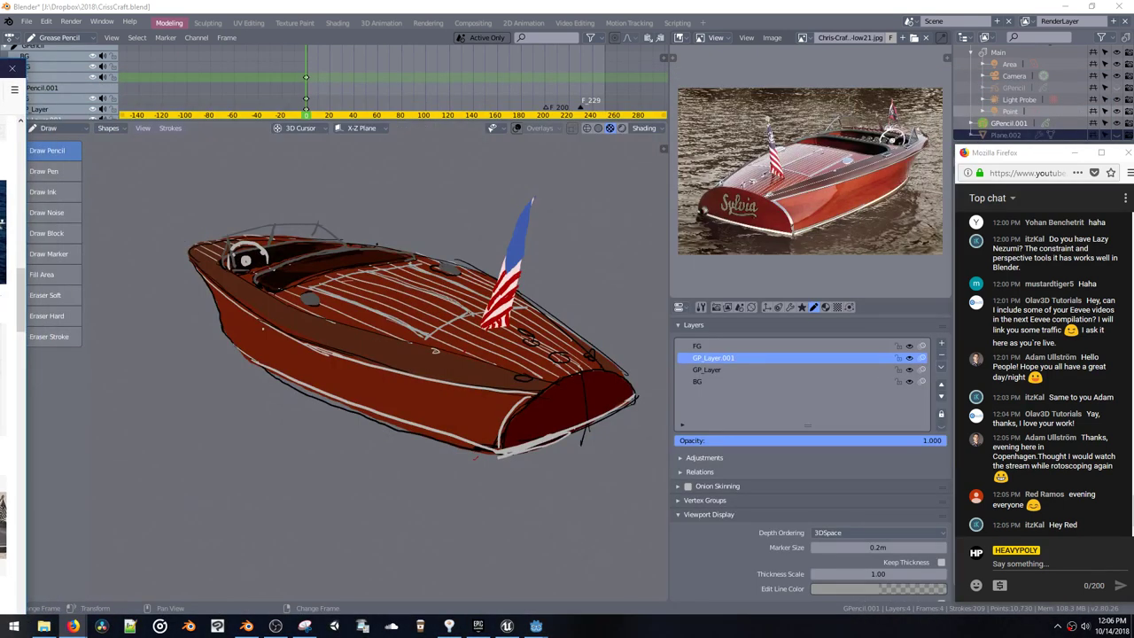
mouse_move(417, 403)
middle_mouse_down()
mouse_move(414, 387)
mouse_move(426, 409)
mouse_move(377, 406)
mouse_move(411, 392)
middle_mouse_up()
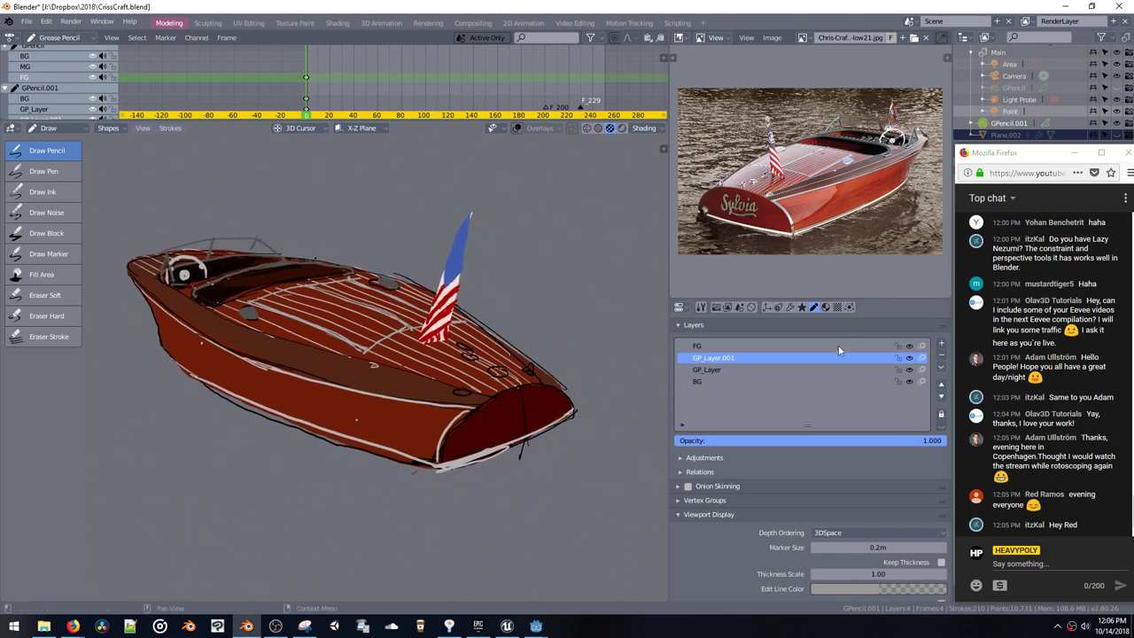
key("shift+v")
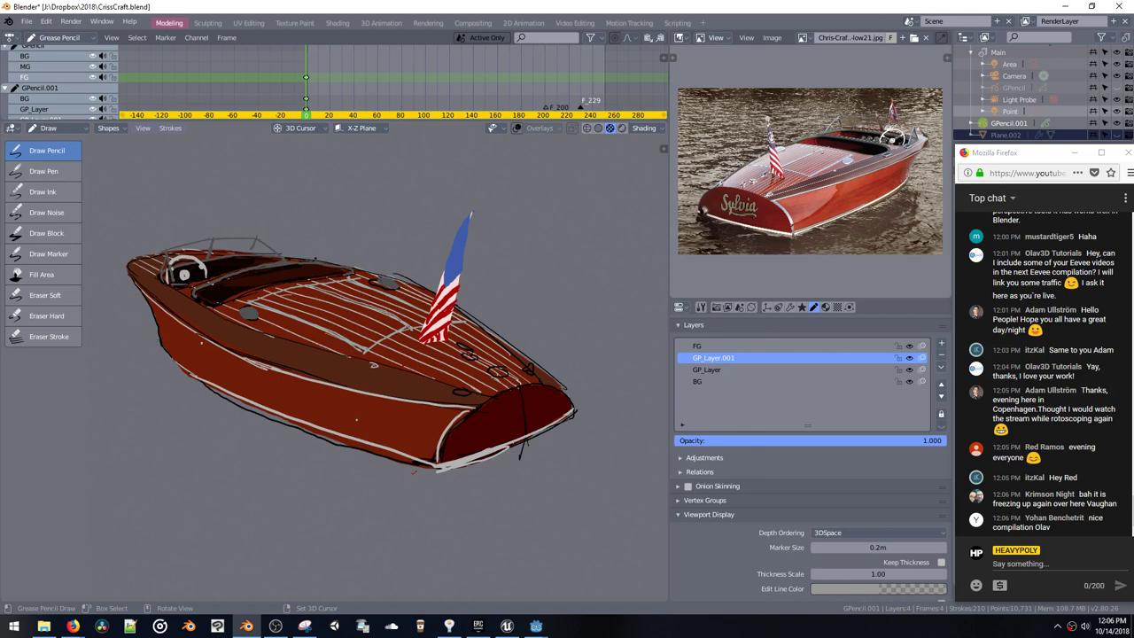
key("alt+Tab")
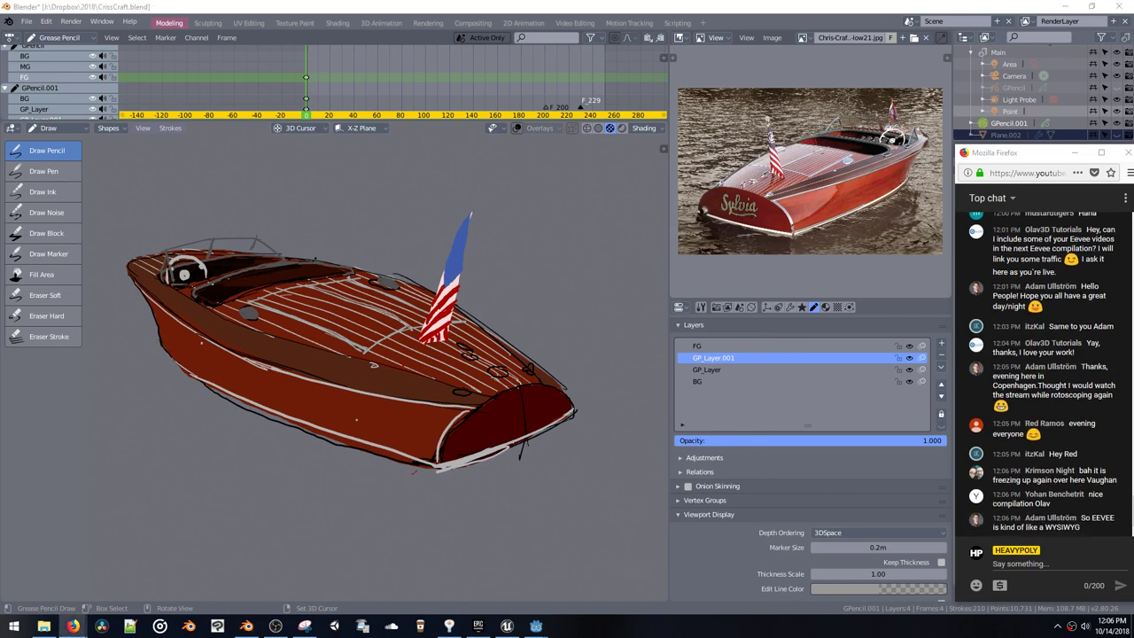
left_click(1057, 625)
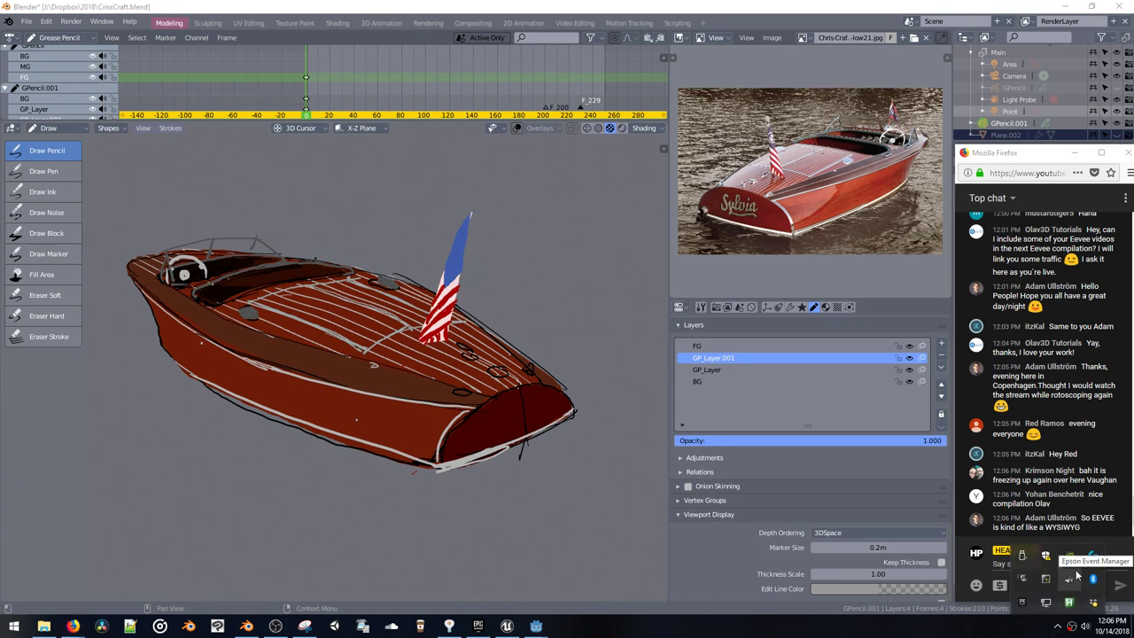
left_click(514, 494)
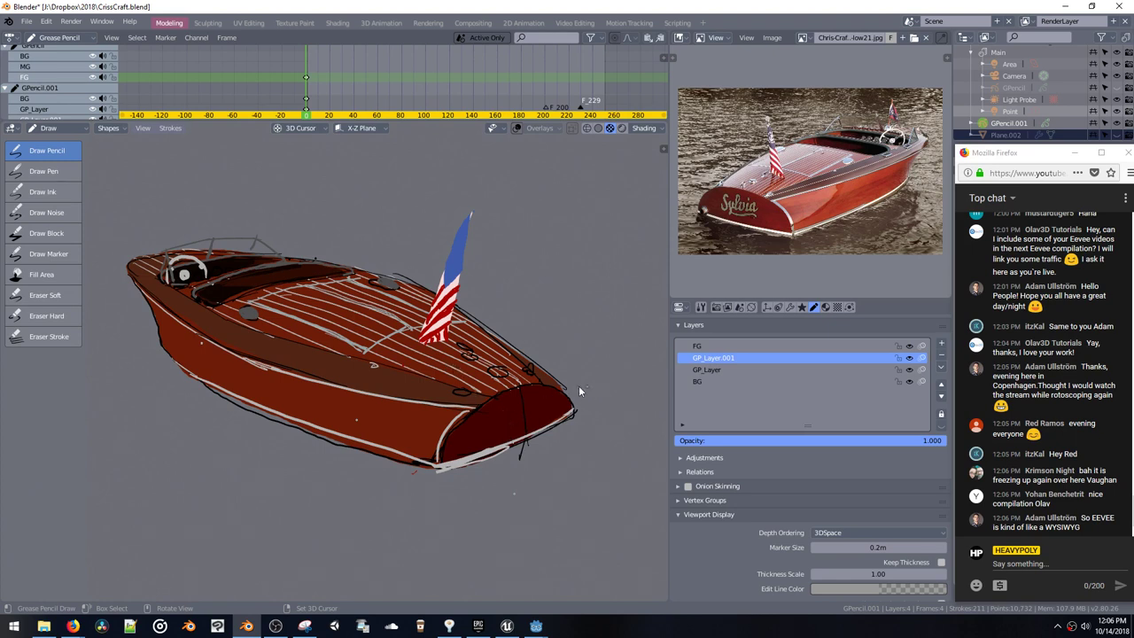
Step: Create a new grease pencil material and set its stroke colour to a dark golden tan
key("shift+v")
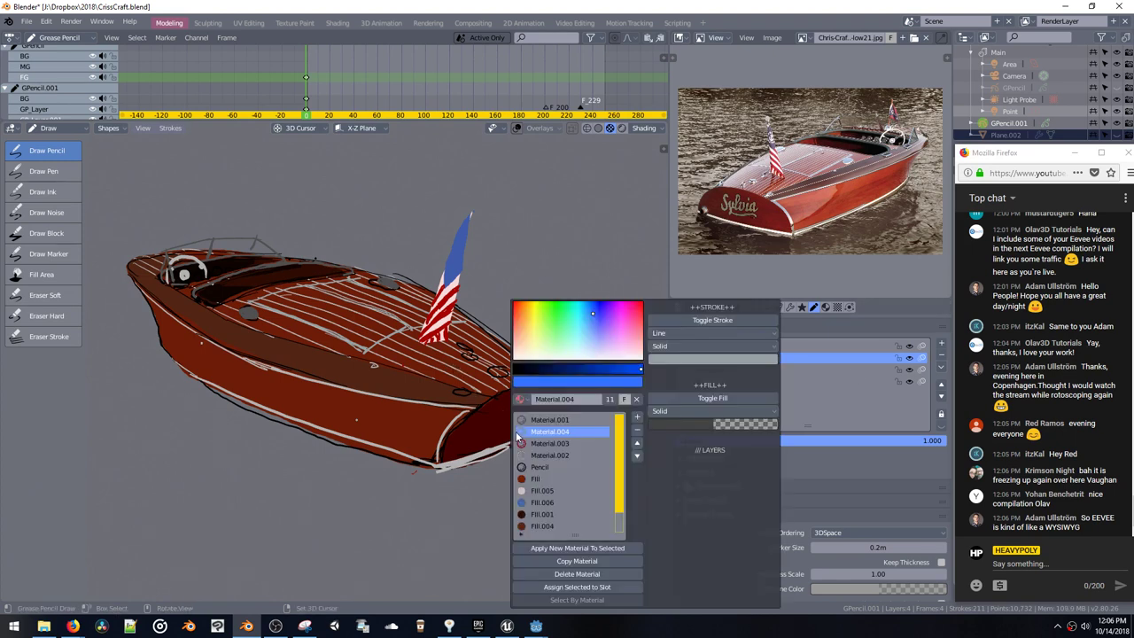
left_click(580, 547)
left_click(704, 357)
left_click_drag(680, 242, 665, 225)
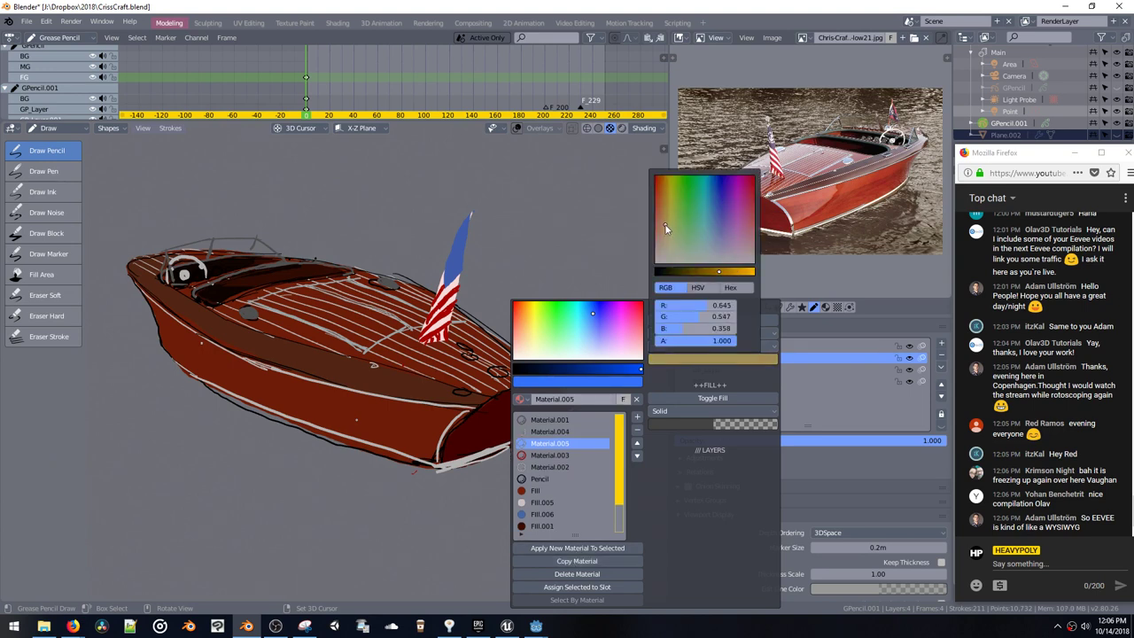
left_click(698, 272)
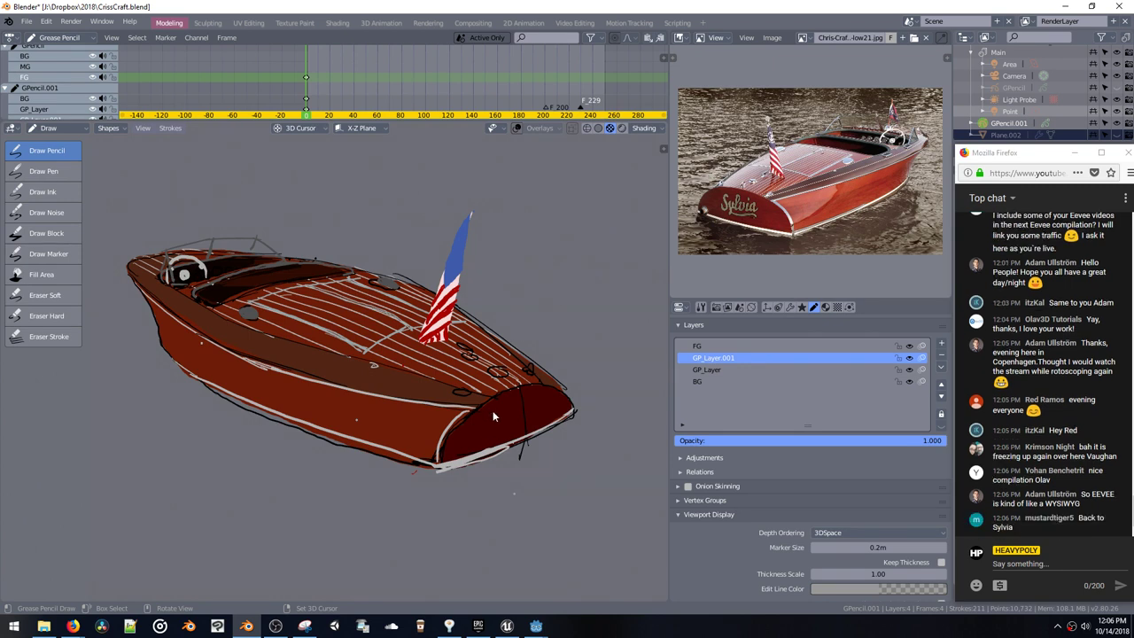
Step: Adjust the pencil brush size and hand-letter the boat name Sylvia in gold across the transom
key("ctrl+z")
key("f")
left_click(496, 414)
key("ctrl+z")
left_click_drag(507, 437, 534, 422)
left_click_drag(532, 402, 541, 407)
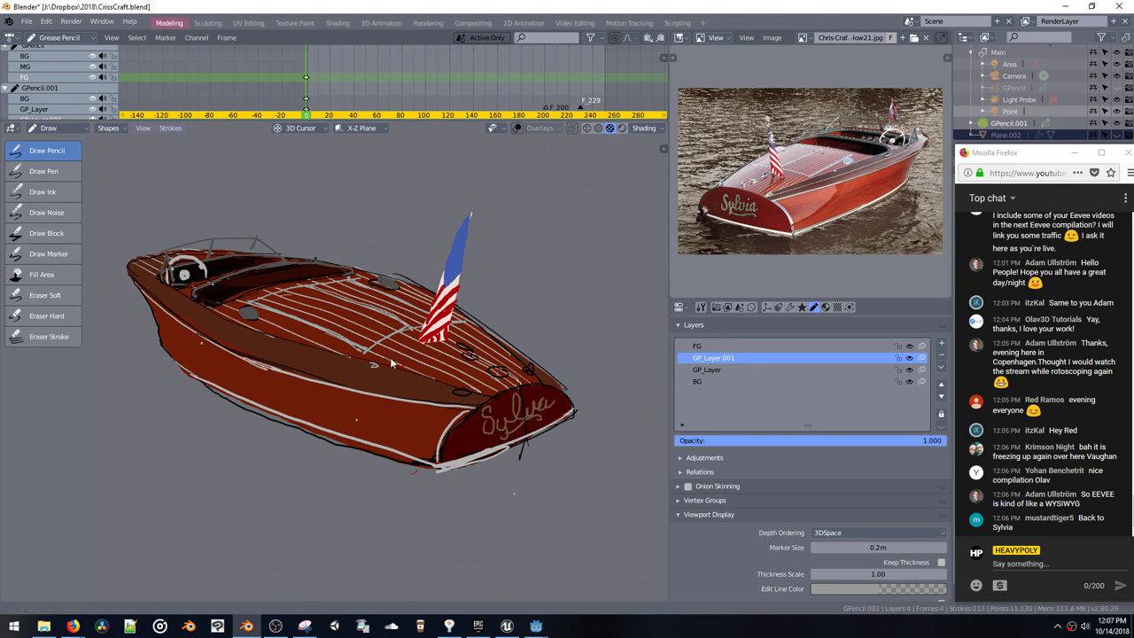
mouse_move(474, 377)
middle_mouse_down()
mouse_move(416, 350)
mouse_move(418, 337)
middle_mouse_up()
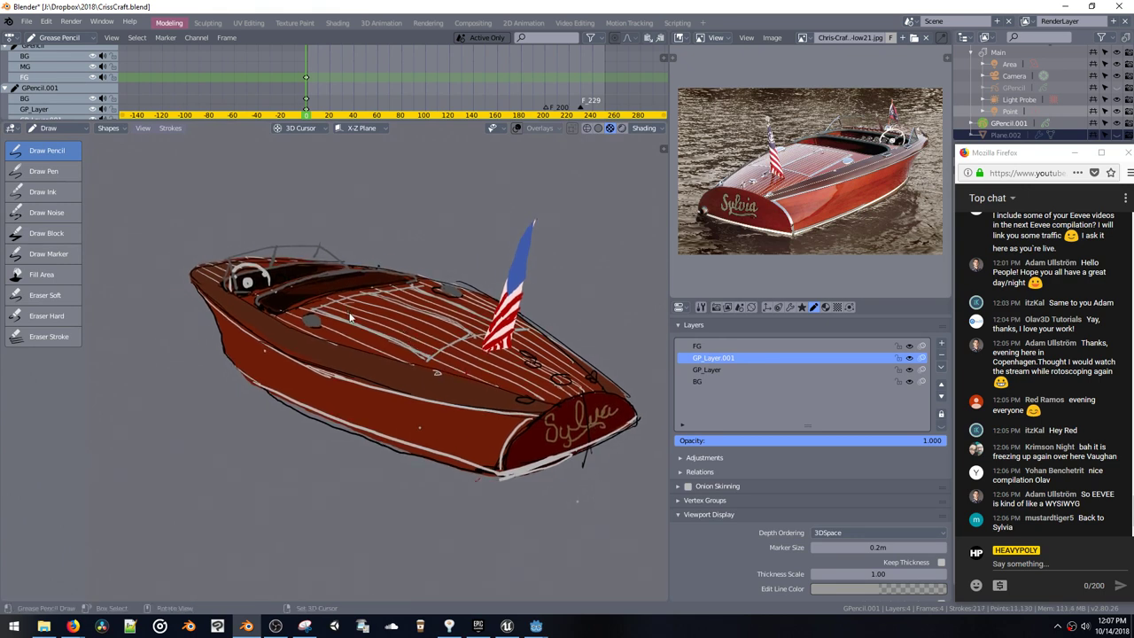
middle_click_drag(349, 316, 318, 320)
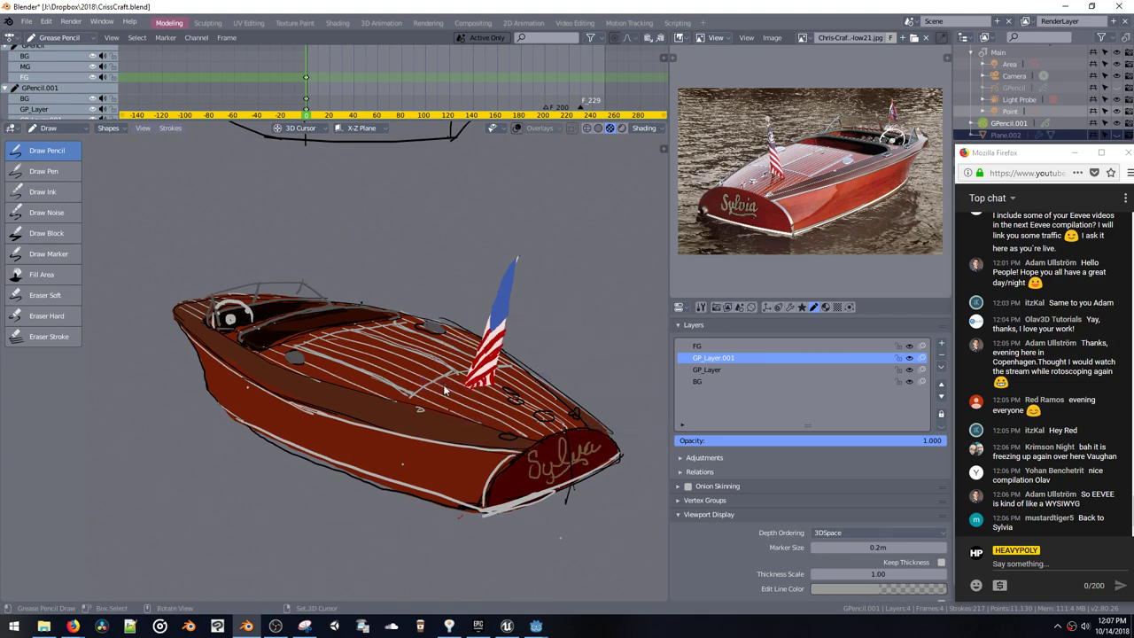
mouse_move(467, 390)
middle_mouse_down()
mouse_move(381, 381)
mouse_move(545, 326)
mouse_move(566, 335)
mouse_move(484, 343)
middle_mouse_up()
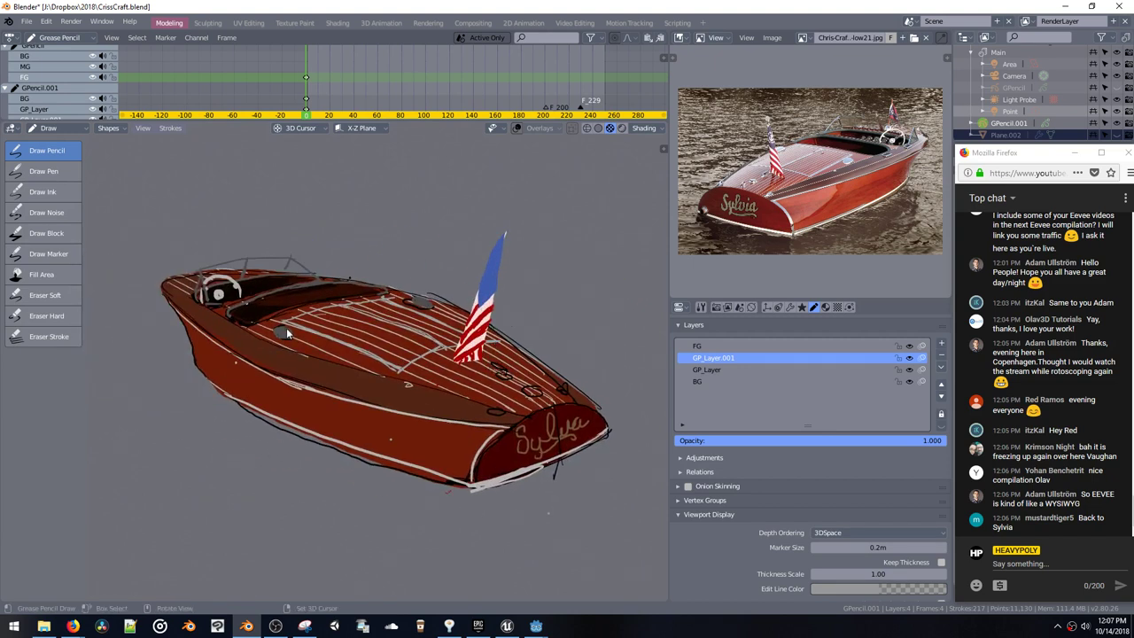
mouse_move(312, 321)
middle_mouse_down()
mouse_move(279, 251)
mouse_move(246, 251)
mouse_move(253, 291)
mouse_move(257, 269)
middle_mouse_up()
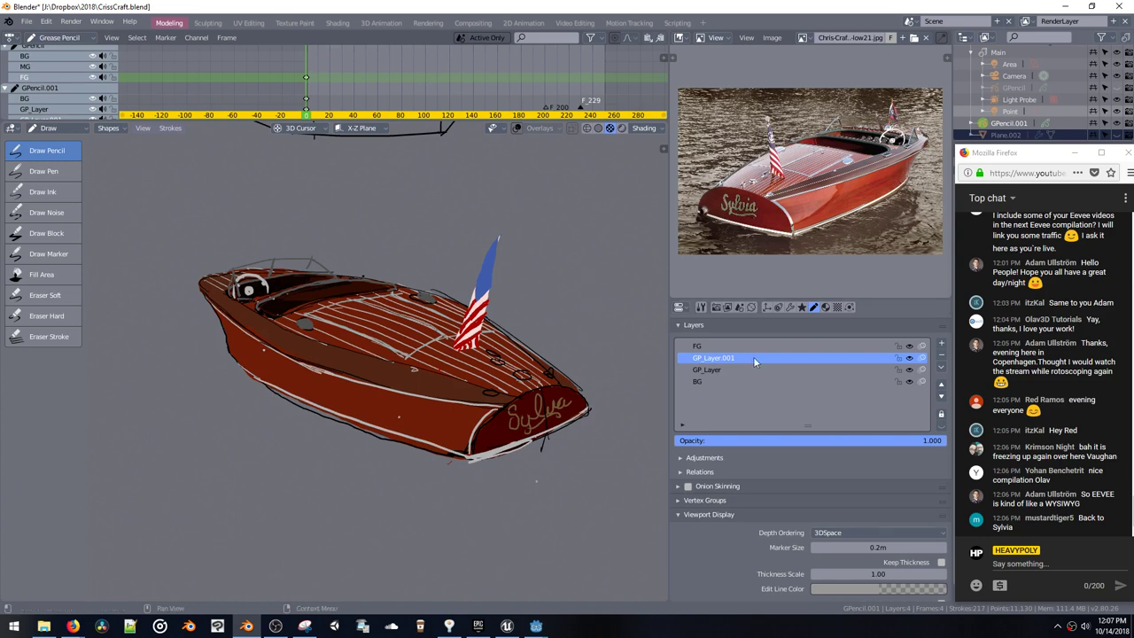
Step: Add a new grease pencil layer and move it to the end of the layer stack, below BG
left_click(754, 381)
left_click(941, 344)
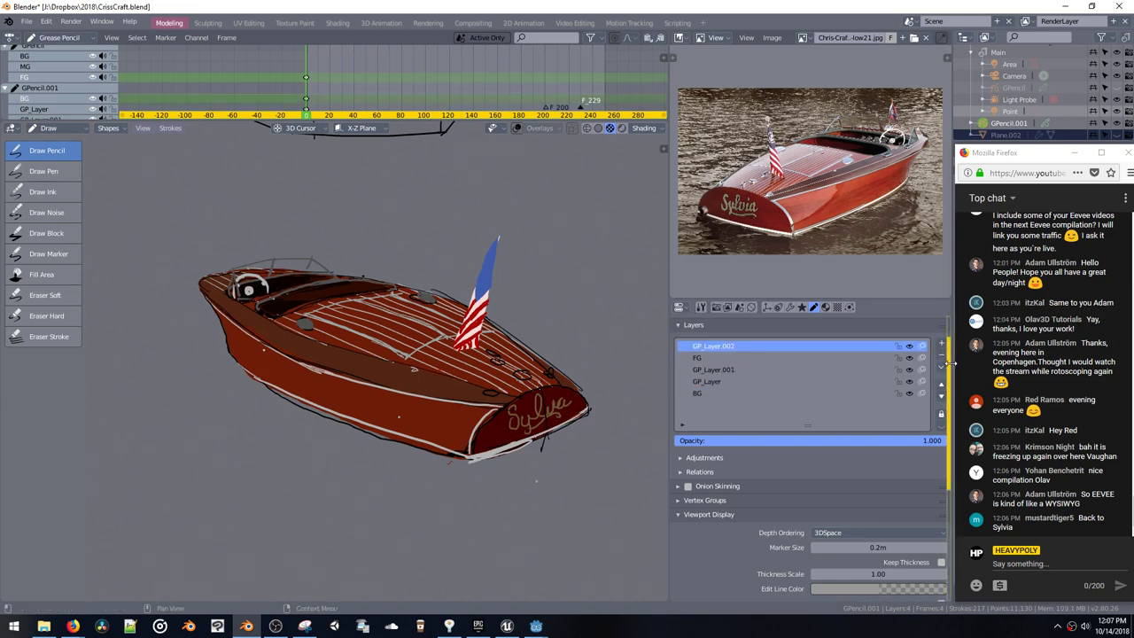
left_click(941, 396)
left_click(941, 396)
left_click(940, 396)
left_click(940, 397)
Step: Draw a jagged dark brown water reflection beneath the hull from stern to bow with the Fill.001 material
key("shift+v")
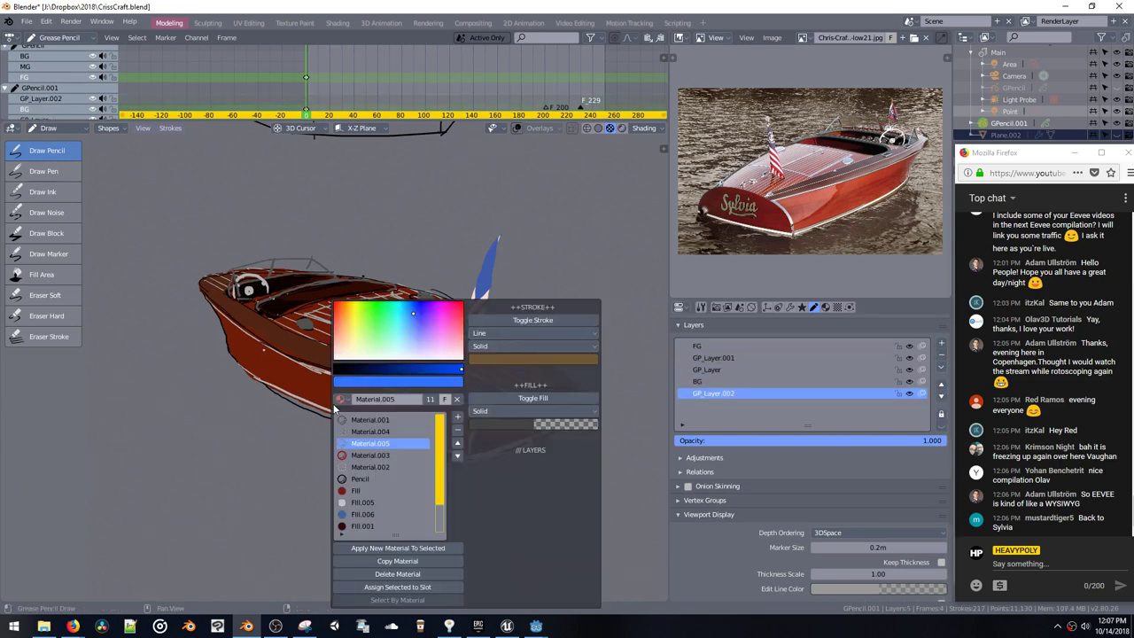
left_click(361, 526)
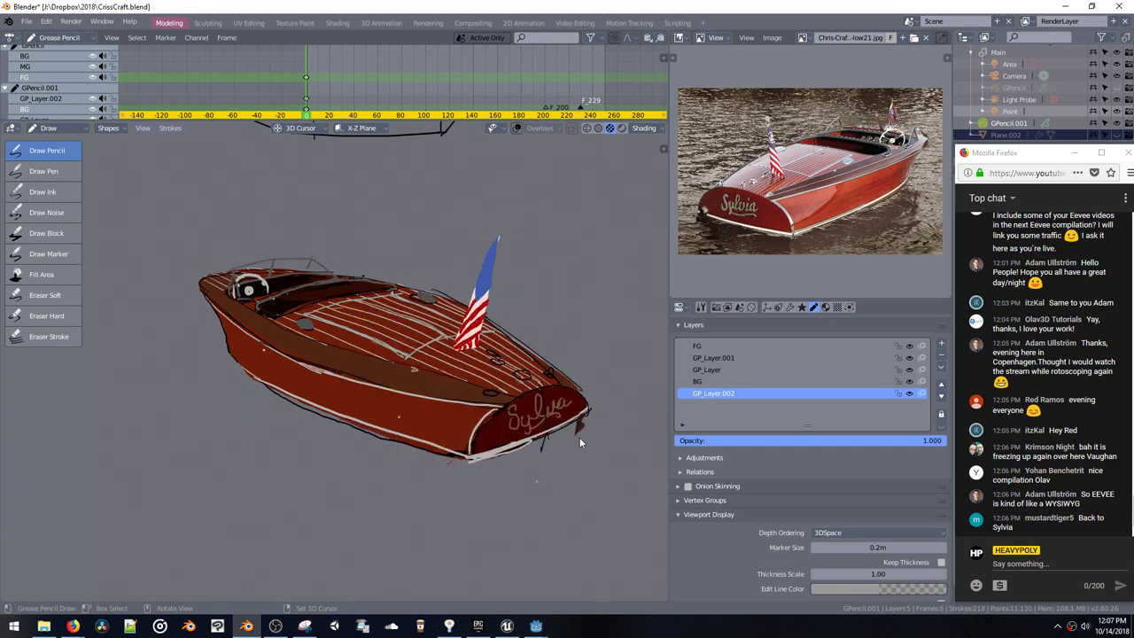
mouse_move(520, 501)
left_mouse_down()
mouse_move(380, 494)
mouse_move(347, 462)
mouse_move(249, 429)
mouse_move(202, 376)
mouse_move(230, 354)
mouse_move(286, 404)
left_mouse_up()
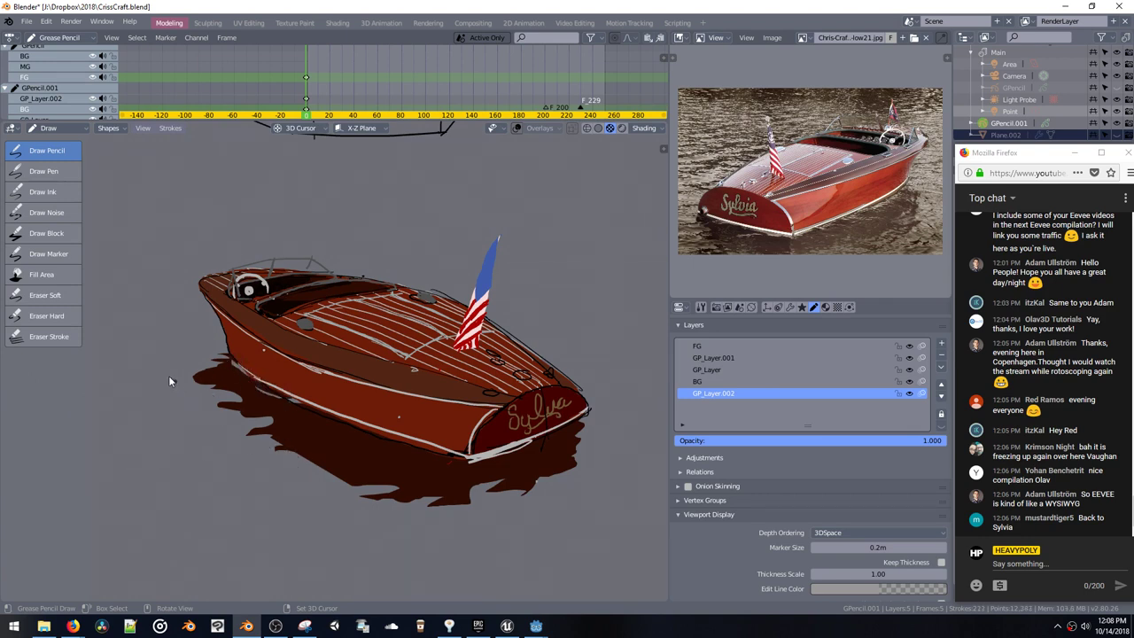
Step: Erase part of the reflection's outer edge below the middle of the hull with the Eraser Hard brush
left_click(49, 314)
mouse_move(314, 470)
left_mouse_down()
mouse_move(337, 471)
mouse_move(252, 455)
left_mouse_up()
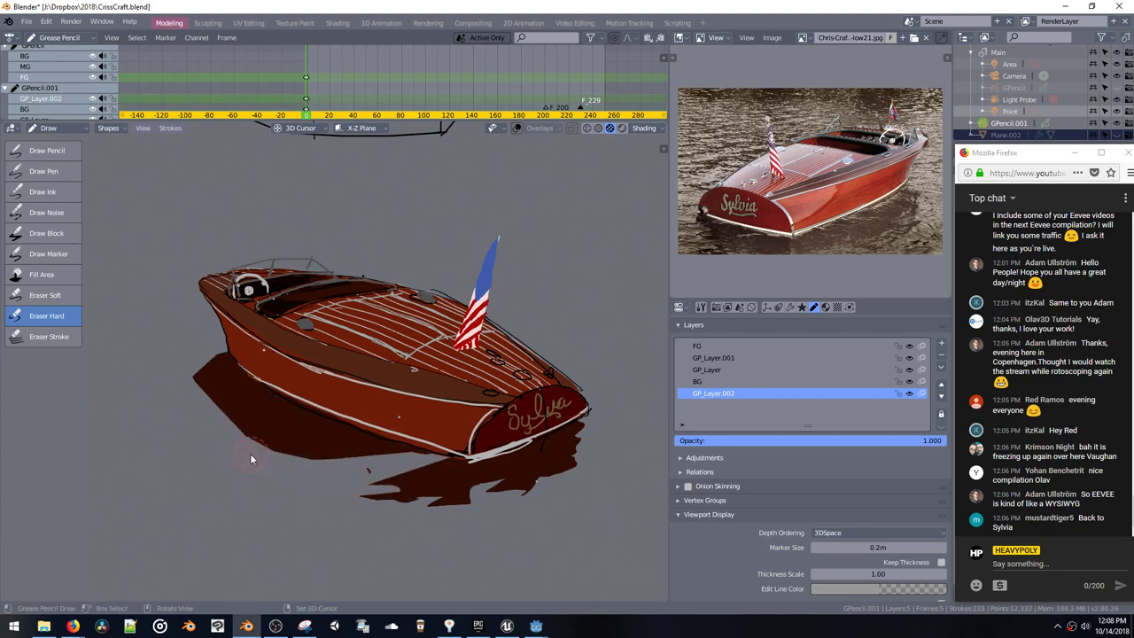
key("ctrl+z")
mouse_move(328, 465)
left_mouse_down()
mouse_move(346, 469)
mouse_move(305, 462)
left_mouse_up()
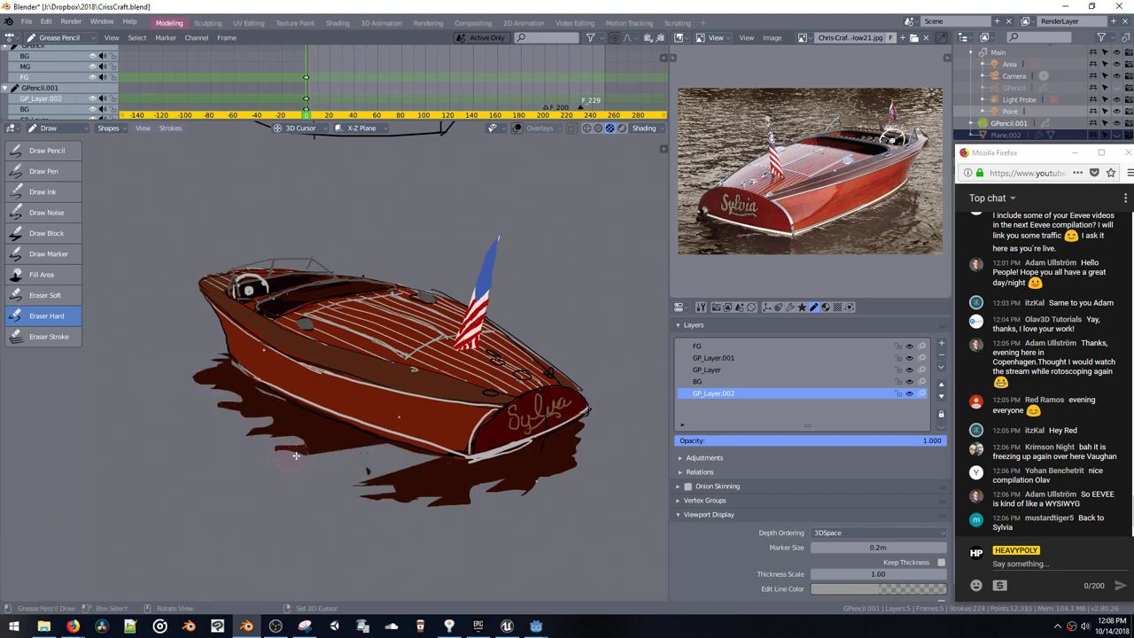
Step: Redraw the erased middle part of the reflection with jagged ripple shapes using the Draw Pencil brush
left_click(46, 157)
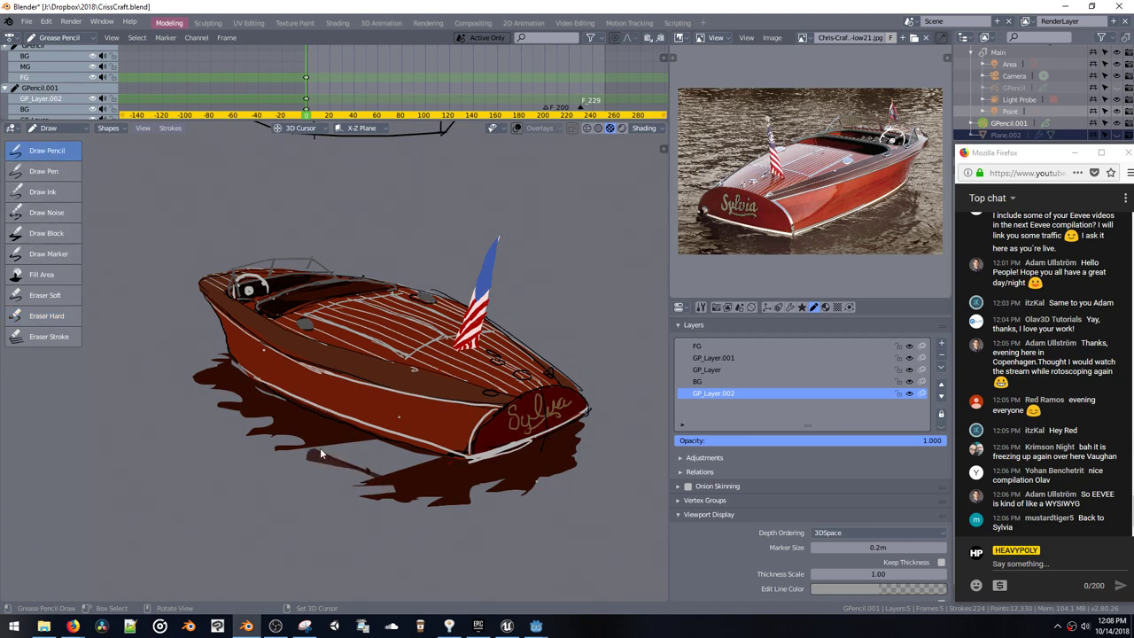
left_click_drag(320, 452, 293, 438)
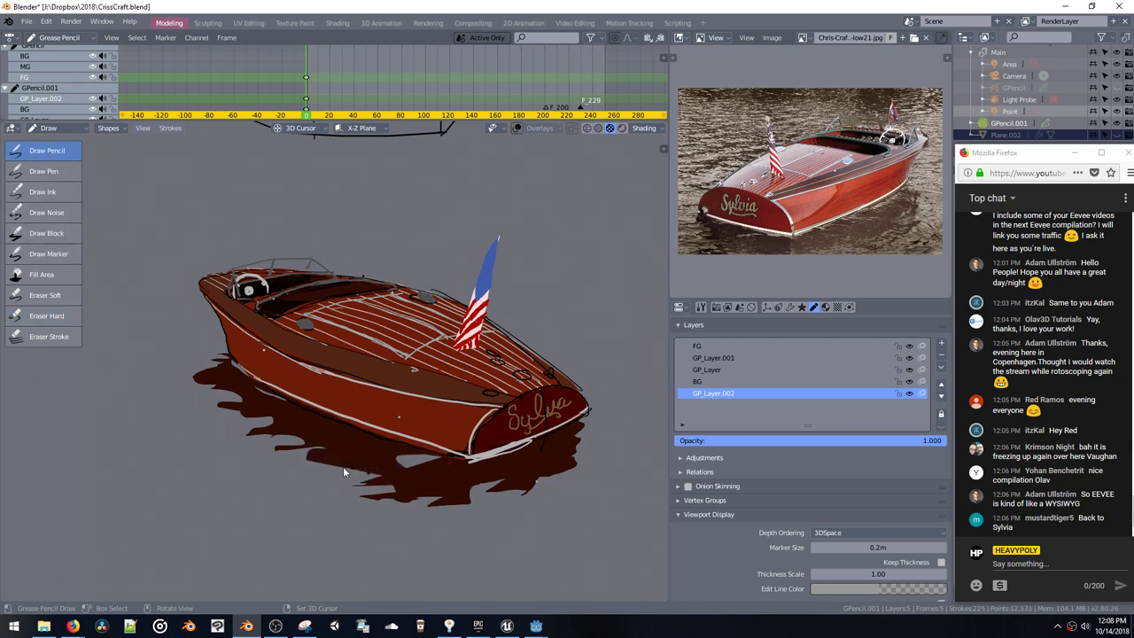
mouse_move(335, 466)
left_mouse_down()
mouse_move(364, 475)
mouse_move(338, 455)
left_mouse_up()
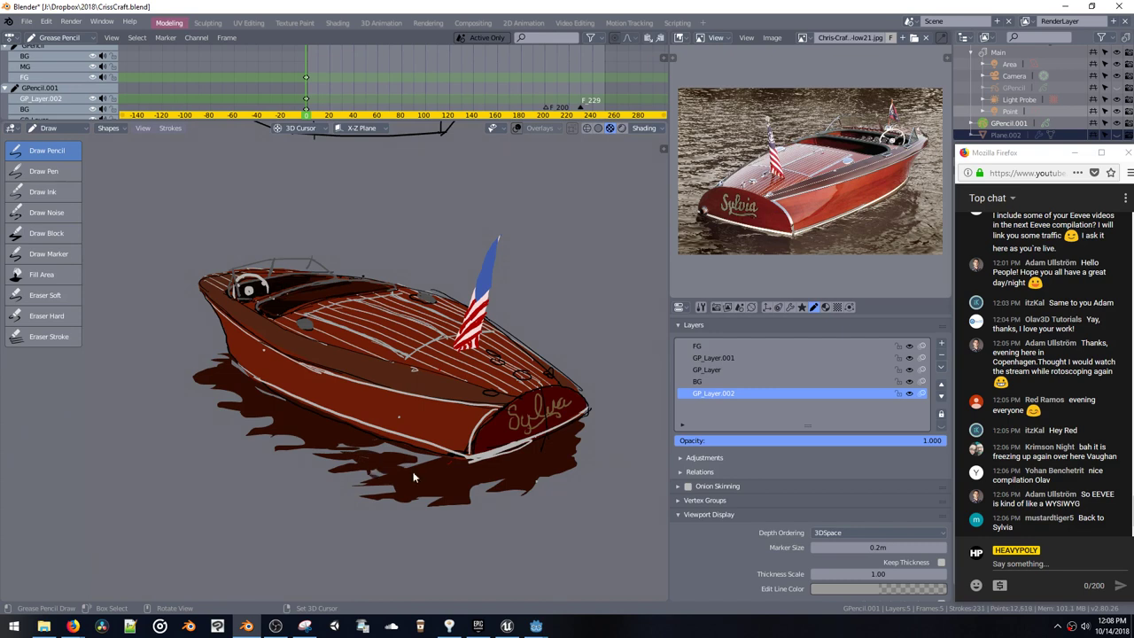
Step: Add further dark ripple shapes around the reflection's edges and fill in along the hull's waterline
left_click_drag(400, 449, 317, 446)
mouse_move(231, 431)
left_mouse_down()
mouse_move(294, 432)
mouse_move(230, 414)
mouse_move(269, 417)
mouse_move(237, 418)
mouse_move(216, 390)
left_mouse_up()
key("ctrl+z")
mouse_move(349, 496)
left_mouse_down()
mouse_move(359, 480)
mouse_move(477, 498)
left_mouse_up()
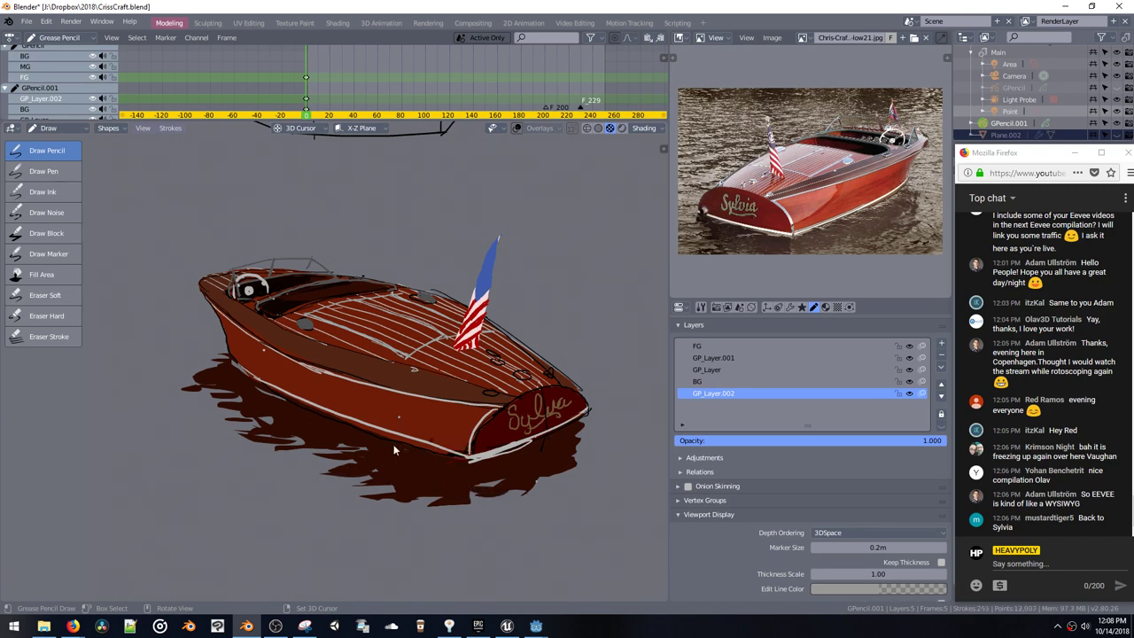
left_click_drag(394, 444, 454, 452)
left_click_drag(364, 425, 487, 457)
mouse_move(242, 400)
left_mouse_down()
mouse_move(219, 387)
mouse_move(239, 400)
left_mouse_up()
Step: Try to trim the reflection's tip near the bow with the Eraser Hard brush
left_click(40, 296)
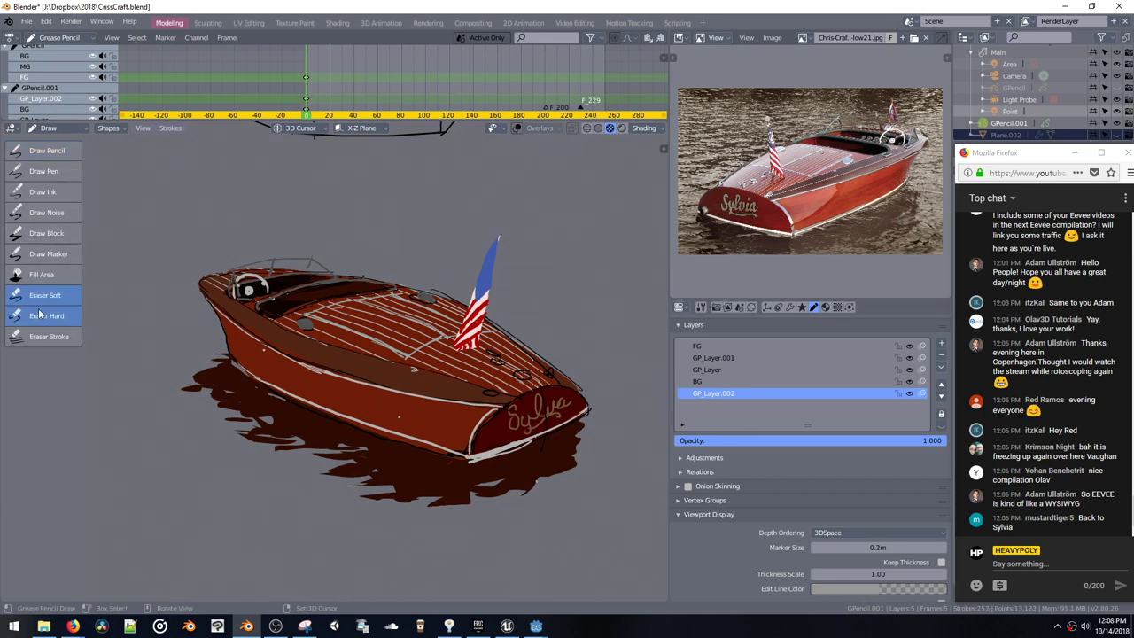
mouse_move(214, 376)
left_mouse_down()
mouse_move(187, 374)
mouse_move(212, 356)
mouse_move(200, 375)
left_mouse_up()
key("ctrl+z")
left_click(189, 363)
key("ctrl+z")
key("ctrl+z")
Step: Play the animation with the drawing's Build modifier enabled in the viewport, and switch to Object Mode
mouse_move(270, 313)
middle_mouse_down("ctrl")
mouse_move(283, 361)
mouse_move(279, 305)
middle_mouse_up("ctrl")
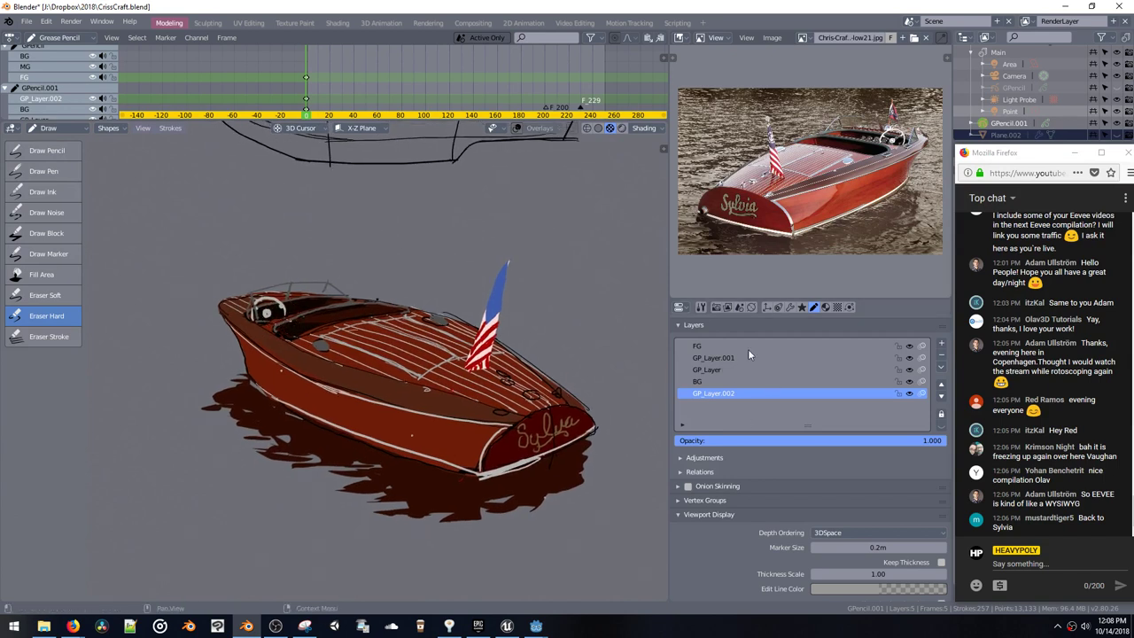
left_click(790, 307)
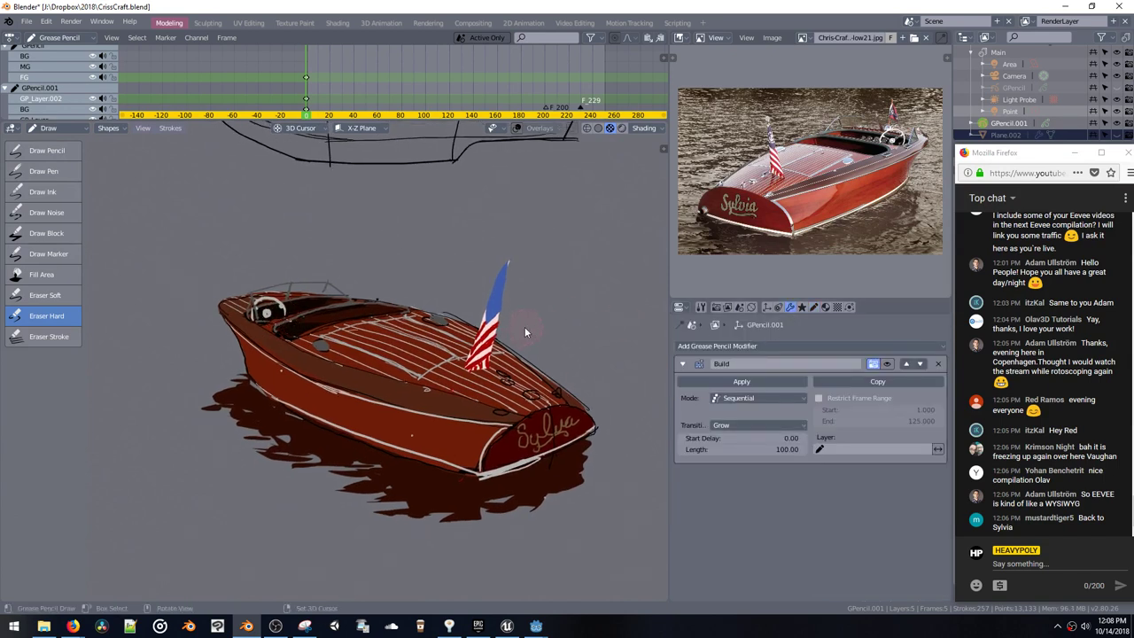
key("space")
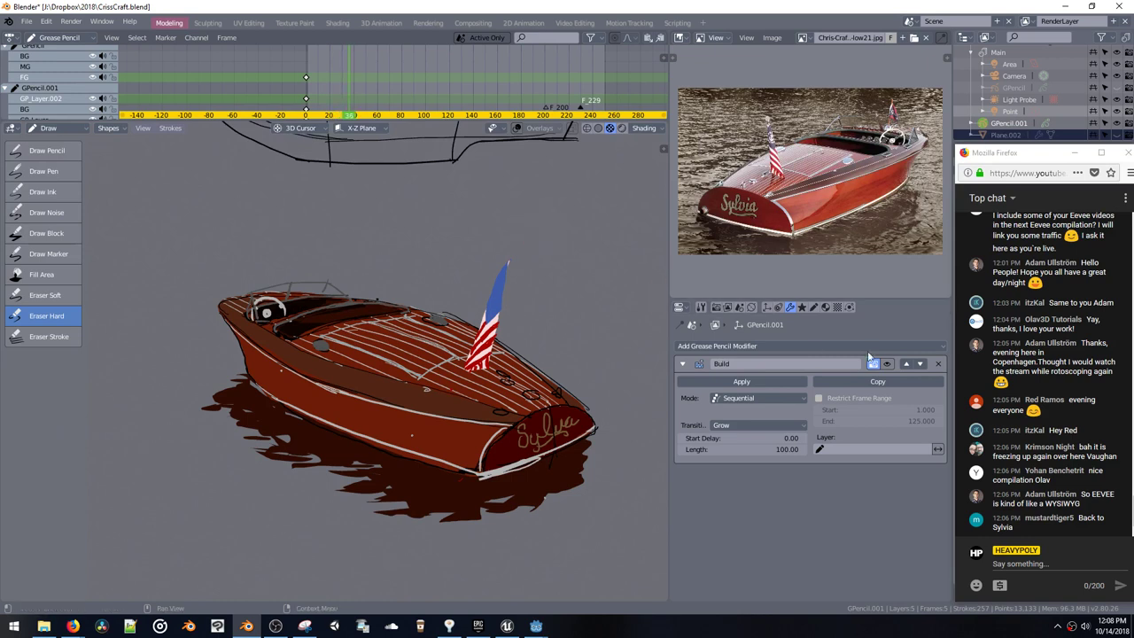
left_click(885, 364)
key("Tab")
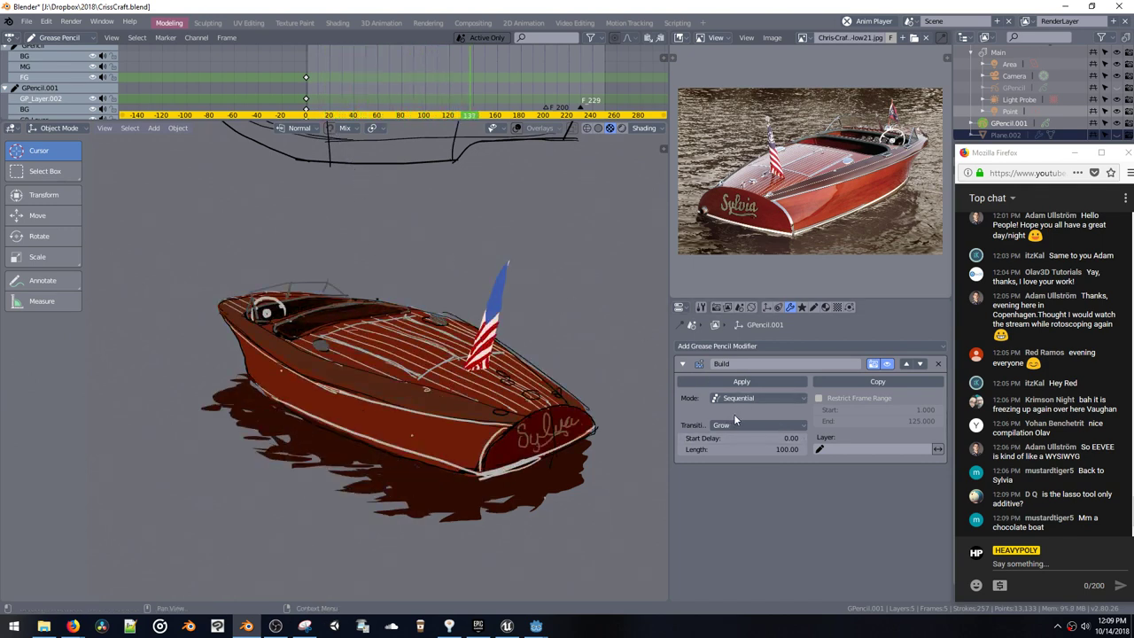
Step: Check which layers the Build modifier can be limited to, and return to the drawing's layer list
left_click(858, 453)
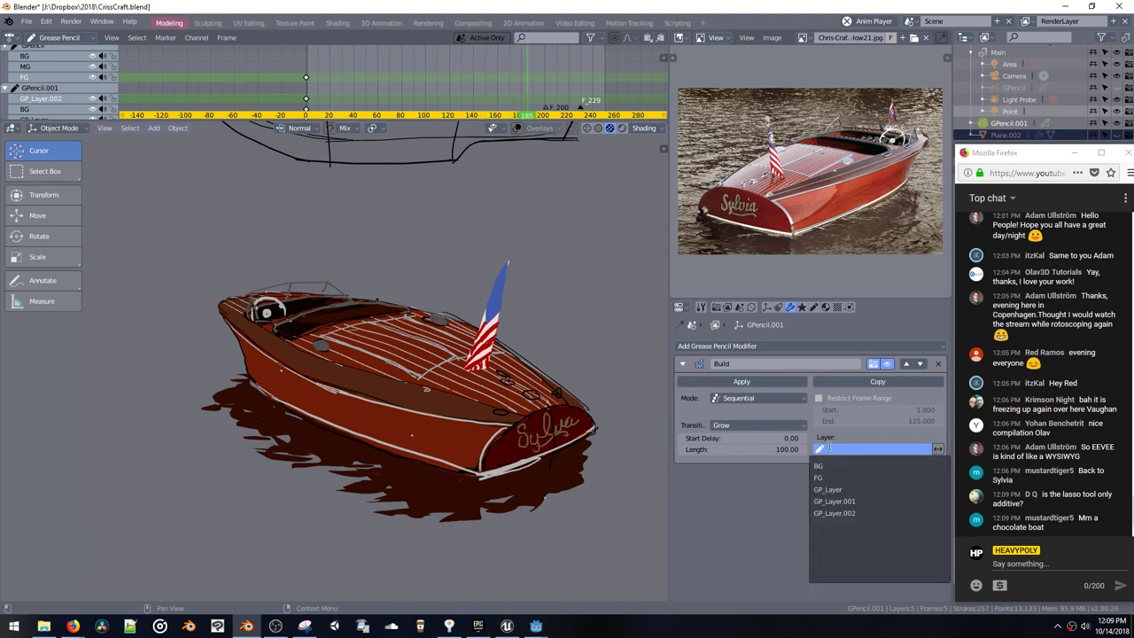
left_click(831, 437)
left_click(827, 451)
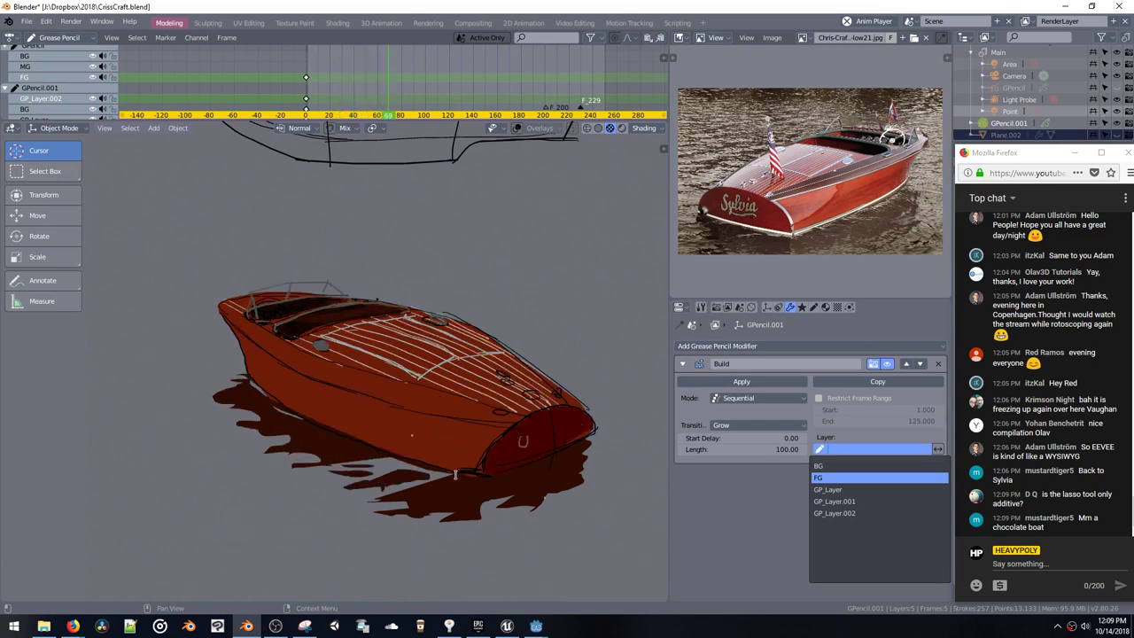
left_click(798, 313)
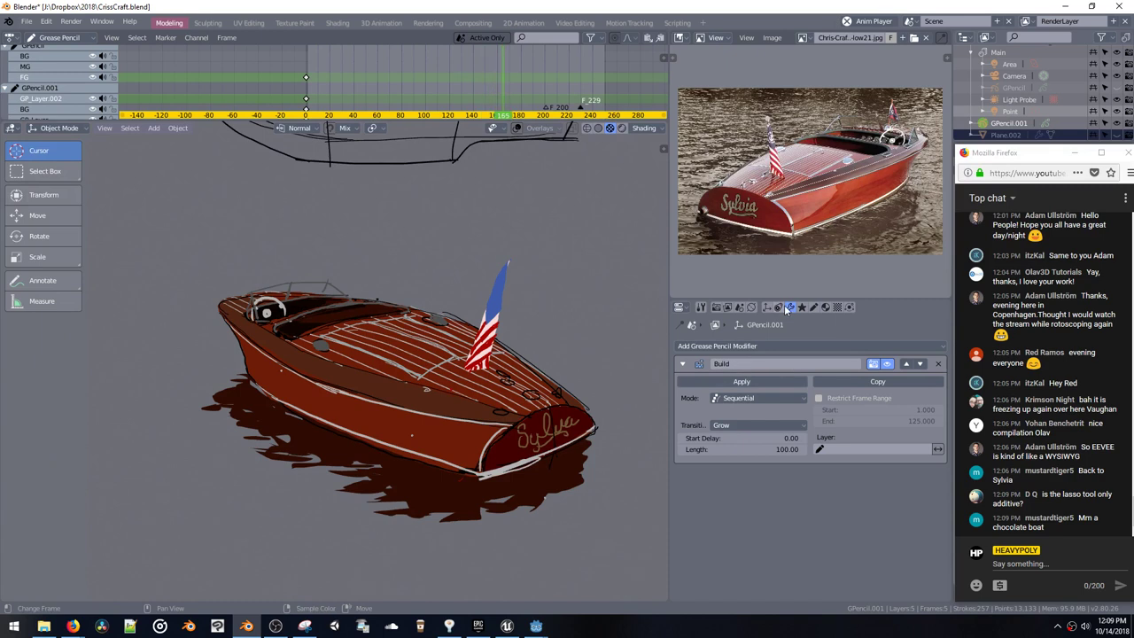
left_click(803, 309)
left_click(813, 307)
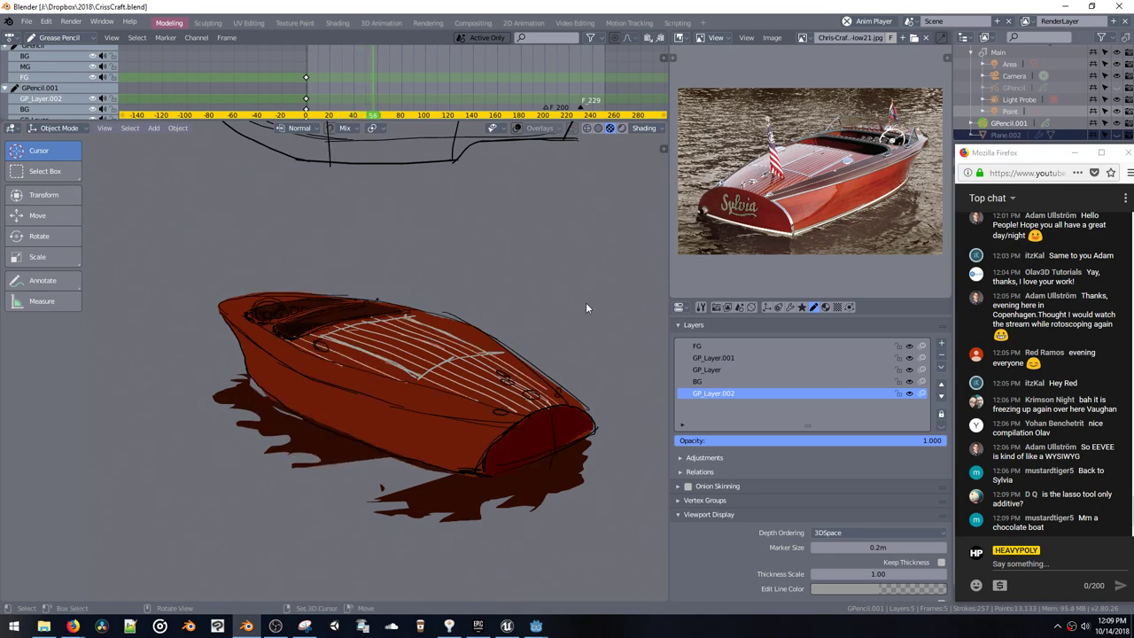
Step: Widen the properties area and merge the FG layer down into the GP_Layer.001 layer beneath it
left_click(765, 347)
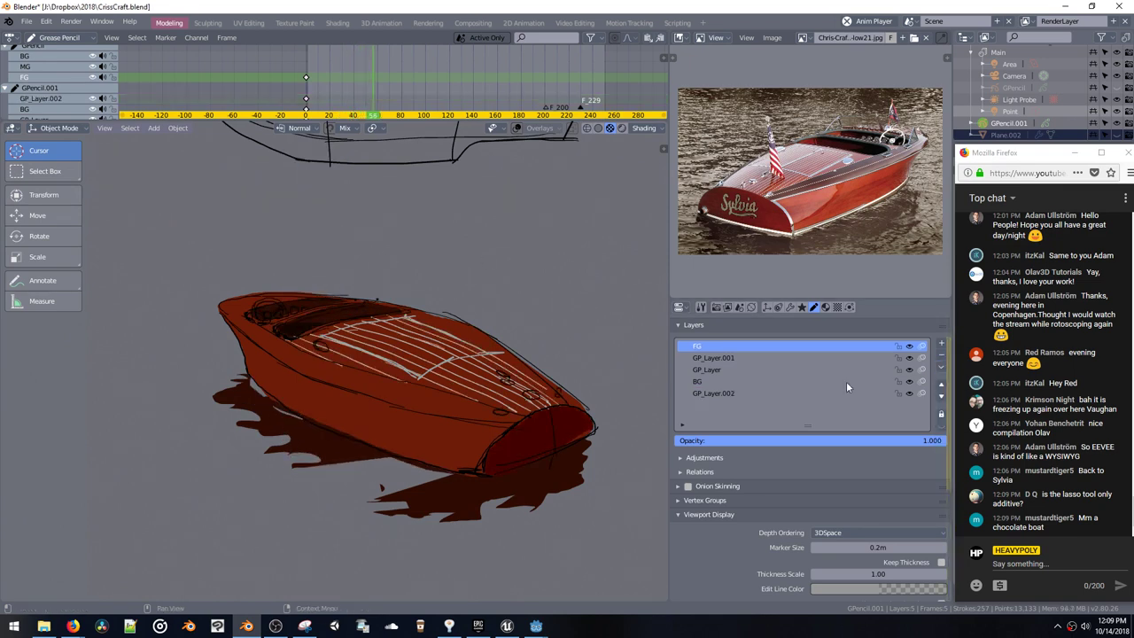
key("shift+v")
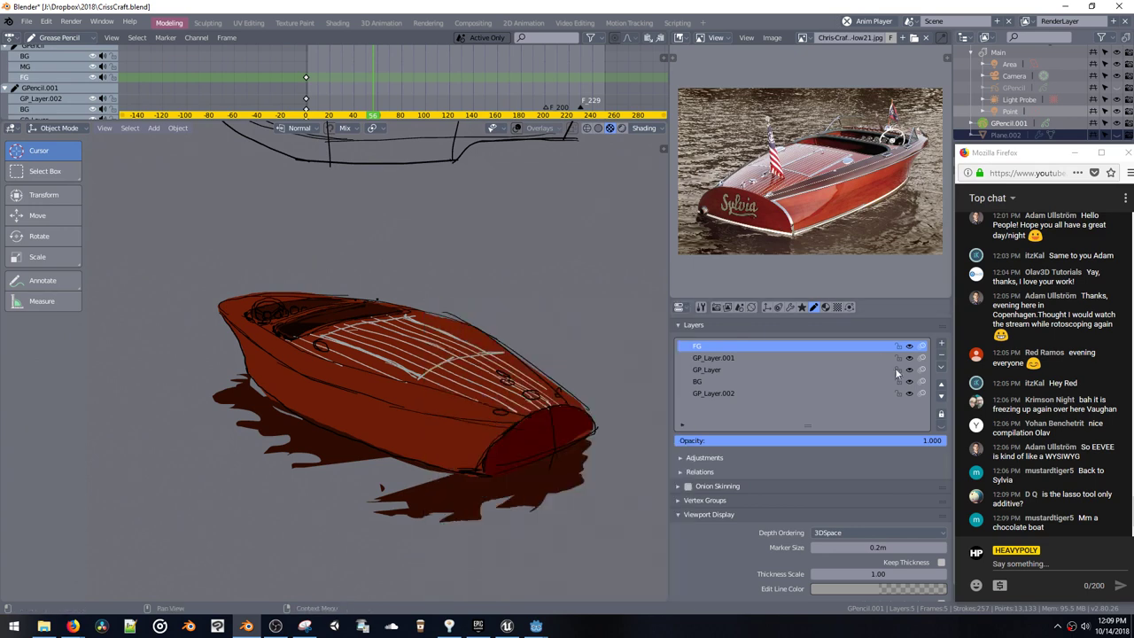
left_click_drag(951, 128, 902, 129)
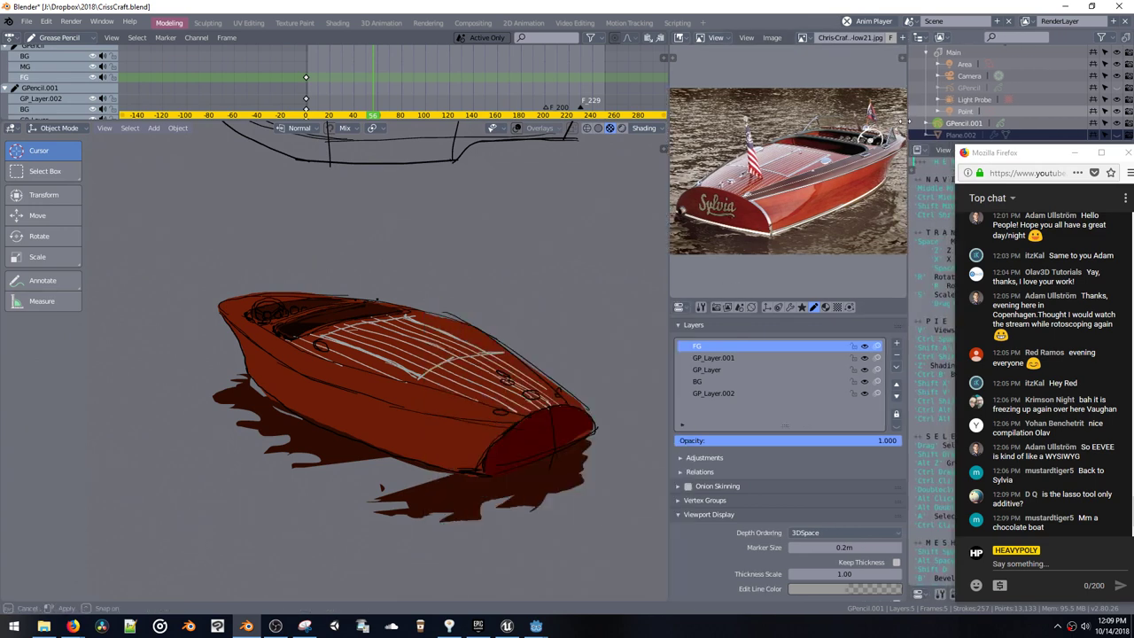
left_click(892, 368)
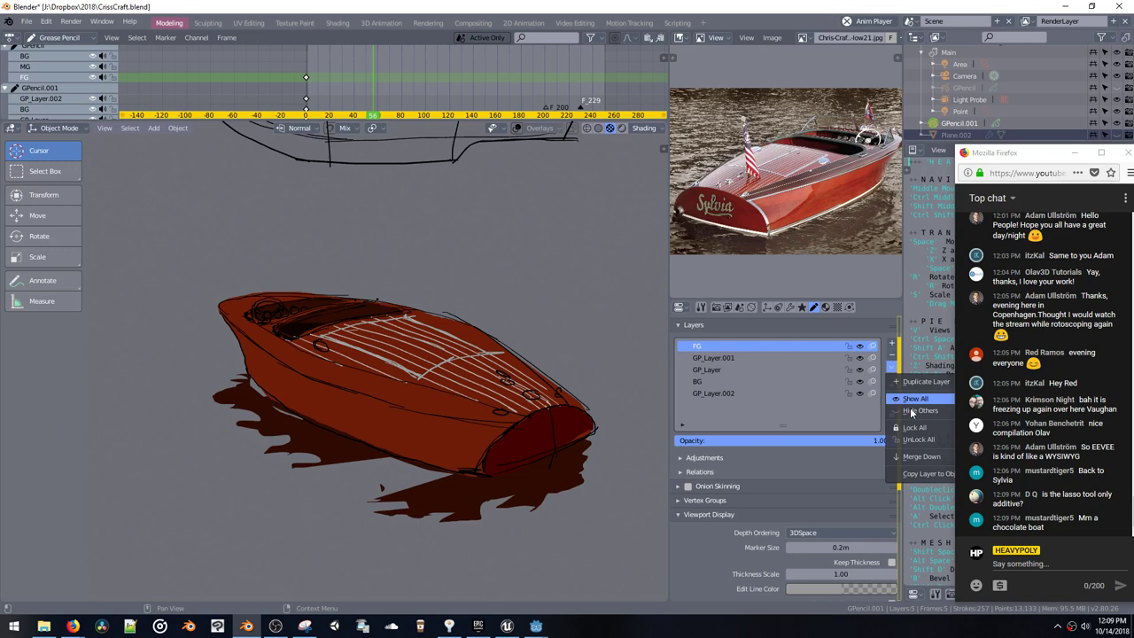
left_click(914, 456)
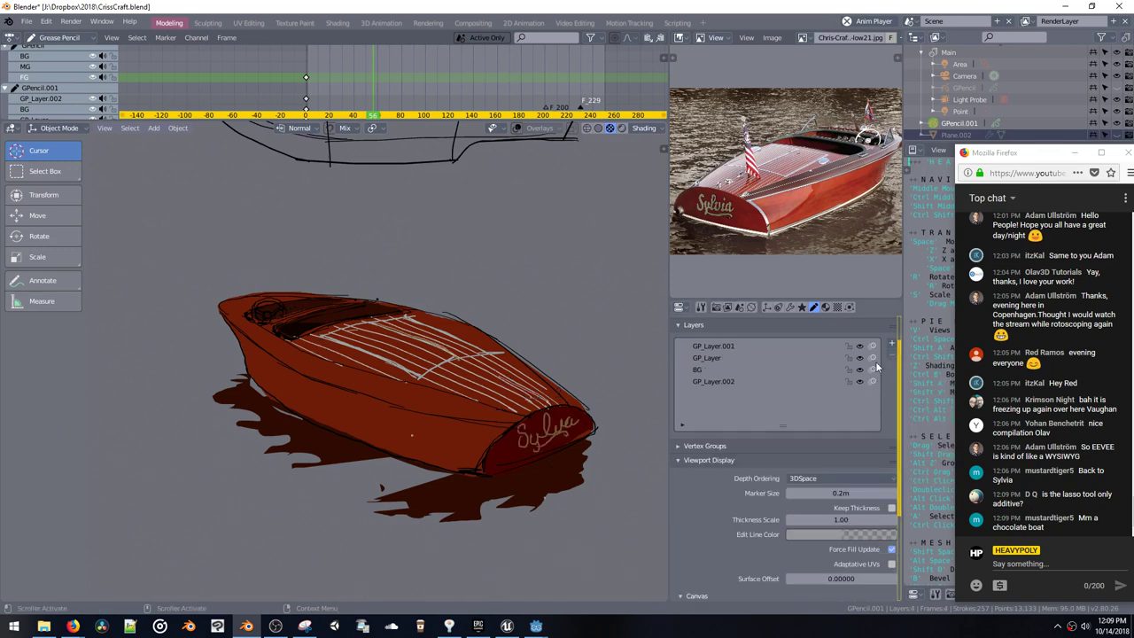
Step: Merge the remaining GP_Layer.001, GP_Layer and BG layers down in turn until only GP_Layer.002 is left, and select it
left_click(820, 345)
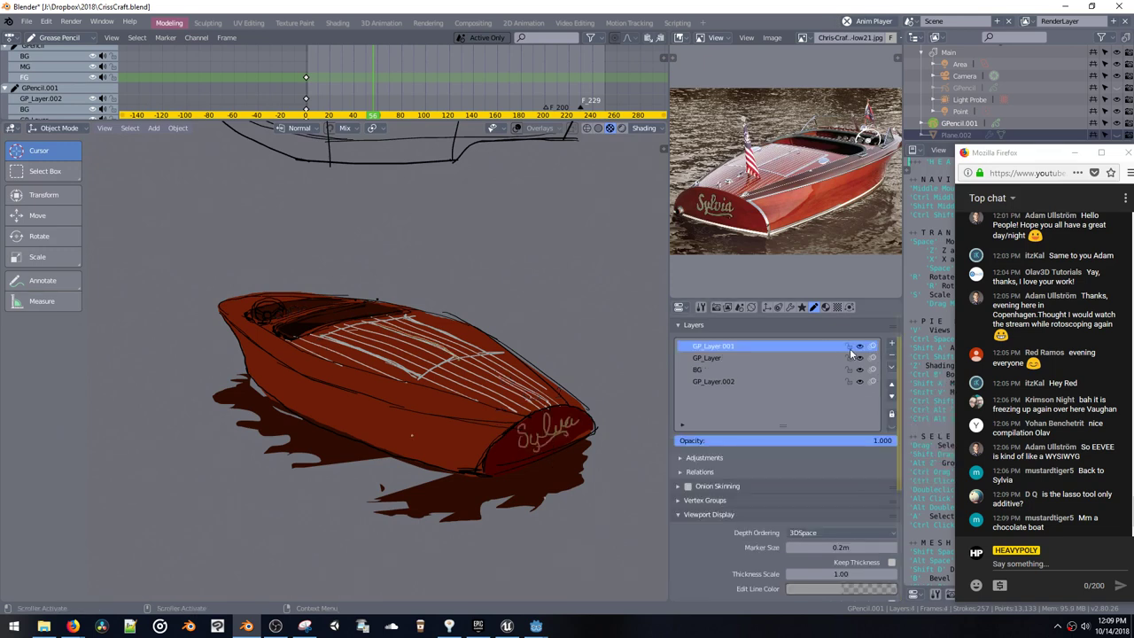
left_click(892, 367)
left_click(914, 457)
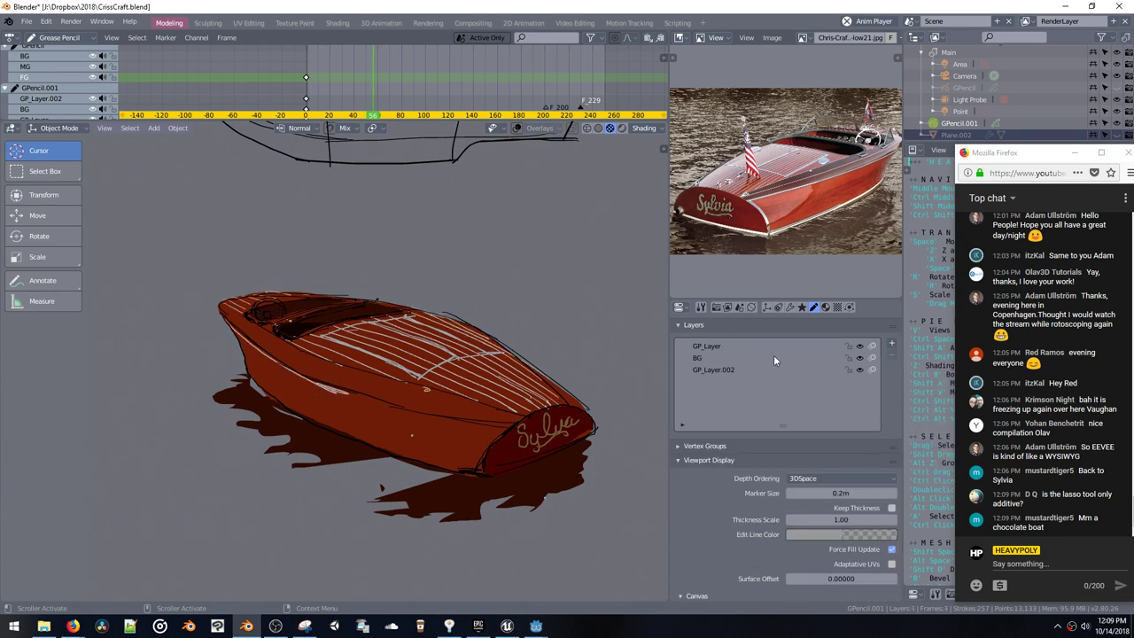
left_click(892, 367)
left_click(914, 458)
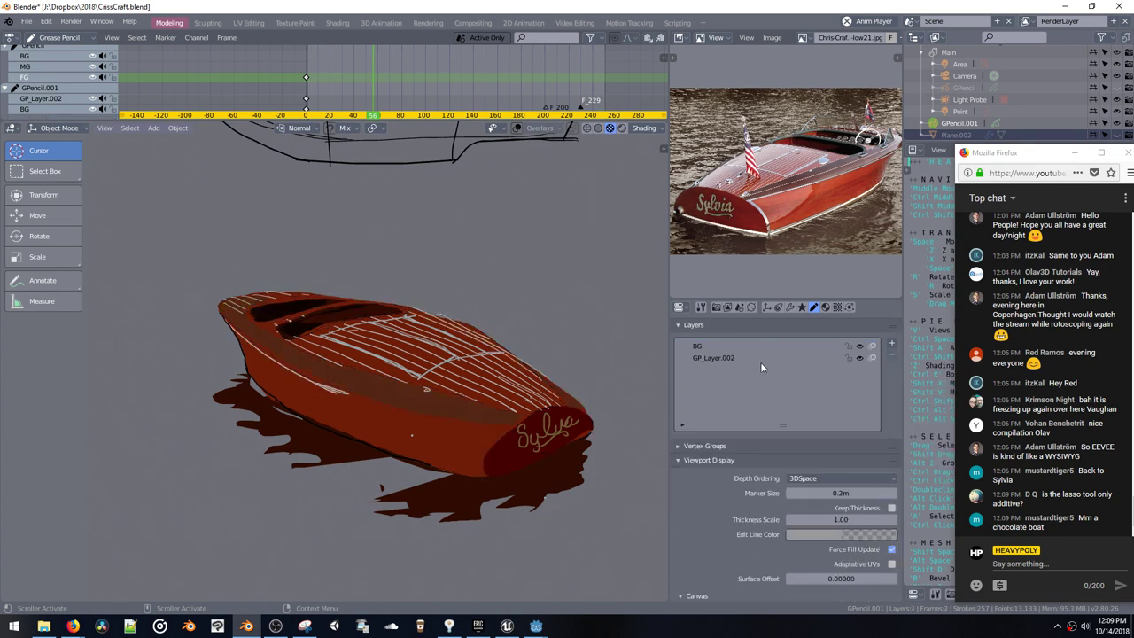
left_click(747, 345)
left_click(892, 368)
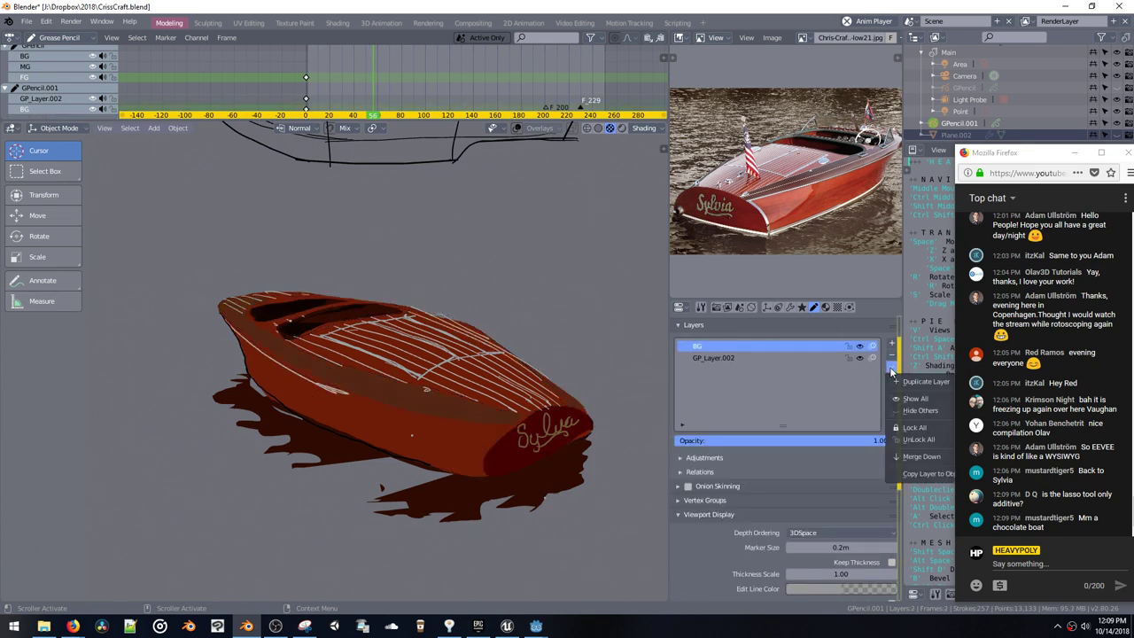
left_click(918, 455)
left_click(729, 347)
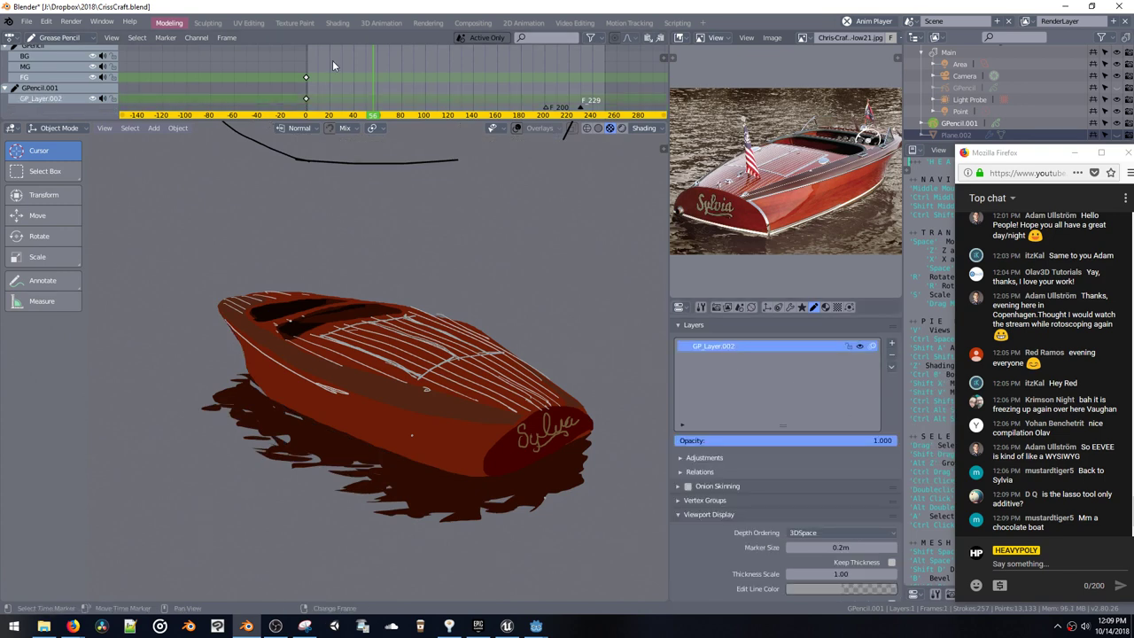
Step: Play the stroke build-up animation of the merged drawing from frame 0 and return the playhead to the start
left_click(301, 56)
key("space")
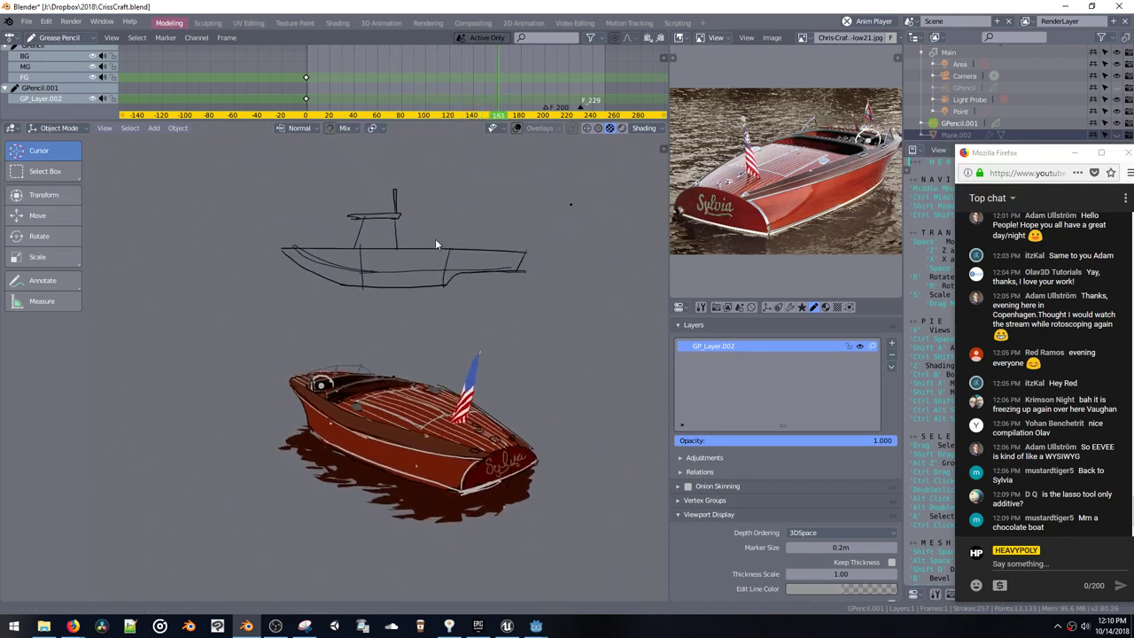
mouse_move(394, 66)
left_mouse_down()
mouse_move(350, 66)
mouse_move(385, 92)
mouse_move(342, 54)
mouse_move(292, 51)
left_mouse_up()
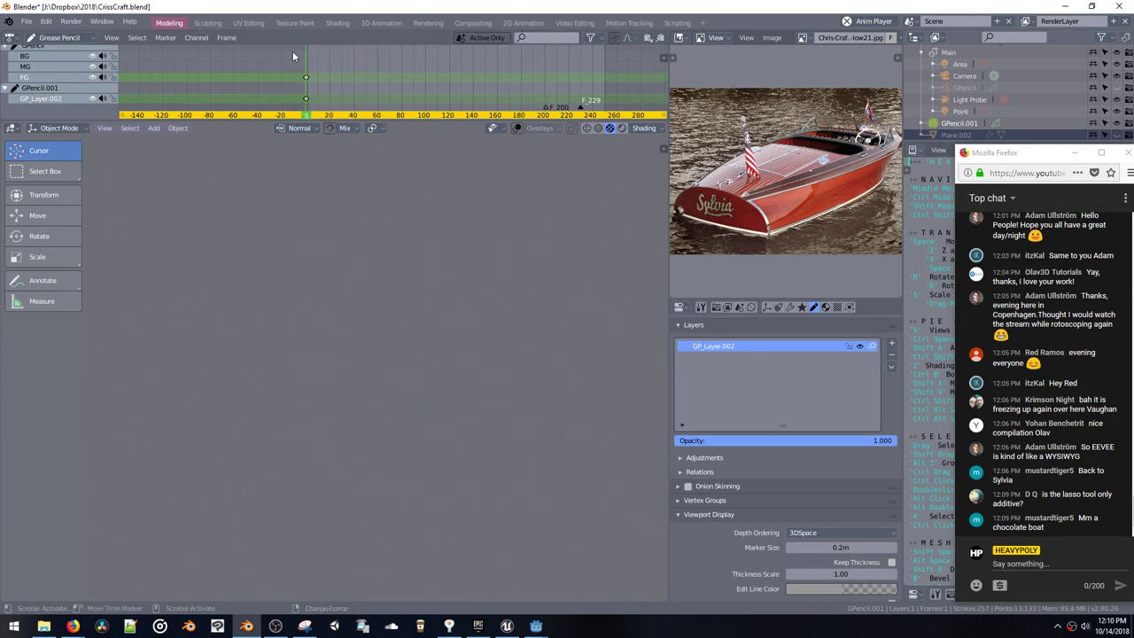
Step: Disable the Build modifier's viewport display and switch the drawing to GP Draw mode
left_click(789, 308)
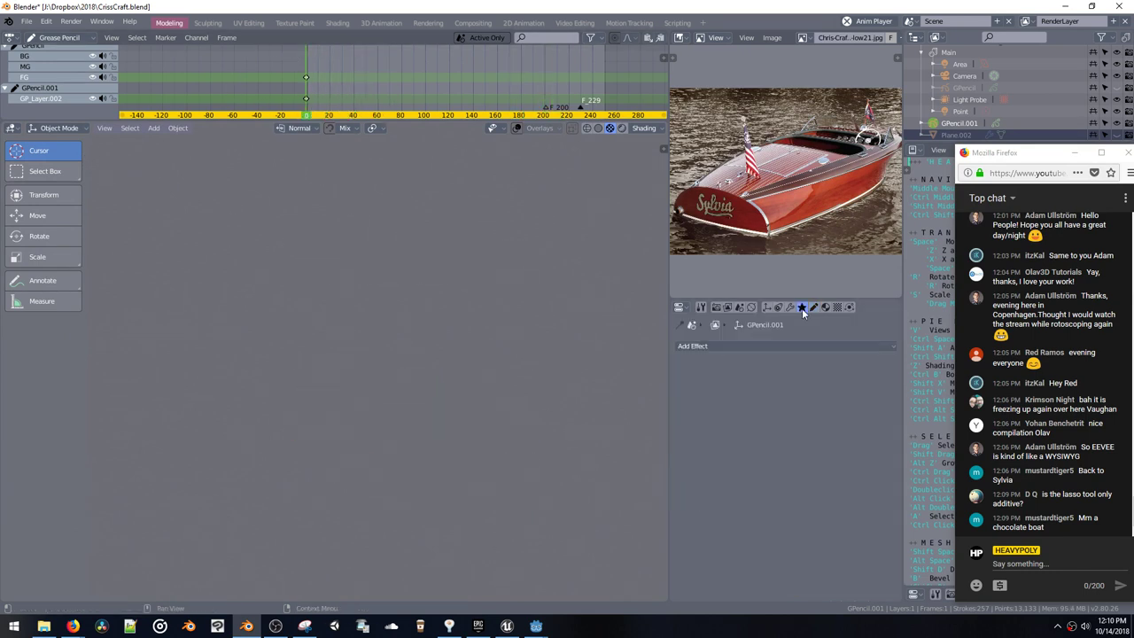
left_click(837, 363)
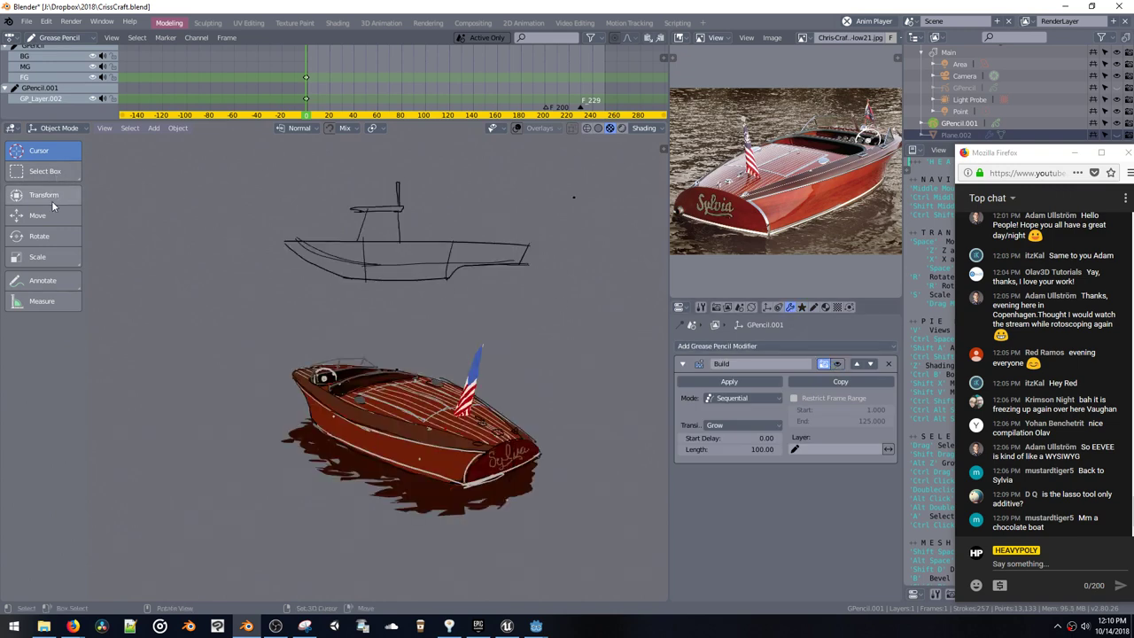
key("ctrl+Tab")
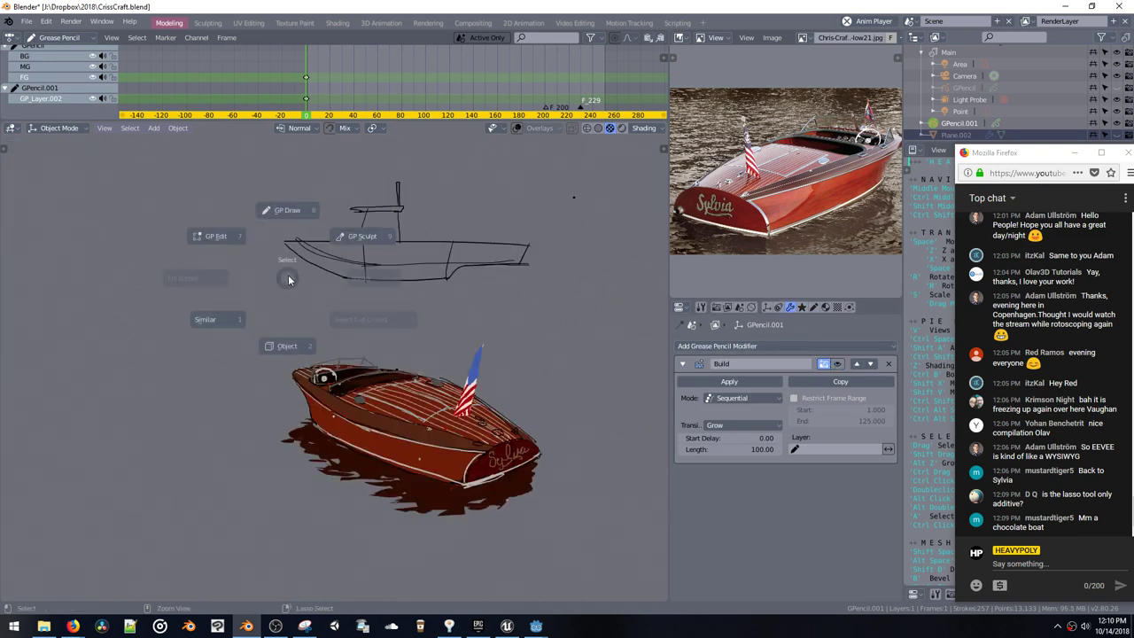
left_click(284, 214)
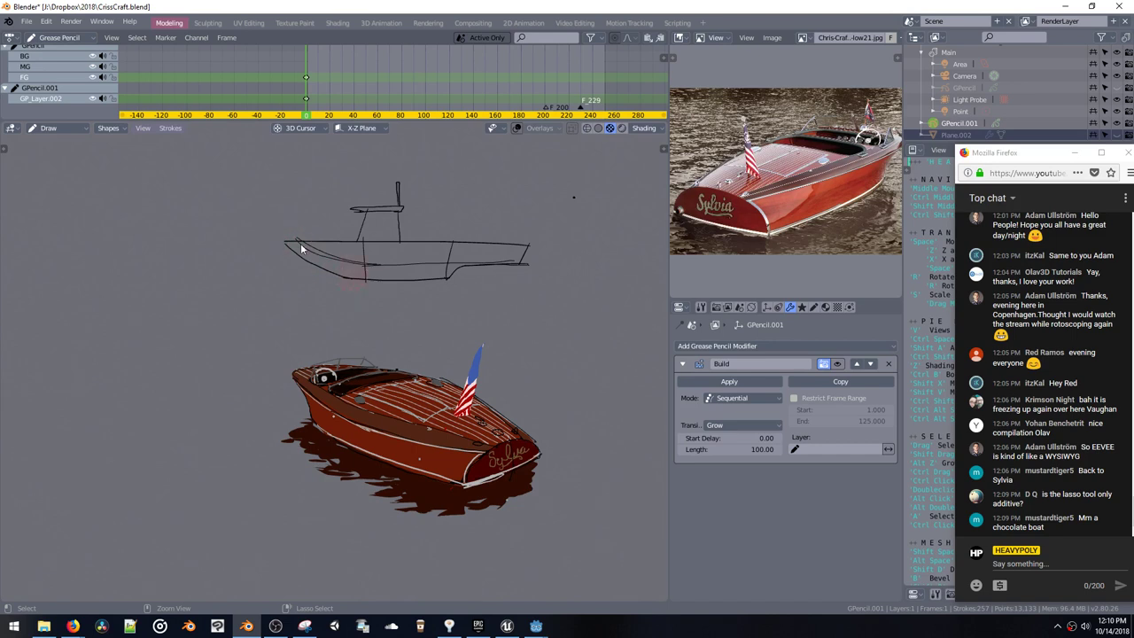
Step: Erase the side-view line sketch of a boat above the painted one with the Eraser Stroke brush
key("t")
left_click(49, 336)
mouse_move(513, 252)
left_mouse_down()
mouse_move(299, 253)
mouse_move(372, 220)
mouse_move(528, 237)
left_mouse_up()
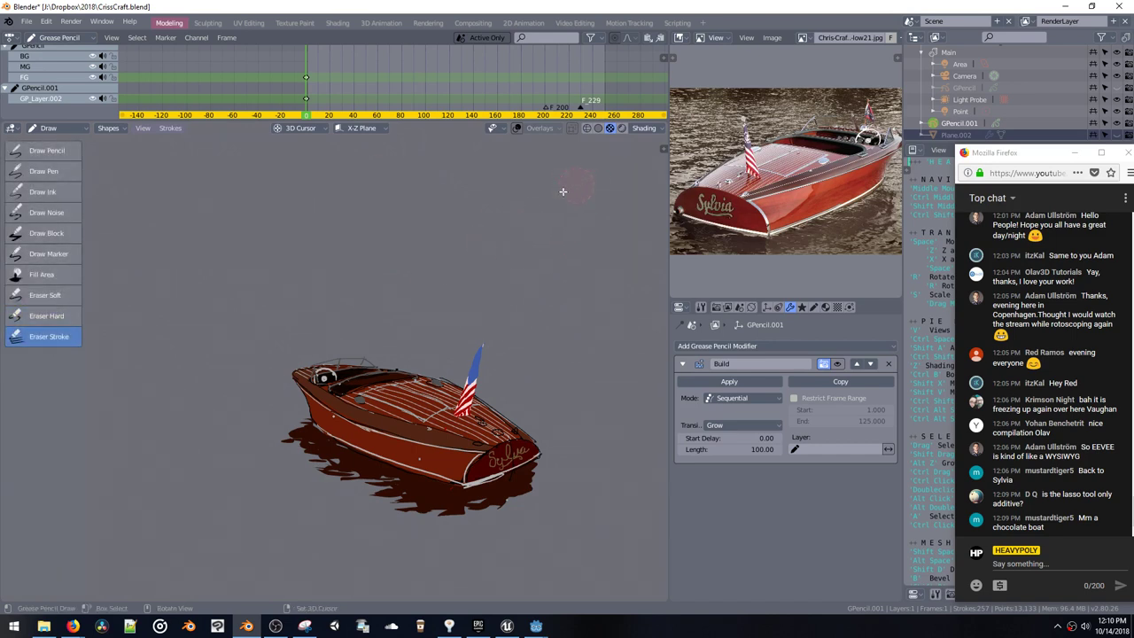
Step: Draw two dark brown filled test shapes in the empty area beside the stern with the Draw Pencil brush
middle_click_drag(513, 257, 488, 337, "ctrl")
middle_click_drag(479, 436, 421, 271, "shift")
mouse_move(476, 373)
middle_mouse_down("shift")
mouse_move(450, 323)
mouse_move(479, 320)
mouse_move(487, 381)
middle_mouse_up("shift")
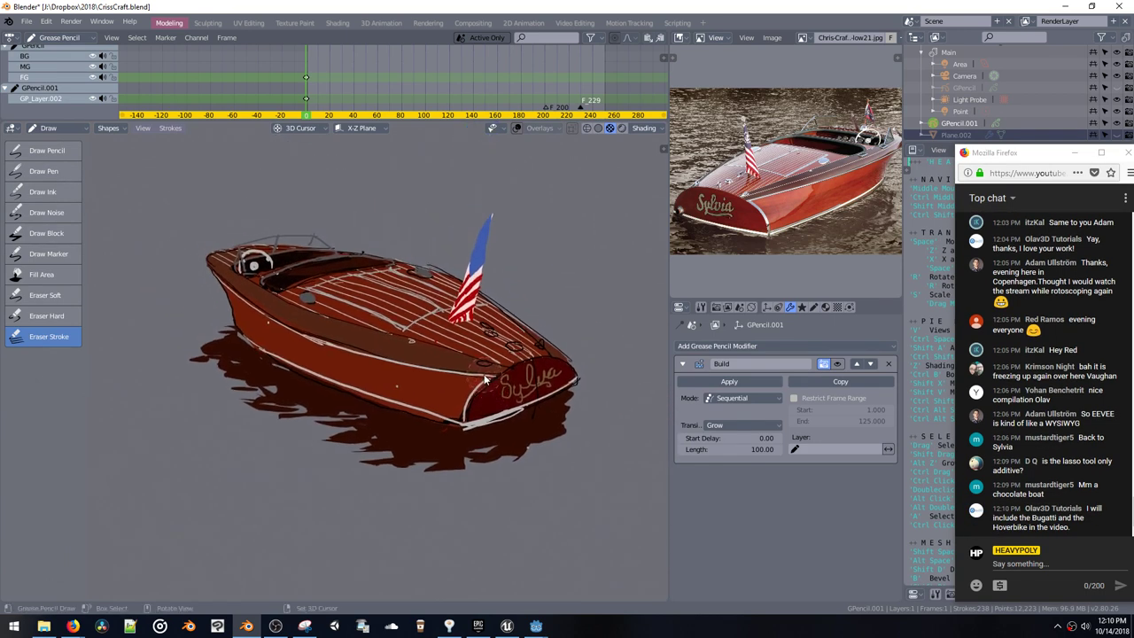
left_click(47, 150)
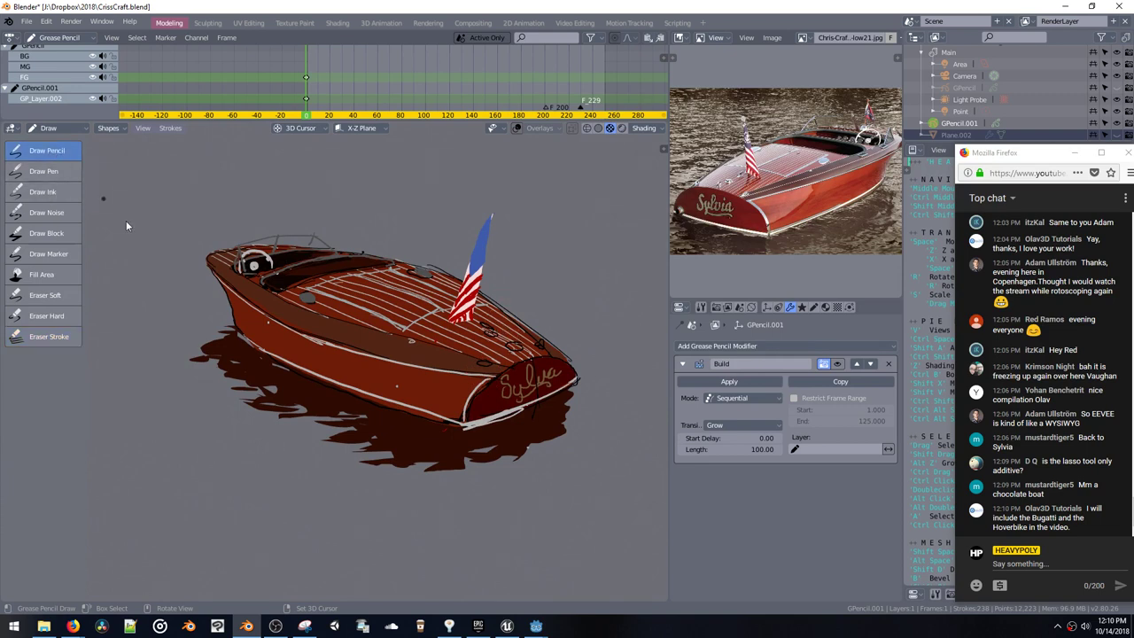
scroll(488, 371, "down", 4, "ctrl")
left_click_drag(512, 470, 596, 425)
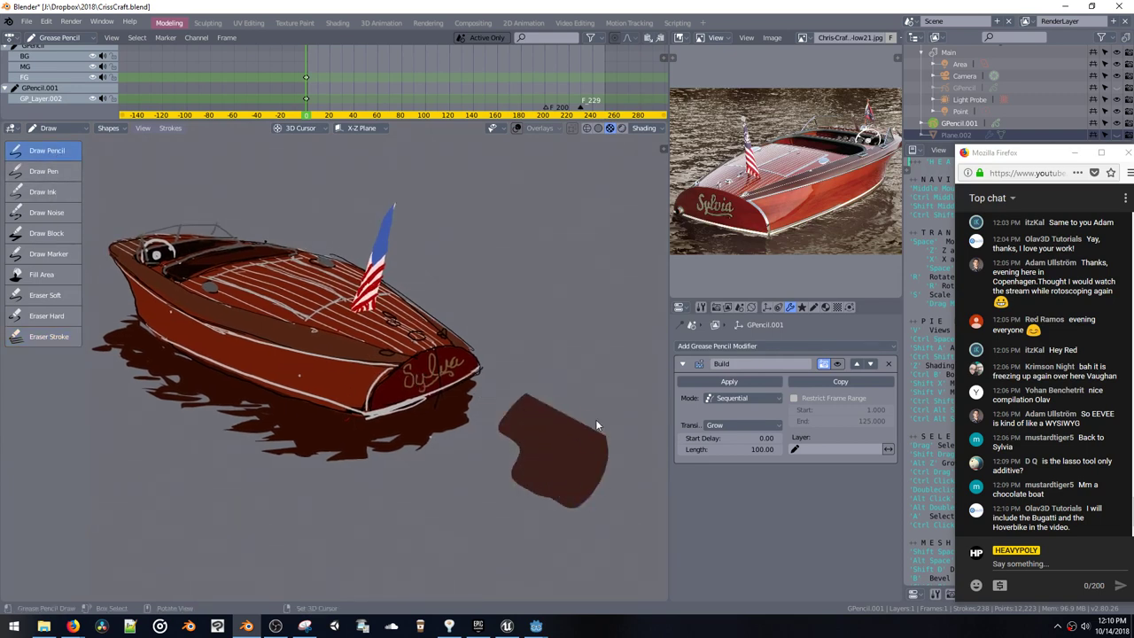
left_click_drag(508, 400, 505, 407)
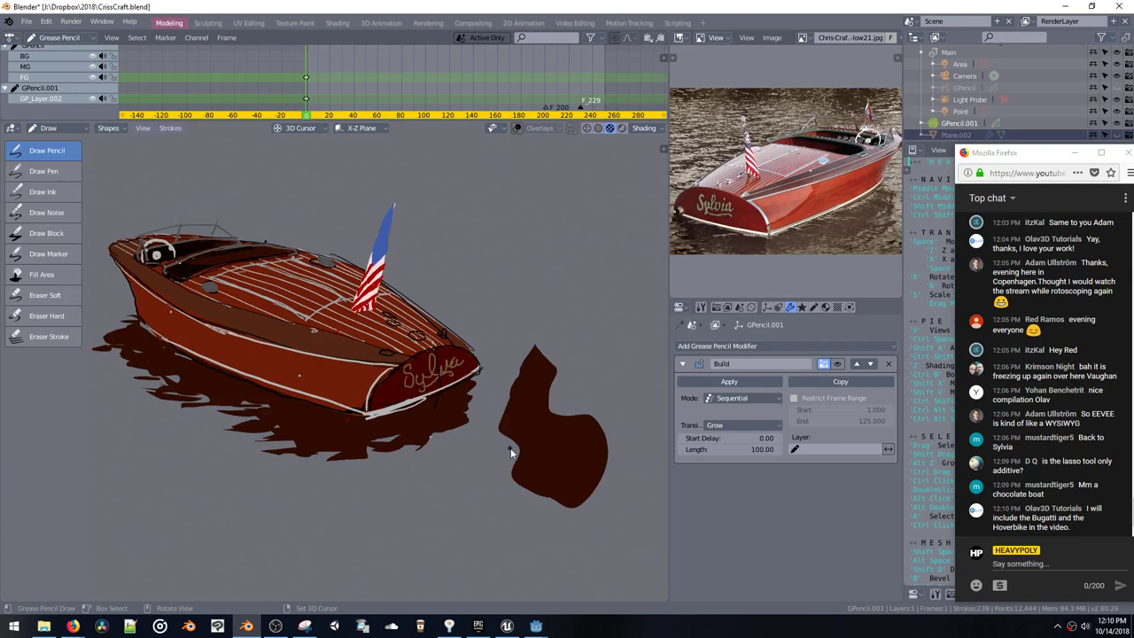
Step: Erase the dark filled test shapes beside the stern by cutting through them in several passes
mouse_move(514, 446)
left_mouse_down("ctrl")
mouse_move(537, 451)
mouse_move(508, 473)
mouse_move(523, 463)
mouse_move(514, 403)
mouse_move(528, 433)
mouse_move(538, 418)
mouse_move(530, 450)
left_mouse_up("ctrl")
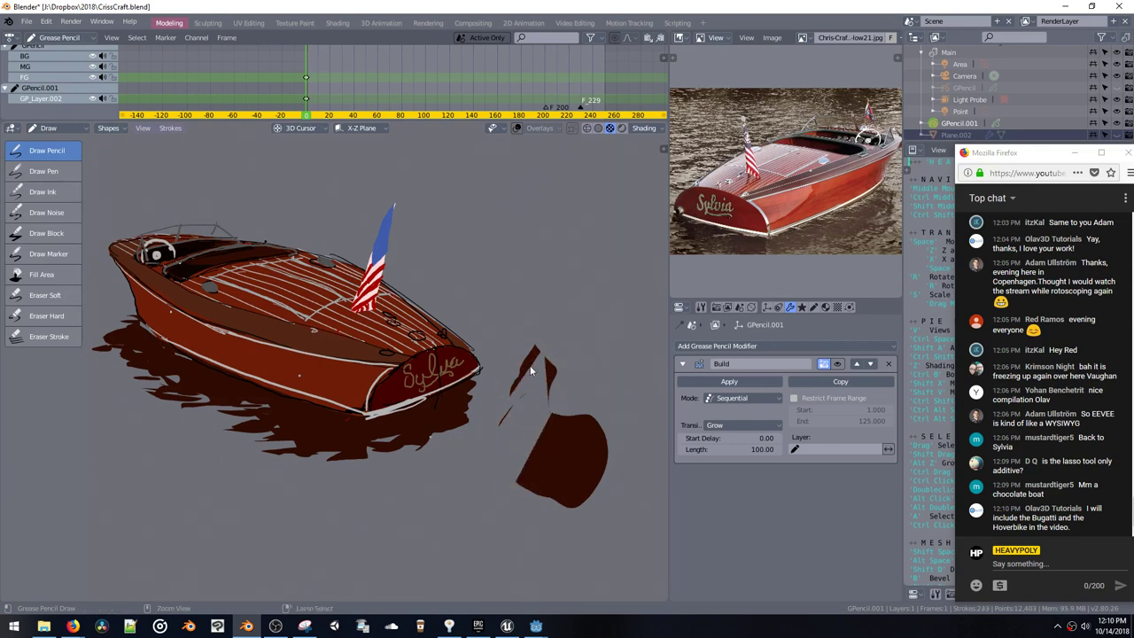
left_click_drag(532, 372, 534, 341, "ctrl")
mouse_move(522, 418)
left_mouse_down("ctrl")
mouse_move(554, 380)
mouse_move(531, 443)
mouse_move(577, 424)
mouse_move(592, 441)
mouse_move(594, 489)
mouse_move(567, 503)
left_mouse_up("ctrl")
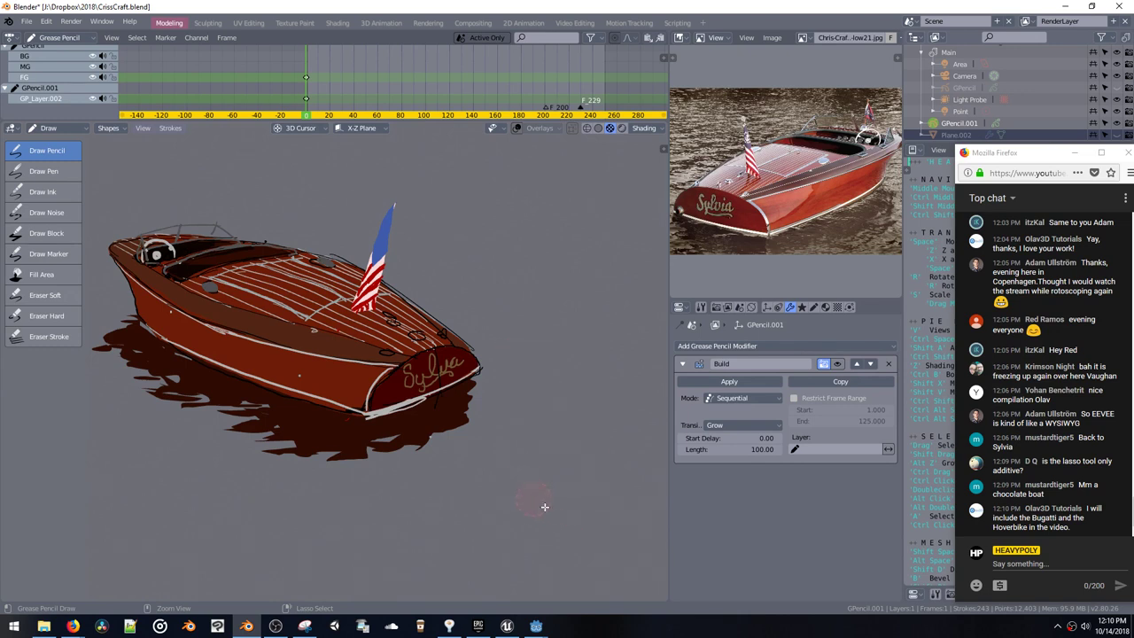
Step: Draw another dark filled blob beside the stern with the pencil brush and undo it
left_click_drag(574, 429, 538, 511)
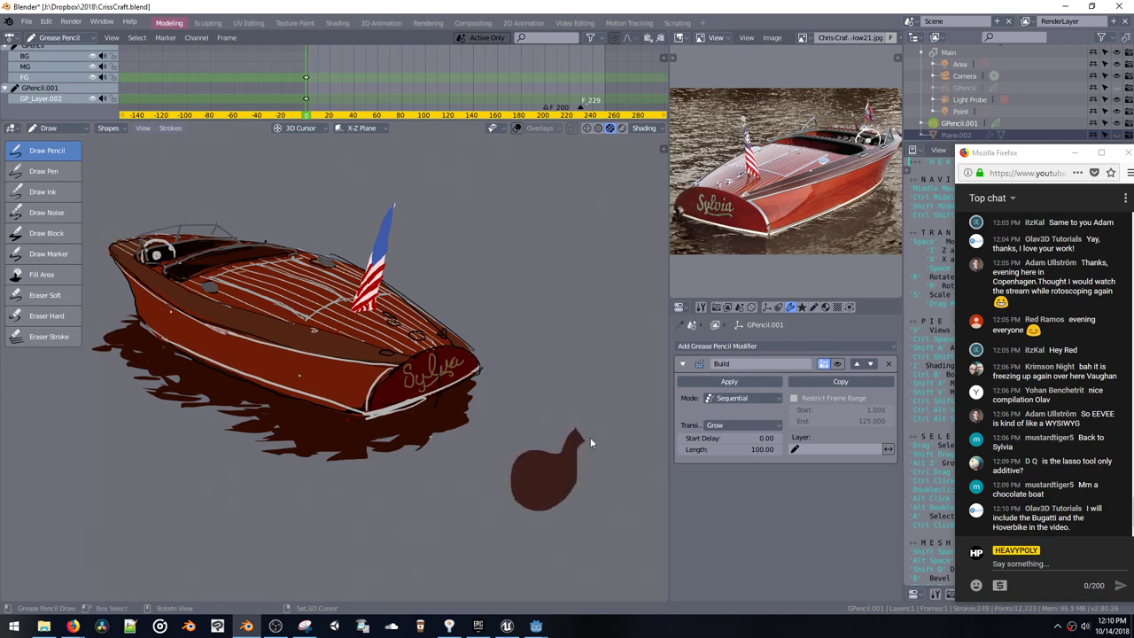
left_click_drag(578, 415, 576, 425)
key("ctrl+z")
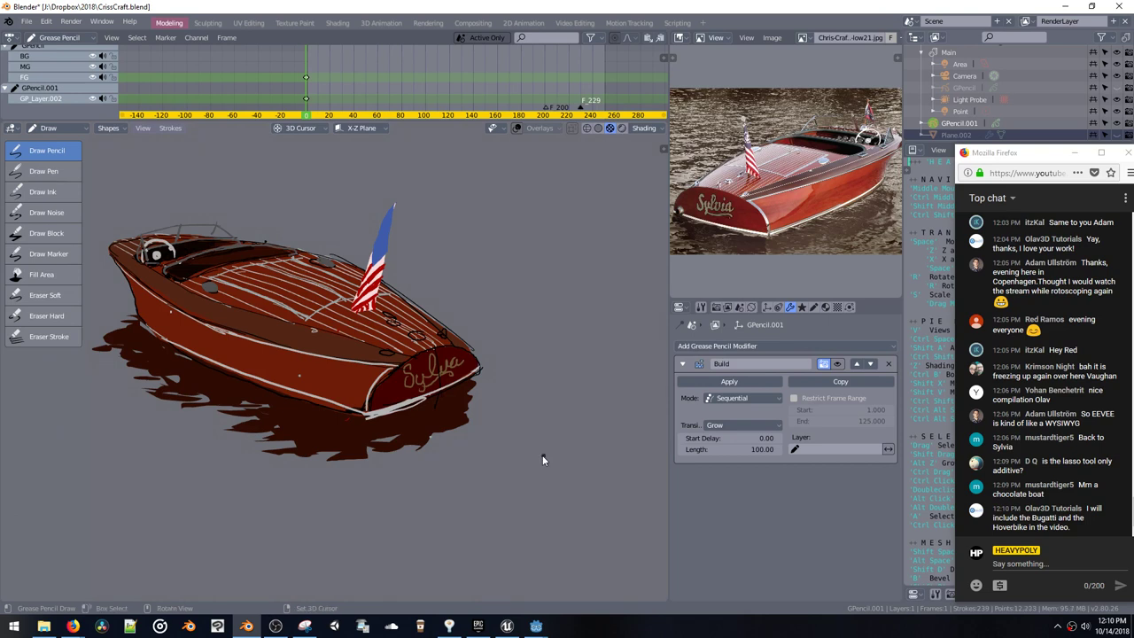
Step: Draw a group of dark brown filled shapes beside the stern: a narrow curved one, a wide lower one and a rounded upper one
mouse_move(556, 448)
left_mouse_down()
mouse_move(487, 527)
mouse_move(579, 496)
left_mouse_up()
left_click_drag(552, 454, 519, 527)
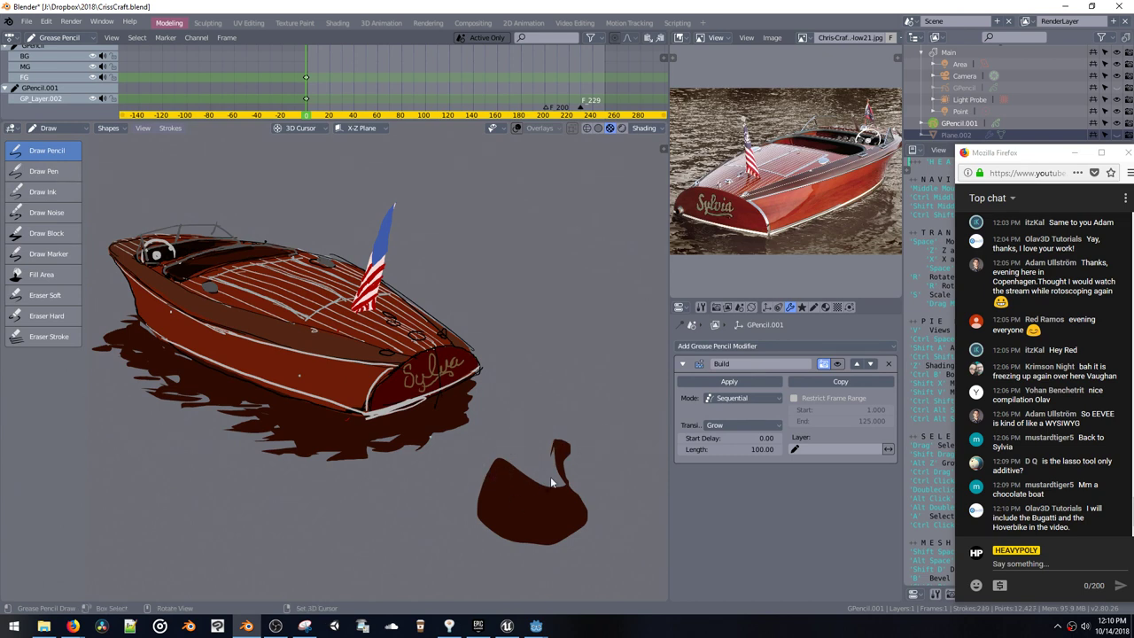
mouse_move(514, 438)
left_mouse_down()
mouse_move(565, 372)
mouse_move(508, 461)
left_mouse_up()
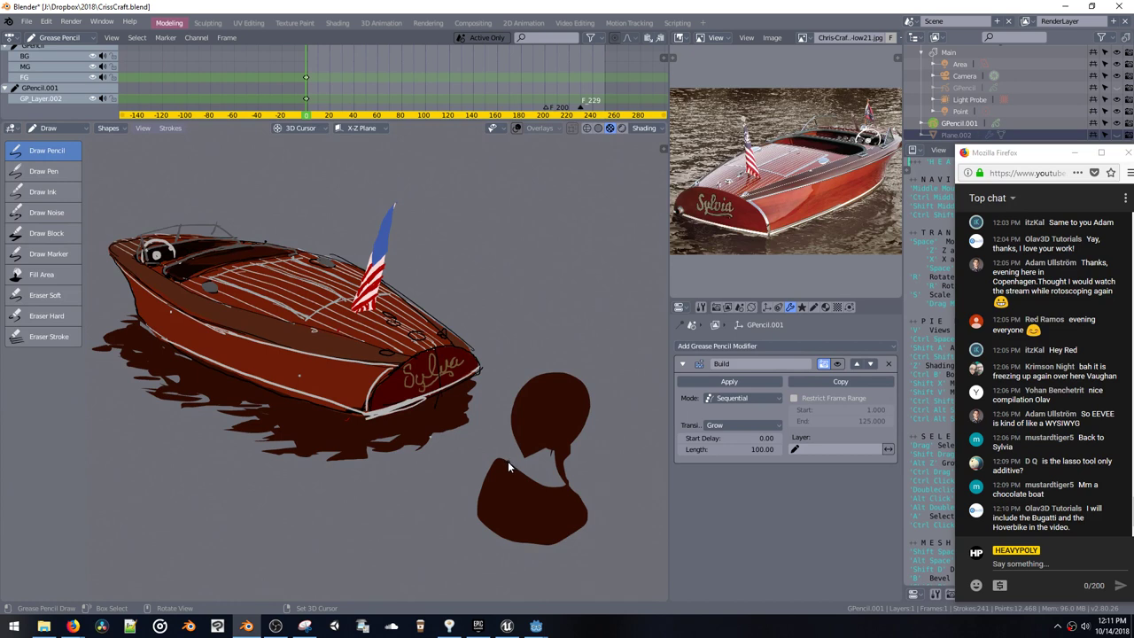
Step: Try removing the dark shapes beside the stern with the Eraser Stroke brush and undo the removal
left_click(43, 340)
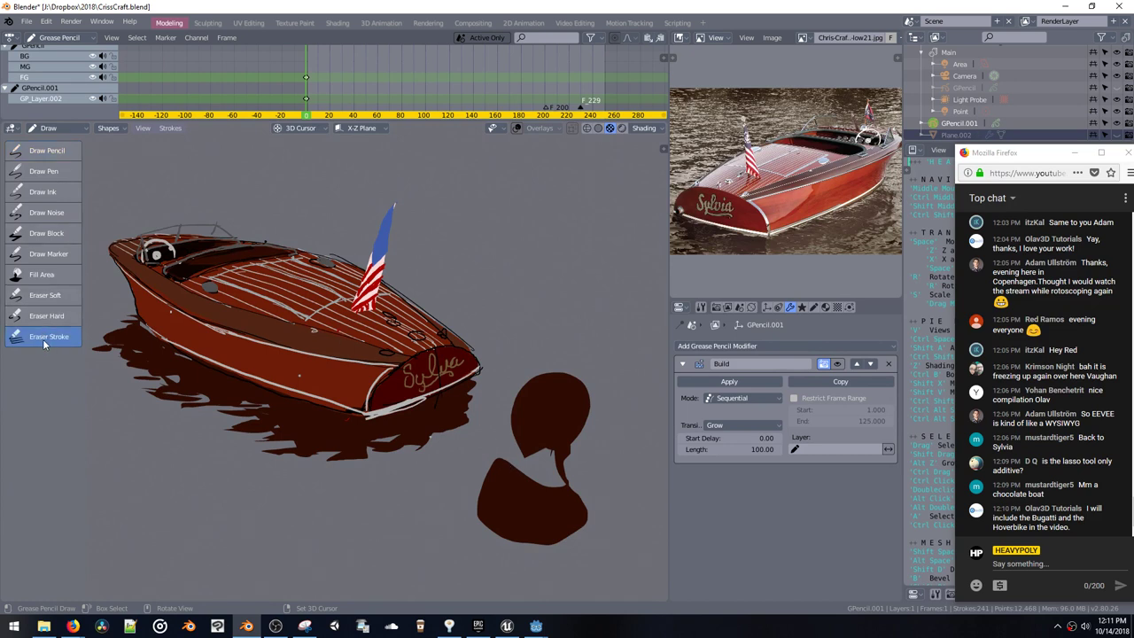
left_click_drag(492, 449, 547, 444)
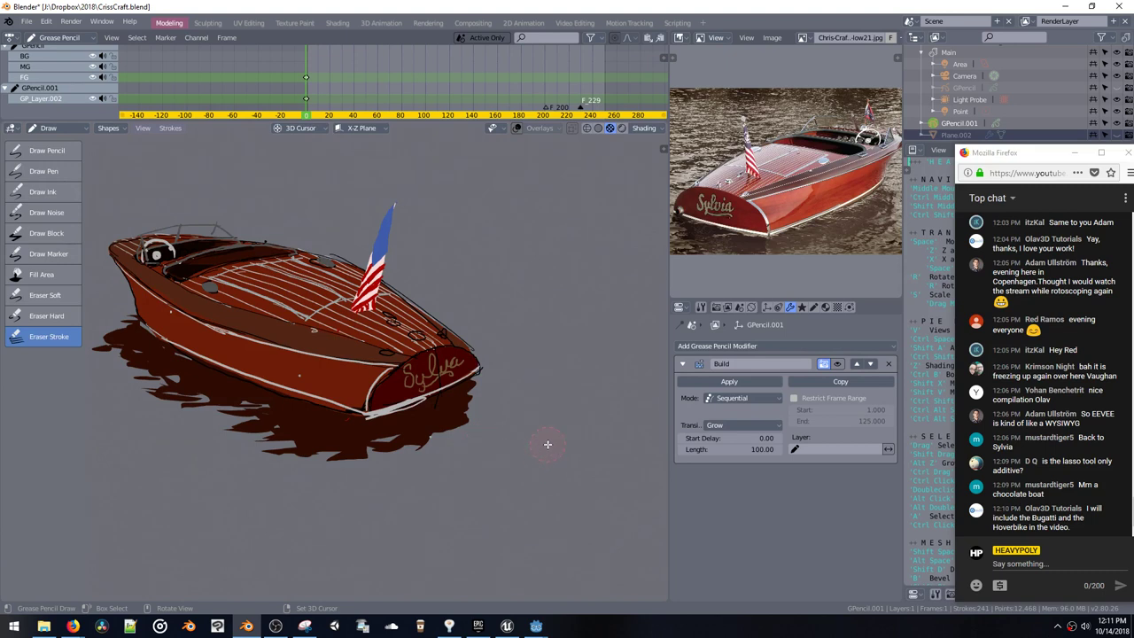
key("ctrl+z")
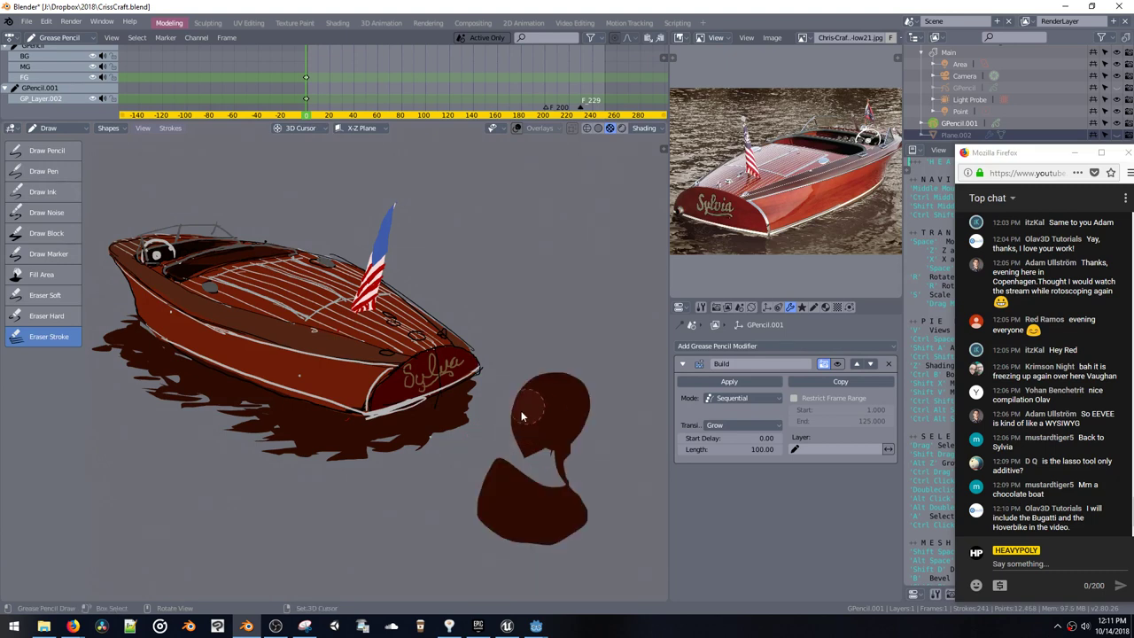
Step: Try cutting through the dark shapes beside the stern with the Eraser Hard brush and undo the cuts
left_click(44, 315)
mouse_move(522, 403)
left_mouse_down()
mouse_move(519, 455)
mouse_move(540, 380)
mouse_move(580, 379)
mouse_move(589, 401)
mouse_move(559, 467)
mouse_move(580, 512)
mouse_move(515, 541)
mouse_move(468, 524)
mouse_move(482, 494)
mouse_move(483, 524)
mouse_move(541, 543)
left_mouse_up()
key("ctrl+z")
key("ctrl+z")
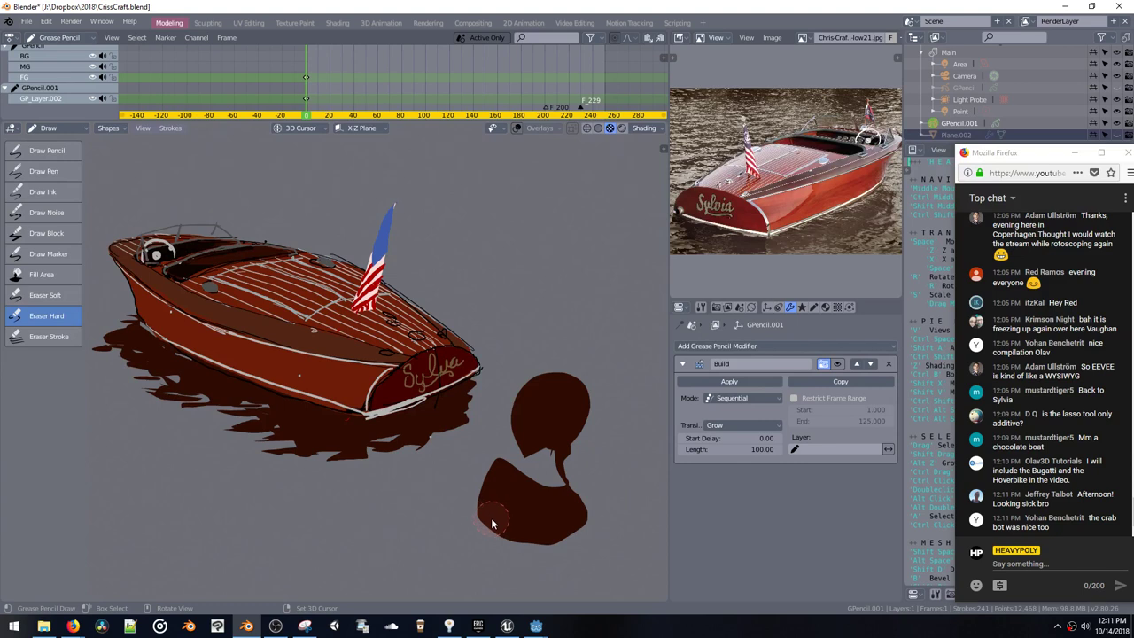
Step: Copy the Fill.001 material as Fill.007 and lighten the copy's fill colour to grey
key("v")
key("Escape")
key("shift+v")
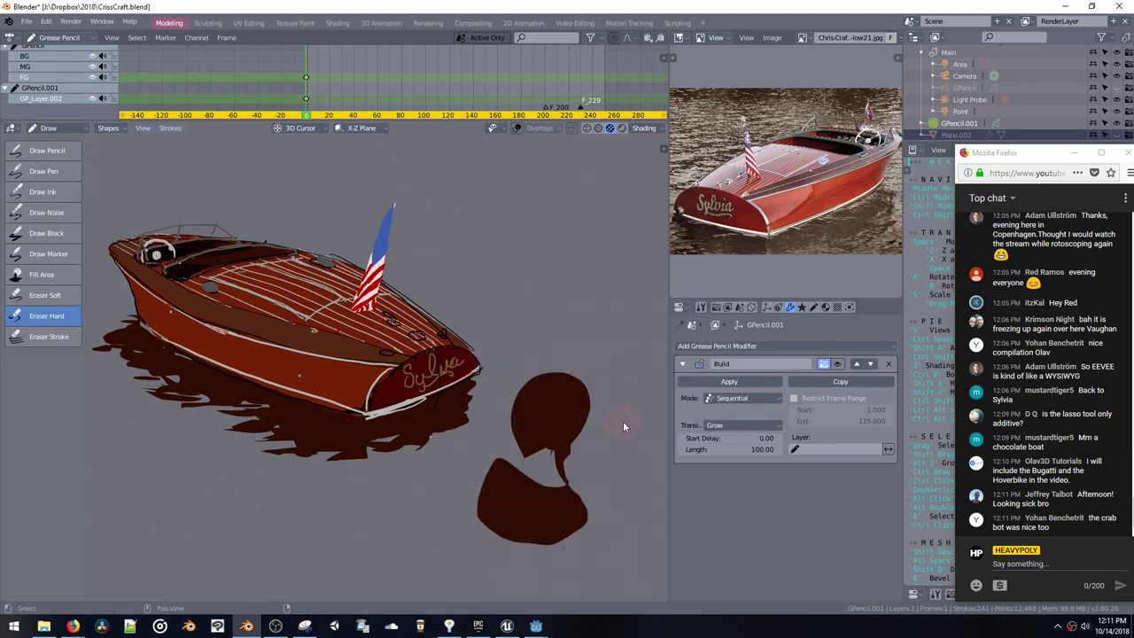
key("shift+v")
scroll(732, 493, "down", 3)
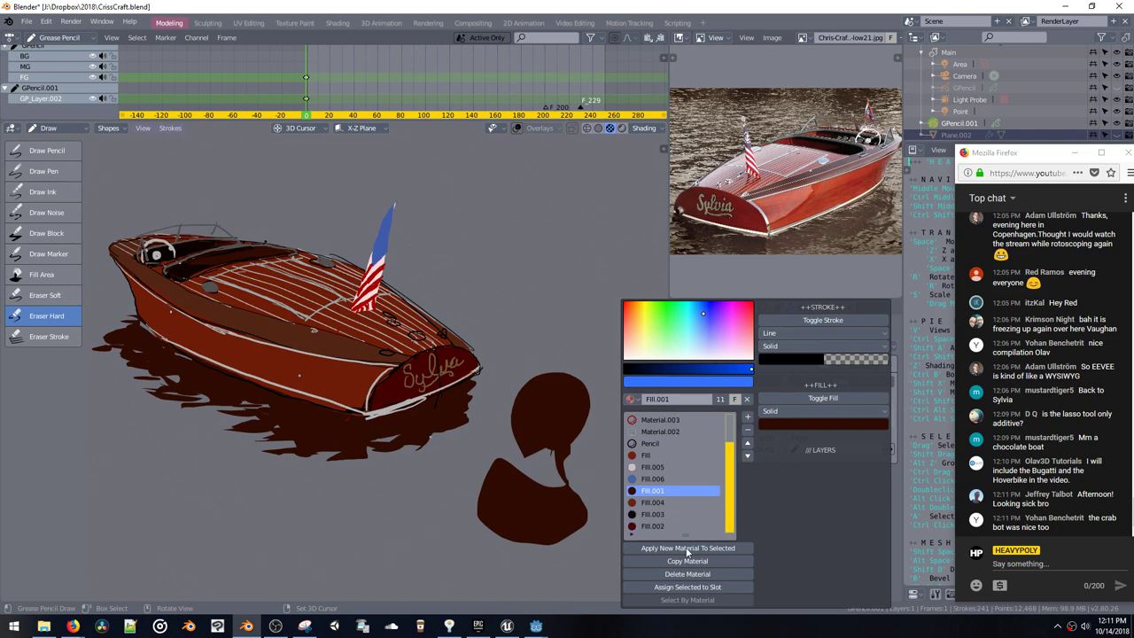
left_click(676, 561)
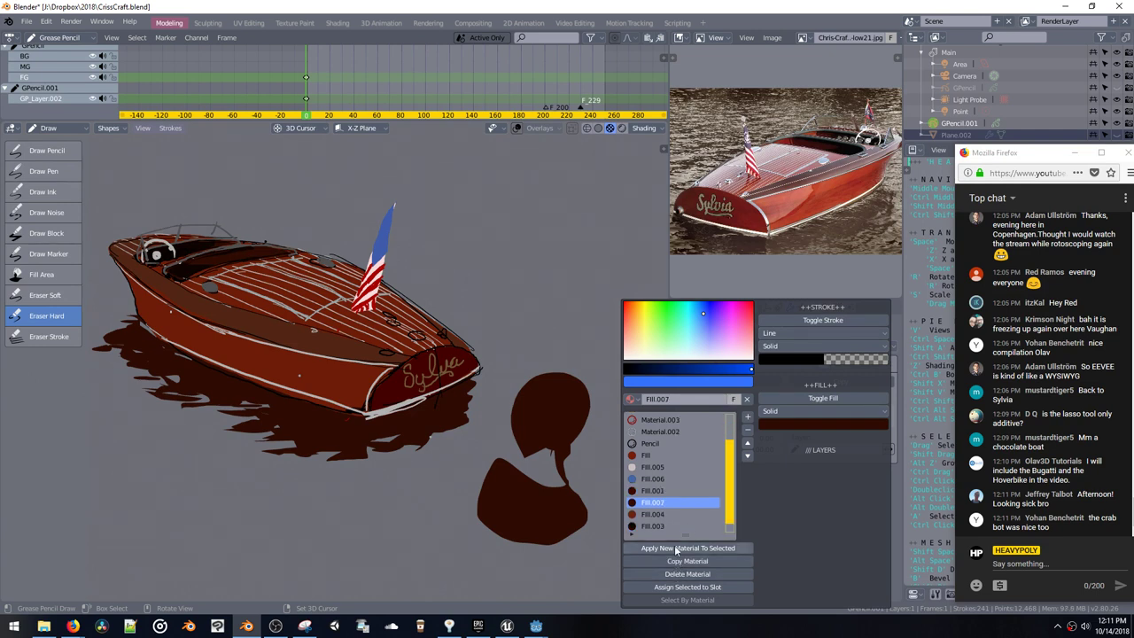
left_click(799, 424)
left_click(787, 423)
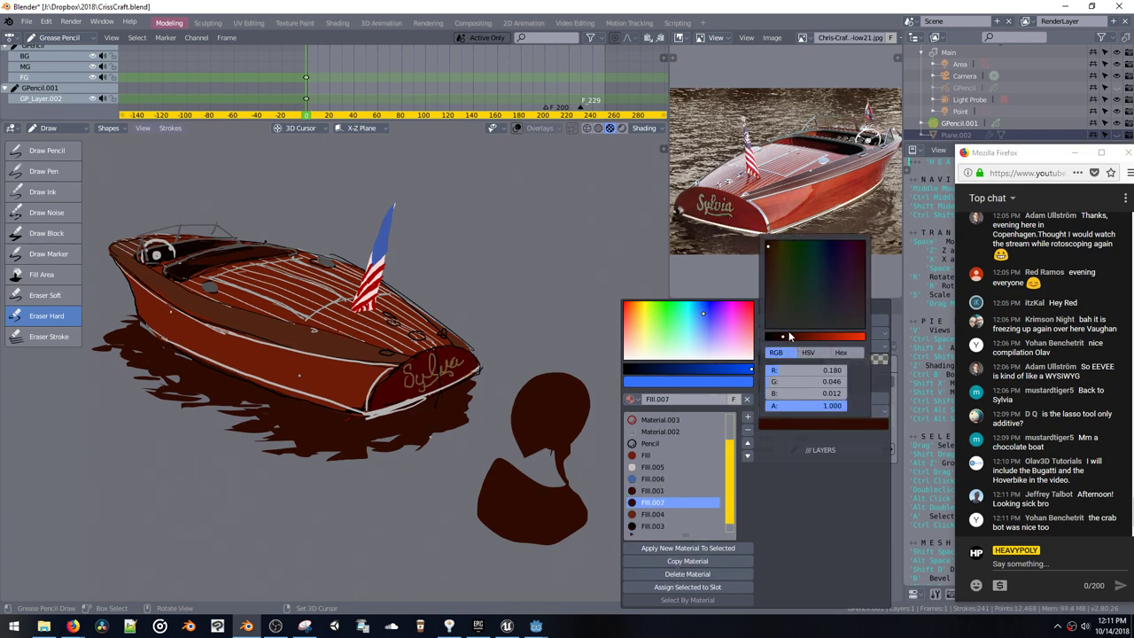
left_click_drag(787, 338, 812, 340)
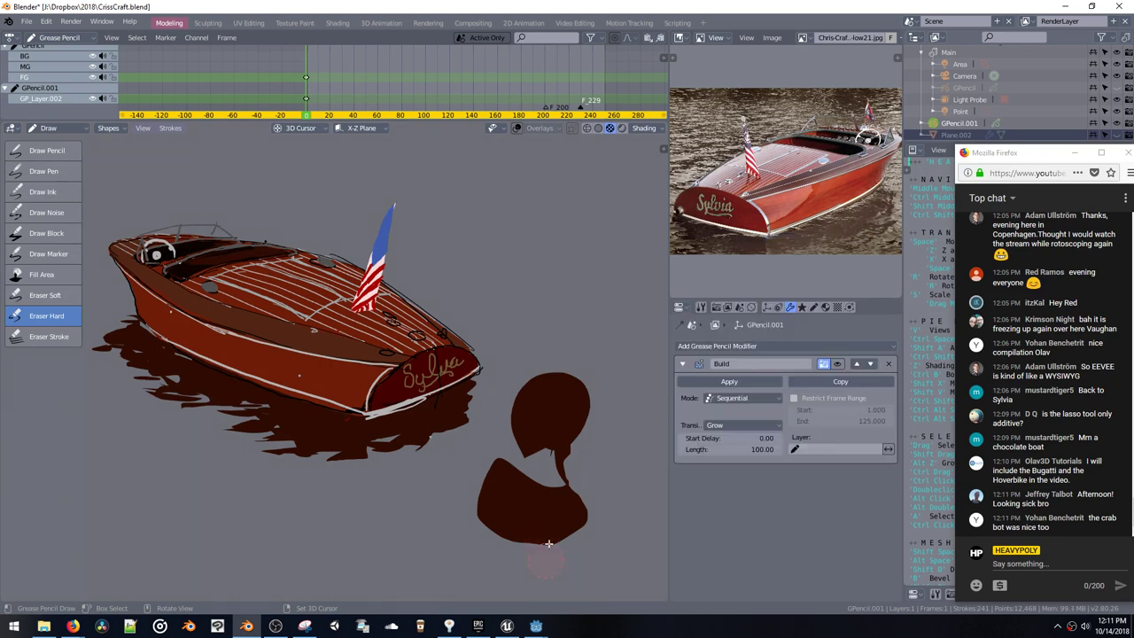
Step: Draw a grey filled shape over the lower dark shape with the Draw Pencil brush and adjust the Fill.007 fill brightness
mouse_move(542, 559)
left_mouse_down()
mouse_move(496, 552)
mouse_move(511, 530)
mouse_move(528, 579)
mouse_move(565, 543)
mouse_move(502, 558)
mouse_move(558, 547)
left_mouse_up()
key("ctrl+z")
left_click(36, 154)
key("ctrl+z")
key("shift+v")
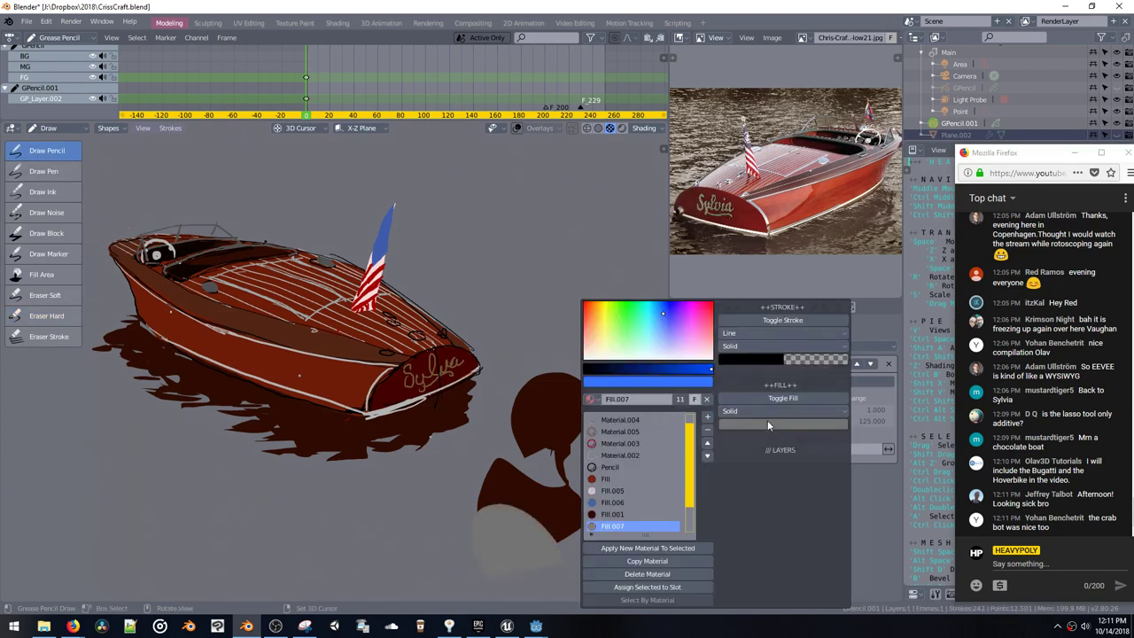
left_click(767, 423)
mouse_move(769, 338)
left_mouse_down()
mouse_move(772, 321)
mouse_move(783, 331)
left_mouse_up()
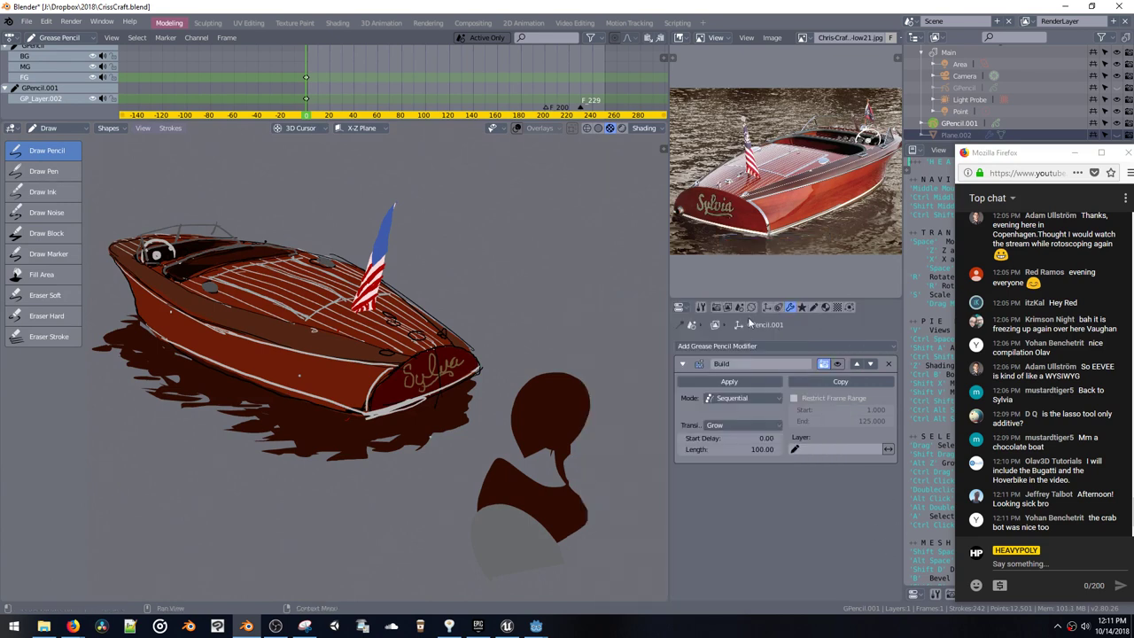
Step: In the material properties, sample the viewport background as the fill colour of Fill.007
left_click(814, 307)
left_click(790, 308)
left_click(801, 307)
left_click(814, 307)
left_click(825, 307)
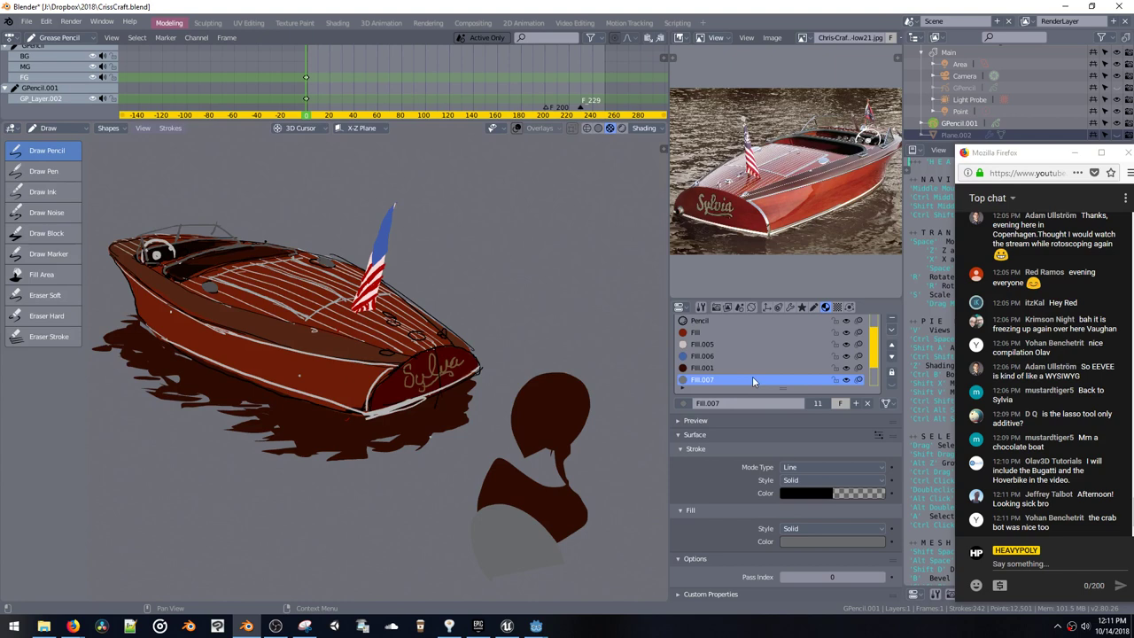
left_click(804, 541)
left_click(879, 490)
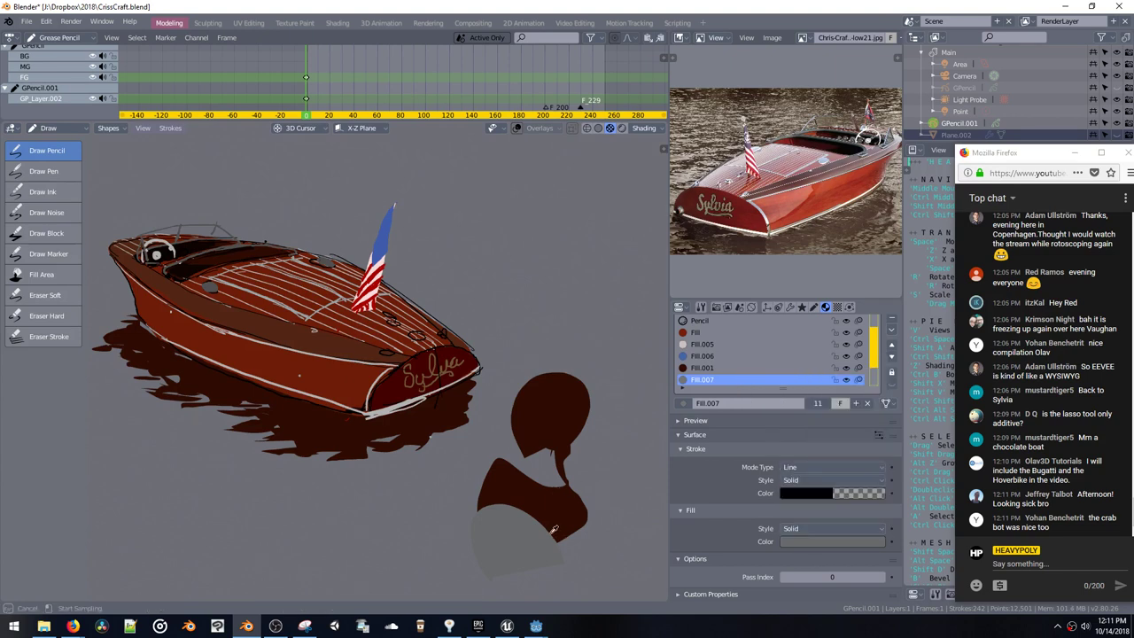
left_click(592, 556)
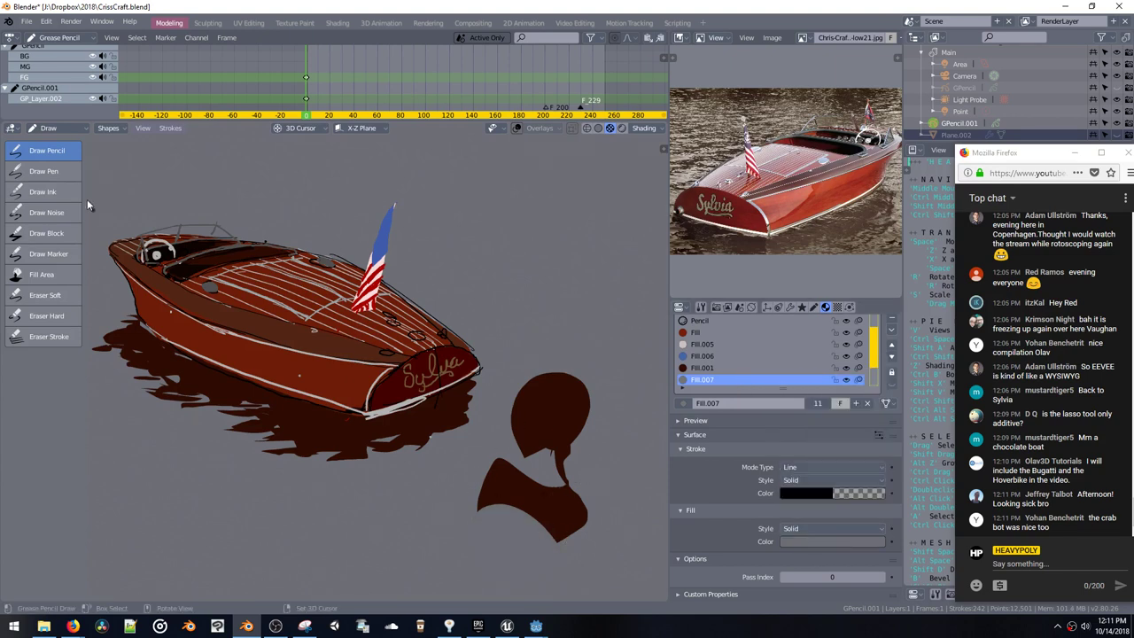
Step: Cut into the upper dark shape and the reflection below the stern by drawing background-coloured filled shapes
left_click_drag(554, 410, 621, 412)
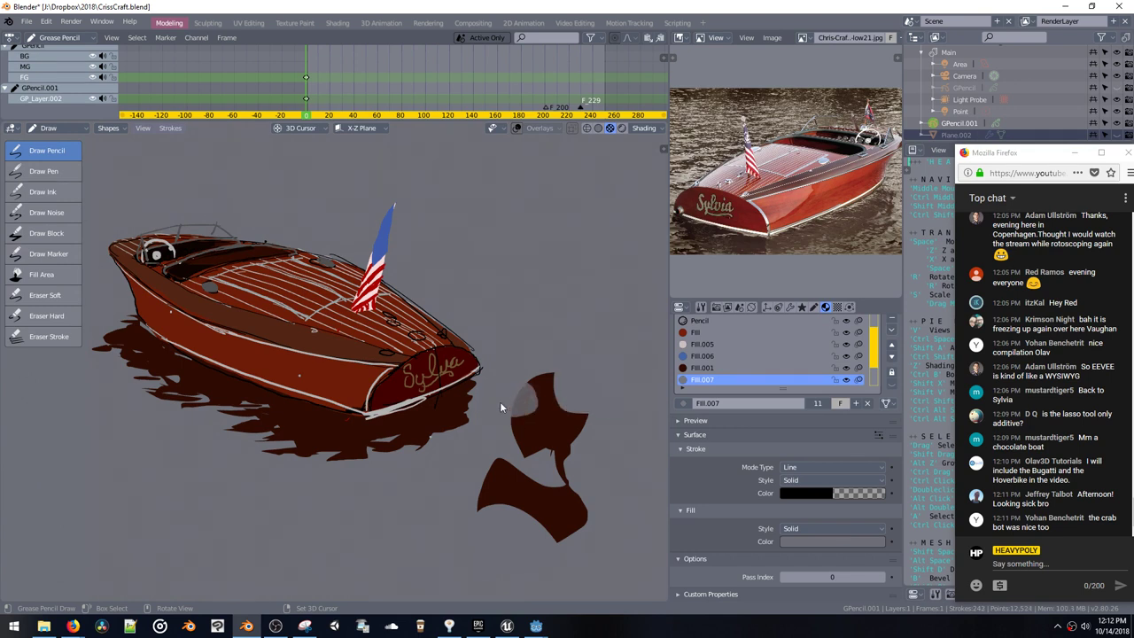
left_click_drag(499, 401, 492, 385)
left_click_drag(447, 425, 452, 420)
Step: Carve ripple gaps into the dark reflection beneath the bow with background-coloured filled strokes, undoing an unwanted stroke
left_click_drag(142, 381, 142, 381)
left_click(118, 373)
left_click_drag(119, 359, 137, 358)
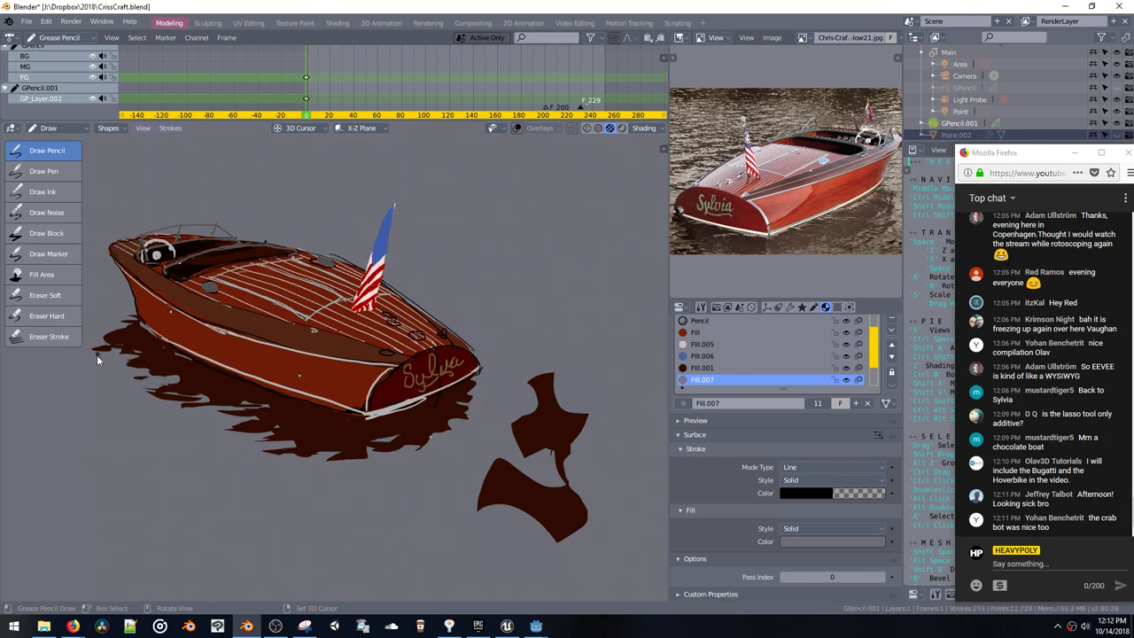
middle_click_drag(118, 347, 142, 330, "shift")
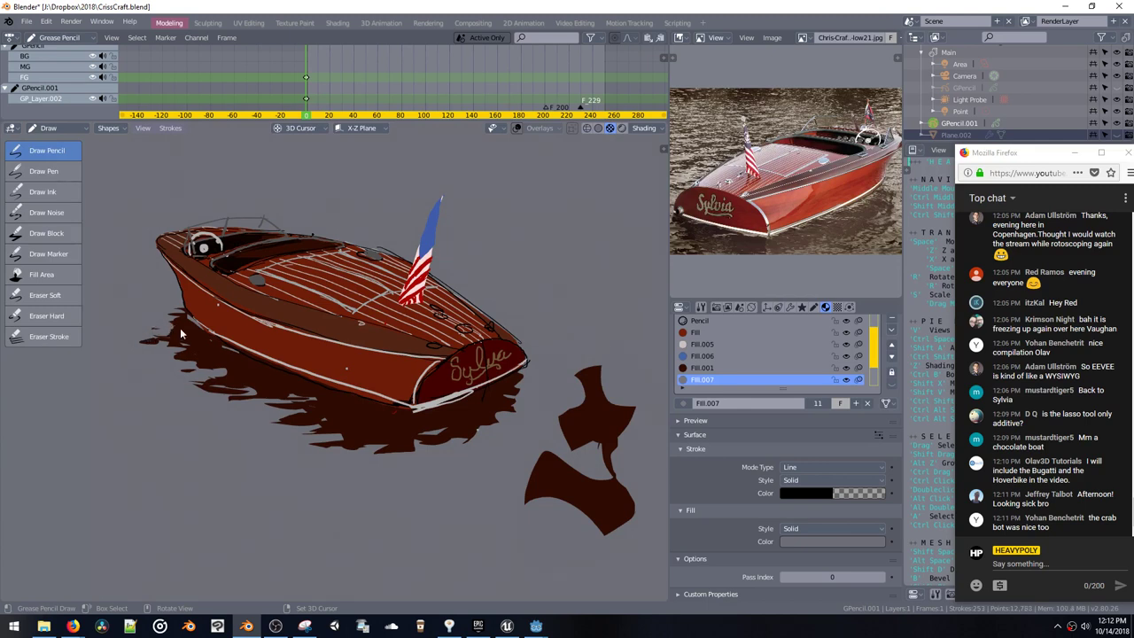
key("ctrl+z")
left_click_drag(187, 344, 171, 344)
Step: Draw dark Fill.001 ripple shapes along the lower edge of the boat's reflection
left_click(689, 368)
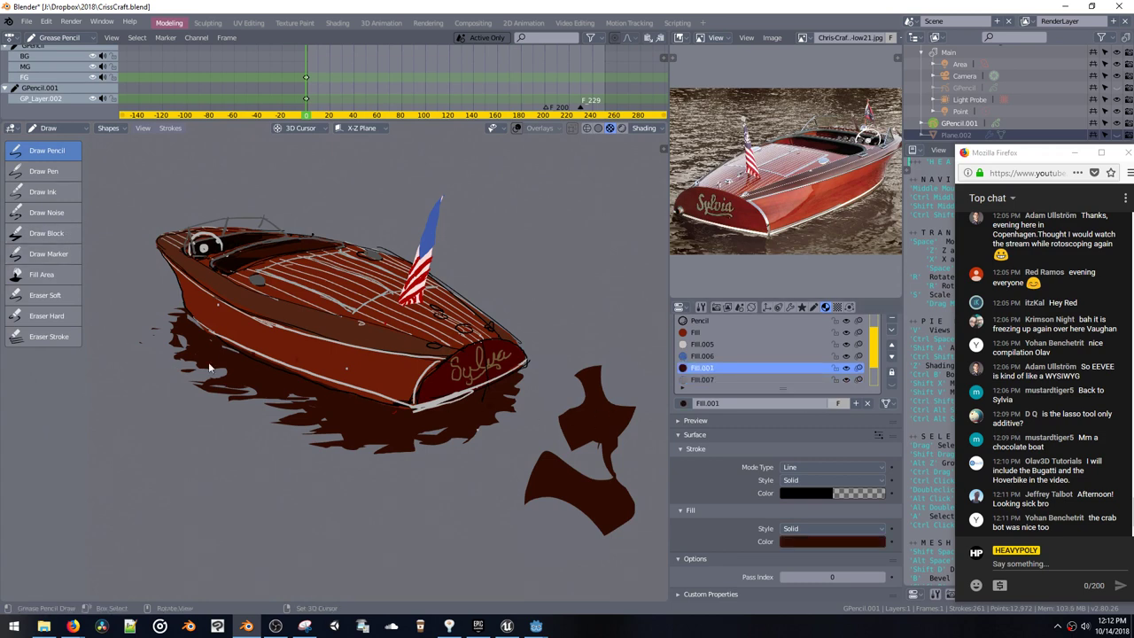
left_click_drag(201, 373, 228, 384)
mouse_move(295, 403)
left_mouse_down()
mouse_move(265, 403)
mouse_move(287, 401)
mouse_move(273, 411)
left_mouse_up()
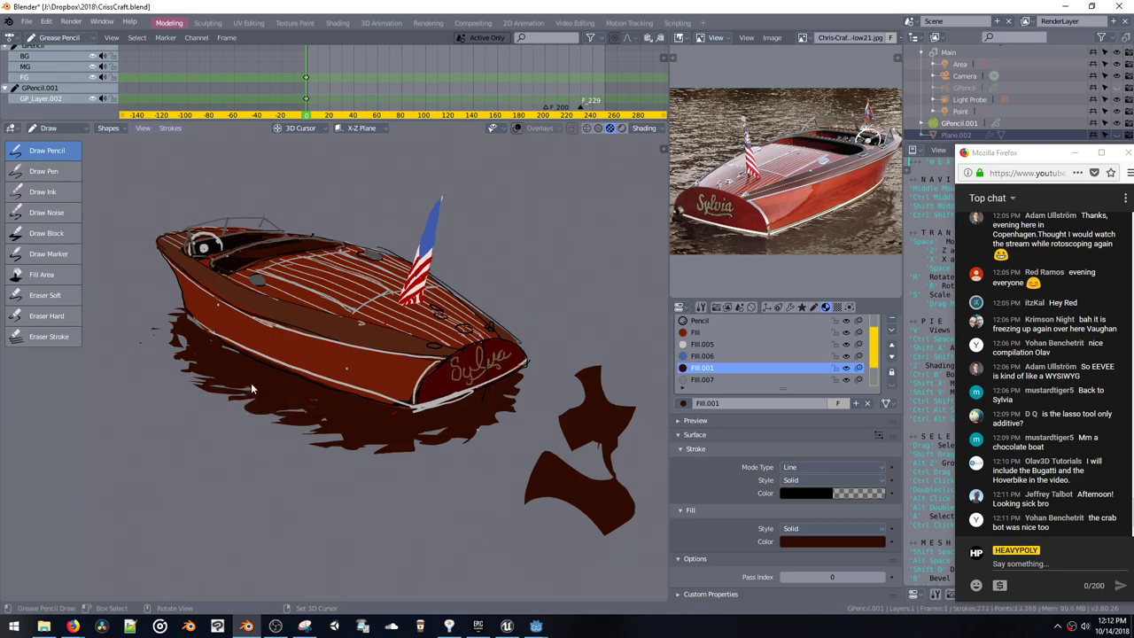
left_click_drag(414, 445, 420, 439)
Step: Cut through the dark test shapes beside the stern with Eraser Hard and remove them completely with Eraser Stroke
left_click(50, 317)
mouse_move(586, 390)
left_mouse_down()
mouse_move(574, 434)
mouse_move(582, 443)
left_mouse_up()
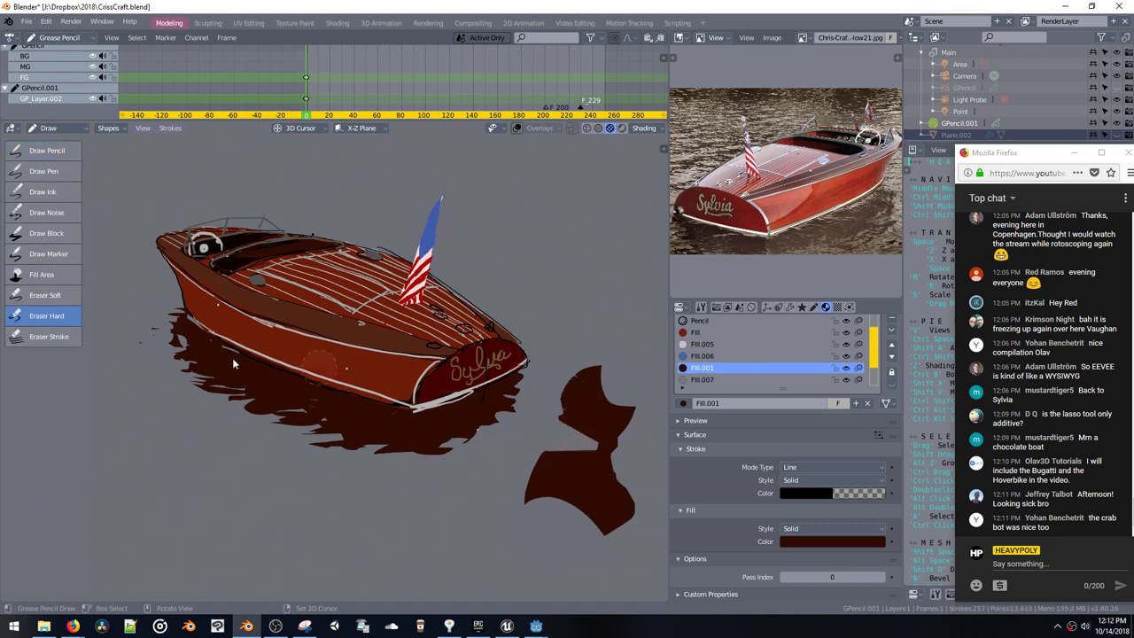
left_click(42, 336)
left_click(586, 487)
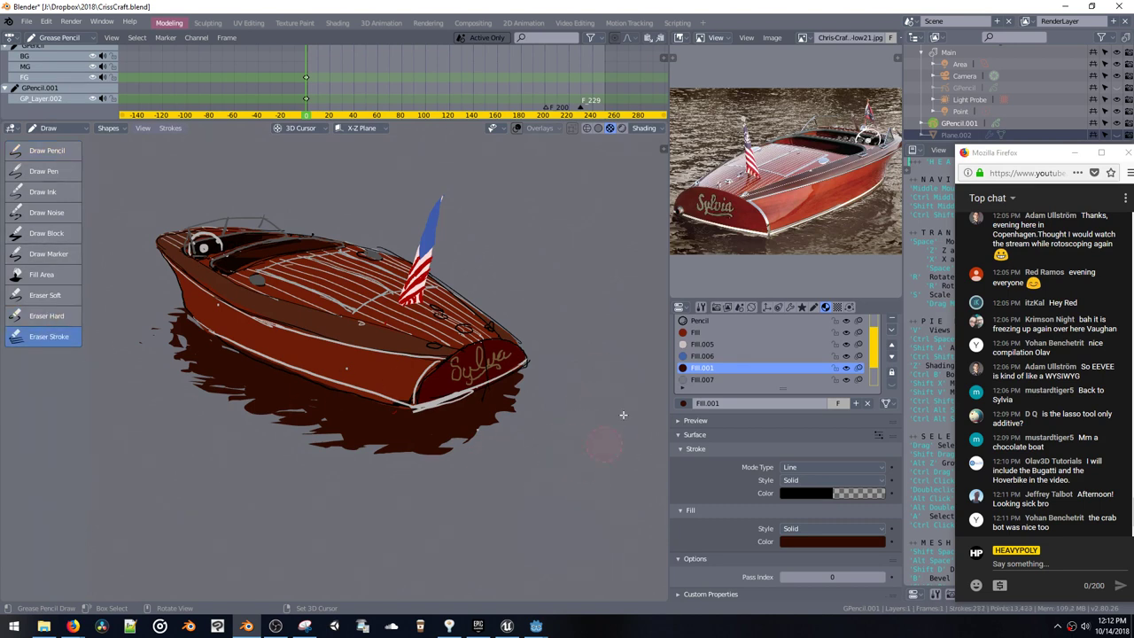
Step: Switch to grease pencil Edit mode and move the windshield strokes slightly with proportional editing
mouse_move(623, 413)
middle_mouse_down()
mouse_move(518, 414)
mouse_move(485, 369)
mouse_move(322, 293)
mouse_move(317, 264)
mouse_move(292, 256)
middle_mouse_up()
key("t")
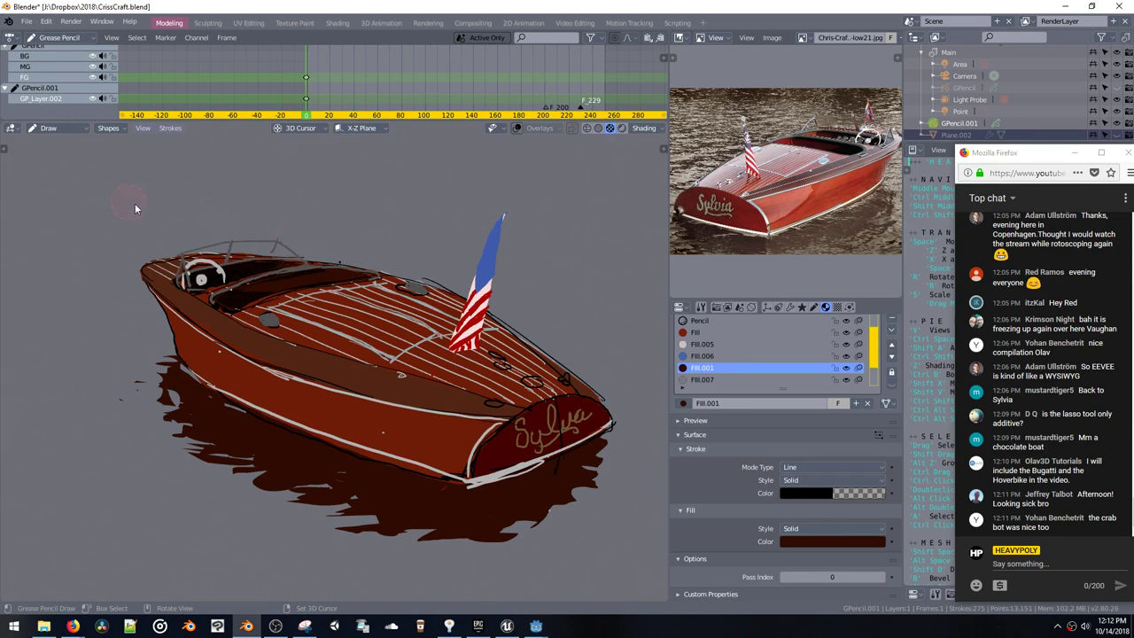
key("ctrl+Tab")
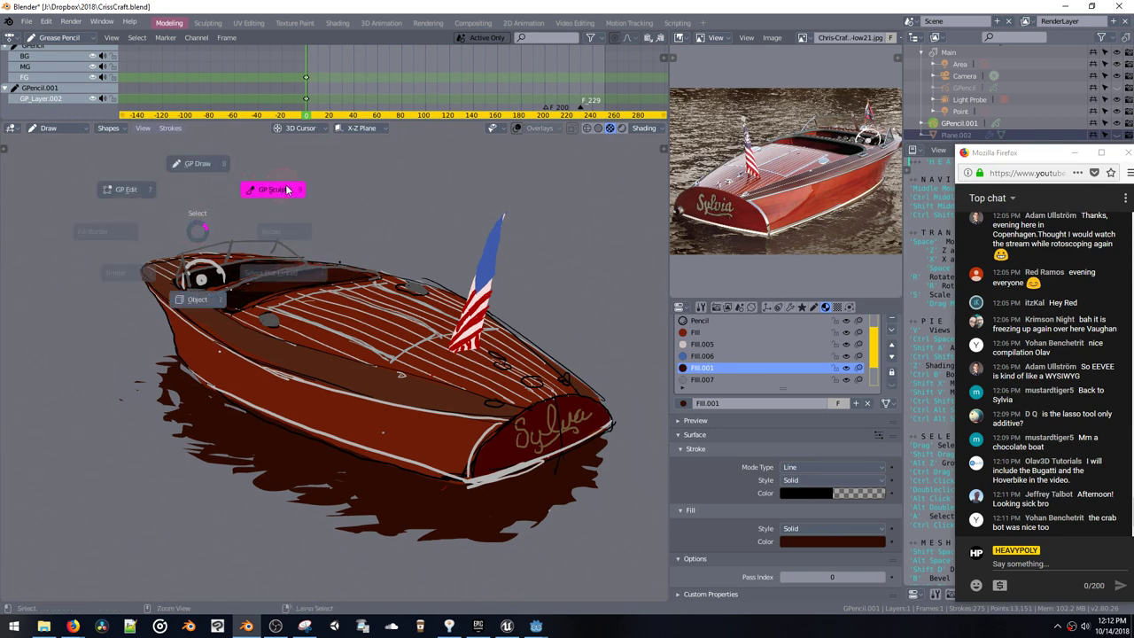
left_click(142, 188)
key("g")
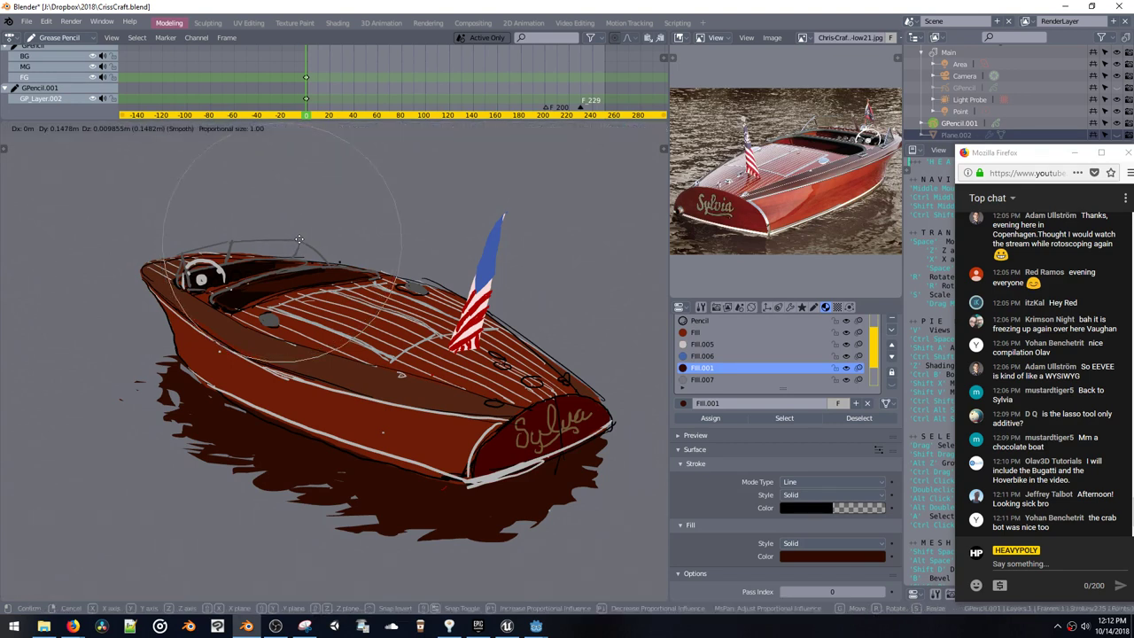
left_click(301, 242)
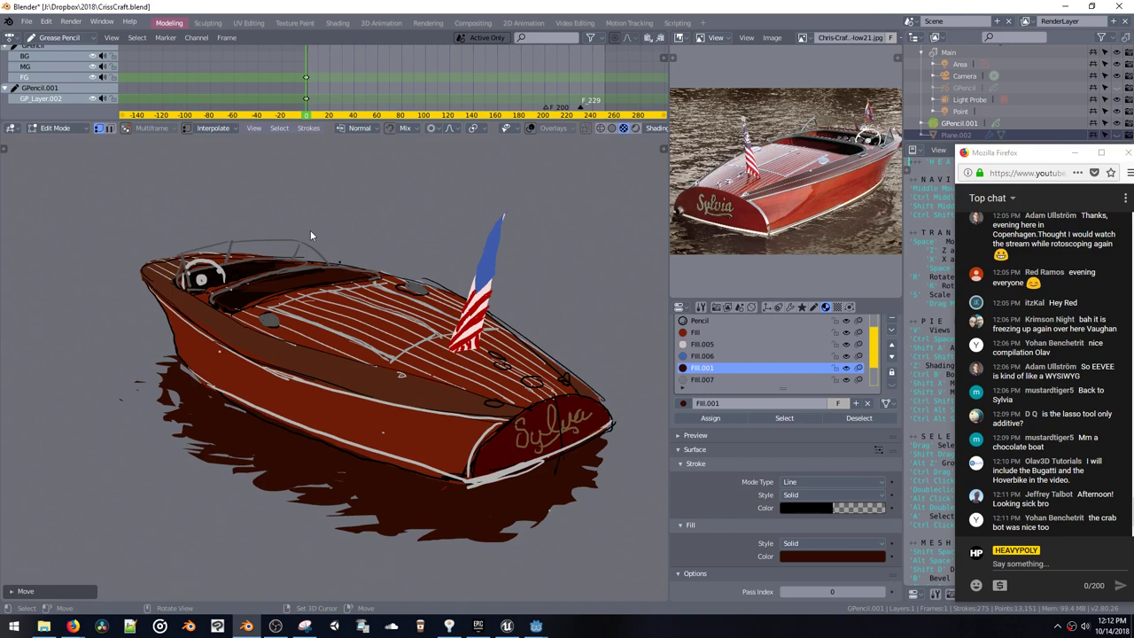
Step: Switch to grease pencil Sculpt mode and try the Pinch and Twist brushes on the deck strokes near the cockpit
key("ctrl+Tab")
left_click(344, 213)
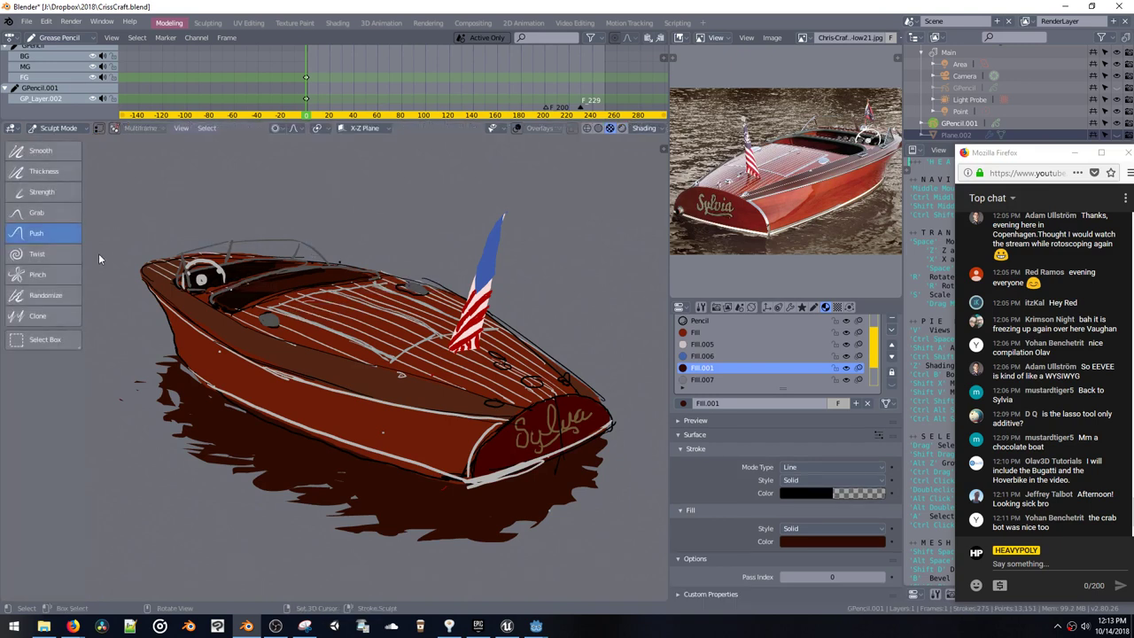
left_click(38, 274)
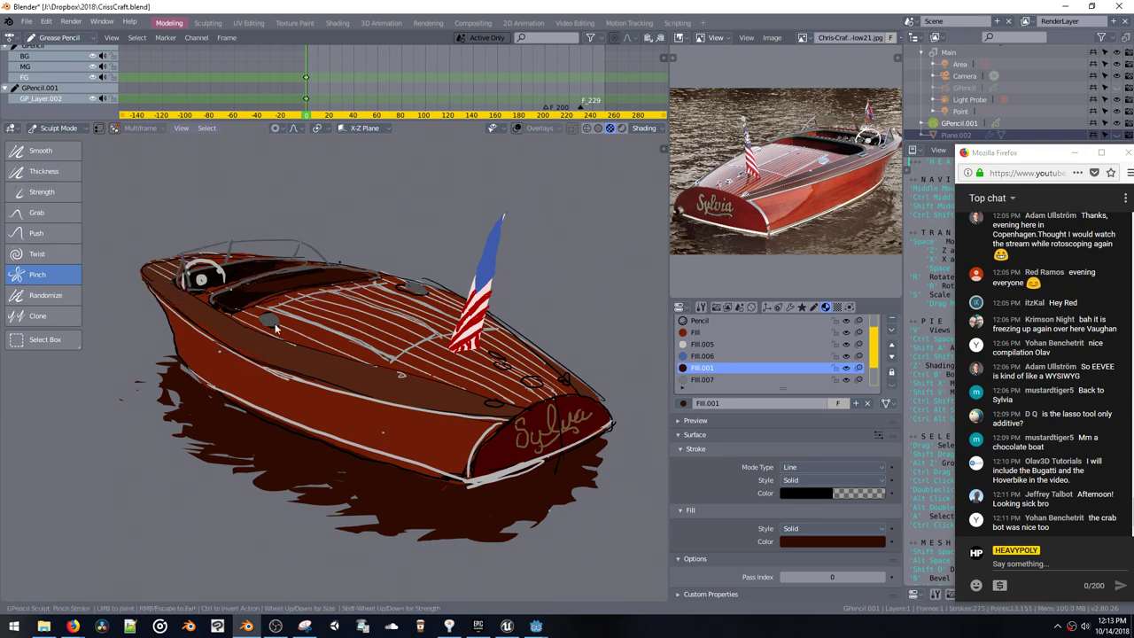
left_click(37, 253)
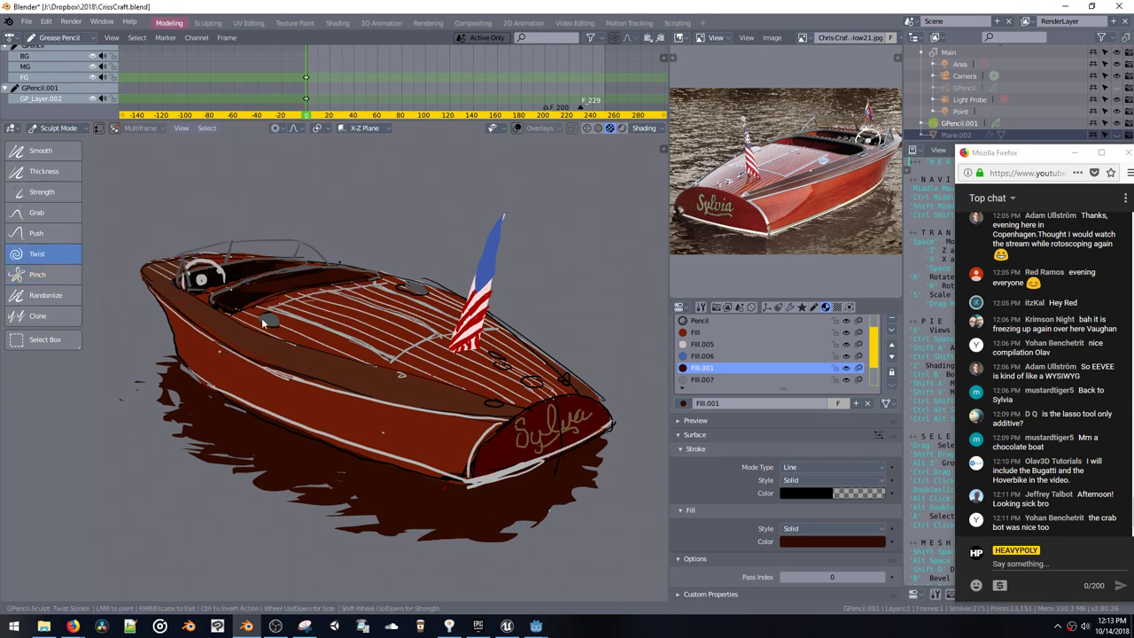
left_click_drag(270, 294, 269, 297)
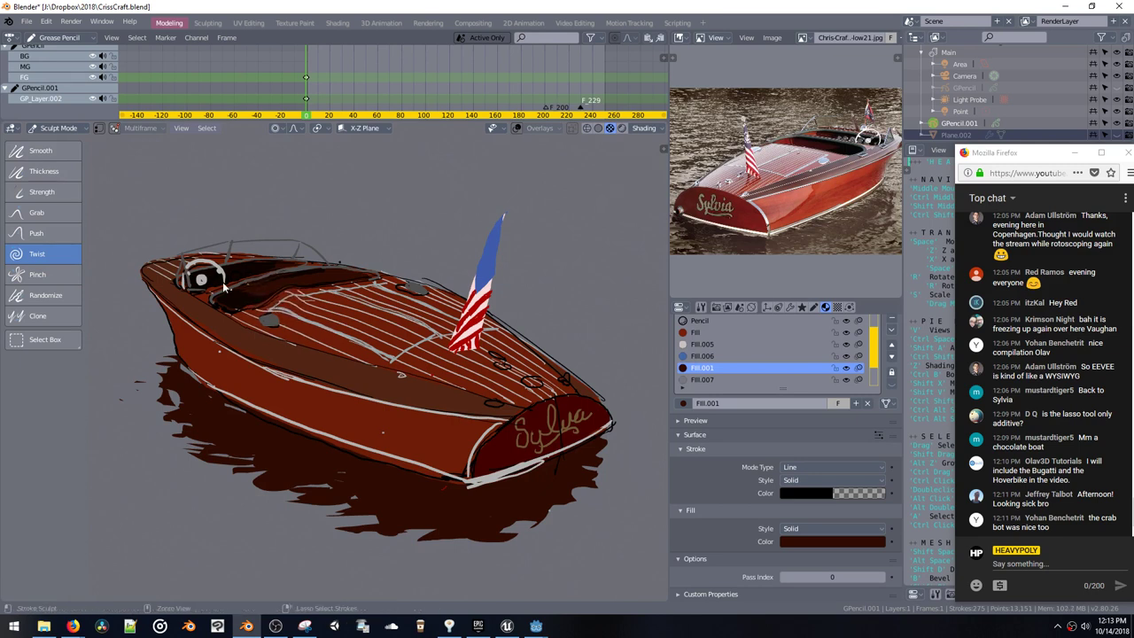
Step: Thicken the deck and hull trim lines, the transom lettering and the waterline strokes with the Thickness brush
left_click(42, 191)
left_click(44, 171)
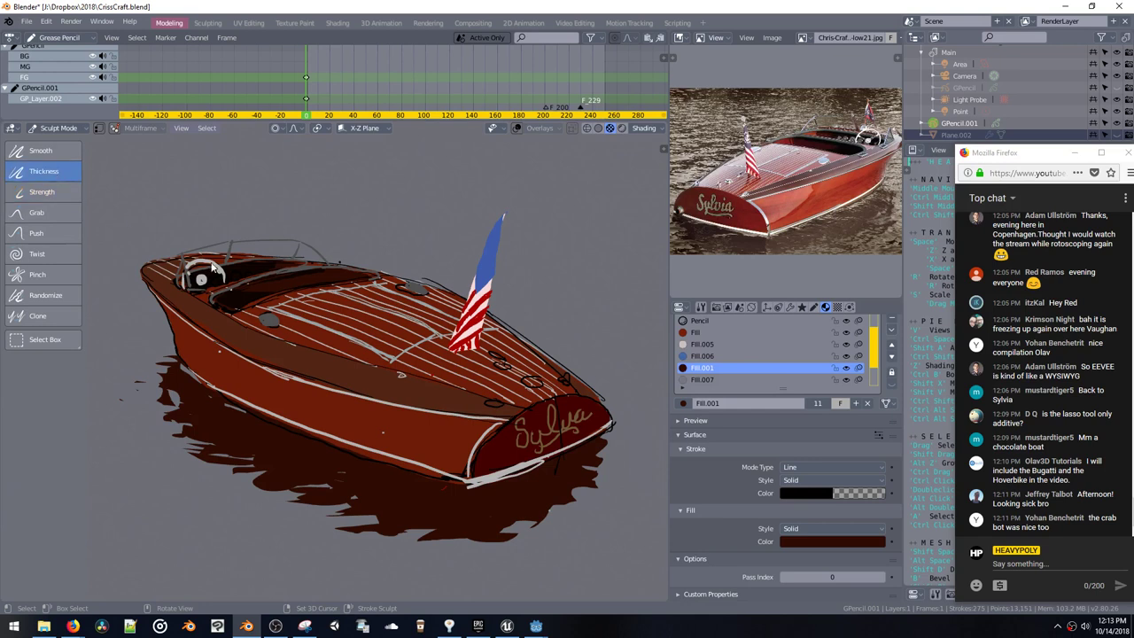
mouse_move(395, 348)
left_mouse_down()
mouse_move(444, 361)
mouse_move(330, 328)
left_mouse_up()
left_click_drag(268, 376, 510, 419)
mouse_move(570, 443)
left_mouse_down()
mouse_move(538, 459)
mouse_move(606, 427)
mouse_move(577, 420)
mouse_move(522, 445)
mouse_move(549, 440)
left_mouse_up()
left_click_drag(308, 432, 203, 384)
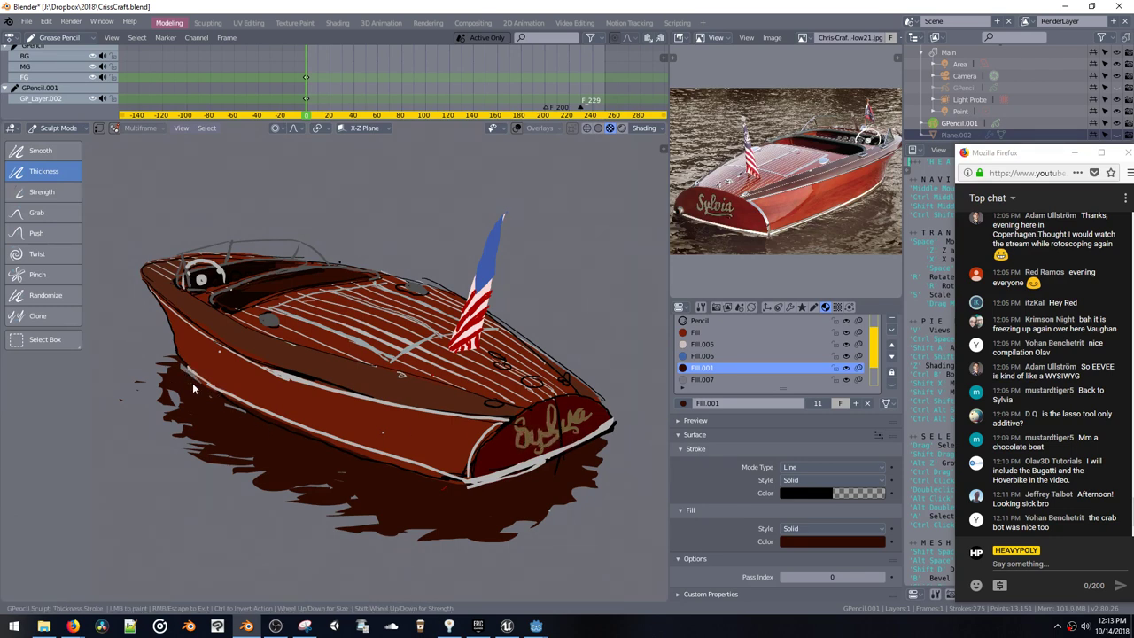
Step: Thicken the strokes around the bow and cockpit, and undo the trial thickening passes around the flag
left_click_drag(179, 347, 173, 321)
mouse_move(183, 264)
left_mouse_down()
mouse_move(193, 295)
mouse_move(212, 286)
left_mouse_up()
mouse_move(297, 264)
left_mouse_down()
mouse_move(308, 254)
mouse_move(225, 255)
mouse_move(305, 255)
mouse_move(324, 268)
left_mouse_up()
left_click_drag(478, 284, 455, 340)
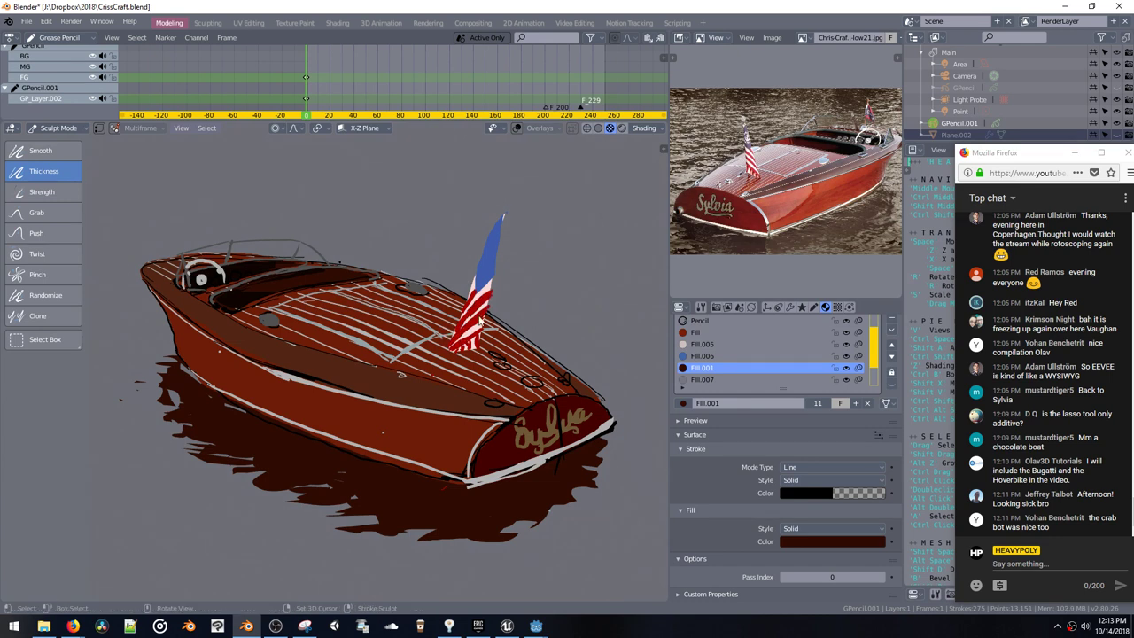
key("ctrl+z")
mouse_move(485, 297)
left_mouse_down()
mouse_move(449, 354)
mouse_move(506, 363)
mouse_move(499, 356)
left_mouse_up()
key("ctrl+z")
Step: Try pulling the cockpit and deck strokes with the Grab sculpt brush
left_click(47, 295)
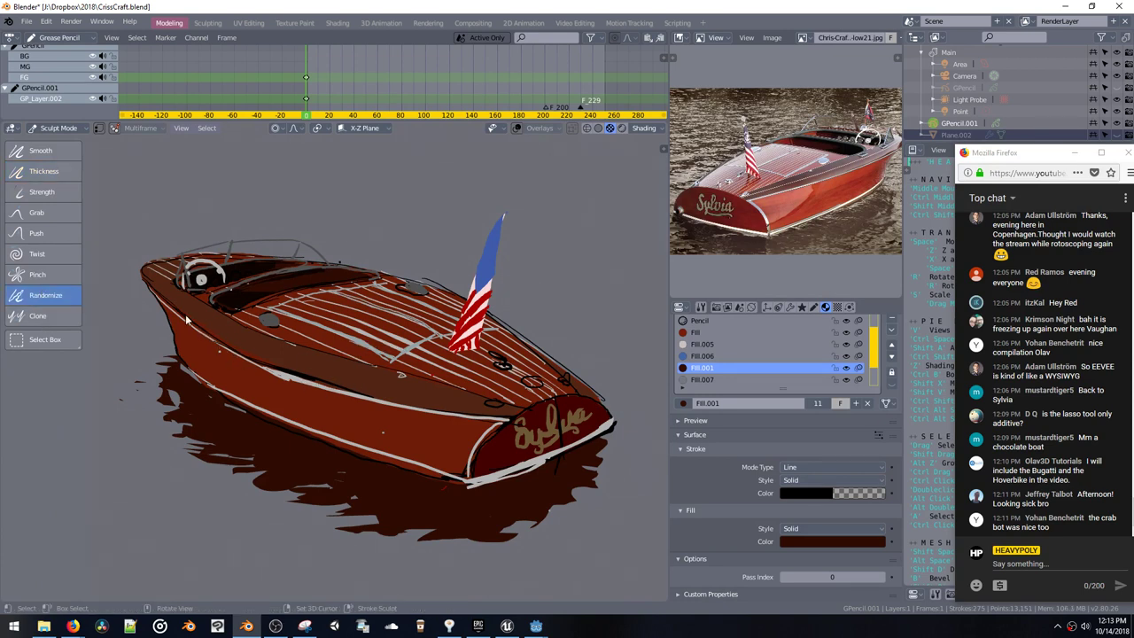
left_click(36, 213)
left_click_drag(258, 296, 210, 271)
left_click_drag(267, 364, 266, 302)
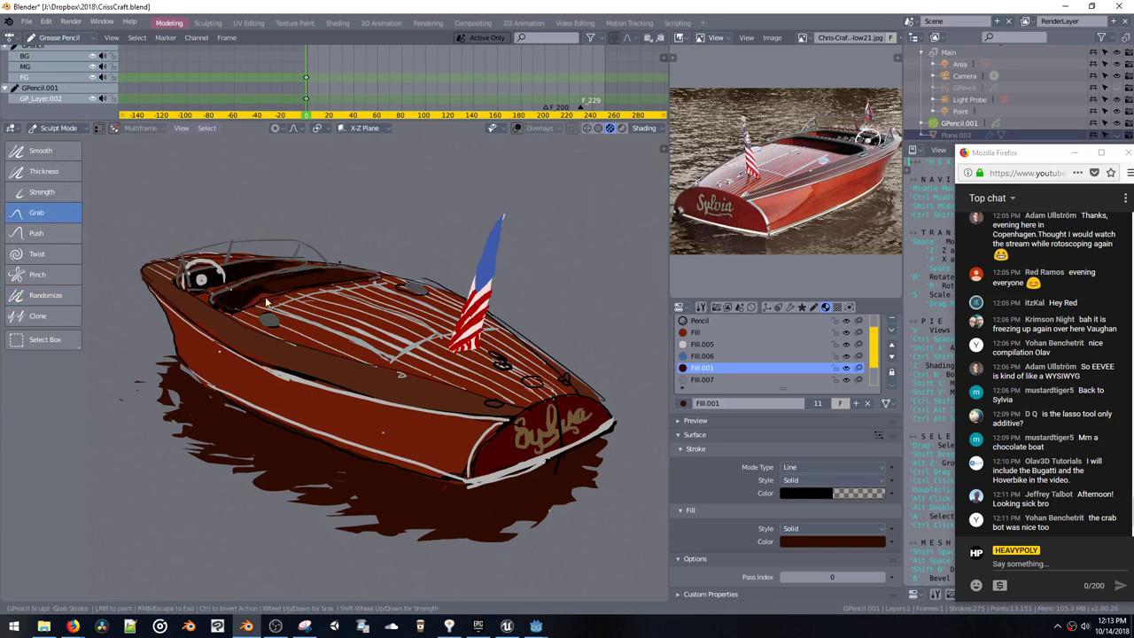
left_click_drag(336, 273, 301, 278)
middle_click_drag(296, 279, 322, 267)
middle_click_drag(355, 320, 399, 312)
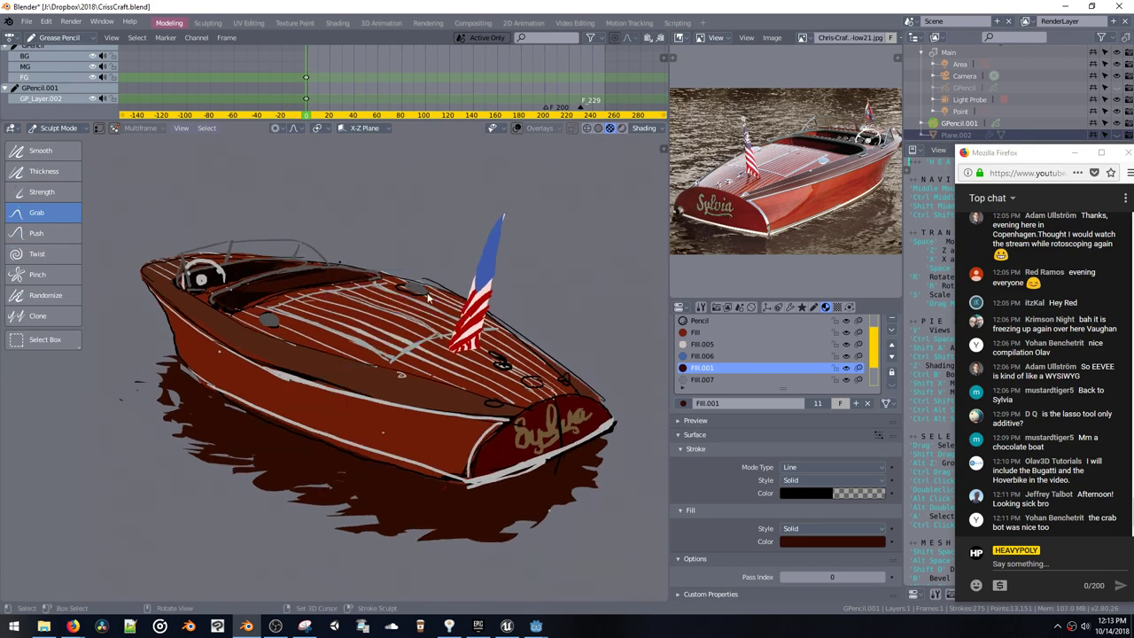
Step: Switch the boat drawing from Sculpt mode through Draw mode to grease pencil Edit mode
key("ctrl+Tab")
left_click(376, 288)
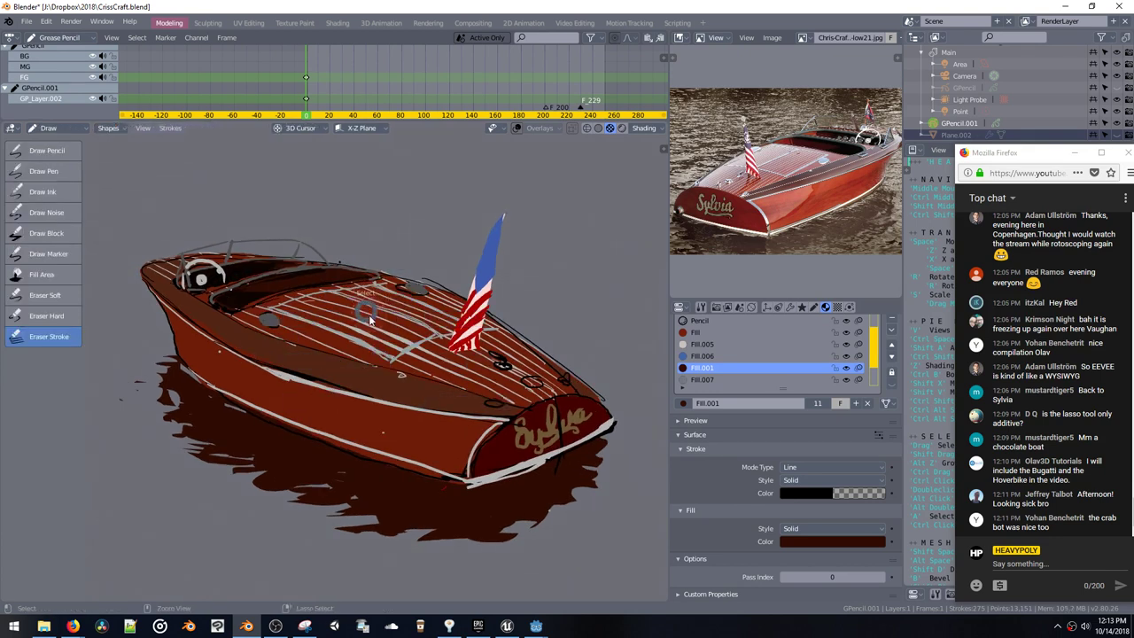
key("ctrl+Tab")
left_click(275, 268)
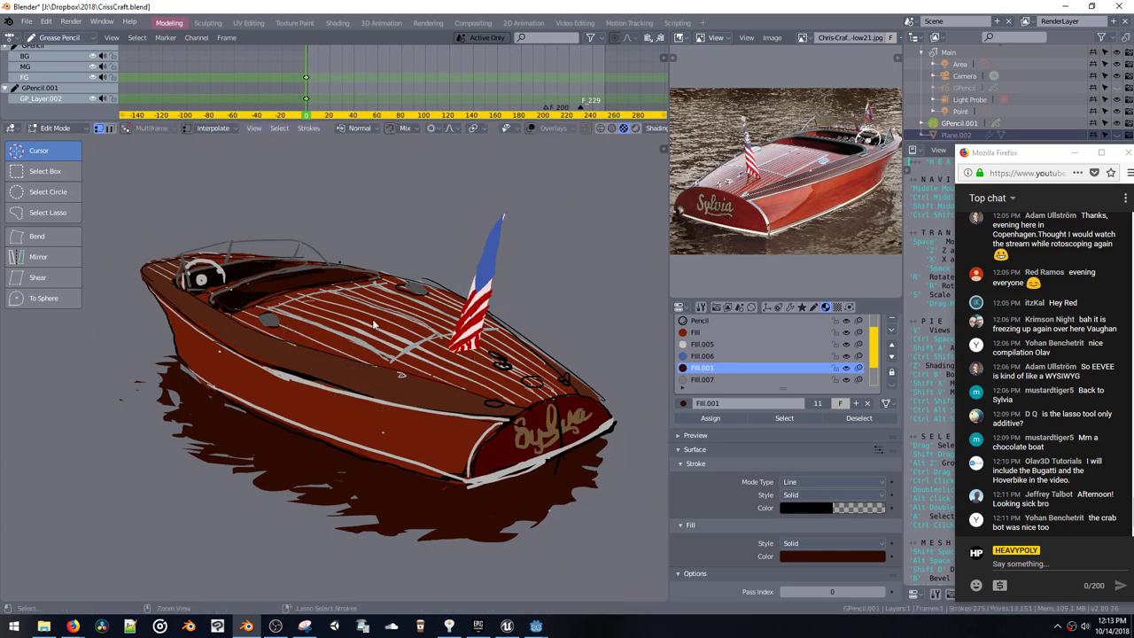
scroll(368, 370, "down", 2)
mouse_move(370, 376)
middle_mouse_down()
mouse_move(363, 354)
mouse_move(314, 367)
mouse_move(323, 357)
middle_mouse_up()
middle_click_drag(728, 219, 706, 242, "ctrl")
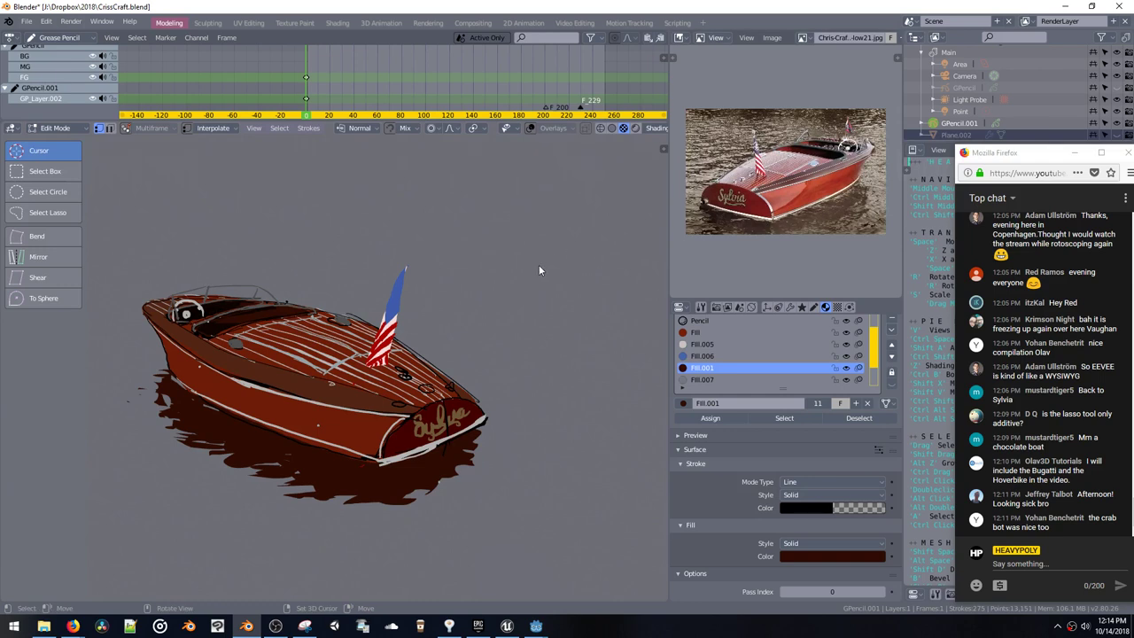
middle_click_drag(392, 297, 442, 288)
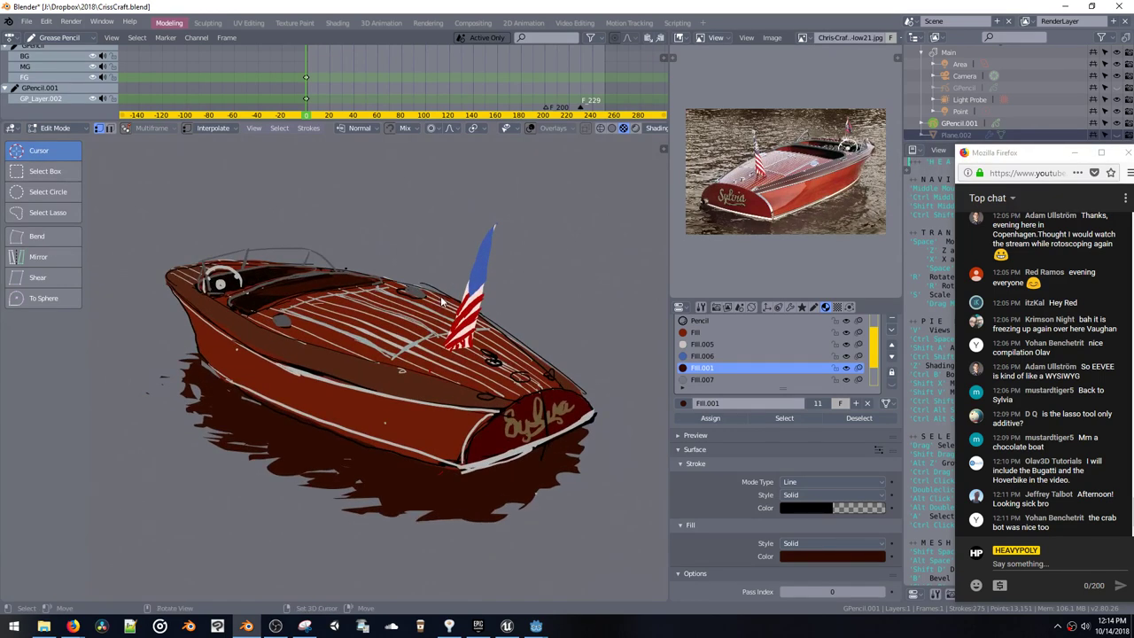
Step: Look through the boat drawing's material slots and make Material.004 the active material
key("shift+v")
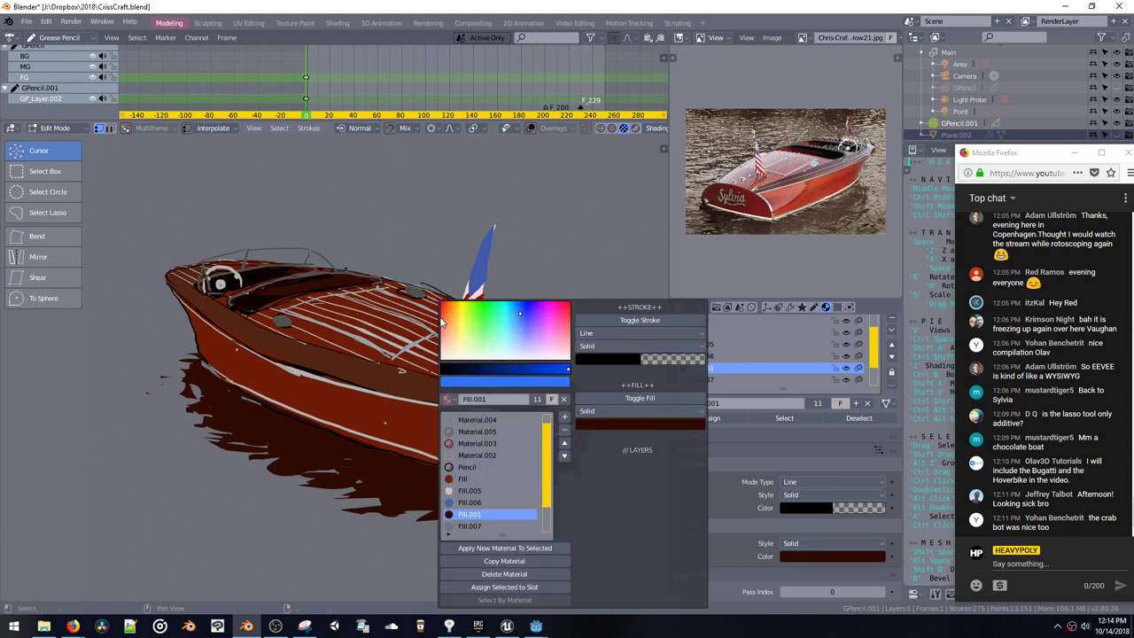
scroll(514, 433, "up", 1)
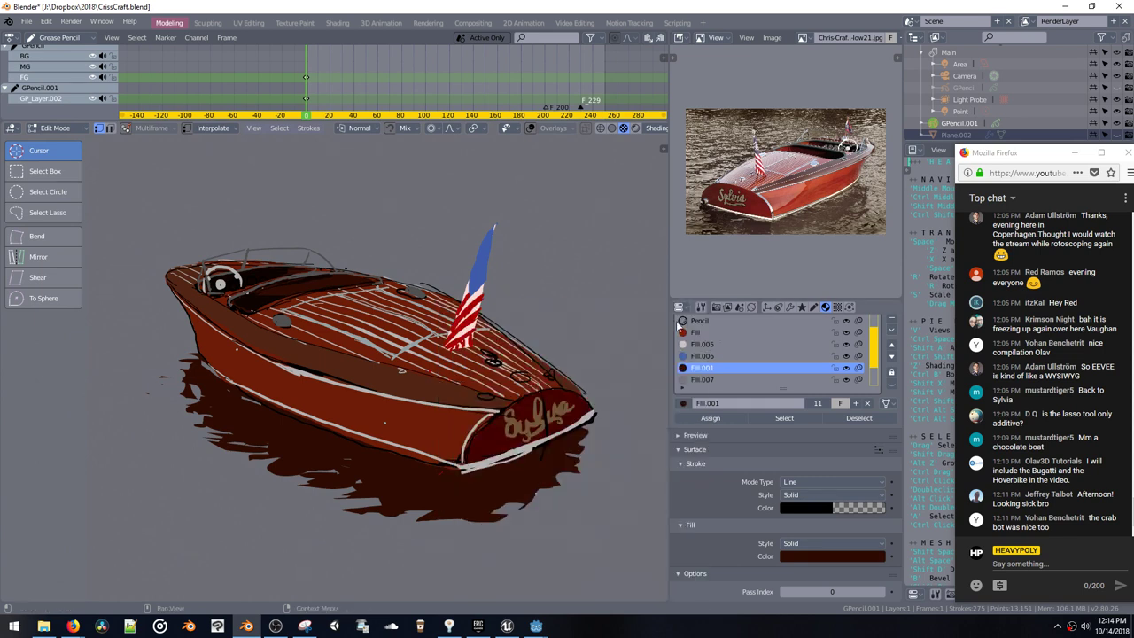
left_click(684, 379)
key("q")
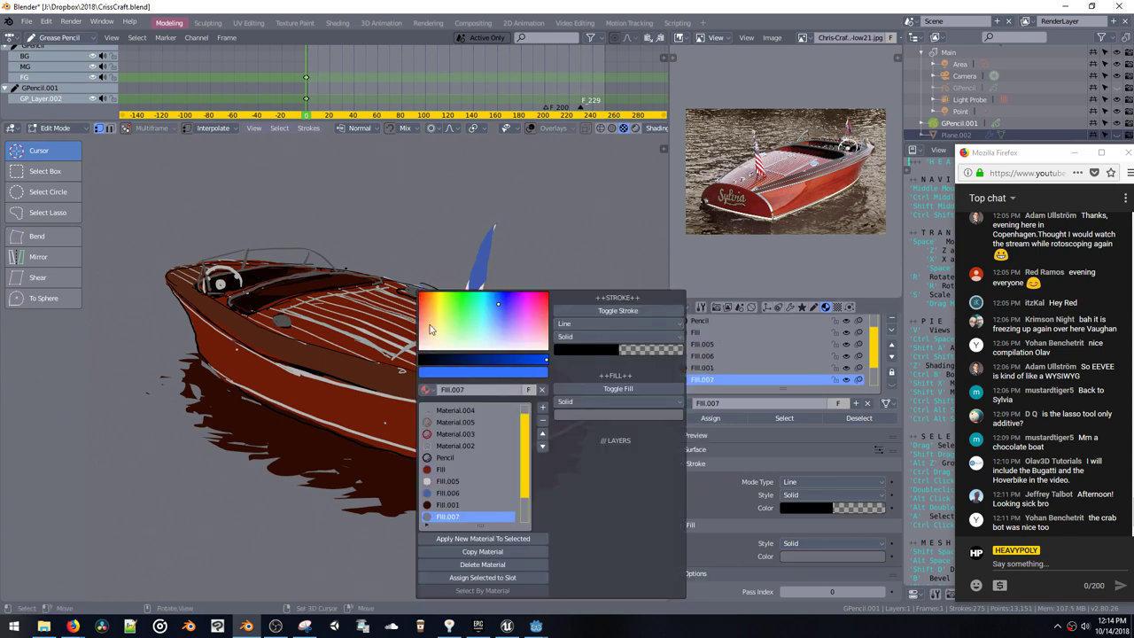
left_click(477, 412)
middle_click_drag(253, 317, 418, 355, "ctrl")
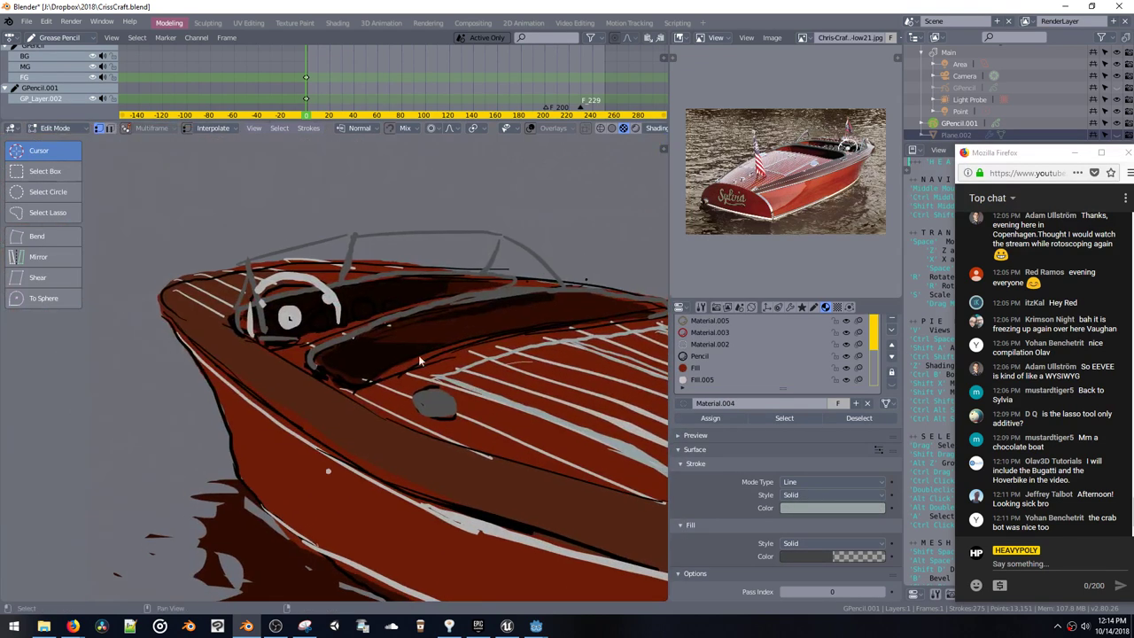
Step: Switch the boat drawing to Draw mode, undo the accidental eraser pass in the cockpit, and choose the Draw Pencil brush
key("ctrl+Tab")
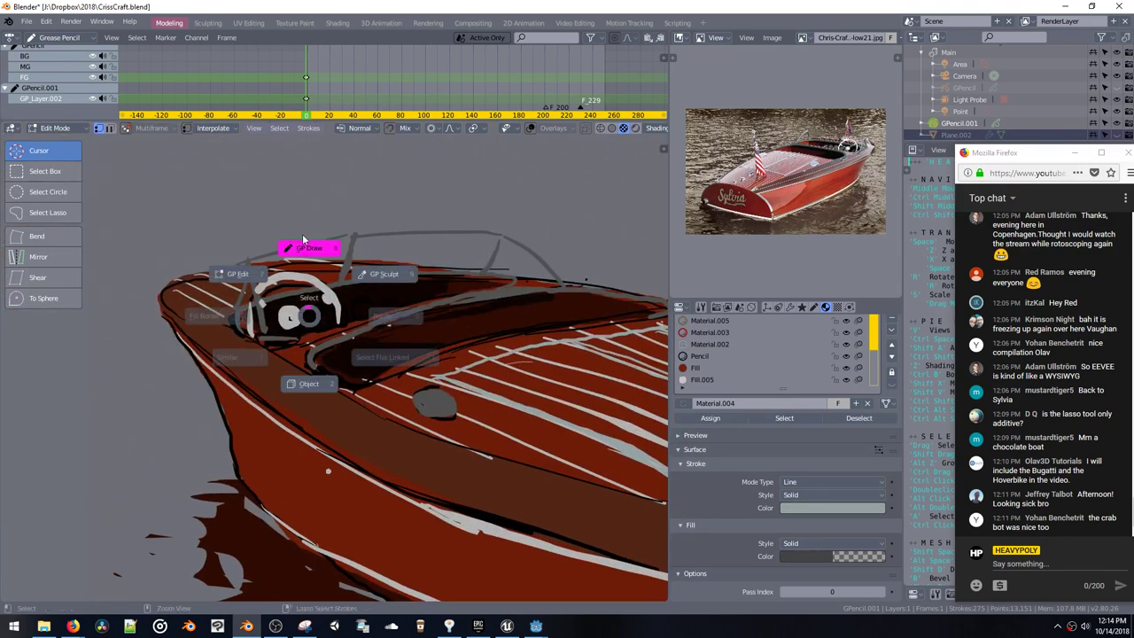
left_click(308, 308)
left_click_drag(313, 327, 323, 330)
key("ctrl+z")
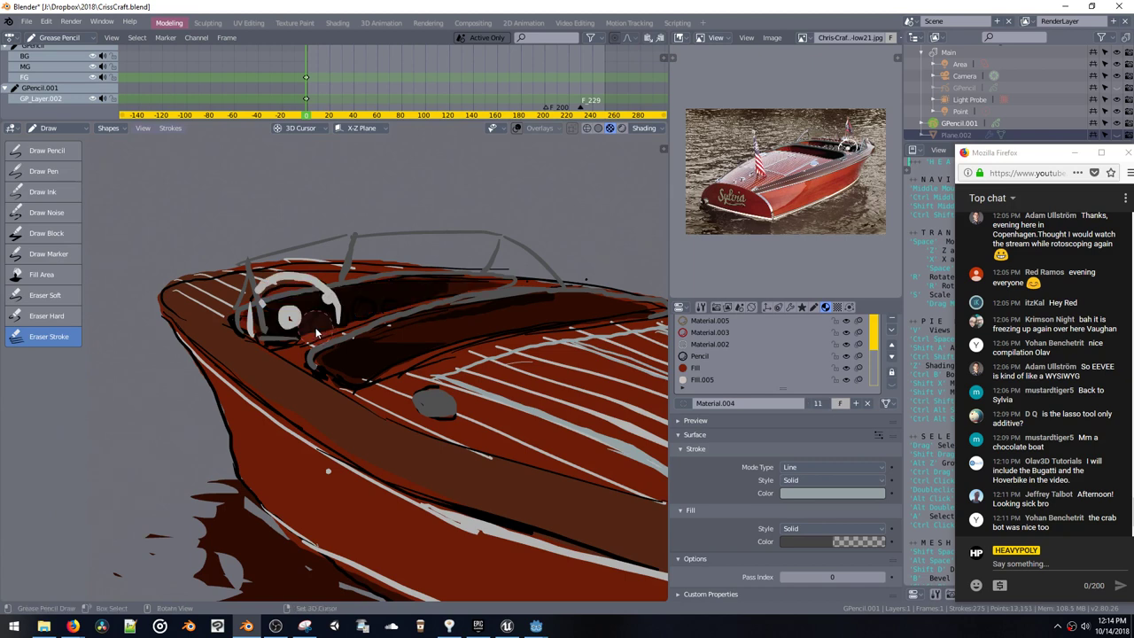
key("shift+v")
key("ctrl+space")
left_click(325, 283)
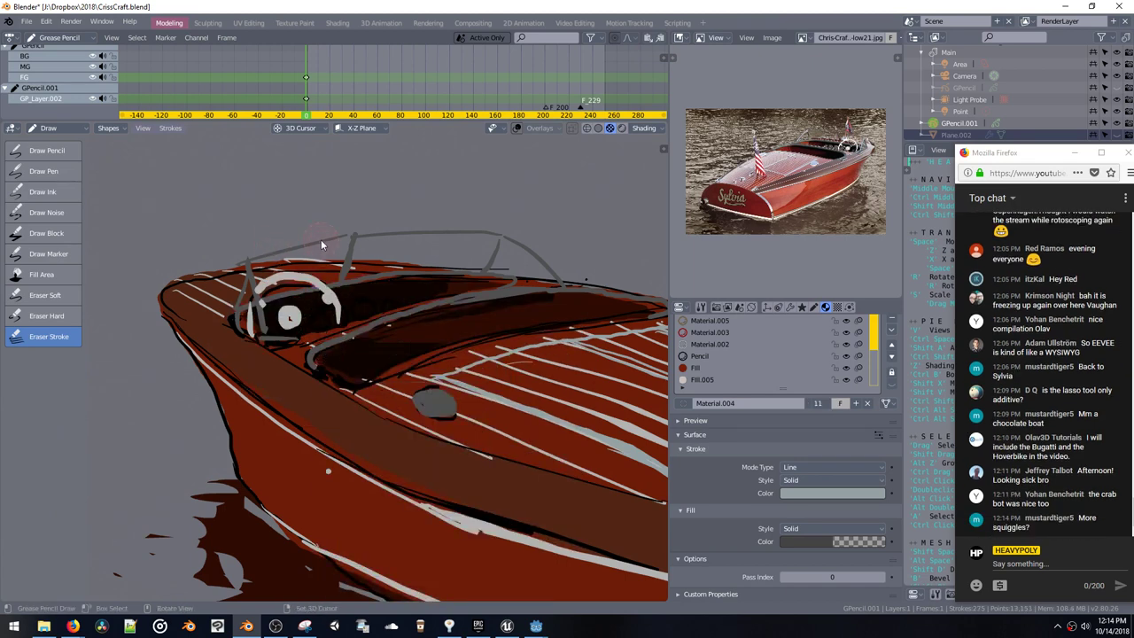
left_click(57, 154)
left_click(56, 152)
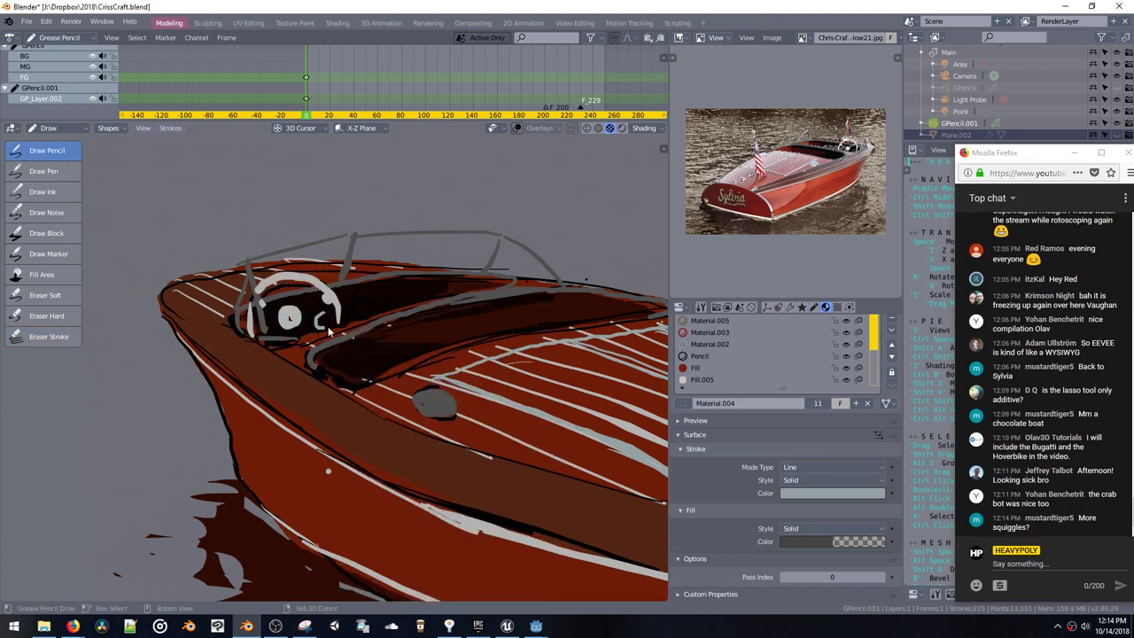
Step: Draw a row of grey dashboard gauges beside the steering wheel using Material.001
key("shift+v")
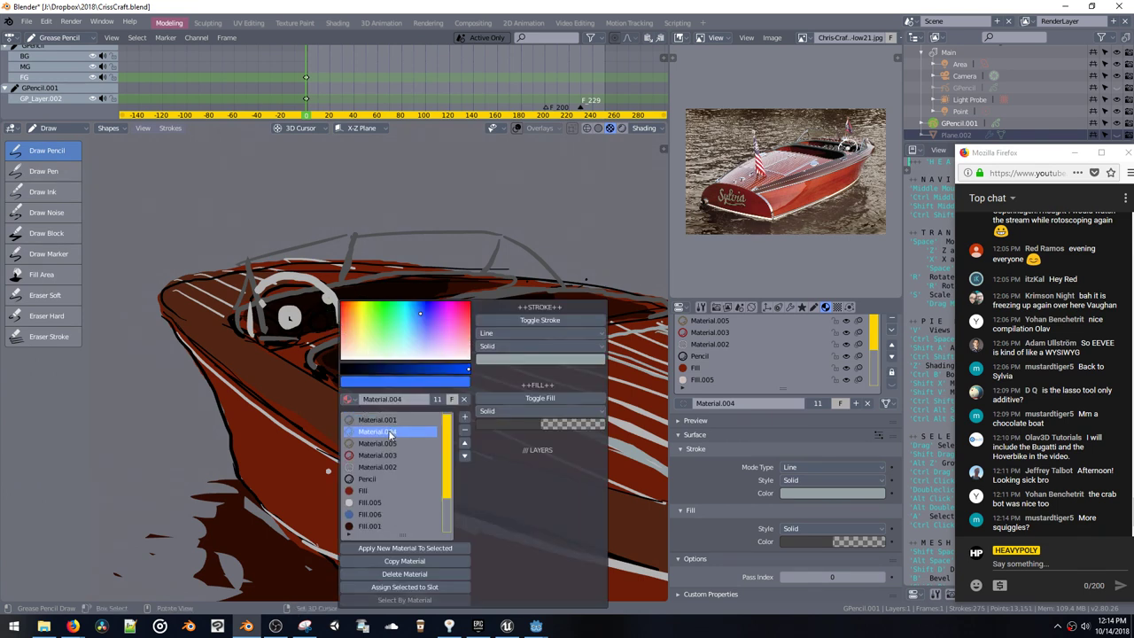
left_click(388, 422)
mouse_move(321, 327)
left_mouse_down()
mouse_move(366, 302)
mouse_move(379, 316)
mouse_move(401, 298)
mouse_move(392, 308)
left_mouse_up()
scroll(394, 311, "down", 4)
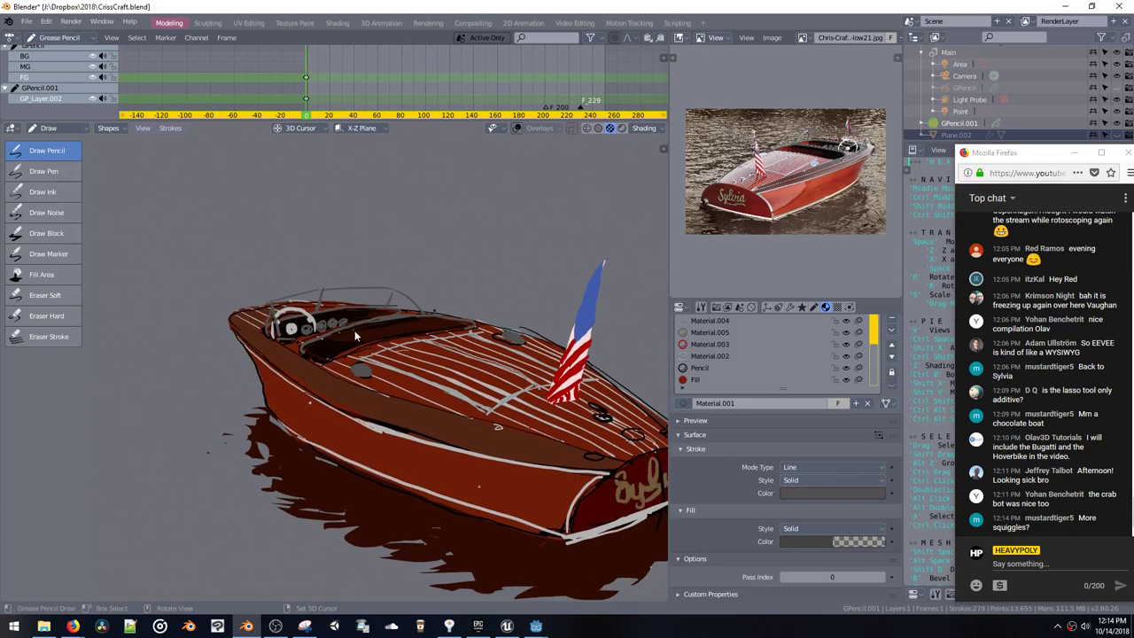
Step: Choose the black Pencil material and darken the cockpit around the steering wheel with strokes
key("shift+v")
left_click(397, 479)
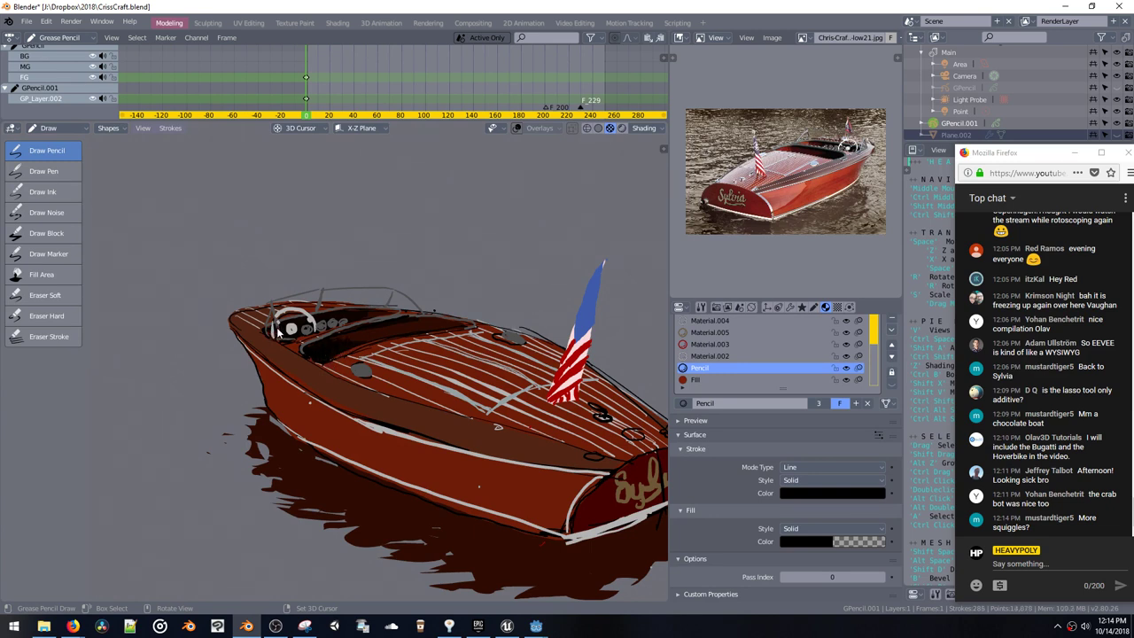
left_click_drag(271, 331, 285, 335)
Step: Scribble black reflection strokes in the water beneath the transom and along its lower edge
middle_click_drag(387, 474, 324, 376, "shift")
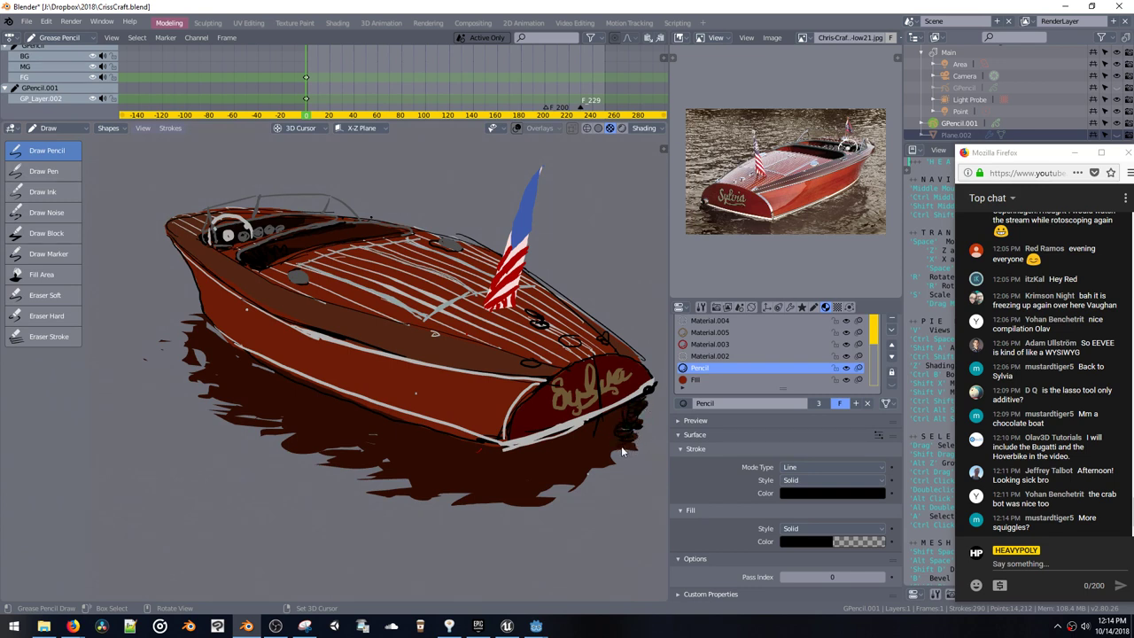
mouse_move(625, 410)
left_mouse_down()
mouse_move(584, 473)
mouse_move(574, 447)
mouse_move(591, 459)
left_mouse_up()
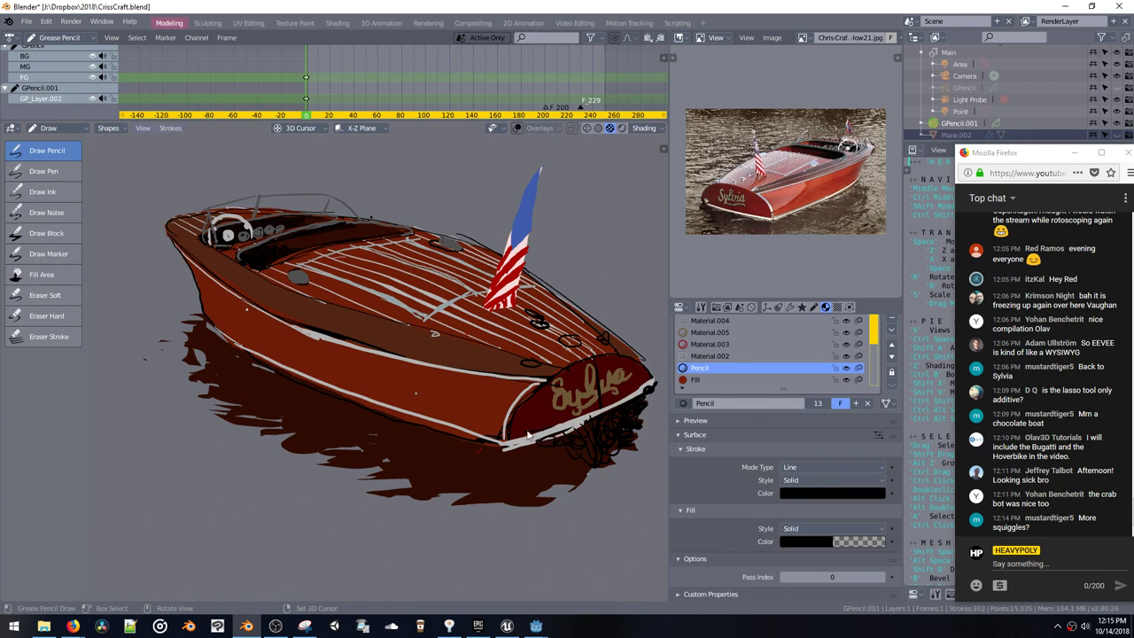
left_click_drag(575, 425, 517, 444)
Step: Scribble black shading into the near corner of the seat opening and beneath the steering wheel
middle_click_drag(329, 463, 235, 292)
left_click_drag(263, 297, 237, 289)
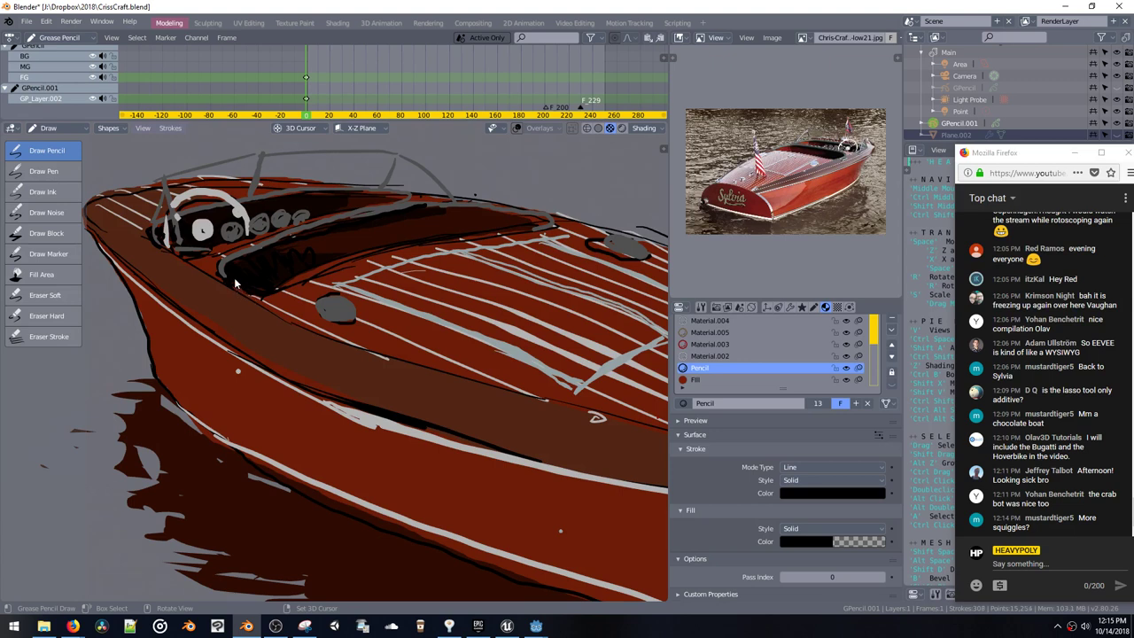
mouse_move(172, 248)
left_mouse_down()
mouse_move(157, 232)
mouse_move(172, 242)
left_mouse_up()
middle_click_drag(178, 252, 229, 257, "shift")
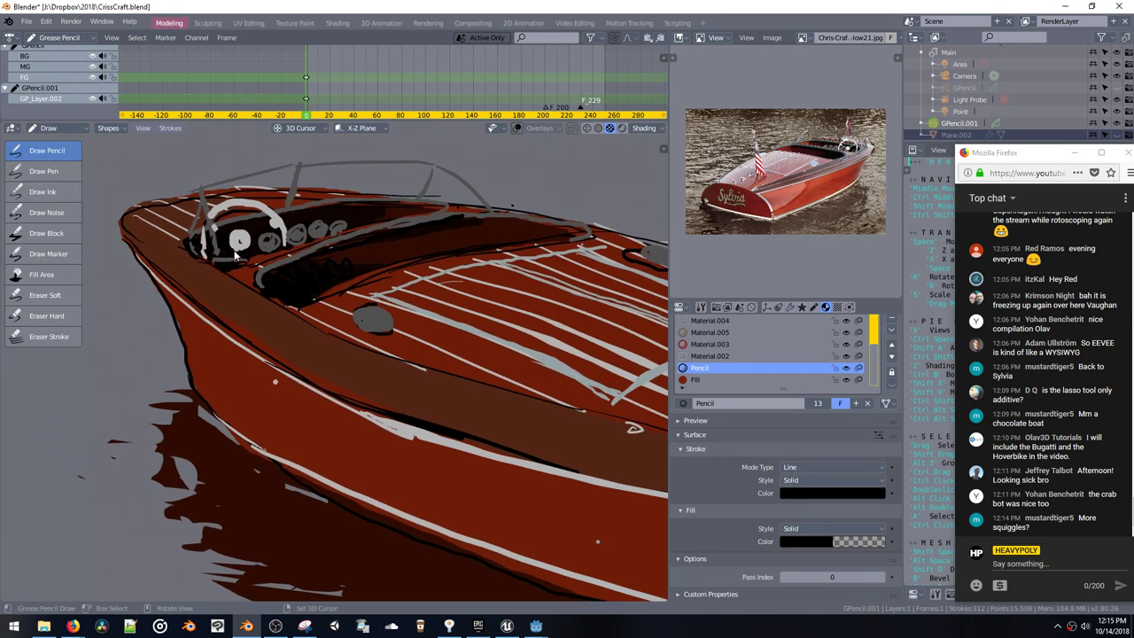
mouse_move(236, 254)
left_mouse_down()
mouse_move(215, 258)
mouse_move(254, 257)
left_mouse_up()
Step: Try a black Pencil stroke near the cockpit, guided by a close-up of the steering wheel in the reference photo
mouse_move(140, 280)
middle_mouse_down("ctrl")
mouse_move(283, 340)
mouse_move(222, 309)
mouse_move(205, 256)
middle_mouse_up("ctrl")
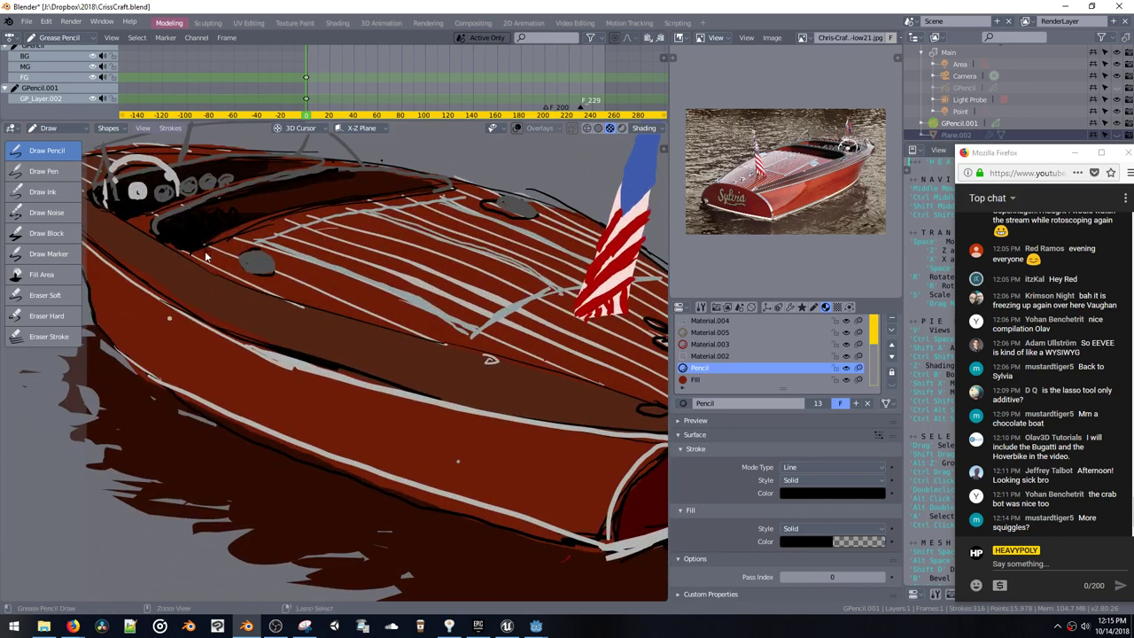
middle_click_drag(825, 163, 756, 151, "ctrl")
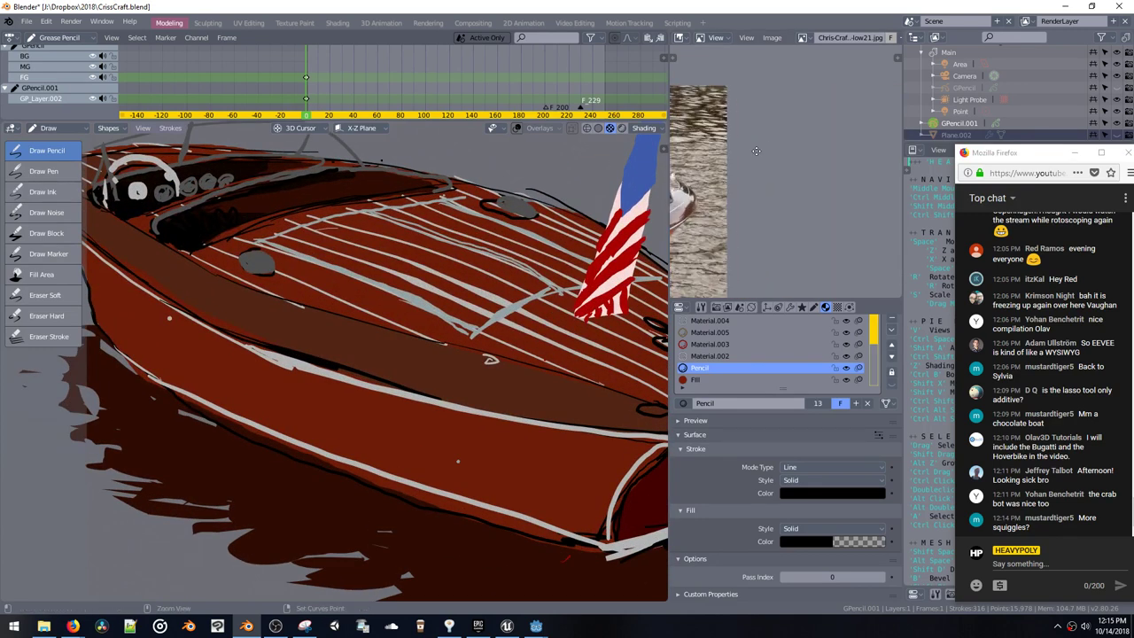
scroll(757, 152, "down", 4)
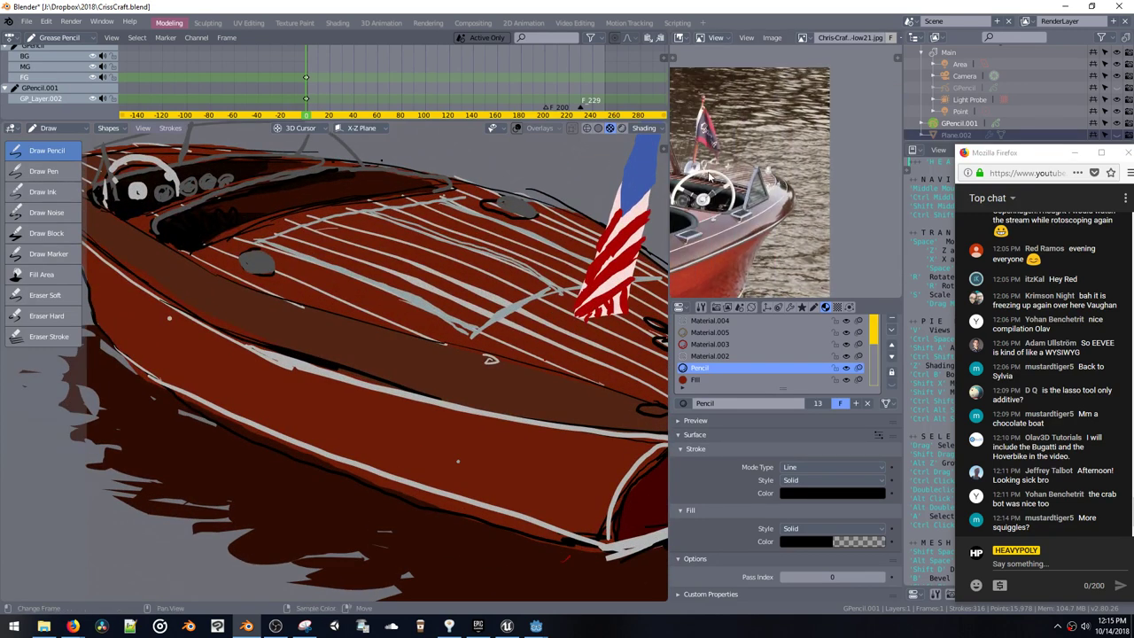
middle_click_drag(318, 256, 235, 228)
left_click_drag(234, 228, 239, 232)
middle_click_drag(349, 263, 425, 368, "ctrl")
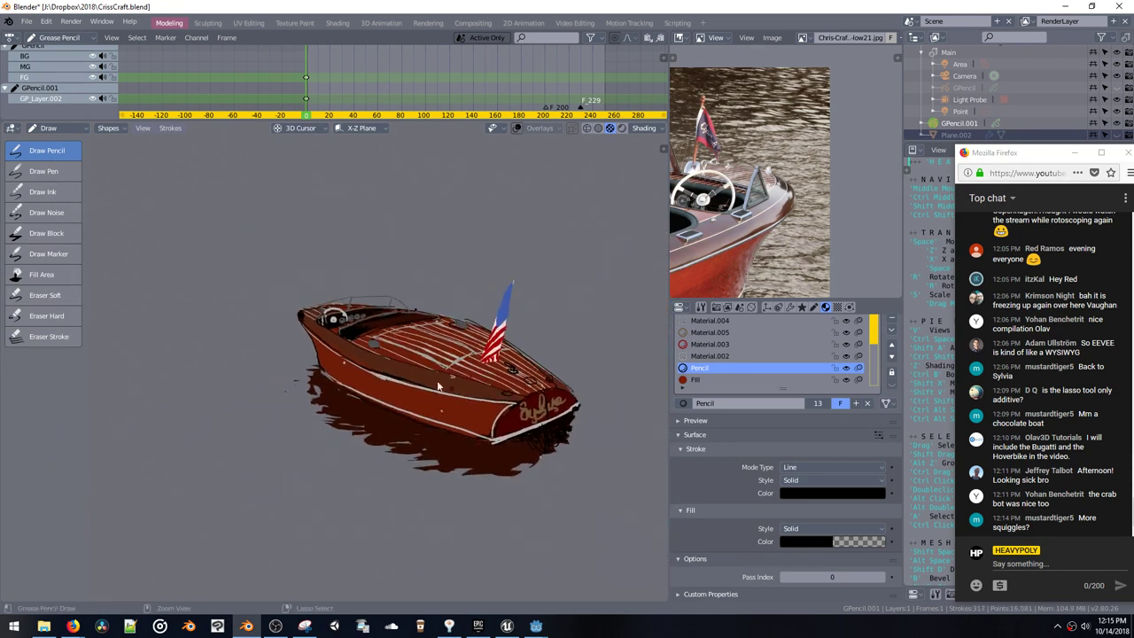
Step: Bring the stern flag of the reference photo into view and add black Pencil detail to the deck fitting beside the drawn flag
middle_click_drag(358, 326, 317, 249)
middle_click_drag(737, 190, 908, 123)
middle_click_drag(695, 206, 897, 173)
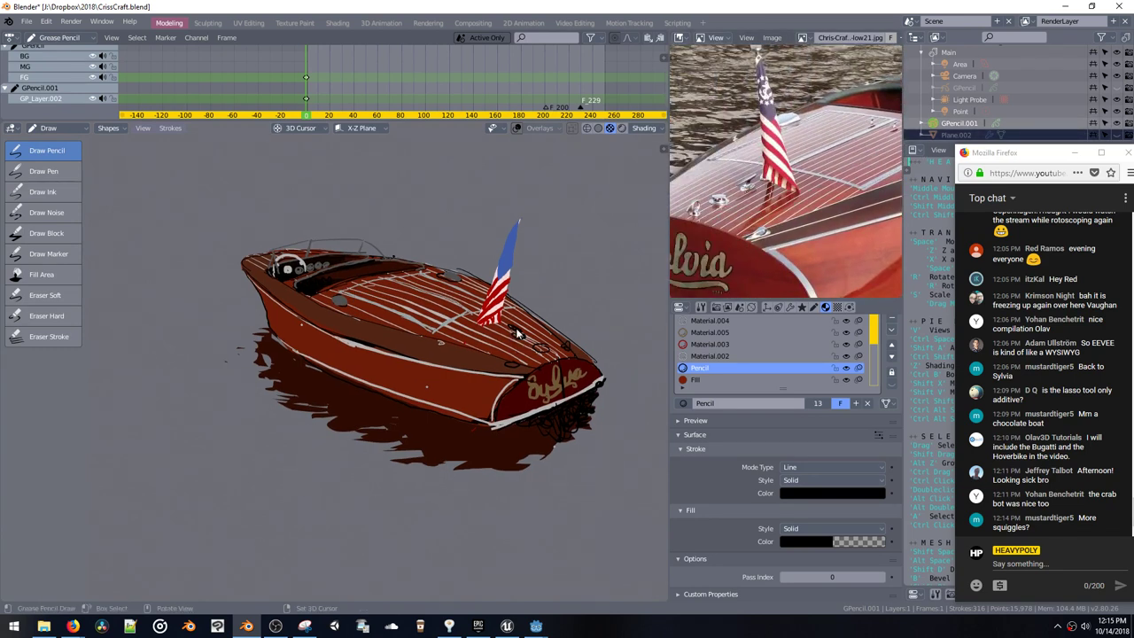
left_click_drag(516, 329, 524, 334)
key("ctrl+z")
Step: Duplicate Material.003 and change the copy's stroke colour to dark brown
key("shift+v")
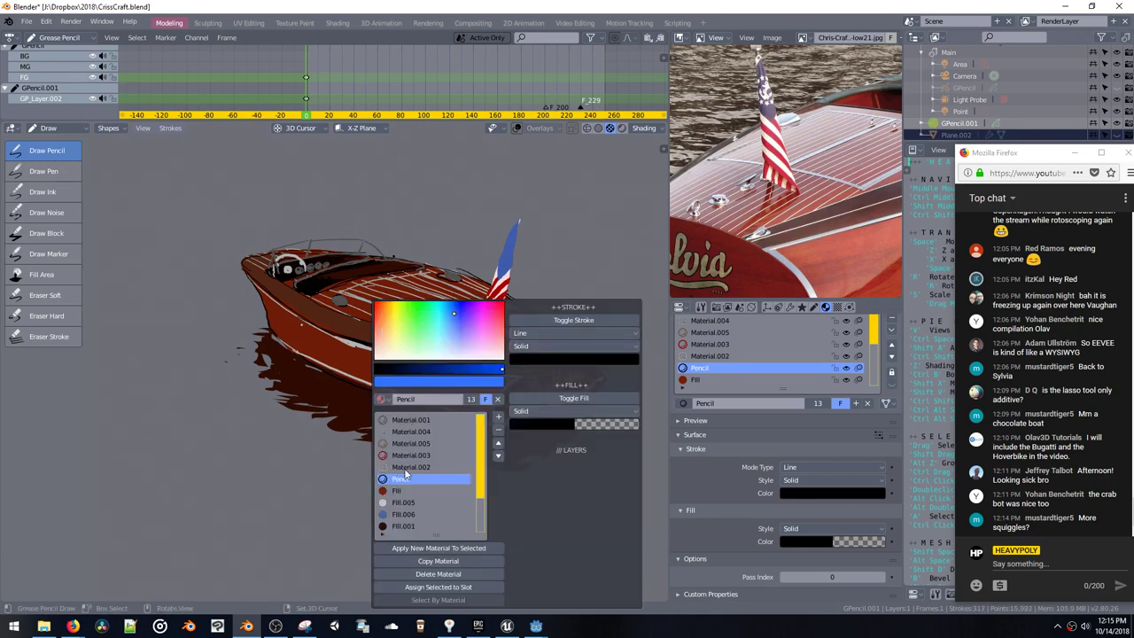
left_click(410, 455)
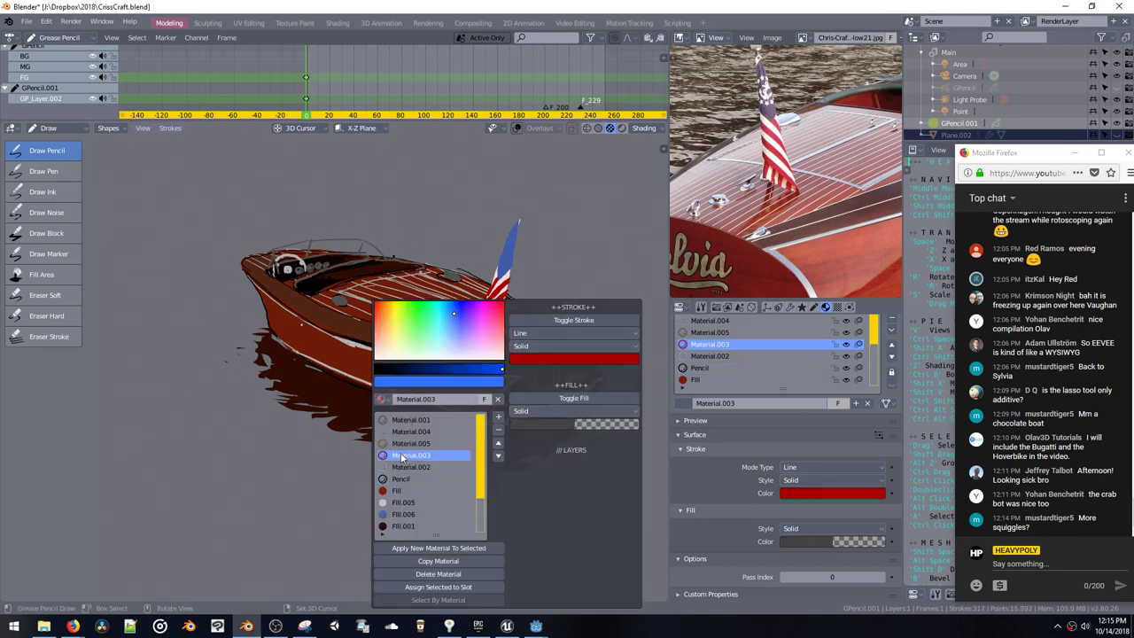
left_click(418, 563)
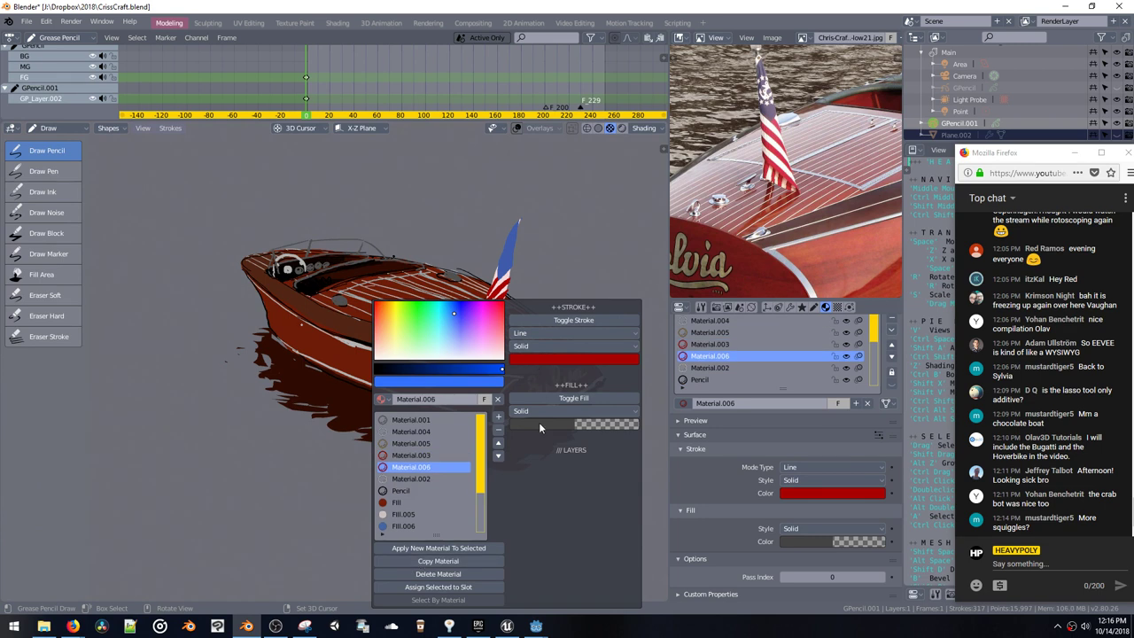
left_click(536, 359)
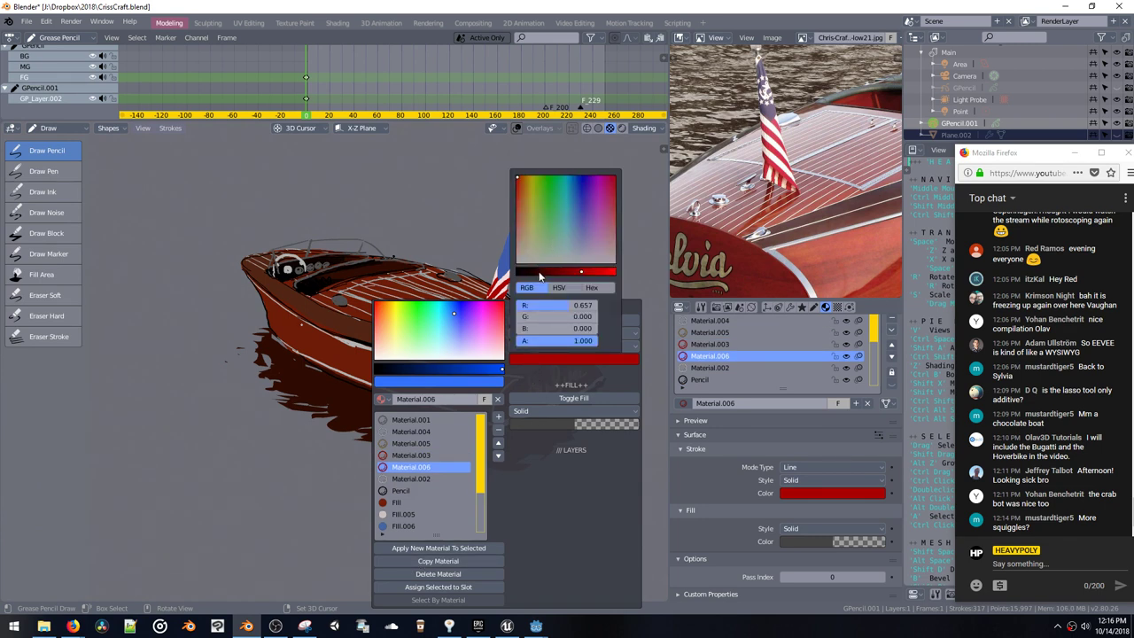
left_click(538, 272)
left_click_drag(525, 191, 521, 173)
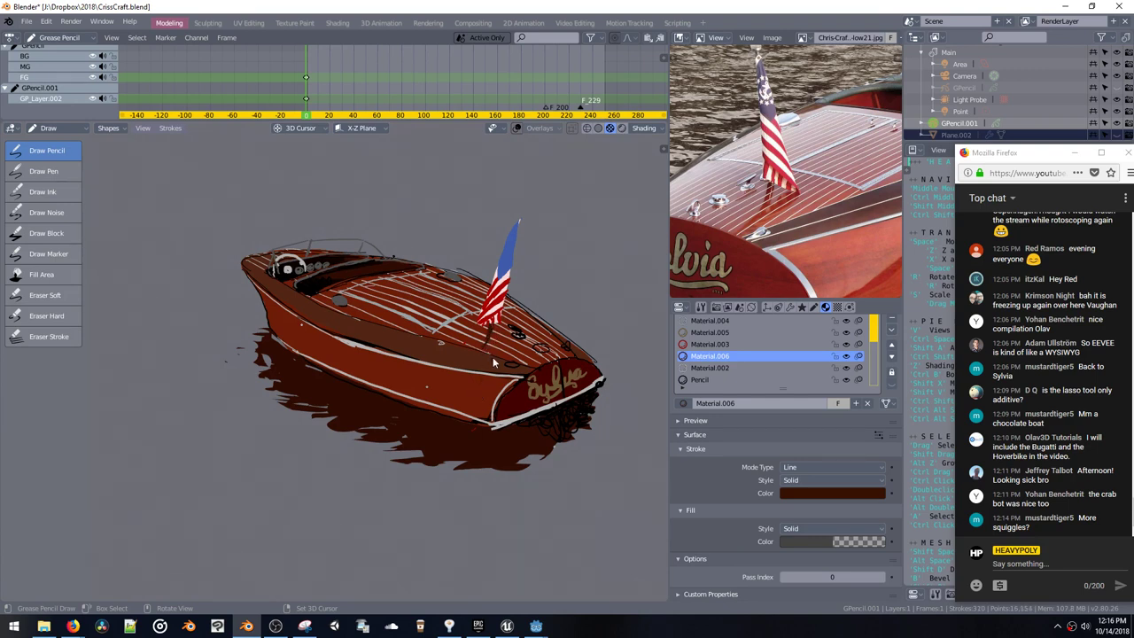
Step: Undo the trial dark brown strokes below the flag and add a new grease pencil layer
key("ctrl+z")
key("ctrl+z")
left_click(813, 307)
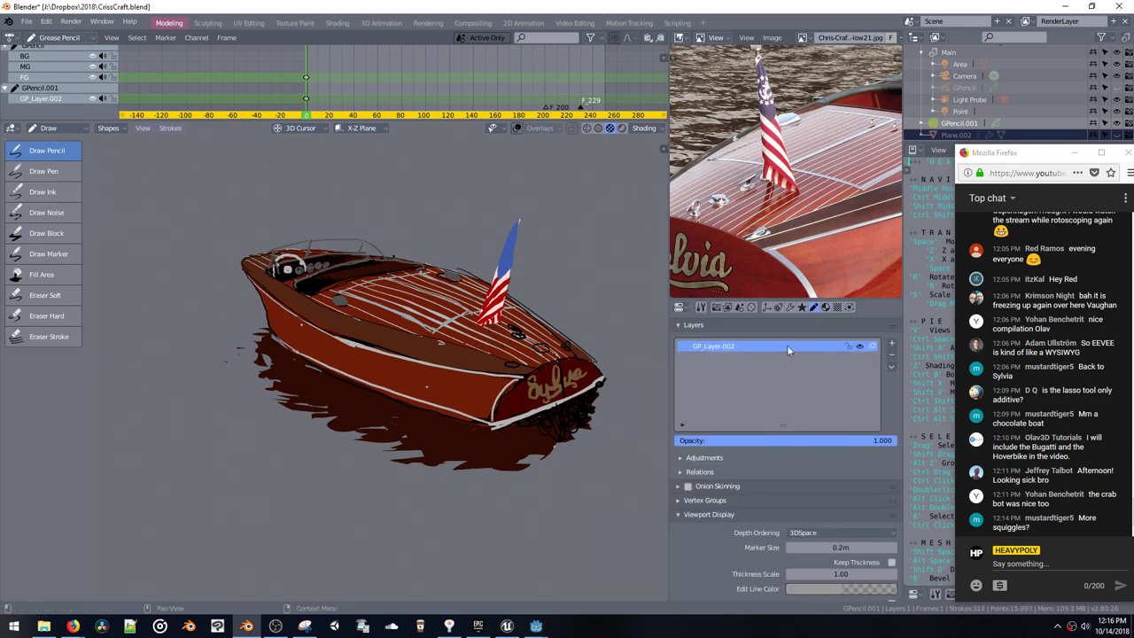
left_click(891, 344)
Step: Try dark brown flag shadow strokes on the deck, lowering the stroke colour's opacity between attempts
left_click_drag(487, 328, 481, 355)
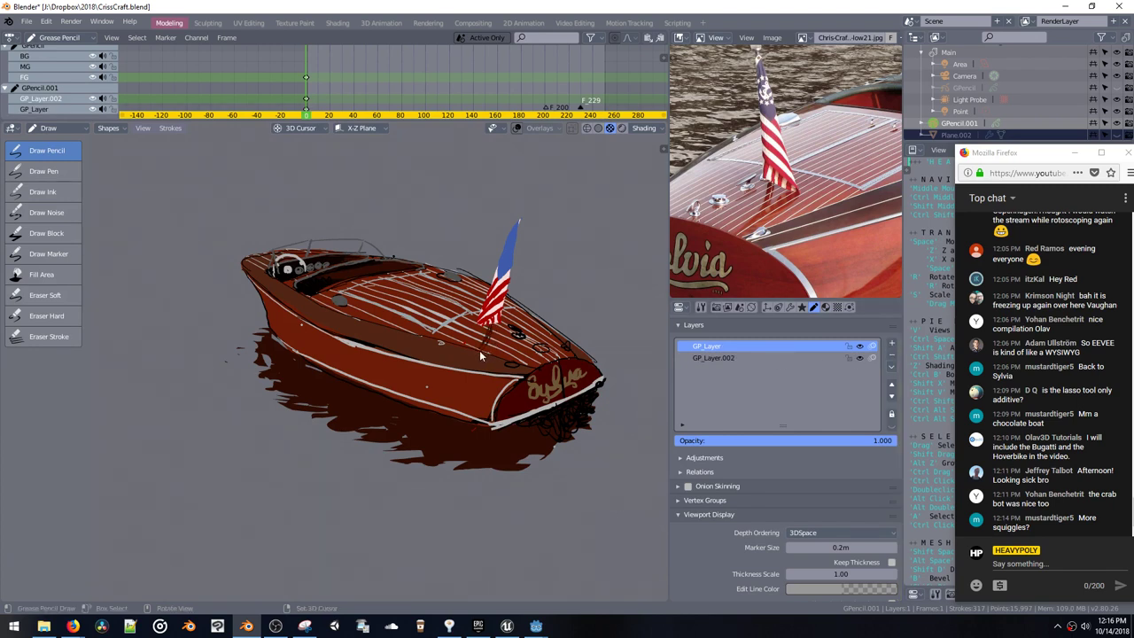
key("ctrl+z")
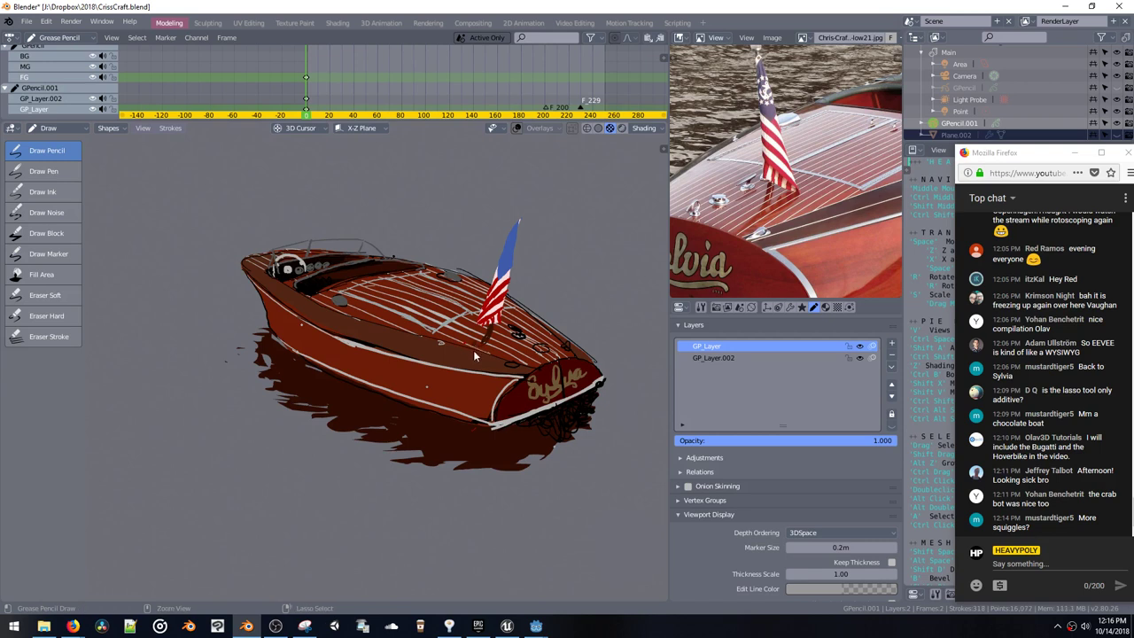
key("shift+v")
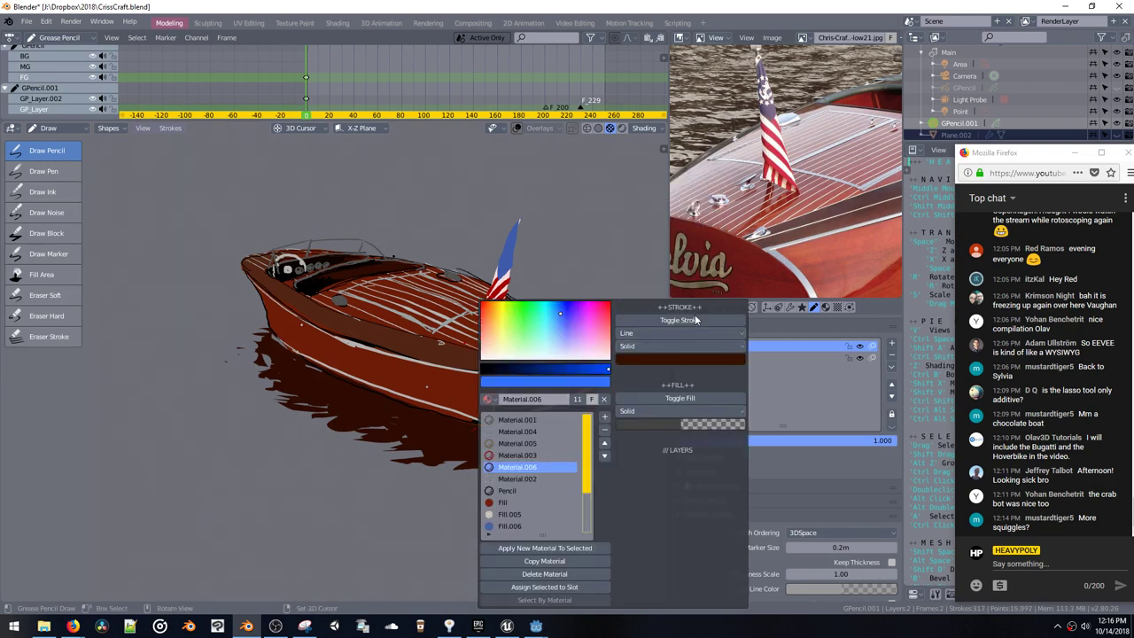
left_click(691, 361)
left_click_drag(689, 341, 639, 339)
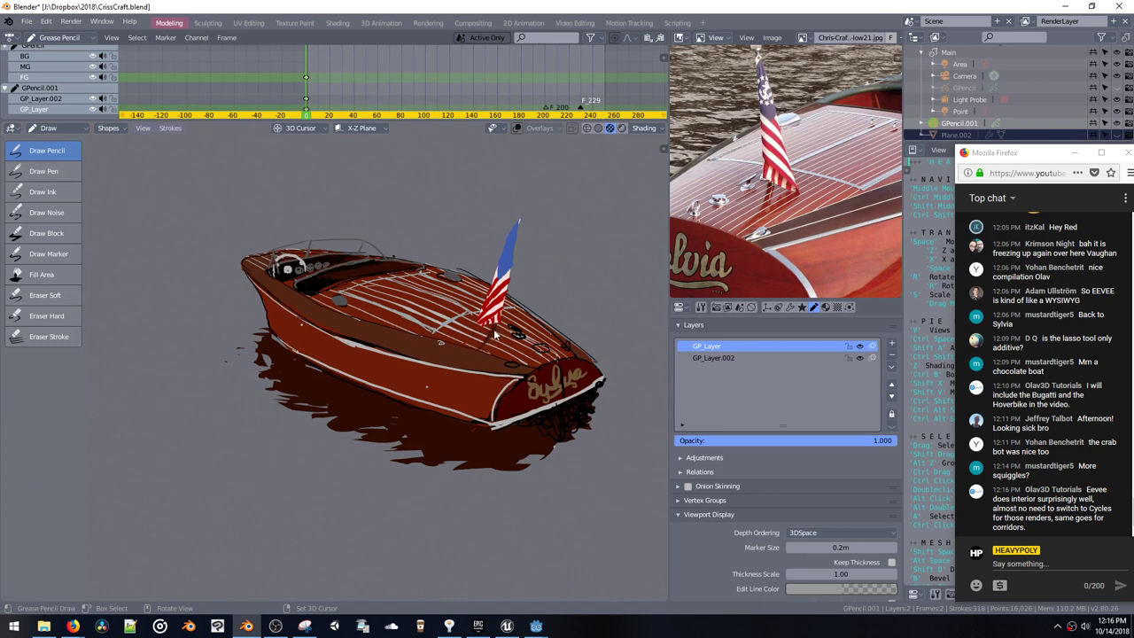
mouse_move(492, 332)
middle_mouse_down("ctrl")
mouse_move(605, 255)
mouse_move(547, 266)
middle_mouse_up("ctrl")
key("ctrl+z")
Step: Toggle off the stroke of Material.006 and give its fill the same dark brown colour
key("shift+v")
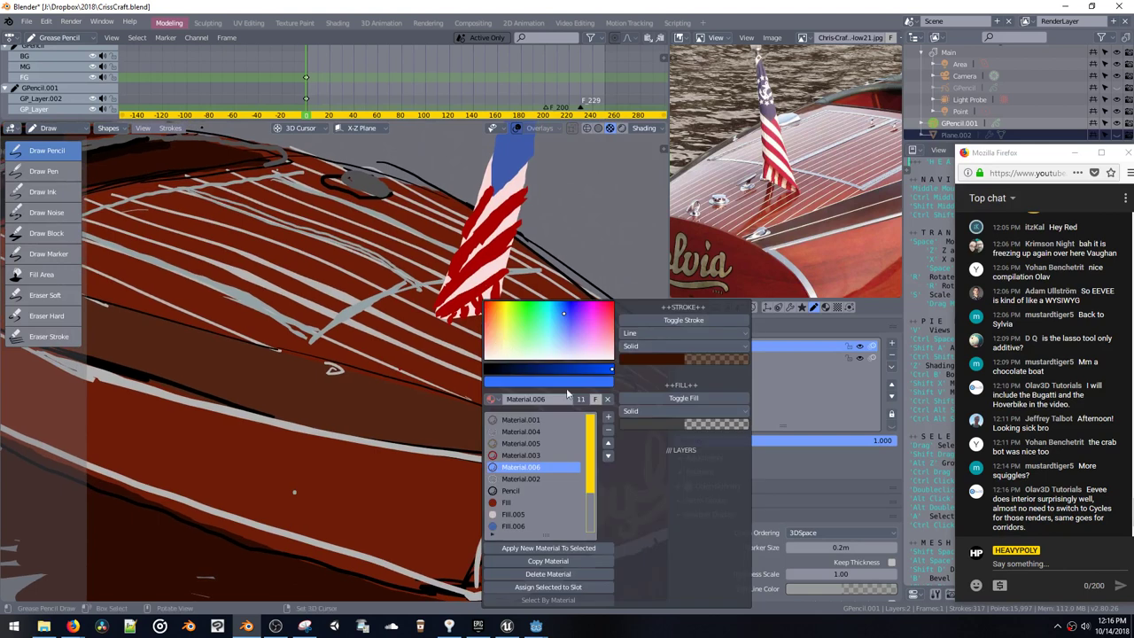
left_click(673, 322)
left_click(671, 323)
left_click(670, 322)
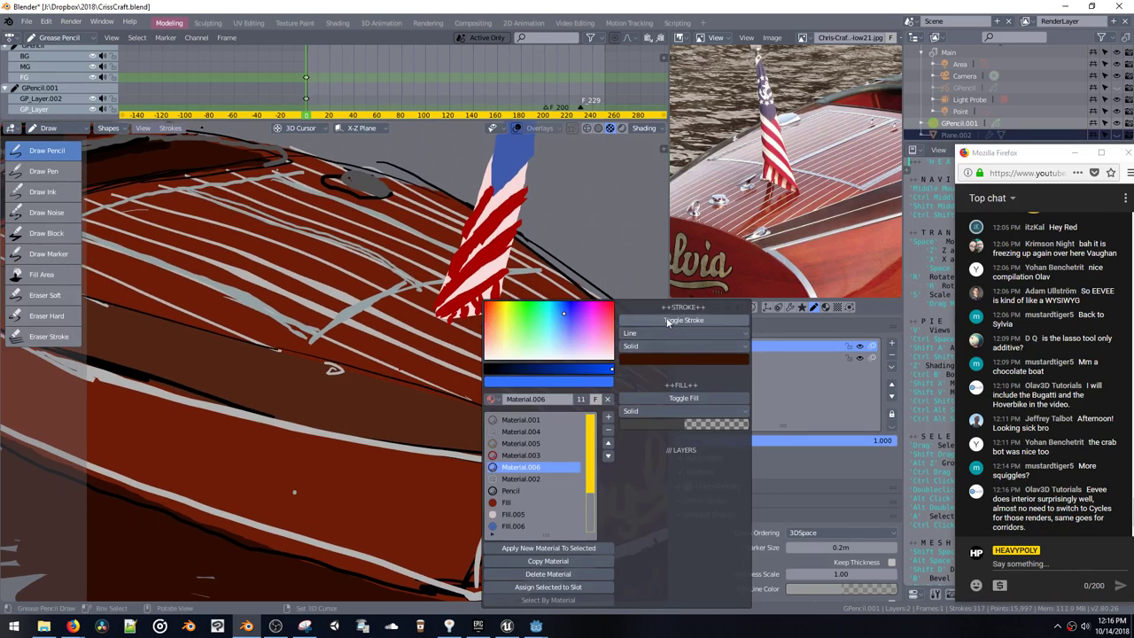
left_click(667, 323)
left_click(661, 397)
left_click(661, 398)
left_click(661, 396)
left_click(659, 397)
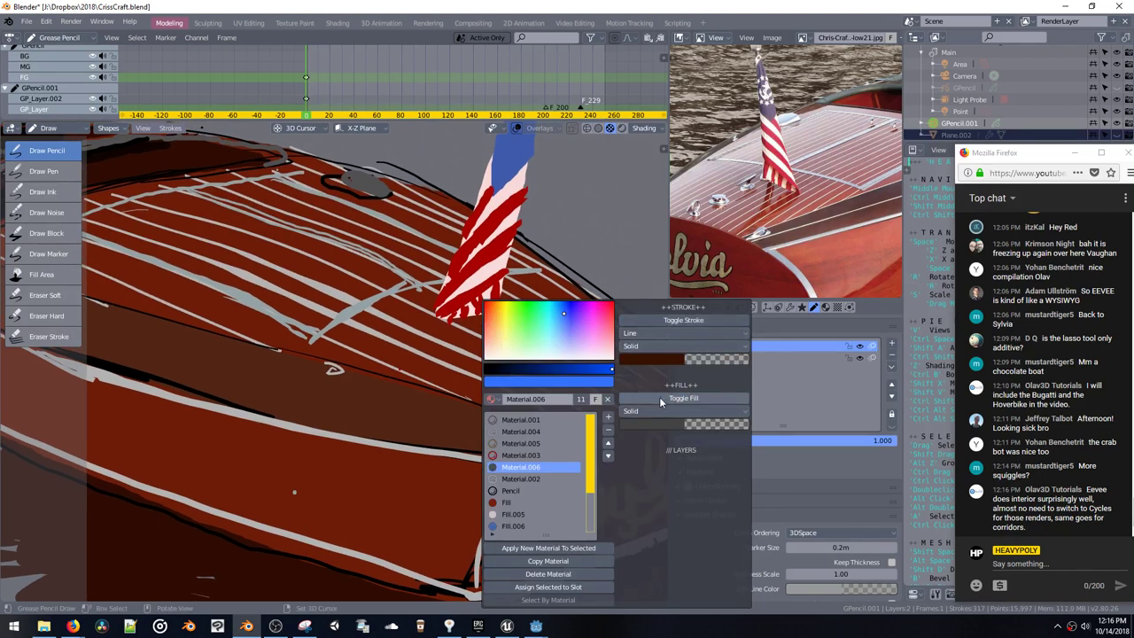
left_click(657, 397)
left_click(657, 397)
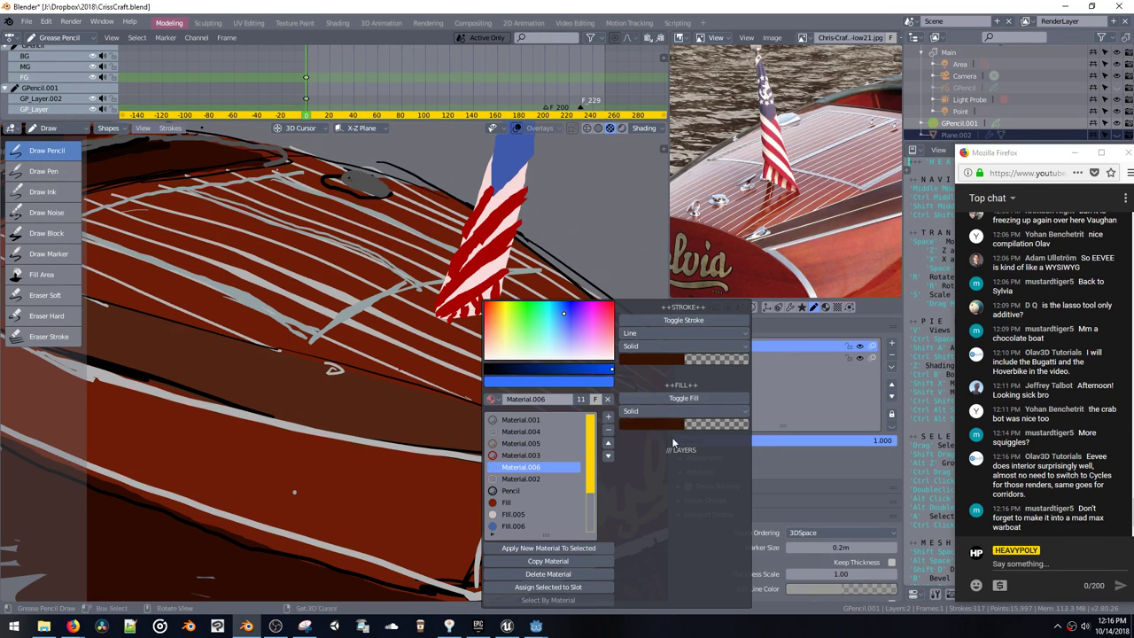
Step: Lower the fill opacity of Material.006 and paint the flag's translucent dark brown shadow on the deck
left_click(692, 424)
left_click_drag(662, 405, 701, 404)
left_click_drag(470, 321, 456, 352)
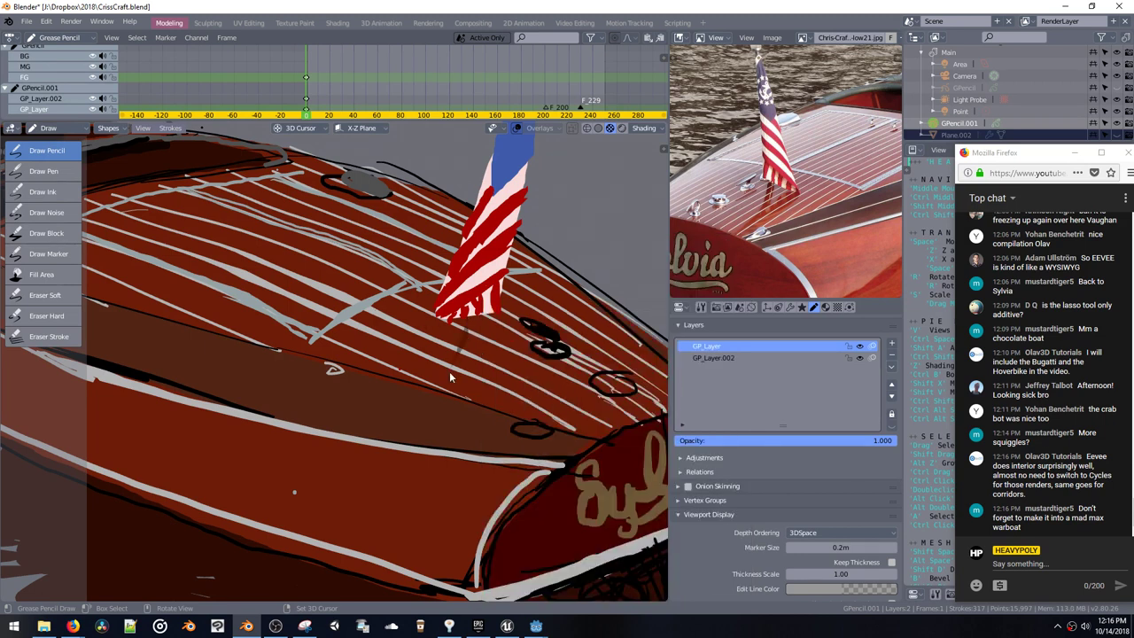
key("ctrl+z")
scroll(488, 319, "down", 4)
scroll(334, 265, "up", 1)
middle_click_drag(93, 177, 360, 237, "shift")
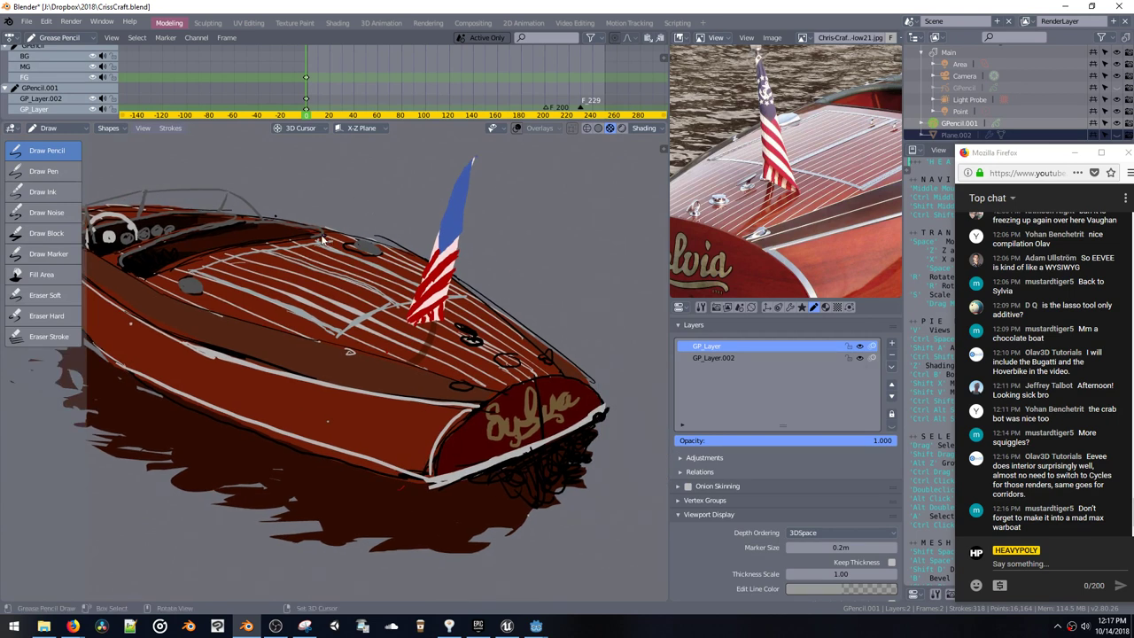
Step: Add short translucent dark brown strokes around the cockpit windshield
mouse_move(206, 222)
middle_mouse_down("shift")
mouse_move(466, 250)
mouse_move(539, 243)
middle_mouse_up("shift")
middle_click_drag(847, 161, 724, 213)
left_click_drag(481, 213, 473, 239)
middle_click_drag(841, 177, 697, 183)
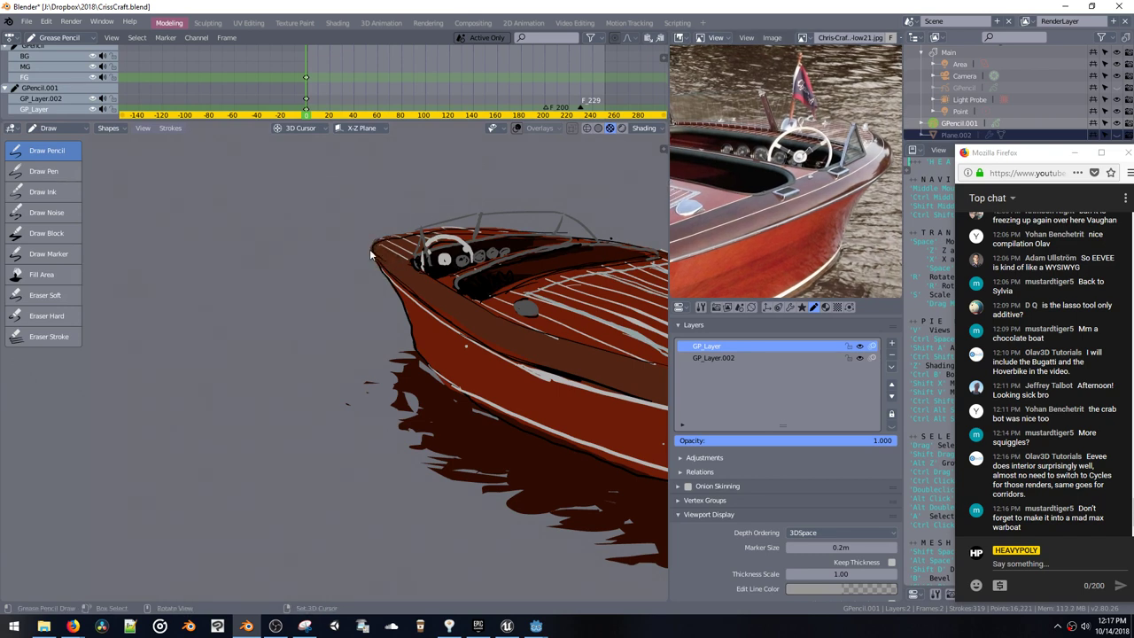
middle_click_drag(518, 294, 355, 268)
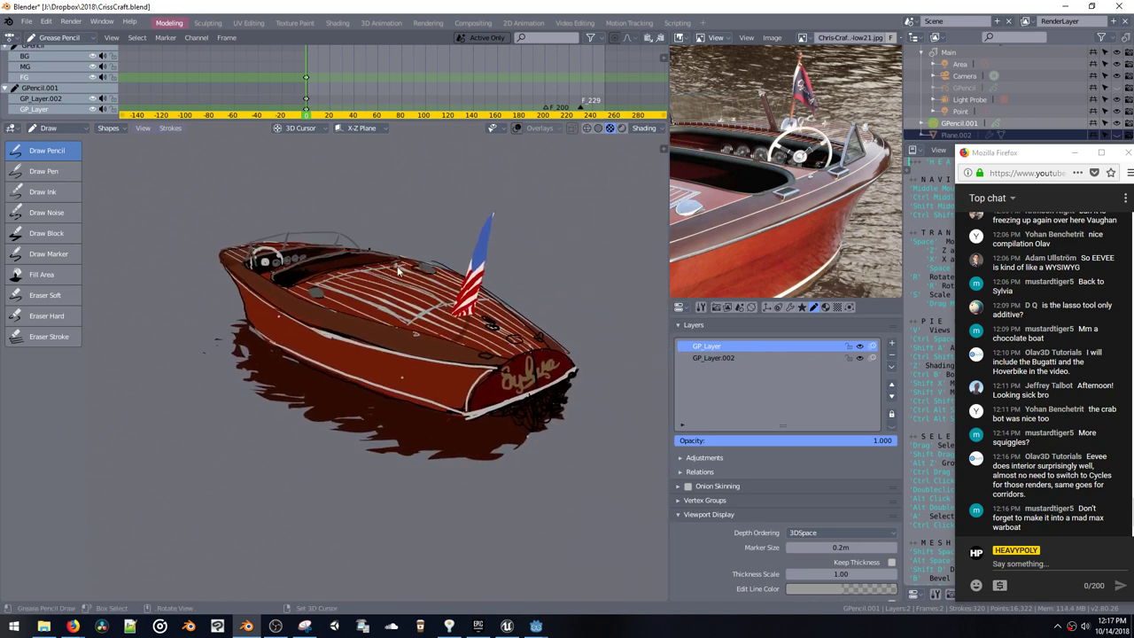
middle_click_drag(421, 336, 486, 325, "shift")
middle_click_drag(707, 249, 788, 255)
scroll(788, 250, "down", 5)
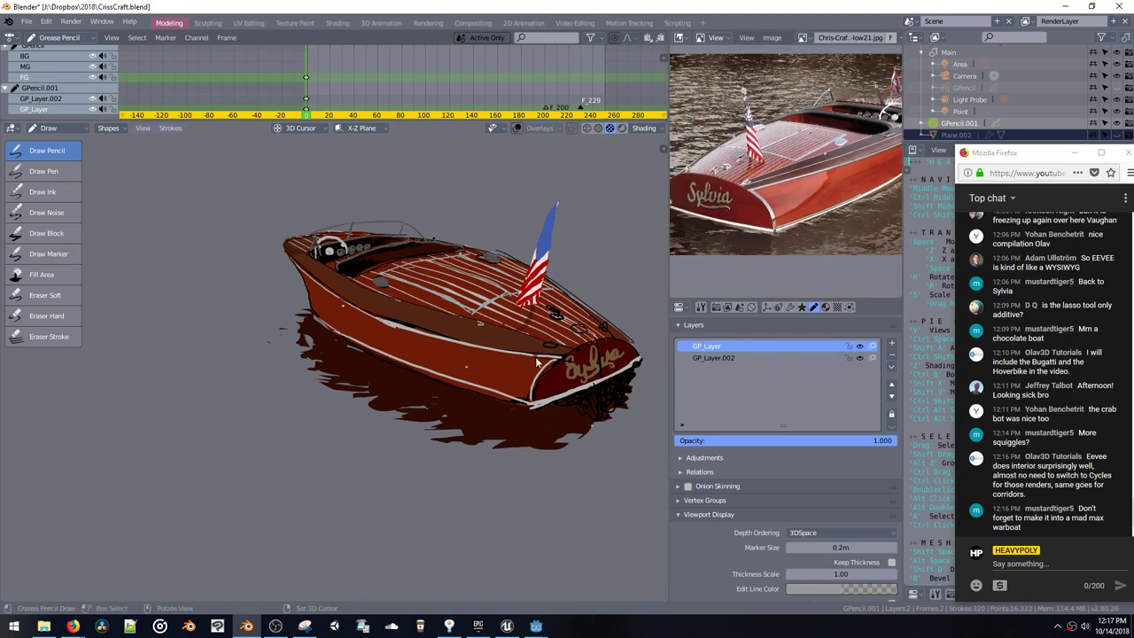
middle_click_drag(509, 312, 402, 316)
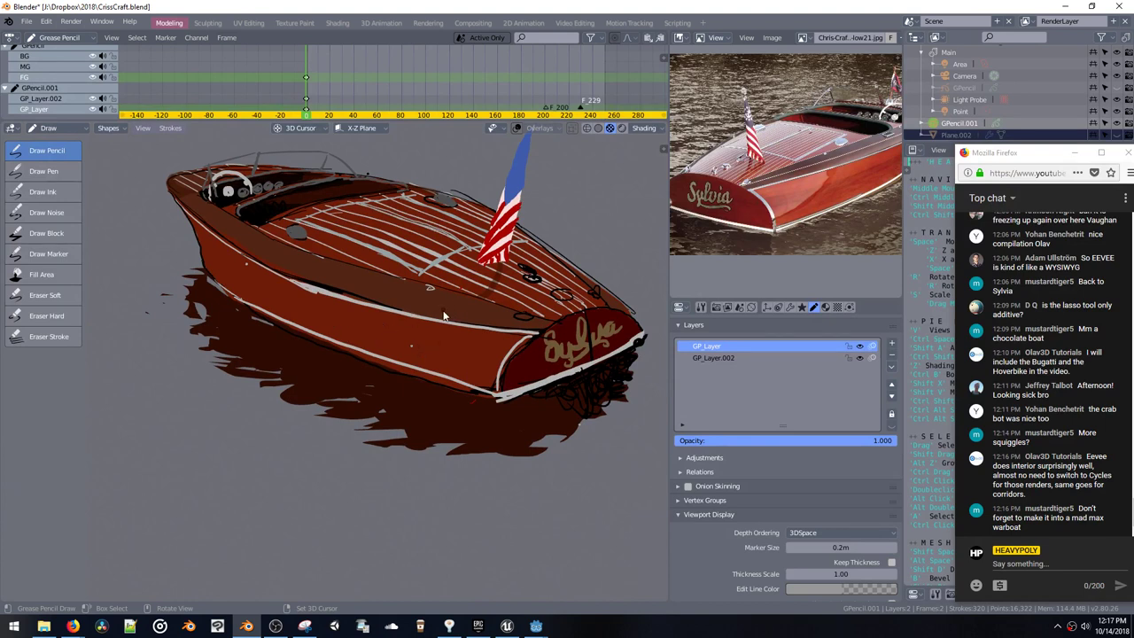
Step: Duplicate the pale pink Fill.005 material and lower the copy's fill opacity
key("shift+v")
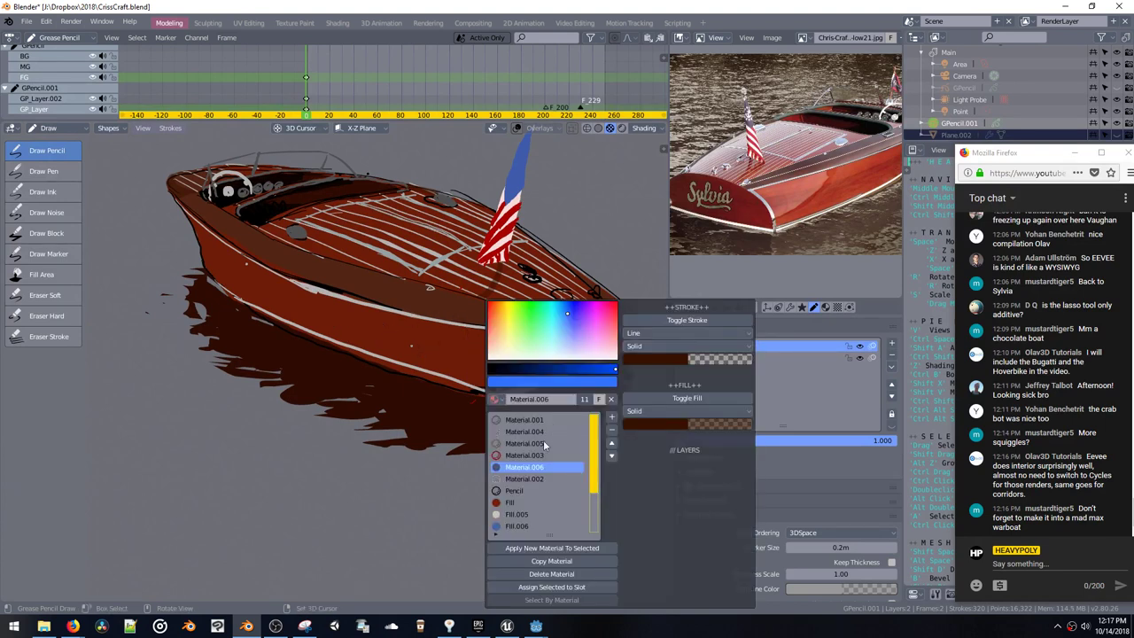
left_click(520, 514)
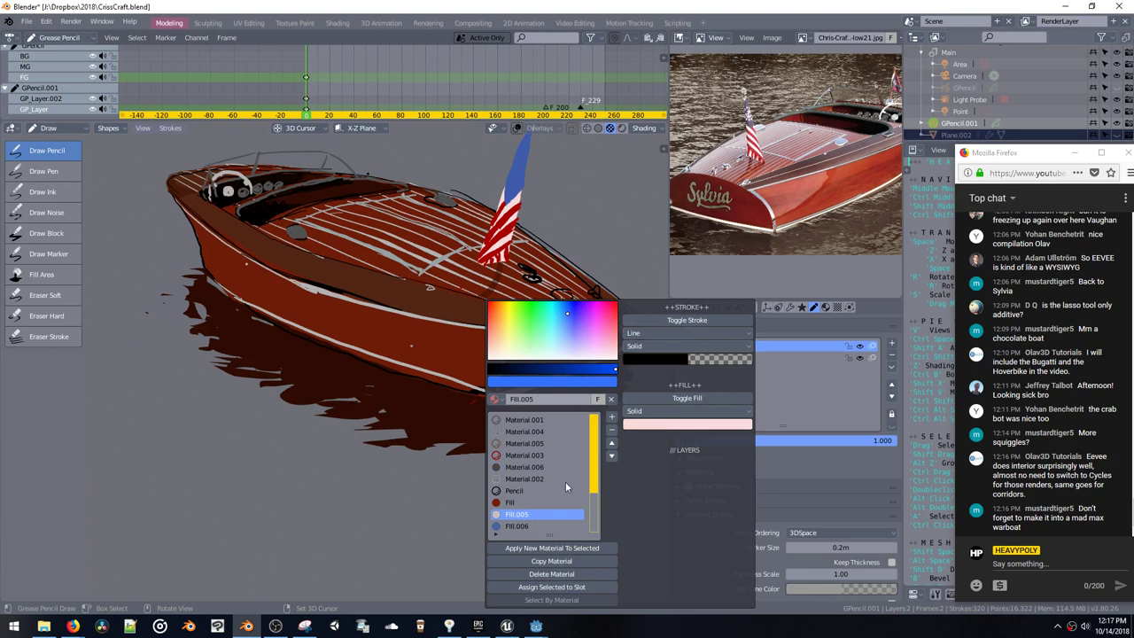
left_click(551, 561)
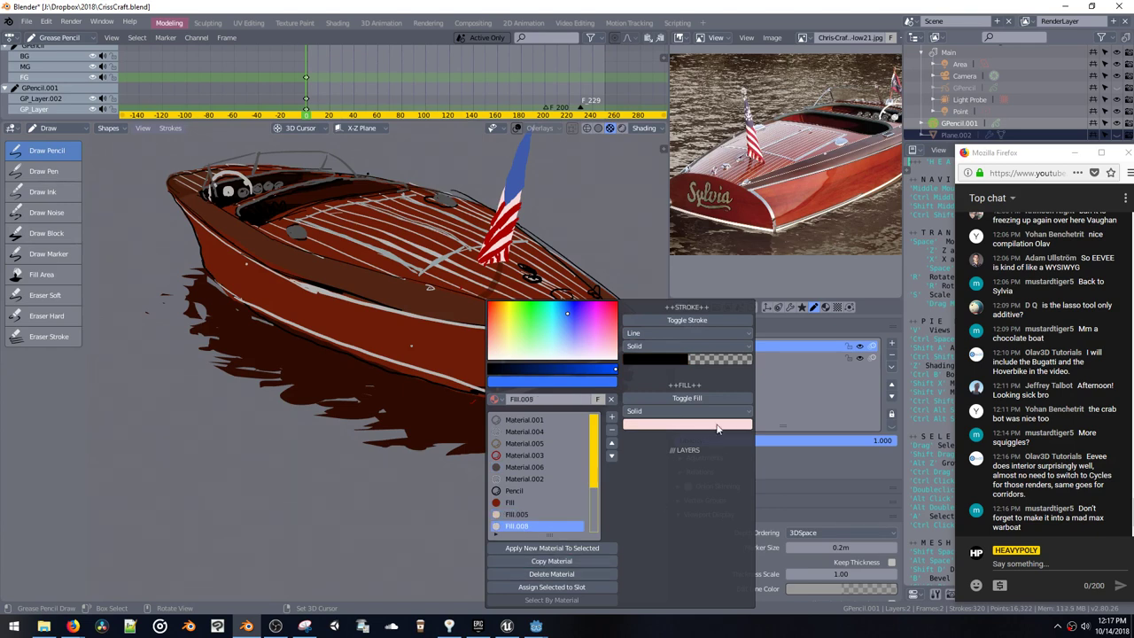
left_click(689, 423)
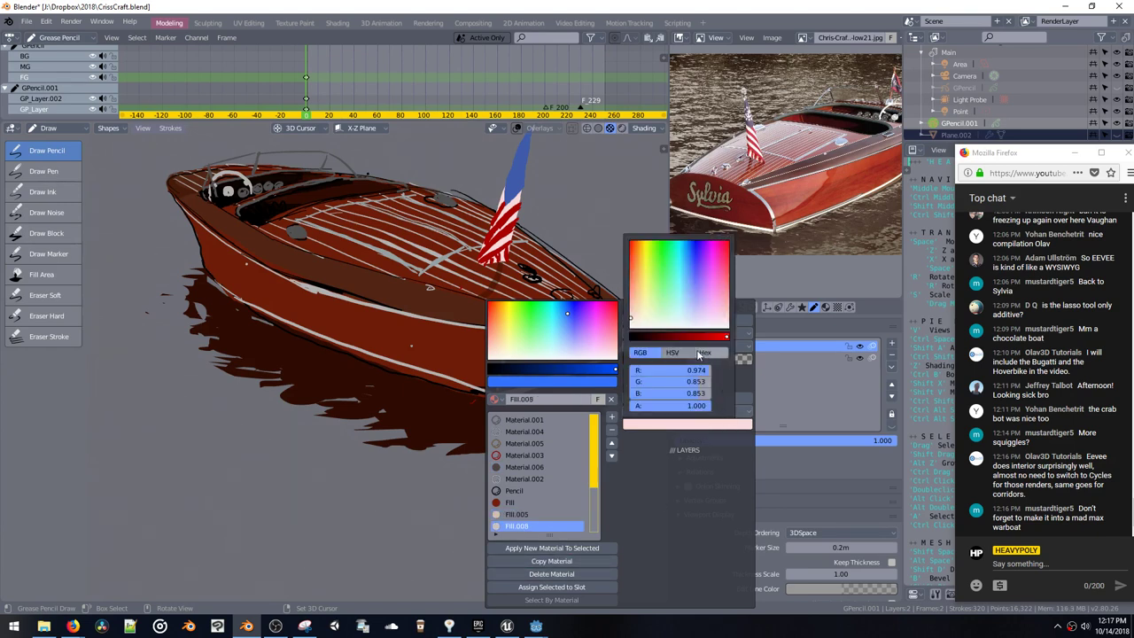
left_click_drag(673, 405, 631, 397)
Step: Try translucent pale pink highlights on the rear hull side and across the deck, then undo them
mouse_move(399, 316)
left_mouse_down()
mouse_move(495, 375)
mouse_move(534, 338)
left_mouse_up()
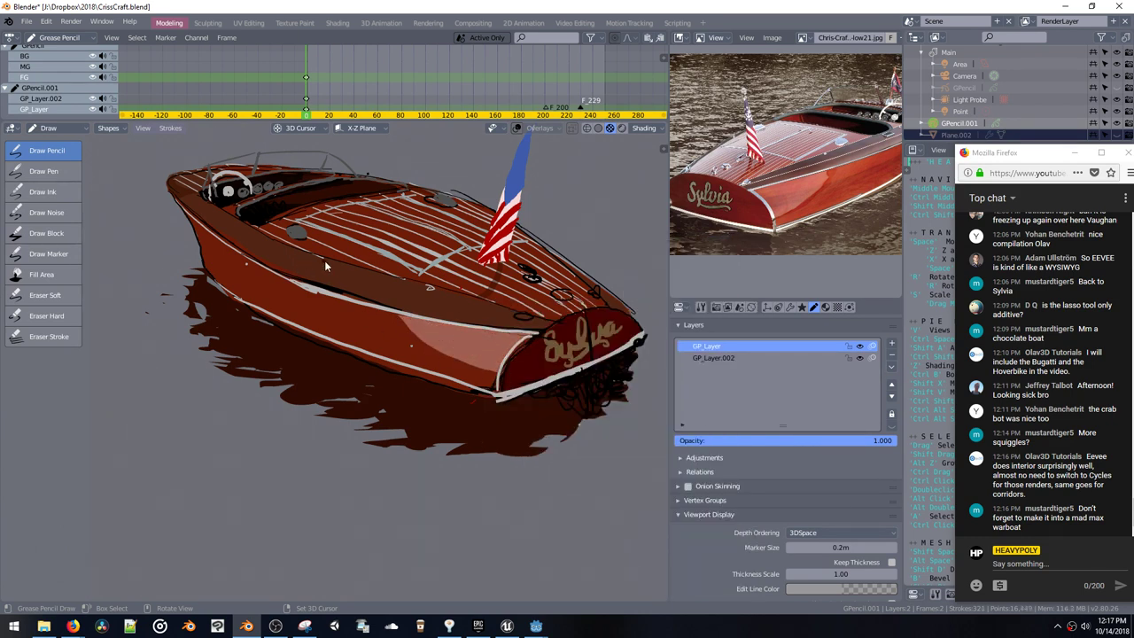
mouse_move(385, 277)
left_mouse_down()
mouse_move(281, 228)
mouse_move(482, 207)
mouse_move(604, 303)
left_mouse_up()
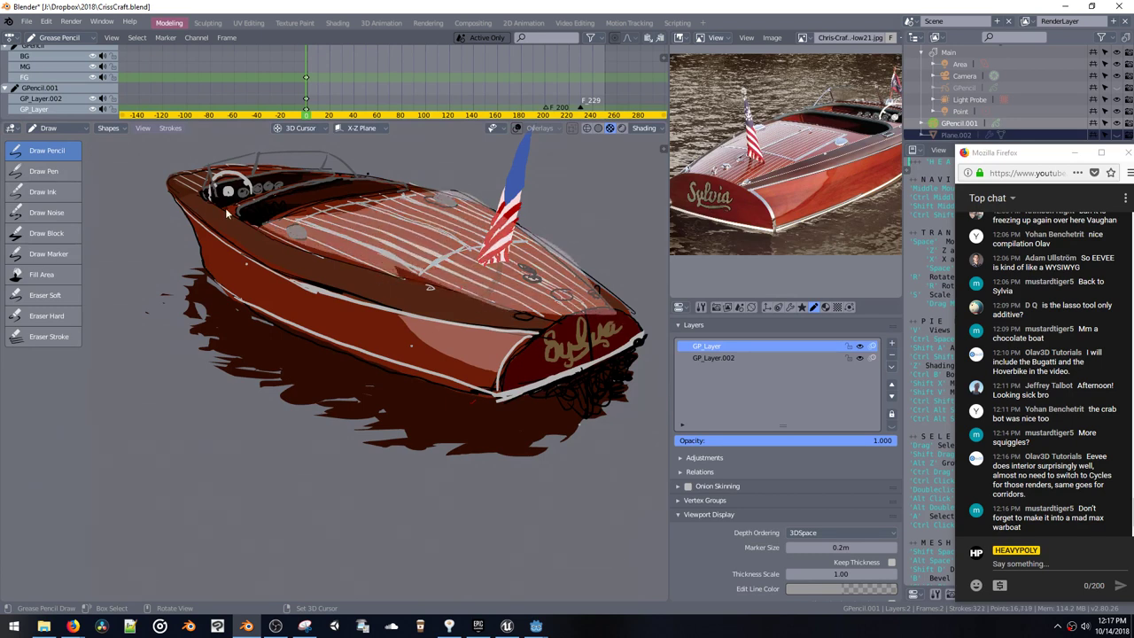
scroll(392, 273, "down", 4)
key("ctrl")
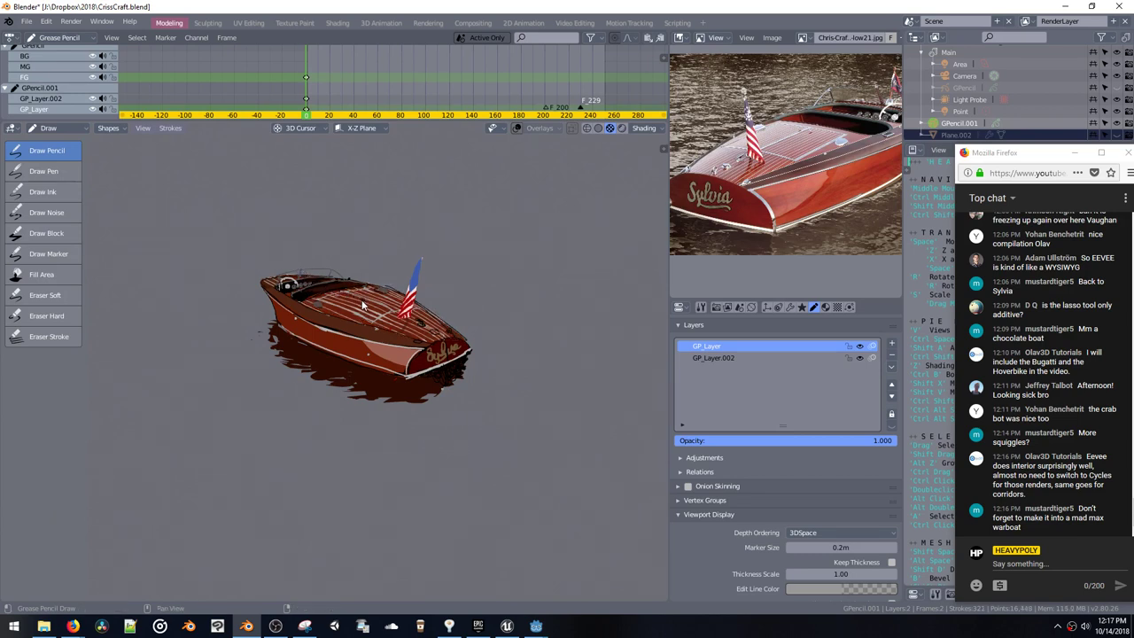
scroll(326, 286, "up", 5)
mouse_move(303, 251)
middle_mouse_down("shift")
mouse_move(335, 289)
mouse_move(412, 298)
middle_mouse_up("shift")
key("ctrl+z")
Step: Brighten the fill colour of the Fill material to orange-brown (R 0.598, G 0.255, B 0.129)
key("shift+v")
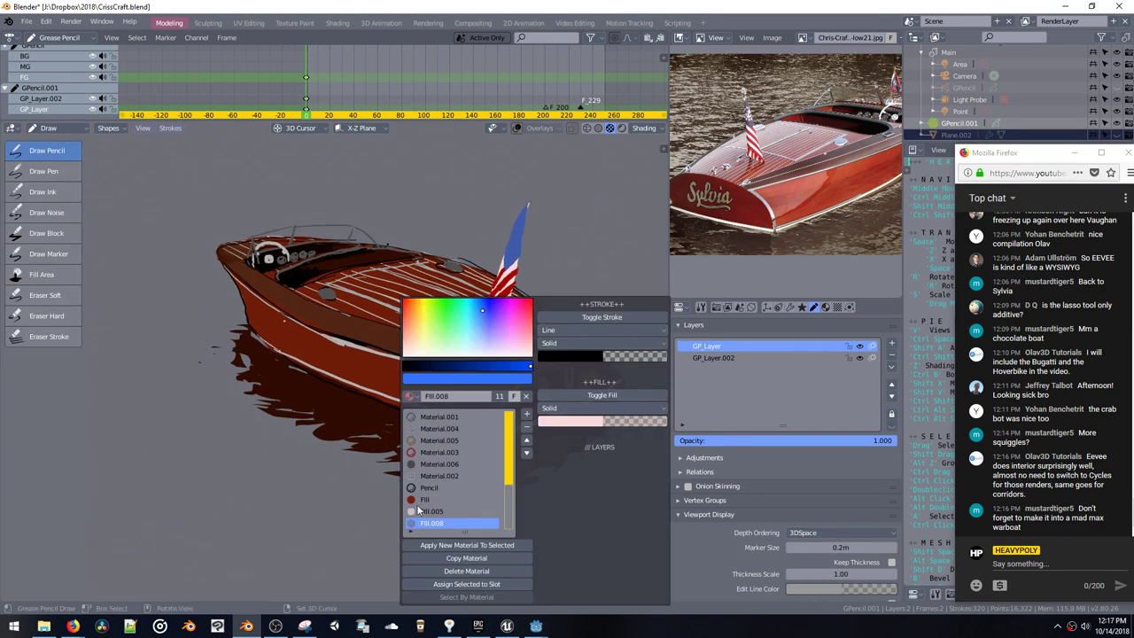
left_click(425, 500)
left_click(581, 422)
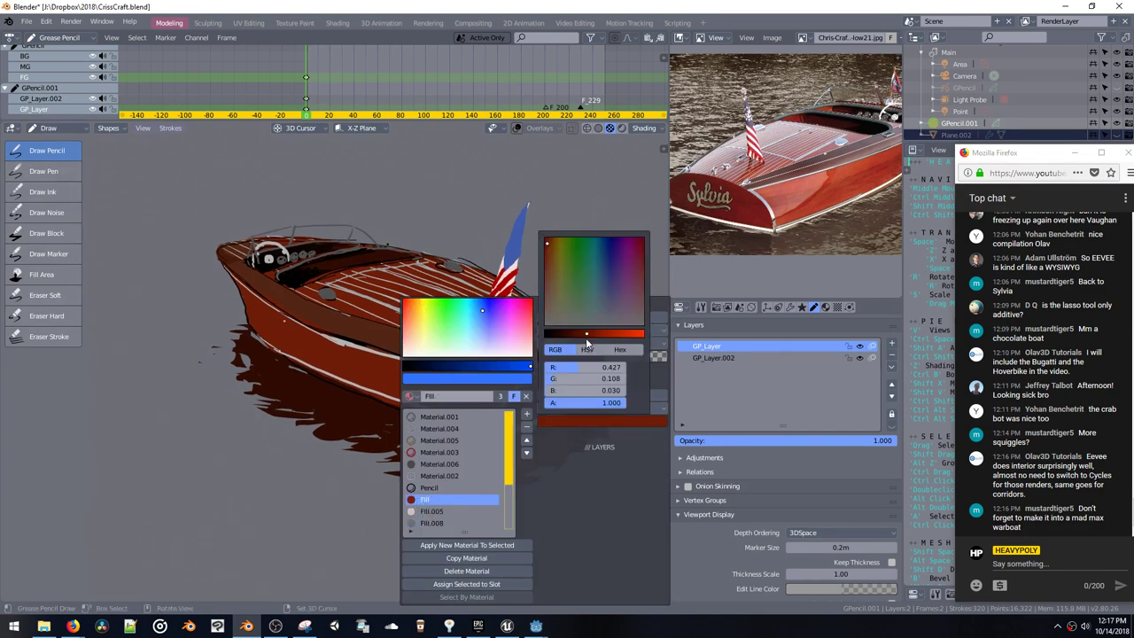
left_click_drag(585, 337, 599, 338)
left_click_drag(560, 305, 549, 242)
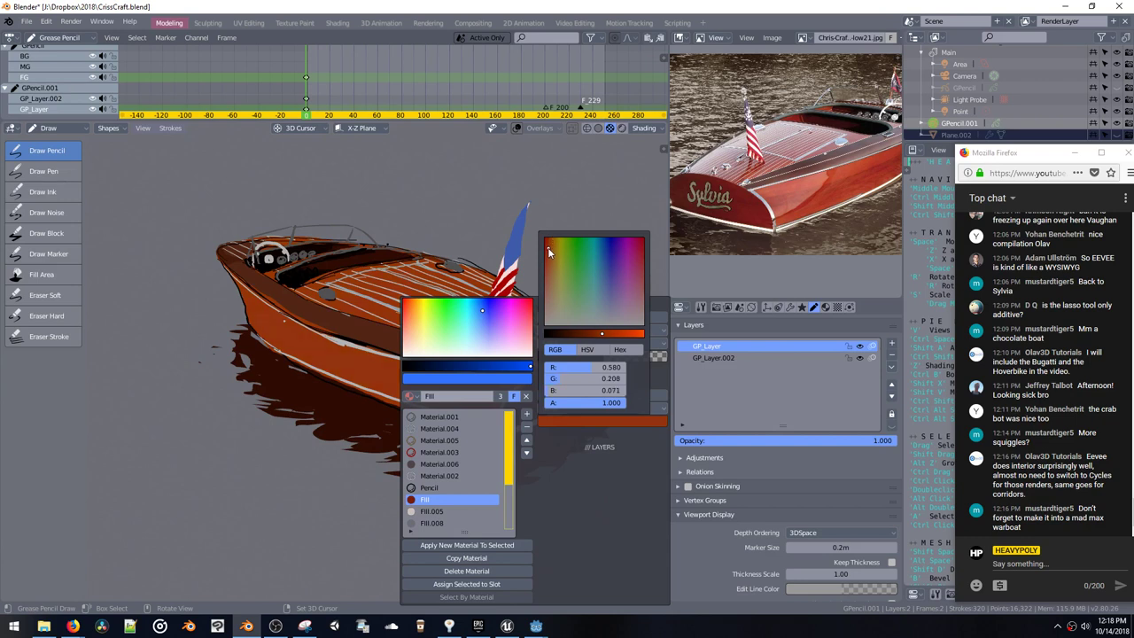
mouse_move(603, 333)
left_mouse_down()
mouse_move(616, 333)
mouse_move(606, 329)
left_mouse_up()
mouse_move(549, 255)
left_mouse_down()
mouse_move(547, 285)
mouse_move(547, 264)
left_mouse_up()
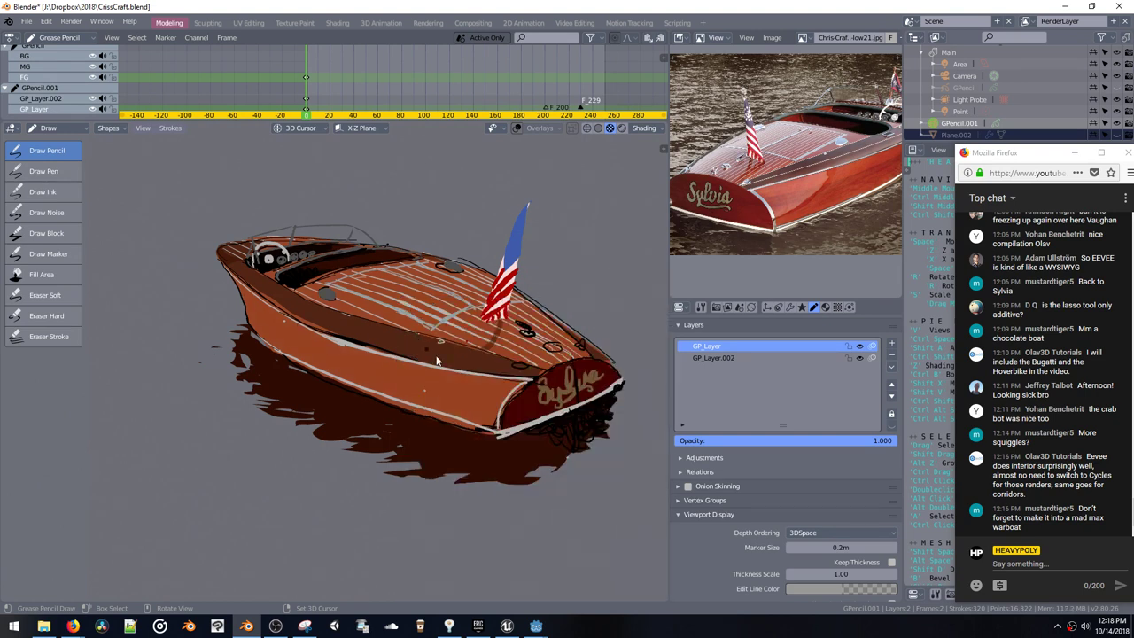
Step: Duplicate the Fill material and darken the copy's fill to dark red-brown (R 0.280, G 0.058, B 0.025)
key("shift+v")
key("shift+v")
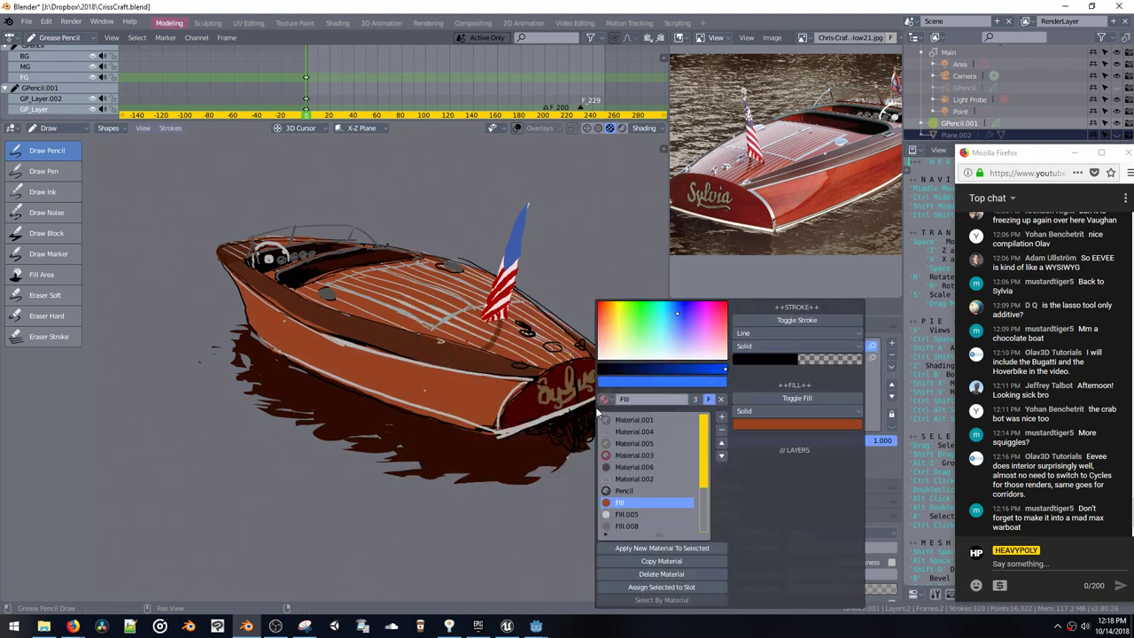
left_click(661, 561)
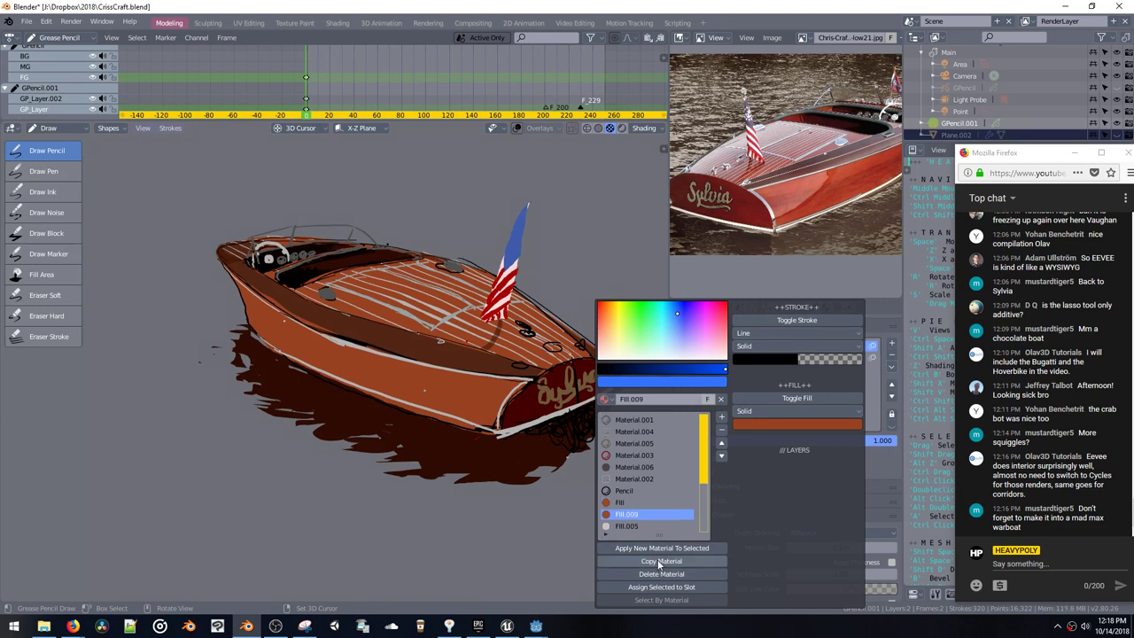
left_click(795, 426)
left_click_drag(796, 337, 766, 336)
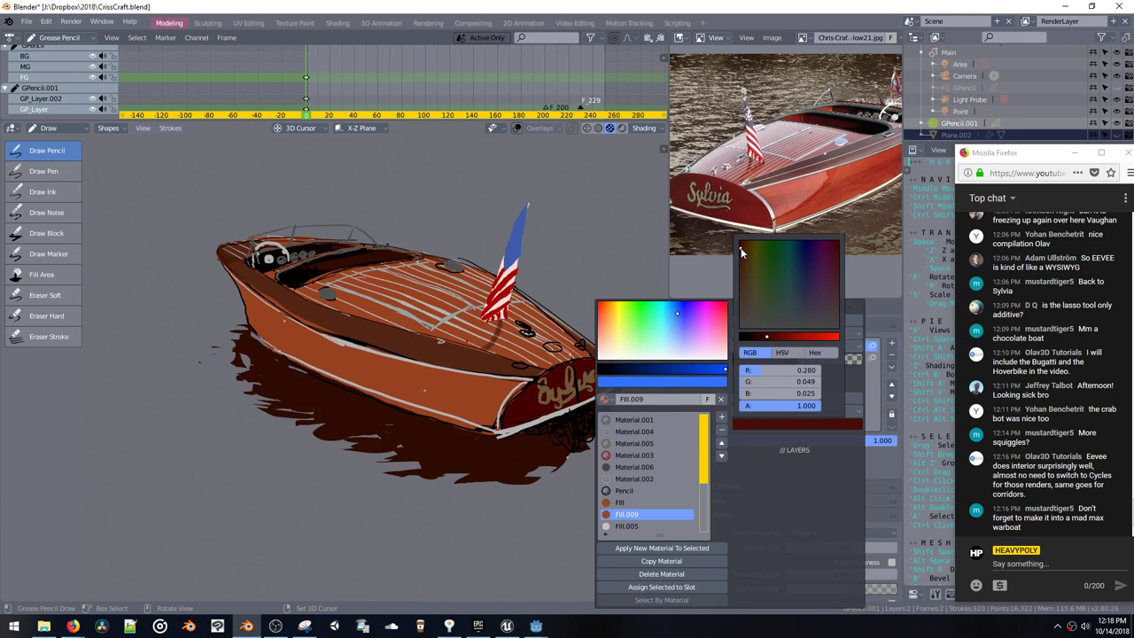
Step: Try an opaque dark red-brown shape on the hull side, then lower the fill opacity of Fill.009
mouse_move(481, 422)
left_mouse_down()
mouse_move(487, 412)
mouse_move(436, 366)
mouse_move(350, 346)
mouse_move(232, 273)
mouse_move(247, 326)
mouse_move(386, 400)
left_mouse_up()
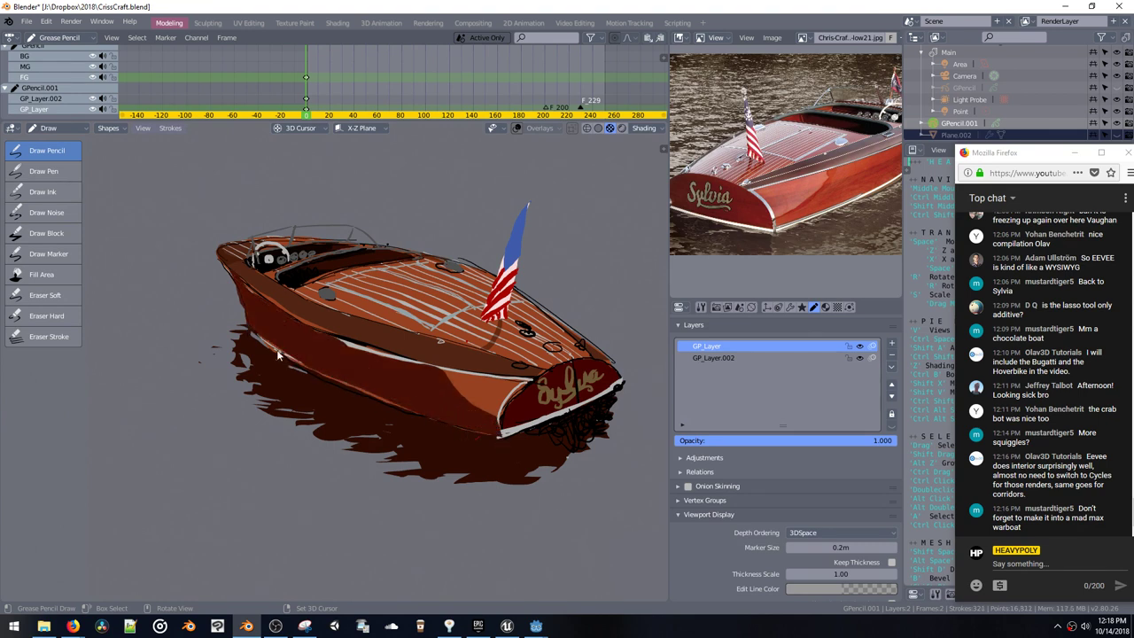
right_click(644, 496)
left_click(660, 422)
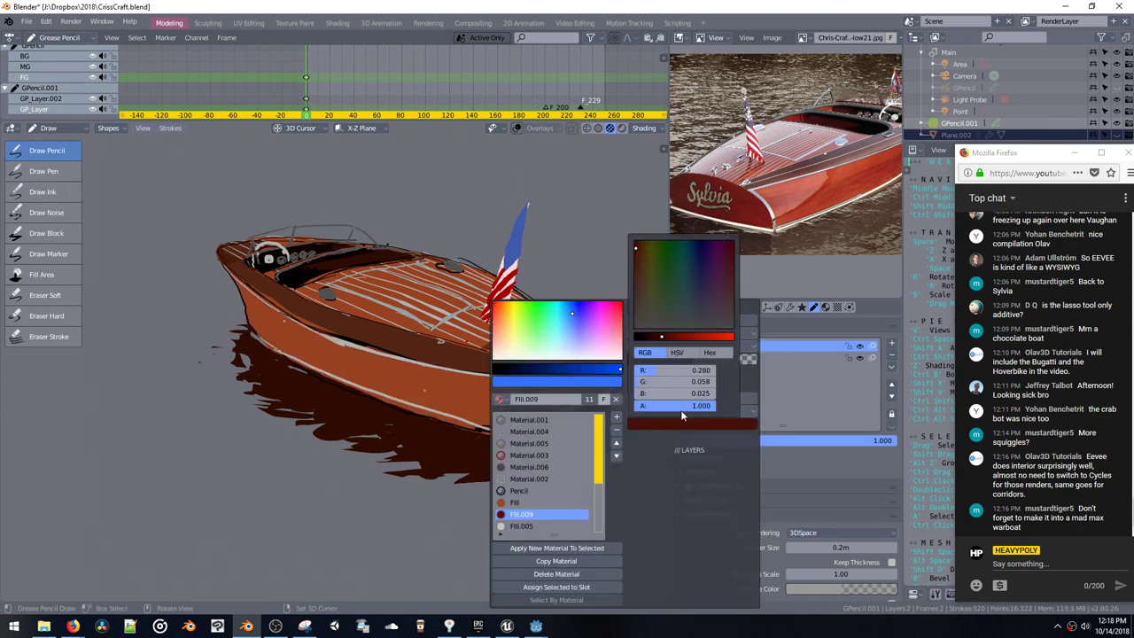
left_click_drag(702, 405, 670, 406)
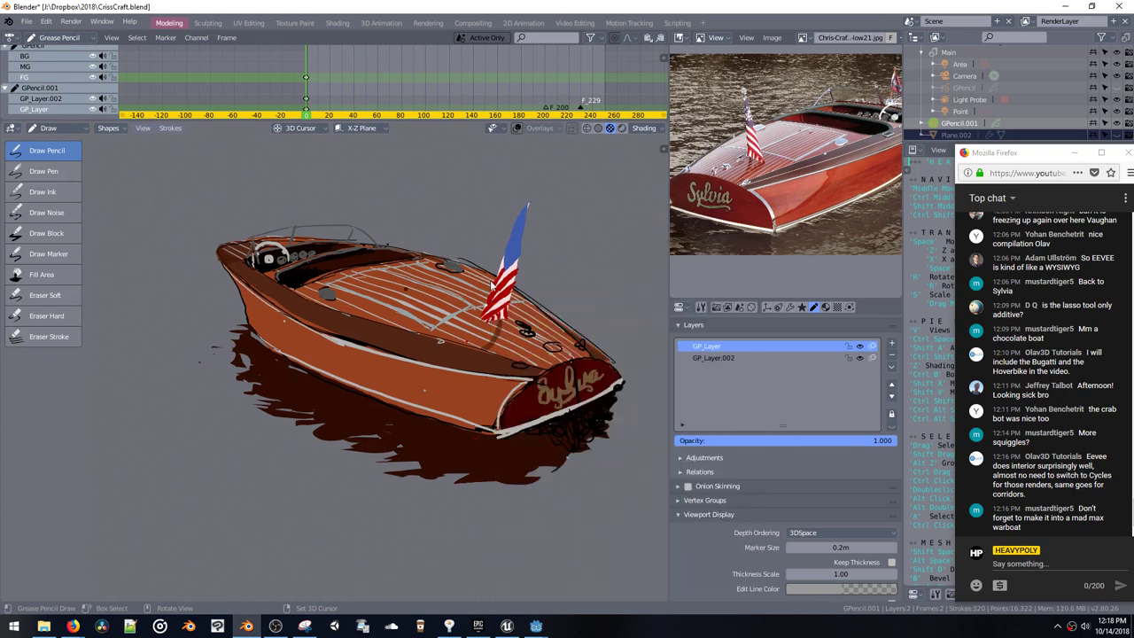
Step: Try covering the whole hull side with translucent dark red-brown shading, then undo it
middle_click_drag(764, 173, 727, 235, "ctrl")
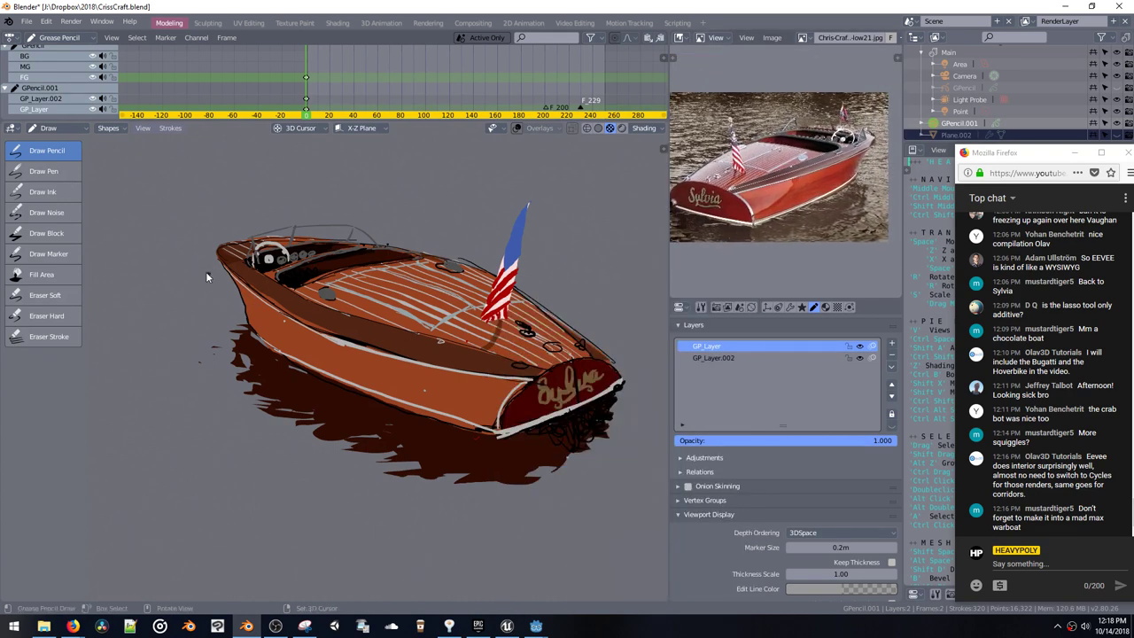
mouse_move(246, 299)
left_mouse_down()
mouse_move(253, 329)
mouse_move(278, 352)
mouse_move(474, 436)
mouse_move(528, 381)
mouse_move(367, 347)
left_mouse_up()
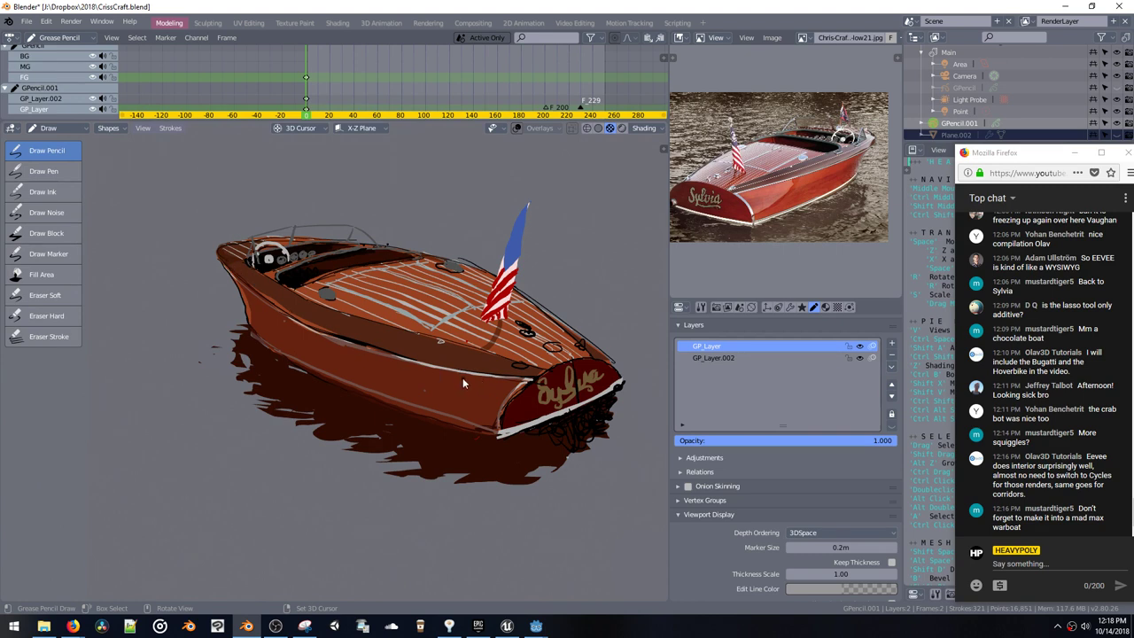
key("ctrl+z")
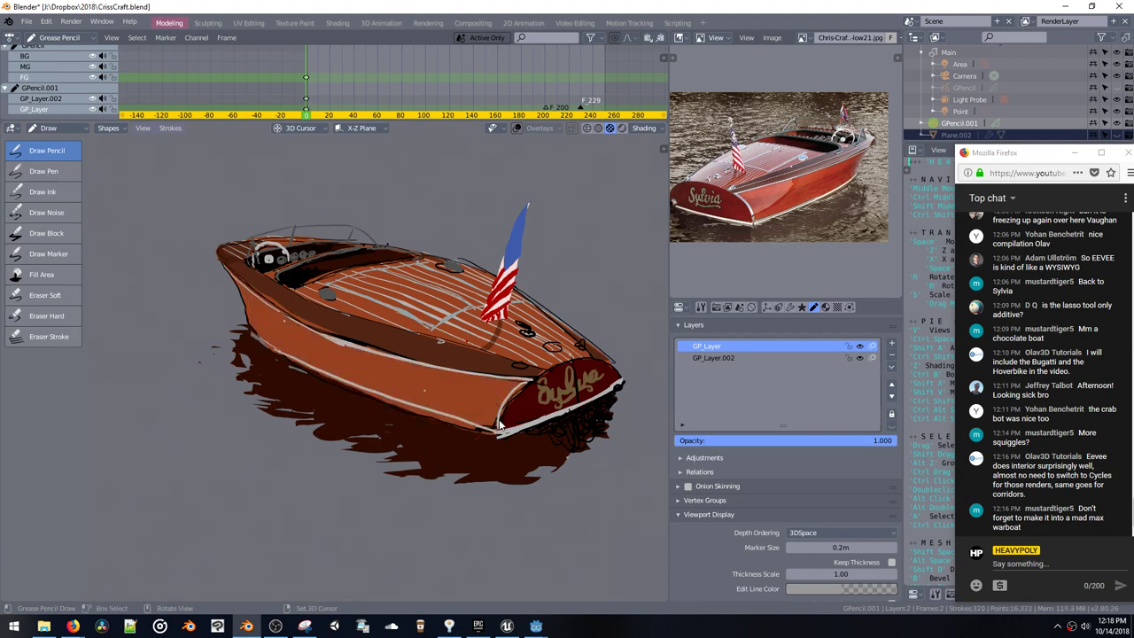
Step: Paint translucent dark red-brown shading along the lower hull side and below the upper trim line, redoing the upper strokes
mouse_move(395, 413)
left_mouse_down()
mouse_move(289, 363)
mouse_move(460, 398)
mouse_move(266, 337)
mouse_move(238, 278)
mouse_move(276, 310)
left_mouse_up()
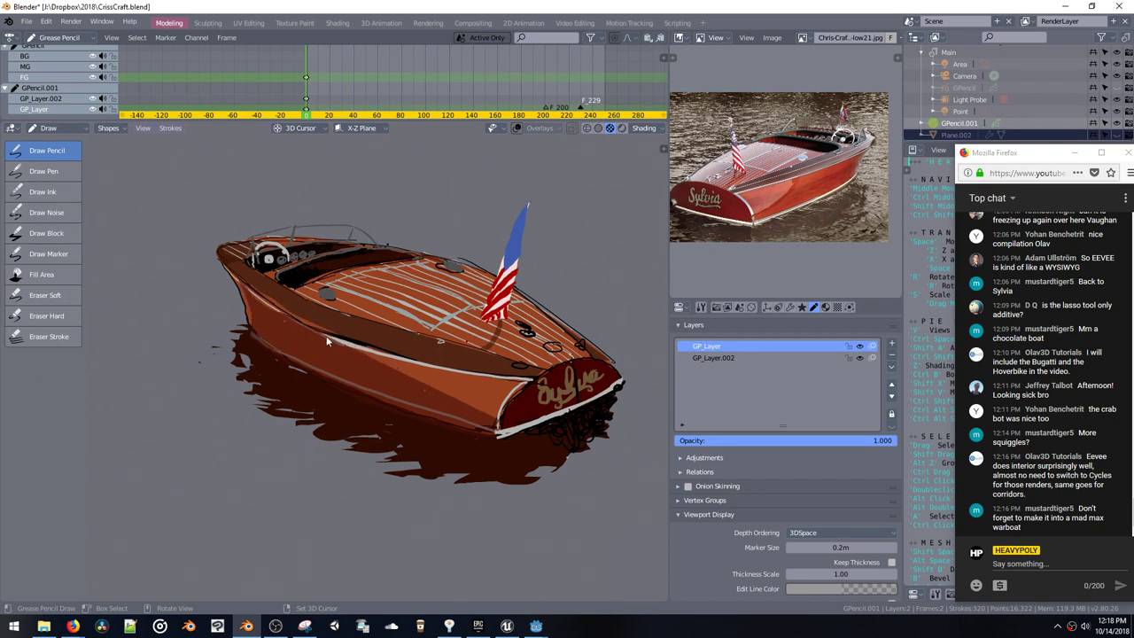
left_click_drag(326, 335, 411, 366)
left_click_drag(324, 331, 300, 320)
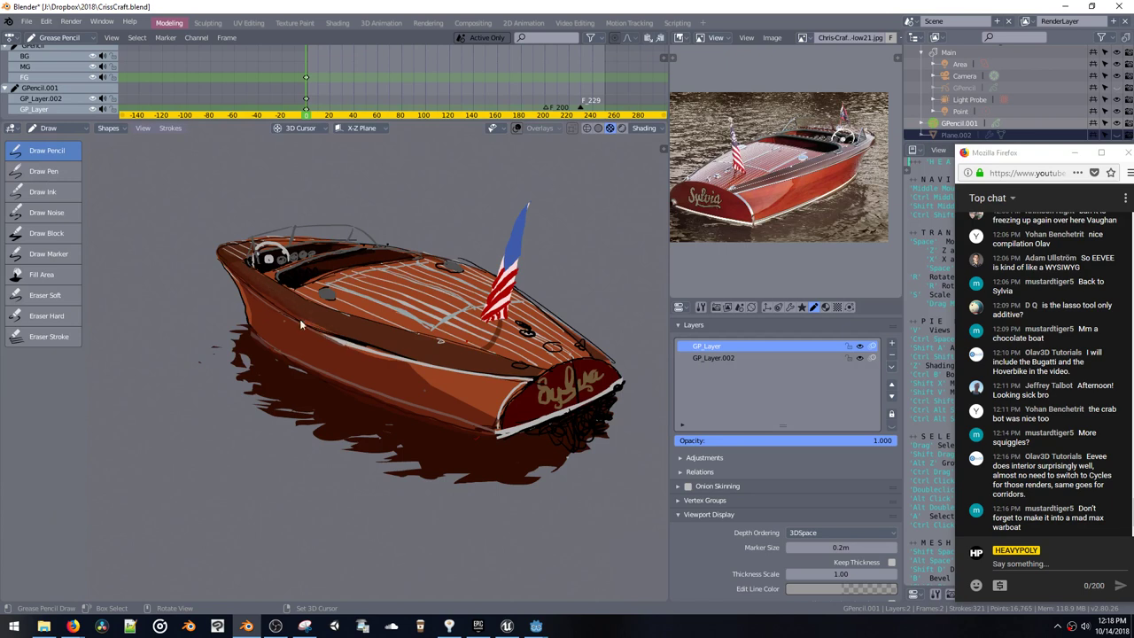
key("ctrl+z")
mouse_move(344, 345)
left_mouse_down()
mouse_move(379, 360)
mouse_move(326, 333)
mouse_move(397, 359)
left_mouse_up()
key("ctrl+z")
key("ctrl+z")
left_click_drag(329, 337, 400, 360)
middle_click_drag(286, 283, 429, 339)
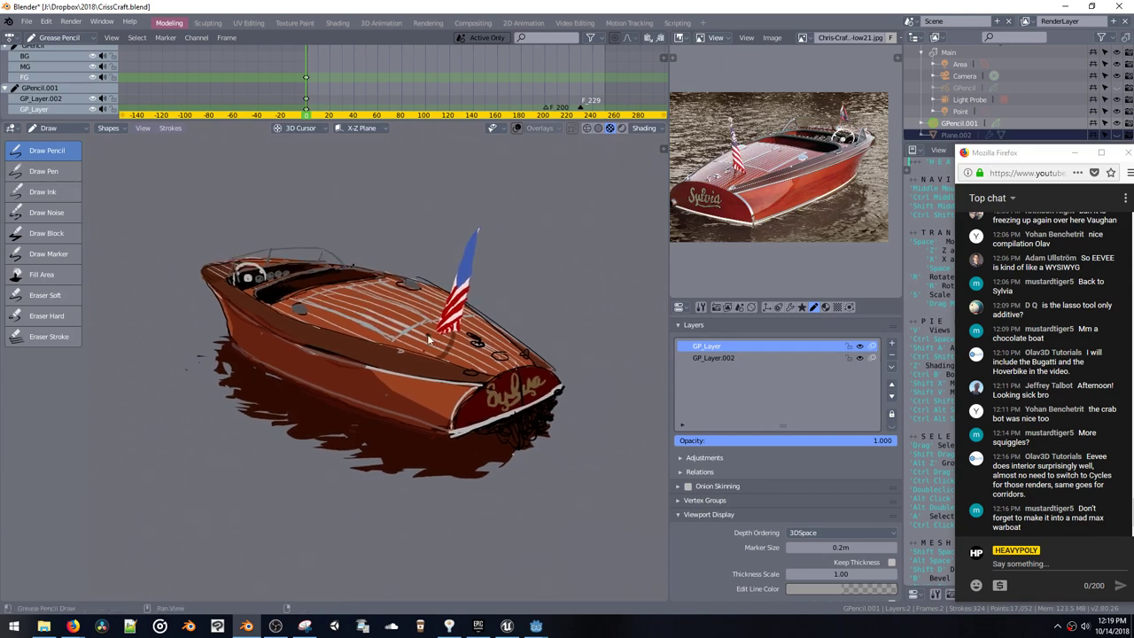
Step: Shift the fill colour of the Fill material to a redder tone
key("shift+v")
left_click(456, 503)
left_click(602, 423)
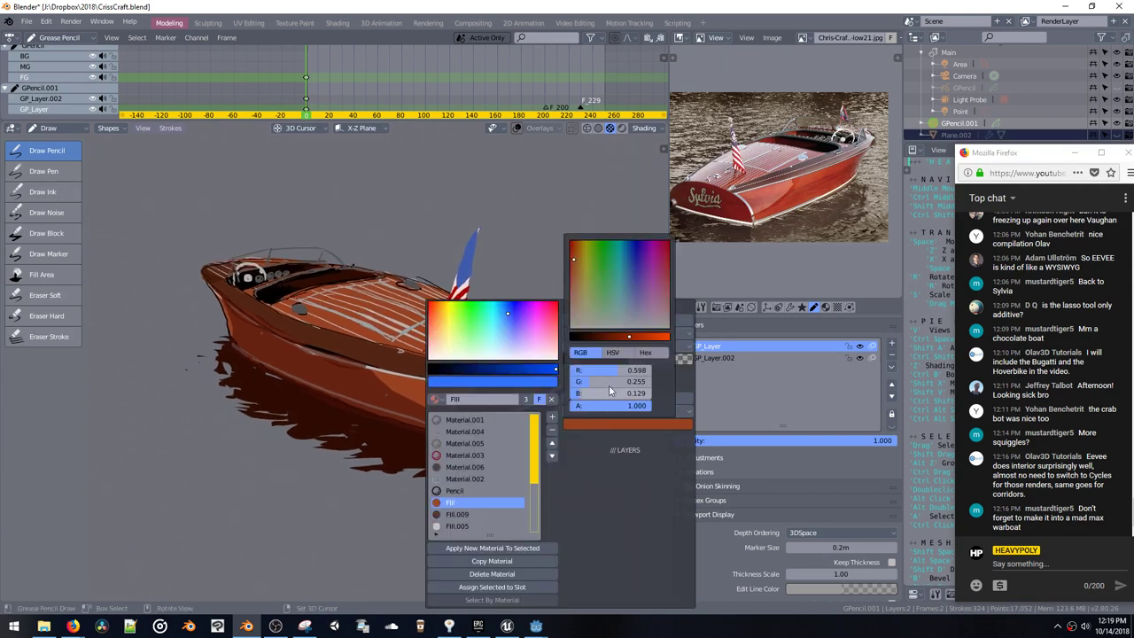
left_click_drag(575, 256, 573, 262)
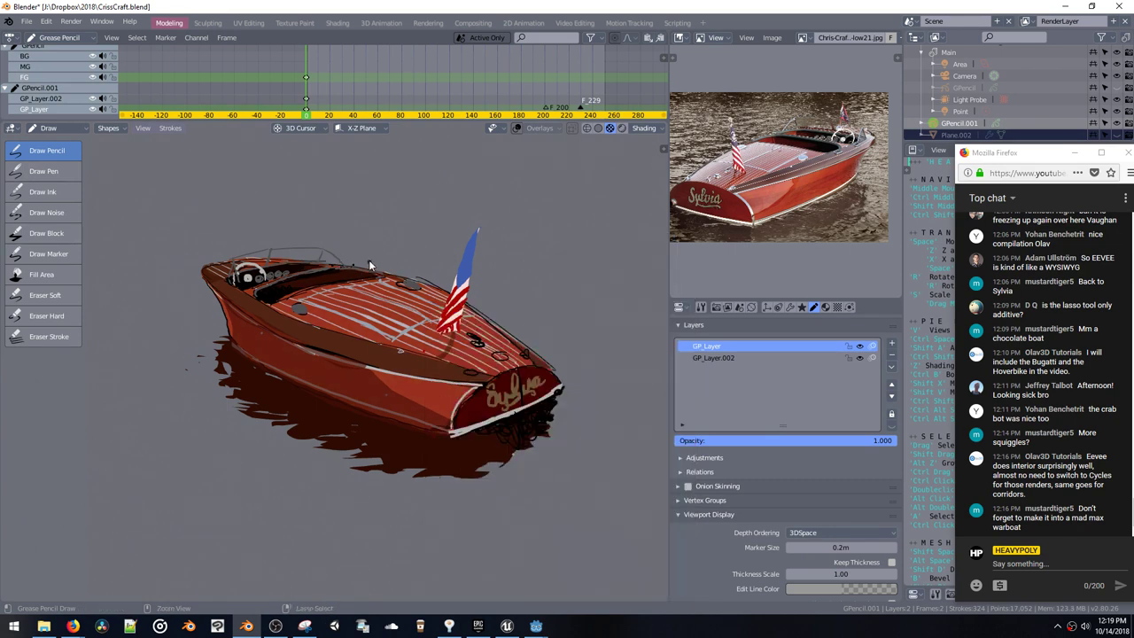
mouse_move(368, 260)
middle_mouse_down()
mouse_move(366, 247)
mouse_move(332, 262)
mouse_move(496, 293)
middle_mouse_up()
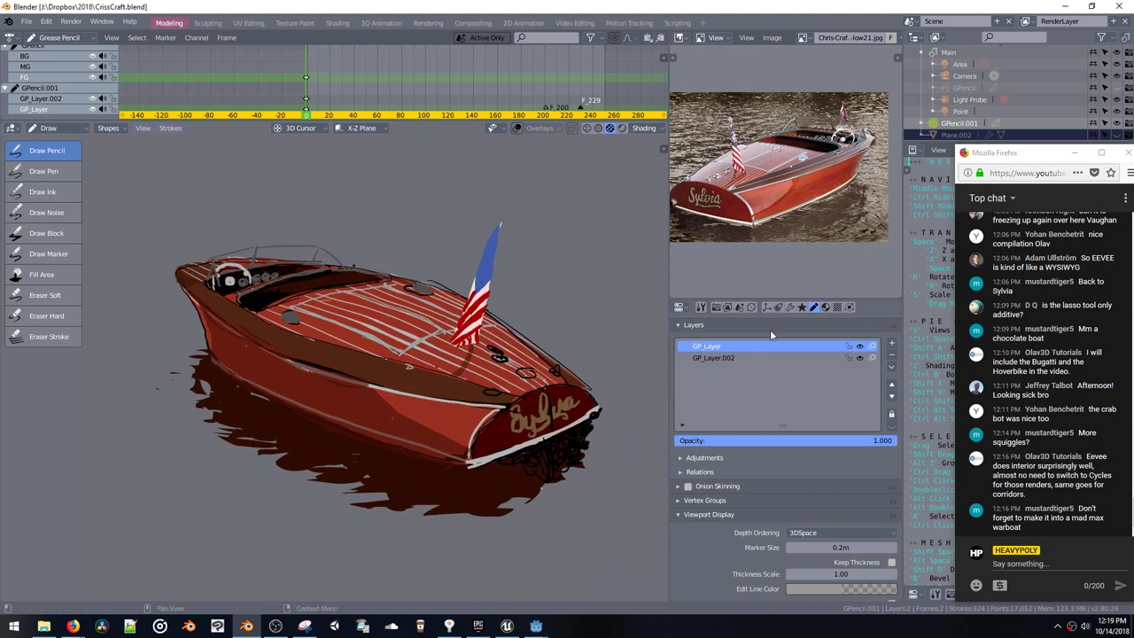
Step: Play the animation with the Build modifier's viewport display turned on, then open the drawing's effects settings
key("space")
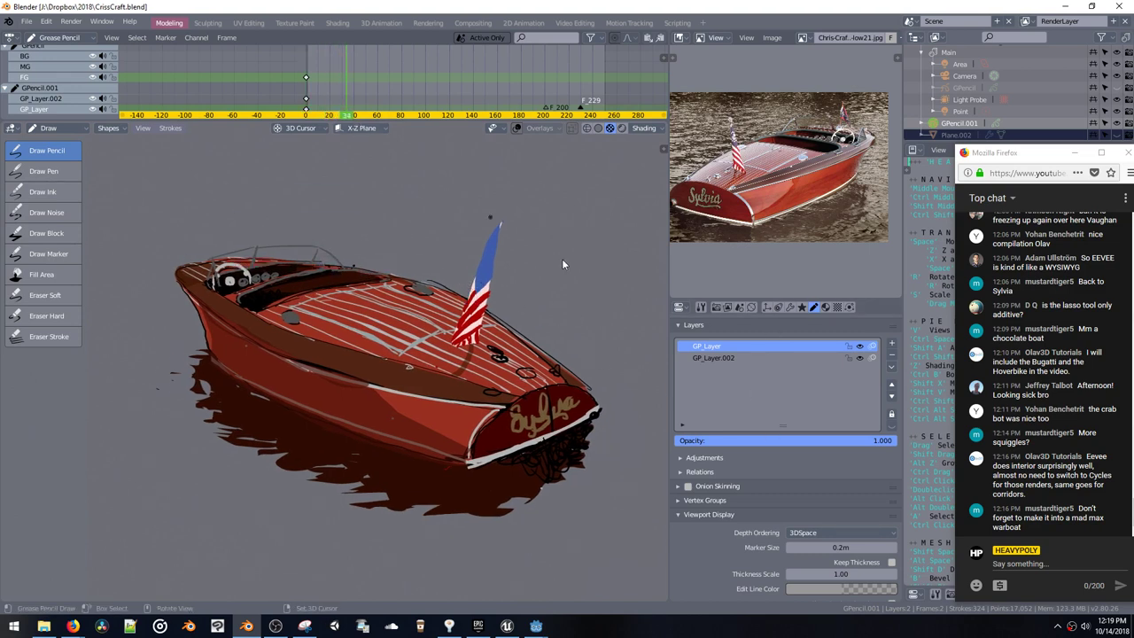
left_click(791, 307)
left_click(838, 366)
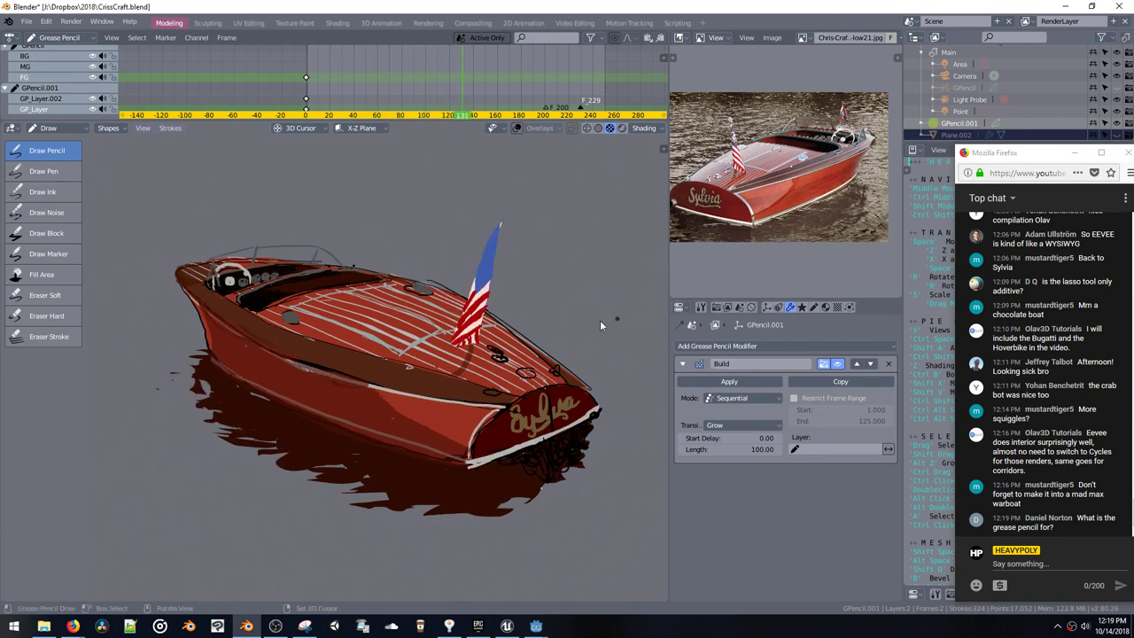
left_click(802, 306)
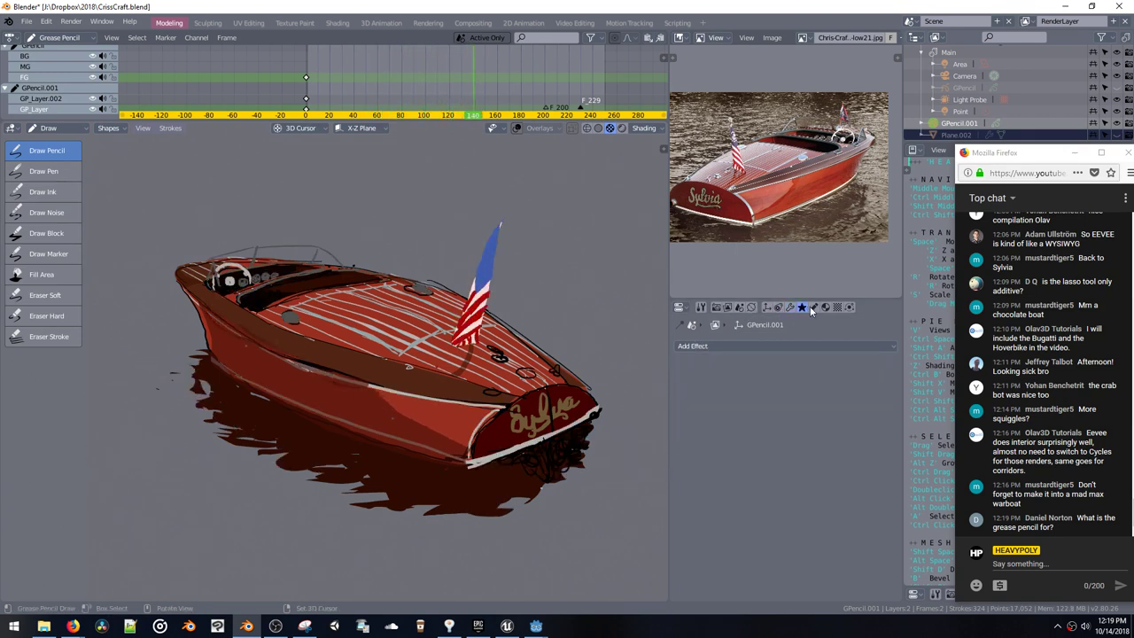
Step: Merge the drawing layer GP_Layer down into GP_Layer.002 and play the animation
left_click(813, 306)
left_click(891, 366)
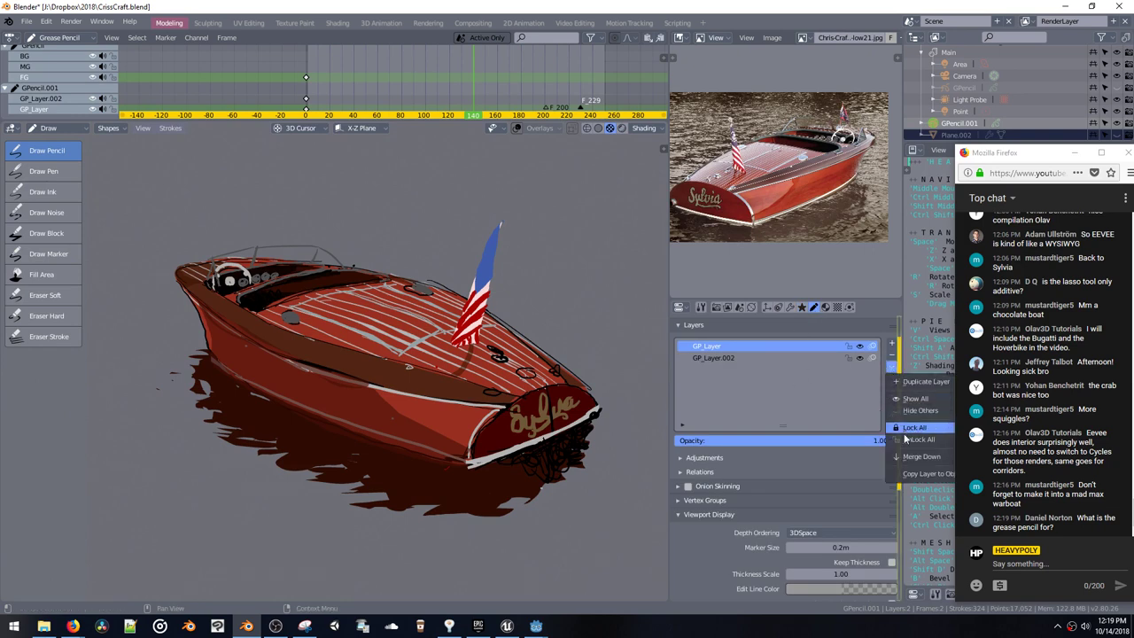
left_click(917, 457)
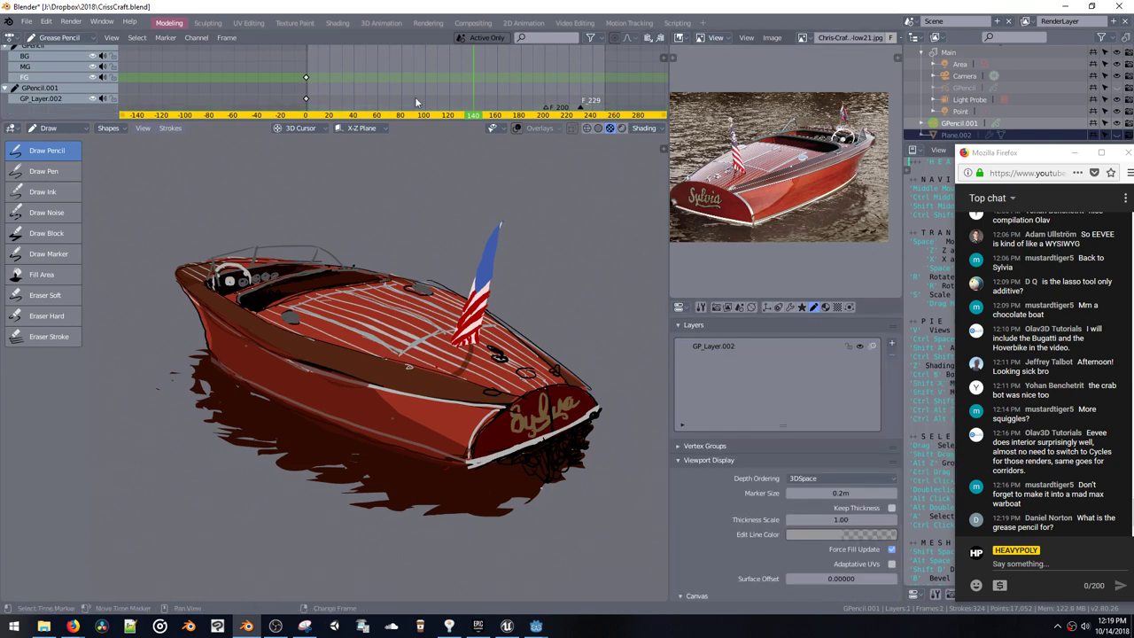
right_click_drag(365, 74, 306, 59)
key("space")
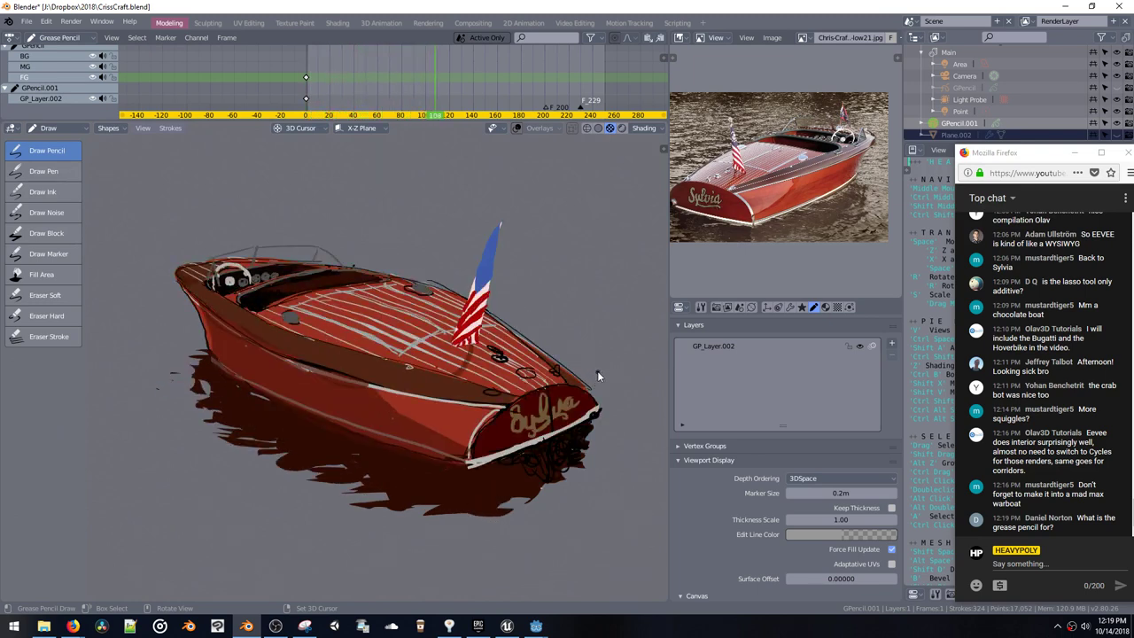
Step: Add a Noise modifier to the boat drawing below its Build modifier
left_click(789, 307)
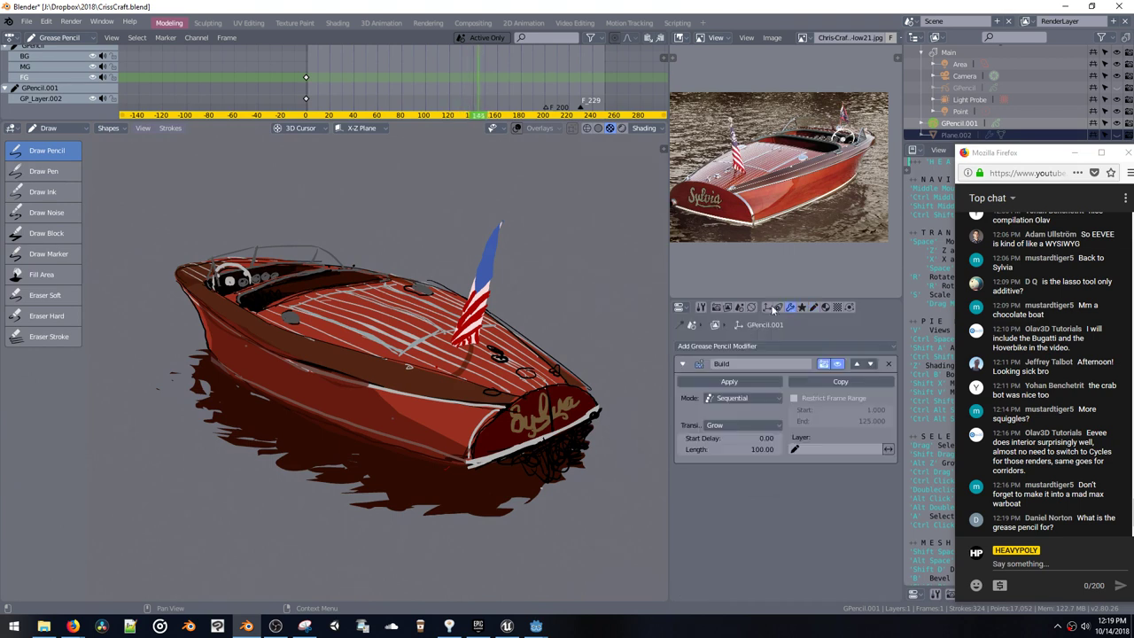
left_click(709, 347)
left_click(746, 416)
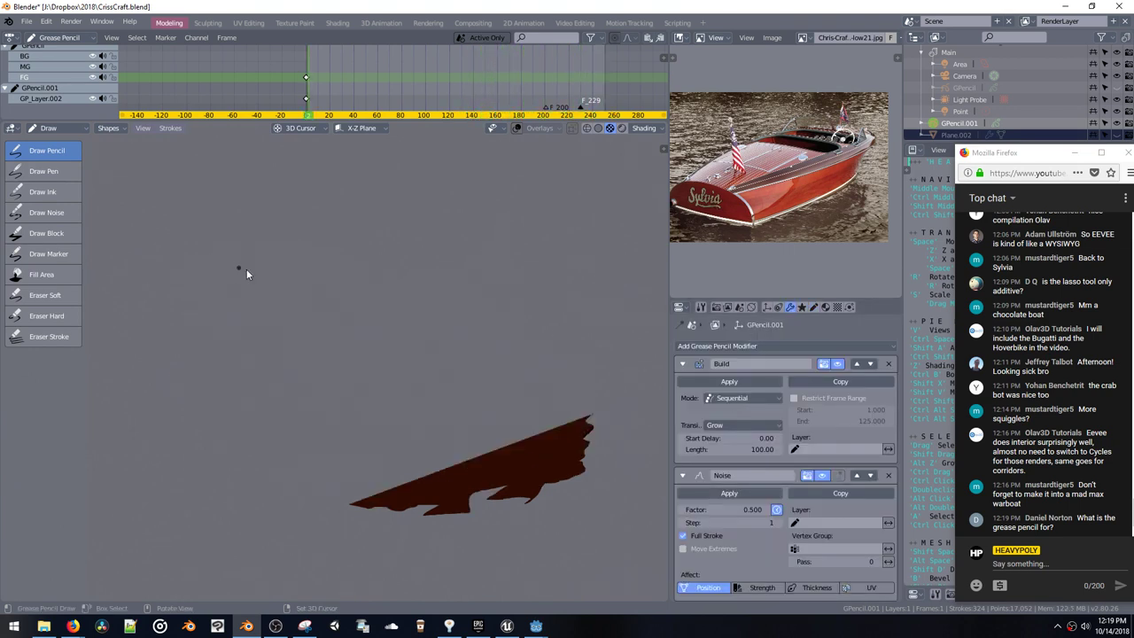
Step: Adjust the Noise modifier's factor while the animation plays, settling on 5.752
left_click_drag(723, 512, 766, 510)
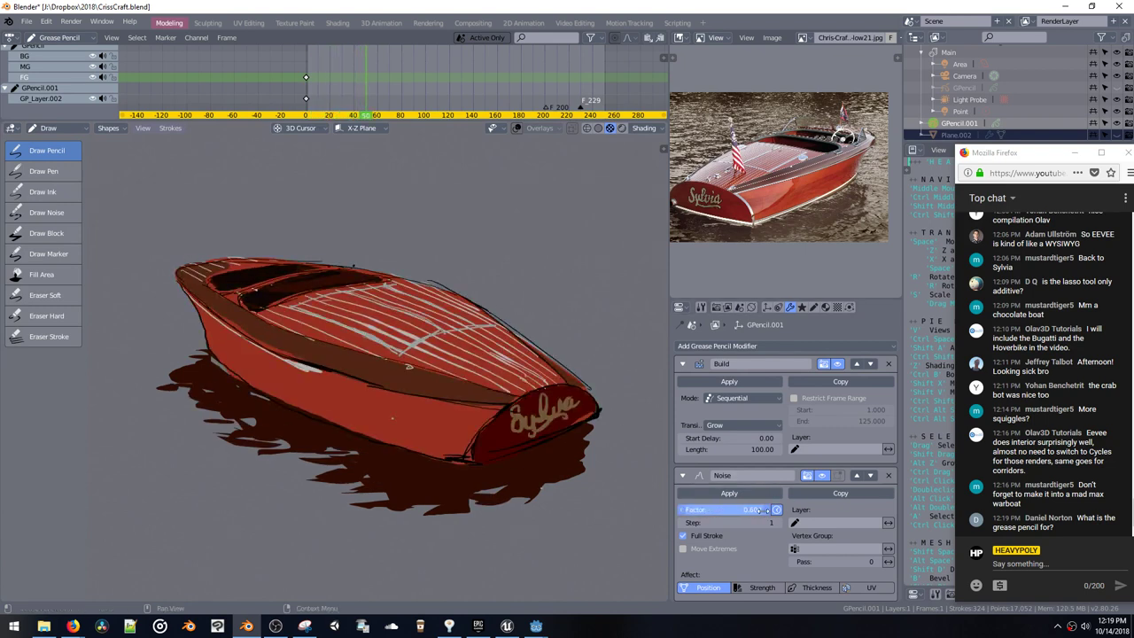
left_click_drag(970, 535, 1005, 535)
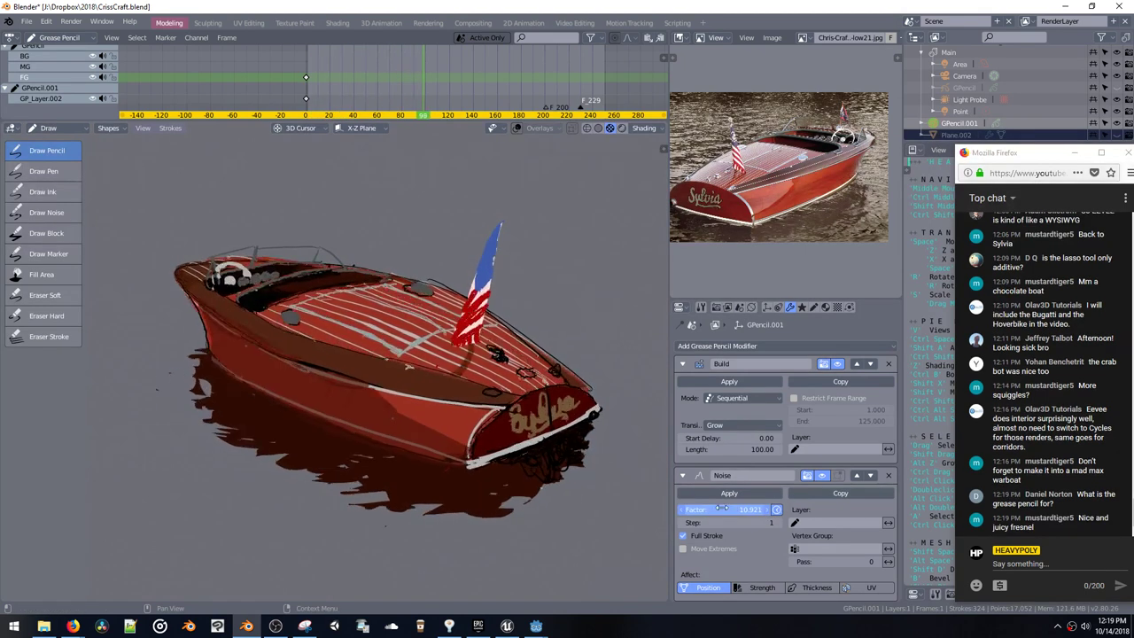
left_click_drag(712, 510, 601, 486)
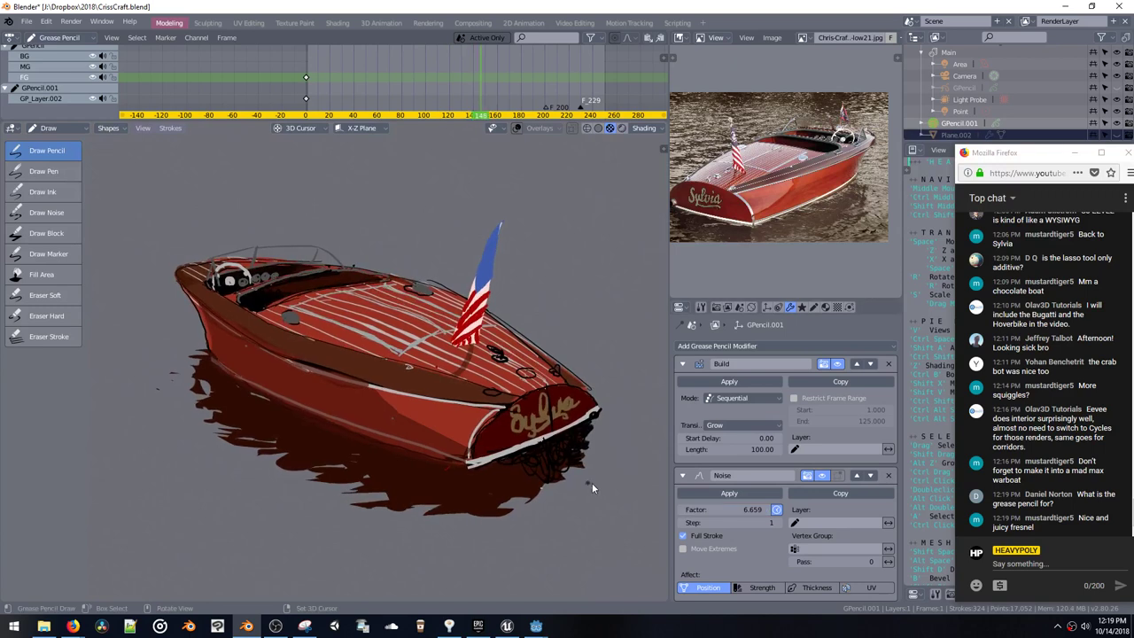
left_click_drag(692, 510, 644, 497)
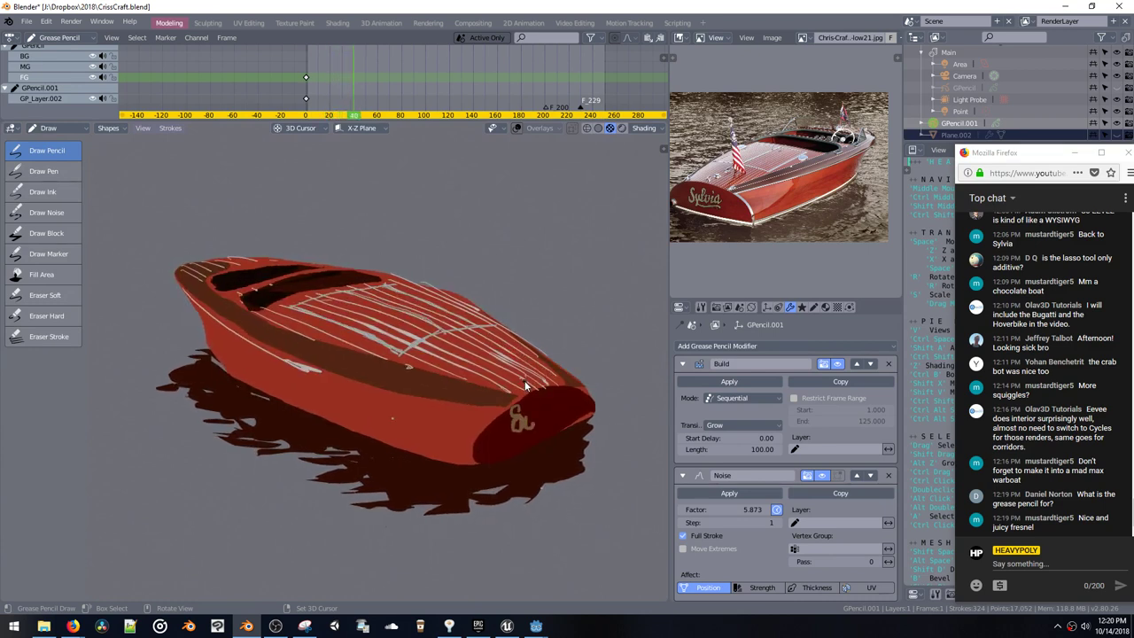
left_click_drag(695, 510, 663, 505)
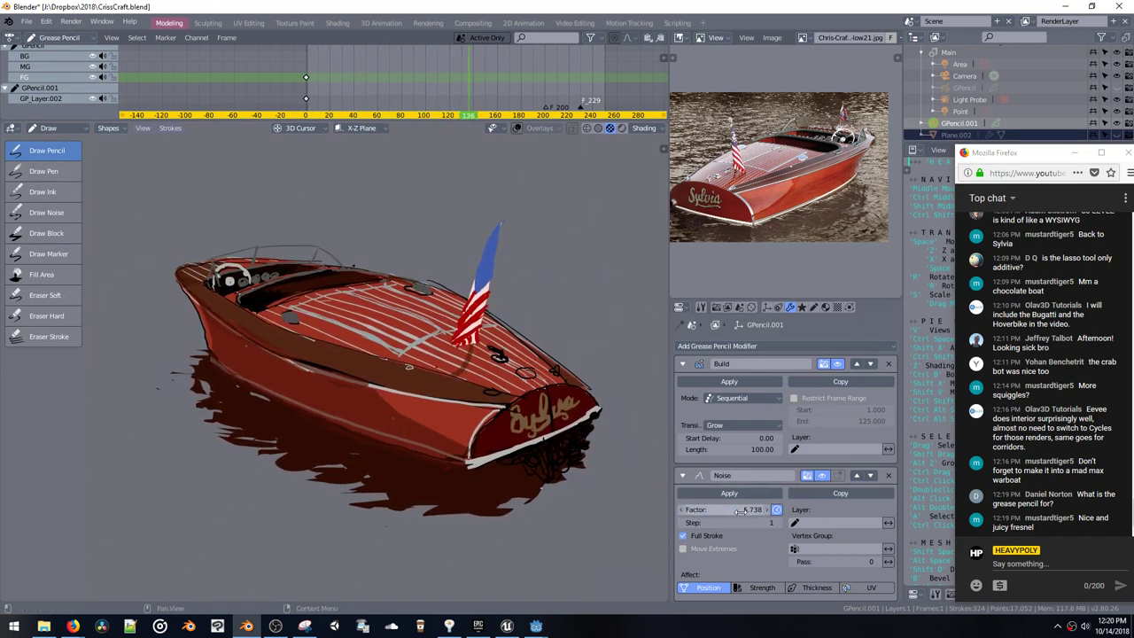
left_click_drag(752, 510, 754, 510)
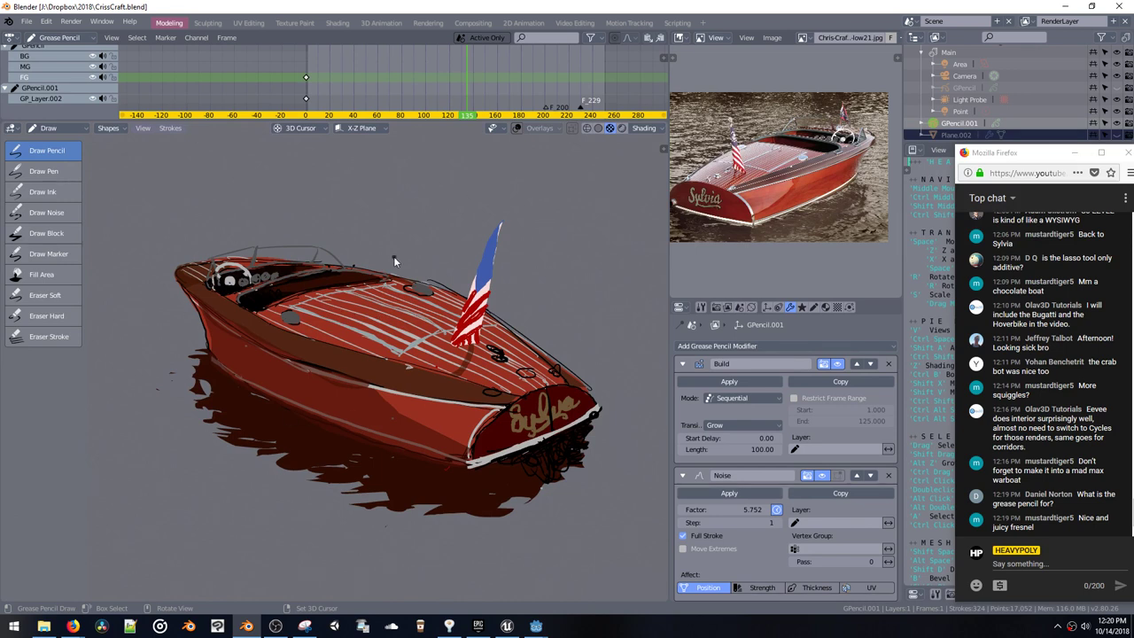
Step: Open the file GP_GroupC.blend from the 2018 folder
left_click(33, 26)
mouse_move(48, 38)
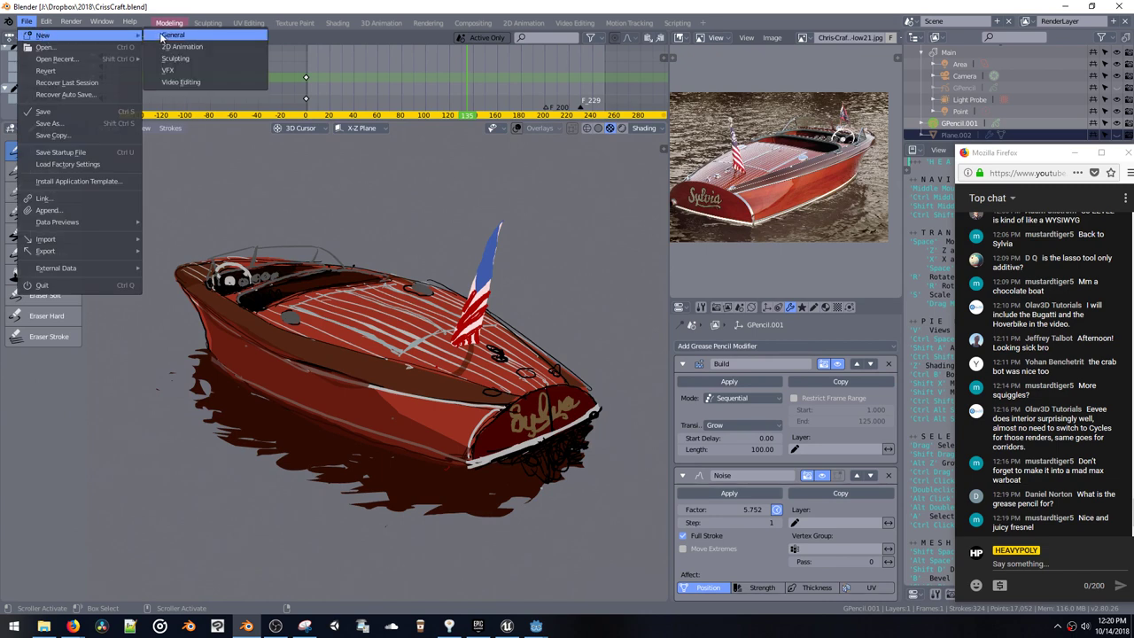
left_click(81, 46)
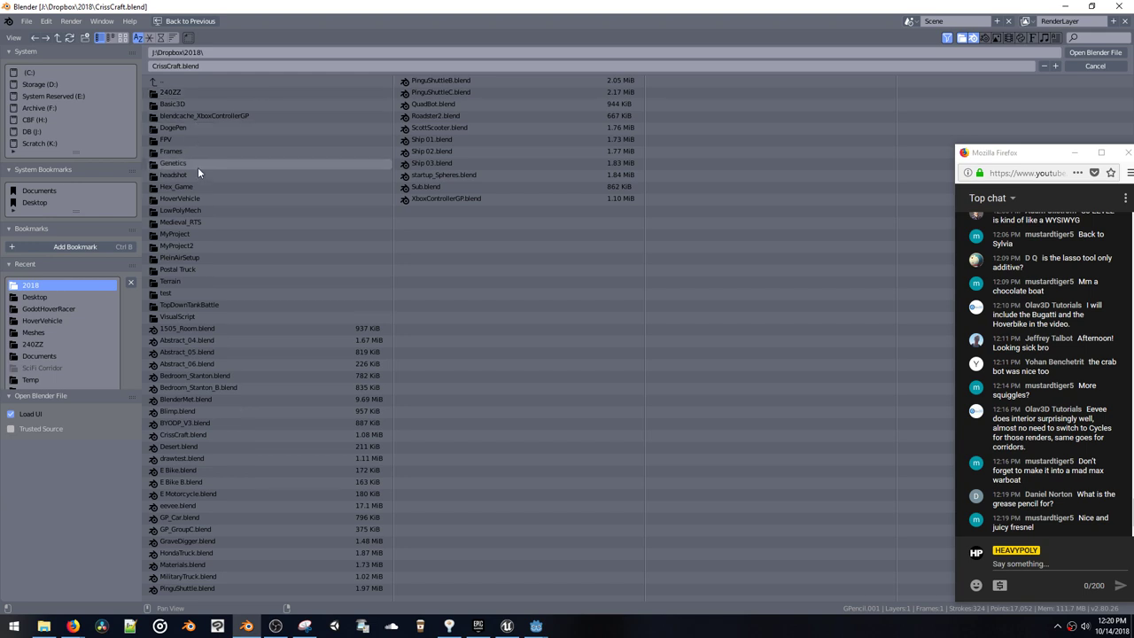
double_click(246, 527)
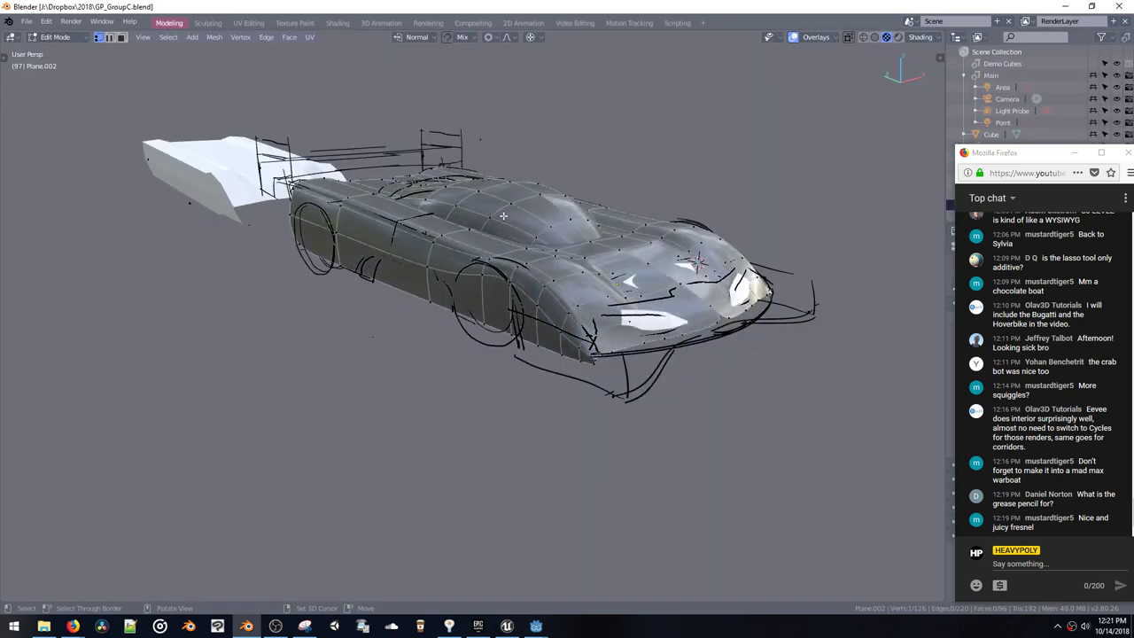
Step: Switch the car body to Object Mode and view it from a closer three-quarter angle
middle_click_drag(528, 234, 481, 283)
key("space")
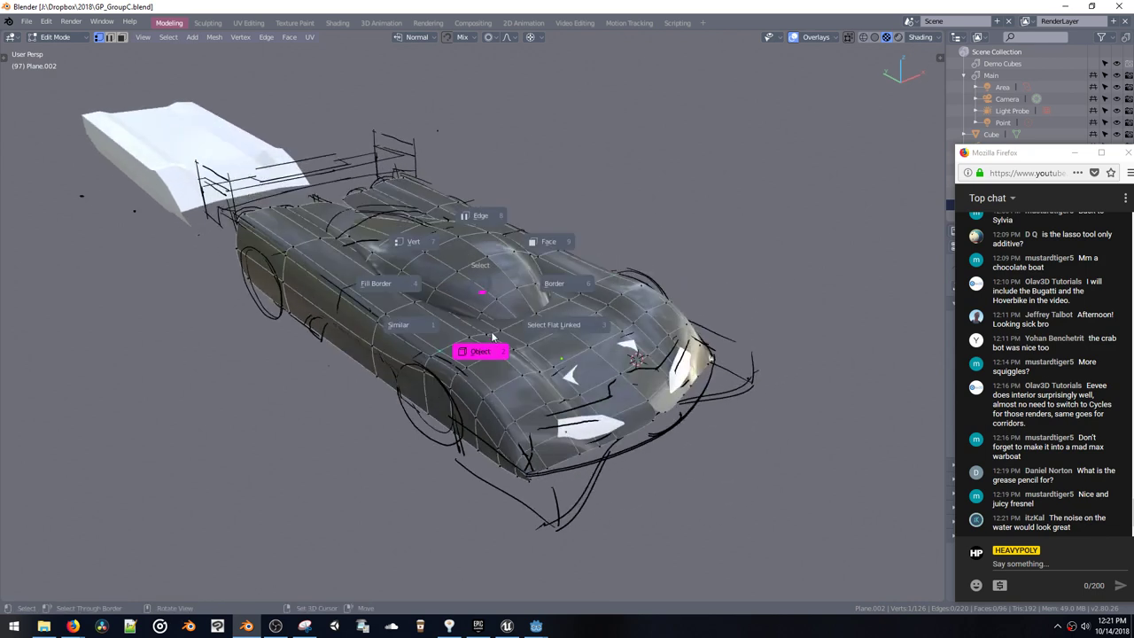
left_click(486, 361)
middle_click_drag(515, 492, 492, 395)
mouse_move(475, 339)
middle_mouse_down()
mouse_move(470, 347)
mouse_move(476, 327)
middle_mouse_up()
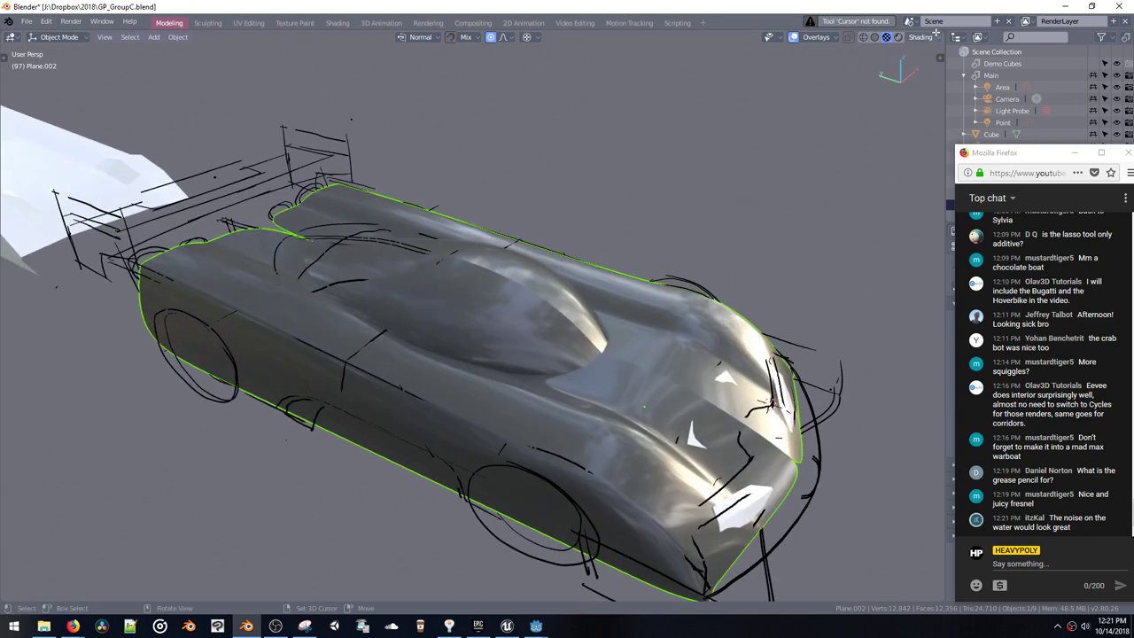
Step: Split the 3D viewport and turn the new area into a Properties editor showing the car body's modifiers
left_click_drag(944, 33, 702, 44)
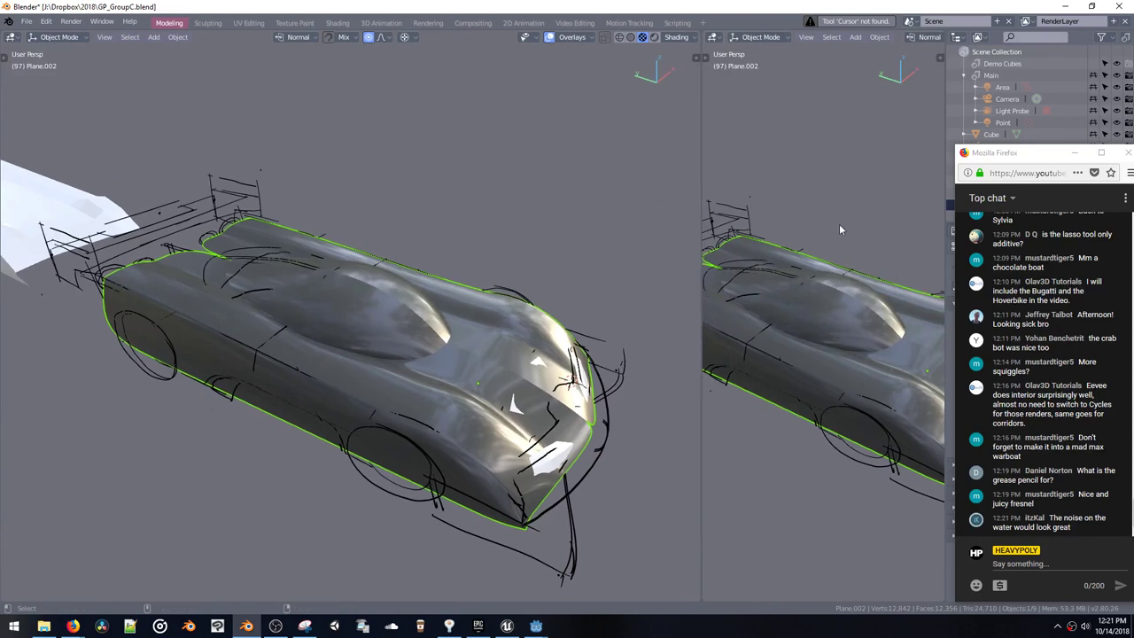
key("ctrl+space")
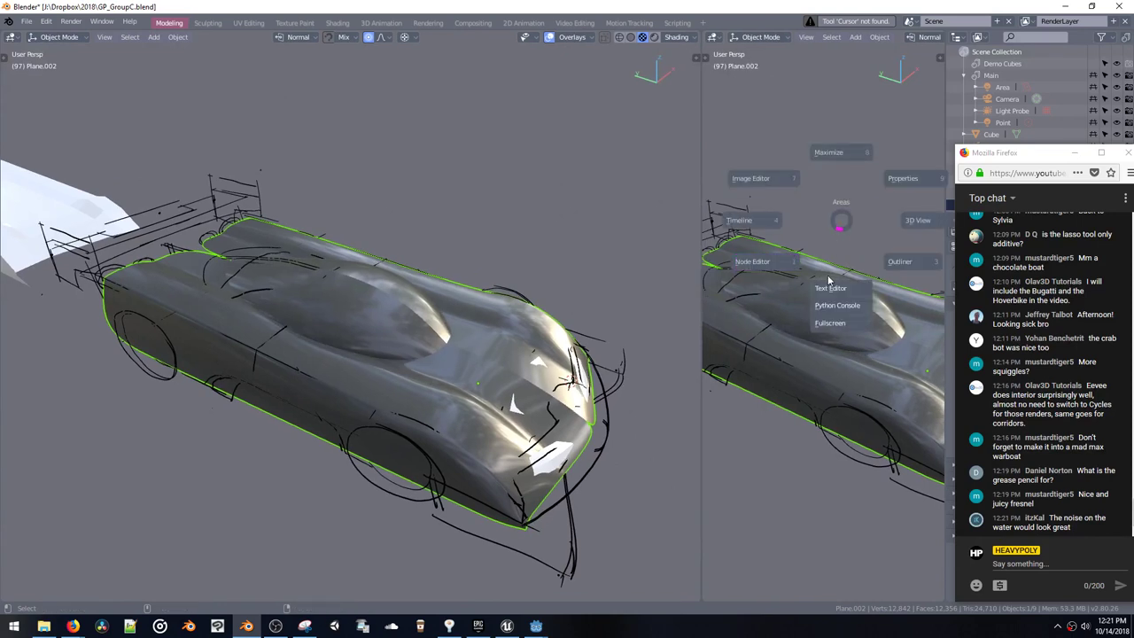
left_click(898, 180)
left_click(822, 39)
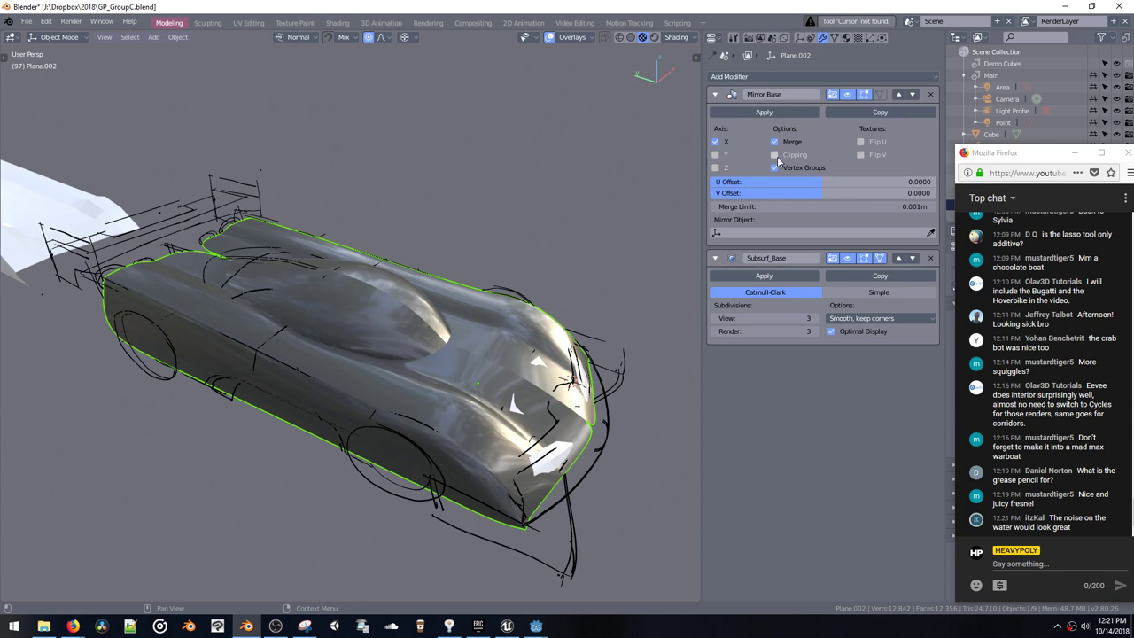
Step: Enter Edit Mode on the car body in top view and set the Subsurf_Base view and render subdivisions to 0
middle_click_drag(549, 319, 429, 335)
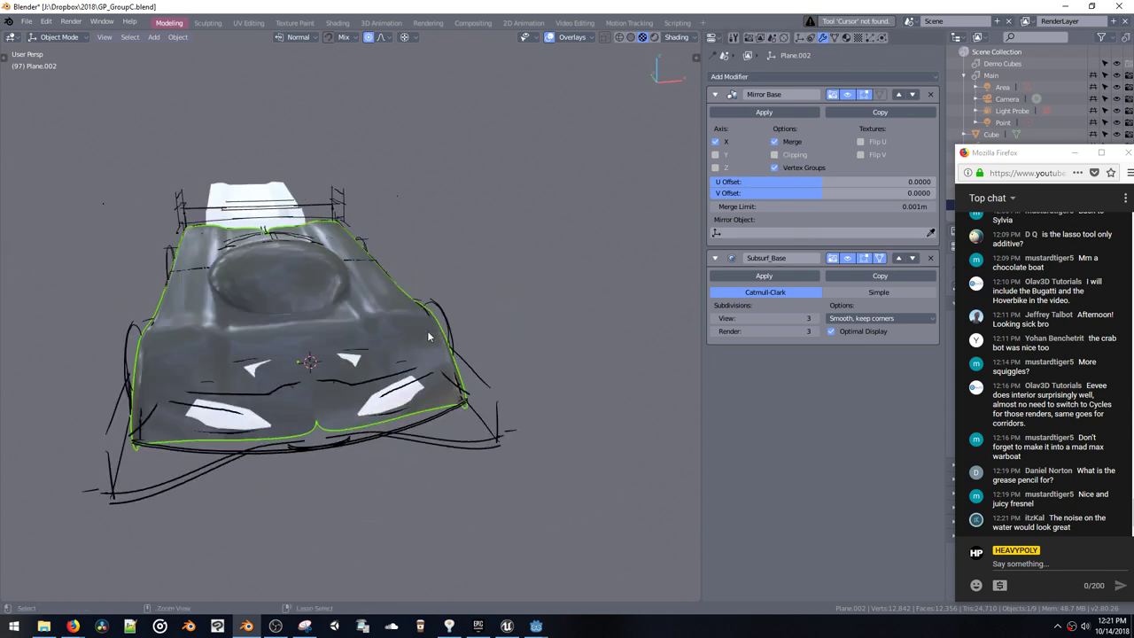
key("Tab")
middle_click_drag(398, 232, 348, 186)
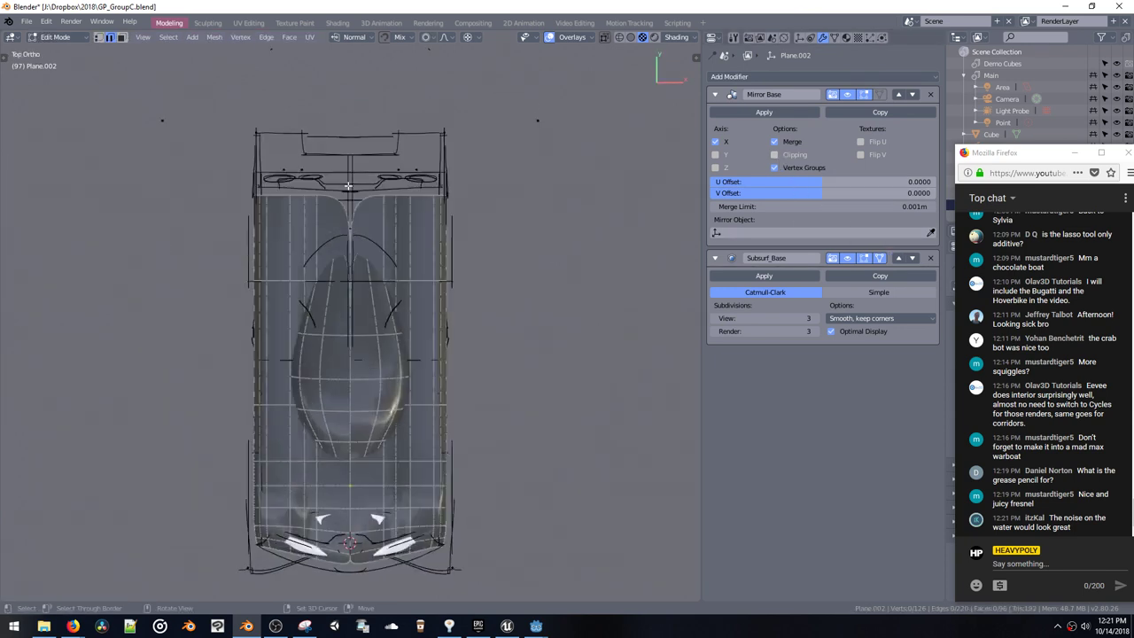
left_click_drag(330, 181, 373, 499)
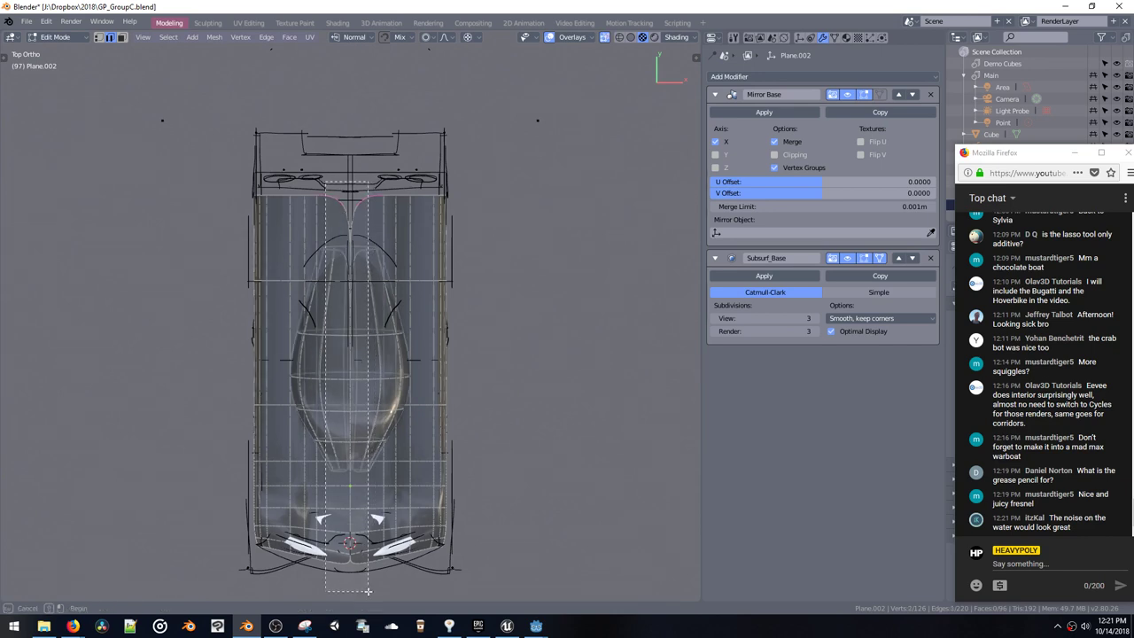
left_click_drag(369, 591, 369, 590)
key("ctrl+space")
key("Tab")
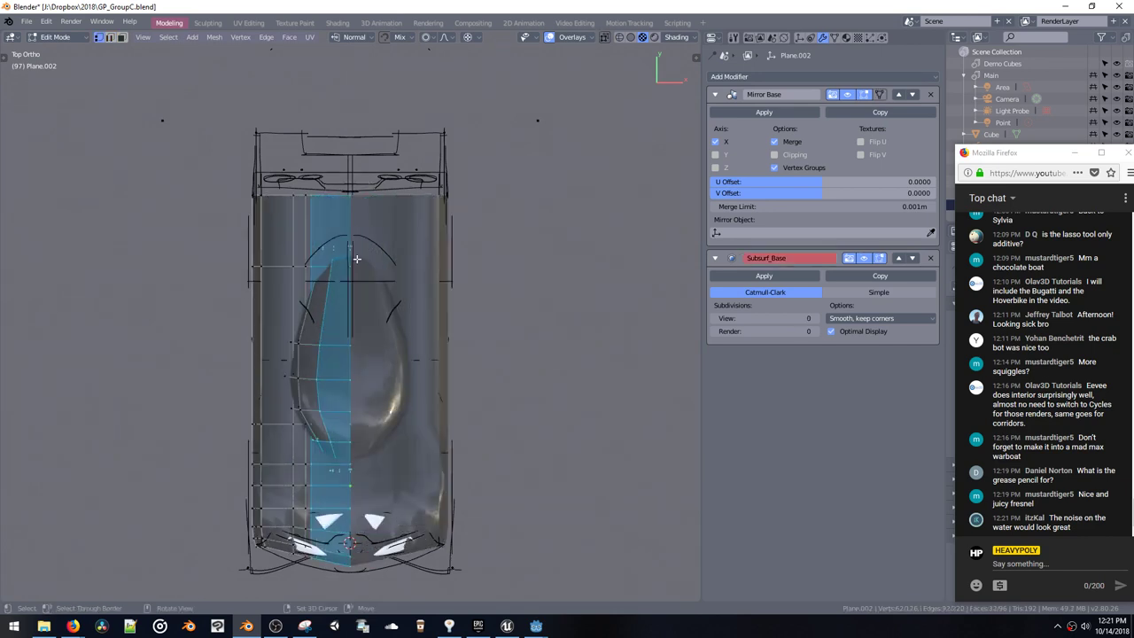
Step: Try selecting the vertices along the car body's centreline and scaling them along X, then clear the selection
left_click_drag(345, 197, 360, 383)
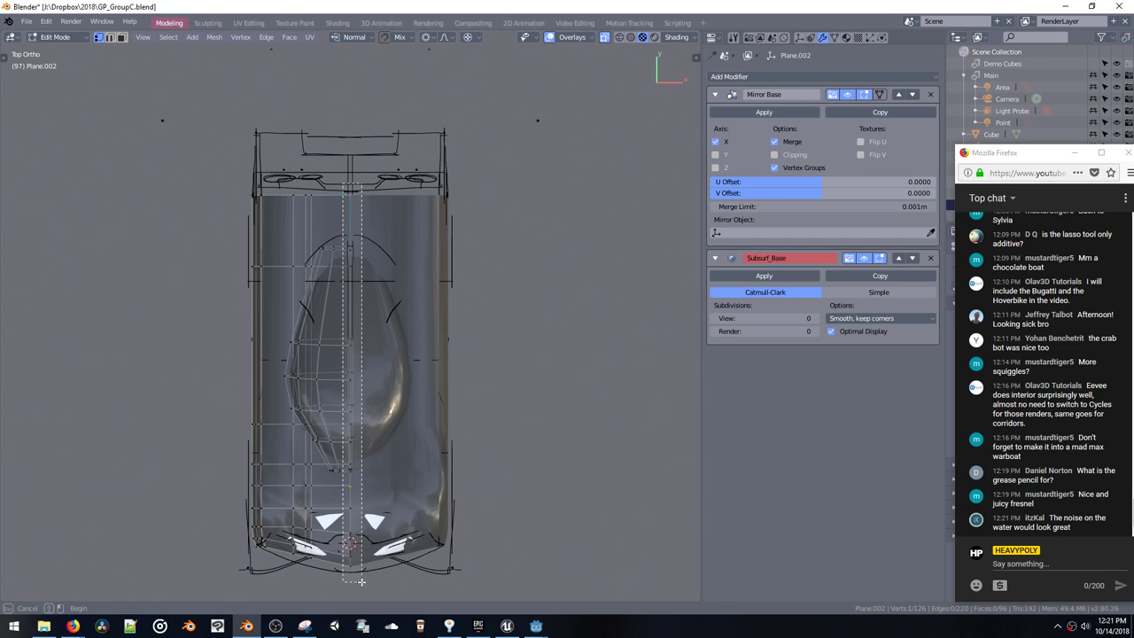
left_click_drag(361, 581, 361, 581)
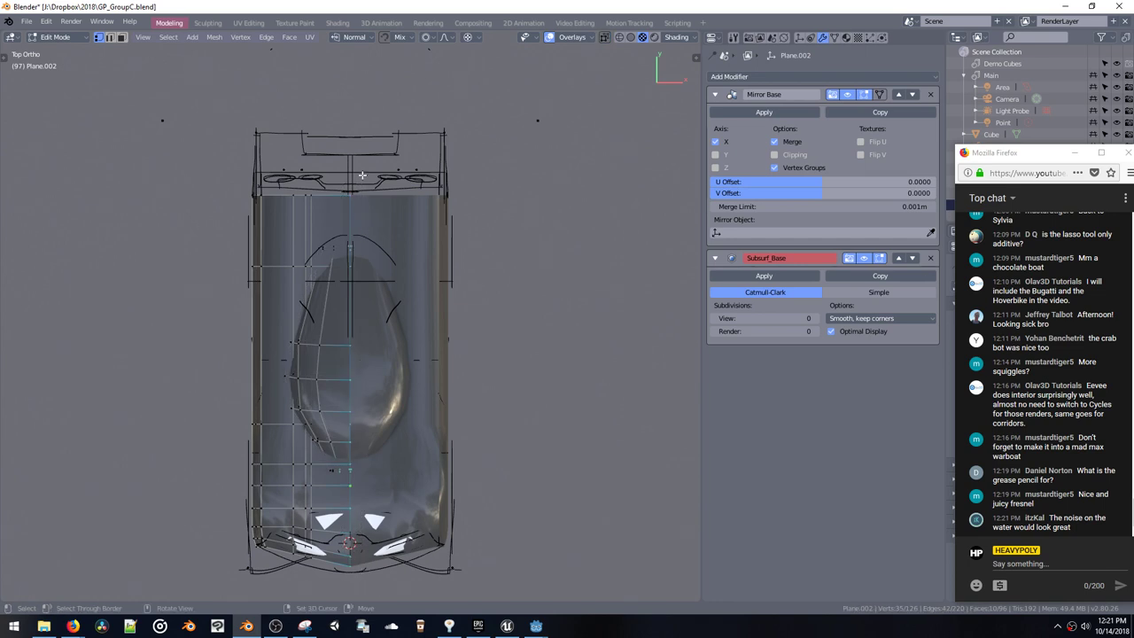
left_click_drag(346, 584, 346, 585)
key("s")
key("x")
left_click(502, 415)
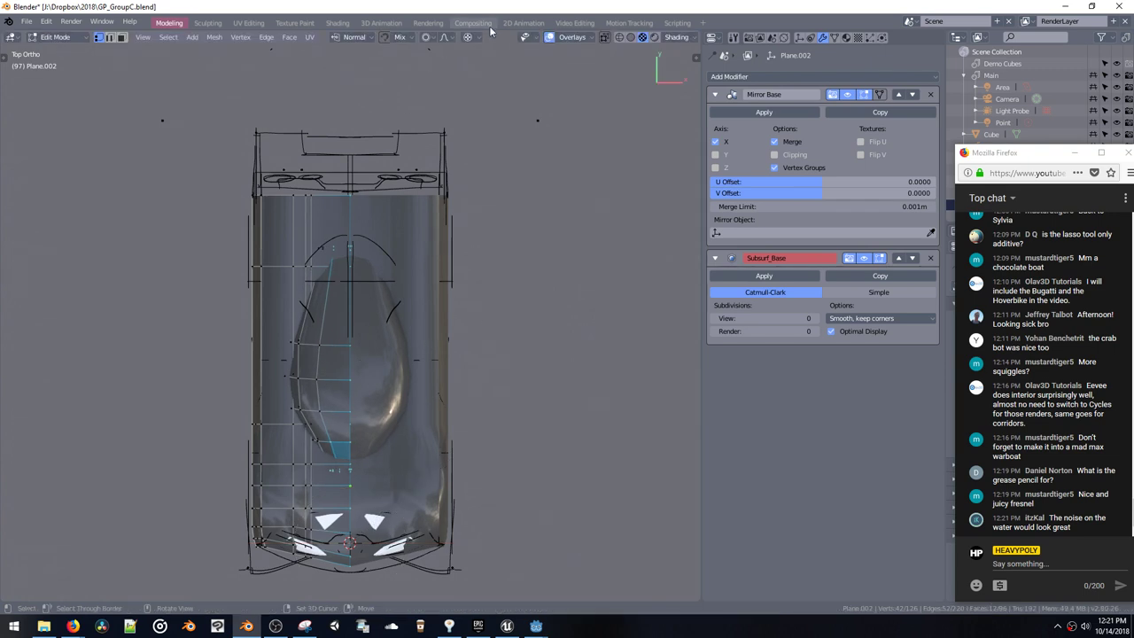
left_click(428, 38)
left_click(443, 51)
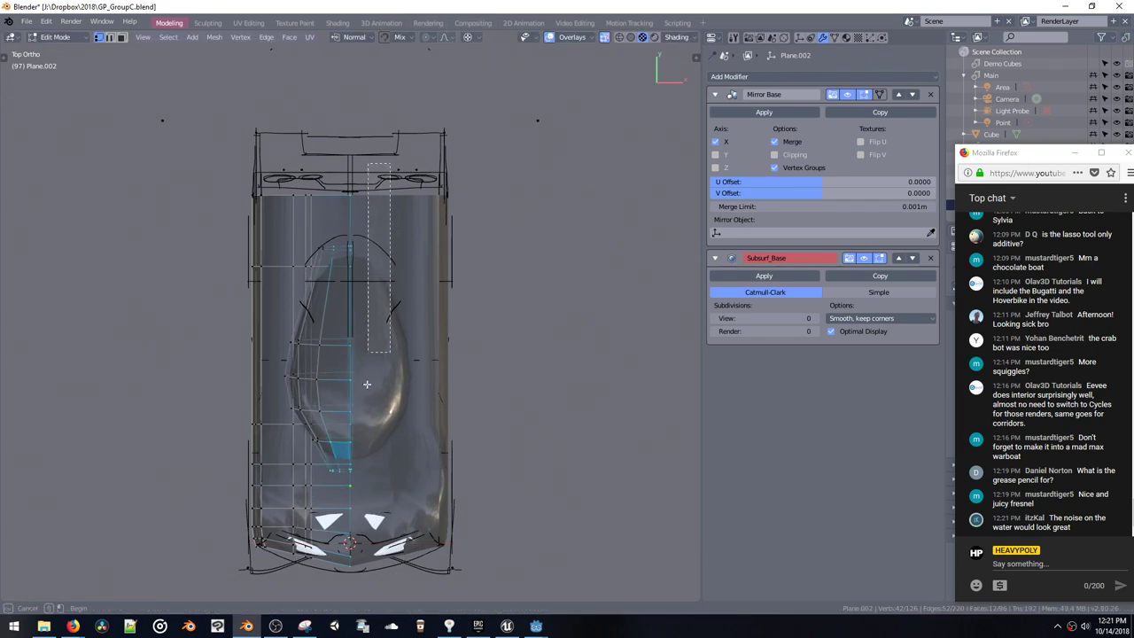
left_click_drag(348, 585, 345, 585)
key("a")
key("a")
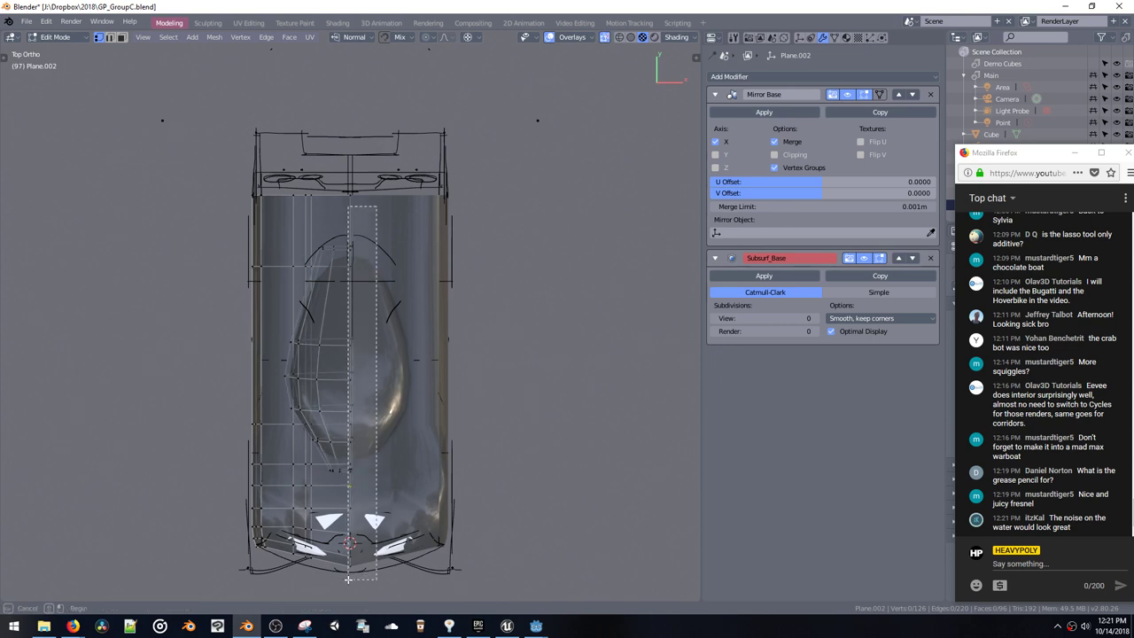
Step: Select the strip of faces beside the car body's centreline and check it in perspective and top views
middle_click_drag(372, 247, 357, 190)
scroll(349, 160, "up", 3)
key("space")
scroll(367, 168, "down", 3)
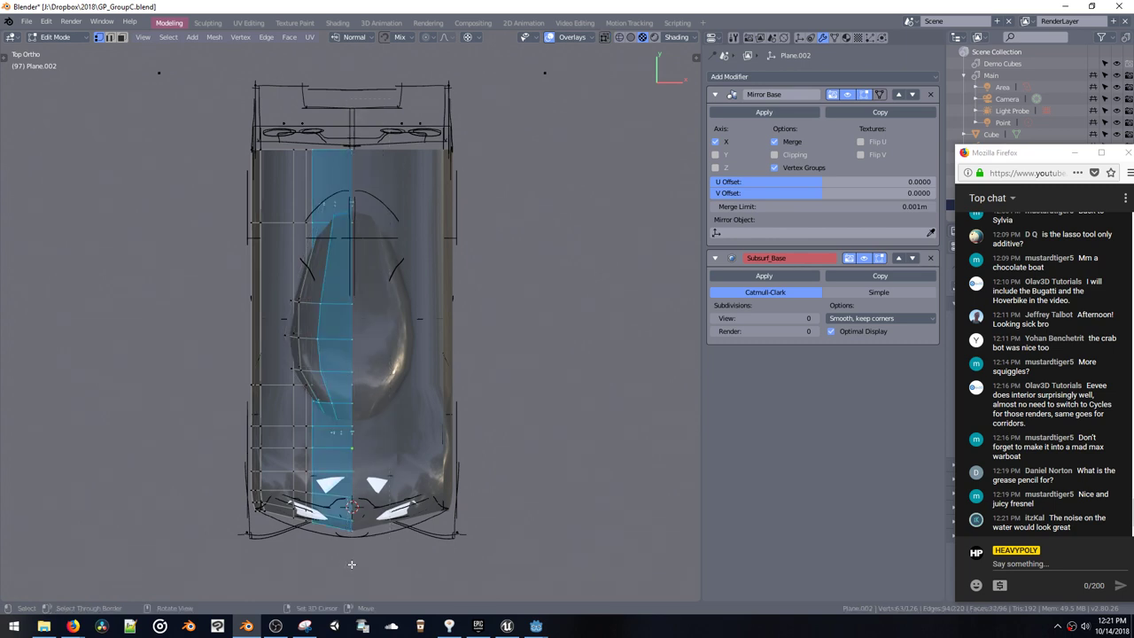
middle_click_drag(352, 564, 359, 427)
key("grave")
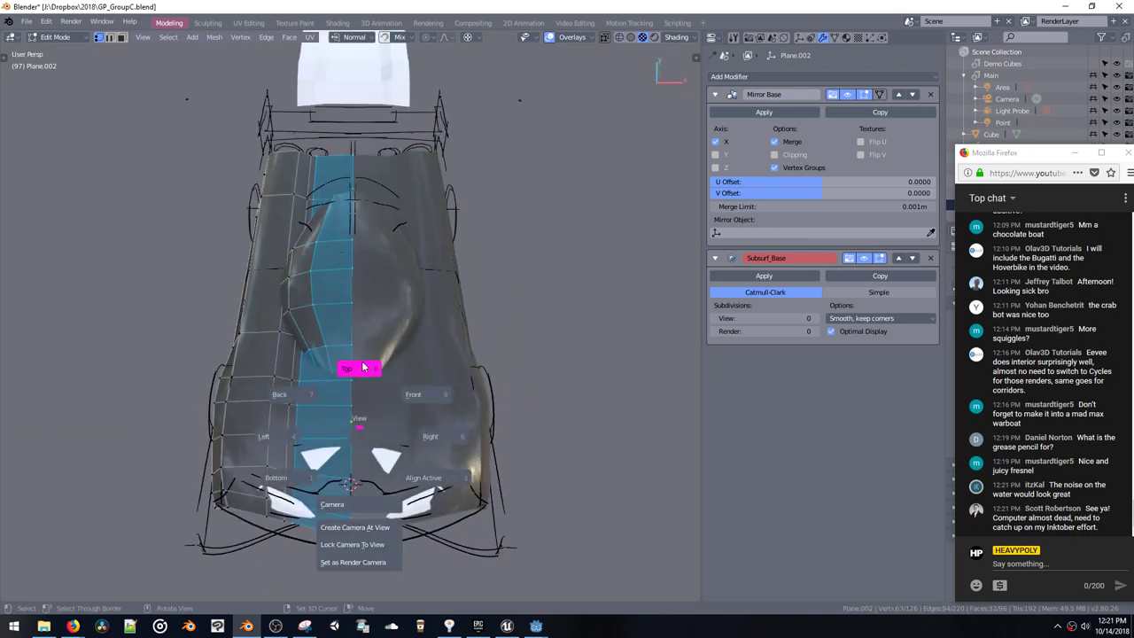
left_click(362, 367)
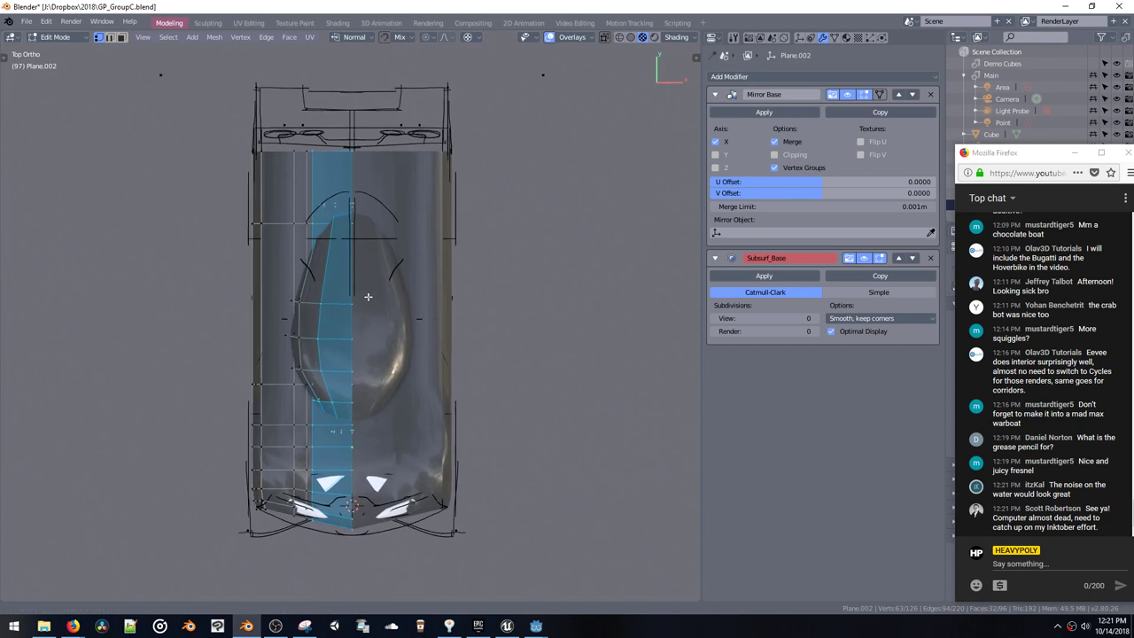
Step: Move the selected car body geometry along the X axis
middle_click_drag(293, 218, 234, 240)
key("g")
key("x")
left_click(281, 239)
key("space")
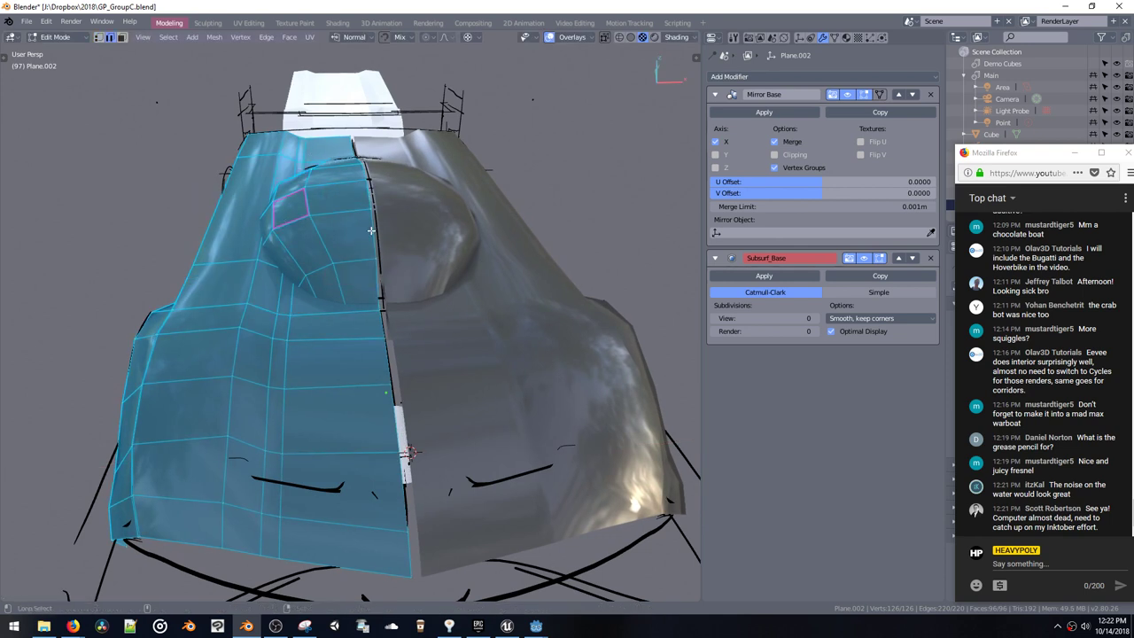
Step: Select the centreline edge loop and move it along X to close the gap between the mirrored halves, then return to Object Mode
left_click(371, 230, "alt")
key("g")
key("x")
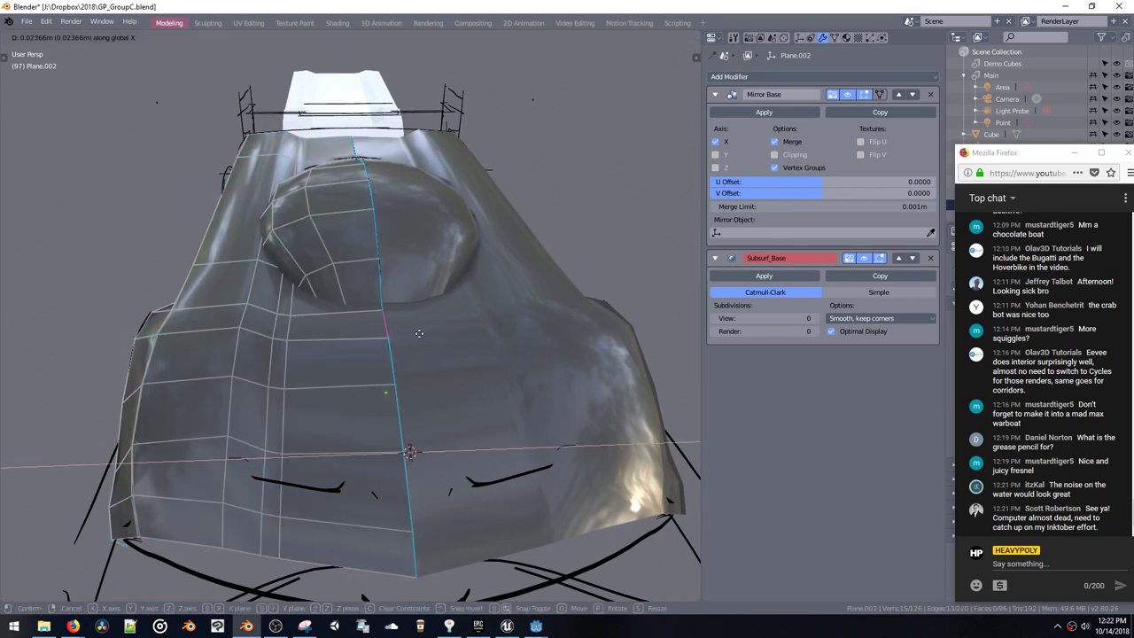
left_click(419, 333)
key("KP_7")
key("g")
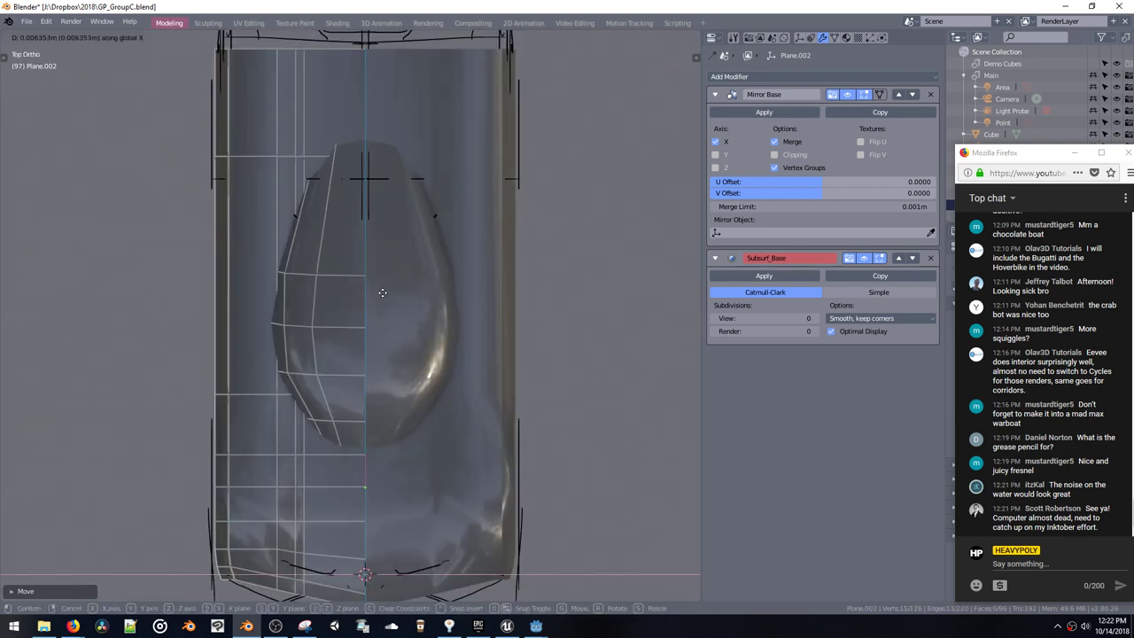
left_click(381, 292)
key("Tab")
middle_click_drag(379, 397, 400, 250)
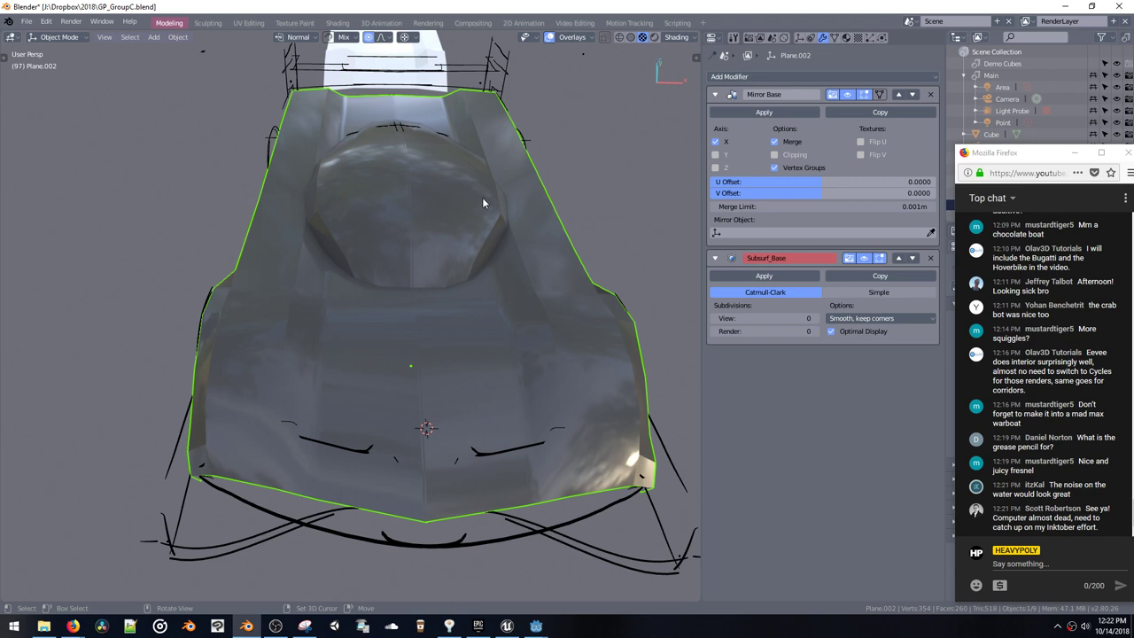
Step: Restore the car body's subdivision to level 3 and check its smoothed centreline in Object Mode
key("Tab")
key("Tab")
key("Tab")
key("Tab")
key("Tab")
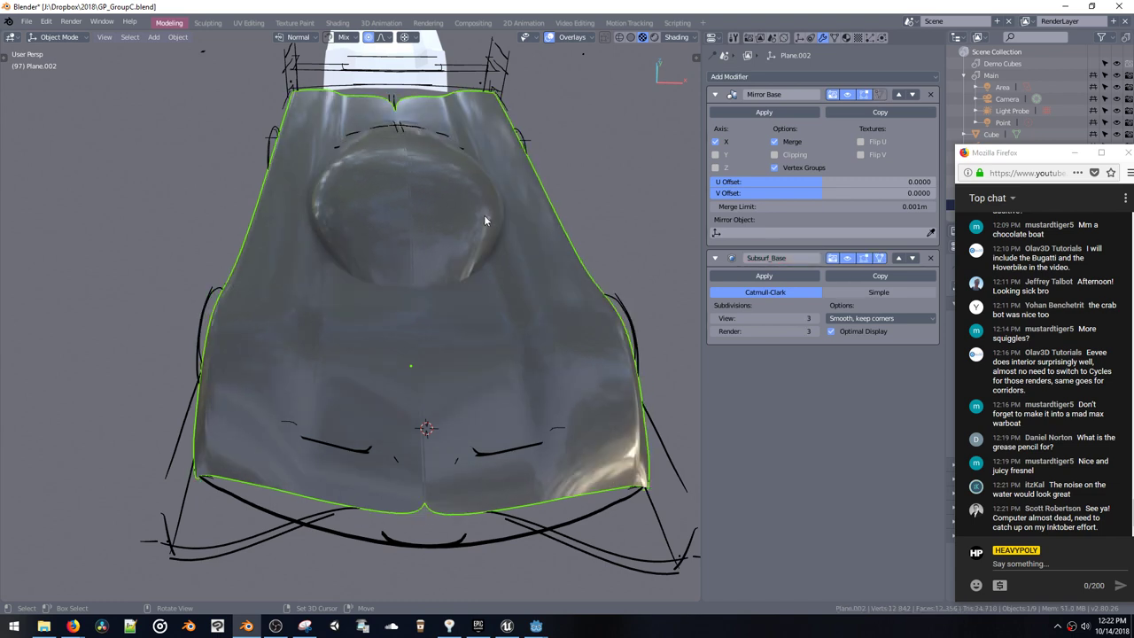
Step: Symmetrize the car body mesh across the X axis and remove its Mirror Base modifier
key("Tab")
key("shift+x")
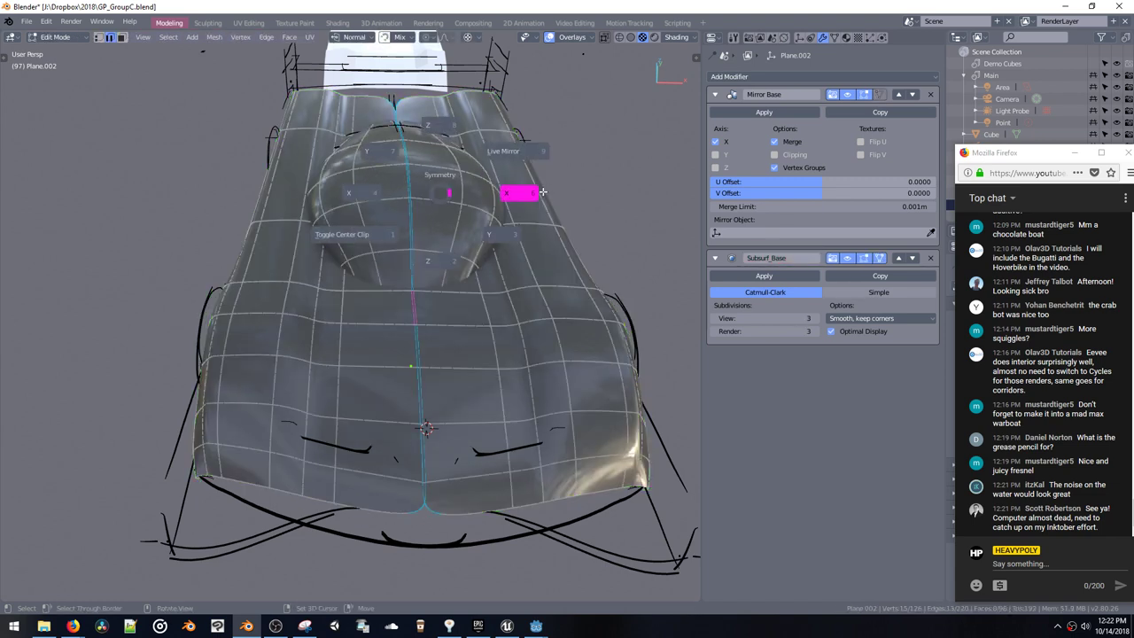
left_click(528, 199)
key("Tab")
middle_click_drag(474, 260, 526, 204)
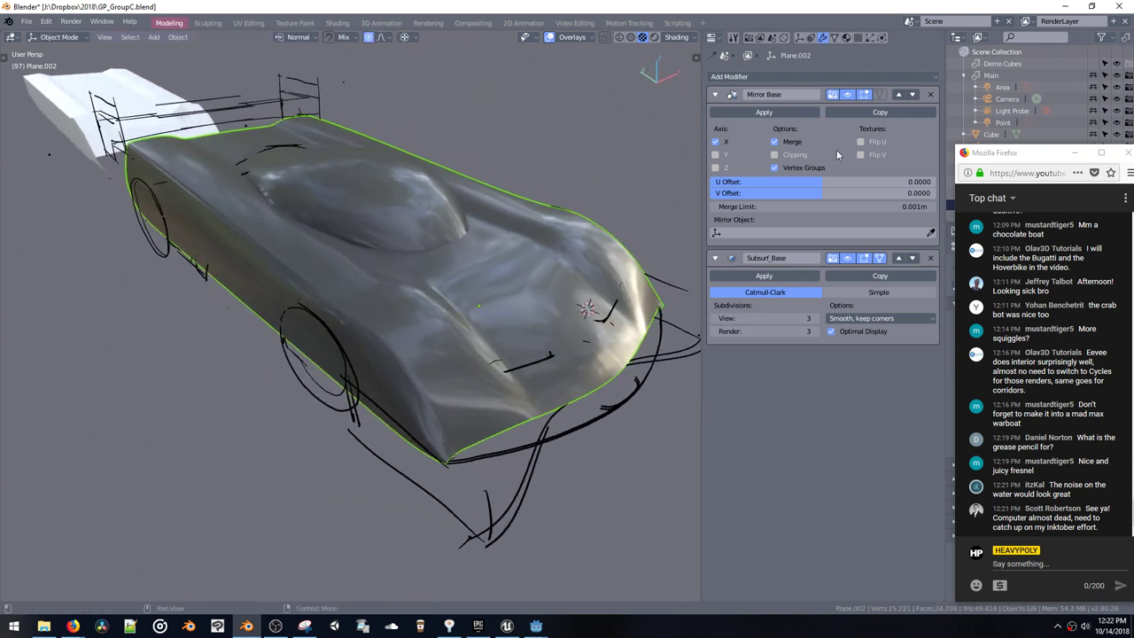
left_click(930, 94)
middle_click_drag(369, 275, 406, 317)
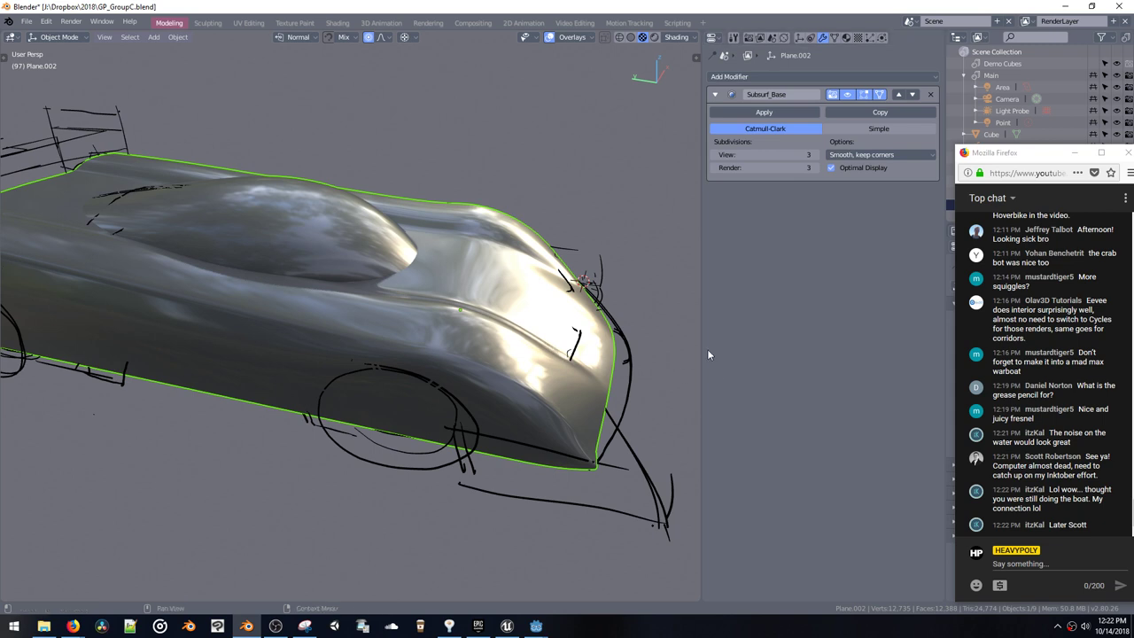
middle_click_drag(673, 347, 410, 307)
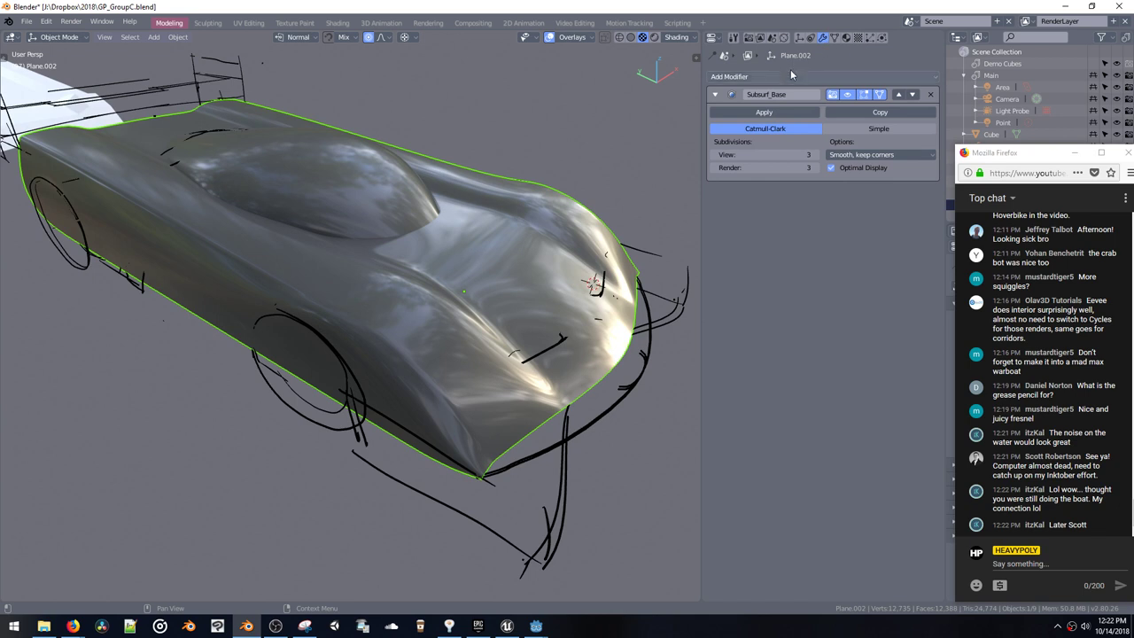
Step: Uncover the object list behind the chat window and lower the car body along Z beneath the grease pencil sketch
left_click_drag(991, 161, 982, 241)
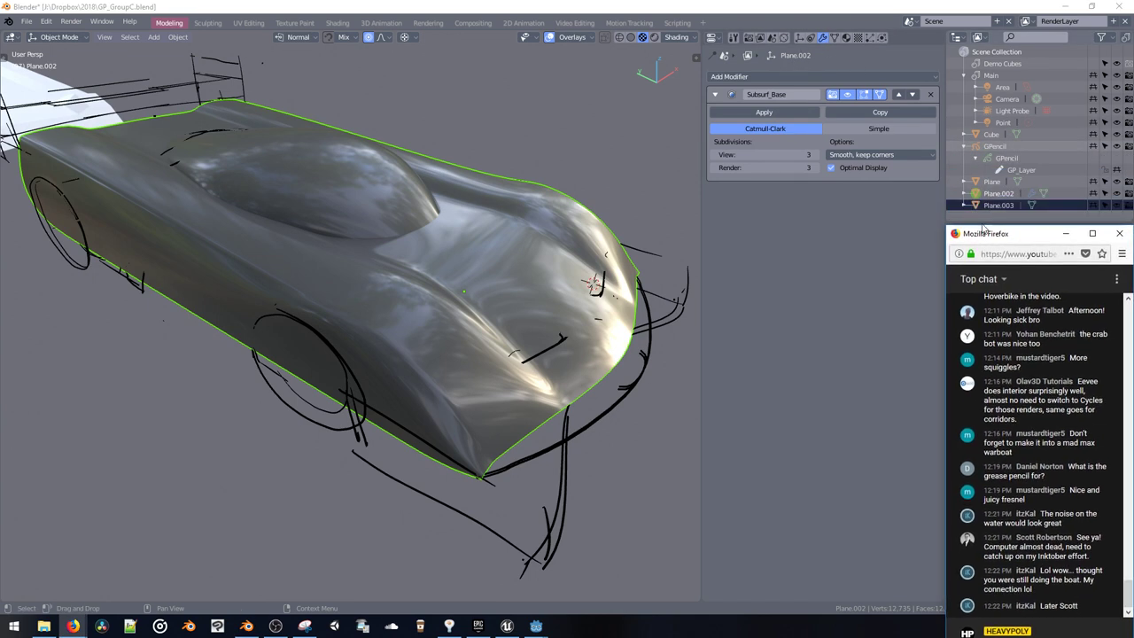
left_click(1004, 151)
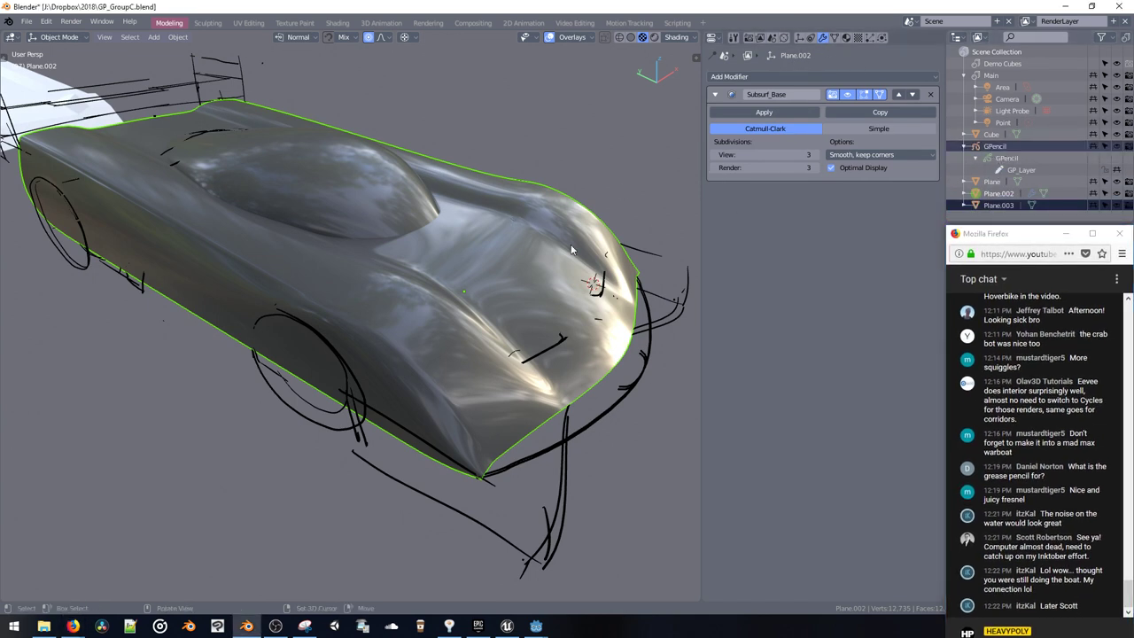
key("g")
key("z")
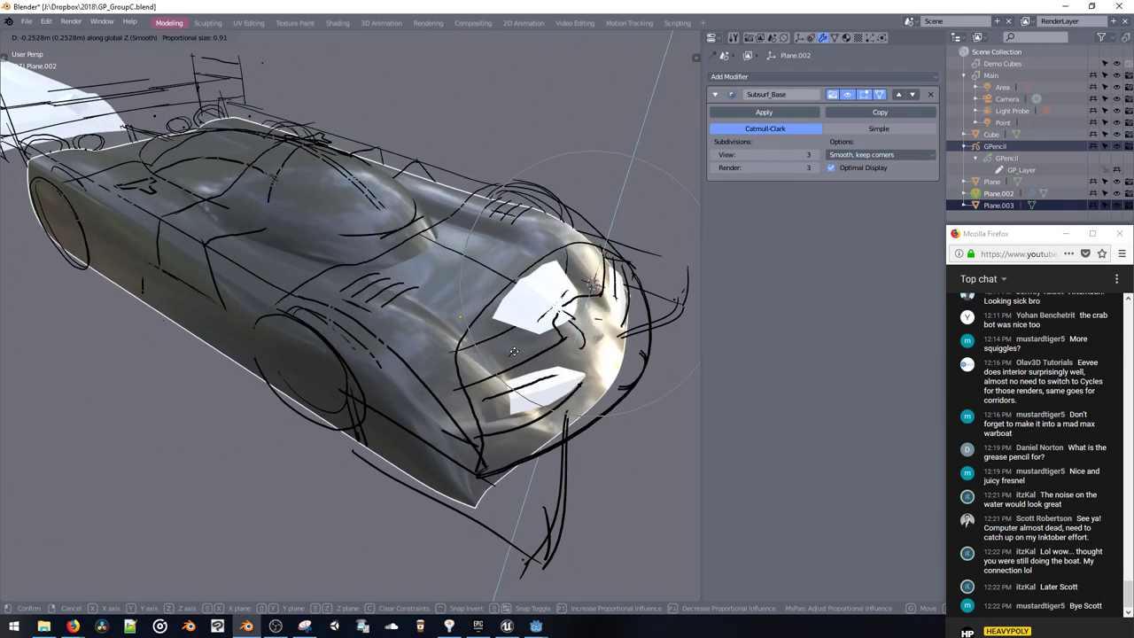
left_click(530, 355)
key("Tab")
middle_click_drag(530, 354, 620, 257)
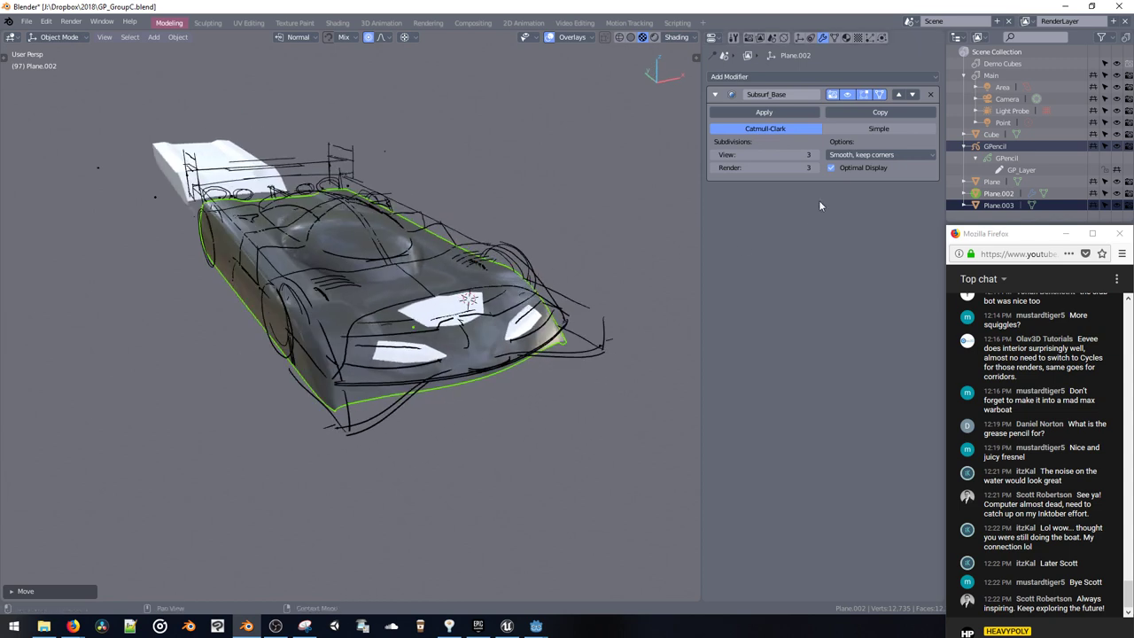
Step: Hide the car body and delete the leftover Plane.003 object inside the sketch
key("h")
mouse_move(284, 262)
middle_mouse_down()
mouse_move(347, 251)
mouse_move(430, 305)
mouse_move(453, 339)
mouse_move(469, 337)
mouse_move(367, 344)
mouse_move(382, 303)
middle_mouse_up()
left_click(450, 341)
key("g")
key("z")
left_click(445, 339)
key("ctrl+z")
key("Delete")
Step: Slide the white Plane car body along Y over the sketch and delete it
left_click(178, 144)
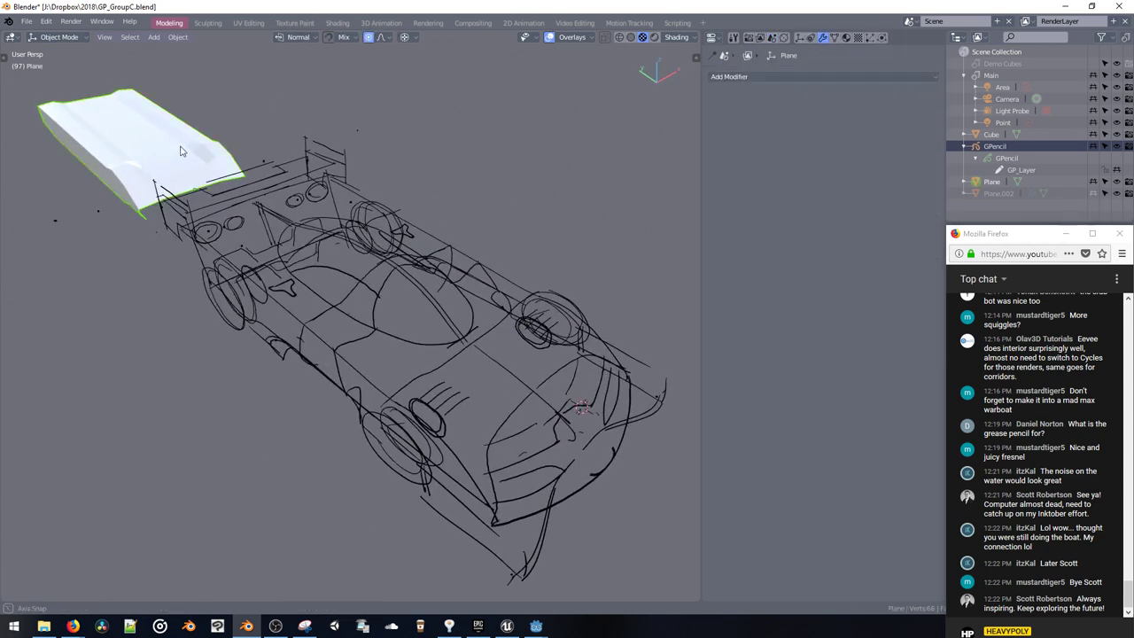
key("g")
key("y")
left_click(791, 464)
key("g")
key("y")
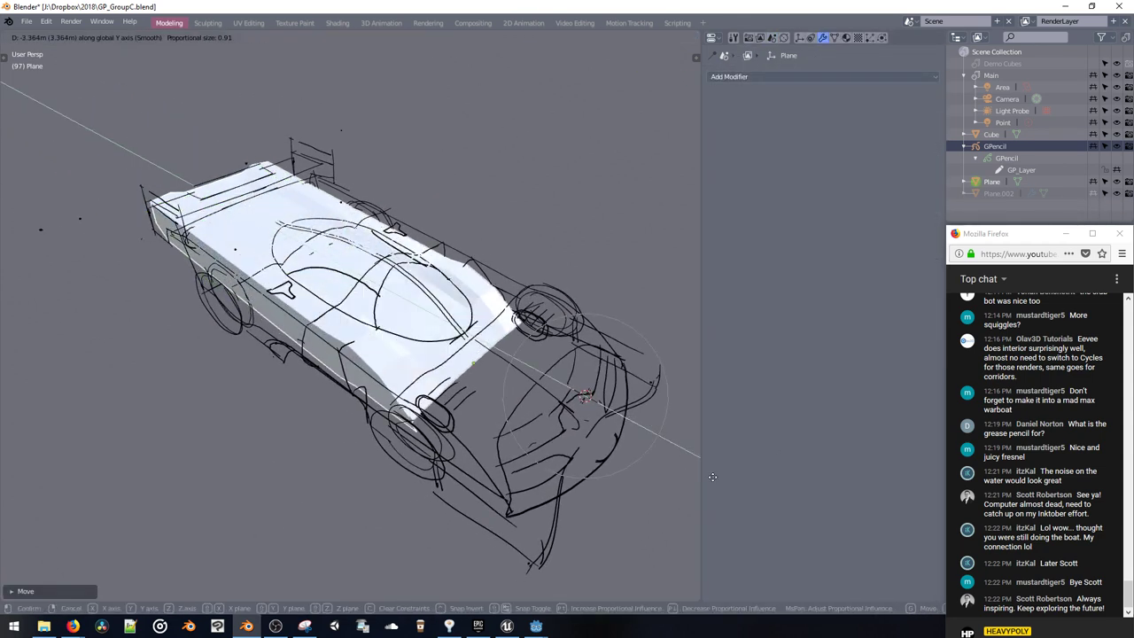
left_click(947, 533)
left_click(673, 409)
key("g")
key("y")
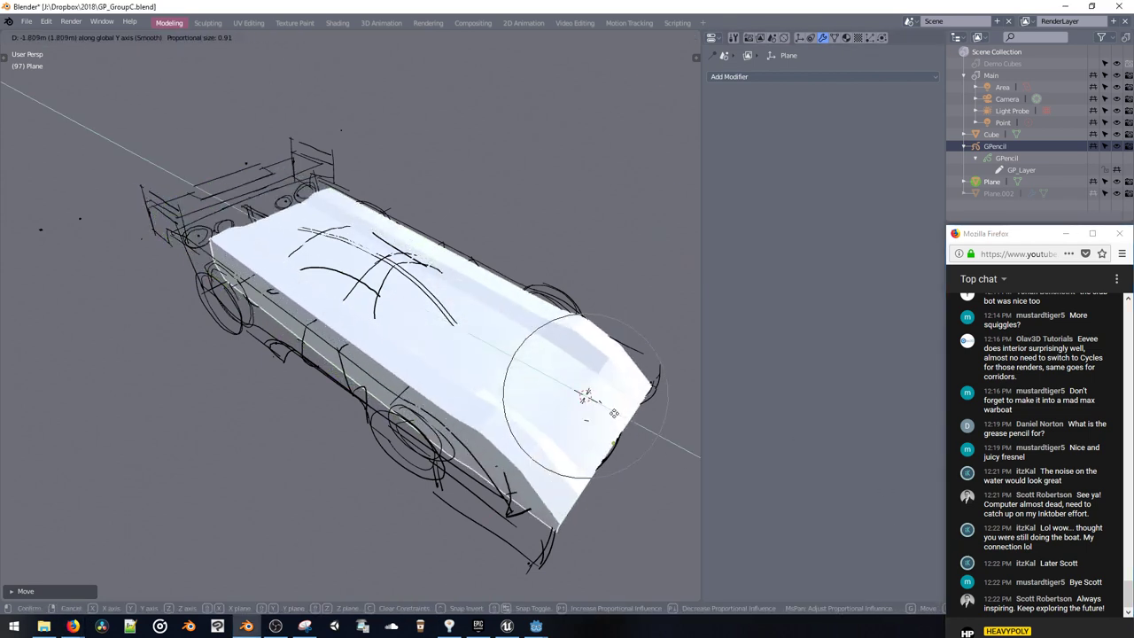
left_click(602, 403)
key("x")
Step: Examine the grease pencil car sketch from front, three-quarter and top views
mouse_move(512, 341)
middle_mouse_down()
mouse_move(474, 295)
mouse_move(411, 268)
mouse_move(434, 281)
mouse_move(431, 260)
mouse_move(372, 275)
middle_mouse_up()
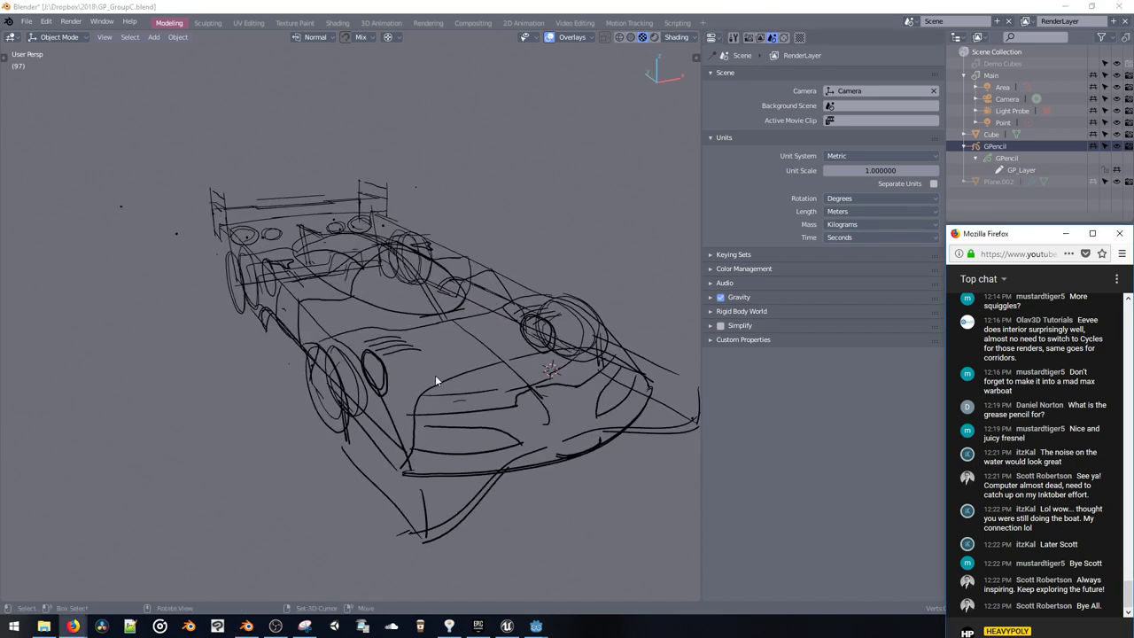
mouse_move(422, 360)
middle_mouse_down()
mouse_move(444, 440)
mouse_move(410, 356)
mouse_move(375, 331)
mouse_move(425, 359)
mouse_move(599, 354)
mouse_move(479, 316)
mouse_move(499, 326)
mouse_move(518, 308)
mouse_move(505, 310)
mouse_move(526, 307)
mouse_move(503, 321)
mouse_move(524, 324)
middle_mouse_up()
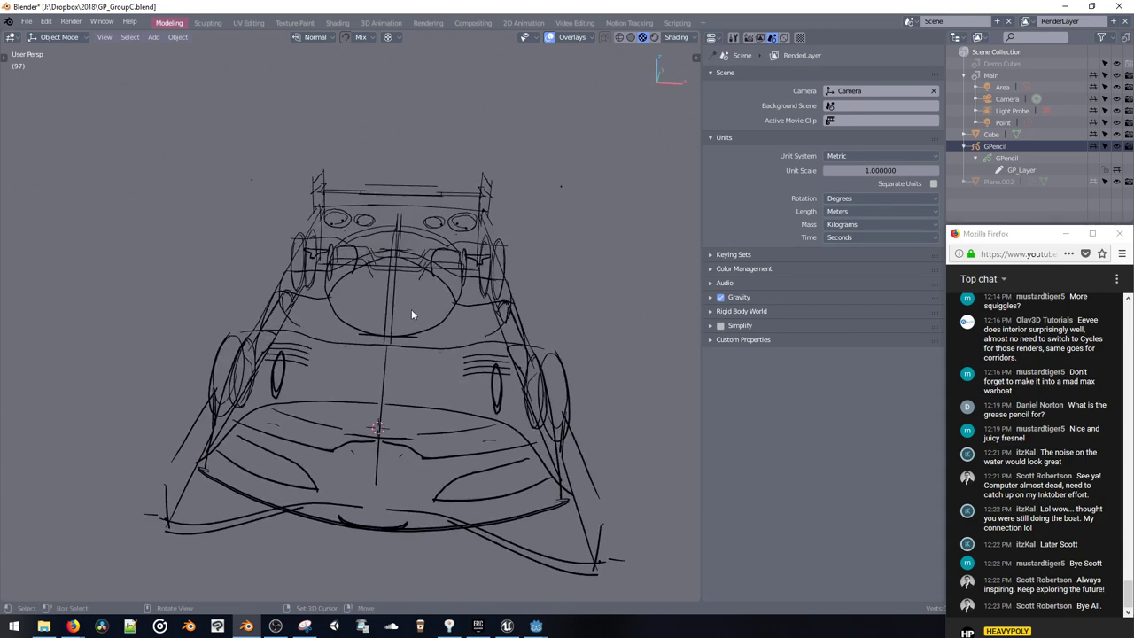
middle_click_drag(412, 314, 339, 300)
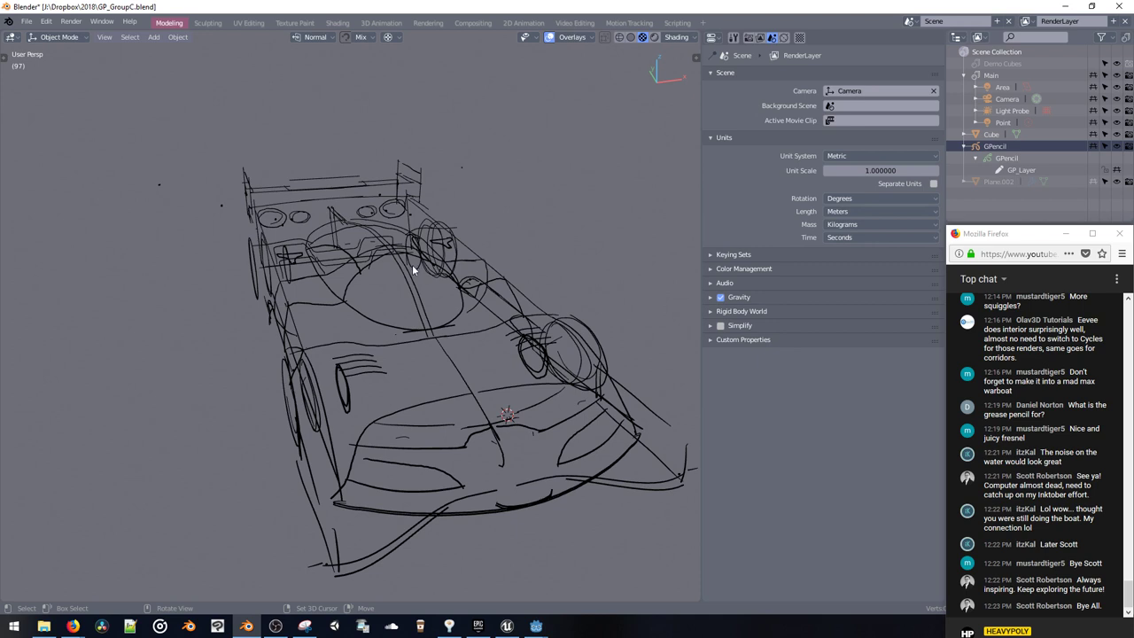
mouse_move(411, 320)
middle_mouse_down()
mouse_move(463, 346)
mouse_move(488, 325)
mouse_move(442, 321)
mouse_move(461, 352)
mouse_move(468, 321)
mouse_move(424, 352)
mouse_move(421, 170)
mouse_move(420, 339)
mouse_move(417, 212)
mouse_move(415, 252)
mouse_move(440, 248)
mouse_move(447, 265)
mouse_move(386, 248)
mouse_move(464, 269)
mouse_move(456, 416)
middle_mouse_up()
key("ctrl+space")
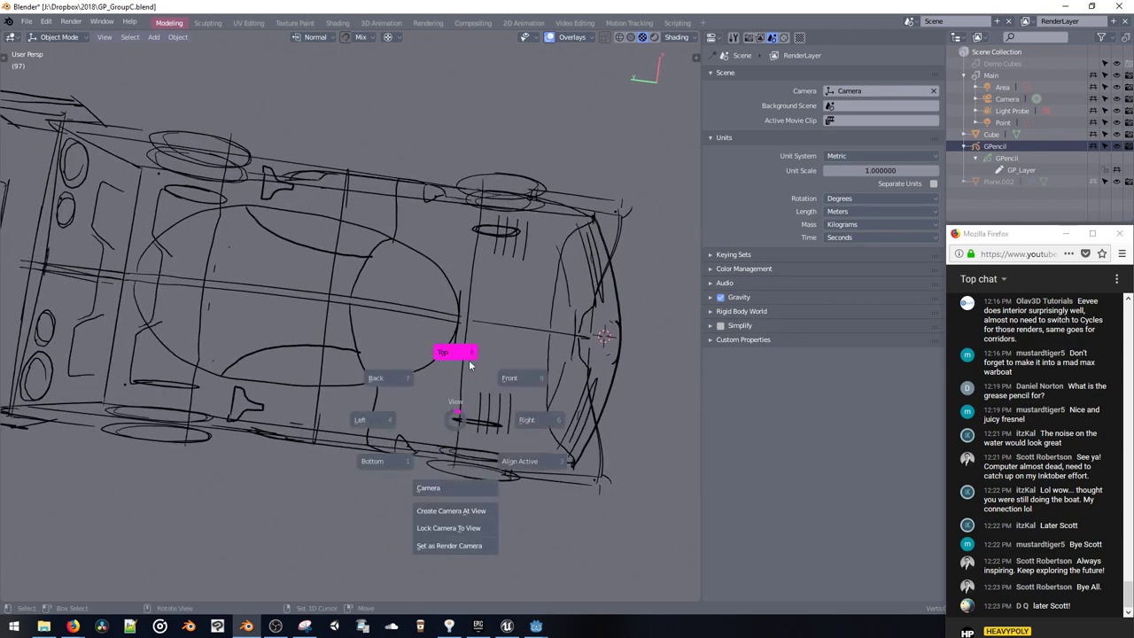
left_click(468, 362)
mouse_move(445, 336)
middle_mouse_down("shift")
mouse_move(449, 355)
mouse_move(440, 276)
mouse_move(428, 337)
middle_mouse_up("shift")
Step: Unhide the car body and raise it along Z into the grease pencil sketch
key("alt+h")
left_click(423, 335)
key("g")
key("z")
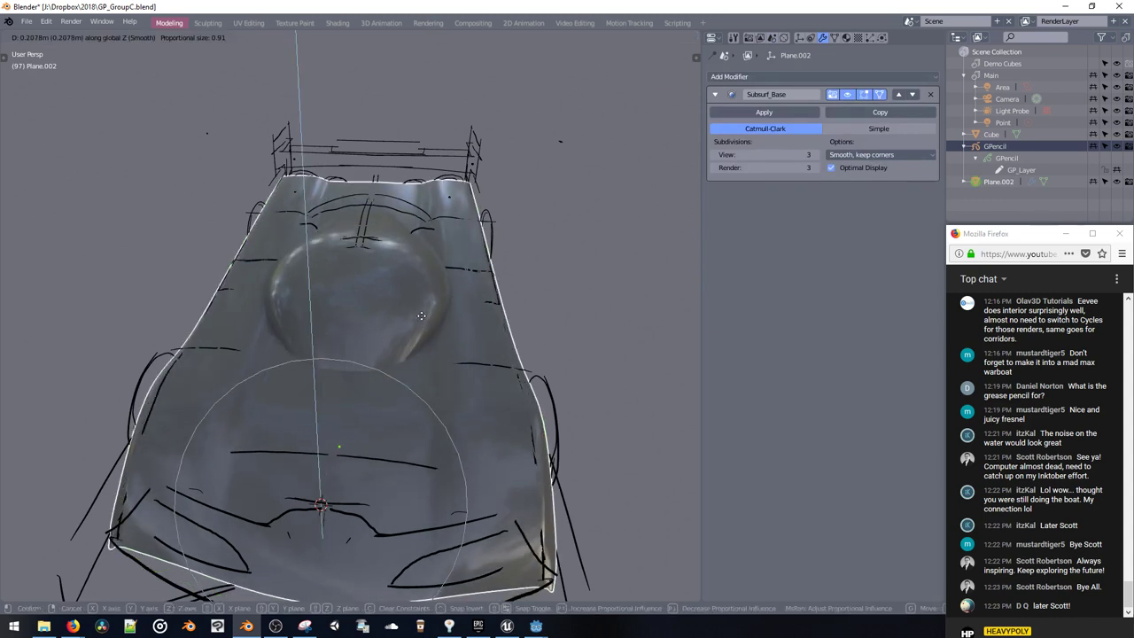
left_click(417, 270)
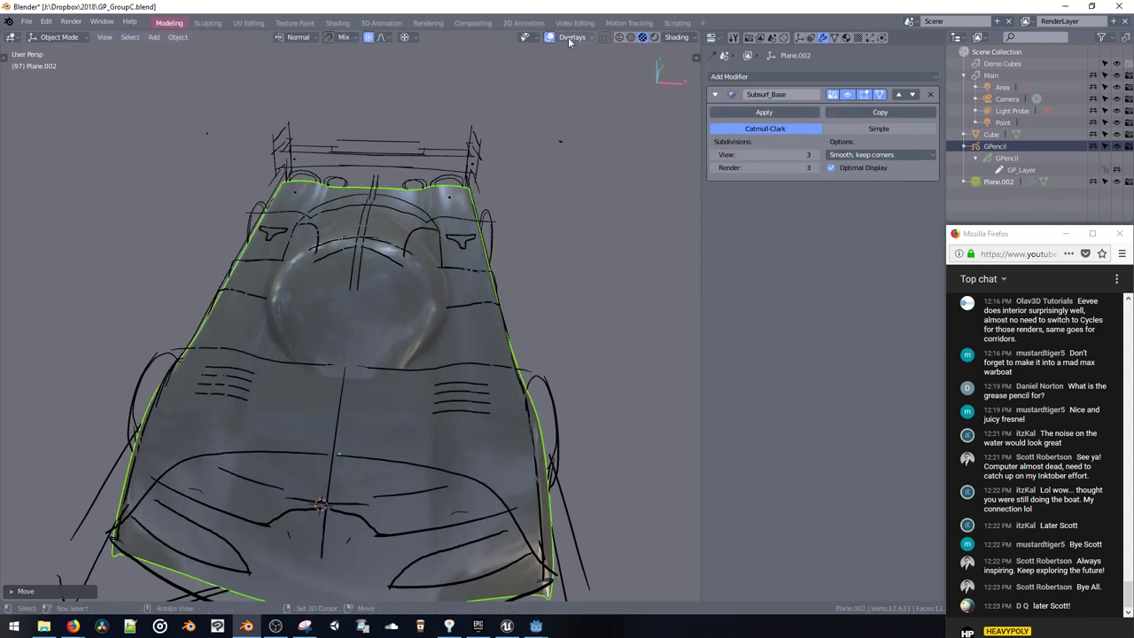
Step: Move the car body along Y and scale it along X to fit the sketch
middle_click_drag(404, 107, 402, 276)
key("g")
key("y")
left_click(301, 271)
key("s")
key("x")
left_click(460, 339)
Step: Adjust the car body's height along Z and refine its width with another X scale
key("g")
key("z")
left_click(495, 286)
key("s")
key("x")
left_click(487, 303)
Step: Select the outer side vertices of the car body and move them outward along X to the sketched edge
key("Tab")
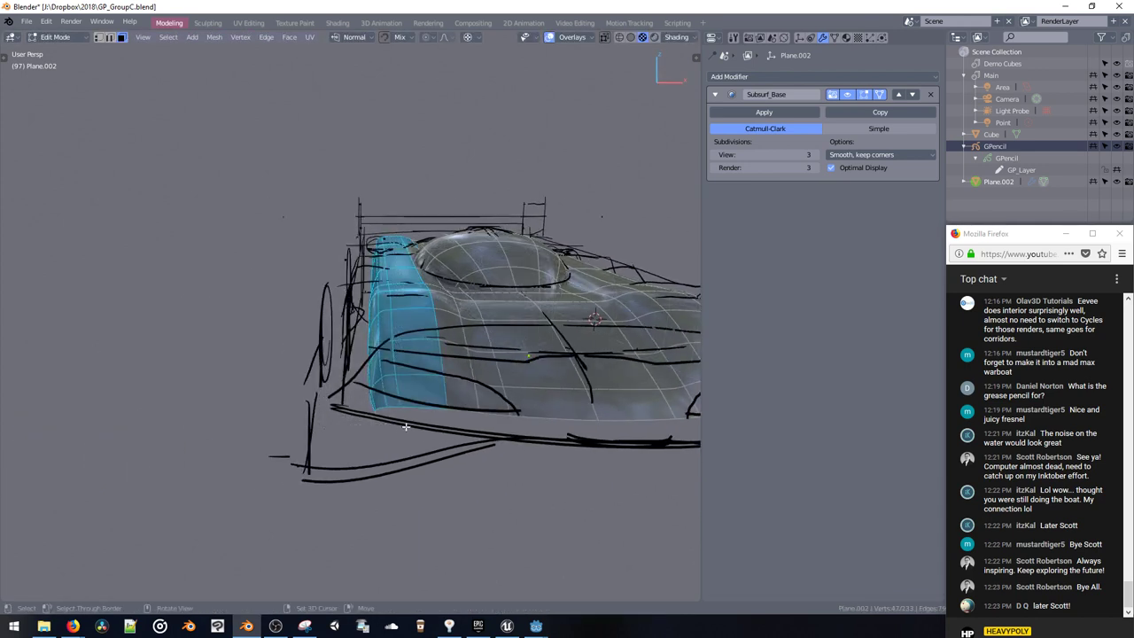
middle_click_drag(405, 426, 389, 414)
left_click_drag(393, 447, 391, 448)
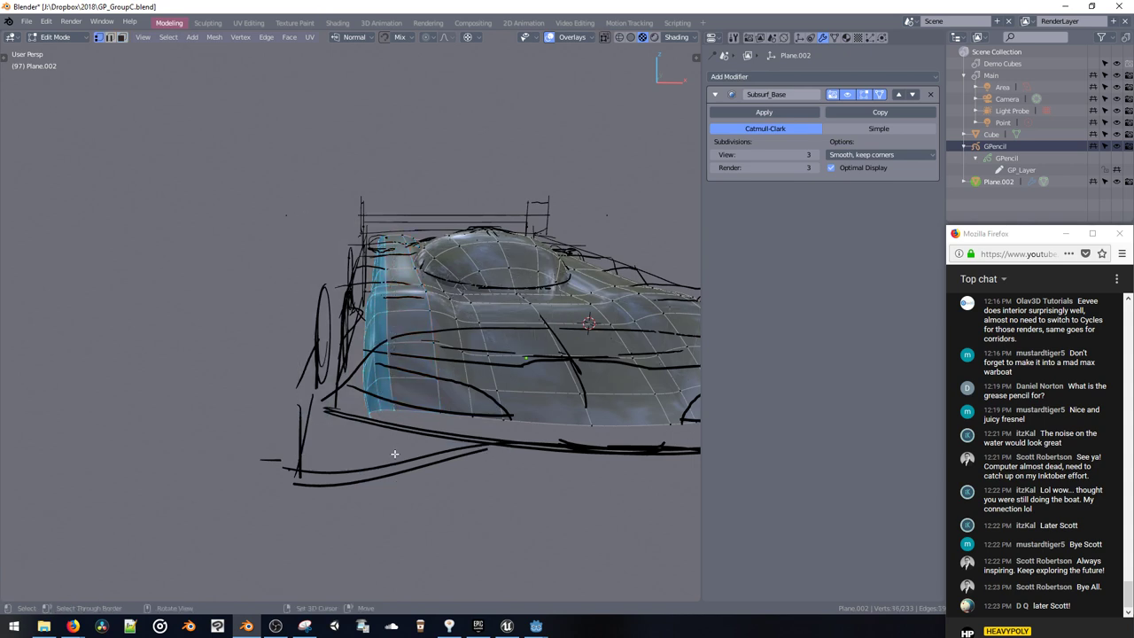
key("g")
key("x")
left_click(347, 454)
key("Tab")
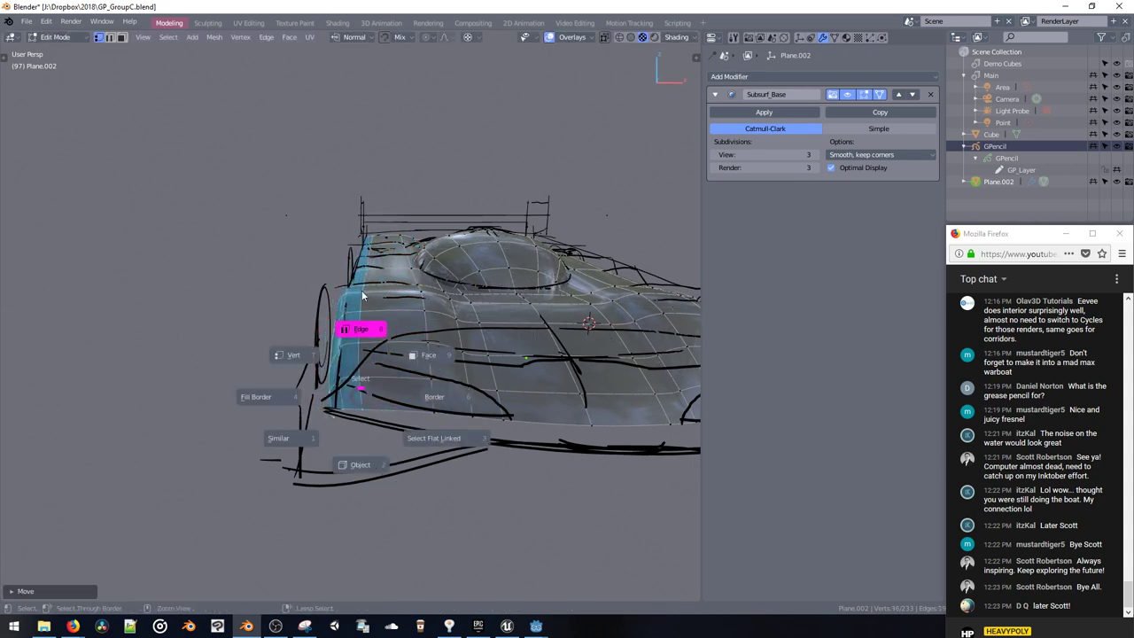
Step: Apply the car body's object transforms in Object Mode
key("ctrl+a")
left_click(351, 457)
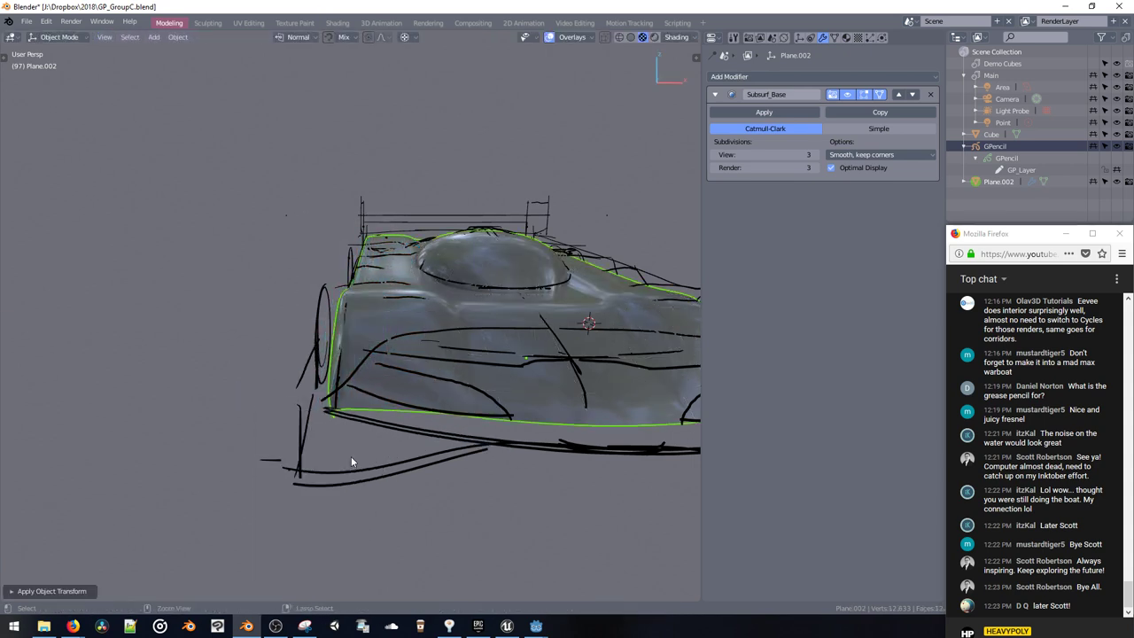
key("ctrl+a")
left_click(348, 432)
Step: Shape the car body's side in Edit Mode by moving its geometry along X to follow the sketch
middle_click_drag(348, 428, 405, 348)
key("Tab")
middle_click_drag(324, 383, 371, 236)
key("g")
key("x")
left_click(325, 360)
key("g")
left_click(310, 308)
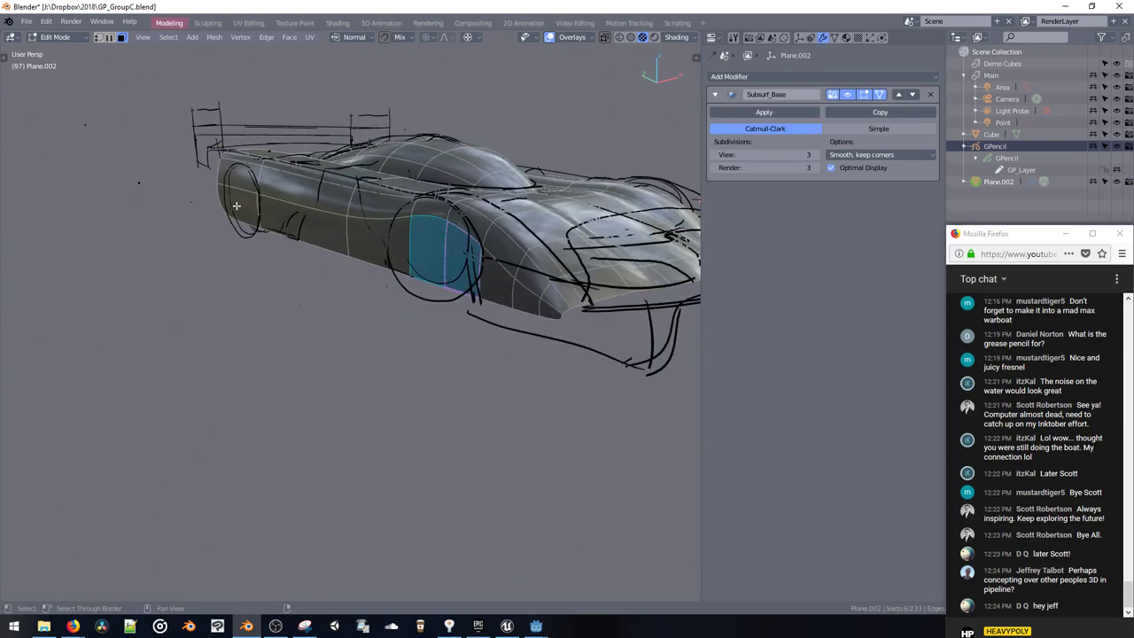
middle_click_drag(236, 206, 274, 233)
key("g")
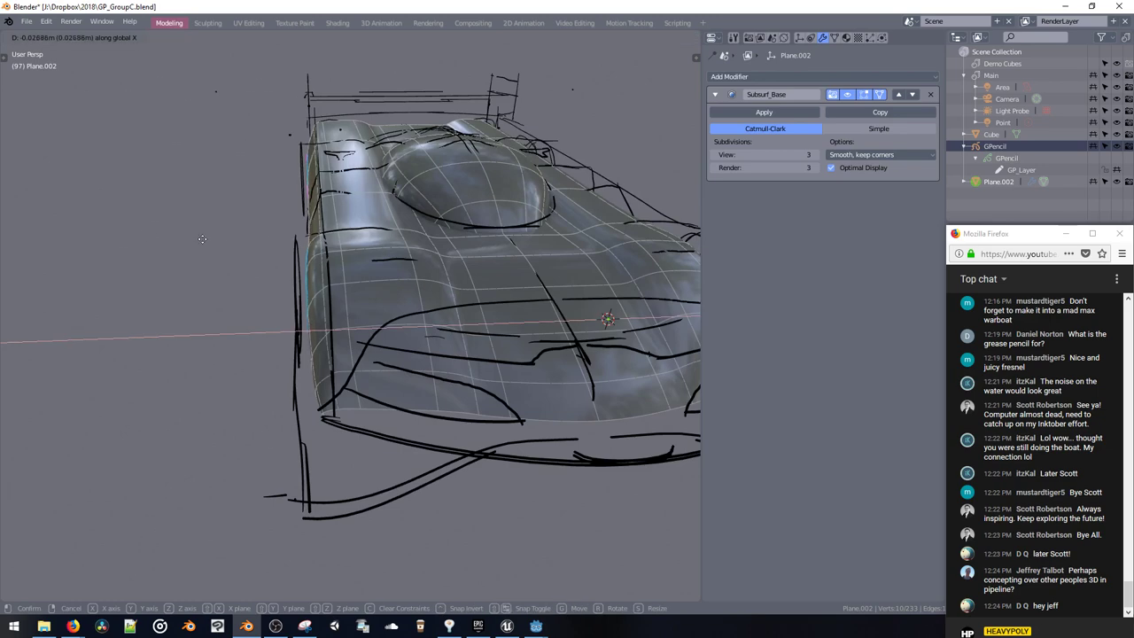
left_click(94, 231)
Step: Set the subdivision to level 0 and move the lower vertex behind the front wheel opening along Y
middle_click_drag(288, 308, 455, 339)
key("ctrl+0")
left_click(417, 333)
key("g")
key("y")
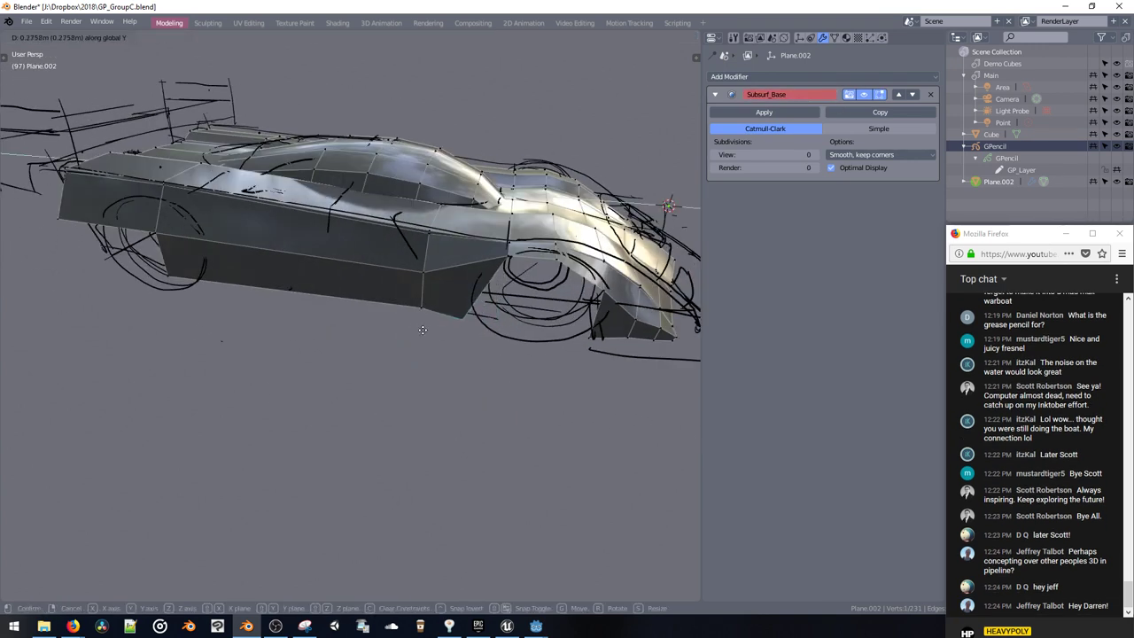
left_click(422, 330)
Step: Add a loop cut along the lower side panel and move its vertex at the front wheel opening along Y
key("ctrl+r")
left_click(434, 303)
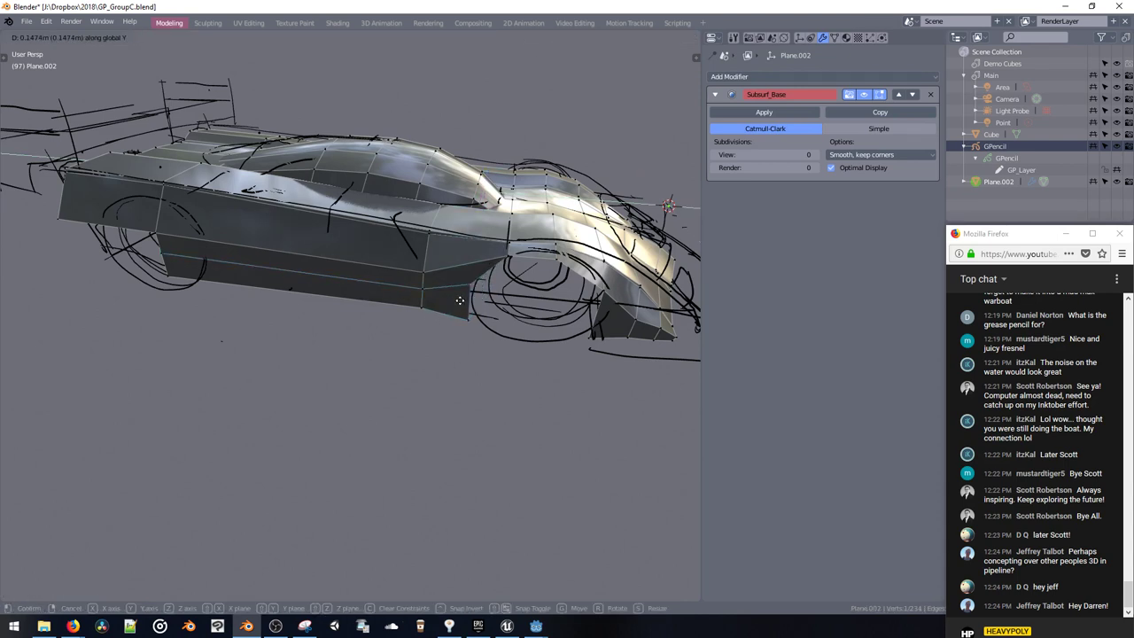
left_click(459, 300)
Step: Move the vertices at the front and top of the front wheel arch to follow the sketched wheel
middle_click_drag(462, 311, 434, 287)
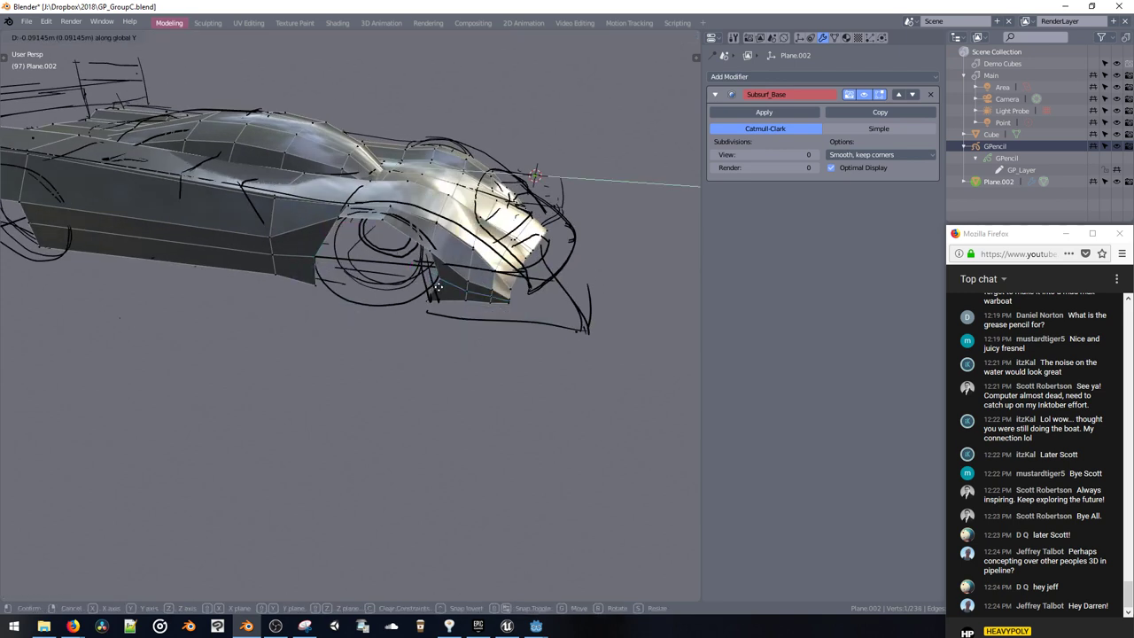
left_click(430, 258)
left_click(435, 255)
key("g")
left_click(433, 253)
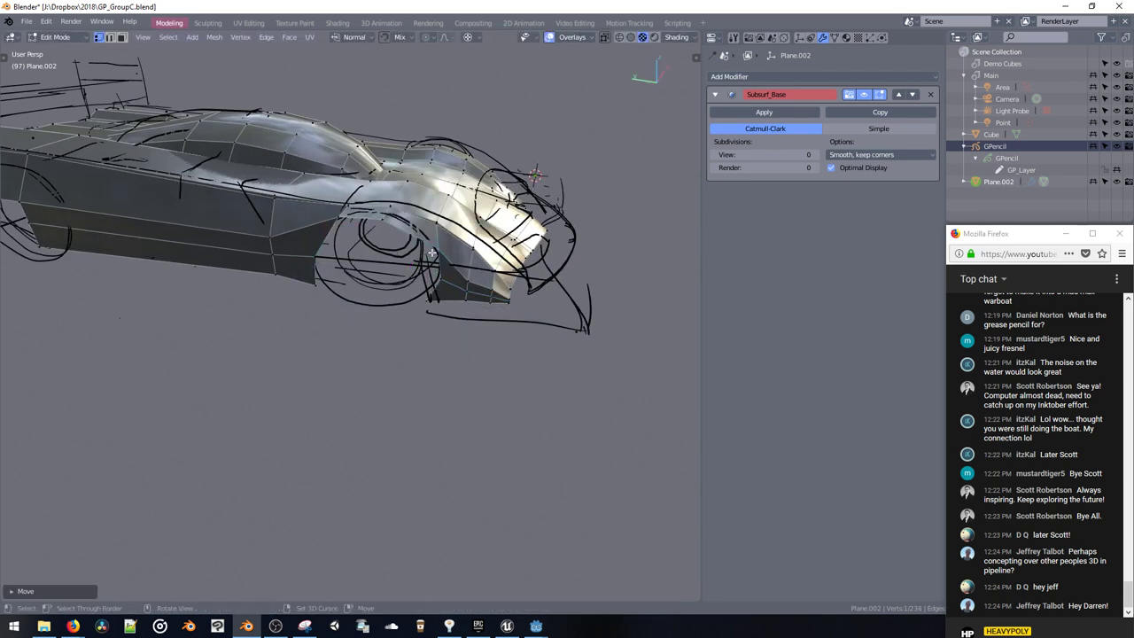
left_click(384, 221)
key("g")
left_click(392, 226)
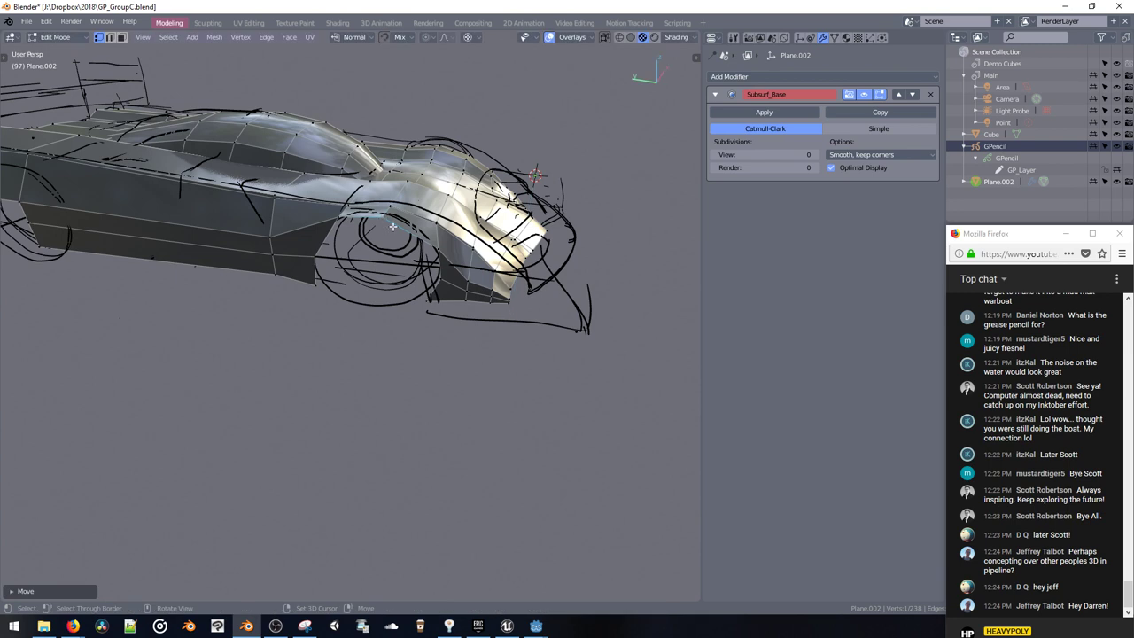
Step: Dissolve the extra edge loop ahead of the front wheel and view the body smoothed in Object Mode
left_click(434, 260)
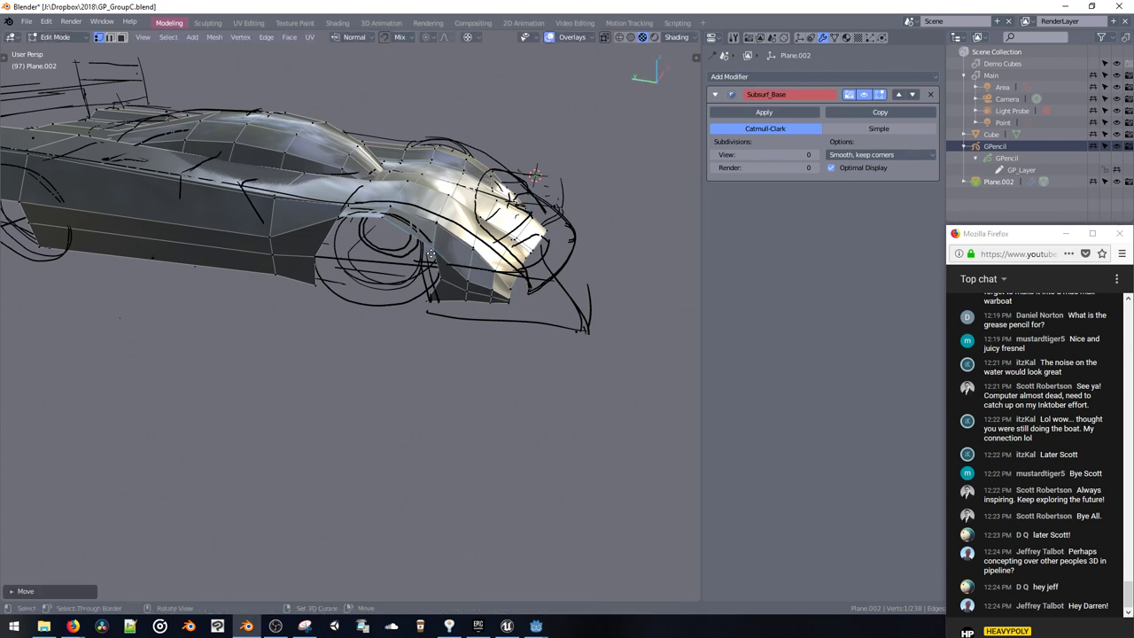
left_click(442, 306)
left_click(455, 258)
left_click(457, 289, "alt")
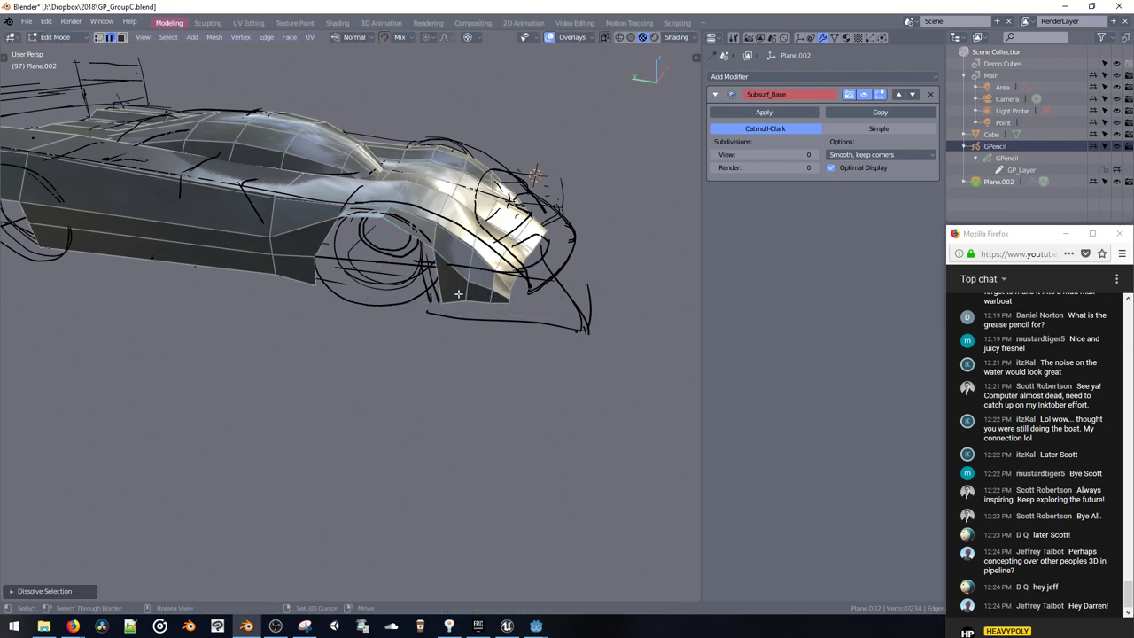
mouse_move(474, 287)
middle_mouse_down()
mouse_move(378, 255)
mouse_move(429, 307)
mouse_move(413, 293)
middle_mouse_up()
key("Tab")
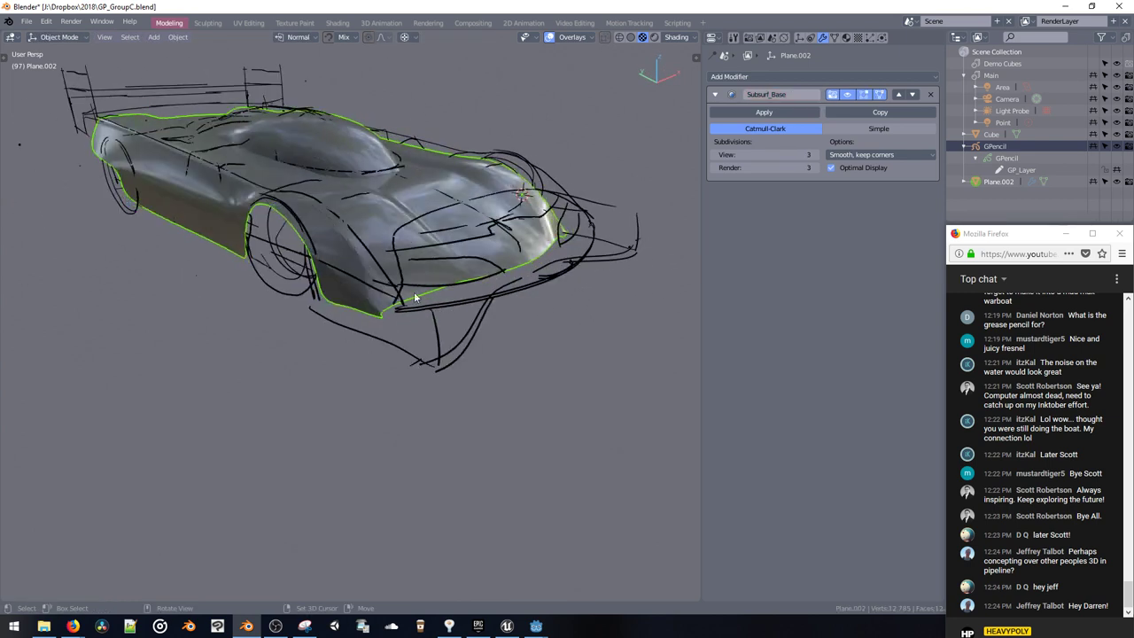
Step: Dissolve the selected edges near the car's front corner and open the mesh data properties
mouse_move(329, 283)
middle_mouse_down()
mouse_move(387, 283)
mouse_move(351, 288)
mouse_move(388, 303)
middle_mouse_up()
key("Tab")
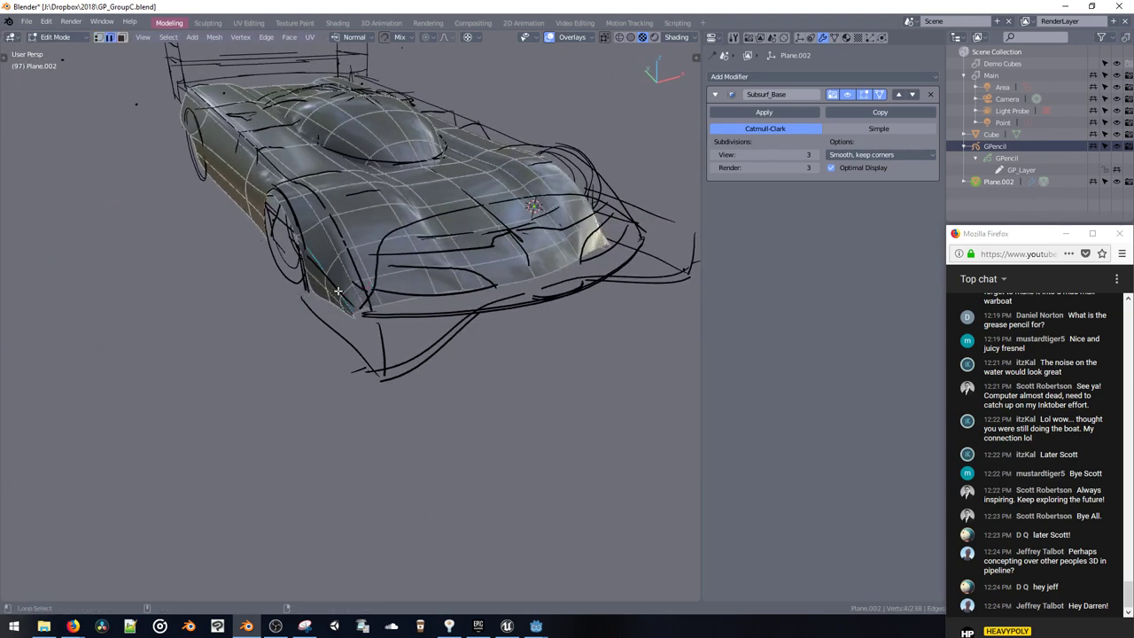
mouse_move(337, 289)
middle_mouse_down()
mouse_move(334, 237)
mouse_move(372, 273)
middle_mouse_up()
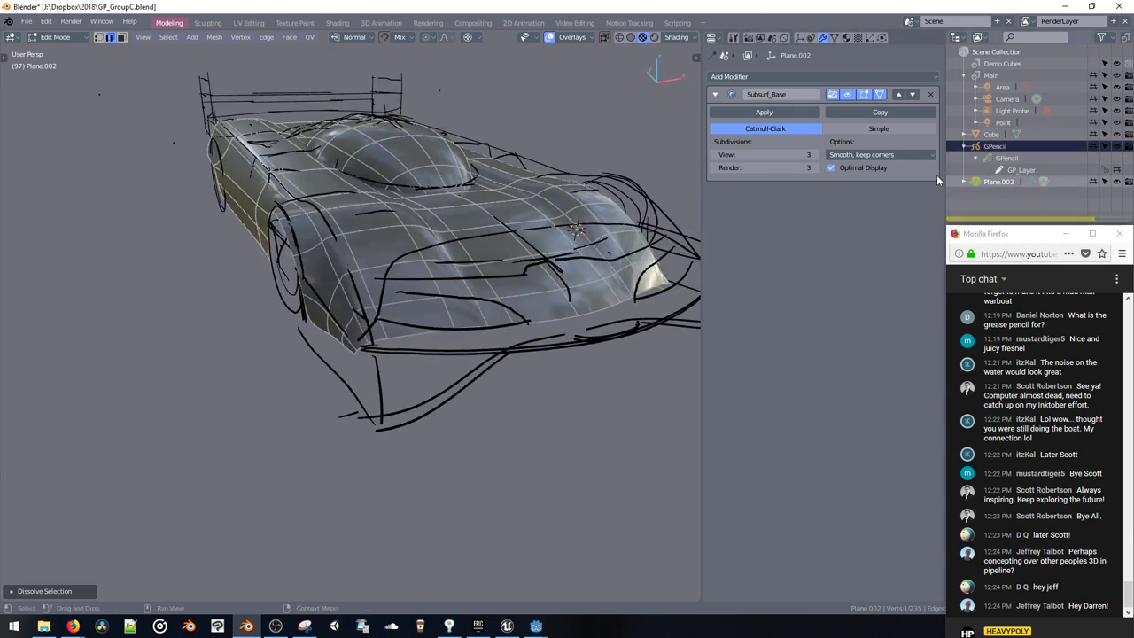
left_click(834, 37)
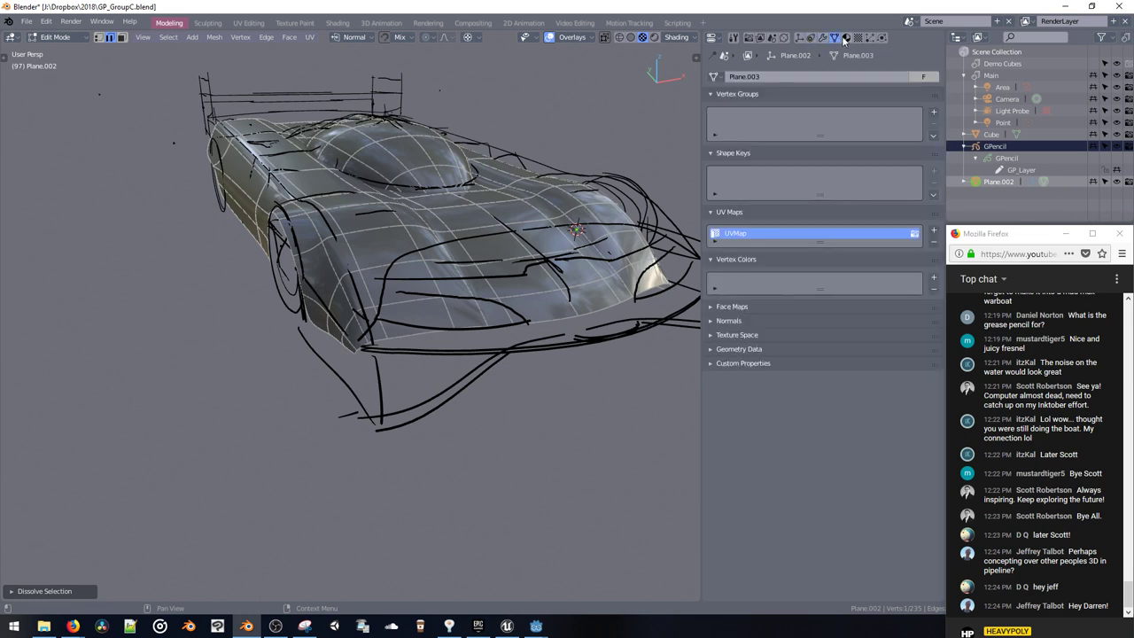
Step: Return to Object Mode, select the grease pencil sketch and lower its GP_Layer opacity to 0.153
left_click(846, 37)
left_click(823, 38)
key("Tab")
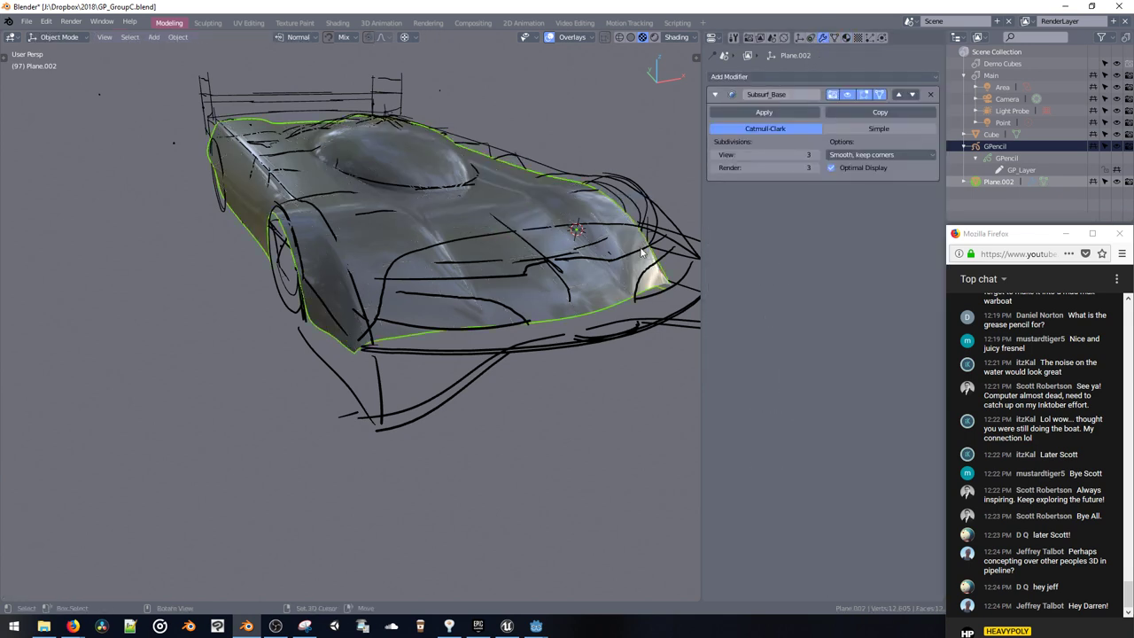
left_click(995, 147)
left_click(846, 38)
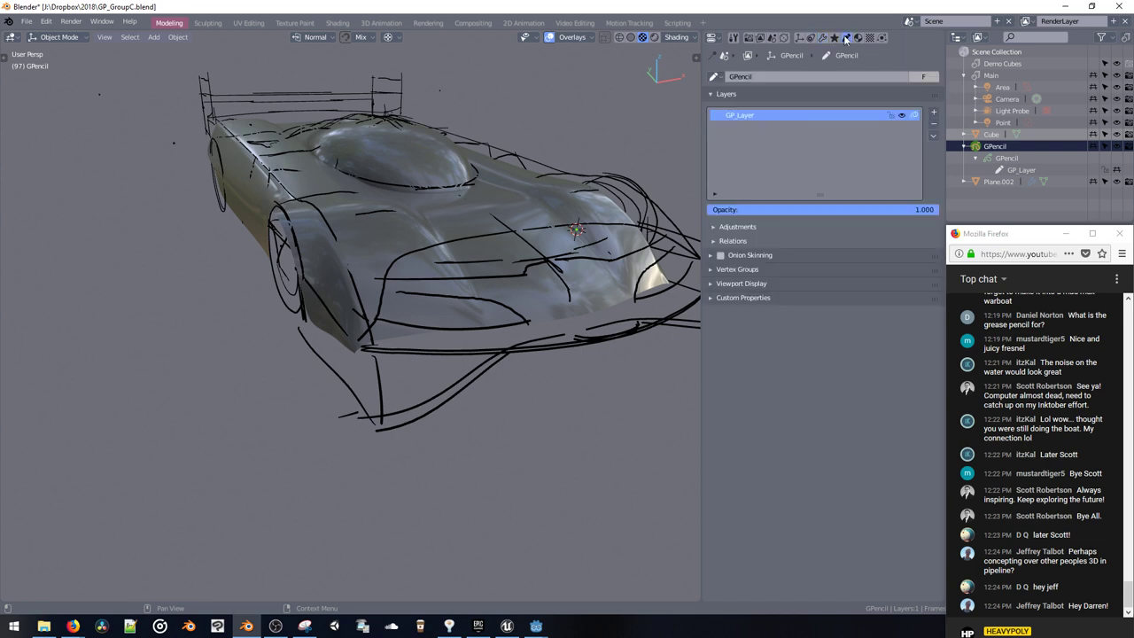
mouse_move(797, 209)
left_mouse_down()
mouse_move(592, 205)
mouse_move(604, 212)
left_mouse_up()
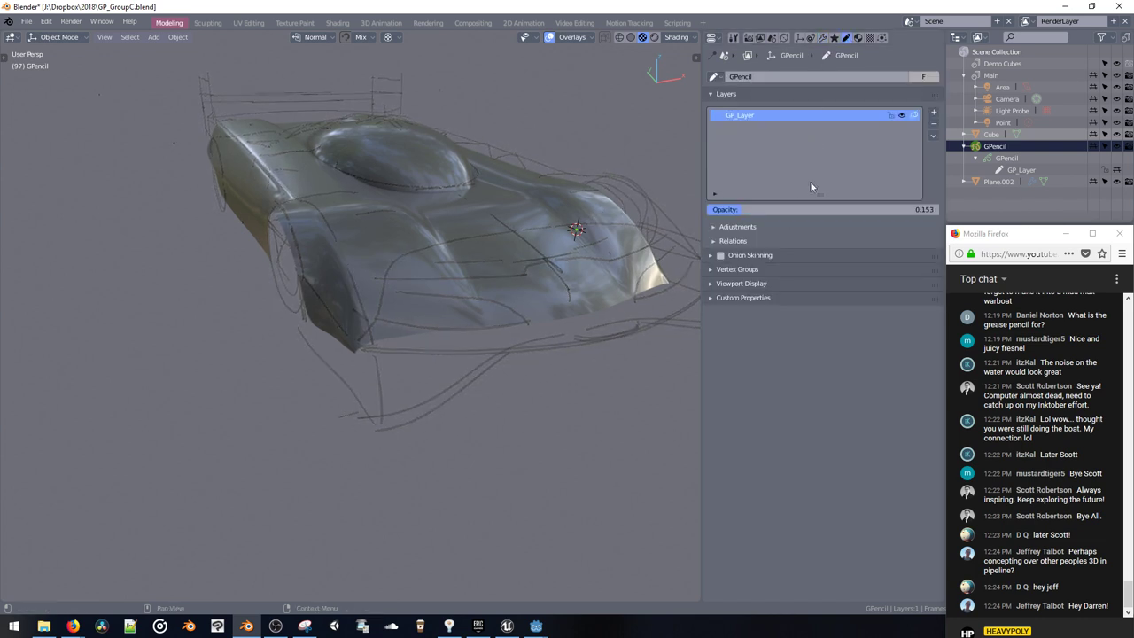
Step: Enter Edit Mode on the car body and delete the +X half of its mesh in top view
middle_click_drag(349, 169, 486, 352)
left_click(397, 202)
key("Tab")
key("KP_7")
middle_click_drag(363, 278, 486, 218, "shift")
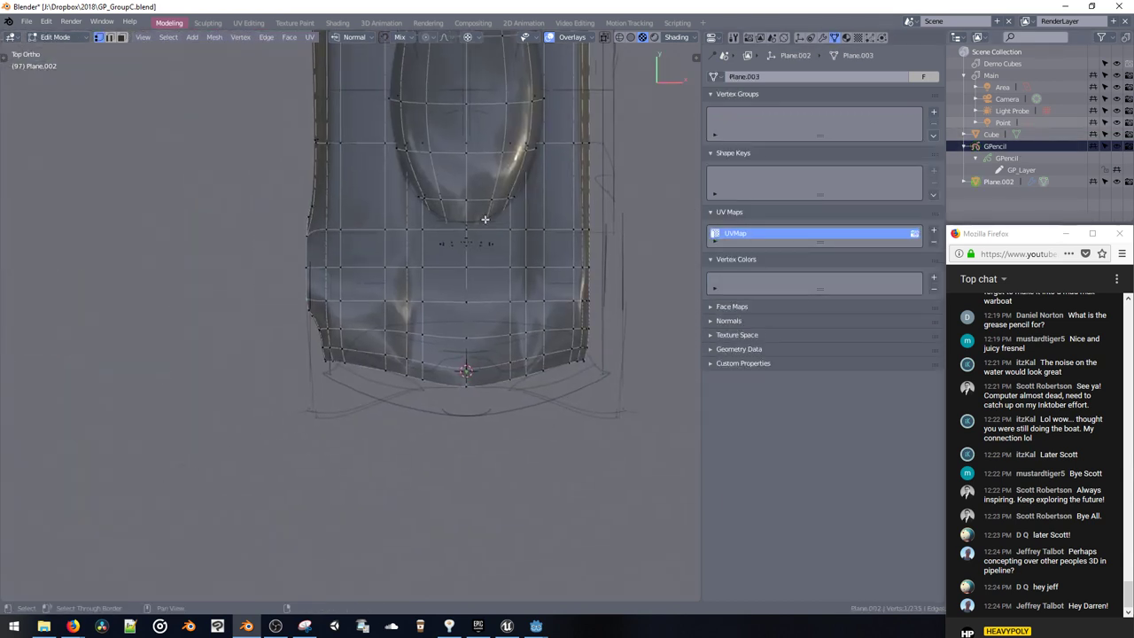
middle_click_drag(435, 295, 430, 406, "shift")
middle_click_drag(430, 406, 528, 106, "ctrl")
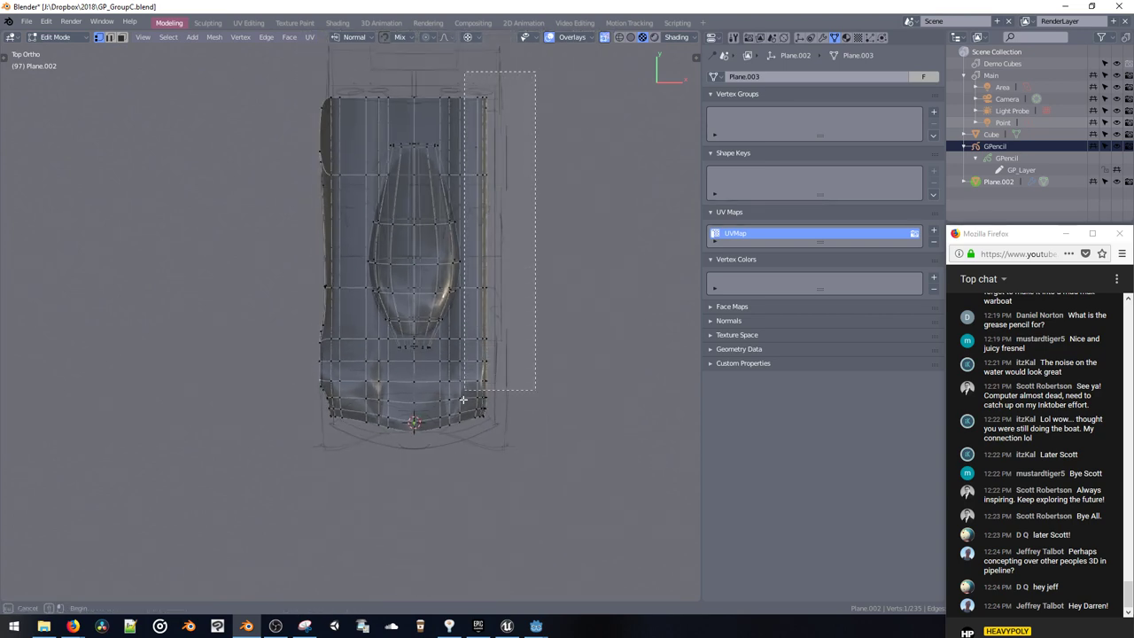
left_click_drag(463, 400, 447, 450)
key("x")
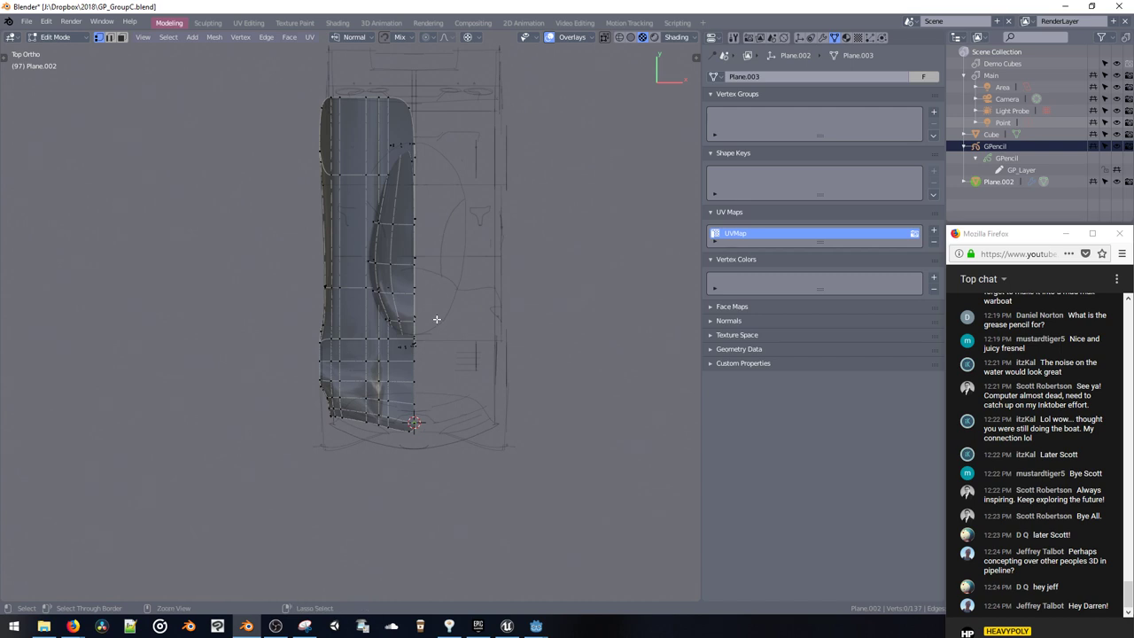
Step: Remove the leftover vertices past the centreline and mirror the remaining half body live across X
scroll(431, 281, "up", 5)
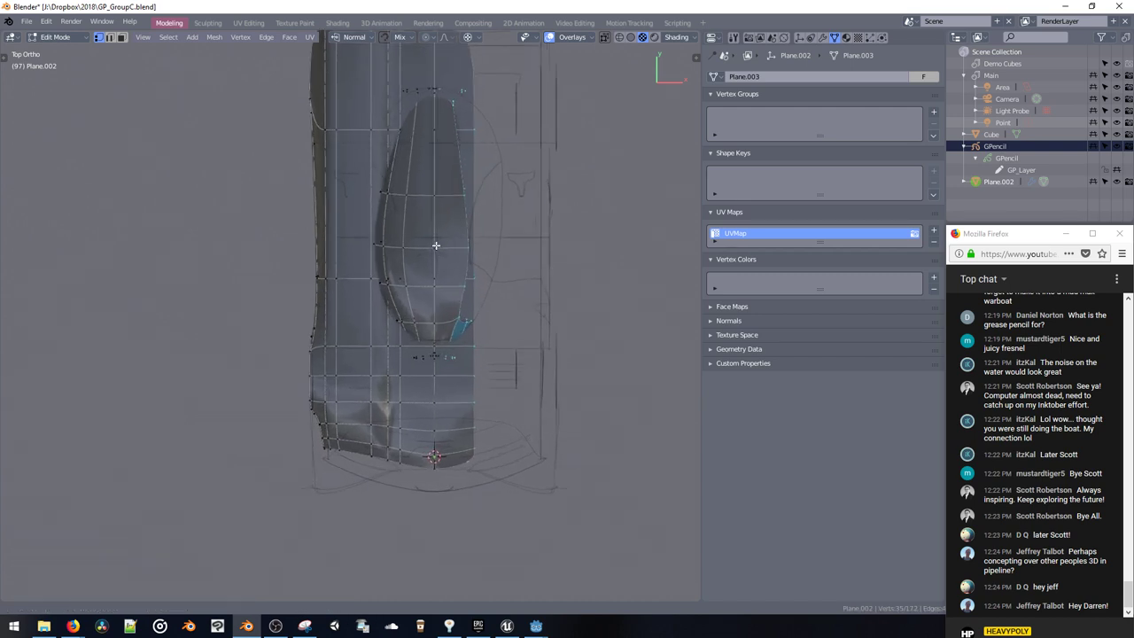
middle_click_drag(440, 233, 450, 203)
scroll(464, 201, "down", 4)
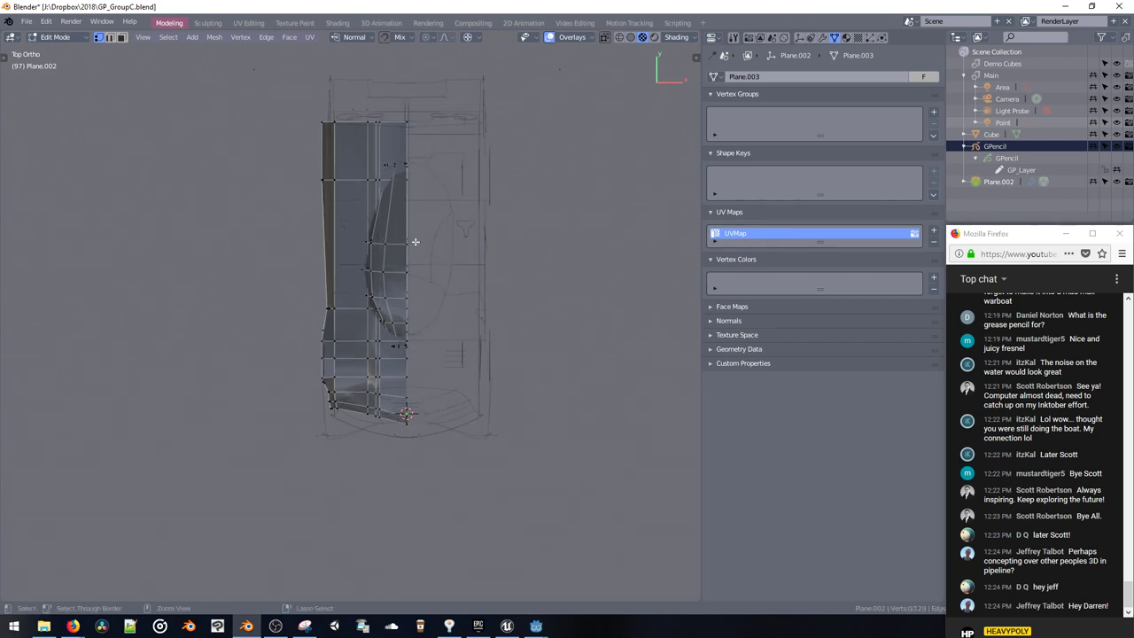
scroll(414, 241, "up", 6)
middle_click_drag(511, 260, 427, 232, "shift")
key("space")
middle_click_drag(434, 407, 432, 270, "shift")
key("space")
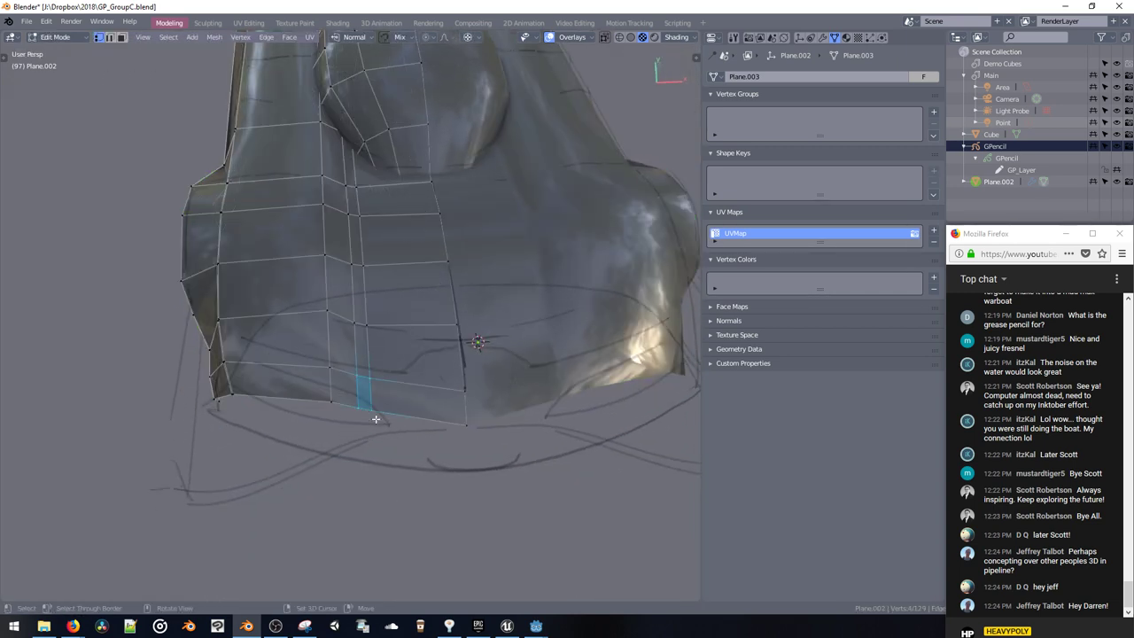
Step: Move the four selected vertices on the nose forward along Y in top view
key("v")
middle_click_drag(376, 419, 380, 347)
scroll(367, 266, "down", 5)
scroll(386, 340, "up", 6)
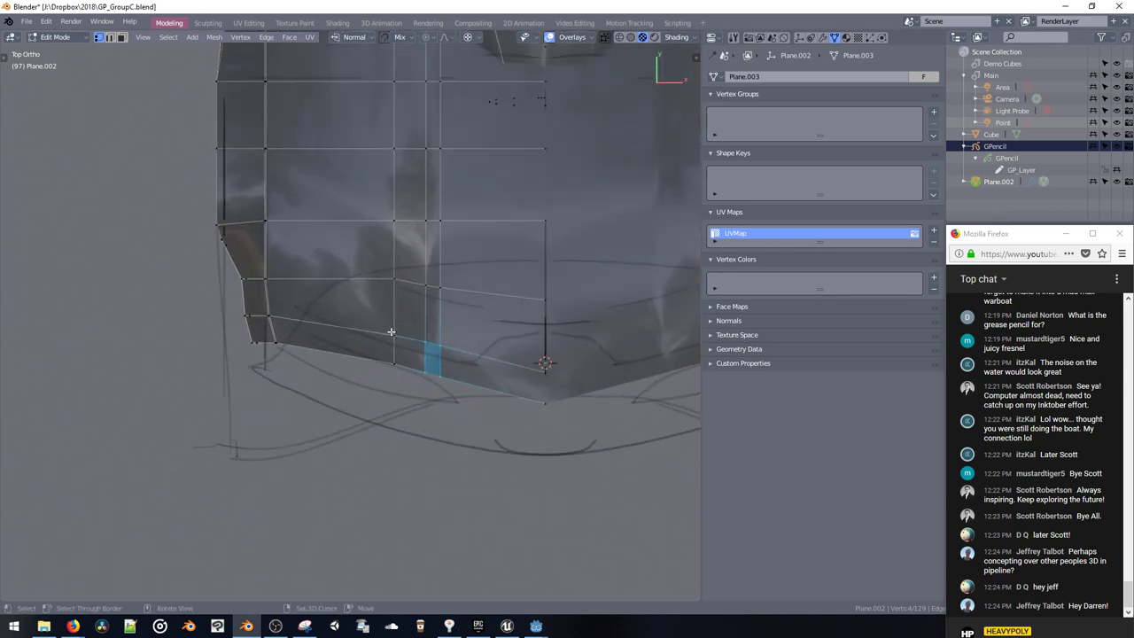
key("g")
key("y")
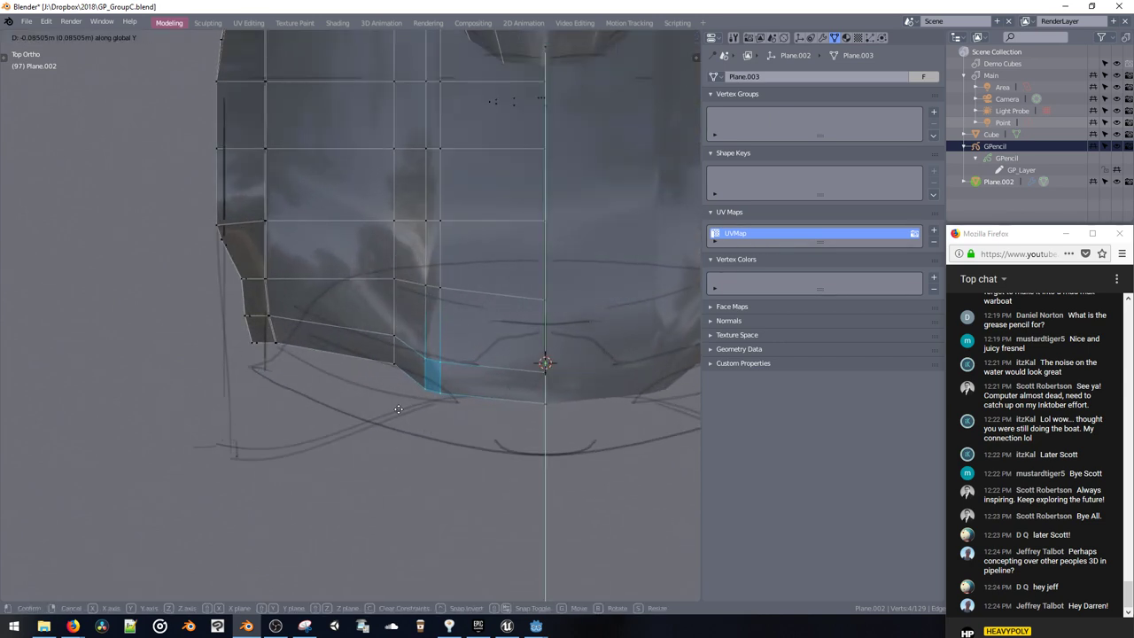
left_click(396, 357)
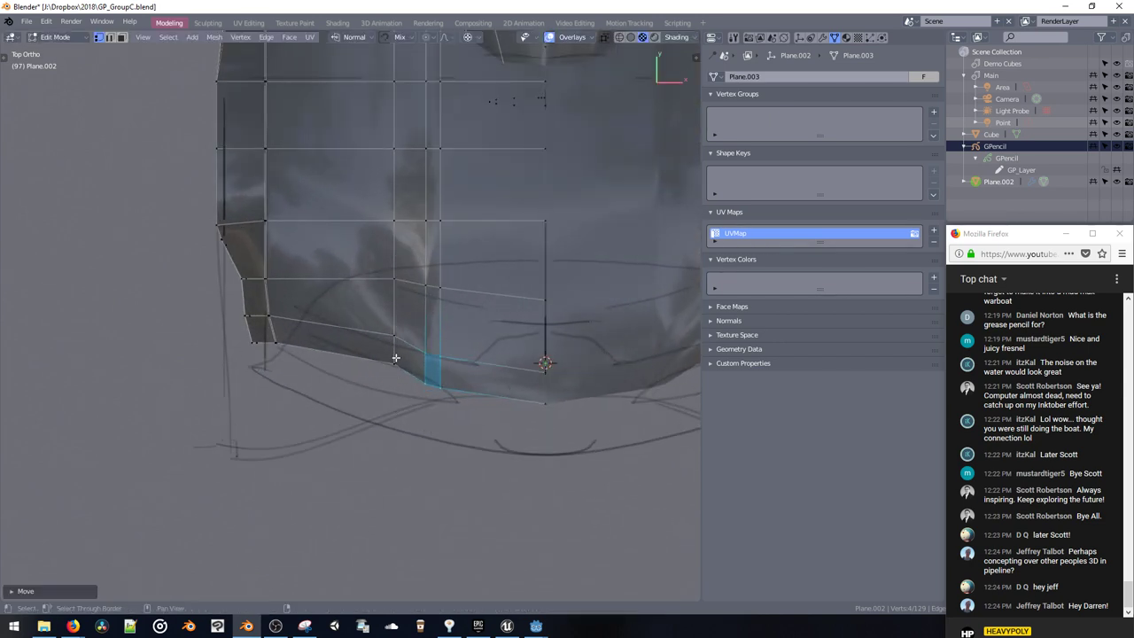
Step: Try to move the front edge vertices of the nose back along Y
left_click(392, 415)
key("g")
key("y")
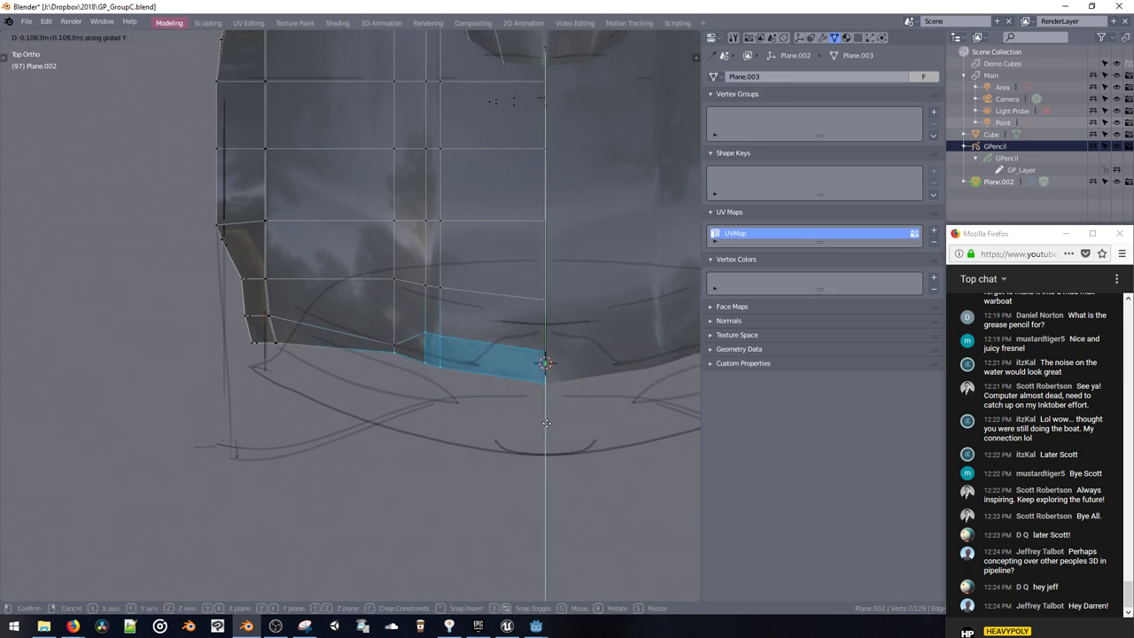
left_click(548, 441)
key("ctrl+z")
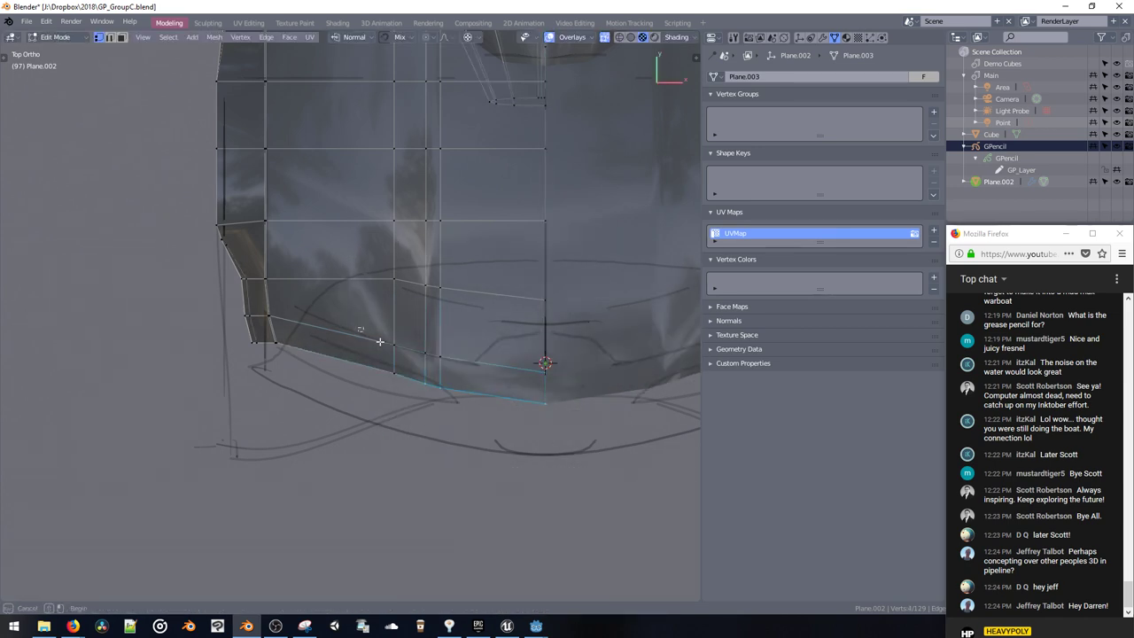
Step: Move the front vertex rows of the nose back along Y and adjust the pair at their outer end
key("g")
key("y")
left_click(527, 400)
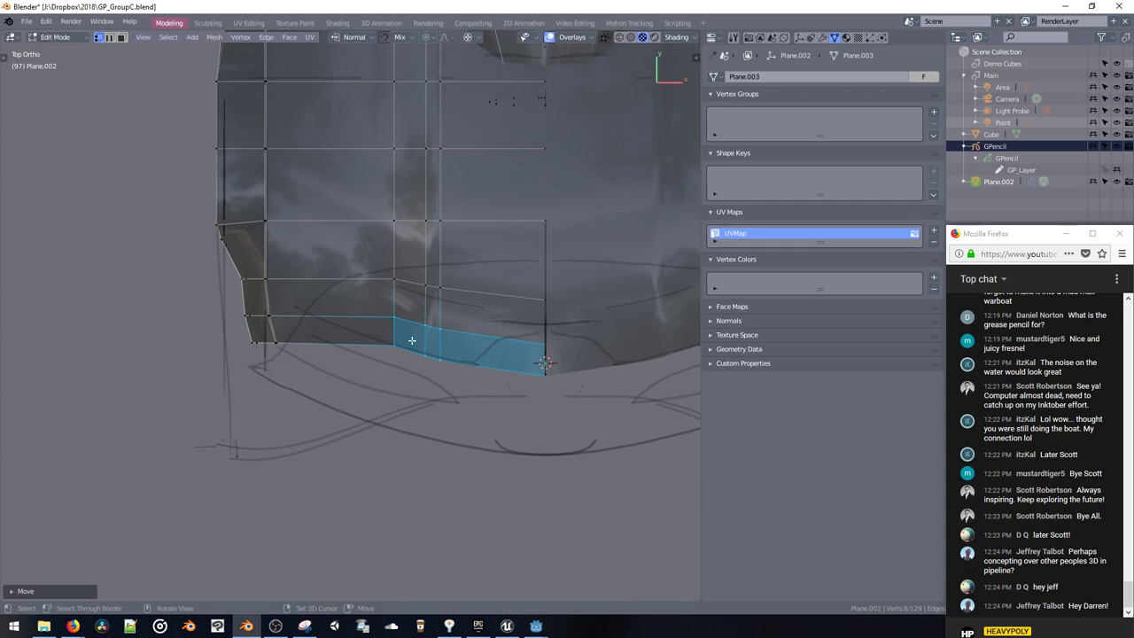
key("g")
left_click(386, 337)
key("ctrl+z")
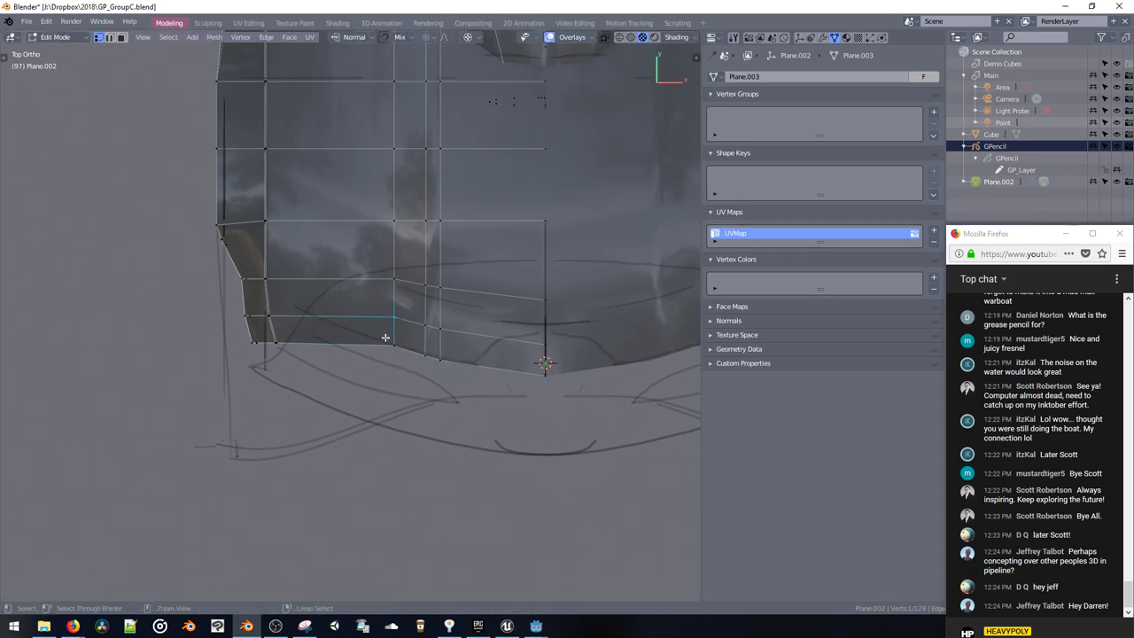
left_click(397, 374)
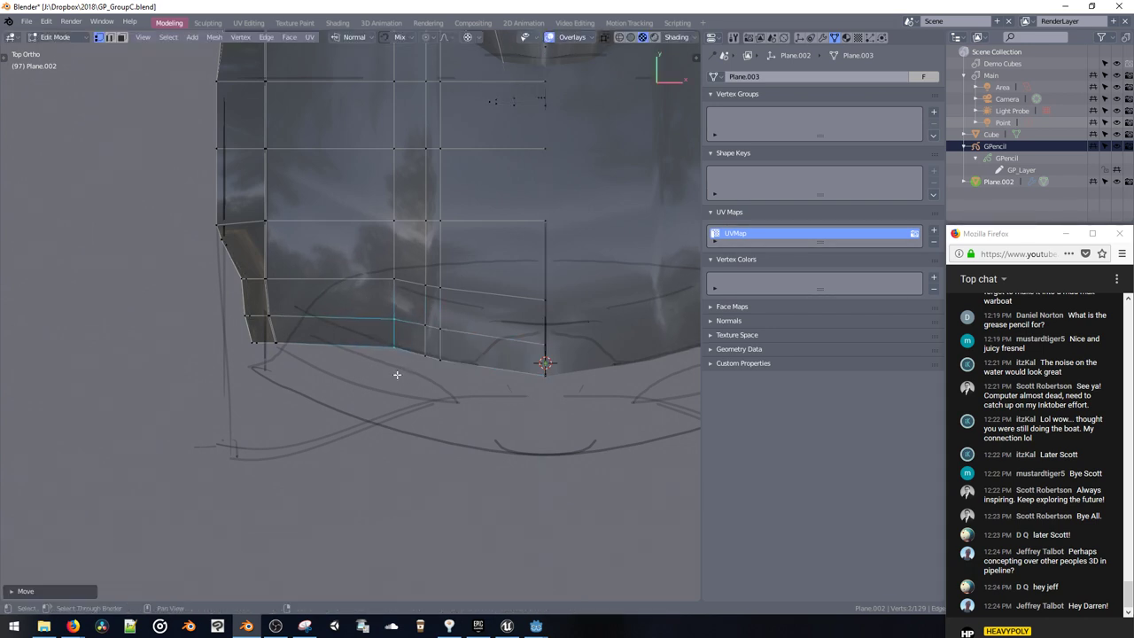
Step: Reposition the vertices at the front corner and lower wheel arch in top view to smooth the body outline
mouse_move(299, 330)
middle_mouse_down("shift")
mouse_move(319, 335)
mouse_move(290, 336)
middle_mouse_up("shift")
left_click_drag(308, 354, 309, 354)
key("g")
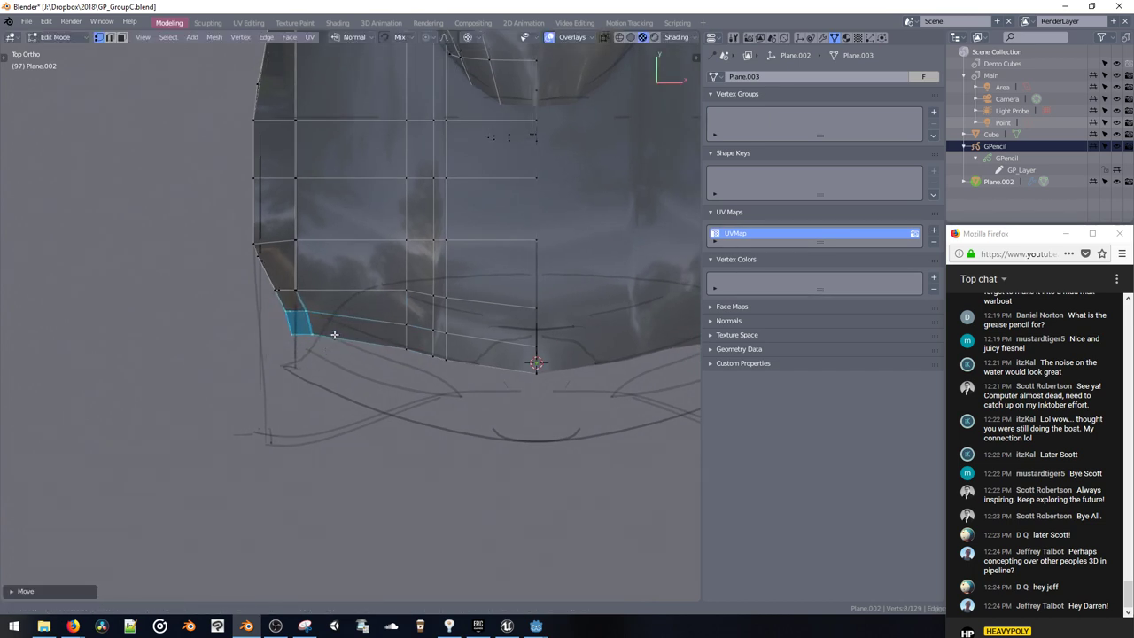
middle_click_drag(334, 334, 330, 342, "shift")
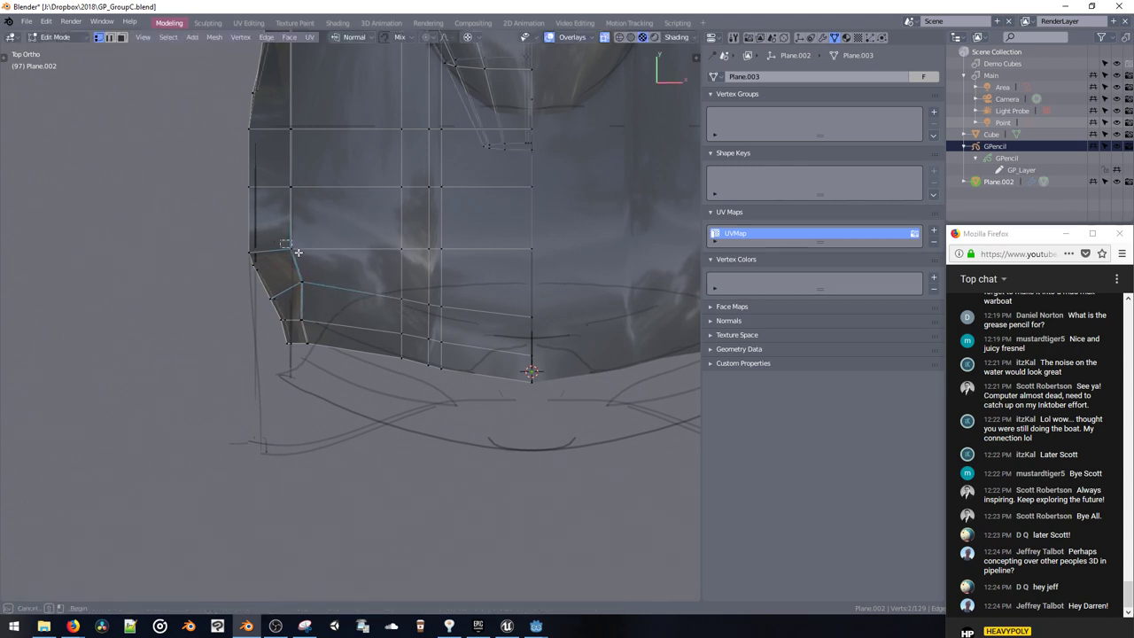
scroll(297, 243, "up", 4, "shift")
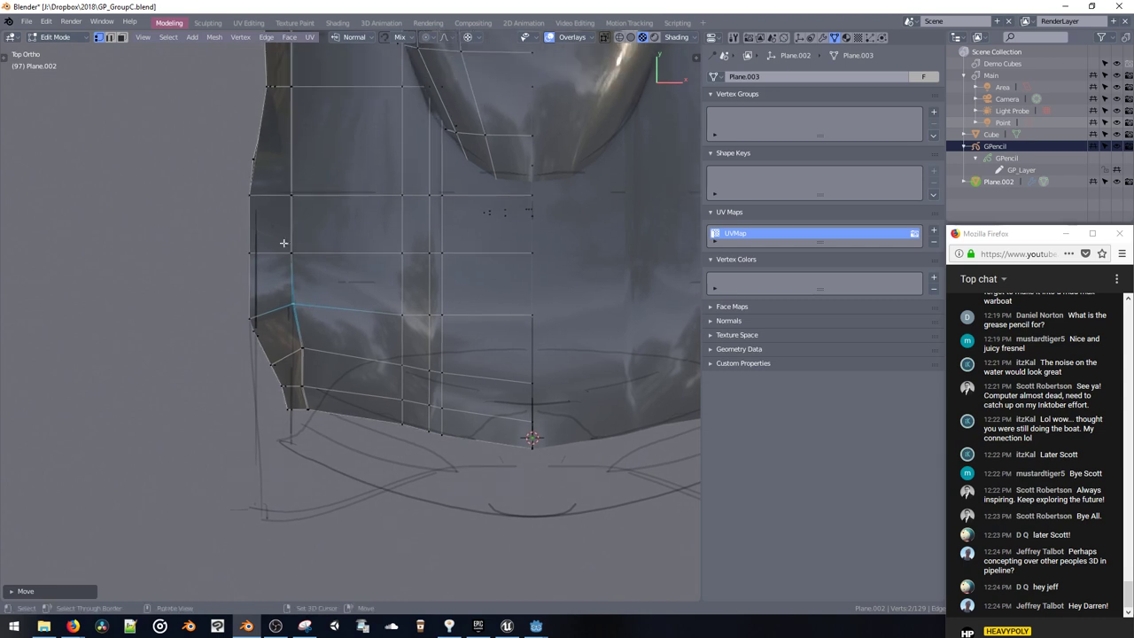
Step: Nudge the vertices along the top of the front fender and check the smoothed body in Object Mode
key("g")
left_click(297, 257)
left_click(291, 194)
key("g")
left_click(303, 200)
middle_click_drag(302, 199, 325, 288)
key("Tab")
key("Tab")
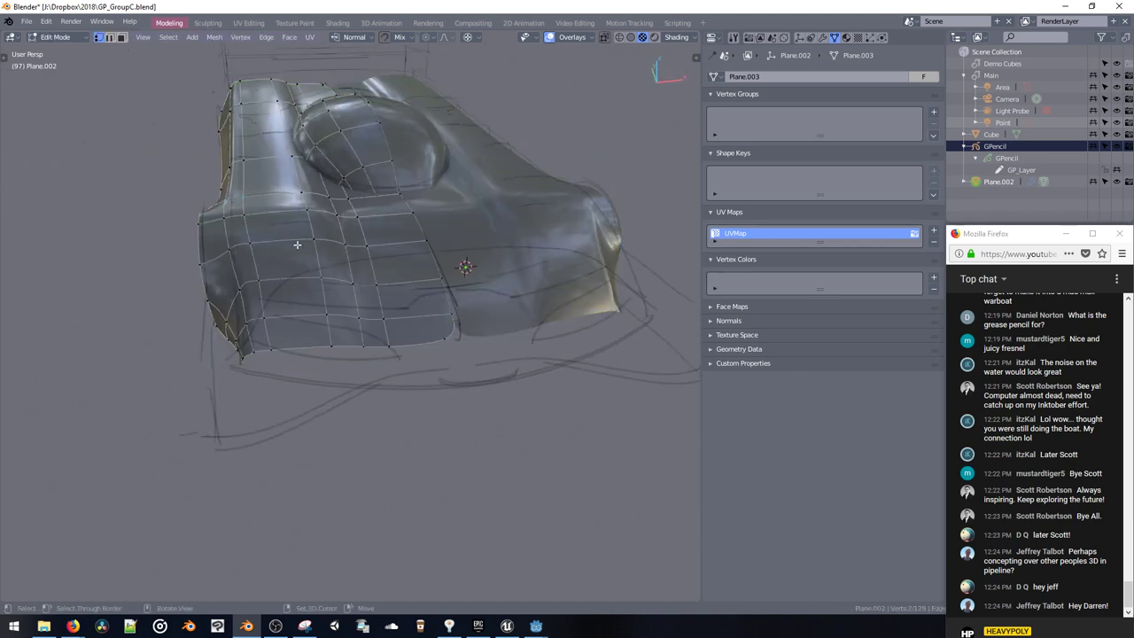
Step: Select the vertex at the lower centre of the nose and toggle the mirror's center clipping
middle_click_drag(433, 306, 399, 330)
left_click_drag(396, 337, 454, 342)
key("x")
key("alt+x")
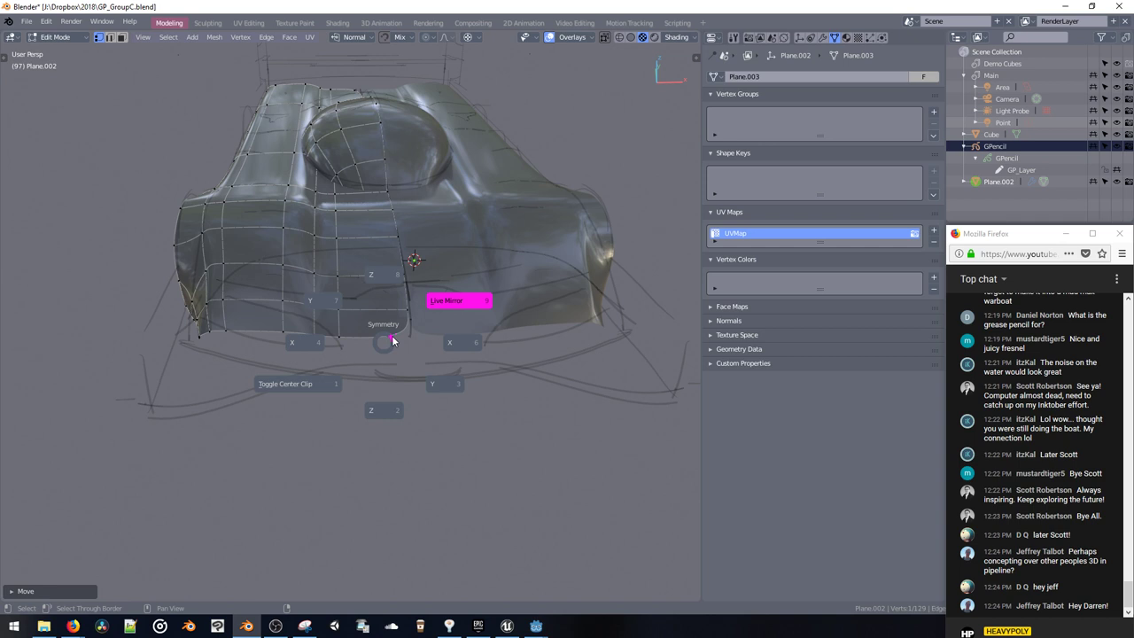
left_click(339, 379)
Step: Try moving the nose's centre vertex along X to close the gap at the mirror seam
key("g")
key("x")
left_click(432, 372)
key("g")
key("x")
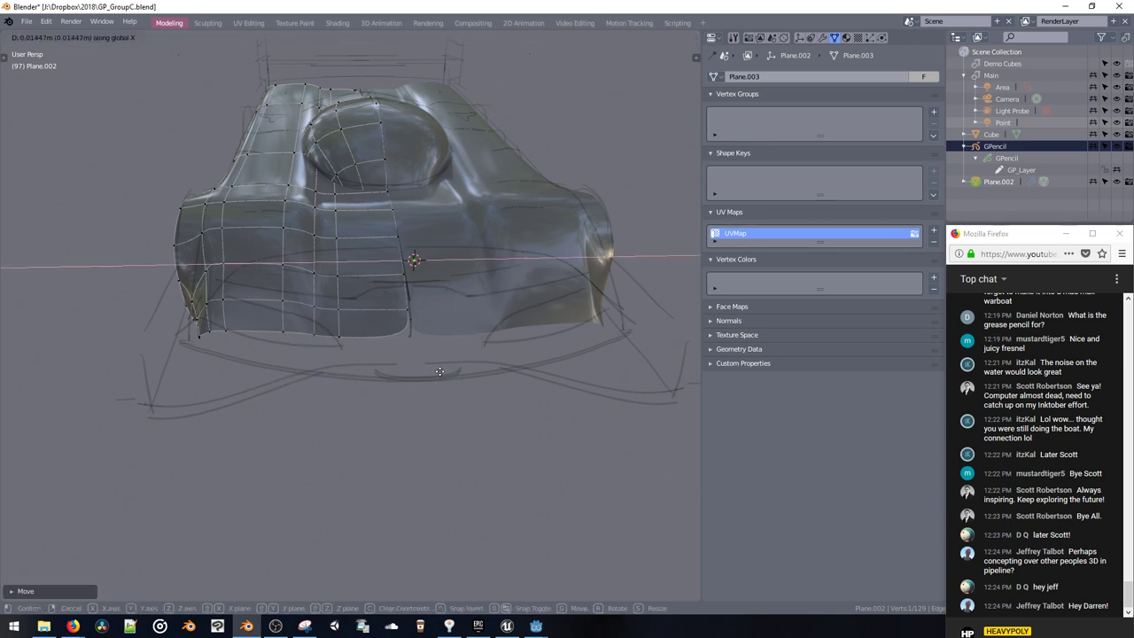
left_click(465, 370)
key("g")
key("x")
left_click(385, 381)
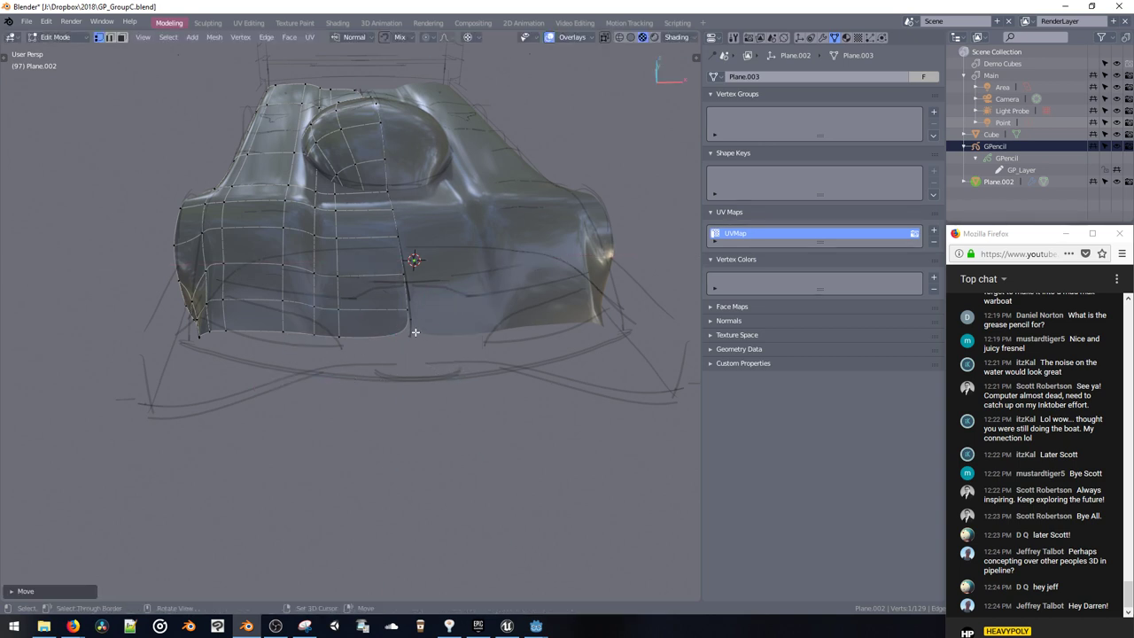
Step: Move the Mirror Base modifier above Subsurf_Base in the body's modifier stack
middle_click_drag(415, 331, 350, 347)
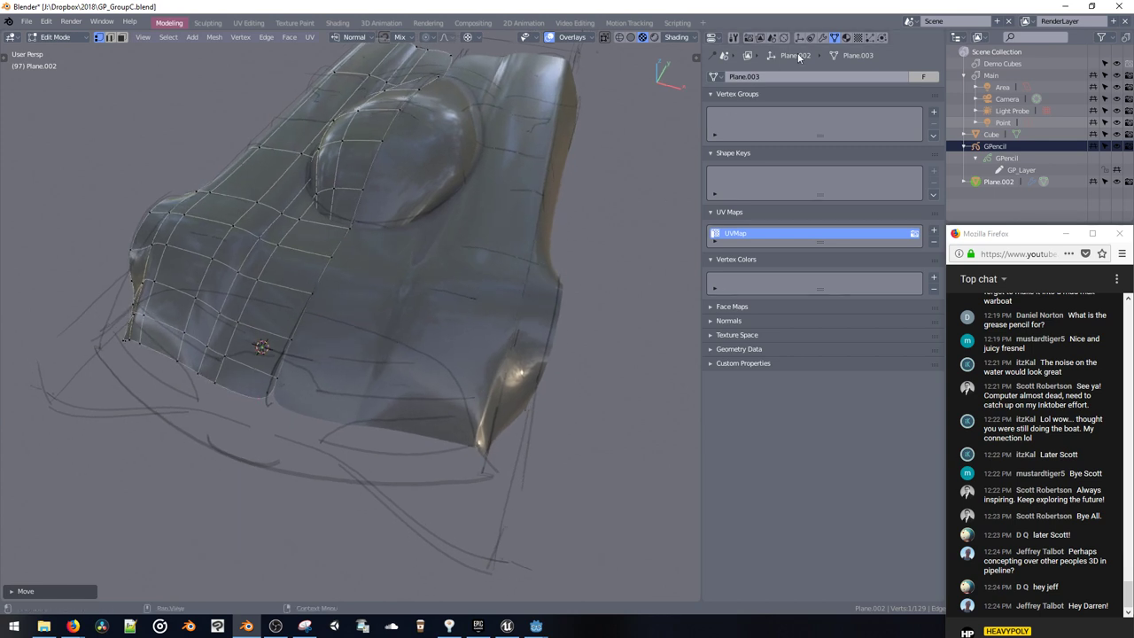
left_click(824, 37)
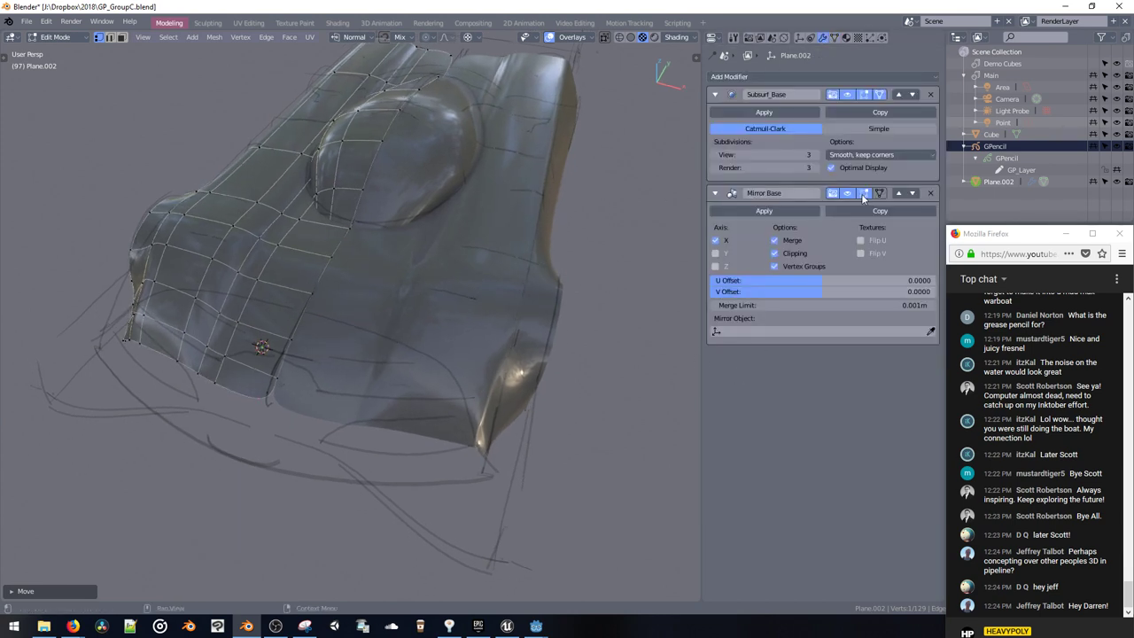
left_click(898, 193)
middle_click_drag(272, 305, 341, 294)
middle_click_drag(381, 360, 421, 365)
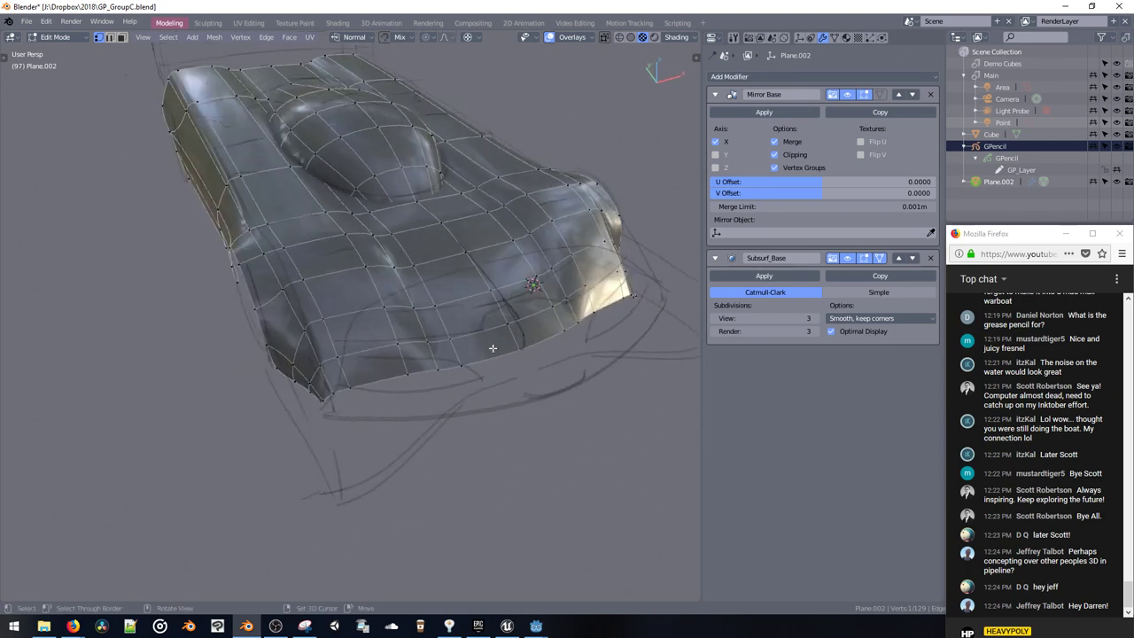
Step: Place Mirror Base below Subsurf_Base and back above it to compare the centre seam at the nose
left_click(913, 95)
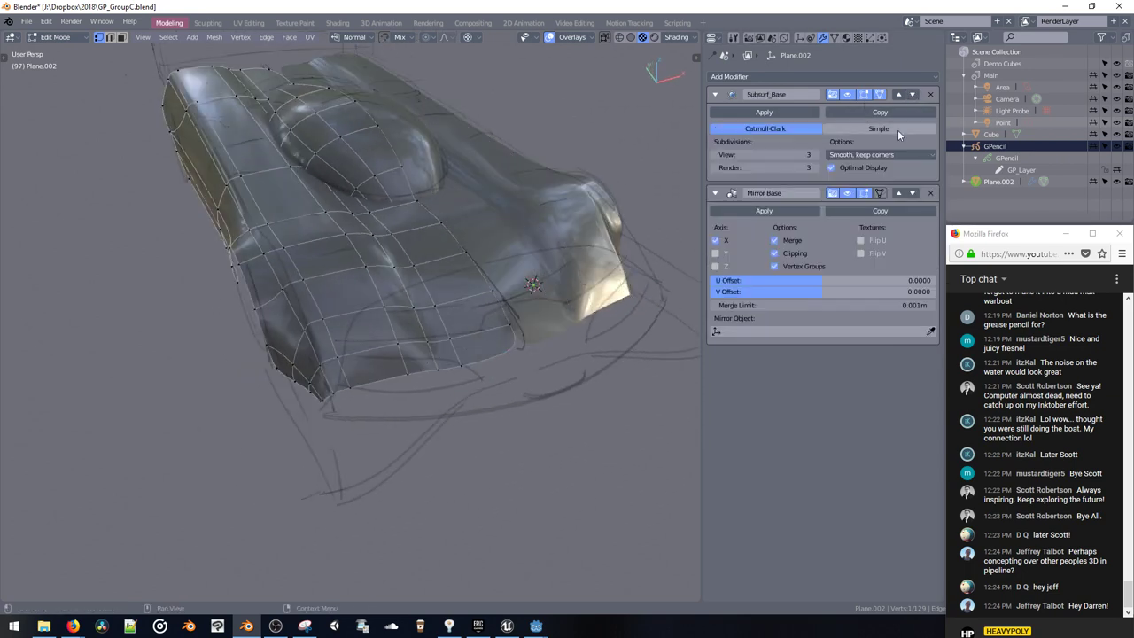
scroll(512, 361, "up", 10)
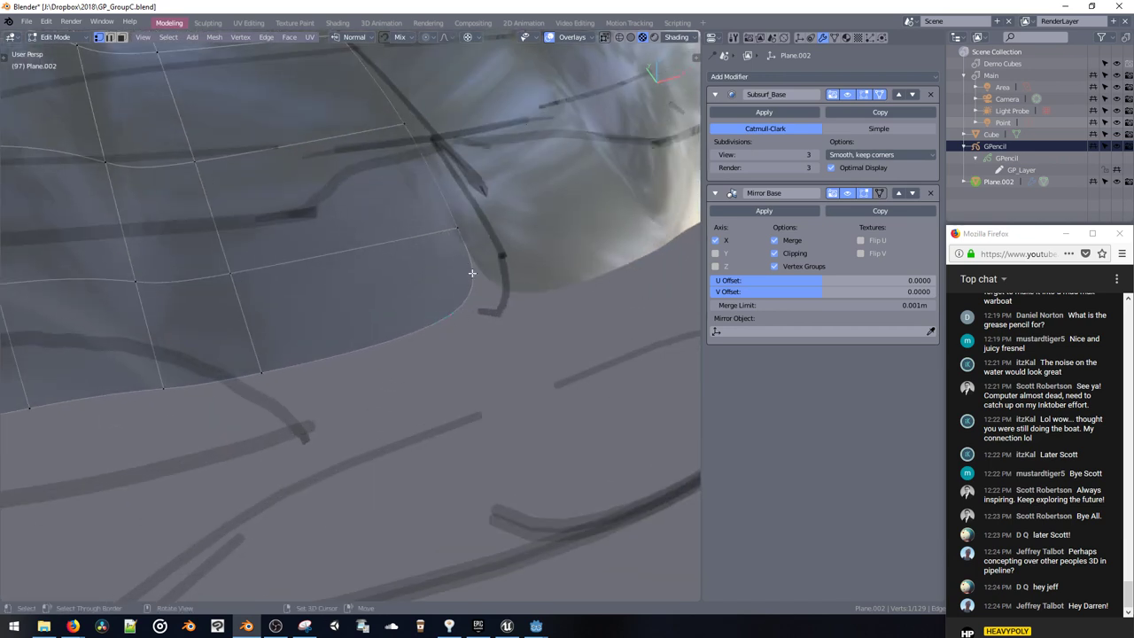
left_click(898, 193)
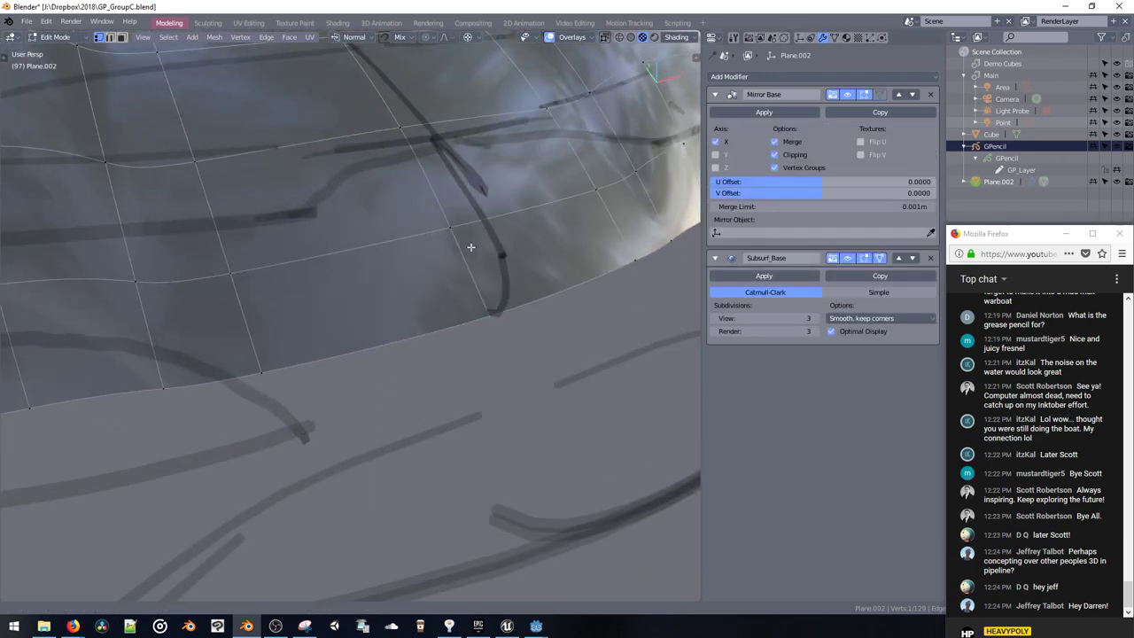
scroll(470, 247, "down", 10)
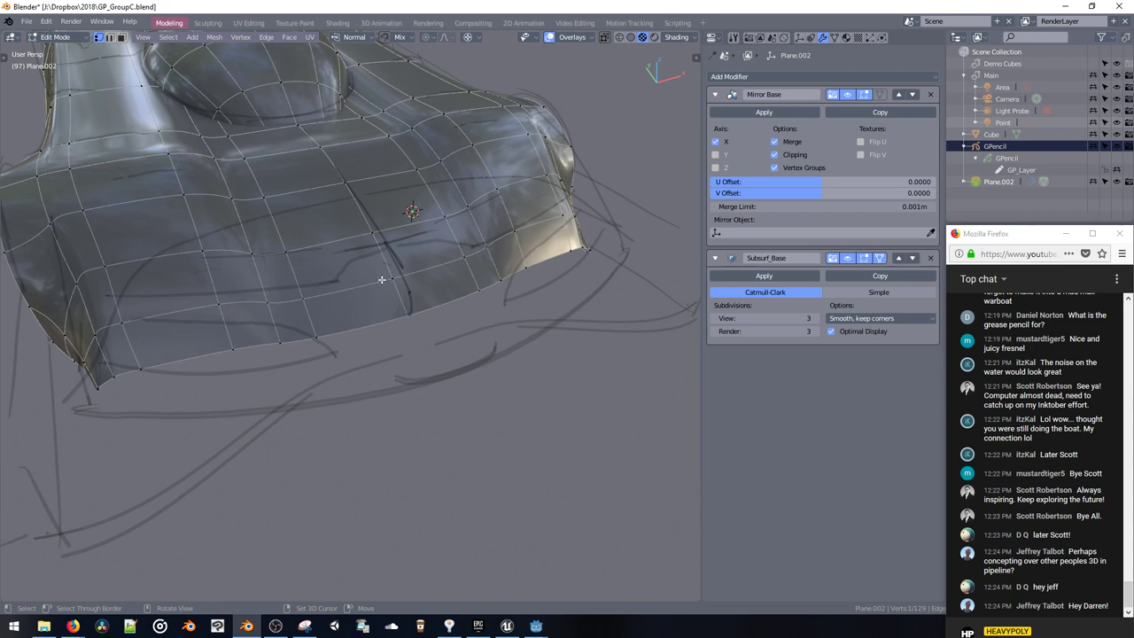
Step: Move the two vertices at the body's lower front corner in top view to follow the sketched corner line
middle_click_drag(382, 279, 440, 246)
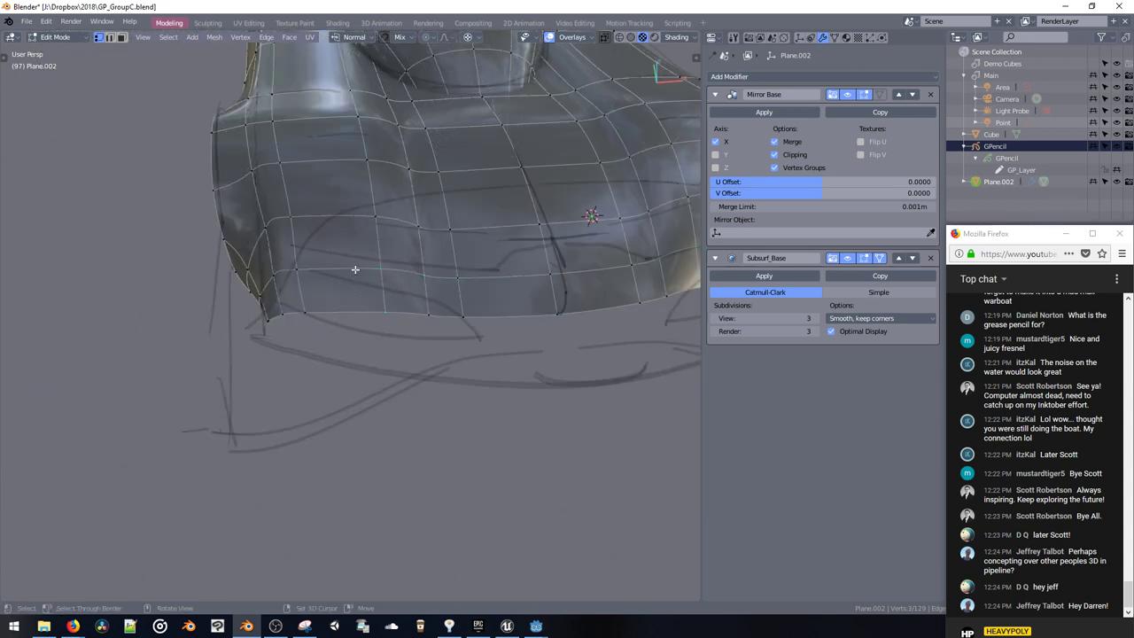
middle_click_drag(355, 269, 442, 390)
left_click_drag(530, 348, 568, 395)
middle_click_drag(569, 395, 351, 341)
key("KP_Decimal")
scroll(445, 434, "down", 4)
key("space")
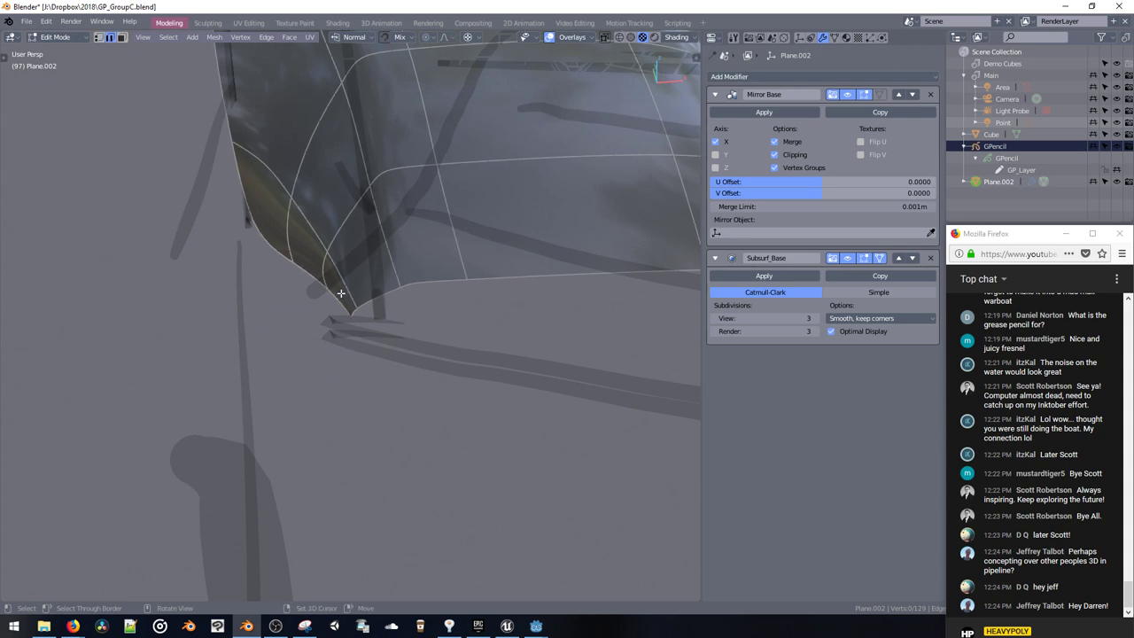
left_click_drag(349, 302, 363, 313)
middle_click_drag(363, 313, 354, 339)
left_click_drag(333, 303, 369, 336)
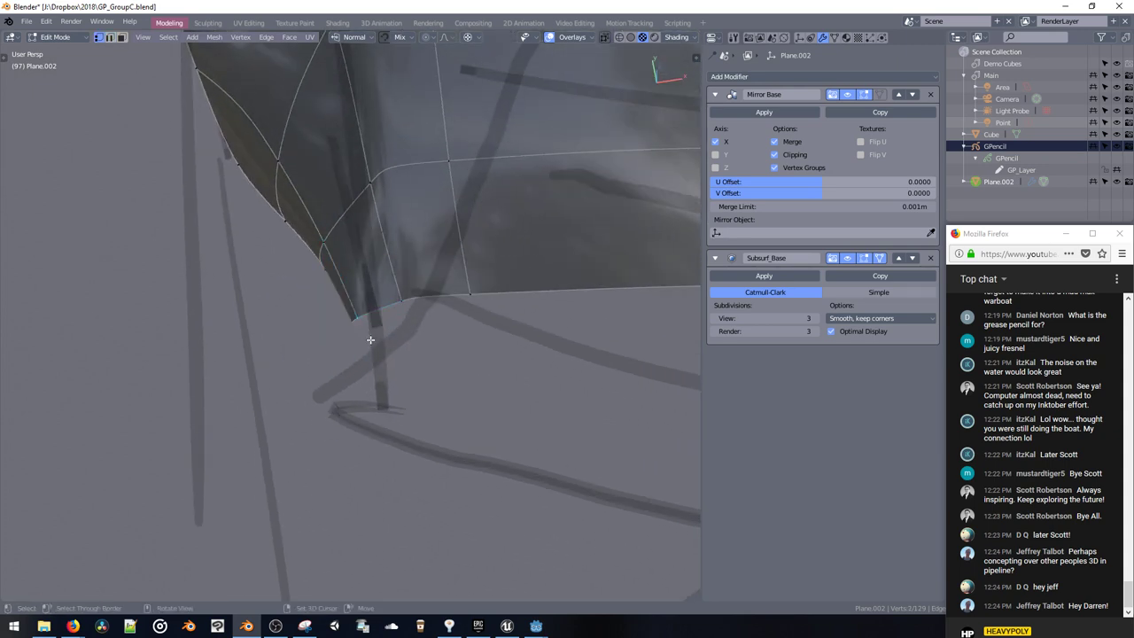
middle_click_drag(370, 337, 369, 353)
key("v")
key("g")
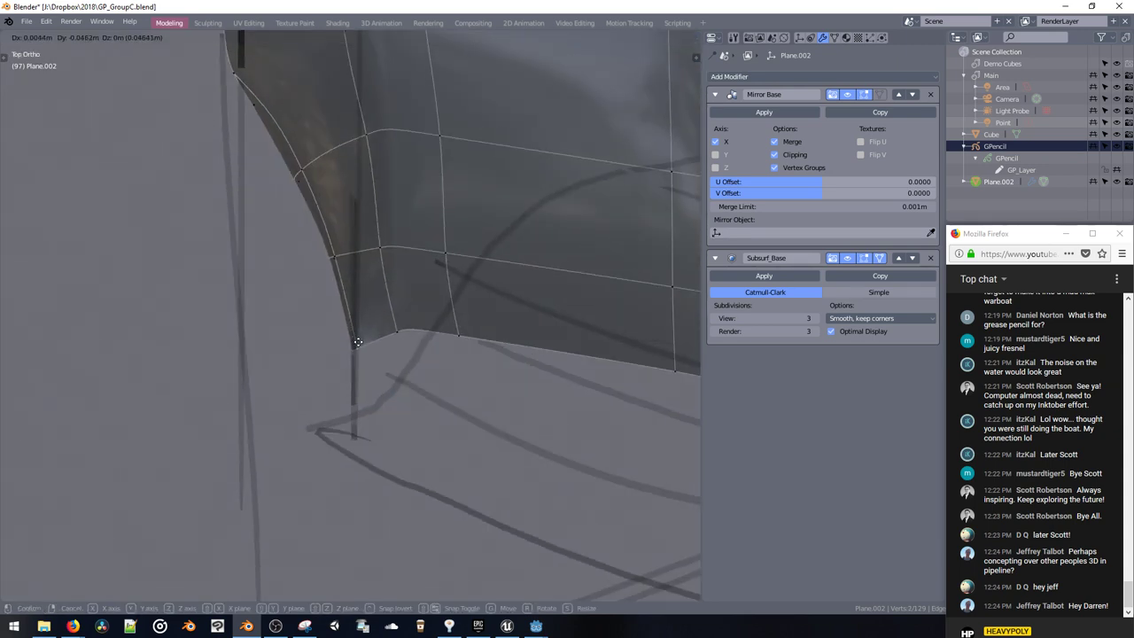
left_click(356, 335)
Step: Move the vertex midway along the curved front corner edge in top view to smooth the corner's outline
scroll(359, 322, "down", 6)
left_click_drag(318, 254, 330, 263)
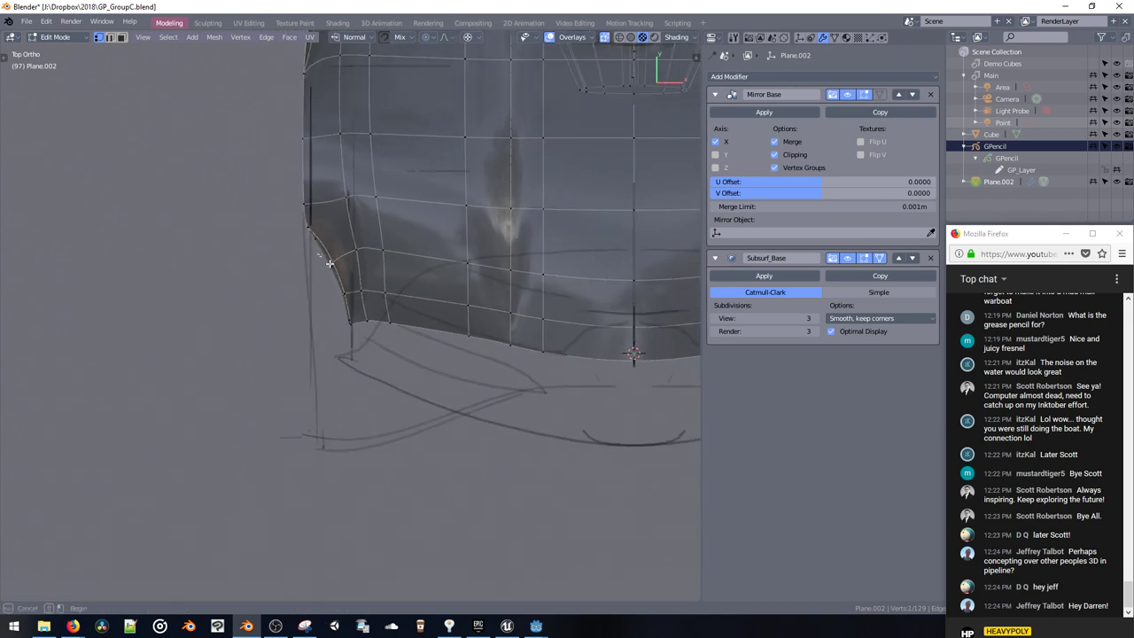
key("g")
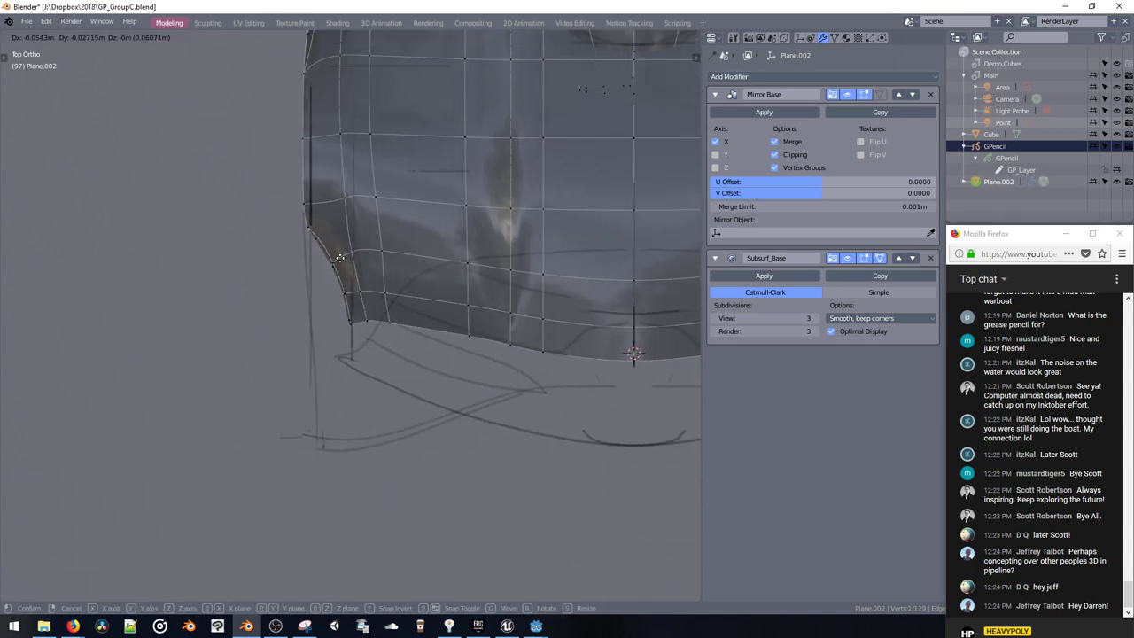
left_click(340, 257)
Step: Select the entire linked canopy mesh and set the transform pivot to the selection's centre
scroll(372, 270, "down", 5)
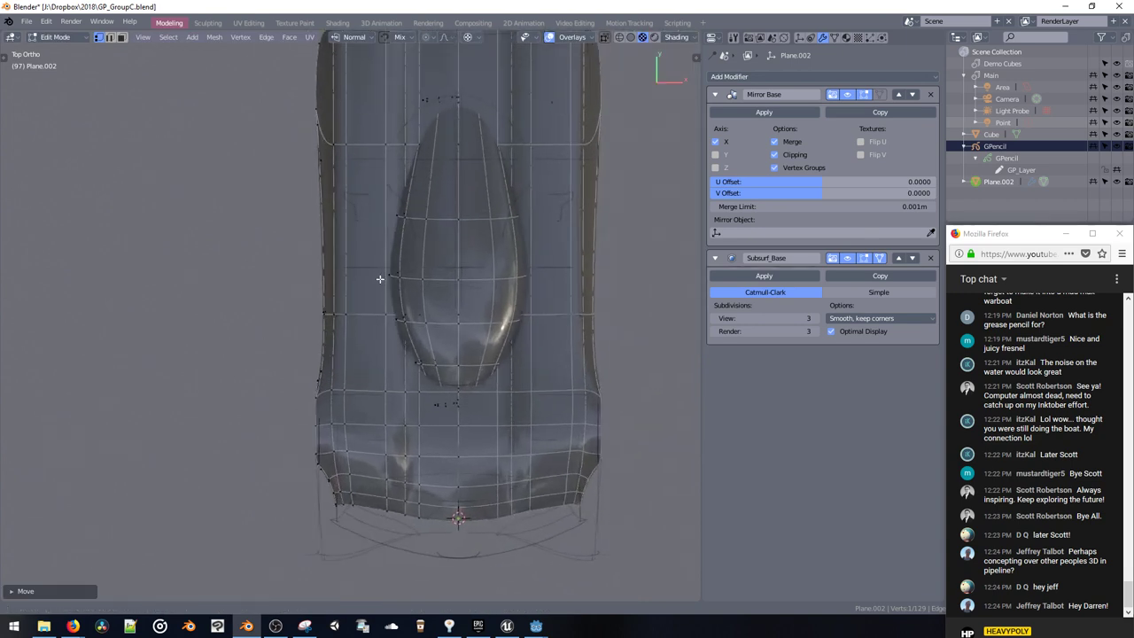
scroll(380, 279, "up", 4)
key("ctrl+l")
key("s")
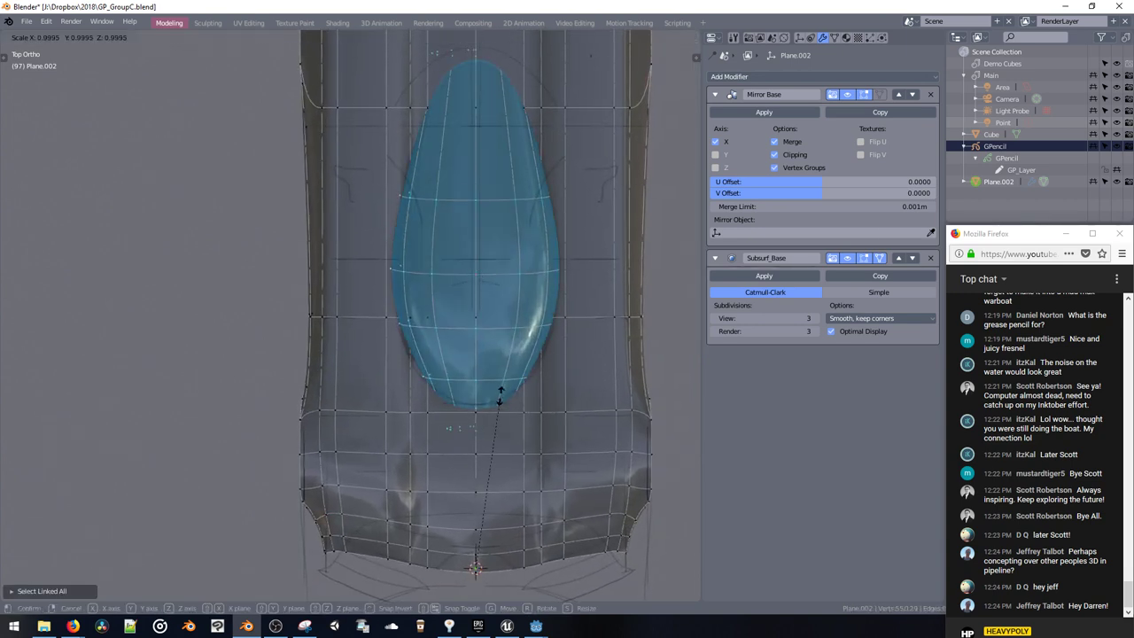
right_click(486, 390)
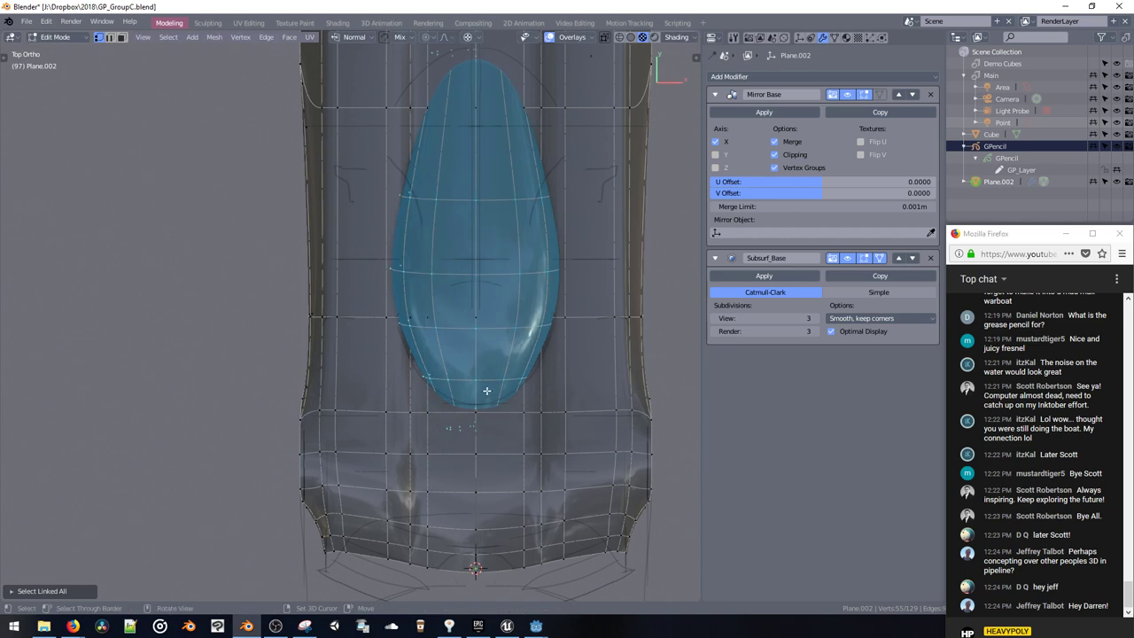
key("period")
left_click(479, 335)
Step: Scale the canopy uniformly, then adjust its scale along X and Y to fit the sketched outline
key("s")
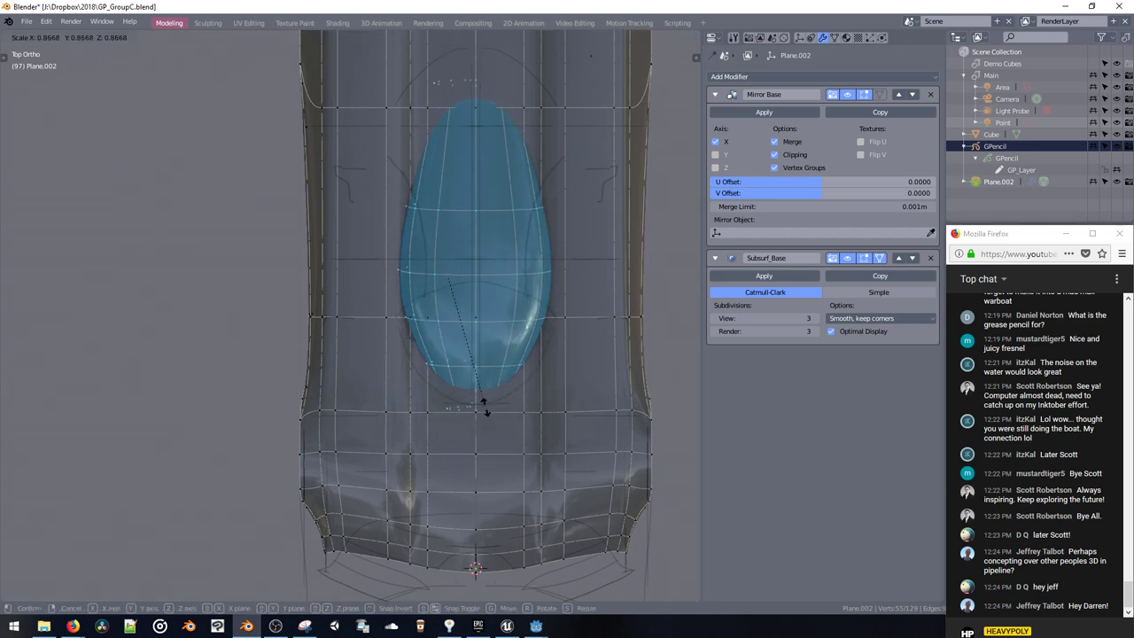
left_click(553, 357)
key("s")
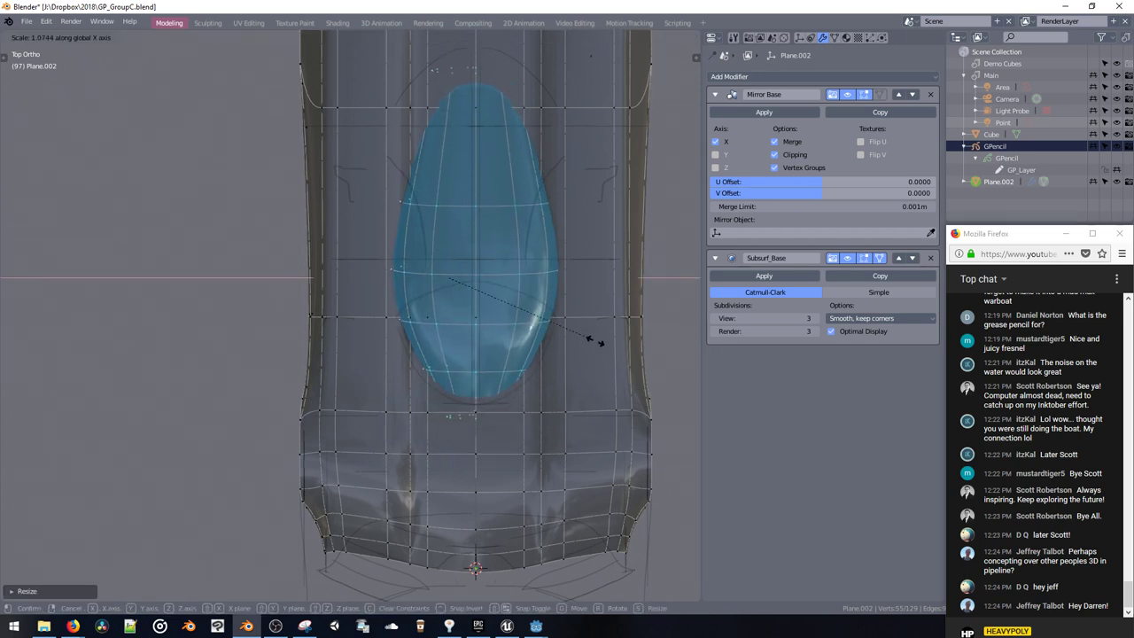
left_click(598, 347)
key("s")
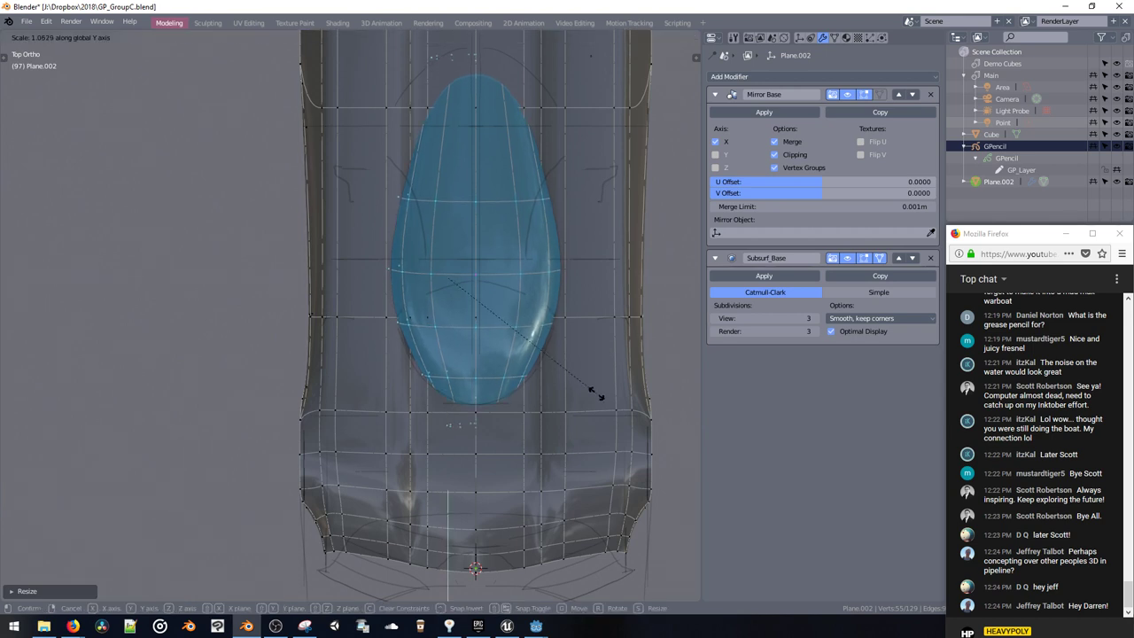
left_click(595, 386)
Step: Separate the selected canopy mesh from the car body into its own object
middle_click_drag(475, 261, 481, 335)
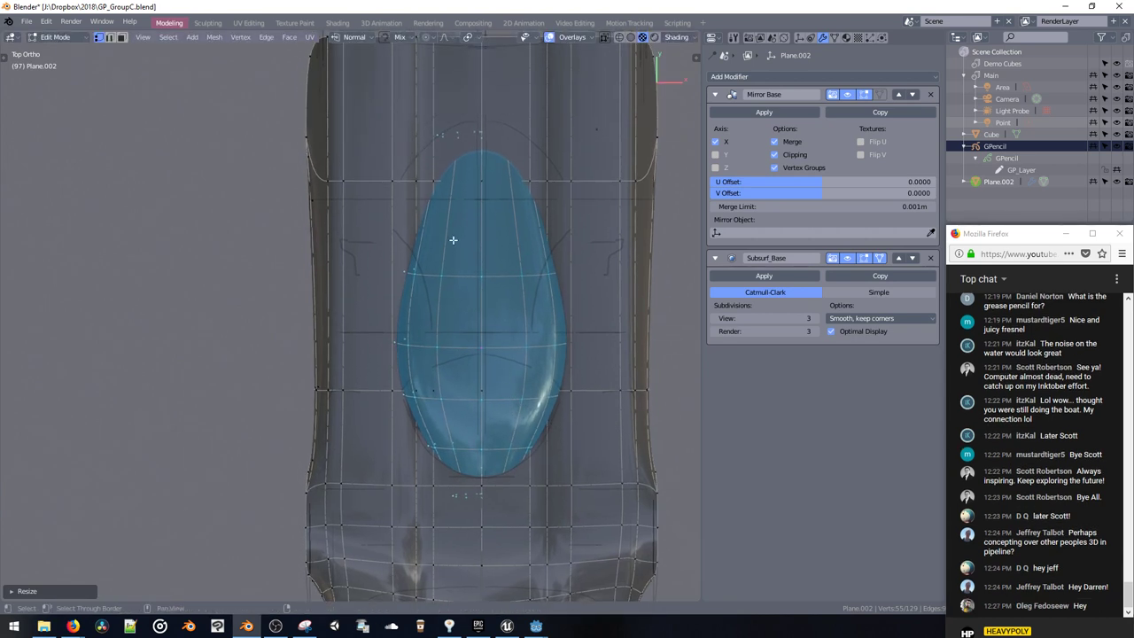
scroll(453, 257, "up", 1, "shift")
key("p")
left_click(467, 269)
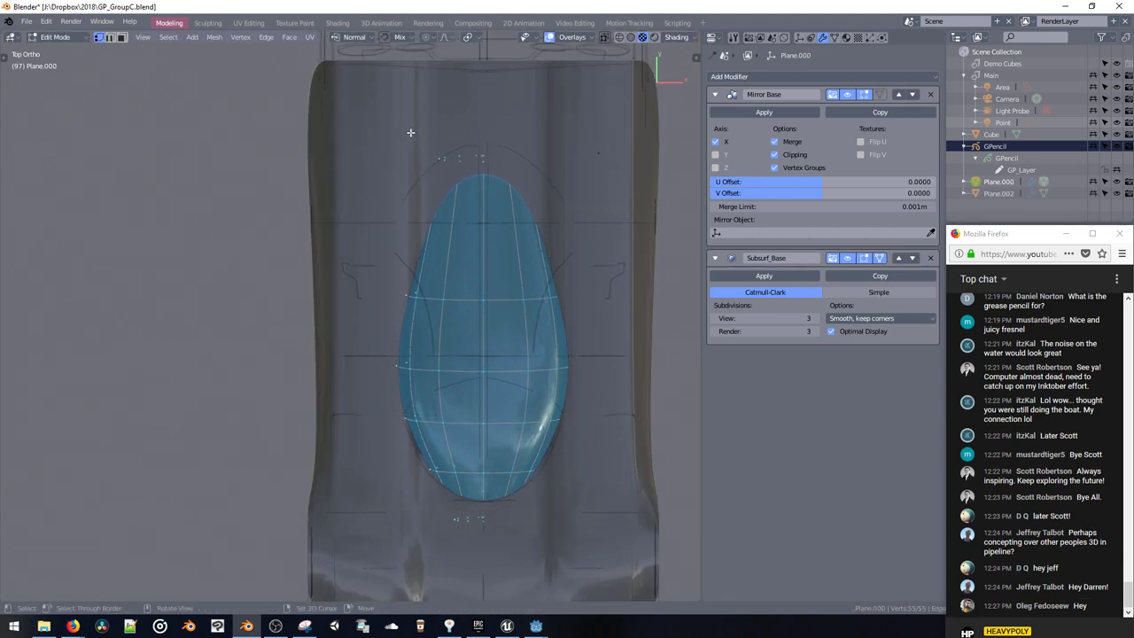
Step: Move the vertices at the canopy's rear end about 0.41 m back along Y to the sketched outline
left_click_drag(410, 133, 534, 189)
key("g")
key("y")
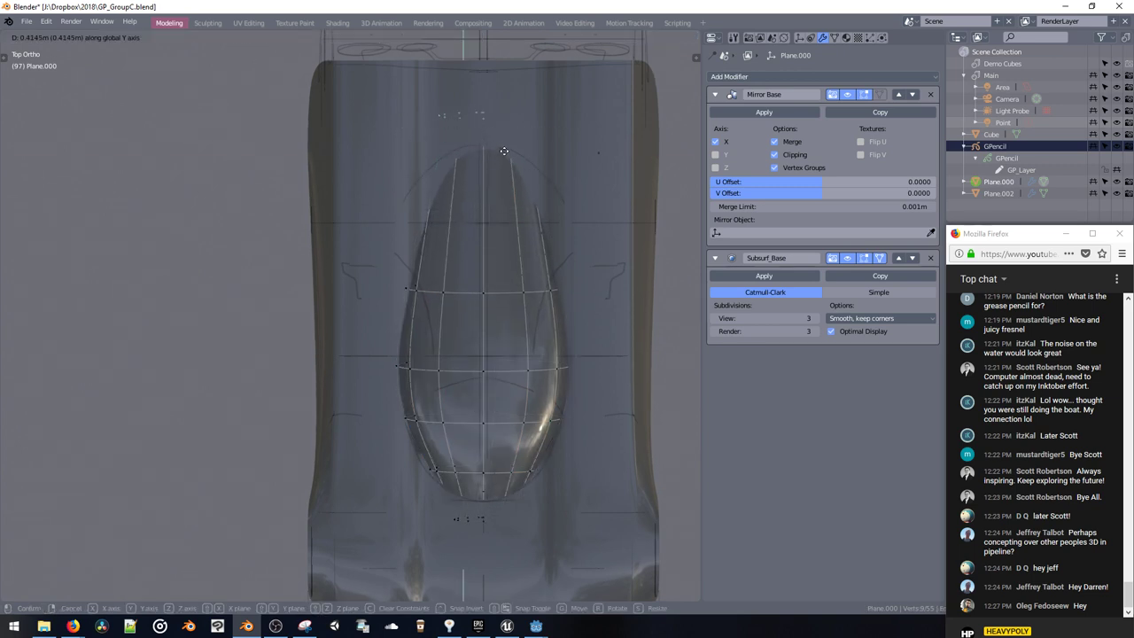
left_click(503, 155)
Step: Move the side vertices in the canopy's two middle rows outward to widen it towards the sketch
left_click_drag(391, 245, 448, 298)
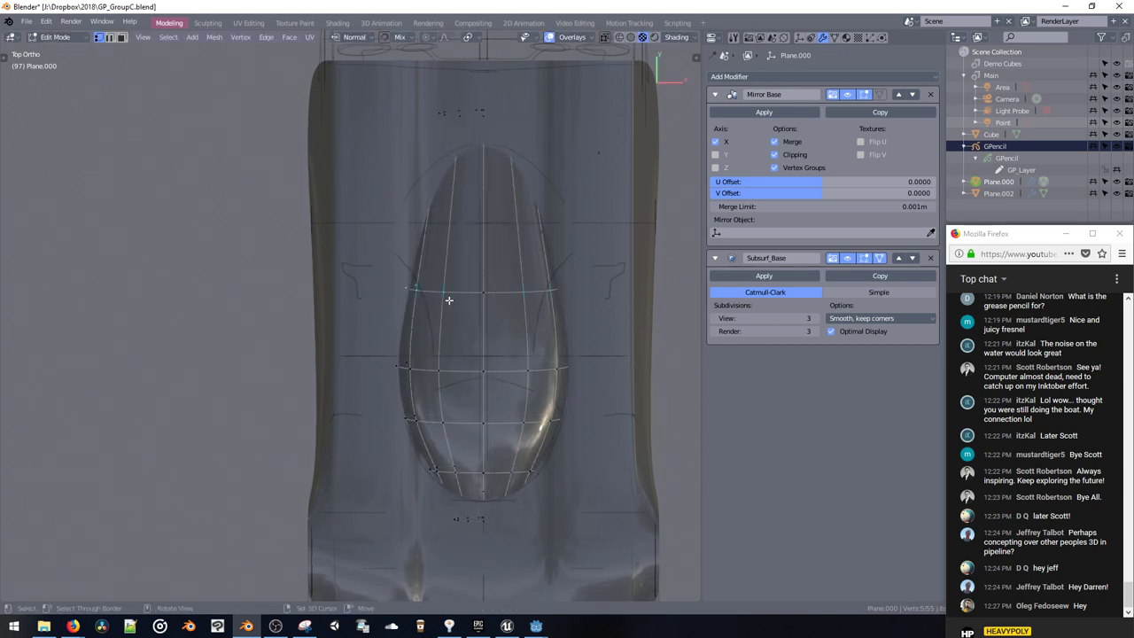
key("g")
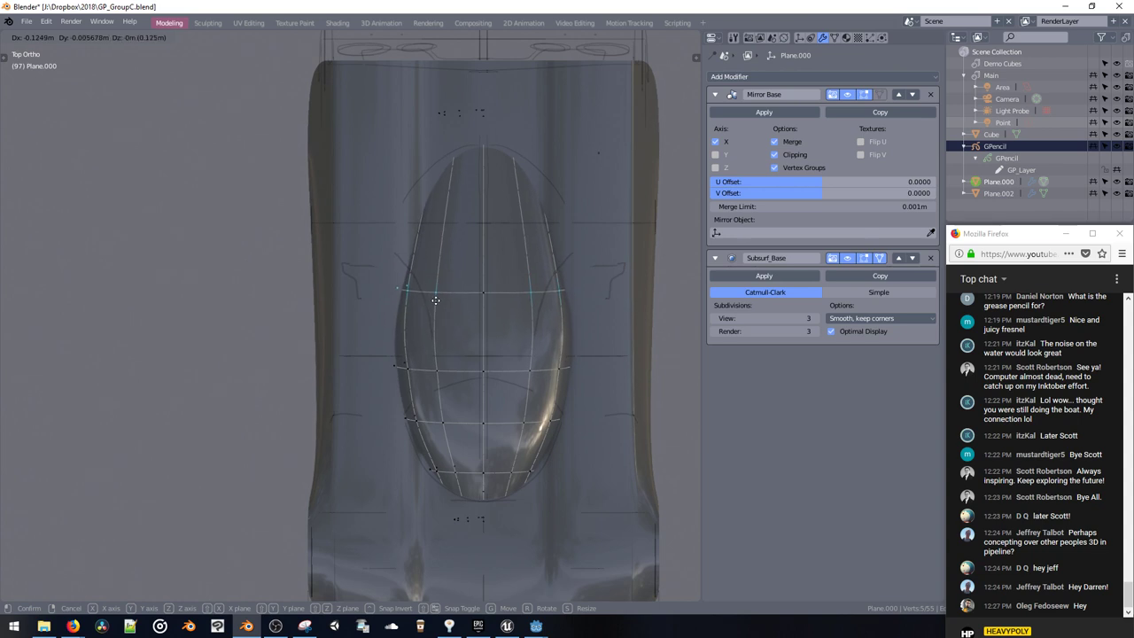
left_click(400, 299)
left_click_drag(353, 263, 430, 349)
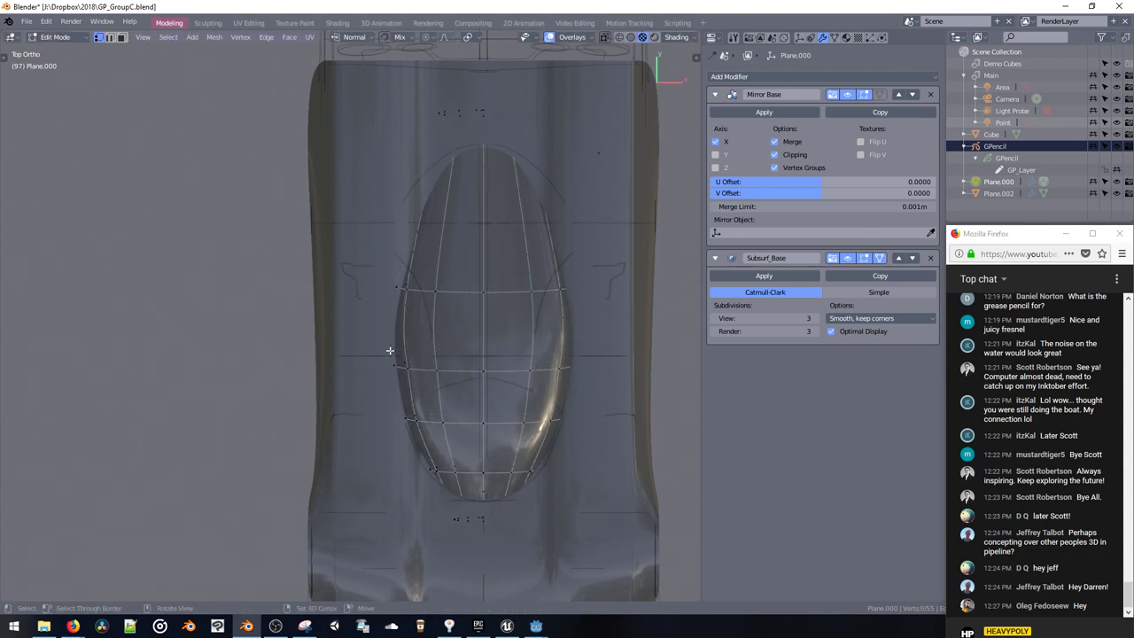
key("g")
left_click(436, 381)
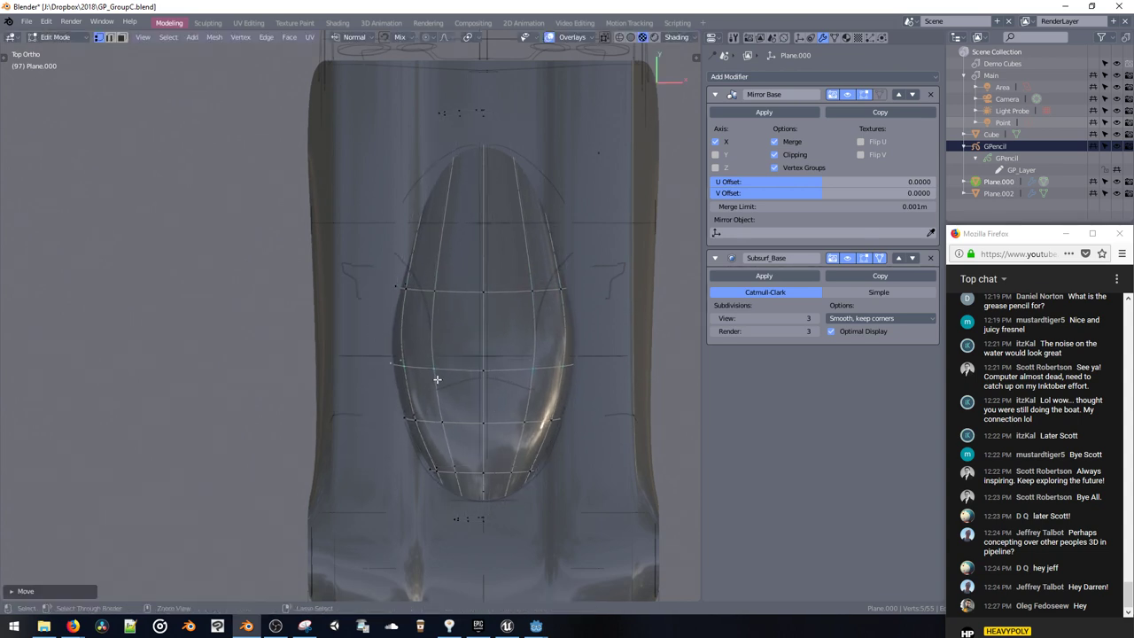
key("ctrl+z")
Step: Delete the face loop along the canopy's underside centre line and the leftover linked strip at the mirror seam
mouse_move(440, 381)
middle_mouse_down()
mouse_move(410, 236)
mouse_move(470, 200)
mouse_move(470, 175)
middle_mouse_up()
left_click(470, 175, "alt")
left_click(471, 177, "alt+shift")
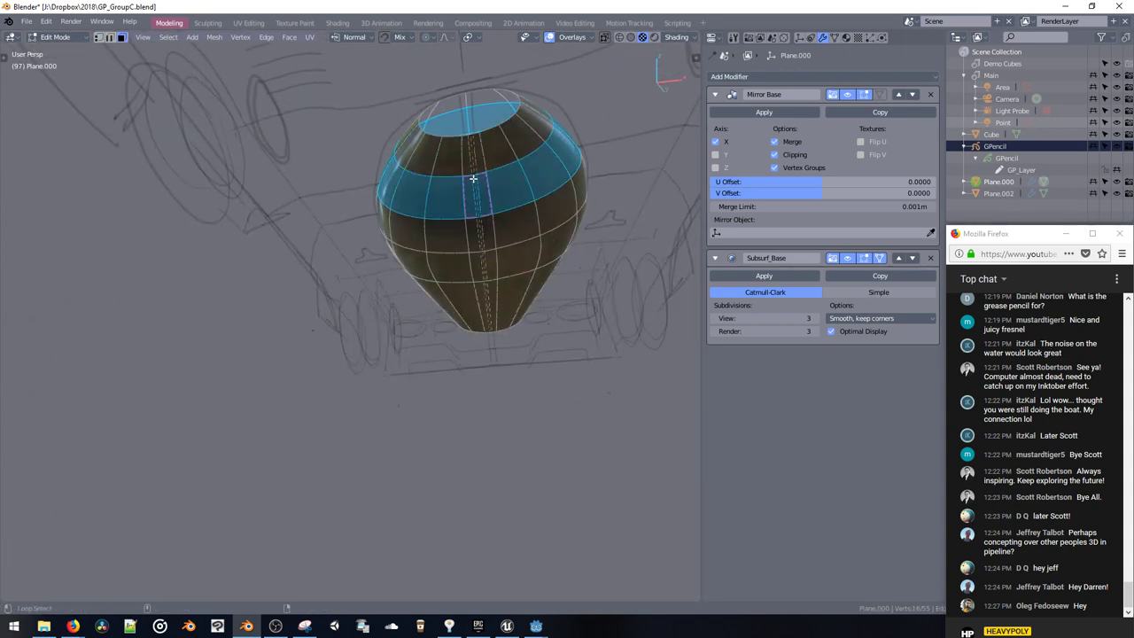
left_click(468, 174, "alt")
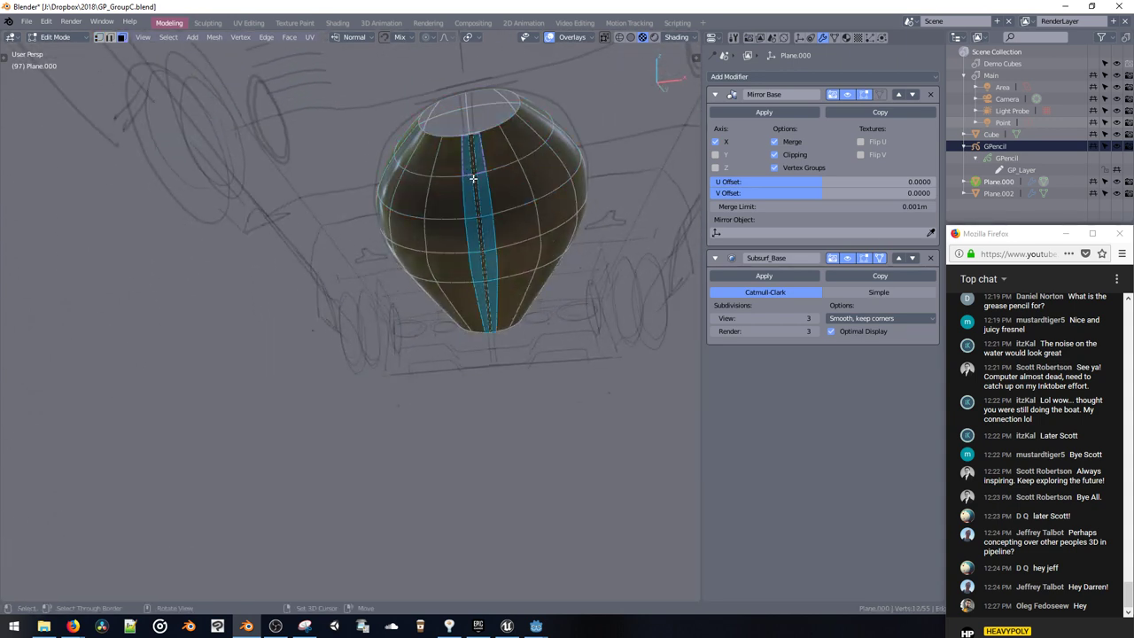
key("x")
left_click(475, 178)
double_click(476, 184)
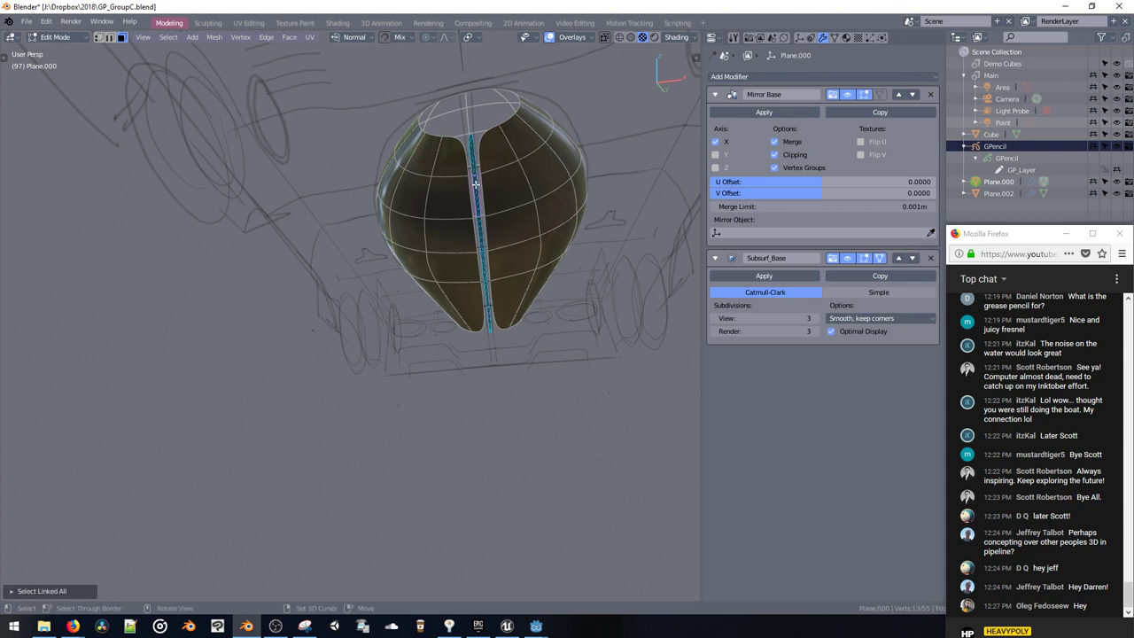
key("x")
Step: Select the canopy's remaining outer shell and isolate it from the other geometry
left_click(453, 175, "alt")
key("ctrl+KP_Add")
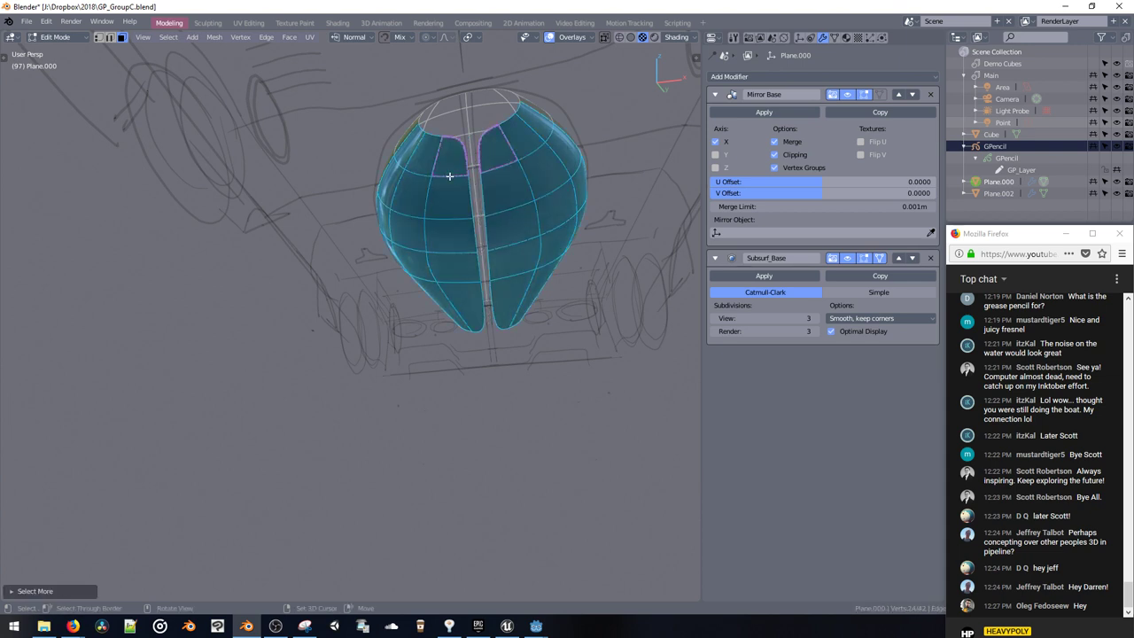
key("h")
Step: Try to reposition the canopy's side section against the sketch in top view
middle_click_drag(461, 184, 455, 207)
key("space")
left_click_drag(326, 194, 443, 375)
key("g")
left_click(443, 376)
key("ctrl+z")
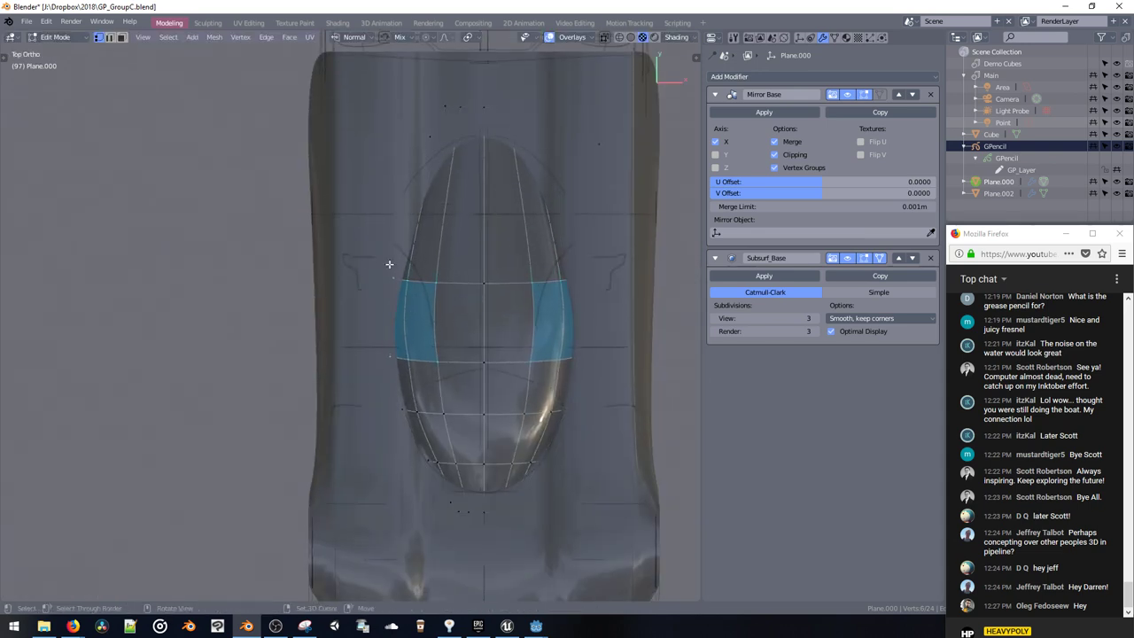
Step: Turn on see-through selection and move the vertex at the canopy's rear side towards the sketched curve
key("alt+z")
left_click_drag(391, 75, 469, 148)
key("g")
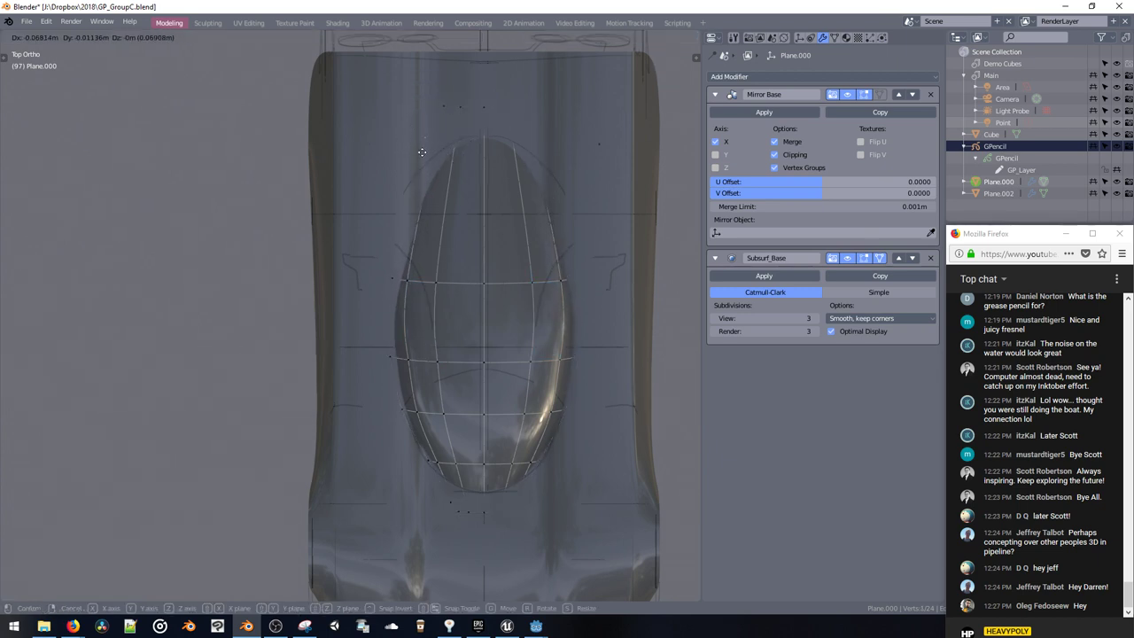
left_click(421, 171)
Step: Move the three vertices at the canopy's front end in top view to round its tip to the sketch
middle_click_drag(423, 509, 401, 352, "shift")
left_click_drag(396, 331, 450, 369)
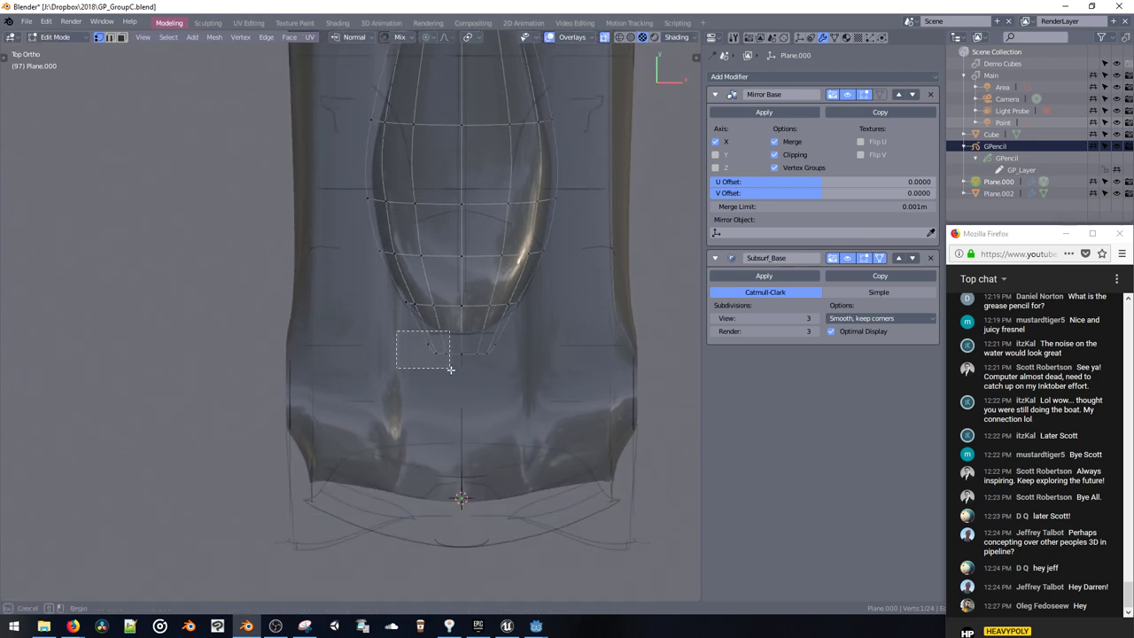
key("g")
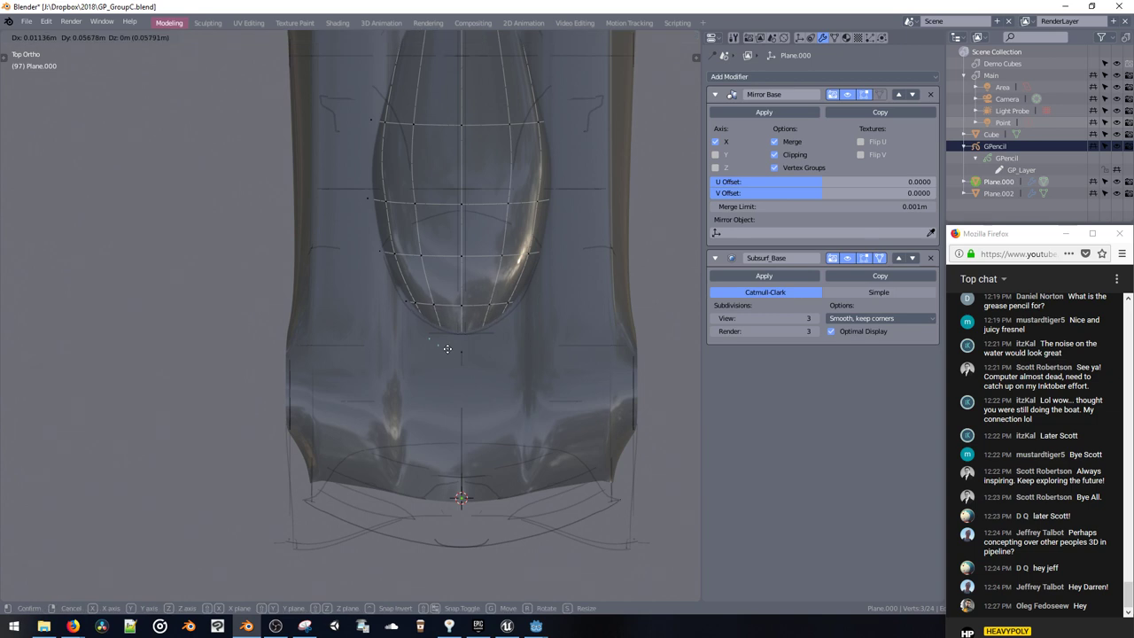
left_click(445, 356)
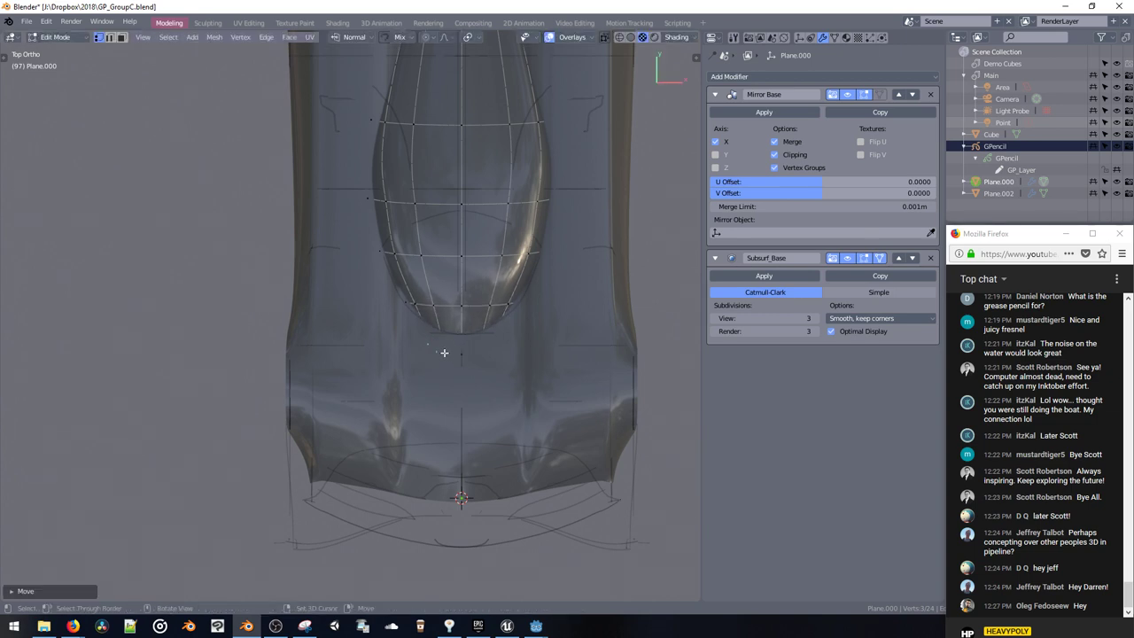
Step: Select the whole canopy and scale it up along Z to match the sketched roof height
middle_click_drag(443, 349, 403, 262)
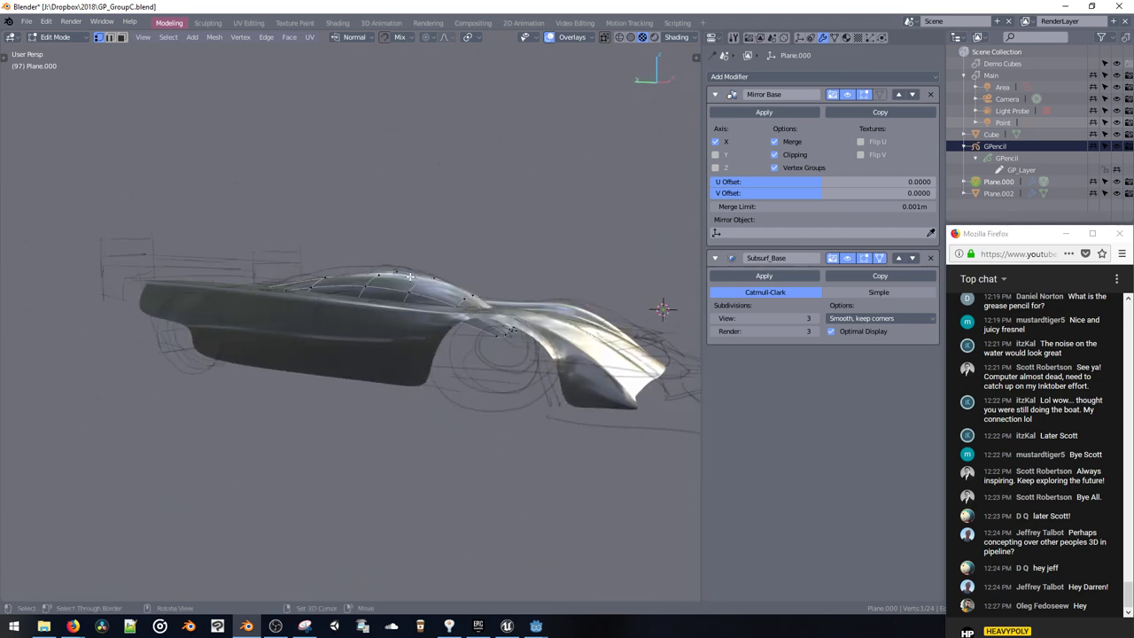
key("ctrl+l")
key("s")
key("z")
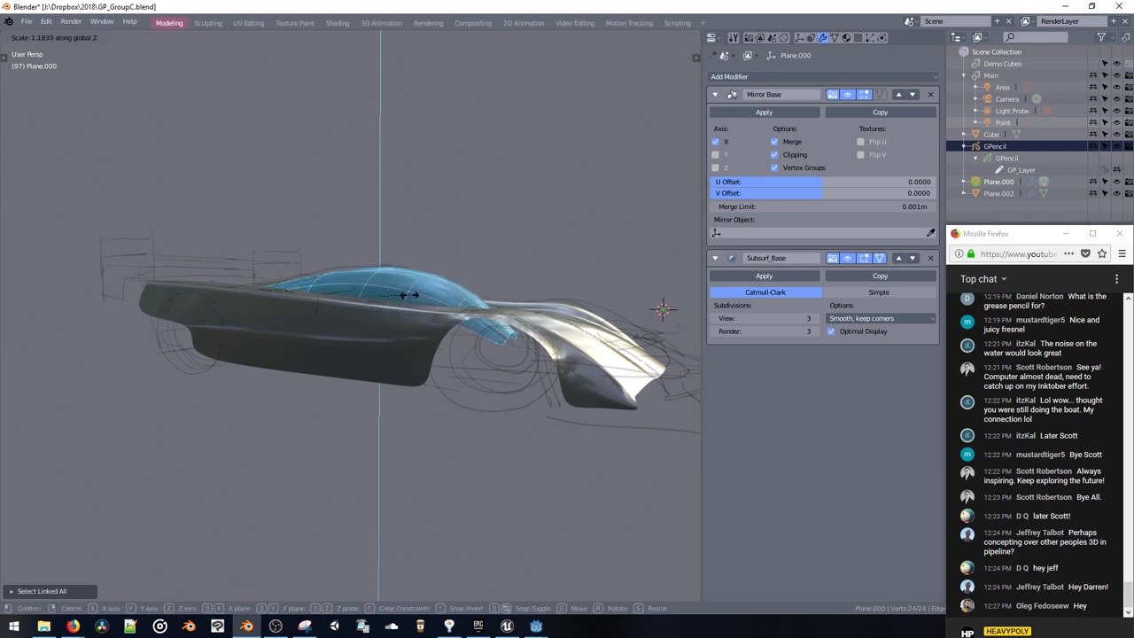
left_click(398, 250)
Step: Move the canopy about 0.07 m along Y and adjust its length by scaling along Y
middle_click_drag(398, 250, 444, 291)
key("g")
key("y")
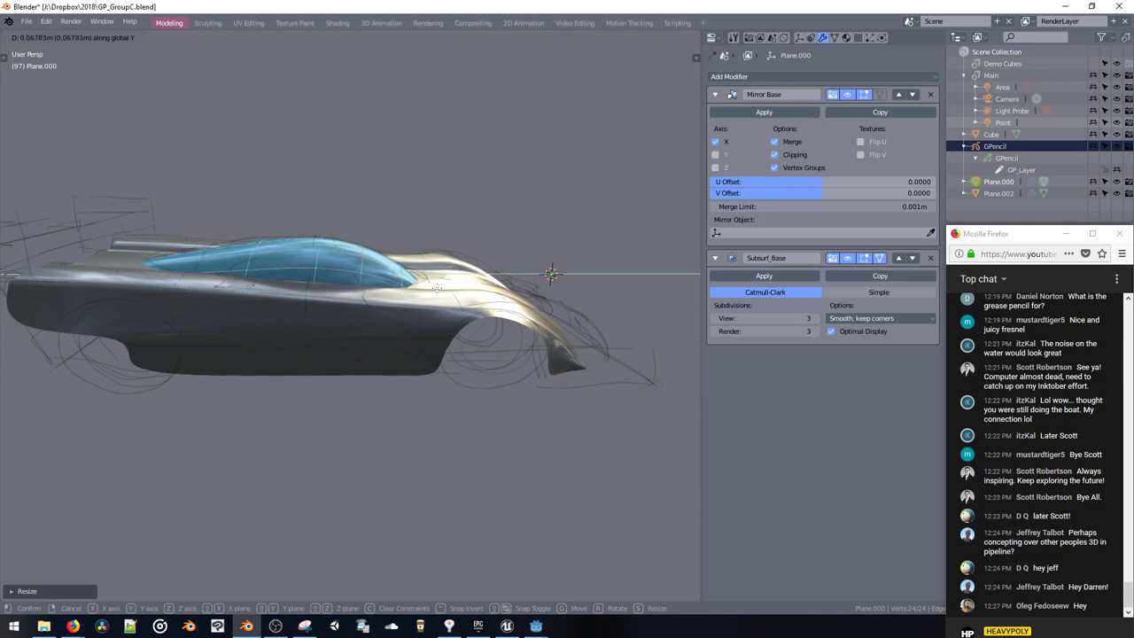
left_click(437, 288)
key("s")
key("y")
left_click(451, 287)
Step: Move the vertices at the canopy's tail backward along Y to lengthen its rear taper
middle_click_drag(451, 288, 207, 238)
left_click_drag(161, 239, 251, 373)
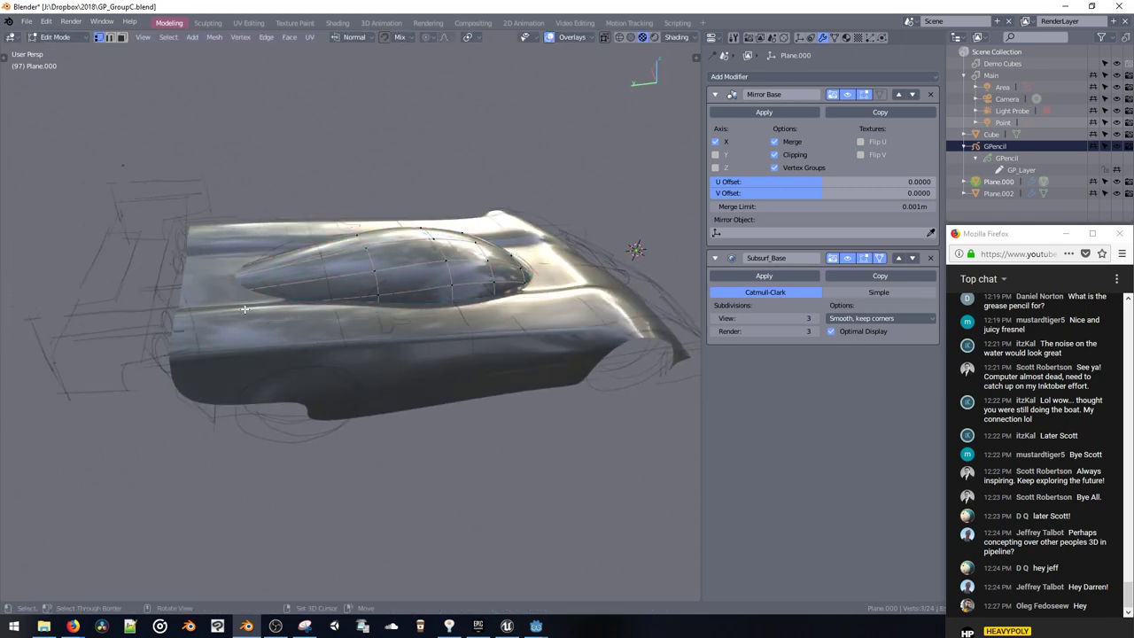
key("g")
key("y")
left_click(192, 307)
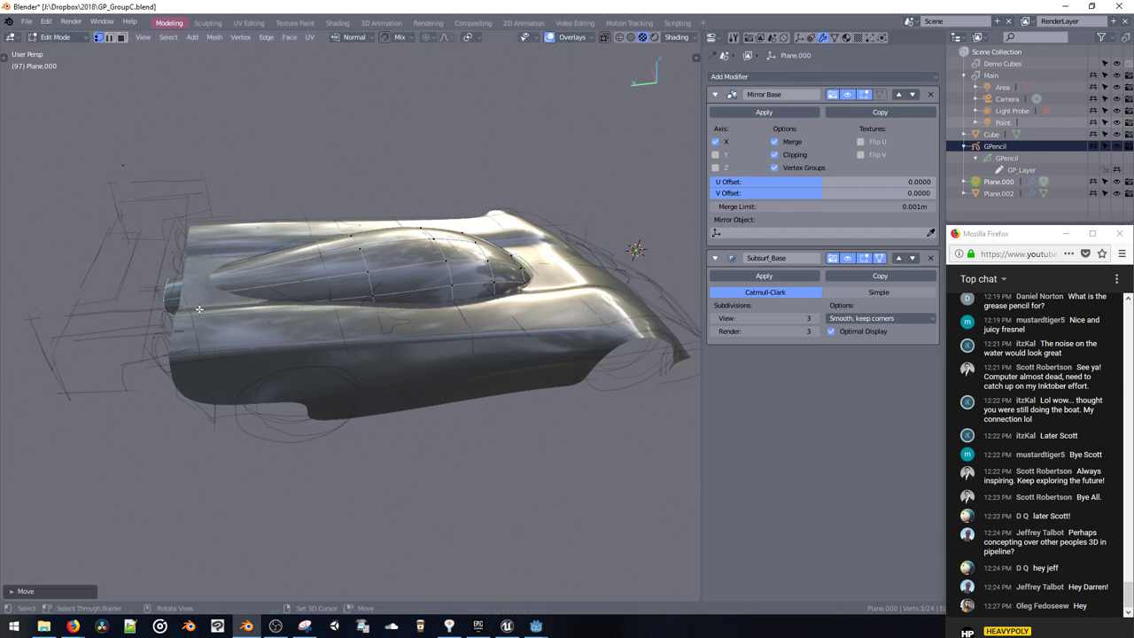
Step: Leave the canopy mesh, select the car body and insert a vertical edge loop through its side ahead of the rear wheel
middle_click_drag(192, 307, 450, 248)
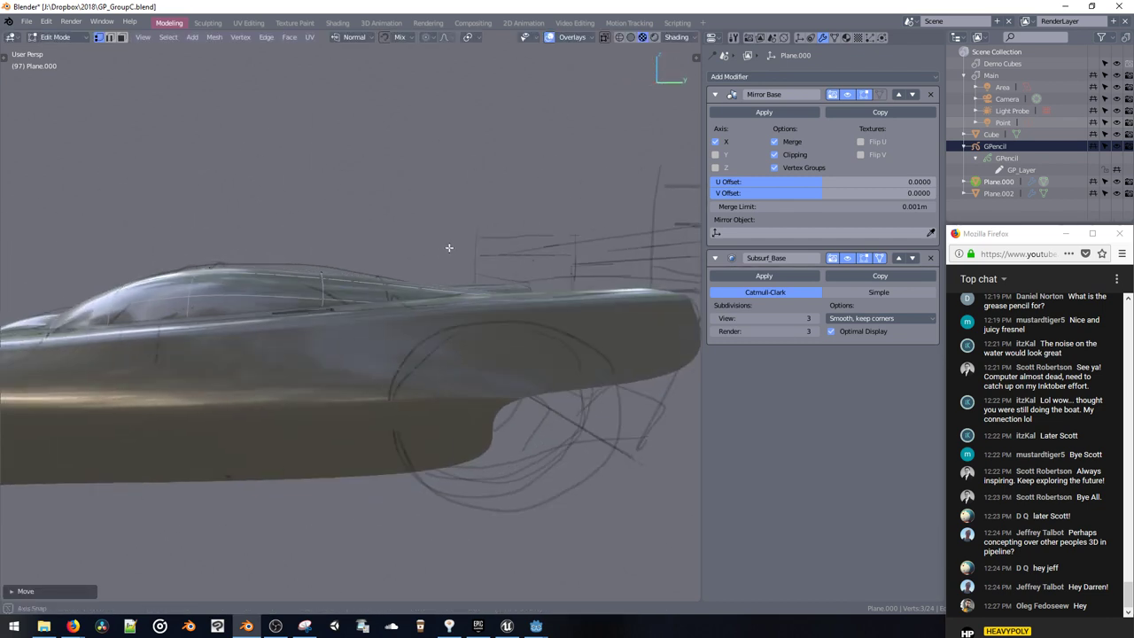
scroll(449, 250, "down", 6)
middle_click_drag(399, 284, 387, 372)
key("Tab")
left_click(362, 415)
key("space")
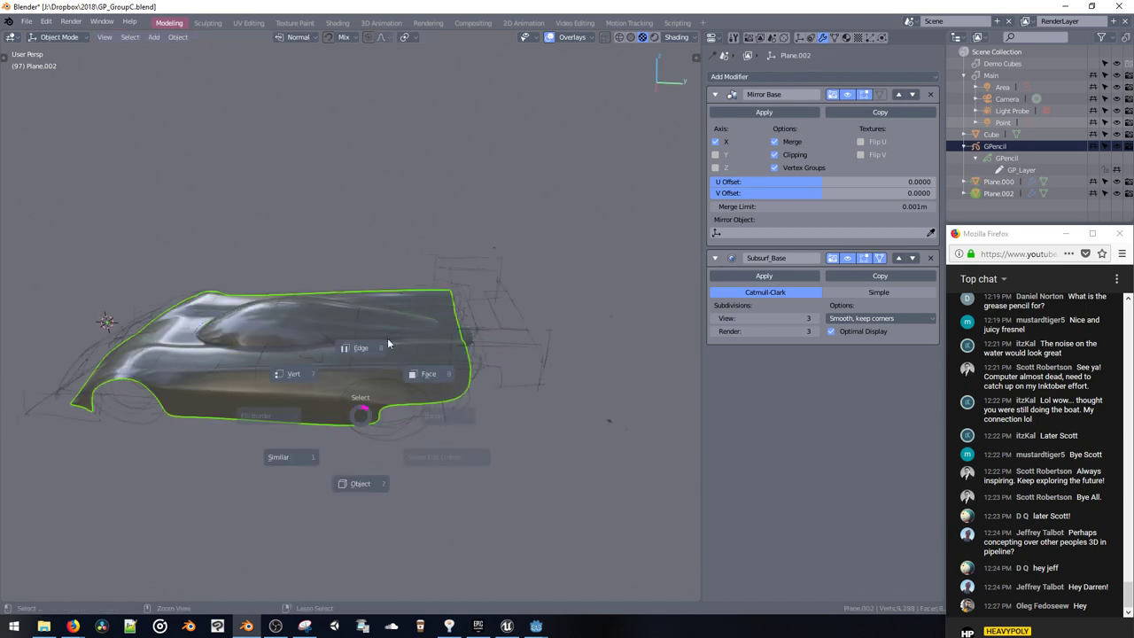
scroll(327, 362, "up", 2)
left_click(300, 381)
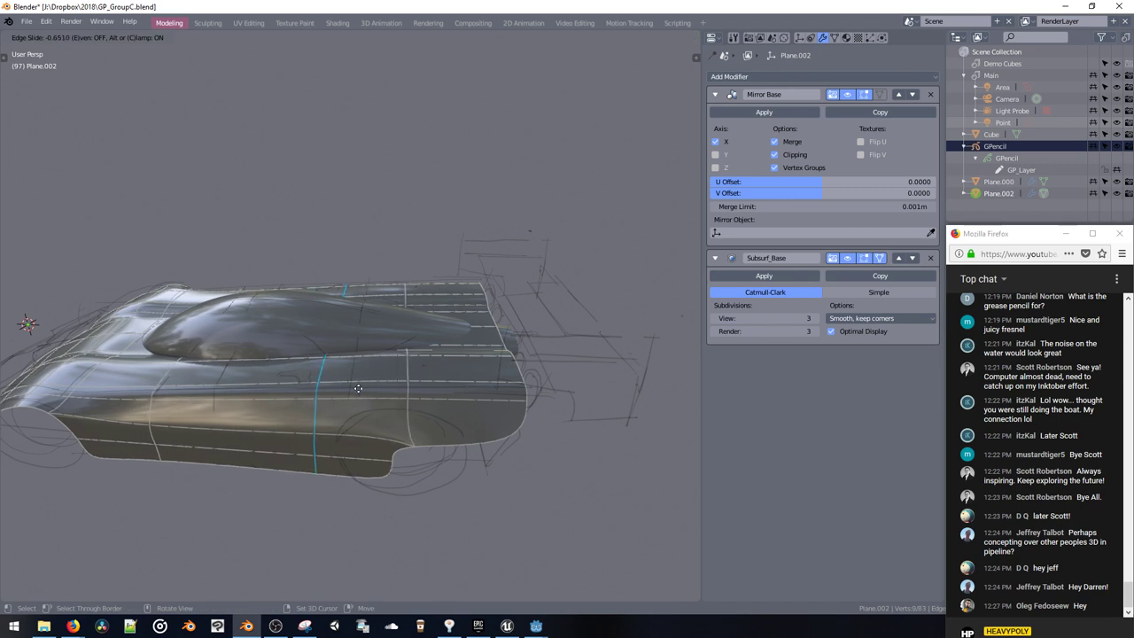
left_click(347, 397)
Step: With subdivision at 0, delete the lower side faces at the rear wheel, add an edge loop ahead of the opening, and restore subdivision to 3
key("ctrl+0")
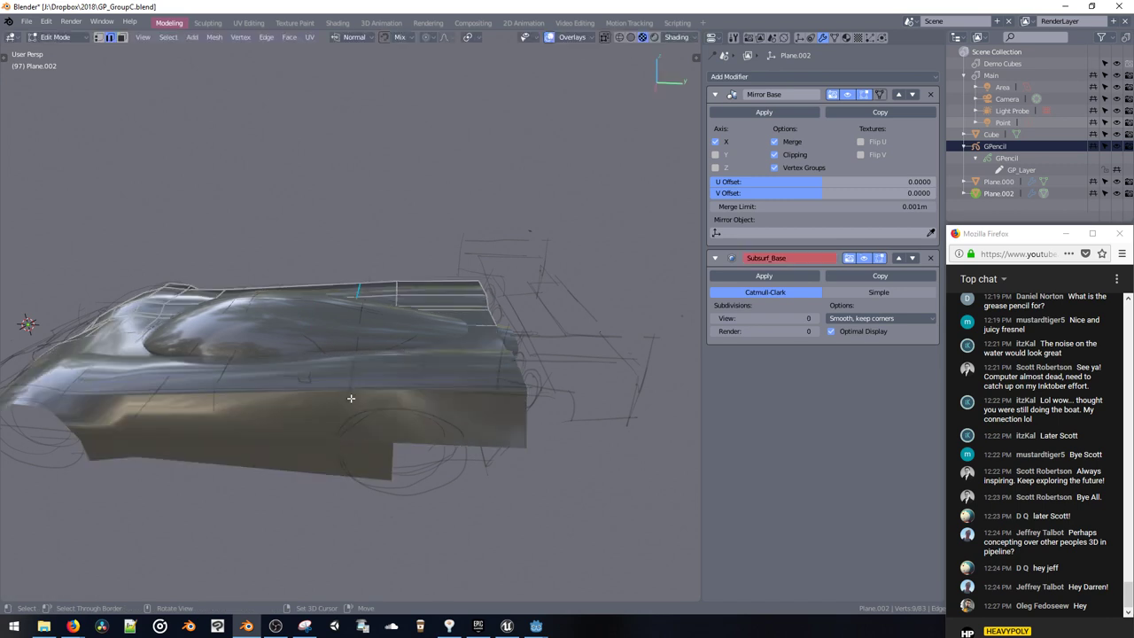
middle_click_drag(347, 398, 238, 287)
key("k")
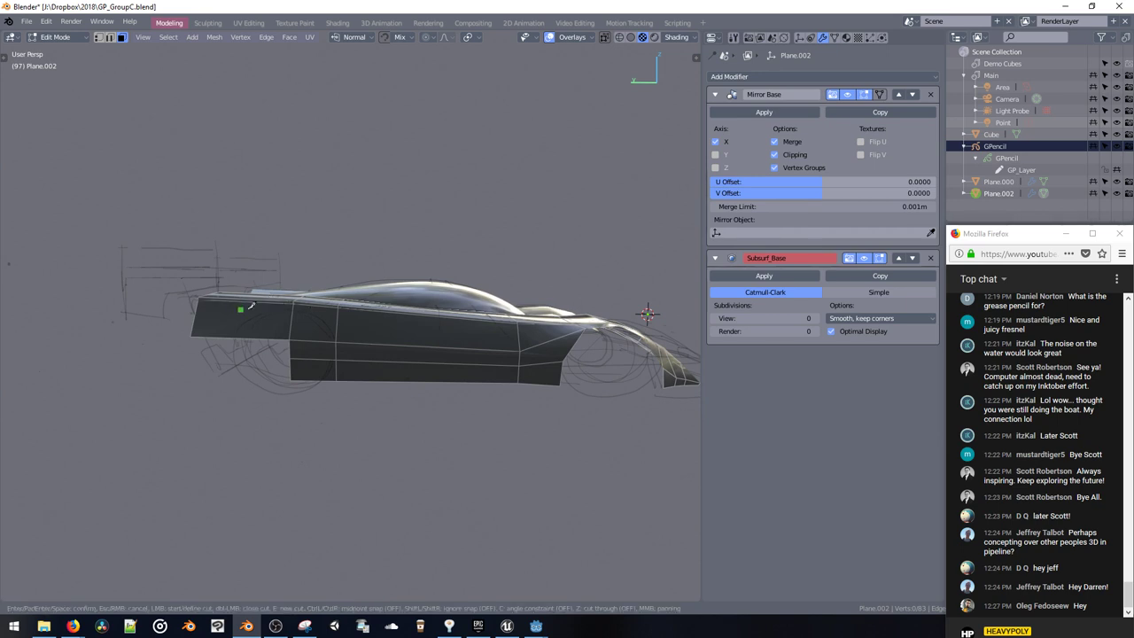
key("Escape")
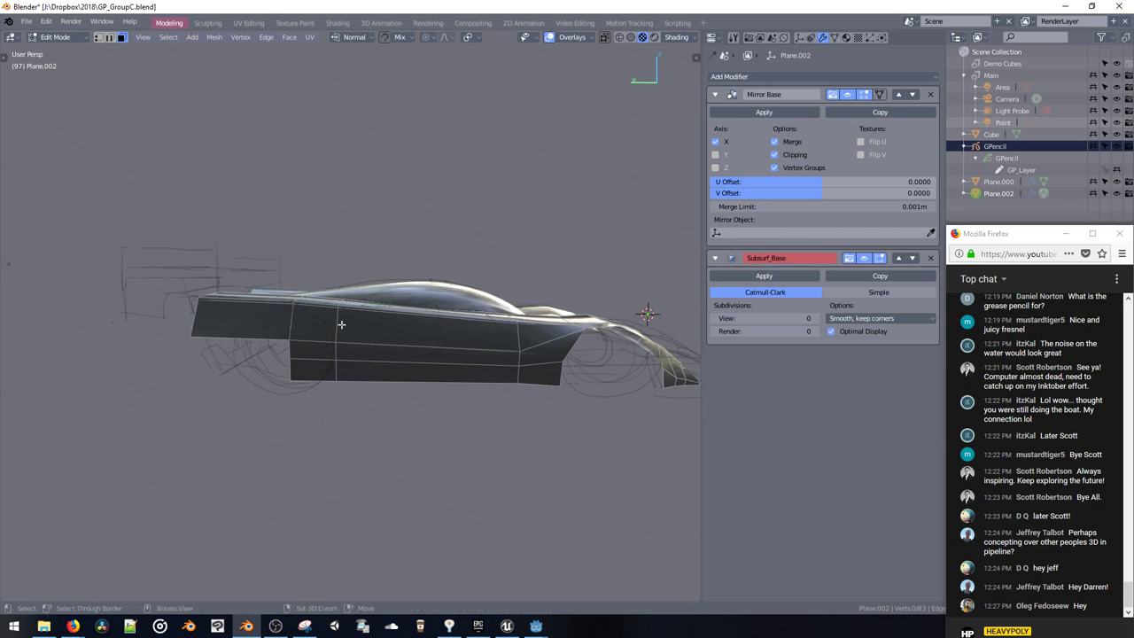
left_click(315, 357)
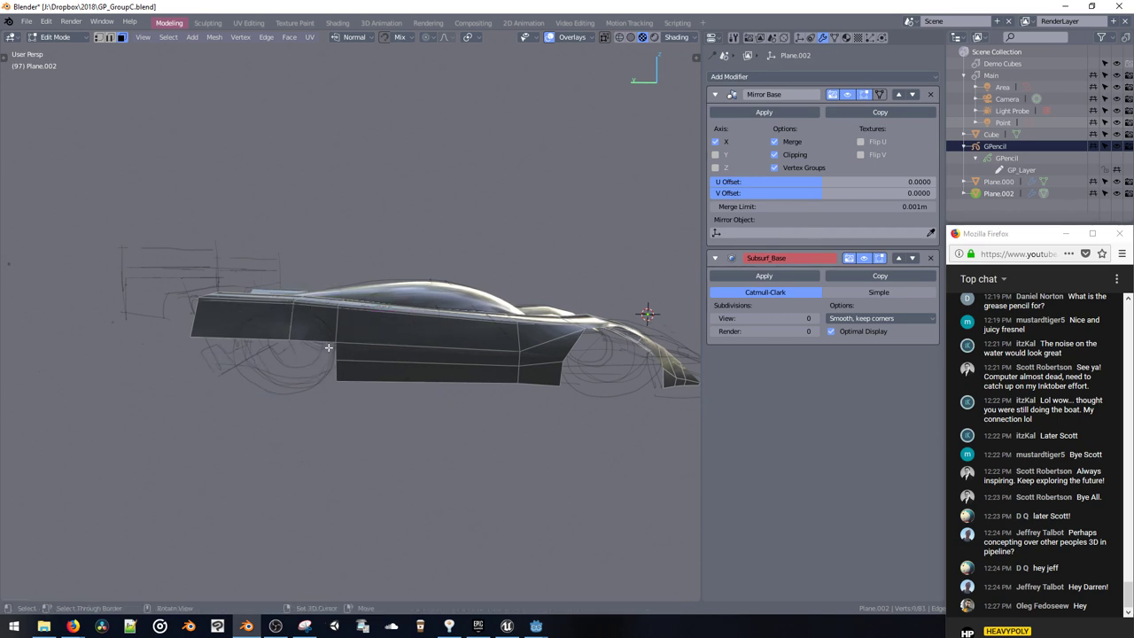
key("Tab")
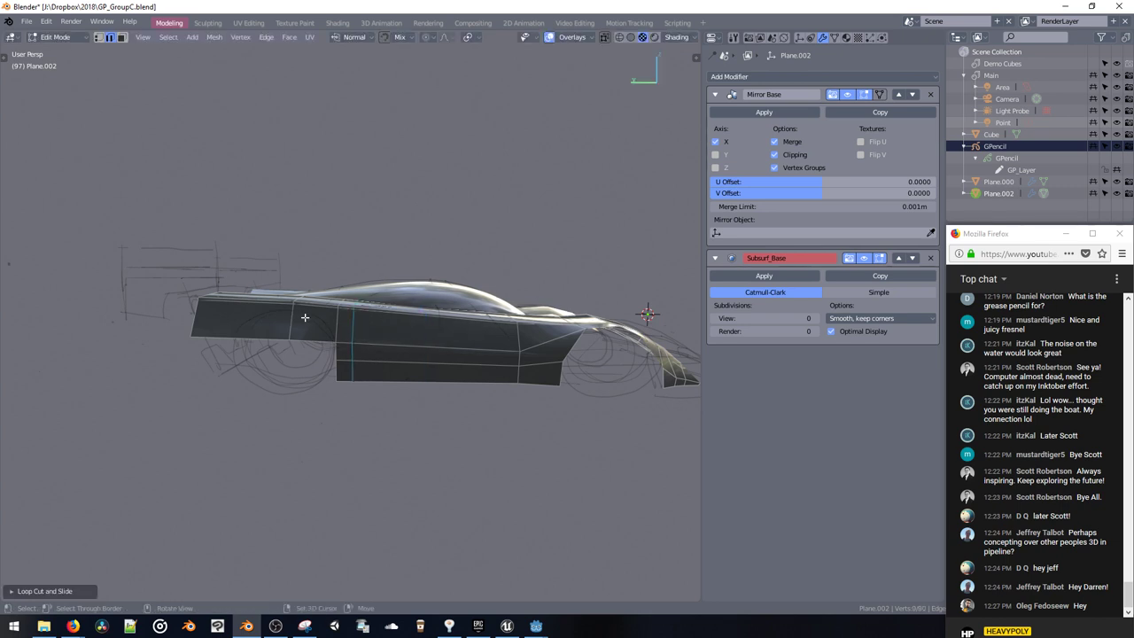
middle_click_drag(313, 368, 377, 388)
key("ctrl+3")
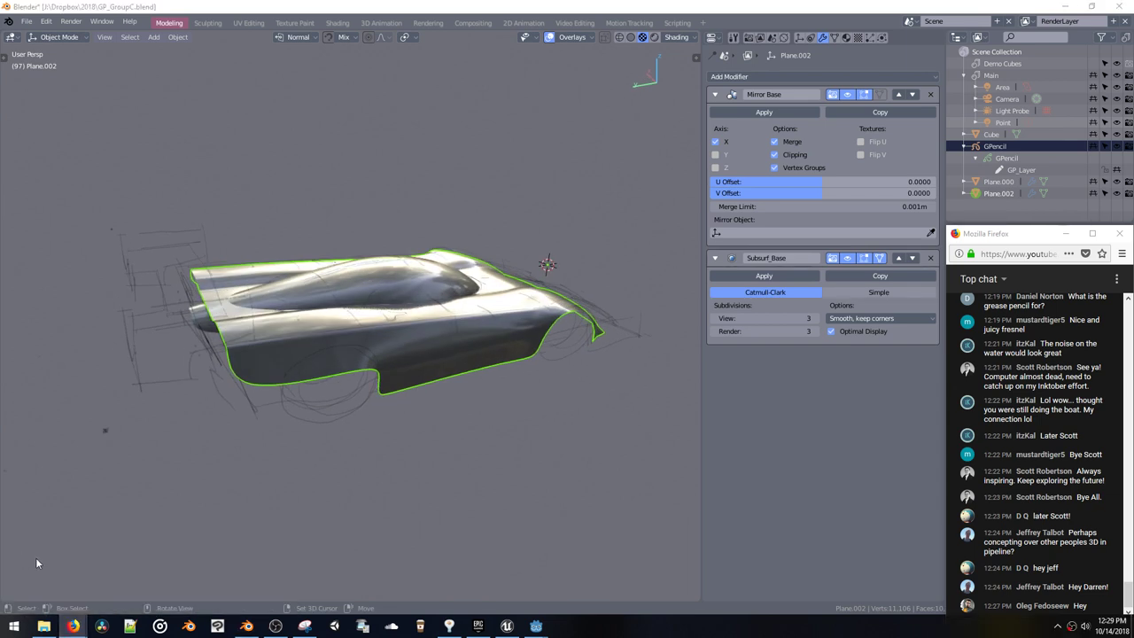
Step: Switch to Firefox and search Google Images for SILK CUT JAGUAR in a new tab
mouse_move(75, 624)
left_click(209, 580)
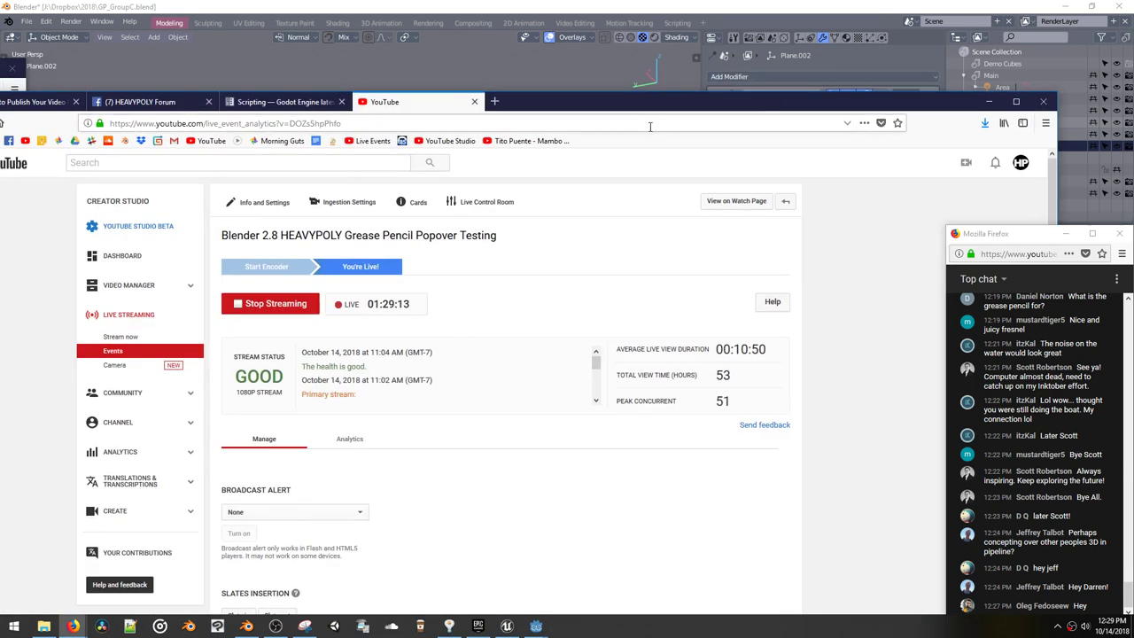
left_click(651, 125)
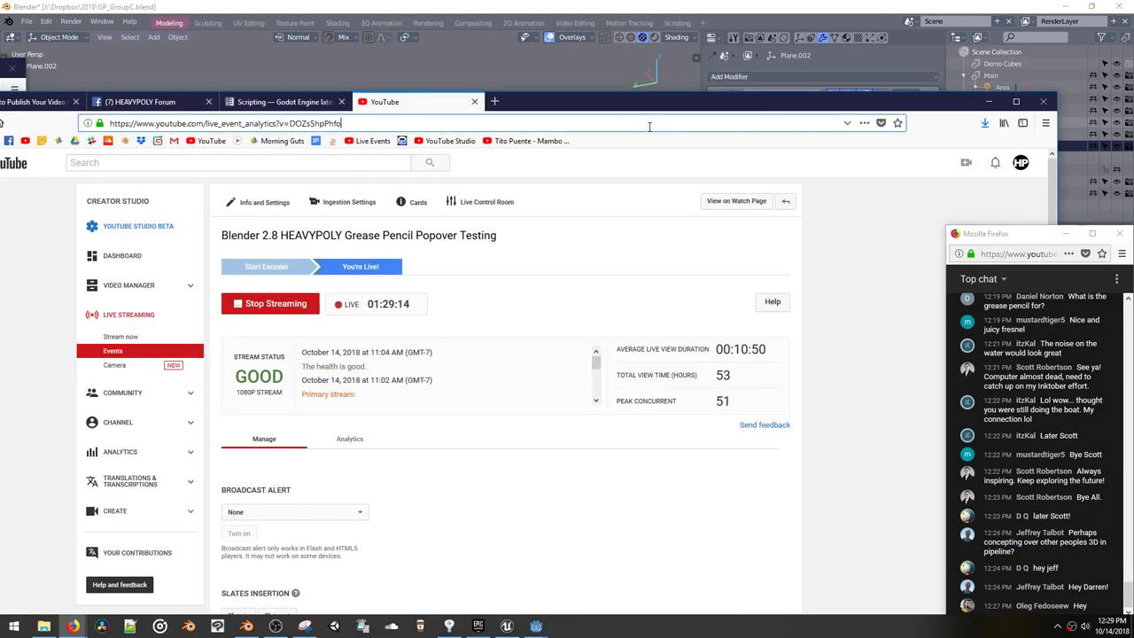
key("ctrl+t")
type("SIL")
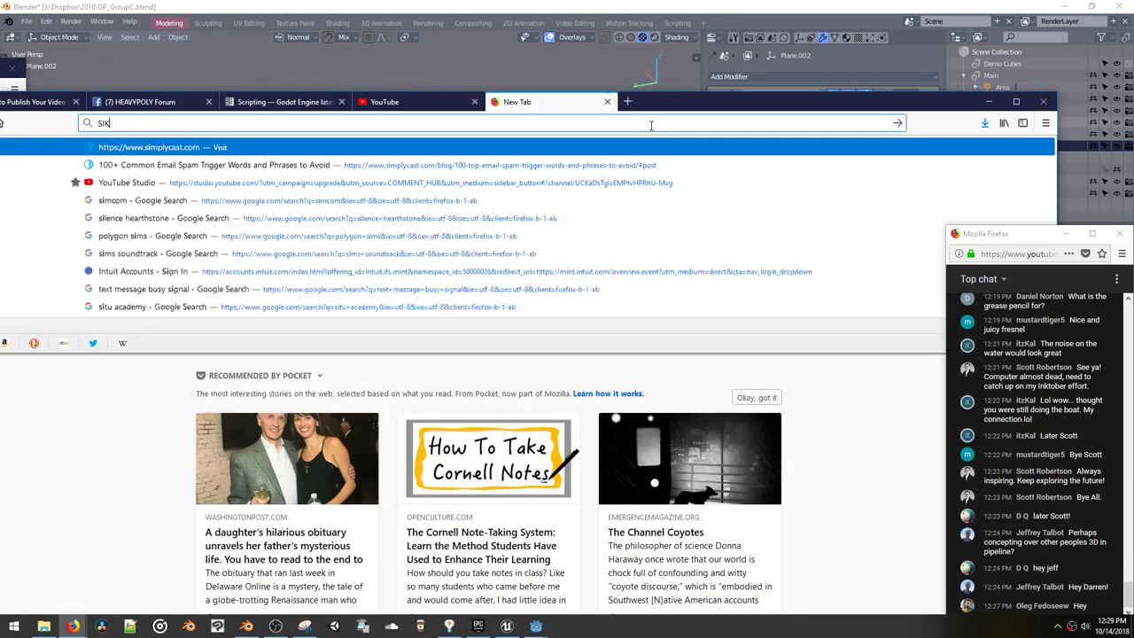
type("K CUY")
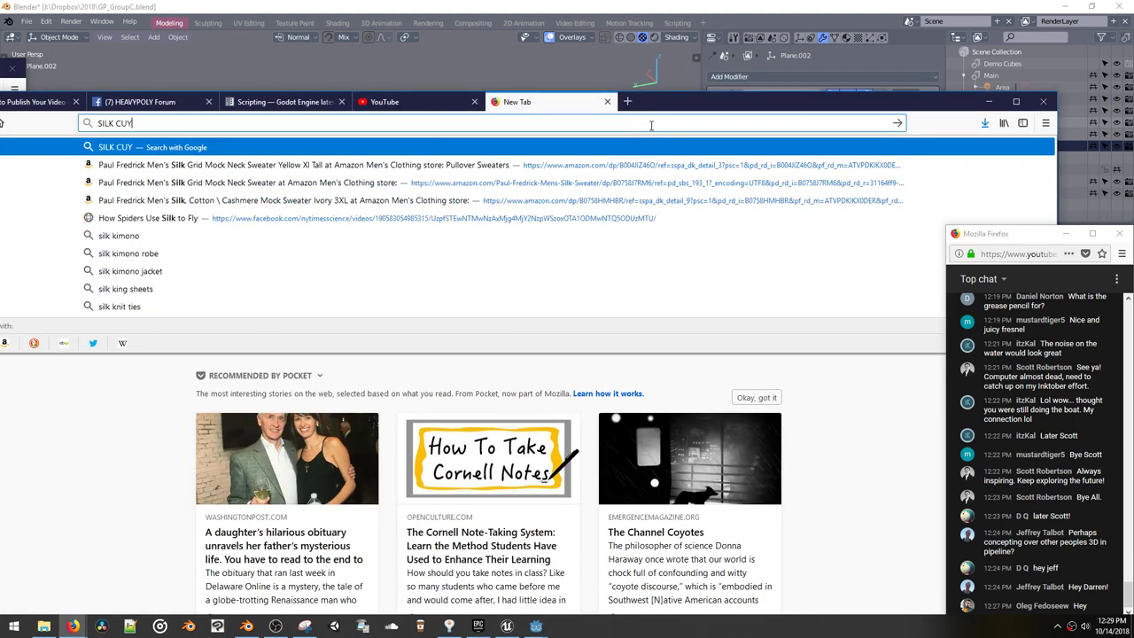
type("T")
key("BackSpace")
key("BackSpace")
type("T JAGUAR")
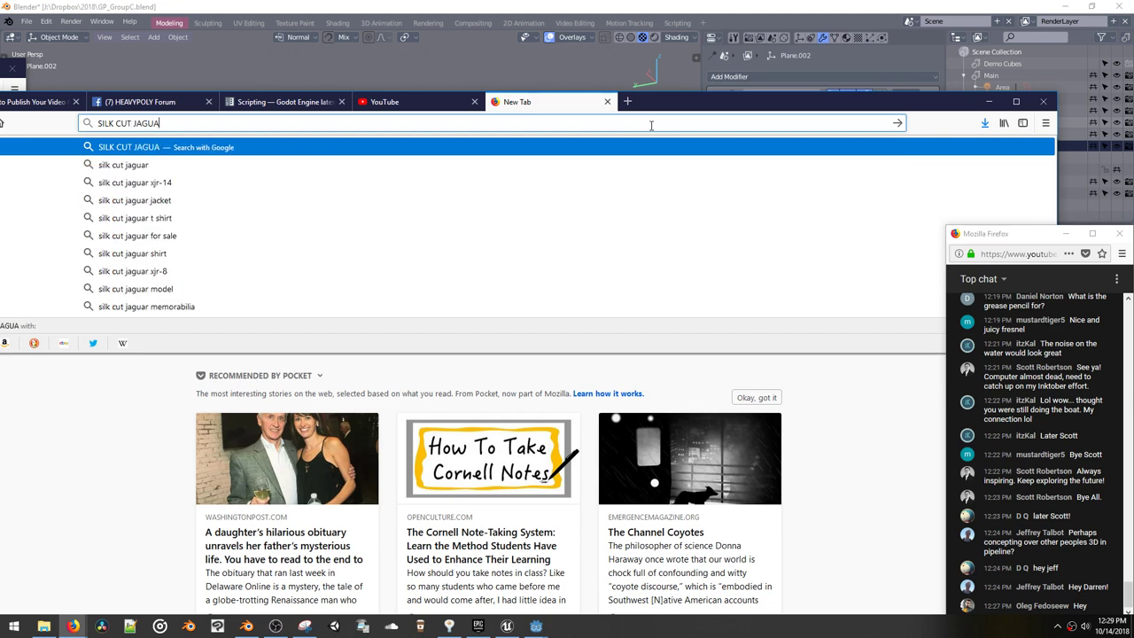
key("Return")
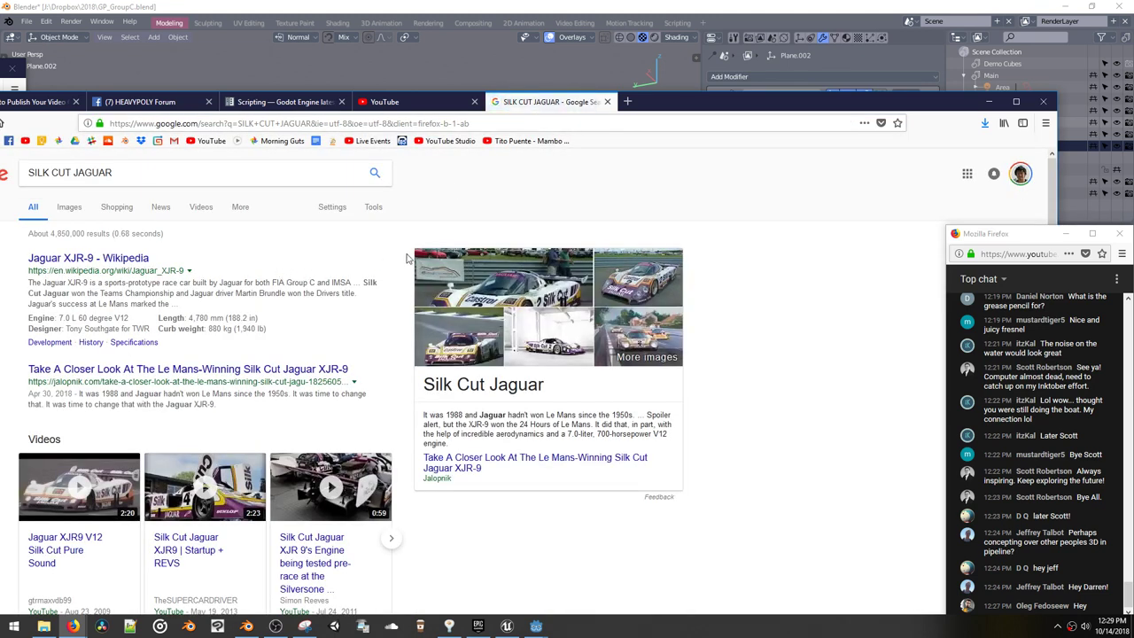
left_click(69, 207)
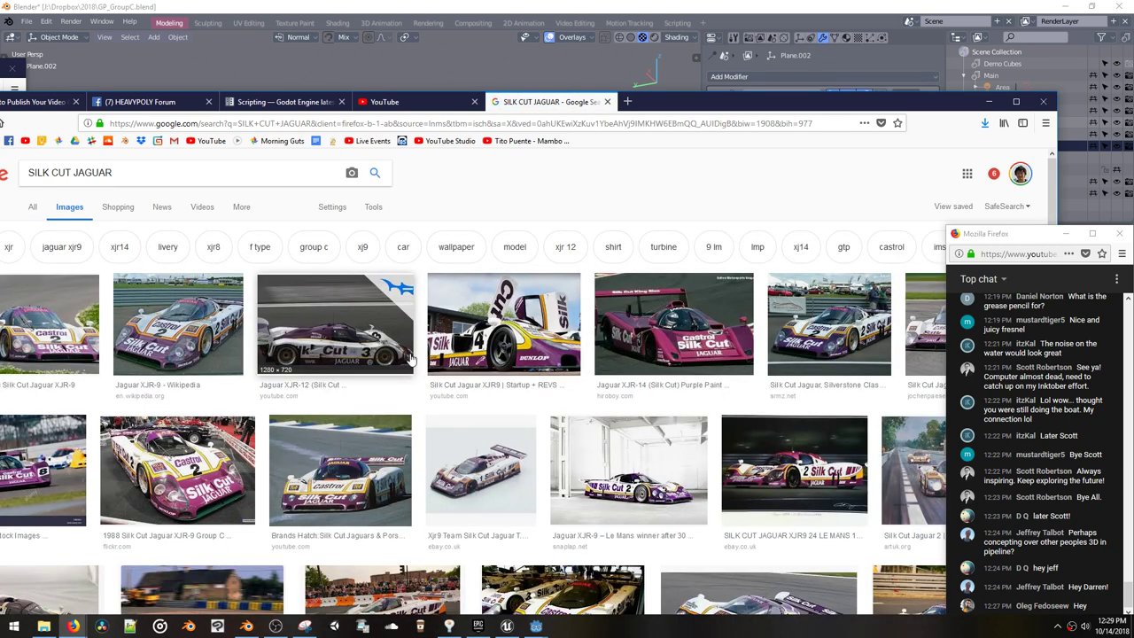
Step: Examine the Silk Cut Jaguar XJR-9 photos and related images for the body and tail shape, and return to Blender
left_click(468, 462)
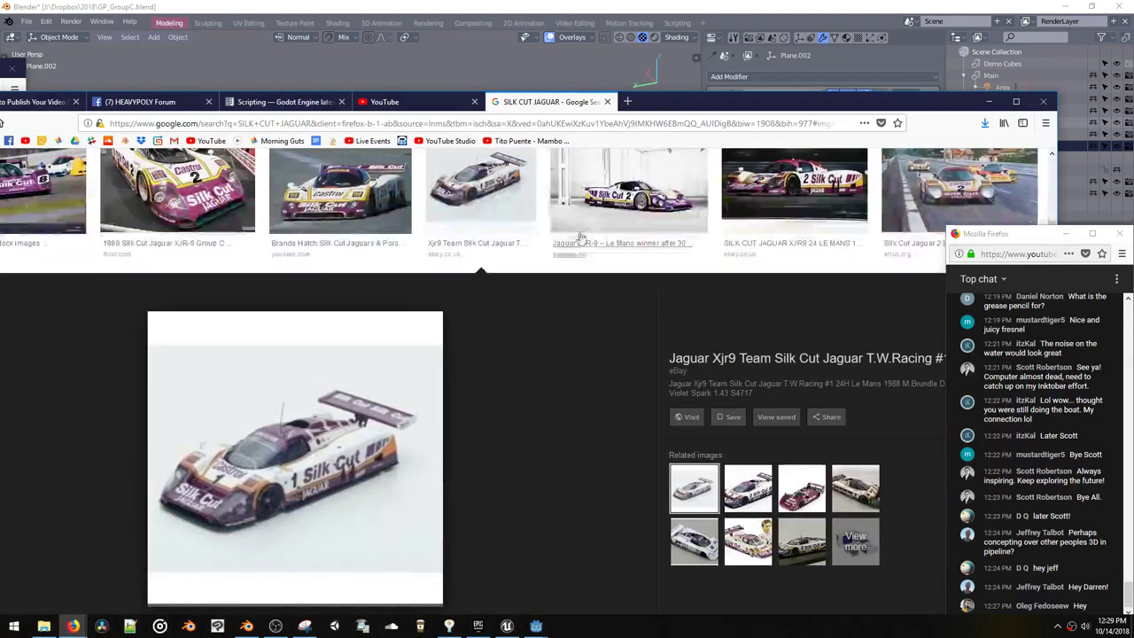
left_click(619, 205)
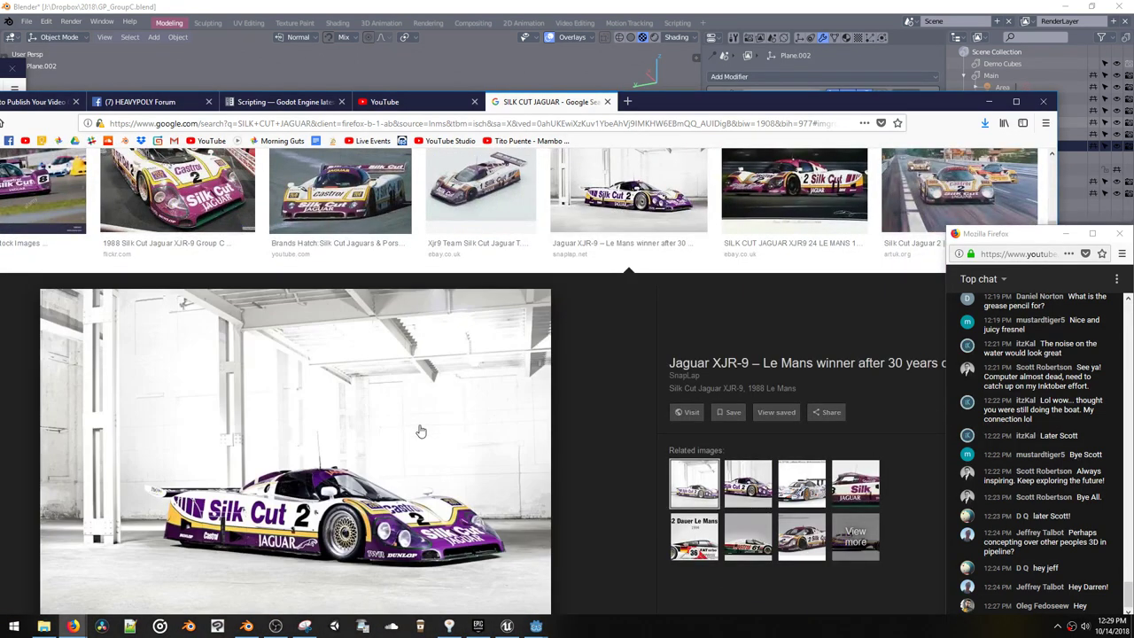
left_click(759, 503)
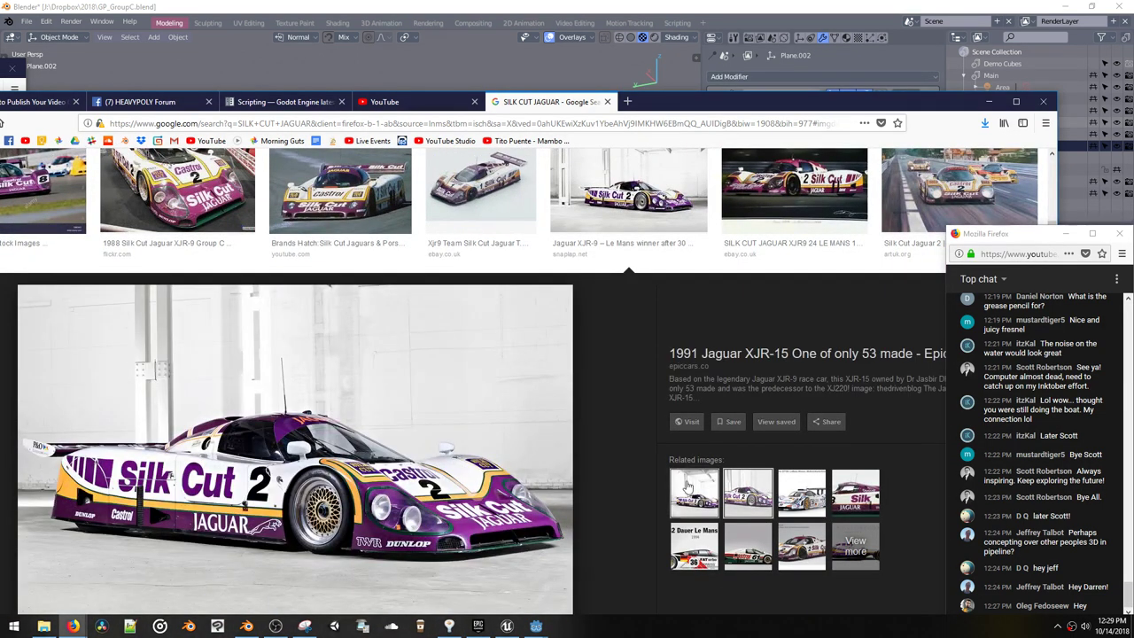
left_click(518, 431)
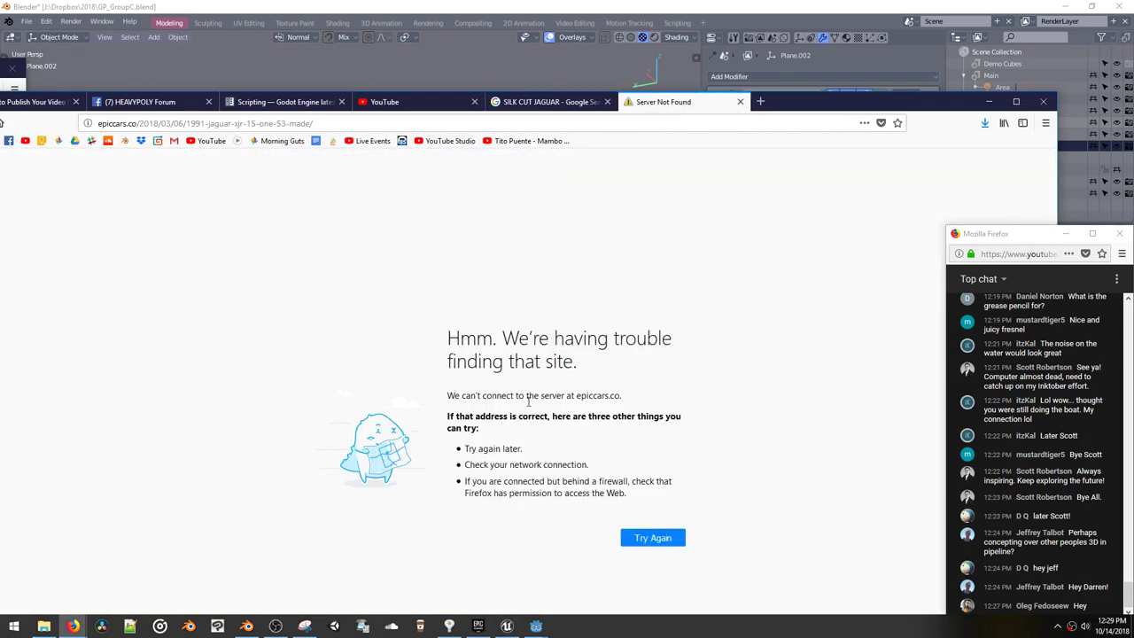
middle_click(675, 106)
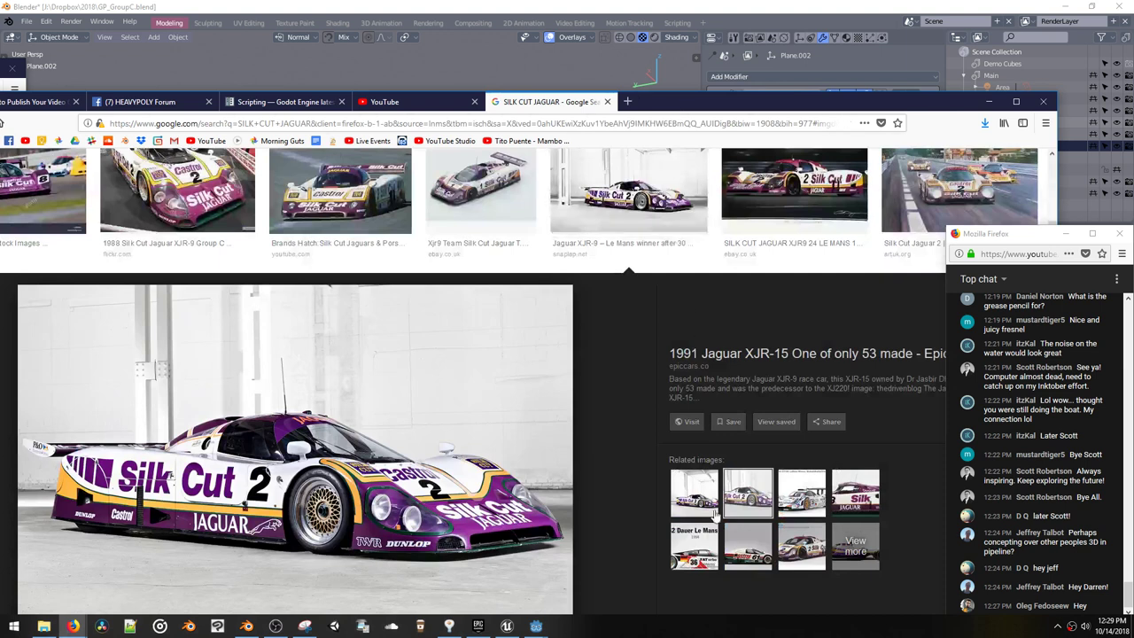
left_click(753, 553)
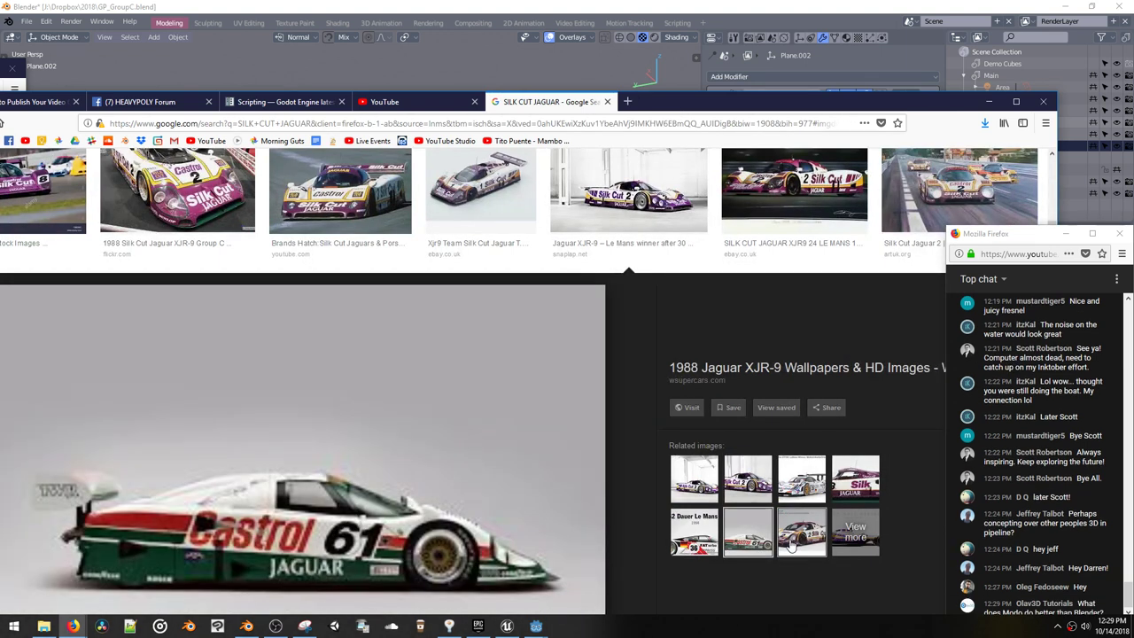
left_click(791, 546)
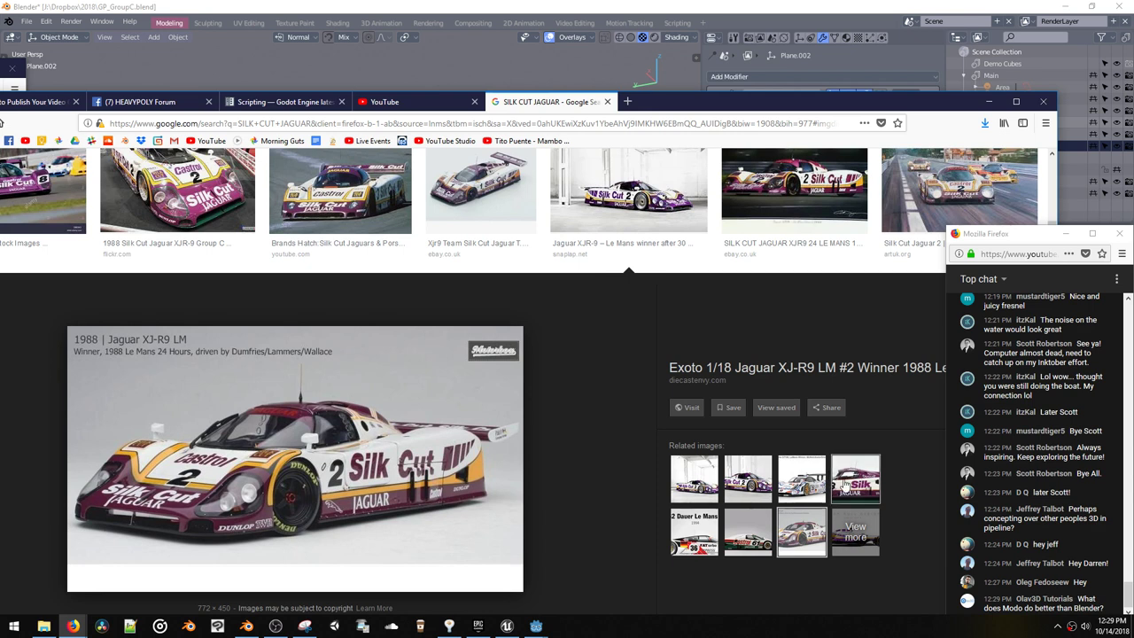
left_click(846, 486)
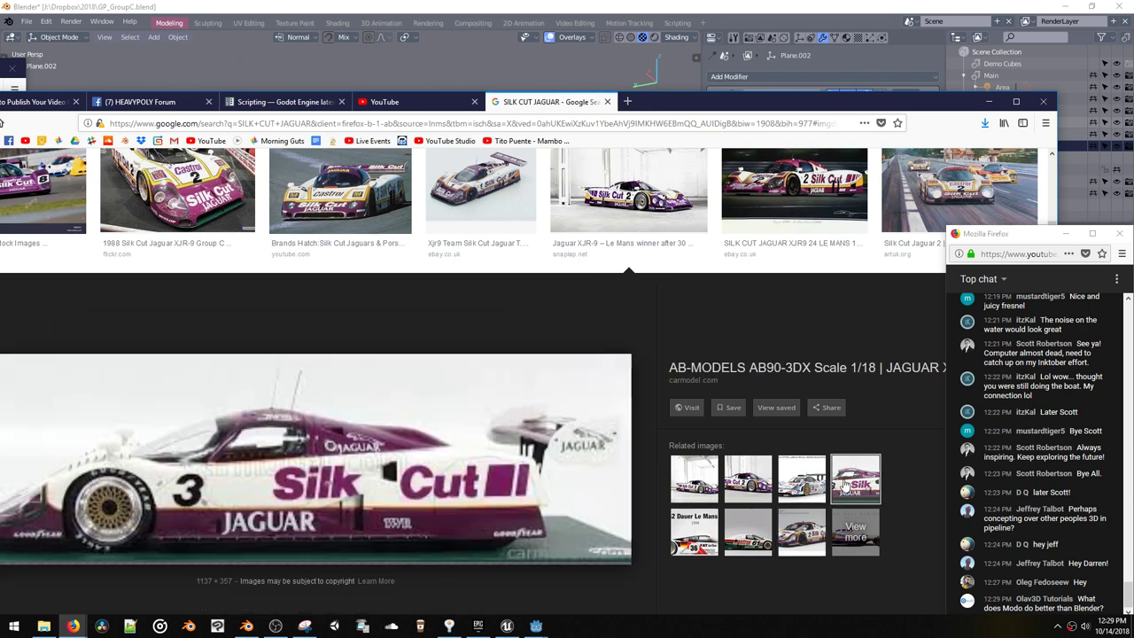
double_click(802, 103)
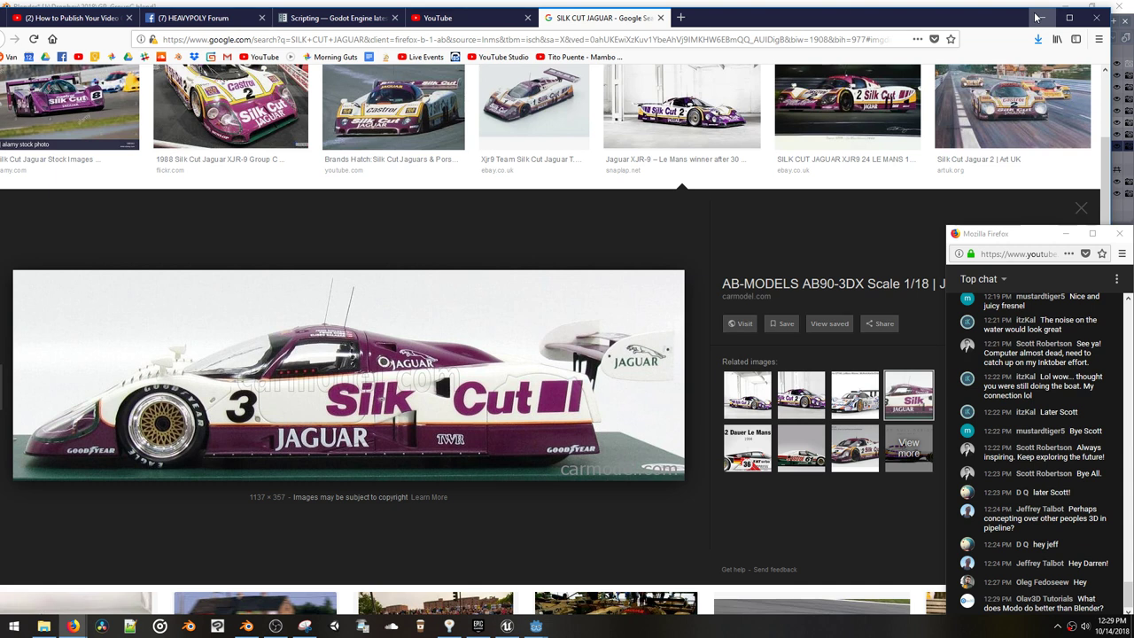
left_click(1046, 18)
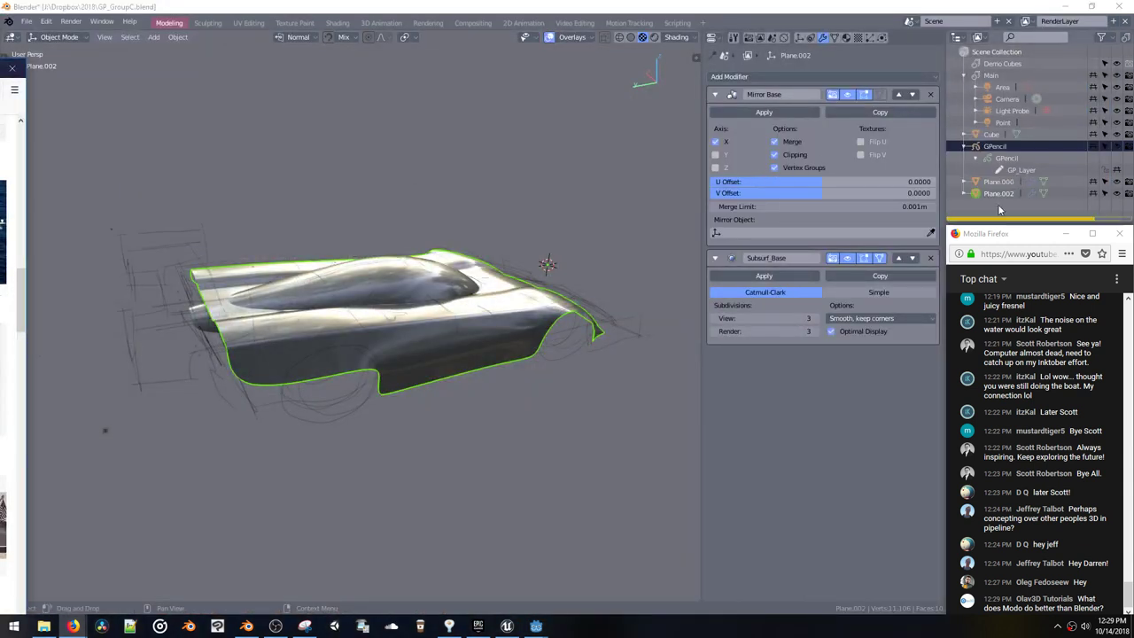
mouse_move(1017, 227)
left_mouse_down()
mouse_move(1017, 218)
mouse_move(1017, 251)
mouse_move(1015, 218)
left_mouse_up()
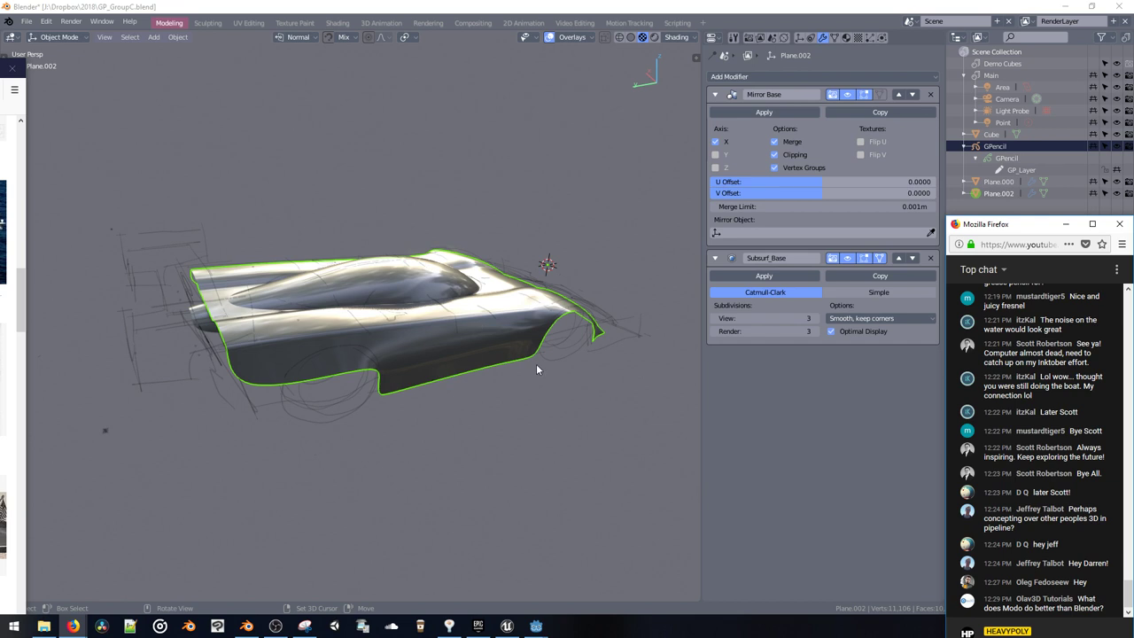
Step: Edit the body mesh and move the edges on the outer side of the front fender along Z
middle_click_drag(486, 383, 256, 310)
key("Tab")
key("g")
key("z")
left_click(367, 277)
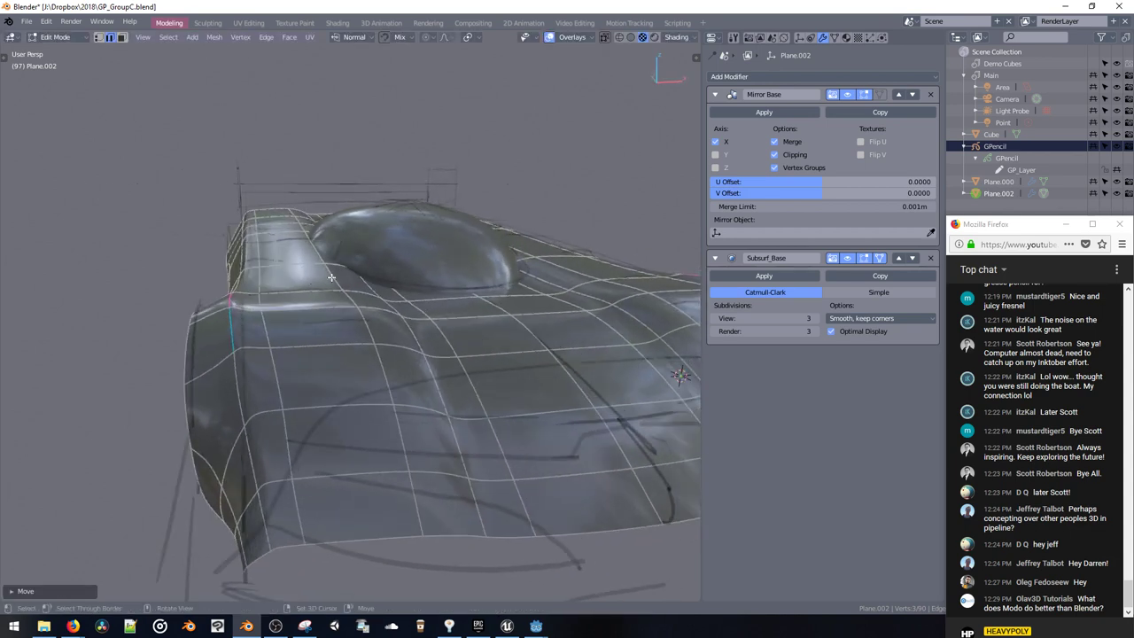
Step: Raise the two faces on the front fender's crest above the wheel arch along Z and scale them
key("3")
left_click(244, 330)
key("g")
key("z")
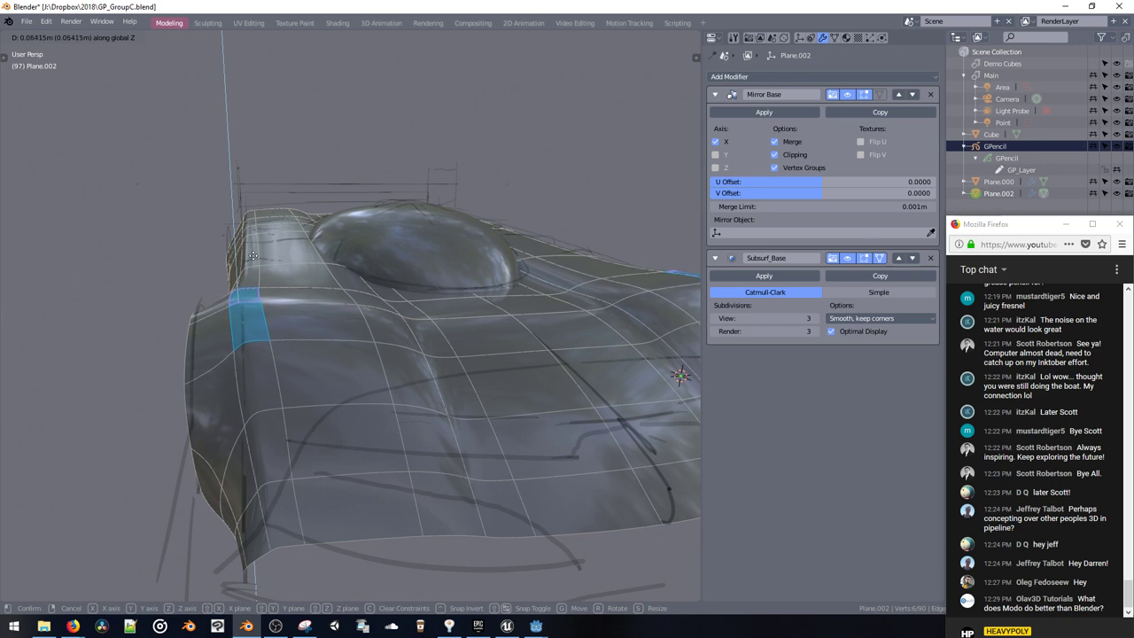
left_click(250, 297)
middle_click_drag(250, 297, 295, 255)
key("s")
middle_click_drag(540, 277, 536, 305)
Step: Lower the fender edge just ahead of the front wheel arch along Z, the final move by about 0.05 m
left_click(549, 301)
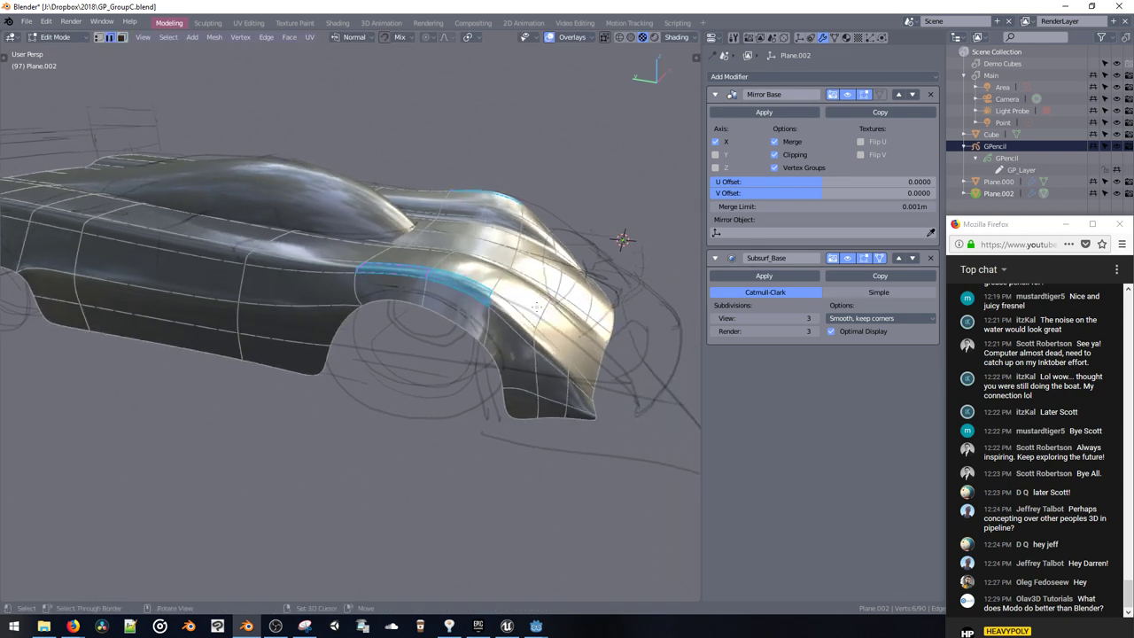
key("g")
key("z")
left_click(535, 331)
key("g")
key("y")
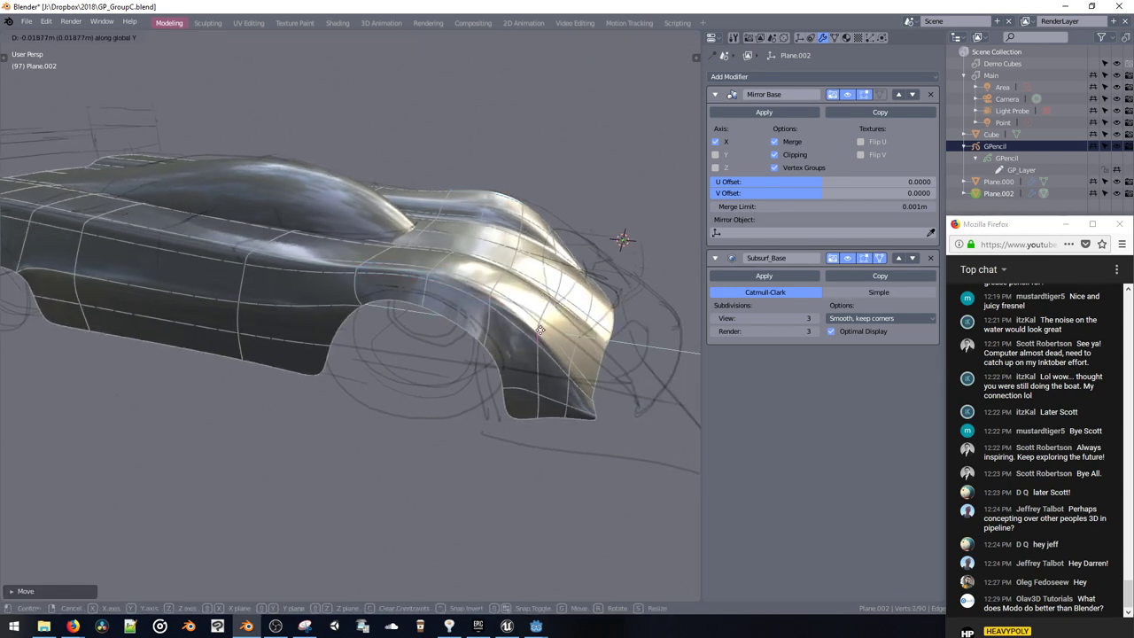
key("z")
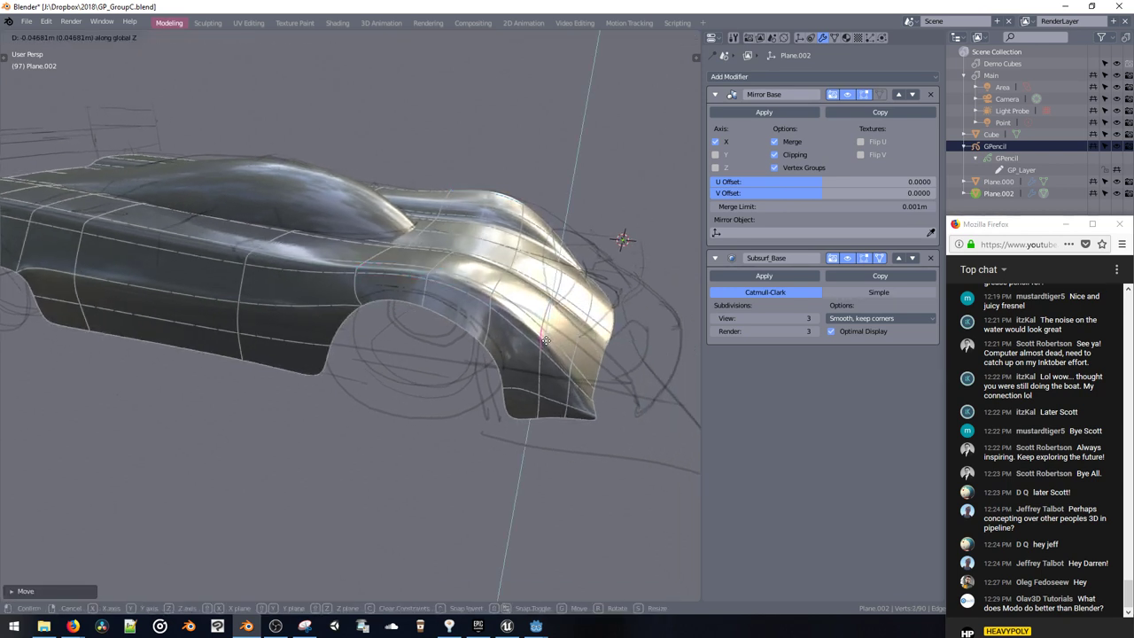
left_click(546, 340)
Step: Move the two vertices at the nose's lower outer corner along X toward the car's centre
middle_click_drag(545, 340, 364, 425)
key("g")
key("x")
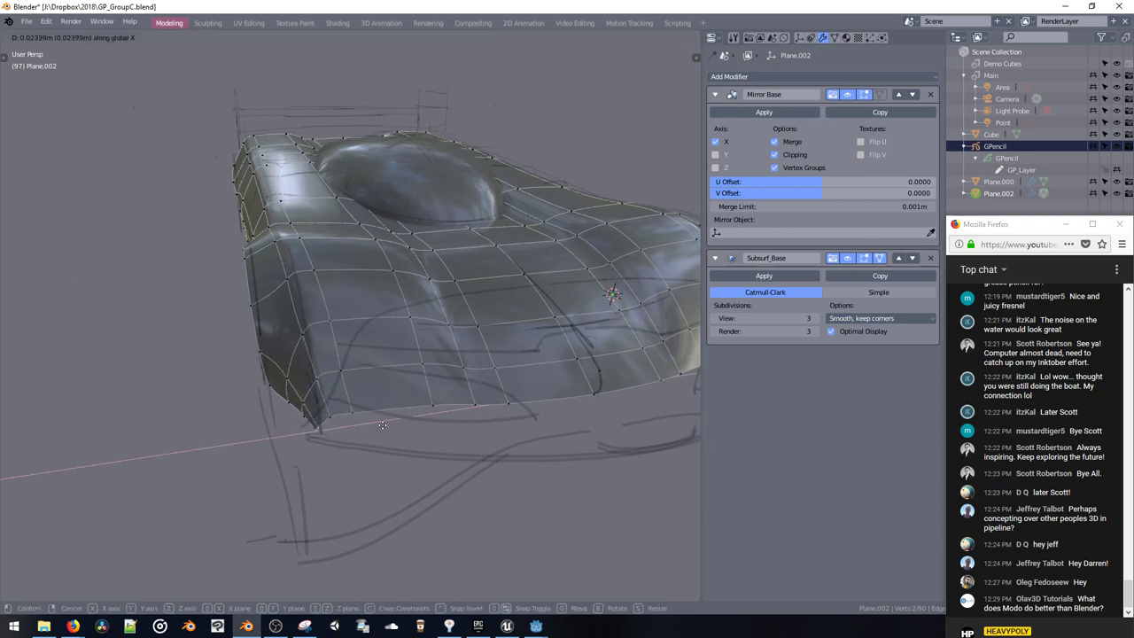
left_click(417, 431)
Step: Duplicate the nose's lower front edge chain, place the copy just below the body and scale it
key("space")
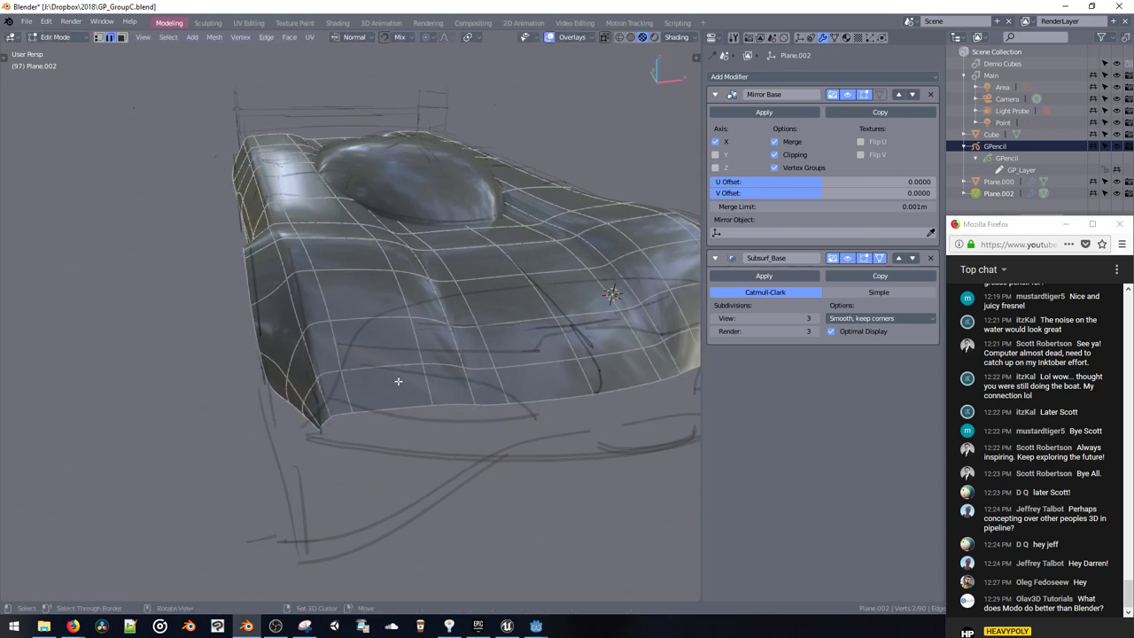
middle_click_drag(395, 414, 395, 384)
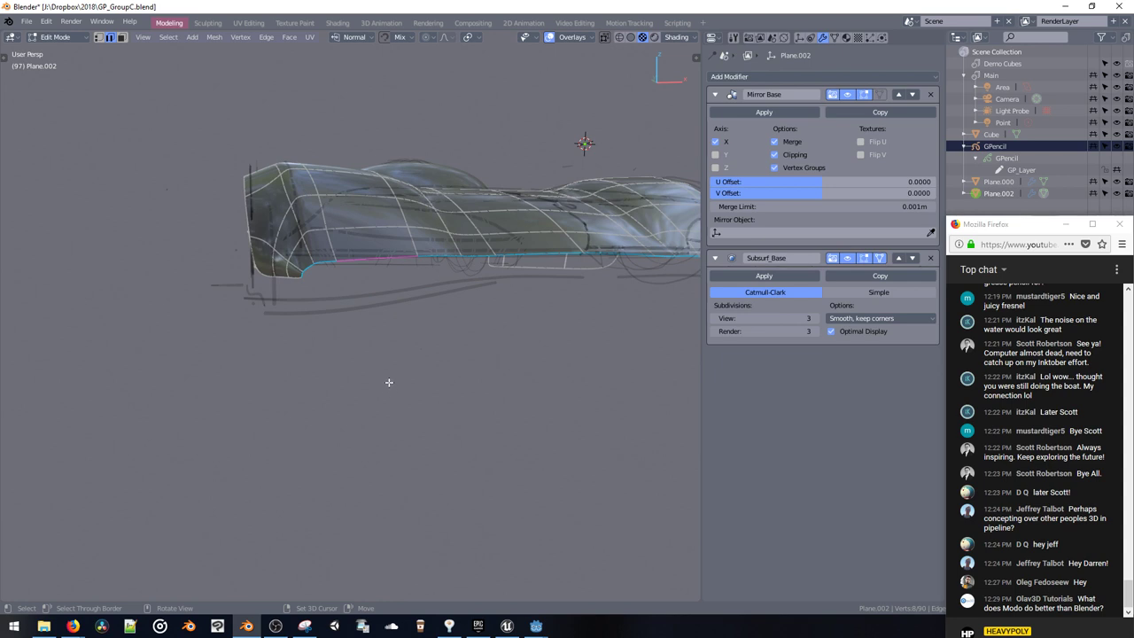
key("shift+d")
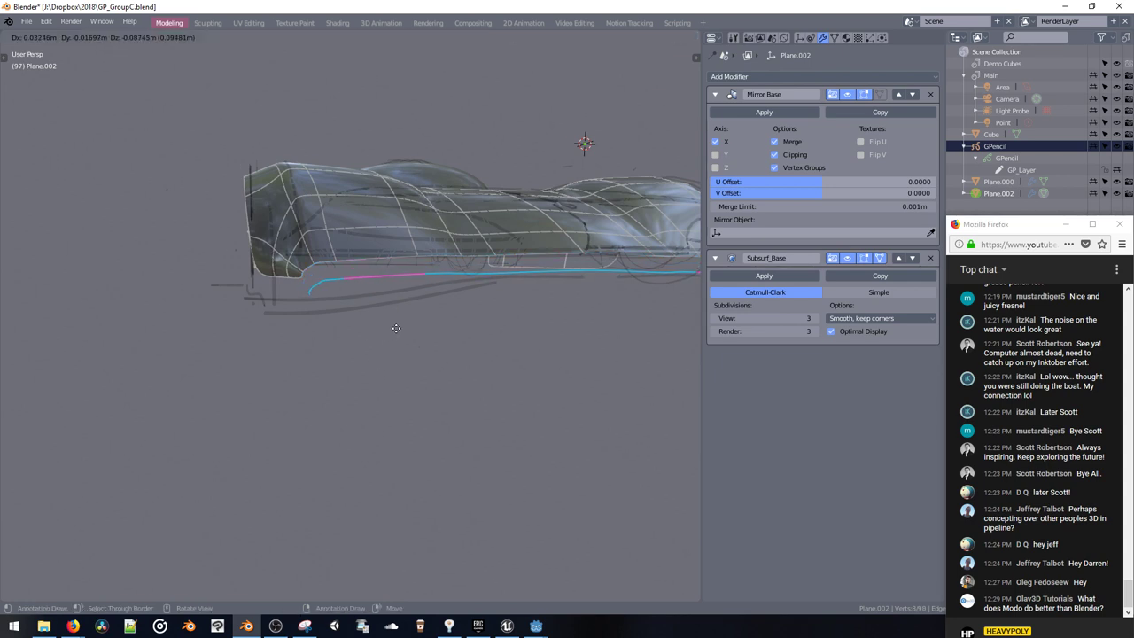
right_click(397, 331)
middle_click_drag(396, 331, 476, 459)
key("s")
left_click(462, 460)
Step: Extrude the duplicated edge chain forward into a front splitter strip and recalculate its normals
key("e")
left_click(527, 521)
key("ctrl+n")
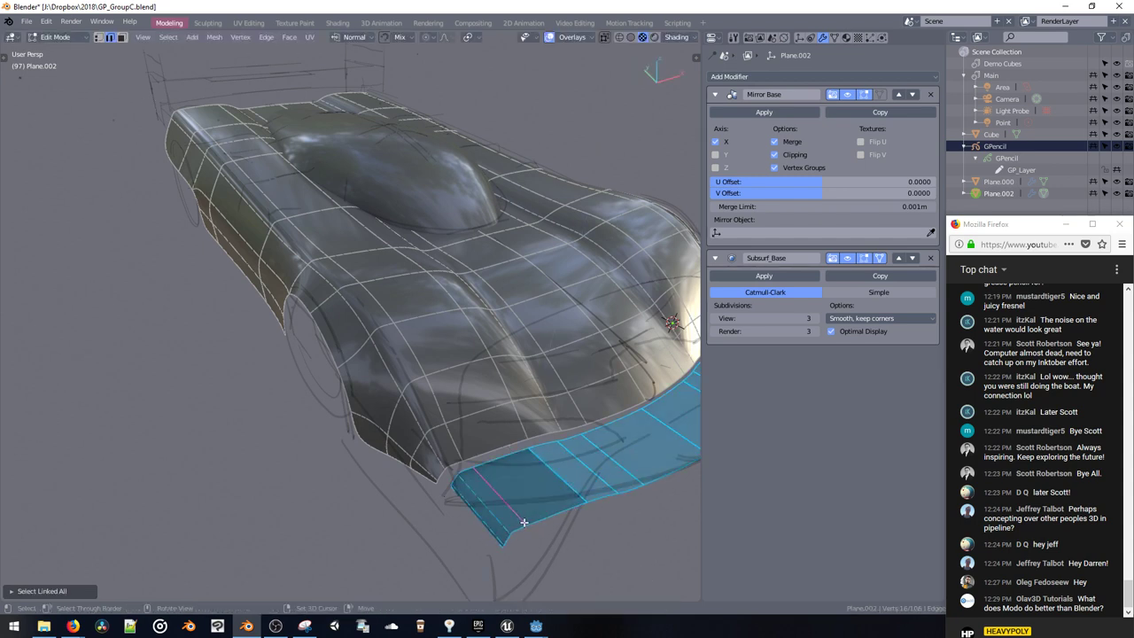
Step: Move the splitter's outer end edge outward along X
middle_click_drag(526, 521, 446, 364)
left_click(516, 484)
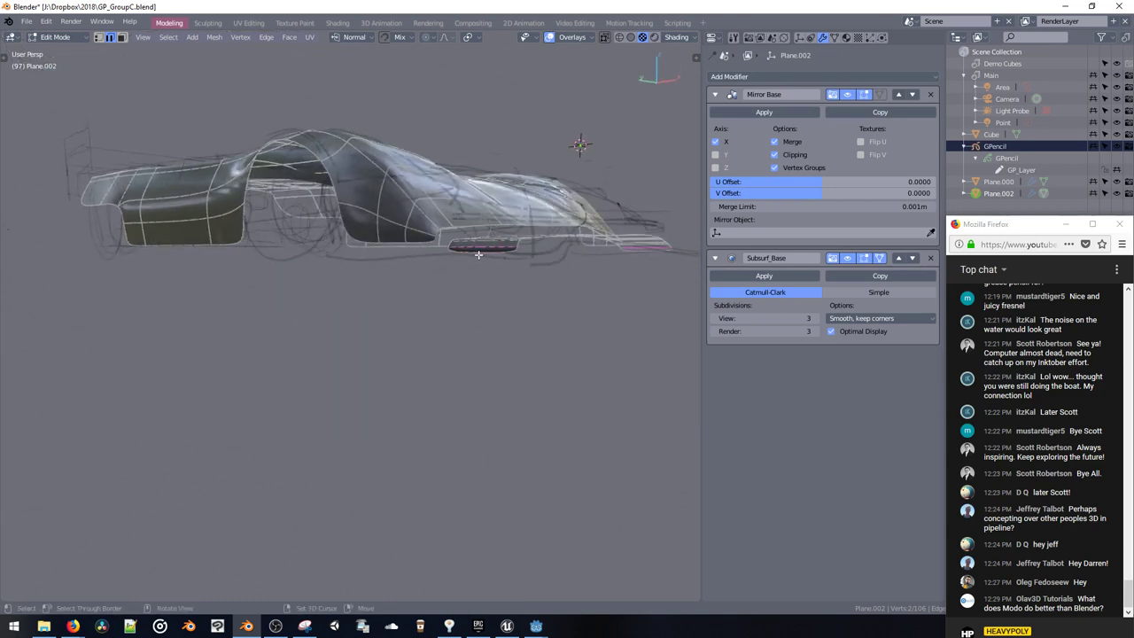
middle_click_drag(479, 258, 404, 377)
scroll(417, 367, "up", 4)
key("g")
key("x")
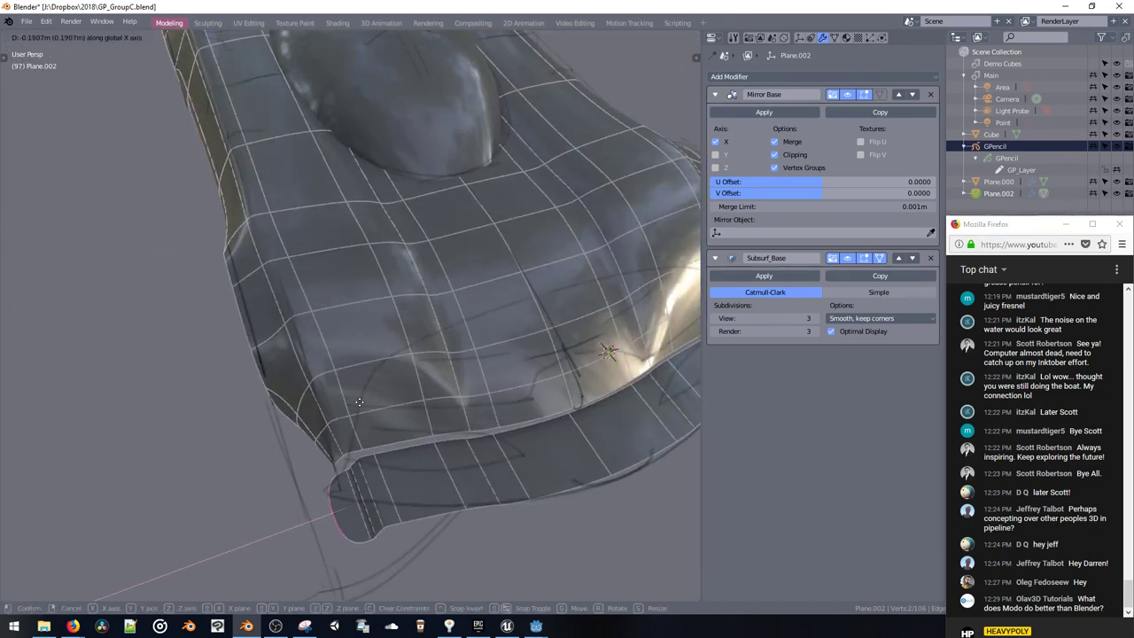
left_click(338, 409)
Step: Add a lengthwise loop cut along the splitter and slide it close to the rear edge
left_click(364, 486)
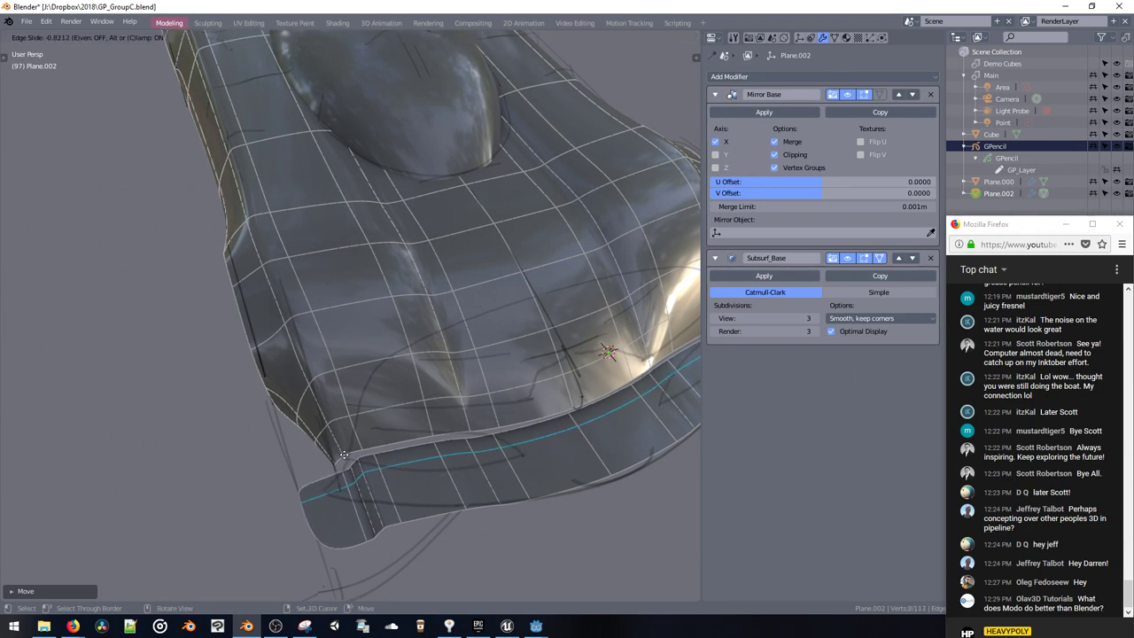
left_click(334, 440)
middle_click_drag(334, 441, 400, 414)
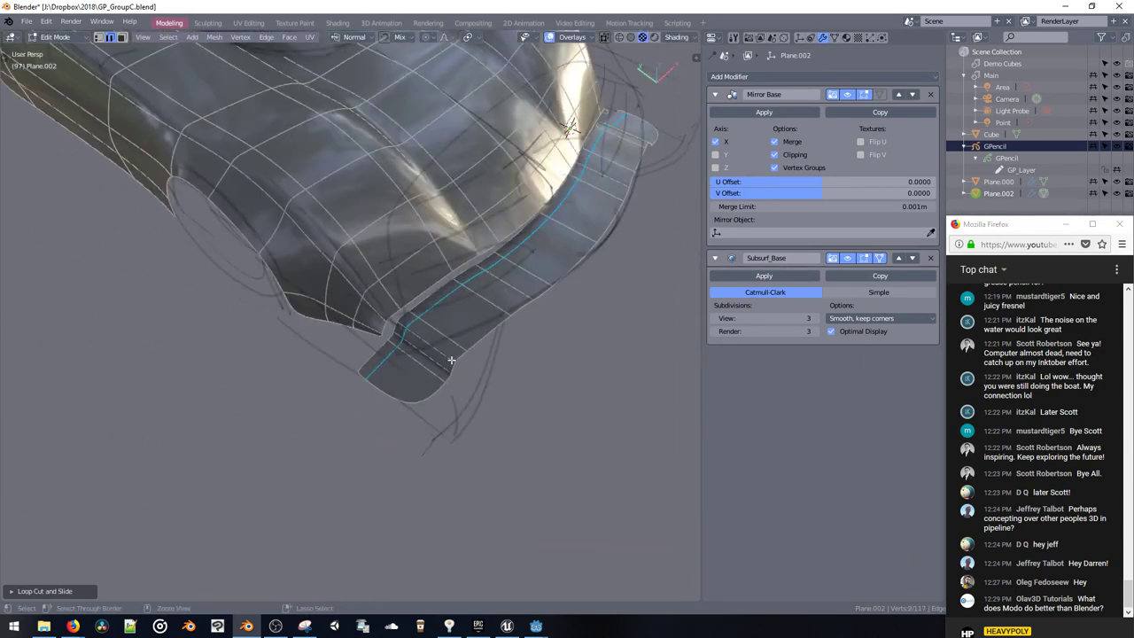
key("Escape")
Step: Move the front edge of the splitter's outer end forward to the sketch outline in top view
left_click(426, 395)
middle_click_drag(427, 395, 452, 425)
key("v")
left_click(431, 372)
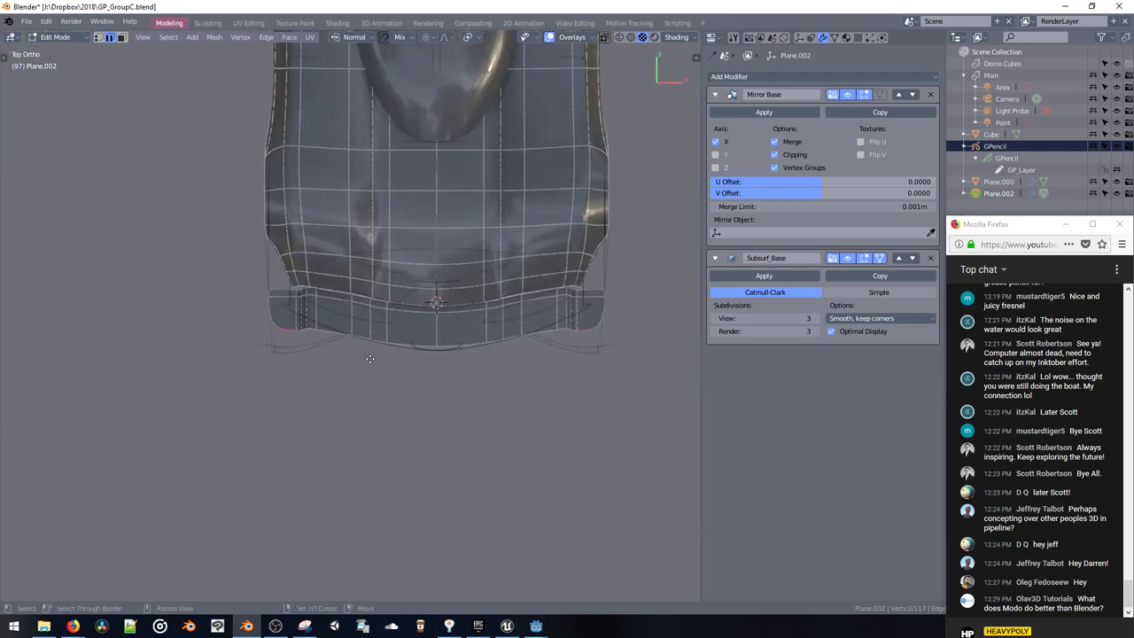
middle_click_drag(305, 330, 232, 306, "ctrl")
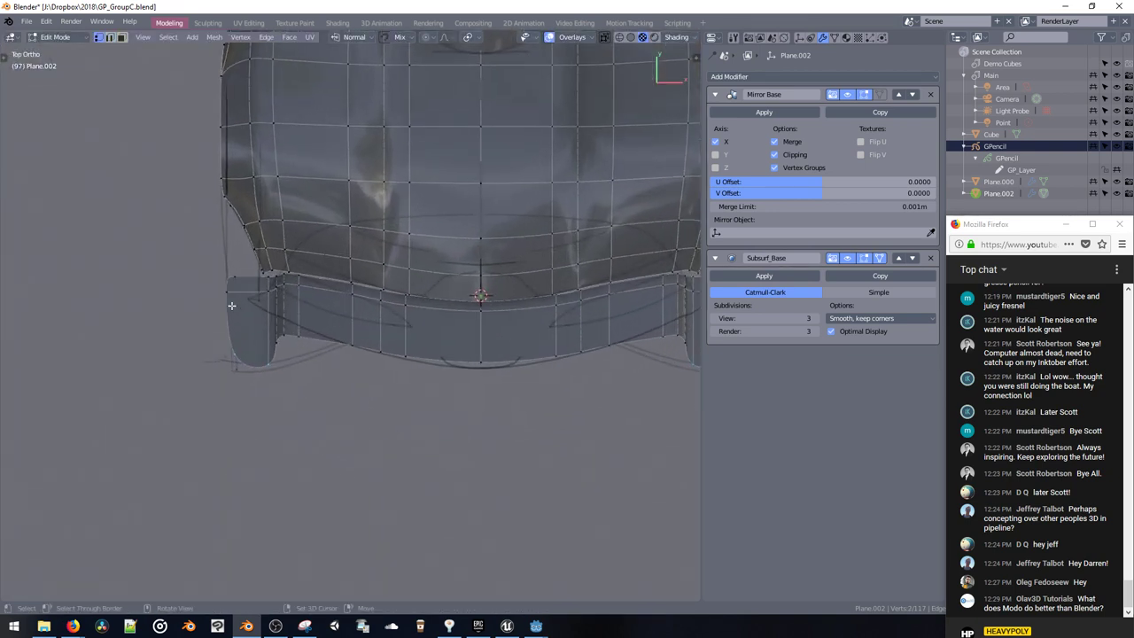
Step: Add a loop cut near the splitter's outer end and move the vertex at the inner step forward along Y by about 0.18 m
key("ctrl+r")
left_click(232, 306)
left_click(267, 338)
key("g")
key("y")
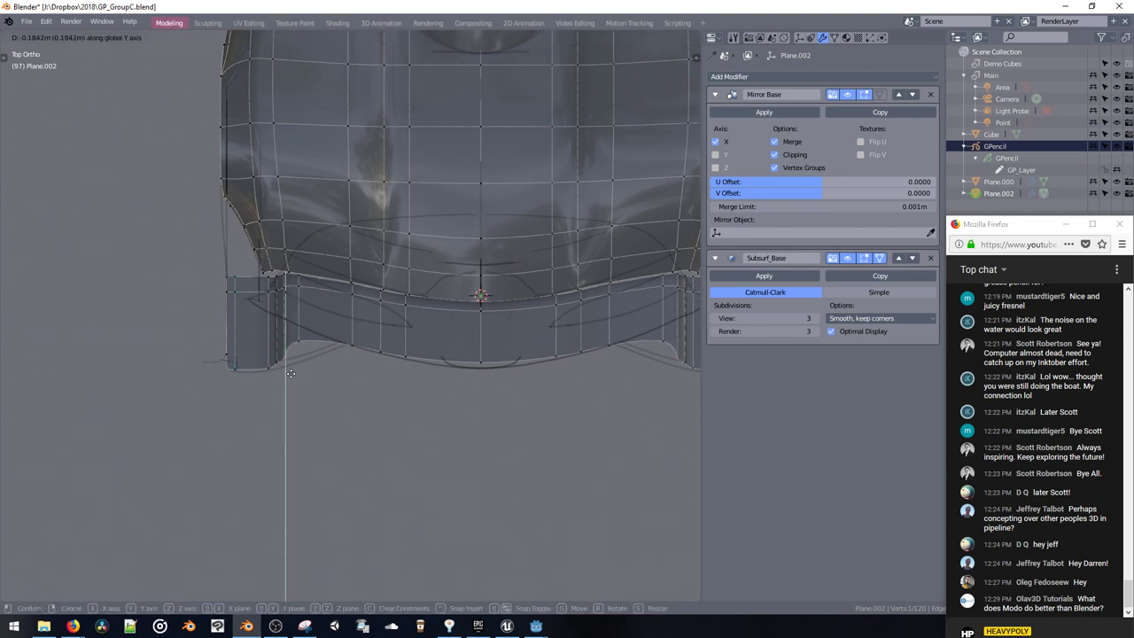
left_click(290, 367)
Step: Set the subdivision preview to level 0 and move the edge at the splitter's step slightly outward
key("ctrl+0")
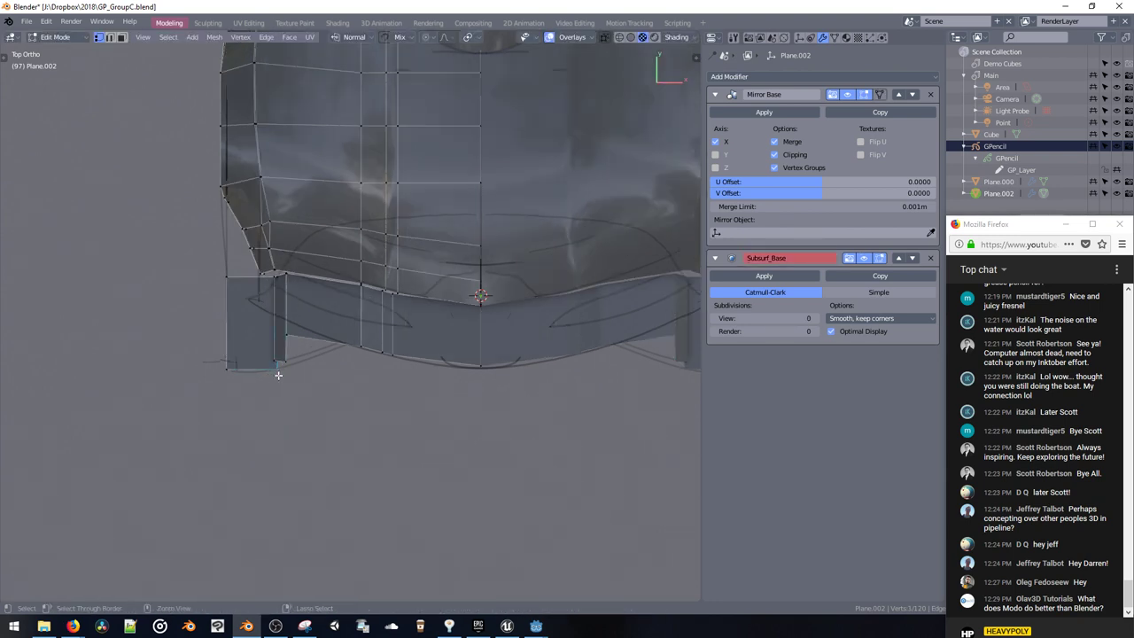
key("2")
key("g")
left_click(270, 372)
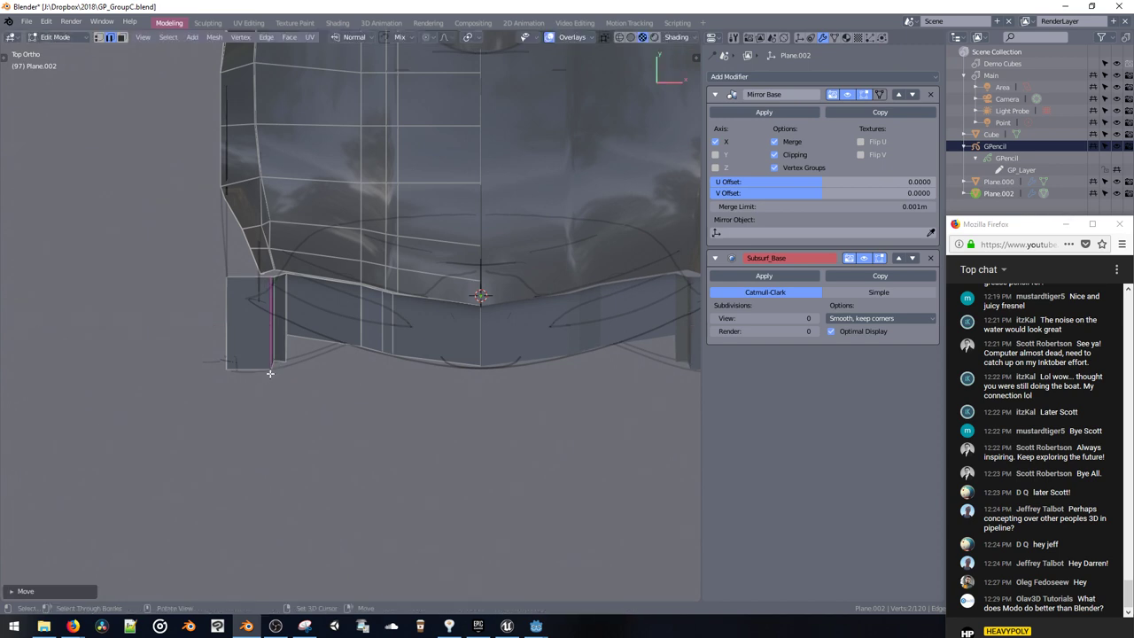
left_click(275, 338)
key("g")
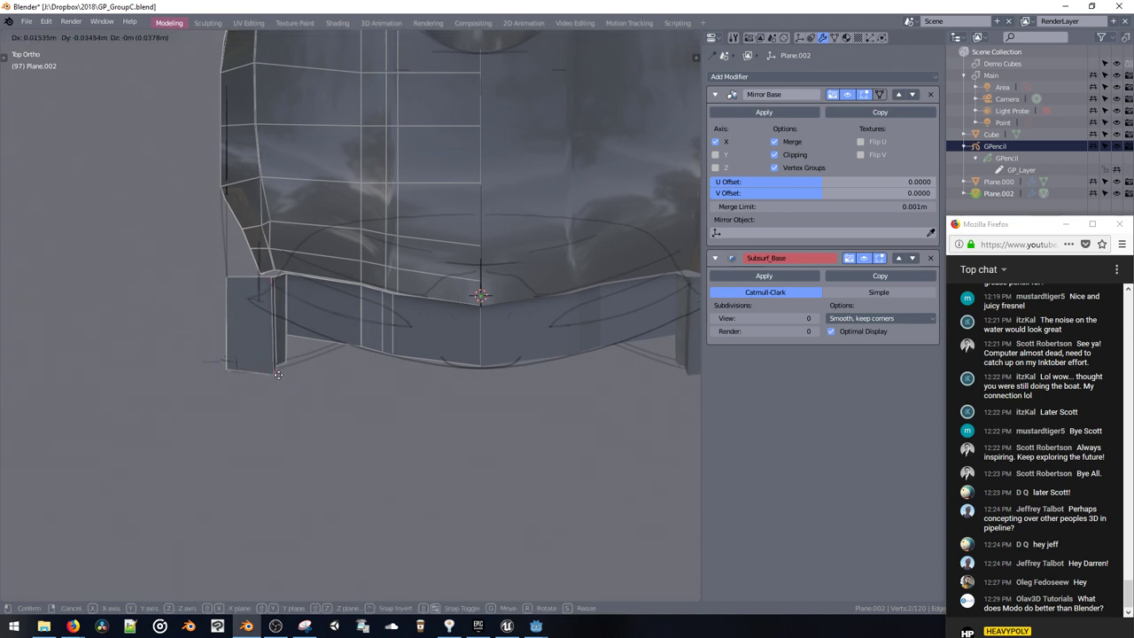
left_click(288, 387)
key("ctrl+z")
Step: Move the front vertices at the splitter's step to the sketch outline and restore the subdivision preview to level 3
key("space")
key("g")
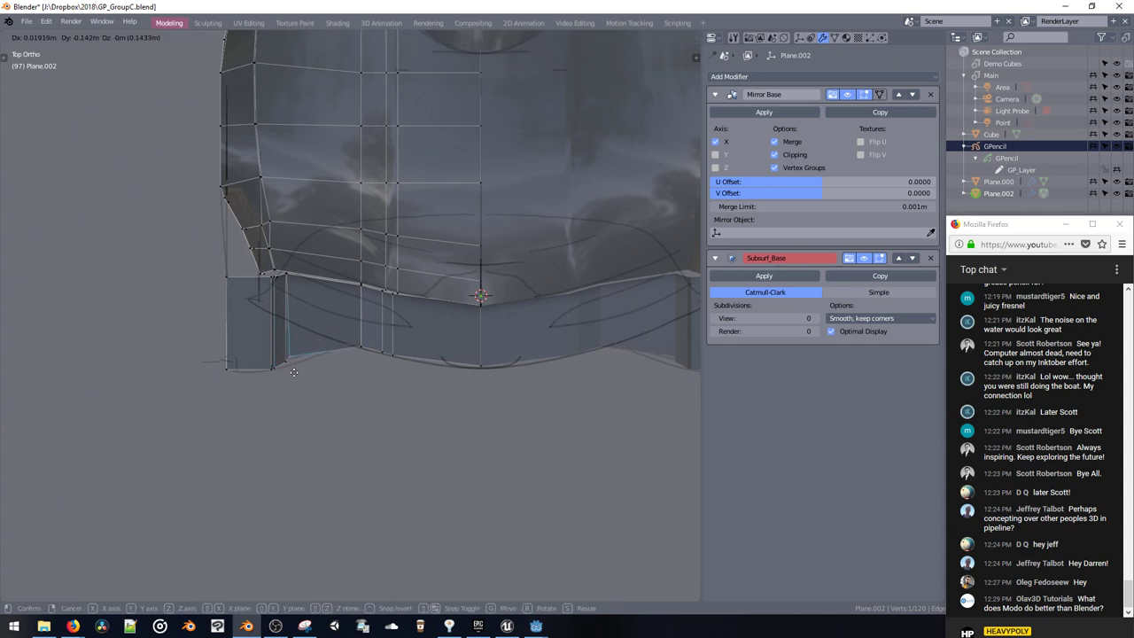
left_click(283, 372)
key("g")
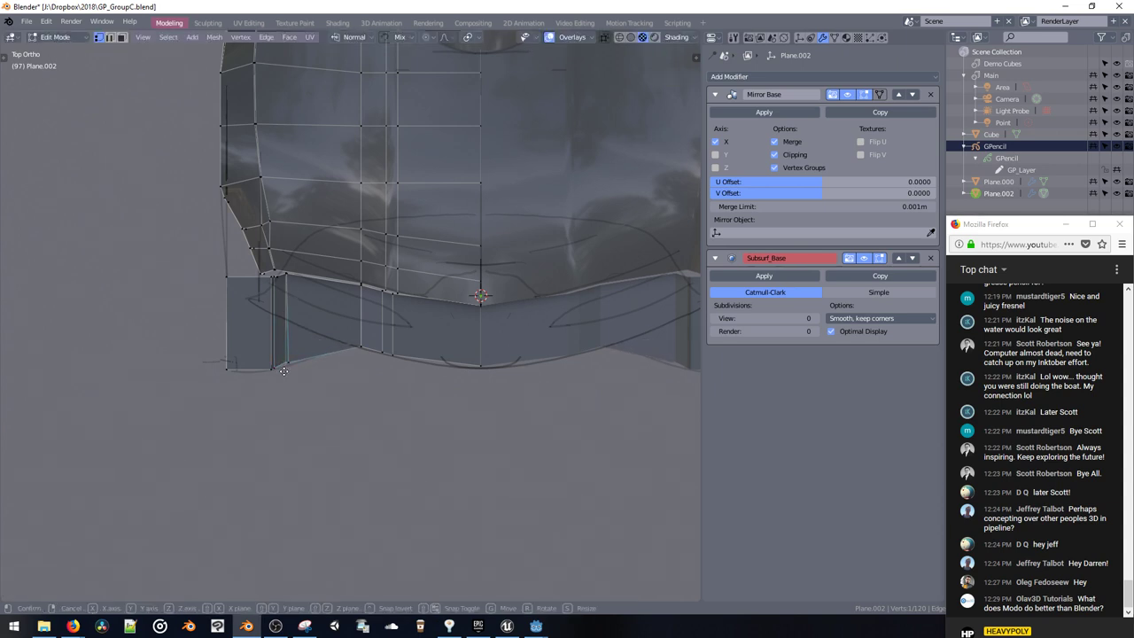
left_click(275, 372)
left_click(266, 371)
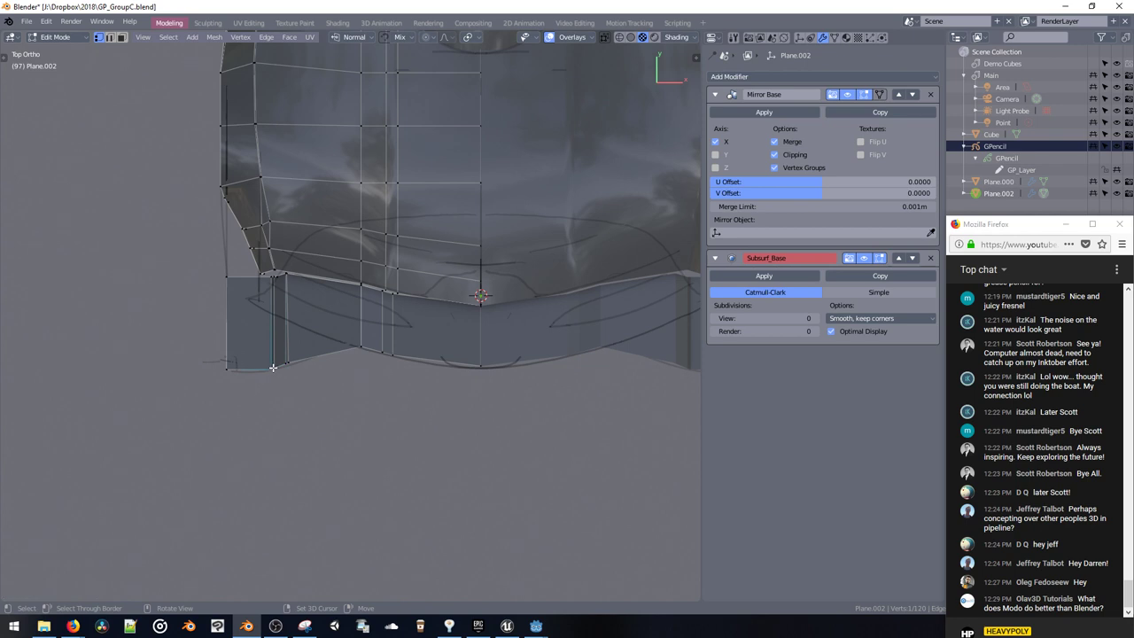
key("ctrl+Tab")
left_click(359, 367)
middle_click_drag(360, 367, 309, 258)
key("Tab")
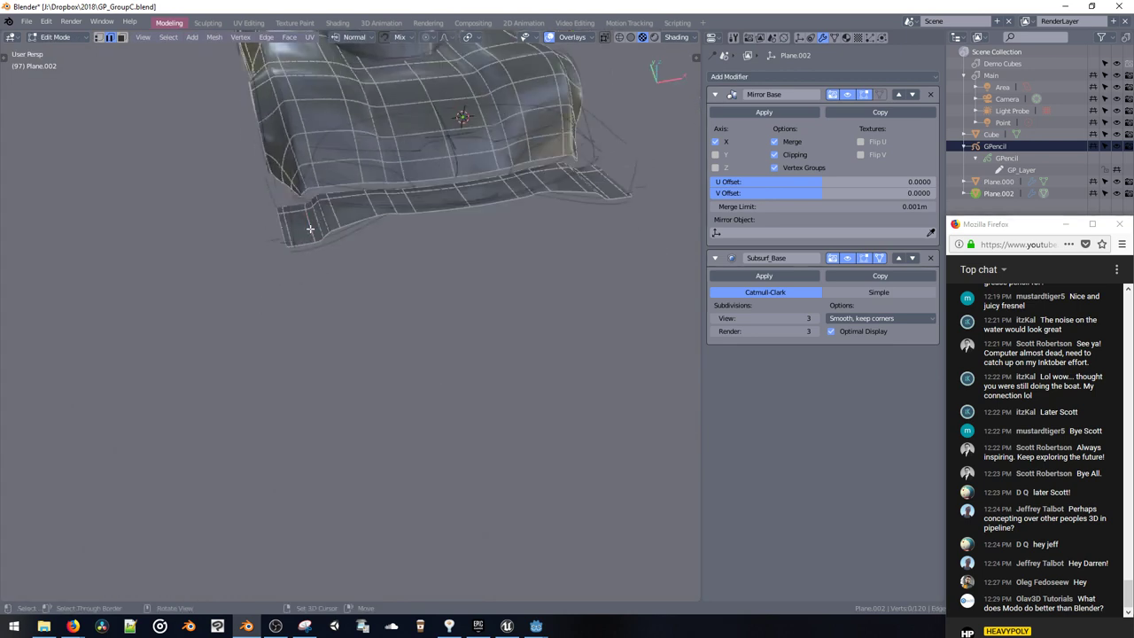
Step: Dissolve the surplus crosswise edge loops at the outer step of the splitter
key("ctrl+x")
left_click(317, 227, "alt")
key("ctrl+x")
left_click(324, 219, "alt")
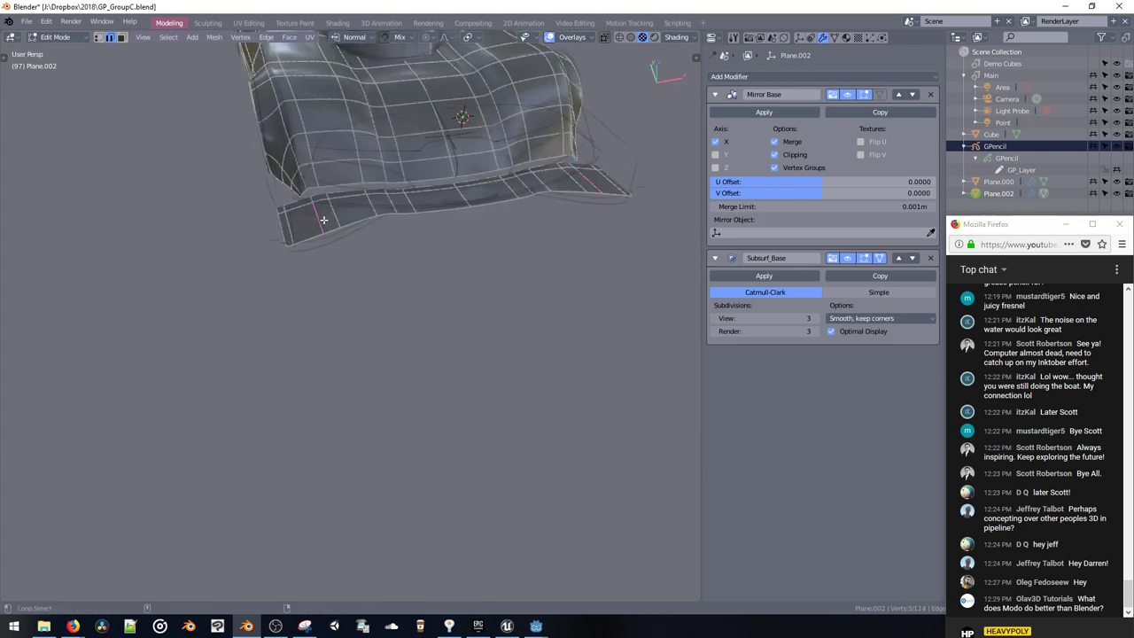
key("ctrl+x")
left_click(329, 220, "alt")
key("ctrl+x")
Step: Lower the crosswise edge between the splitter's centre section and outer end along Z
middle_click_drag(329, 222, 306, 209)
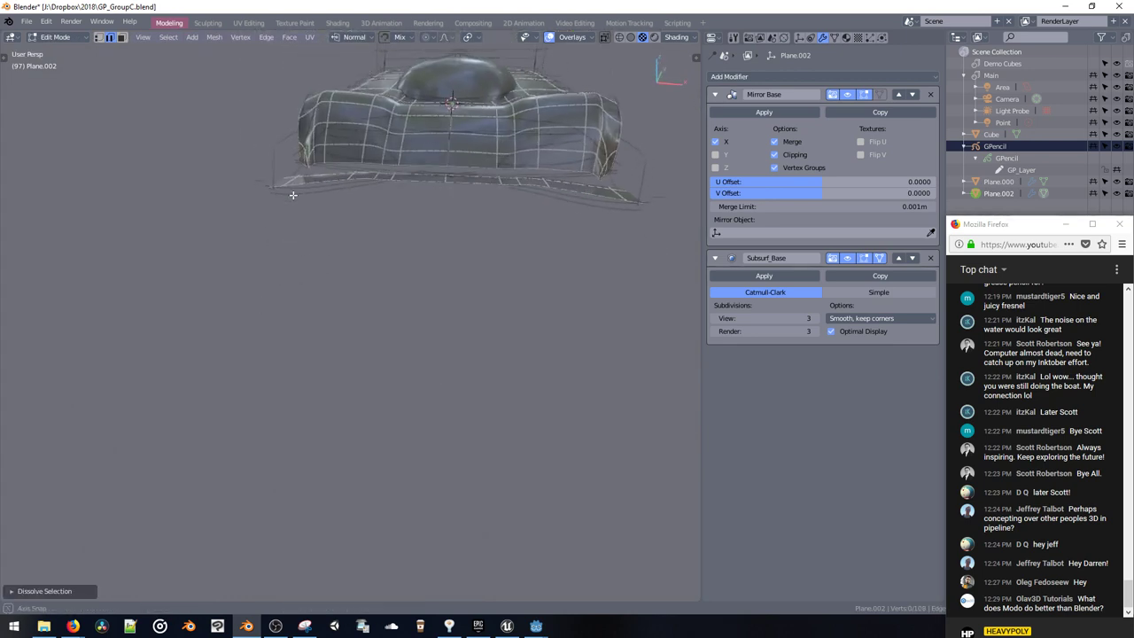
left_click(362, 193, "alt")
key("g")
key("z")
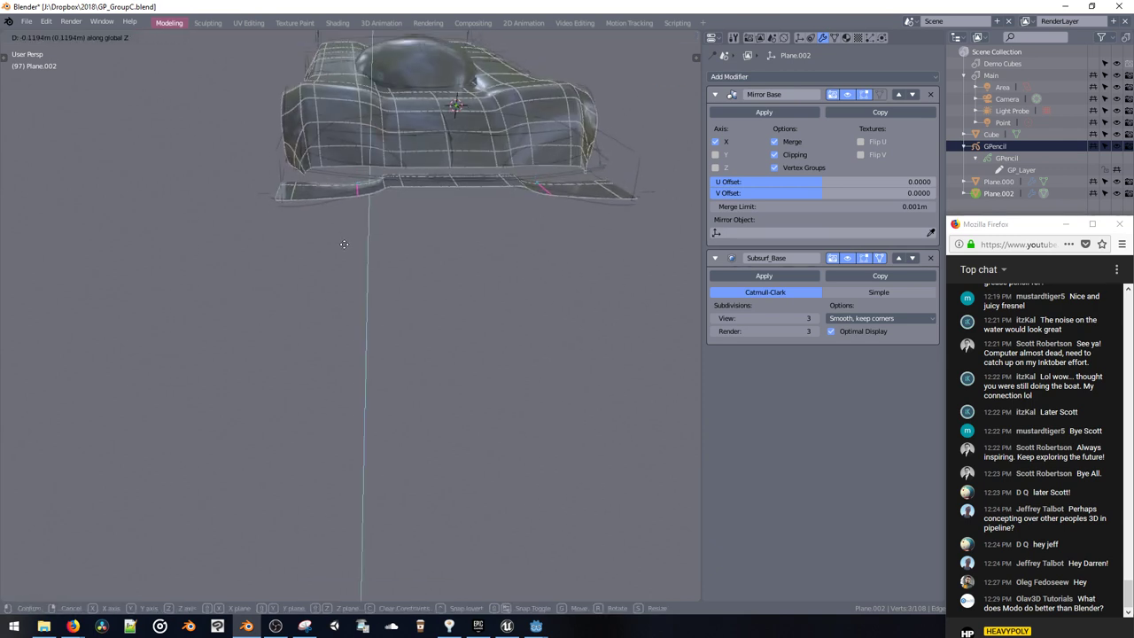
left_click(340, 220)
Step: Adjust the splitter's vertices along Y to refine its plan shape
key("space")
left_click(301, 221)
key("g")
key("y")
left_click(297, 231)
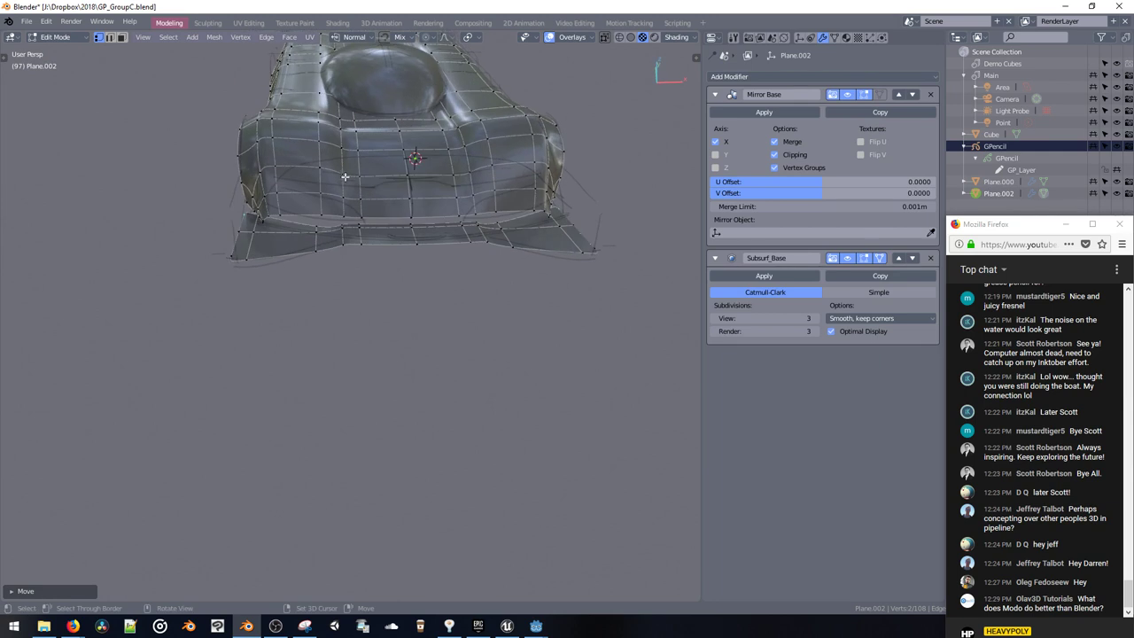
middle_click_drag(527, 244, 483, 296)
key("g")
key("y")
left_click(526, 291)
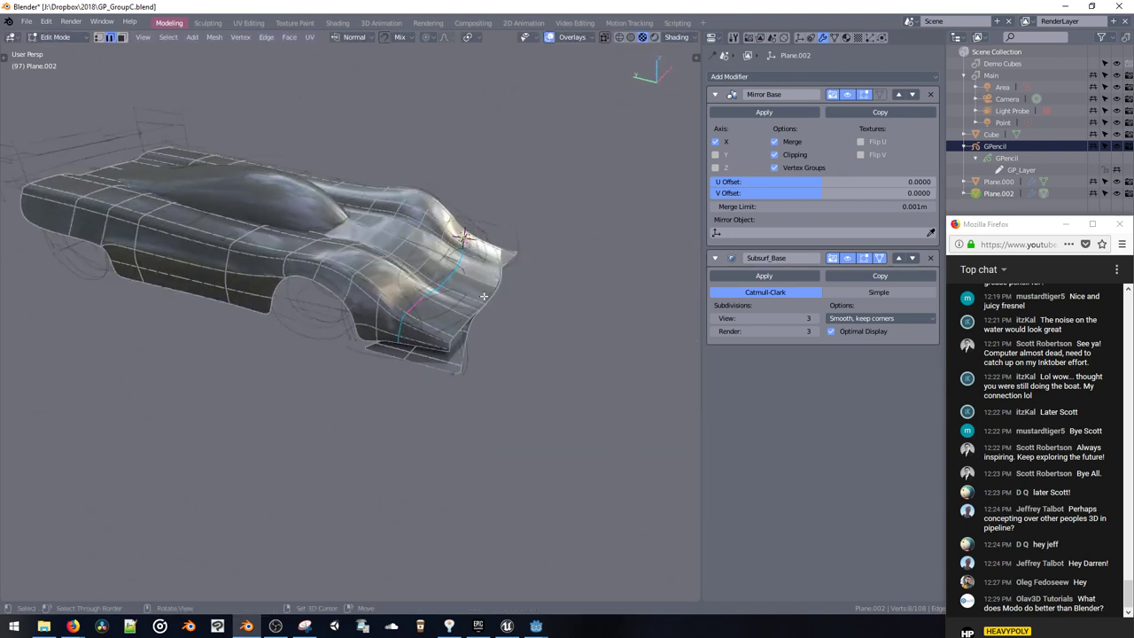
Step: Move the edge loop across the nose forward about 0.2 m along Y and raise it along Z, and dissolve an edge loop there
key("g")
key("y")
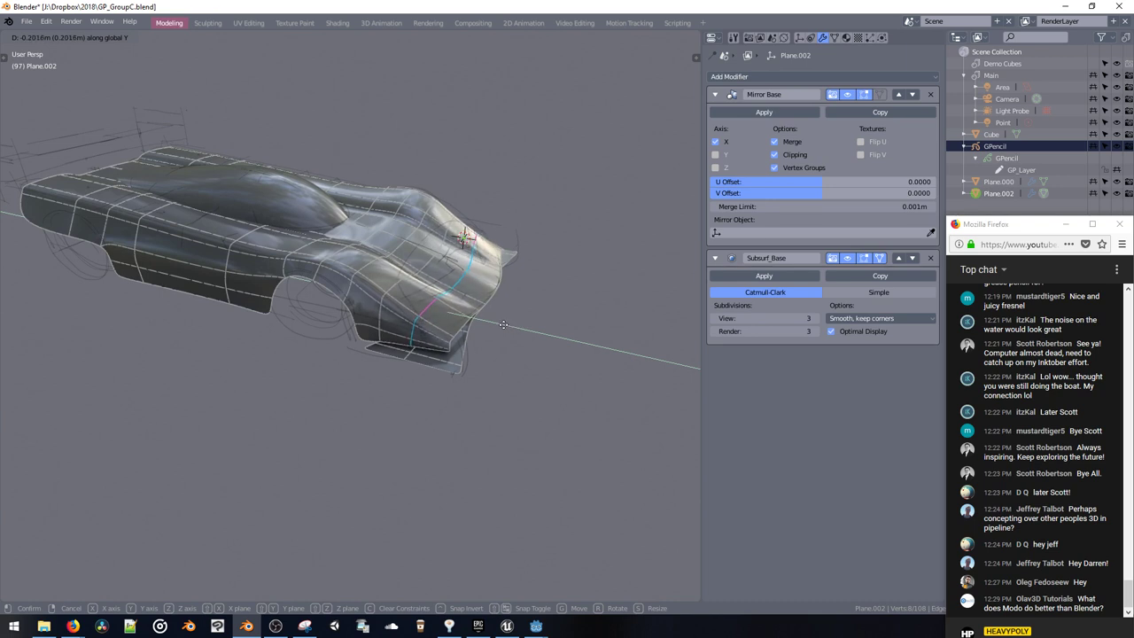
left_click(511, 328)
key("g")
key("z")
left_click(501, 316)
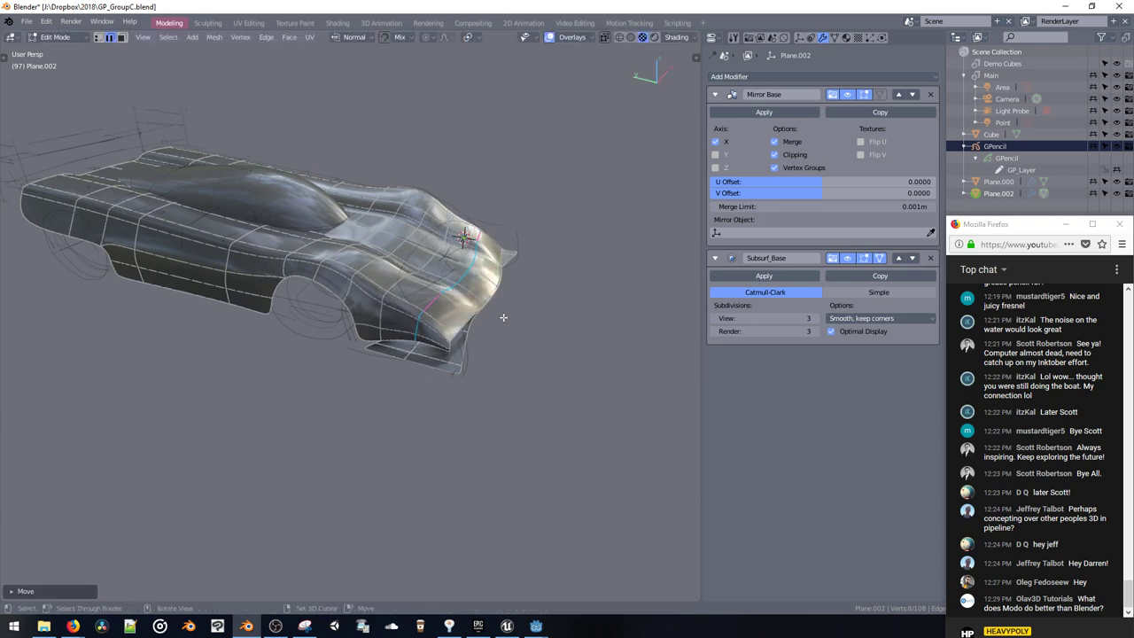
middle_click_drag(501, 316, 392, 346)
key("ctrl+x")
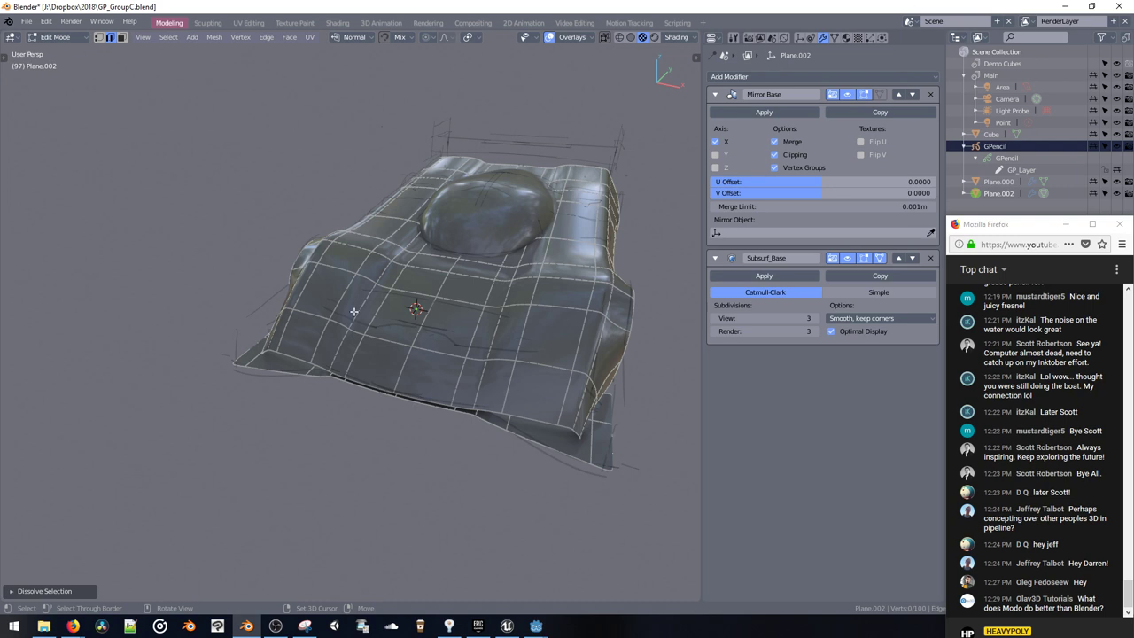
Step: Add a mesh plane in top view as a separate object and move it ahead of the nose
key("v")
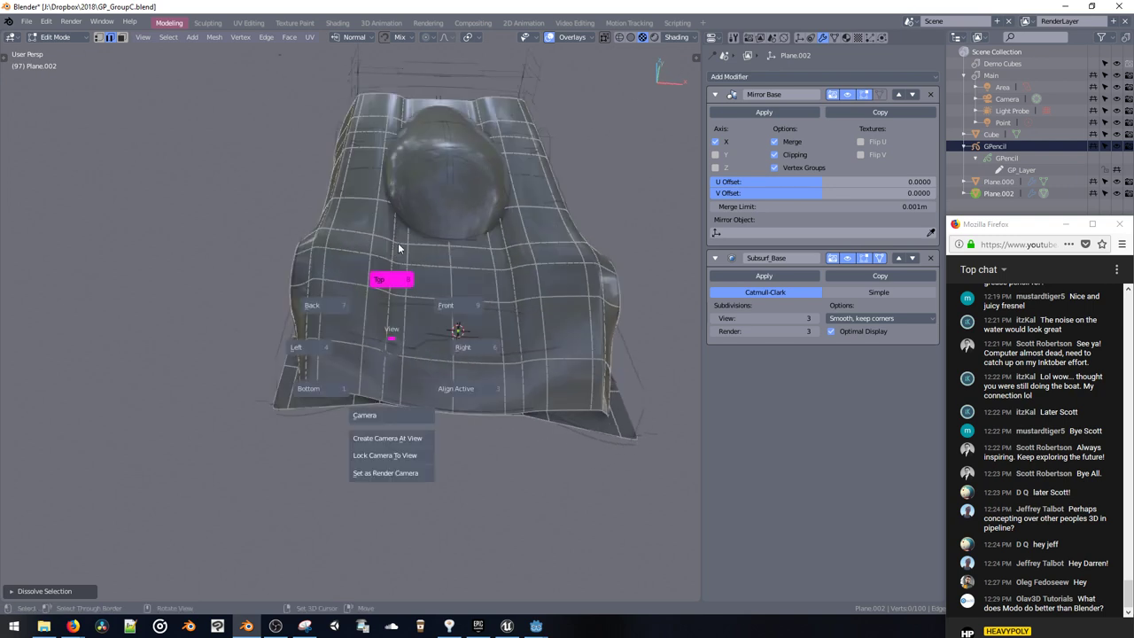
left_click(396, 247)
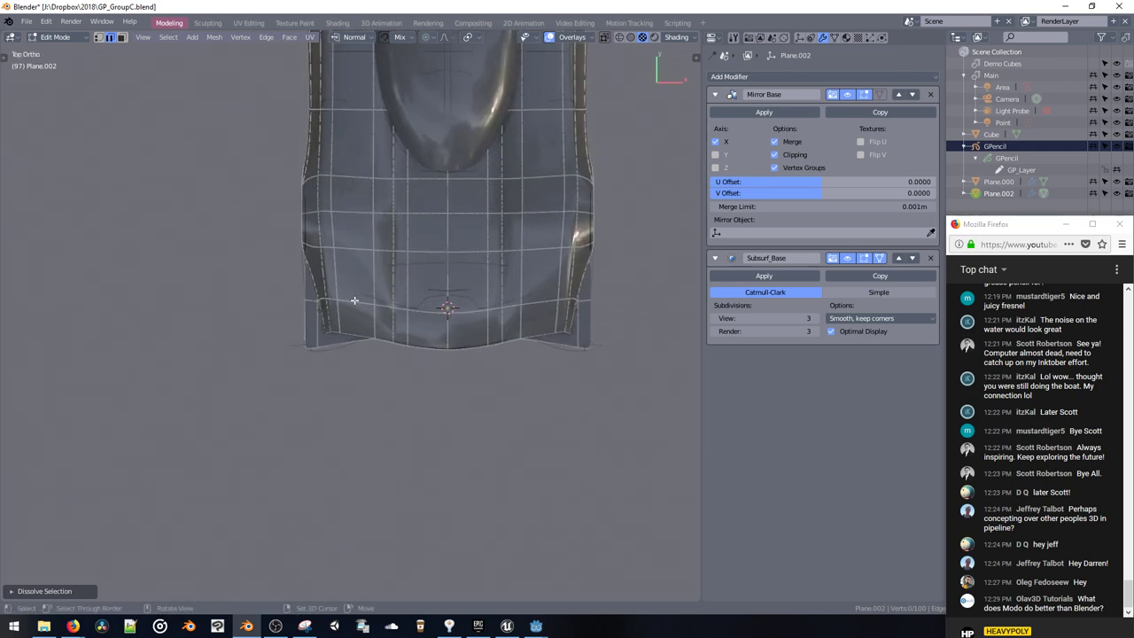
key("Tab")
key("shift+a")
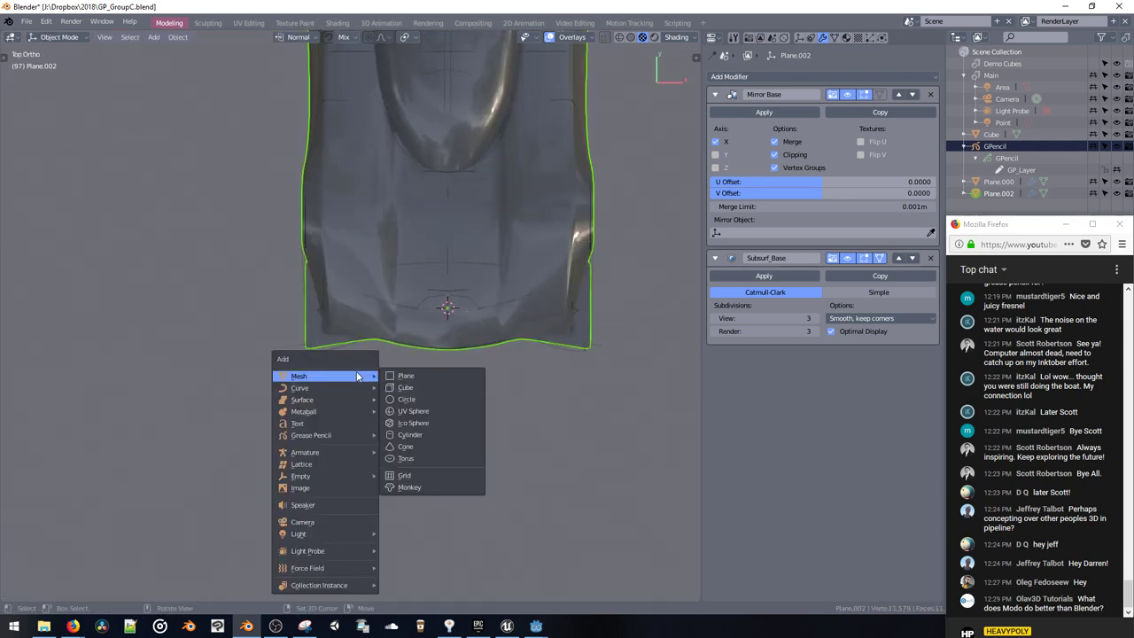
left_click(387, 376)
key("g")
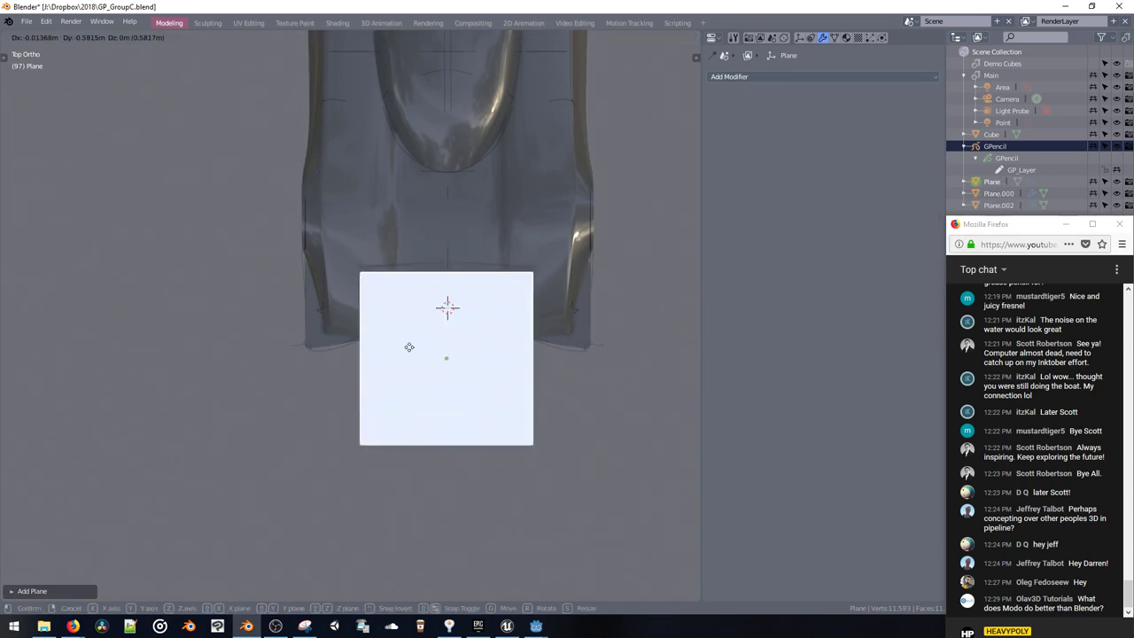
left_click(413, 382)
Step: Edit the new plane and reposition its rear corner vertex, ending inside the plane's original outline
key("Tab")
left_click(372, 344)
key("g")
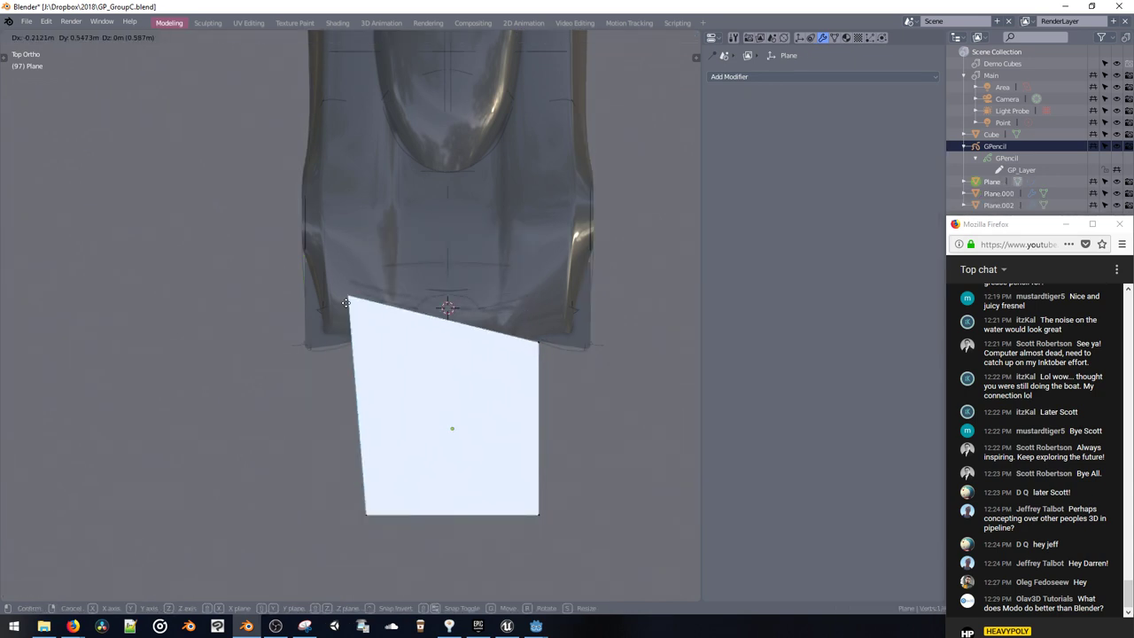
left_click(346, 299)
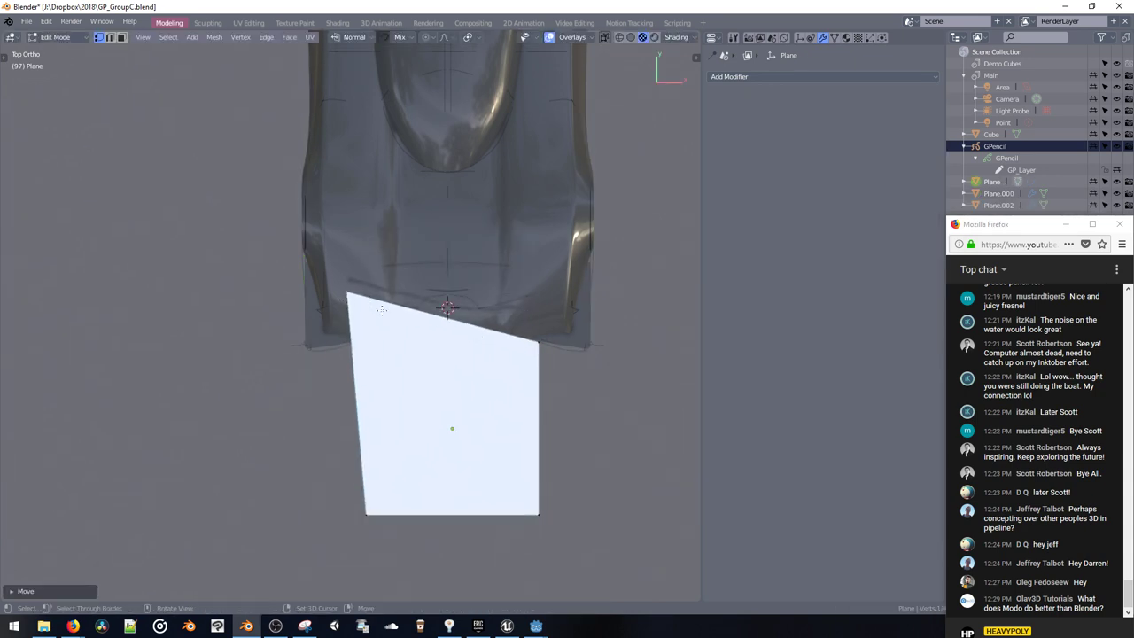
key("g")
left_click(463, 463)
Step: Duplicate the plane's corner vertex as a loose point and, in wireframe shading, place it just outside the side of the sketched nose
key("shift+d")
left_click(372, 312)
key("z")
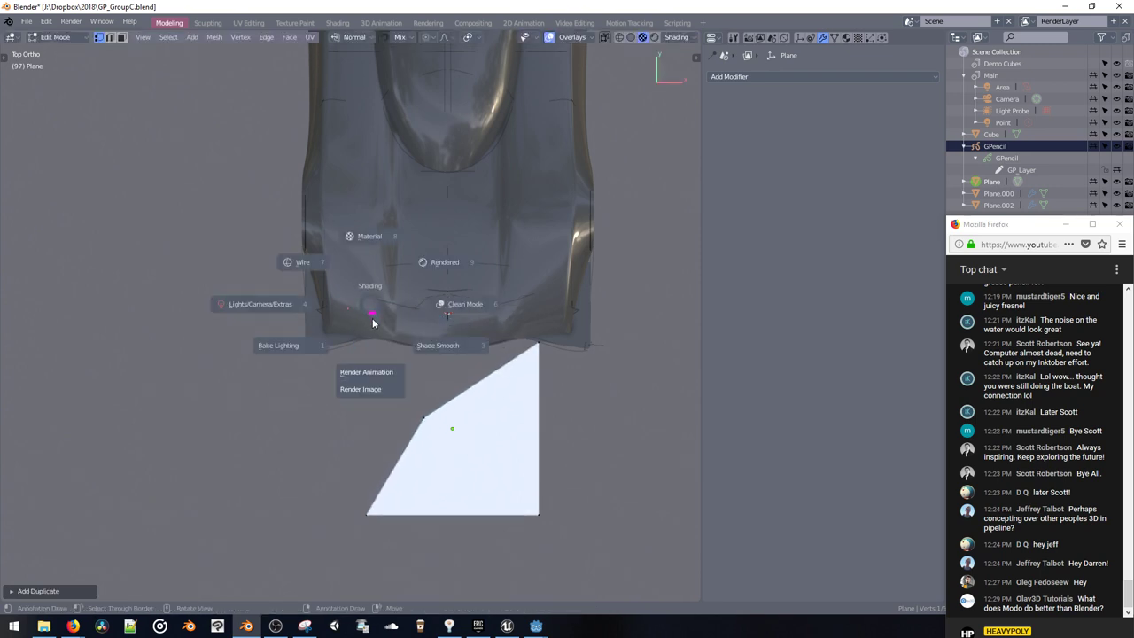
left_click(337, 308)
key("g")
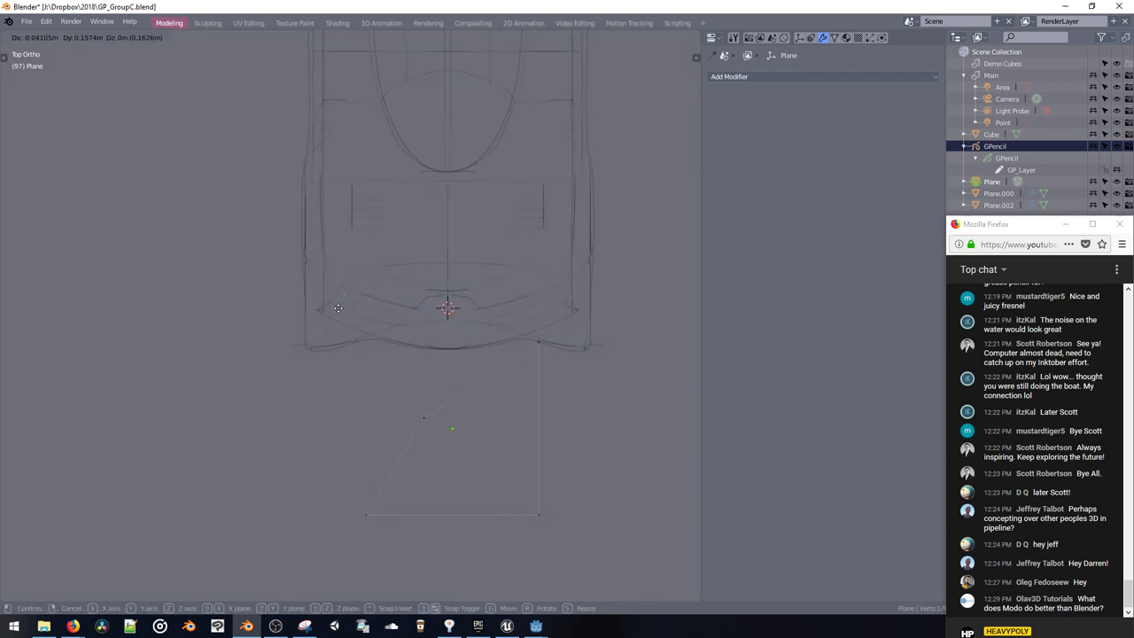
left_click(292, 329)
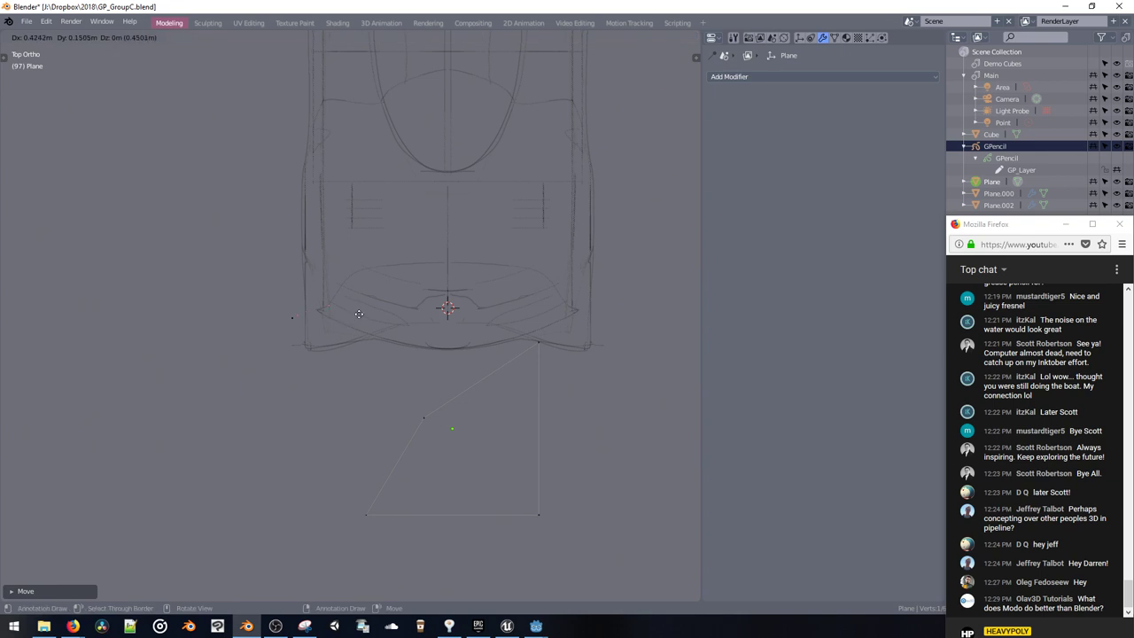
left_click(356, 316)
key("ctrl+z")
Step: Extrude a chain of edges from the loose vertex inward and rearward along the corner of the sketched nose opening, adjusting its points
key("e")
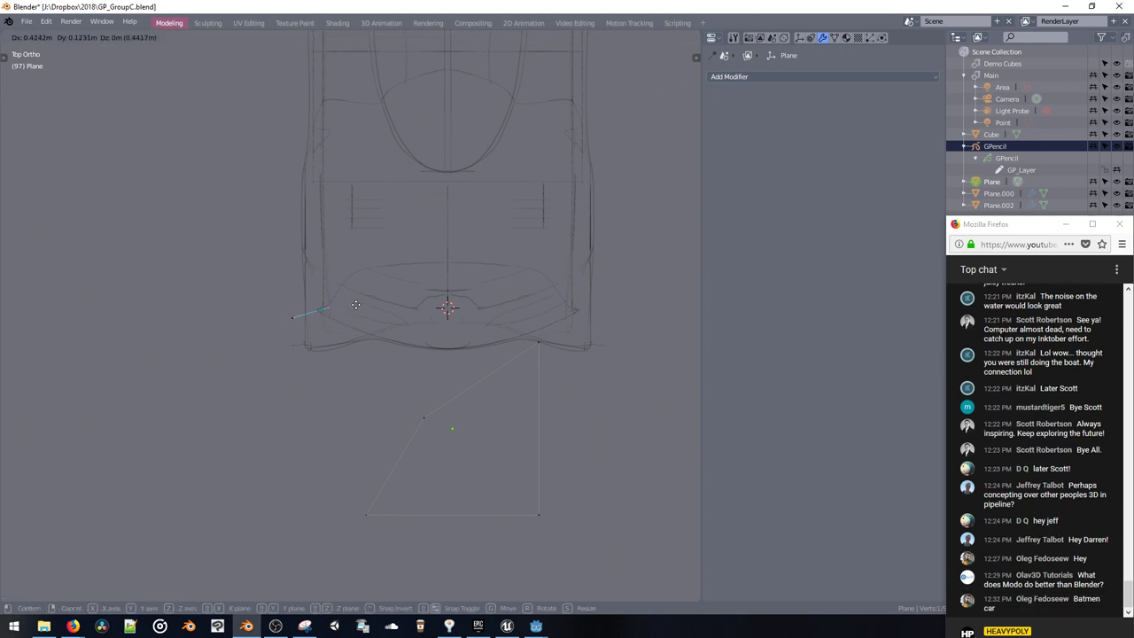
left_click(360, 301)
key("e")
left_click(364, 296)
left_click(334, 311)
key("g")
left_click(328, 313)
left_click(337, 305)
key("g")
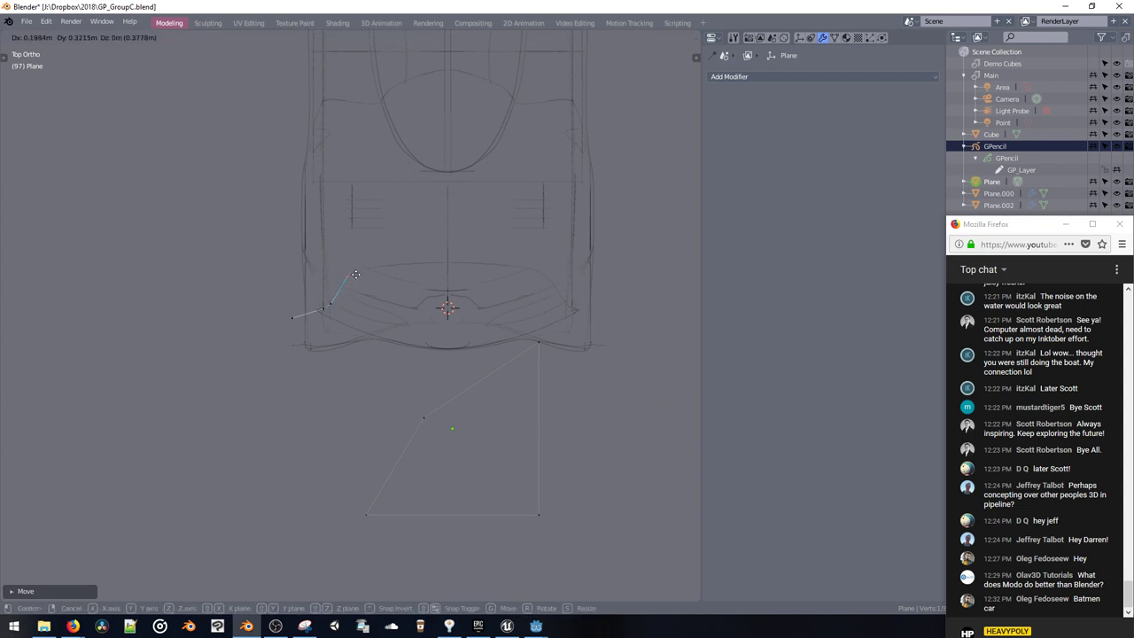
left_click(356, 274)
Step: Extend the edge chain along the rear curve of the sketched nose opening to just past the car's centre line
key("g")
left_click(378, 259)
key("e")
left_click(439, 255)
key("e")
left_click(497, 253)
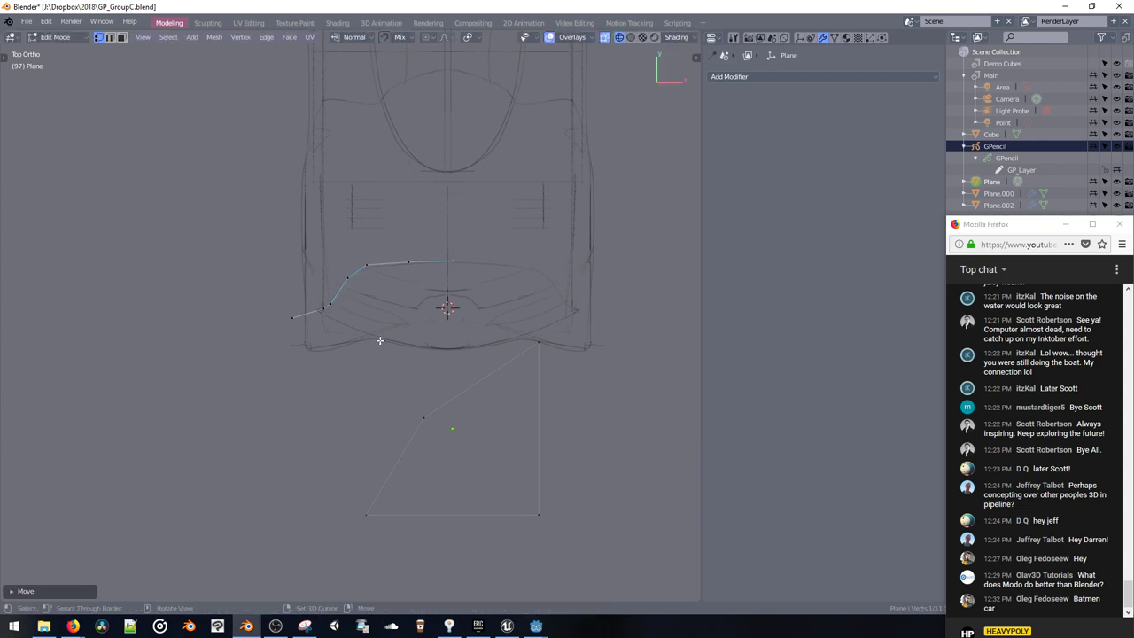
Step: Delete the leftover original quad and mirror the edge chain across X with clipping enabled
left_click(452, 429)
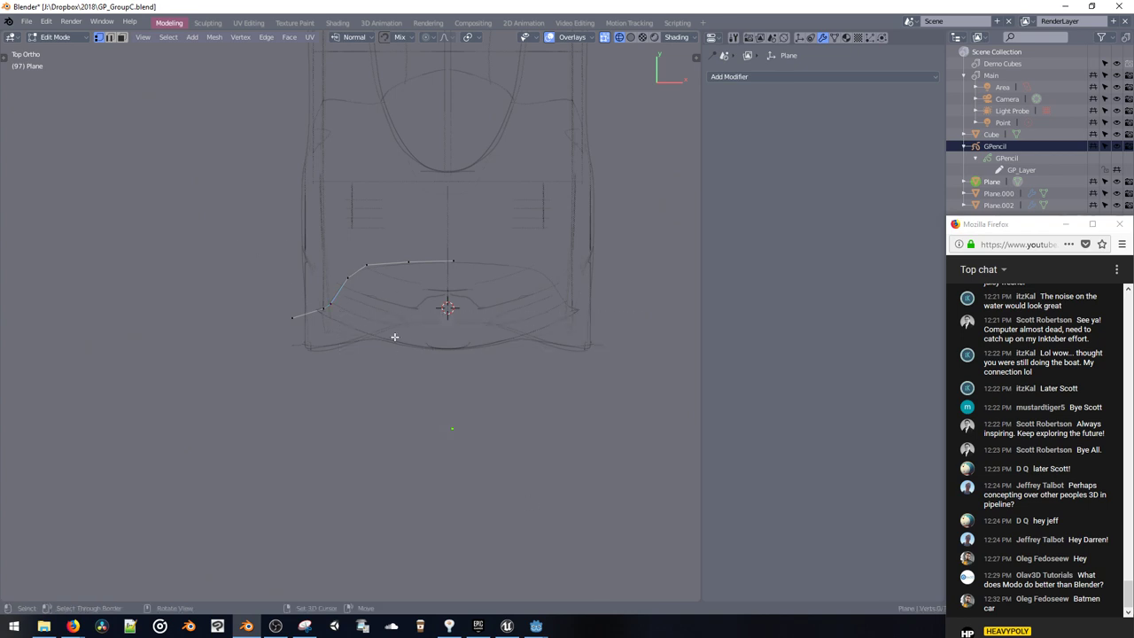
key("shift+x")
left_click(456, 295)
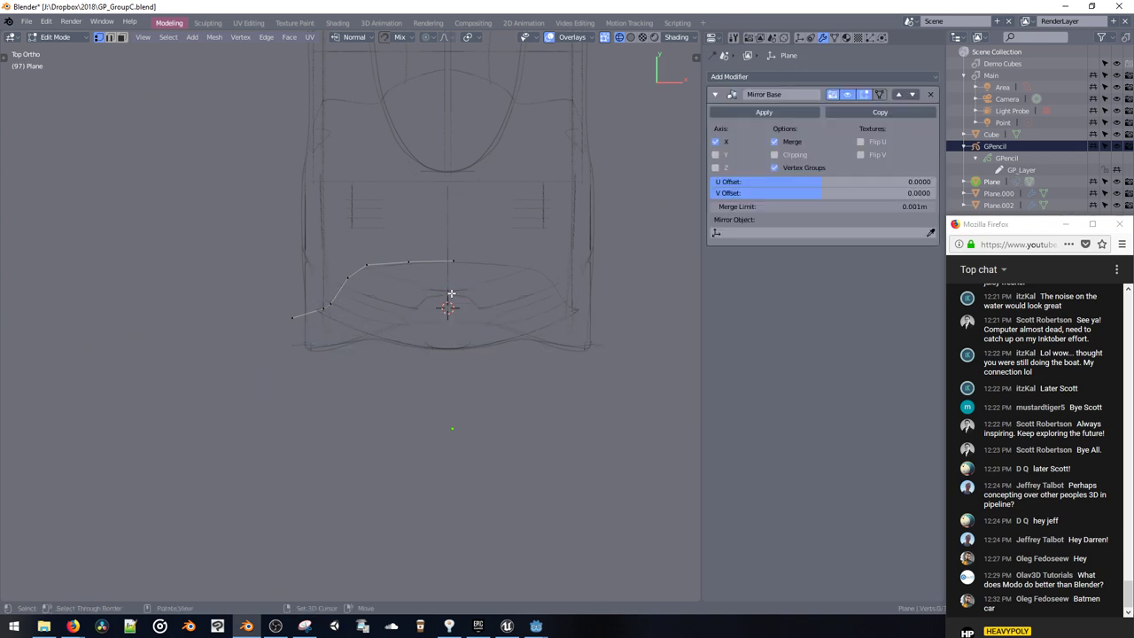
key("alt+x")
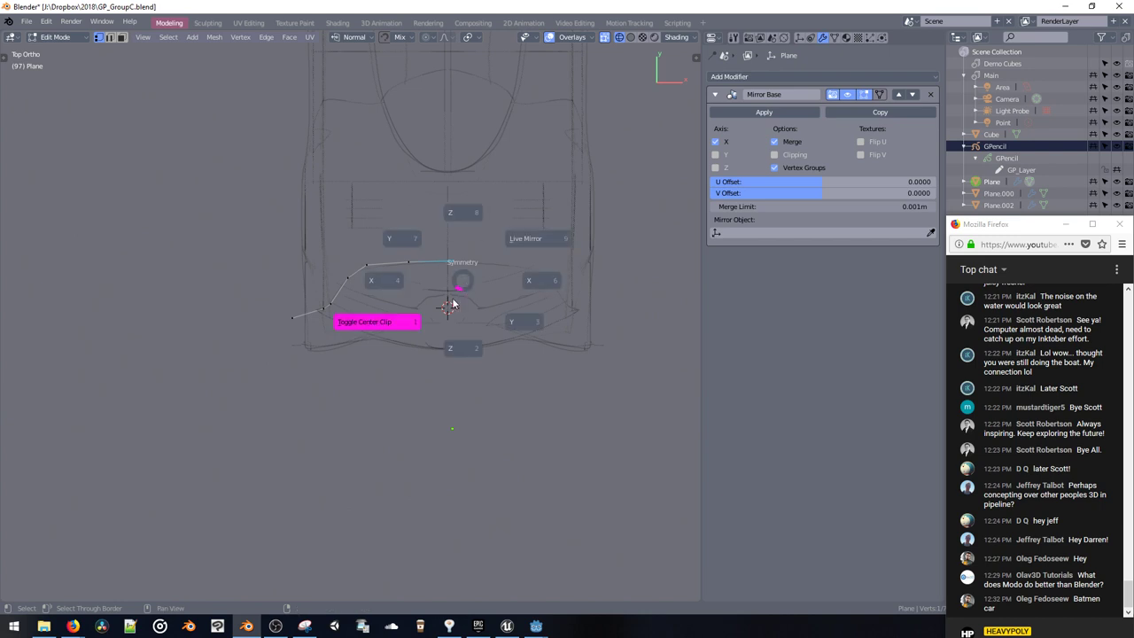
left_click(405, 330)
Step: Move the inner end vertex of the edge chain along X until it clips onto the centre line
key("g")
key("x")
left_click(384, 307)
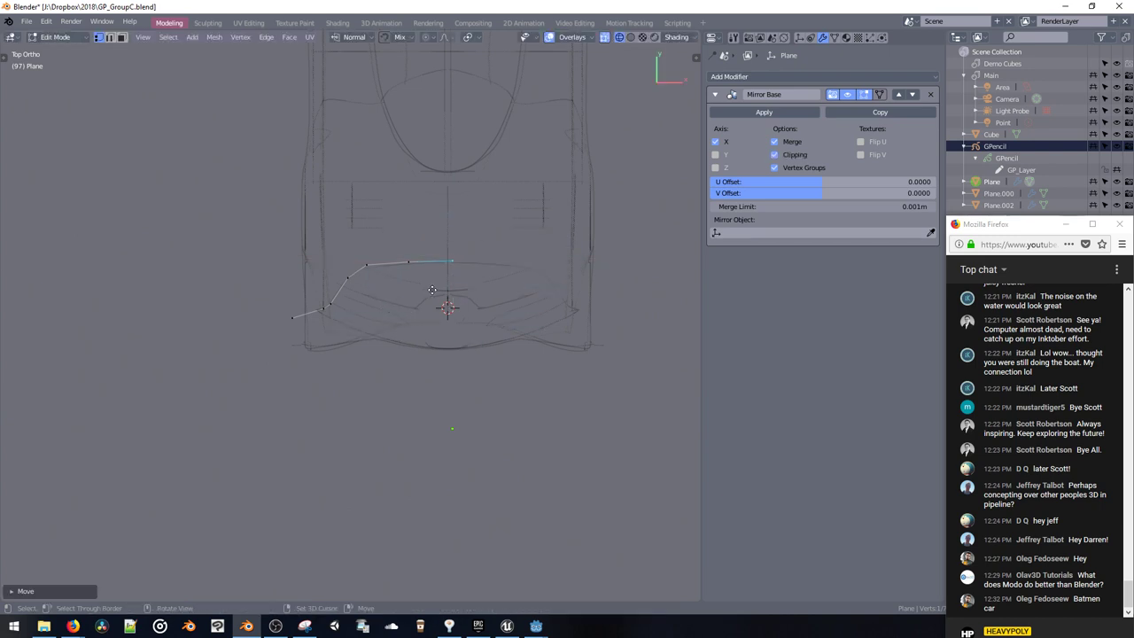
key("g")
key("x")
left_click(370, 302)
left_click_drag(448, 380, 447, 380)
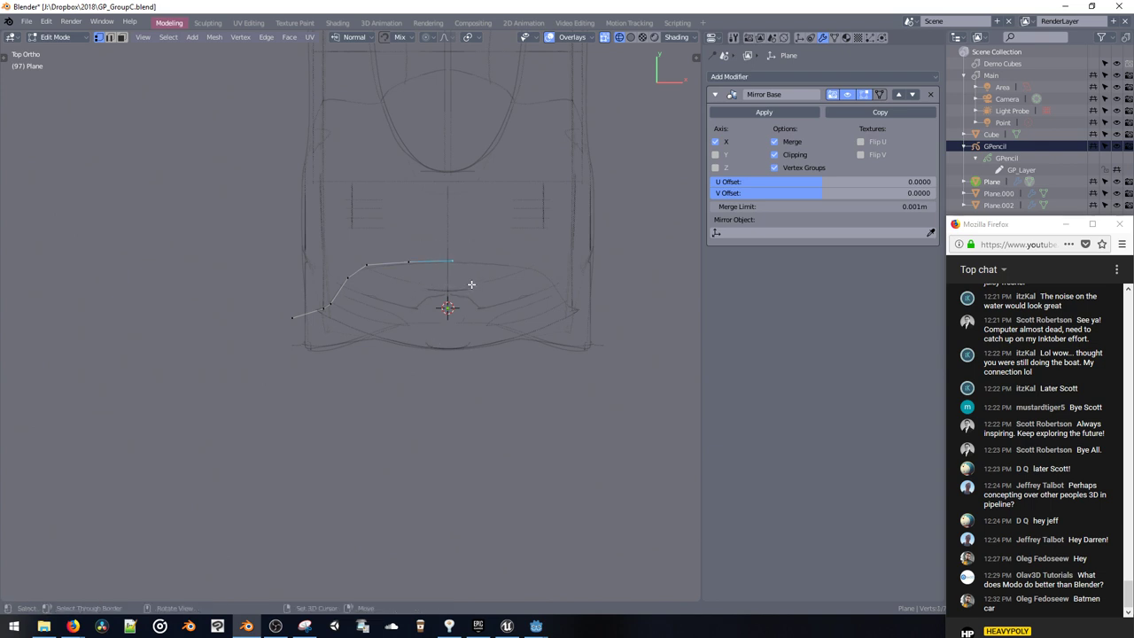
key("g")
key("x")
left_click(404, 239)
Step: Extrude the entire edge chain forward along Y past the nose to form a flat surface
key("space")
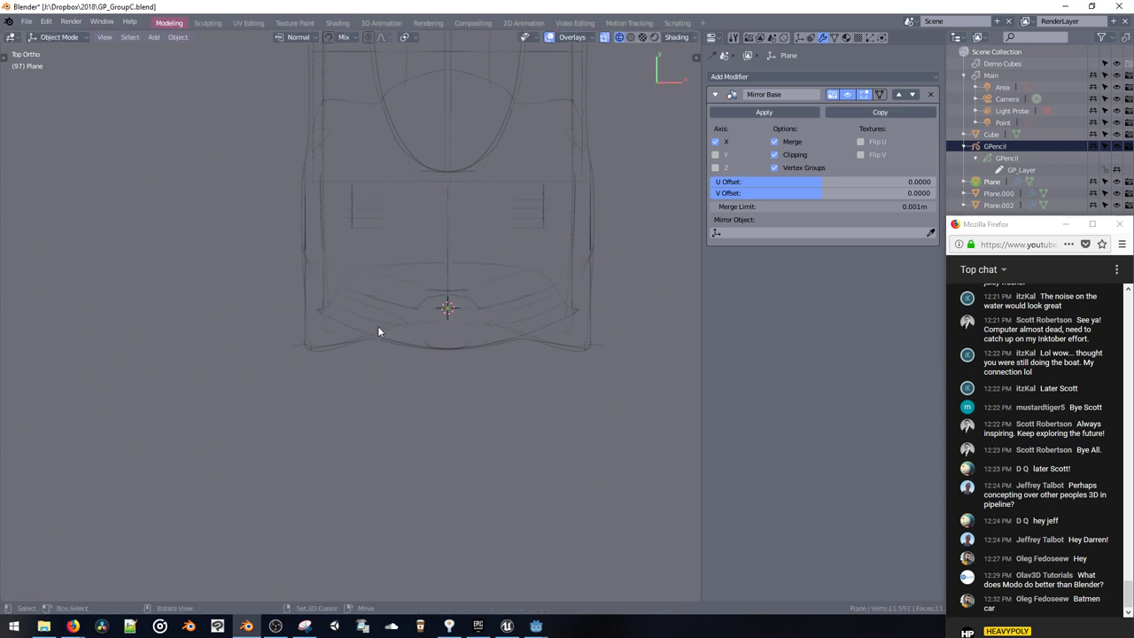
key("space")
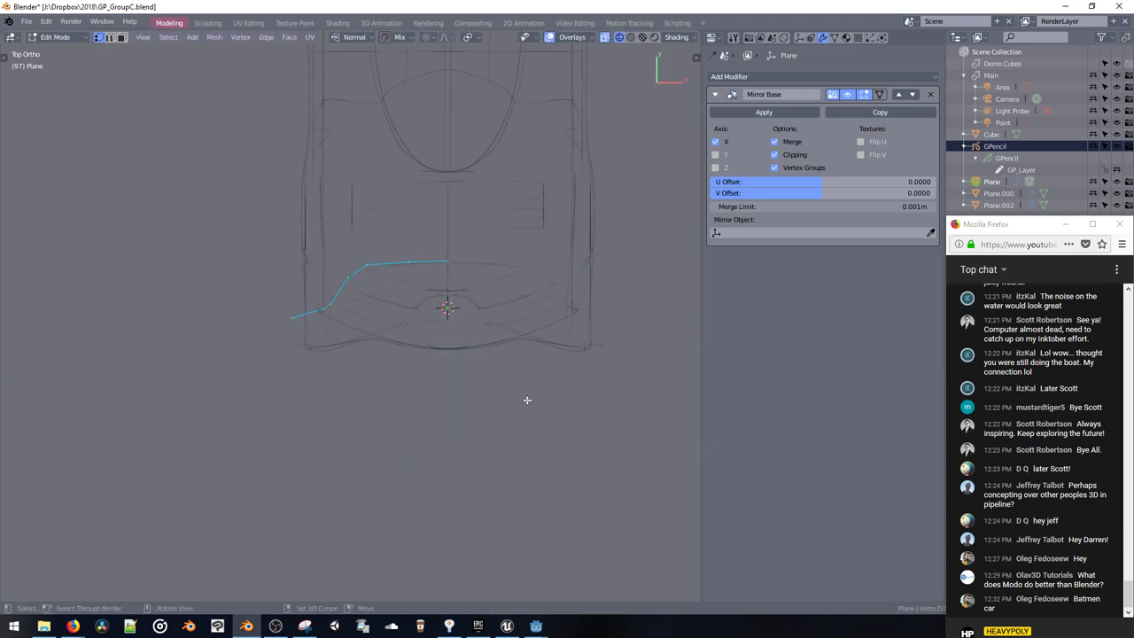
key("e")
left_click(431, 504)
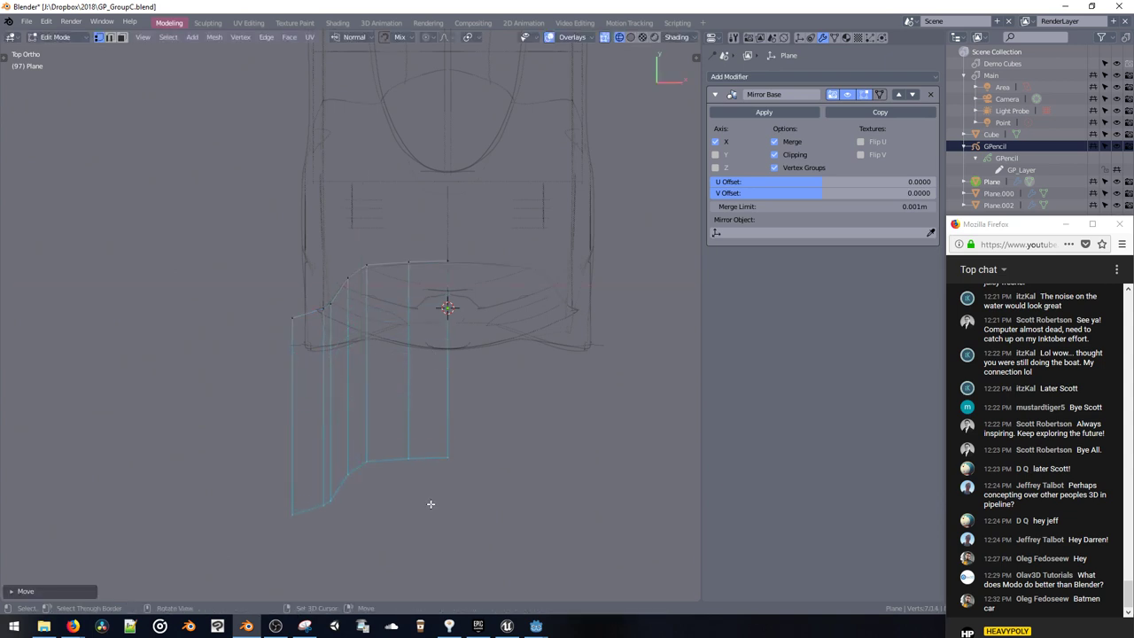
Step: Thicken the whole flat surface downward into a deep cutter block and return to Object Mode
middle_click_drag(446, 431, 488, 329)
key("z")
key("ctrl+l")
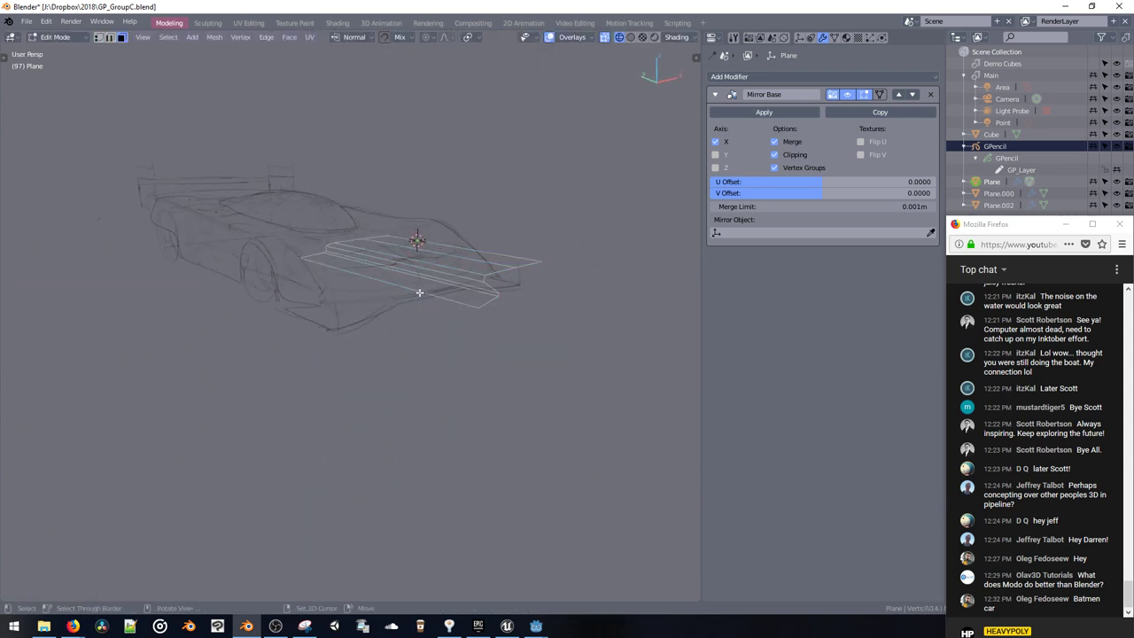
key("alt+s")
left_click(422, 310)
key("space")
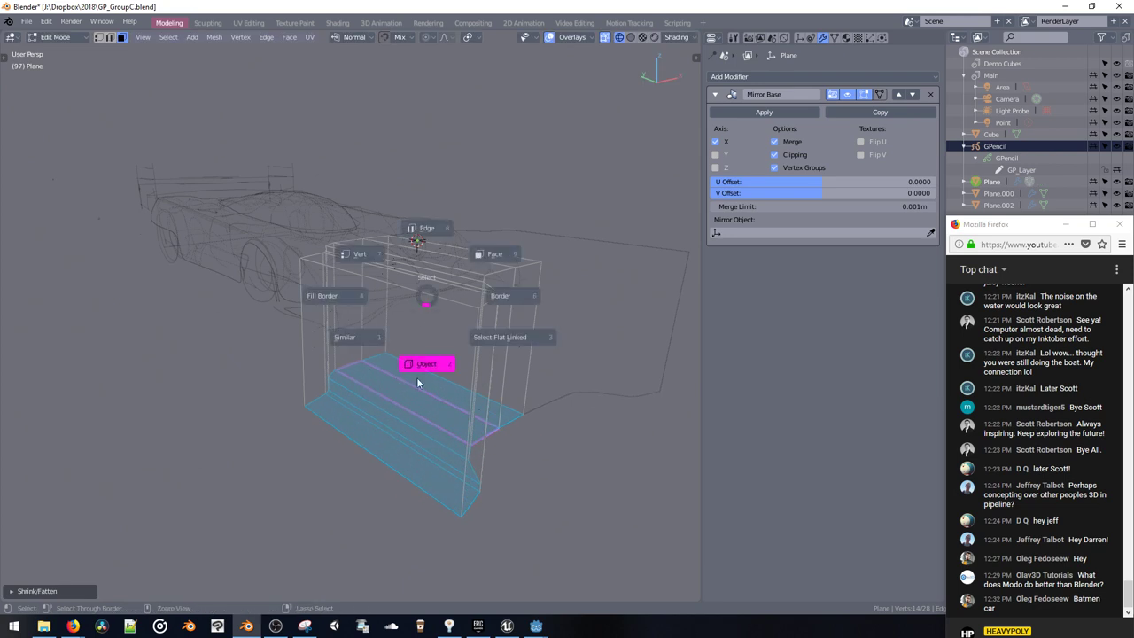
left_click(416, 377)
Step: Switch from wireframe to solid shading and add the car body to the selection as the active object
middle_click_drag(418, 379, 310, 220)
key("z")
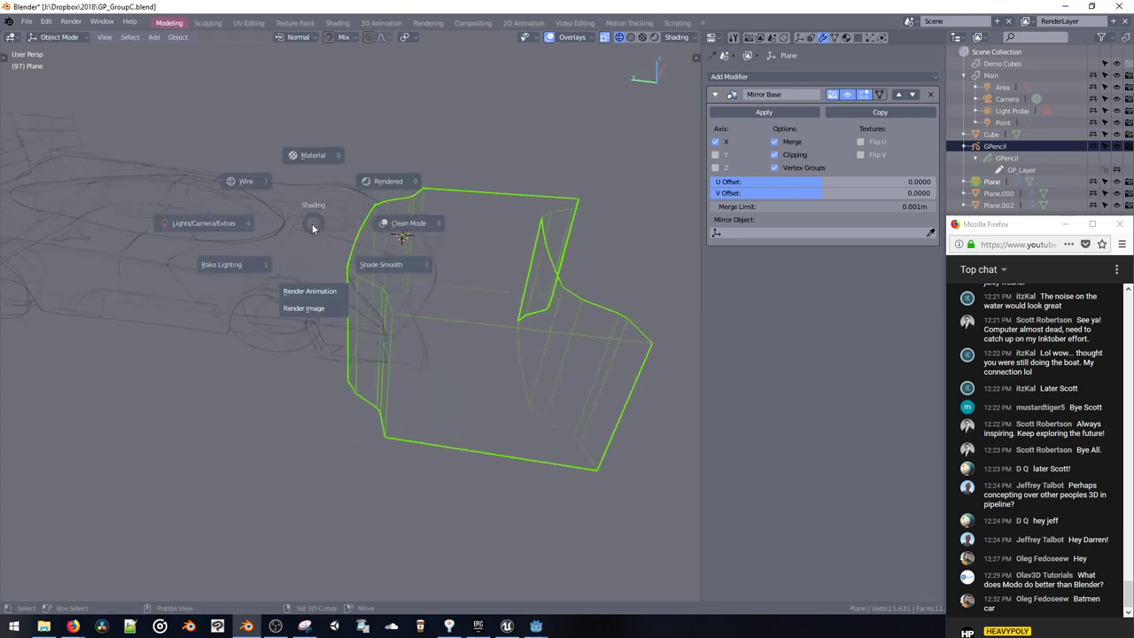
left_click(256, 182)
left_click(296, 271, "shift")
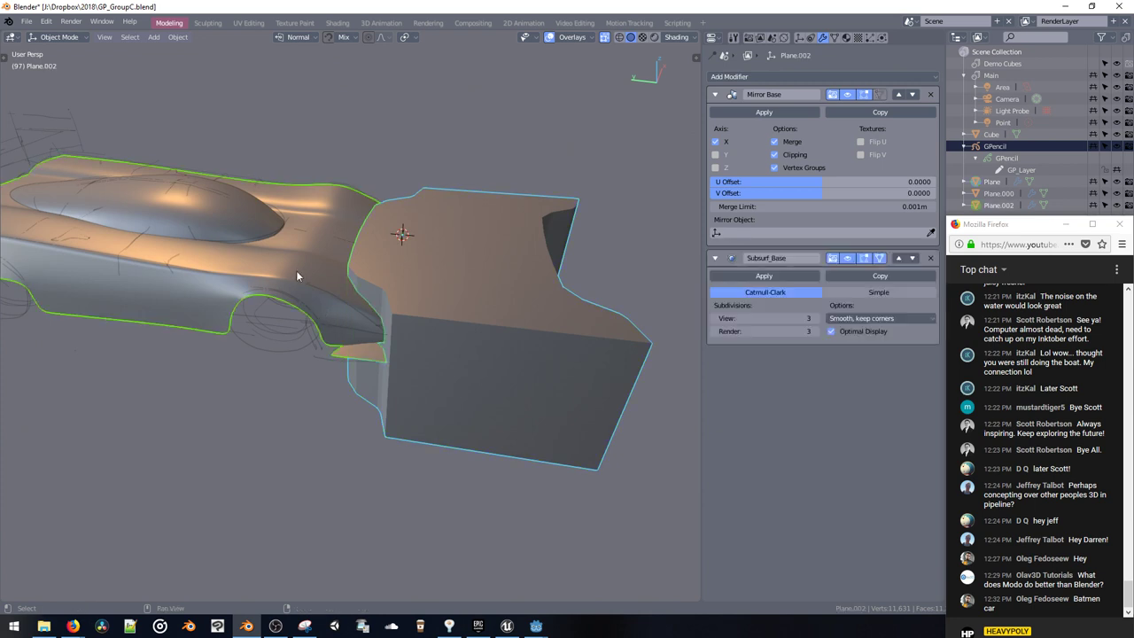
Step: Try to cut the block out of the car body with a directly applied Boolean difference
key("ctrl+shift+b")
left_click(225, 279)
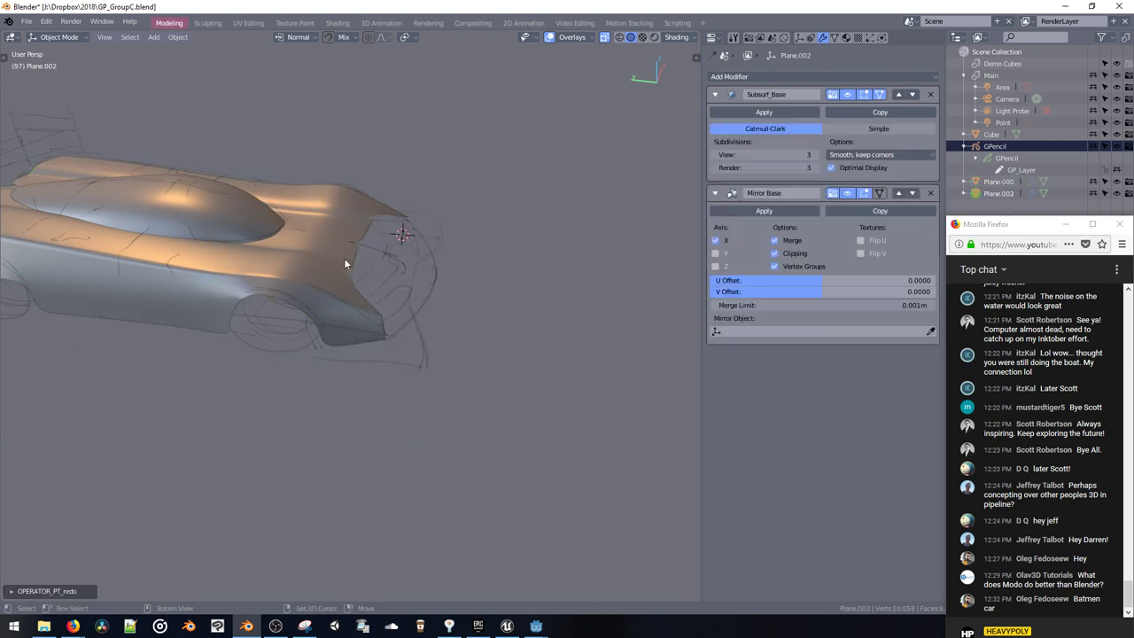
mouse_move(346, 260)
middle_mouse_down()
mouse_move(322, 286)
mouse_move(325, 256)
middle_mouse_up()
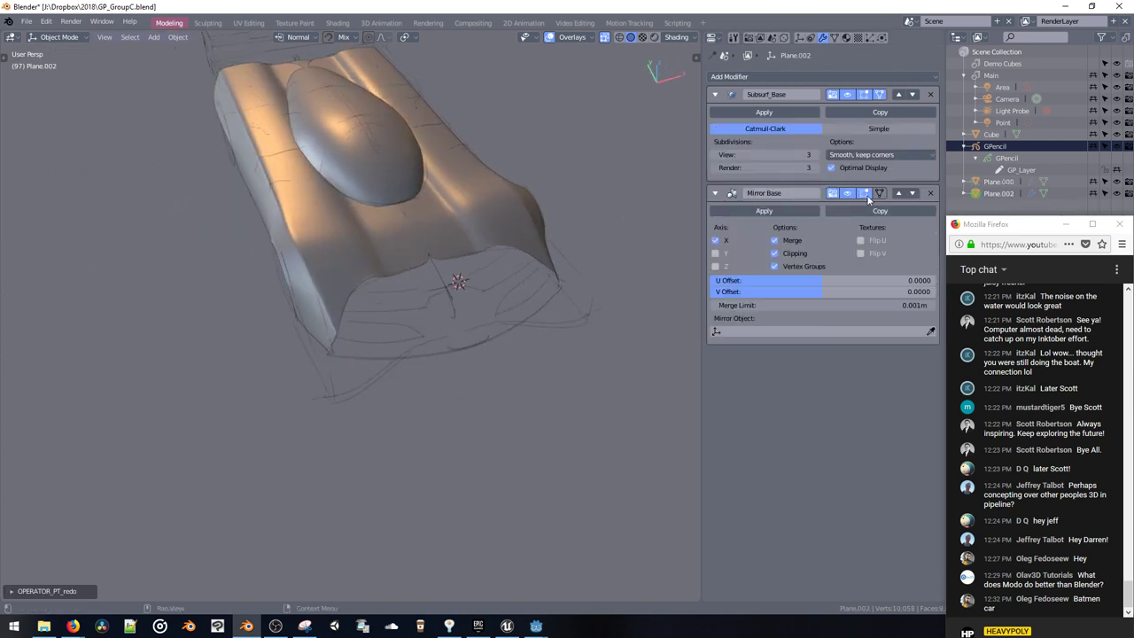
key("ctrl+z")
Step: Subtract the block from the car body with a live Boolean Difference modifier, keeping the block as an editable cutter
middle_click_drag(461, 197, 416, 166)
key("ctrl+shift+b")
left_click(498, 198)
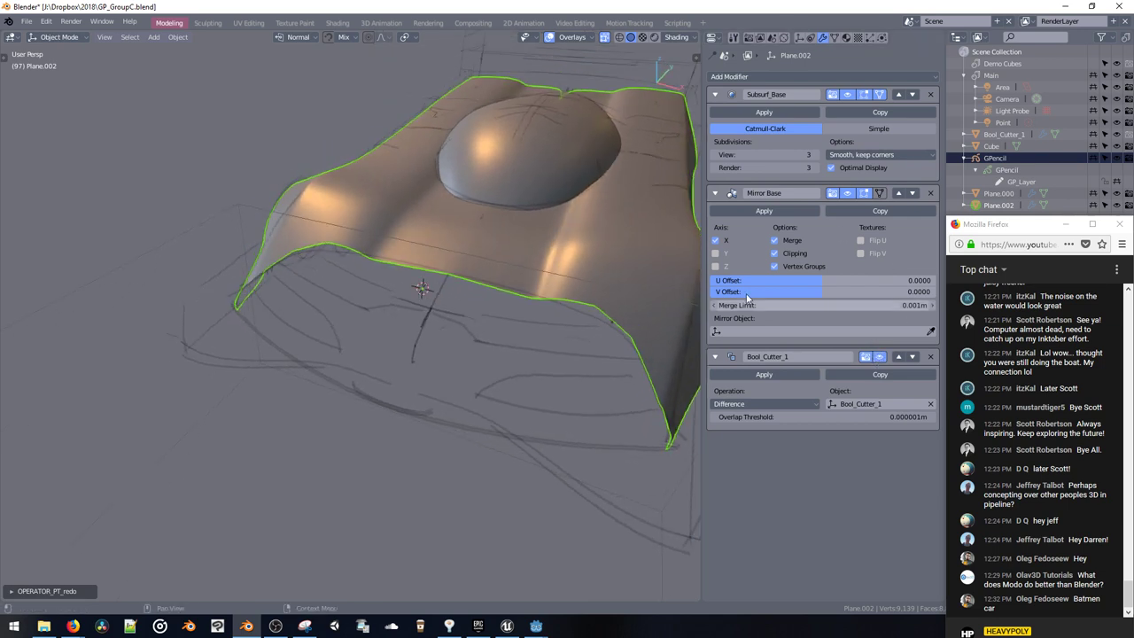
middle_click_drag(496, 266, 541, 310)
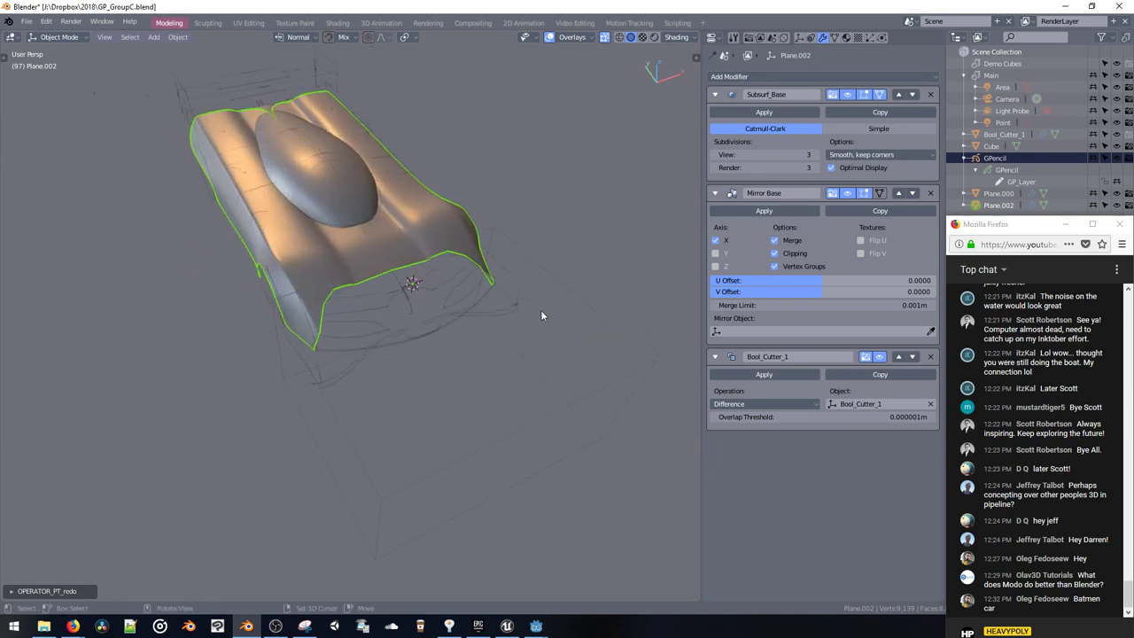
Step: Add a Subdivision modifier to the Bool_Cutter_1 object and set its view level to 2
left_click(537, 422)
key("Tab")
middle_click_drag(431, 210, 576, 173)
left_click(779, 78)
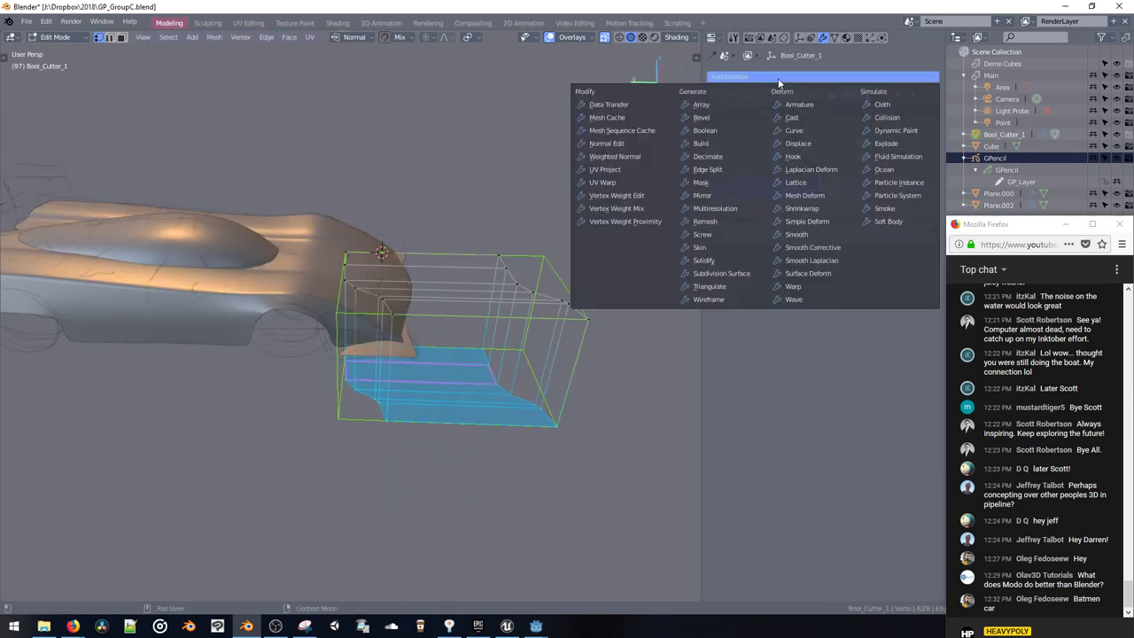
left_click(721, 273)
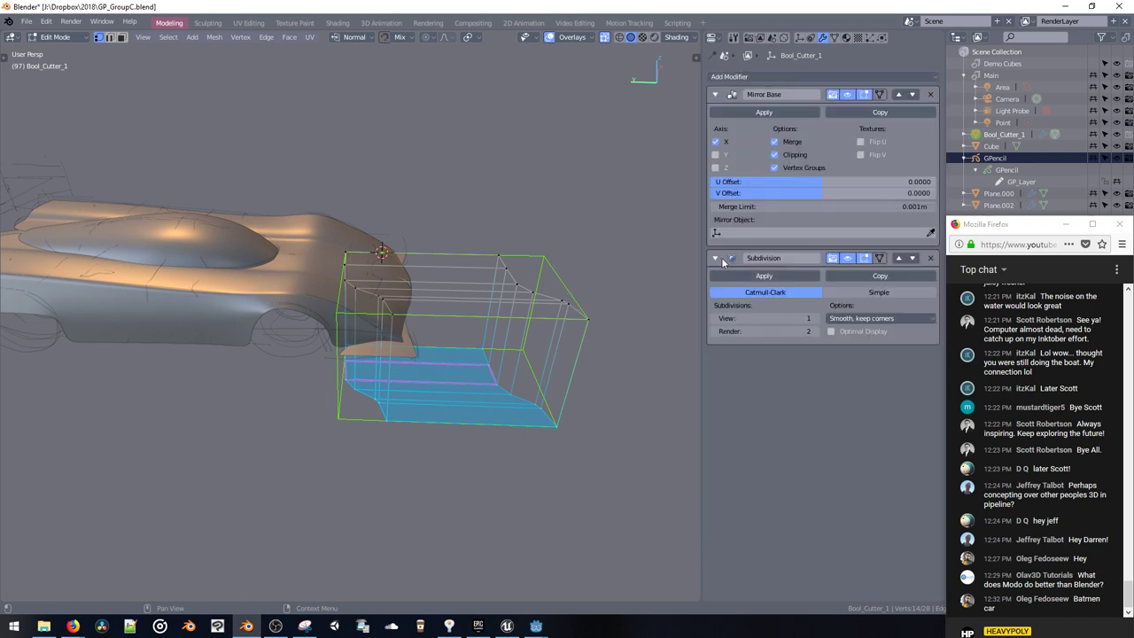
key("Tab")
middle_click_drag(501, 176, 346, 281)
left_click(815, 319)
Step: Reposition the boolean cutter at the car's nose by moving it along Y and along Z
key("KP_7")
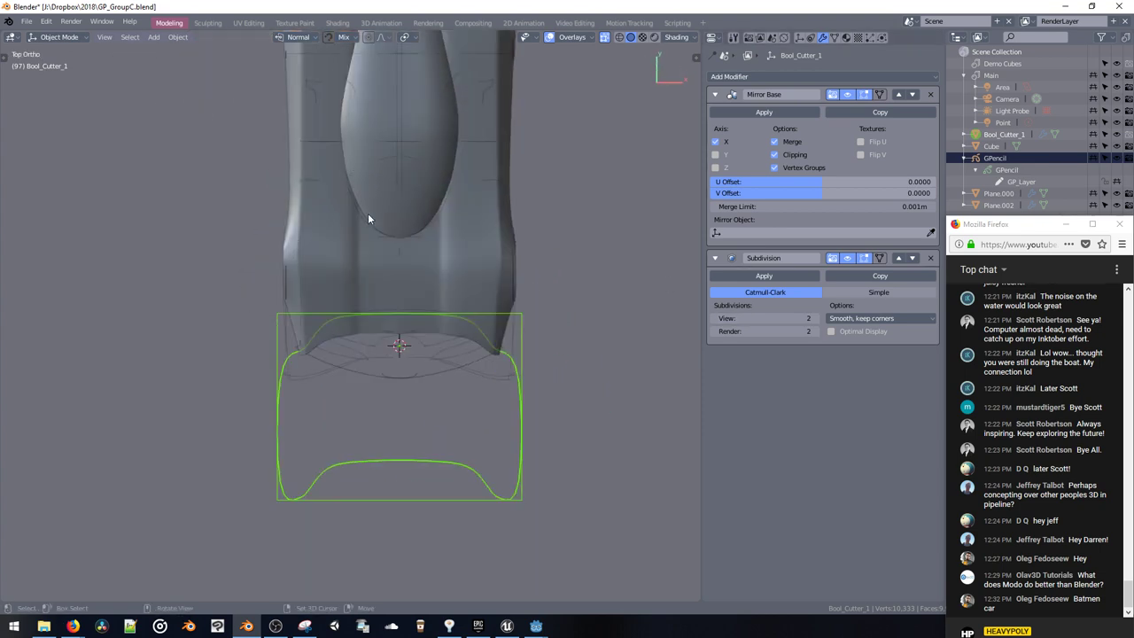
middle_click_drag(368, 215, 375, 196, "shift")
key("g")
key("y")
left_click(393, 286)
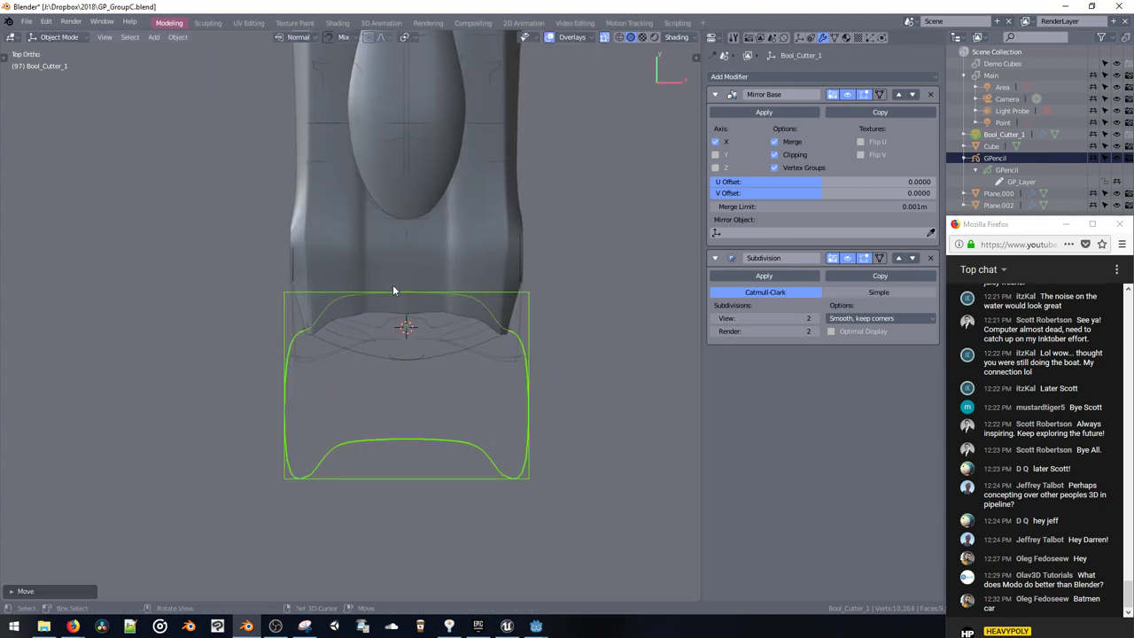
middle_click_drag(393, 286, 457, 215)
key("g")
key("z")
left_click(429, 232)
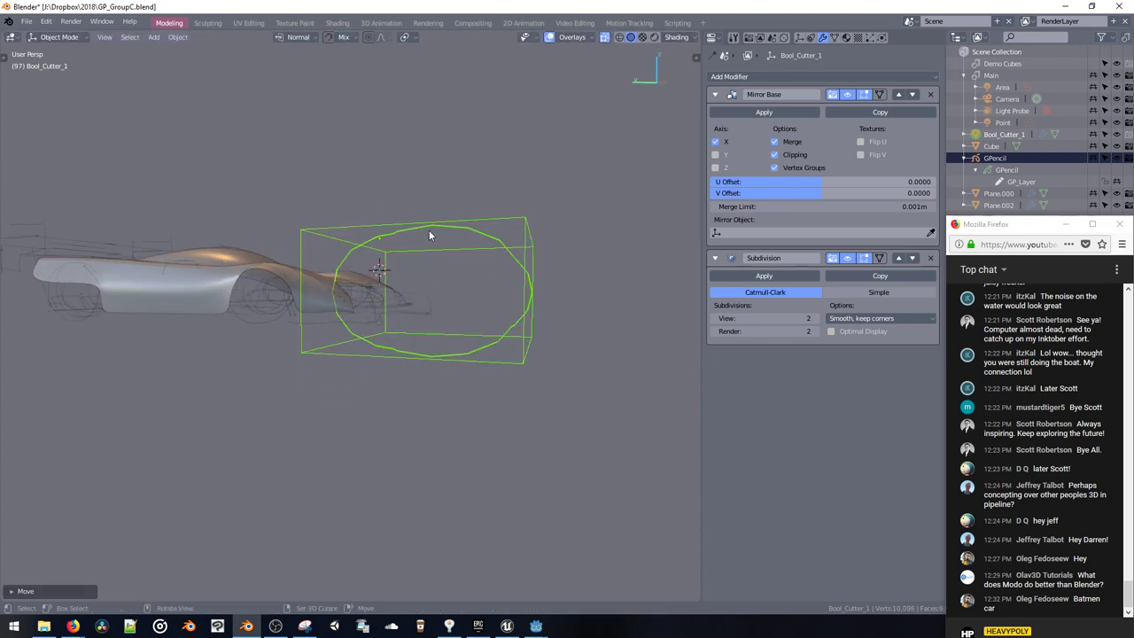
Step: Add horizontal loop cuts near the upper and lower edges of the cutter mesh to tighten its rounding
key("Tab")
middle_click_drag(298, 167, 314, 177)
left_click(358, 262)
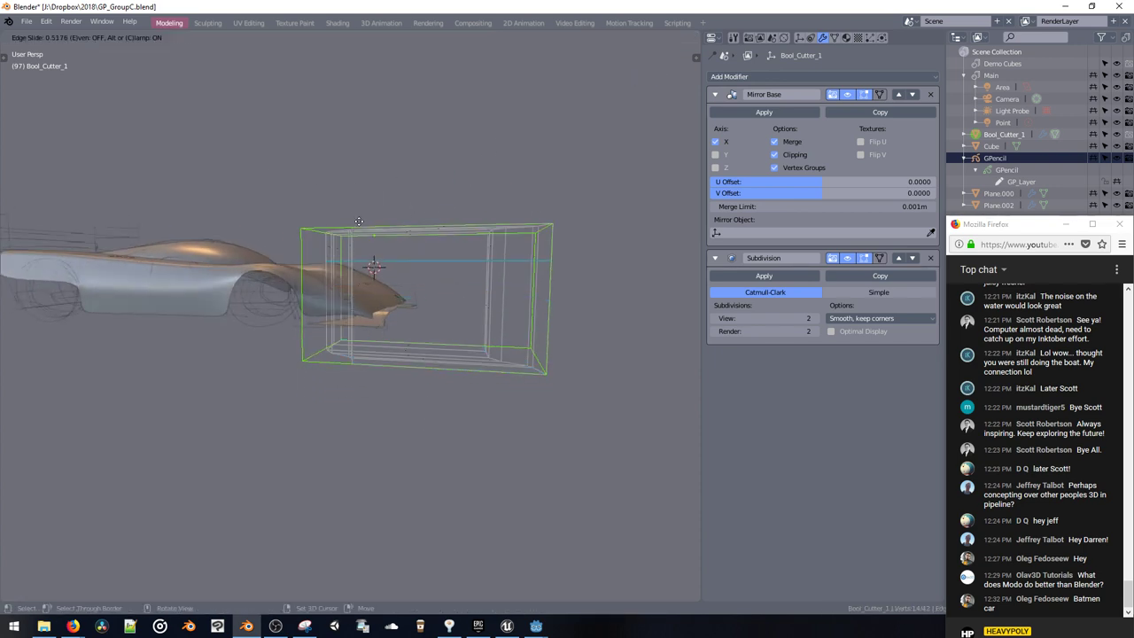
left_click(375, 258)
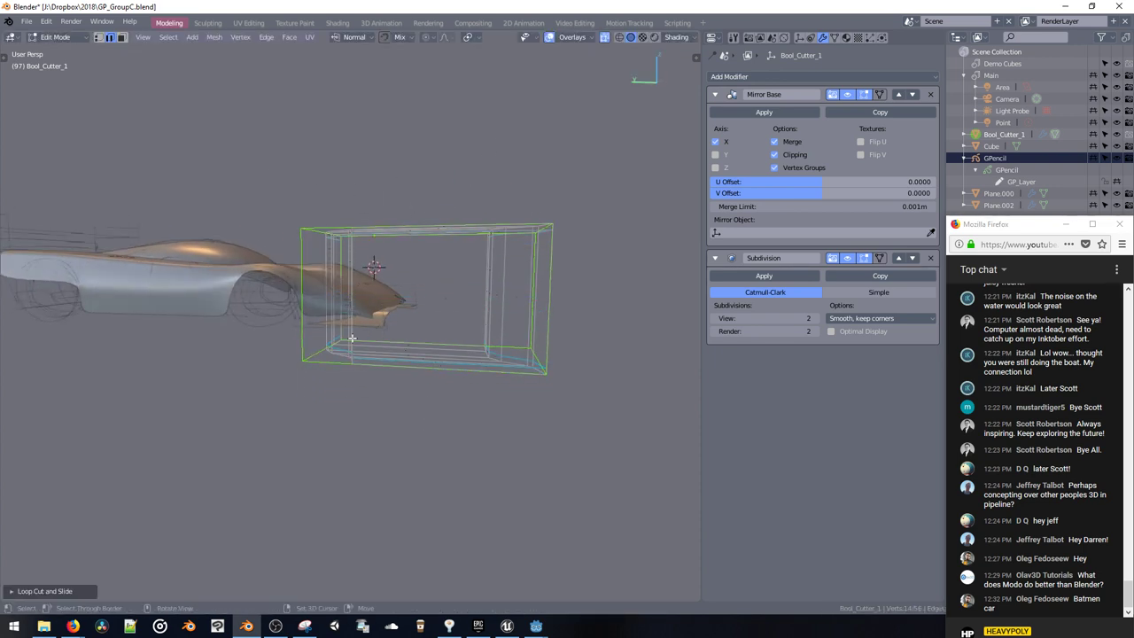
key("Tab")
Step: Check the resulting cut on the car's nose and hide the boolean cutter
middle_click_drag(395, 269, 372, 187)
middle_click_drag(392, 238, 390, 216, "shift")
middle_click_drag(390, 216, 307, 344, "ctrl")
key("h")
Step: Add a plane at the front of the car and shift it along Z beneath the nose
middle_click_drag(506, 318, 514, 478)
key("shift+a")
left_click(469, 329)
key("g")
key("z")
left_click(446, 363)
Step: Narrow the plane along Y and move it forward to the sketched front line of the splitter
key("Tab")
key("s")
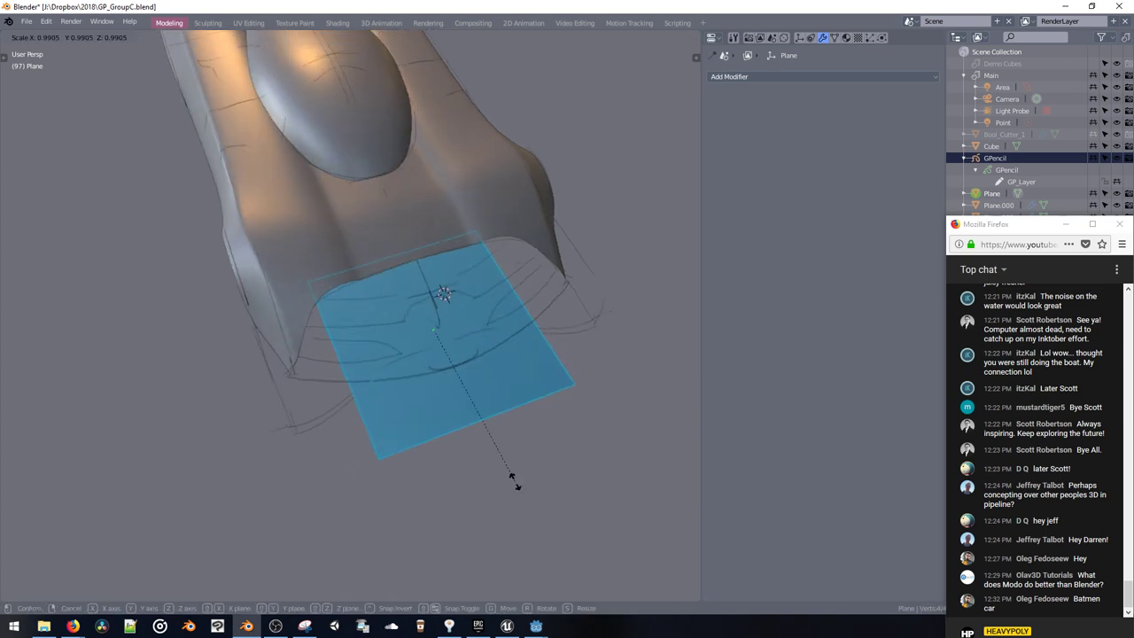
key("y")
left_click(433, 347)
key("grave")
left_click(437, 321)
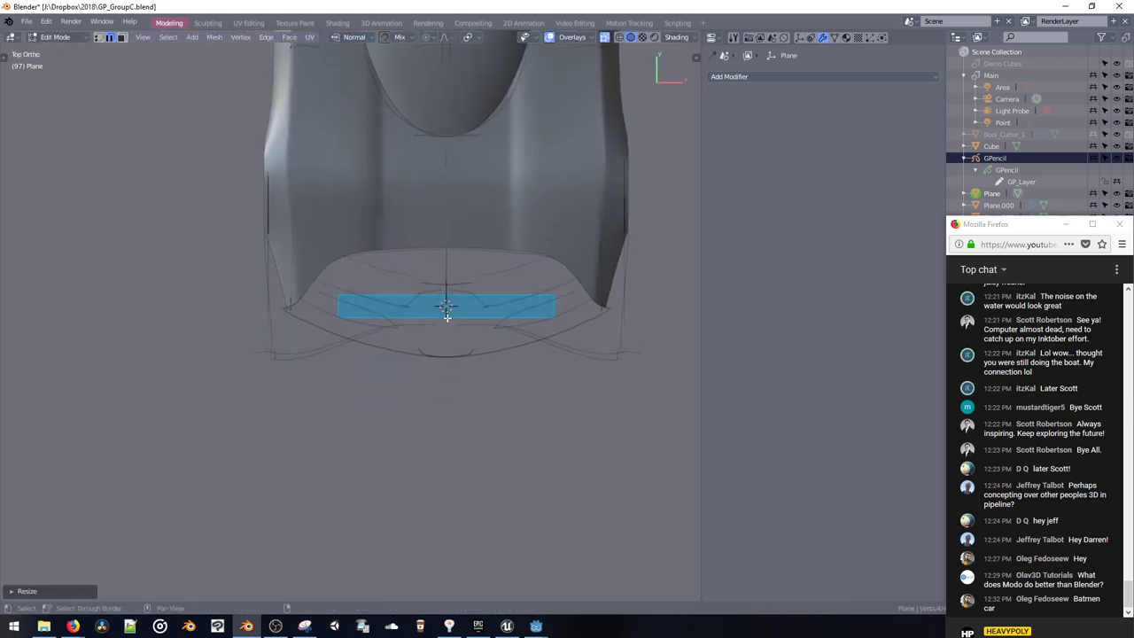
key("g")
key("y")
left_click(443, 351)
Step: Move the plane's rear edge back along Y and its left edge inward along X to fit the sketch
key("Tab")
left_click(442, 332)
key("g")
key("y")
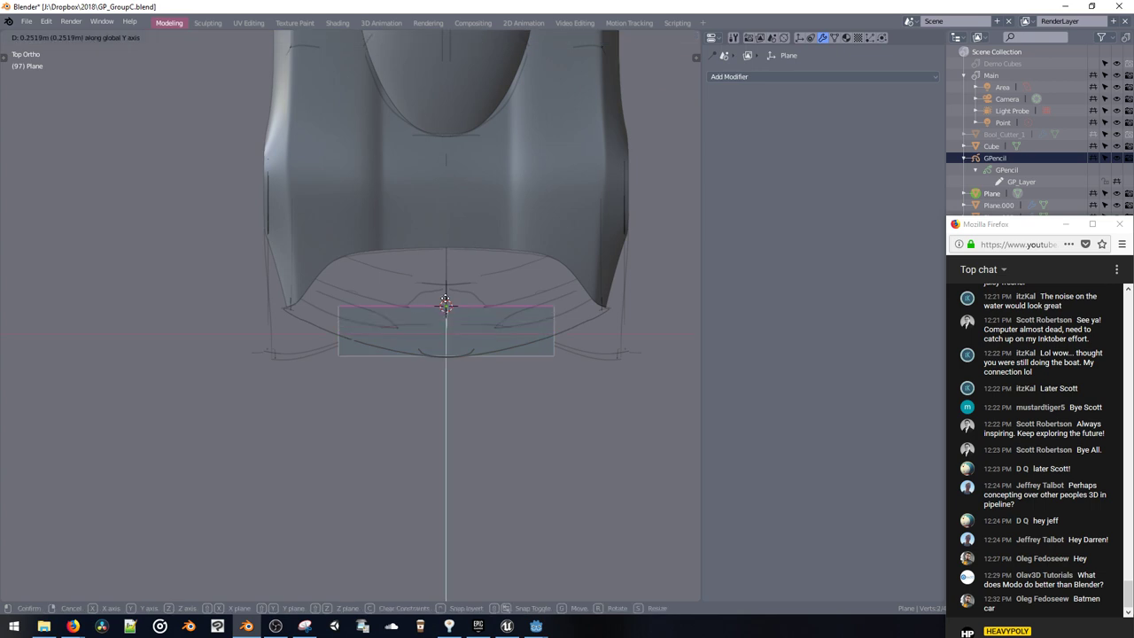
left_click(443, 292)
key("g")
key("x")
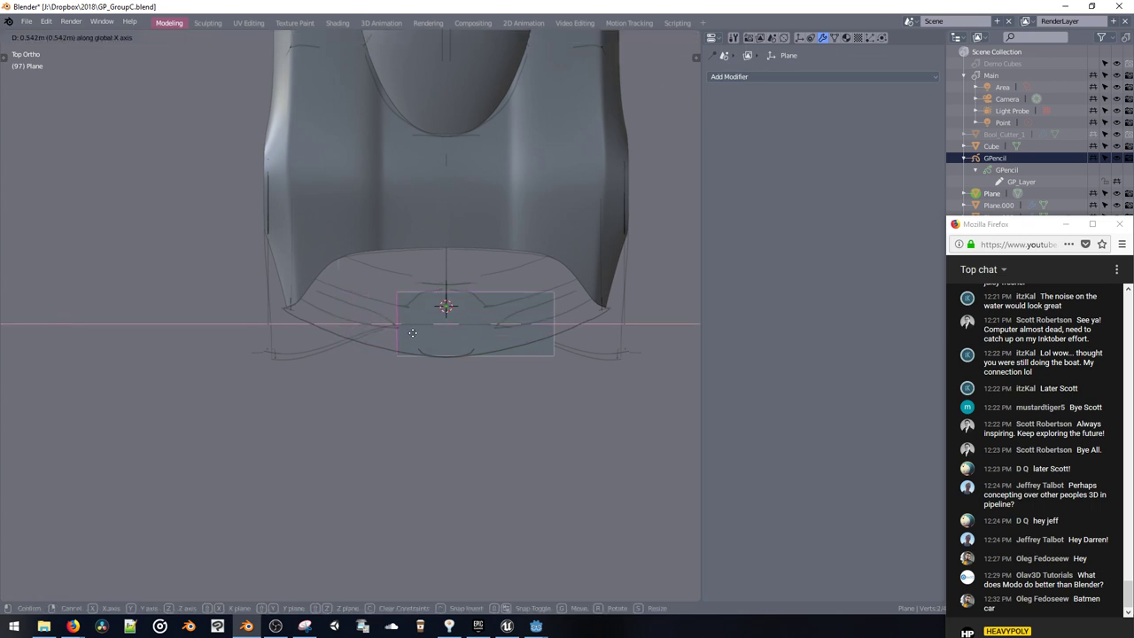
left_click(407, 330)
key("shift+d")
key("x")
left_click(321, 328)
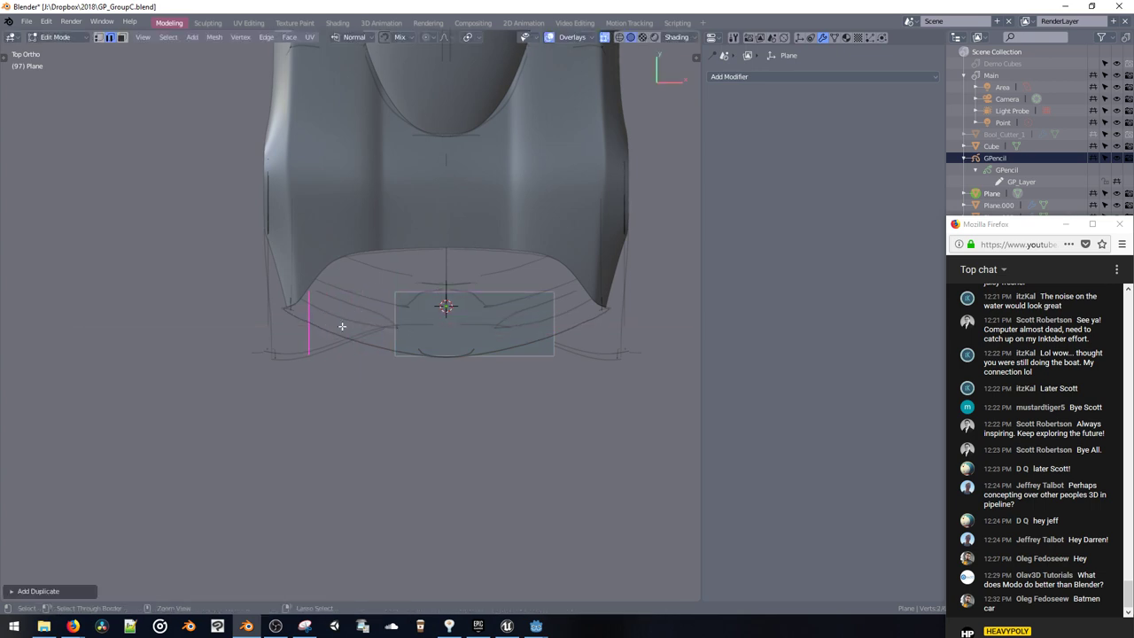
Step: Extrude the plane's left edge outward and place it at the outer corner of the nose
left_click(396, 330)
key("g")
key("x")
left_click(268, 306)
key("g")
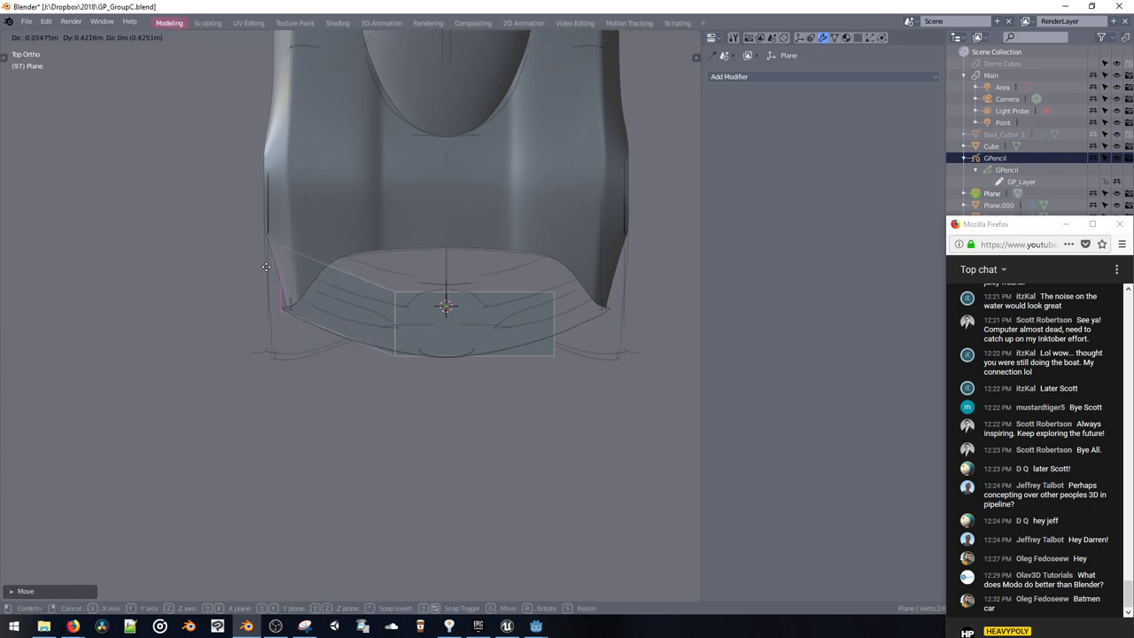
left_click(268, 267)
Step: Move the rear vertices of the splitter's left half onto the nose opening's outline and mirror the mesh across X
key("1")
left_click(285, 250)
key("g")
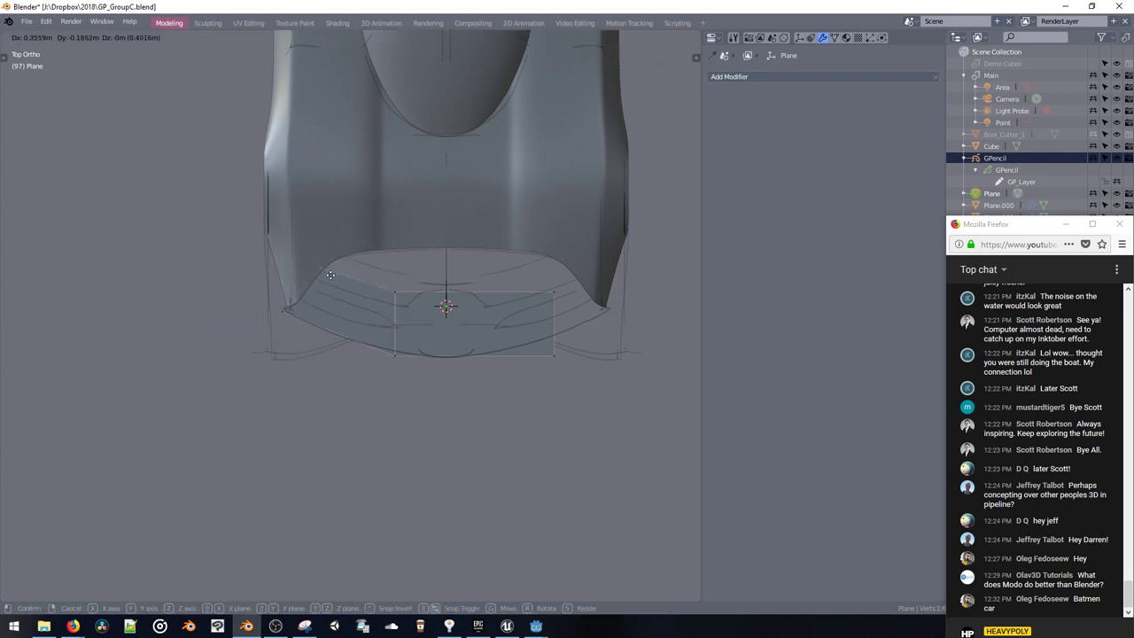
left_click(323, 271)
key("g")
left_click(400, 302)
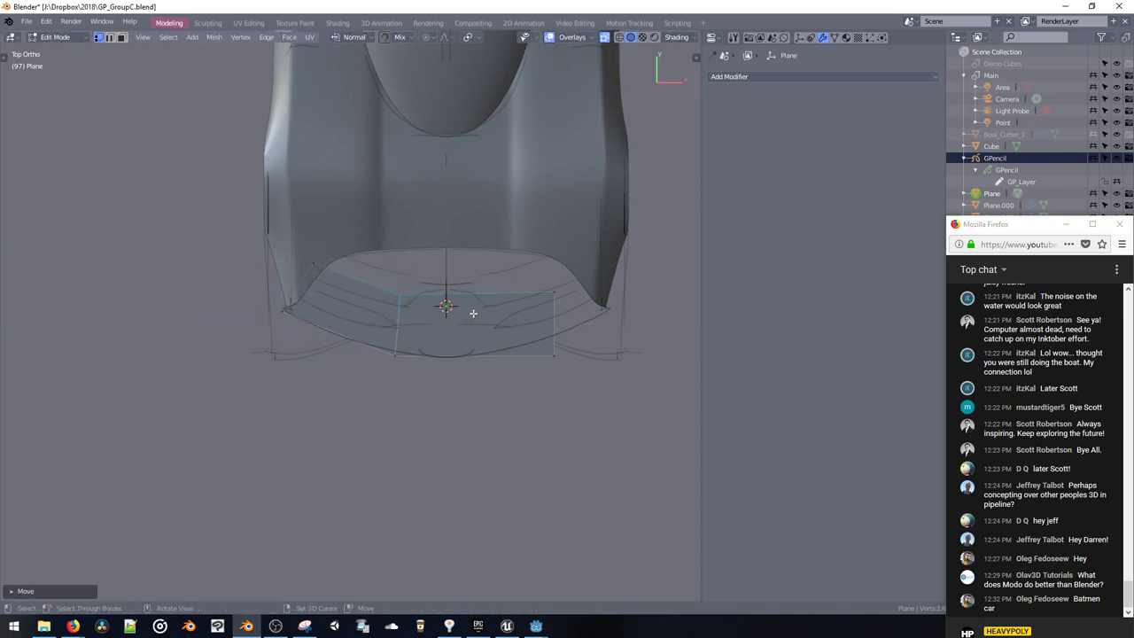
key("g")
left_click(407, 303)
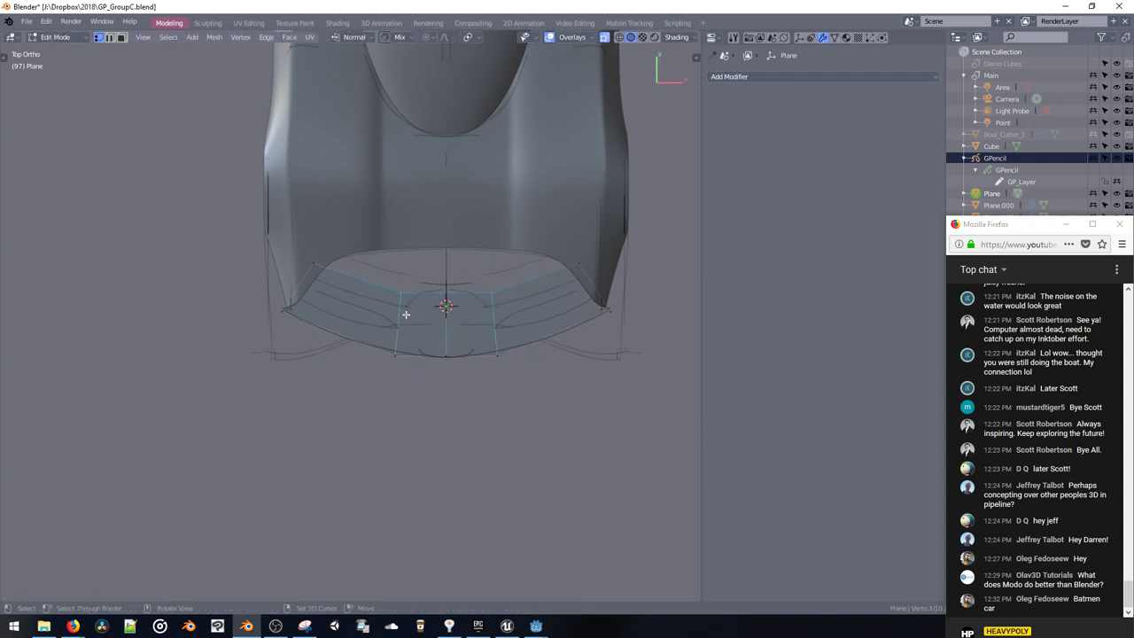
Step: Shift the splitter's rear centre vertex slightly along Y
key("g")
key("x")
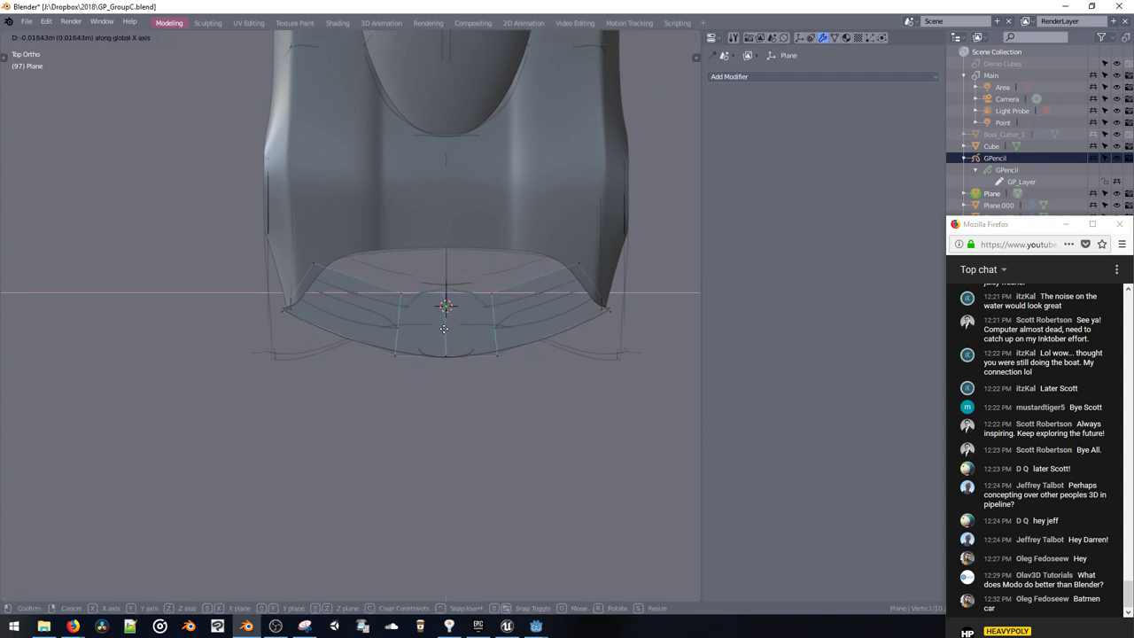
key("y")
left_click(443, 305)
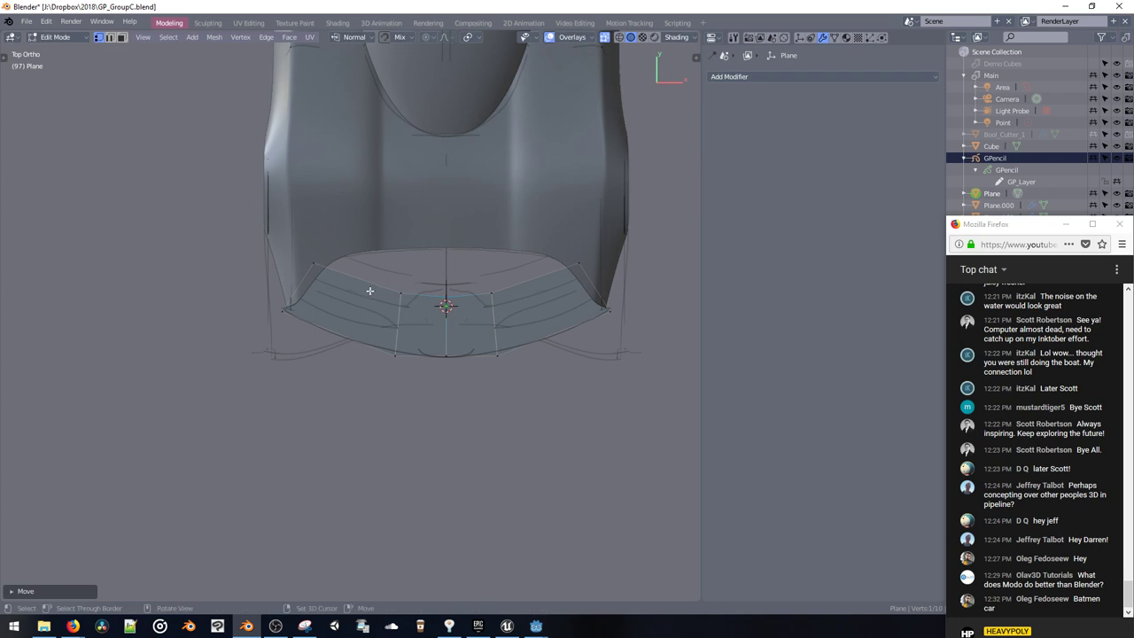
Step: Select the splitter's rear edge vertices and extrude them backward along Y under the car body
left_click_drag(364, 261, 599, 306)
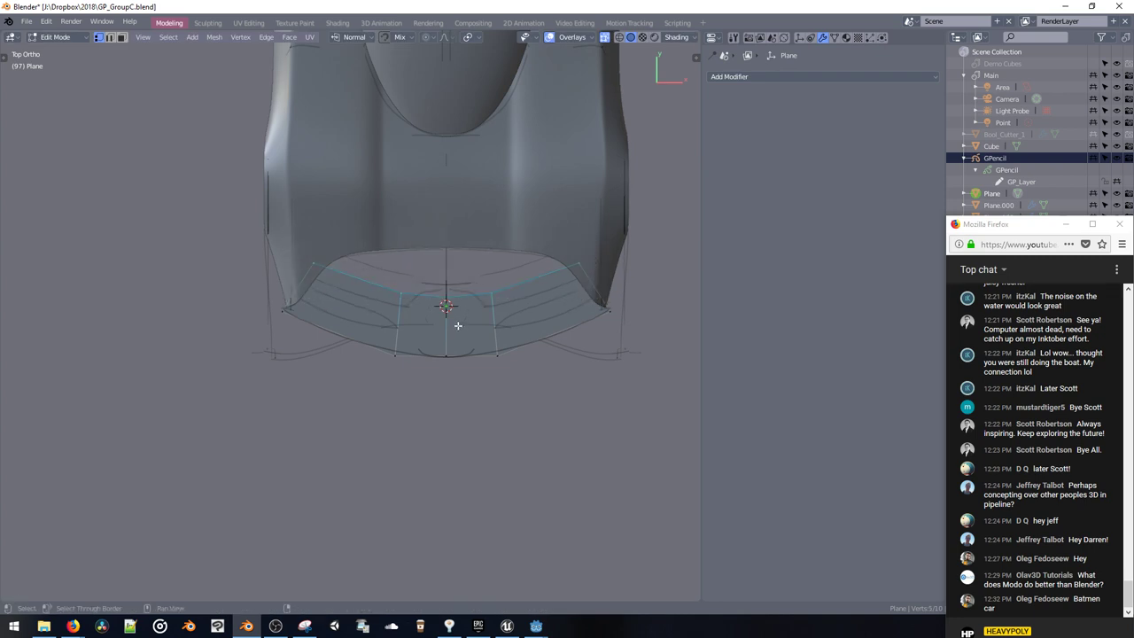
key("g")
key("y")
left_click(446, 256)
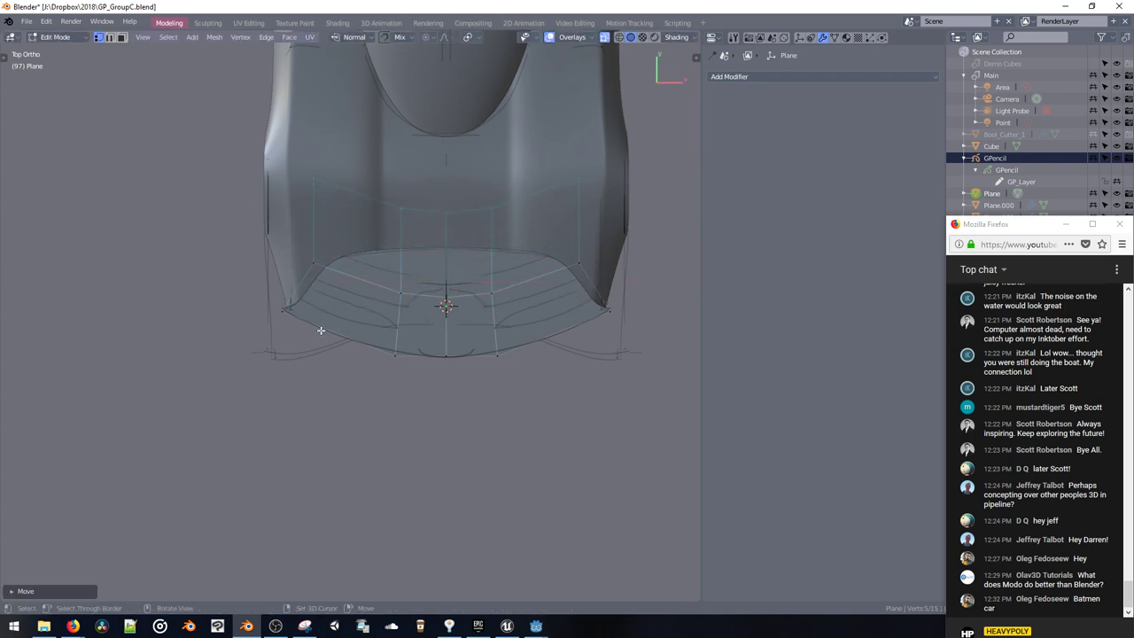
Step: Move the splitter's left middle vertices outward along the sketched outline and mirror the change across X
key("g")
left_click(345, 350)
left_click(395, 295)
key("g")
left_click(372, 288)
key("alt+x")
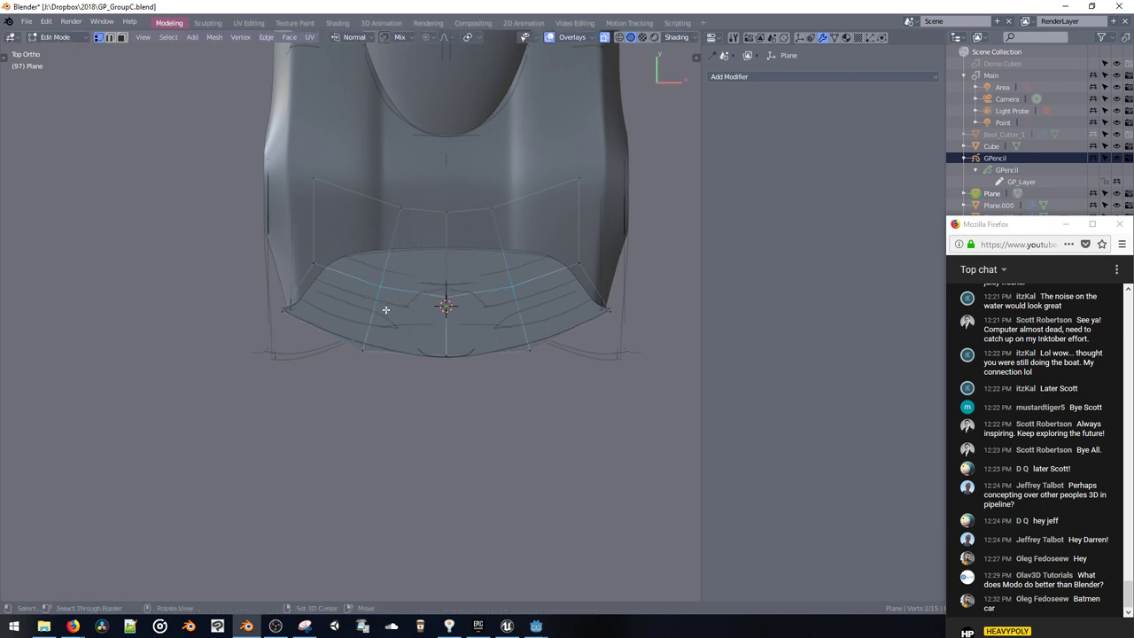
Step: Move the splitter's front centre vertex forward along Y by about 0.05 m
mouse_move(385, 310)
middle_mouse_down()
mouse_move(392, 293)
mouse_move(402, 315)
middle_mouse_up()
key("v")
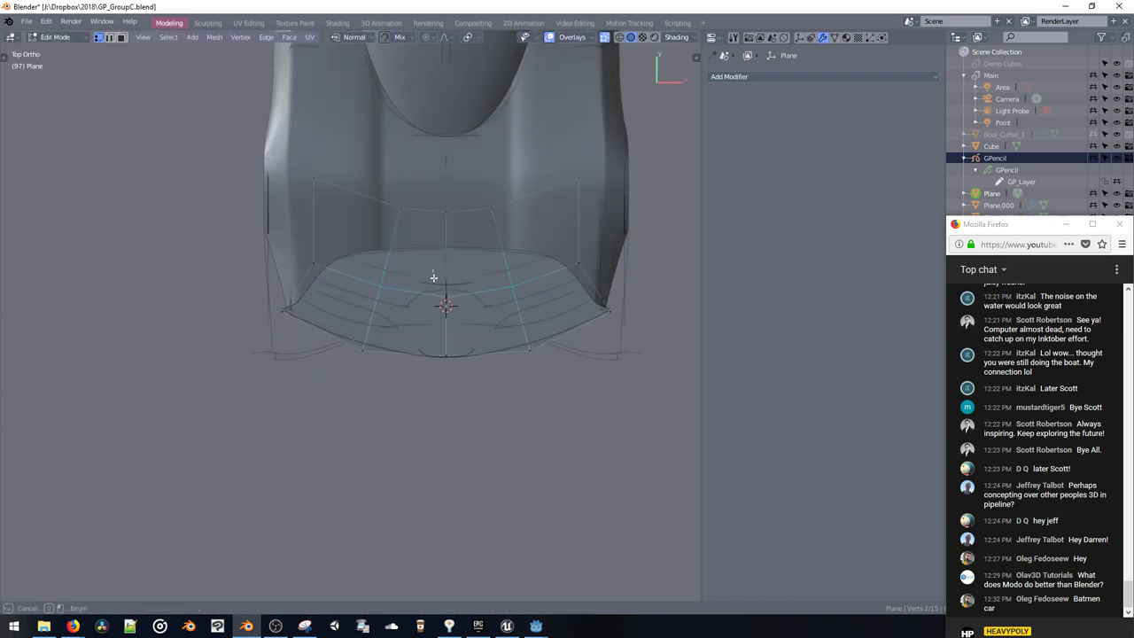
key("g")
key("y")
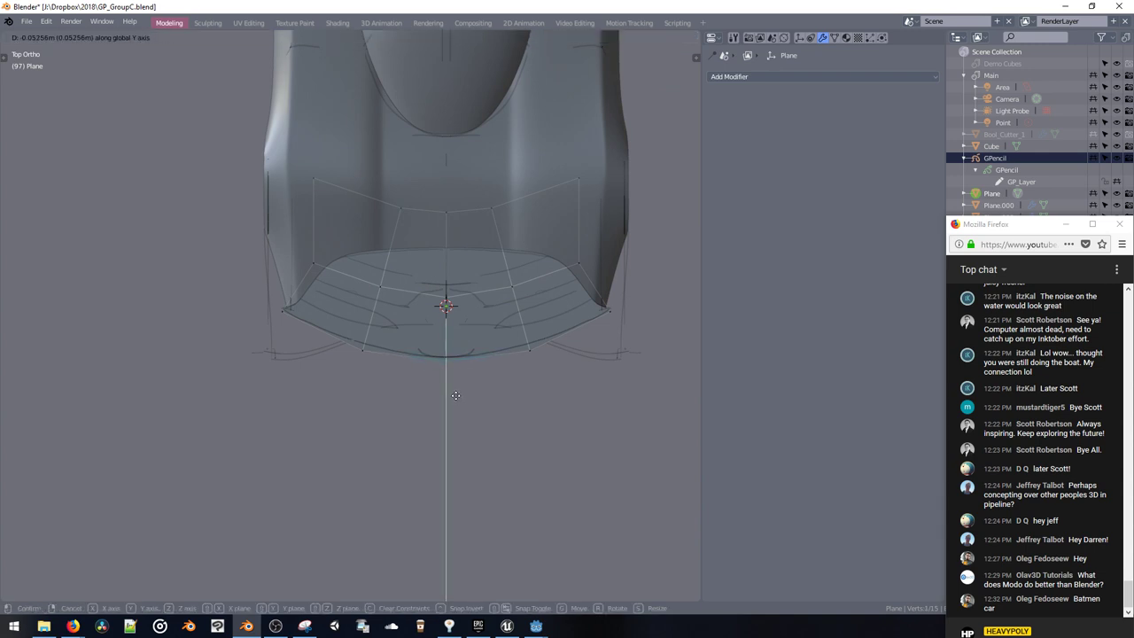
left_click(456, 395)
Step: Adjust the height of the splitter's front centre vertex along Z
middle_click_drag(367, 330, 313, 278, "shift")
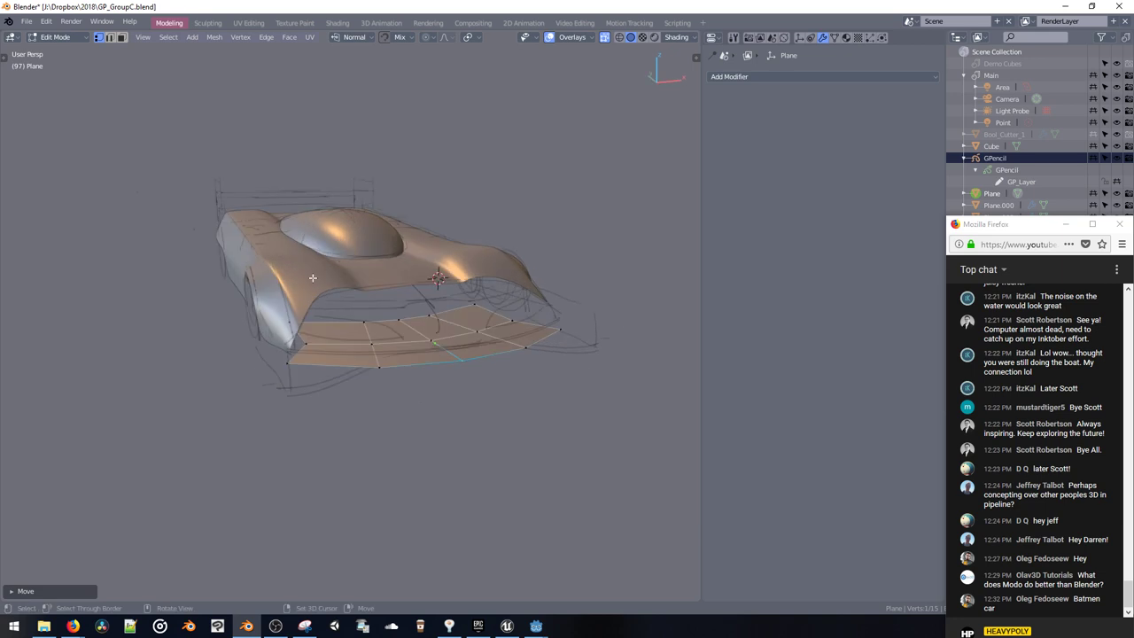
key("g")
key("z")
left_click(362, 357)
middle_click_drag(362, 357, 376, 382)
key("alt+s")
left_click(347, 359)
left_click(373, 340)
key("ctrl+z")
Step: Duplicate the splitter's left outer face and move the copy outward over the left corner in top view
left_click(343, 341)
left_click(349, 338)
key("shift+d")
left_click(365, 325)
key("KP_7")
key("g")
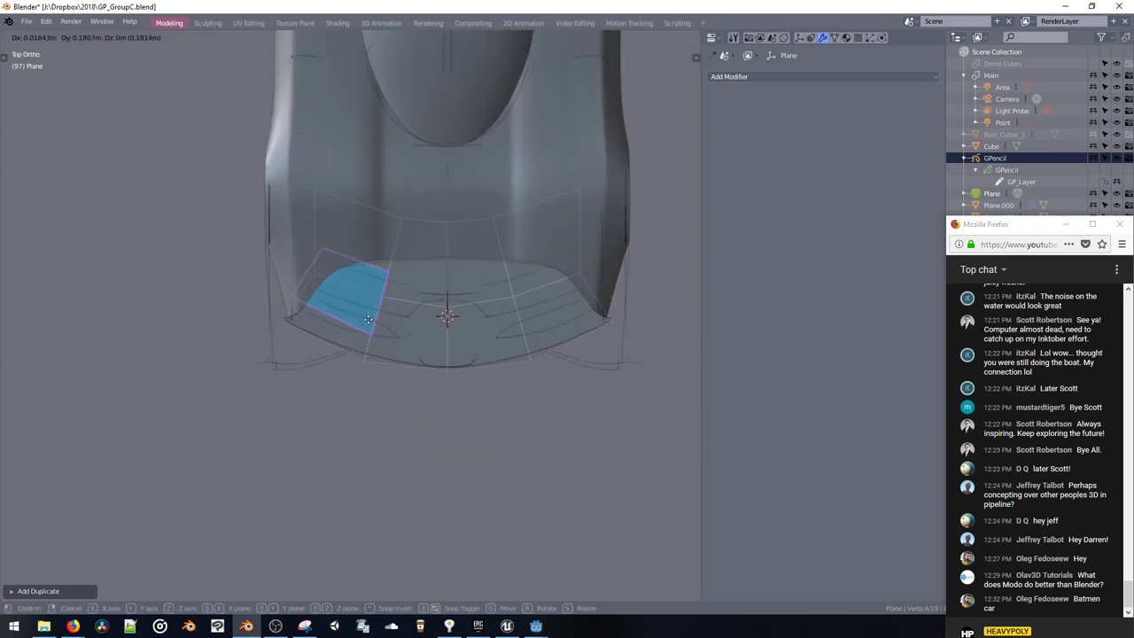
left_click(337, 317)
Step: Extrude the duplicated panel's inner edge toward the car's centre to the end of the sketched vane
key("2")
left_click(347, 299)
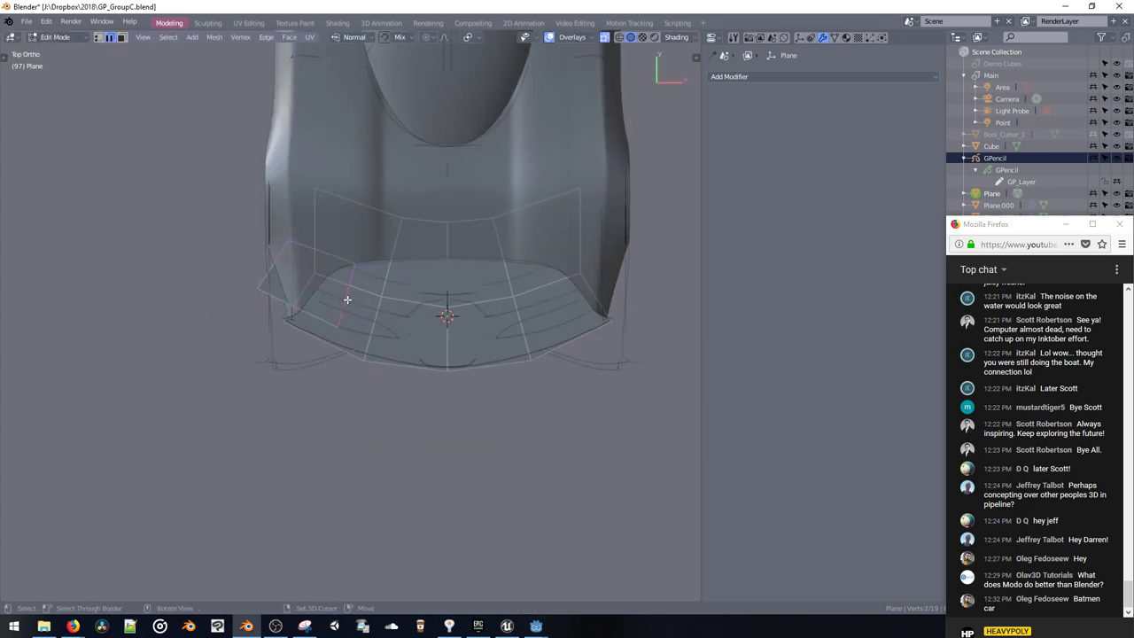
key("e")
left_click(415, 315)
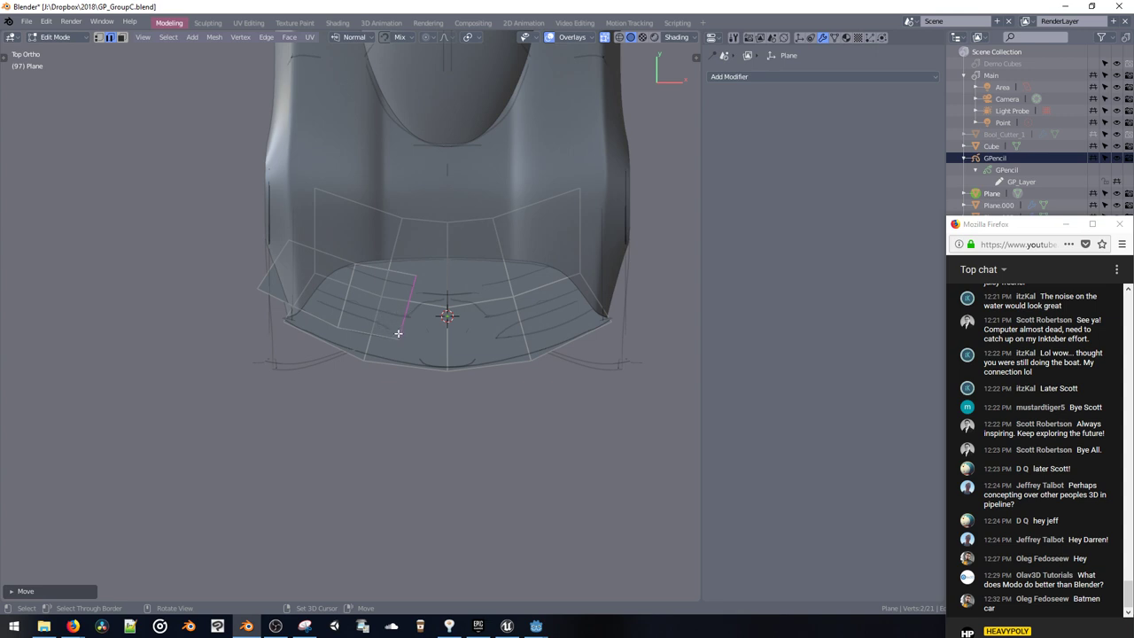
Step: Knife-cut the duplicated panel lengthwise and delete the faces behind the cut, leaving a narrow front strip
key("k")
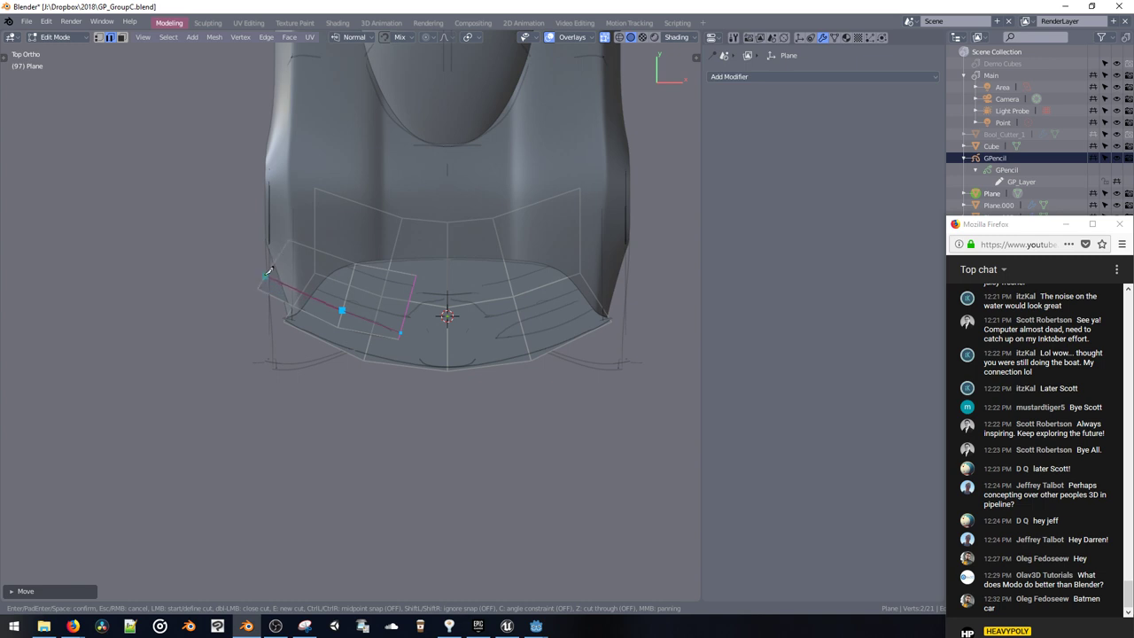
key("Return")
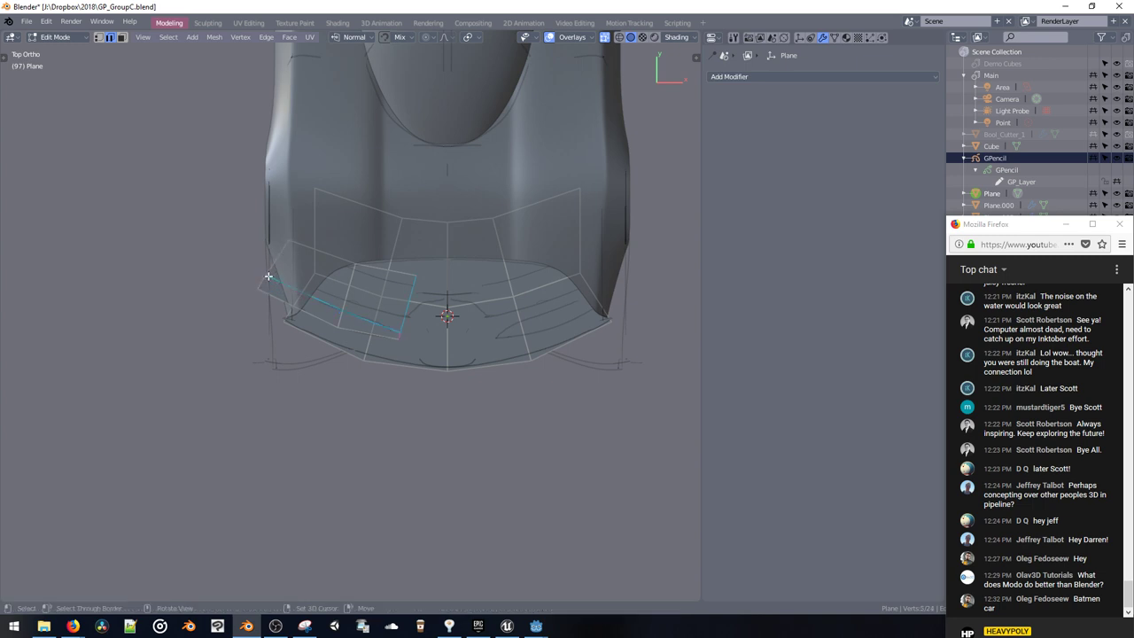
key("3")
left_click(363, 310)
left_click(309, 275)
Step: Raise the strip's rear edge along Z by about 0.27 m to form an angled vane
middle_click_drag(317, 297, 332, 240)
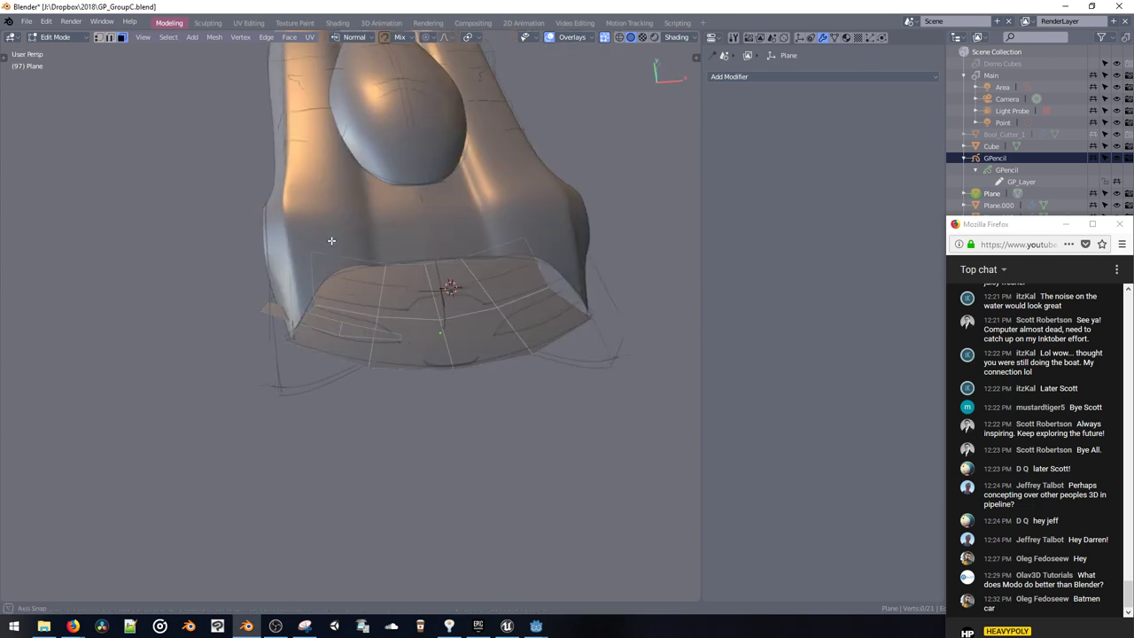
key("g")
key("z")
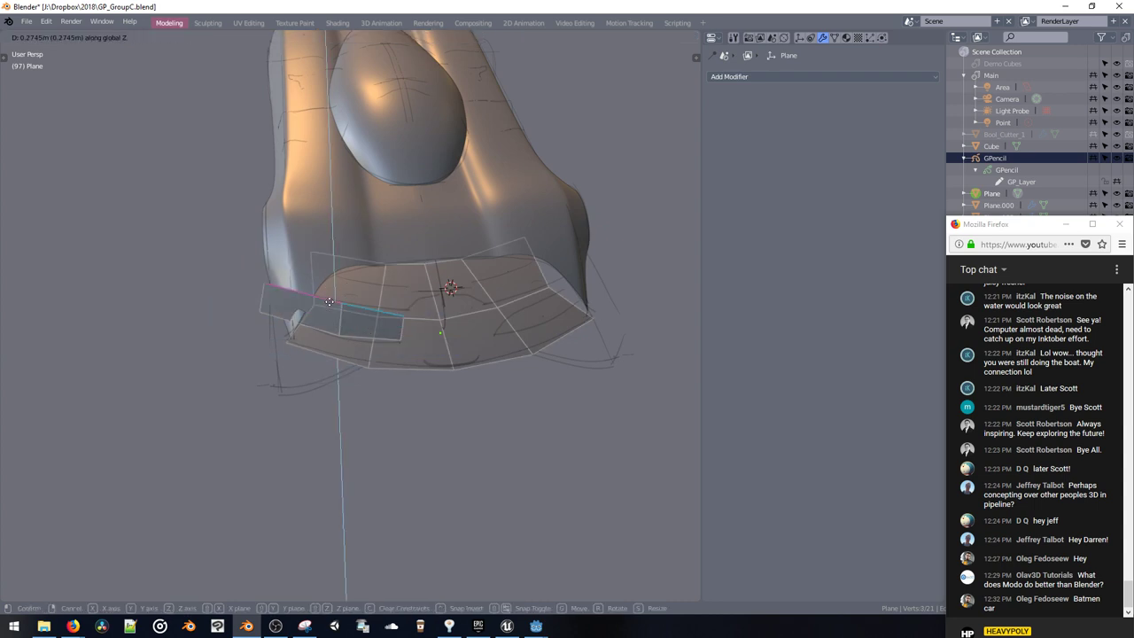
left_click(328, 299)
Step: Slide the vane's upper inner vertex outward and its outer end edge inward to taper and shorten it
mouse_move(328, 301)
middle_mouse_down()
mouse_move(387, 291)
mouse_move(338, 292)
middle_mouse_up()
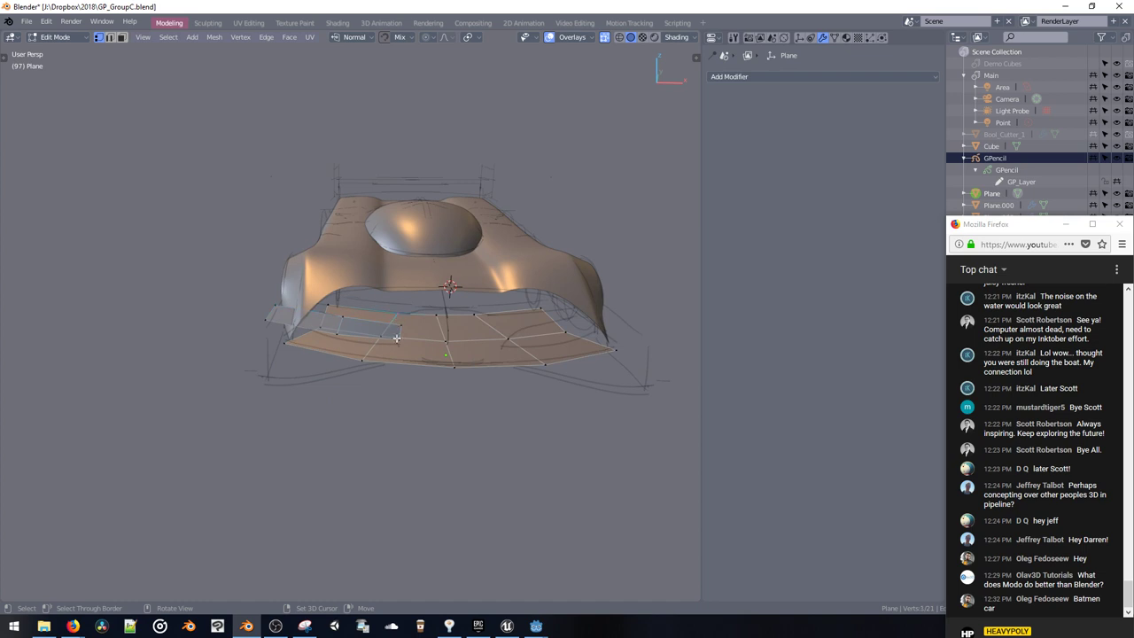
key("shift+v")
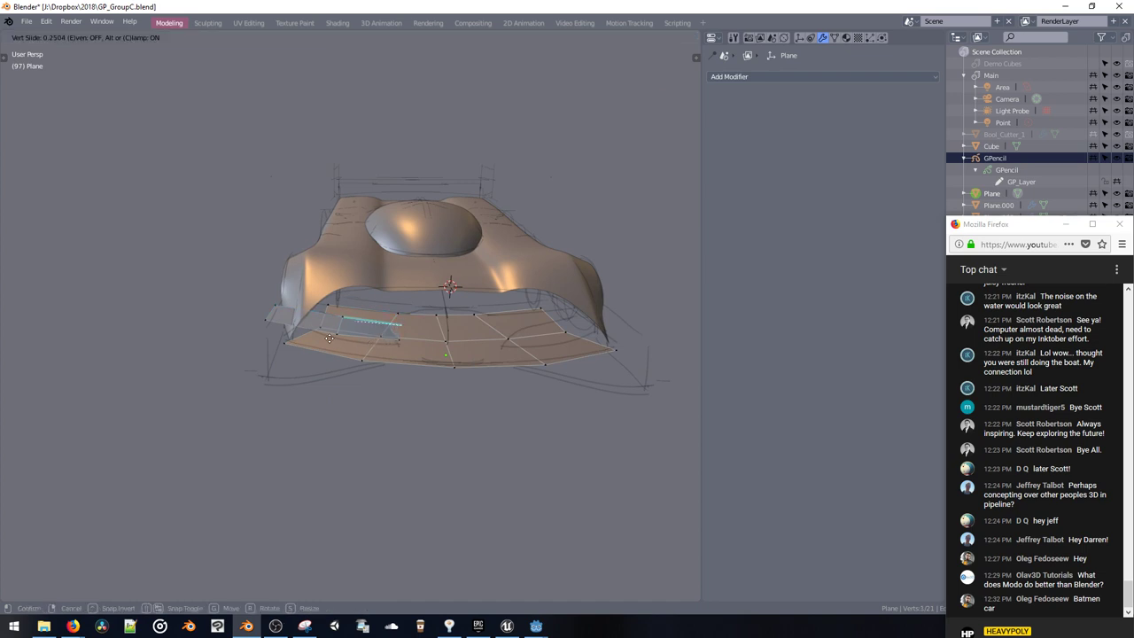
left_click(320, 336)
key("g")
key("g")
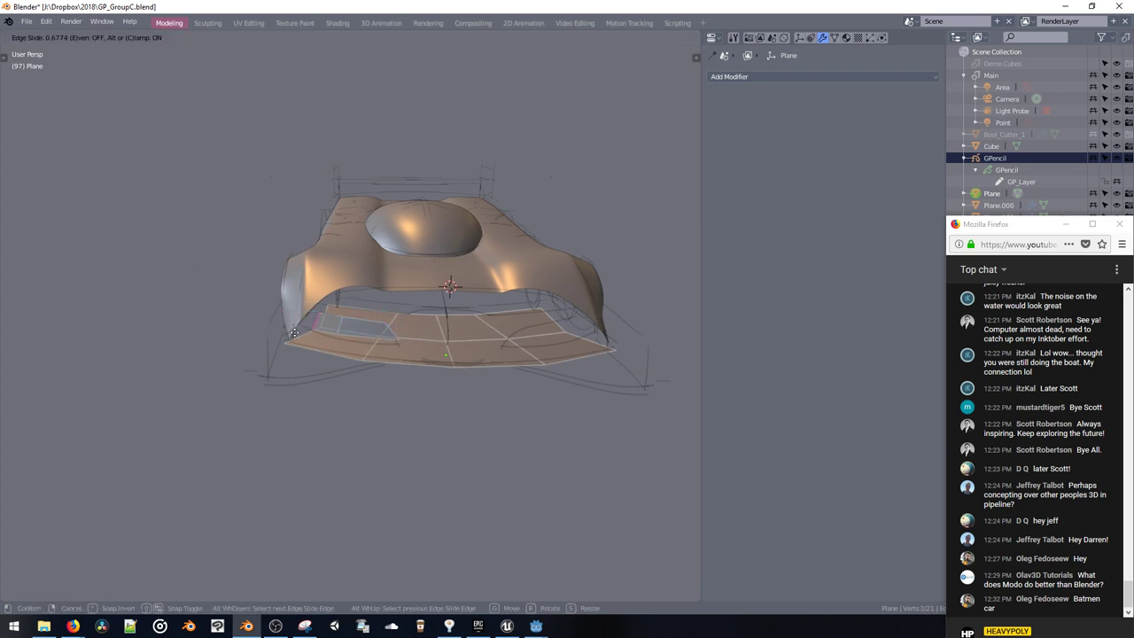
left_click(211, 284)
Step: Adjust the height of the vane's upper inner vertex along Z
middle_click_drag(211, 285, 385, 346)
key("space")
left_click(263, 268)
left_click(367, 324)
key("g")
key("z")
left_click(366, 320)
Step: Add a live mirror across the X axis to the splitter and vane mesh
key("shift+x")
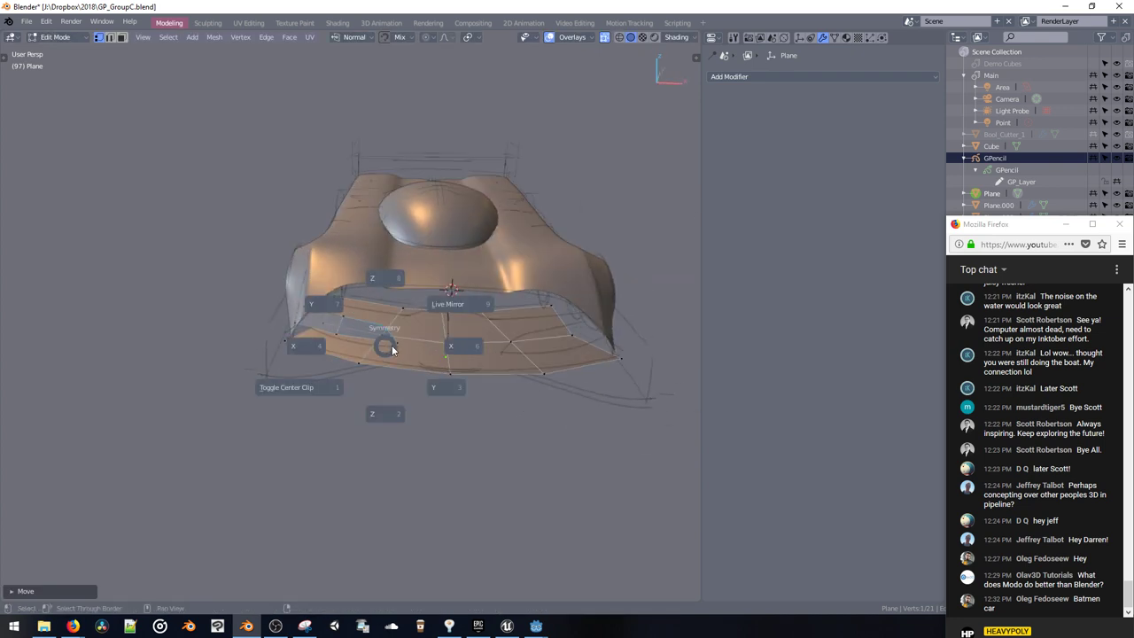
left_click(445, 319)
middle_click_drag(446, 319, 246, 274)
left_click_drag(488, 402, 490, 404)
scroll(442, 354, "up", 5)
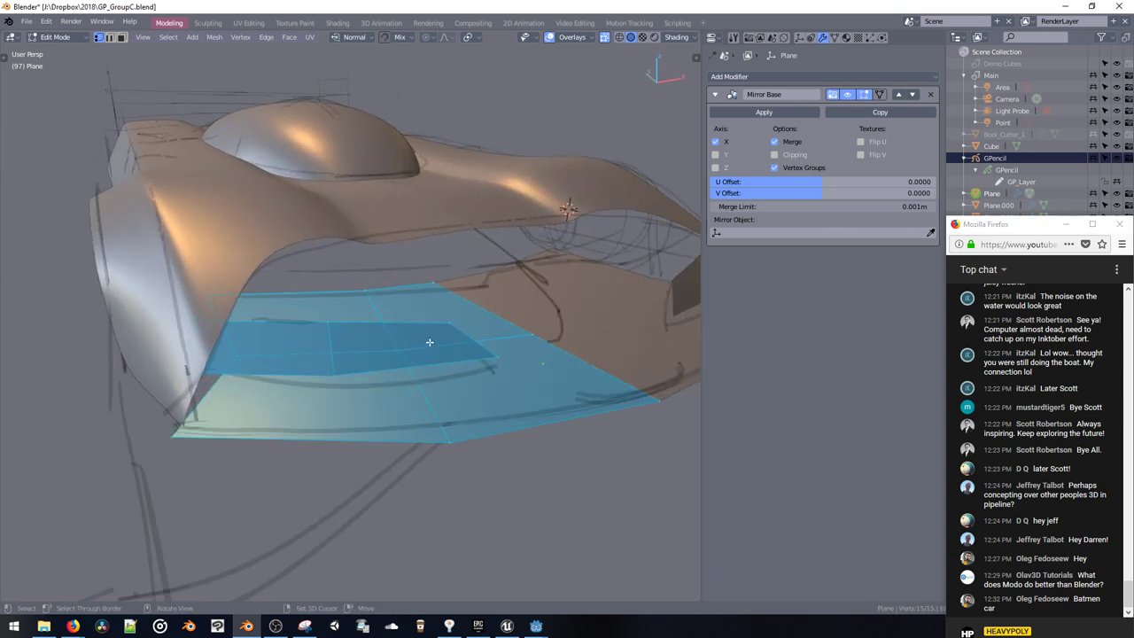
Step: Select the whole linked vane strip and offset it along its normals with Shrink/Fatten
mouse_move(430, 341)
middle_mouse_down()
mouse_move(488, 292)
mouse_move(468, 313)
mouse_move(481, 322)
mouse_move(458, 343)
mouse_move(418, 352)
middle_mouse_up()
double_click(417, 344)
left_click(461, 312)
key("e")
left_click(478, 338)
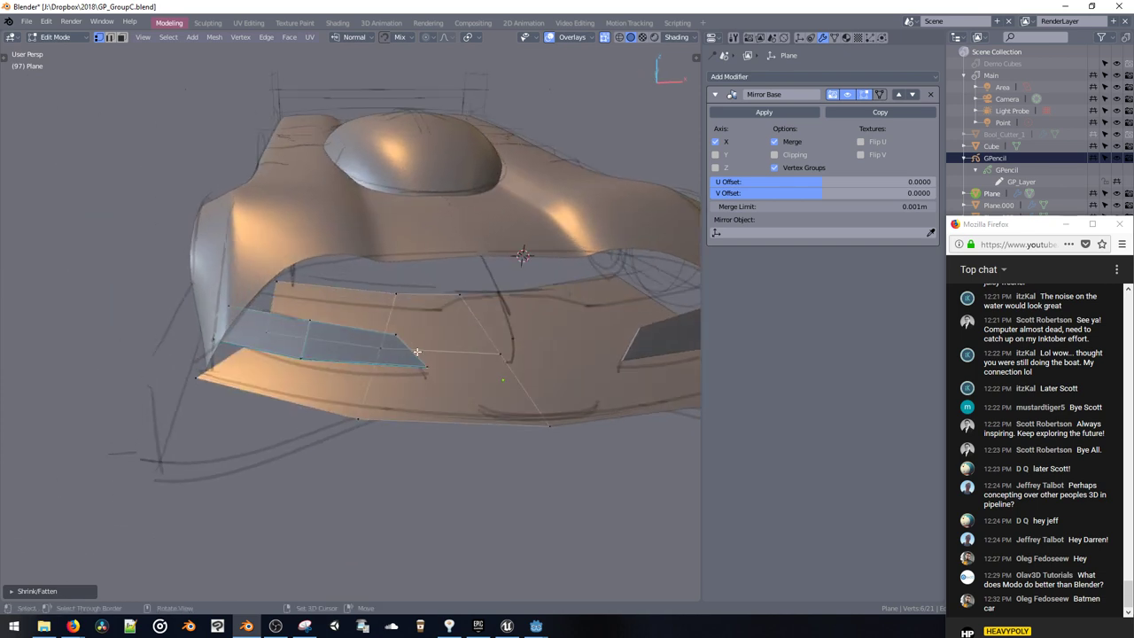
key("ctrl+l")
Step: Bevel the splitter's middle lengthwise edge loop into two widely spaced loops, viewed from the top
key("2")
double_click(364, 395)
key("KP_7")
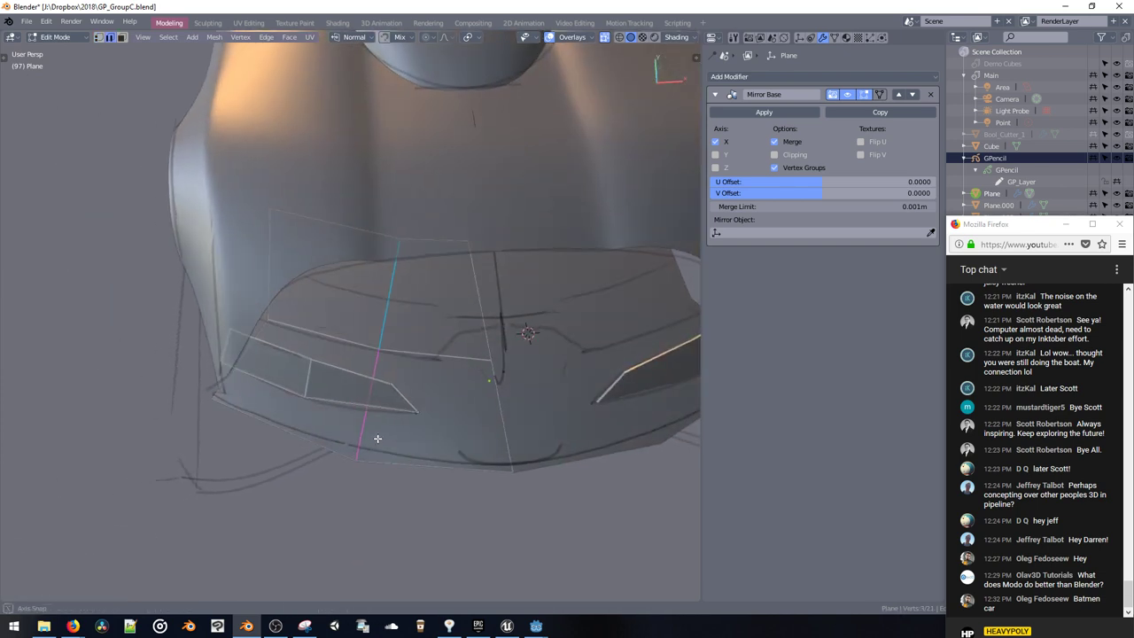
key("ctrl+b")
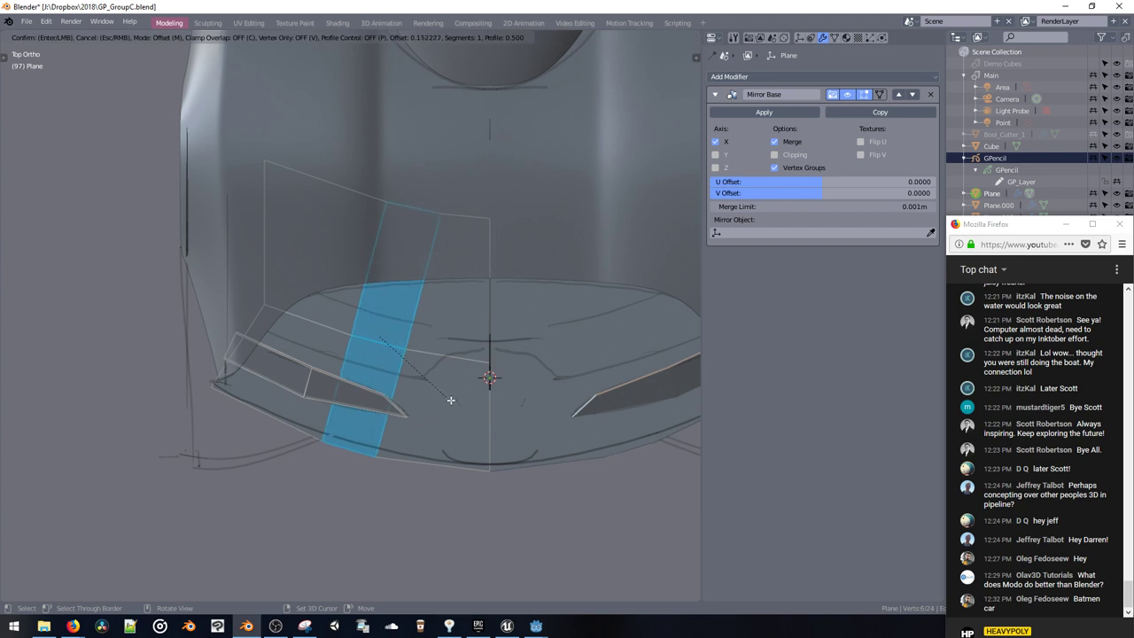
left_click(461, 403)
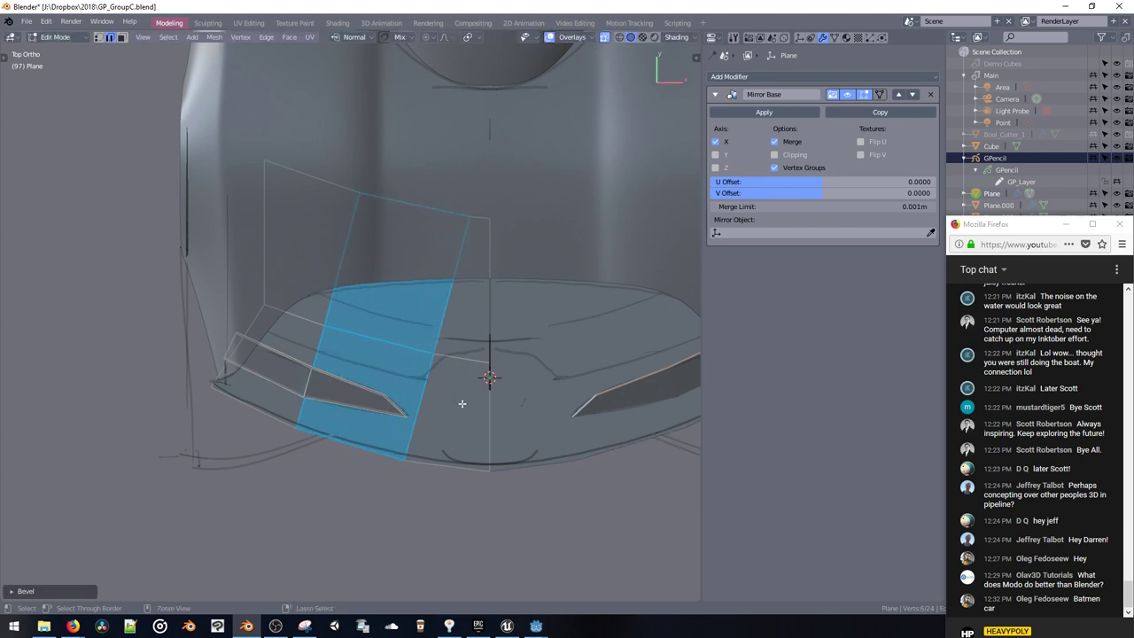
Step: Dissolve the crosswise edge loop running through the splitter panel
left_click(463, 237)
key("space")
left_click(401, 342)
key("space")
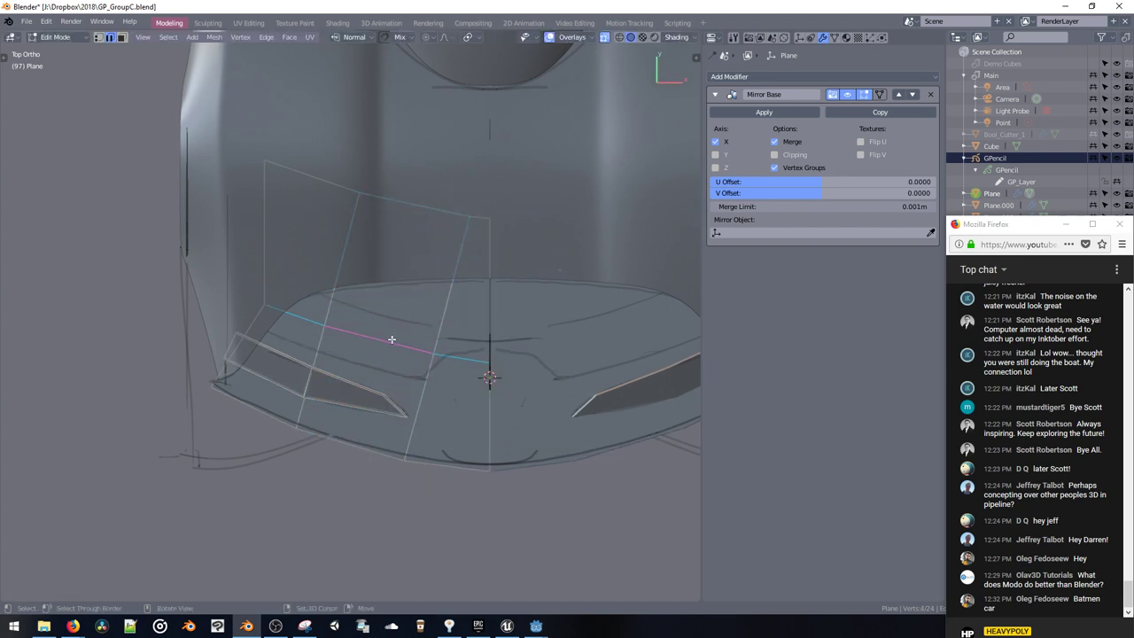
key("ctrl+x")
Step: Move the splitter's rear vertices to even out its lengthwise edges, shifting the inner one outward and the outer corner inward
left_click(473, 224)
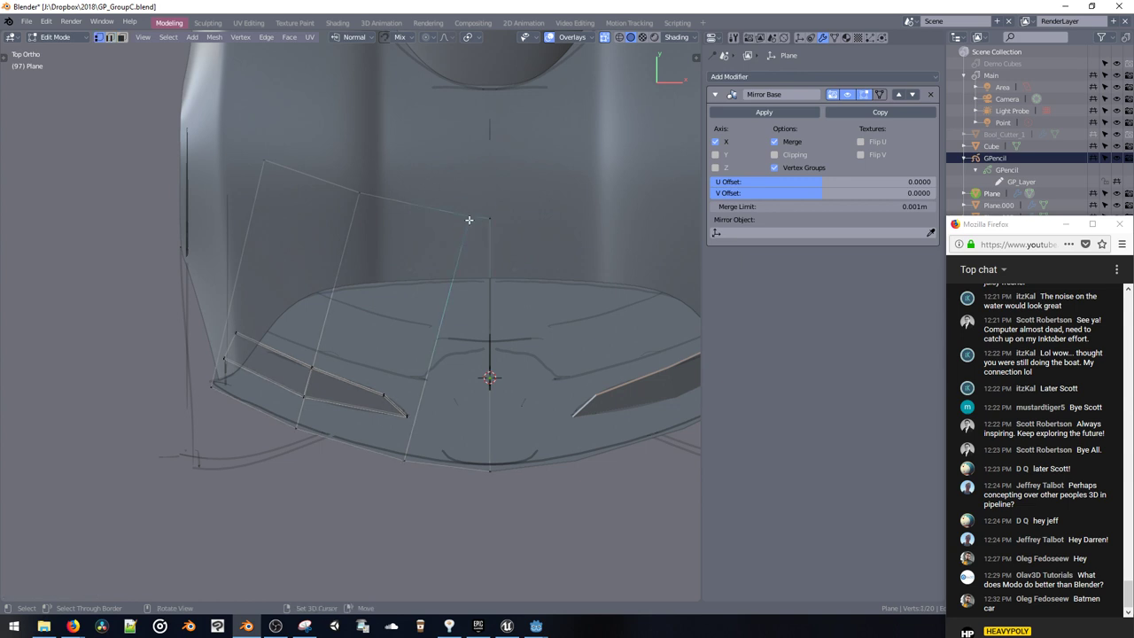
key("g")
left_click(421, 217)
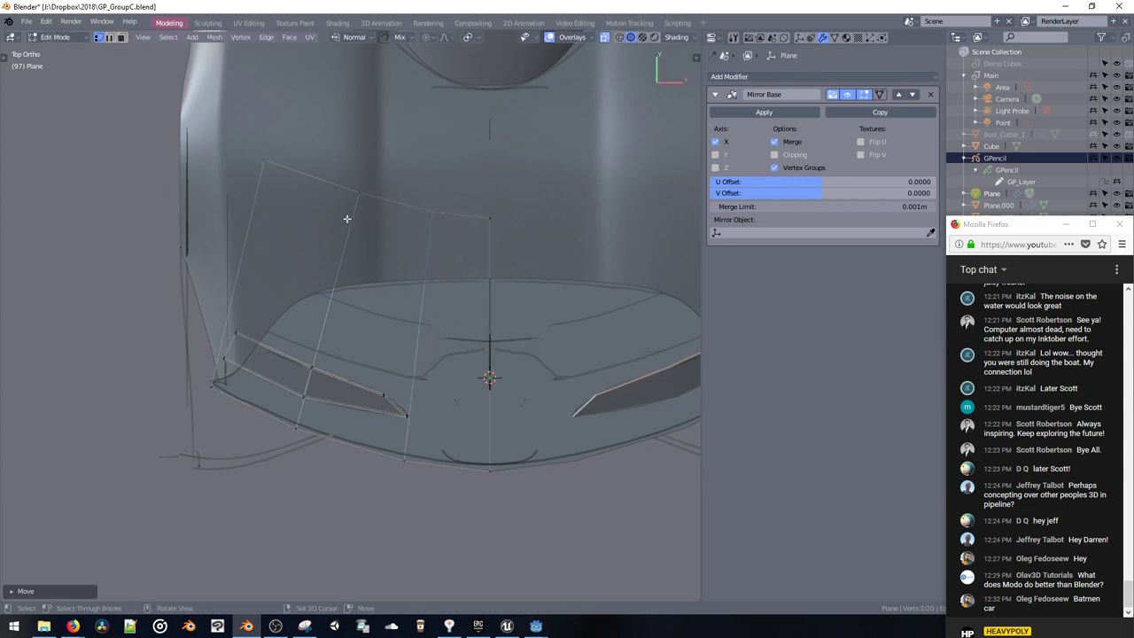
right_click_drag(340, 197, 322, 193)
key("g")
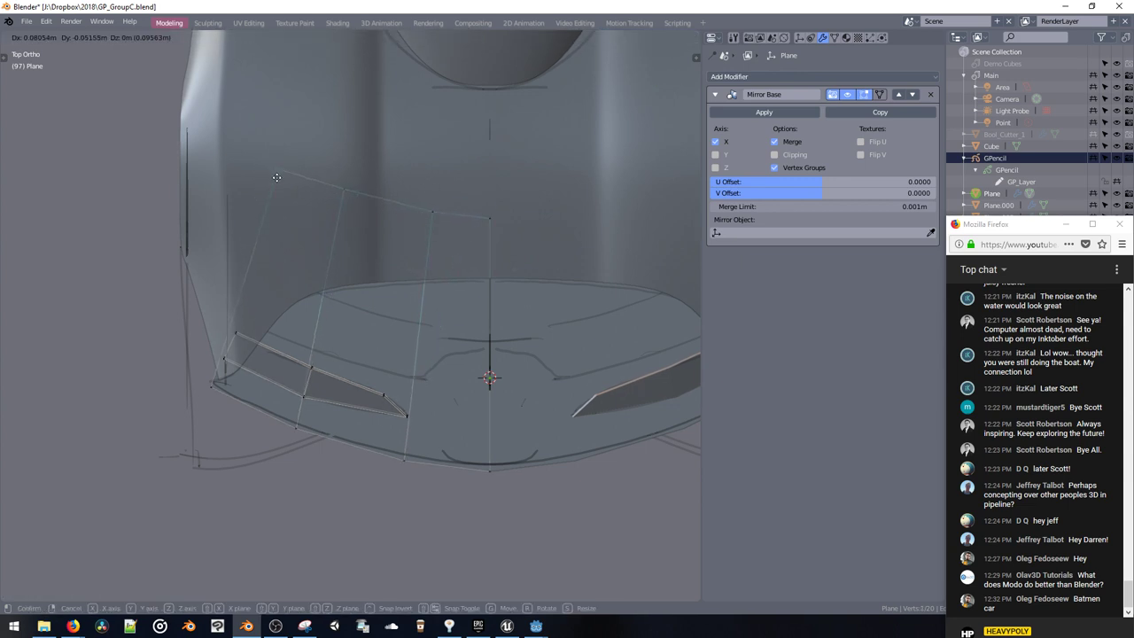
left_click(282, 181)
middle_click_drag(221, 361, 225, 342, "shift")
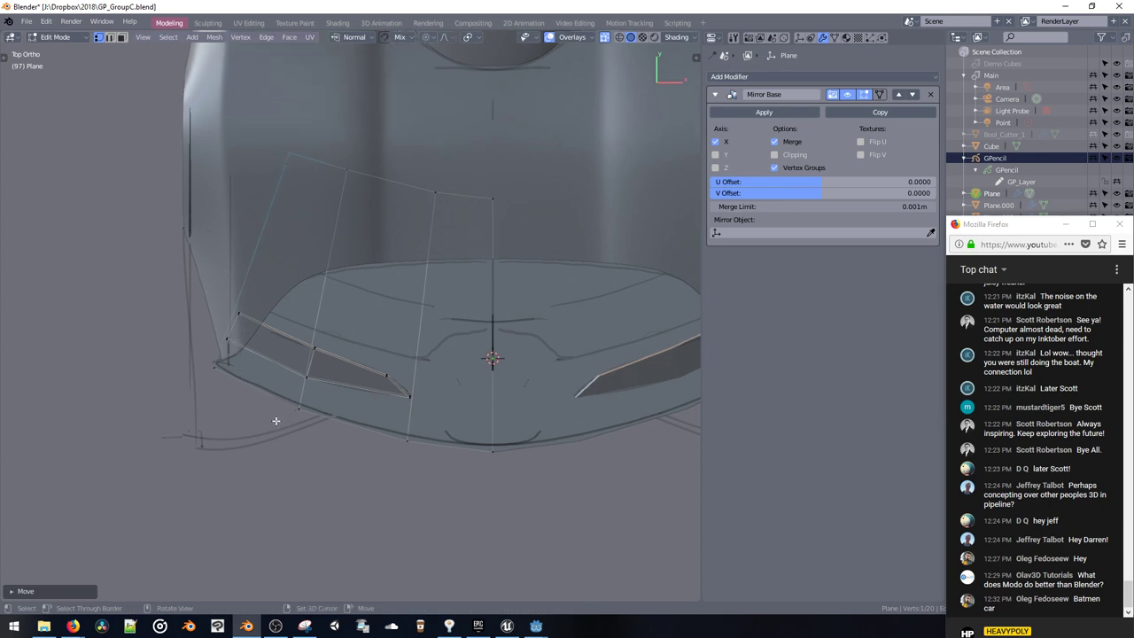
Step: Edge-slide the splitter's inner lengthwise loop slightly outward, close to the vane's inner tip
key("space")
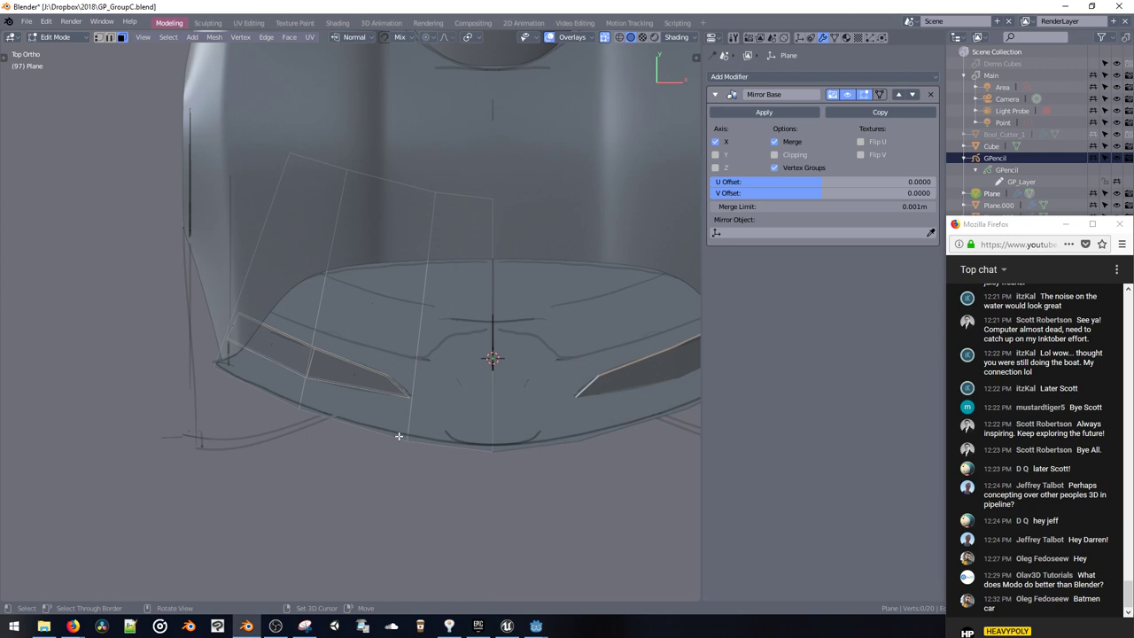
key("space")
key("g")
key("g")
left_click(391, 371)
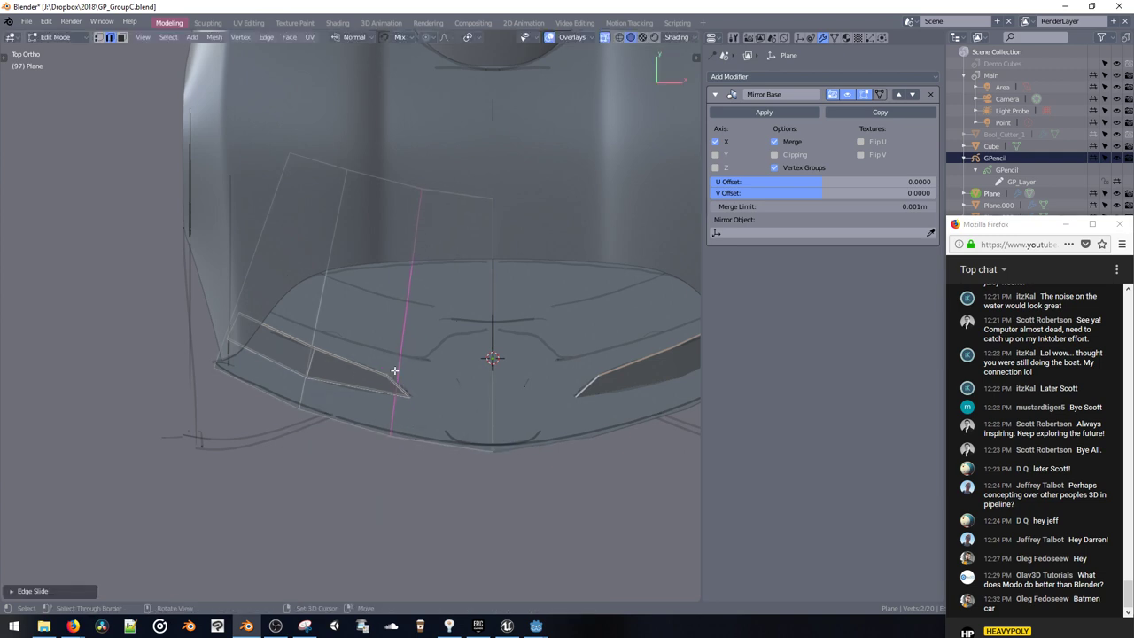
key("g")
key("g")
left_click(399, 370)
Step: Duplicate the linked splitter panel and scale the copy down
key("space")
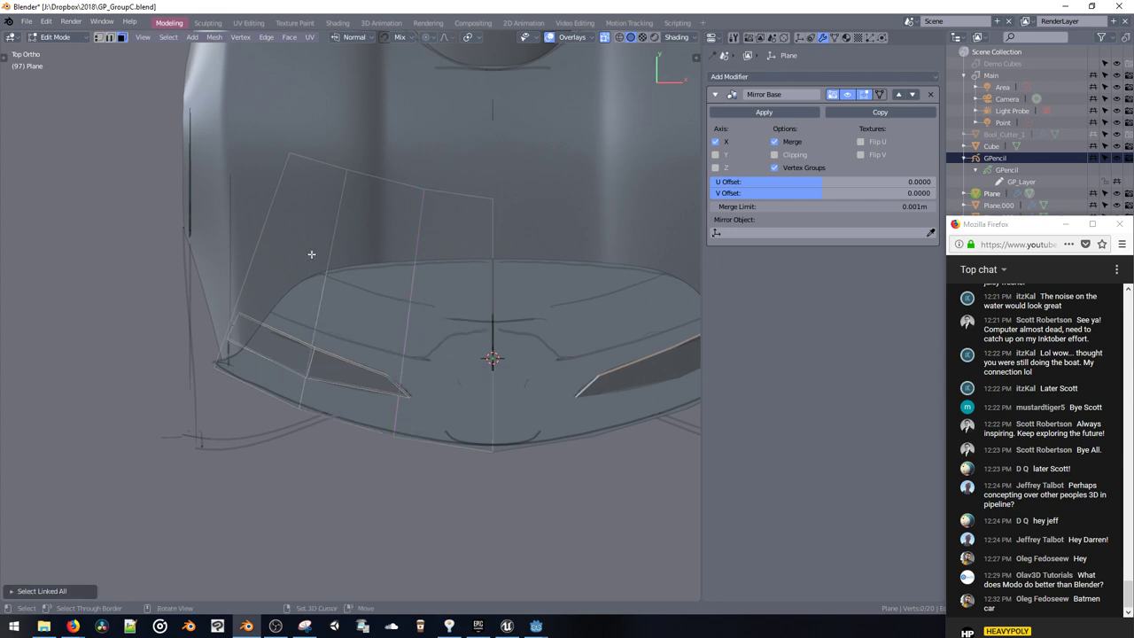
key("l")
mouse_move(276, 252)
left_mouse_down()
mouse_move(375, 306)
mouse_move(445, 319)
left_mouse_up()
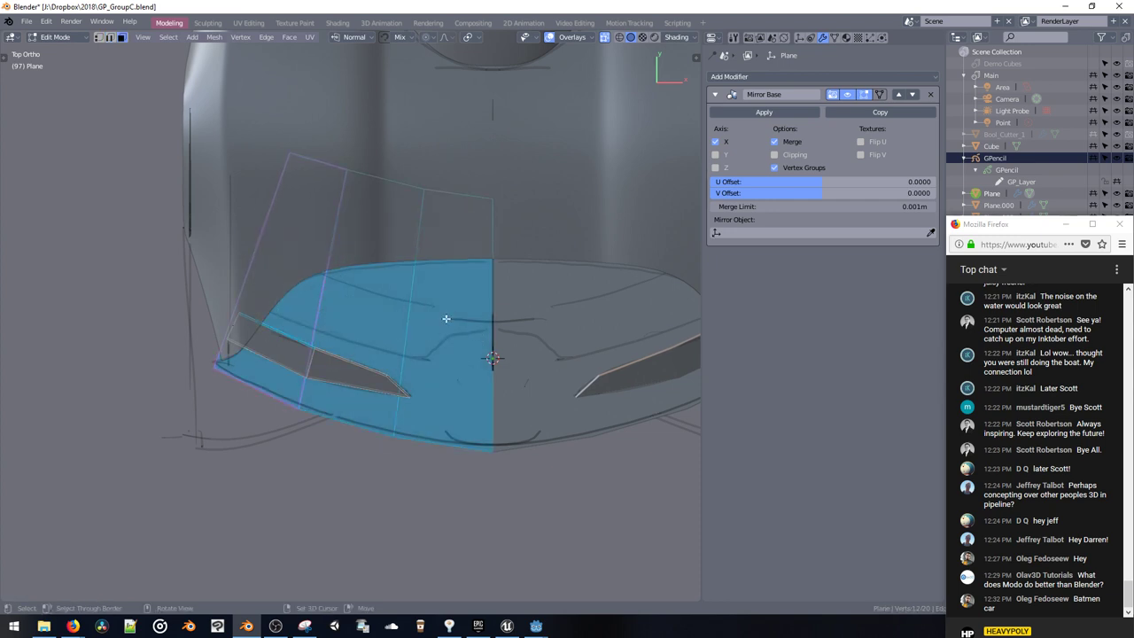
left_click_drag(273, 257, 423, 330)
key("shift+d")
left_click(396, 248)
key("s")
left_click(416, 342)
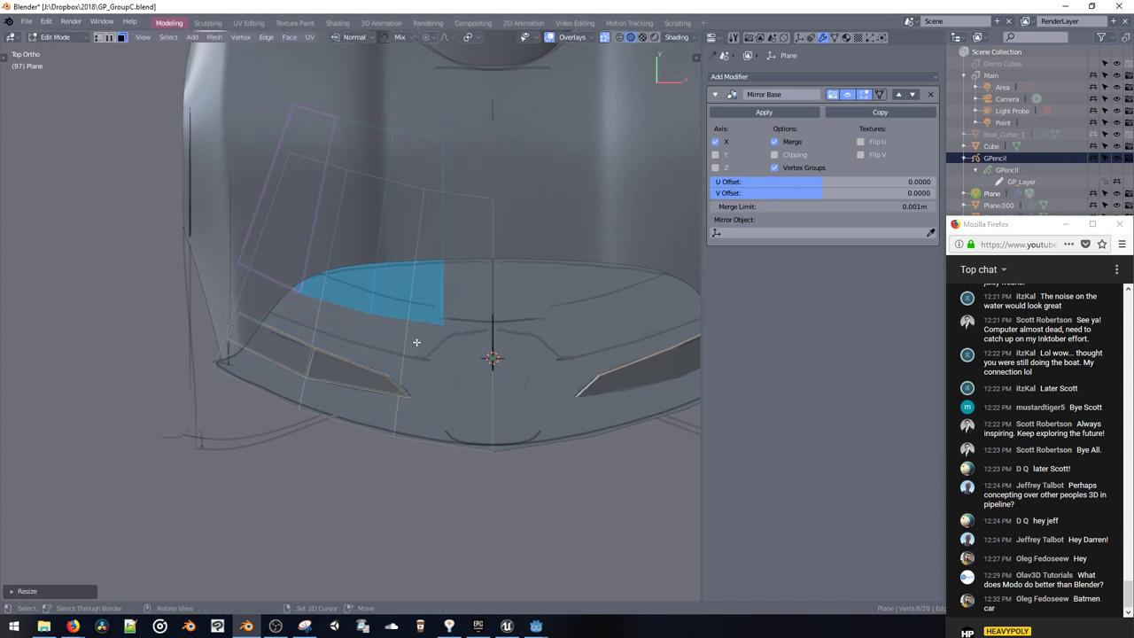
Step: Move the scaled copy forward onto the sketched inner vane line and adjust its height along Z
key("g")
left_click(422, 377)
mouse_move(422, 378)
middle_mouse_down()
mouse_move(431, 319)
mouse_move(419, 286)
mouse_move(437, 372)
middle_mouse_up()
key("g")
key("z")
left_click(416, 250)
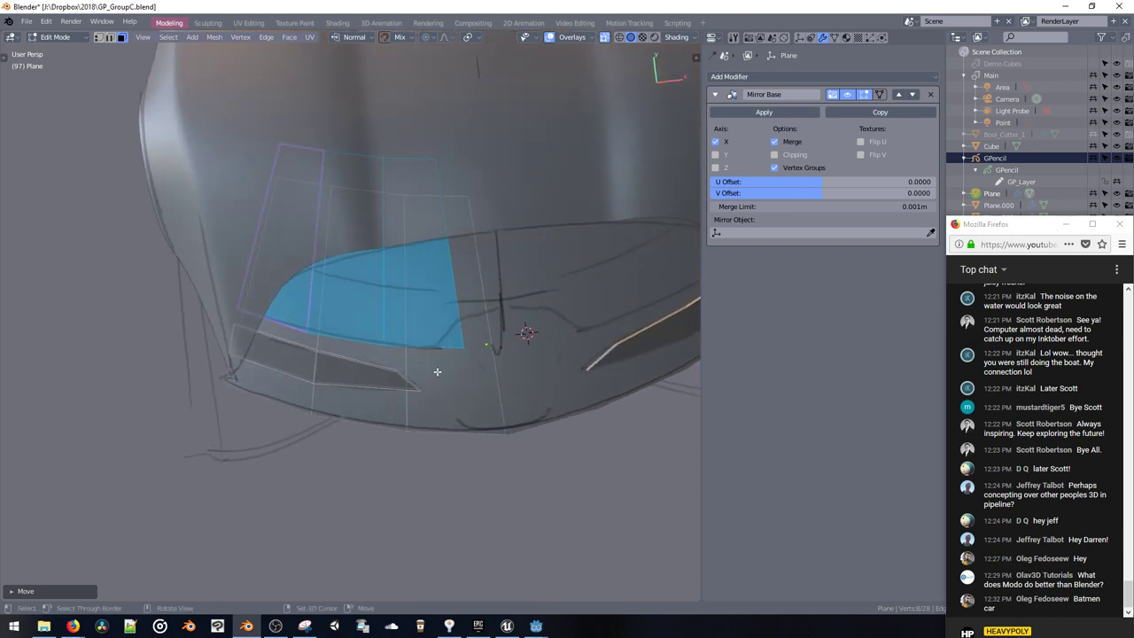
Step: Extrude the copy's inner edge along X to the car's centre line and enable mirror clipping
key("v")
middle_click_drag(434, 322, 410, 331, "shift")
key("2")
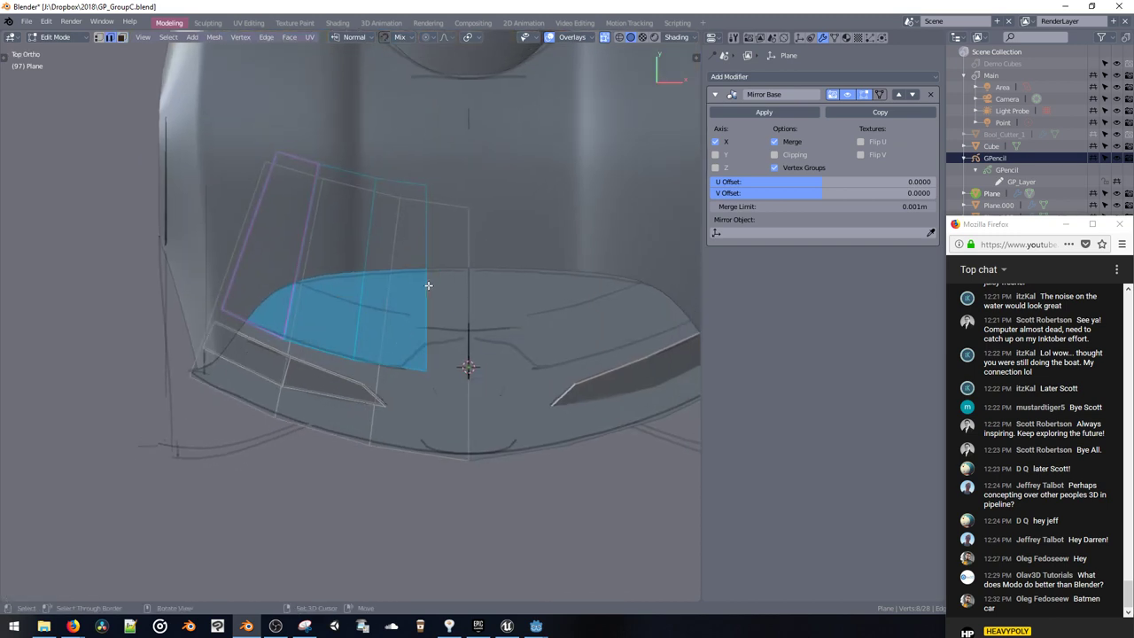
left_click(426, 291)
key("g")
key("x")
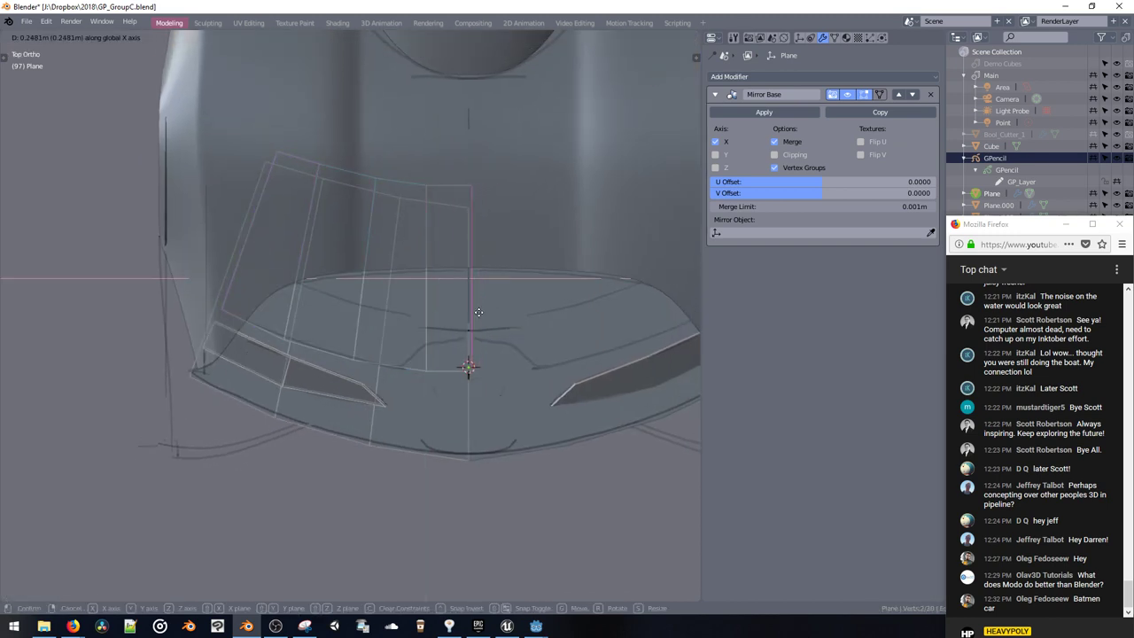
left_click(493, 315)
key("alt+x")
left_click(426, 357)
Step: Nudge the copy's centre edge slightly forward along Y
key("g")
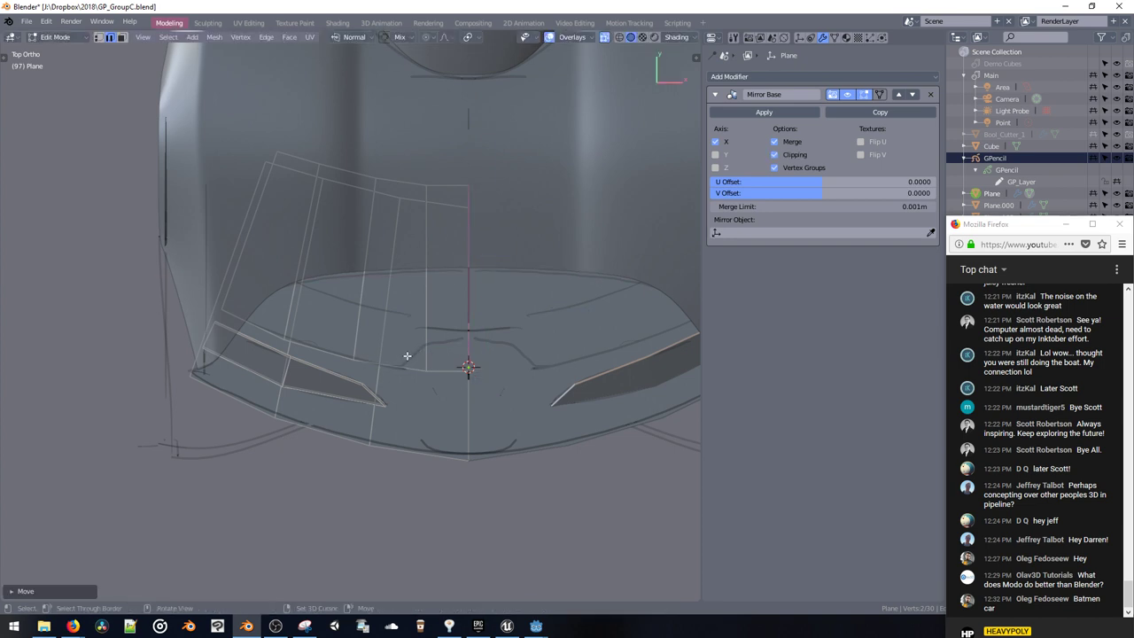
key("y")
key("y")
left_click(431, 370)
left_click(414, 360)
Step: Knife-cut the sketched centre notch into the copied panel's front and delete the faces inside it
key("k")
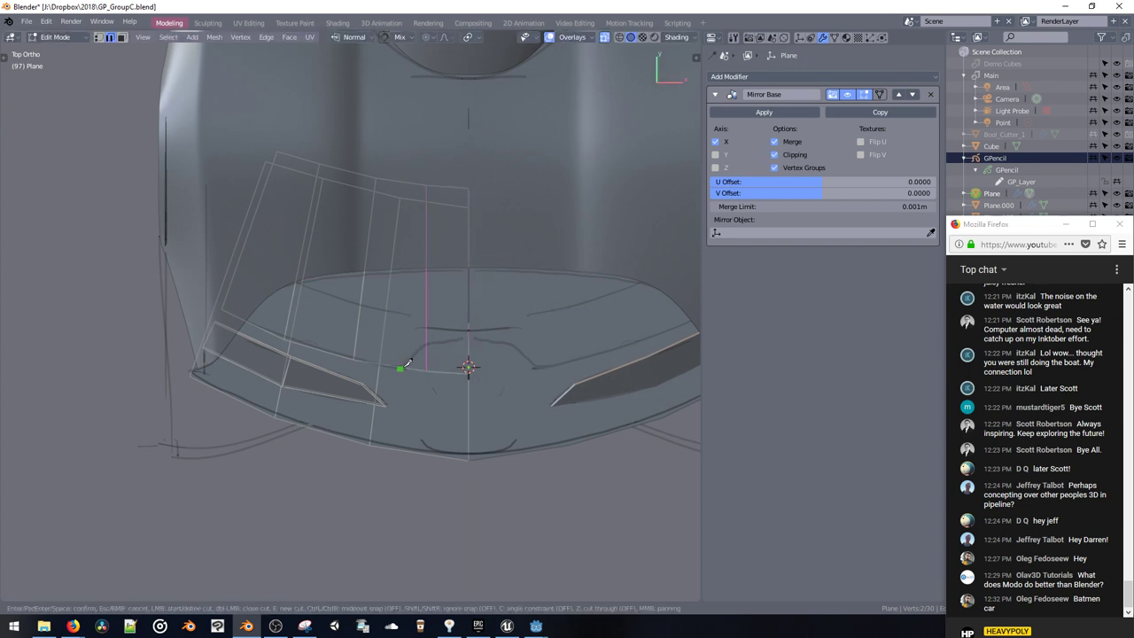
key("Escape")
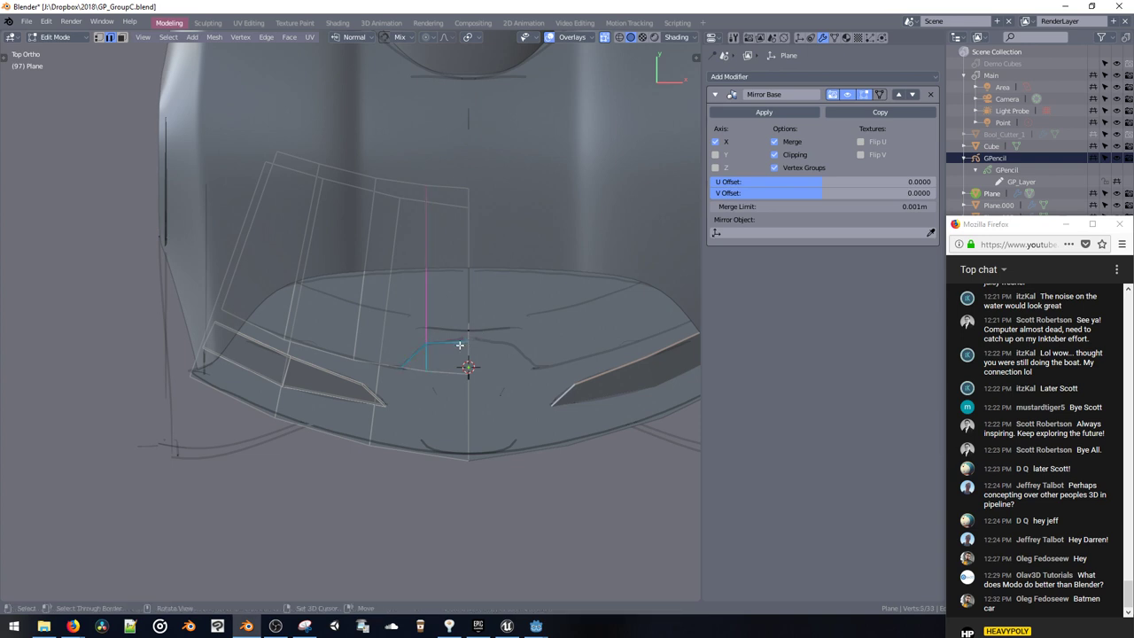
middle_click_drag(400, 349, 395, 376, "shift")
key("space")
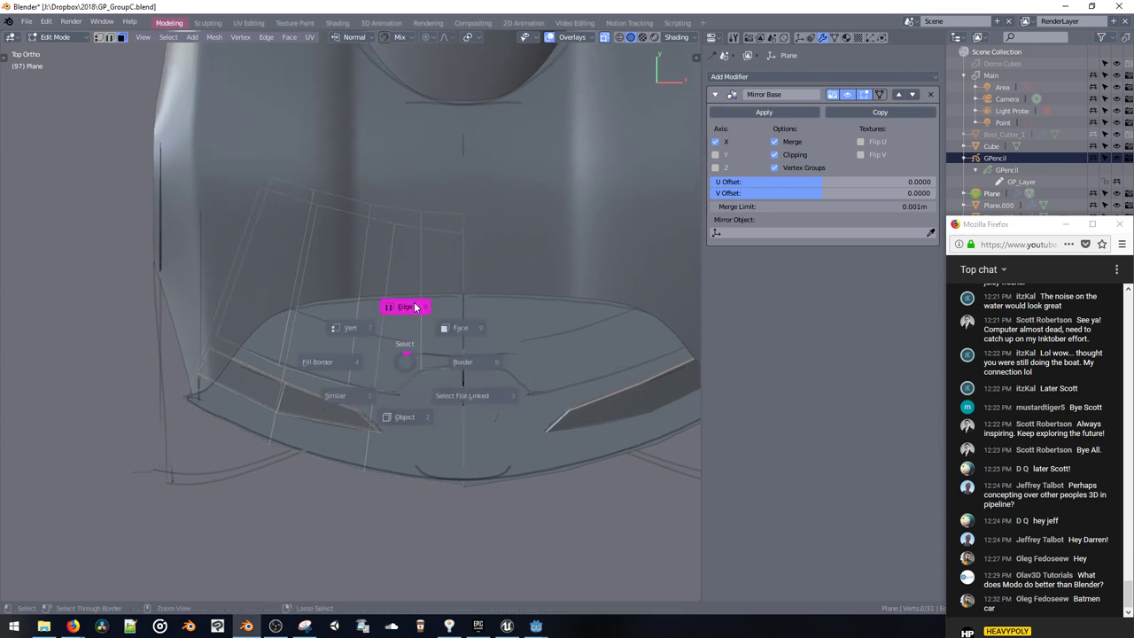
Step: Bevel the lengthwise edge at the notch's corner into two closely spaced edges
left_click(416, 309)
left_click(419, 337)
key("ctrl+b")
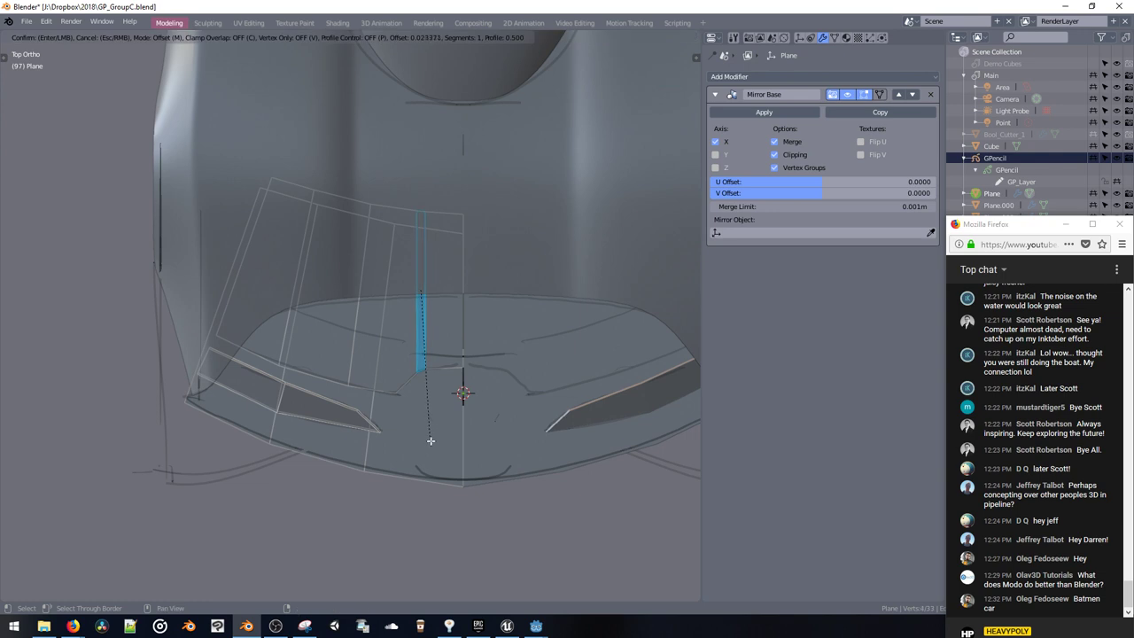
left_click(430, 440)
middle_click_drag(399, 403, 430, 379, "shift")
key("space")
left_click(424, 389)
key("ctrl+b")
left_click(430, 432)
Step: Select the copied panel's rear vertices and shift them slightly toward the car's centre
left_click(433, 347)
key("ctrl+l")
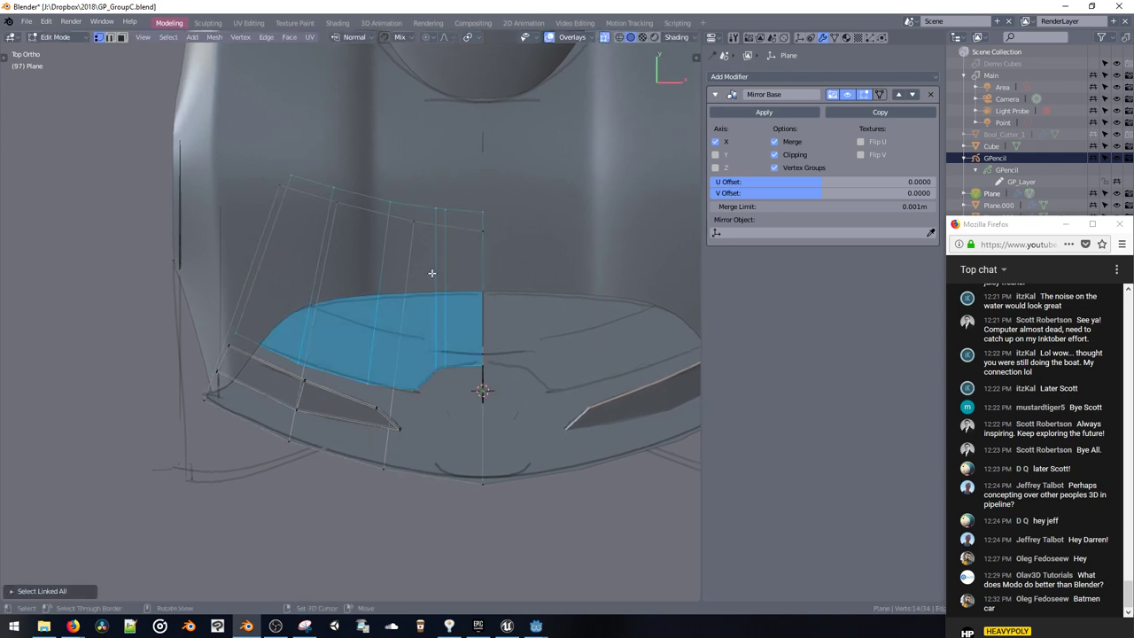
left_click_drag(288, 164, 338, 195)
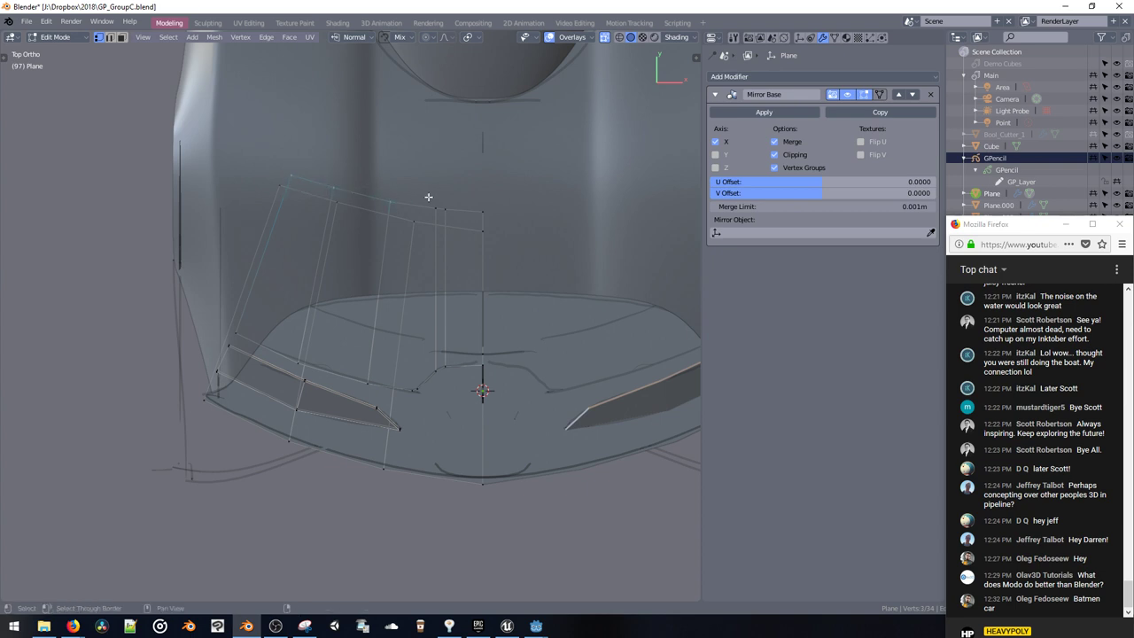
key("g")
left_click(294, 178)
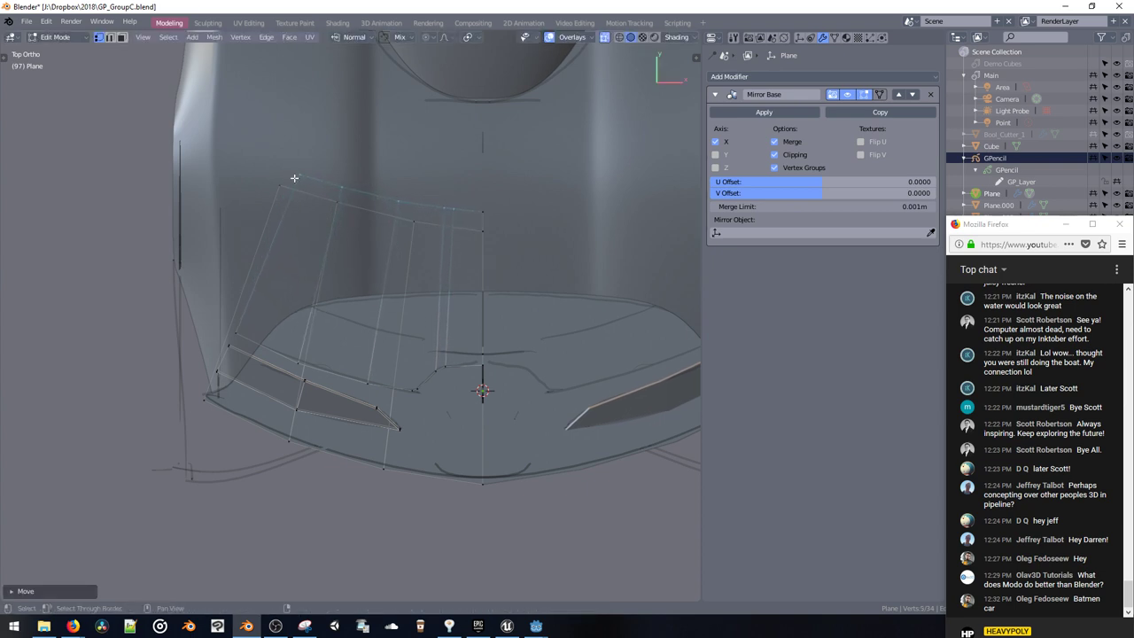
Step: Add crosswise loop cuts through the copied panel's centre and outer sections, sliding each to the sketched vane's rear line
key("ctrl+r")
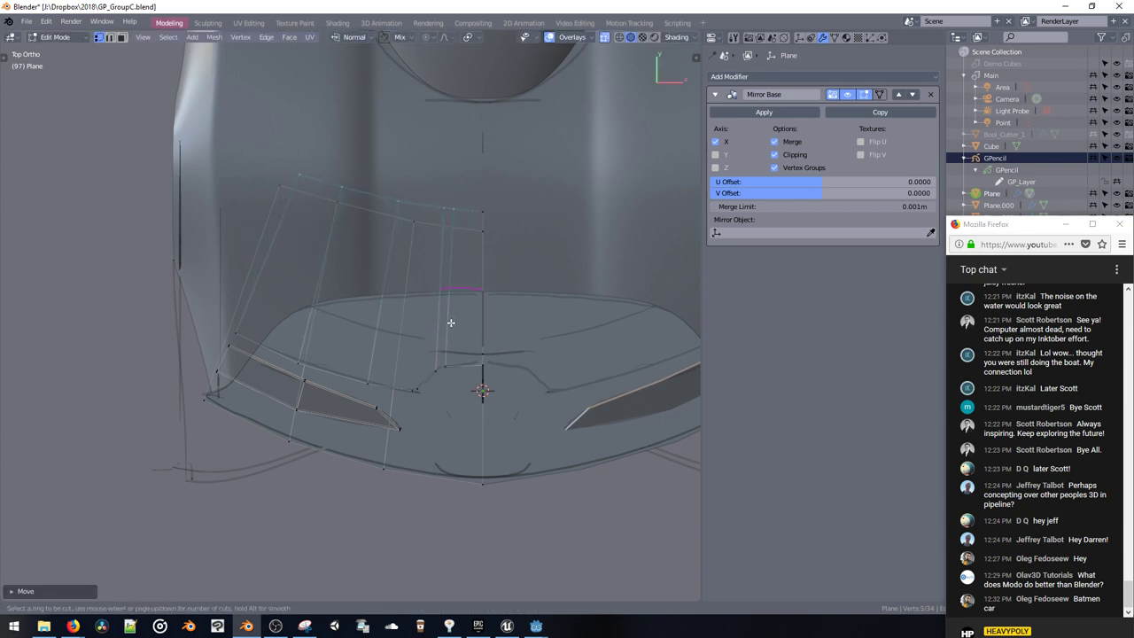
left_click(452, 324)
left_click(452, 367)
key("ctrl+r")
left_click(375, 312)
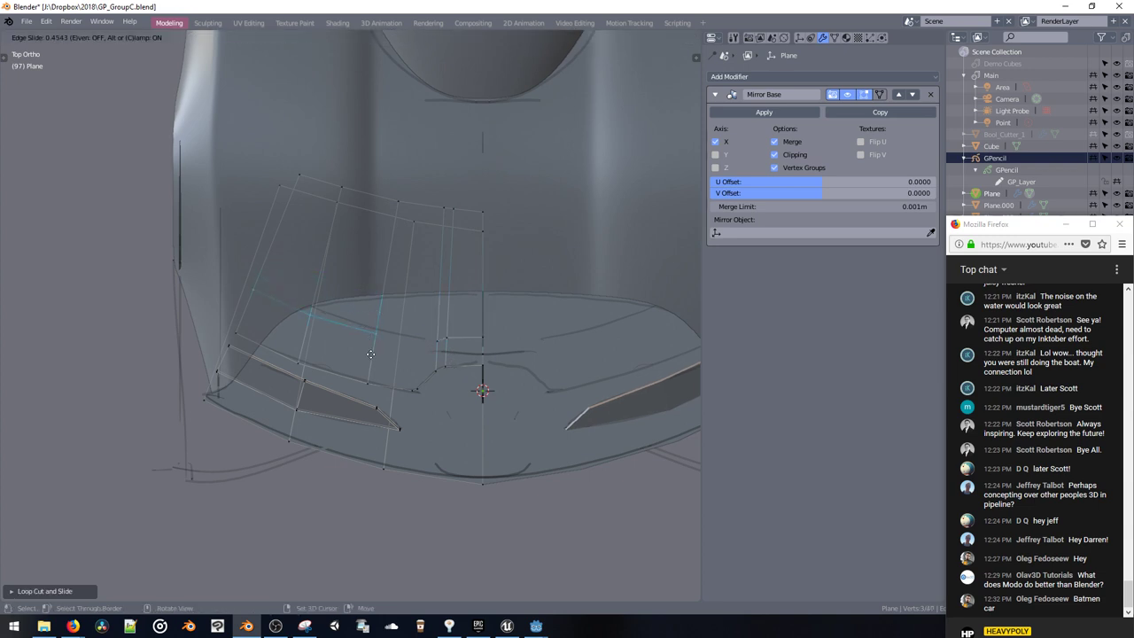
left_click(372, 348)
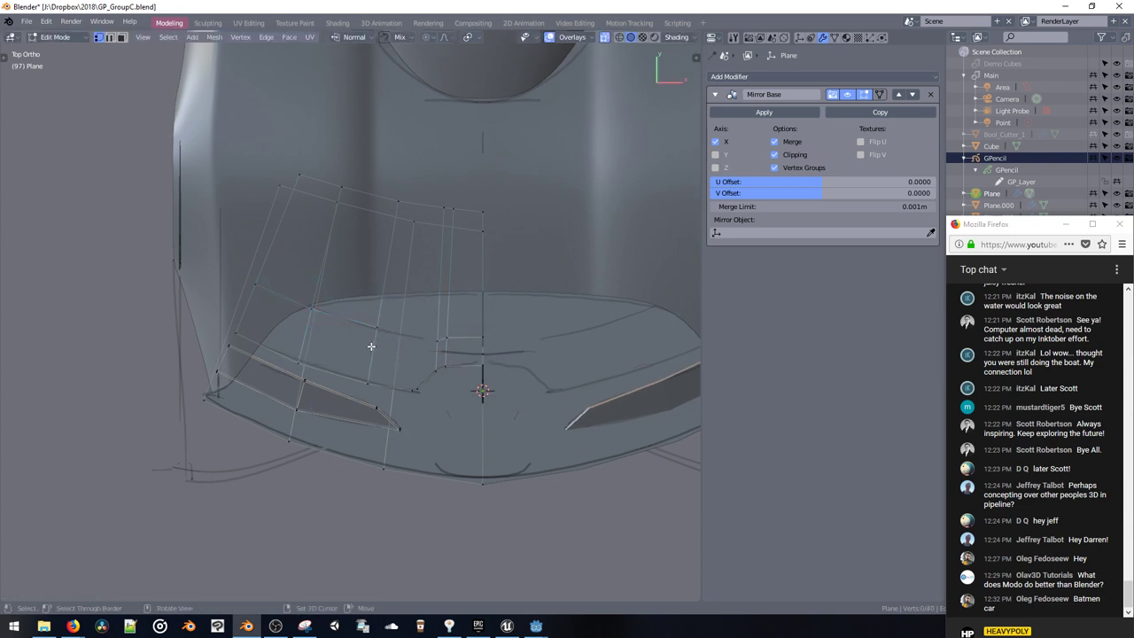
Step: Knife-cut across the gap between the two loop cuts and delete the faces behind, leaving a narrow front strip
key("k")
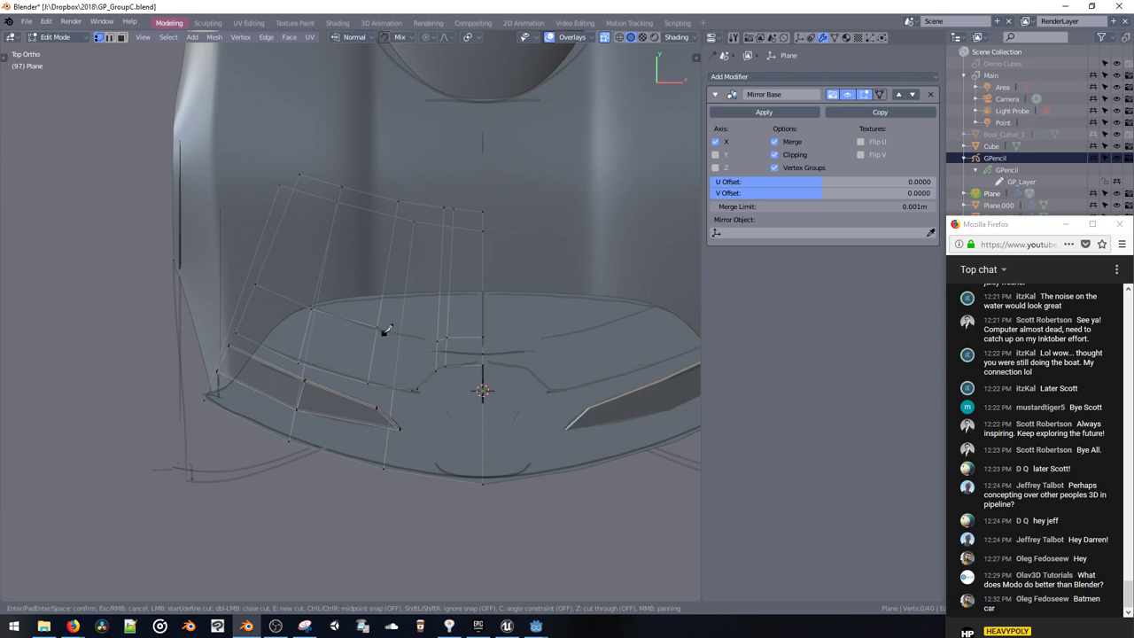
key("Escape")
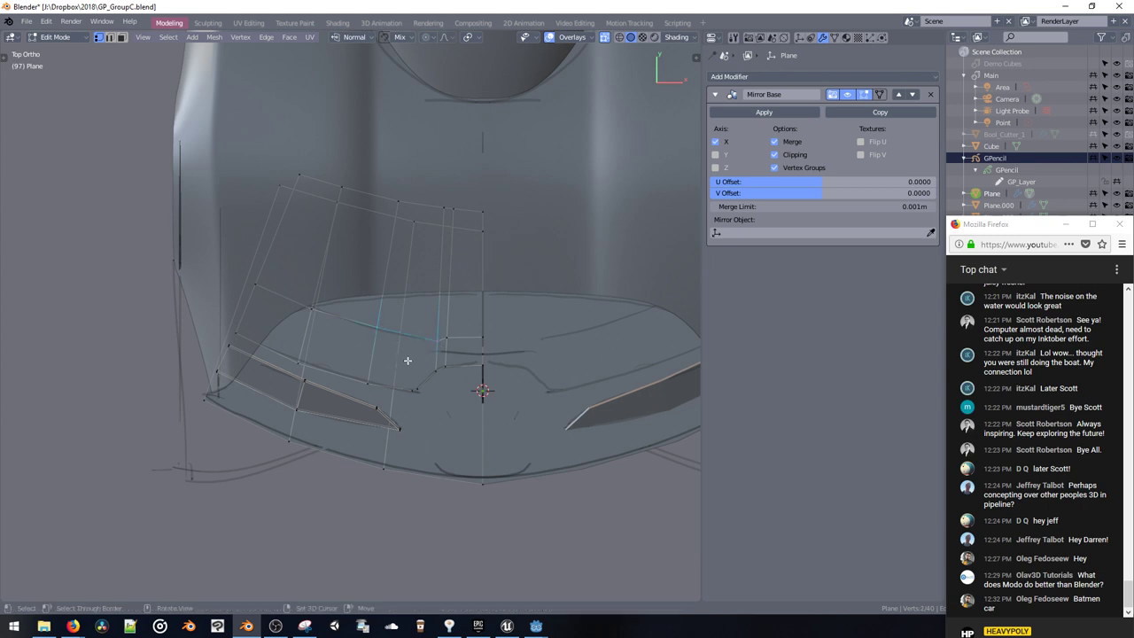
key("3")
key("ctrl+Tab")
middle_click_drag(435, 313, 358, 239)
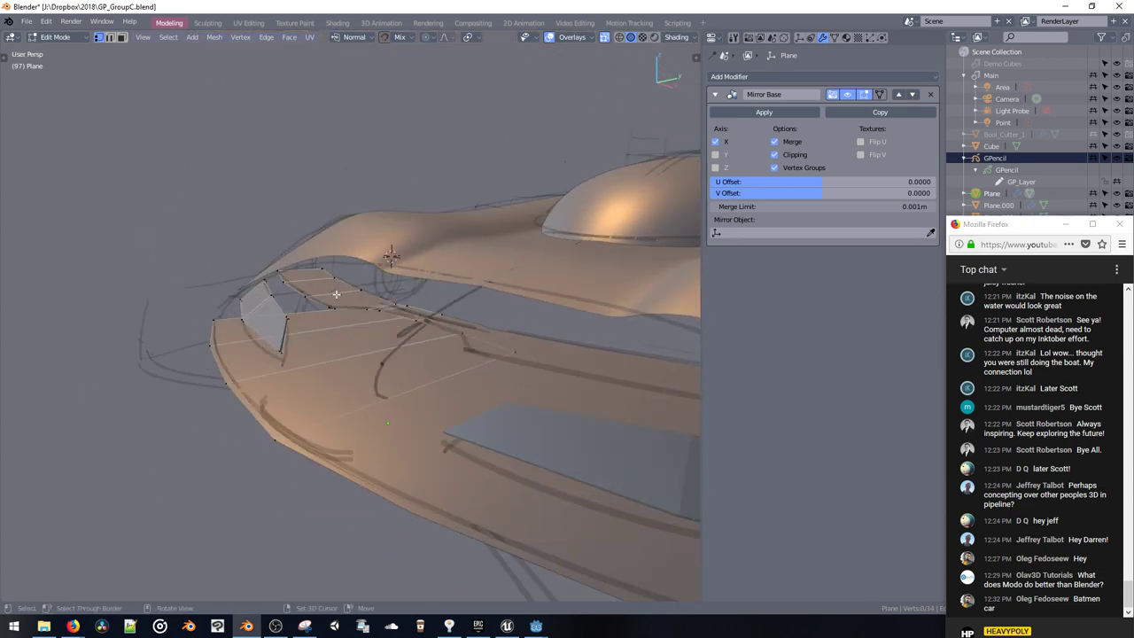
Step: Select the whole upper strip, offset it along its normals with Shrink/Fatten, and return to Object Mode
key("ctrl+l")
key("alt+s")
left_click(305, 302)
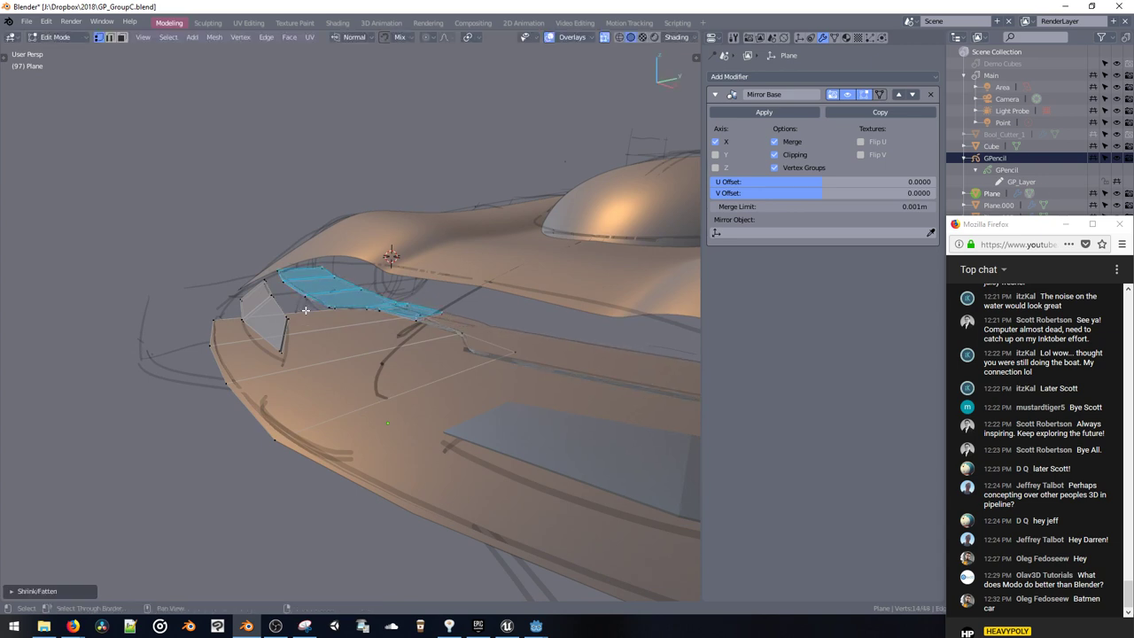
middle_click_drag(308, 302, 481, 299)
key("space")
left_click(475, 385)
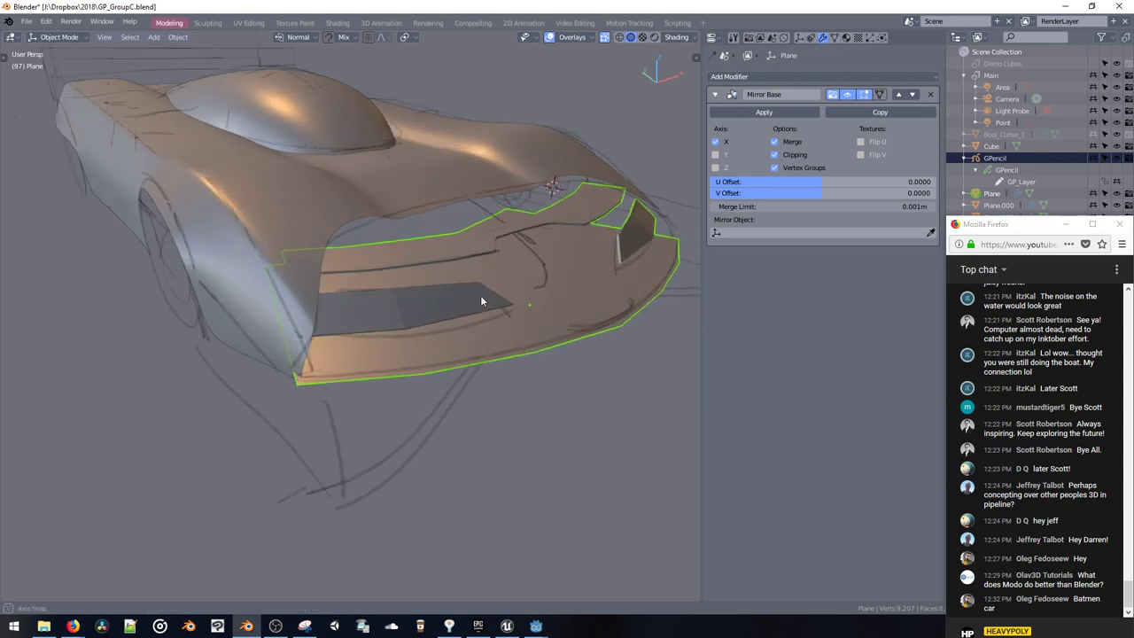
Step: In top view, duplicate the splitter's outer corner vertices onto the sketched winglet's outer line and stretch the copy forward along Y
key("space")
left_click(464, 346)
left_click(459, 362)
middle_click_drag(459, 362, 463, 297)
key("KP_7")
key("space")
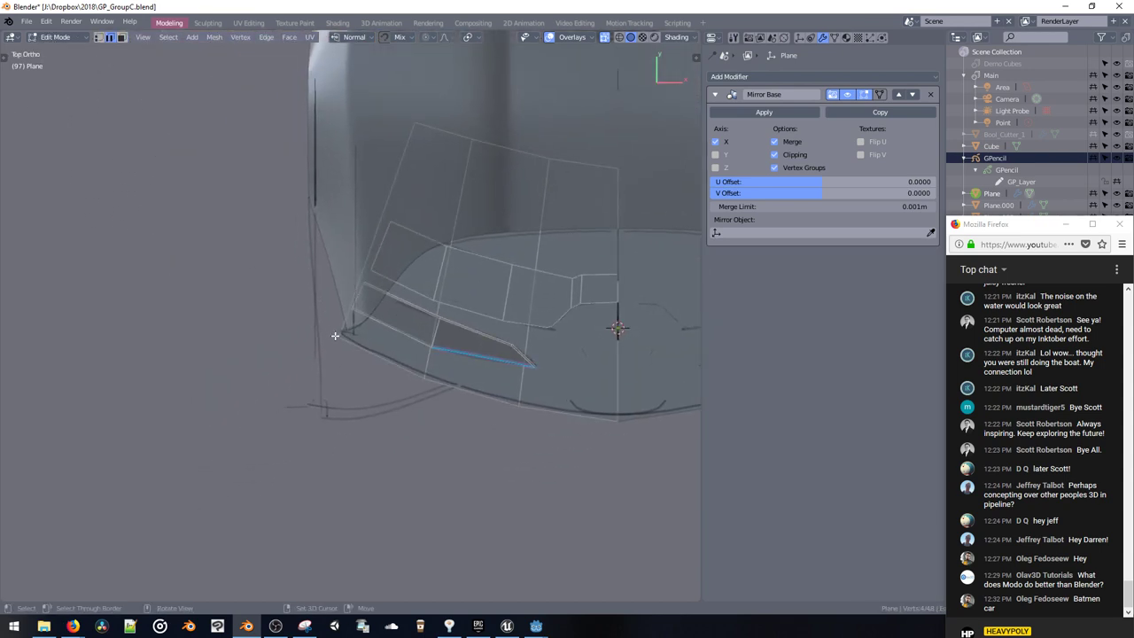
key("space")
left_click(331, 339)
key("d")
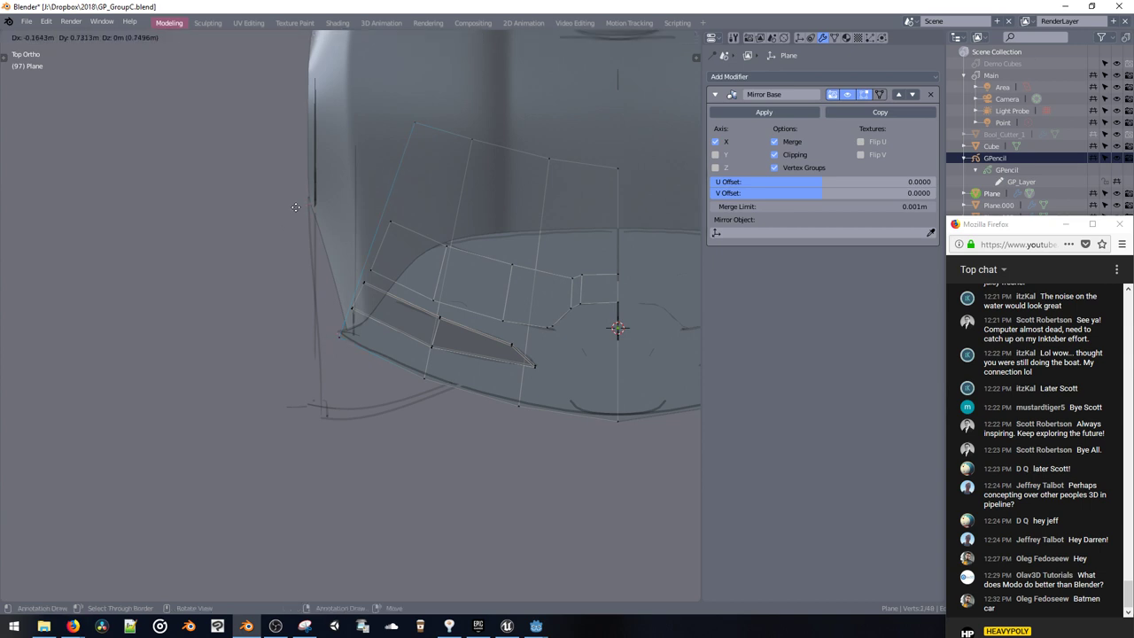
key("shift+d")
key("y")
left_click(312, 447)
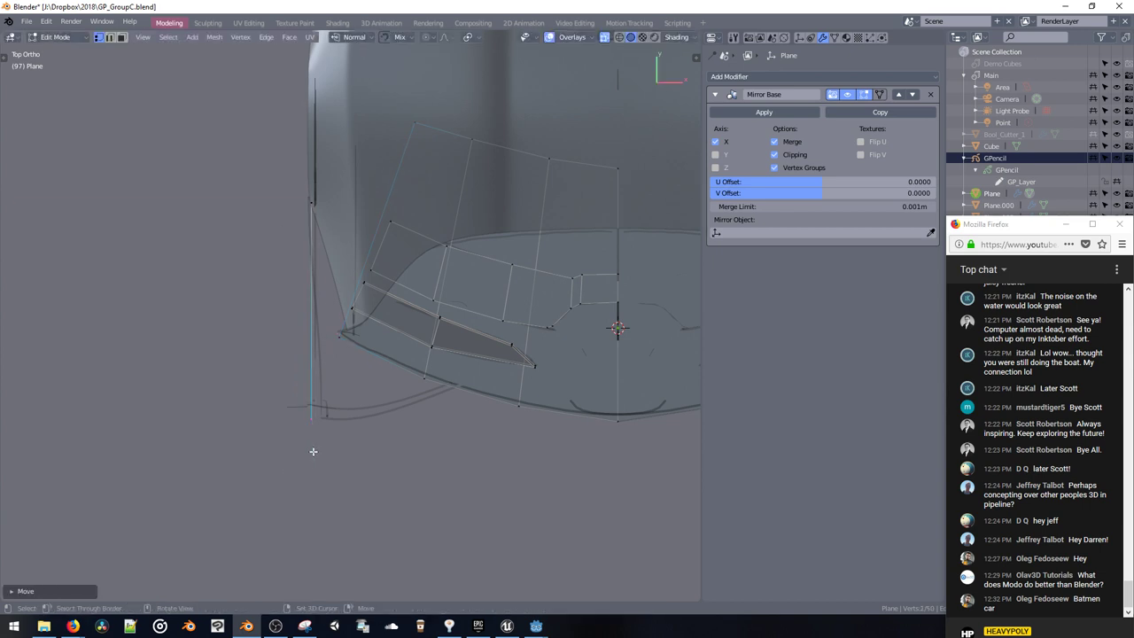
Step: Extrude vertices along the sketched winglet's front line toward the car's centre, ending with a straight inner segment running rearward
key("g")
left_click(577, 371)
key("e")
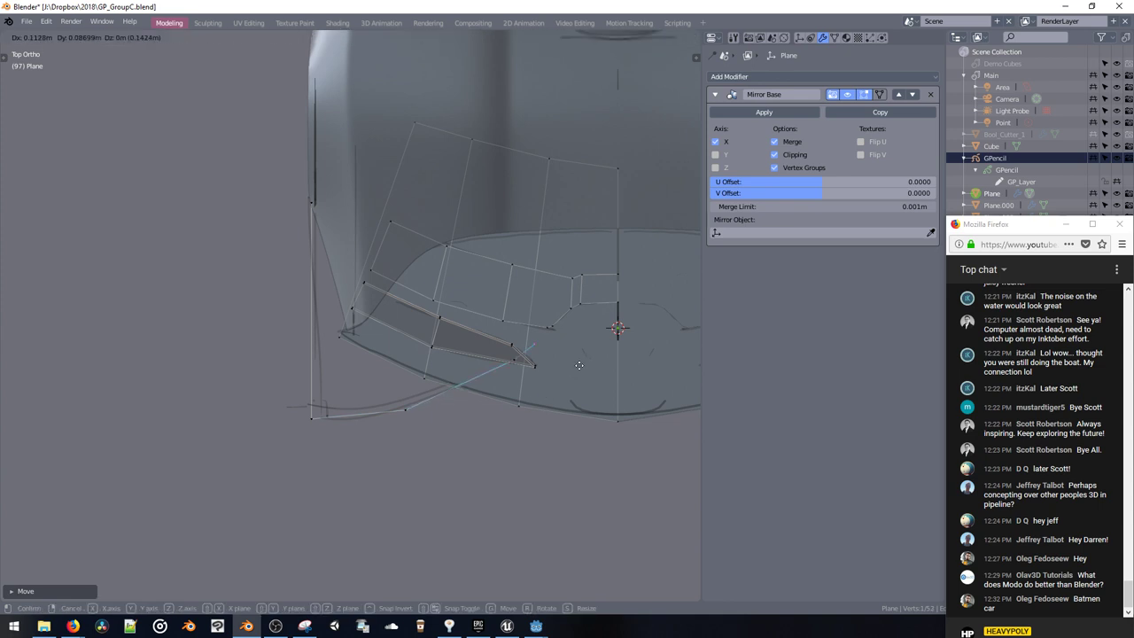
left_click(582, 353)
key("e")
left_click(638, 324)
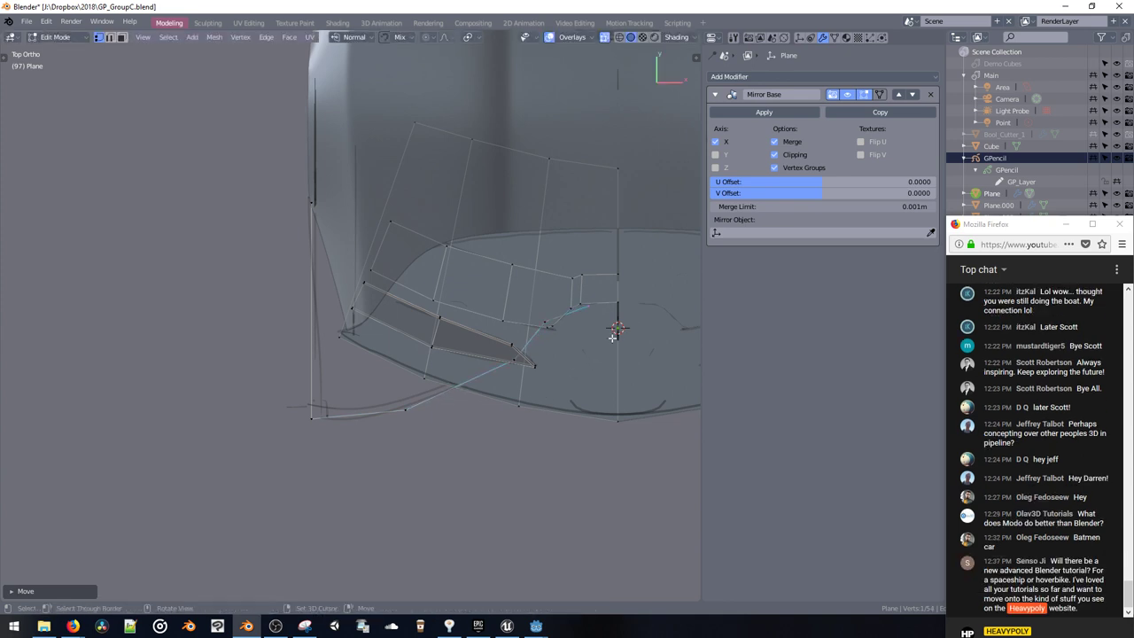
middle_click_drag(559, 359, 536, 418, "shift")
key("e")
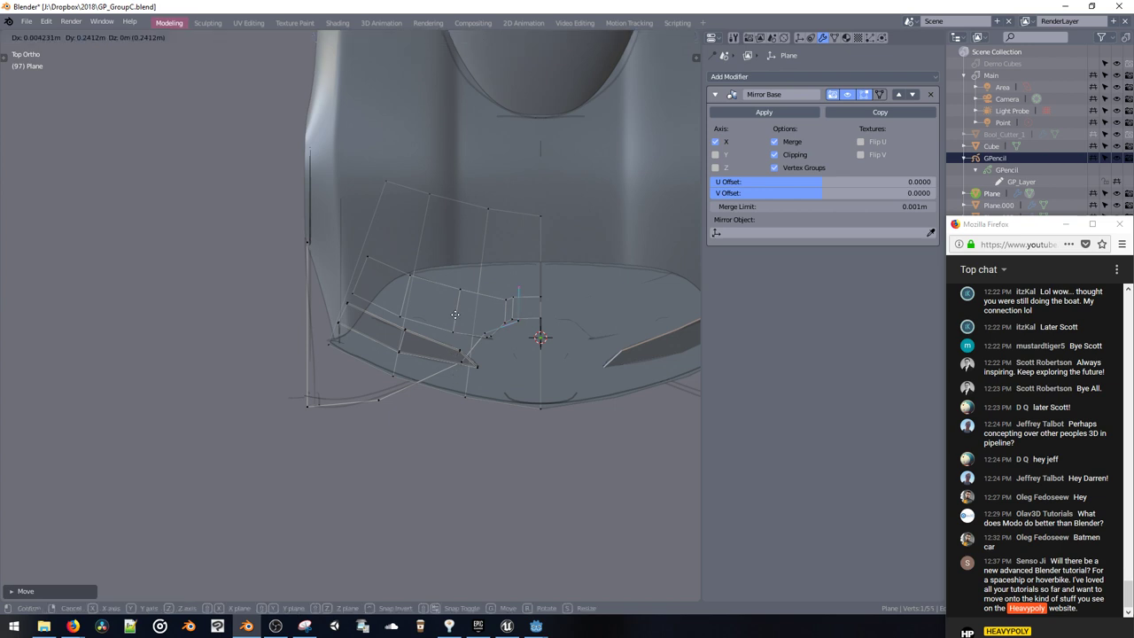
left_click(434, 276)
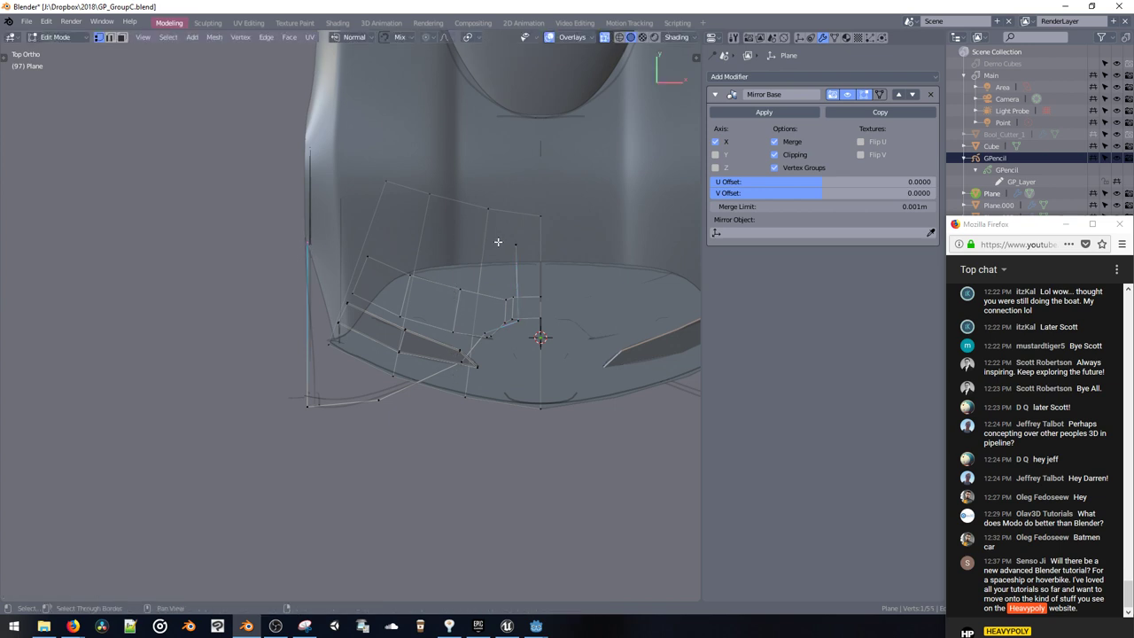
Step: Delete the outline's two rear vertices and extrude the remaining front edge chain rearward along Y
key("x")
key("space")
double_click(338, 406)
key("e")
key("y")
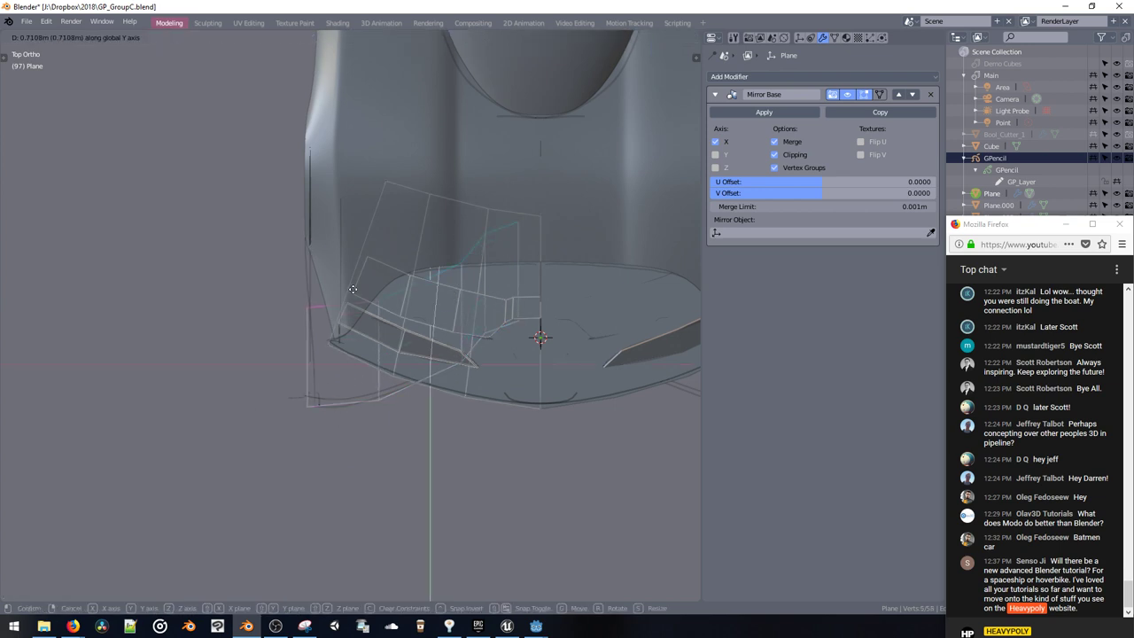
left_click(345, 231)
Step: Flatten the winglet's rear vertex row by scaling it to 0 along Y and shift the row forward
key("s")
key("y")
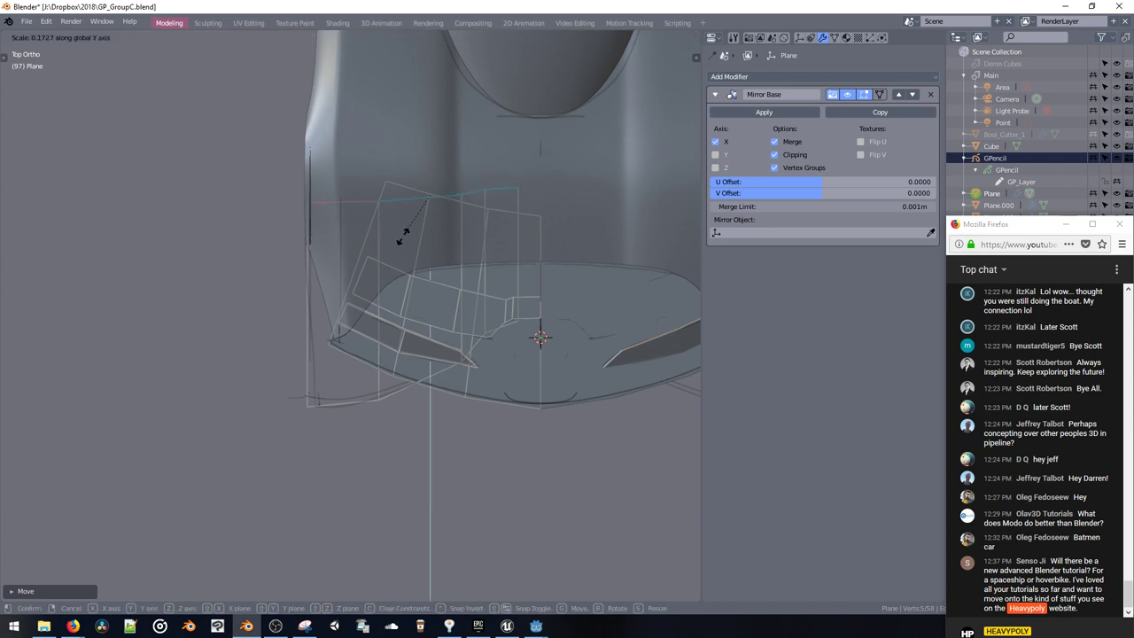
key("0")
left_click(401, 237)
key("g")
key("y")
left_click(402, 303)
middle_click_drag(395, 318, 417, 248)
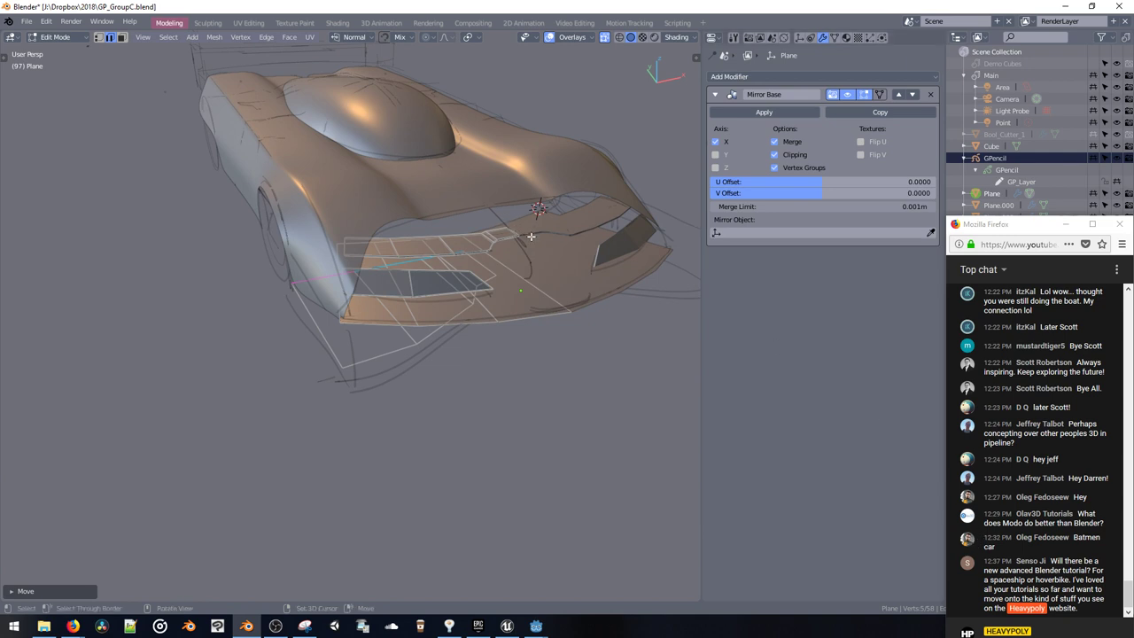
Step: Select the whole winglet panel and lower it along Z to the sketched height beneath the splitter
middle_click_drag(442, 325, 360, 319)
left_click(367, 313)
key("ctrl+l")
key("g")
key("z")
left_click(368, 351)
key("g")
key("z")
left_click(445, 320)
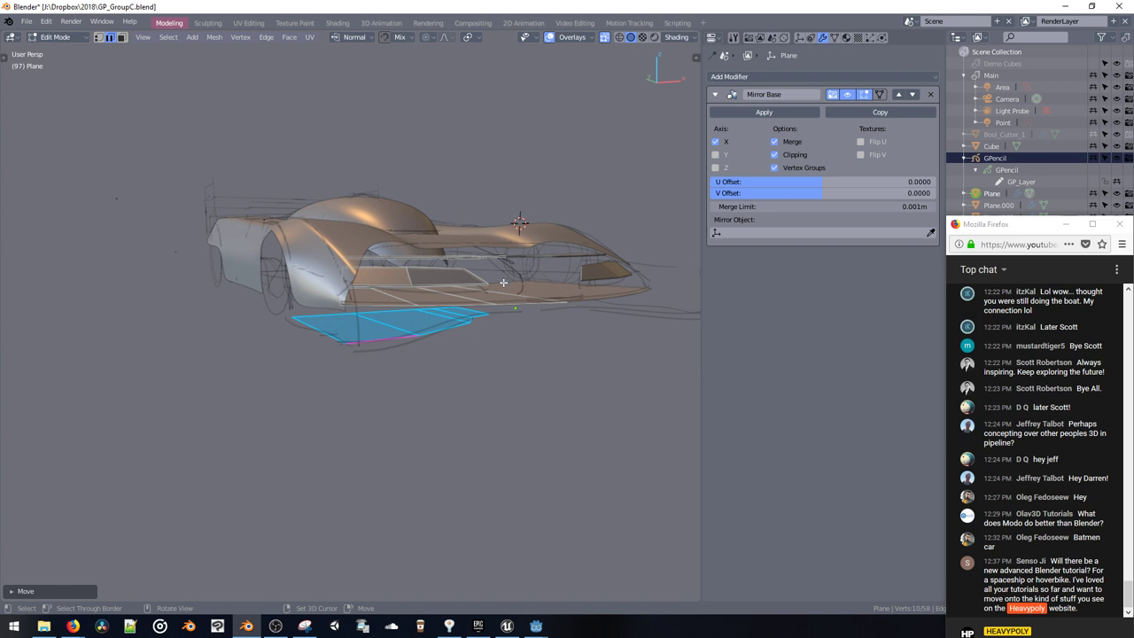
middle_click_drag(503, 281, 428, 323)
key("g")
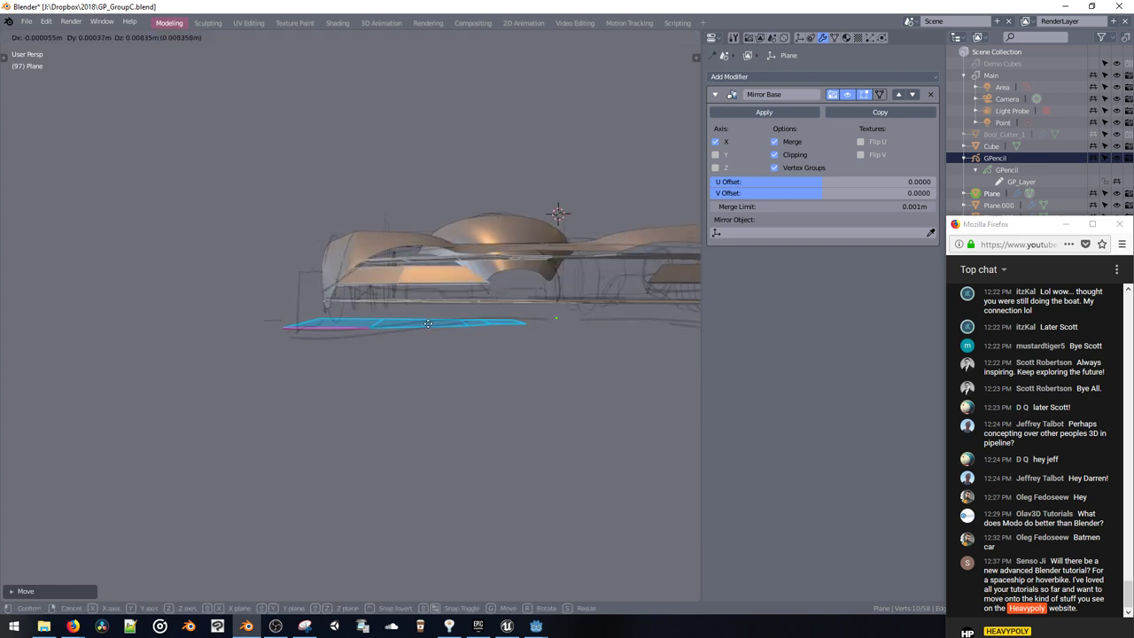
key("z")
left_click(428, 338)
Step: Raise the winglet panel's inner end along Z so that it slopes up toward the splitter
left_click(501, 326)
middle_click_drag(501, 327, 478, 291)
key("3")
left_click(500, 323)
key("g")
key("z")
left_click(497, 315)
key("g")
key("z")
left_click(484, 311)
Step: Select all linked faces of the winglet panel and make their normals consistent
key("2")
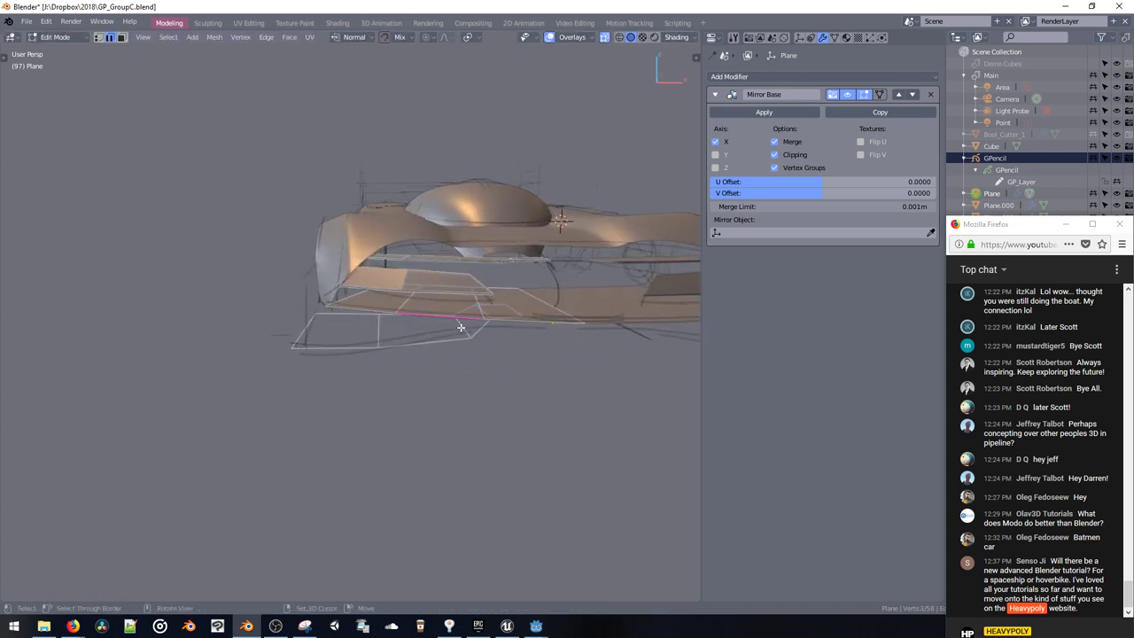
middle_click_drag(460, 329, 410, 286)
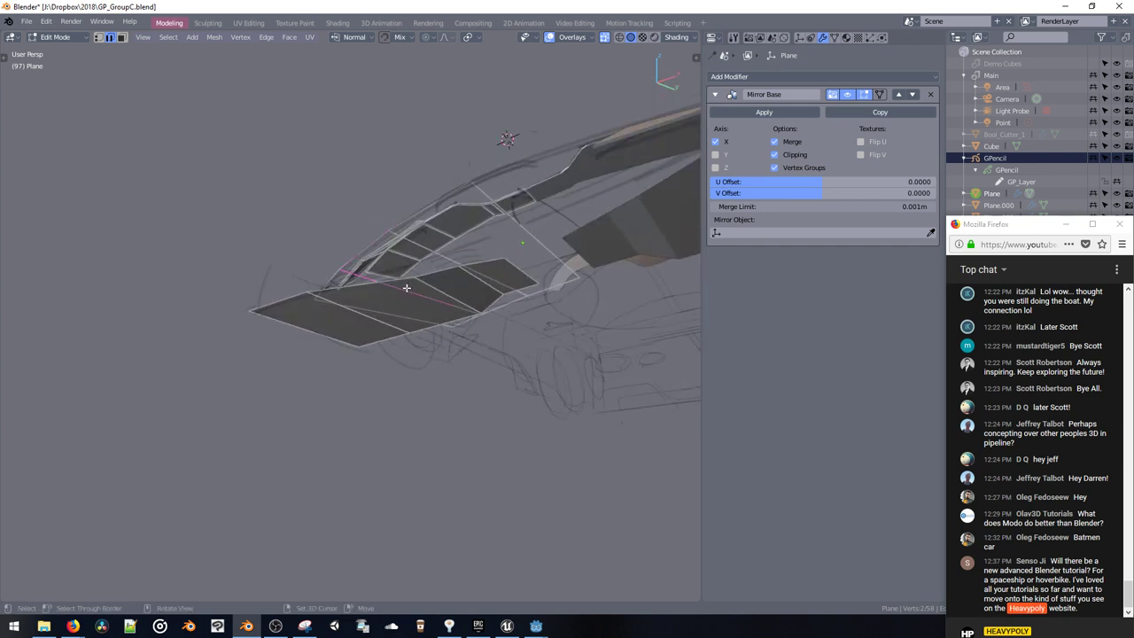
key("ctrl+l")
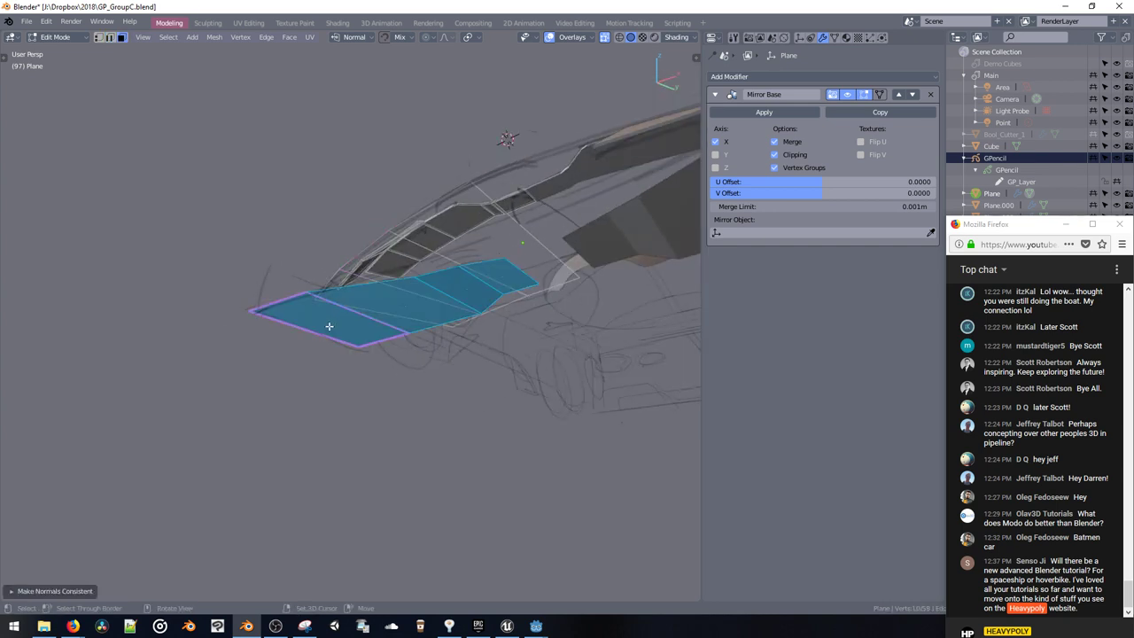
Step: Adjust the winglet's outer edge along Y and extrude it upward along Z to form a vertical end plate
middle_click_drag(399, 309, 347, 355)
key("2")
left_click(385, 381)
key("g")
key("y")
left_click(411, 400)
key("g")
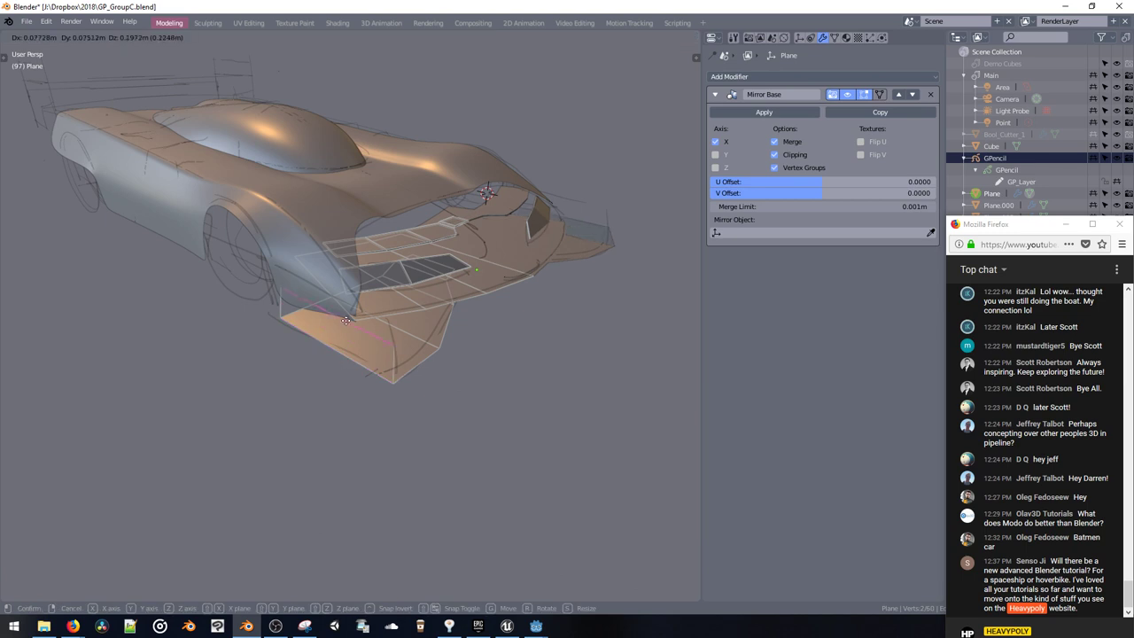
key("z")
left_click(338, 305)
Step: Shift the end plate's upper front vertex along Y and round that corner with a vertex bevel
middle_click_drag(338, 305, 382, 355)
key("space")
left_click(451, 281)
key("g")
key("y")
left_click(448, 290)
key("ctrl+shift+b")
left_click(412, 386)
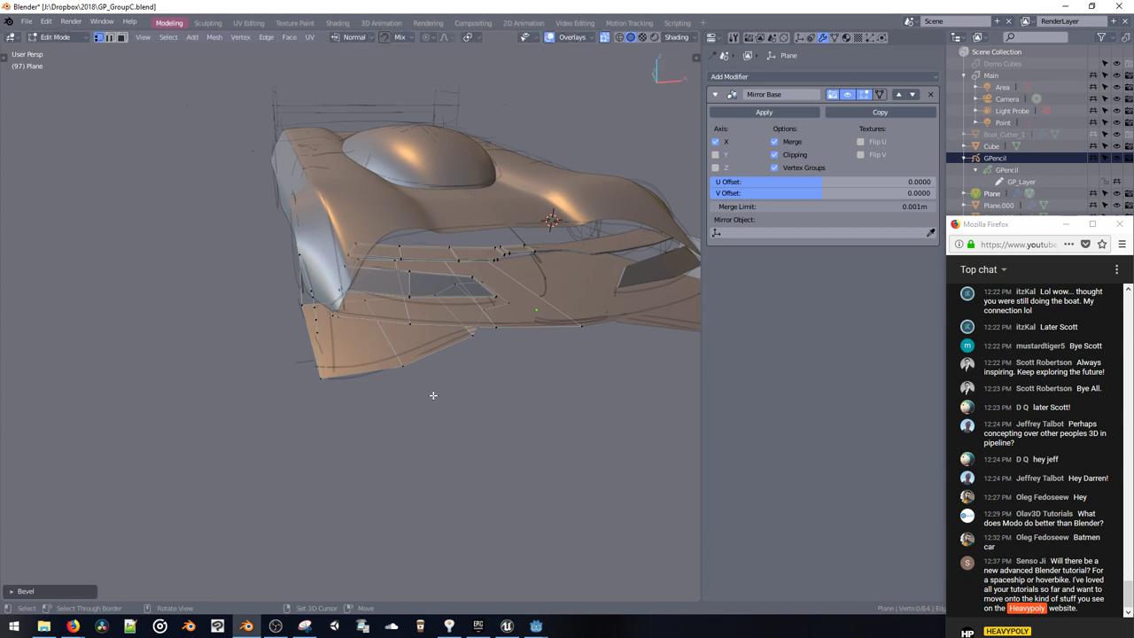
Step: Try to thicken the whole winglet and end plate along their normals with Shrink/Fatten
middle_click_drag(430, 393, 357, 372)
left_click(346, 358)
key("ctrl+l")
key("alt+s")
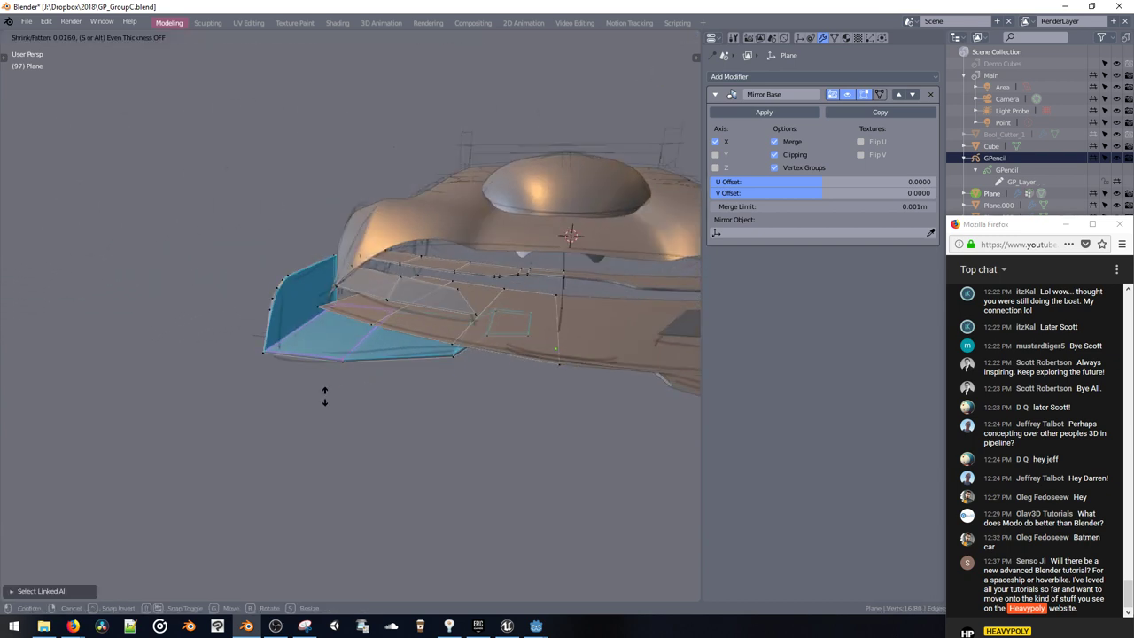
left_click(322, 398)
key("ctrl+z")
Step: Bevel the edge where the end plate meets the winglet's flat panel
key("2")
left_click(304, 321)
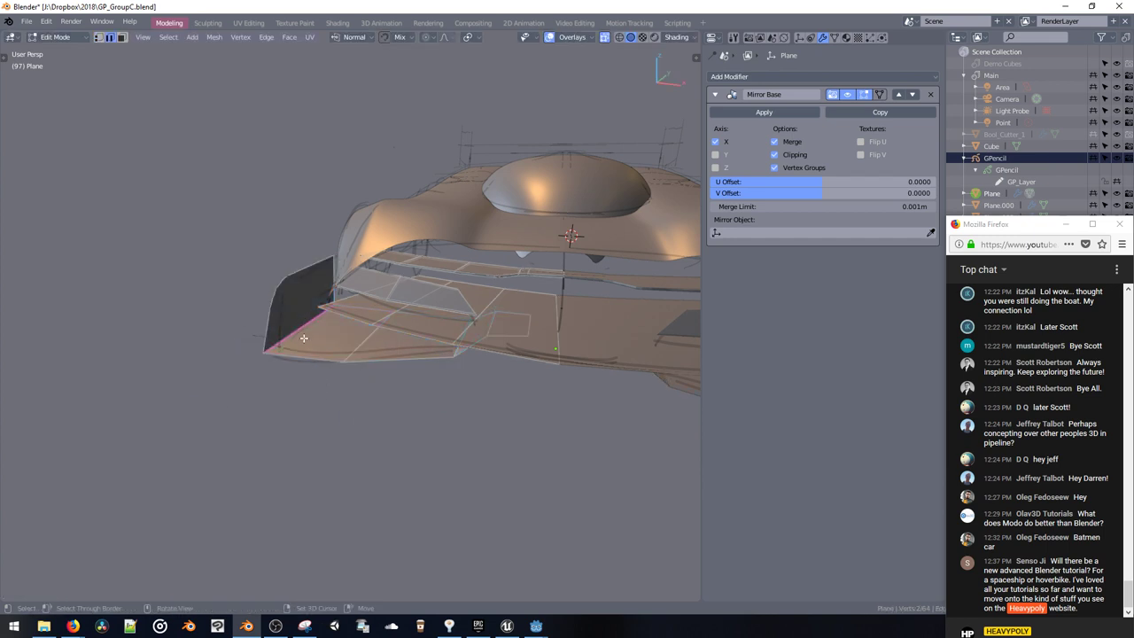
key("ctrl+b")
left_click(311, 387)
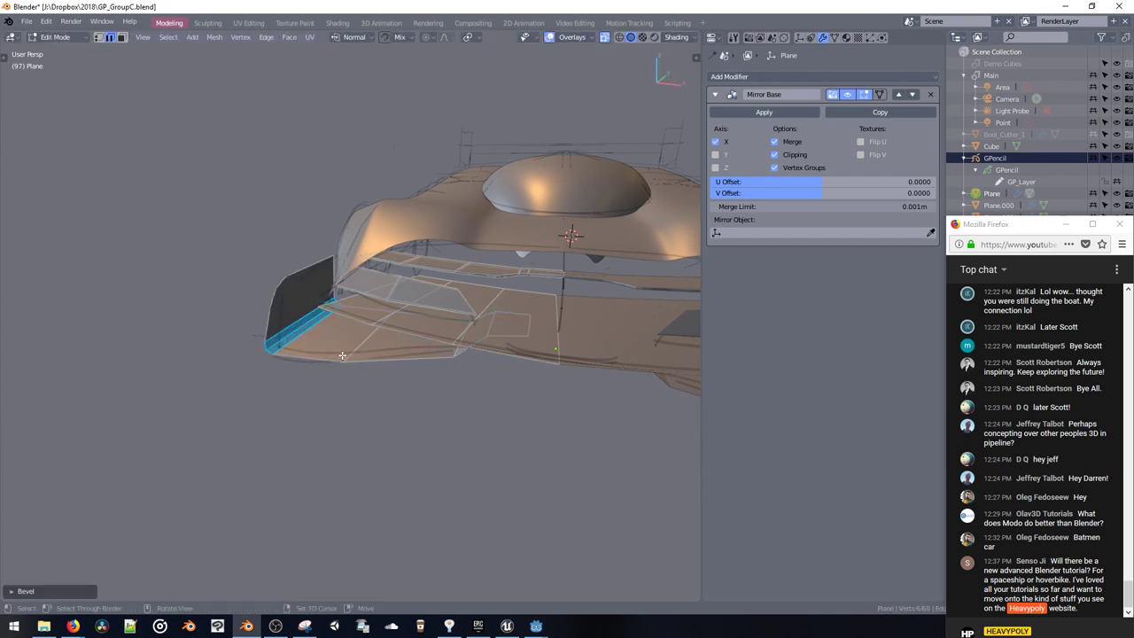
Step: Select the whole winglet, thicken it along its normals by about 0.024 with Shrink/Fatten, and return to Object Mode
key("ctrl+l")
key("alt+s")
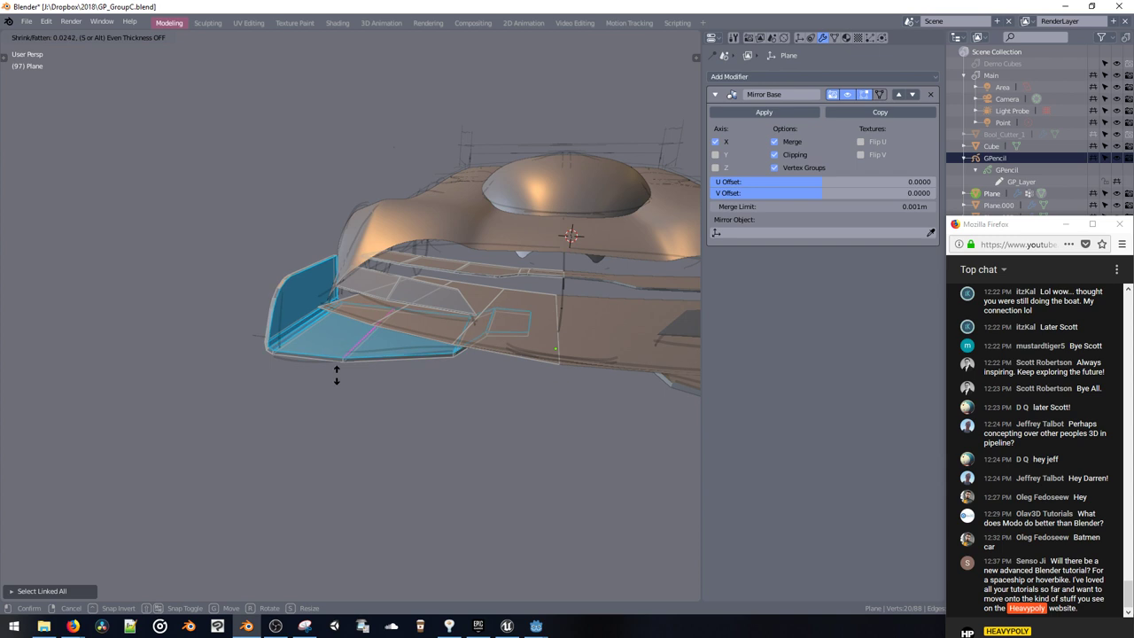
left_click(336, 374)
key("Tab")
Step: In left side view, open the canopy mesh for editing and shift its rear roof vertex row slightly
middle_click_drag(353, 383, 438, 305)
key("Tab")
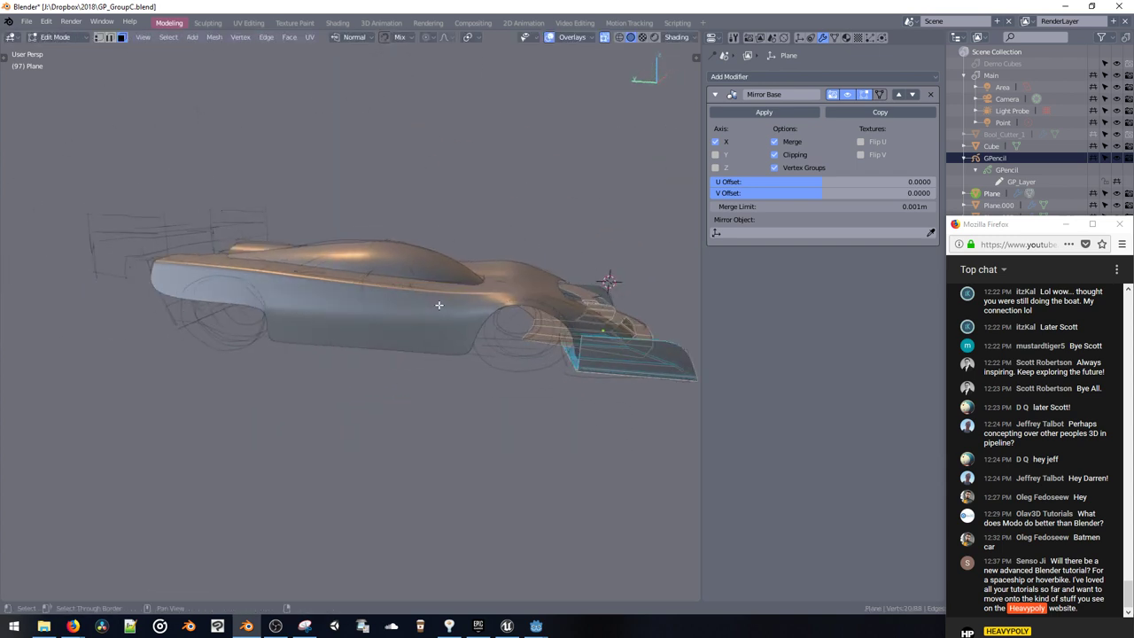
key("v")
key("v")
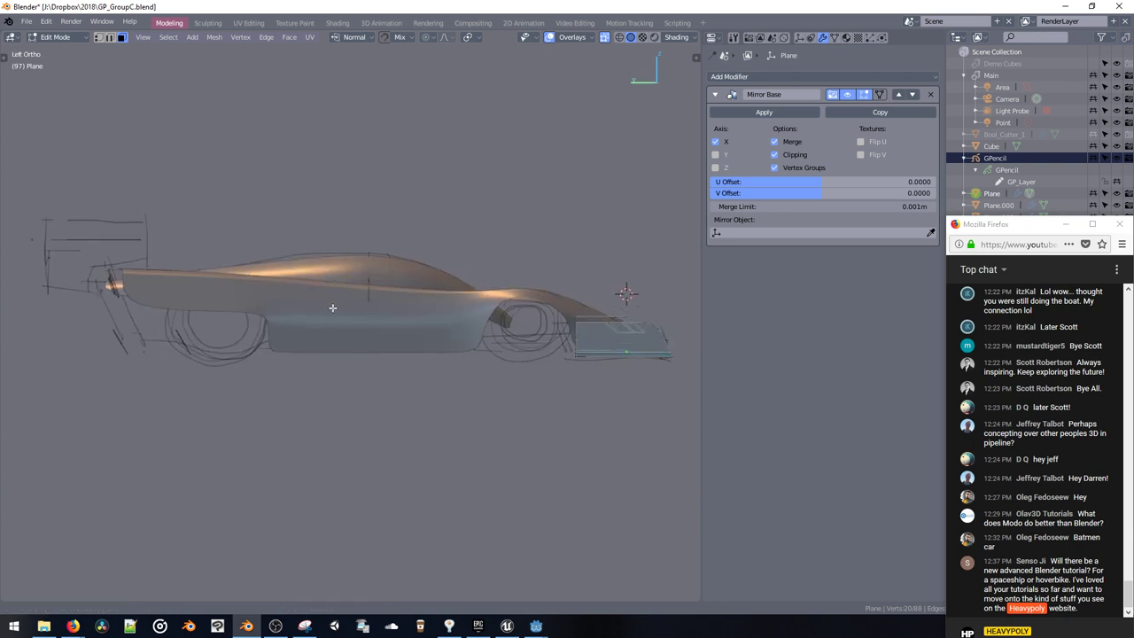
key("Tab")
left_click(376, 297)
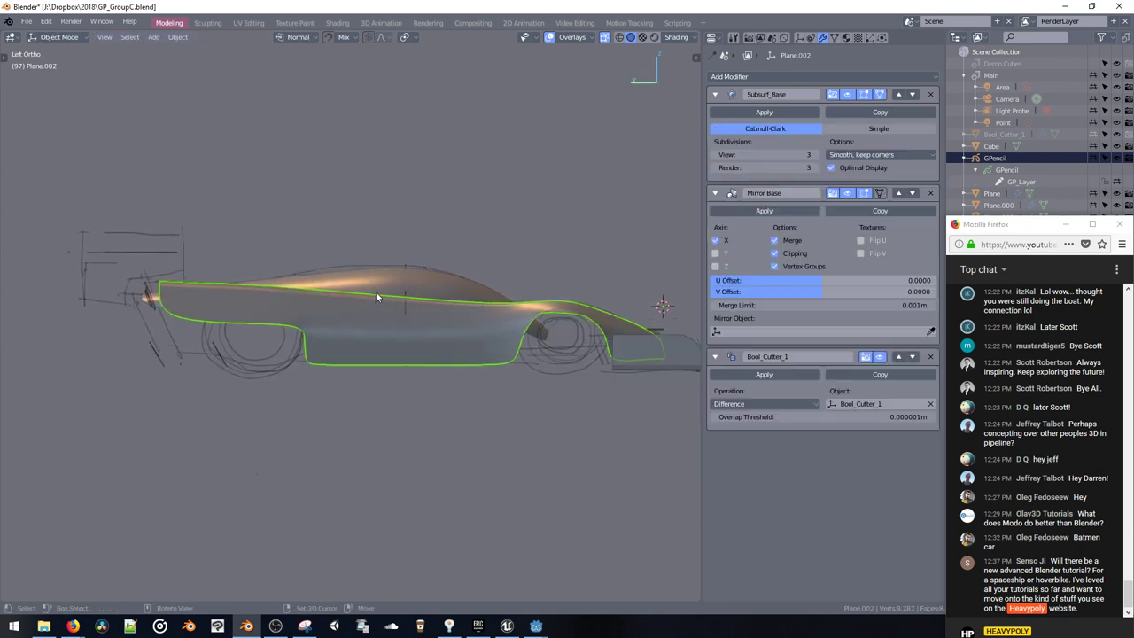
key("Tab")
key("Tab")
left_click(377, 273)
key("Tab")
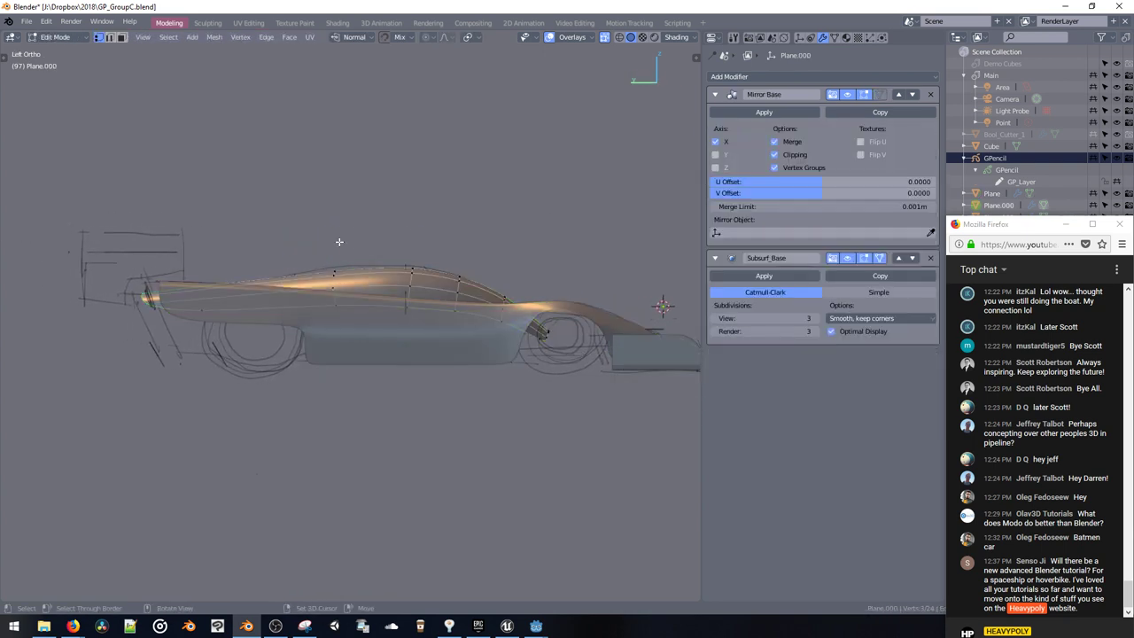
left_click_drag(294, 242, 353, 315)
key("g")
left_click(346, 310)
Step: Nudge the canopy's middle and rear vertex rows to refine the roofline, and return to Object Mode
key("g")
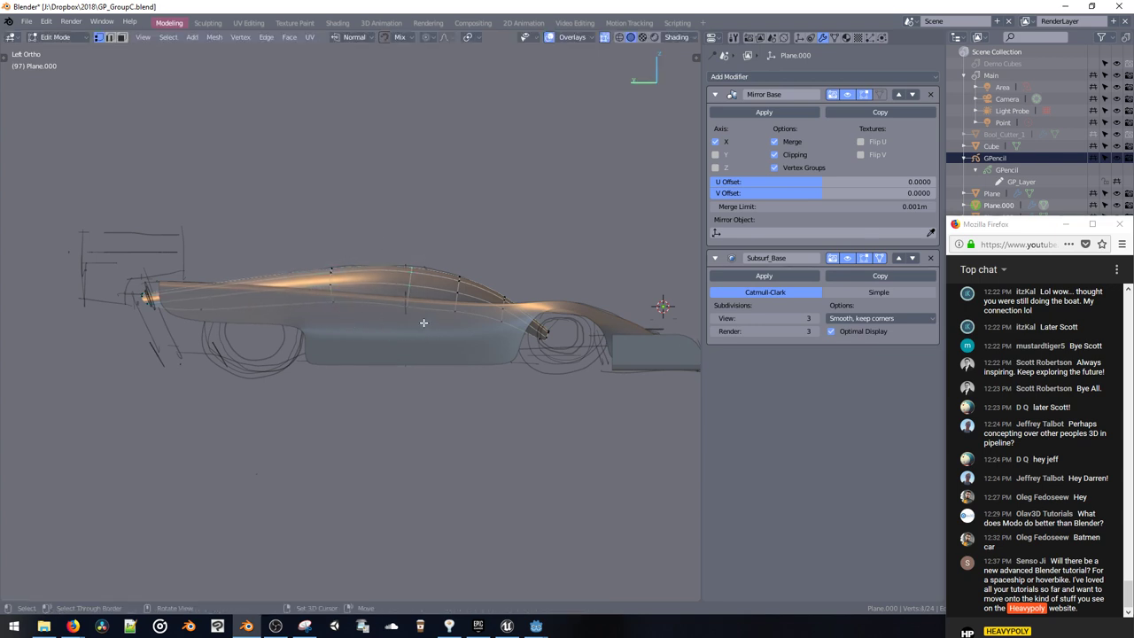
left_click(417, 323)
left_click_drag(307, 249, 355, 316)
key("g")
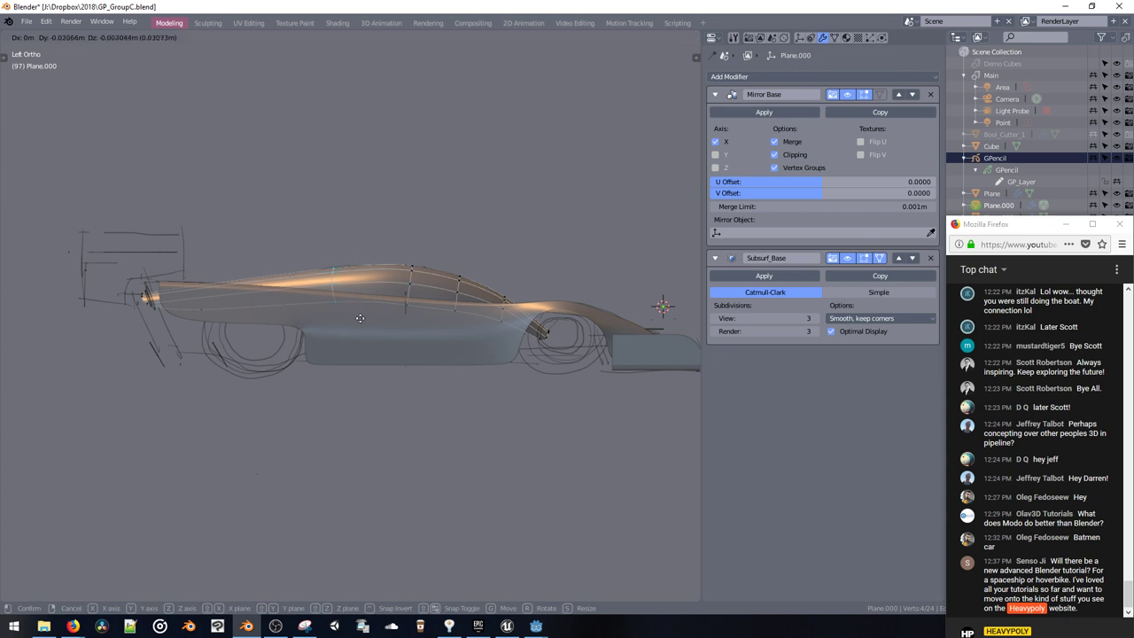
left_click(355, 316)
middle_click_drag(259, 305, 240, 293, "shift")
key("Tab")
middle_click_drag(321, 277, 262, 264)
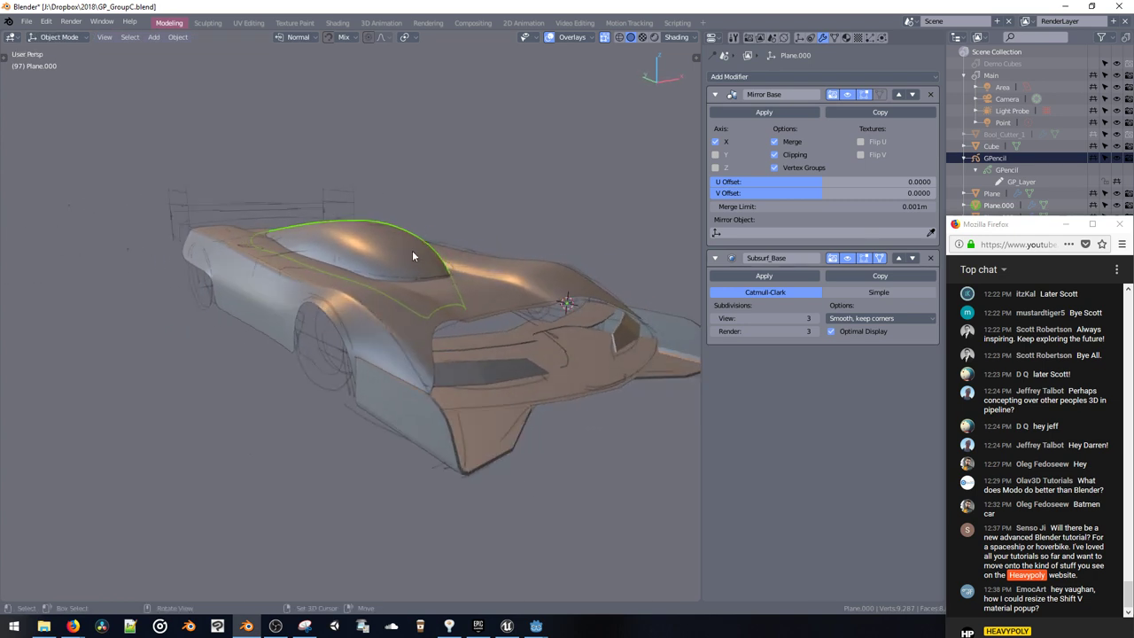
Step: Check the material popup, switch to Notepad++, and look through HEAVYPOLY_popup_materials.py for the code defining the popup's size
key("shift+v")
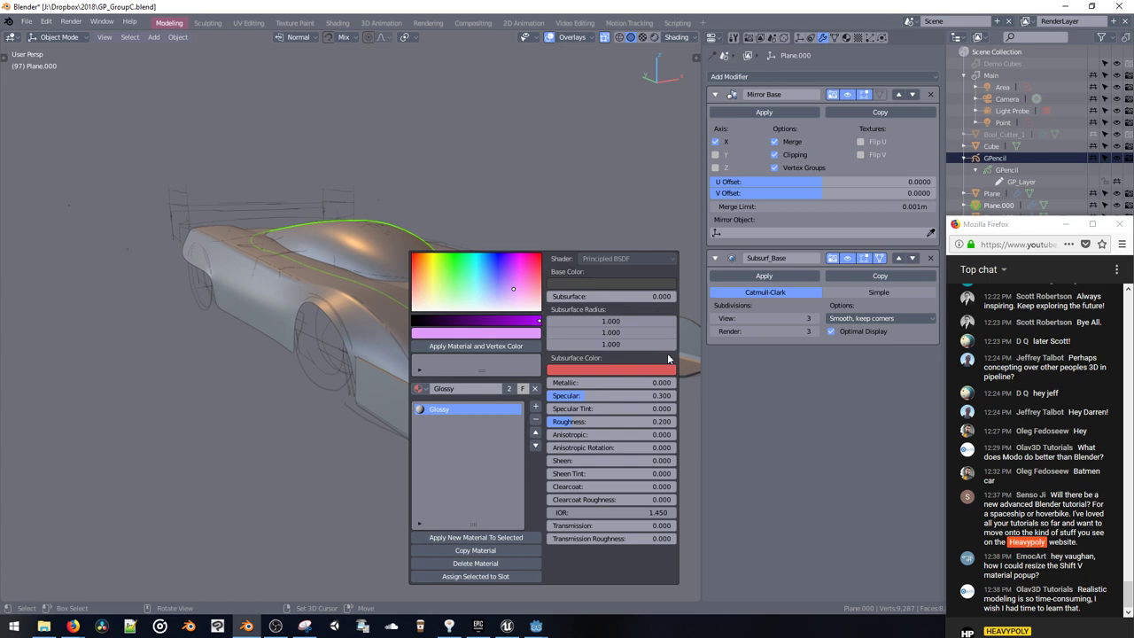
left_click(131, 626)
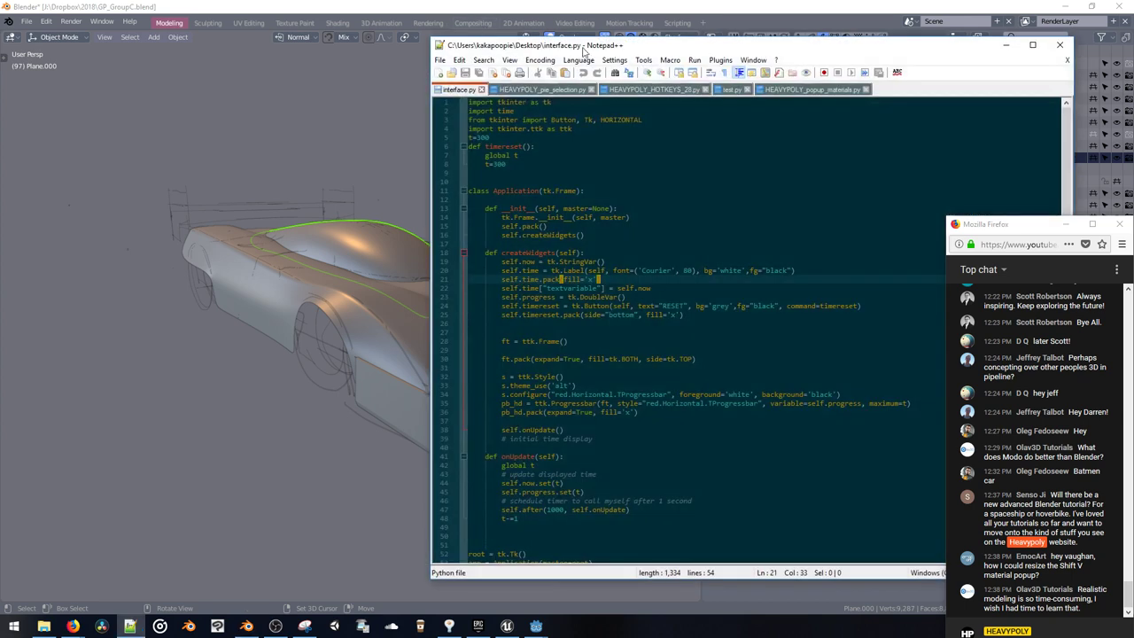
left_click_drag(616, 27, 410, 58)
left_click(641, 97)
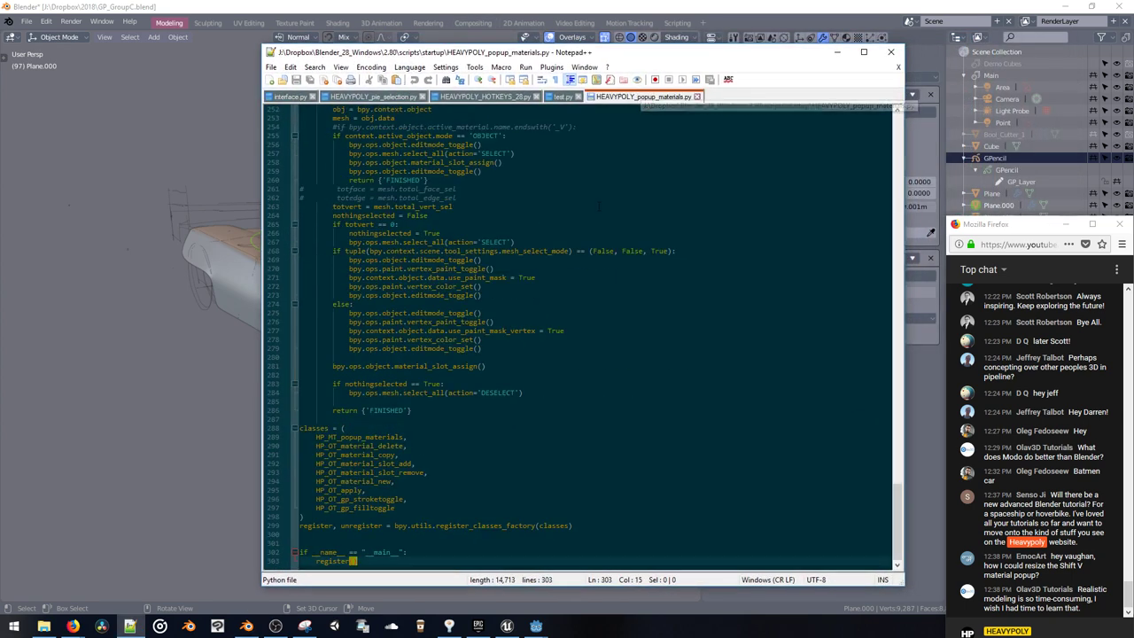
scroll(517, 335, "up", 20)
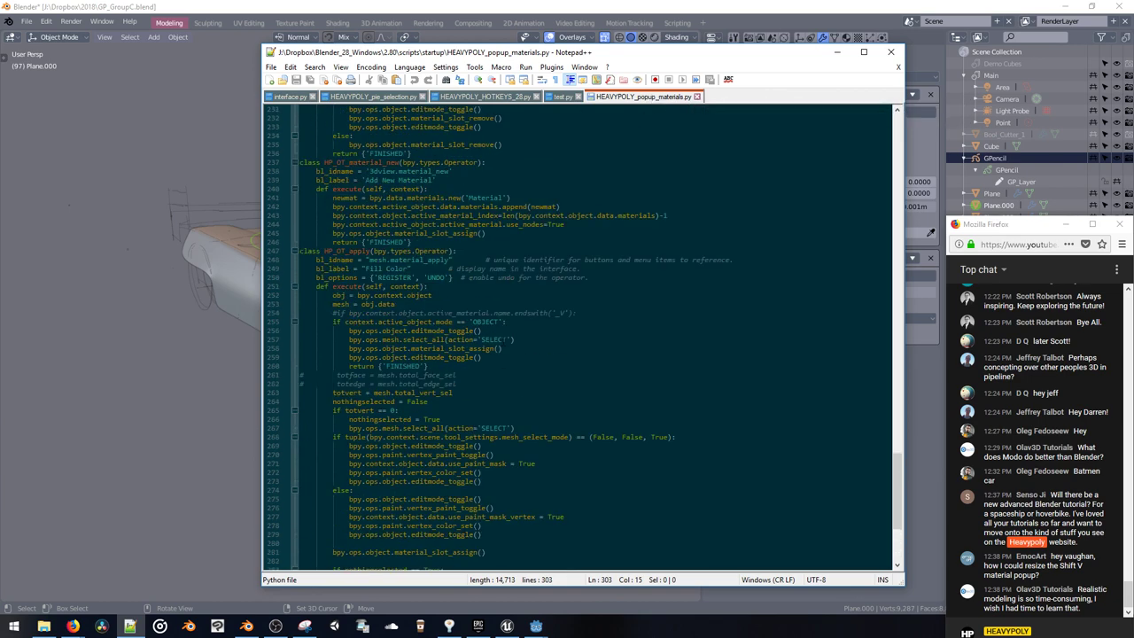
scroll(517, 335, "up", 20)
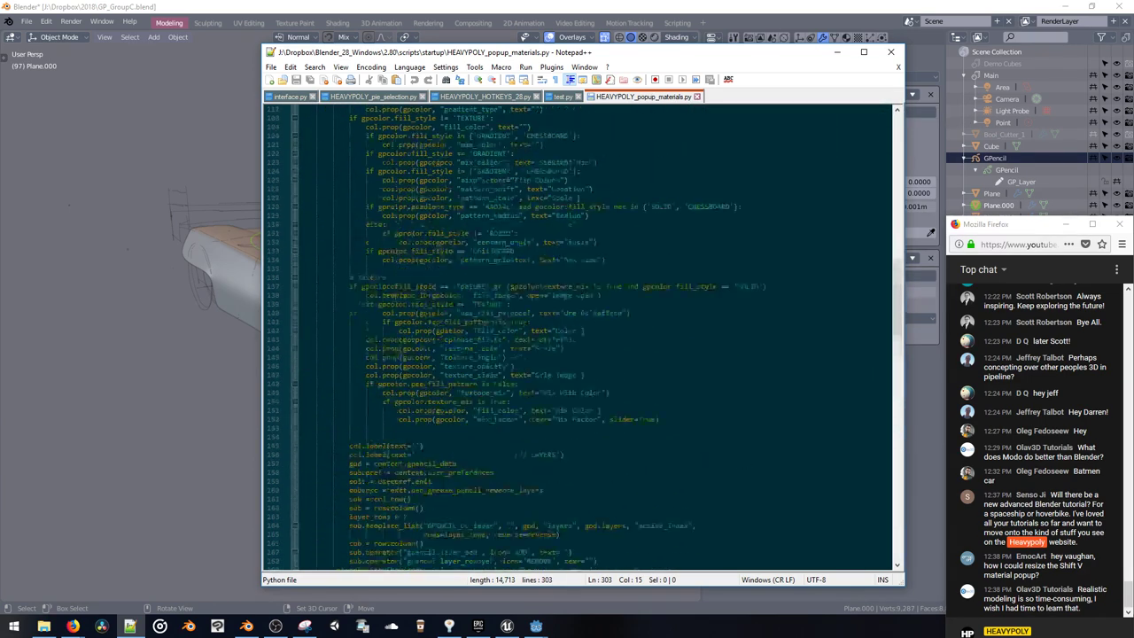
scroll(516, 335, "up", 20)
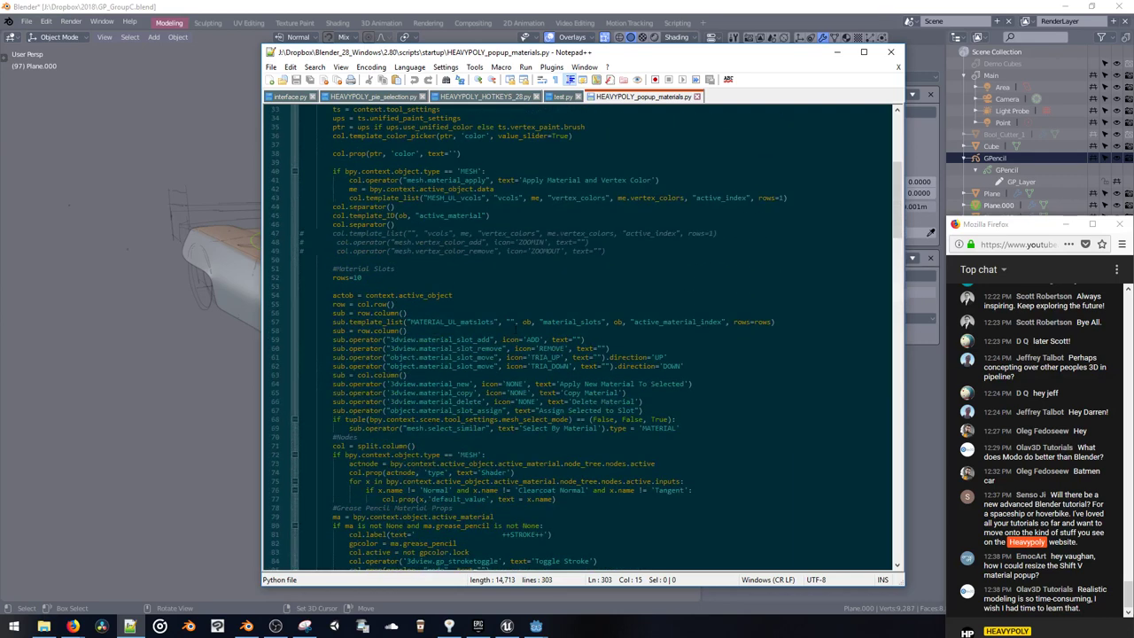
scroll(487, 251, "up", 11)
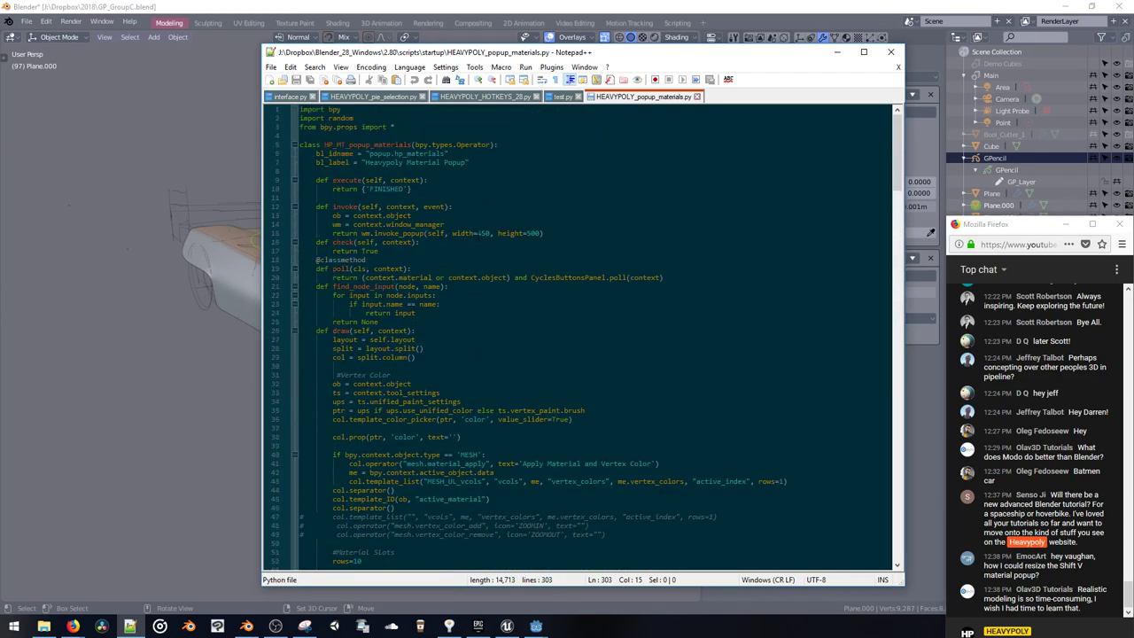
Step: Highlight the width value in the script's invoke_popup line, close Notepad++, and return to Blender
left_click_drag(475, 233, 483, 233)
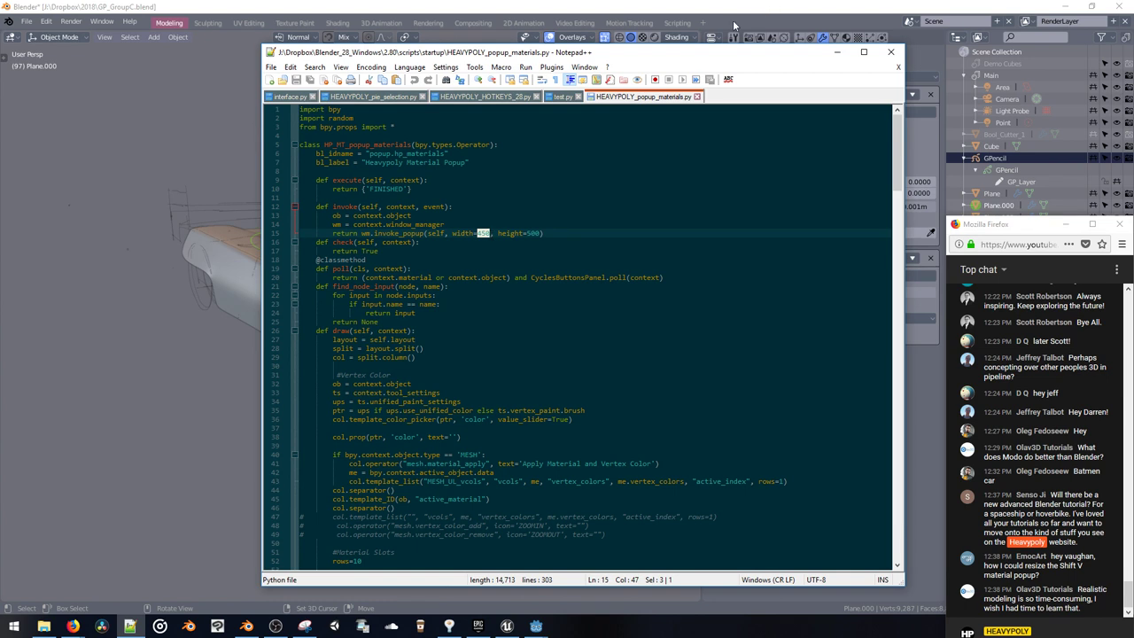
left_click(889, 53)
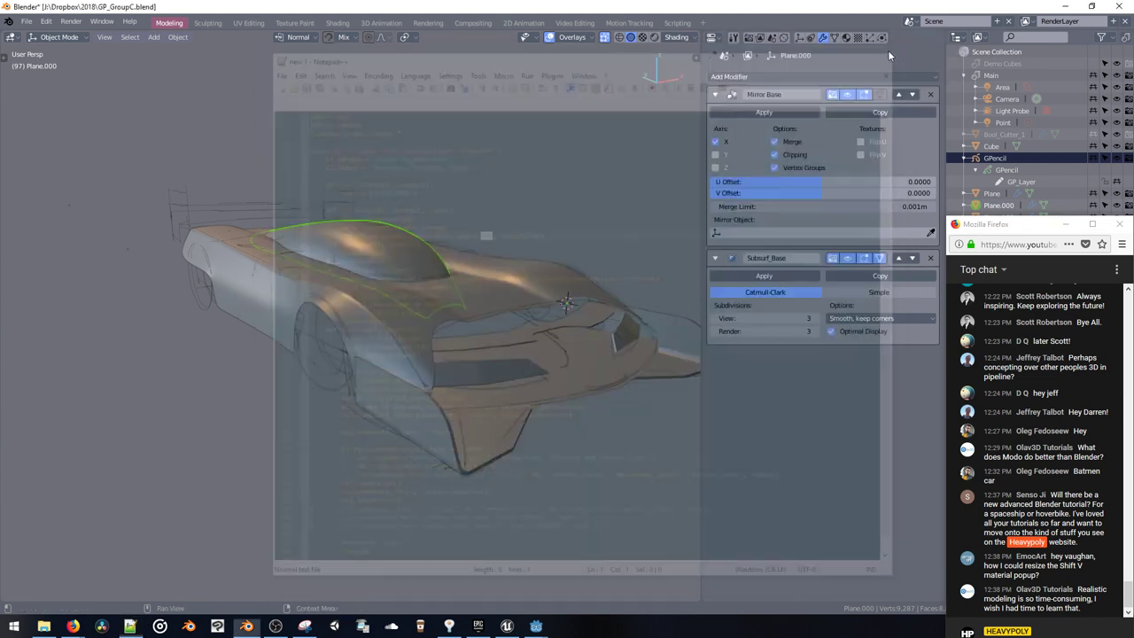
left_click(440, 285)
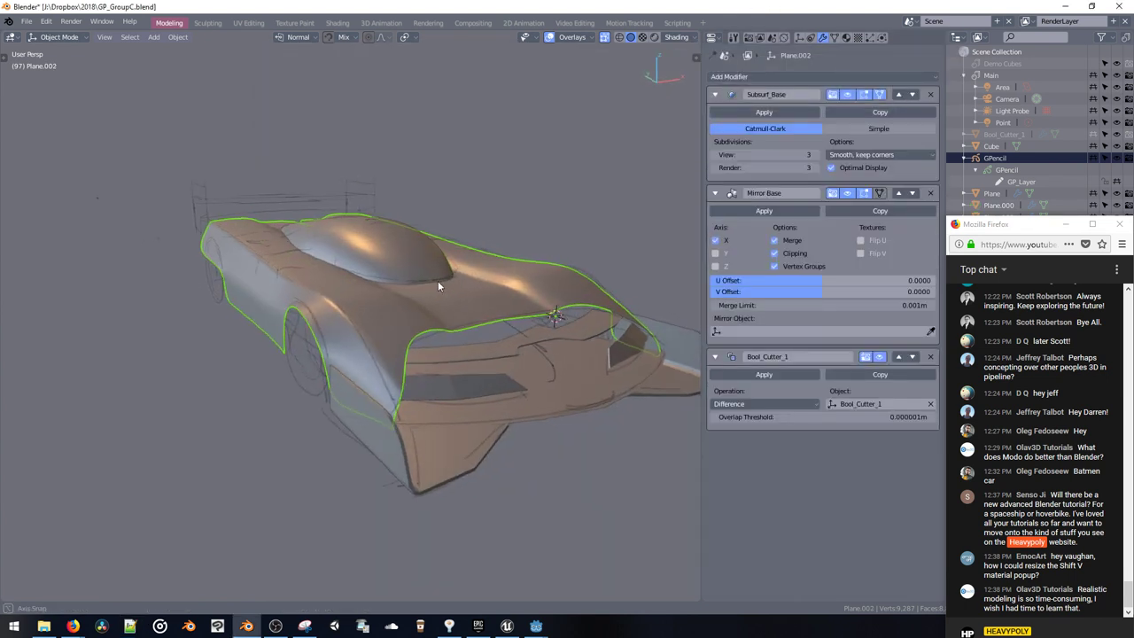
Step: Open the front wing mesh for editing and select the linked flat faces along the upper winglet's rear edge
middle_click_drag(437, 280, 471, 394)
left_click(484, 386)
key("Tab")
left_click(502, 372)
middle_click(444, 404, "ctrl+shift")
middle_click_drag(415, 417, 265, 349)
middle_click_drag(350, 335, 444, 296)
key("a")
left_click(338, 399)
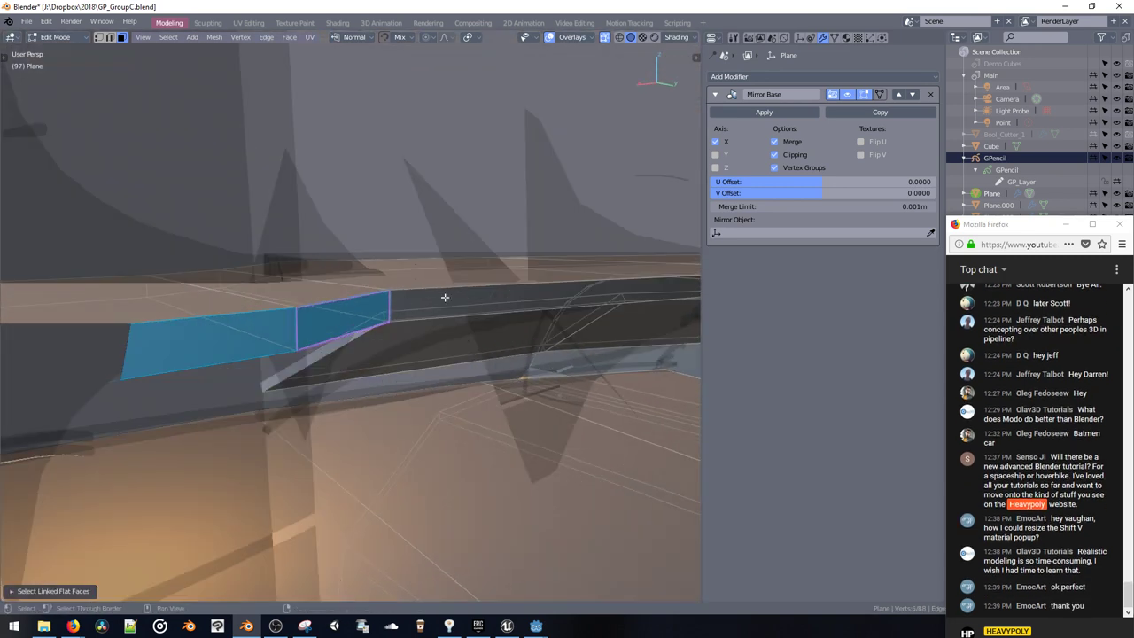
Step: Extend the selection along the upper winglet's thin rear-edge faces and move them along Y
mouse_move(611, 291)
middle_mouse_down()
mouse_move(632, 291)
mouse_move(625, 284)
middle_mouse_up()
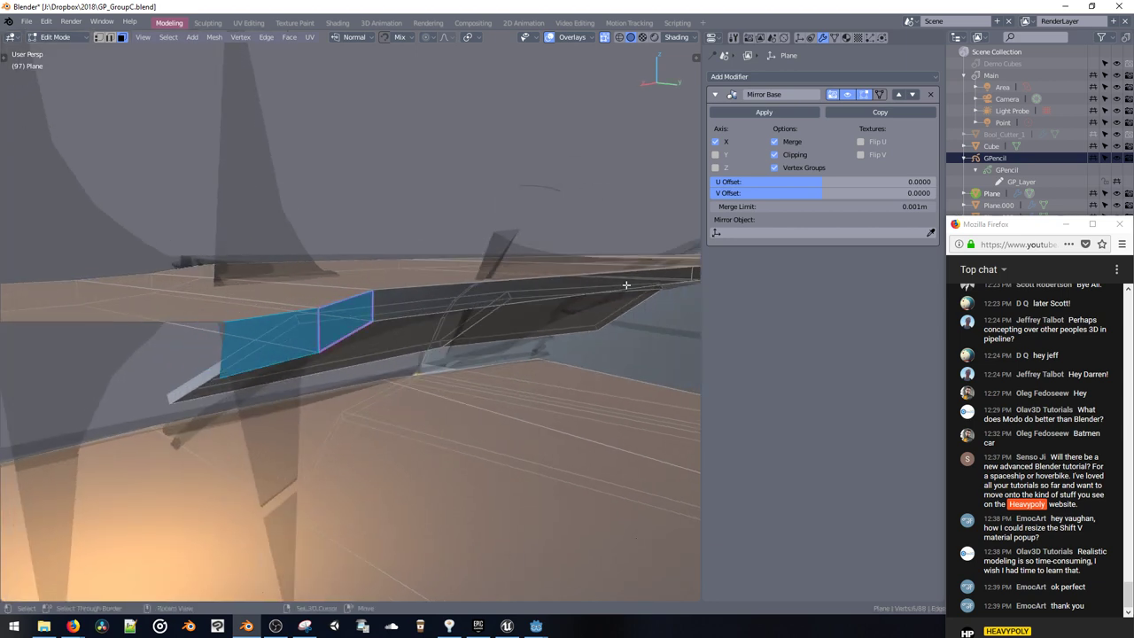
left_click(590, 285, "shift")
key("a")
left_click(629, 338)
middle_click_drag(630, 332, 365, 297)
key("g")
key("y")
left_click(479, 293)
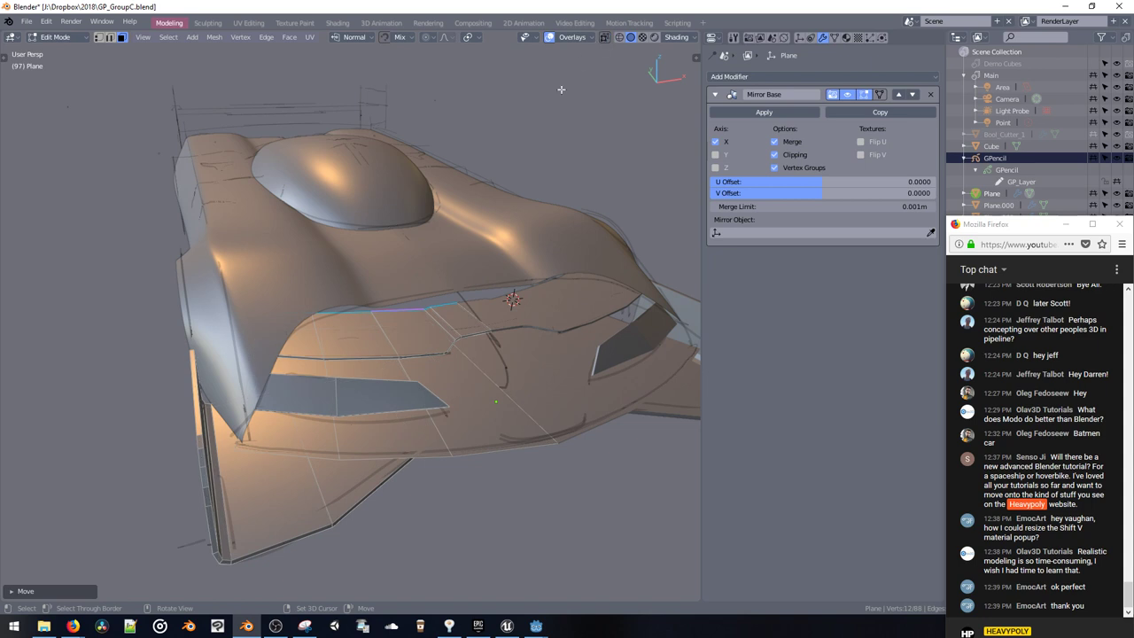
Step: Build a flat side profile for a central nose fin over the sketch in left side wireframe view
left_click_drag(415, 286, 449, 378)
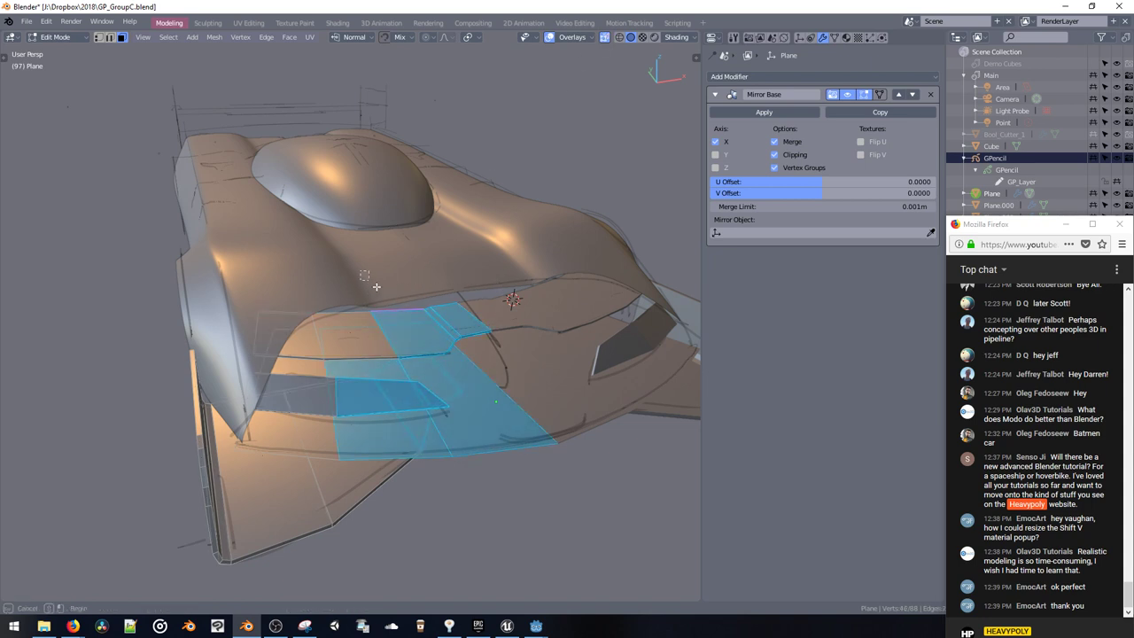
left_click_drag(376, 287, 370, 280)
middle_click_drag(362, 258, 356, 335)
middle_click_drag(464, 383, 487, 340)
key("v")
key("v")
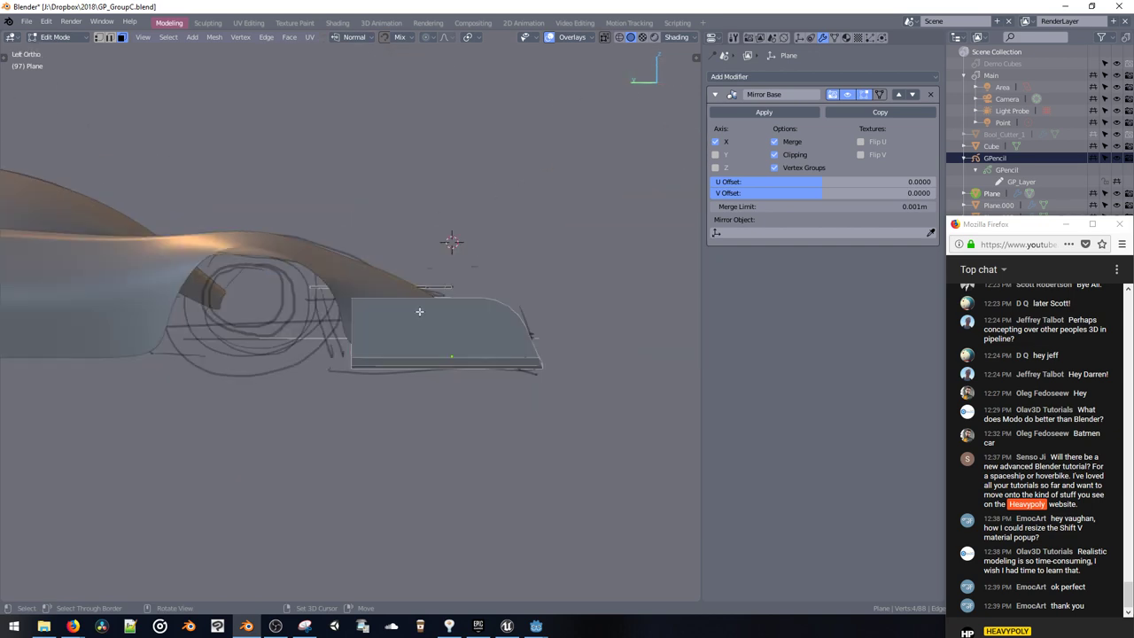
key("z")
left_click(349, 272)
middle_click_drag(348, 271, 418, 294, "shift")
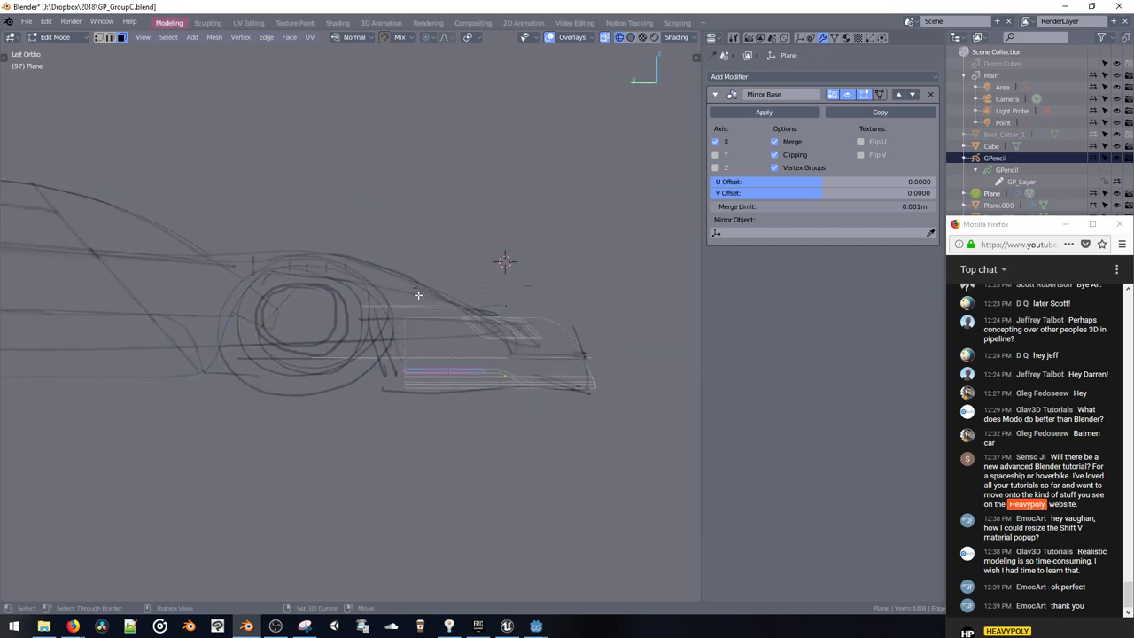
key("1")
key("grave")
key("Escape")
middle_click_drag(222, 342, 271, 321)
Step: Give the central fin thickness along its normals with Shrink/Fatten and turn off the mirror's centre clipping
key("alt+s")
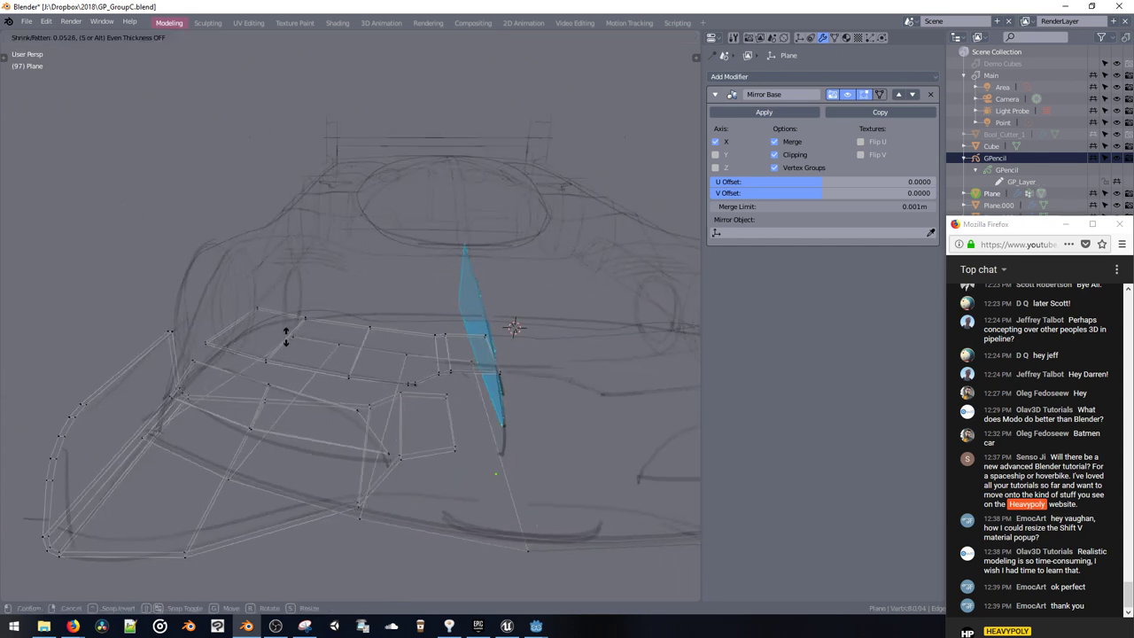
left_click(285, 336)
key("alt+e")
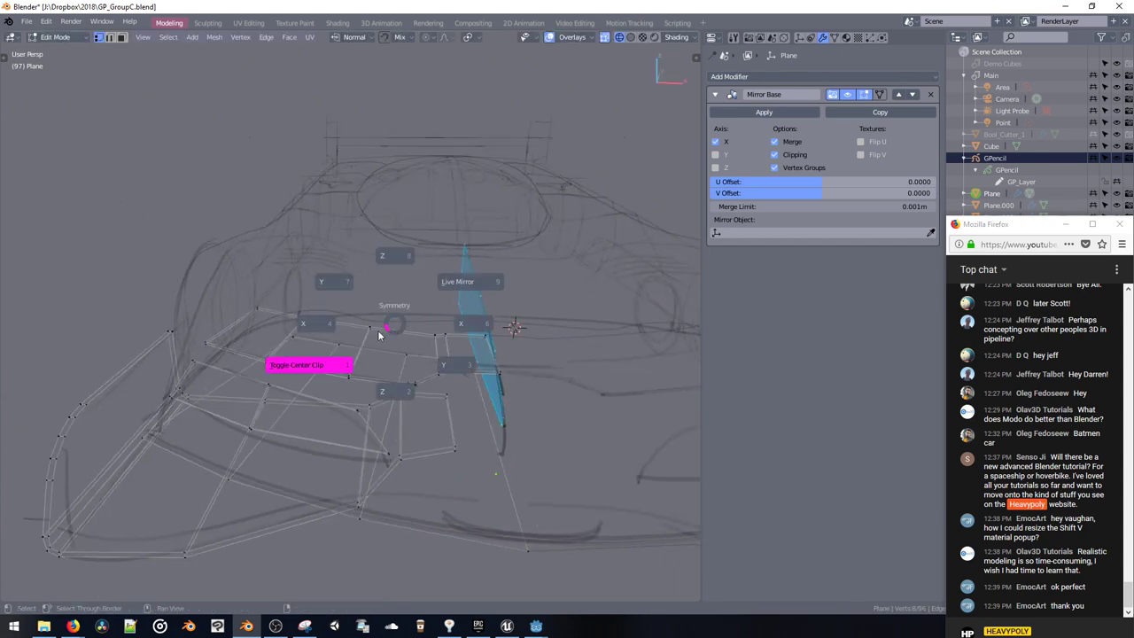
left_click(322, 360)
left_click(418, 255)
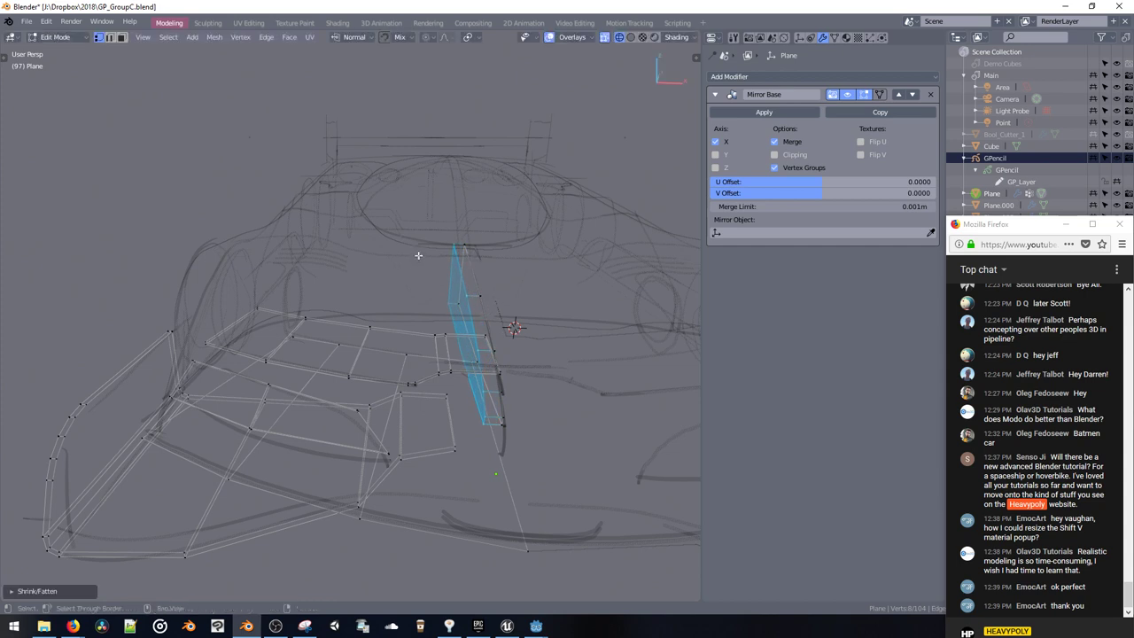
Step: Select the whole fin, shift it sideways off the centreline, and scale it thinner along X
middle_click_drag(439, 280, 468, 291)
key("ctrl+l")
key("g")
key("x")
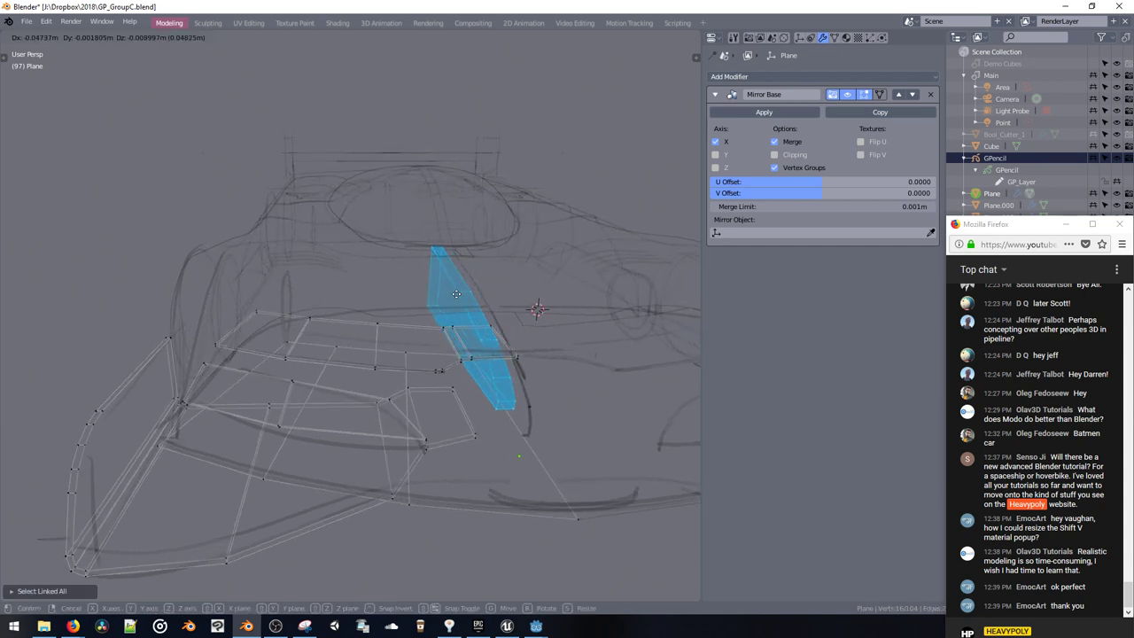
left_click(459, 296)
key("s")
key("x")
left_click(522, 329)
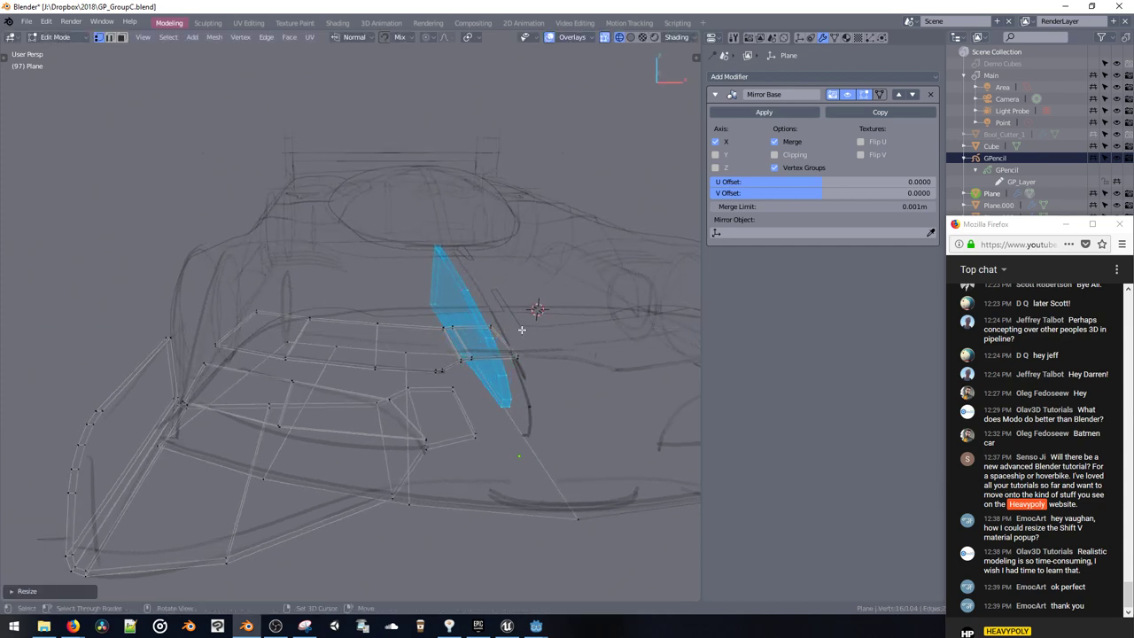
Step: Switch the viewport from wireframe to material preview shading and select the entire front wing mesh
middle_click_drag(522, 330, 464, 299, "shift")
key("z")
left_click(397, 245)
mouse_move(399, 242)
middle_mouse_down("shift")
mouse_move(349, 227)
mouse_move(405, 224)
mouse_move(384, 276)
mouse_move(414, 304)
mouse_move(346, 289)
middle_mouse_up("shift")
key("a")
key("a")
key("z")
left_click(416, 209)
key("a")
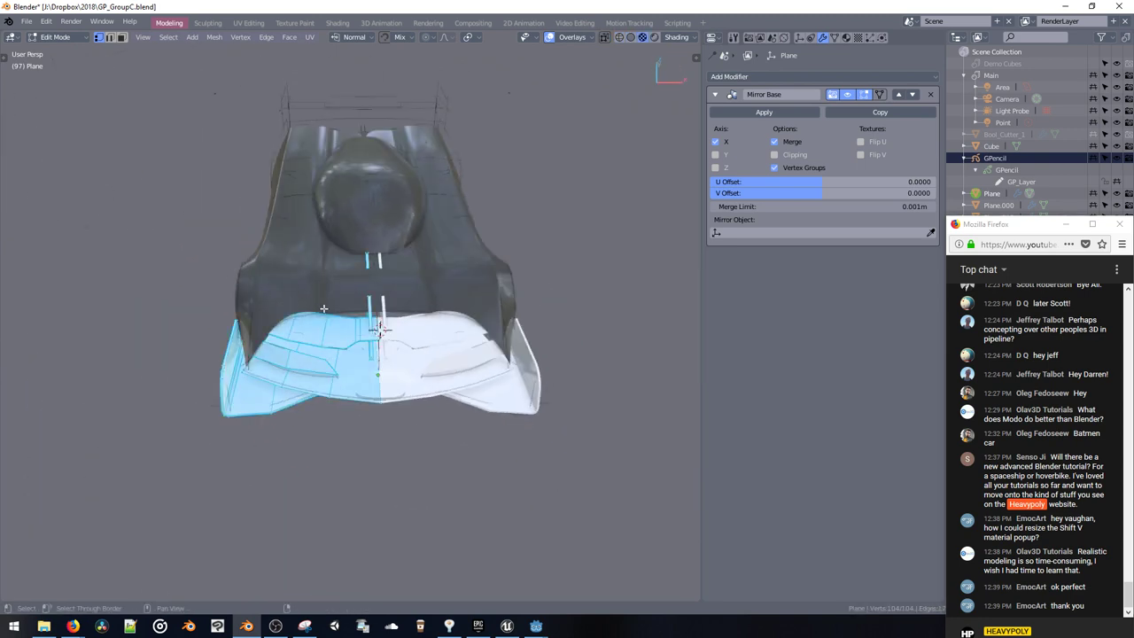
Step: Add material slots to the front wing and try the Glossy_V and Glossy materials
key("shift+v")
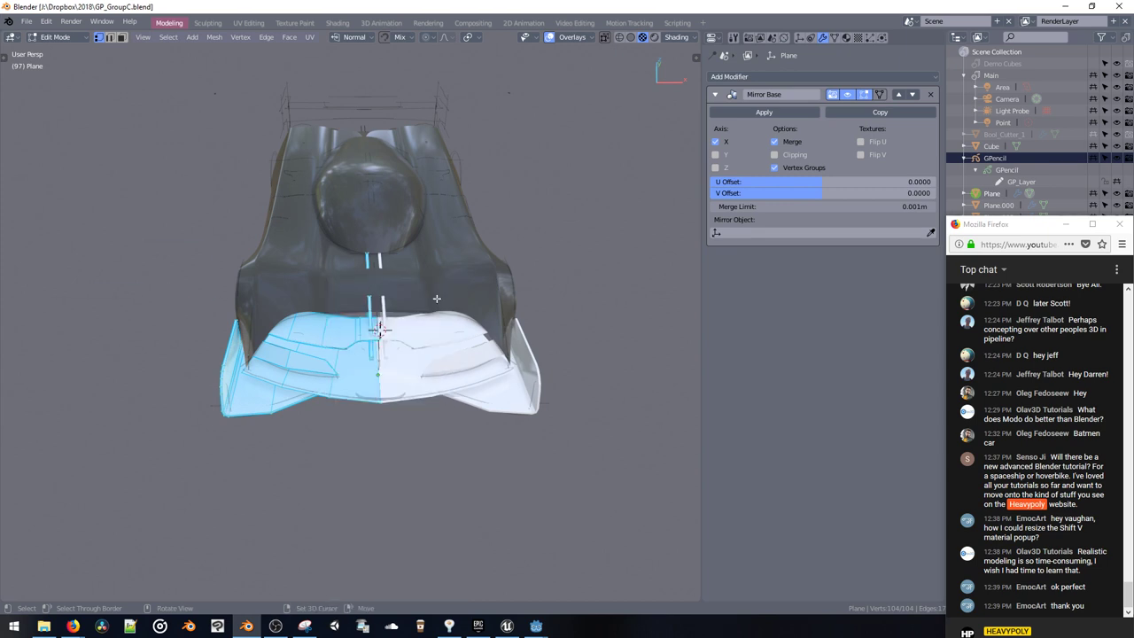
key("shift+v")
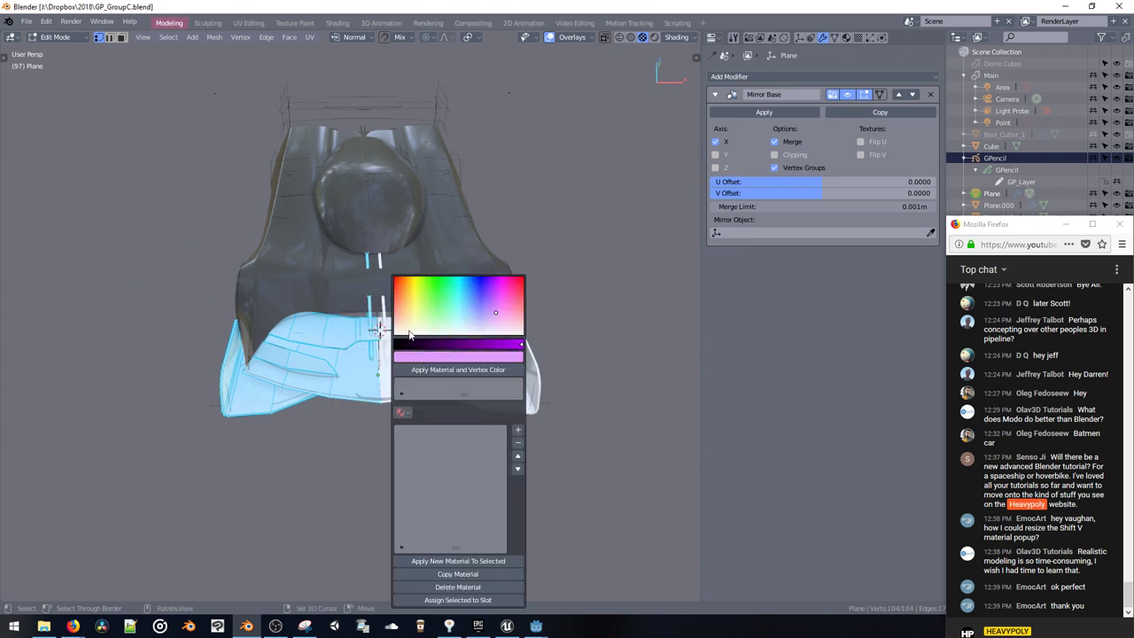
left_click(519, 430)
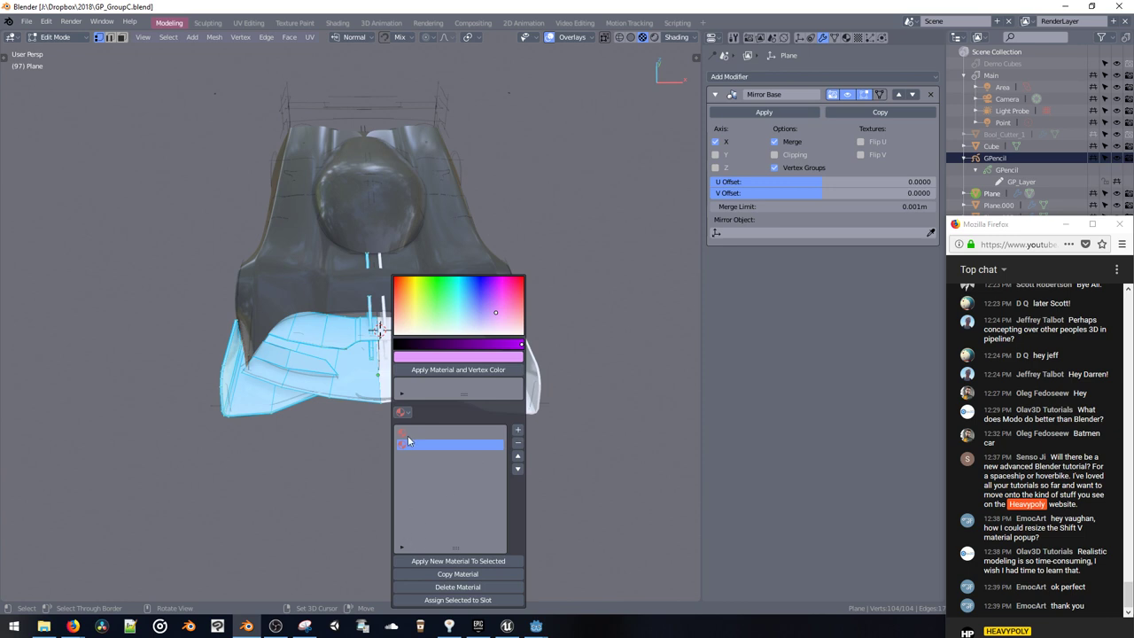
left_click(401, 412)
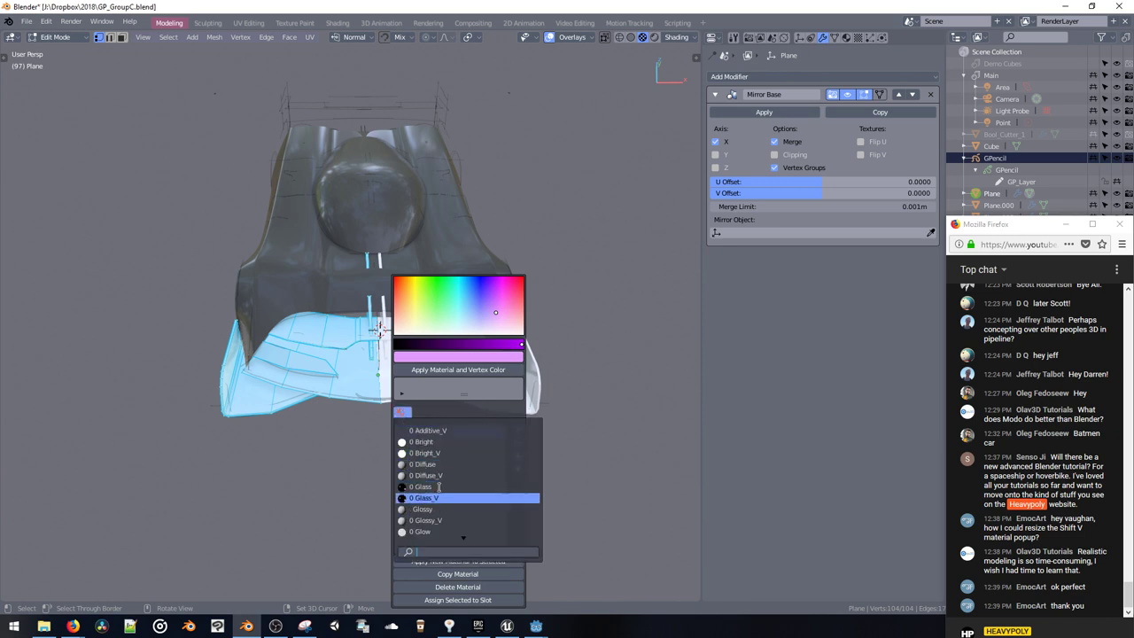
left_click(434, 520)
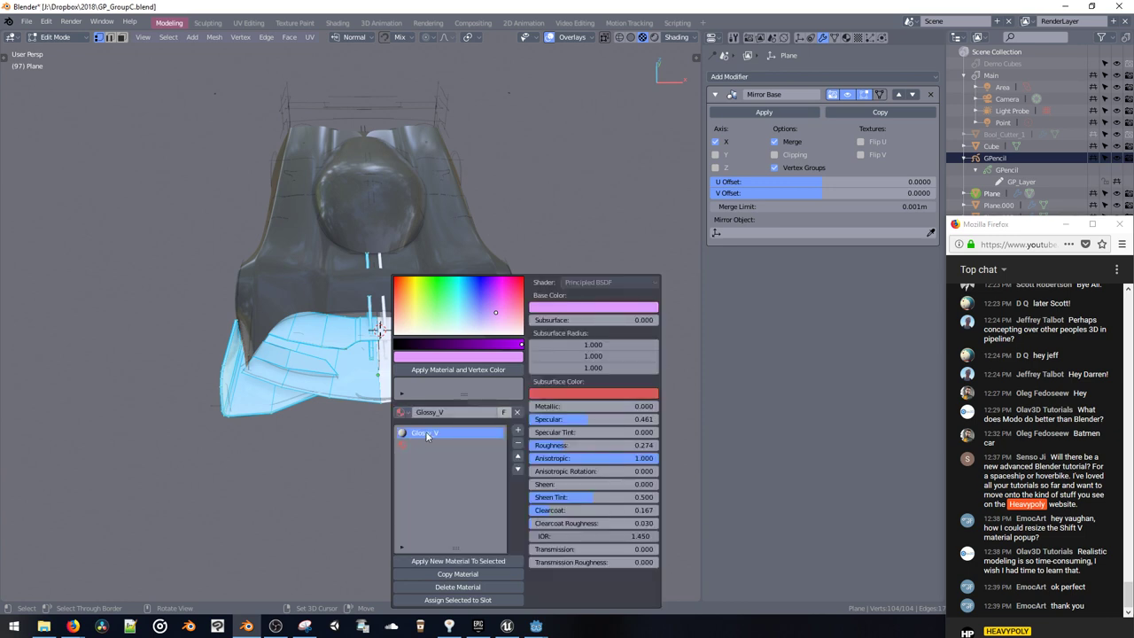
left_click(401, 412)
left_click(429, 487)
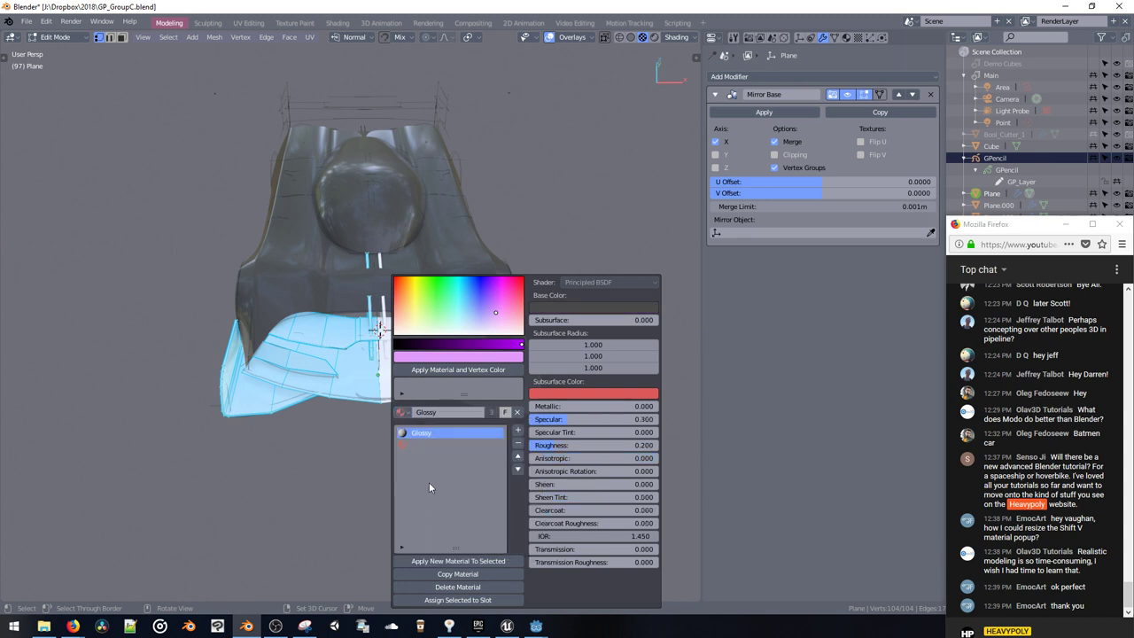
left_click(567, 308)
Step: Apply a new material with a dark grey base color to the front wing and remove the other material slots
left_click(430, 561)
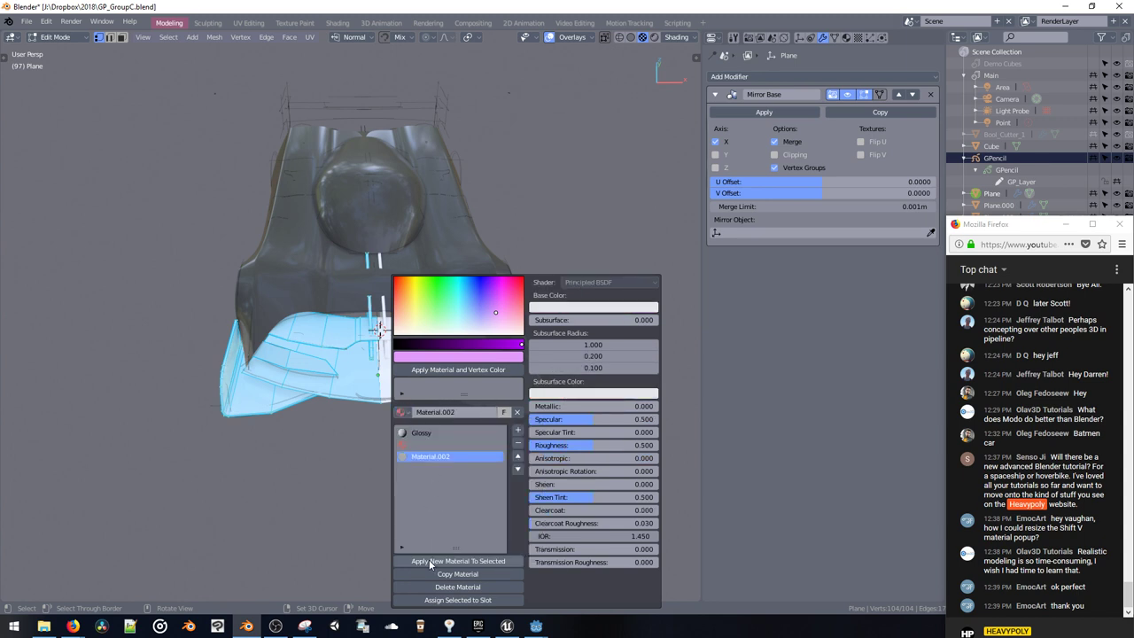
left_click(565, 307)
left_click_drag(560, 219, 556, 218)
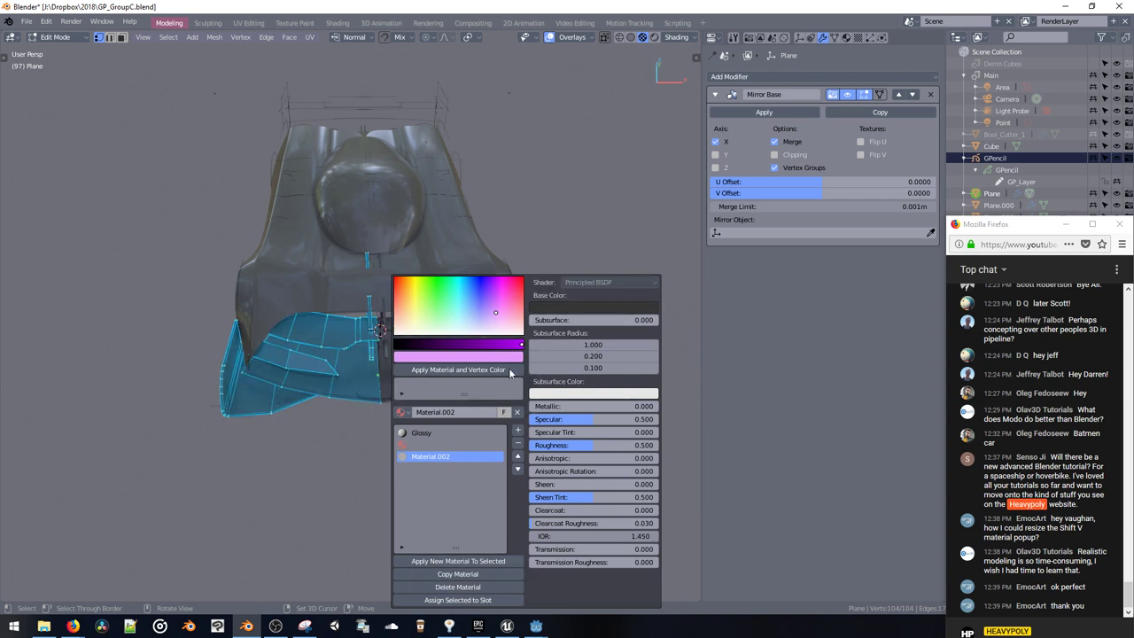
left_click(479, 434)
left_click(518, 443)
left_click(518, 443)
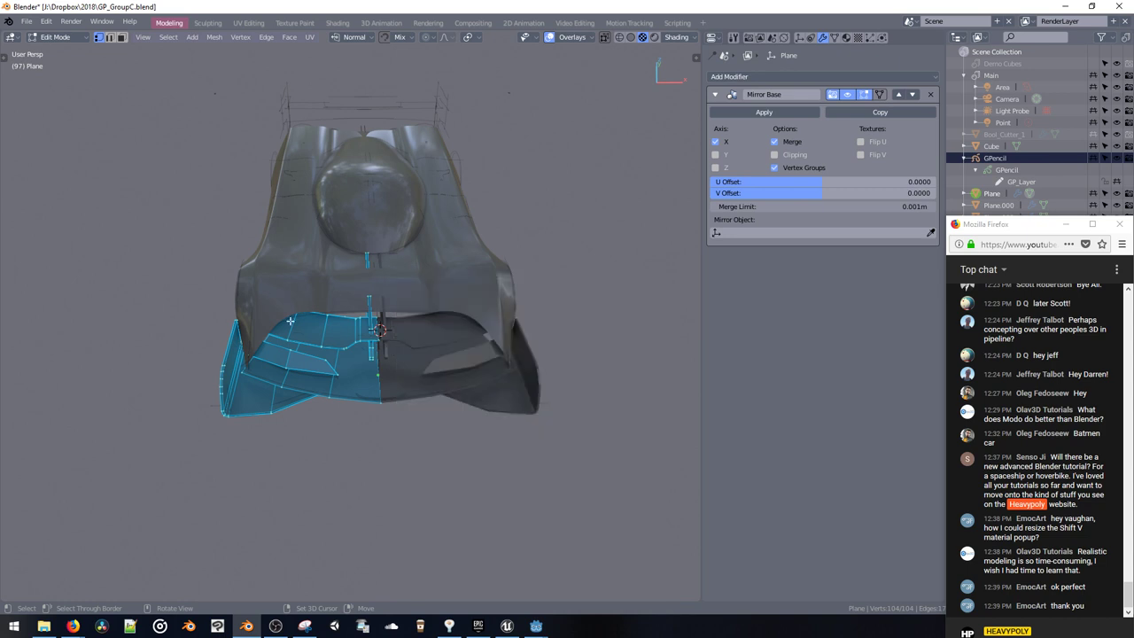
Step: Deselect the wing mesh and lower the new material's roughness to about 0.41
middle_click_drag(317, 381, 512, 363)
key("alt+a")
key("shift+v")
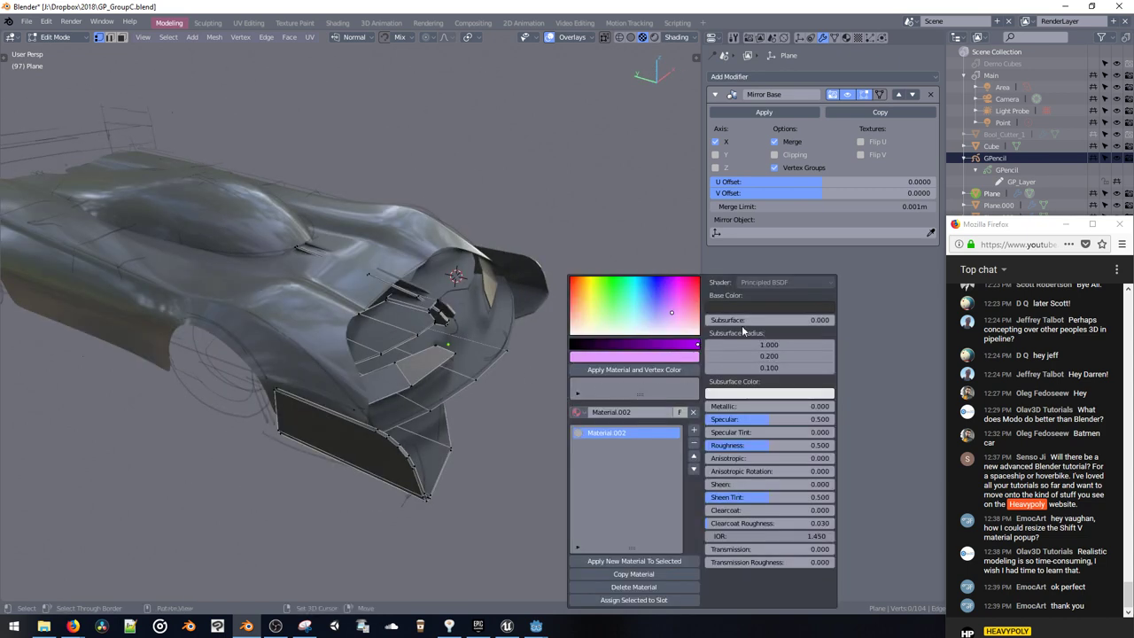
mouse_move(739, 445)
left_mouse_down()
mouse_move(775, 445)
mouse_move(732, 448)
mouse_move(754, 458)
left_mouse_up()
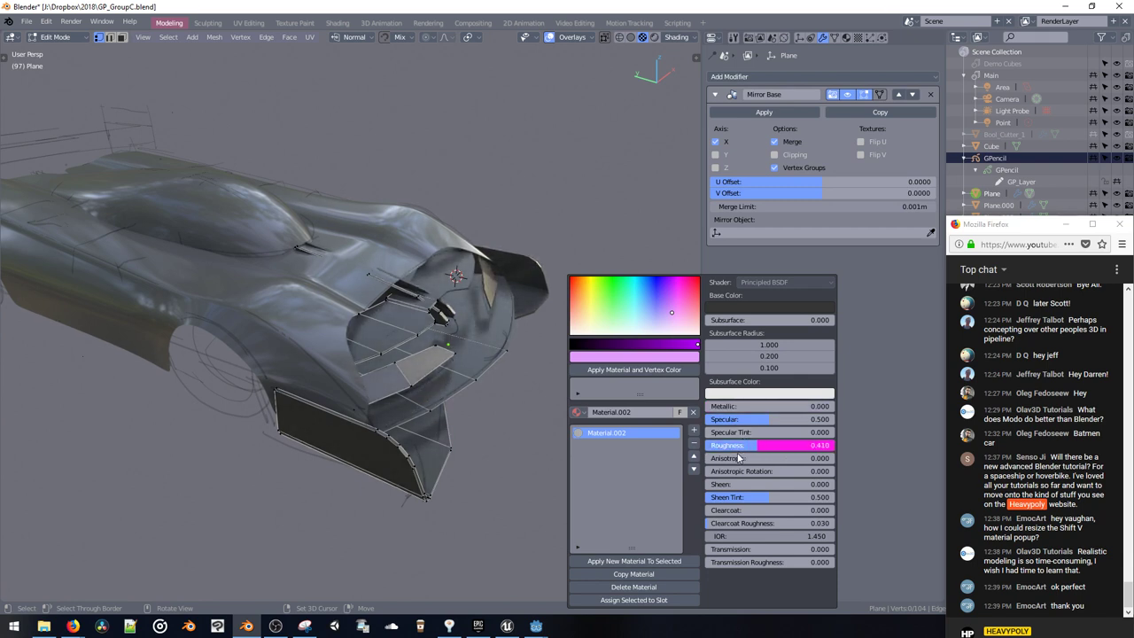
Step: Bevel an edge across the lower winglet and its pointed inner tip, and check the result in Object Mode
middle_click_drag(549, 442, 402, 422)
left_click(393, 366)
key("ctrl+b")
left_click(403, 480)
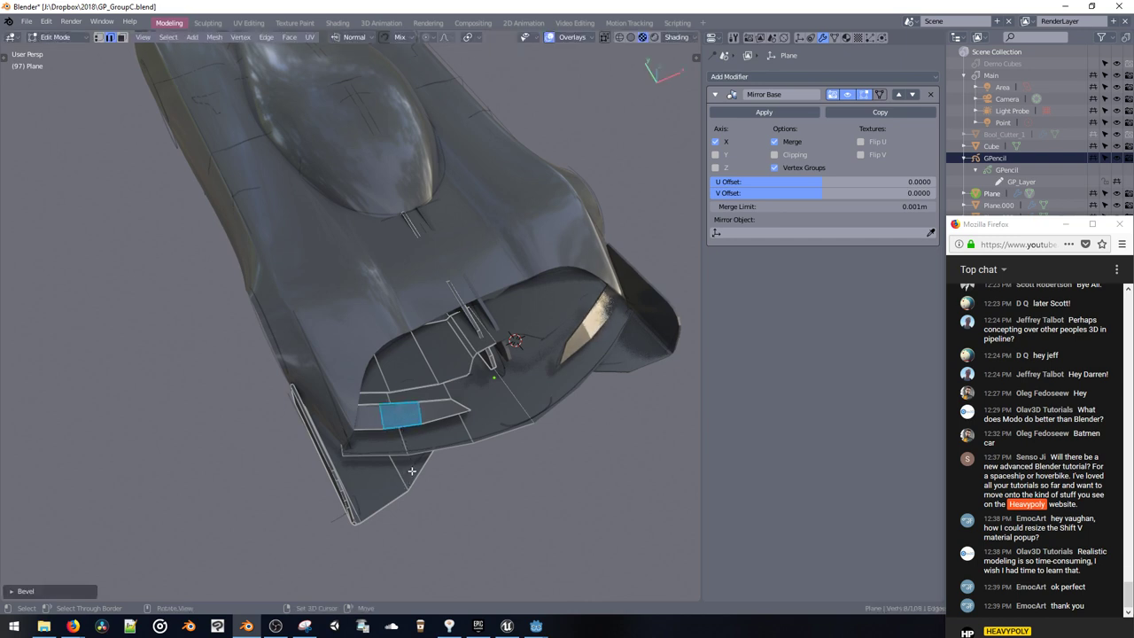
middle_click_drag(409, 464, 367, 423)
left_click_drag(365, 412, 382, 431)
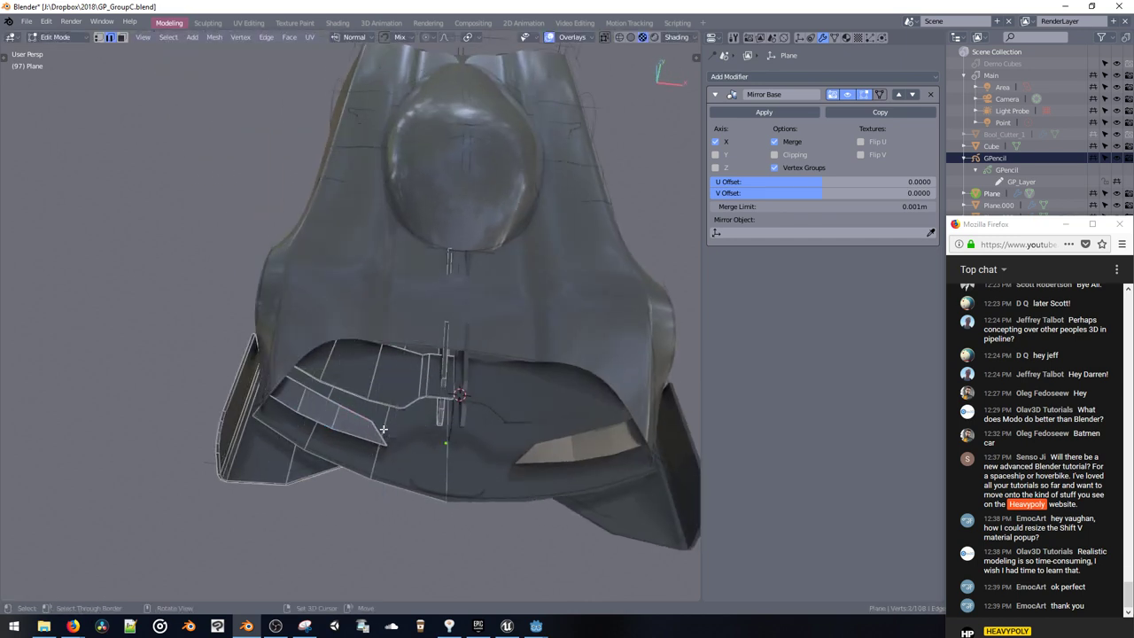
key("ctrl+b")
left_click(383, 437)
key("Tab")
middle_click_drag(393, 408, 443, 412)
Step: Select the whole upper winglet, move it along Y, and scale it along Z
key("Tab")
key("ctrl+l")
key("g")
key("y")
left_click(451, 374)
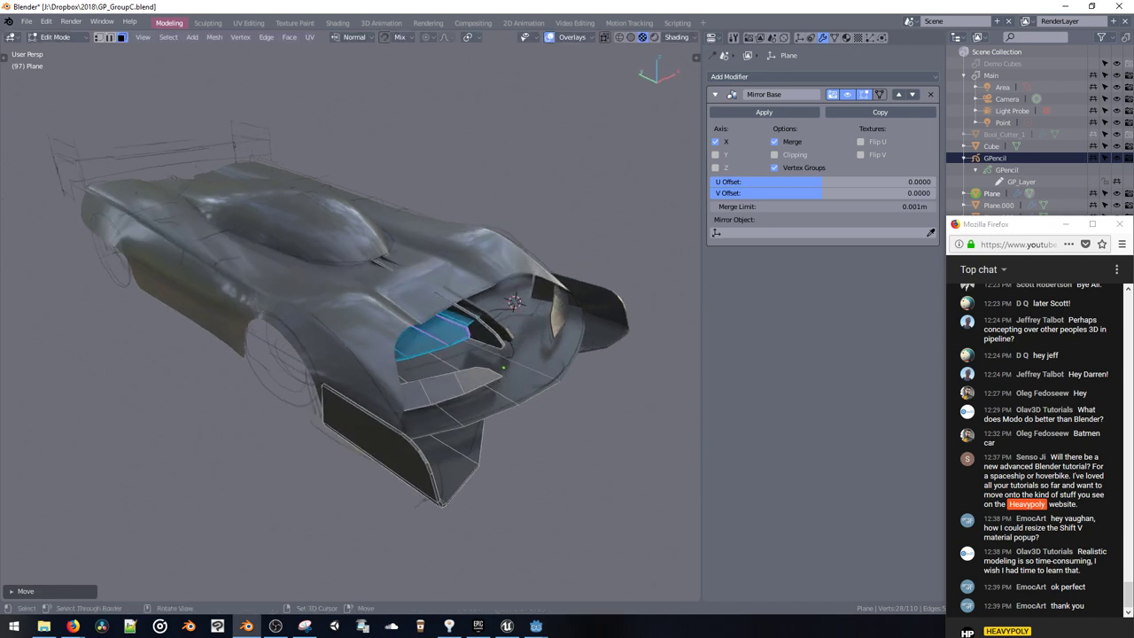
key("s")
key("z")
left_click(471, 547)
Step: Scale the upper winglet along Z once more and delete it
key("s")
key("z")
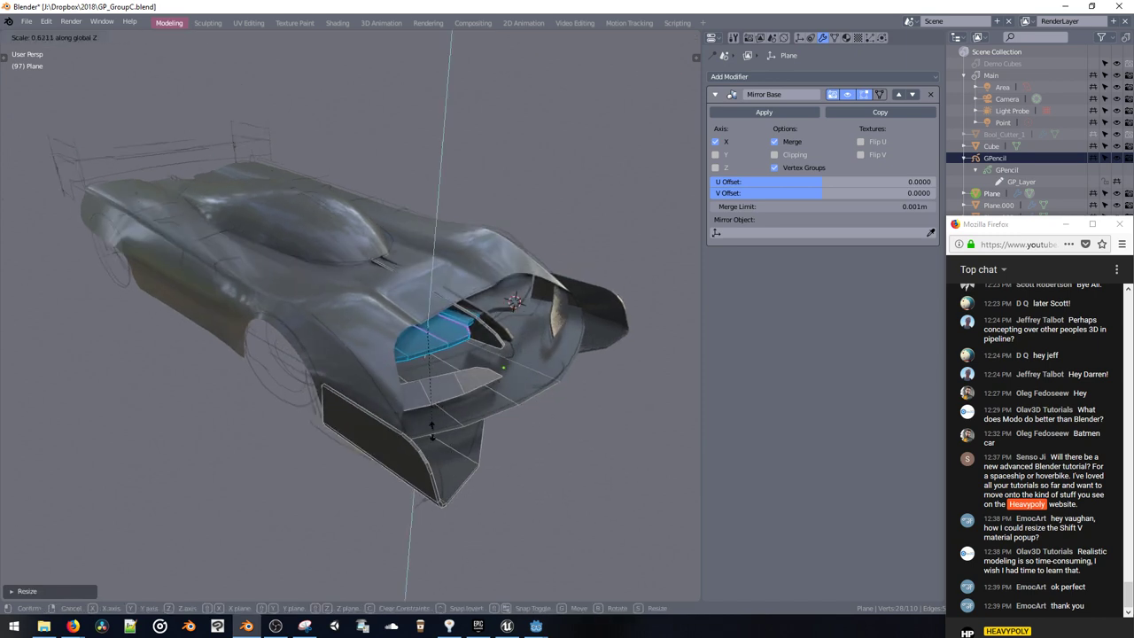
left_click(420, 392)
key("x")
Step: Select the front wing's faces beneath the nose, move them along Z and Y, and return to Object Mode
middle_click_drag(439, 344, 490, 414)
left_click(442, 329)
key("g")
key("z")
left_click(430, 371)
key("g")
key("y")
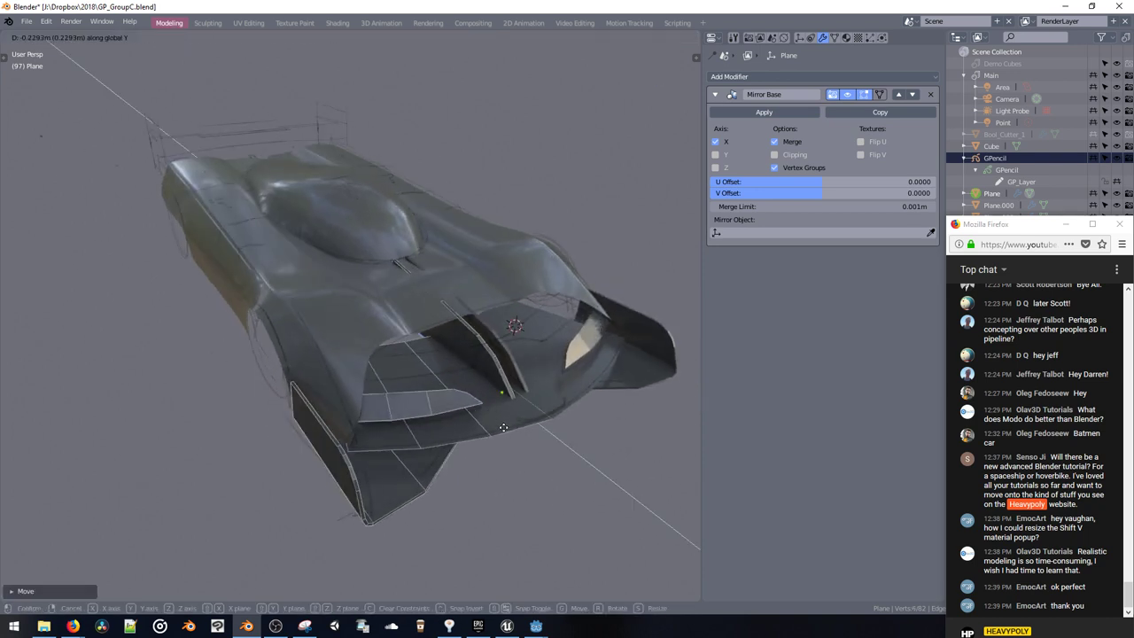
key("z")
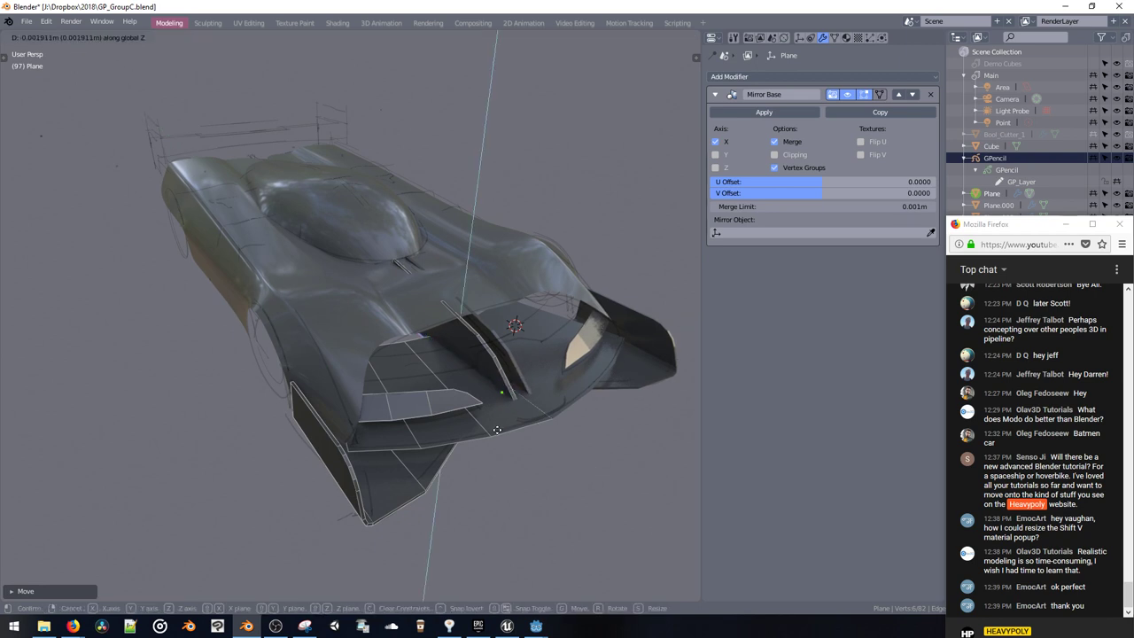
key("y")
left_click(498, 436)
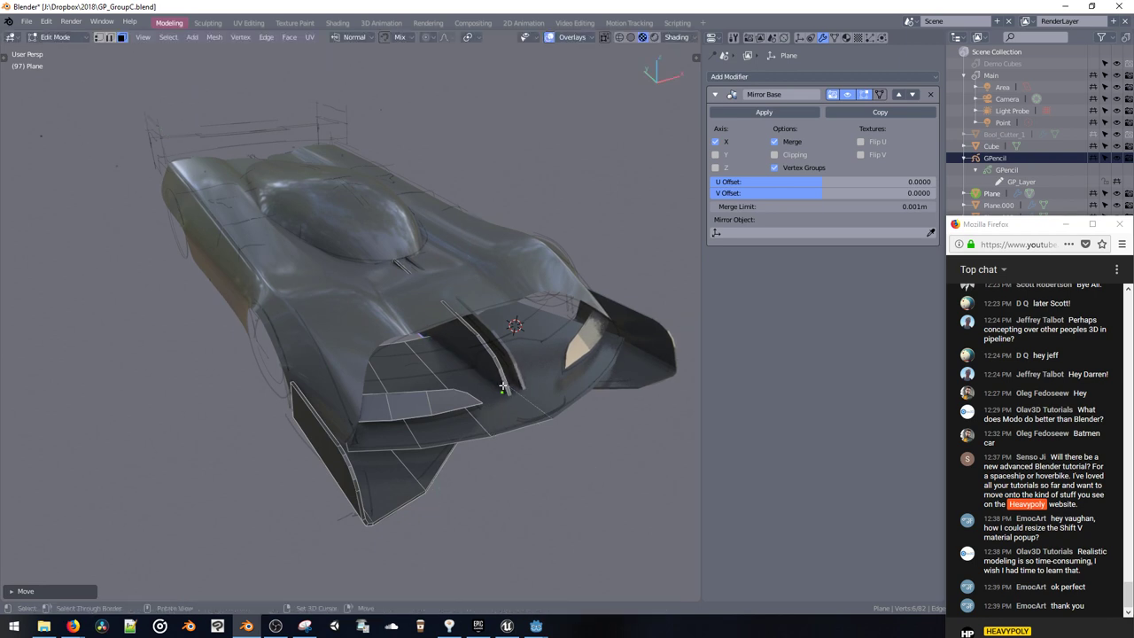
scroll(478, 390, "down", 2)
key("Tab")
Step: Open the canopy mesh for editing and scale all of it along X
middle_click_drag(406, 298, 423, 375)
left_click(410, 318)
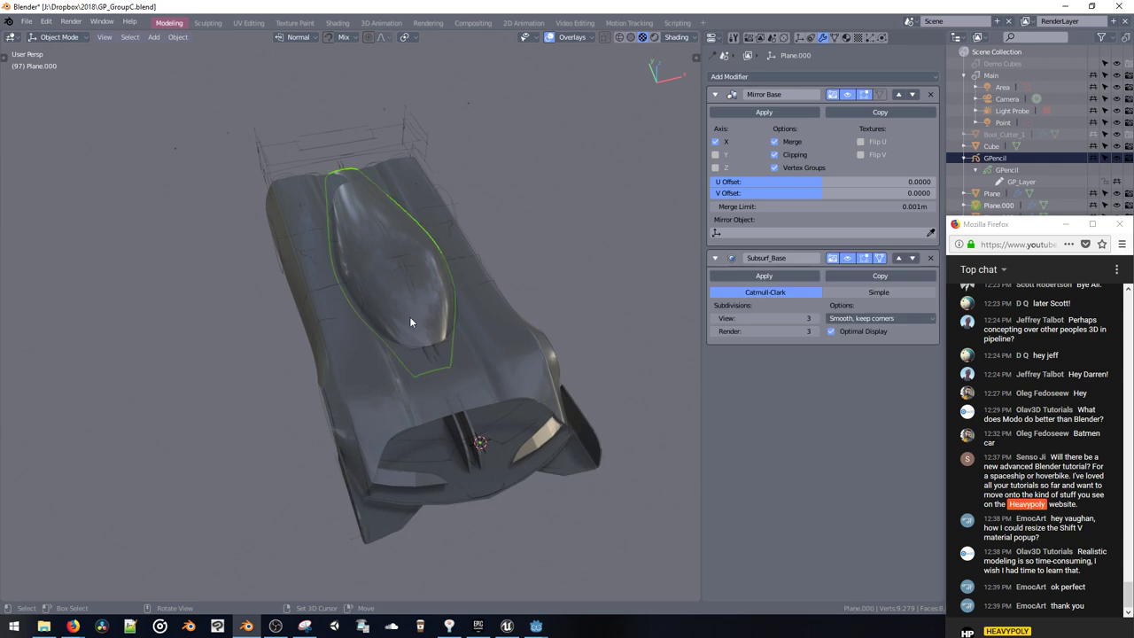
key("Tab")
middle_click_drag(410, 318, 397, 306)
key("a")
key("s")
key("x")
left_click(487, 339)
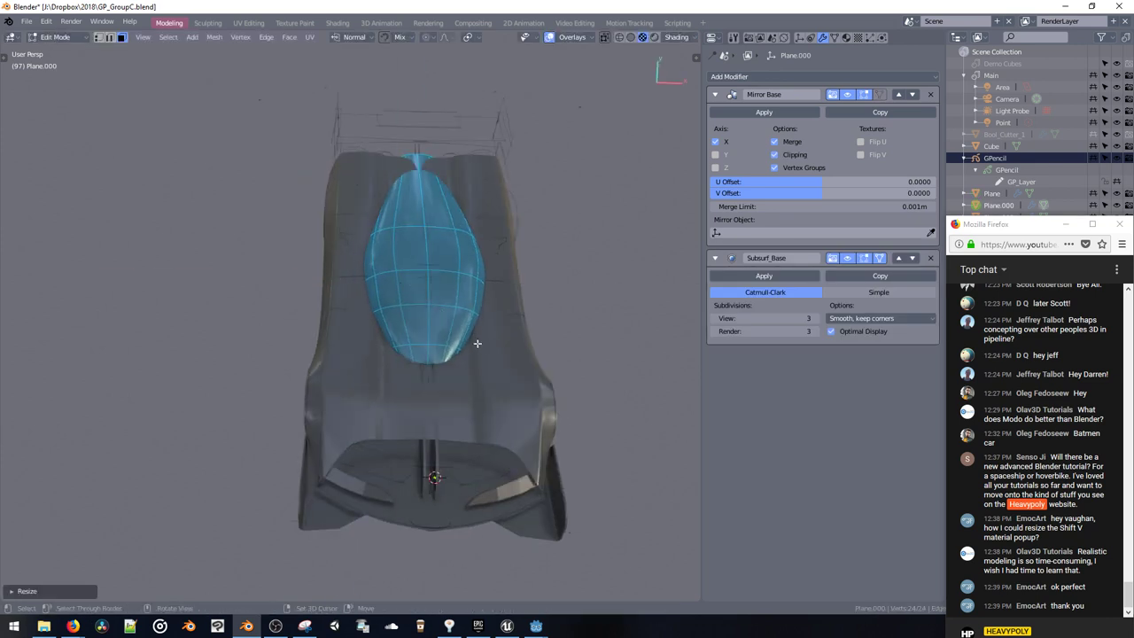
Step: Move the whole canopy along Z and forward along Y, and return to Object Mode
key("g")
key("z")
left_click(474, 366)
middle_click_drag(473, 366, 443, 372)
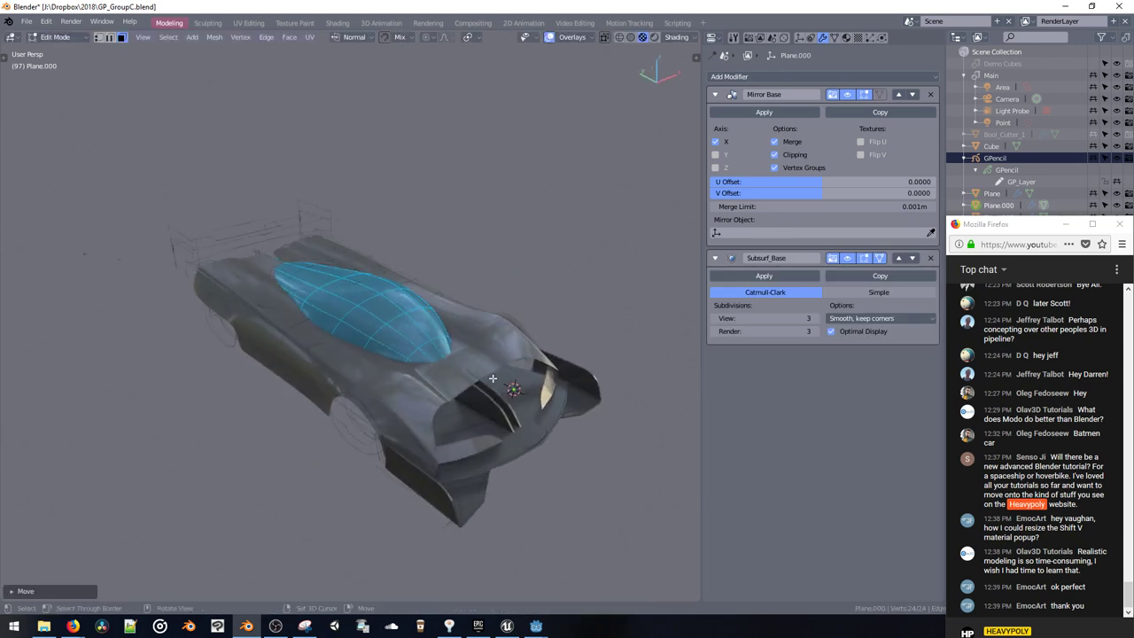
key("g")
key("y")
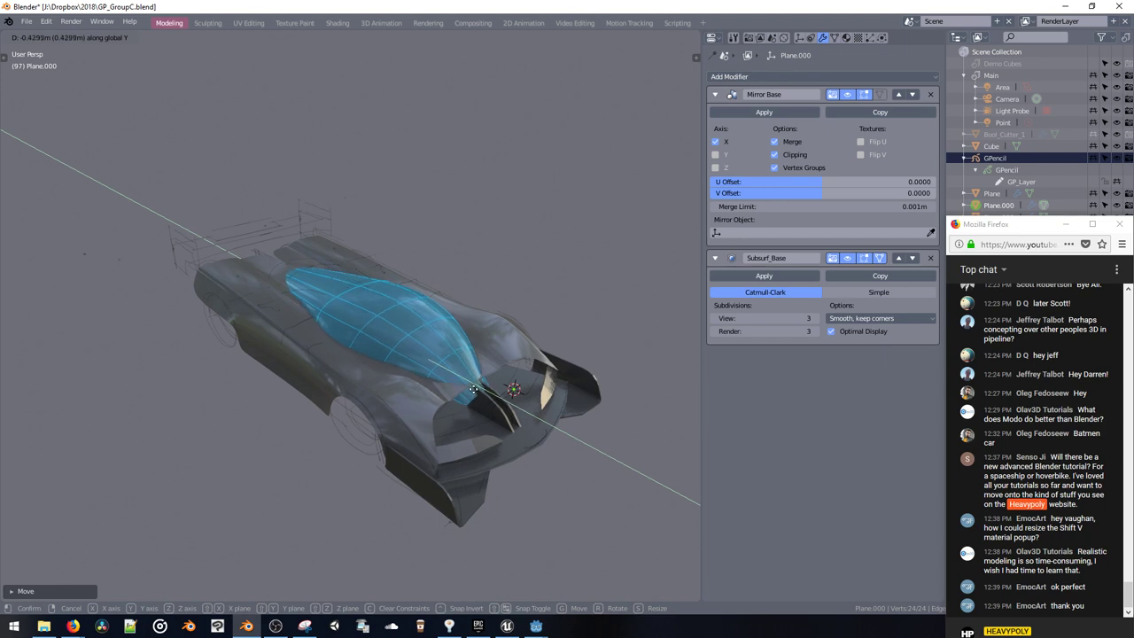
left_click(373, 326)
middle_click_drag(373, 326, 376, 299)
key("space")
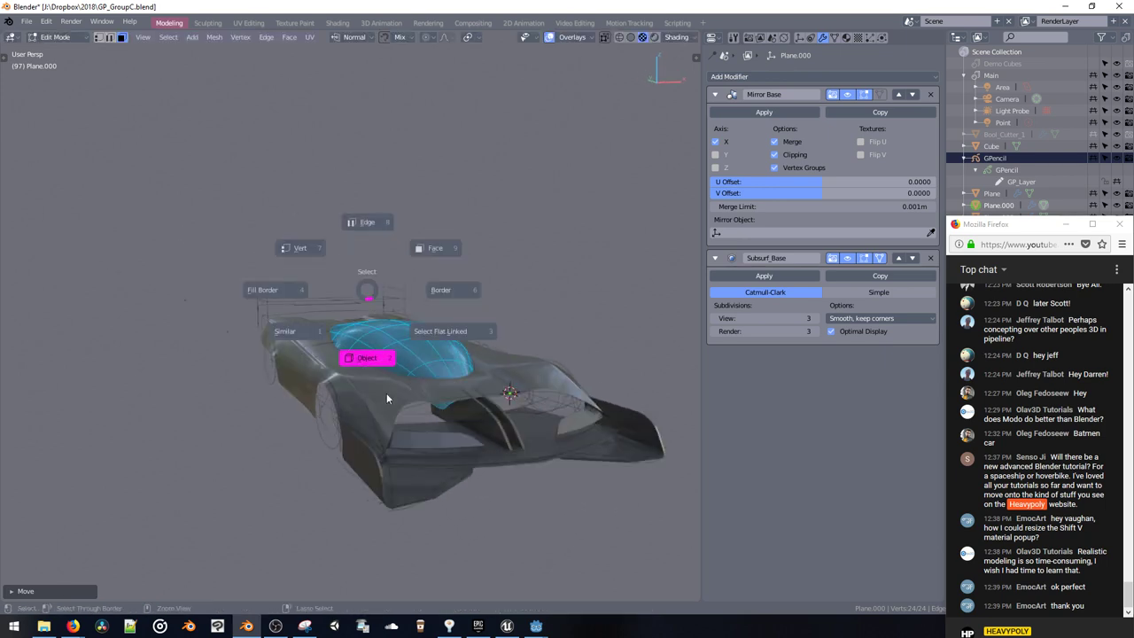
middle_click_drag(386, 393, 355, 343)
left_click_drag(356, 343, 354, 323)
Step: Select the canopy's lower front edge loop in edit mode and extrude it downward along Z
key("space")
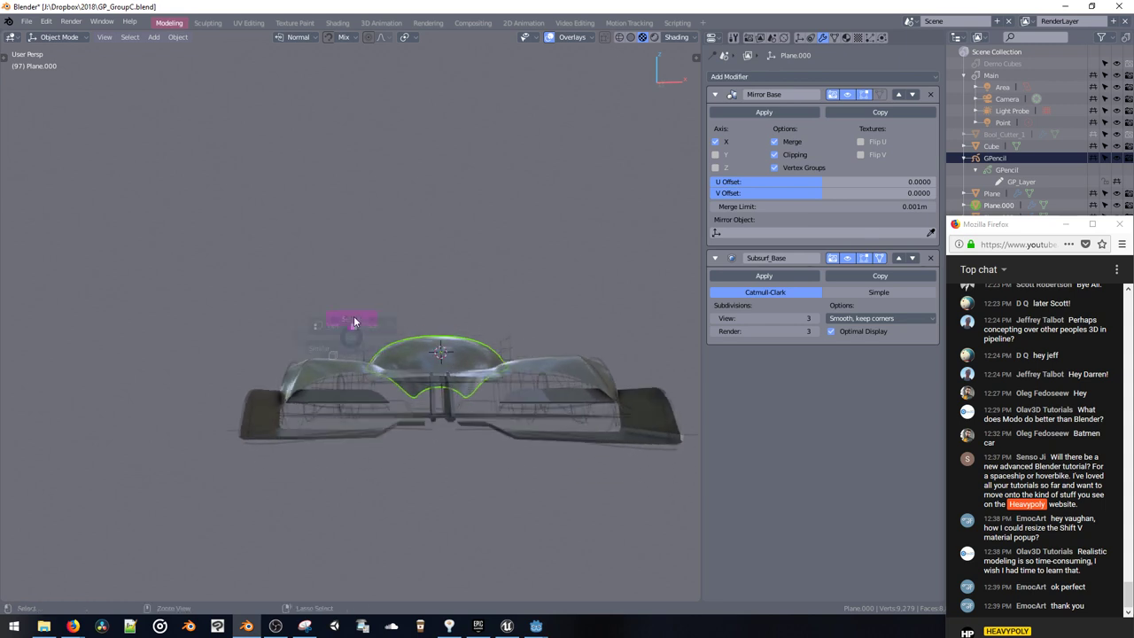
left_click(404, 387, "alt")
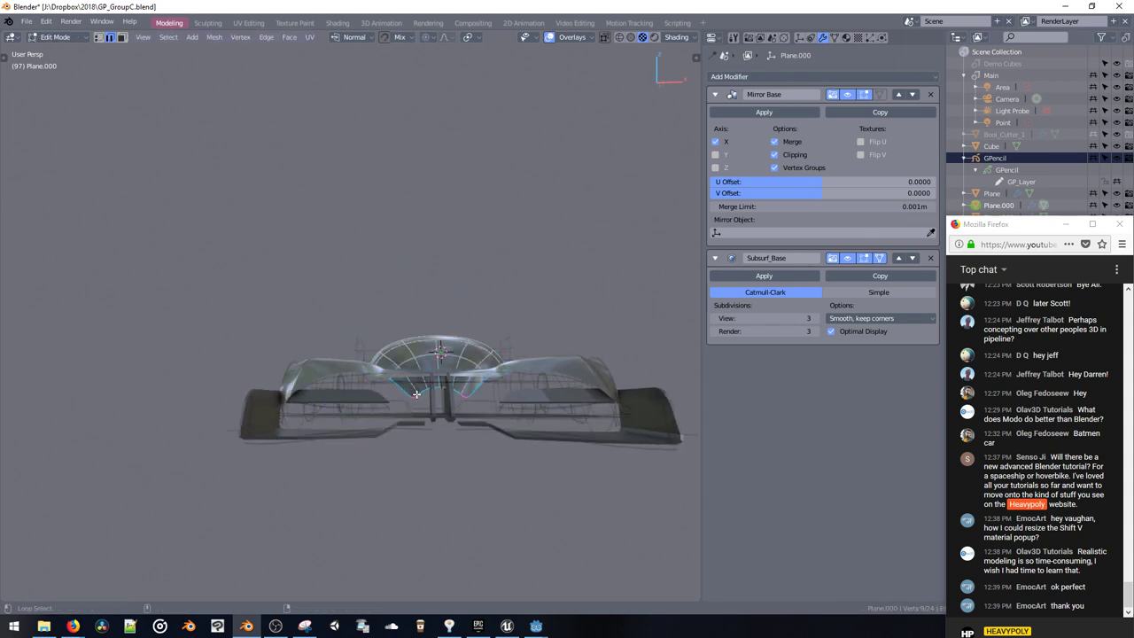
middle_click_drag(416, 396, 419, 370)
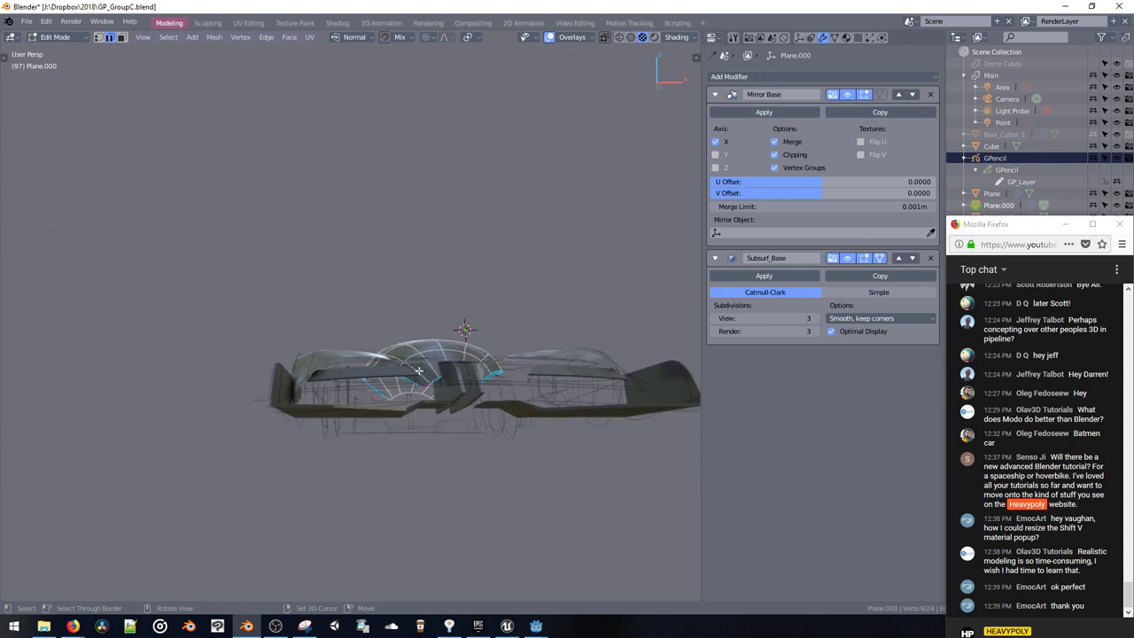
key("g")
key("z")
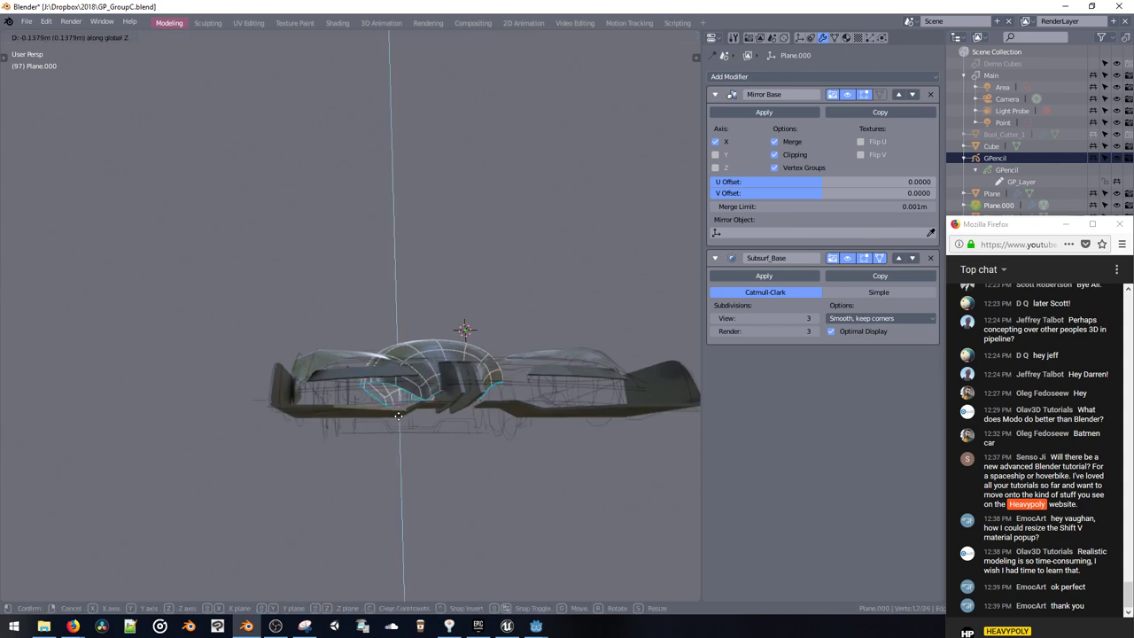
left_click(426, 444)
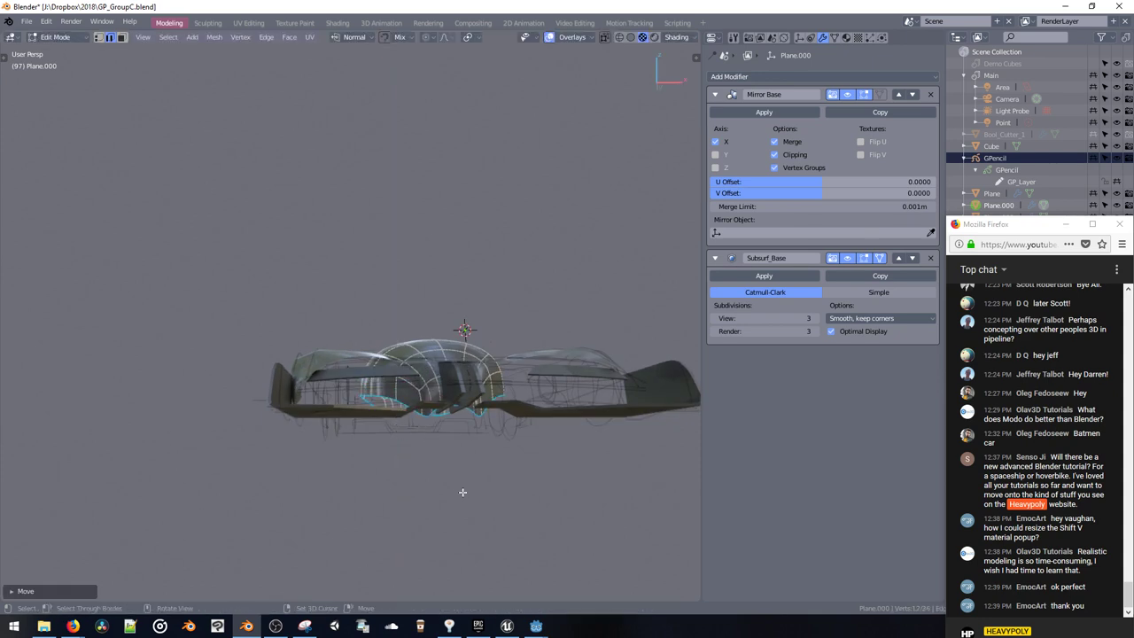
Step: Scale the extruded canopy edge along Z to level it and move it along Z
key("s")
key("z")
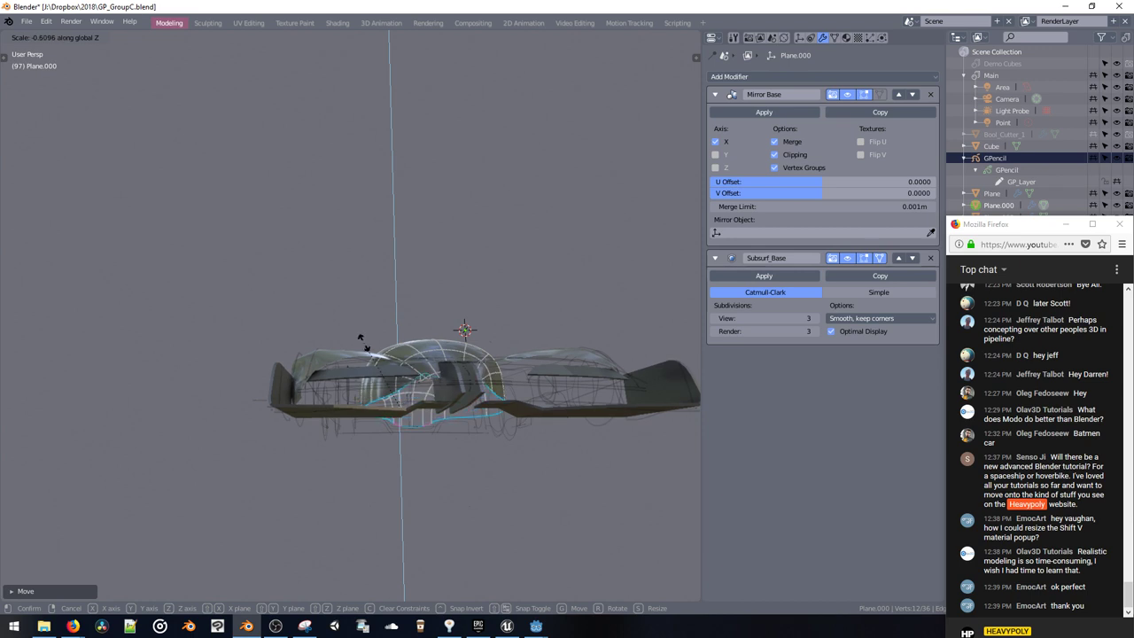
left_click(365, 346)
key("g")
key("z")
left_click(367, 375)
middle_click_drag(388, 402, 394, 417)
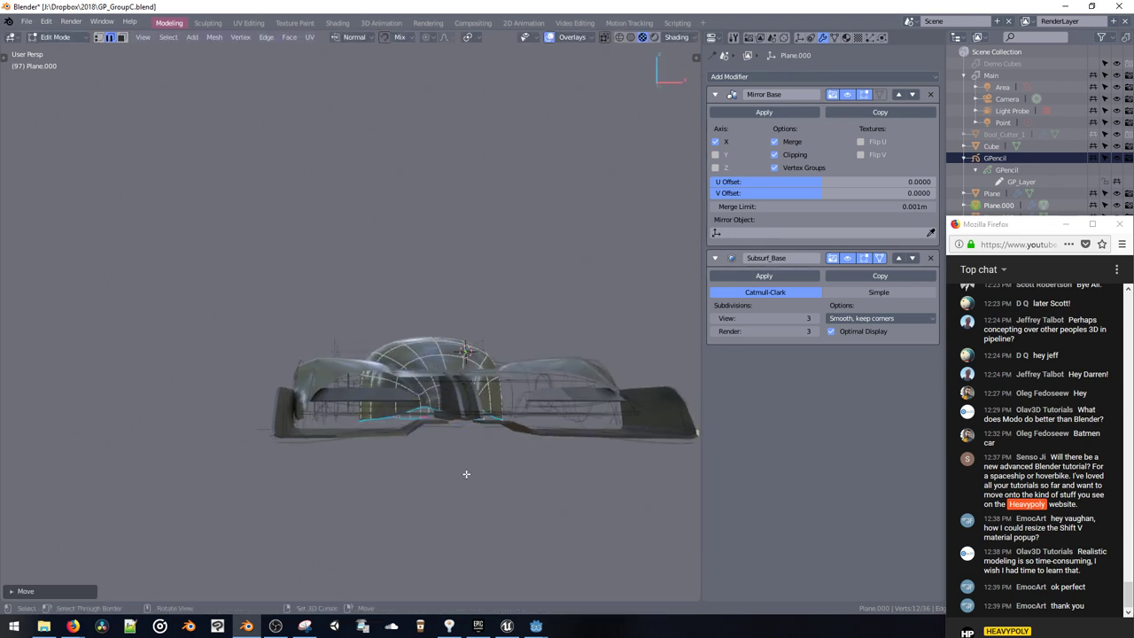
Step: Extrude the canopy's lower edge again, scale it inward, and move it up to form the underside
middle_click_drag(466, 474, 443, 463)
key("g")
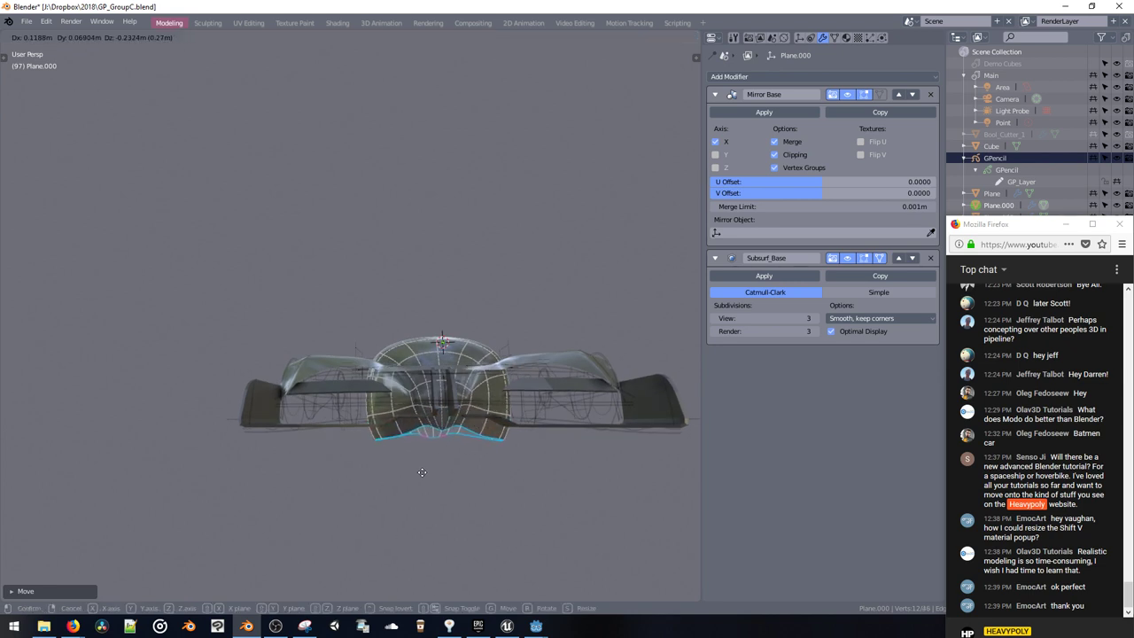
key("s")
left_click(436, 486)
key("g")
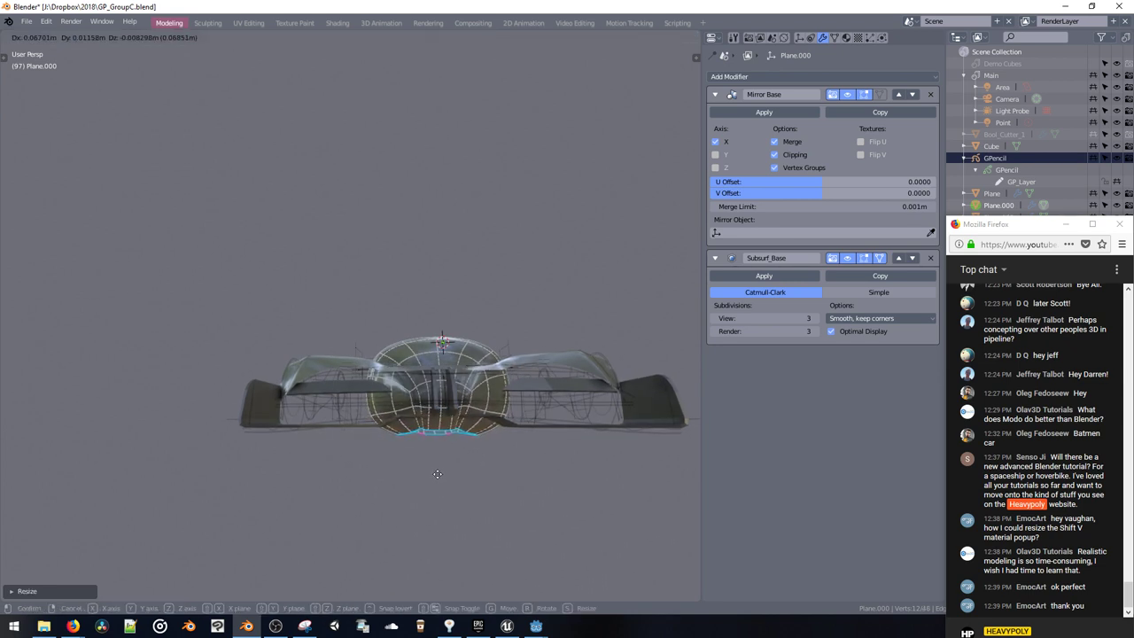
left_click(442, 465)
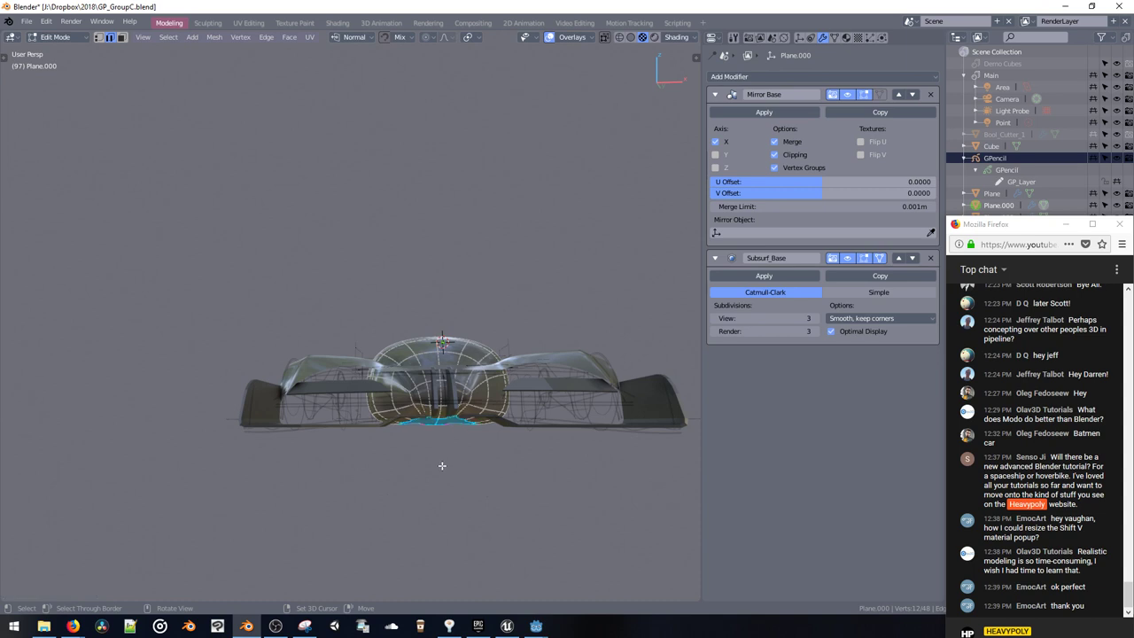
Step: Crease the edge loop along the base of the canopy's extruded sides and move it along Z
mouse_move(441, 465)
middle_mouse_down()
mouse_move(465, 466)
mouse_move(451, 463)
middle_mouse_up()
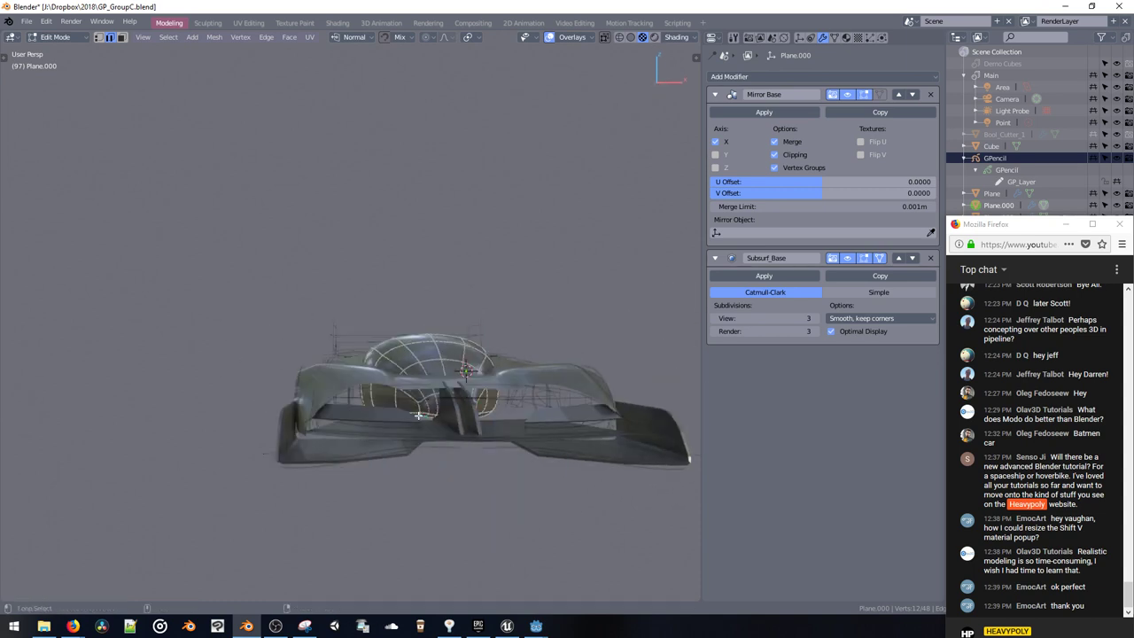
middle_click_drag(413, 417, 384, 432)
key("shift+e")
left_click(232, 372)
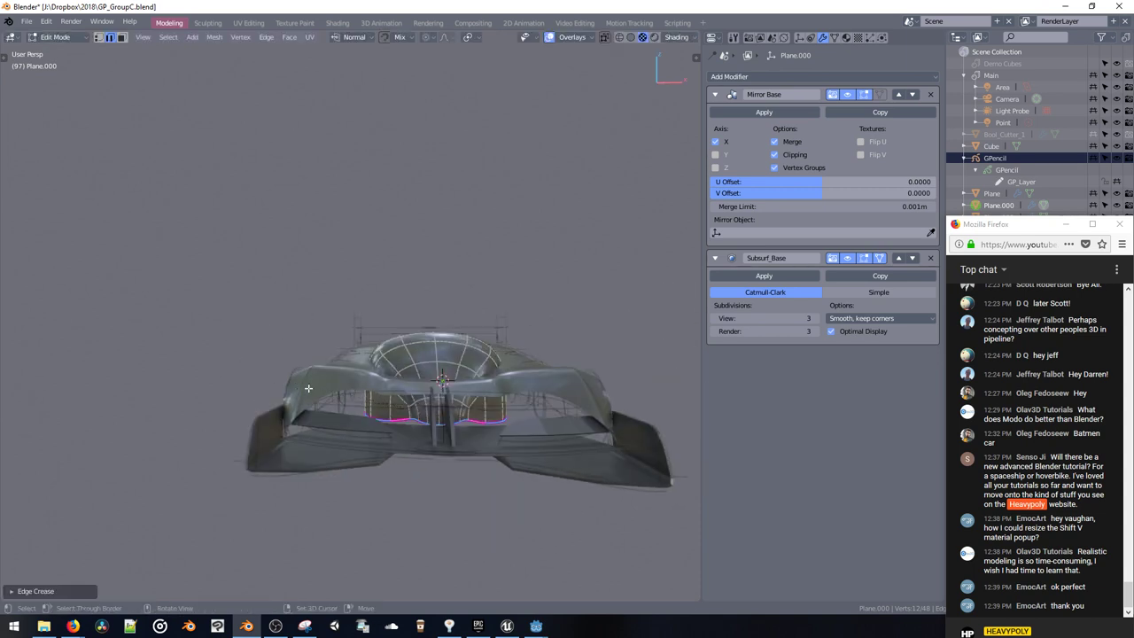
middle_click_drag(309, 388, 305, 365)
key("g")
key("z")
left_click(301, 374)
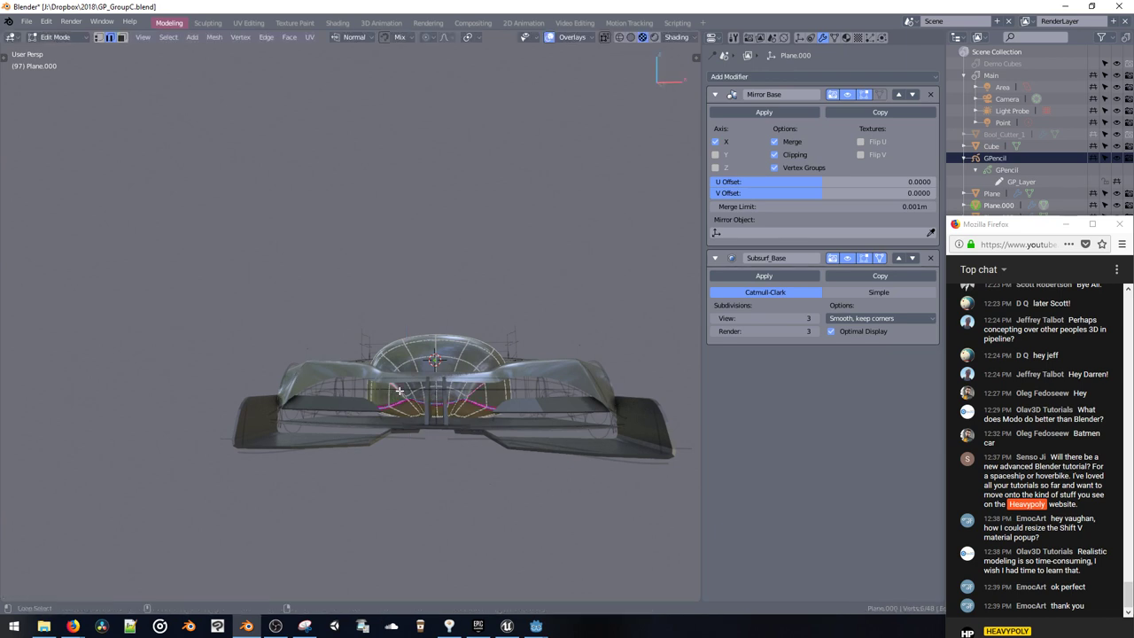
Step: Crease the upper edges of the extruded sides by 1.000, then scale and move them along Z
mouse_move(380, 404)
middle_mouse_down()
mouse_move(346, 390)
mouse_move(372, 394)
middle_mouse_up()
key("shift+e")
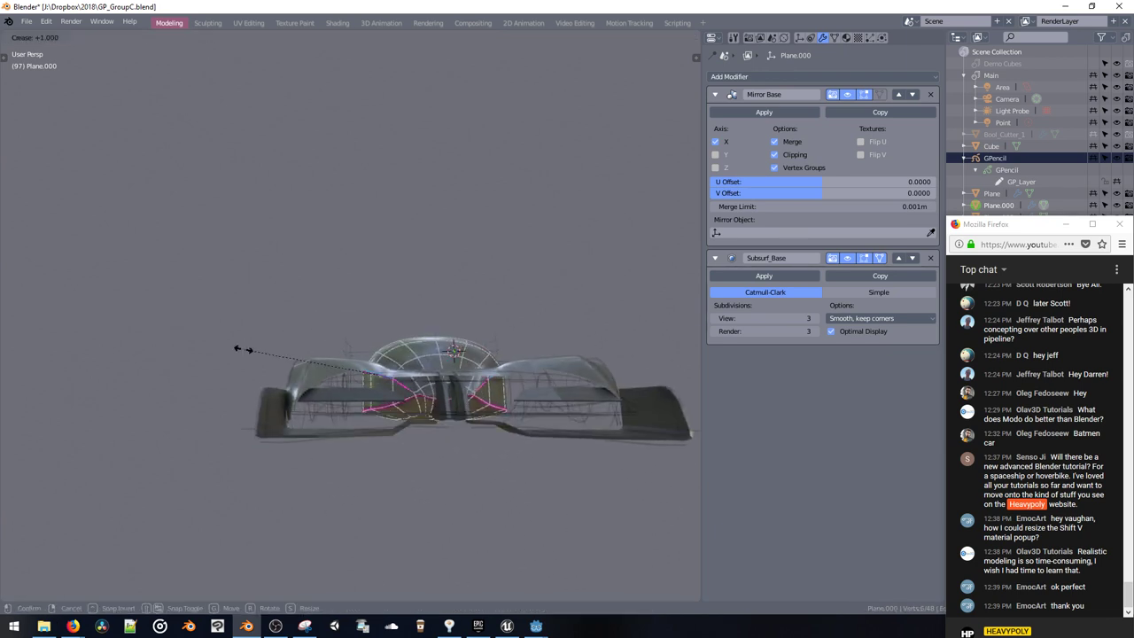
left_click(276, 363)
key("s")
key("z")
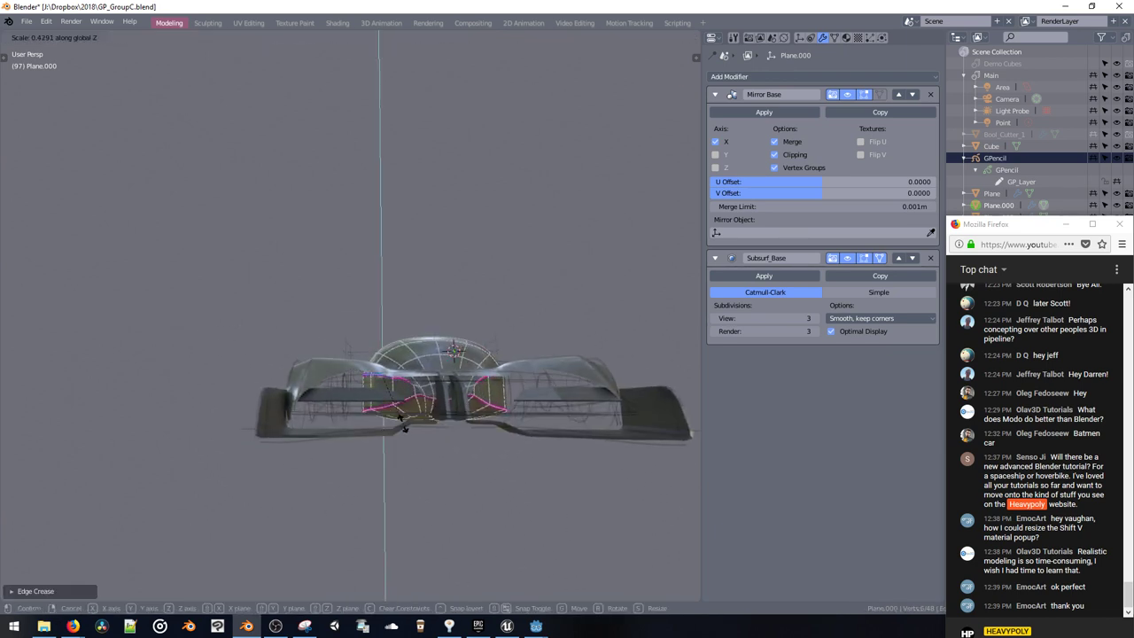
left_click(403, 424)
key("g")
key("z")
left_click(401, 420)
Step: Select the front part of the canopy's underside beneath the nose and crease its edges
middle_click_drag(401, 419, 453, 406)
key("ctrl+space")
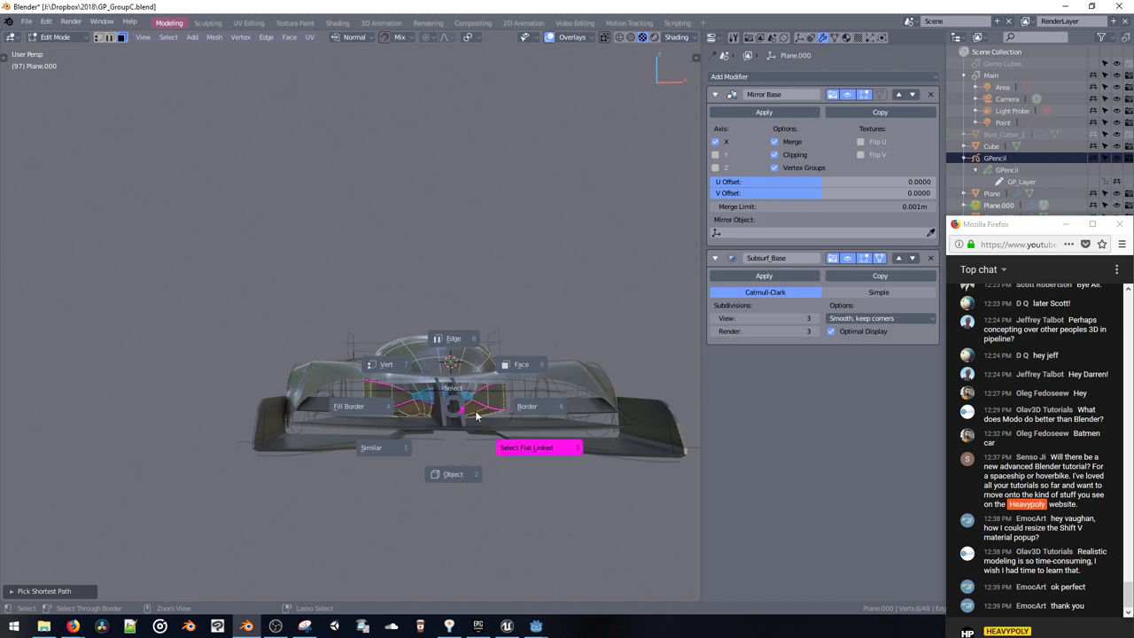
left_click(476, 415)
key("shift+e")
left_click(558, 456)
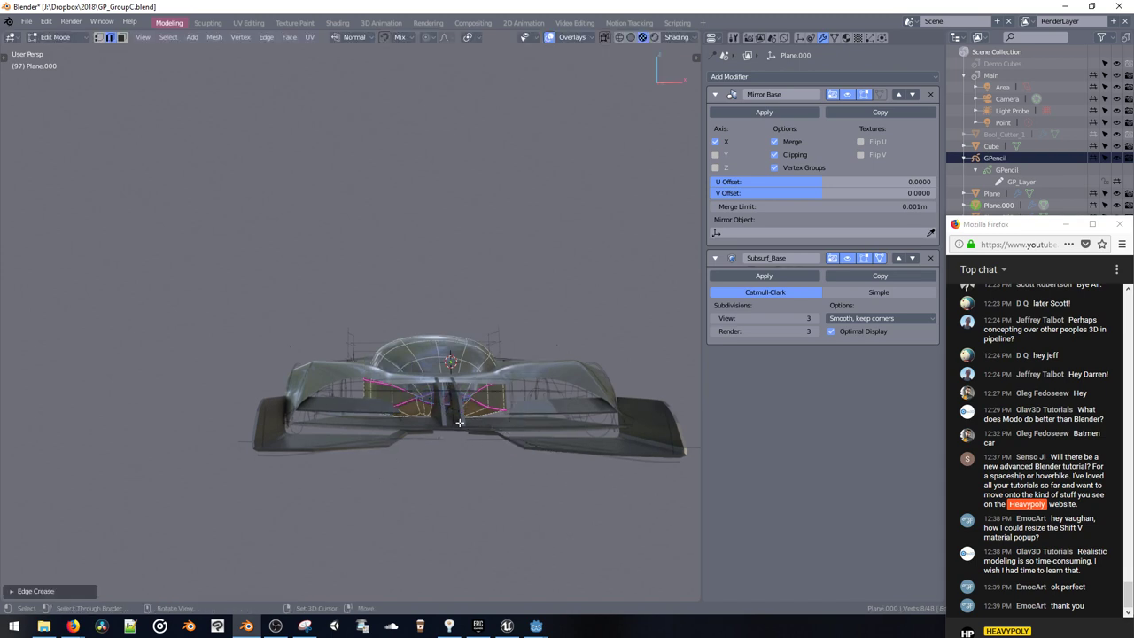
Step: Select the canopy's lower front faces and reposition them along Y in several moves to fit beneath the nose
middle_click_drag(558, 456, 416, 430)
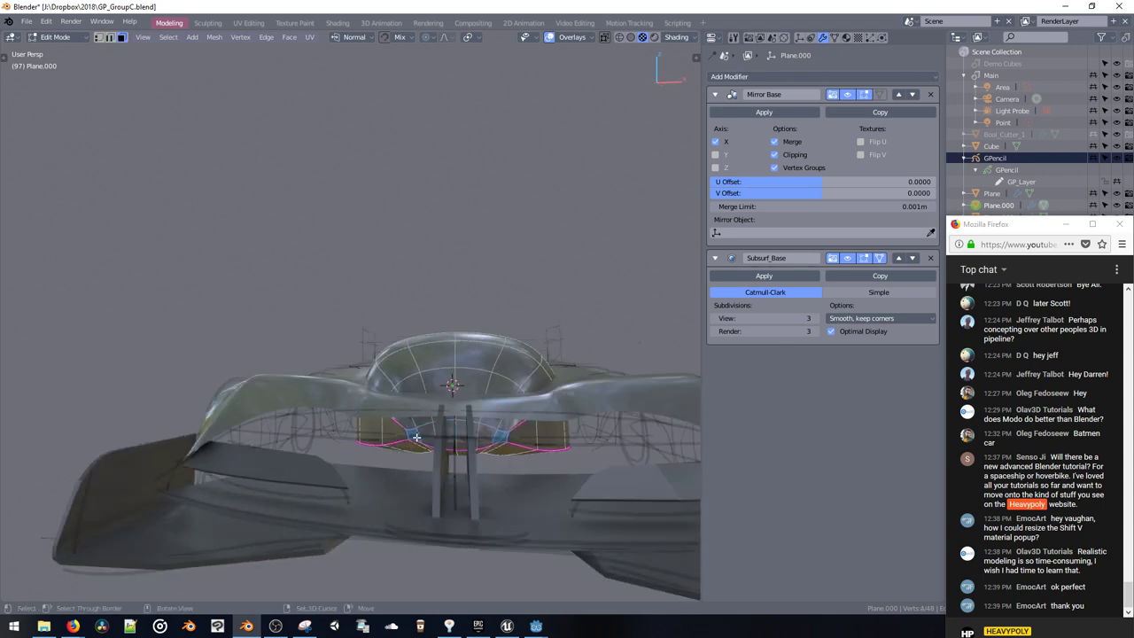
middle_click_drag(450, 445, 381, 457)
key("g")
key("y")
left_click(310, 506)
middle_click_drag(309, 507, 503, 549)
key("g")
key("y")
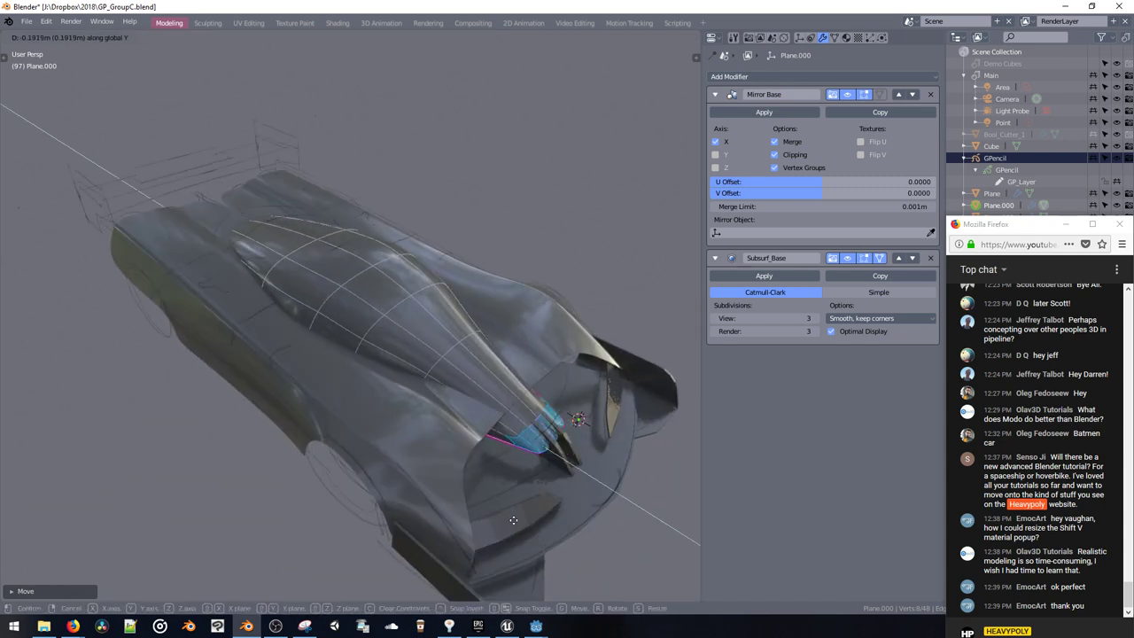
left_click(509, 517)
middle_click_drag(509, 517, 539, 474)
key("g")
key("y")
left_click(534, 470)
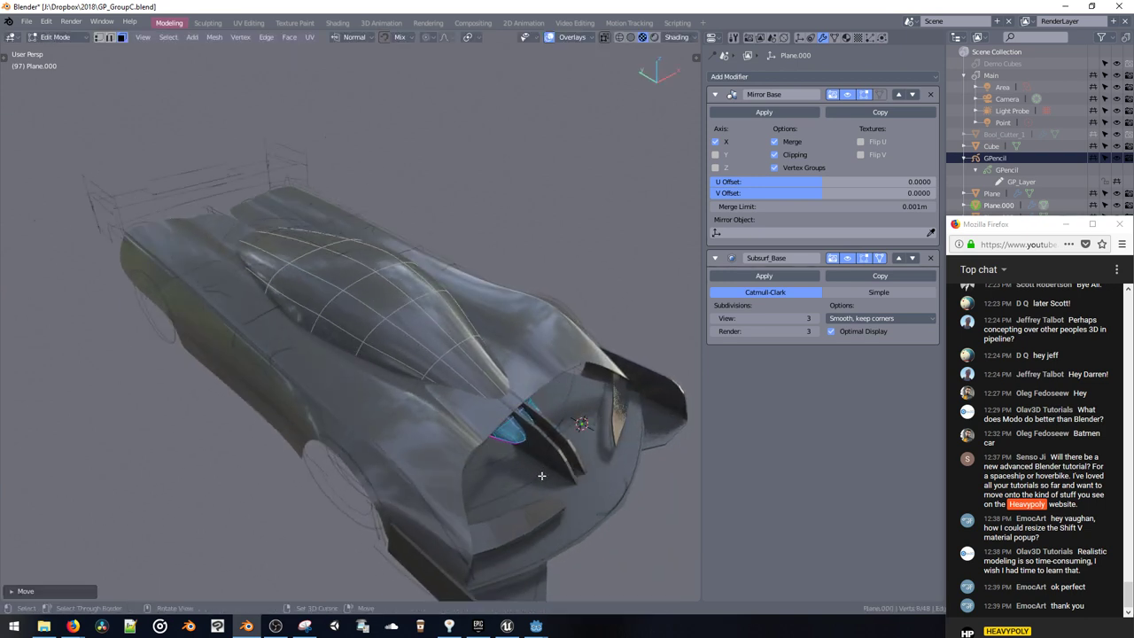
Step: Try to widen the canopy's front cross edge loop by scaling it along X
key("Tab")
middle_click_drag(523, 381, 531, 469)
key("Tab")
key("s")
key("x")
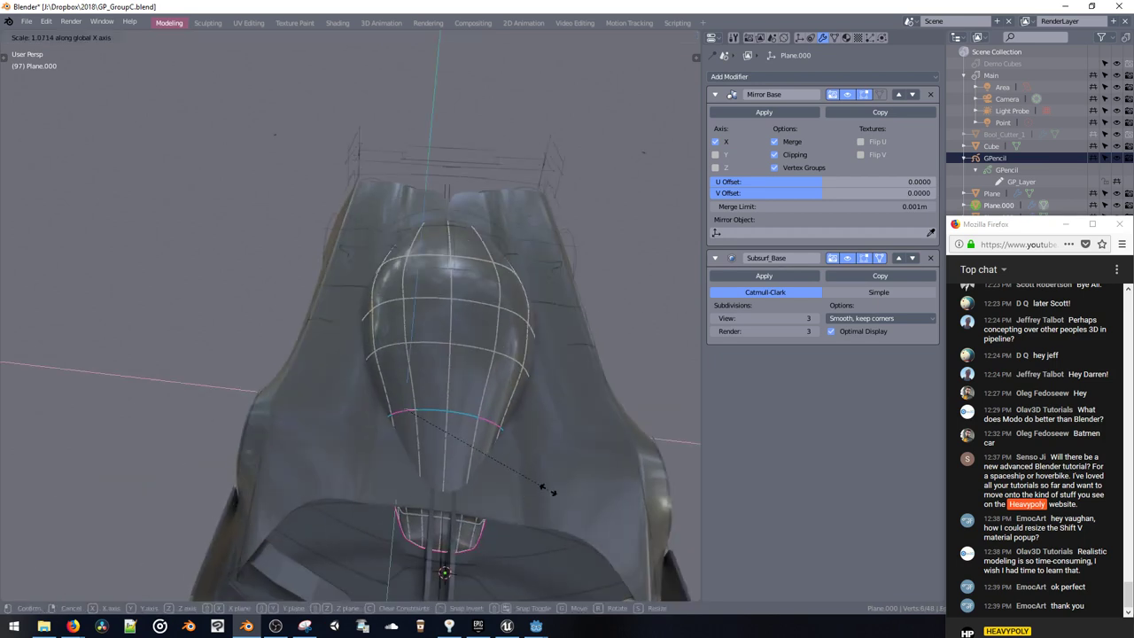
left_click(562, 472)
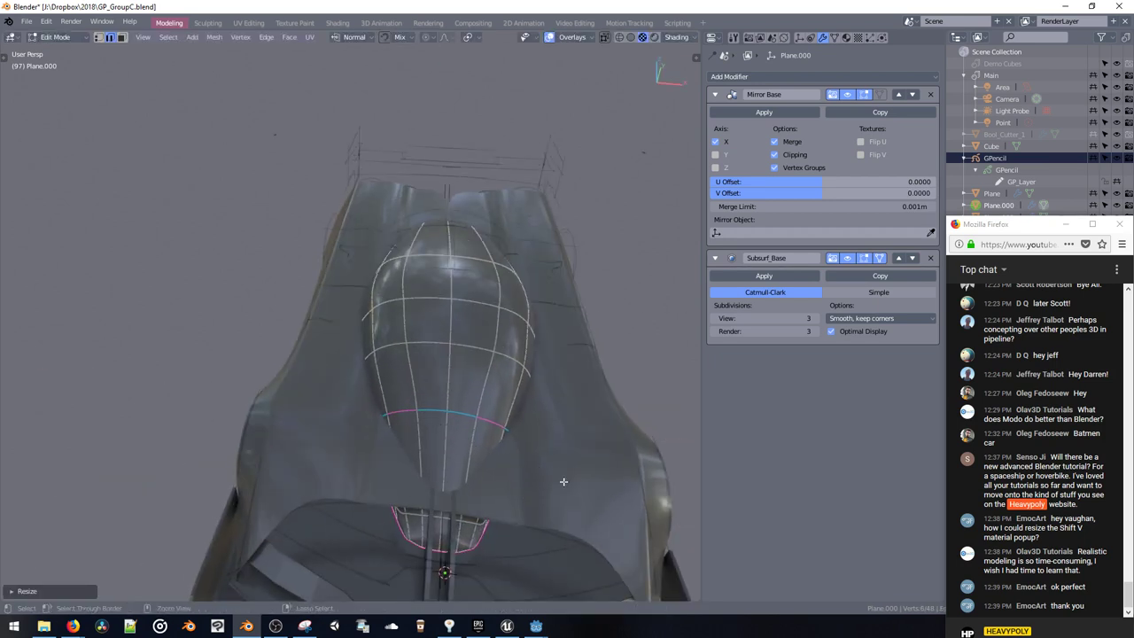
key("g")
left_click(477, 459)
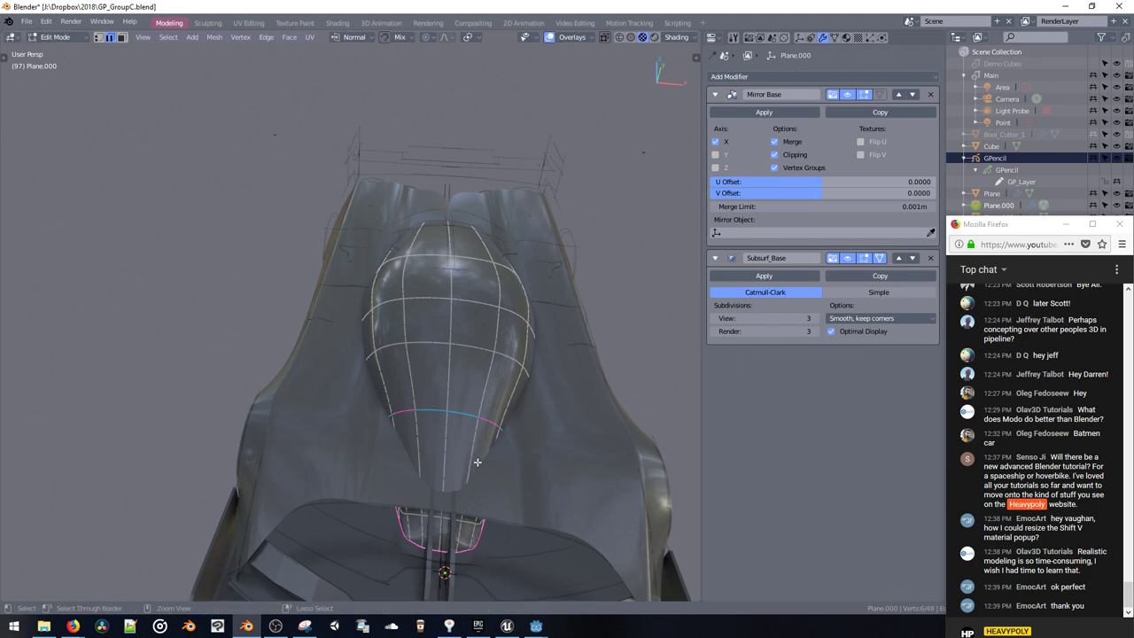
Step: Move the canopy's front cross edge loop outward along X
middle_click_drag(485, 449, 465, 353)
middle_click_drag(377, 388, 369, 431)
key("g")
key("x")
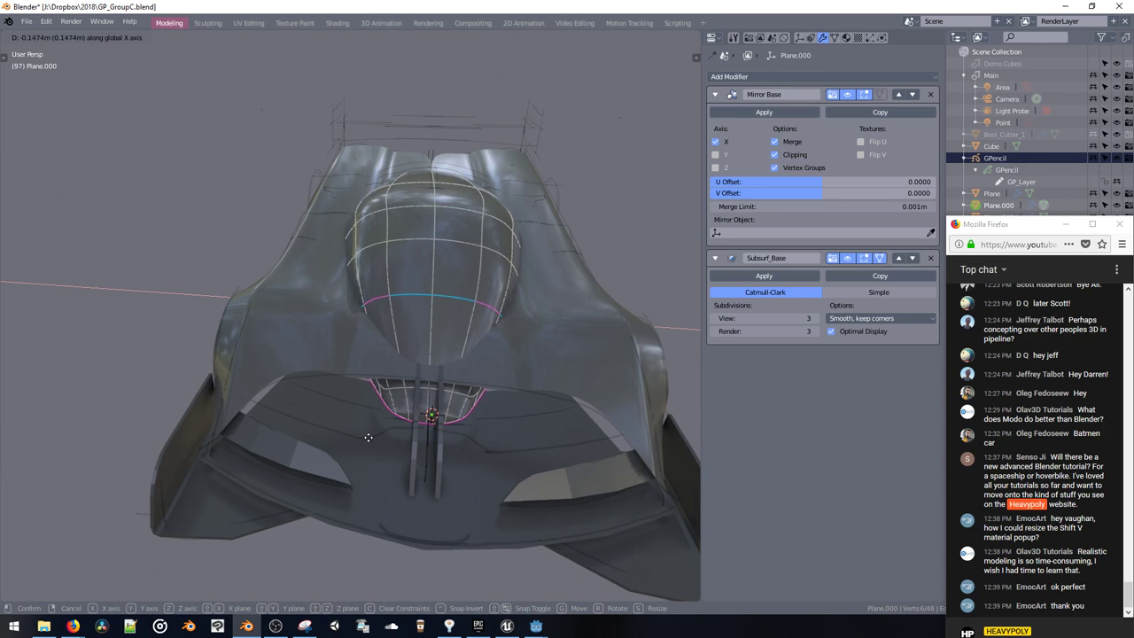
left_click(368, 437)
Step: Dissolve one of the cross edge loops on the canopy's upper surface
middle_click_drag(367, 438, 491, 388)
middle_click_drag(389, 334, 305, 364)
key("ctrl+x")
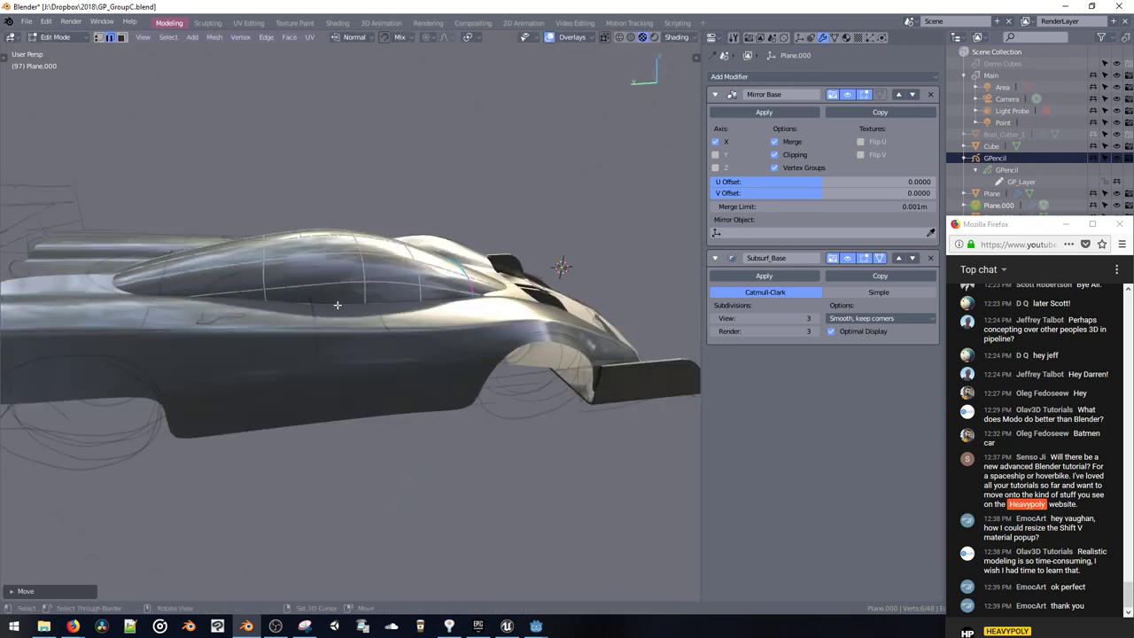
Step: Select the whole linked canopy mesh, scale it, and move it along X to widen it
key("ctrl+l")
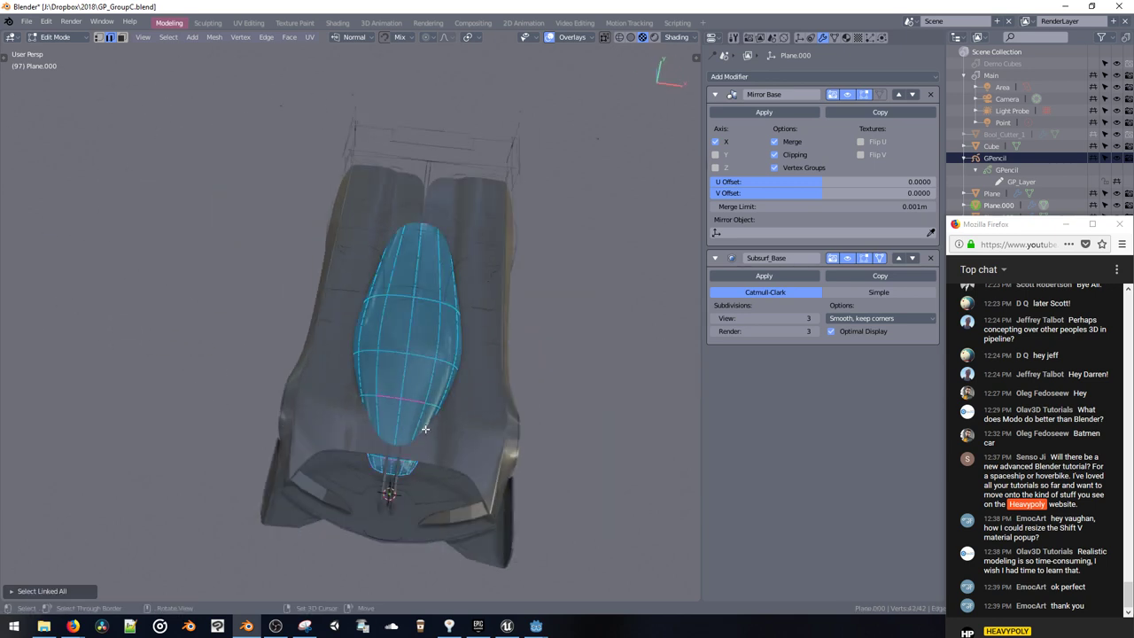
key("s")
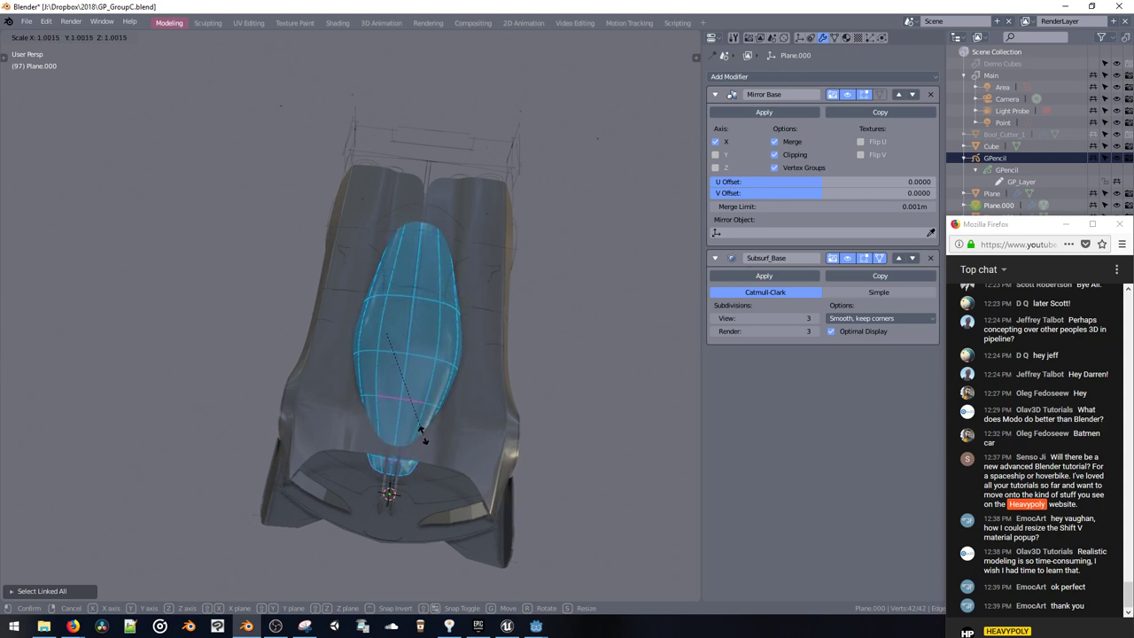
left_click(421, 434)
key("g")
key("x")
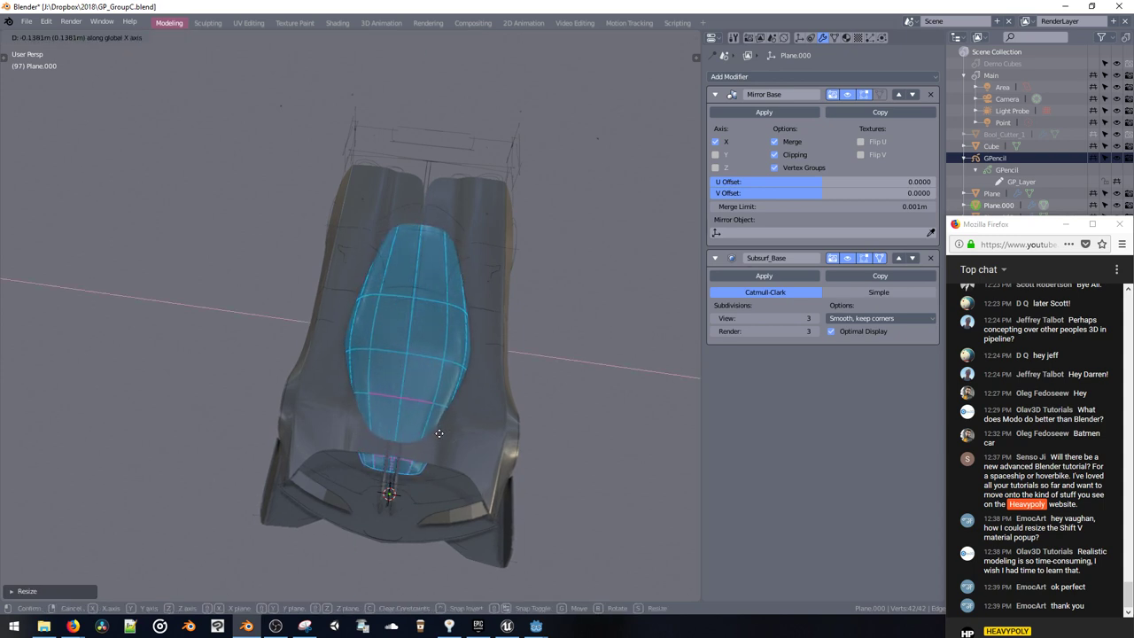
left_click(438, 431)
middle_click_drag(440, 413, 435, 465)
Step: Scale the whole canopy again, widen it further along X, and return to Object Mode
key("Tab")
key("Tab")
key("s")
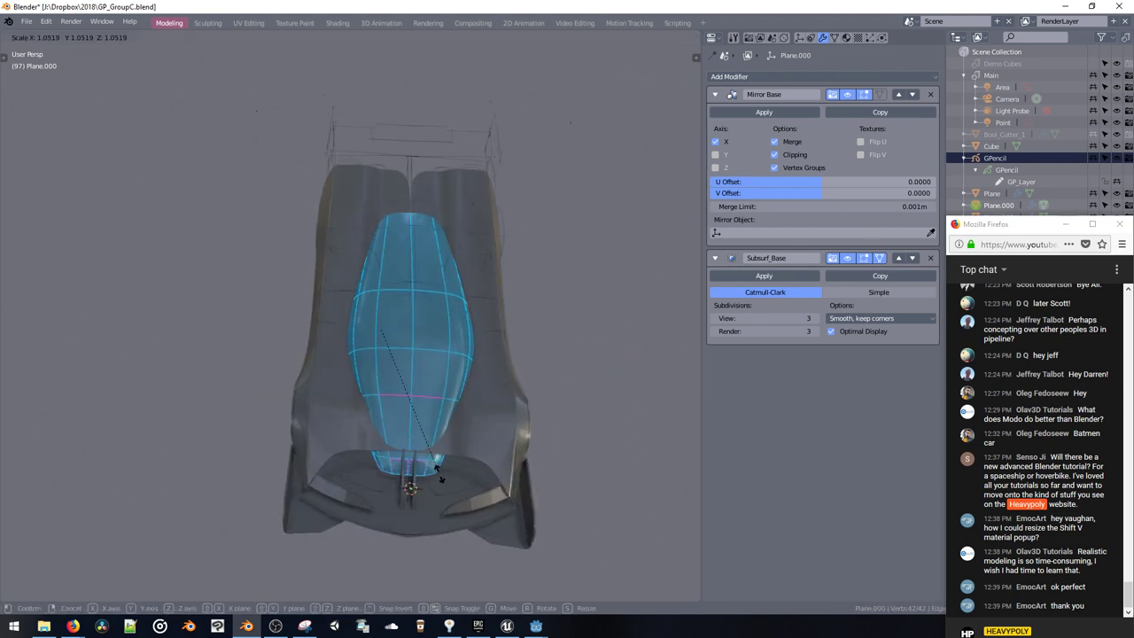
left_click(423, 438)
key("s")
key("x")
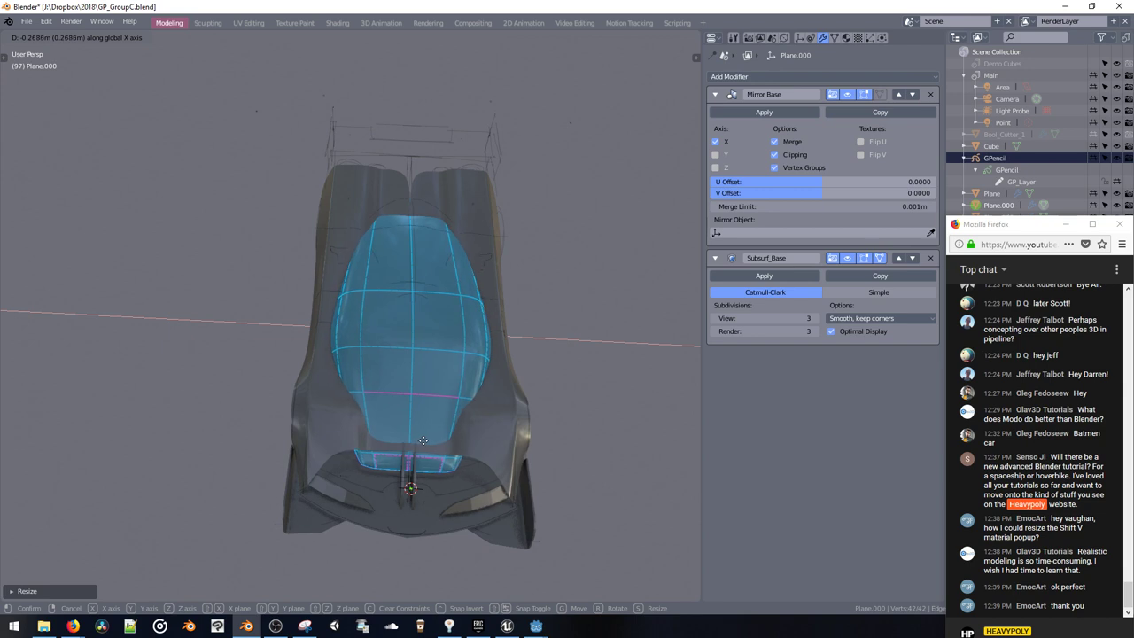
key("g")
left_click(422, 436)
middle_click_drag(421, 436, 671, 274)
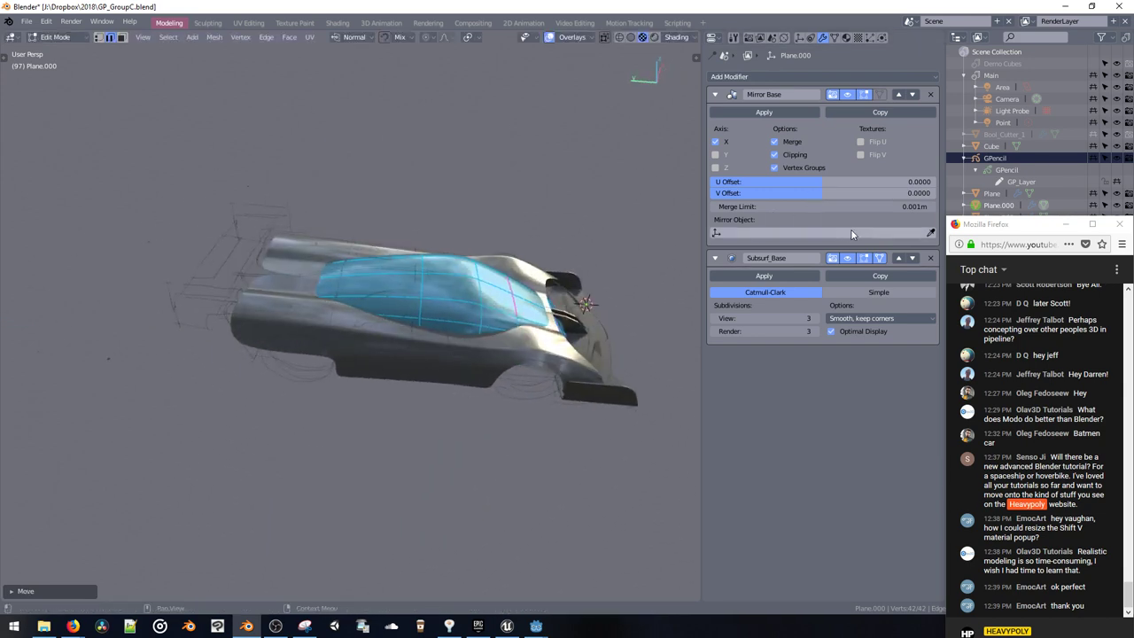
middle_click_drag(496, 200, 388, 247)
key("Tab")
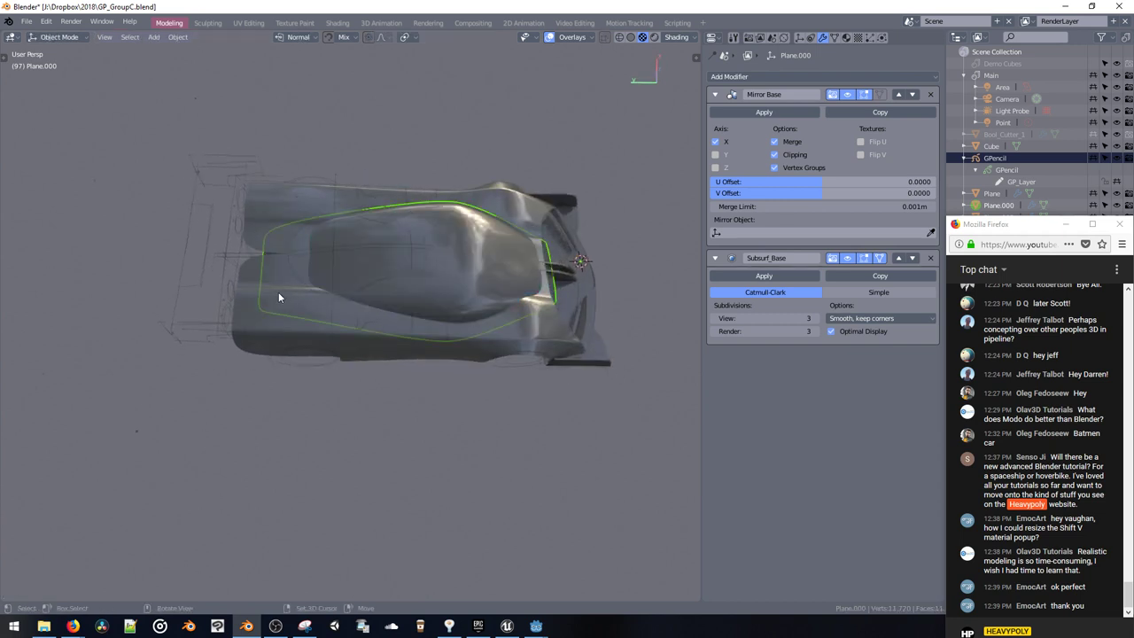
Step: Move the car body's Mirror Base modifier above its Subsurf_Base modifier in the stack
left_click(273, 293)
key("Tab")
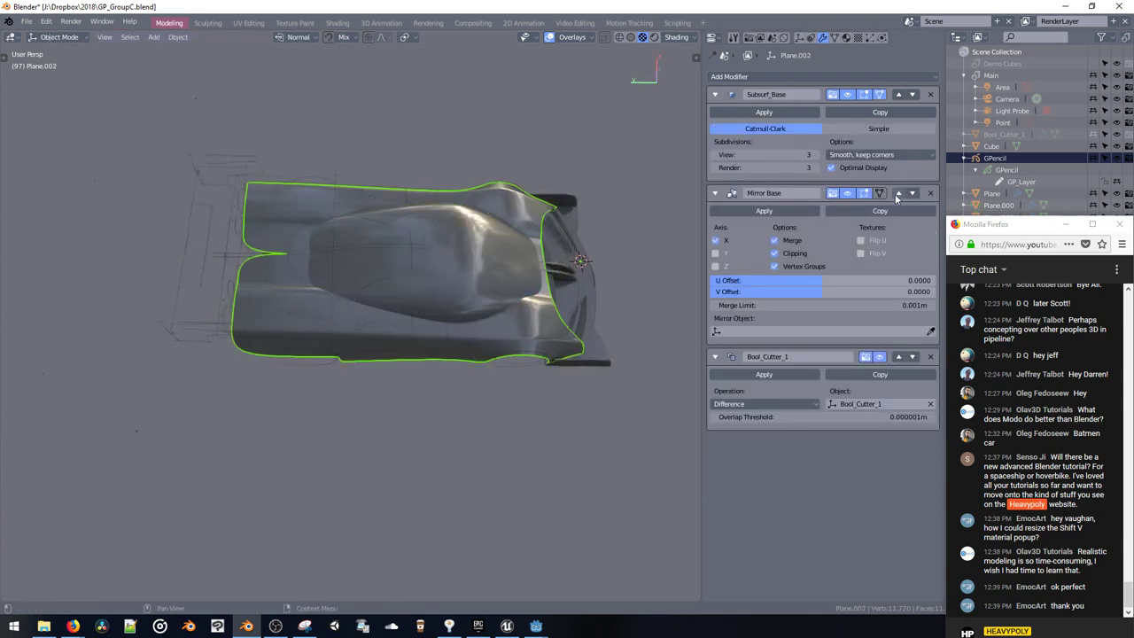
left_click(898, 193)
Step: Replace the canopy's material with the existing Glass material and return to Object Mode
middle_click_drag(372, 228, 355, 251)
left_click(402, 319)
key("Tab")
key("shift+v")
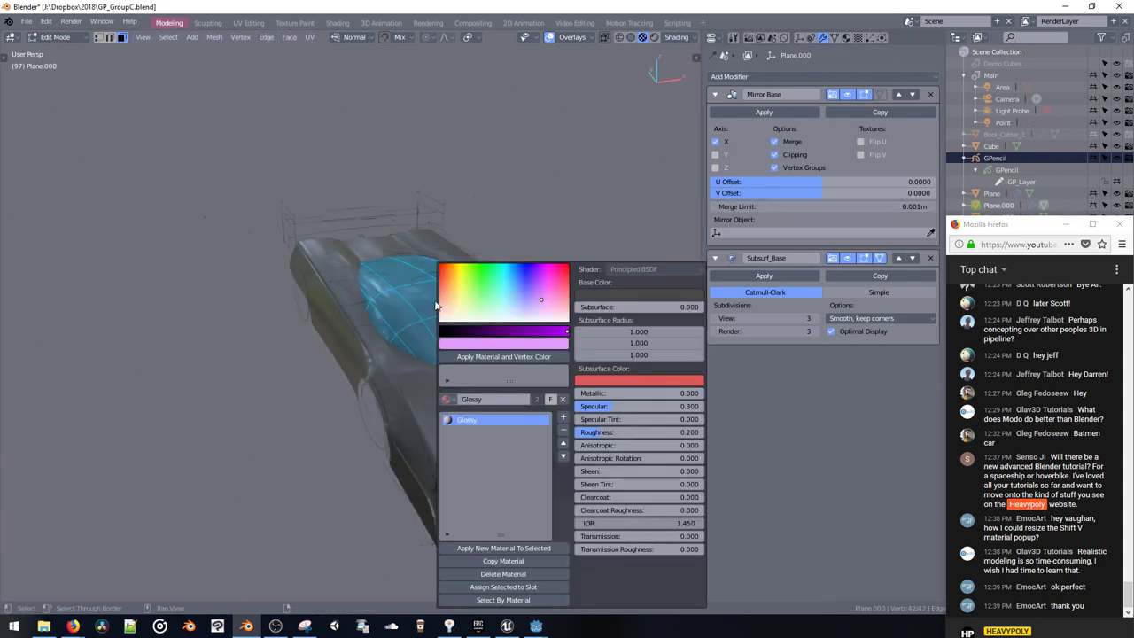
key("ctrl+s")
key("shift+v")
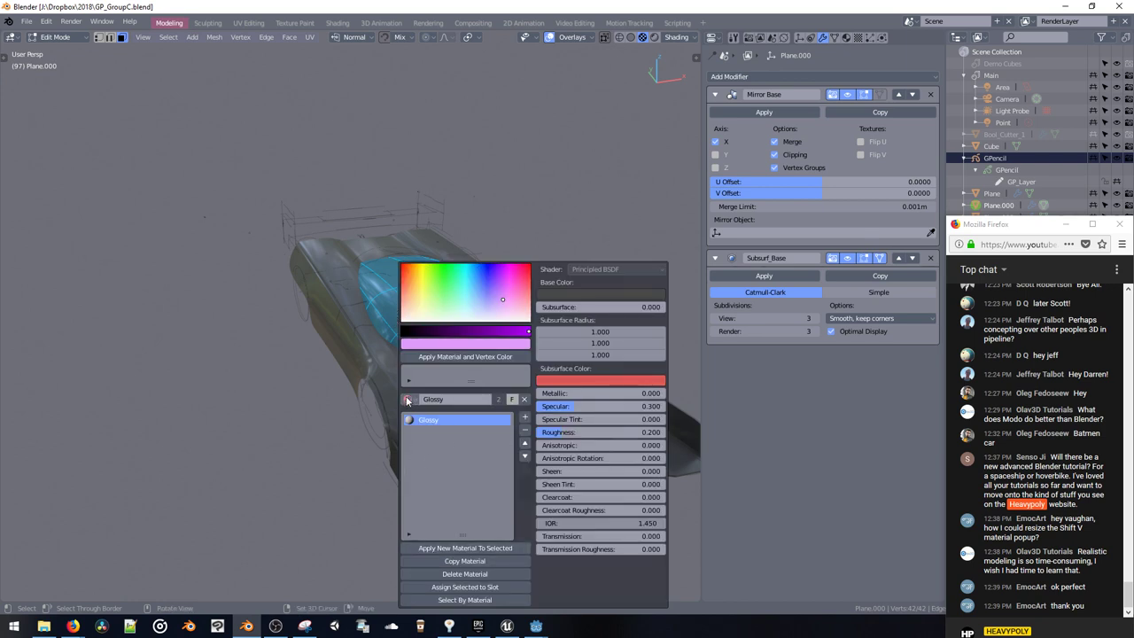
left_click(407, 400)
type("GL")
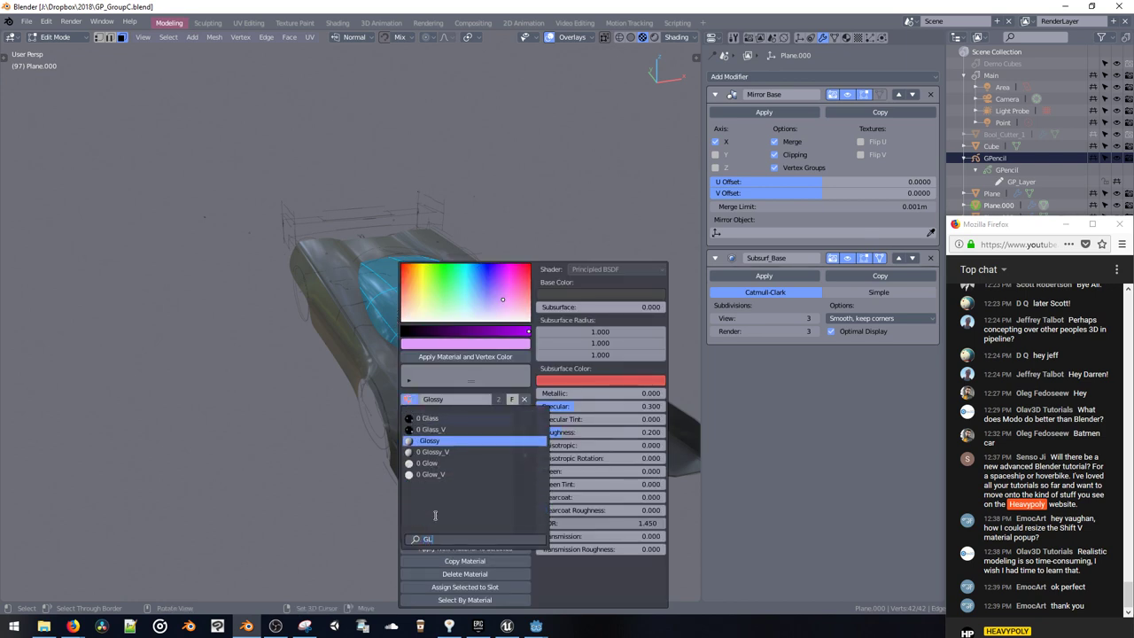
key("Up")
key("Up")
left_click(435, 430)
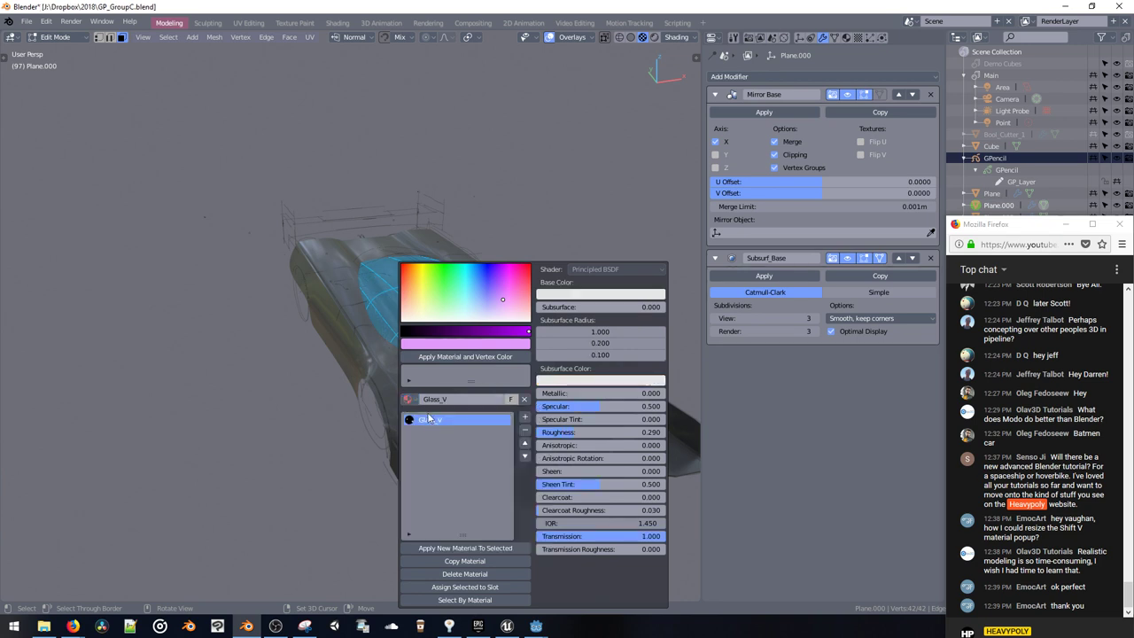
left_click(411, 400)
left_click(424, 474)
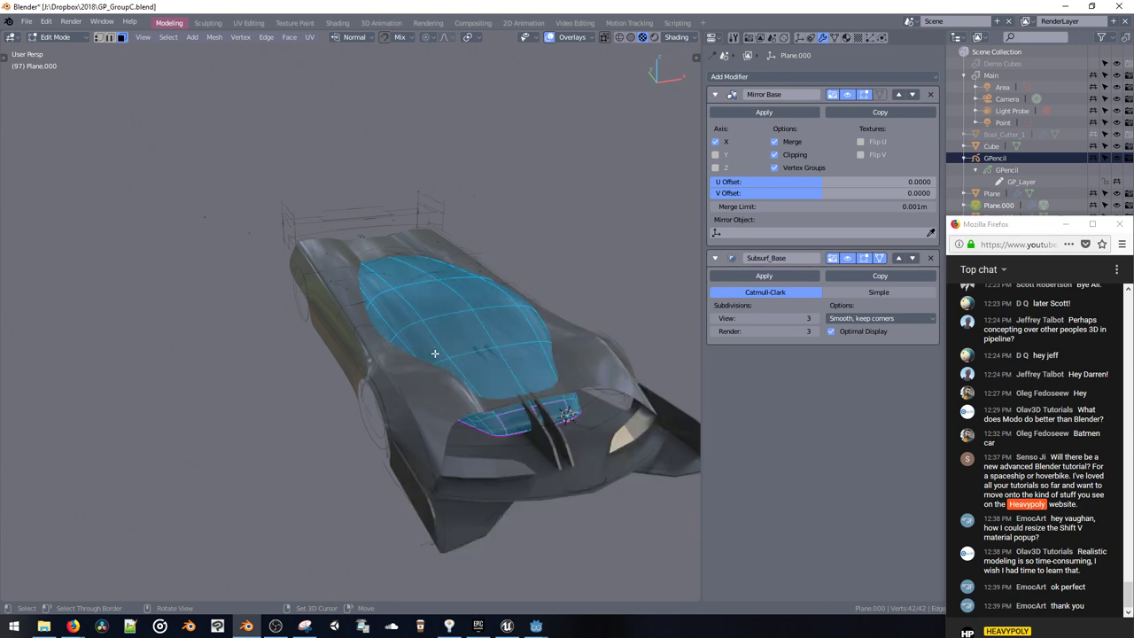
mouse_move(434, 353)
middle_mouse_down()
mouse_move(455, 369)
mouse_move(440, 375)
mouse_move(404, 338)
mouse_move(441, 359)
middle_mouse_up()
key("Tab")
Step: Change the base color of the canopy's Glass material to a dark blue
key("shift+v")
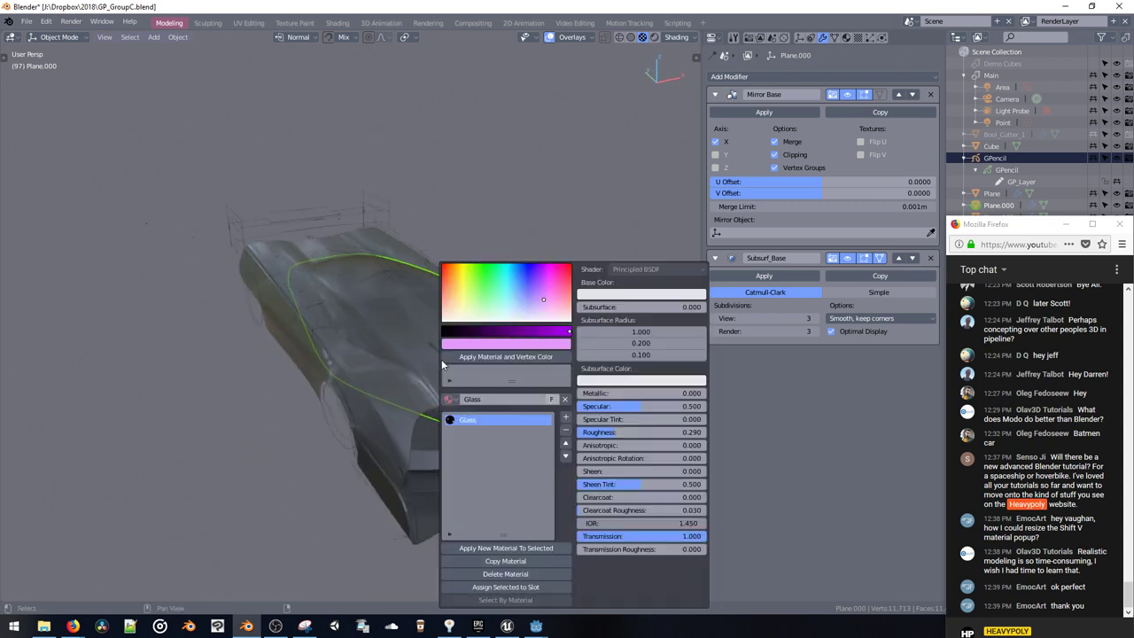
left_click(609, 293)
left_click_drag(624, 204, 637, 103)
middle_click_drag(460, 203, 377, 382)
Step: Move part of the canopy mesh along X and return to Object Mode
key("Tab")
left_click(342, 213)
key("g")
key("x")
left_click(357, 276)
key("Tab")
Step: Lighten the base color of the car body's Glossy material to a light grey
left_click(369, 318)
left_click(380, 386)
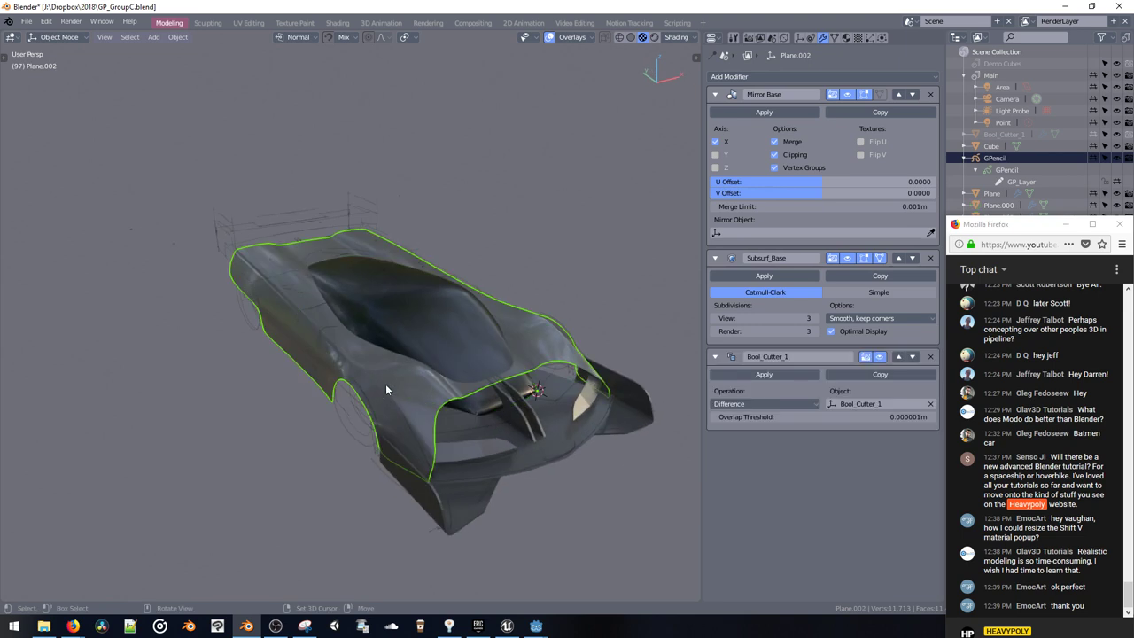
key("shift+v")
left_click(678, 305)
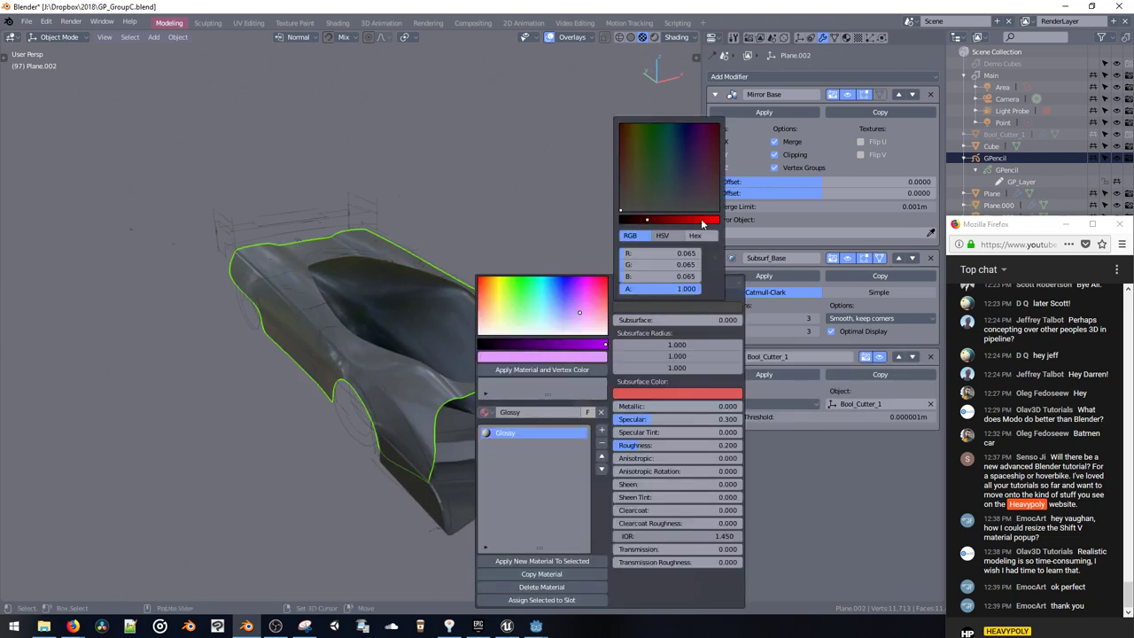
mouse_move(694, 224)
left_mouse_down()
mouse_move(676, 220)
mouse_move(739, 238)
mouse_move(665, 222)
mouse_move(674, 230)
left_mouse_up()
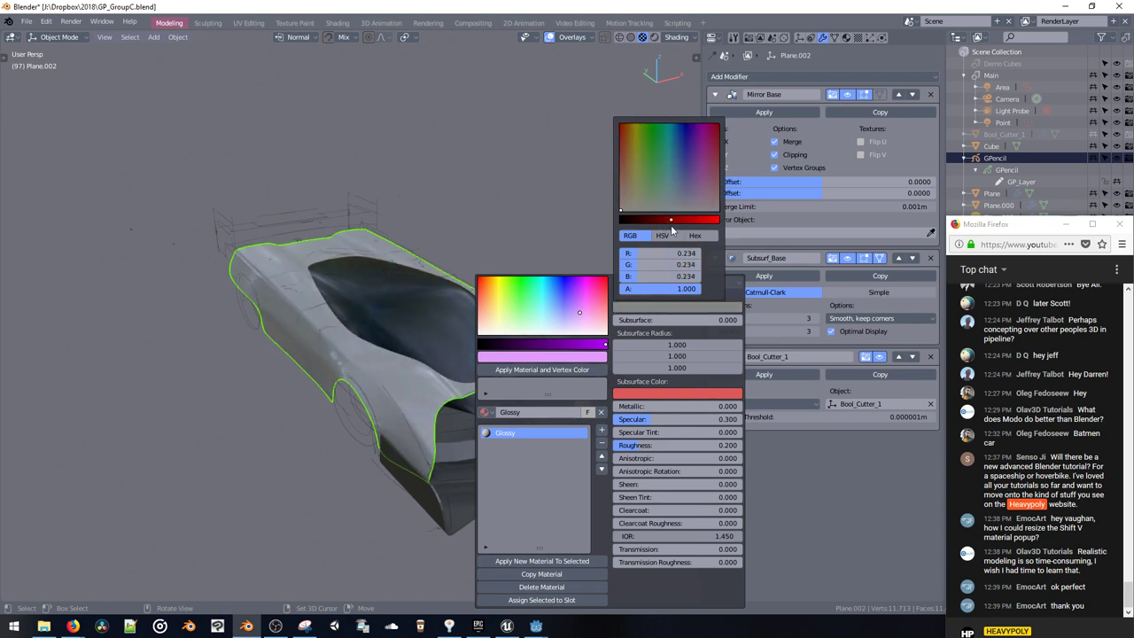
mouse_move(668, 160)
left_mouse_down()
mouse_move(703, 121)
mouse_move(607, 91)
mouse_move(606, 208)
mouse_move(698, 133)
mouse_move(707, 139)
mouse_move(620, 214)
mouse_move(639, 241)
mouse_move(597, 251)
left_mouse_up()
Step: Set the car body's Subsurf modifier to 0 view and render subdivisions
middle_click_drag(597, 251, 459, 335)
key("Tab")
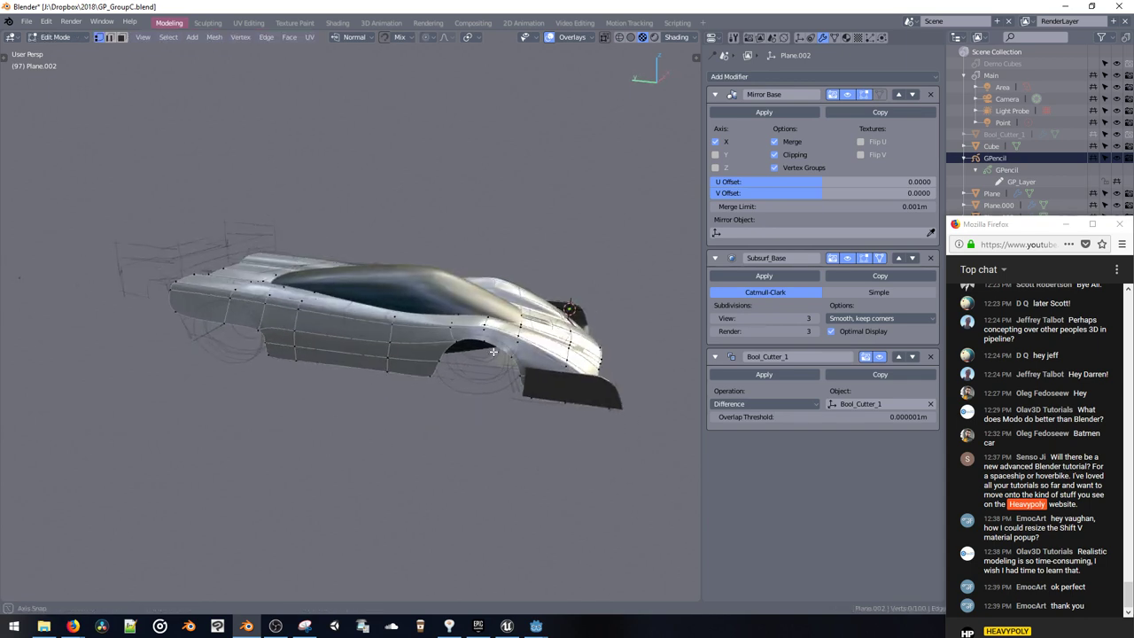
key("Tab")
left_click(451, 411)
left_click(429, 334)
key("Tab")
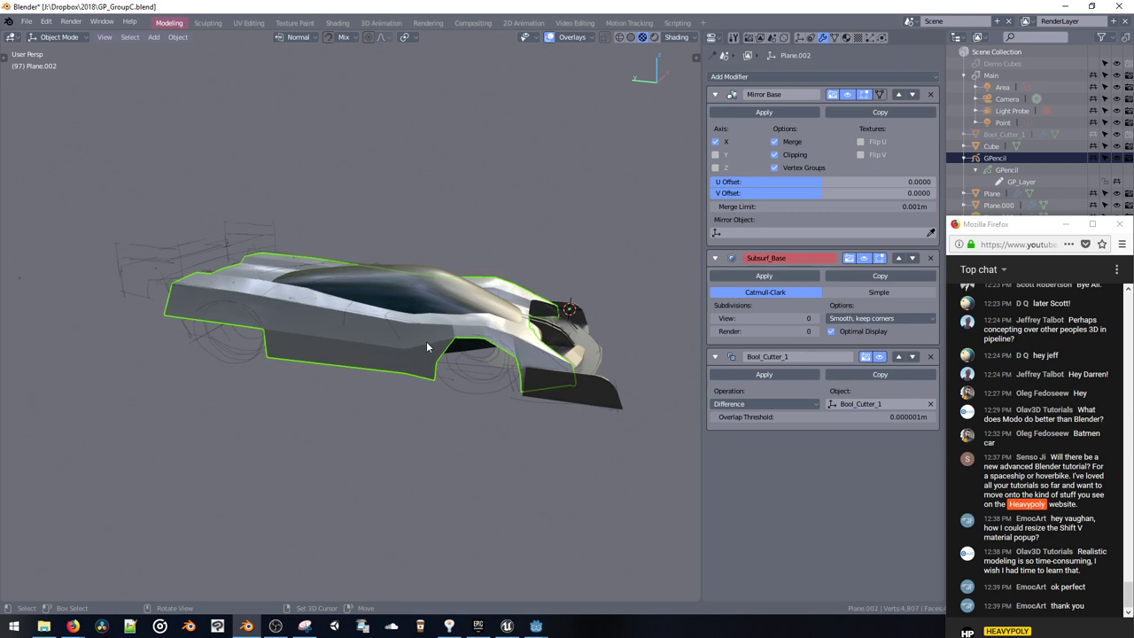
Step: In the left orthographic view, move the front wheel arch's lower front vertices up and rearward toward the sketched wheel outline
key("v")
left_click(519, 348)
key("v")
left_click(412, 331)
scroll(409, 333, "up", 6)
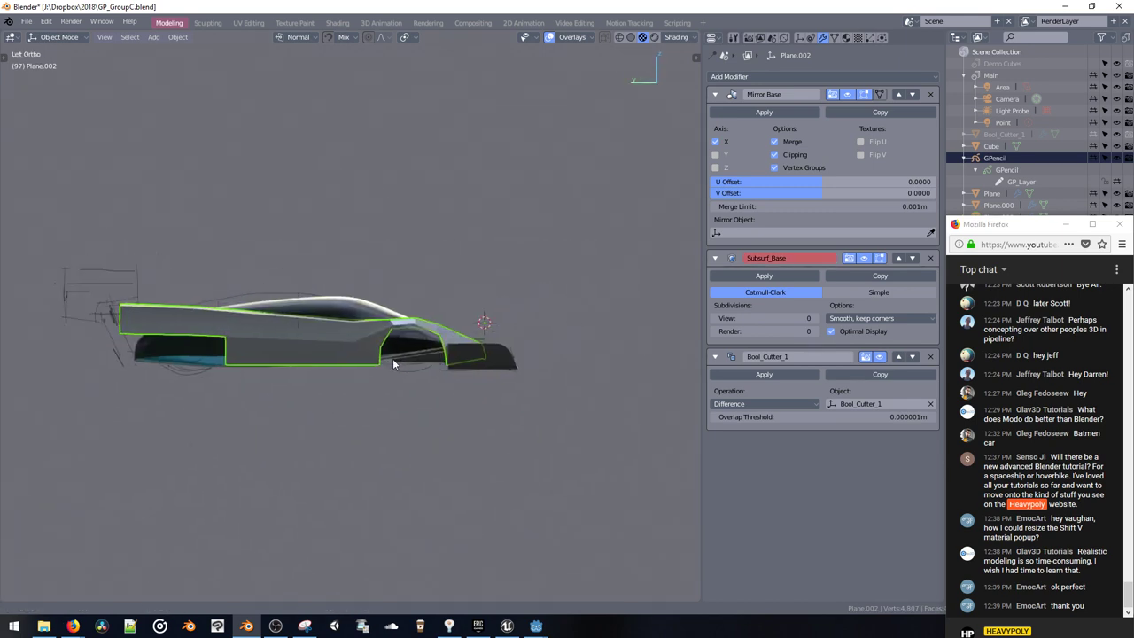
key("Tab")
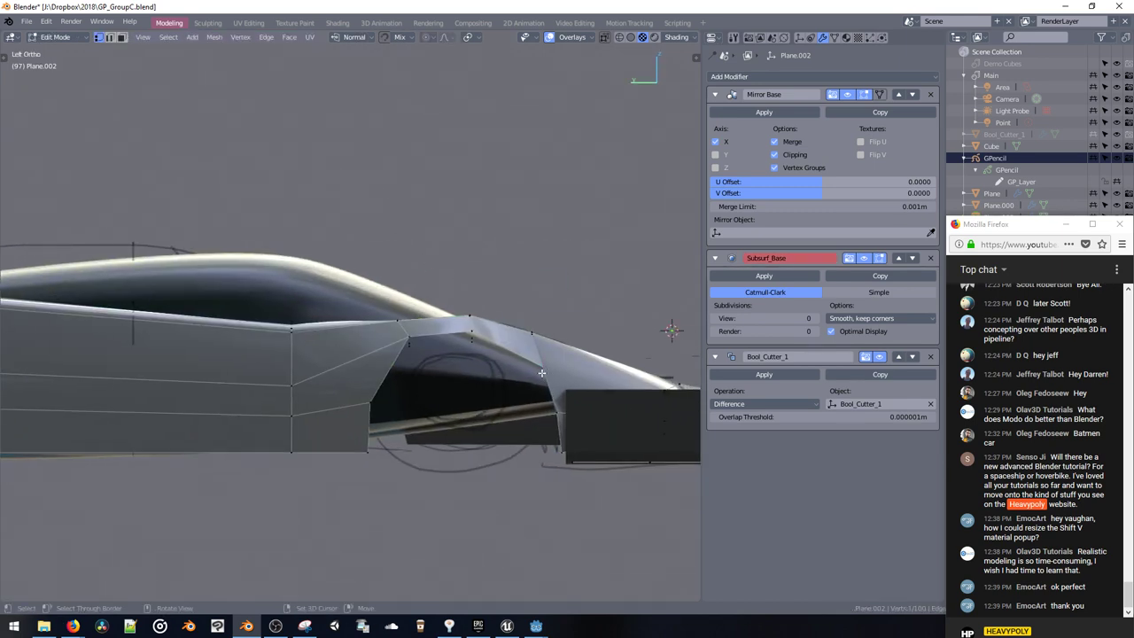
key("g")
left_click(520, 337)
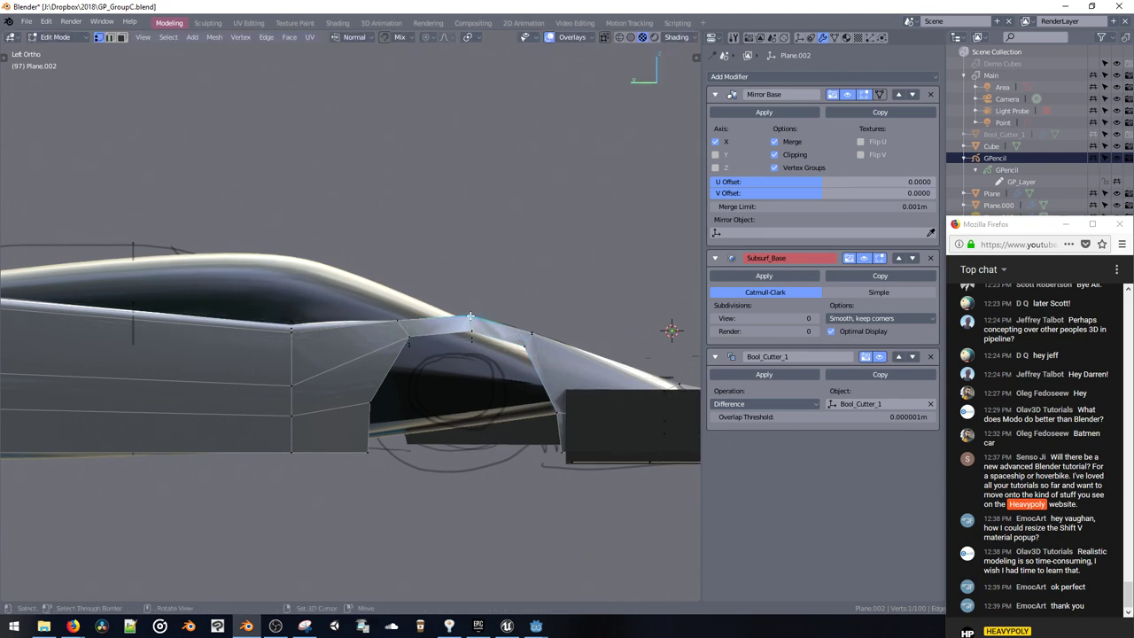
Step: Adjust the peak vertices above the front wheel and the upper rear vertex of the wheel arch opening
key("g")
left_click(473, 318)
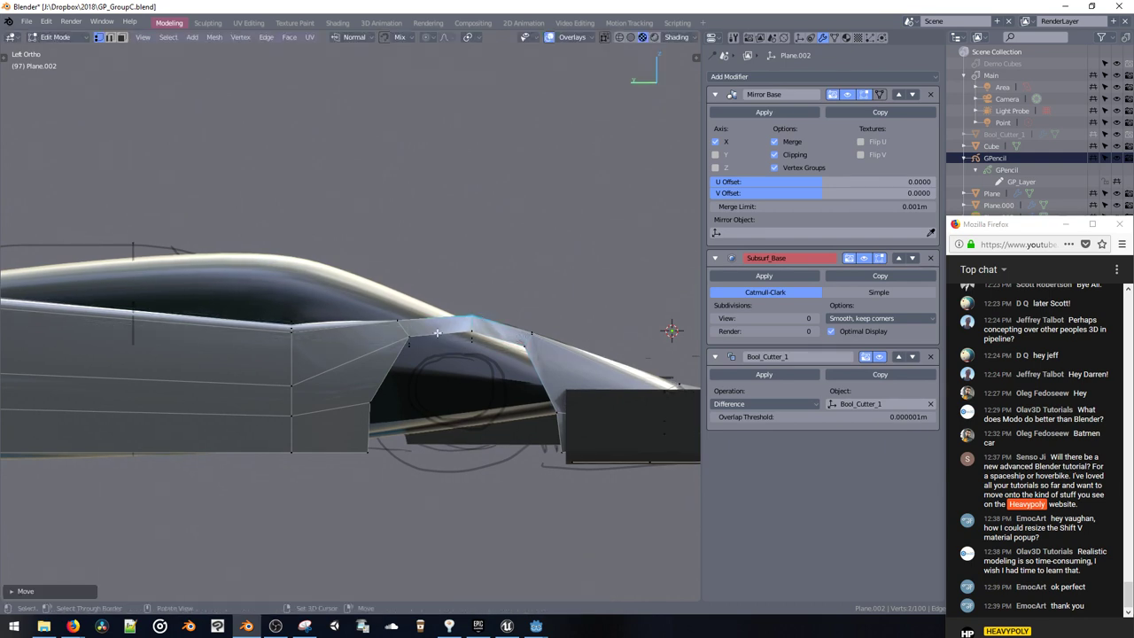
left_click(406, 339)
key("g")
left_click(406, 344)
Step: Reposition the vertices at the top of the front wheel arch opening
left_click(470, 335)
key("g")
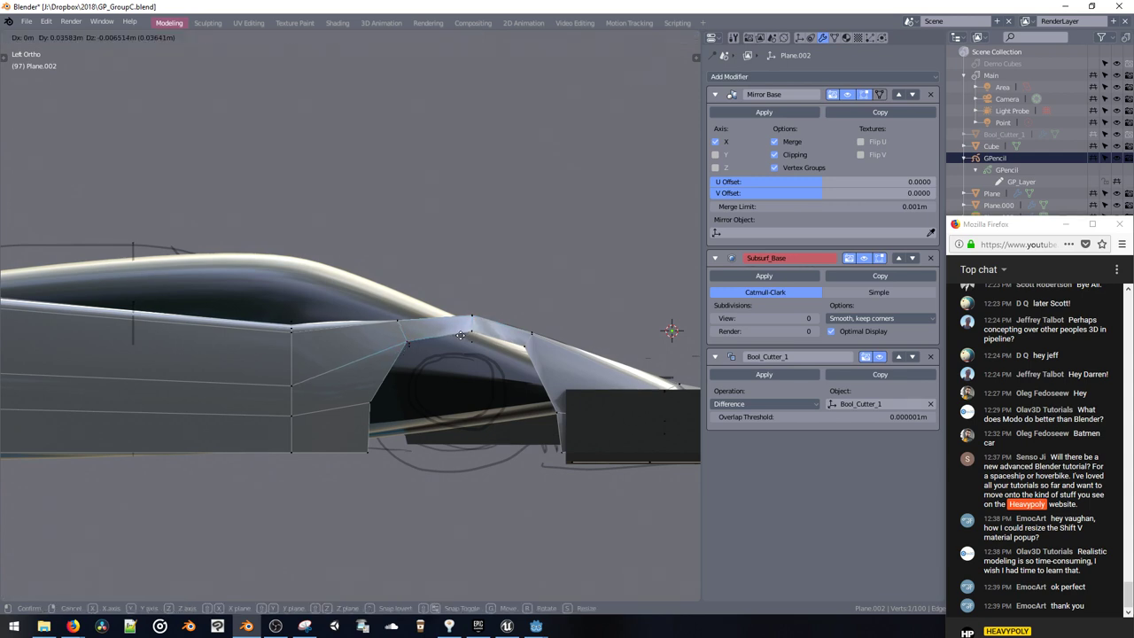
left_click(466, 332)
left_click(462, 330)
key("g")
left_click(475, 329)
Step: Add a 32-sided cylinder to the body mesh at the front wheel arch and scale it down
middle_click_drag(469, 391, 472, 363, "shift")
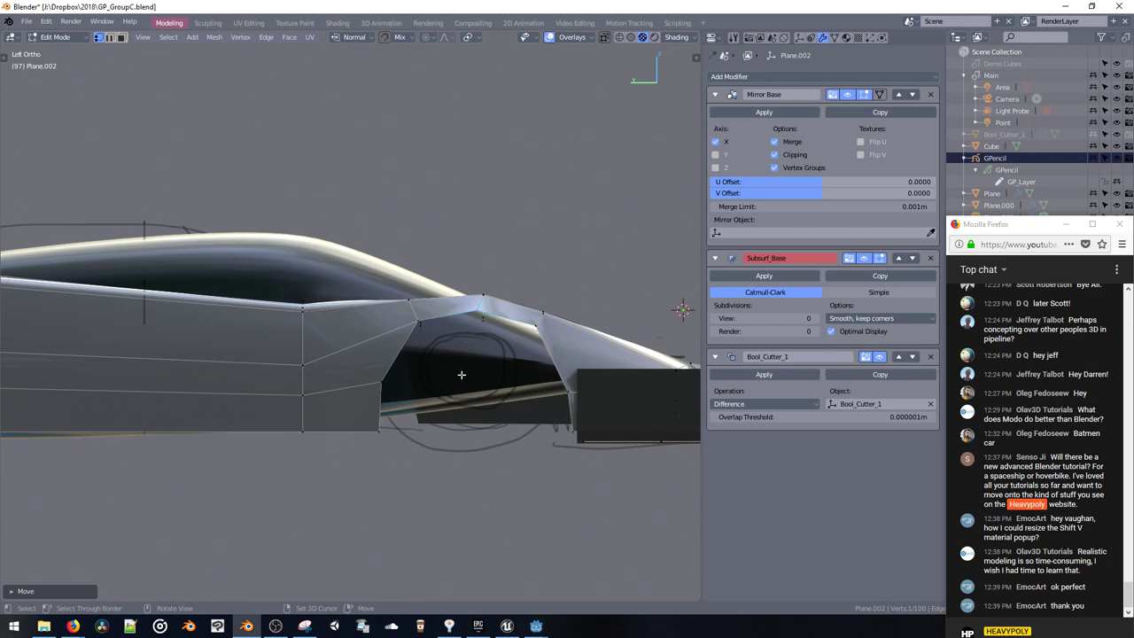
key("Tab")
key("shift+a")
mouse_move(472, 389)
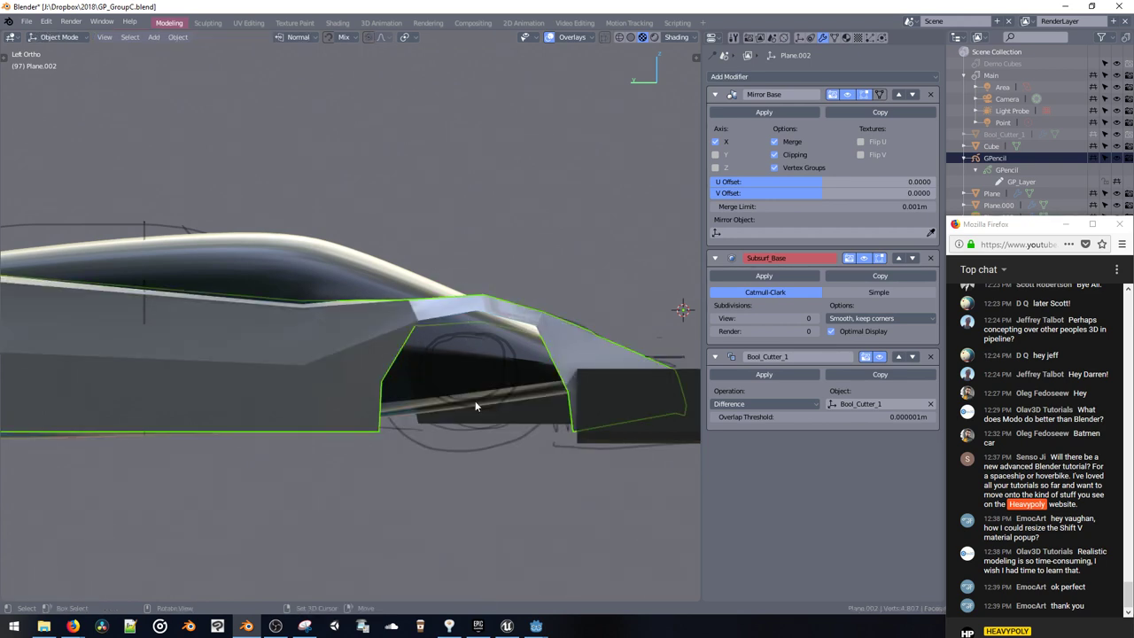
key("Tab")
key("shift+a")
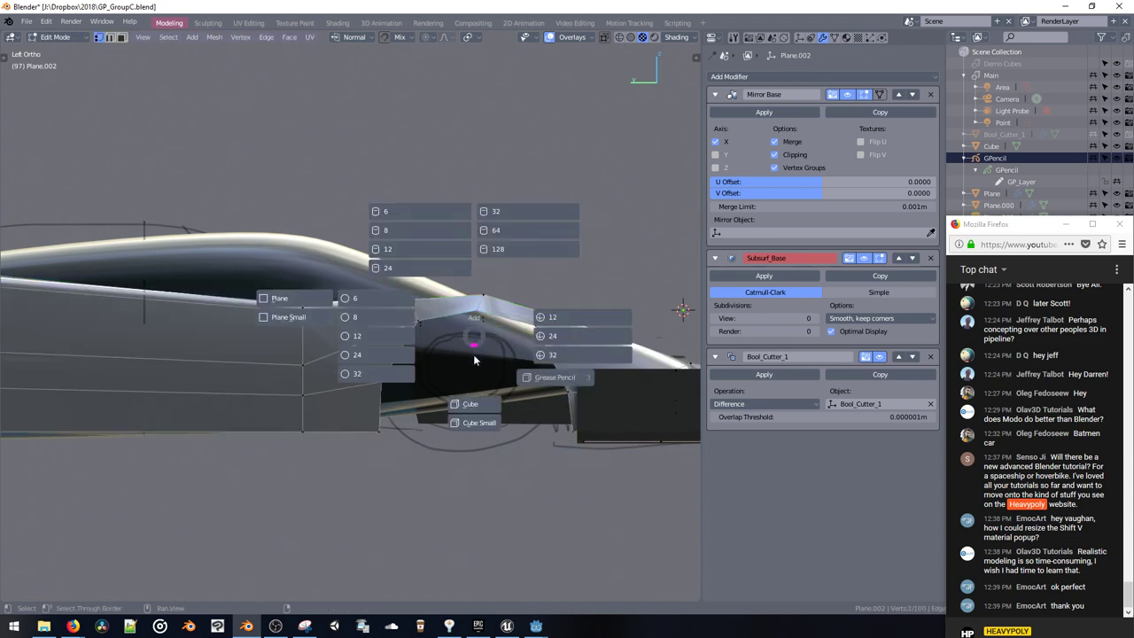
left_click(494, 214)
key("s")
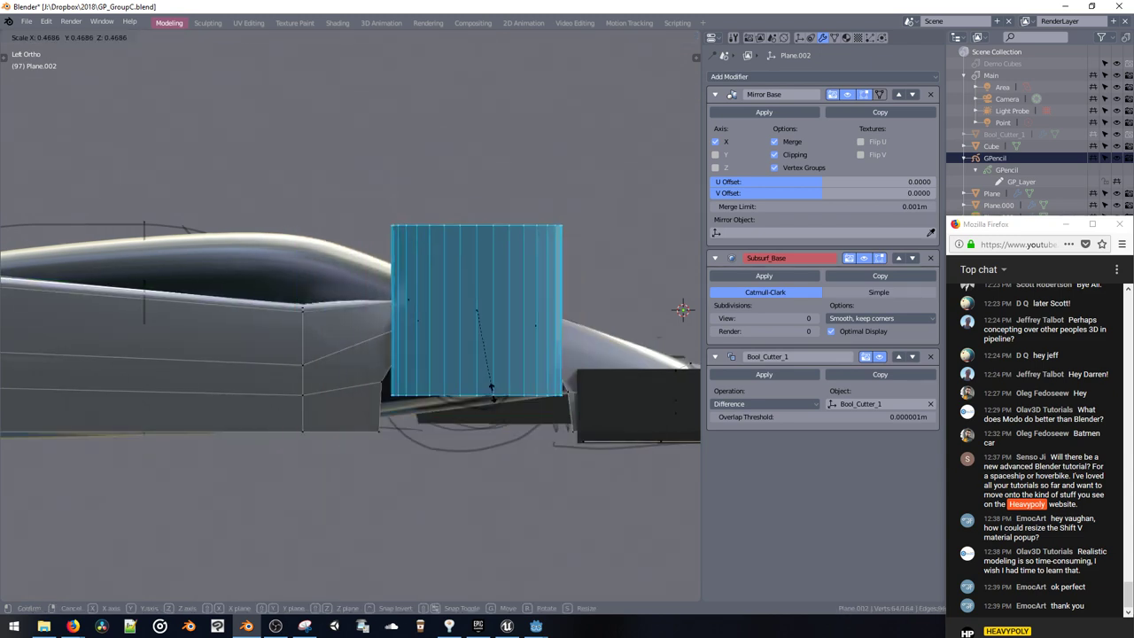
left_click(493, 384)
Step: Rotate the cylinder so its round face points sideways, lower it along Z, and scale and move it to fit the front wheel sketch
key("alt+r")
left_click(538, 345)
key("g")
key("z")
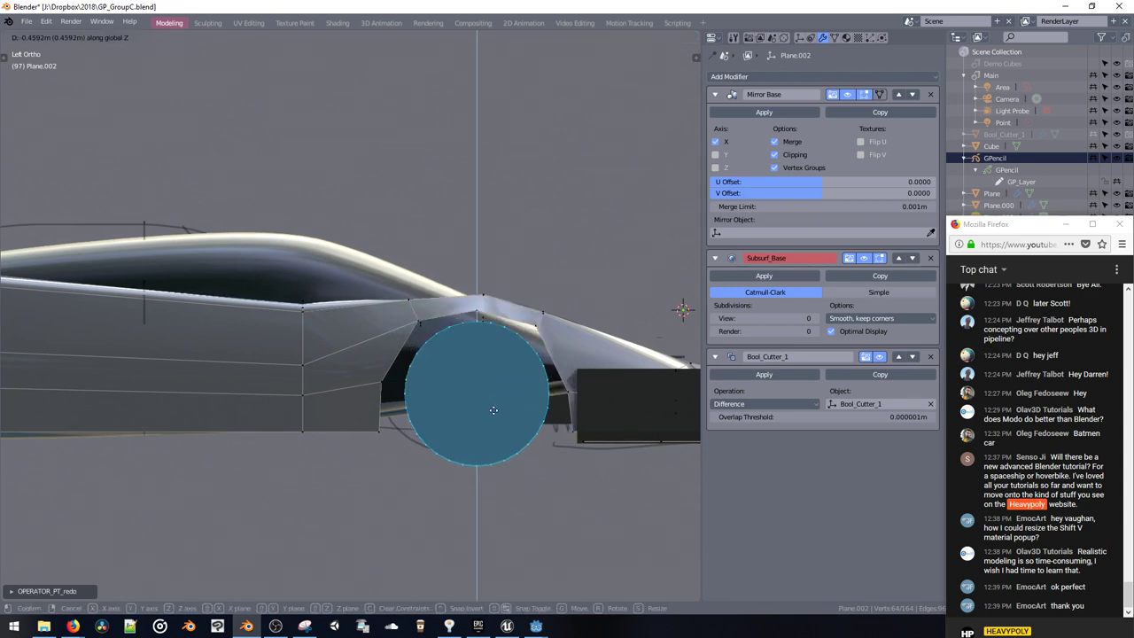
left_click(510, 449)
key("s")
left_click(511, 455)
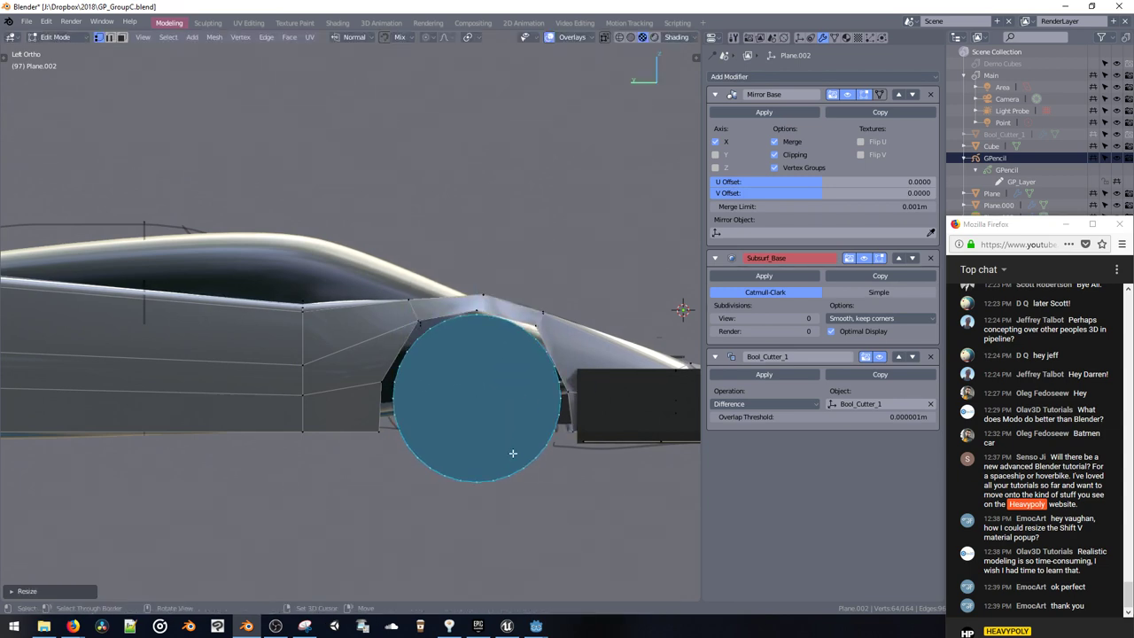
key("g")
left_click(507, 454)
Step: Separate the wheel cylinder into its own object and narrow it by scaling it along X
middle_click_drag(507, 454, 462, 400)
key("s")
key("x")
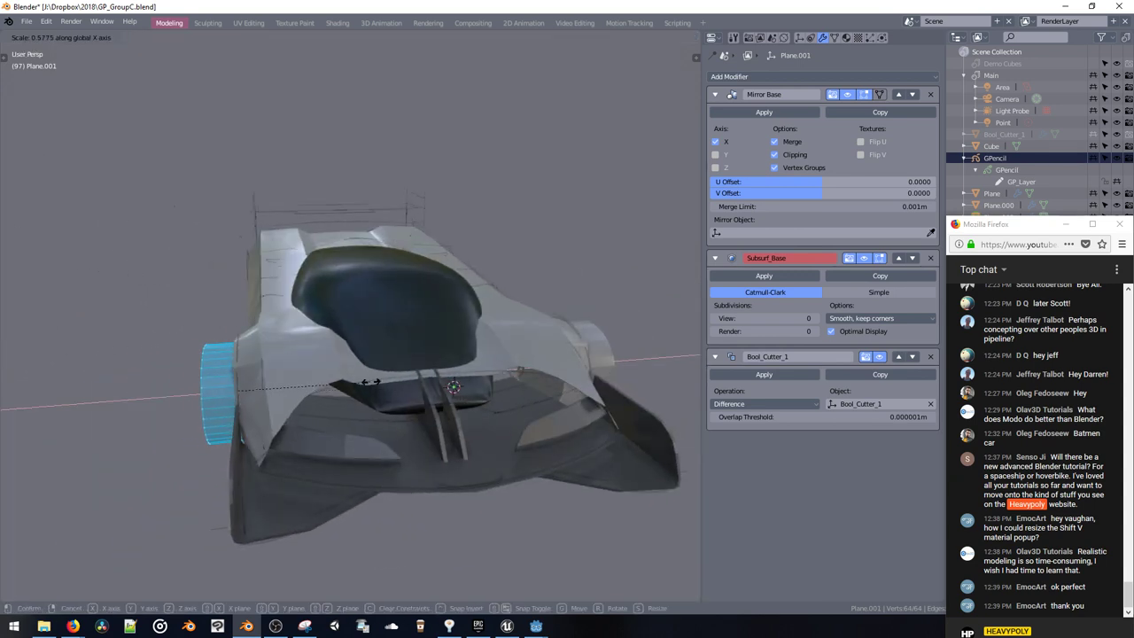
left_click(296, 387)
key("s")
key("x")
left_click(356, 352)
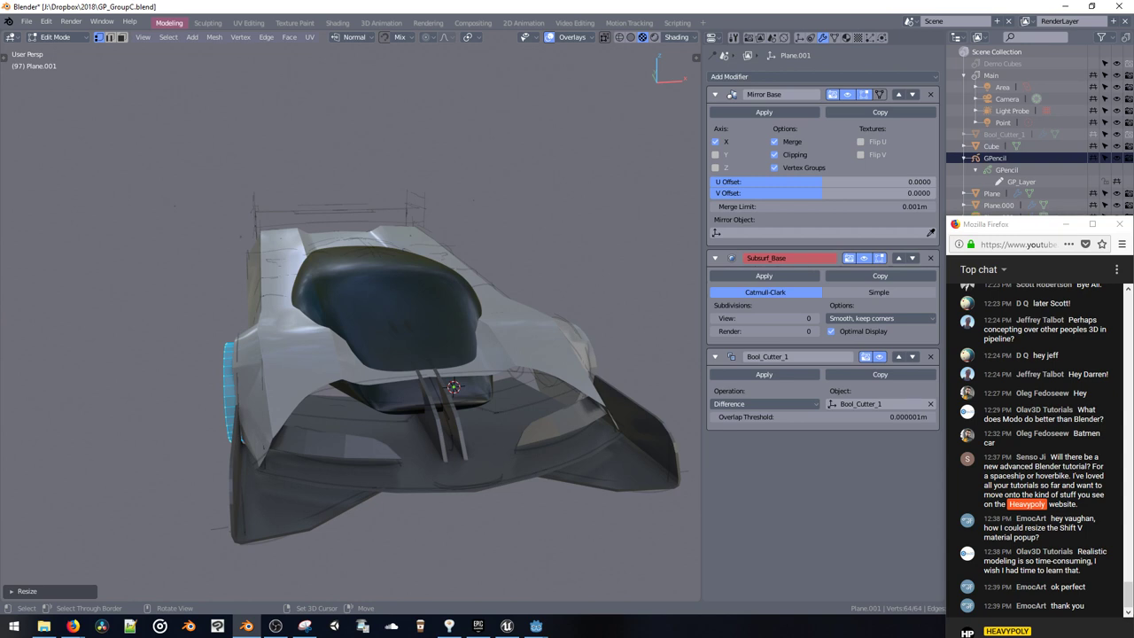
Step: Switch to Firefox, move the Silk Cut Jaguar image search window aside, and examine the reference images and stream chat
mouse_move(75, 626)
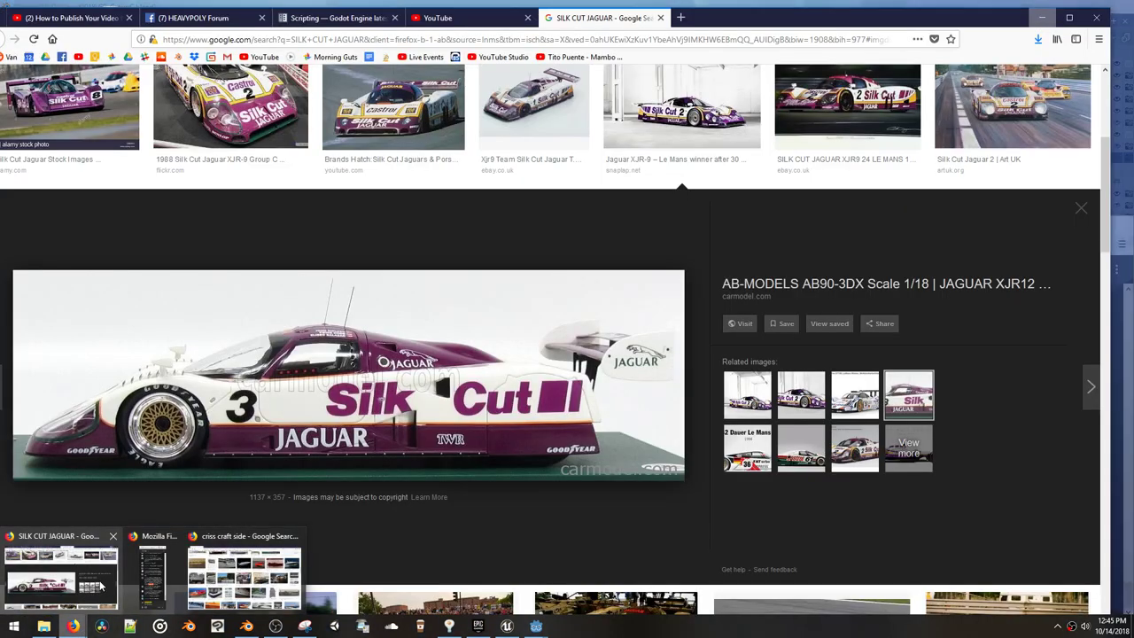
left_click(105, 586)
left_click_drag(717, 10, 9, 37)
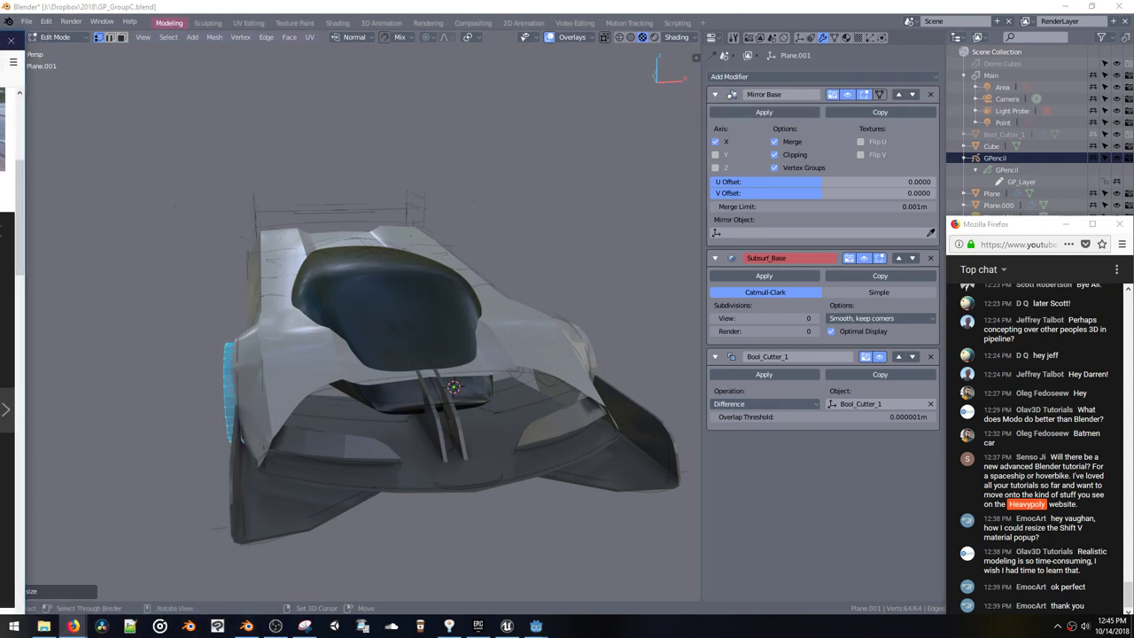
scroll(8, 355, "down", 10)
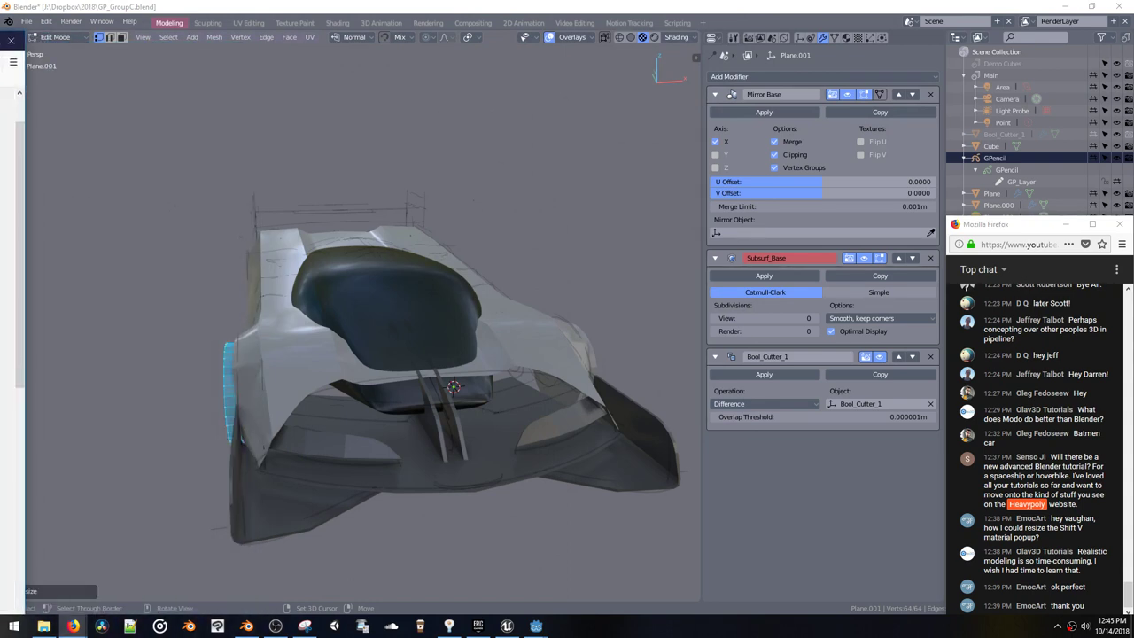
scroll(9, 354, "up", 2)
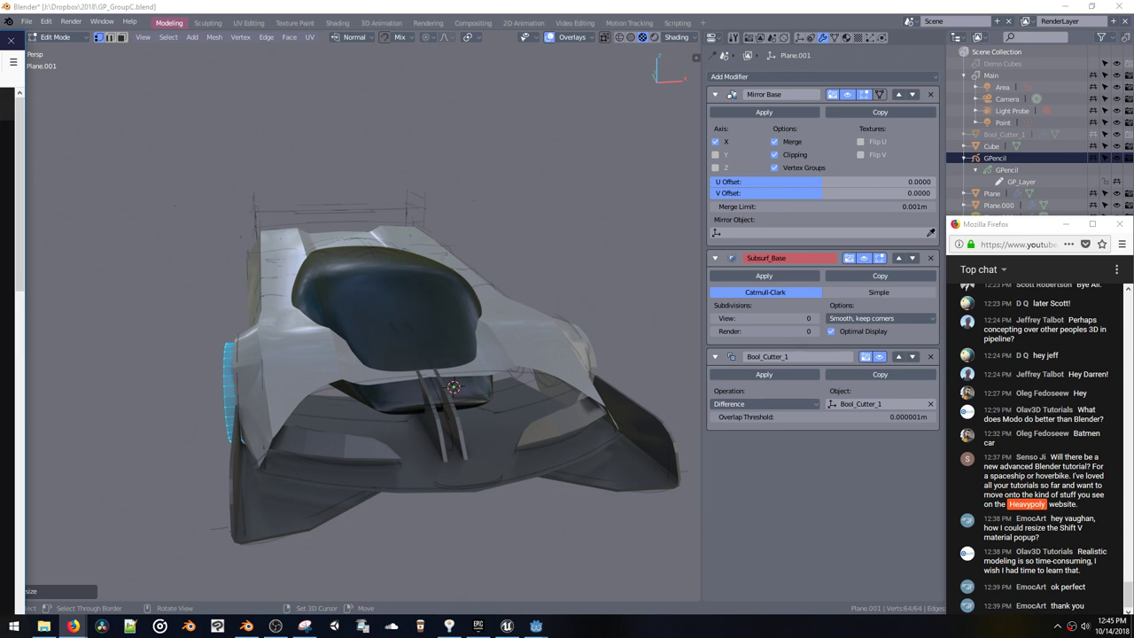
left_click(456, 323)
middle_click(1005, 453)
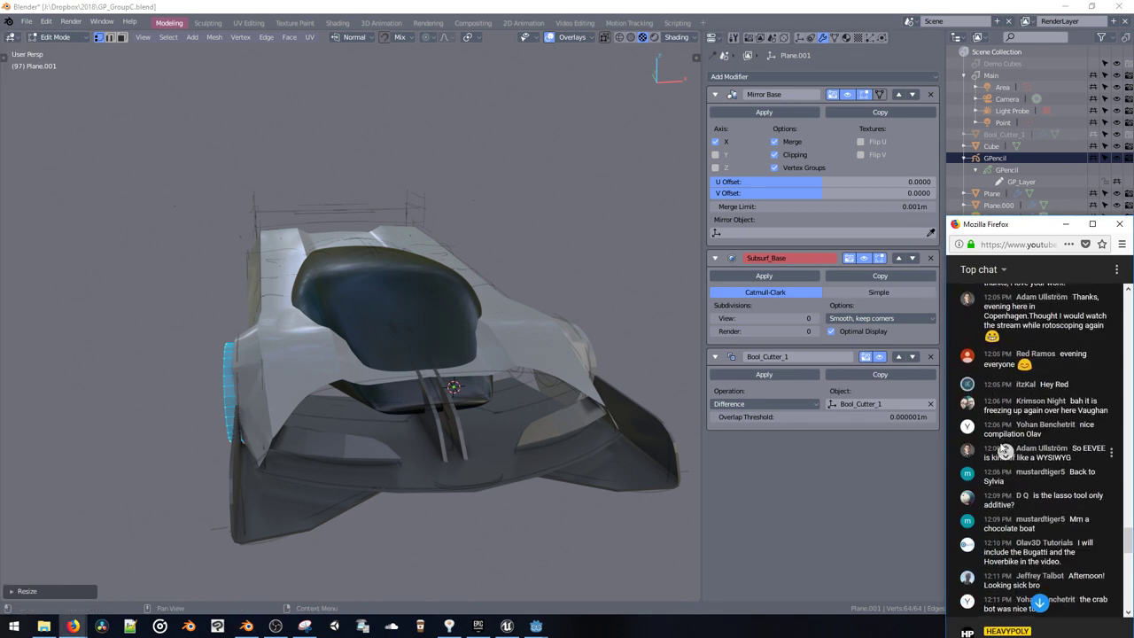
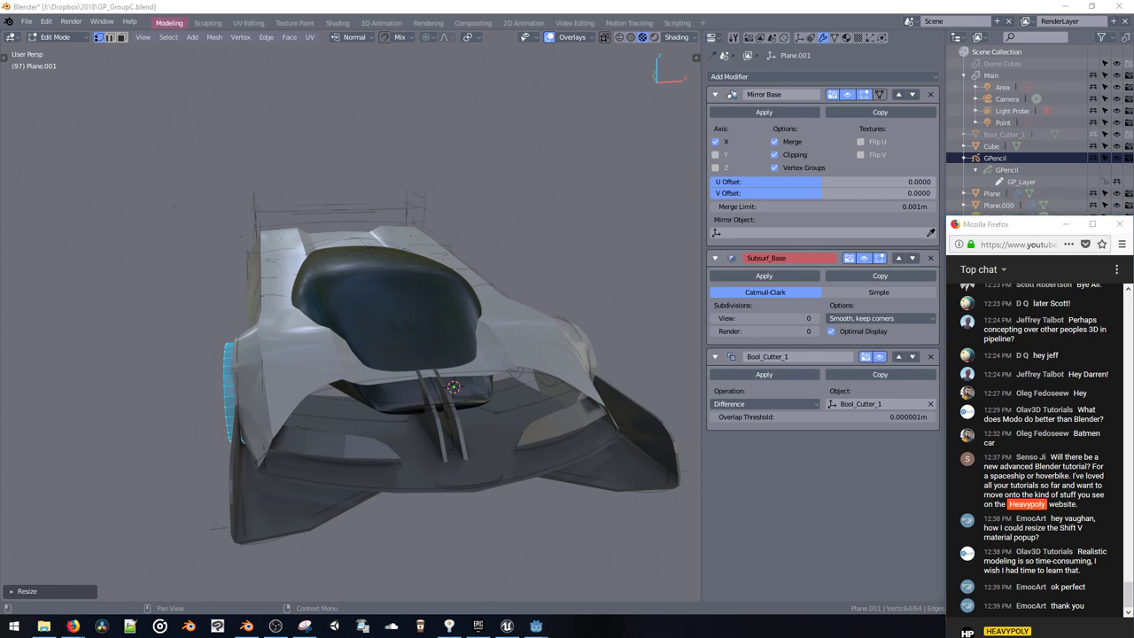
Step: Maximize the 3D viewport in Blender, view the car's front, and switch back to the Firefox reference window
key("alt+Tab")
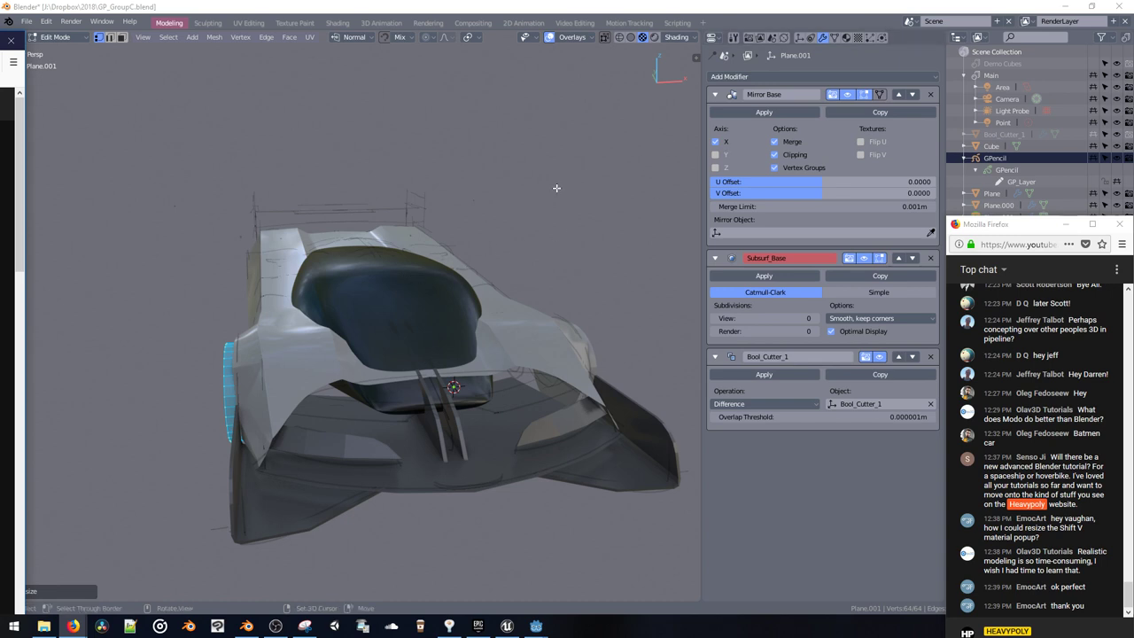
key("t")
key("ctrl+space")
left_click(466, 237)
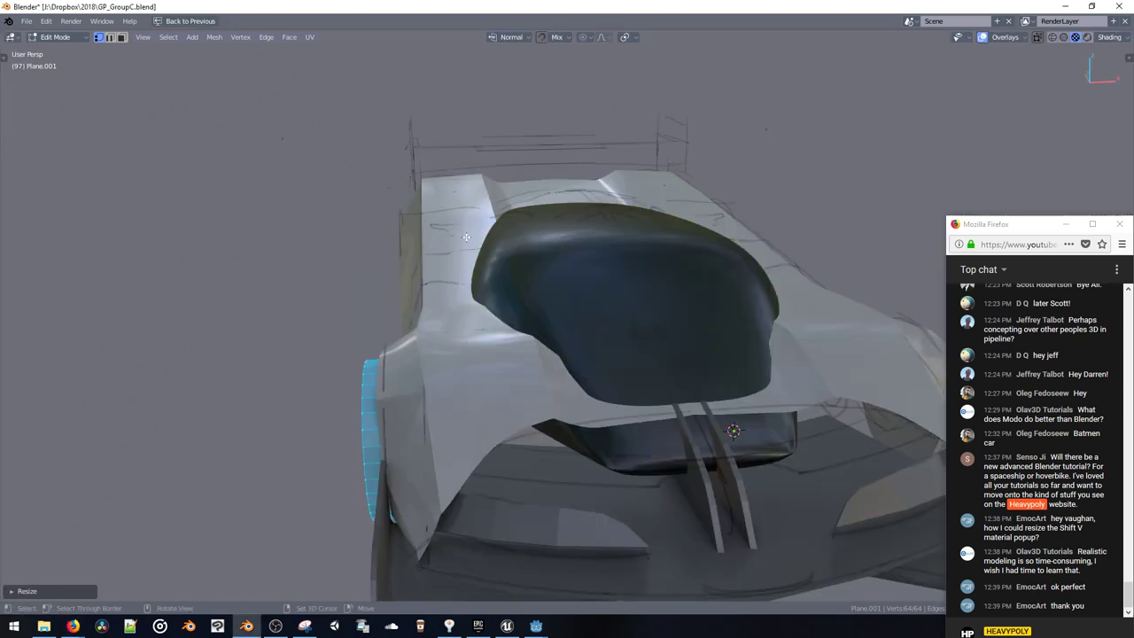
middle_click_drag(605, 268, 473, 223)
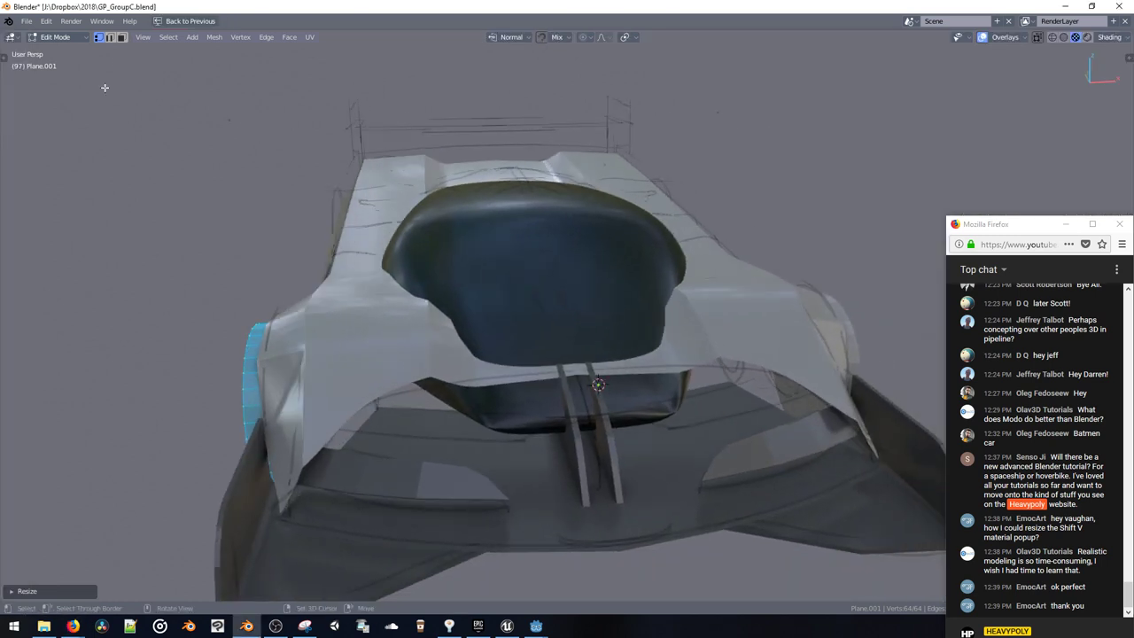
key("alt+Tab")
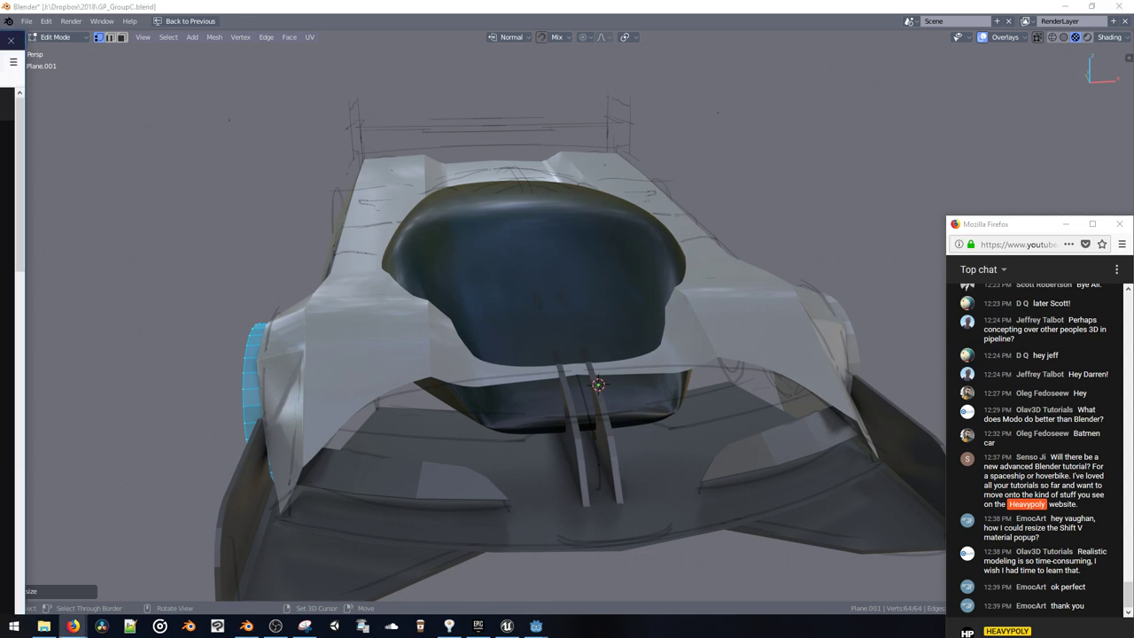
Step: Switch back to Blender and bevel the rim around the front wheel's outer face
key("alt+Tab")
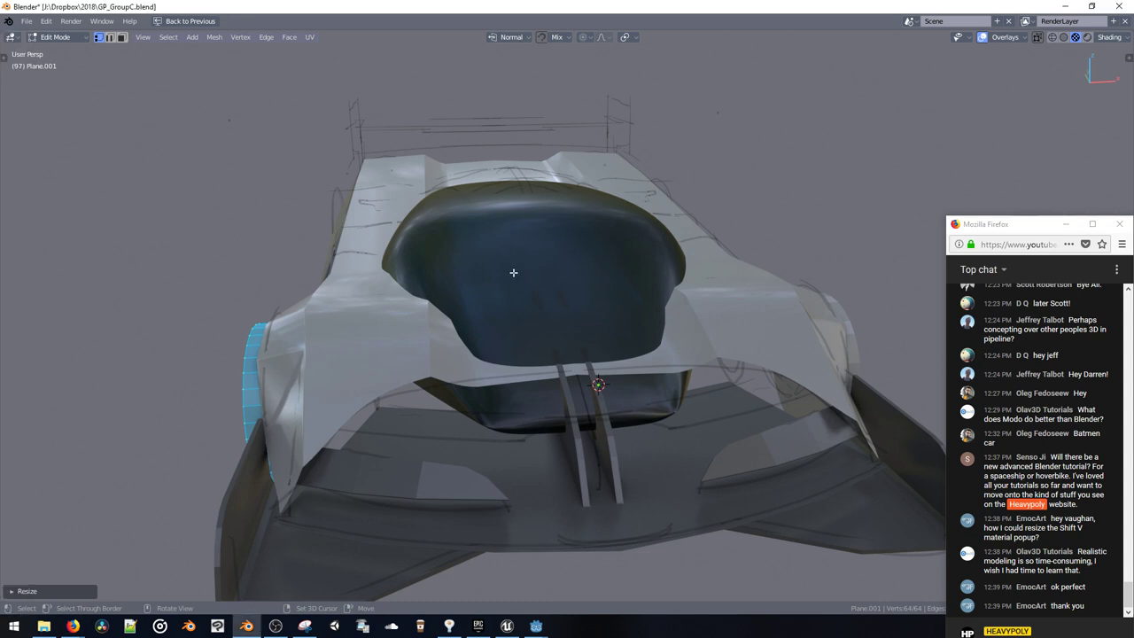
middle_click_drag(414, 260, 473, 354)
key("3")
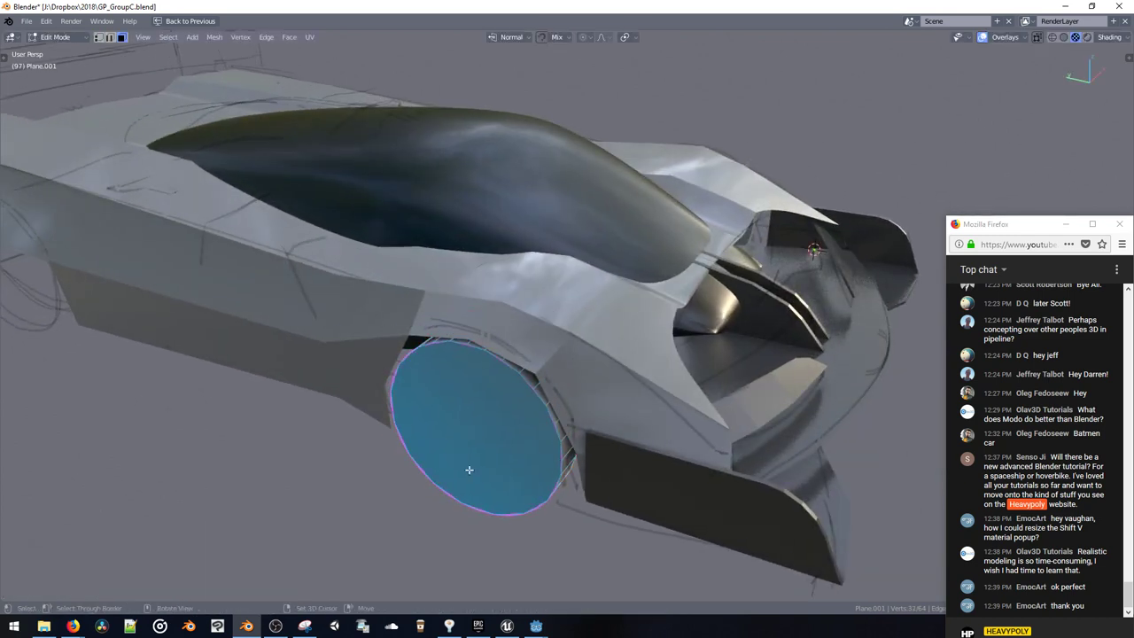
key("ctrl+b")
left_click(463, 480)
Step: Move the front wheel's inner face along X and bevel the rim around it
middle_click_drag(464, 480, 375, 277)
key("3")
left_click(322, 290)
key("g")
key("x")
left_click(401, 283)
key("e")
right_click(404, 288)
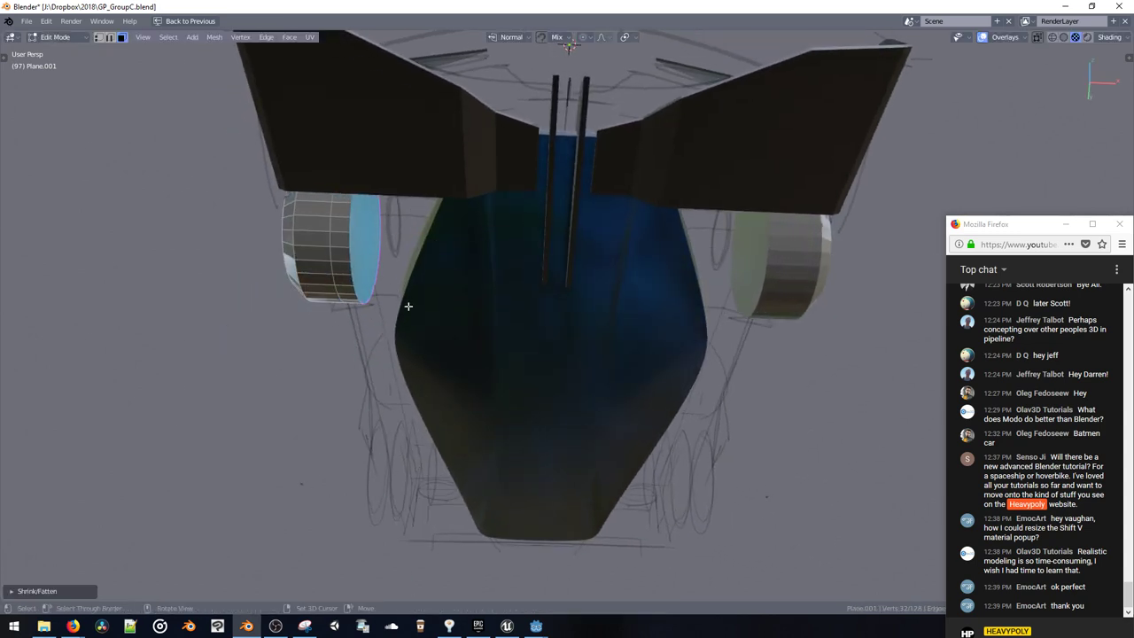
key("ctrl+b")
left_click(413, 335)
Step: Duplicate the whole front wheel and move the copy back along Y to the rear wheel sketch
middle_click_drag(413, 335, 514, 382)
key("ctrl+l")
key("shift+d")
key("x")
key("x")
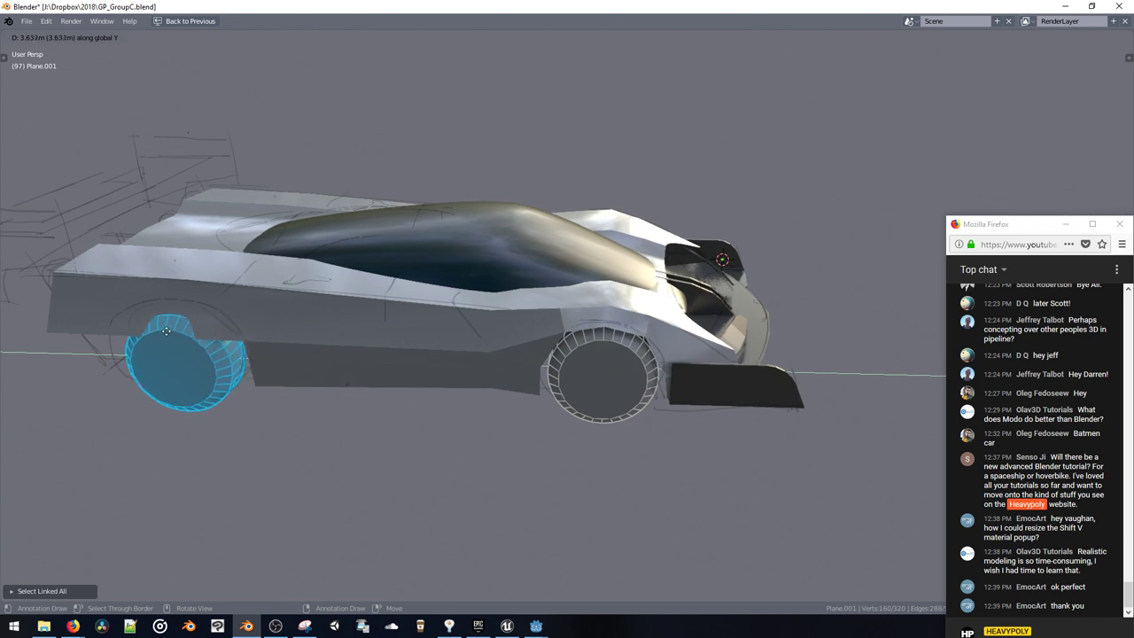
left_click(175, 340)
Step: Enlarge the rear wheel to fit the sketch and adjust its width along X
middle_click_drag(175, 340, 171, 301)
key("g")
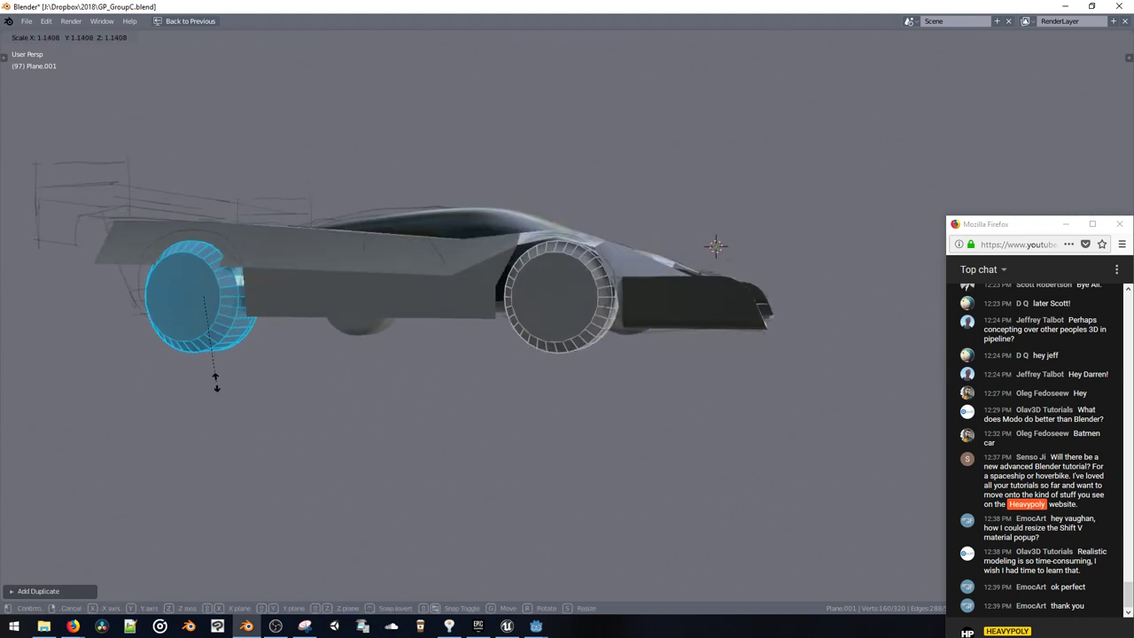
left_click(210, 372)
middle_click_drag(210, 372, 180, 305)
key("s")
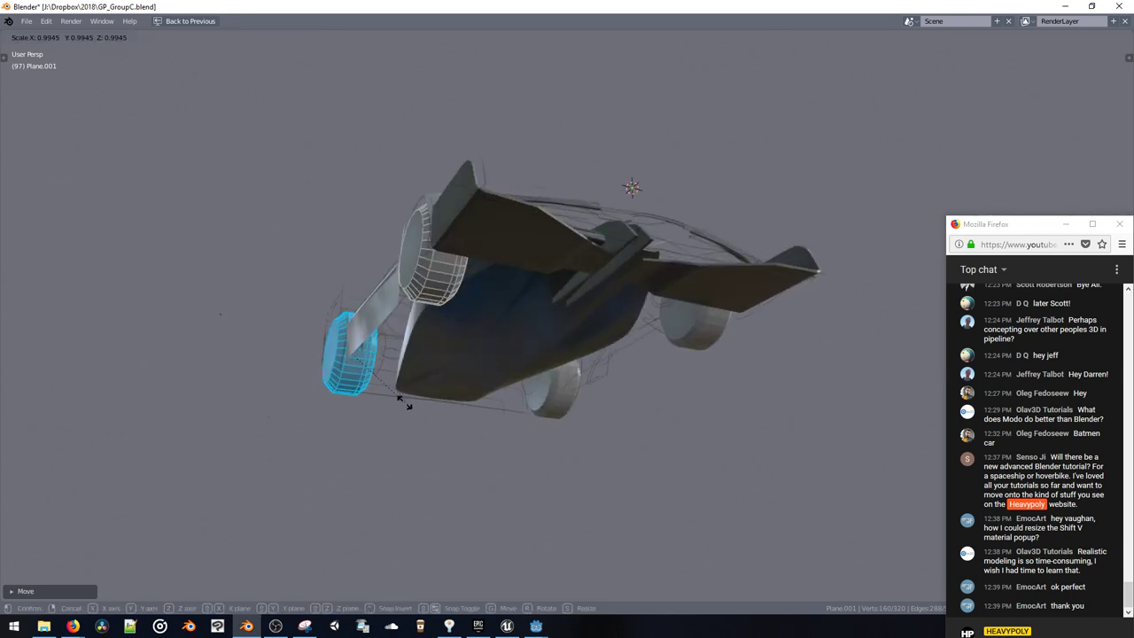
key("x")
left_click(435, 410)
Step: Scale the rear wheel along X once more and move it along X into line with the bodywork
middle_click_drag(416, 407, 500, 439)
key("s")
key("x")
left_click(440, 407)
key("g")
key("x")
left_click(453, 410)
Step: Dissolve an edge loop on the rear wheel and apply smooth shading to the wheels
left_click(422, 395, "alt")
key("ctrl+x")
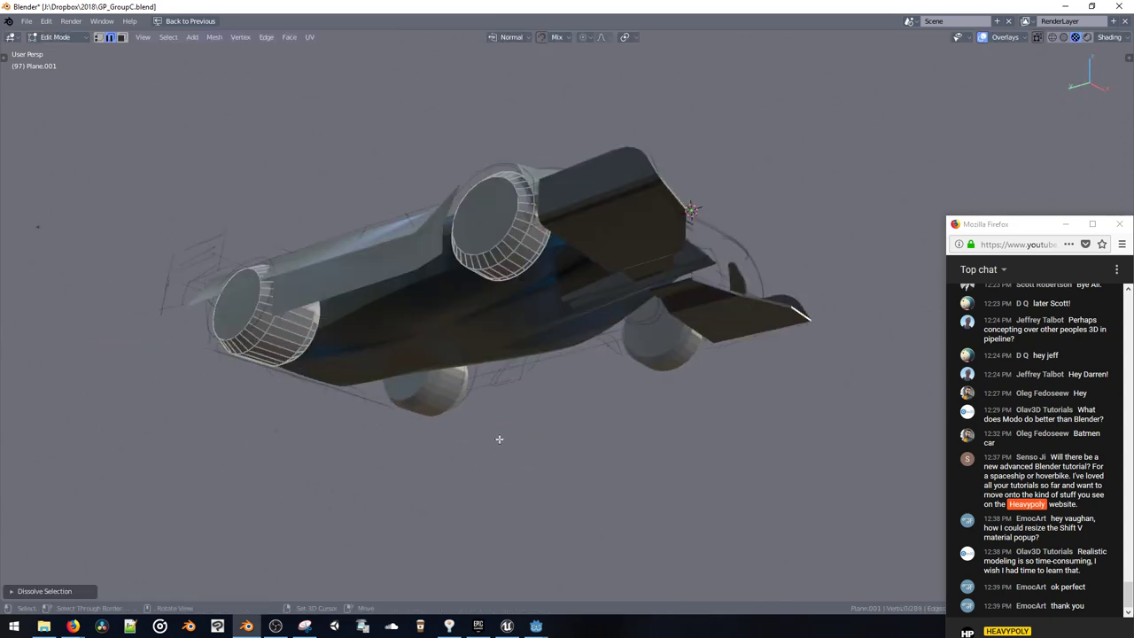
key("ctrl+s")
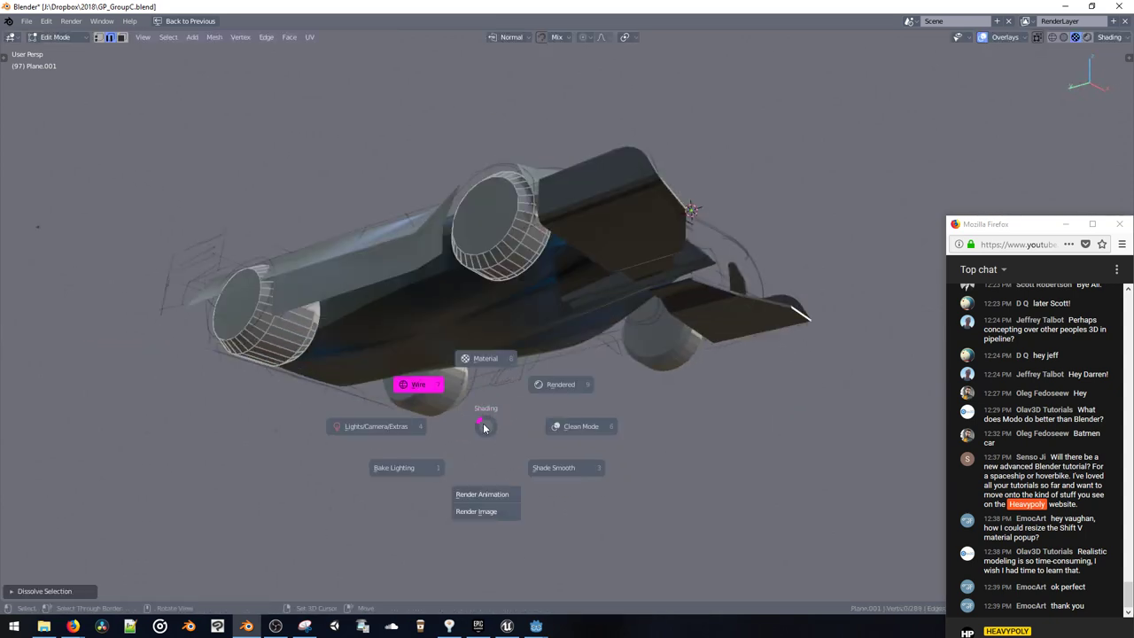
left_click(535, 474)
Step: Return to Object Mode, select the car body and turn on its subdivision smoothing
middle_click_drag(535, 473, 430, 341)
key("space")
key("space")
left_click(435, 384)
left_click(394, 298)
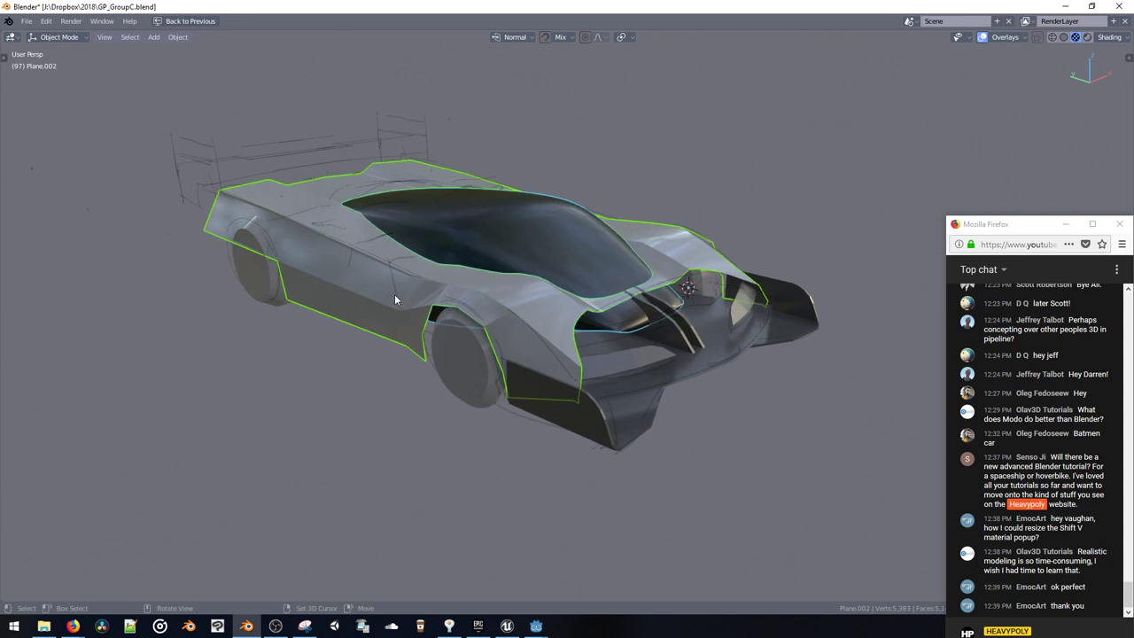
key("Tab")
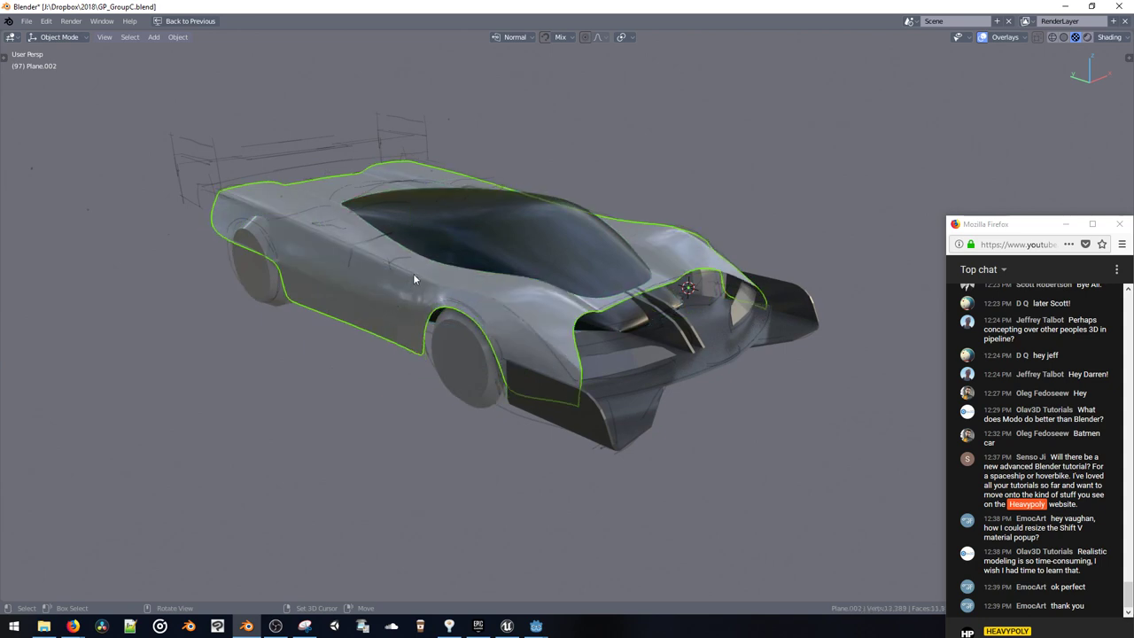
Step: Select the front wing object, enter Edit Mode and select an upright edge of its end plate
mouse_move(413, 279)
middle_mouse_down()
mouse_move(410, 314)
mouse_move(374, 324)
mouse_move(418, 283)
middle_mouse_up()
key("a")
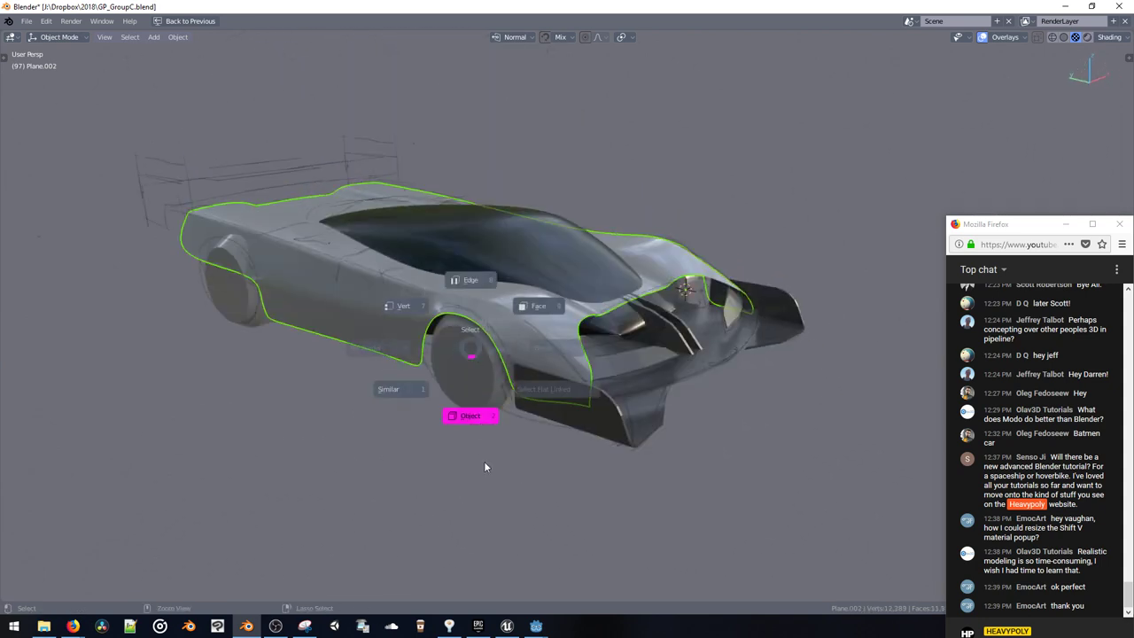
left_click(485, 465)
left_click(583, 412)
key("Tab")
left_click(571, 409)
middle_click_drag(522, 391, 558, 377, "ctrl")
key("space")
left_click(566, 338)
Step: Duplicate the end plate edge, move the copy back along Y and raise it along Z to the rear wing sketch
middle_click_drag(567, 338, 593, 344)
key("e")
key("x")
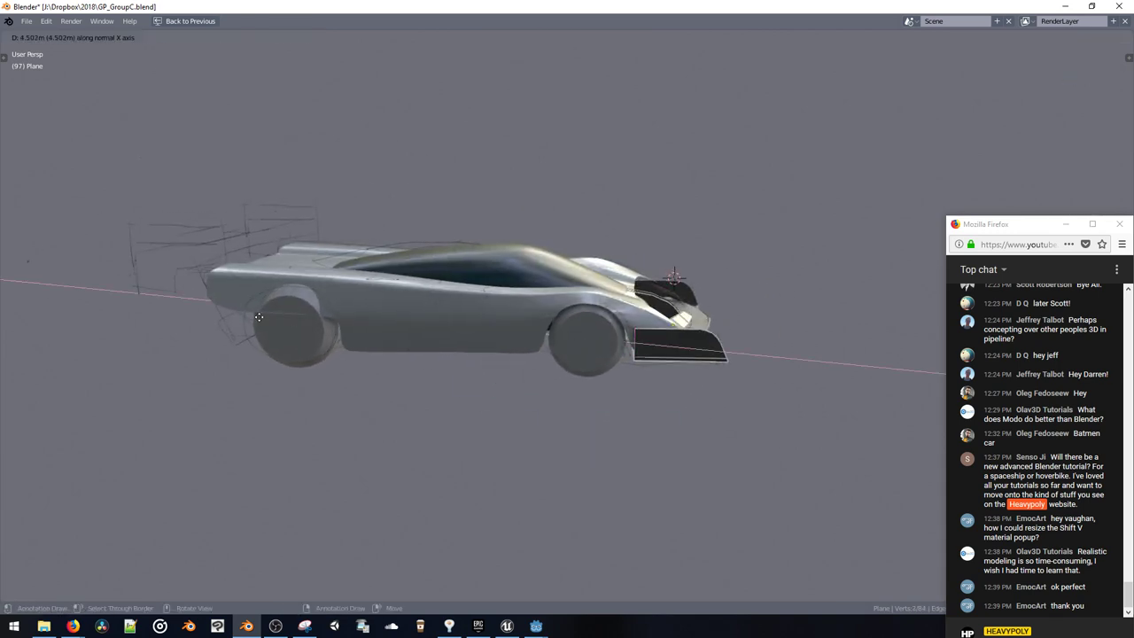
key("y")
left_click(181, 328)
key("g")
key("z")
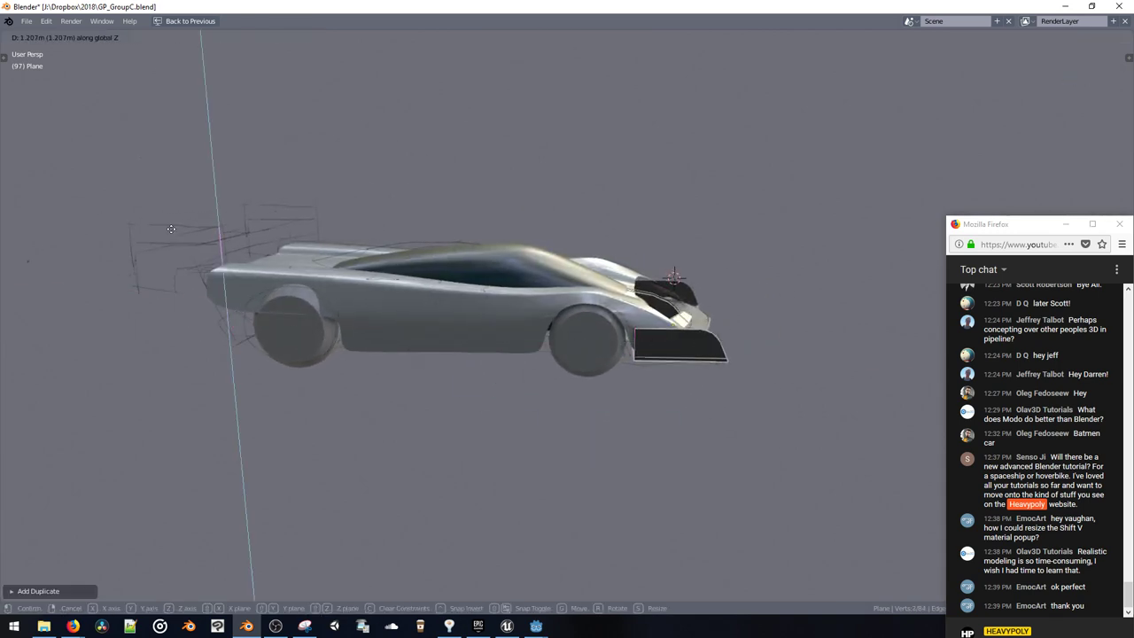
left_click(176, 243)
Step: In the left view, move and scale the copied edge to match the front edge of the sketched rear end plate
key("v")
key("v")
middle_click_drag(361, 228, 430, 277, "shift")
middle_click_drag(498, 291, 739, 323, "shift")
middle_click_drag(488, 354, 476, 296, "ctrl")
key("g")
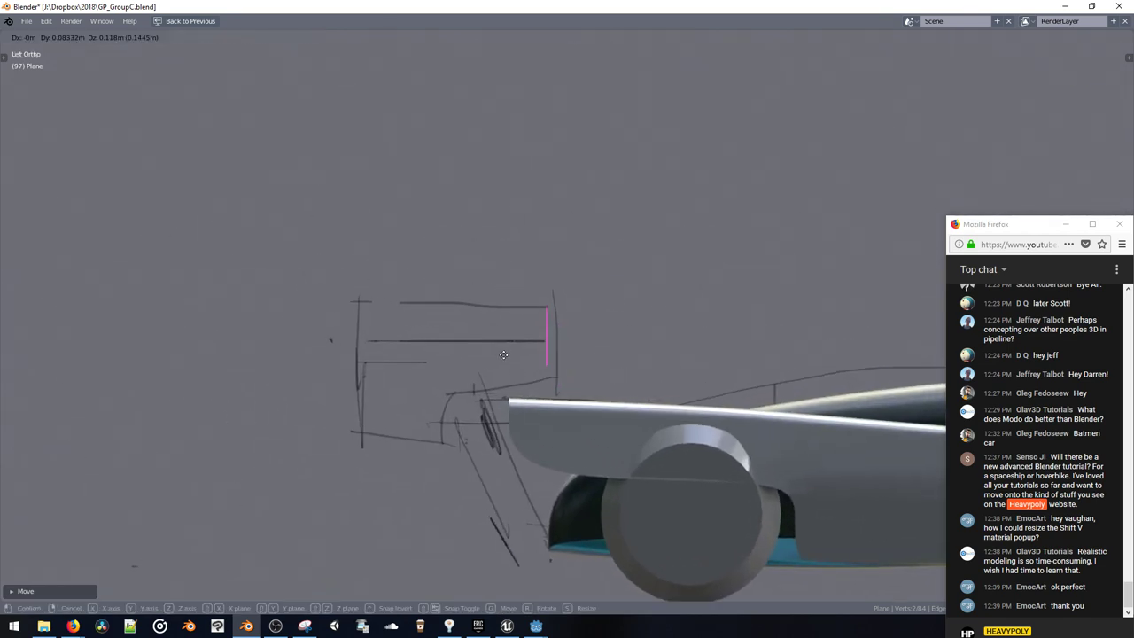
left_click(516, 364)
key("s")
left_click(516, 393)
Step: Try to build the rear end plate by extruding the edge along Y and adding a vertical cut through the face
key("e")
key("y")
left_click(313, 381)
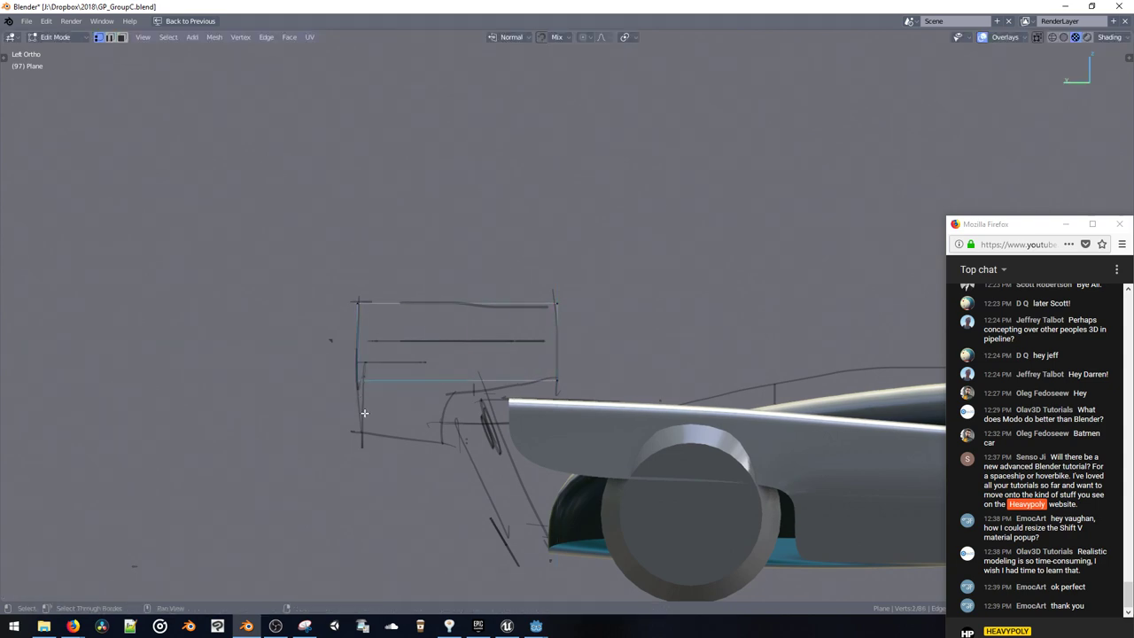
middle_click_drag(364, 413, 409, 360, "shift")
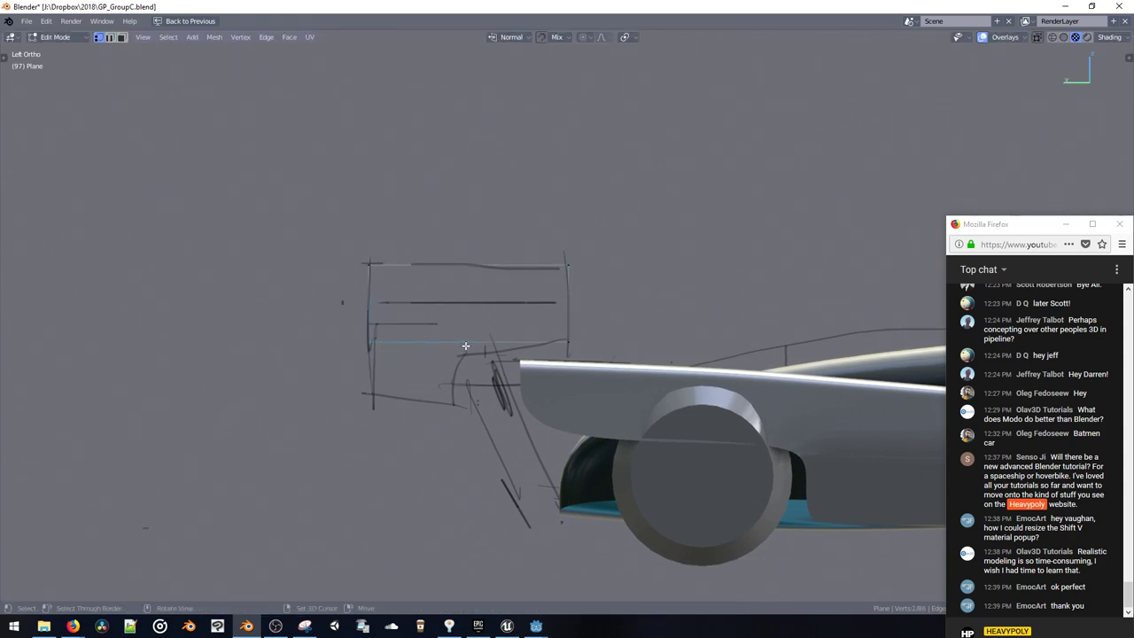
left_click(462, 338)
left_click(453, 339)
key("2")
Step: Extrude the plate's lower rear edge down along Z and move its corner vertices onto the sketched outline
left_click(439, 341)
key("e")
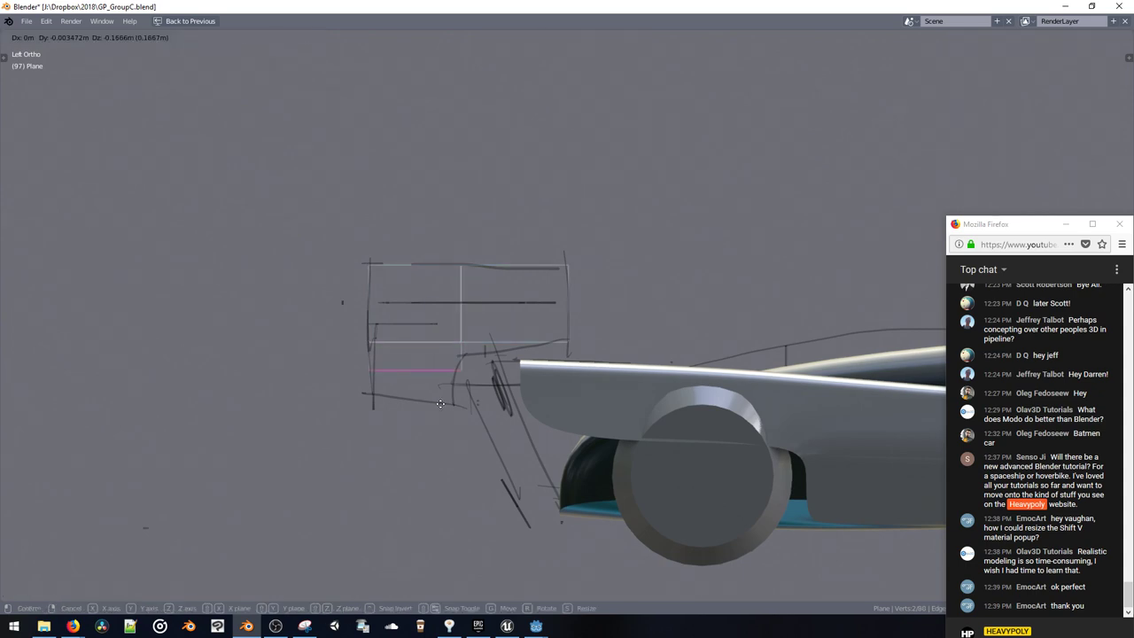
key("z")
left_click(437, 429)
key("1")
left_click(462, 408)
key("g")
left_click(452, 419)
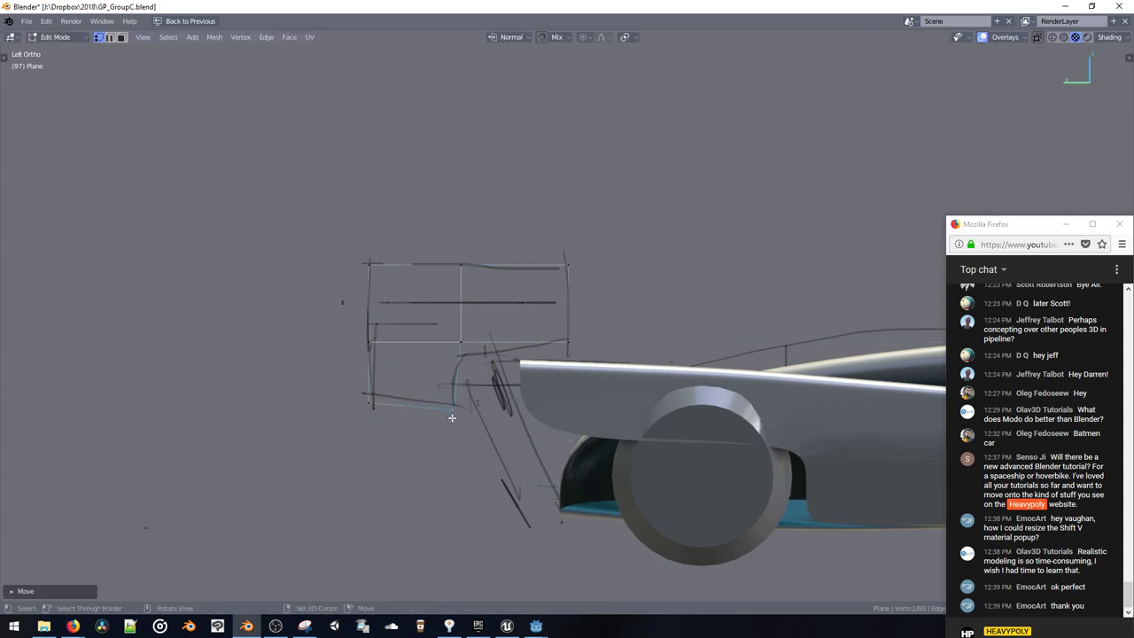
key("g")
left_click(431, 418)
Step: Try joining the plate's corners with a diagonal edge, and remove the plate geometry except for one corner vertex
key("space")
left_click(456, 317)
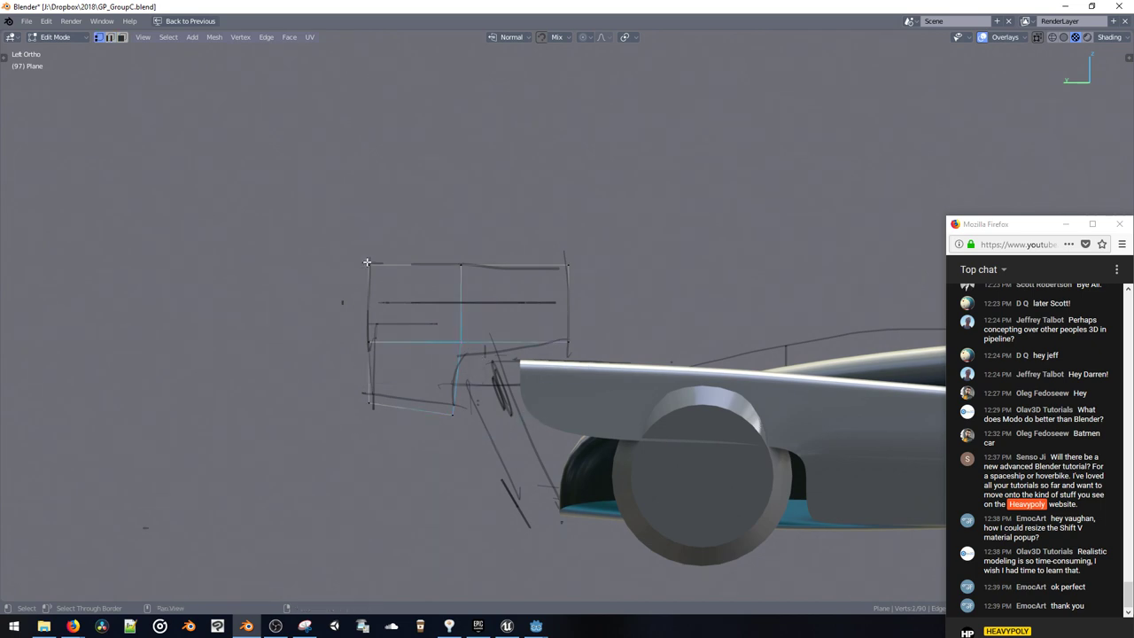
key("space")
left_click(461, 305)
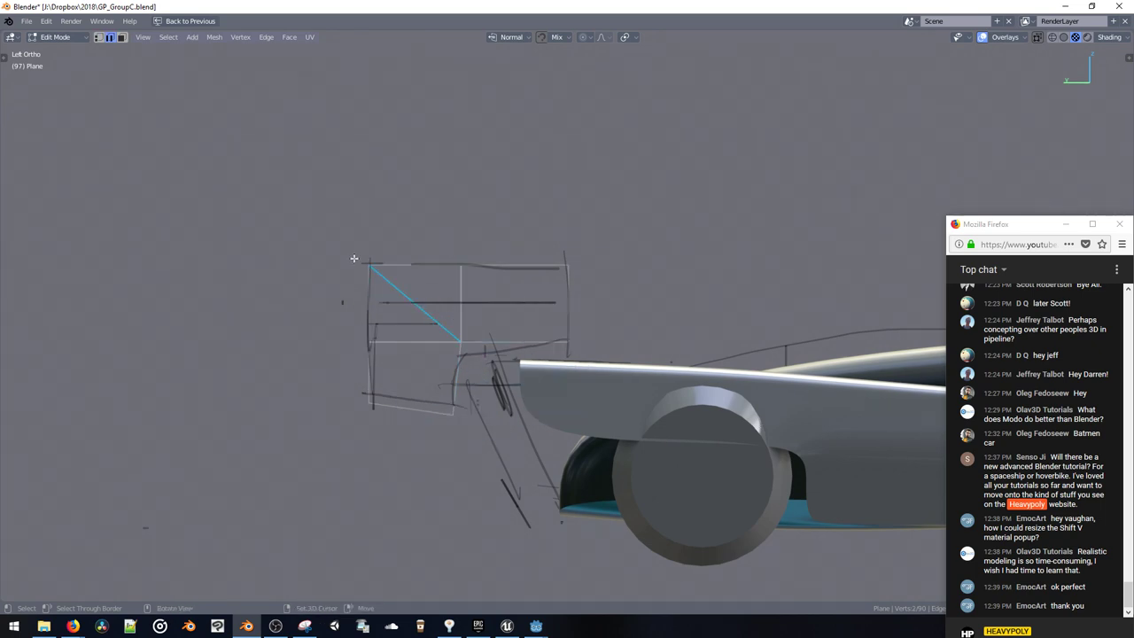
left_click_drag(354, 258, 654, 512)
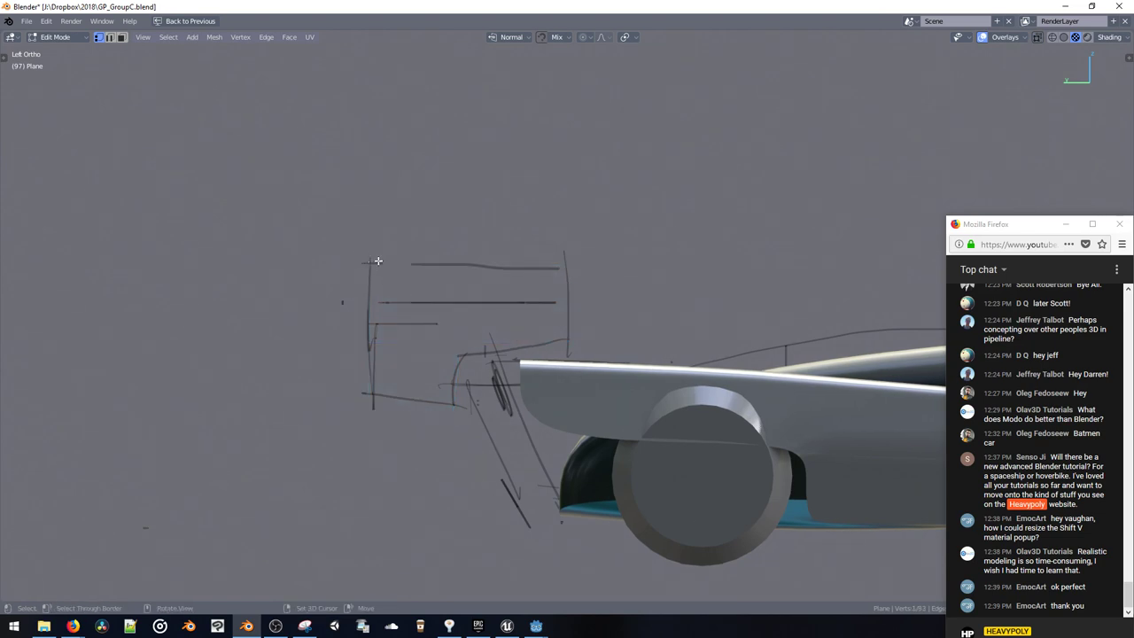
Step: Extrude the remaining vertex along Y for the end plate's top edge and down along Z for its front edge
key("g")
key("y")
left_click(581, 279)
key("g")
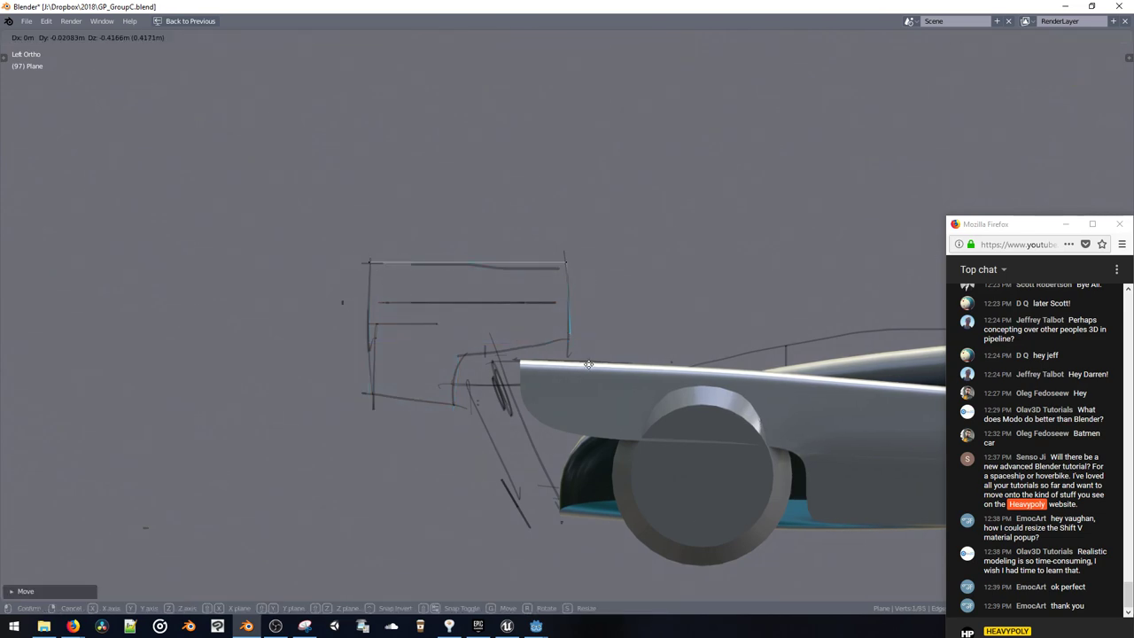
key("z")
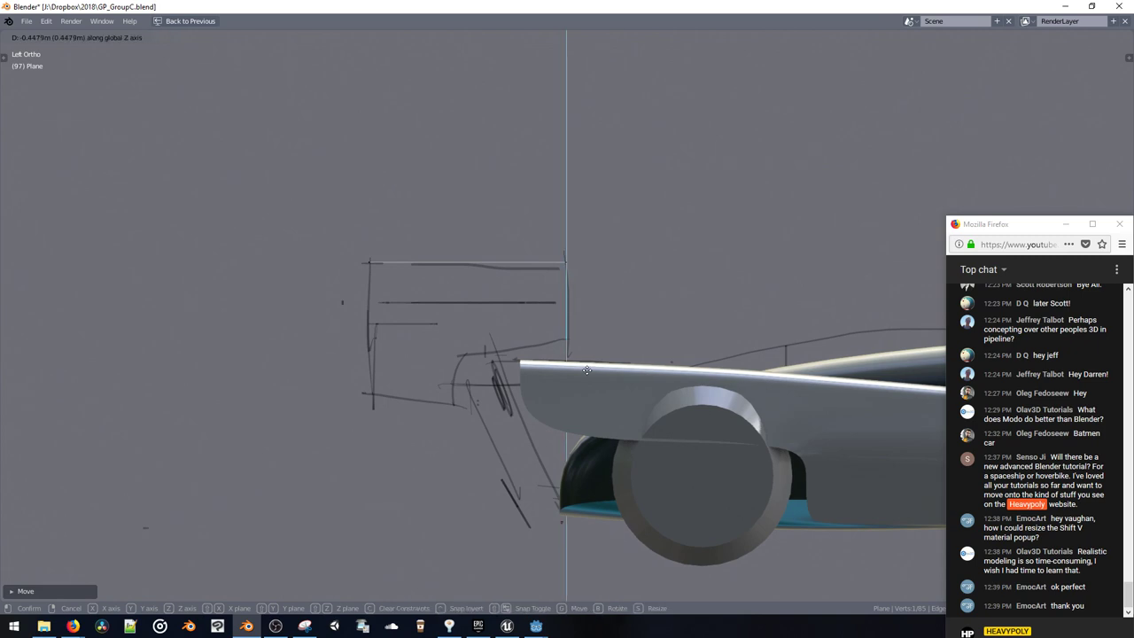
left_click(584, 369)
Step: Extrude vertices along the sketch to trace the notch and bottom edge of the rear end plate
key("e")
left_click(445, 392)
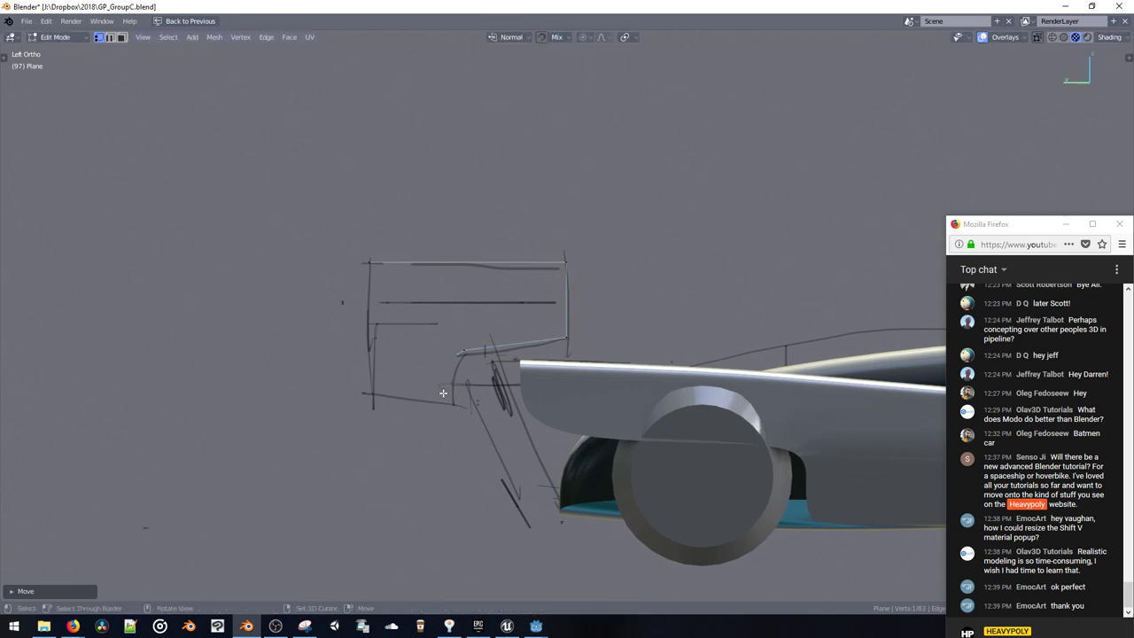
key("g")
left_click(432, 457)
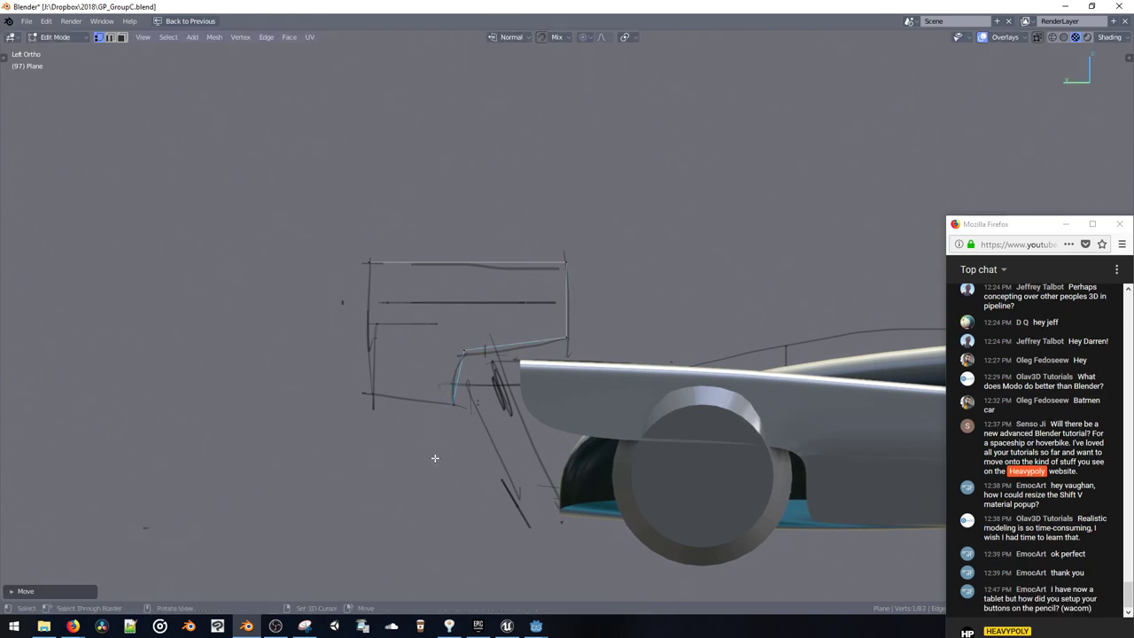
key("e")
left_click(349, 435)
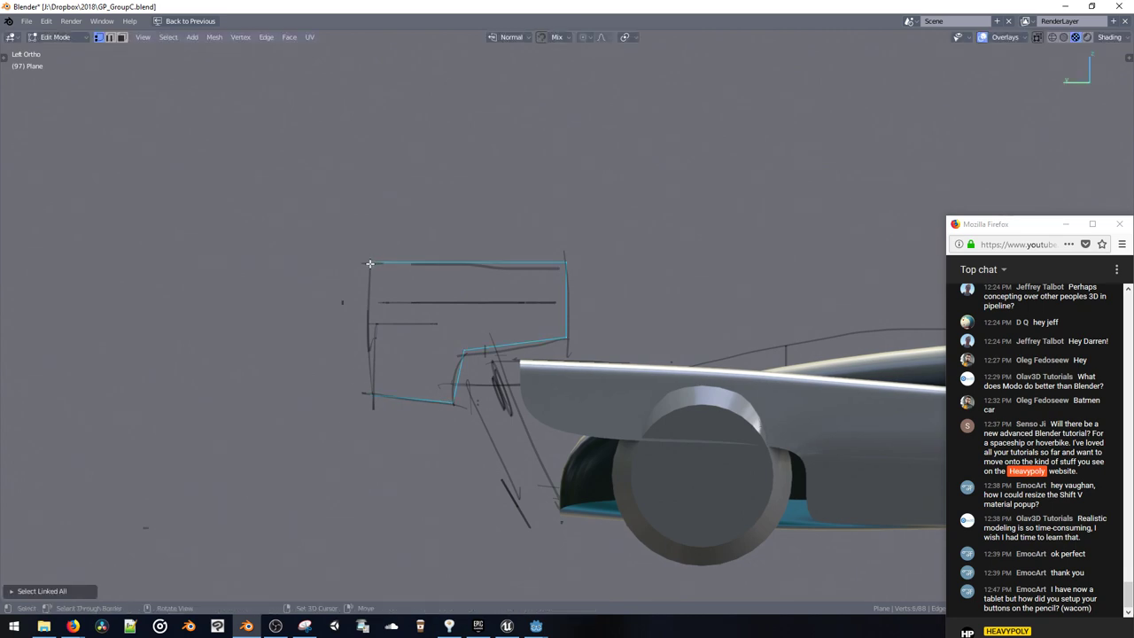
Step: Round the end plate's notch corner with a vertex bevel and knife a sloping cut across the filled plate
left_click(467, 355)
key("ctrl+shift+b")
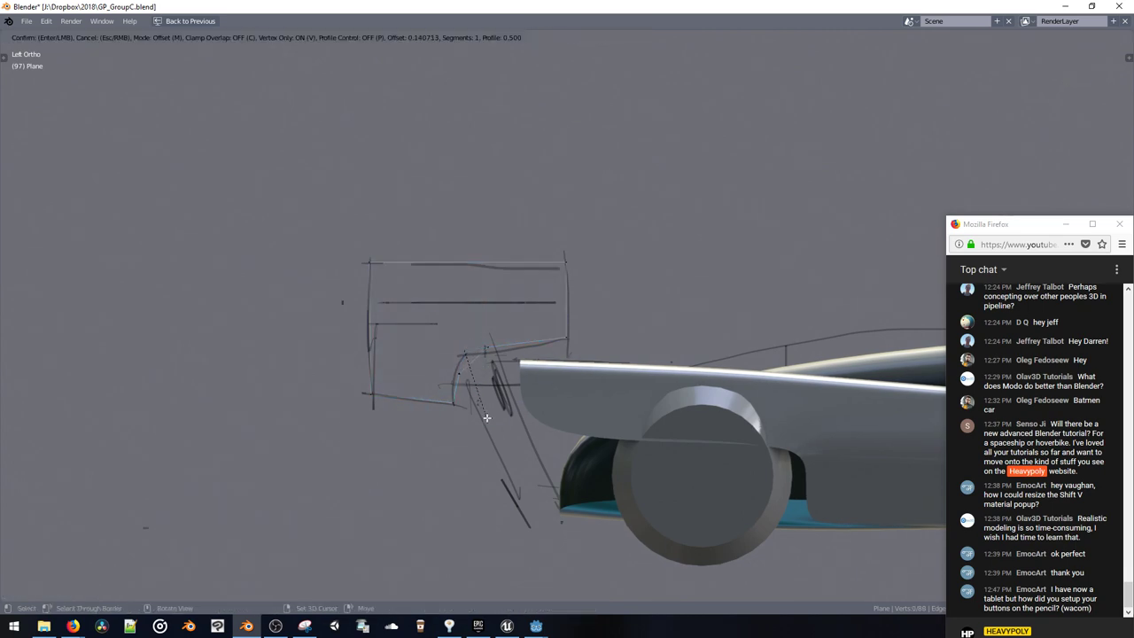
left_click(522, 413)
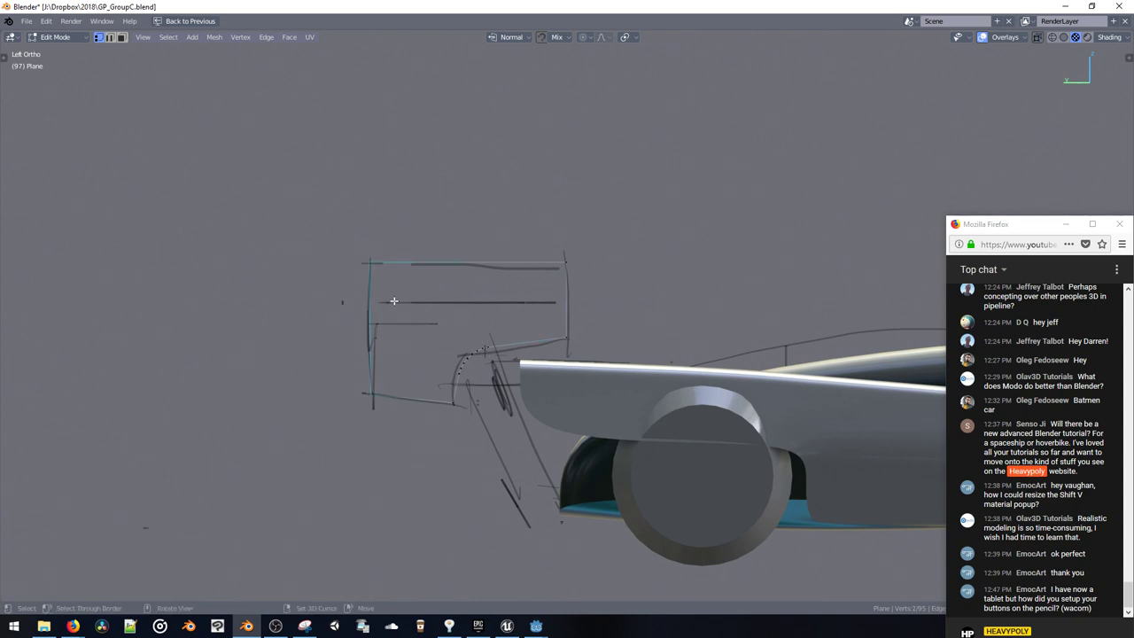
key("k")
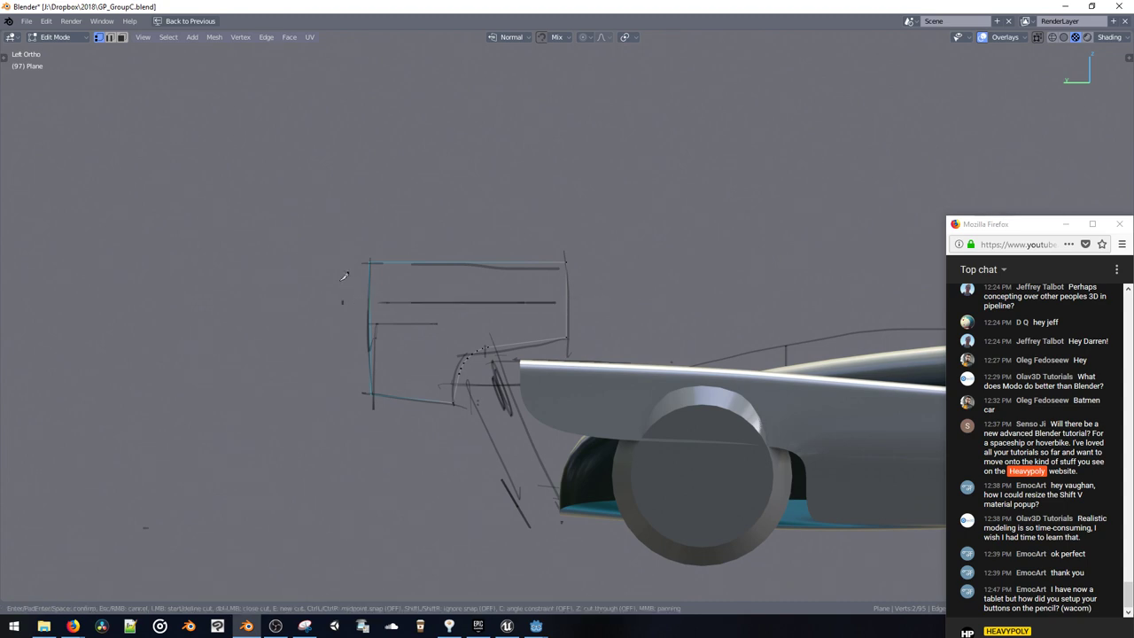
left_click(564, 310)
key("Return")
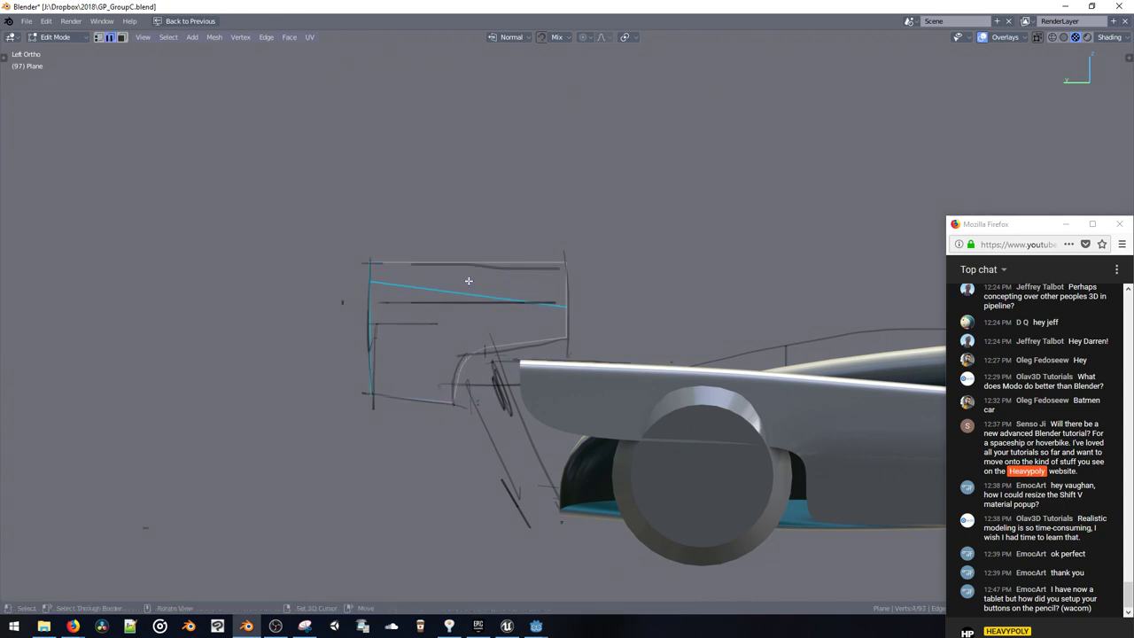
Step: Move the whole end plate along X out to the side of the rear wing sketch
middle_click_drag(469, 281, 405, 319)
key("g")
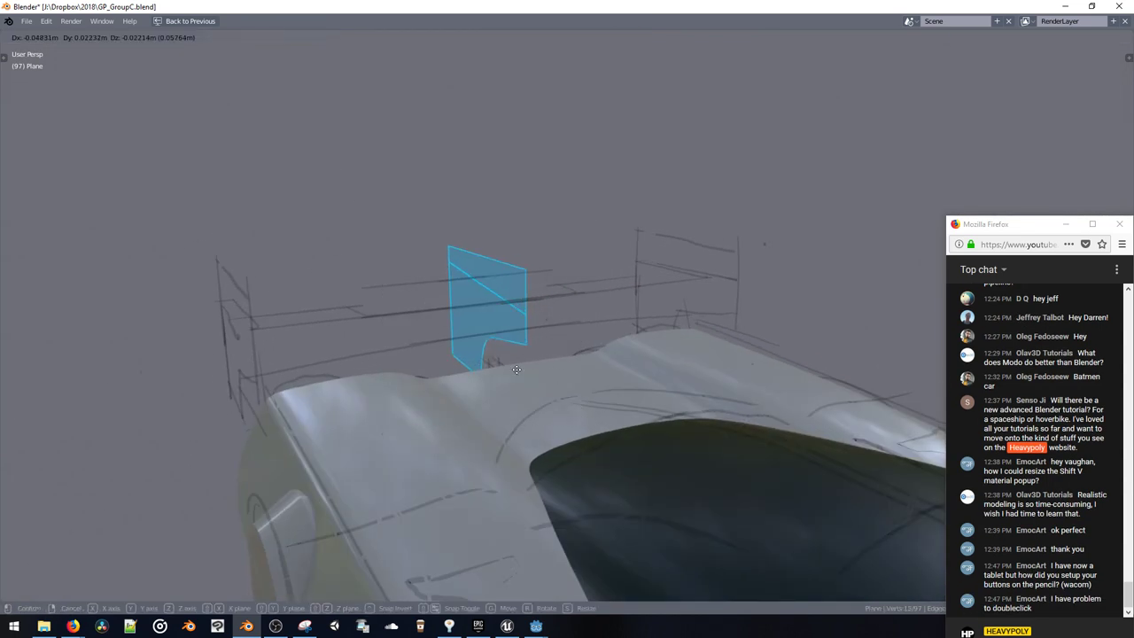
key("x")
left_click(263, 392)
Step: Duplicate the sloping cut edge on the end plate and extrude it inward along X to form the rear wing surface
left_click(234, 319)
key("e")
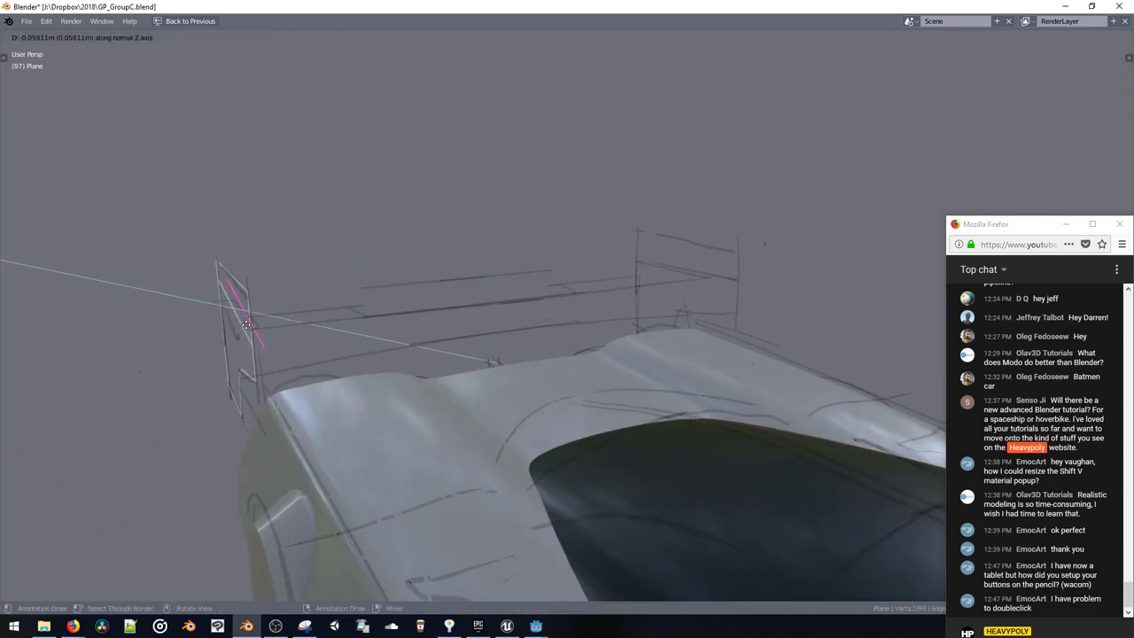
left_click(241, 324)
key("g")
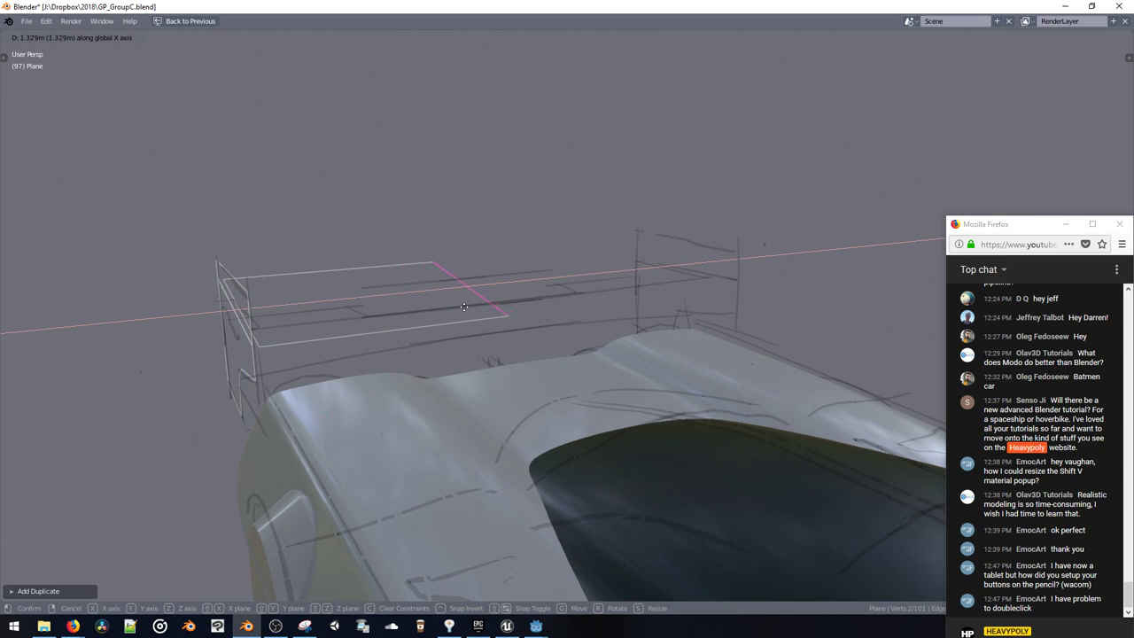
left_click(421, 312)
Step: Select all faces of the rear wing and end plate and adjust the viewport shading
middle_click_drag(421, 312, 233, 225)
key("alt+x")
left_click(456, 253)
key("a")
mouse_move(495, 391)
middle_mouse_down()
mouse_move(456, 361)
mouse_move(461, 222)
mouse_move(355, 186)
mouse_move(489, 389)
mouse_move(491, 410)
middle_mouse_up()
key("z")
left_click(485, 340)
key("z")
left_click(478, 335)
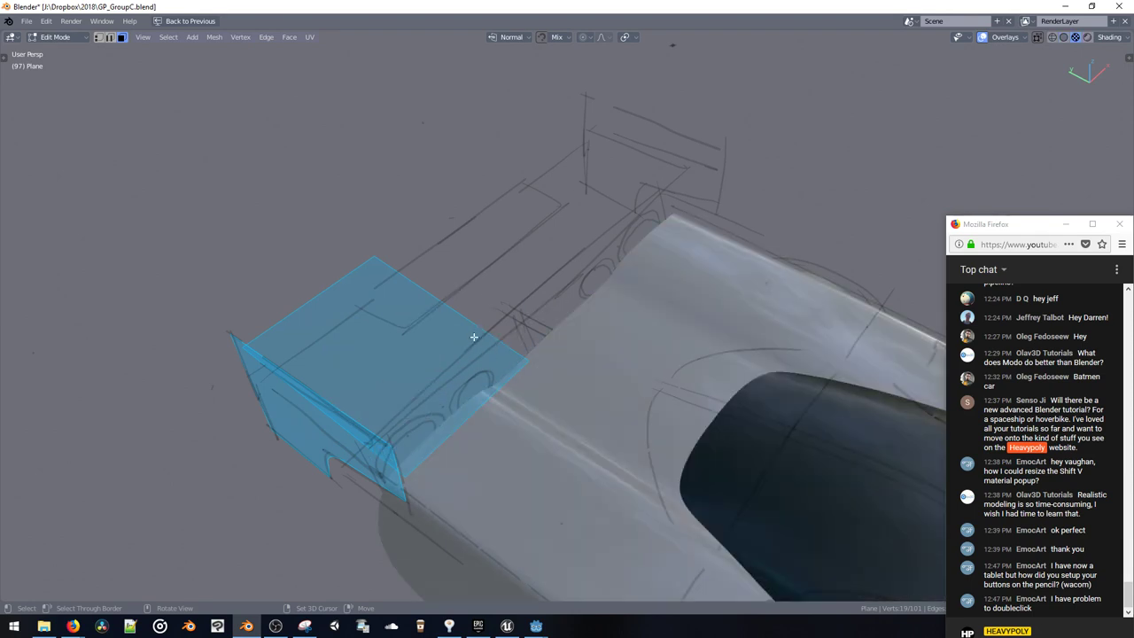
Step: Check the mirrored rear wing in Object Mode and return to editing its faces
middle_click_drag(474, 337, 475, 298)
key("z")
left_click(480, 422)
key("Tab")
mouse_move(480, 423)
middle_mouse_down()
mouse_move(550, 364)
mouse_move(461, 355)
mouse_move(332, 175)
middle_mouse_up()
key("Tab")
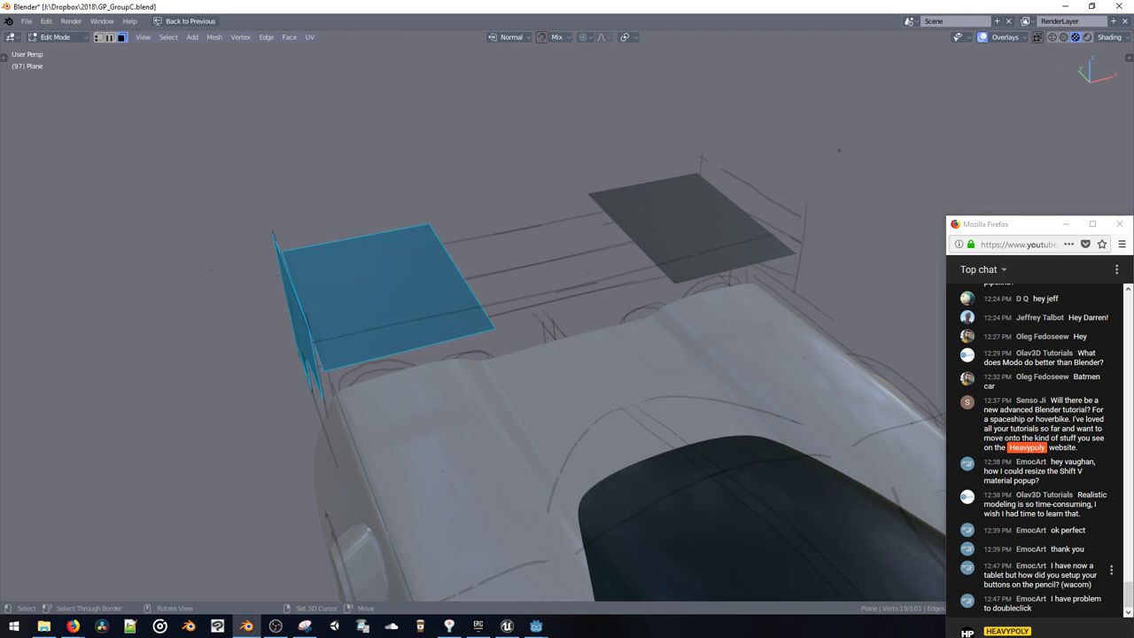
Step: Look up the pen button assignments for blender in Wacom Tablet Properties and return to the model
left_click(13, 625)
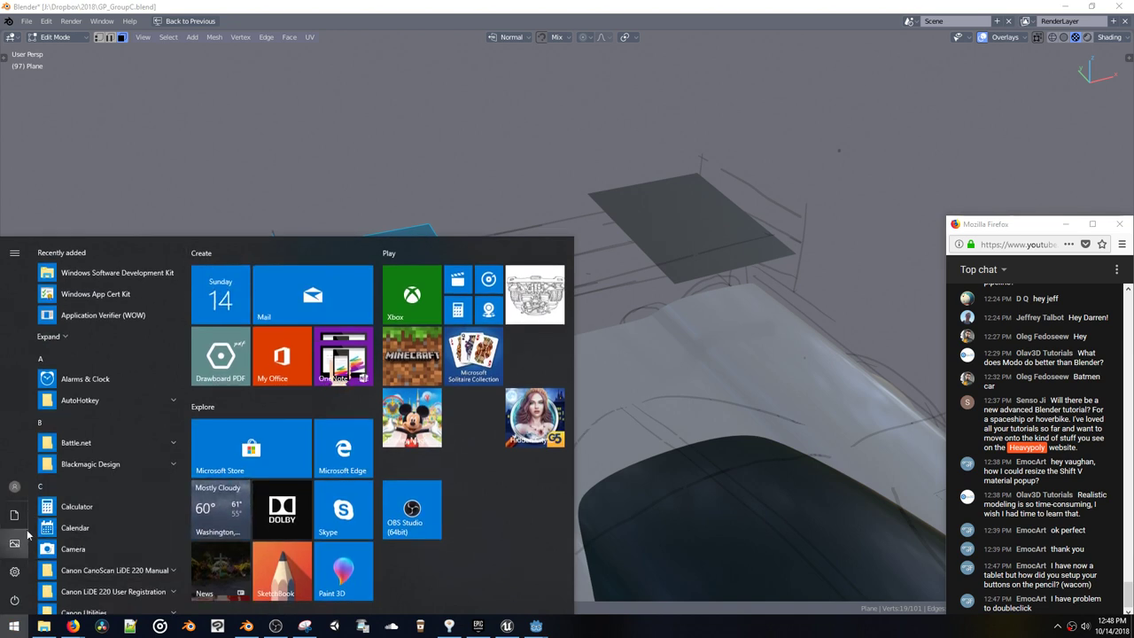
type("WACOM")
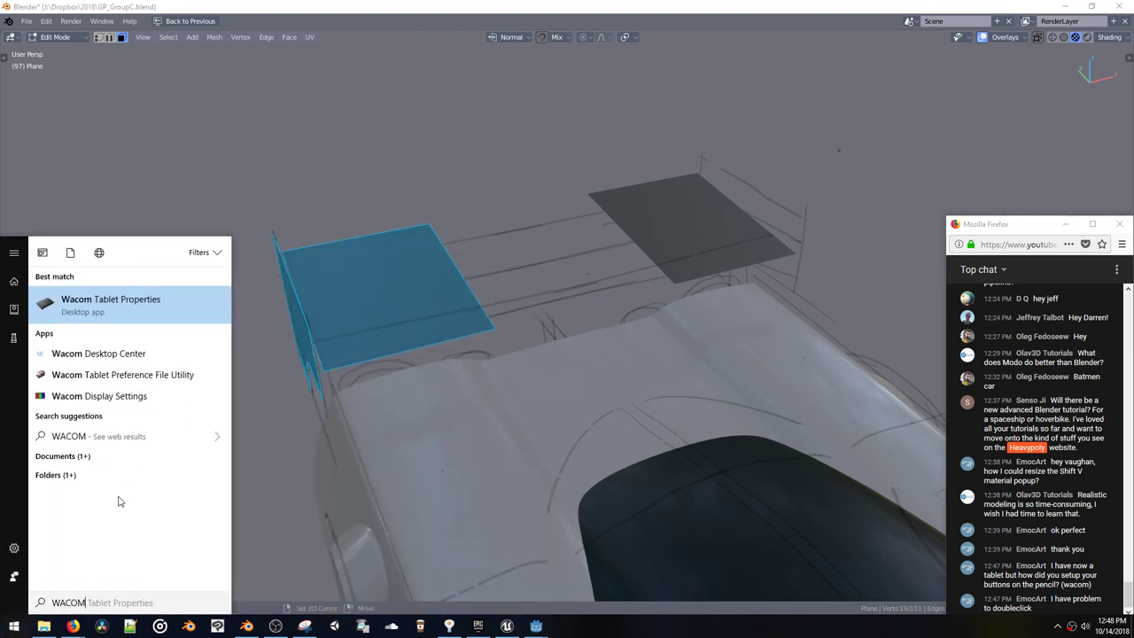
key("Return")
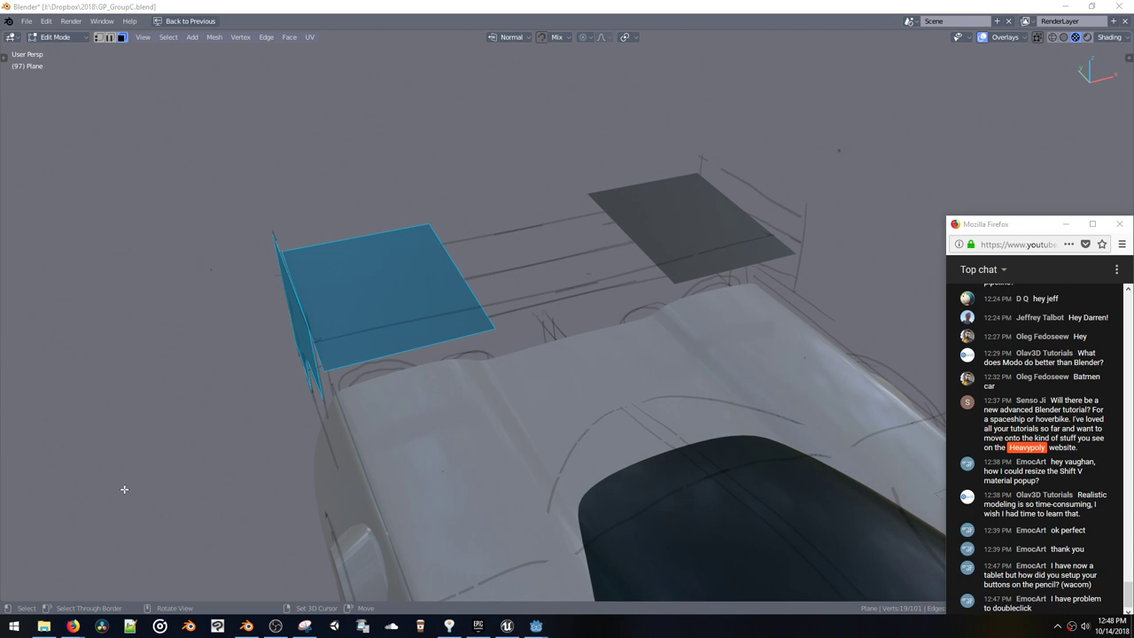
left_click(602, 169)
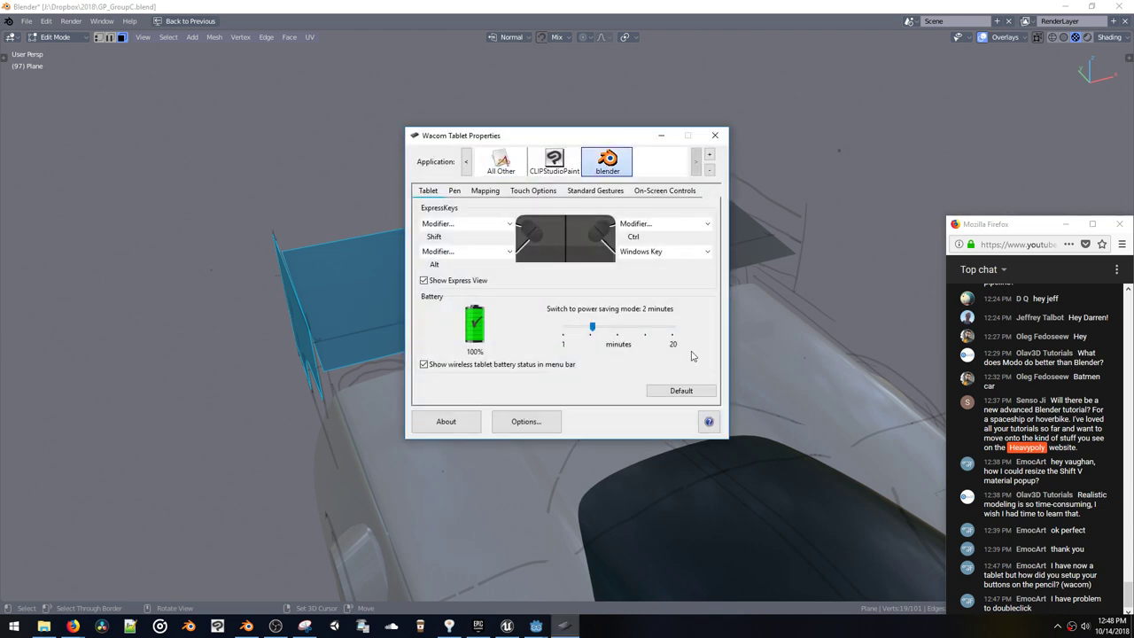
left_click(454, 191)
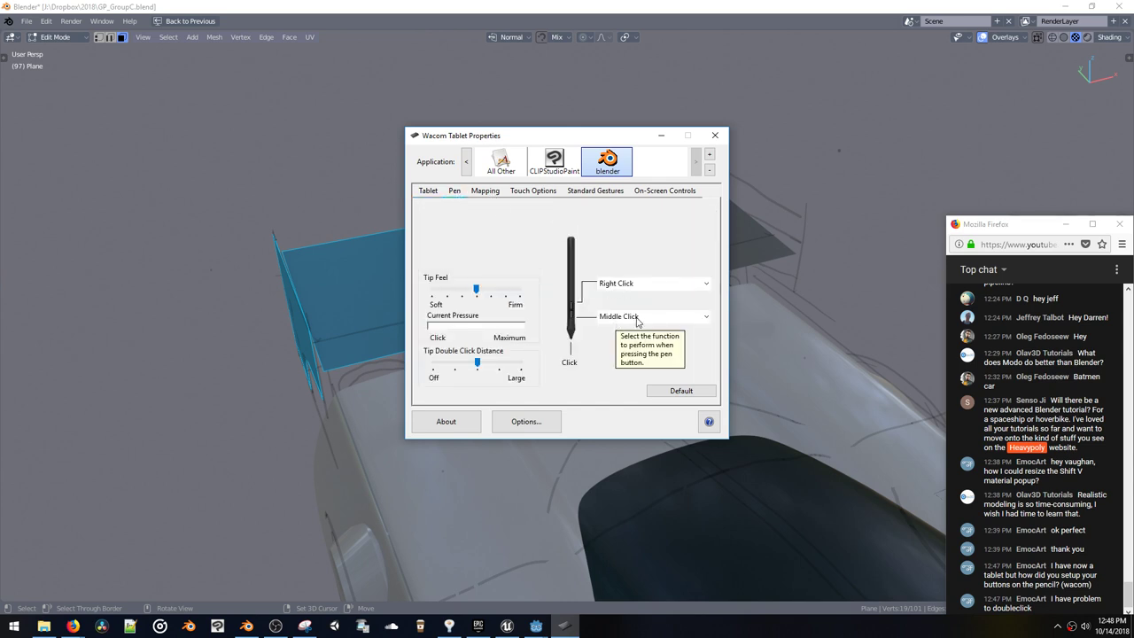
left_click(821, 195)
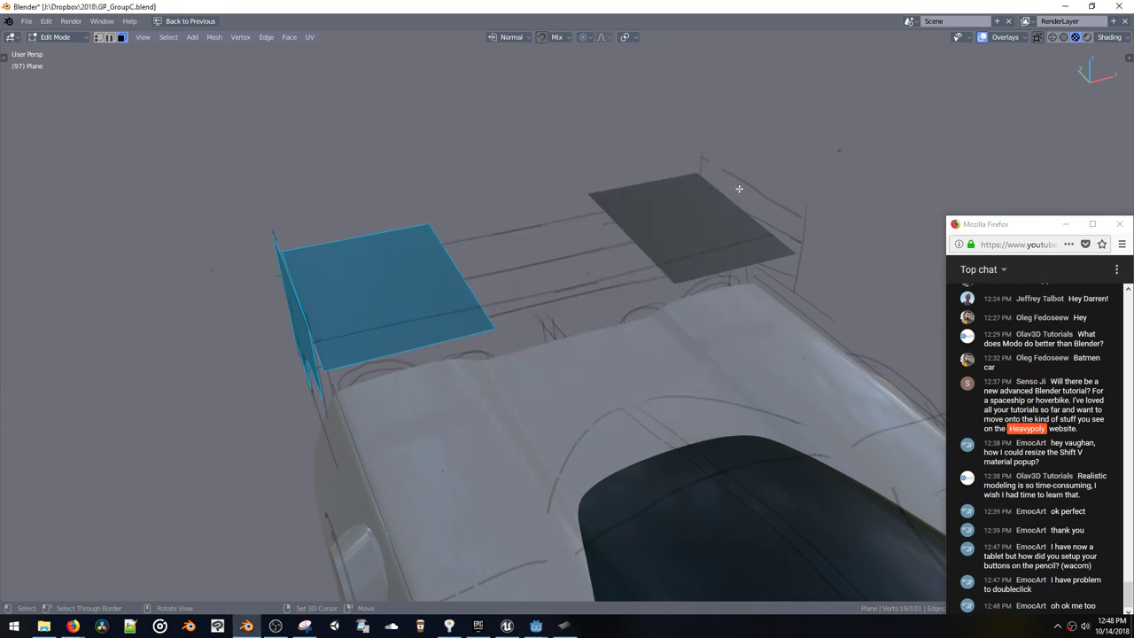
middle_click_drag(451, 275, 427, 304)
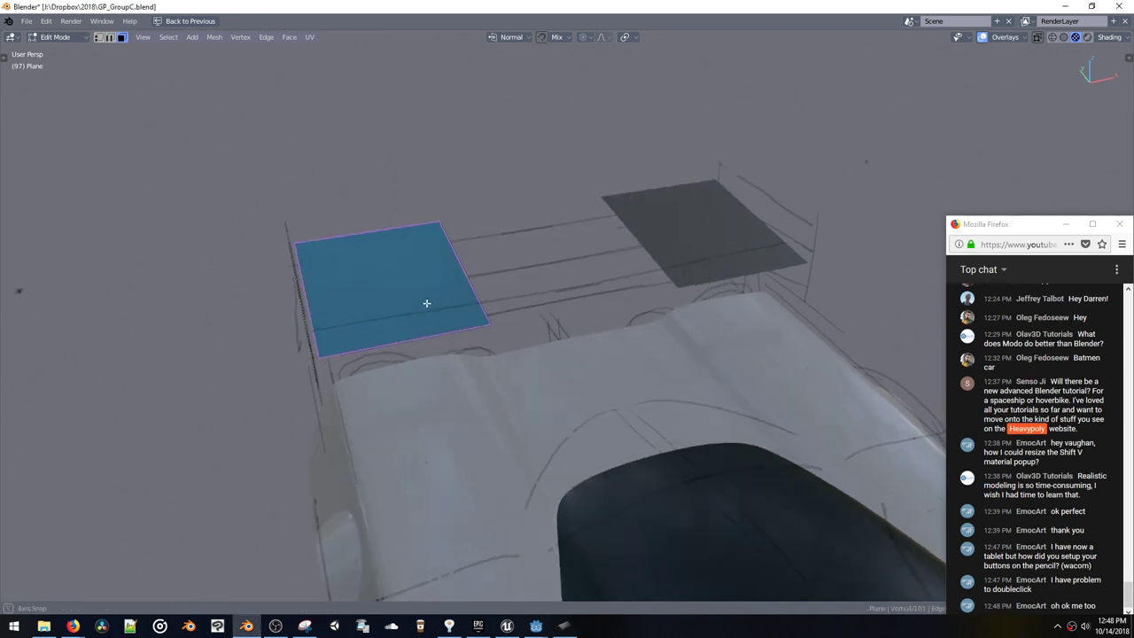
key("shift+d")
left_click(516, 301)
middle_click_drag(516, 301, 573, 376)
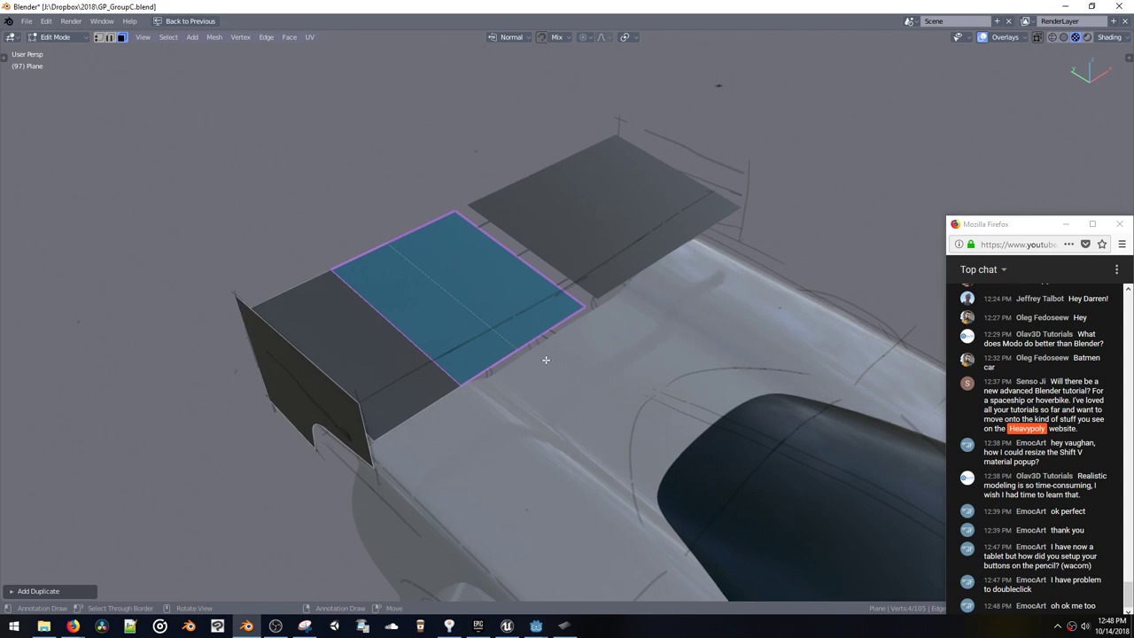
key("x")
Step: Move the inner edge of the rear wing surface inward along X toward the car's centerline
key("space")
left_click(483, 266)
left_click(465, 304)
middle_click_drag(465, 303, 443, 306)
key("g")
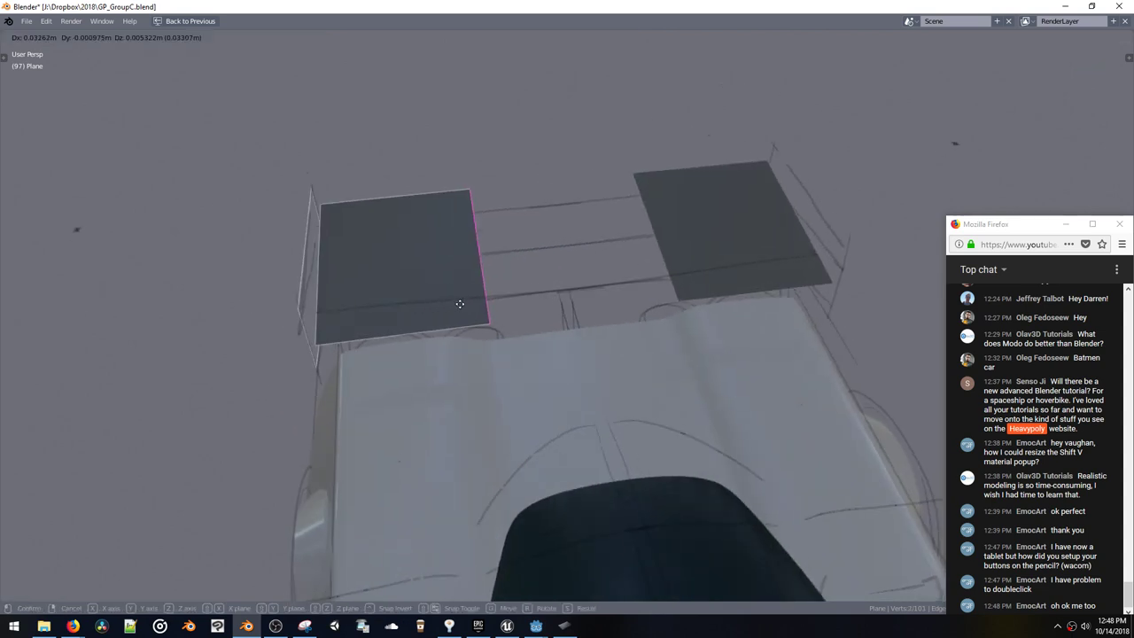
key("x")
left_click(496, 311)
Step: Toggle center clipping on for the mirror and move the wing's inner edge along X to the centerline
key("shift+x")
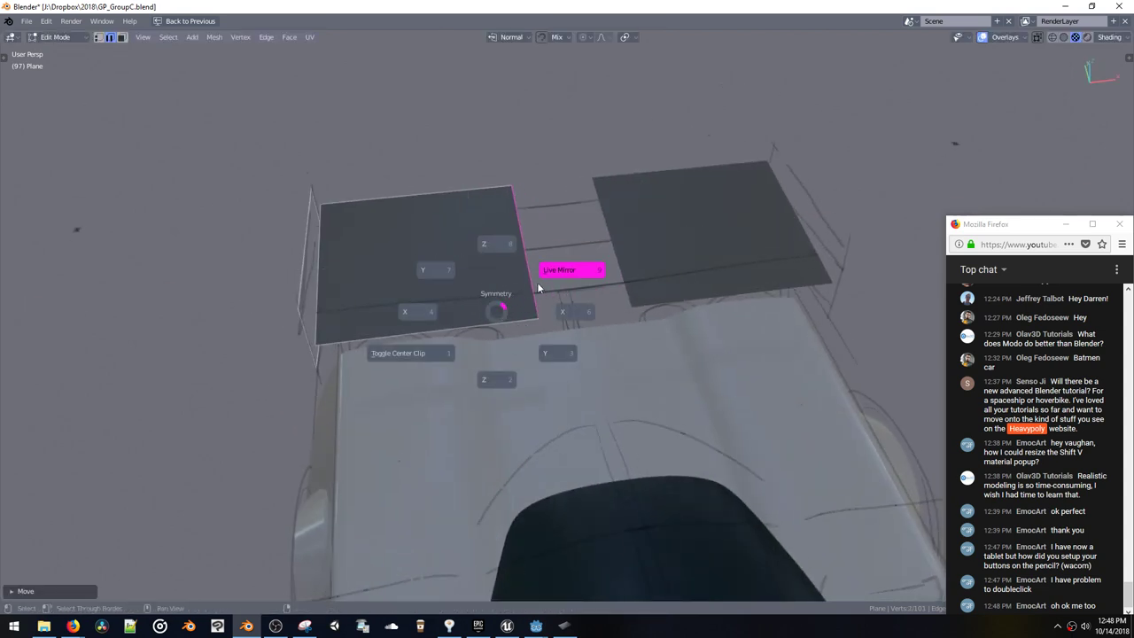
left_click(425, 354)
key("g")
key("x")
left_click(492, 345)
Step: Edge-slide the front and rear edges of the rear wing surface inward to narrow it to the sketch
left_click(483, 321)
middle_click_drag(487, 322, 511, 340)
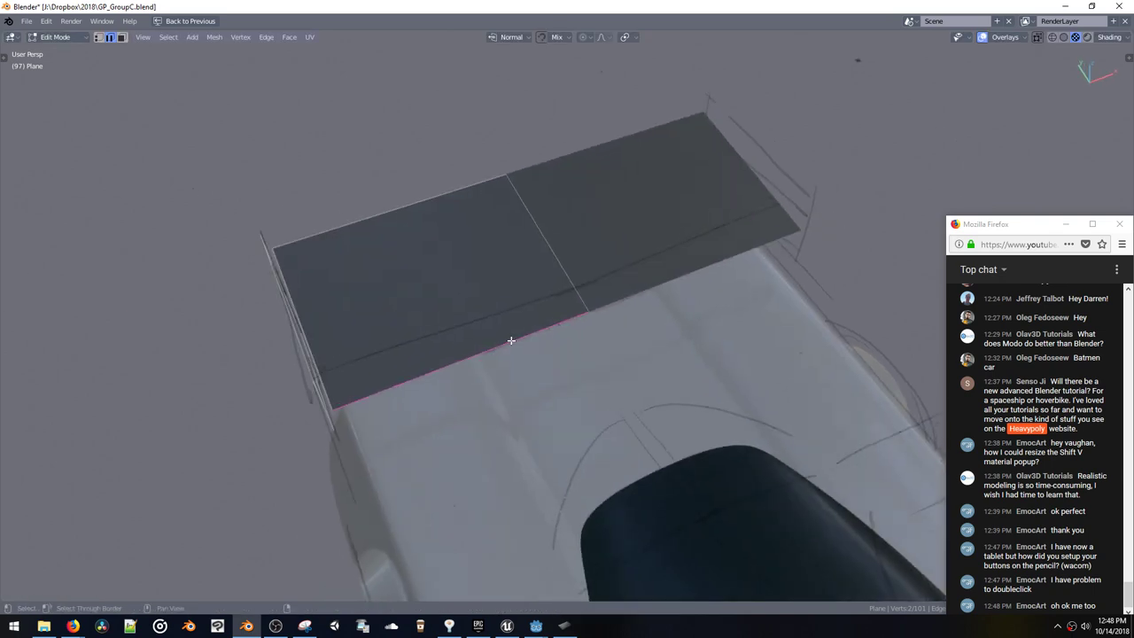
key("g")
key("g")
left_click(498, 349)
left_click(418, 220)
key("g")
key("g")
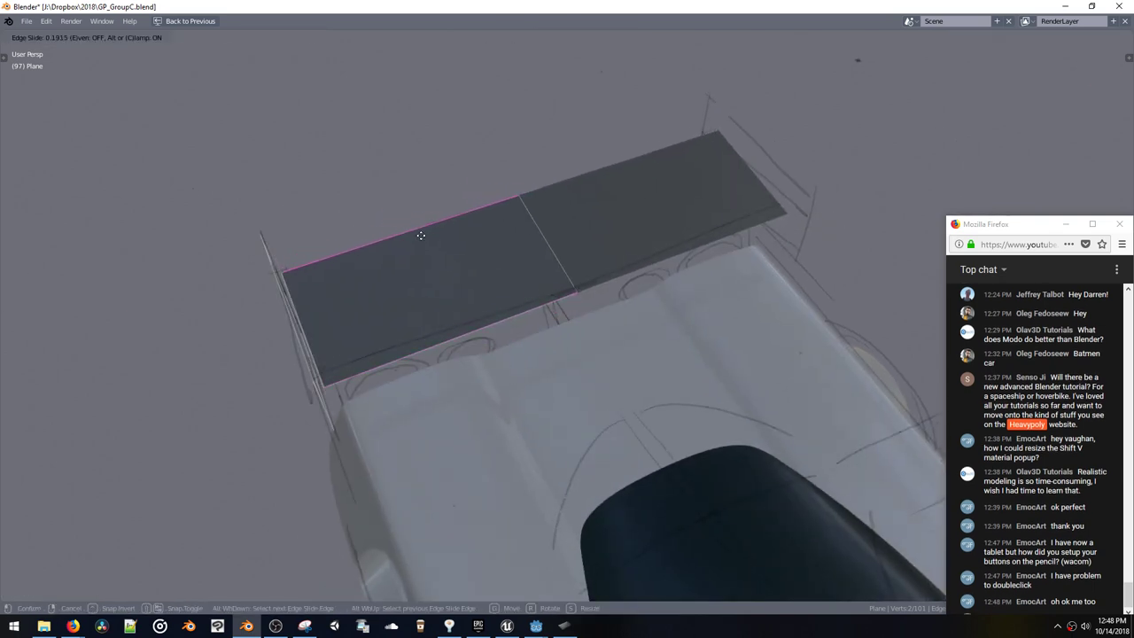
left_click(420, 235)
Step: Switch from editing the rear wing to editing the central body mesh between the rear wheels
middle_click_drag(405, 198, 549, 195)
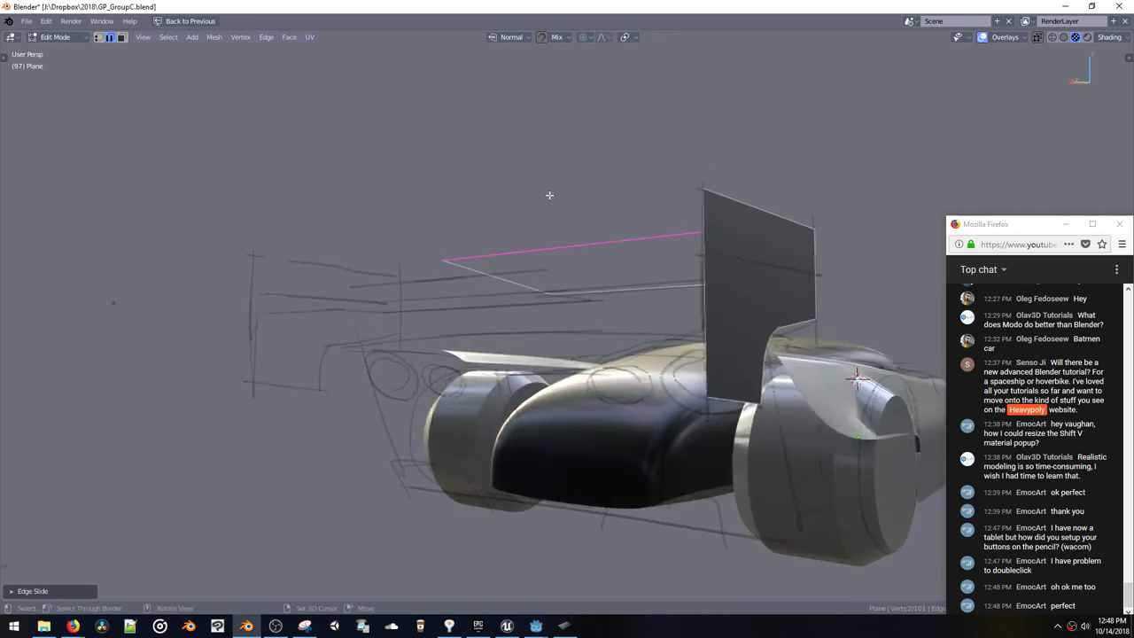
key("Tab")
left_click(555, 461)
key("Tab")
middle_click_drag(565, 427, 633, 456)
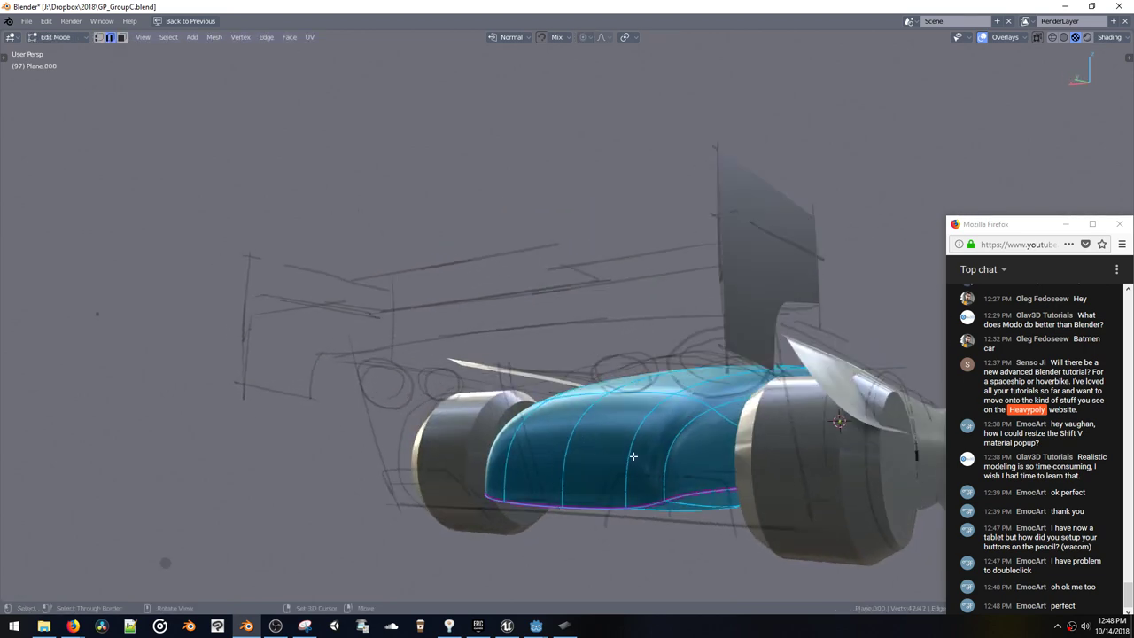
Step: Select the rear end faces of the central body and crease their border edges
left_click(572, 442)
key("3")
left_click(653, 457)
left_click(582, 463, "shift")
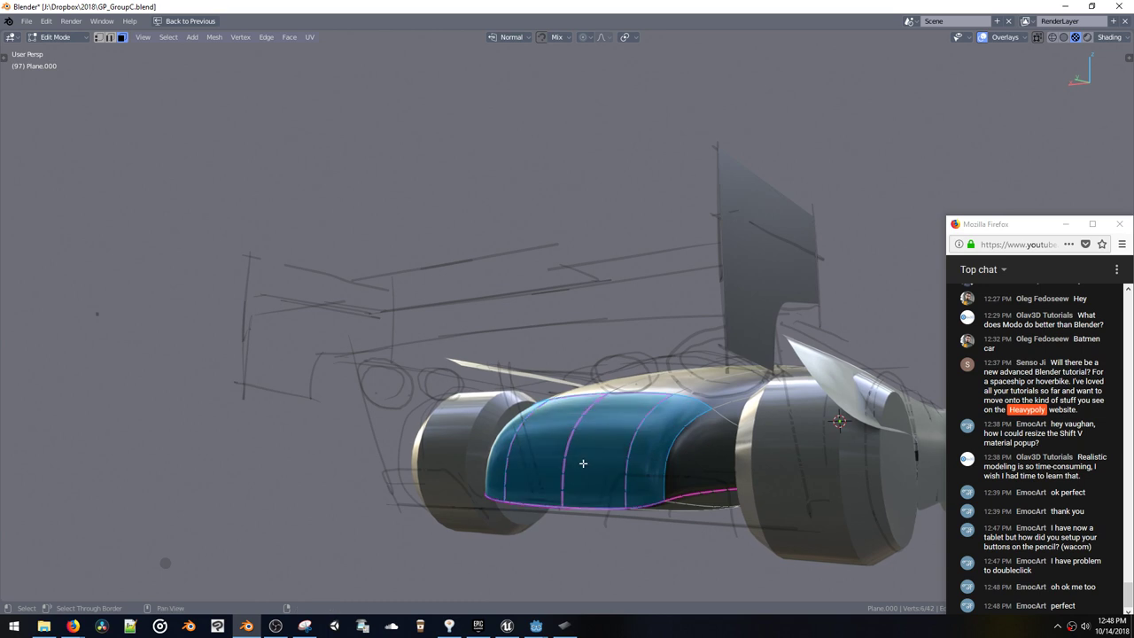
key("ctrl+space")
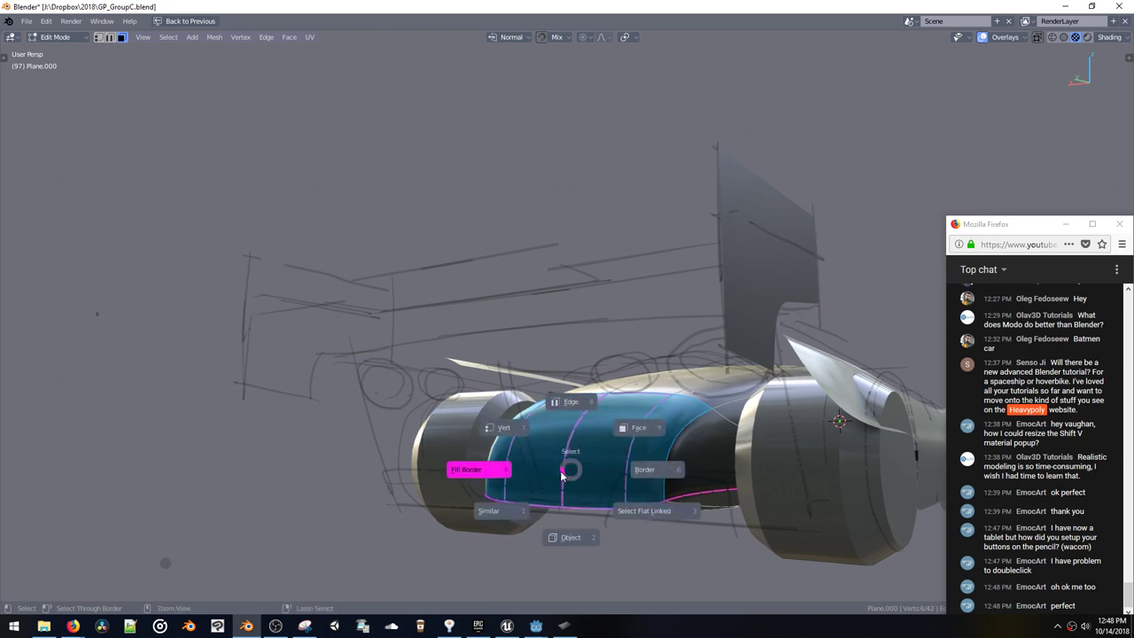
left_click(624, 465)
key("shift+e")
left_click(760, 508)
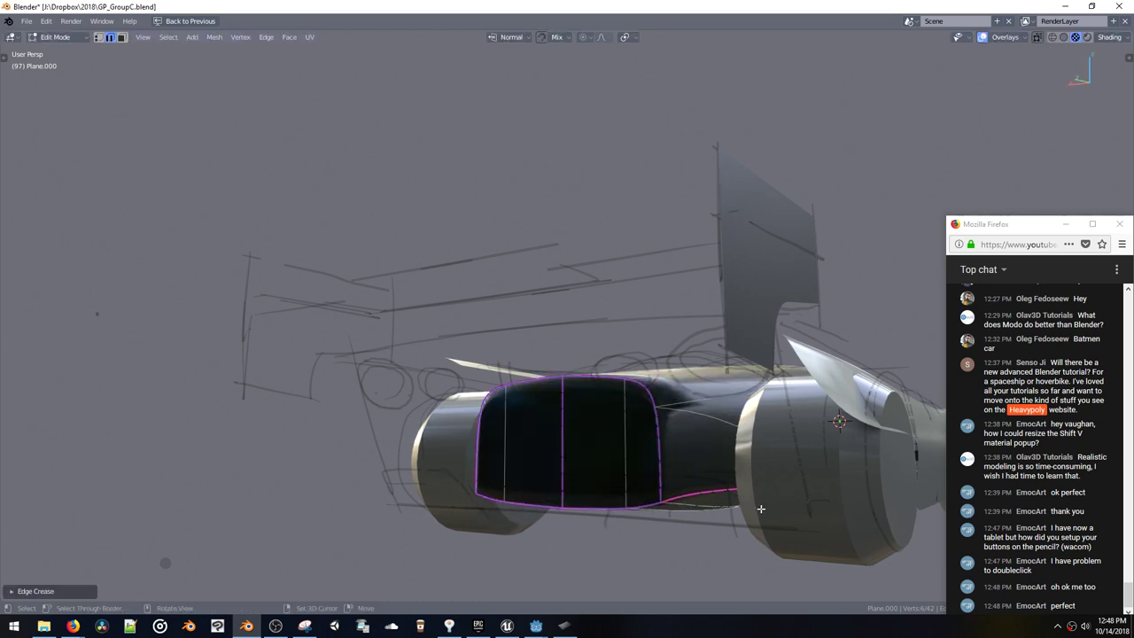
Step: Try to move the body's creased rear end along Z and clear the selection
middle_click_drag(676, 467, 479, 412)
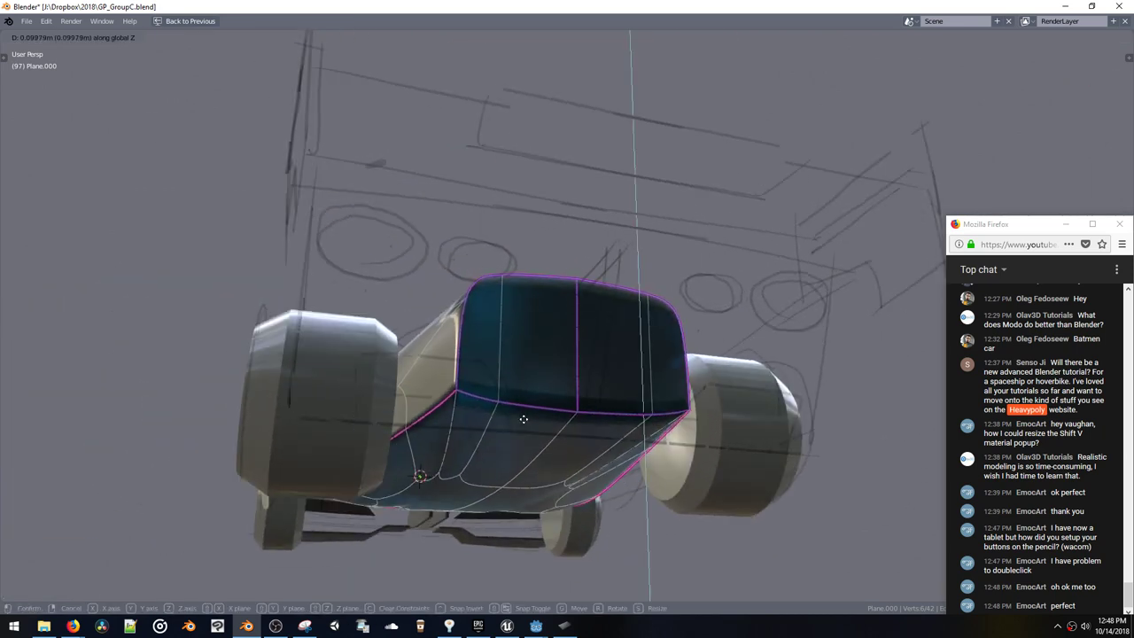
key("a")
key("alt+a")
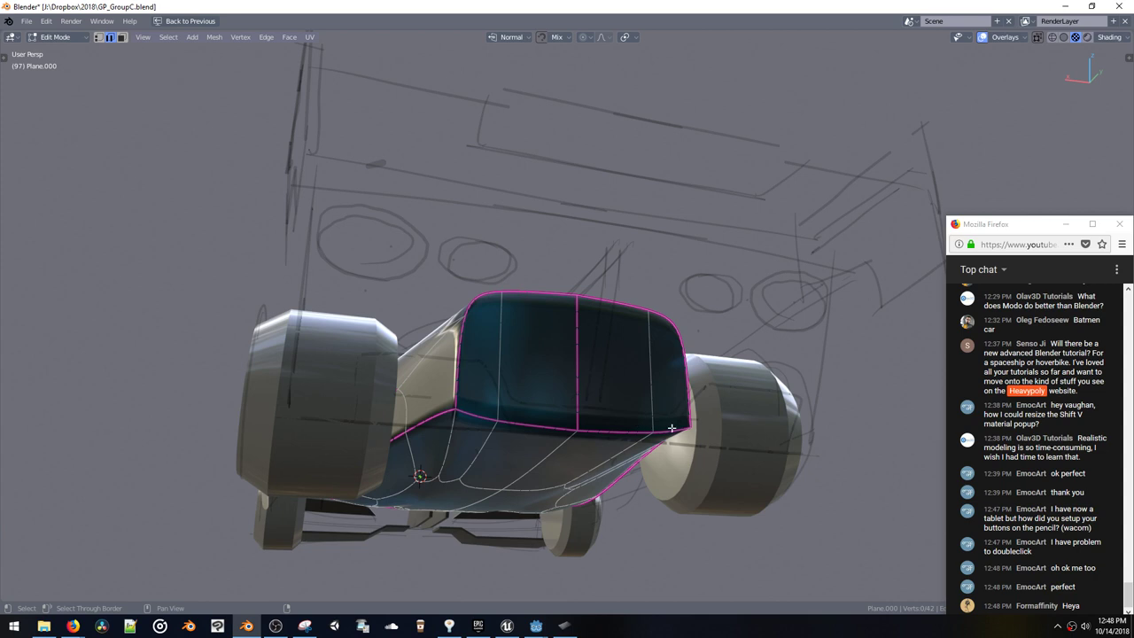
Step: Box-select the lower rear vertices of the central body through the mesh and move them along Z
middle_click_drag(689, 426, 596, 415)
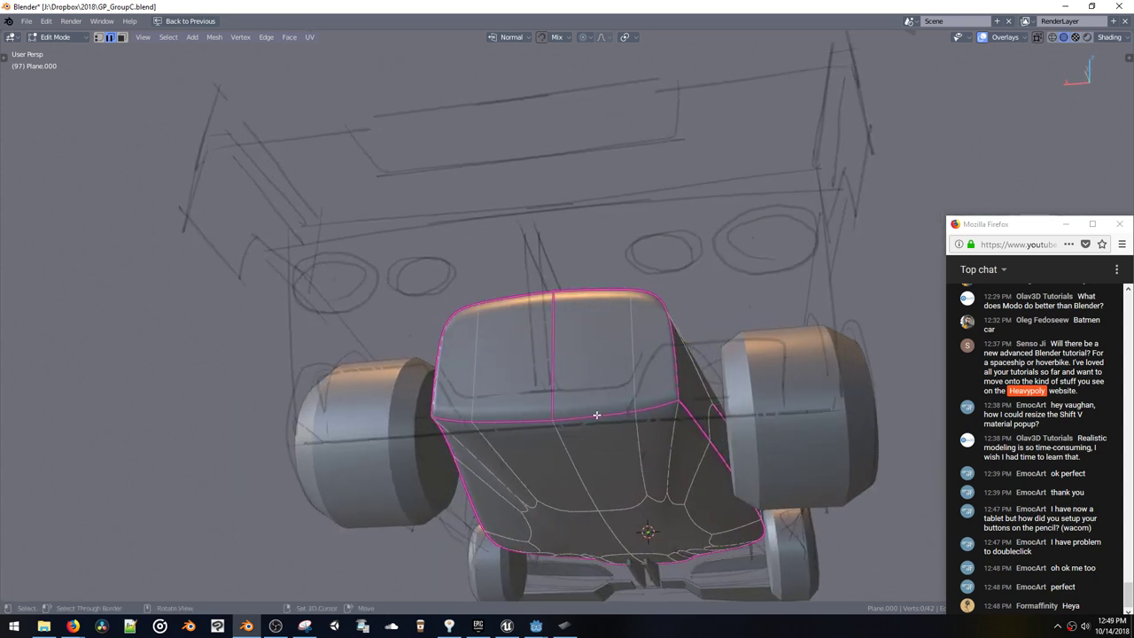
middle_click_drag(617, 376, 489, 377)
left_click_drag(487, 381, 526, 448)
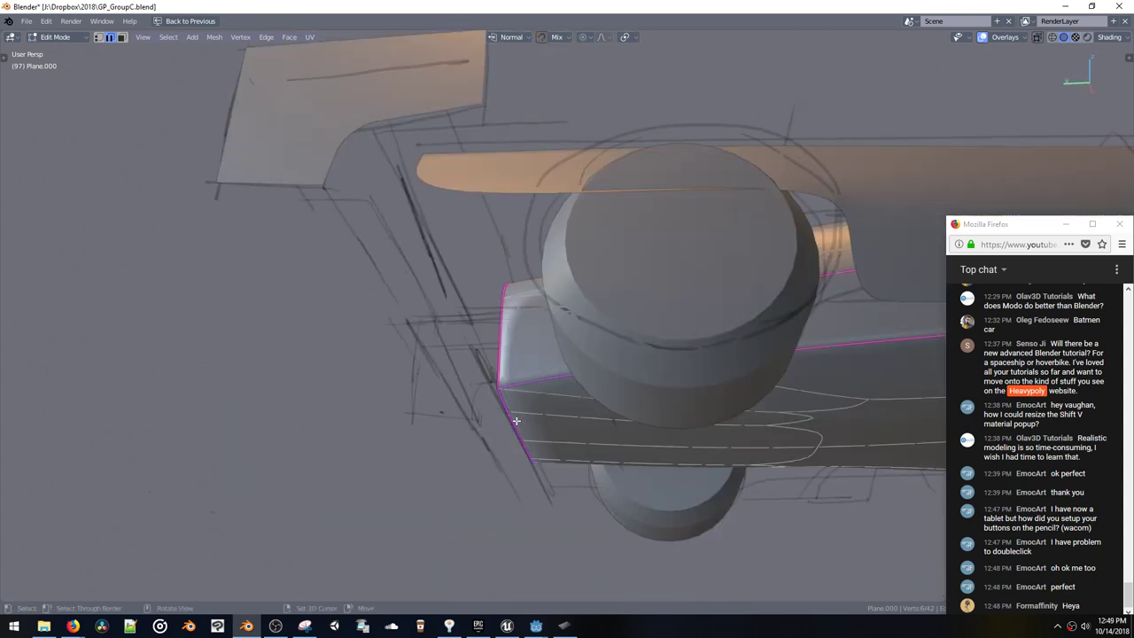
middle_click_drag(528, 428, 505, 446)
key("alt+z")
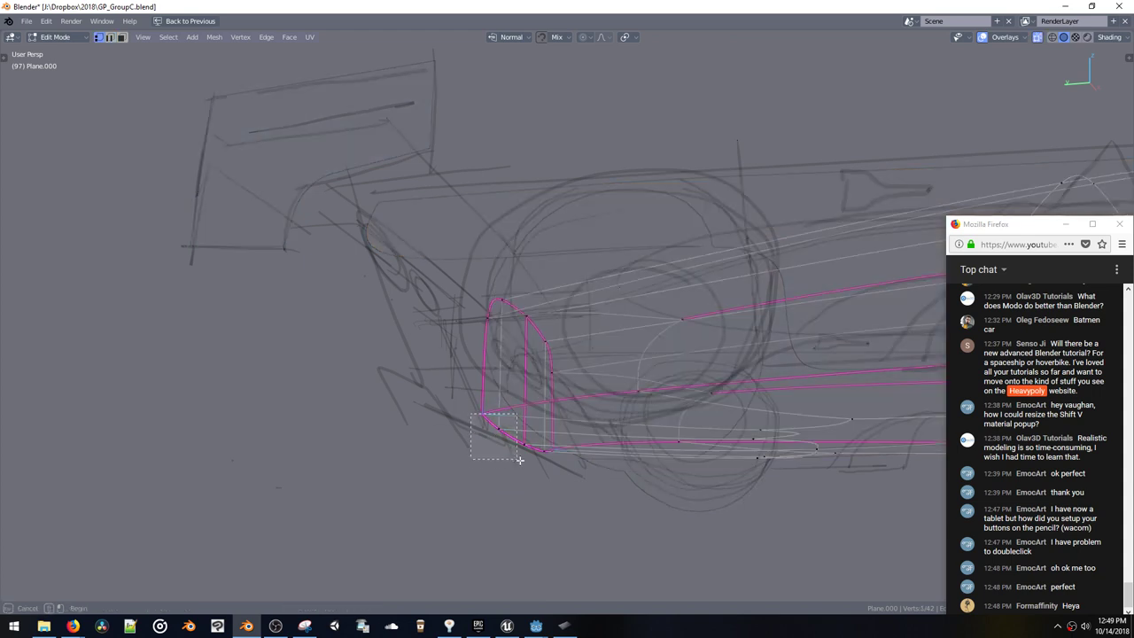
key("alt+z")
left_click_drag(455, 398, 577, 493)
key("g")
key("z")
left_click(555, 417)
Step: Readjust the height of the central body's lower rear vertices along Z
middle_click_drag(556, 416, 660, 363)
key("g")
key("z")
left_click(609, 392)
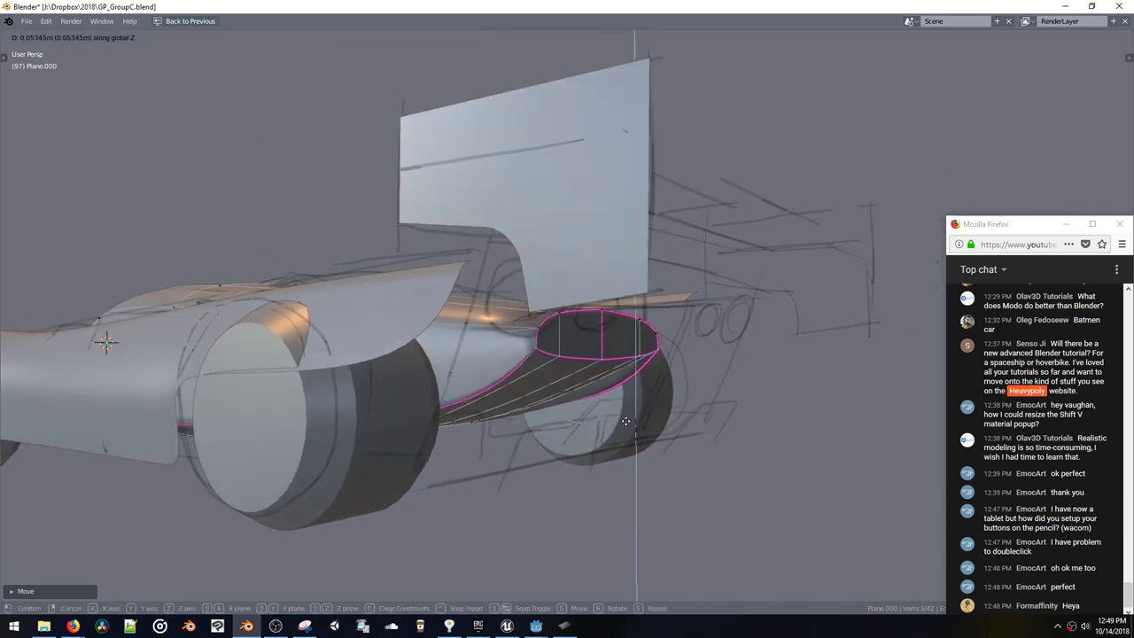
Step: Return to editing the rear wing and duplicate its surface downward along Z as a lower wing element
middle_click_drag(625, 429, 514, 317)
key("Tab")
left_click(478, 349)
key("Tab")
left_click(473, 302)
mouse_move(461, 279)
middle_mouse_down()
mouse_move(473, 302)
mouse_move(483, 285)
middle_mouse_up()
key("shift+d")
key("z")
left_click(480, 354)
Step: Scale the lower wing surface and move its outer edge inward along X
middle_click_drag(480, 353, 532, 456)
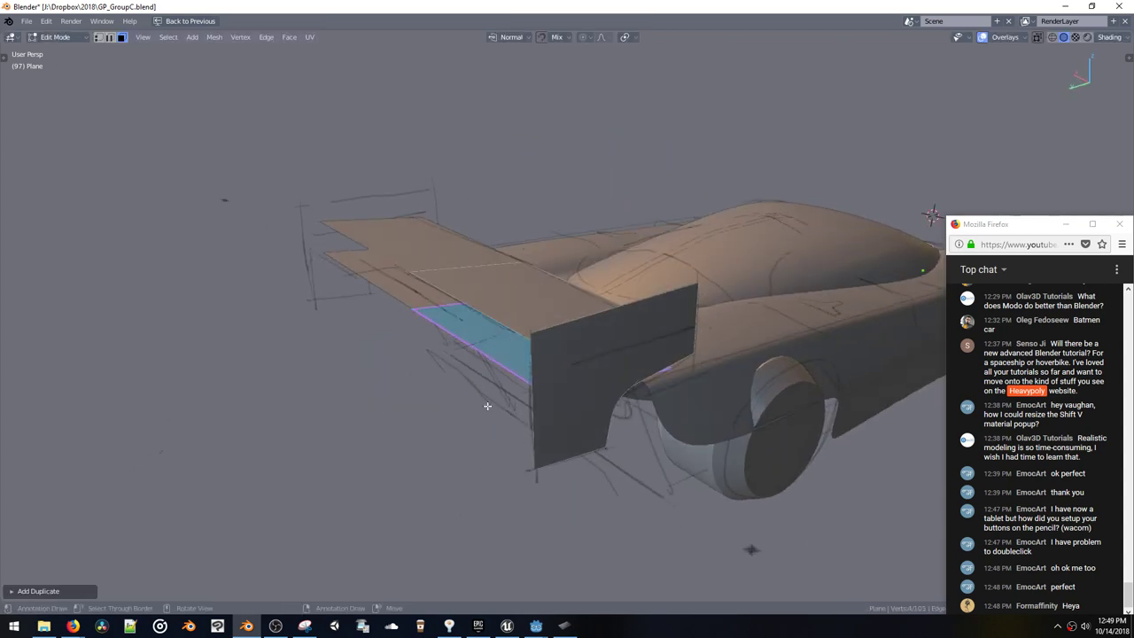
key("s")
left_click(522, 413)
middle_click_drag(522, 413, 657, 340)
key("2")
key("g")
key("x")
left_click(724, 328)
Step: Extrude the lower wing's outer edge outward along X toward the end plate
key("g")
key("x")
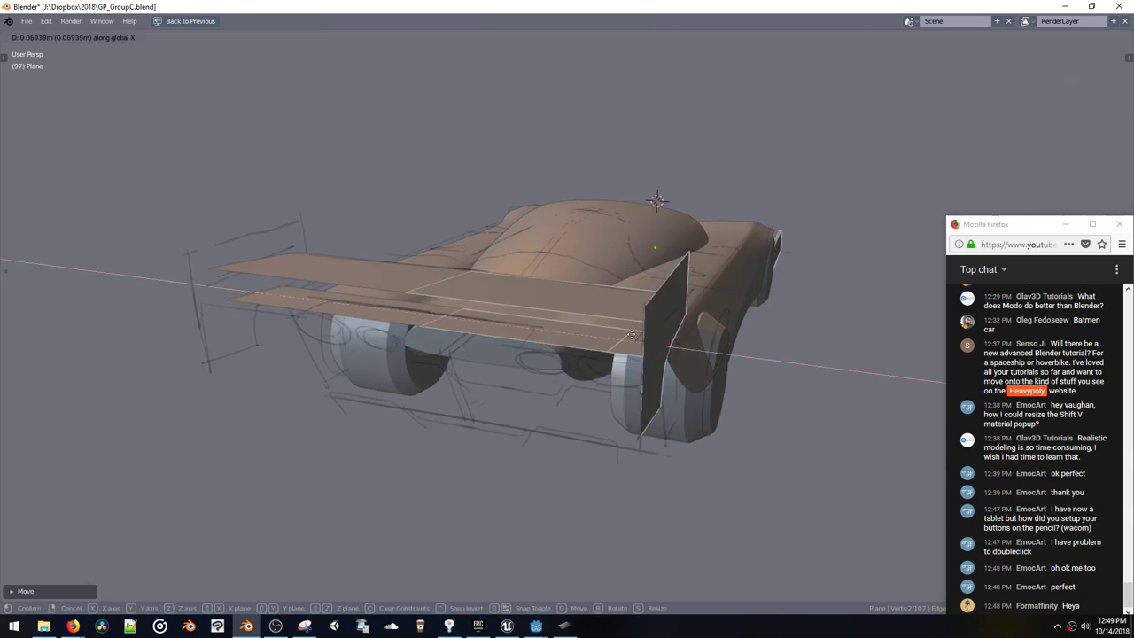
left_click(631, 335)
Step: Lower the outer section of the lower wing along Z to form a stepped tip joined by a slope
middle_click_drag(551, 358, 633, 354)
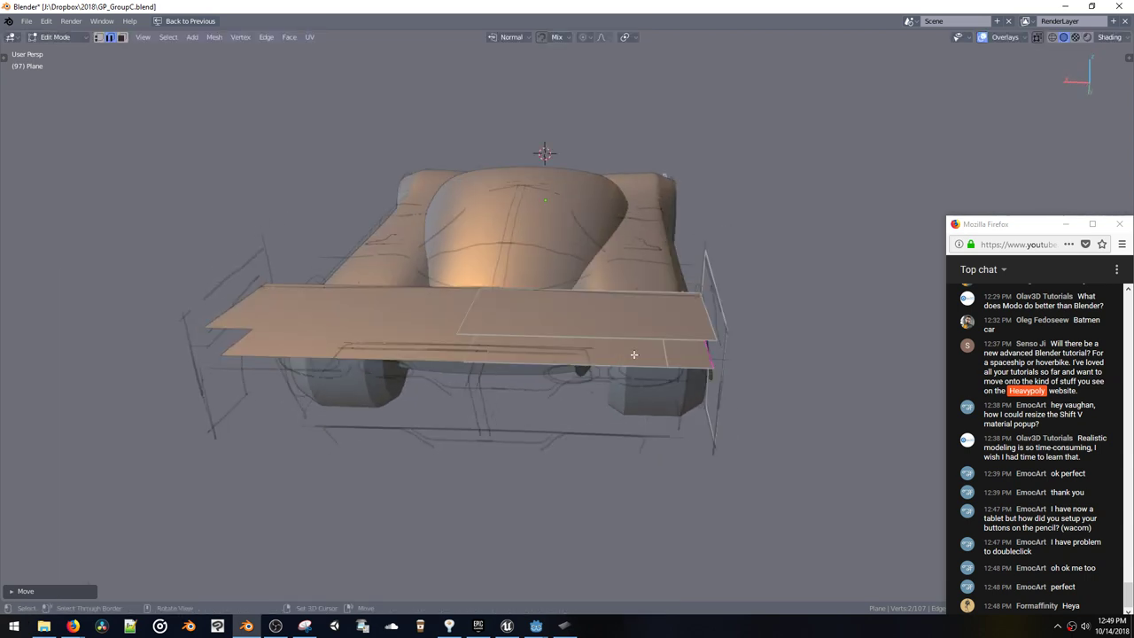
left_click(640, 358)
left_click(714, 364)
key("space")
left_click(684, 357)
key("g")
middle_click_drag(684, 357, 631, 310)
key("z")
left_click(682, 353)
key("g")
key("z")
left_click(650, 343)
Step: Duplicate the stepped lower wing, move it down along Z to the diffuser sketch and shift it along Y
key("shift+d")
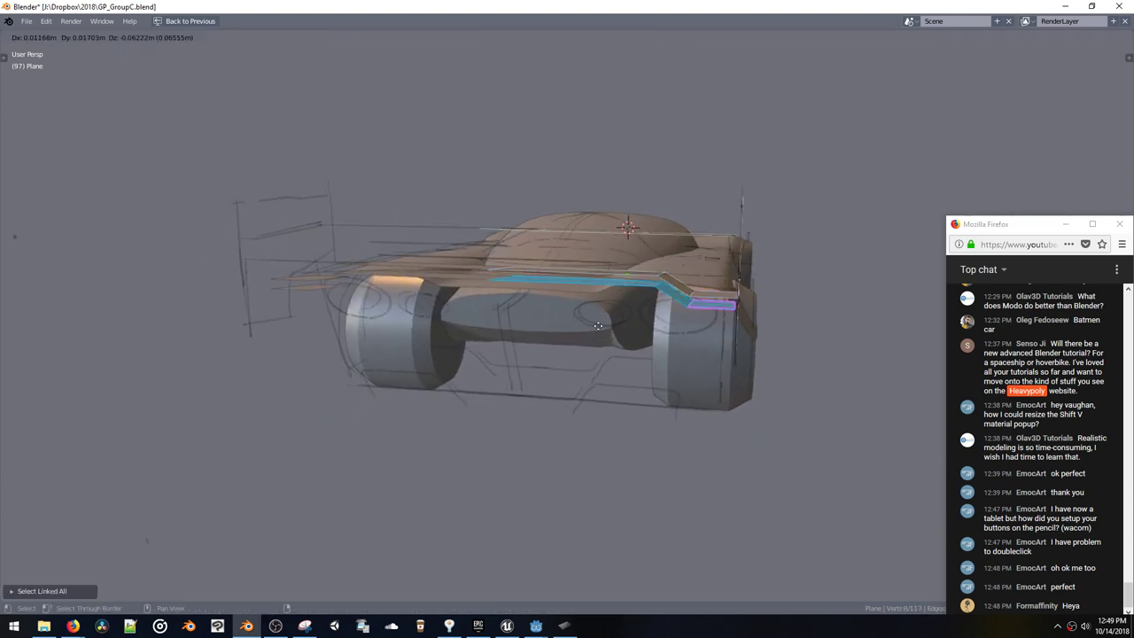
key("z")
left_click(609, 425)
middle_click_drag(610, 425, 574, 401)
key("g")
left_click(602, 406)
key("g")
key("y")
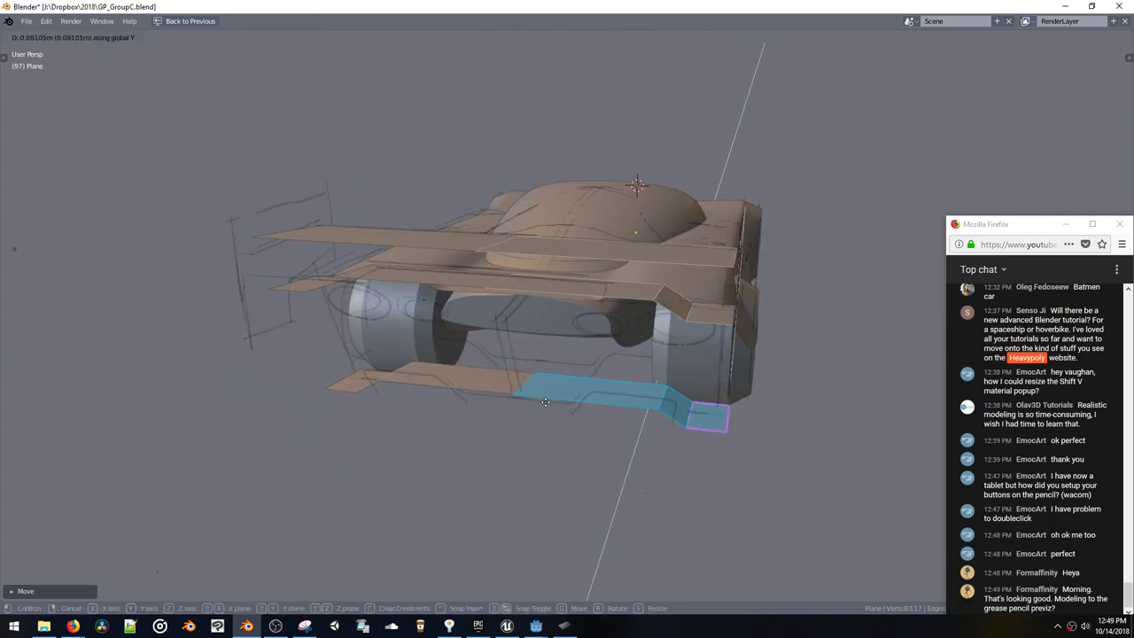
left_click(543, 401)
Step: Insert two loop cuts across the middle section of the diffuser plate and slide them to the sketched step
key("ctrl+r")
left_click(552, 392)
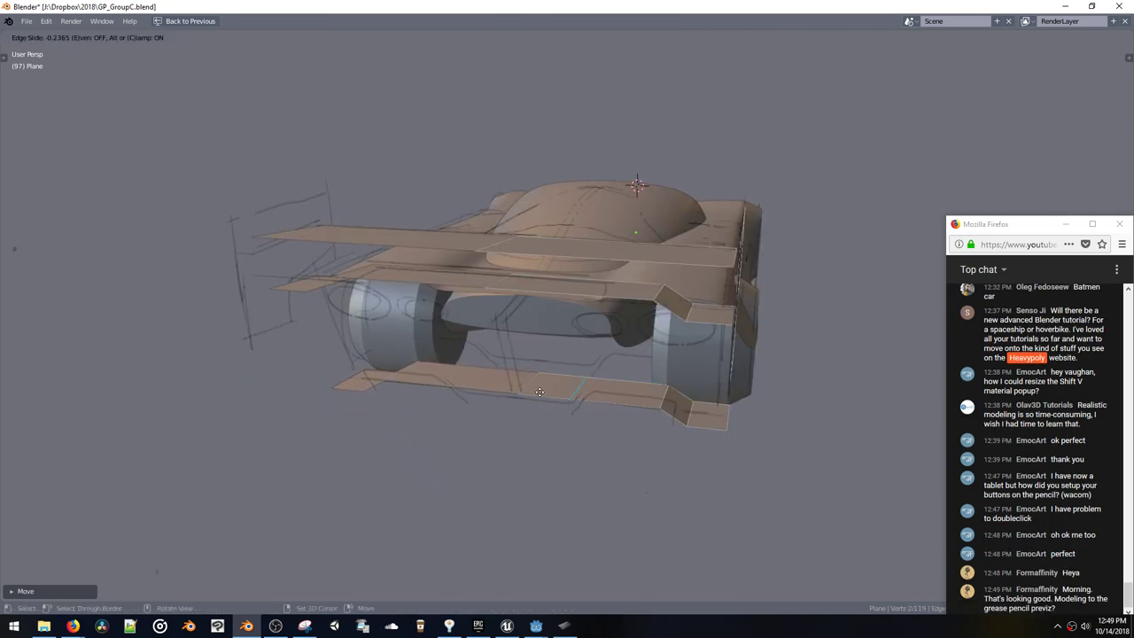
middle_click_drag(539, 391, 568, 389)
key("ctrl+r")
left_click(595, 389)
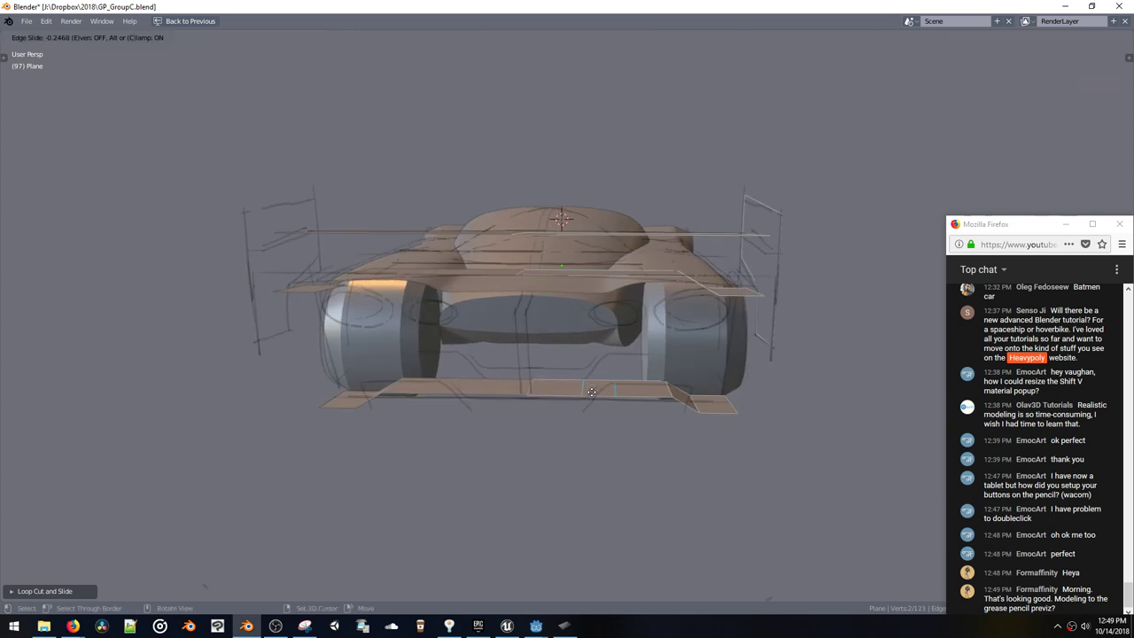
left_click(583, 397)
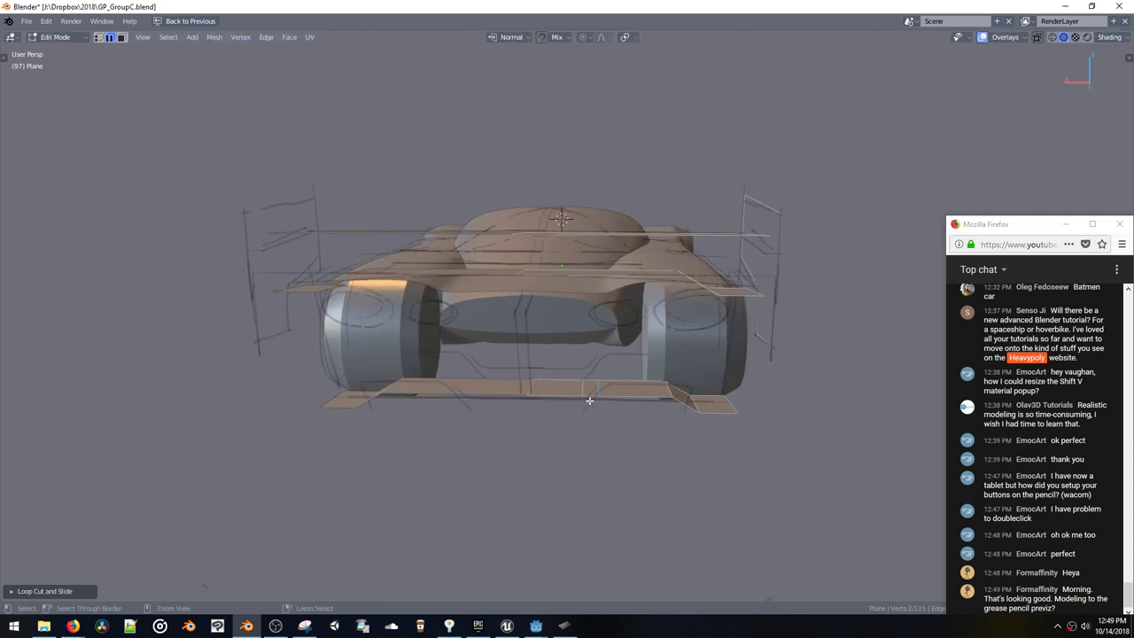
Step: Move the upper edge of the diffuser's sloped section outward to make the step steeper
middle_click_drag(672, 397, 665, 402)
key("g")
left_click(673, 405)
Step: Select the diffuser face outside the loop cuts and raise it along Z to match the sketch
key("3")
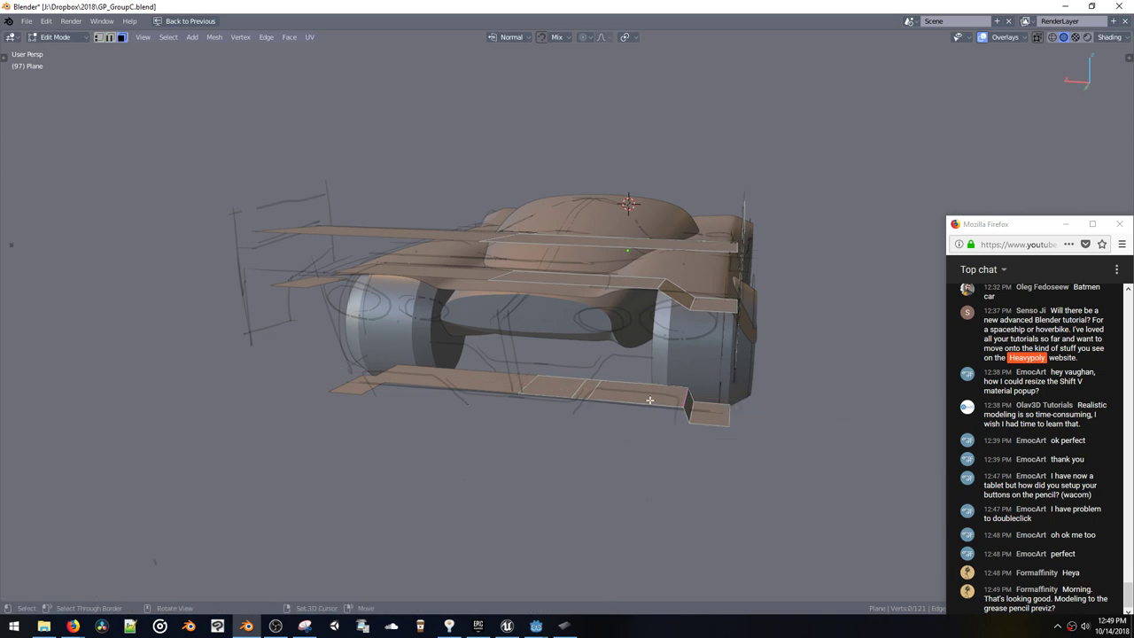
left_click(650, 398)
key("g")
key("z")
left_click(650, 379)
middle_click_drag(650, 379, 613, 407)
key("g")
key("z")
left_click(689, 358)
Step: Select the diffuser's outer edge and reposition it against the sketch
key("space")
left_click(657, 359)
key("g")
left_click(692, 371)
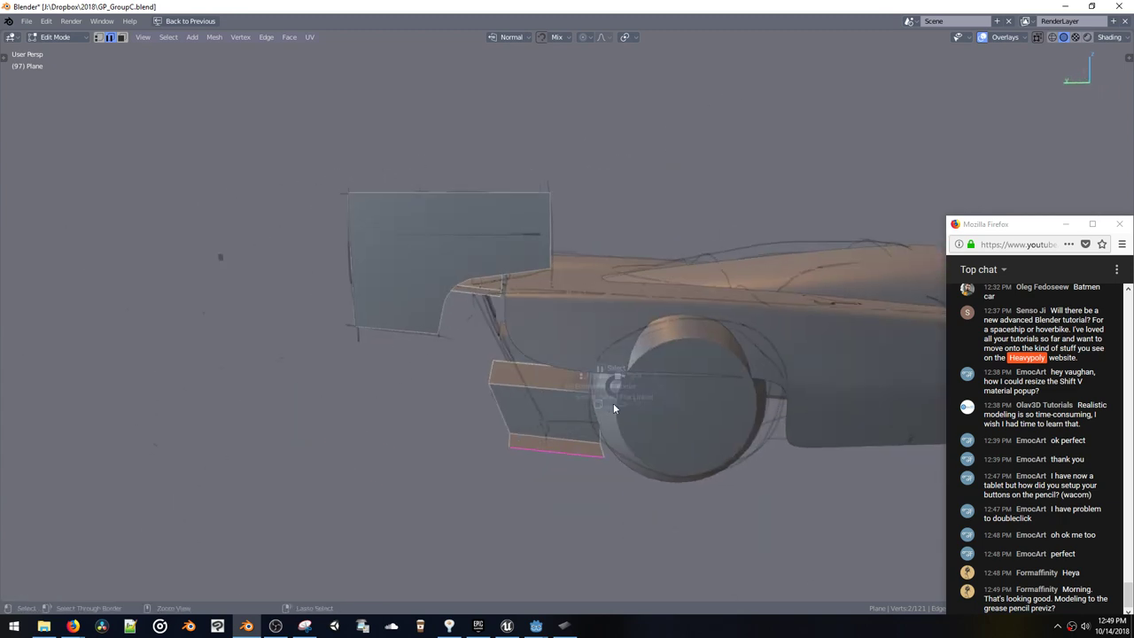
Step: Switch to editing the outer body shell and add a vertical loop cut slid toward its tail behind the rear wheel
key("Tab")
left_click(585, 360)
key("Tab")
left_click_drag(600, 309, 539, 311)
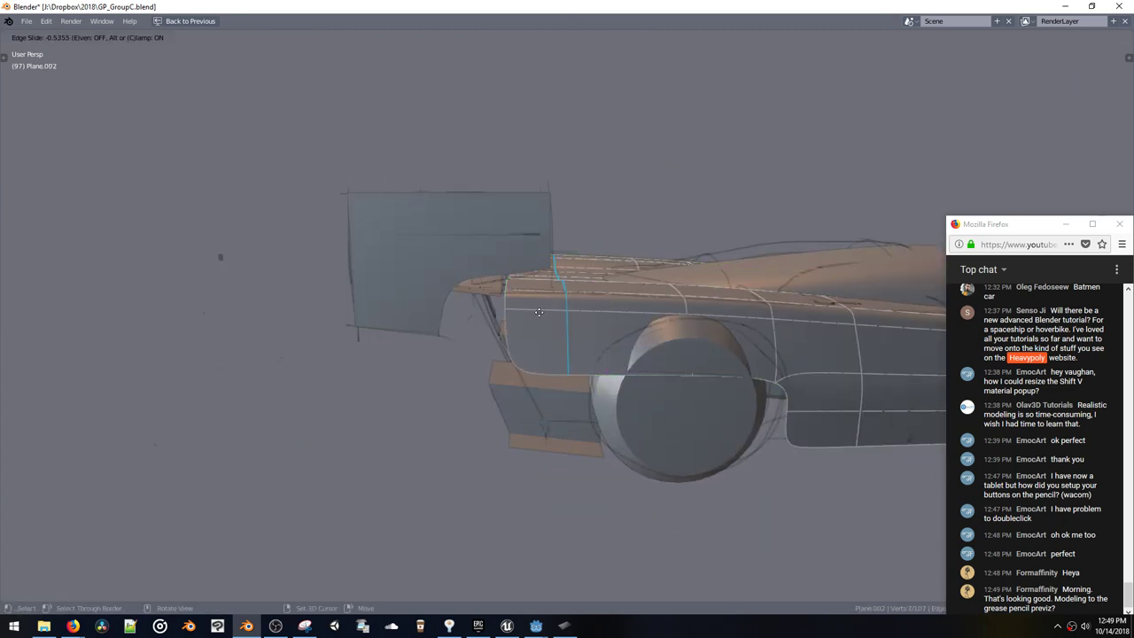
left_click(478, 316)
middle_click_drag(477, 317, 604, 328)
key("Tab")
key("space")
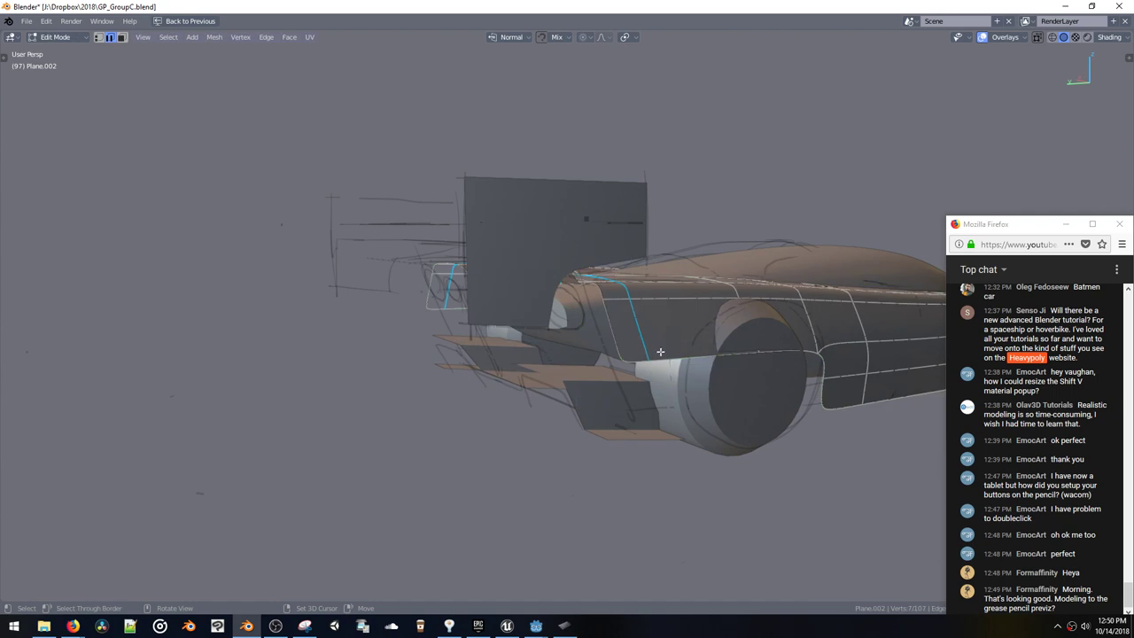
Step: Shift the body shell's lower edge by the rear wheel along X
middle_click_drag(664, 366, 724, 372)
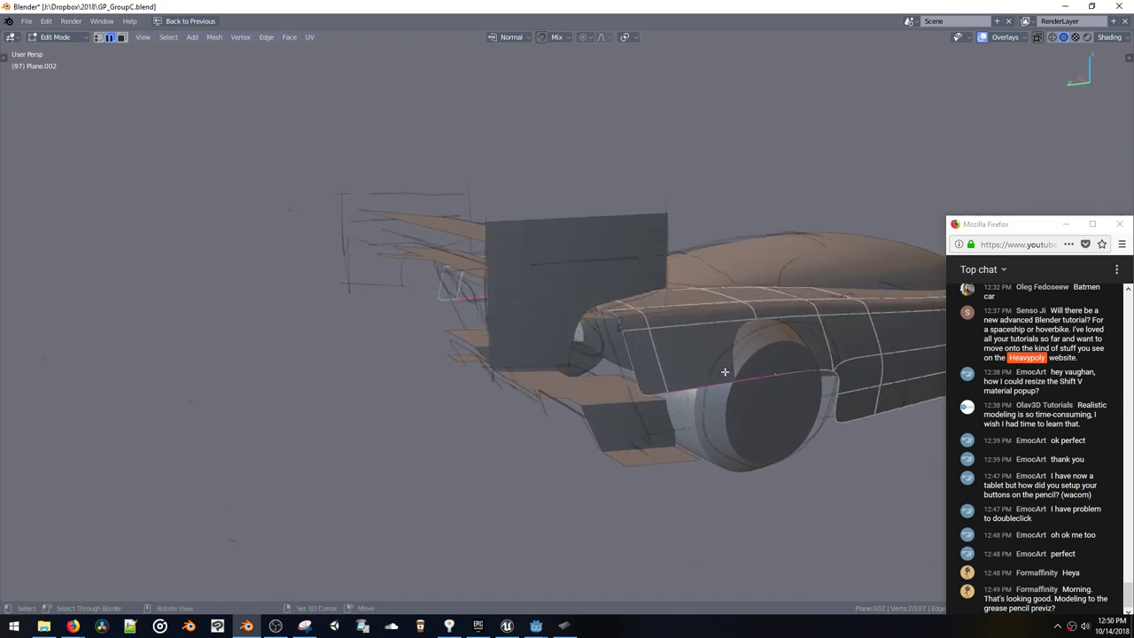
mouse_move(651, 386)
middle_mouse_down()
mouse_move(677, 389)
mouse_move(501, 345)
mouse_move(664, 328)
mouse_move(676, 333)
mouse_move(651, 374)
middle_mouse_up()
key("g")
key("x")
left_click(650, 375)
Step: Switch to edge editing on the wing-and-diffuser mesh and move the outer diffuser section's edge along Y
key("Tab")
left_click(637, 382)
key("ctrl+space")
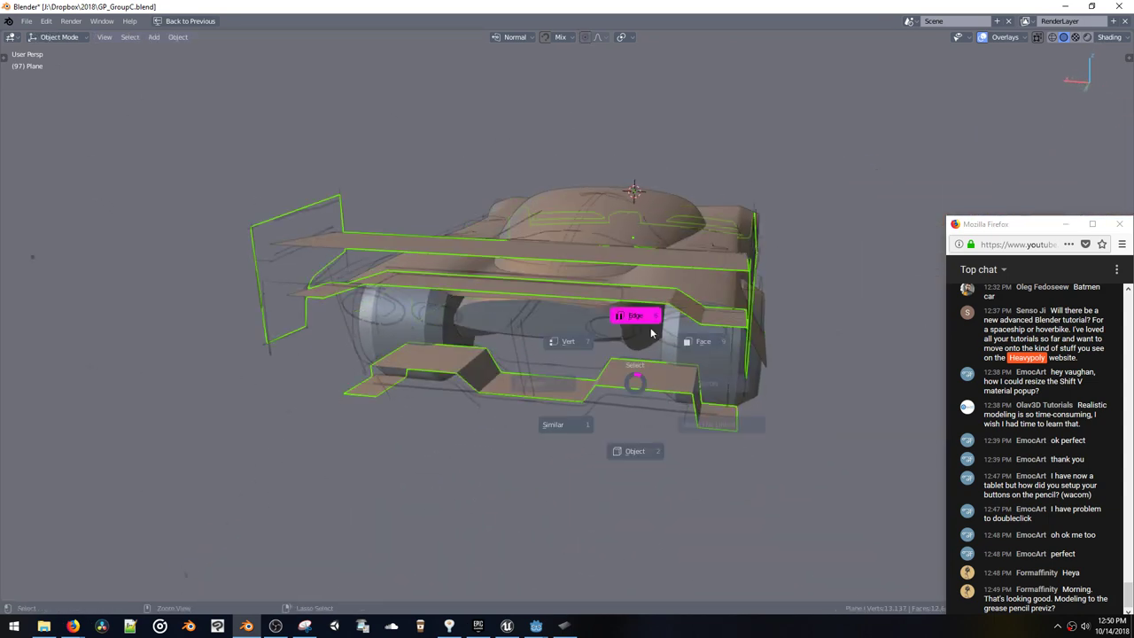
left_click(650, 333)
middle_click_drag(651, 333, 651, 371)
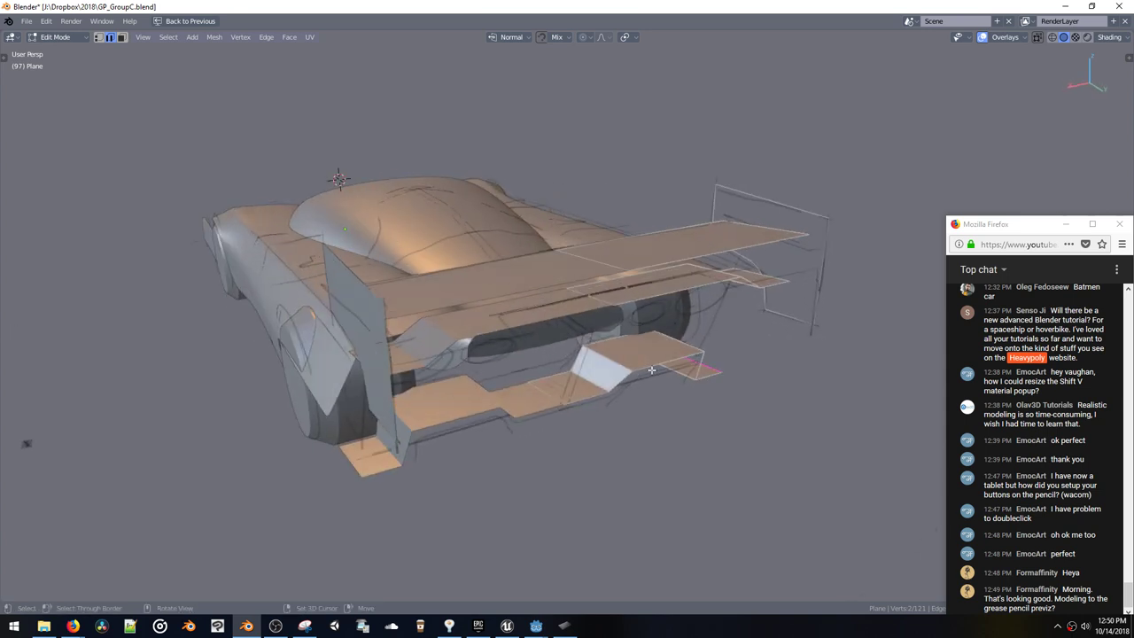
key("g")
key("y")
middle_click_drag(569, 390, 543, 350)
left_click(545, 381)
Step: Move the front edges of the diffuser's sloped and raised sections along Y
key("g")
key("y")
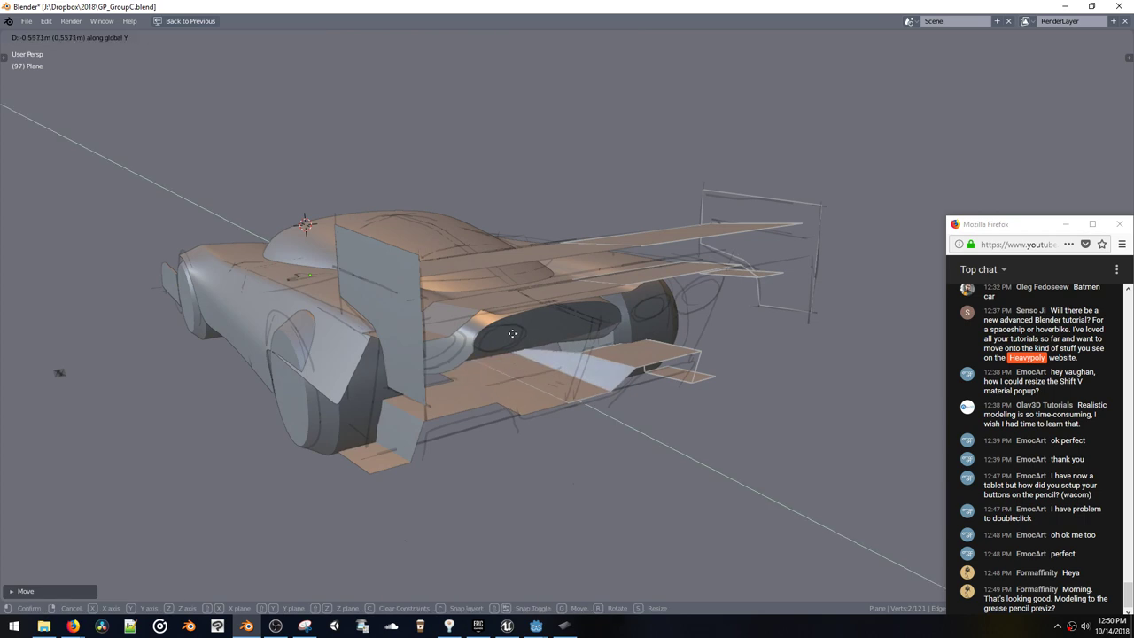
left_click(514, 339)
key("g")
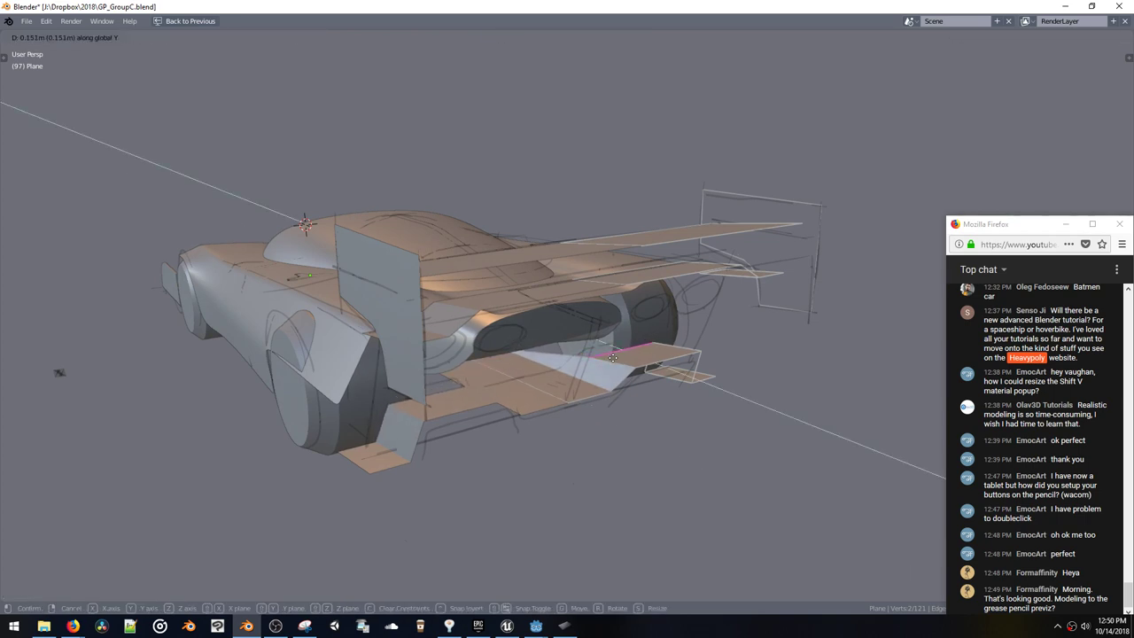
left_click(601, 348)
middle_click_drag(601, 348, 492, 280)
Step: Extend the diffuser's central panel along Y beneath the car to the front end
left_click(556, 365)
key("g")
key("y")
left_click(551, 367)
key("g")
left_click(487, 351)
key("g")
key("y")
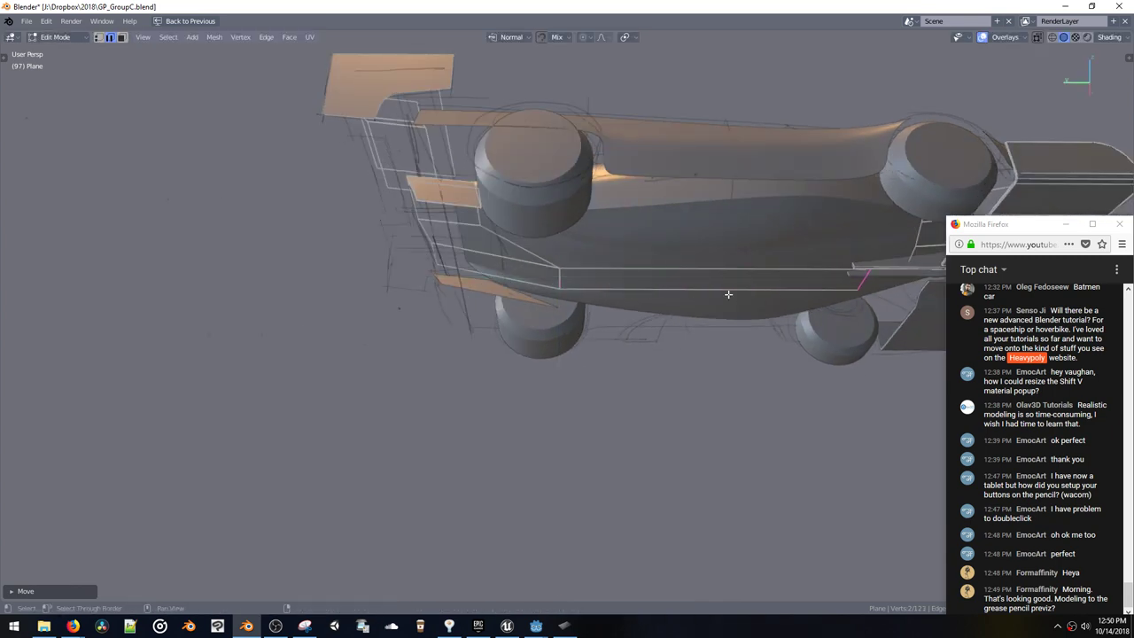
middle_click_drag(731, 293, 516, 278, "shift")
left_click(640, 295)
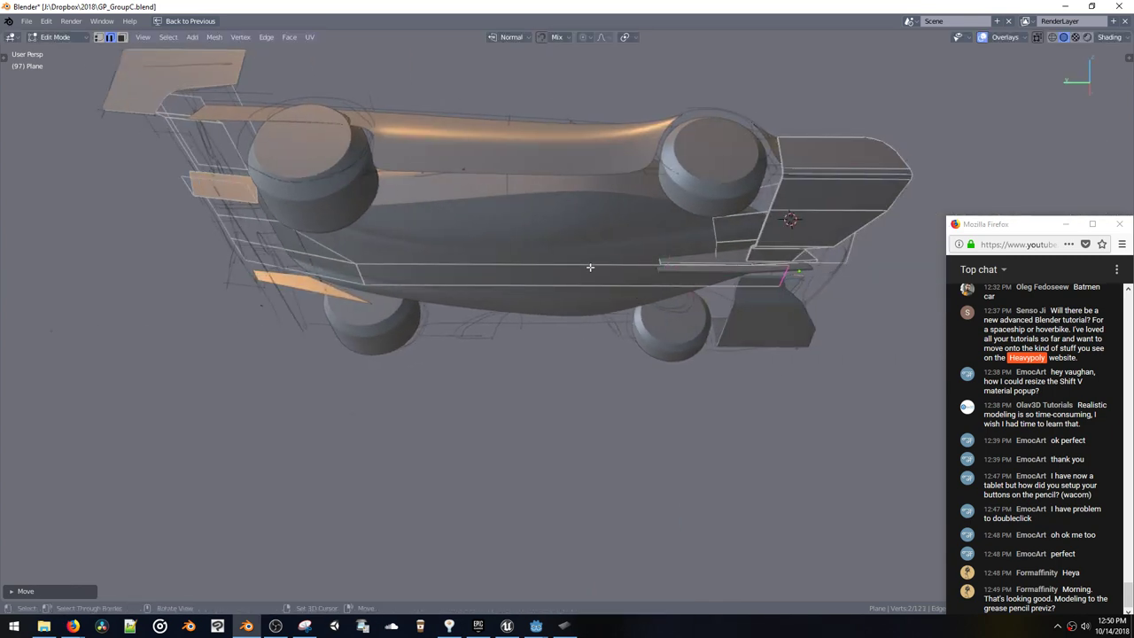
Step: Add a loop cut across the central floor panel and edge-slide it close to the rear wheels
key("ctrl+r")
left_click(630, 270)
left_click(732, 281)
key("g")
key("g")
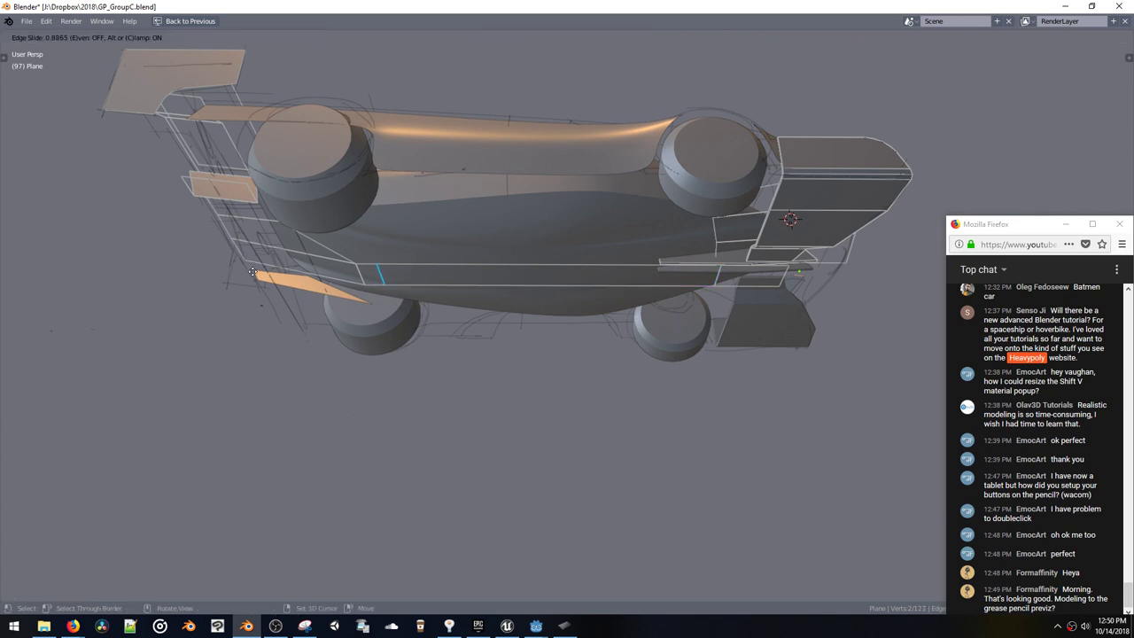
left_click(255, 272)
Step: Extrude the central floor panel's side edge outward along X to widen the floor, and scale the new edge
middle_click_drag(539, 288, 625, 187)
key("e")
key("x")
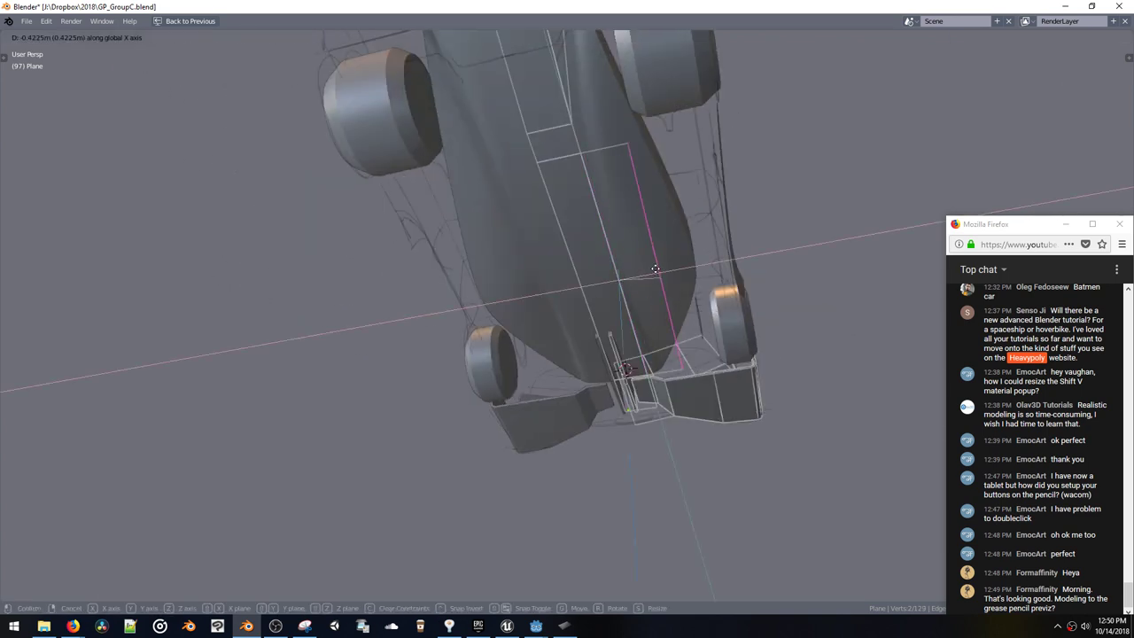
left_click(696, 274)
key("s")
left_click(706, 356)
Step: Move the front edges of the floor panel back along Y
middle_click_drag(706, 356, 699, 292)
key("g")
key("y")
left_click(574, 349)
key("g")
key("y")
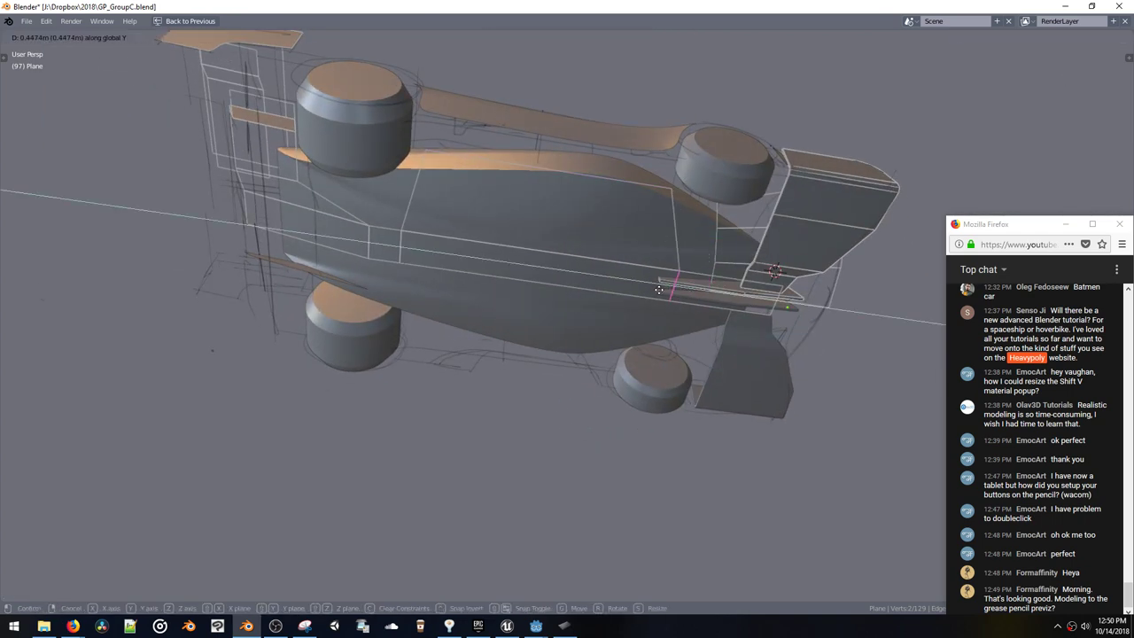
left_click(683, 284)
Step: Select the floor's outer edge and raise a side skirt from it along Z
middle_click_drag(512, 226, 516, 266, "shift")
left_click(521, 209)
middle_click_drag(522, 209, 406, 237)
key("ctrl+l")
key("Tab")
key("Tab")
key("alt+a")
key("g")
key("z")
left_click(410, 201)
key("g")
key("z")
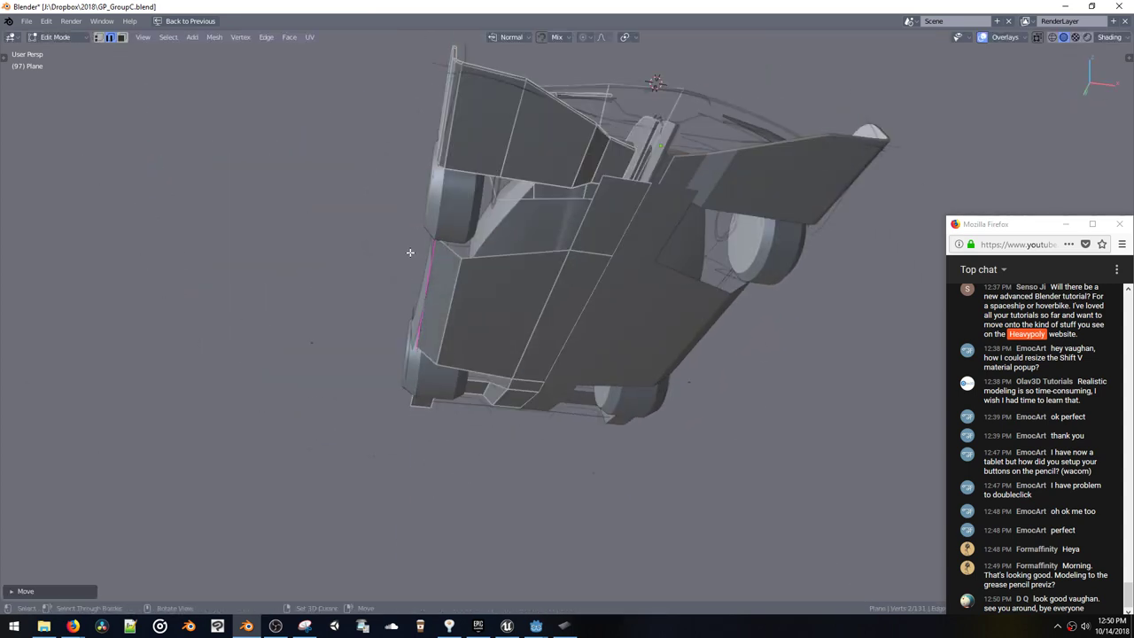
Step: Shift the side skirt's lower edge along X and move the central diffuser section's front edge rearward along Y
key("x")
left_click(443, 295)
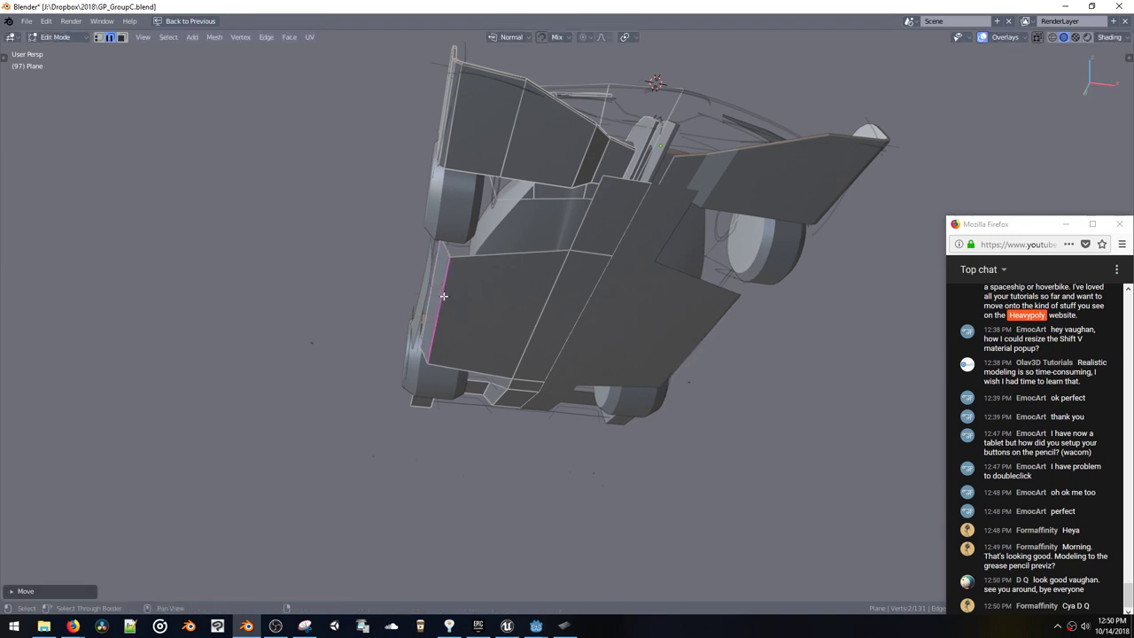
mouse_move(443, 295)
middle_mouse_down()
mouse_move(528, 277)
mouse_move(577, 248)
mouse_move(617, 310)
mouse_move(659, 296)
mouse_move(617, 271)
mouse_move(513, 257)
mouse_move(406, 286)
mouse_move(445, 285)
middle_mouse_up()
key("space")
left_click(627, 236)
left_click(630, 255)
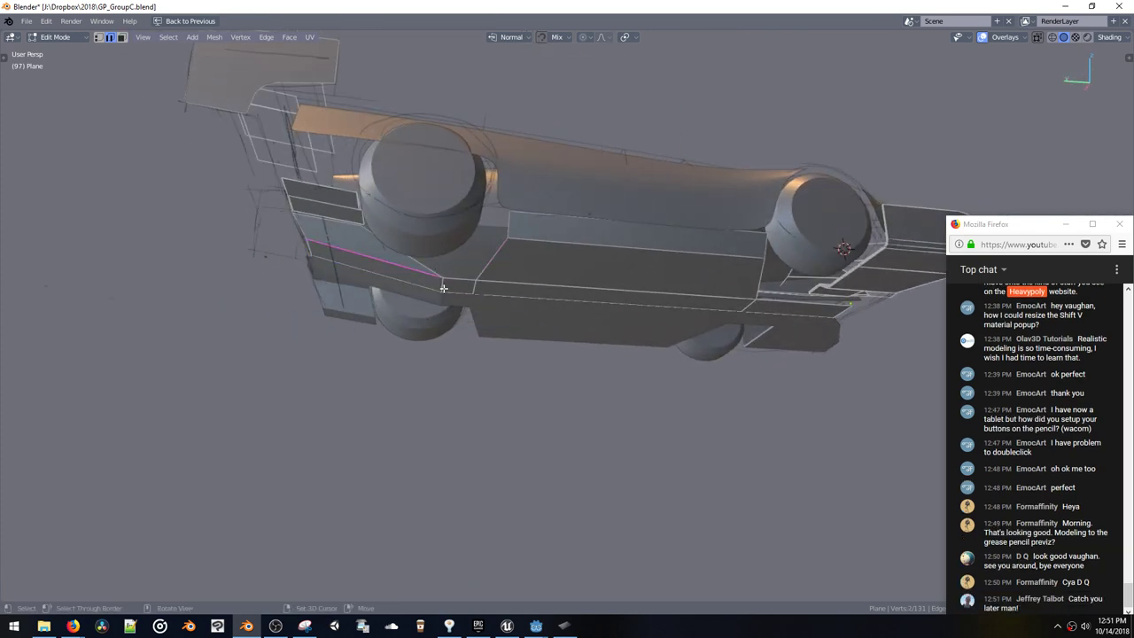
key("g")
key("y")
left_click(411, 304)
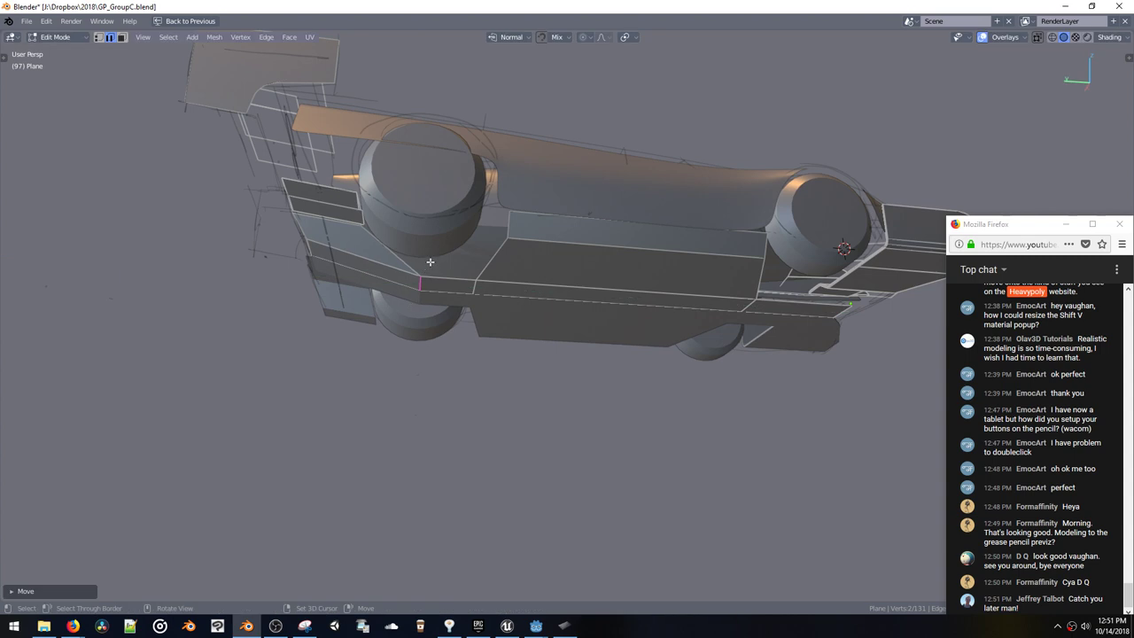
key("g")
left_click(416, 283)
Step: Select the diffuser's rear edges and lower them along Z
middle_click_drag(416, 282, 486, 253)
key("3")
left_click(487, 195)
mouse_move(486, 198)
middle_mouse_down()
mouse_move(476, 186)
mouse_move(469, 204)
middle_mouse_up()
key("2")
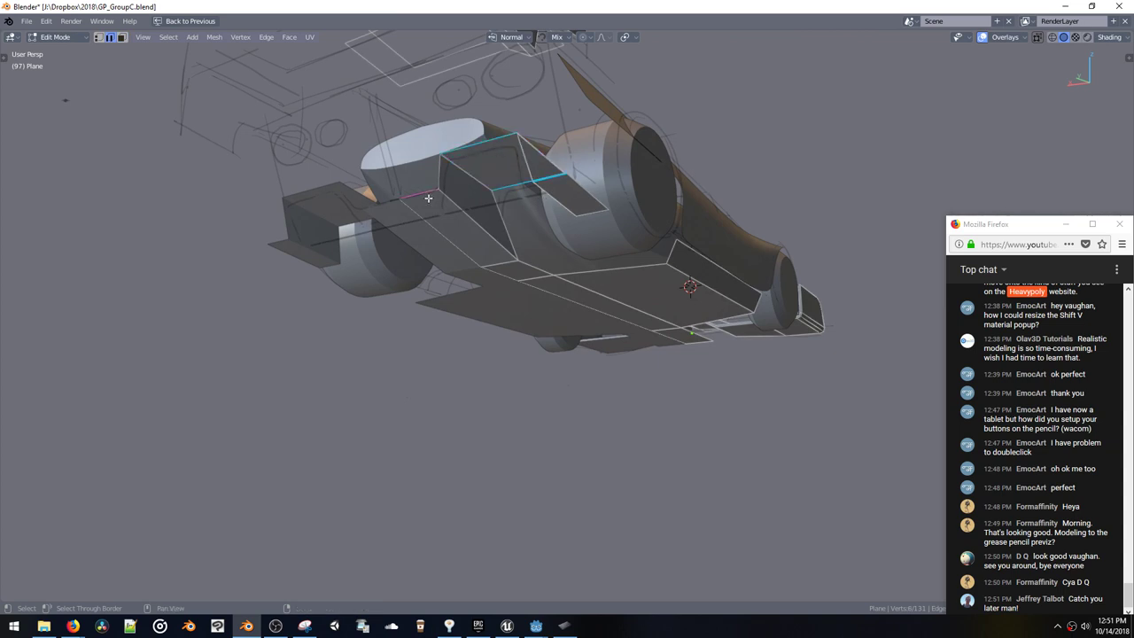
middle_click_drag(428, 198, 390, 204)
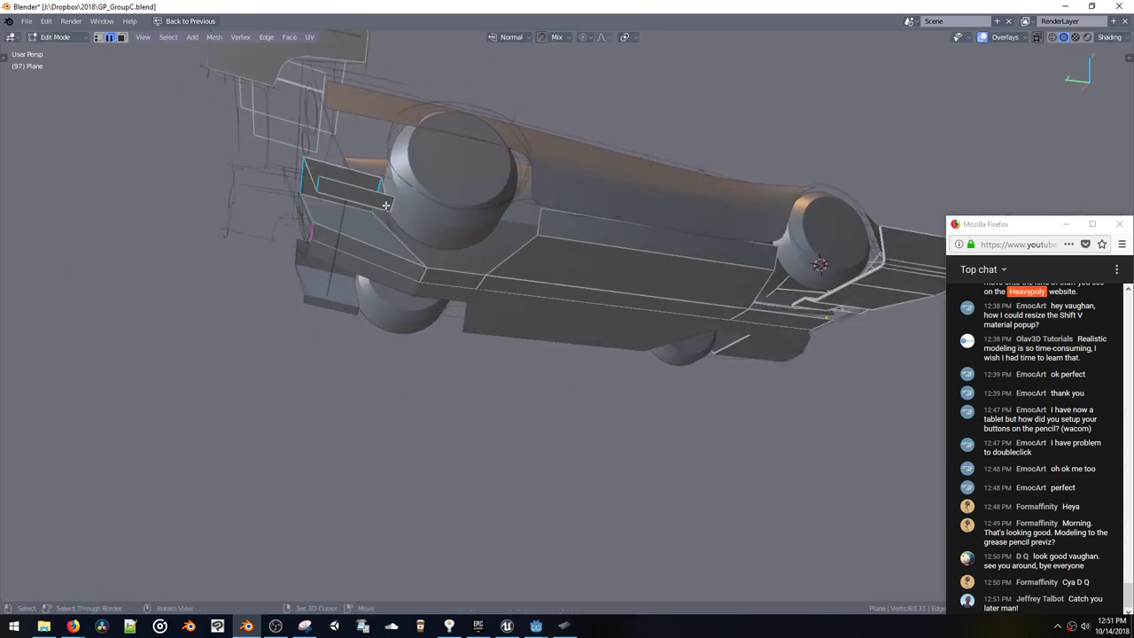
key("g")
key("z")
left_click(392, 232)
Step: Refine the height of the diffuser's rear edges along Z together with the low outer section's edge
middle_click_drag(392, 232, 541, 301)
key("g")
key("z")
left_click(398, 235)
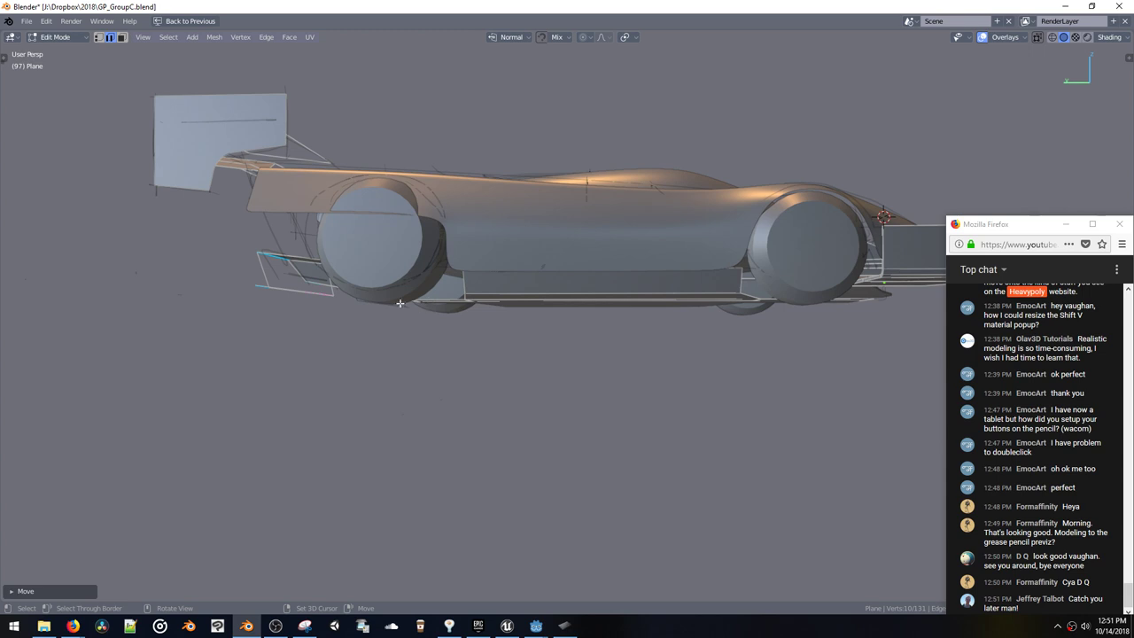
middle_click_drag(271, 283, 332, 281)
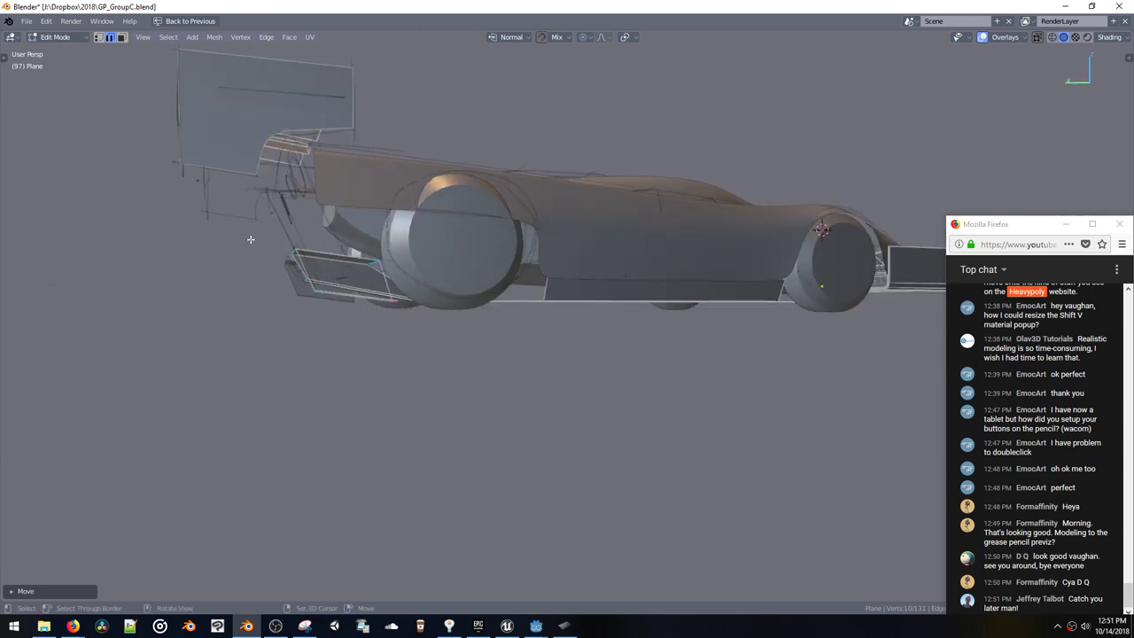
middle_click_drag(250, 239, 453, 295)
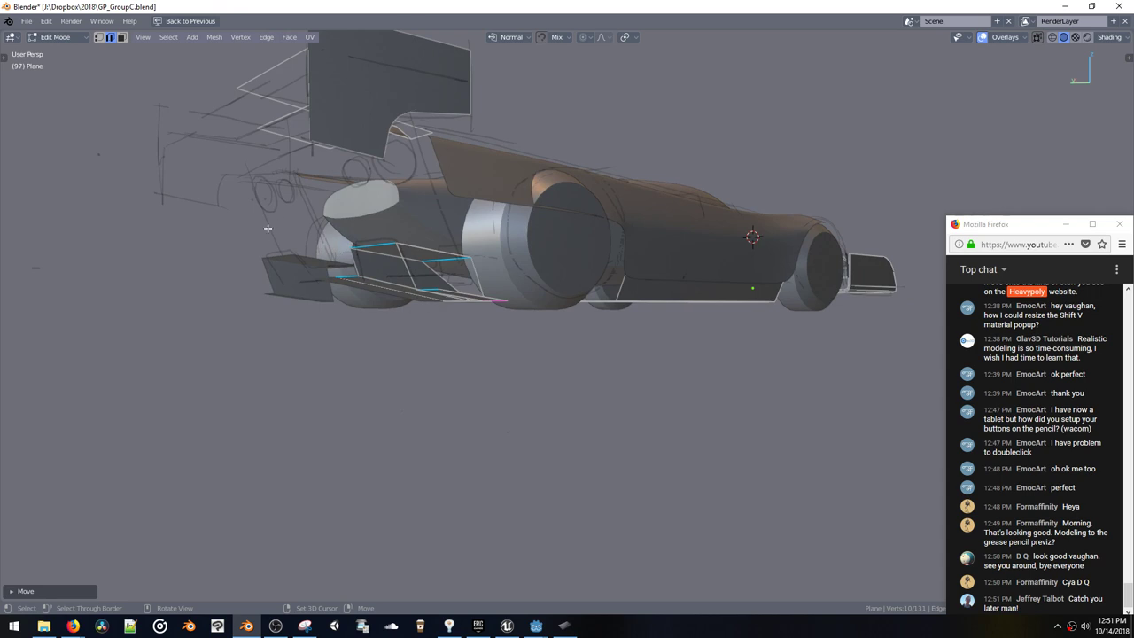
middle_click_drag(267, 229, 557, 315)
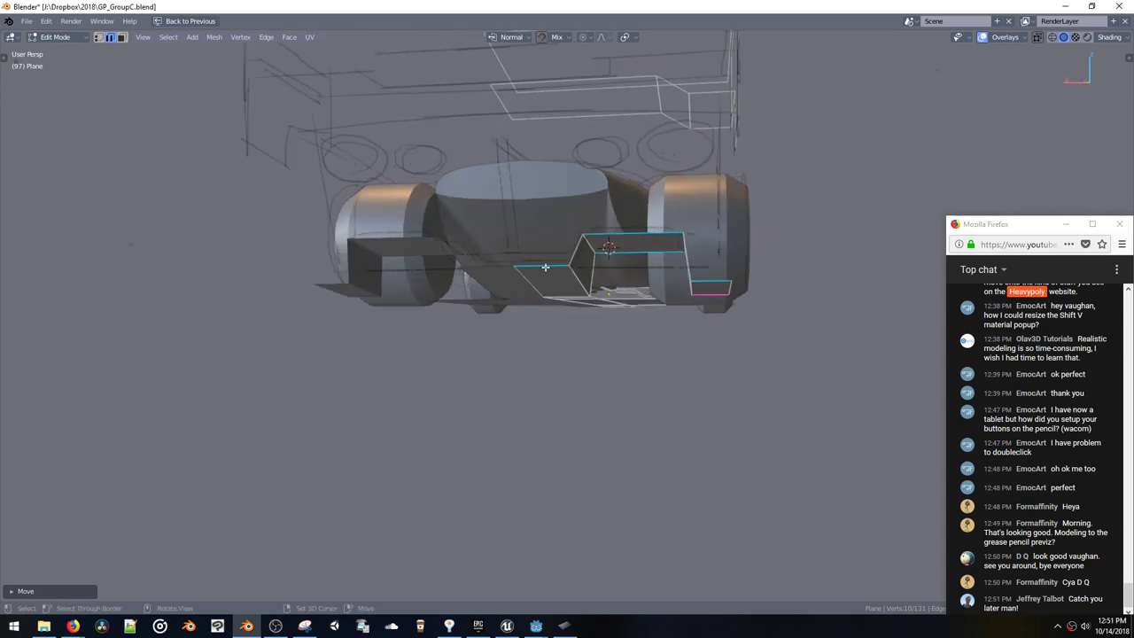
middle_click_drag(545, 266, 432, 300)
key("g")
key("z")
left_click(432, 295)
Step: Flip the diffuser's low outer face along Z and reposition it along Z and Y
key("alt+x")
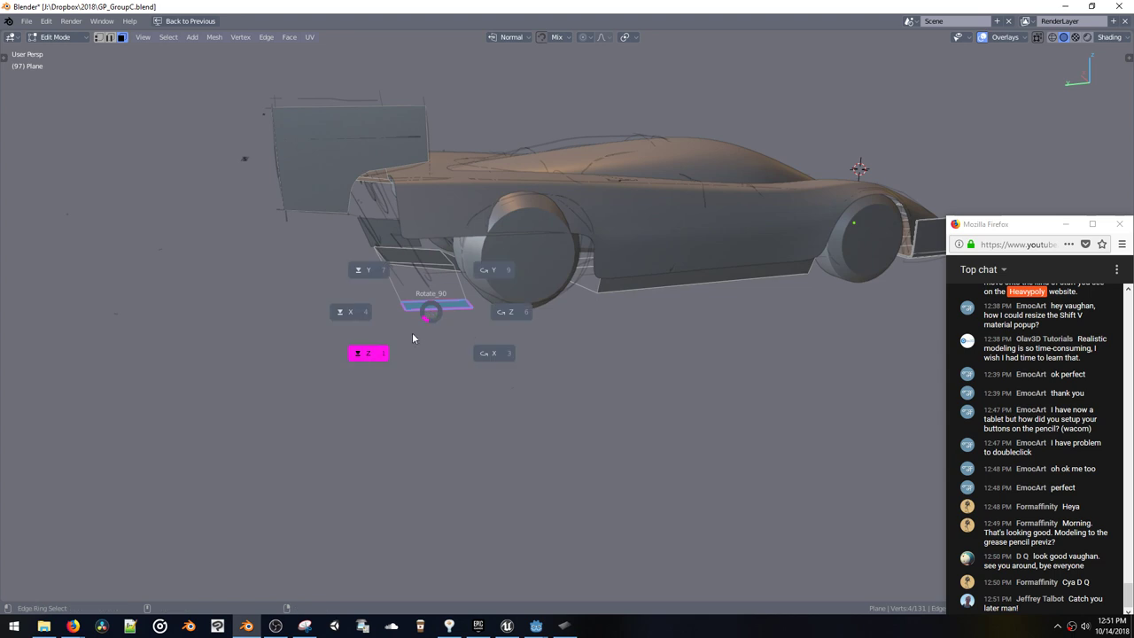
left_click(404, 340)
middle_click_drag(402, 342, 476, 286)
key("g")
key("z")
left_click(389, 325)
key("g")
key("y")
left_click(407, 311)
key("g")
left_click(420, 304)
Step: Select the diffuser's raised face and move it along Y
left_click(453, 224)
middle_click_drag(453, 225, 447, 266)
key("g")
key("y")
left_click(380, 245)
Step: Move a diffuser edge along Y and lower the central section's rear edge along Z to floor level
key("2")
left_click(408, 213)
key("g")
key("y")
left_click(311, 245)
key("g")
key("z")
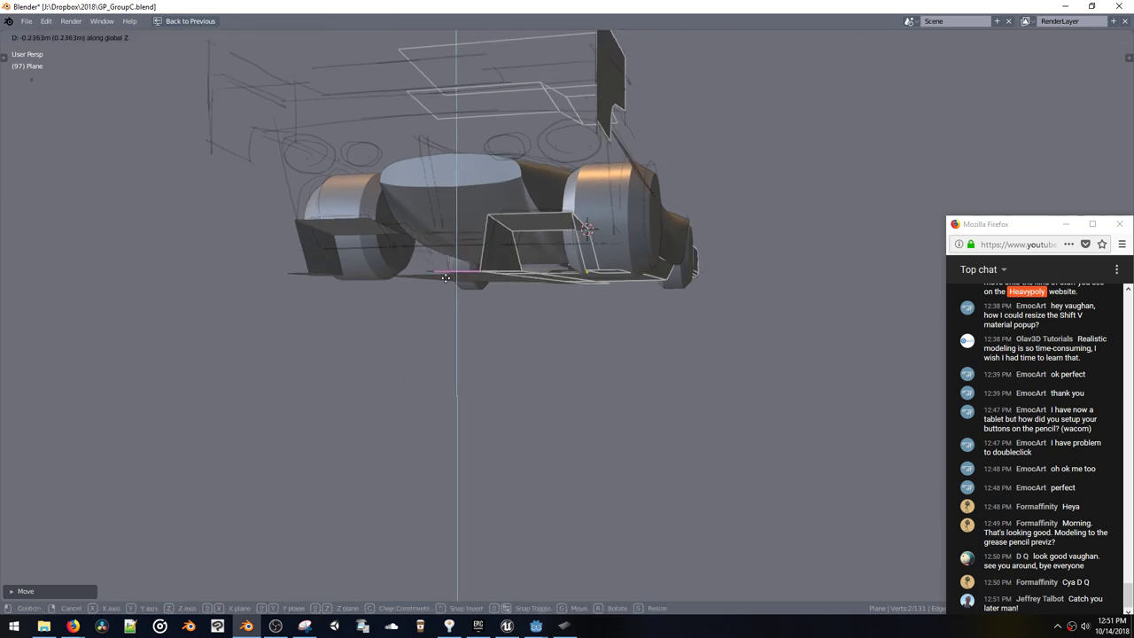
left_click(484, 264)
Step: Lower the front edge of the diffuser's raised section along Z and fine-tune its height
key("g")
key("z")
left_click(531, 265)
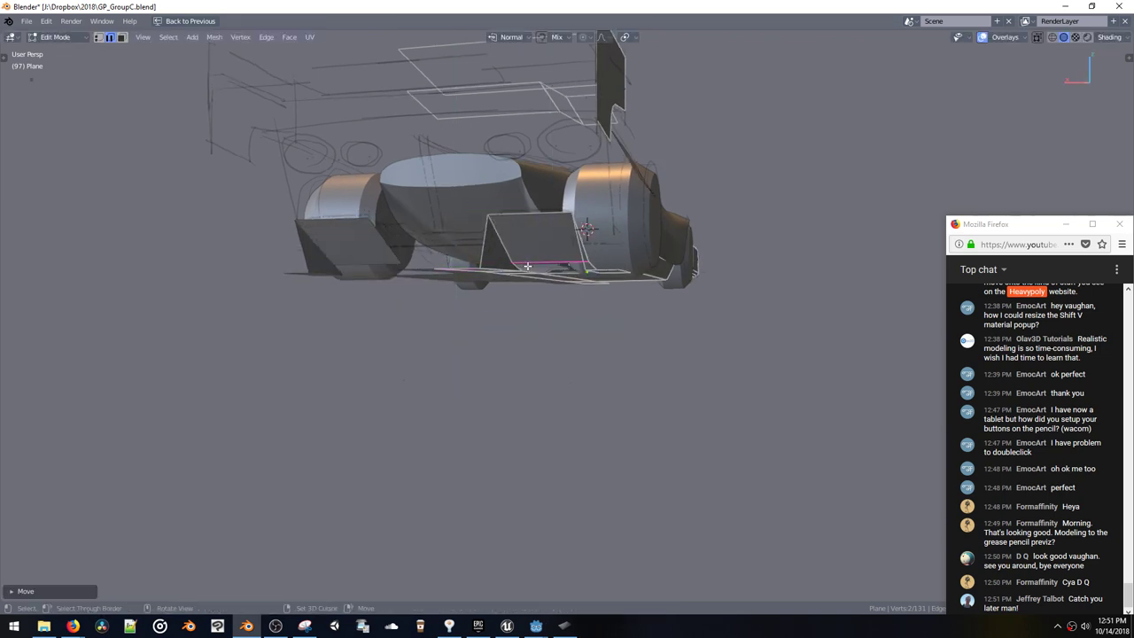
middle_click_drag(530, 265, 597, 270)
key("g")
key("z")
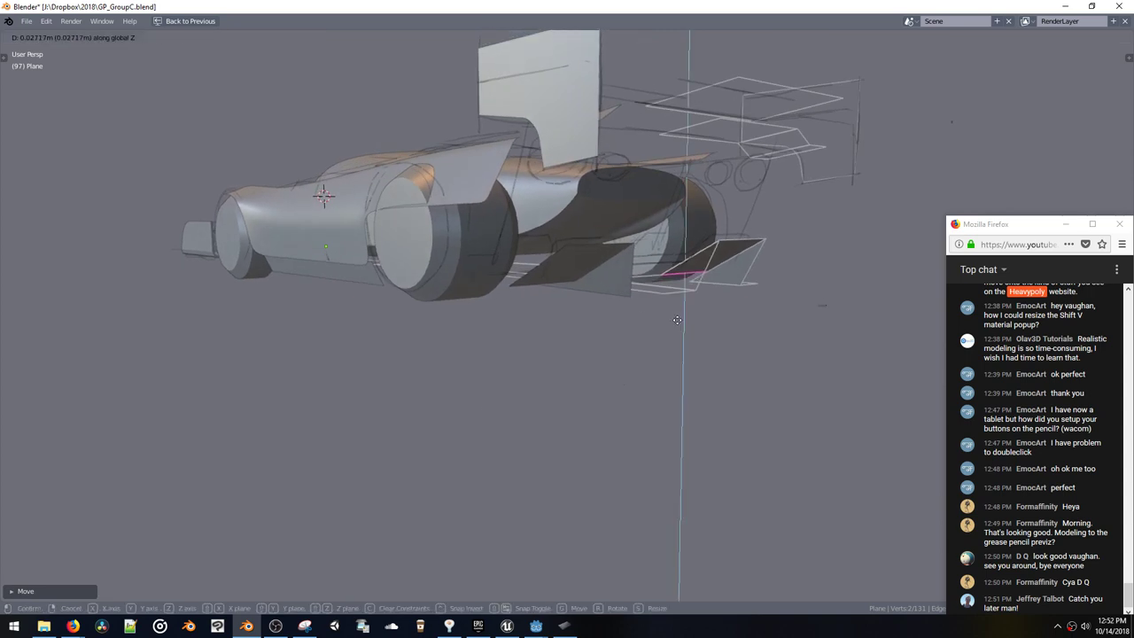
left_click(665, 306)
Step: Select the floor's face loop plus the diffuser's low outer face and move them along Z
middle_click_drag(665, 307, 569, 278)
key("3")
left_click(492, 278, "alt")
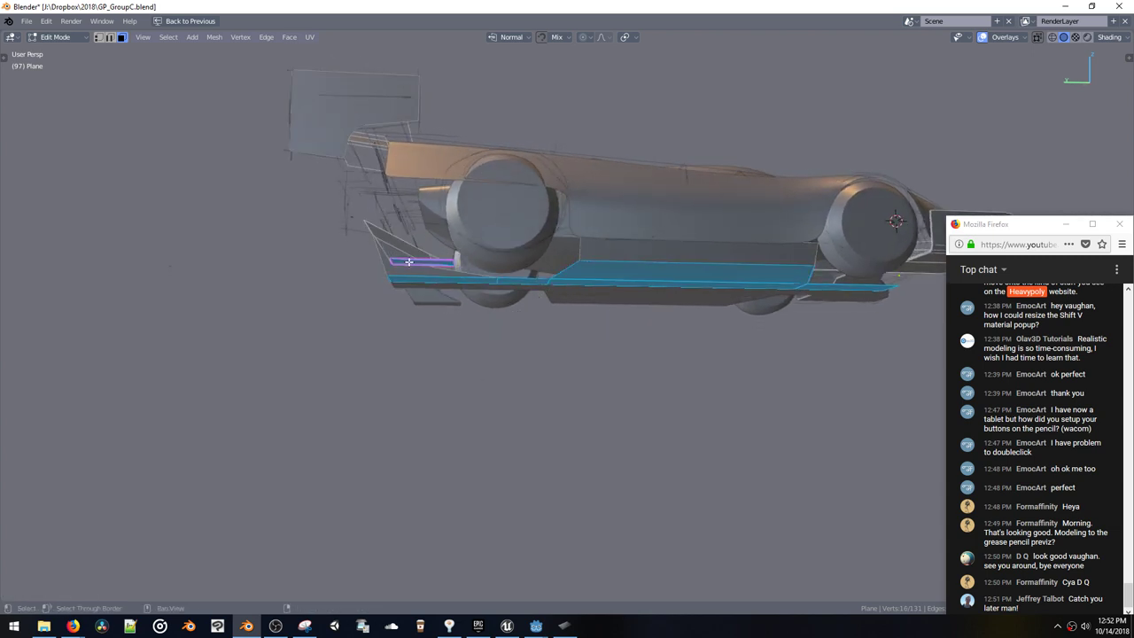
left_click(367, 299)
middle_click_drag(367, 300, 542, 313)
key("g")
key("z")
left_click(411, 316)
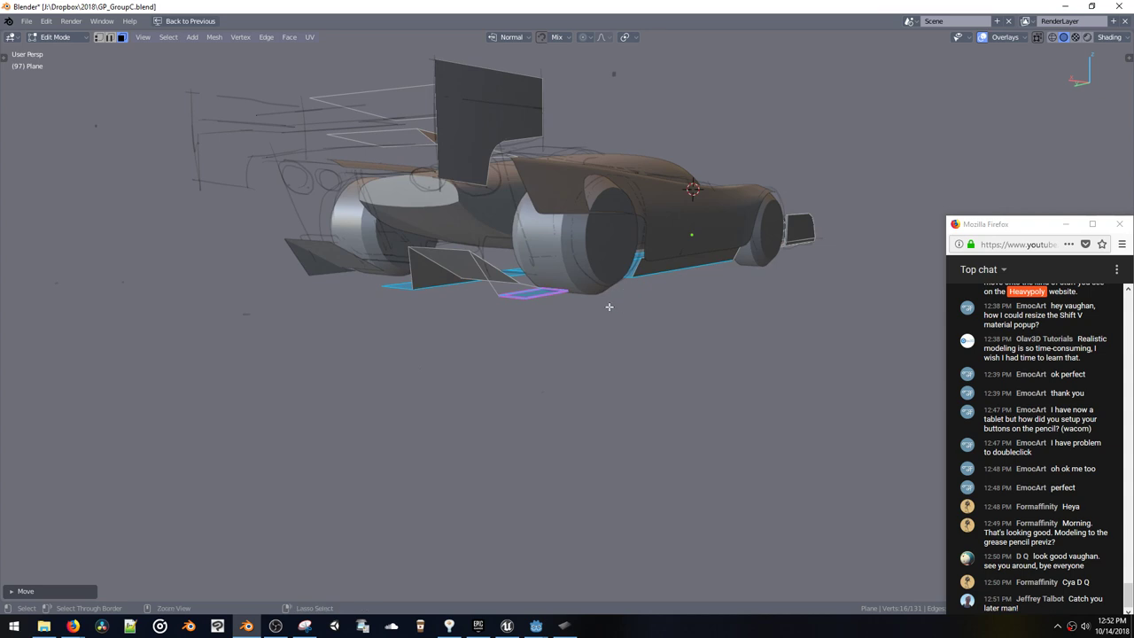
Step: Select the side skirt's bottom edge and nudge it into place
middle_click_drag(671, 275, 678, 288)
left_click(679, 294)
key("g")
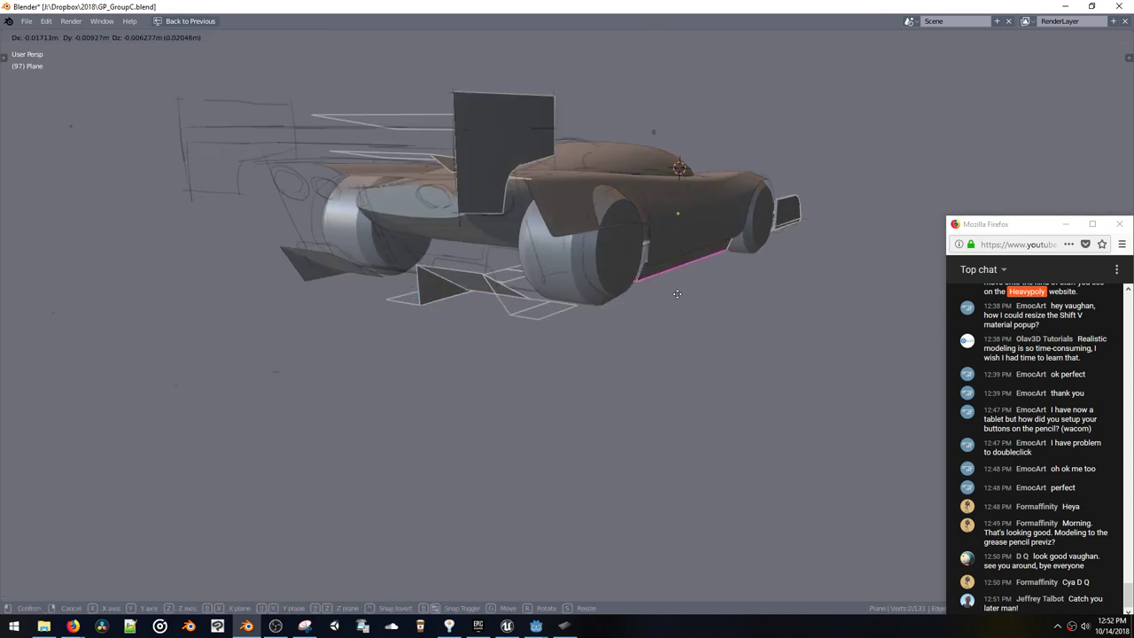
left_click(686, 298)
Step: Shift the side skirt's upper edge along X and adjust the skirt's height along Z
key("g")
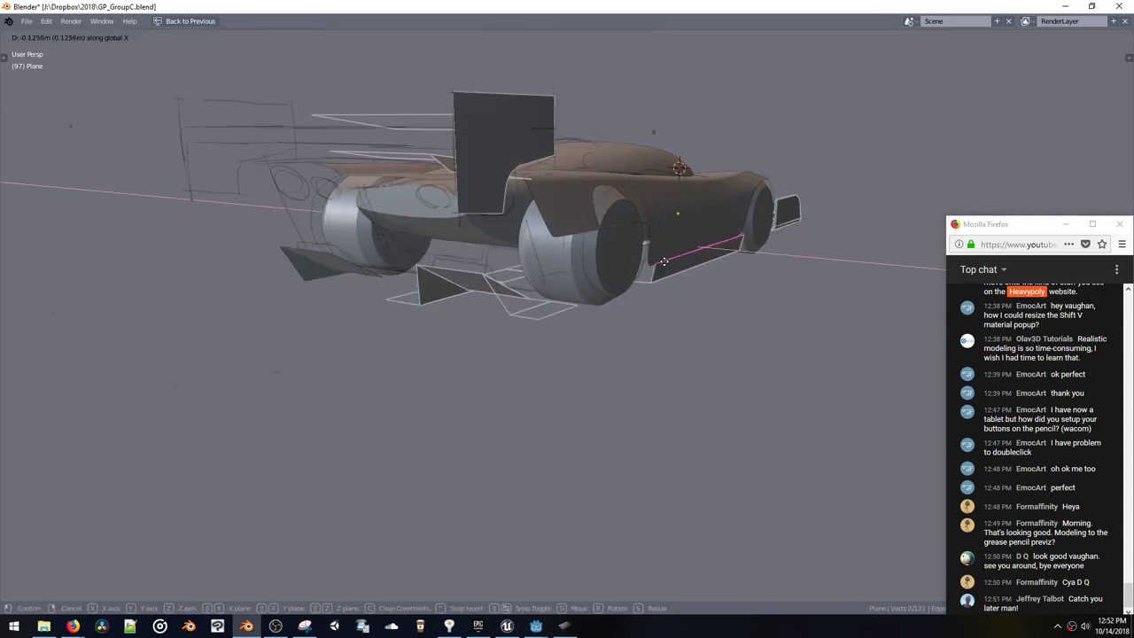
left_click(641, 233)
middle_click_drag(642, 233, 483, 253)
key("g")
key("z")
left_click(581, 231)
key("g")
left_click(515, 232)
Step: Switch the viewport to LookDev shading and start face editing on the wheel mesh
key("space")
left_click(488, 324)
middle_click_drag(488, 324, 531, 286)
key("z")
left_click(534, 190)
mouse_move(500, 199)
middle_mouse_down()
mouse_move(416, 167)
mouse_move(481, 157)
mouse_move(501, 130)
mouse_move(513, 239)
middle_mouse_up()
key("a")
left_click(516, 299)
key("space")
left_click(565, 245)
Step: Bring up the material settings for the wheel mesh's Glossy material
key("shift+v")
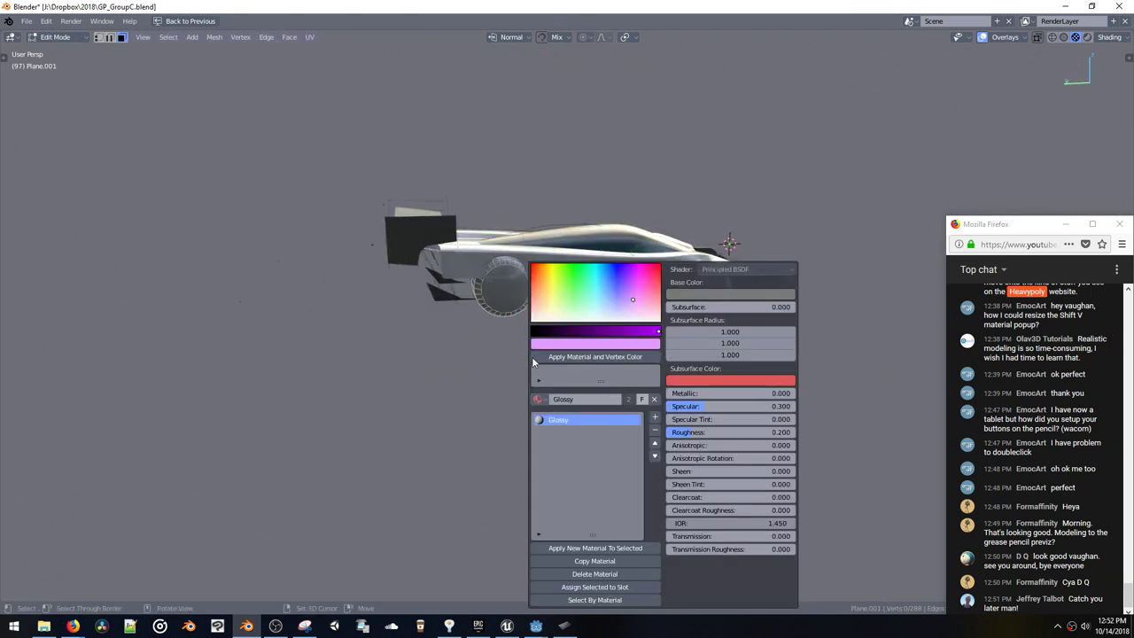
key("shift+v")
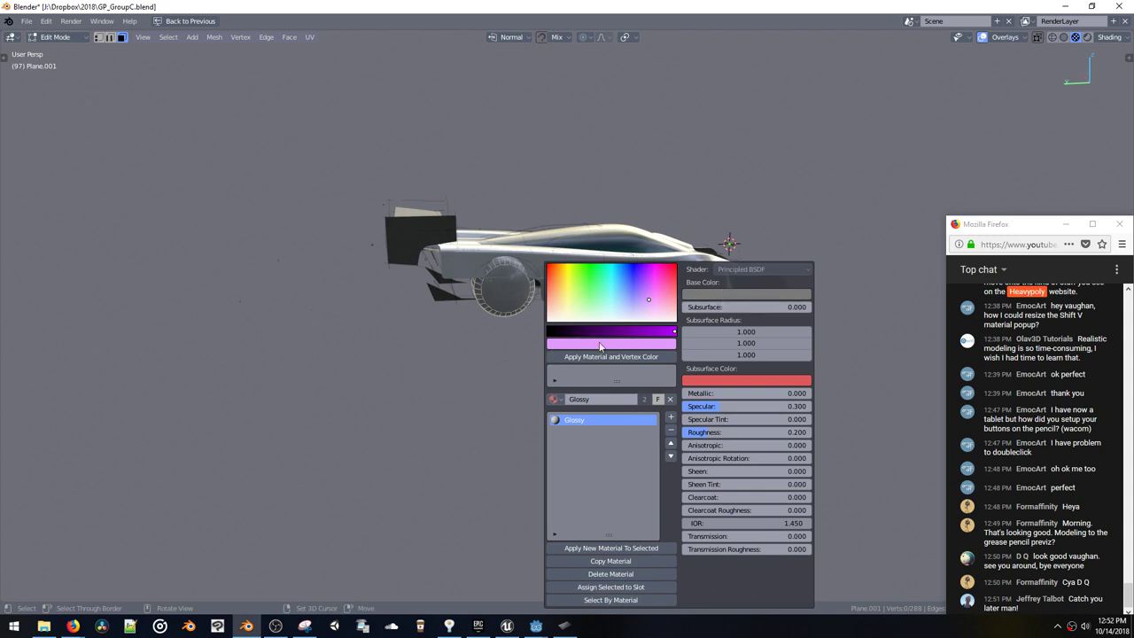
left_click(554, 400)
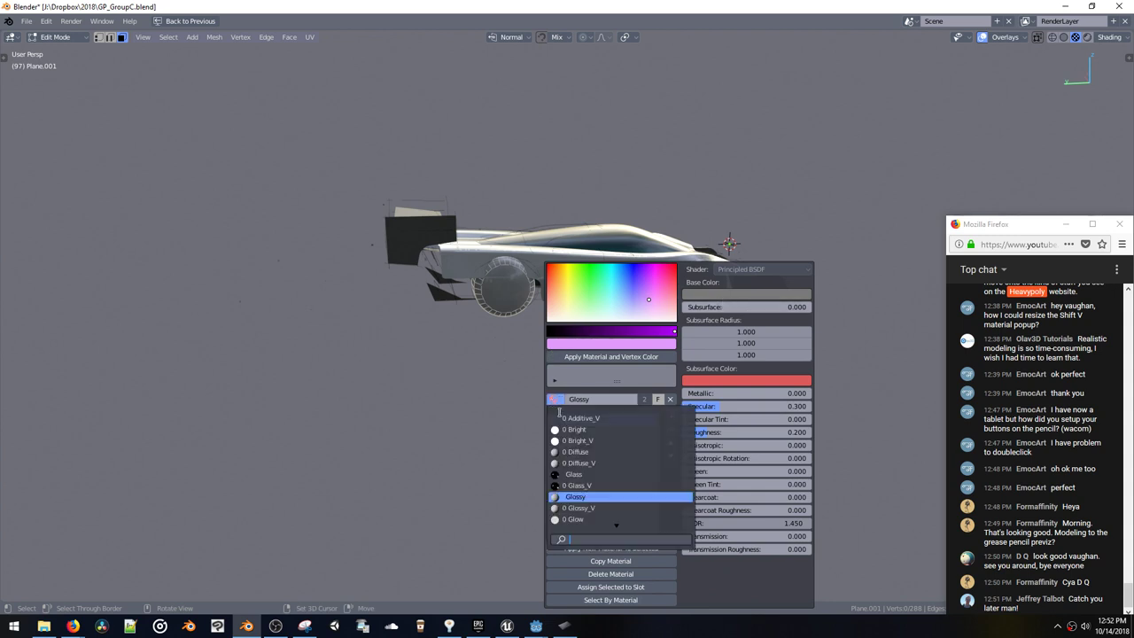
type("r")
key("BackSpace")
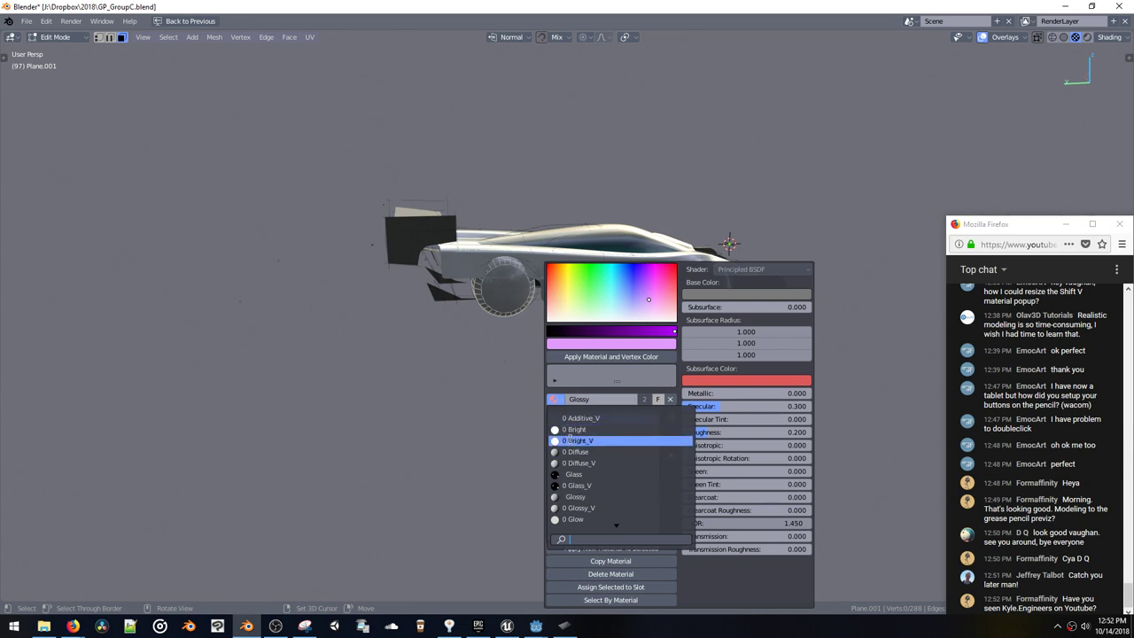
type("R")
key("BackSpace")
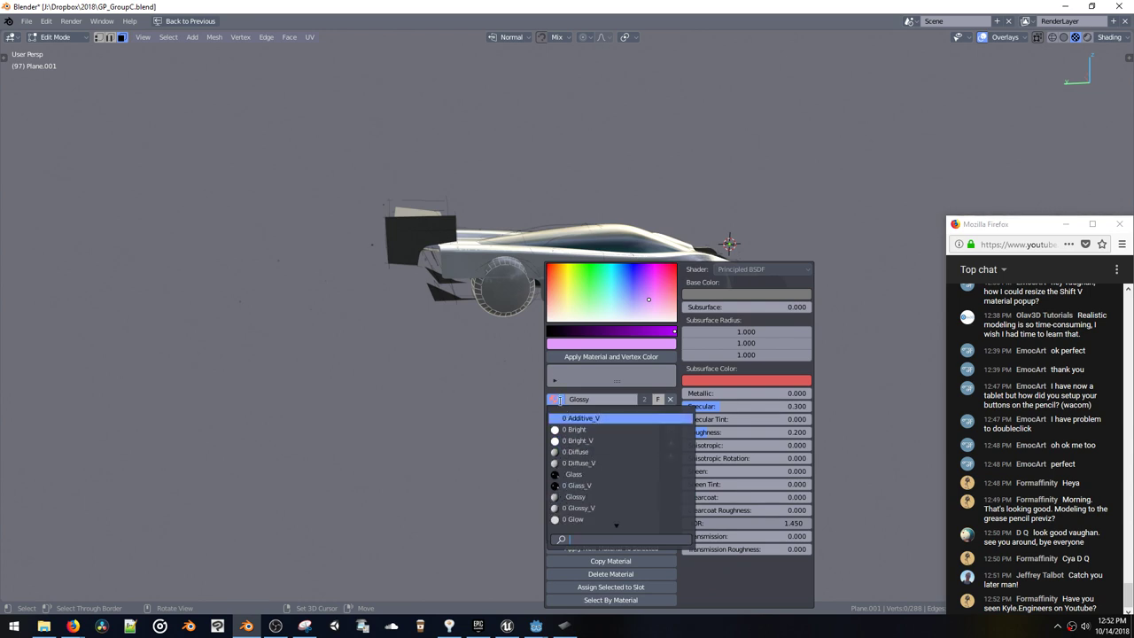
key("Escape")
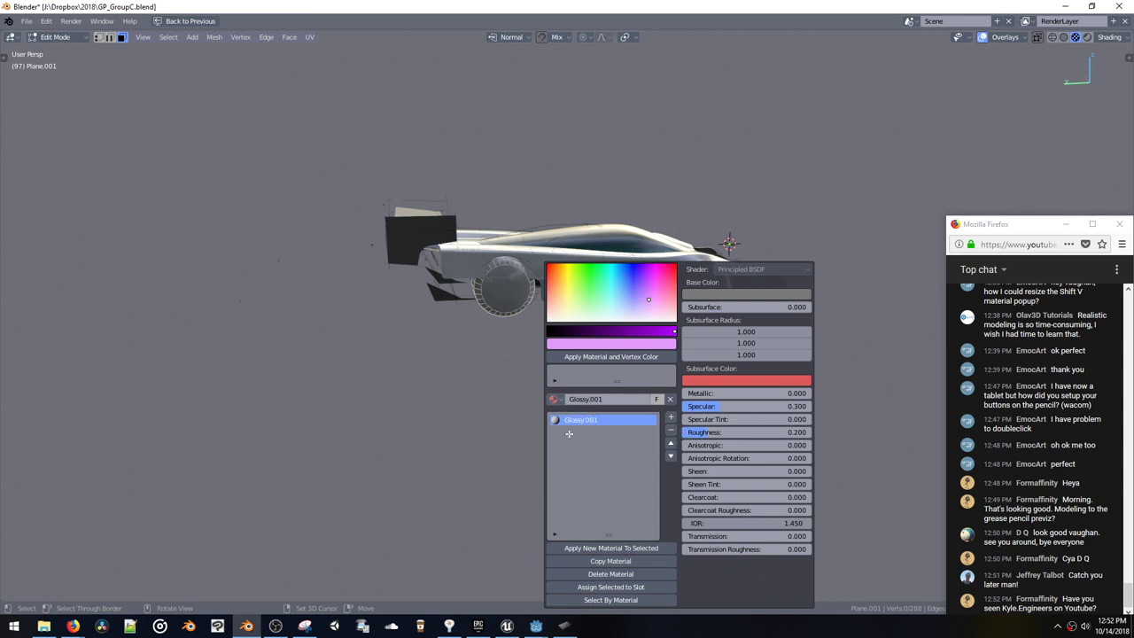
Step: Make the wheel's Glossy material a single-user copy with a near-black base color and roughness about 0.508, and leave face editing
left_click(711, 296)
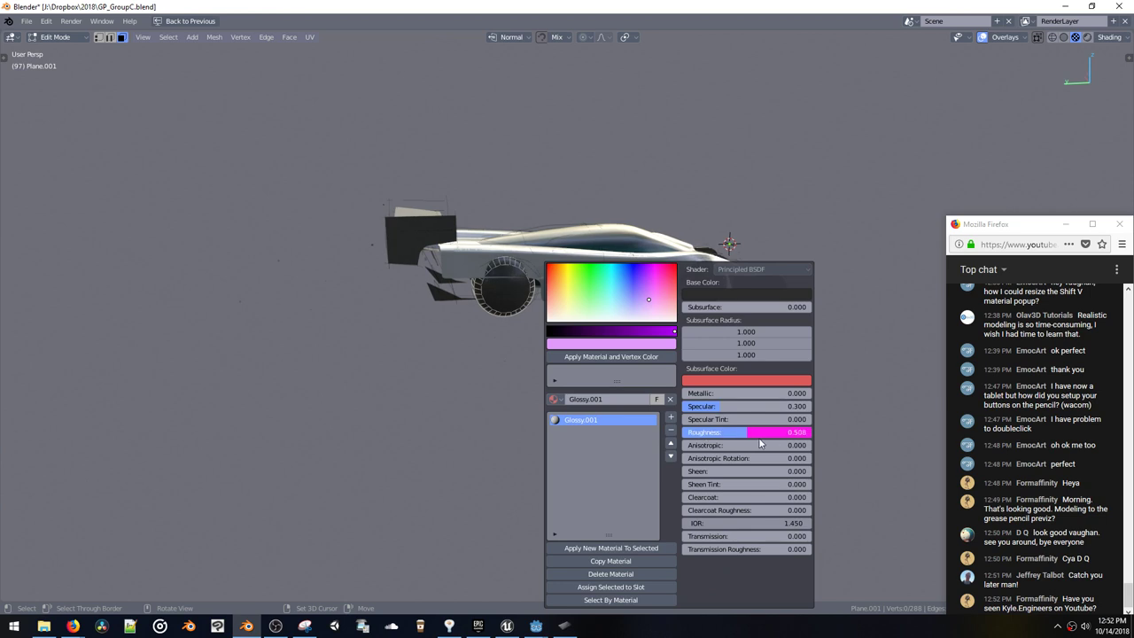
key("Tab")
middle_click_drag(469, 322, 434, 347)
middle_click_drag(434, 348, 418, 279, "ctrl")
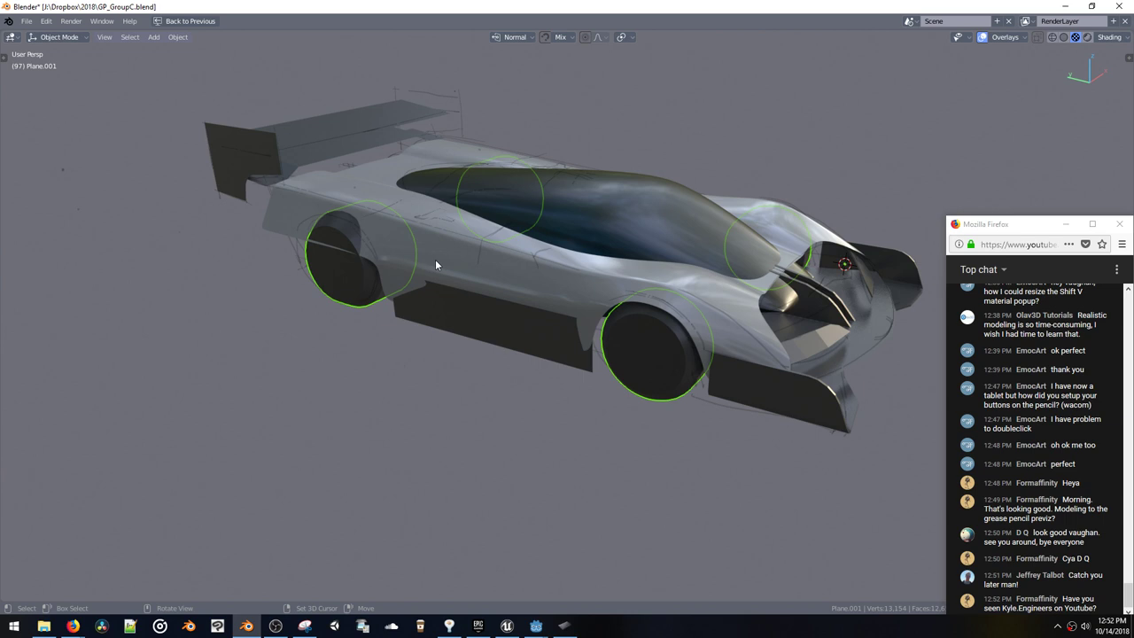
middle_click_drag(492, 310, 414, 270)
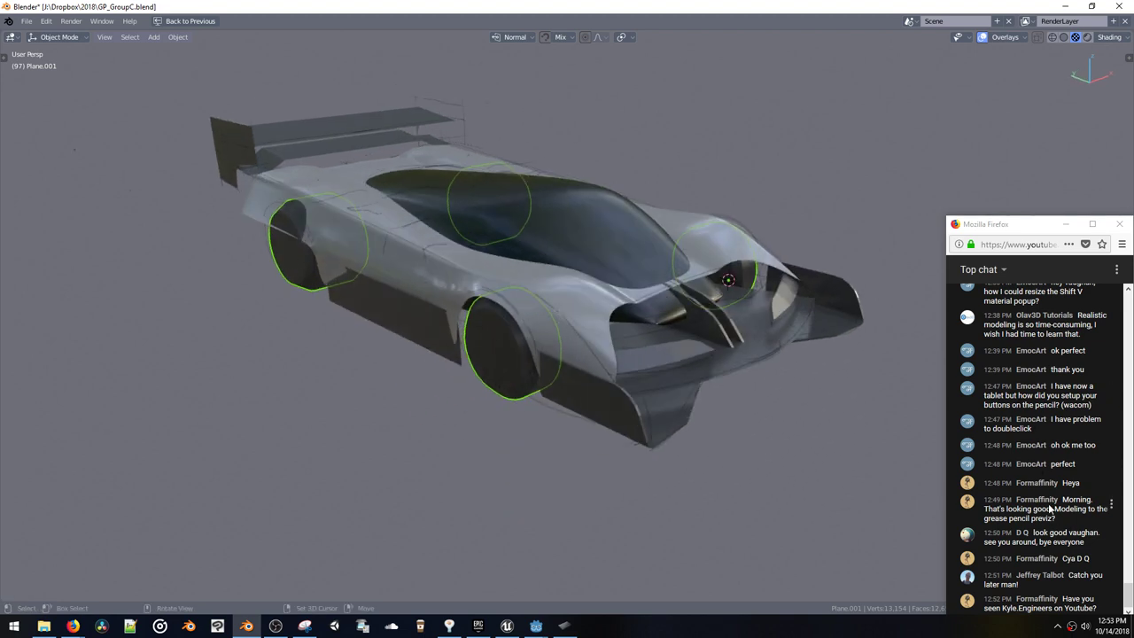
Step: Move the floating chat window upward so its message box is in view, and return to the car model
left_click_drag(1030, 226, 1005, 34)
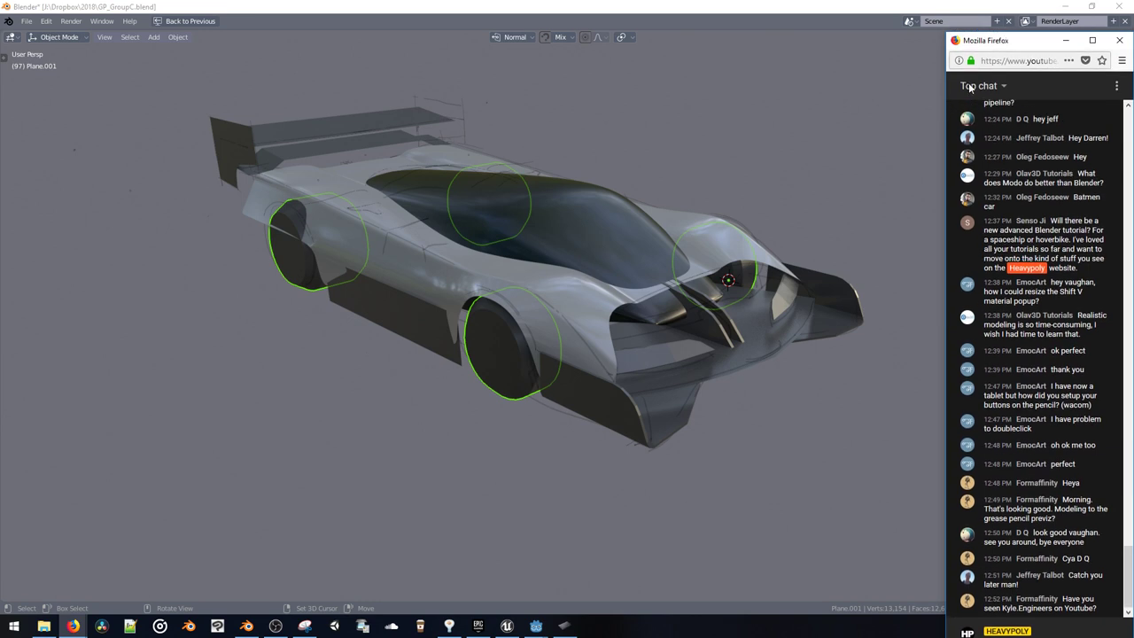
left_click(469, 387)
middle_click_drag(439, 331, 489, 348)
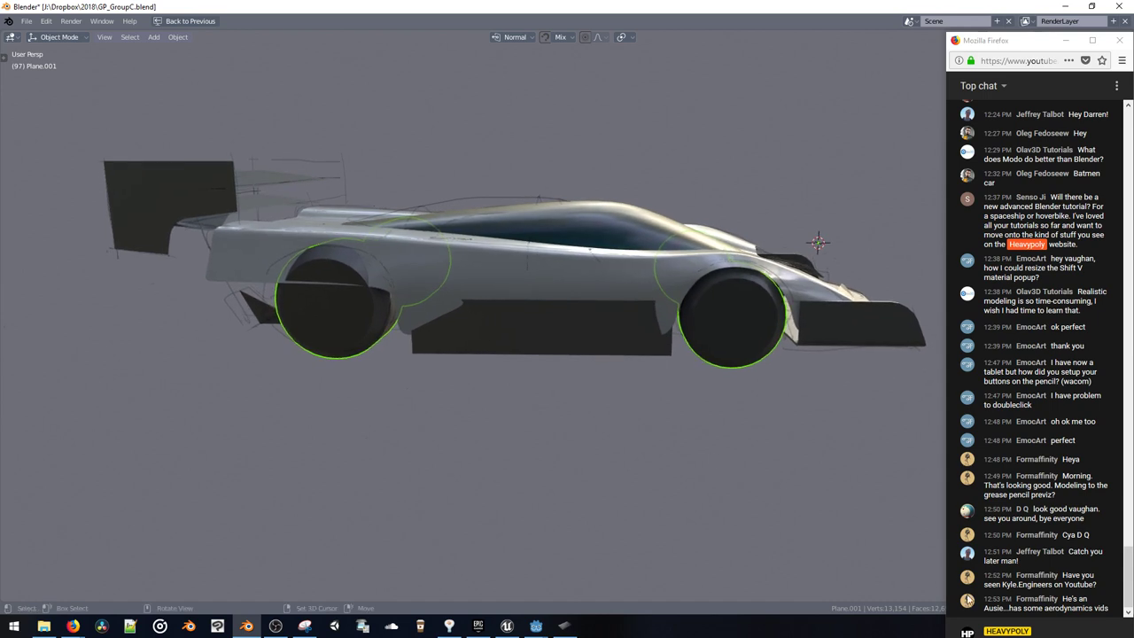
Step: Select the YouTube channel name mentioned in the chat and look it up in a new browser tab
left_click_drag(1001, 584, 1046, 584)
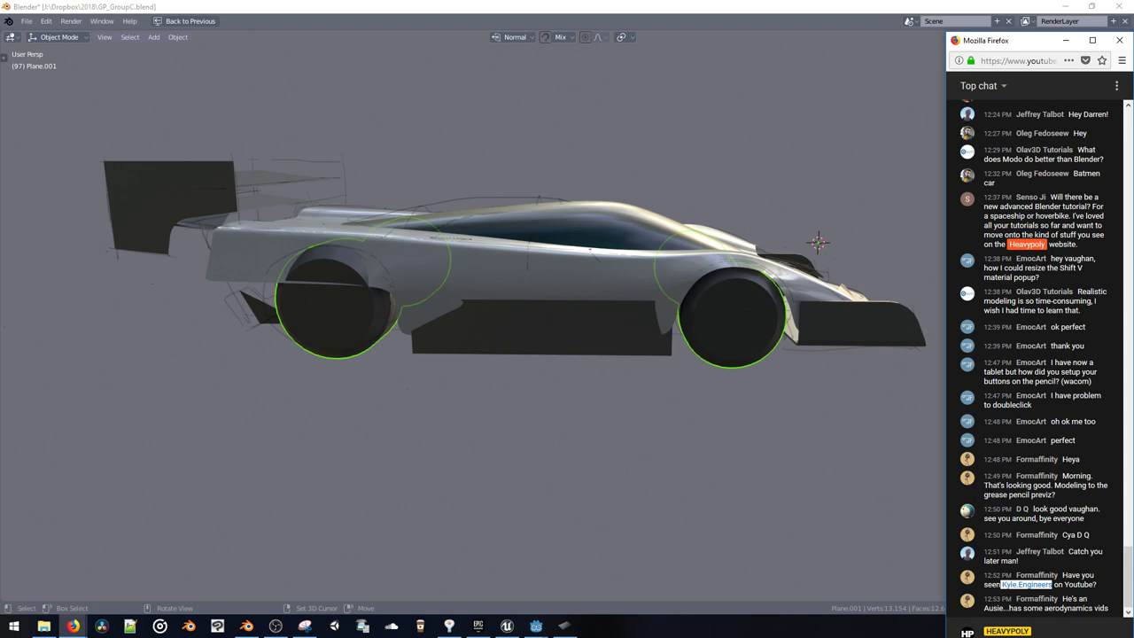
key("ctrl+t")
type("Kyle.Engineers")
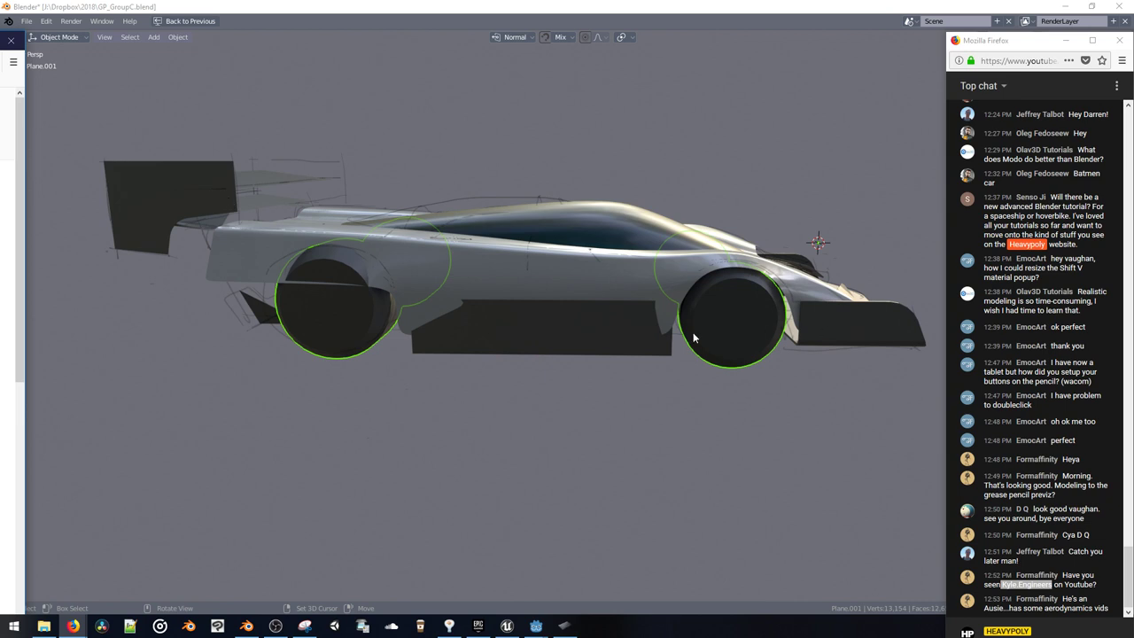
Step: Select the low edge on the car's side and move it along Z
middle_click_drag(738, 331, 604, 318)
left_click(507, 368)
left_click(509, 369)
double_click(508, 379)
key("g")
key("z")
left_click(488, 331)
key("Tab")
Step: Select an edge loop near the canopy's side and move it along Y
left_click(559, 292)
key("space")
middle_click_drag(605, 257, 643, 449)
double_click(626, 331)
key("g")
key("y")
left_click(603, 321)
key("space")
left_click(539, 326)
Step: Select the whole linked fin in the middle of the car's nose and move it along Z
left_click(653, 461)
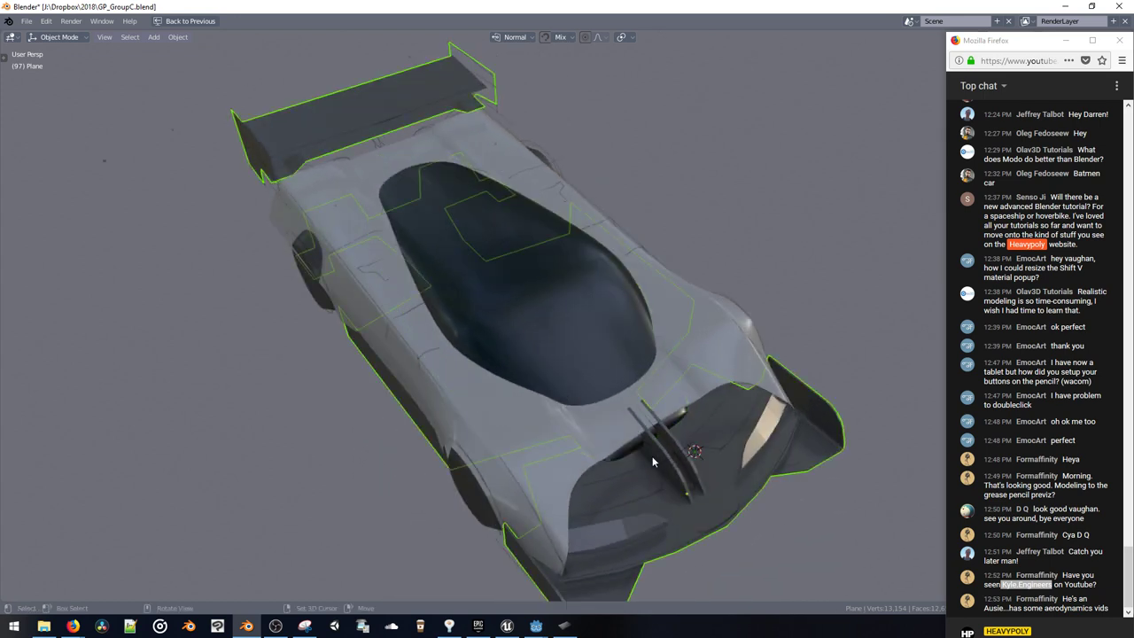
key("Tab")
left_click(662, 452)
key("ctrl+l")
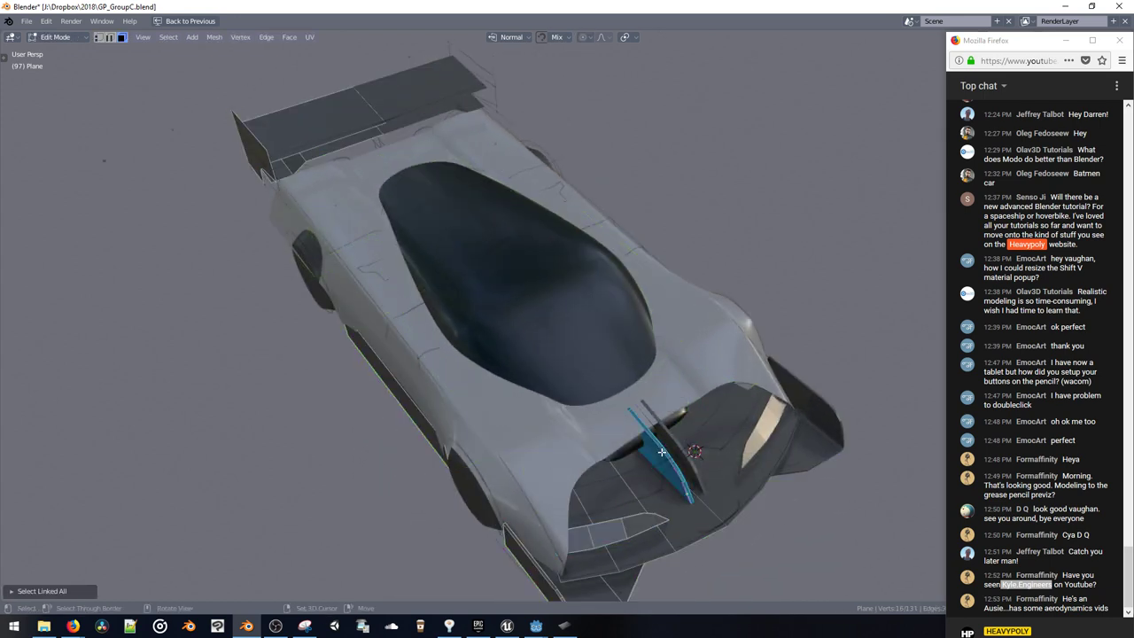
middle_click_drag(662, 451, 614, 392)
key("g")
key("z")
left_click(650, 391)
Step: Resize the nose fin, scale it along X, and return to Object Mode
key("s")
left_click(737, 424)
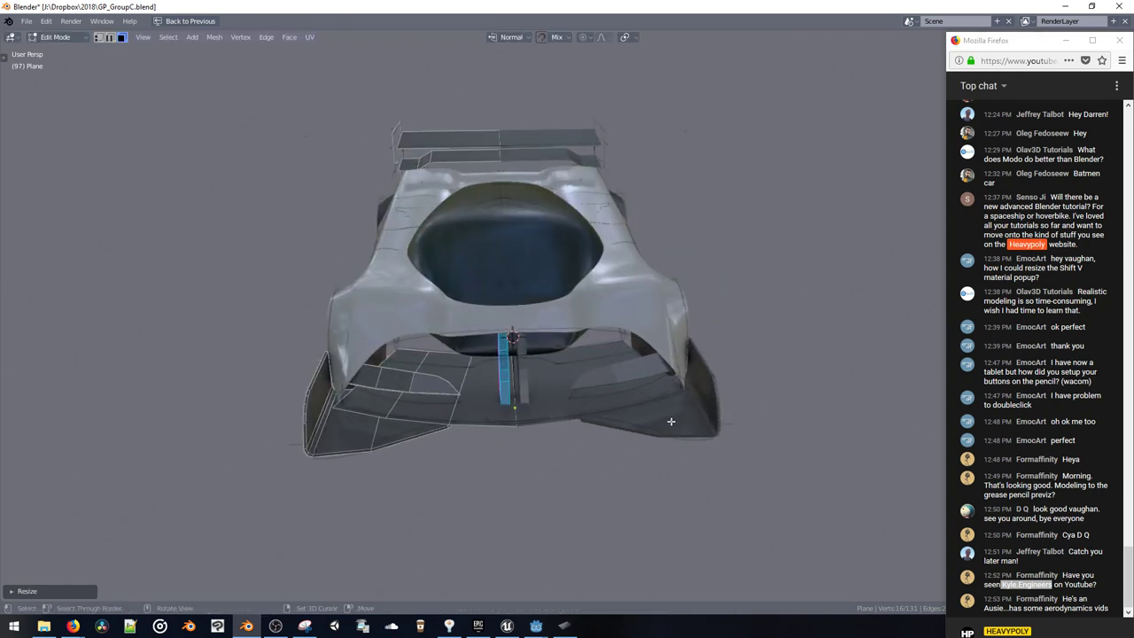
key("s")
key("x")
left_click(634, 407)
key("space")
left_click(531, 345)
Step: Restore the full workspace layout, turn off Backface Culling in the viewport overlays, and hide the sidebar
middle_click_drag(532, 346, 557, 257)
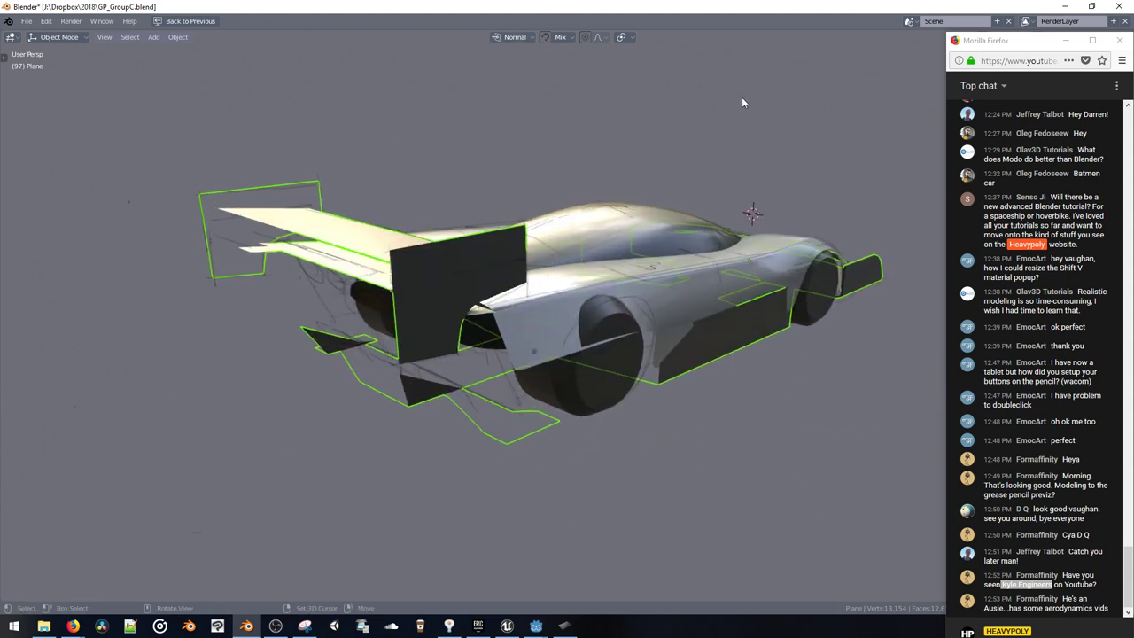
key("ctrl+space")
left_click(697, 103)
left_click(573, 39)
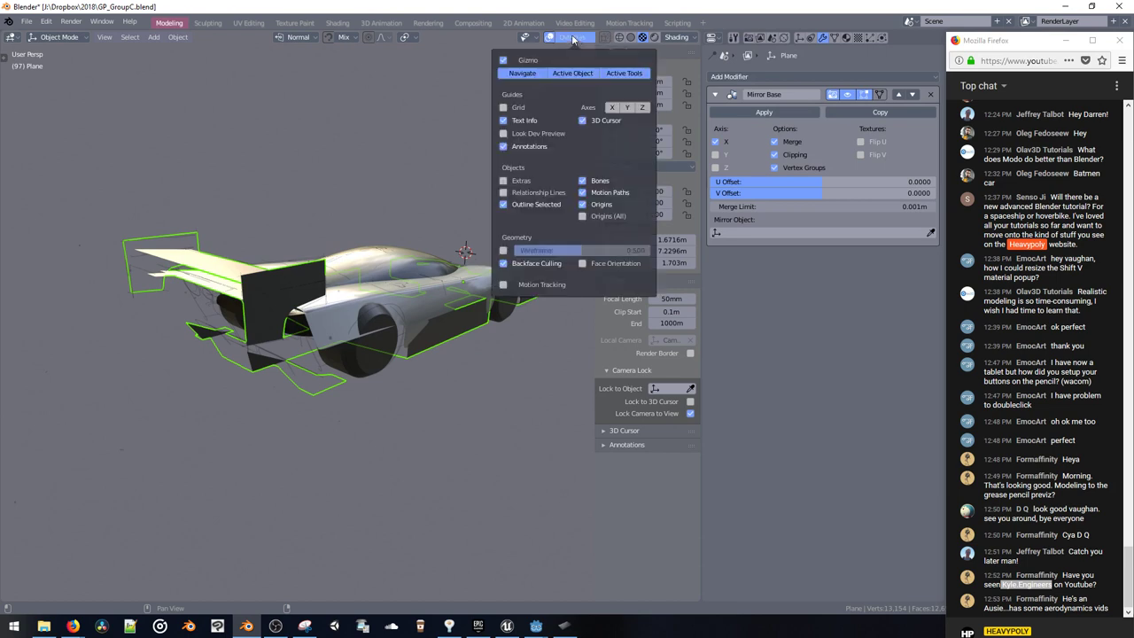
left_click(504, 265)
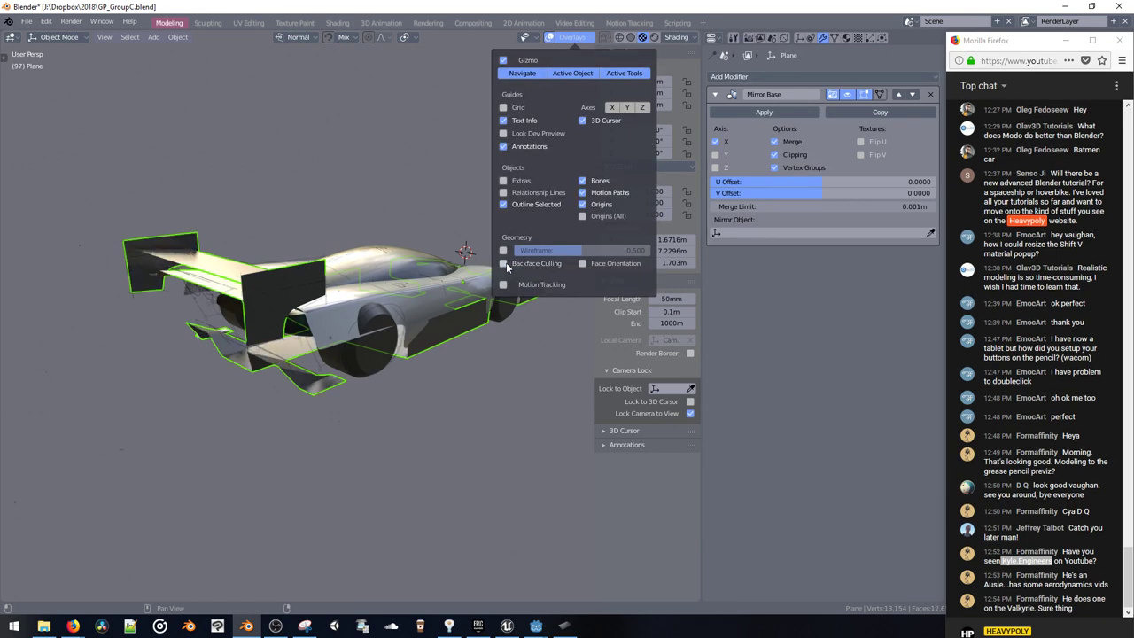
key("n")
Step: Deselect the car parts and save GP_GroupC.blend
middle_click_drag(359, 186, 496, 205)
left_click(457, 189)
key("ctrl+s")
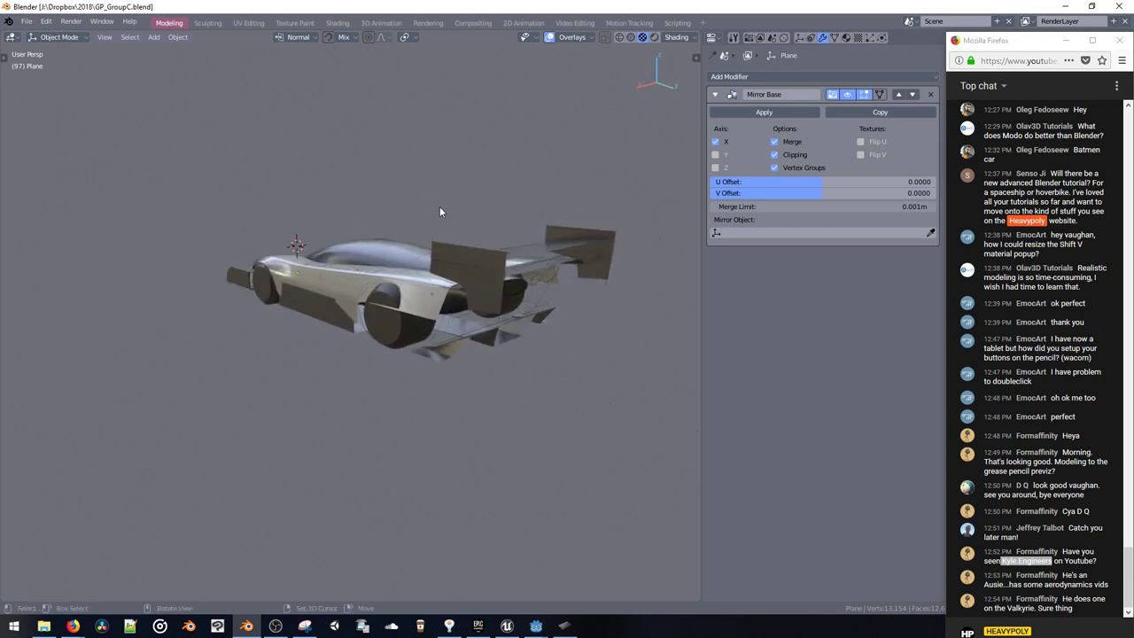
Step: Launch a second Blender instance alongside the race car file
key("shift+a")
left_click(27, 20)
mouse_move(49, 63)
right_click(247, 629)
left_click(242, 560)
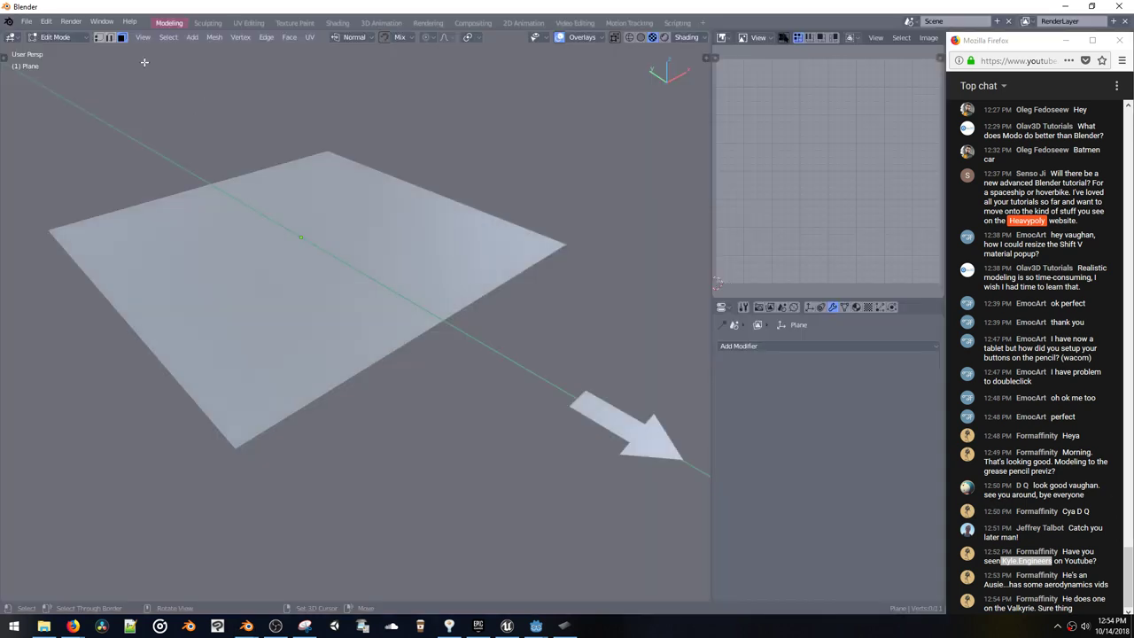
Step: Start opening a file in the new instance and go up from the 2018 folder to J:\Dropbox
left_click(26, 21)
mouse_move(43, 60)
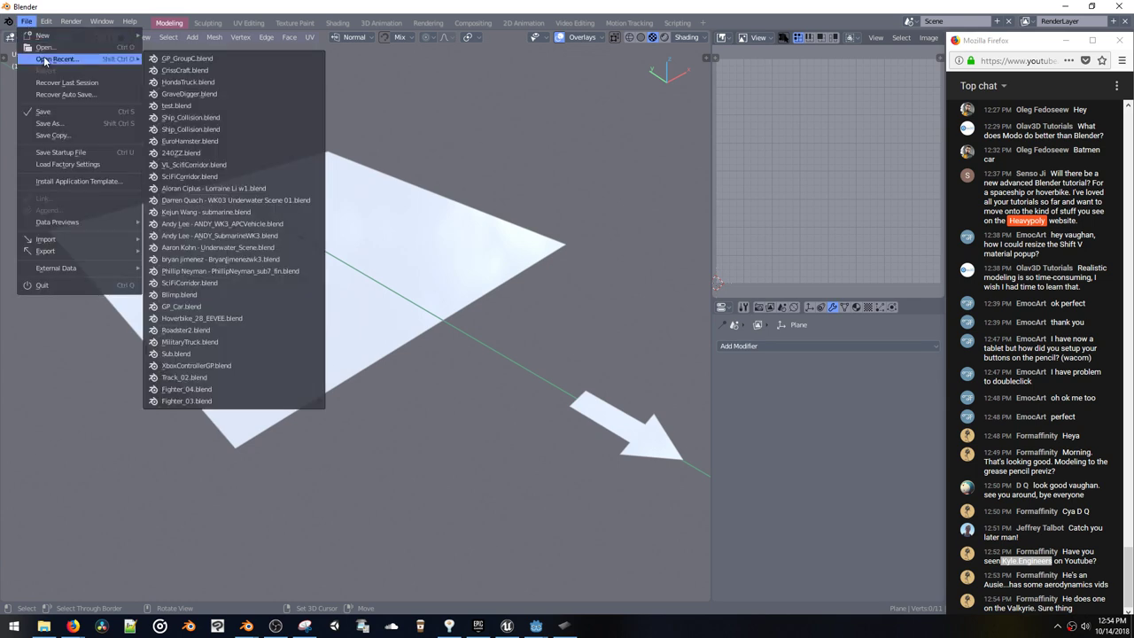
left_click(44, 47)
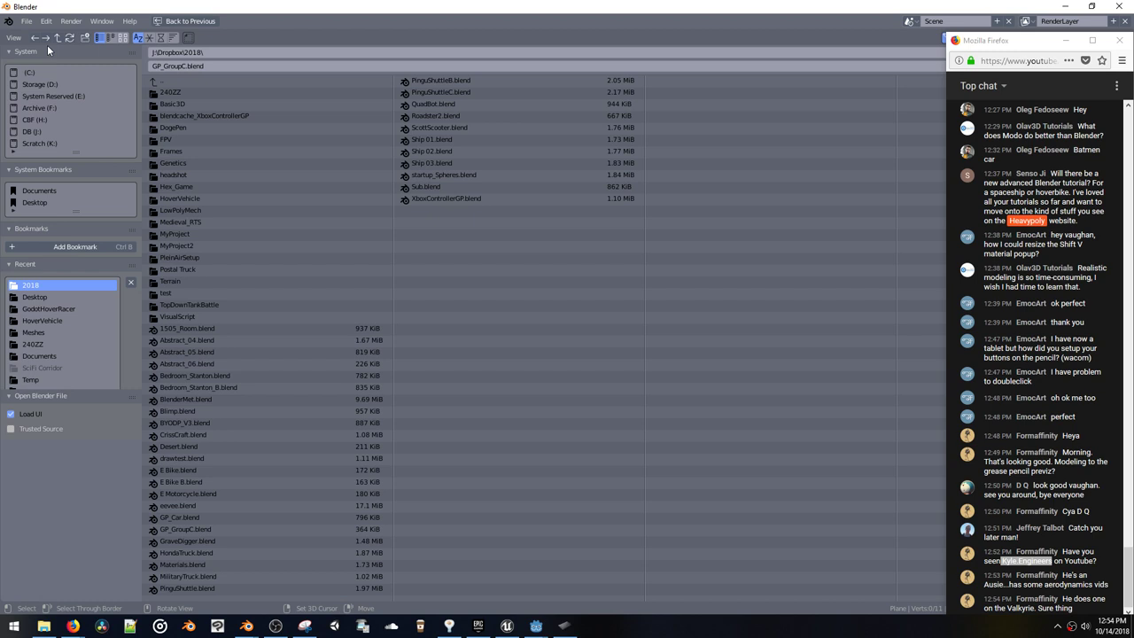
left_click(220, 79)
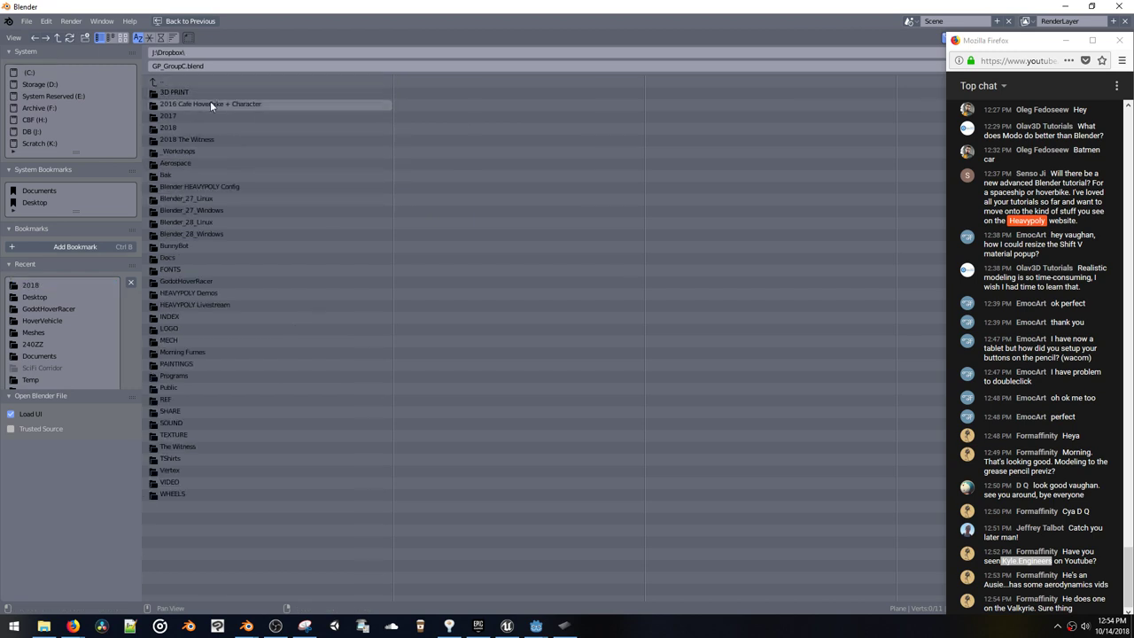
left_click(204, 149)
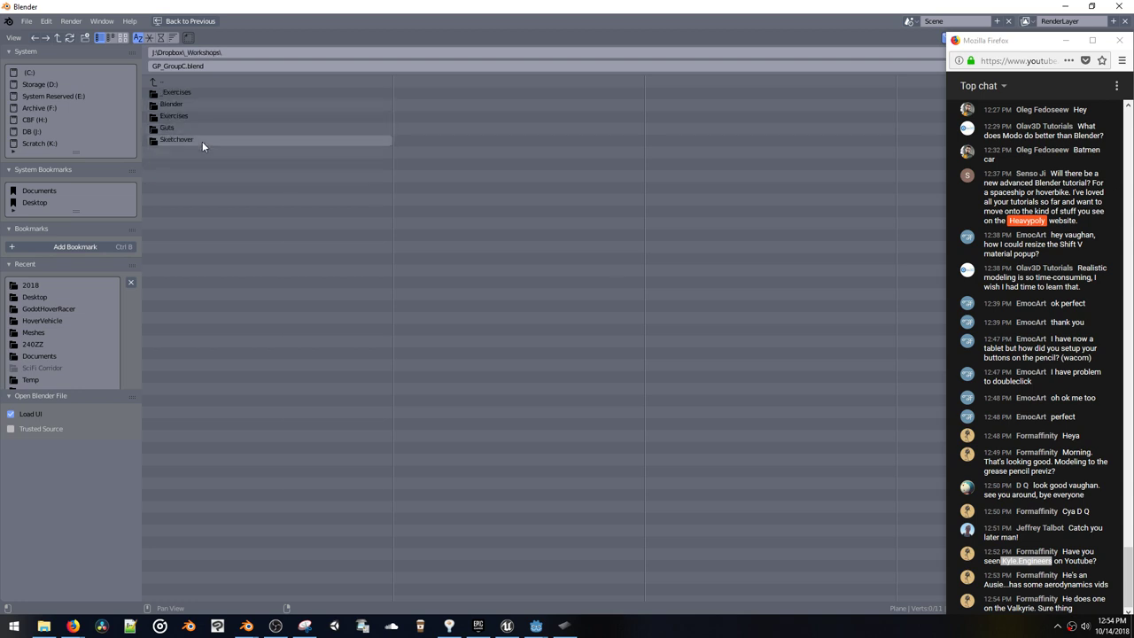
left_click(206, 103)
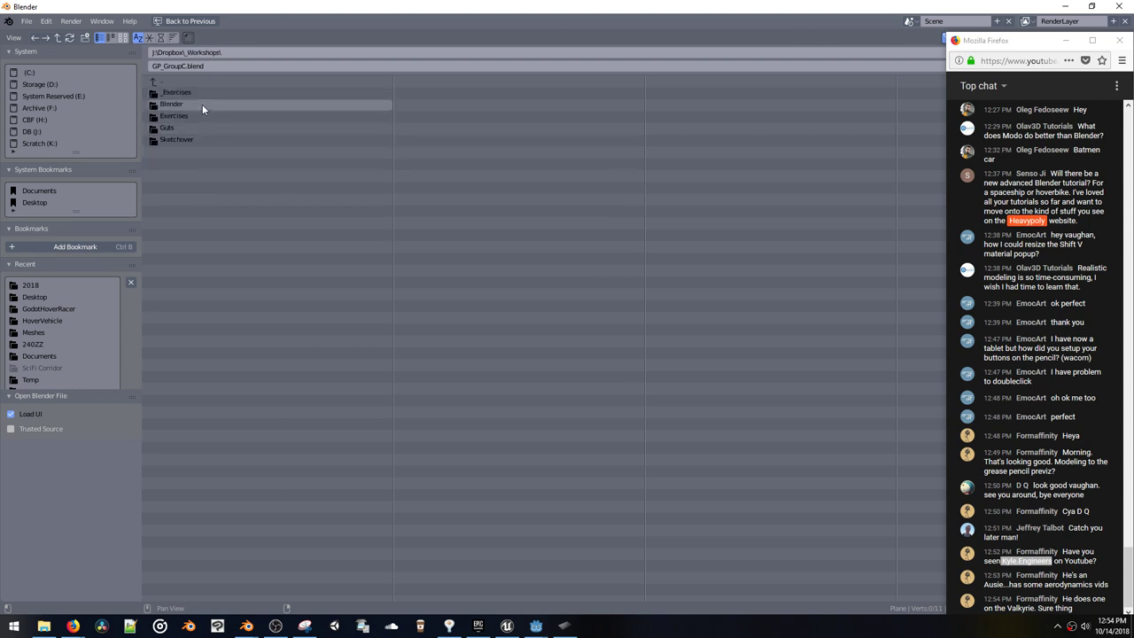
key("BackSpace")
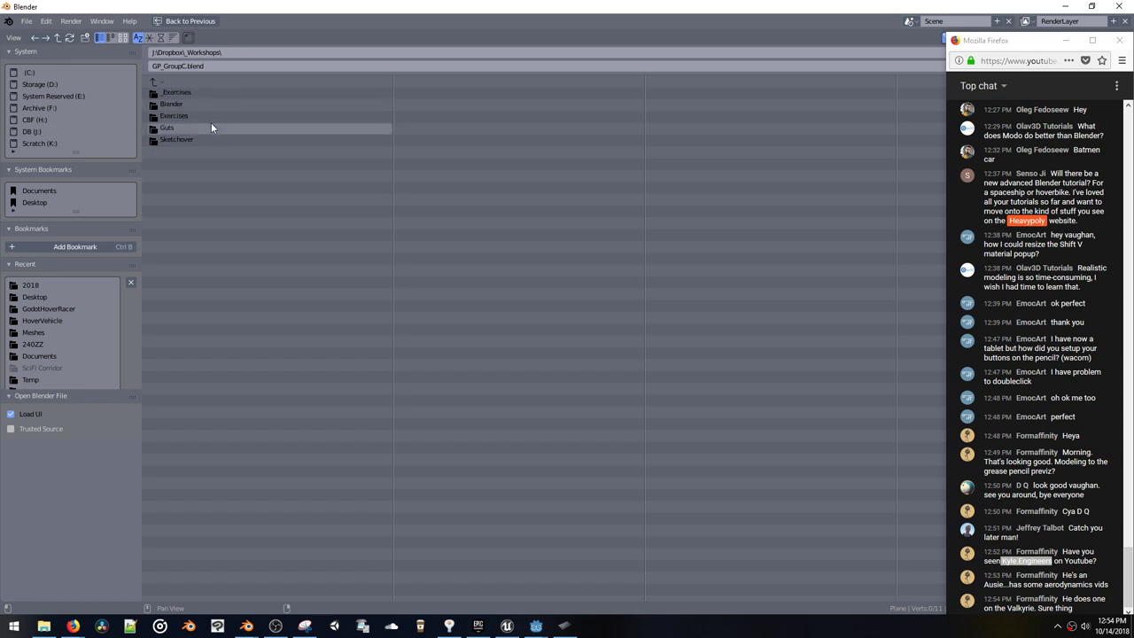
key("BackSpace")
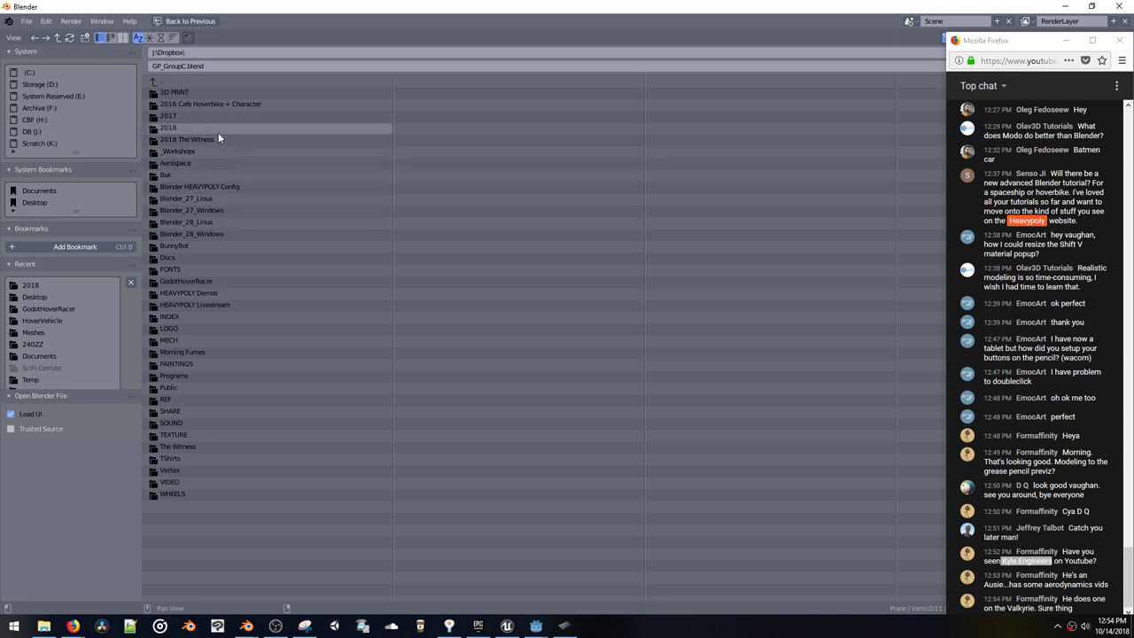
left_click(219, 136)
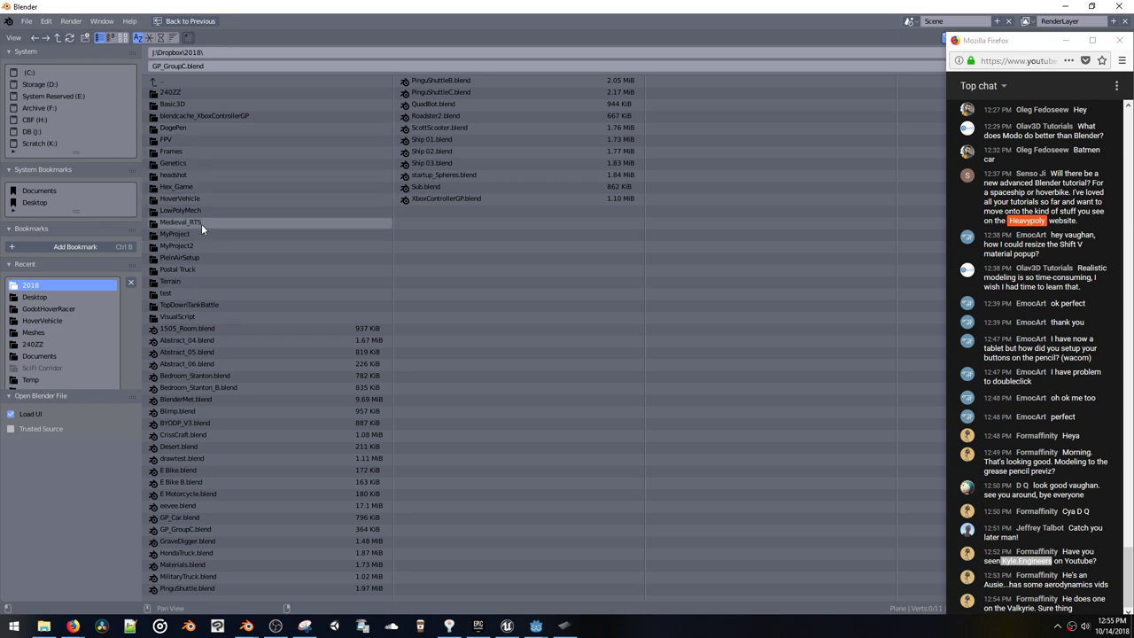
key("BackSpace")
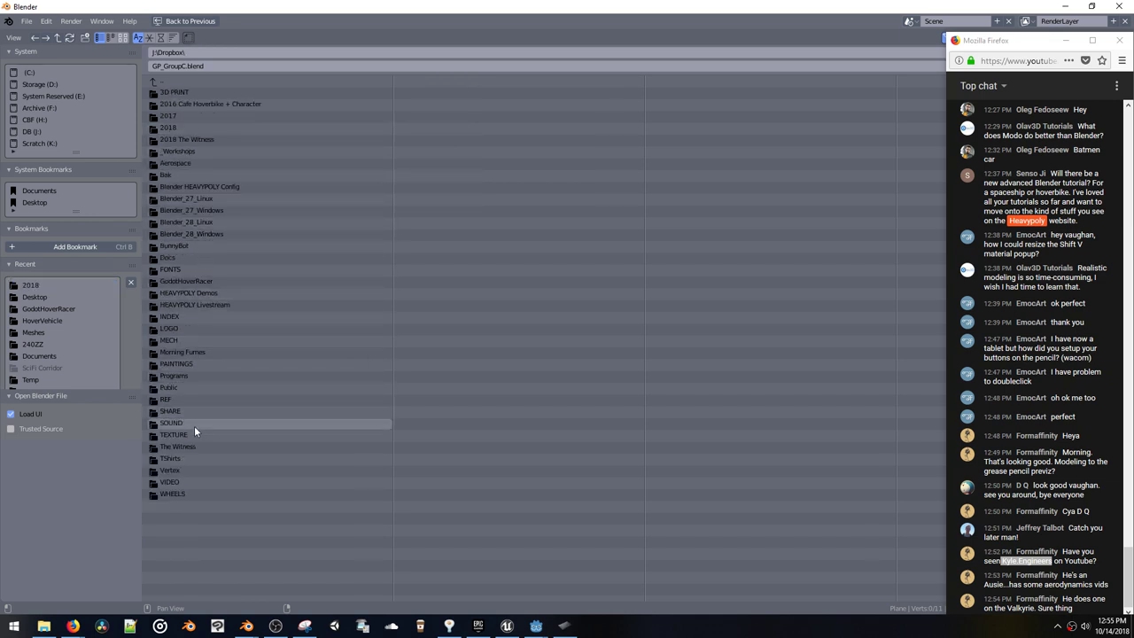
Step: Open LAV.blend from the WHEELS folder and view its open-cockpit car with wheels
left_click(191, 493)
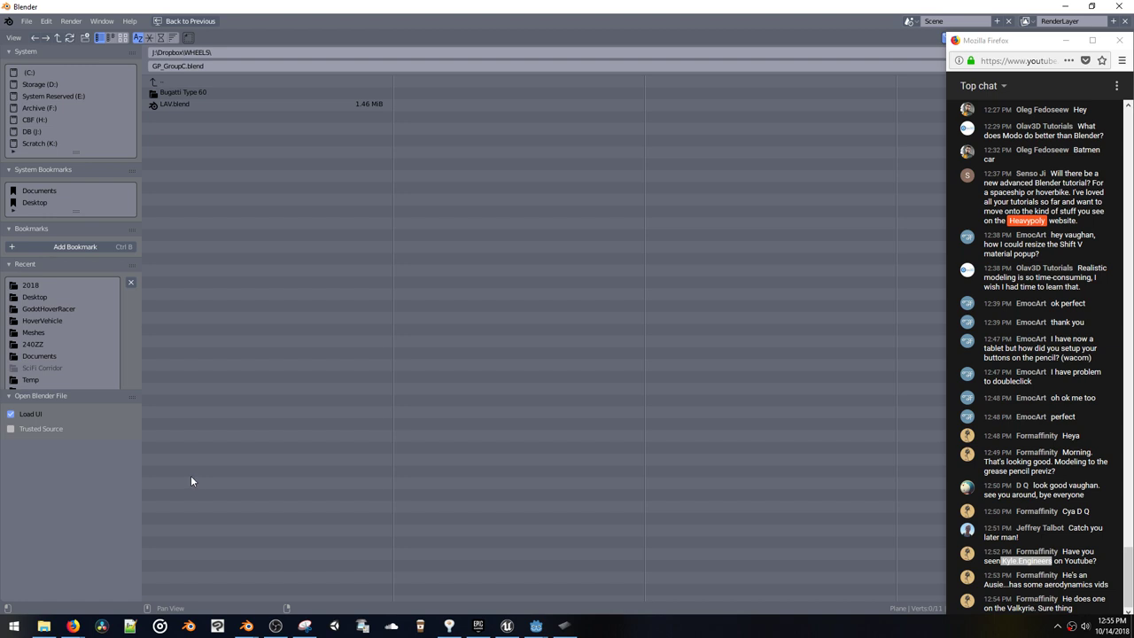
double_click(220, 105)
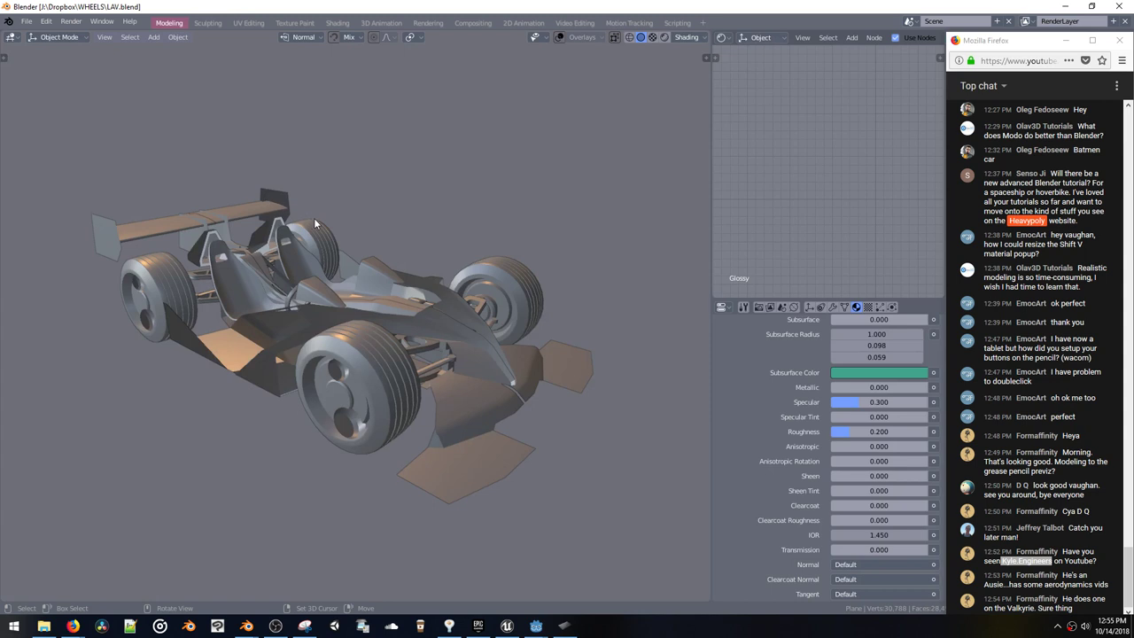
middle_click_drag(314, 223, 307, 233)
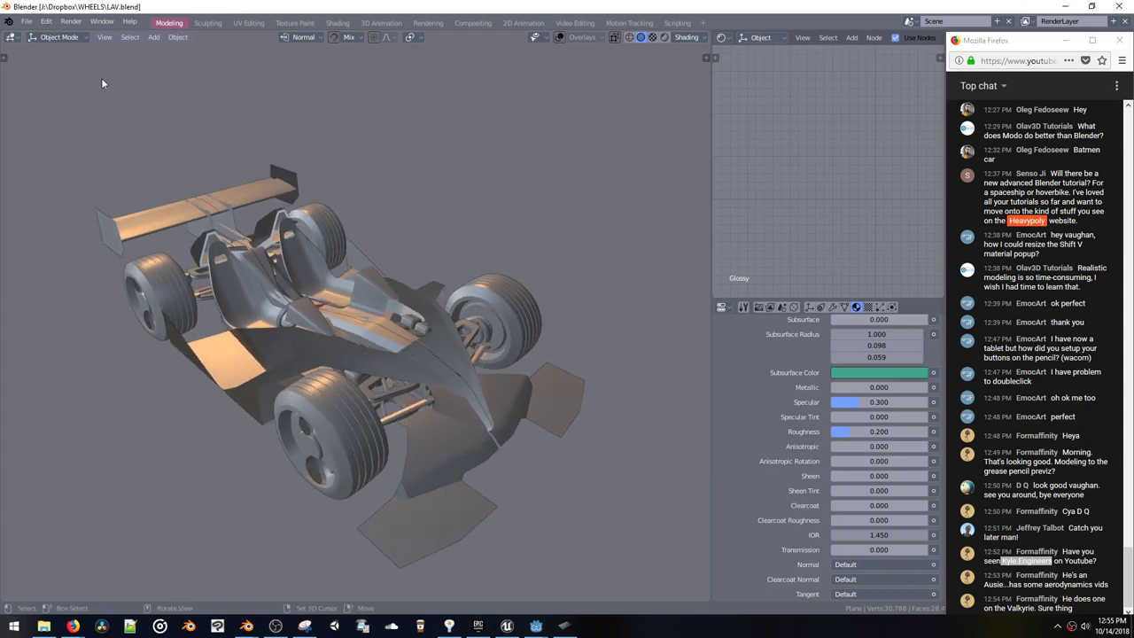
Step: Open F1Lotus_EEVEE.blend from J:\Dropbox\2017\Lotus 73 F1 and dismiss the user settings window
left_click(27, 20)
left_click(47, 45)
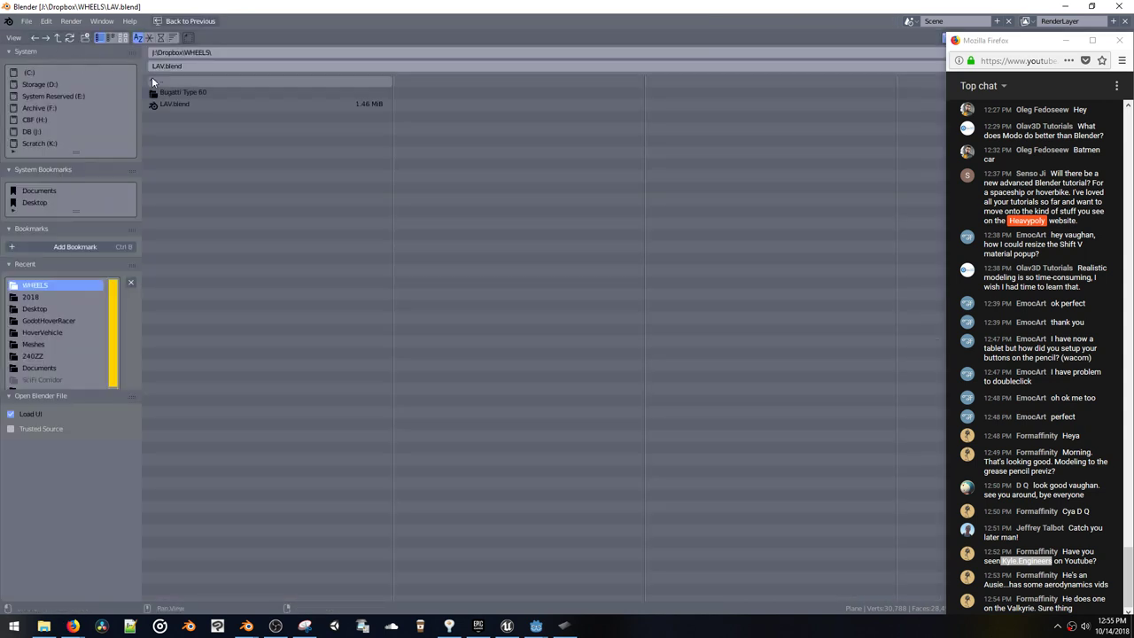
left_click(173, 82)
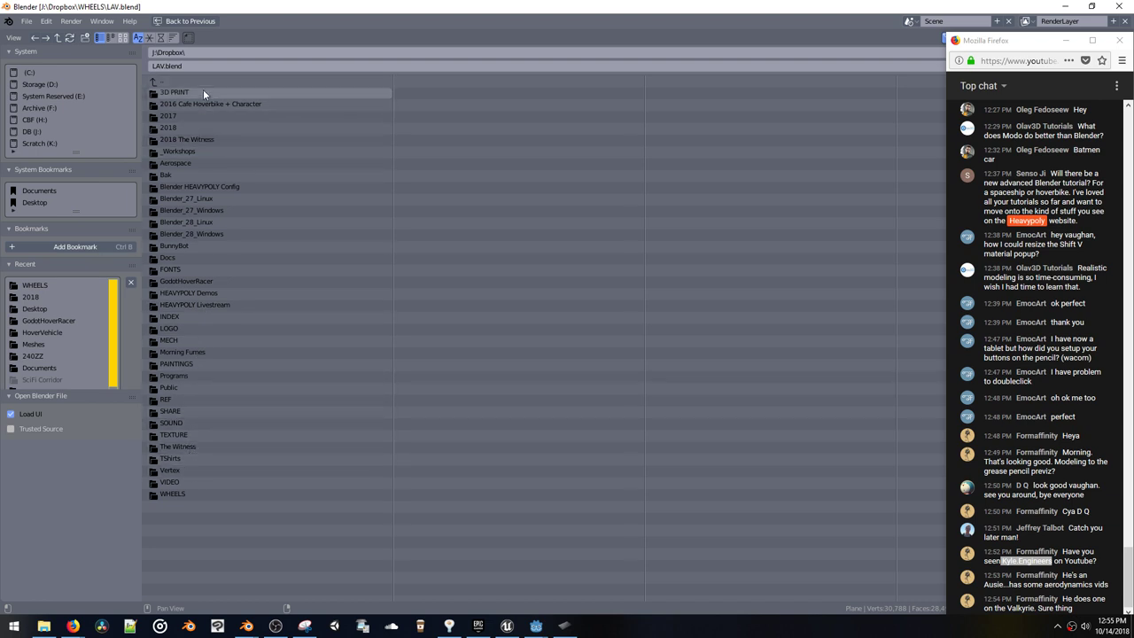
double_click(206, 121)
double_click(205, 115)
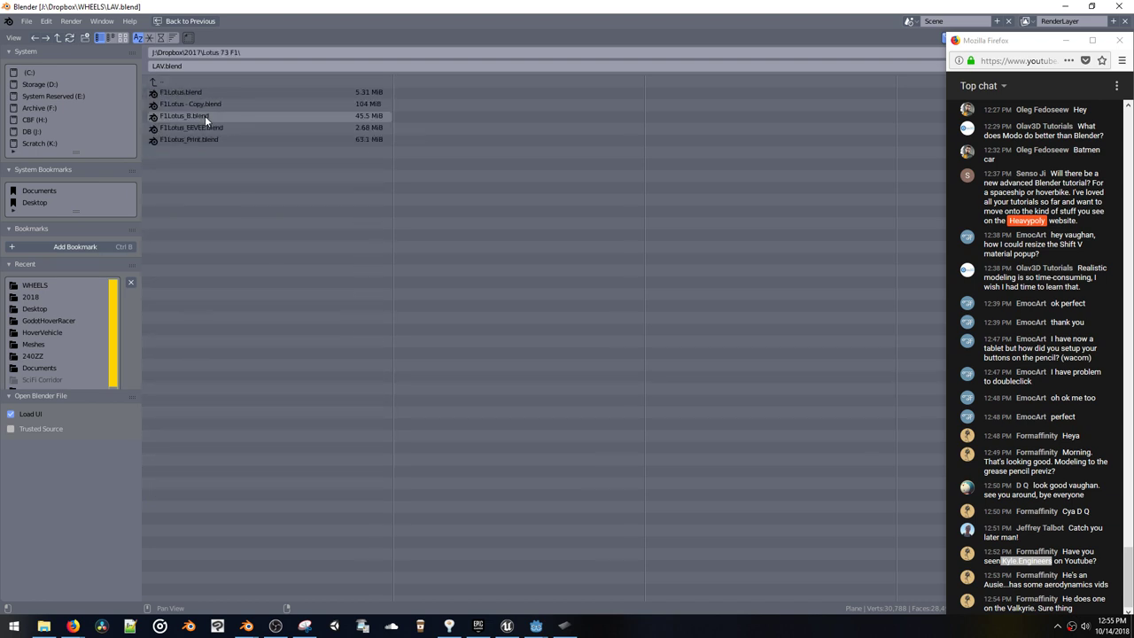
left_click(202, 130)
double_click(202, 130)
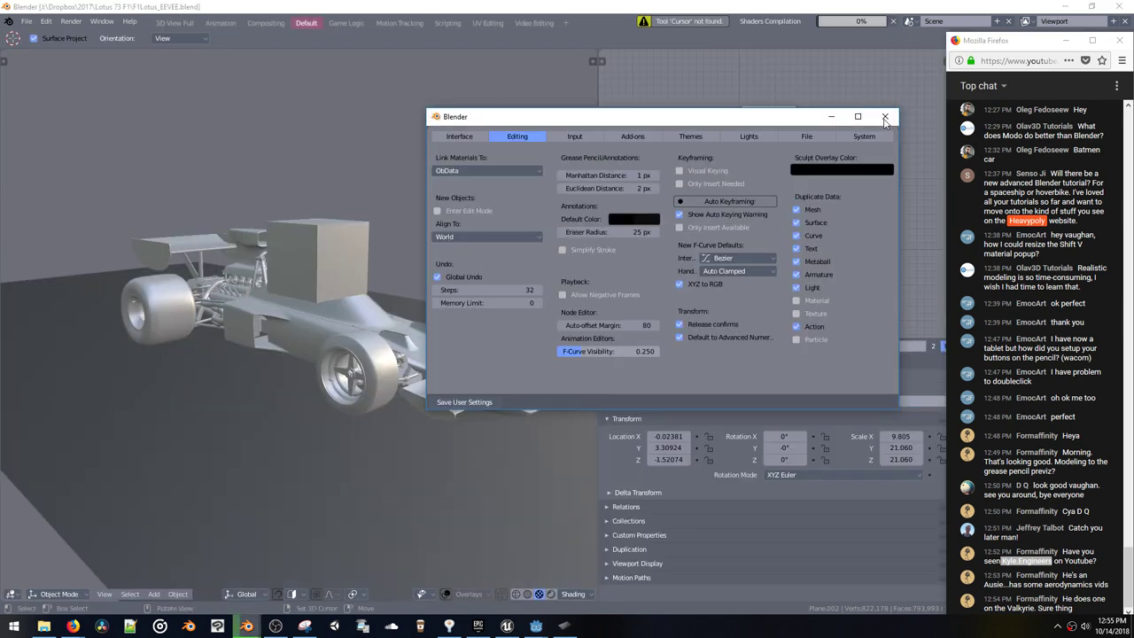
left_click(883, 116)
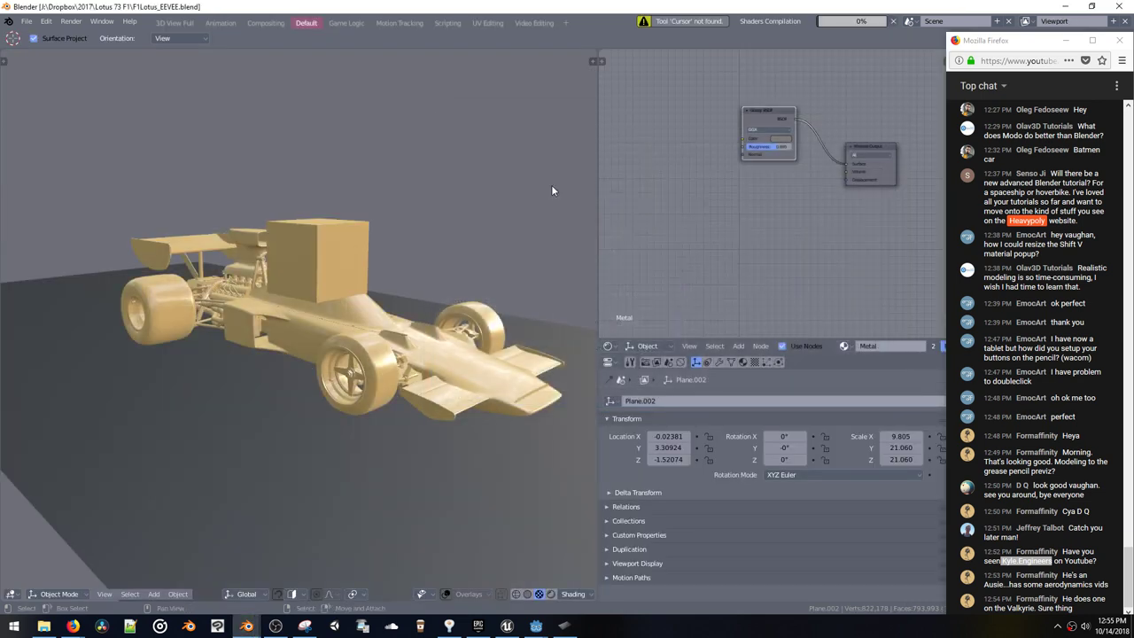
Step: Delete the box above the cockpit and the Lotus body shell pieces, leaving the engine, seat and wheels exposed
left_click(344, 245)
key("Delete")
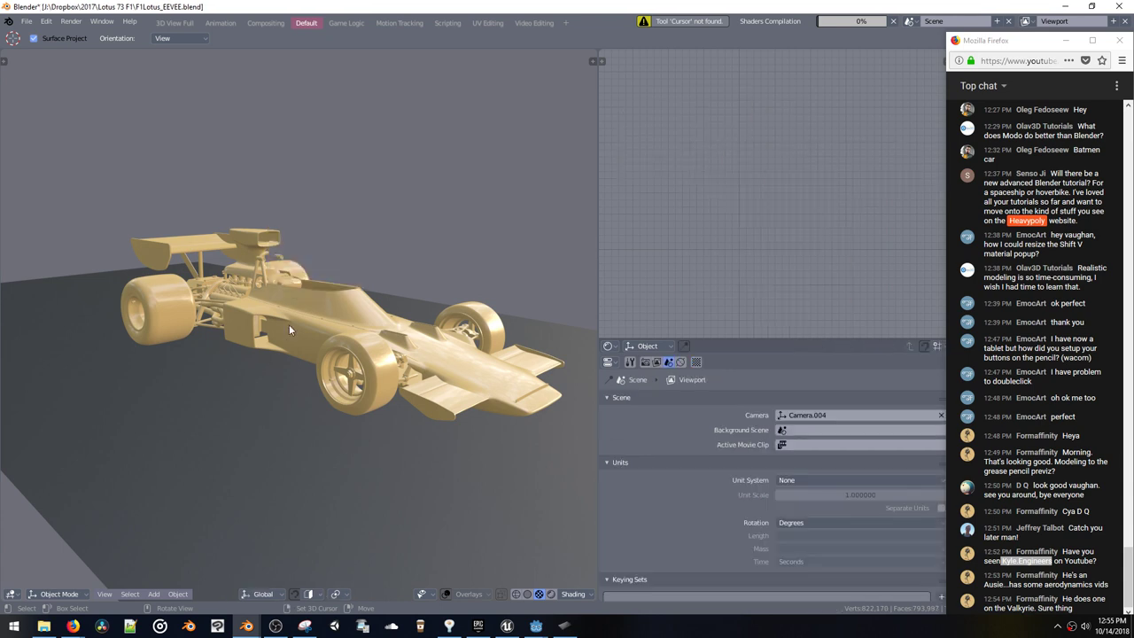
middle_click_drag(289, 324, 256, 248)
left_click(341, 340)
key("Delete")
left_click(351, 333)
key("Delete")
Step: Delete the Lotus rear wing pieces above the back wheels
left_click(133, 253)
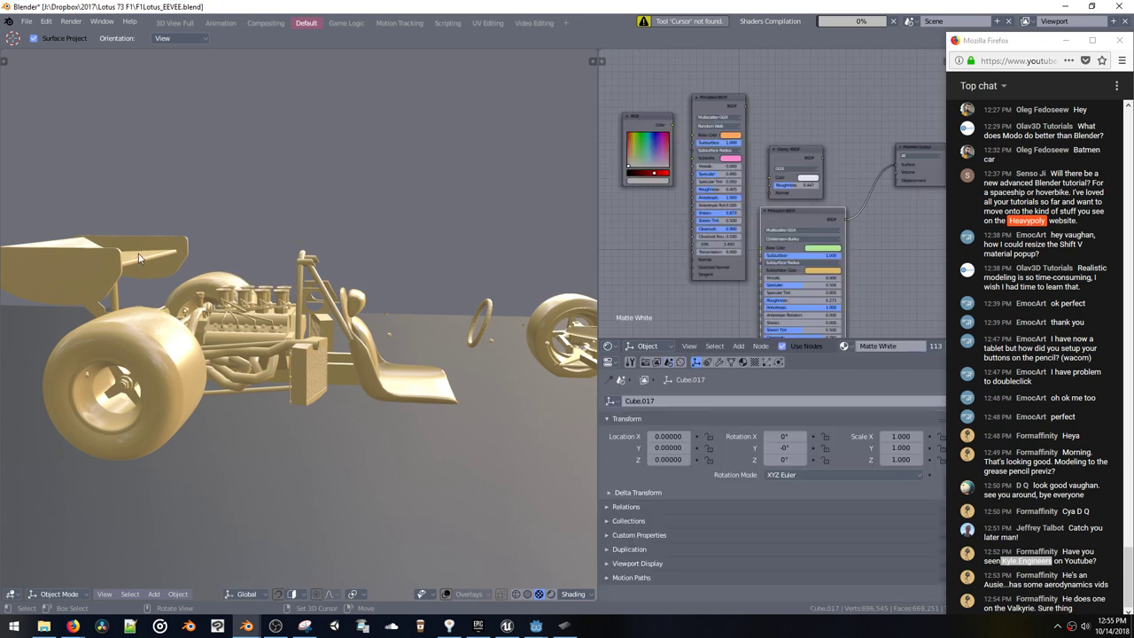
key("Delete")
left_click(93, 274)
key("Delete")
Step: Delete the large ground plane beneath the Lotus chassis
mouse_move(179, 276)
middle_mouse_down()
mouse_move(158, 290)
mouse_move(171, 310)
mouse_move(298, 239)
mouse_move(372, 261)
mouse_move(373, 271)
mouse_move(244, 267)
mouse_move(242, 307)
mouse_move(196, 287)
middle_mouse_up()
left_click(162, 319)
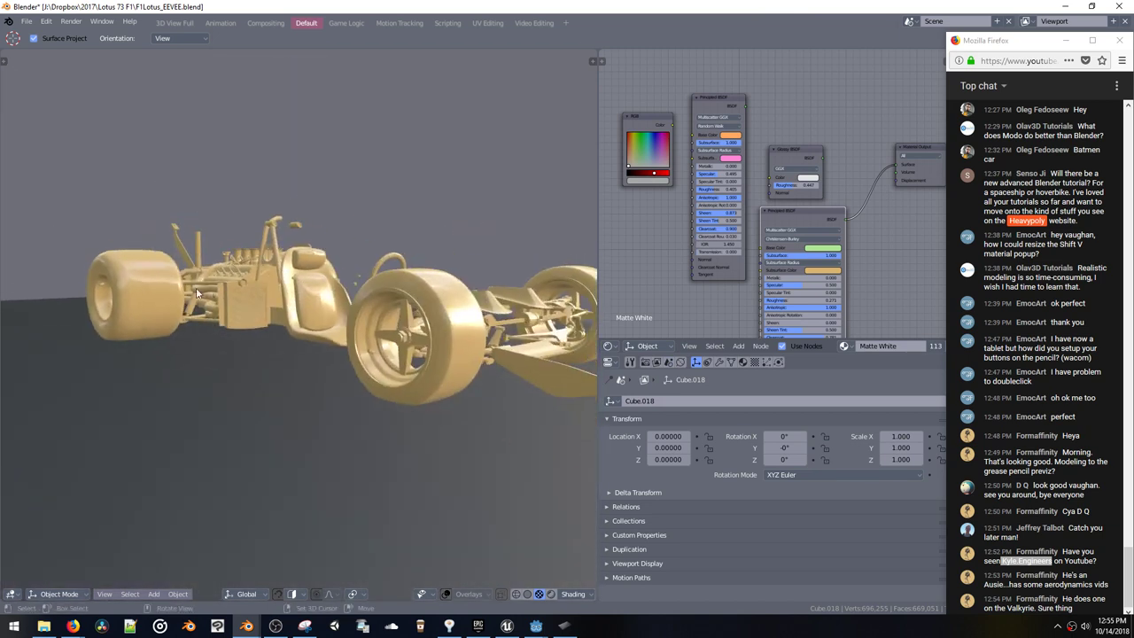
left_click(188, 402)
key("x")
middle_click_drag(188, 402, 195, 328)
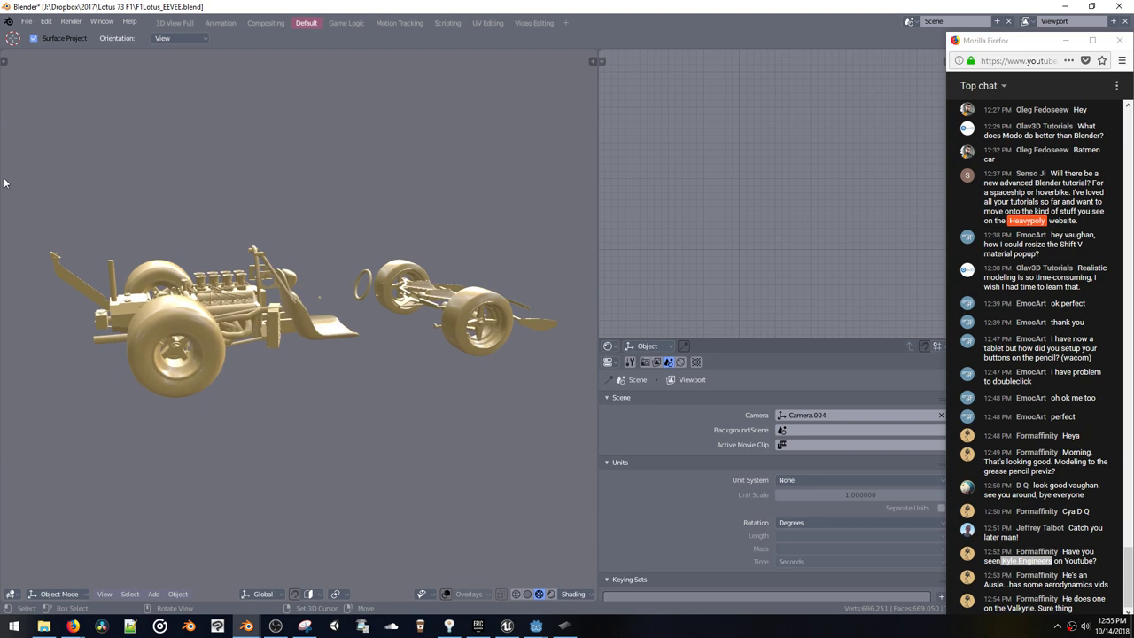
Step: Copy the remaining Lotus chassis and wheel parts and paste them into GP_GroupC.blend
key("ctrl+c")
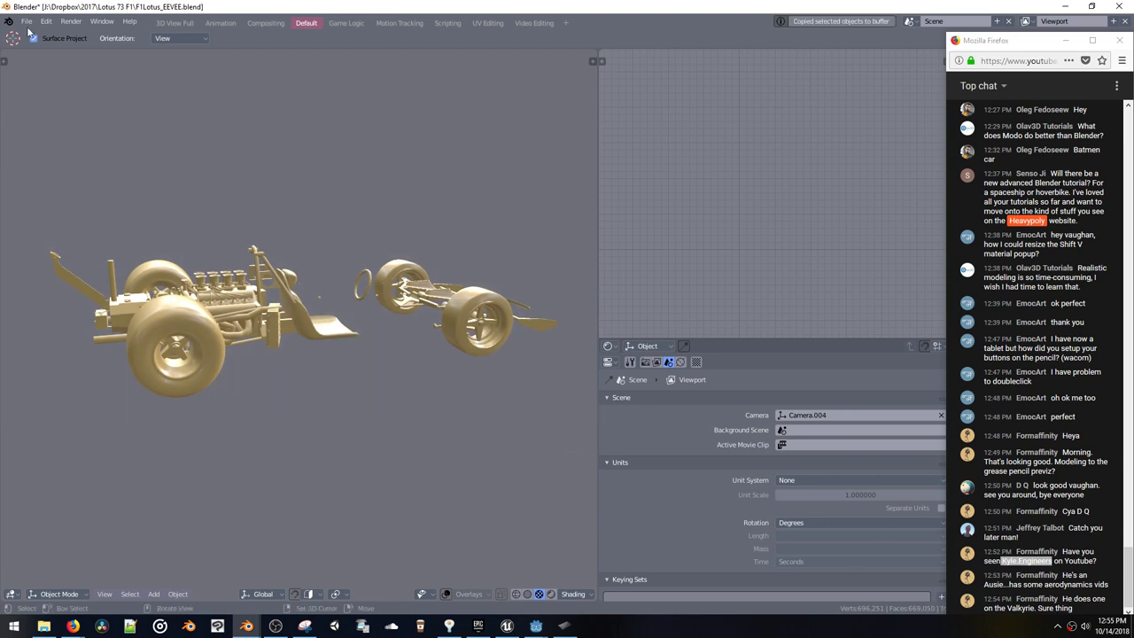
left_click(28, 22)
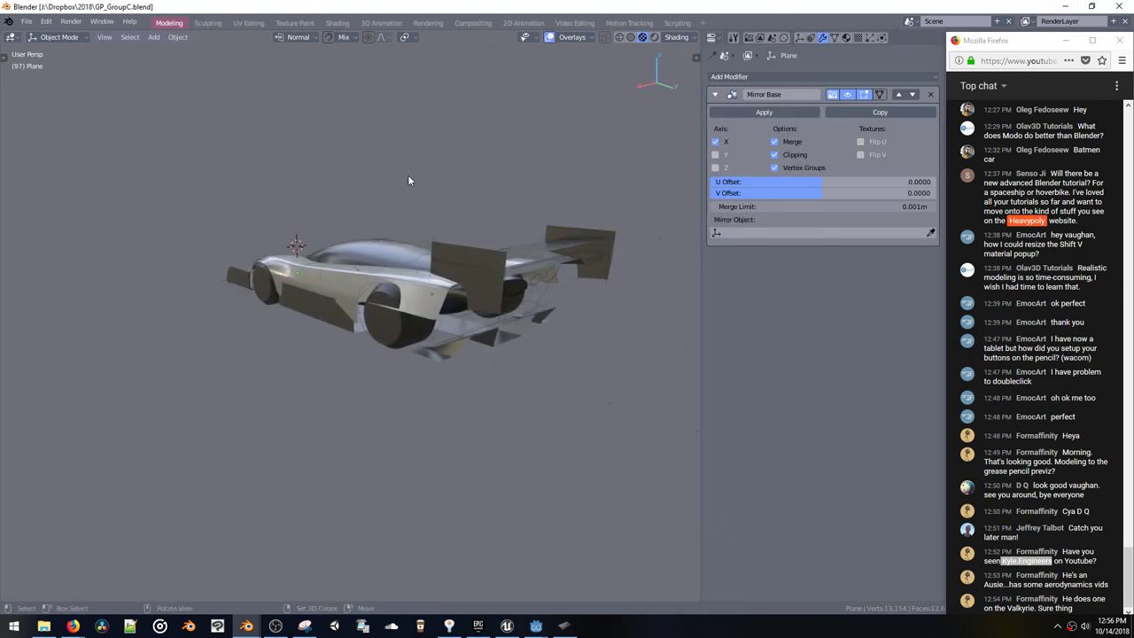
middle_click_drag(407, 180, 369, 283)
key("ctrl+v")
Step: Move the pasted Lotus parts to a new collection named gUTS and select the concept car's parts instead
key("m")
left_click(361, 331)
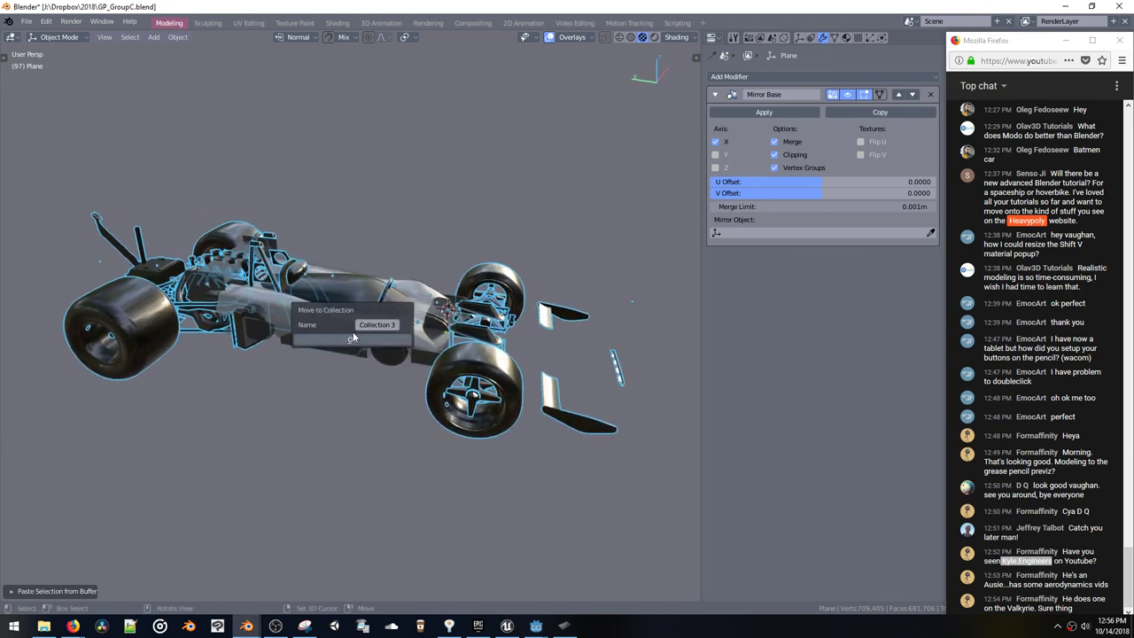
type("gUTS")
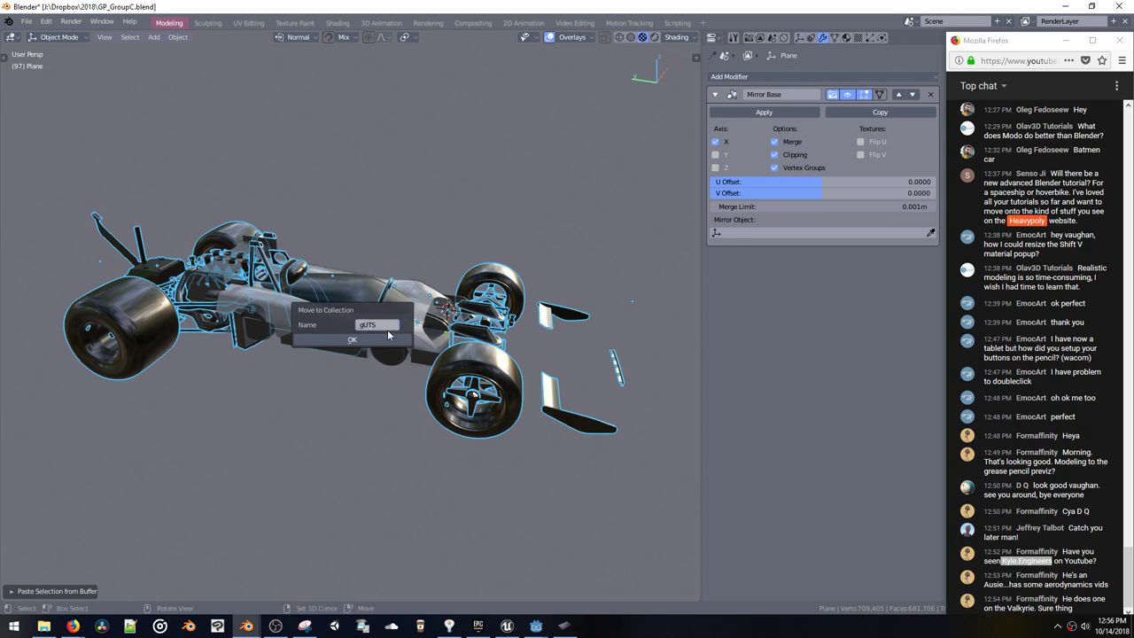
left_click(385, 339)
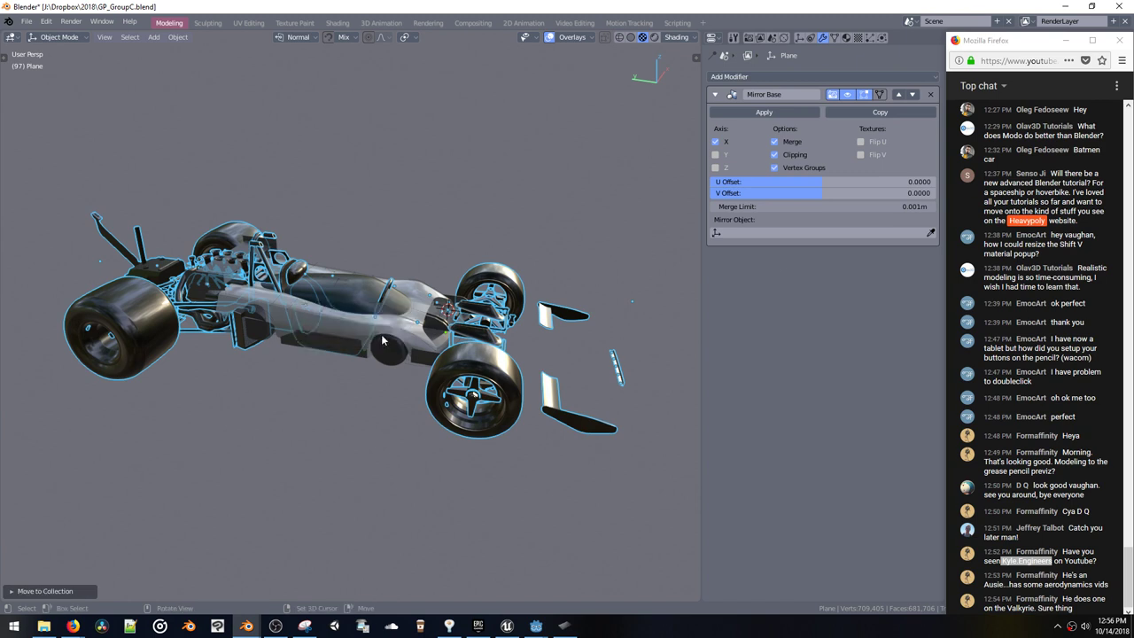
left_click(386, 229)
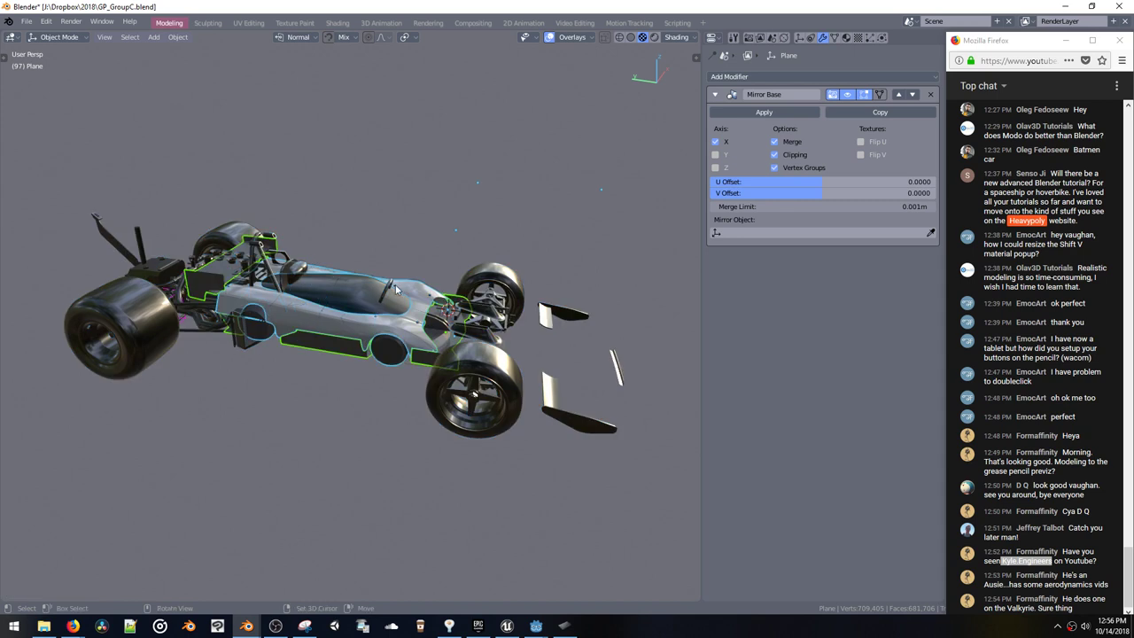
middle_click_drag(393, 291, 481, 286)
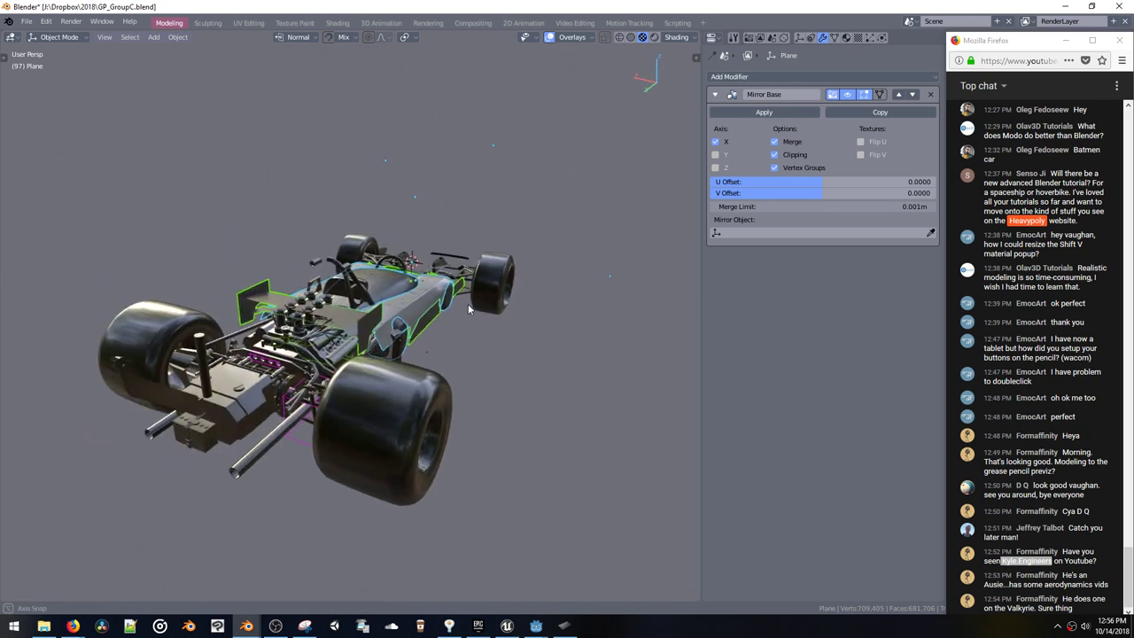
Step: Try to scale up the concept car's parts to match the pasted Lotus chassis
key("s")
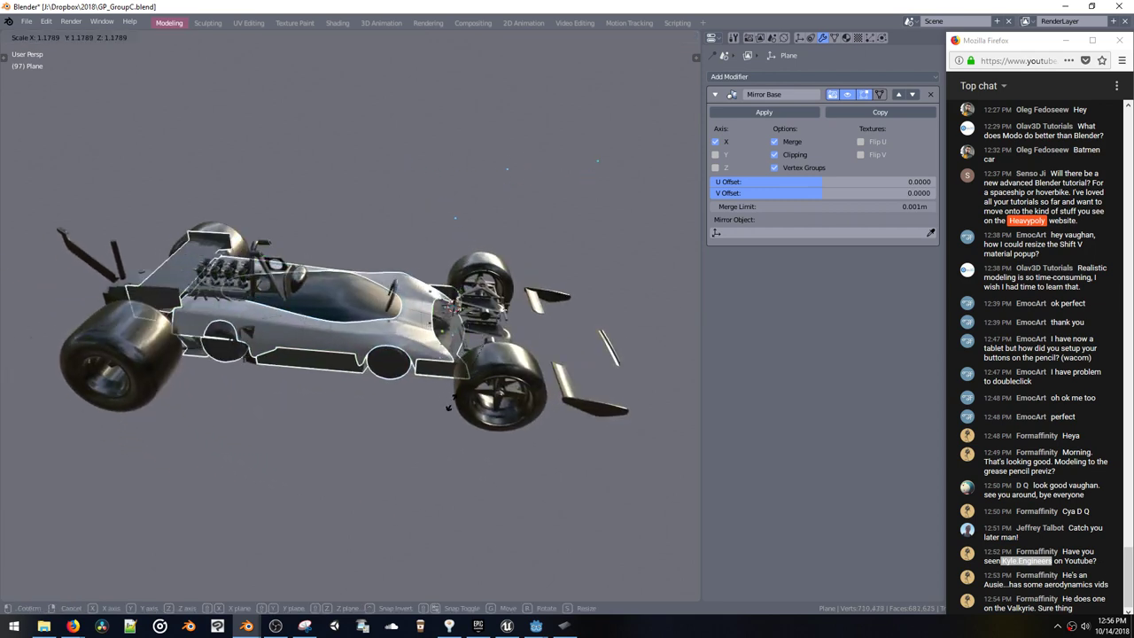
left_click(461, 585)
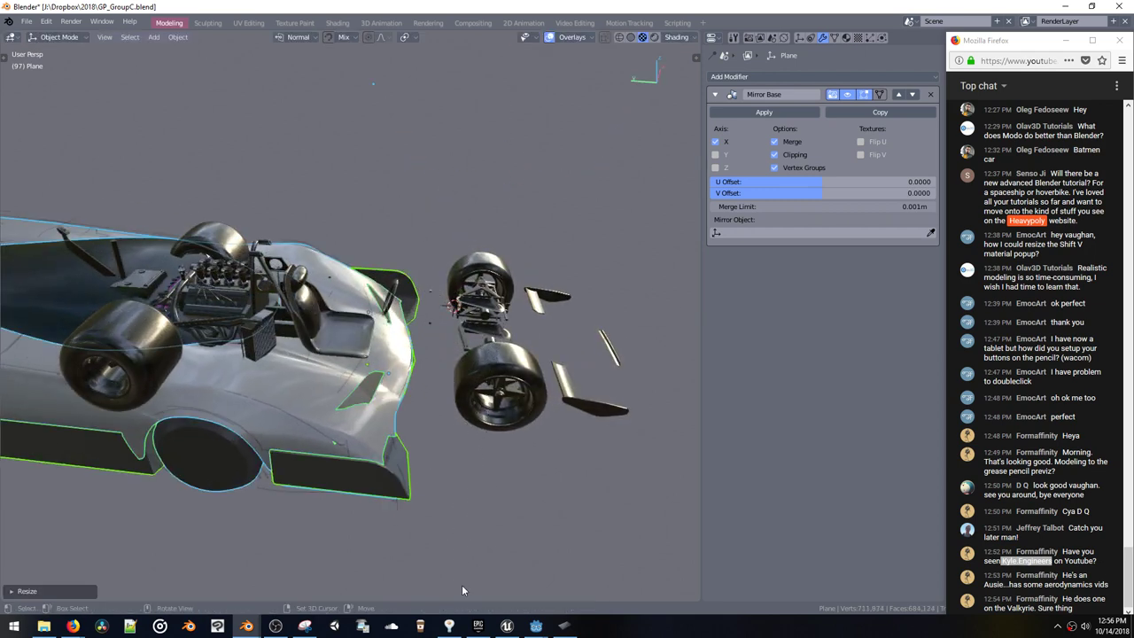
middle_click_drag(462, 585, 388, 490)
key("s")
left_click(391, 449)
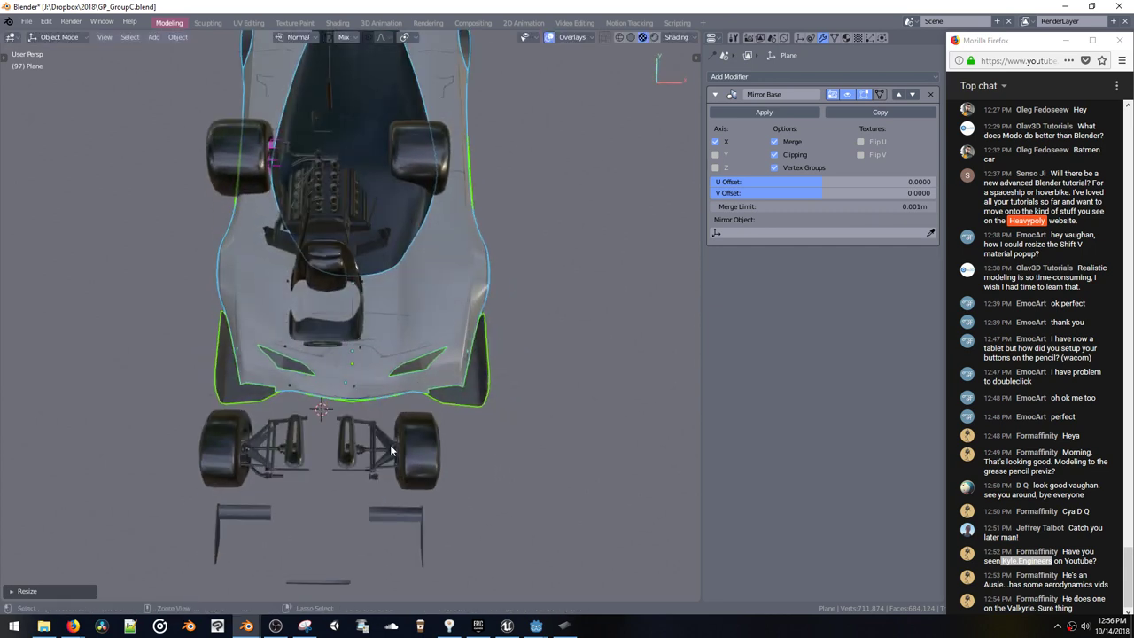
key("ctrl+z")
mouse_move(397, 359)
middle_mouse_down("shift")
mouse_move(425, 328)
mouse_move(397, 291)
mouse_move(384, 355)
middle_mouse_up("shift")
key("ctrl+z")
Step: Set the pivot to median and scale up the concept car until its body is as wide as the Lotus front track
key("period")
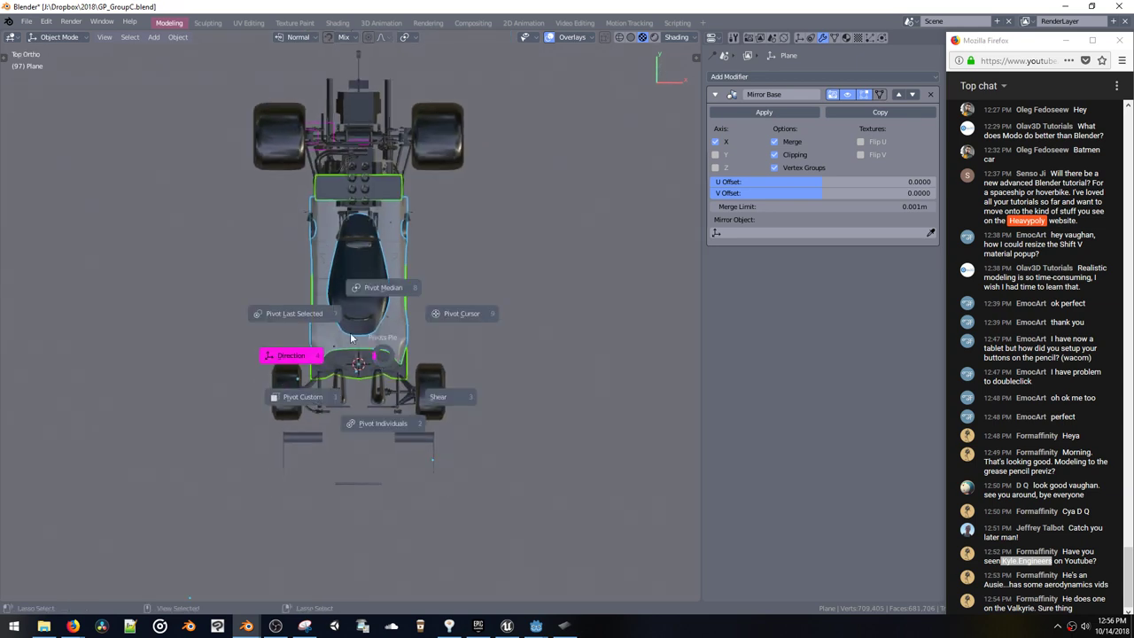
left_click(373, 288)
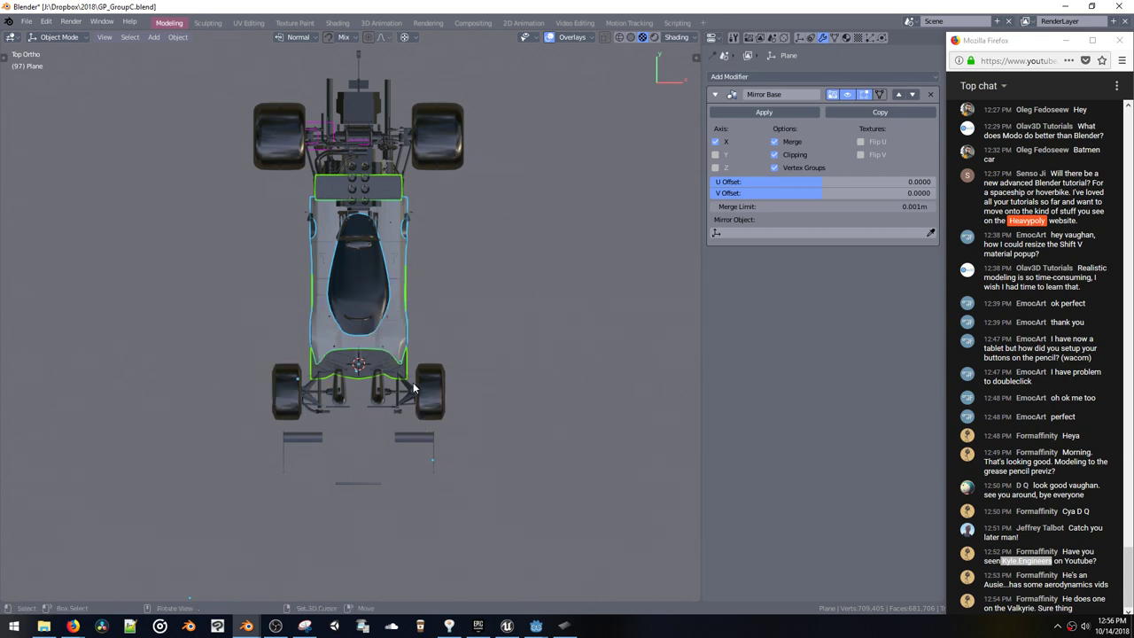
key("s")
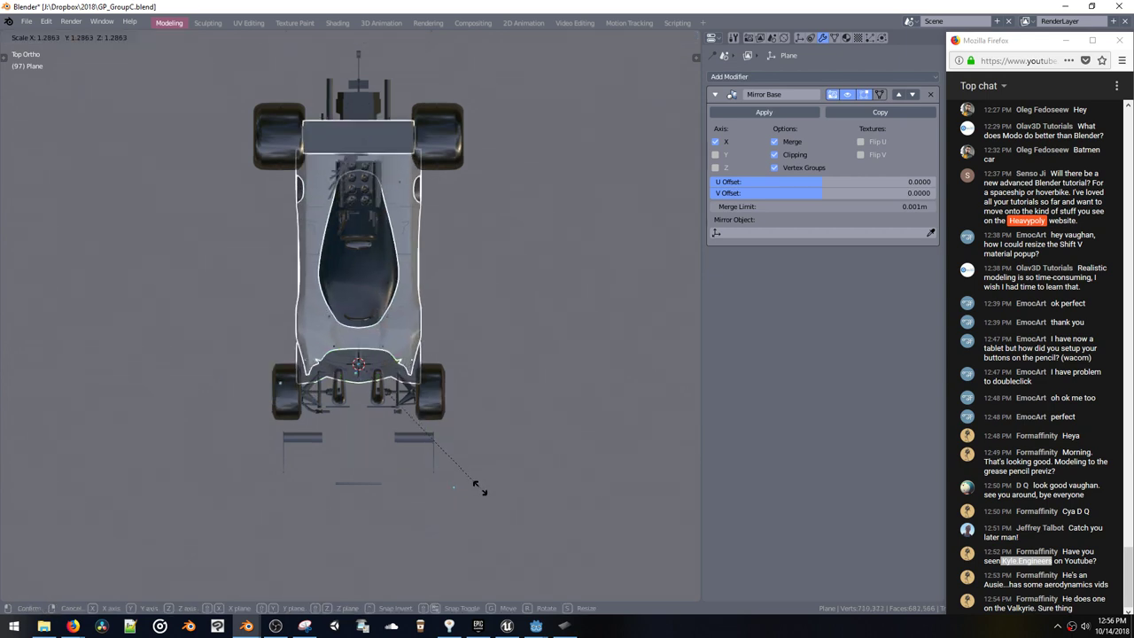
left_click(541, 523)
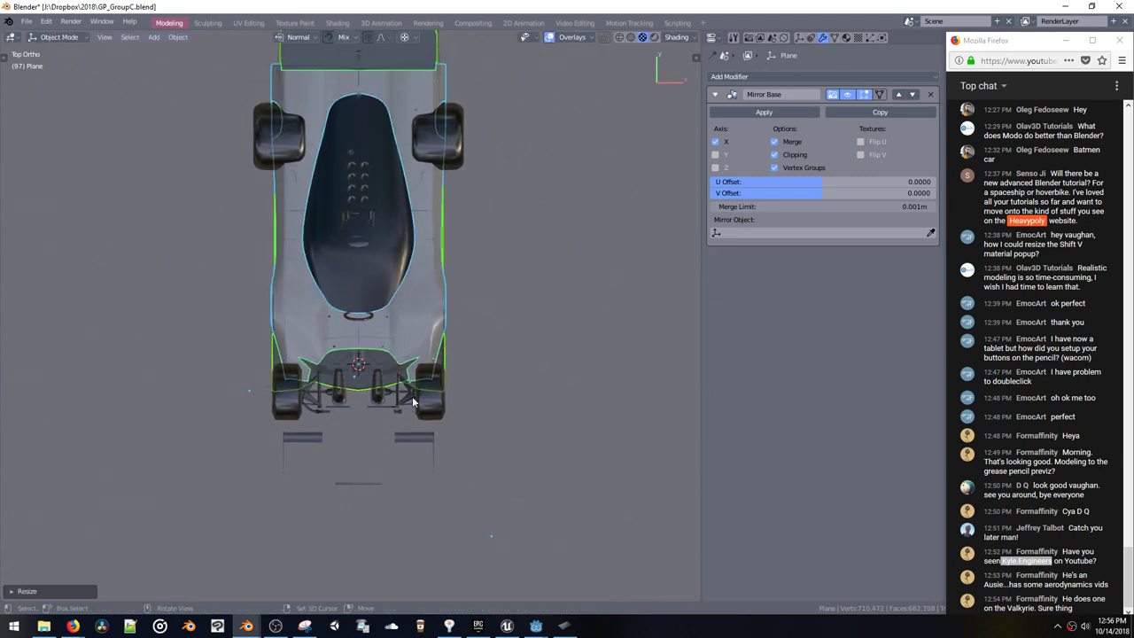
Step: Move the scaled concept car forward about 3 m along global Y so it covers the Lotus wheels
middle_click_drag(413, 401, 441, 394)
key("KP_7")
key("g")
key("y")
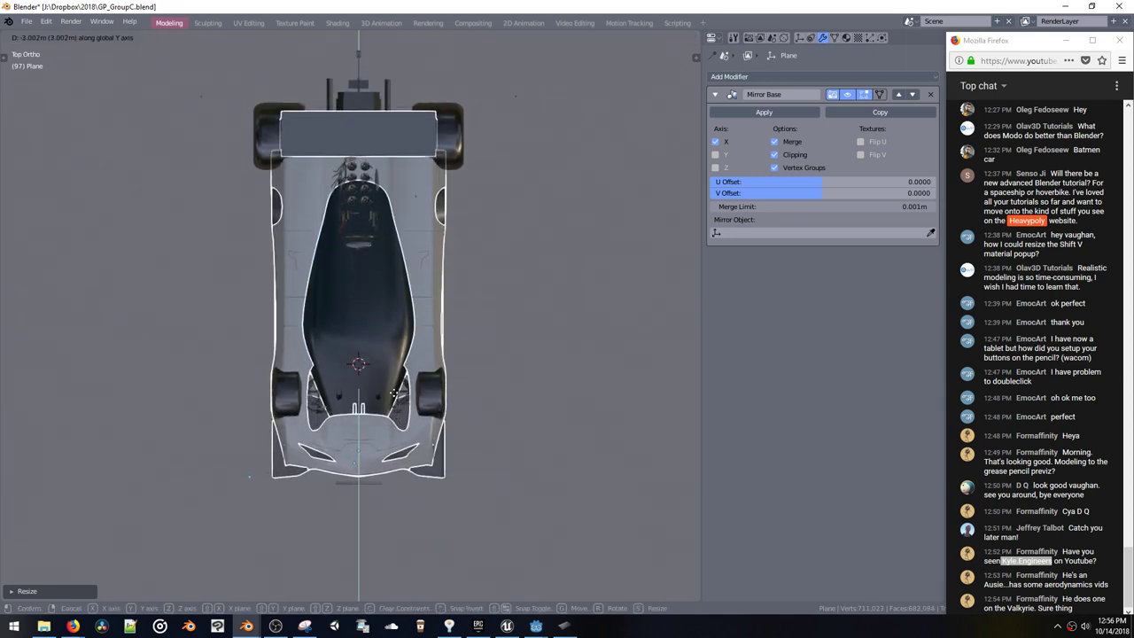
left_click(394, 392)
Step: Adjust the concept car's height along Z so the body sits over the Lotus wheels and suspension
middle_click_drag(394, 393, 435, 344)
key("g")
key("z")
left_click(444, 333)
key("g")
key("z")
left_click(308, 383)
Step: Select the concept car's placeholder wheel discs and delete them, keeping the detailed Lotus wheels
key("space")
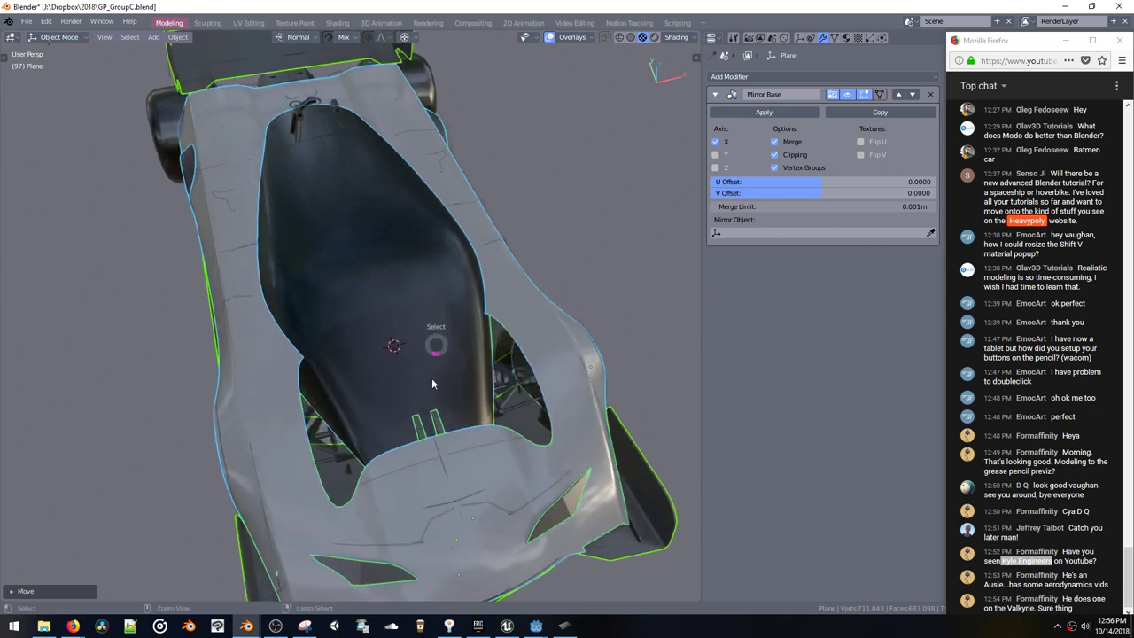
middle_click_drag(438, 405, 434, 215)
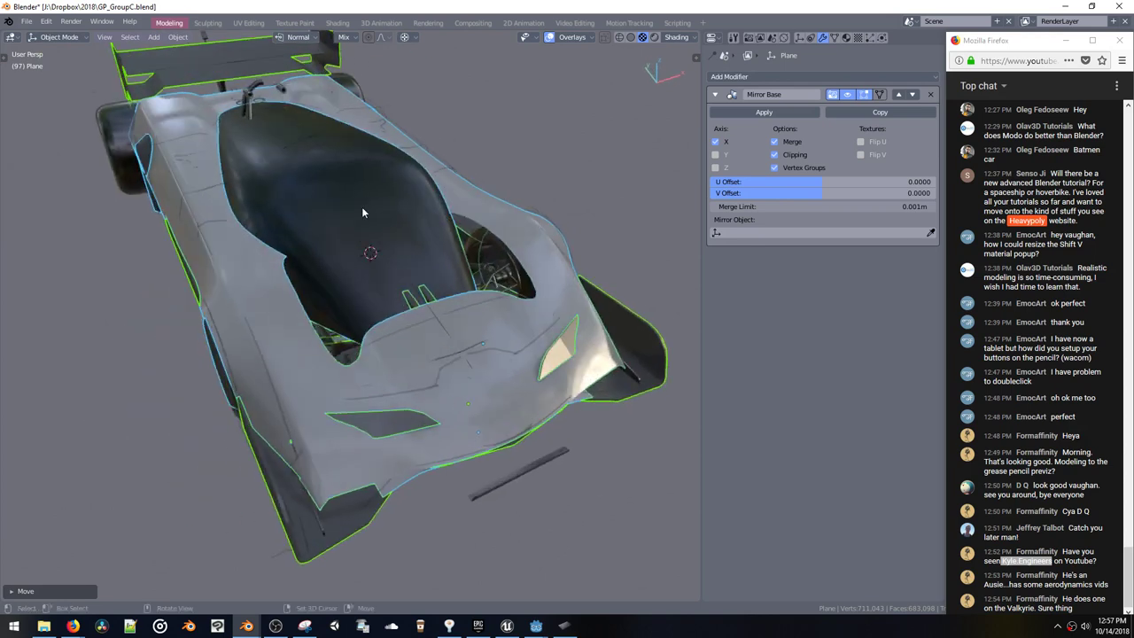
middle_click_drag(363, 212, 395, 275)
left_click(383, 335)
middle_click_drag(383, 334, 443, 315)
left_click(400, 334)
left_click(328, 355)
left_click(328, 315)
key("x")
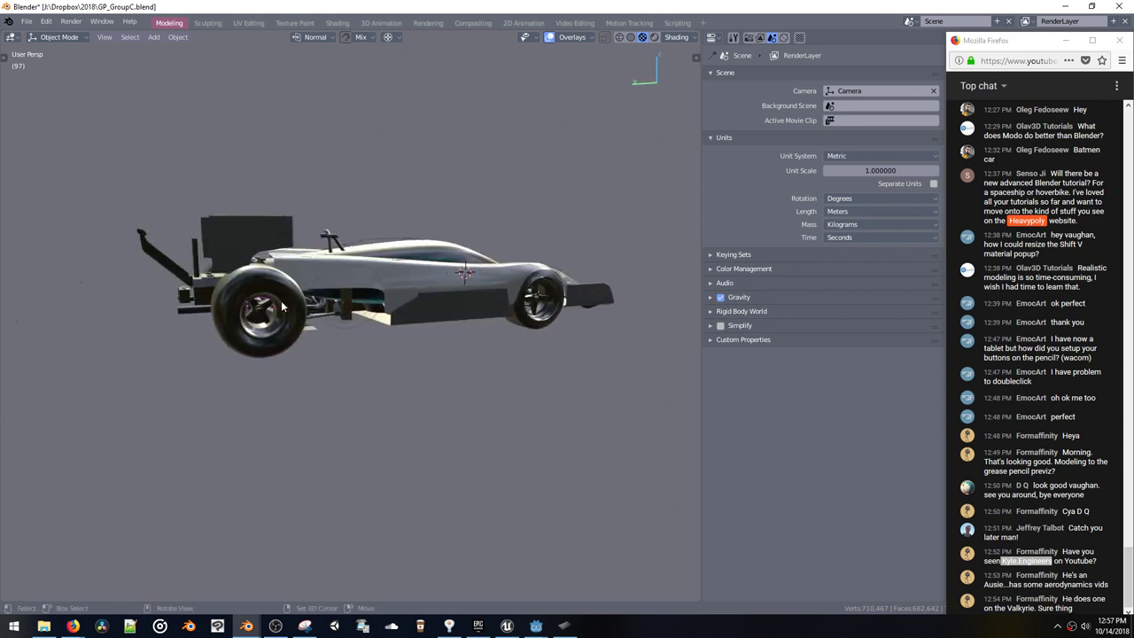
Step: Move the chat window off the scene object list and make the gUTS collection unselectable
left_click(284, 307)
middle_click_drag(308, 308, 314, 339)
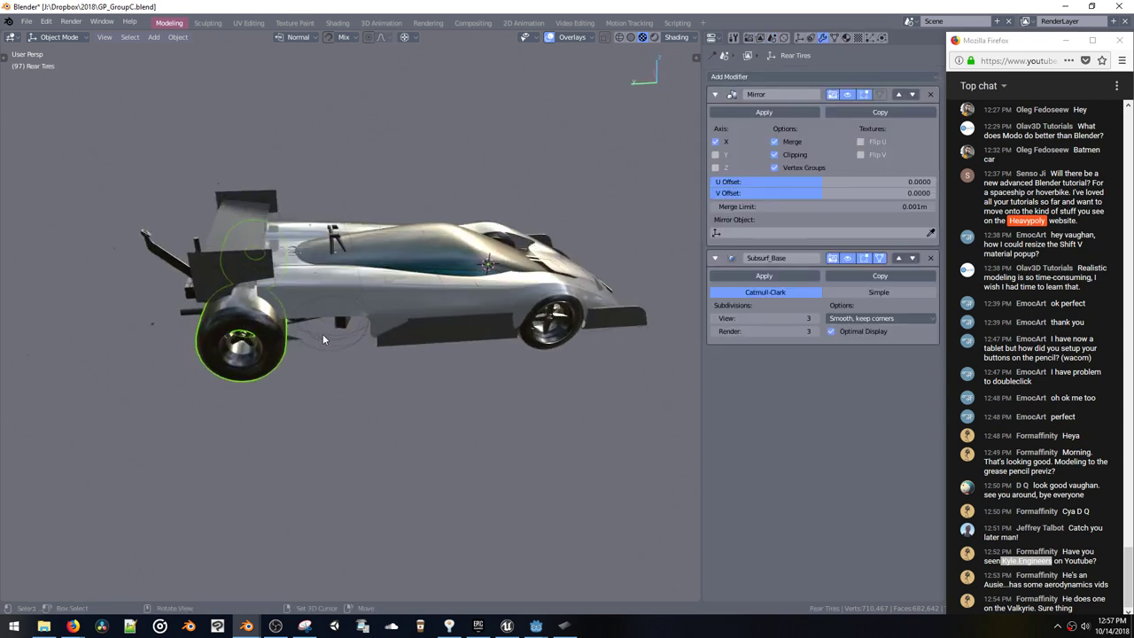
key("m")
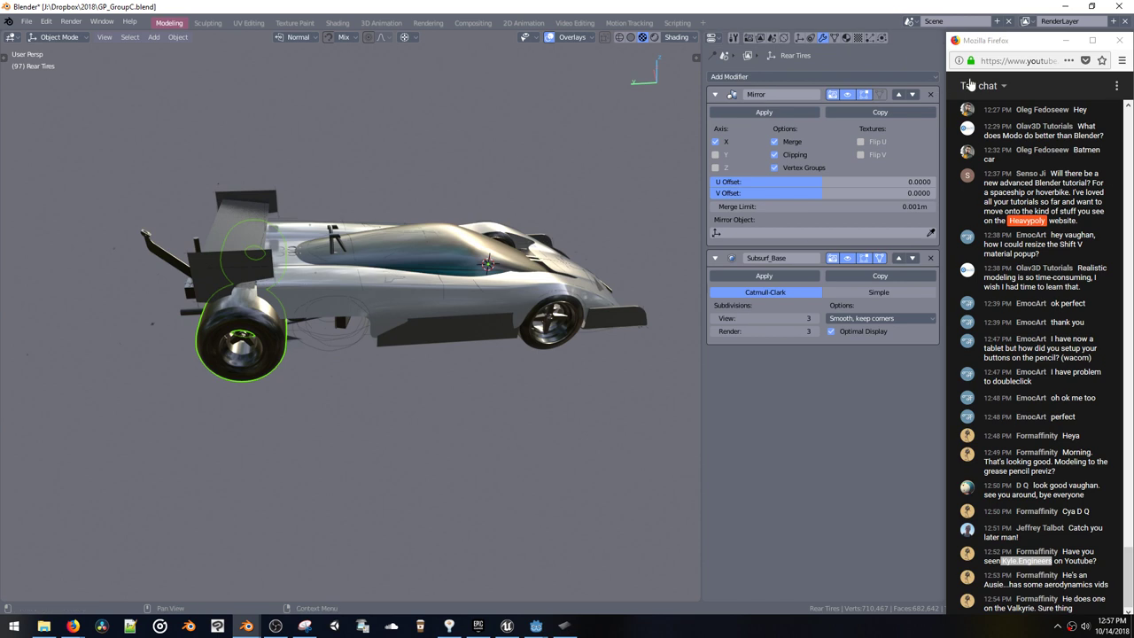
left_click_drag(1004, 49, 788, 44)
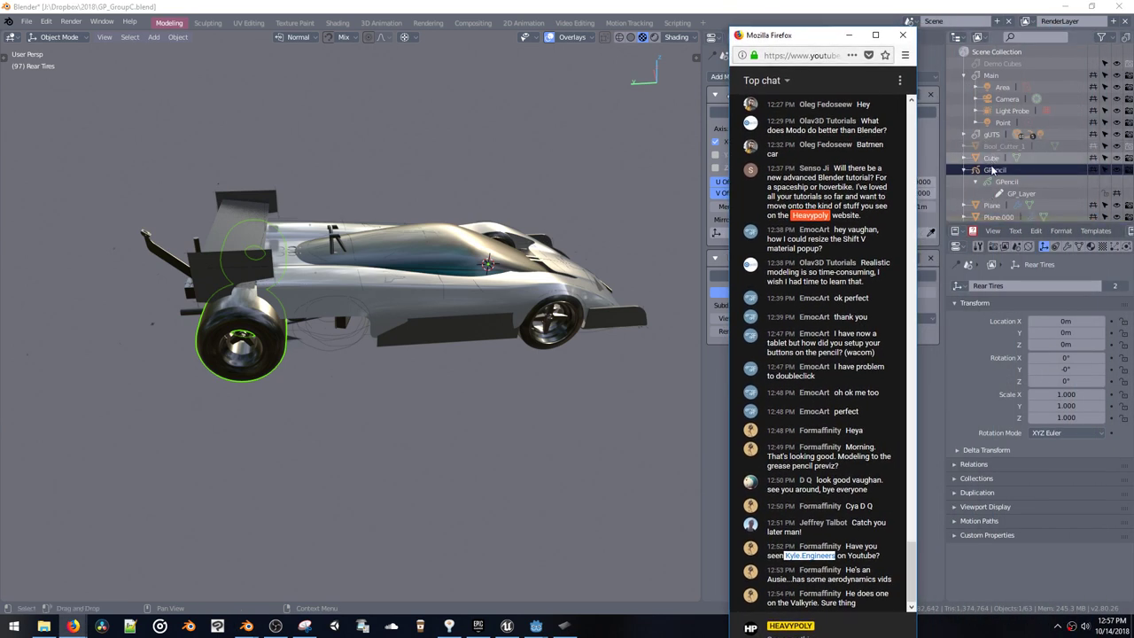
scroll(982, 180, "down", 1)
scroll(990, 155, "up", 1)
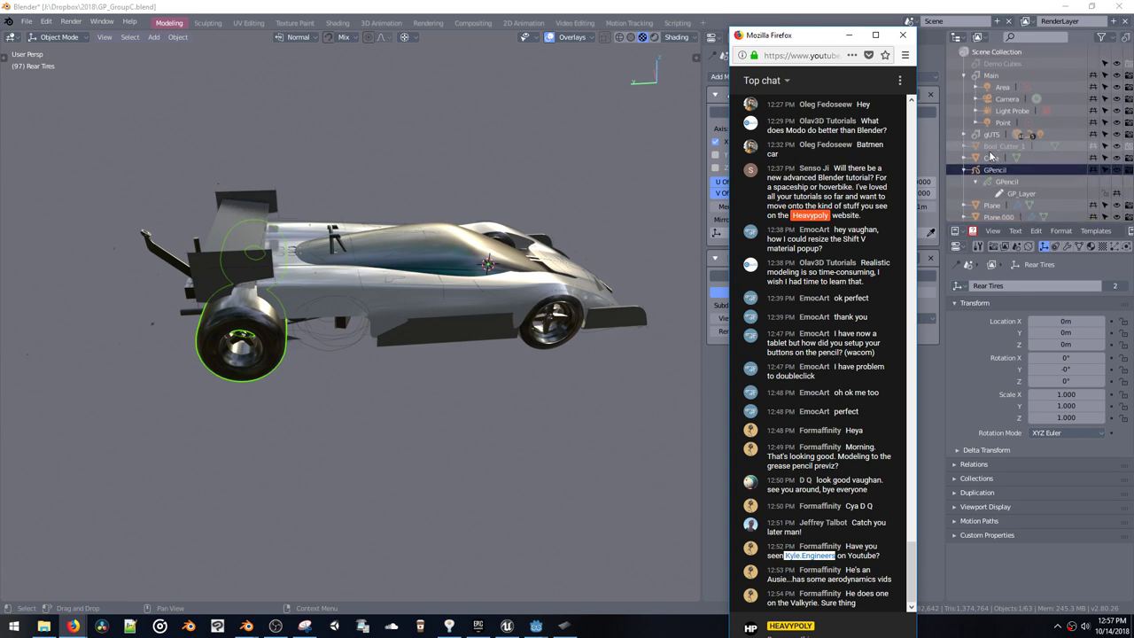
scroll(975, 116, "down", 1)
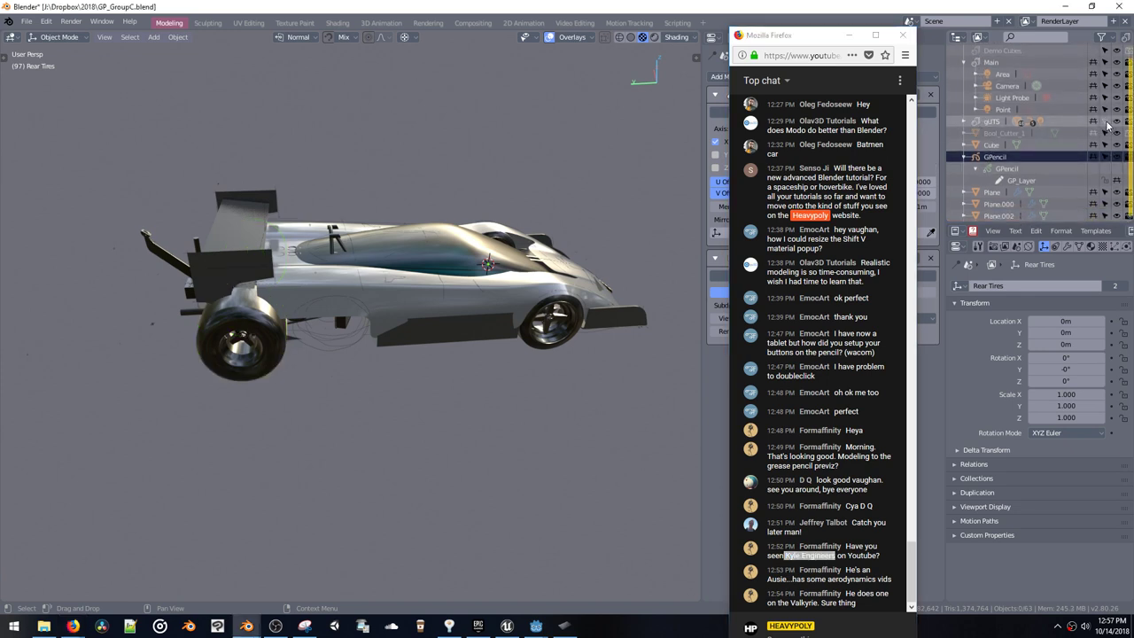
Step: Hide the Plane object that holds the blocky rear wings and dark side panels
left_click(964, 122)
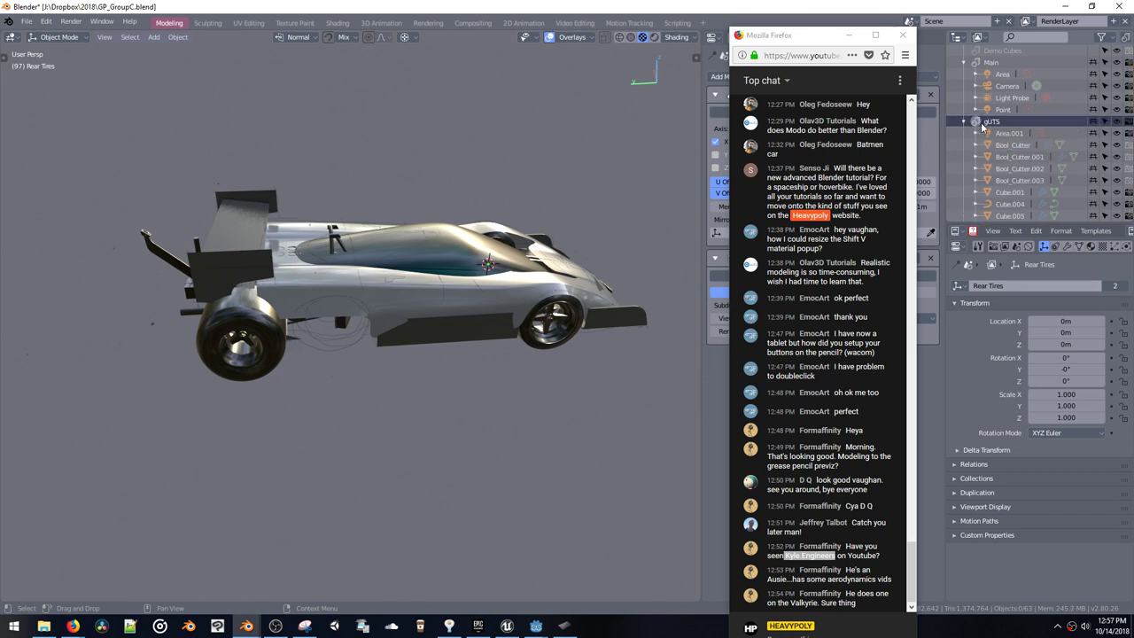
left_click(963, 120)
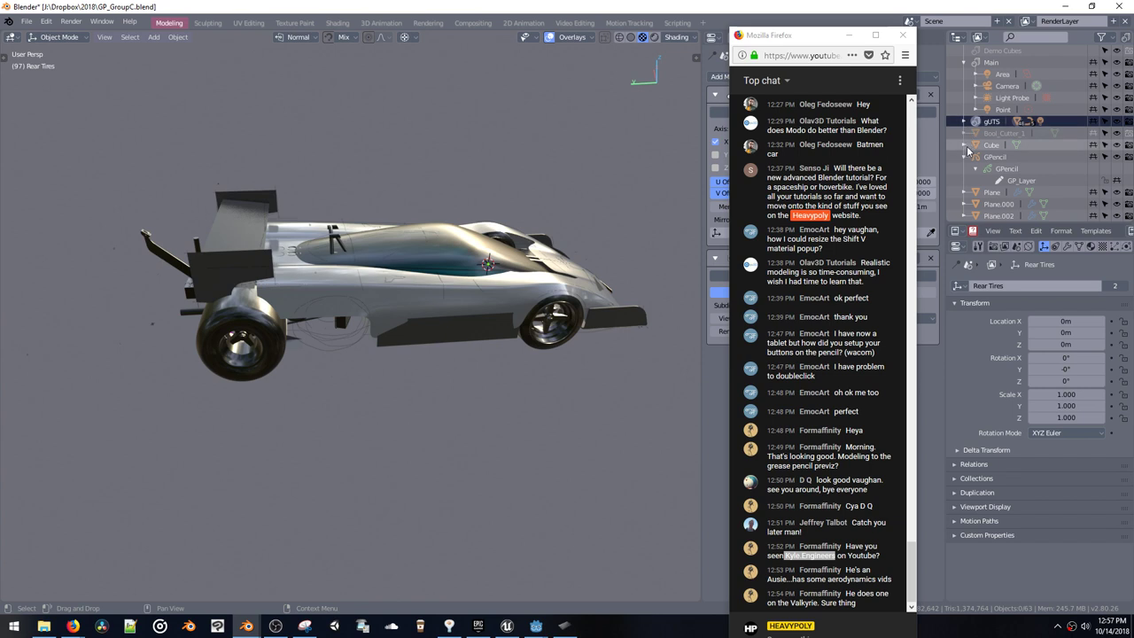
left_click(970, 146)
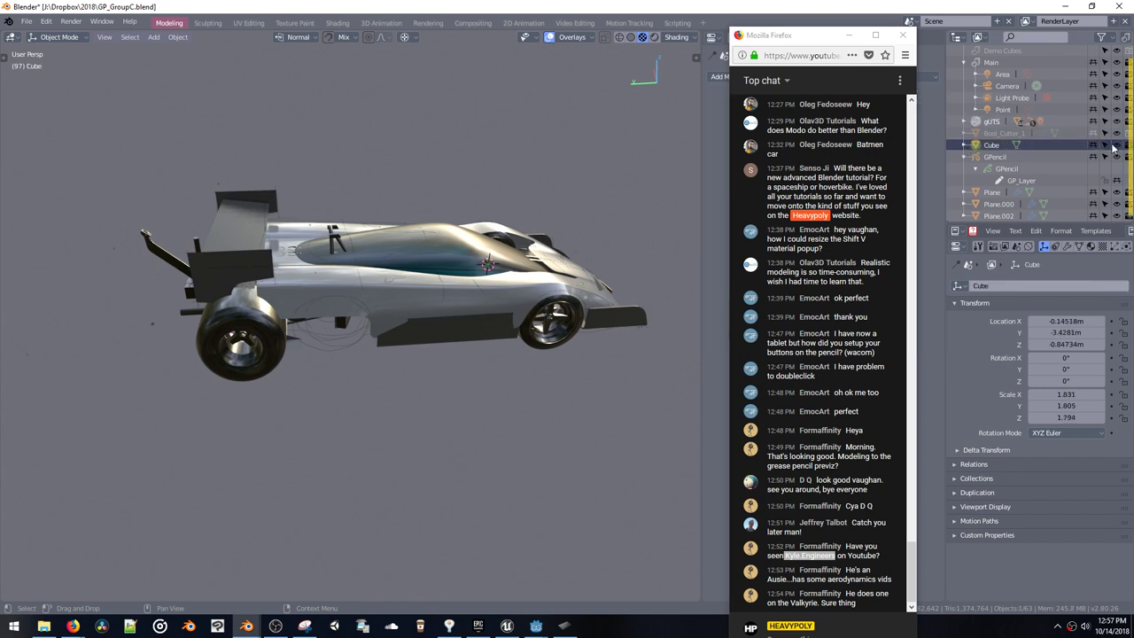
left_click(1115, 192)
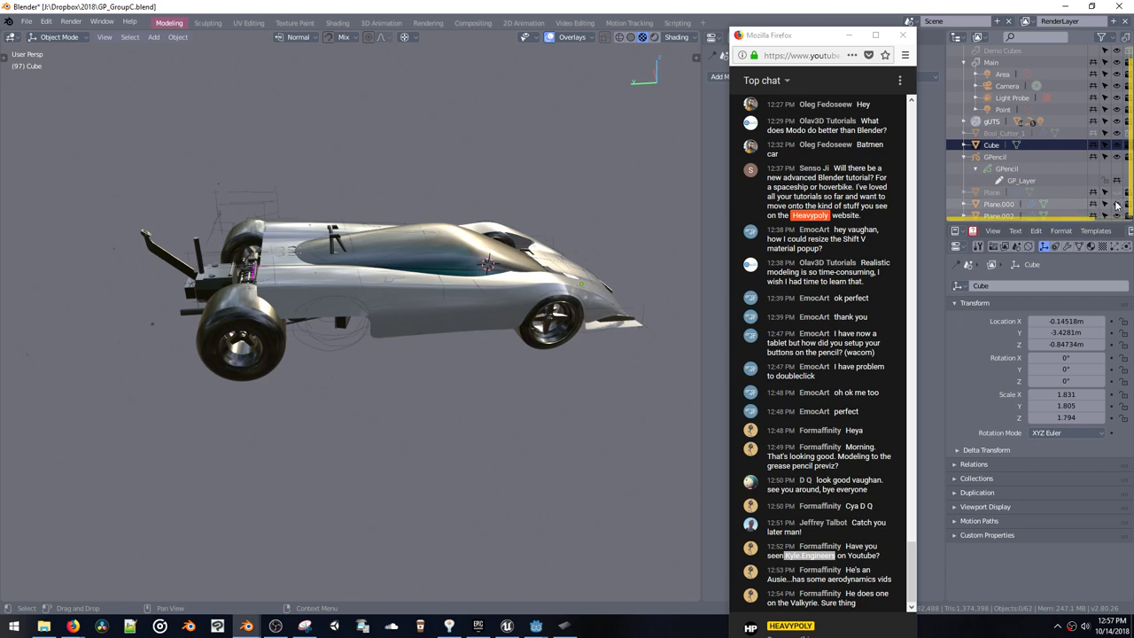
Step: Toggle the visibility of Plane.000 and Plane.002 to identify their body parts, leaving both shown
left_click(1116, 205)
left_click(1116, 204)
left_click(1116, 216)
left_click(1116, 216)
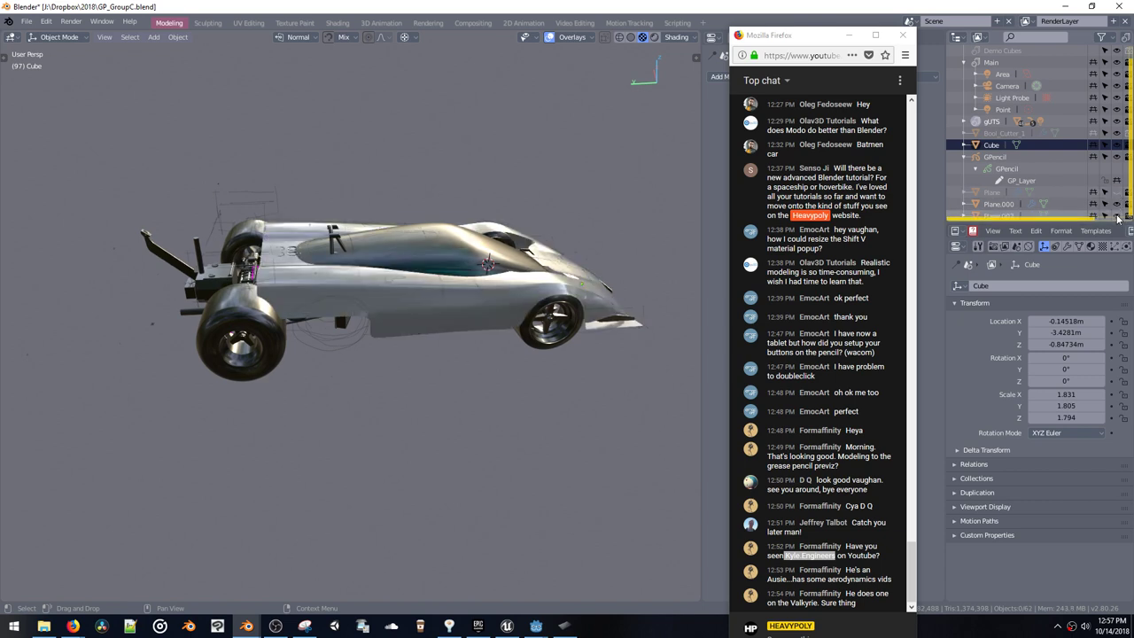
left_click(1118, 216)
left_click(1118, 216)
left_click(1117, 216)
left_click(1118, 217)
left_click(1117, 216)
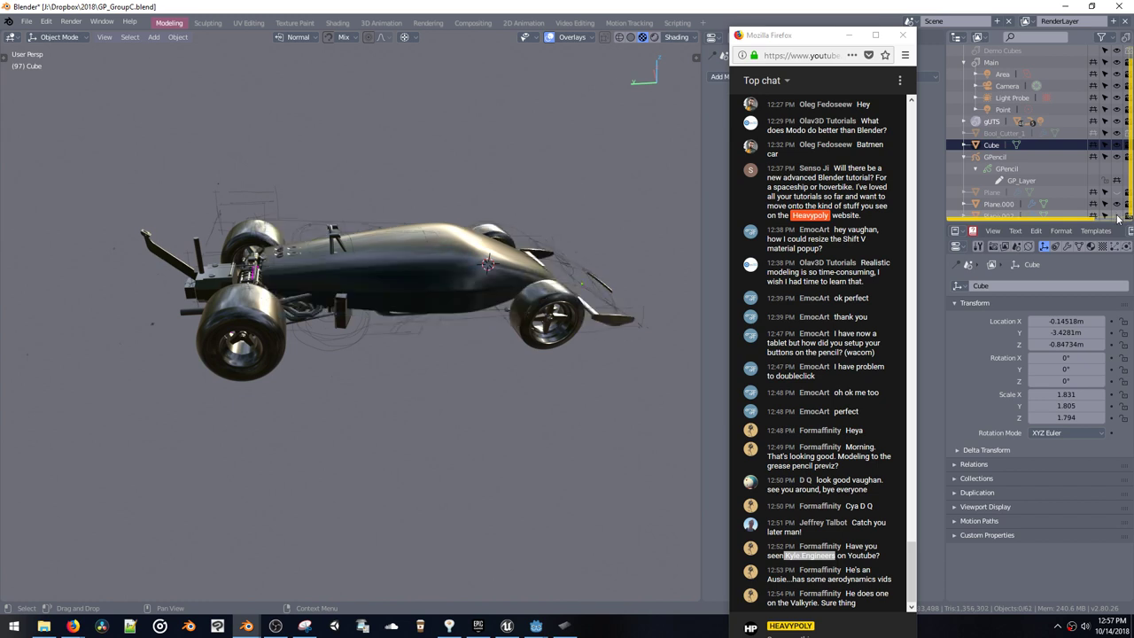
left_click(1118, 216)
Step: Select the Lotus rear tires together with the rear suspension and gearbox parts, leaving the concept body out
middle_click_drag(328, 297, 420, 255)
left_click(443, 342)
middle_click_drag(437, 354, 307, 307)
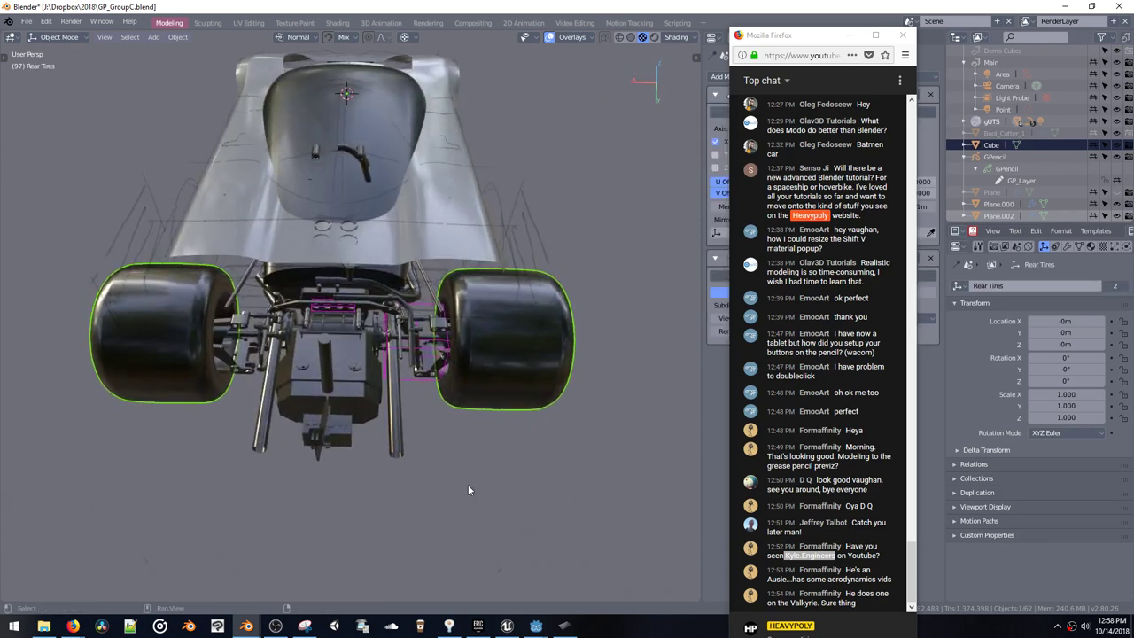
left_click_drag(375, 346, 376, 349)
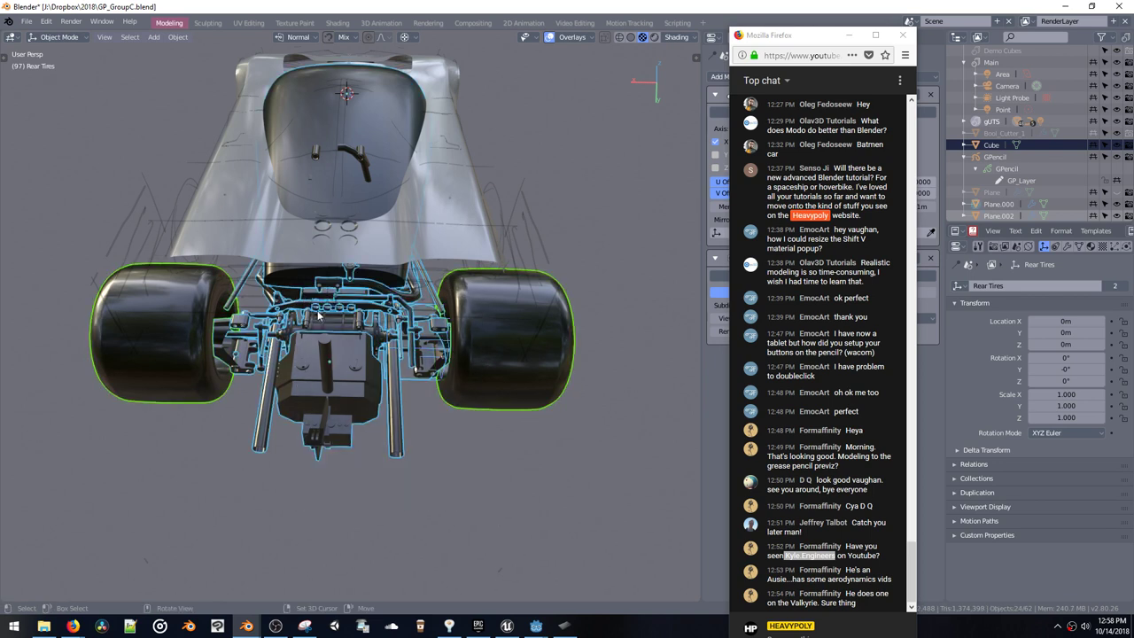
middle_click_drag(376, 349, 281, 313)
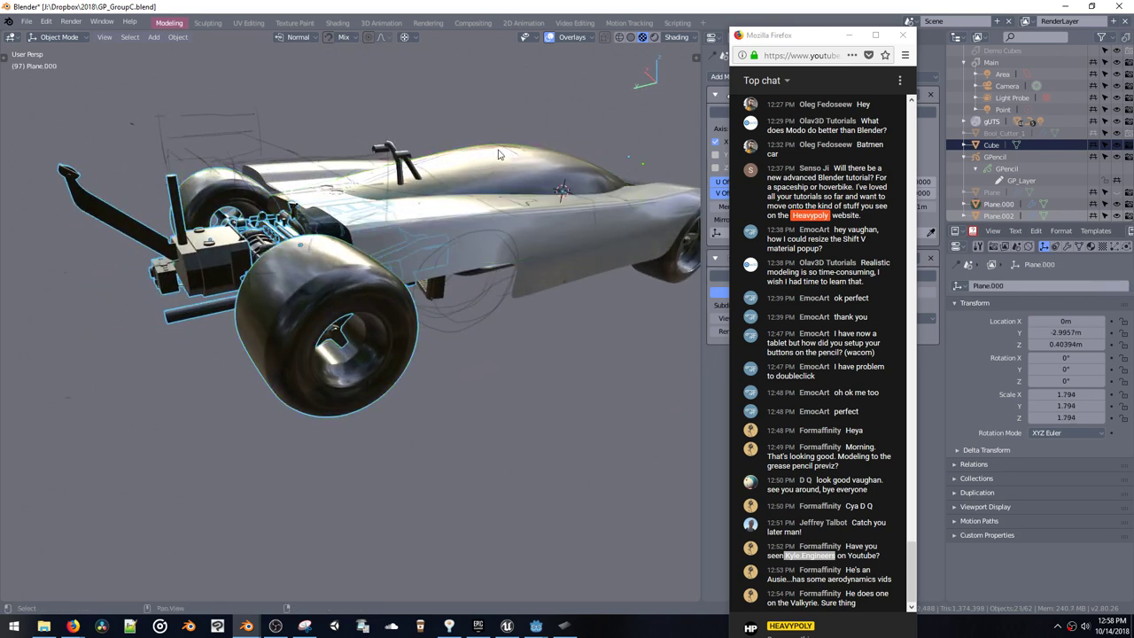
Step: Move the selected rear wheel and suspension assembly forward along global Y by a little over 2 m
middle_click_drag(330, 196, 313, 180)
key("g")
key("x")
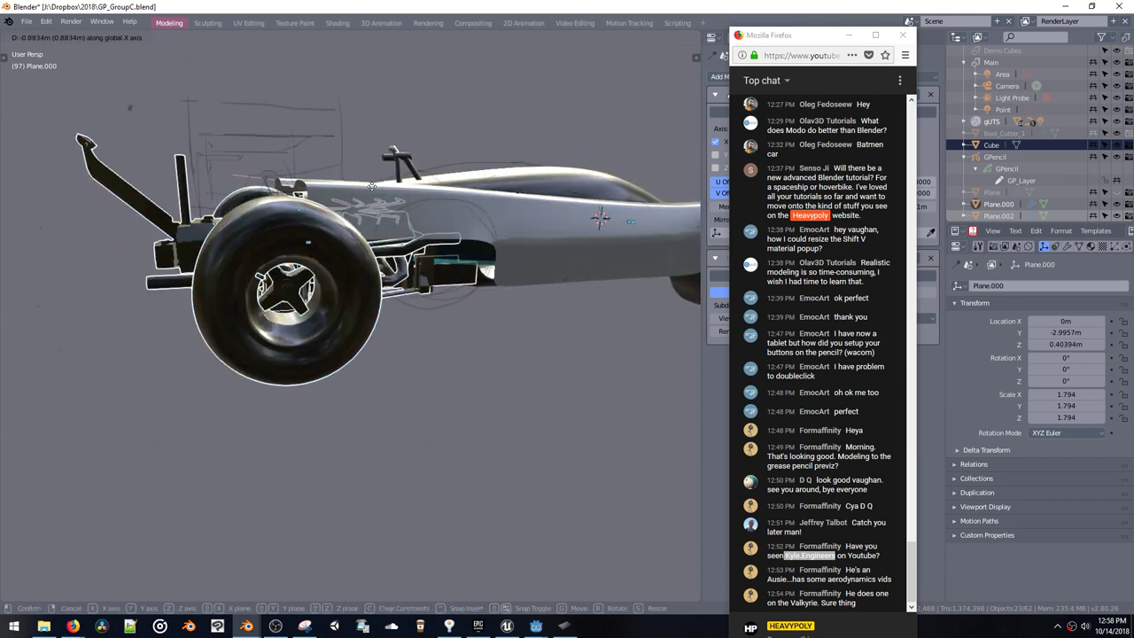
key("y")
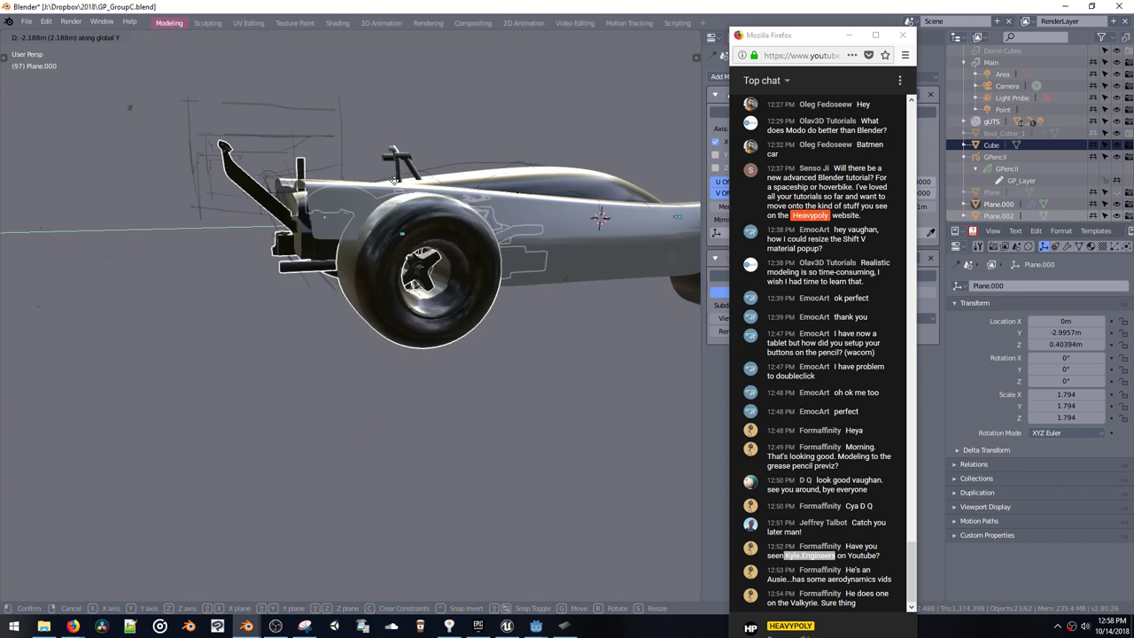
left_click(421, 211)
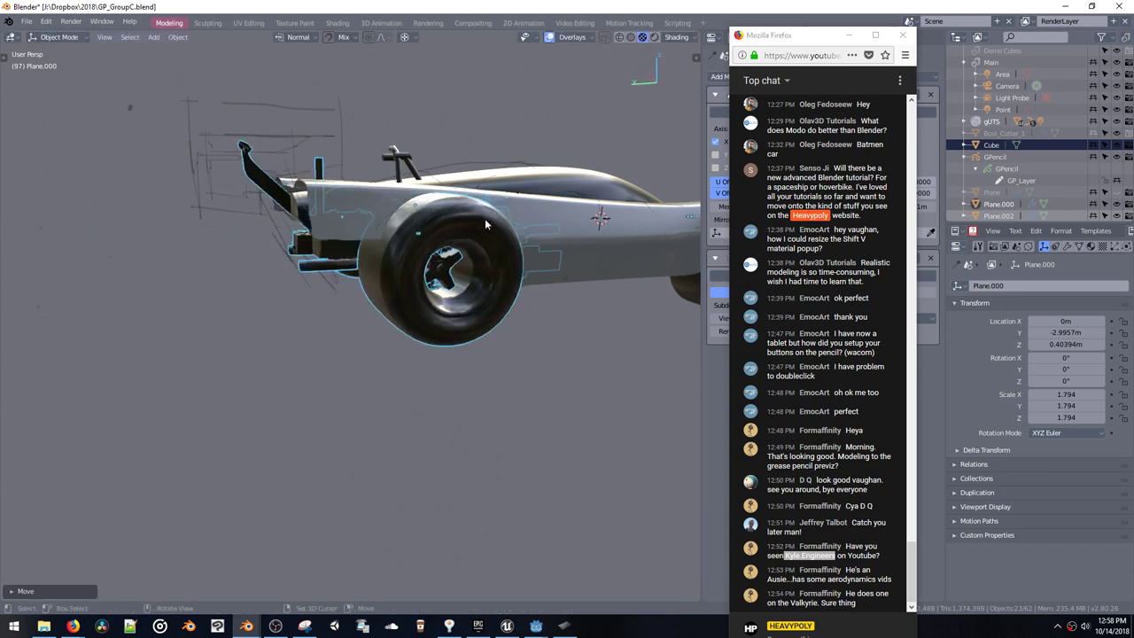
Step: Scale the rear wheel assembly to about 0.88 and slide it back about 1 m along global Y
mouse_move(488, 223)
middle_mouse_down()
mouse_move(567, 238)
mouse_move(480, 205)
middle_mouse_up()
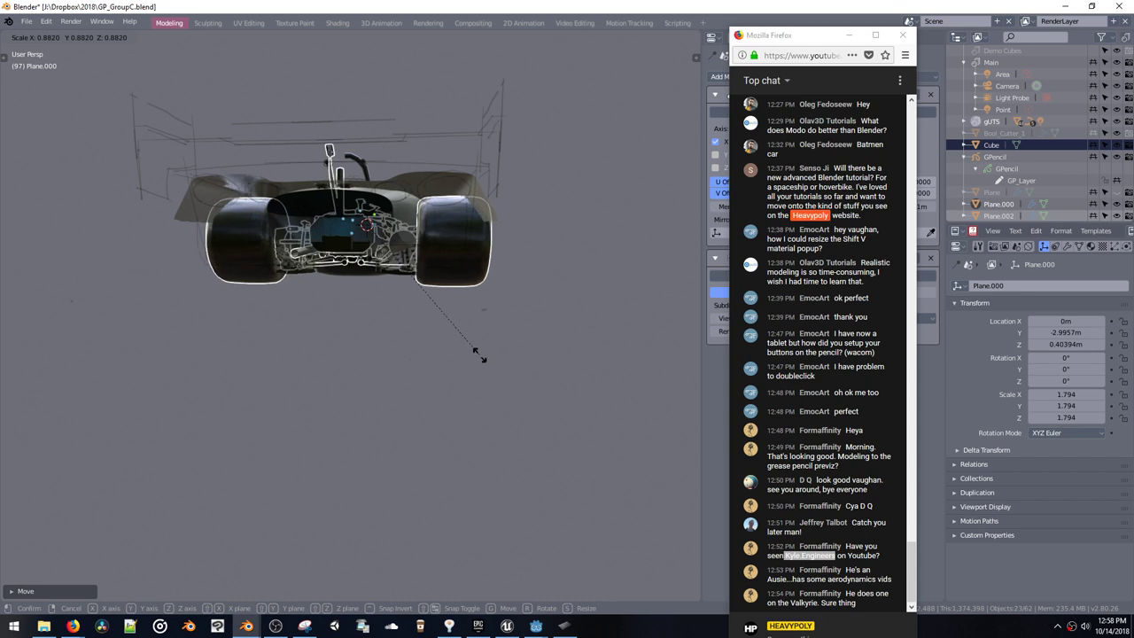
left_click(482, 358)
middle_click_drag(482, 302, 359, 306)
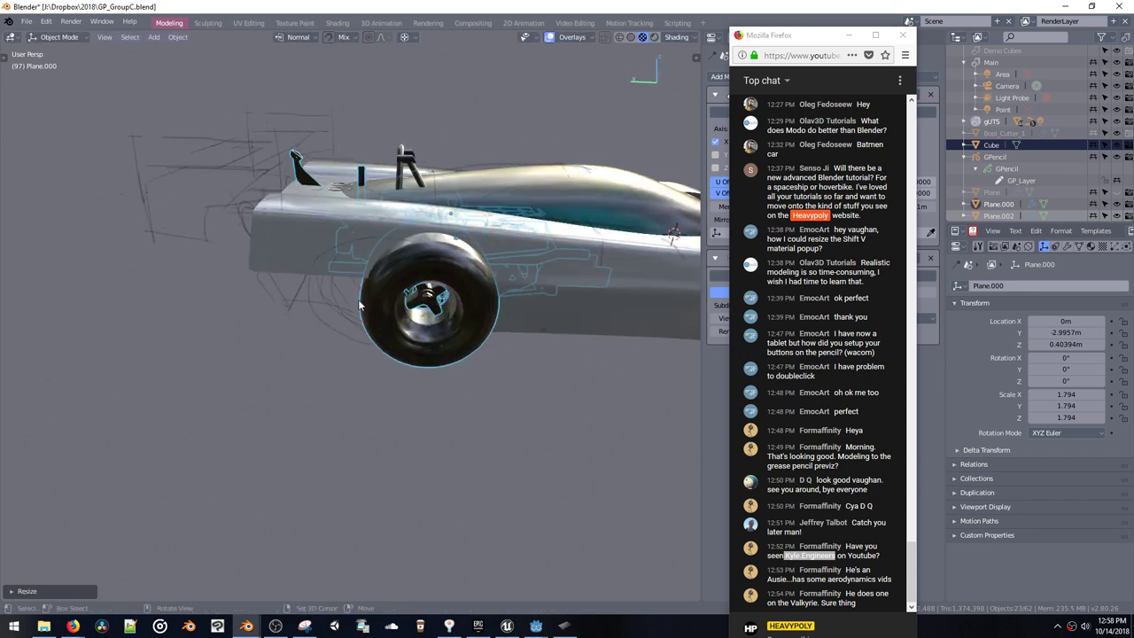
key("g")
key("y")
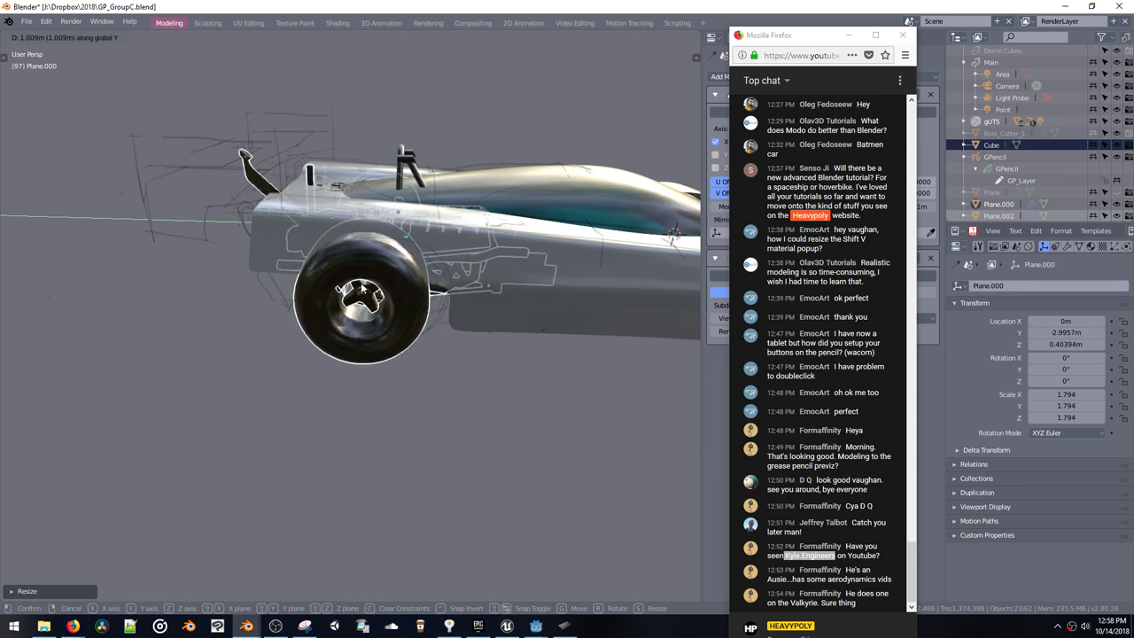
left_click(306, 298)
Step: Inspect how the bodywork fits around the front wheels and select the outer body shell
middle_click_drag(421, 250, 350, 193)
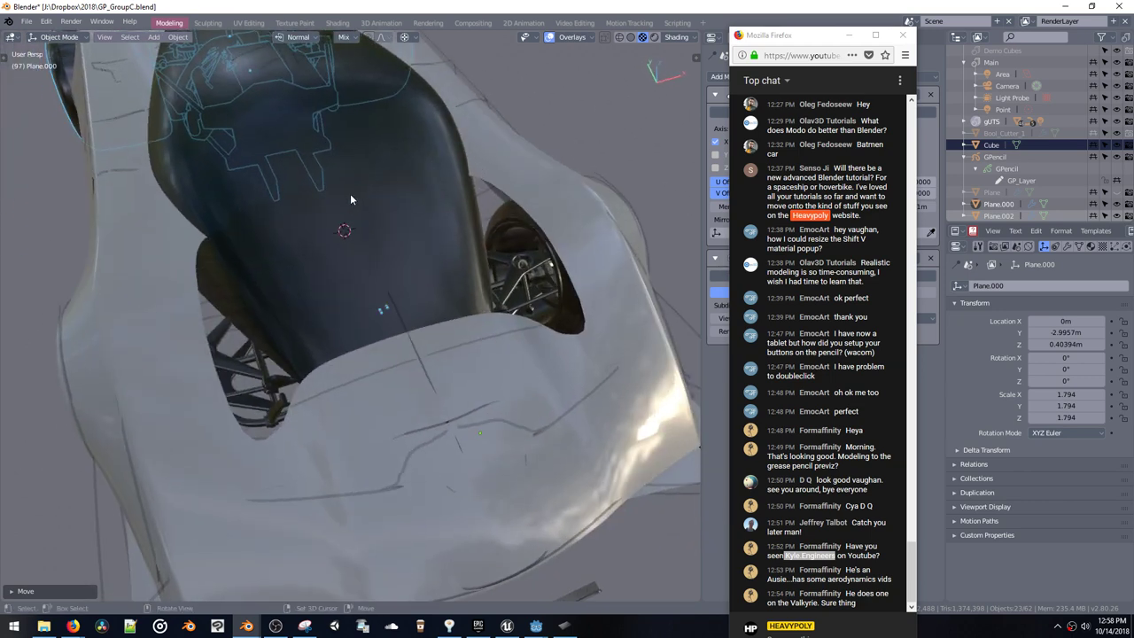
middle_click_drag(335, 252, 350, 202)
left_click(361, 239)
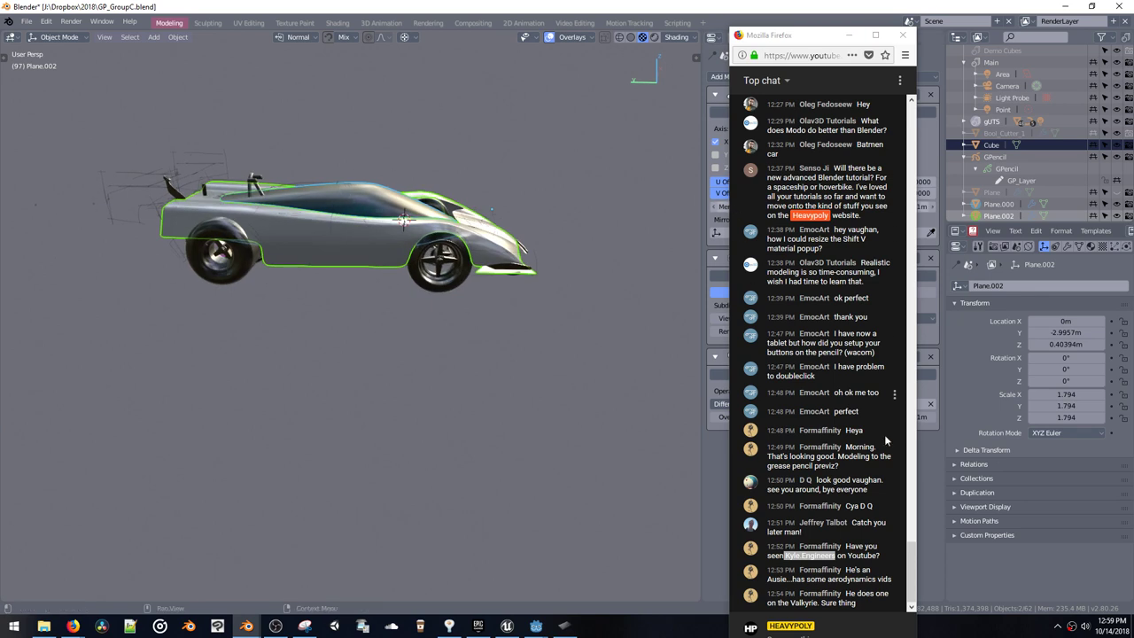
Step: Open the streaming program's options from the system tray
right_click(1071, 626)
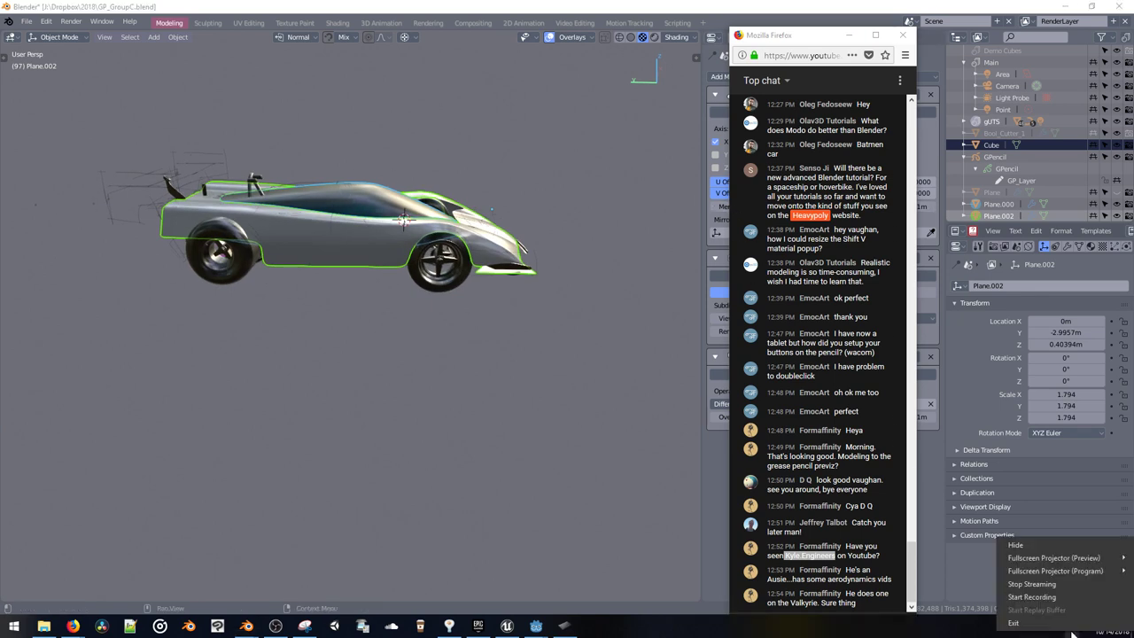